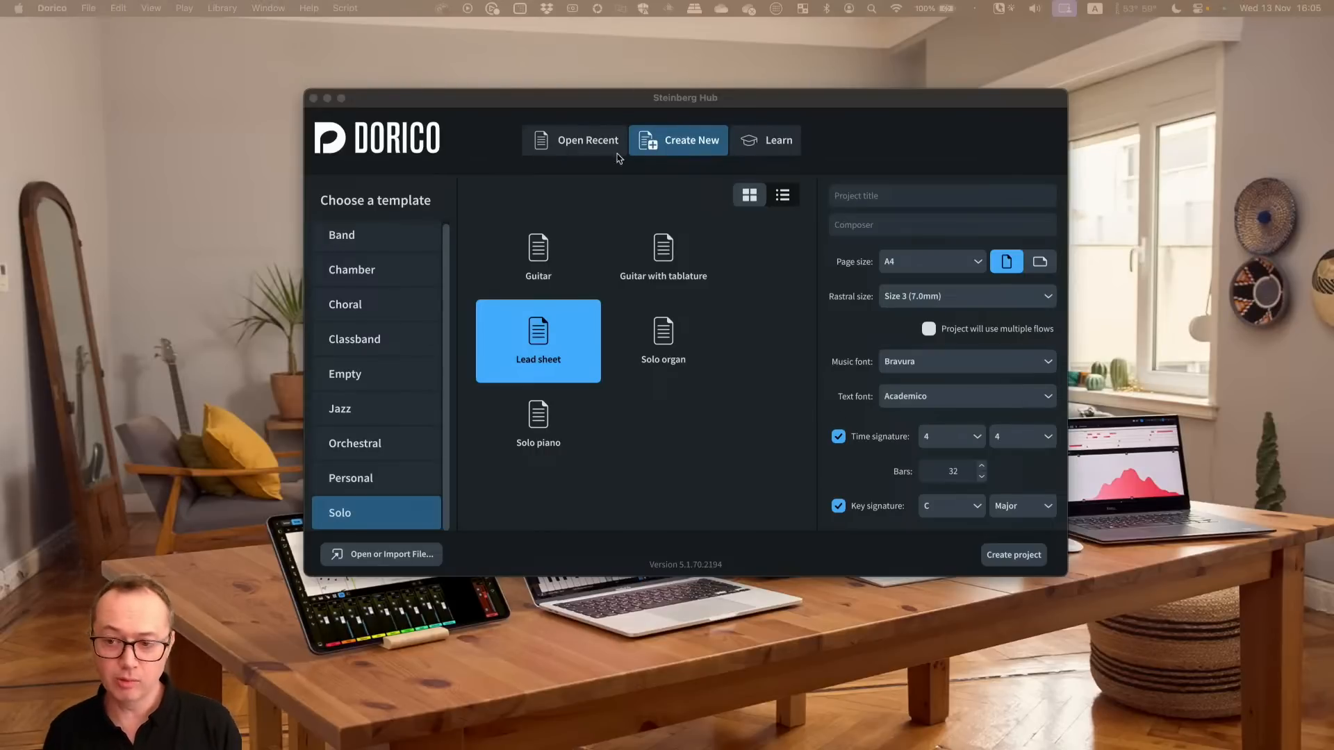
left_click(614, 104)
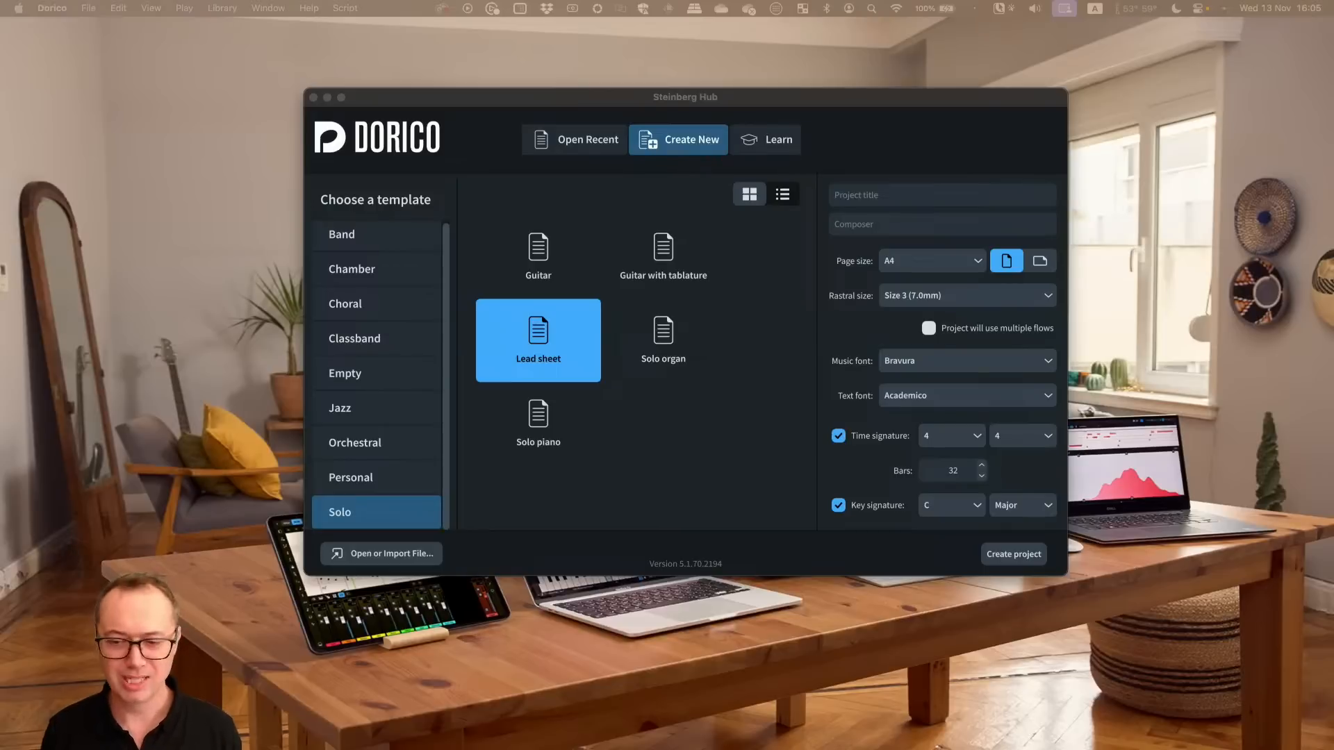
left_click(788, 103)
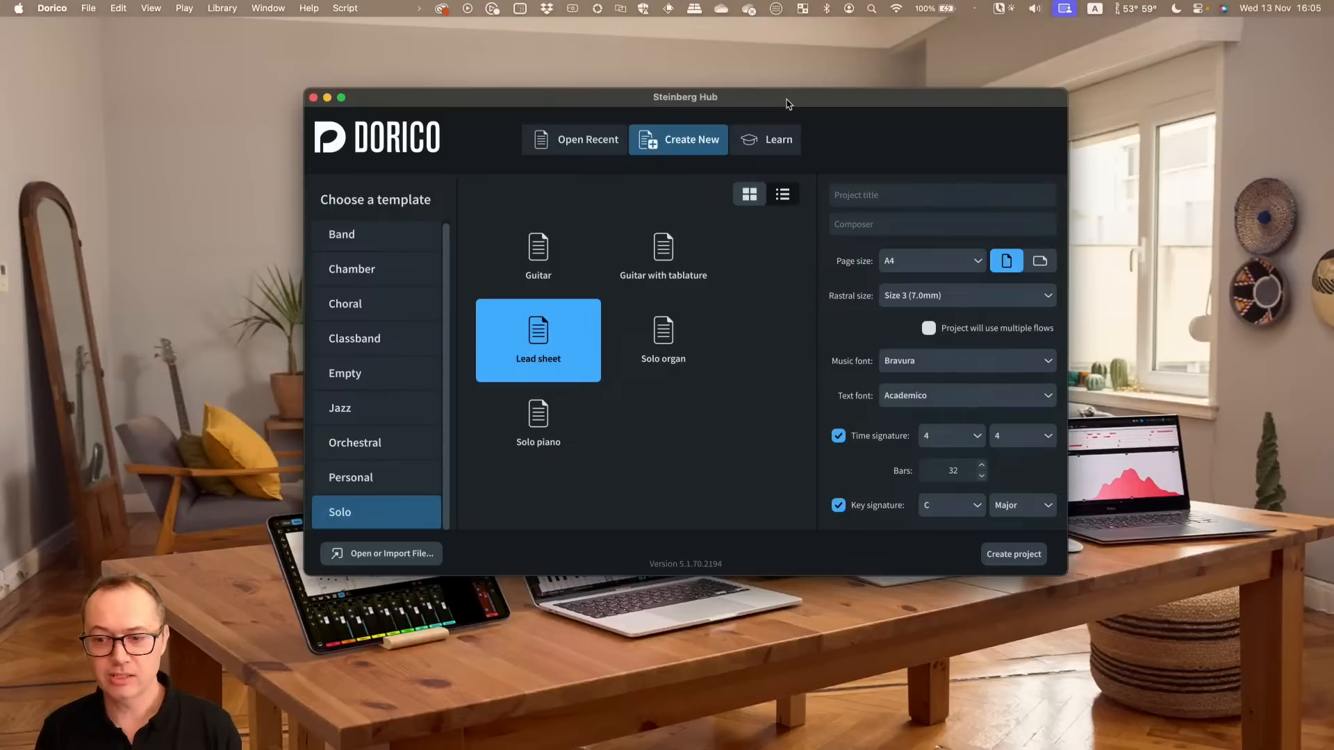
left_click_drag(789, 102, 784, 105)
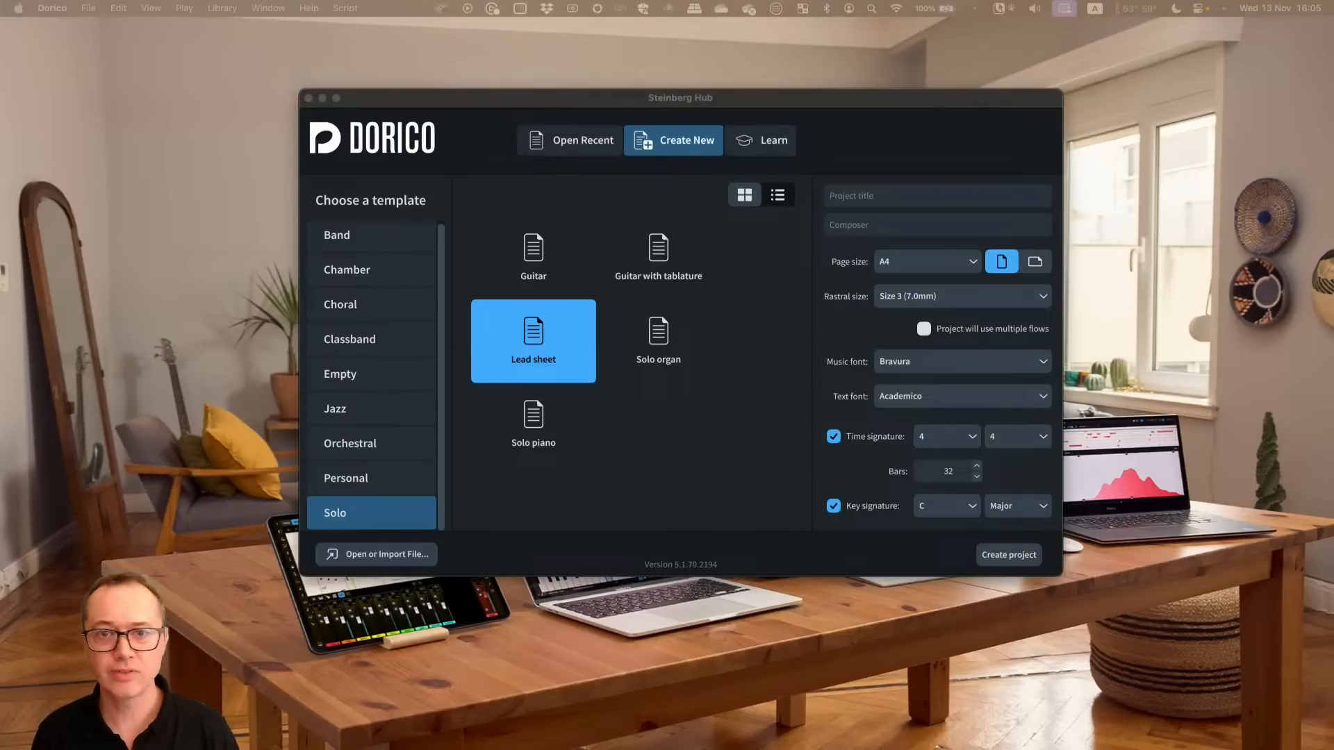
left_click(727, 104)
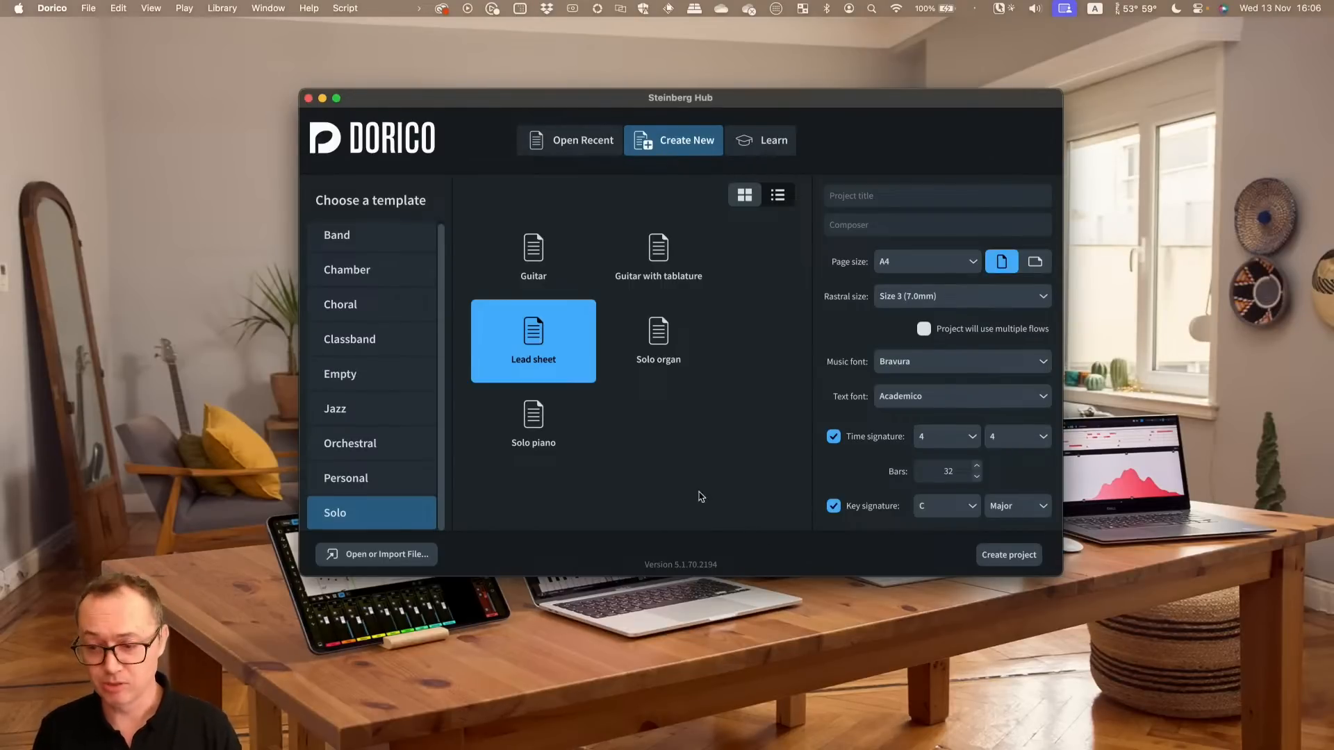
Create a new project from the Lead sheet template, maximise its window and view it in Write mode
left_click(1009, 556)
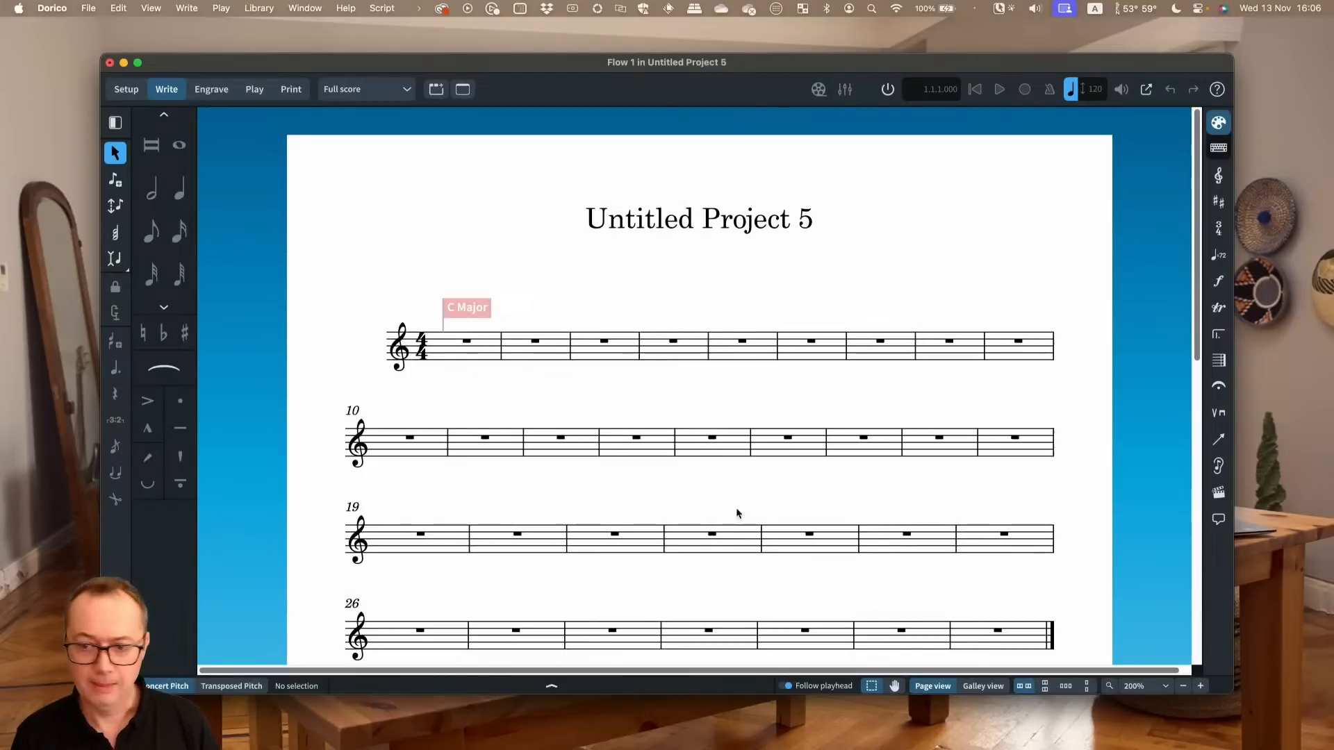
double_click(591, 62)
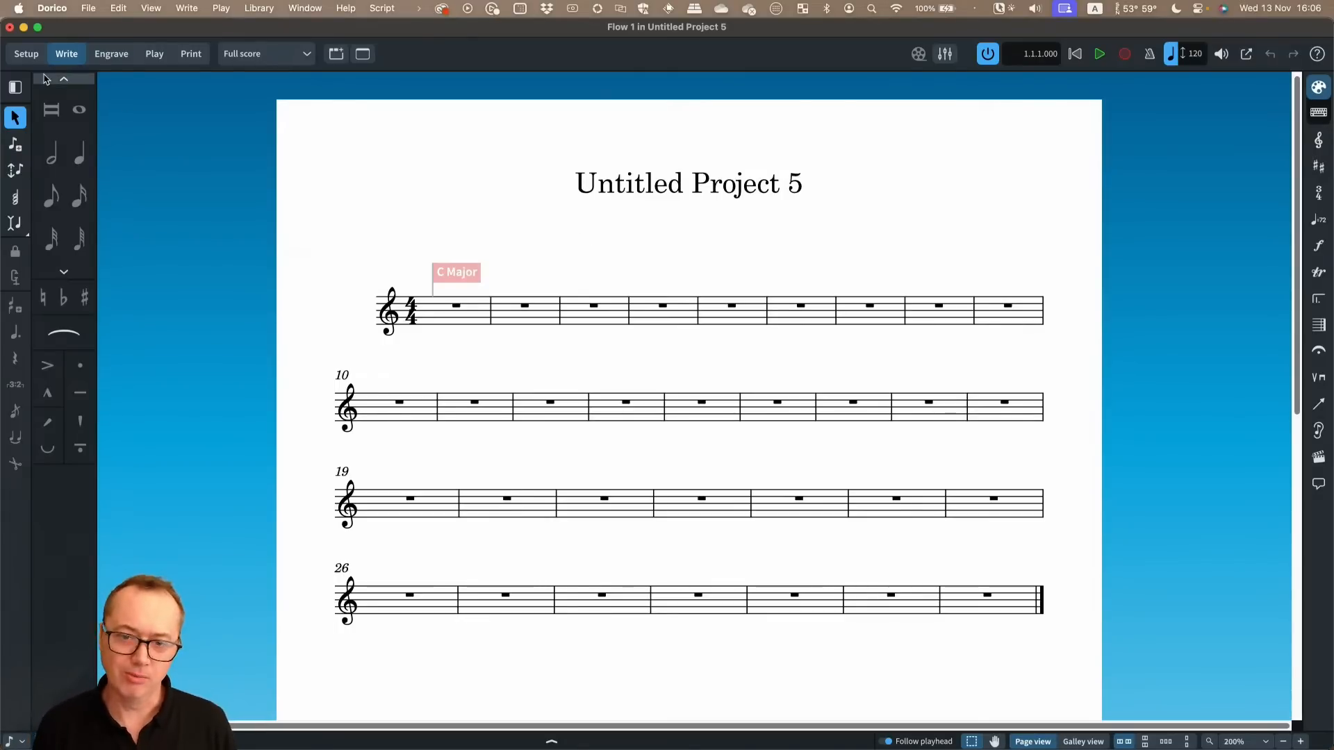
key("super+1")
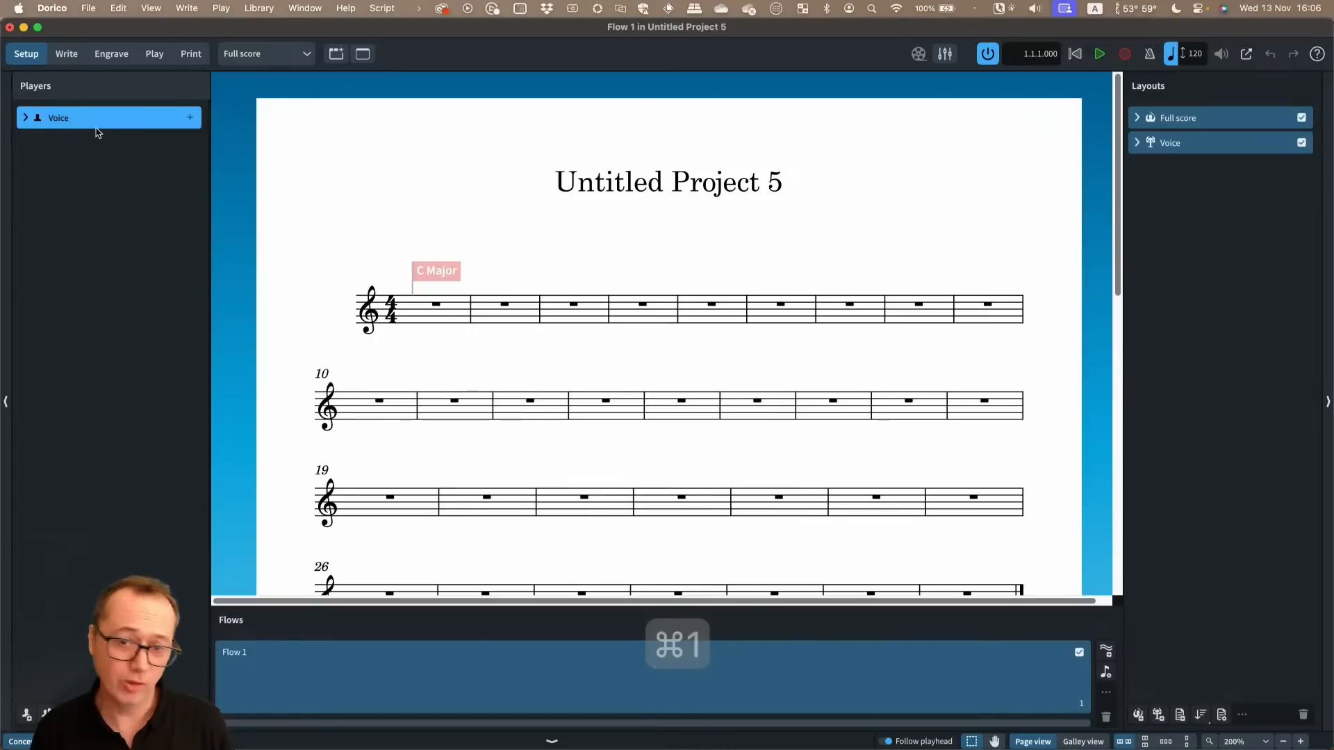
key("super+2")
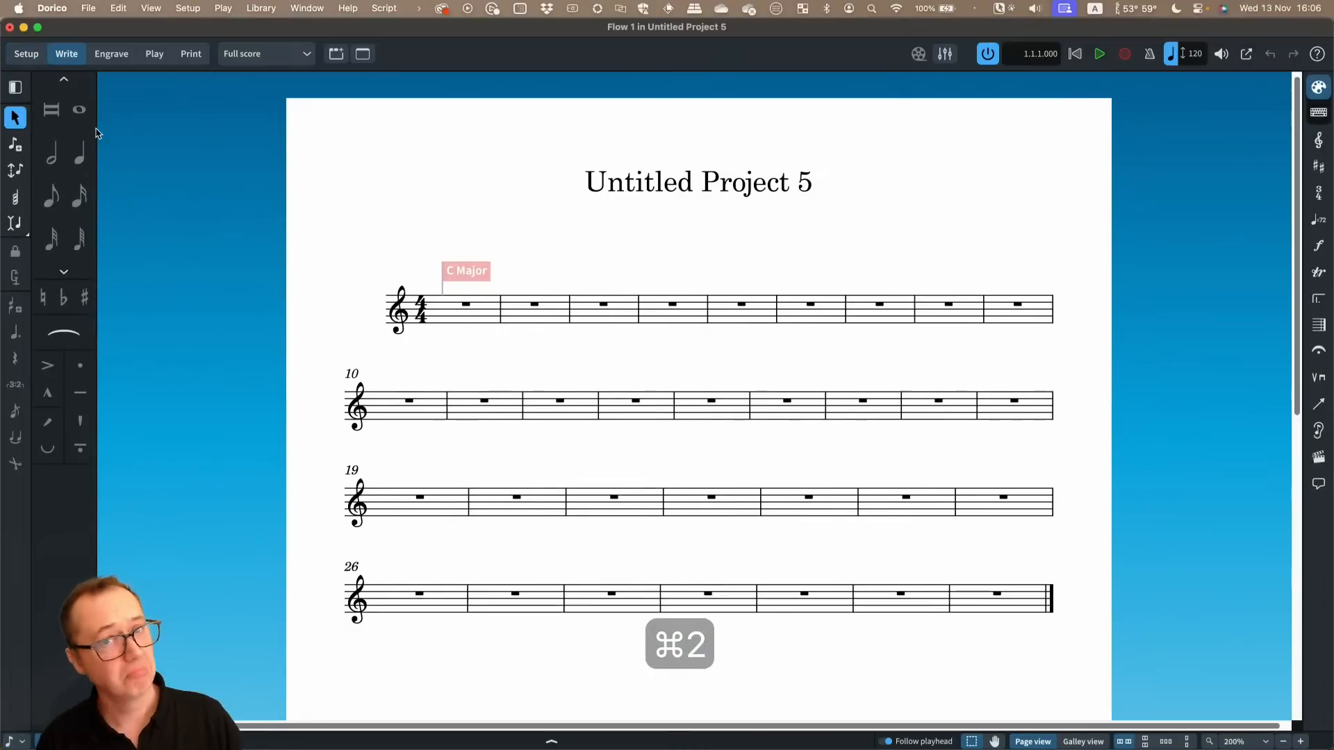
Set the key signature at the start of bar 1 to E-flat major
left_click(463, 305)
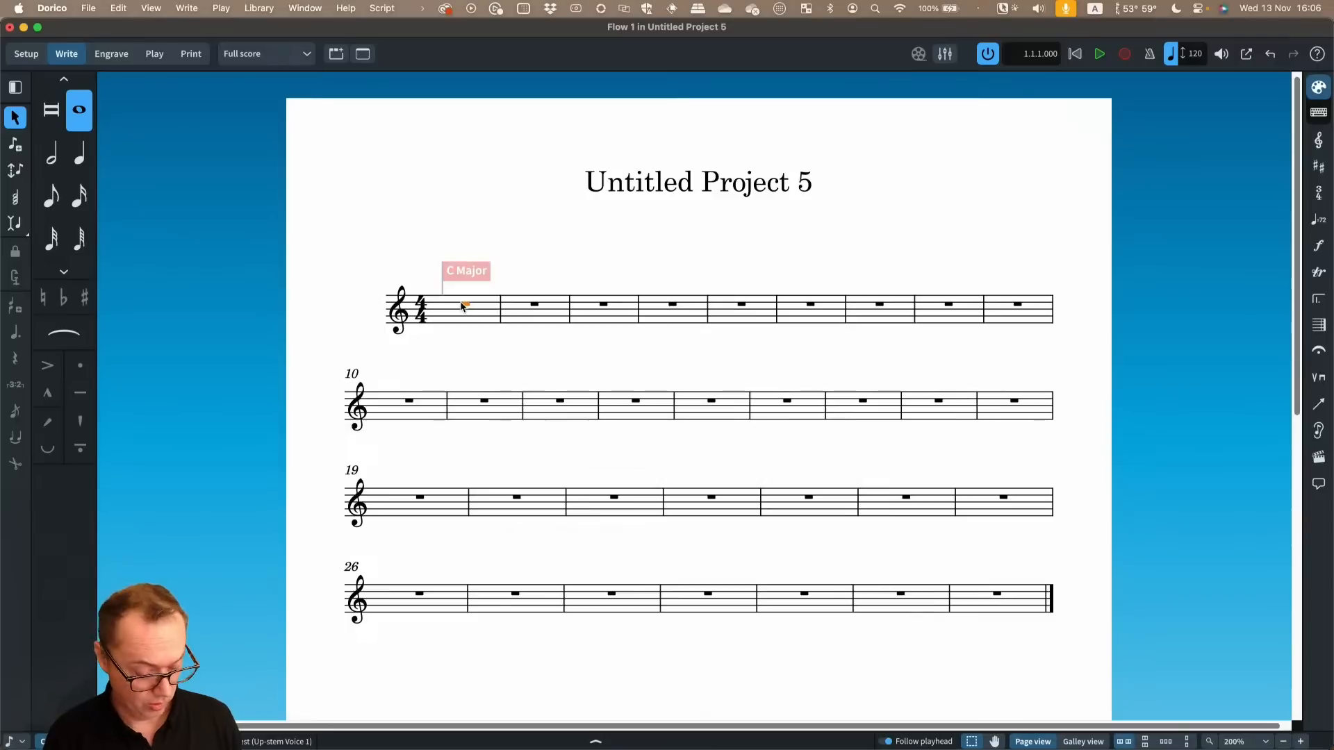
key("shift+k")
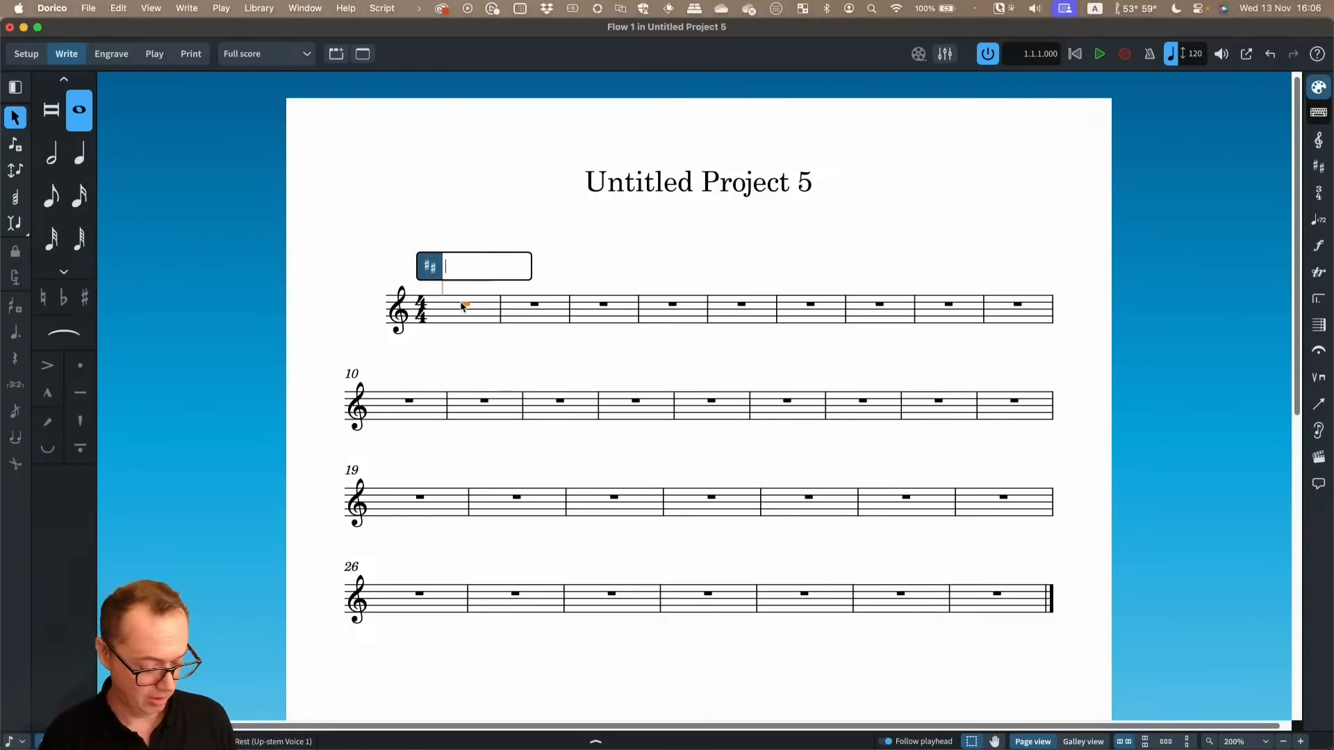
type("Eb")
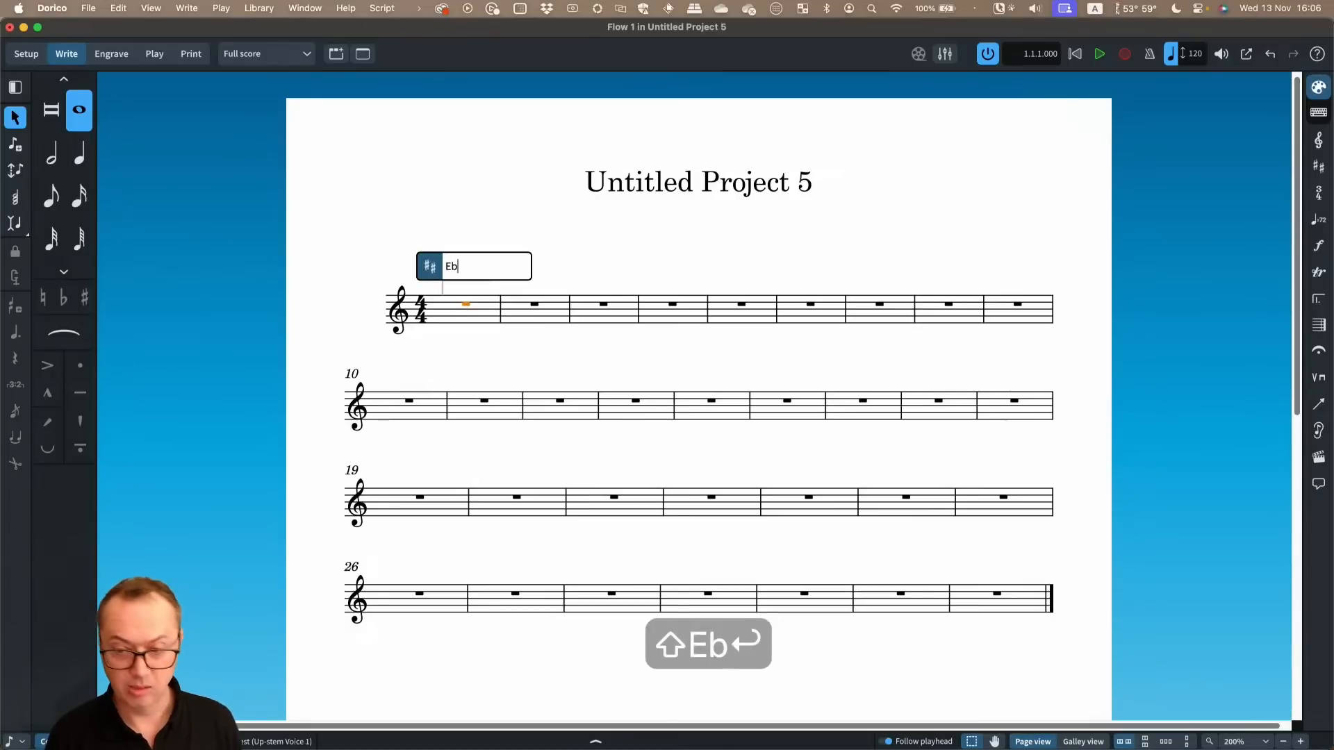
key("Return")
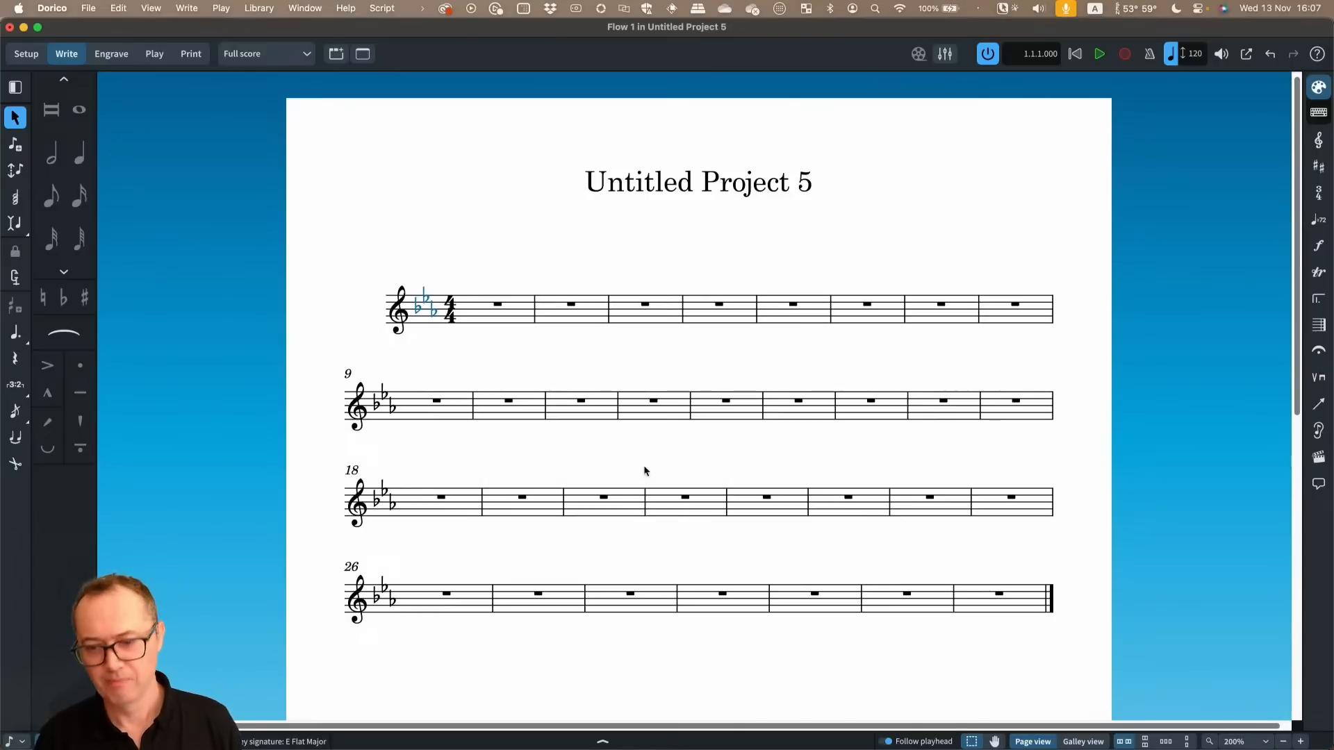
Enter eighth notes B-flat and G on the fourth beat of bar 1
left_click(499, 305)
key("Return")
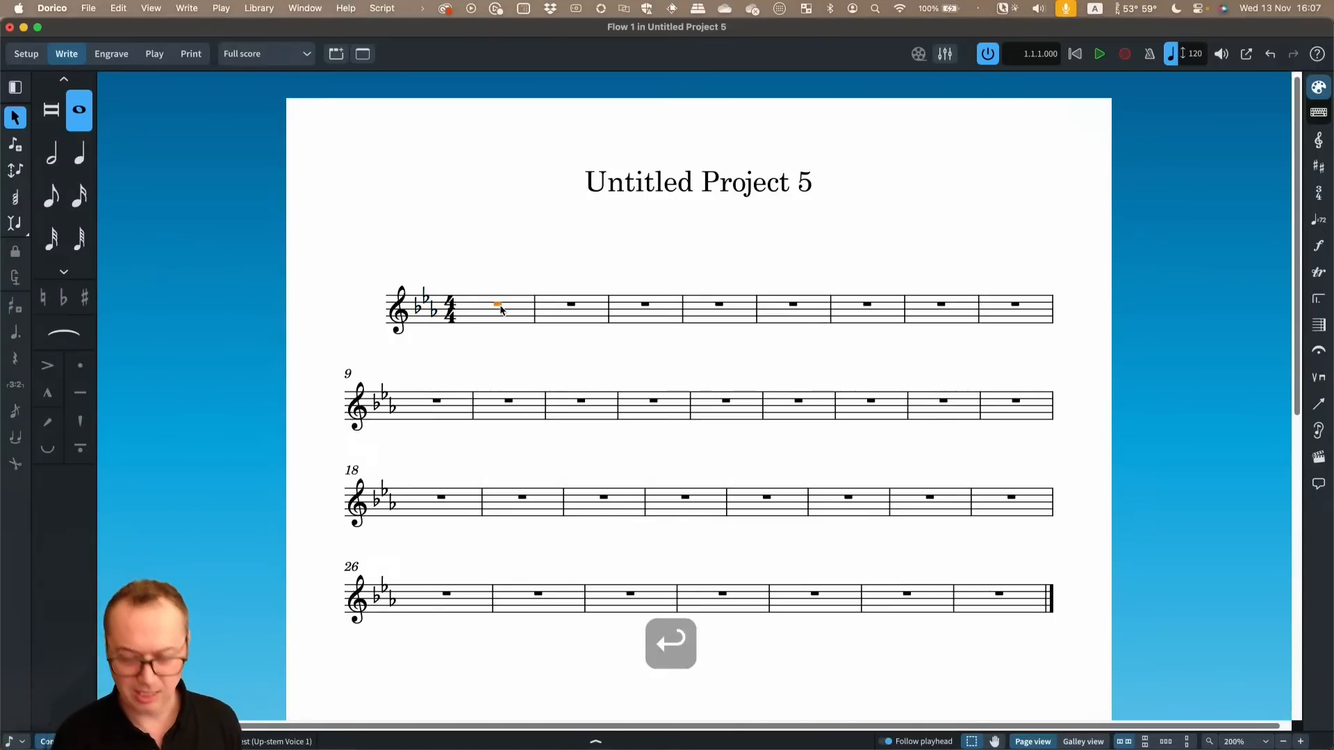
key("Right")
key("Right")
key("Right")
key("Right")
key("Right")
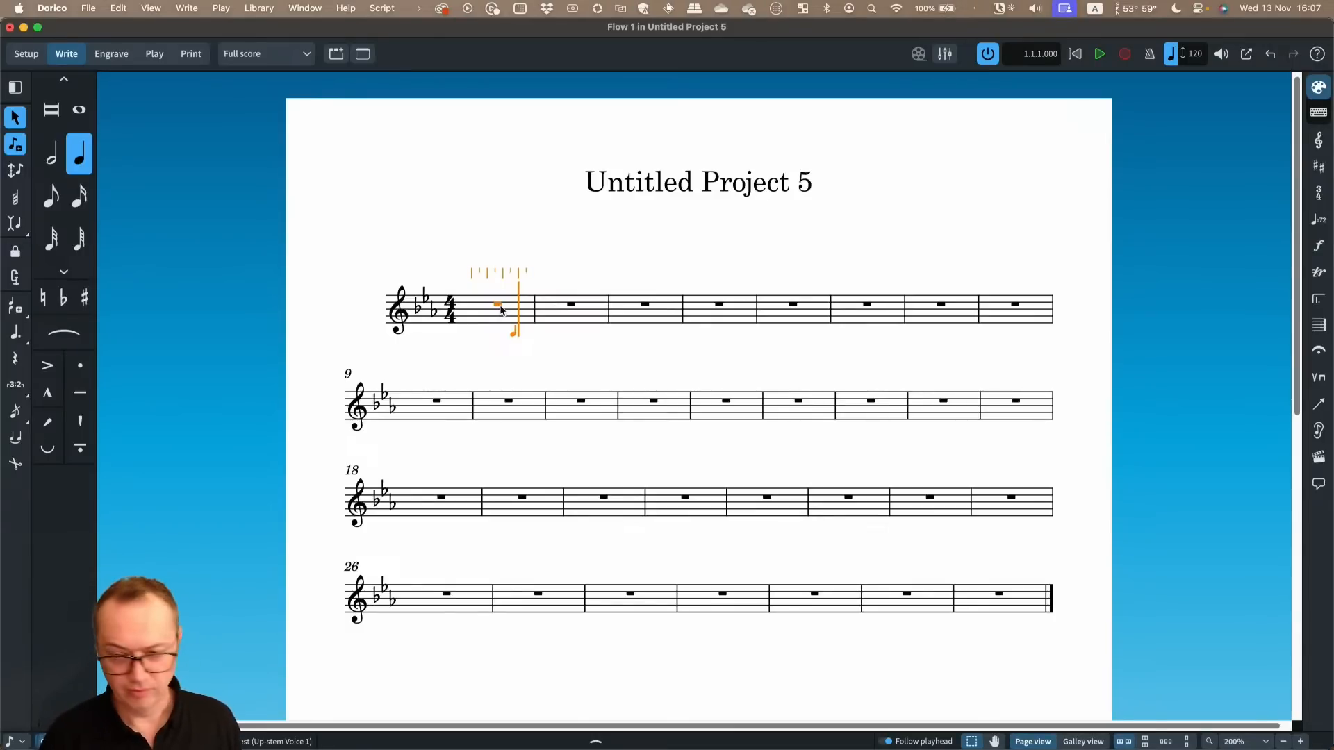
key("5")
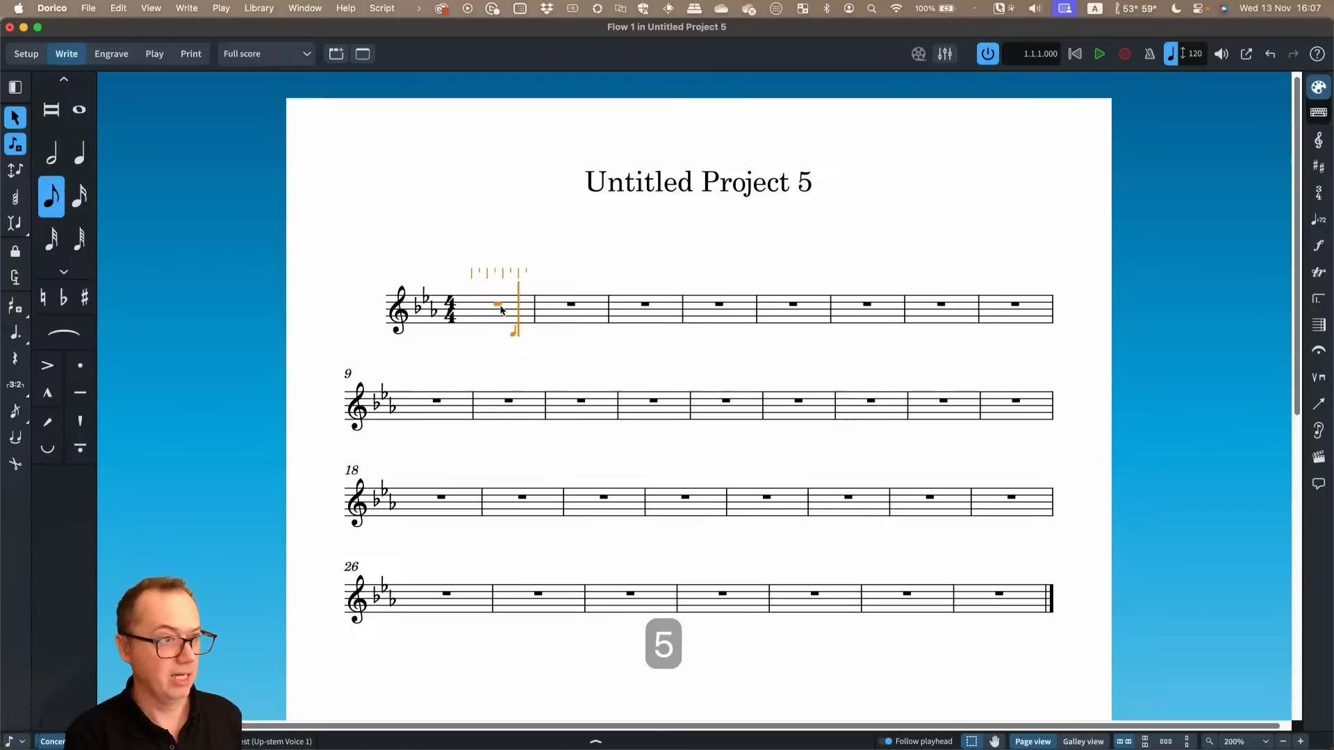
key("b")
key("g")
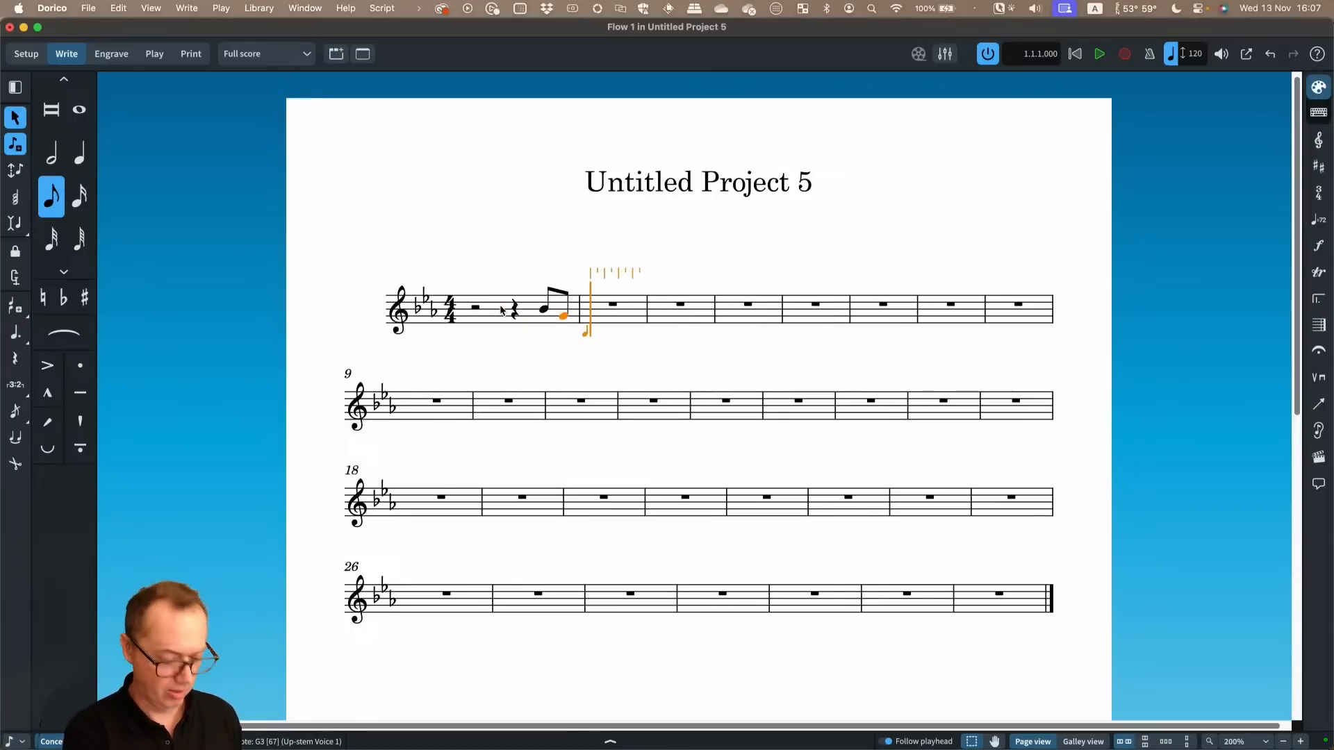
Fill bar 2 with a dotted half-note D followed by eighth notes B-flat and C
key("7")
key("period")
key("d")
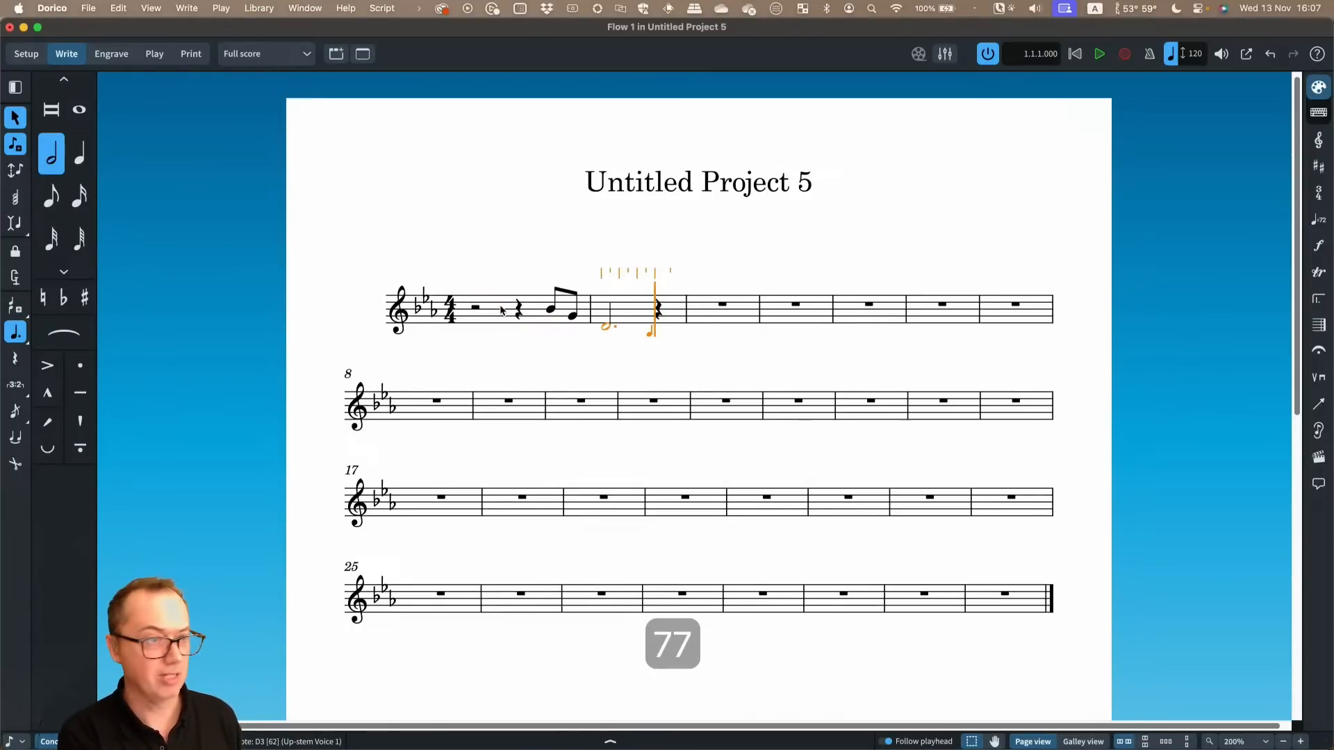
key("5")
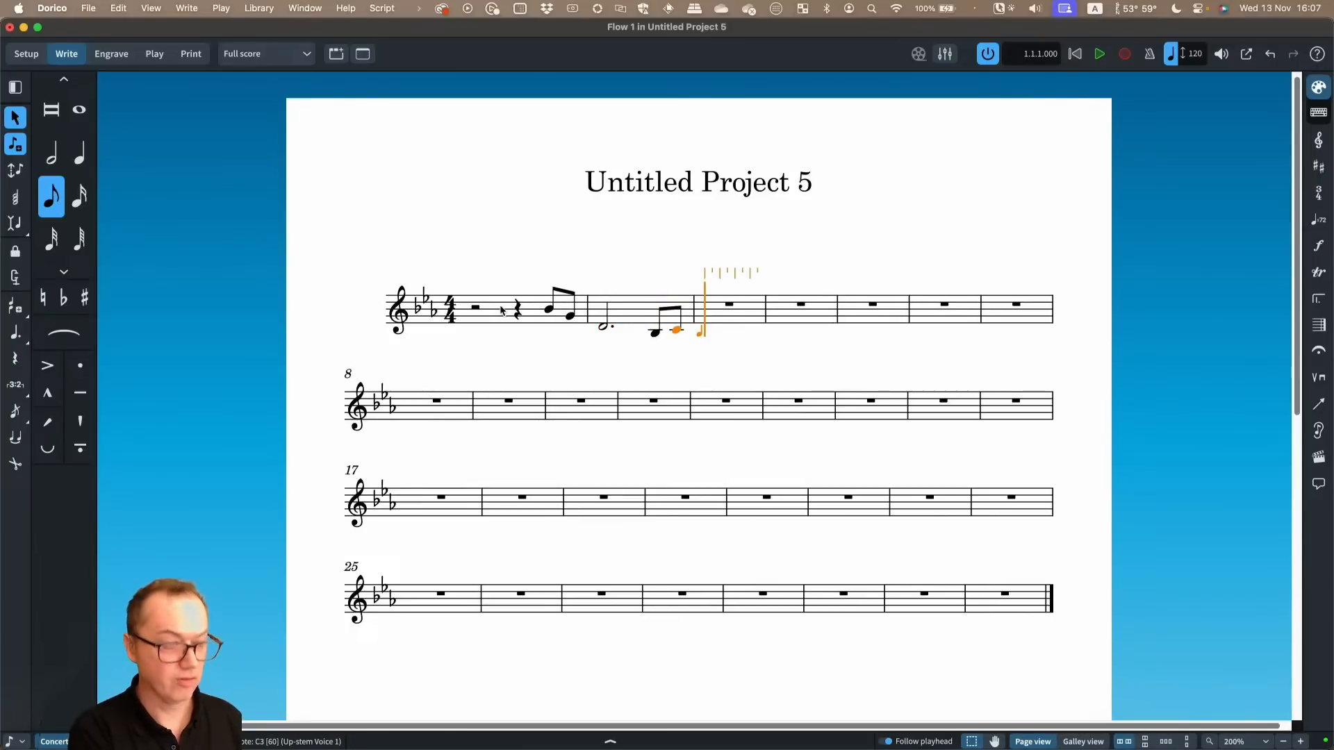
Enter an eighth-note run from bar 3: D-flat, five high Cs, B-flat, G and E-flat
key("c")
key("c")
key("c")
key("b")
key("g")
key("e")
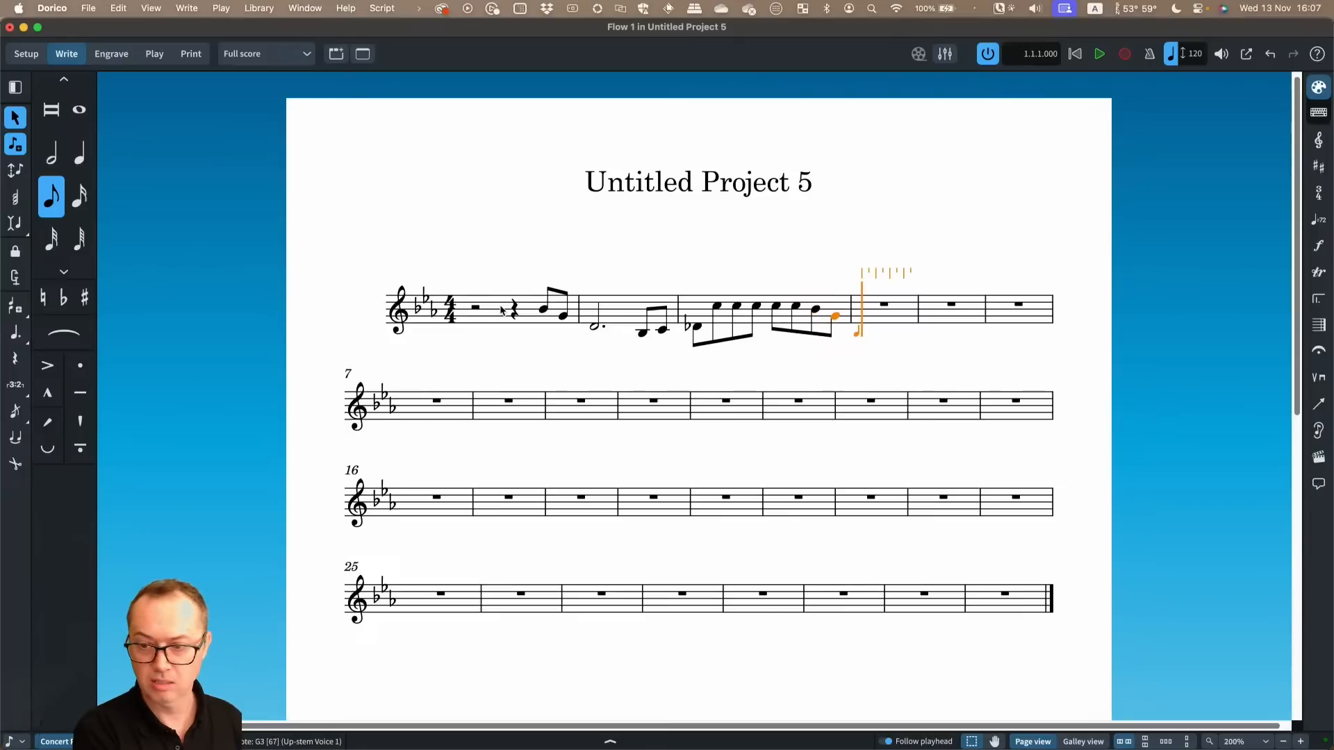
Delete the fifth high C in bar 3 with Insert mode on, pulling the following notes back
key("Left")
key("Left")
key("Left")
key("Left")
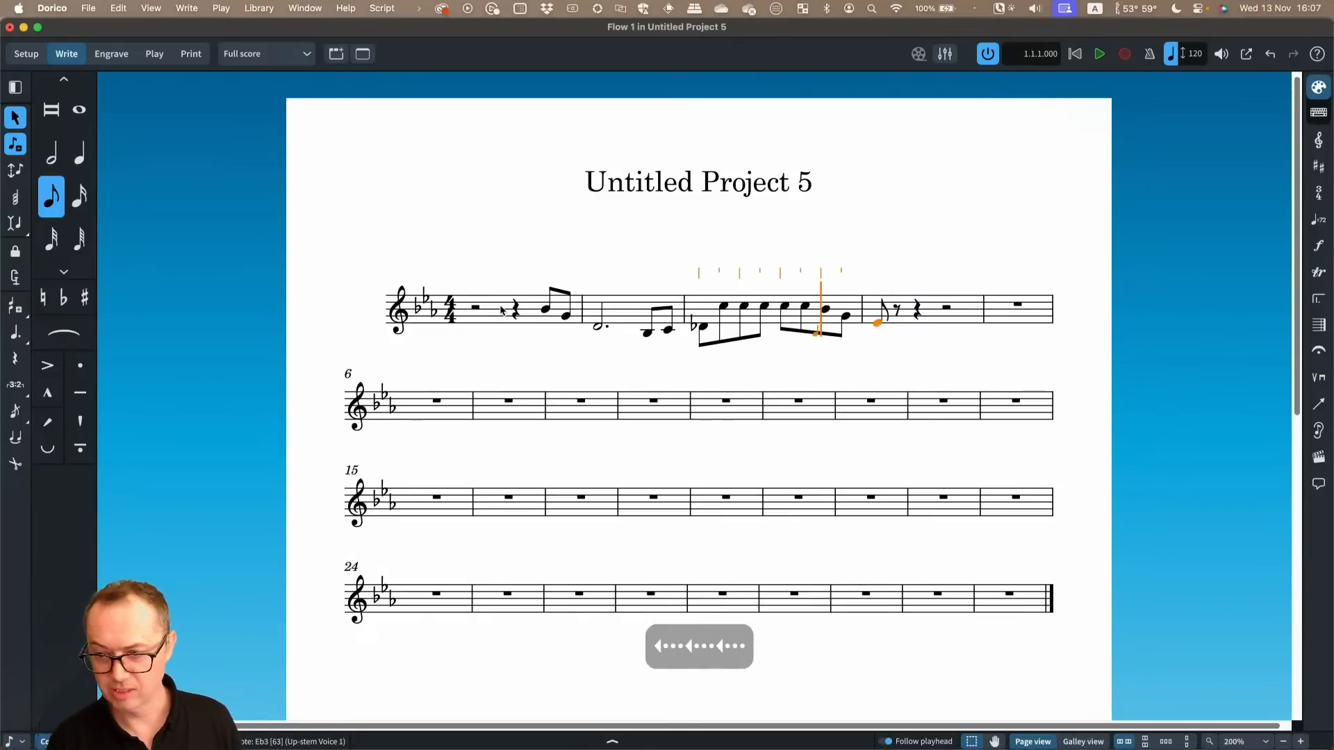
key("Return")
key("Left")
key("Left")
key("Left")
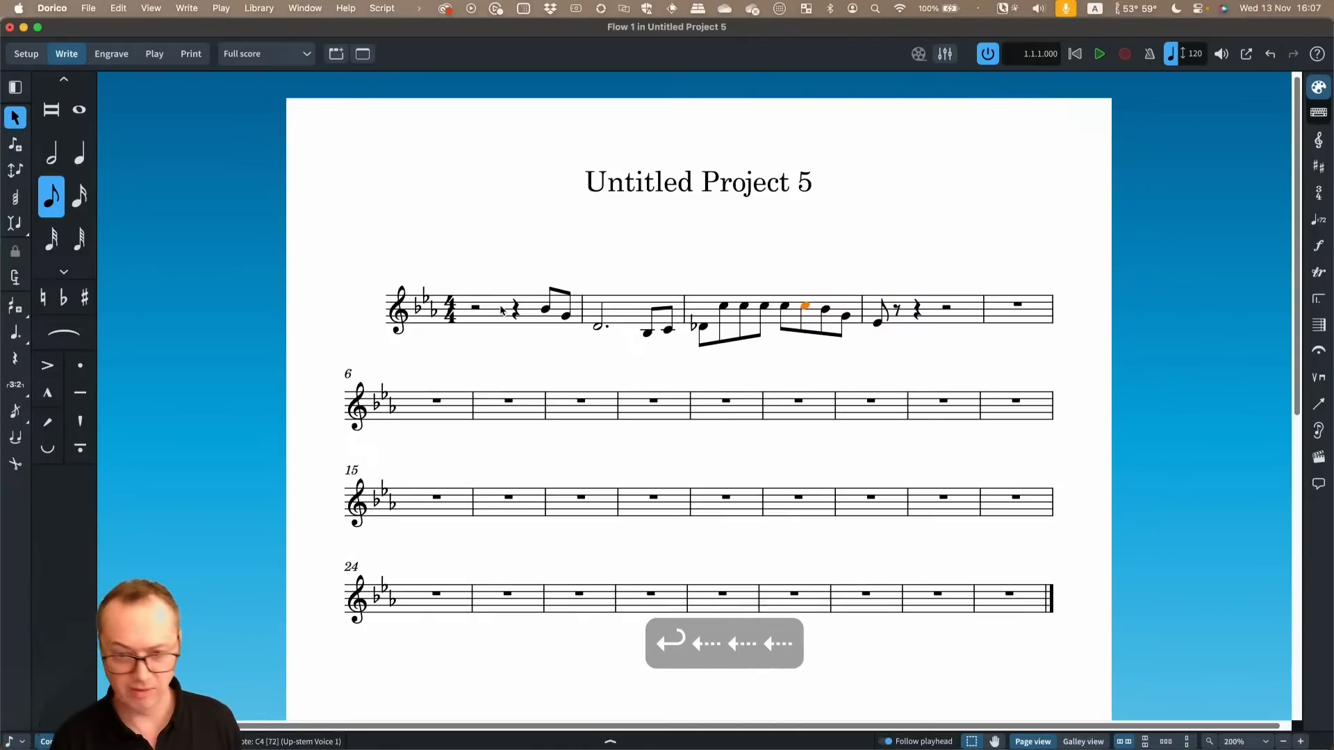
key("i")
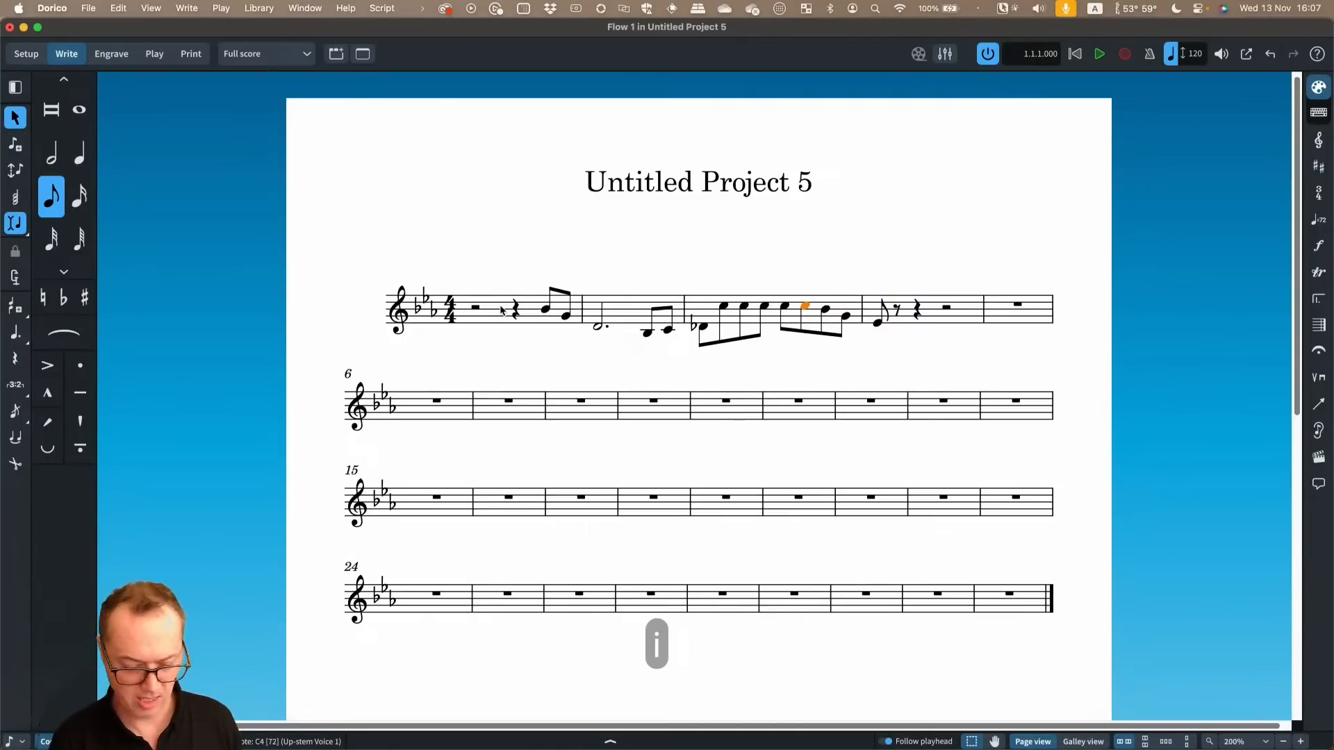
key("BackSpace")
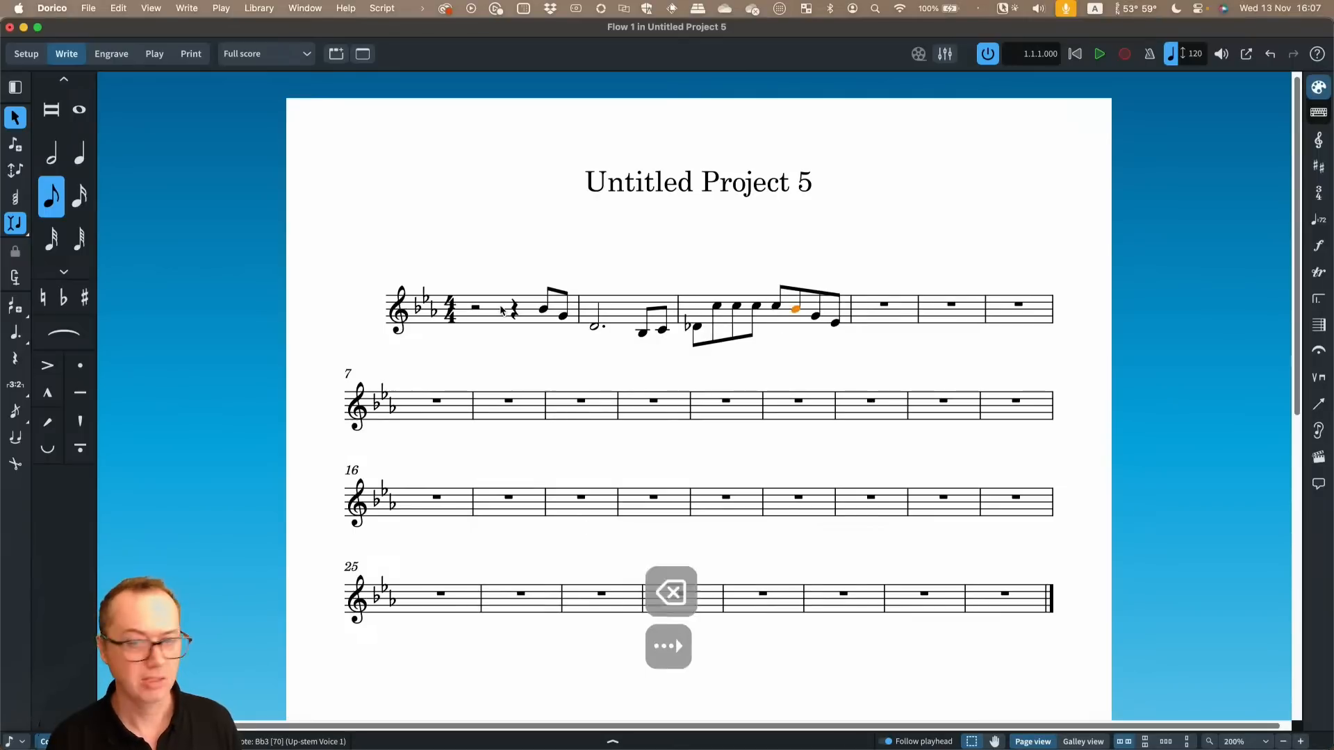
With Insert mode off, enter a half-note C in bar 4, then an eighth rest and eighth notes G, A-flat, C, E-flat and G
key("Right")
key("Right")
key("Right")
key("Return")
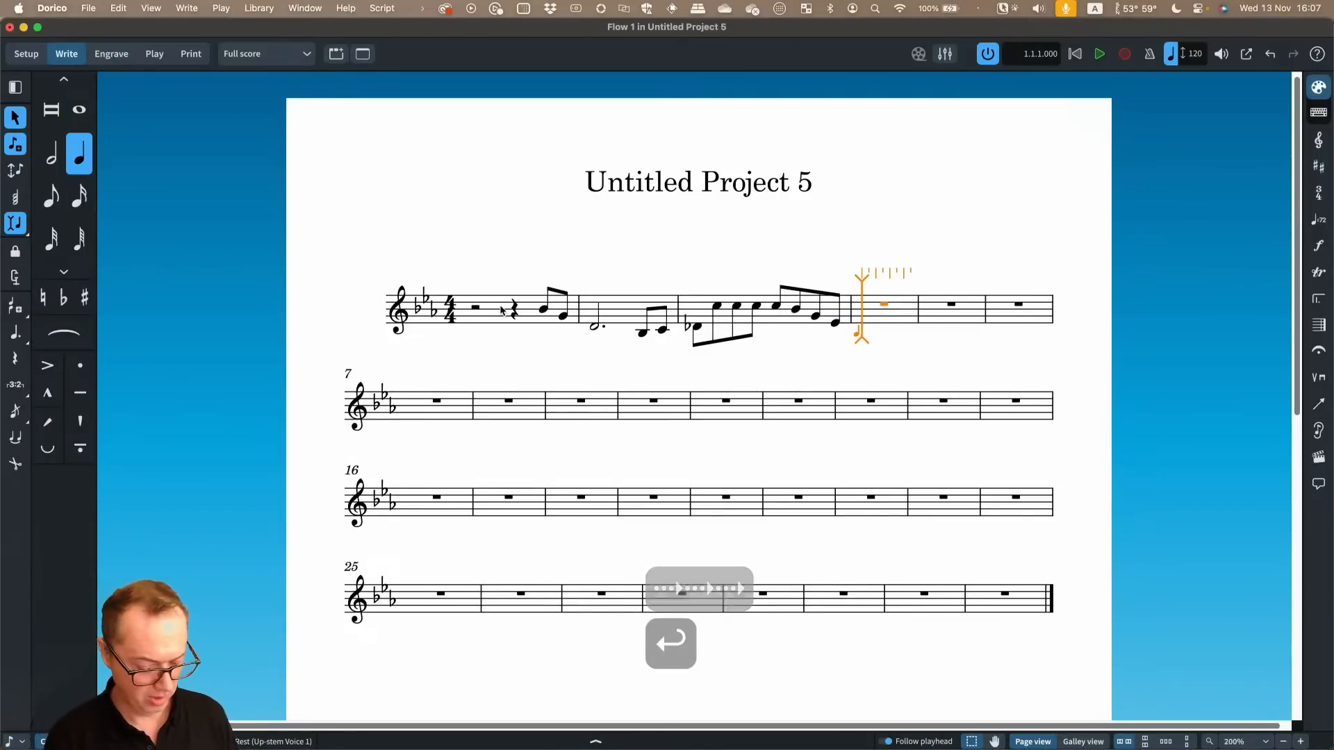
key("i")
key("7")
key("c")
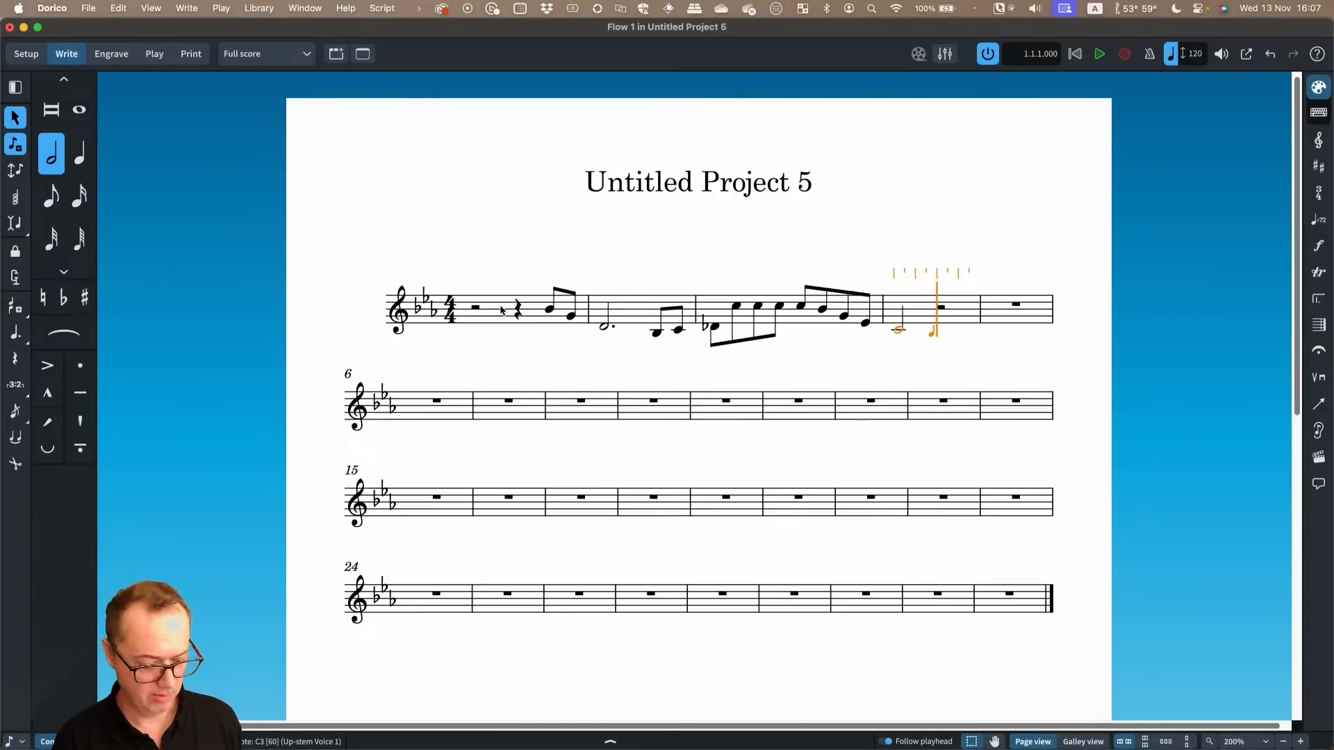
key("5")
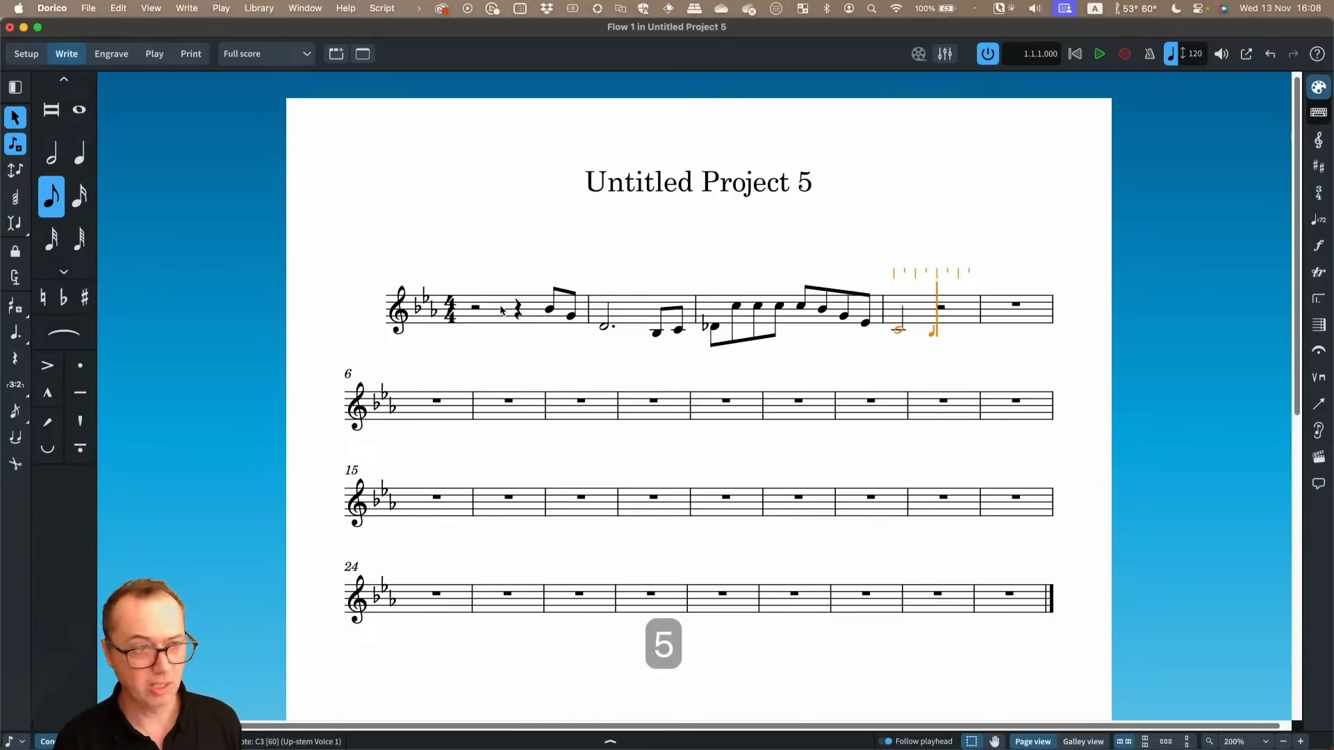
key("space")
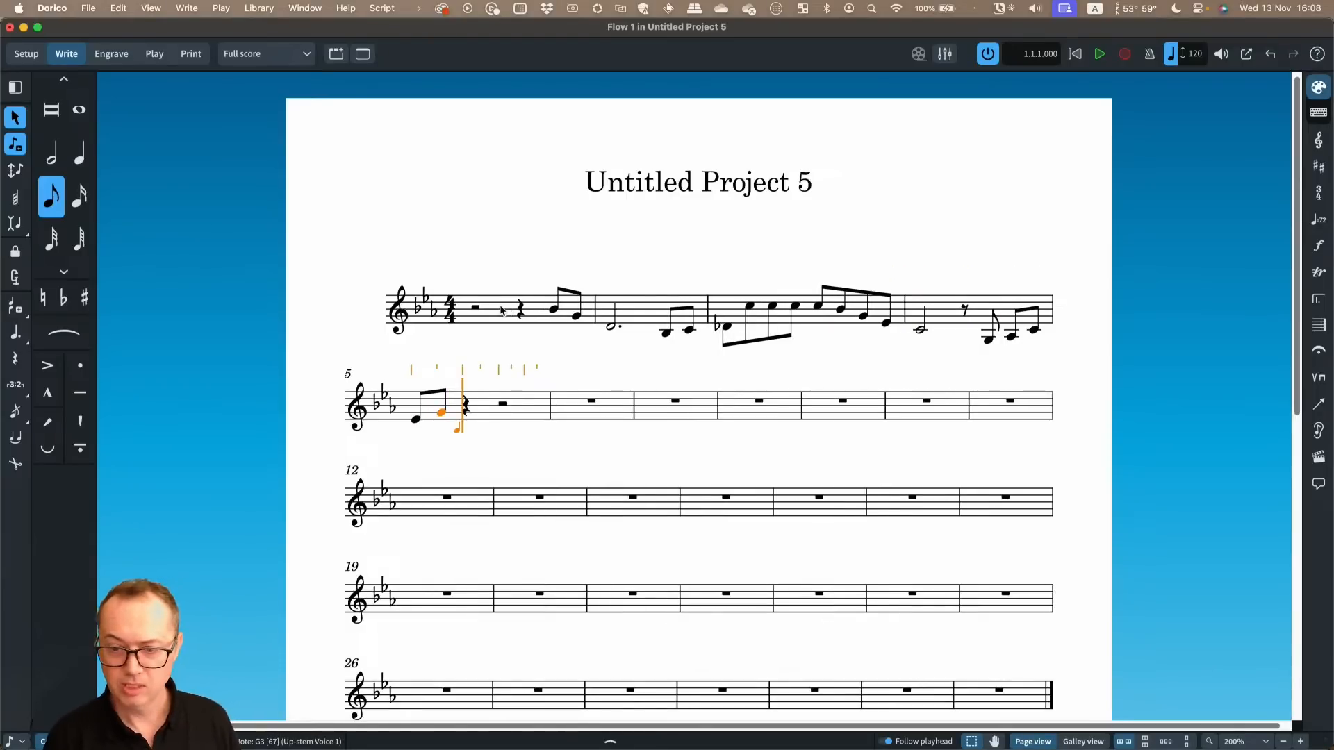
Turn the eighth rest, G and A-flat in bar 4 into an eighth-note triplet using Insert mode
key("Return")
key("Left")
key("Left")
key("Left")
key("Left")
key("Left")
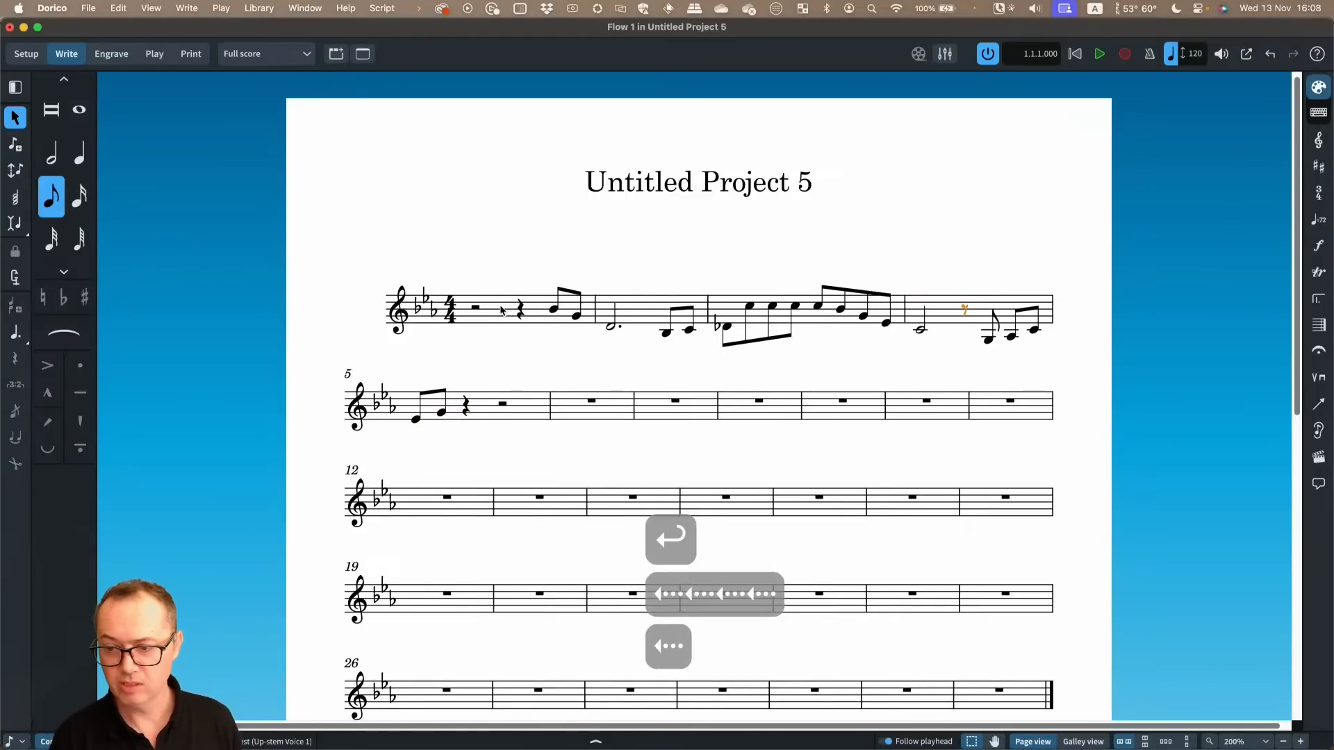
key("shift+Right")
key("shift+Right")
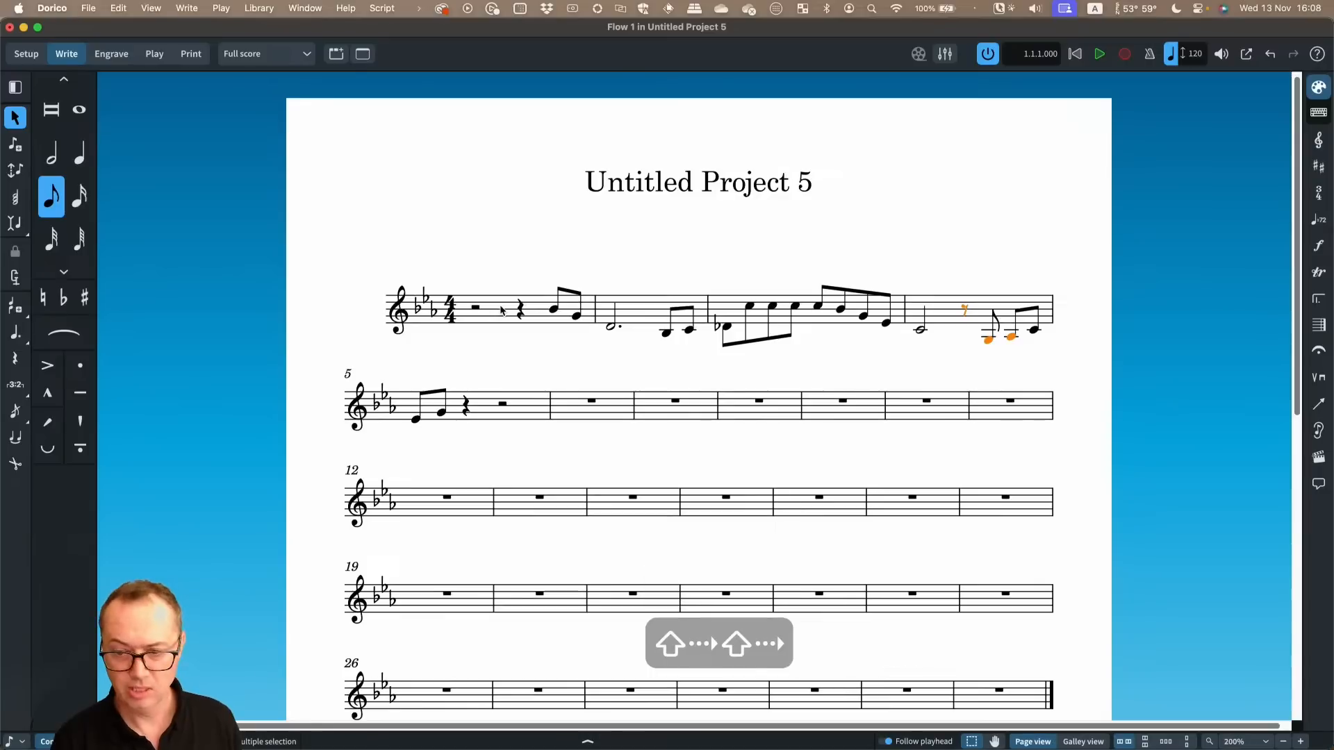
key("i")
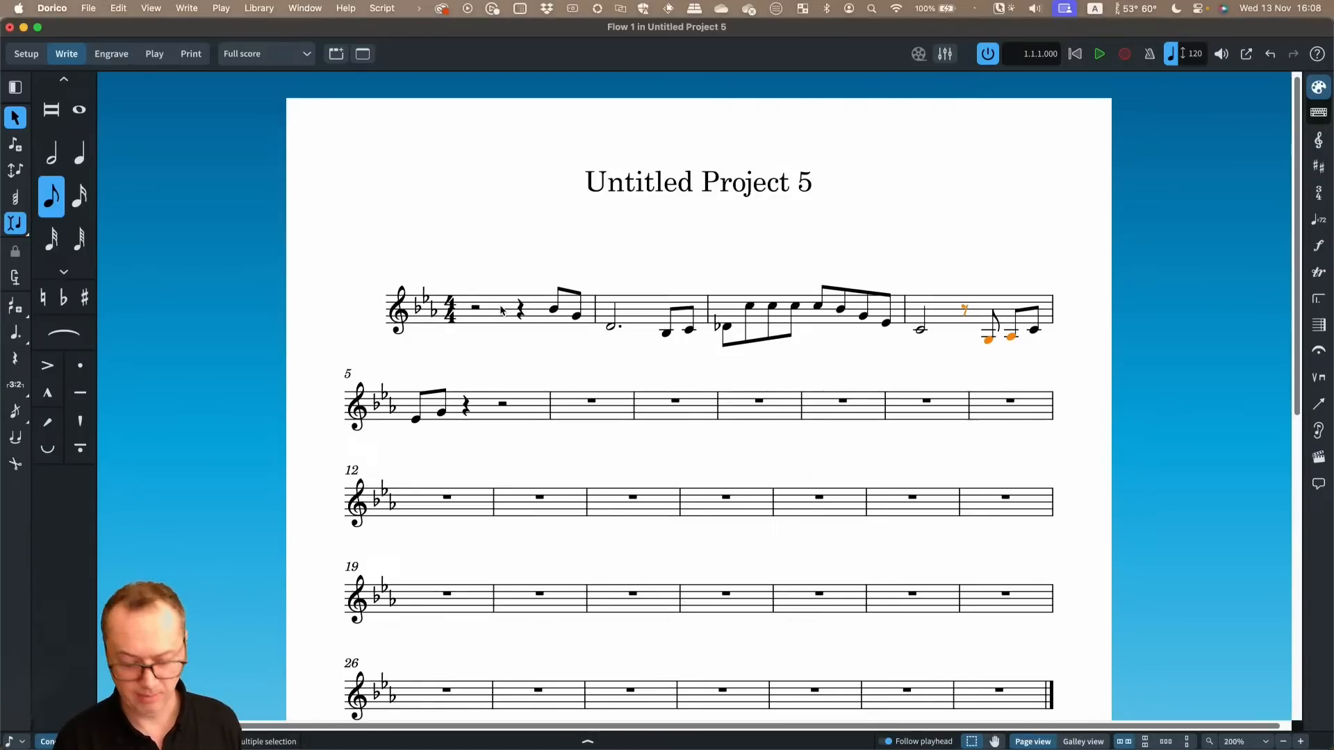
key("semicolon")
key("Return")
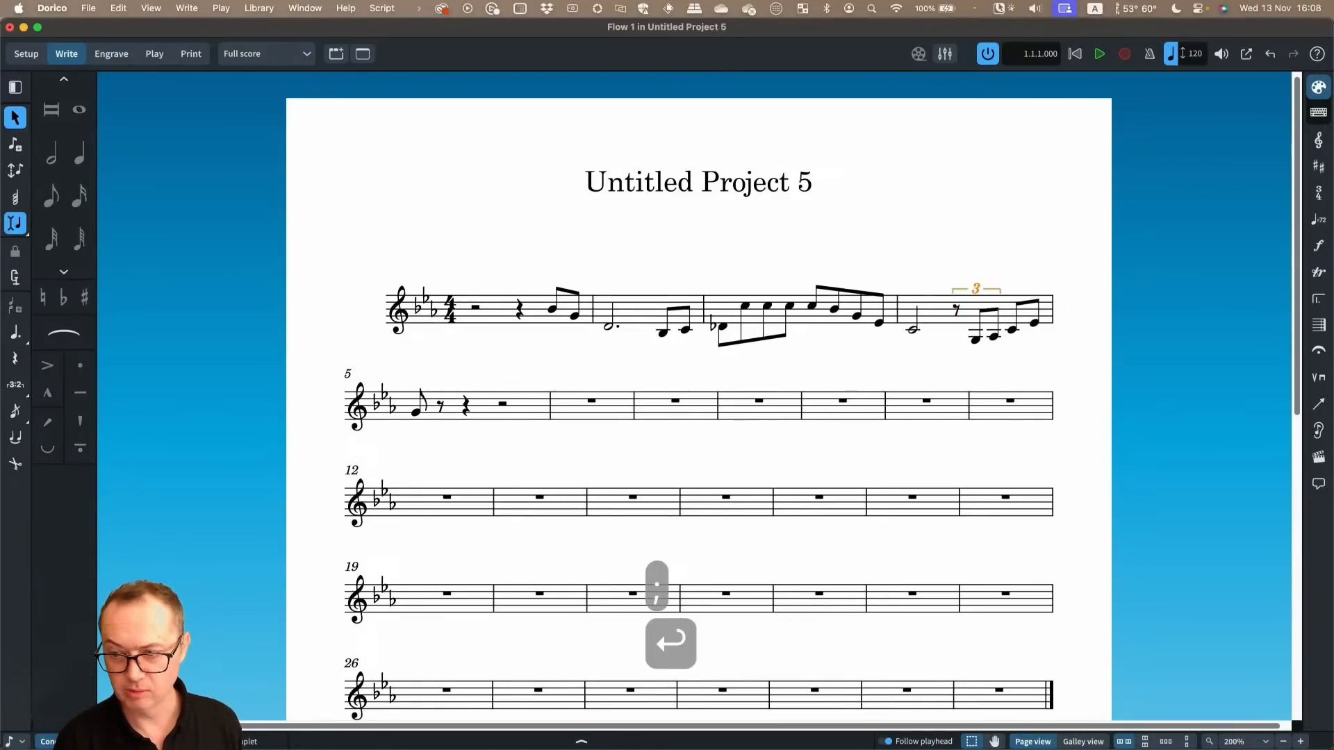
Turn the C, E-flat and G after the first triplet into a second eighth-note triplet
left_click(1012, 333)
key("shift+0")
key("shift+Right")
key("shift+Right")
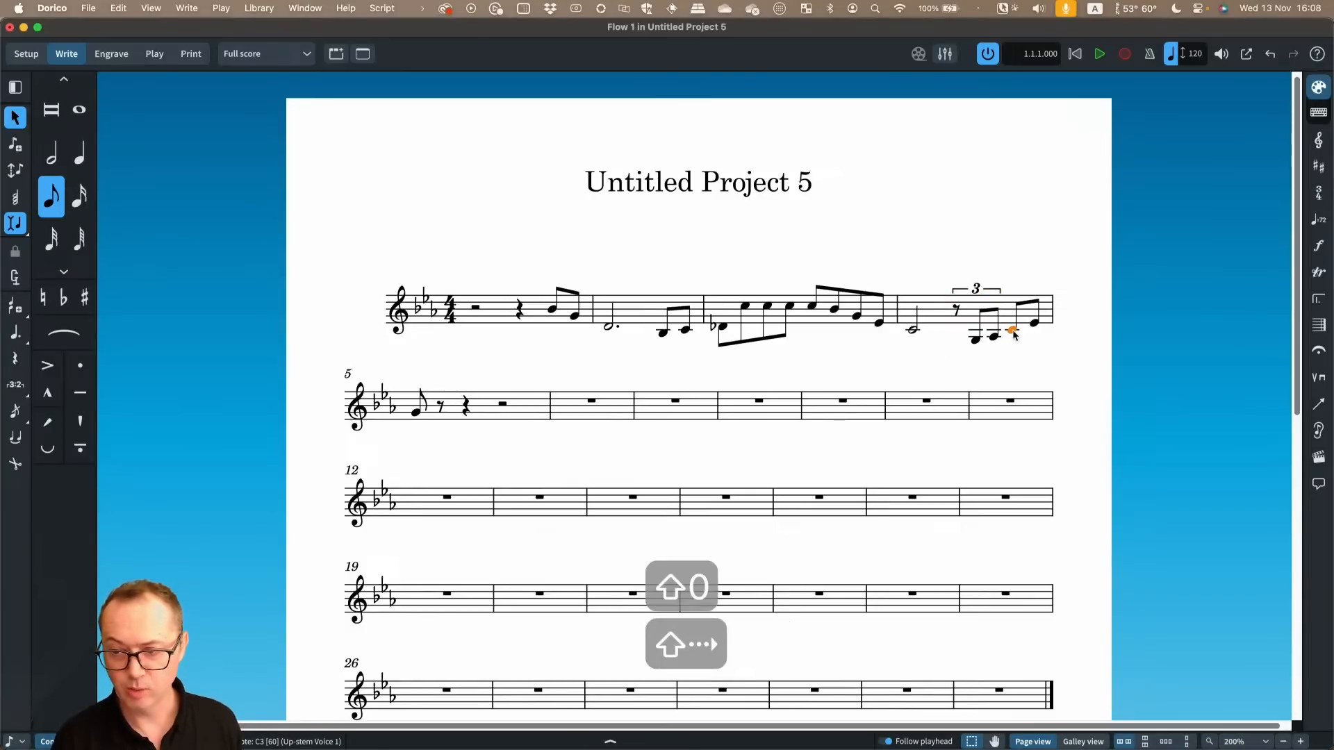
key("semicolon")
key("Return")
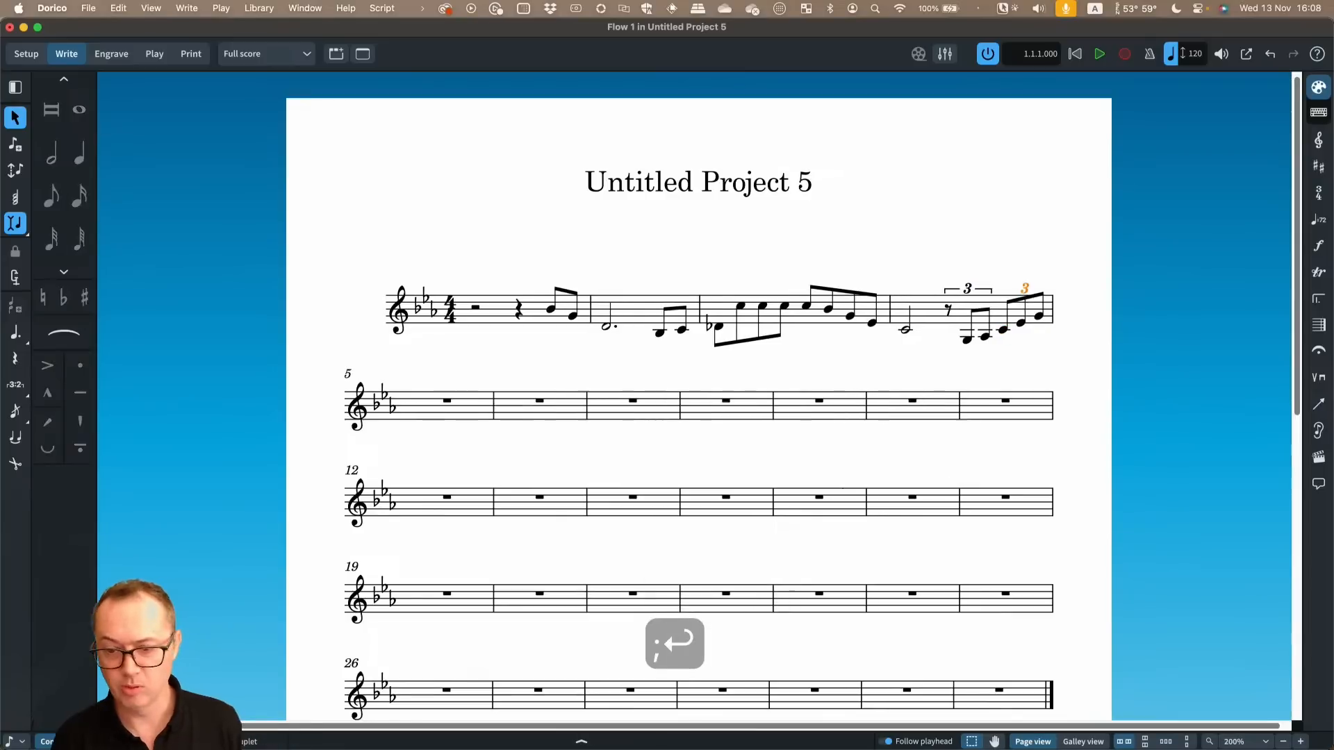
With Insert mode off, fill bar 5 with eighths B-flat, B-flat, B-flat, A-flat, a quarter-note B-flat, and eighths A-flat and B-flat
left_click(444, 403)
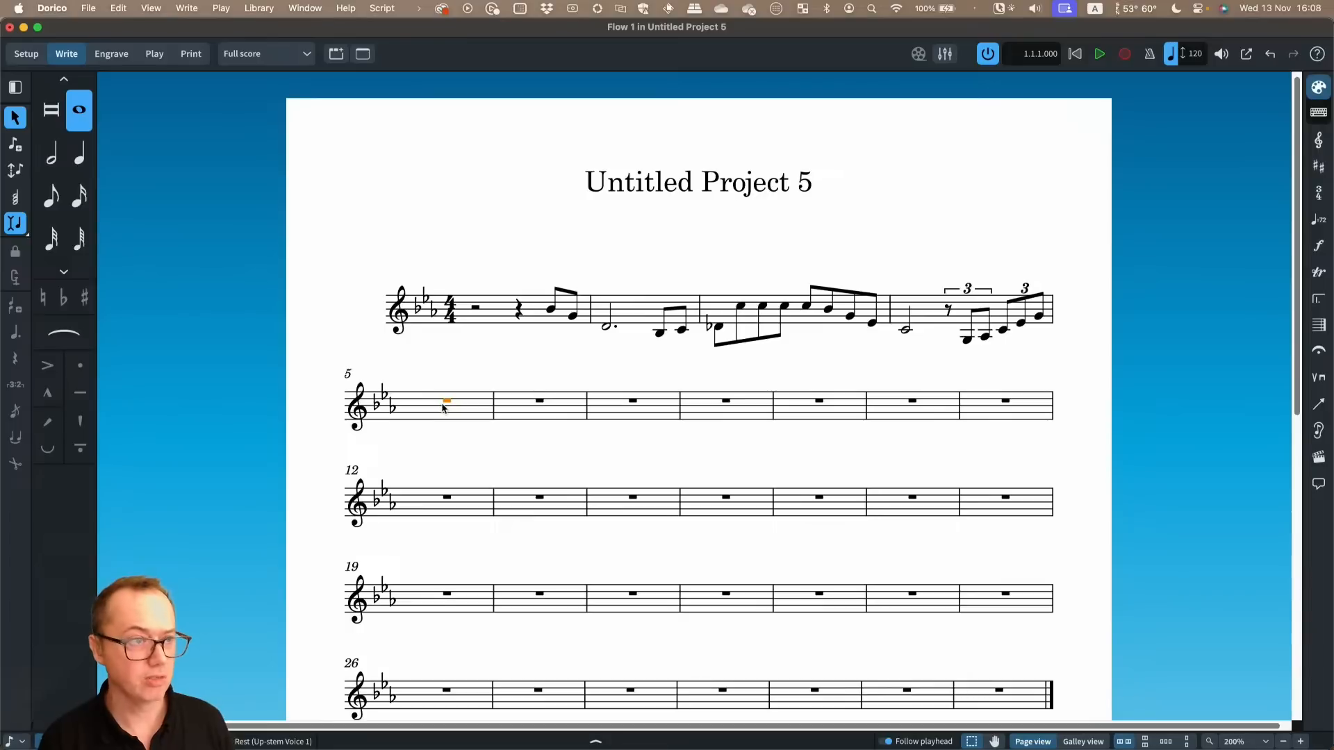
key("Return")
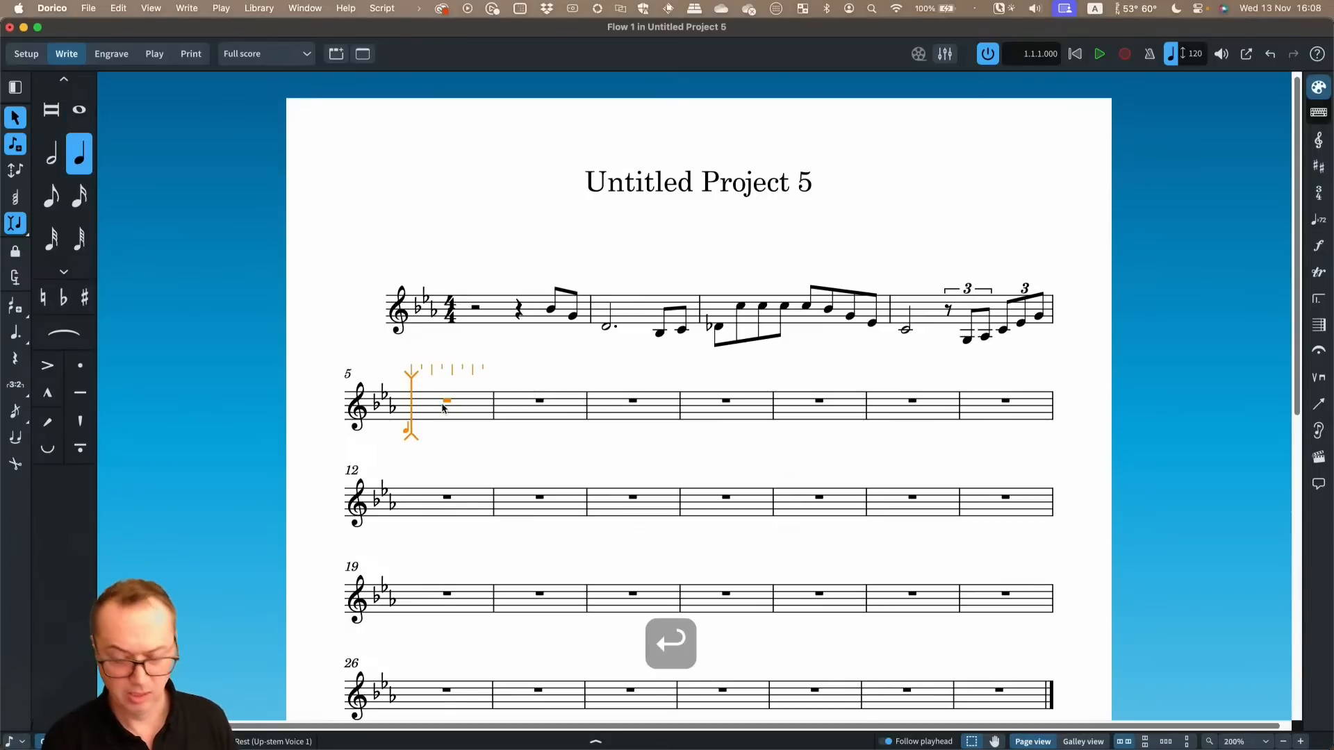
key("i")
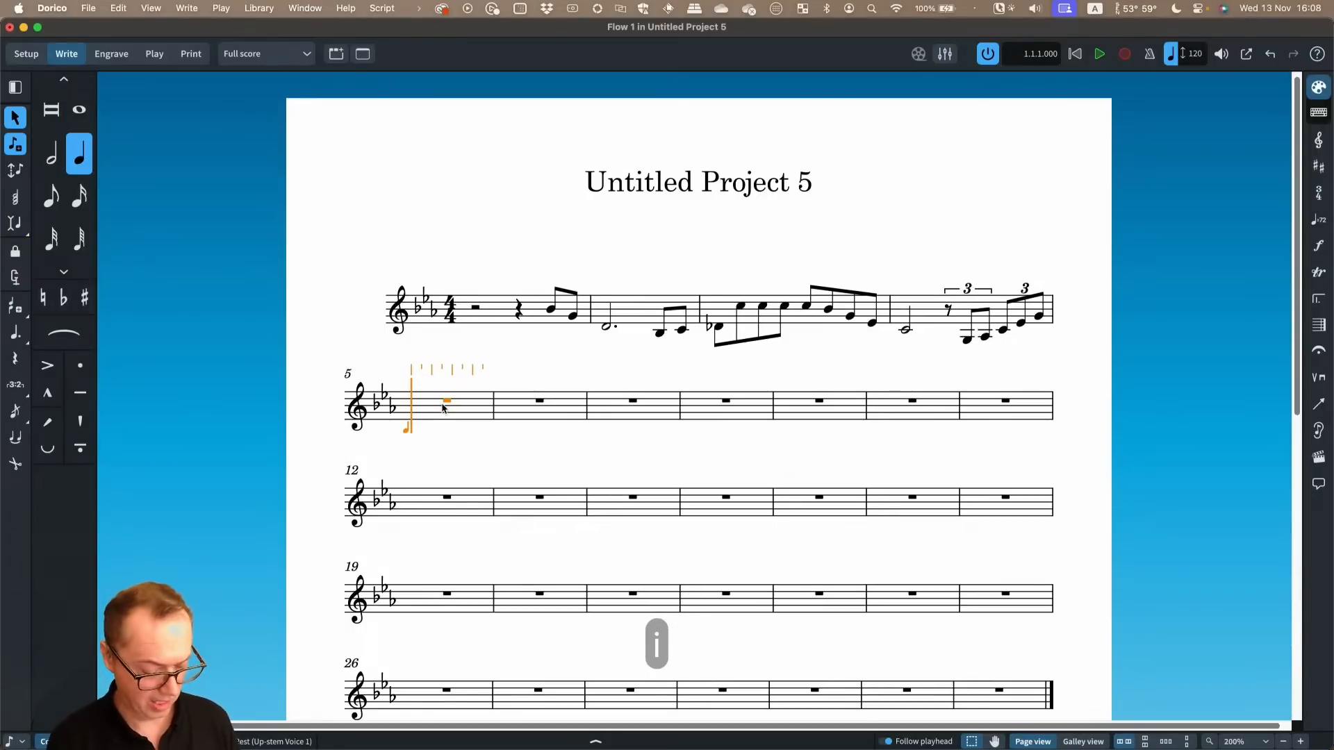
key("5")
key("b")
key("a")
key("b")
key("a")
key("6")
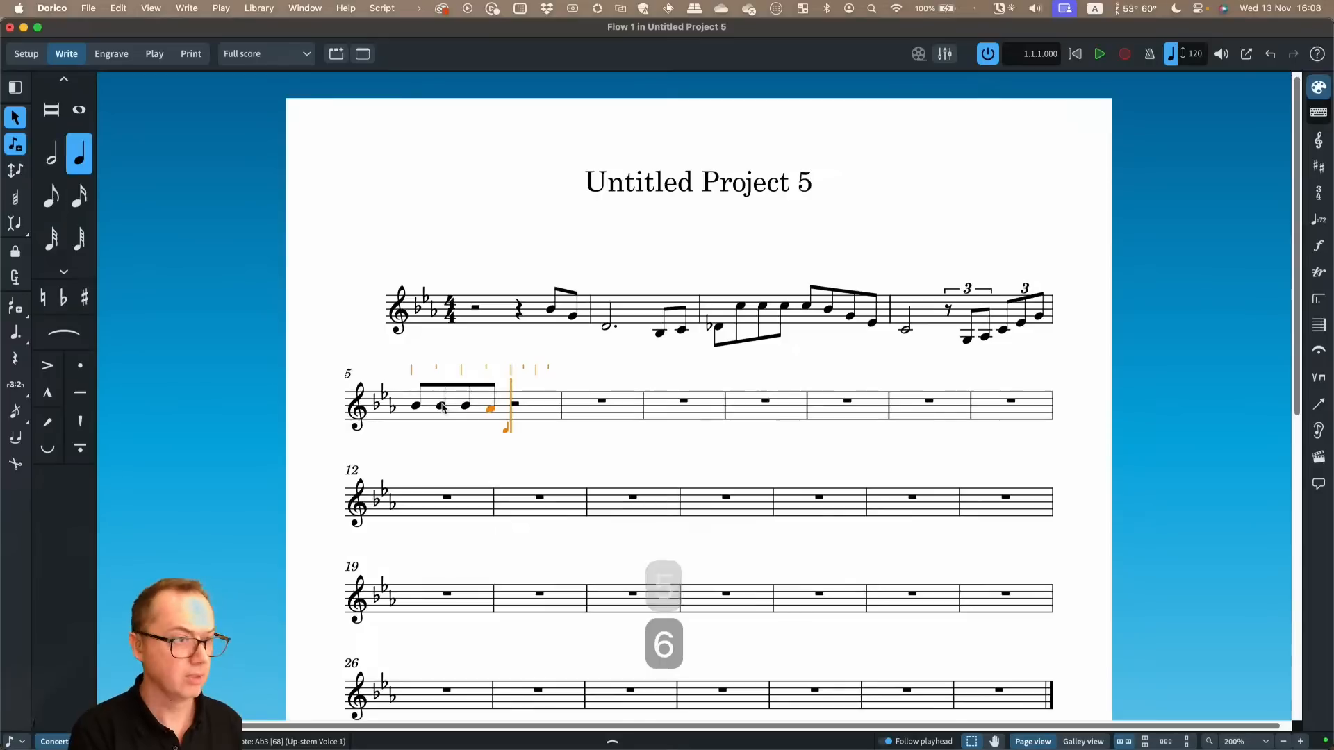
key("b")
key("5")
key("a")
key("b")
Enter a quarter-note G at the start of bar 6, followed by an eighth-note triplet of G, A-flat and B-flat
key("6")
key("g")
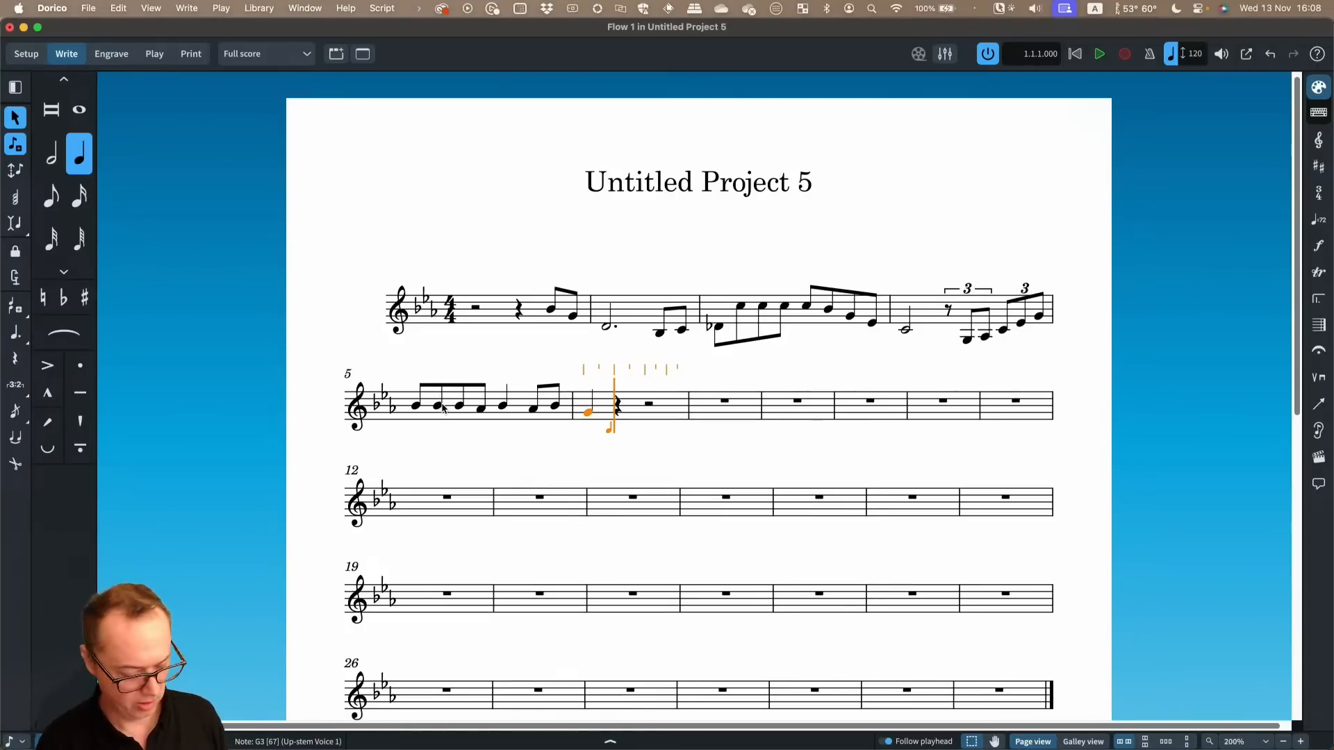
key("5")
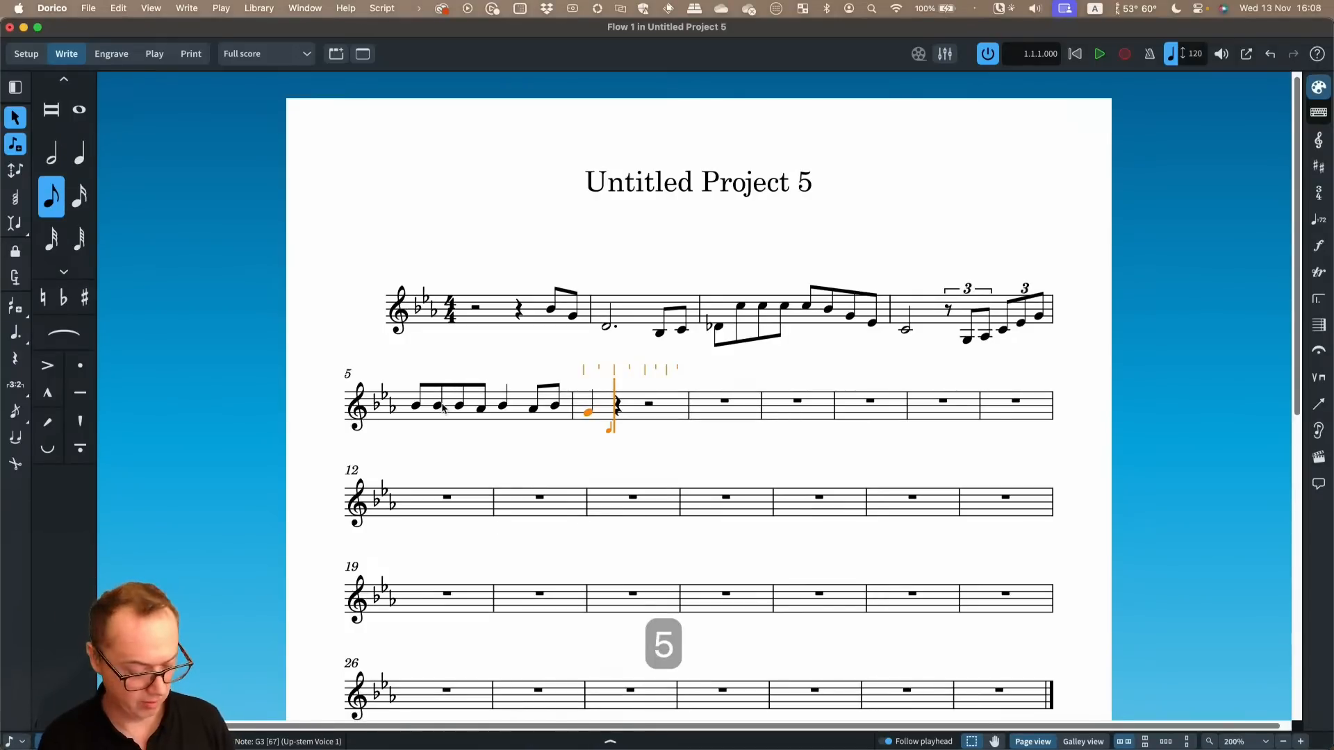
key("semicolon")
type("3")
key("Return")
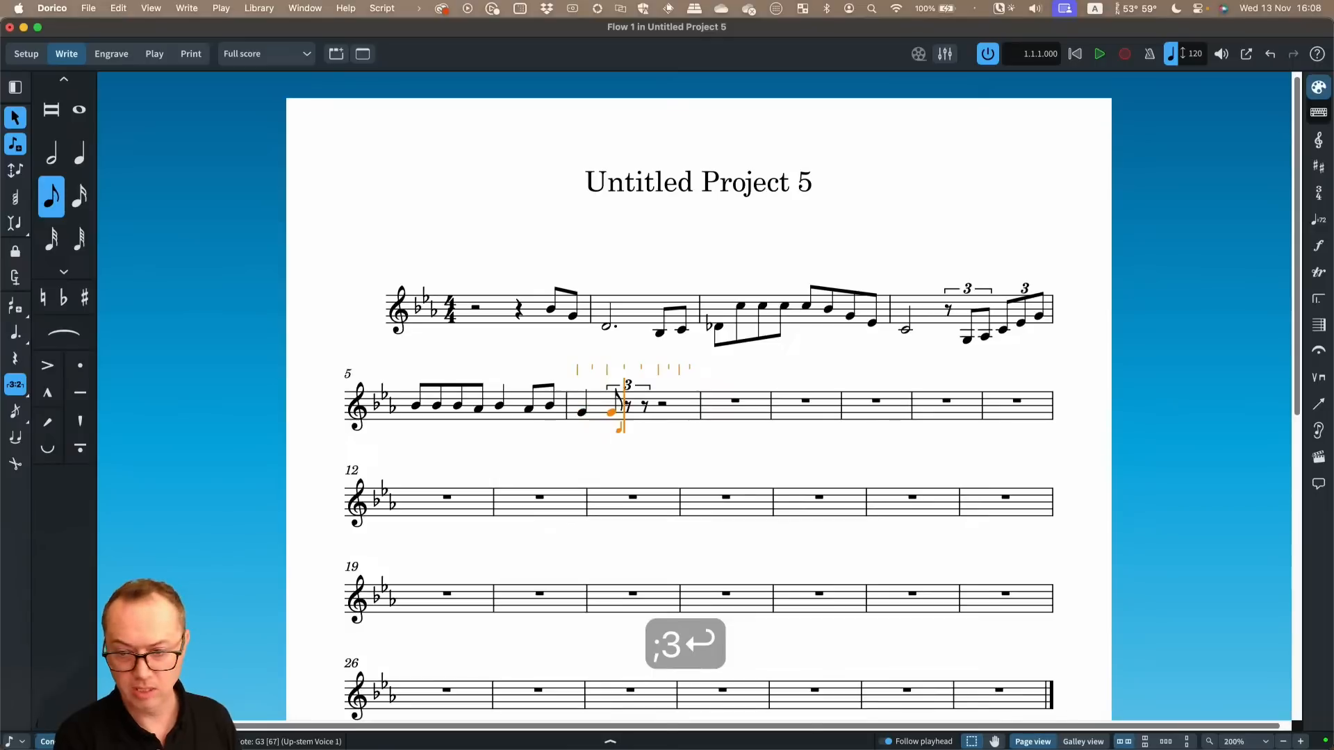
key("a")
key("b")
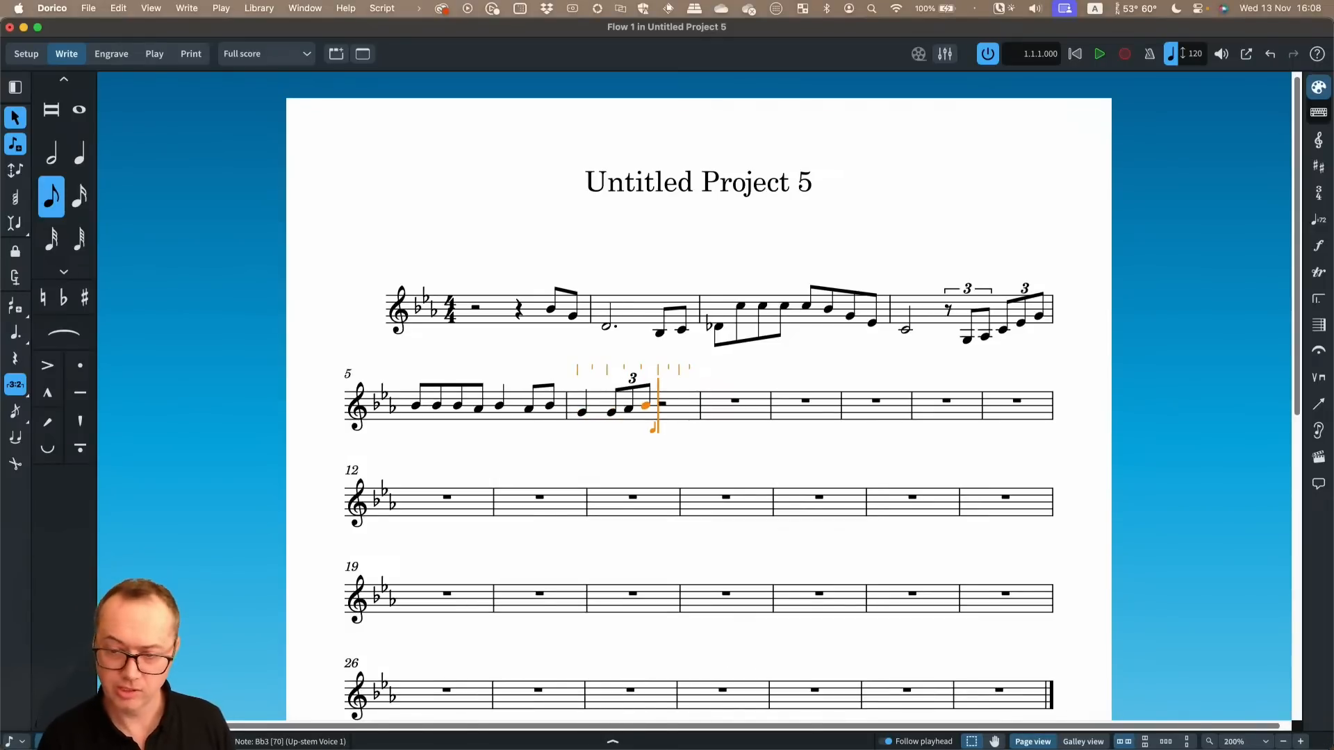
Leave note input and tie the quarter-note G in bar 6 to the first G of the triplet
key("Return")
key("Left")
key("Left")
key("Left")
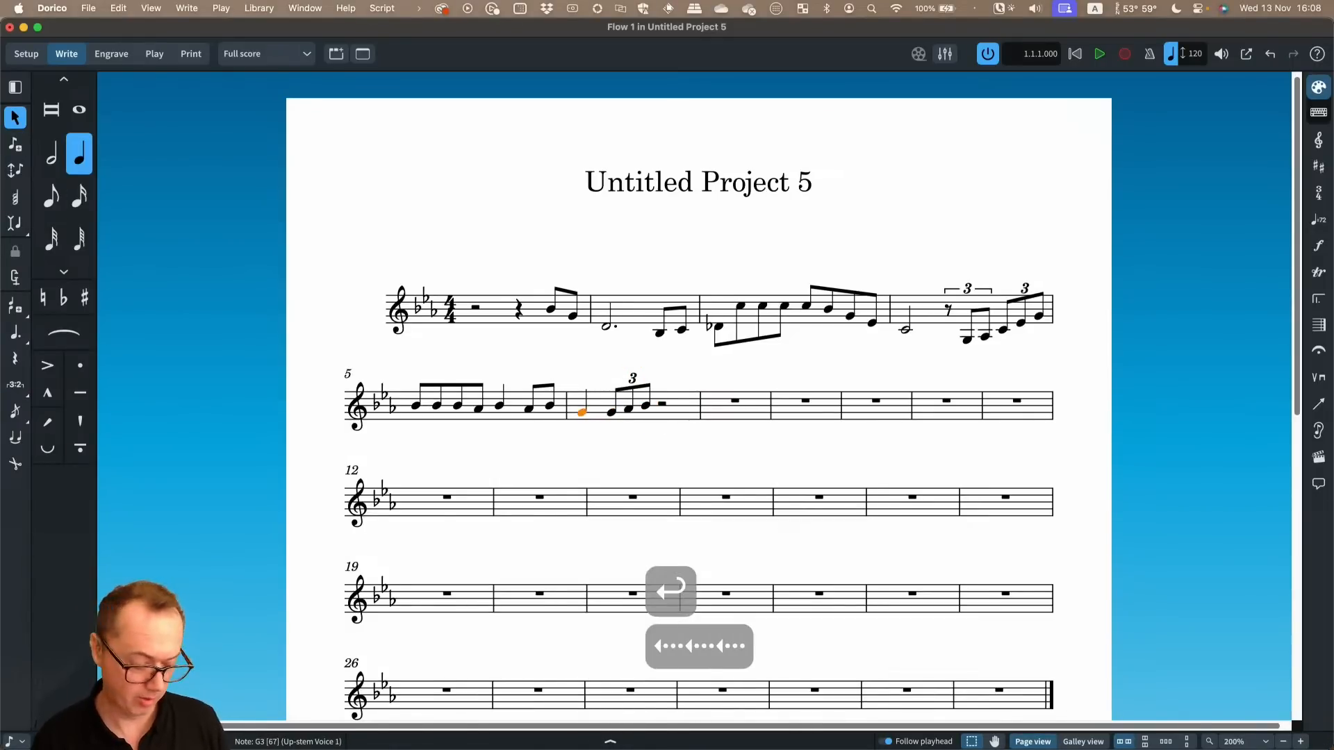
key("t")
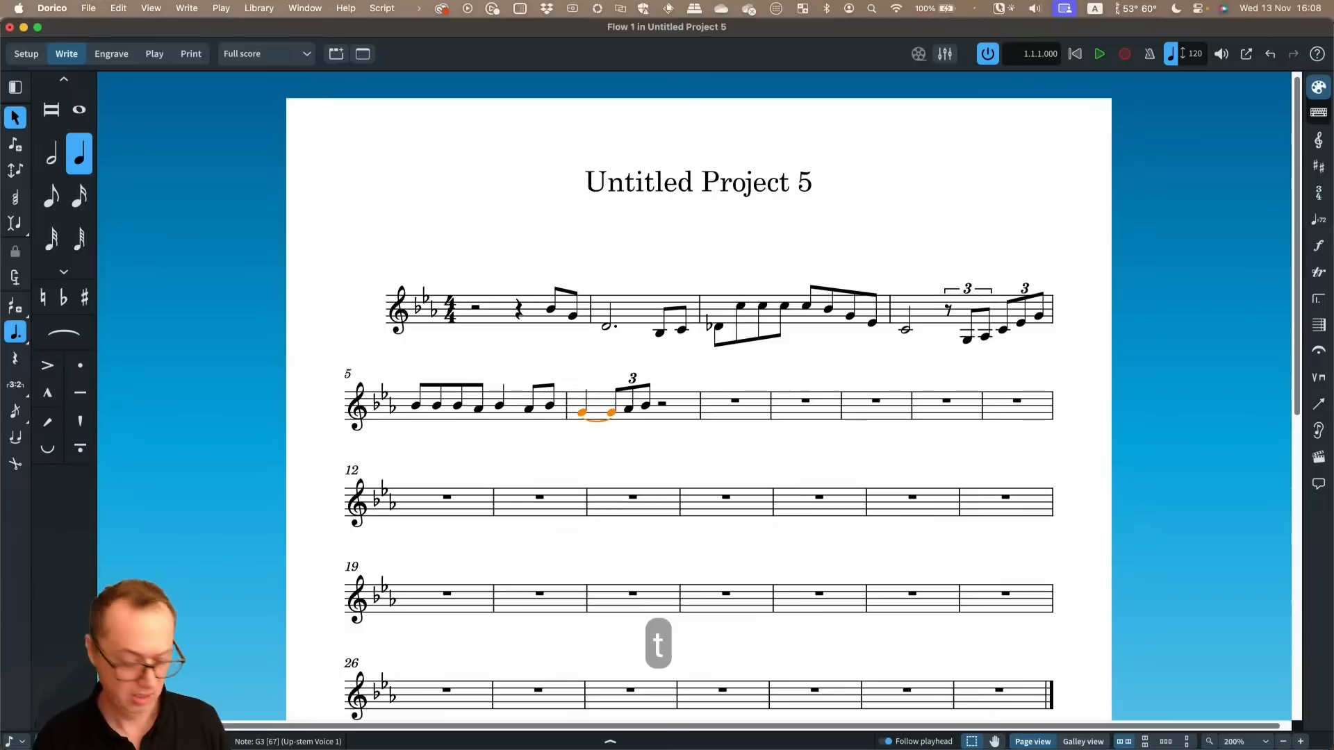
Repeat the tied G and its triplet in the second half of bar 6, shifting the copy down two staff steps
key("shift+Right")
key("shift+Right")
key("shift+Right")
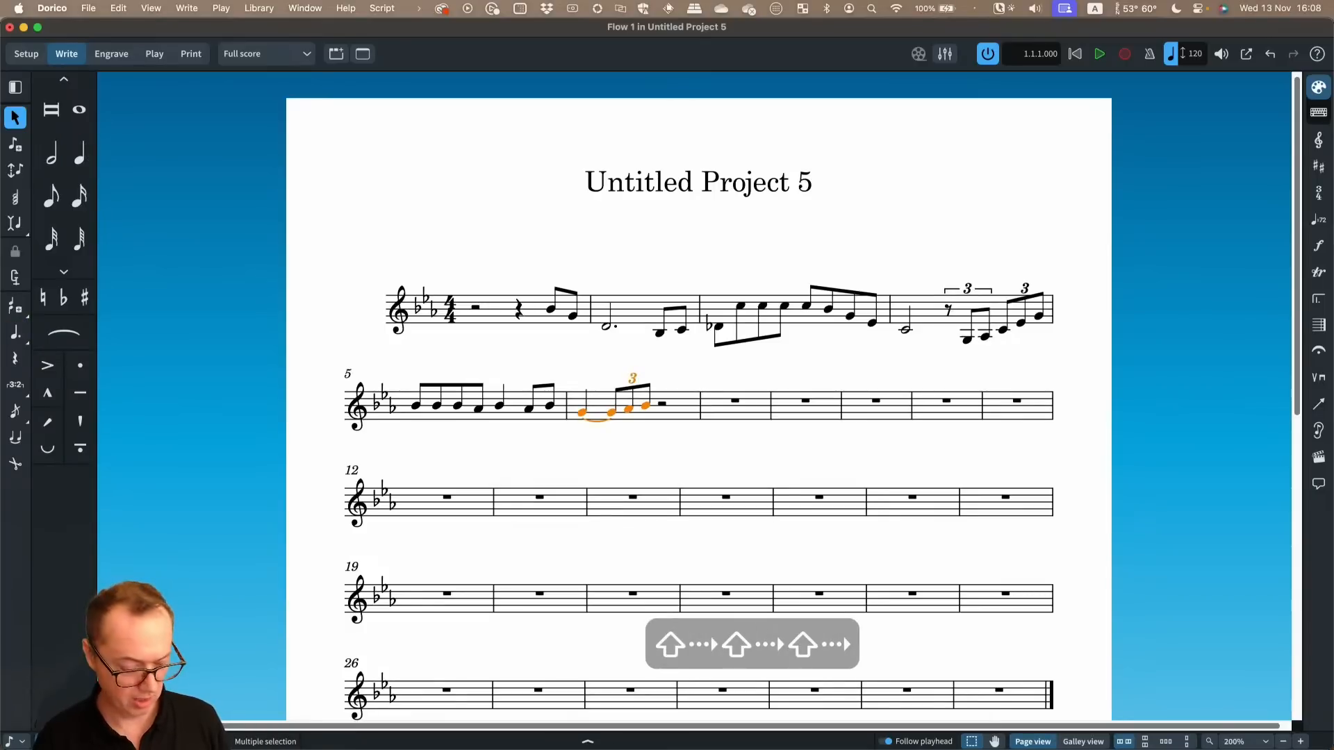
key("r")
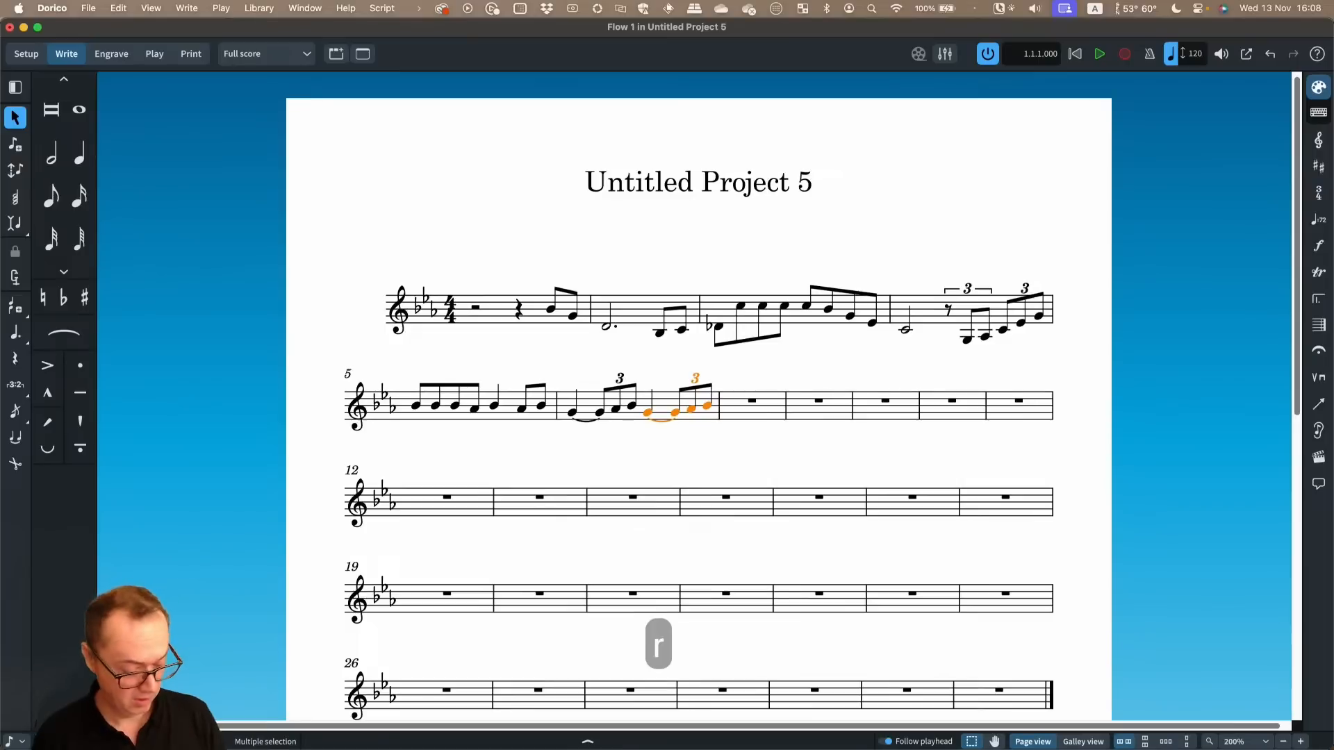
key("alt+Down")
key("alt+Down")
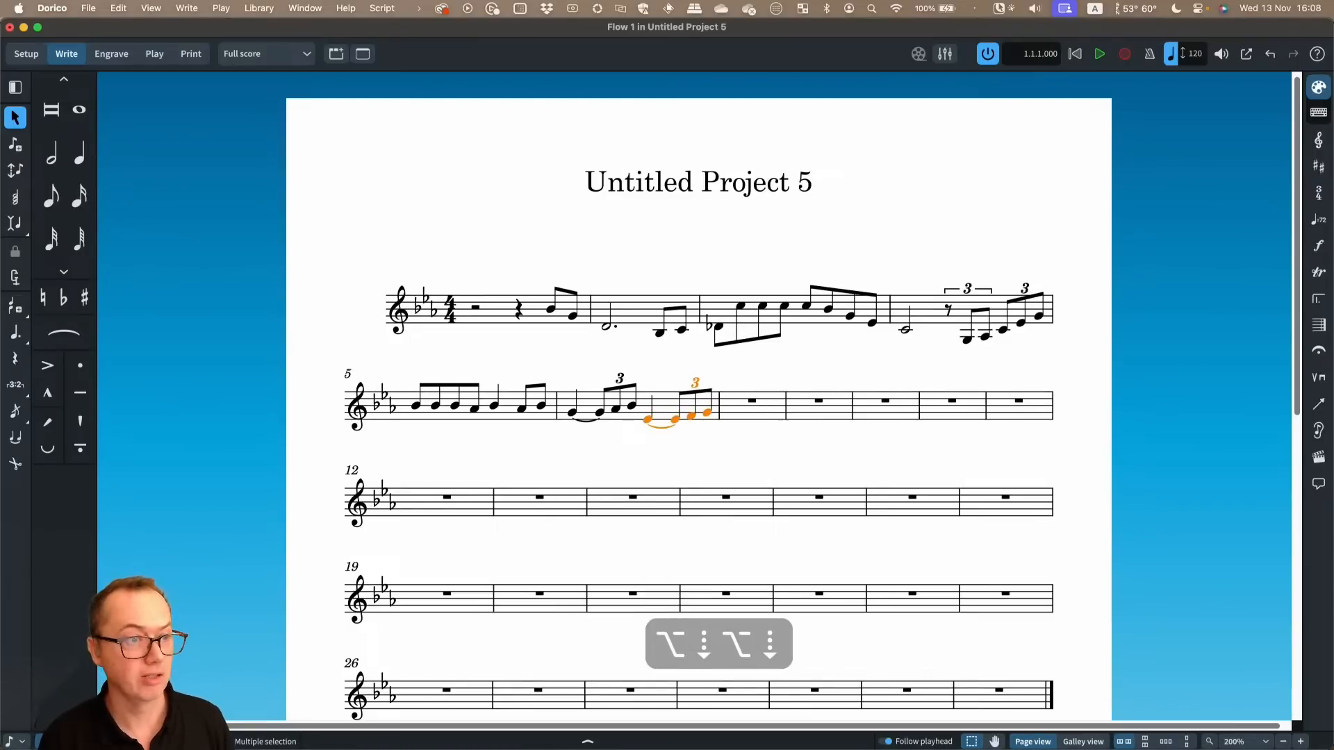
Enter an eighth-note A-flat, a quarter-note C and an eighth-note C in the first half of bar 7
key("Right")
key("Return")
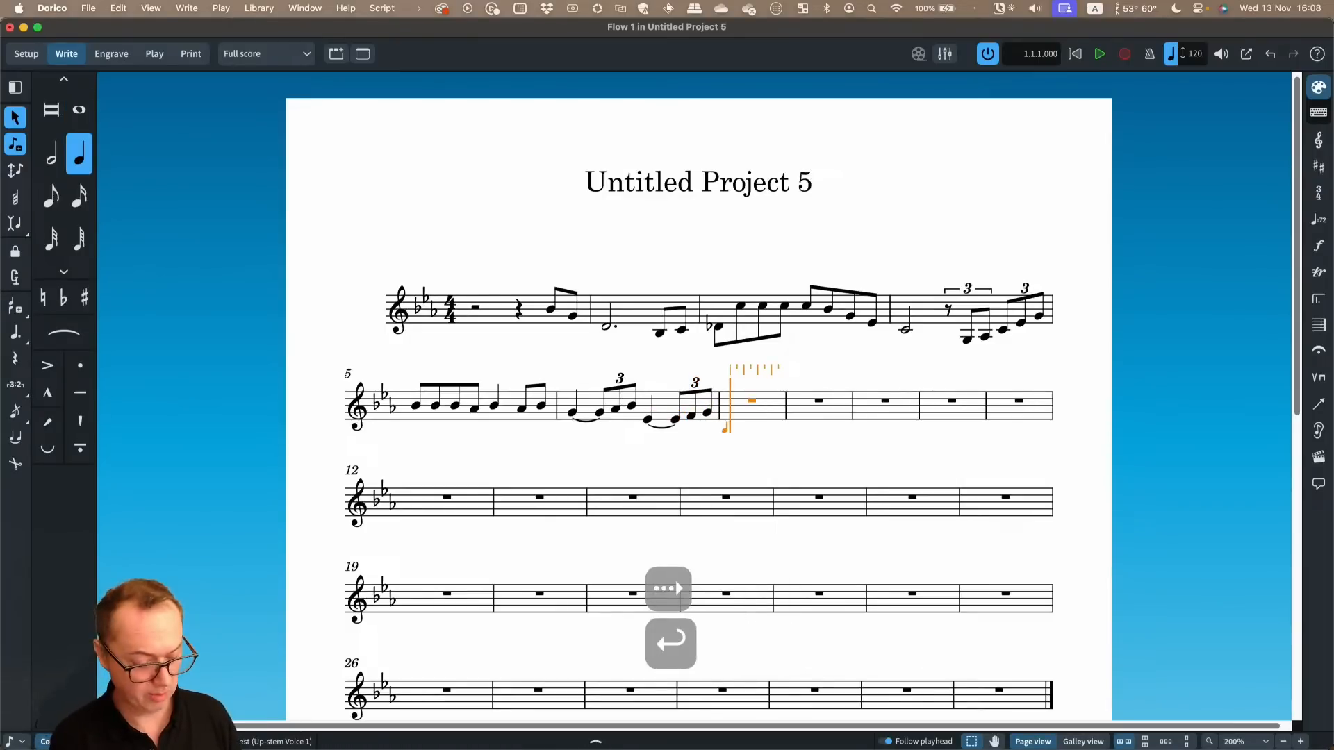
key("5")
key("6")
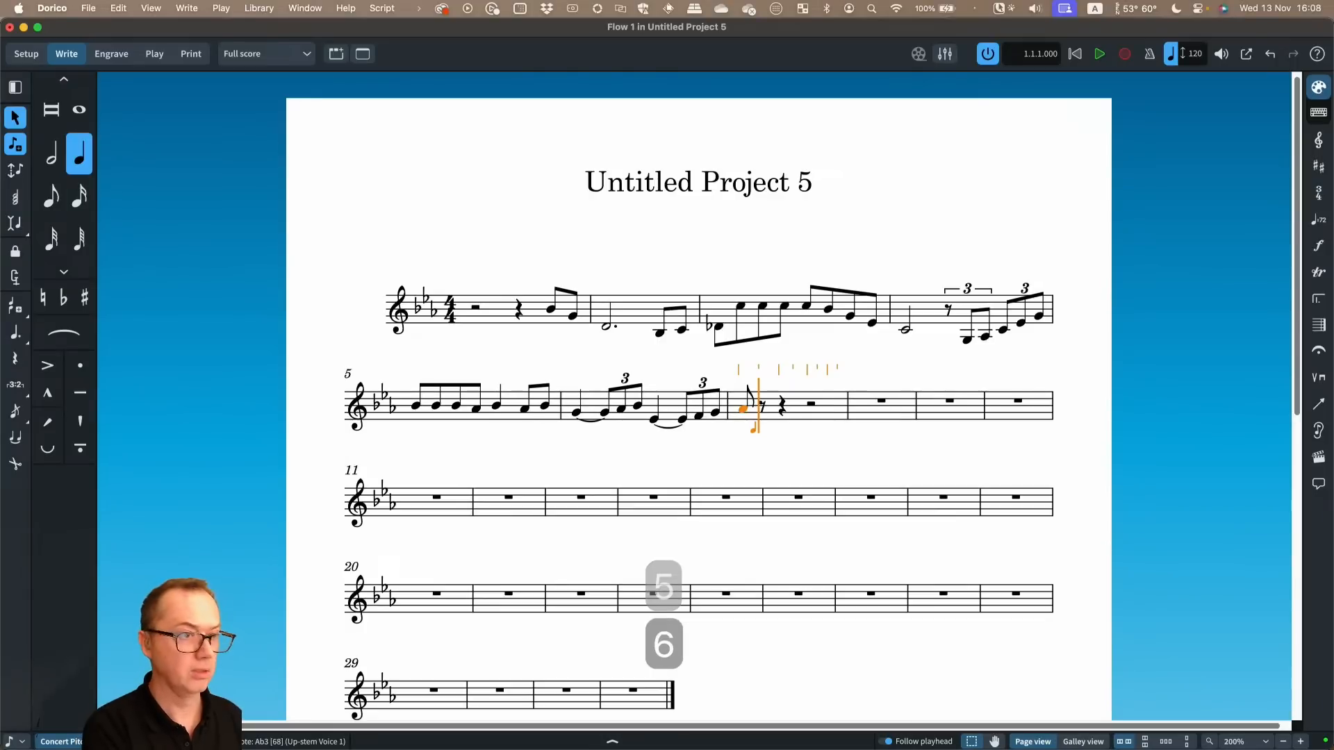
key("5")
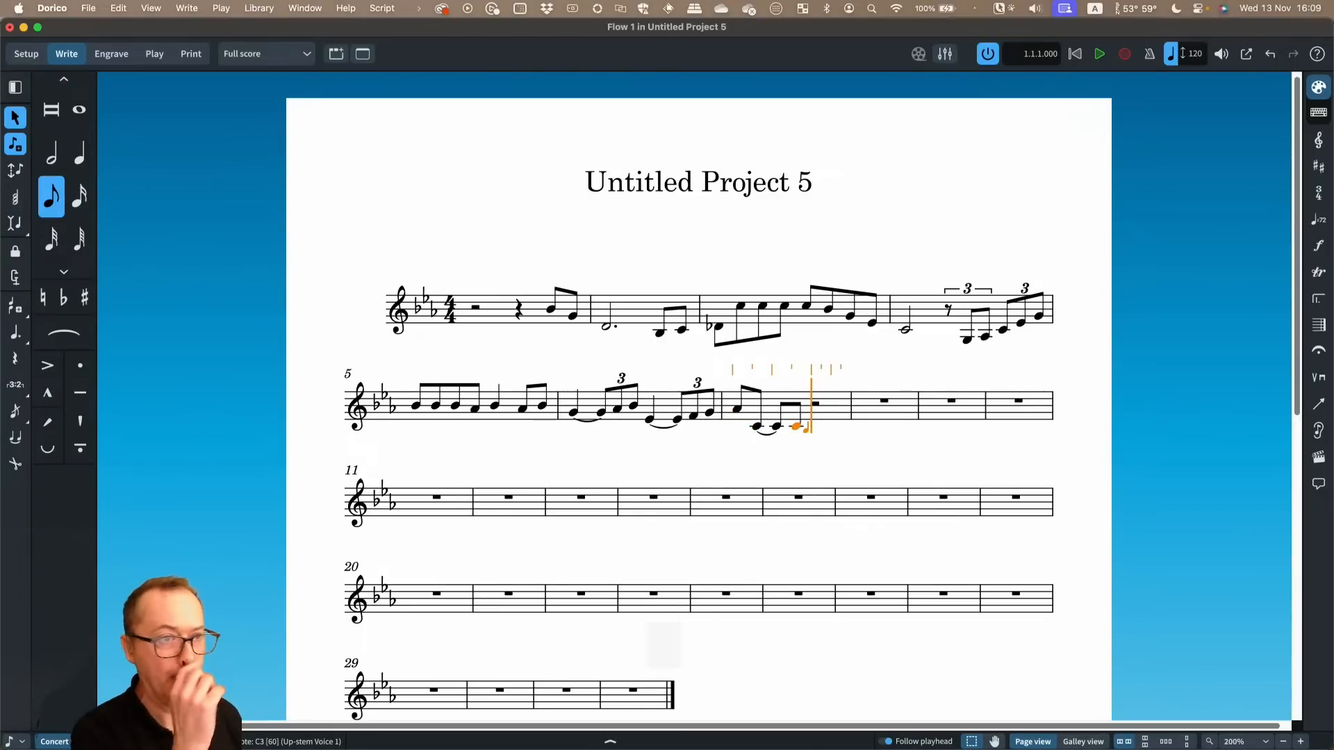
Complete bar 7 with a quarter-note triplet of D, E-flat and F, and end triplet input
key("6")
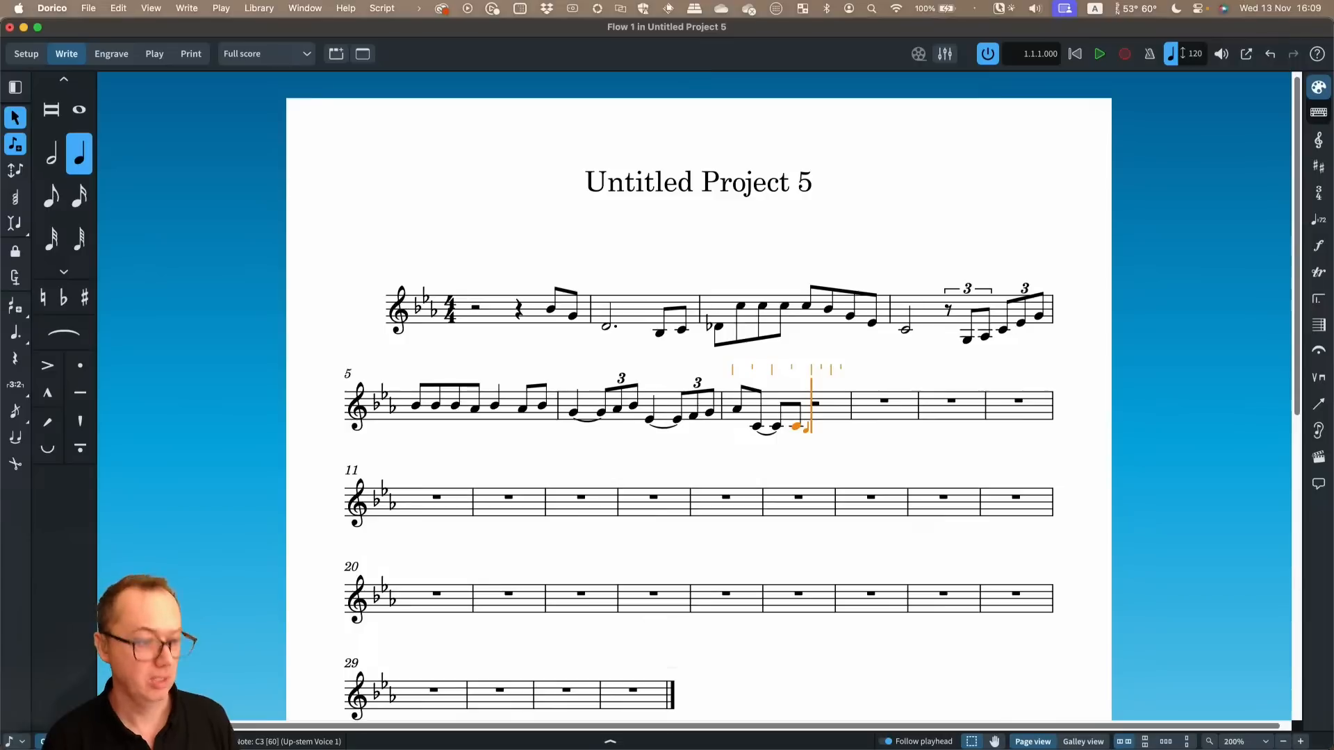
key("semicolon")
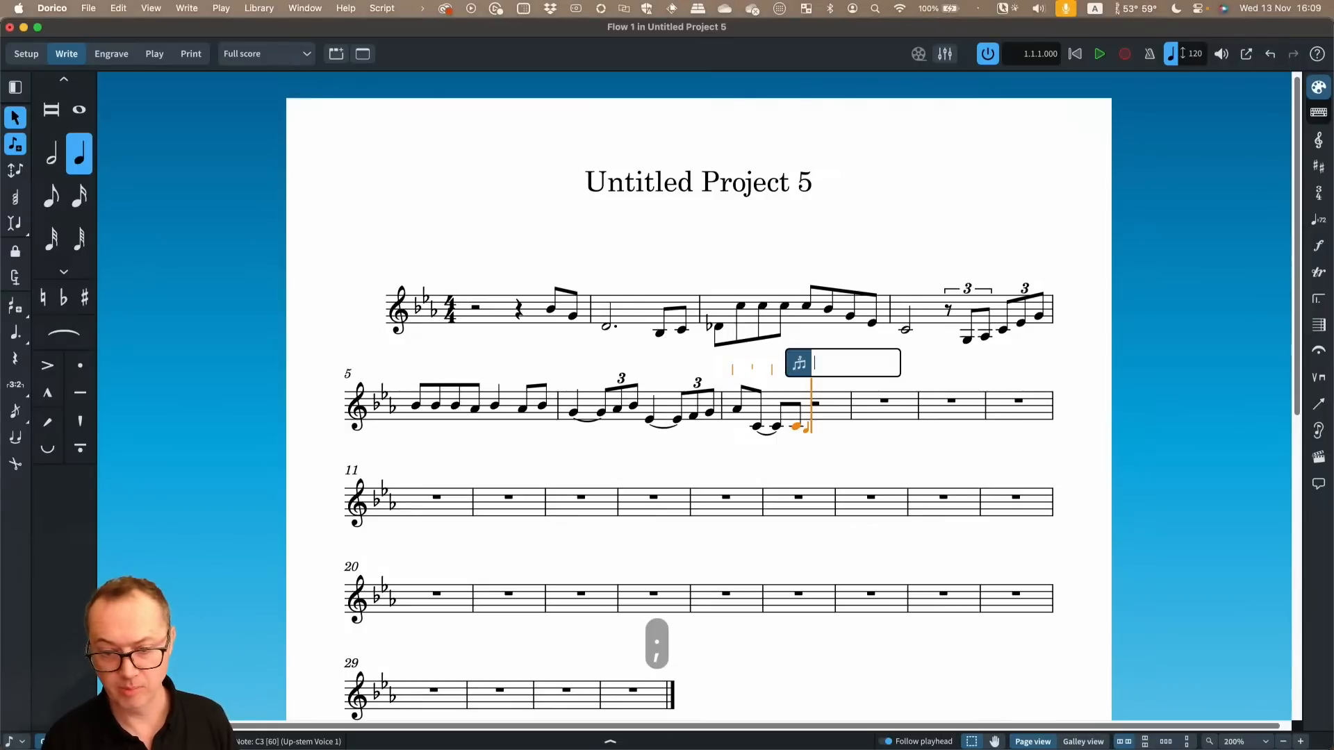
type("3")
key("Return")
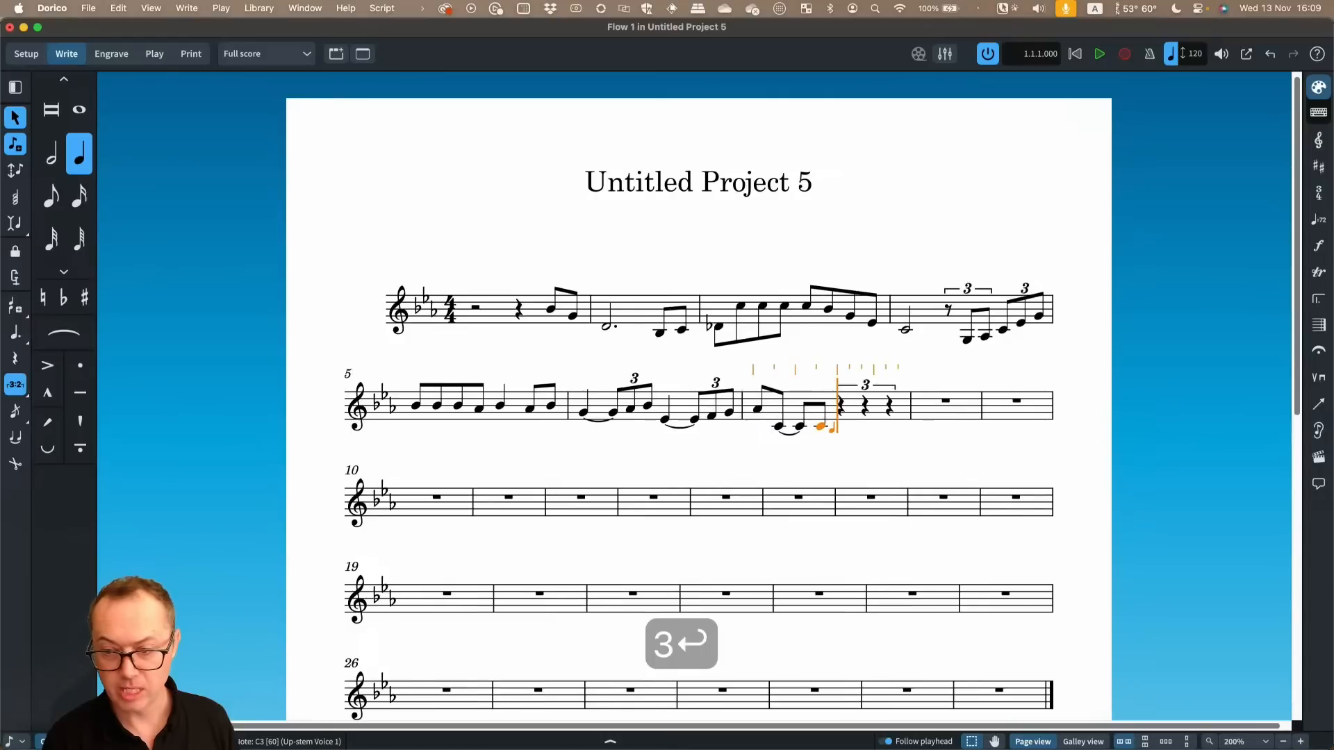
key("d")
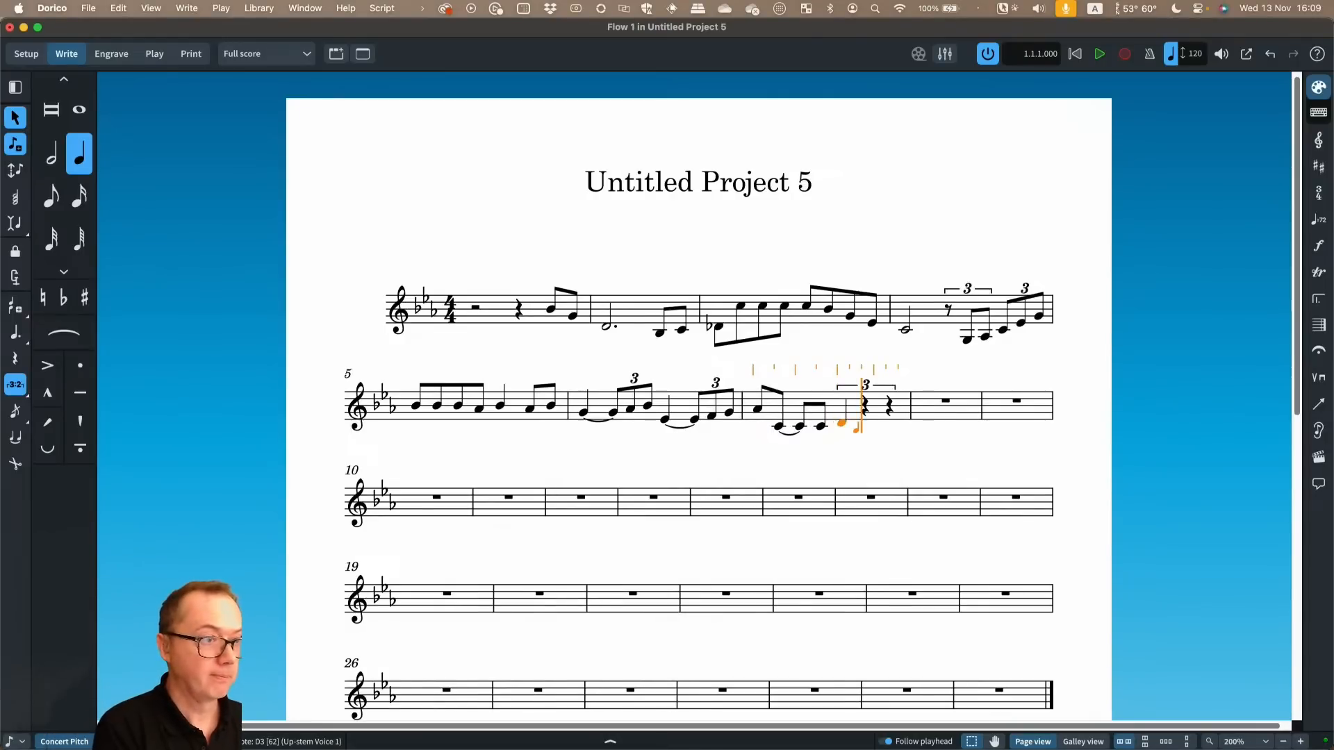
key("e")
key("f")
key("shift+semicolon")
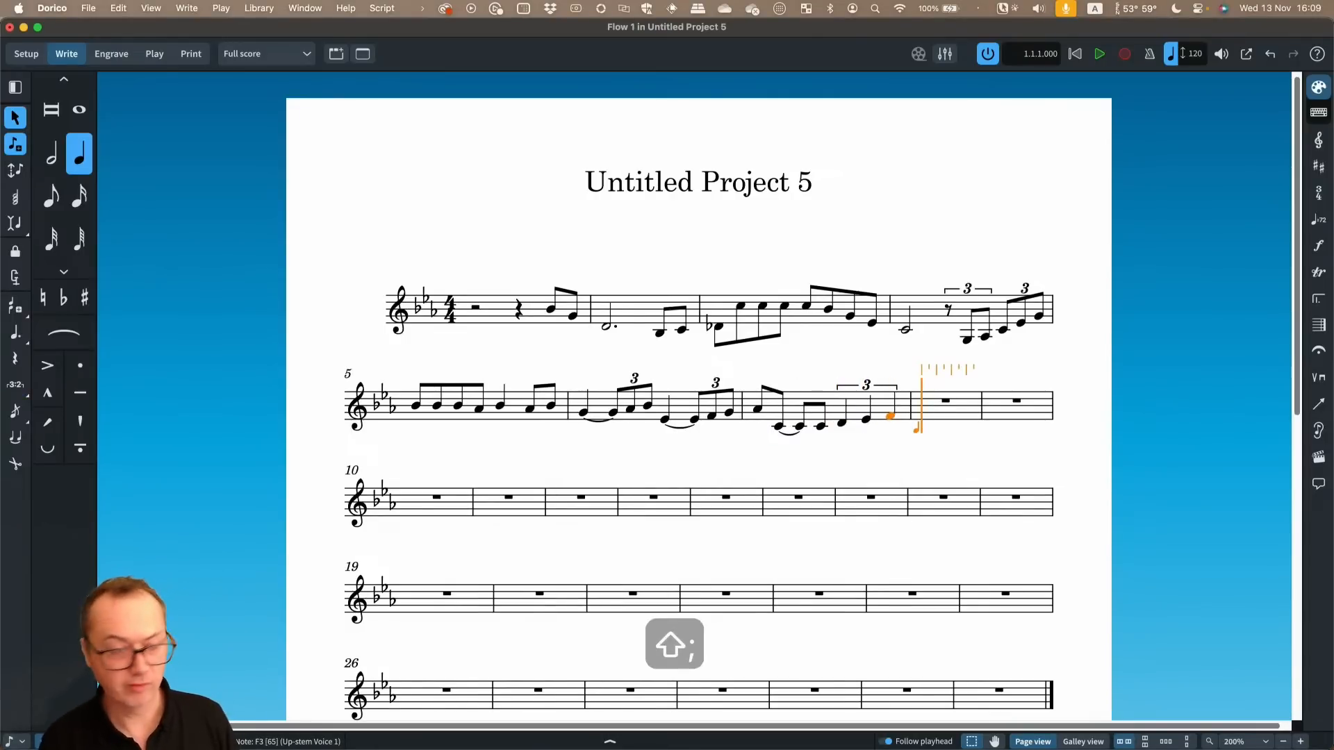
Fill bars 8 and 9 with a double-whole-note G shortened by a quarter note, followed by eighth notes B-flat and G
key("9")
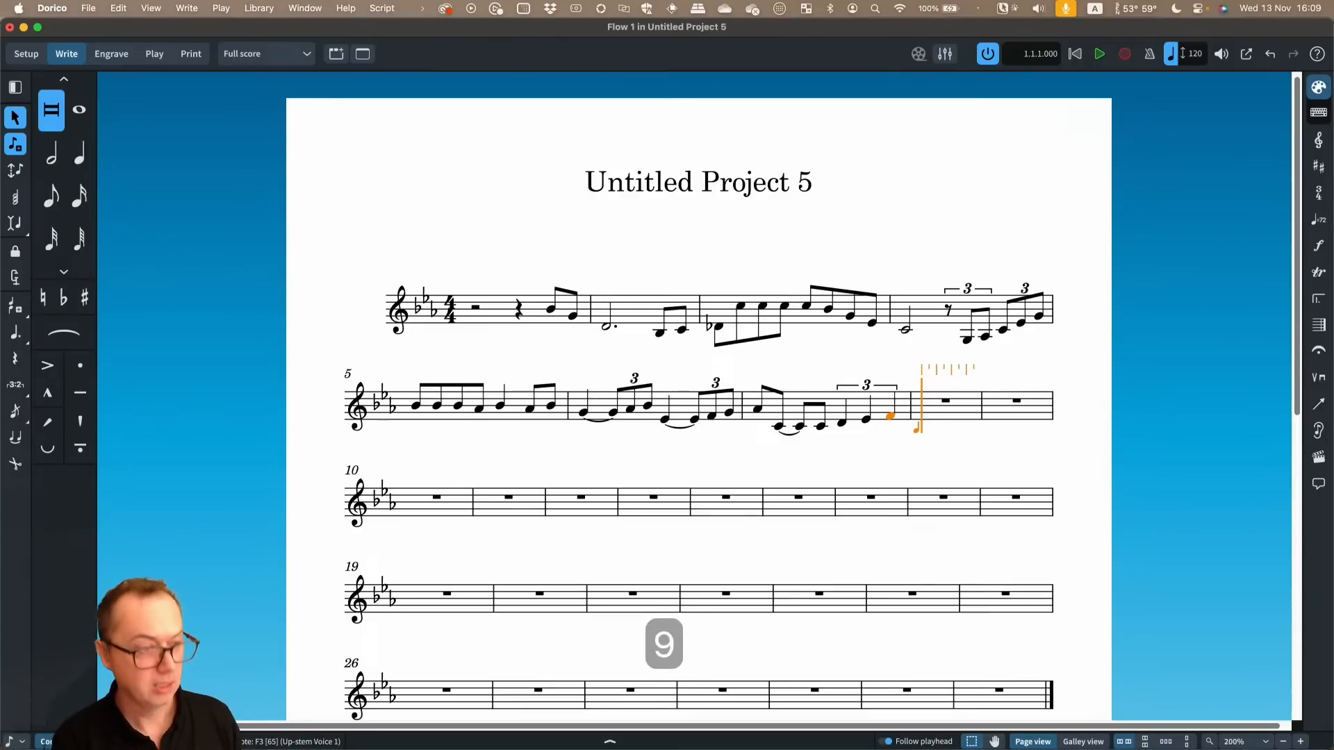
key("g")
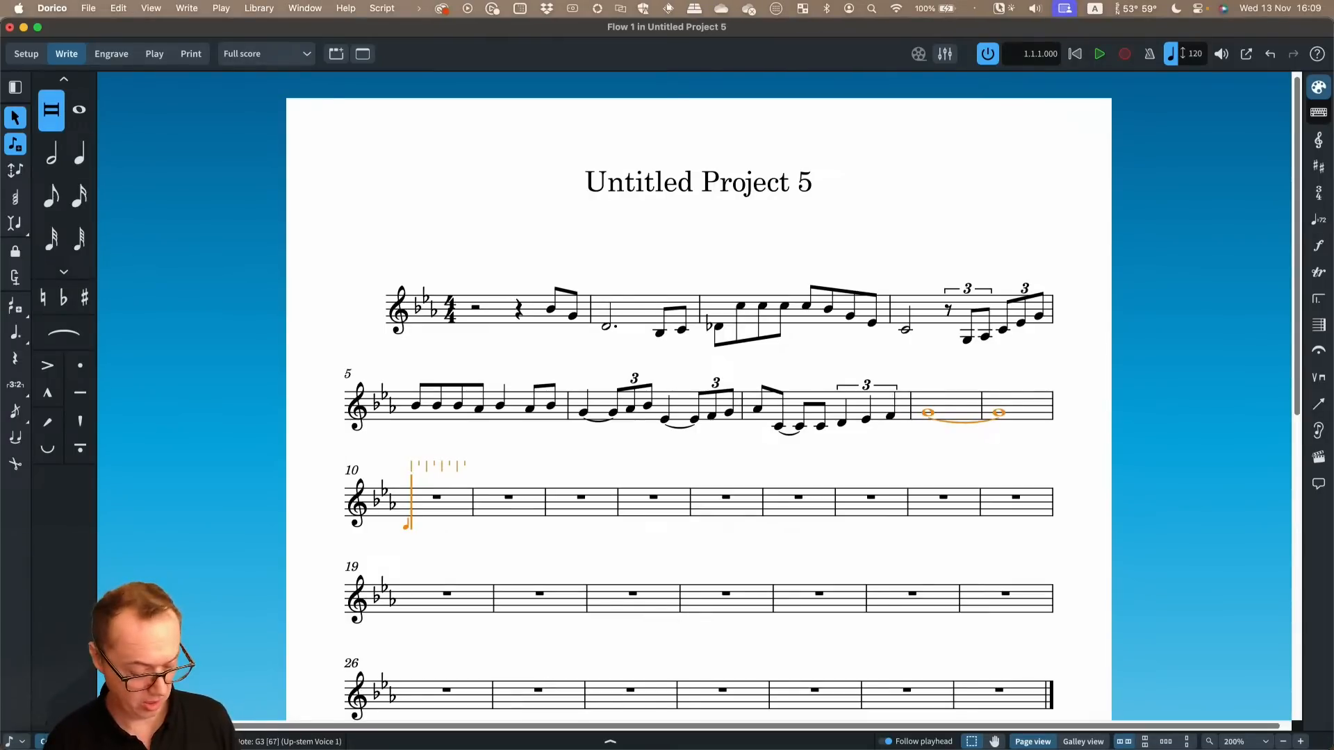
key("alt+shift+Left")
key("alt+shift+Left")
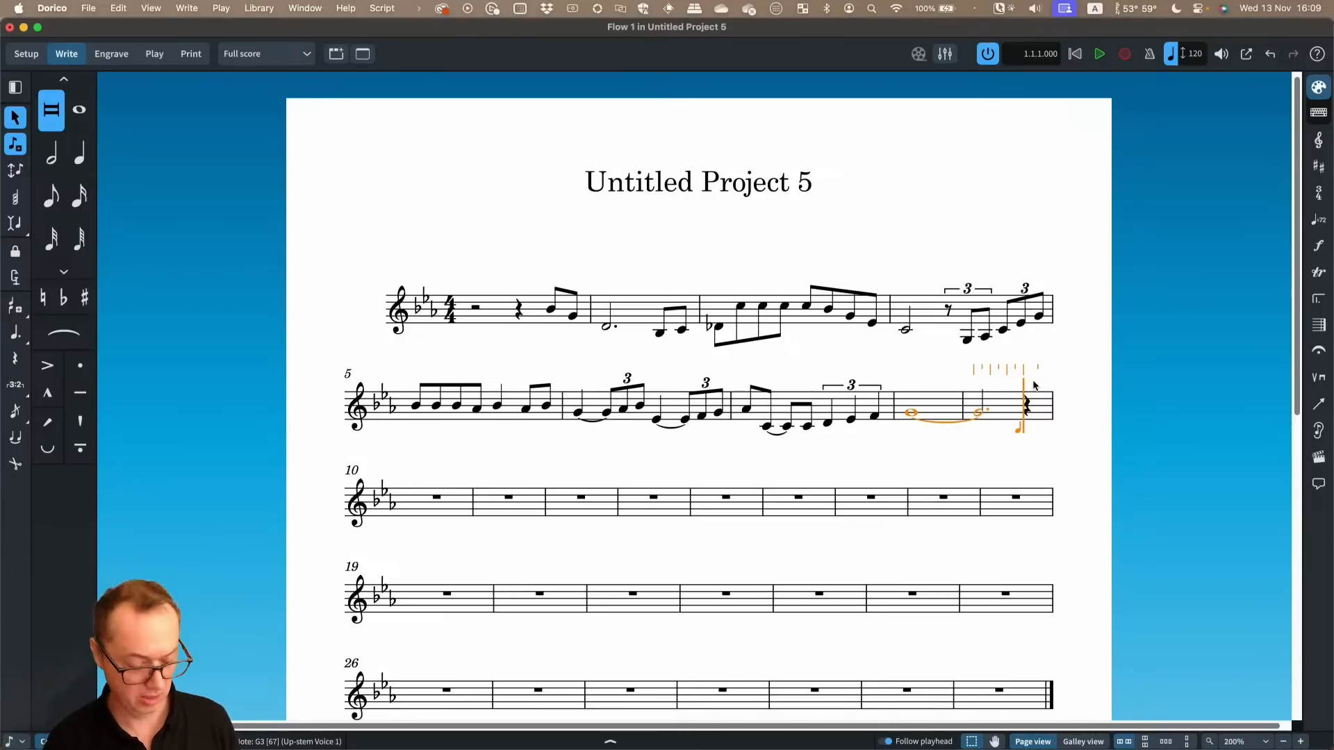
key("5")
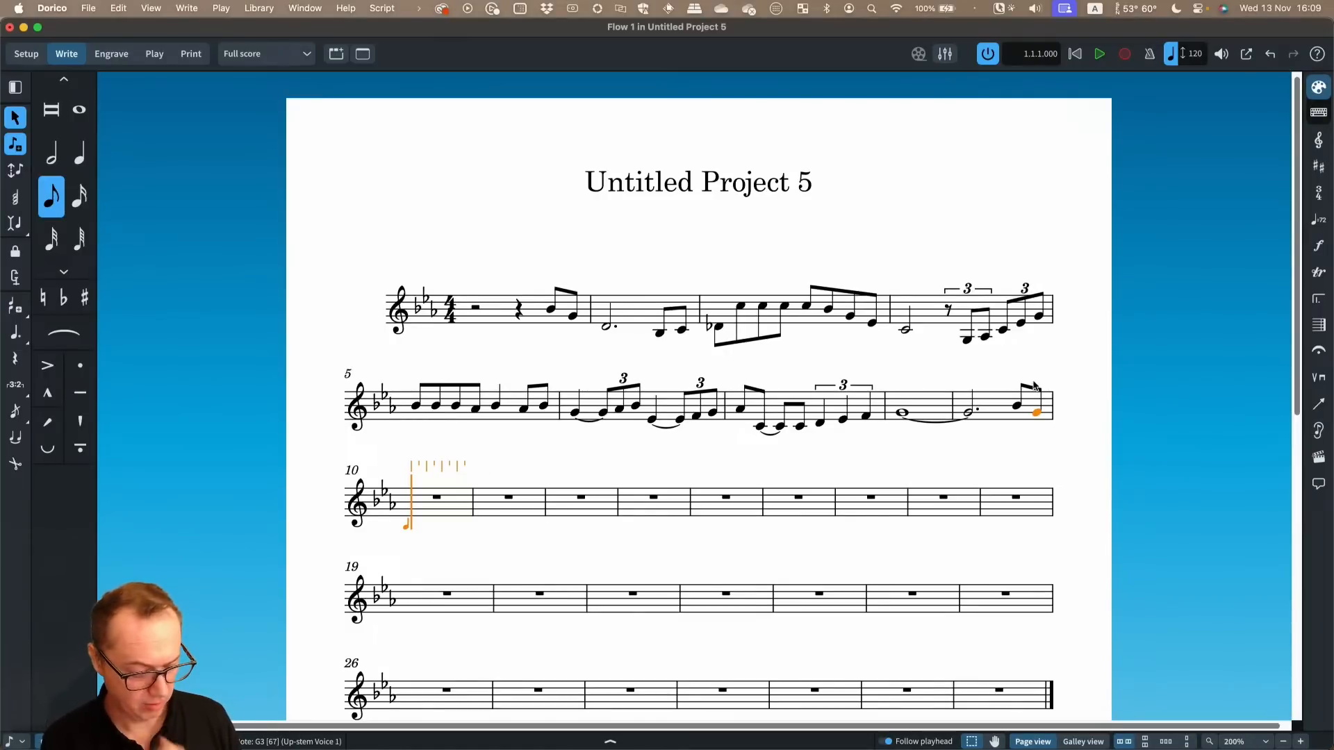
Enter a whole-note G in bar 10 and start a quarter-note triplet in bar 11
key("8")
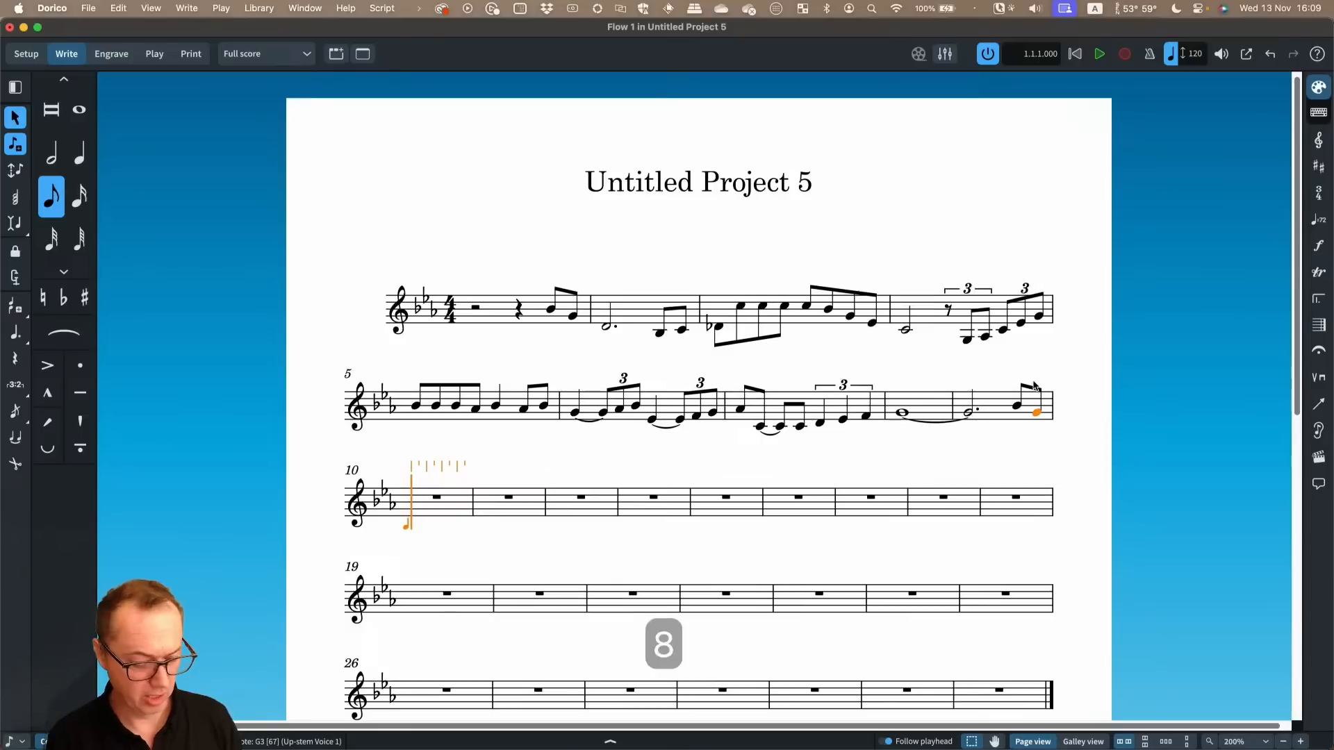
key("g")
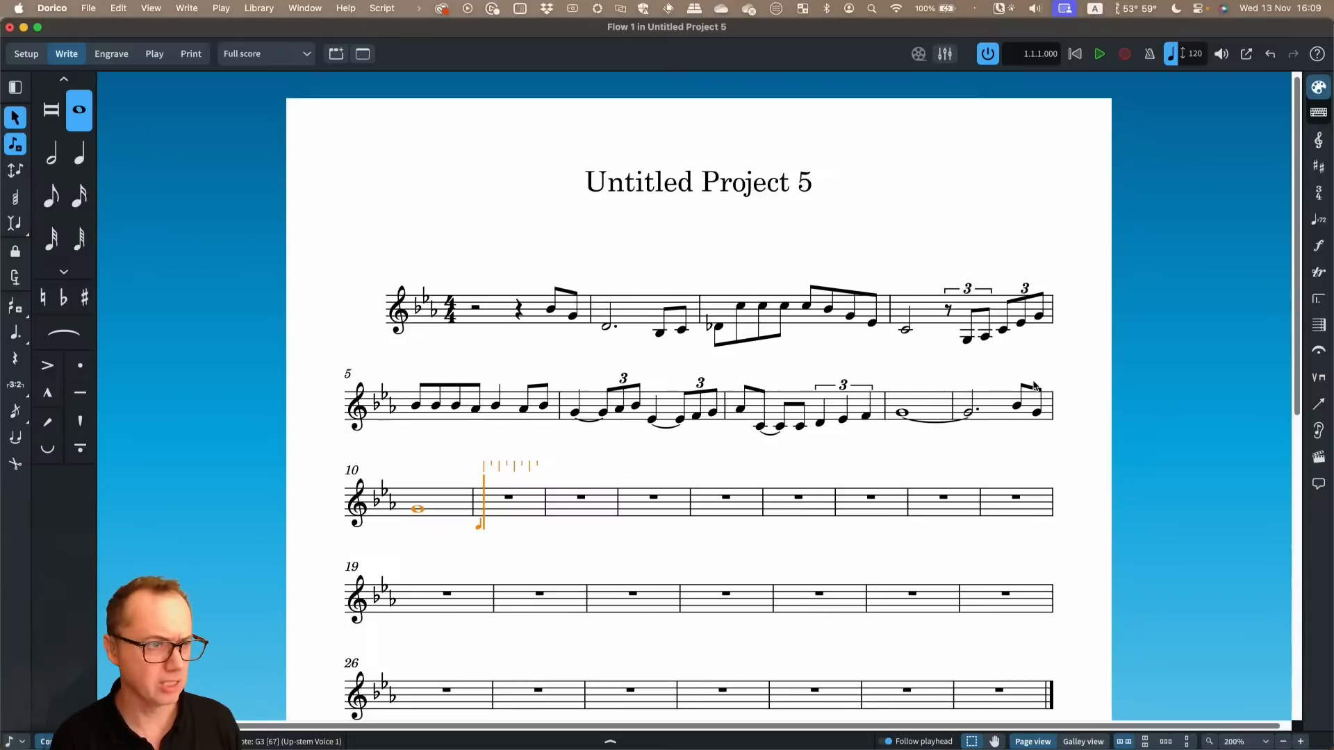
key("6")
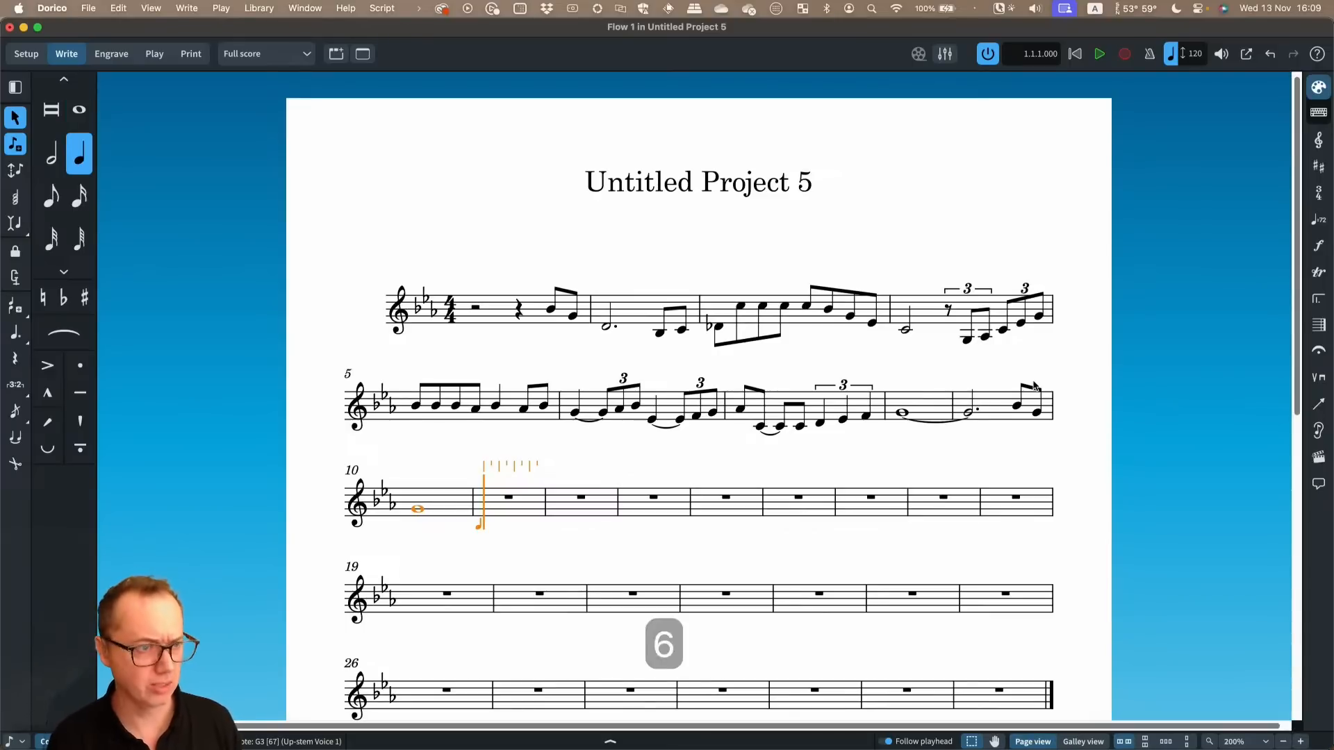
key("semicolon")
type("3")
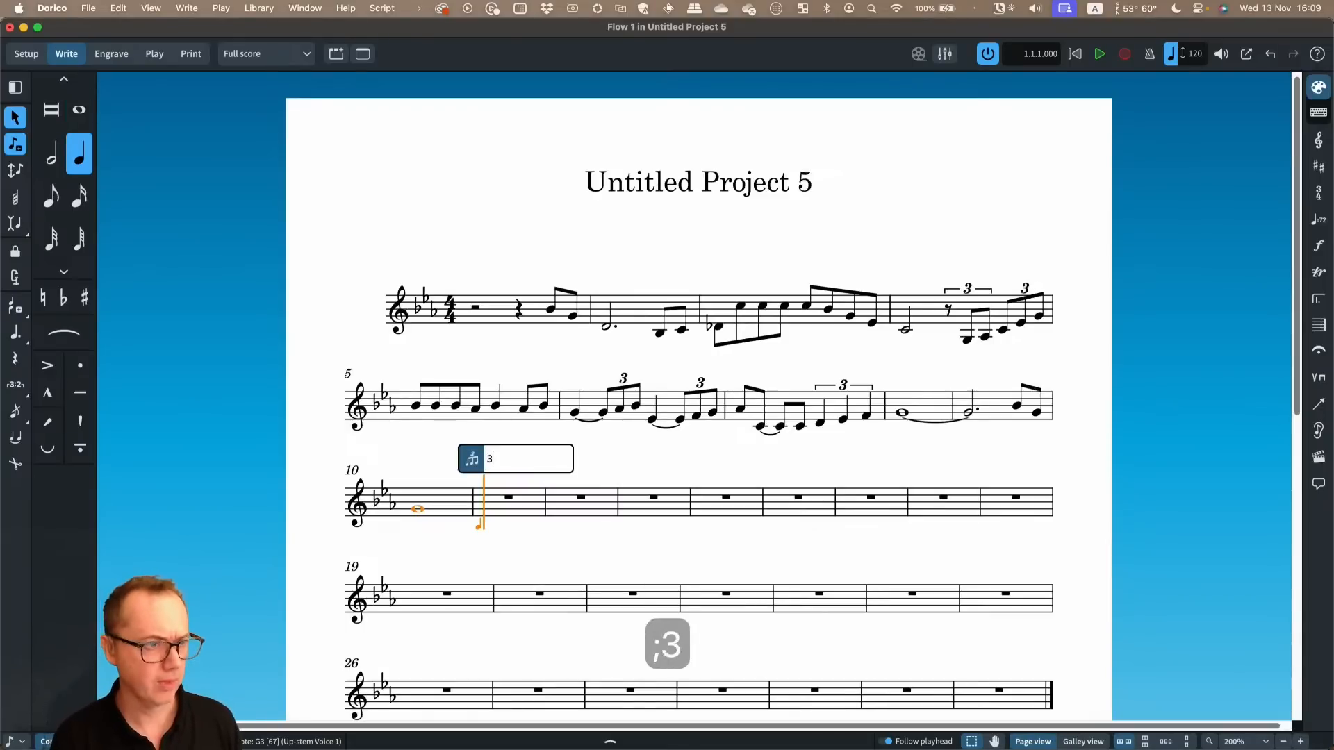
key("Return")
key("e")
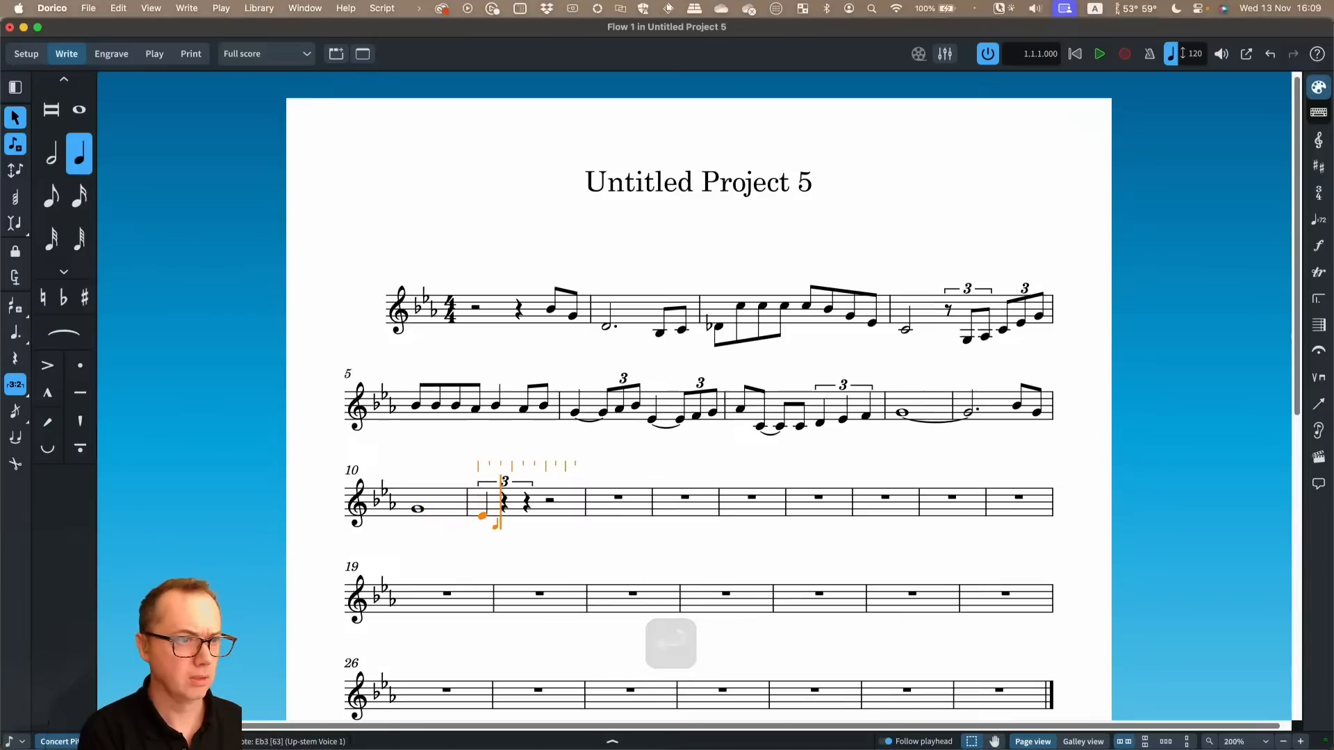
key("f")
key("g")
key("b")
key("c")
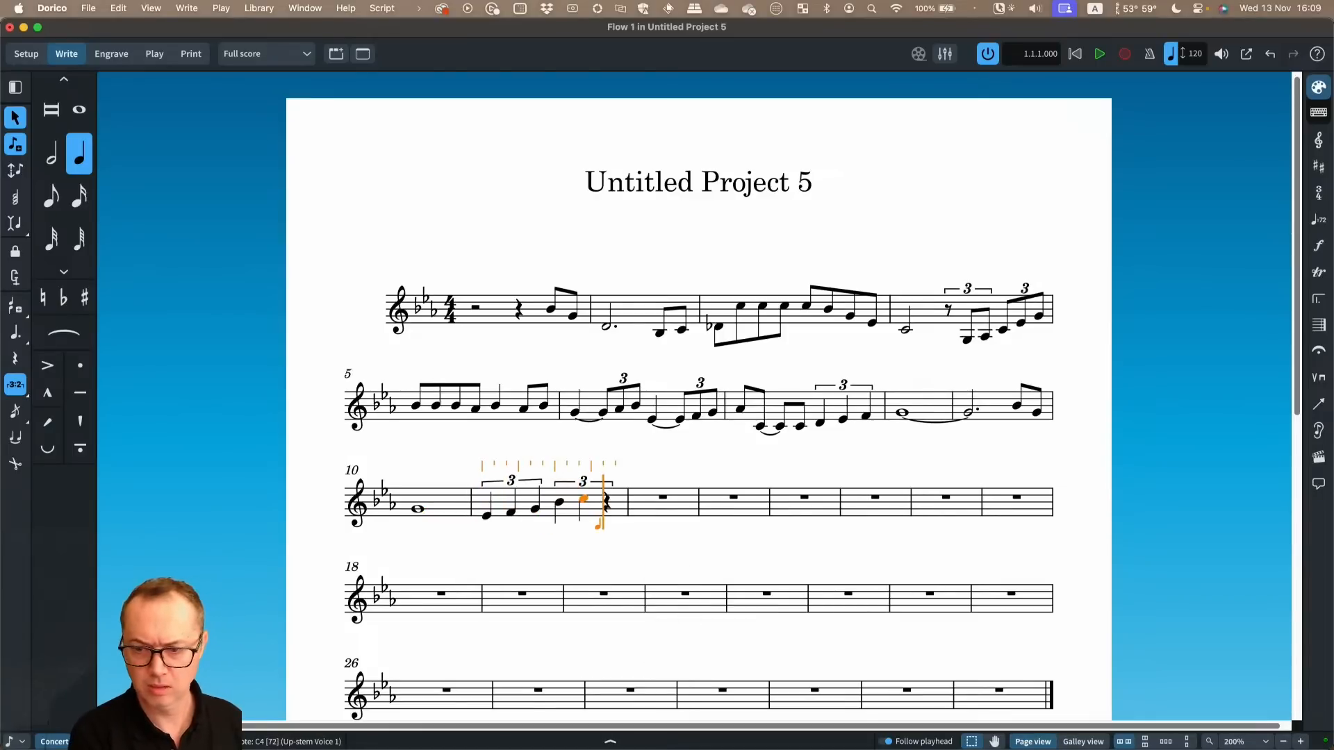
key("super+z")
key("super+z")
key("super+z")
key("super+z")
key("super+z")
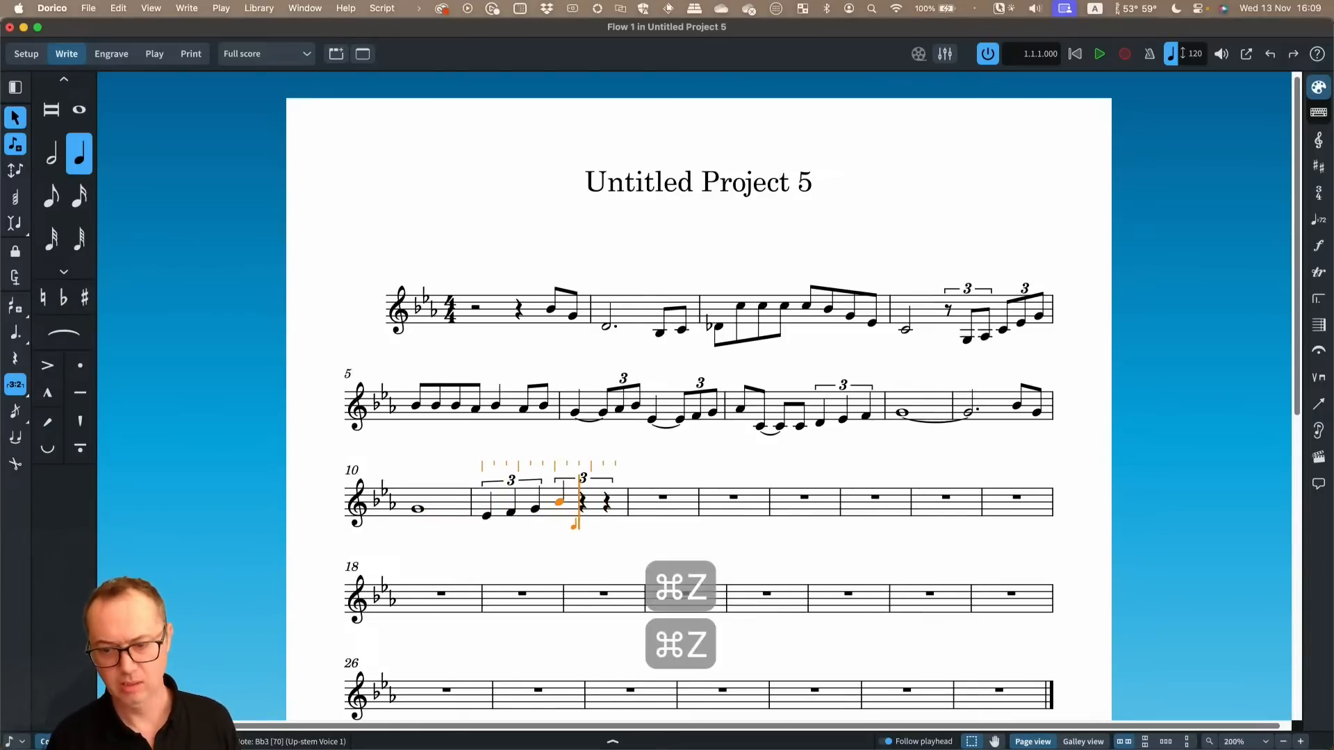
Fill bar 11's quarter-note triplets with a rest, E-flat, F, G, B-flat and high C, and end triplet input
key("space")
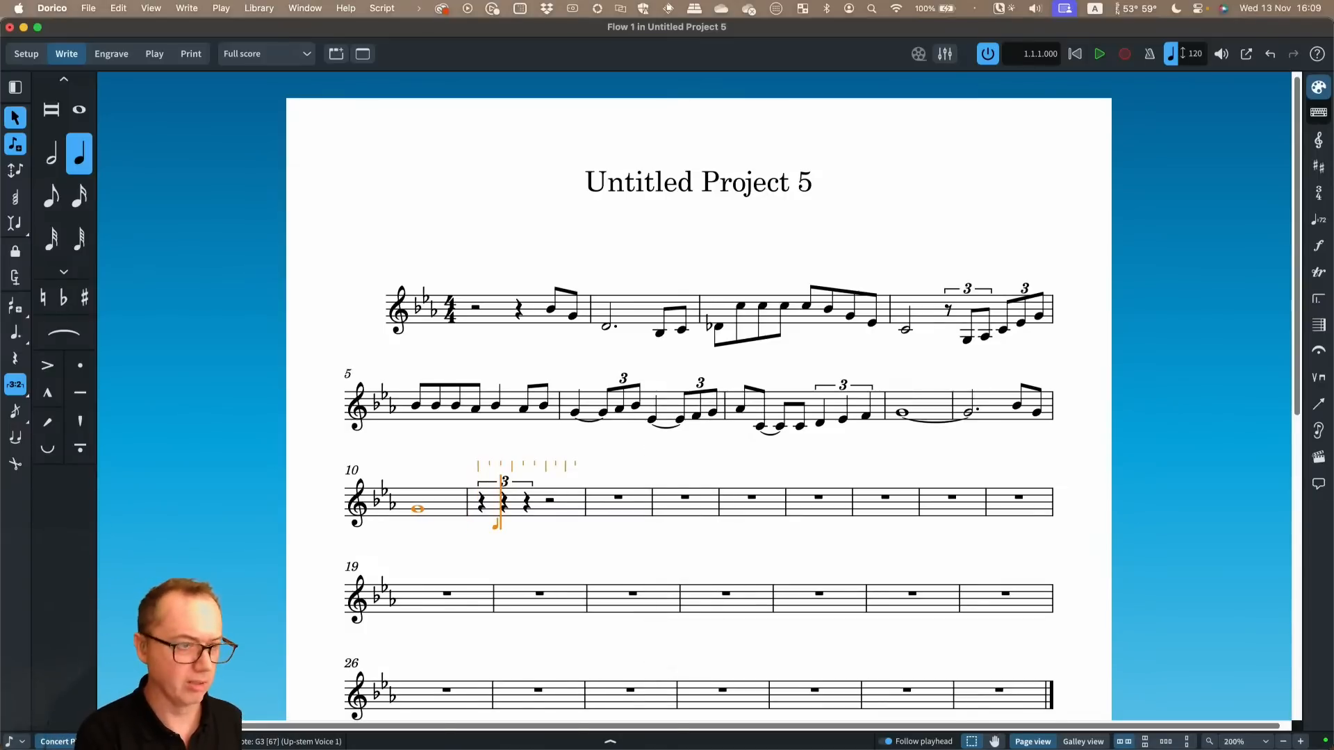
key("e")
key("f")
key("g")
key("b")
key("c")
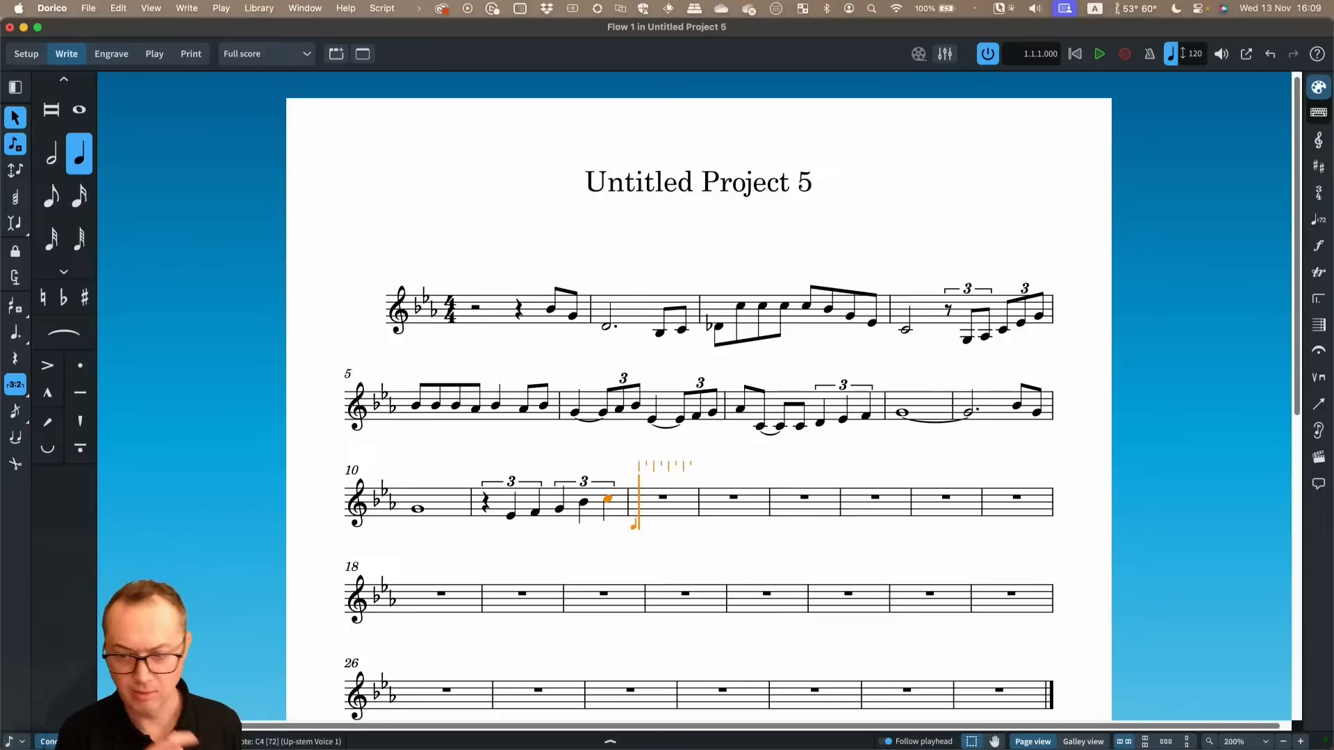
key("shift+semicolon")
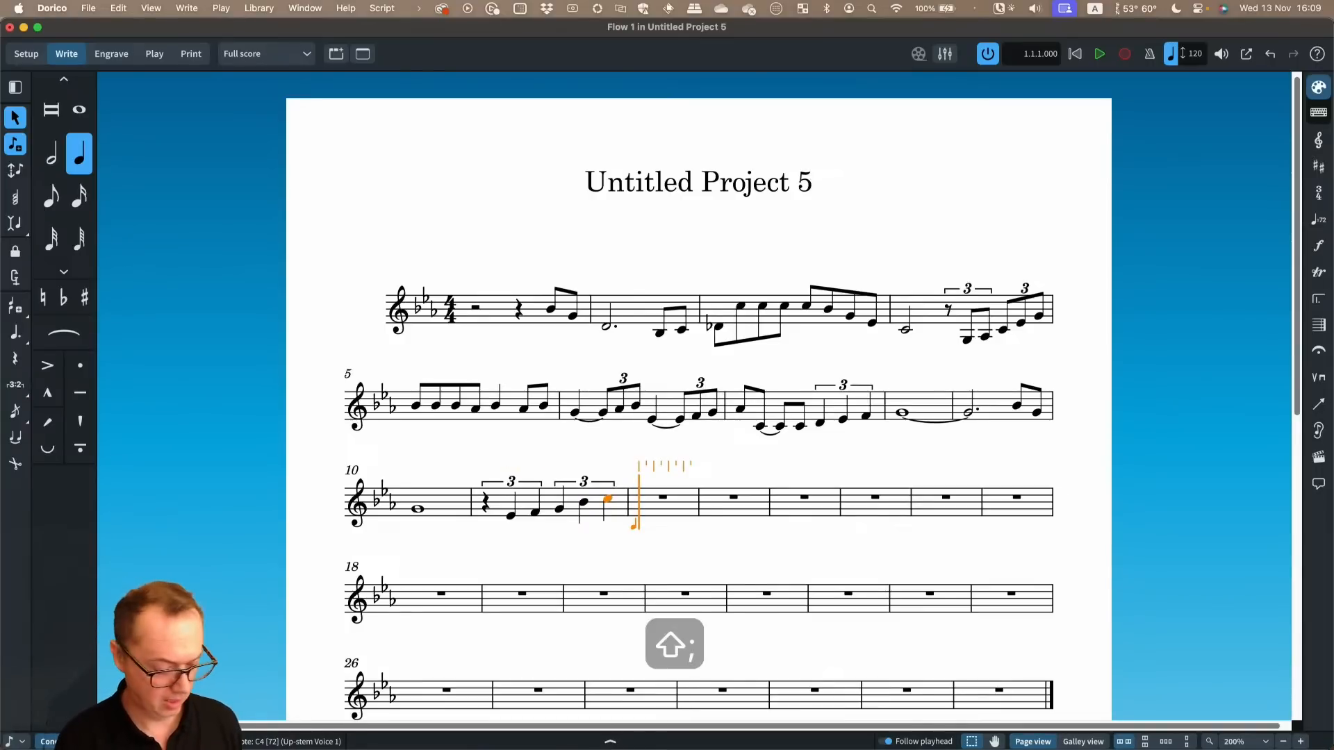
Enter four eighth-note high D-flats in bar 12, followed by a whole-note D-flat shortened by three eighth notes
key("5")
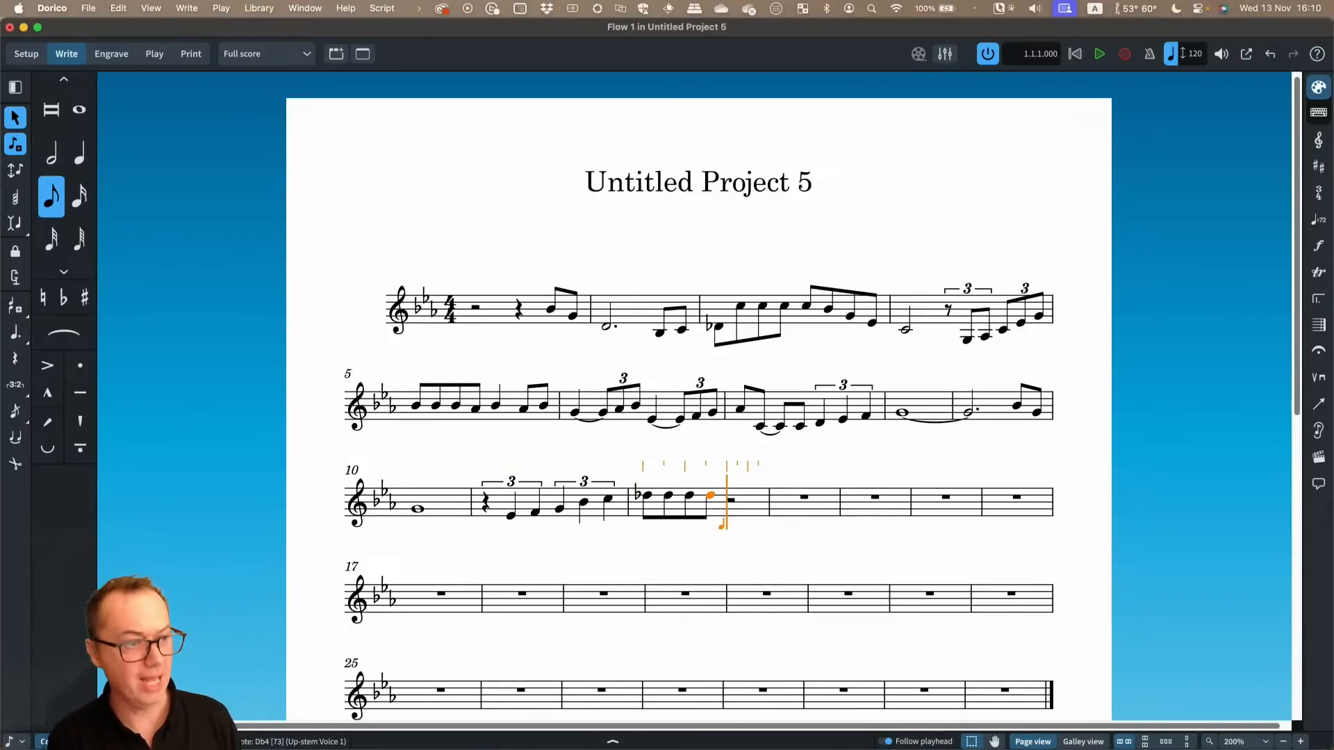
key("8")
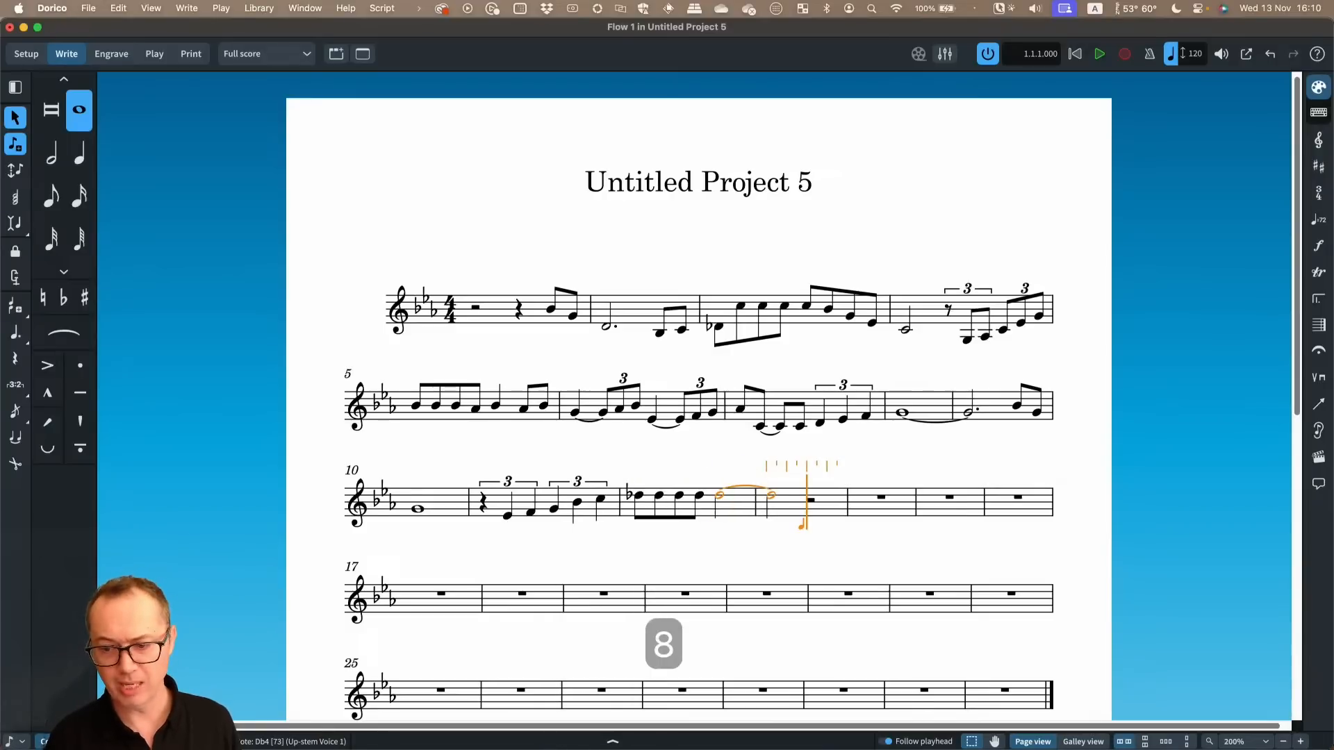
key("alt+shift+Left")
key("alt+shift+Left")
key("alt+shift+Left")
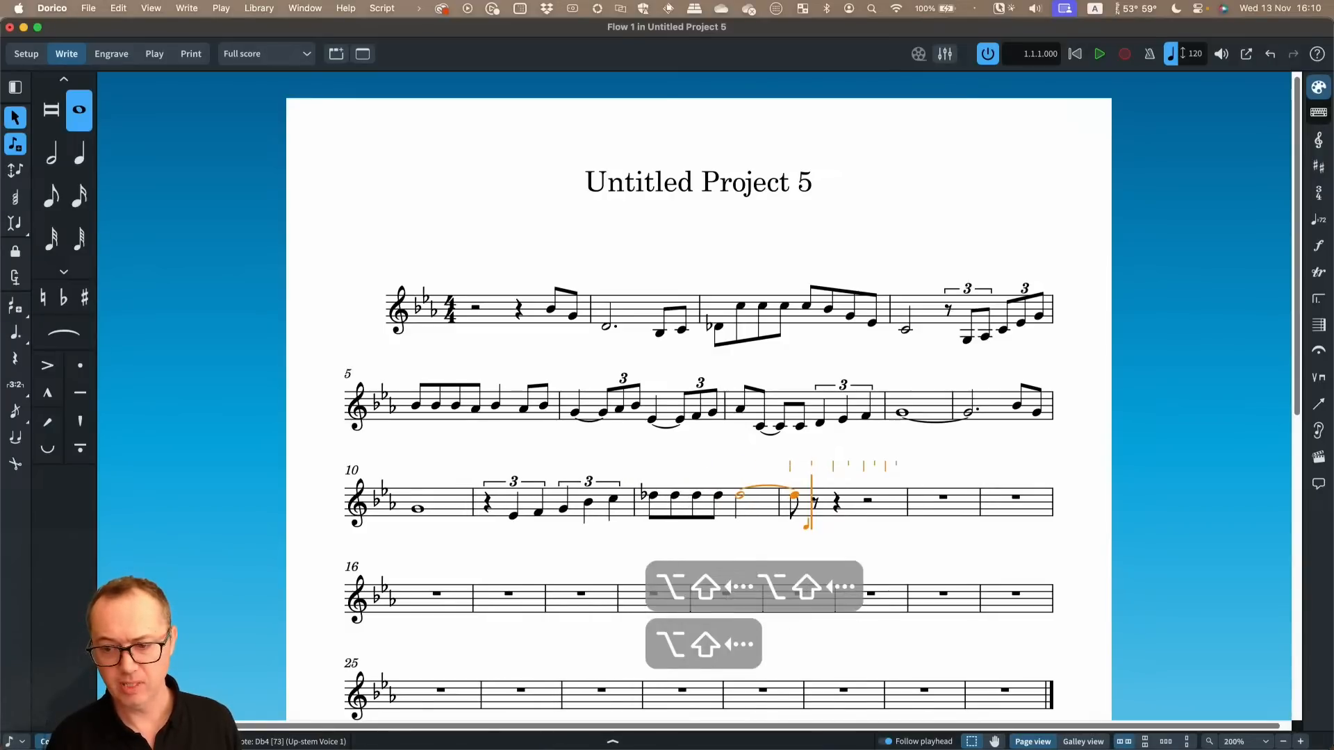
key("Left")
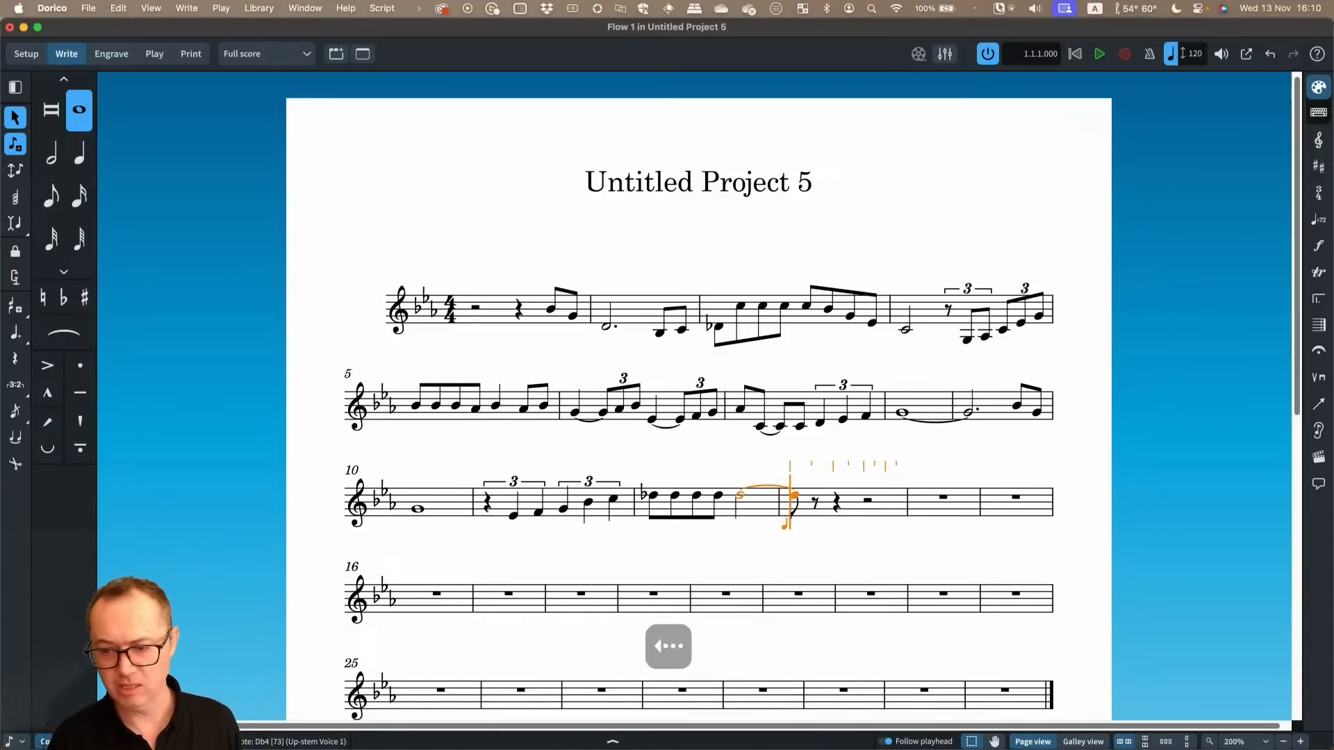
key("Left")
key("Left")
key("Return")
key("Return")
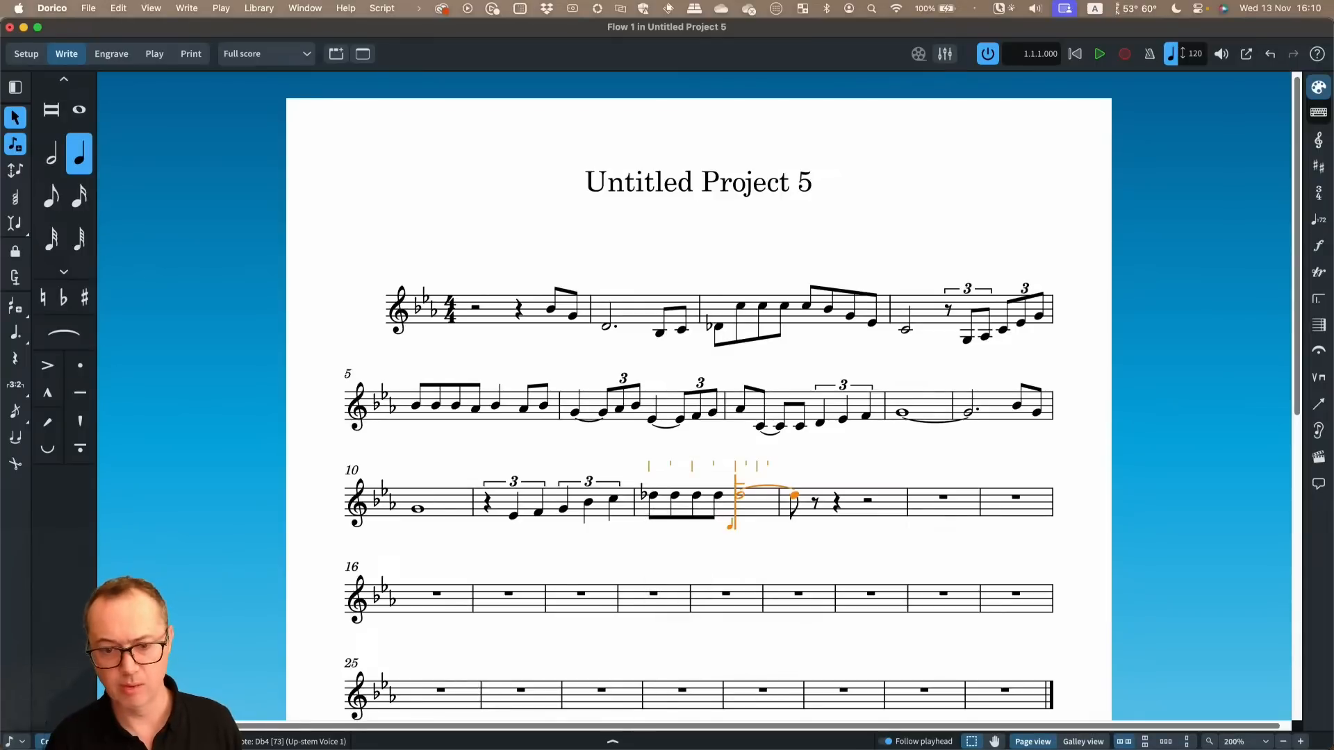
key("Escape")
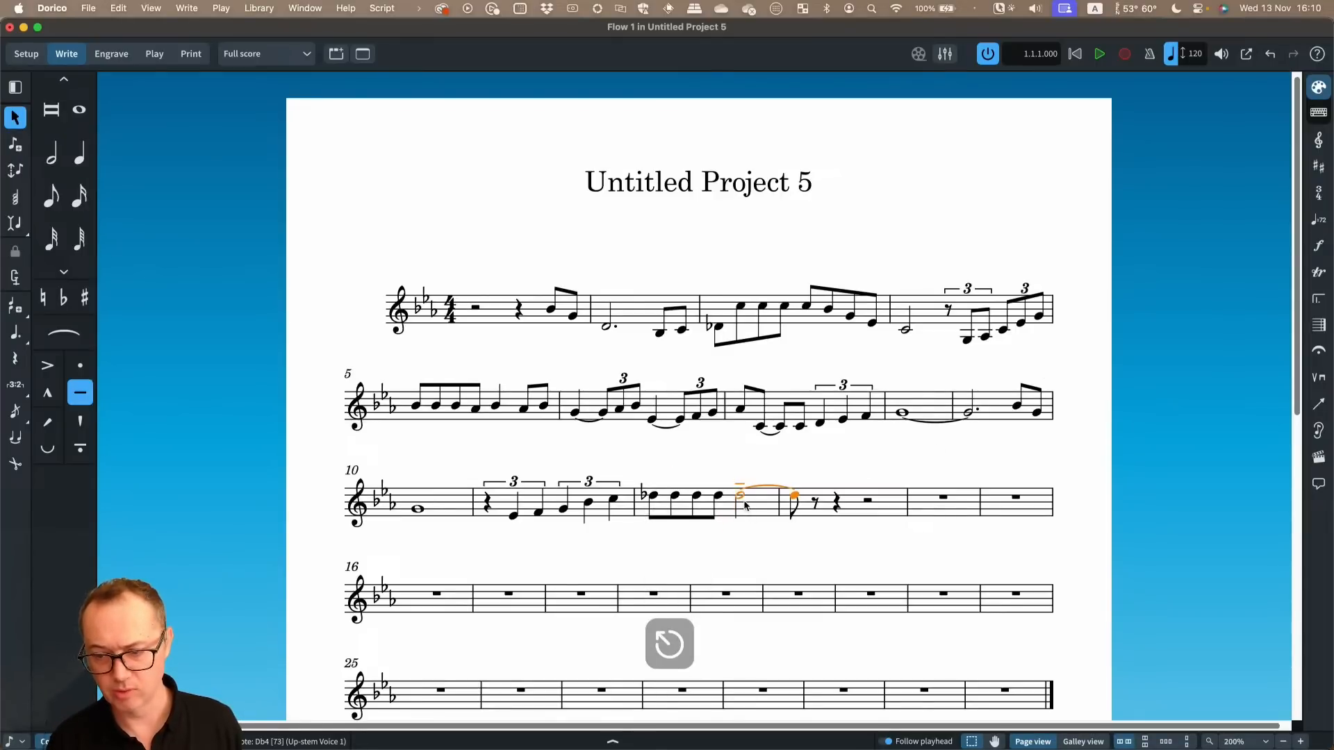
left_click(80, 396)
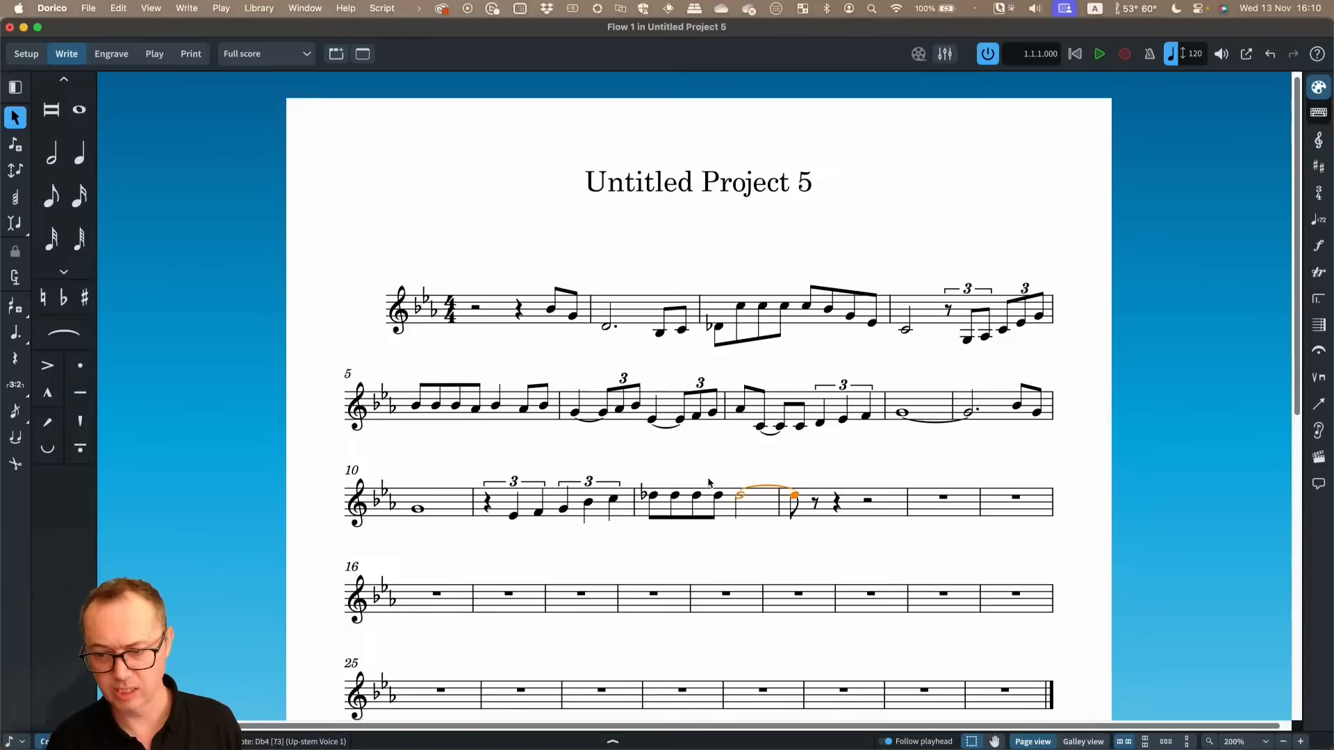
Remove the fourth eighth-note D-flat of bar 12 in Insert mode and lengthen the held D-flat by a quarter note
key("Left")
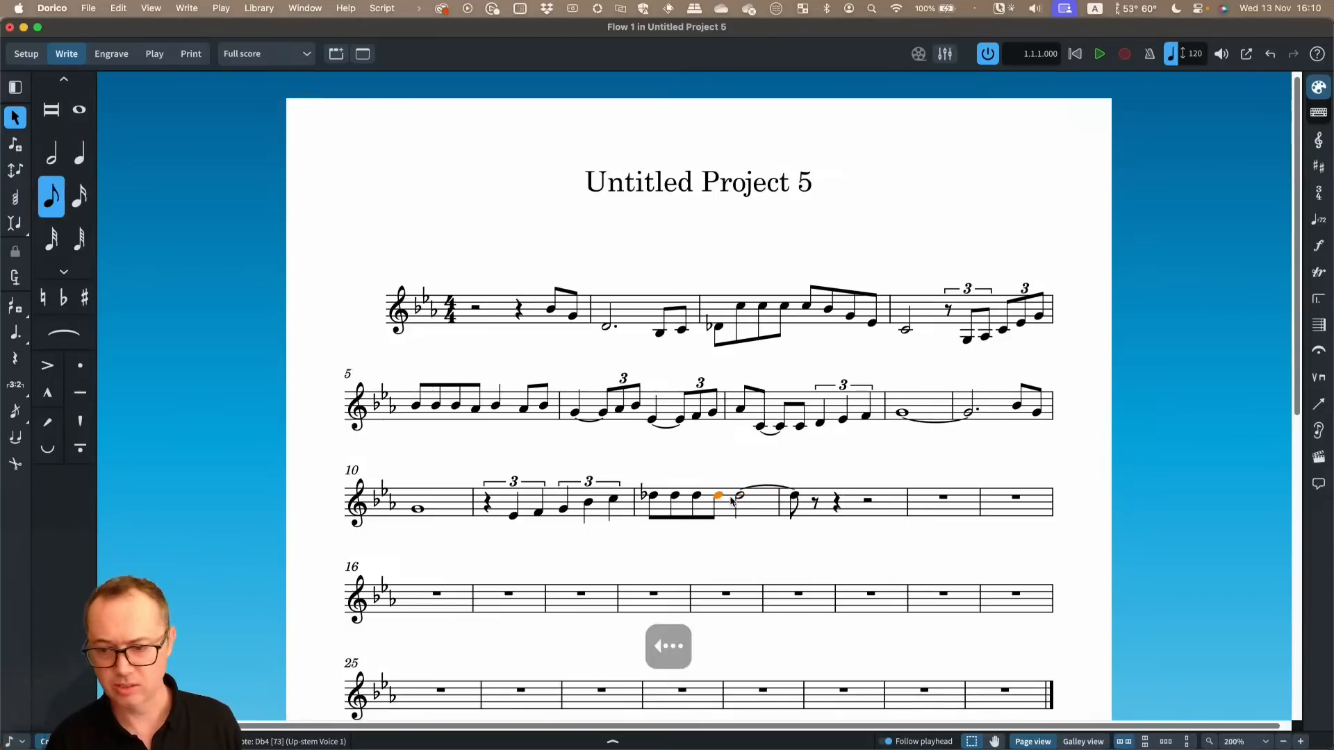
key("i")
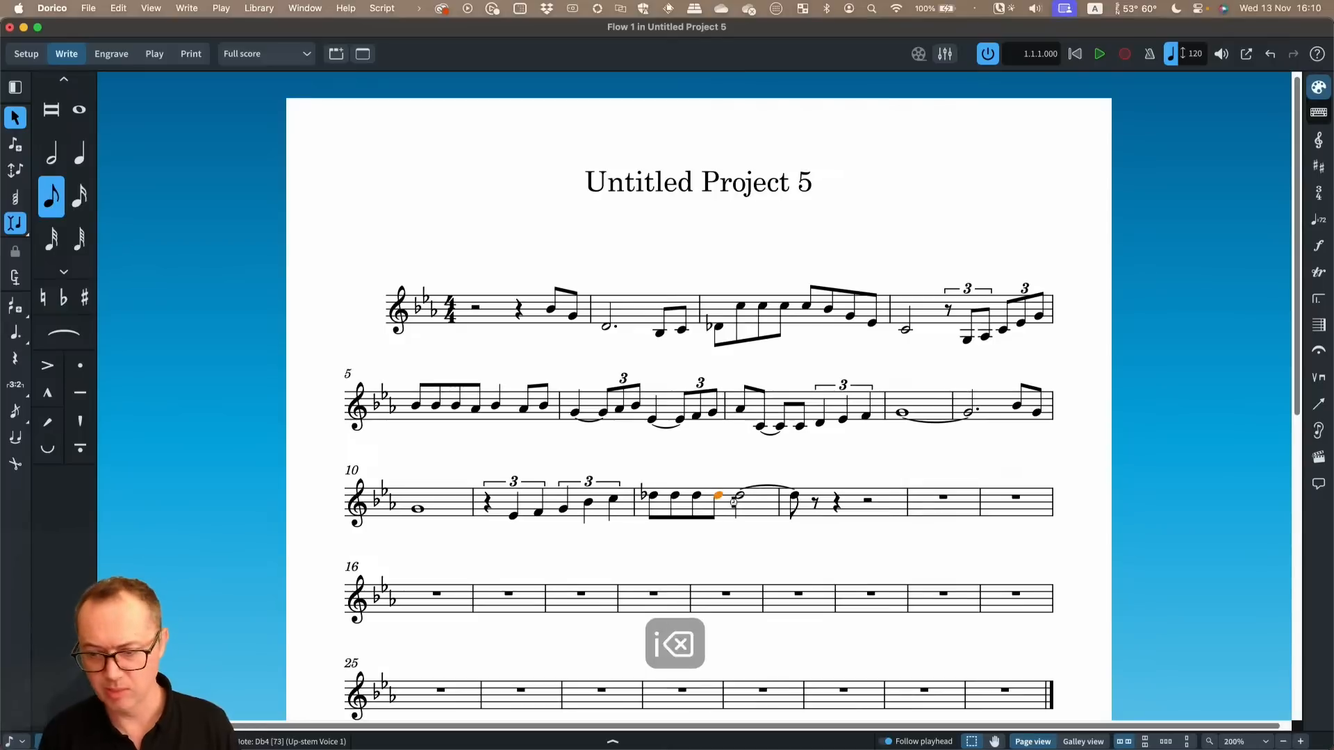
key("BackSpace")
key("i")
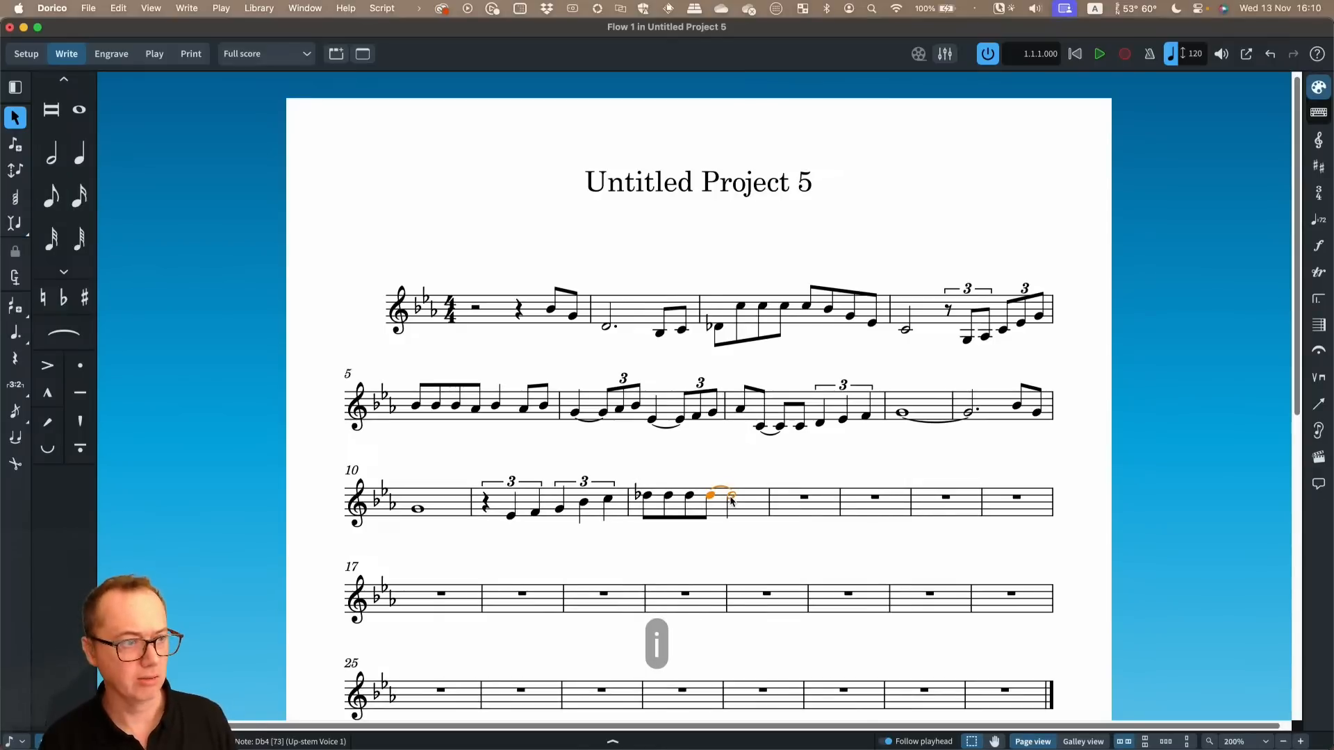
key("alt+shift+Right")
key("alt+shift+Right")
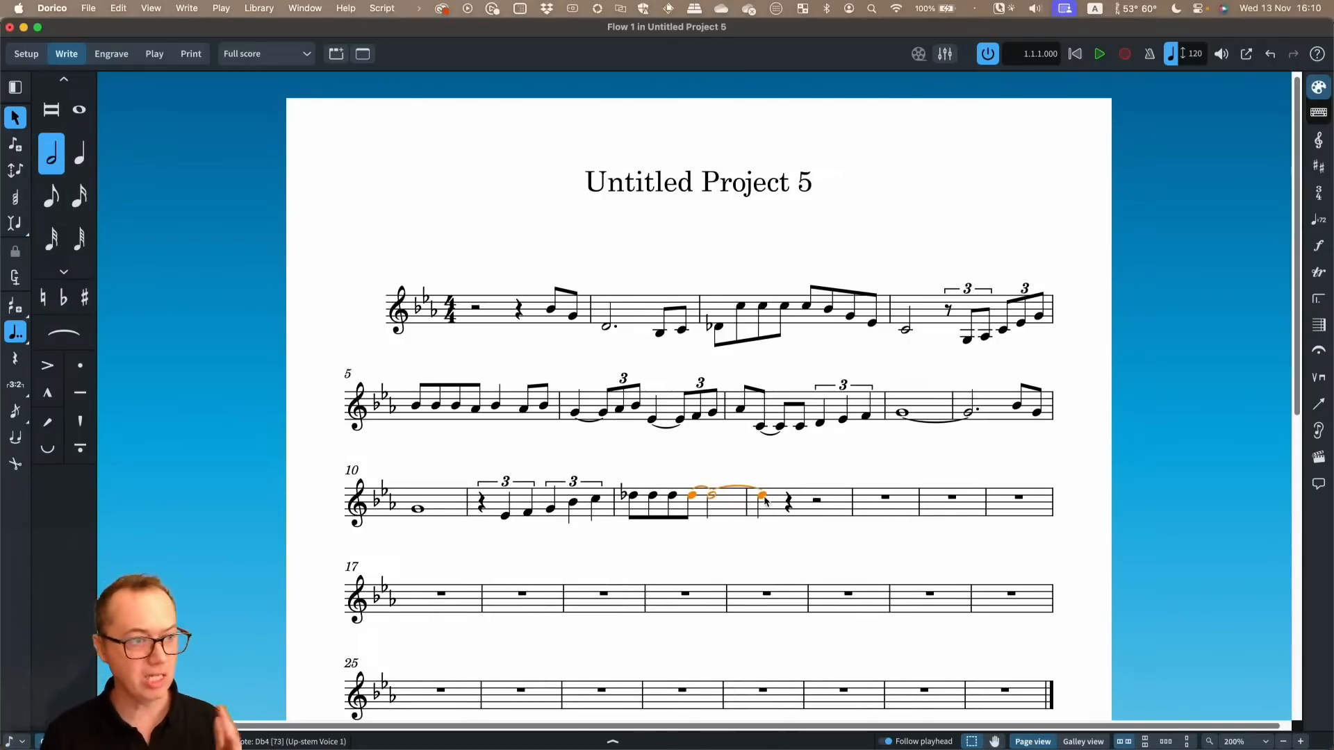
Resume note input at beat 2 of bar 13 and enter eighth notes D-flat and E-flat
key("Return")
key("Right")
key("Right")
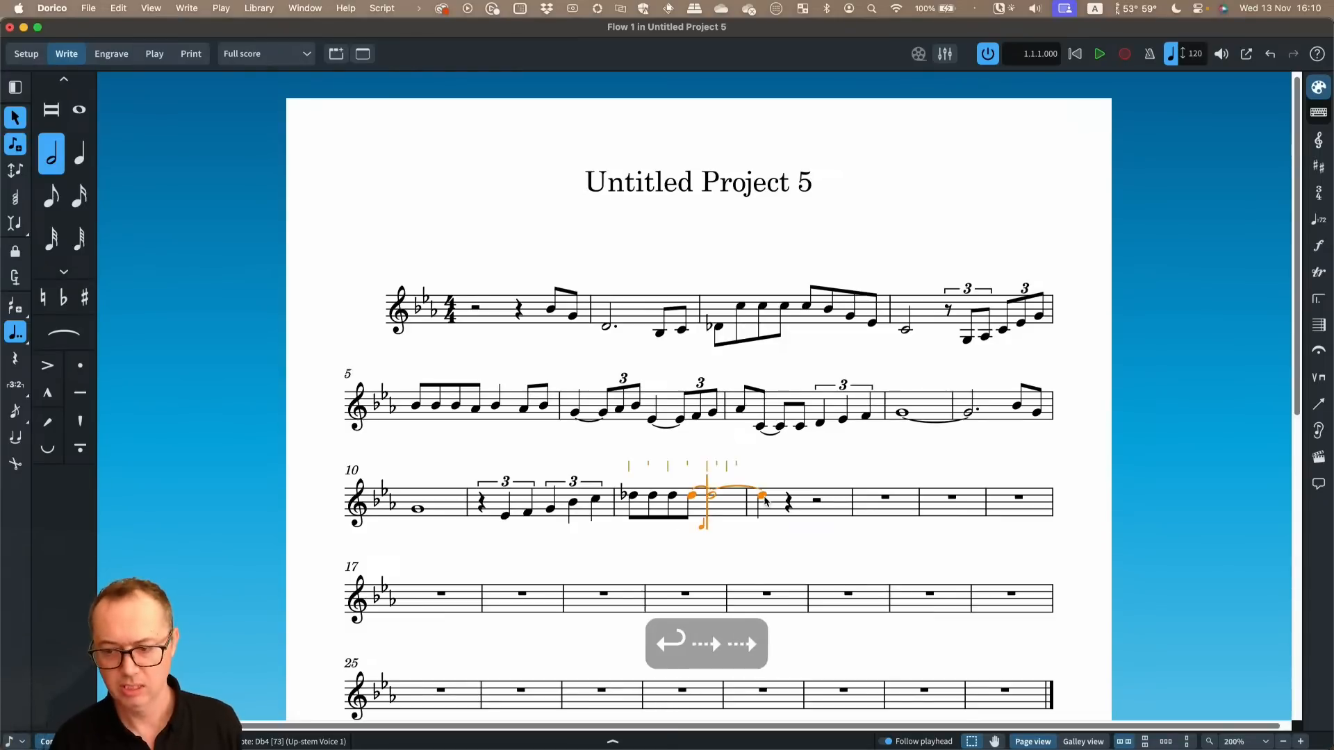
key("Right")
key("Right")
key("Right")
key("Right")
key("Right")
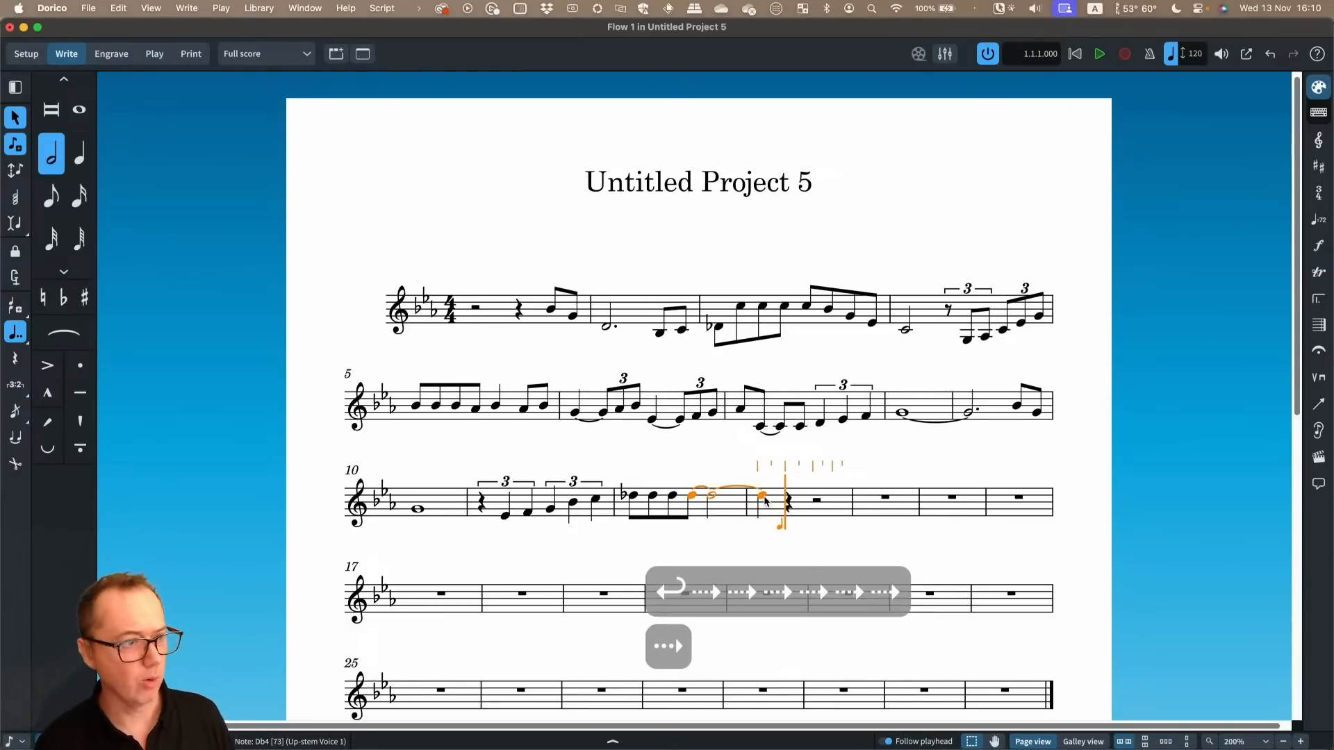
key("5")
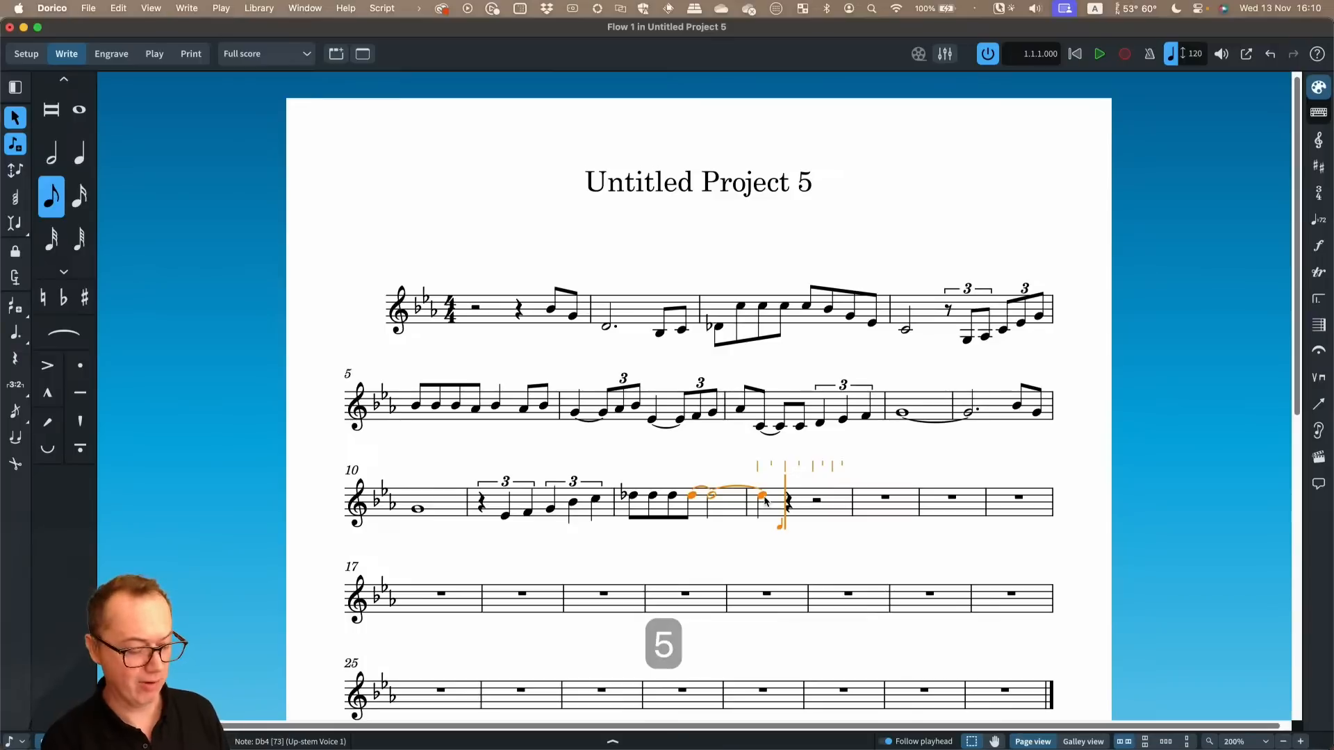
key("d")
key("e")
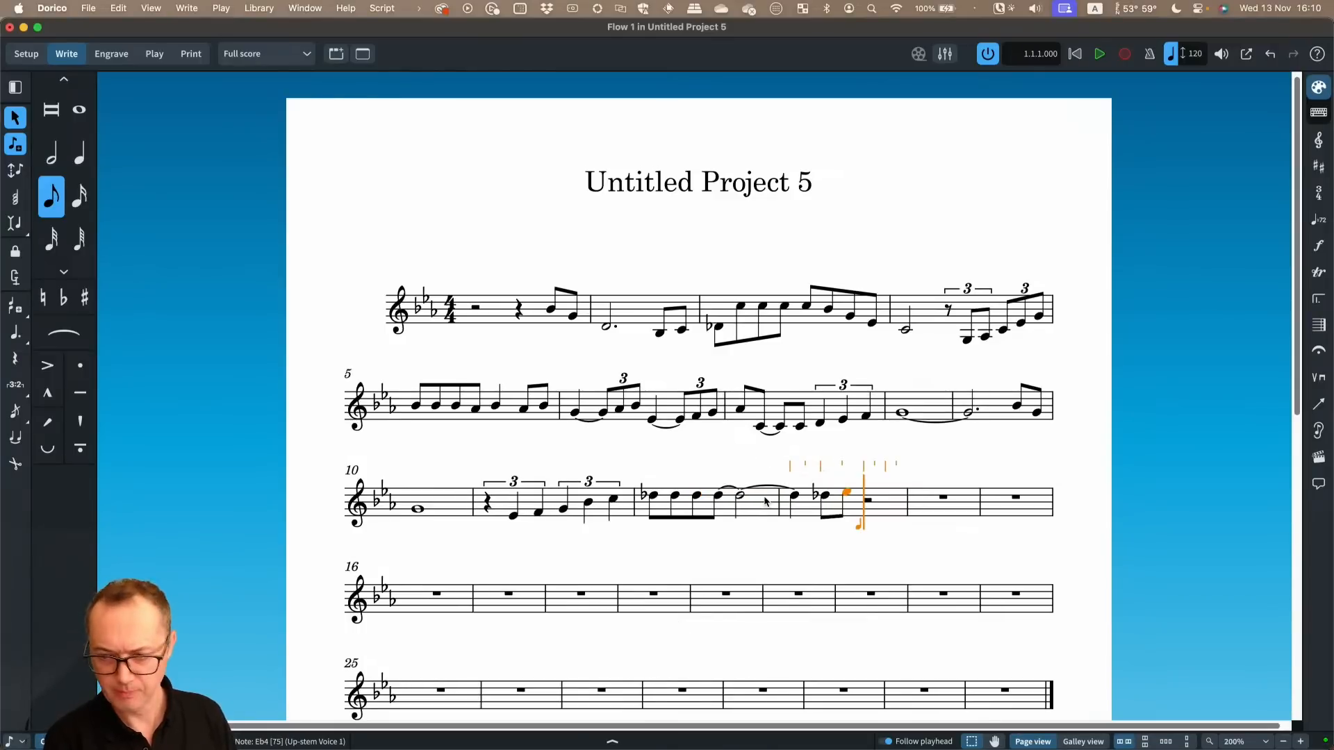
Complete bar 13 with a quarter-note triplet of F-flat, E-flat and D-flat, and end triplet input
key("6")
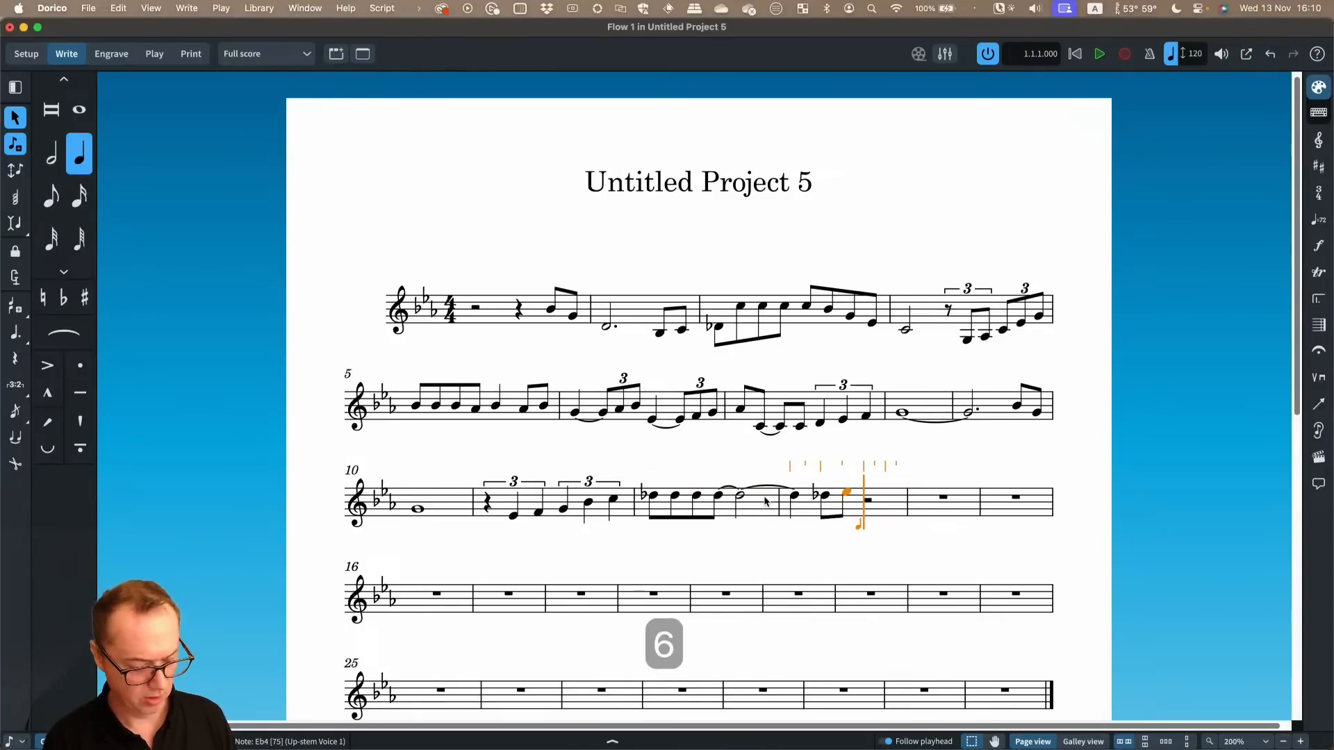
key("semicolon")
type("3")
key("Return")
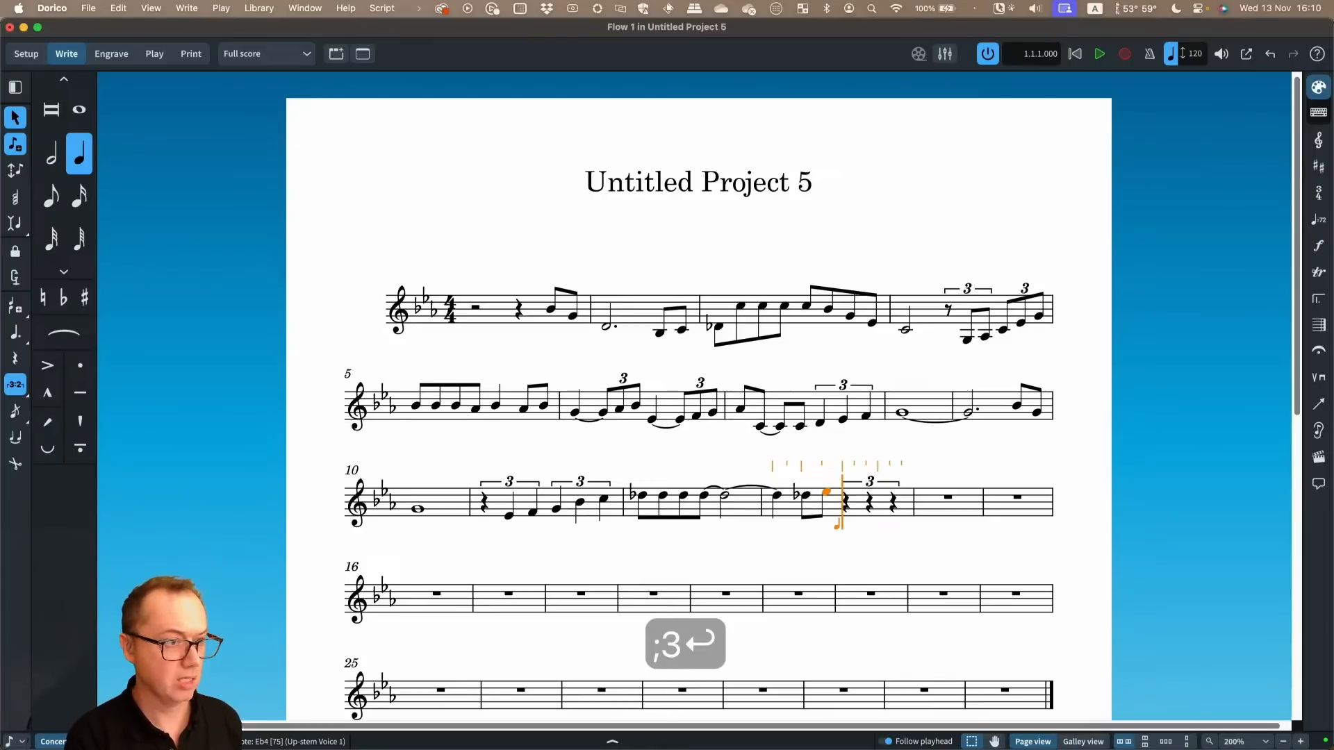
key("d")
key("e")
key("d")
key("shift+semicolon")
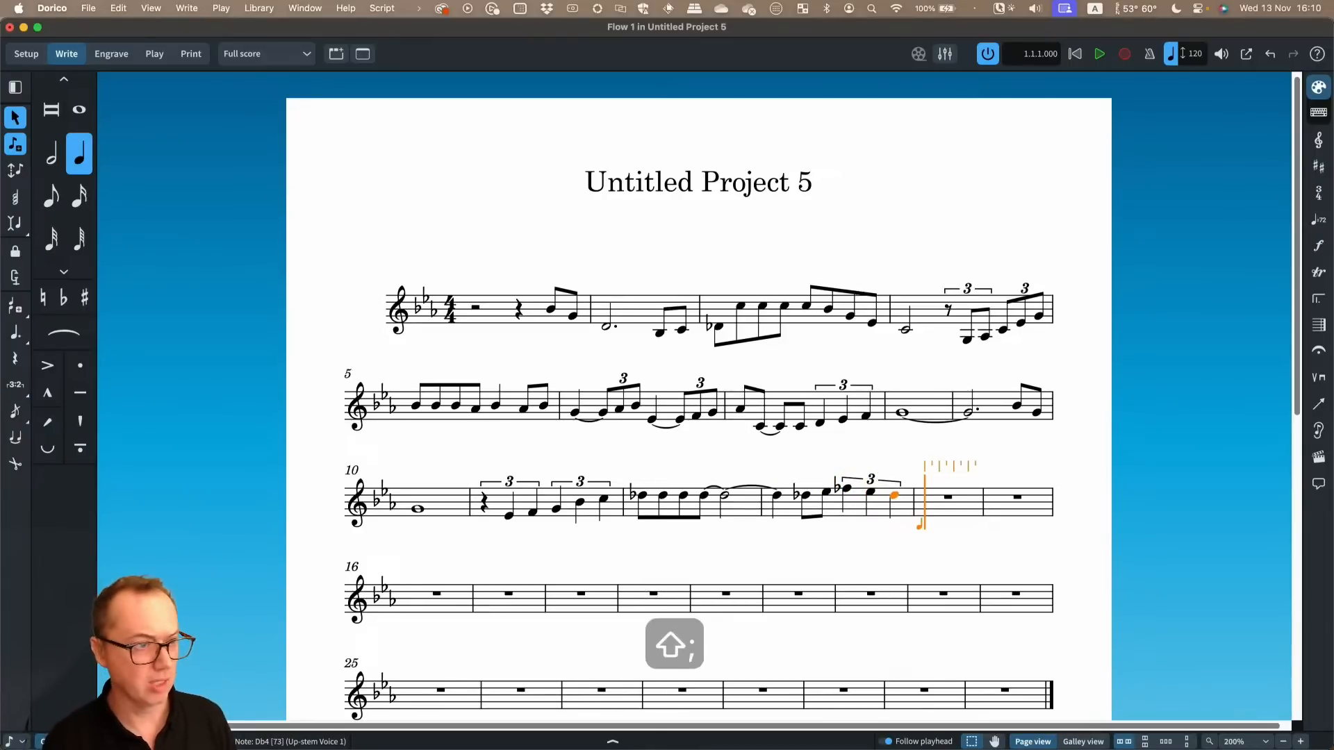
Fill bar 14 with three eighth-note high Cs and a half-note C lengthened by an eighth note
key("5")
key("c")
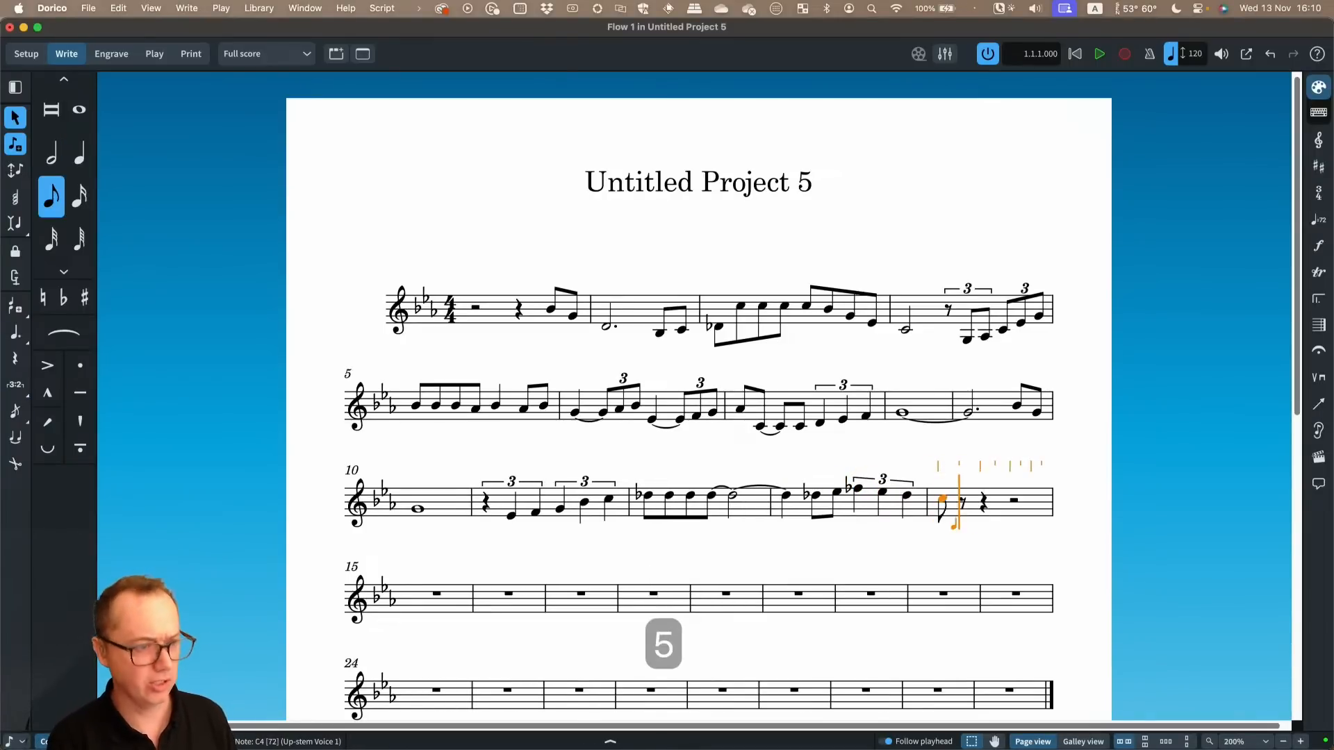
key("c")
key("c")
key("7")
key("c")
key("alt+shift+Right")
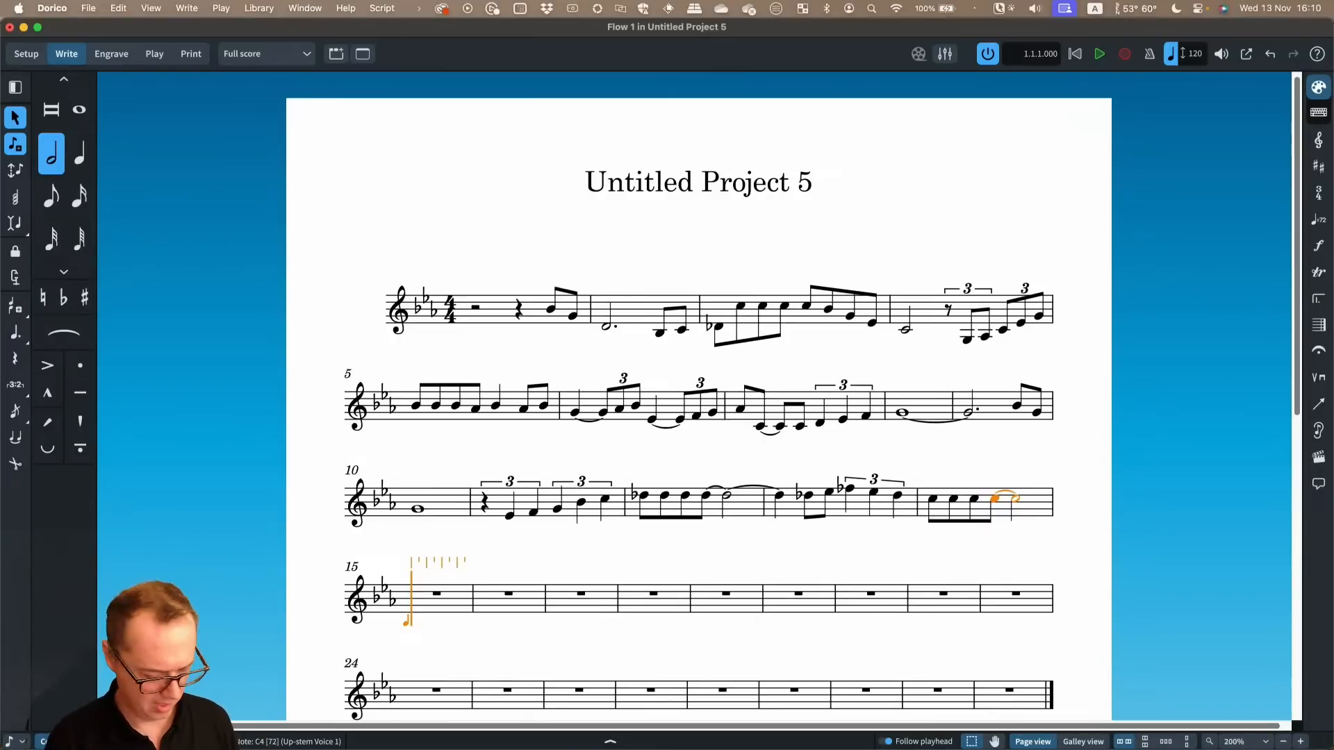
Fill bar 15 with quarter-note triplets of a rest, E-flat, F, A-flat, B-flat and high C, and end triplet input
key("6")
key("semicolon")
type("3")
key("Return")
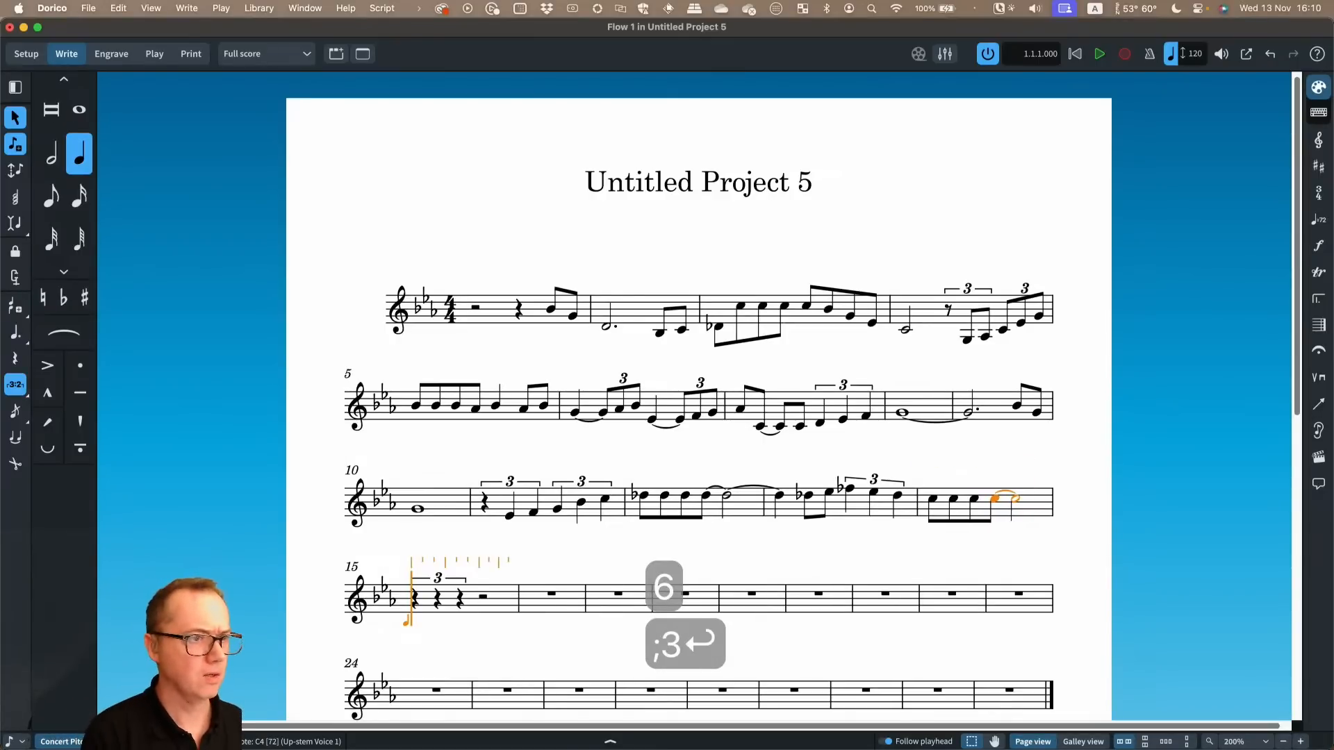
key("space")
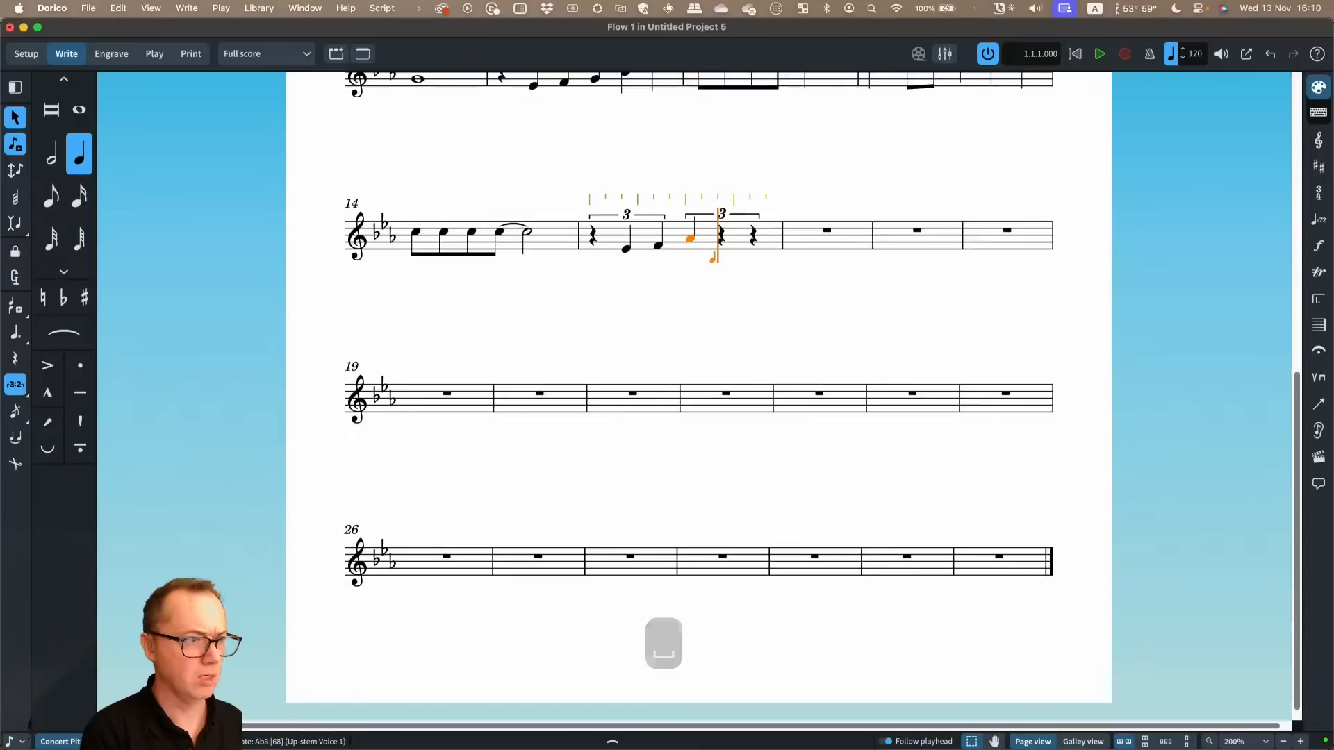
key("shift+semicolon")
key("6")
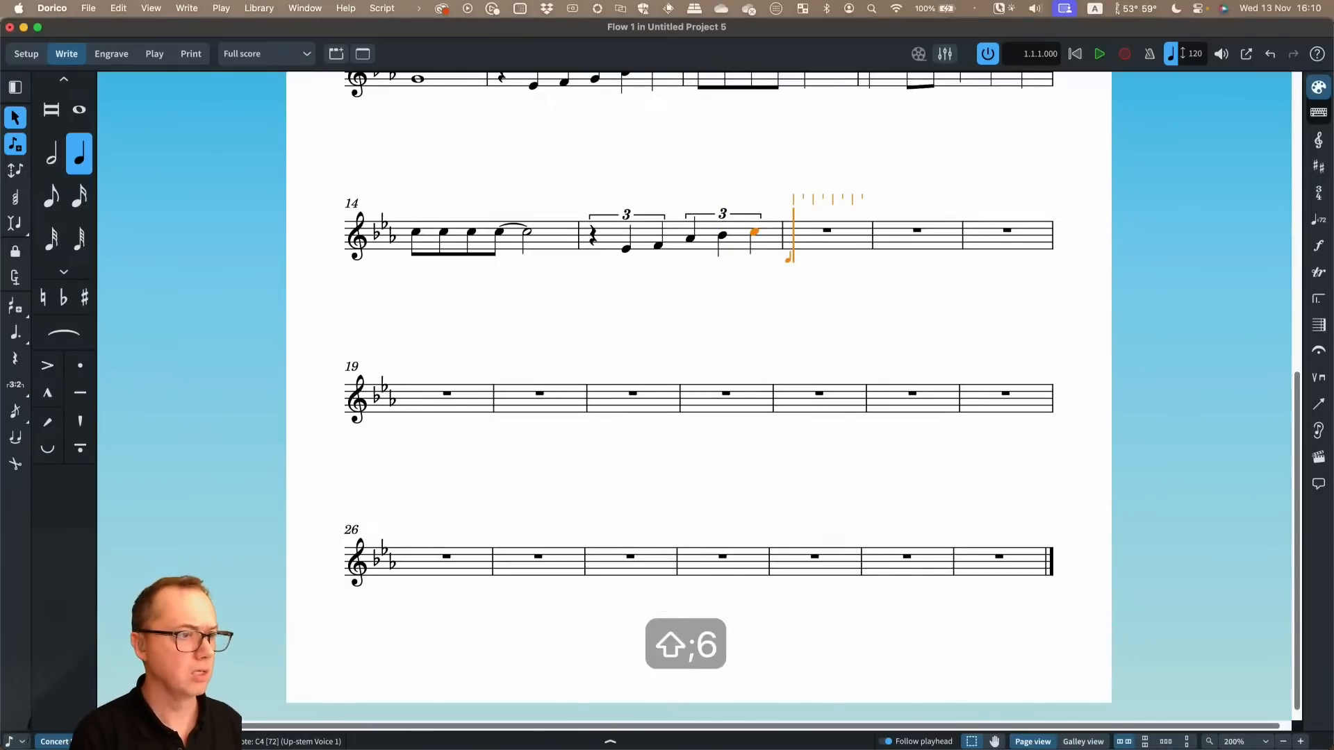
Fill bar 16 with eighth notes D, D, D and C, and a half-note D lengthened by an eighth note into bar 17
key("5")
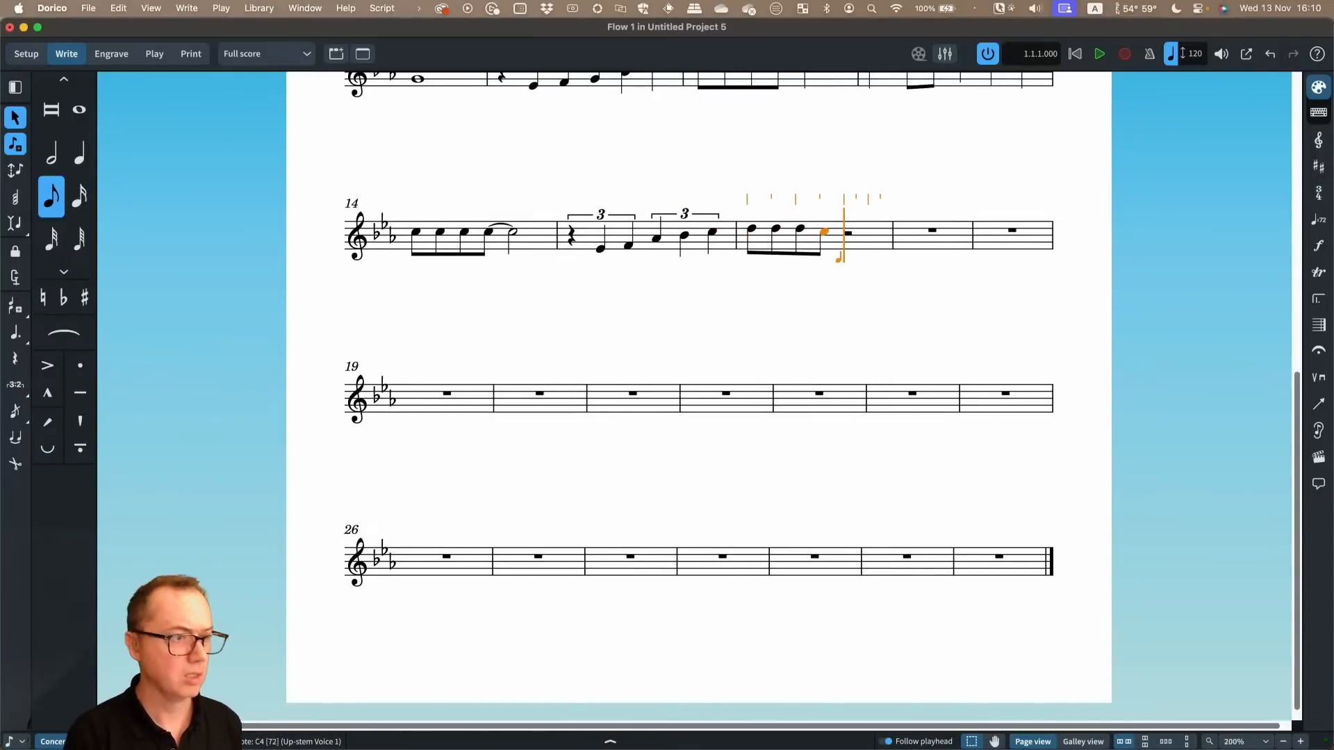
key("7")
key("alt+shift+Right")
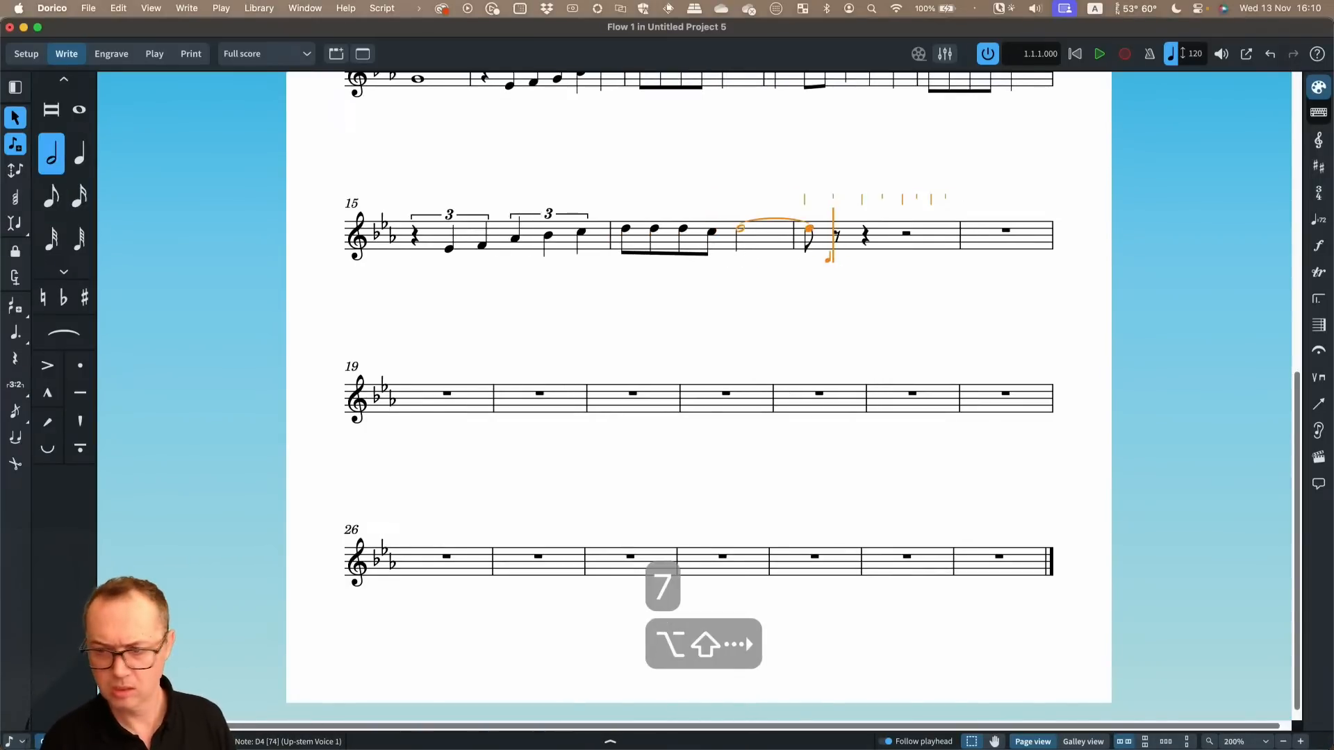
Enter eighth notes D, D and C after the tied D in bar 17
key("5")
key("d")
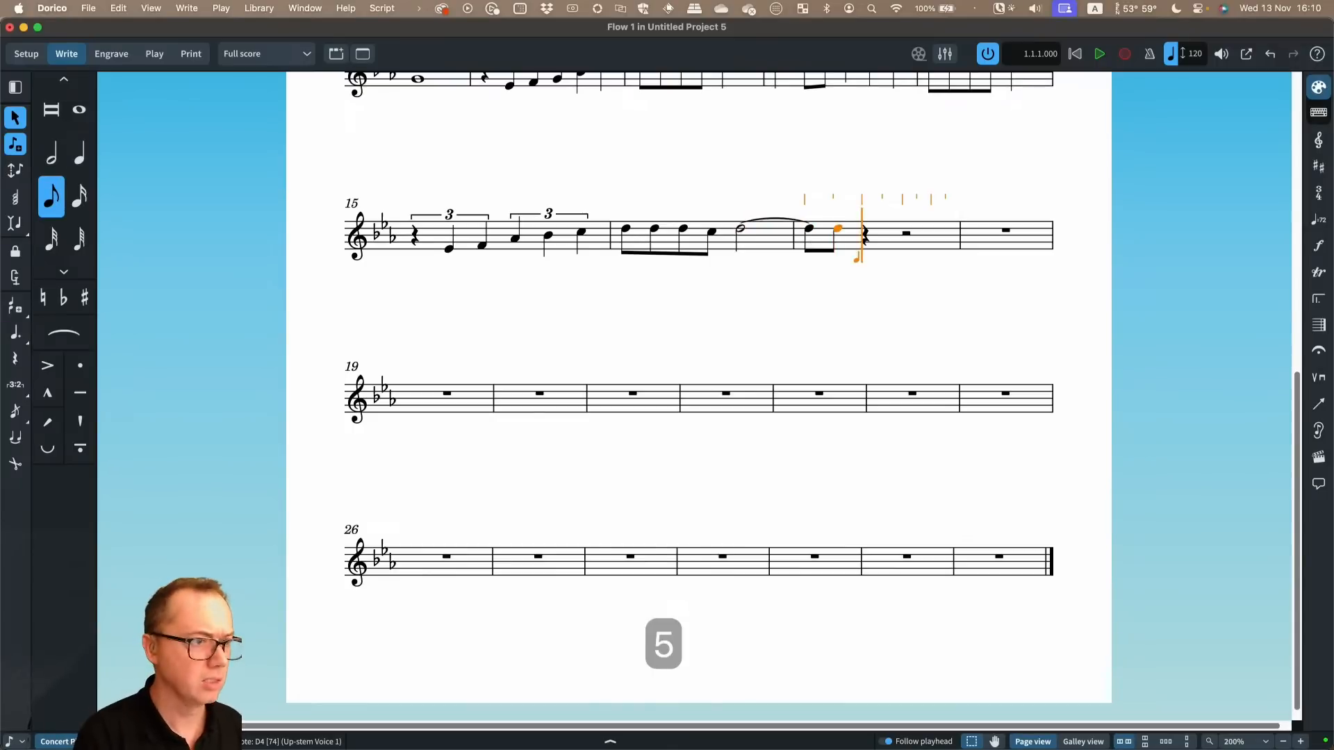
key("d")
key("c")
Complete bar 17 with a quarter-note triplet of F, D and C
key("6")
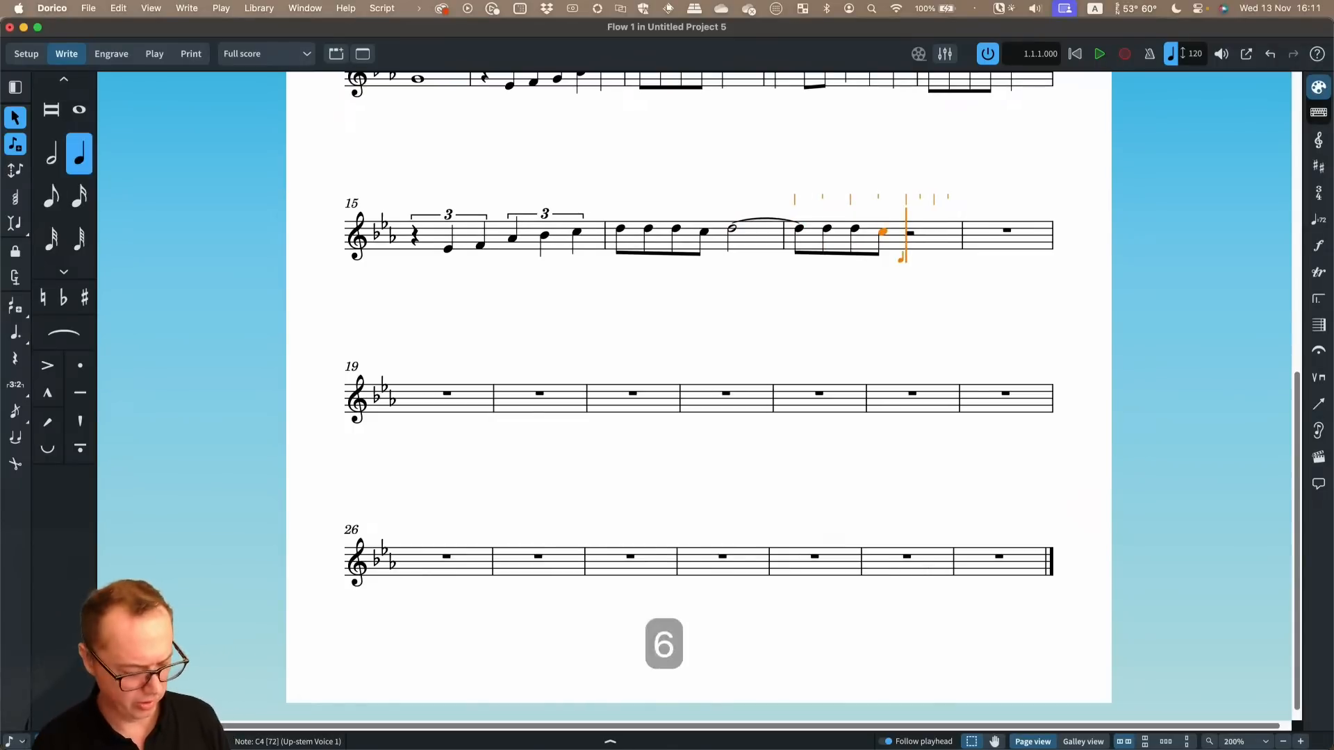
key("semicolon")
type("3")
key("Return")
key("f")
key("d")
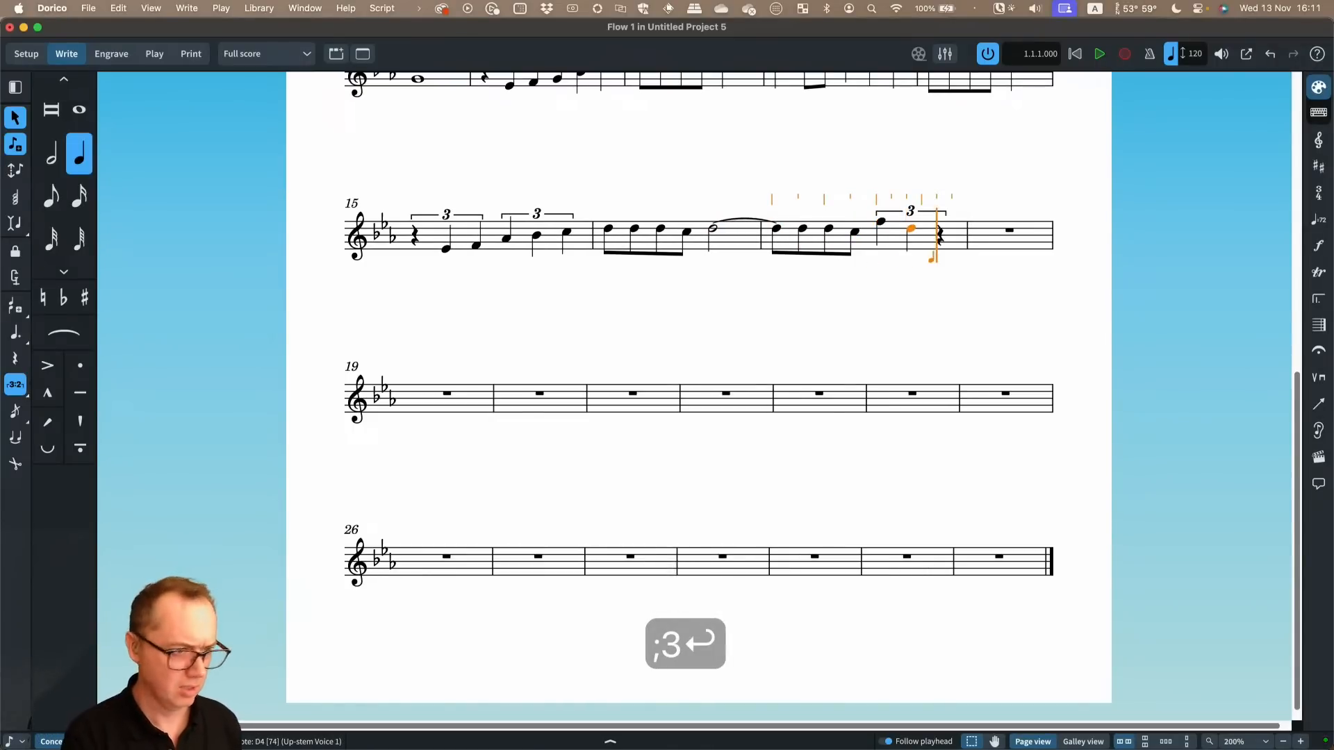
key("c")
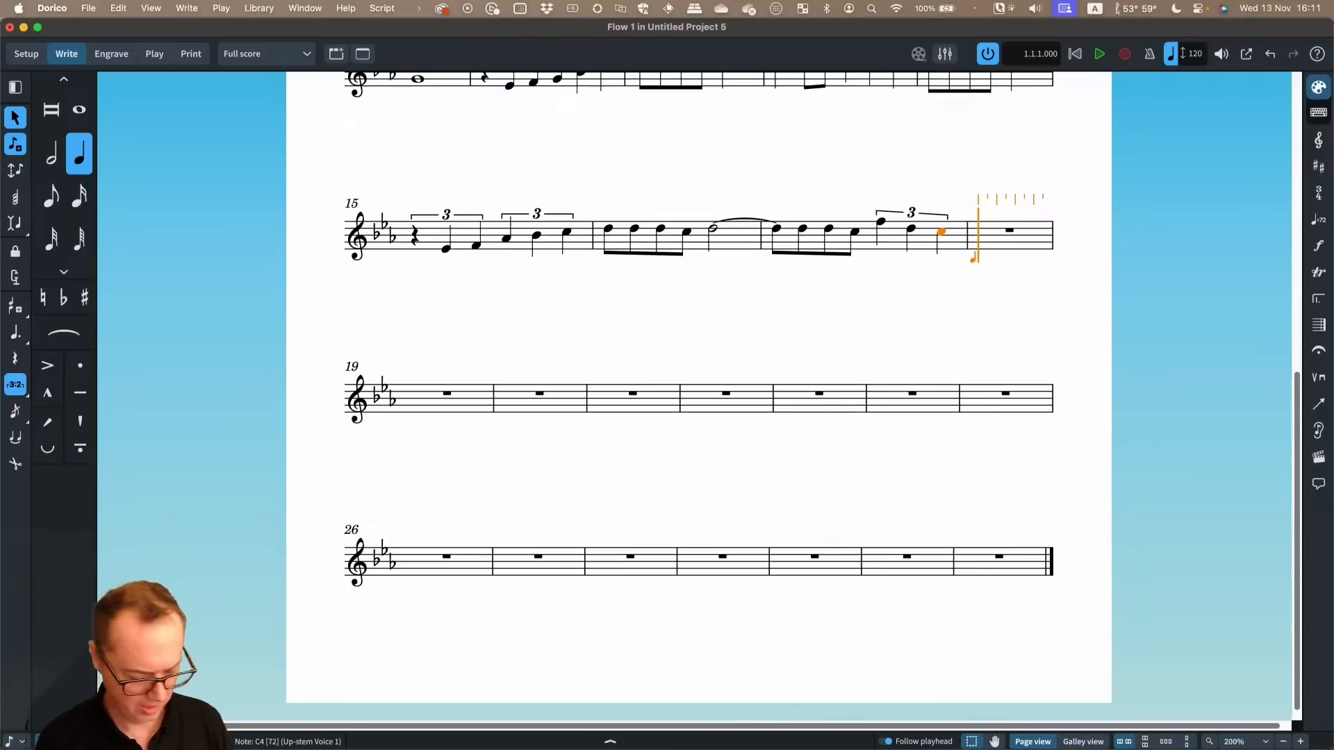
key("9")
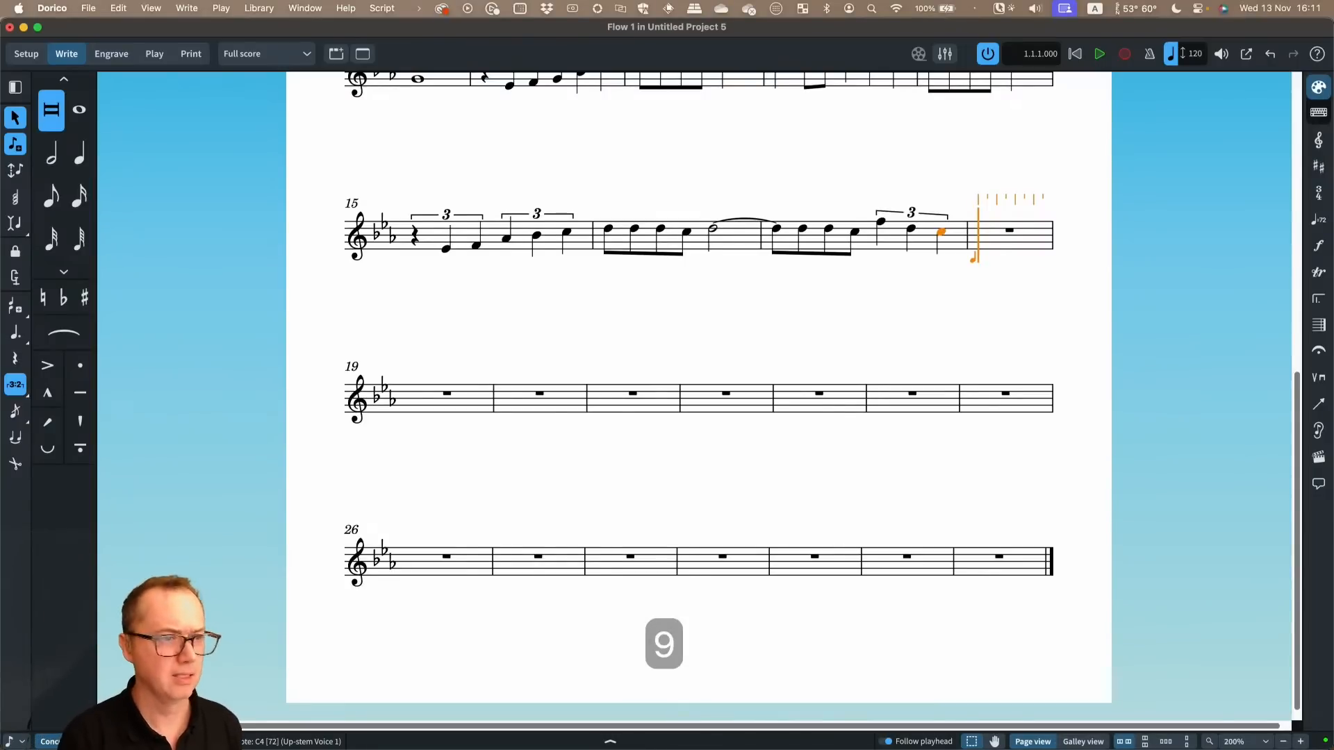
key("alt+shift+Left")
key("alt+shift+Left")
key("super+z")
key("super+z")
key("super+z")
key("super+z")
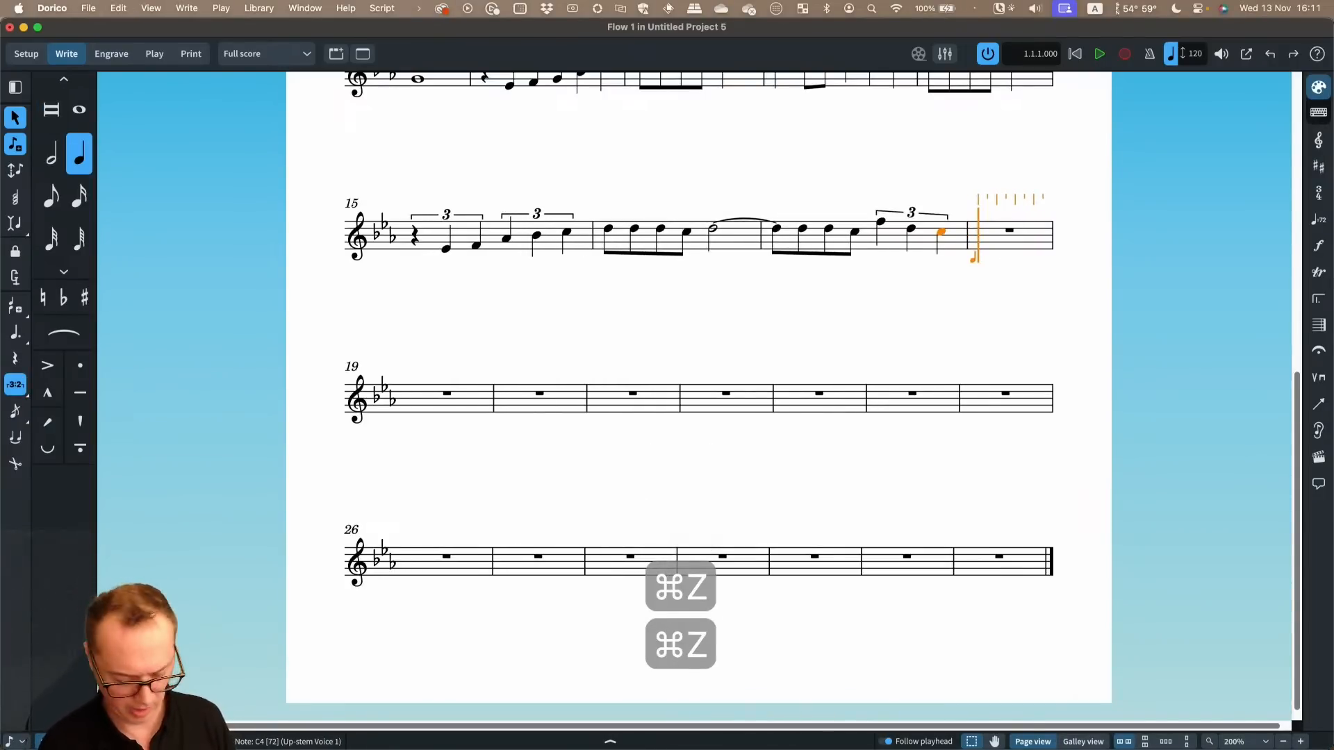
End triplet input and enter a B-flat lasting seven quarters from bar 18, followed by eighth notes B-flat and G in bar 19
key("shift+semicolon")
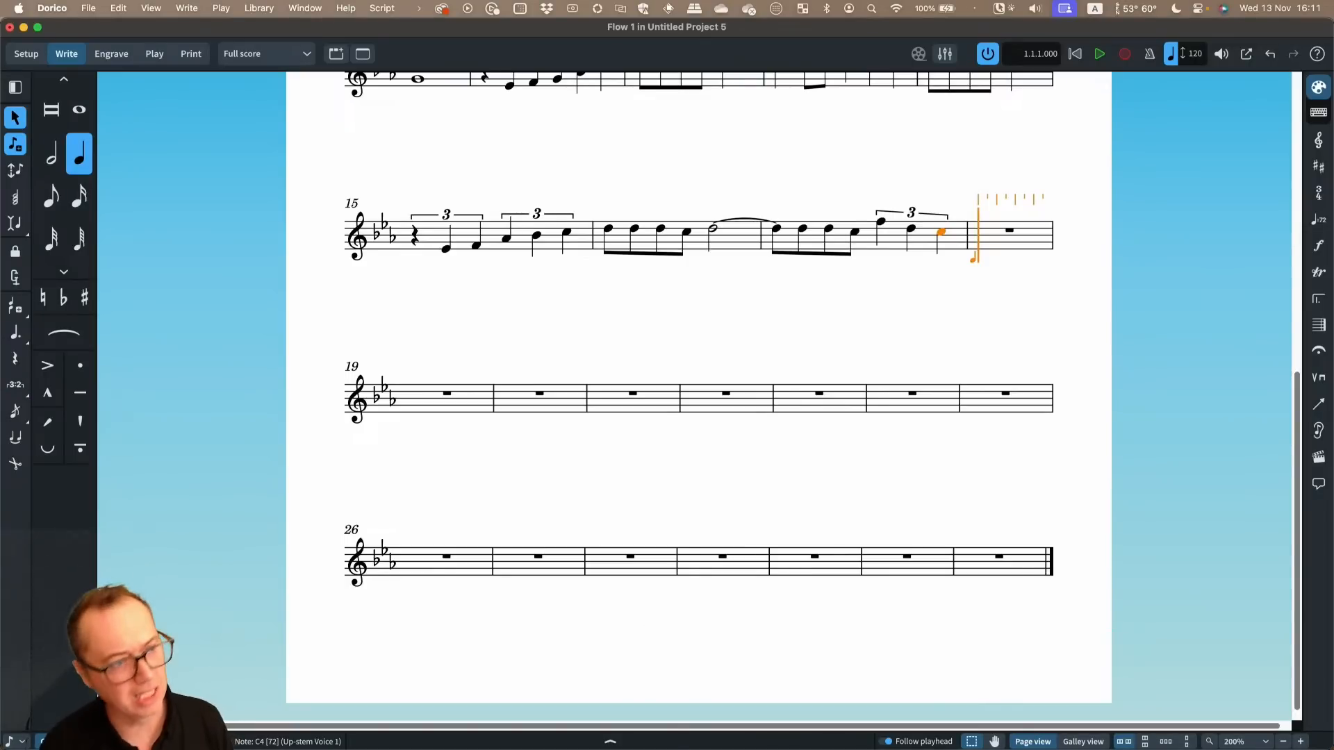
key("9")
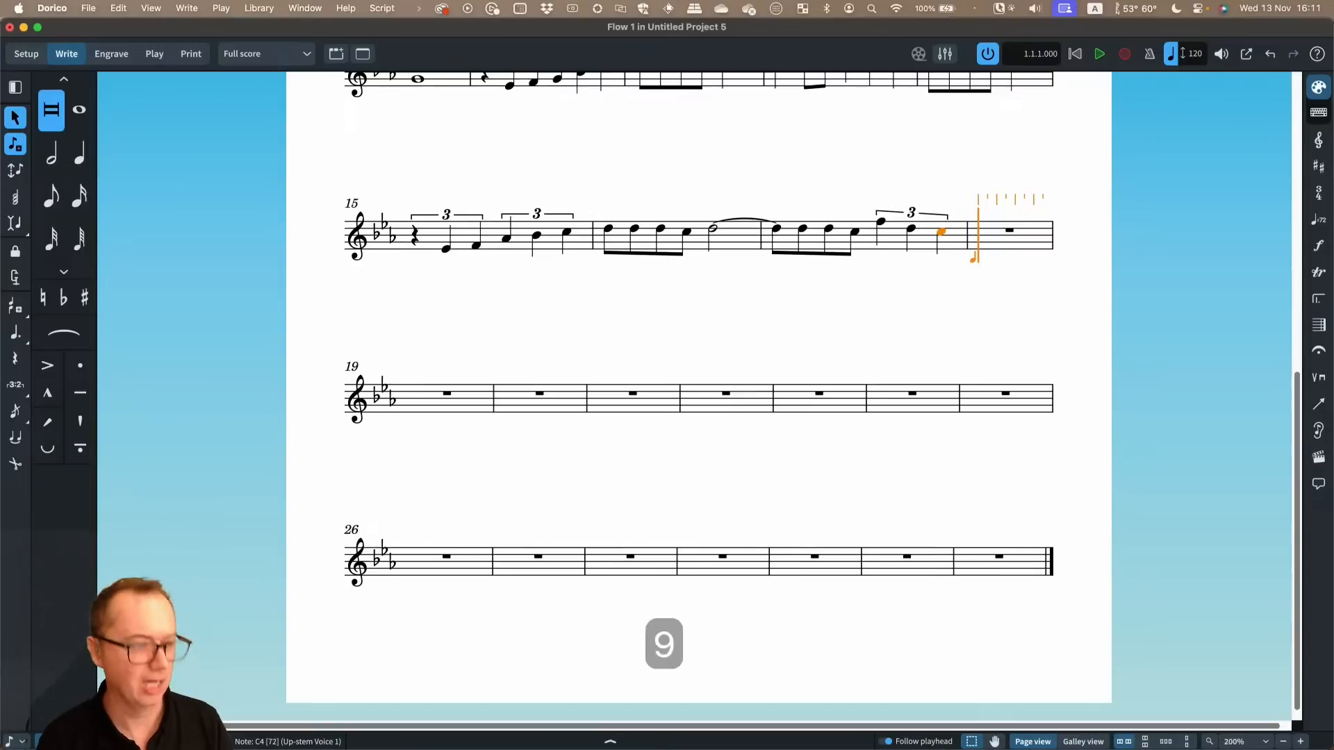
key("alt+shift+Left")
key("alt+shift+Left")
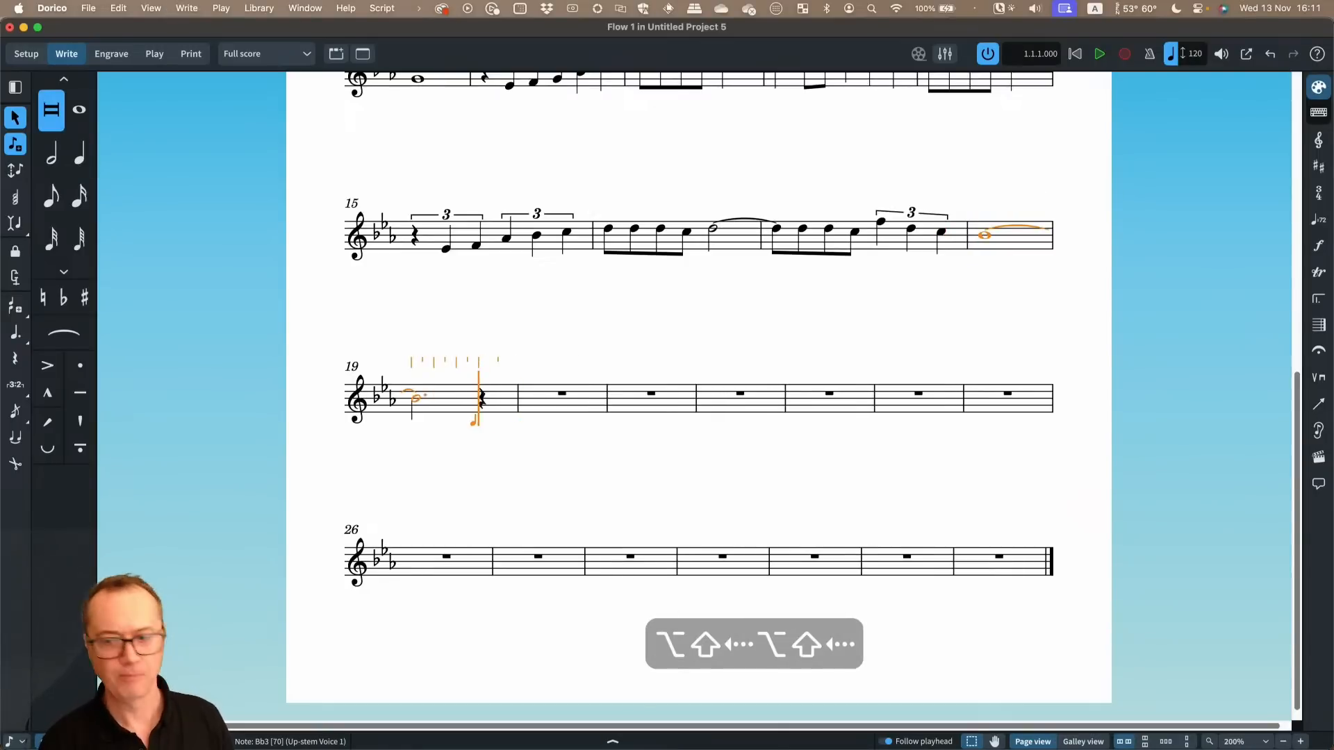
key("5")
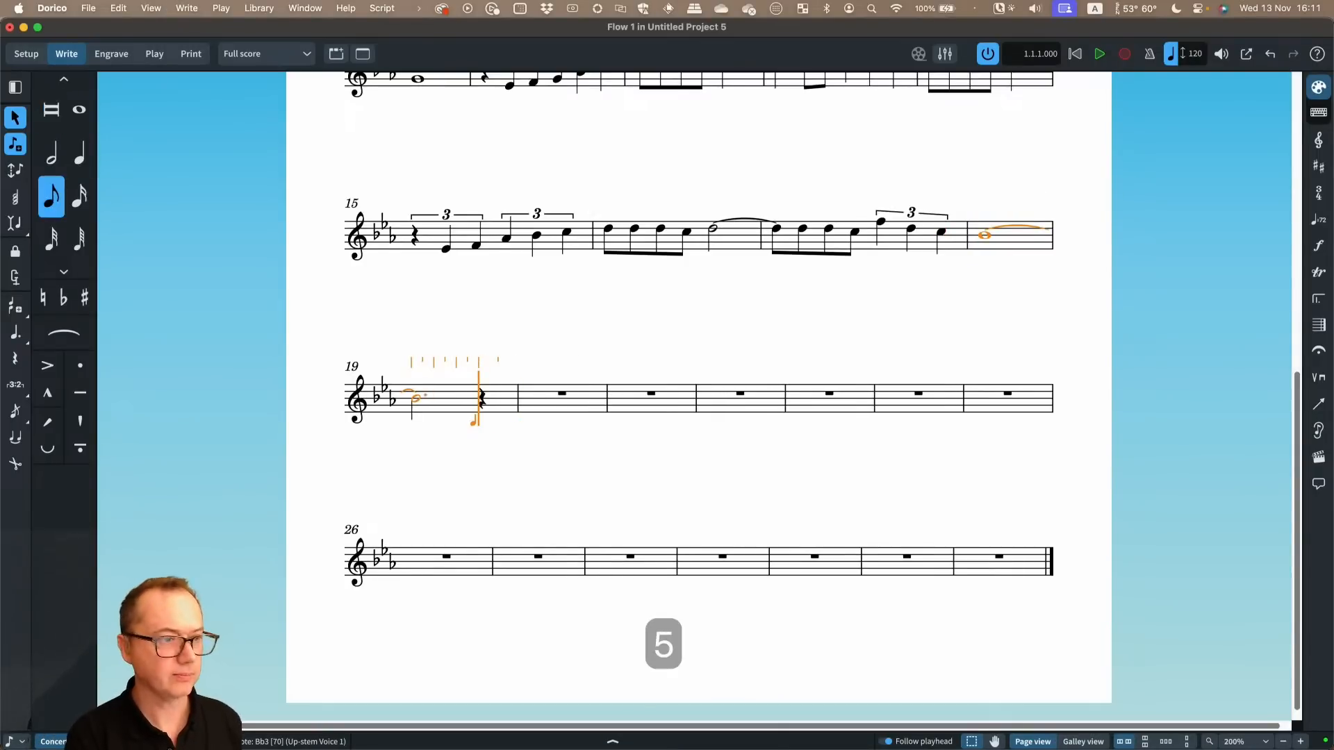
key("Escape")
Copy the passage from bar 2 through the tied G in bars 8–9 to bar 20, and shorten the copy's final G to a whole note
scroll(890, 423, "up", 10)
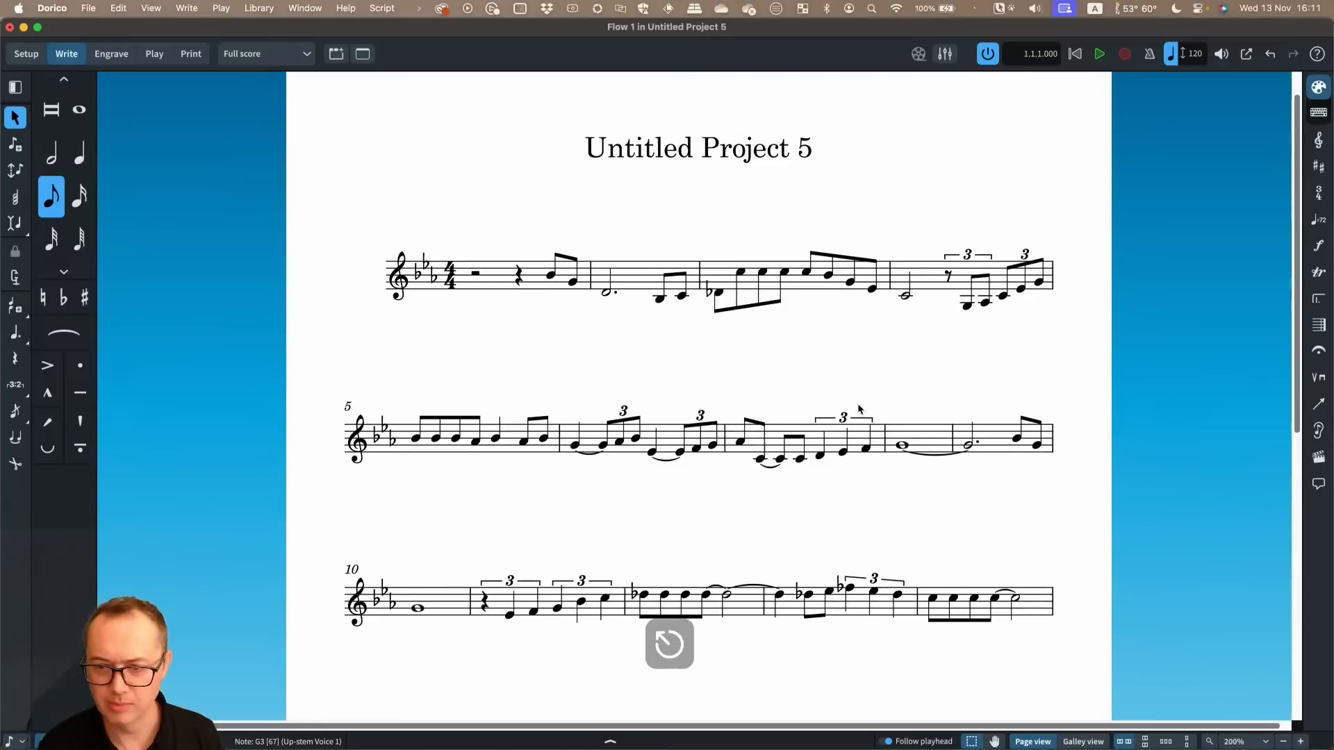
left_click(628, 283)
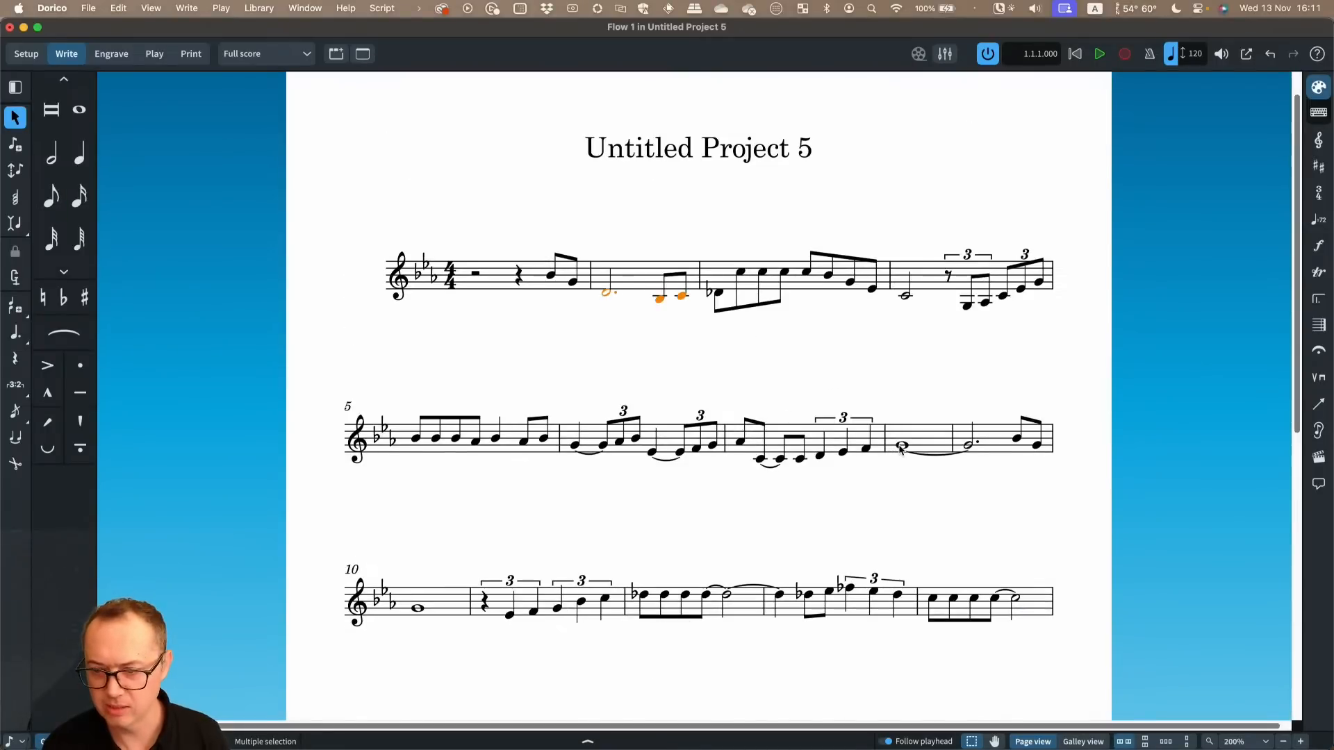
left_click(902, 445, "shift")
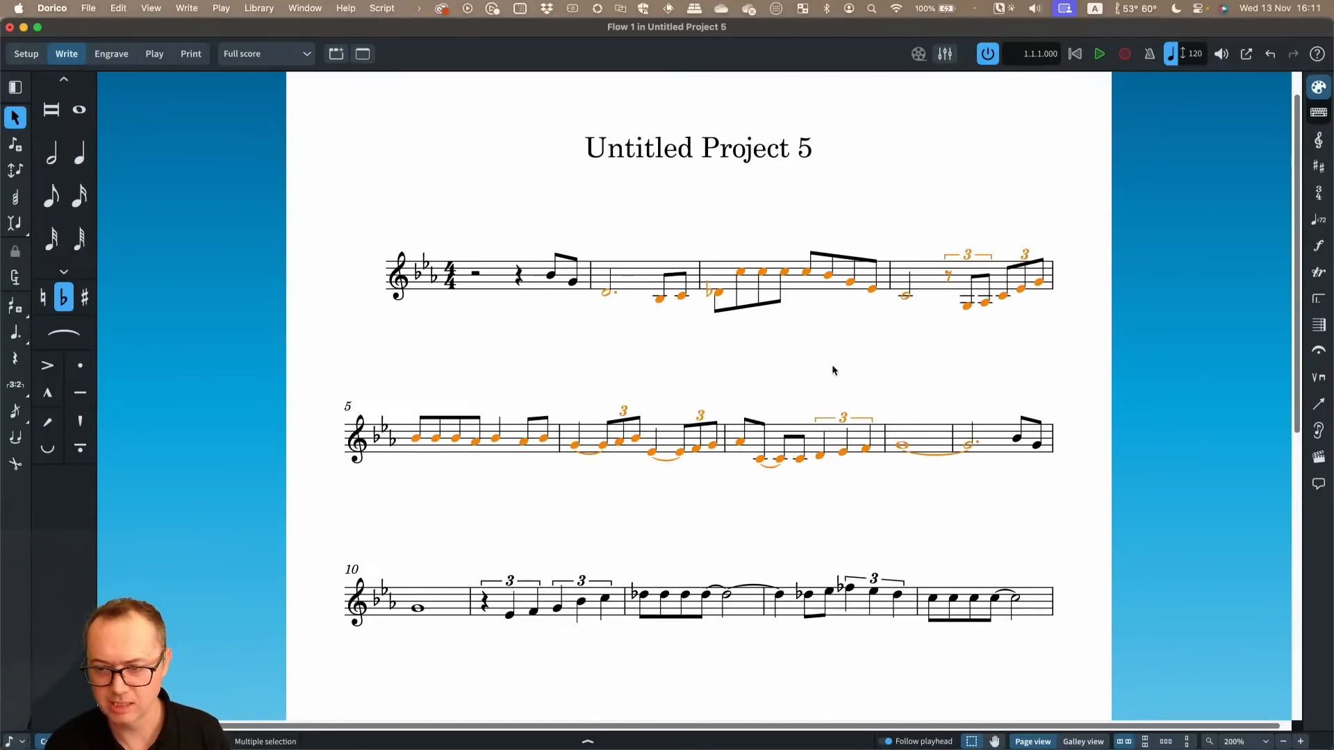
scroll(879, 478, "down", 10)
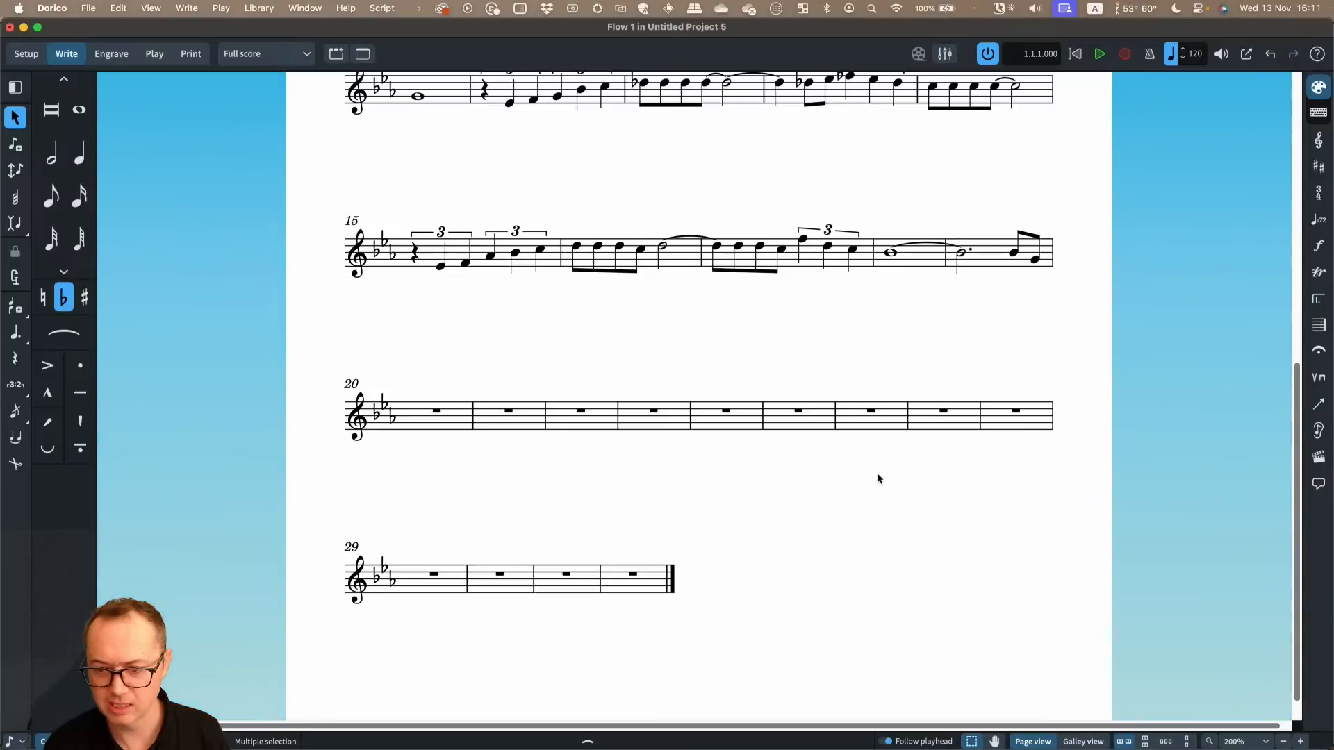
left_click(406, 415, "alt")
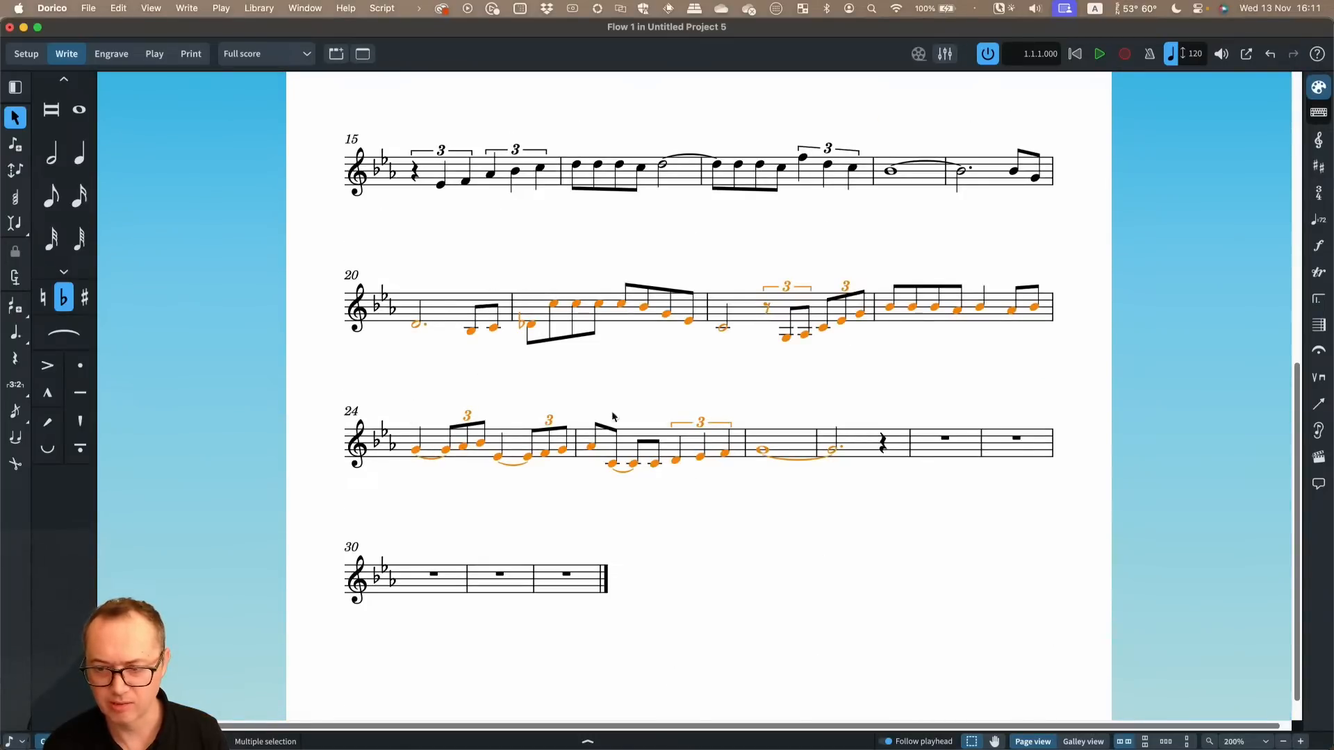
left_click(762, 451)
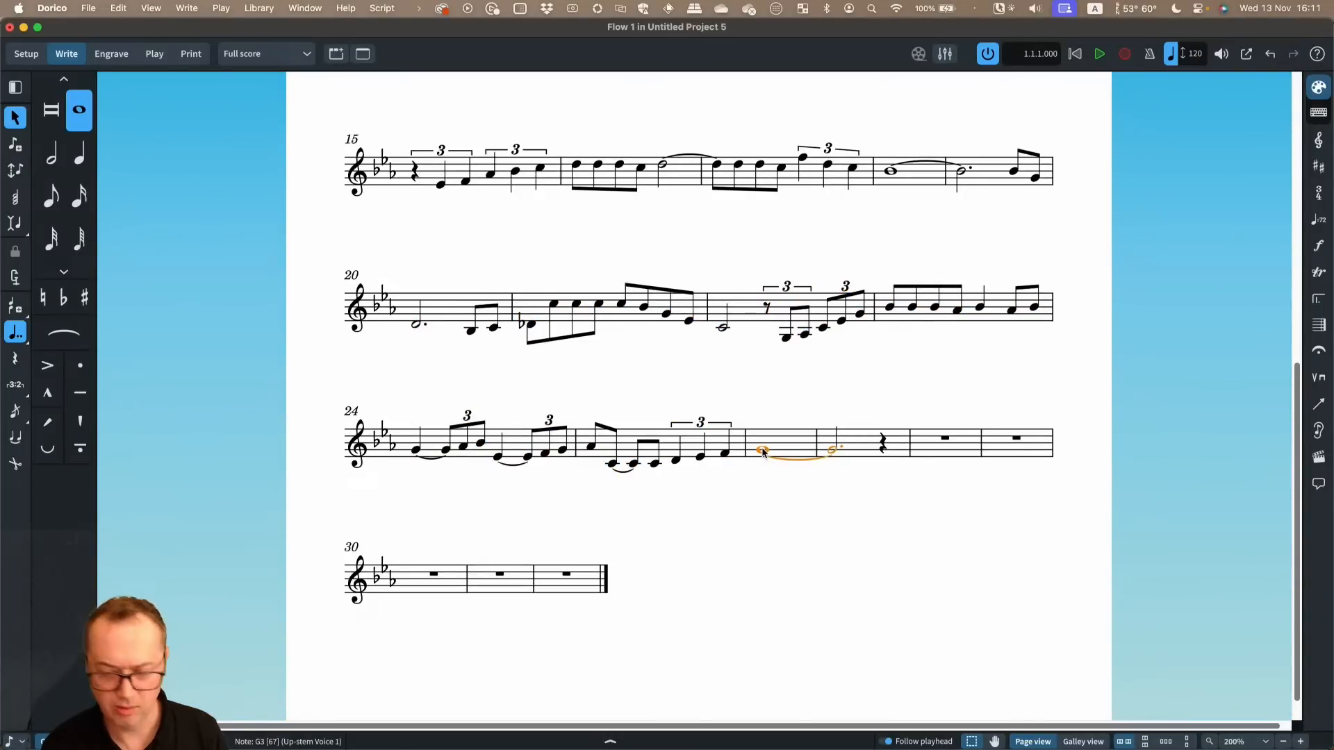
key("8")
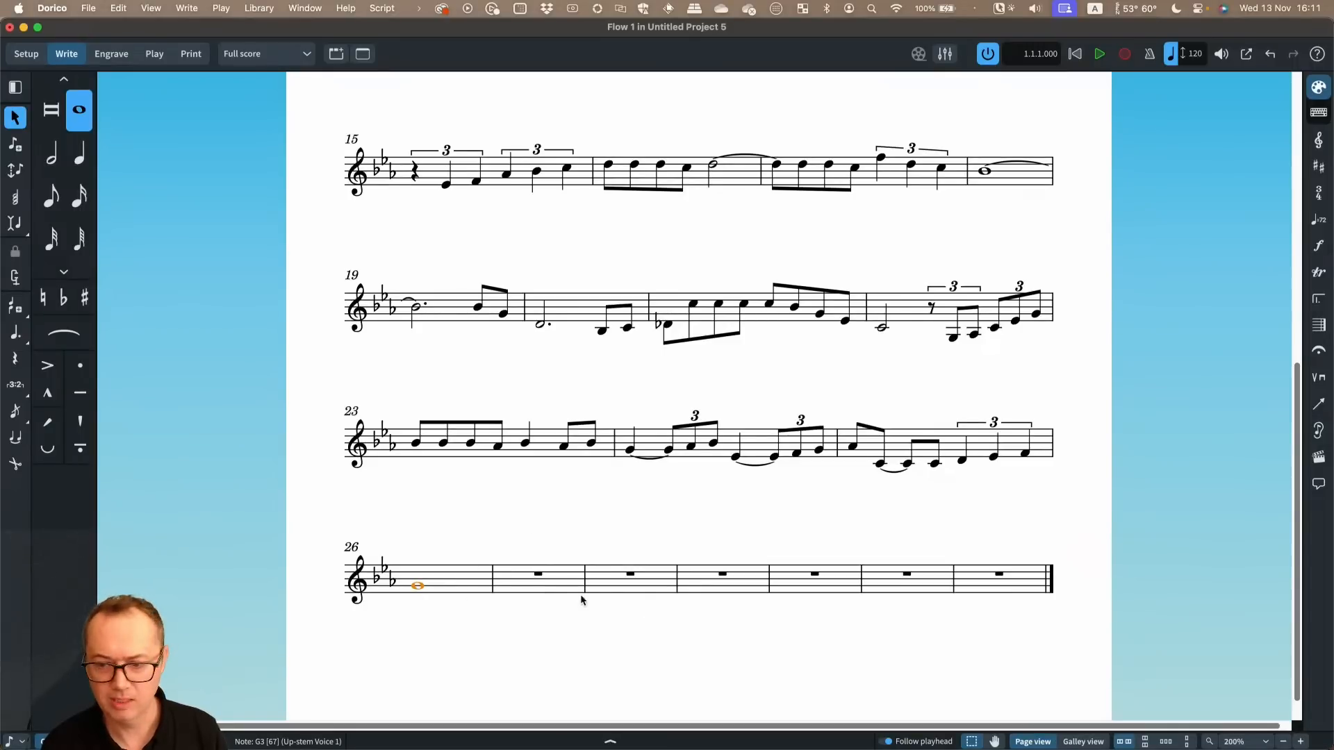
Delete five bars starting from the empty bar 28
left_click(634, 578)
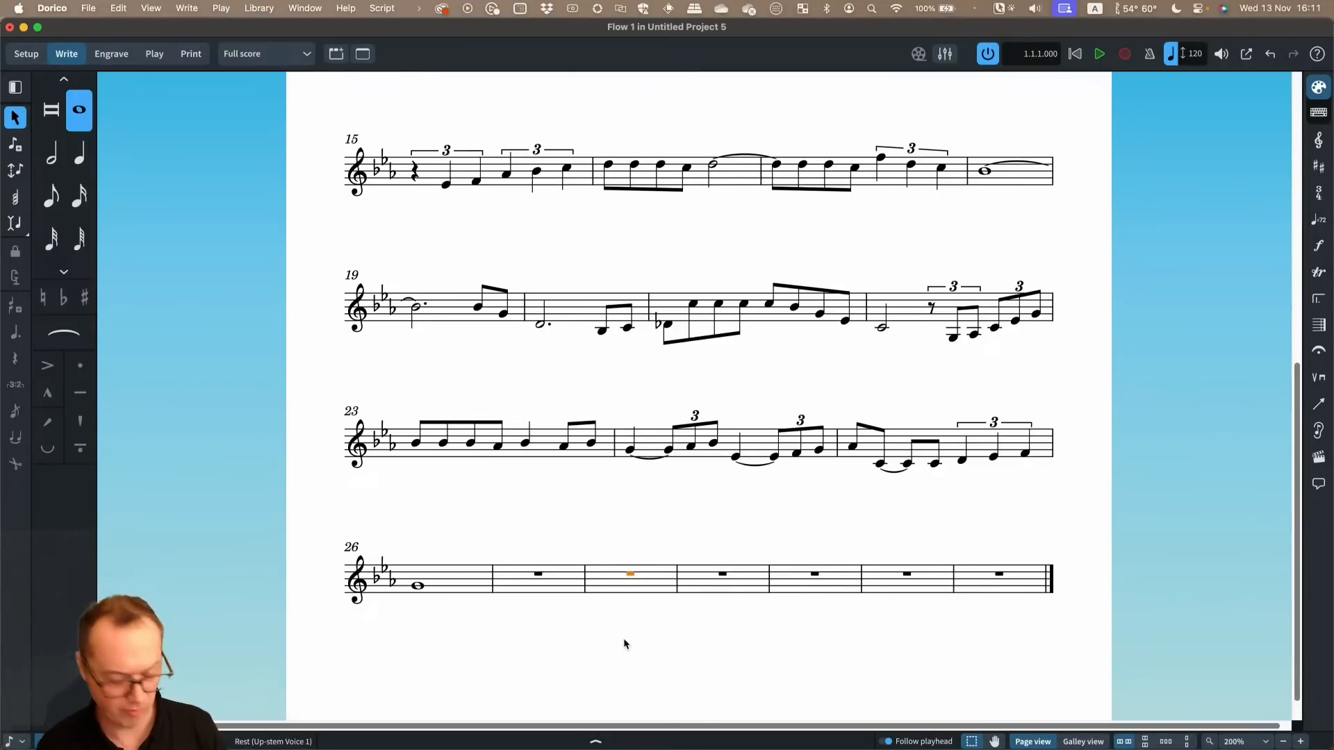
key("shift+b")
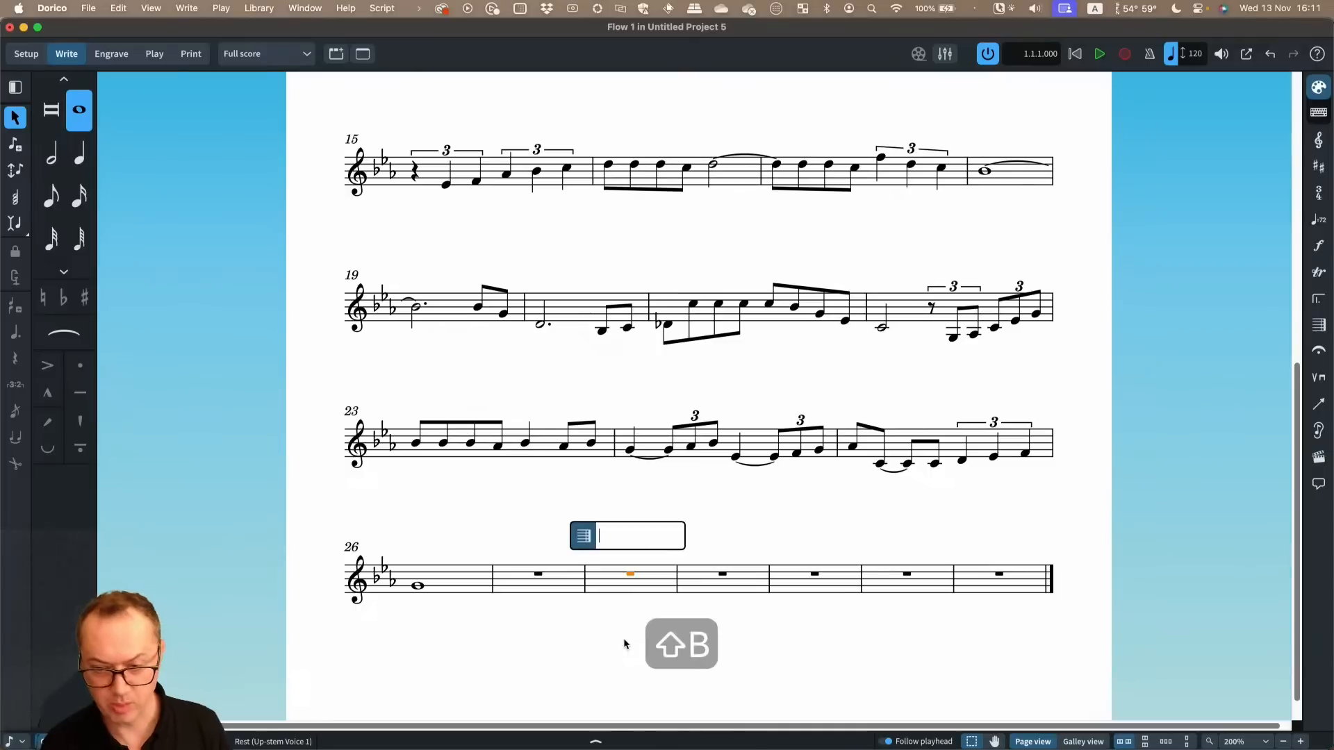
type("-5")
key("Return")
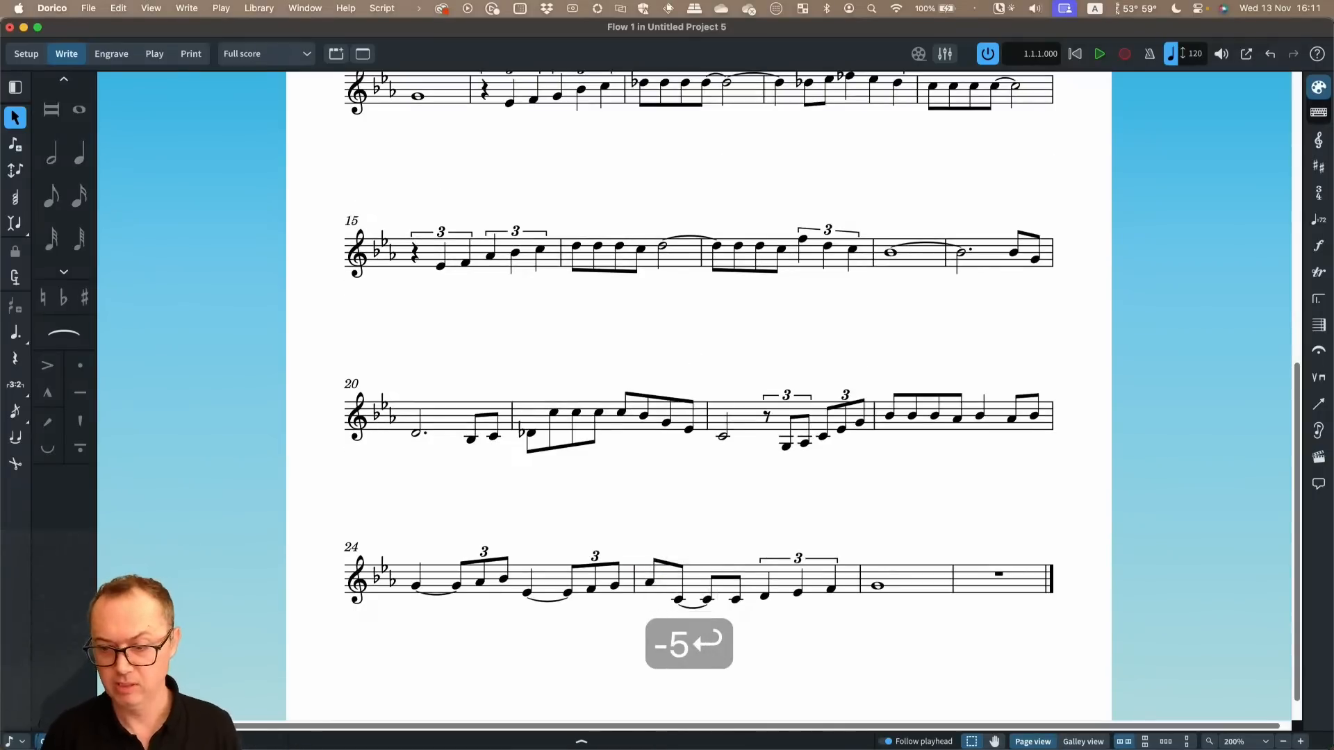
Edit the opening time signature to 4/4 with a one-beat pickup bar
scroll(651, 518, "up", 10)
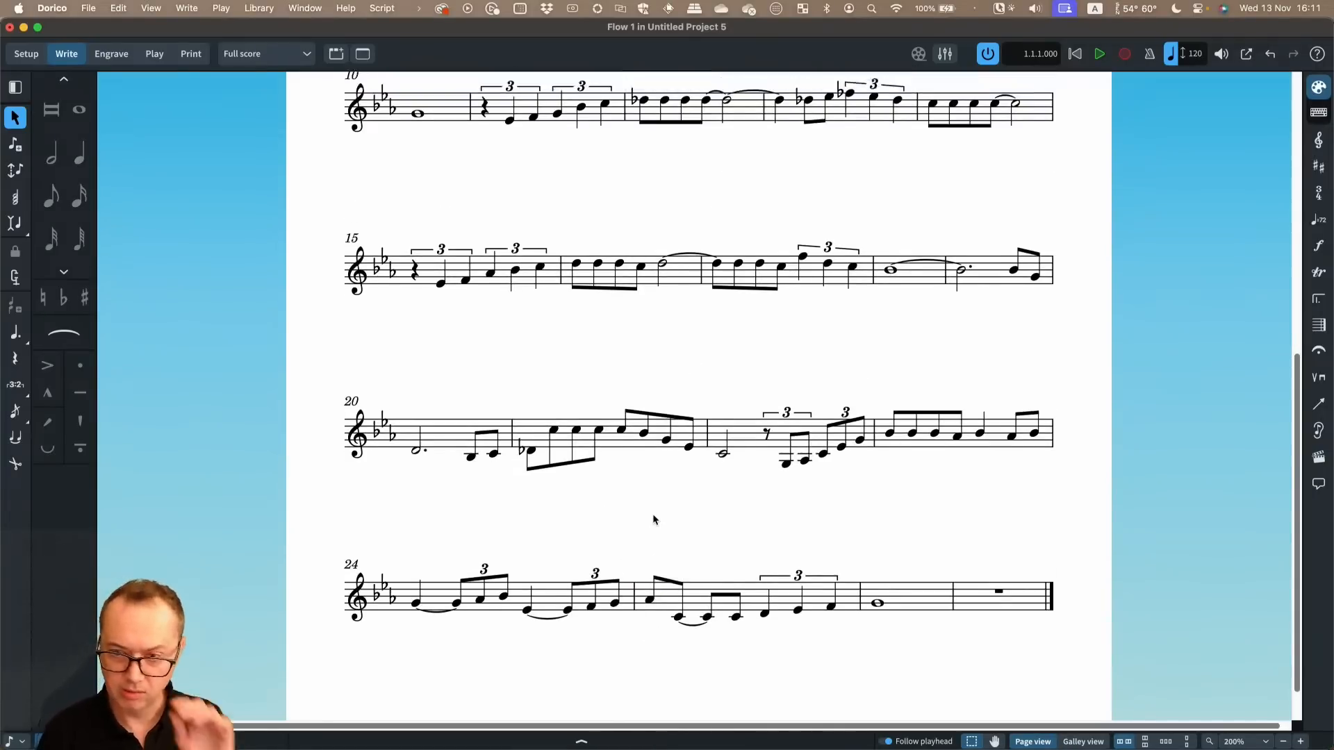
scroll(615, 425, "up", 2)
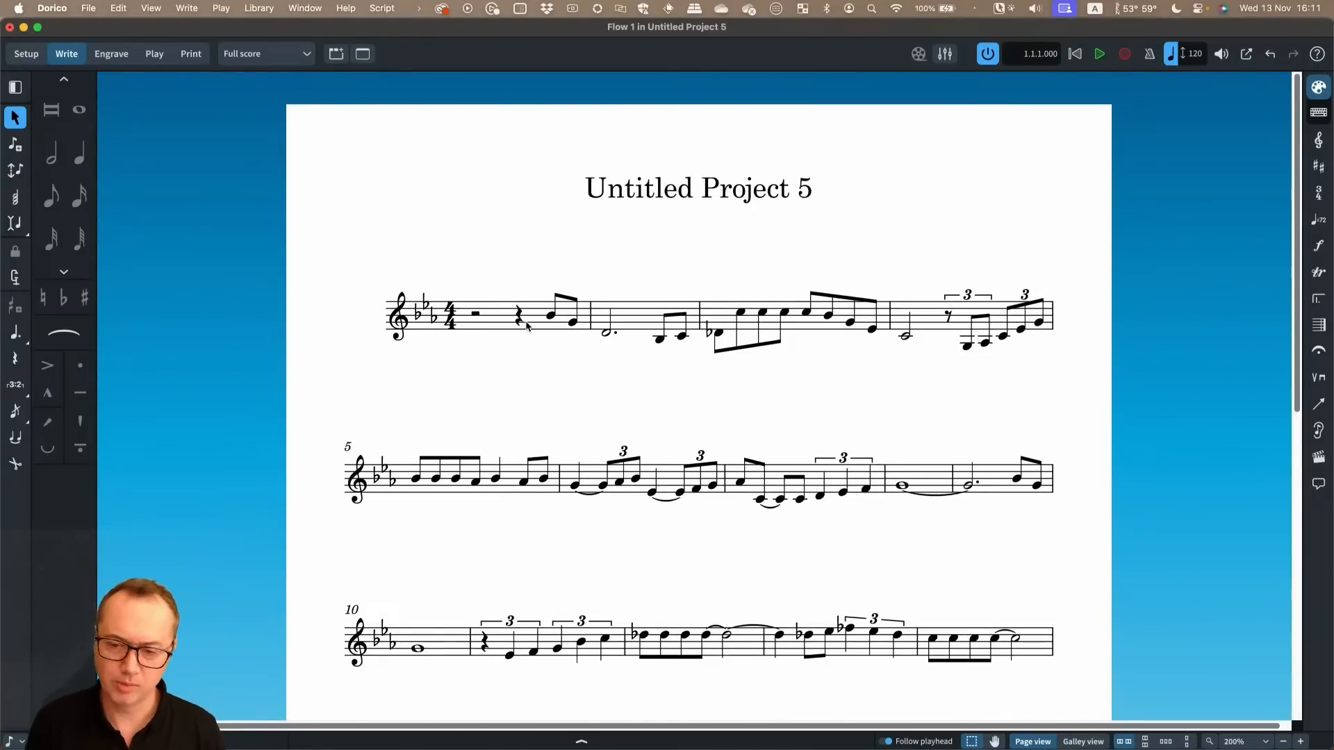
scroll(489, 325, "up", 5)
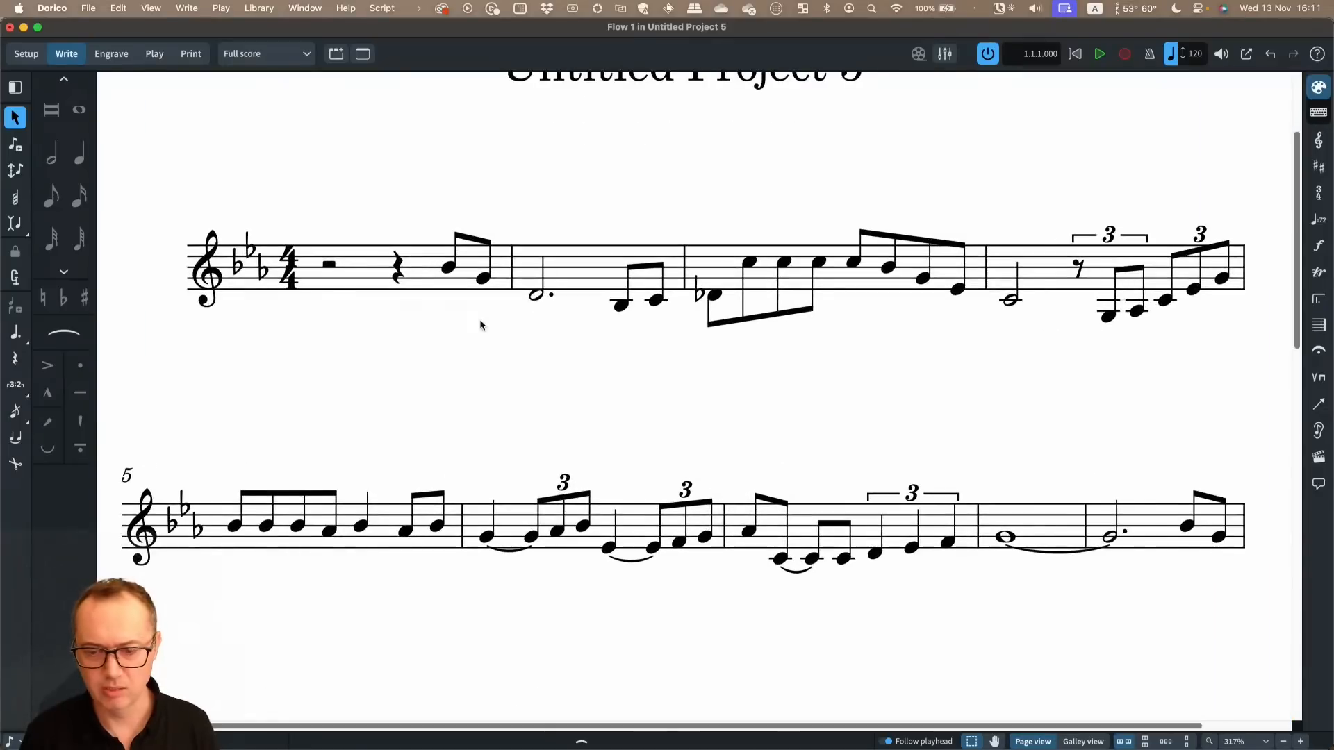
left_click(395, 294)
key("Return")
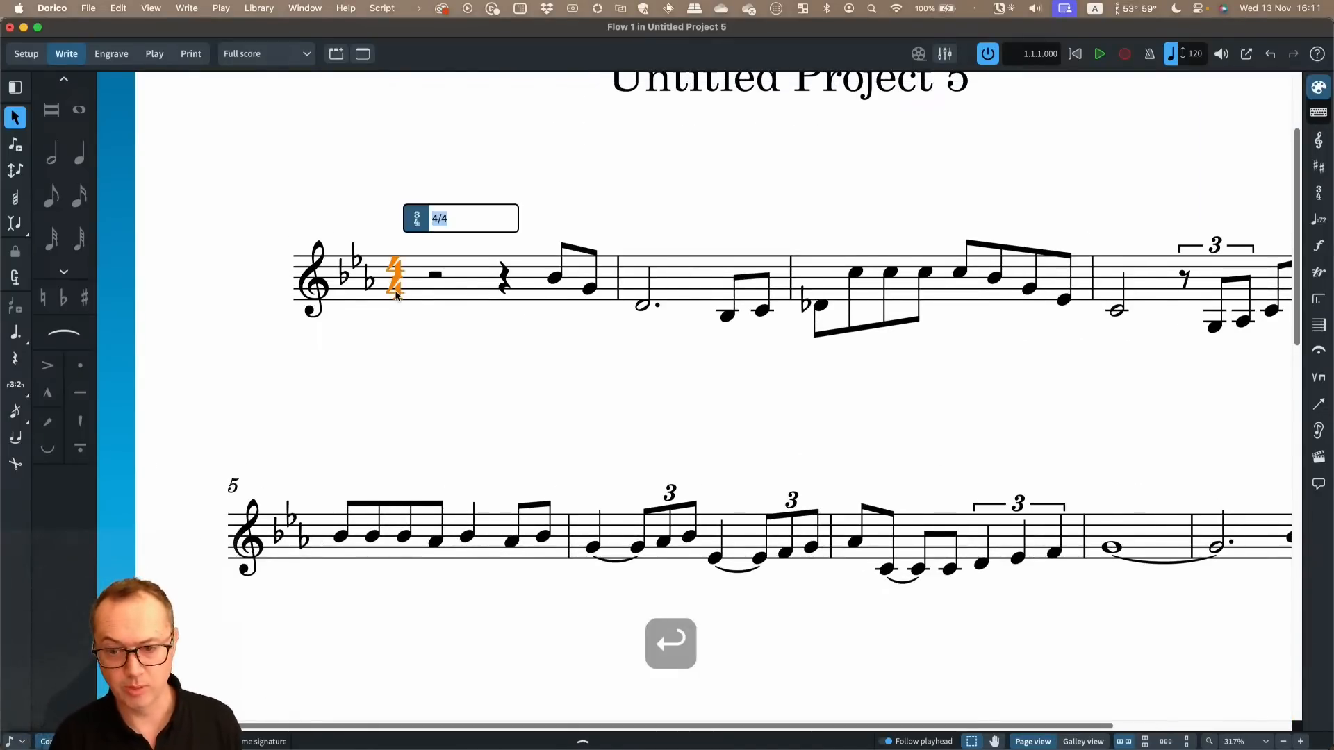
key("Right")
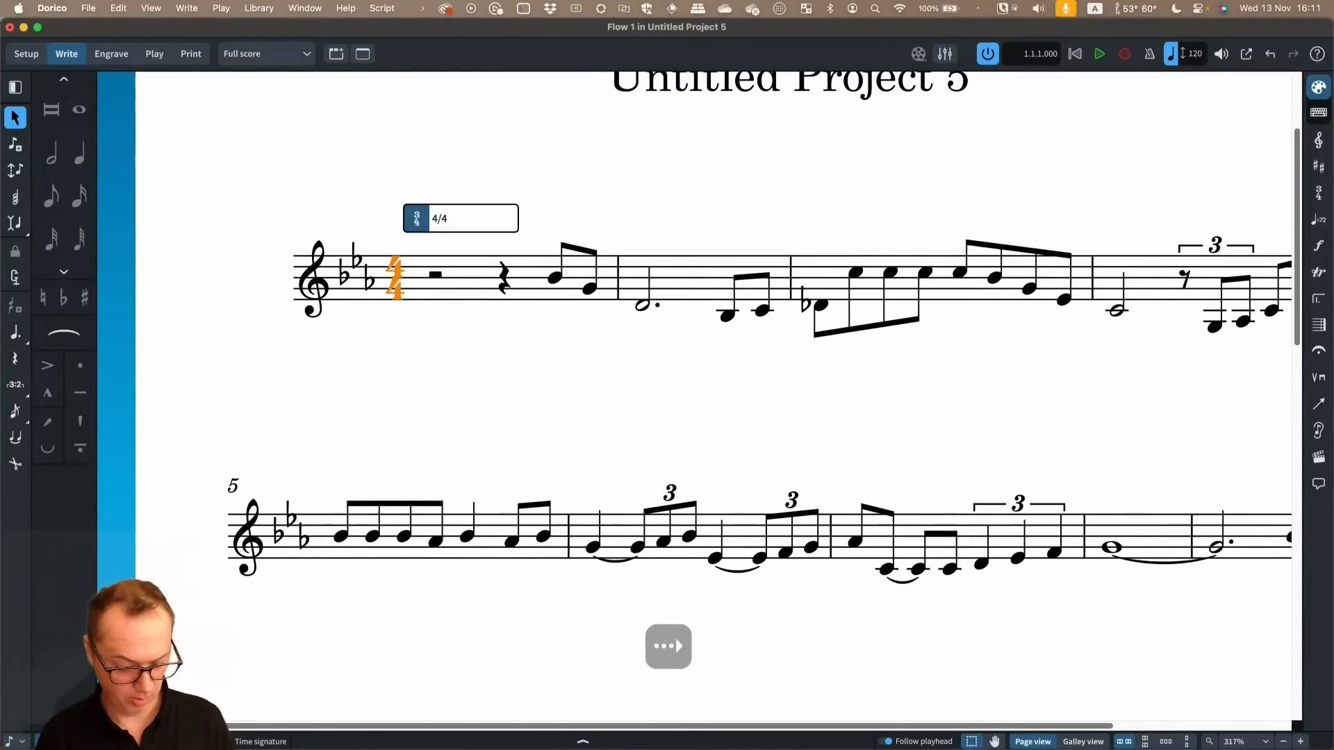
type(",1")
key("Return")
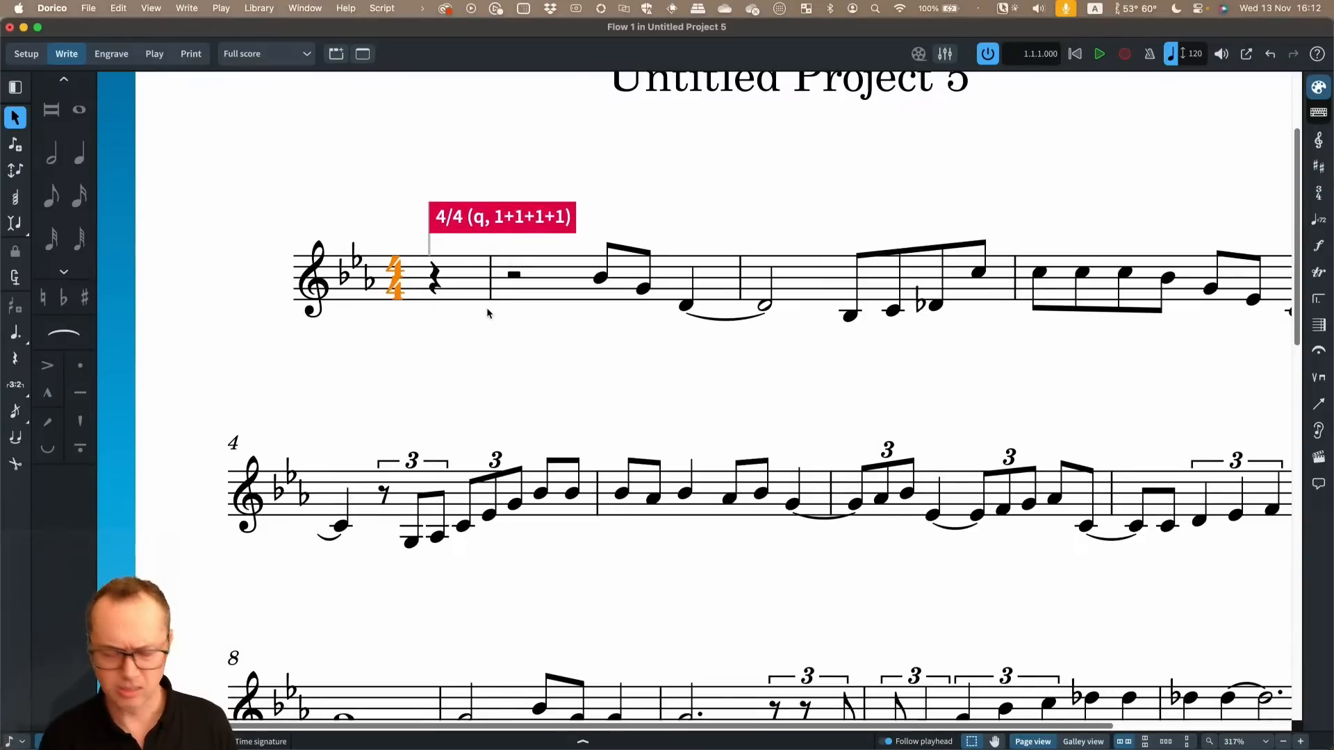
Show the system track, delete the three beats of rest before the opening B-flat and G, and hide the track again
key("alt+t")
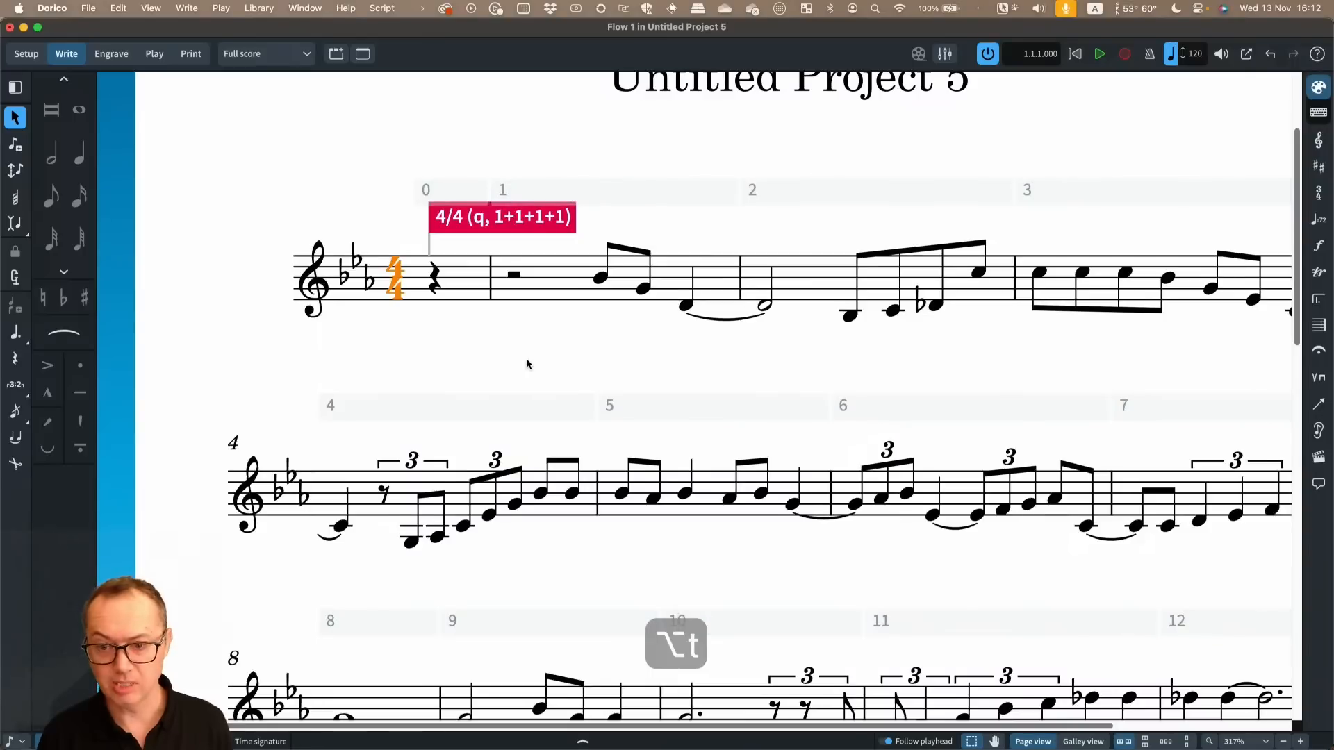
scroll(528, 357, "up", 3)
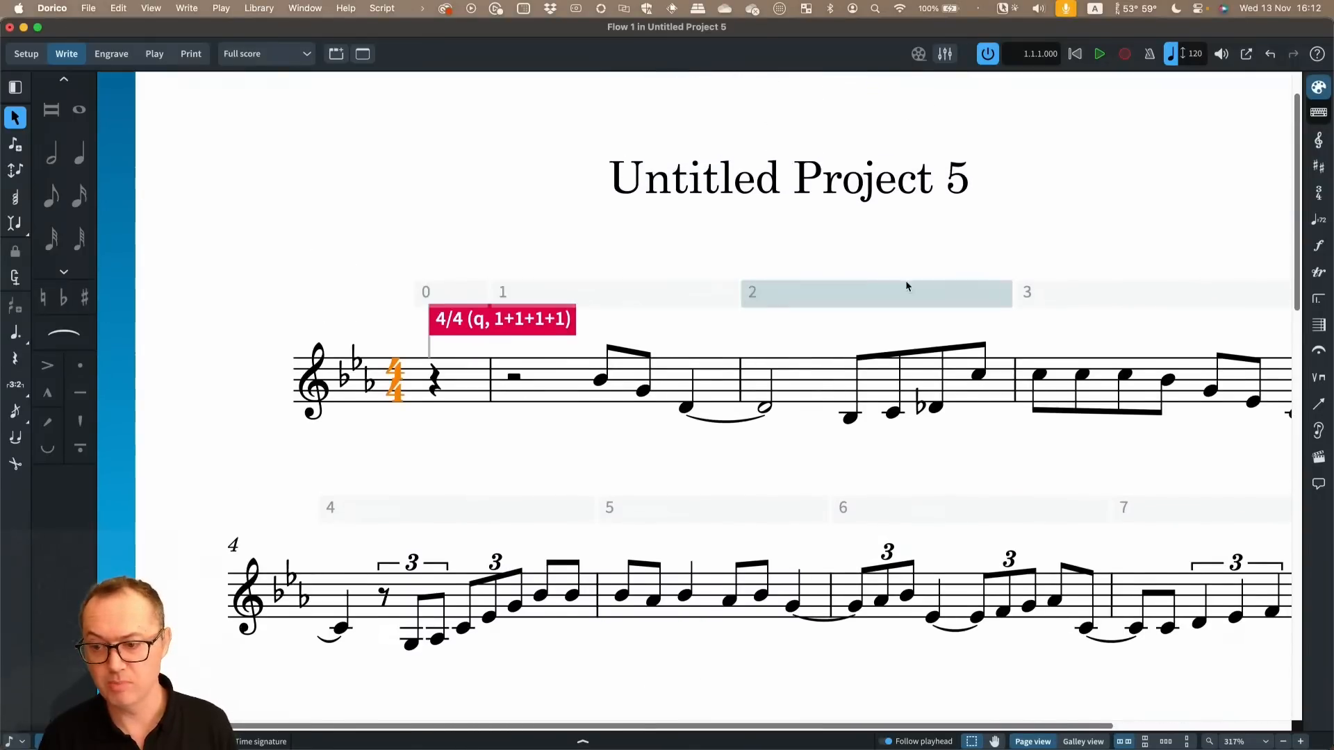
left_click(151, 7)
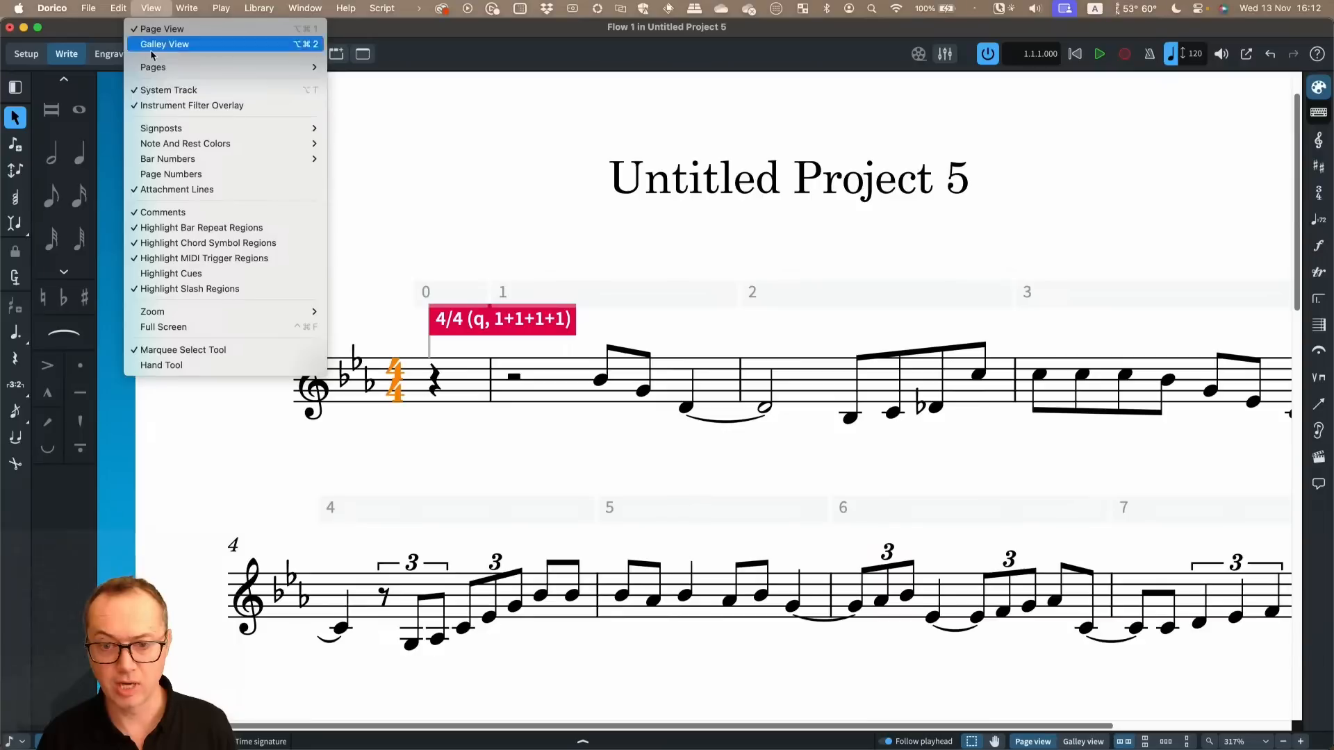
left_click(131, 9)
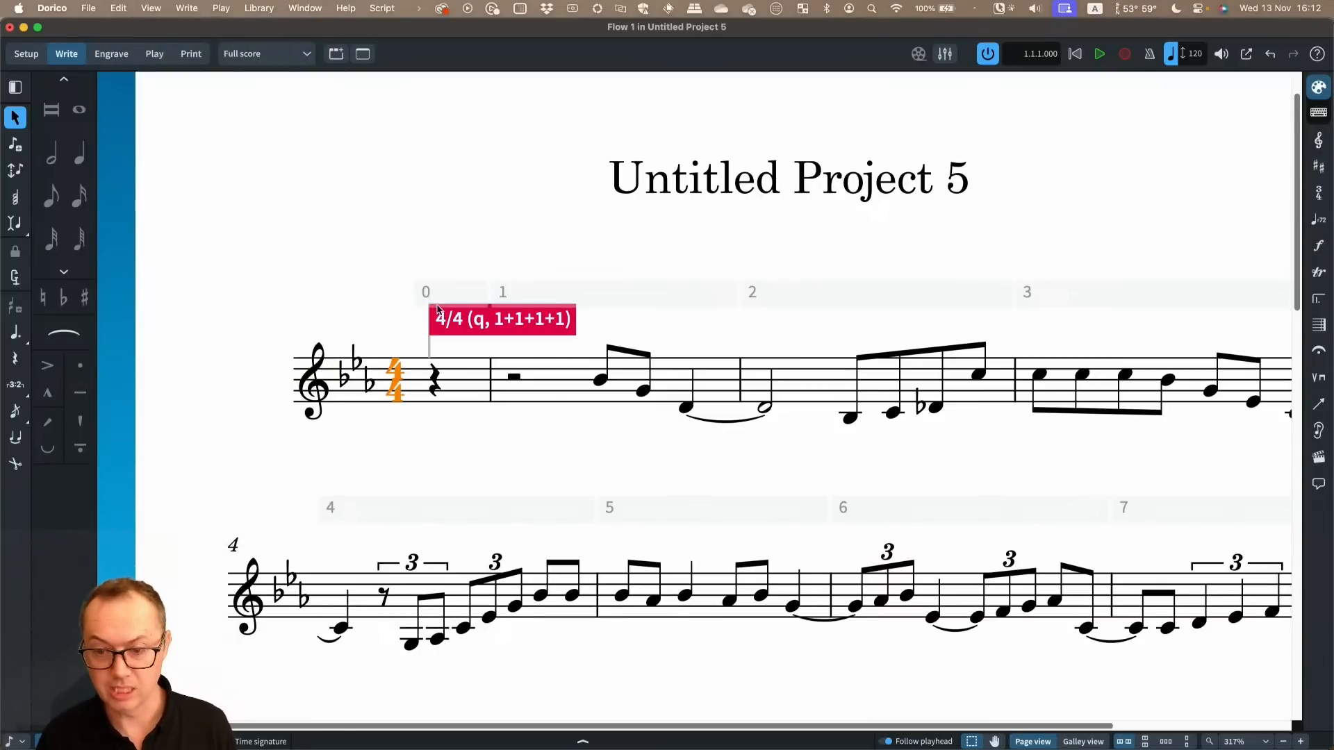
left_click_drag(435, 300, 578, 293)
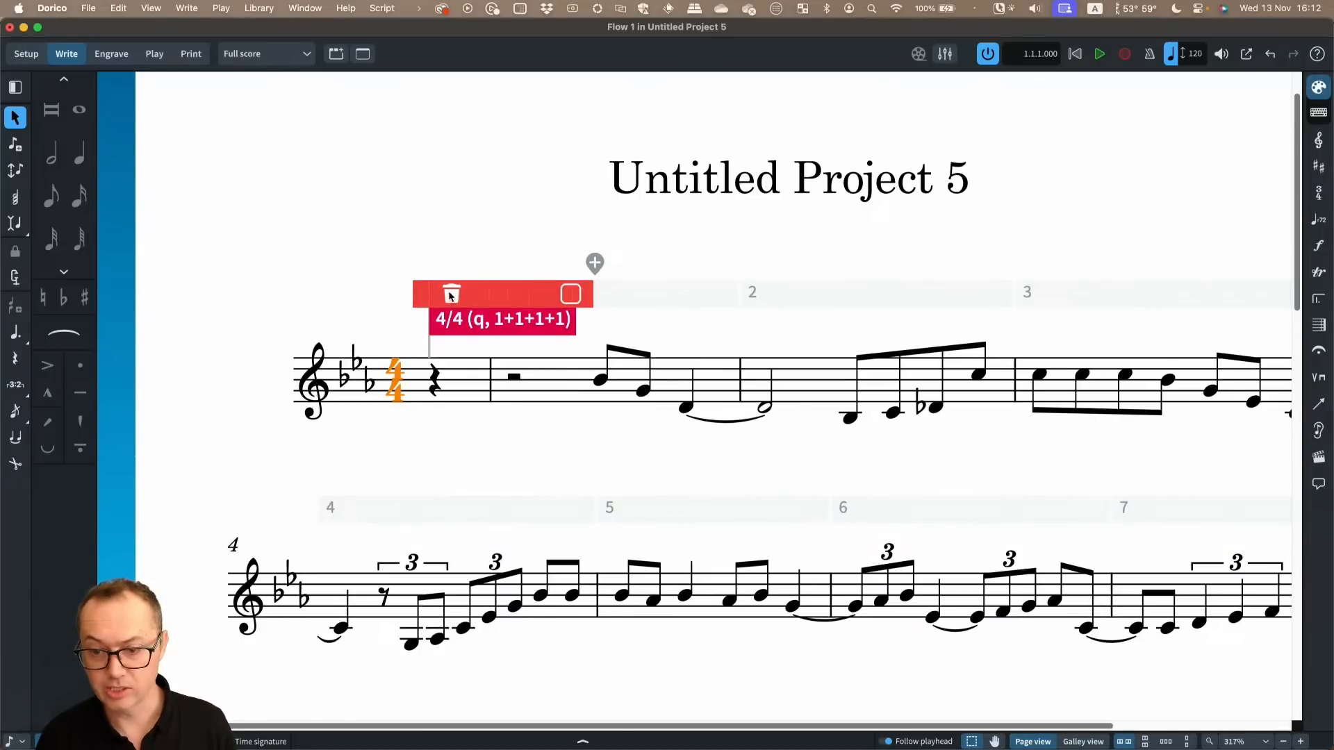
left_click(450, 295)
scroll(447, 410, "down", 5)
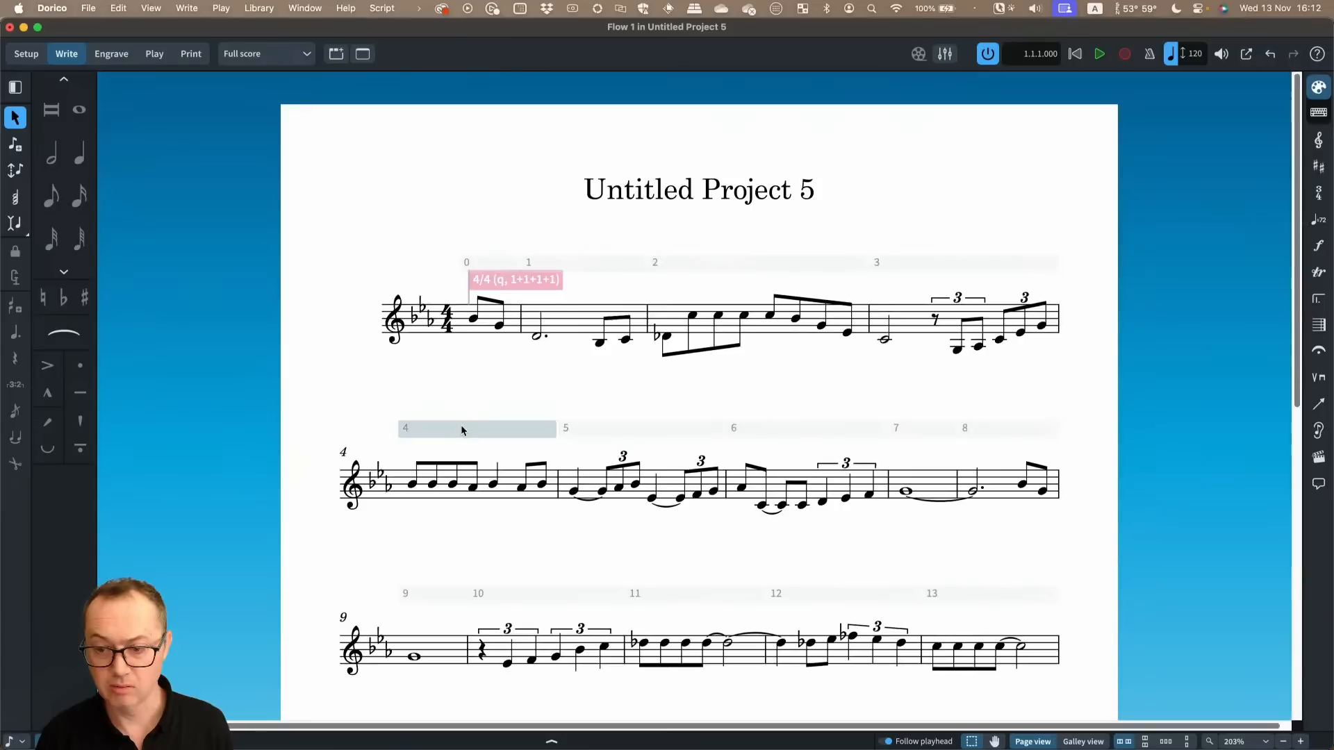
key("alt+t")
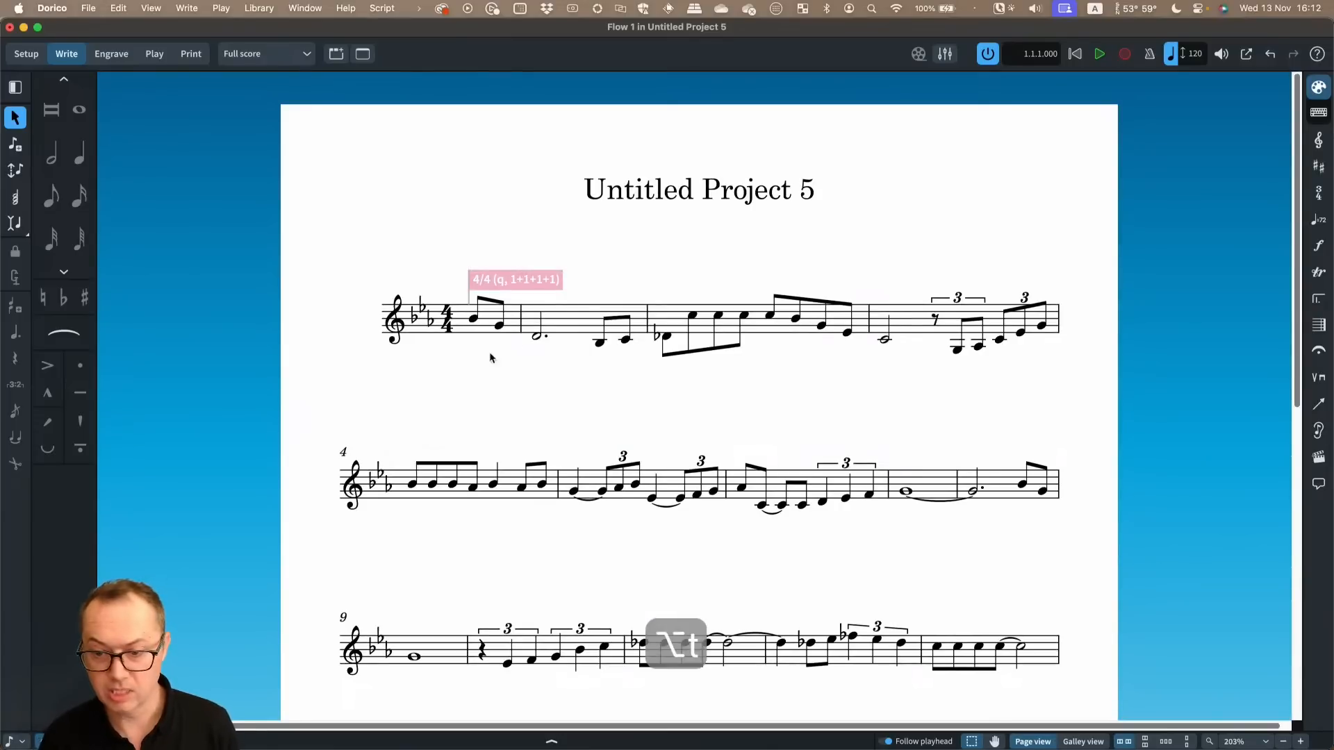
Hide all signposts in the score
scroll(509, 388, "down", 1)
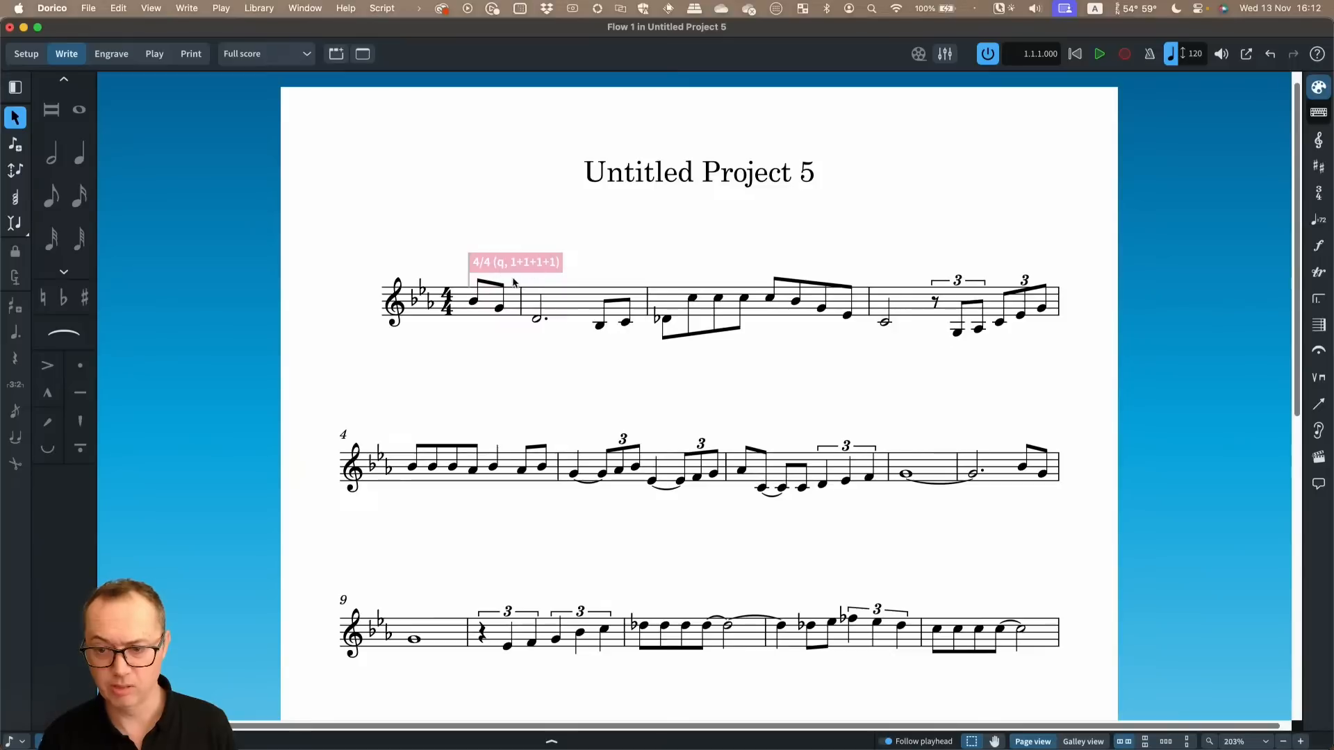
left_click(151, 8)
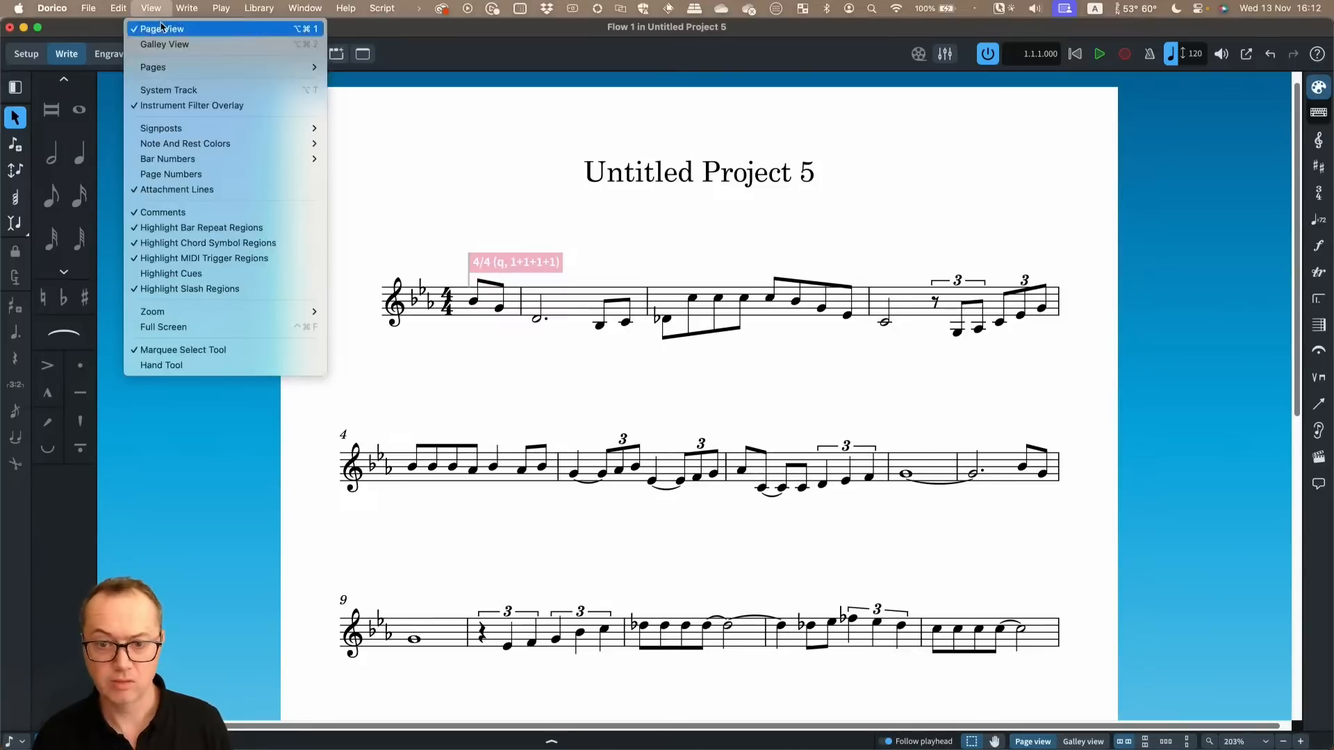
mouse_move(175, 129)
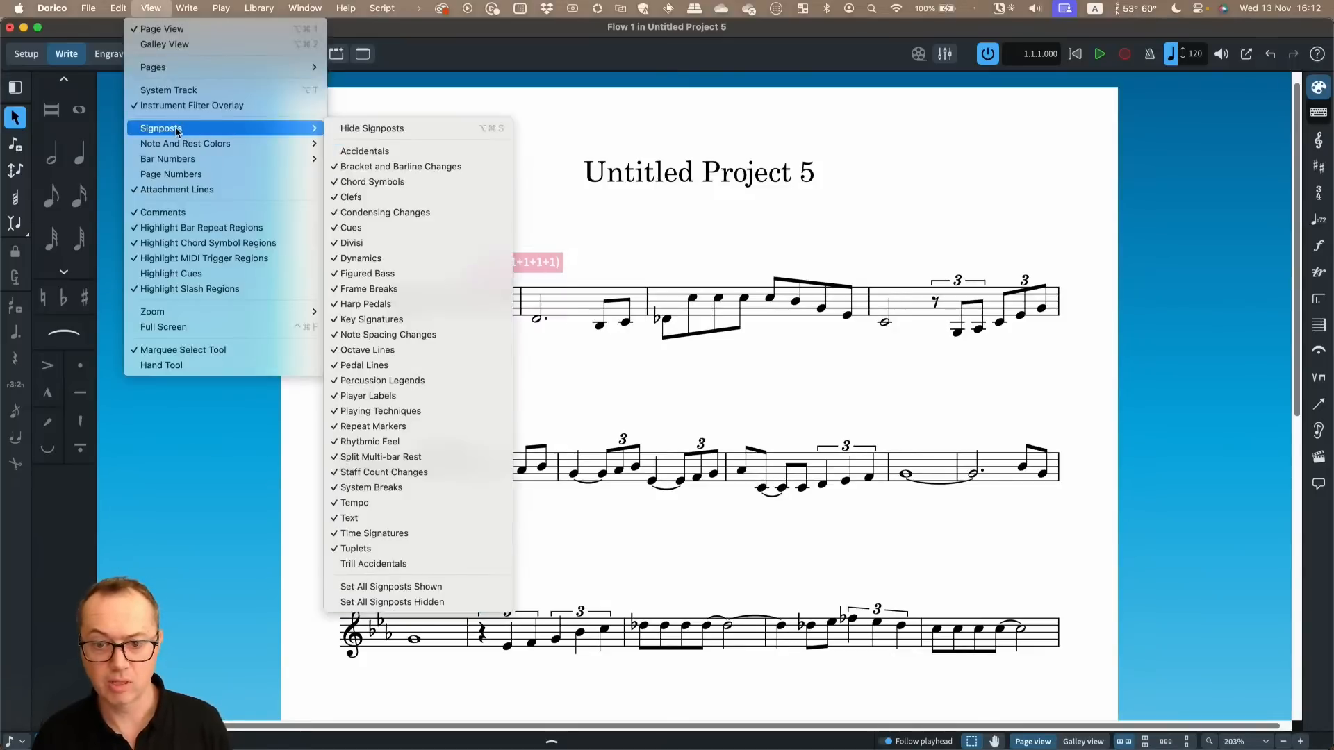
left_click(451, 129)
scroll(463, 394, "down", 3)
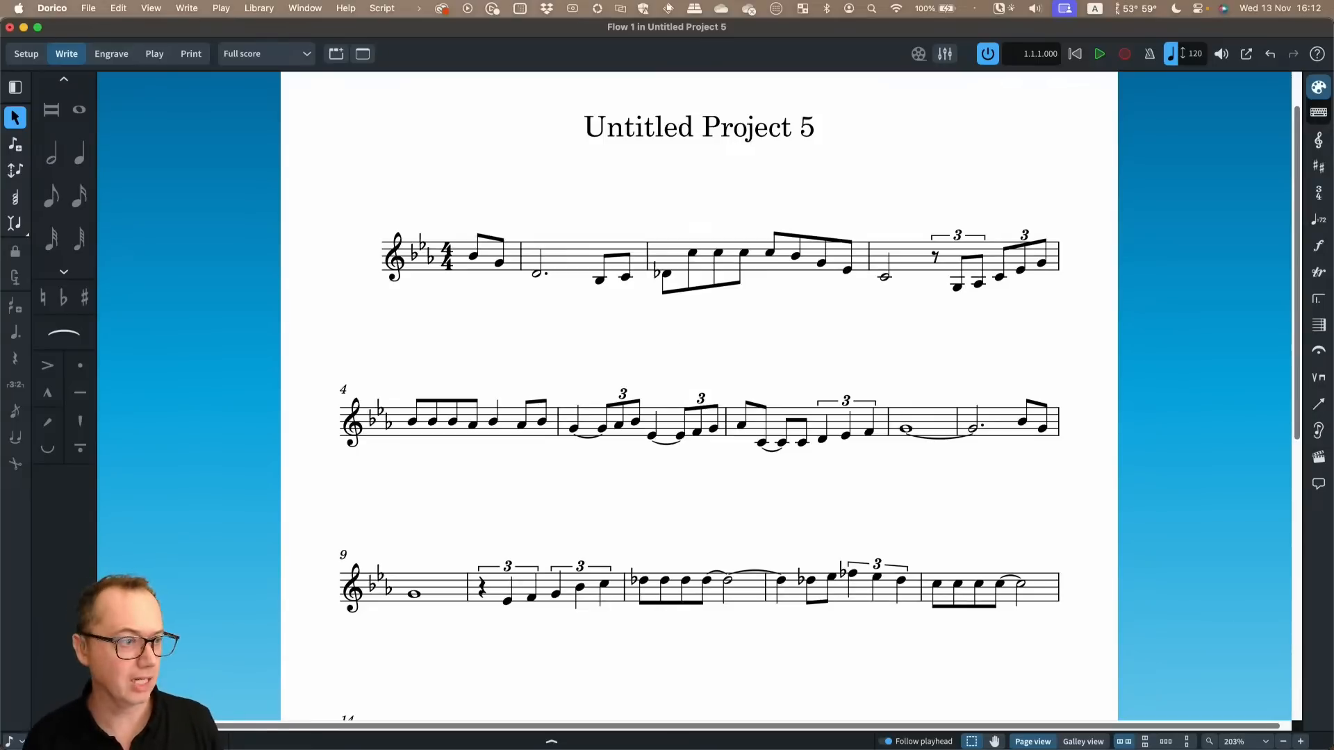
Switch to Safari and open dorico.com/resources
key("super+Tab")
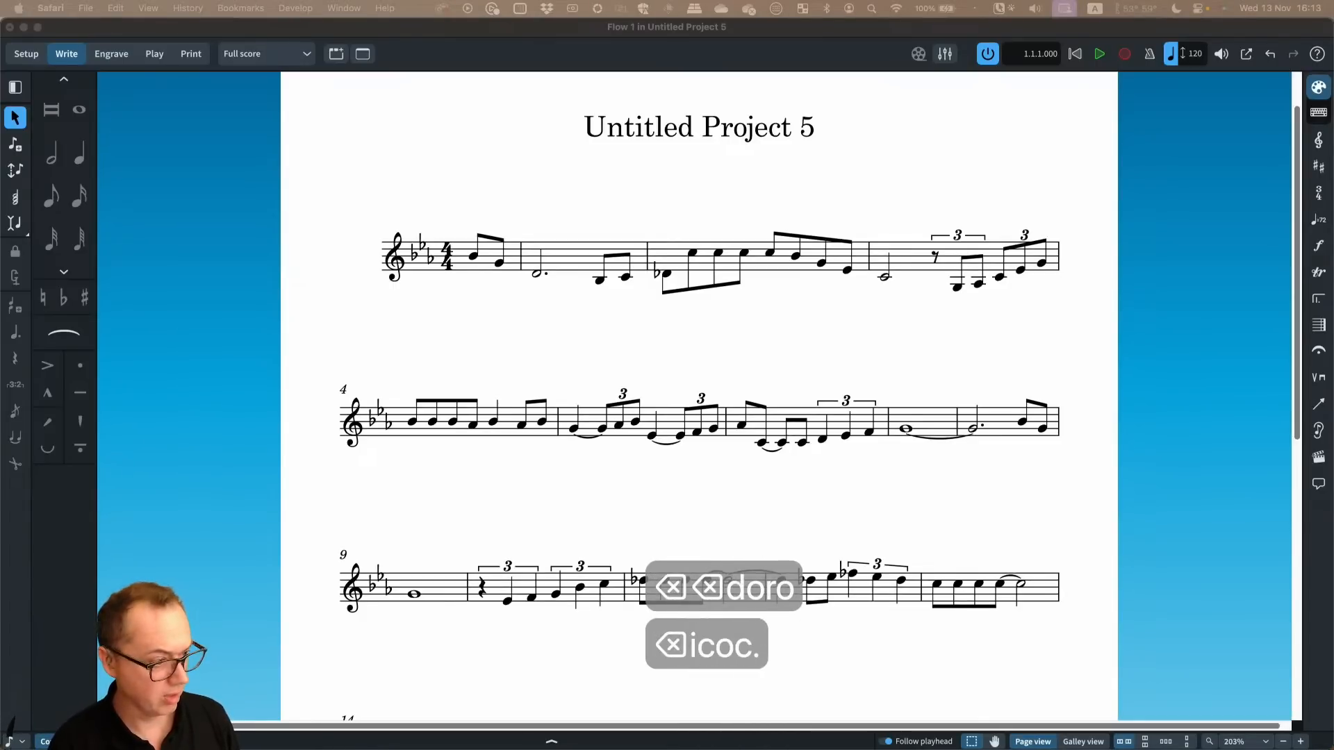
type("o")
key("BackSpace")
key("BackSpace")
key("BackSpace")
type("co")
key("BackSpace")
key("BackSpace")
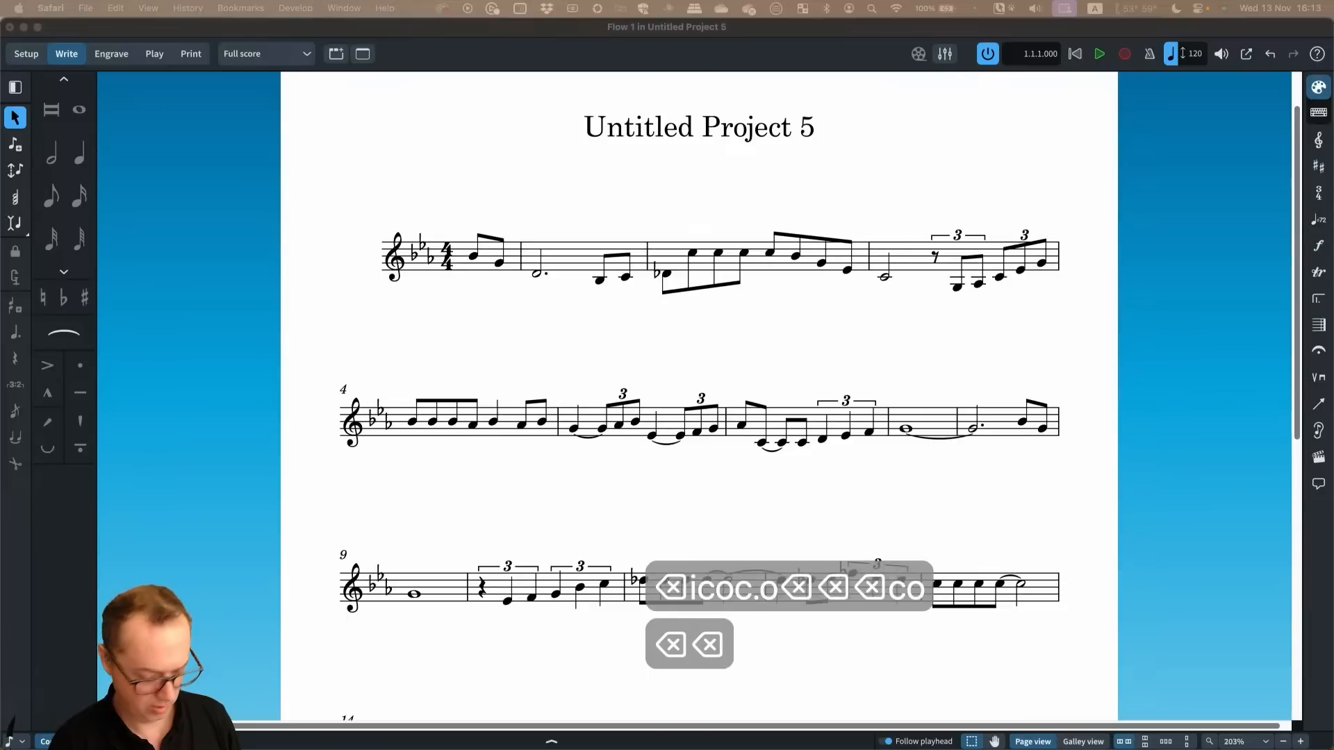
type(".com/res")
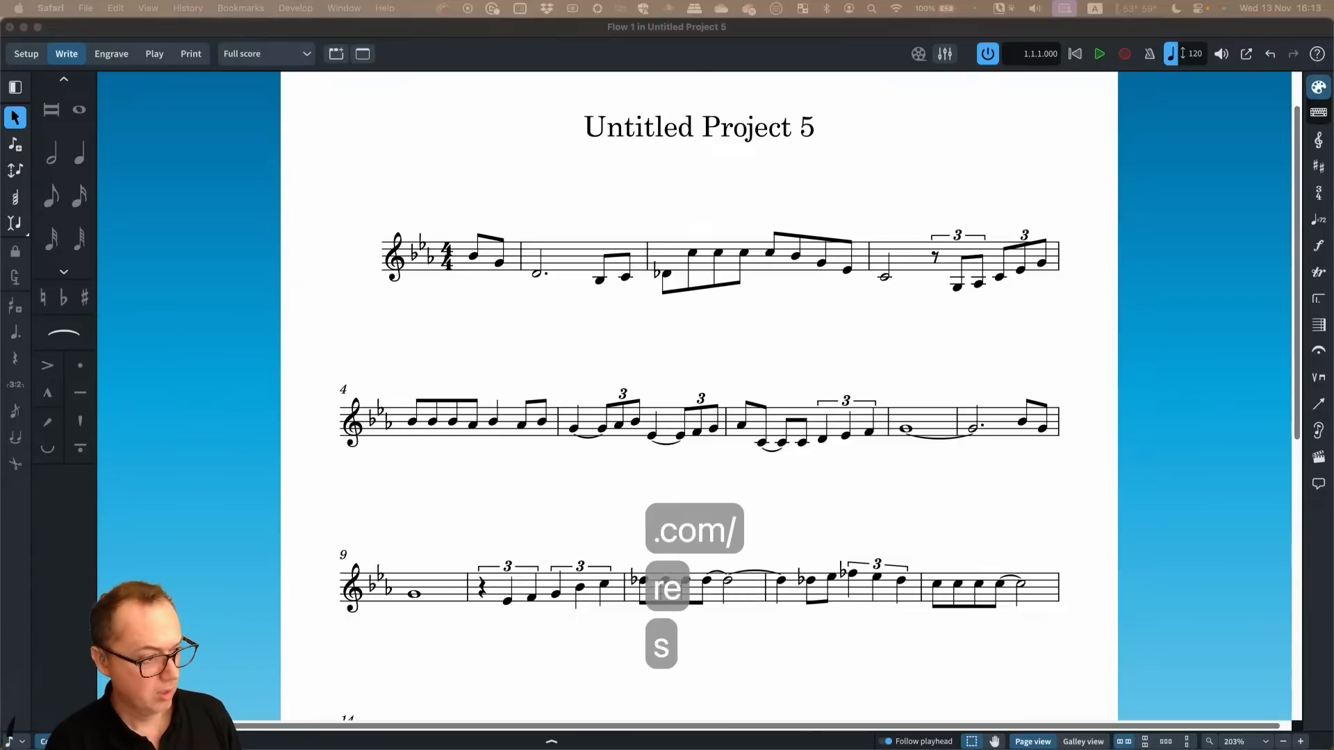
type("ources")
key("Return")
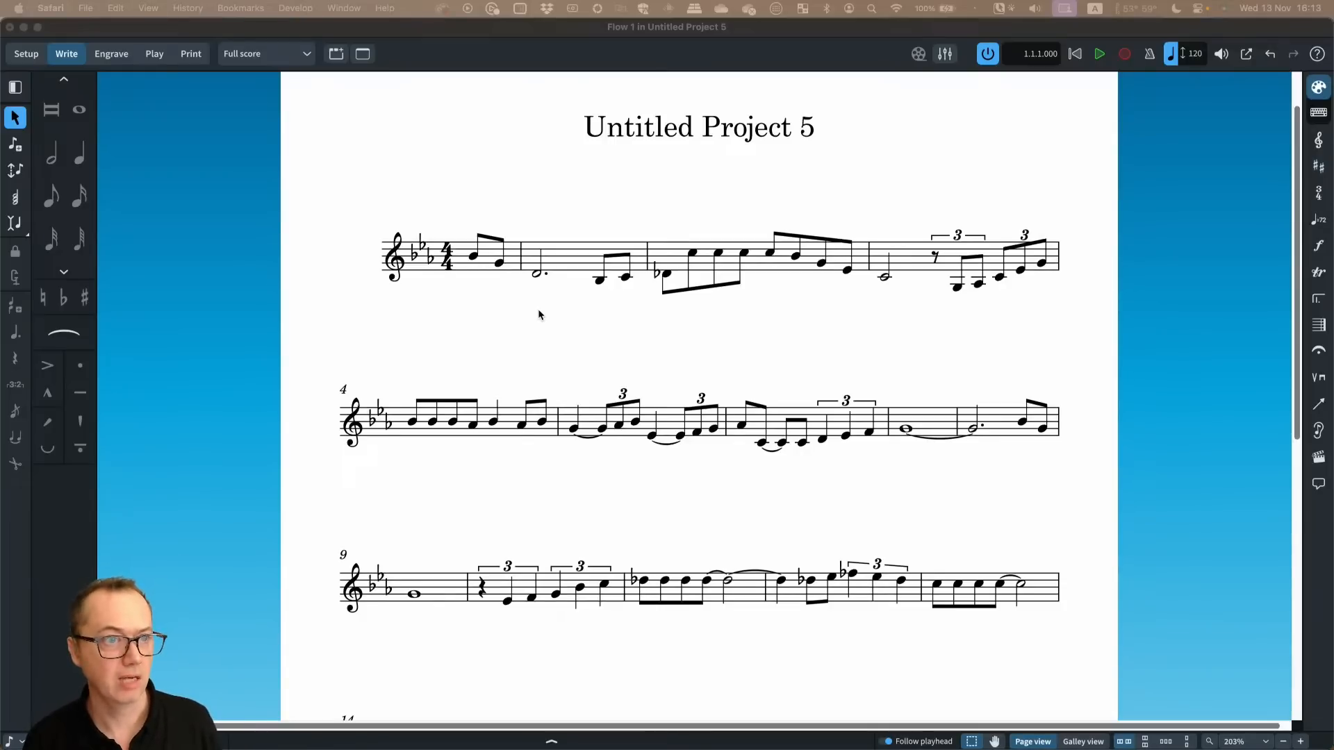
Return to the Dorico score and add first and second repeat endings, with the first spanning the tied G and pickup bars (bars 7–8)
scroll(539, 310, "up", 1)
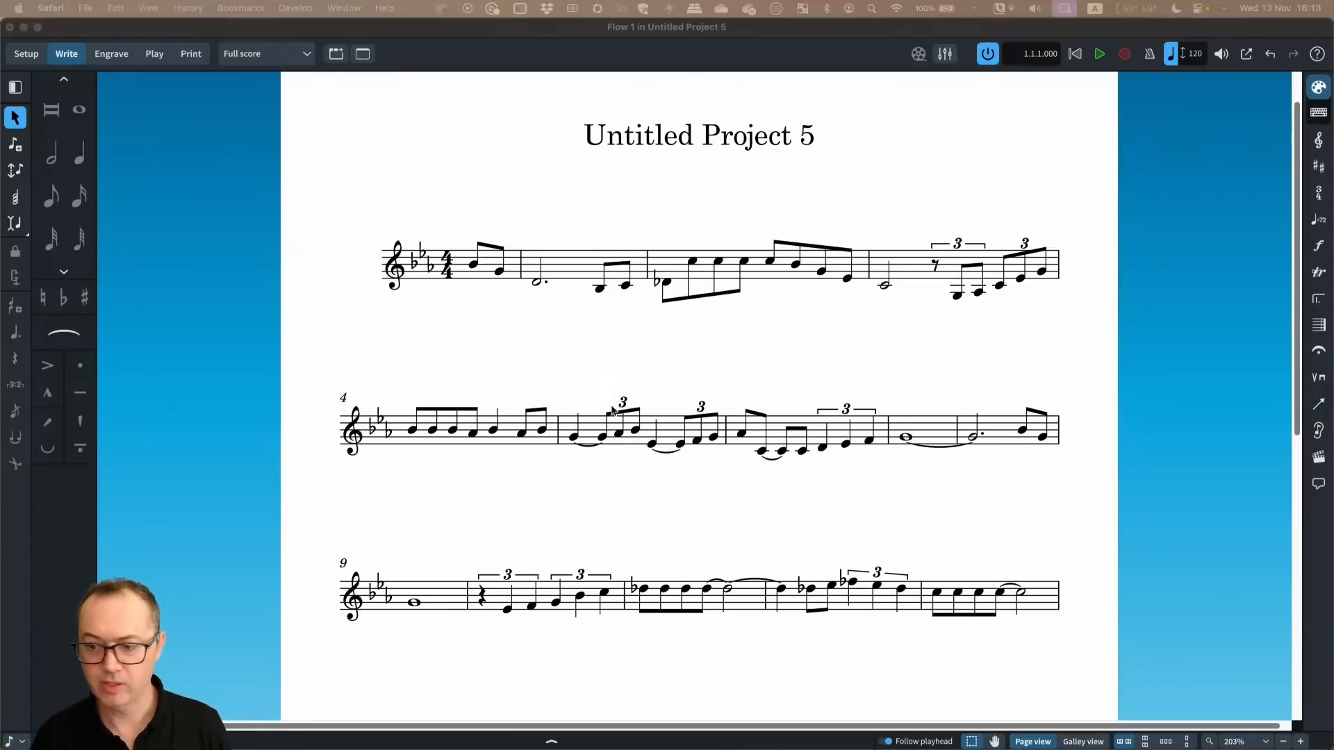
left_click(938, 436)
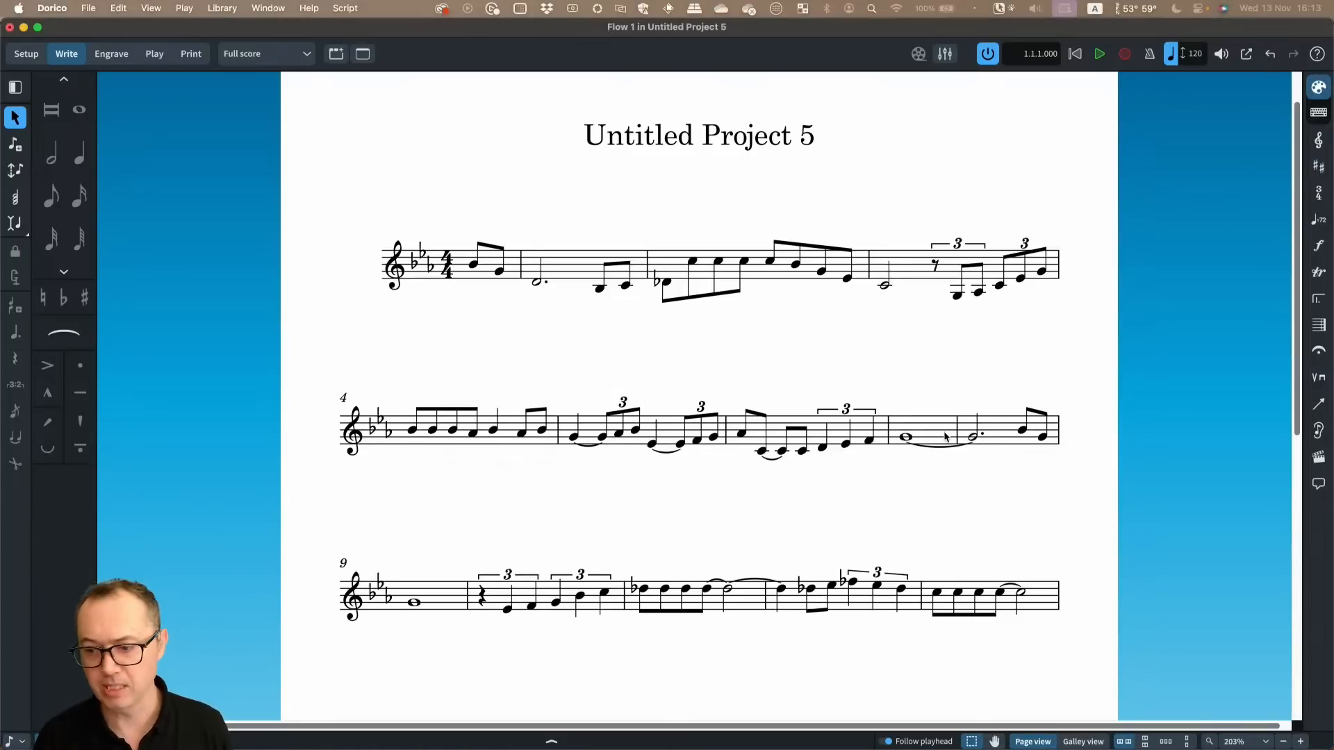
left_click(938, 436)
left_click(1003, 431, "shift")
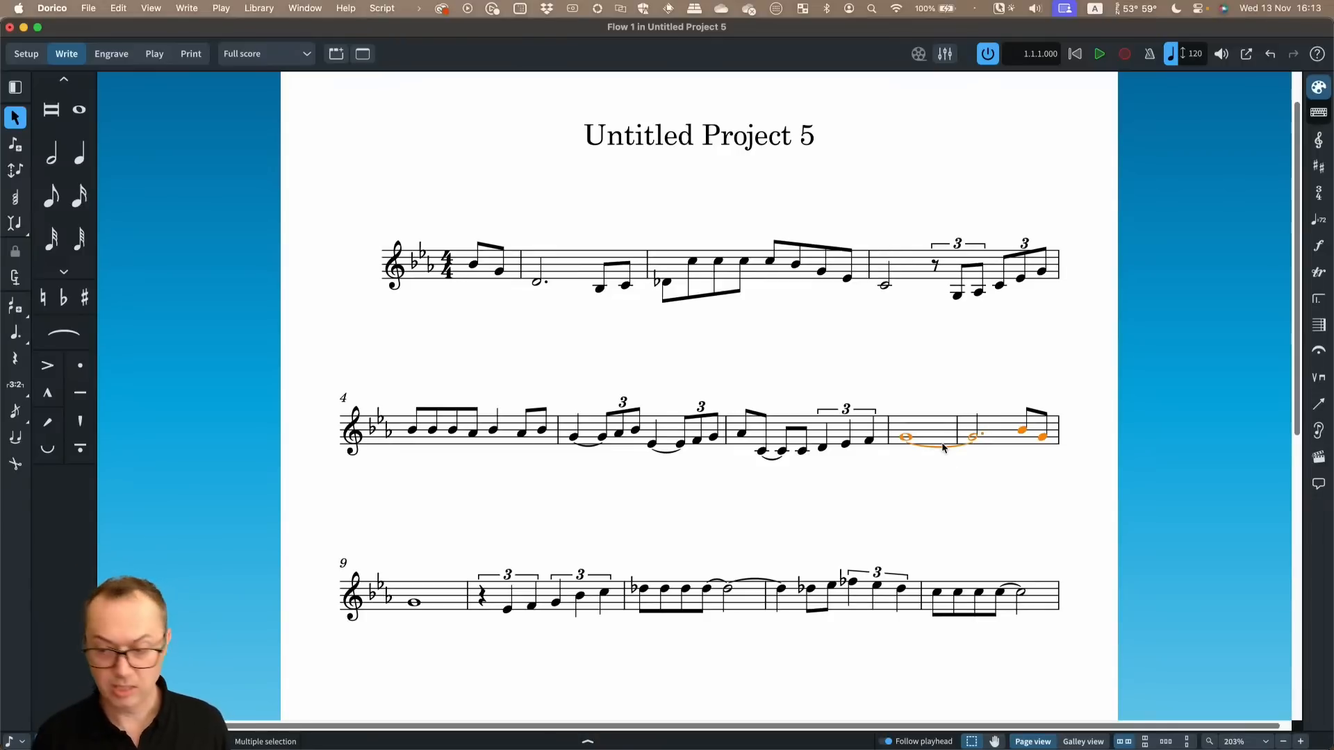
key("shift+r")
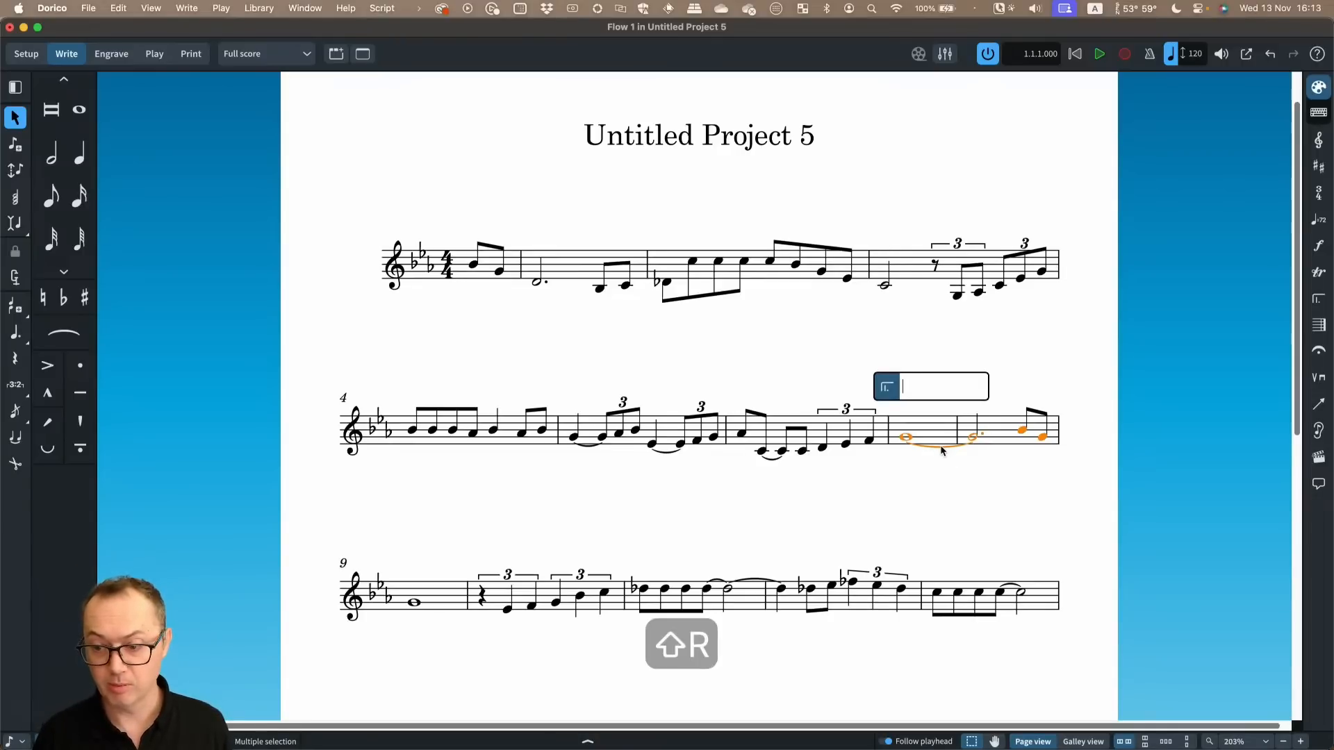
type("end")
key("Return")
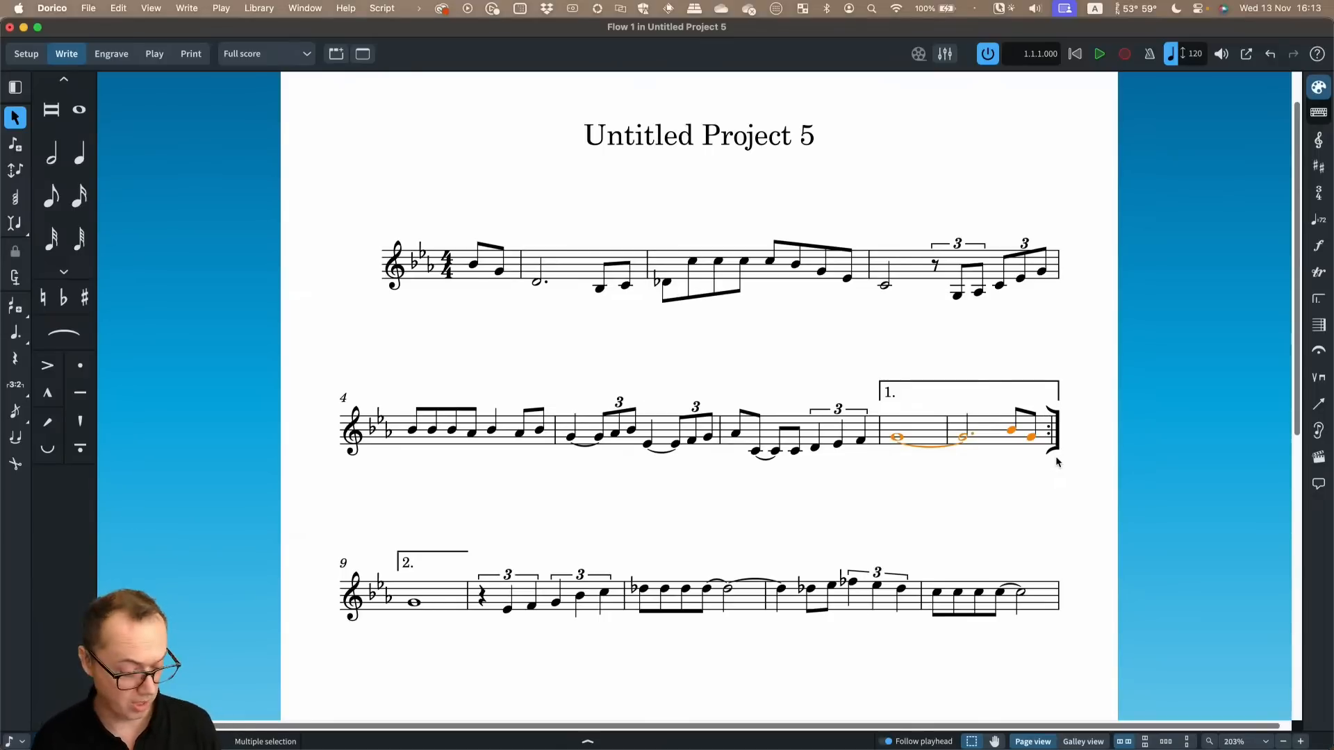
In the Barlines engraving options, try repeat barlines without wings, restore Show wings, and close the options
left_click(269, 10)
left_click(282, 326)
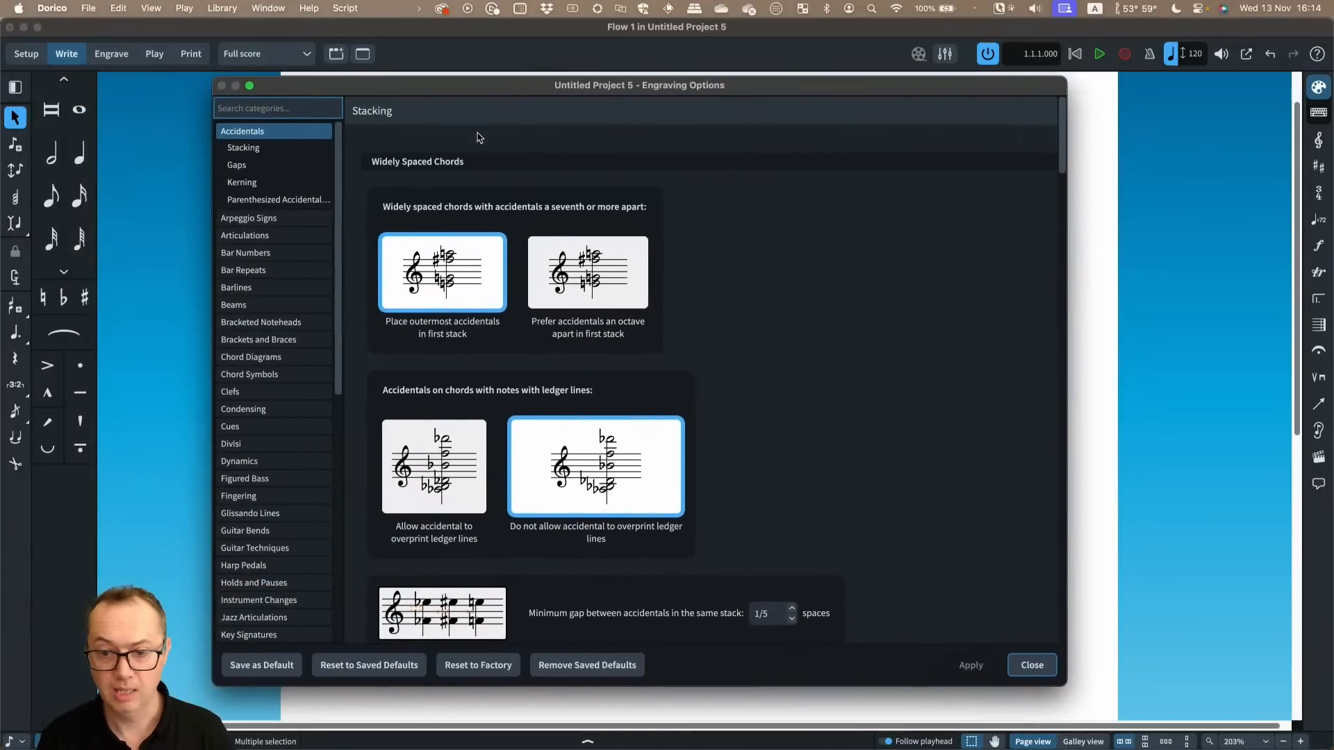
left_click_drag(310, 88, 485, 84)
left_click(319, 285)
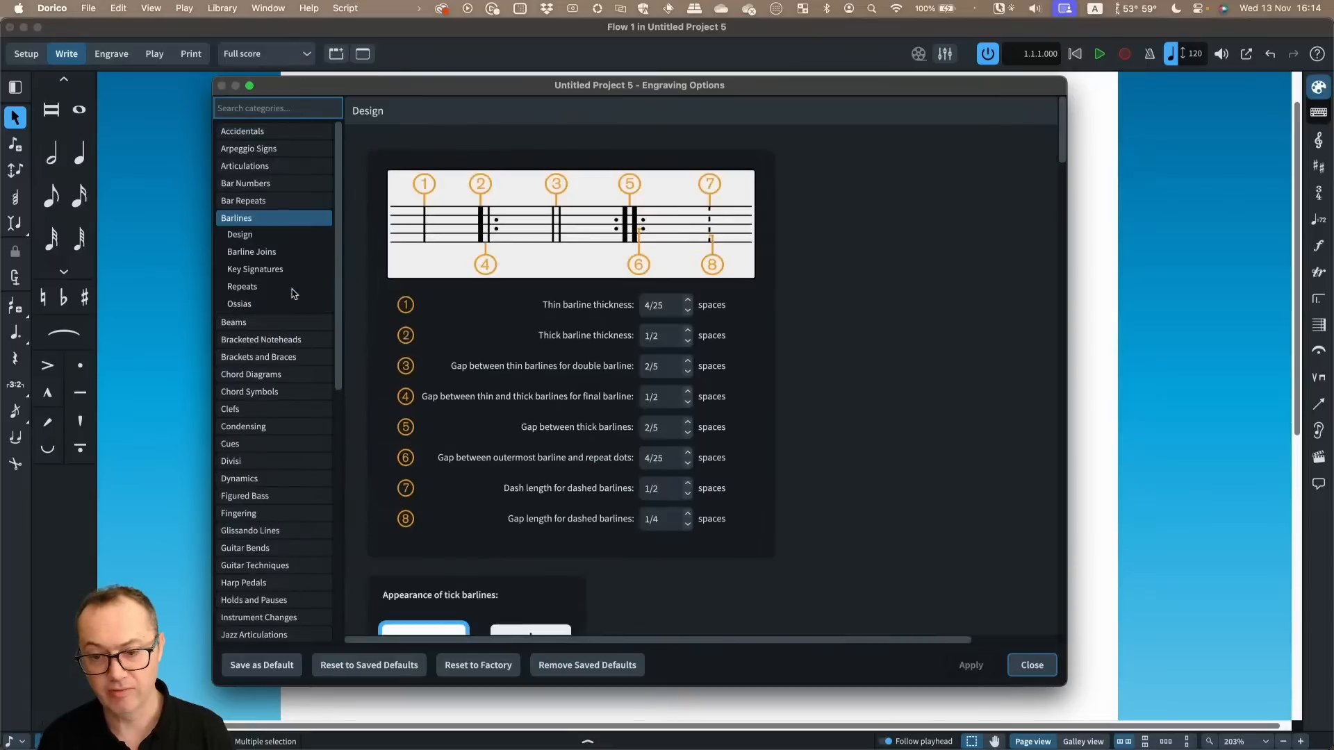
scroll(838, 422, "down", 20)
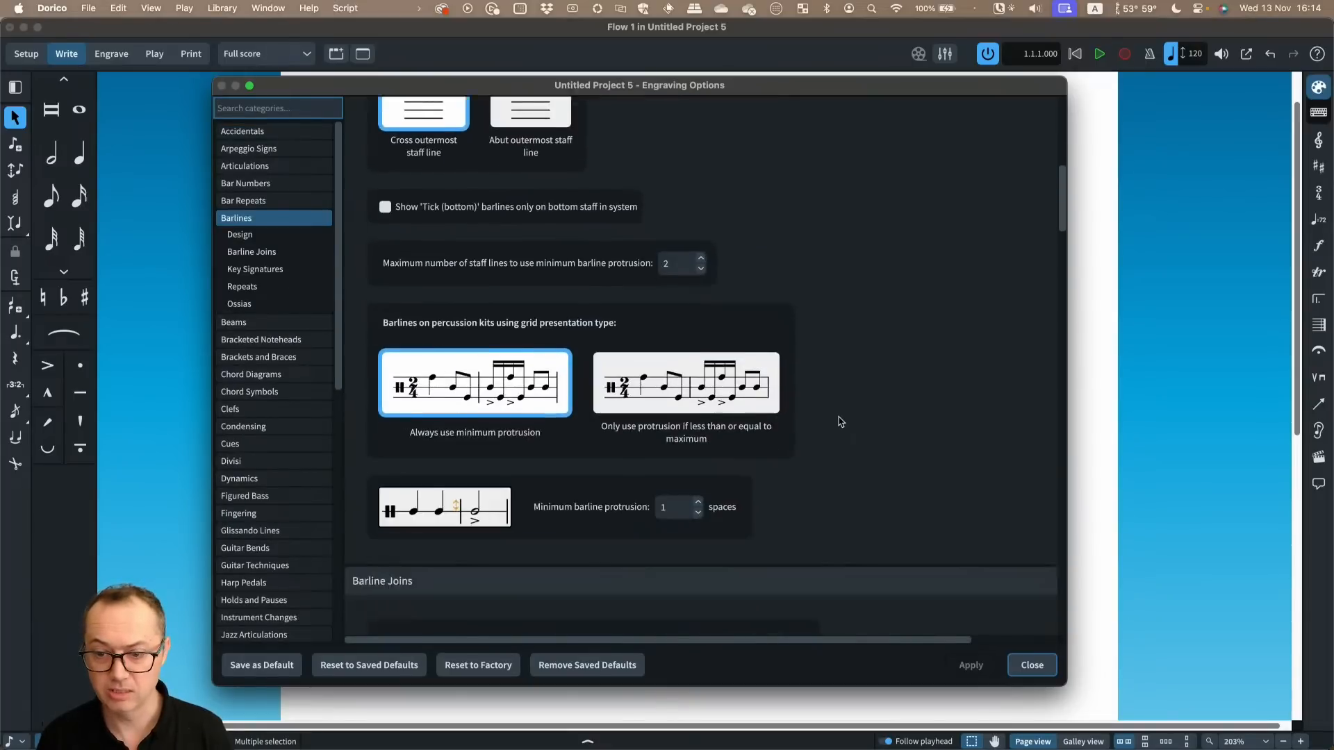
scroll(837, 422, "down", 20)
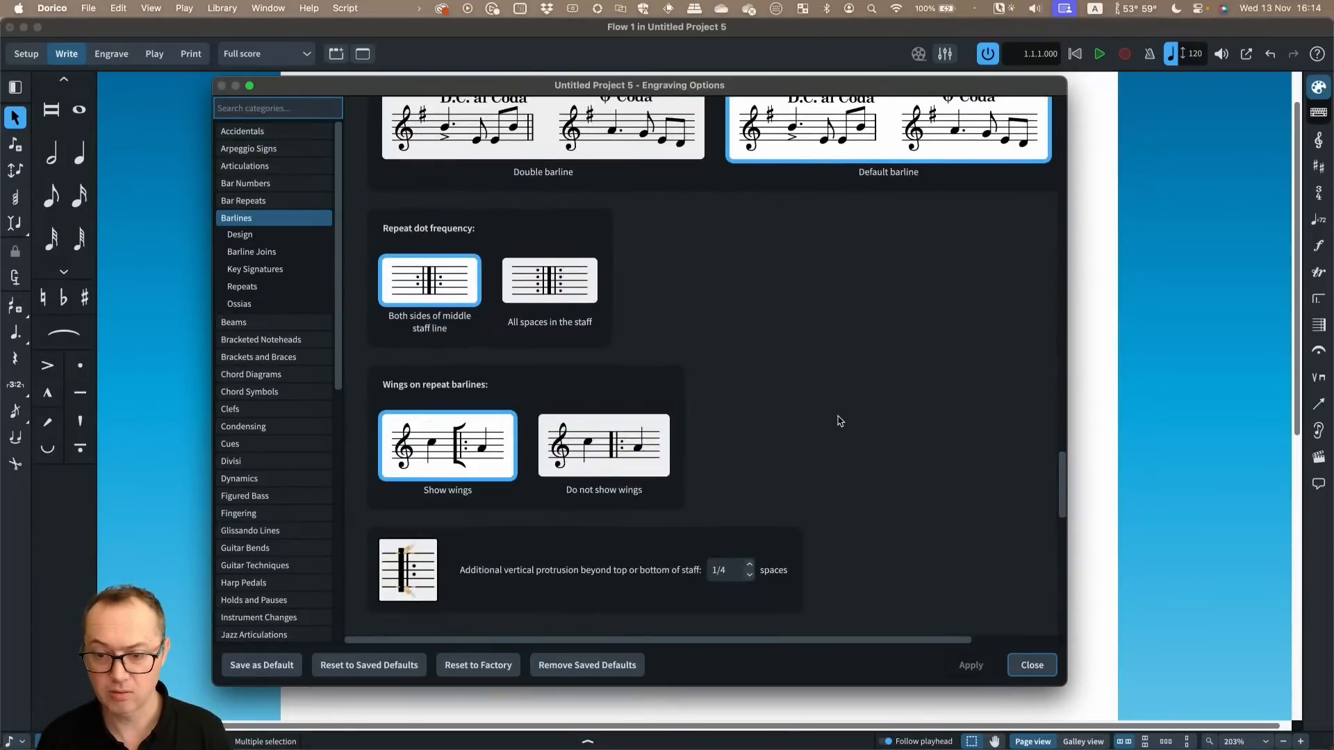
scroll(837, 422, "up", 20)
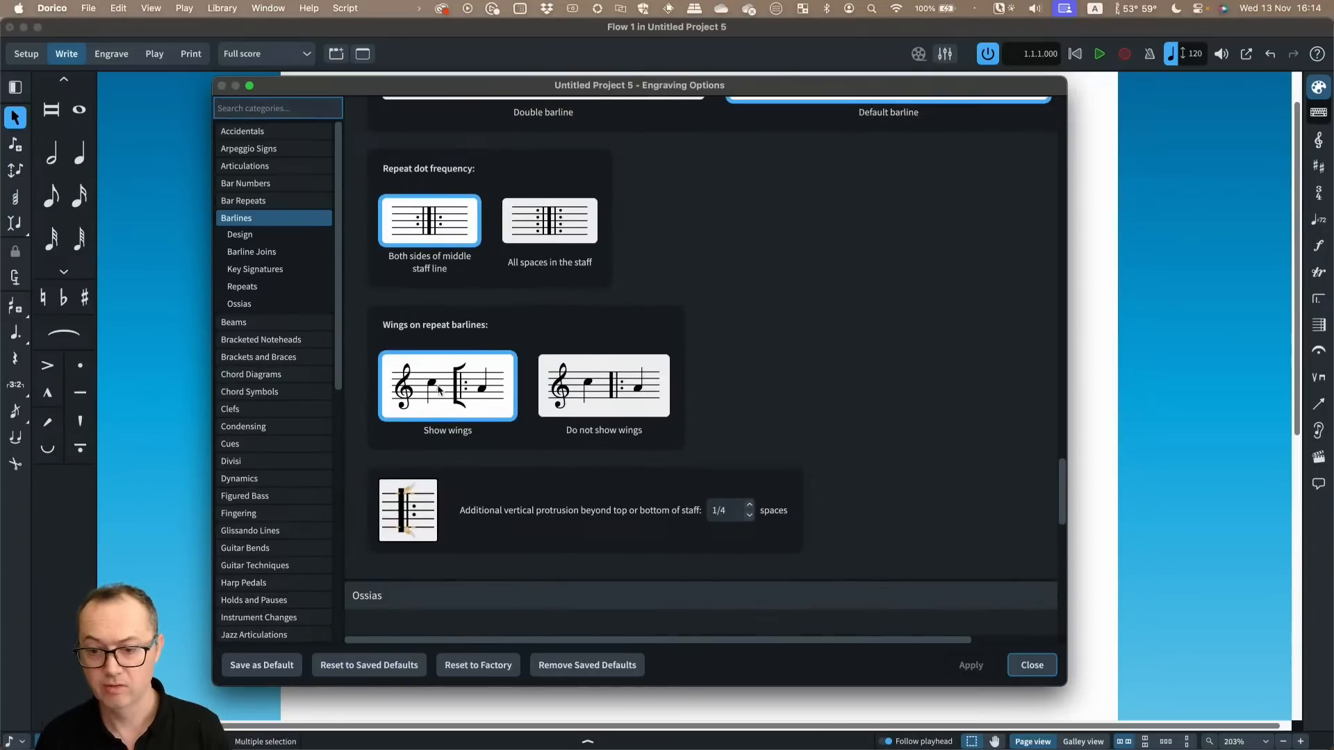
left_click(615, 395)
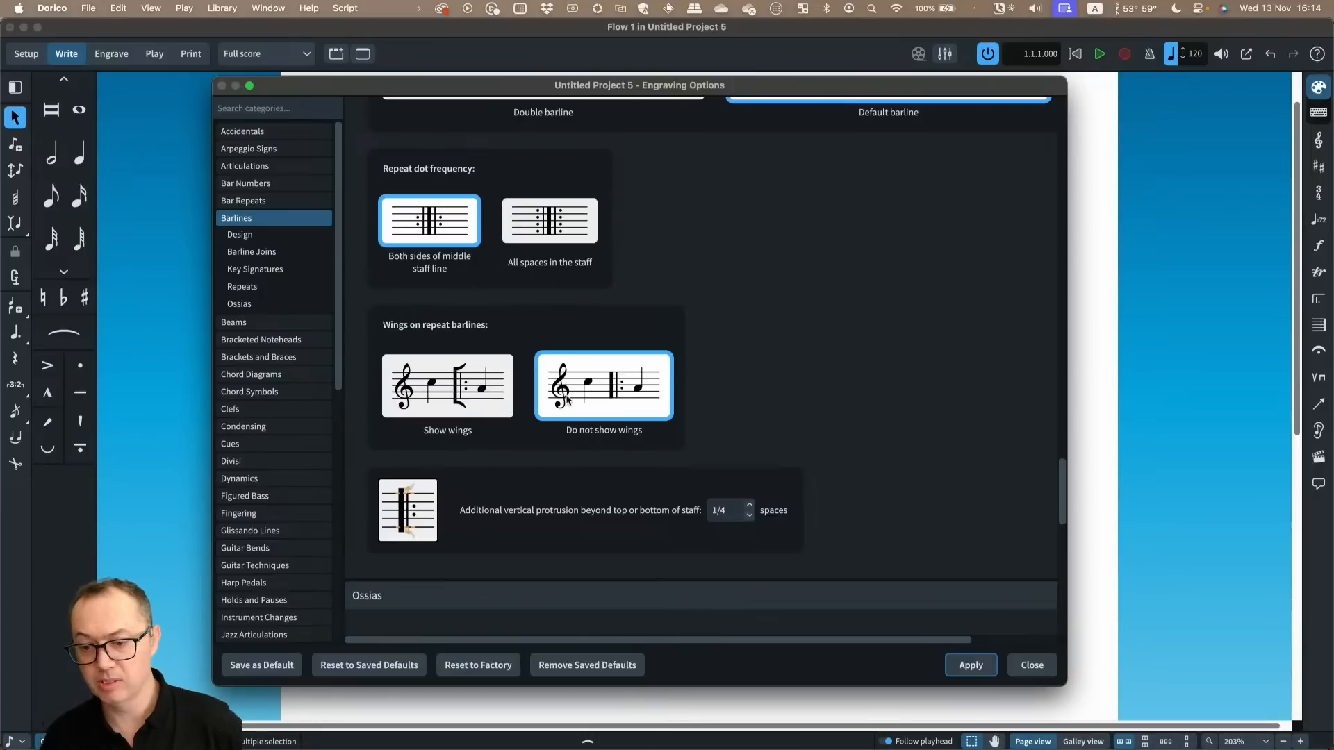
left_click(462, 393)
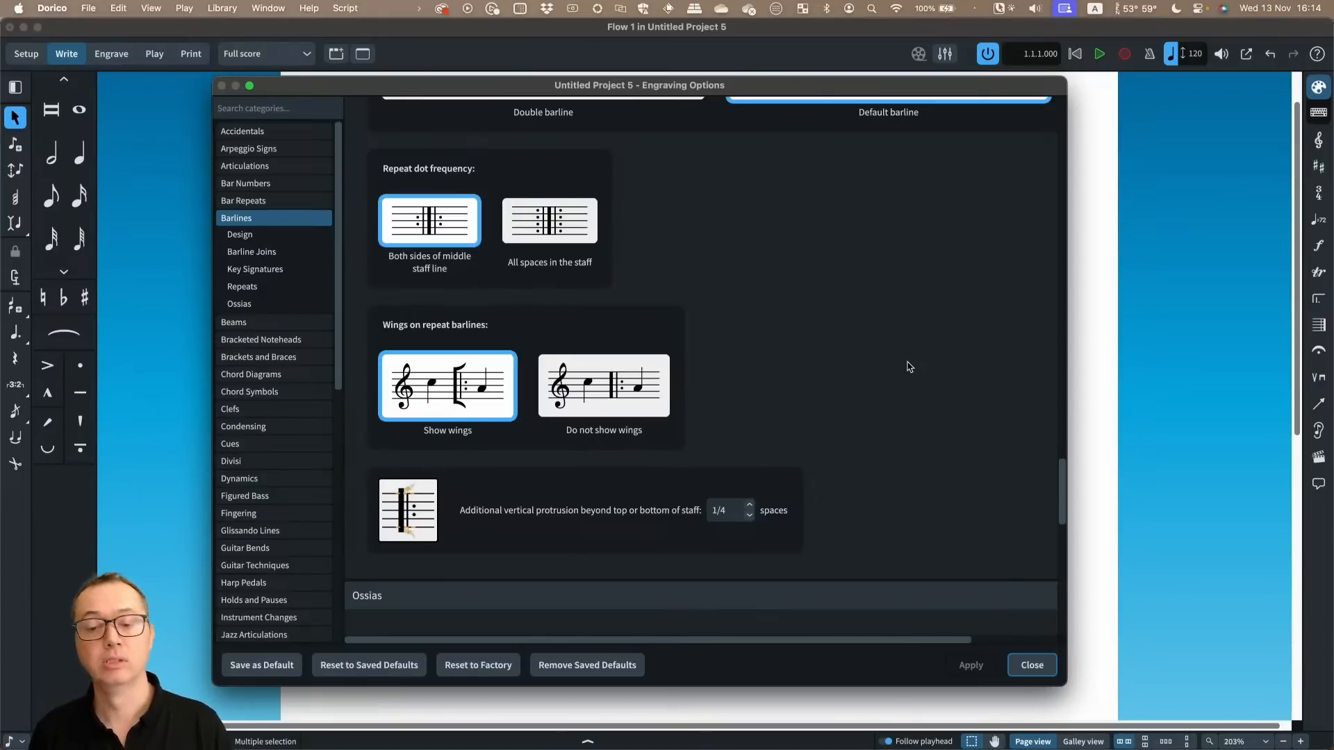
left_click(1031, 665)
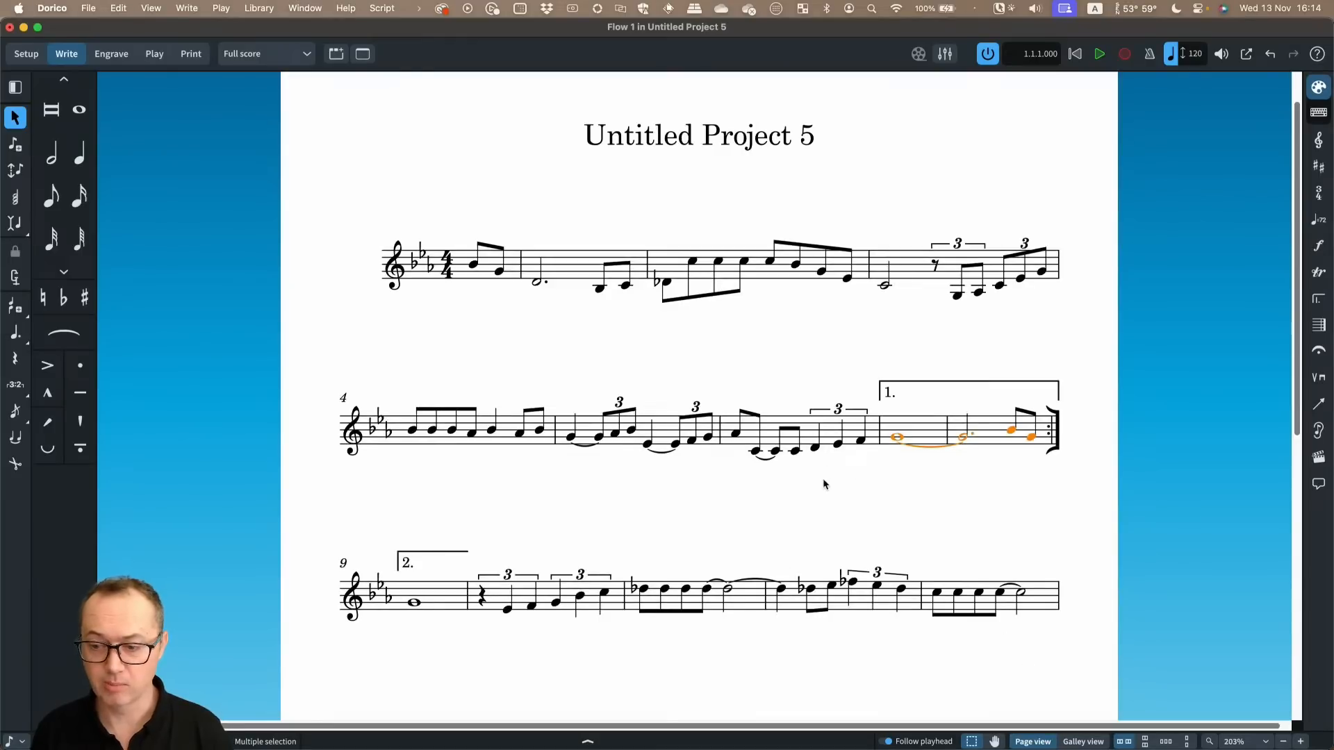
Insert a start repeat barline after the pickup bar, at the beginning of the first full bar
left_click(521, 268)
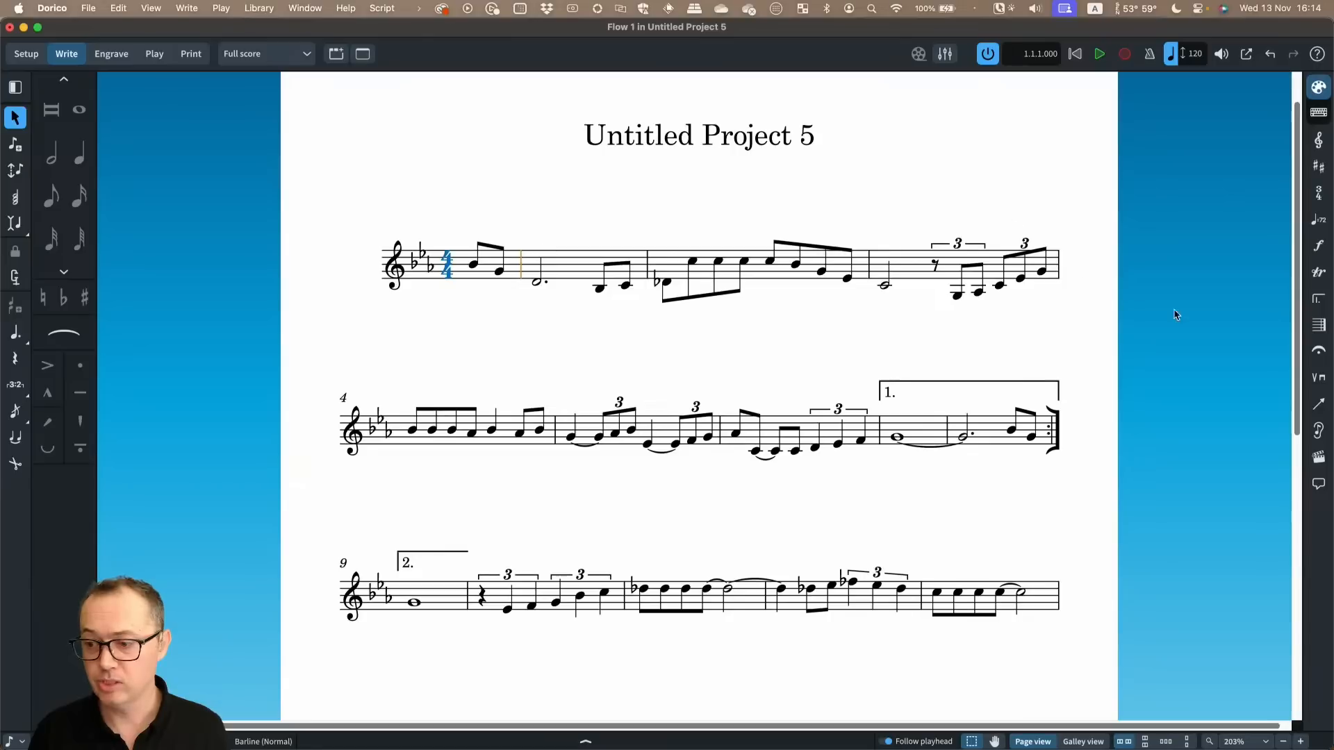
left_click(1319, 326)
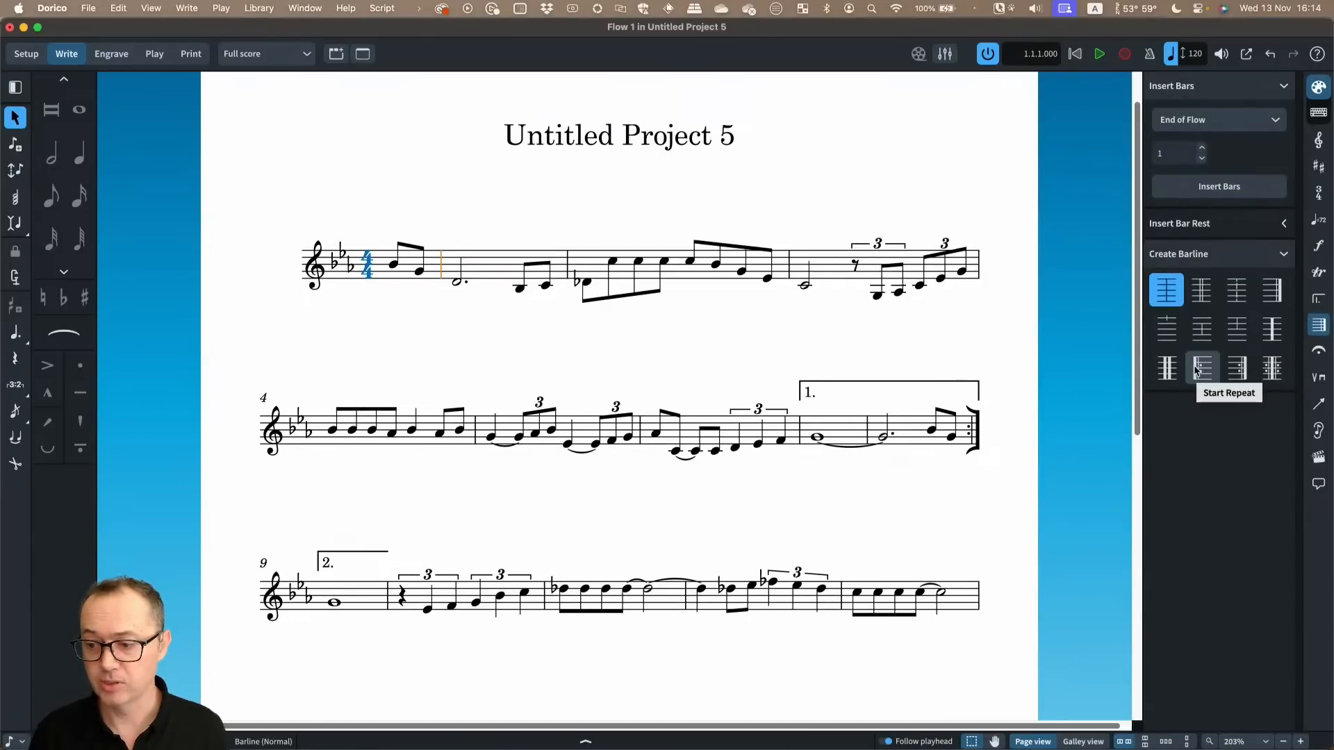
left_click(1318, 325)
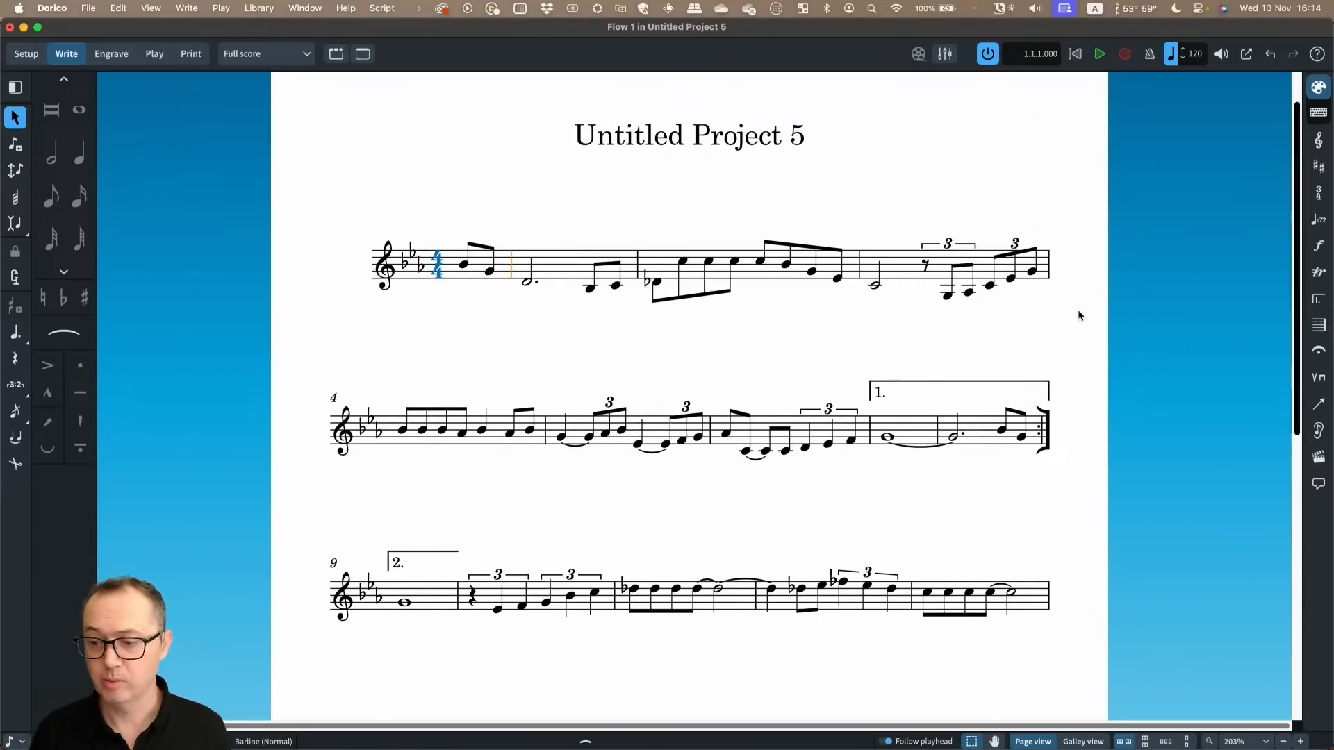
key("shift+b")
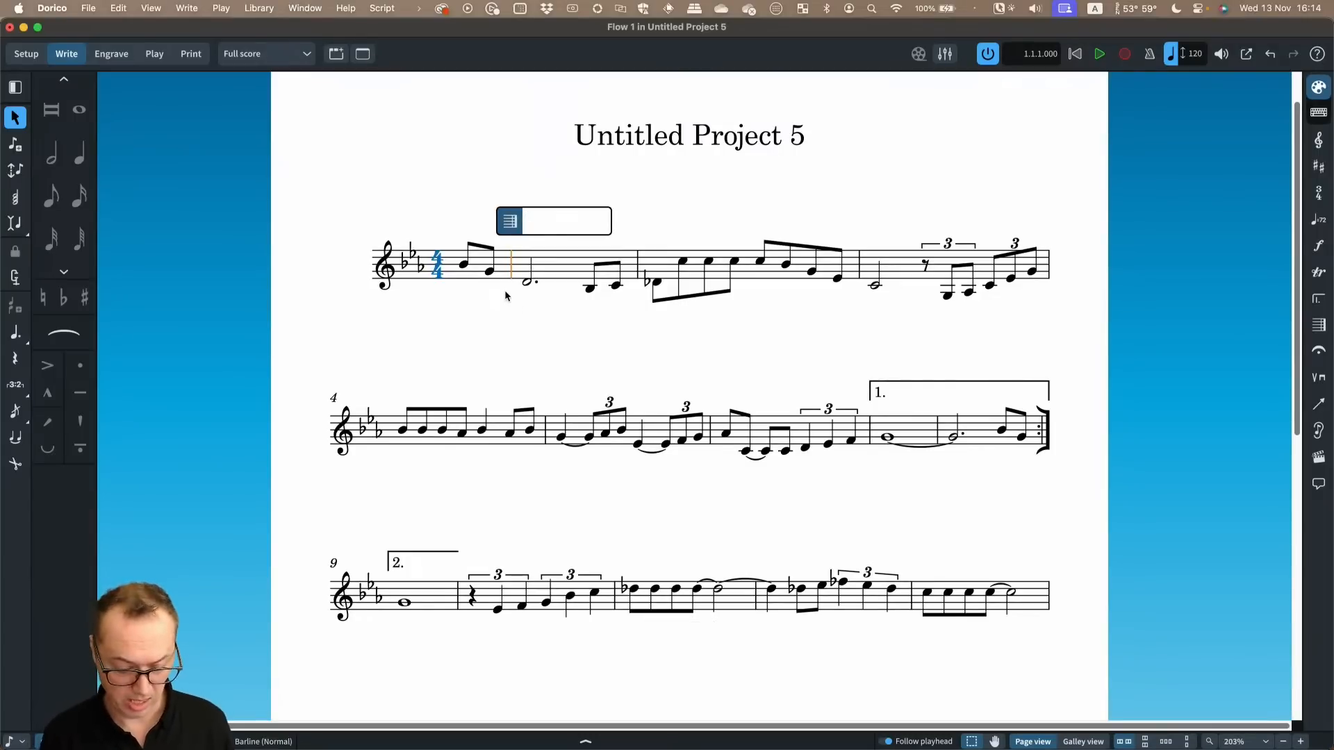
type(":|")
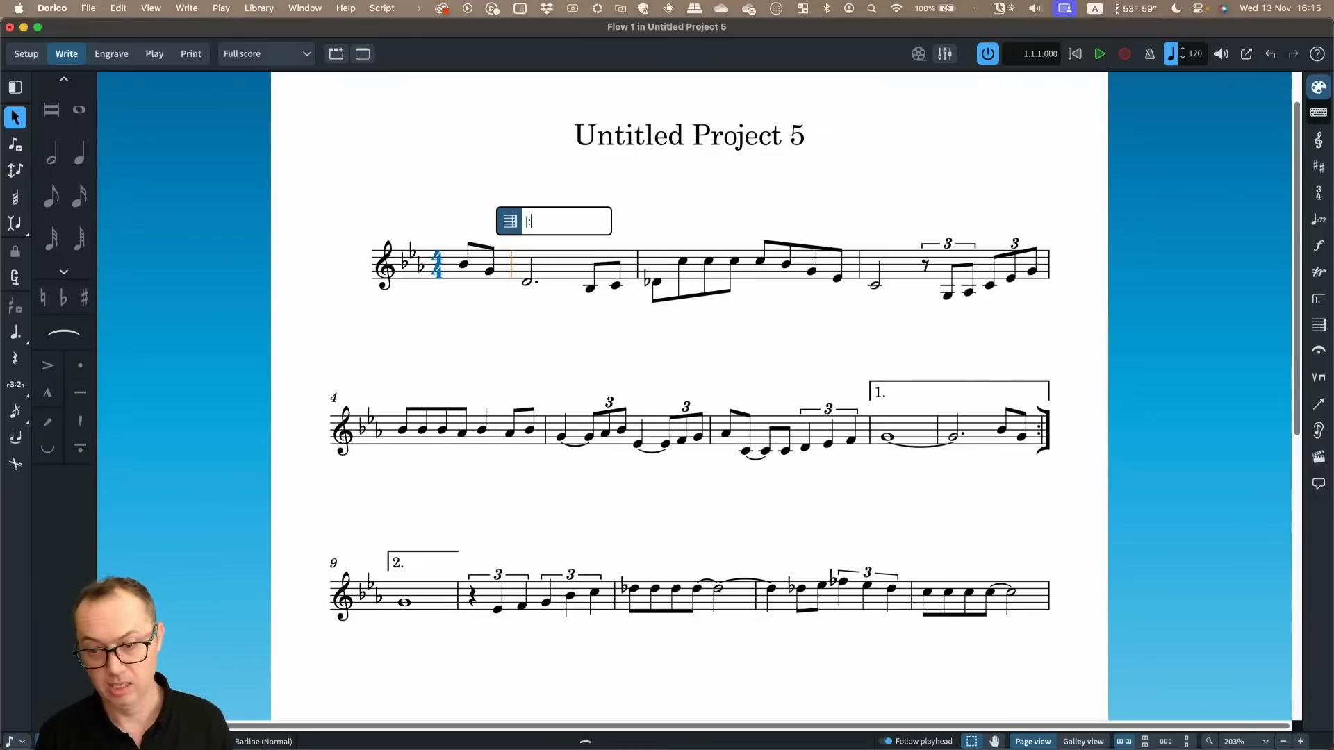
key("Return")
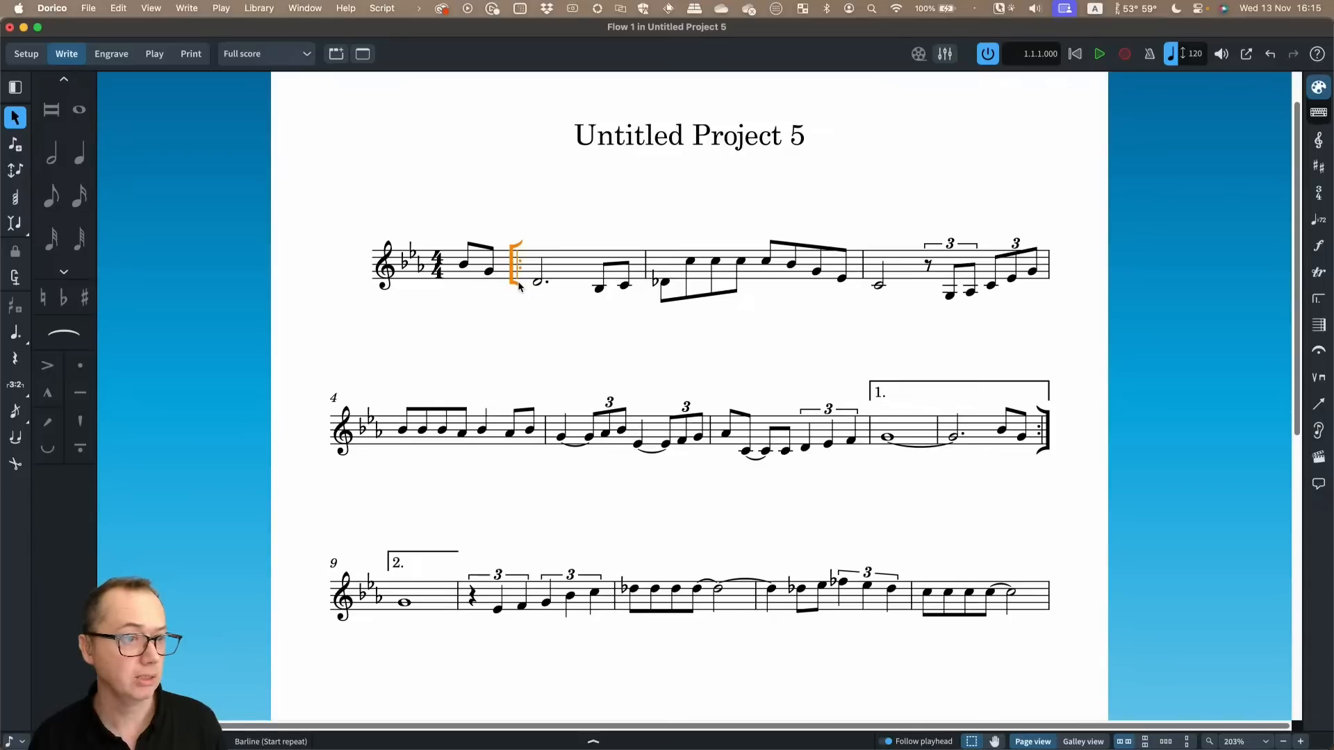
Insert a start repeat barline at the beginning of bar 14, before its triplet quarter rest
scroll(590, 342, "down", 2)
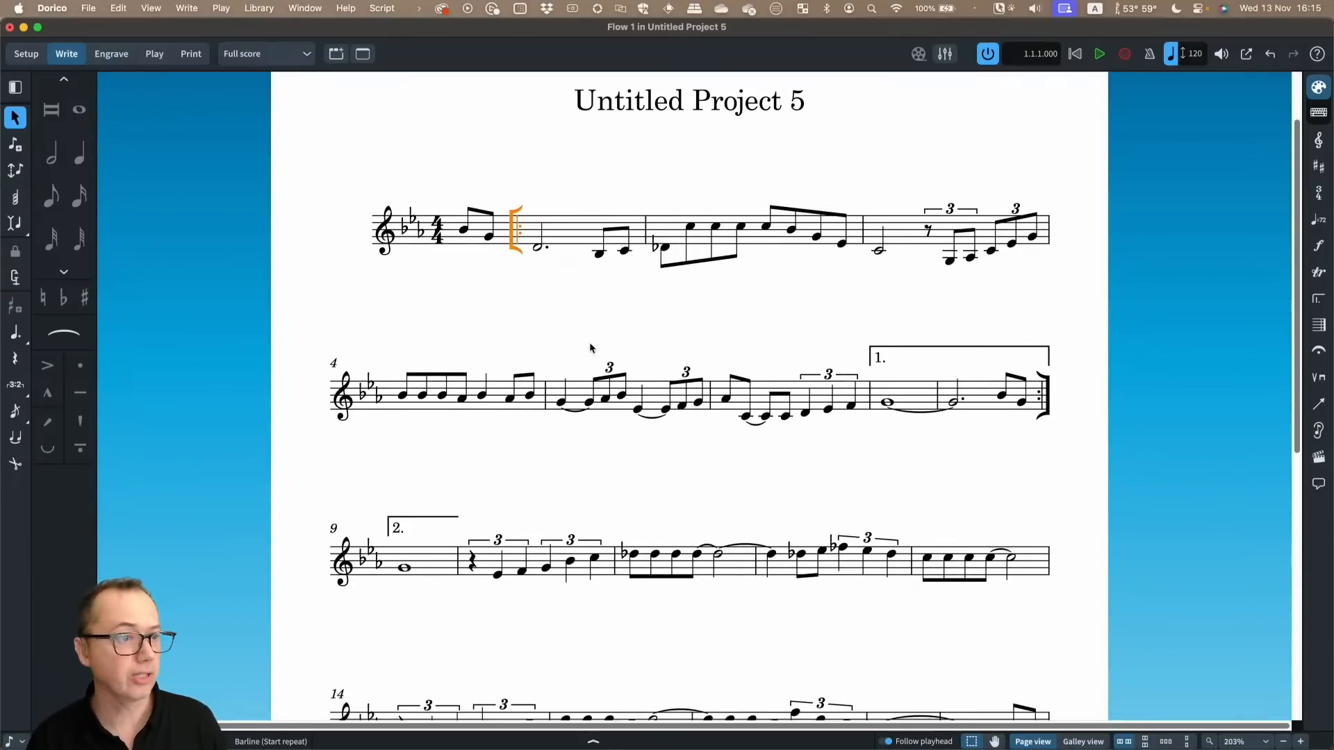
scroll(611, 389, "down", 6)
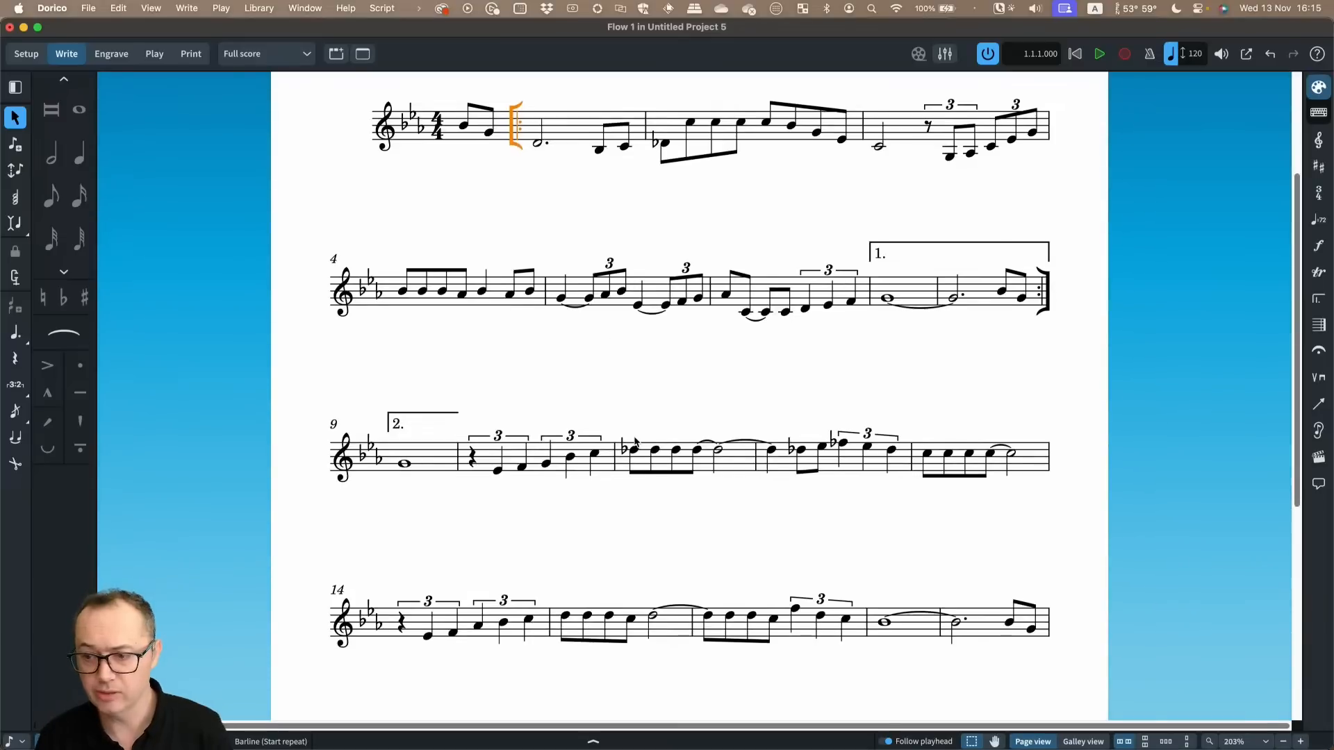
scroll(636, 442, "down", 2)
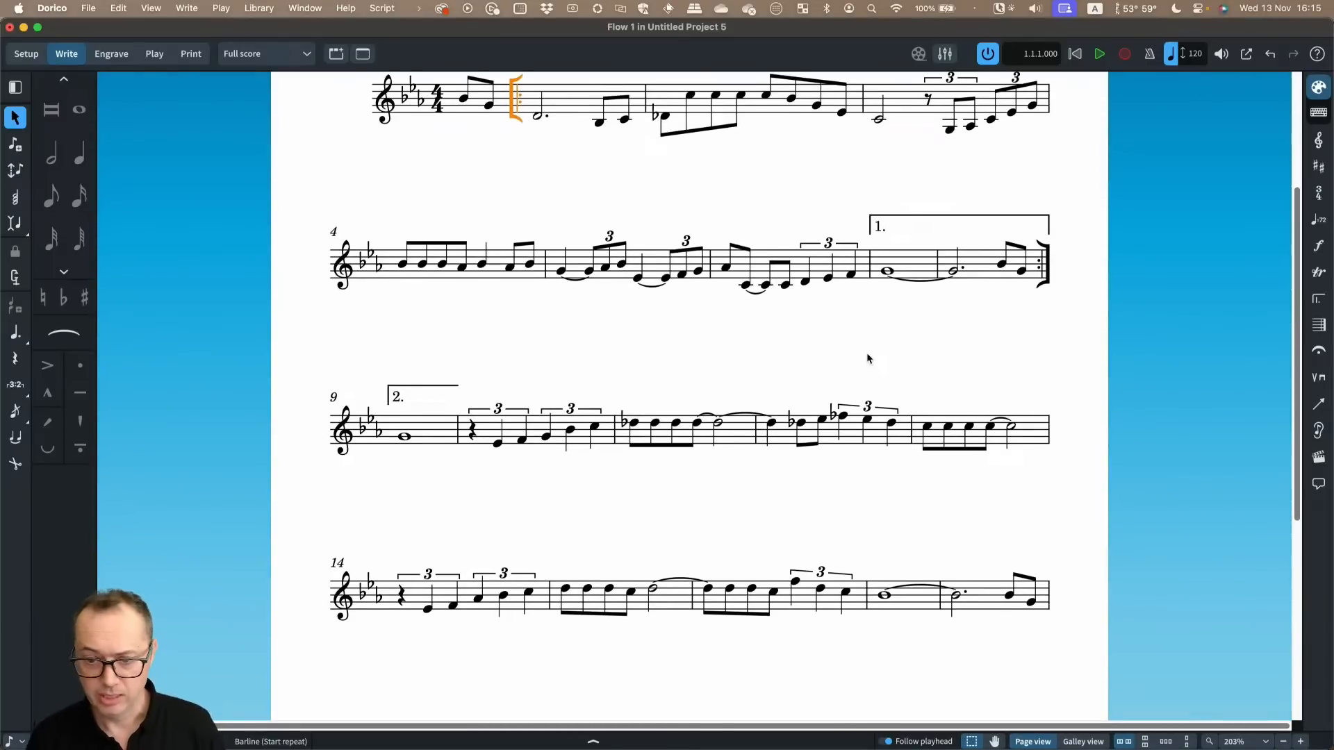
scroll(856, 358, "down", 2)
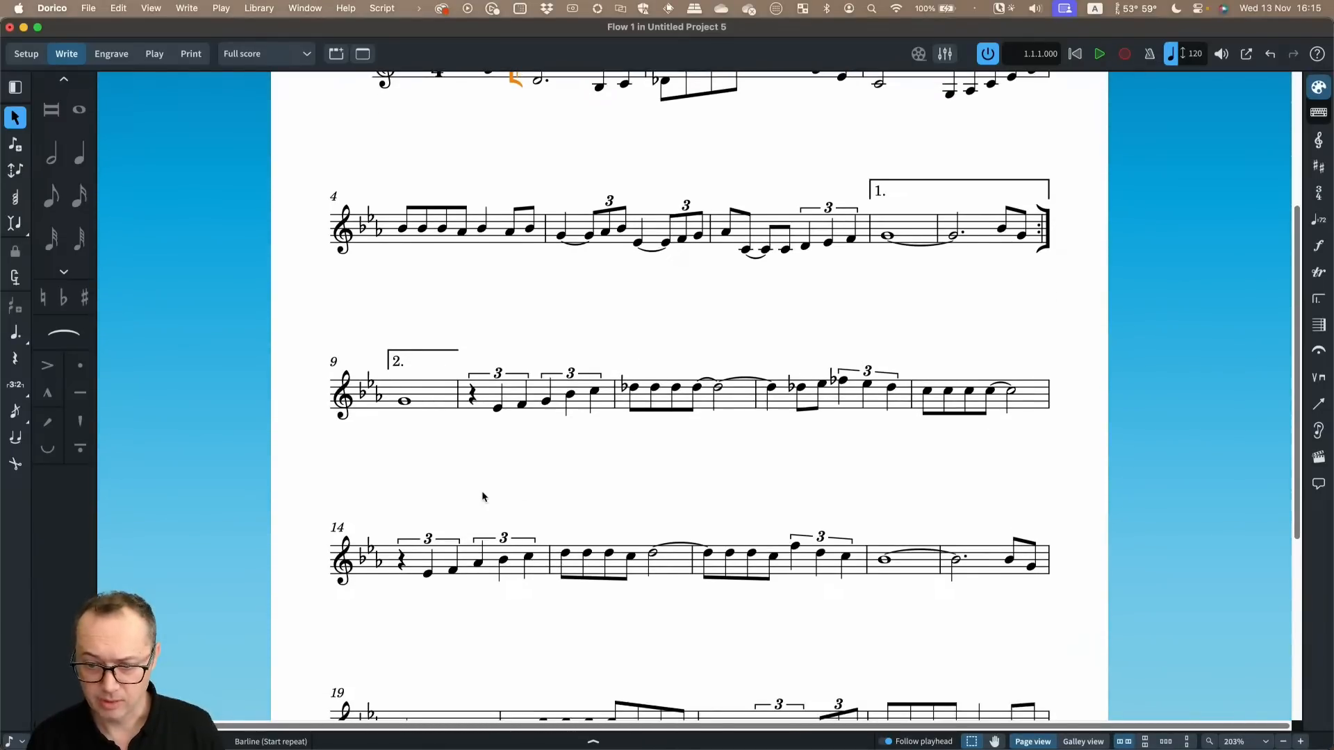
scroll(480, 494, "up", 8)
scroll(481, 495, "down", 13)
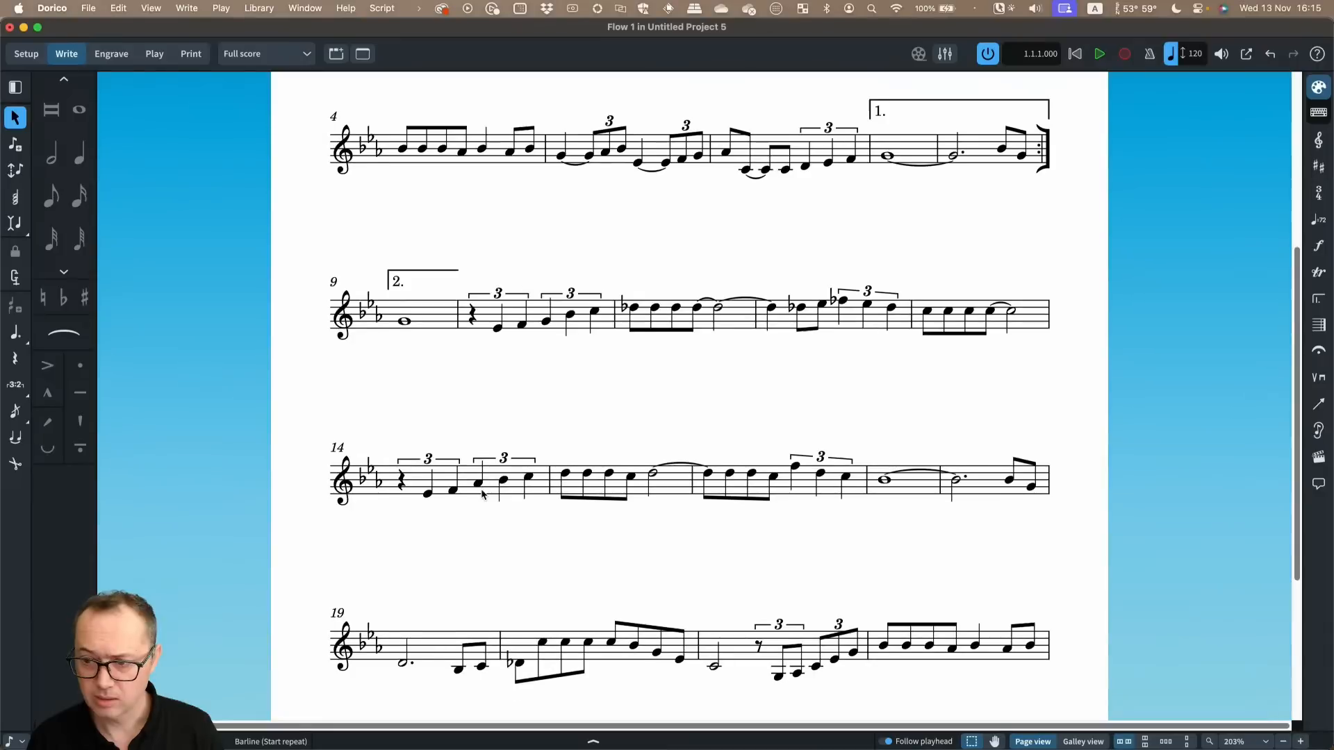
left_click(402, 484)
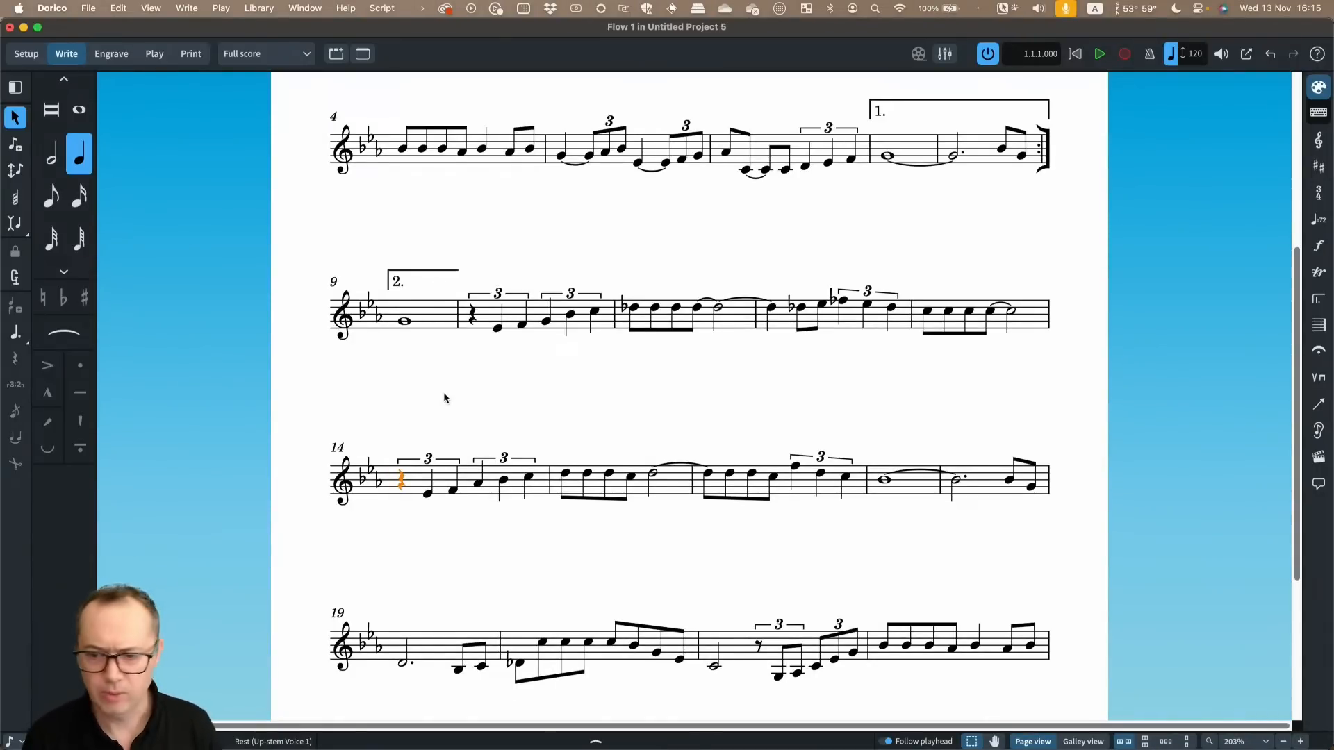
scroll(444, 393, "down", 2)
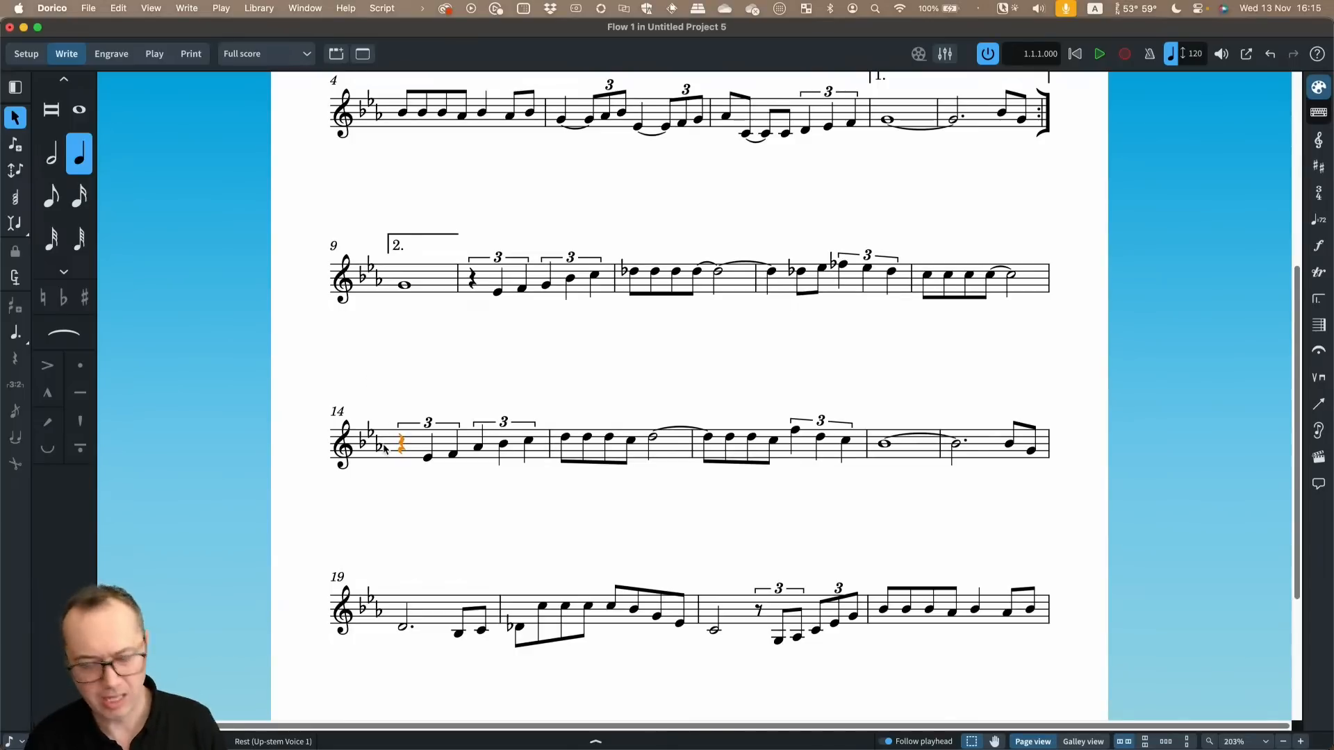
key("shift+b")
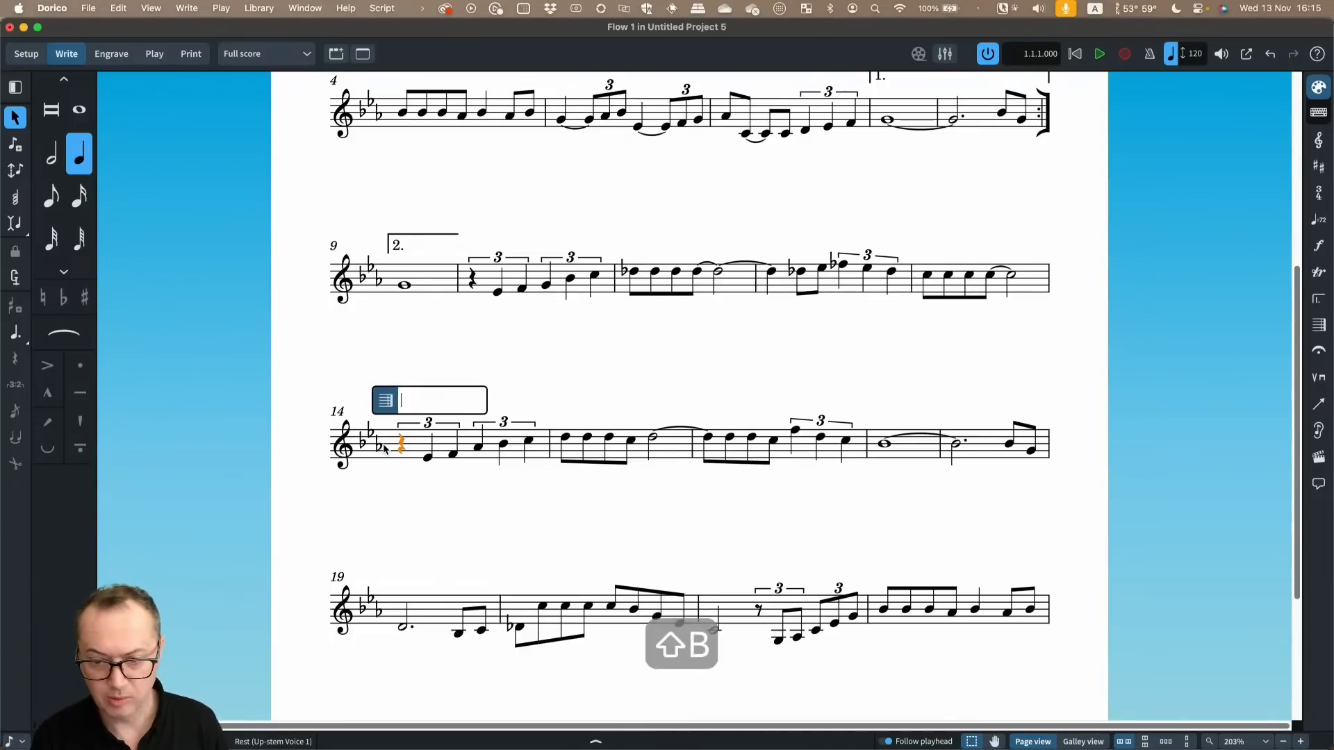
type("|:")
key("Return")
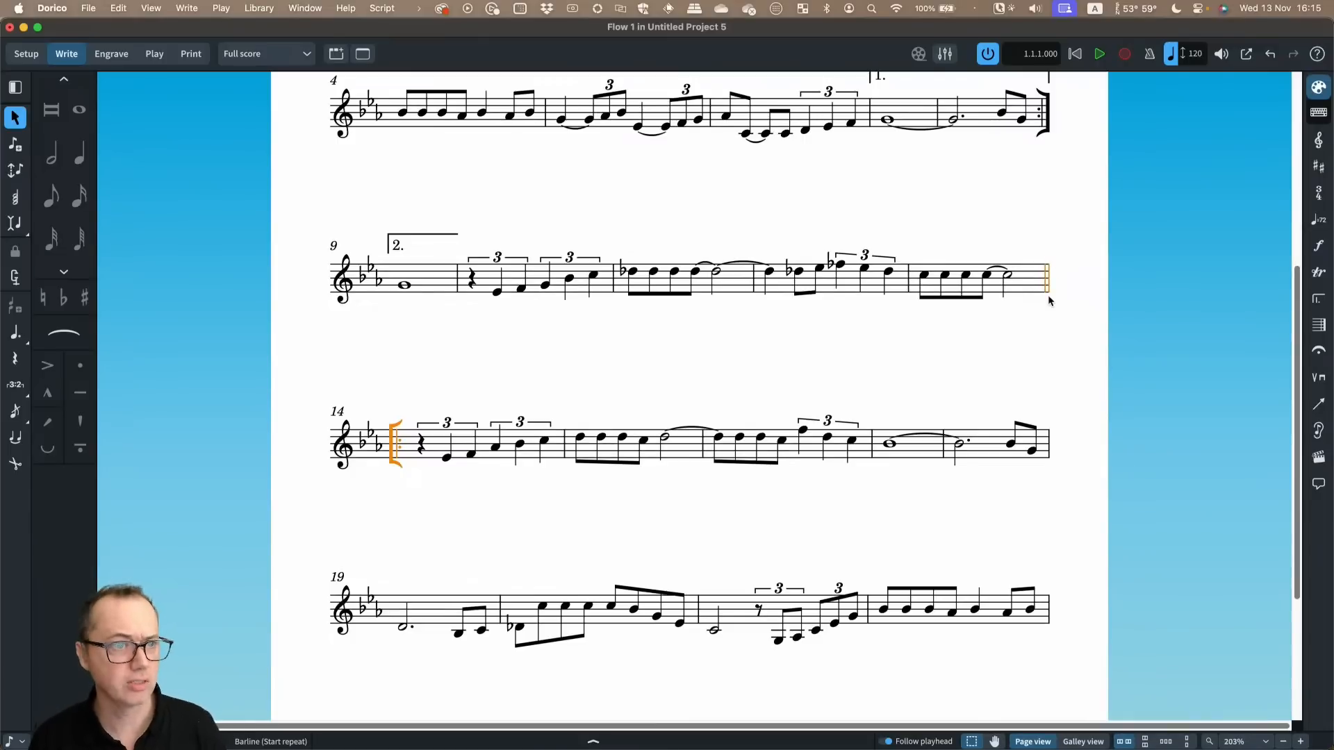
In the Barlines engraving options, try Default barline for system ends coinciding with a start repeat, restore Double barline, and close the options
key("super+shift+e")
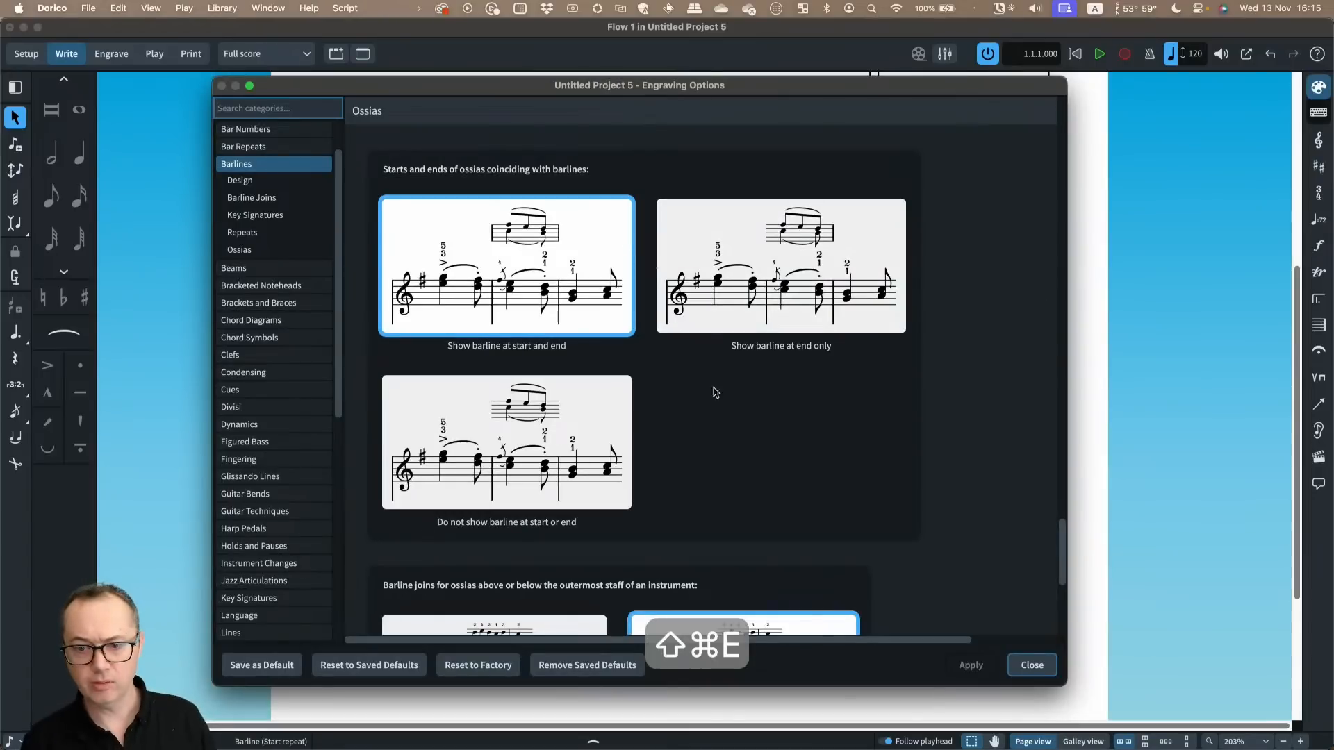
scroll(903, 393, "down", 5)
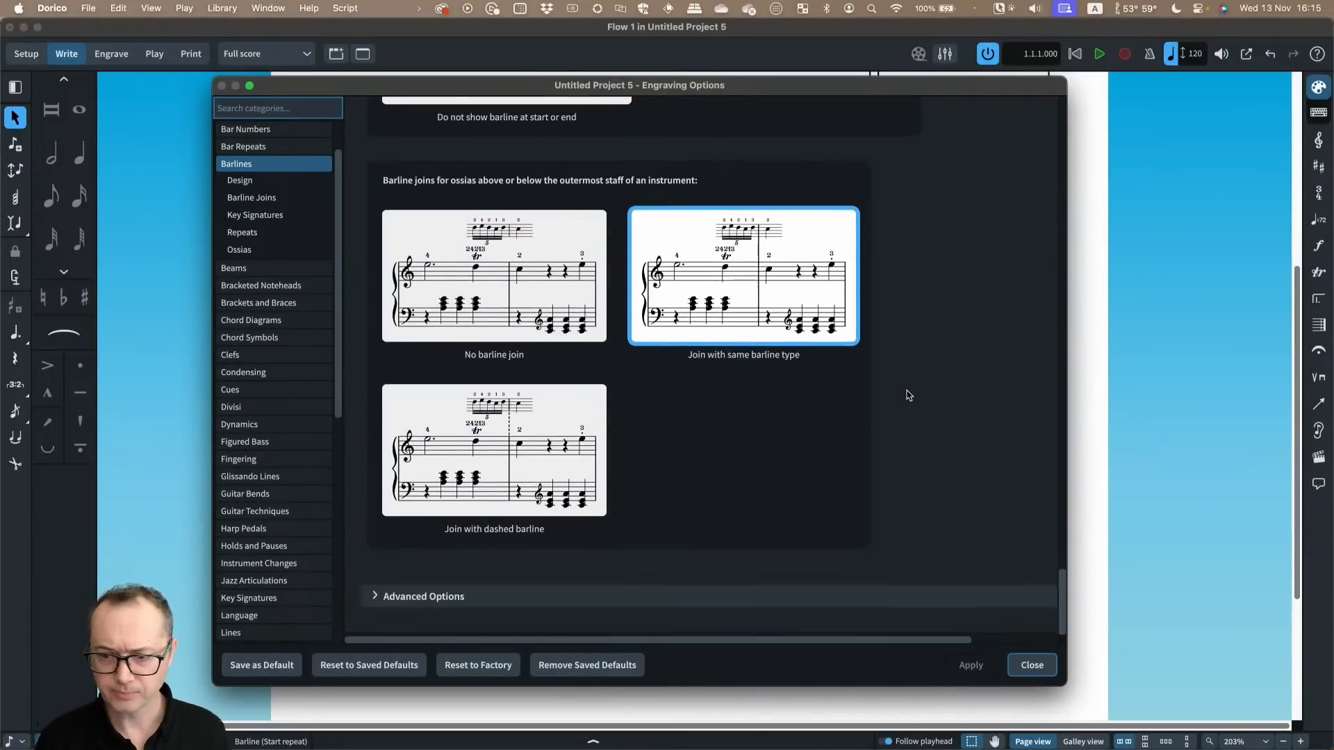
scroll(931, 384, "up", 5)
scroll(931, 377, "up", 20)
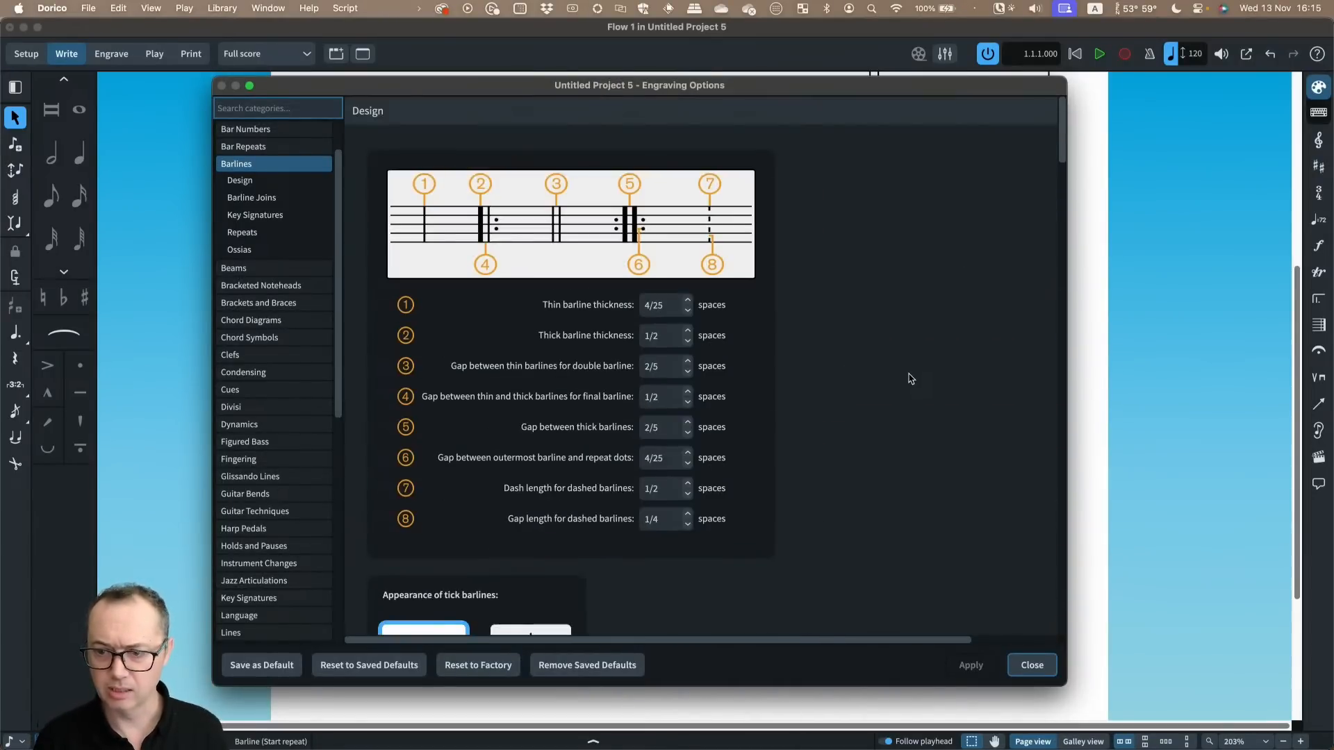
scroll(910, 379, "down", 15)
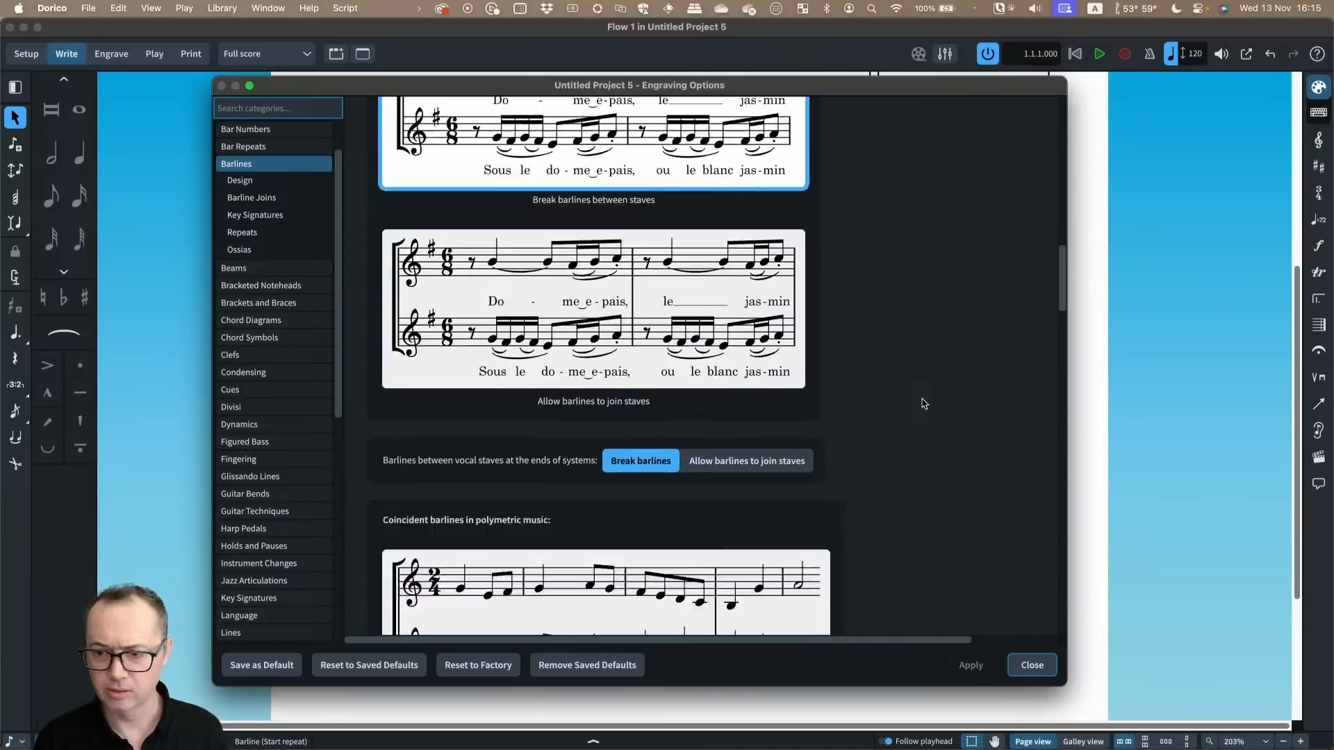
scroll(922, 407, "down", 5)
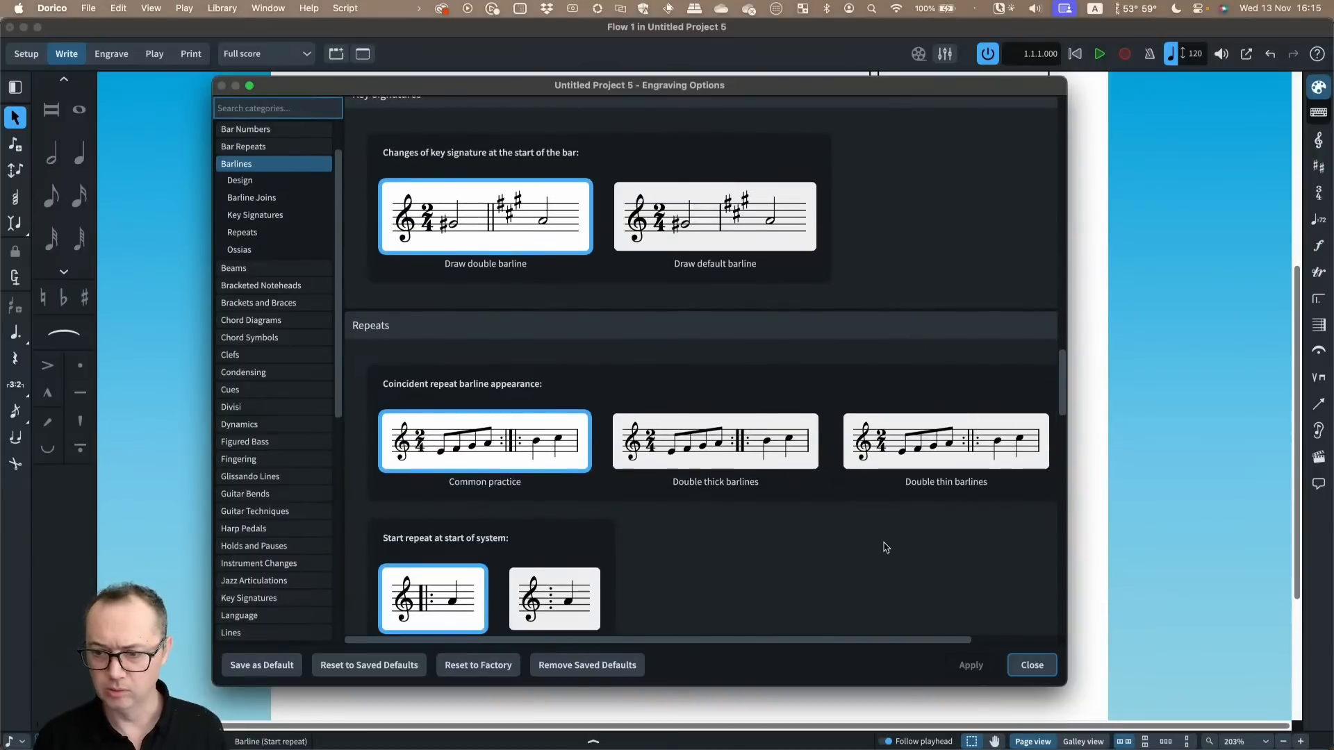
scroll(883, 545, "down", 1)
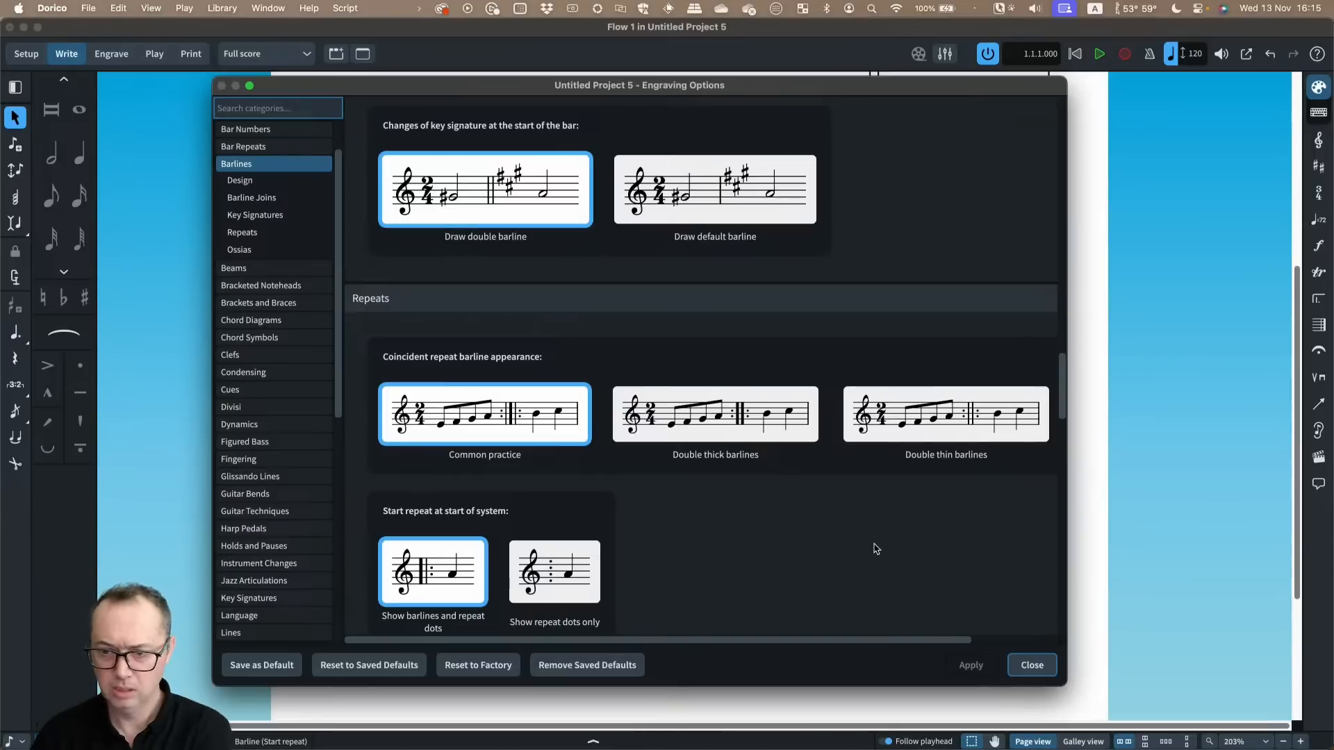
scroll(876, 547, "down", 1)
scroll(875, 547, "down", 5)
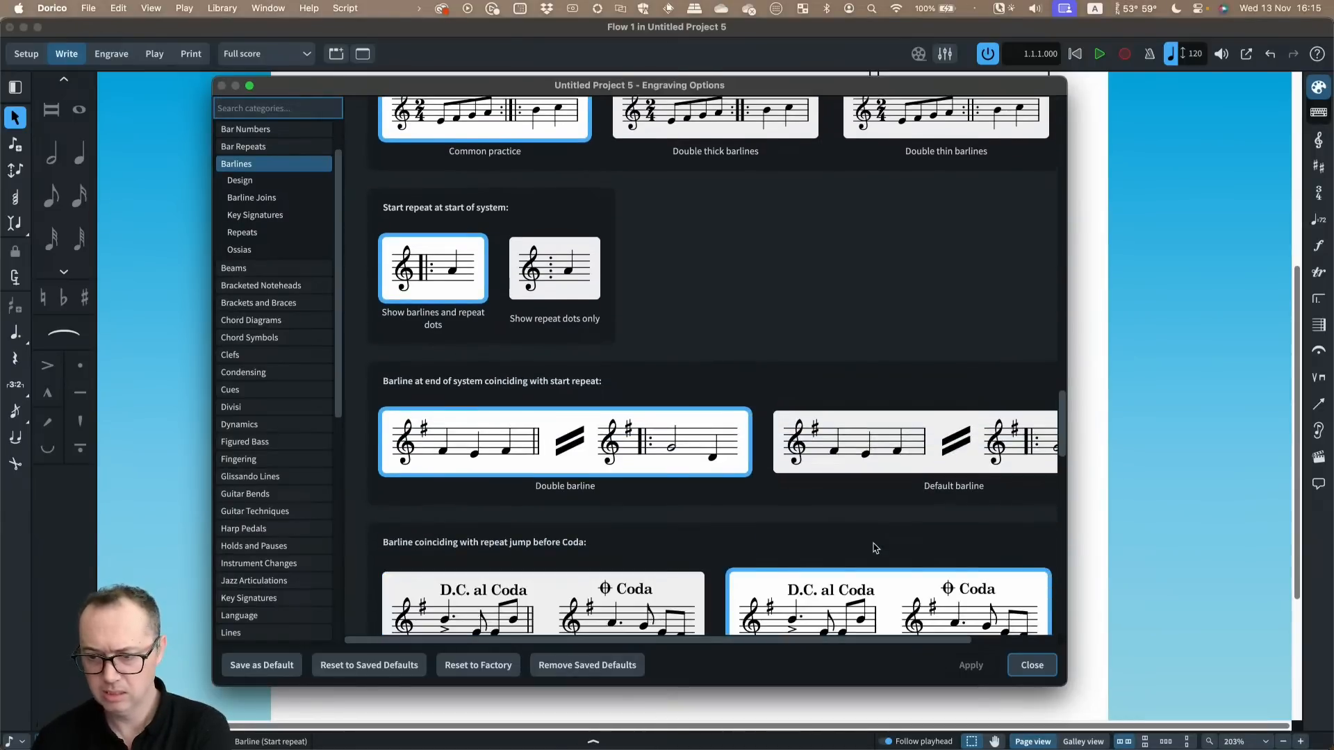
scroll(875, 547, "down", 1)
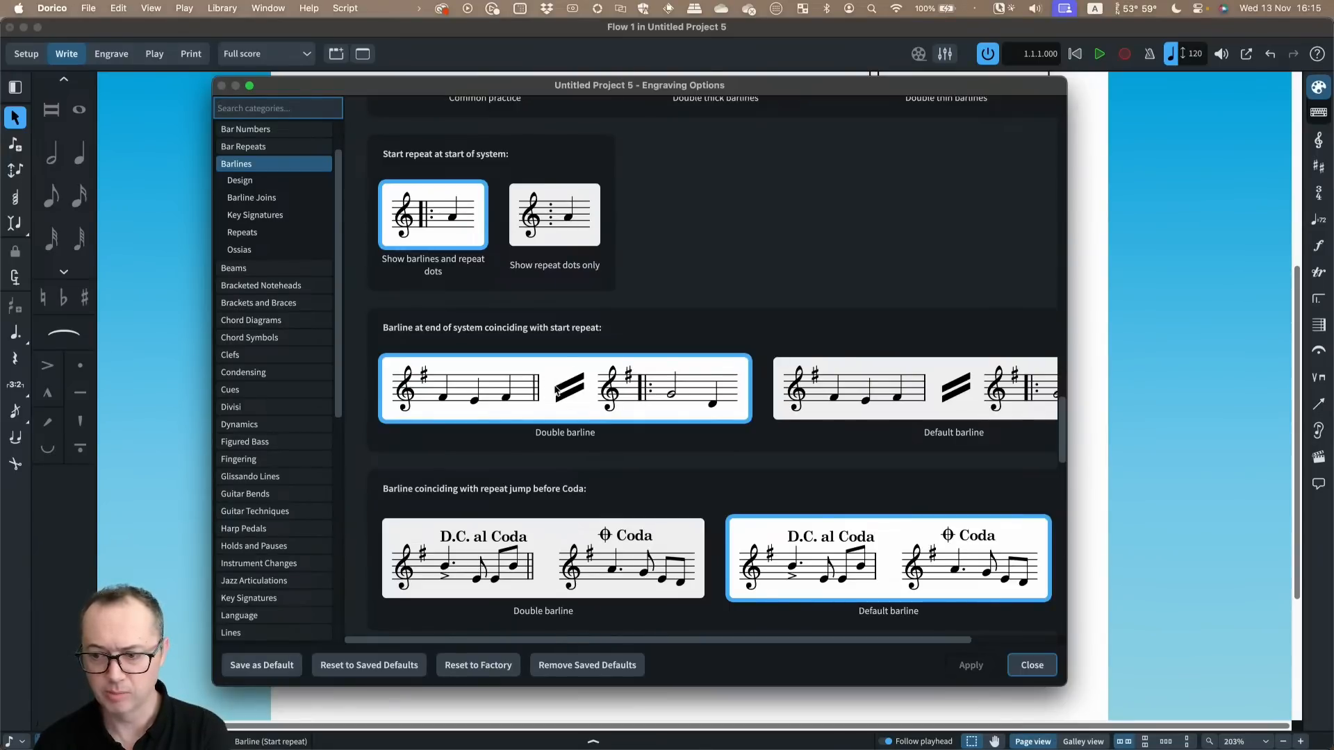
left_click(917, 390)
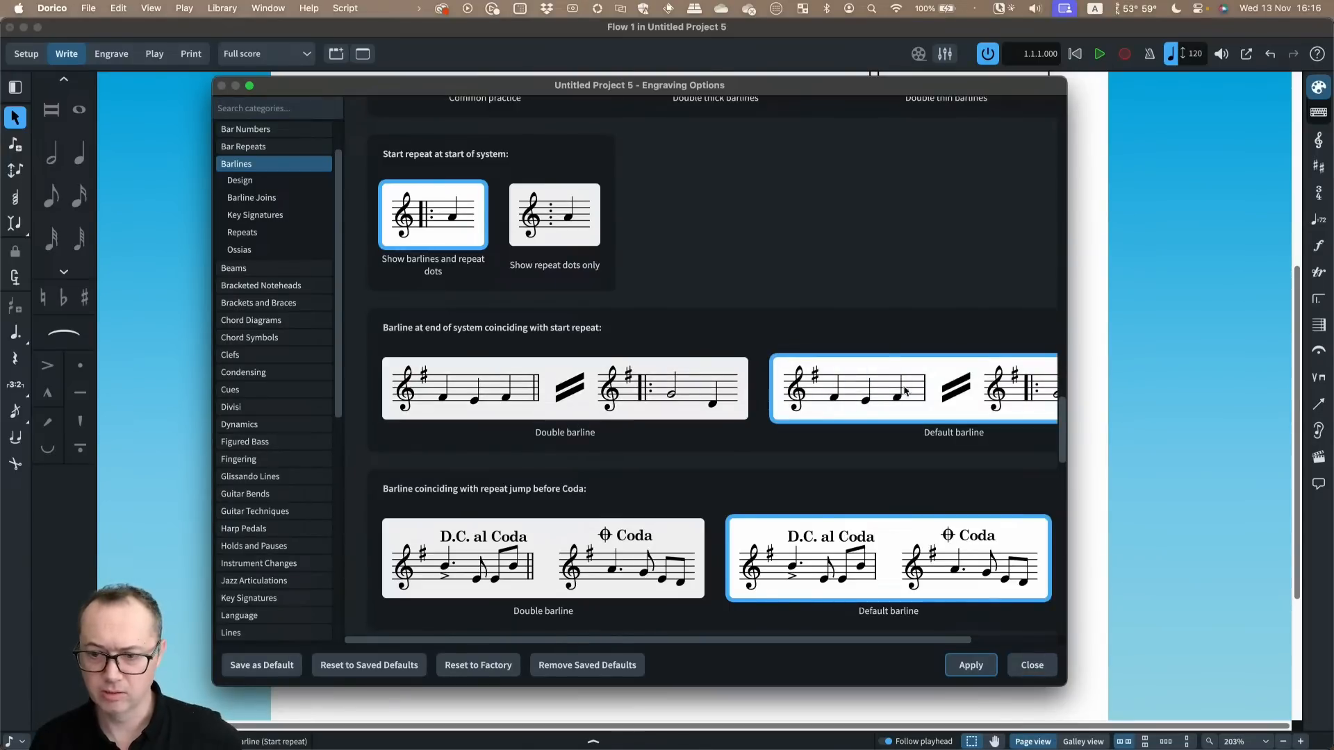
left_click(507, 390)
scroll(507, 391, "down", 1)
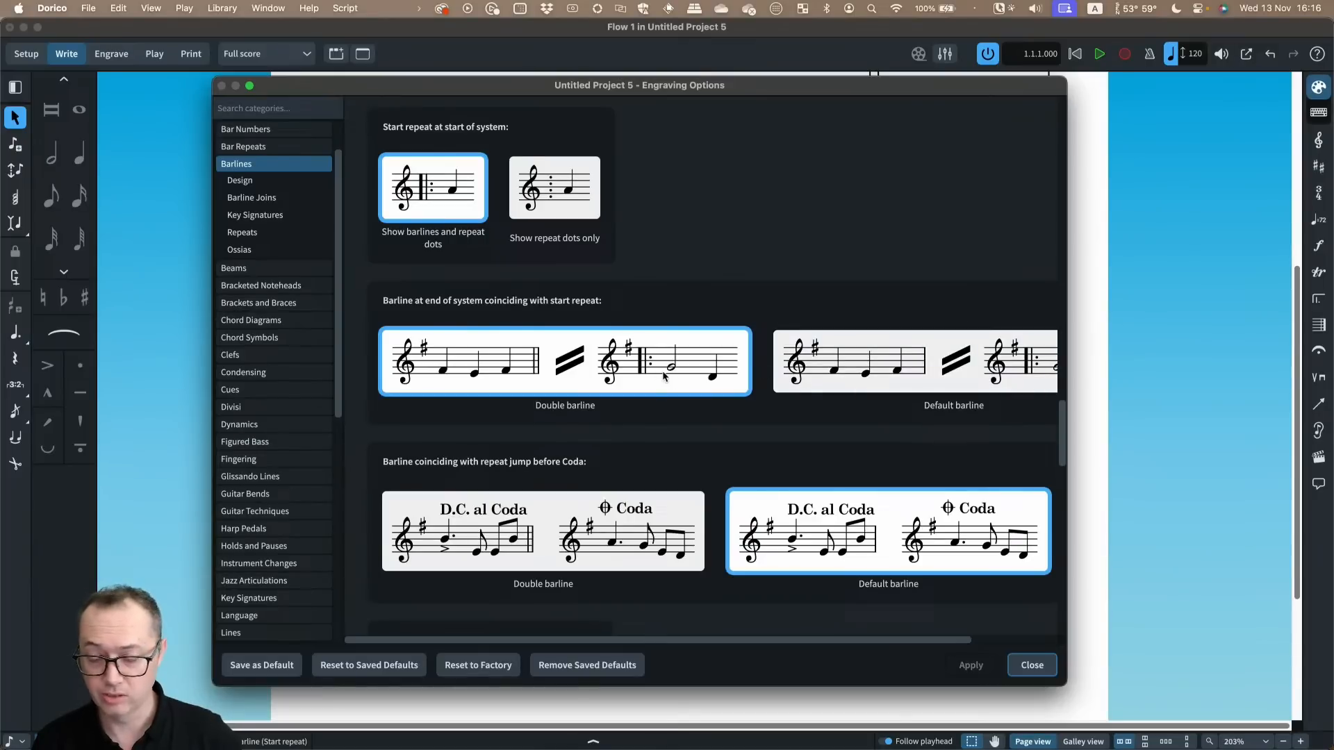
left_click(1032, 665)
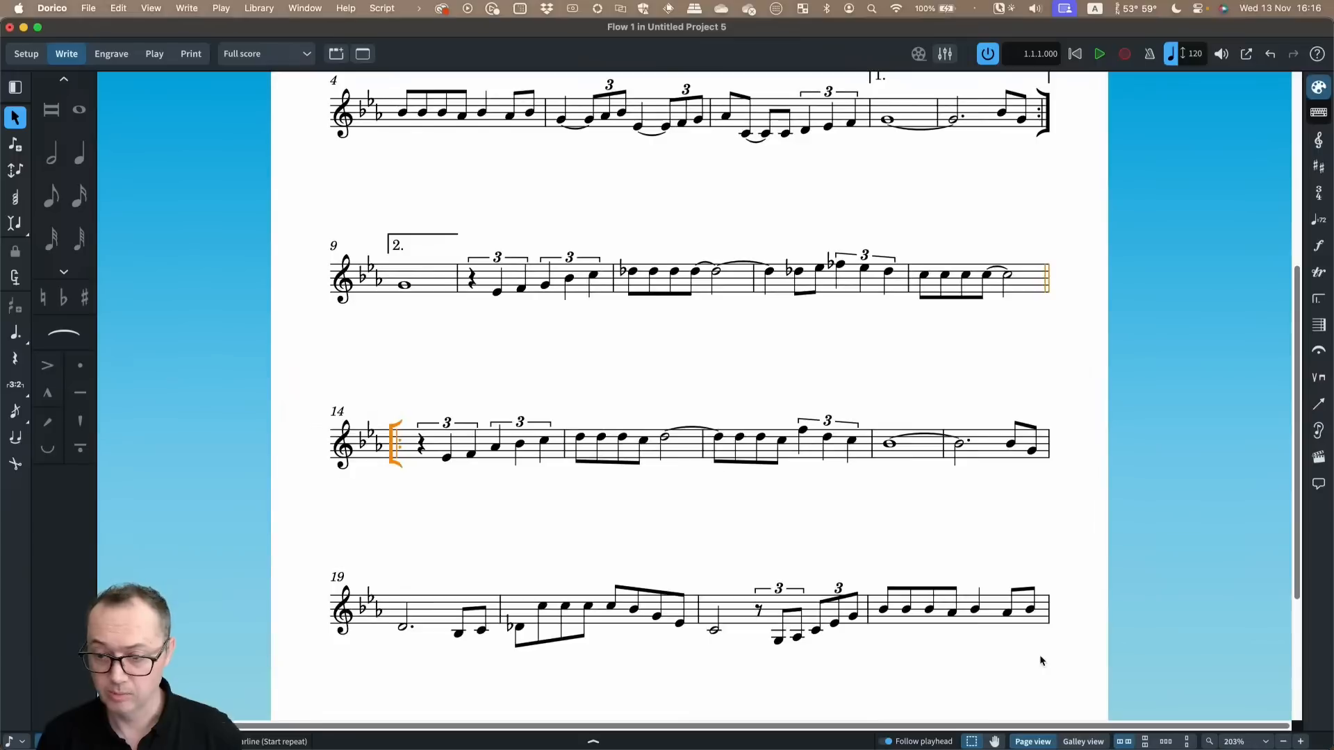
Delete the start repeat barline at the beginning of bar 14
left_click(396, 499)
left_click(396, 454)
key("Delete")
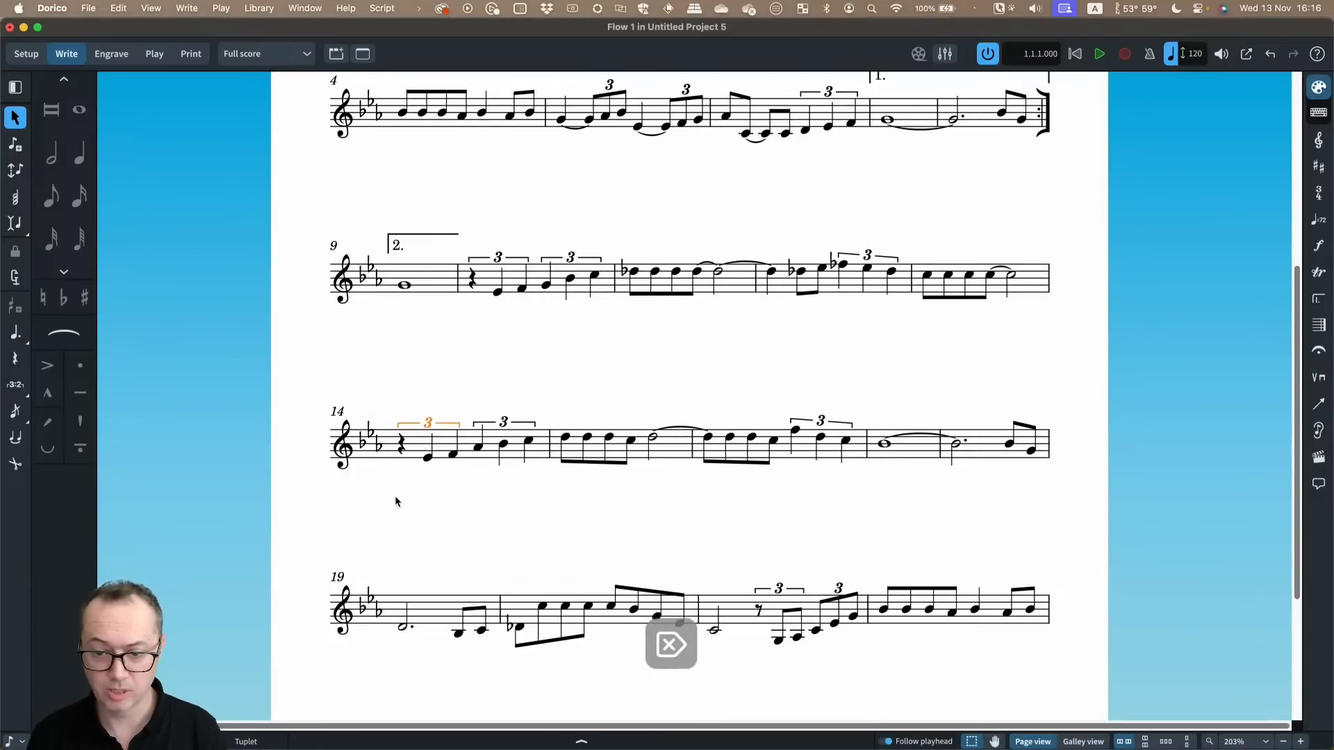
left_click(436, 512)
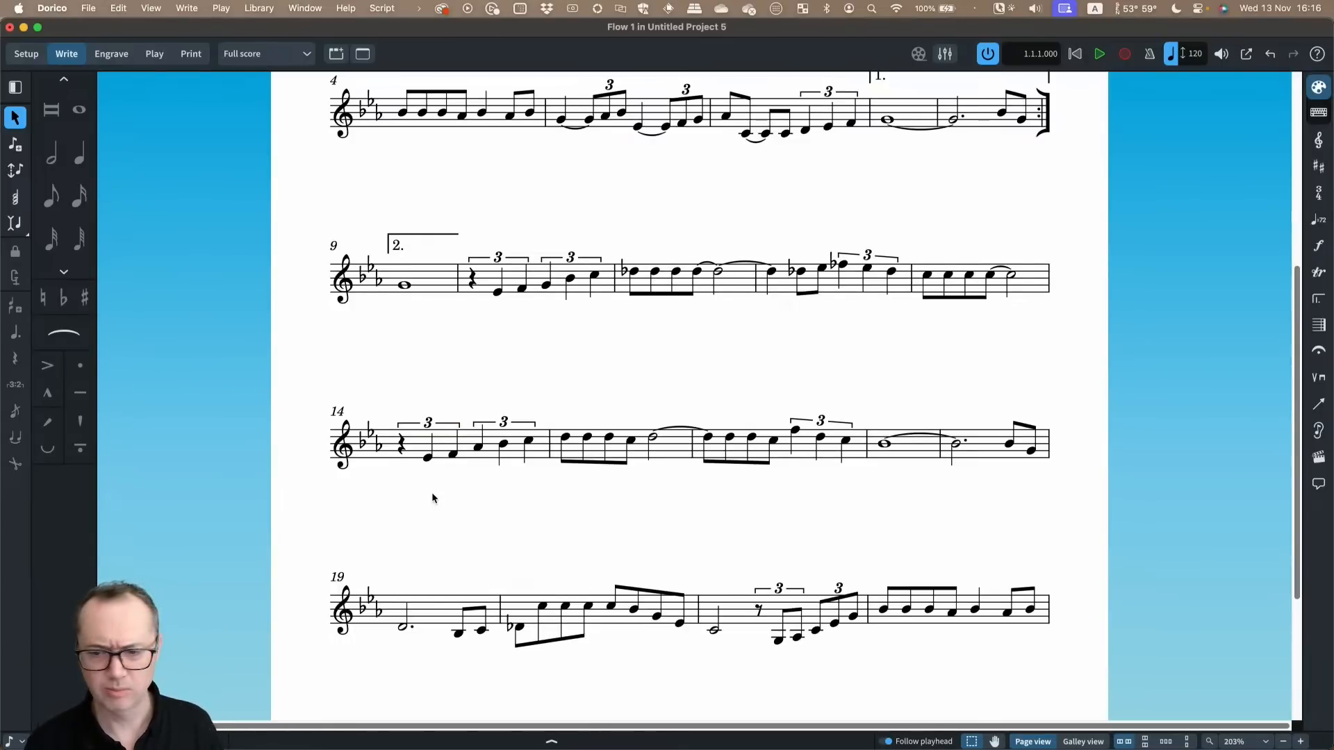
Insert a double barline at the end of bar 14, before the repeated D eighth notes
scroll(438, 496, "down", 2)
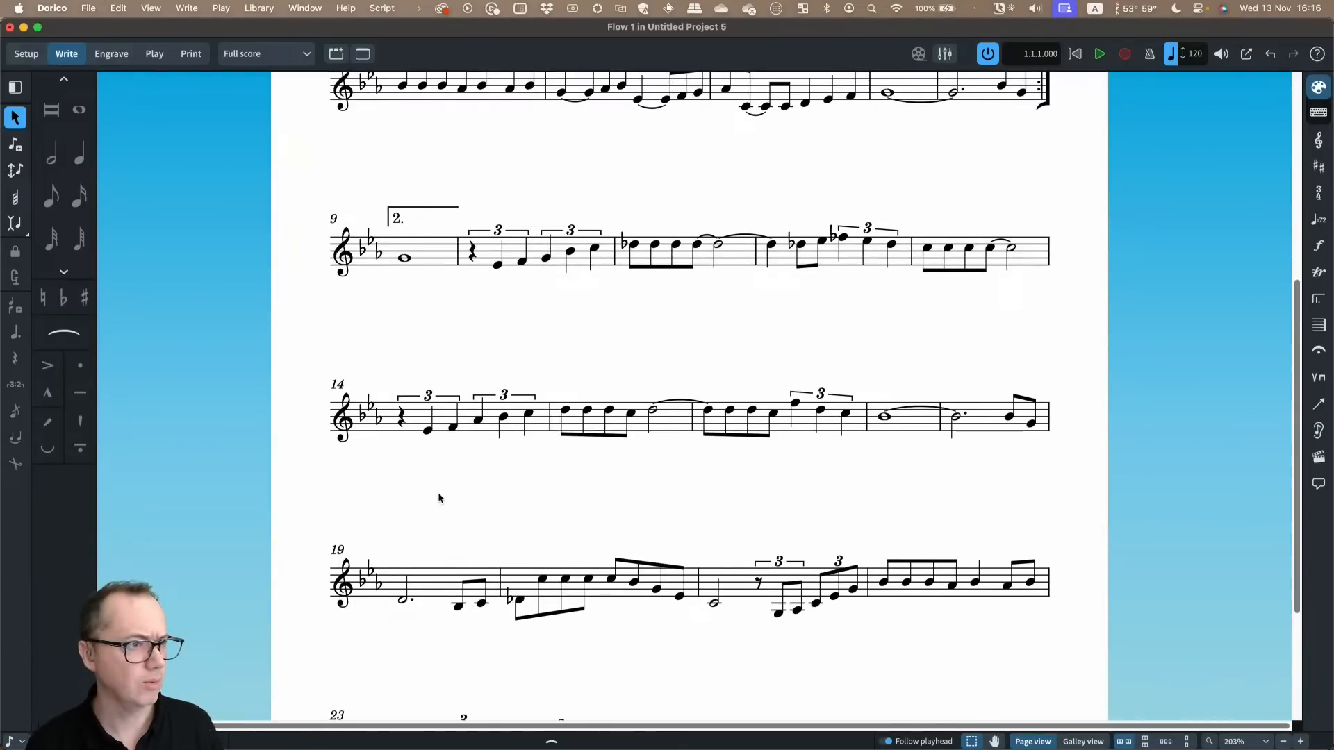
left_click(551, 429)
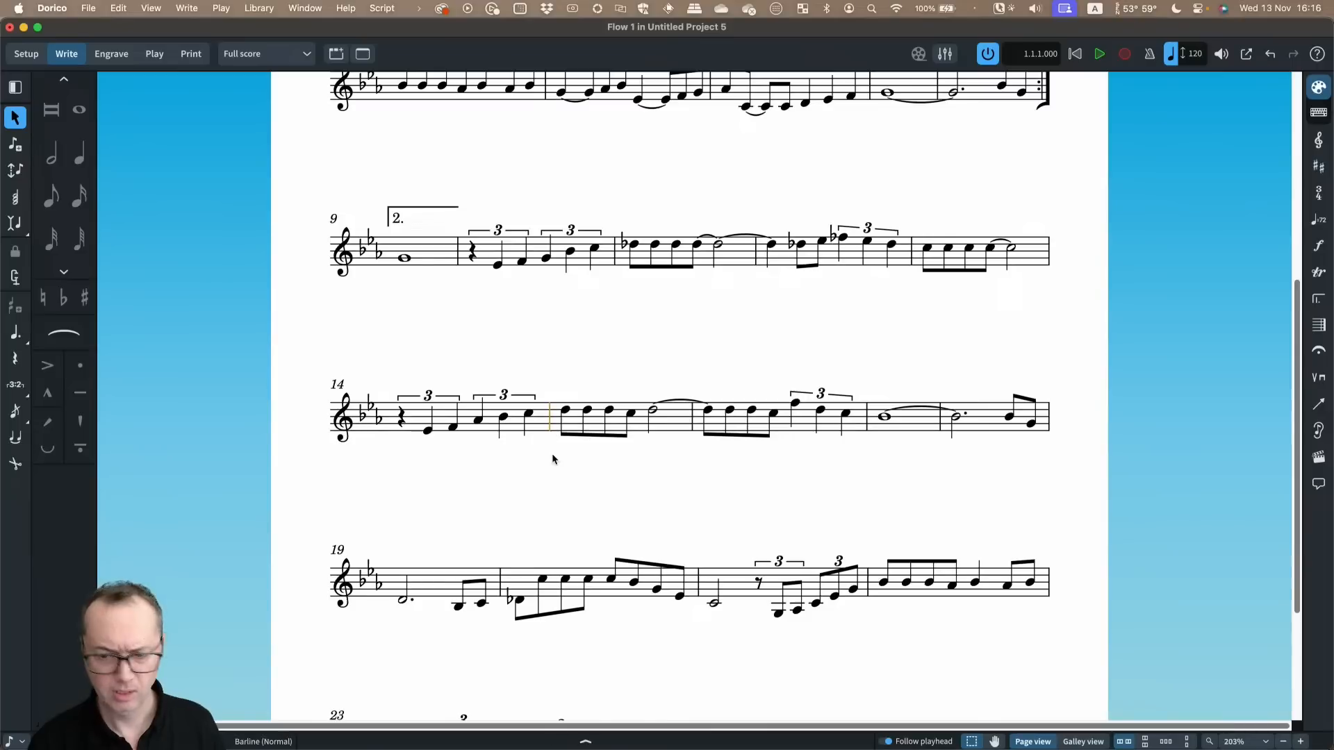
key("shift+b")
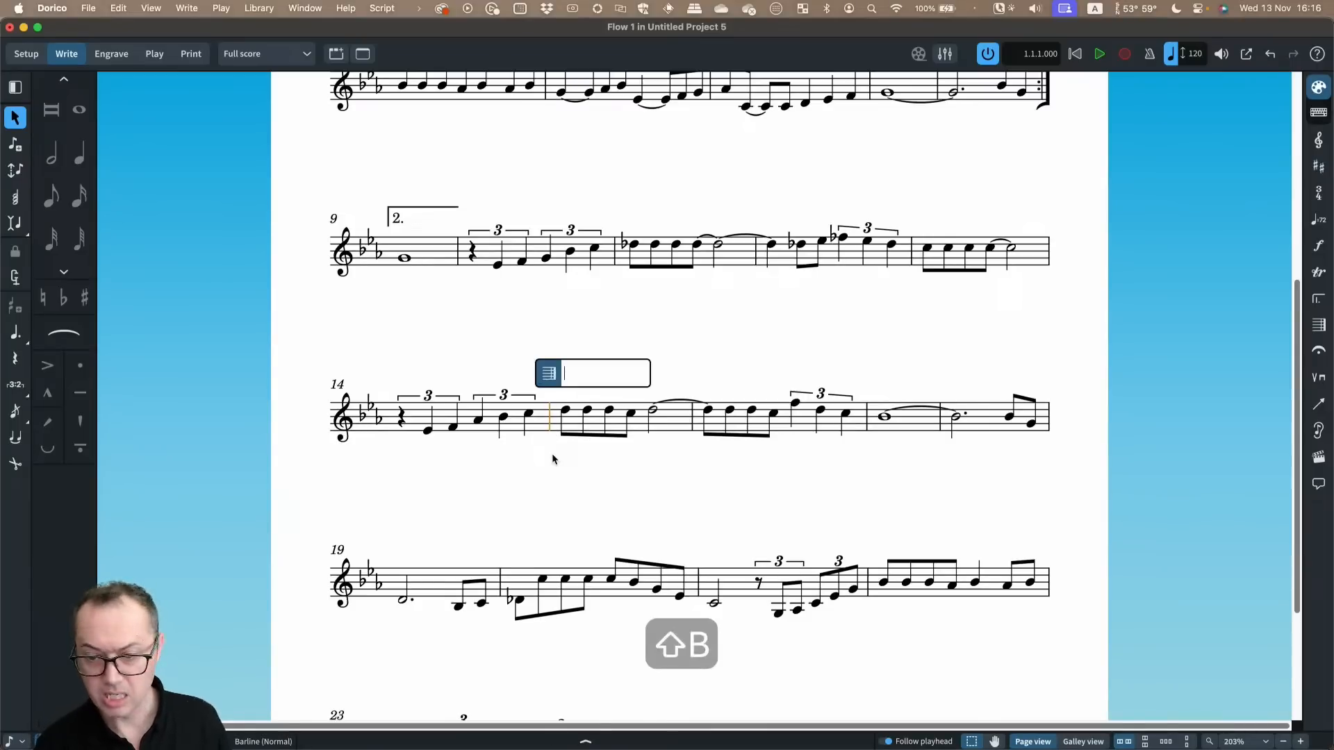
type("||")
key("Return")
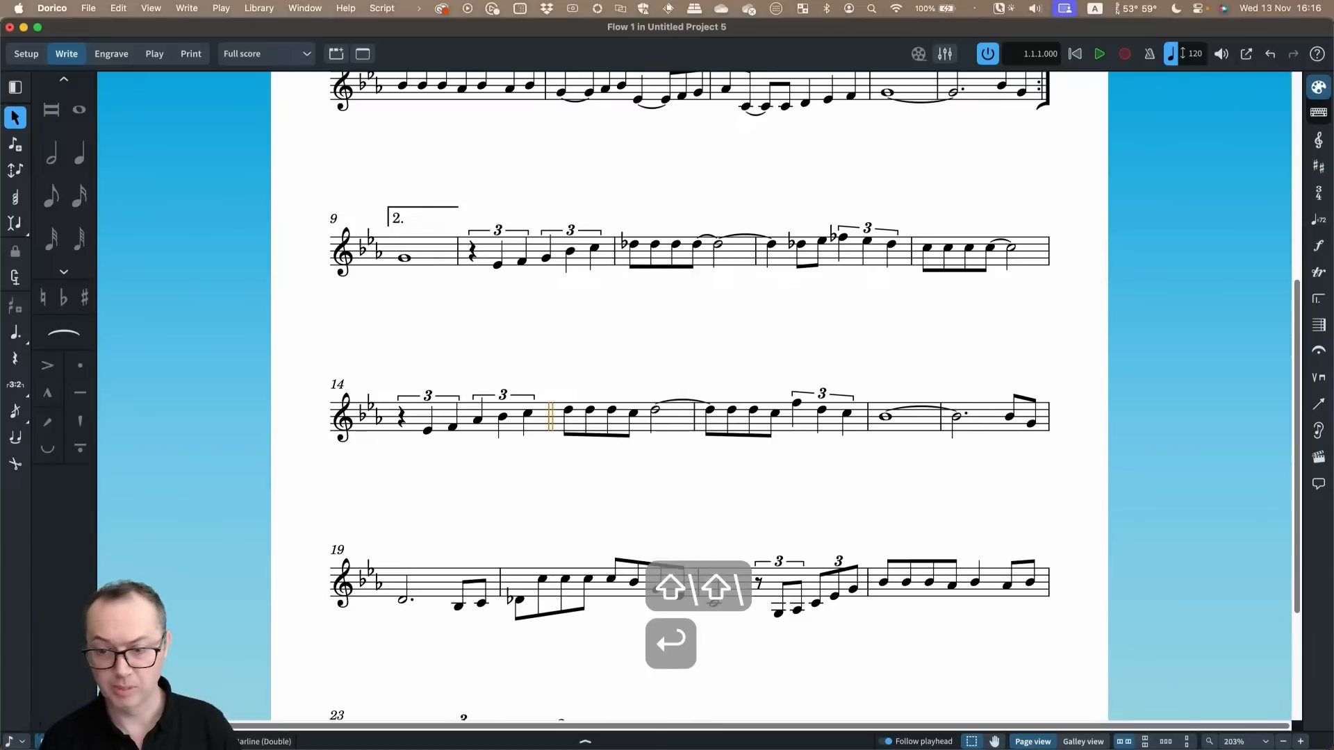
Delete the double barline between bars 14 and 15
scroll(580, 437, "down", 2)
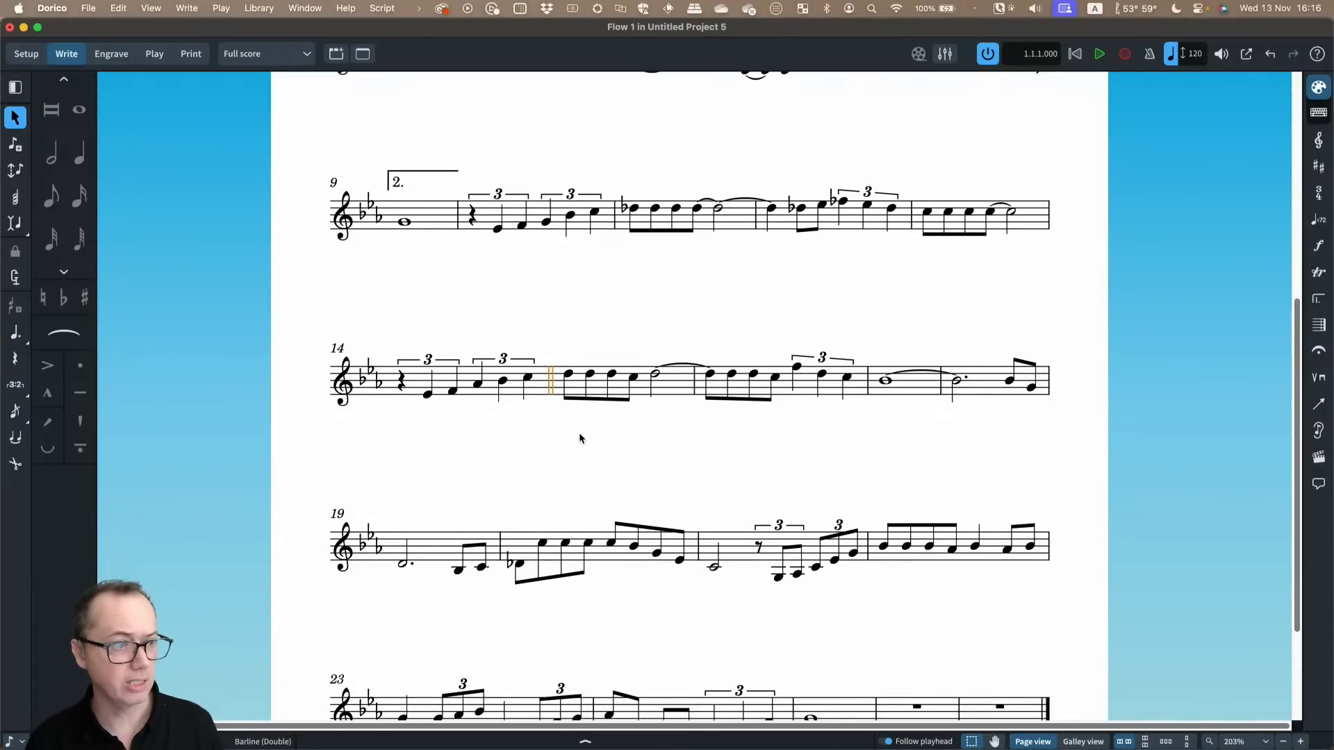
scroll(580, 437, "down", 5)
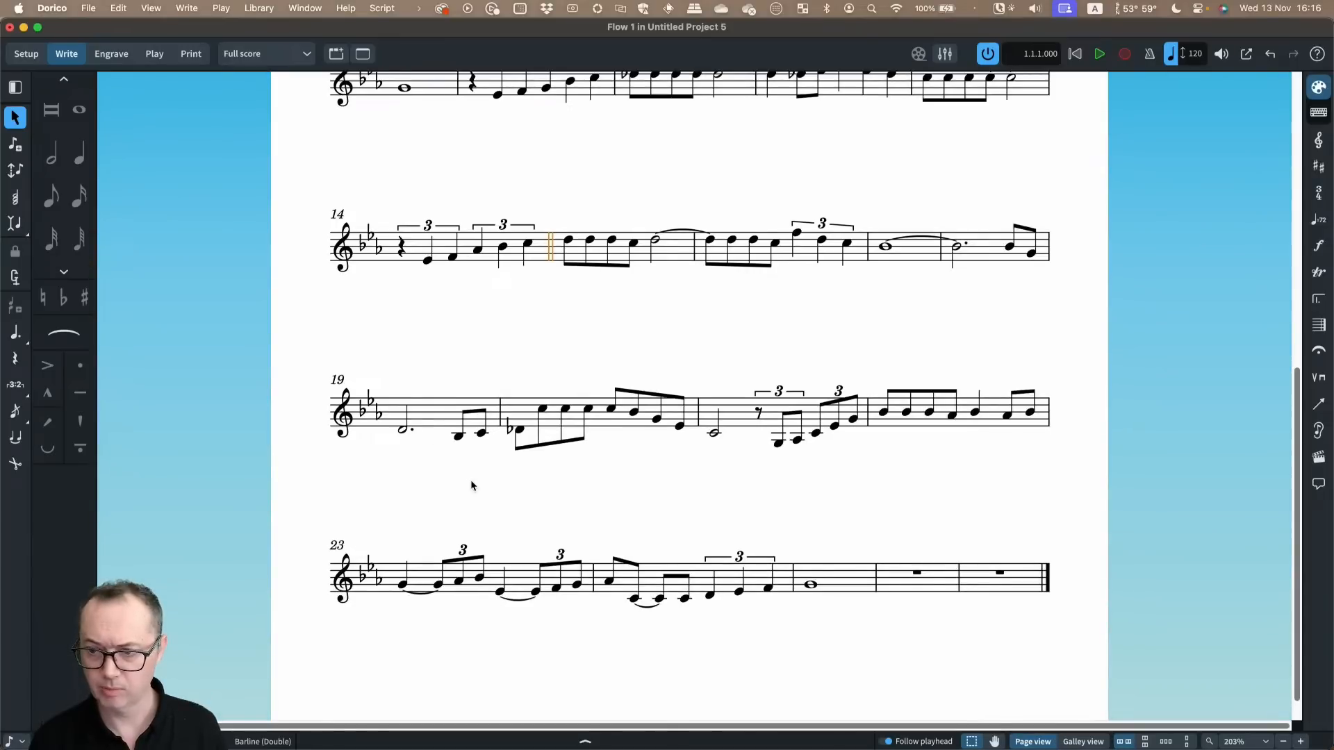
left_click(1048, 257)
scroll(1049, 286, "up", 2)
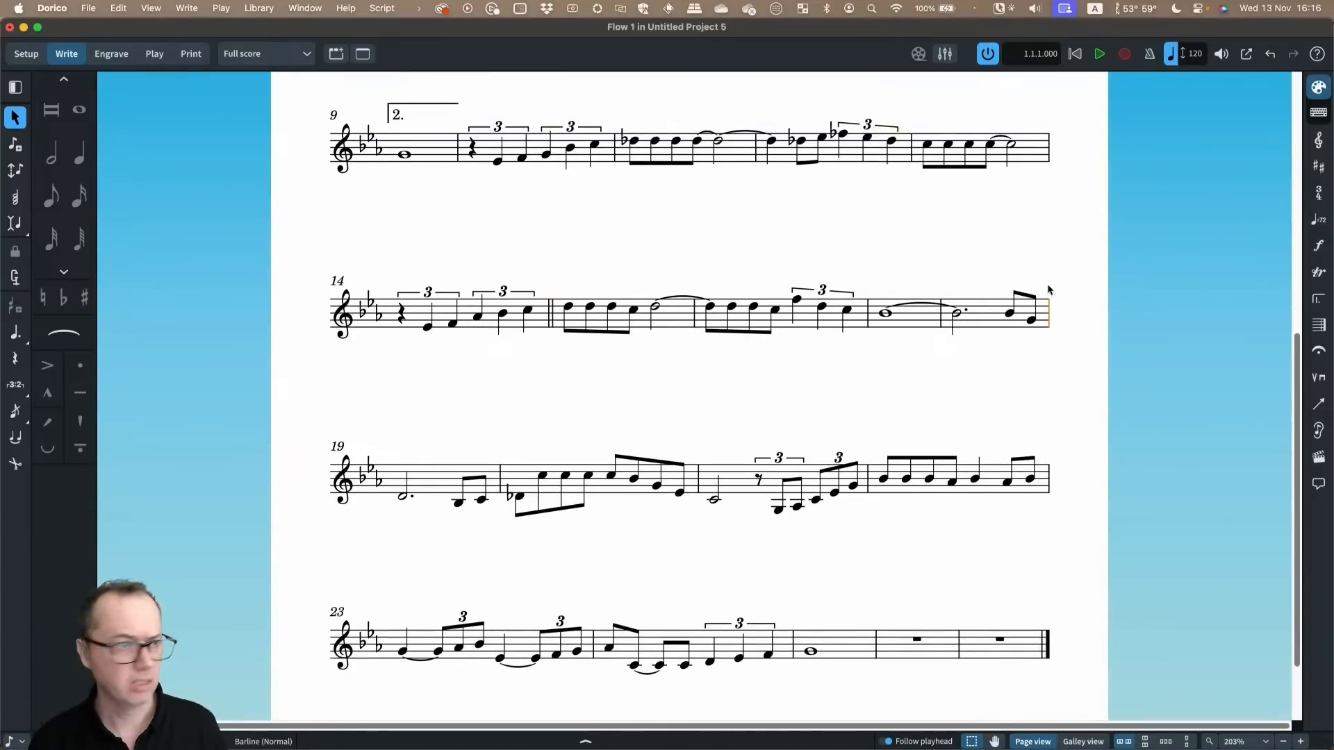
scroll(1046, 287, "up", 3)
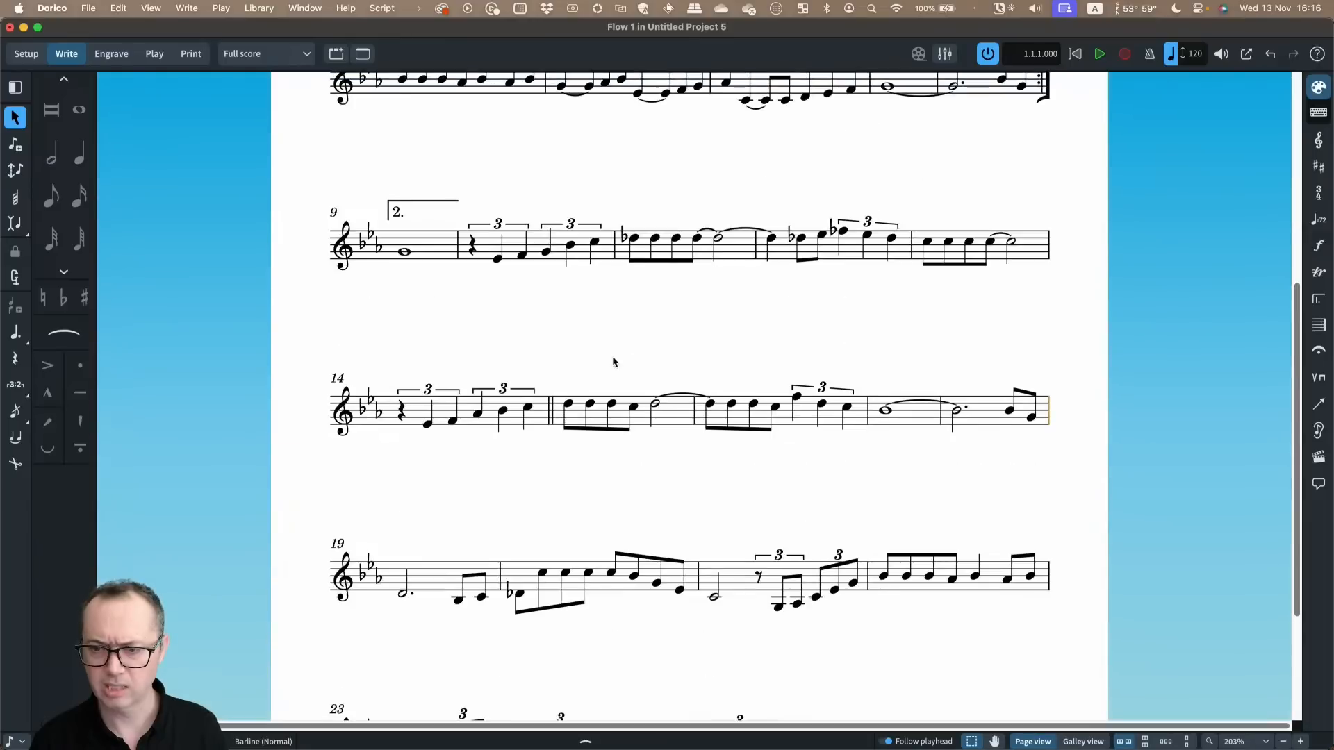
left_click(553, 411)
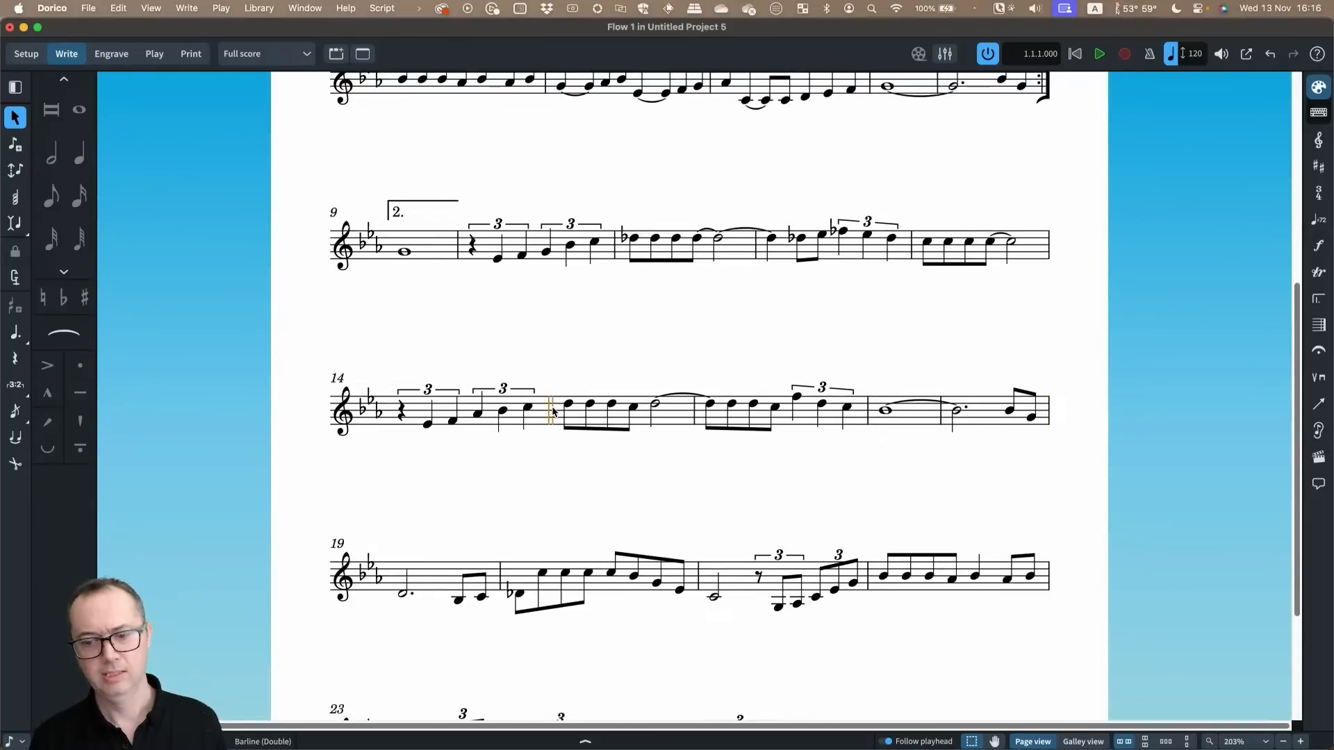
key("Delete")
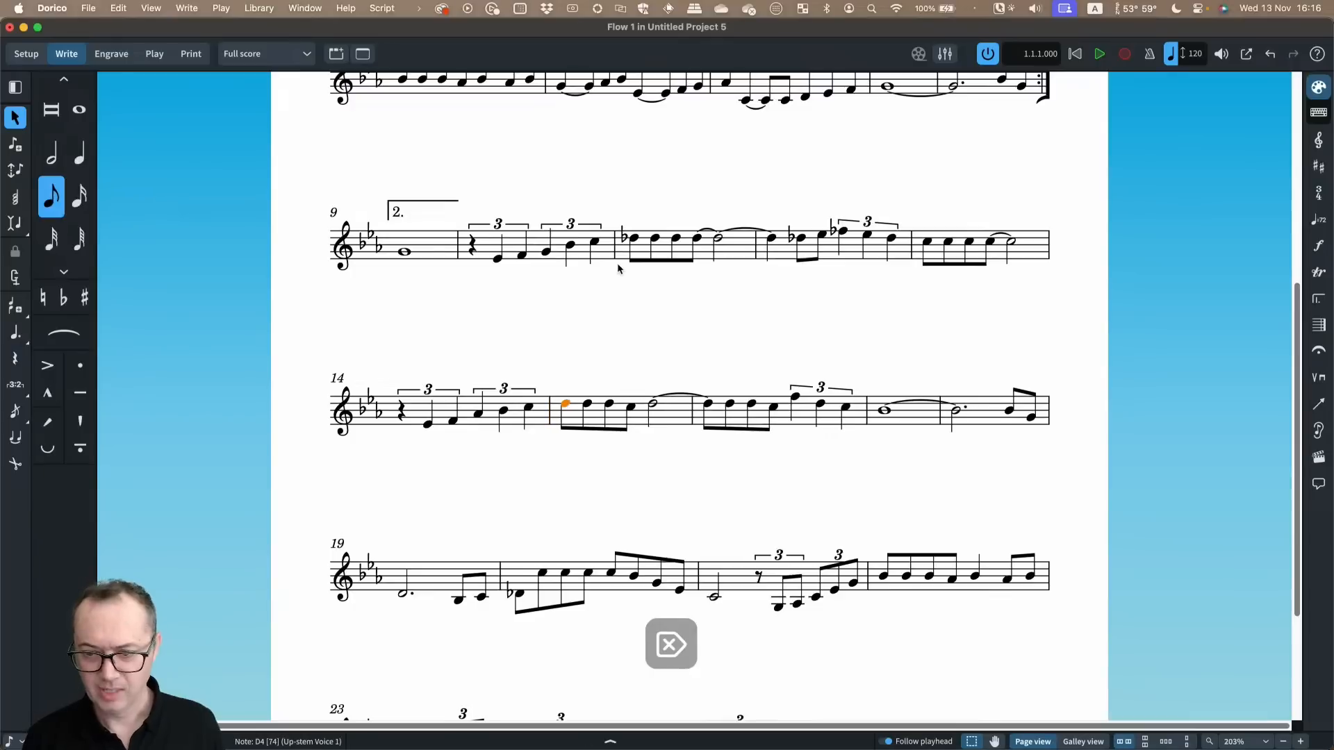
Insert a double barline at the end of bar 10, before the D-flat eighth notes
left_click(614, 263)
key("shift+b")
type("||")
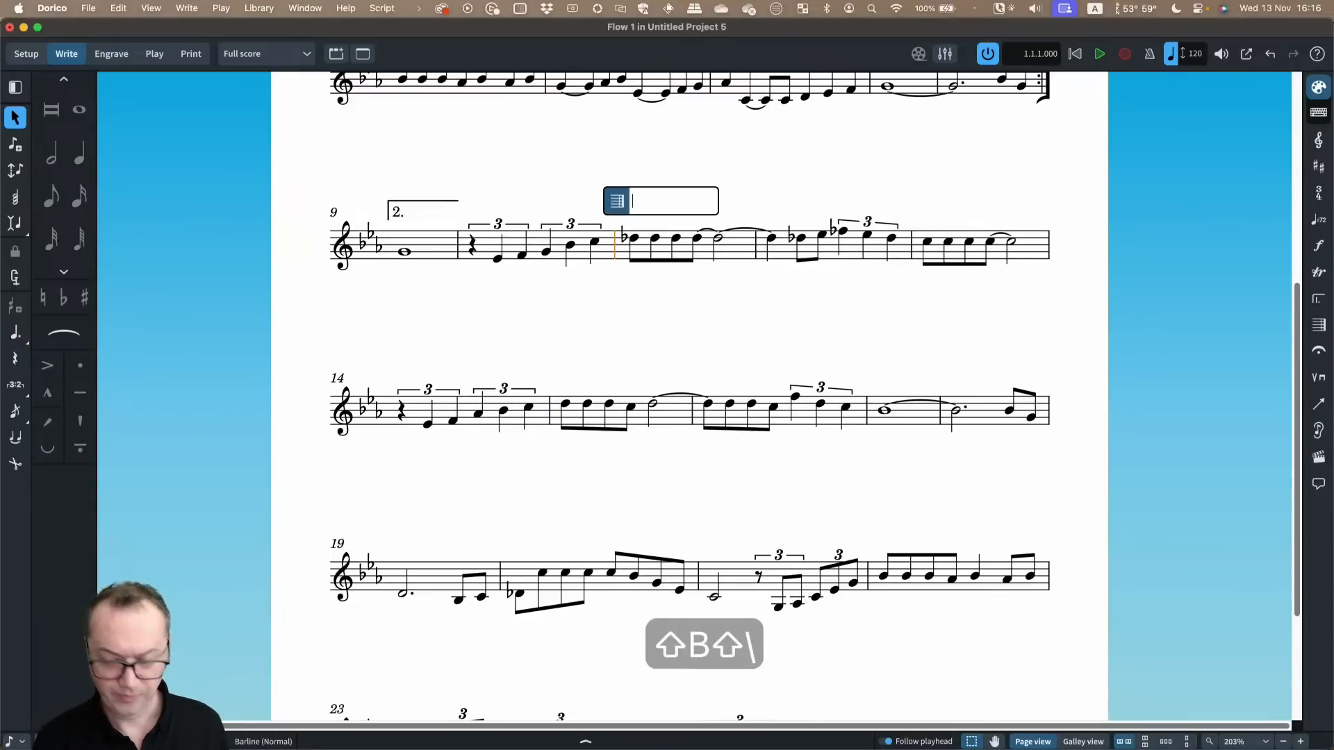
key("Return")
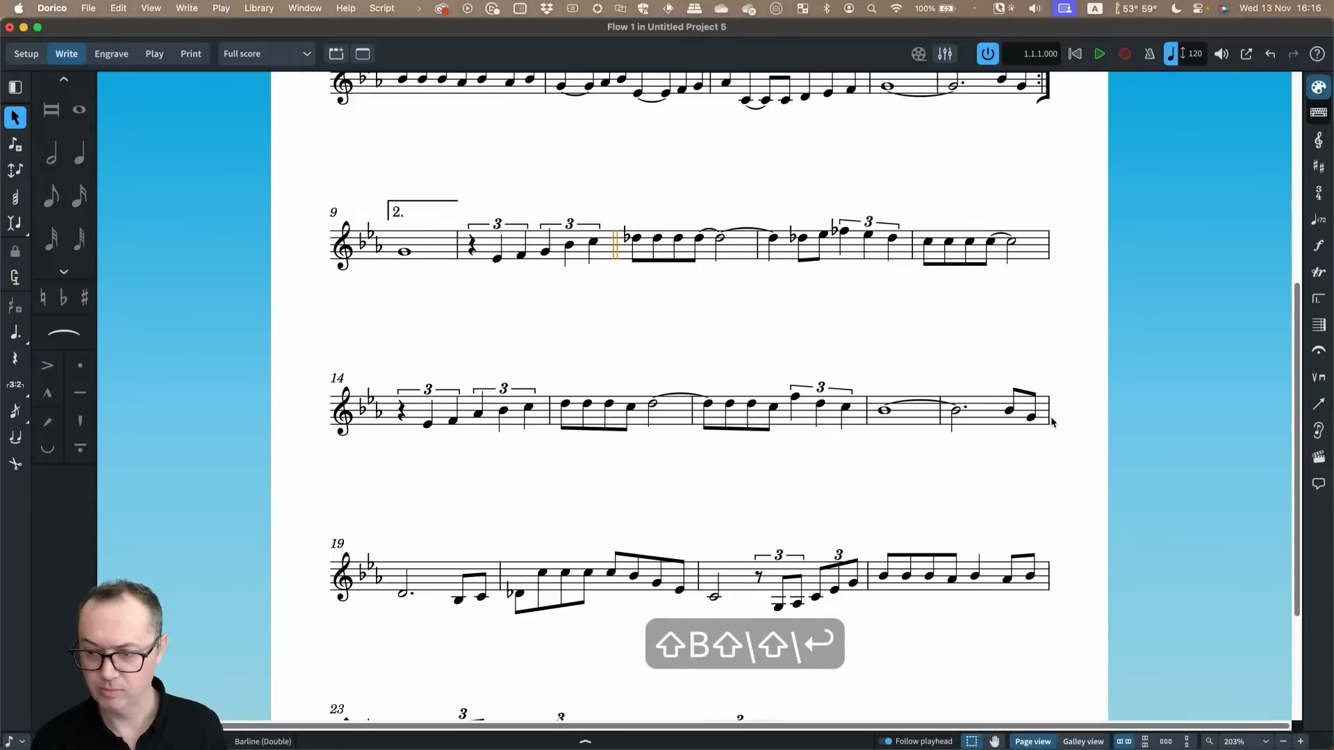
Insert a double barline at the end of bar 18, after the B-flat and G eighth notes, and clear the selection
left_click(1050, 417)
key("shift+b")
type("||")
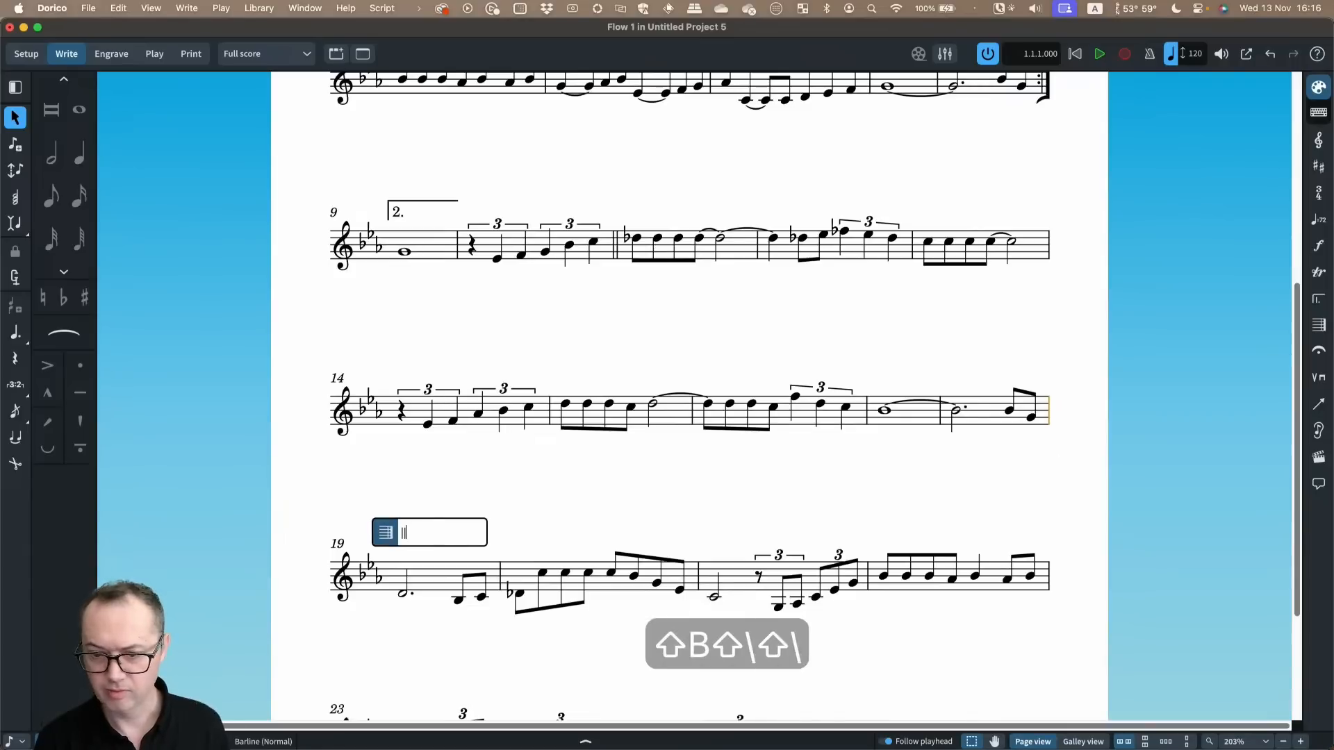
key("Return")
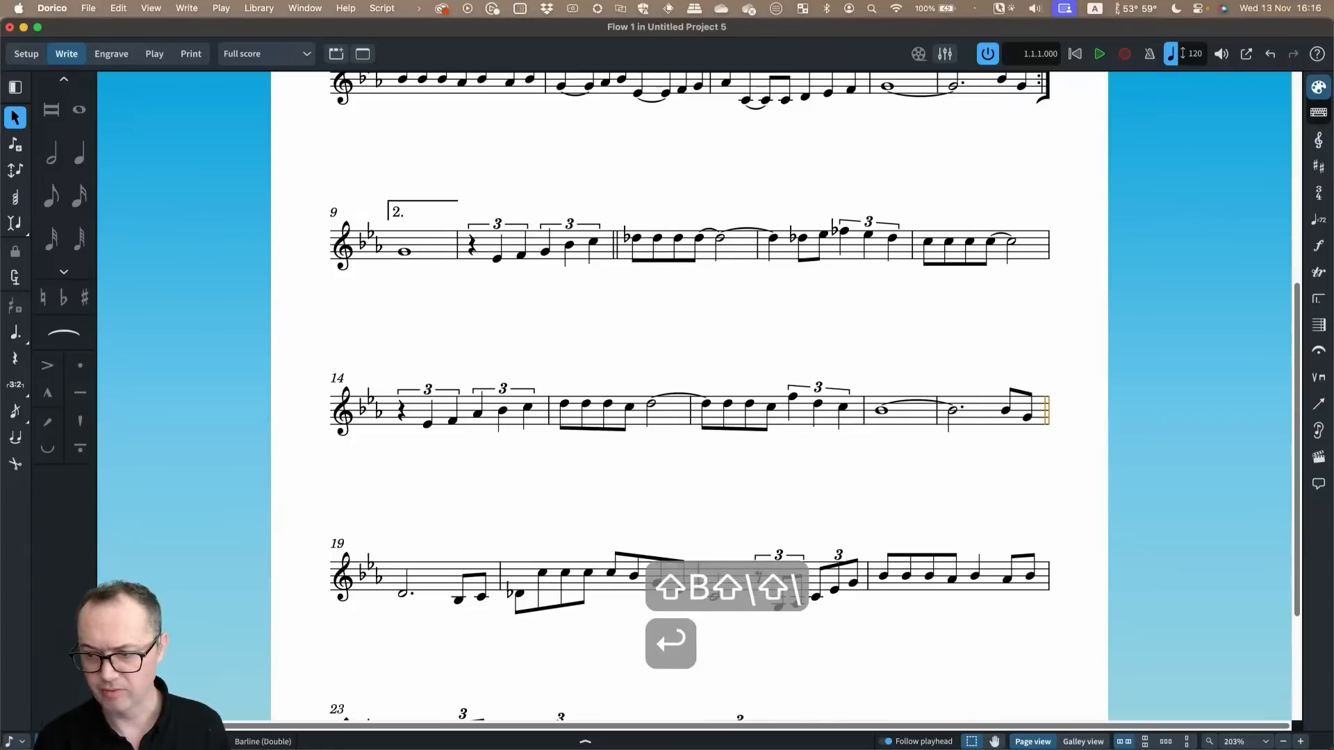
left_click(839, 306)
Select the dotted half-note D at the beginning of the first full bar
scroll(840, 305, "up", 2)
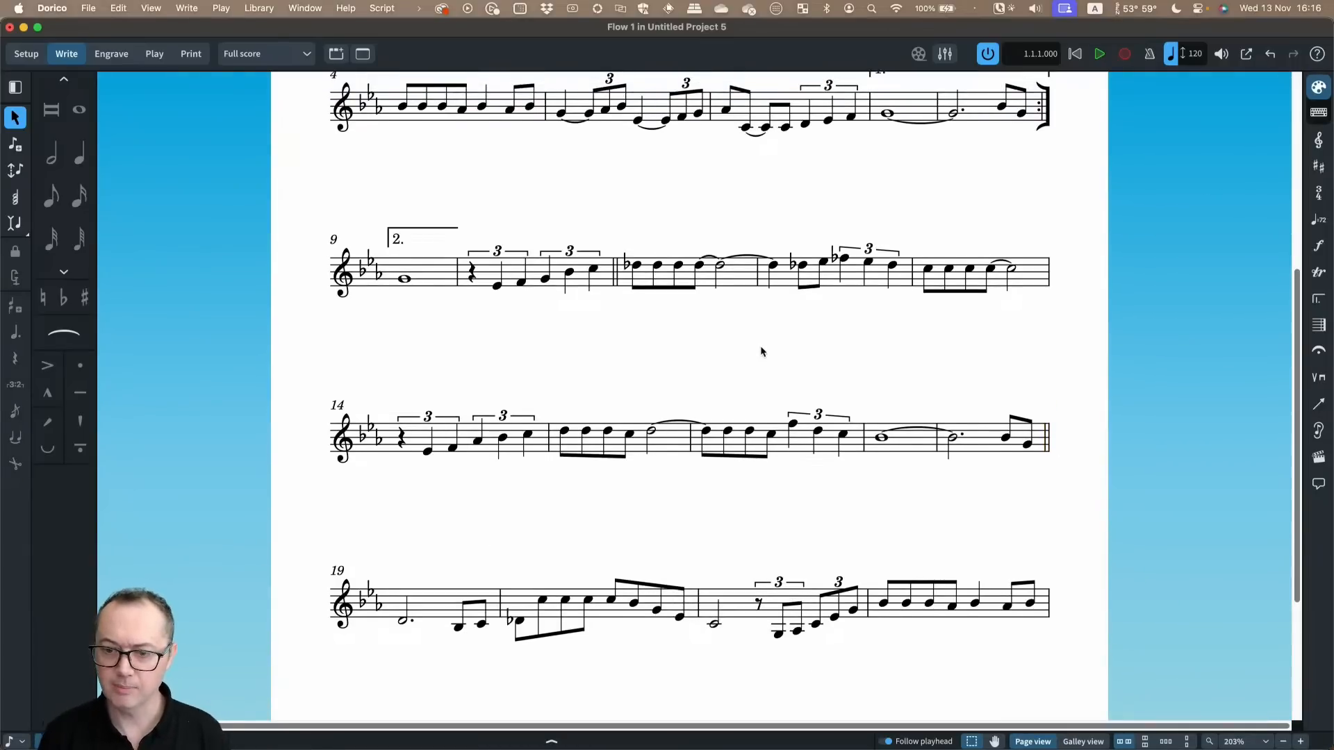
scroll(760, 344, "up", 6)
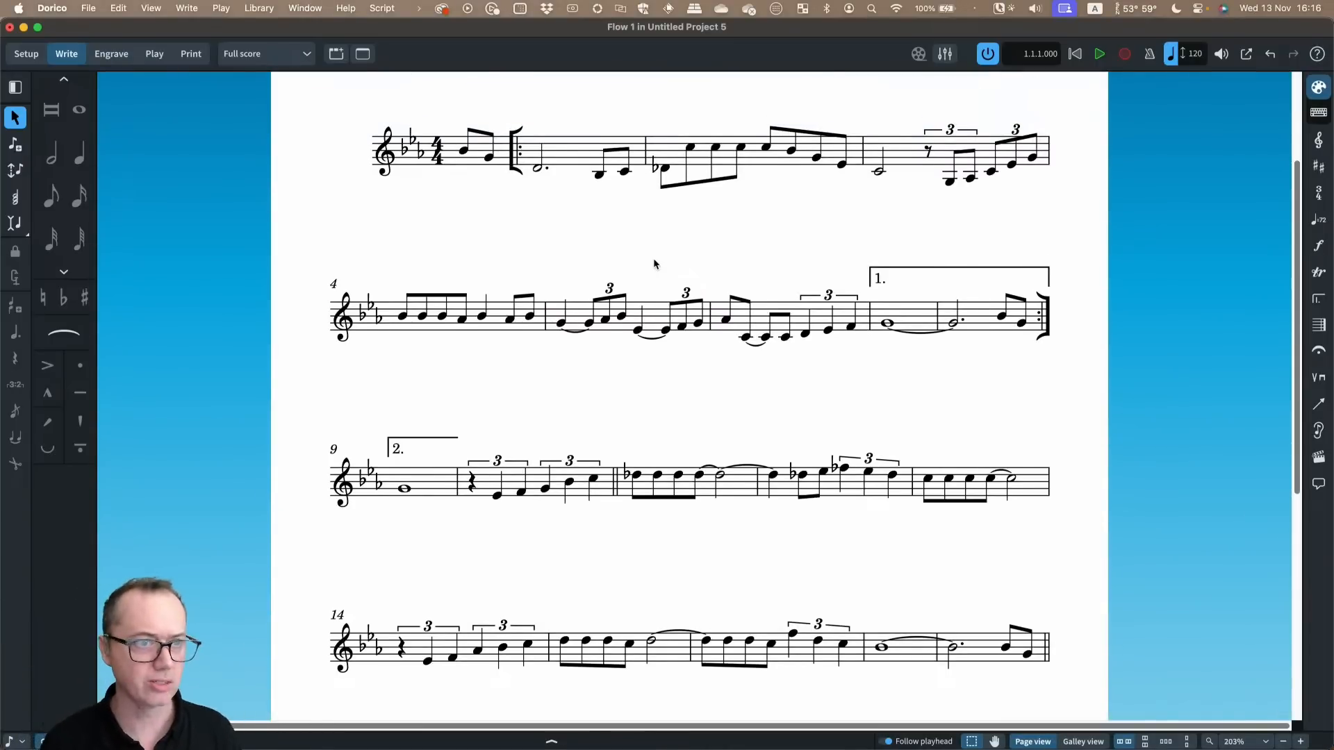
scroll(652, 264, "up", 2)
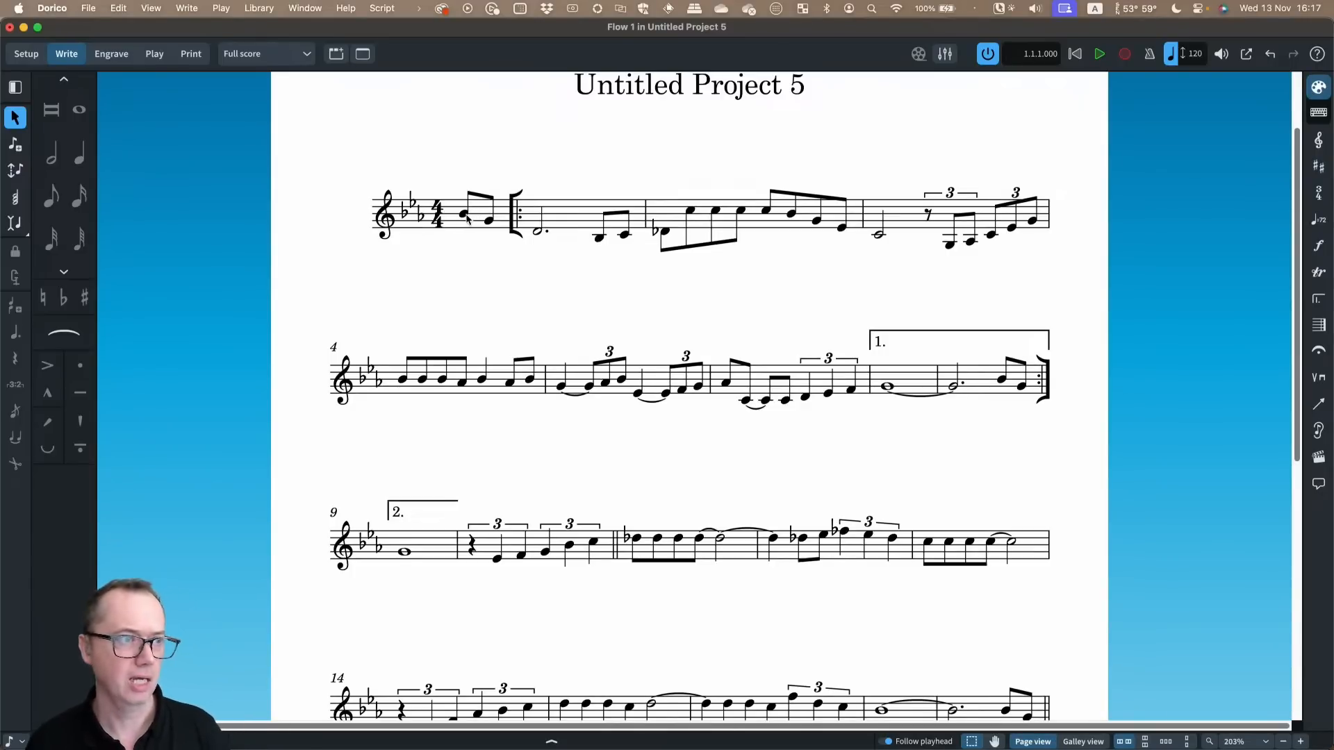
left_click(537, 234)
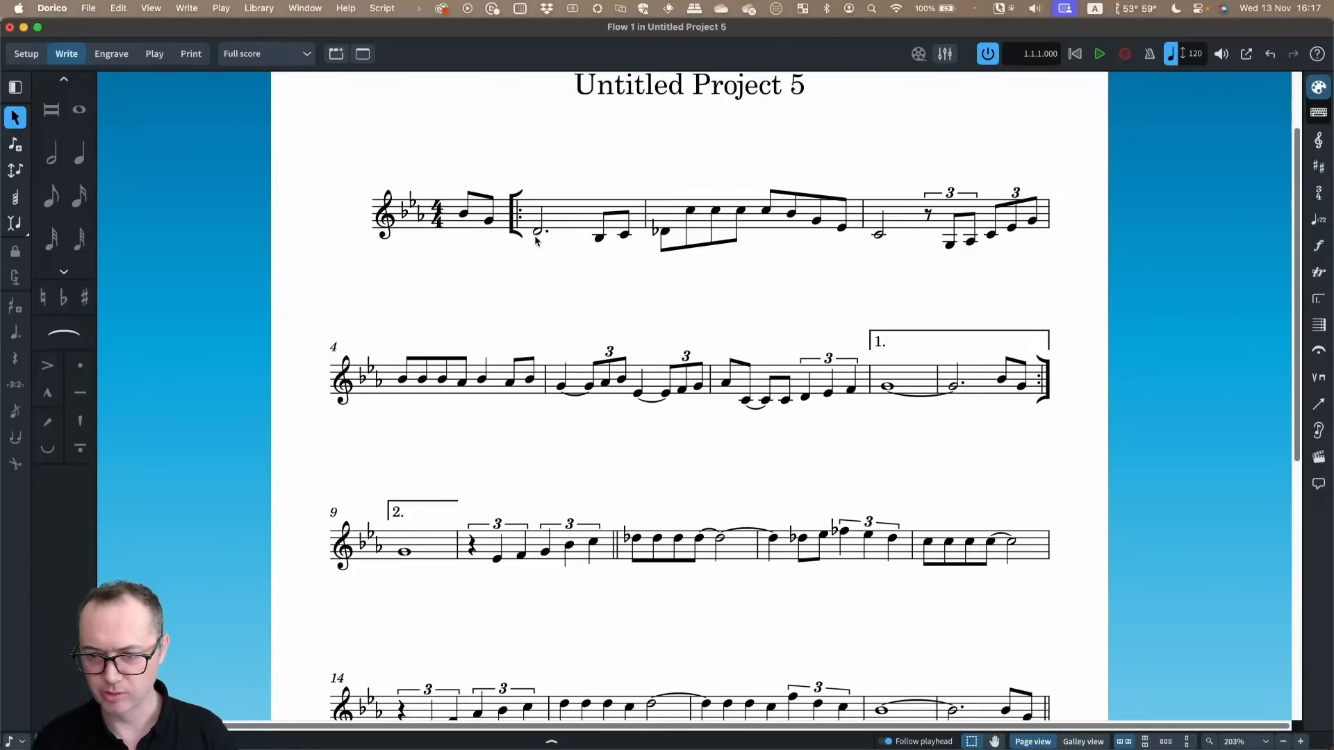
scroll(549, 285, "up", 1)
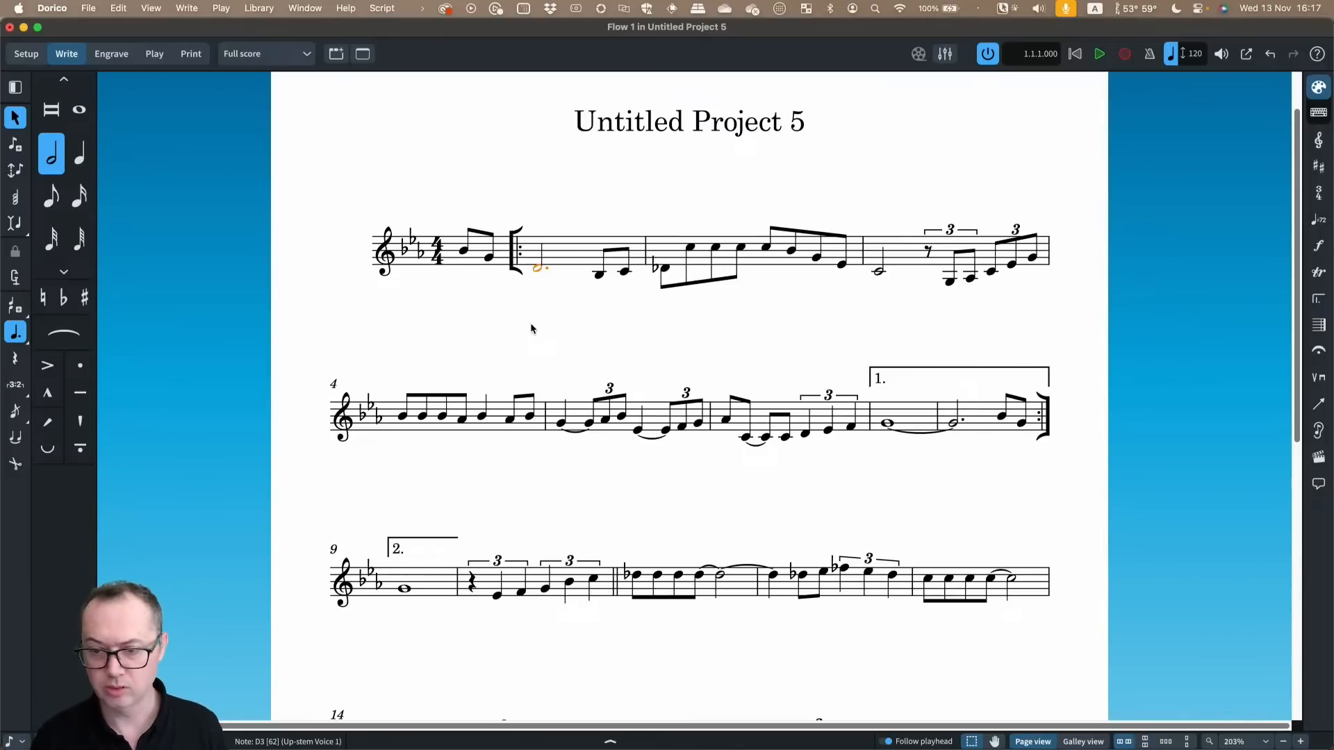
key("shift+q")
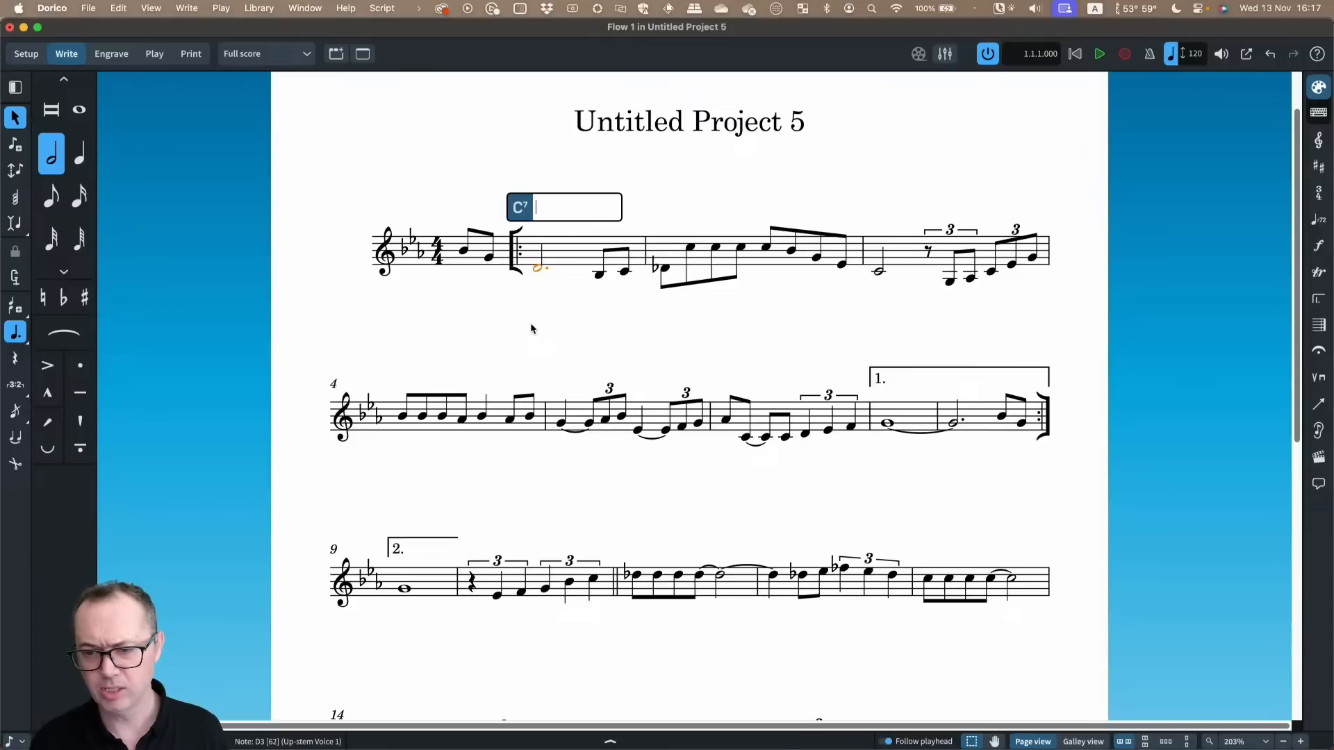
key("Escape")
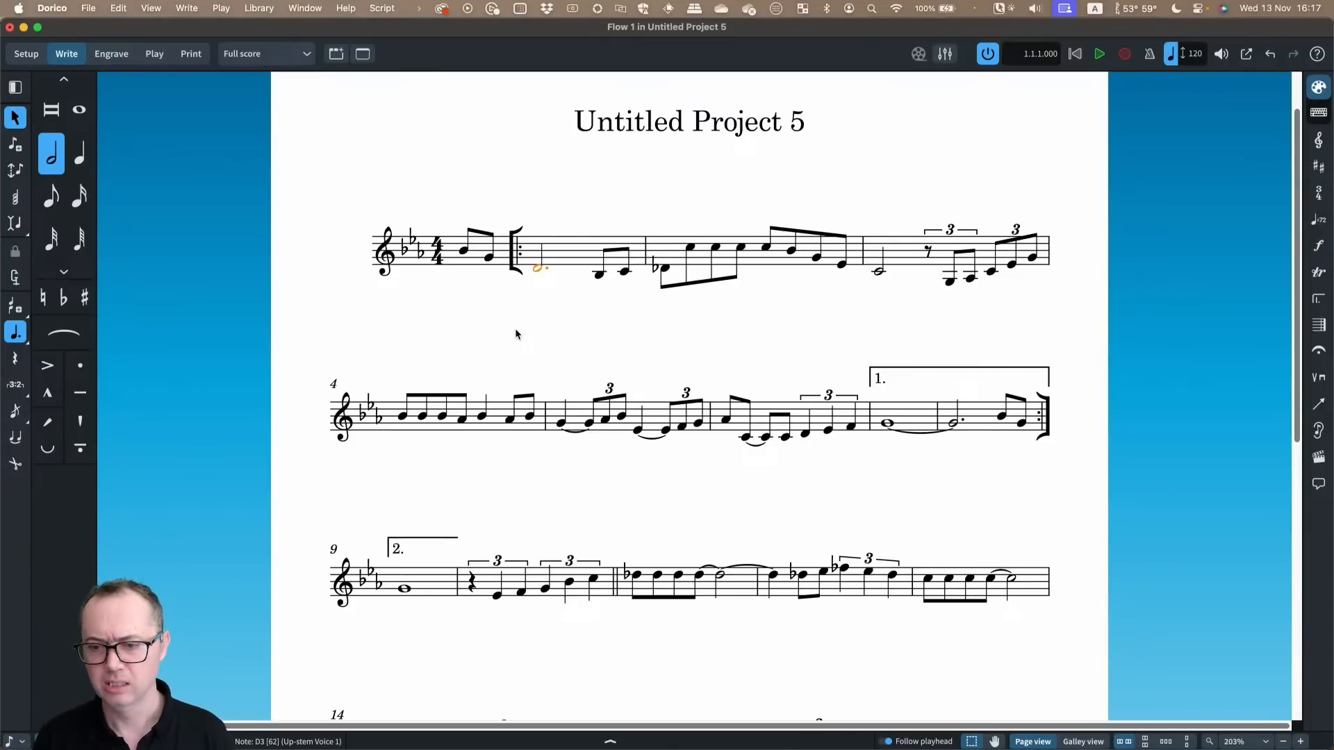
key("F6")
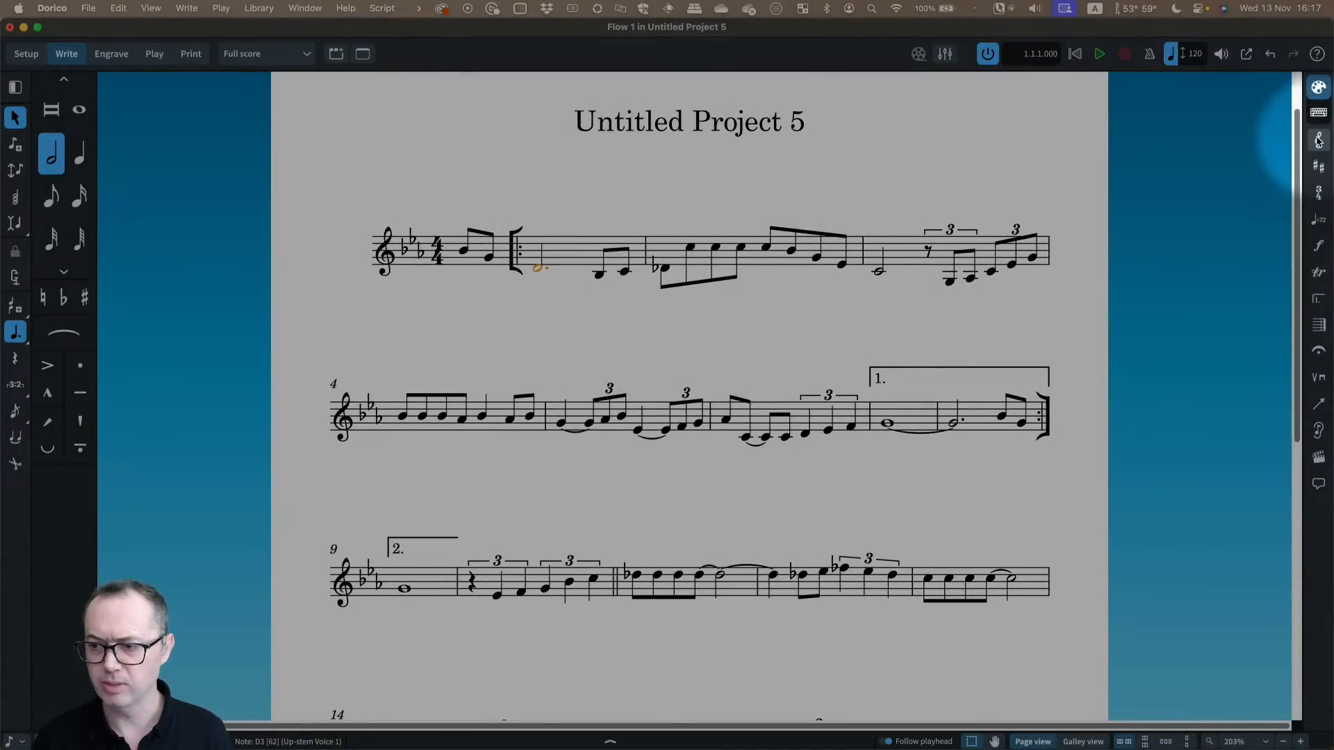
Show the Bars and Barlines options as a panel and as a popover at the dotted half-note D, and dismiss the popover
left_click(1318, 324)
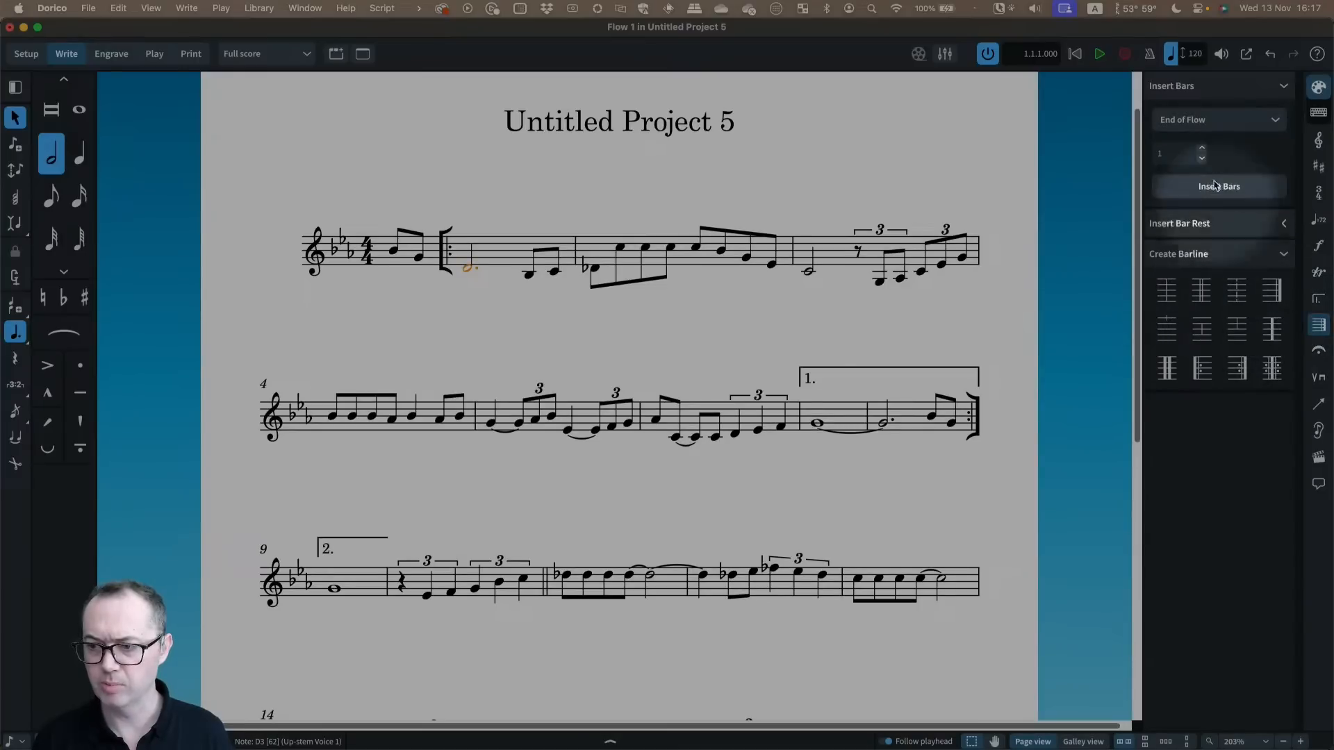
left_click(1321, 329)
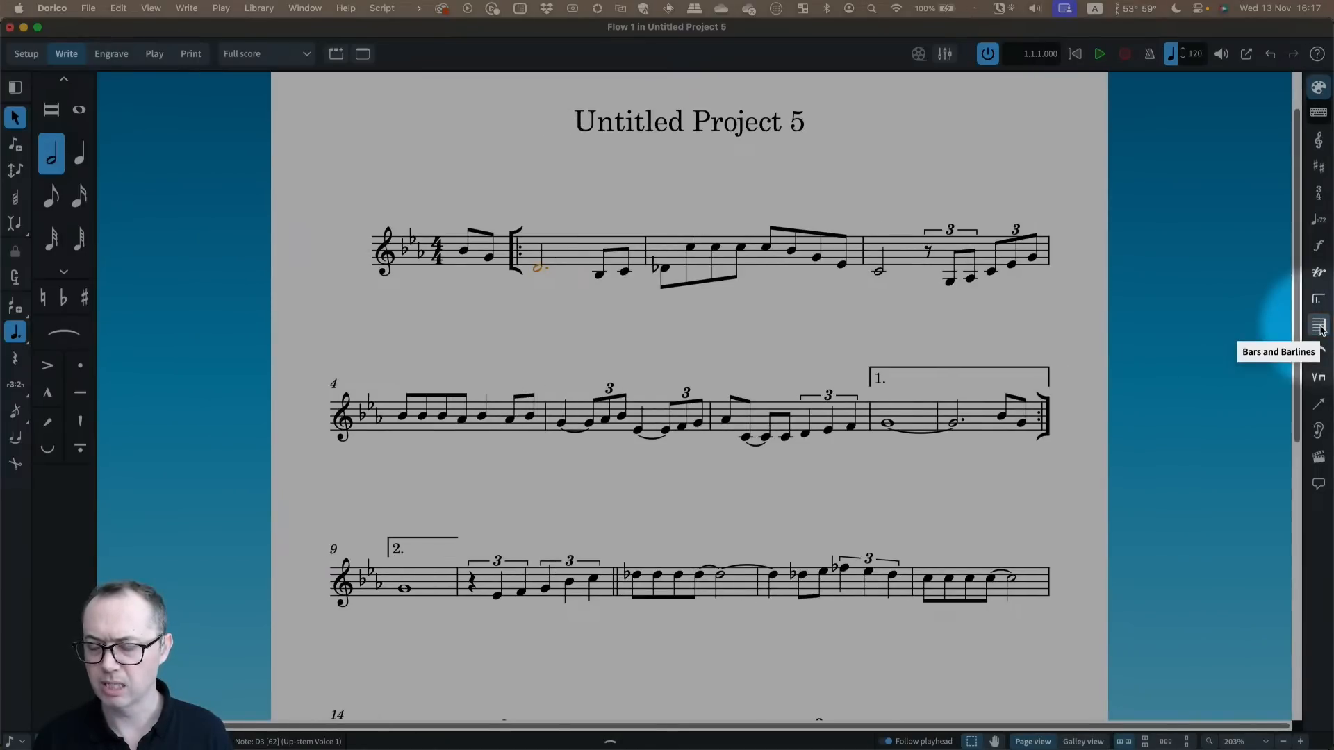
left_click(1315, 116)
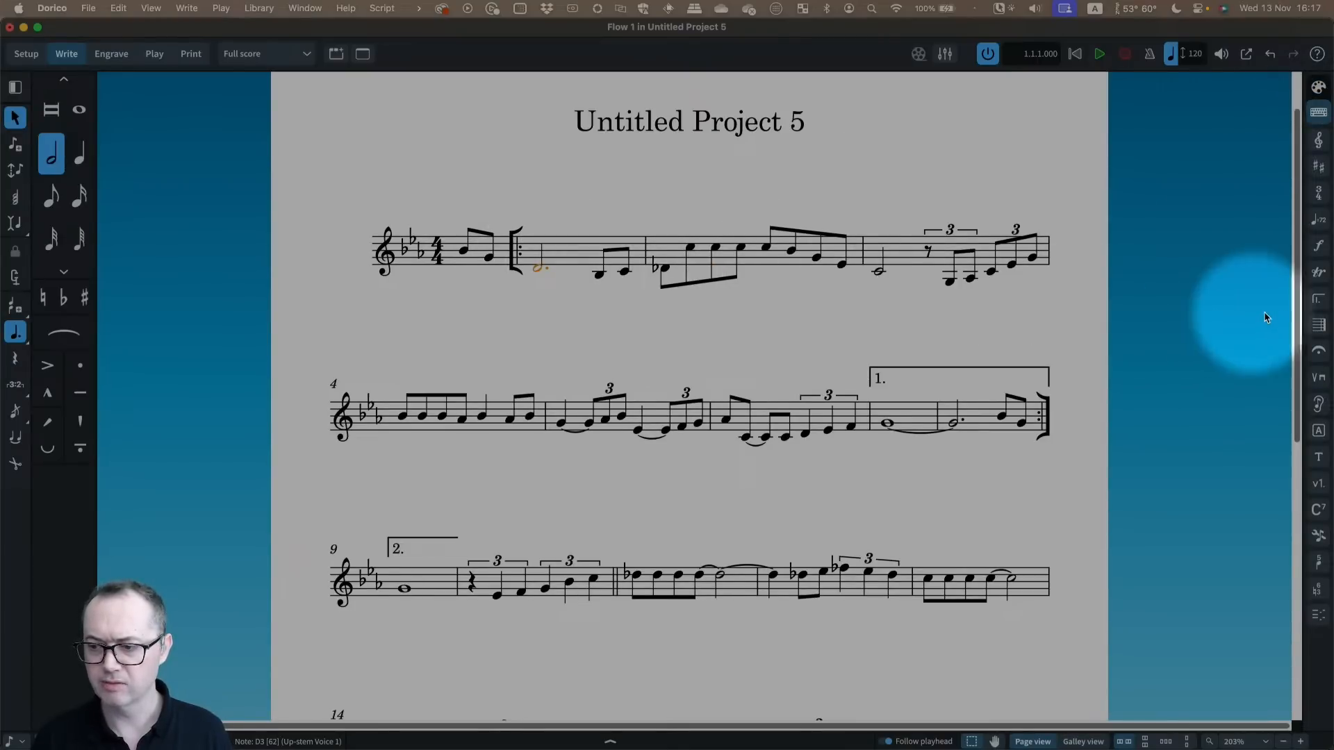
left_click(1317, 351)
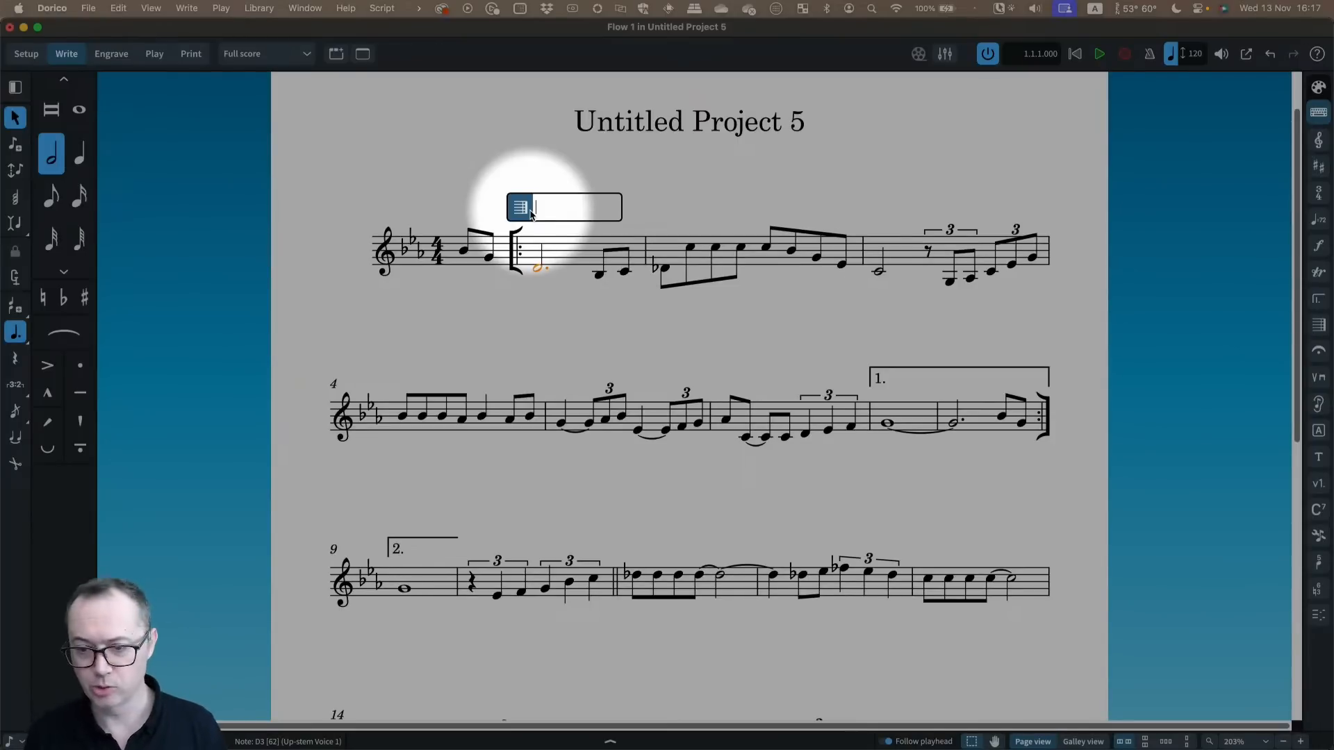
key("Escape")
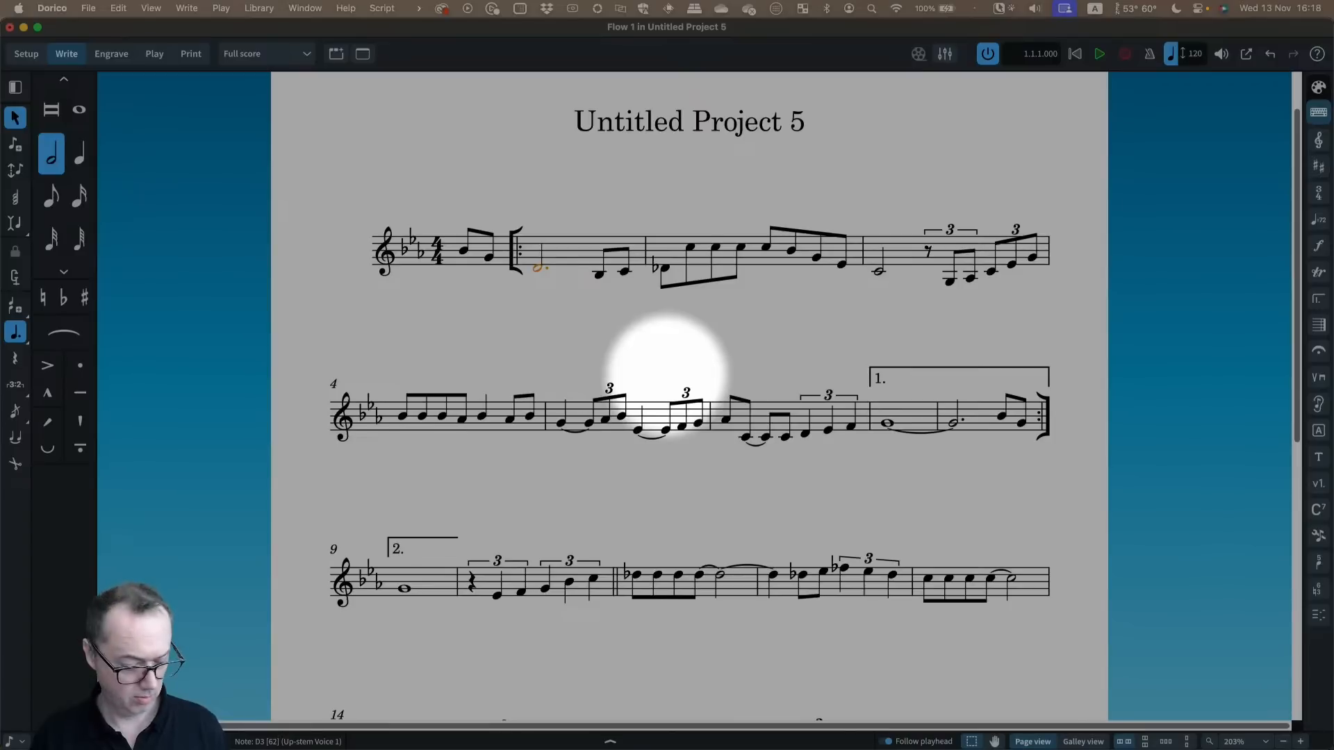
key("Escape")
key("Escape")
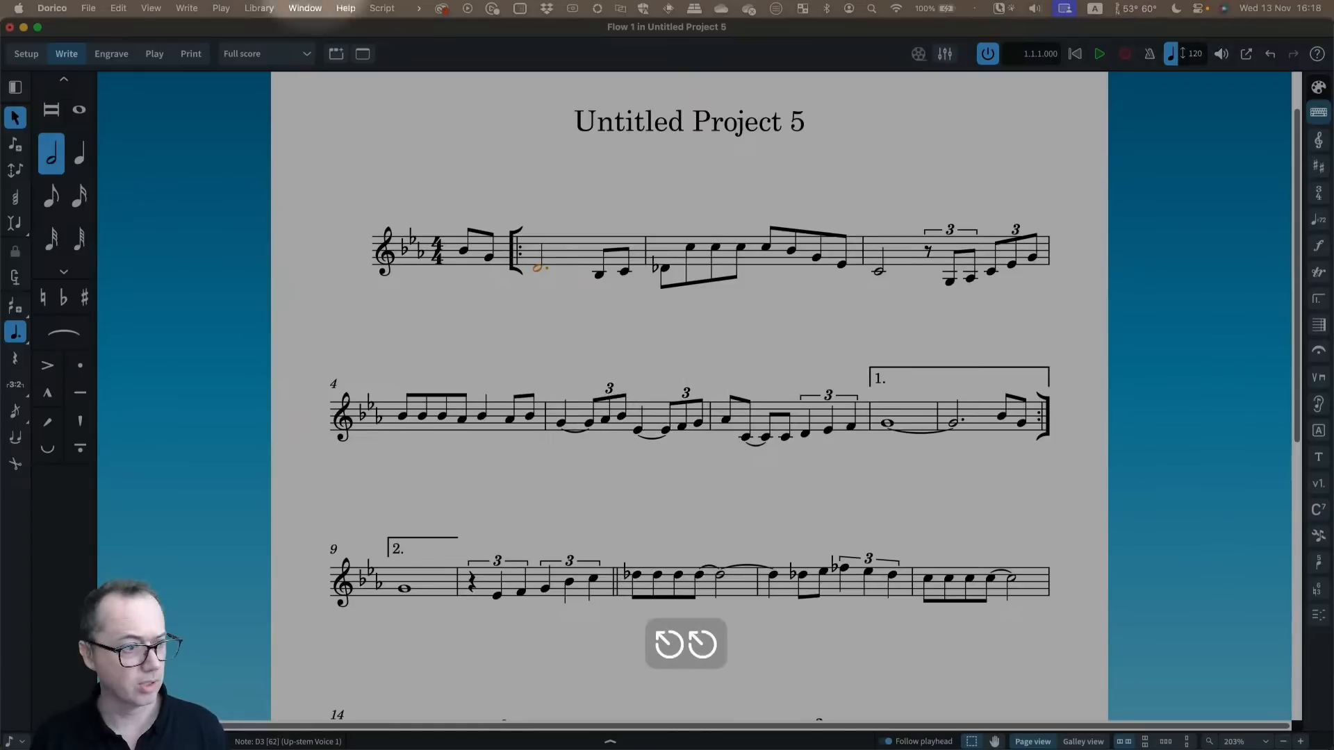
left_click(848, 201)
key("F6")
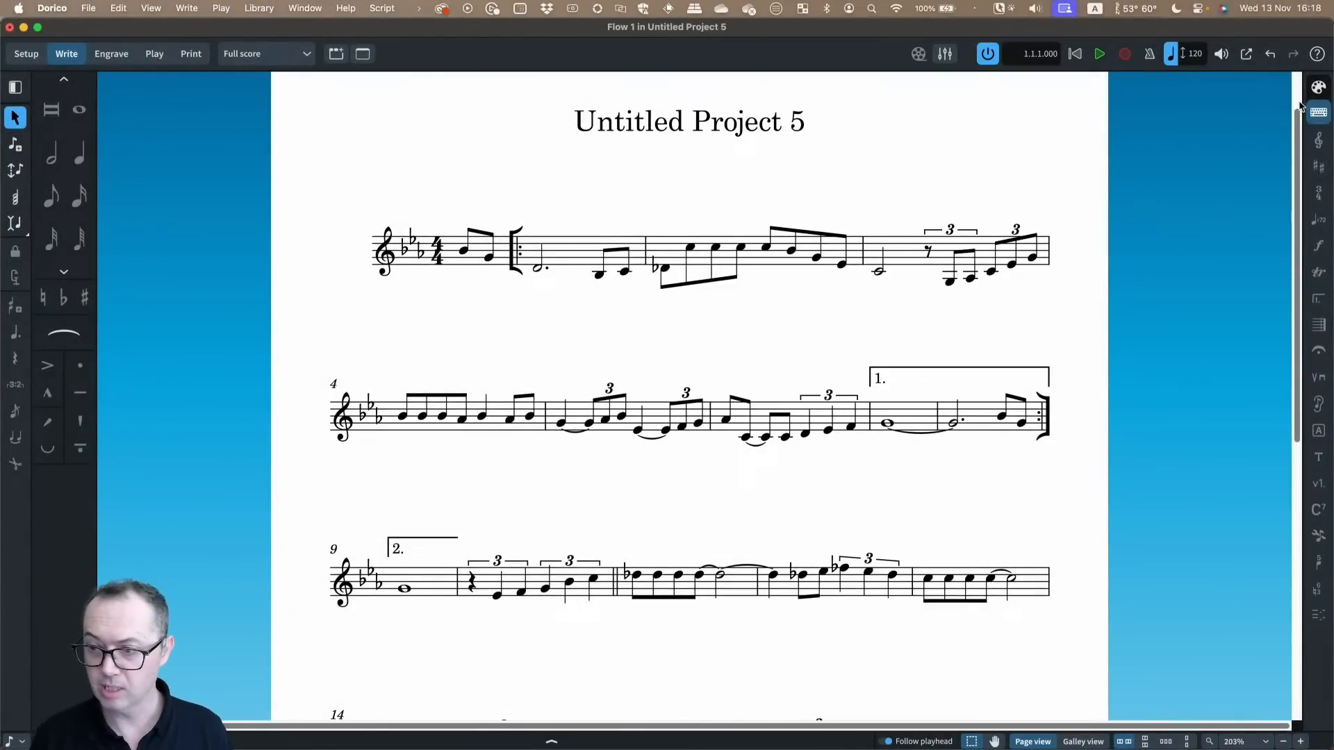
left_click(1316, 88)
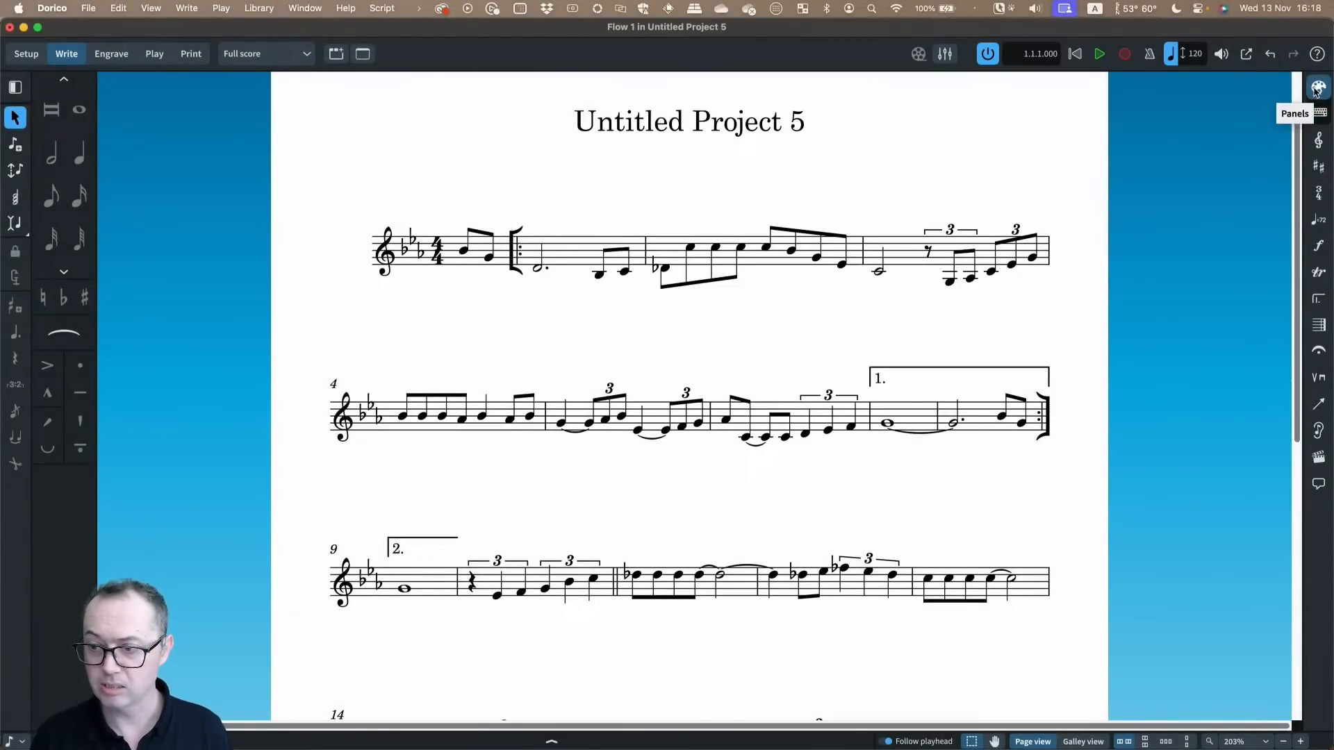
left_click(1318, 114)
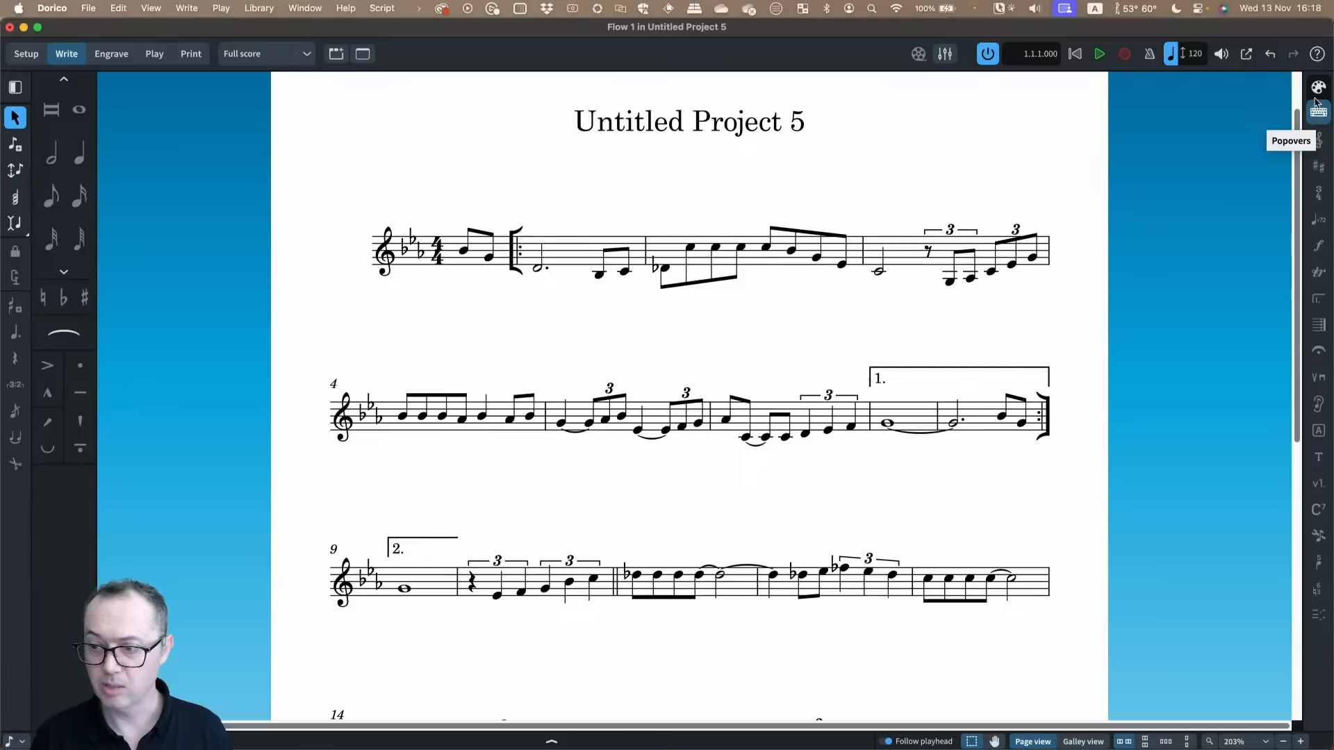
left_click(1317, 87)
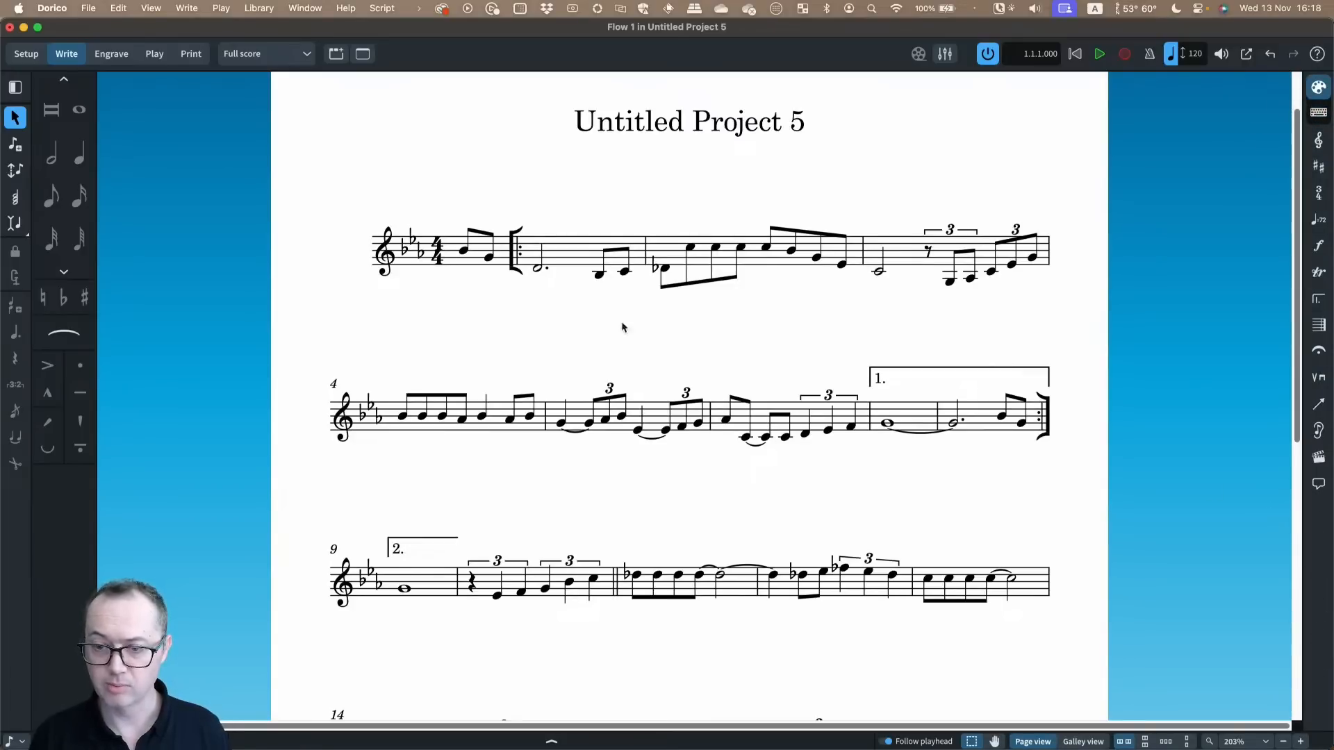
Try an Ebmaj7 chord symbol above the dotted half-note D in bar 1 and delete it
left_click(540, 270)
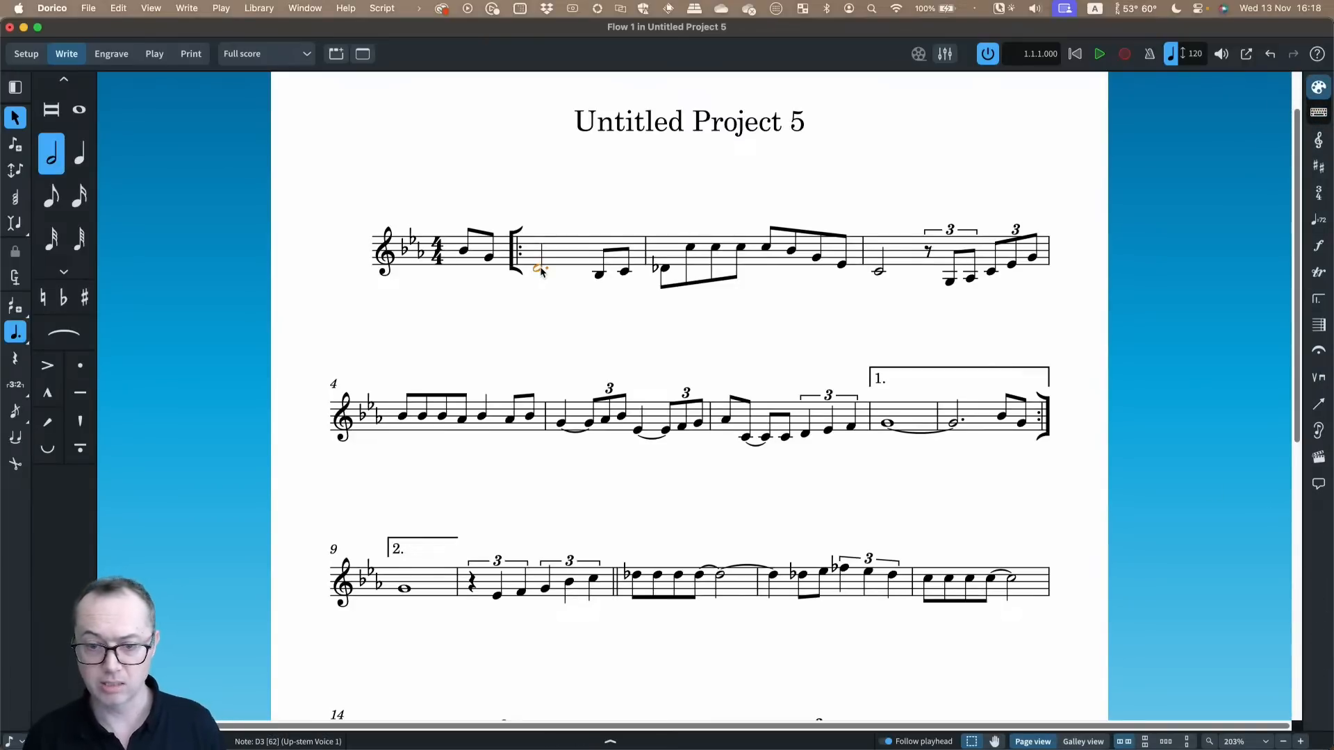
key("shift+q")
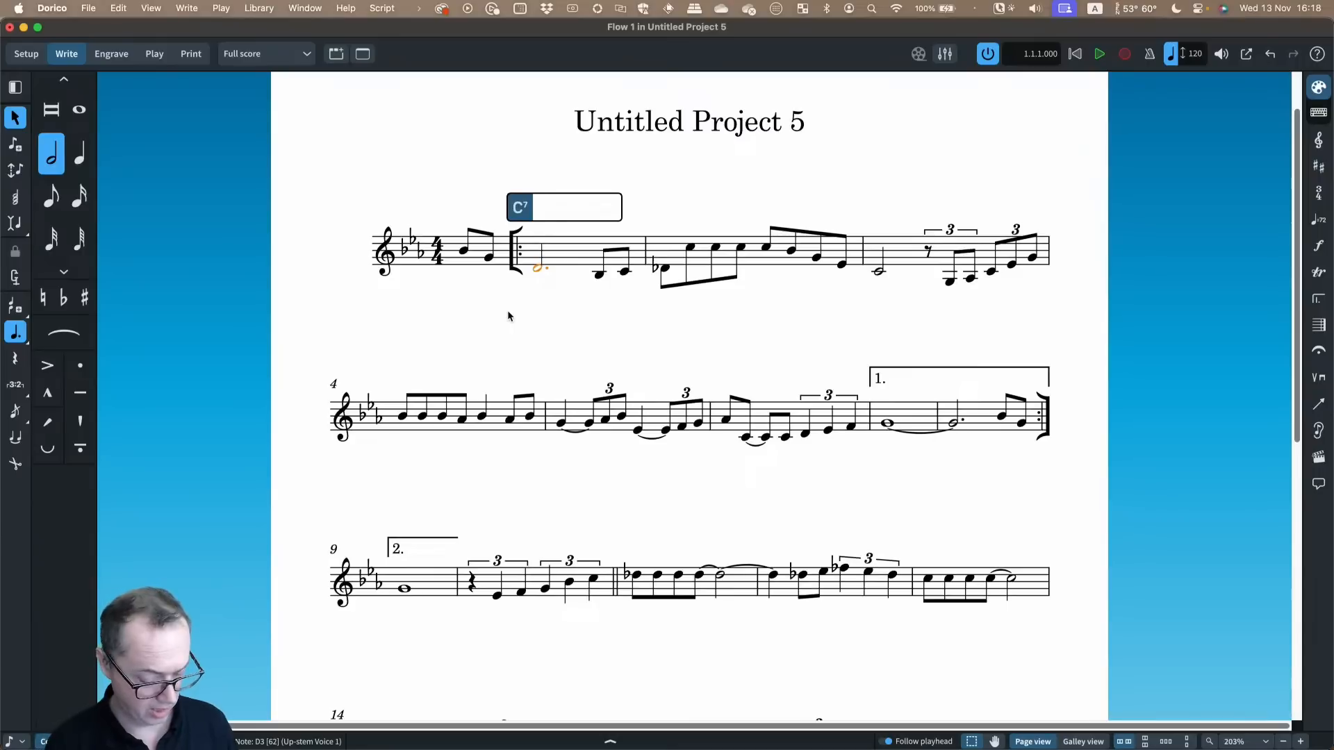
type("Ebmaj7")
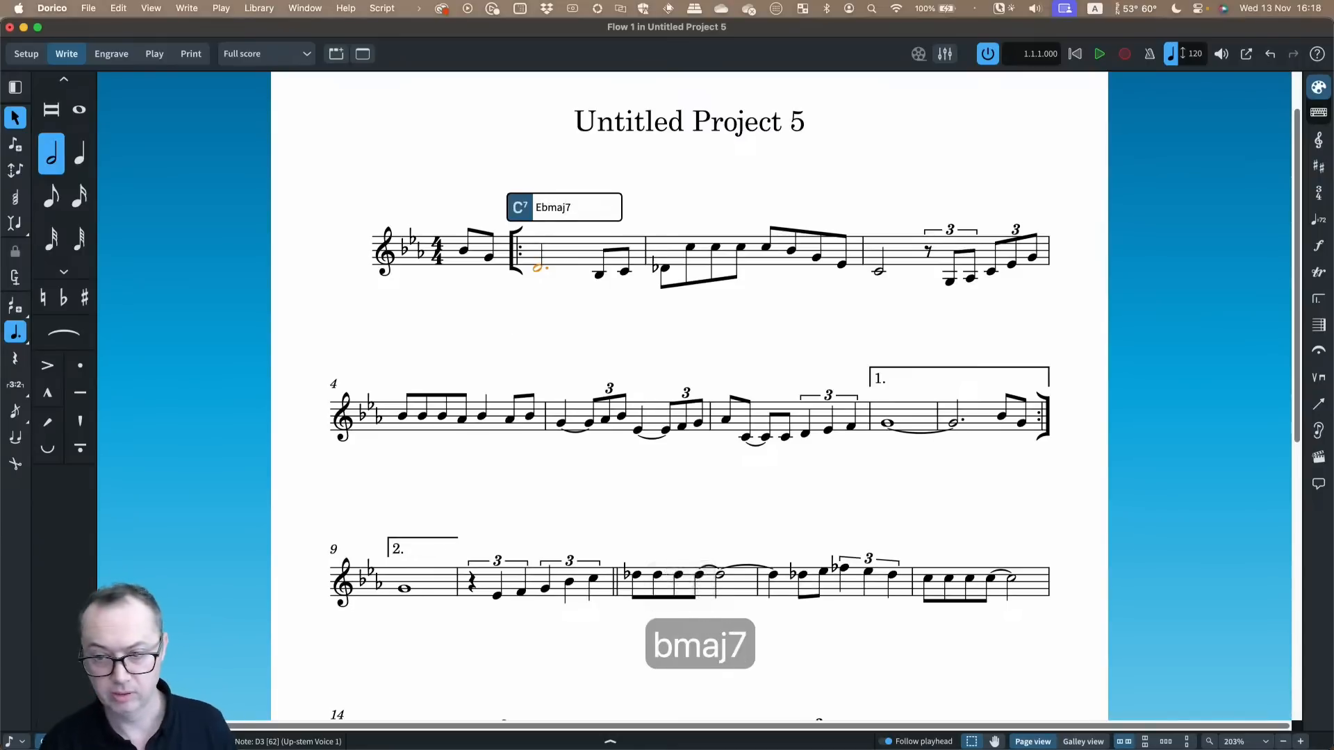
key("Return")
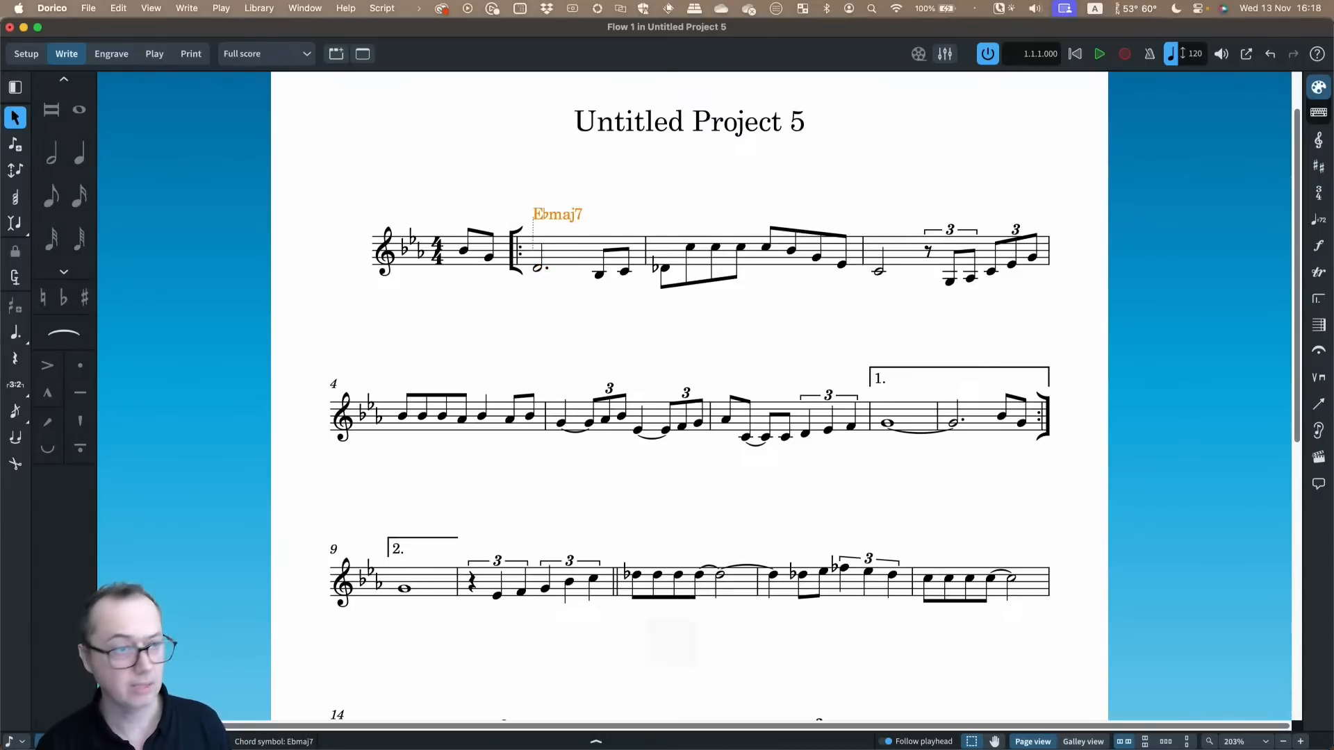
key("BackSpace")
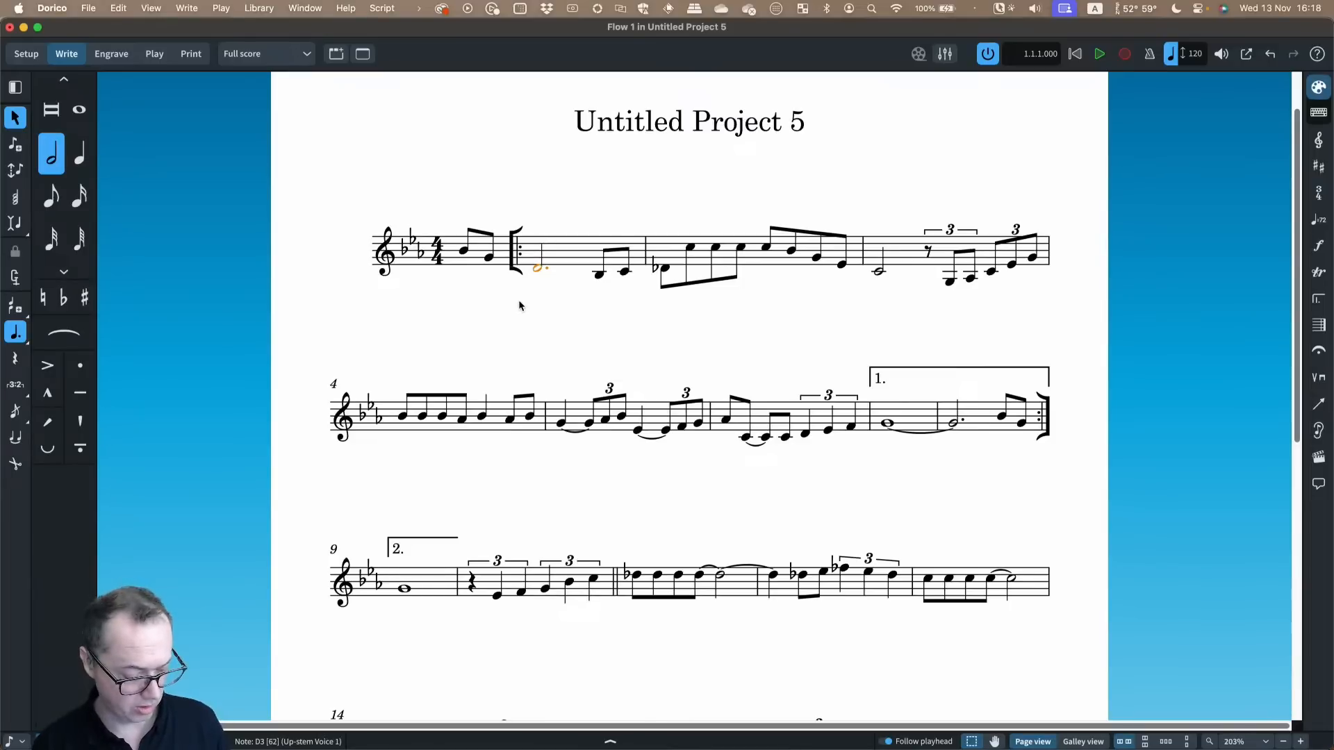
Add an Ebmaj7 chord symbol above the dotted half-note D in bar 1 and advance chord entry to the start of bar 2
key("shift+q")
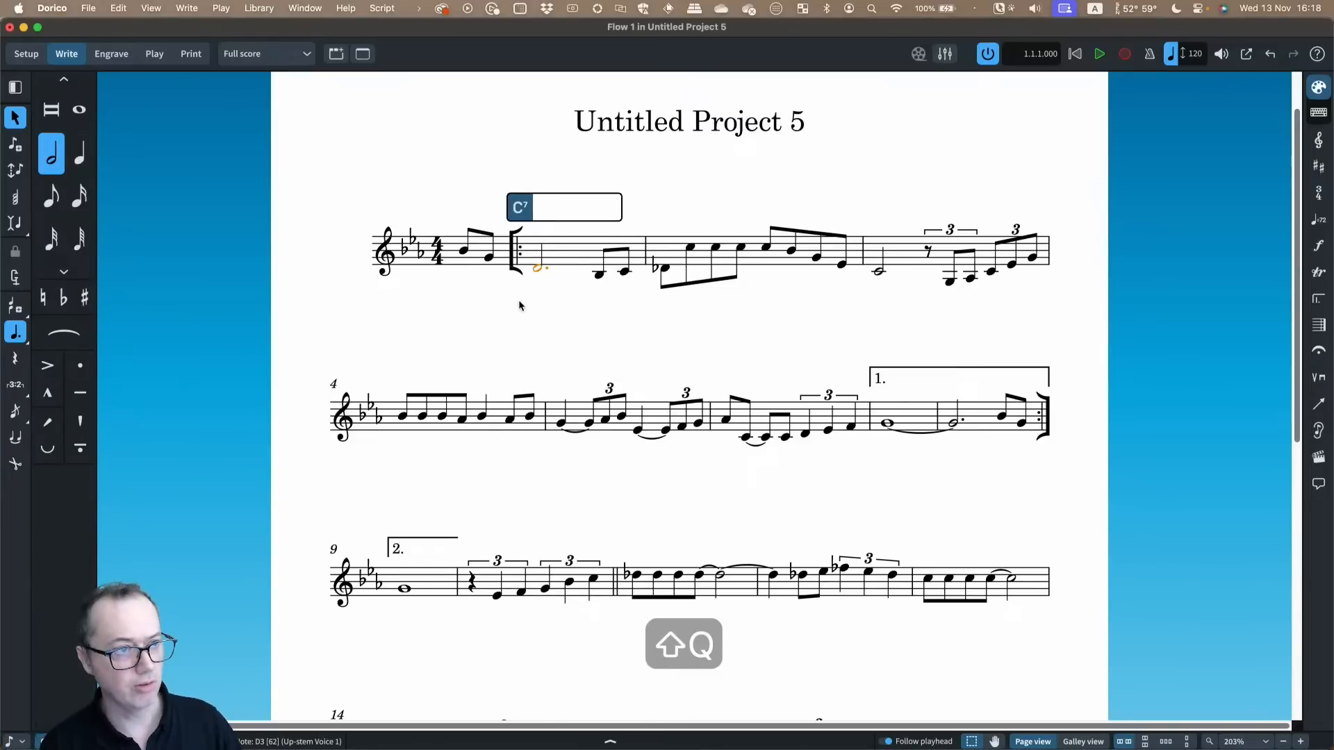
type("Ebmaj")
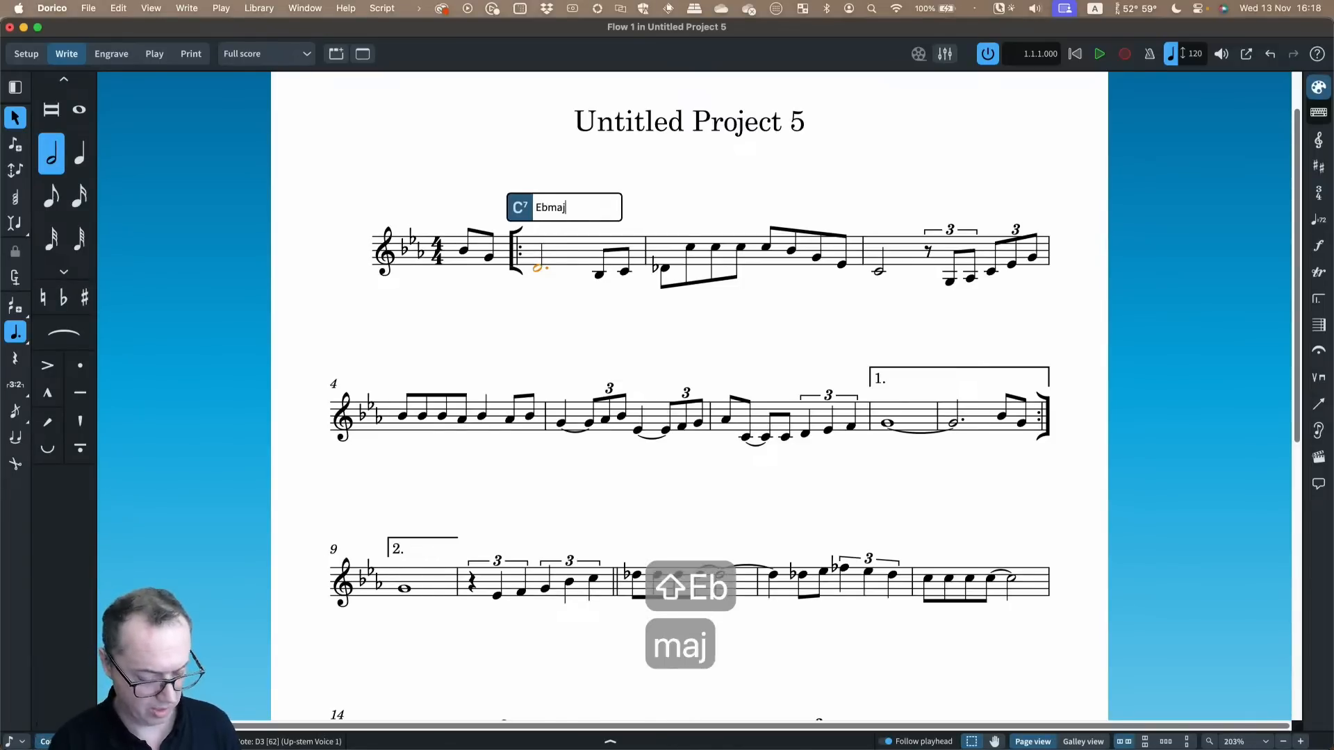
key("space")
key("space")
key("space")
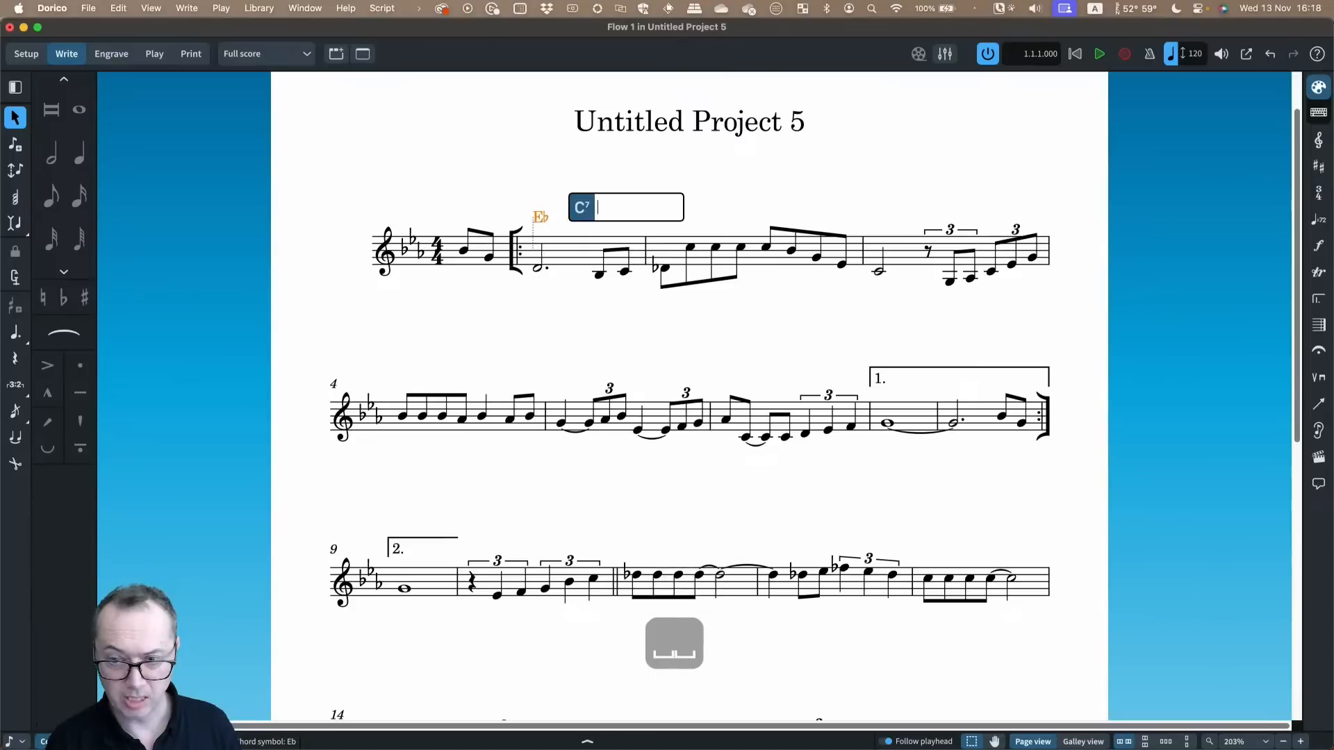
key("BackSpace")
key("BackSpace")
key("BackSpace")
type("Ebmaj7")
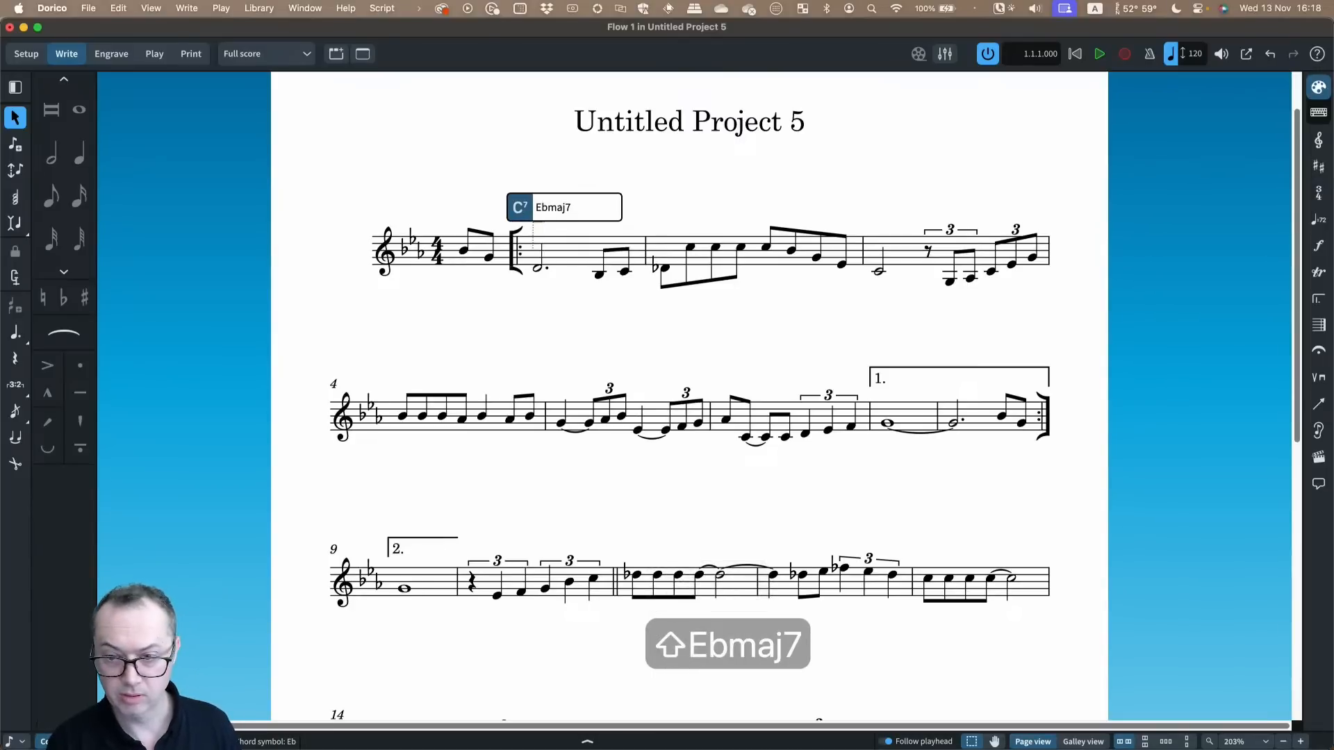
key("space")
key("space")
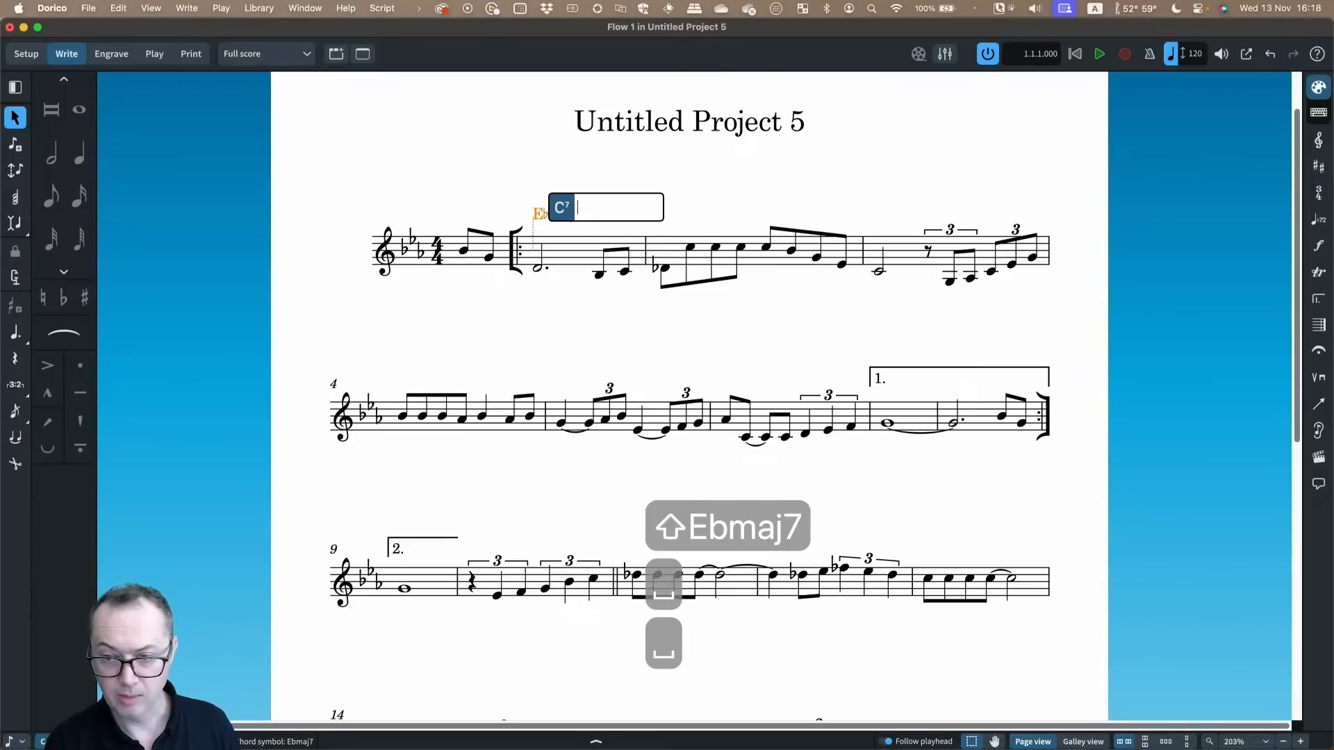
key("space")
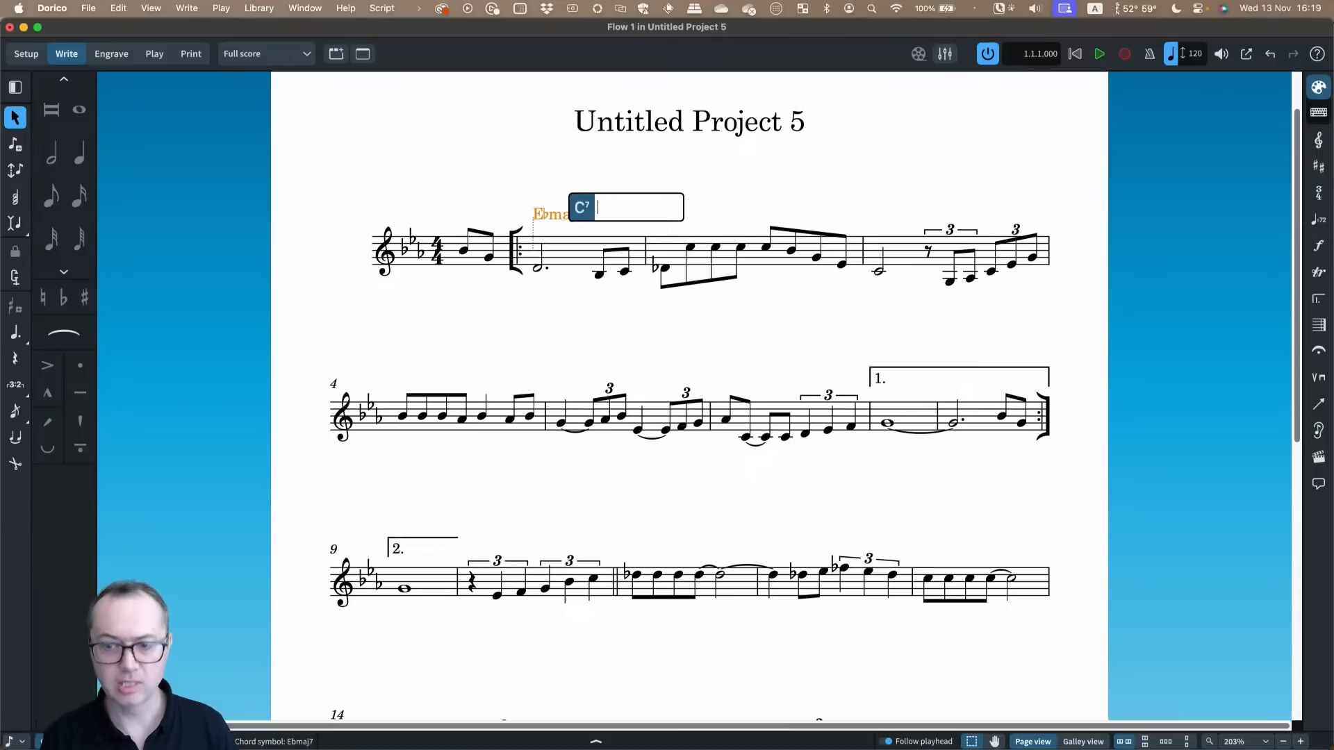
key("space")
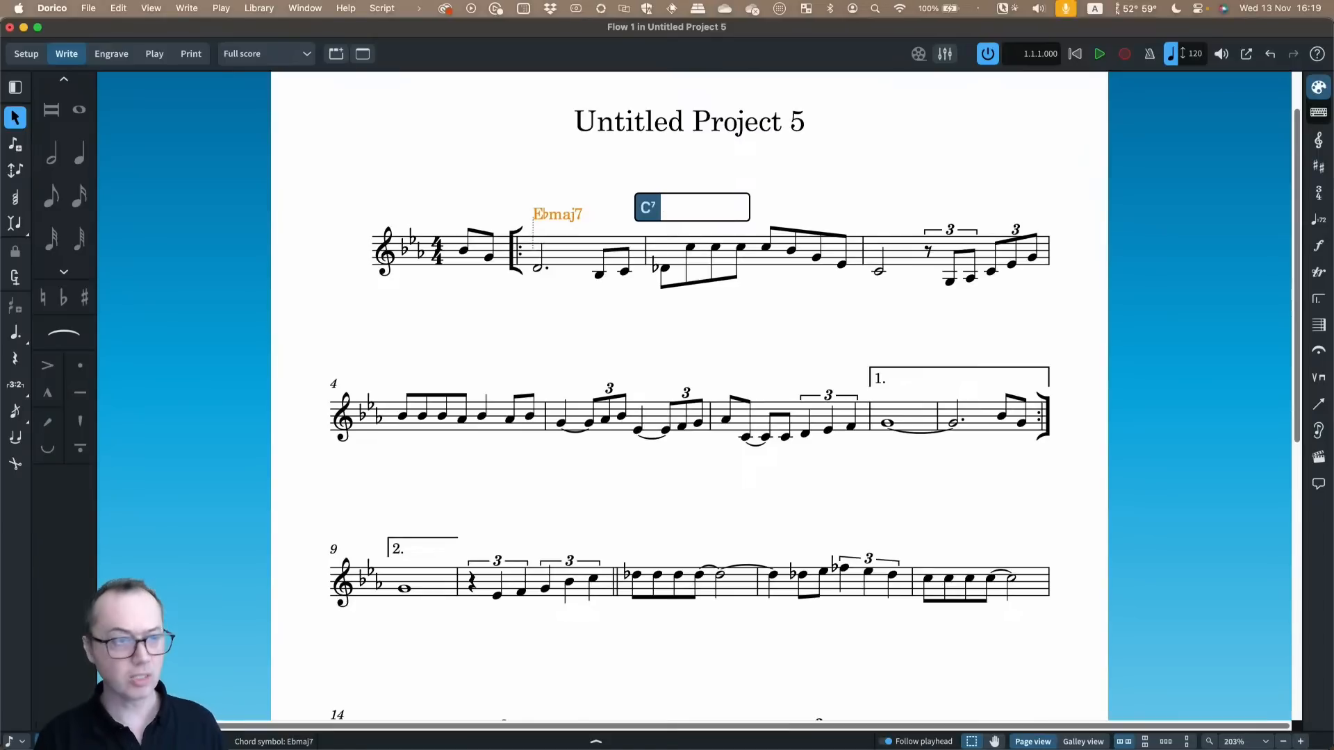
Try to enter a B-flat minor seventh chord symbol as Bb-7 at the start of bar 2
type("Bb-7")
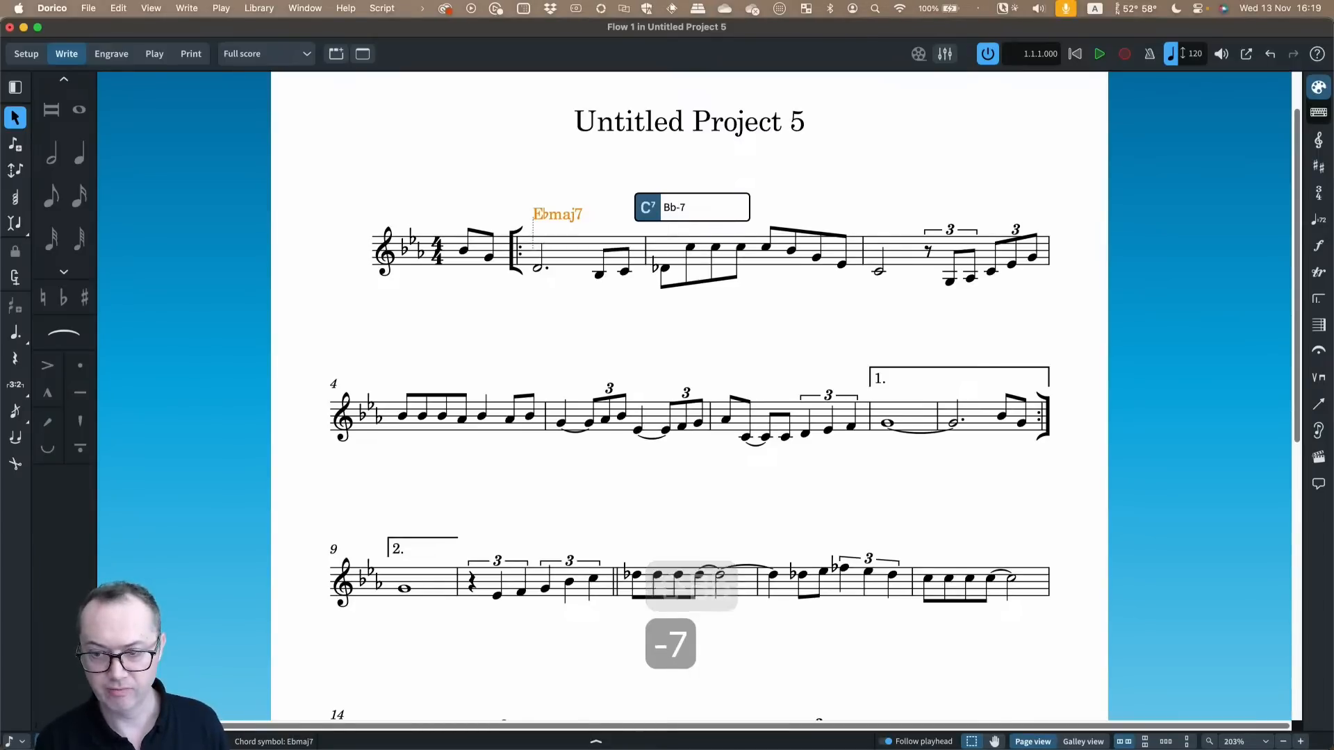
key("BackSpace")
key("BackSpace")
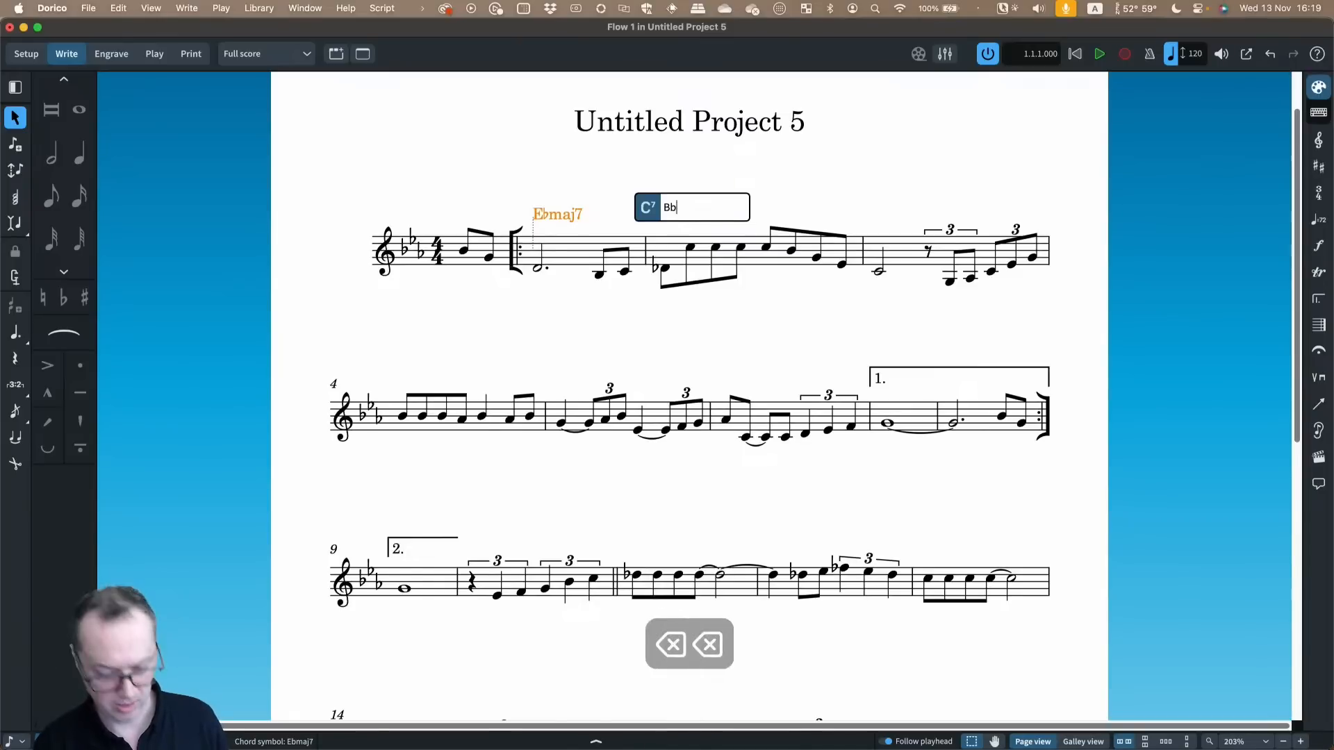
type("m7")
key("BackSpace")
key("BackSpace")
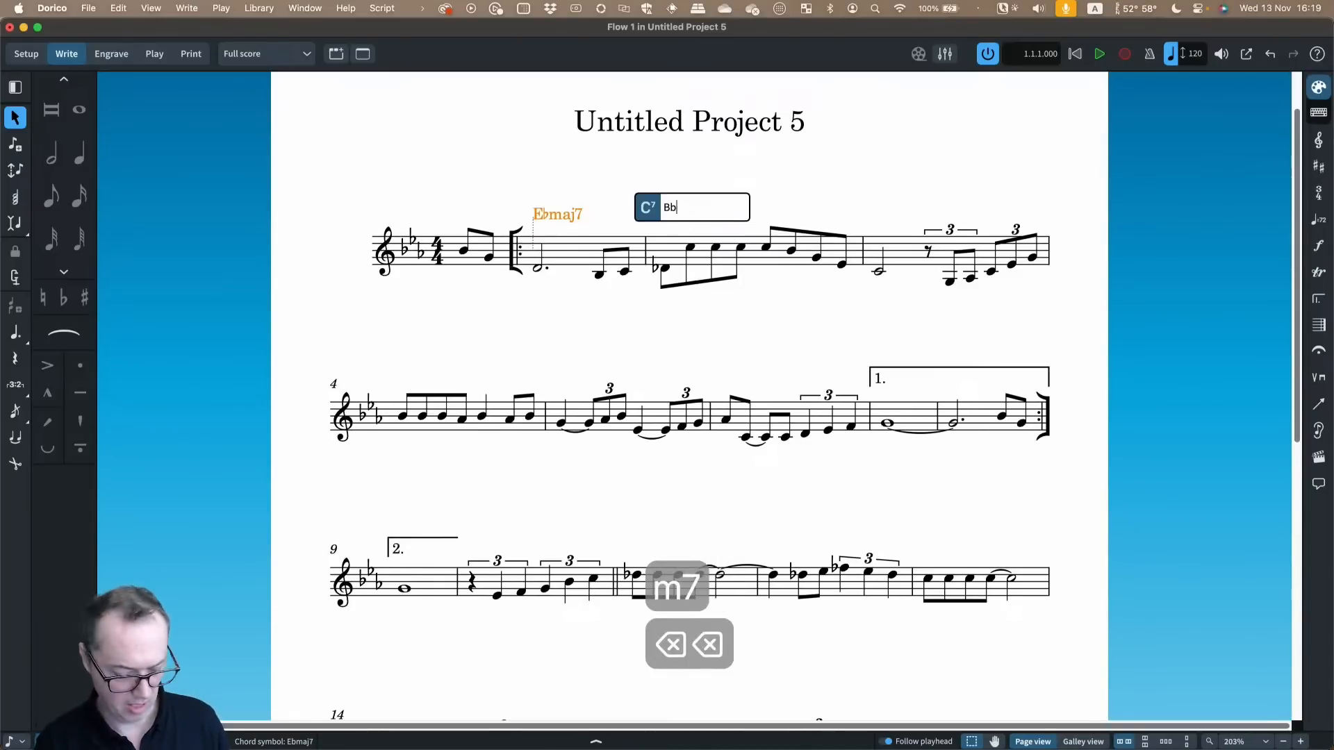
key("BackSpace")
type("-7")
key("BackSpace")
key("BackSpace")
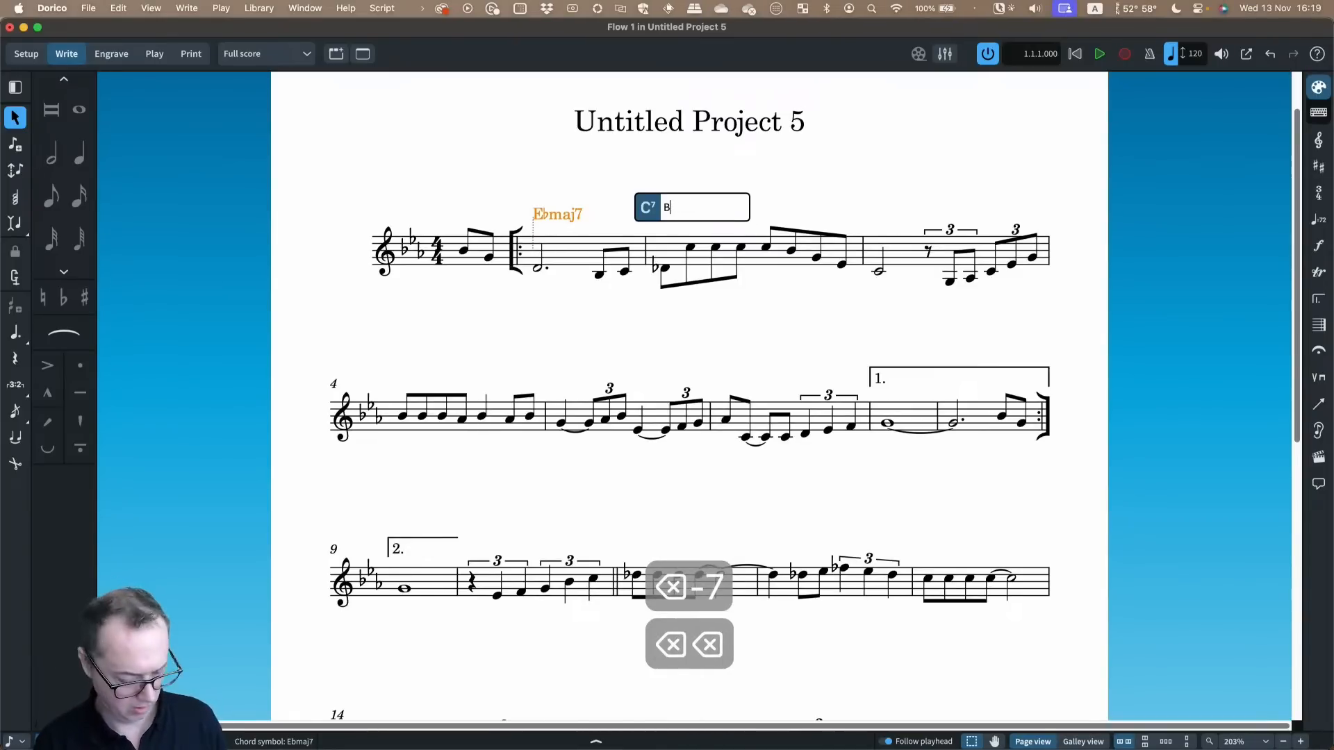
type("bmaj7")
key("BackSpace")
type("-7")
key("space")
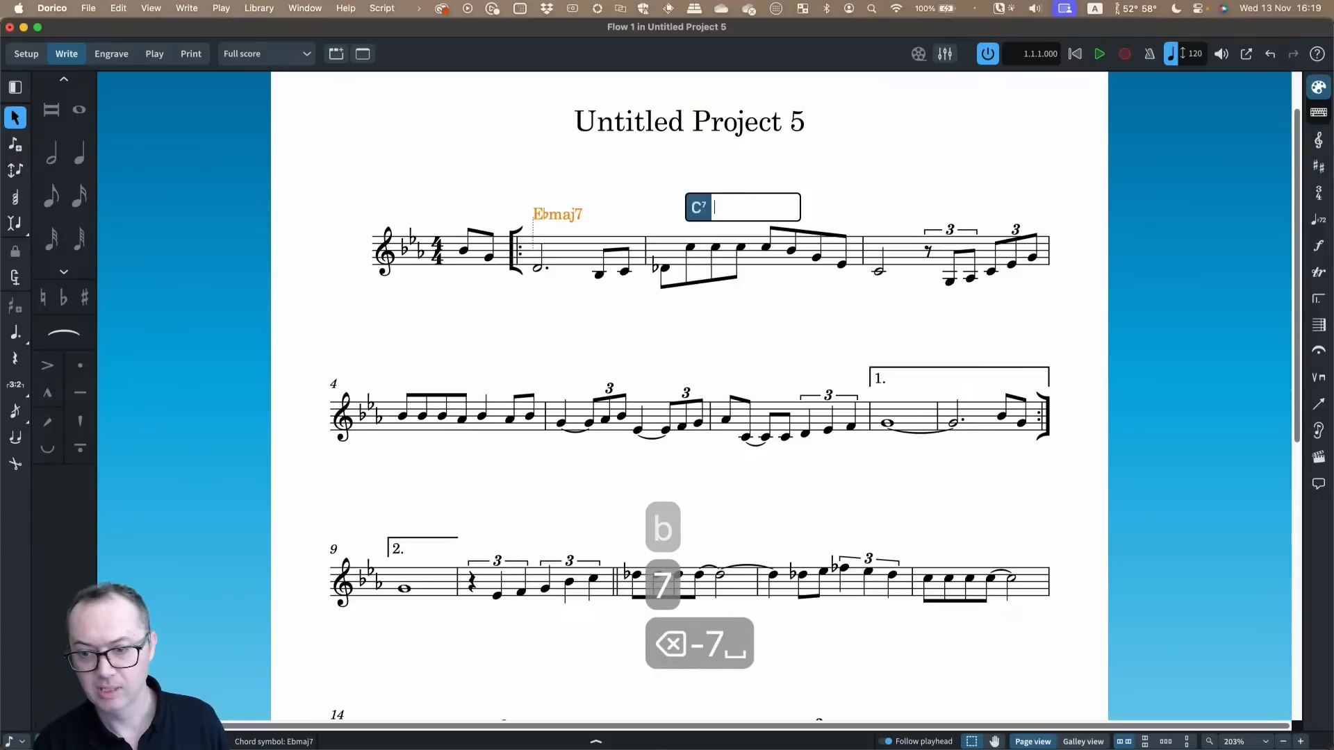
key("space")
Go back to the bar 1 chord symbol, re-enter it as Ebmaj7, and return chord entry to the start of bar 2
key("BackSpace")
key("BackSpace")
key("BackSpace")
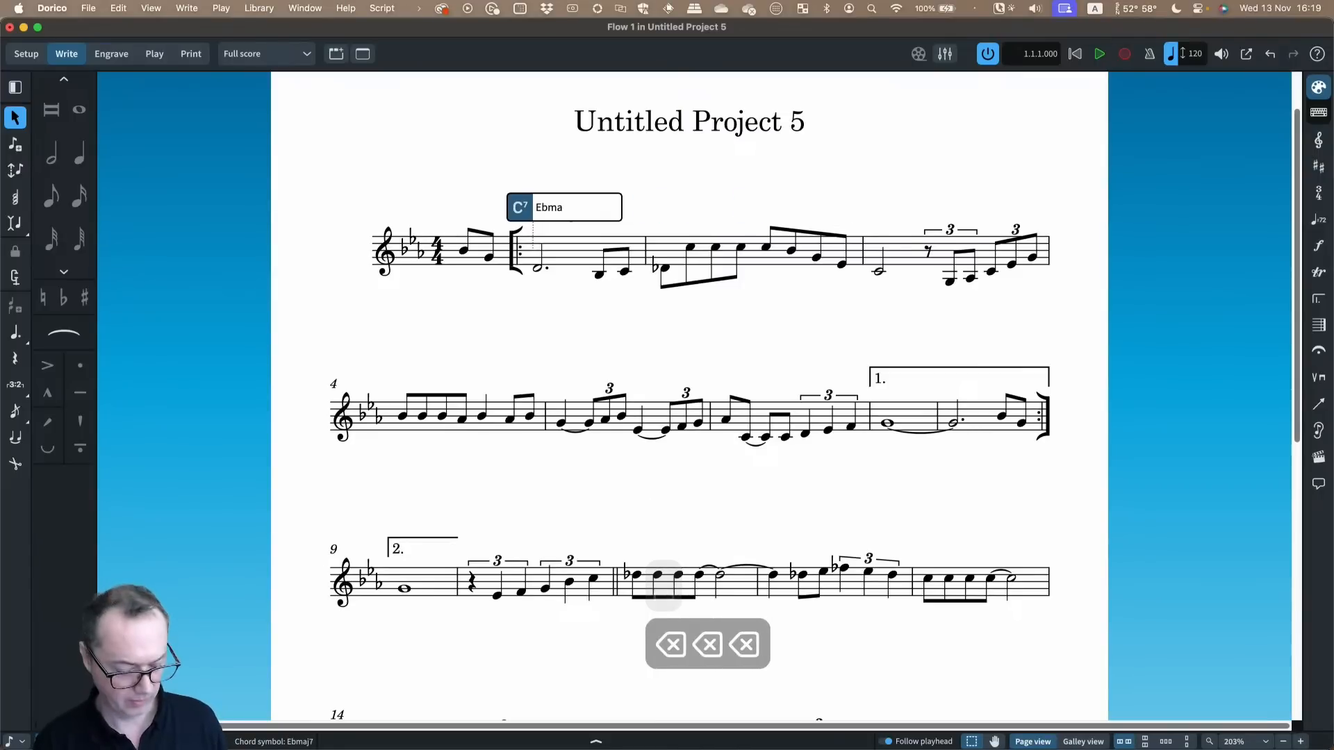
type("j7")
key("space")
key("space")
key("space")
key("space")
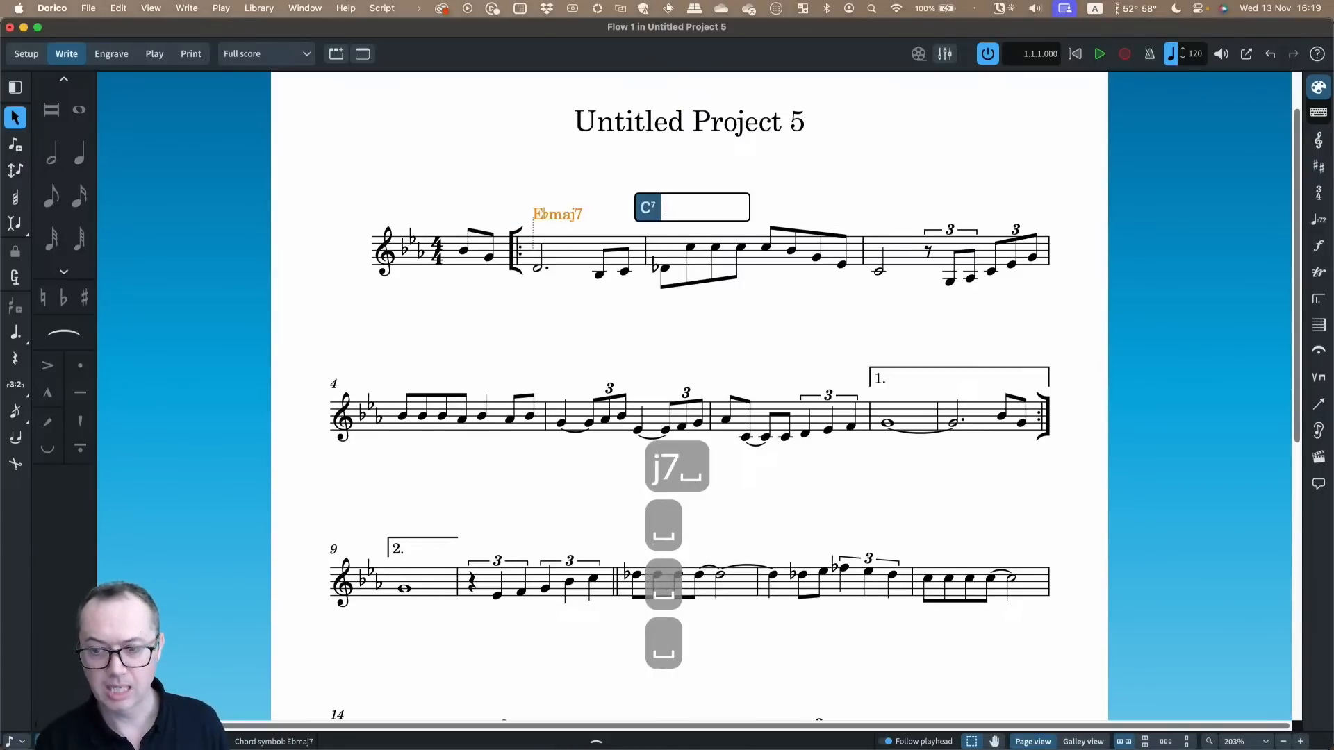
Add a Bbm7 chord symbol at the start of bar 2 and an Eb7 chord symbol on beat 3 of that bar
type("B")
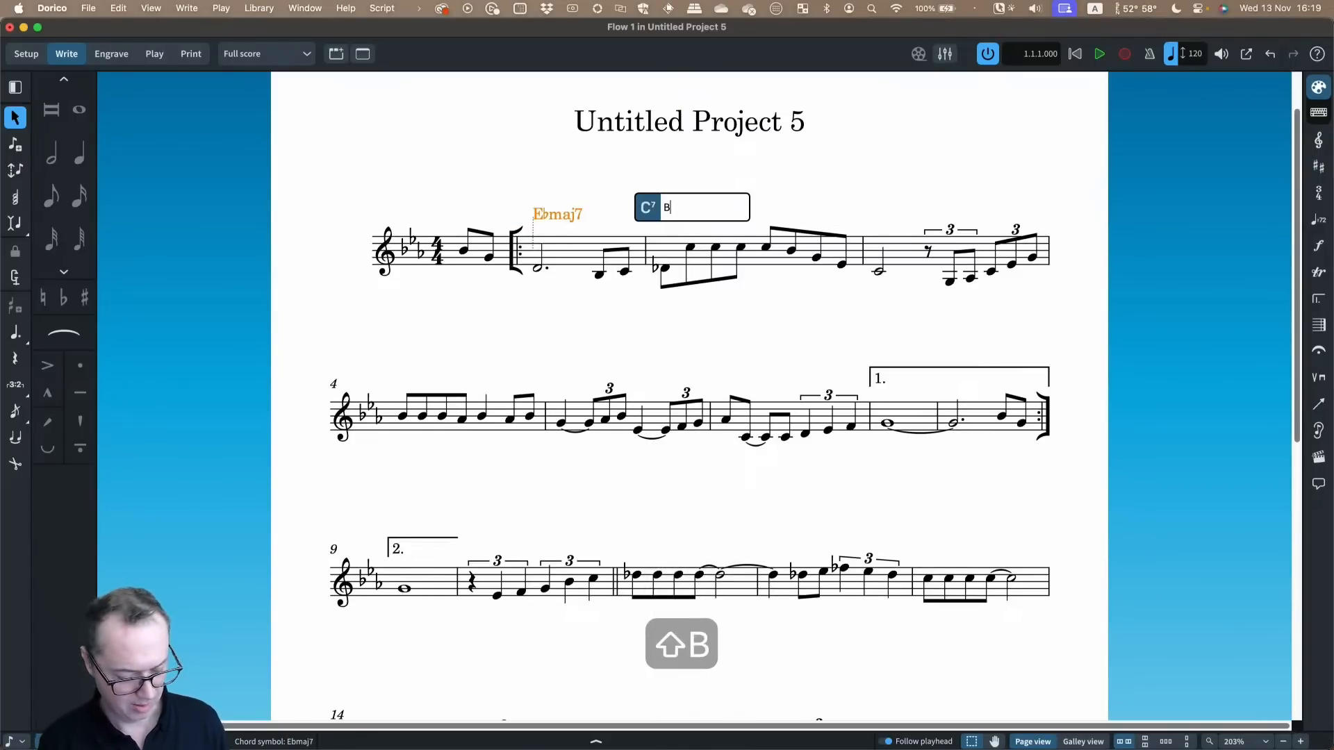
type("bm7")
key("space")
key("space")
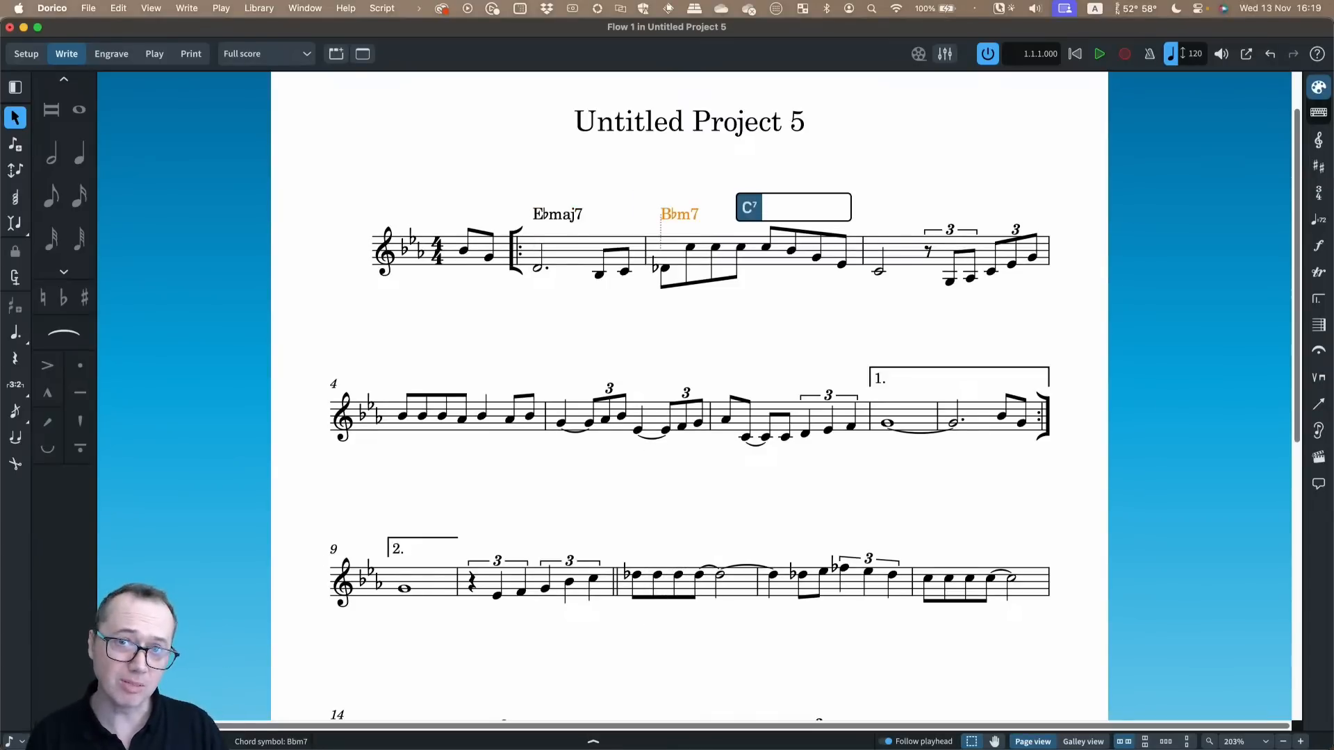
type("Eb7")
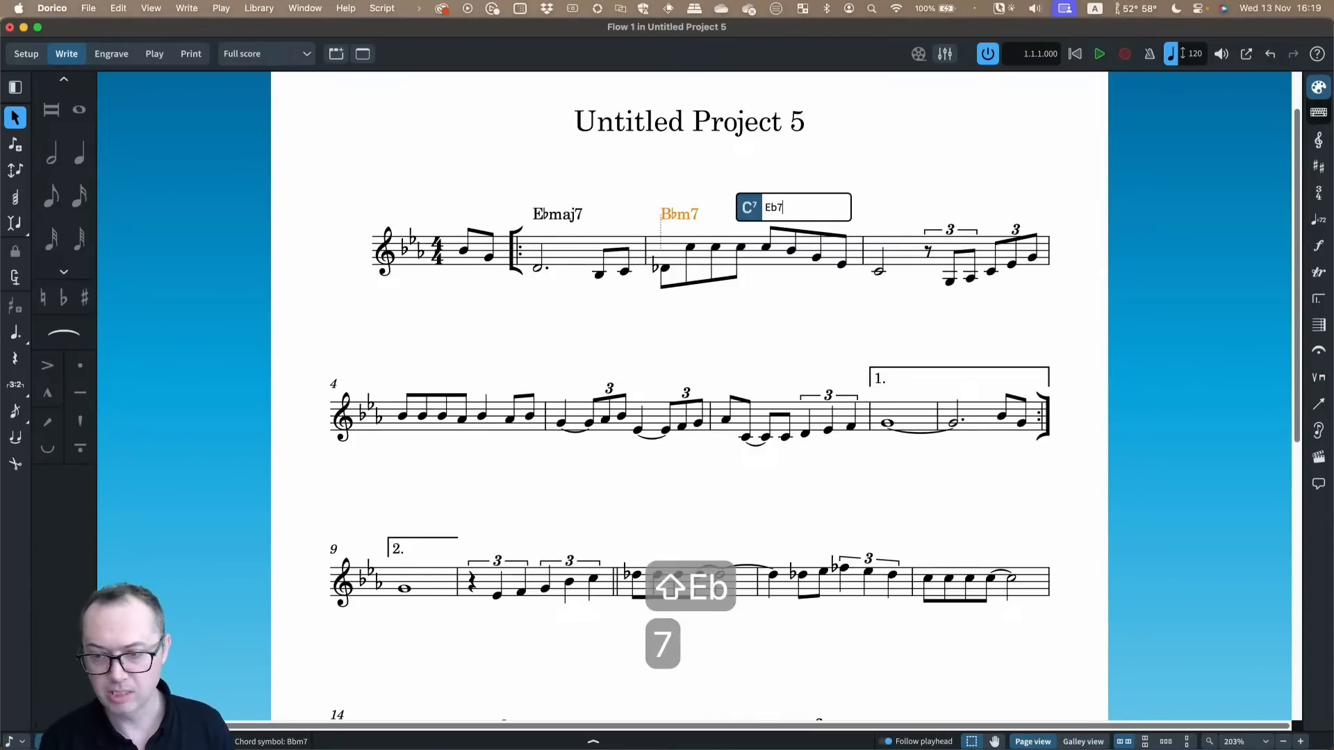
key("space")
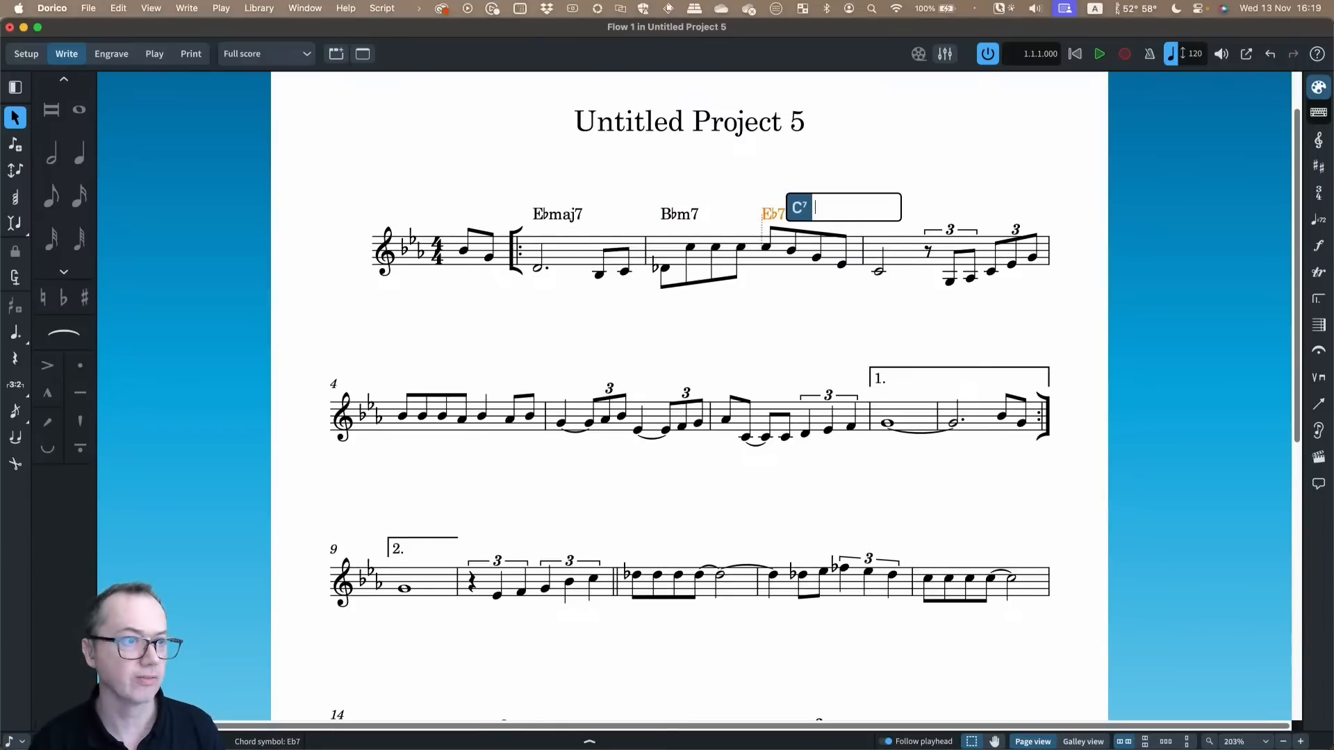
key("space")
Add an Abmaj7 chord symbol at the start of bar 3 and end chord entry
type("A")
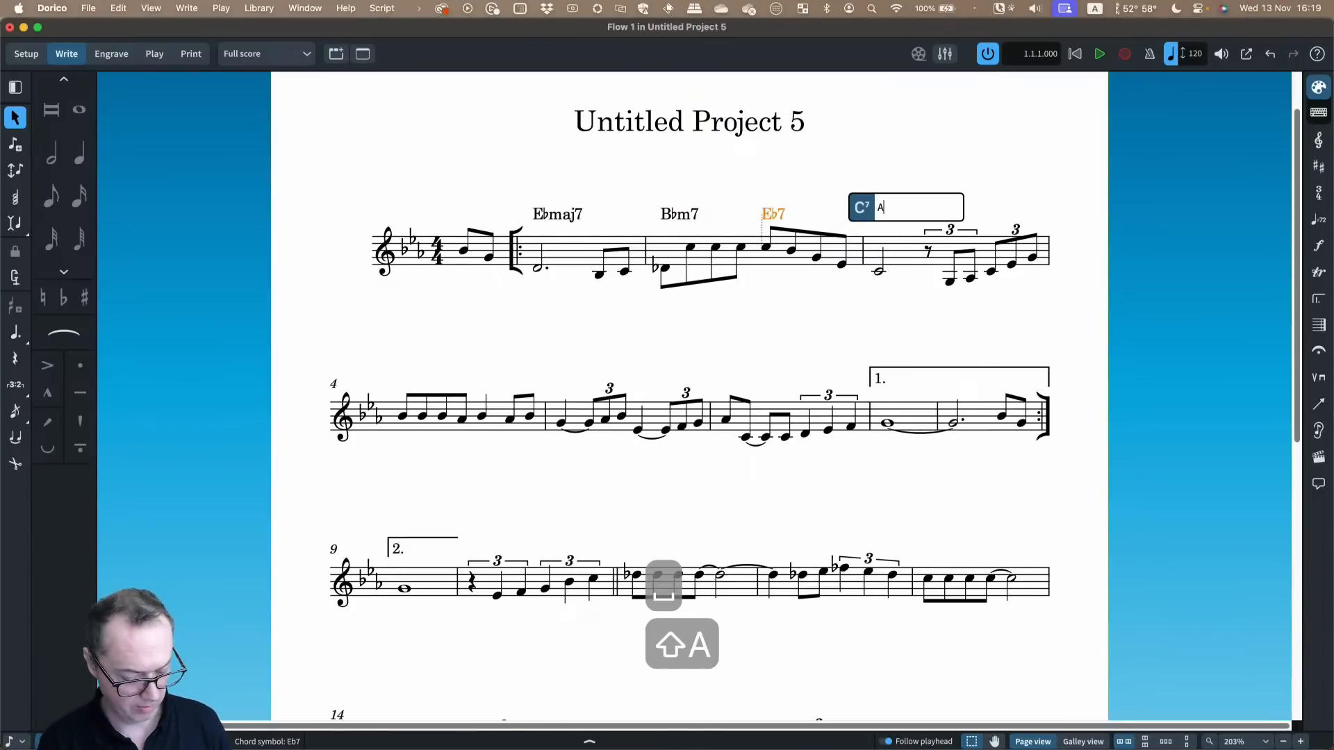
type("bmaj7")
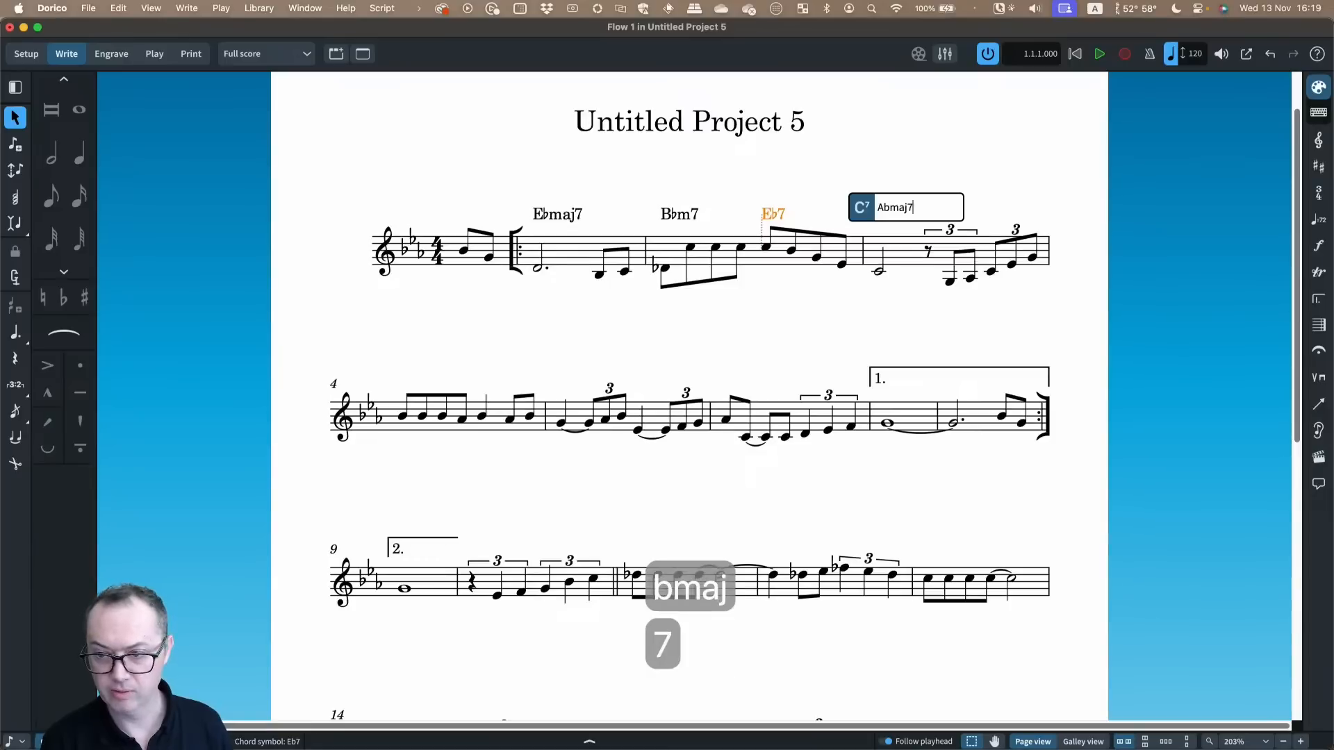
key("space")
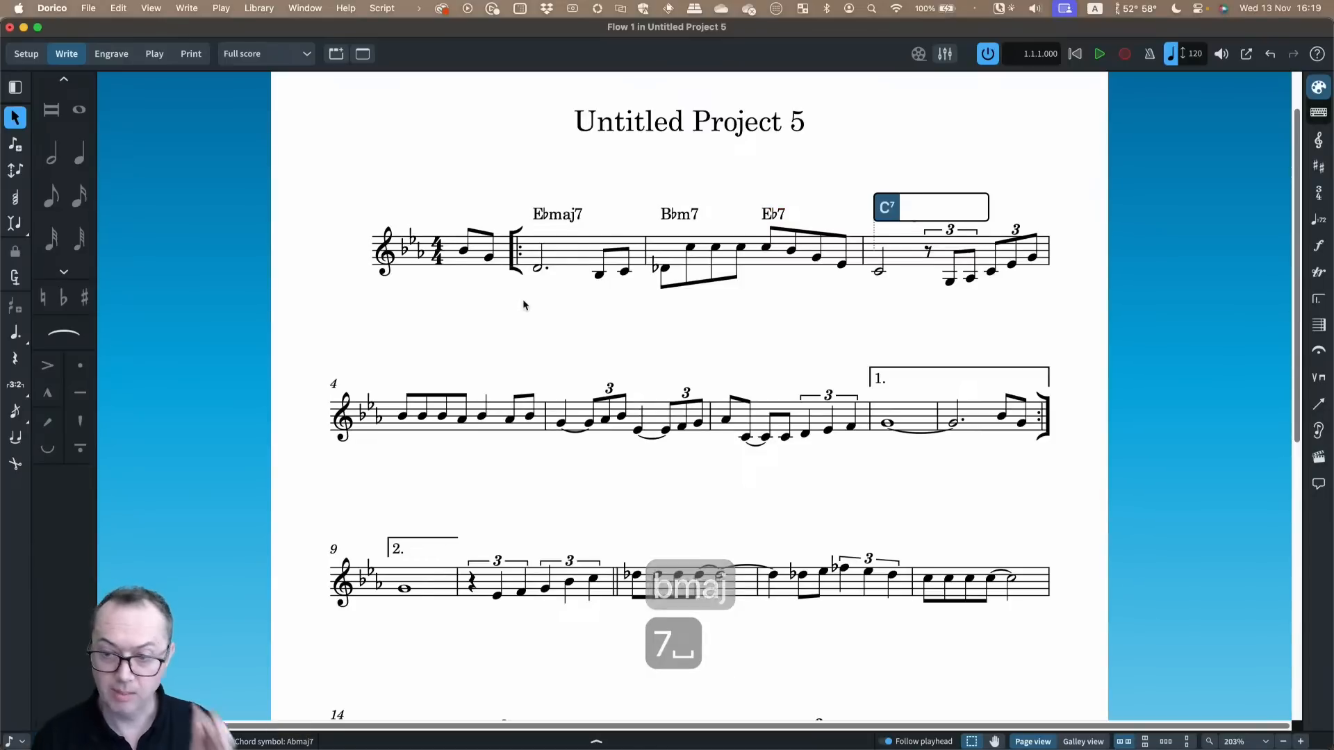
left_click(681, 329)
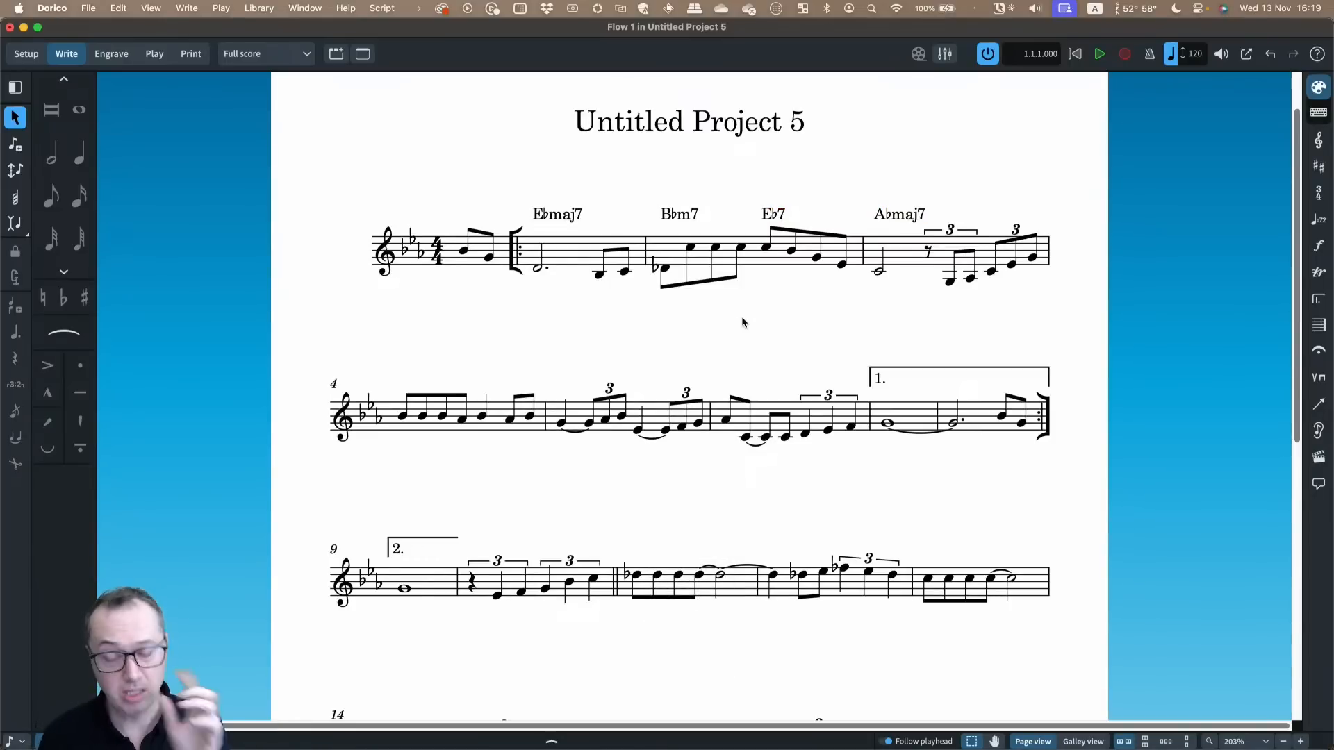
Select all the chord symbols in bars 1 to 3 and delete them
left_click(550, 217)
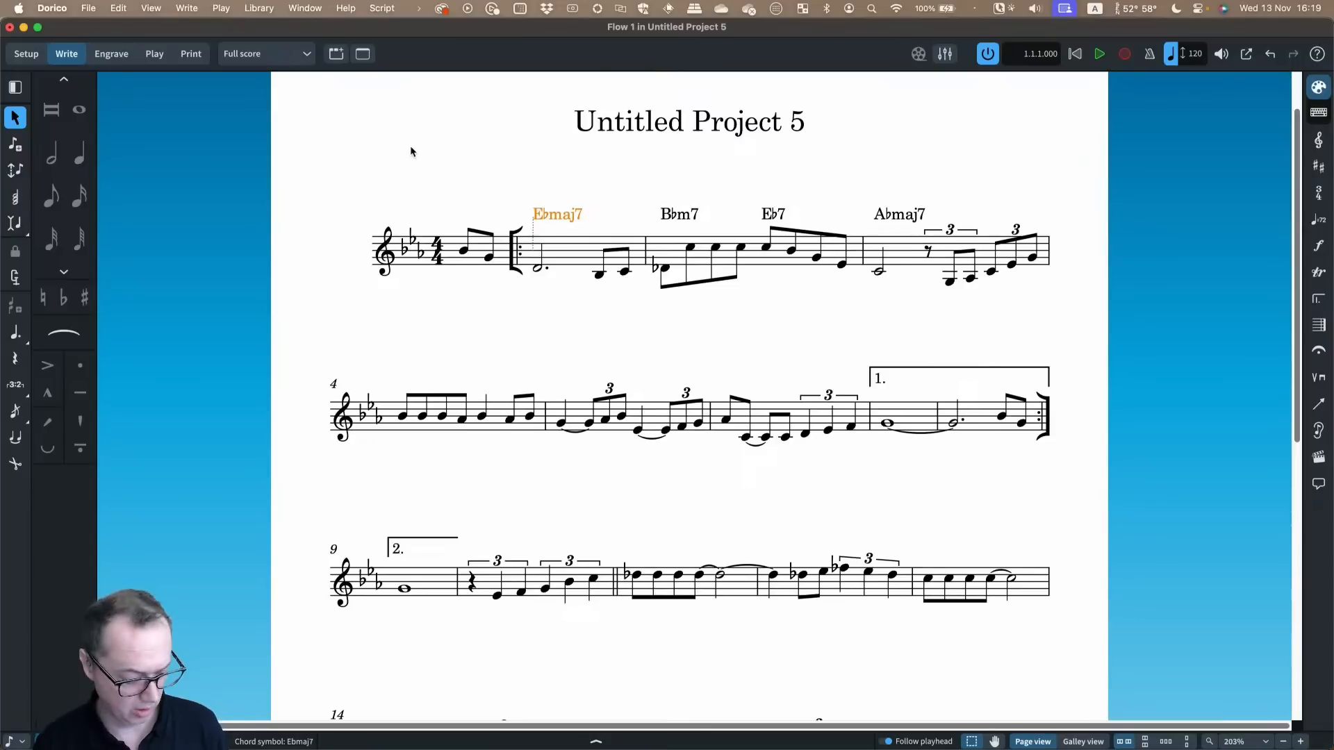
key("shift+super+a")
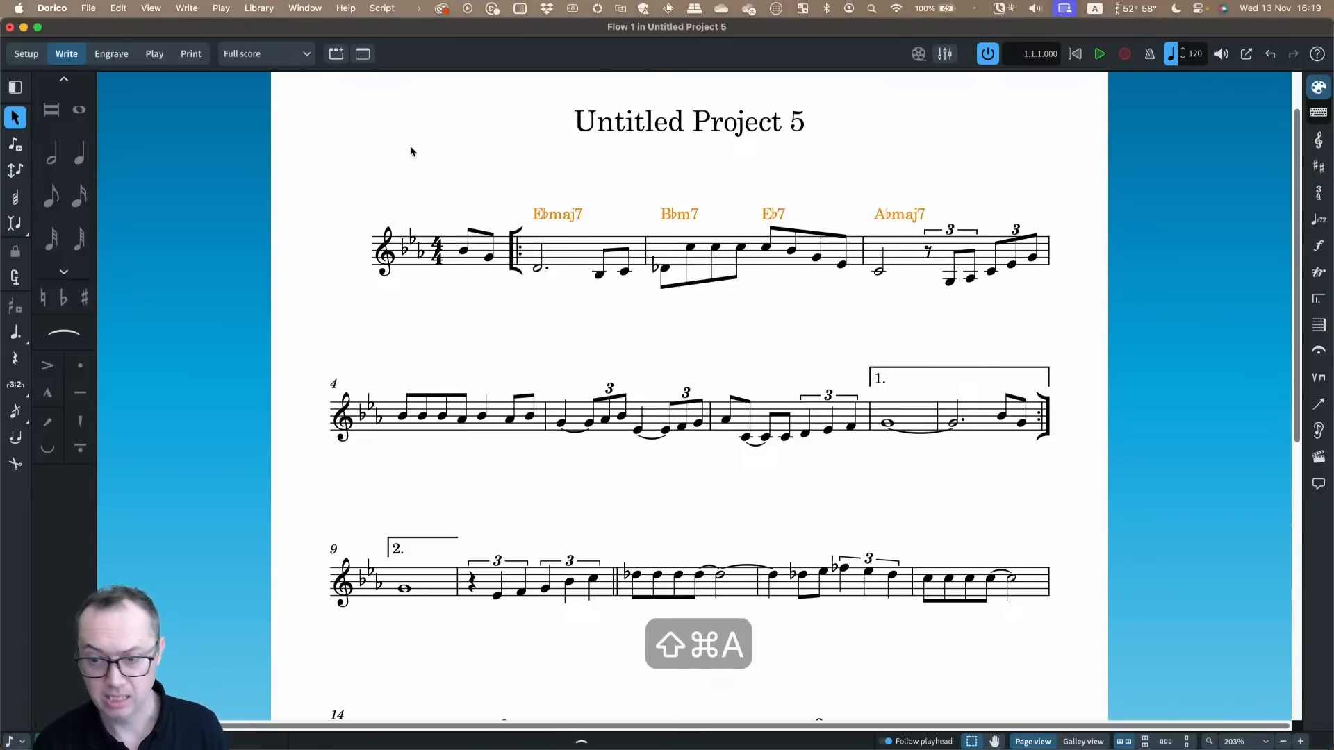
key("BackSpace")
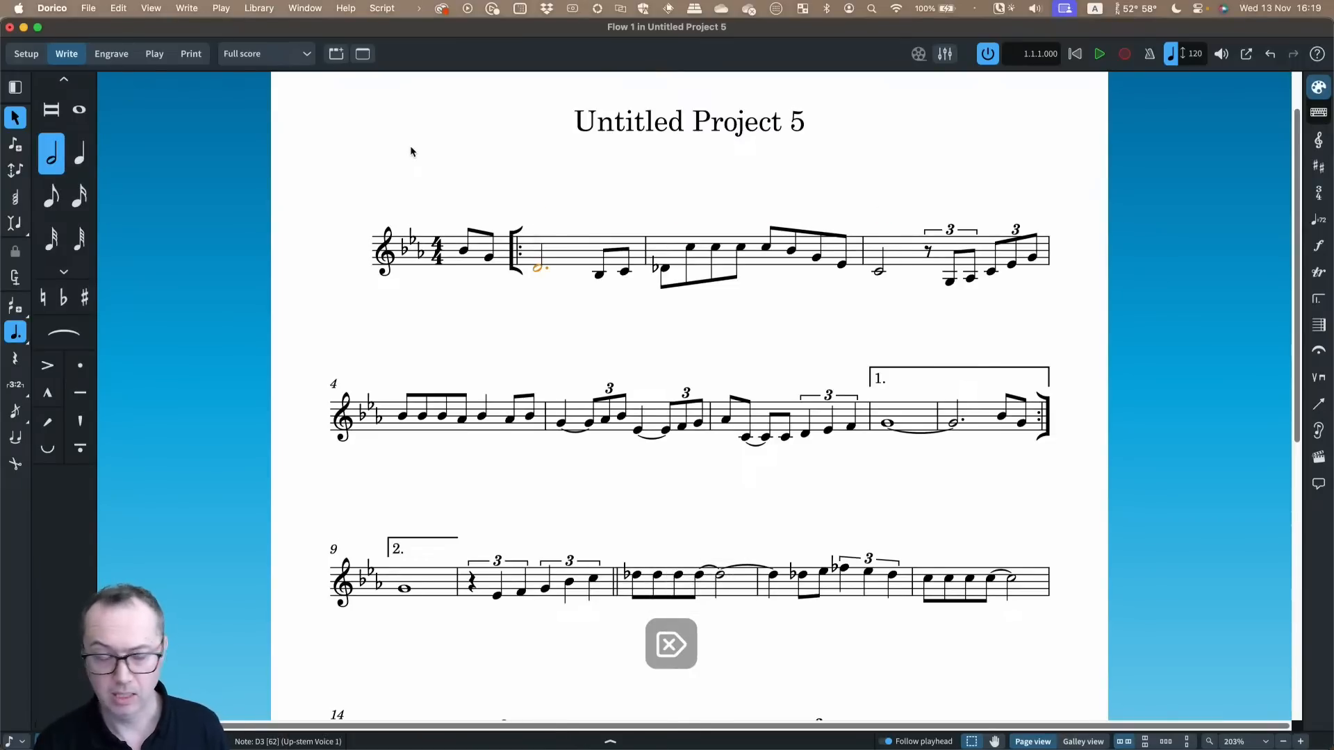
Add an Ebmaj7 chord symbol above the dotted half-note D in bar 1 and advance chord entry beat by beat to bar 2
left_click(535, 277)
left_click(539, 271)
key("shift+q")
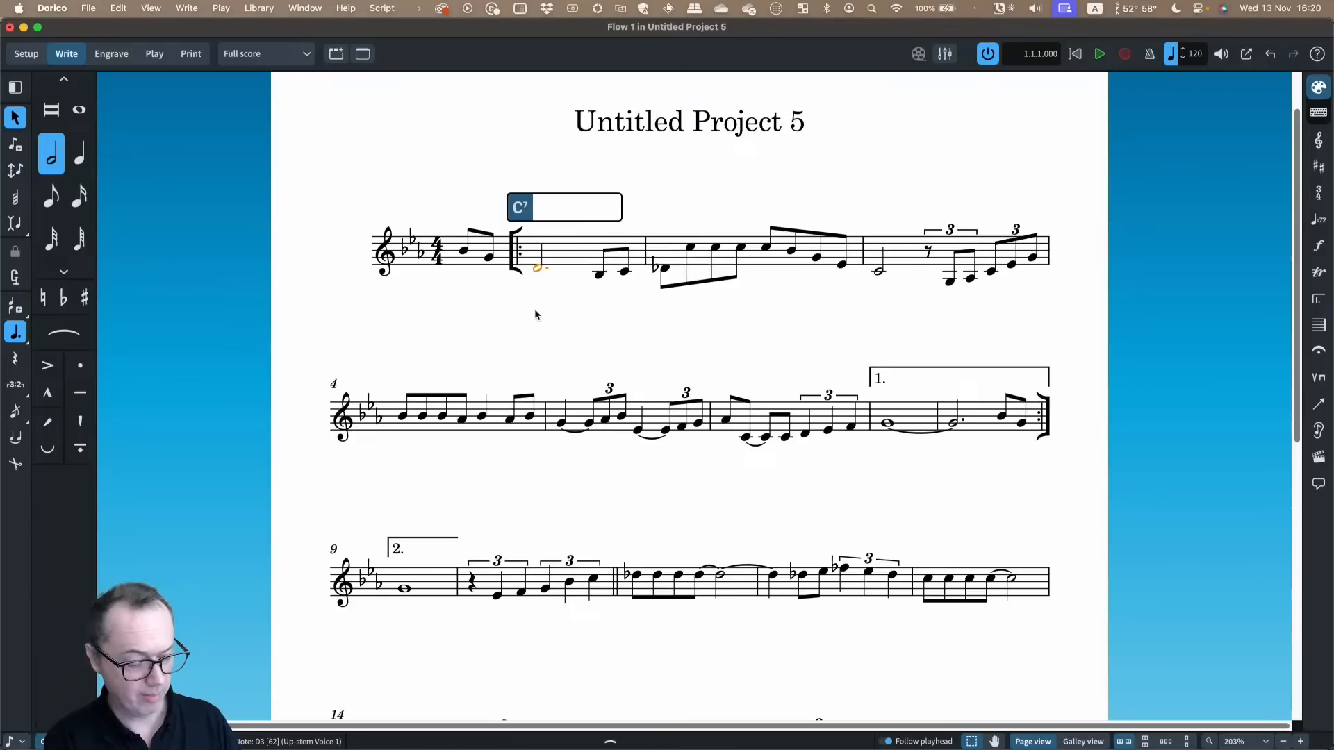
type("Ebmaj7")
key("space")
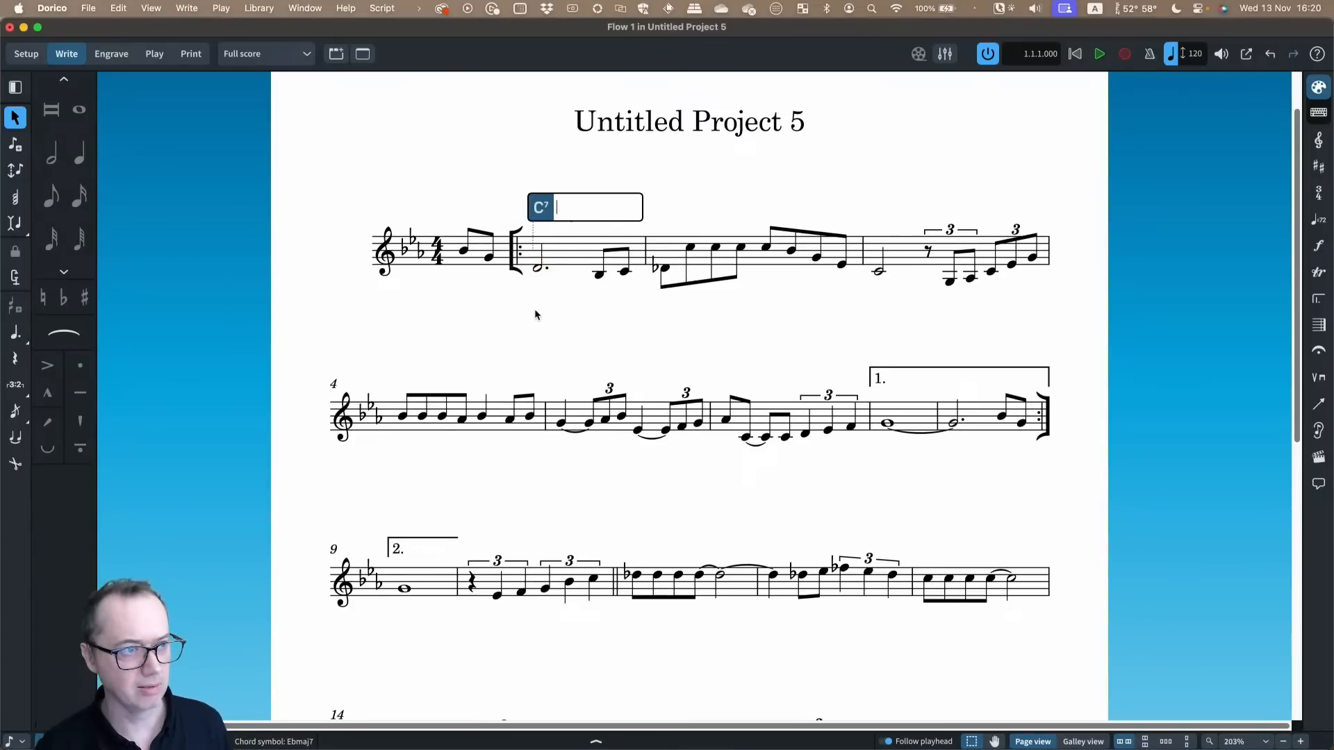
key("space")
key("space")
key("space")
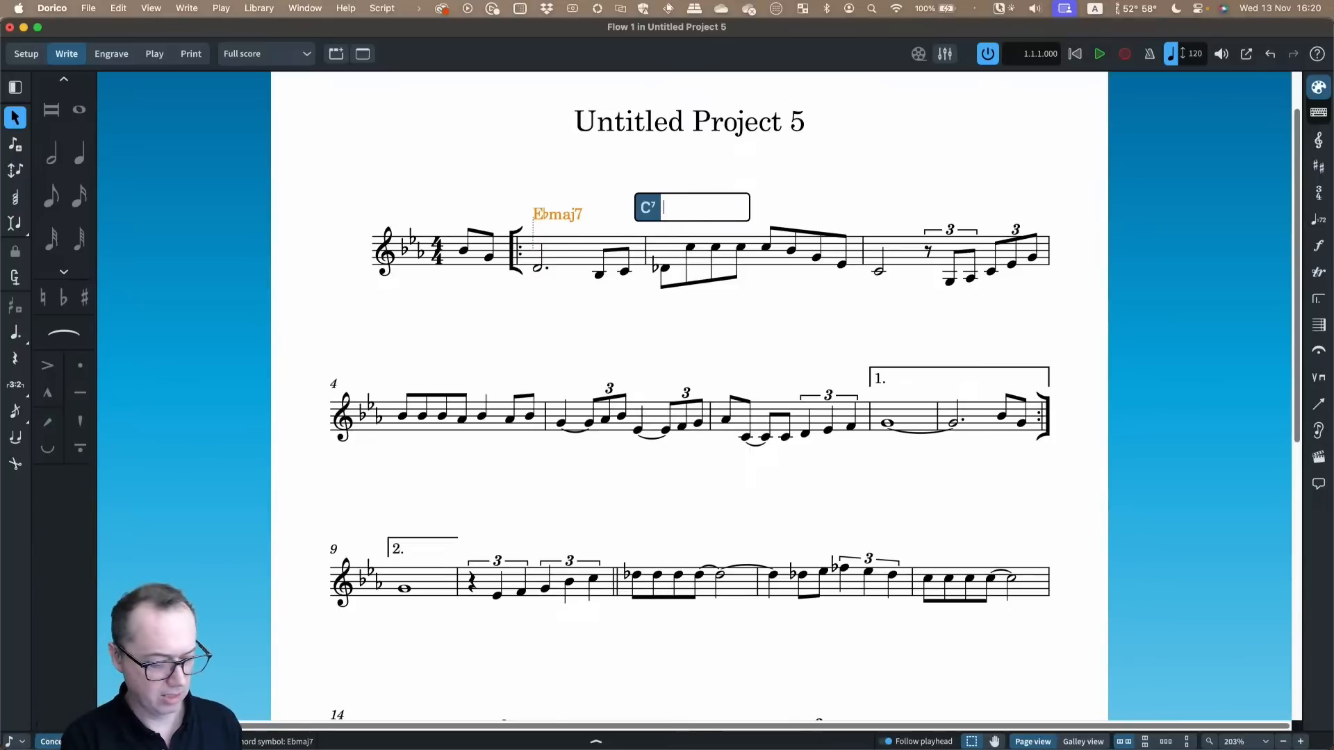
Enter Bbm7 at the start of bar 2 and Eb7 on beat 3, advancing chord entry to bar 3
type("Bbm7")
key("space")
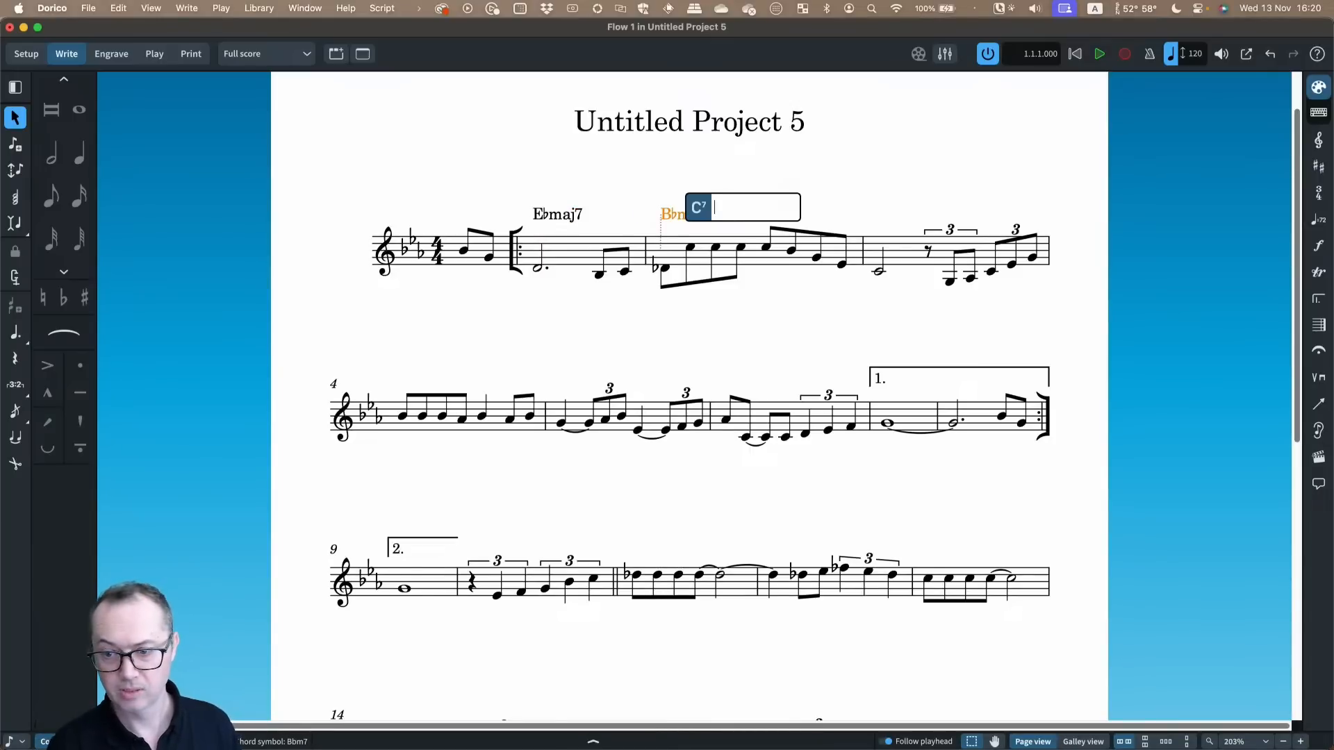
key("space")
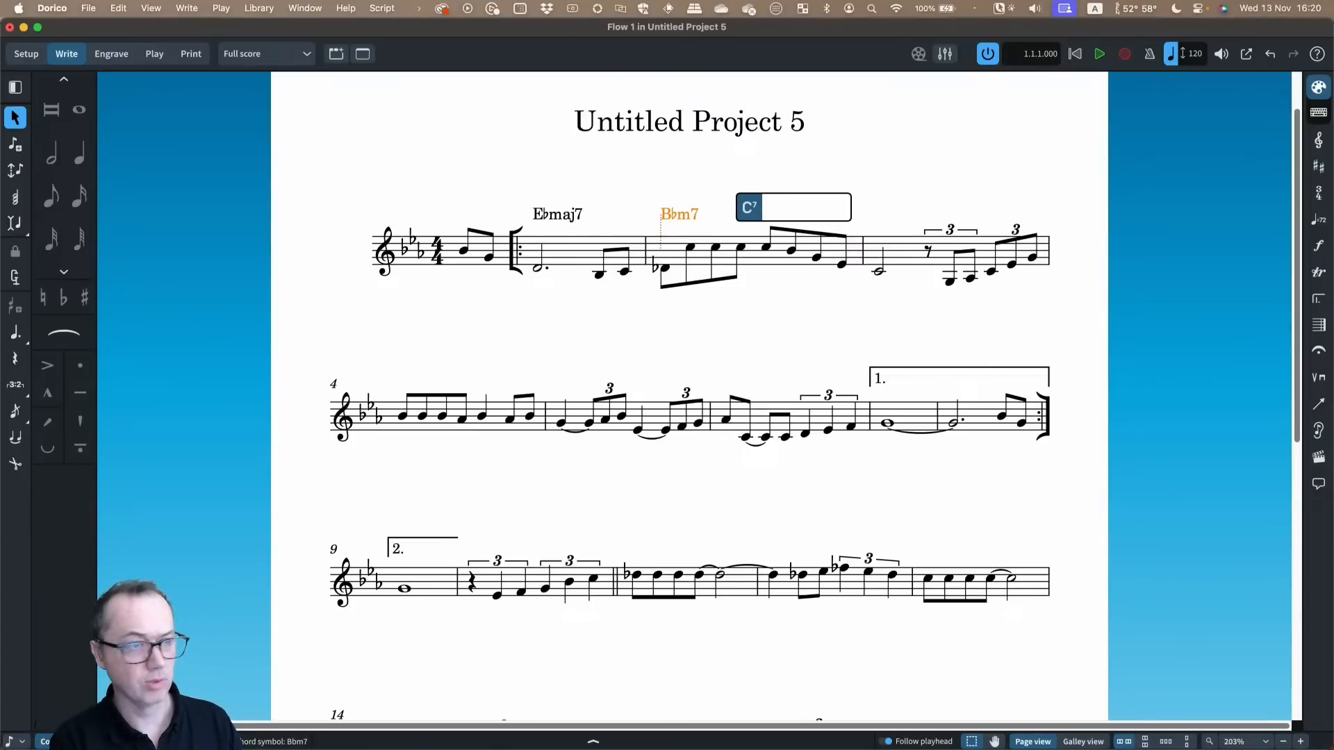
type("Eb7")
key("space")
key("space")
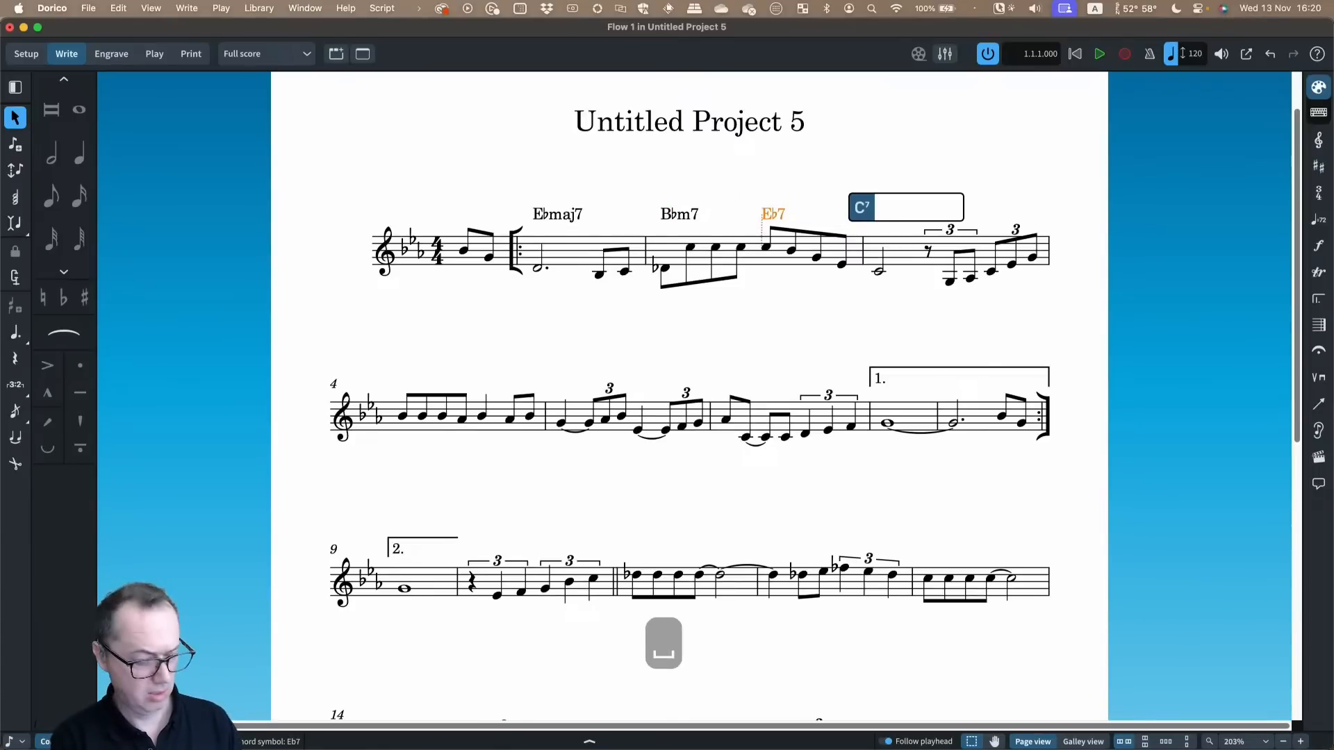
Enter an Abmaj7 chord symbol at the start of bar 3 and close chord entry
key("space")
key("space")
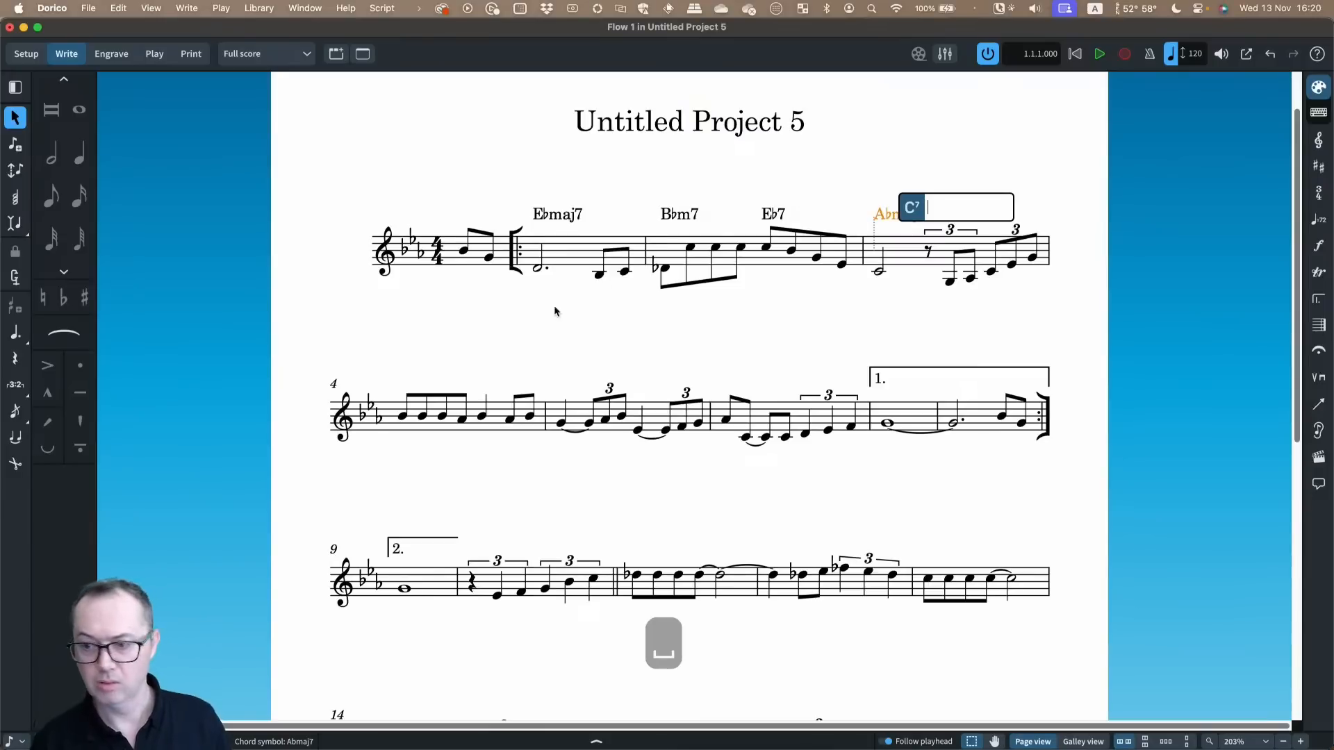
left_click(758, 171)
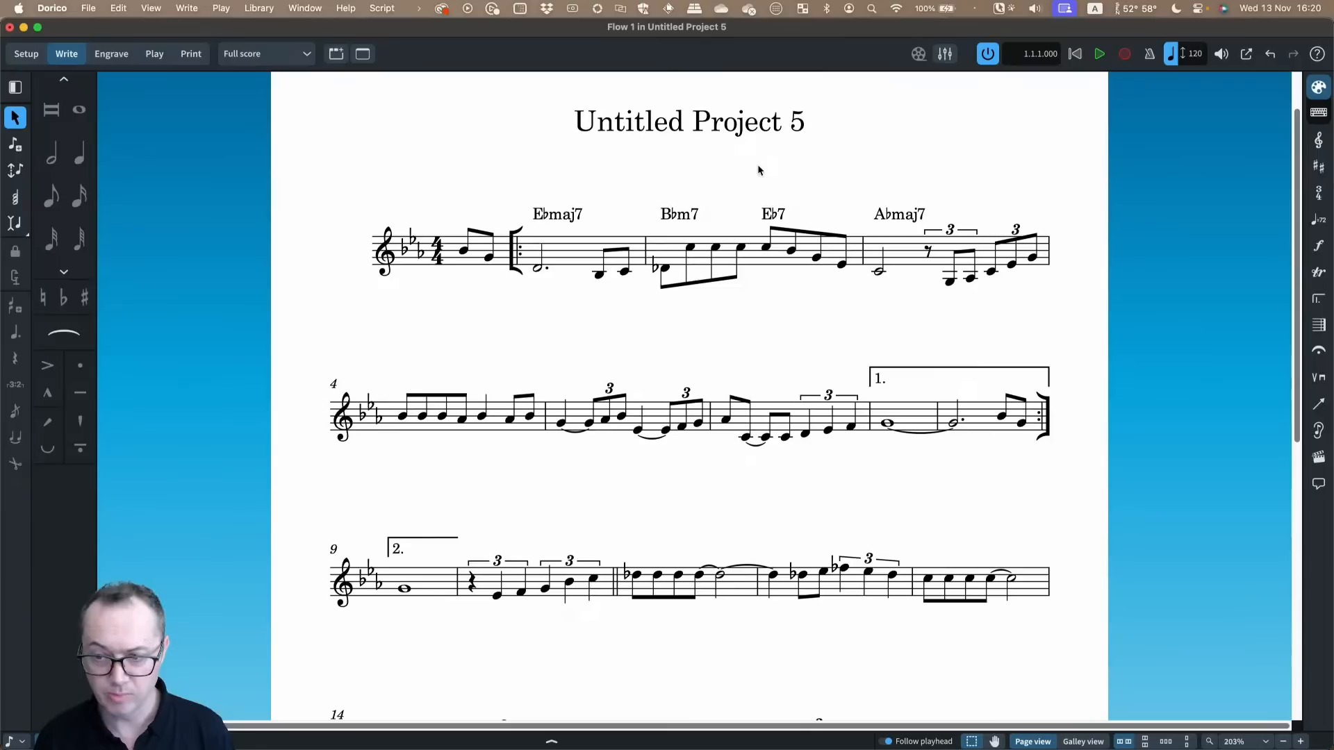
Open the Note Input Options and examine the chord symbol settings for omissions, additions, inversions and suspended seconds
left_click(260, 9)
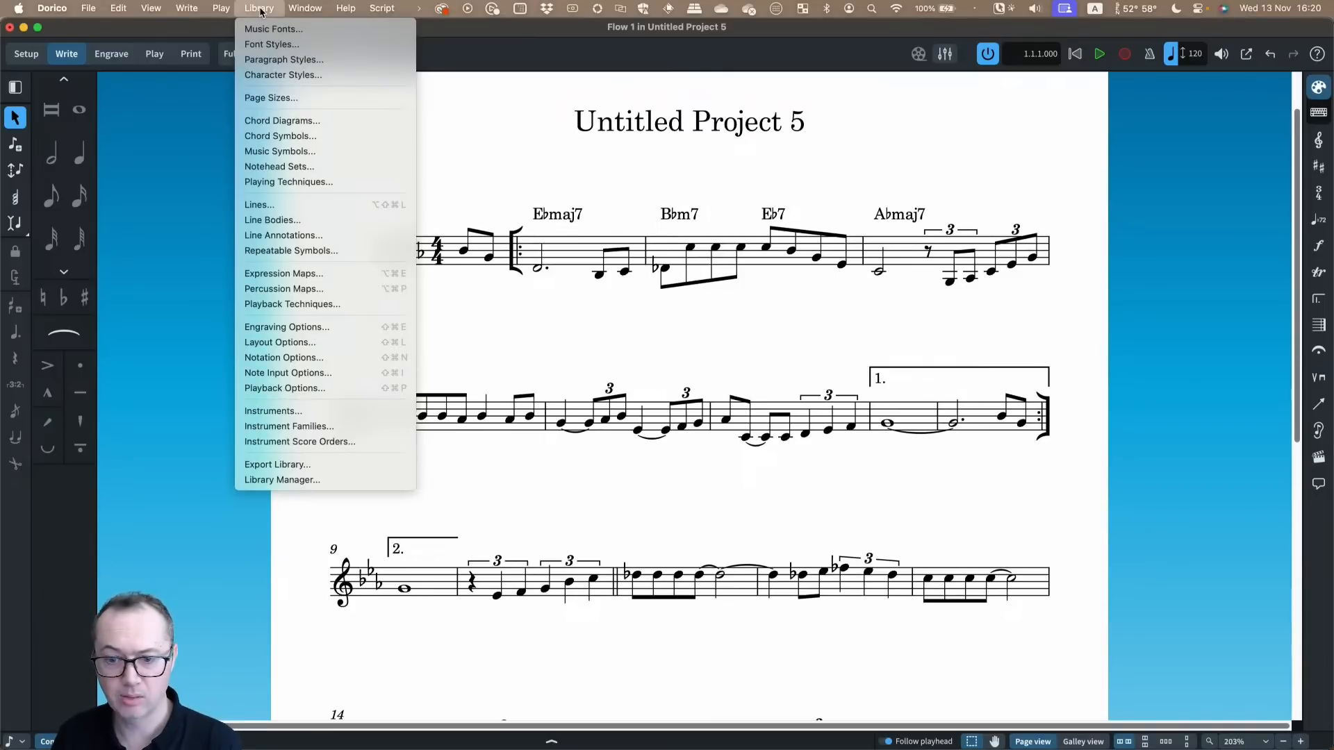
left_click(341, 375)
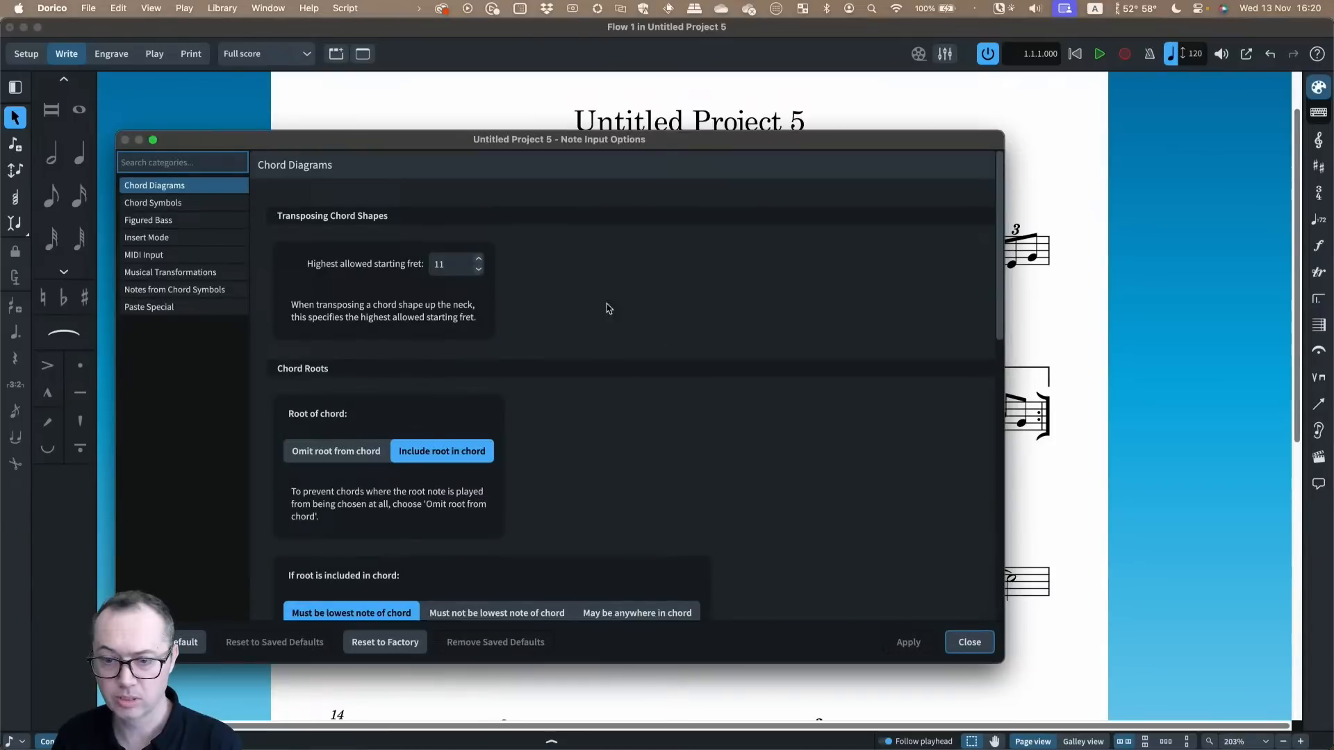
left_click_drag(352, 141, 469, 132)
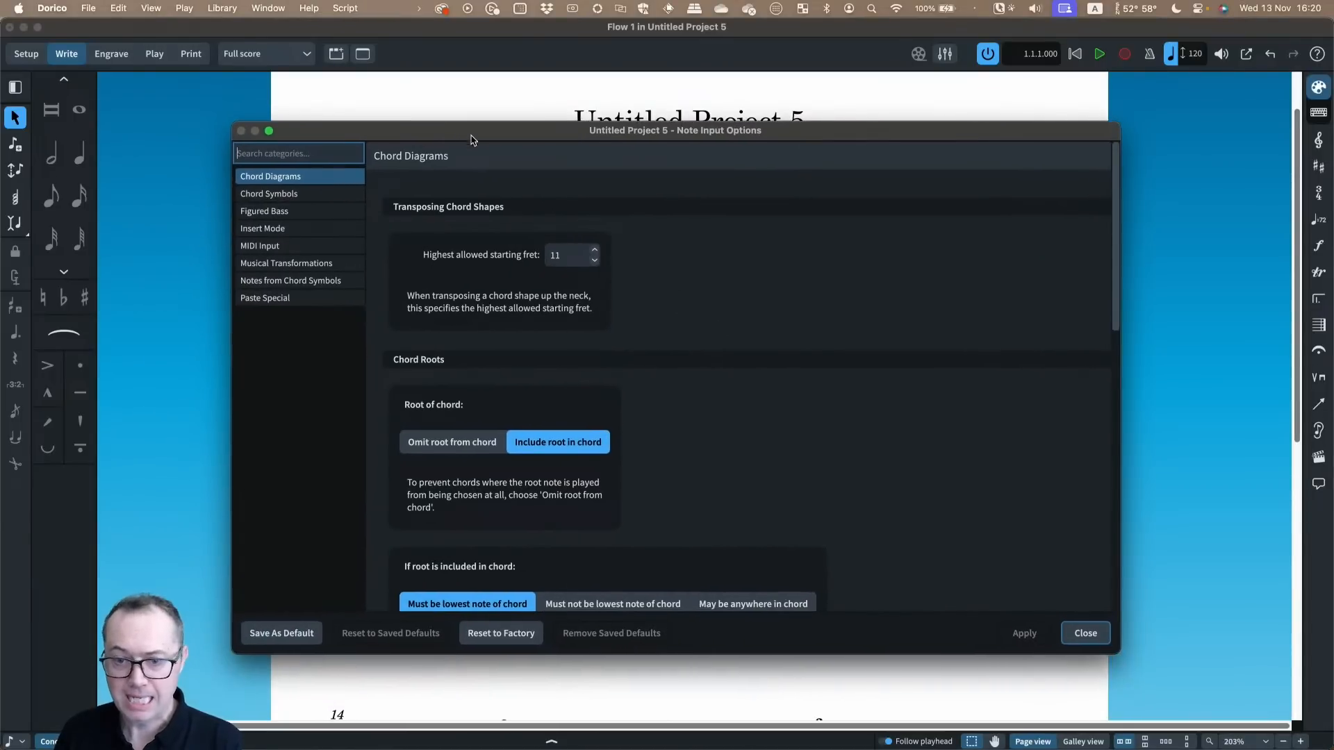
left_click(295, 196)
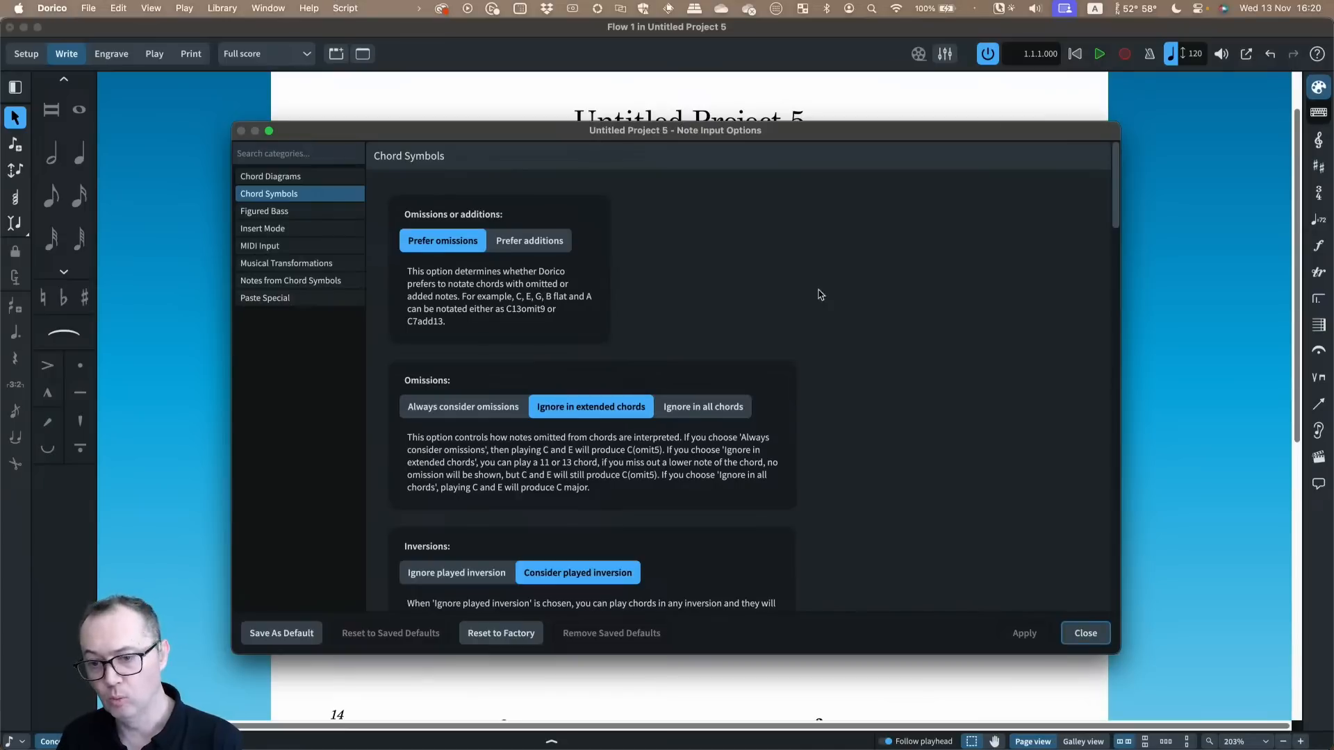
scroll(912, 366, "down", 5)
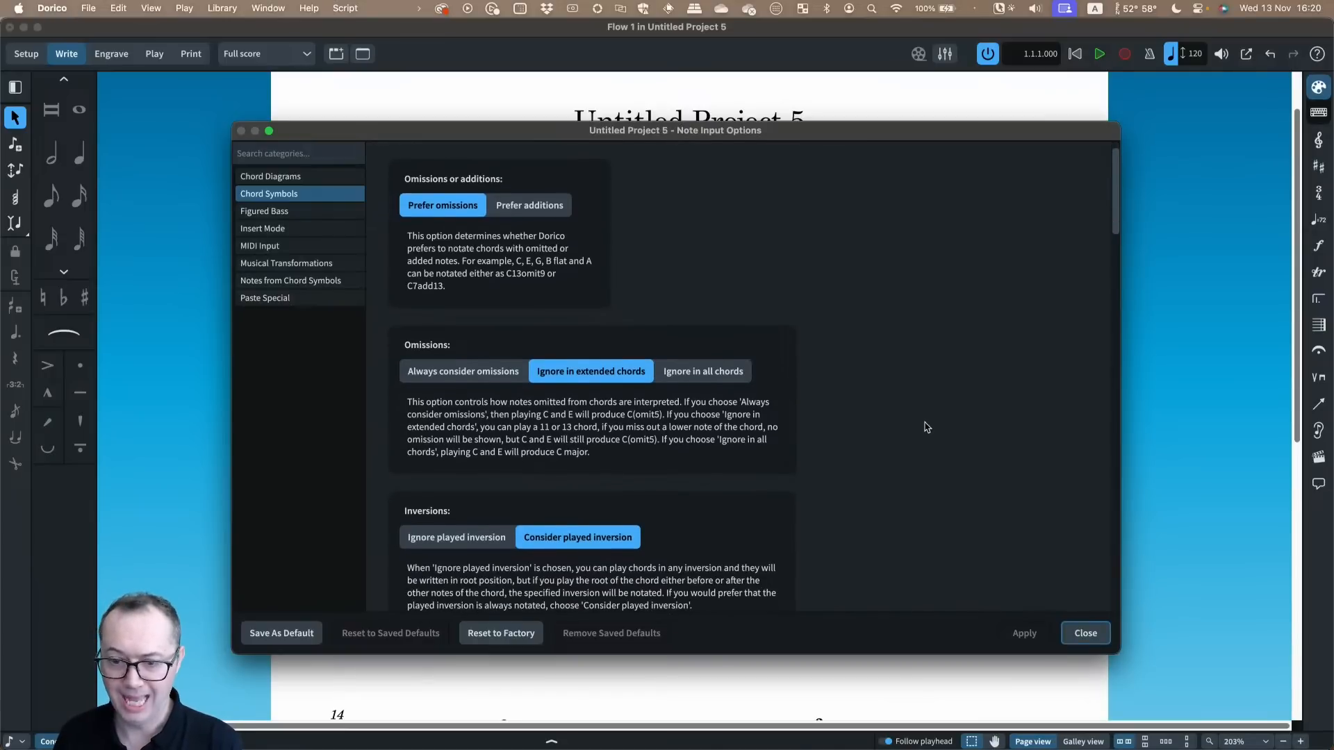
scroll(926, 425, "down", 2)
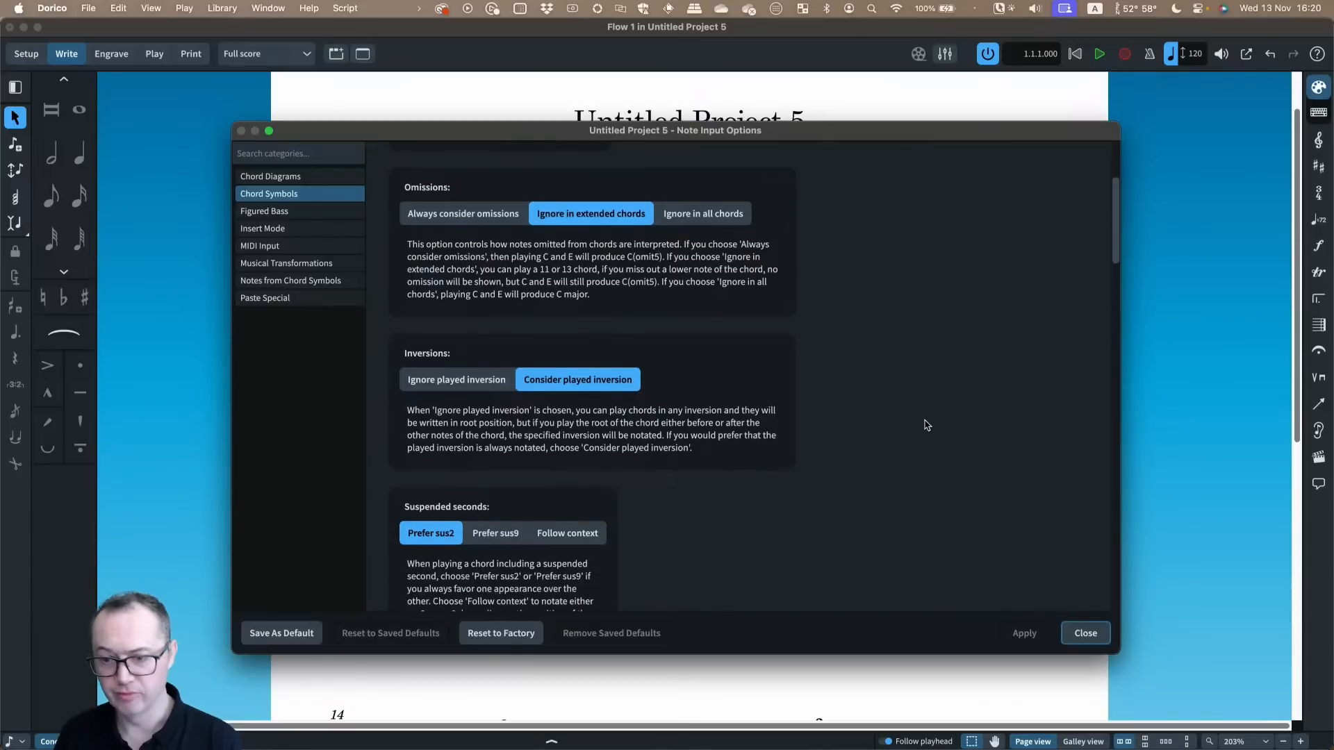
scroll(926, 425, "down", 4)
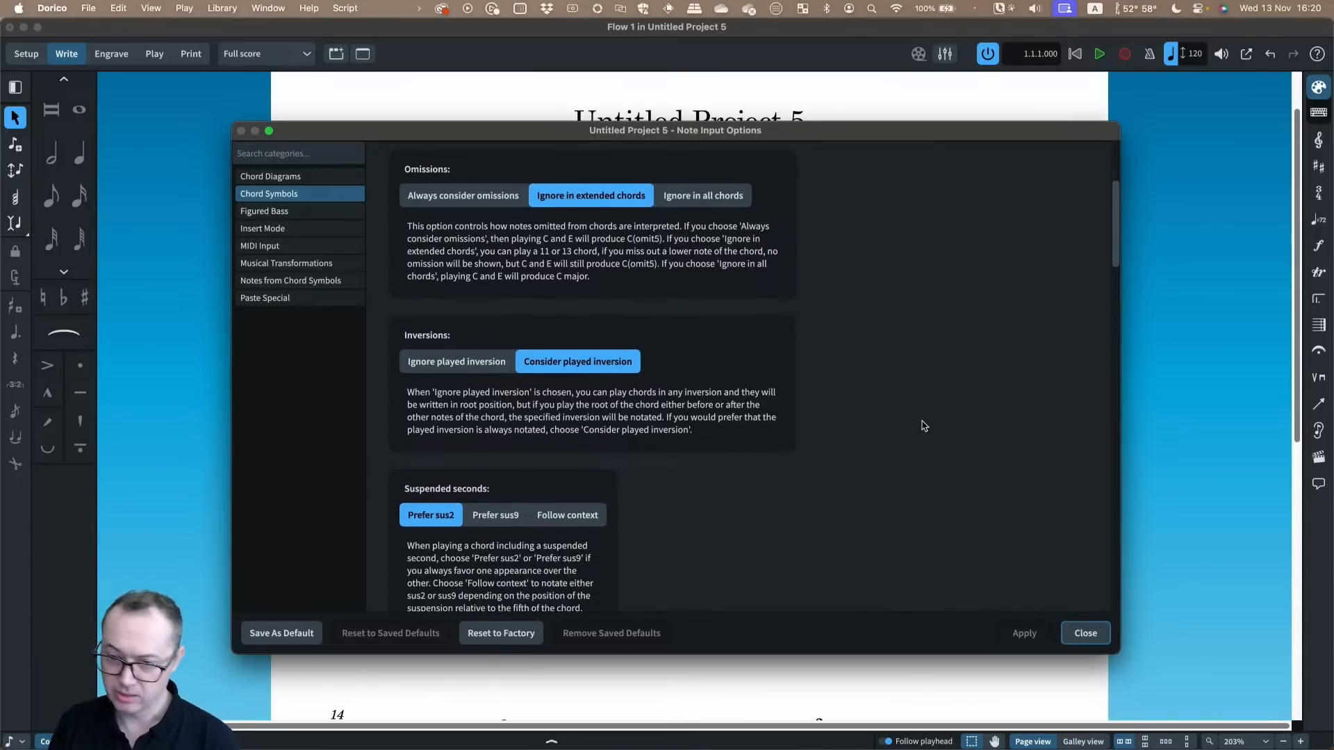
scroll(920, 427, "down", 1)
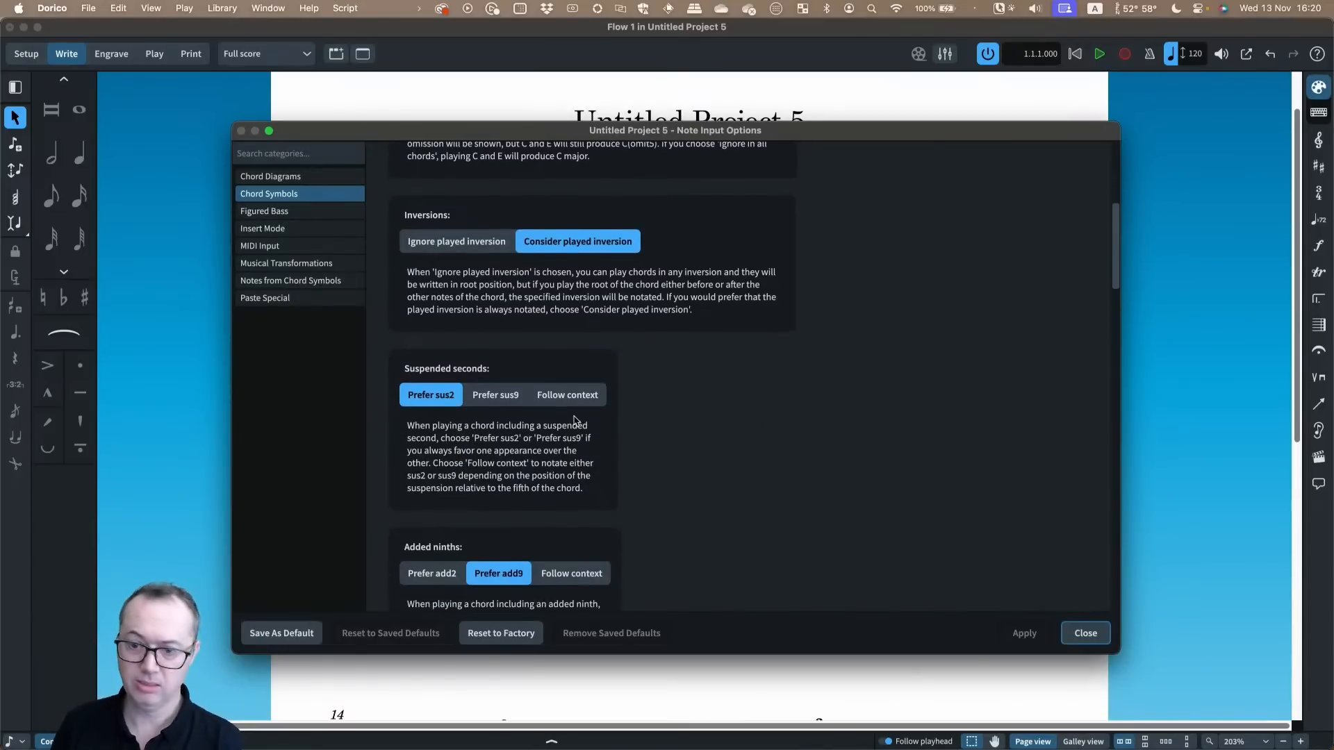
Try Prefer sus9 for suspended seconds, restore Prefer sus2, and review the remaining chord symbol input options
left_click(498, 407)
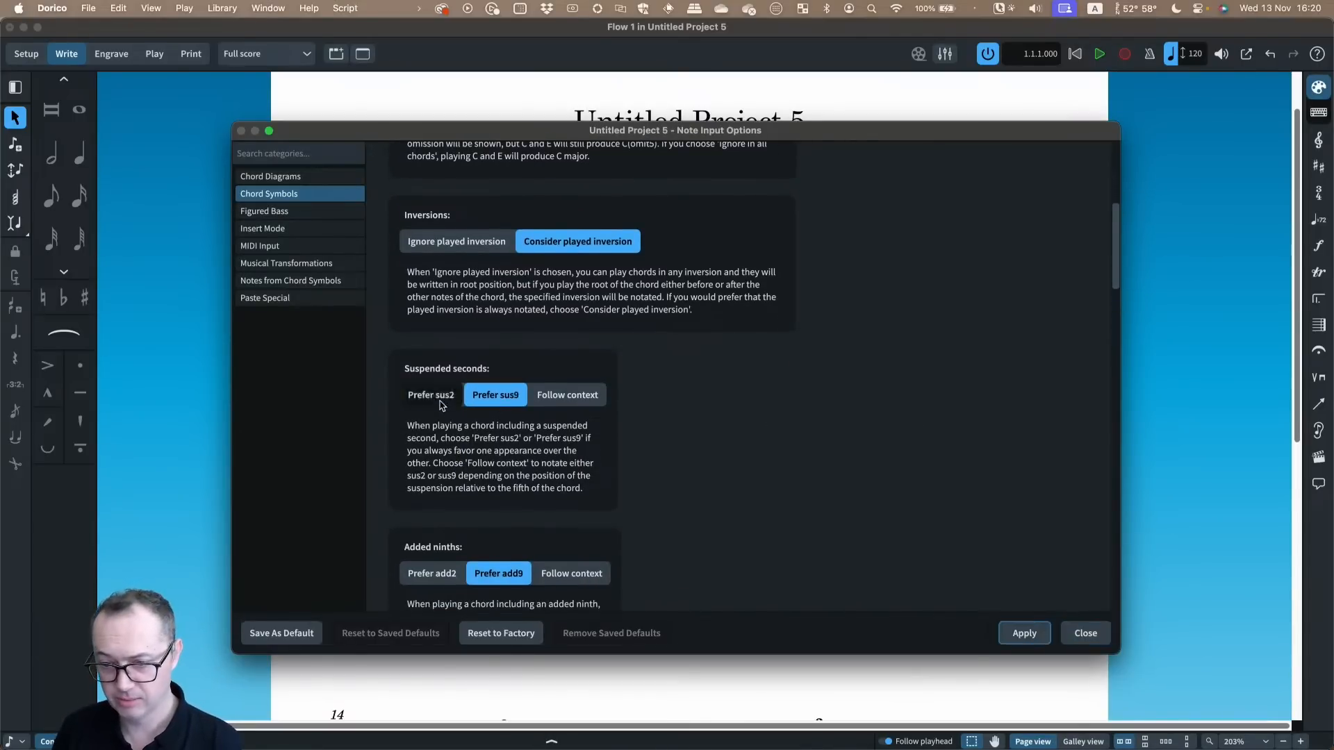
left_click(431, 394)
scroll(749, 409, "down", 8)
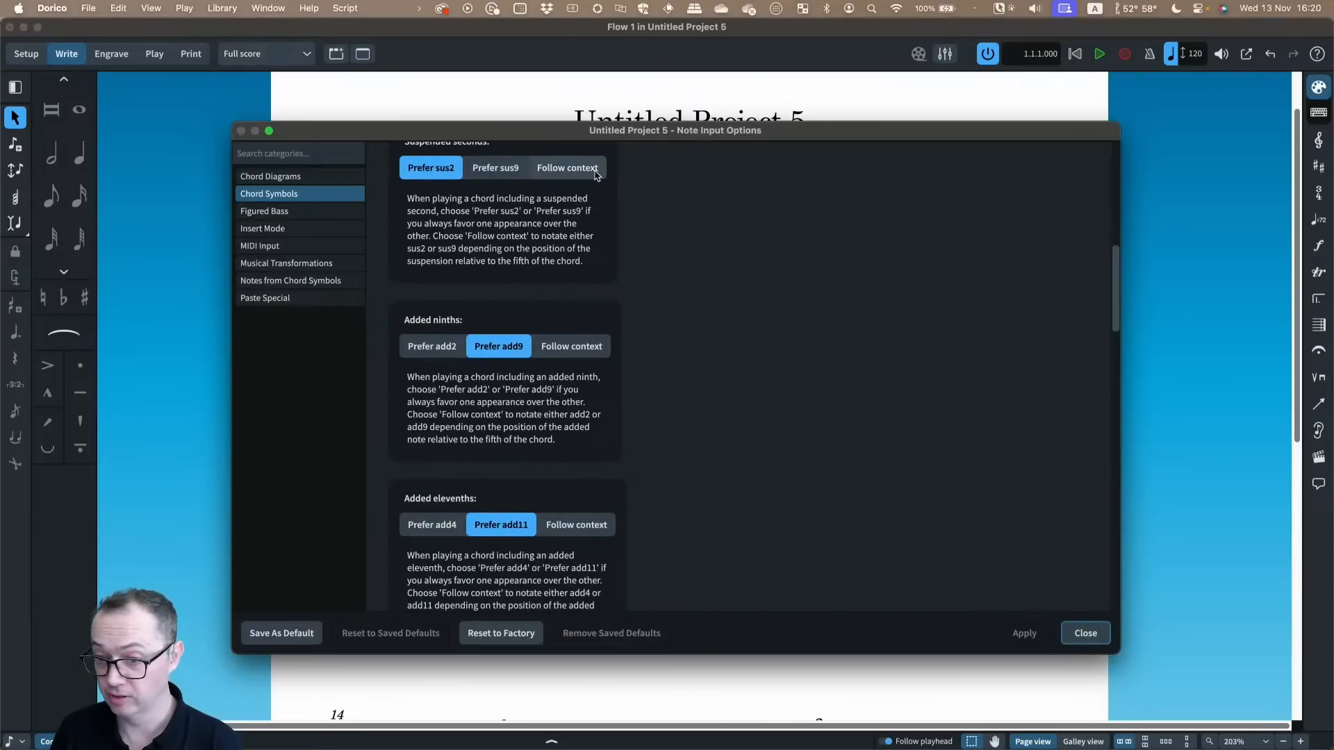
scroll(729, 471, "down", 8)
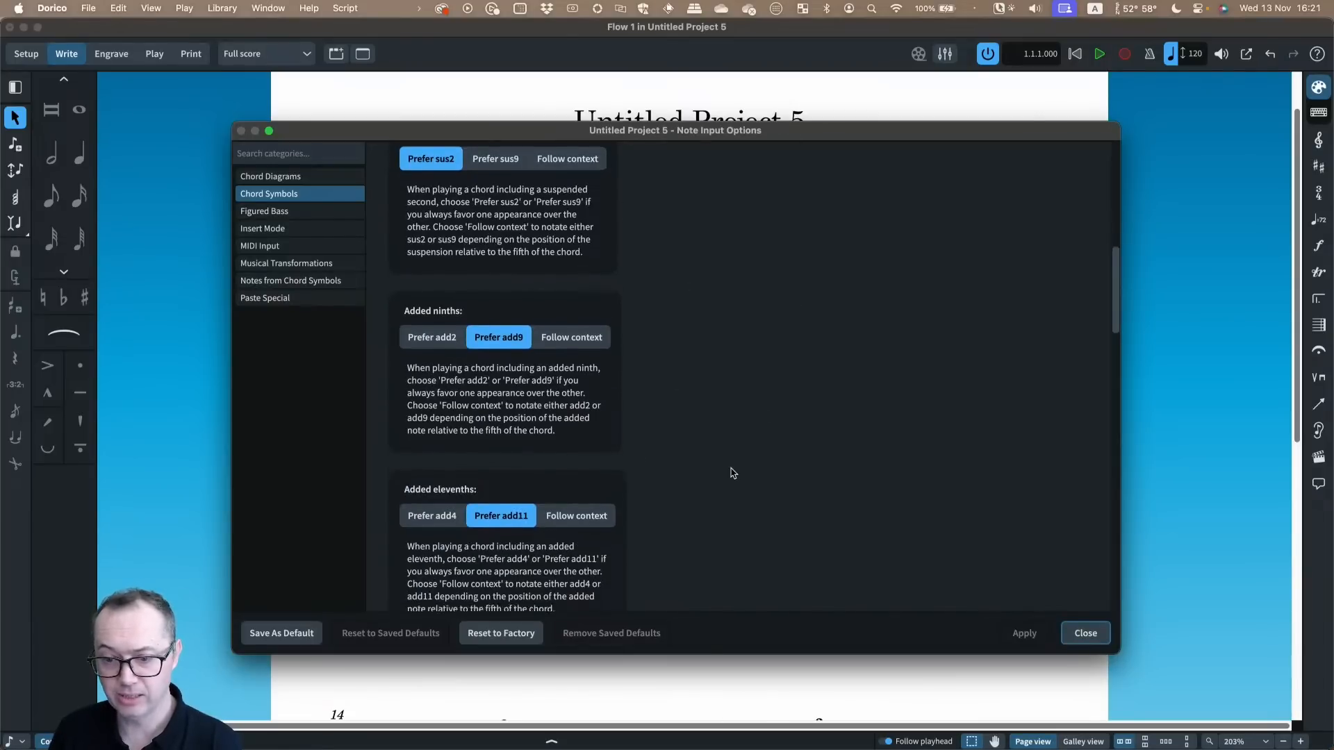
scroll(555, 514, "down", 6)
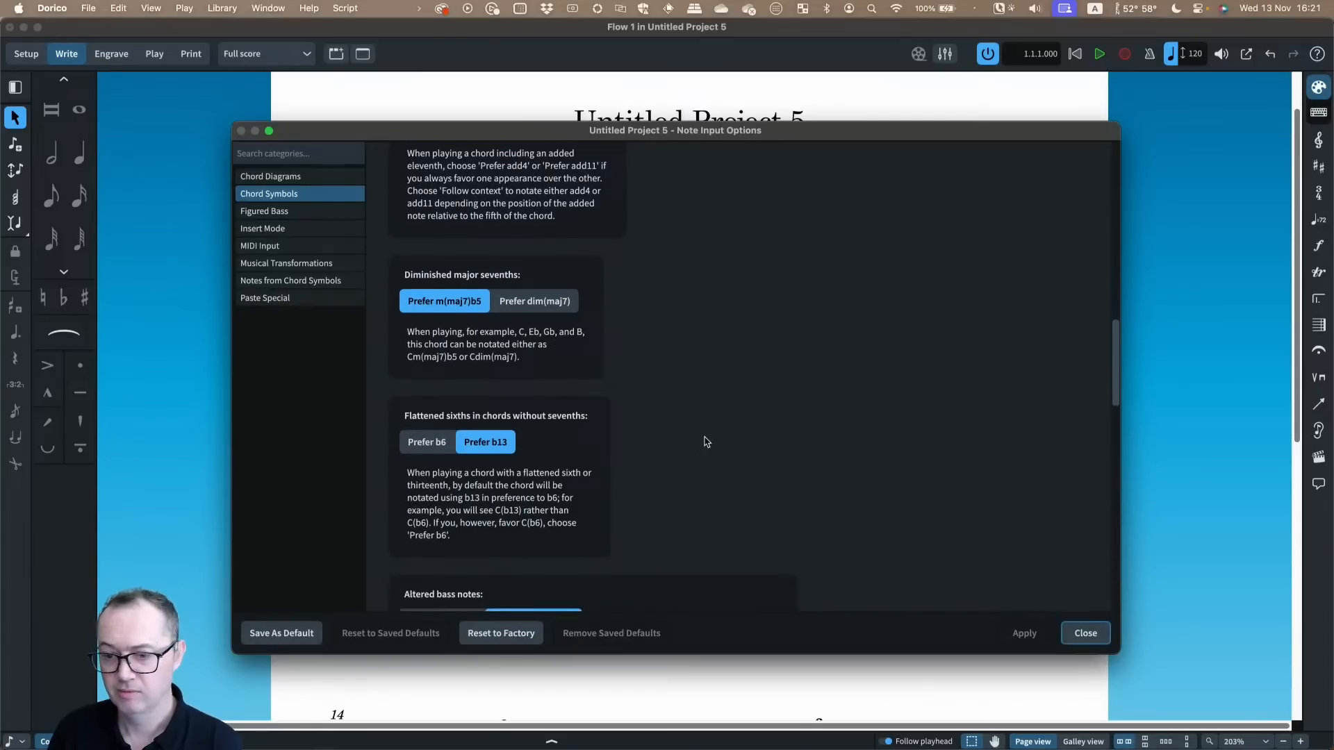
scroll(703, 442, "down", 10)
scroll(823, 435, "down", 18)
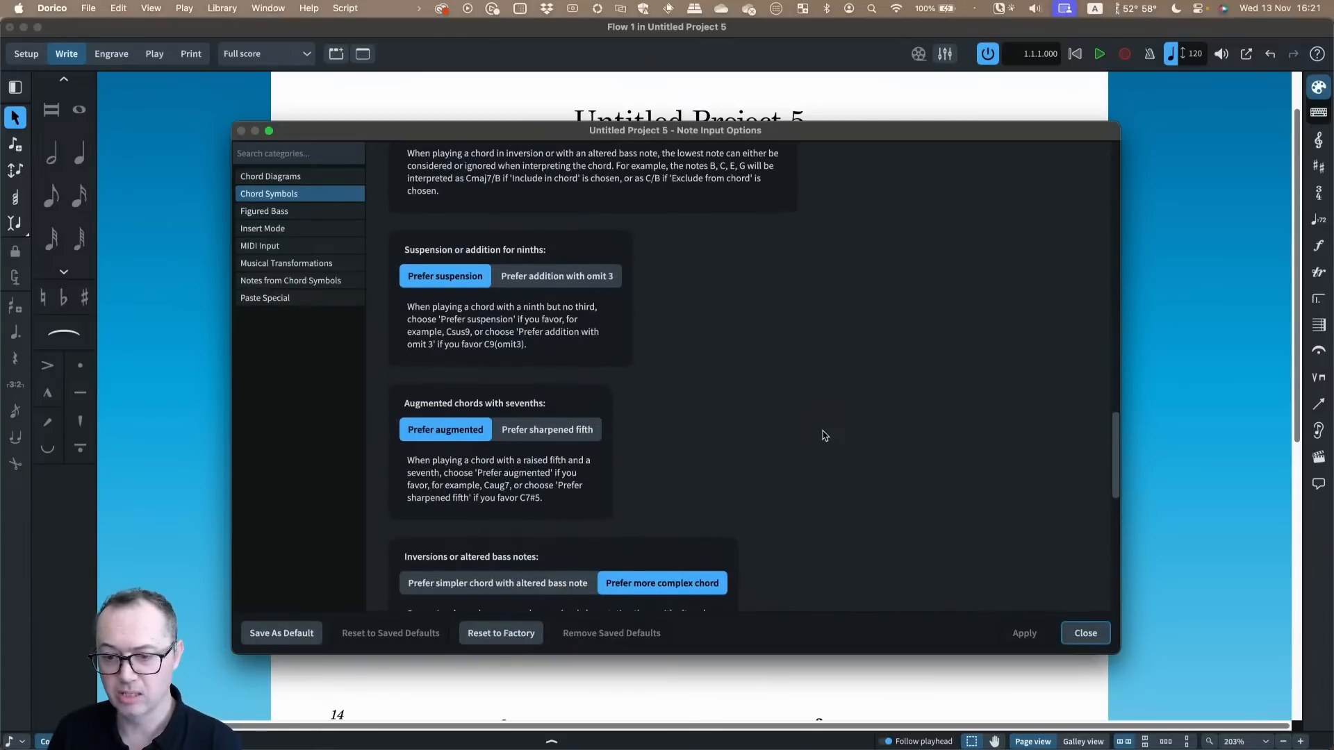
scroll(828, 432, "down", 3)
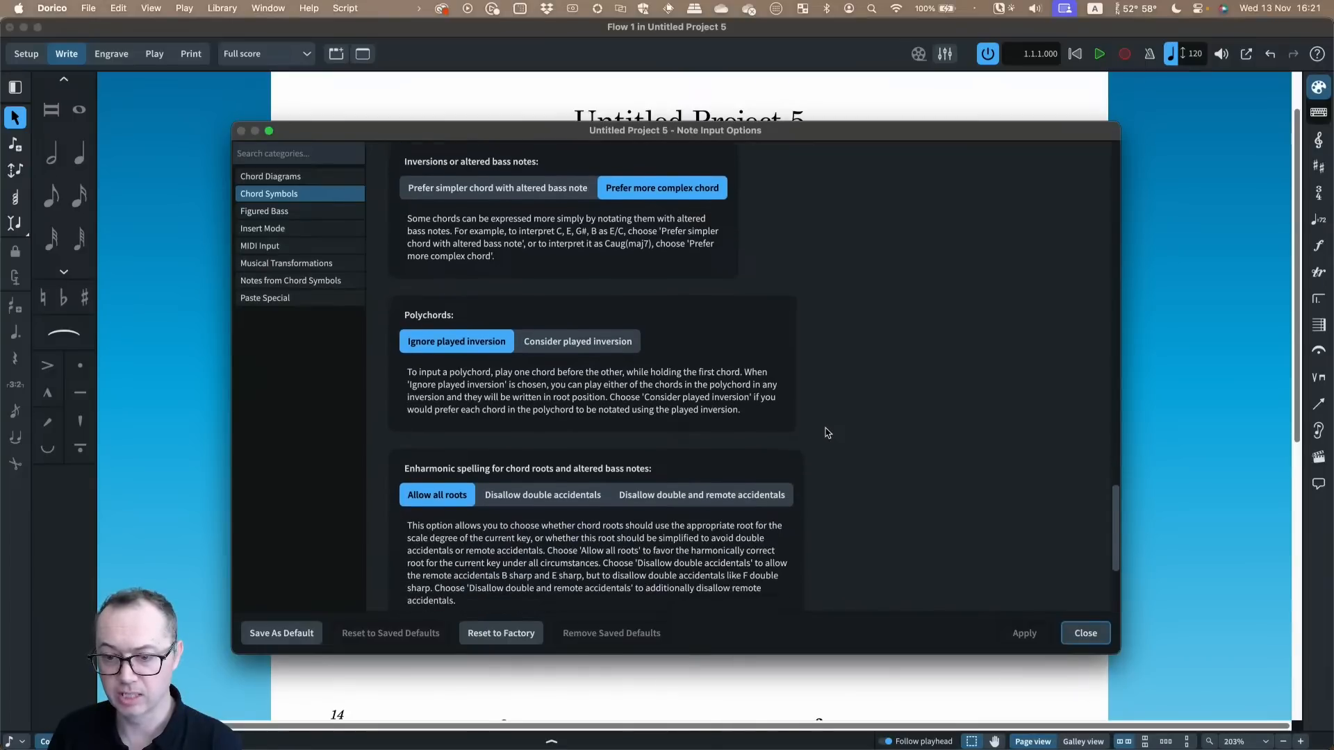
scroll(882, 429, "down", 1)
scroll(882, 429, "down", 5)
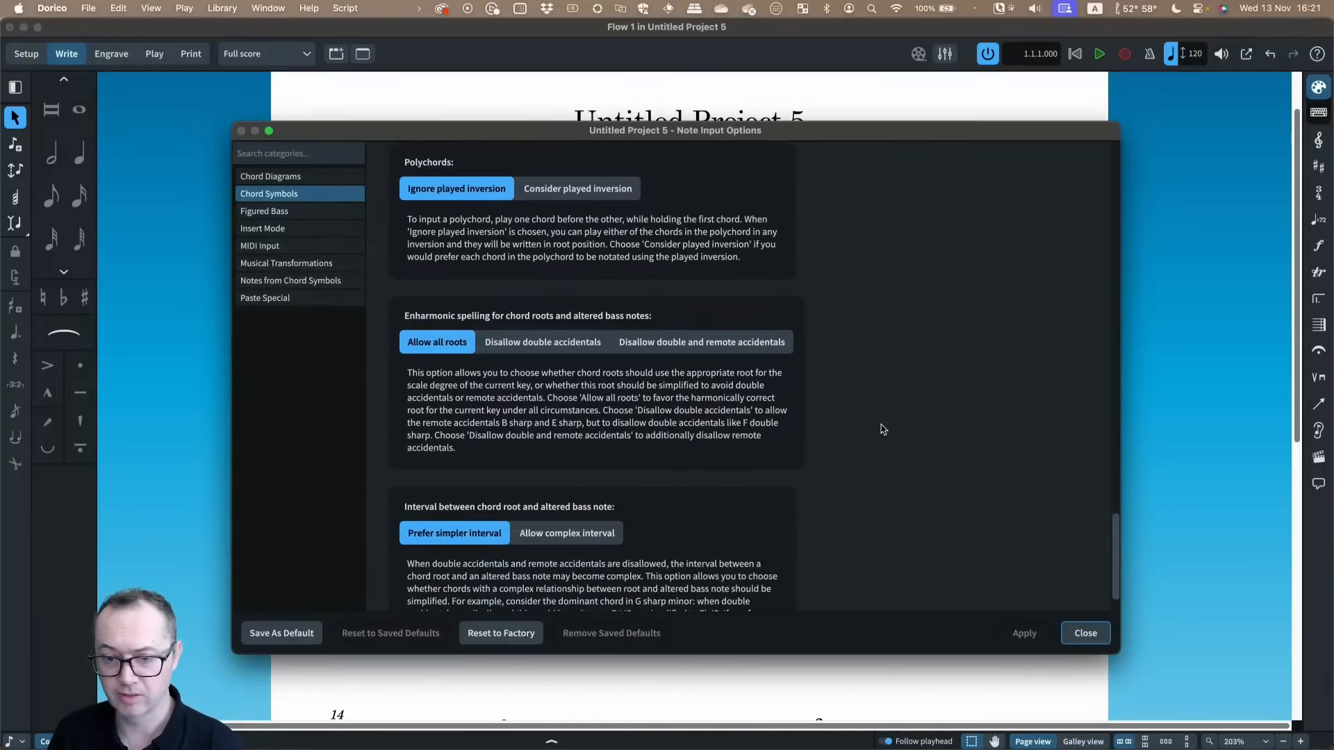
scroll(882, 430, "up", 10)
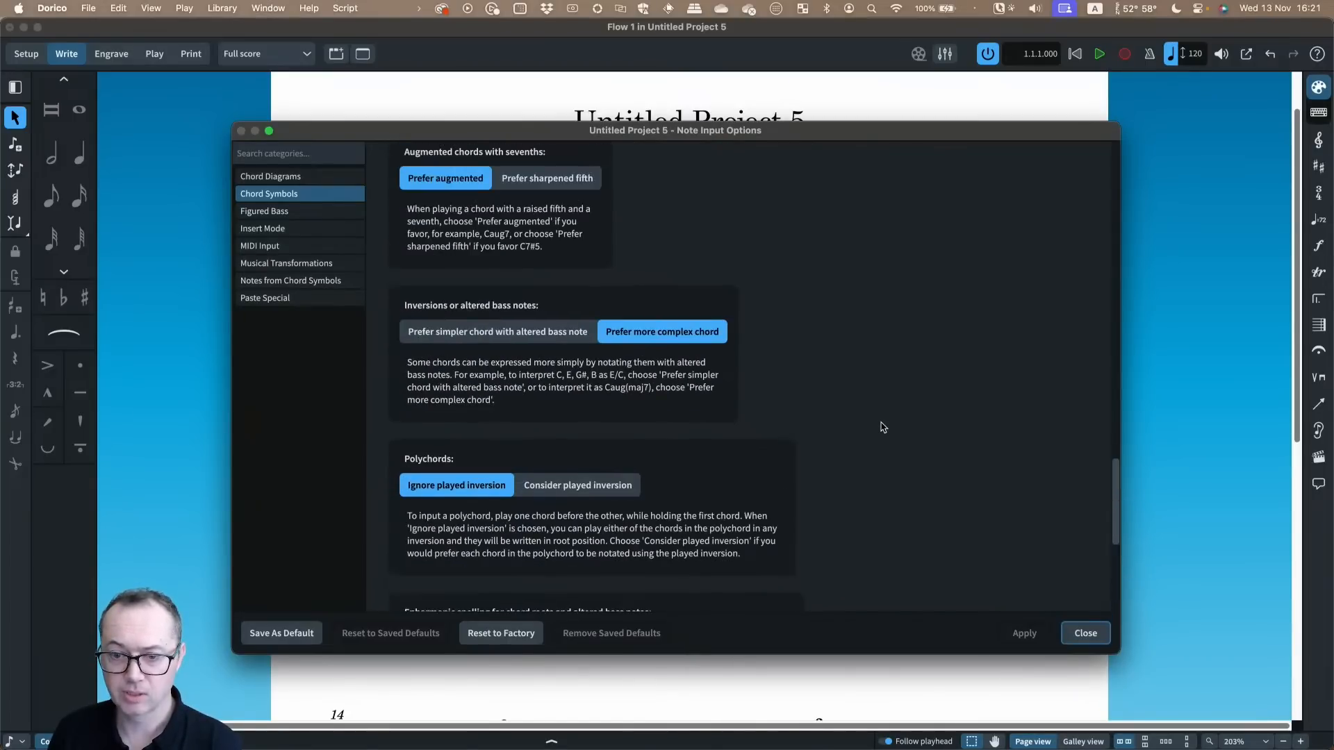
scroll(881, 419, "up", 8)
Examine the MIDI Input options for chord roots, advancing during chord entry and modal chord symbols, and close the Note Input Options
left_click(291, 247)
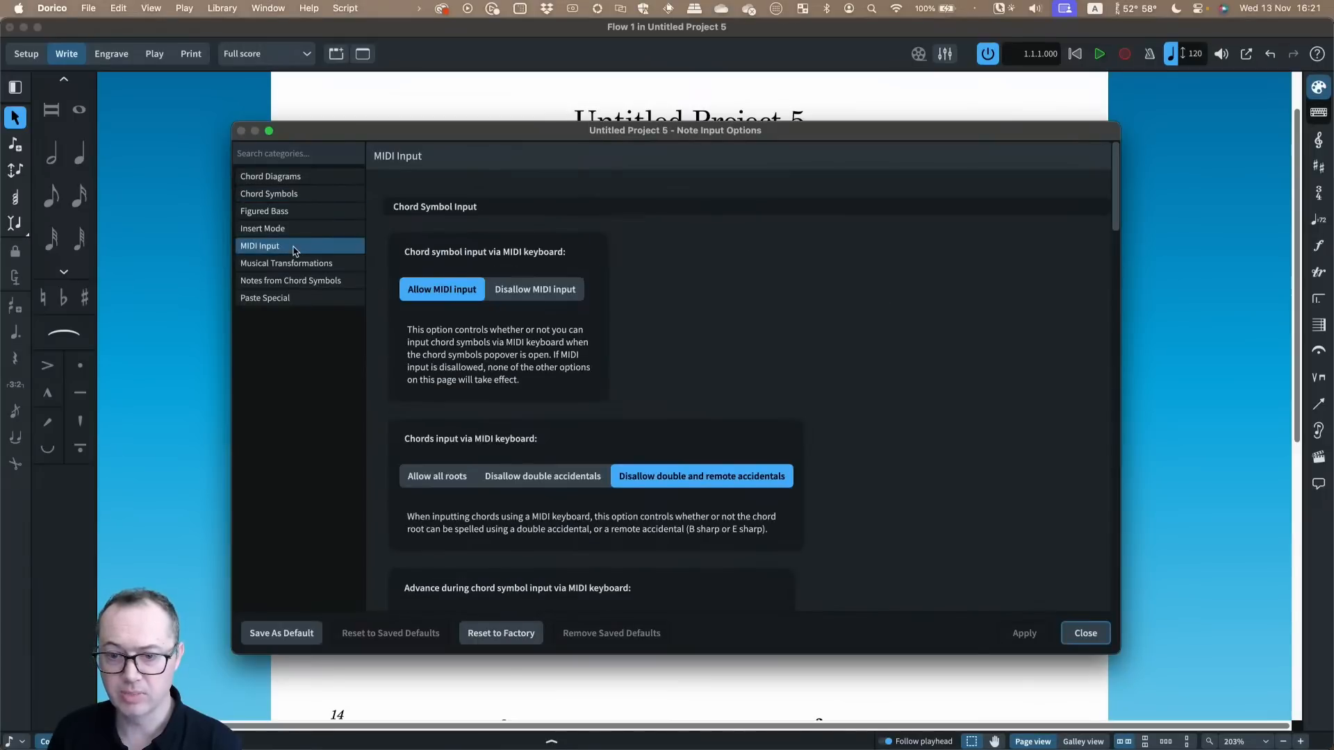
scroll(870, 387, "down", 2)
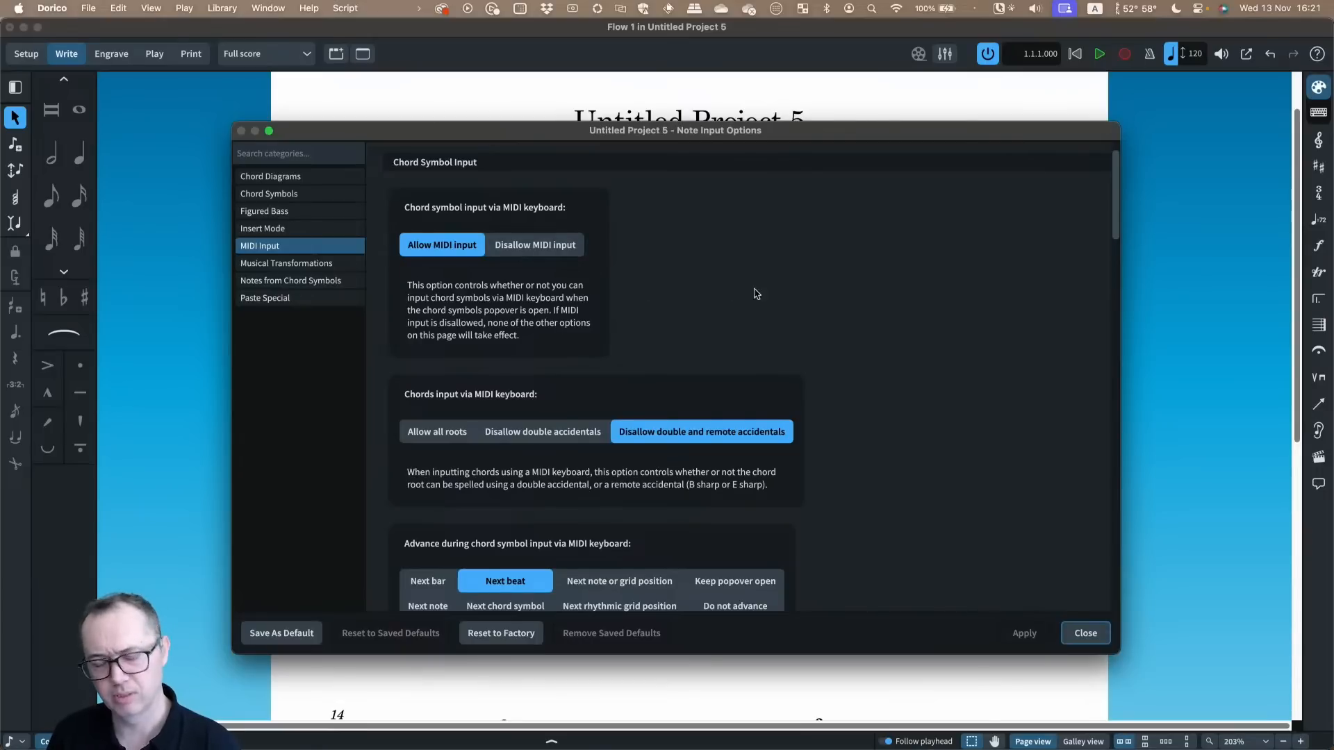
scroll(803, 316, "down", 2)
scroll(892, 352, "down", 2)
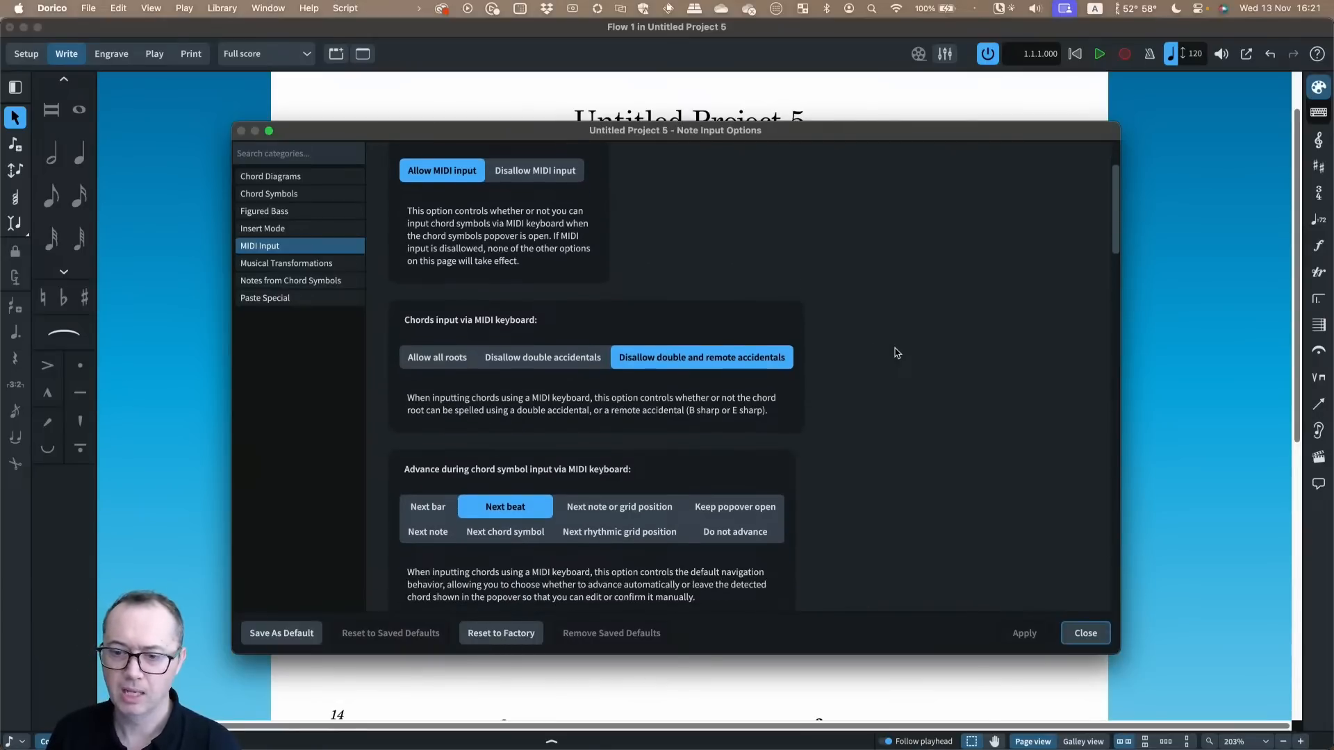
scroll(894, 352, "down", 2)
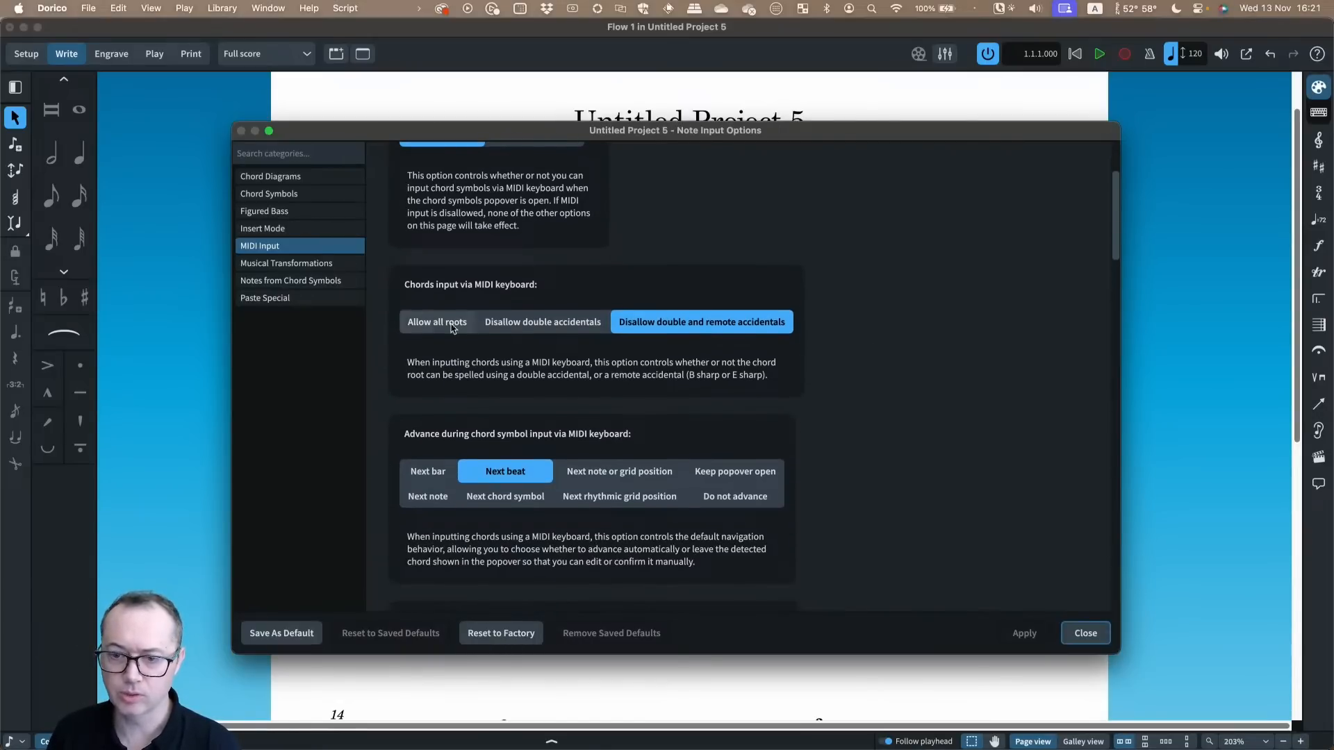
scroll(932, 430, "down", 2)
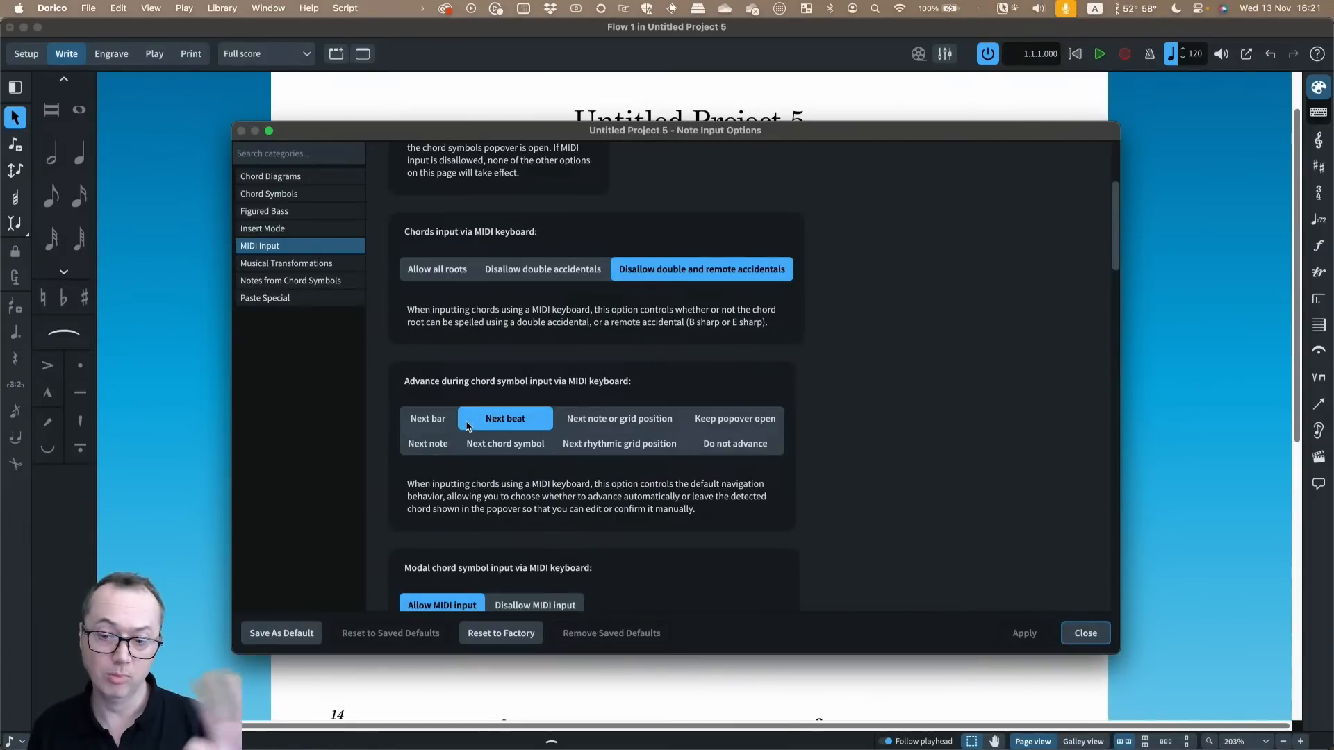
scroll(857, 453, "down", 5)
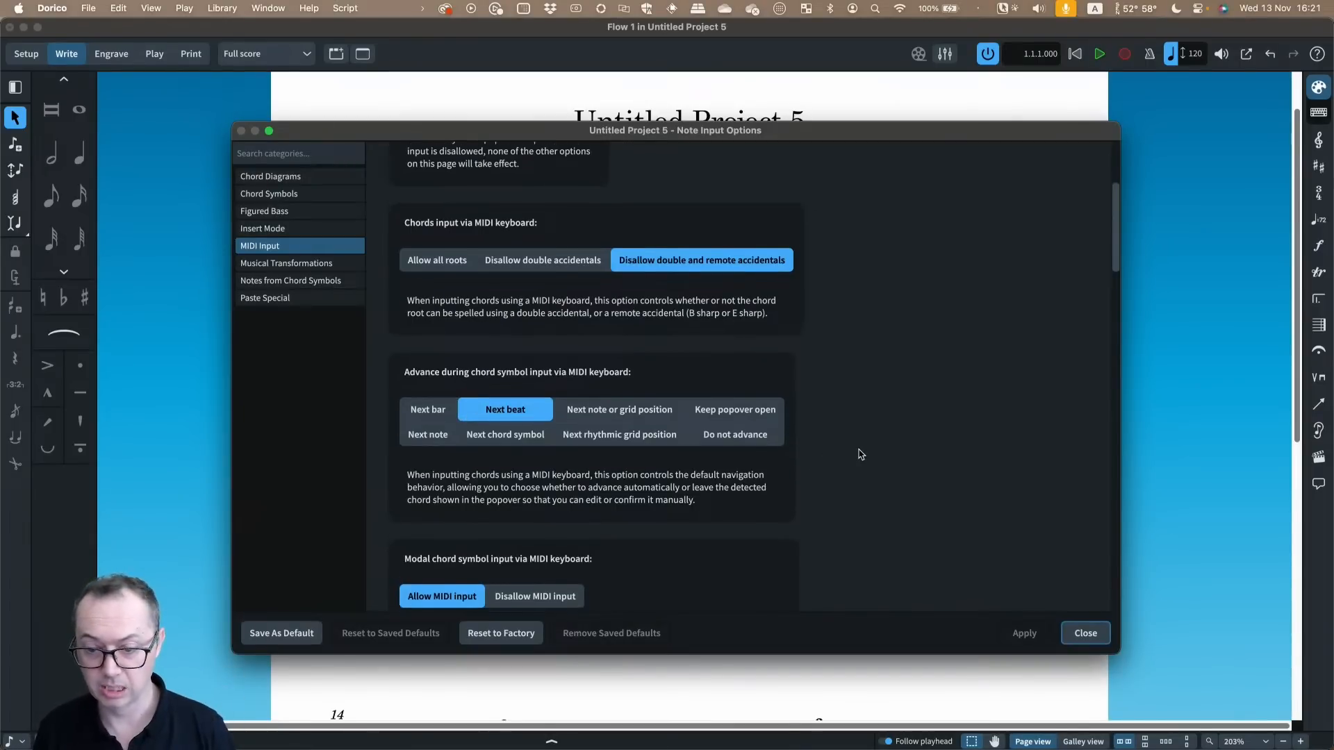
scroll(859, 453, "down", 3)
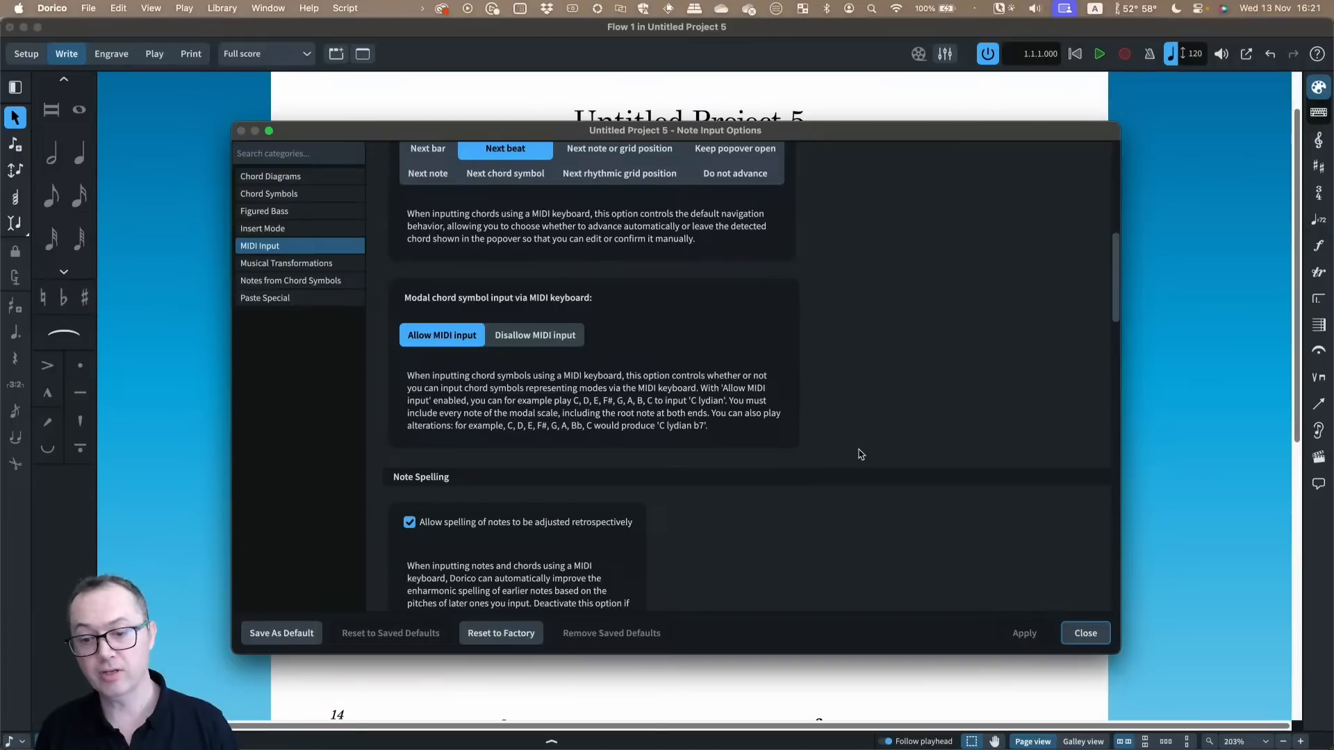
left_click(319, 195)
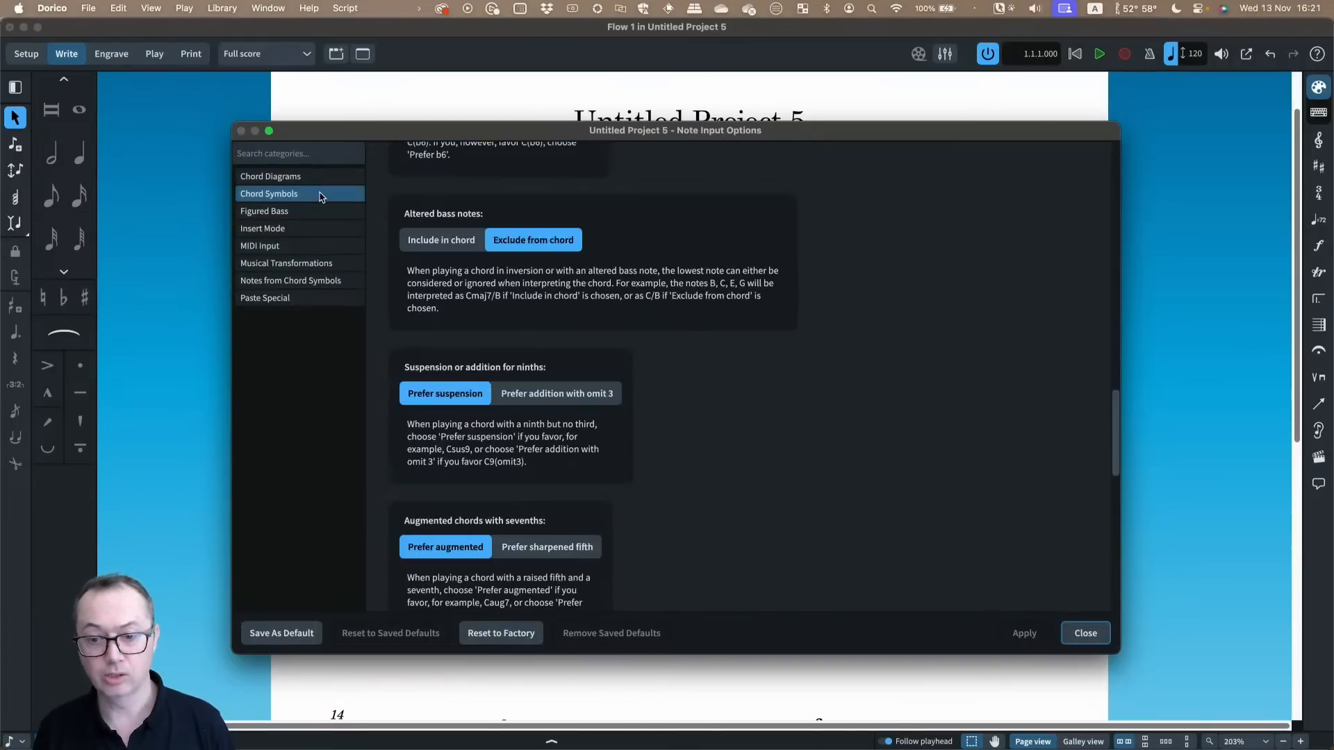
left_click(1084, 633)
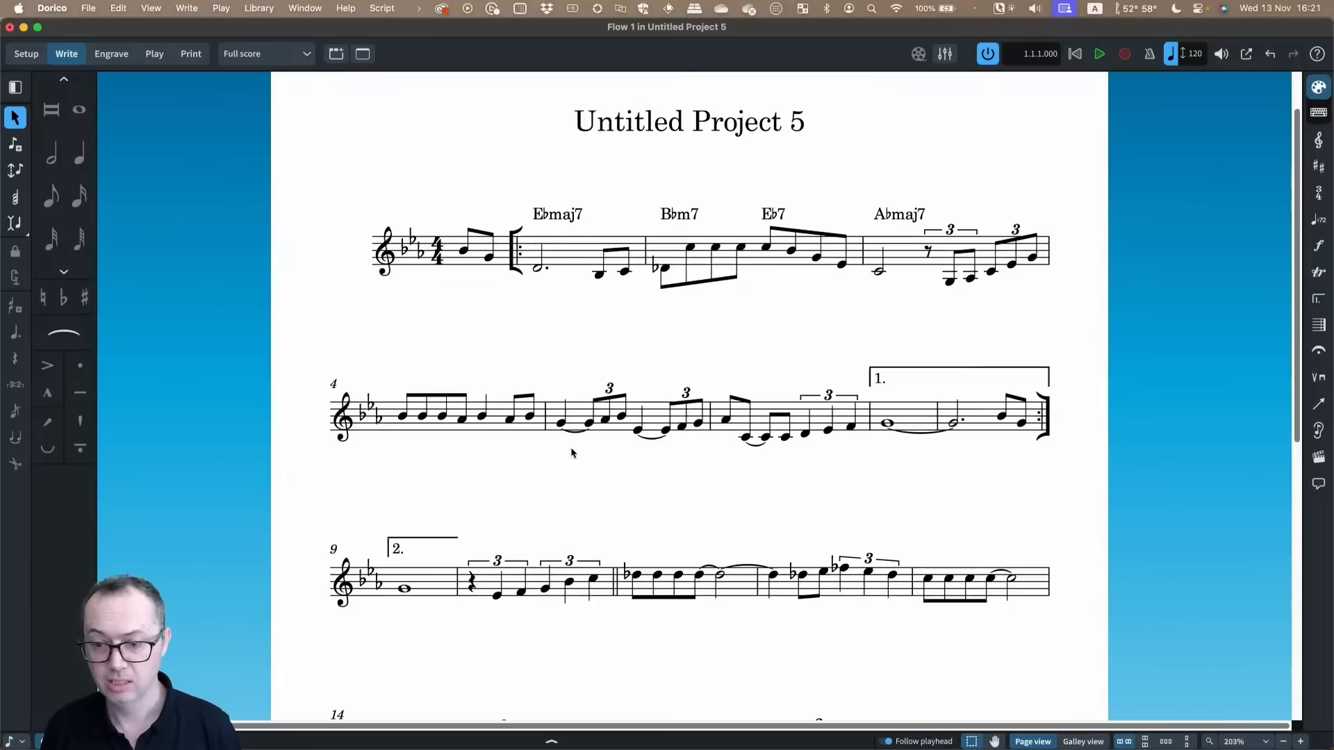
Try a Bbm/G chord symbol at the start of bar 4 and replace it with Gm7(#11omit5)
left_click(403, 417)
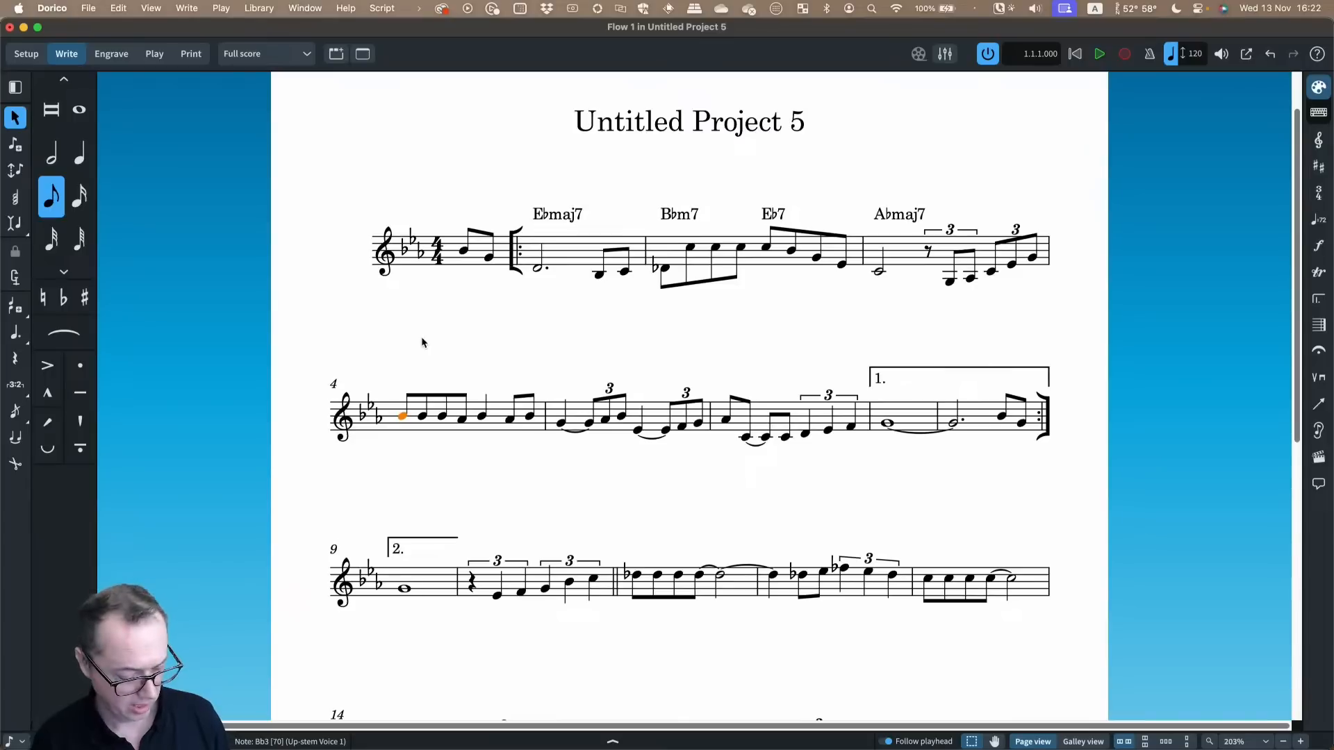
key("shift+q")
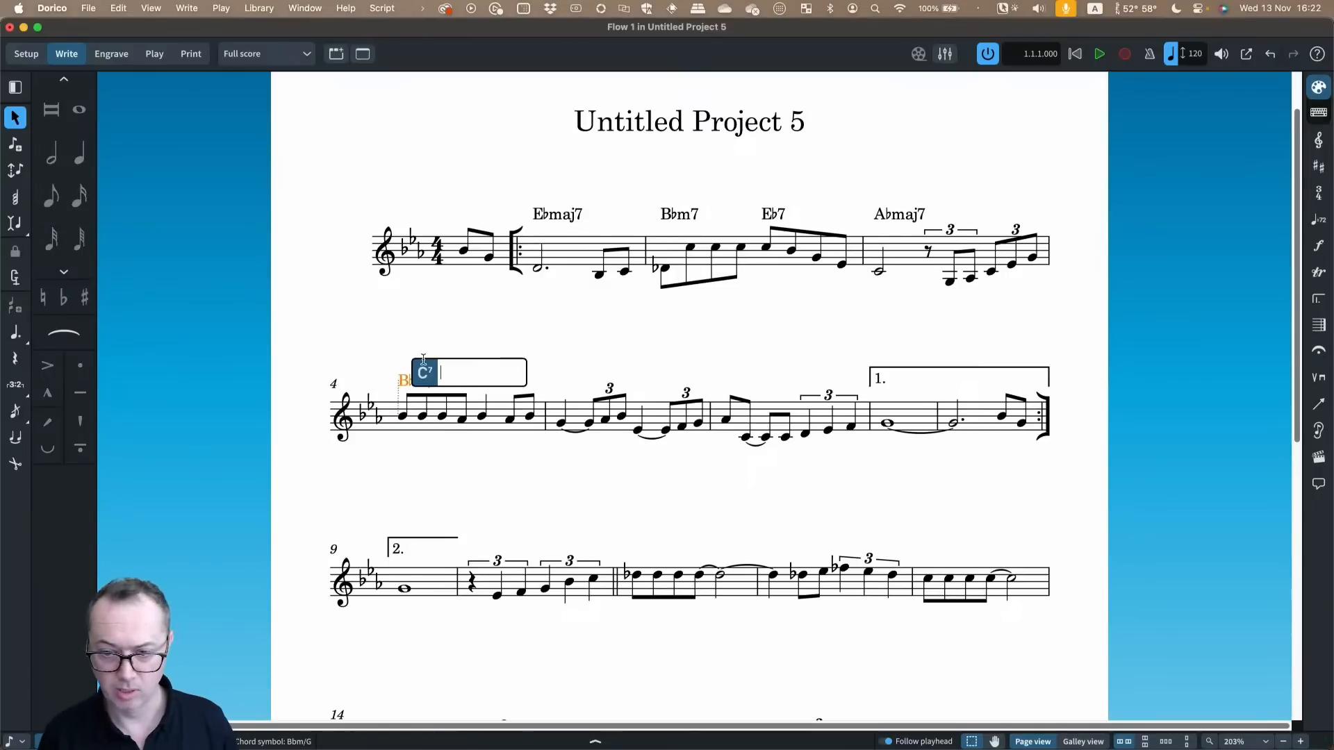
key("space")
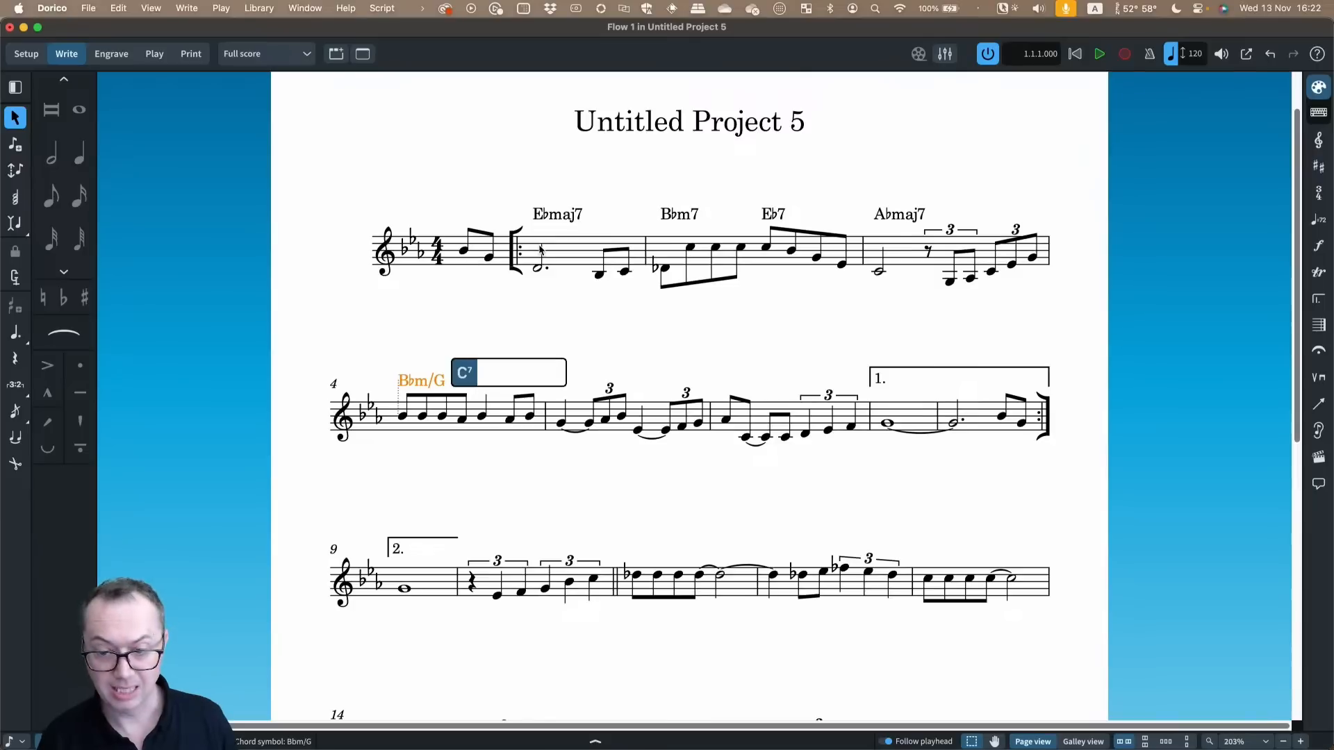
key("super+Left")
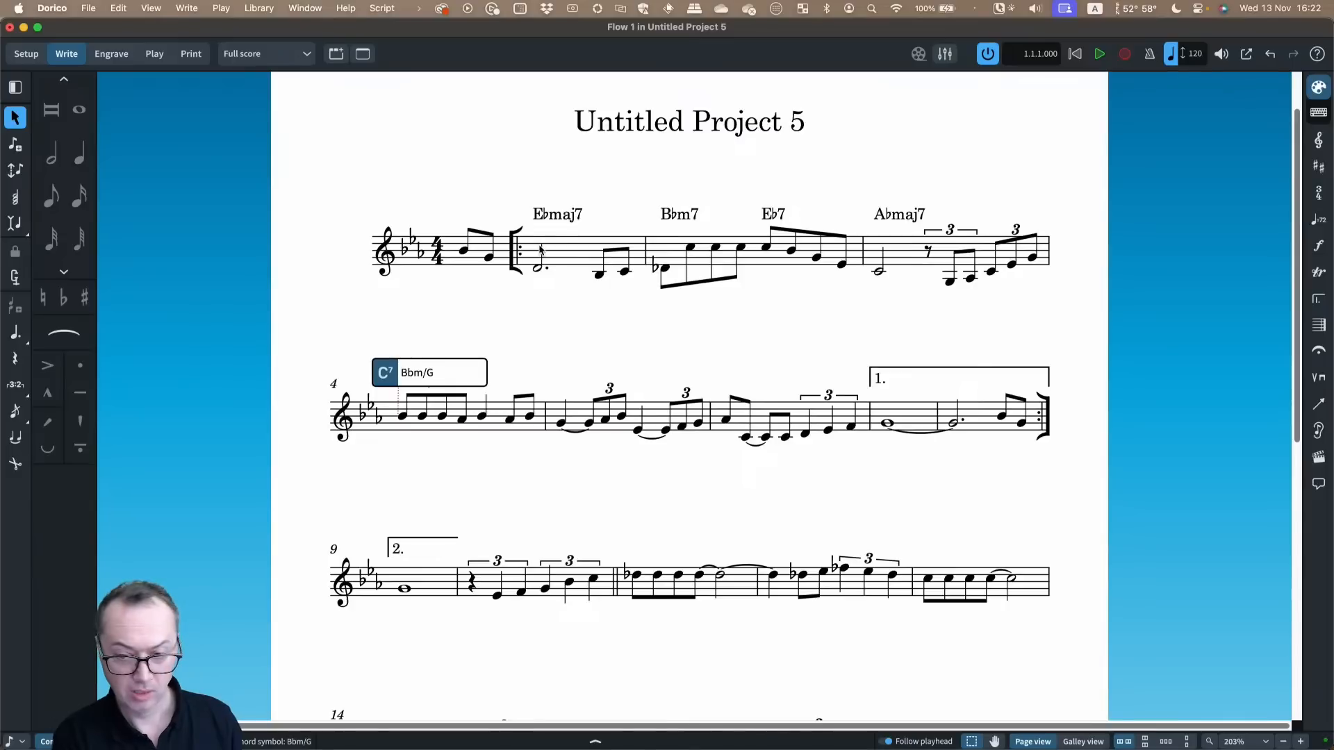
key("space")
key("Escape")
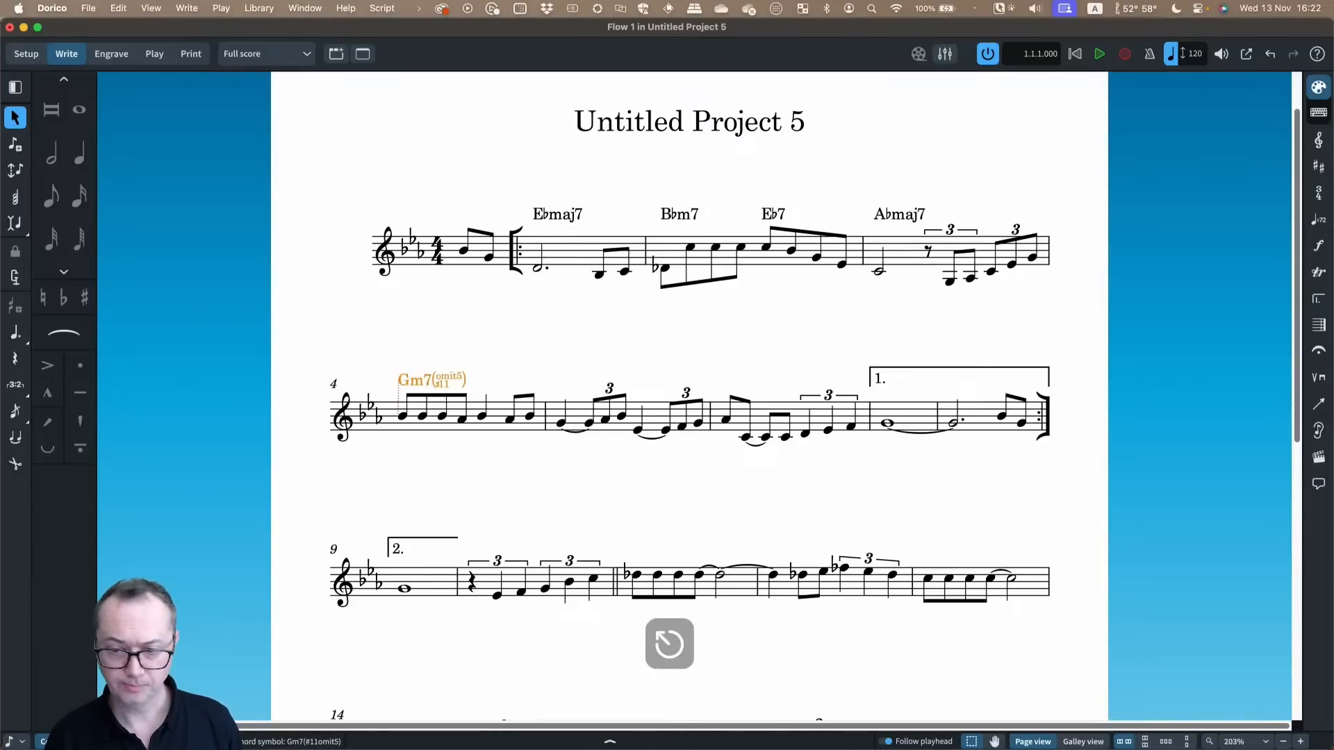
Inspect the text of the chord symbol in bar 4, delete the symbol and clear the selection
key("Return")
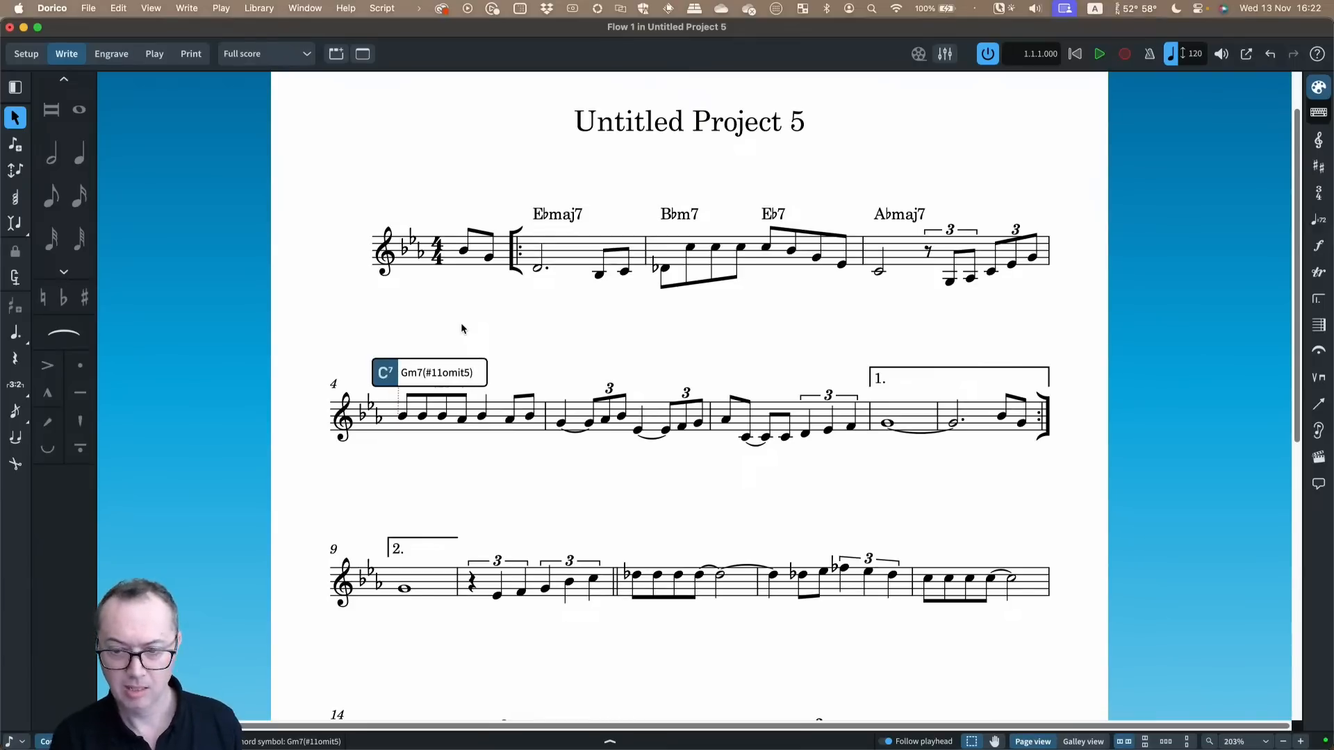
key("space")
key("Escape")
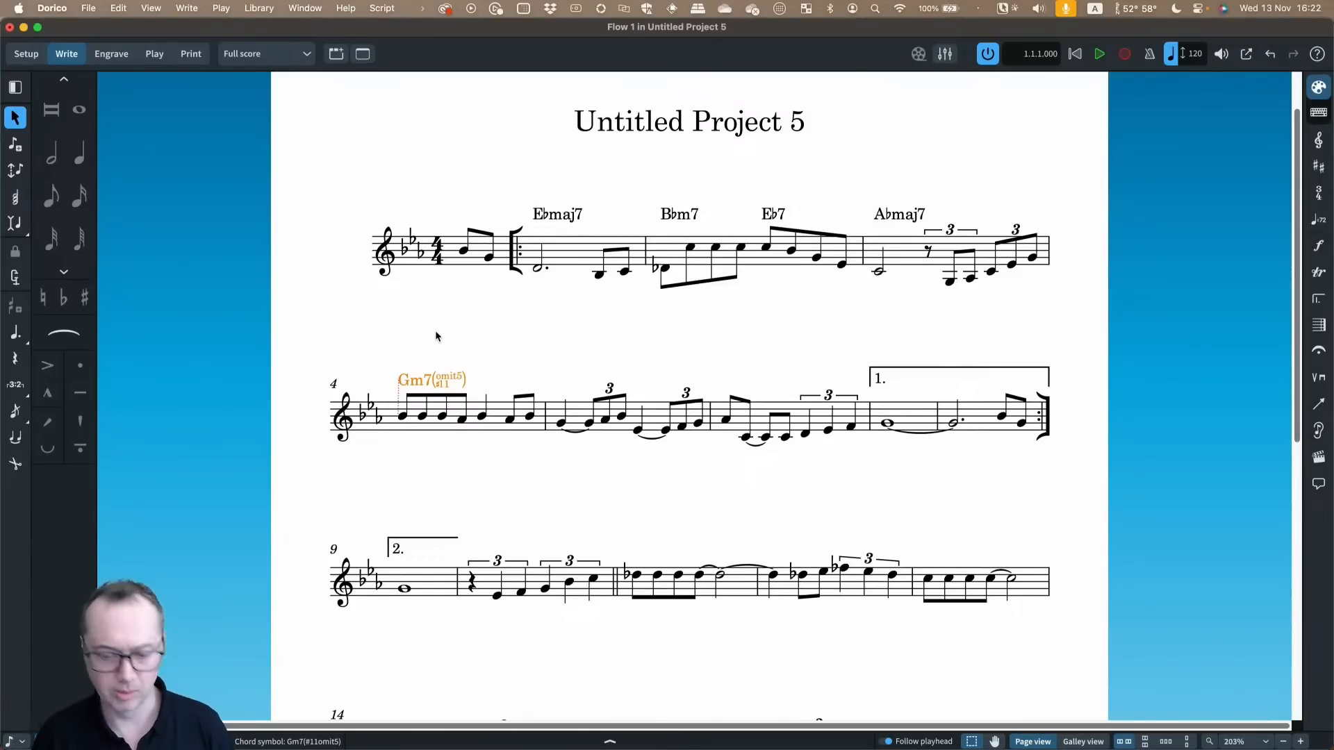
key("BackSpace")
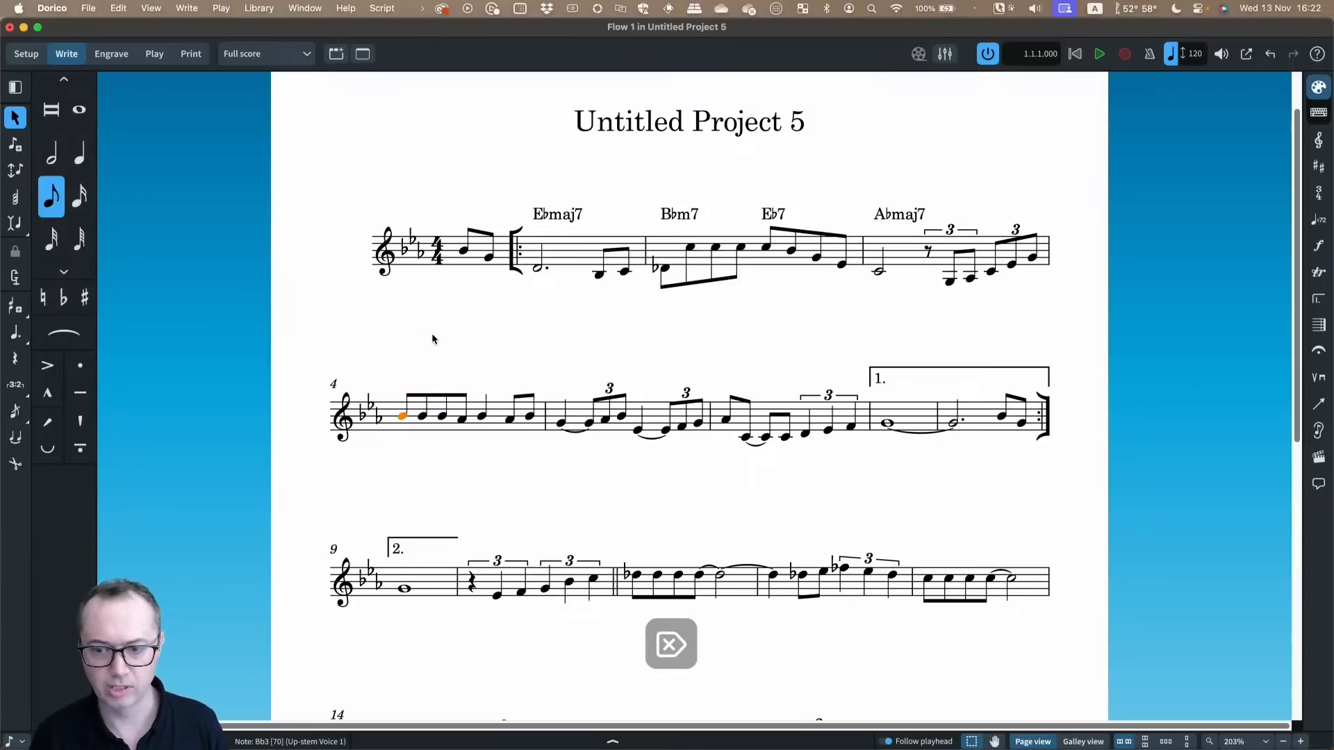
left_click(432, 334)
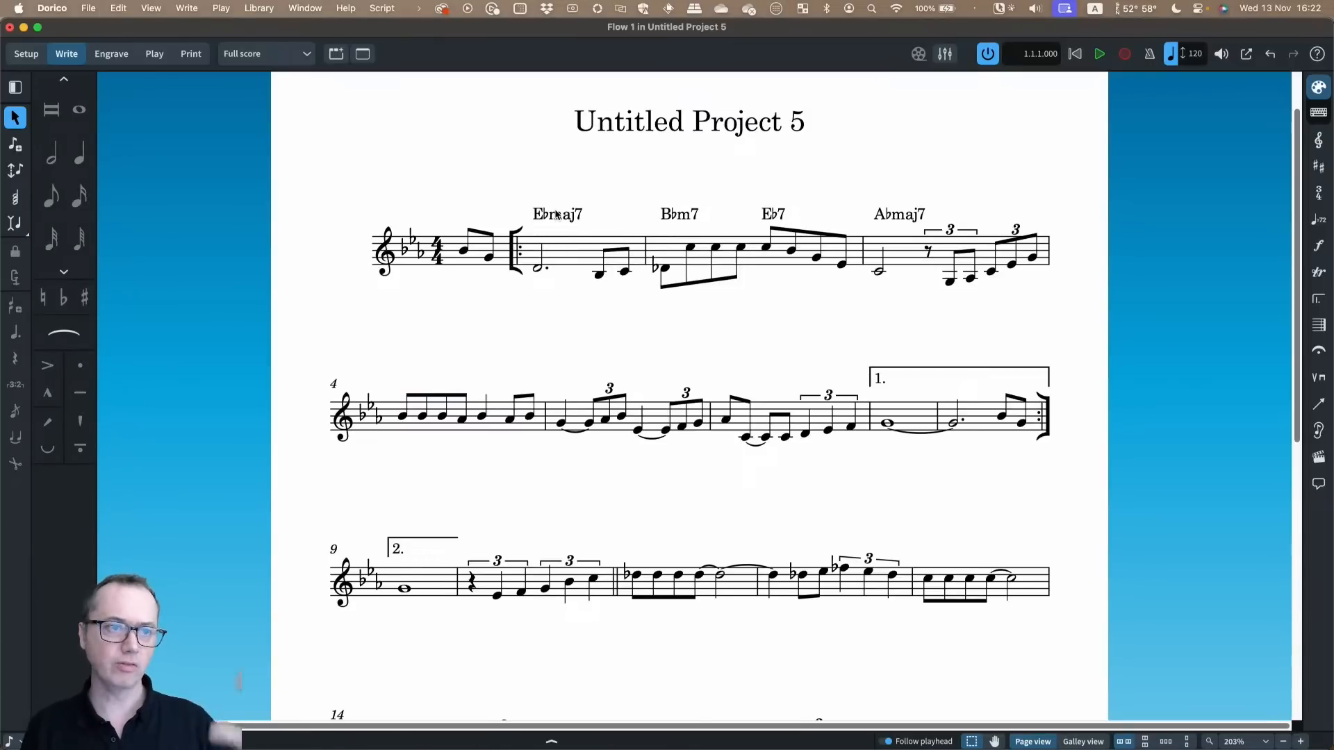
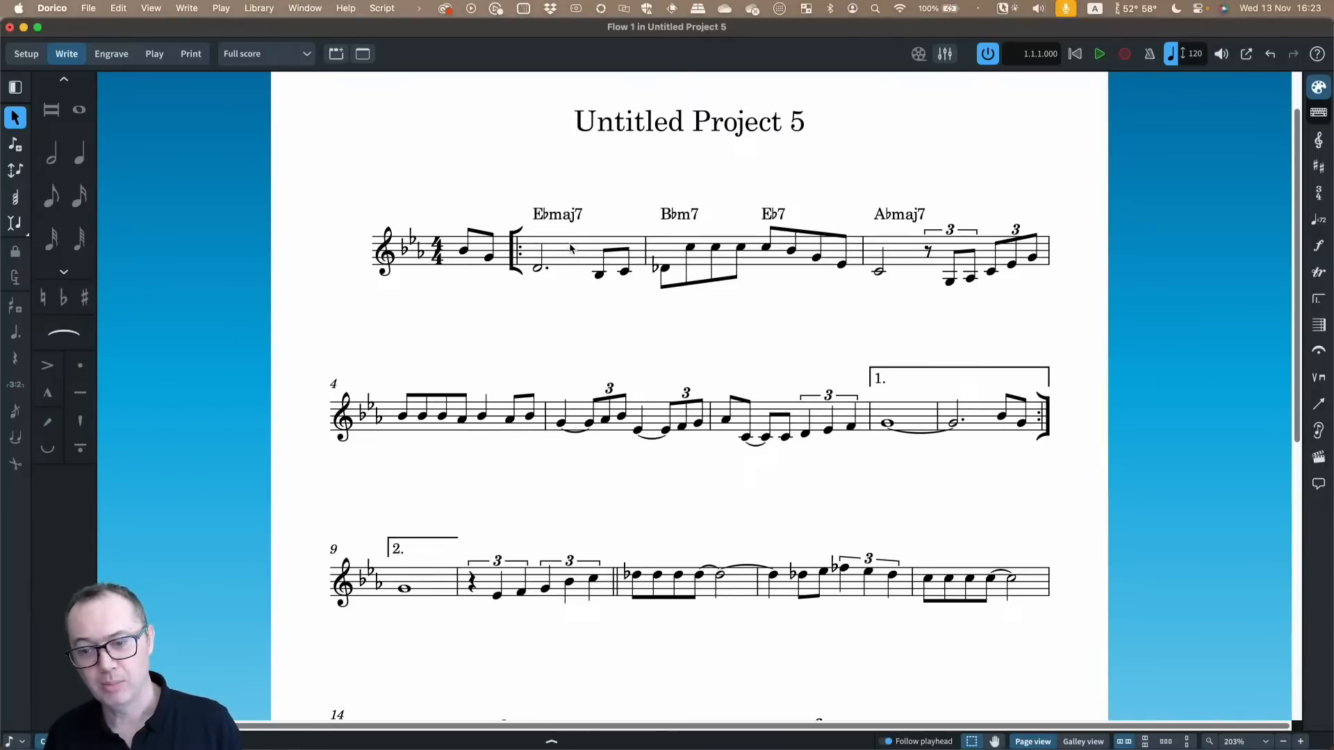
Switch to Play mode and enable playback for the Chords track
left_click(557, 215)
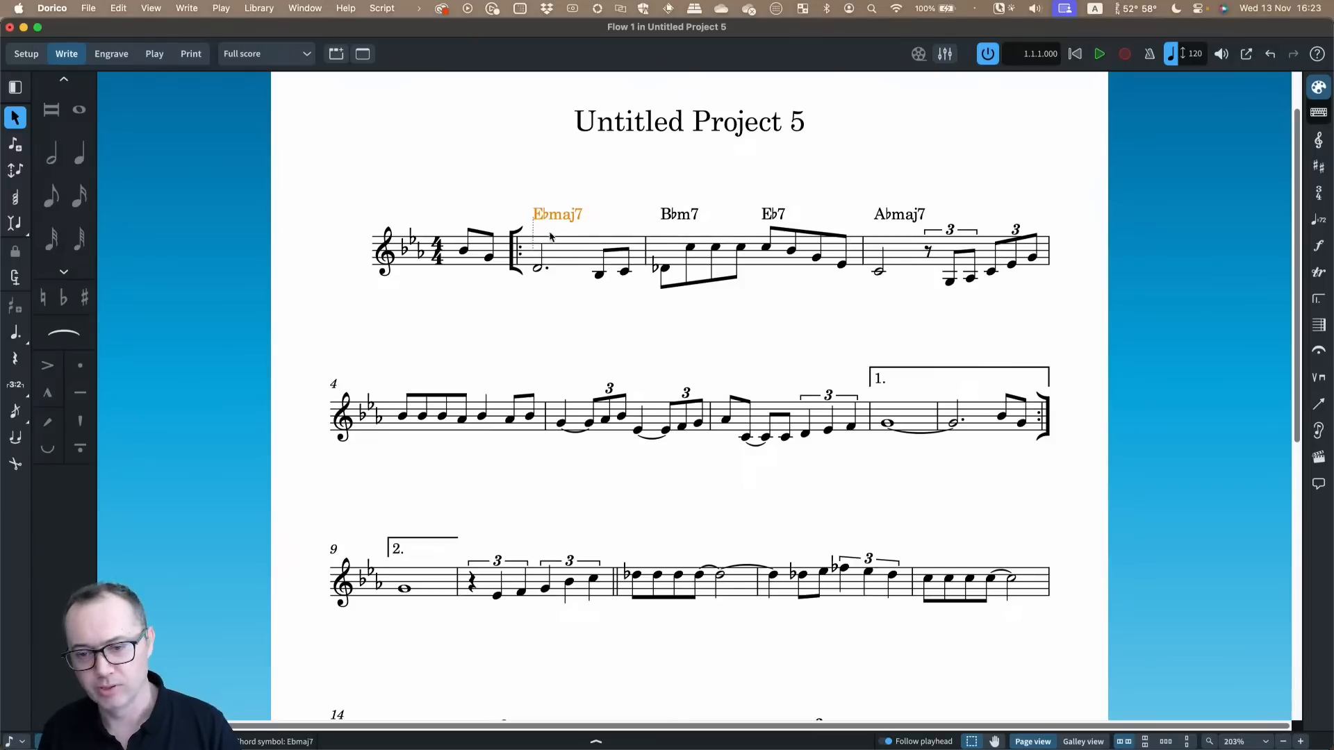
left_click(154, 54)
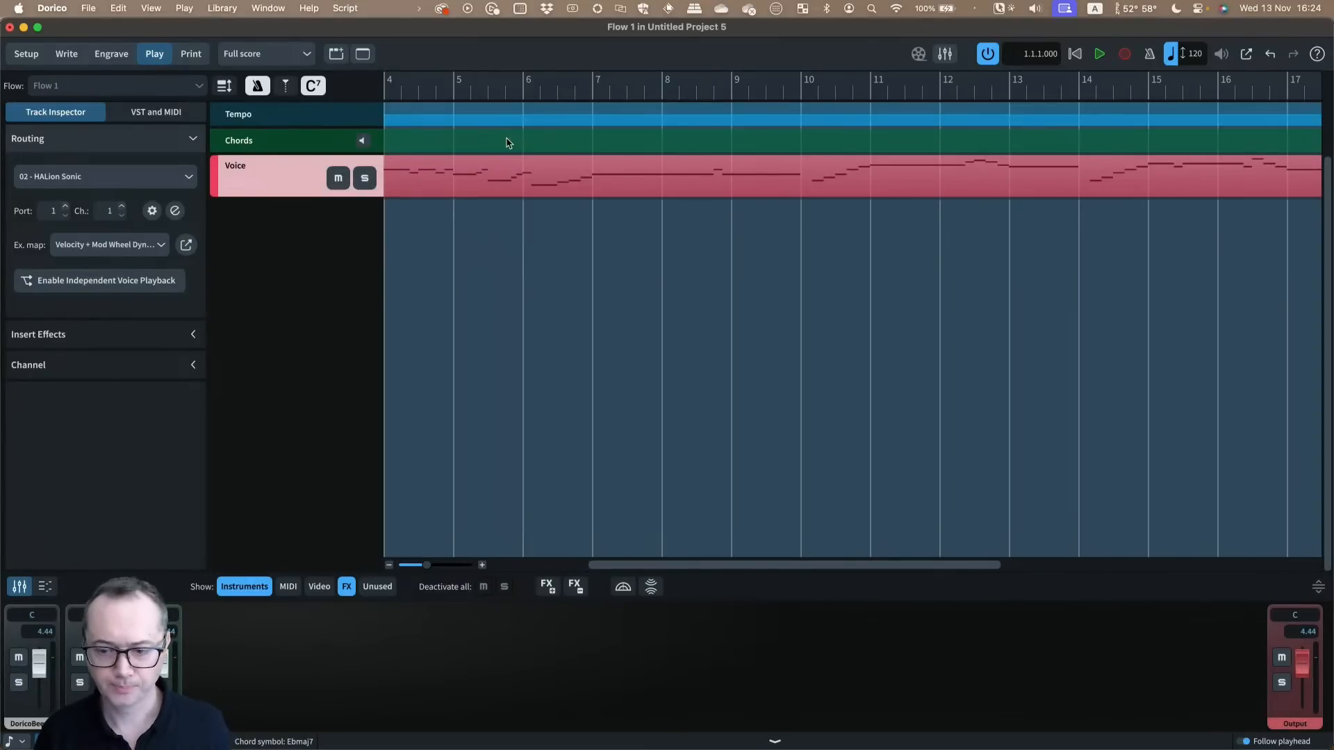
scroll(506, 142, "left", 5)
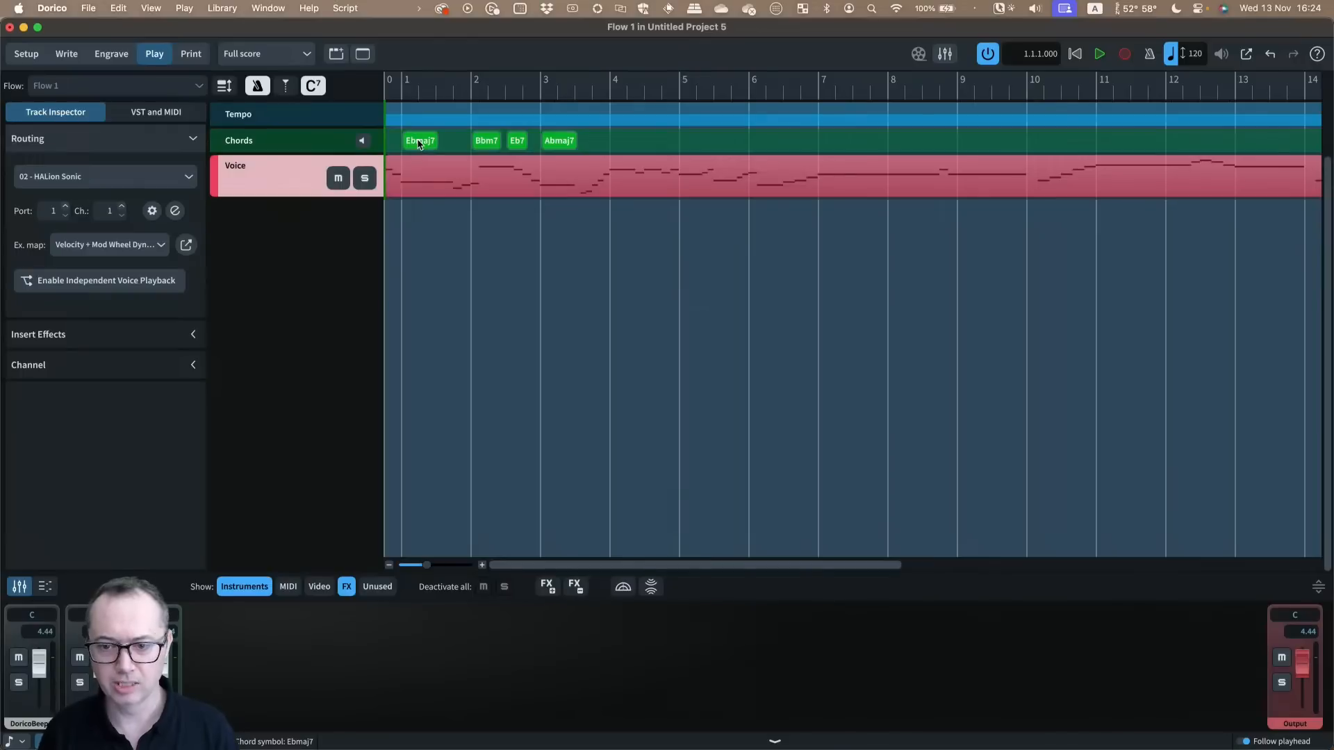
left_click(363, 142)
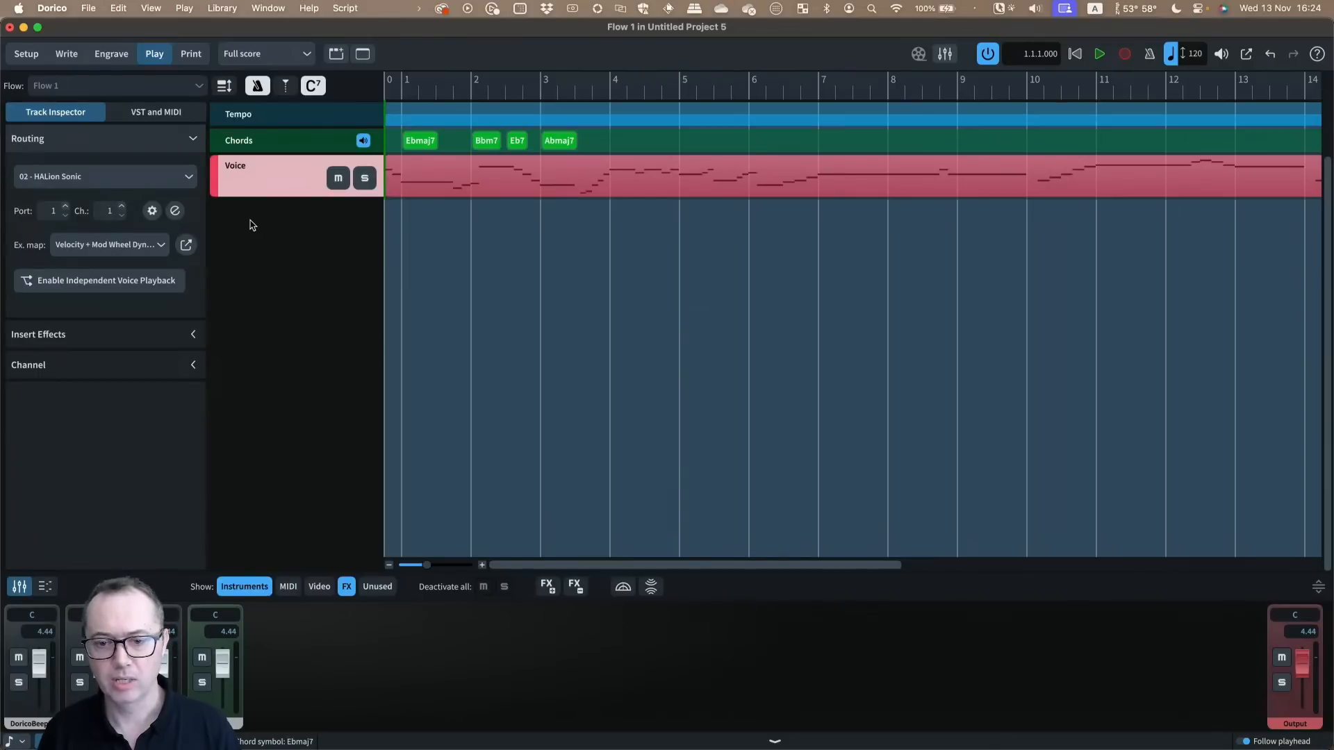
Return to Write mode and audition the Bbm7 and Eb7 chord symbols in bar 2
left_click(68, 54)
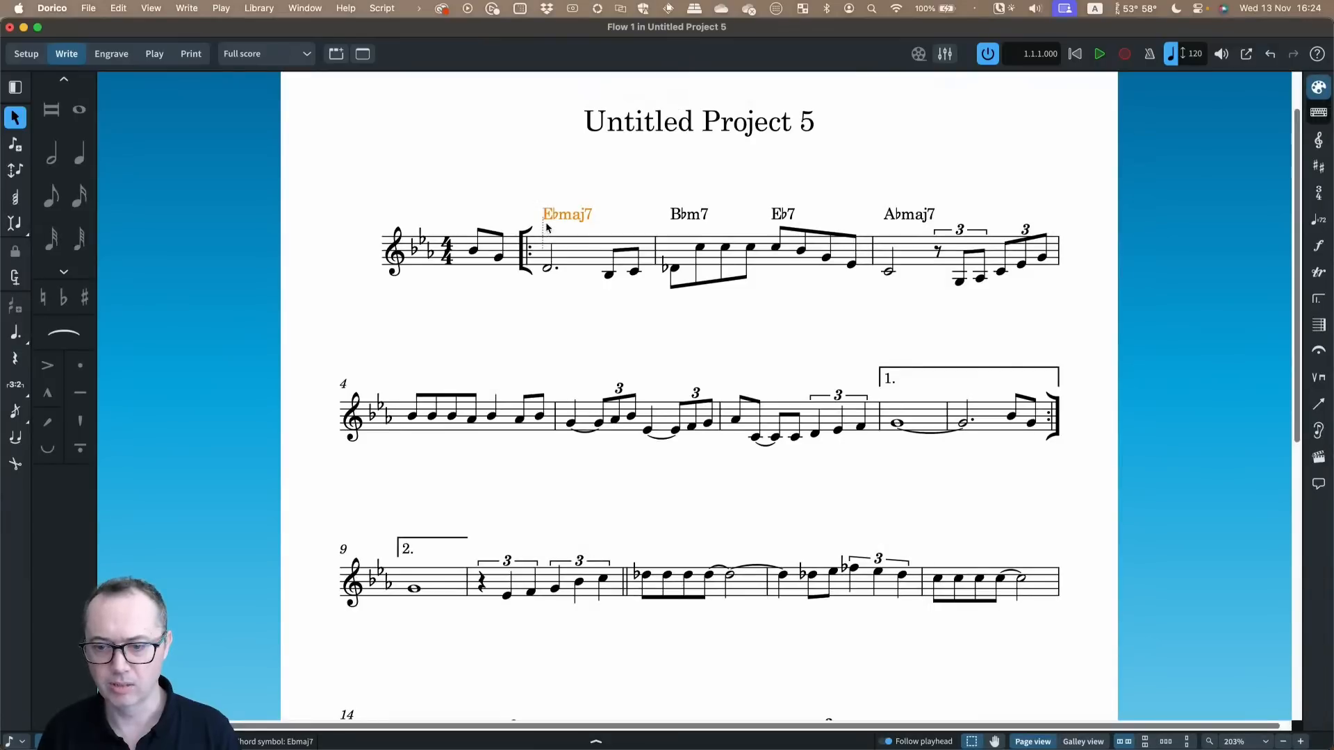
left_click(701, 213)
left_click(782, 216)
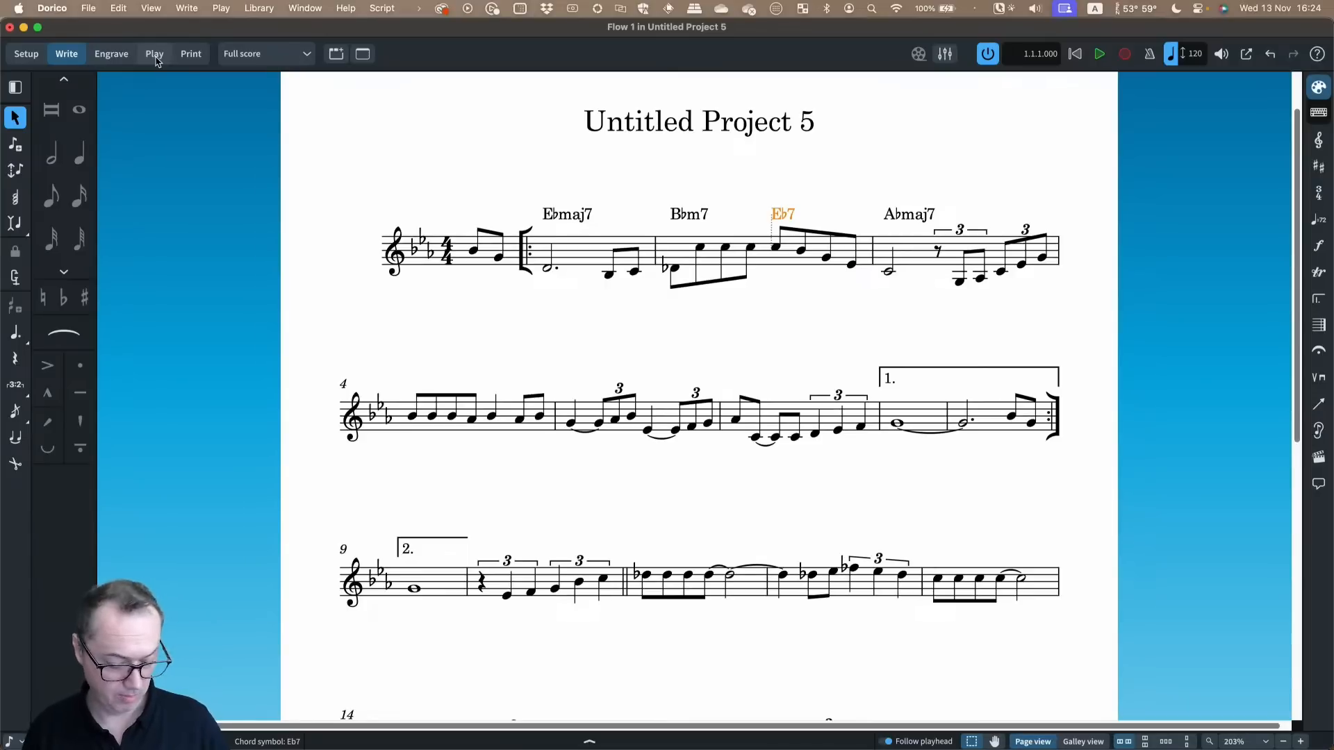
Show the mixer below the score and lower the Chords channel volume to about -5.7
key("super+8")
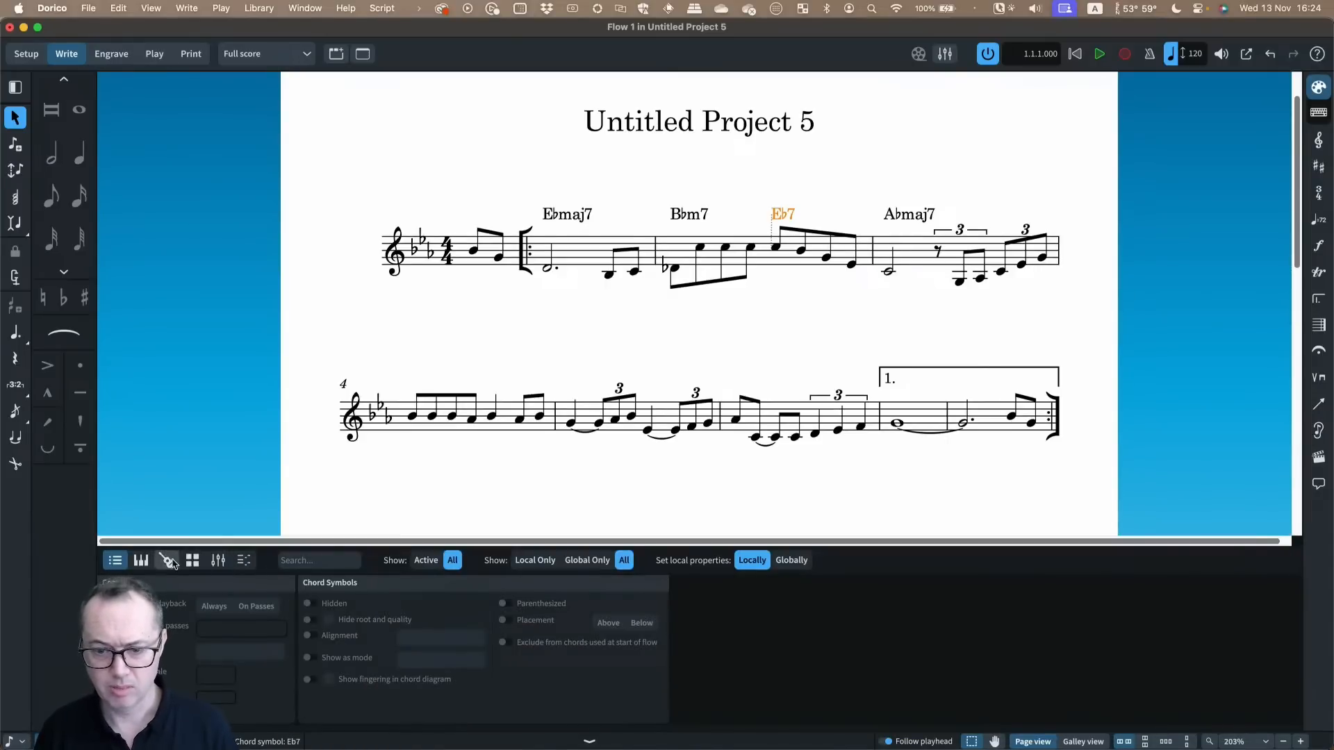
left_click(216, 561)
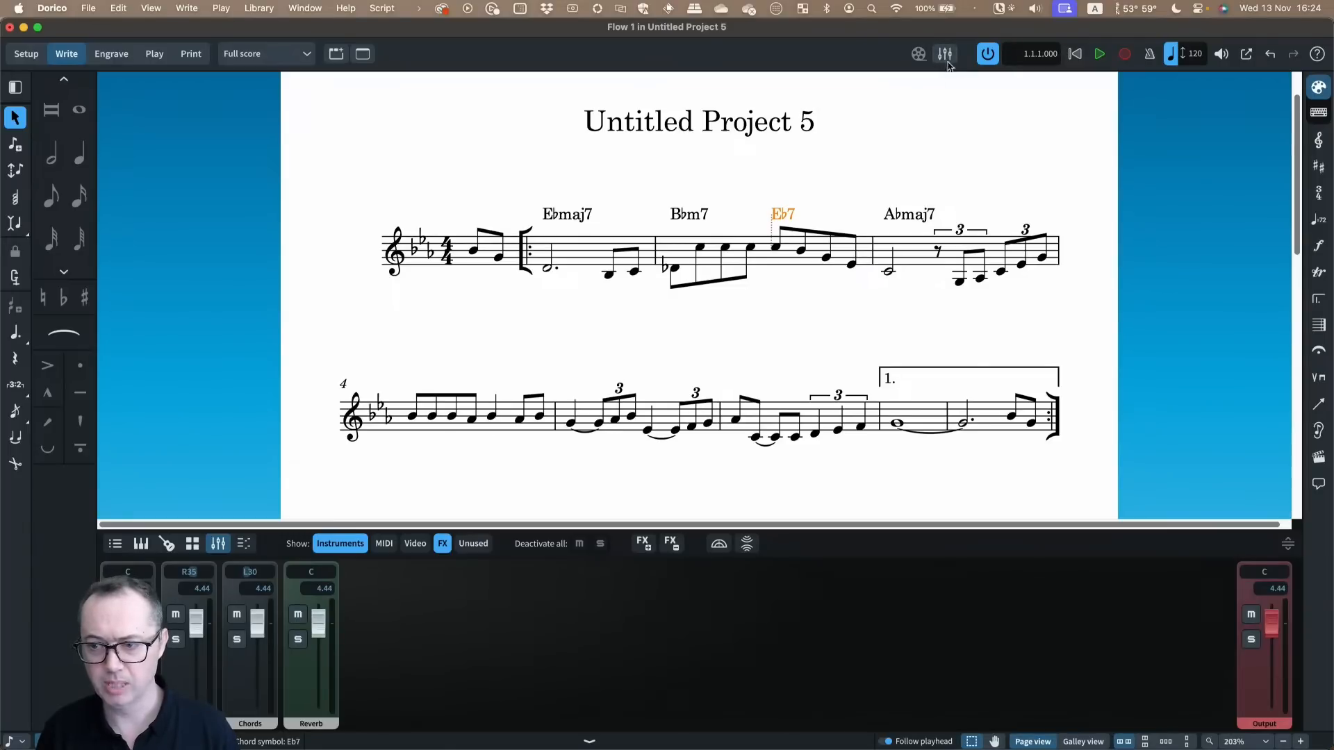
left_click_drag(257, 625, 259, 653)
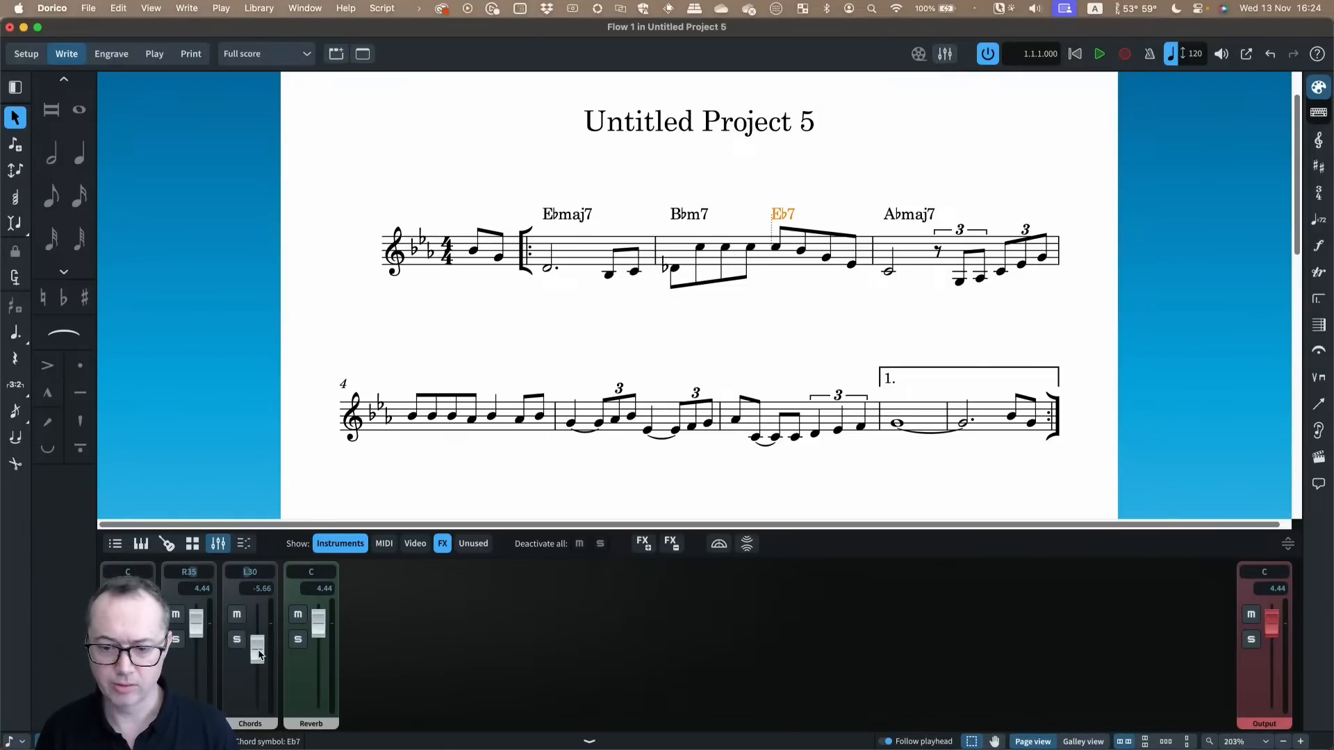
Audition the Ebmaj7 and Bbm7 chord symbols, and play the score from the first pickup note into bar 3
left_click(568, 214)
left_click(679, 216)
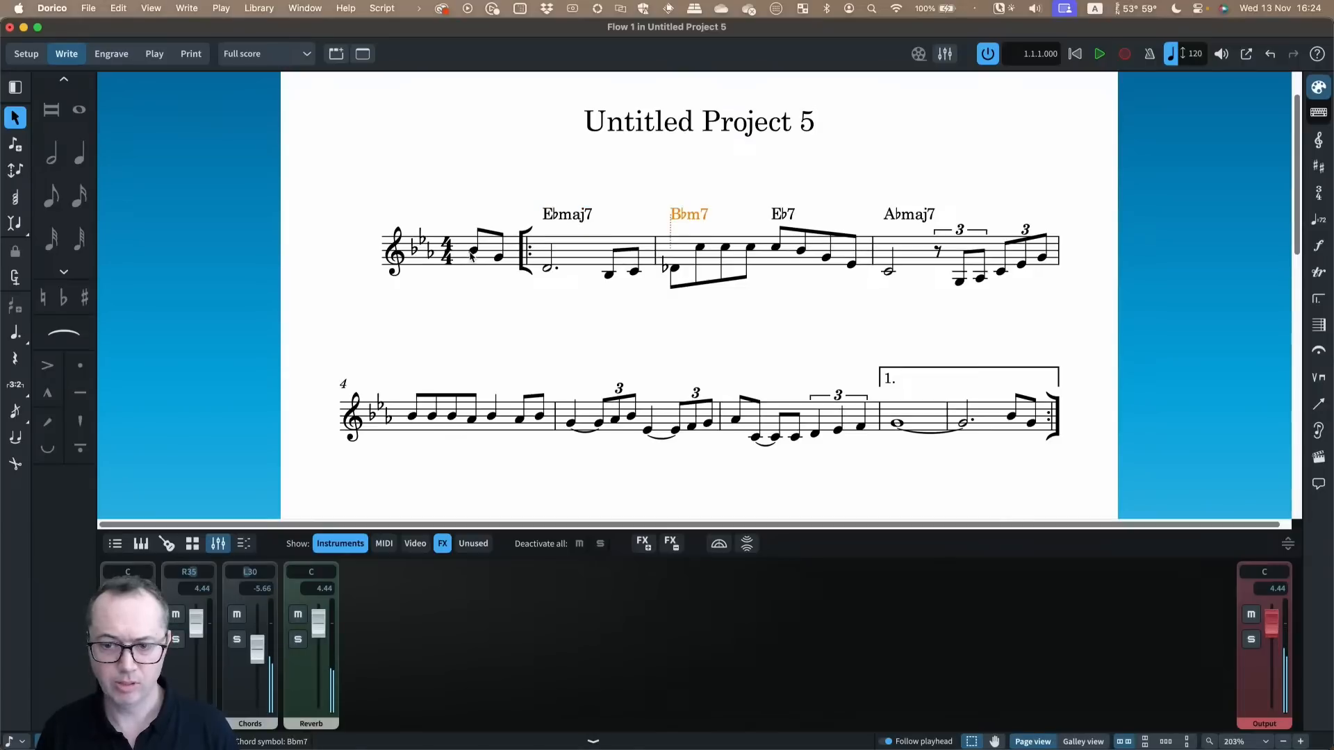
left_click(473, 252)
key("p")
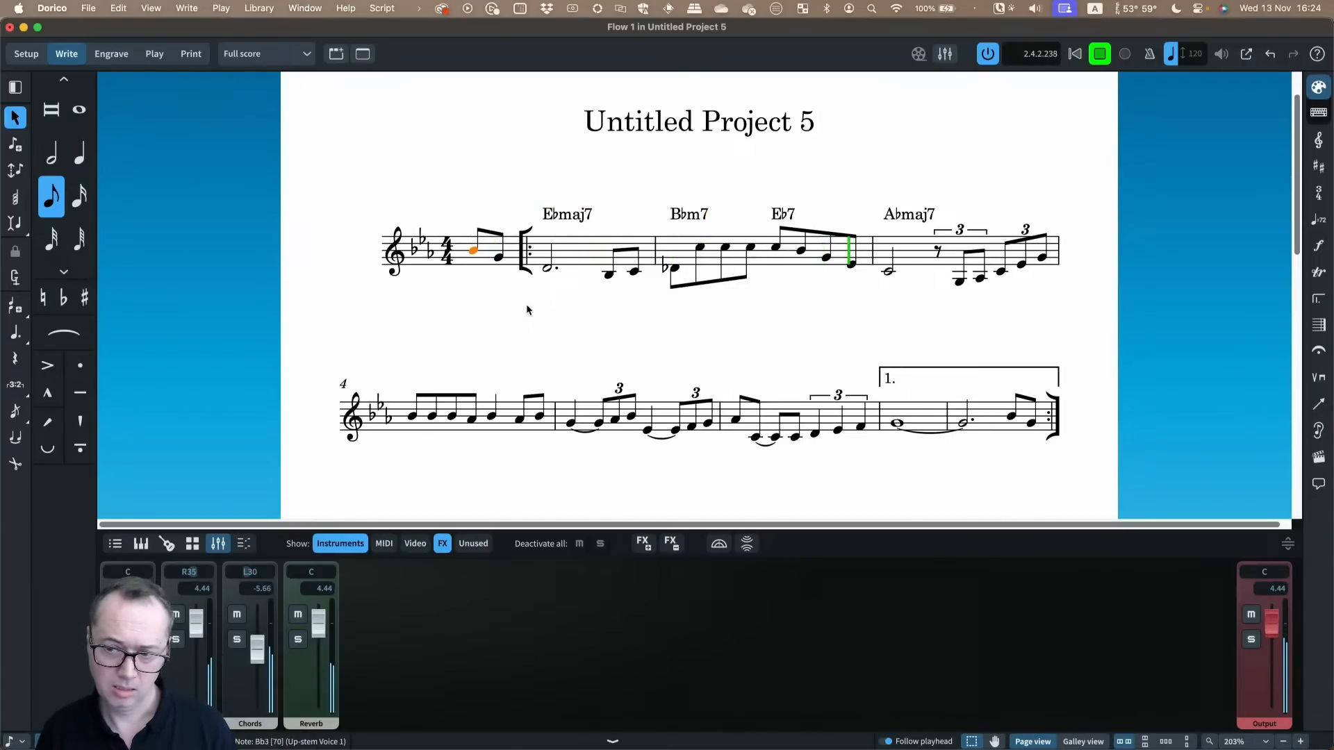
key("space")
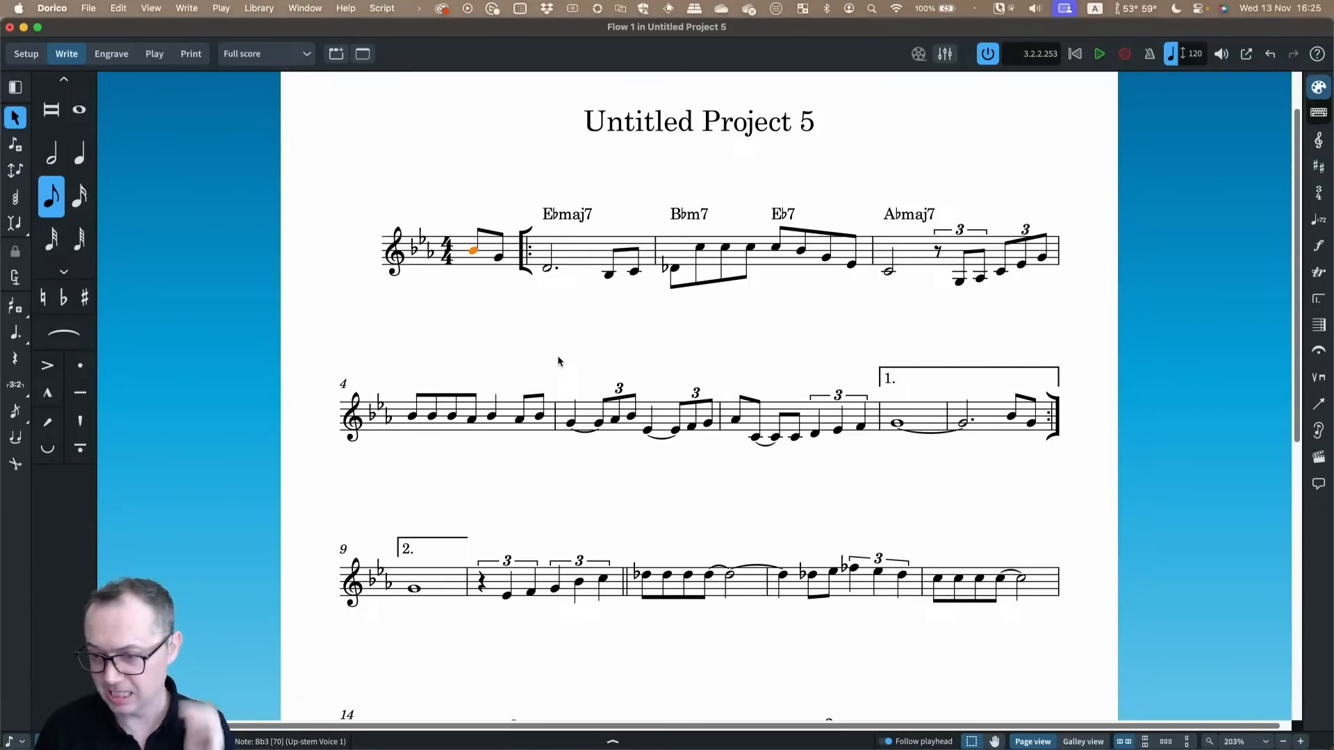
Audition the Ebmaj7 chord symbol, clear the selection and bring up the Misty - chords project window
left_click(580, 215)
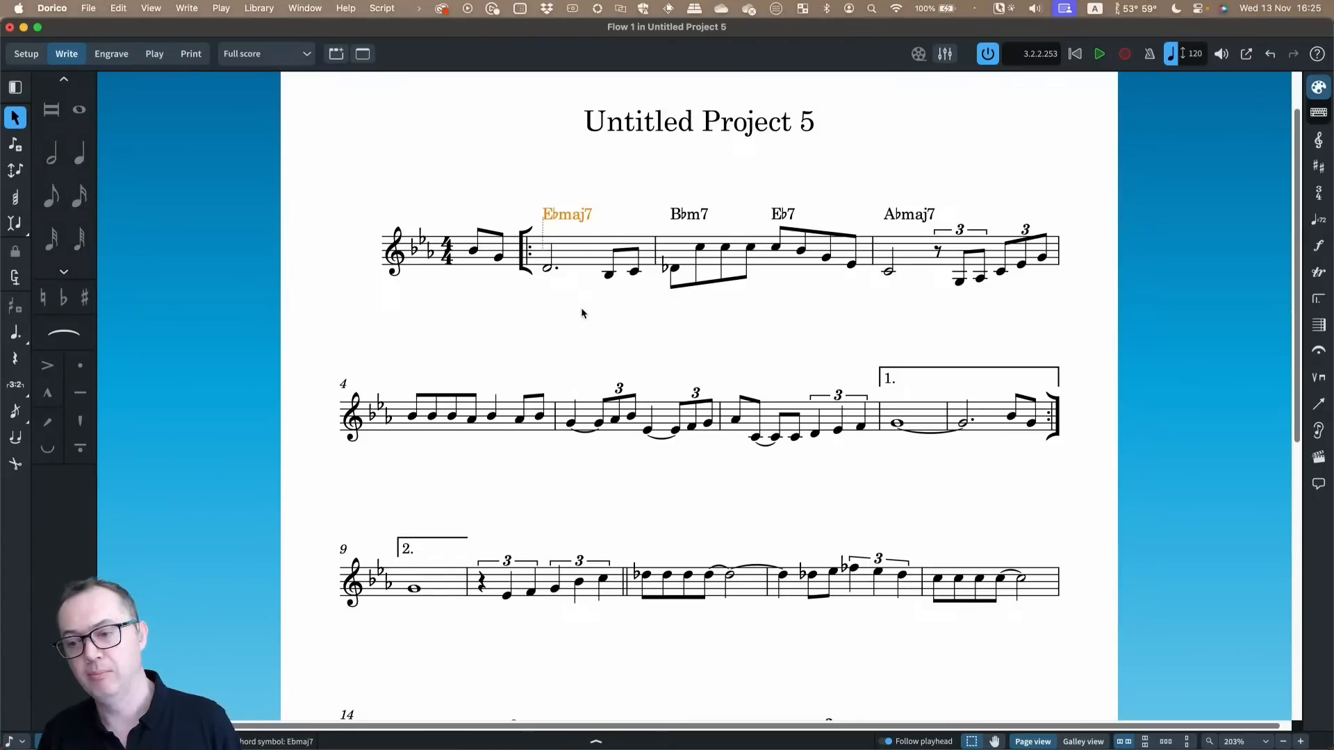
key("Escape")
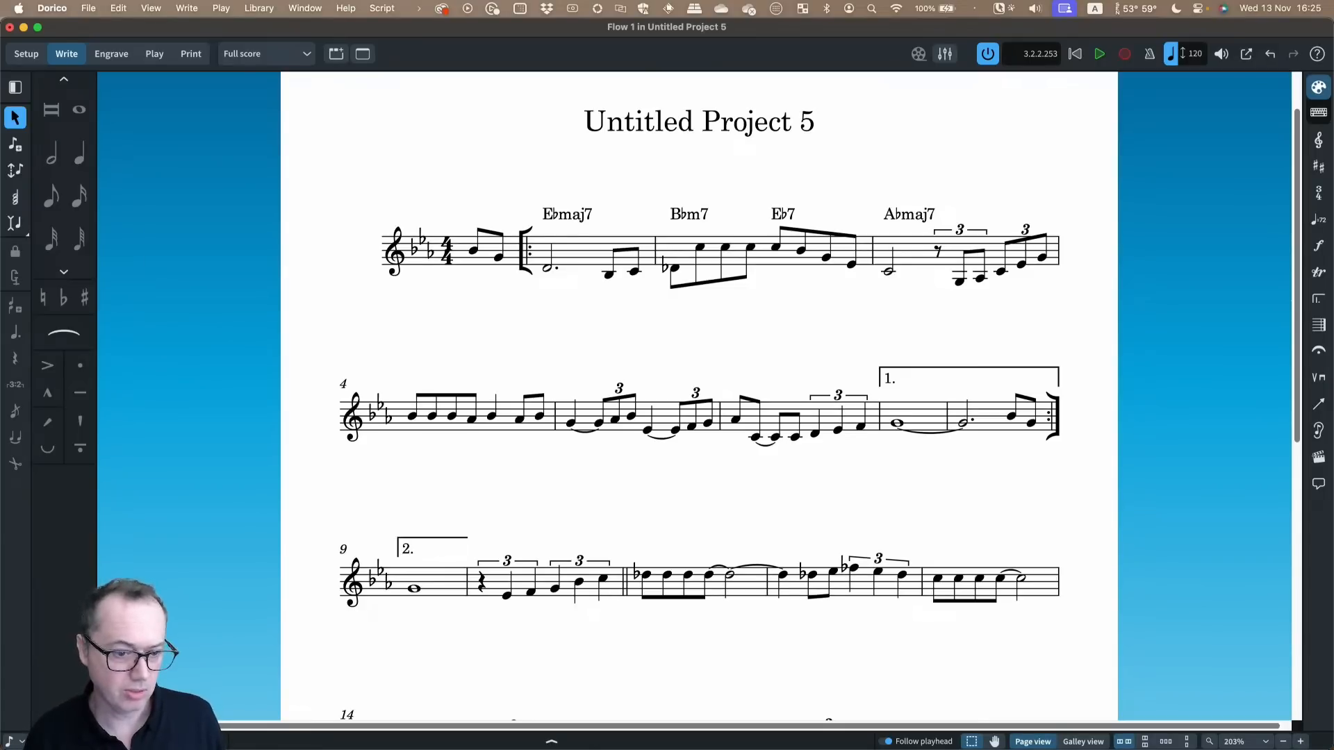
key("super+shift+e")
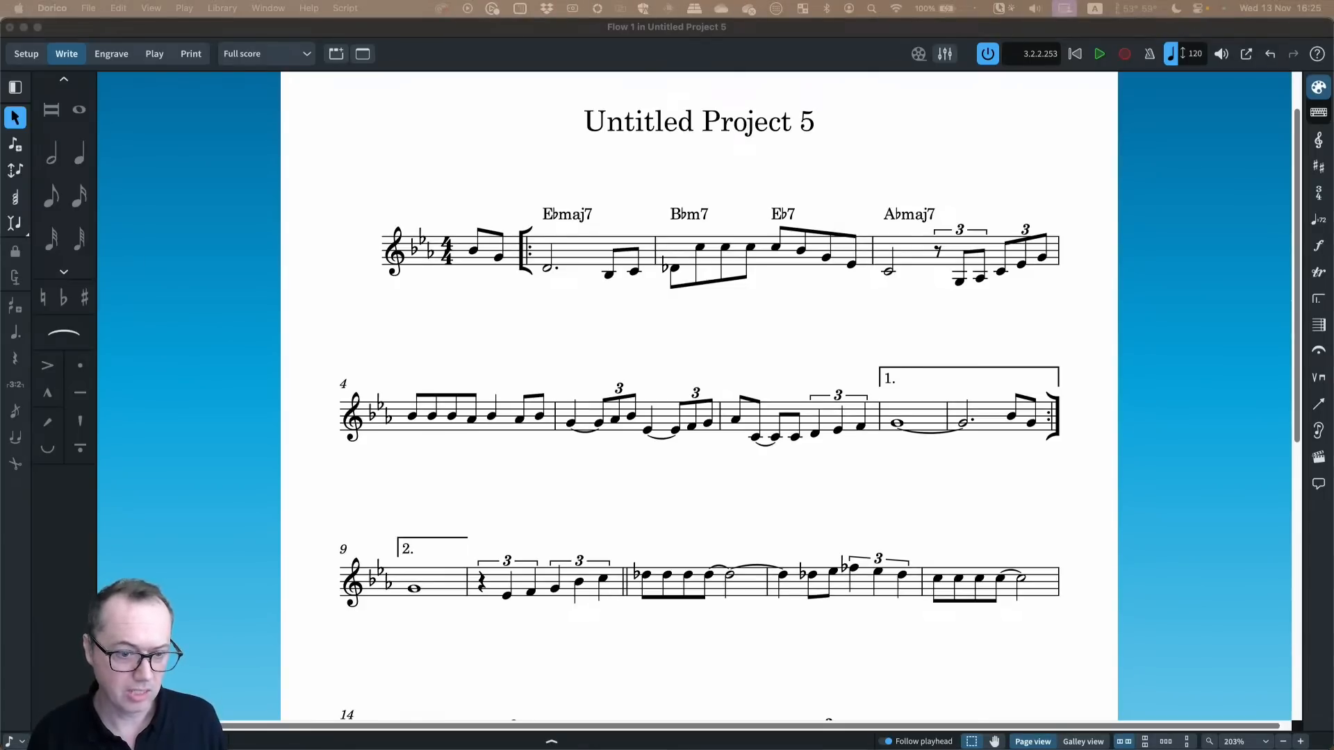
left_click_drag(451, 672, 526, 683)
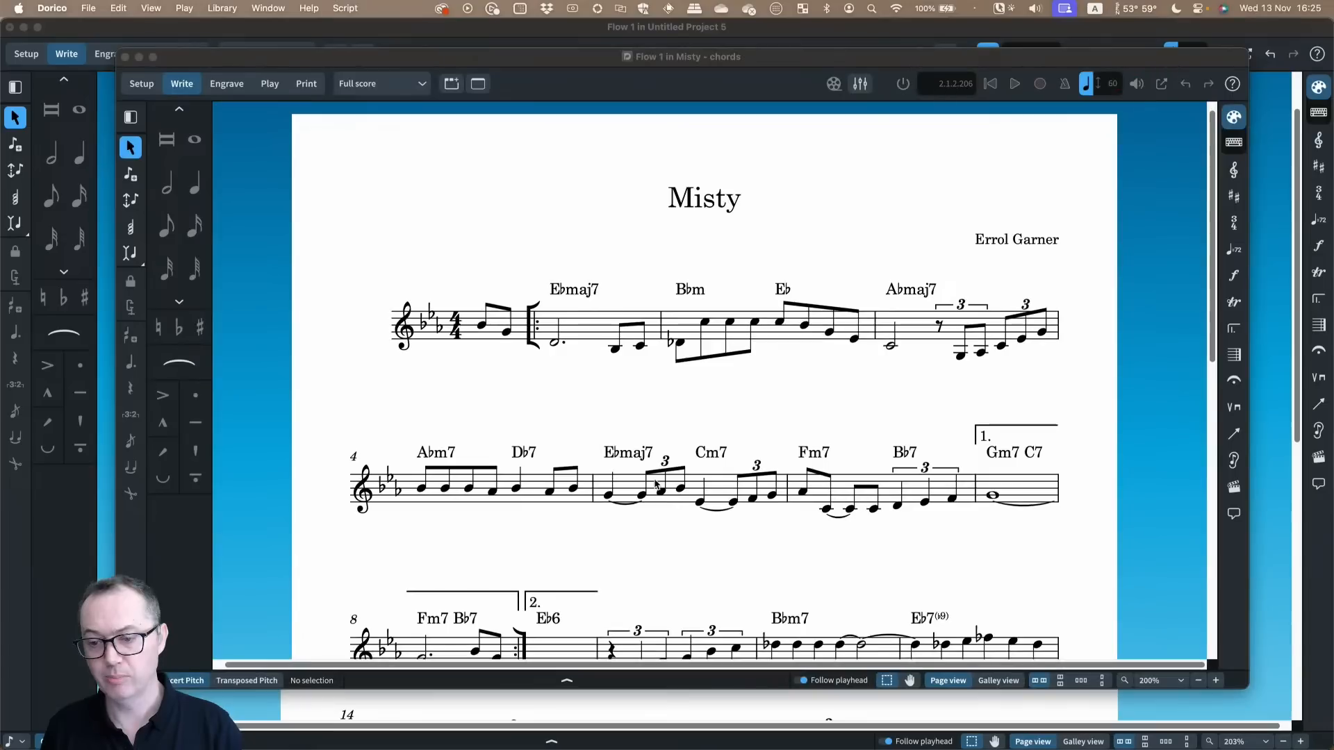
Enlarge the Misty - chords window, select the Ebmaj7 chord symbol, and view the chords track in Play mode before returning to Write mode
left_click(577, 66)
double_click(576, 66)
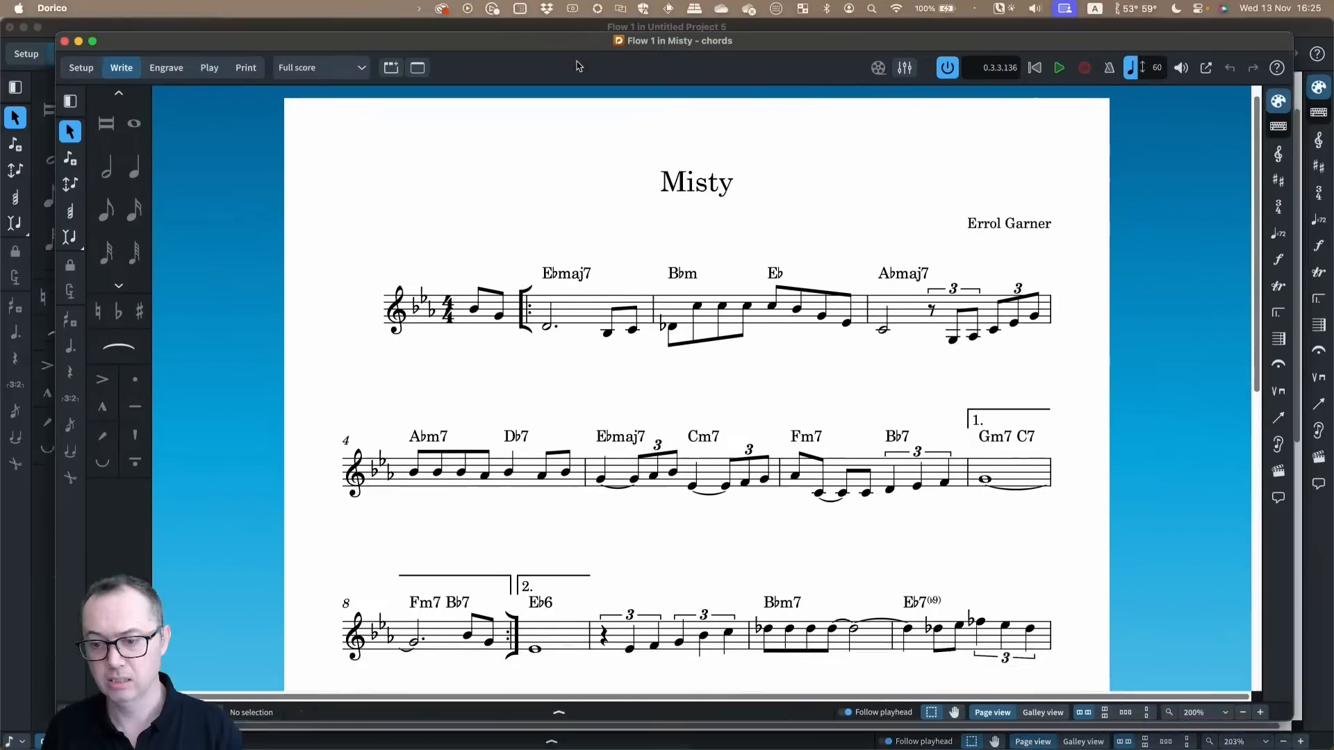
left_click(561, 261)
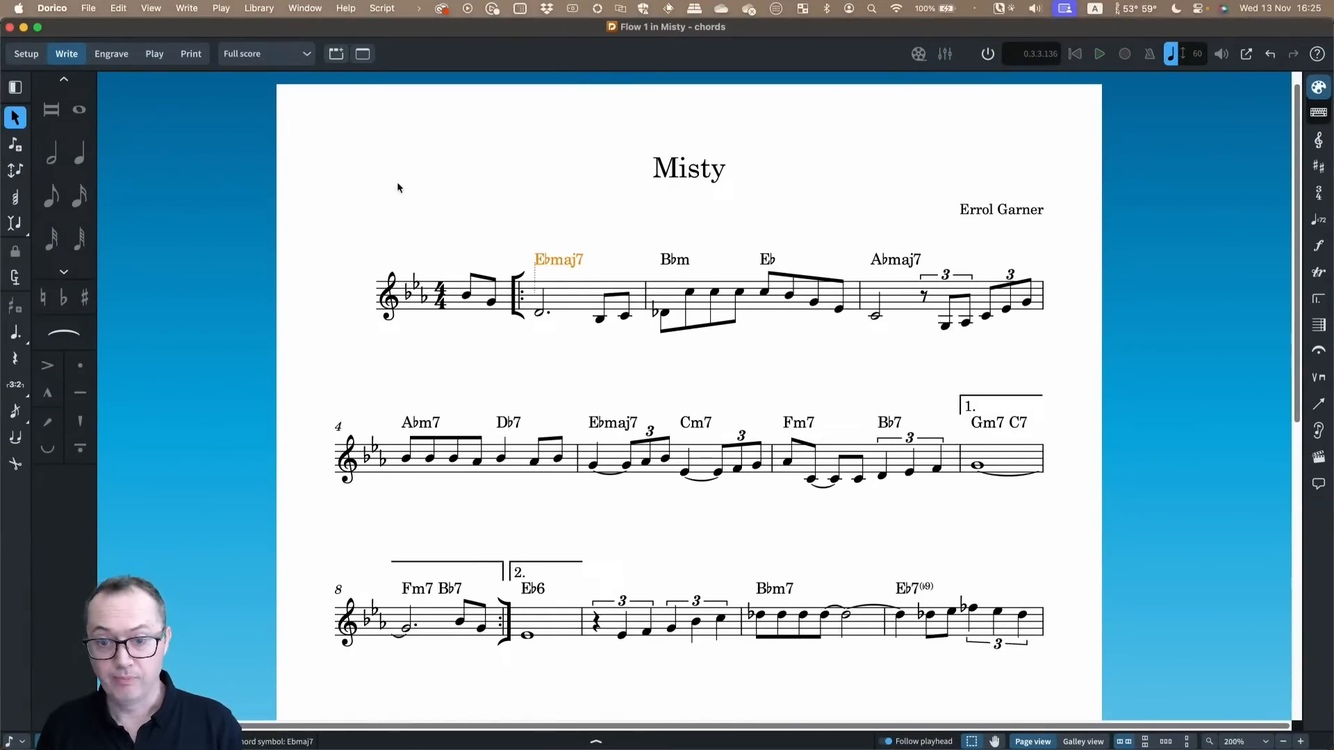
key("super+3")
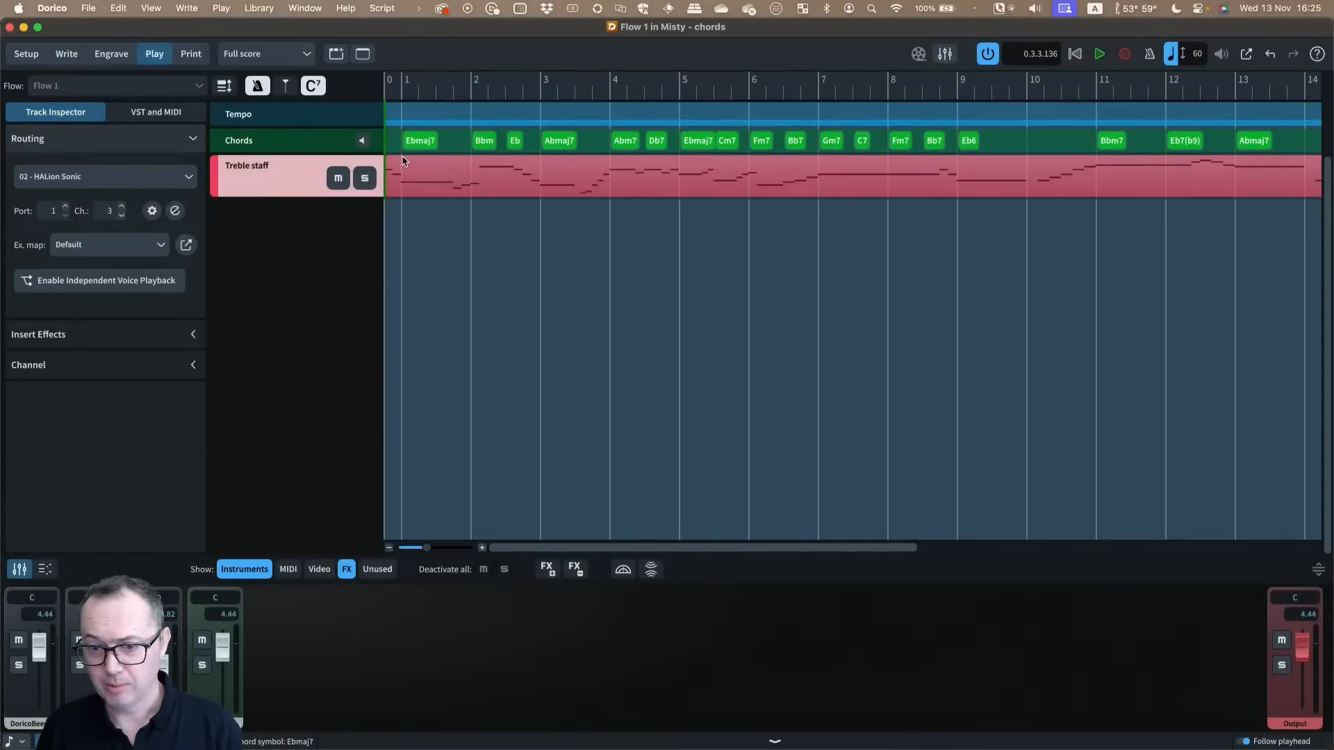
left_click(78, 57)
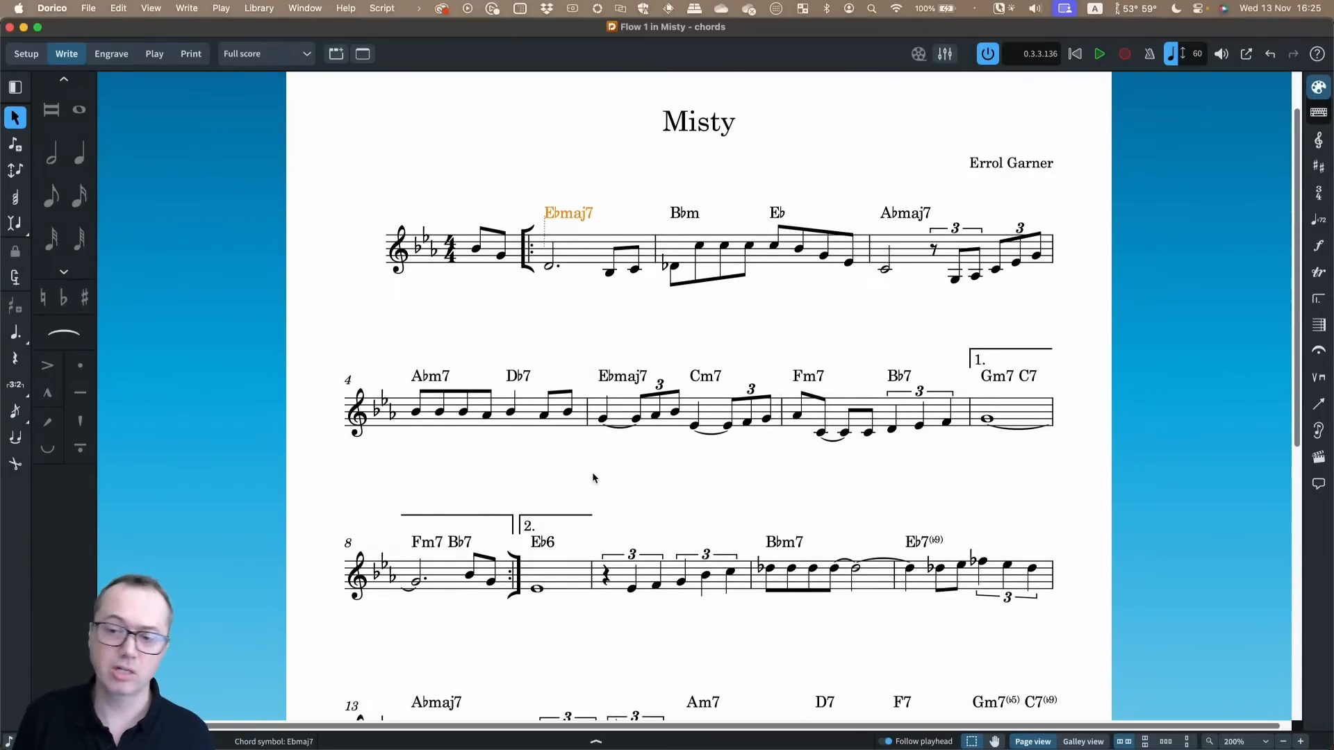
Parenthesize the Fm7 chord symbol in the last bar, with properties set globally and only the start parenthesis shown
scroll(593, 473, "down", 10)
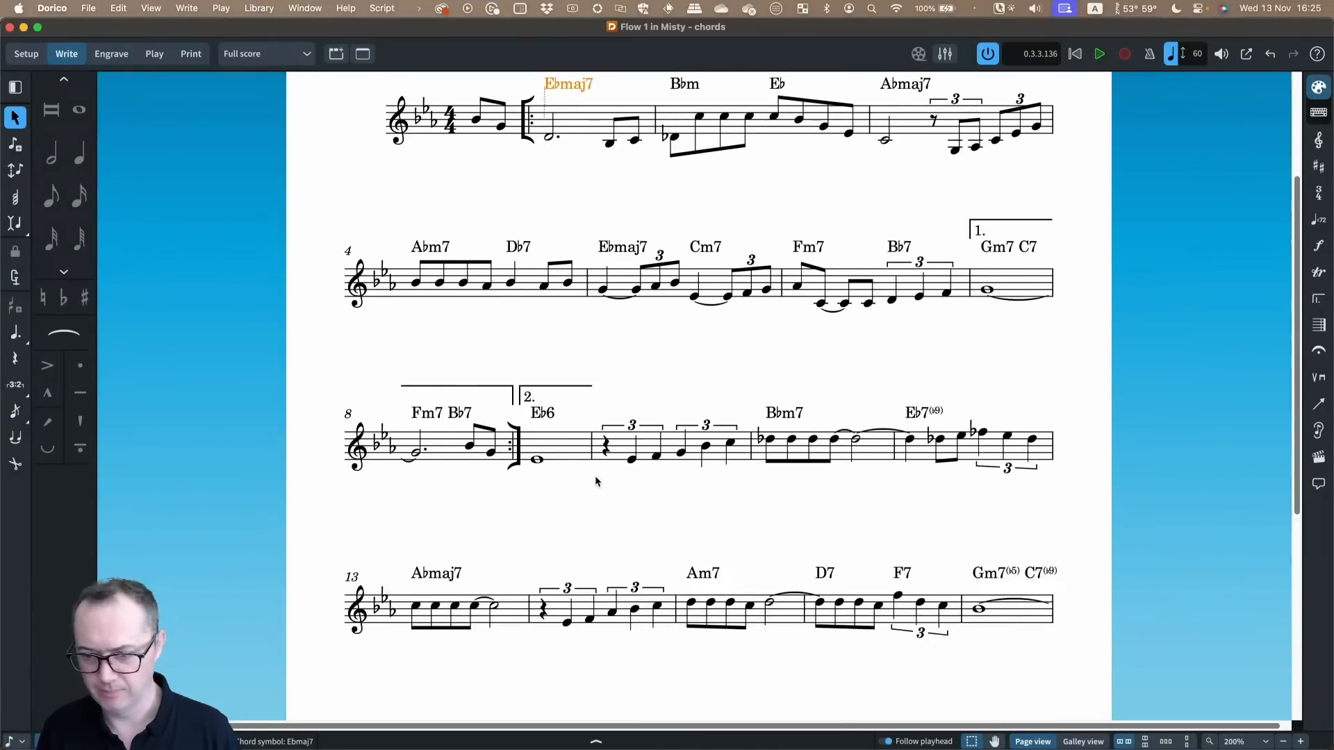
scroll(596, 480, "down", 3)
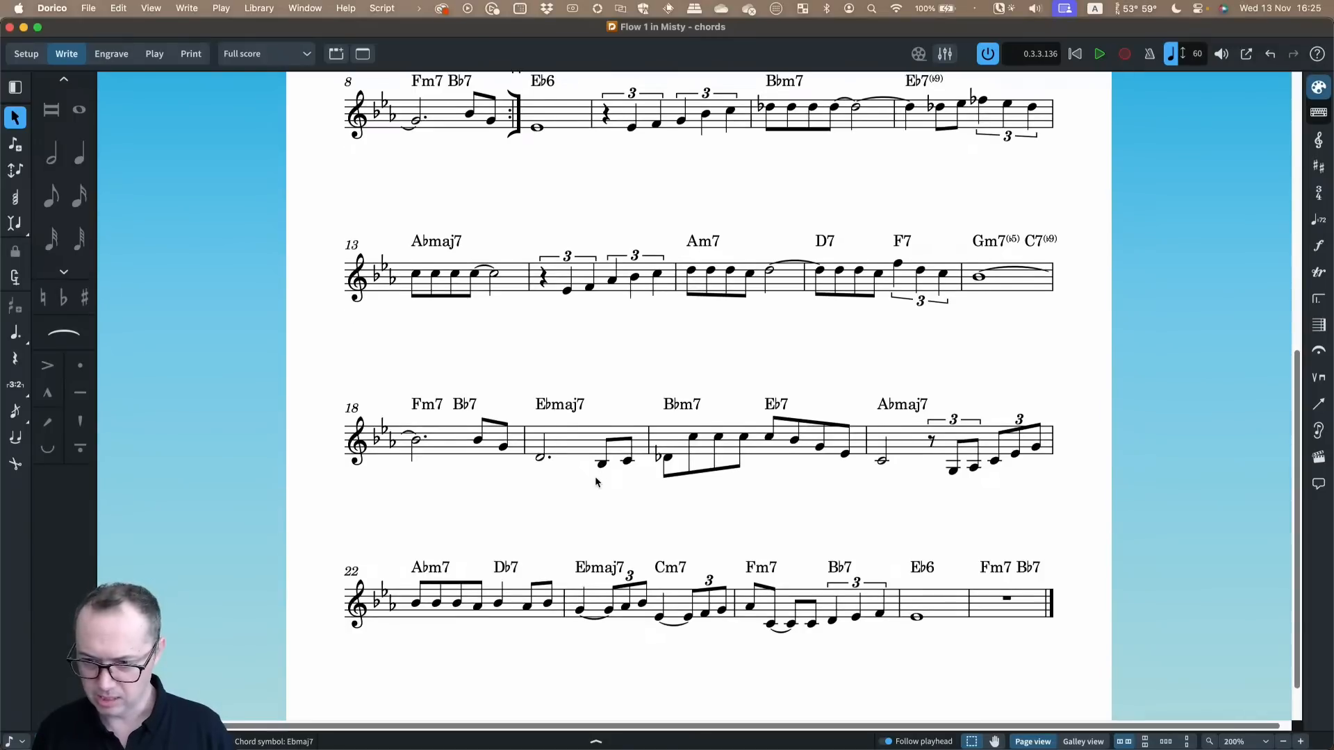
scroll(595, 477, "up", 10)
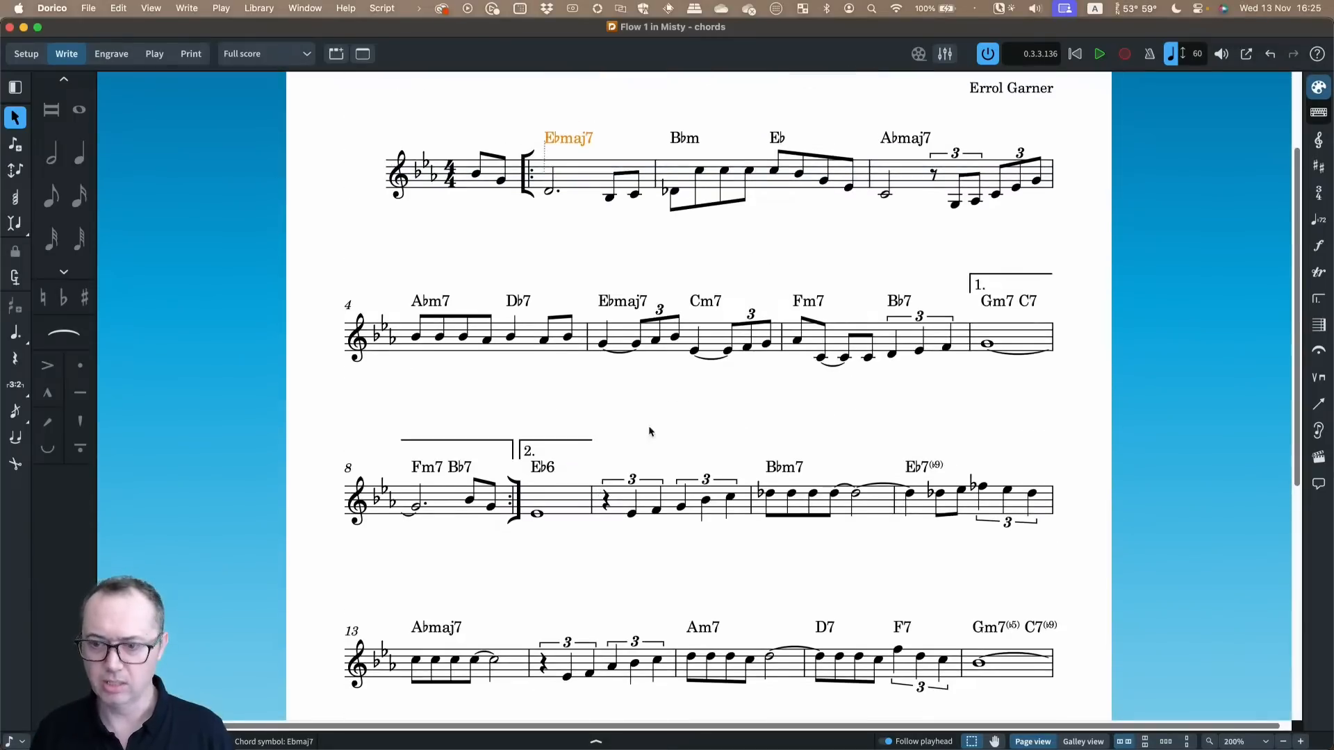
key("Escape")
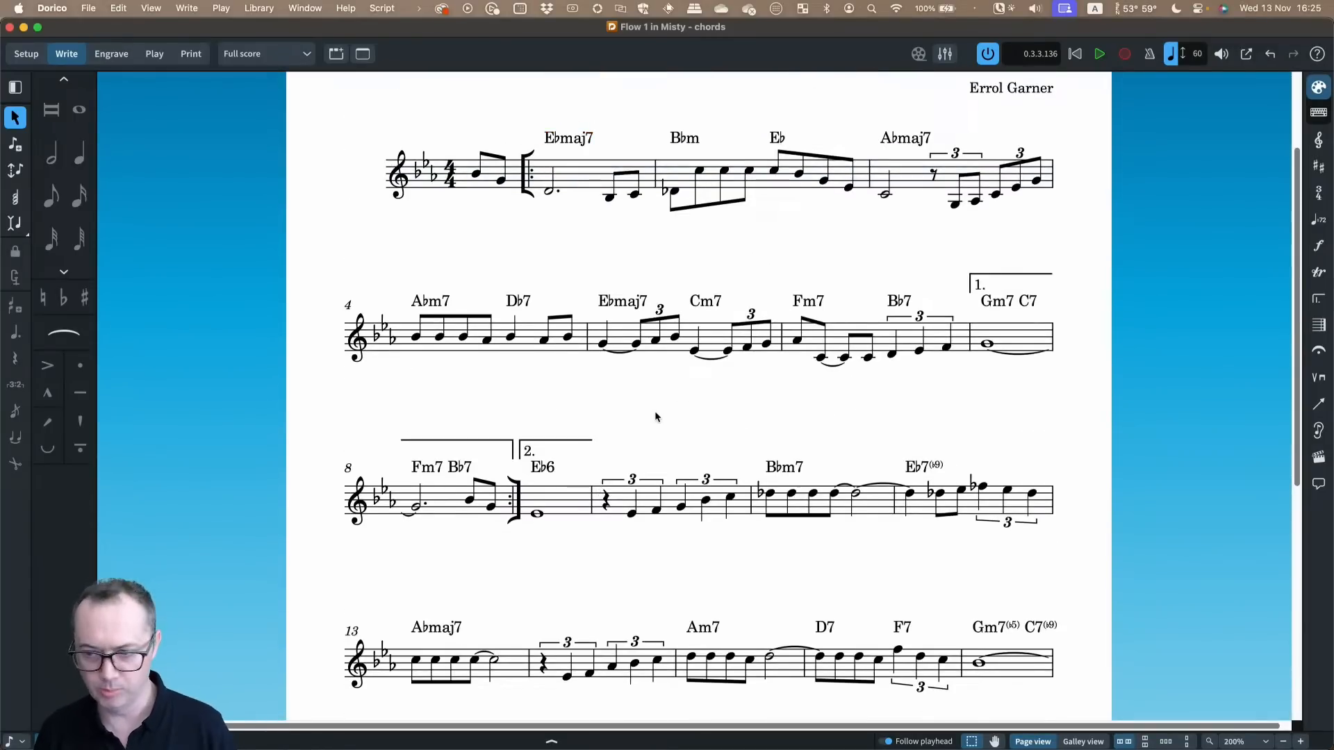
scroll(656, 415, "down", 8)
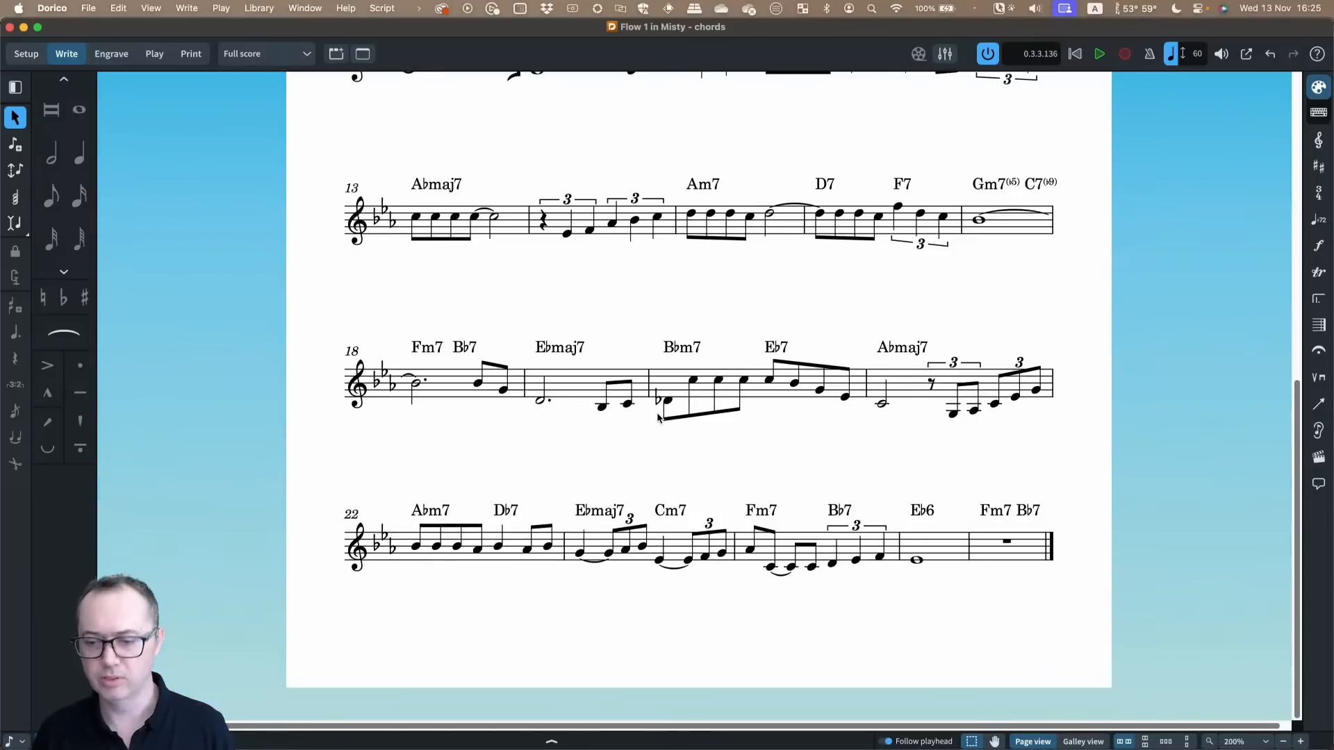
left_click(1006, 514)
key("super+8")
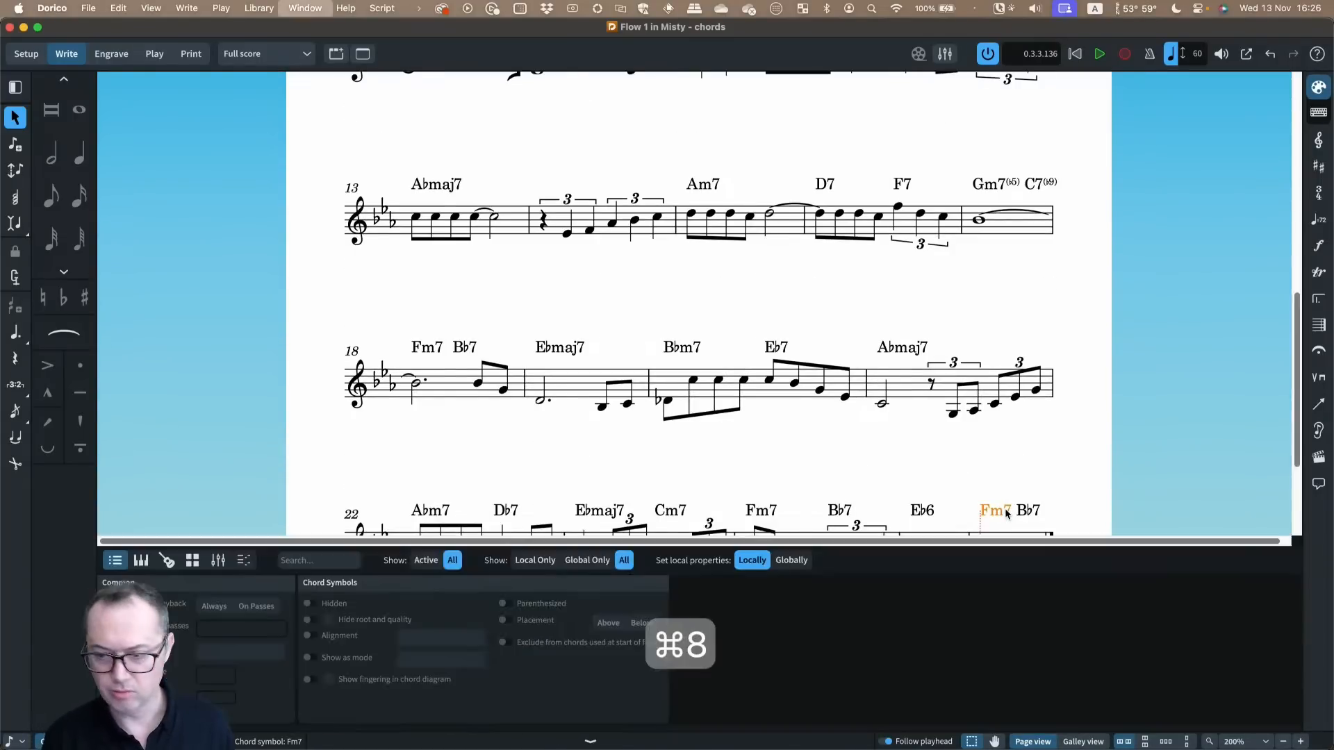
scroll(1053, 456, "down", 4)
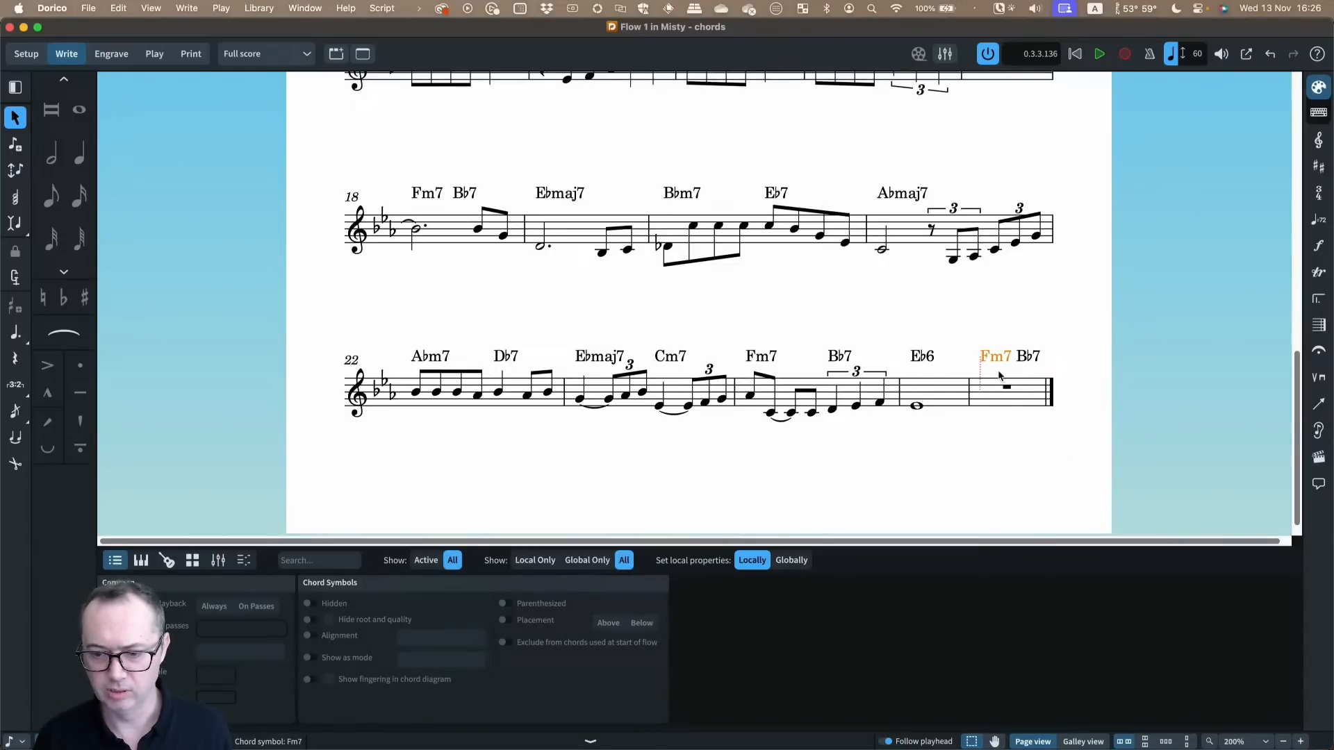
left_click(791, 560)
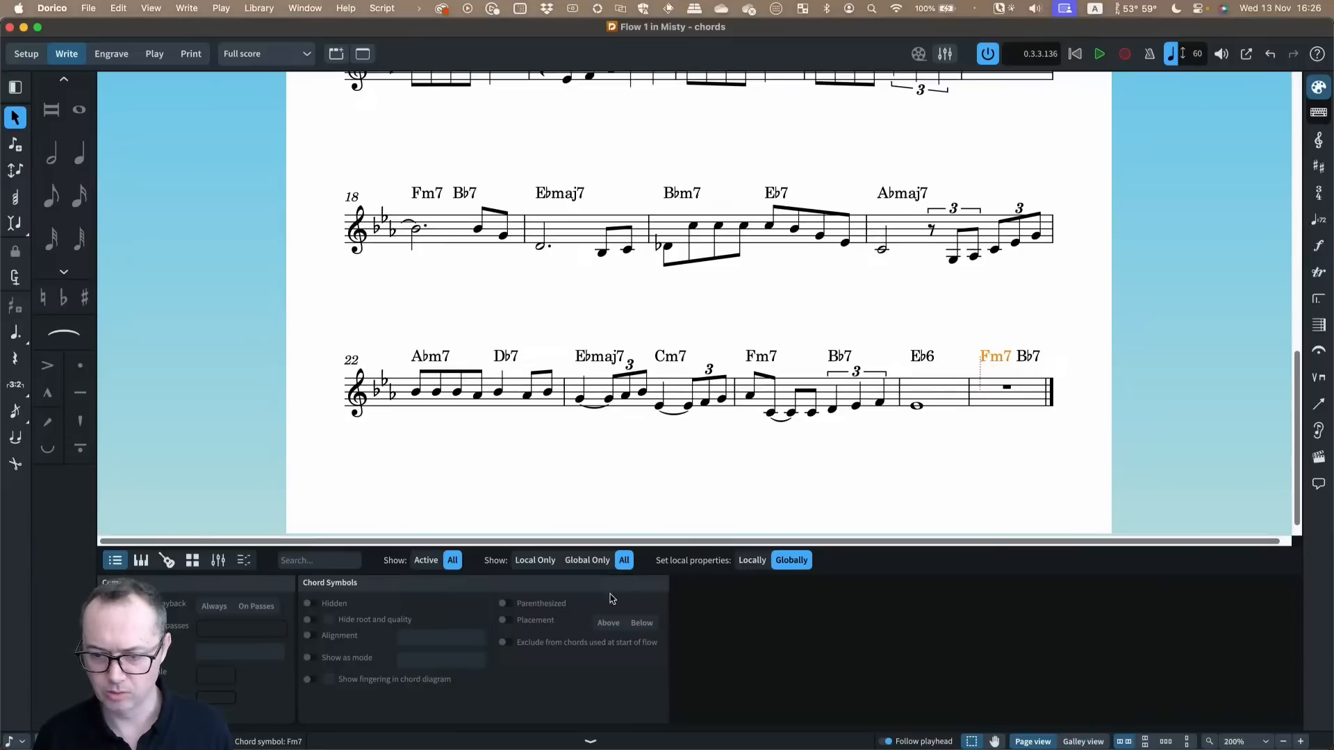
left_click(504, 605)
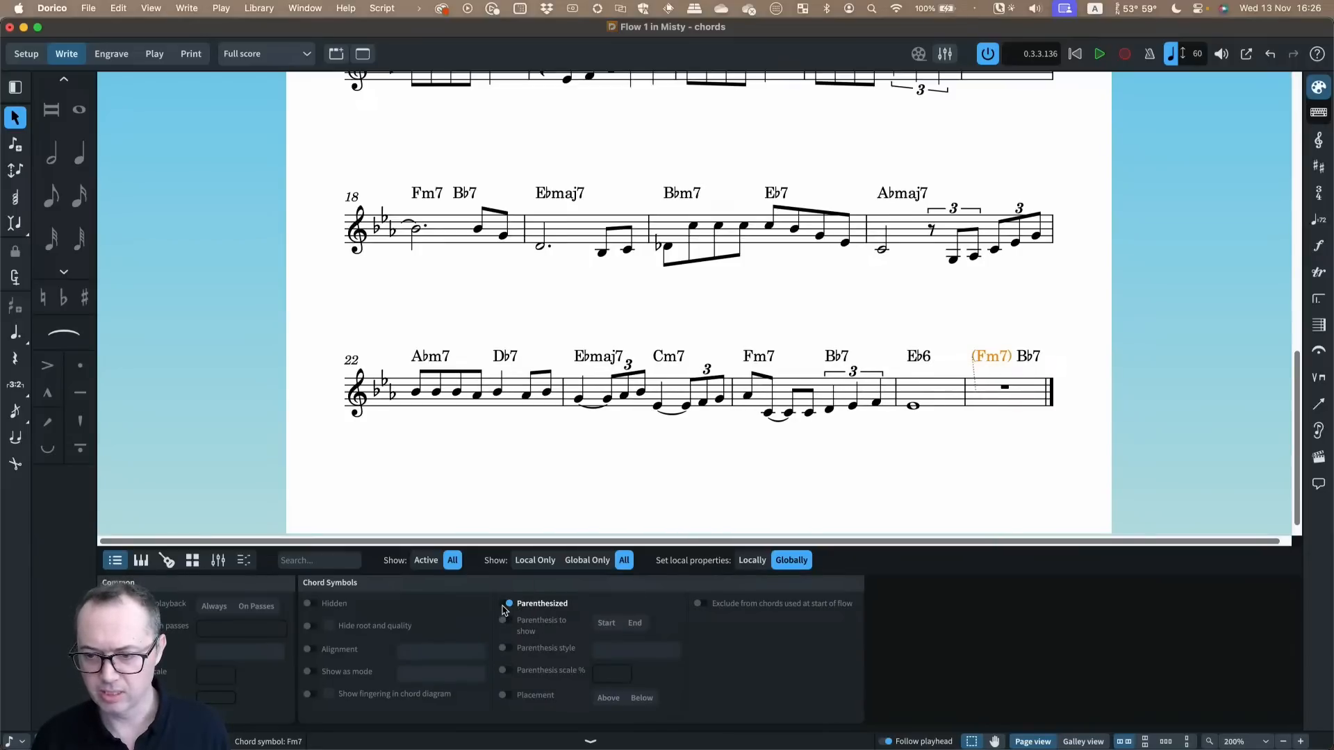
left_click(509, 622)
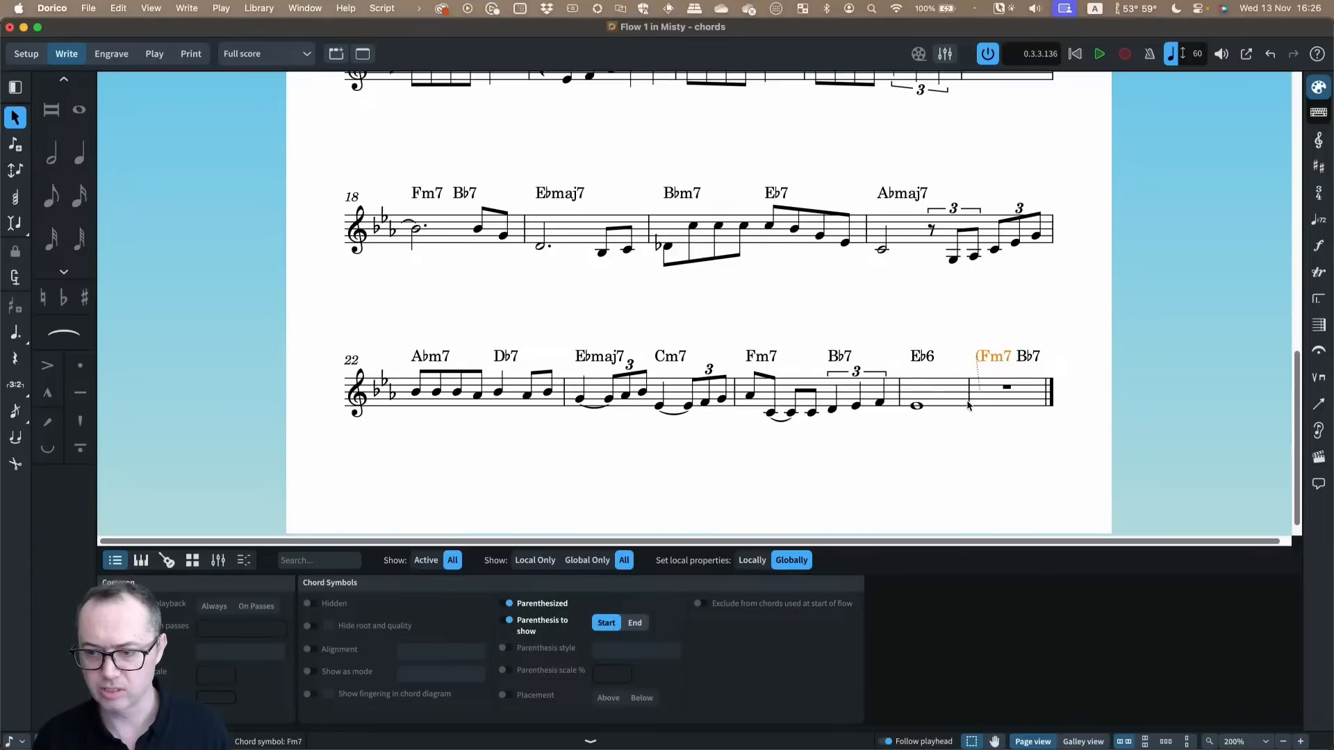
Parenthesize the Bb7 chord symbol in the last bar, showing only its end parenthesis
left_click(1019, 356)
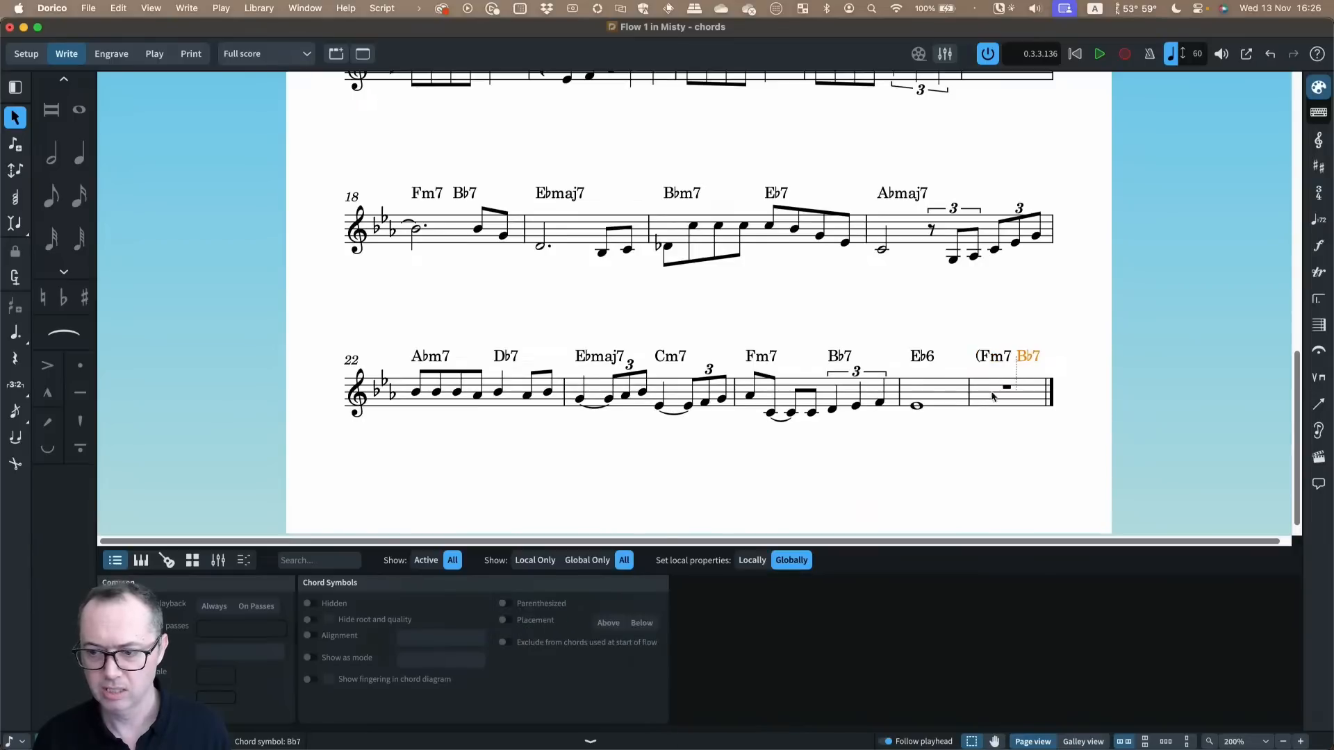
left_click(507, 603)
left_click(509, 621)
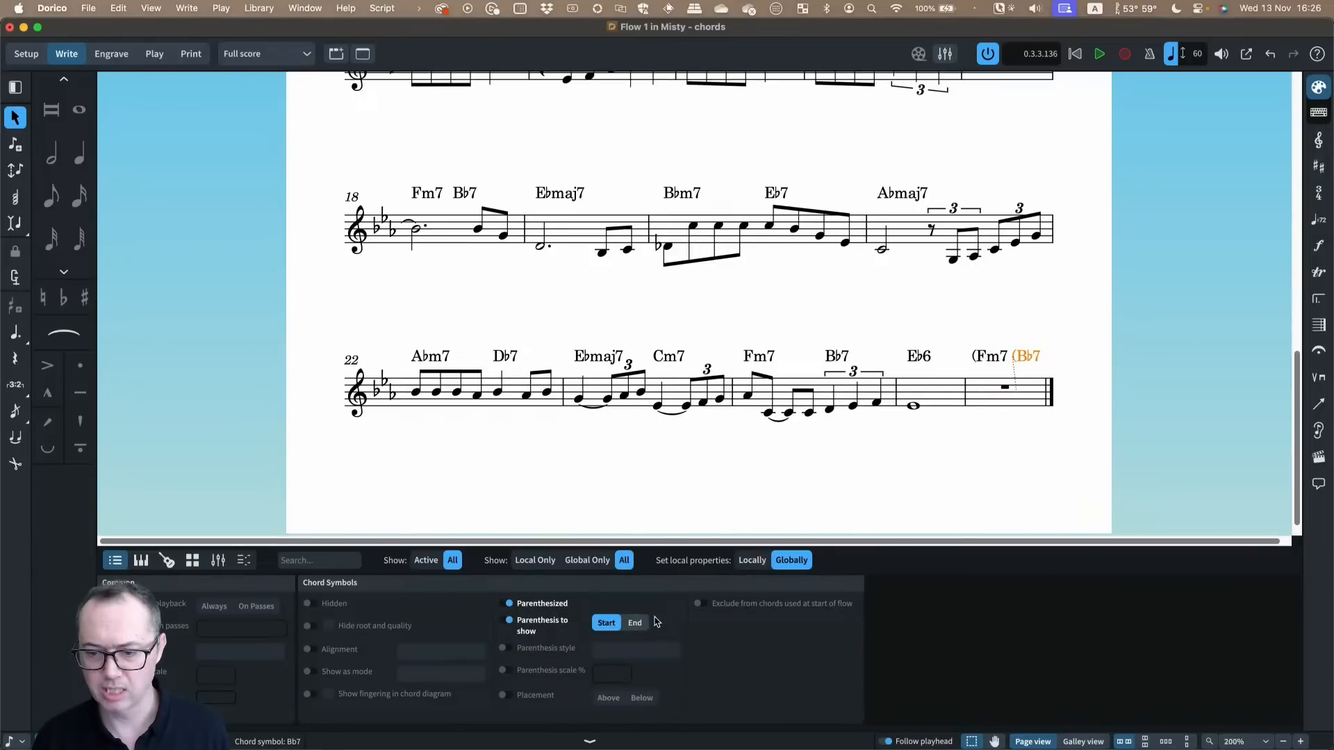
left_click(642, 623)
Set the parenthesis scale of the last bar's Fm7 and Bb7 chord symbols to 130% together, and hide their properties
left_click(992, 357, "shift")
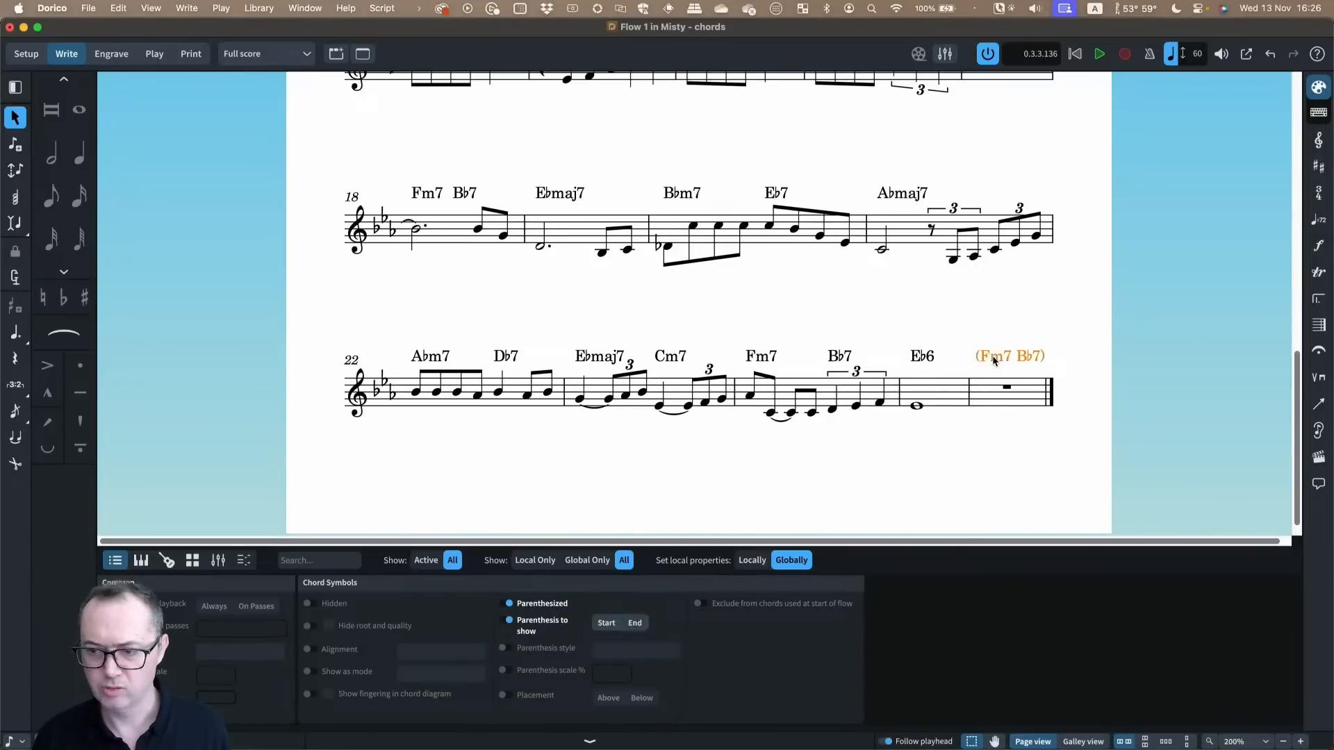
left_click(503, 648)
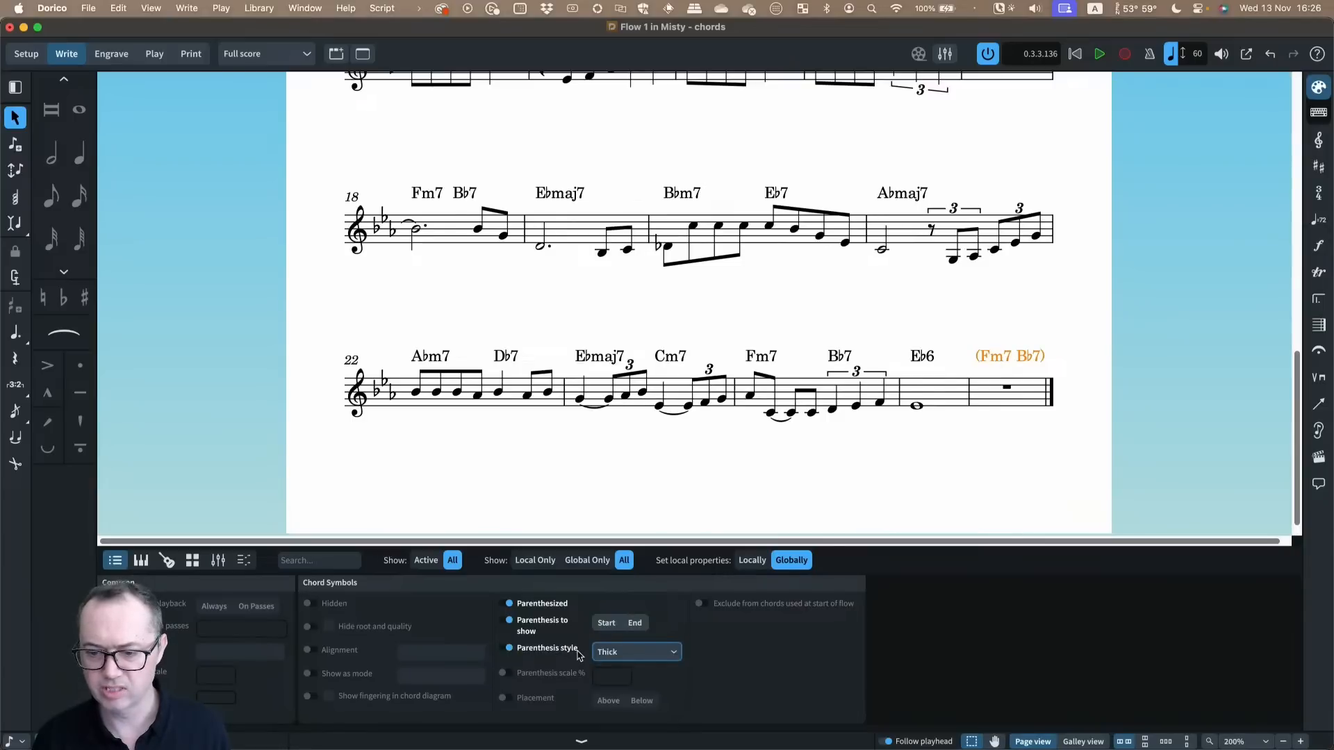
left_click(503, 648)
left_click(503, 671)
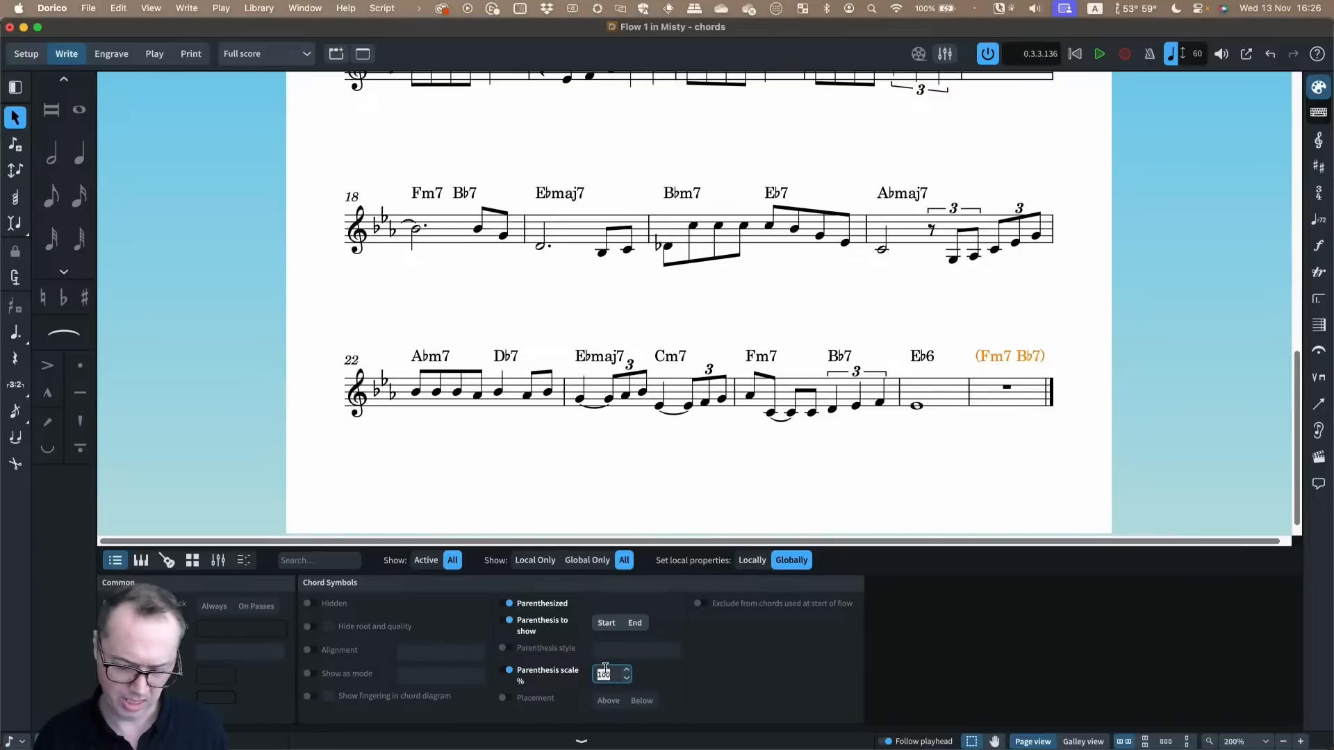
type("130")
key("Tab")
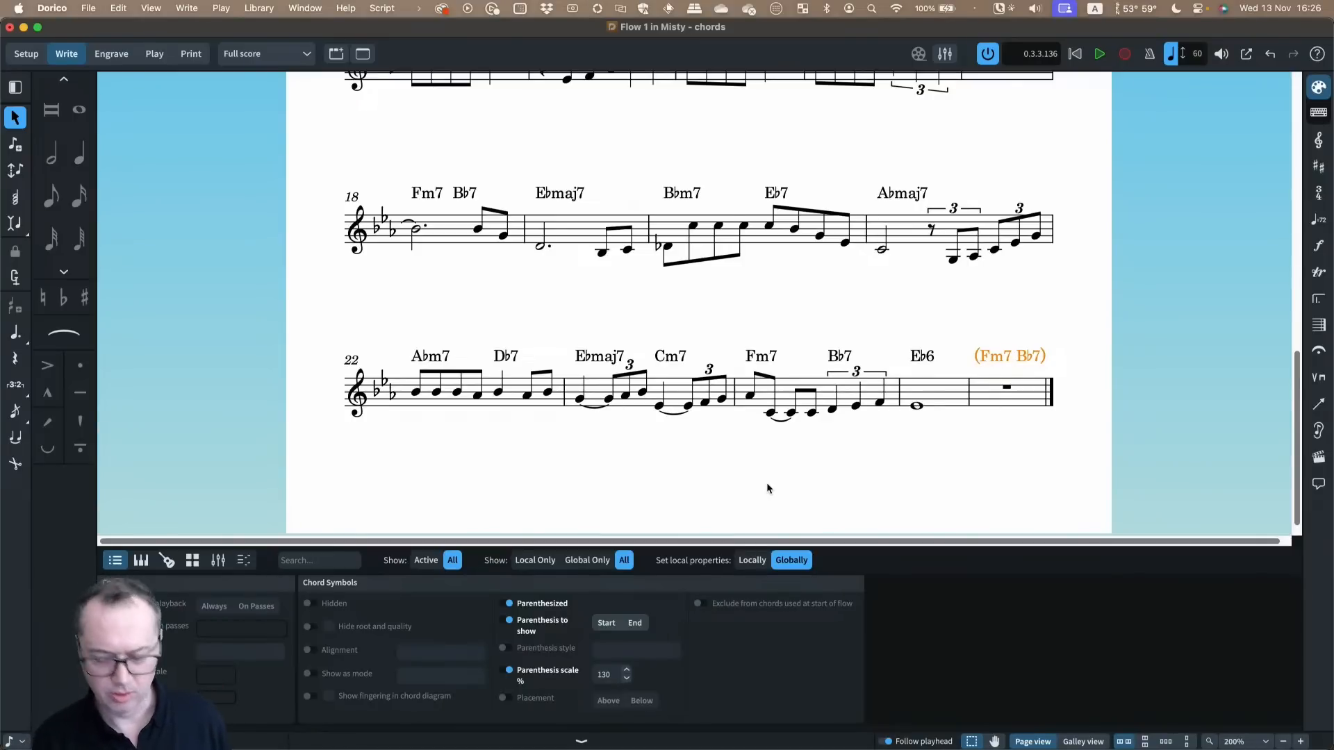
key("super+8")
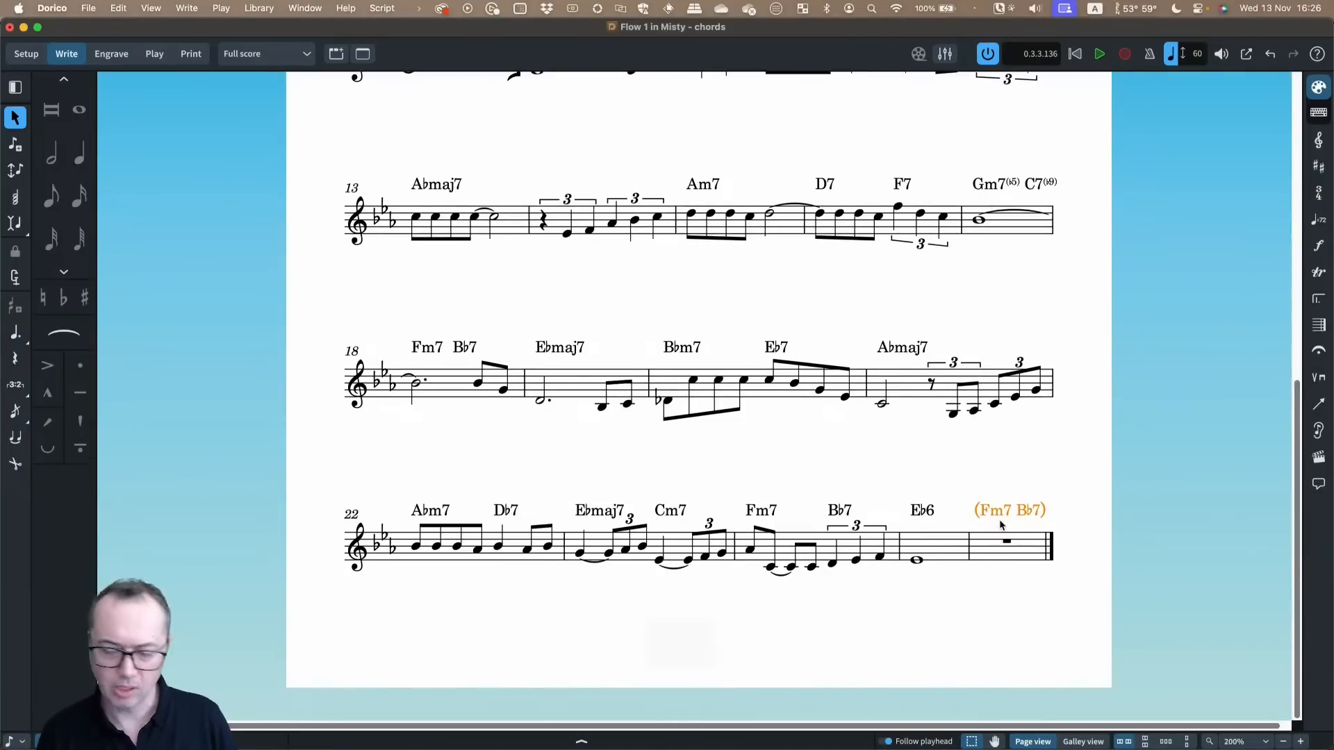
scroll(721, 476, "up", 2)
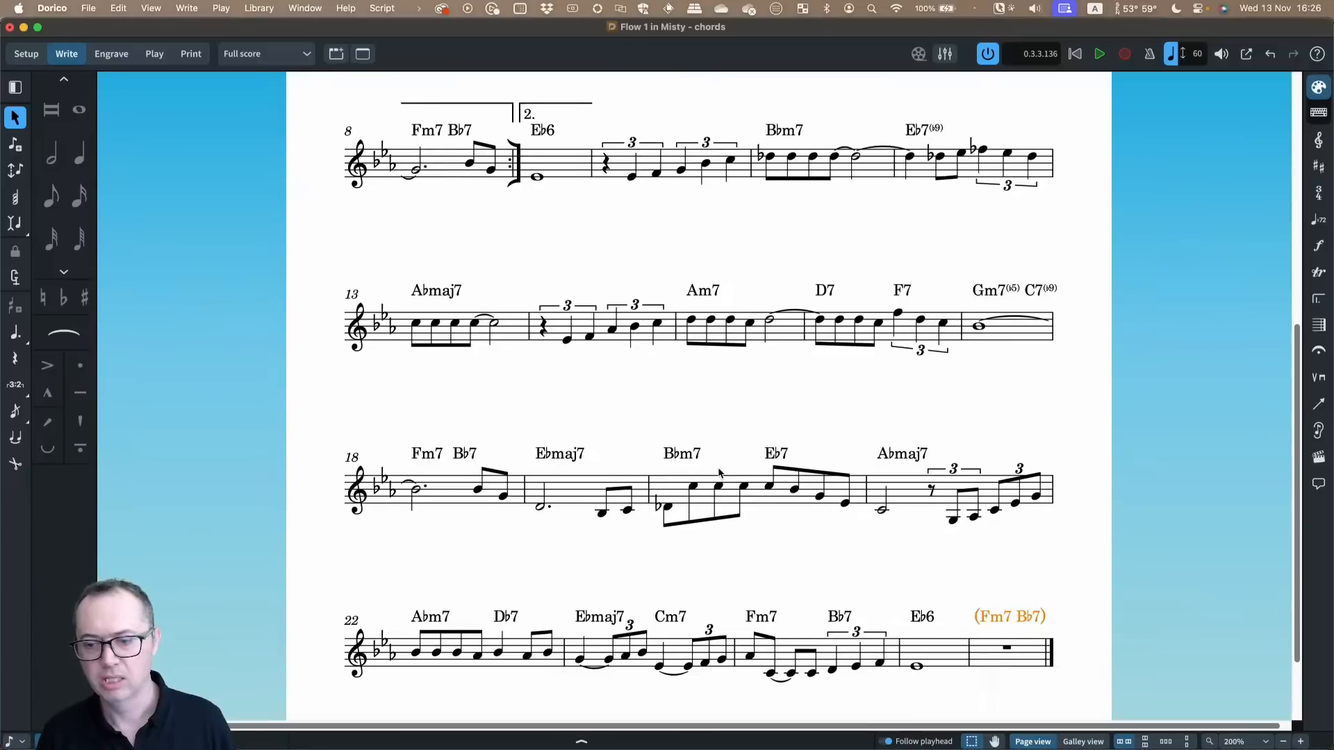
scroll(721, 476, "down", 2)
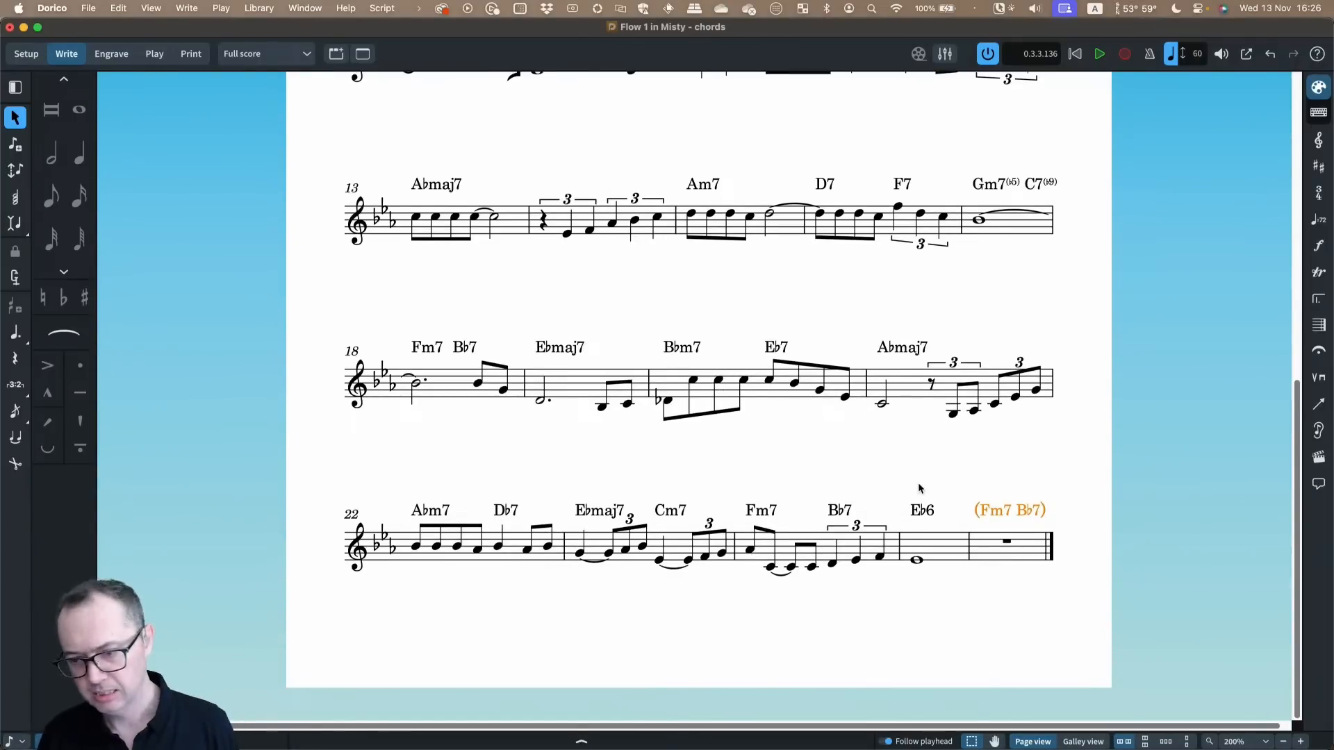
scroll(917, 476, "up", 4)
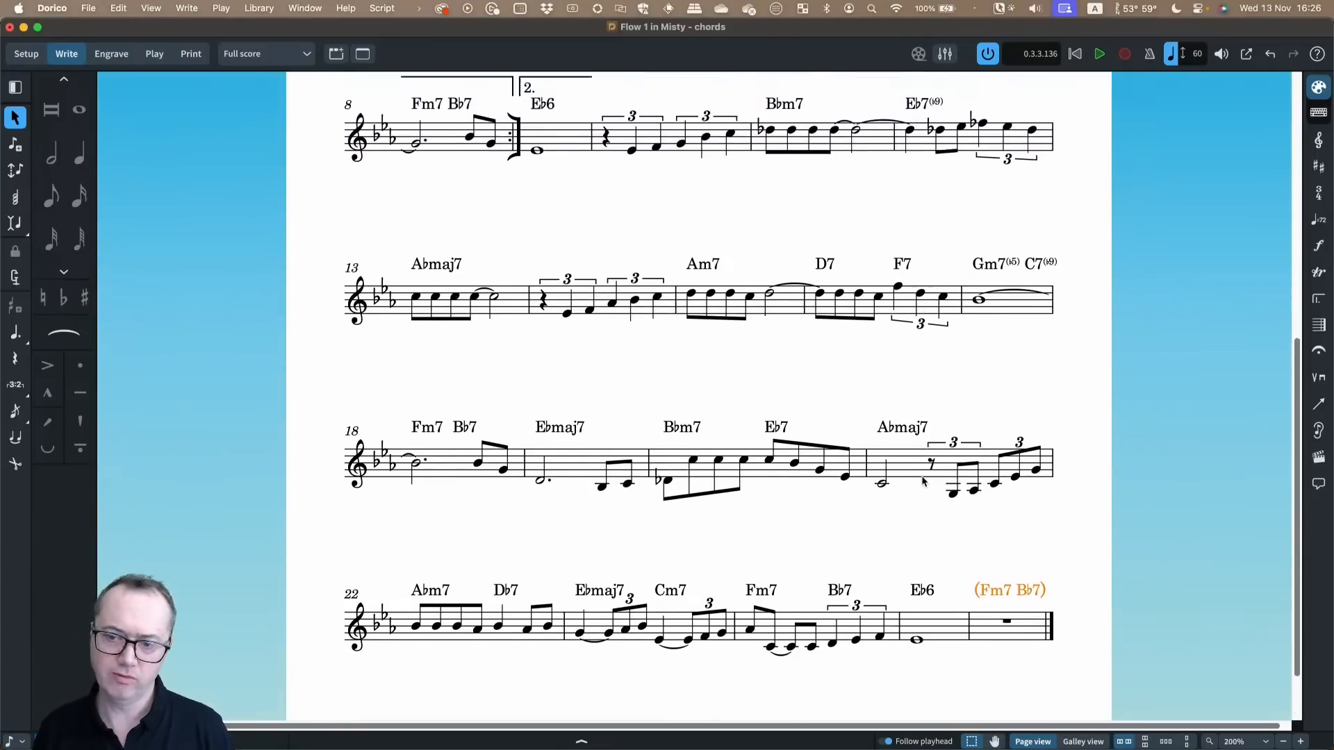
scroll(921, 475, "up", 8)
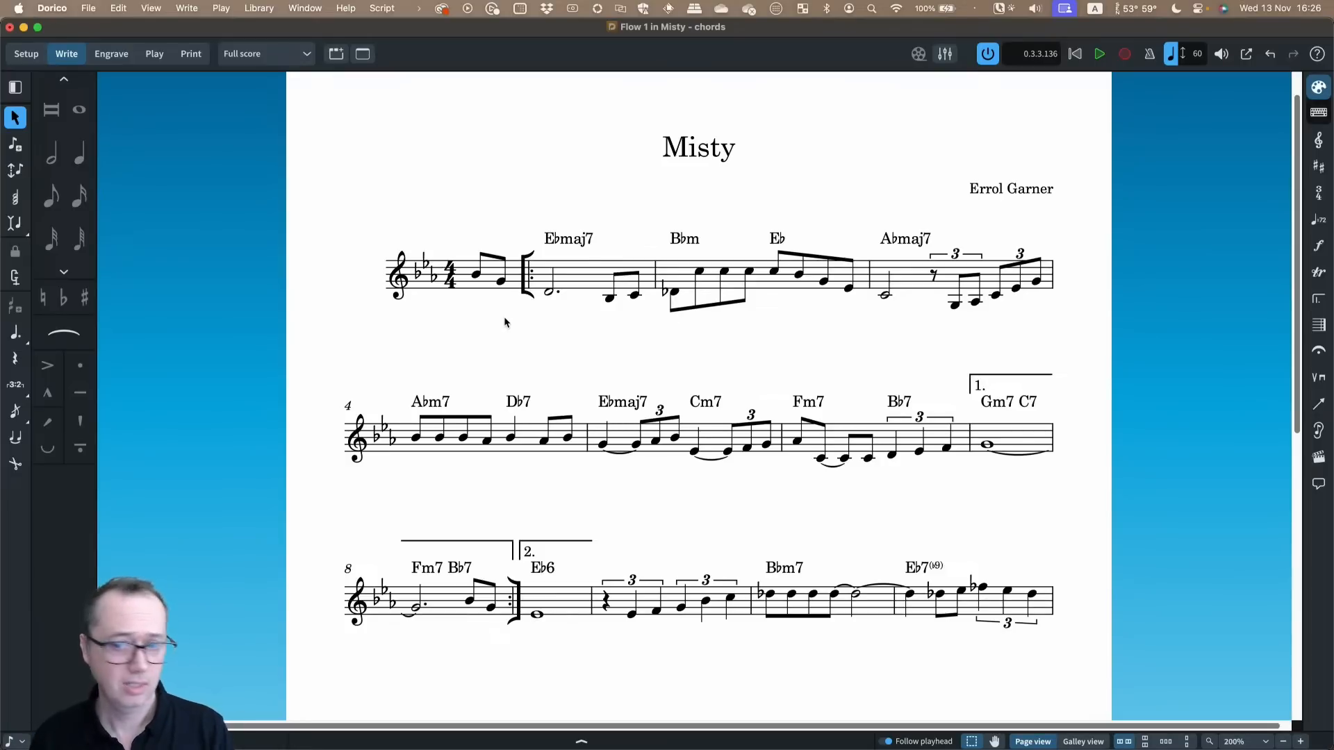
scroll(514, 342, "up", 2)
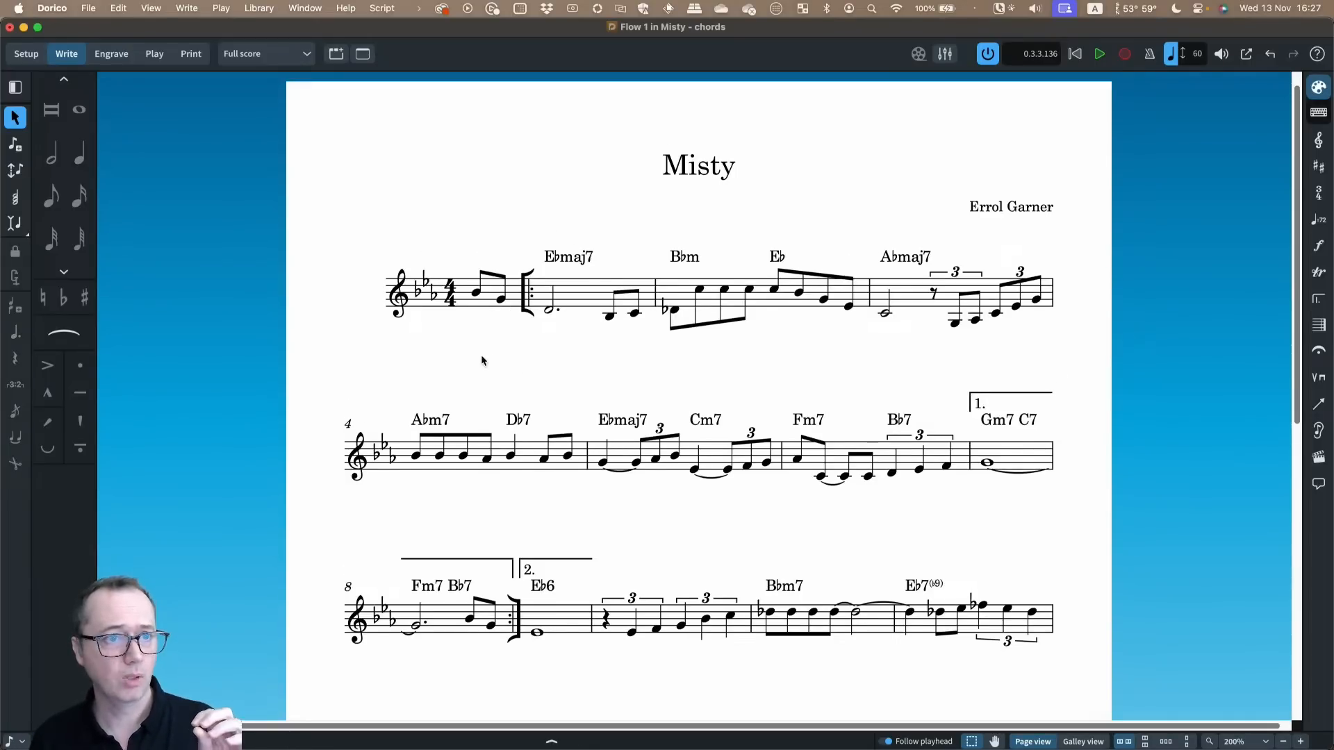
scroll(479, 354, "up", 2)
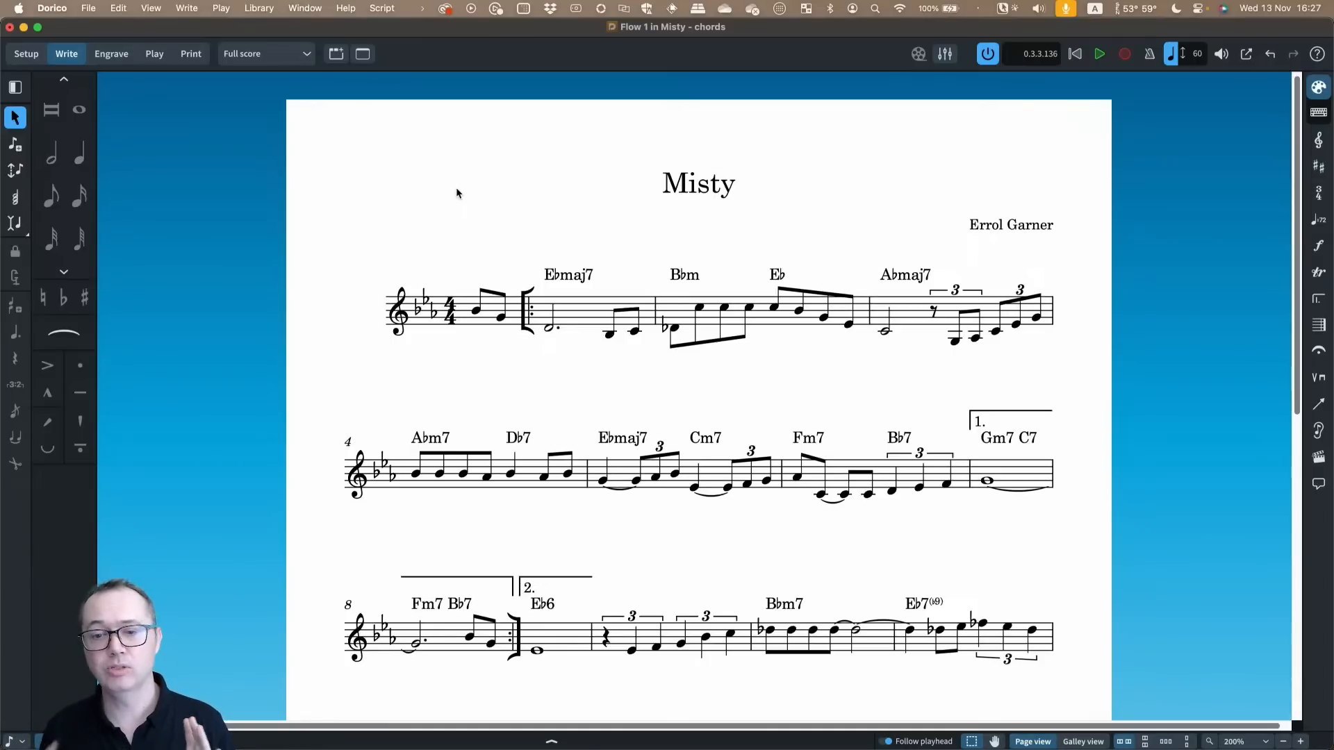
Show the Treble staff part layout, move the Misty - chords window aside and bring the Untitled Project 5 window forward
left_click(255, 54)
left_click(254, 96)
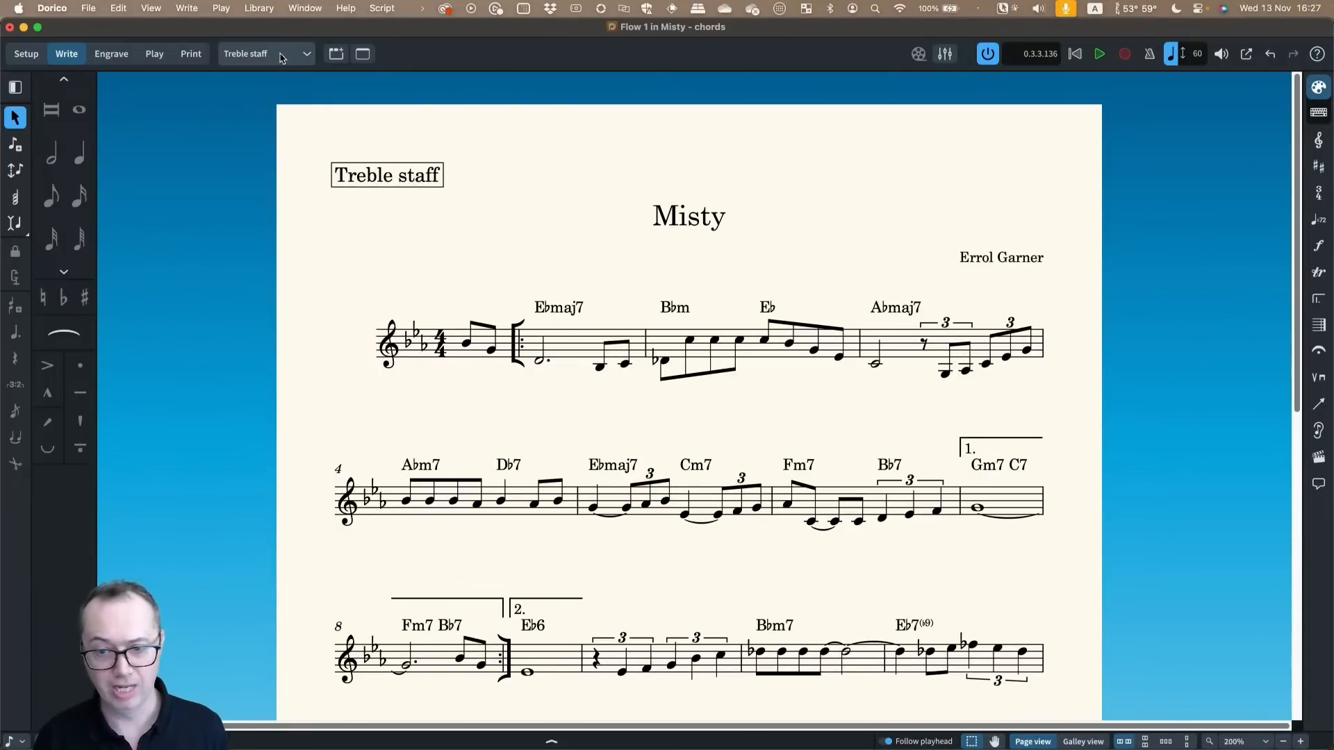
left_click_drag(289, 34, 330, 309)
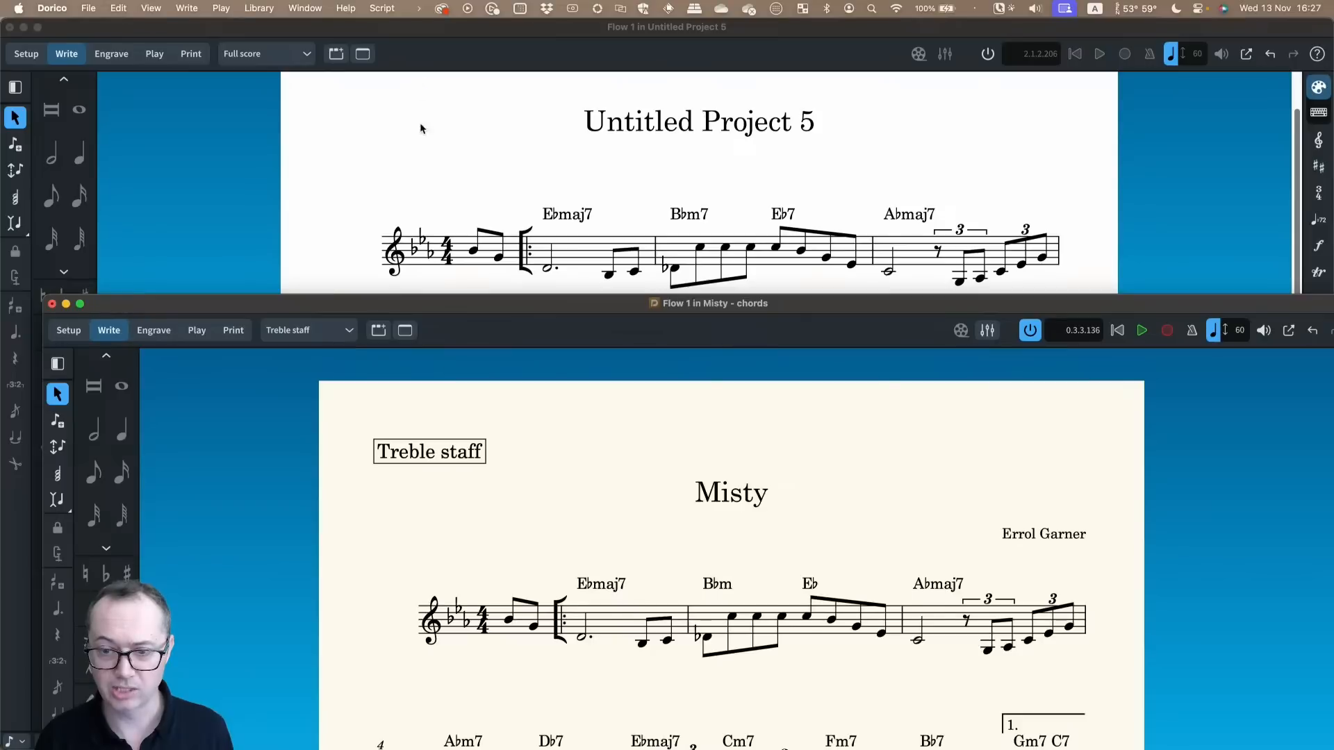
left_click(442, 154)
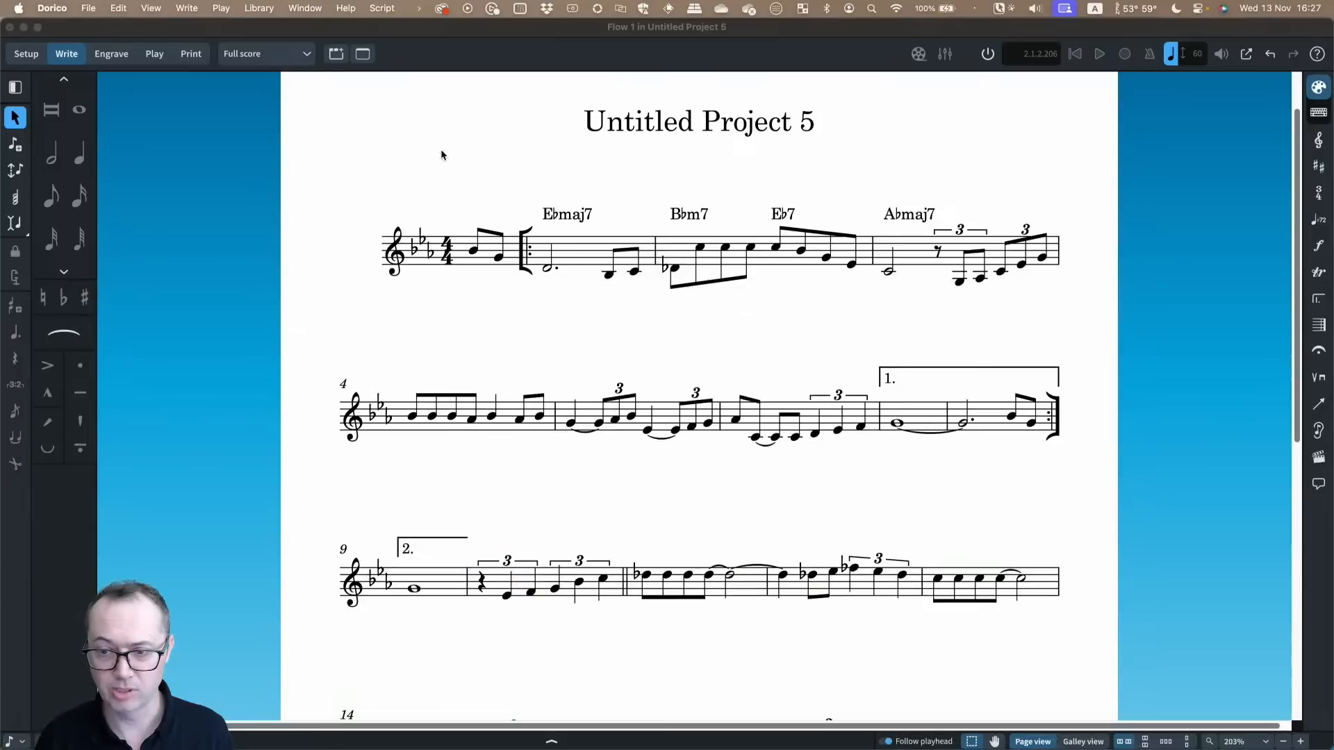
Show the Voice part layout of Untitled Project 5
left_click(268, 59)
left_click(268, 55)
left_click(266, 98)
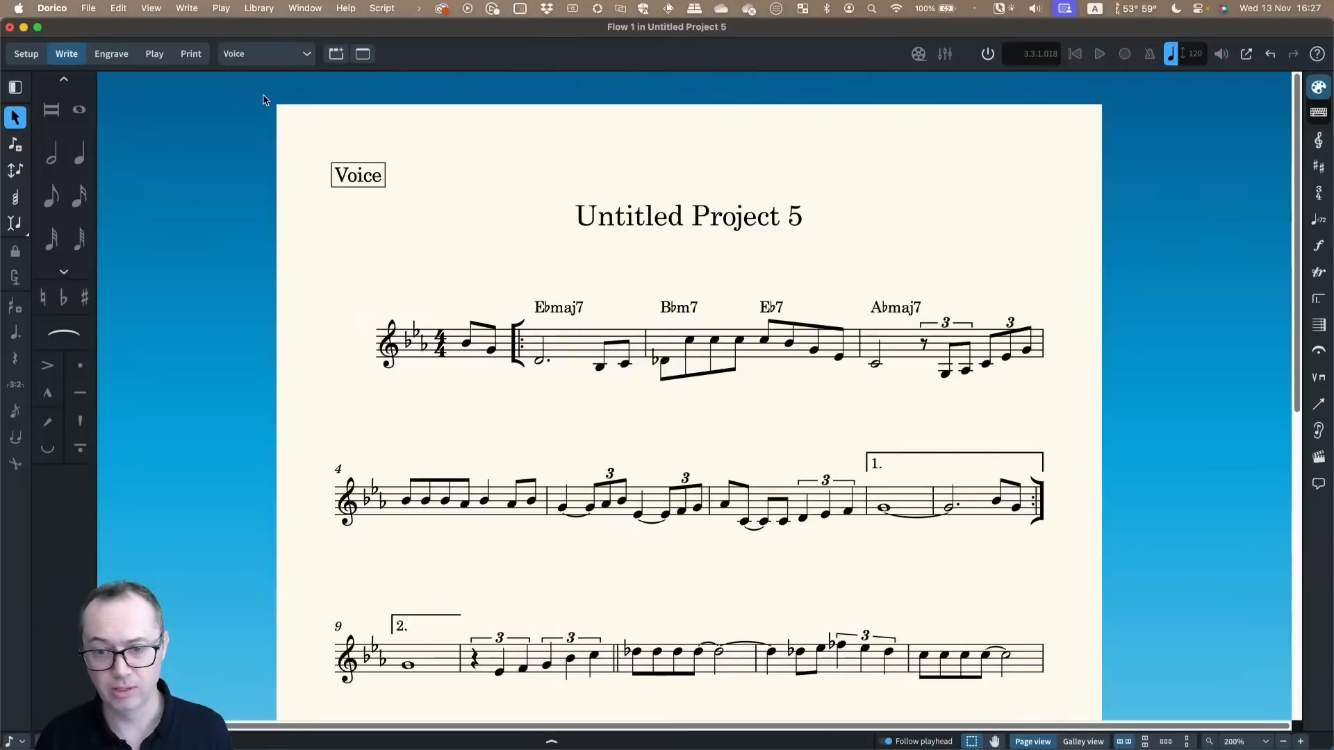
Visit Setup mode, return to Write mode, and audition the pickup notes and the dotted half note in bar 1
left_click(34, 58)
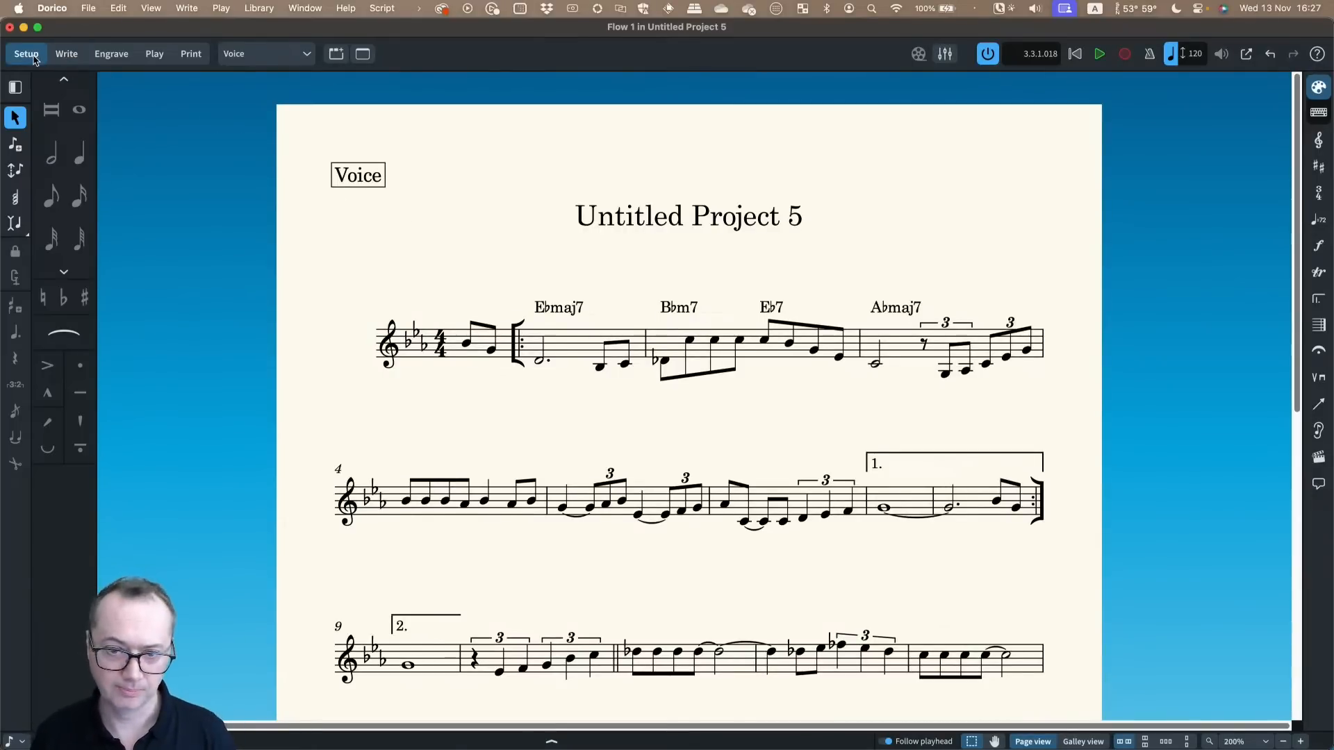
left_click(67, 53)
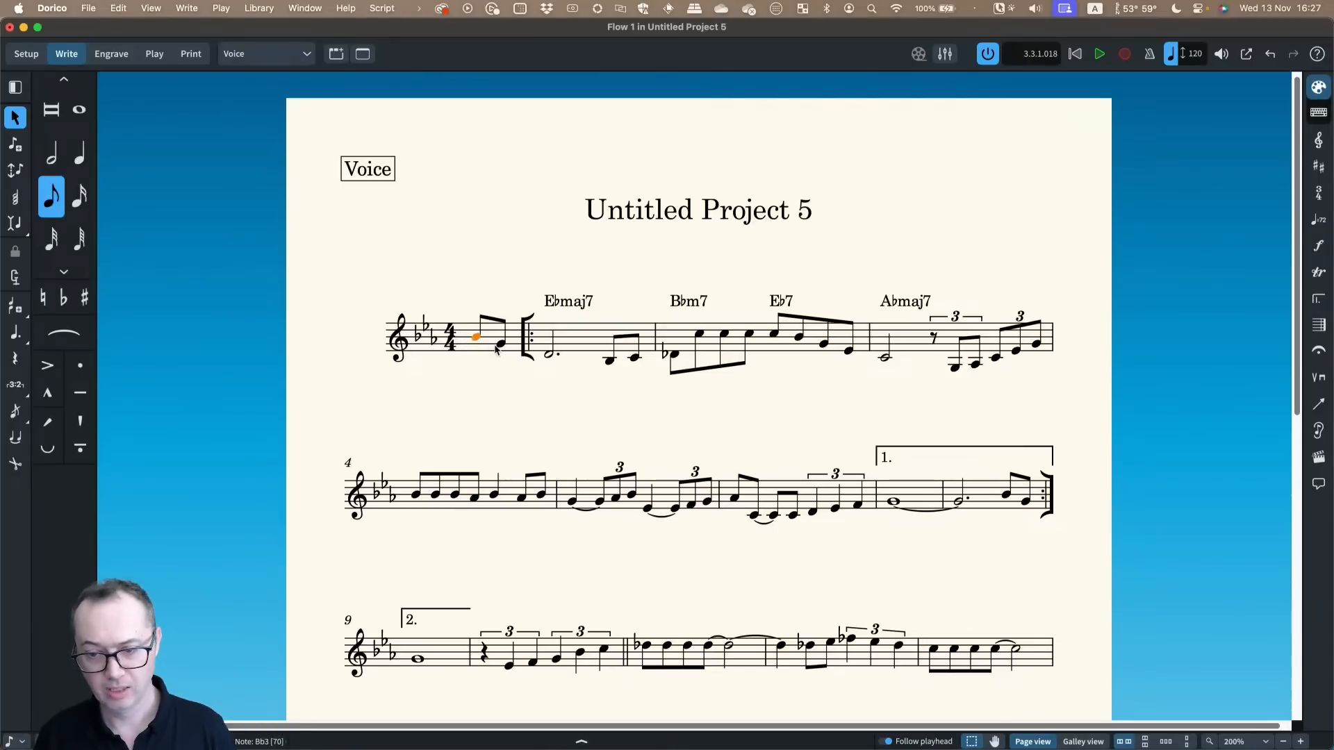
left_click(500, 344)
left_click(549, 355)
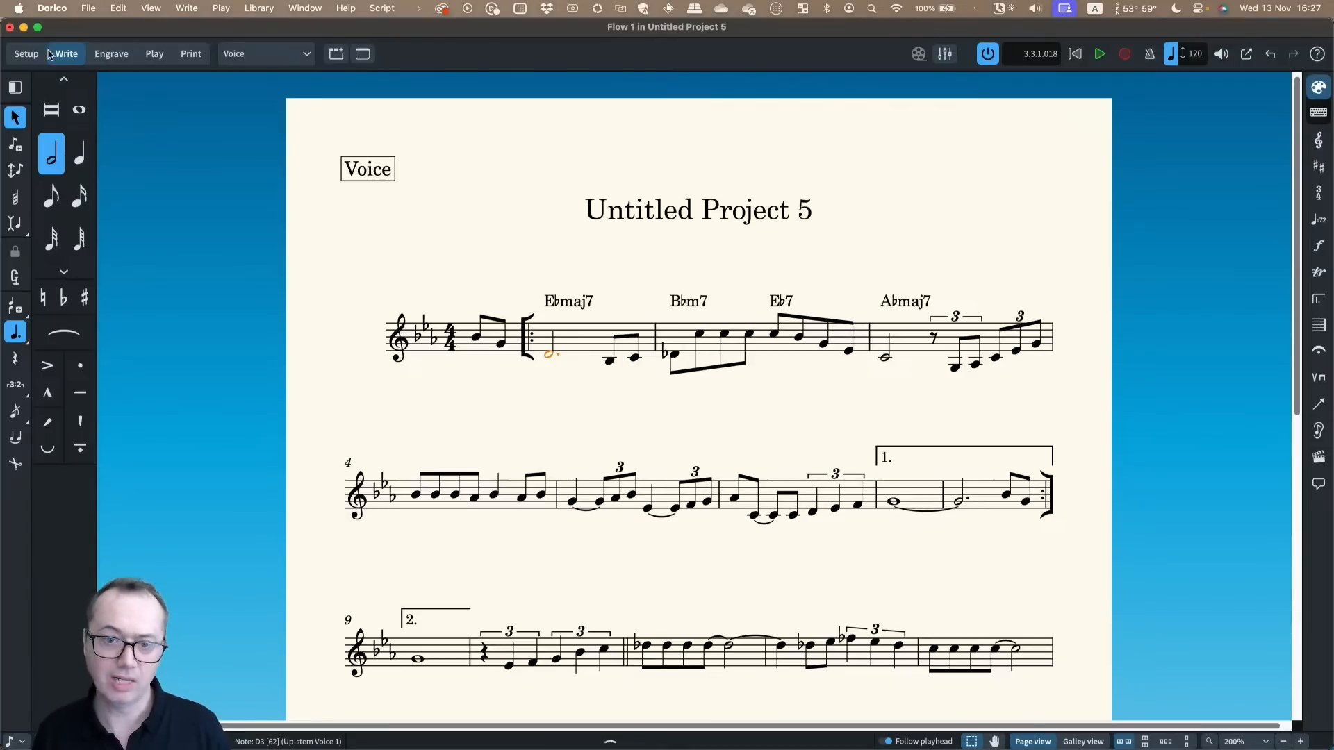
Expand the Voice player in Setup mode and bring up the instrument choices for changing its Voice instrument
left_click(23, 54)
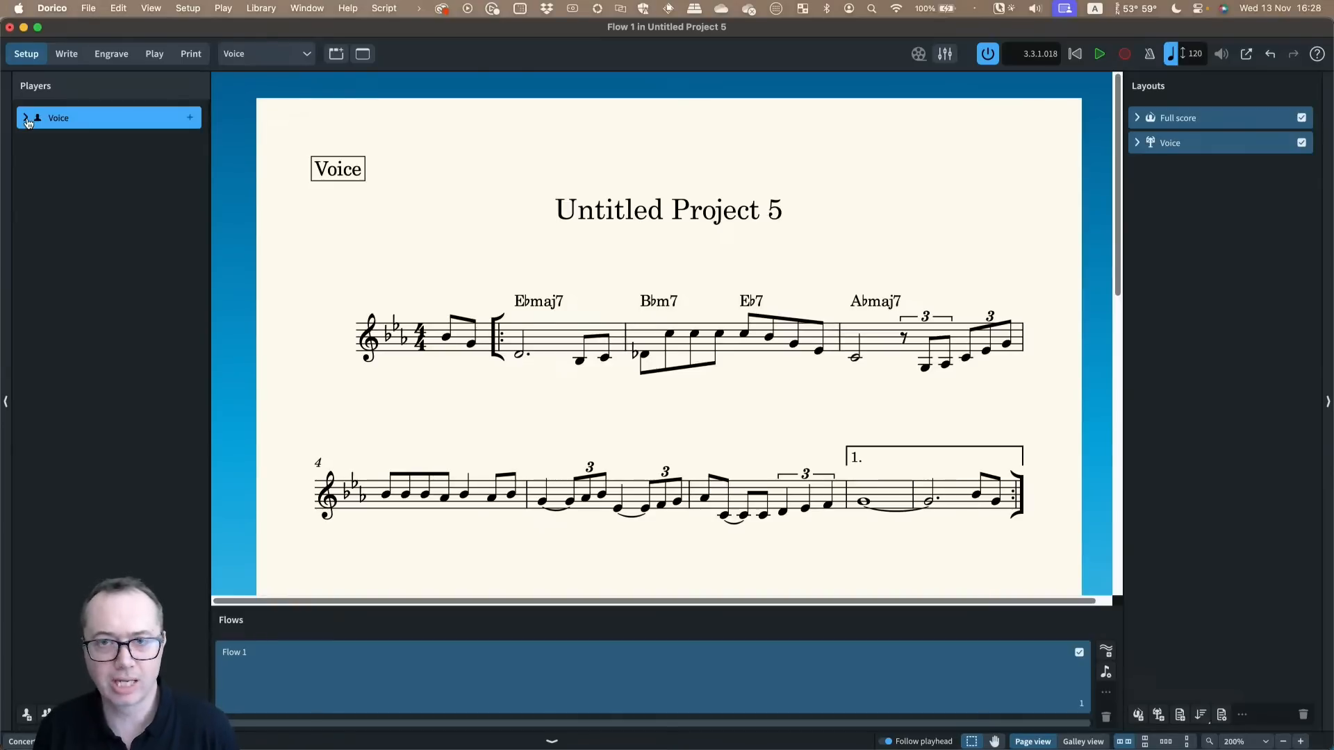
left_click(26, 119)
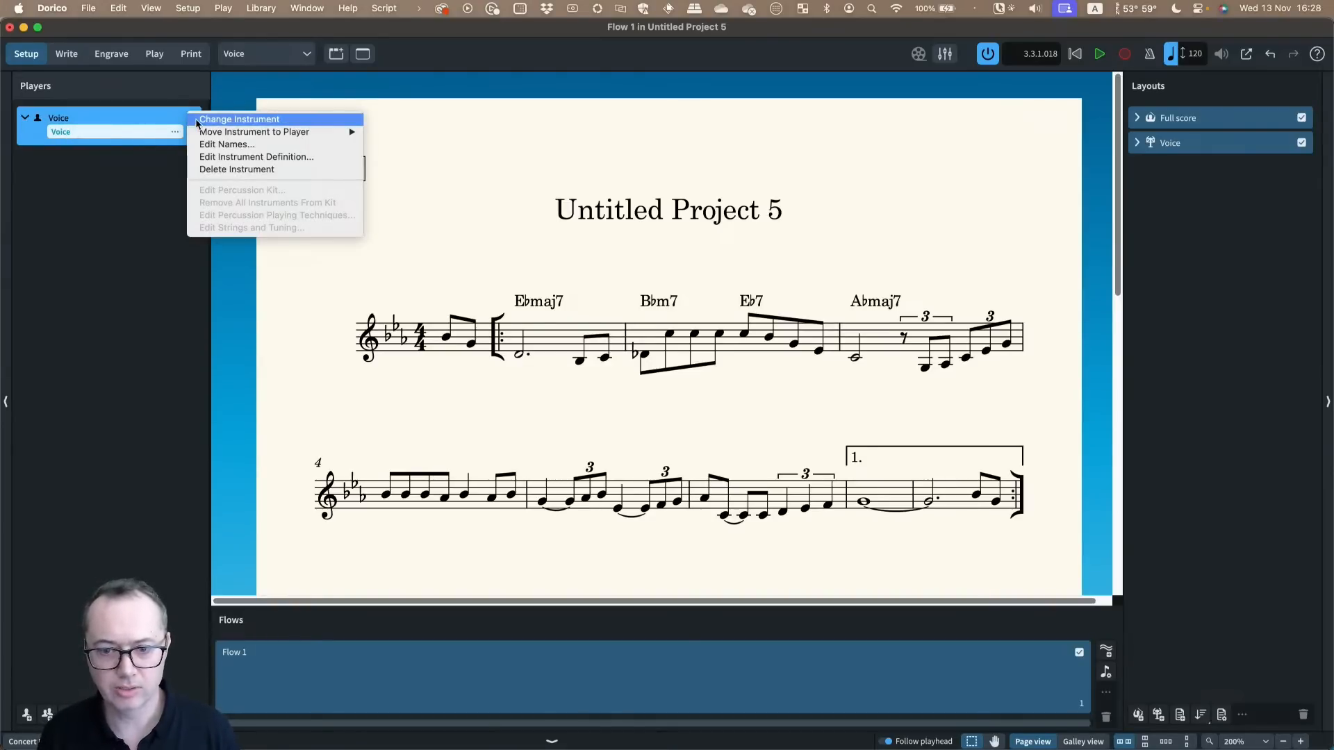
left_click(197, 122)
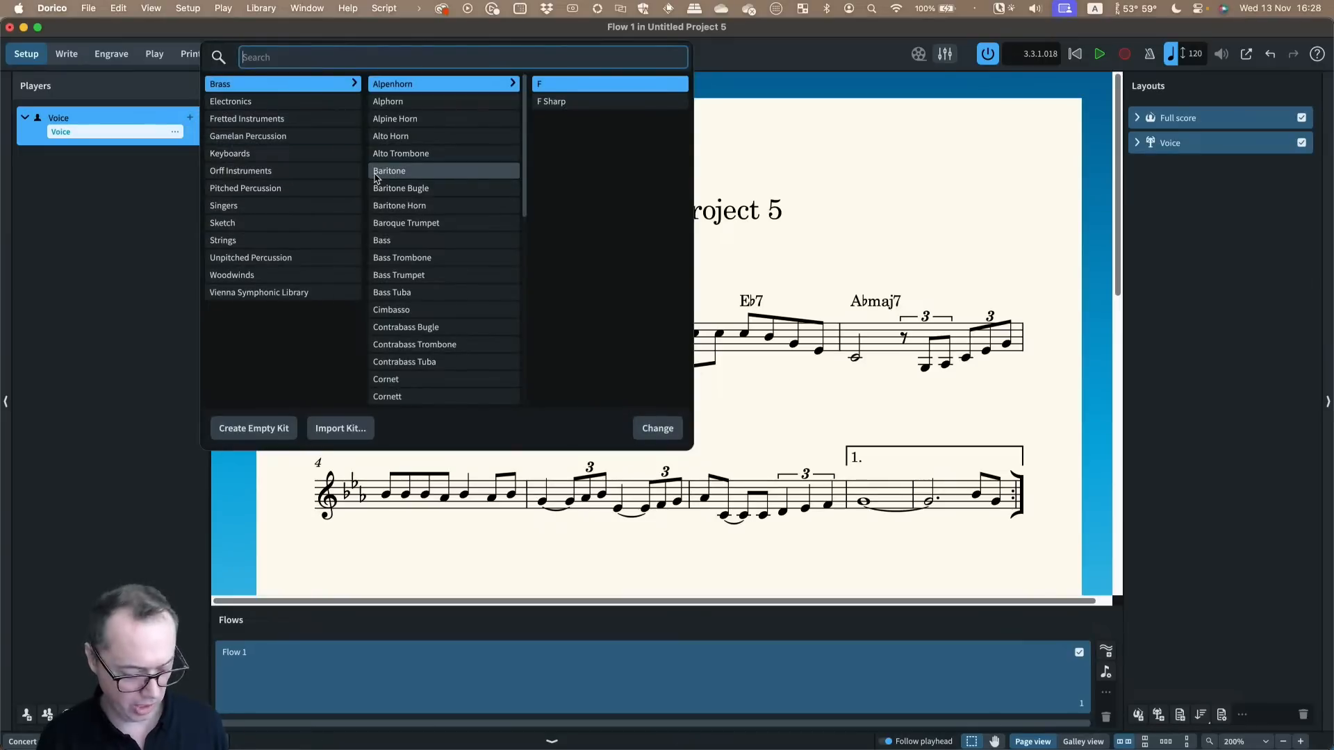
Change the Voice player's instrument to the Treble staff from the Sketch family
type("treble")
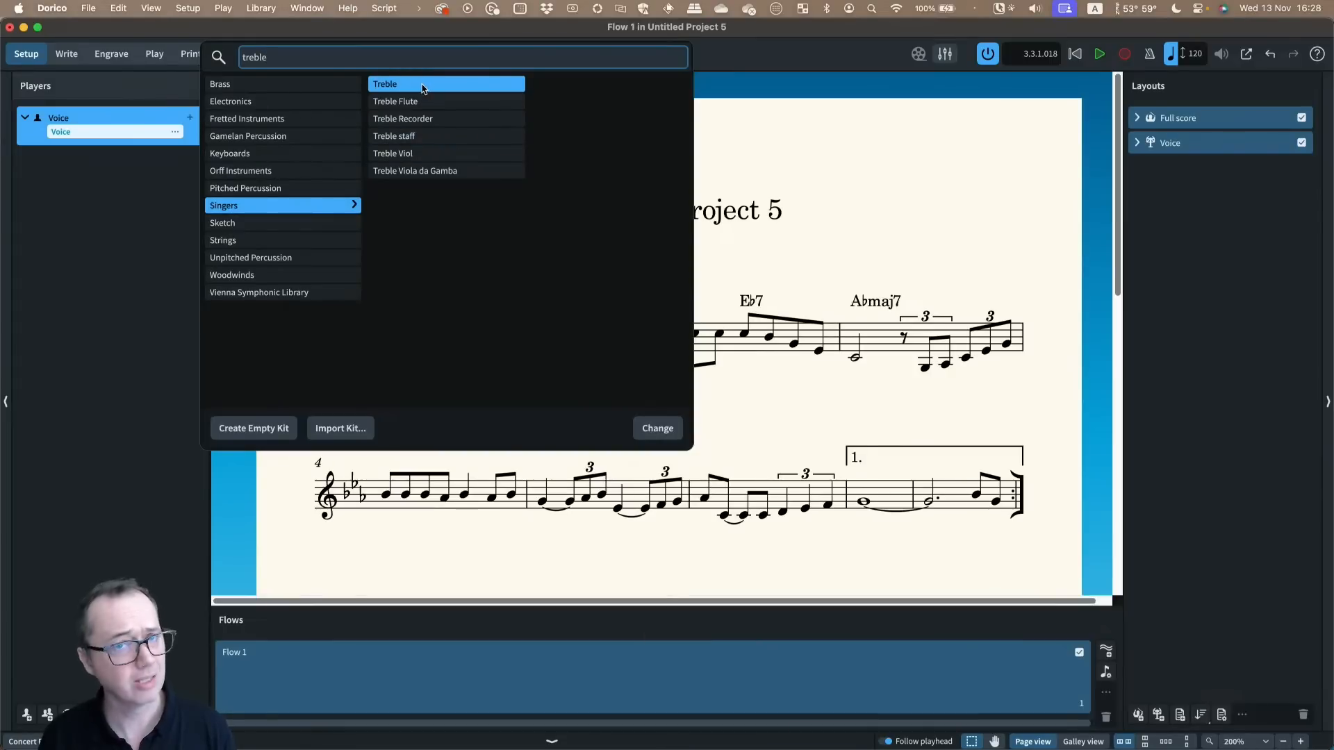
left_click(423, 138)
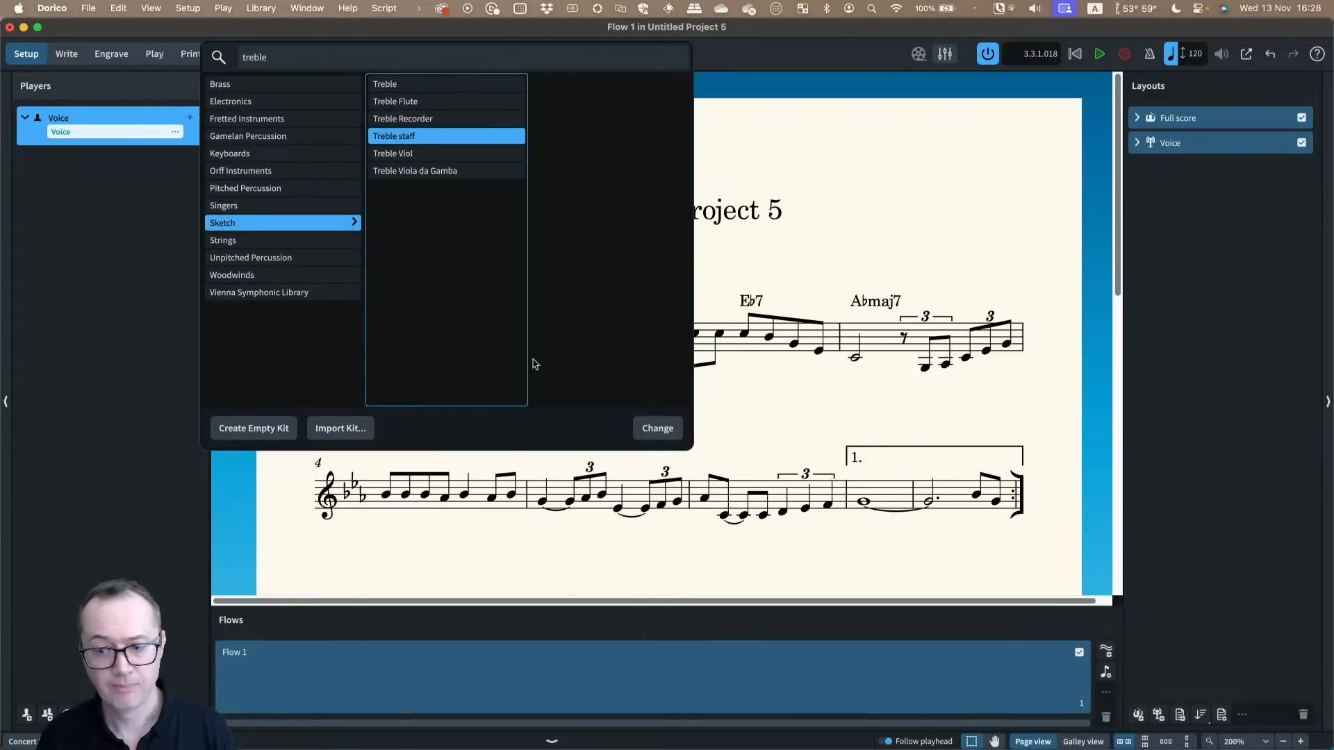
left_click(657, 428)
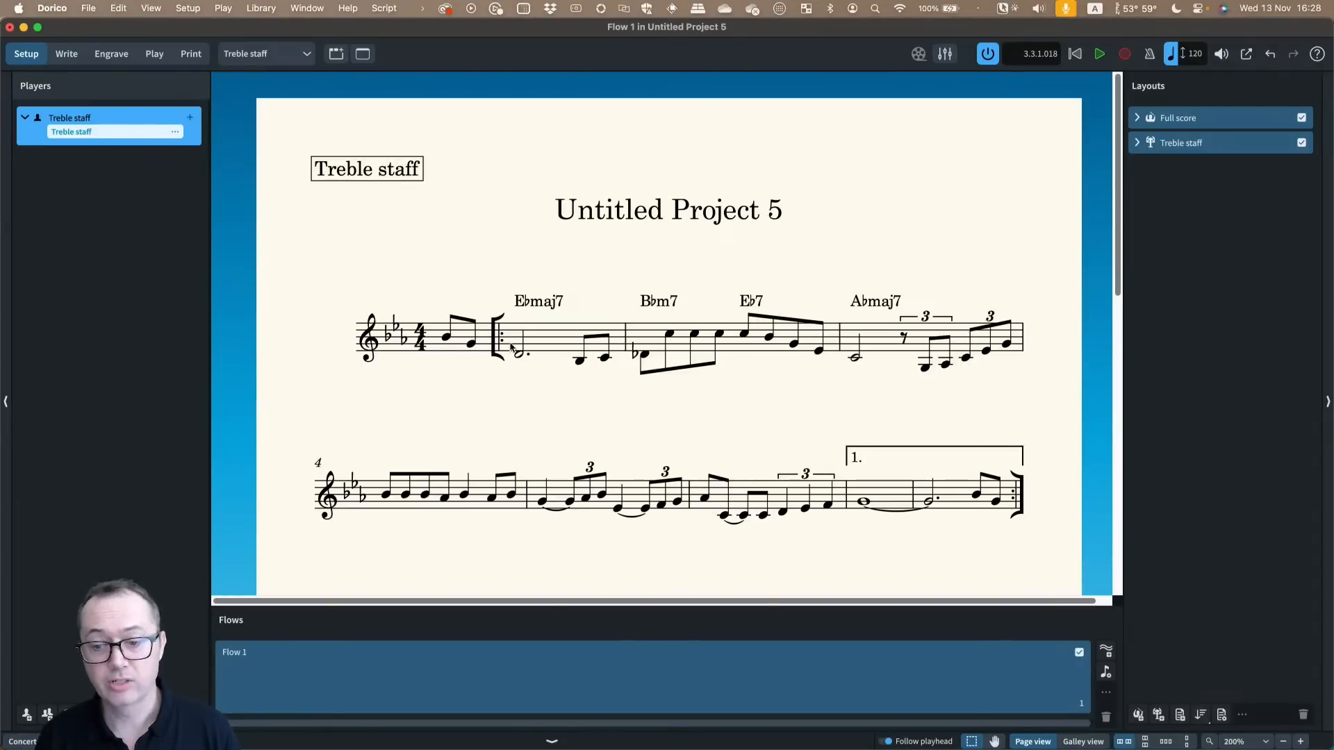
Switch to Write mode and select notes at the start of the melody to audition them
left_click(66, 55)
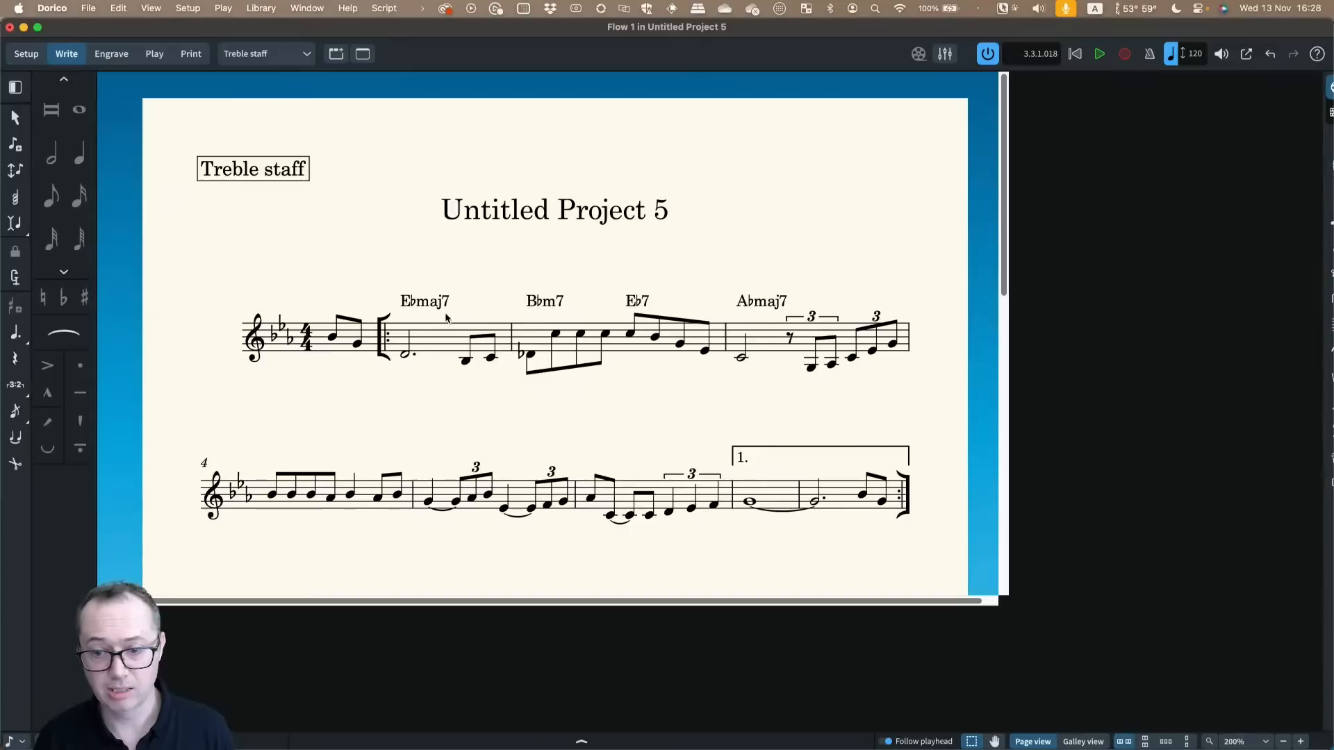
left_click(496, 344)
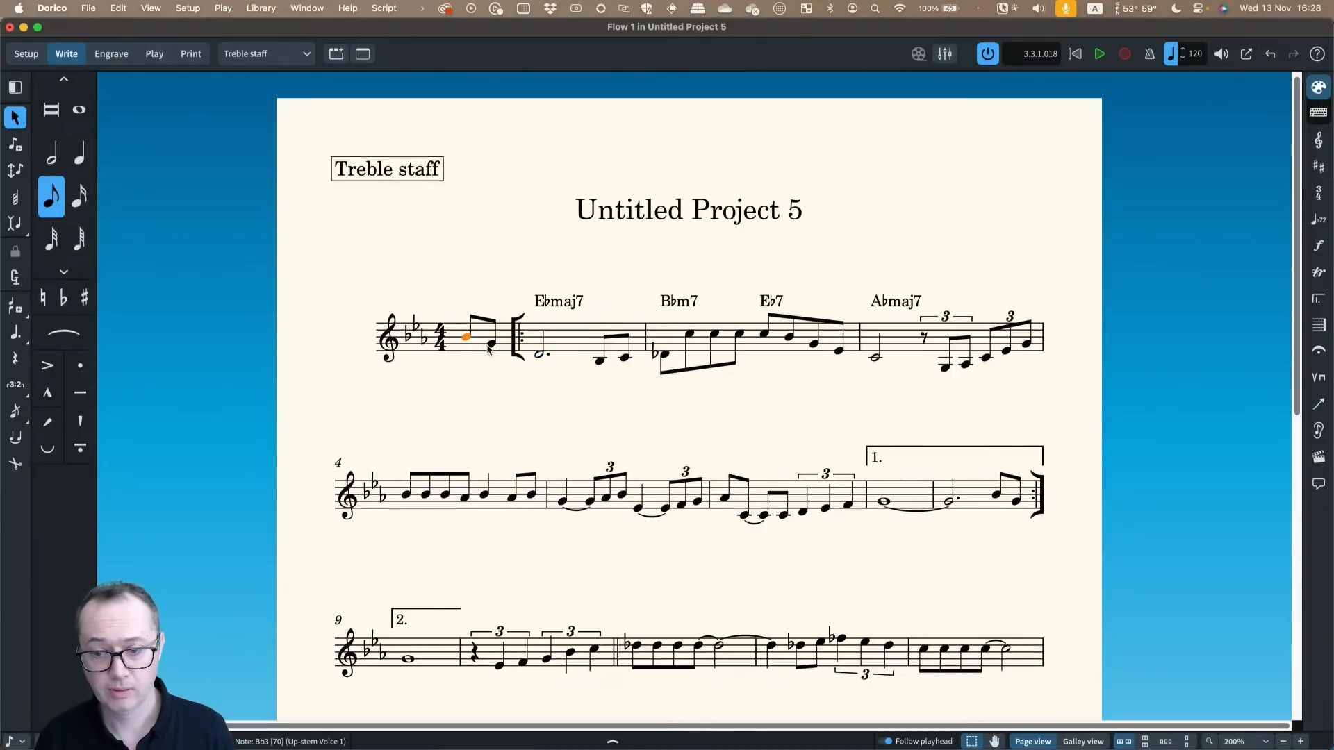
left_click(539, 354)
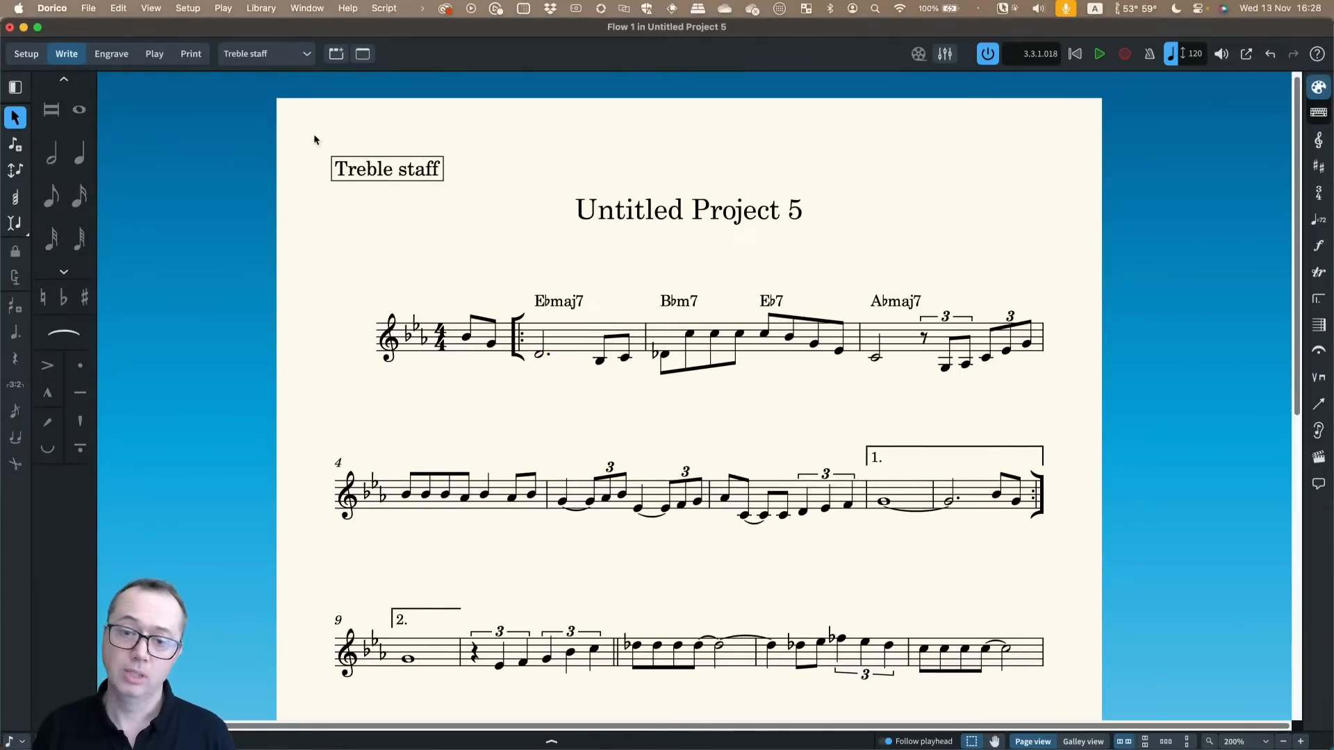
left_click(33, 55)
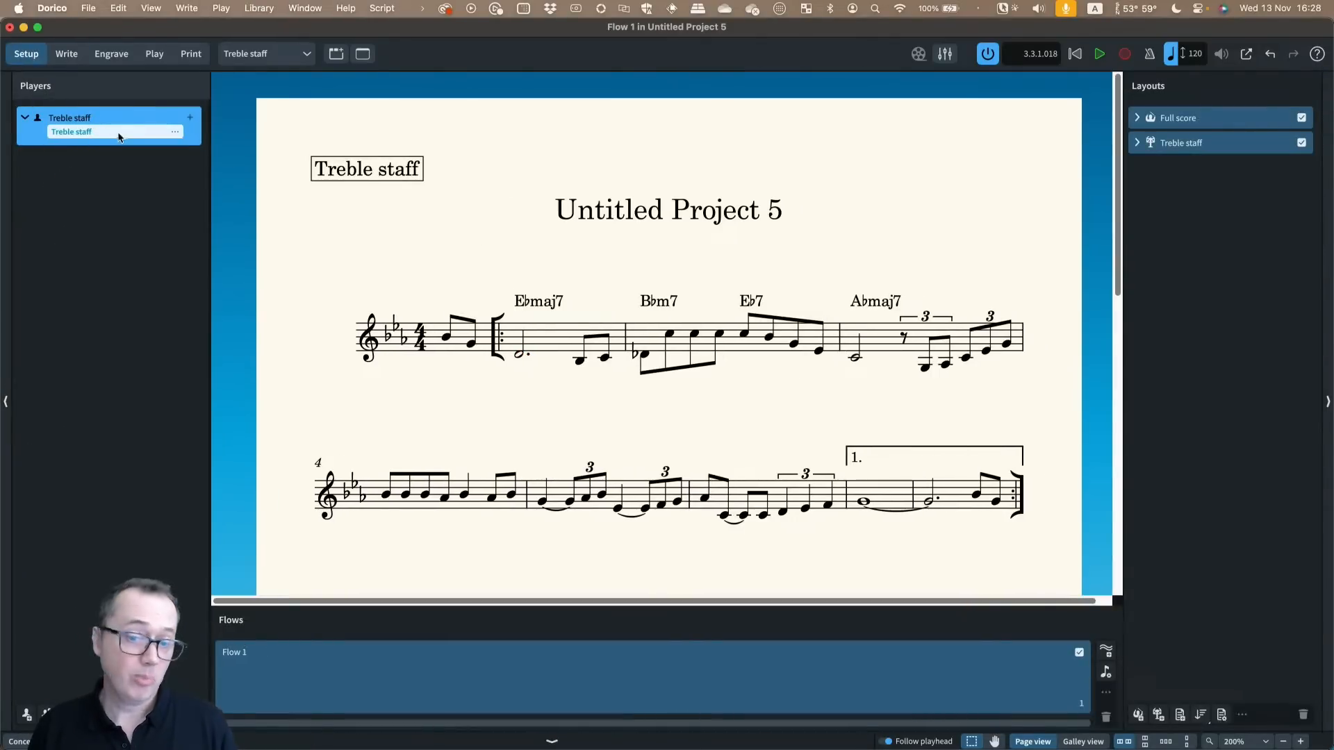
left_click(176, 135)
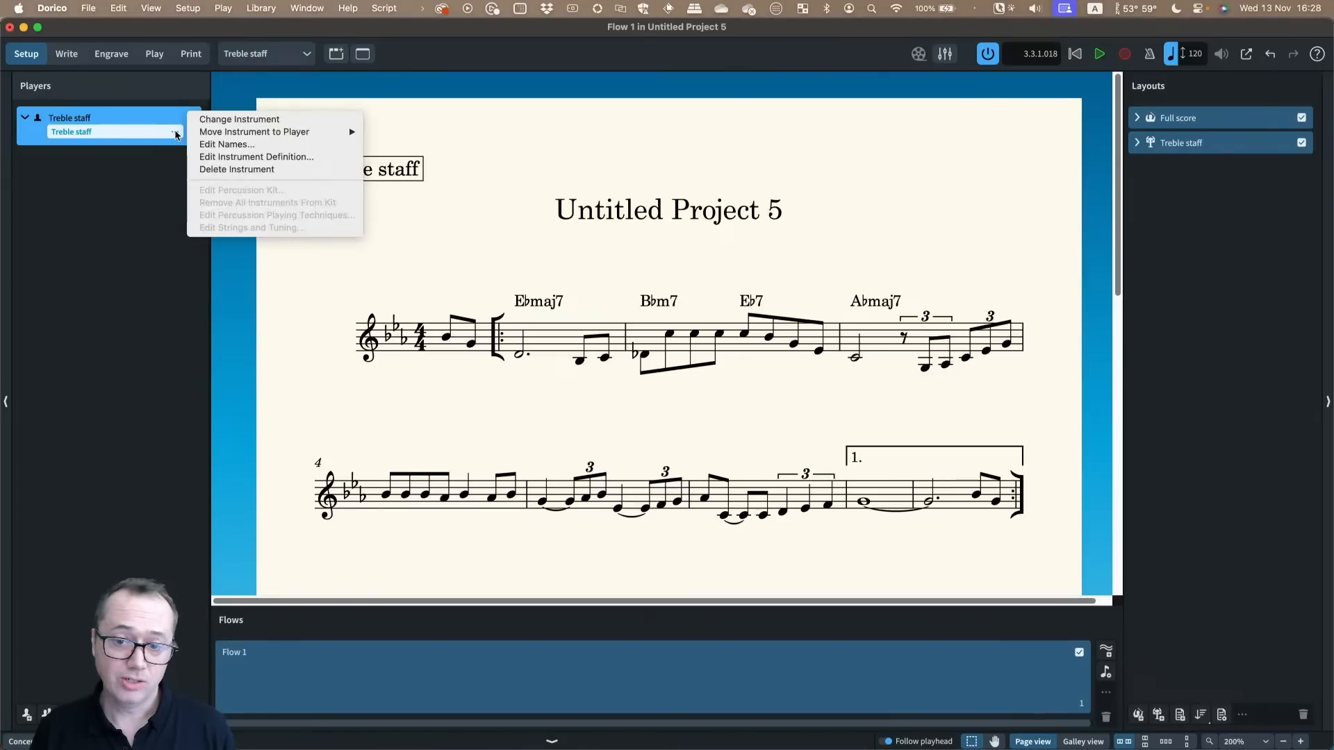
left_click(449, 129)
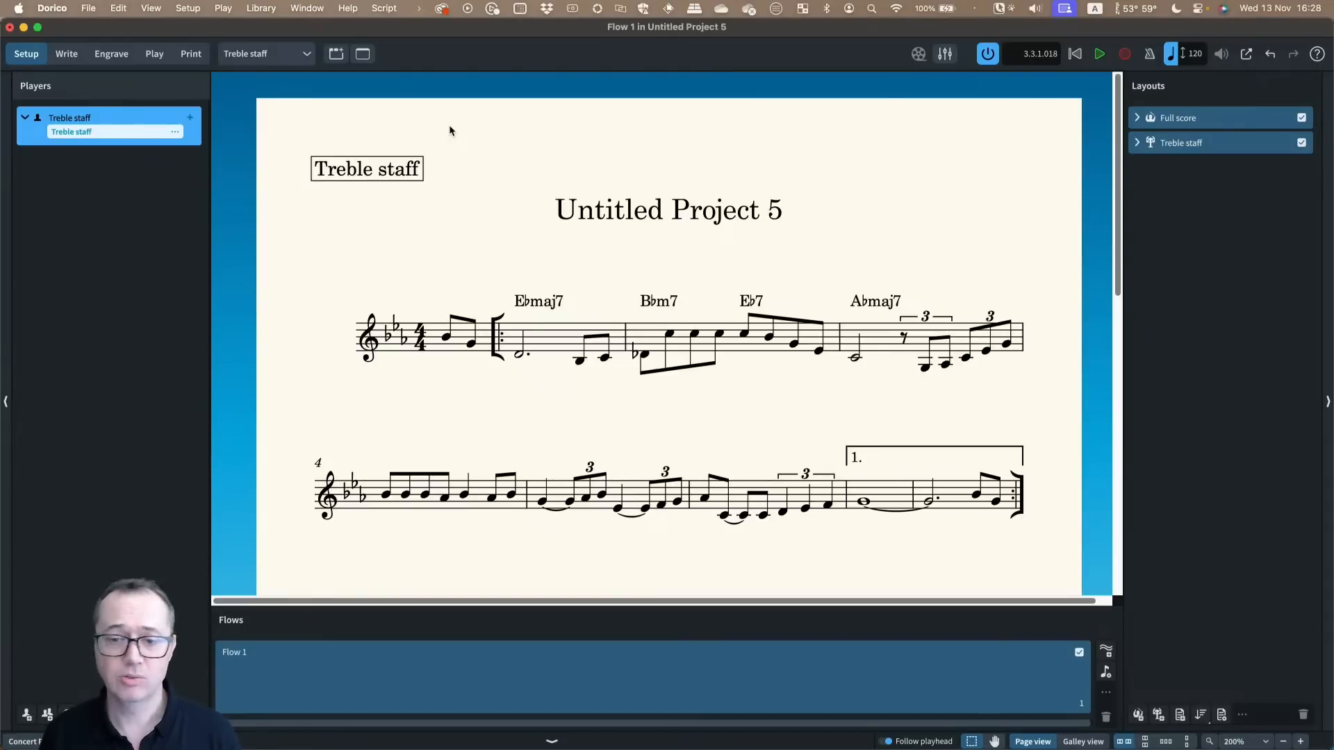
In Play mode, examine the Treble staff track's HALion Sonic sound assignment and the available expression maps
left_click(155, 56)
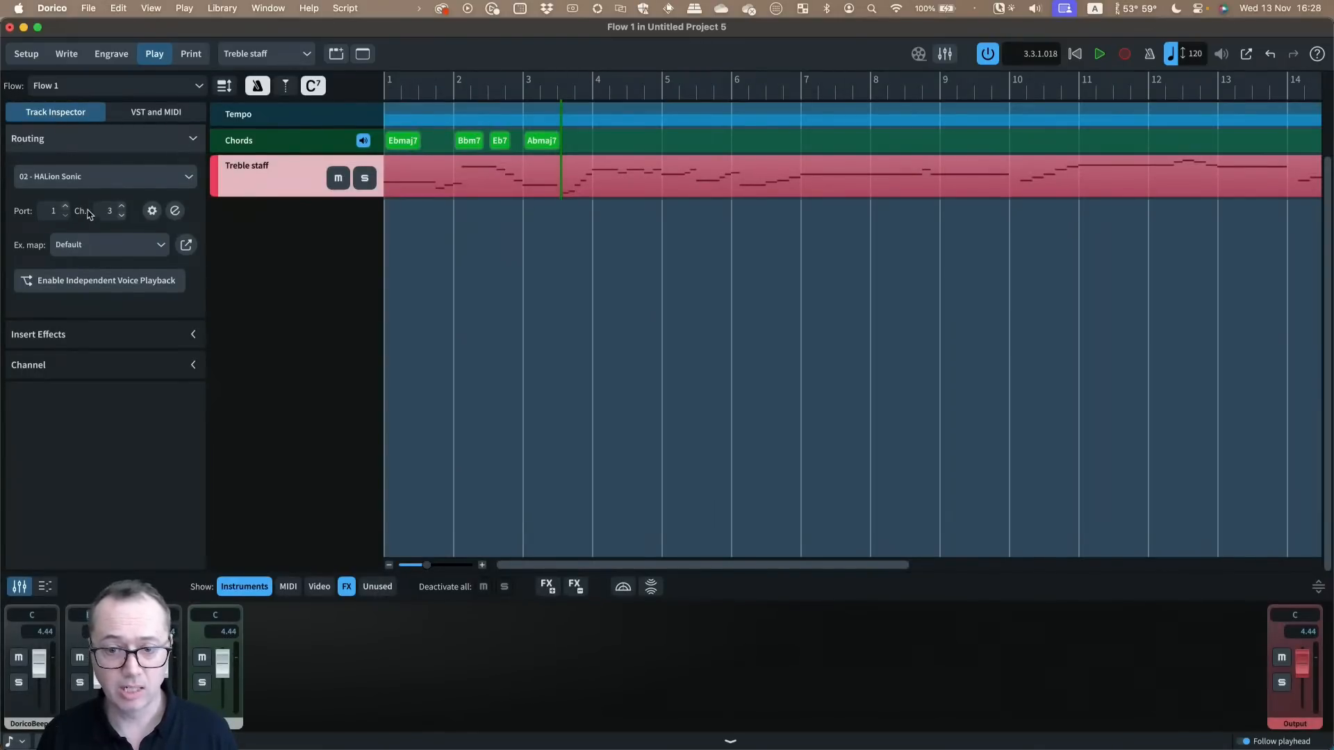
left_click(175, 211)
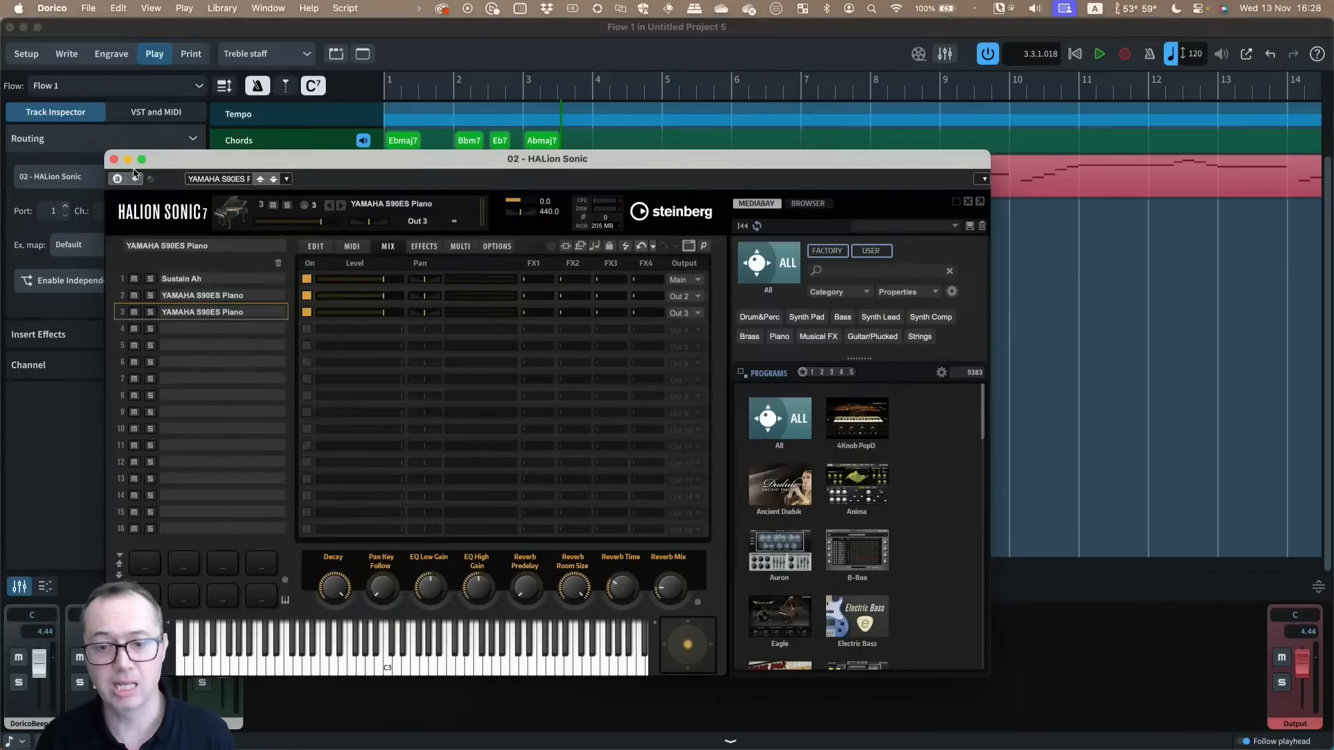
left_click(114, 159)
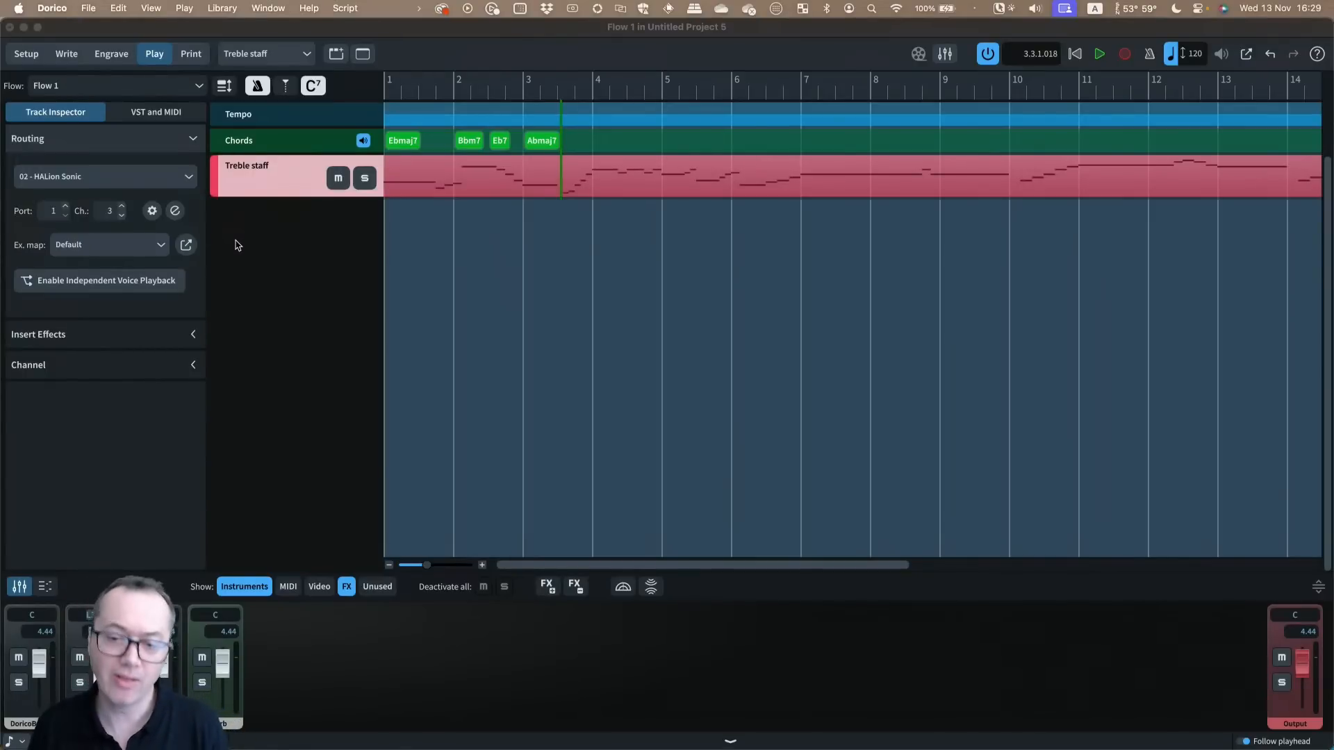
left_click(123, 249)
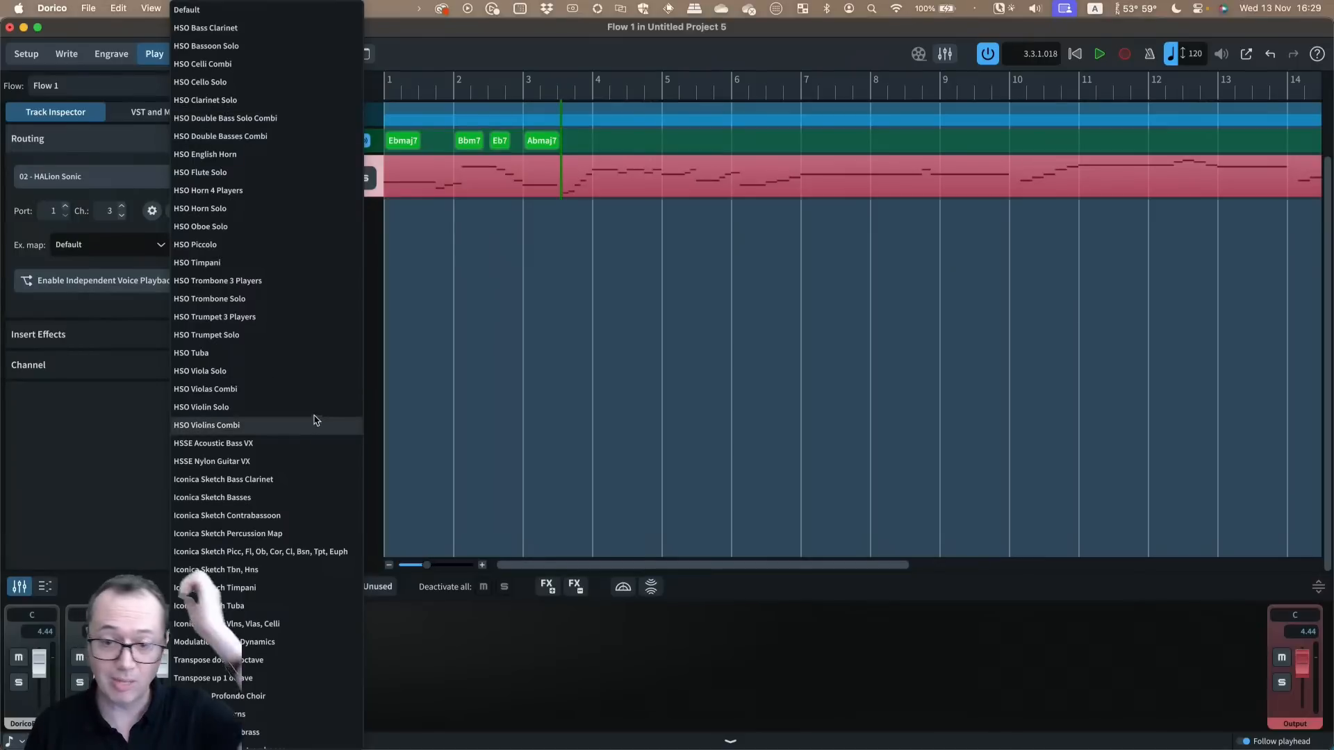
left_click(139, 417)
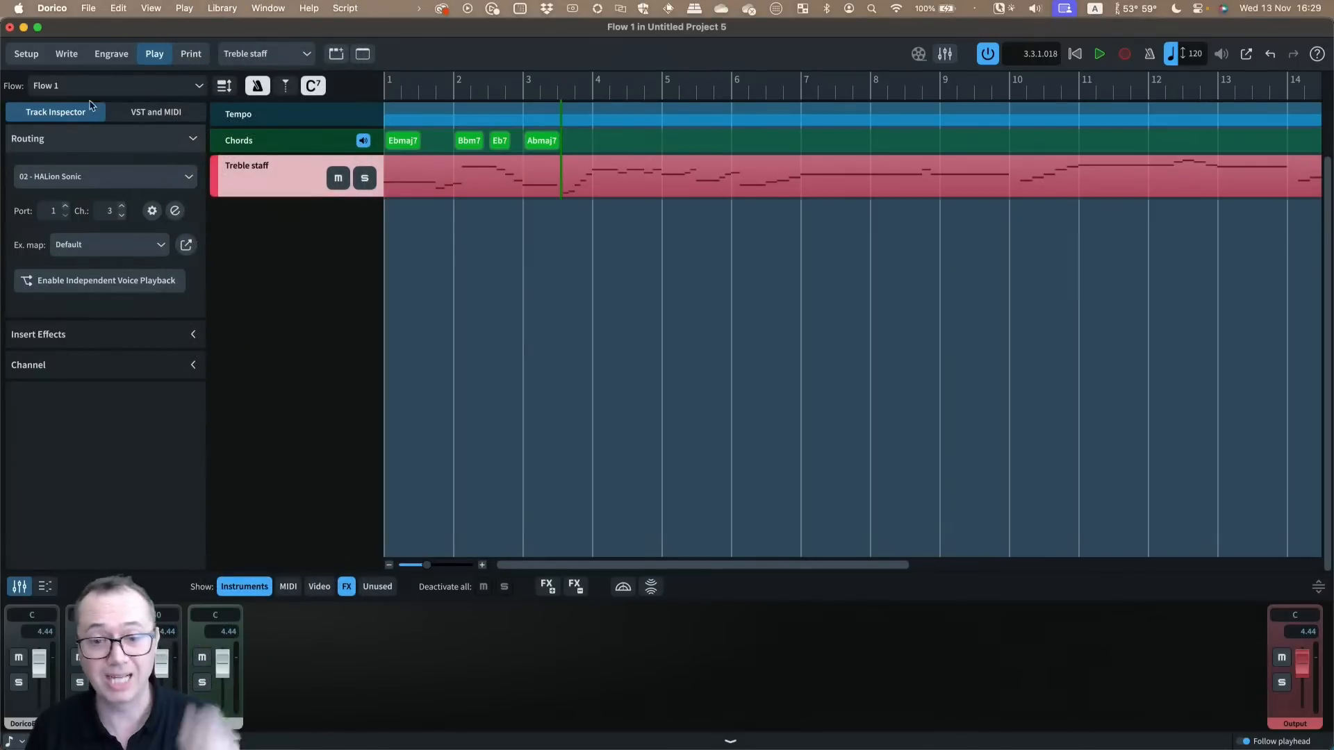
Return to Setup mode, switch to the open project "Misty - chords", and enlarge its window to fill the screen
left_click(27, 55)
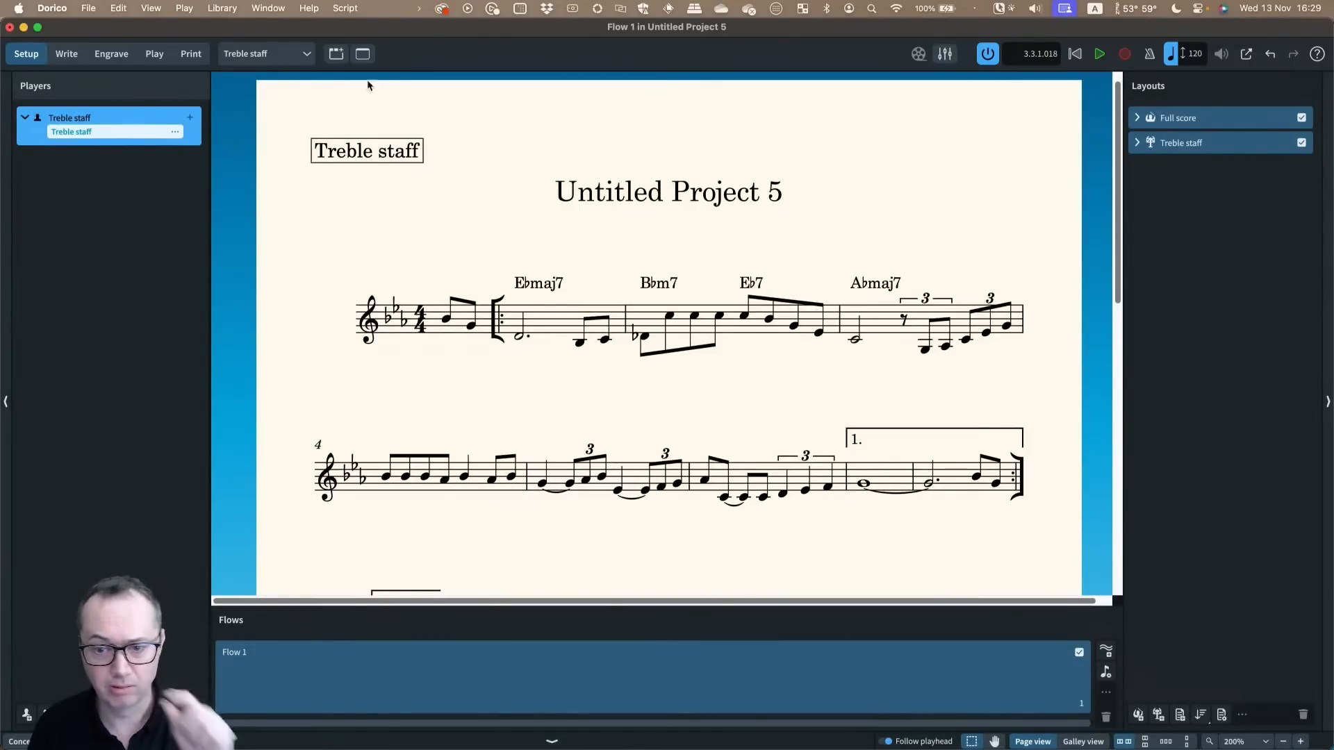
left_click(264, 8)
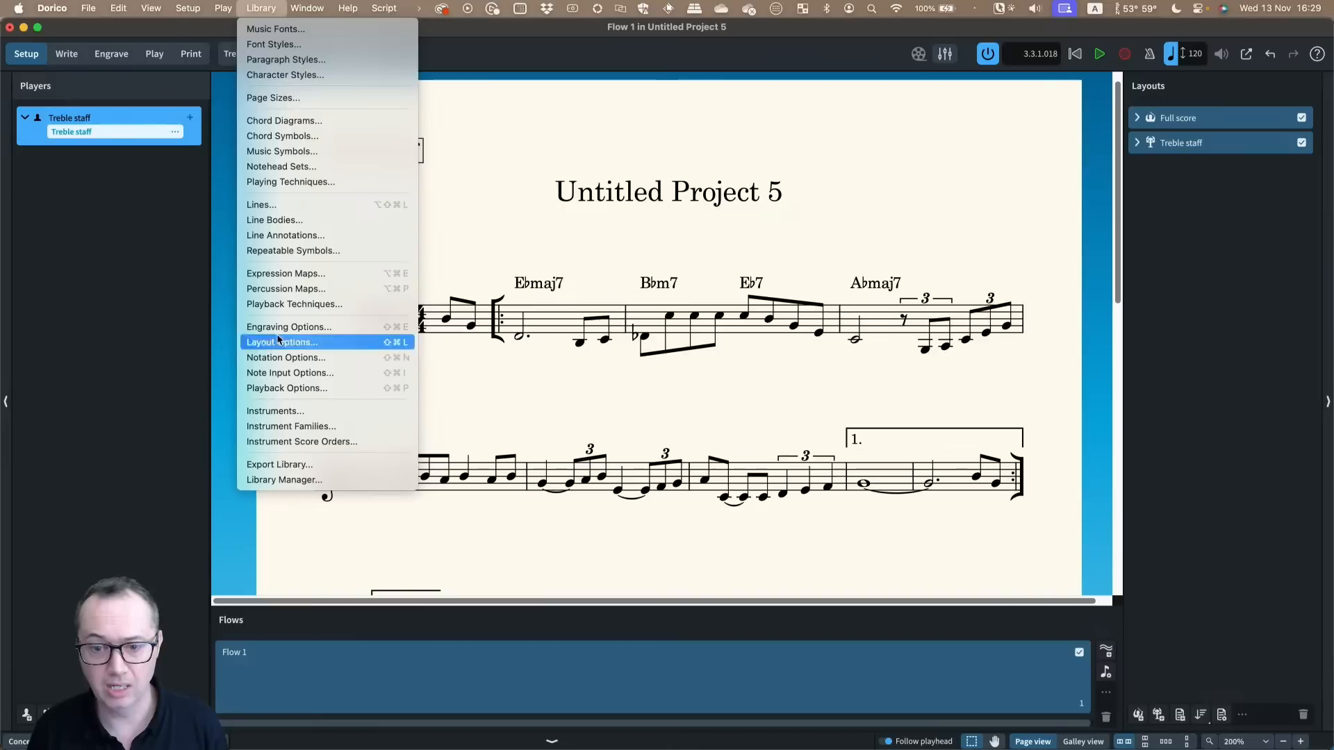
mouse_move(307, 9)
left_click(334, 615)
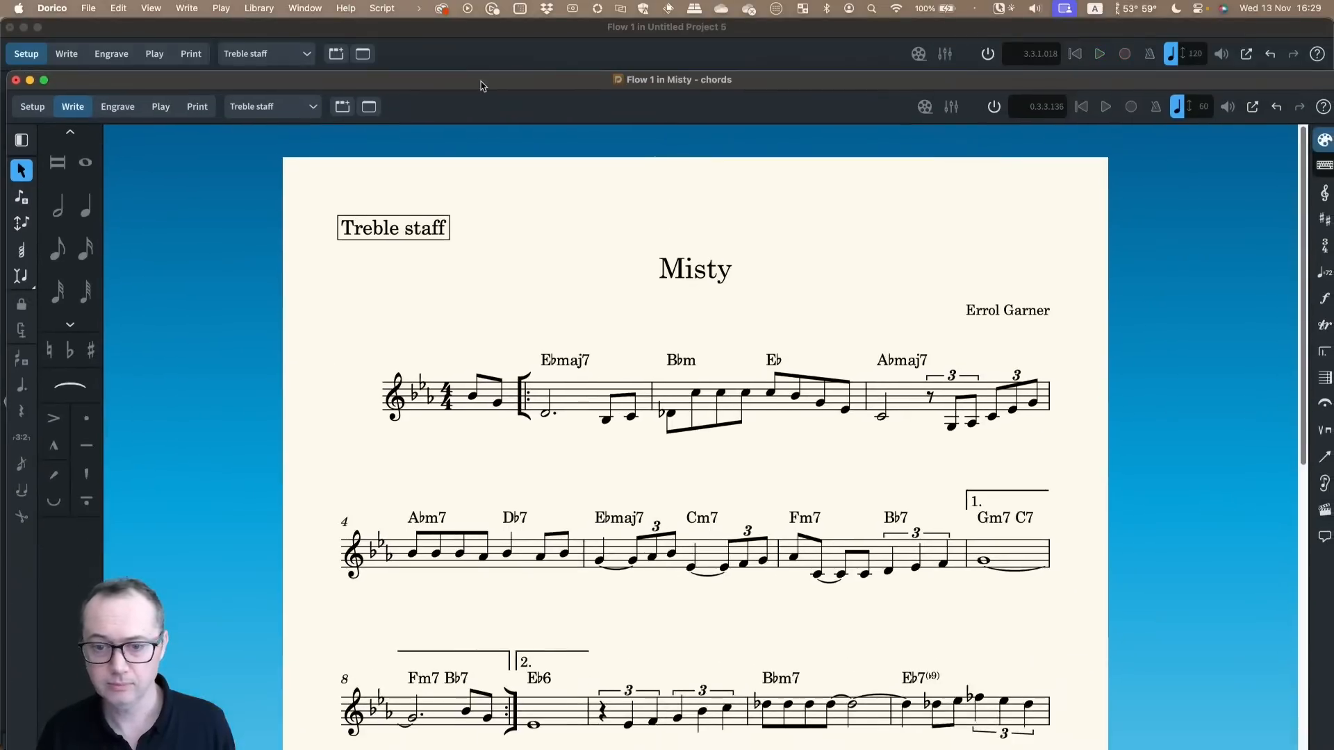
double_click(483, 86)
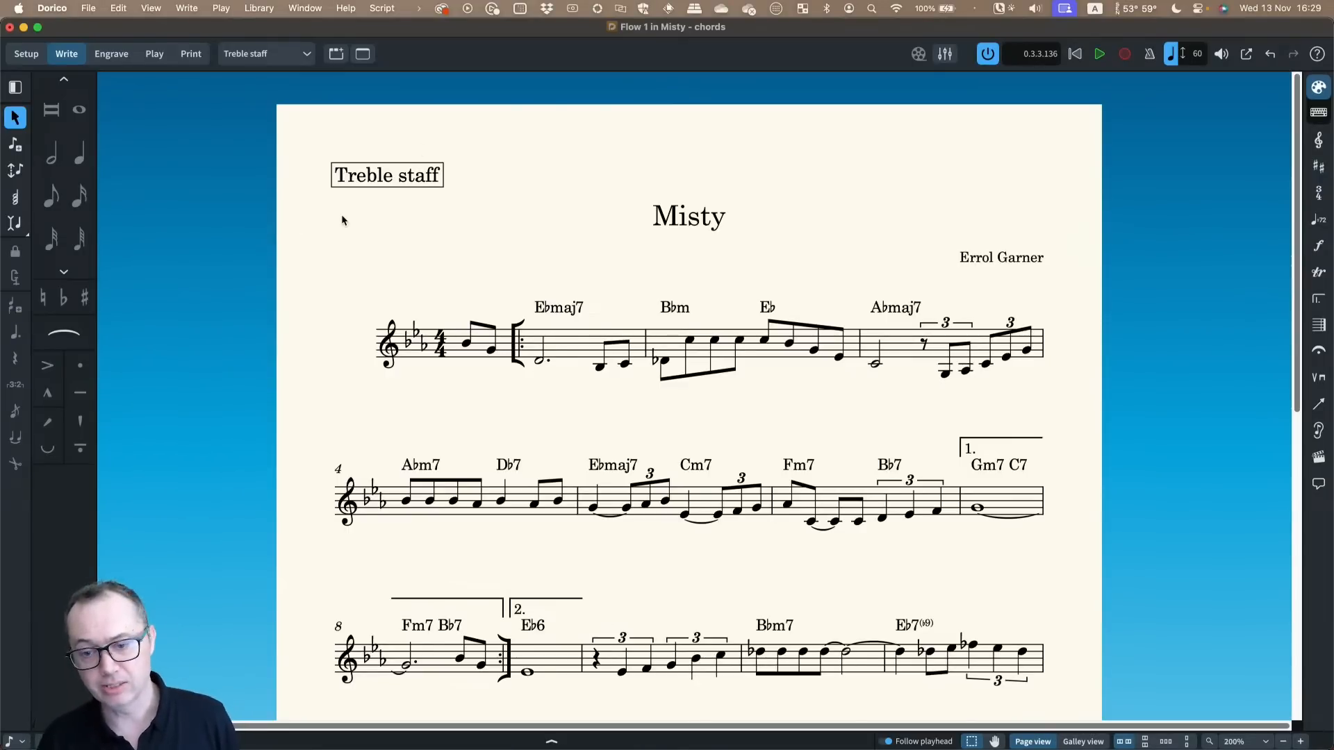
Compare the Full score layout with the Treble staff part layout of Misty
left_click(252, 54)
left_click(254, 75)
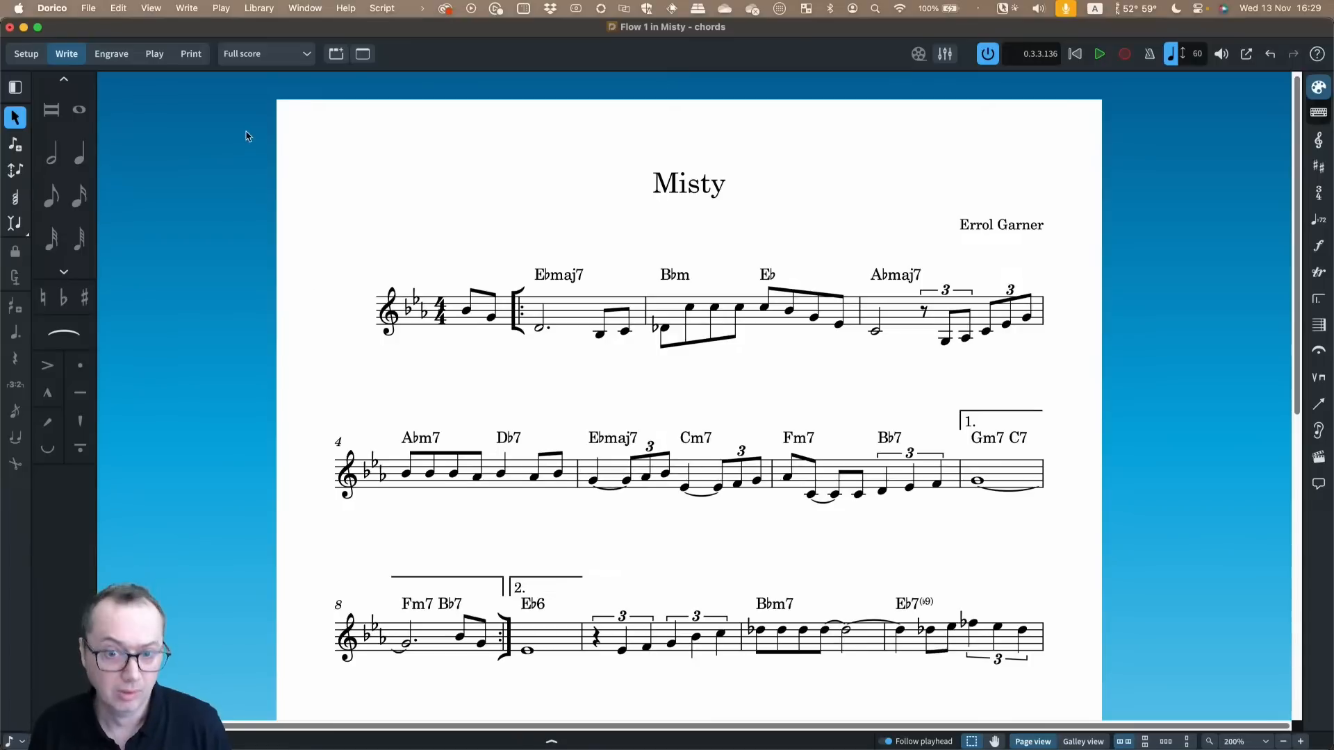
left_click(265, 51)
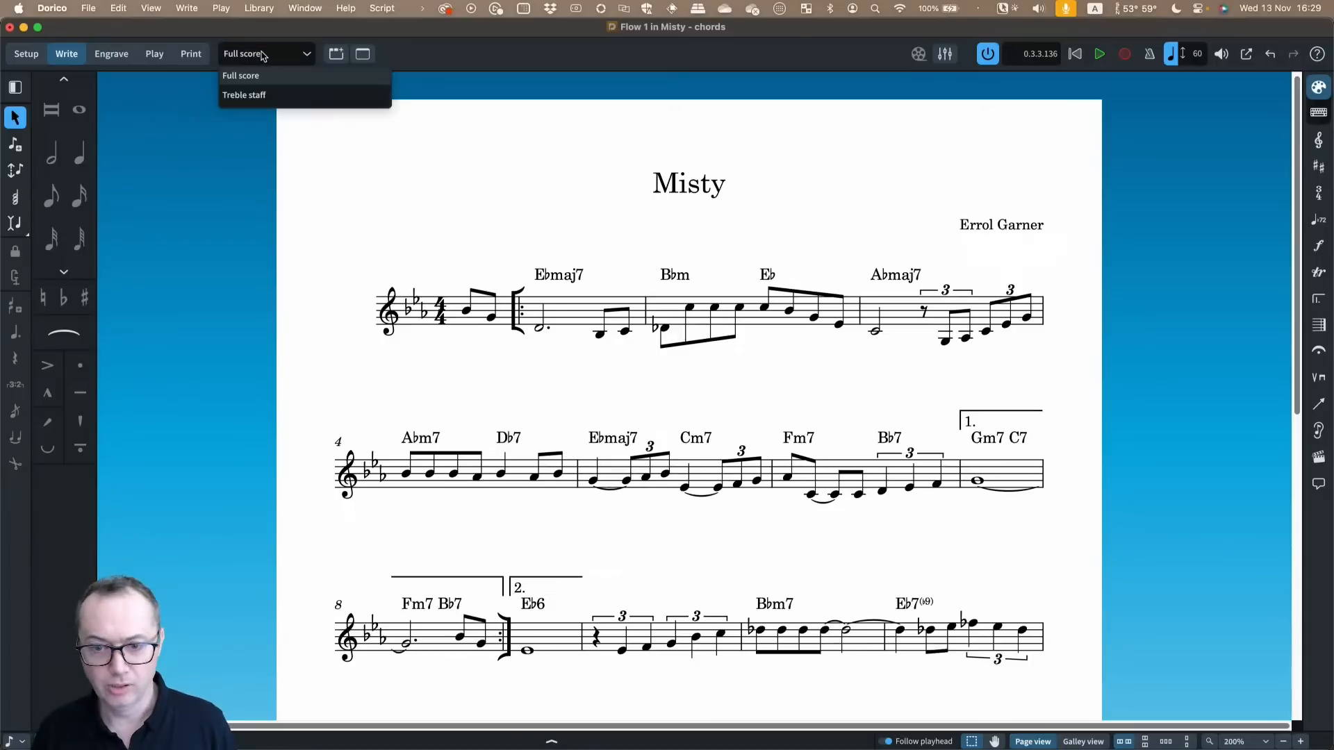
left_click(254, 96)
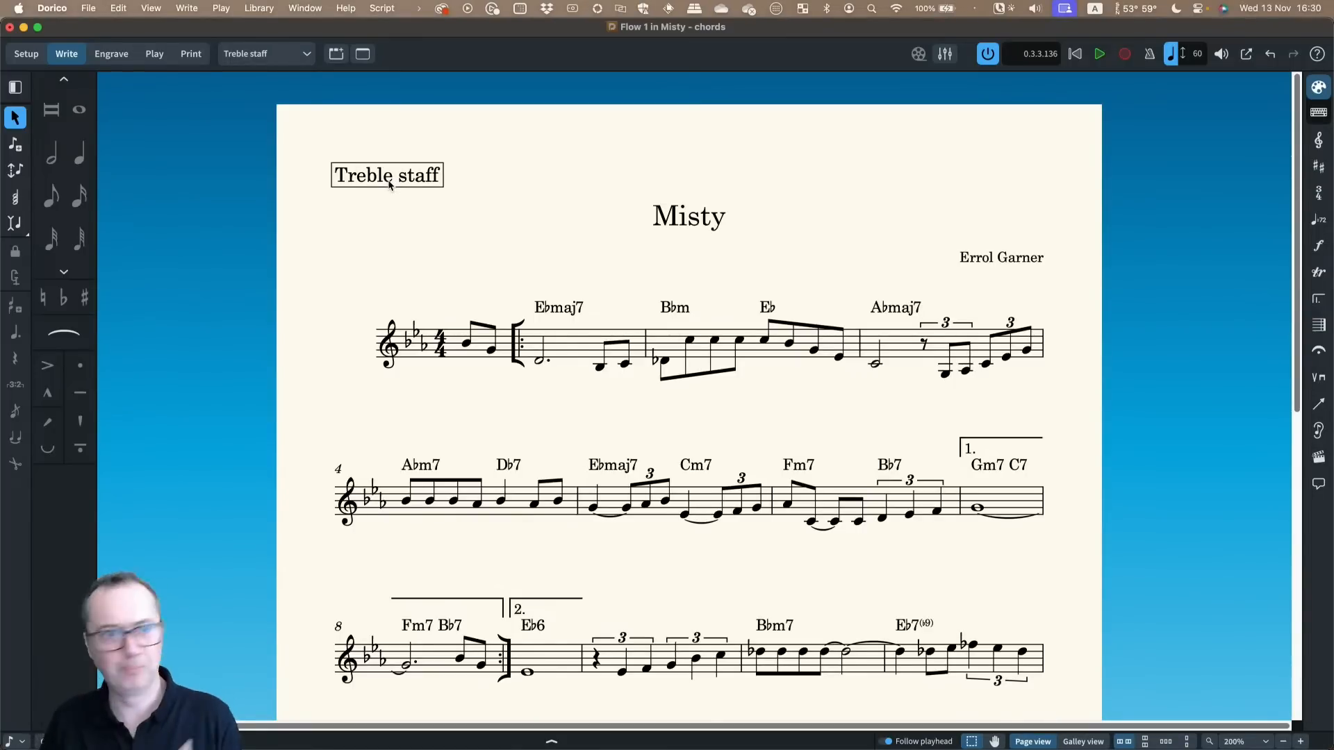
In Setup mode, rename the Treble staff part layout as Lead
left_click(27, 56)
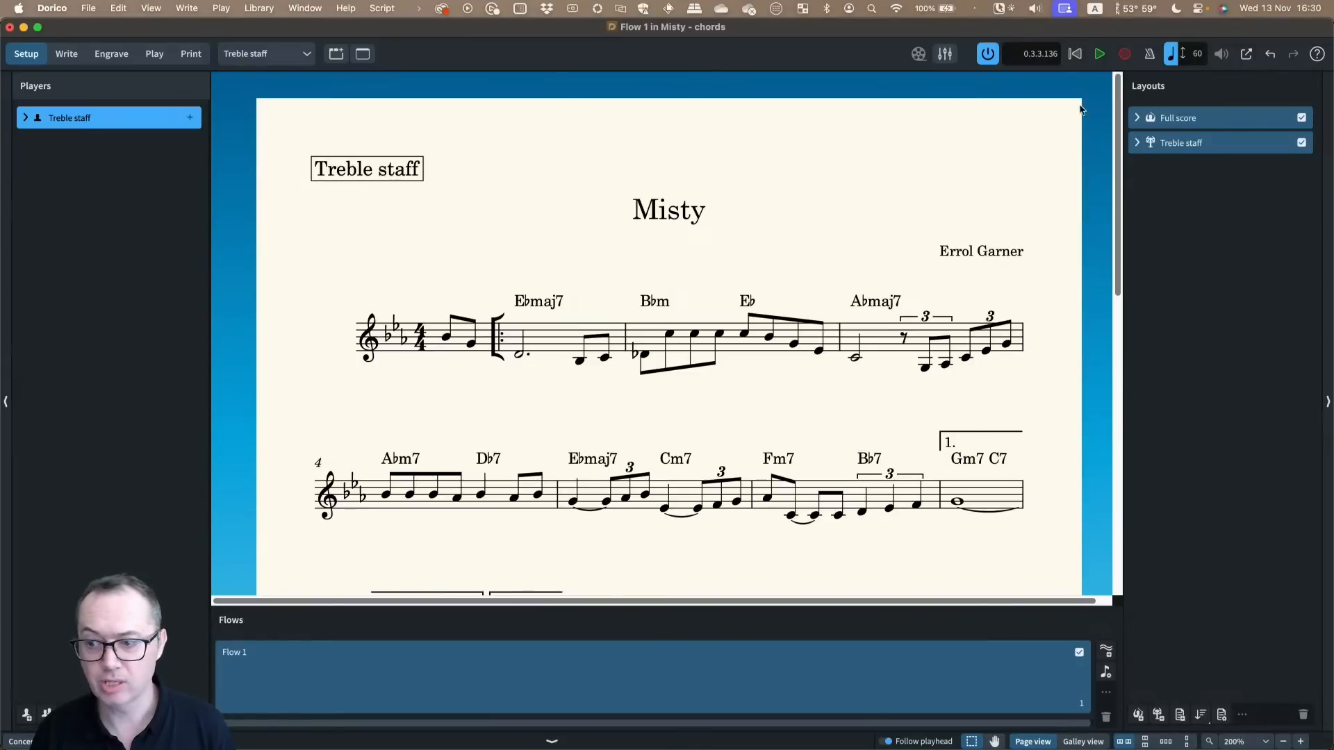
left_click(1200, 143)
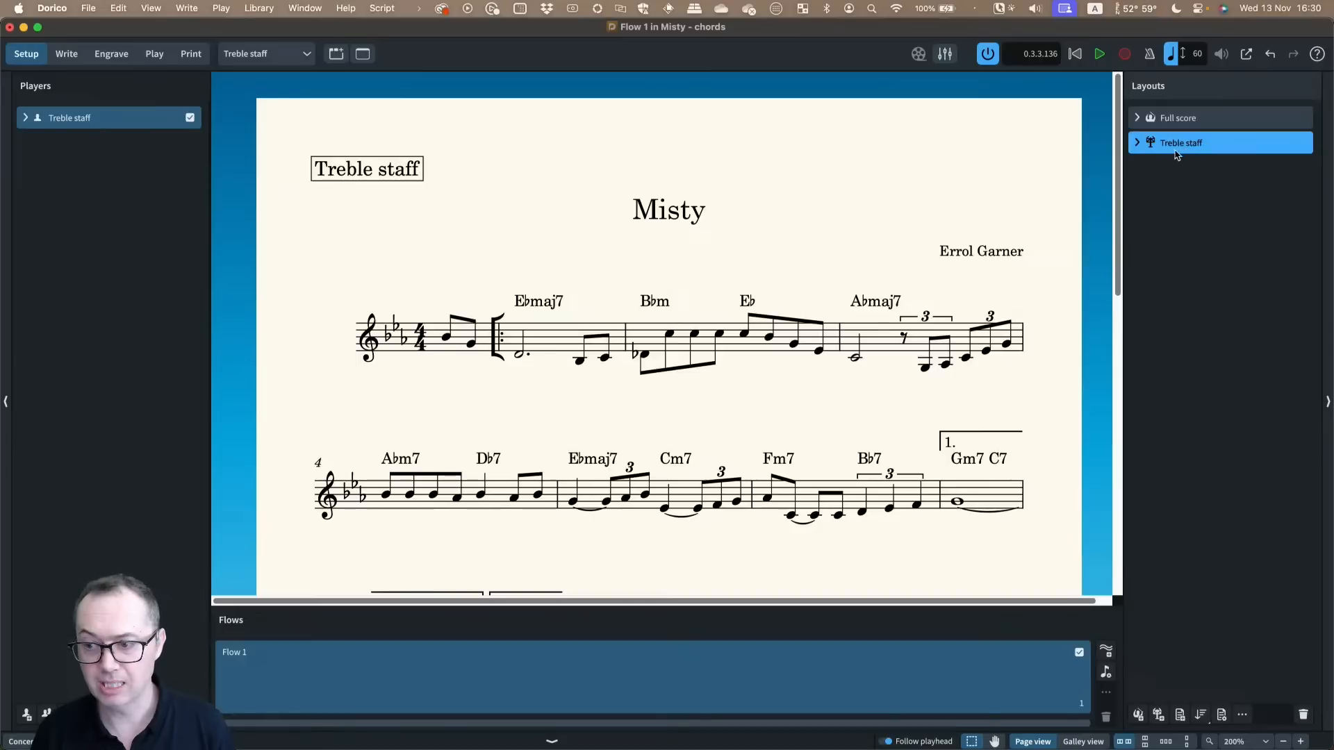
double_click(1183, 145)
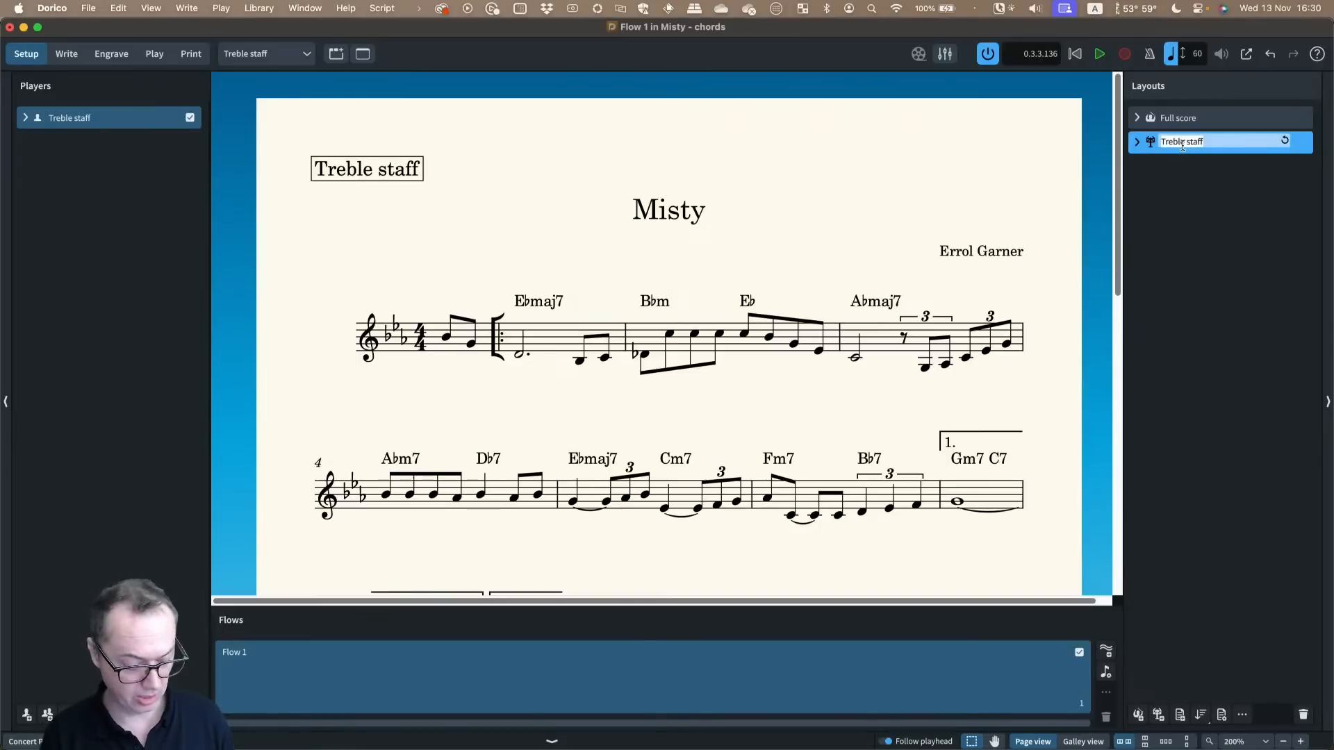
type("Lead")
key("Return")
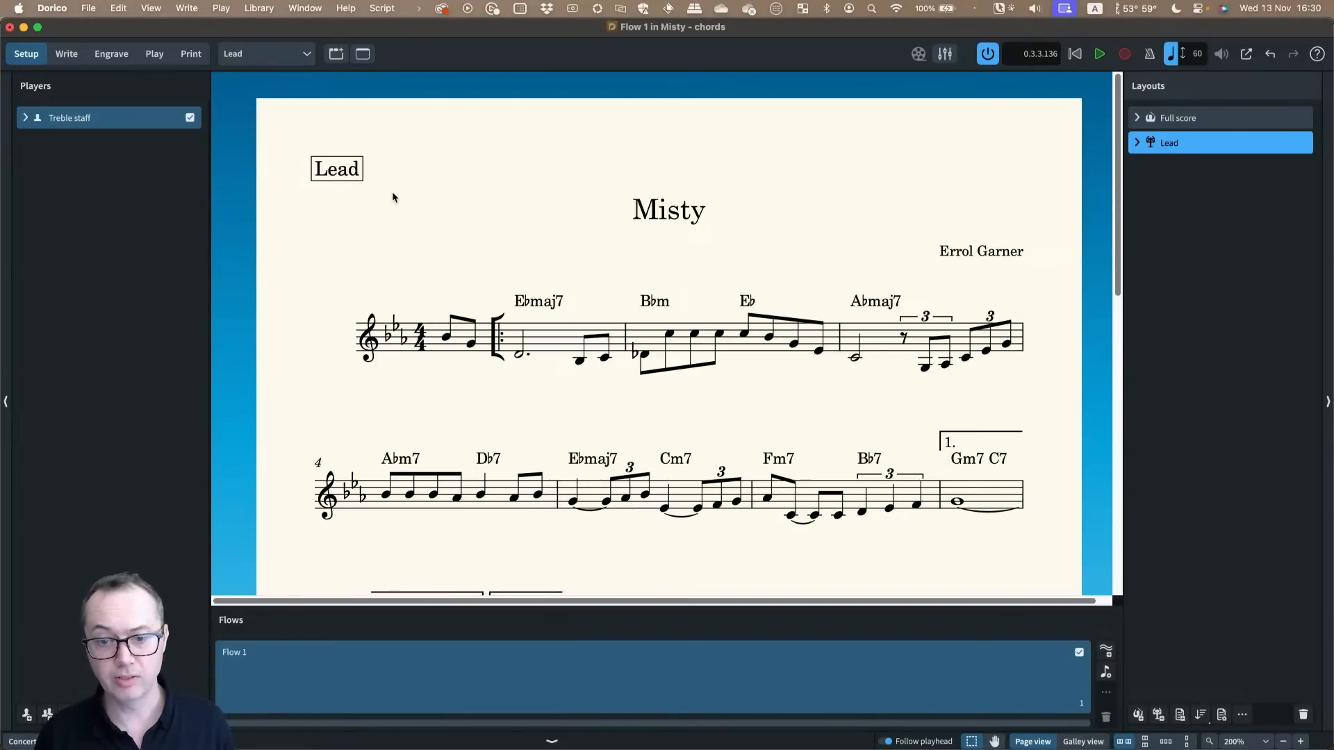
In Engrave mode, examine the layout name token in the First page template of the Default Part set, then close the template
key("super+3")
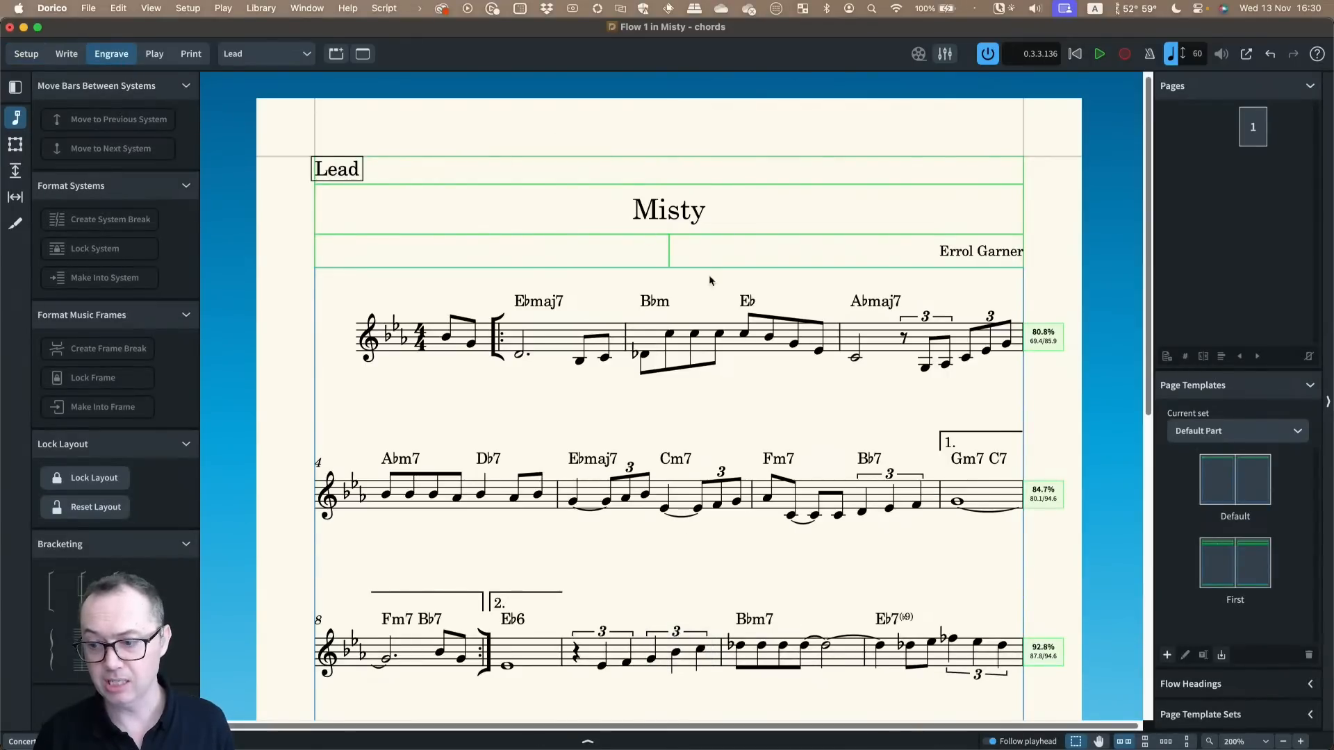
double_click(1230, 566)
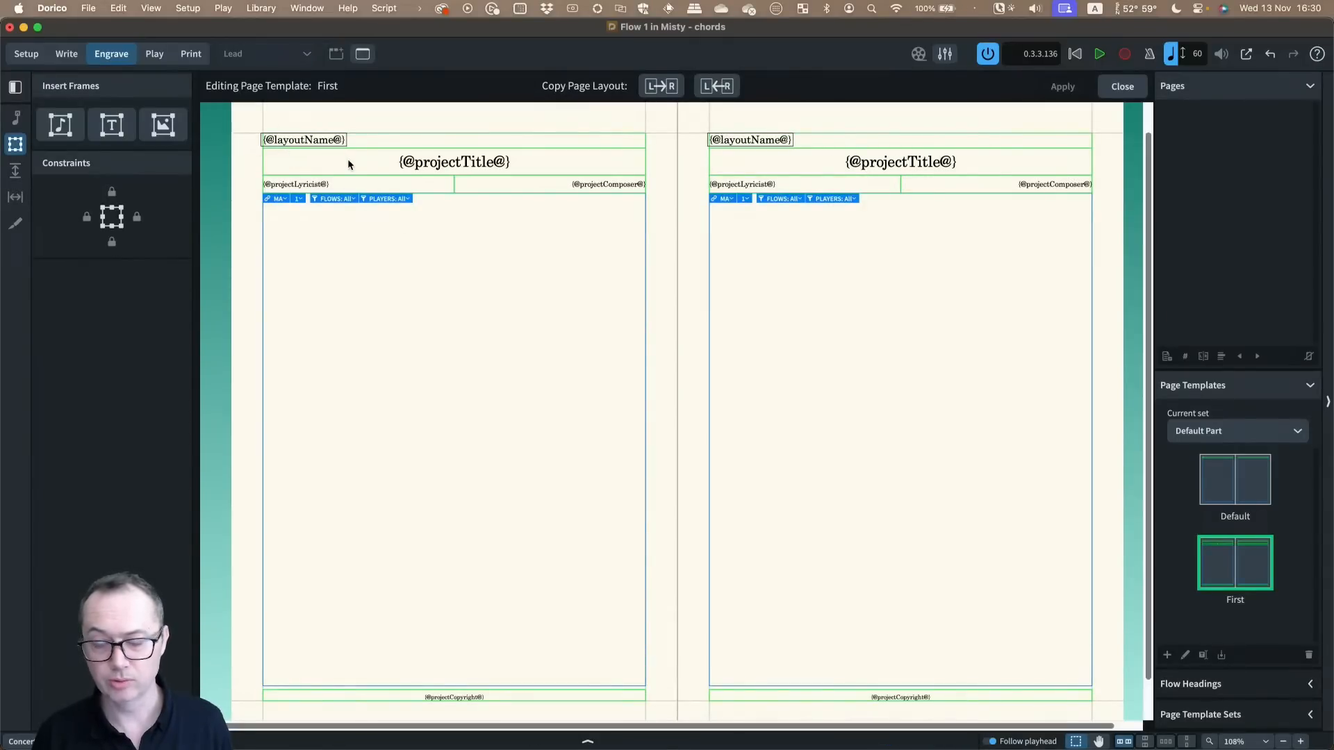
left_click(1122, 86)
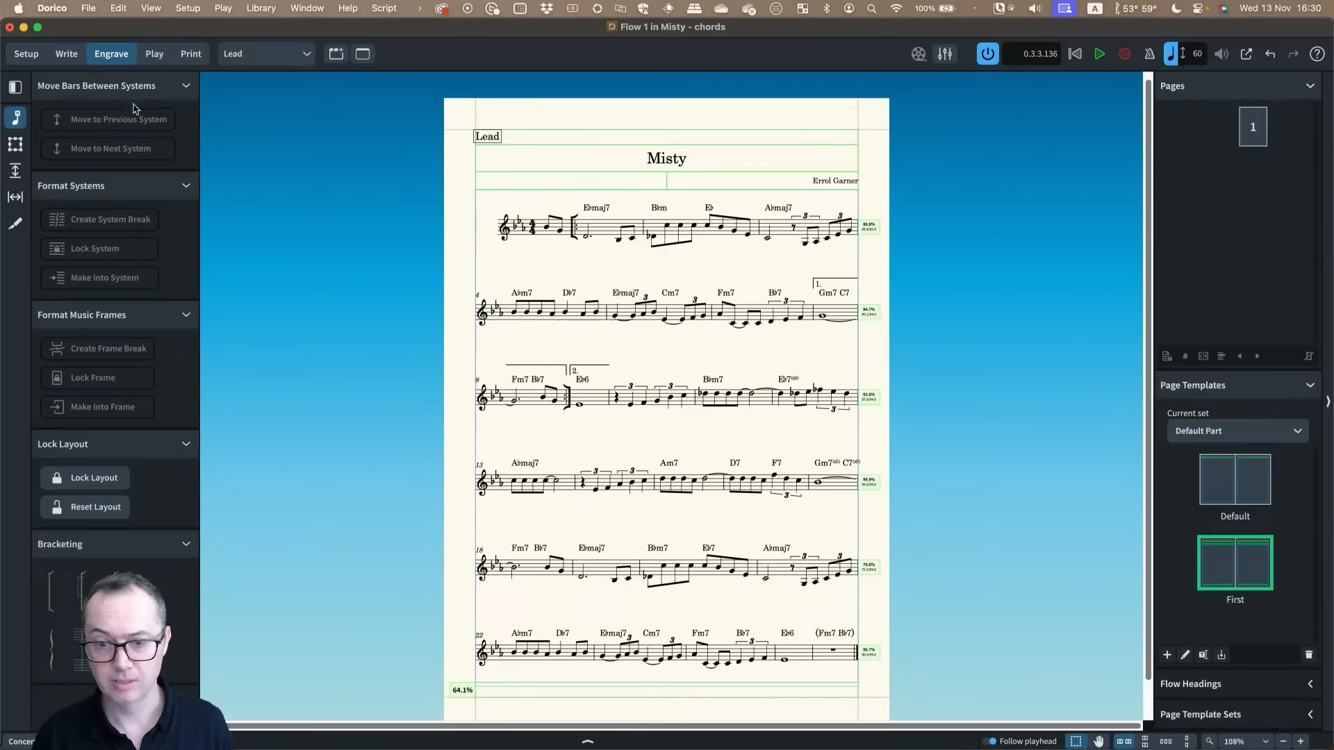
left_click(29, 59)
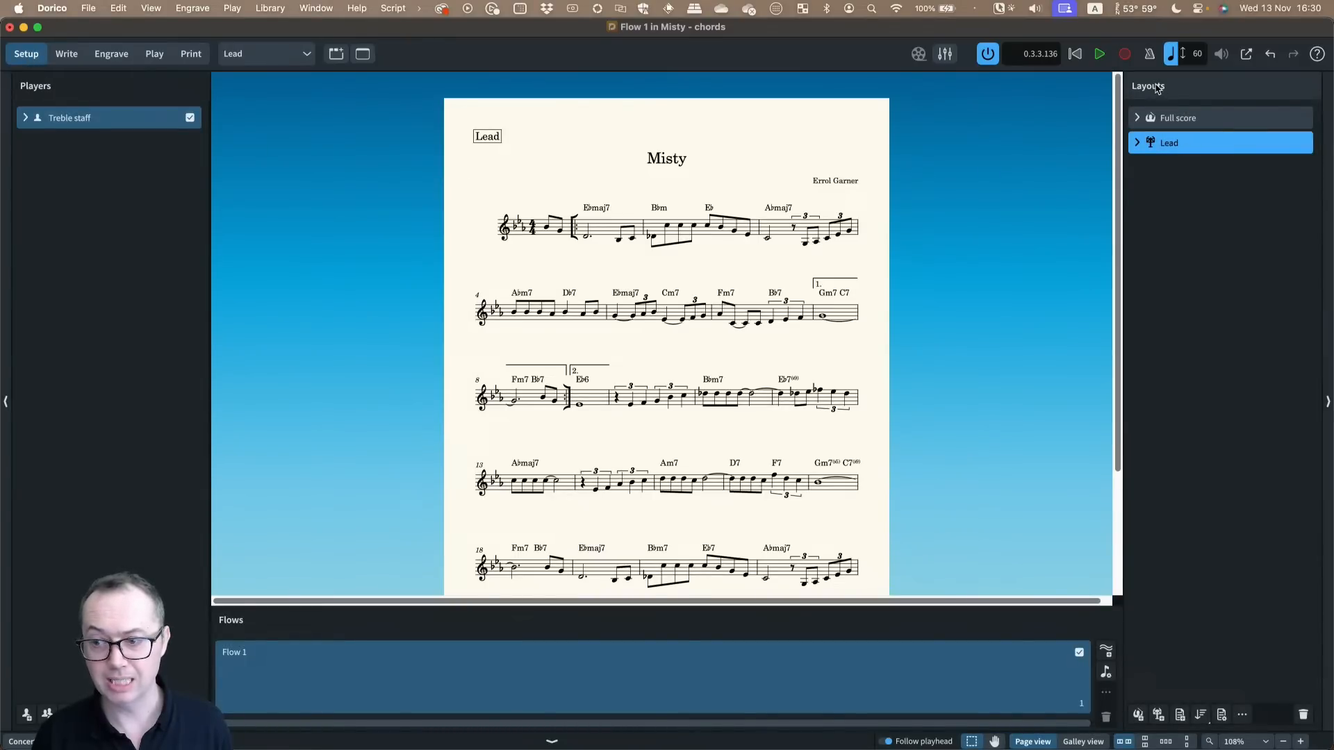
right_click(1185, 147)
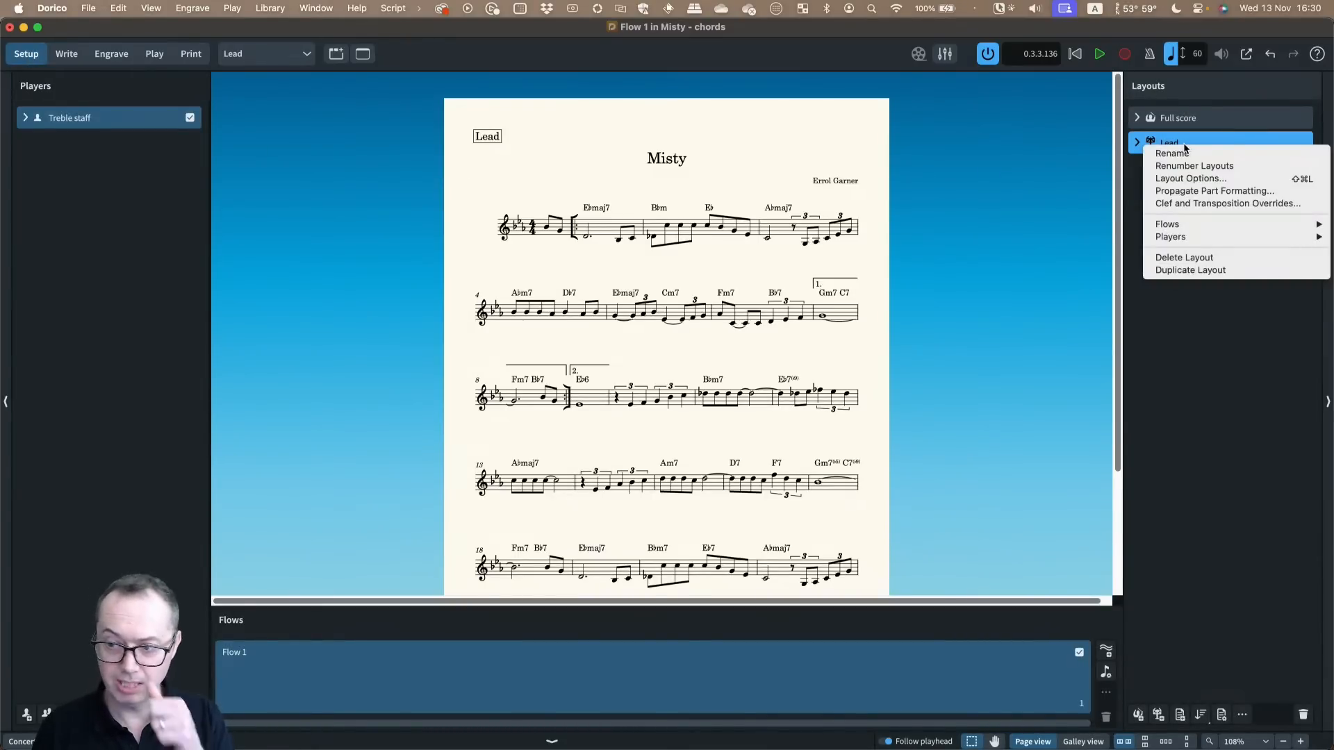
left_click(1221, 298)
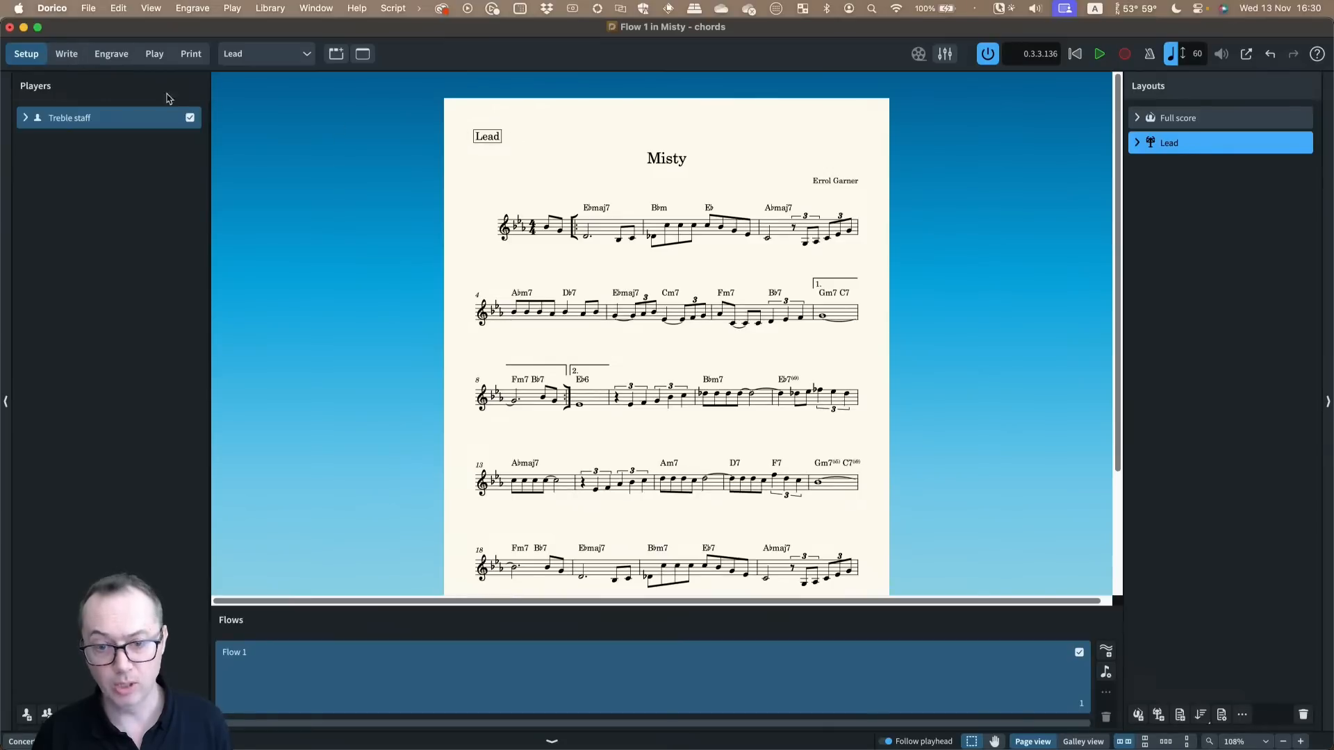
In Write mode, examine the border, size and alignment settings of the Layout name paragraph style, then close the dialog without changes
left_click(67, 53)
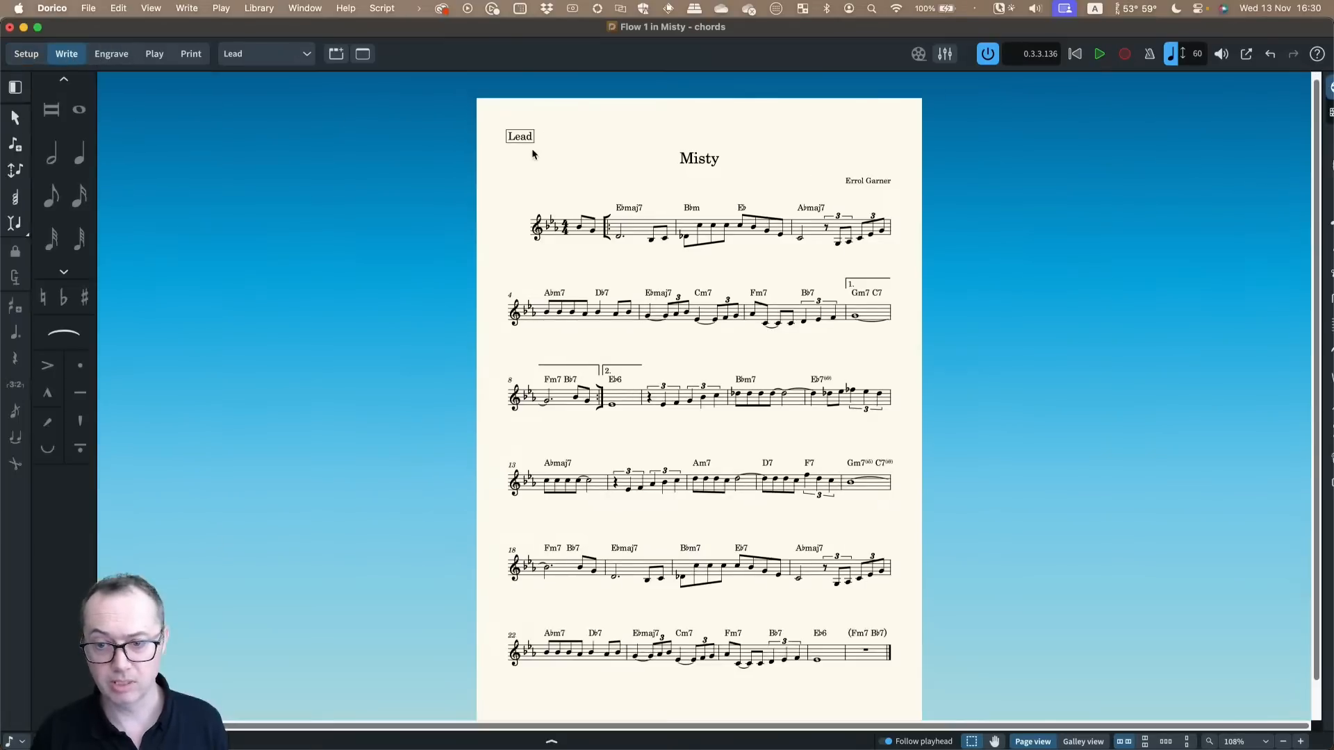
scroll(497, 119, "up", 4)
scroll(496, 118, "up", 4)
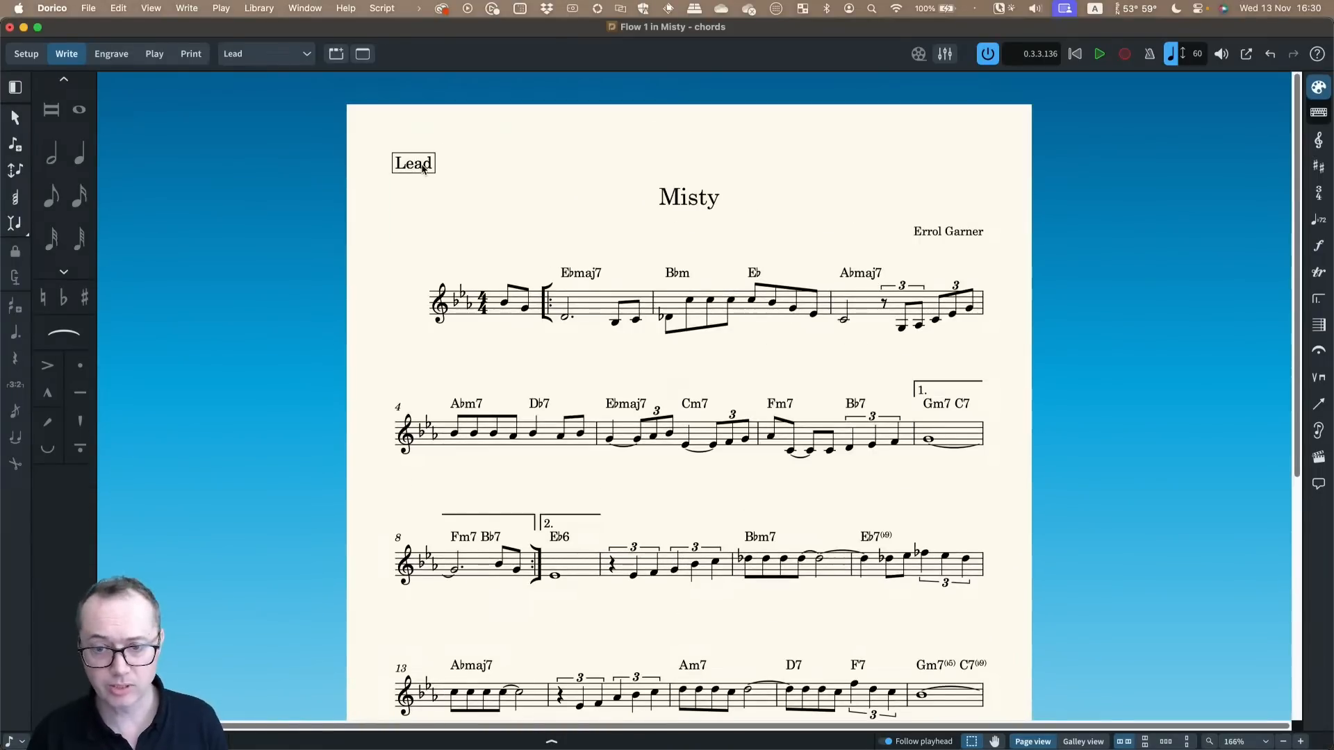
left_click(260, 9)
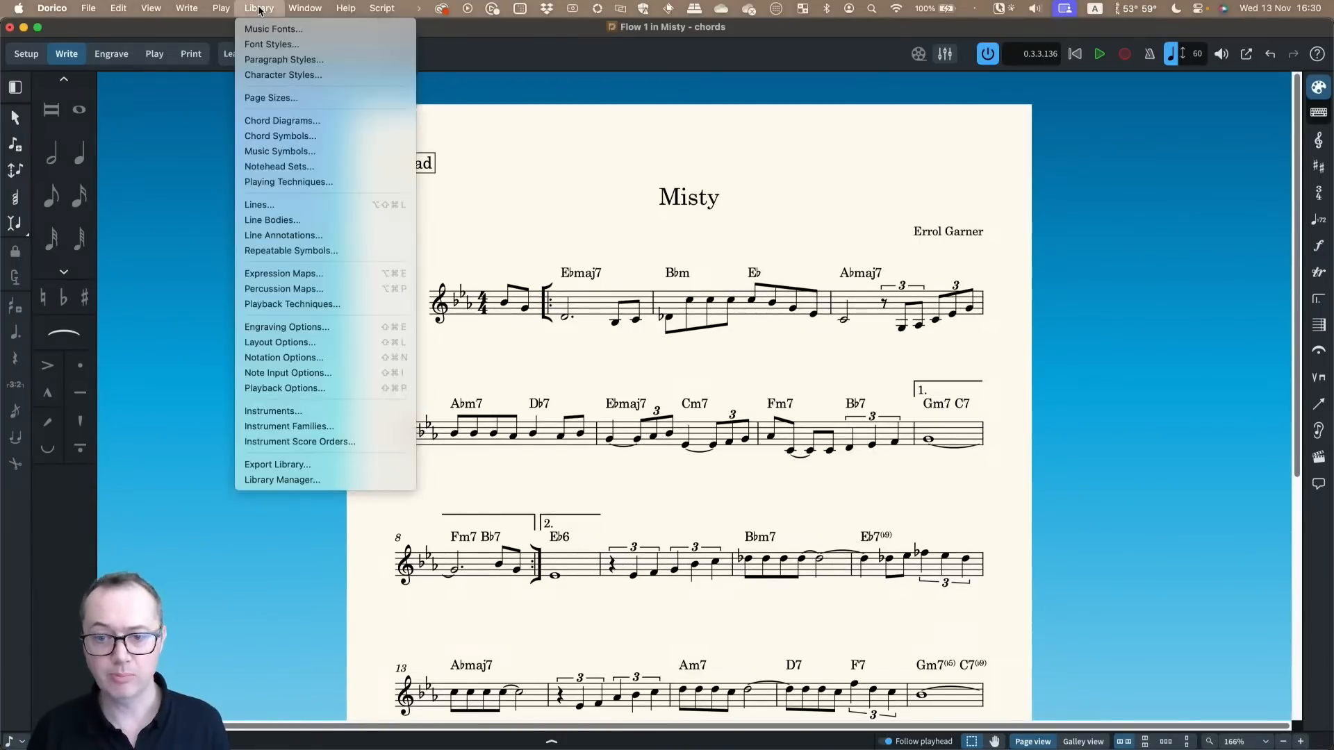
left_click(268, 60)
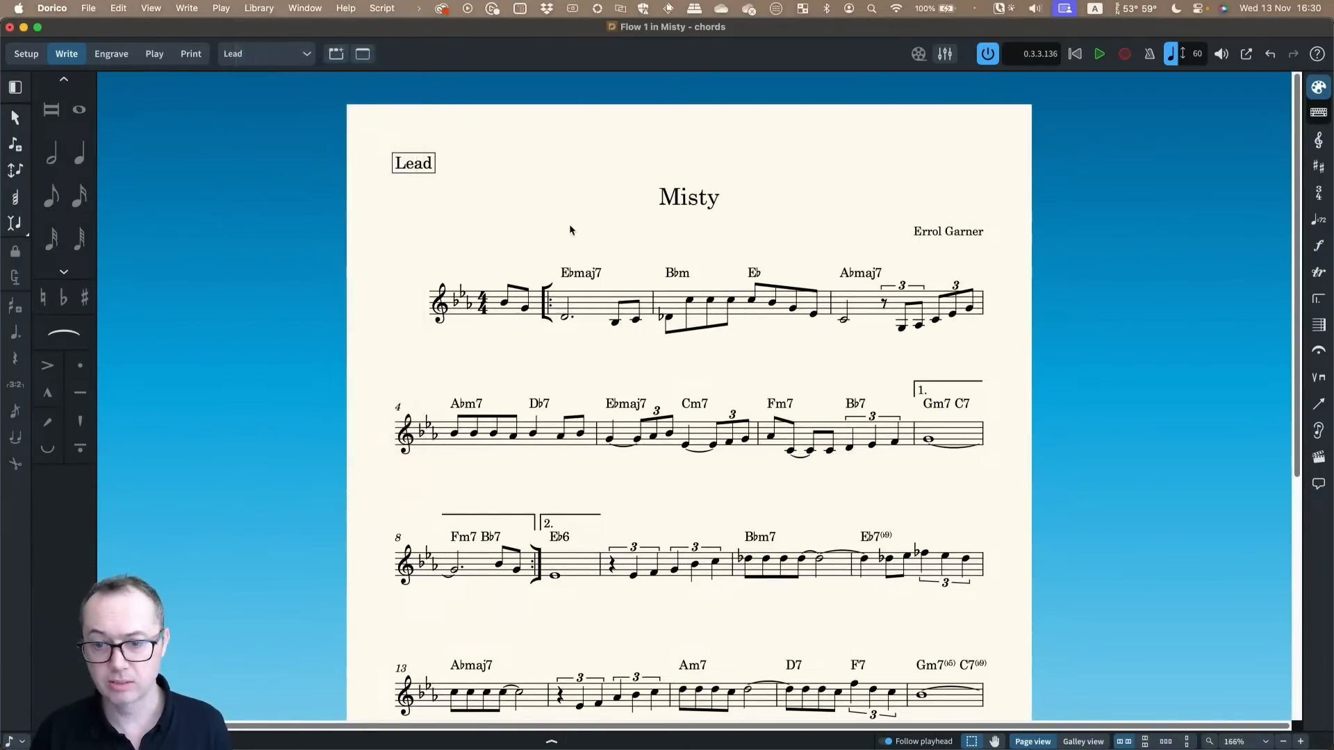
left_click_drag(391, 132, 615, 105)
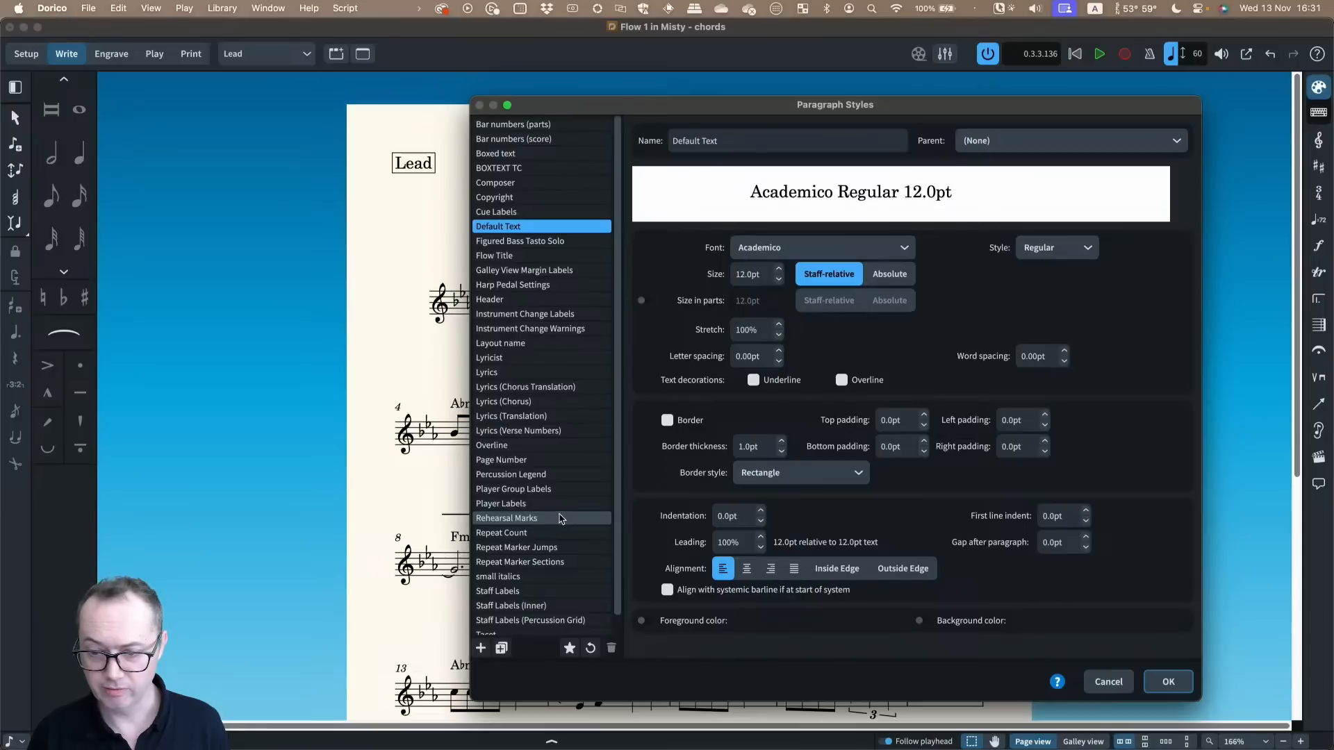
scroll(561, 532, "down", 1)
scroll(561, 532, "up", 1)
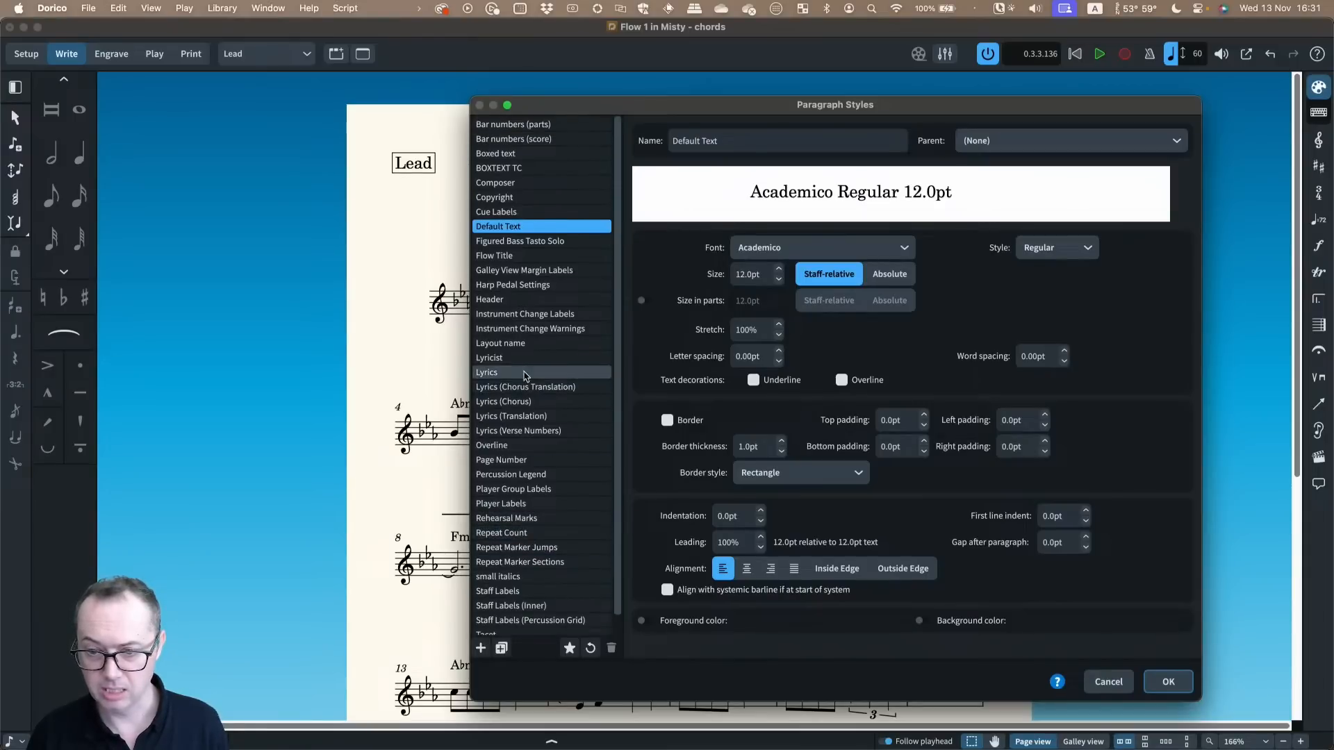
left_click(517, 344)
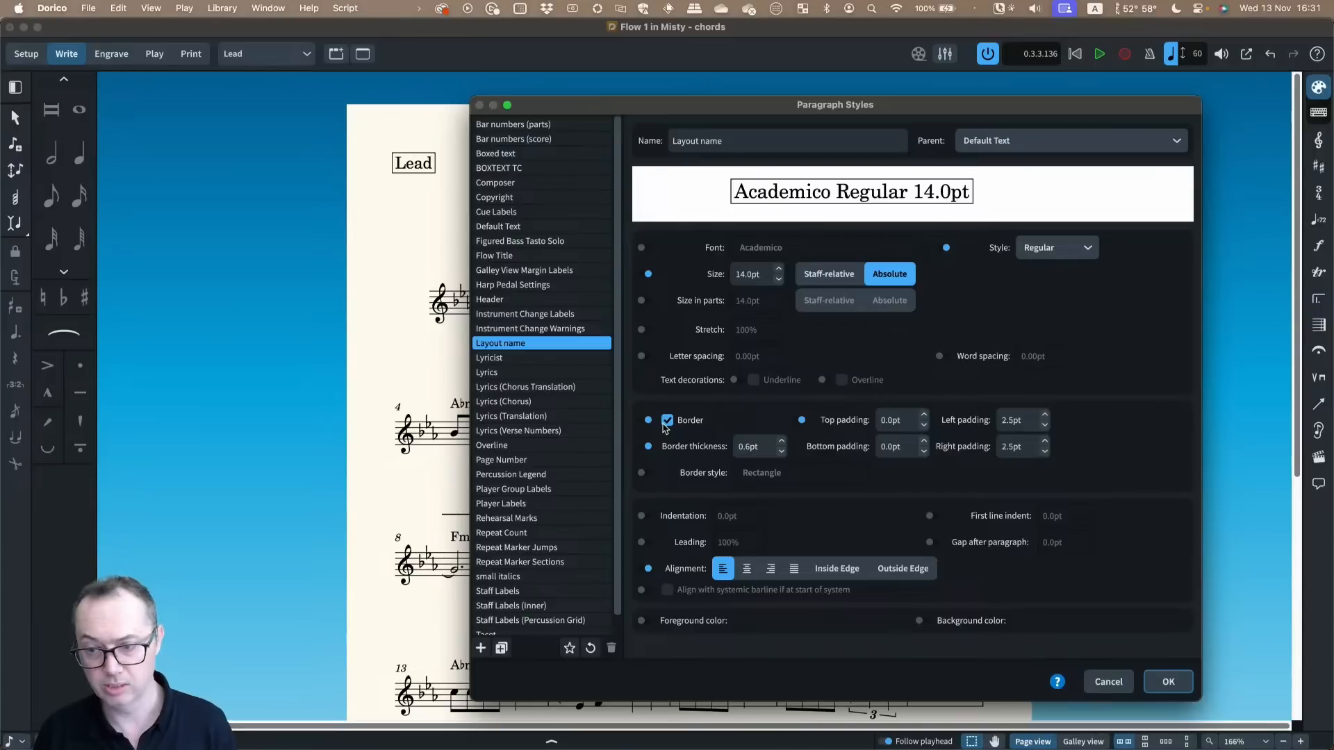
left_click(1108, 681)
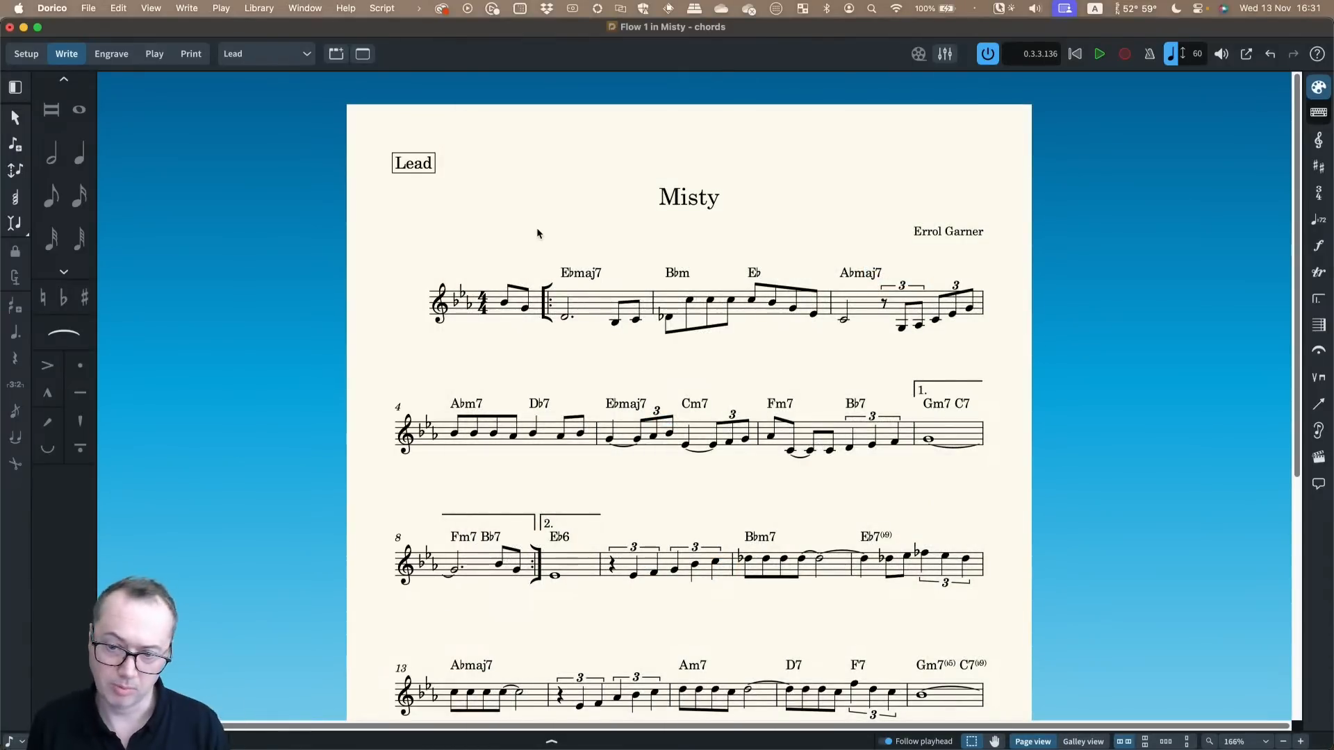
Select the first chord symbol in the lead sheet and show the Chord Symbols page of Engraving Options beside the music
scroll(535, 232, "down", 2)
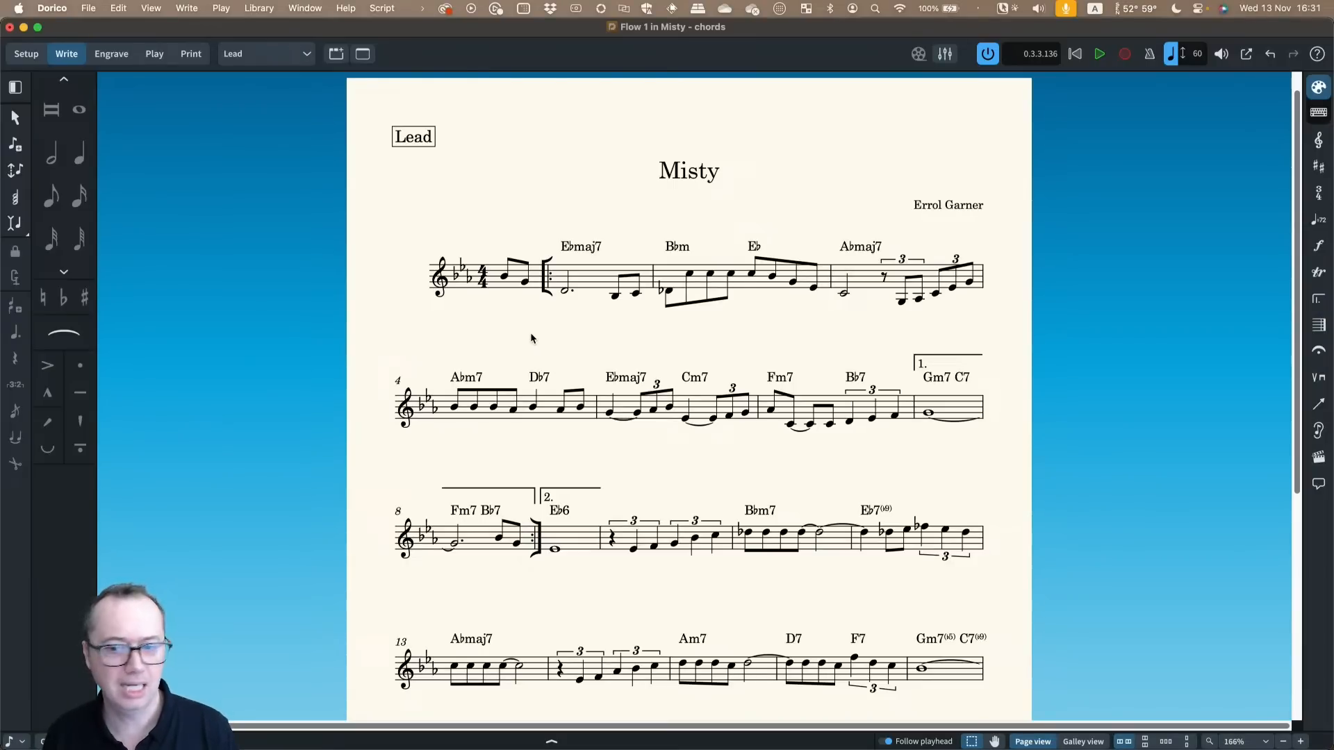
scroll(531, 338, "down", 1)
left_click(592, 223)
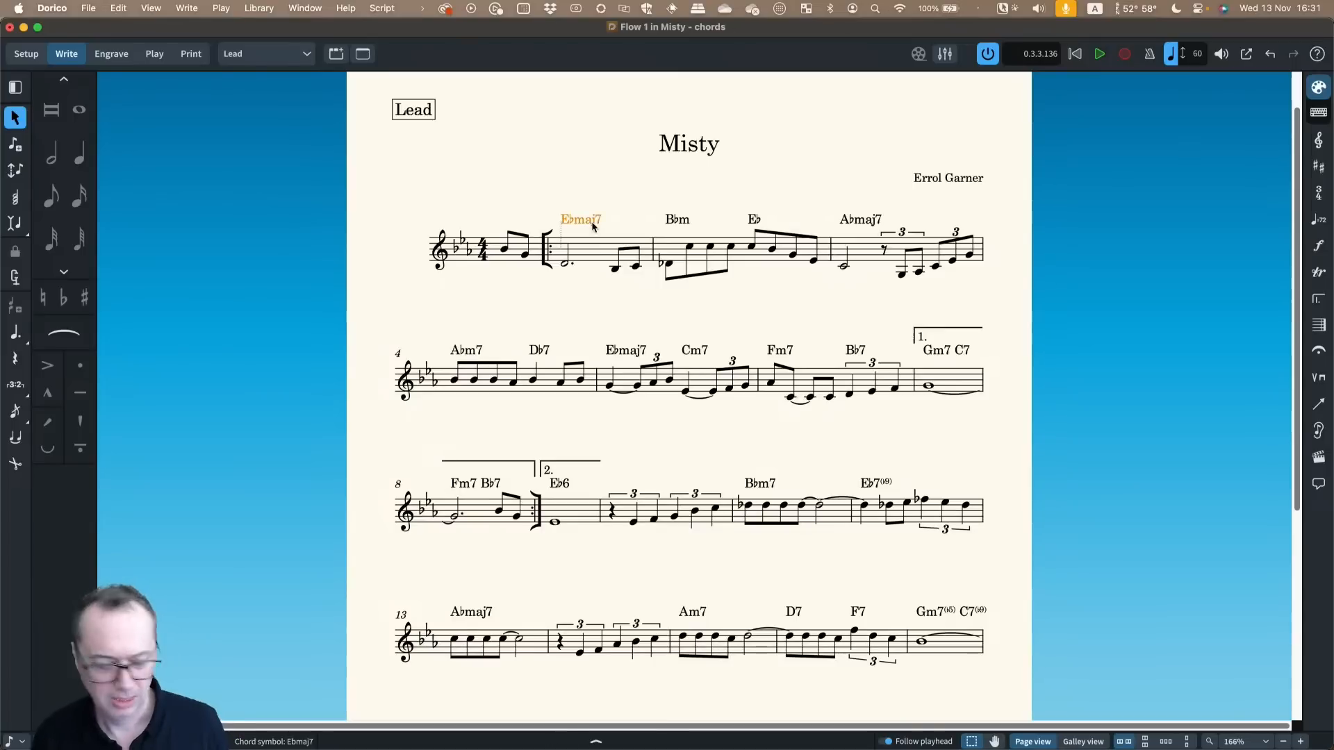
key("super+equal")
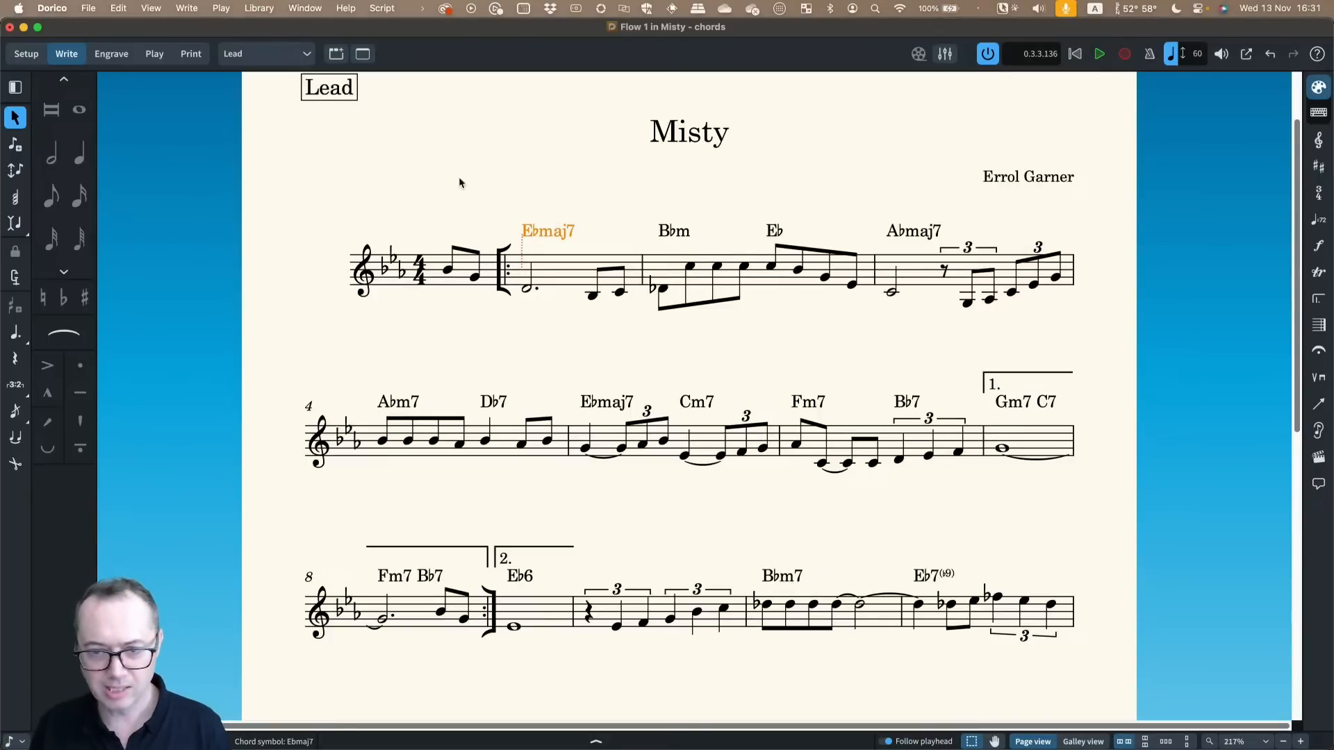
left_click(261, 9)
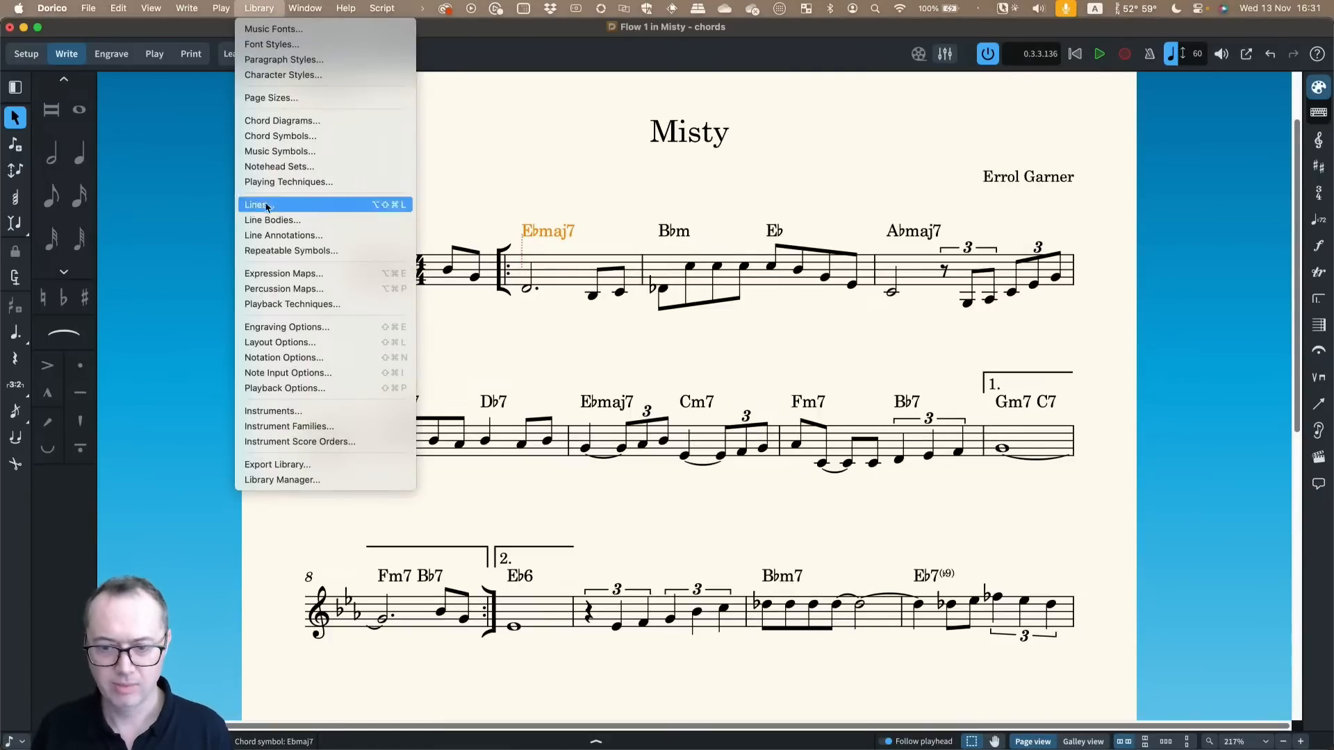
left_click(272, 325)
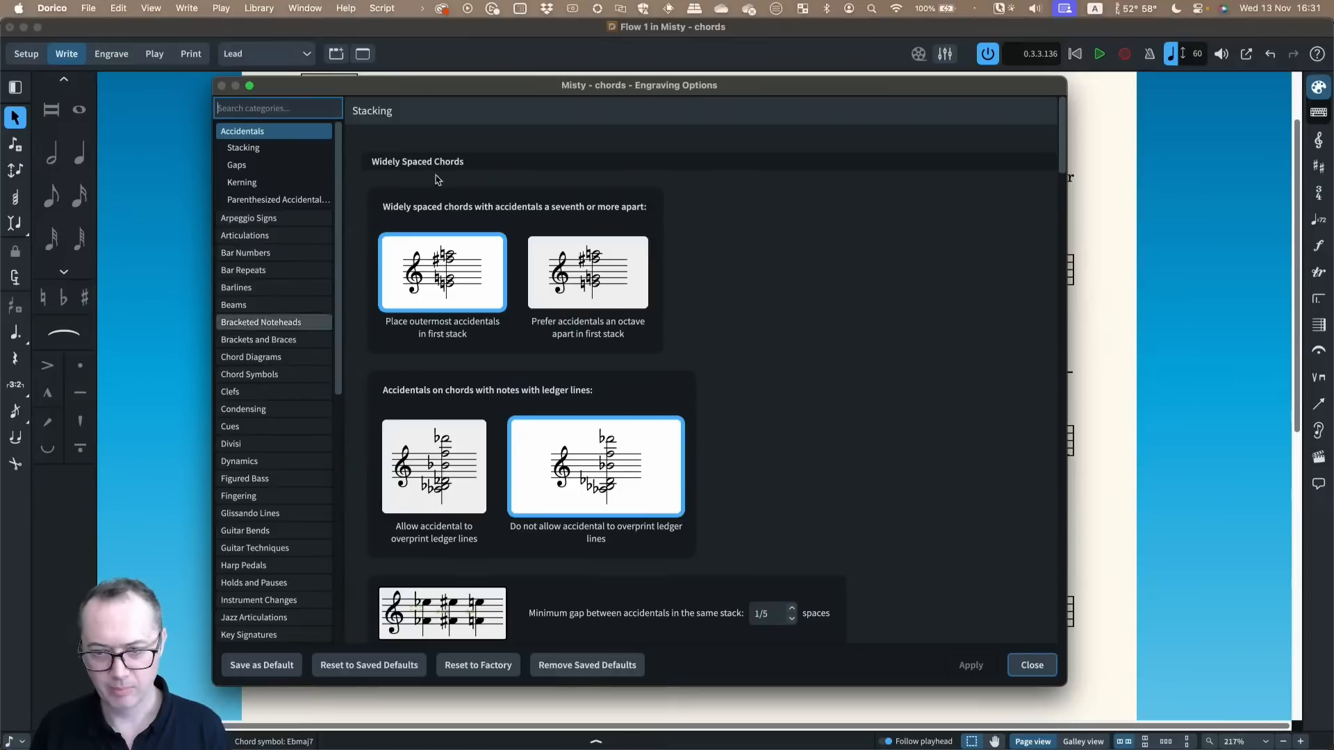
left_click_drag(417, 87, 723, 105)
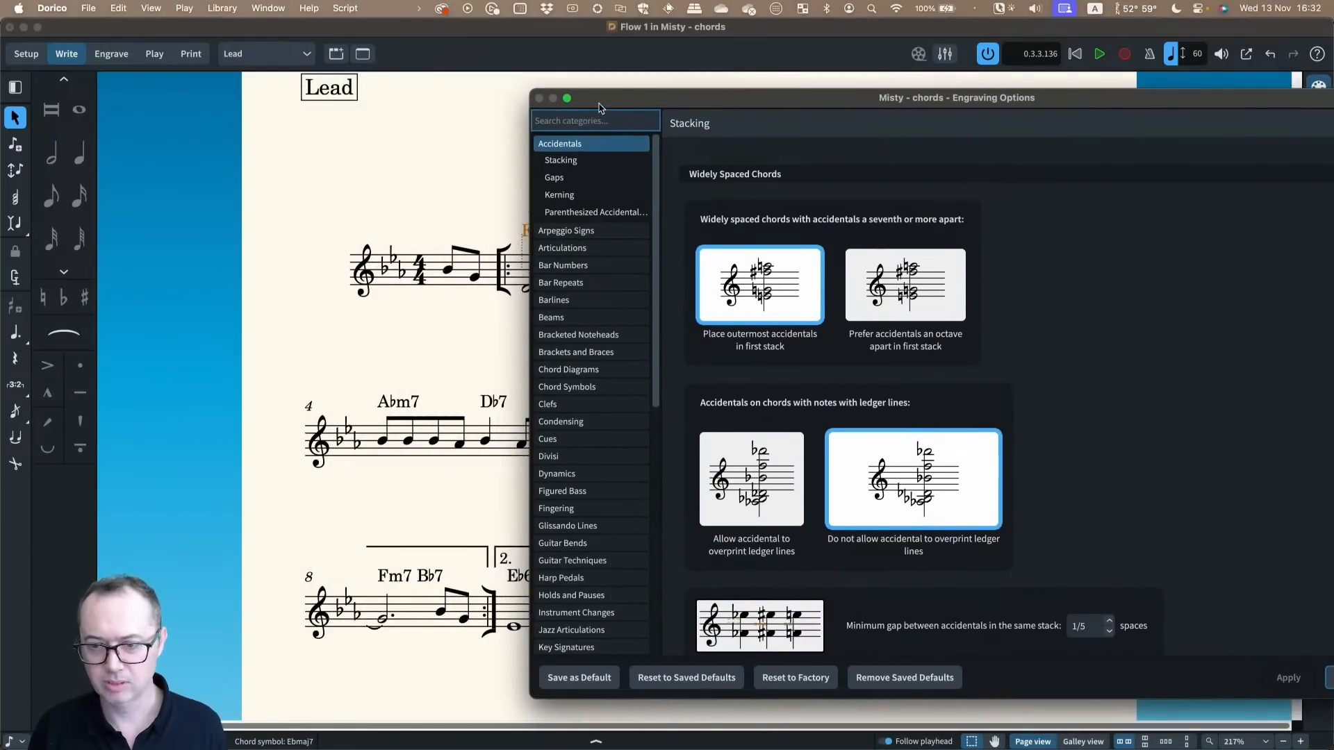
left_click_drag(598, 106, 519, 88)
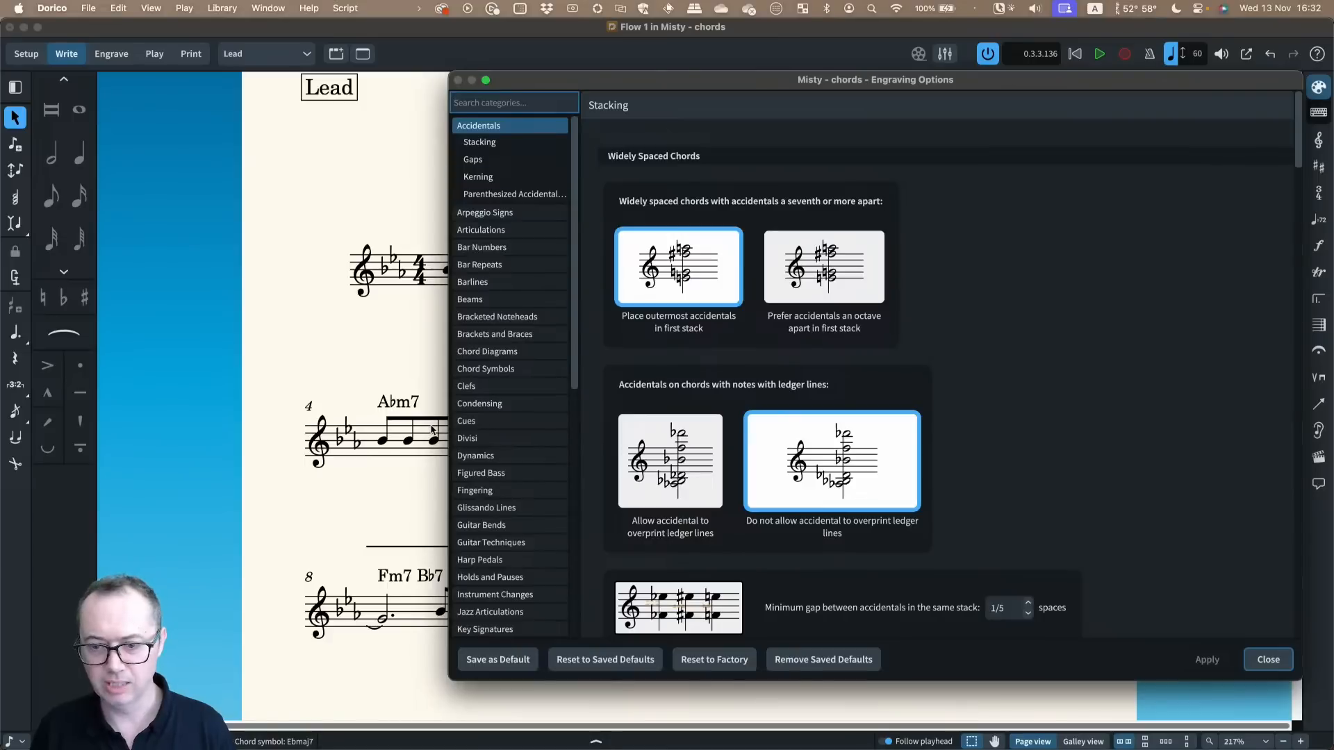
left_click(485, 369)
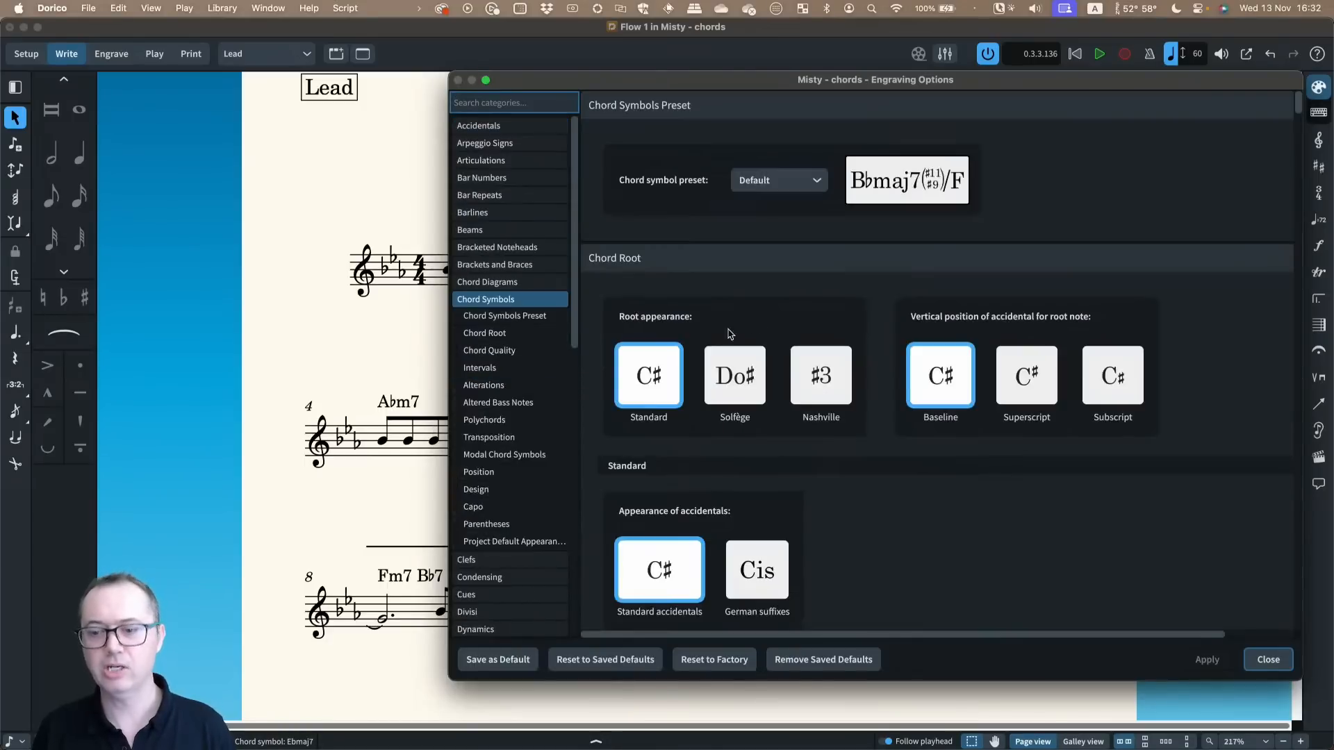
left_click_drag(774, 88, 757, 108)
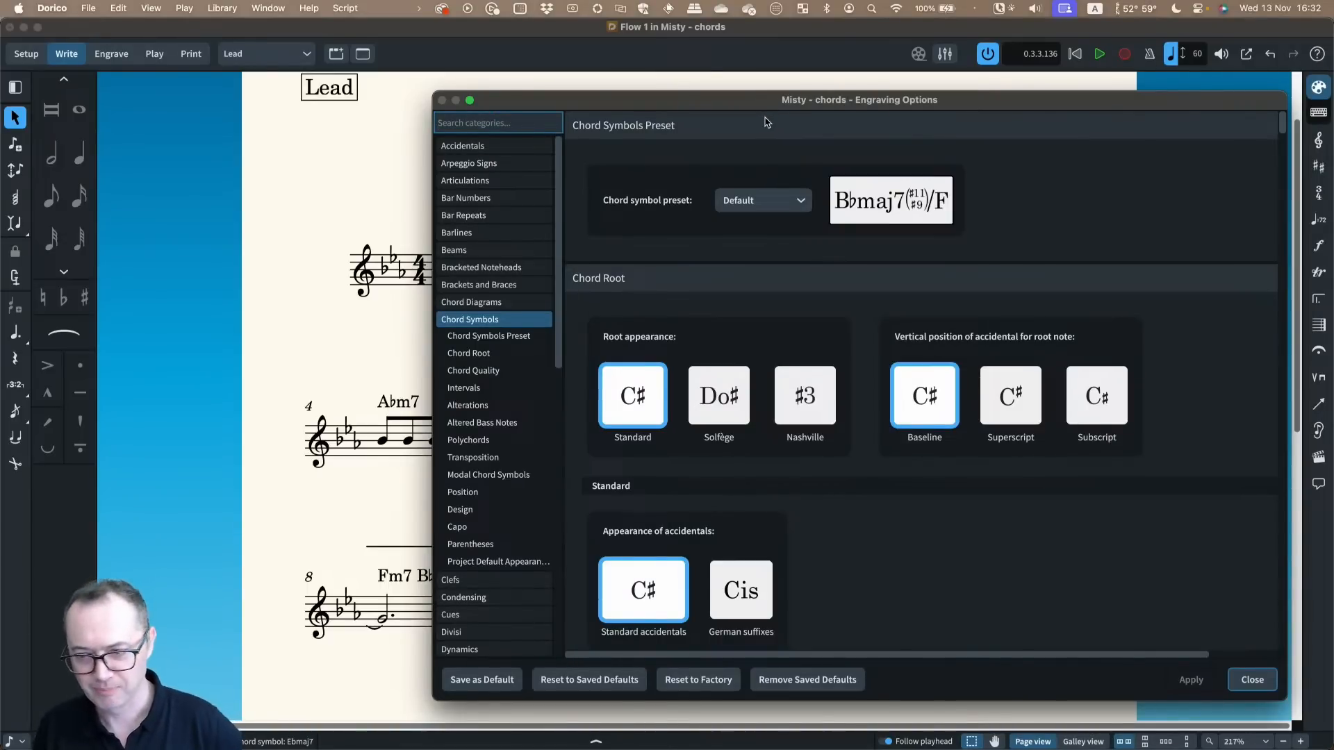
Try the New York, Nashville, Jazz Standards and Ross chord symbol presets, then return to the Default preset
left_click(736, 208)
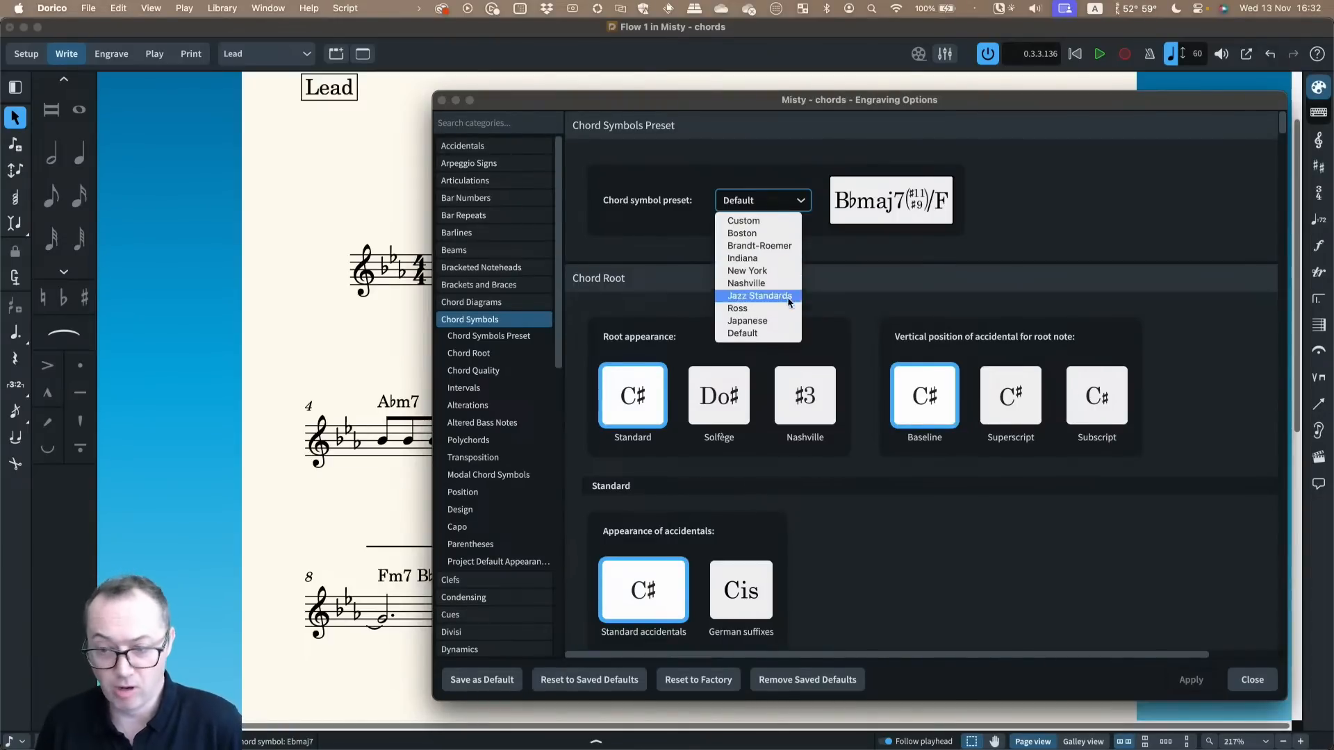
left_click(956, 261)
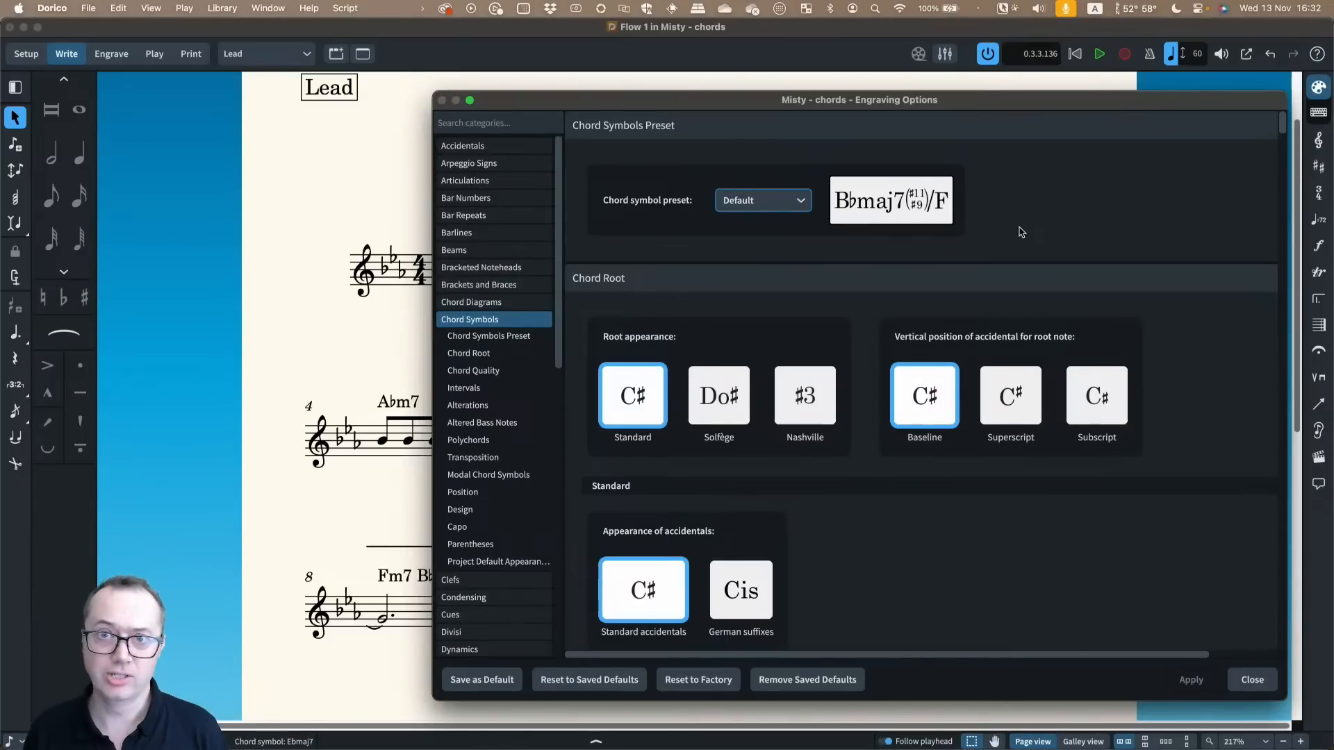
left_click(742, 207)
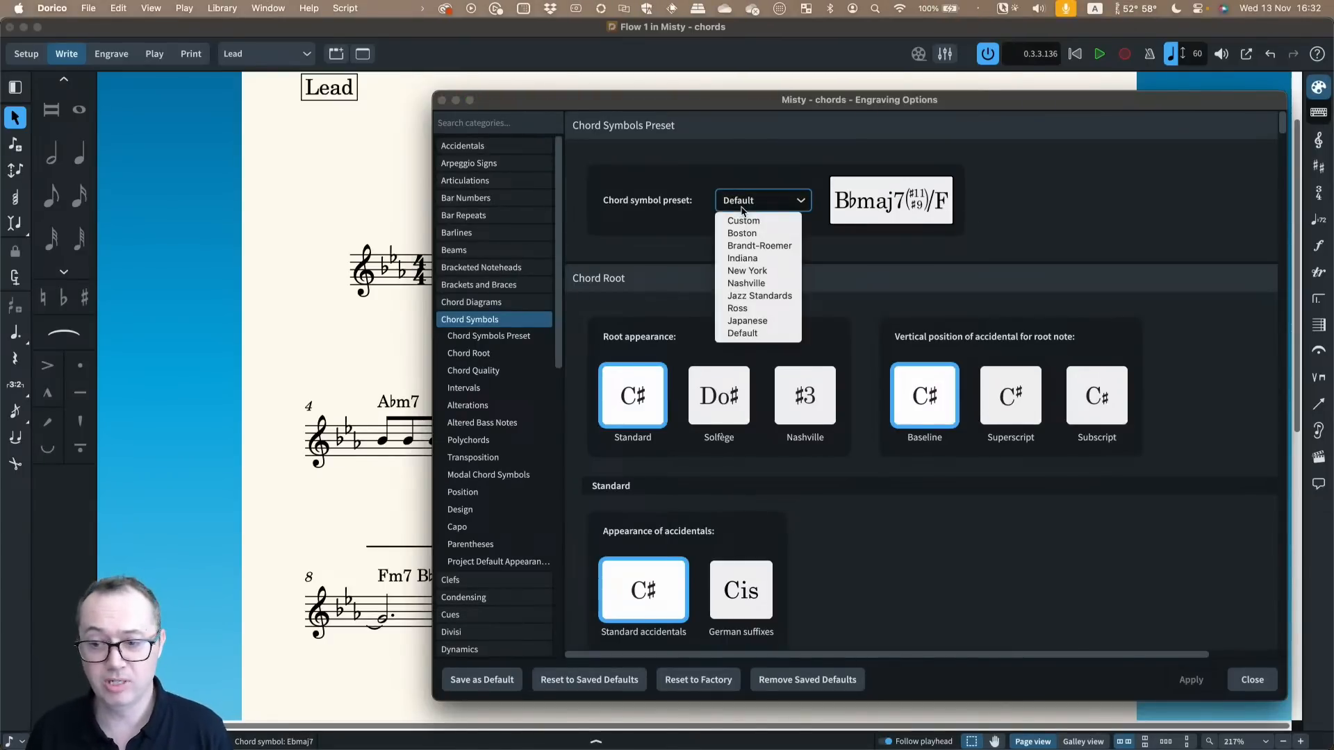
left_click(747, 270)
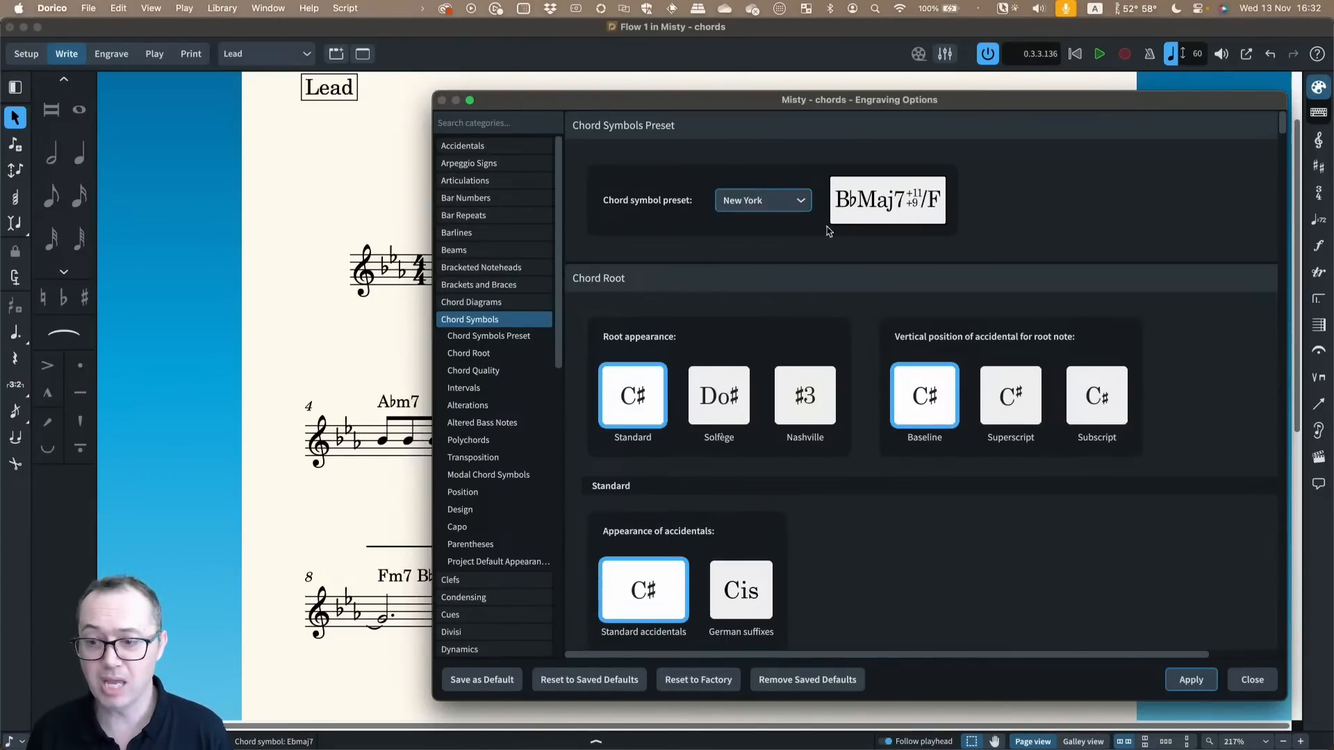
left_click(716, 207)
left_click(738, 286)
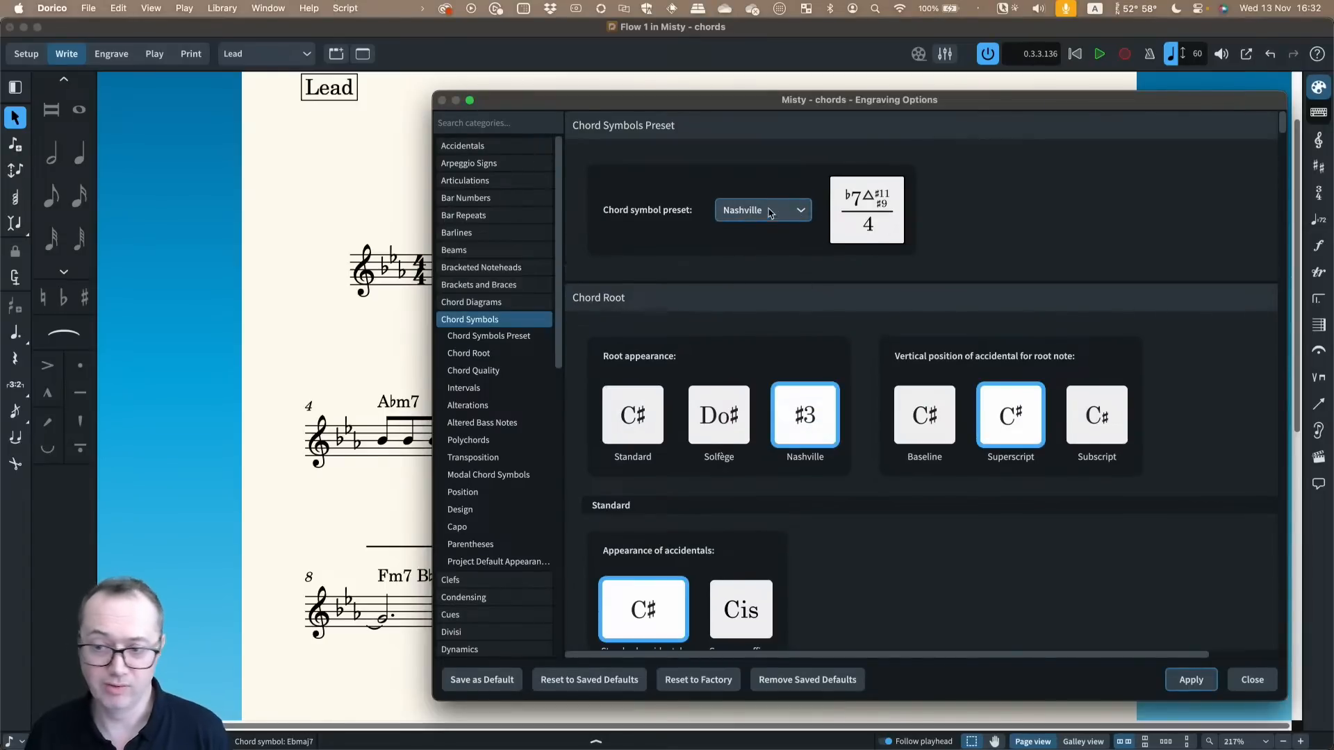
left_click(770, 213)
left_click(764, 305)
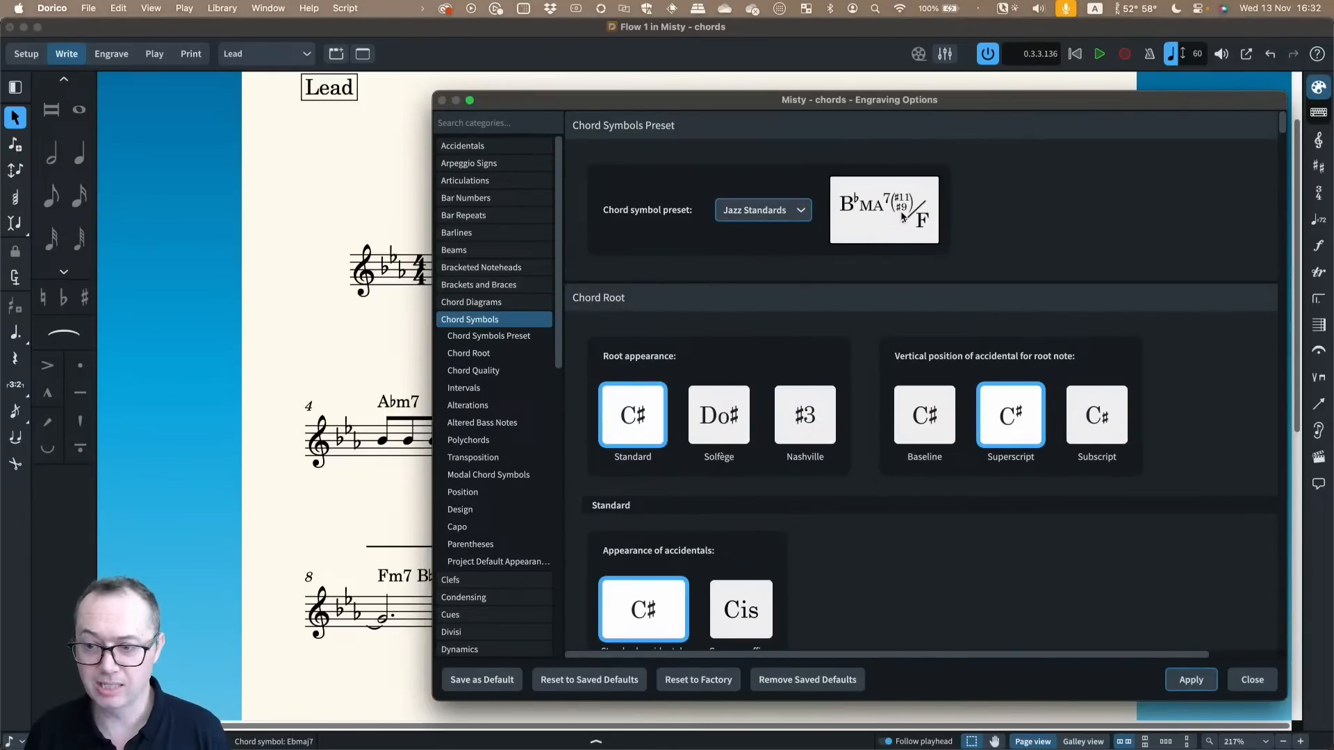
left_click(764, 211)
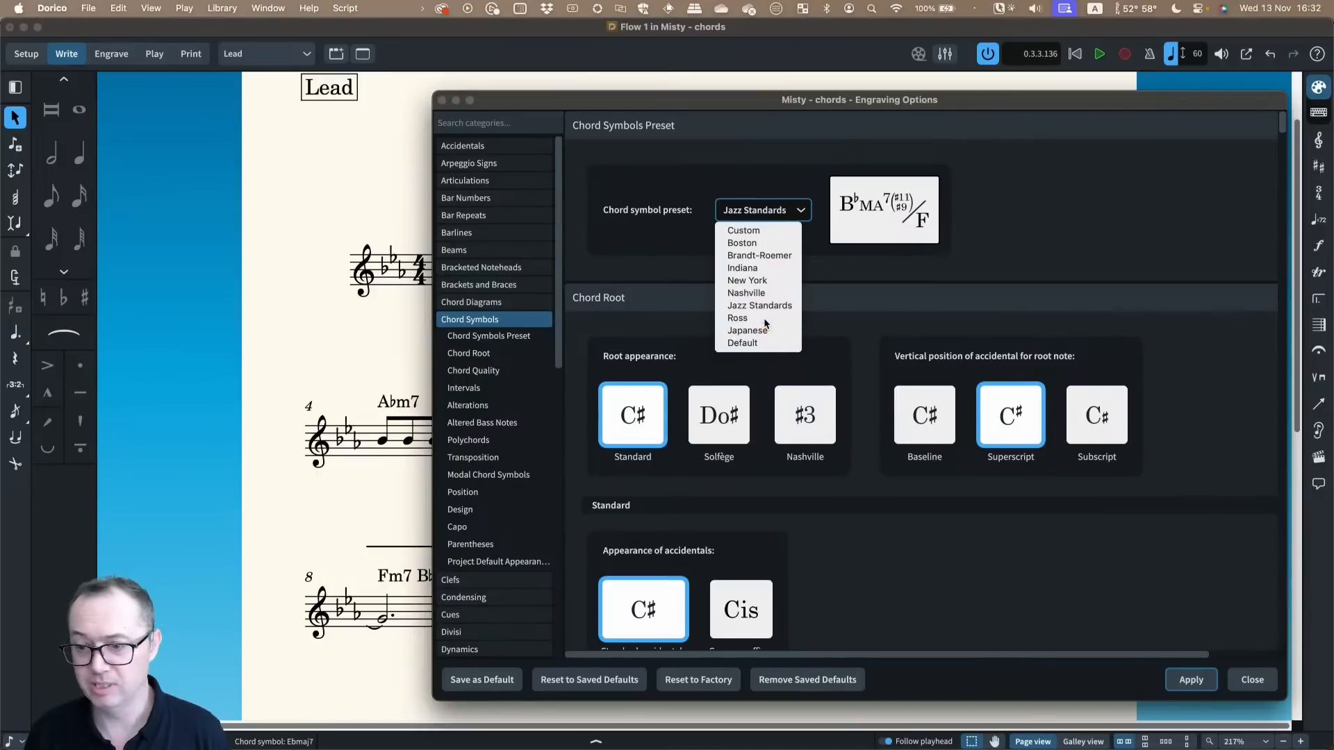
left_click(764, 319)
left_click(771, 212)
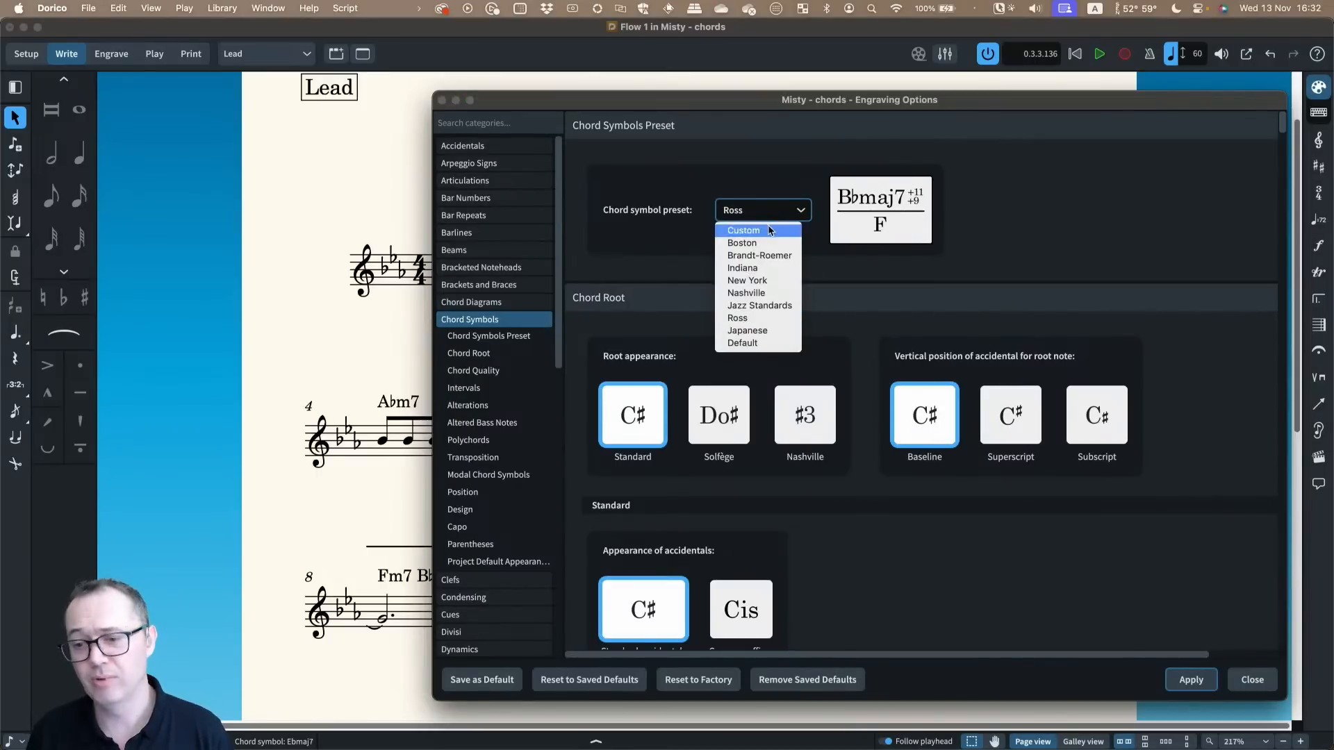
left_click(747, 342)
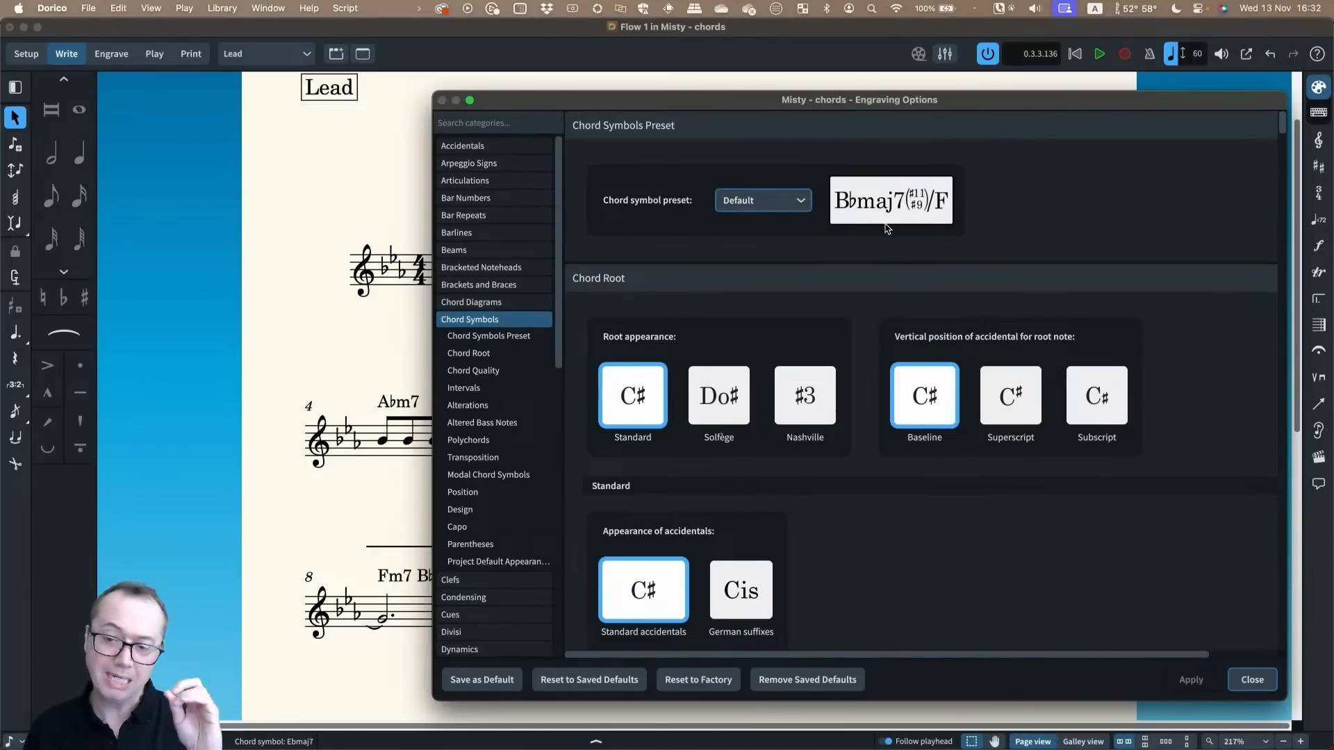
Examine the Chord Root options for standard, Solfège, Nashville and root-only chord symbols
scroll(886, 229, "down", 2)
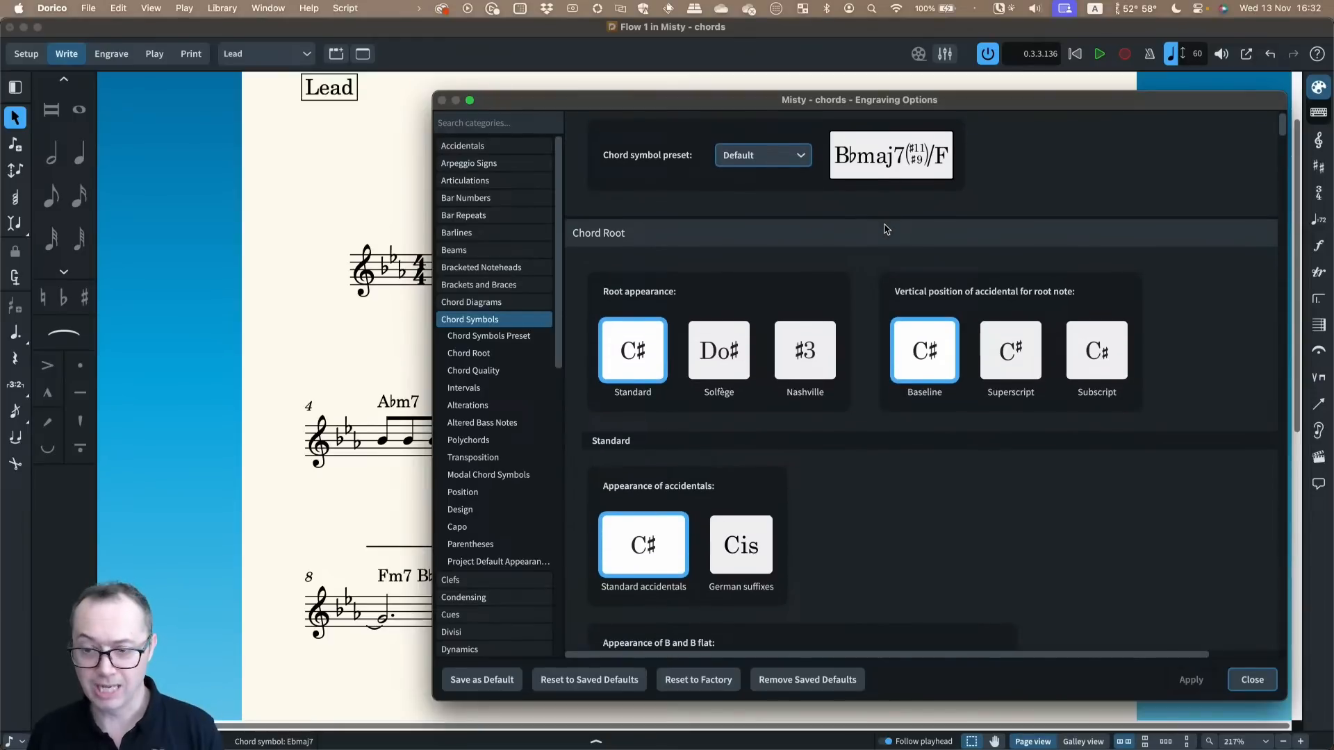
scroll(886, 228, "down", 3)
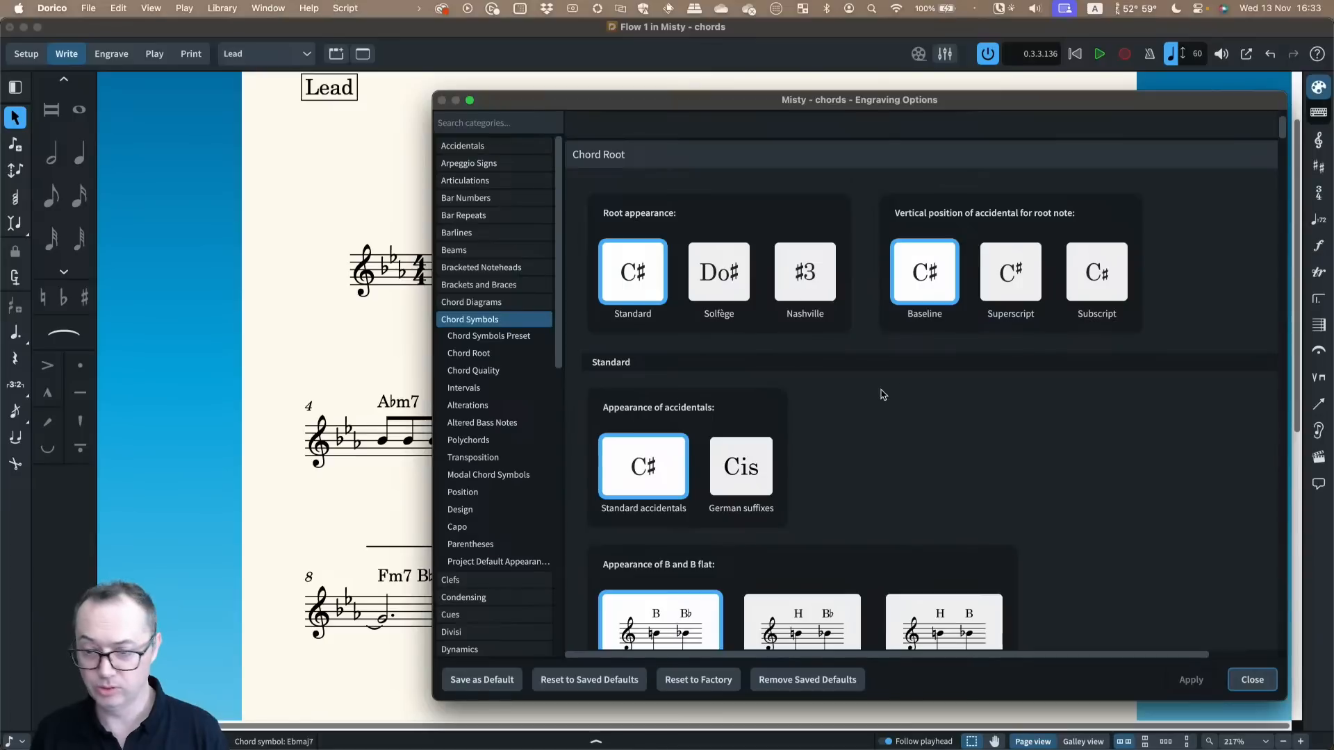
scroll(1120, 452, "down", 8)
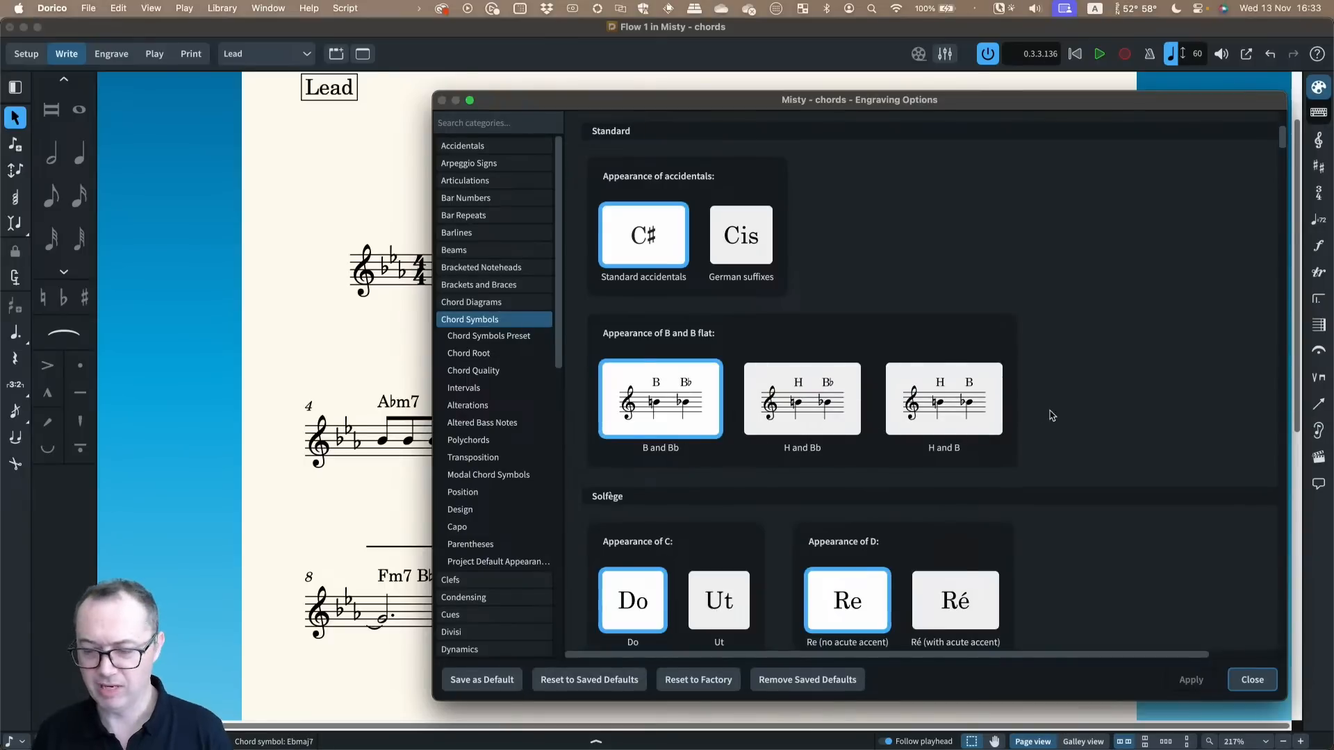
scroll(1095, 412, "down", 4)
scroll(1095, 411, "down", 3)
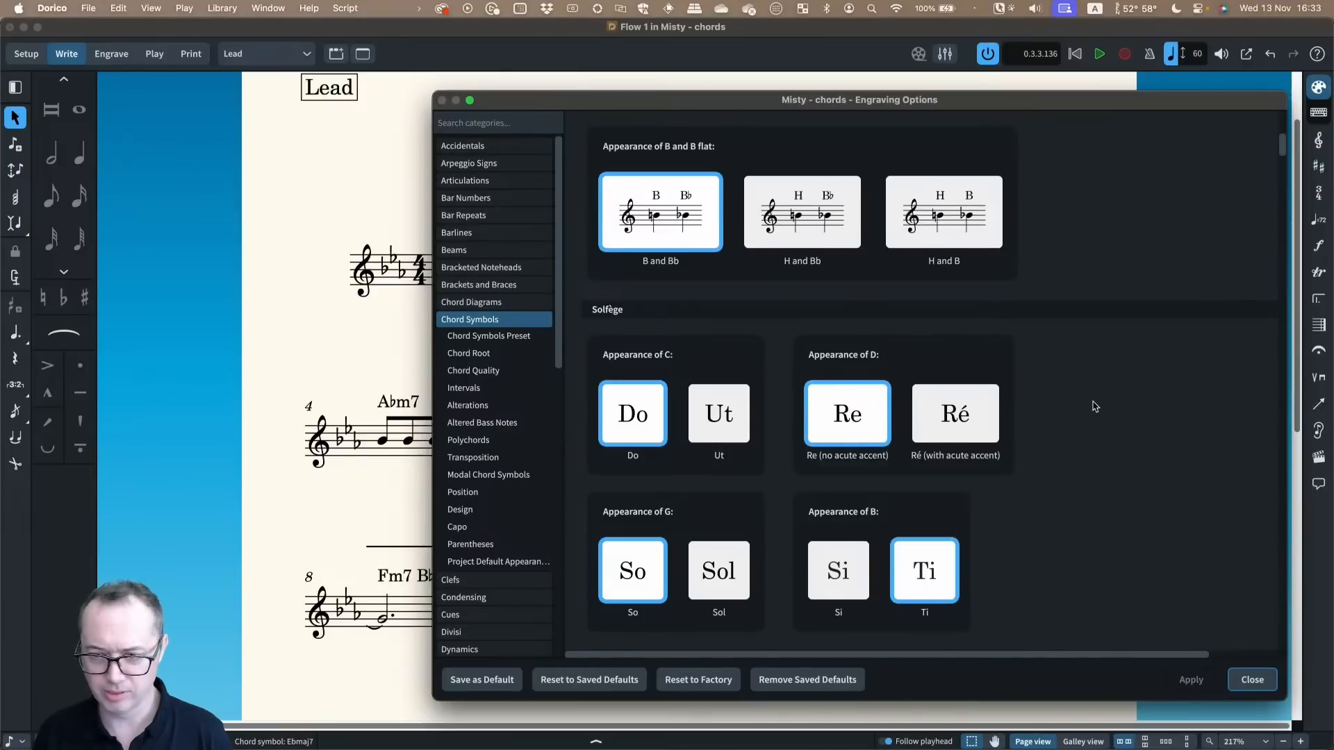
scroll(1095, 409, "down", 3)
scroll(1090, 413, "down", 8)
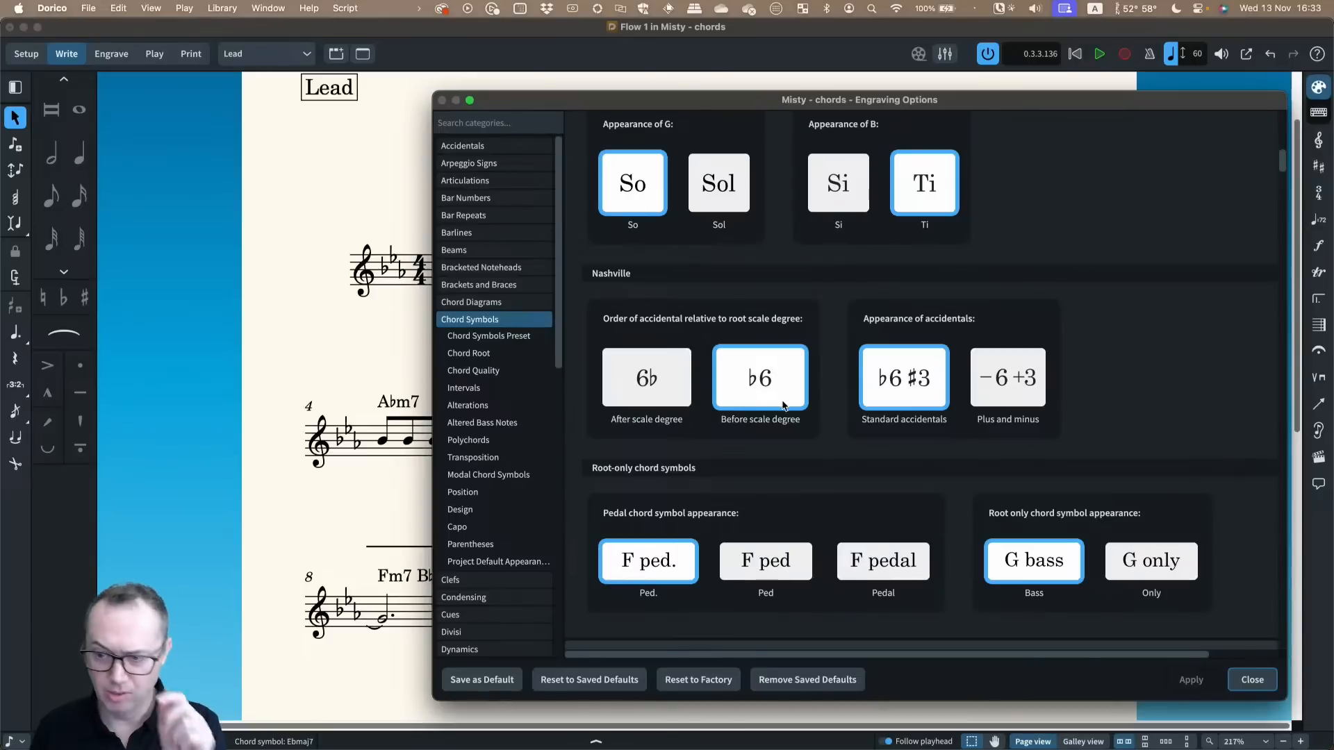
scroll(1075, 395, "down", 1)
Set the appearance of minor triads to Minus in the Major and Minor section of Chord Quality
scroll(1074, 395, "down", 12)
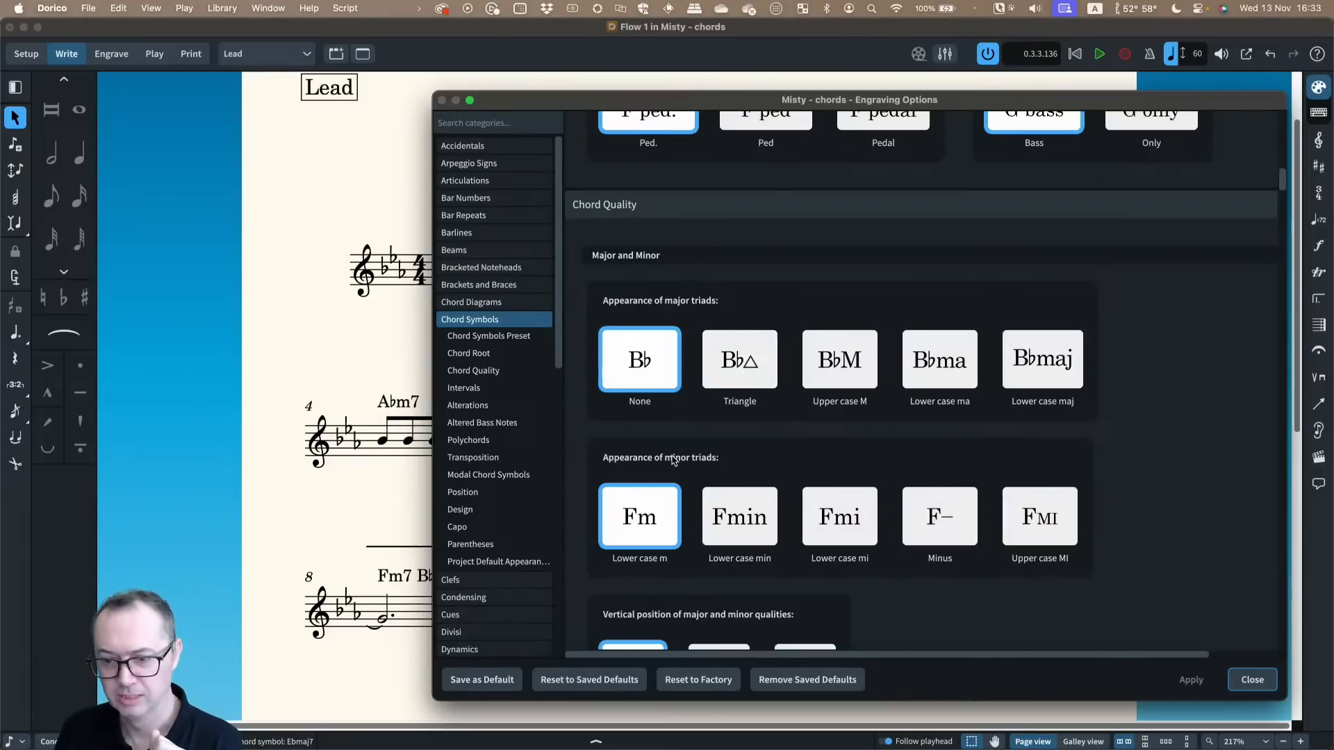
scroll(684, 439, "down", 1)
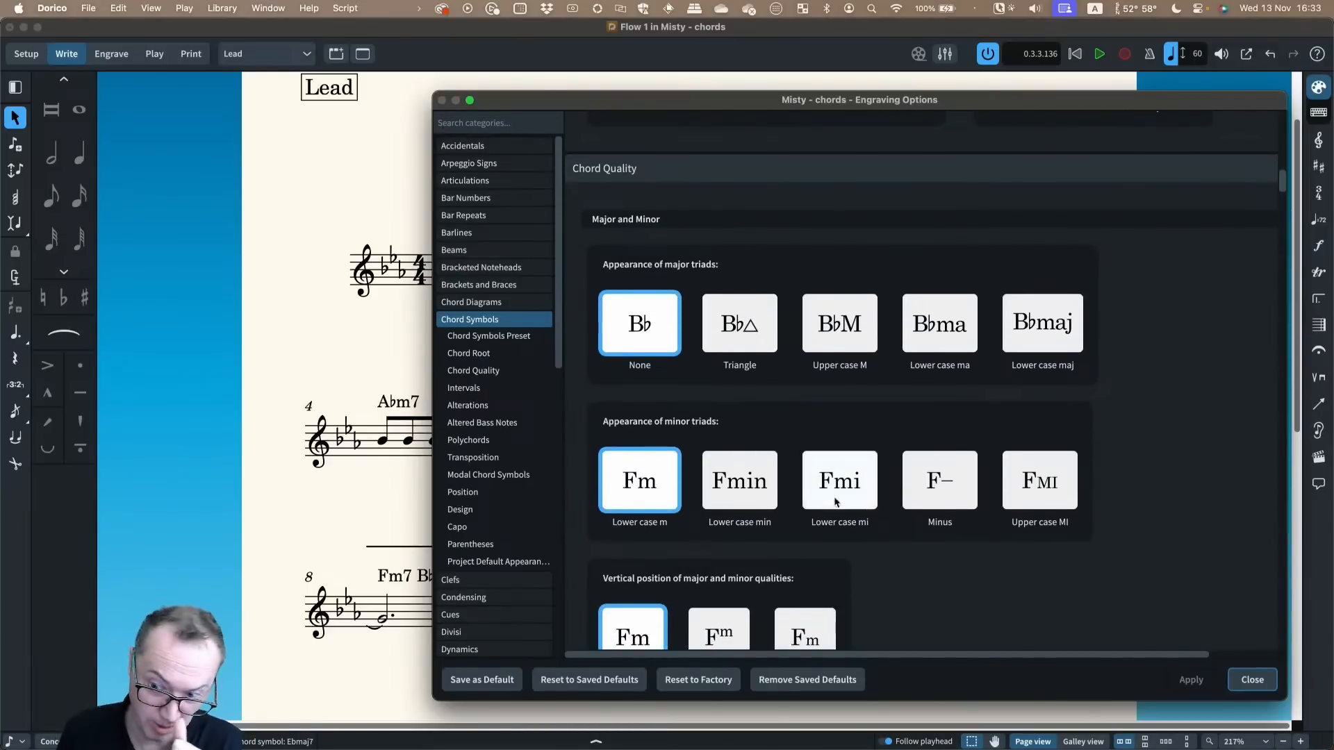
left_click(942, 489)
scroll(943, 488, "down", 1)
scroll(943, 487, "down", 2)
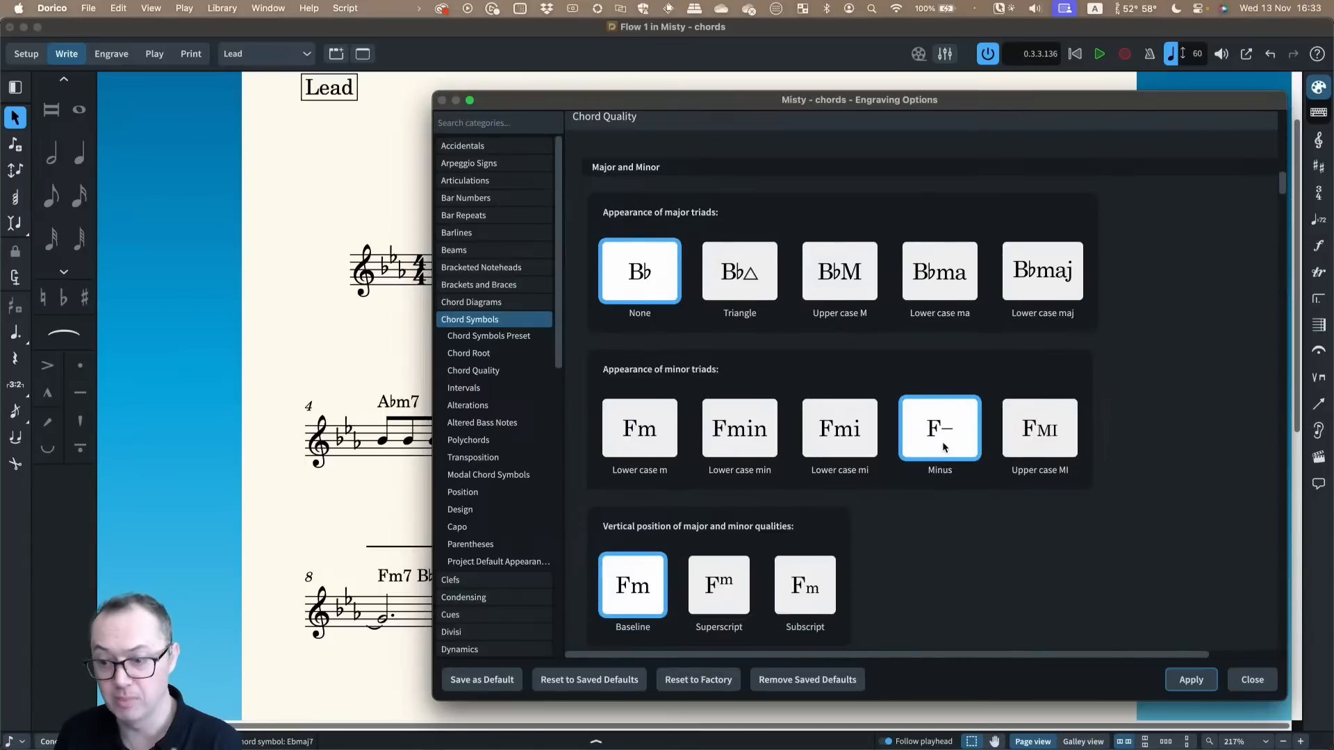
scroll(639, 602, "down", 1)
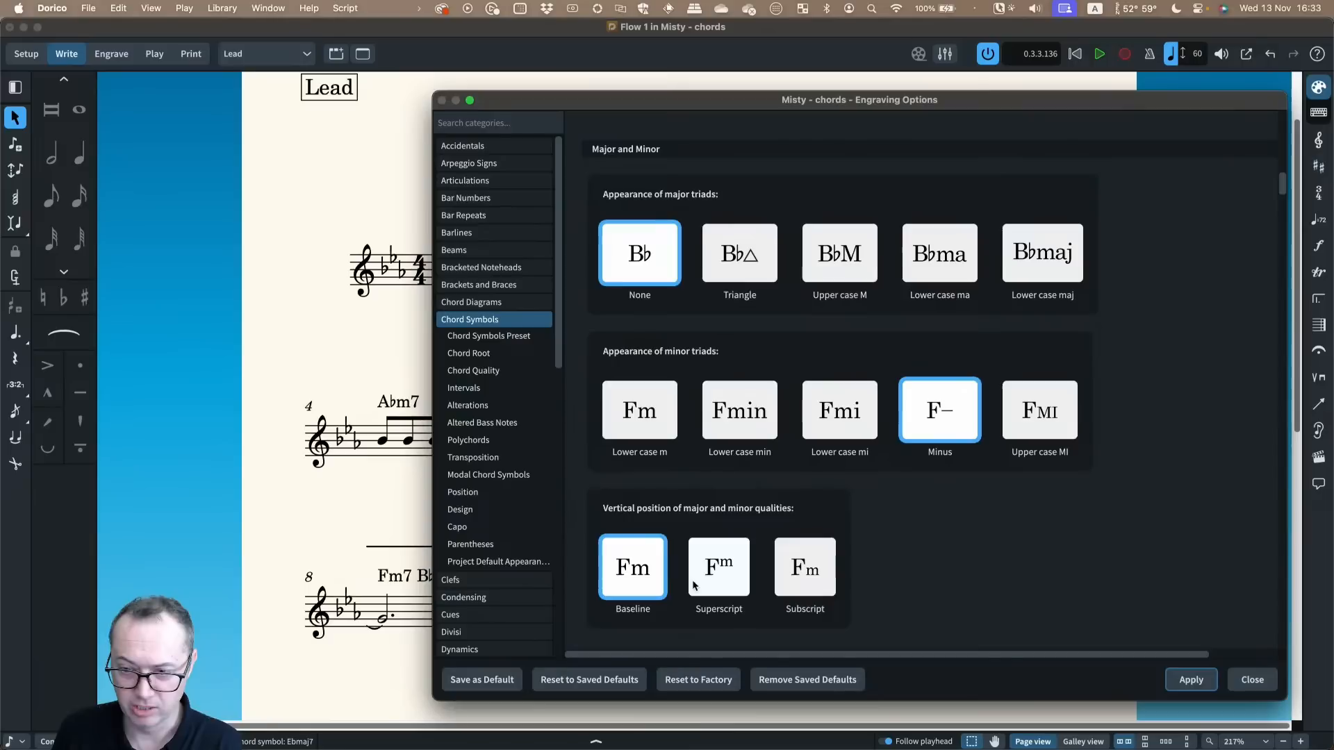
Set the appearance of minor triads to Lower case m, and examine the Diminished and Half-Diminished chord quality options
left_click(652, 435)
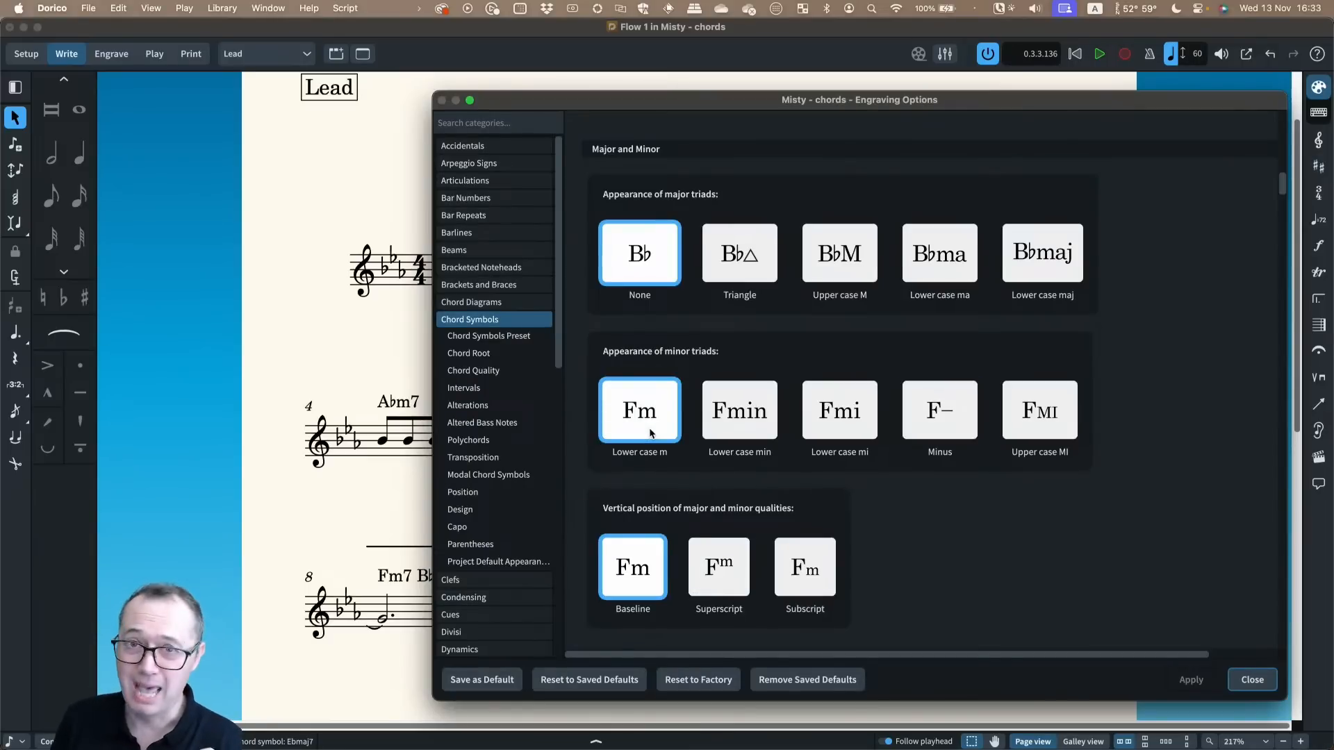
scroll(733, 425, "down", 2)
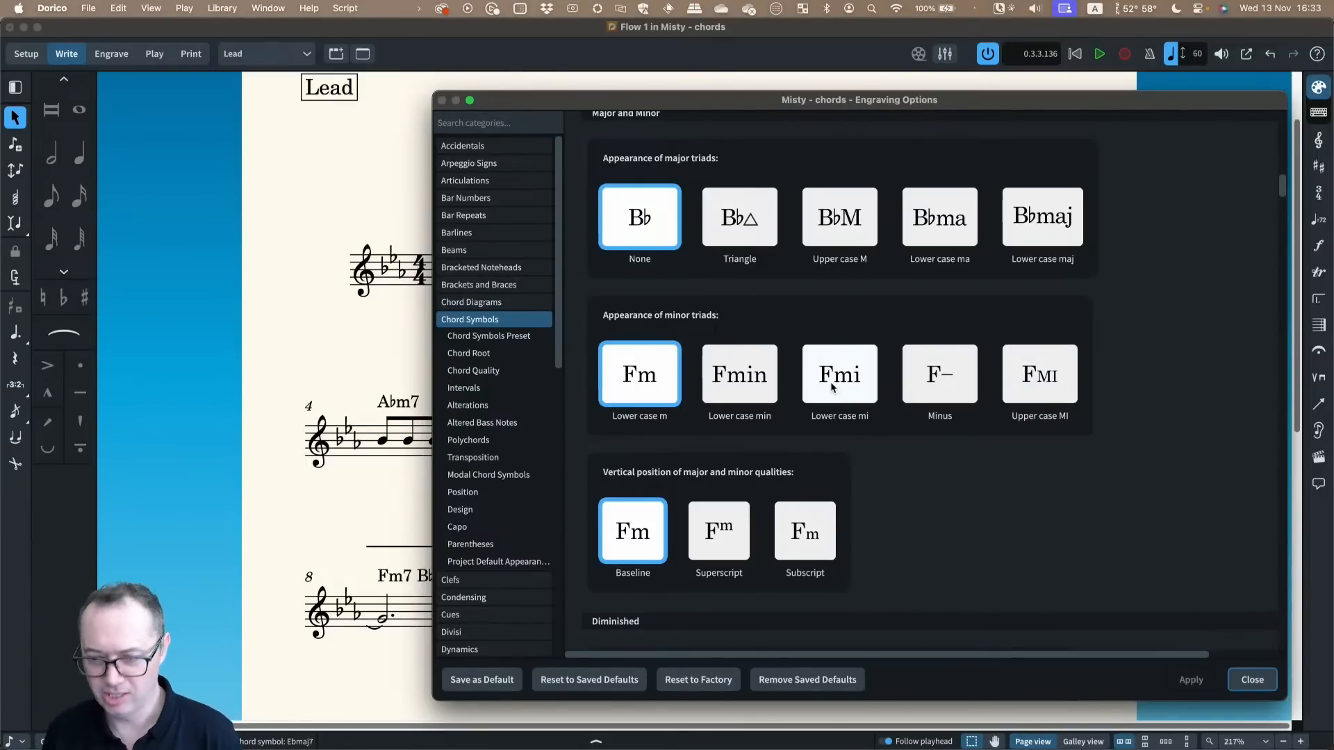
scroll(861, 396, "down", 10)
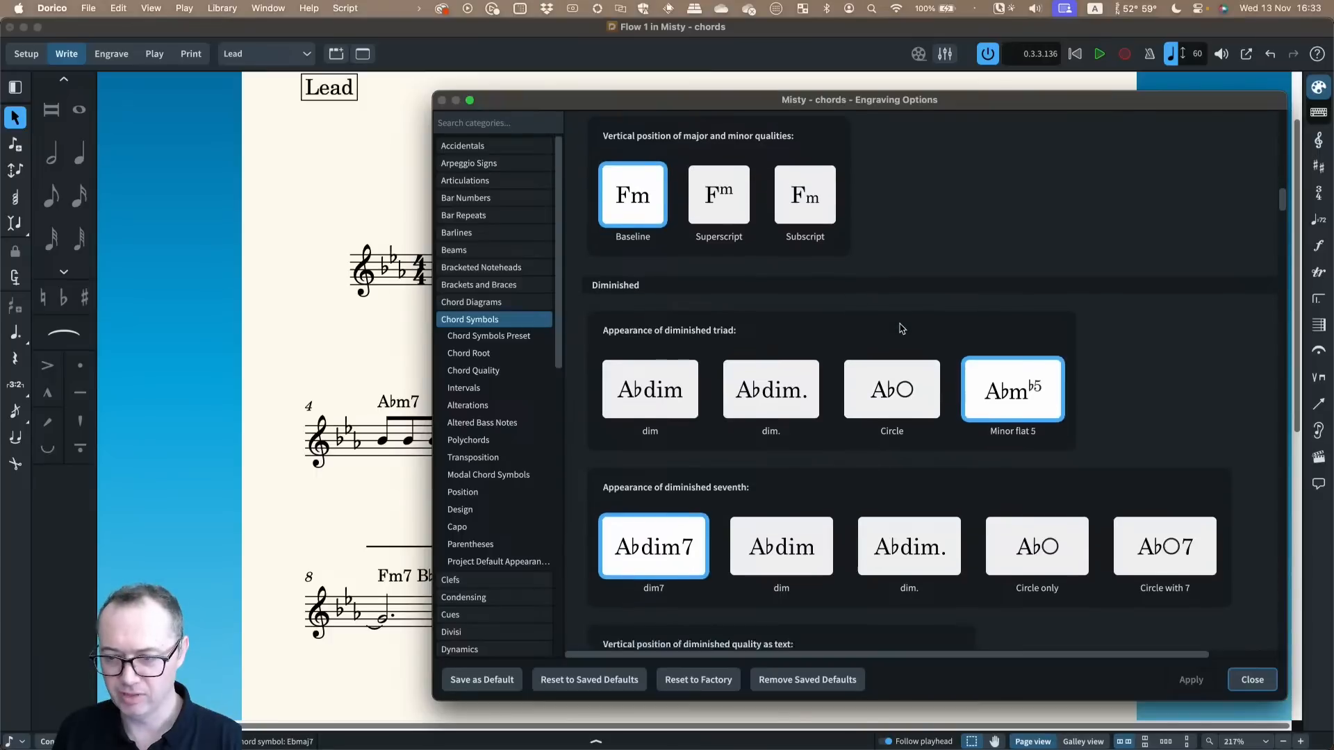
scroll(896, 347, "down", 3)
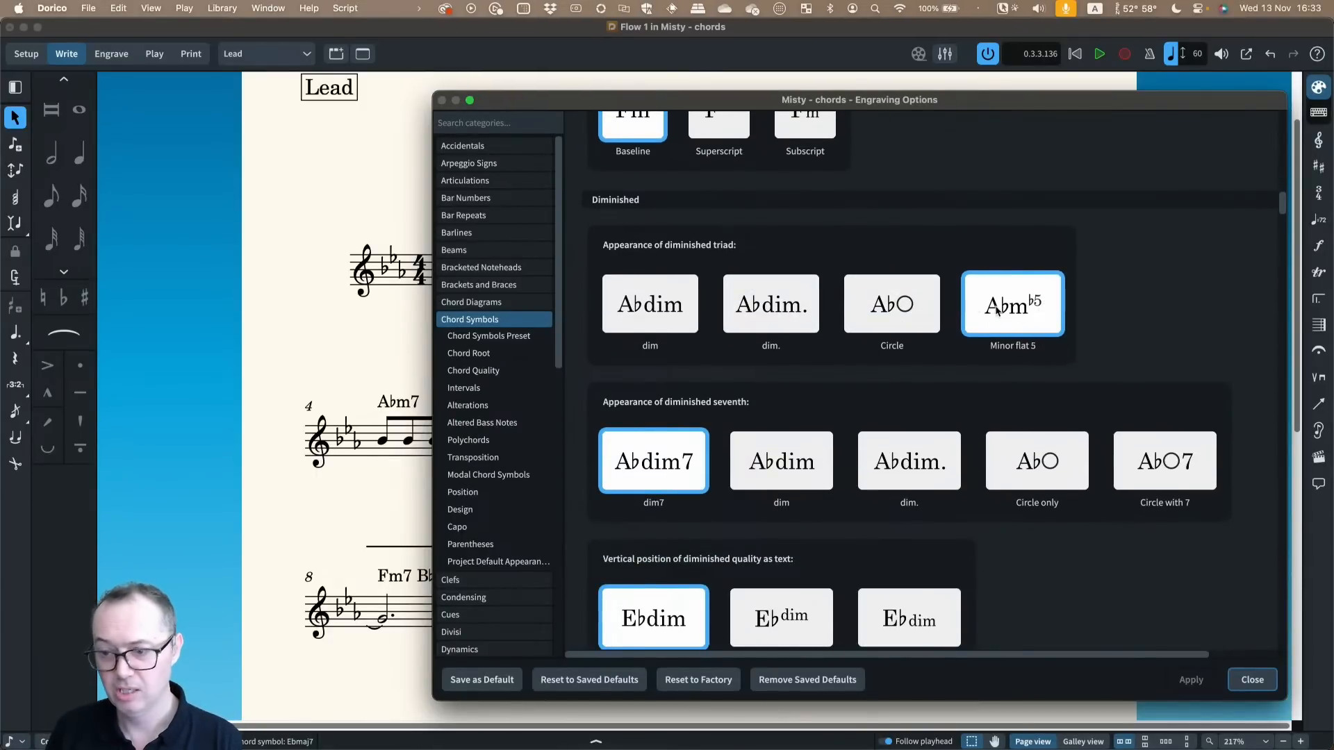
scroll(915, 332, "down", 2)
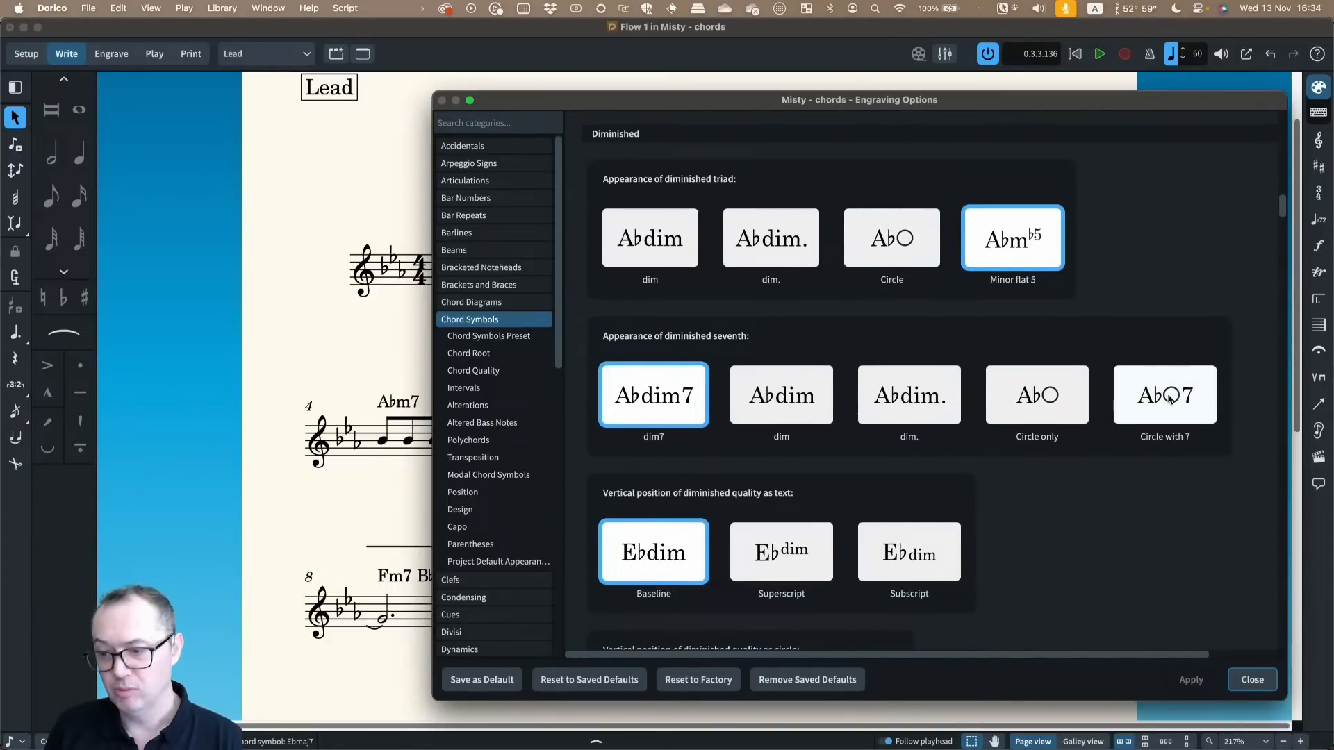
scroll(705, 429, "down", 3)
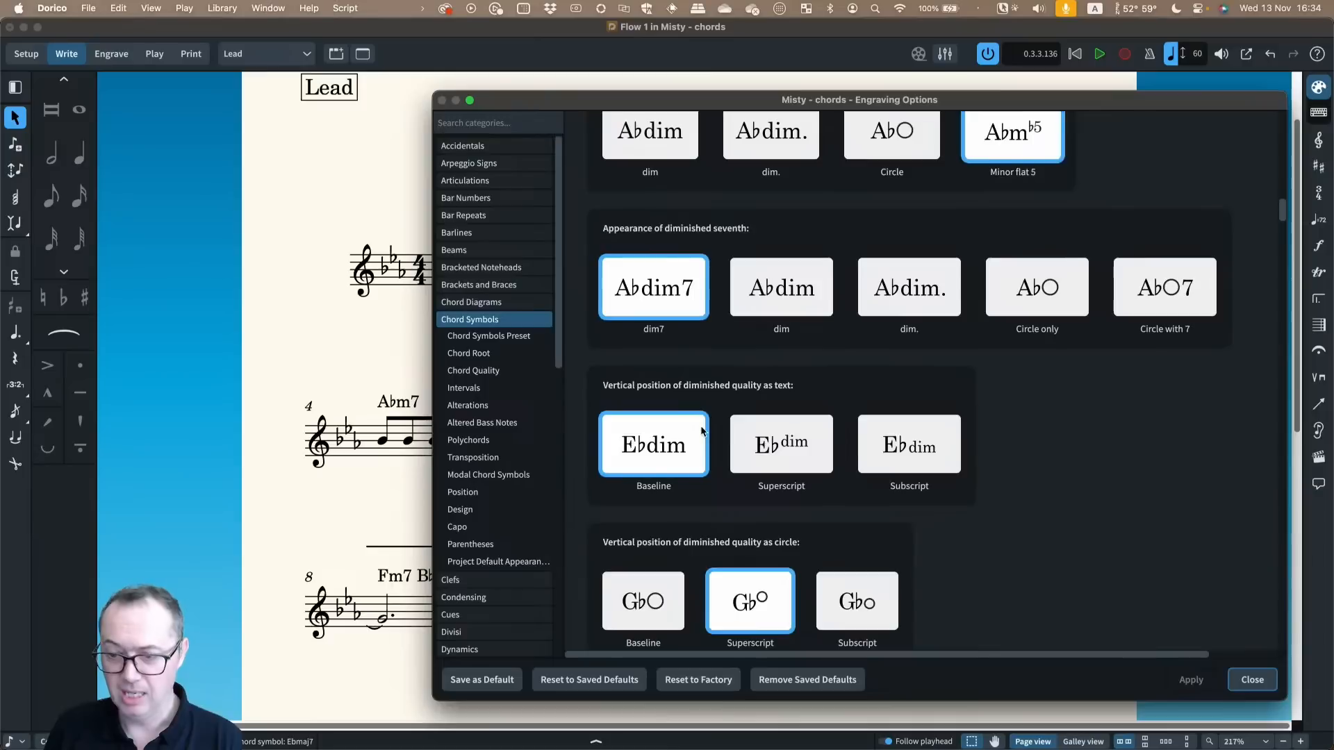
scroll(1006, 397, "down", 5)
scroll(1009, 402, "down", 3)
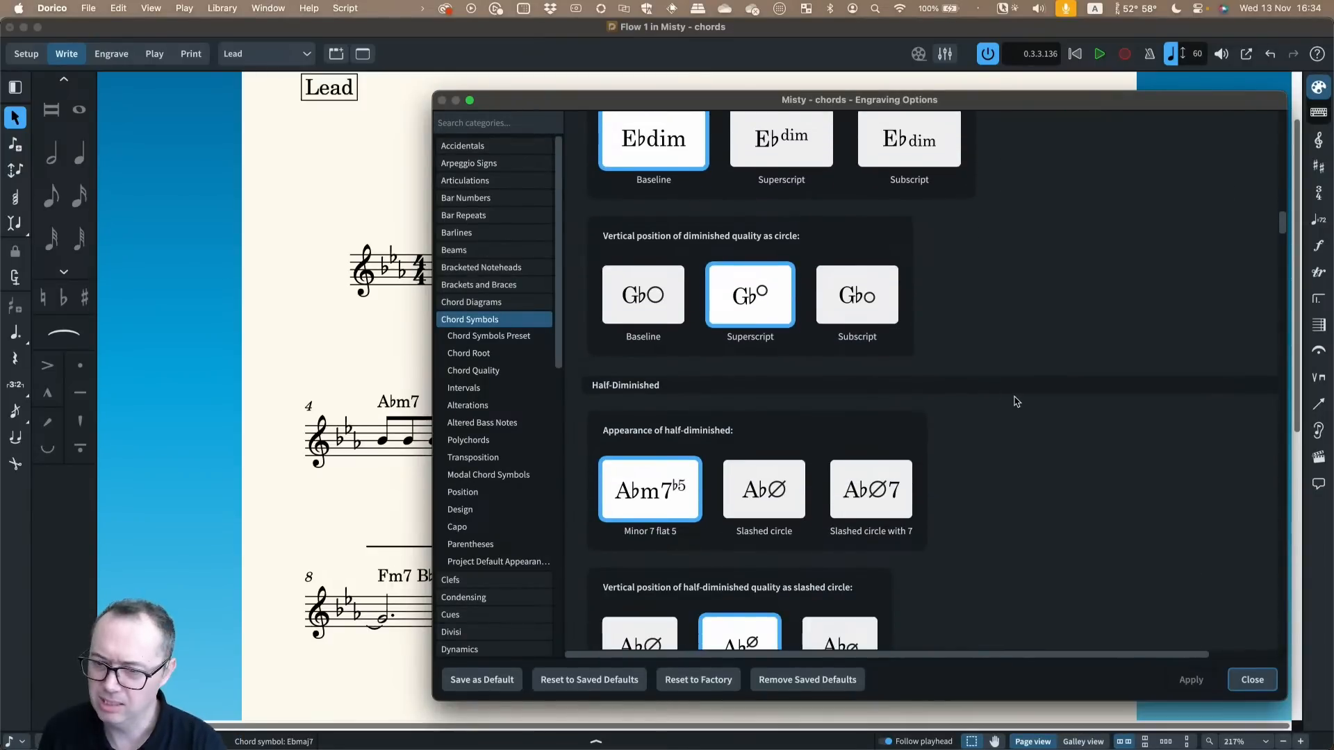
scroll(1015, 402, "down", 4)
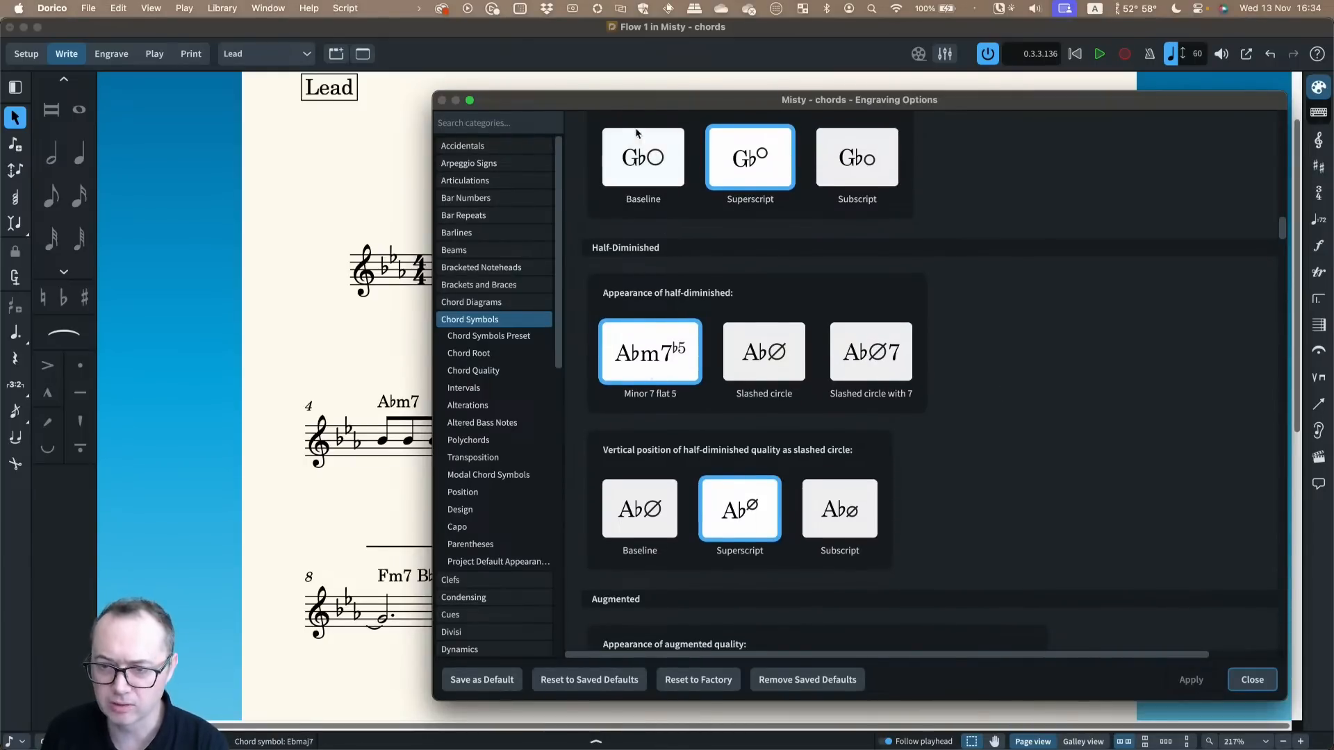
Move the Engraving Options window aside to inspect the half-diminished G chord in the system starting at bar 13, and bring the window back
left_click_drag(627, 100, 1163, 154)
scroll(676, 460, "down", 8)
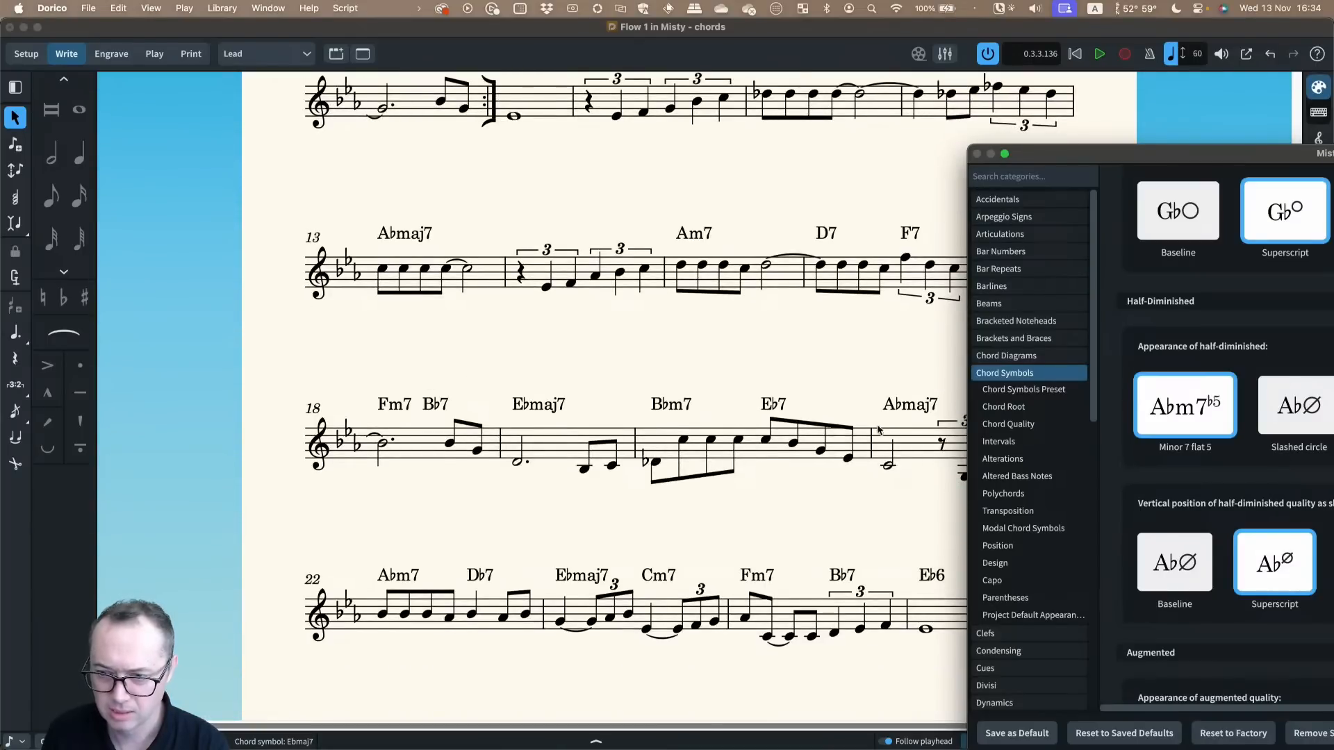
scroll(736, 417, "down", 2)
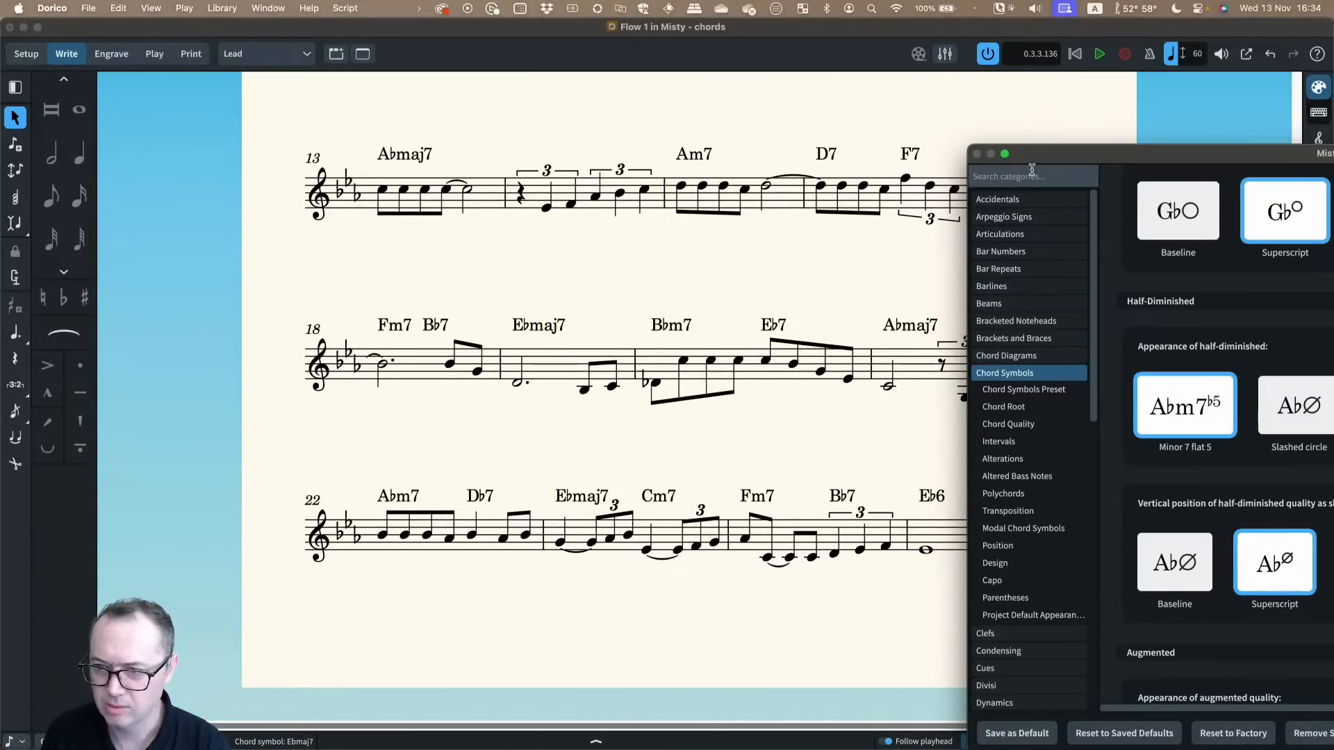
left_click_drag(1032, 169, 561, 207)
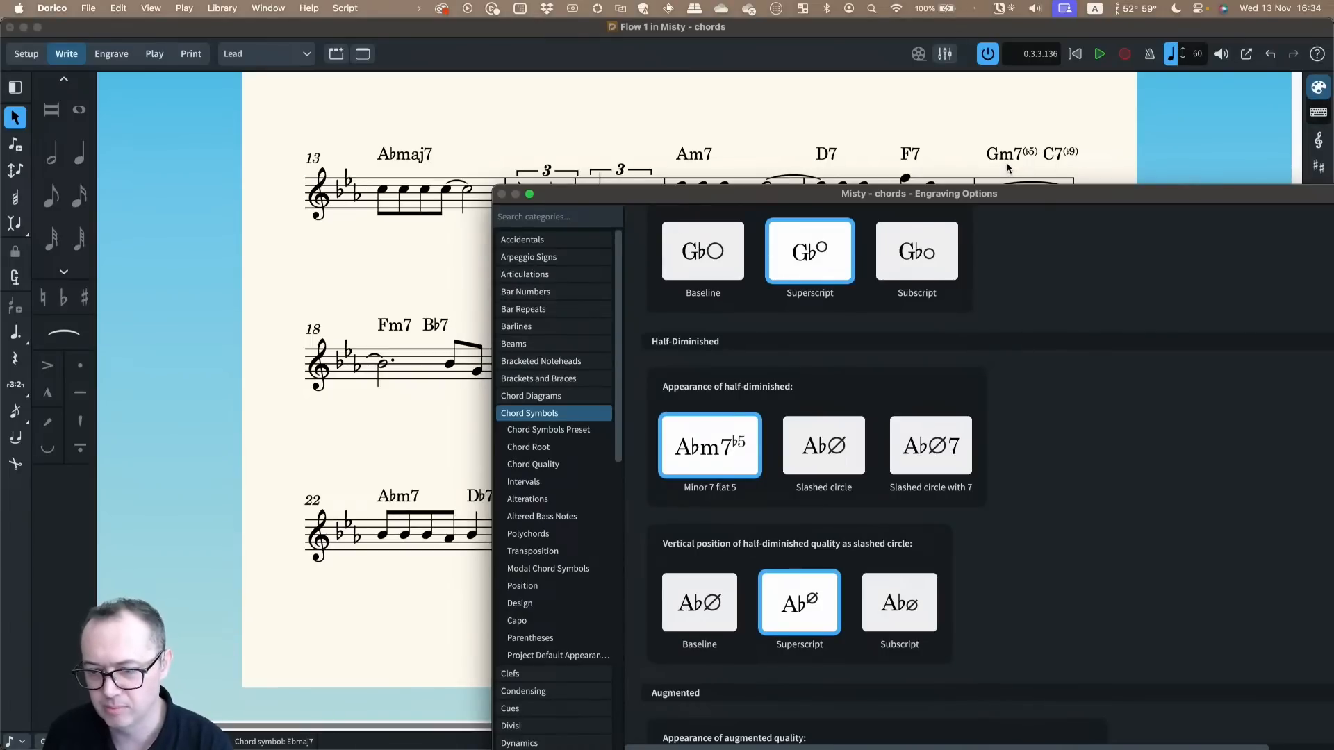
left_click_drag(1015, 194, 945, 120)
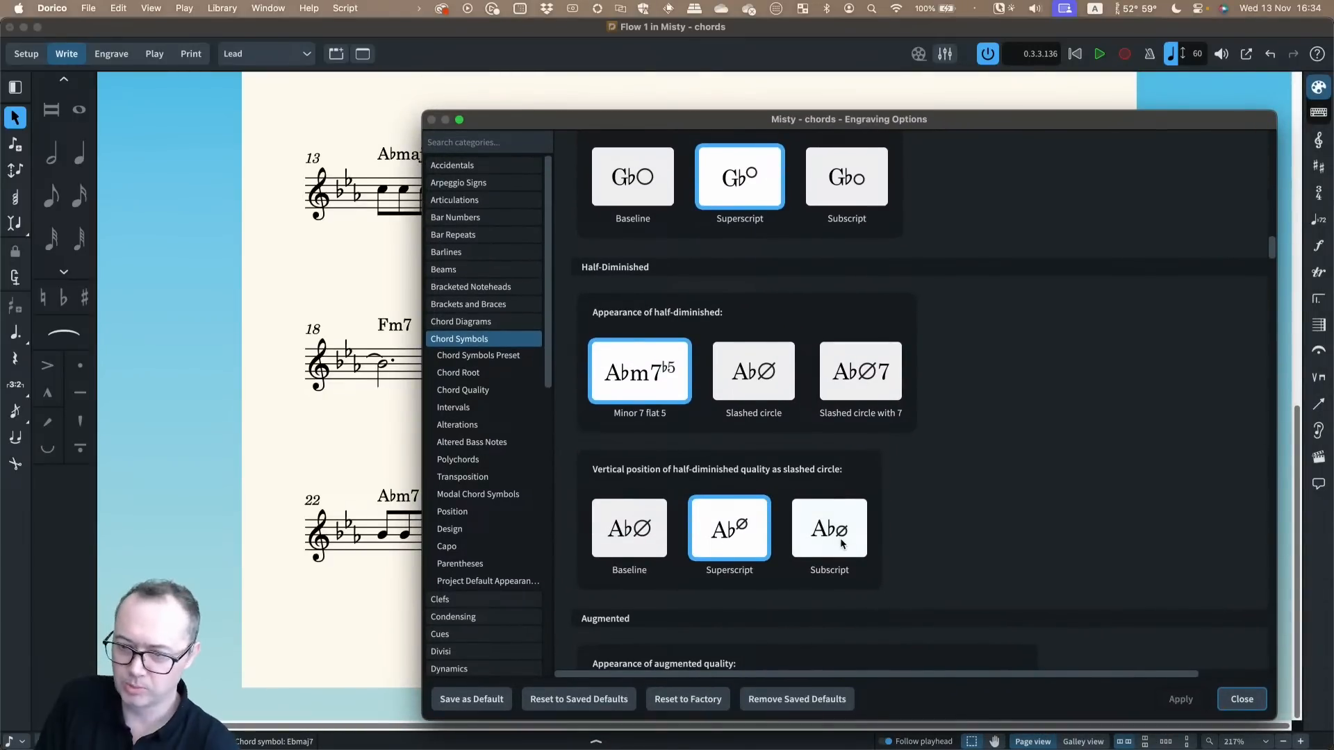
Examine the Augmented and Suspended Notes options, plus the Intervals options for vertical position, open fifth and 6/9
scroll(1005, 486, "down", 2)
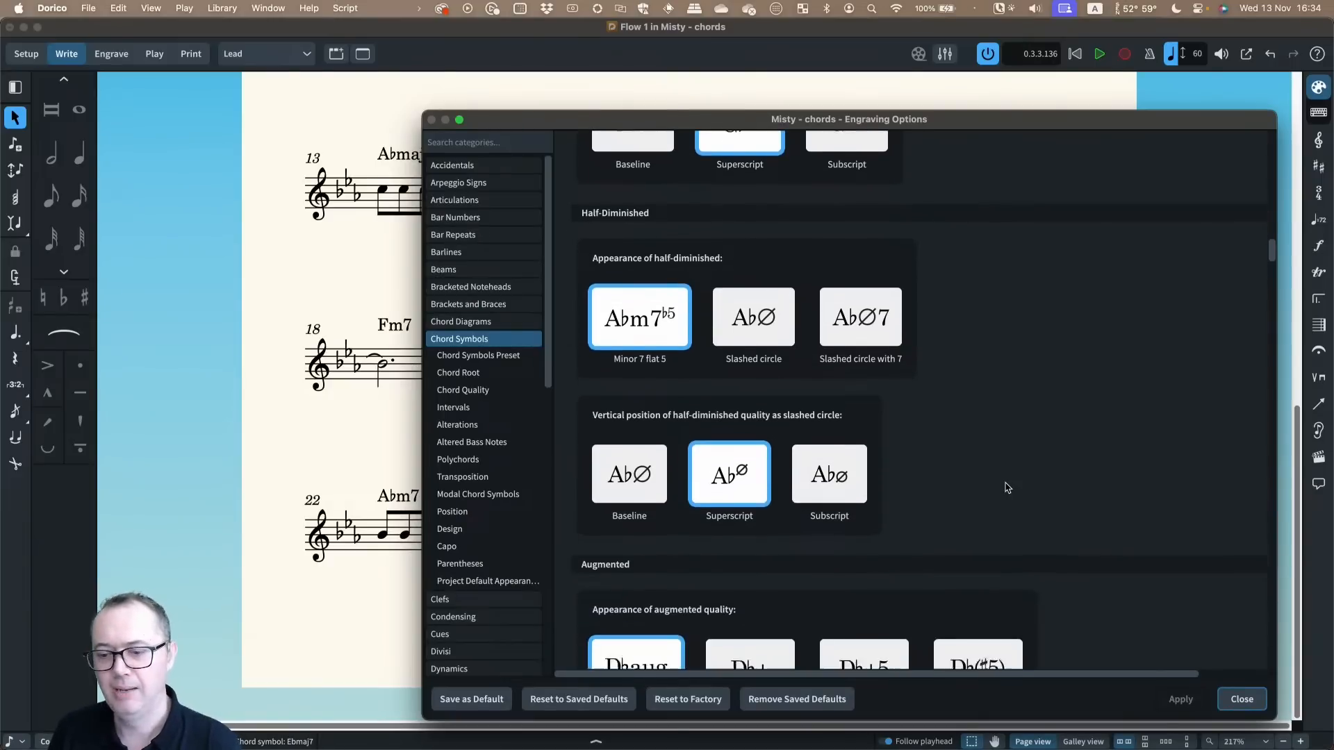
scroll(1007, 487, "down", 7)
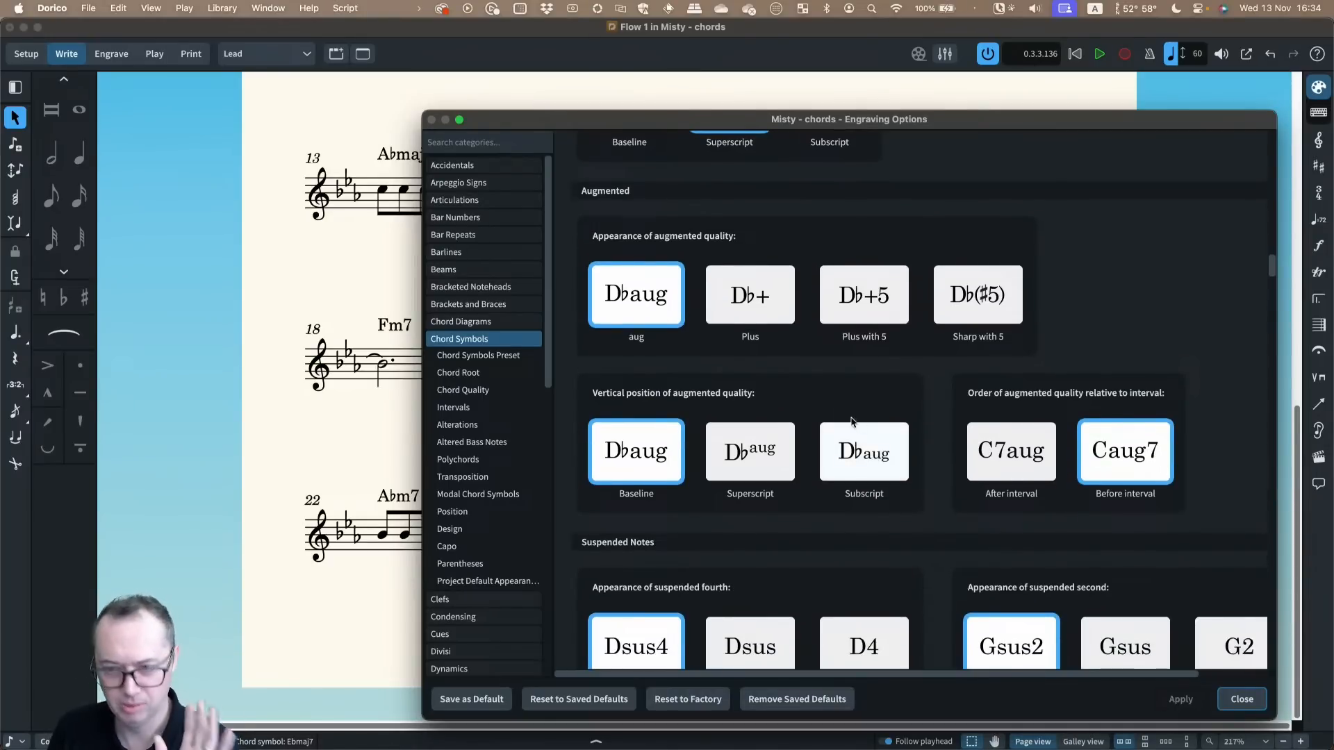
scroll(803, 411, "down", 4)
scroll(803, 412, "down", 4)
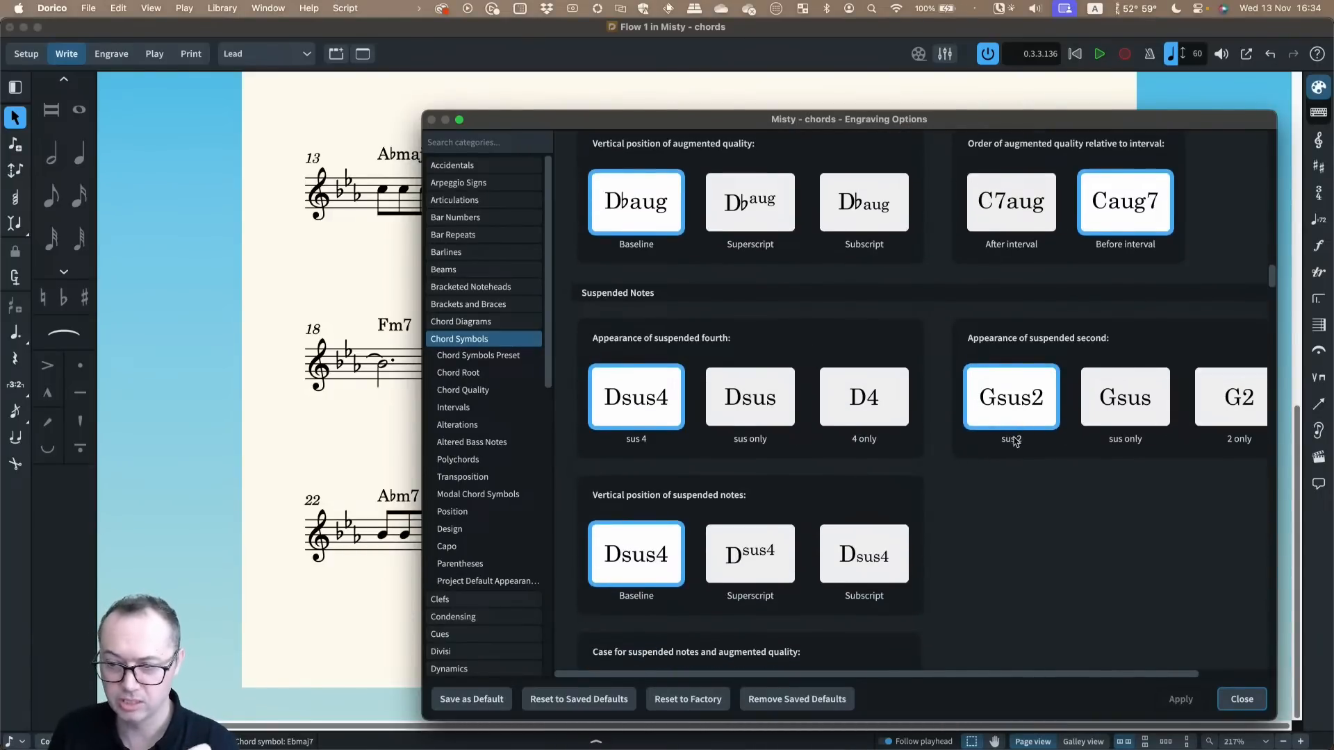
left_click_drag(728, 127, 704, 122)
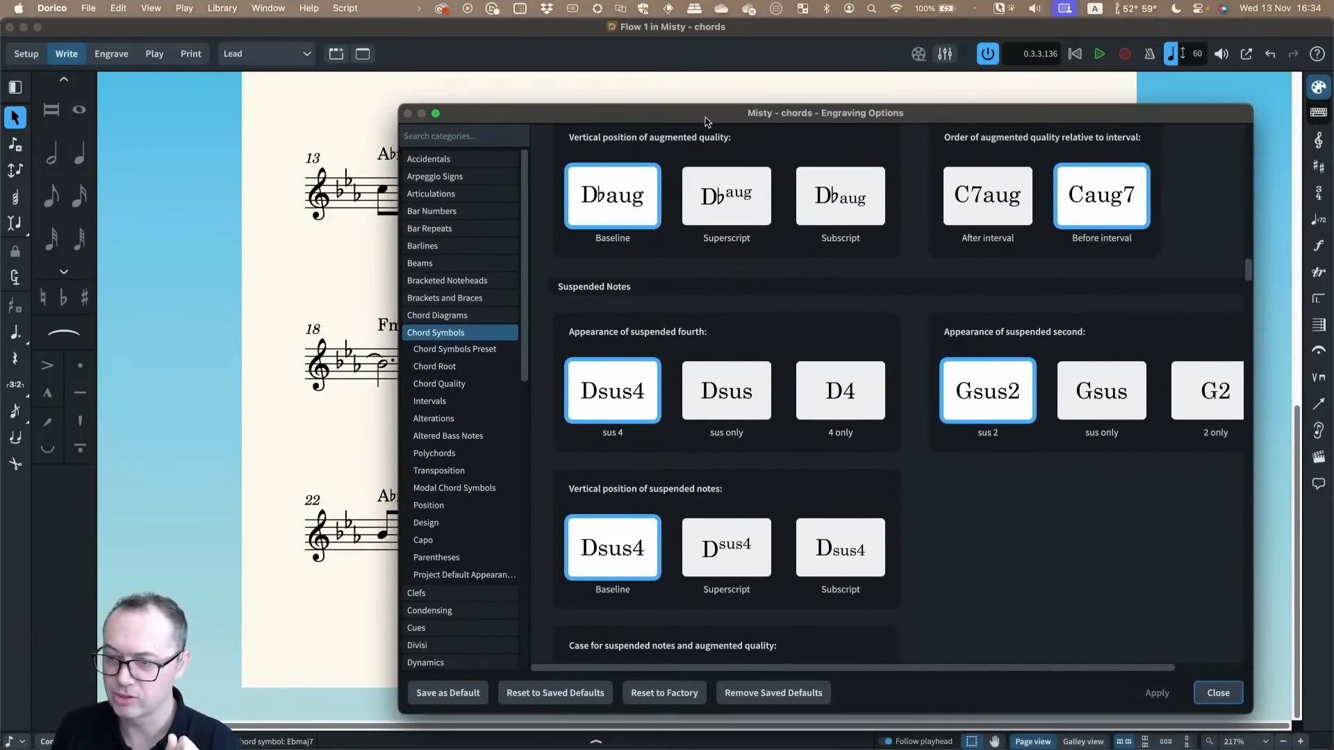
scroll(969, 541, "down", 3)
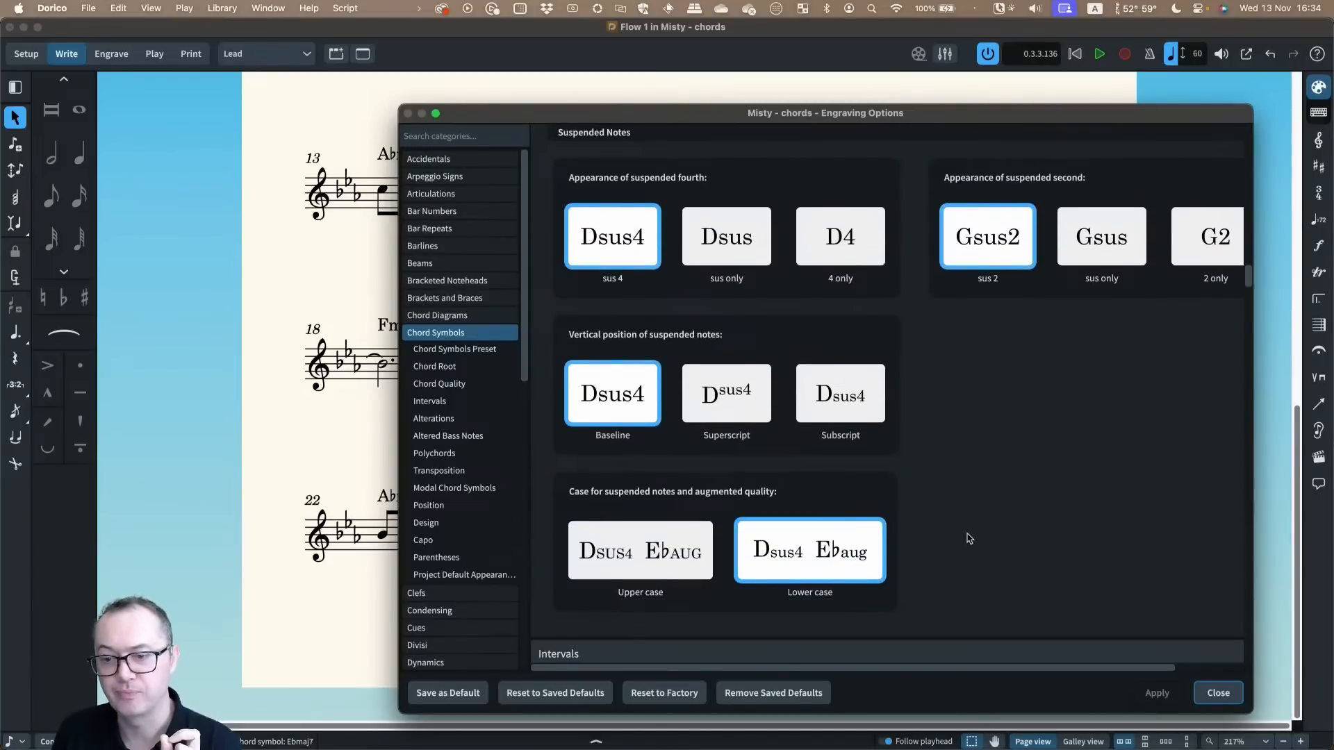
scroll(969, 539, "down", 8)
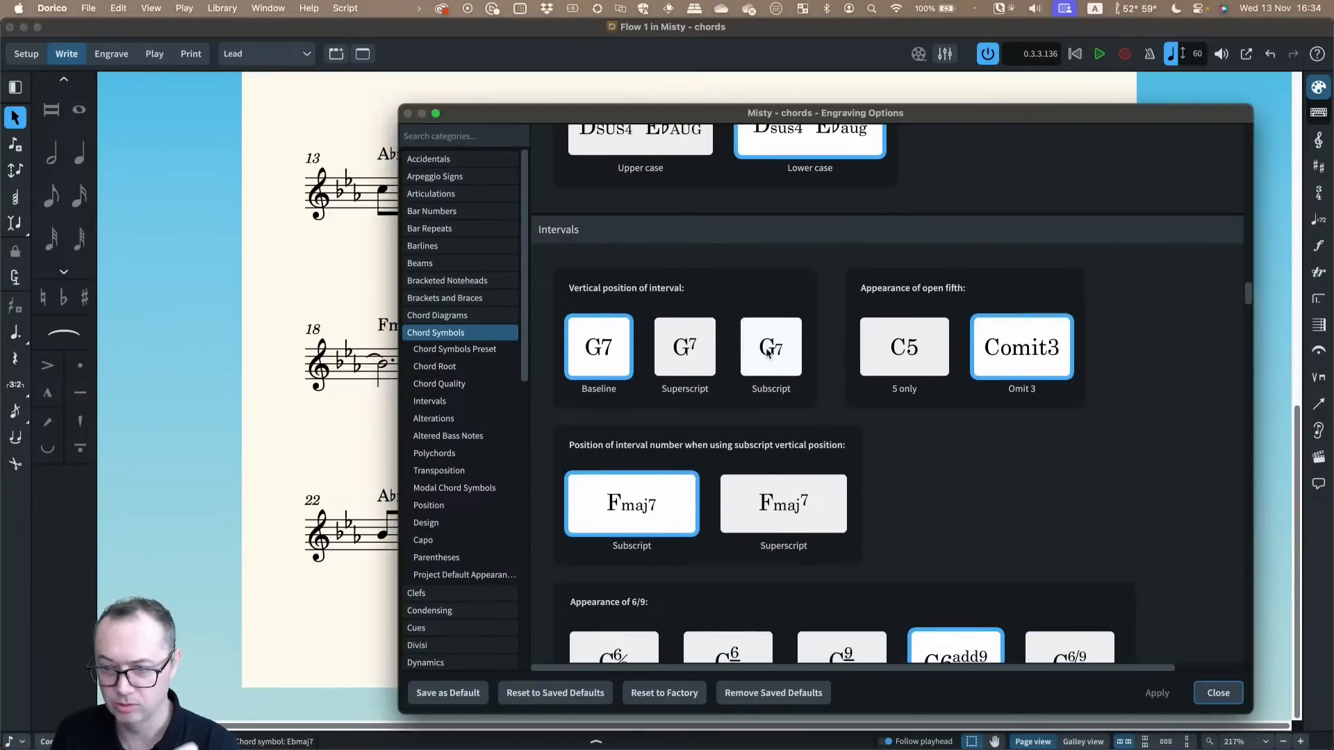
scroll(1000, 466, "down", 2)
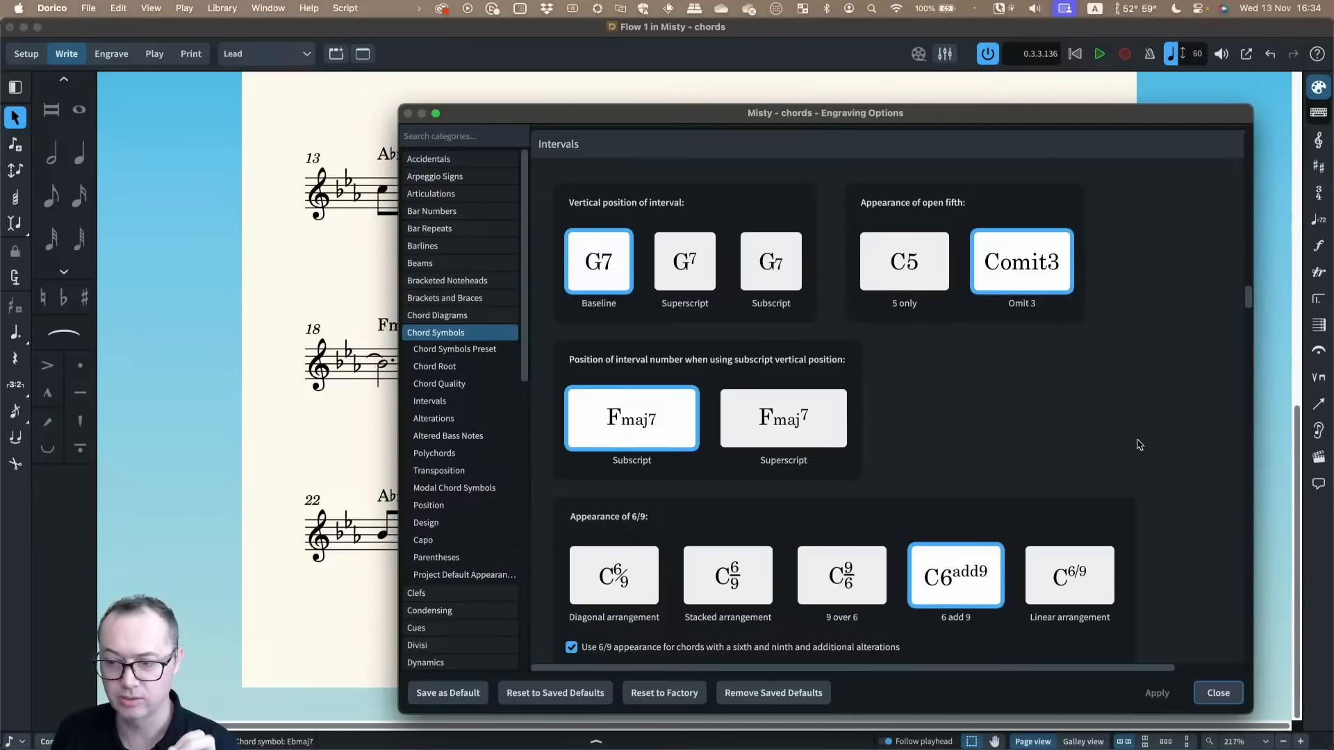
scroll(1153, 442, "down", 1)
scroll(1174, 441, "down", 3)
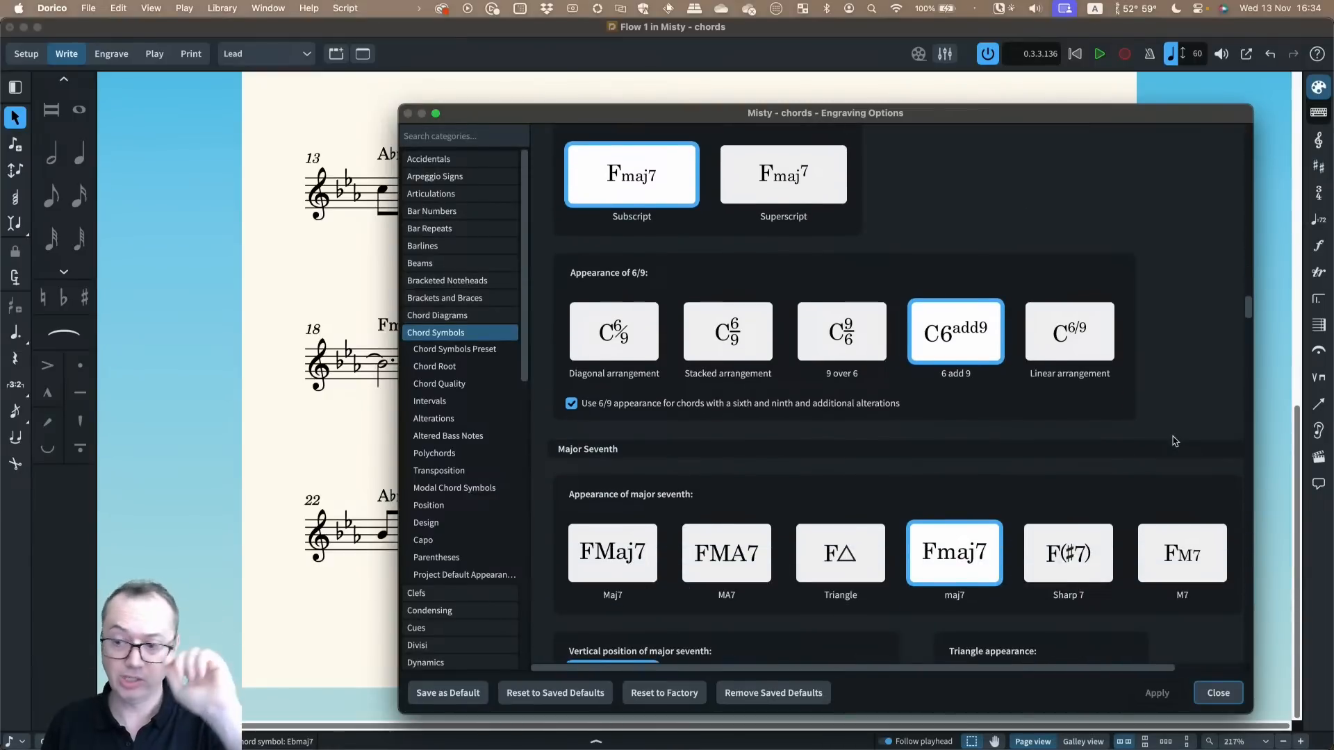
Try the Triangle appearance for major sevenths, then return it to maj7
scroll(1174, 441, "down", 3)
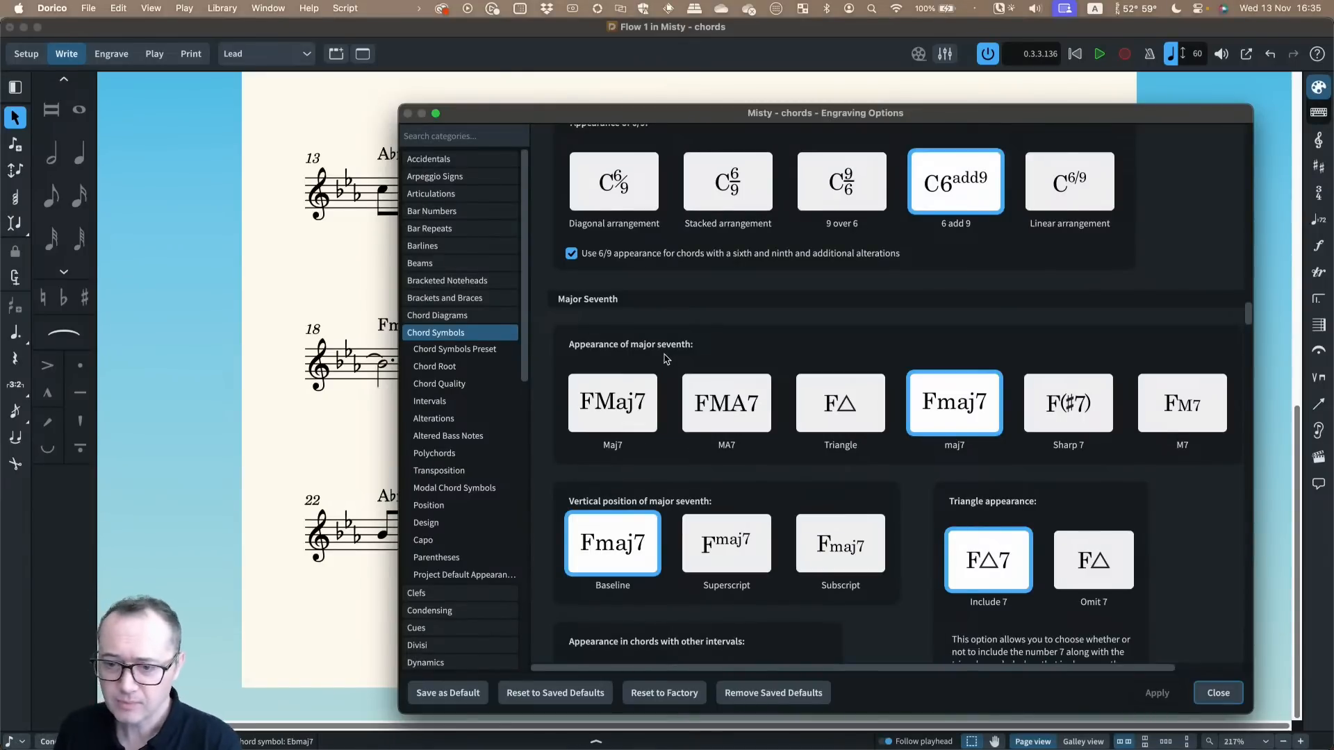
scroll(665, 358, "down", 1)
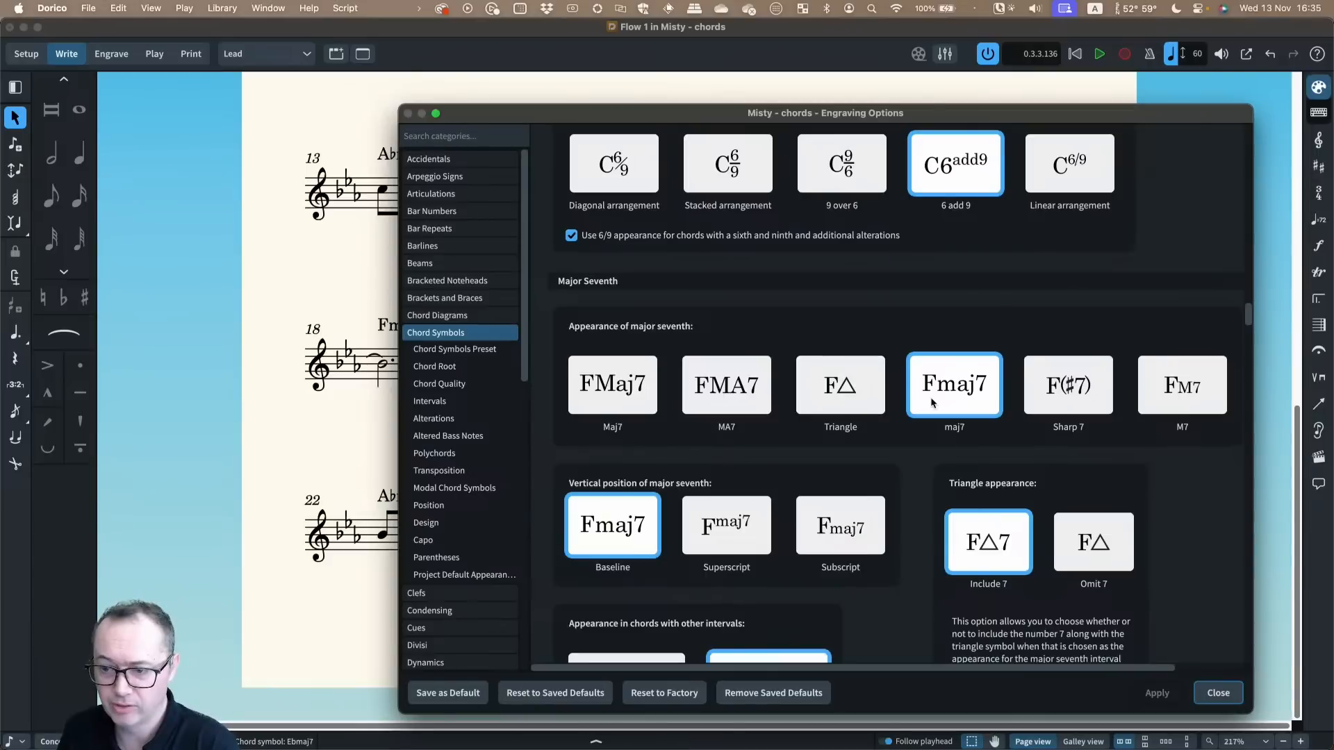
left_click(864, 397)
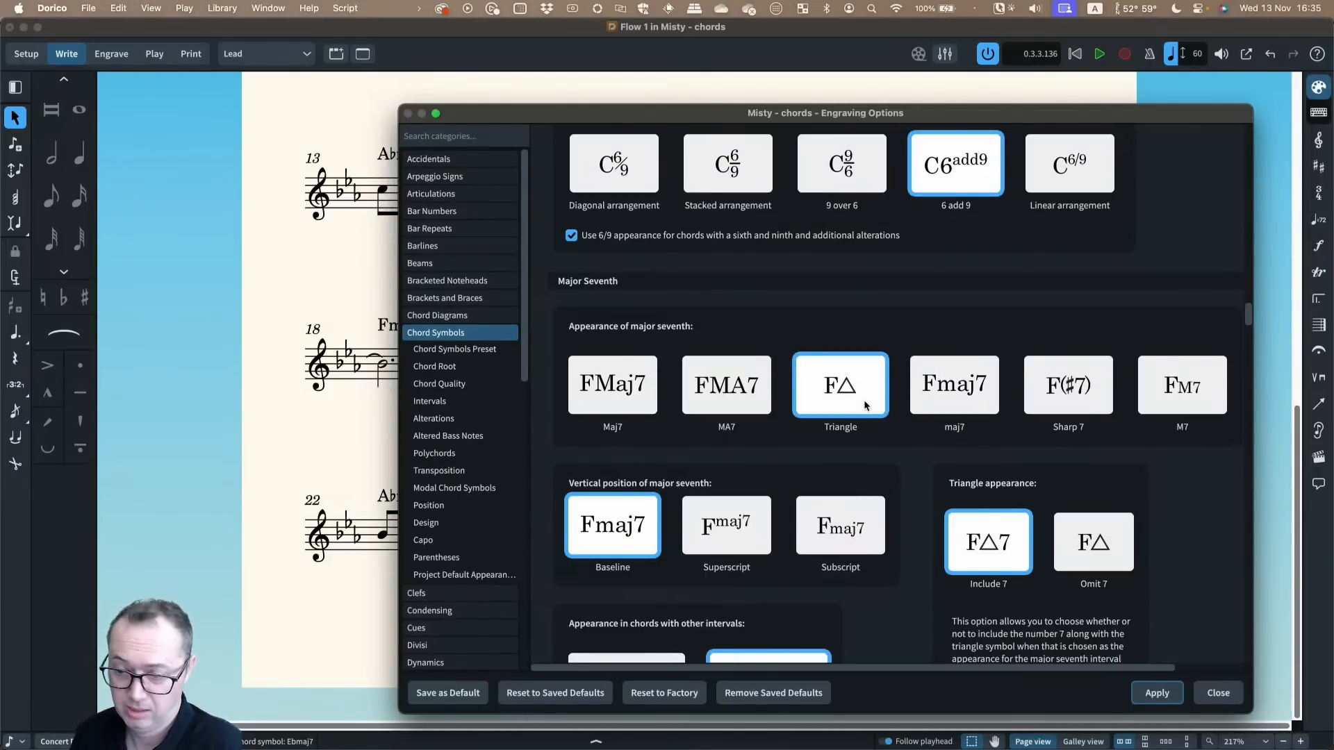
scroll(869, 401, "down", 5)
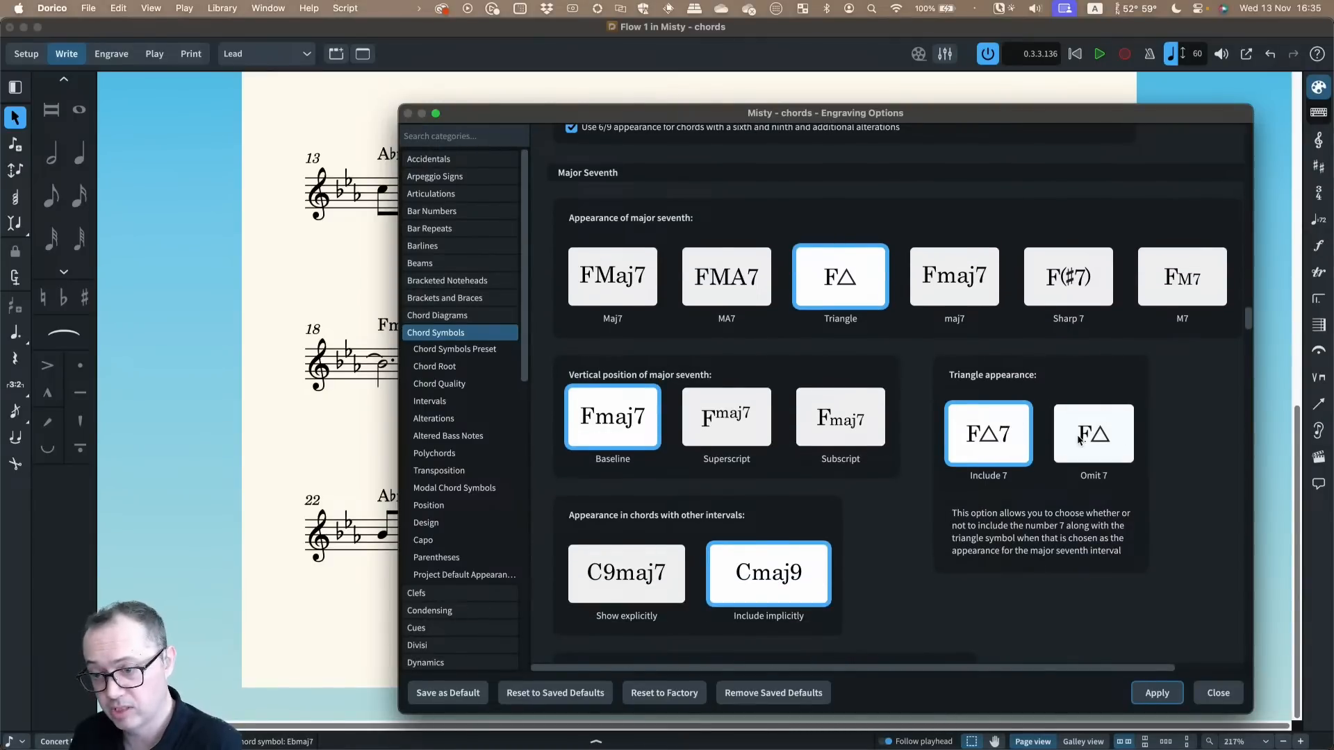
left_click(942, 295)
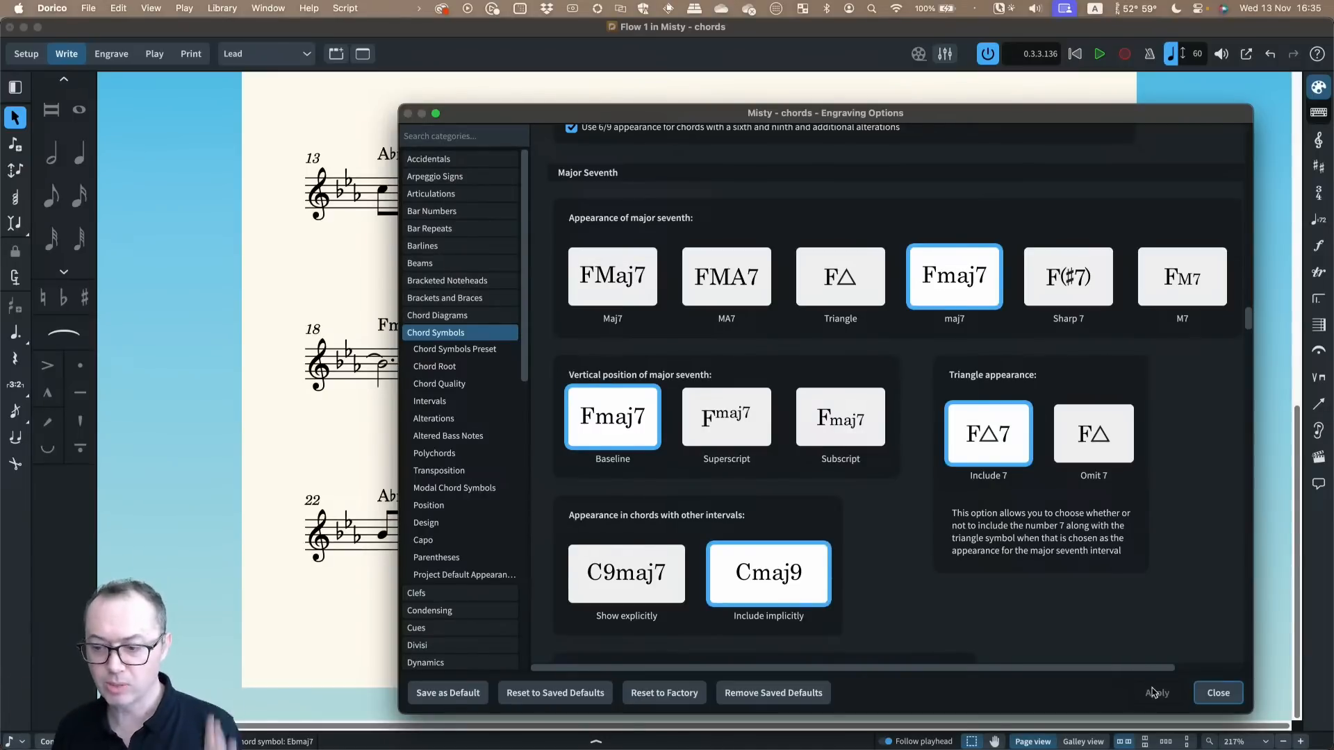
Position the options window below the opening system of the lead sheet and apply the Triangle appearance to major sevenths
left_click_drag(916, 115, 825, 125)
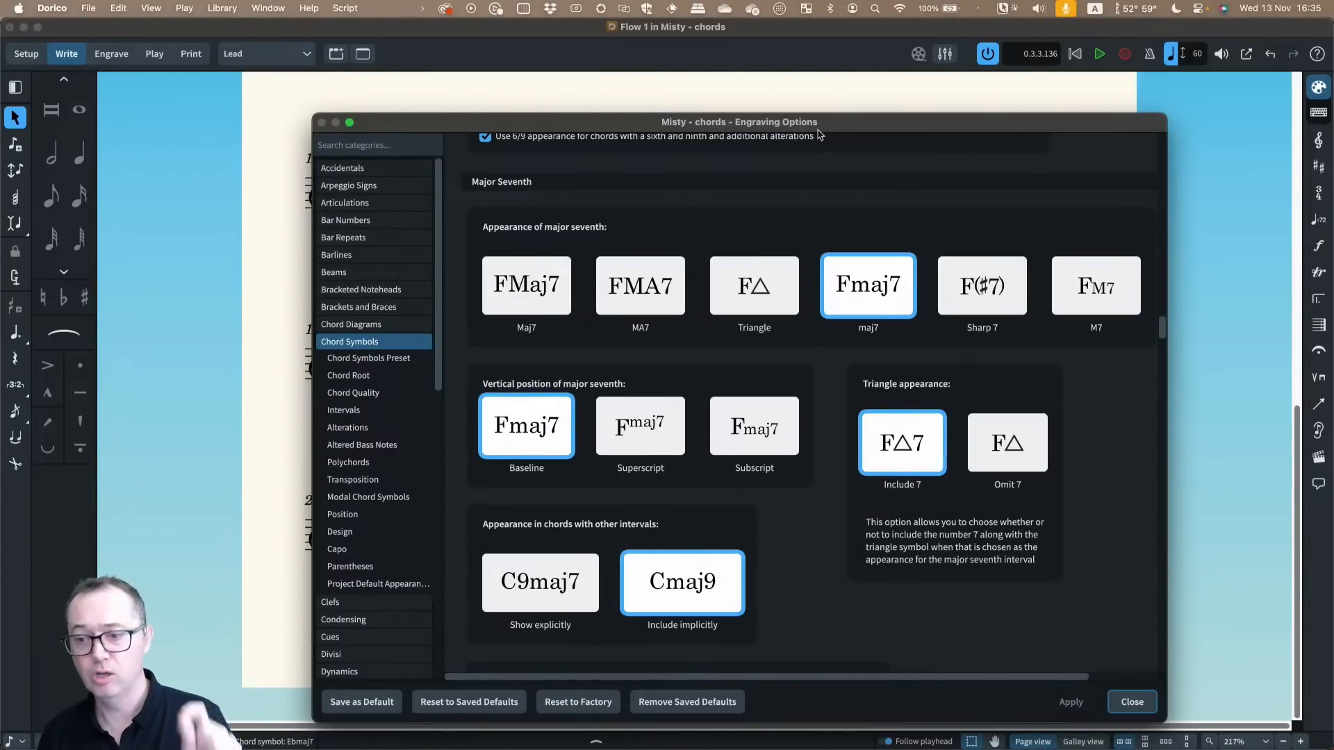
left_click_drag(825, 125, 940, 114)
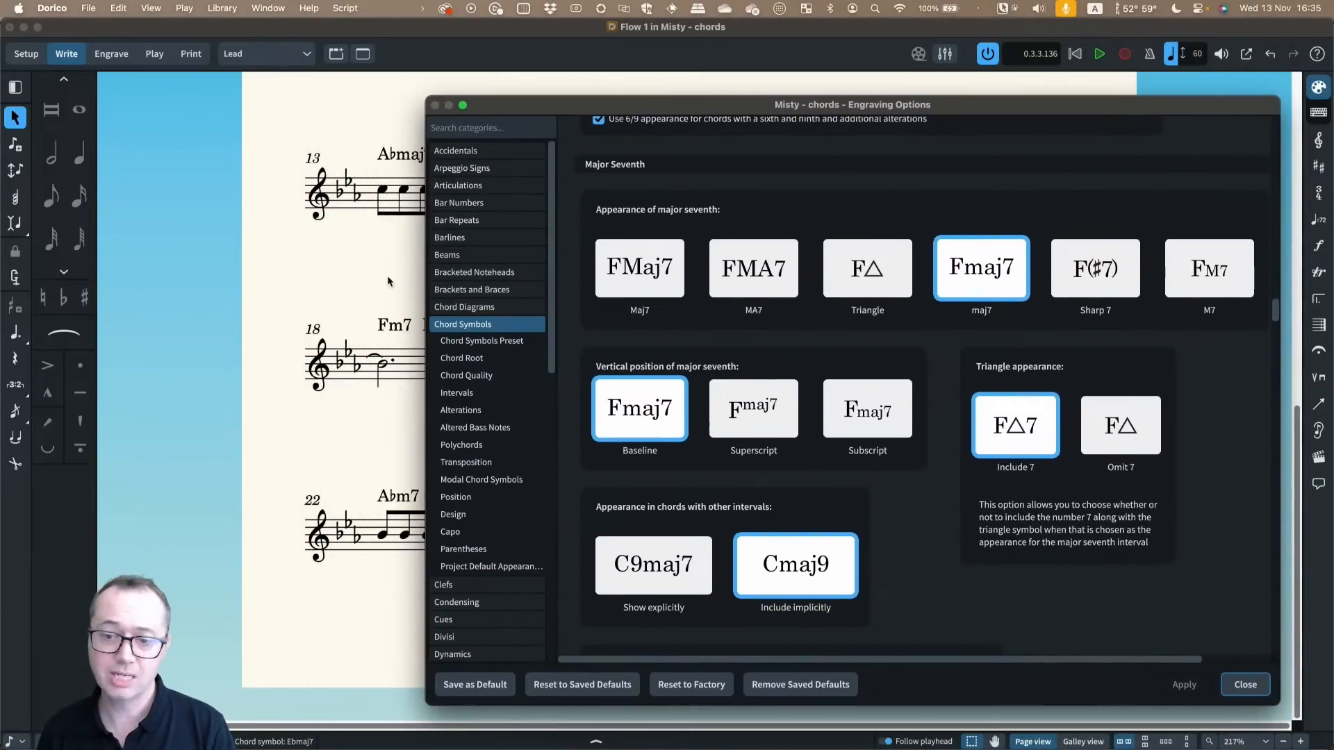
left_click_drag(708, 111, 678, 200)
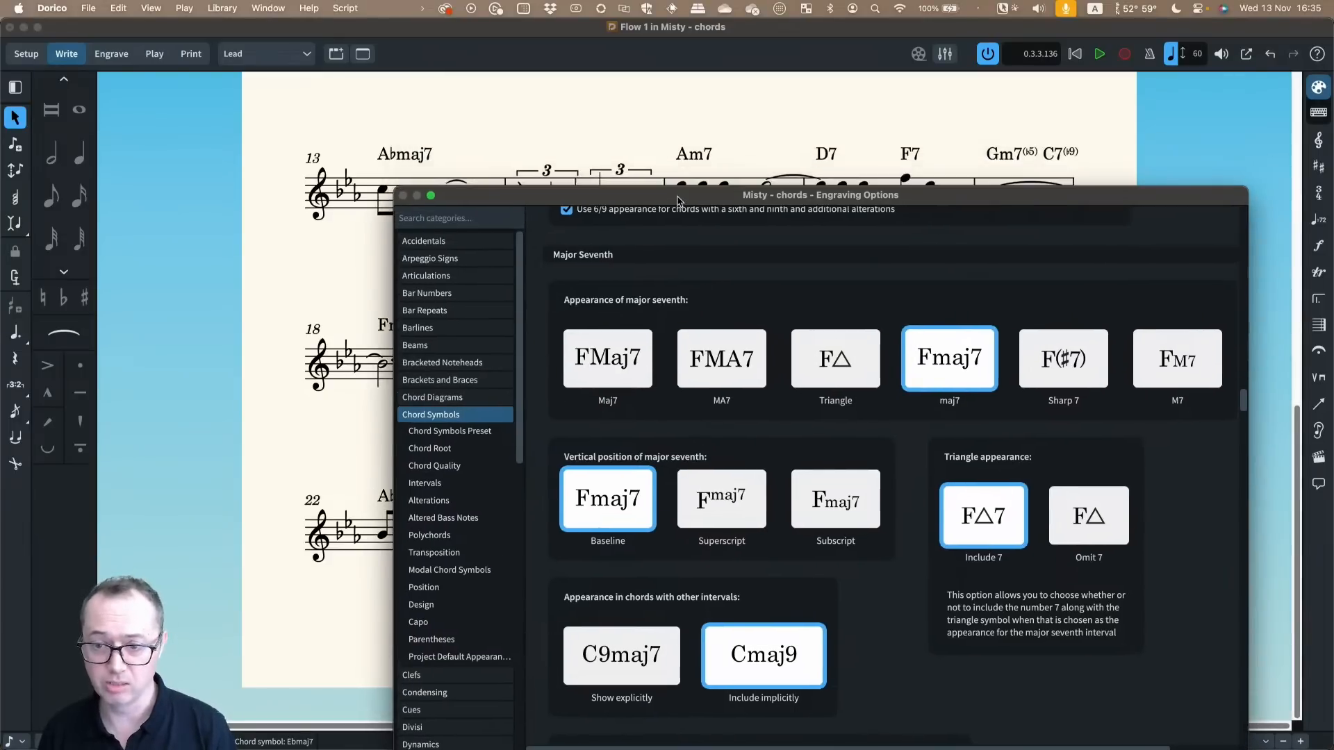
scroll(679, 136, "up", 4)
scroll(679, 136, "up", 5)
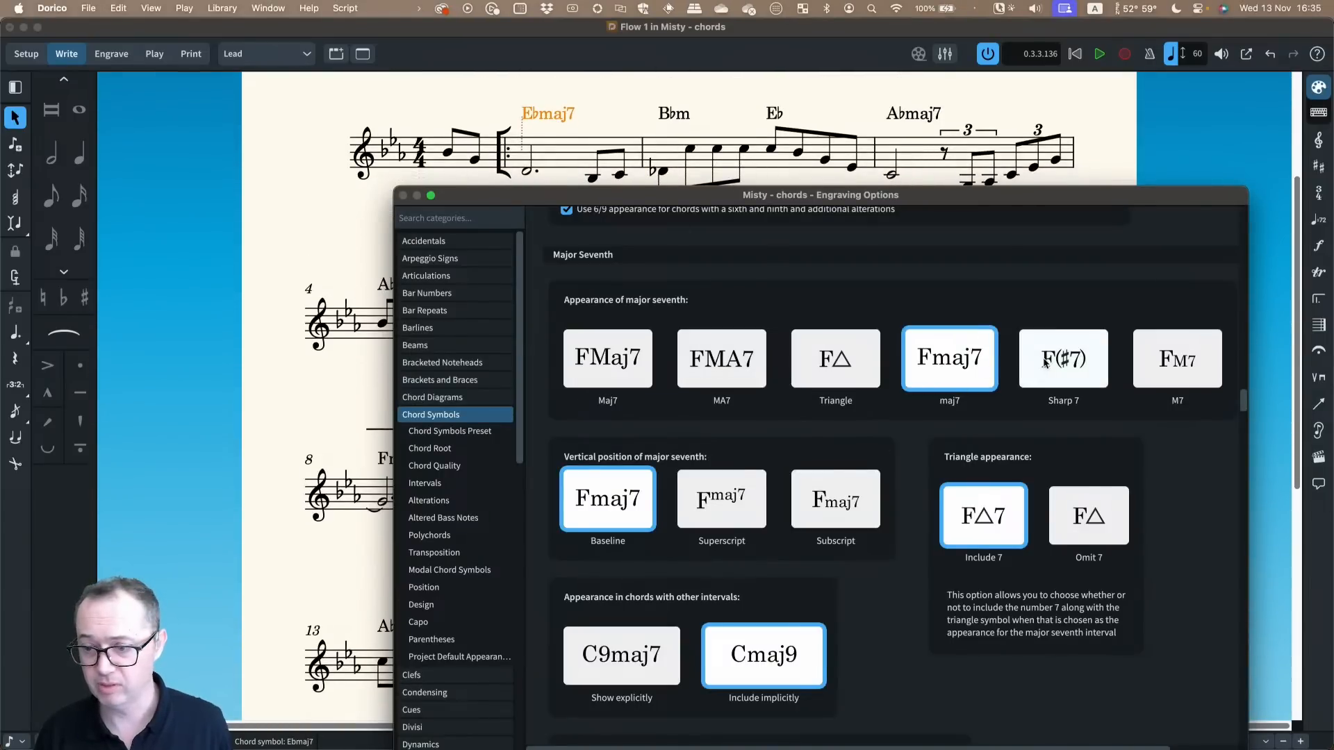
left_click(853, 362)
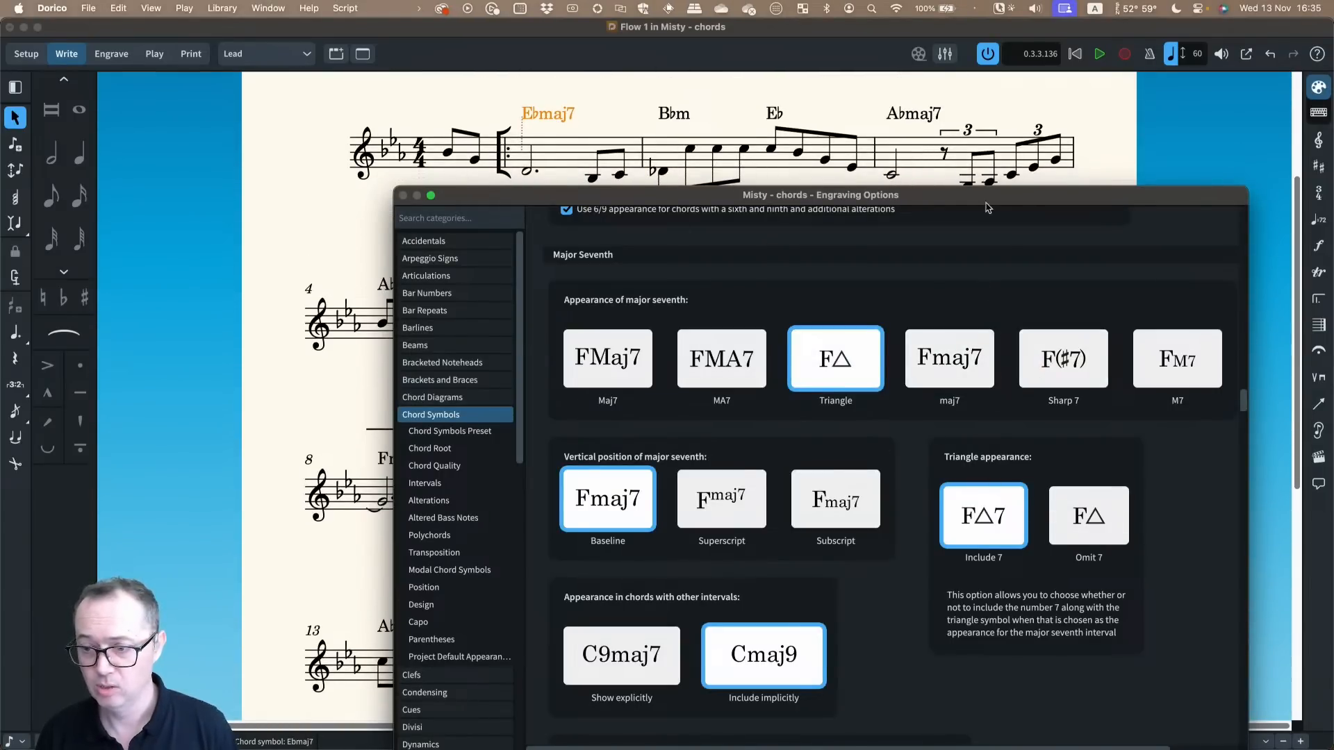
left_click_drag(982, 201, 971, 154)
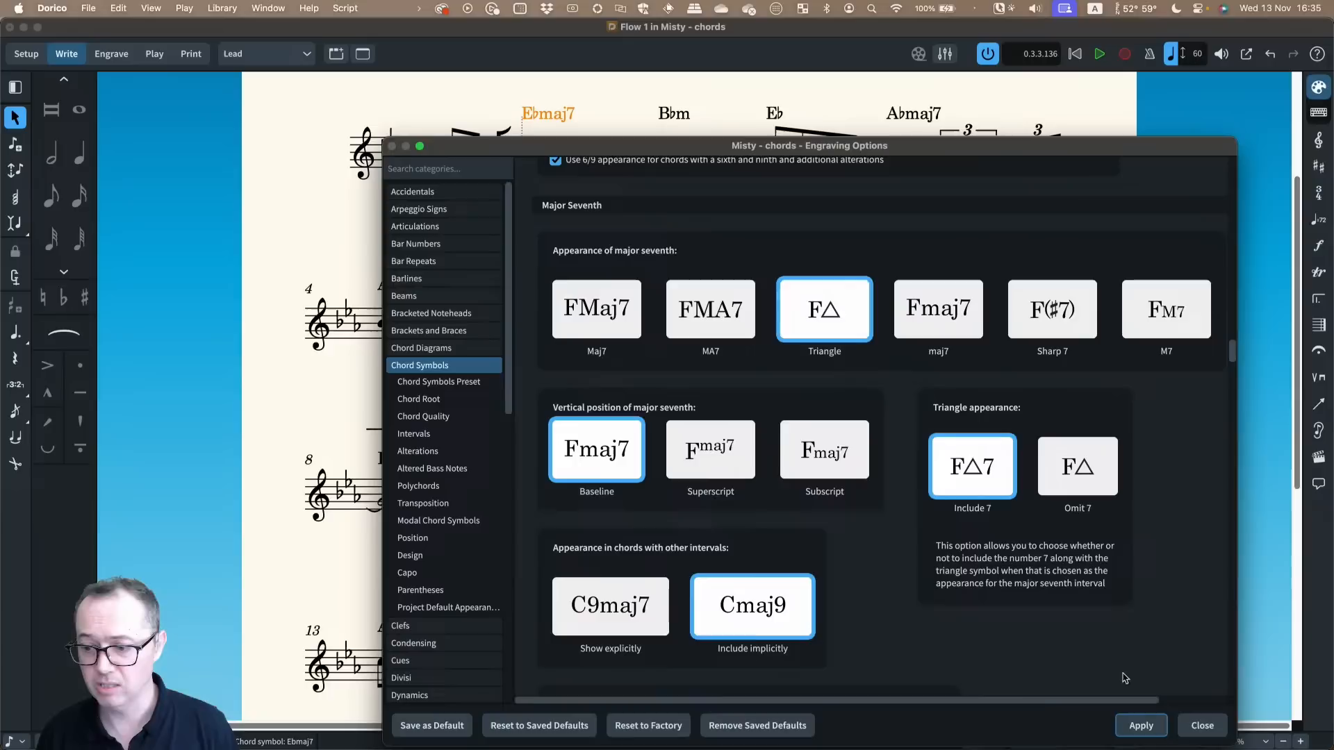
left_click(1141, 728)
left_click_drag(1235, 138, 1225, 194)
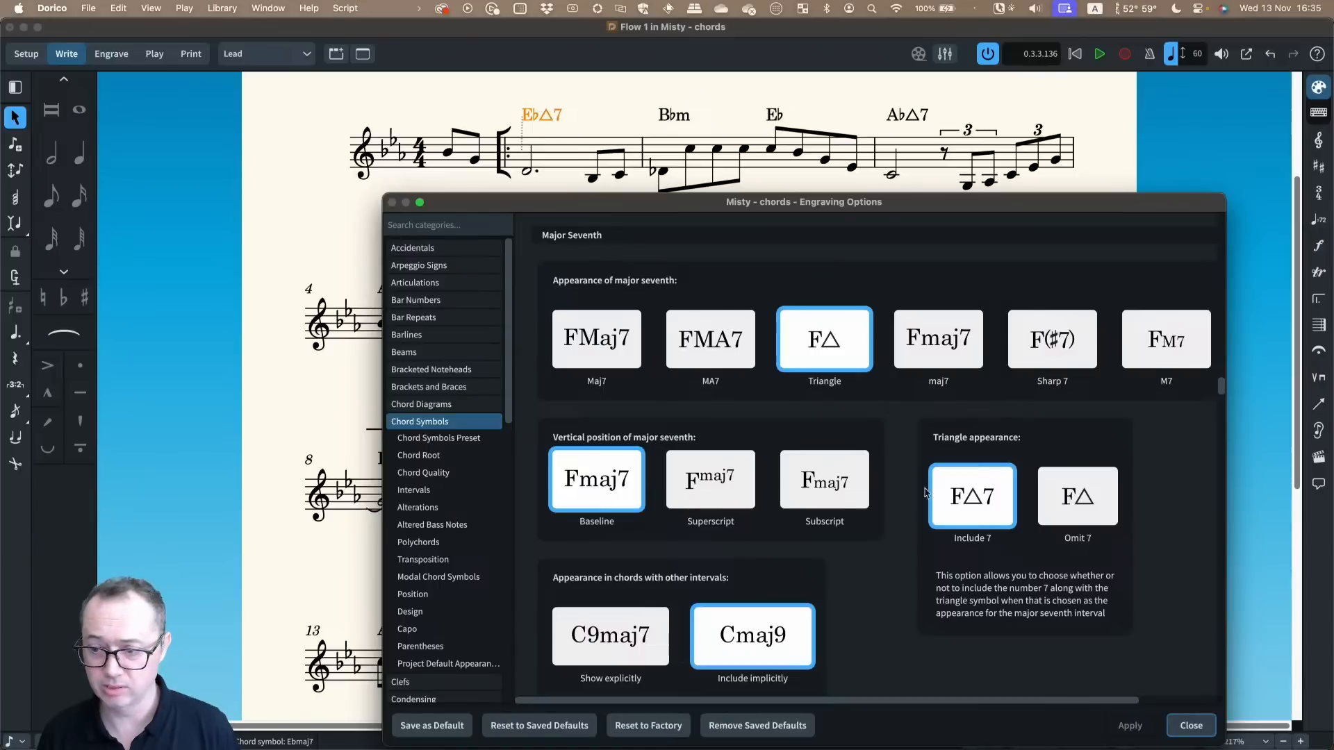
Apply the Omit 7 triangle appearance to the chord symbols, then switch back to Include 7 and apply it
left_click(1077, 496)
left_click(1123, 737)
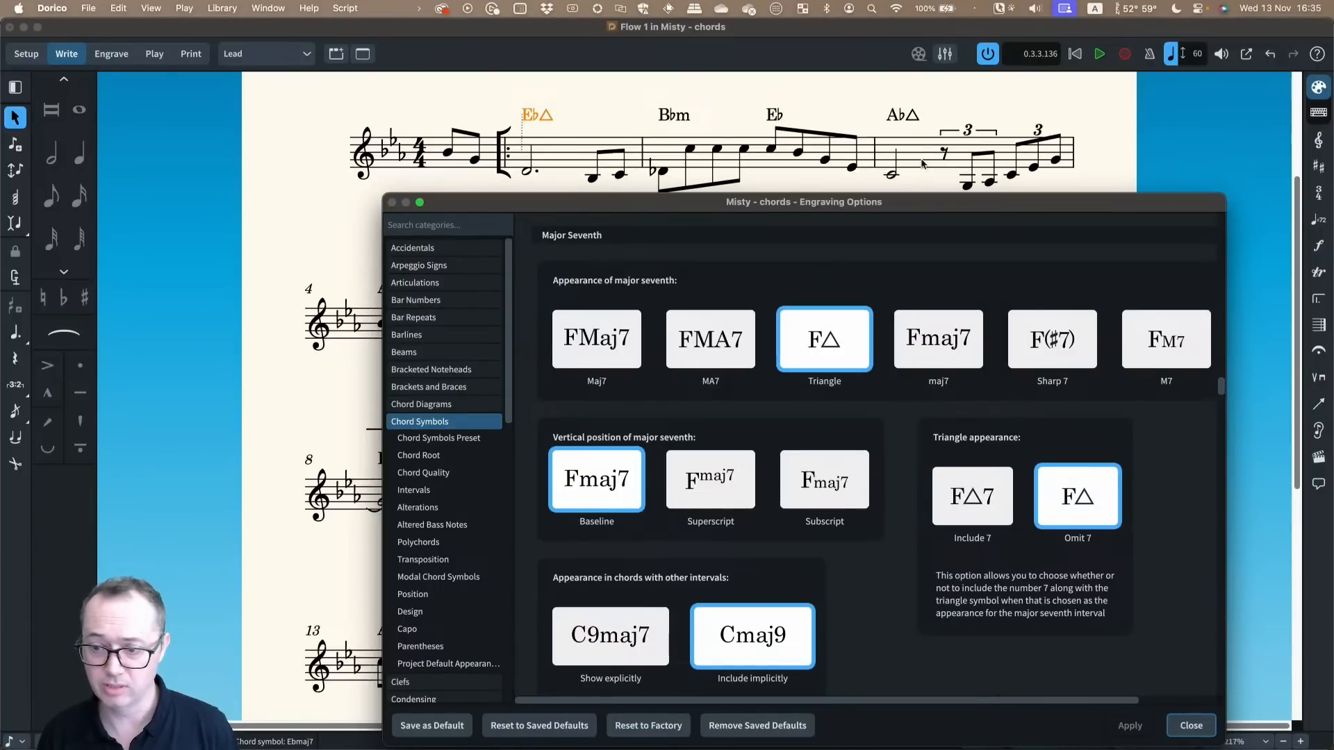
left_click(990, 505)
left_click(1140, 728)
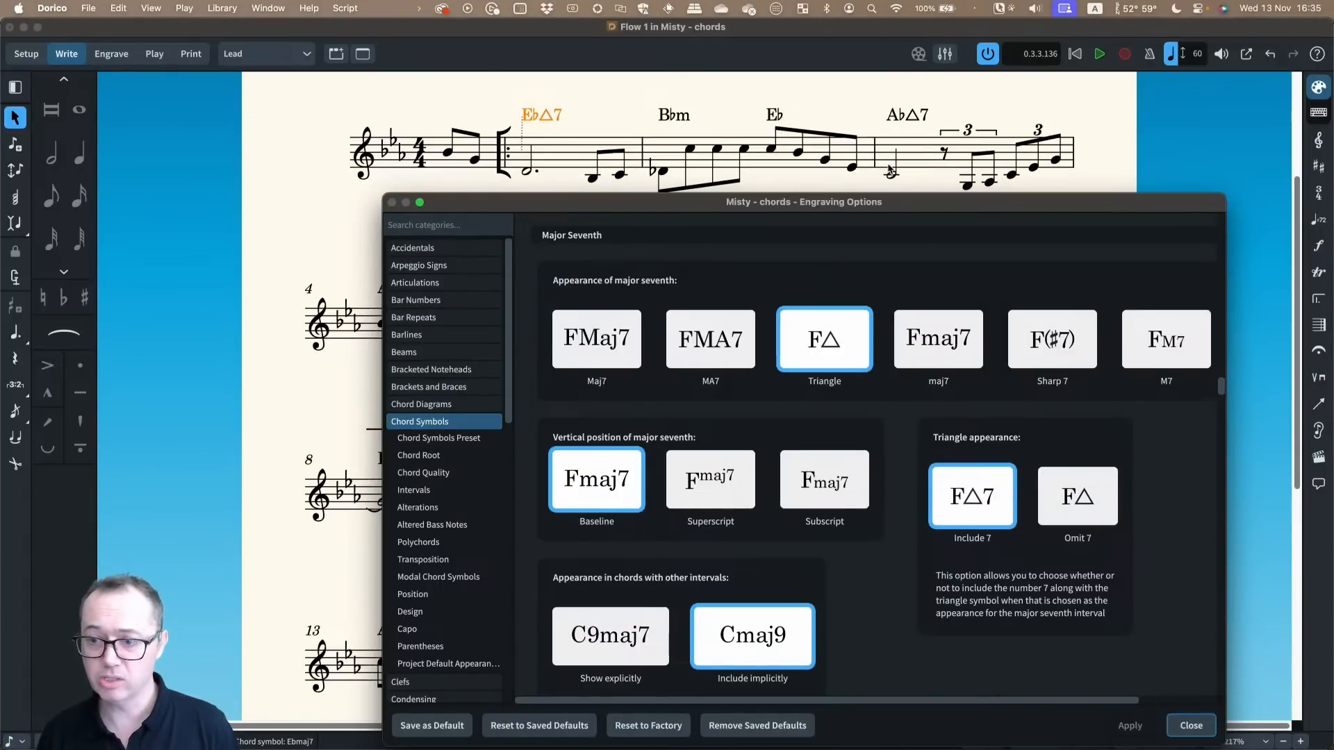
Apply the maj7 appearance to major sevenths and move the options window up so that the chord symbols above the opening system stay visible
left_click(944, 345)
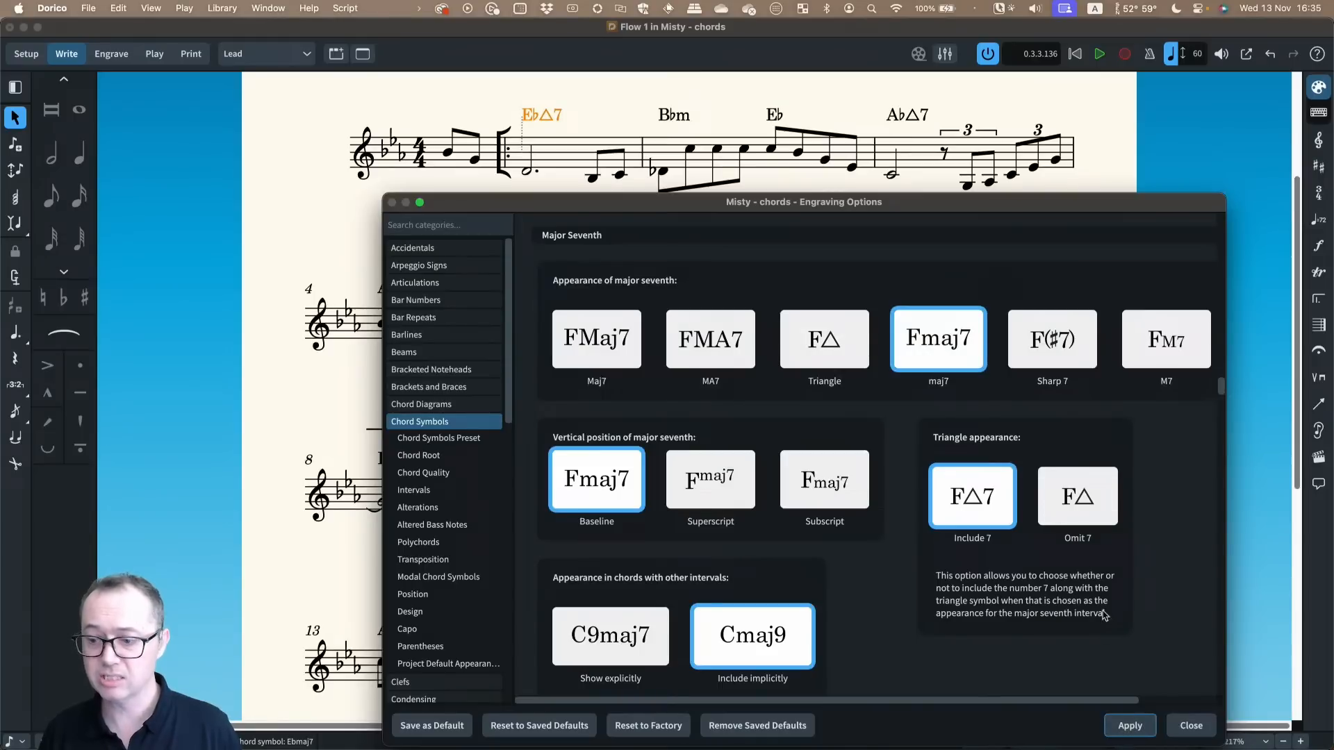
left_click(1121, 725)
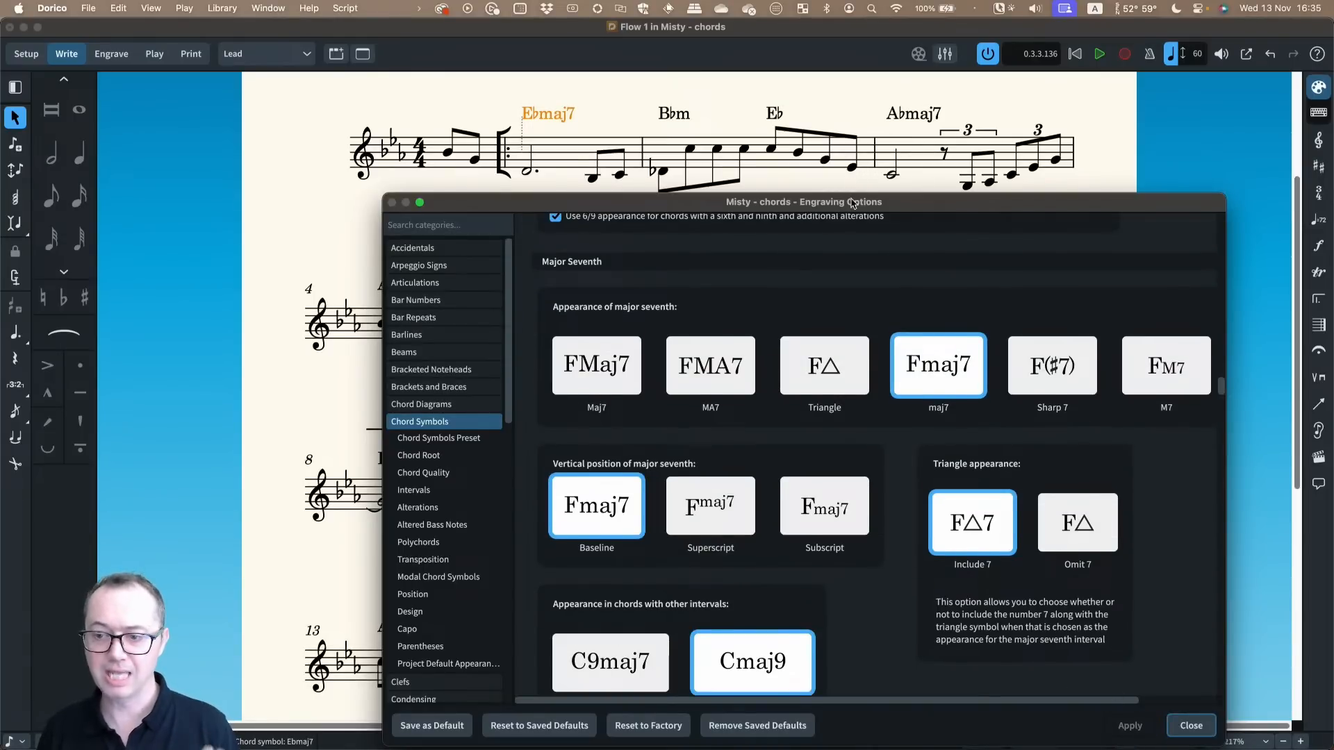
left_click_drag(848, 207, 849, 164)
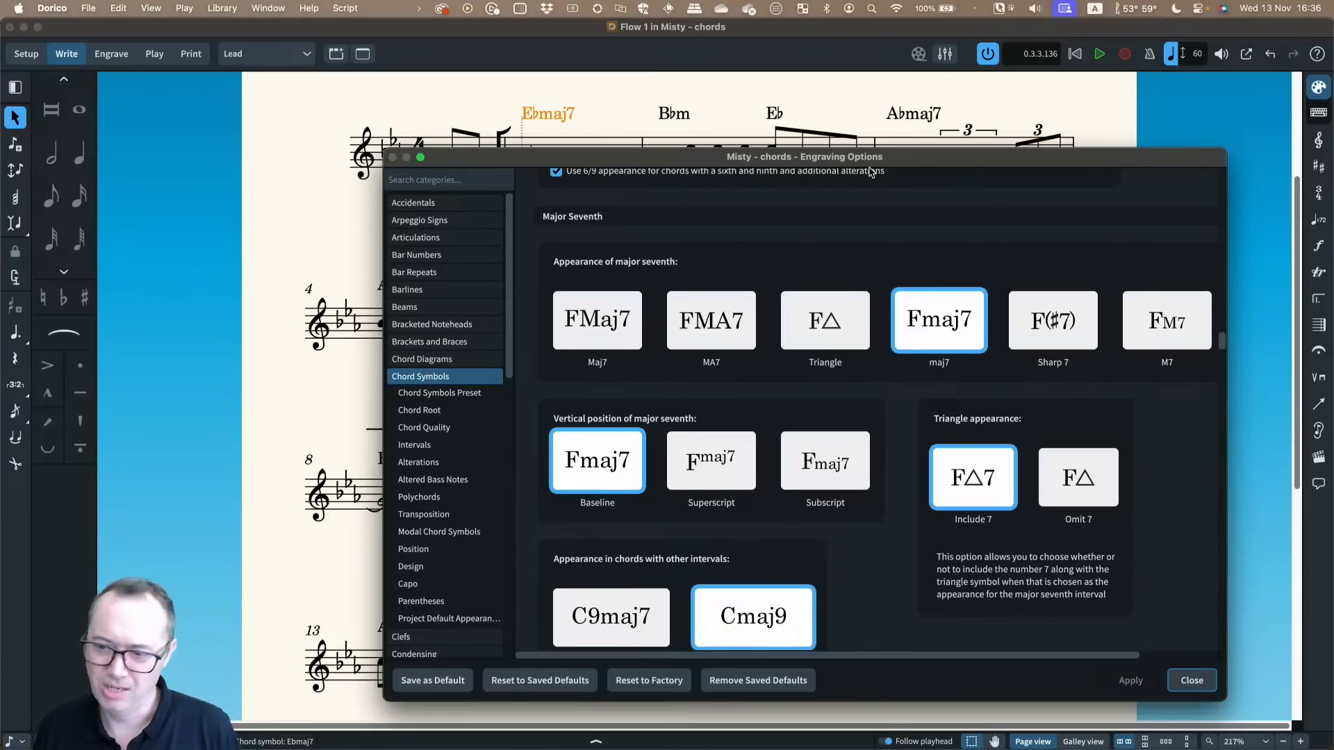
Examine the Major Seventh options for chords with other intervals and for minor or augmented chords, including vertical position and triangle appearance
scroll(889, 488, "down", 3)
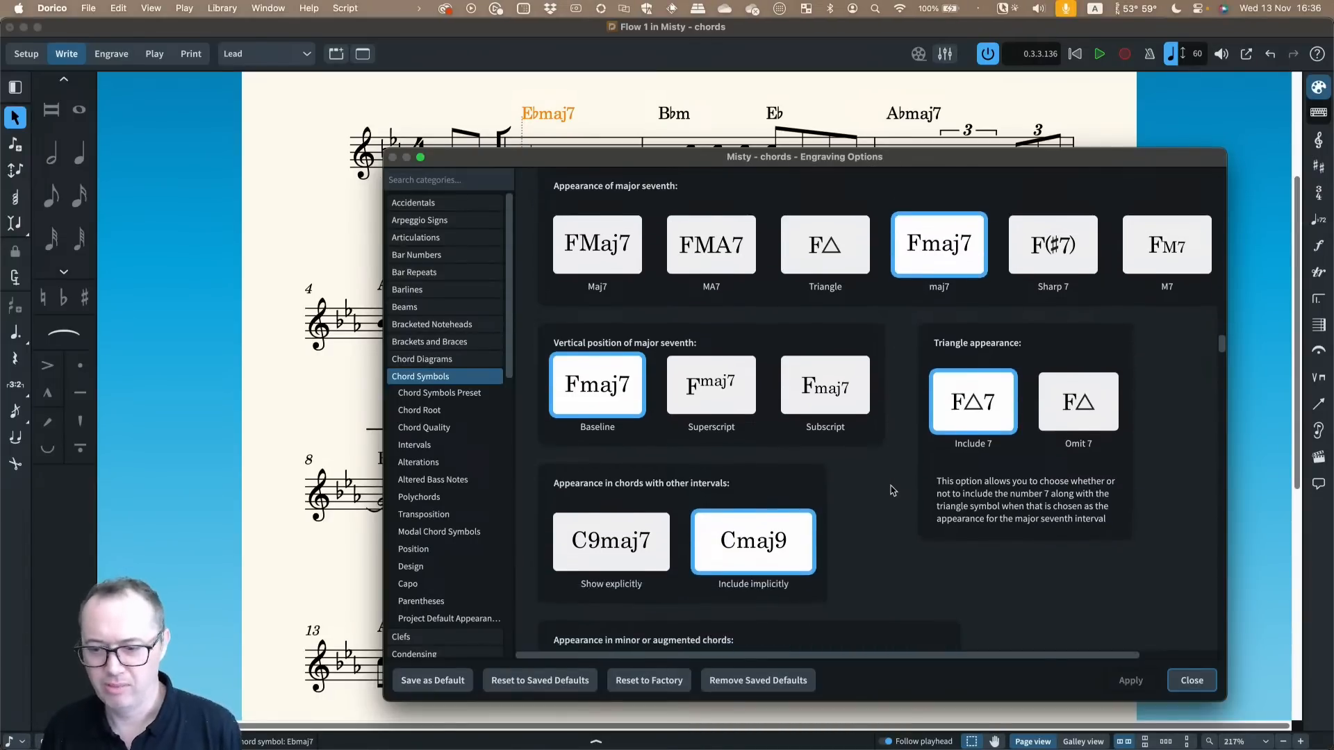
scroll(892, 490, "down", 5)
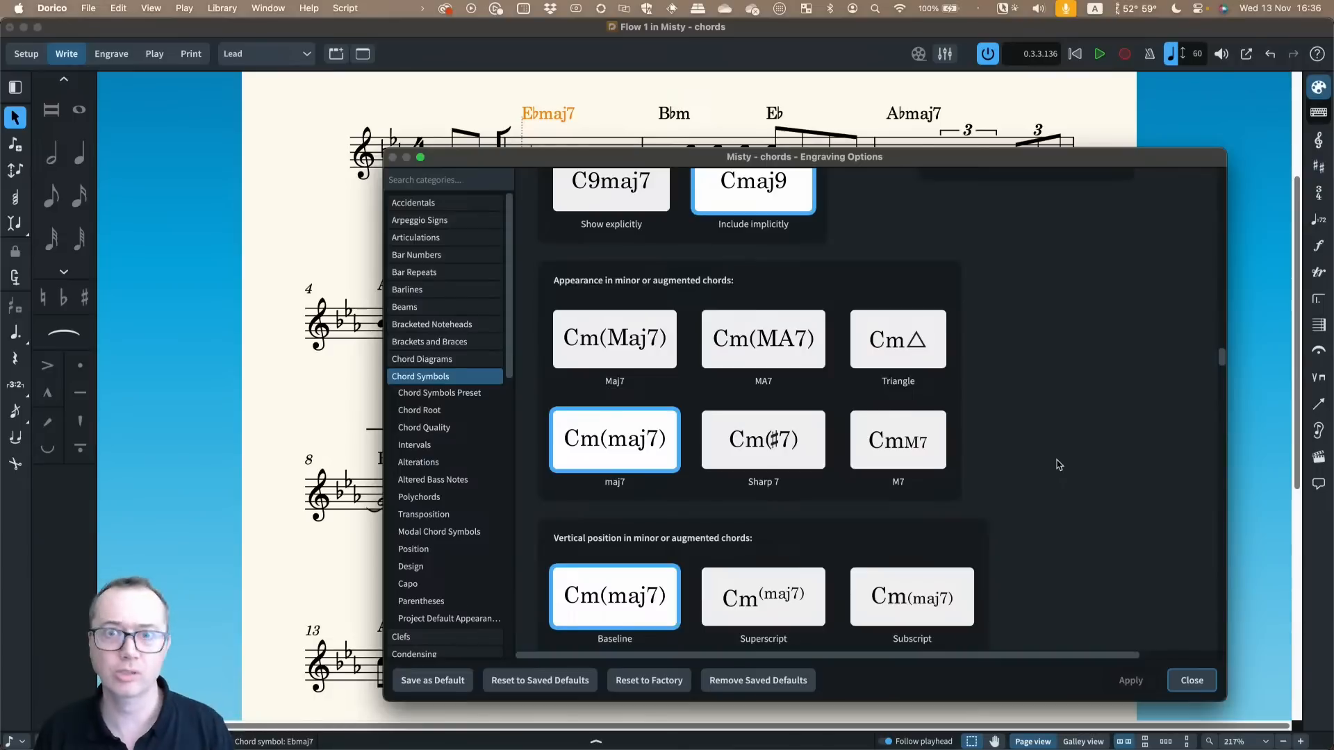
scroll(1061, 471, "down", 1)
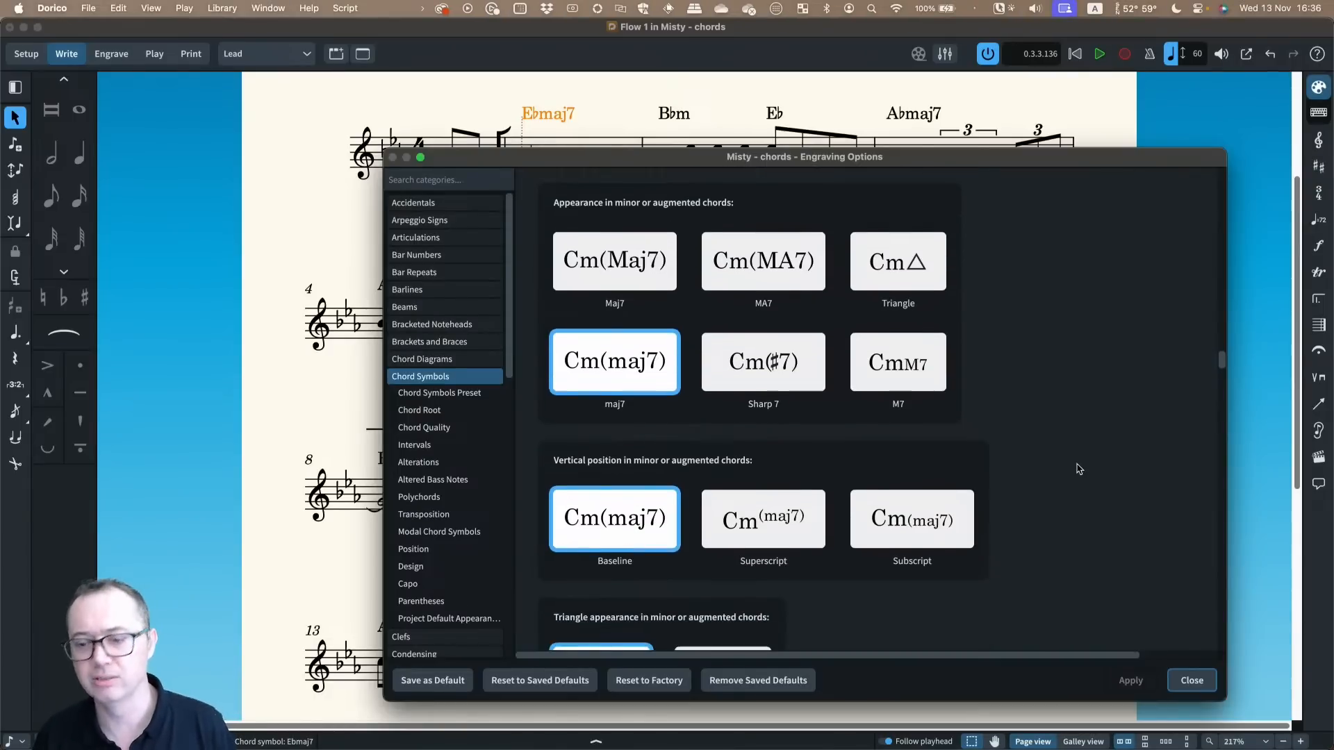
scroll(1082, 468, "down", 4)
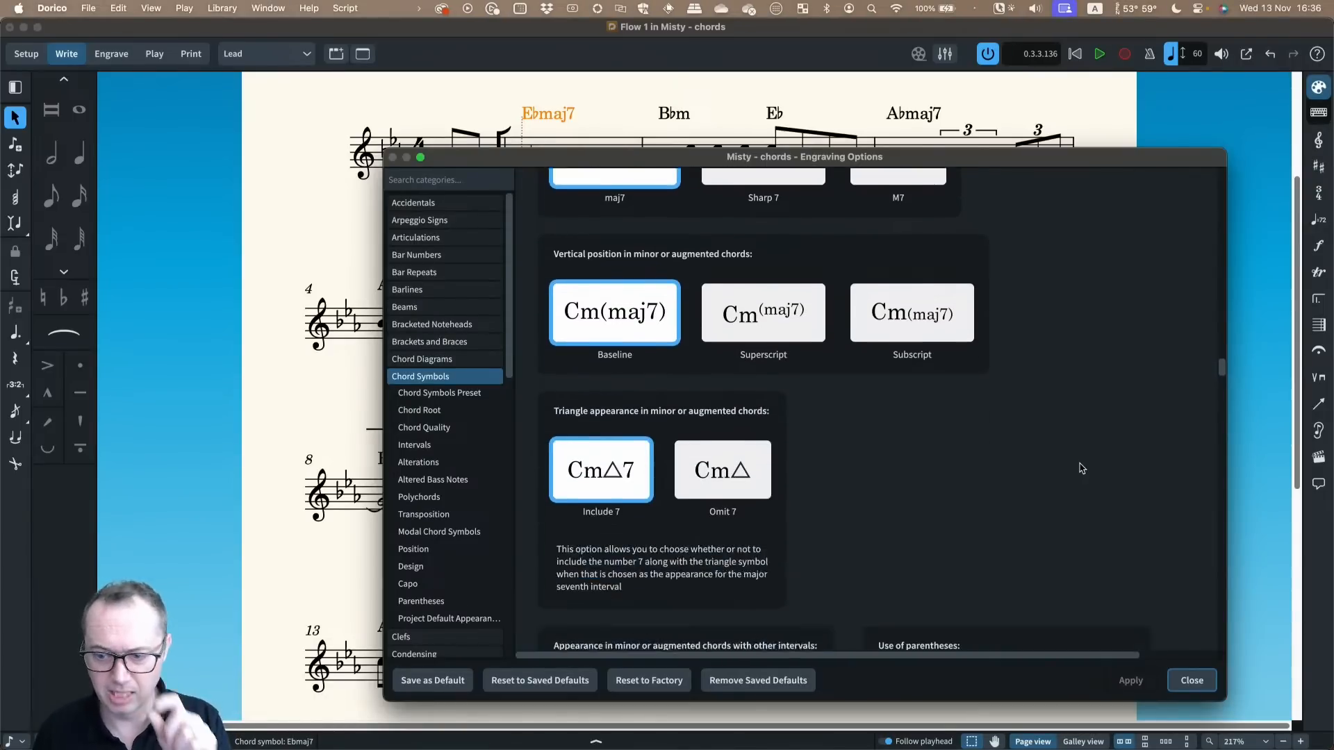
scroll(1081, 468, "down", 1)
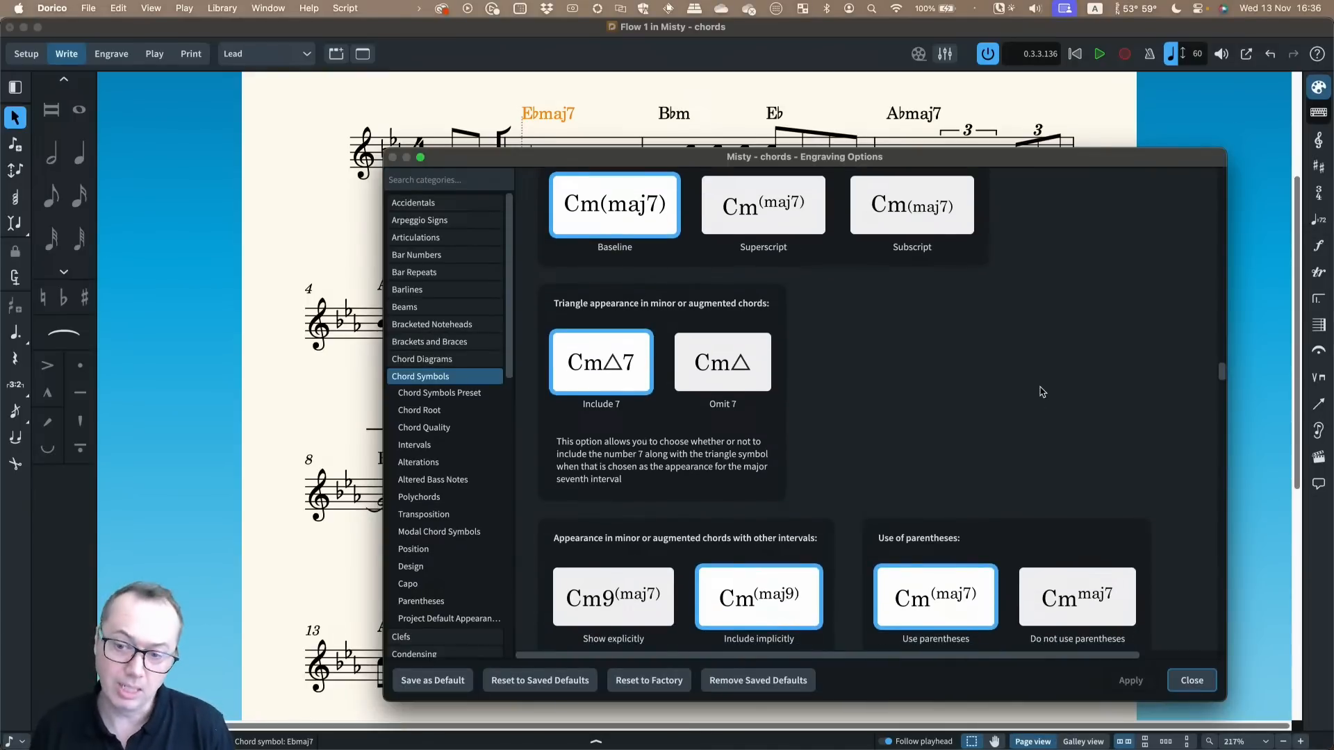
scroll(1042, 392, "up", 3)
scroll(1042, 392, "down", 1)
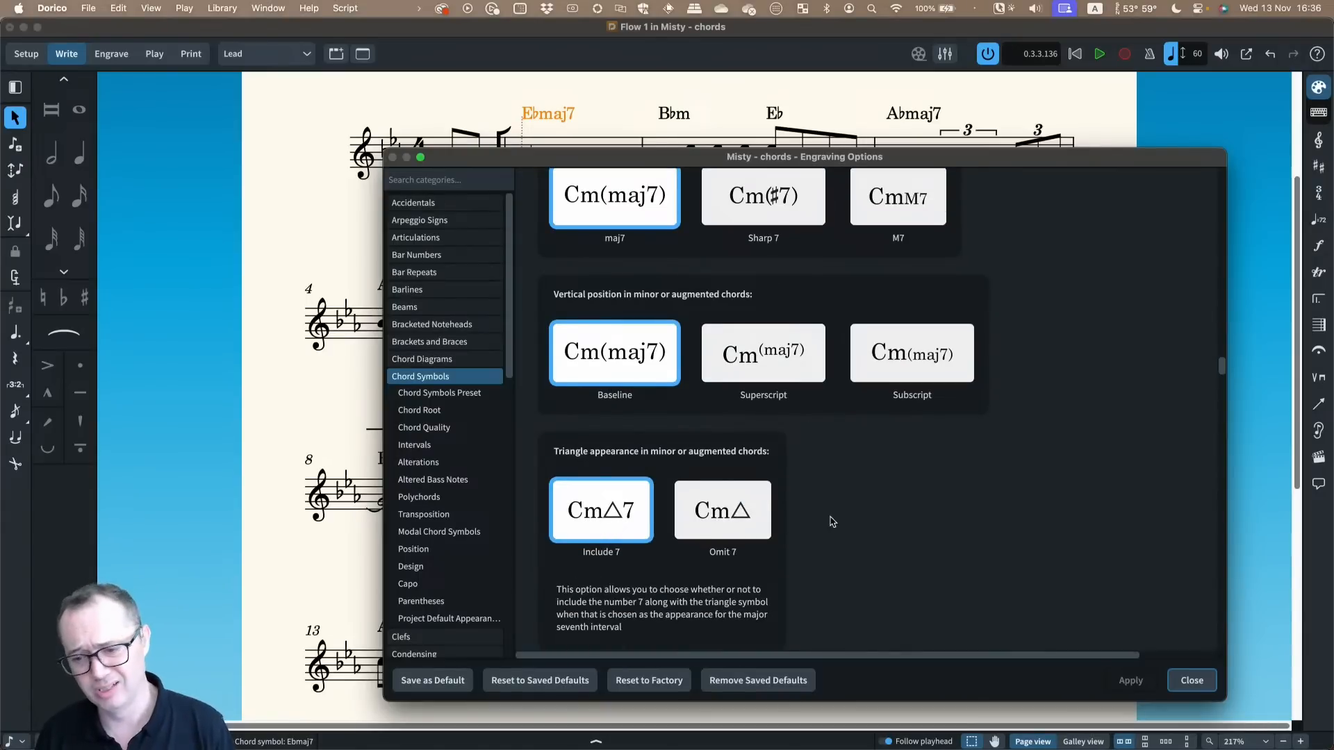
scroll(833, 522, "down", 1)
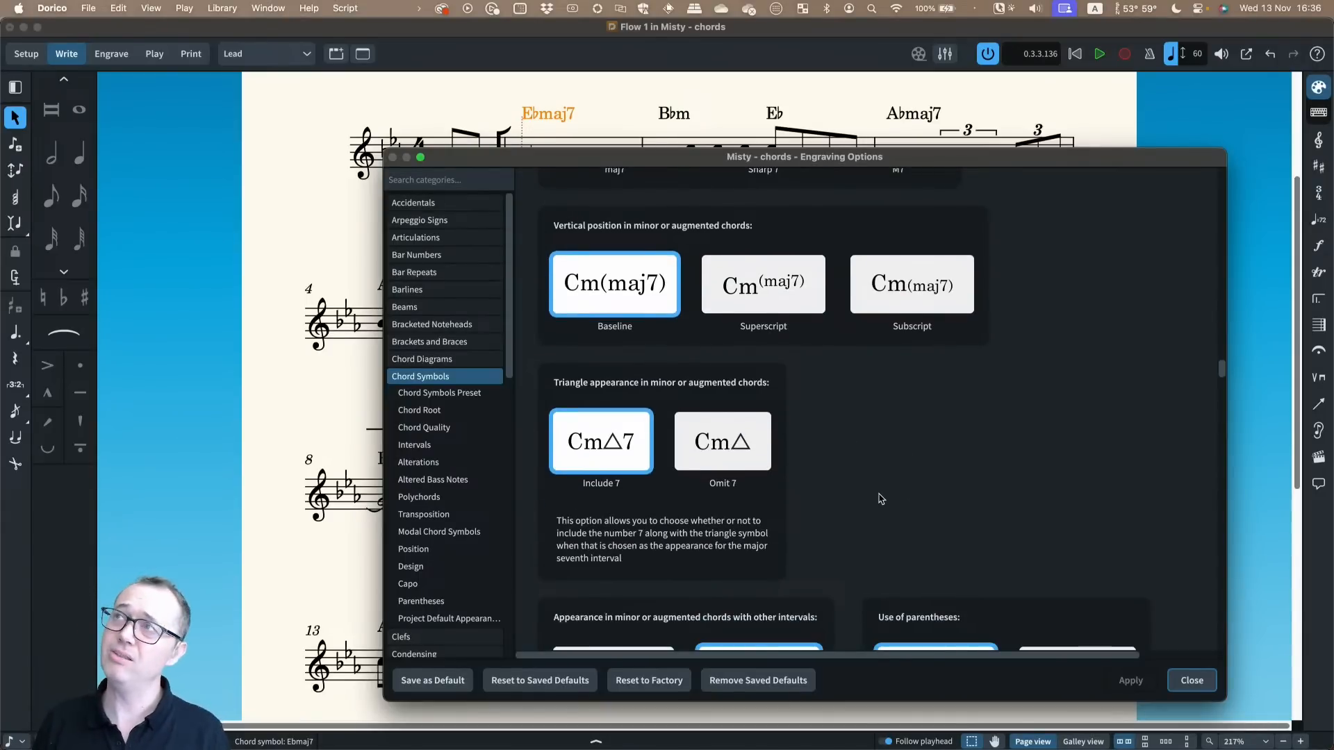
Examine the Alterations options for vertical position, arrangement, stacked alignment, appearance of accidentals and use of parentheses
scroll(881, 499, "down", 5)
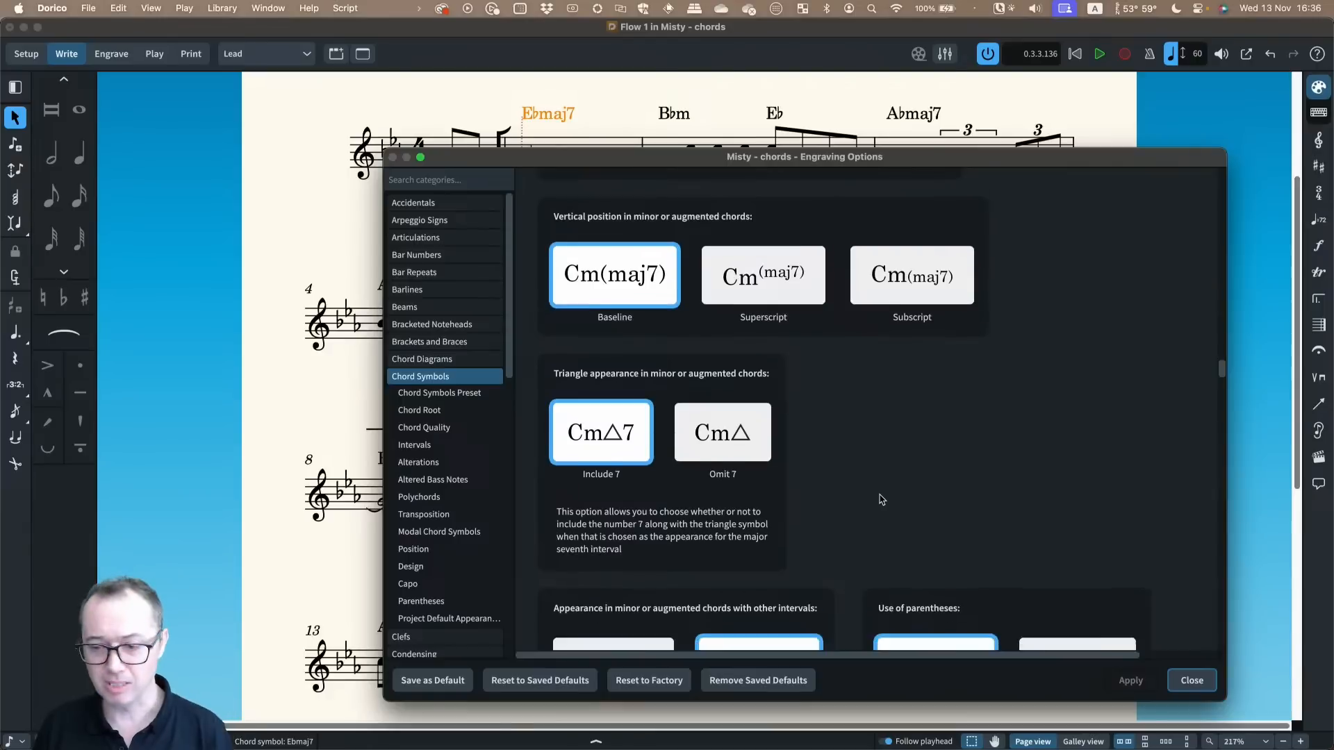
scroll(1031, 500, "down", 2)
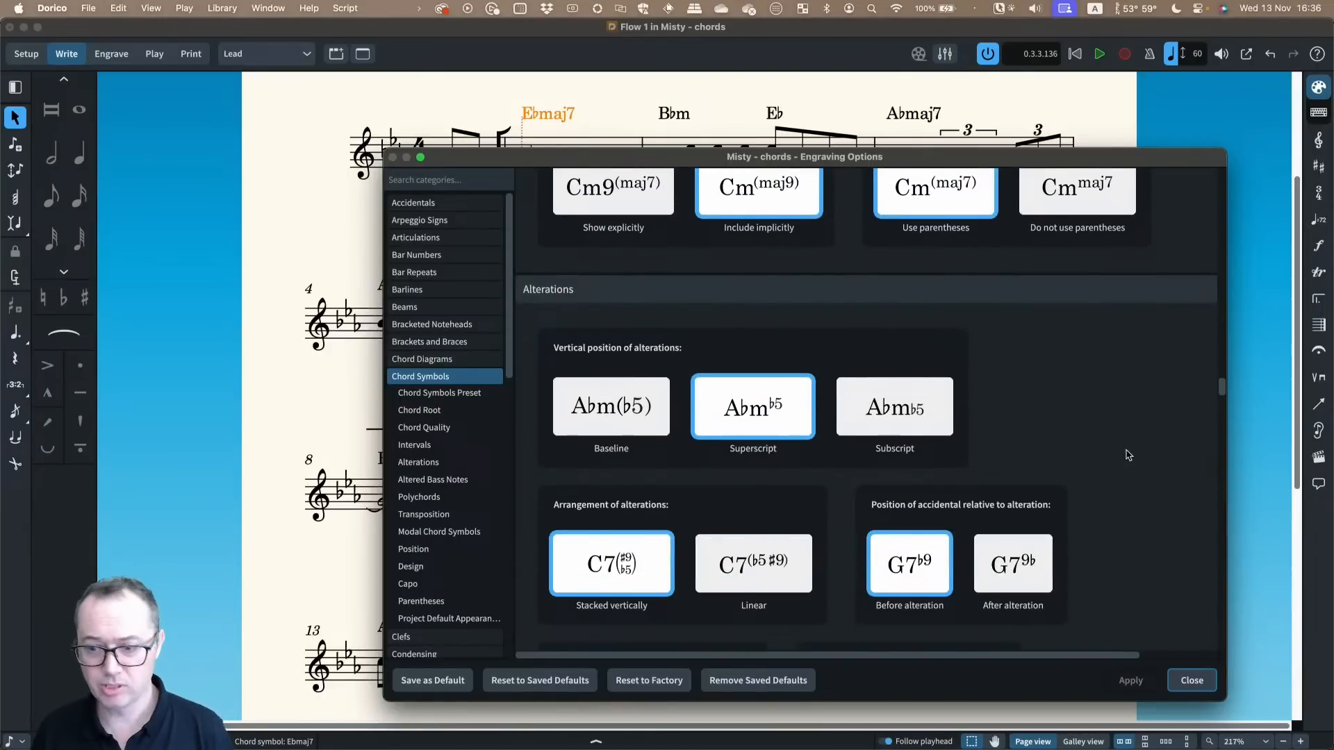
scroll(1125, 456, "down", 1)
scroll(1125, 452, "down", 1)
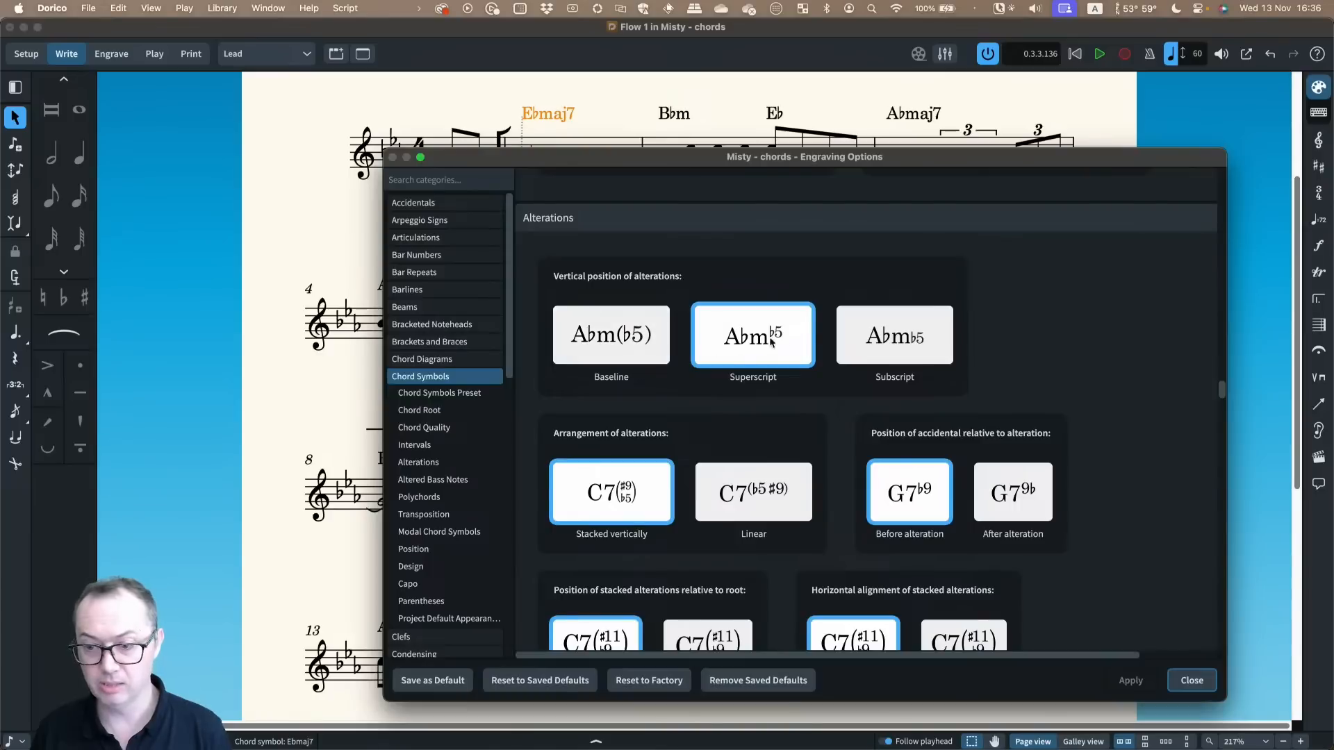
scroll(809, 386, "down", 1)
scroll(813, 389, "down", 3)
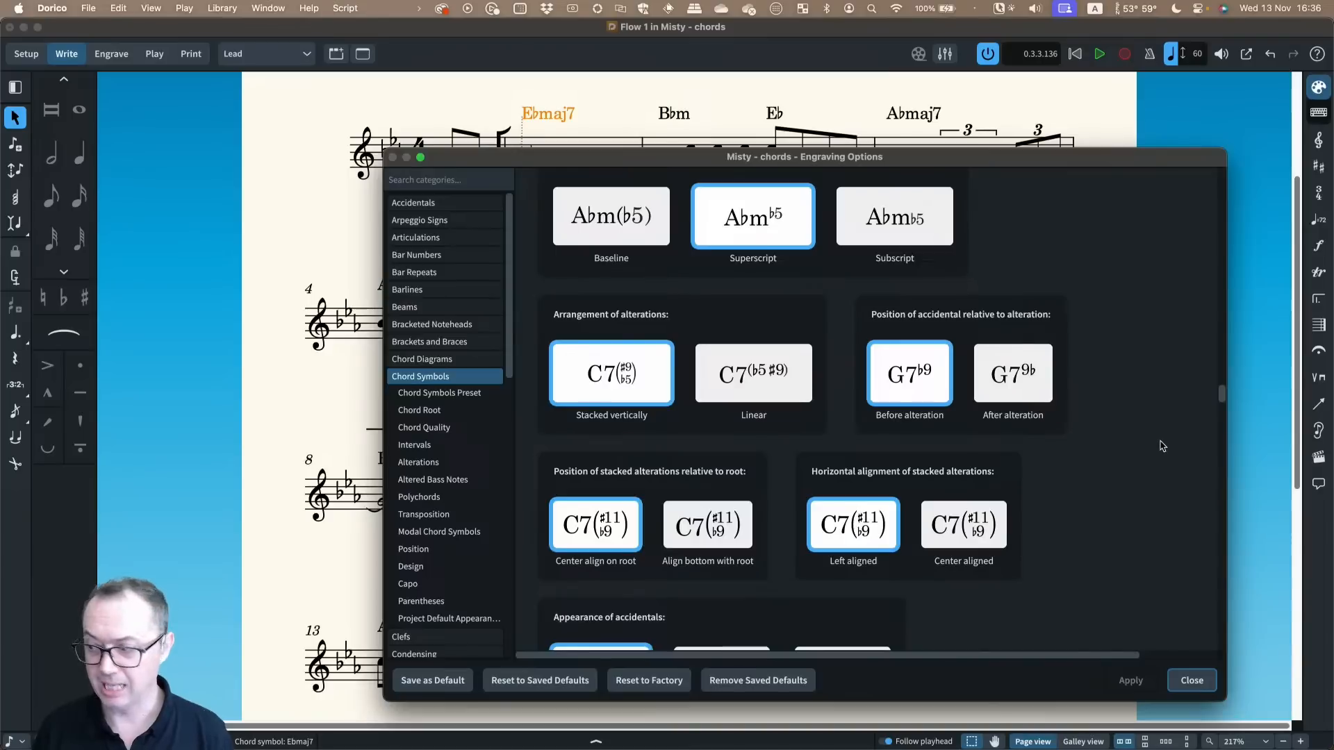
scroll(1158, 449, "down", 5)
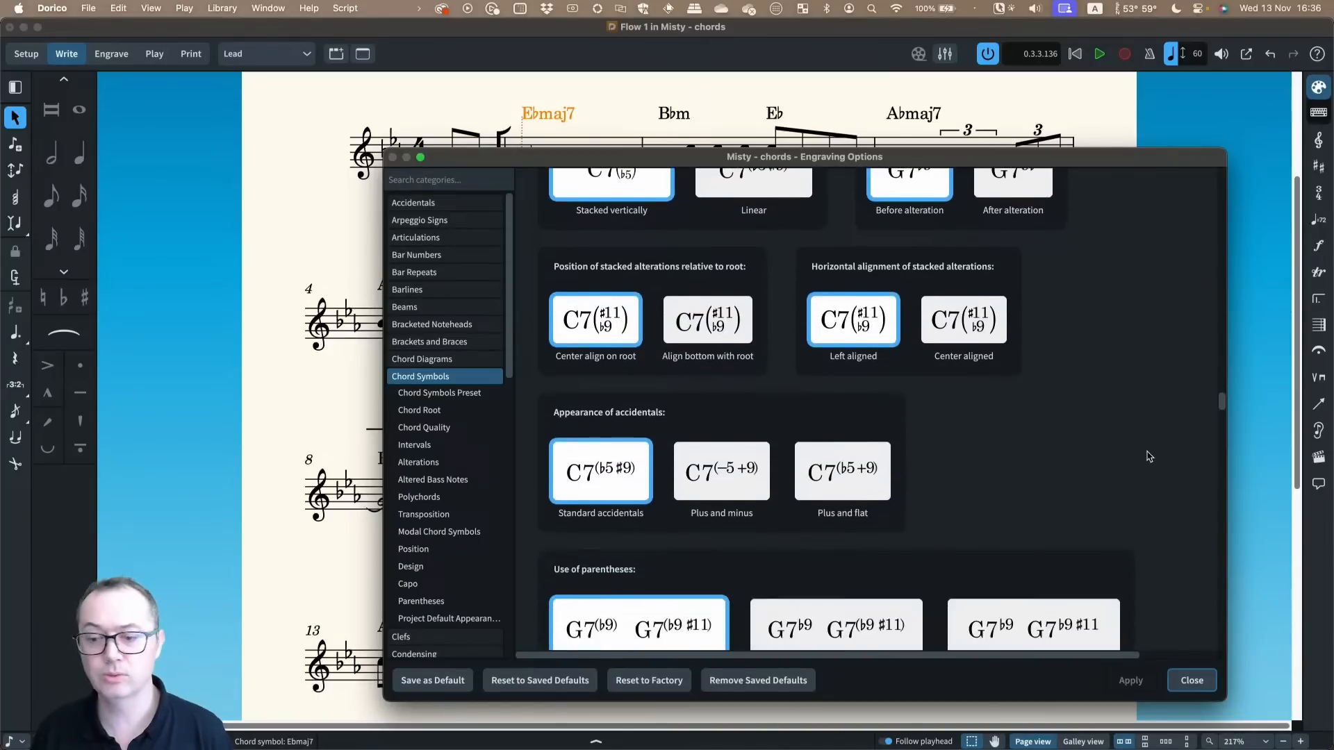
scroll(1164, 455, "down", 1)
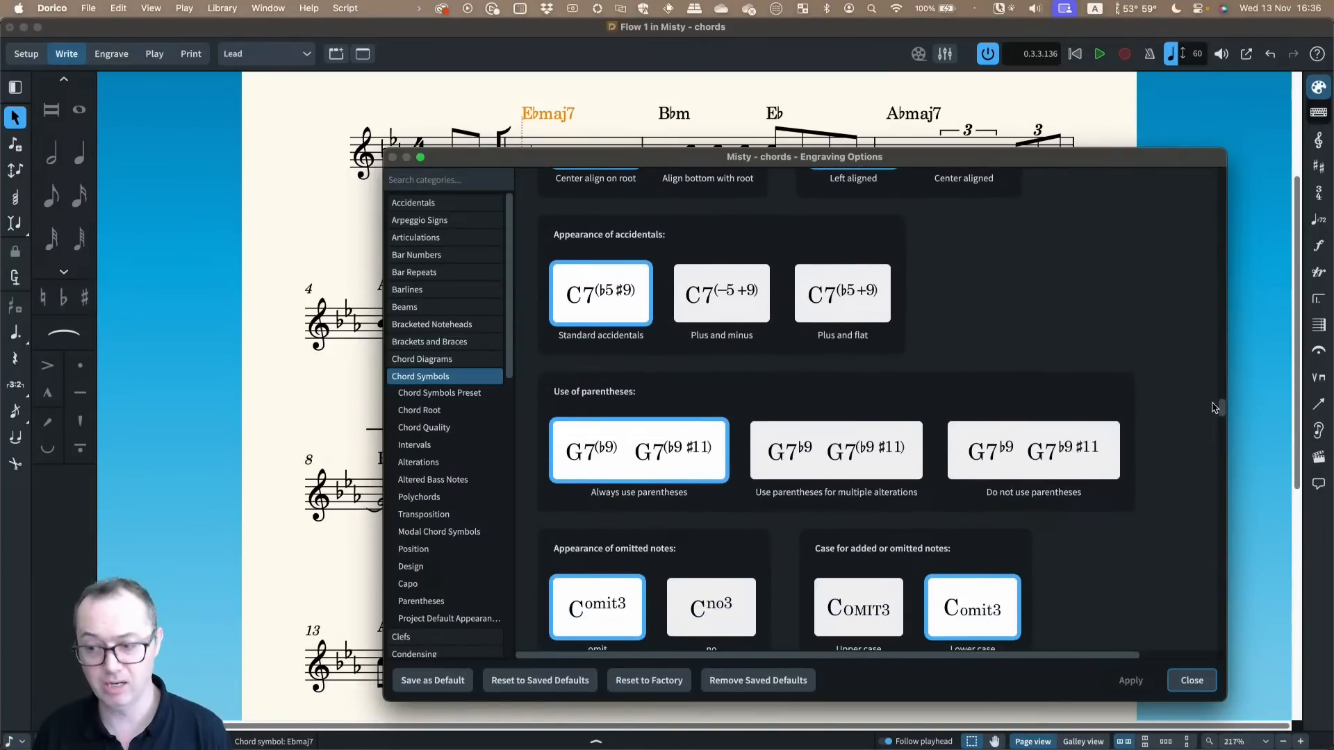
Examine the options for omitted notes, added notes and their separators, plus the Dominant Altered Chords settings
scroll(1177, 448, "down", 6)
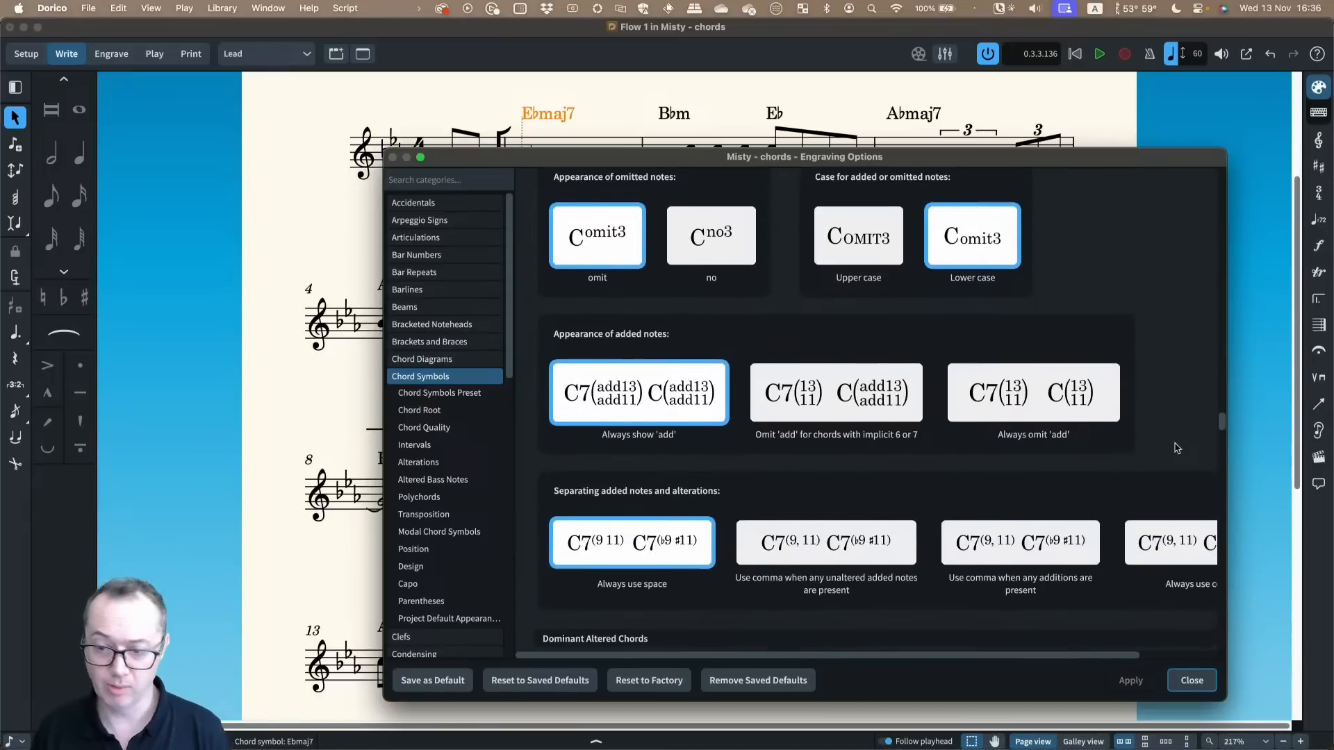
scroll(1174, 446, "up", 3)
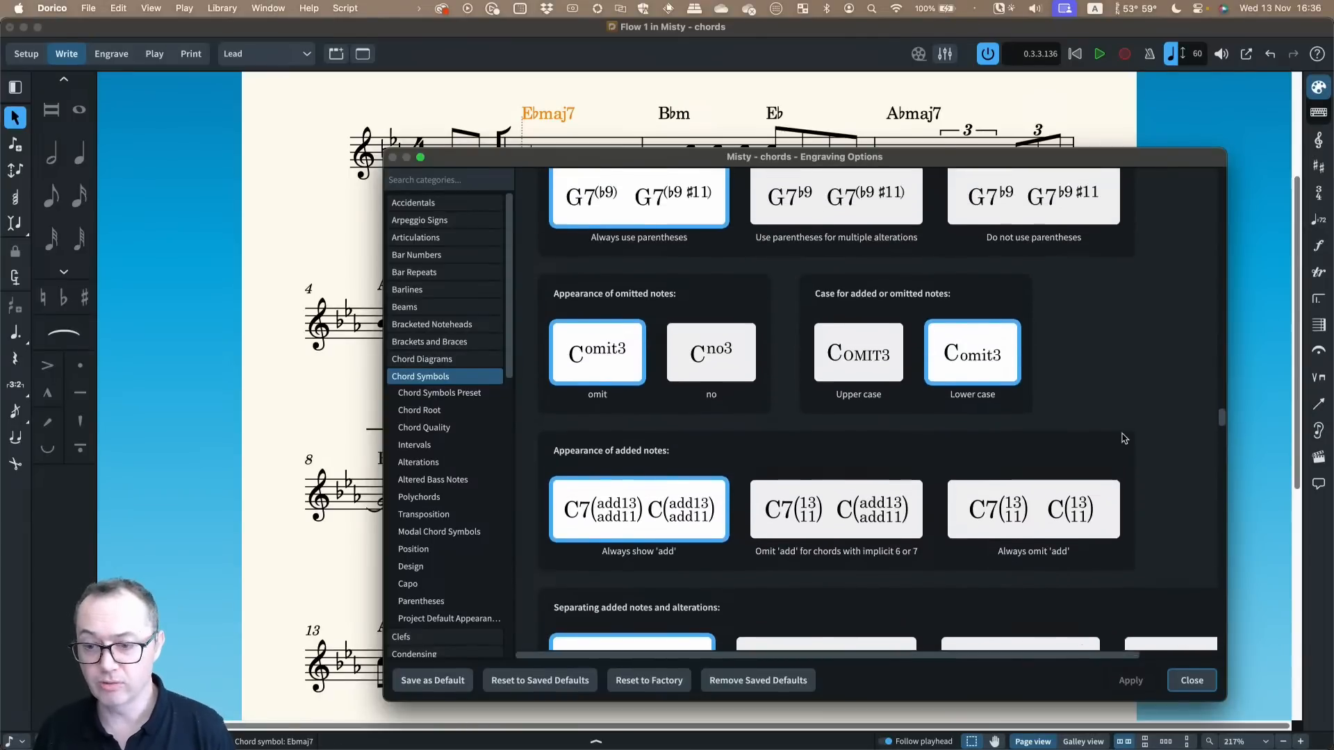
scroll(1123, 438, "up", 1)
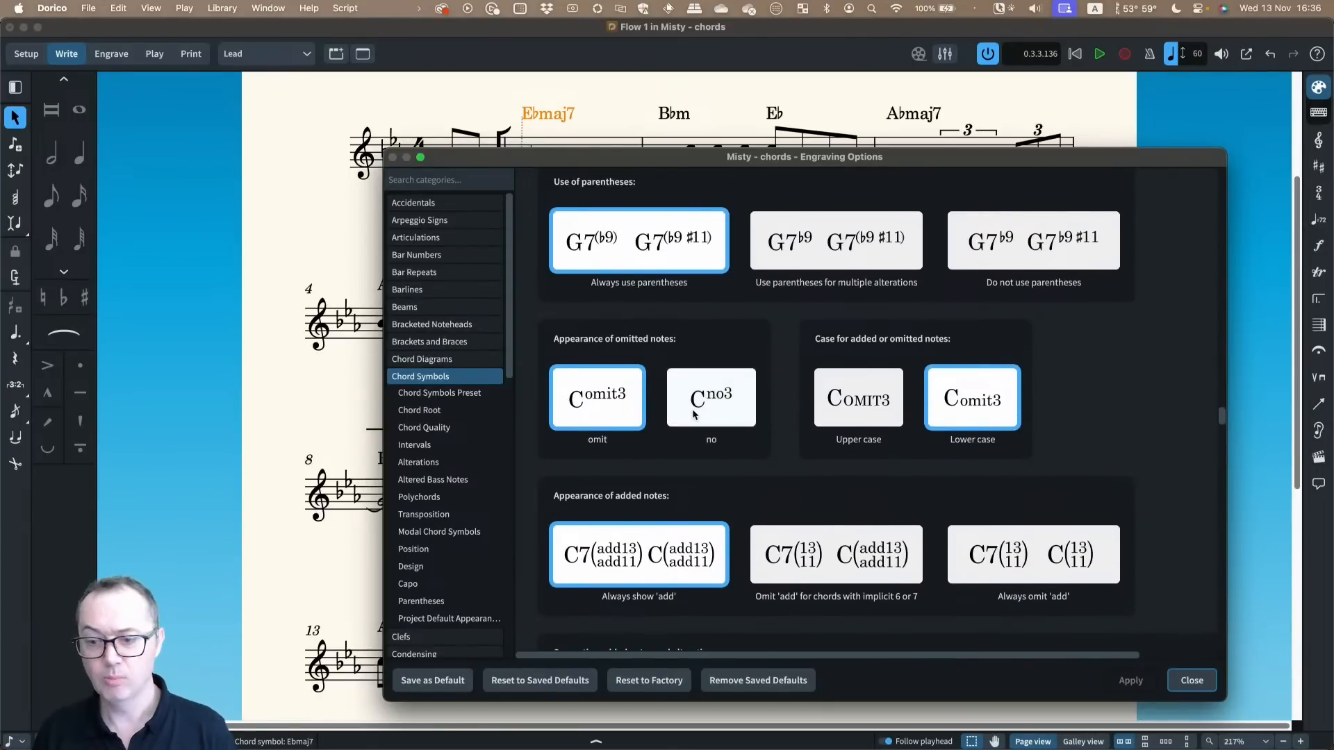
scroll(610, 413, "up", 1)
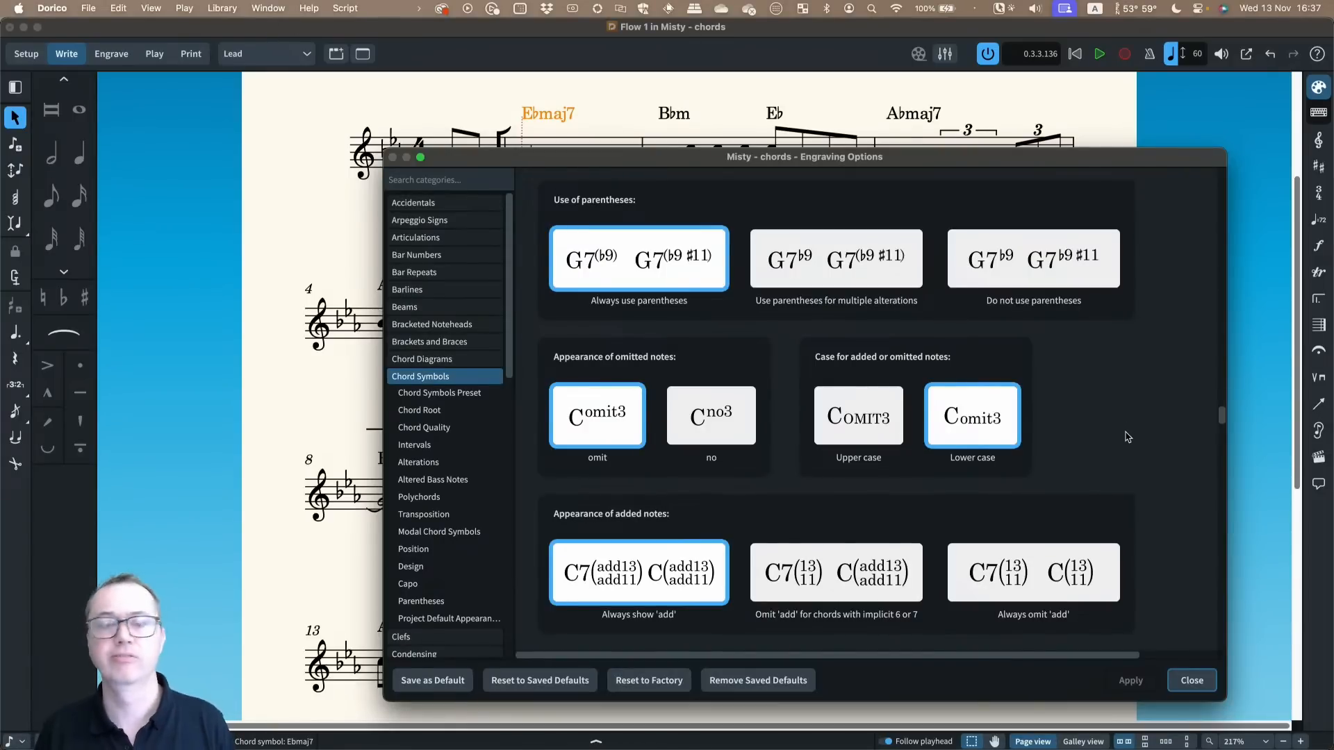
scroll(1128, 437, "up", 3)
scroll(1128, 439, "down", 3)
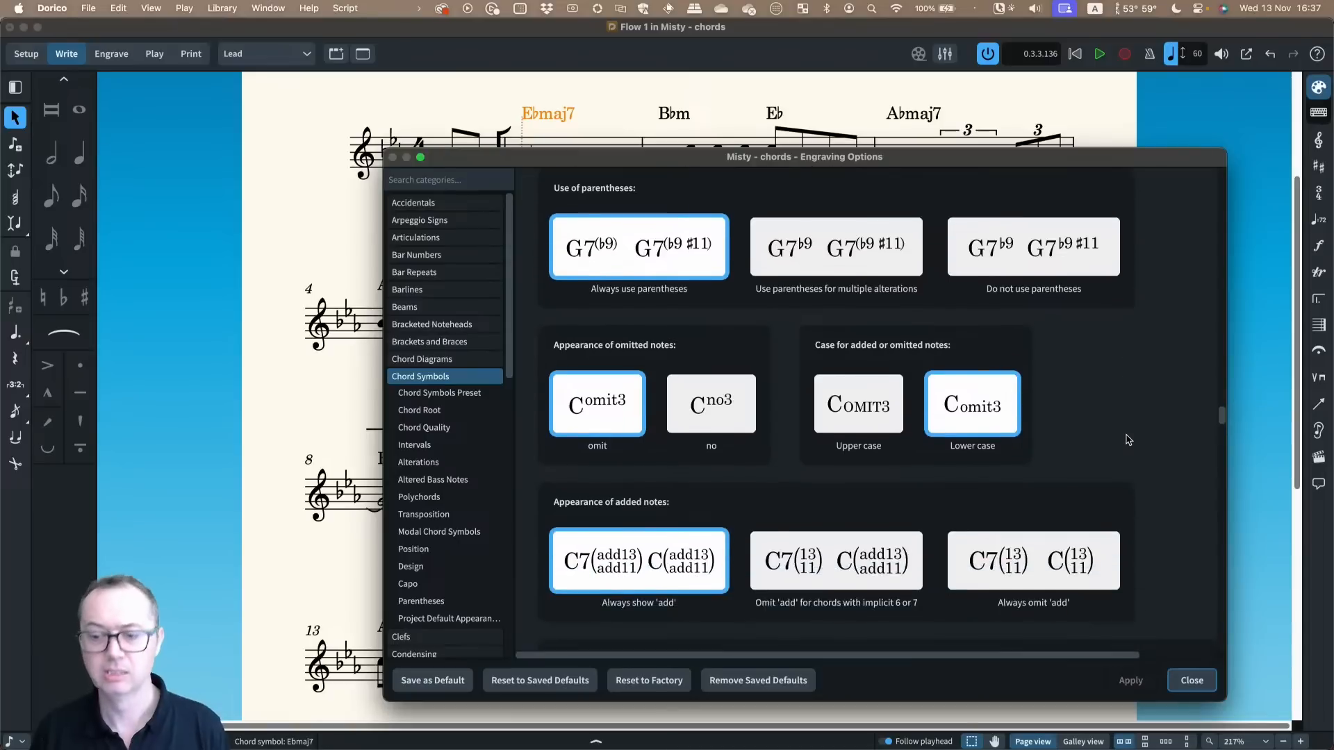
scroll(1127, 439, "down", 3)
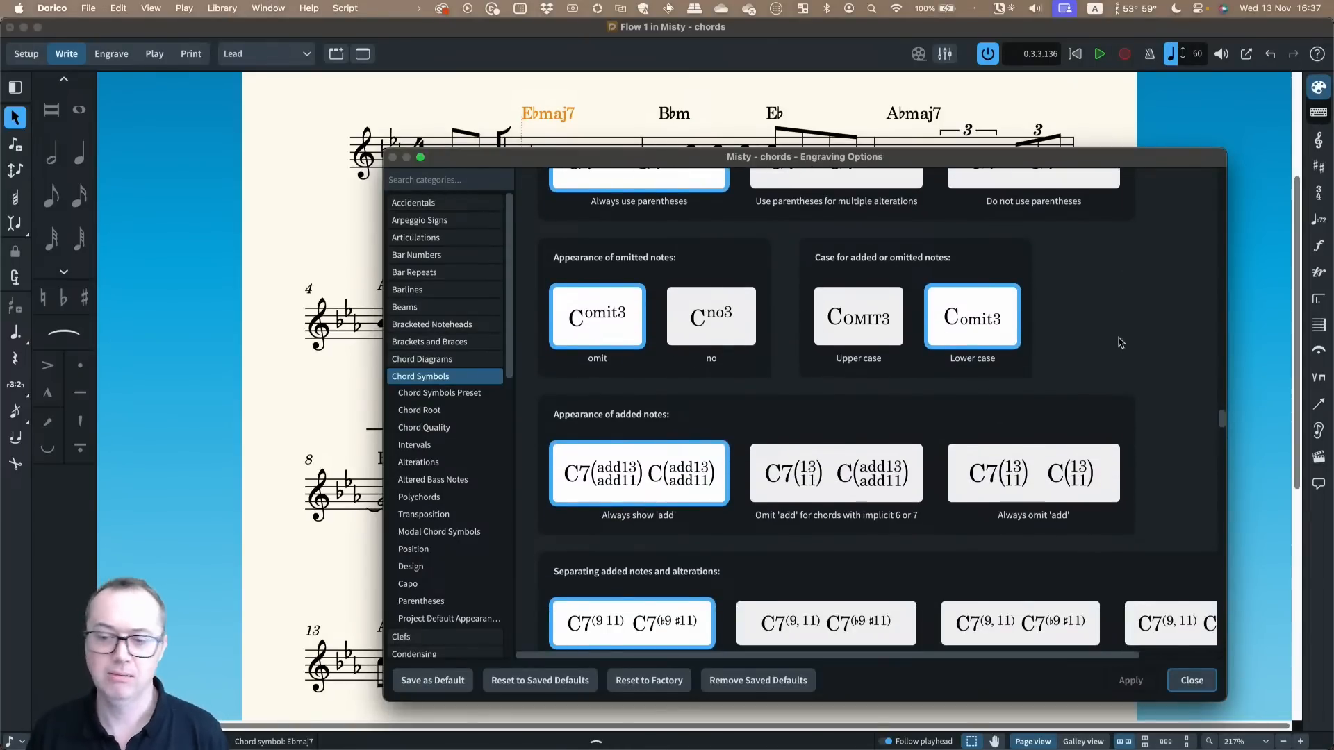
scroll(1121, 361, "down", 5)
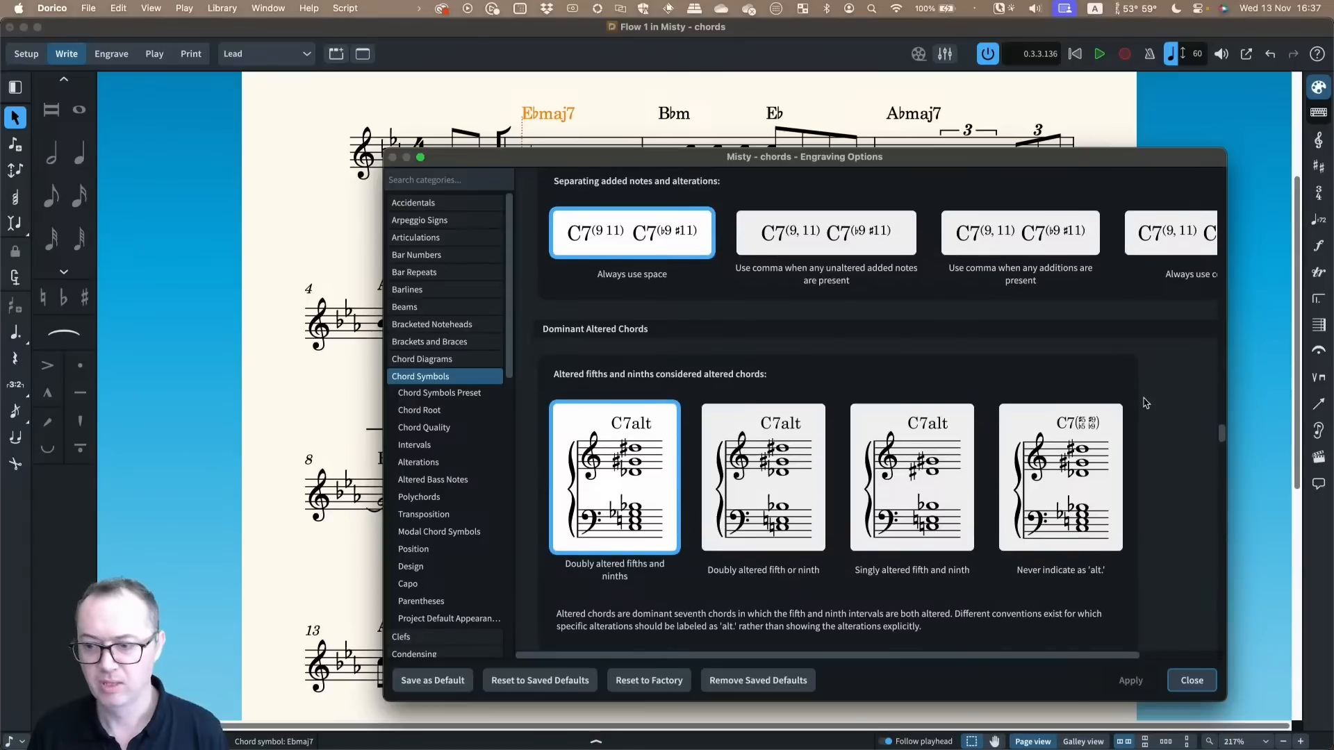
scroll(1143, 402, "down", 15)
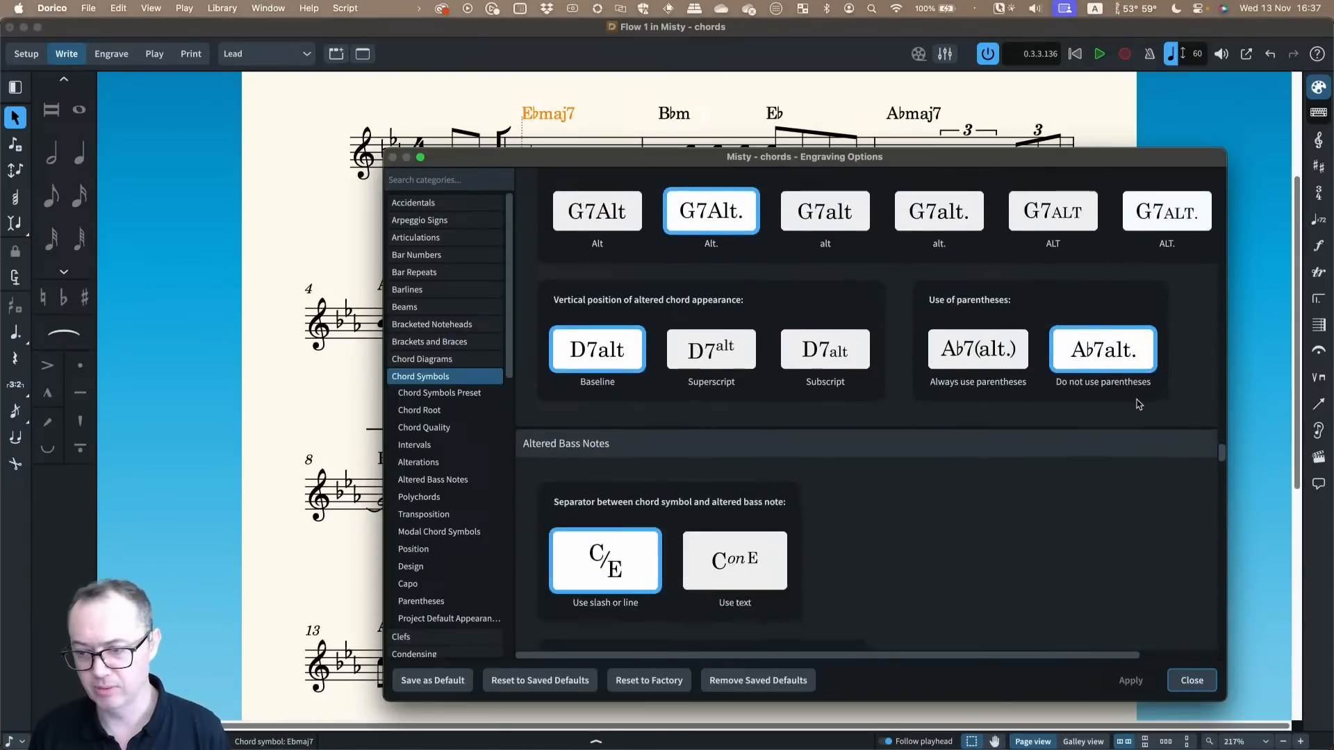
In Altered Bass Notes, try Show chord symbol in full for successive identical chords, then return to Show altered bass note only
scroll(1138, 404, "down", 5)
scroll(972, 392, "up", 3)
scroll(972, 395, "down", 1)
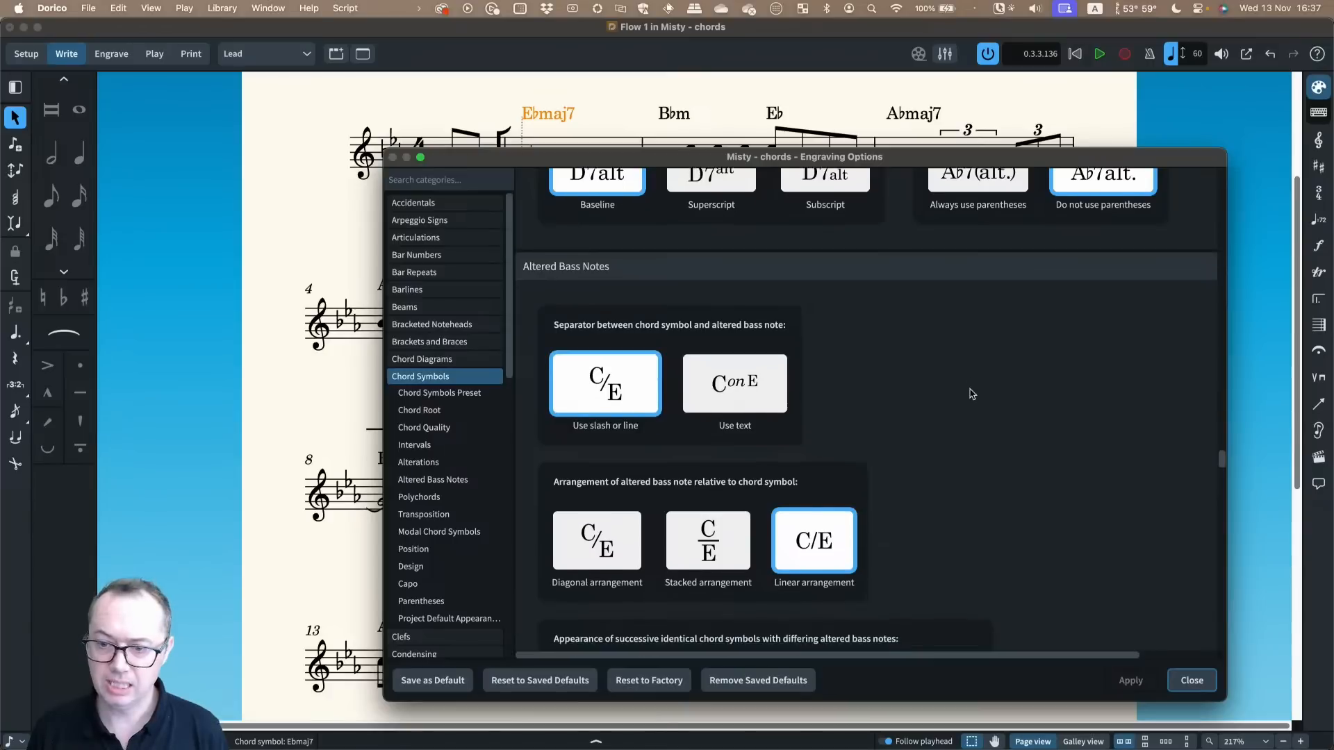
scroll(972, 395, "down", 1)
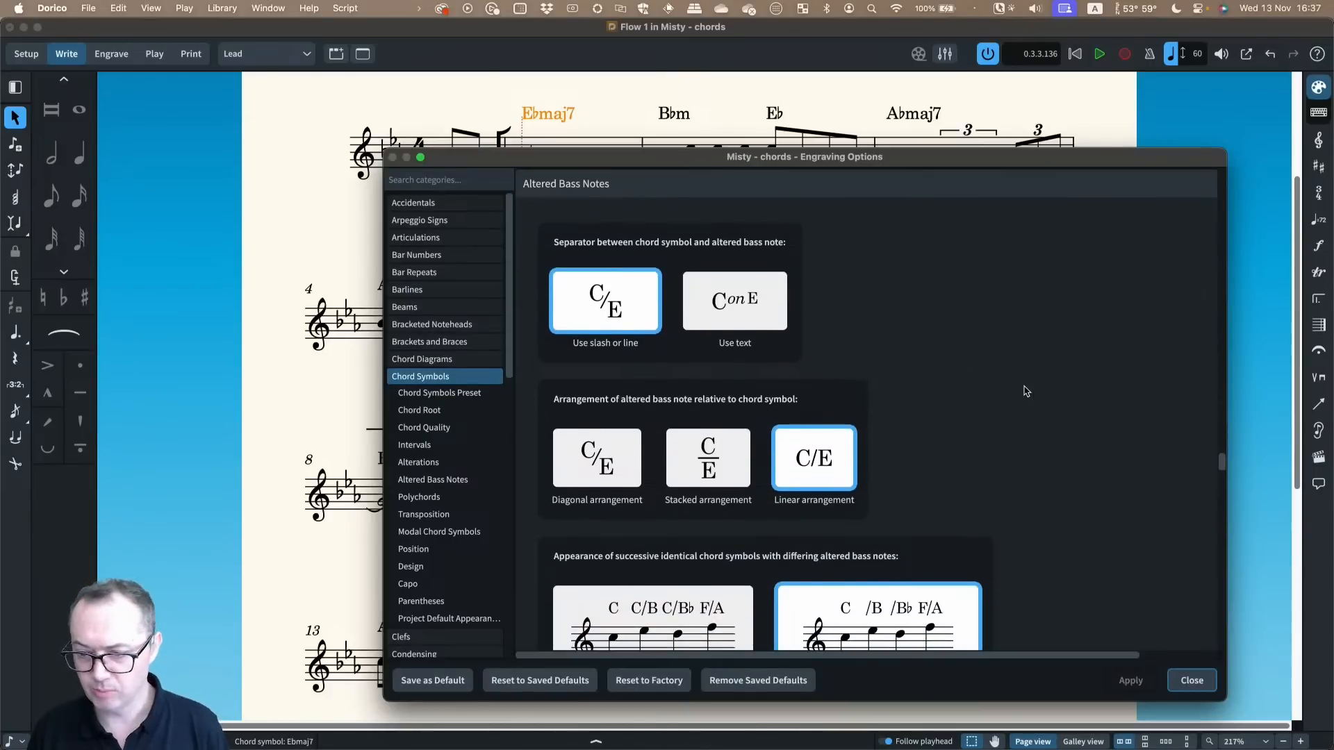
scroll(1025, 390, "down", 4)
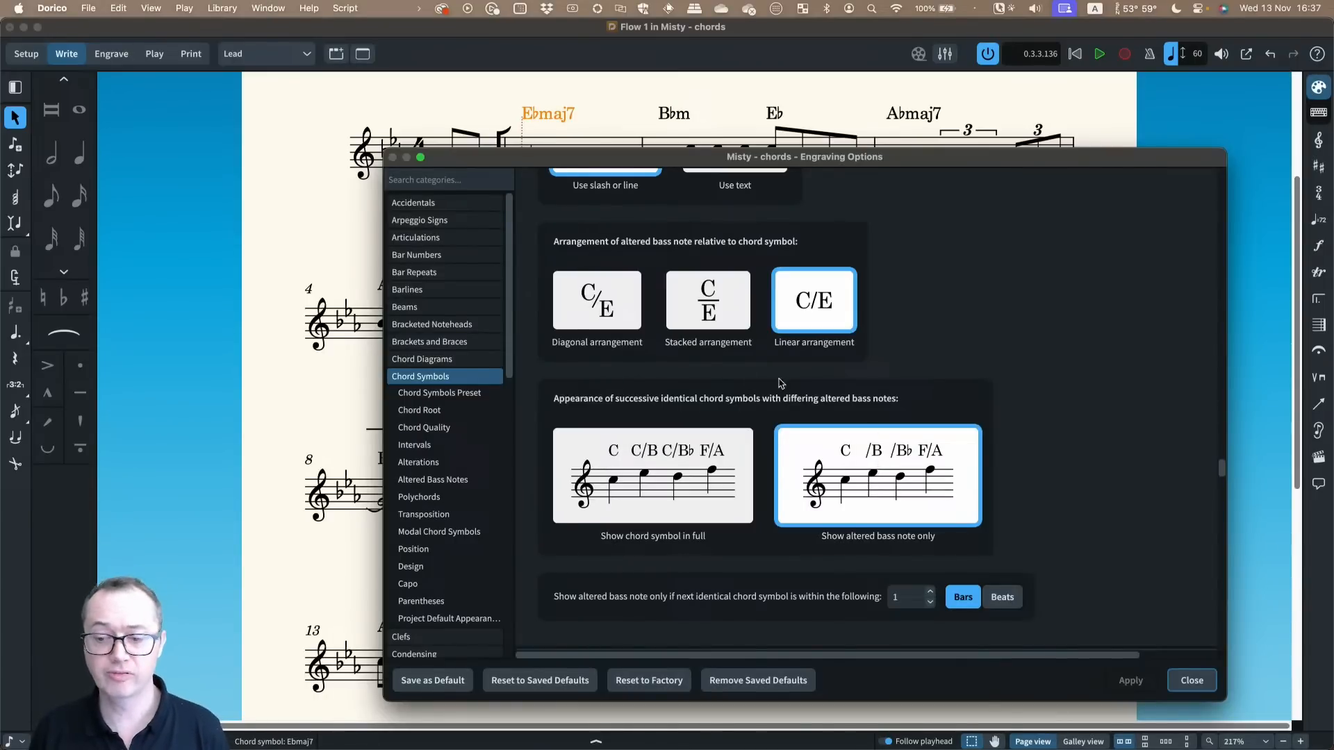
left_click(655, 460)
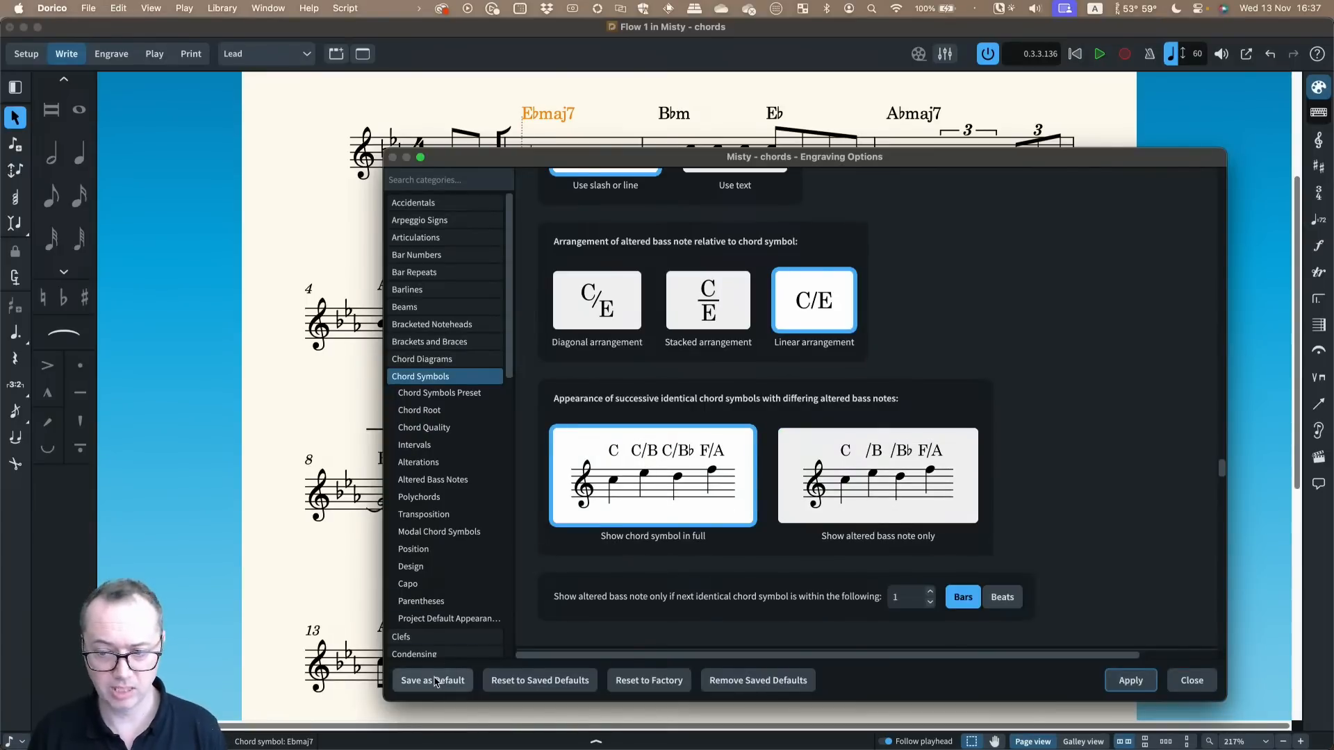
left_click(888, 486)
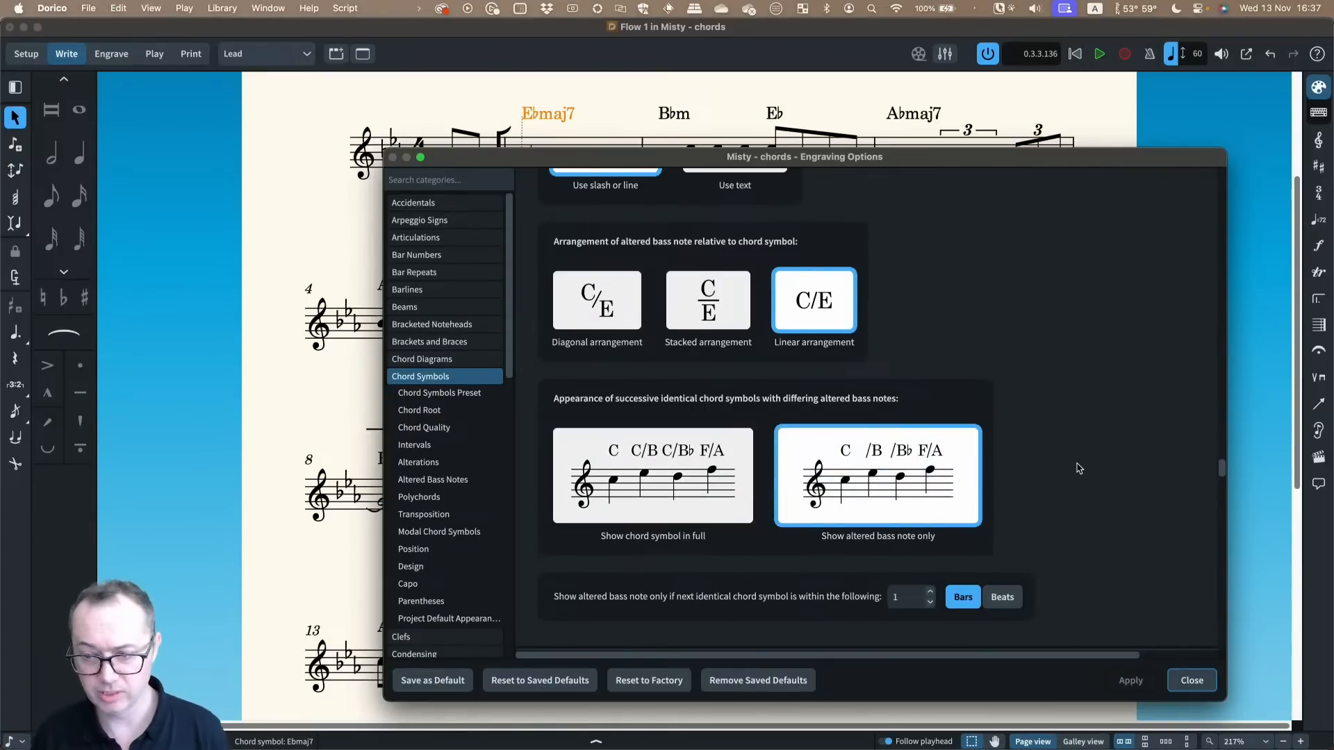
Examine the Polychords arrangement, the Transposition options for enharmonic spelling and bass note intervals, and the Modal Chord Symbols options
scroll(1079, 468, "down", 5)
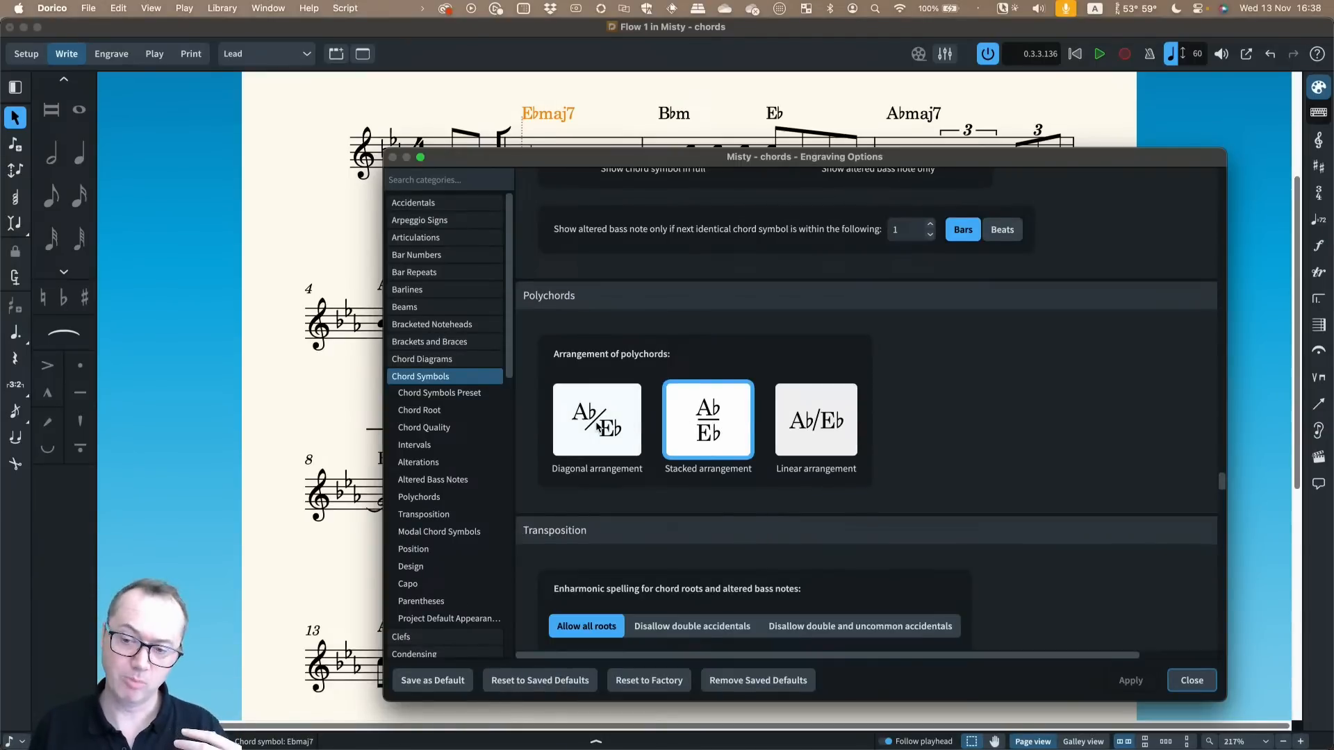
scroll(890, 393, "up", 4)
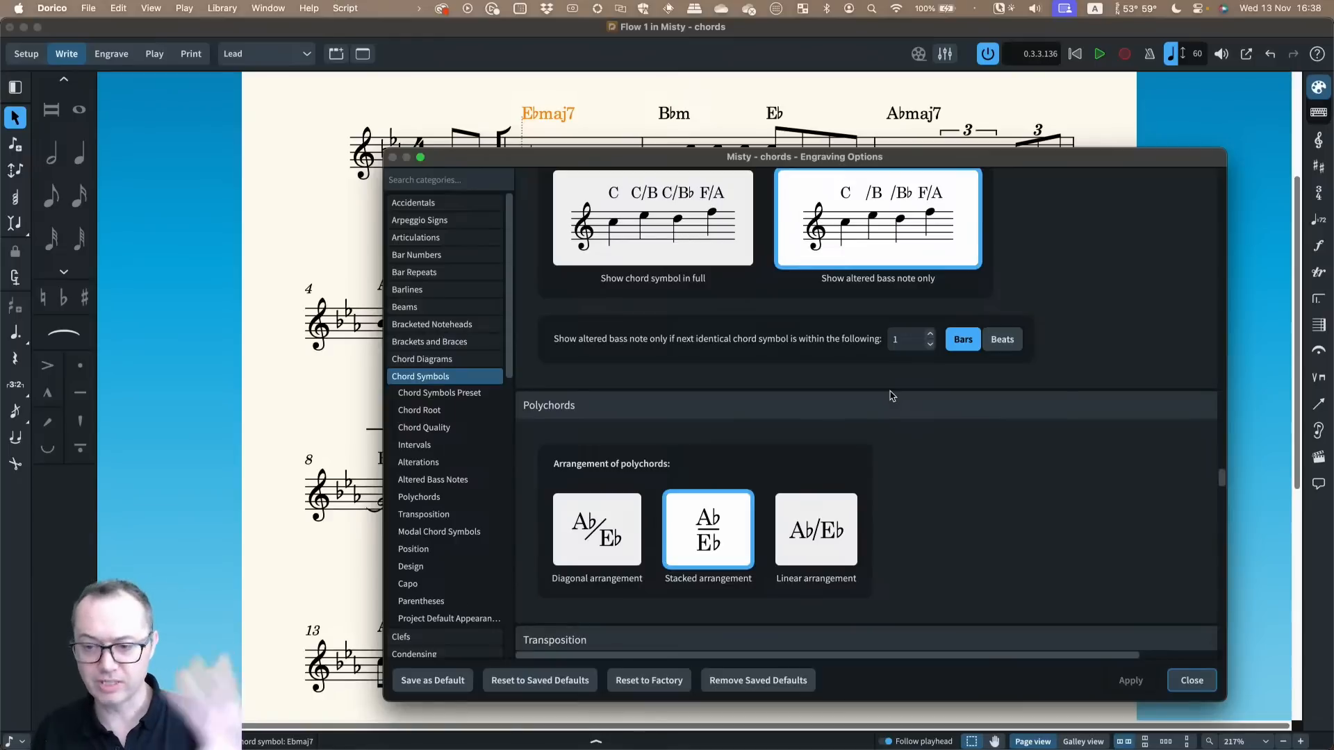
scroll(946, 420, "down", 7)
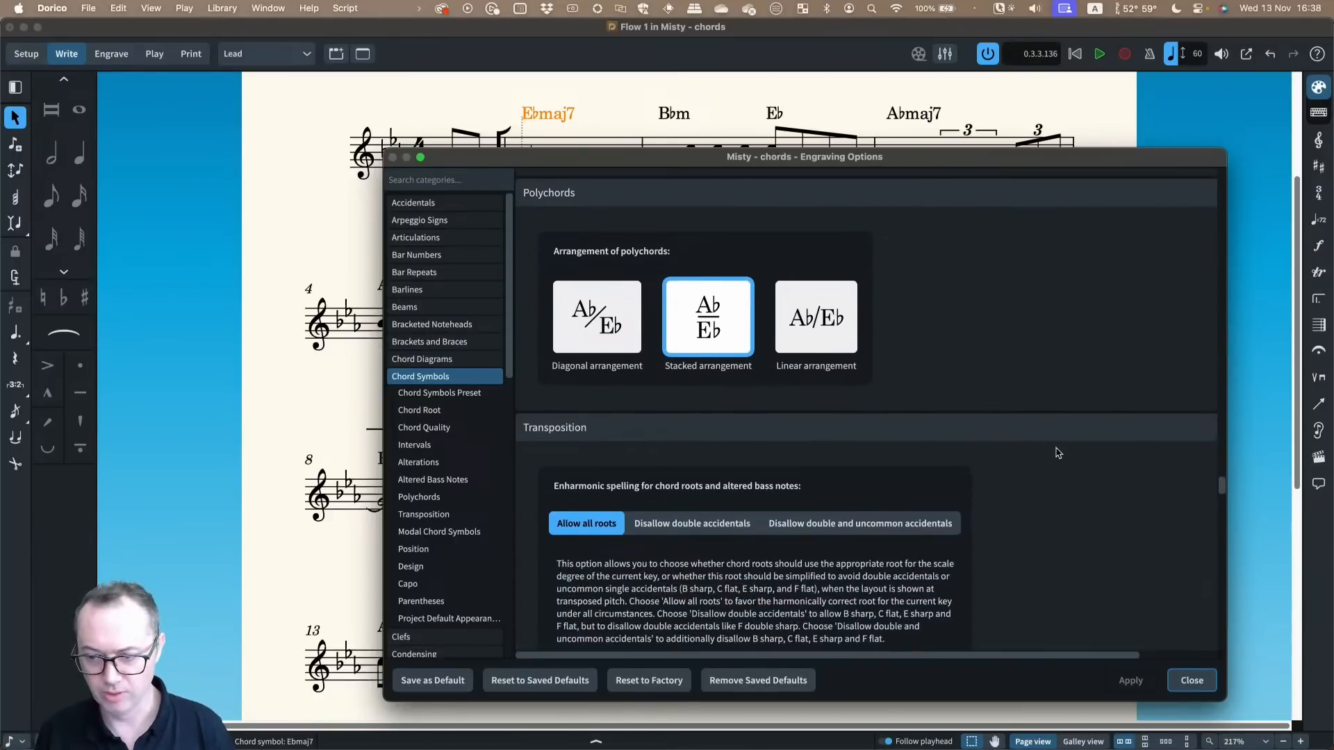
scroll(1057, 453, "down", 20)
scroll(1057, 455, "up", 10)
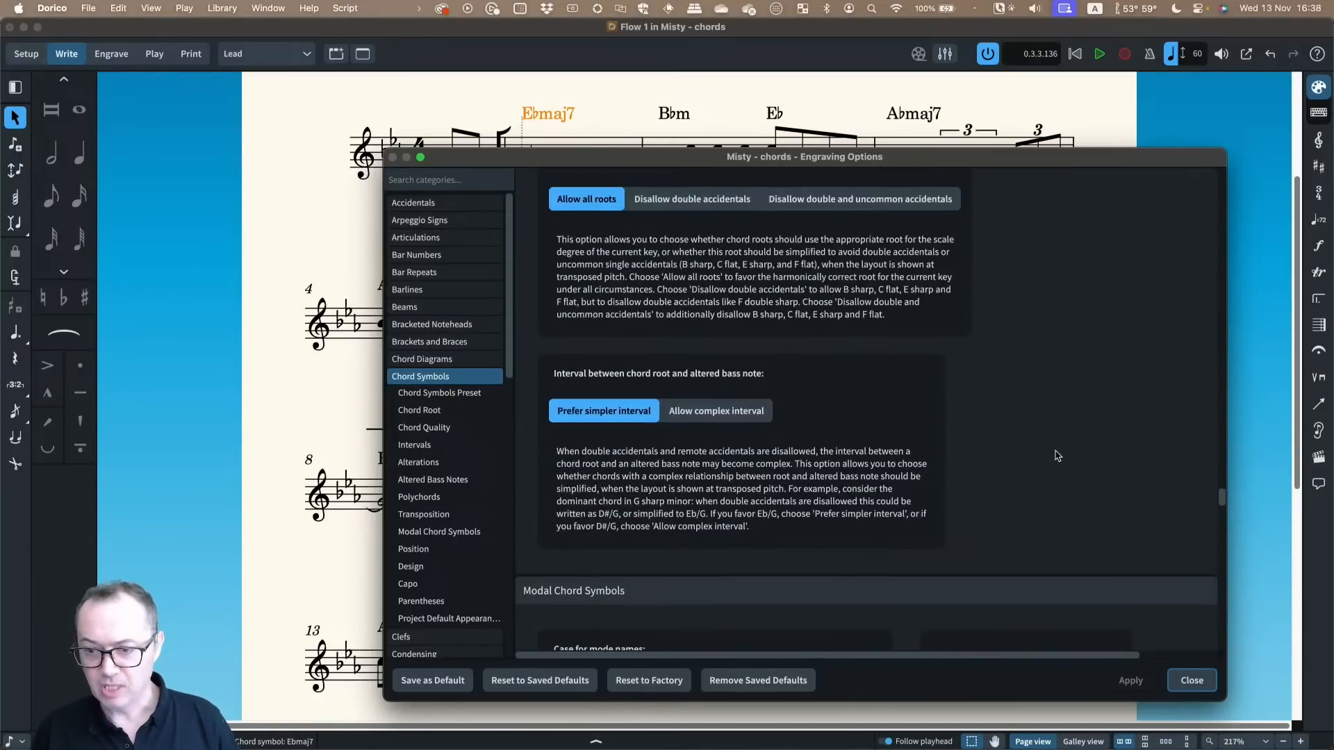
scroll(919, 389, "up", 1)
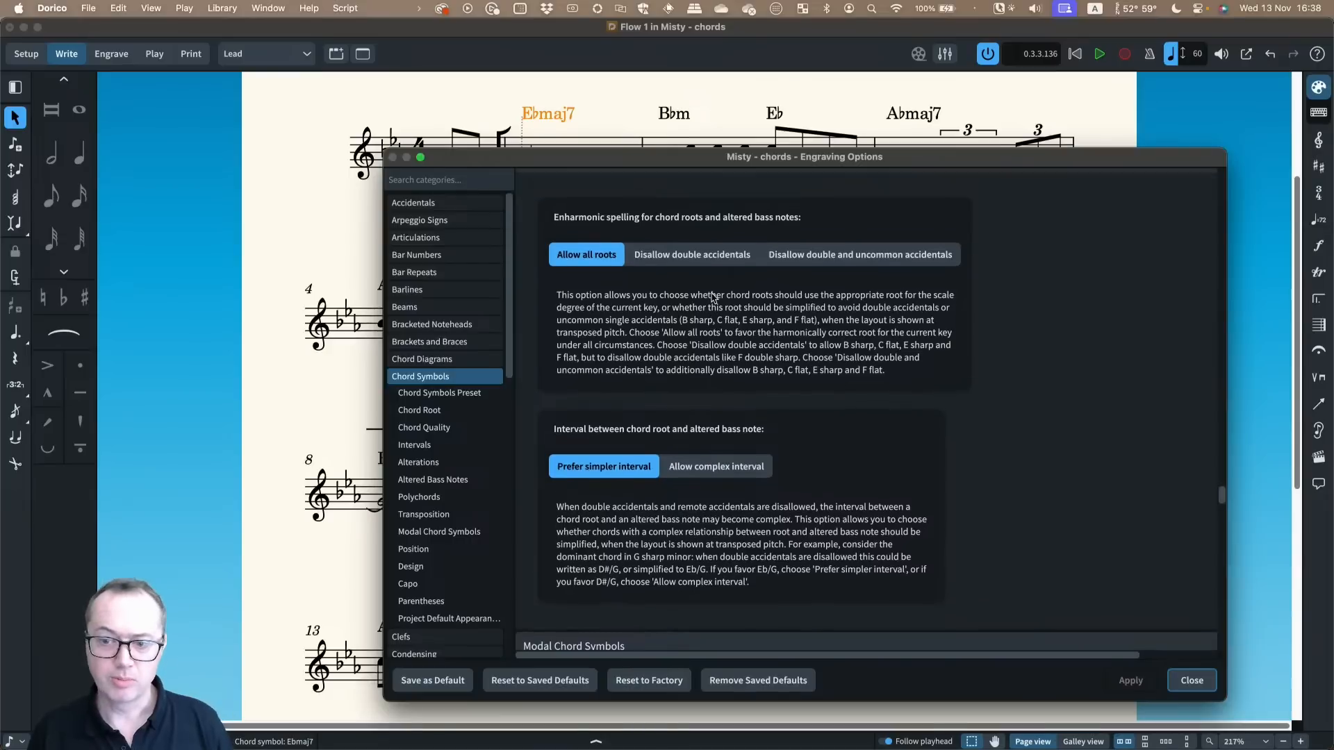
scroll(994, 439, "down", 8)
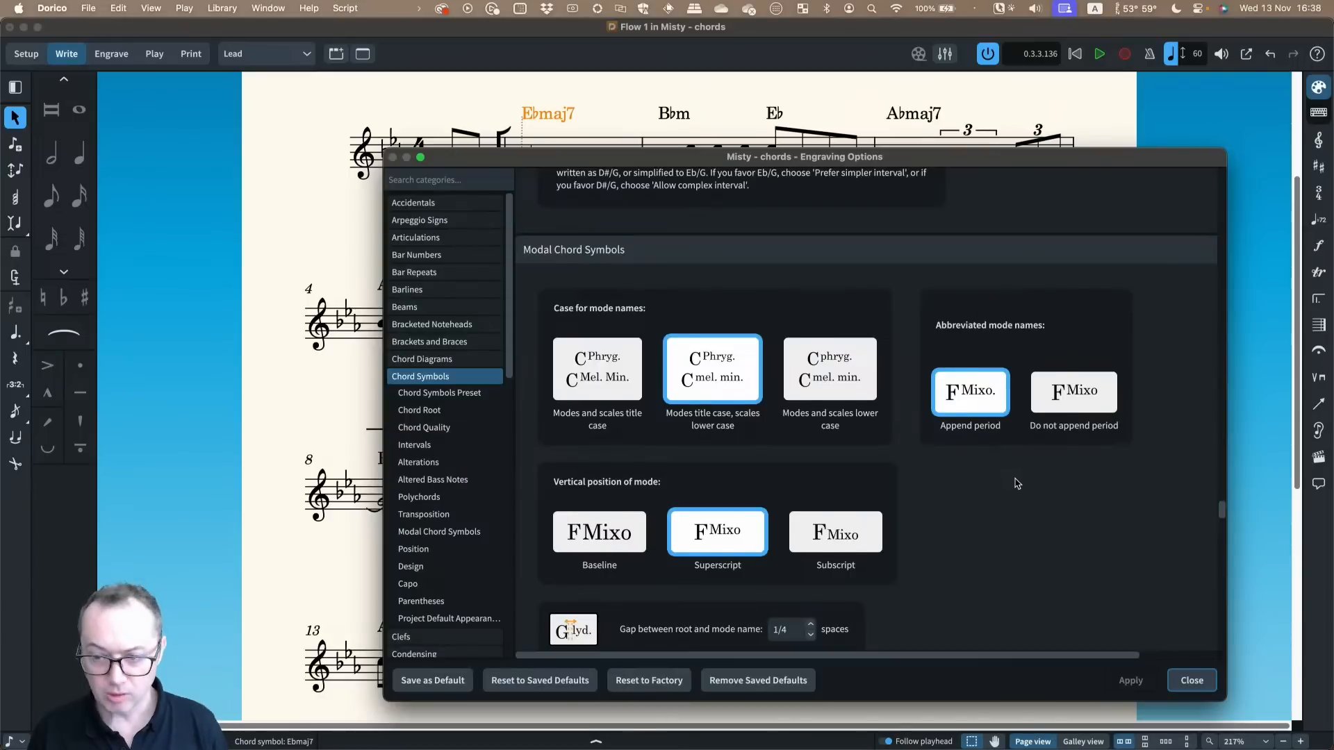
Examine the chord symbol Position options for vertical distances, multi-line alignment, horizontal alignment and left-aligned offset
scroll(1013, 482, "down", 8)
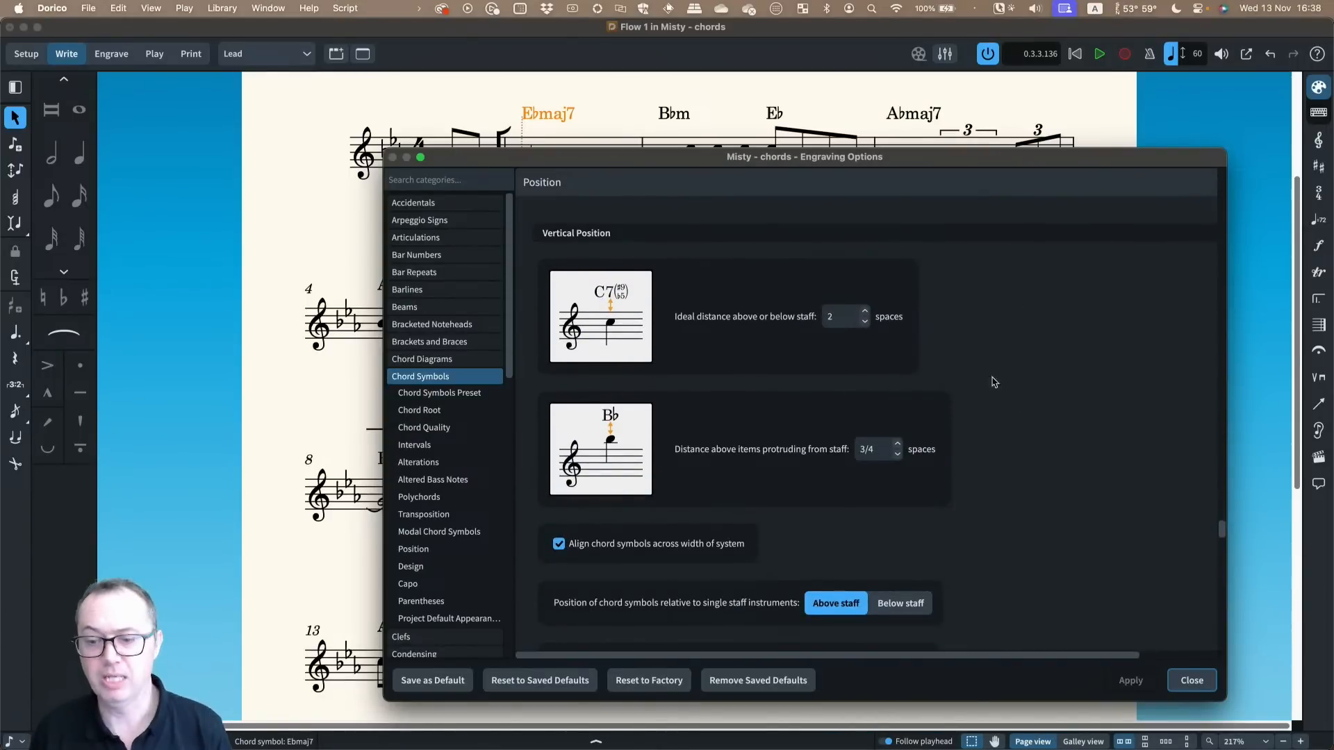
scroll(1090, 382, "down", 2)
scroll(1054, 448, "down", 5)
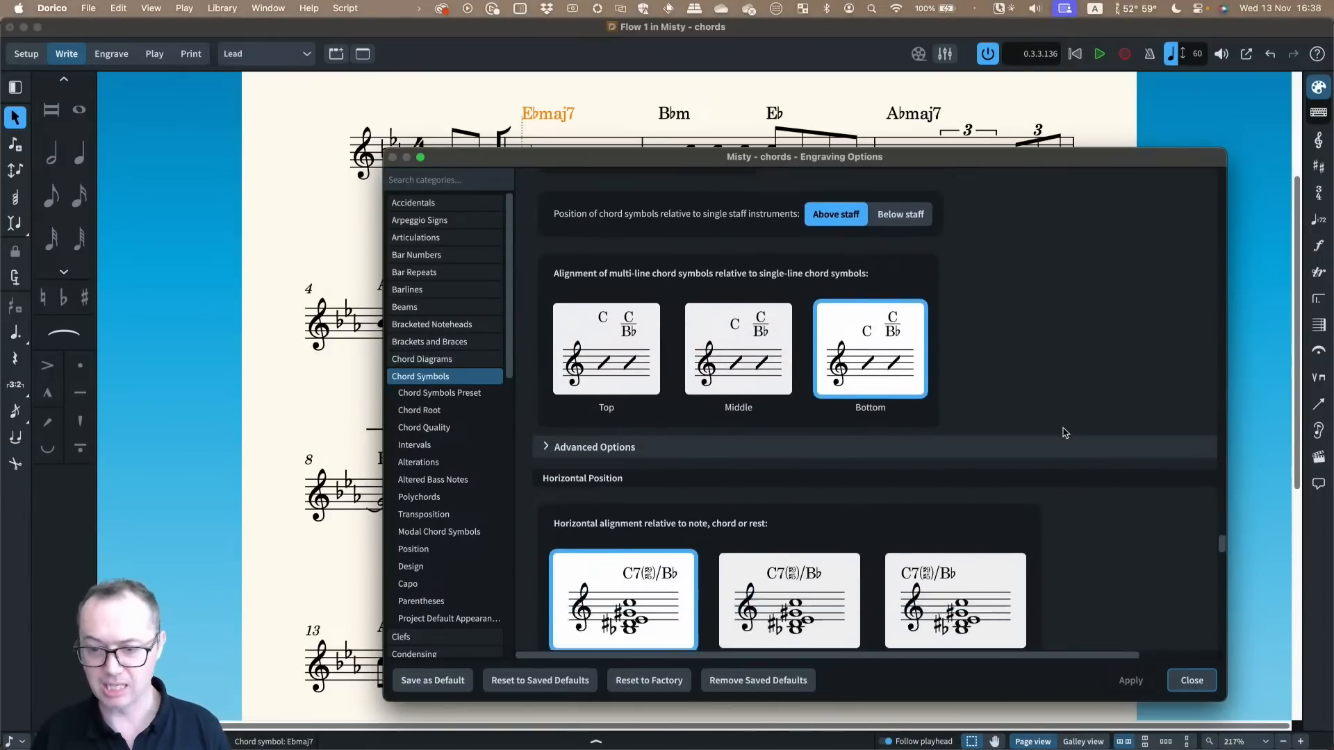
scroll(1063, 433, "down", 6)
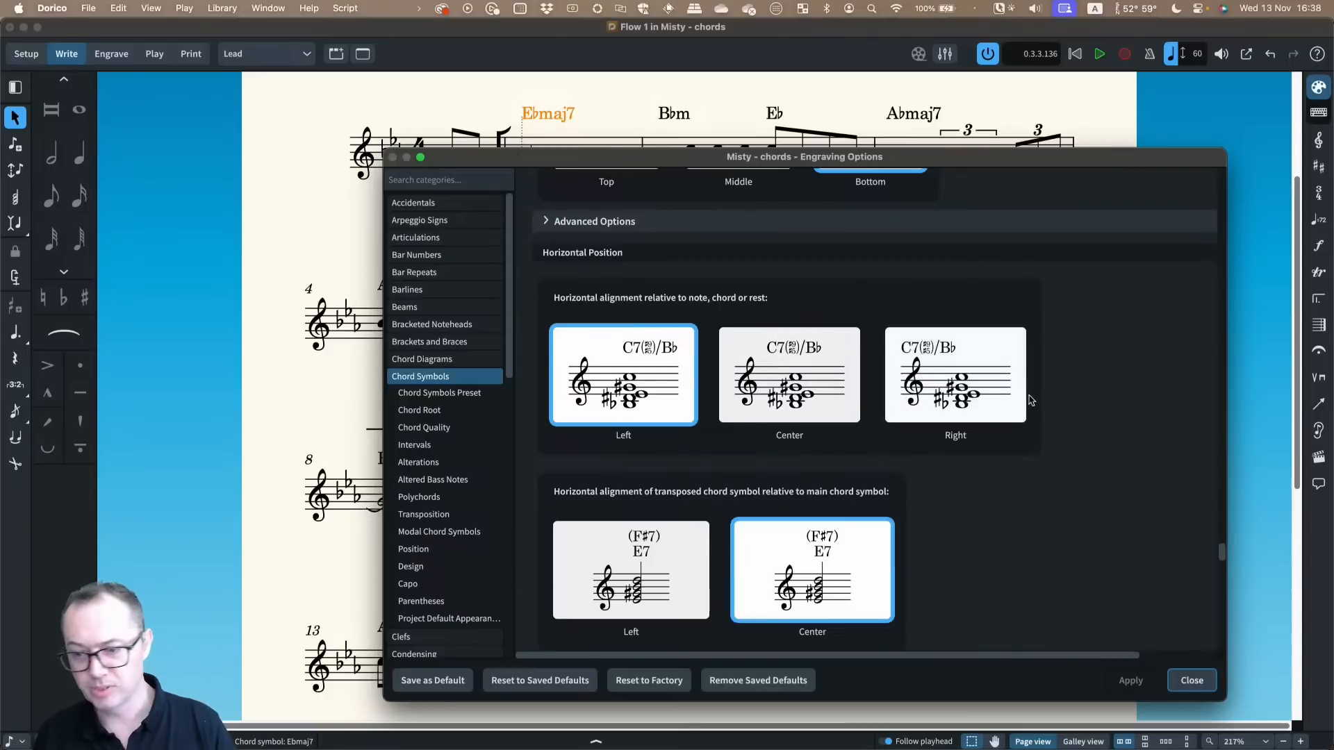
scroll(1069, 410, "down", 5)
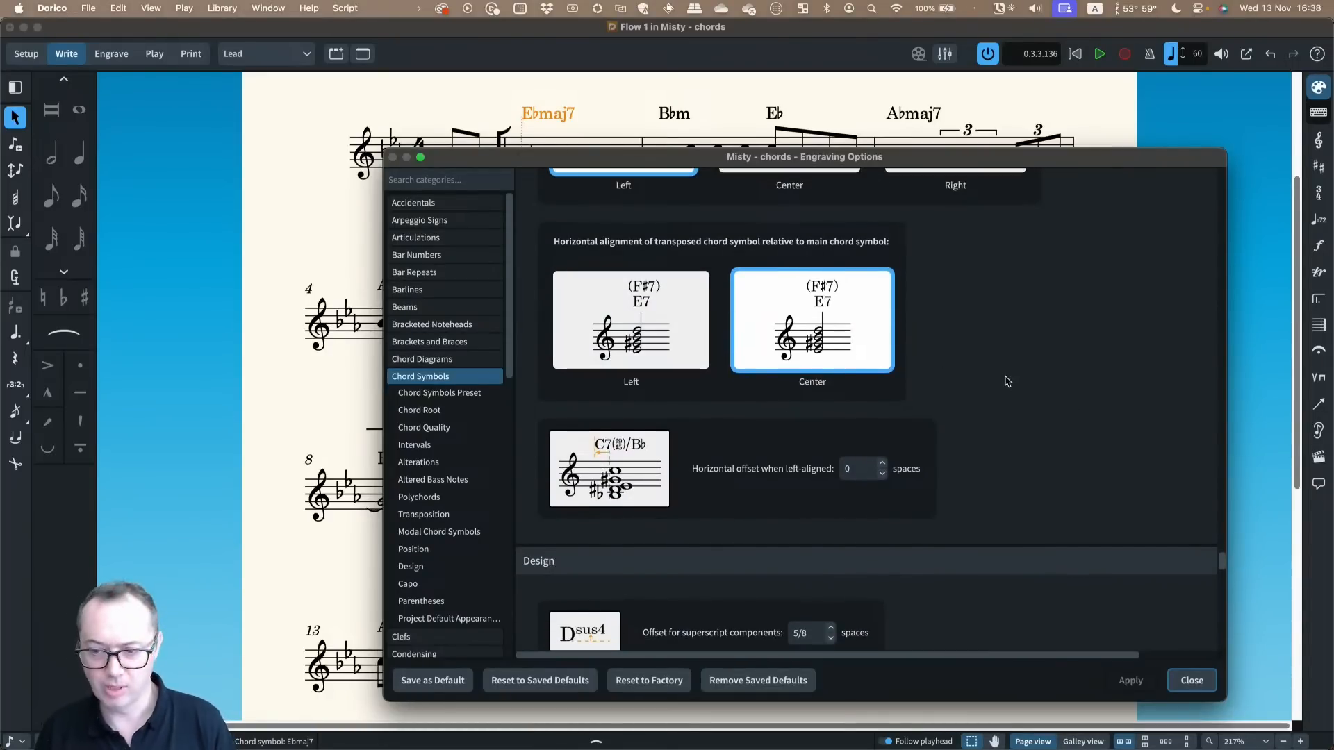
scroll(1005, 382, "down", 3)
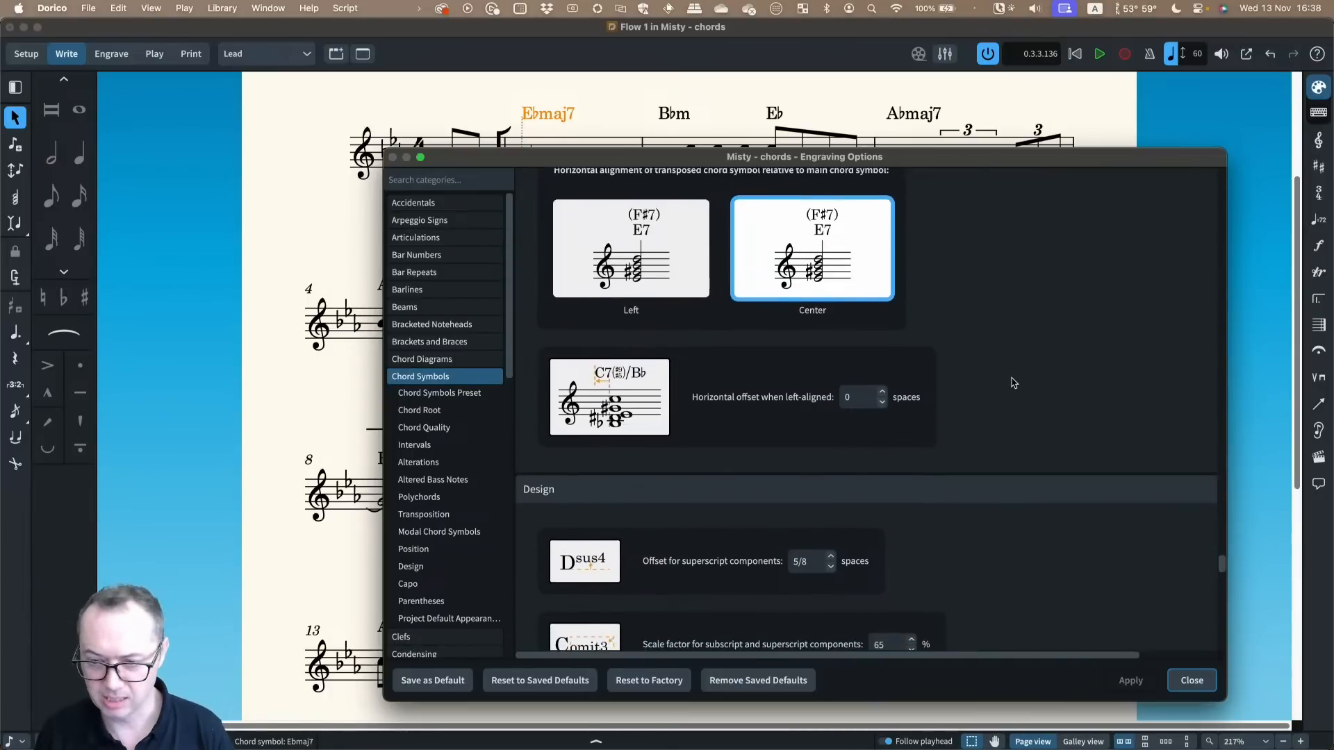
Examine the Design, Capo and Parentheses options and the Project Default Appearances section for chord symbols
scroll(1012, 383, "down", 15)
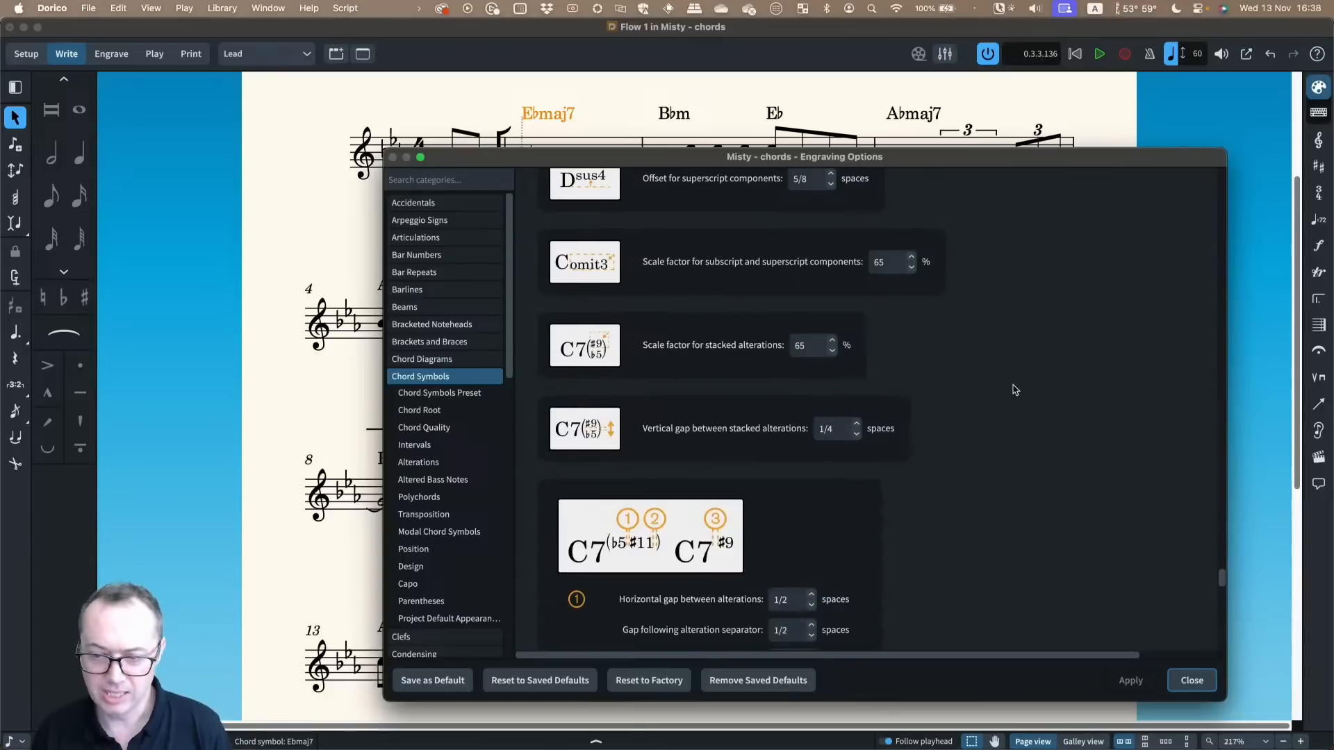
scroll(1012, 386, "down", 18)
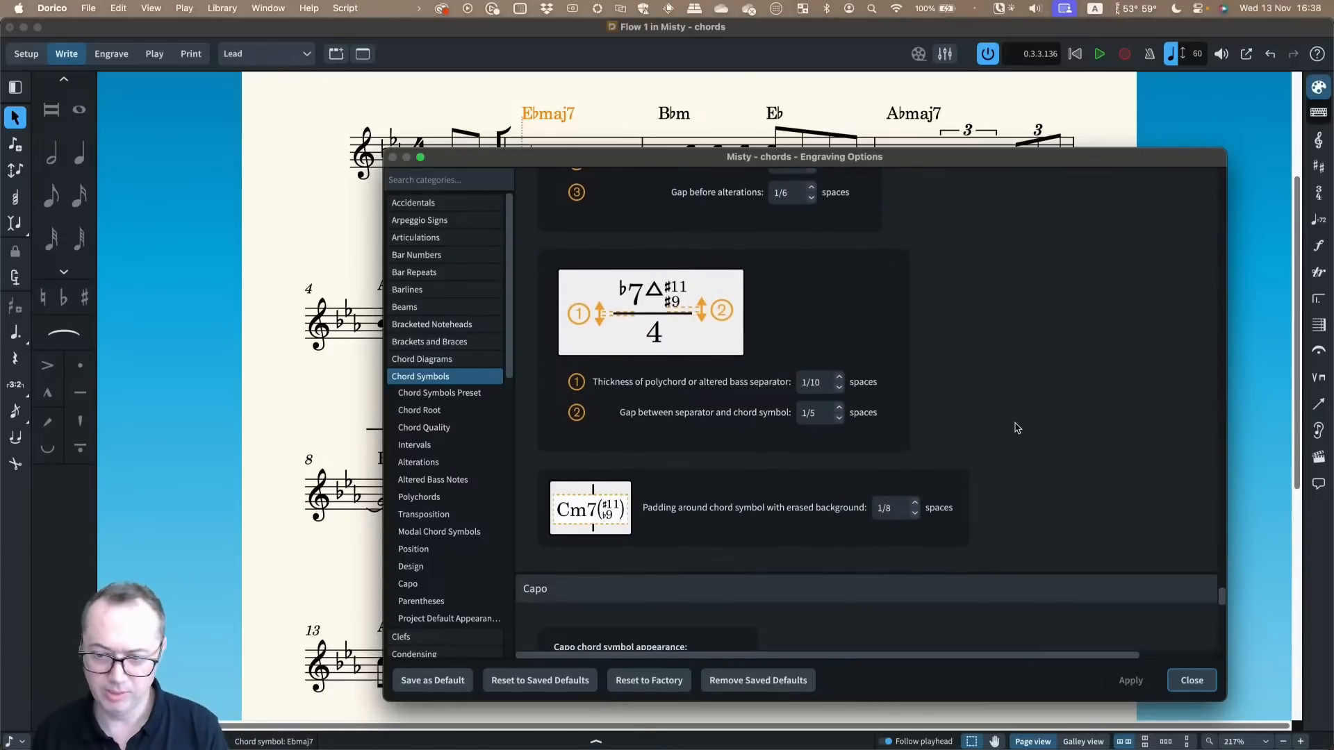
scroll(1018, 428, "down", 14)
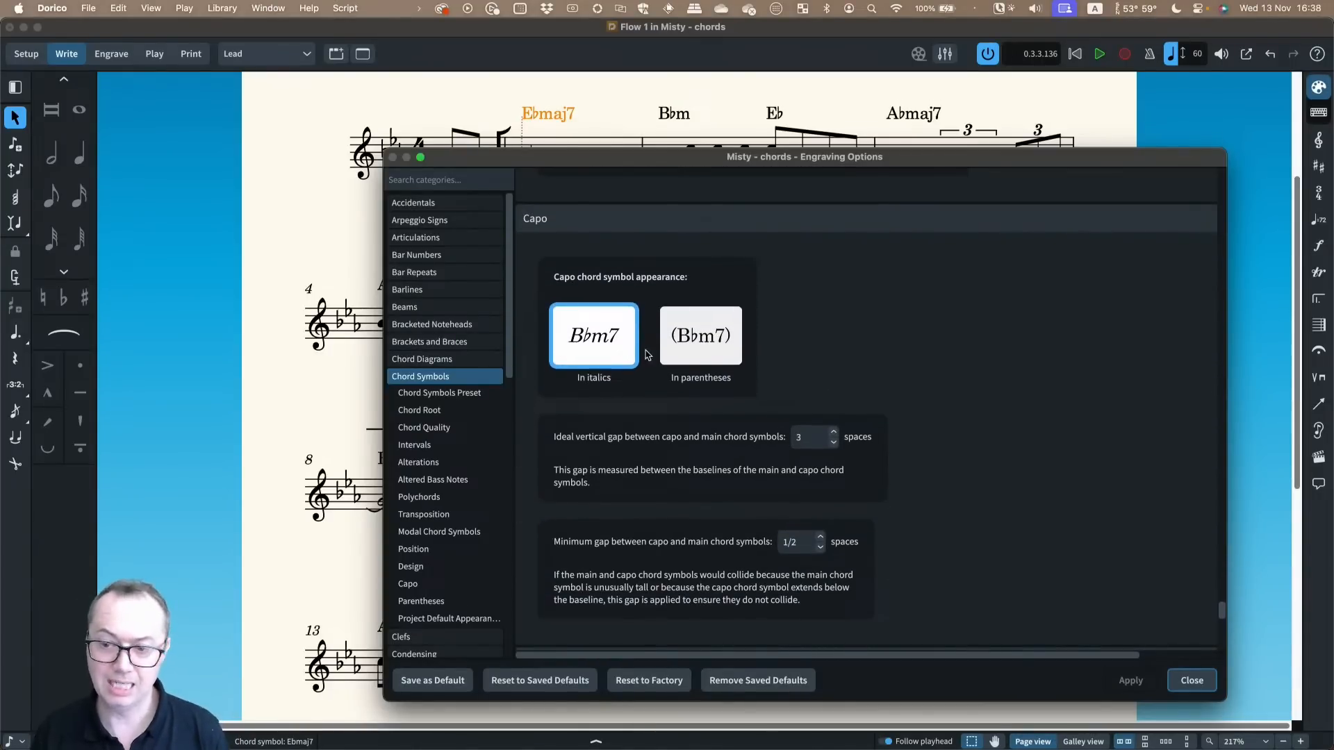
scroll(986, 389, "down", 10)
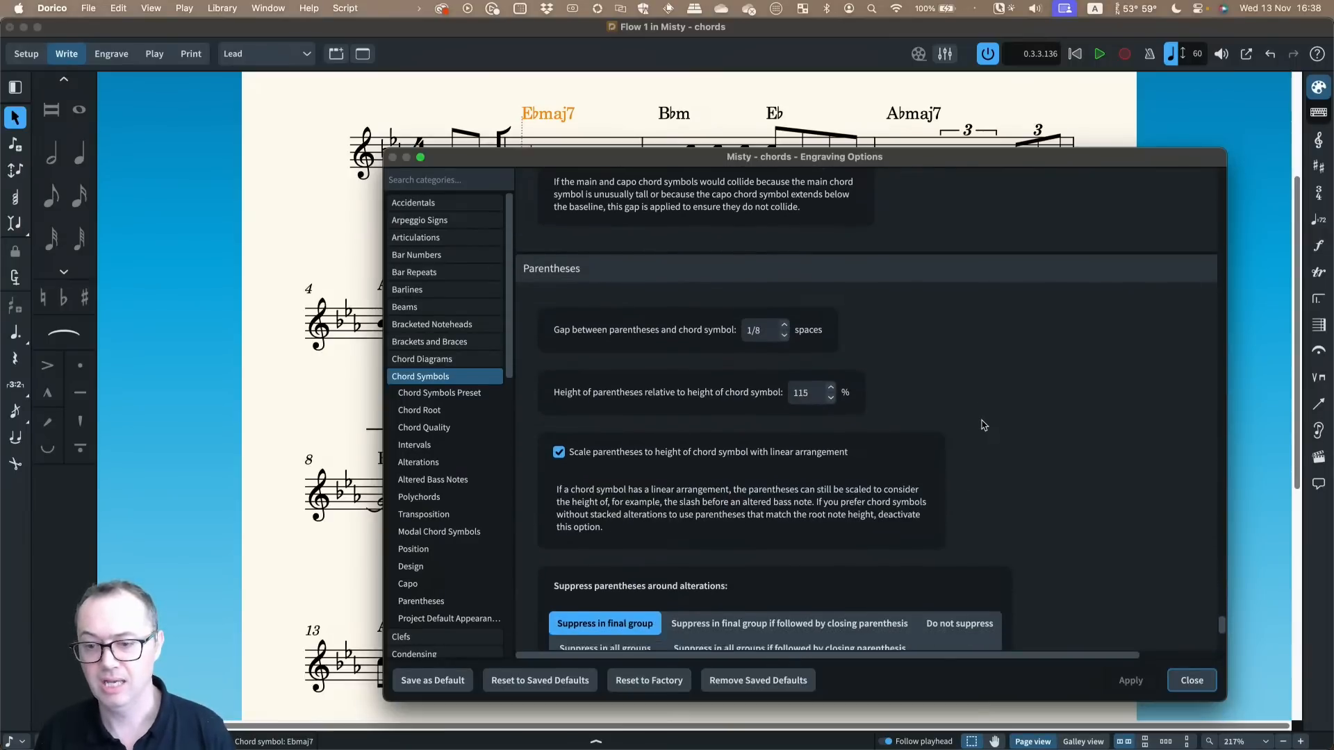
scroll(1090, 426, "down", 8)
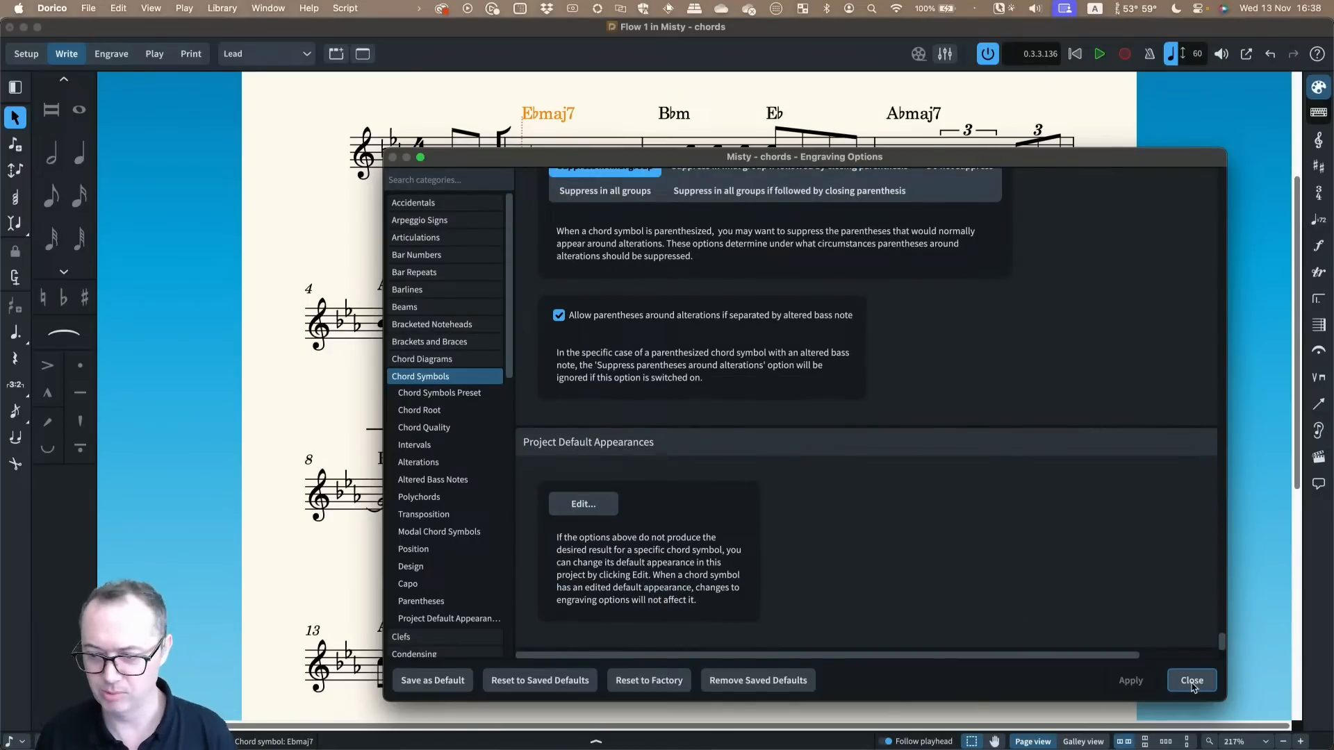
Return to the beginning of the chord symbol options and close Engraving Options
scroll(944, 438, "up", 20)
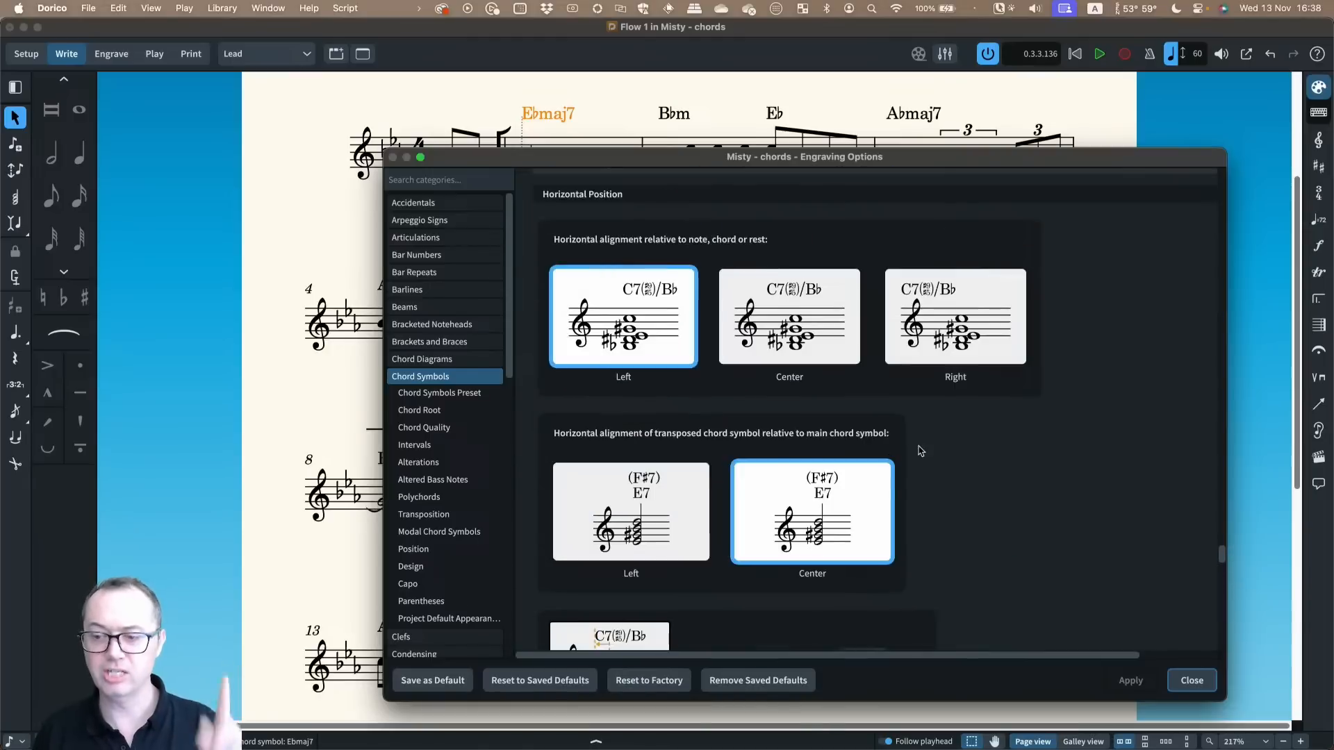
scroll(1052, 445, "up", 15)
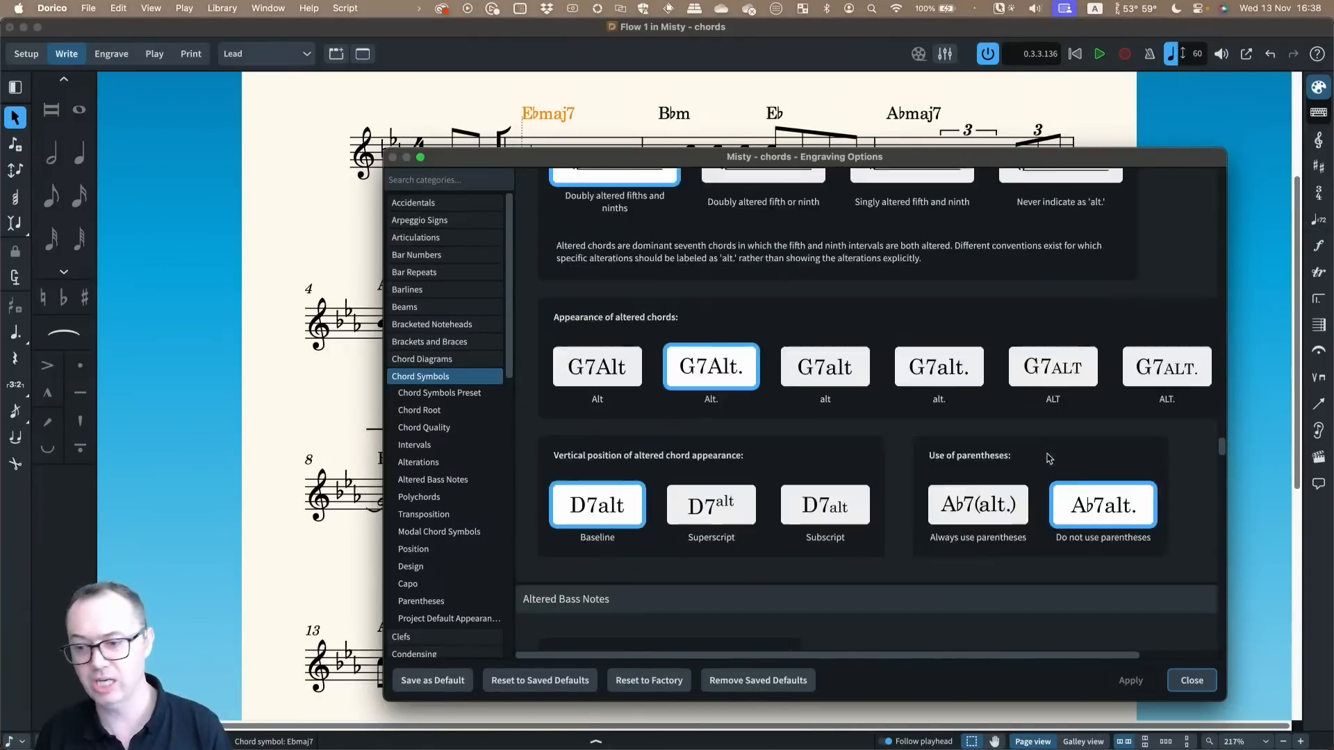
scroll(1064, 460, "up", 5)
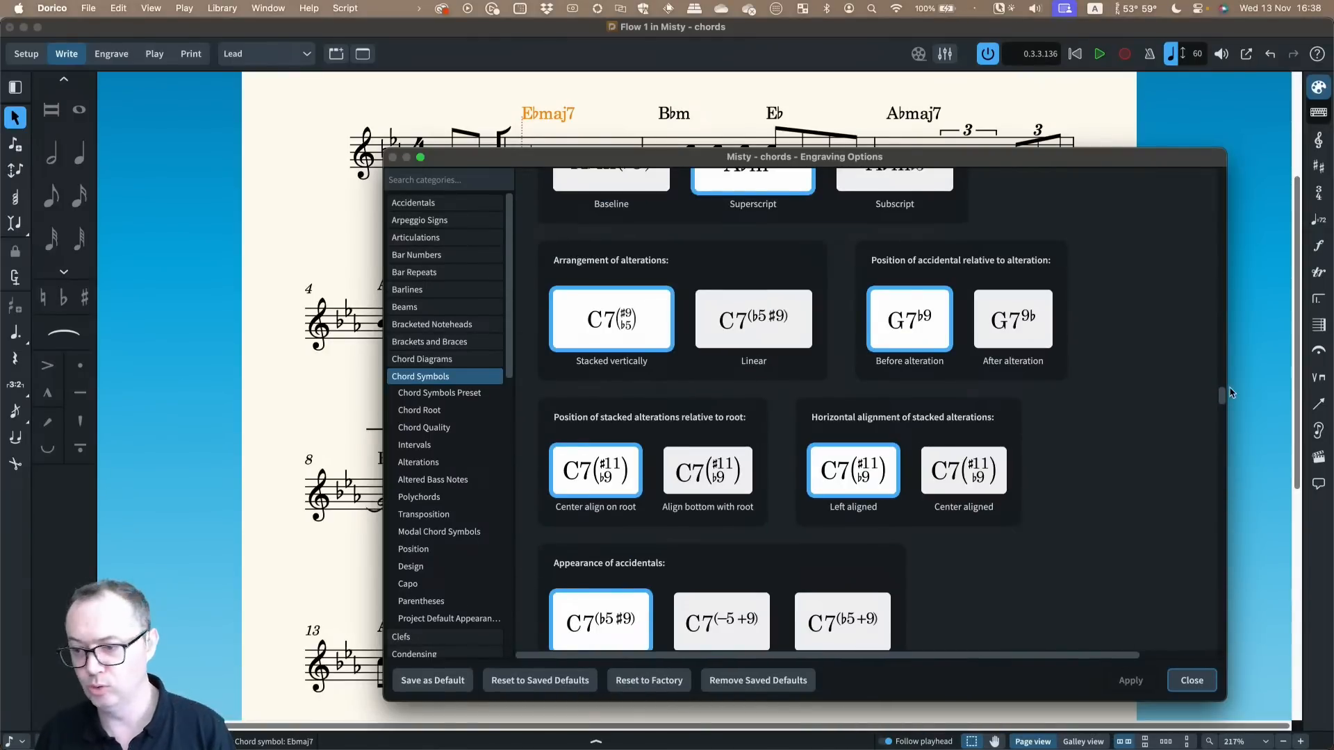
left_click_drag(1222, 398, 1216, 181)
left_click(1191, 680)
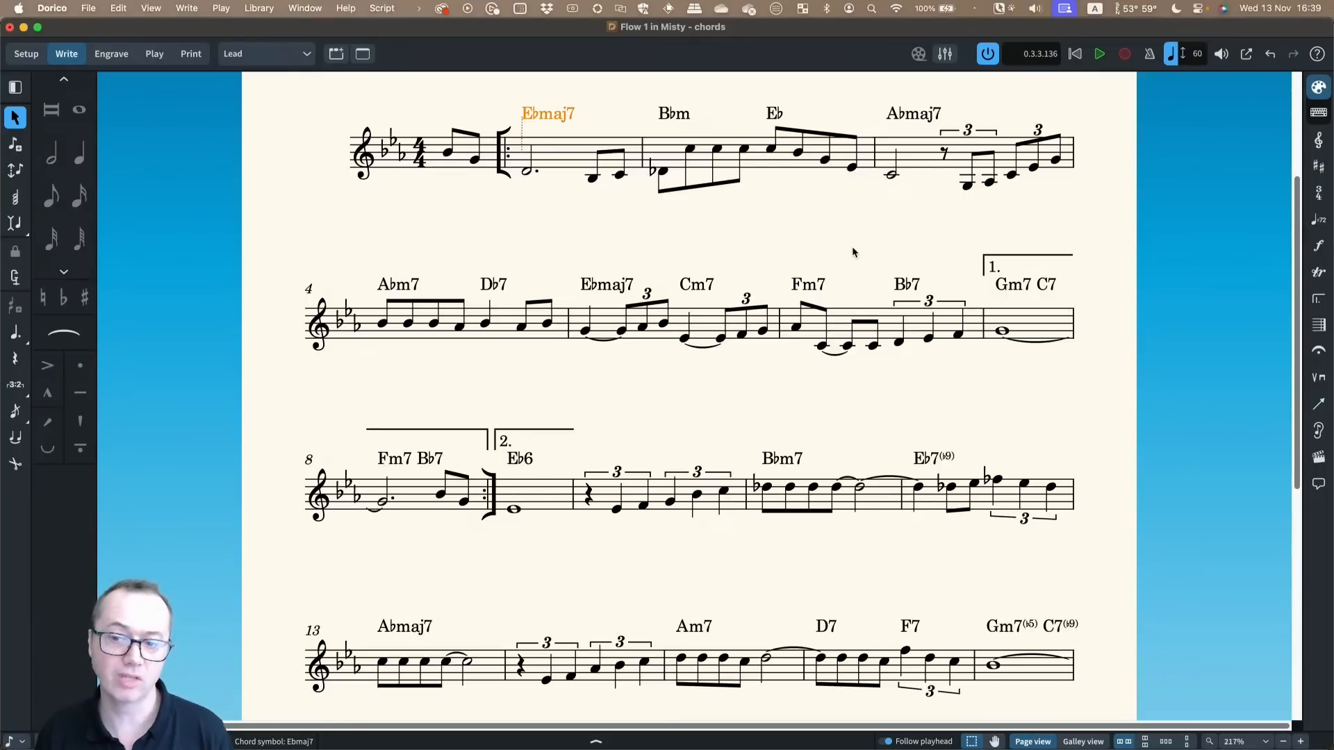
In Write mode, open the chord symbol popover for the first Ebmaj7 chord and close it
scroll(850, 246, "up", 2)
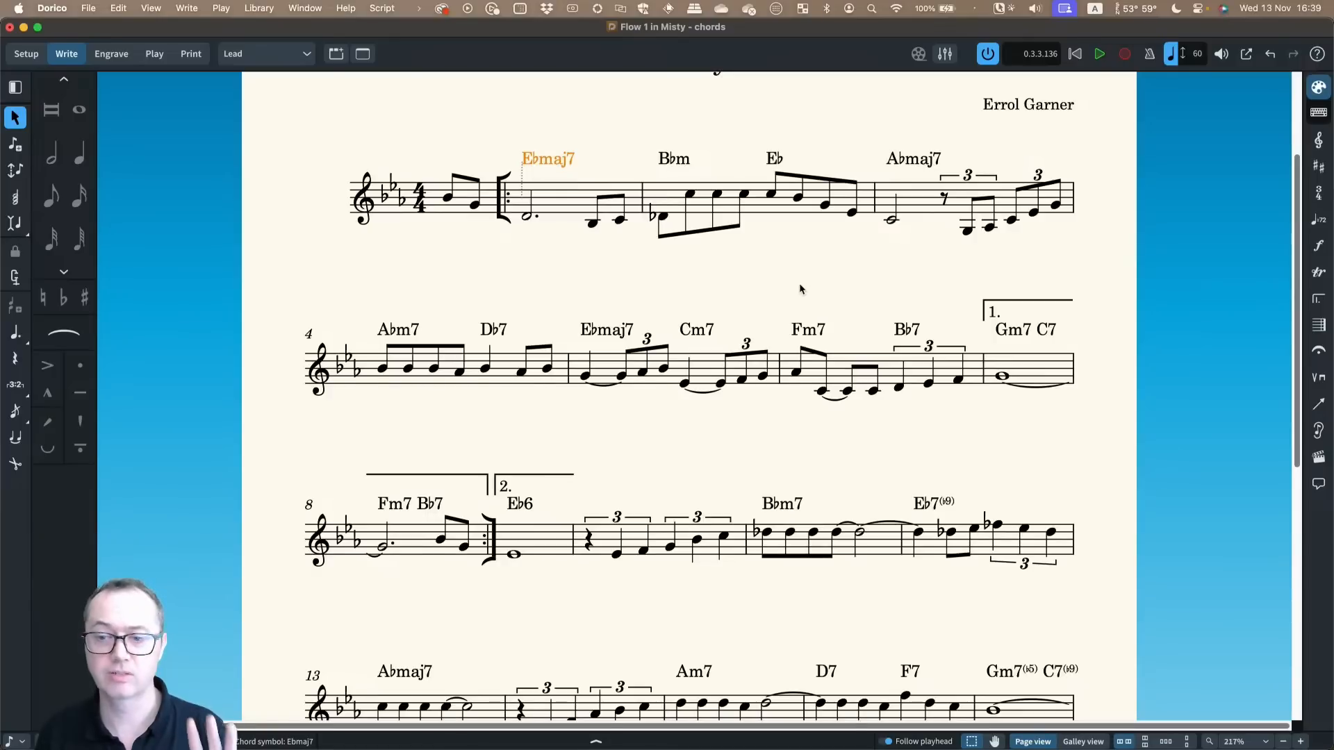
scroll(800, 286, "up", 1)
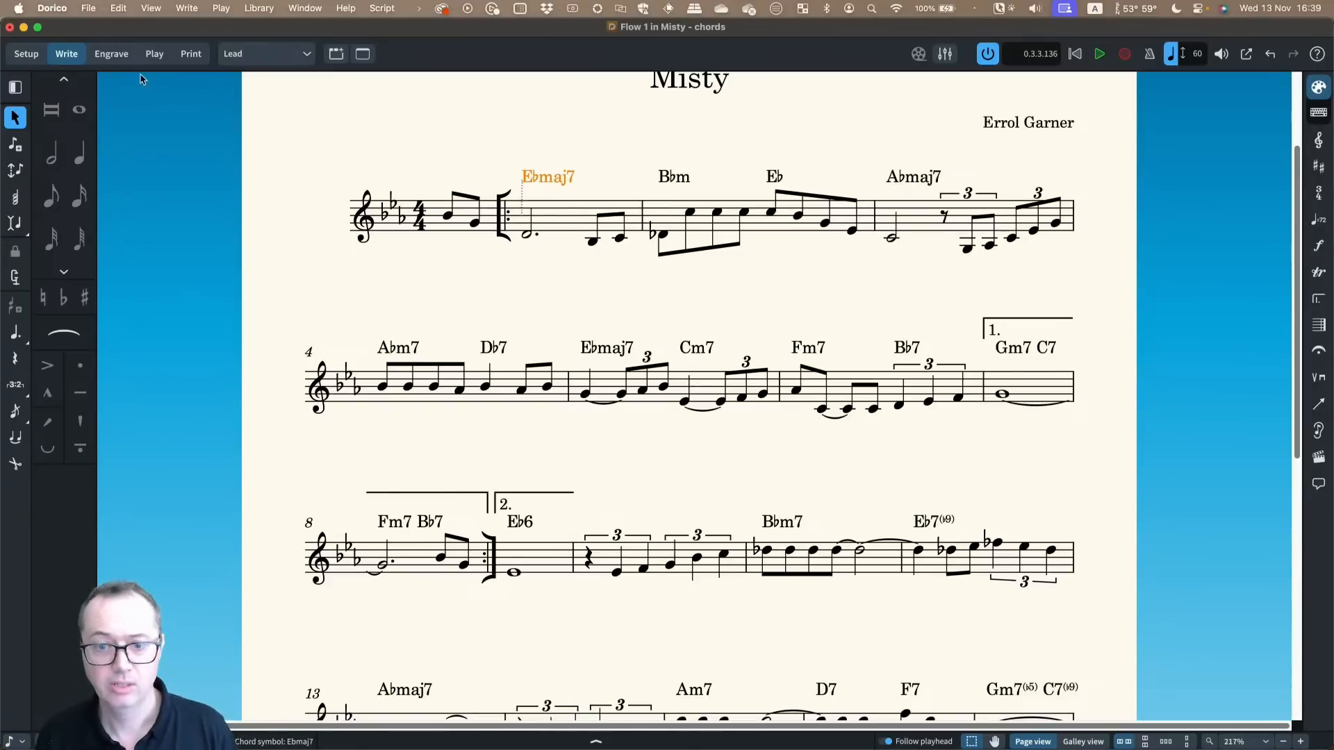
left_click(111, 54)
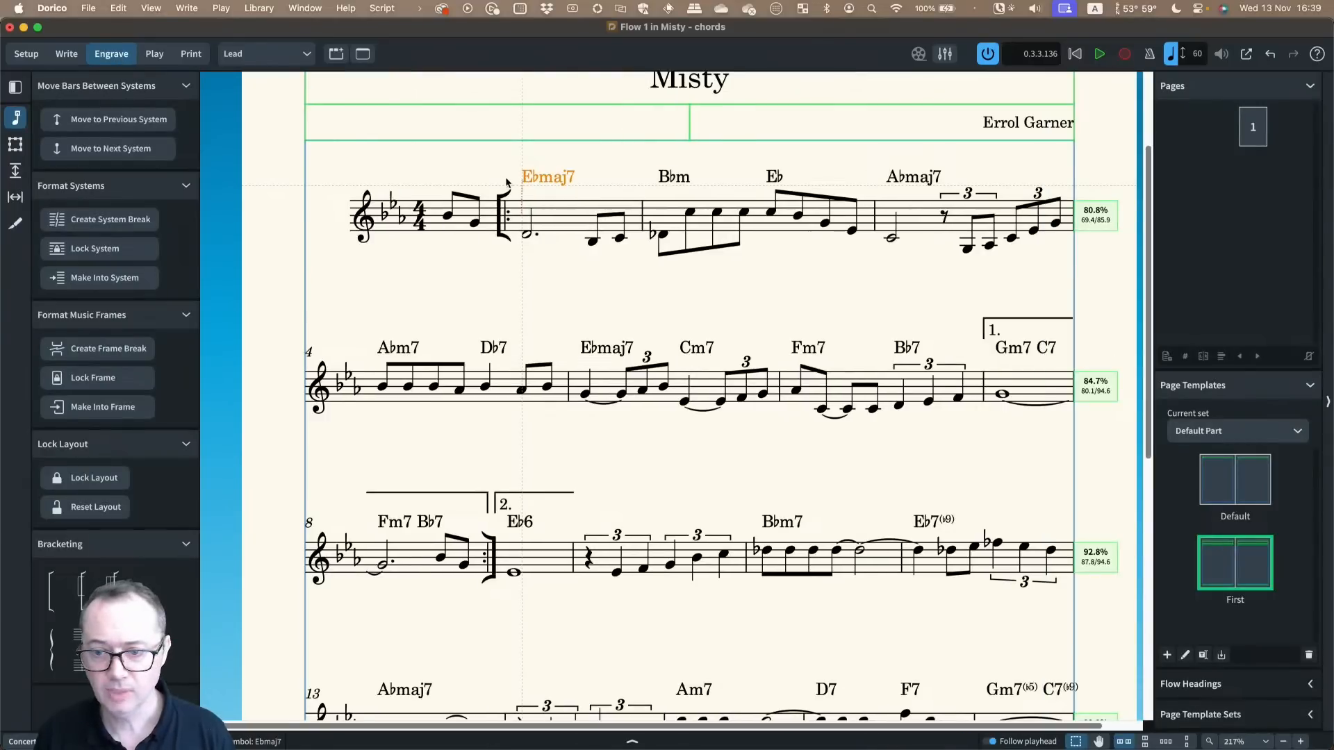
left_click(548, 157)
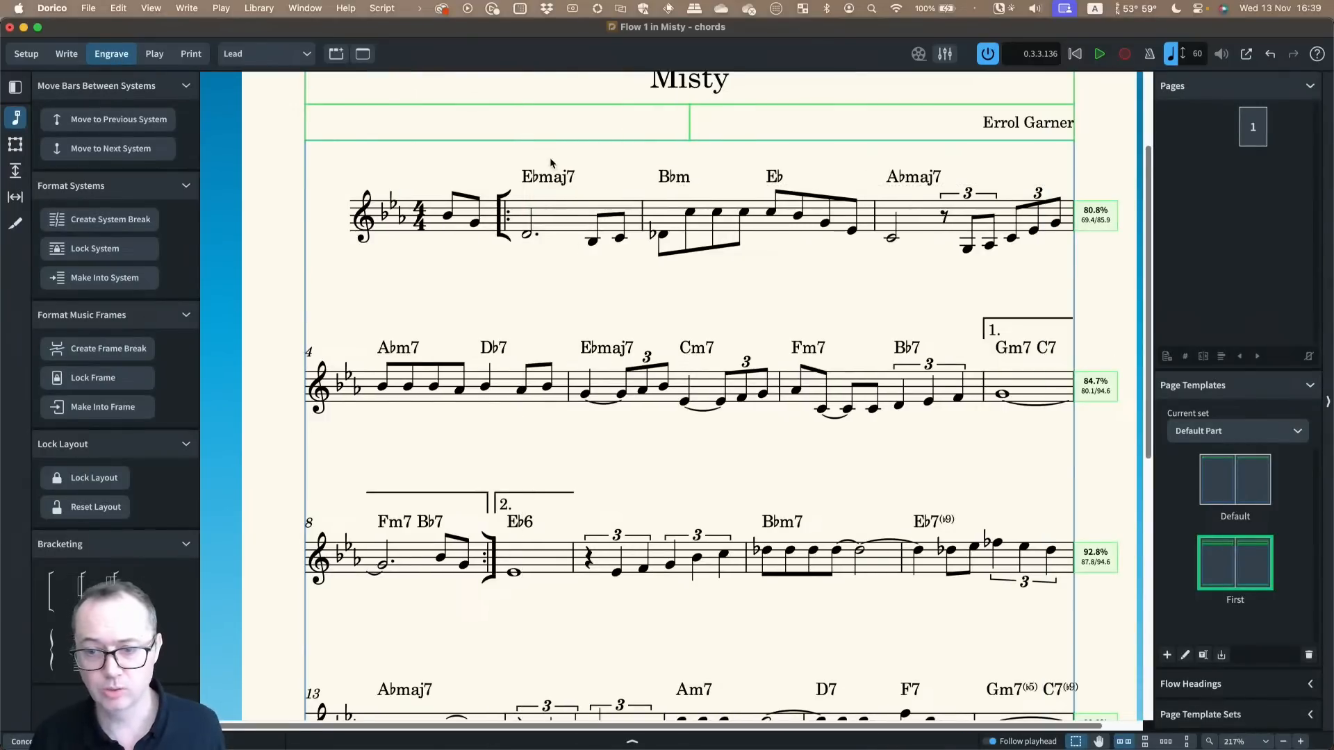
left_click(542, 178)
key("super+2")
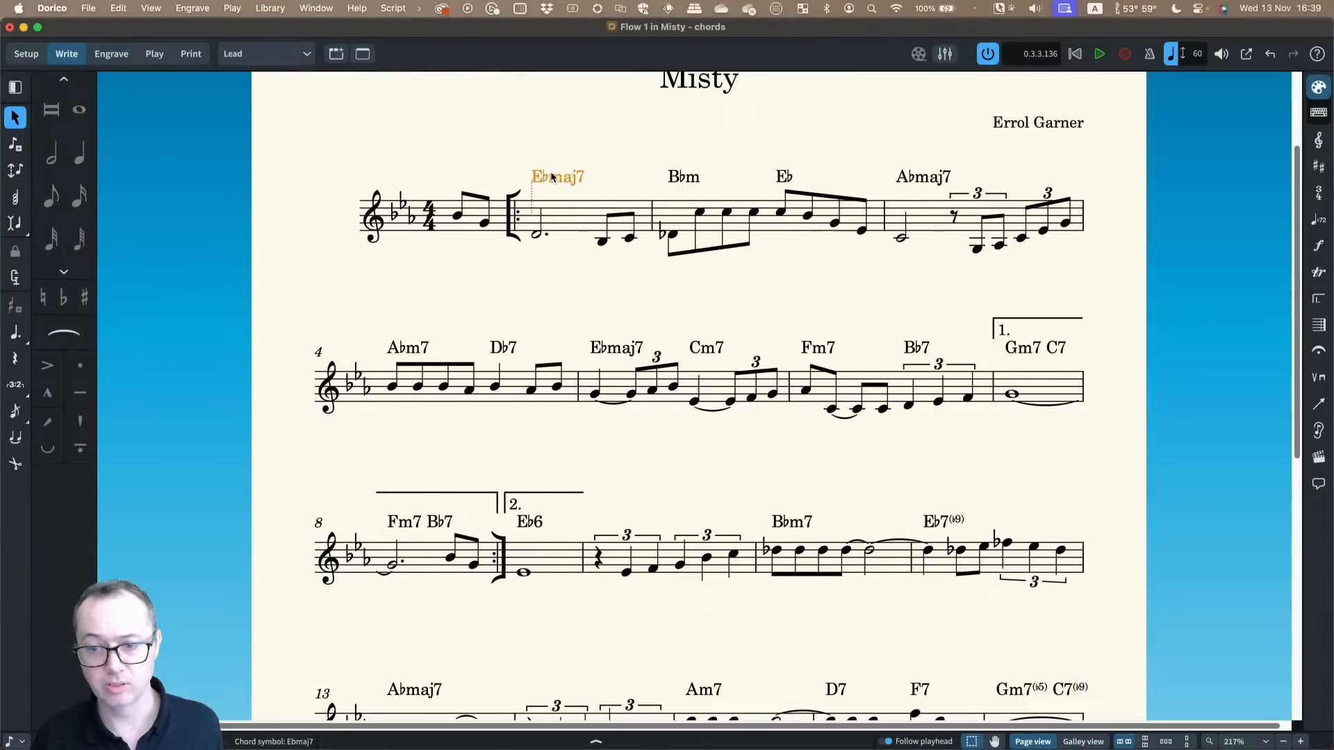
double_click(551, 177)
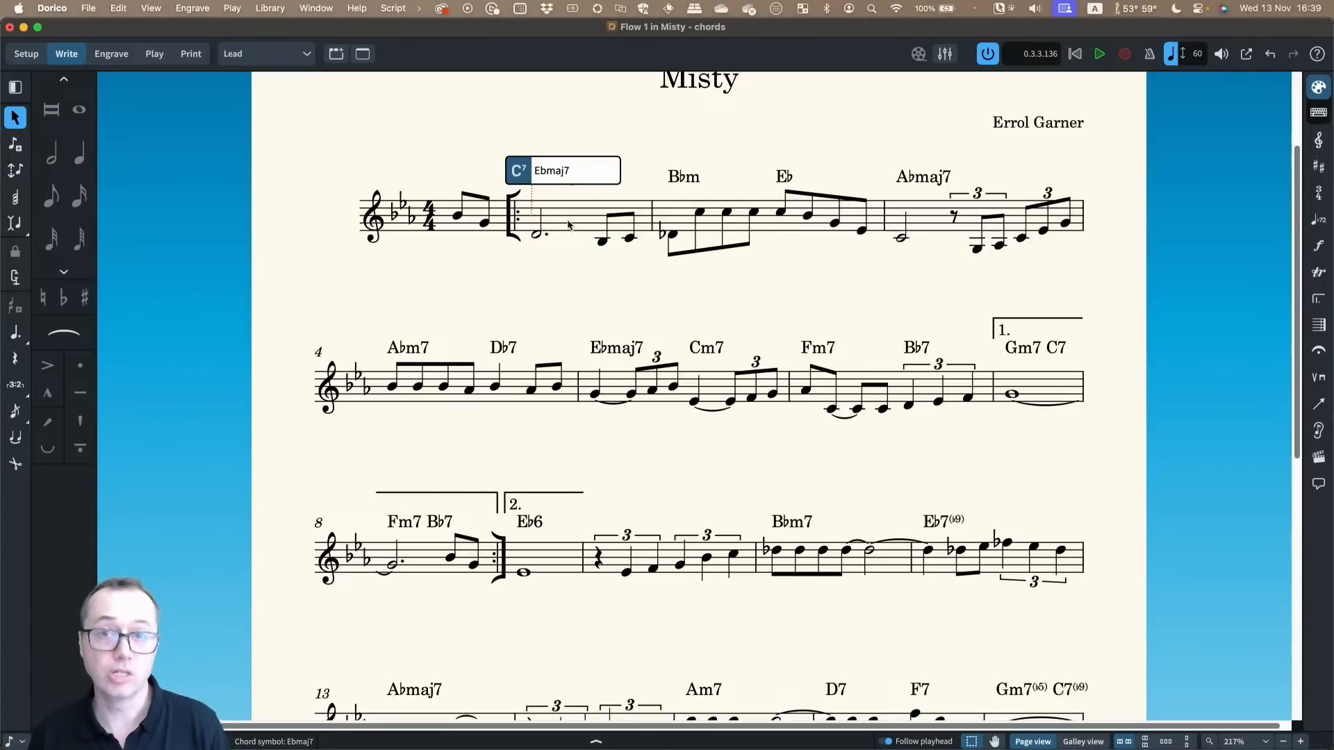
key("Return")
key("Escape")
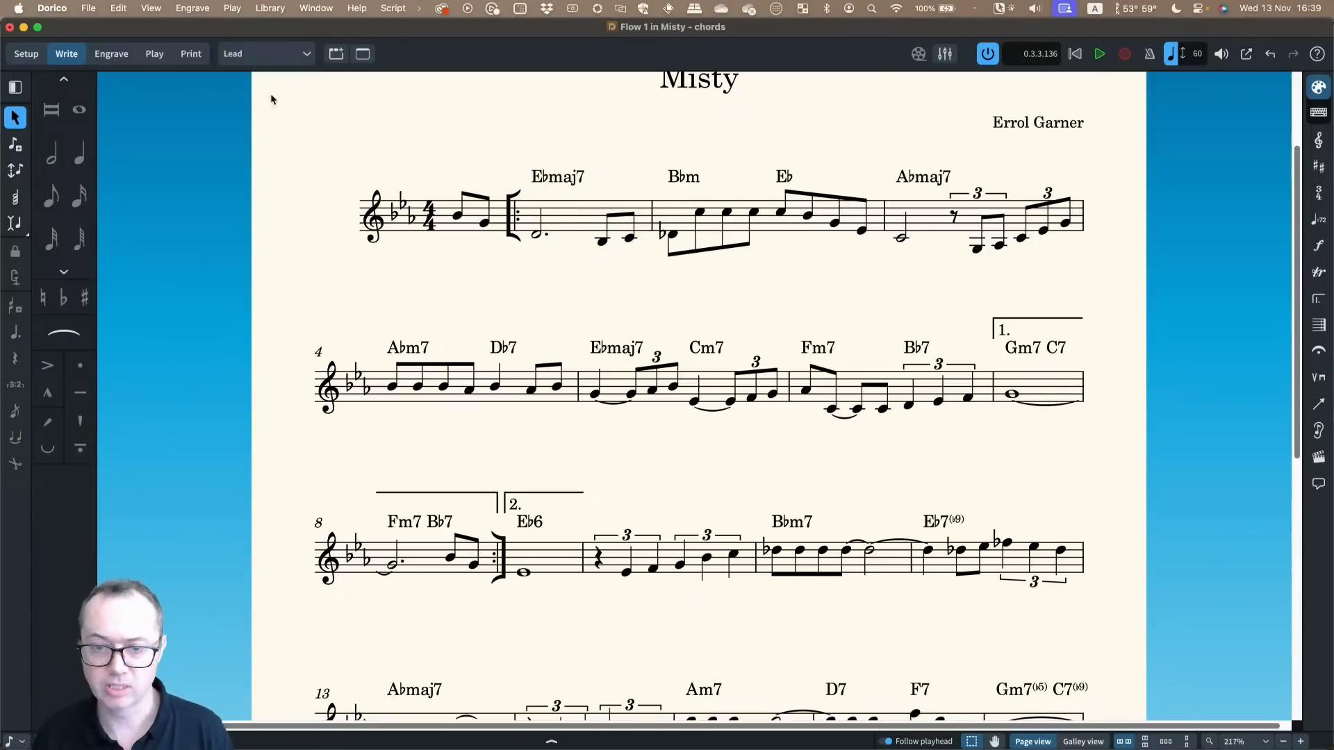
In Engrave mode, open the first Ebmaj7 chord symbol's appearance editor and select its individual components in turn
left_click(111, 54)
double_click(554, 178)
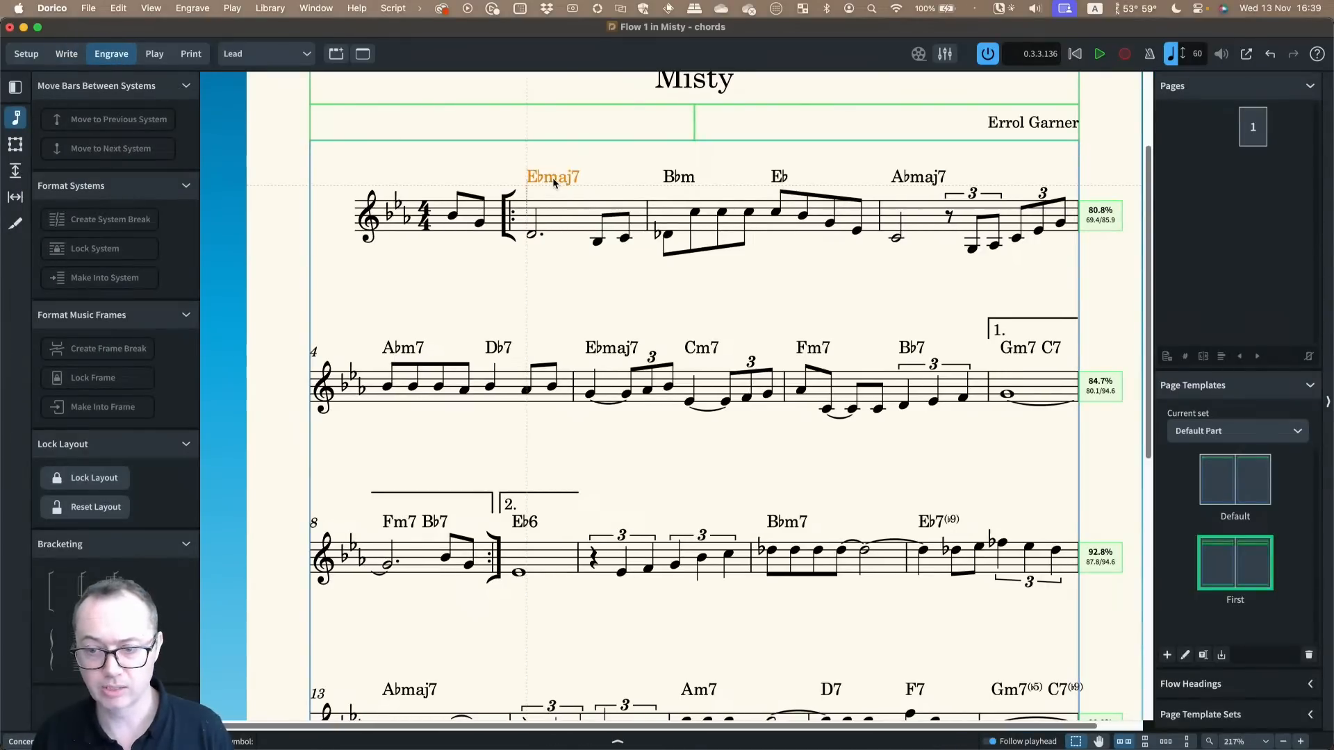
left_click_drag(516, 159, 622, 134)
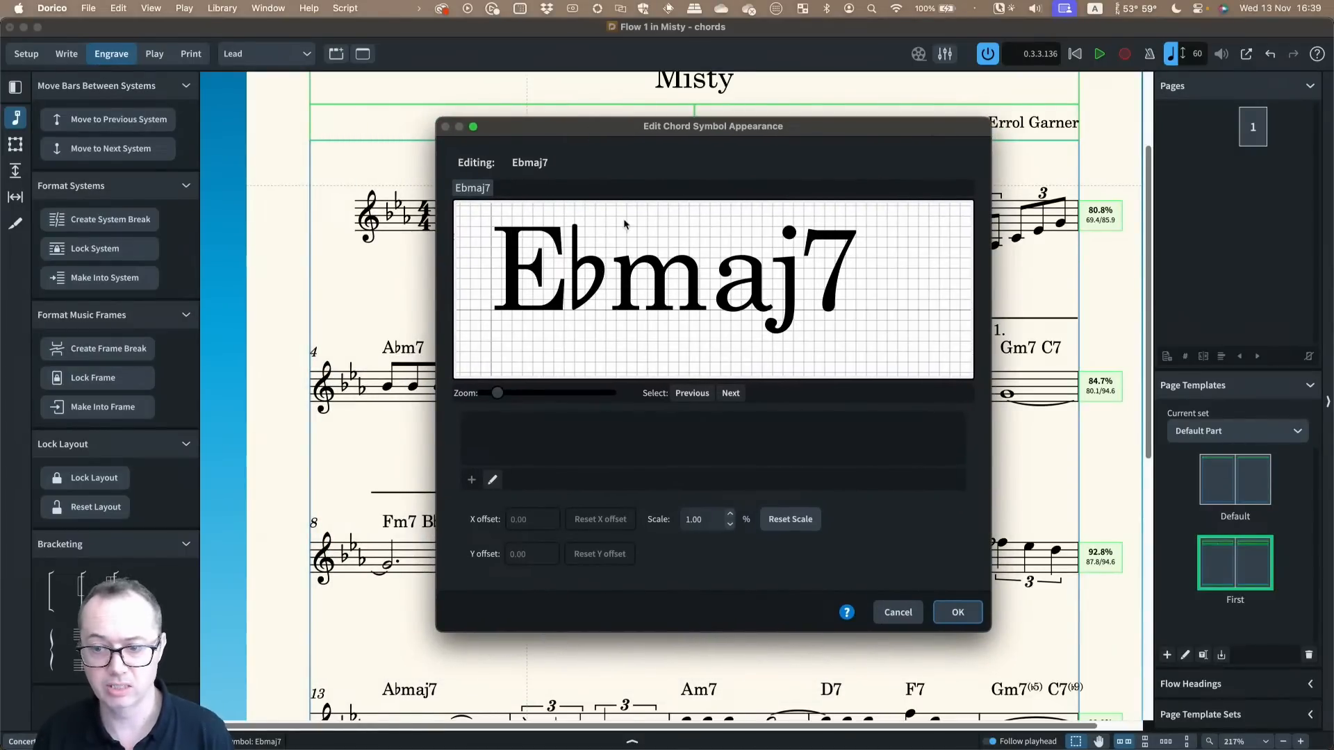
left_click(669, 275)
left_click(598, 275)
left_click(531, 281)
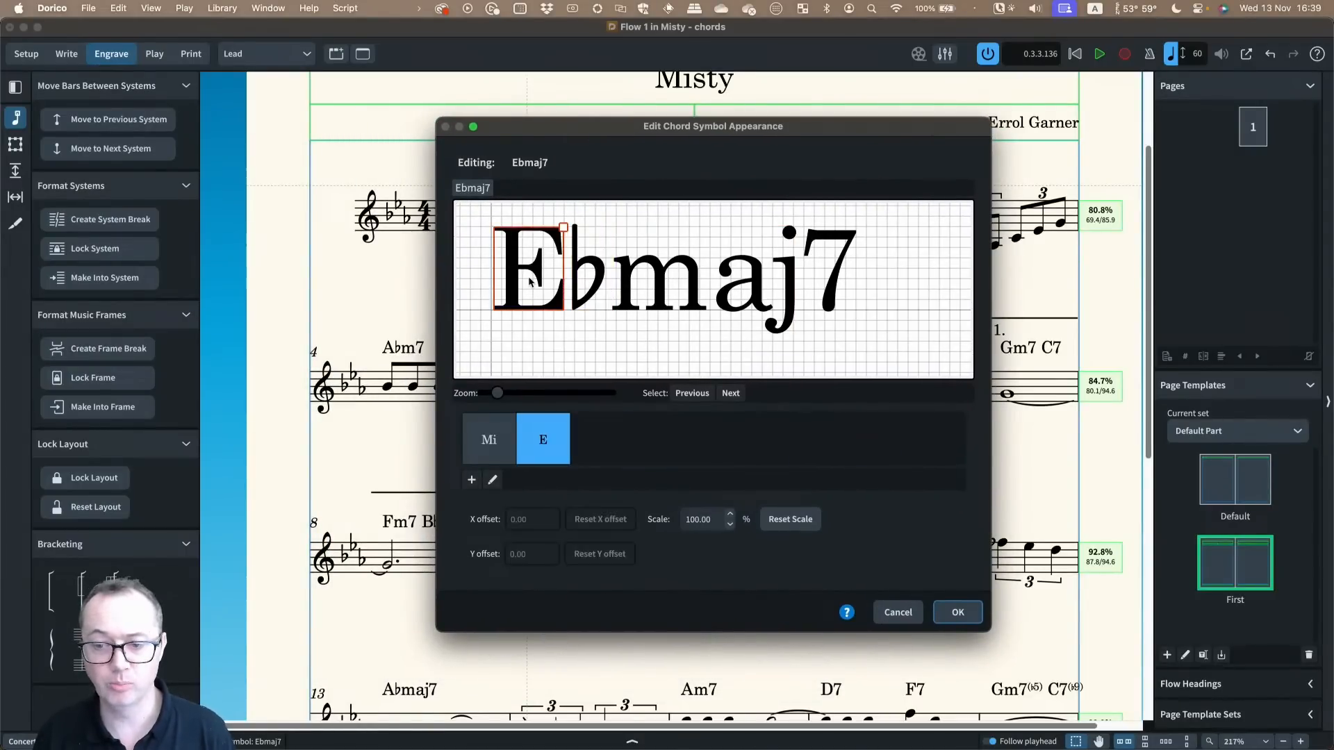
Shrink and raise "maj" to about 72% with Y offset 3.27 and "7" to about 78% with Y offset 2.93, and confirm
left_click(675, 275)
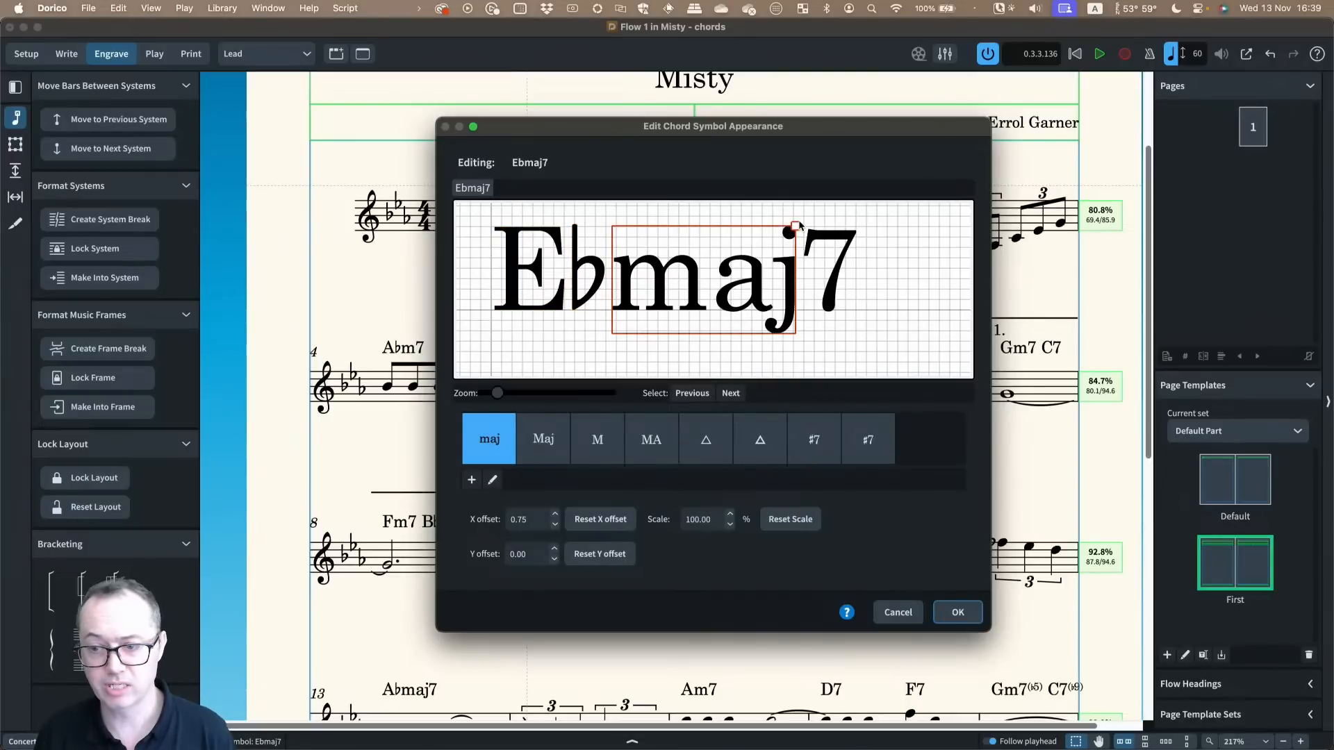
left_click_drag(796, 228, 695, 236)
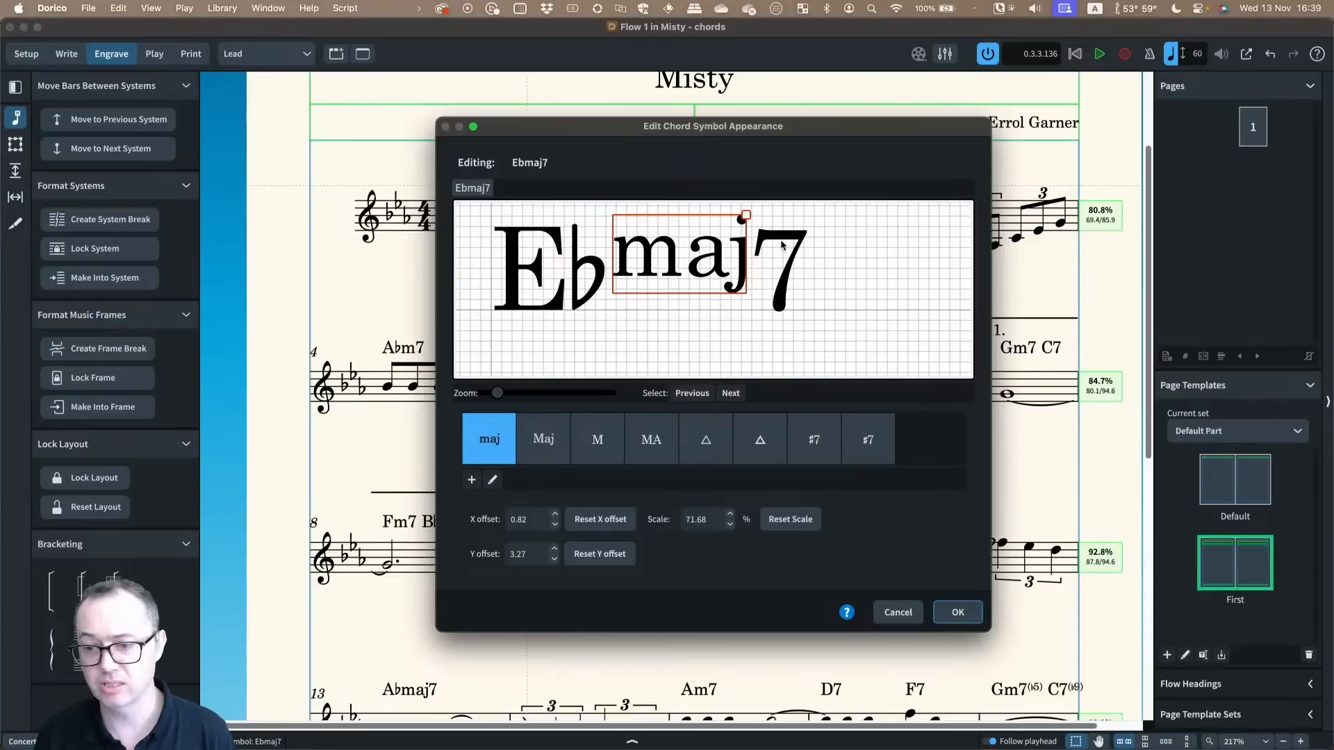
left_click(789, 284)
left_click_drag(807, 232, 785, 248)
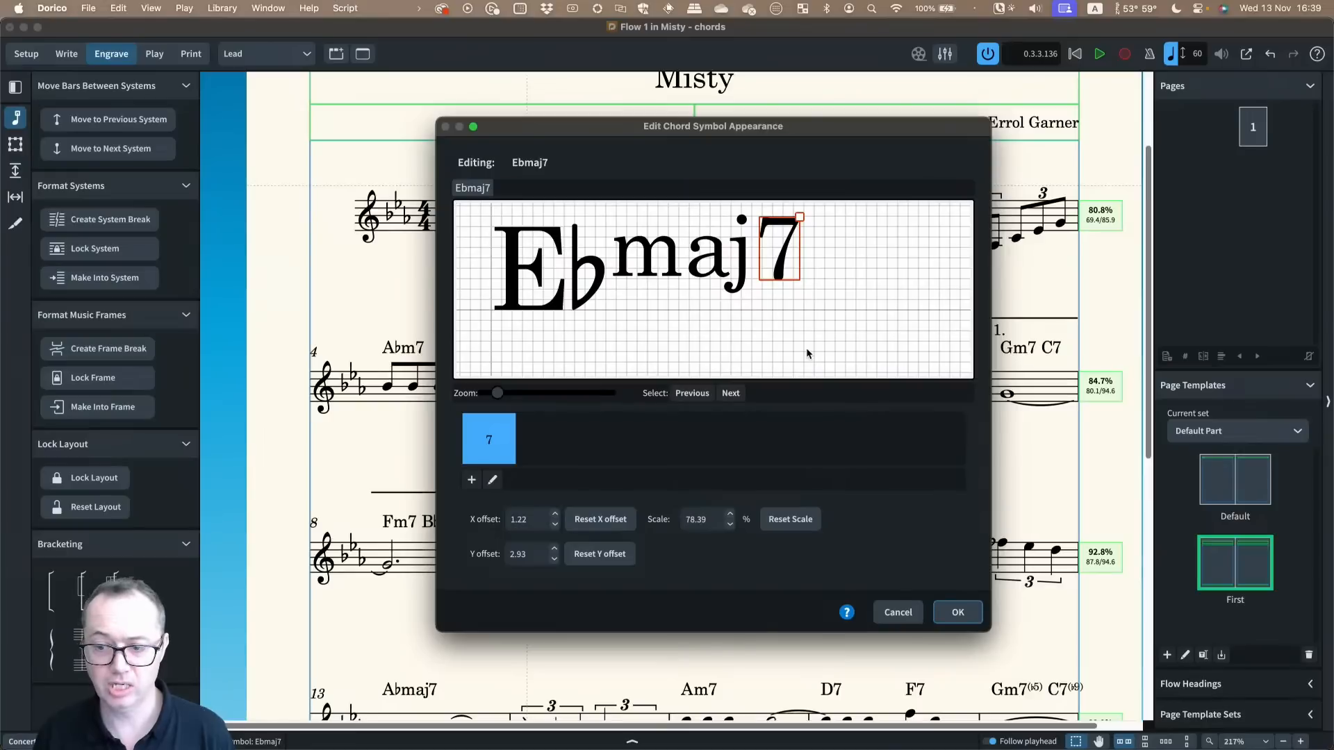
left_click(957, 612)
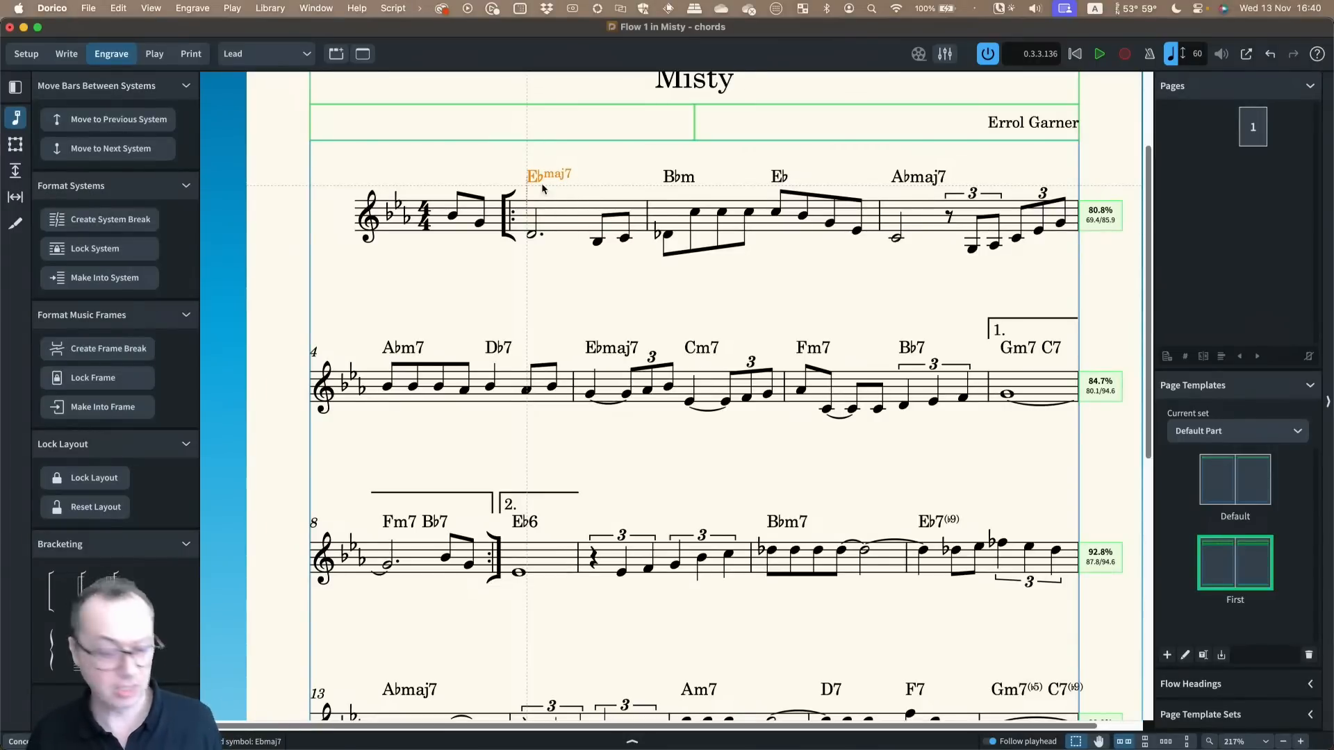
Promote the single Ebmaj7 override to a project default appearance under Chord Symbols in Engraving Options, and close the dialogs
scroll(540, 182, "up", 3)
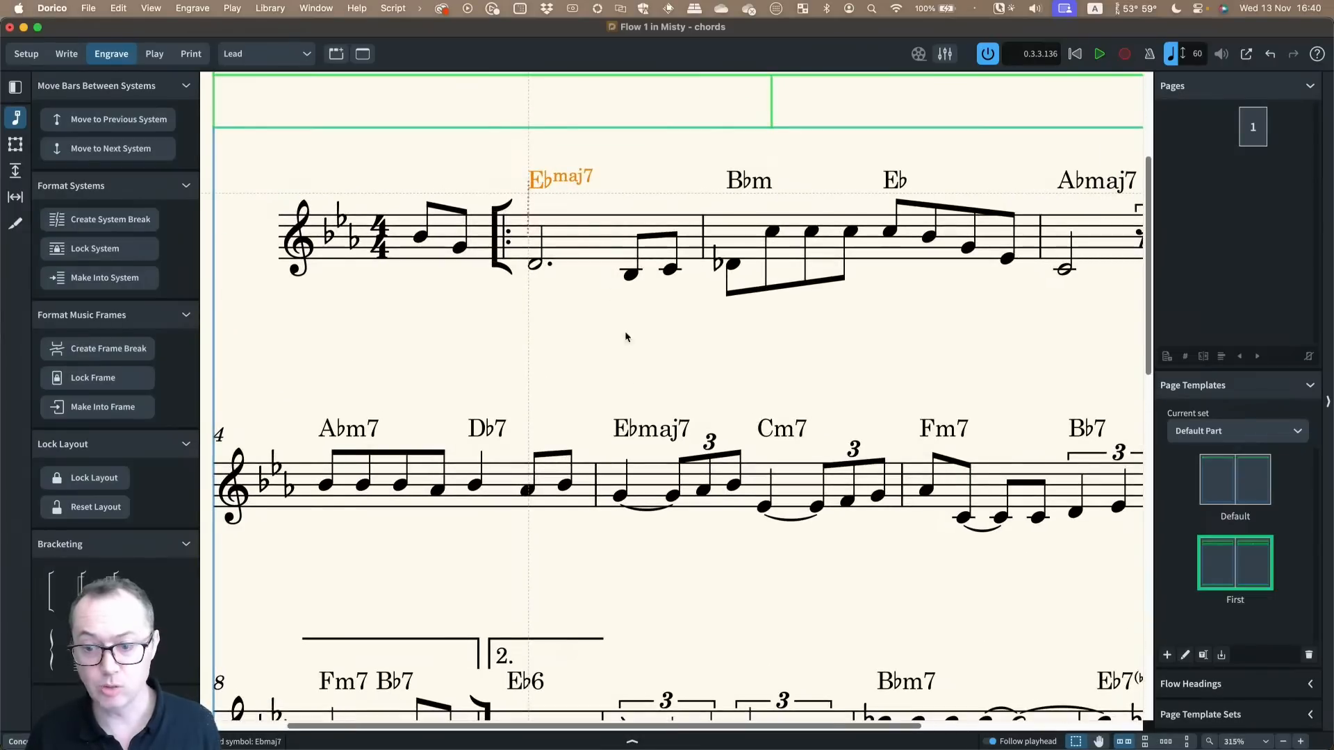
scroll(646, 432, "right", 2)
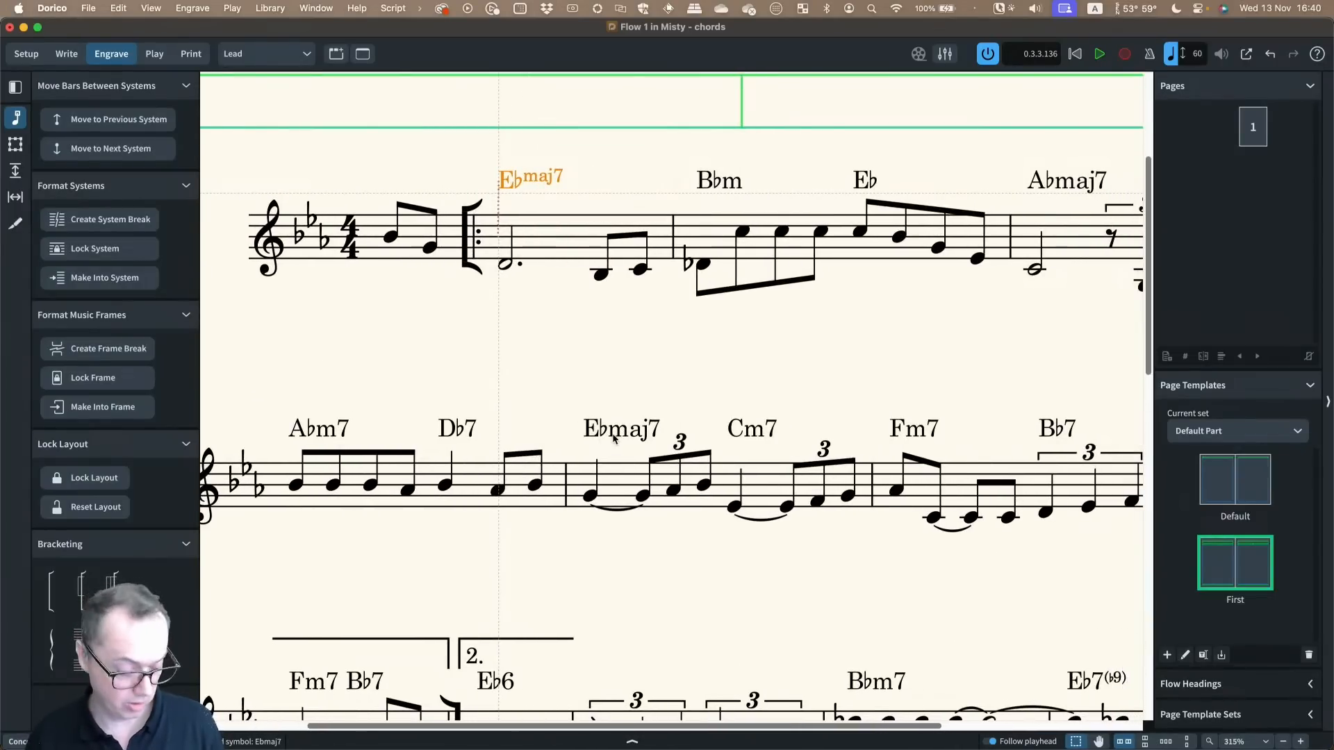
left_click(271, 8)
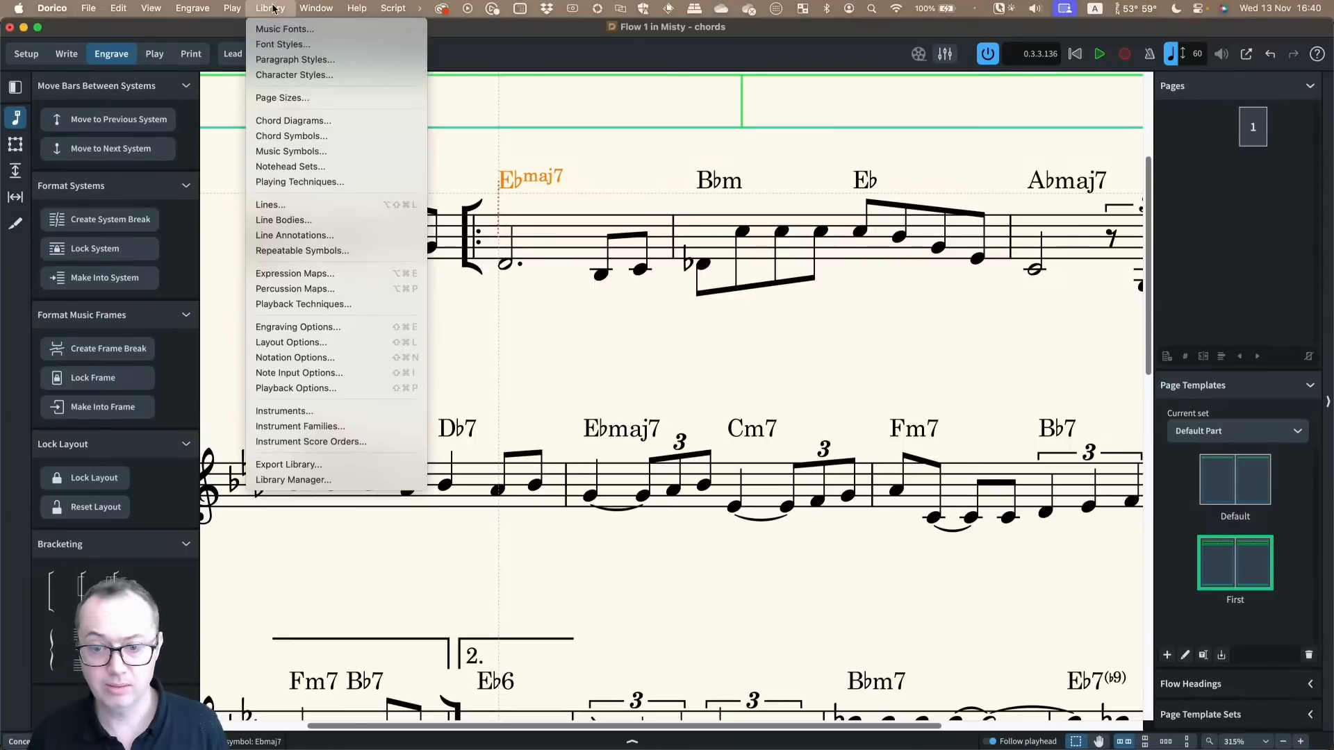
left_click(325, 327)
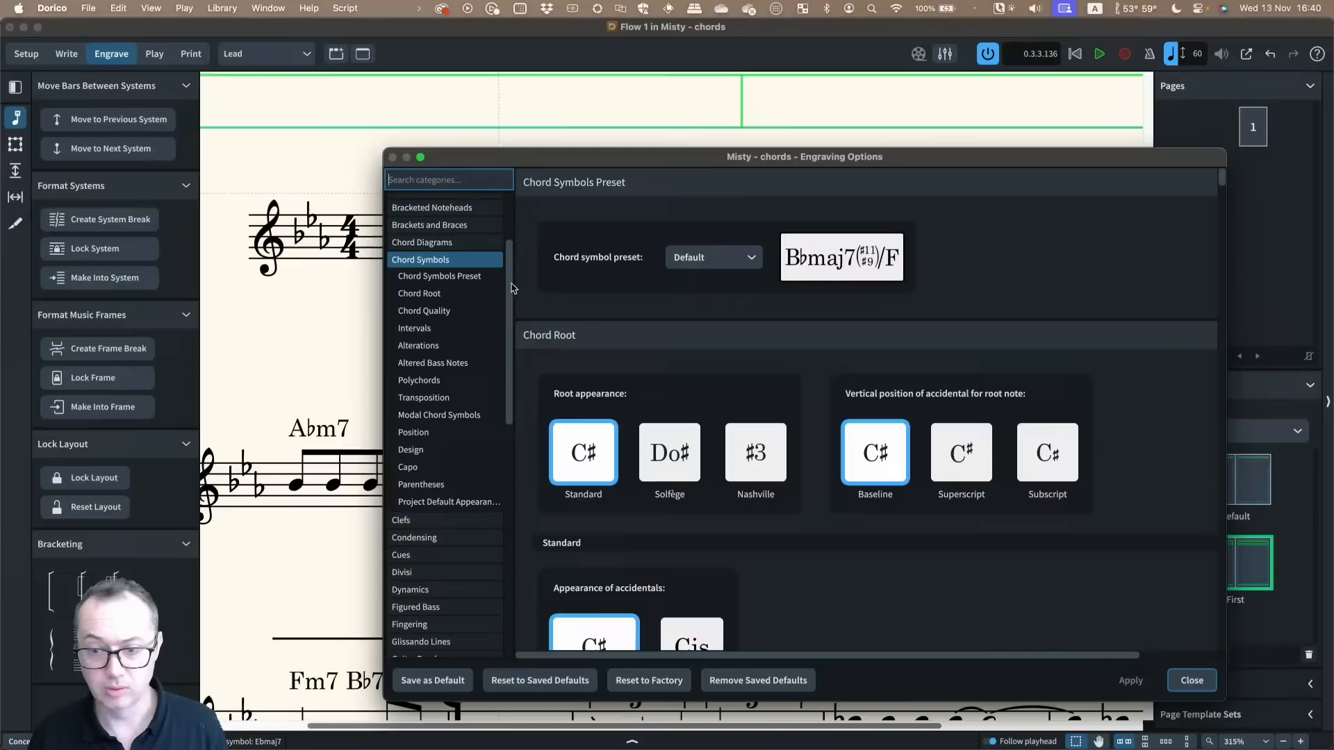
left_click(443, 502)
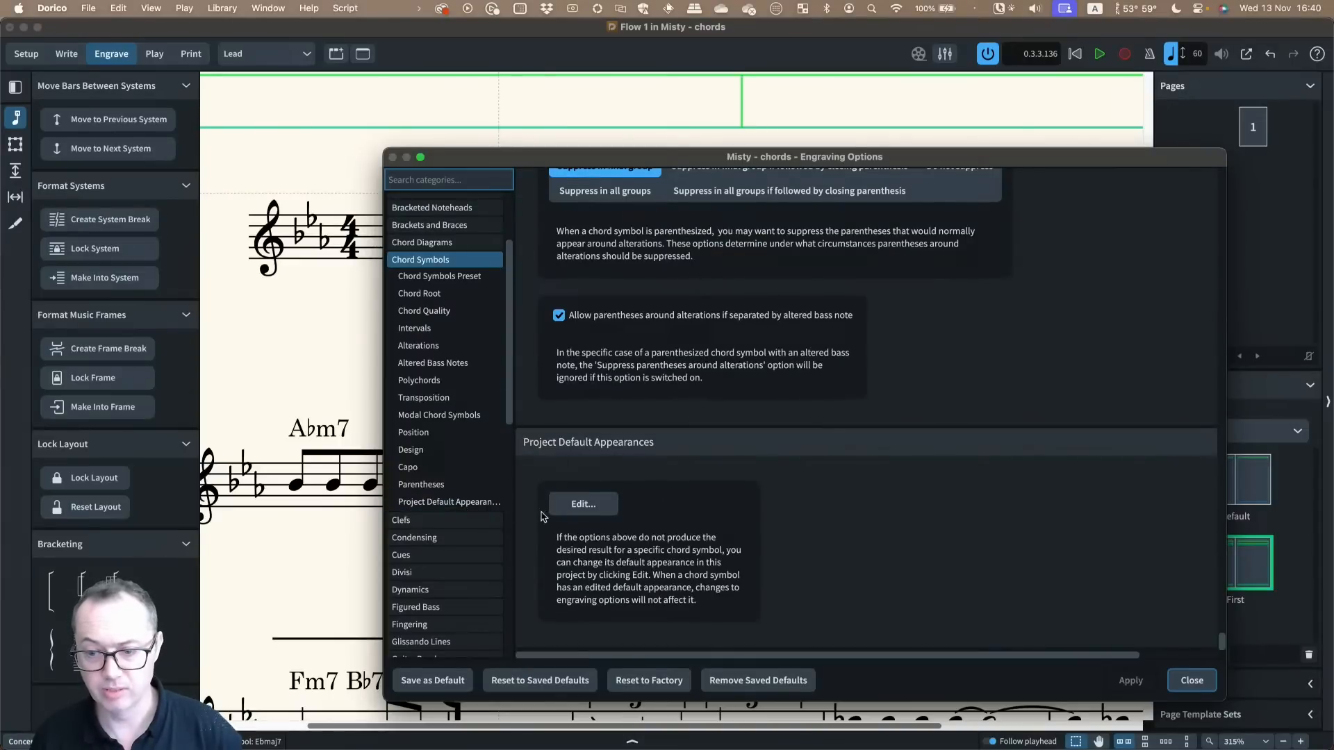
left_click(583, 503)
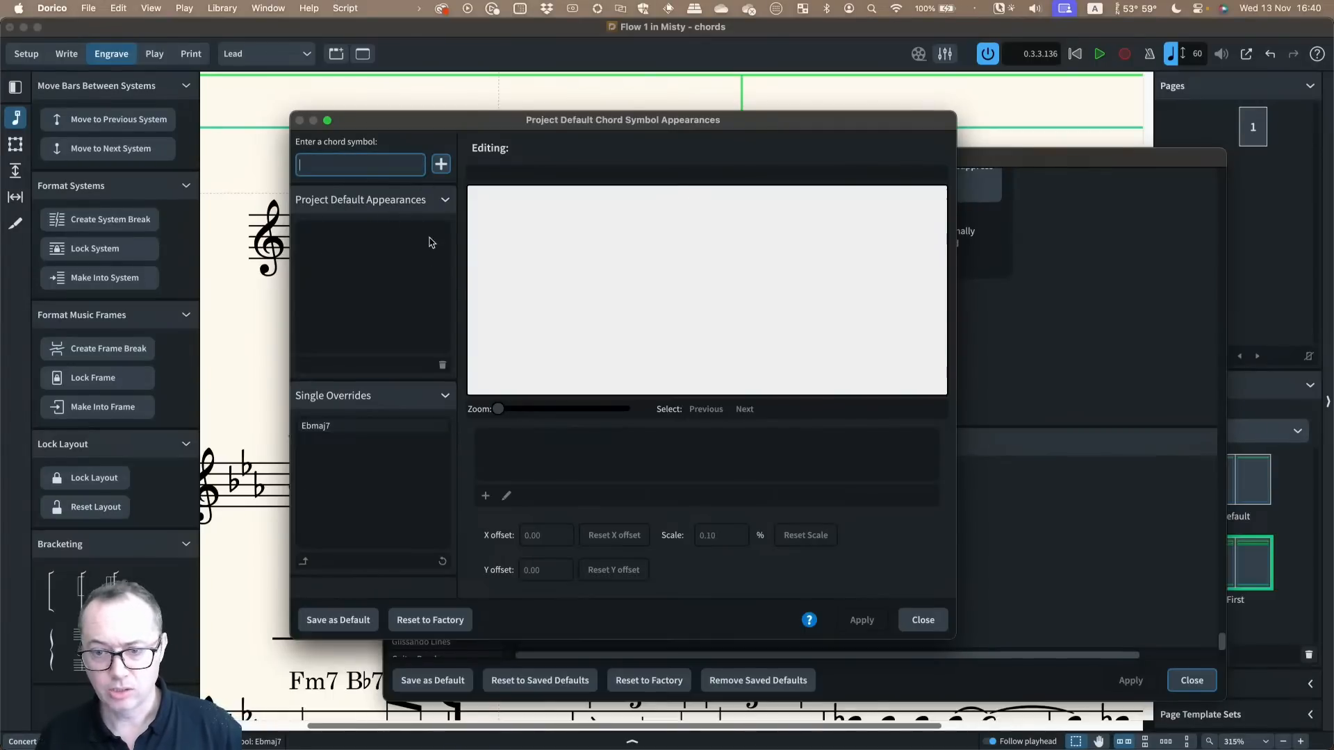
left_click(340, 428)
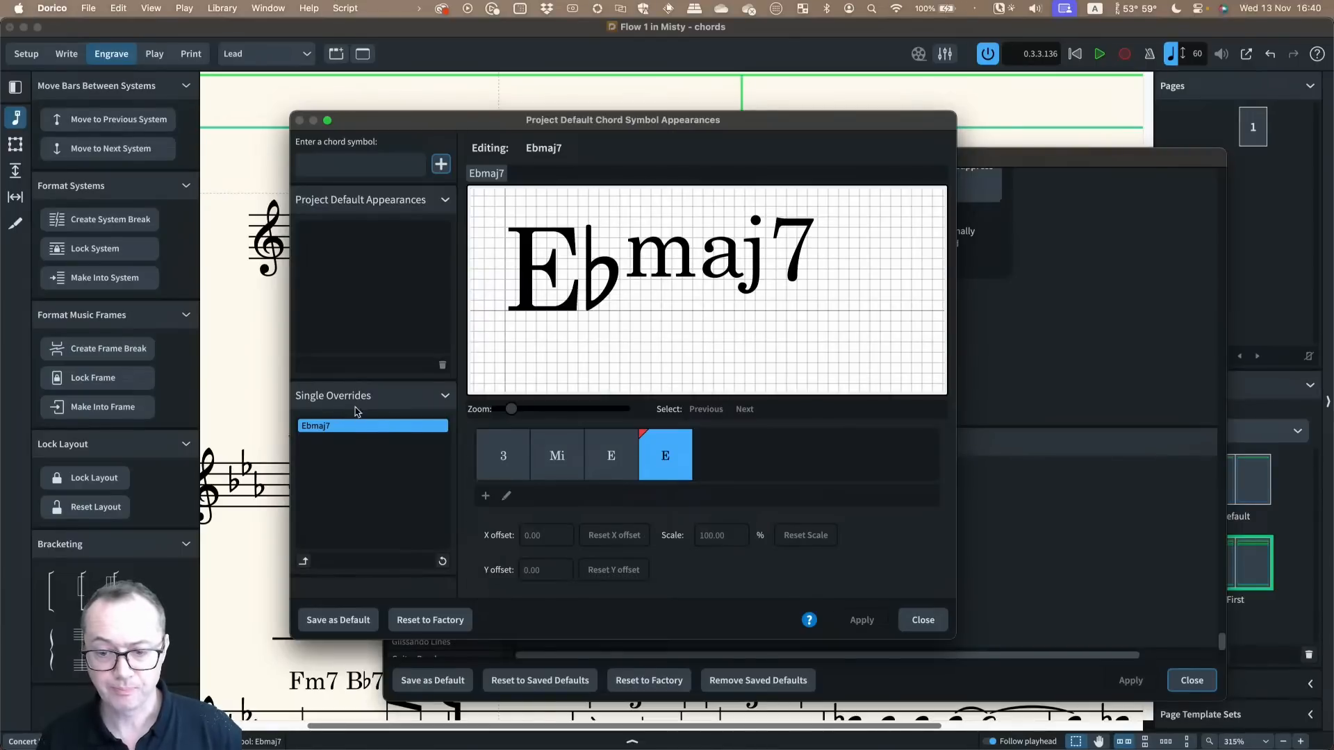
left_click(304, 561)
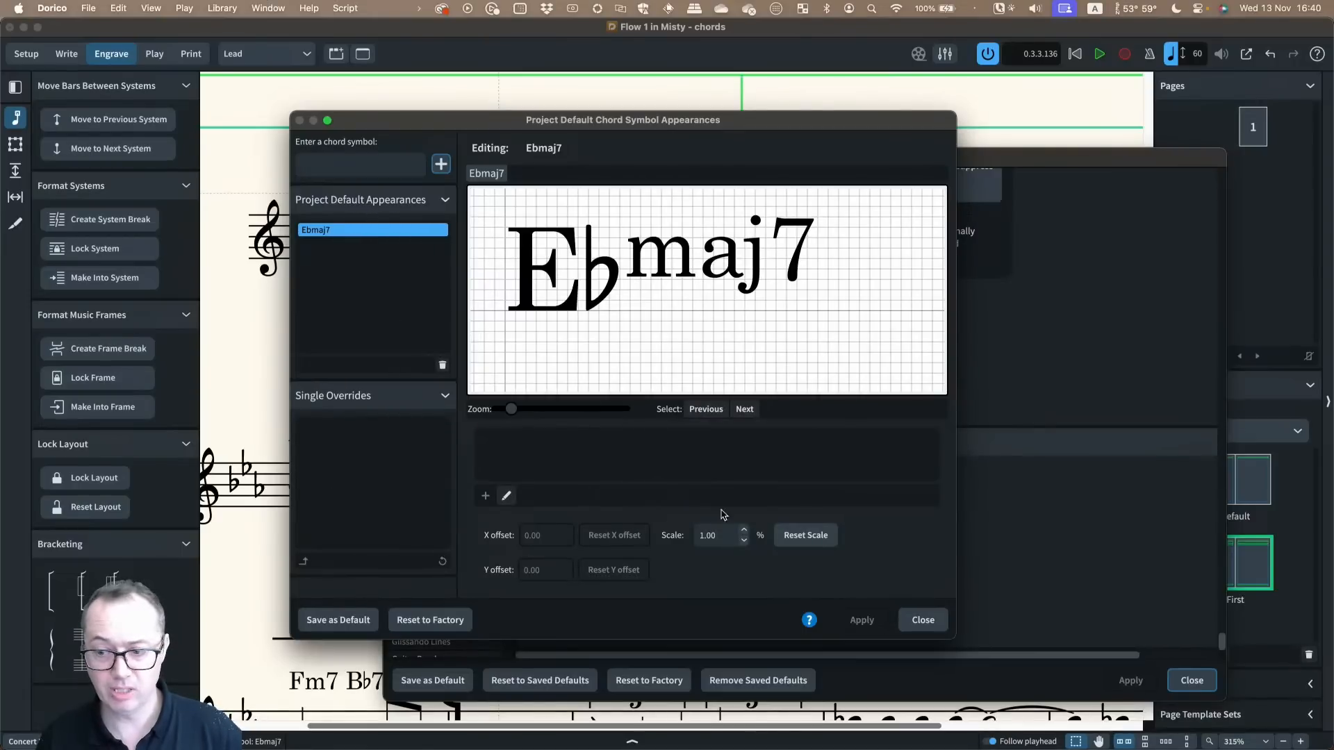
left_click(915, 621)
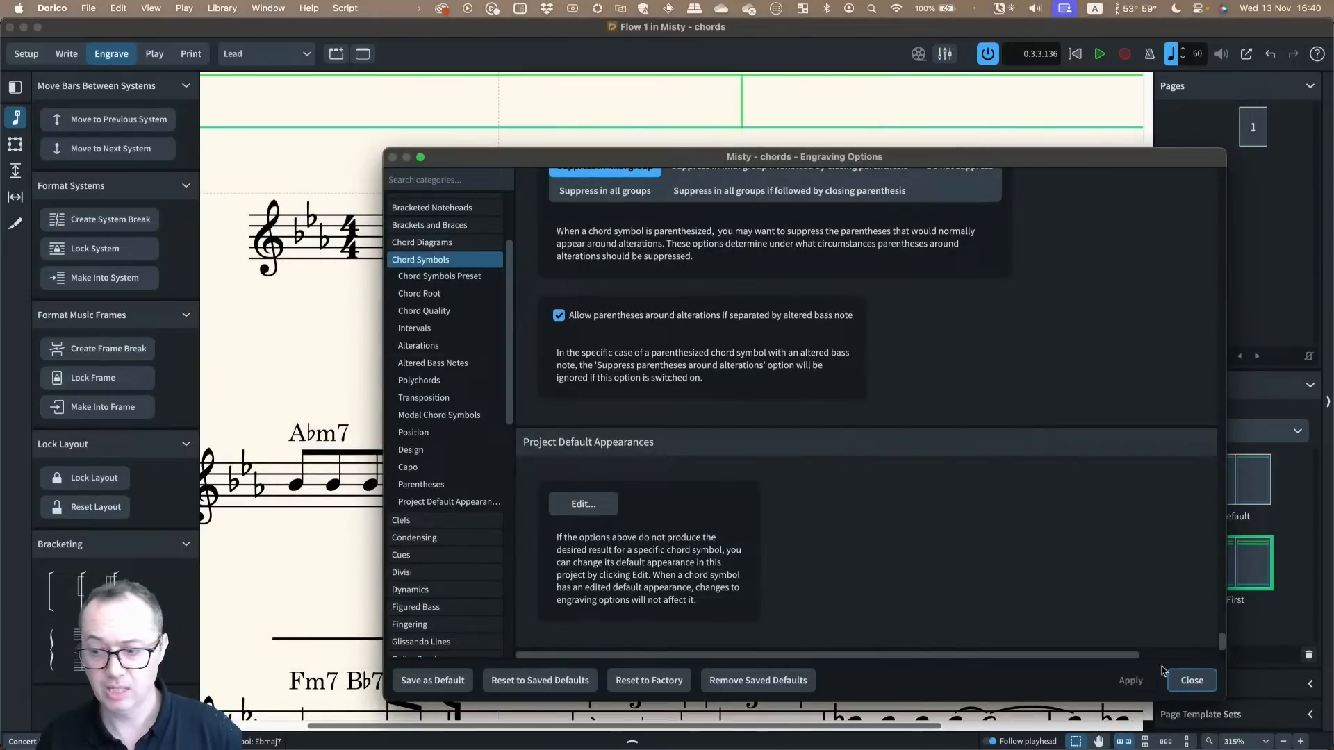
left_click(1191, 680)
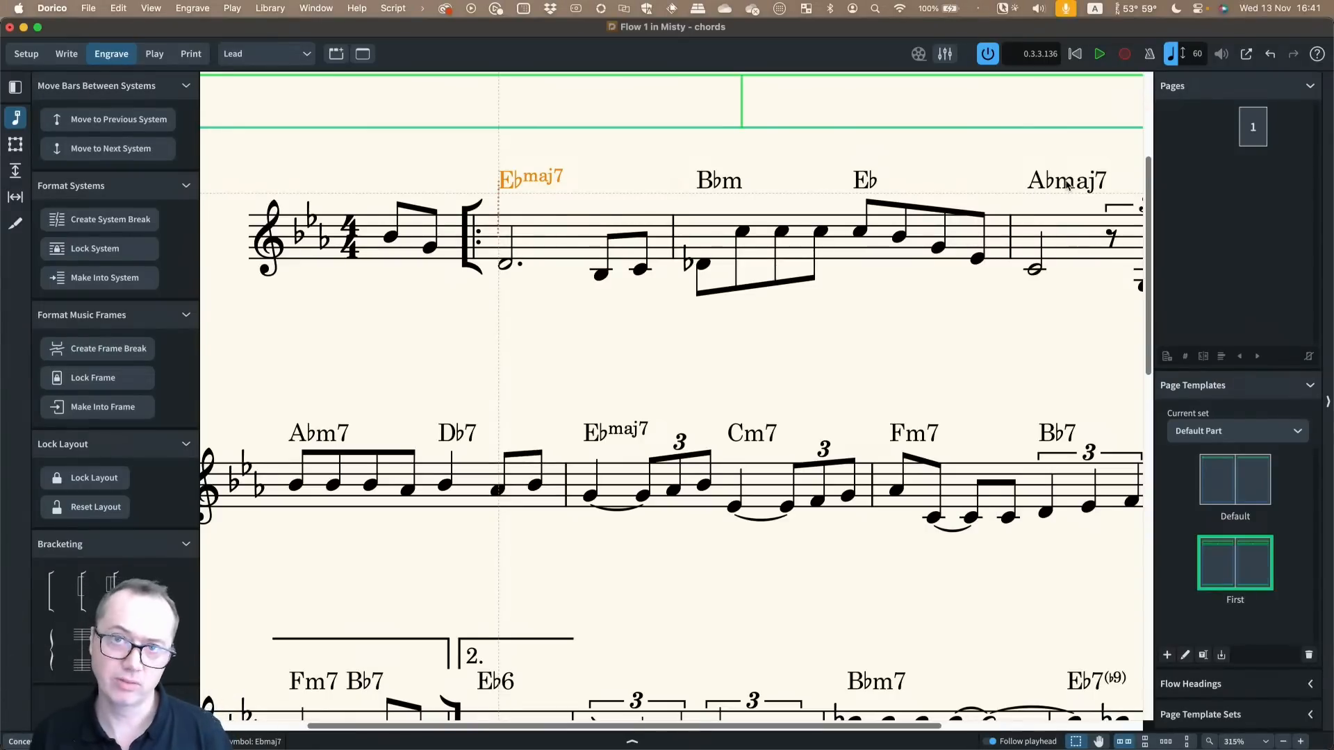
Delete the Ebmaj7 entry from the project default chord symbol appearances and close Engraving Options
left_click(613, 429)
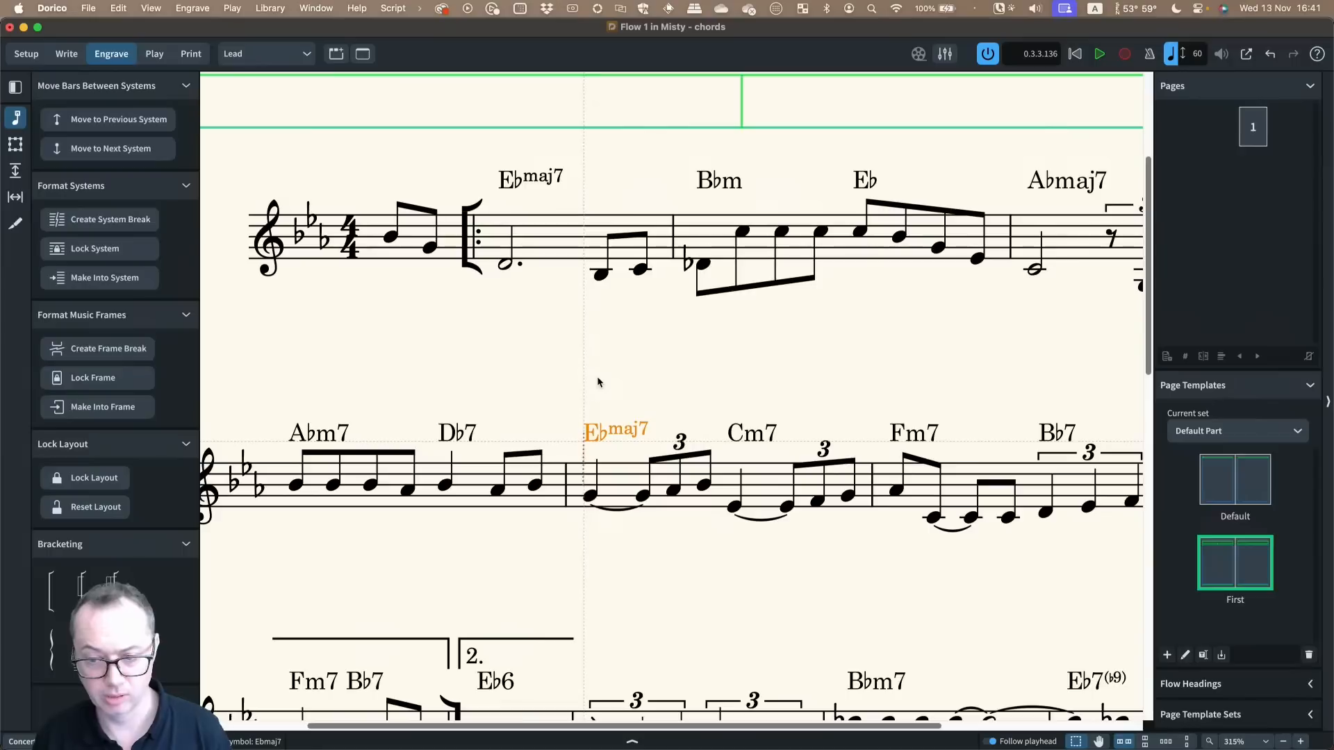
key("shift+super+e")
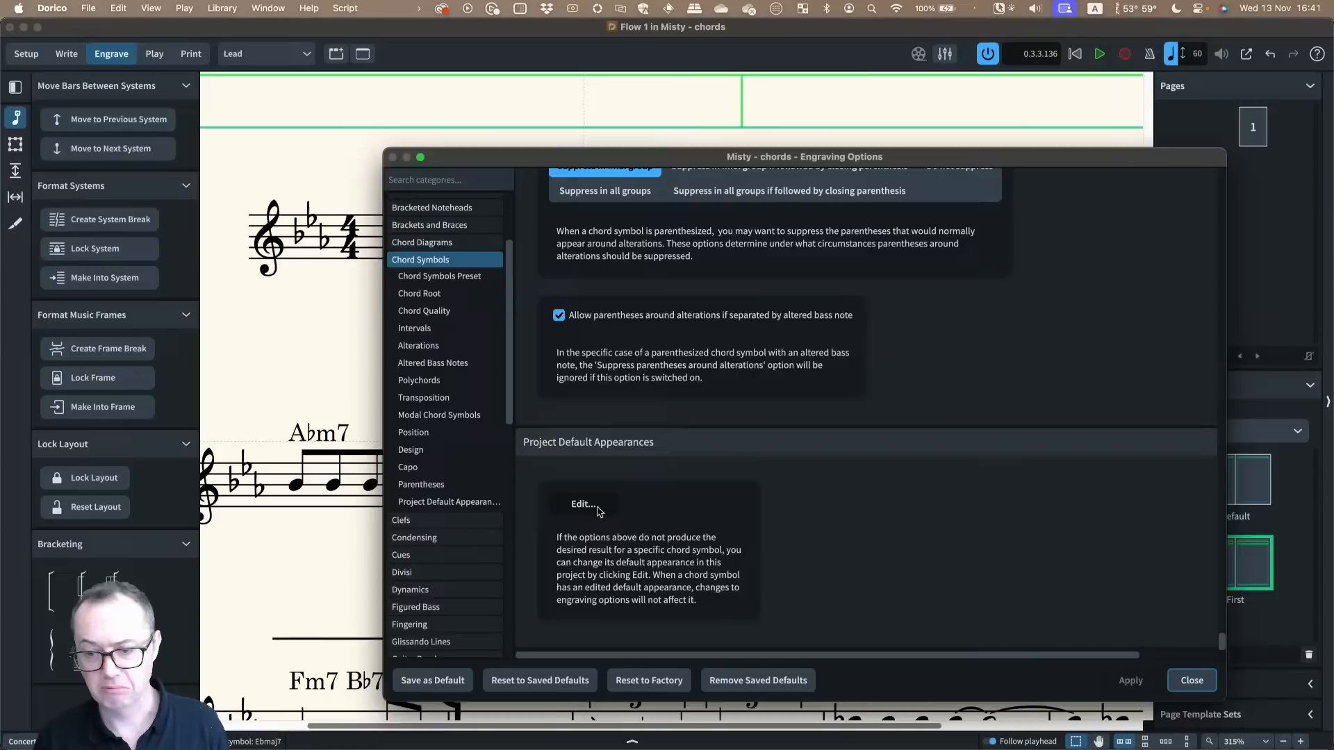
left_click(597, 510)
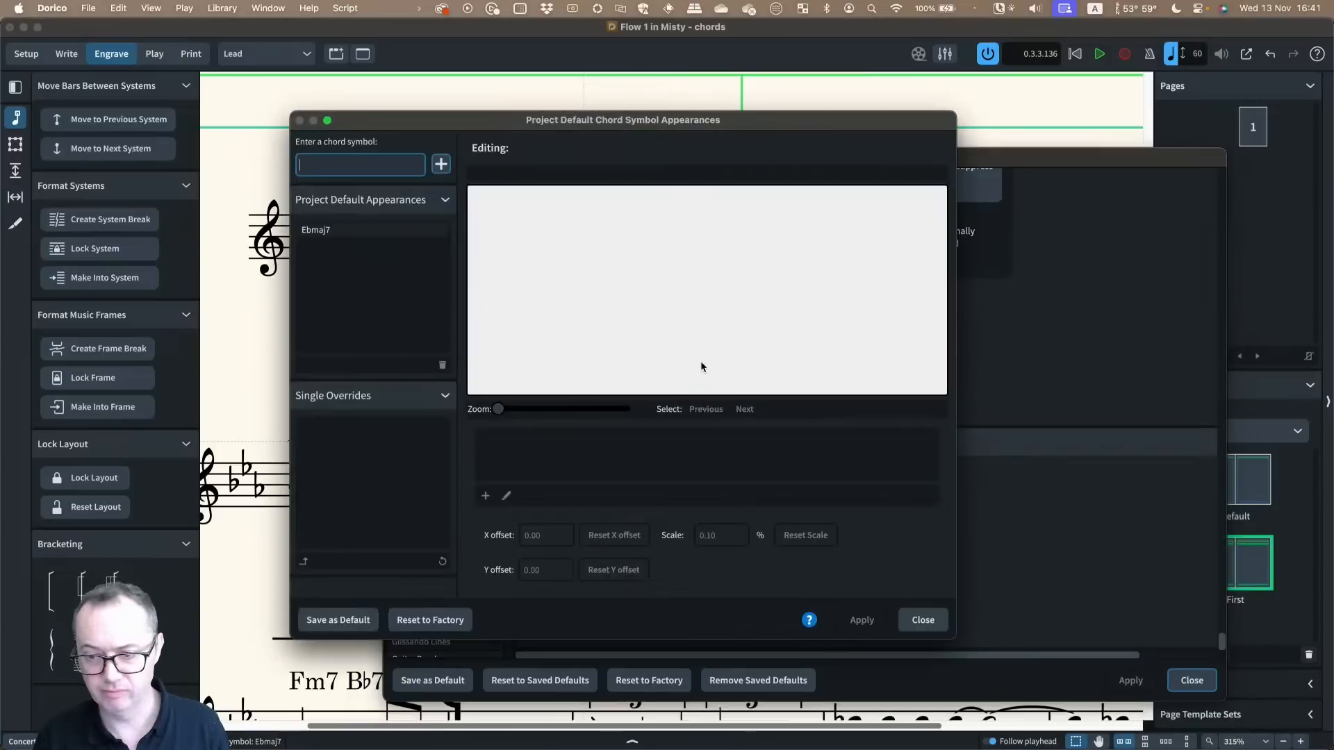
left_click(336, 234)
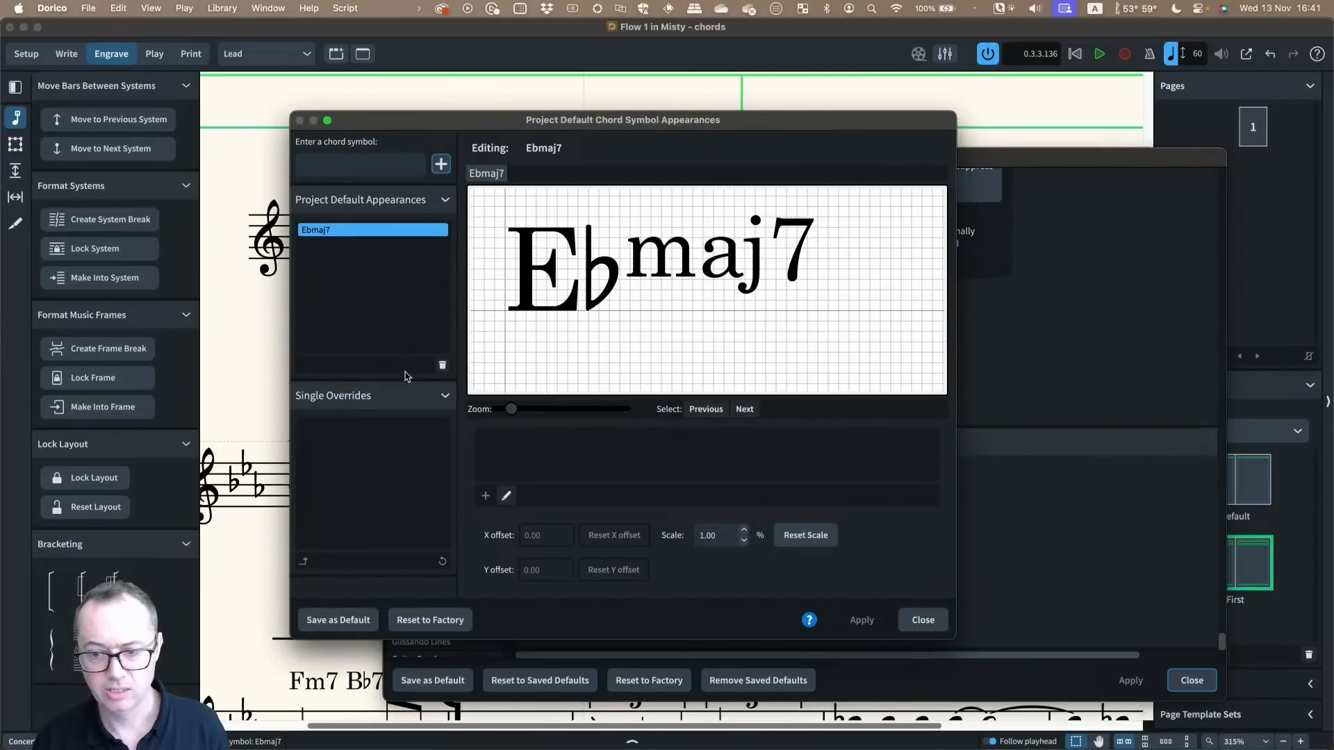
left_click(442, 366)
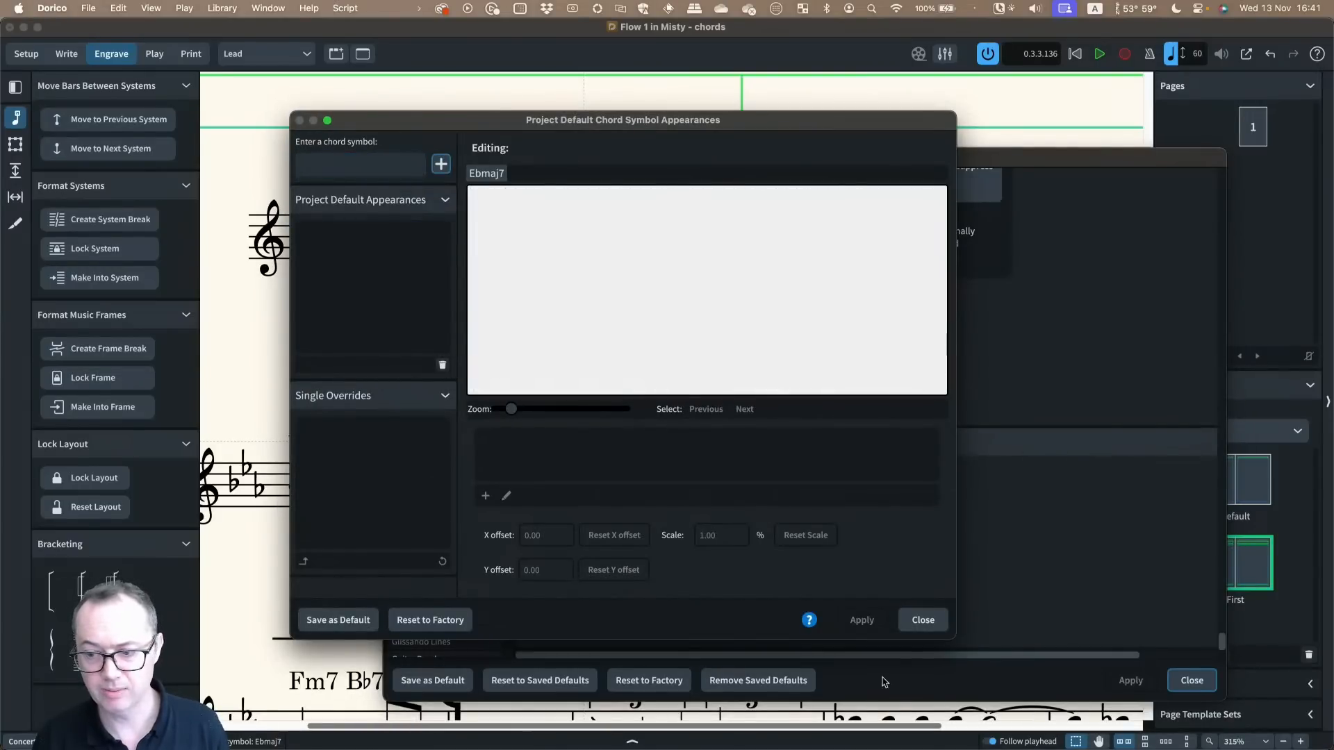
left_click(910, 624)
left_click(1190, 680)
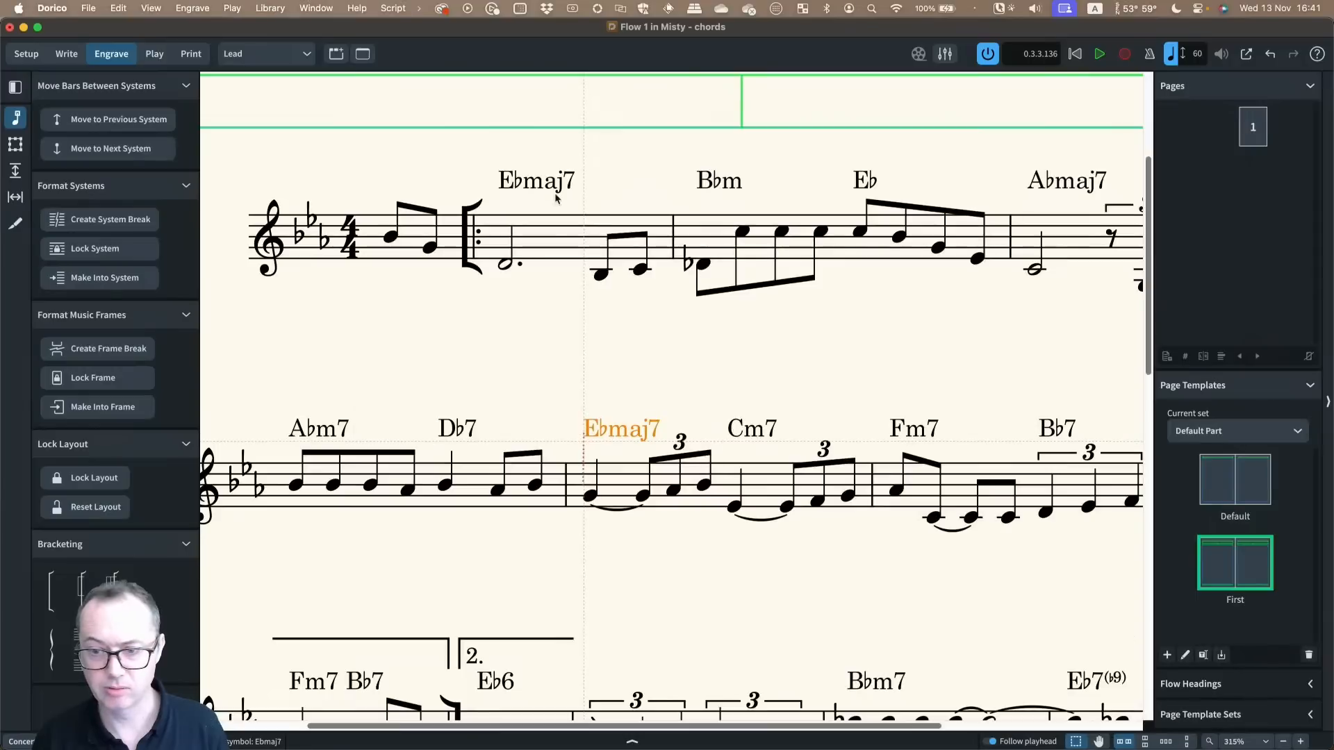
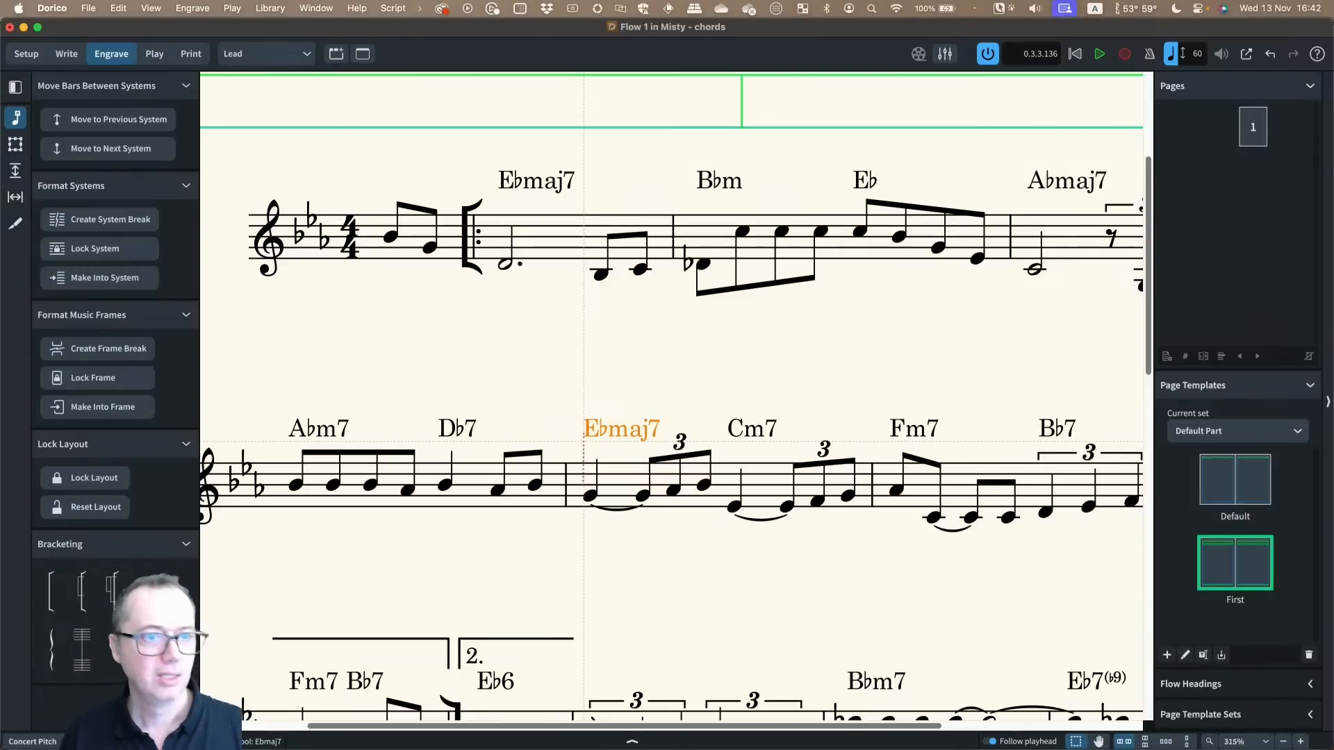
In Setup mode, give the Treble staff player chord diagrams for standard guitar tuning
left_click(500, 339)
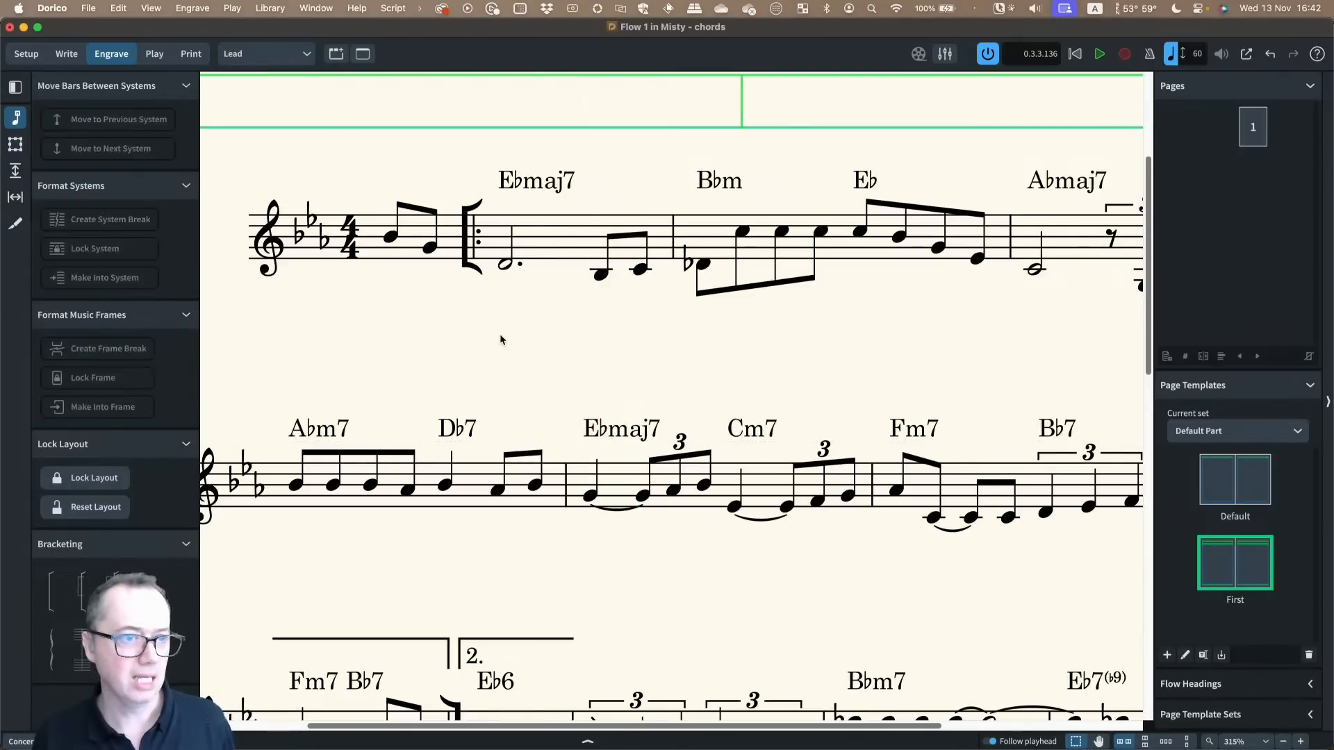
scroll(500, 339, "down", 3)
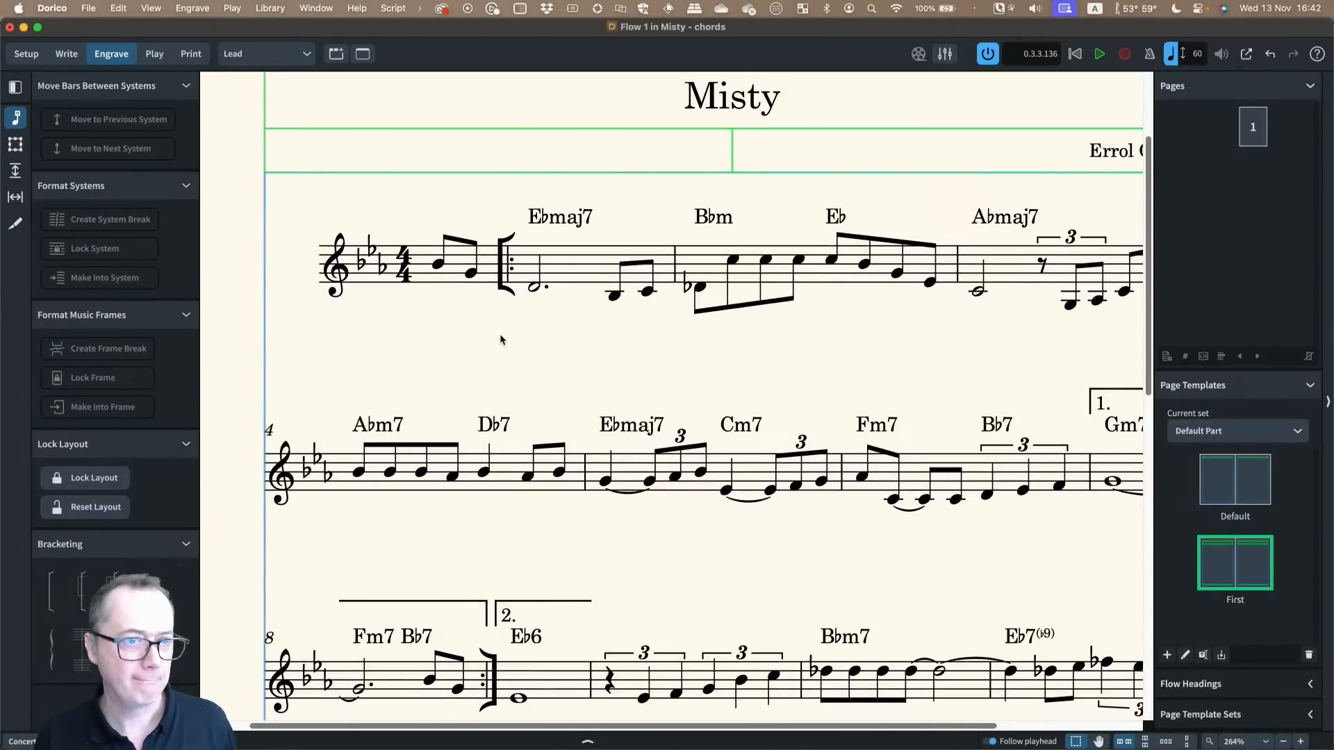
scroll(500, 340, "down", 4)
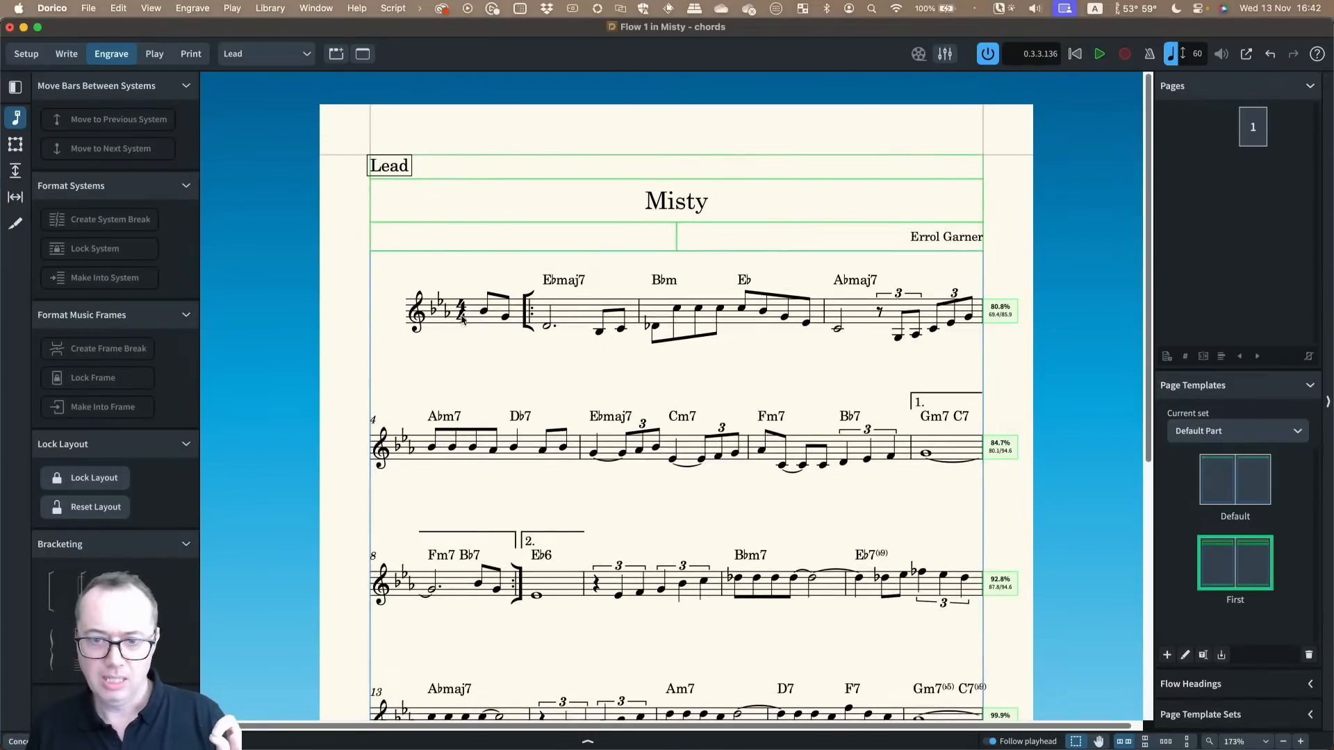
left_click(63, 54)
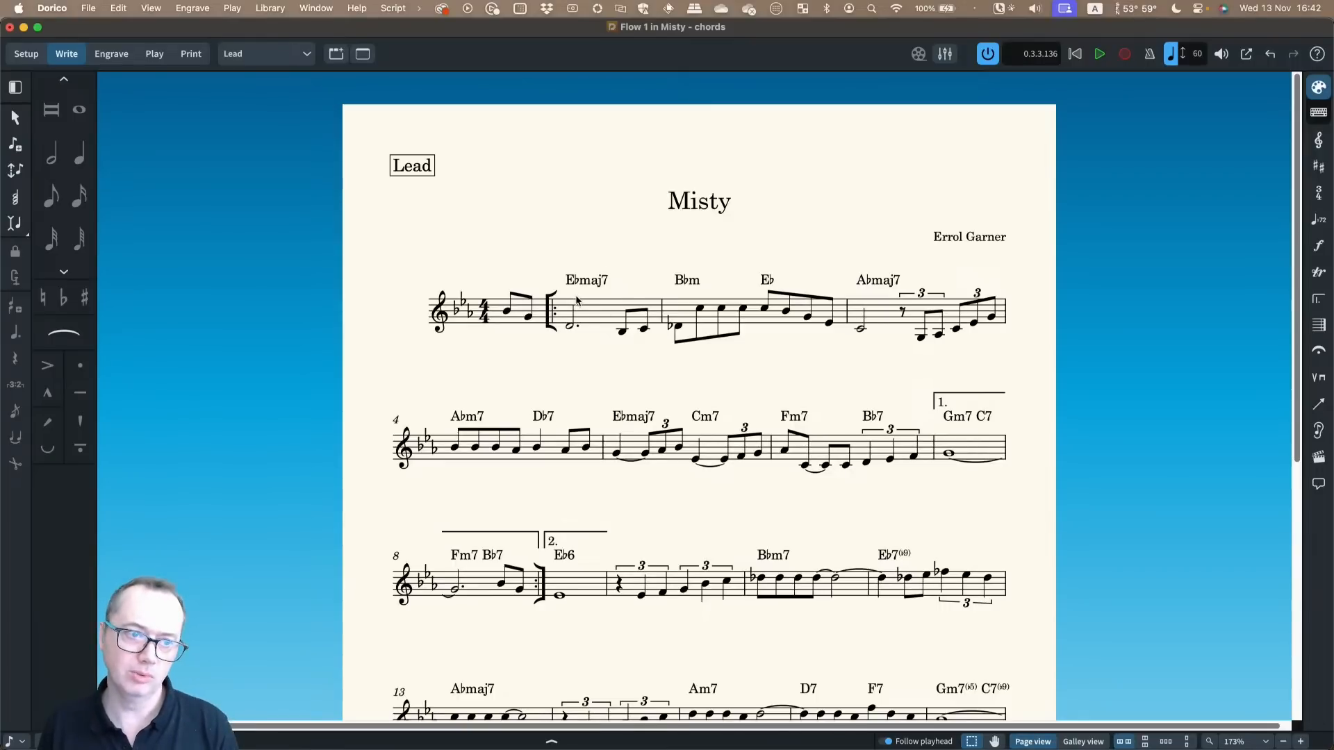
left_click(27, 54)
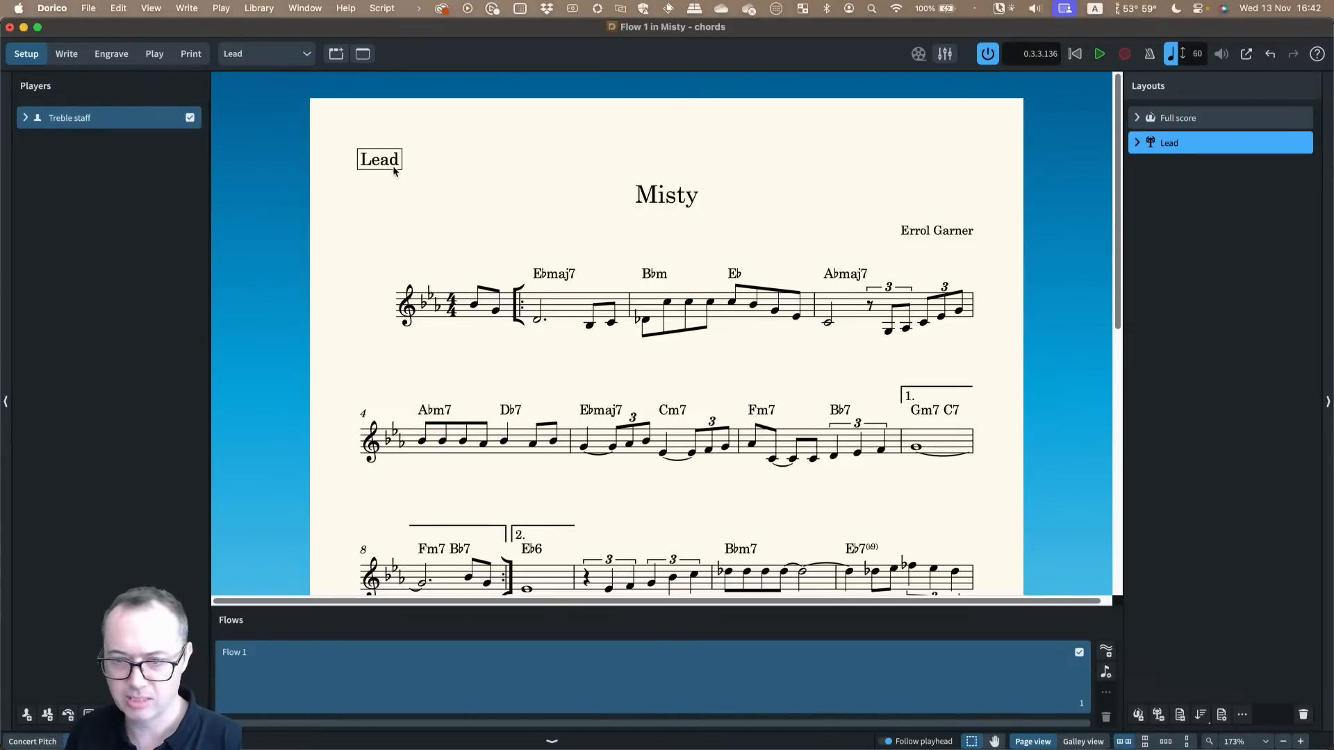
right_click(103, 123)
mouse_move(168, 261)
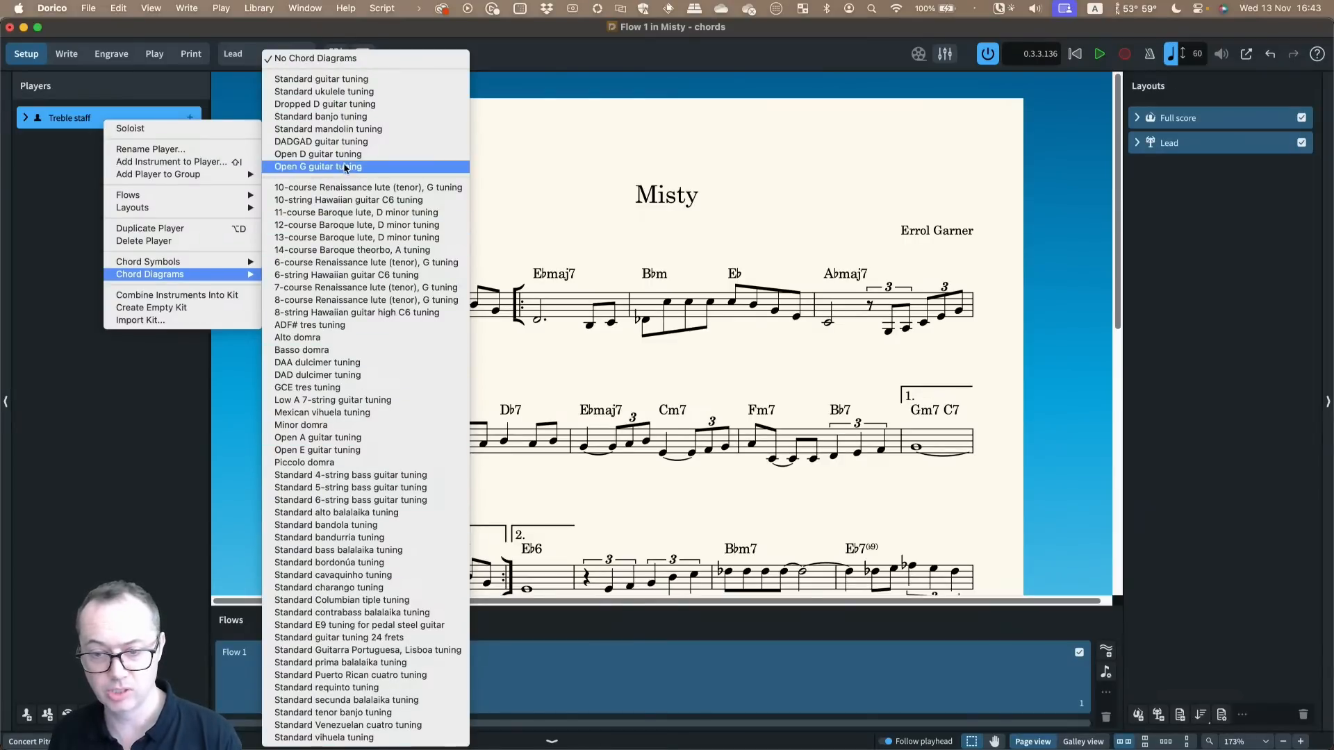
left_click(330, 82)
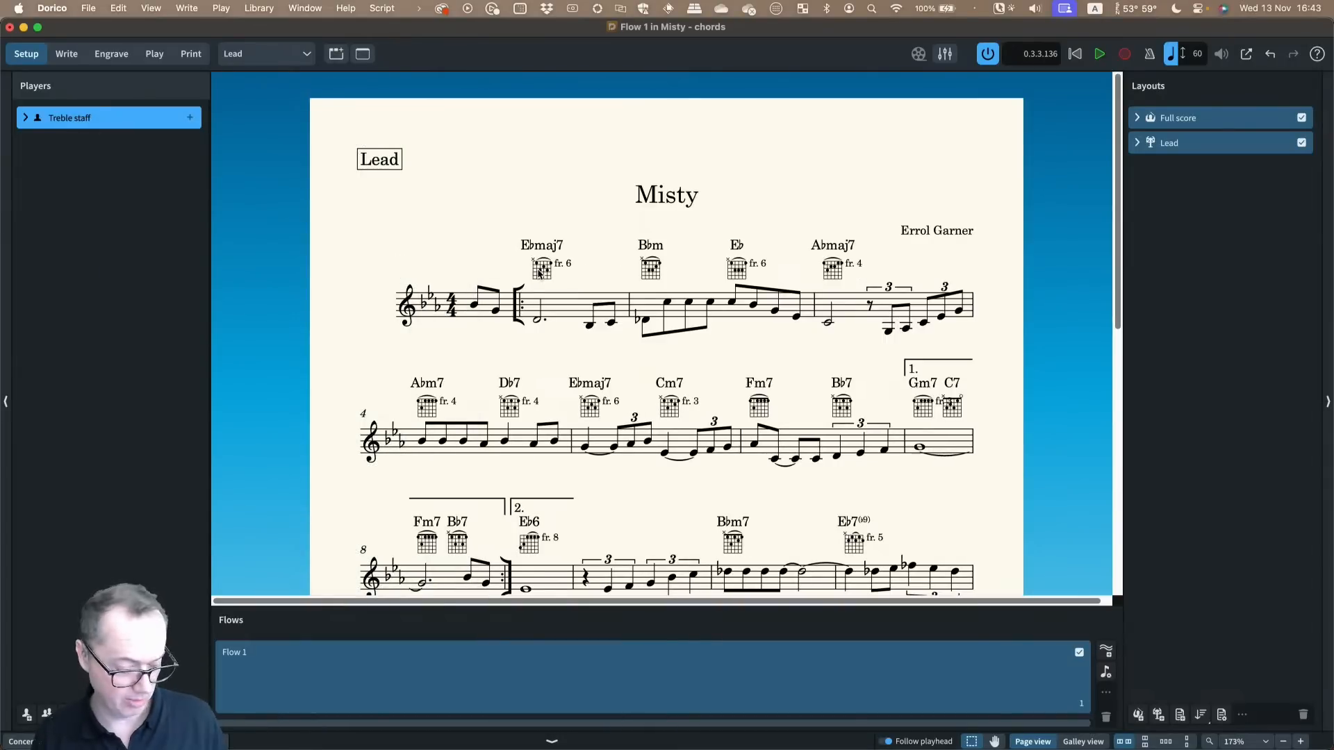
In Write mode, select the chord diagram under the first Ebmaj7, open its chord symbol popover and dismiss it
key("super+2")
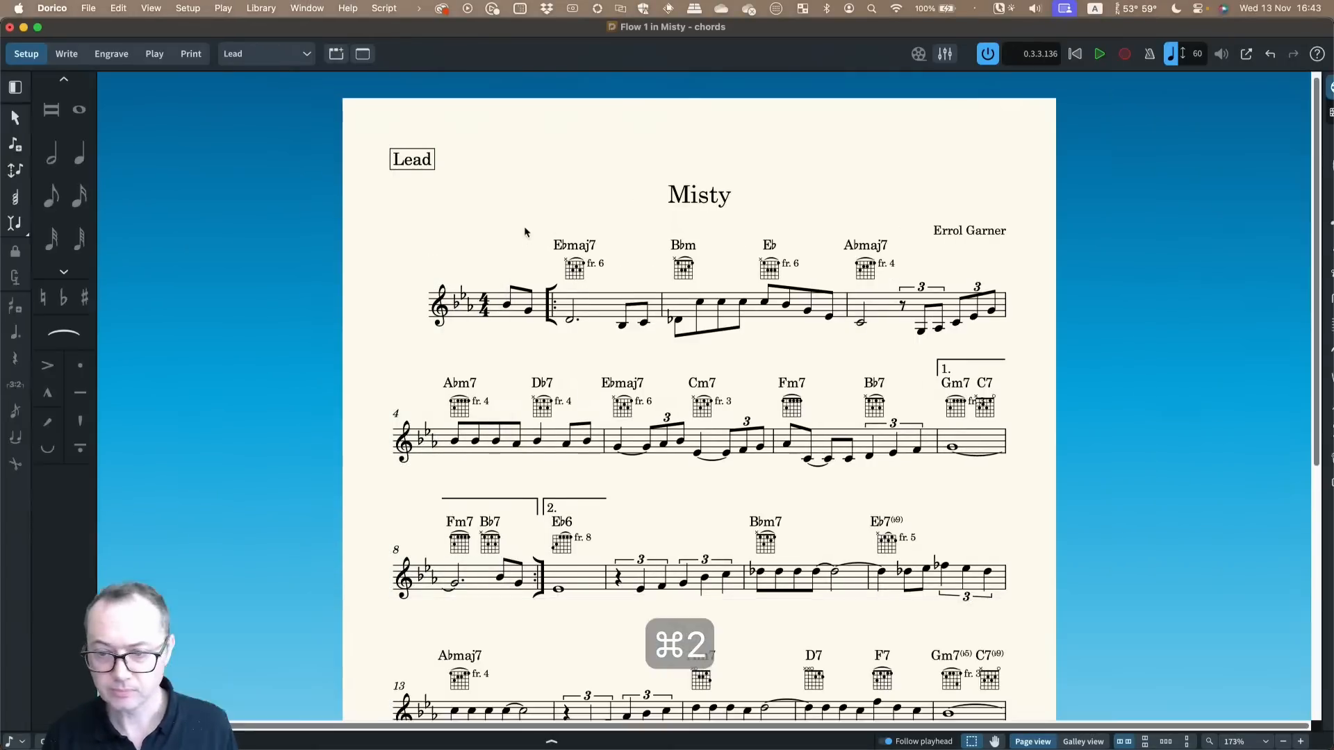
left_click(569, 273)
key("z")
key("z")
key("z")
key("z")
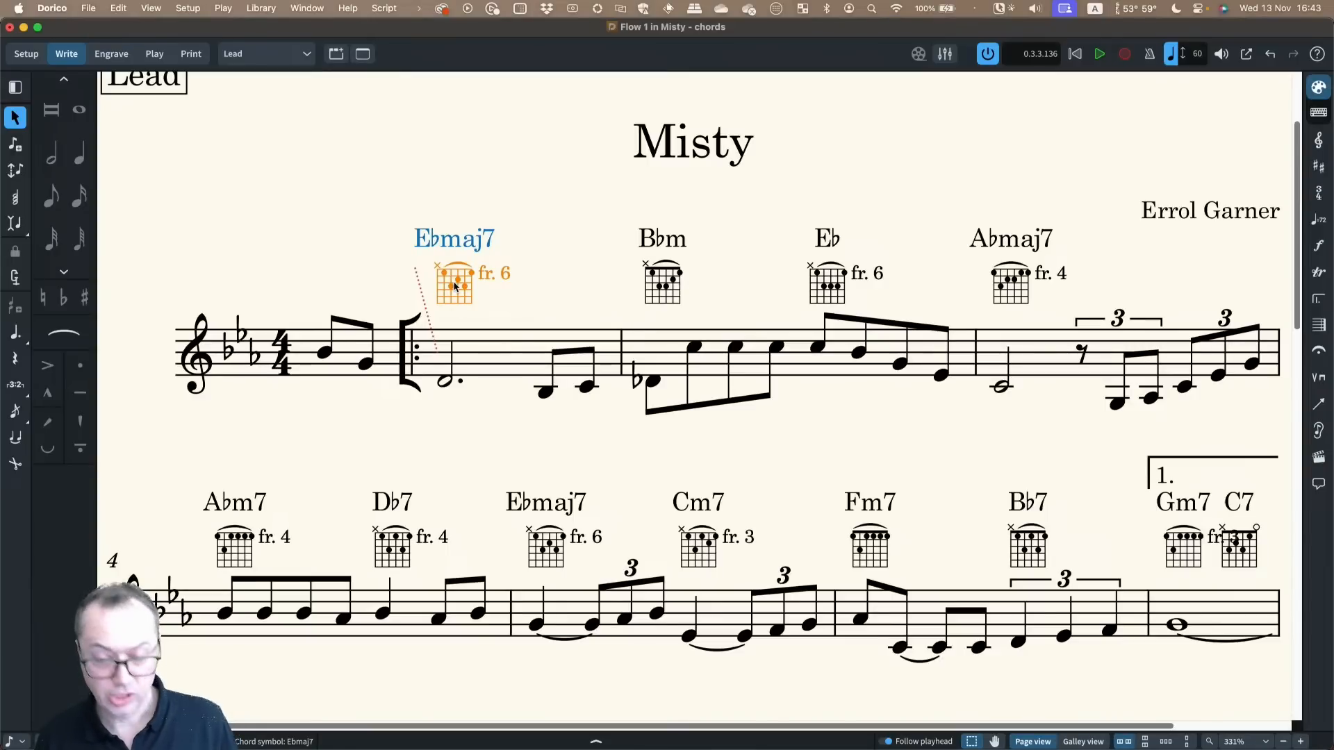
key("shift+q")
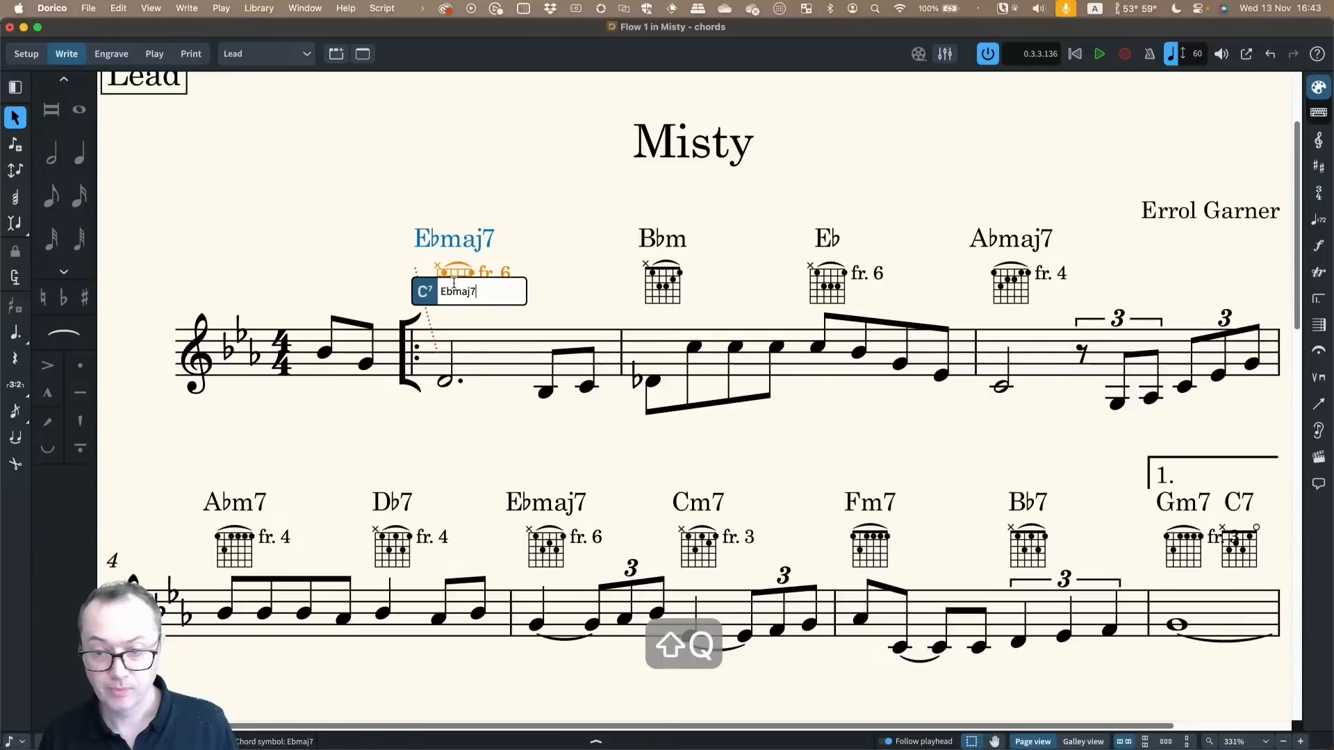
key("Escape")
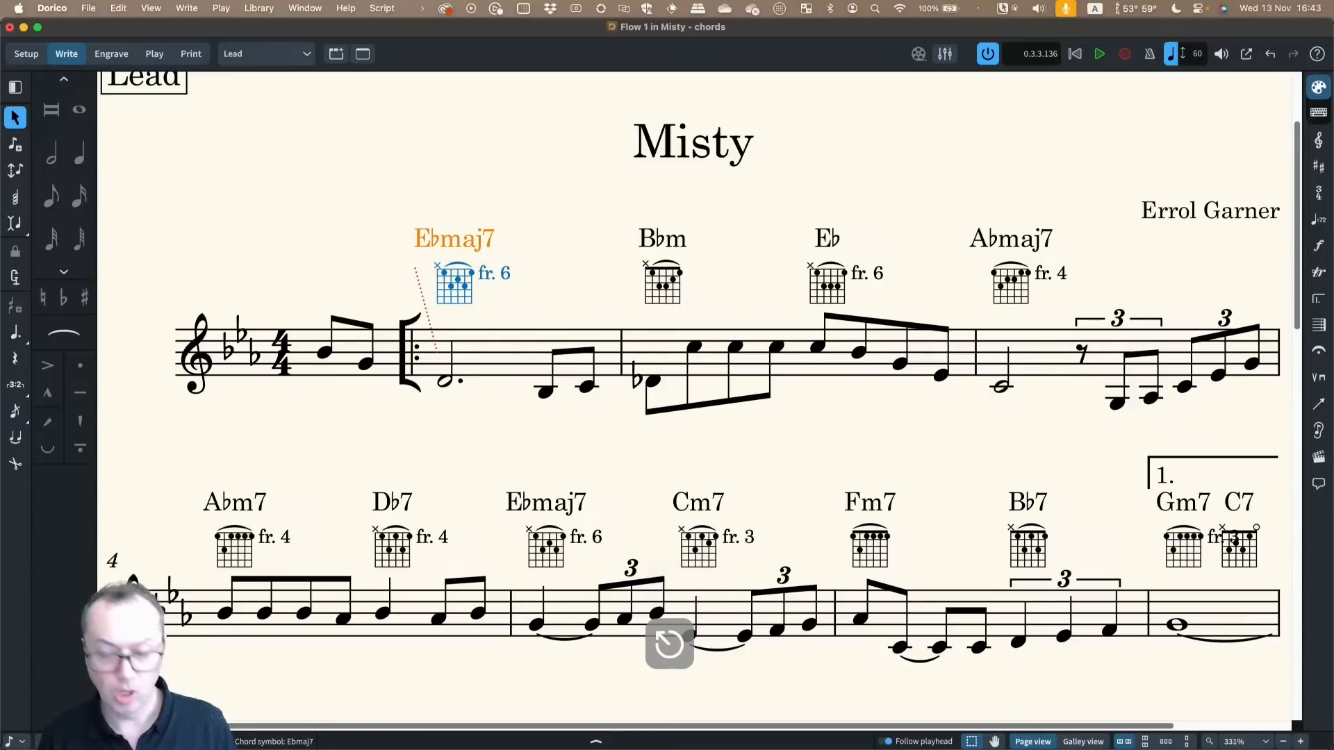
Cycle the first Ebmaj7 chord diagram through its alternative shapes, stopping at the one marked fr. 11
key("alt+q")
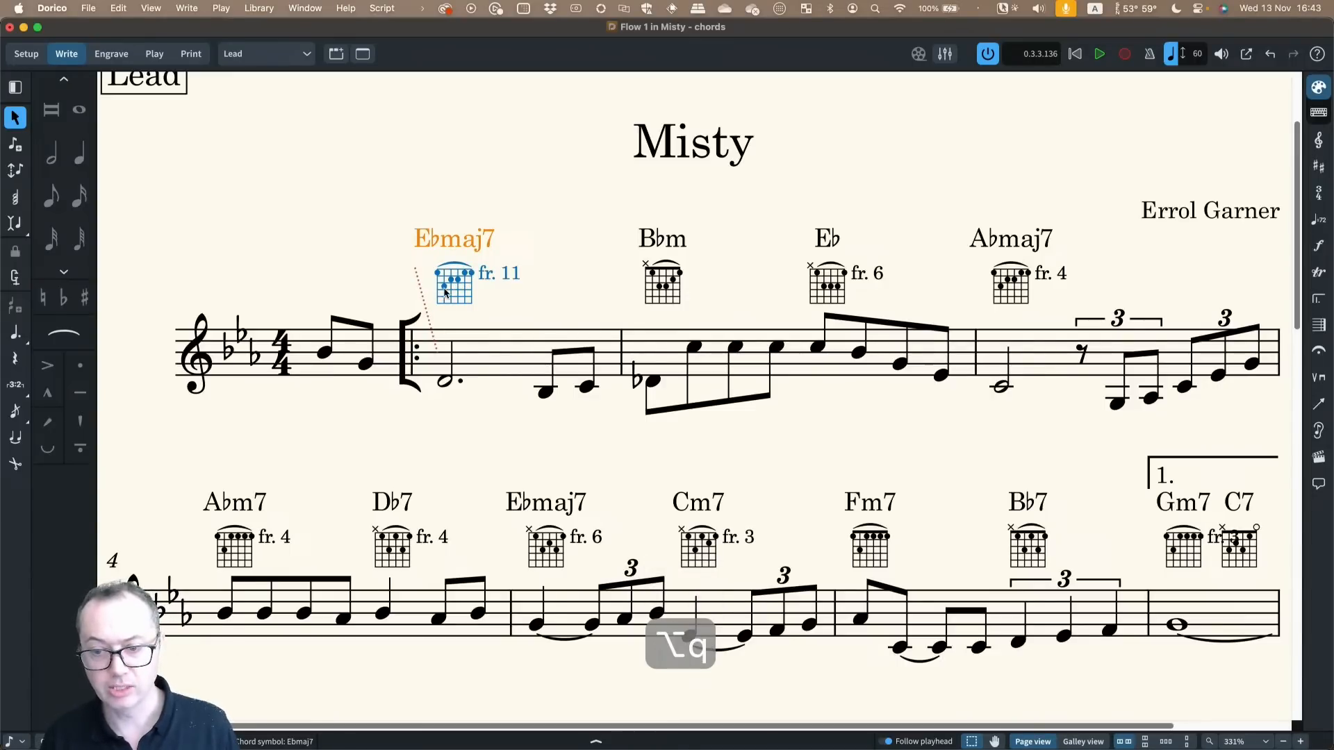
key("alt+q")
key("alt+q")
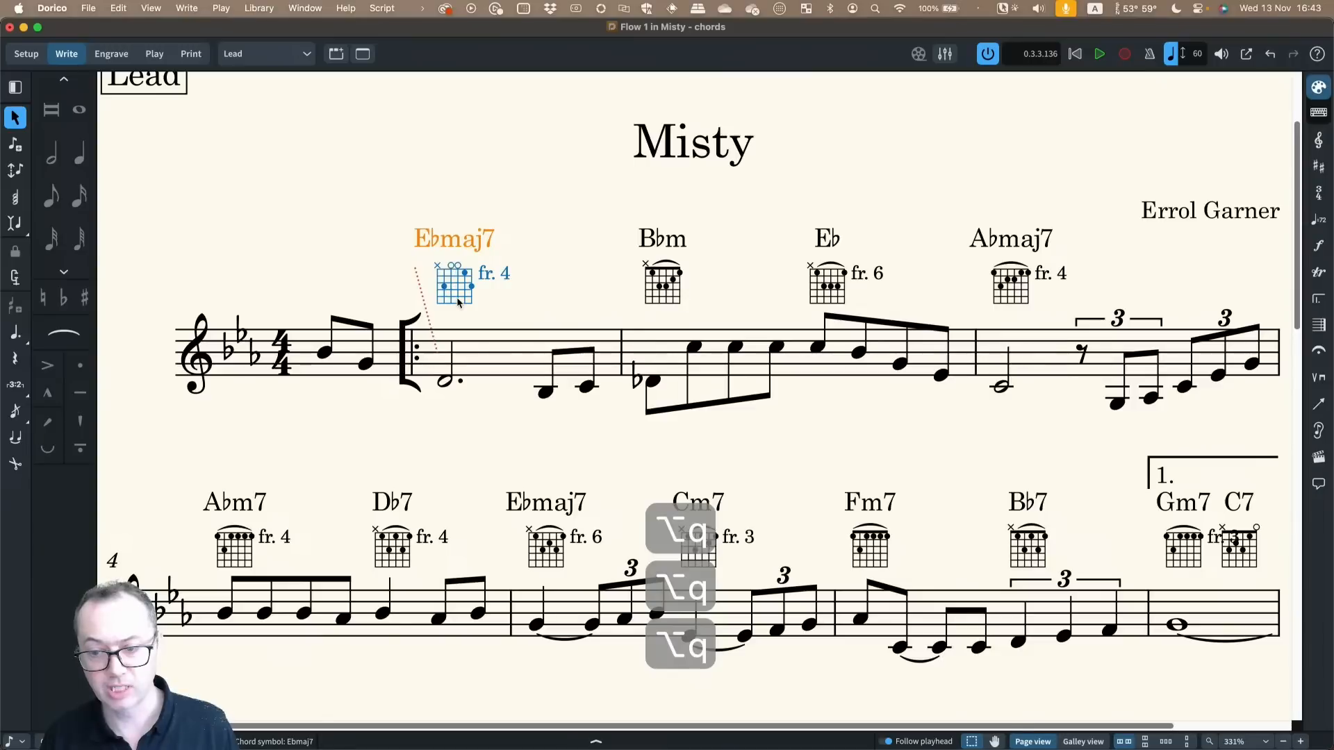
key("alt+q")
key("alt+q")
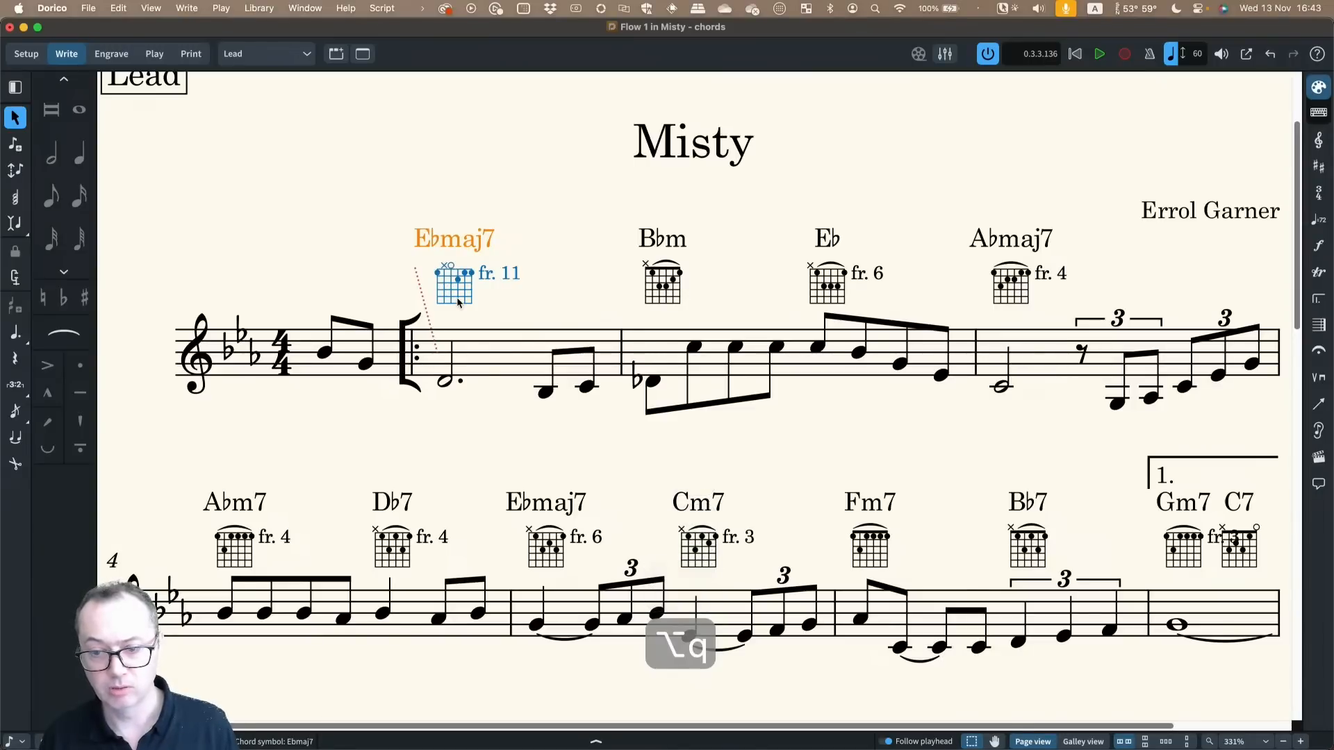
key("alt+q")
key("alt+q")
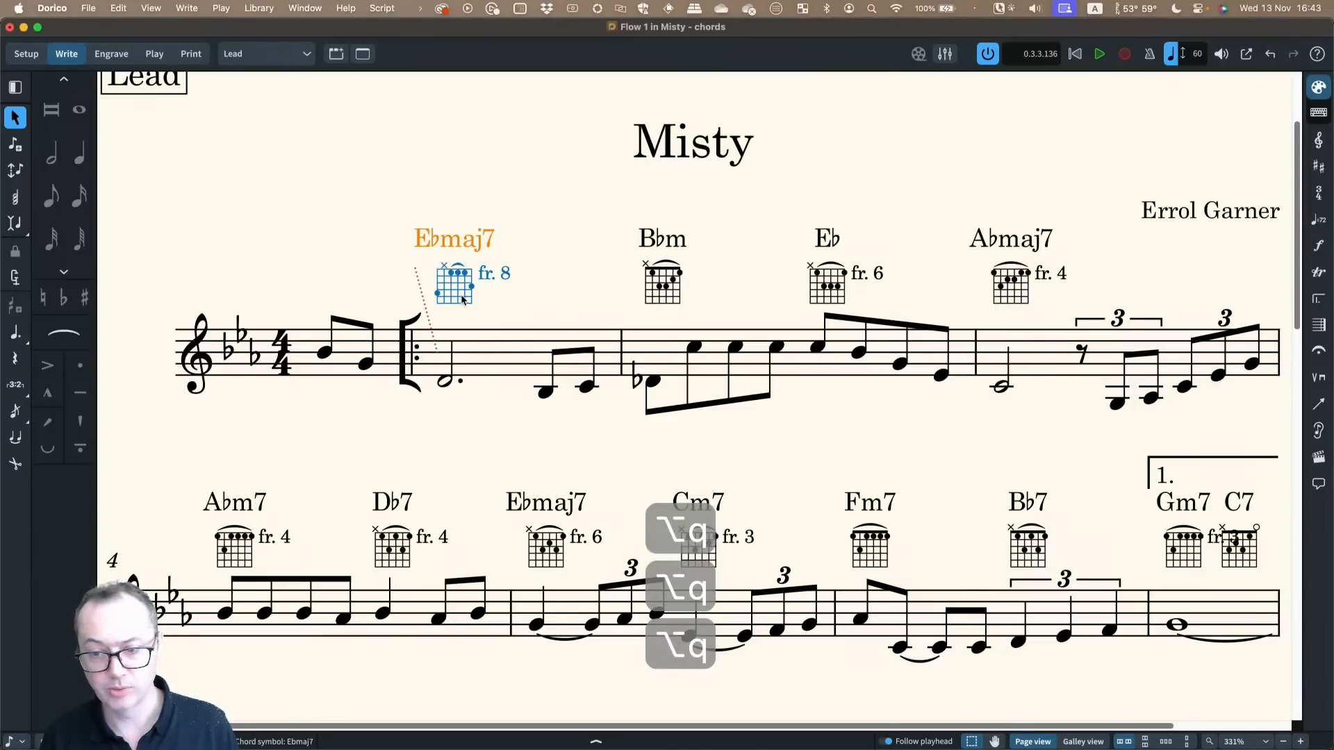
key("alt+q")
key("alt+q")
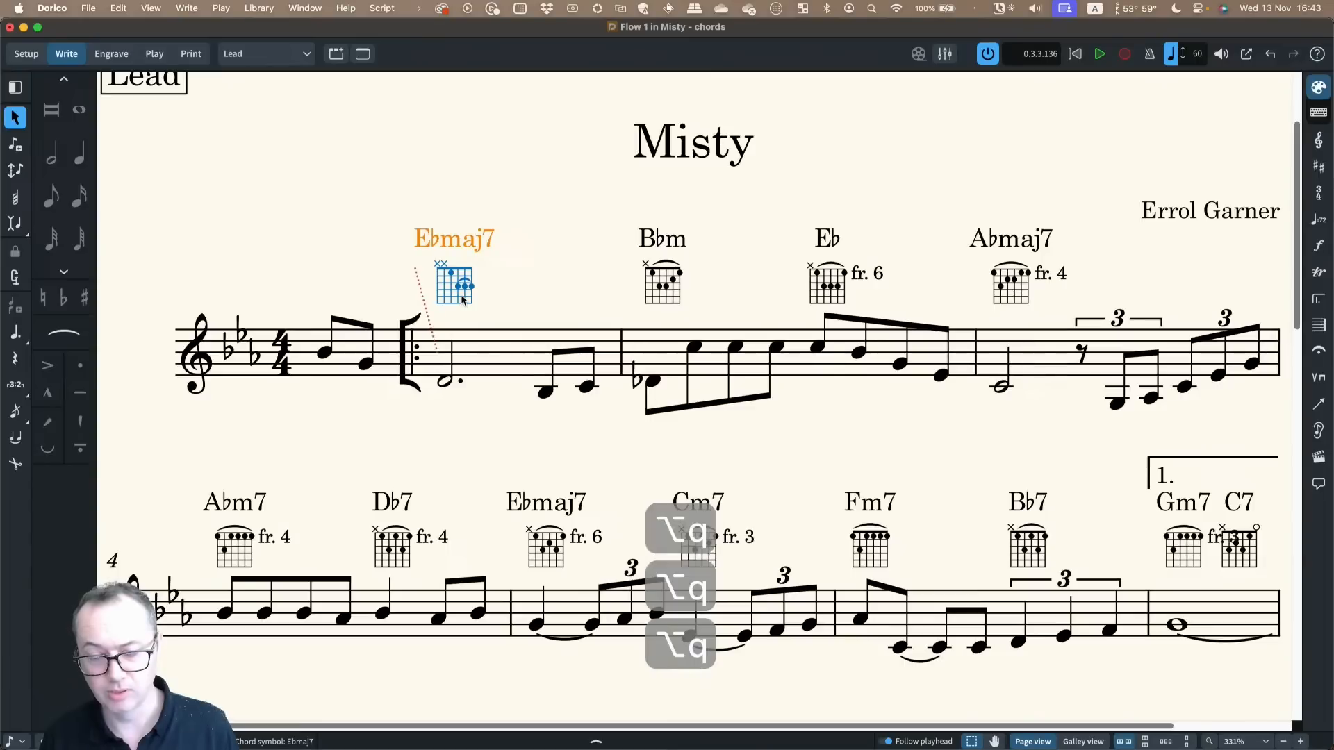
key("alt+q")
key("alt+q")
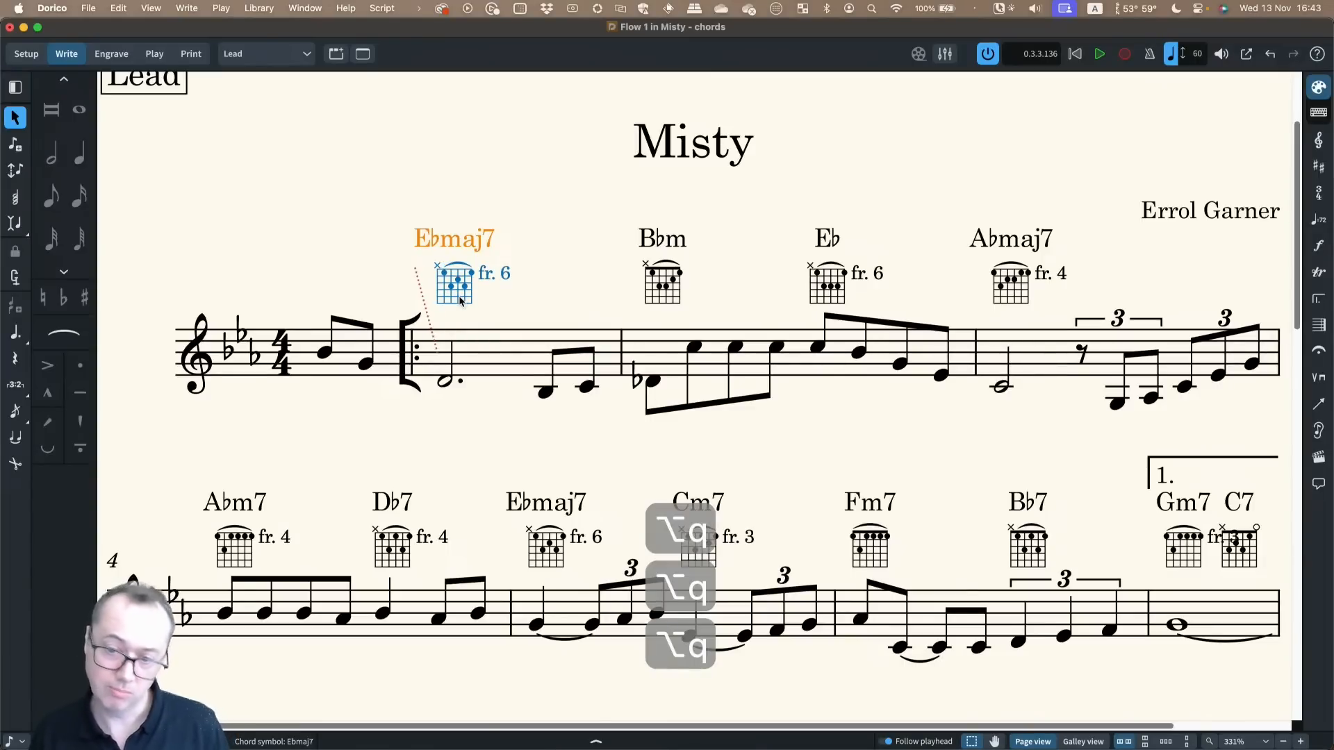
key("alt+q")
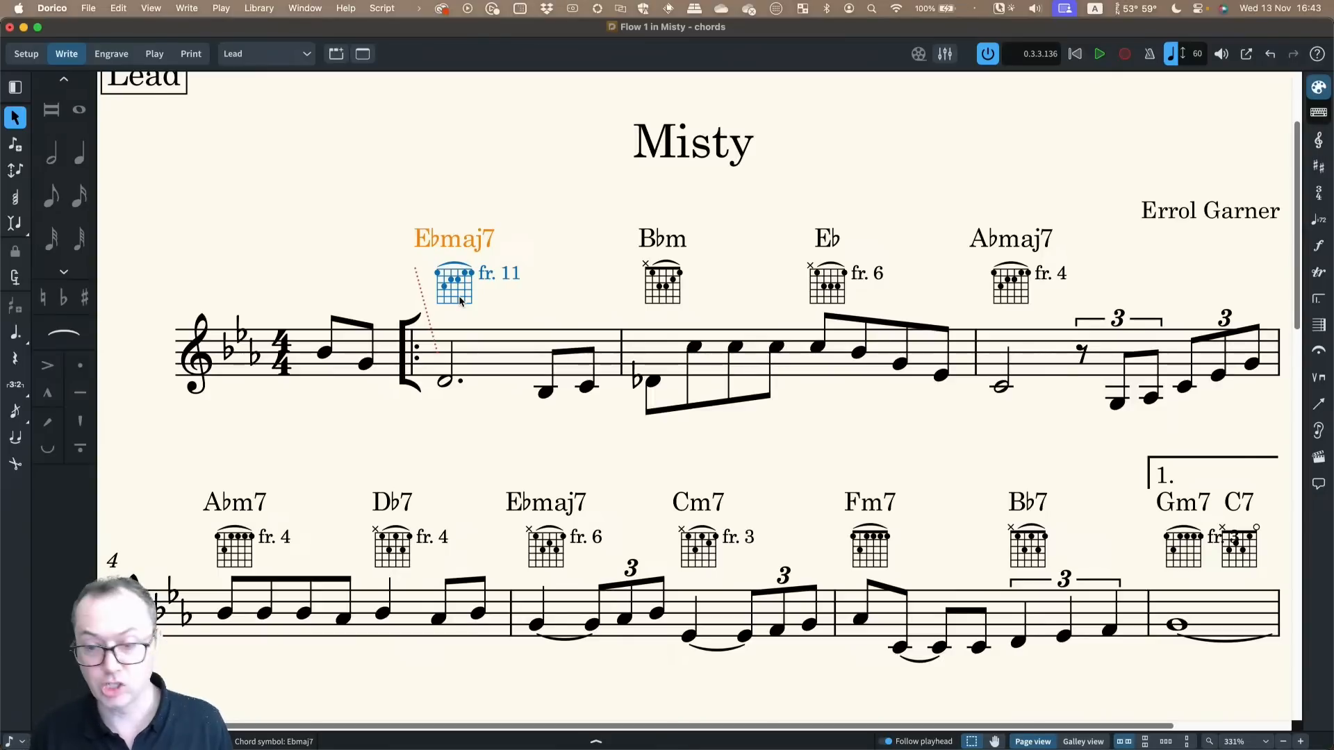
Choose the fr. 10 shape with two muted strings as the chord diagram for the first Ebmaj7
key("alt+shift+q")
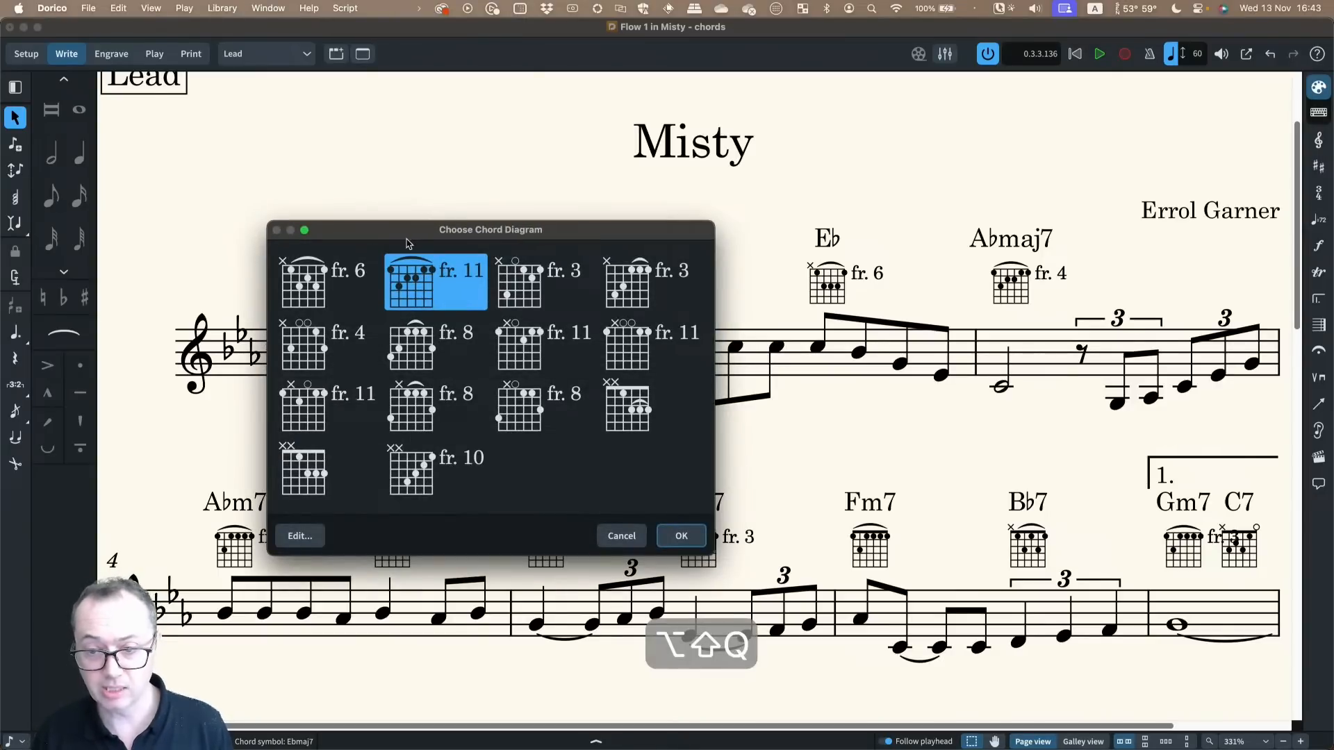
left_click_drag(408, 243, 651, 234)
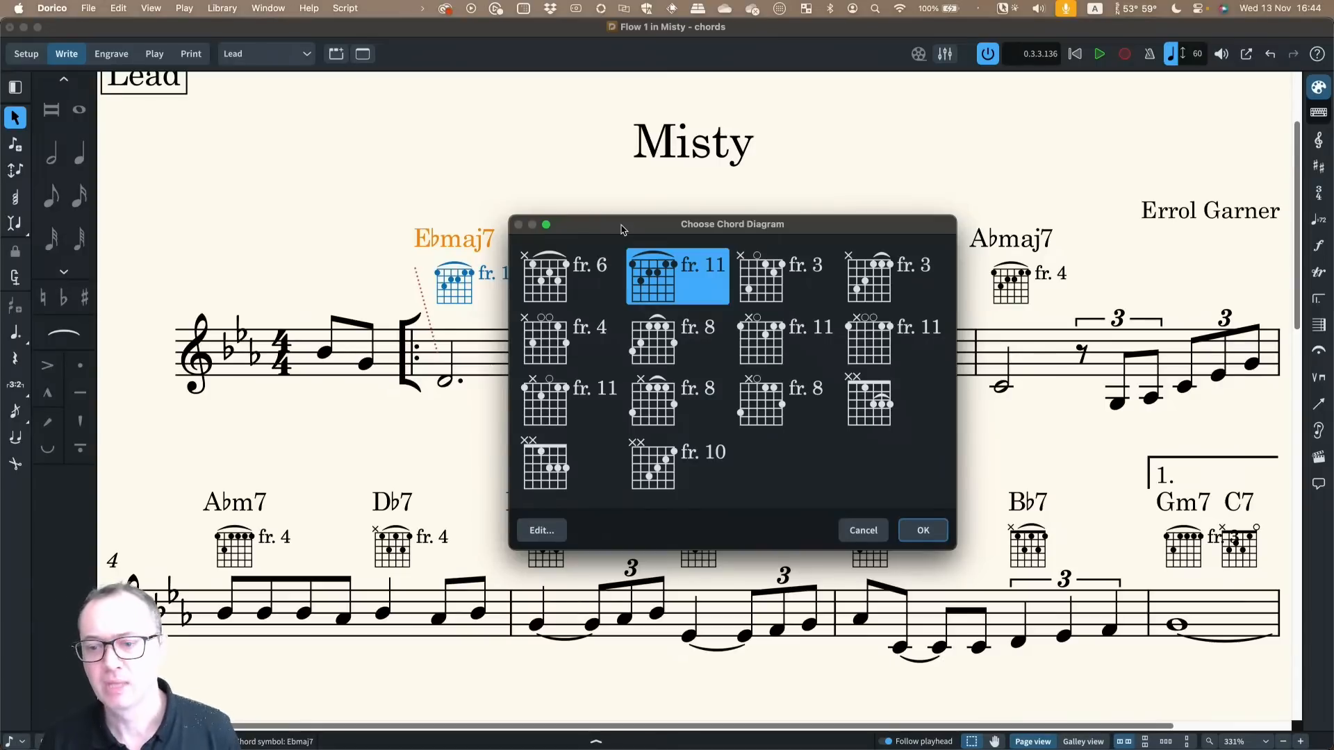
left_click_drag(630, 229, 640, 211)
left_click(587, 264)
left_click(626, 323)
left_click(641, 326)
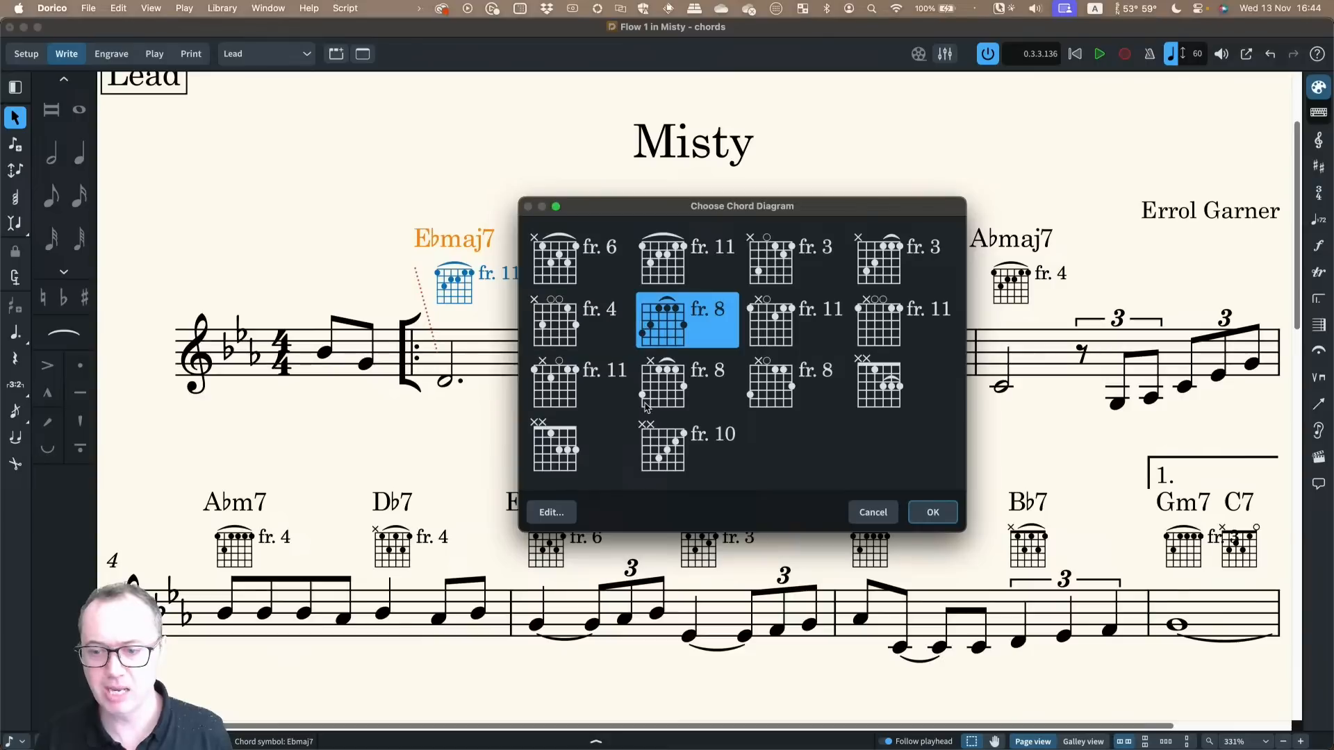
left_click(662, 394)
left_click(670, 445)
left_click(767, 401)
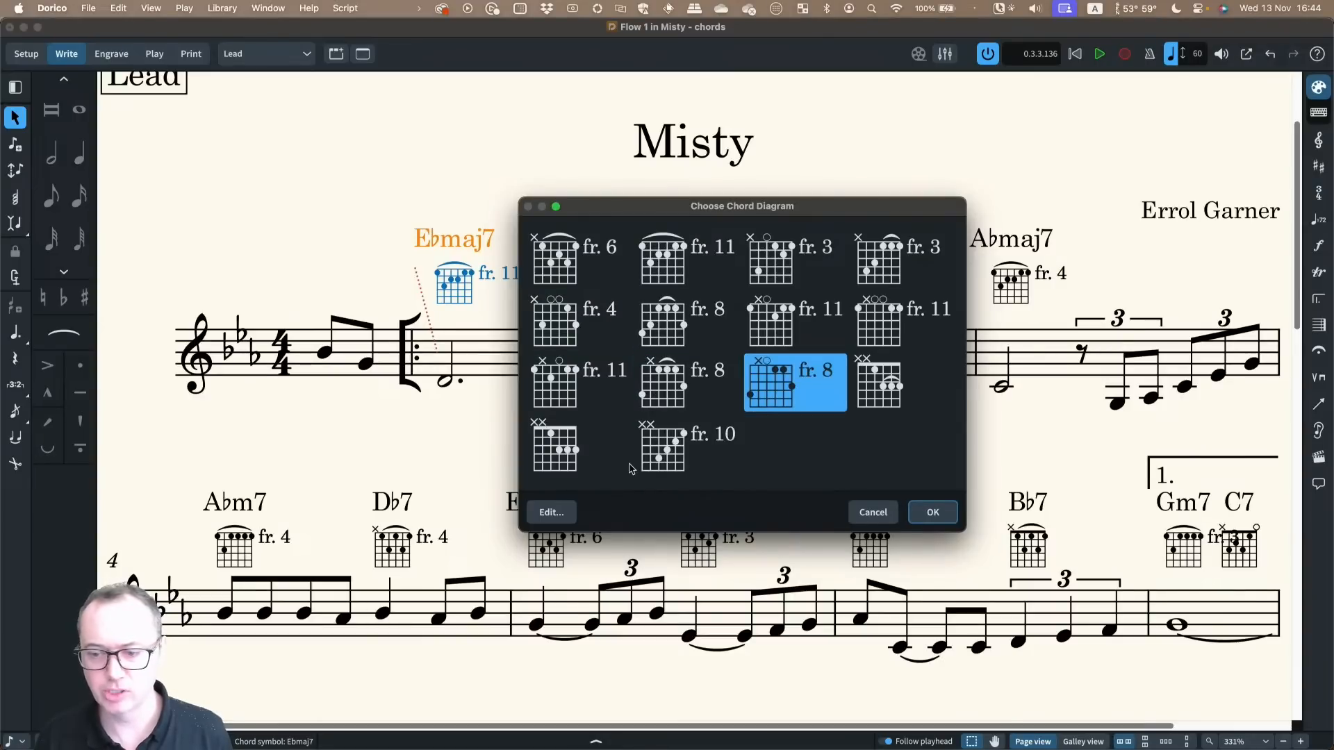
left_click(629, 467)
left_click(658, 452)
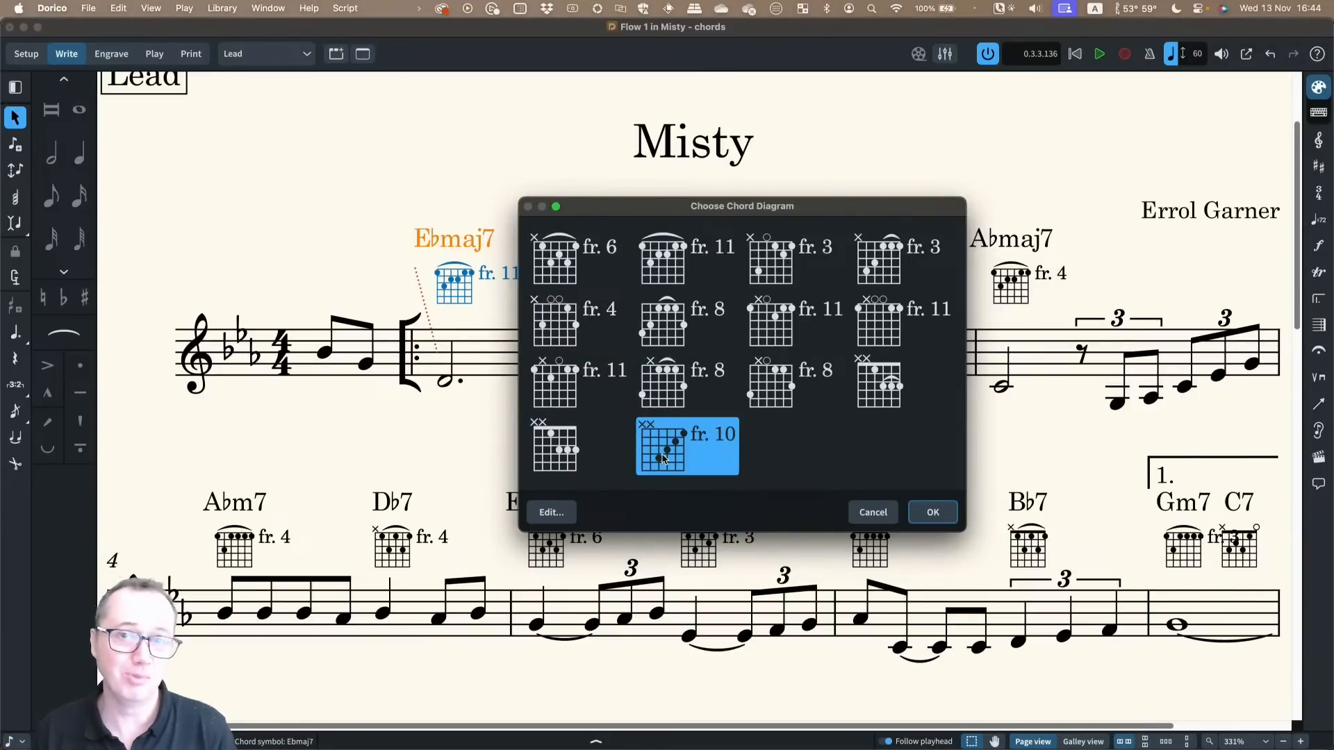
left_click(933, 512)
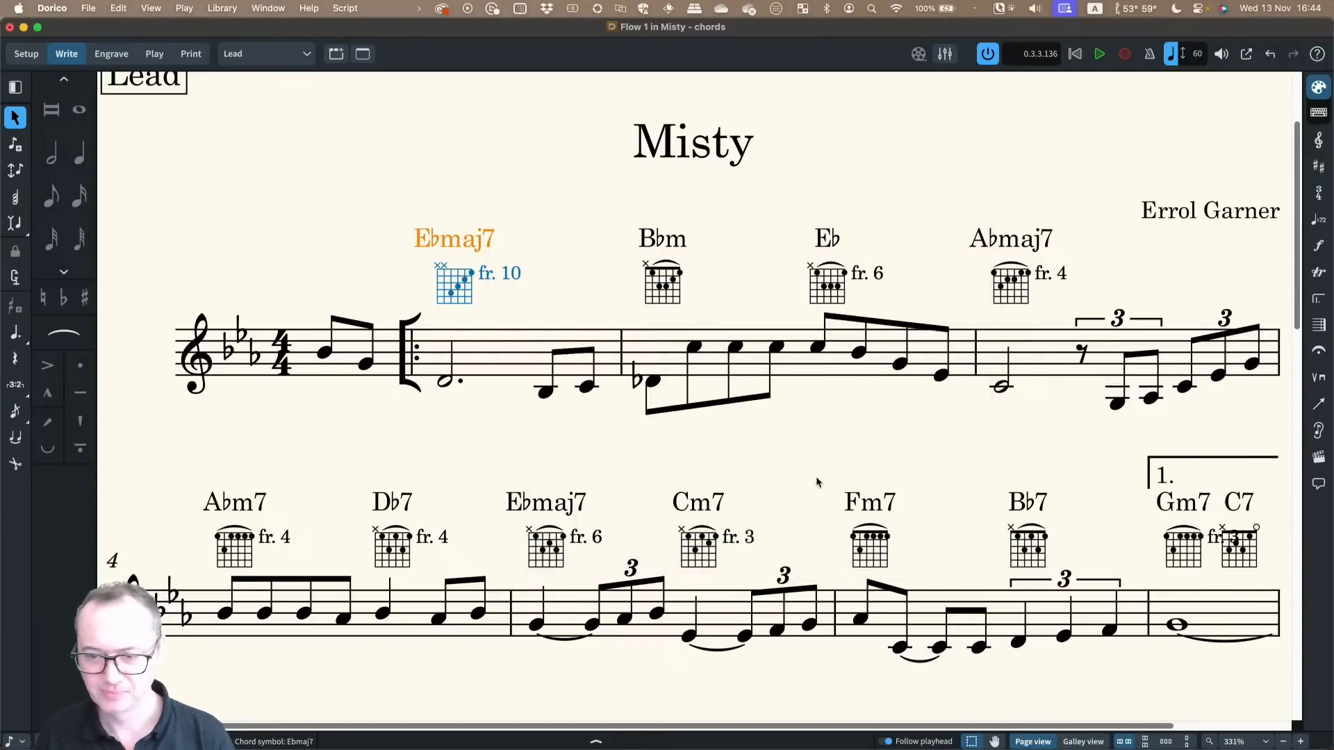
Choose the fr. 8 shape as the chord diagram for the Bbm chord
left_click(652, 294)
key("alt+shift+q")
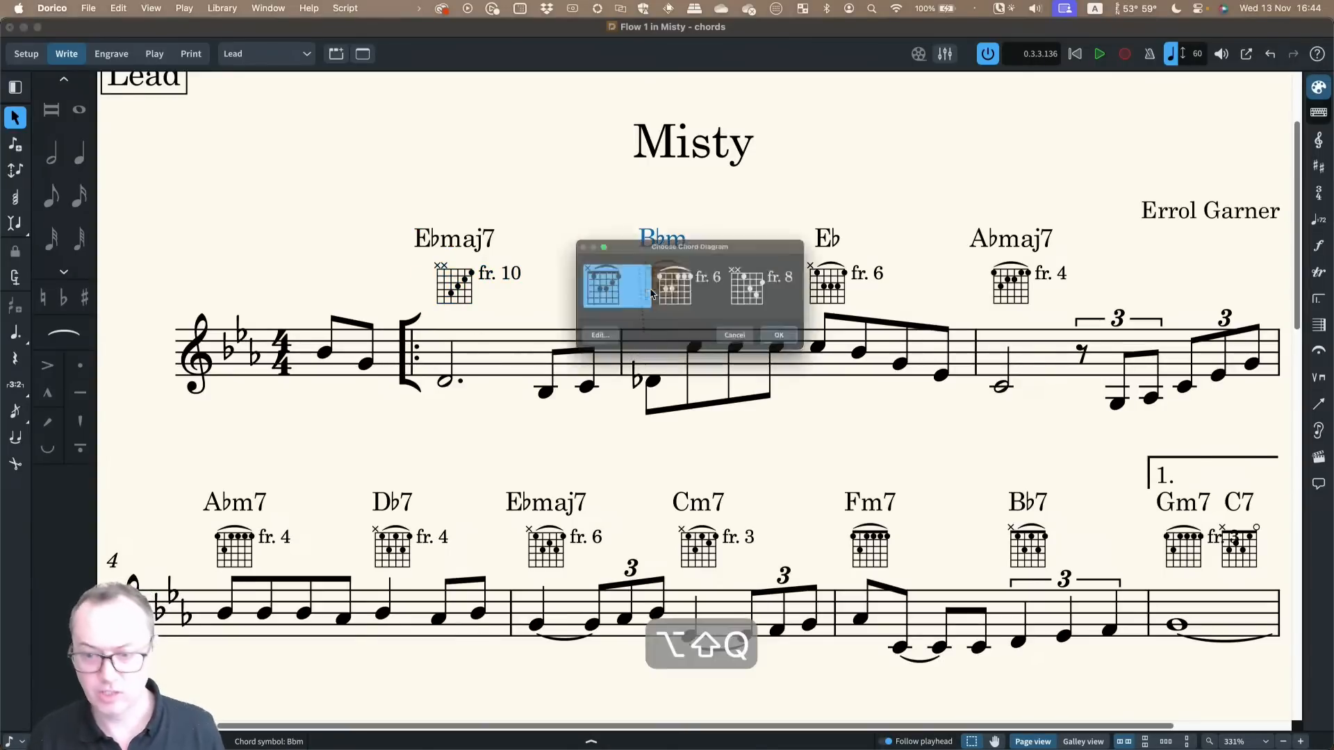
left_click(767, 261)
left_click(791, 328)
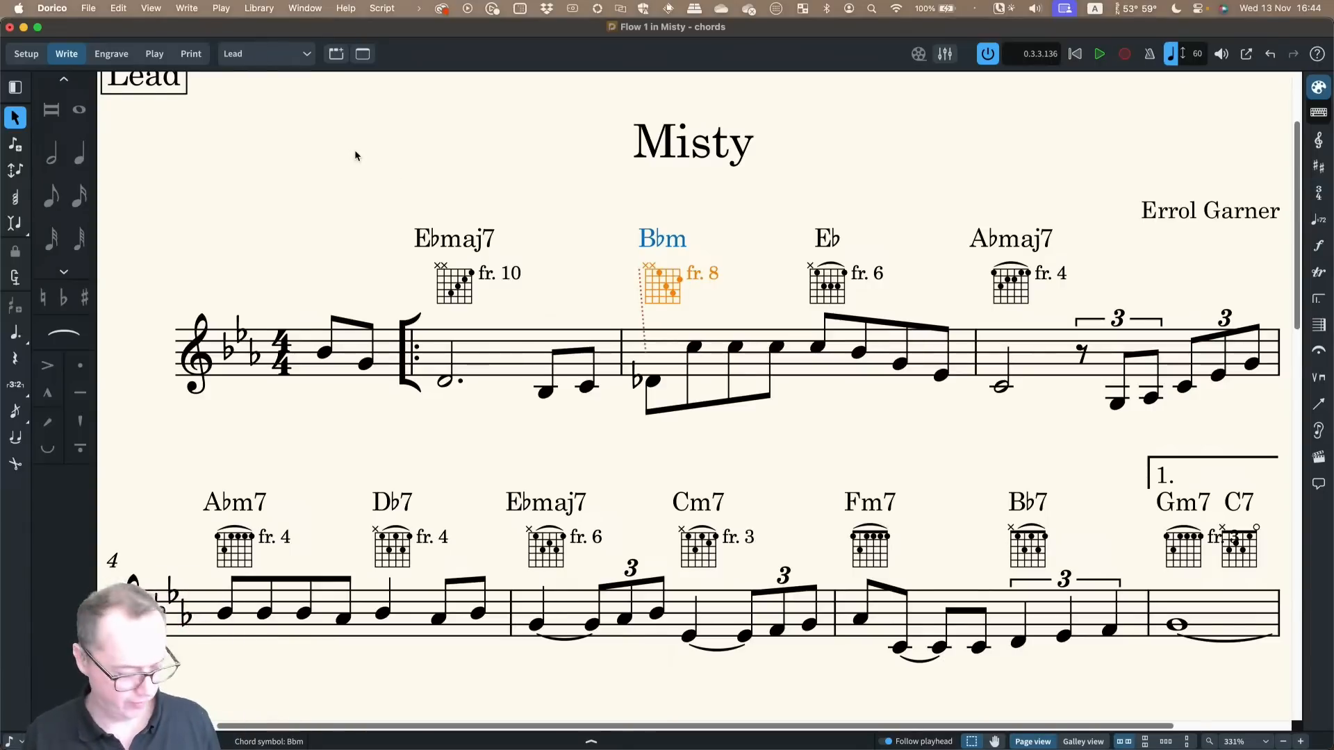
In Layout Options, show fingerings inside the dots of the Lead layout's chord diagrams and apply the change to the score
left_click(304, 9)
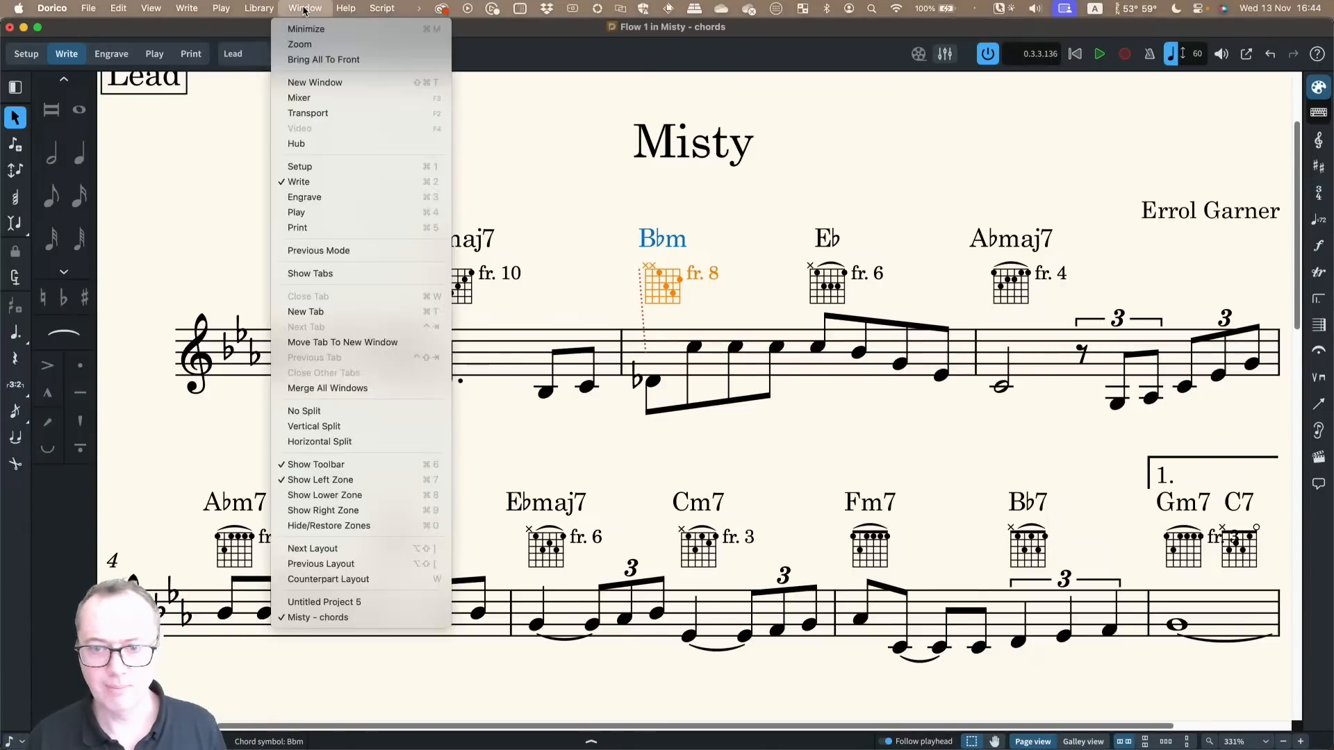
mouse_move(271, 11)
left_click(280, 342)
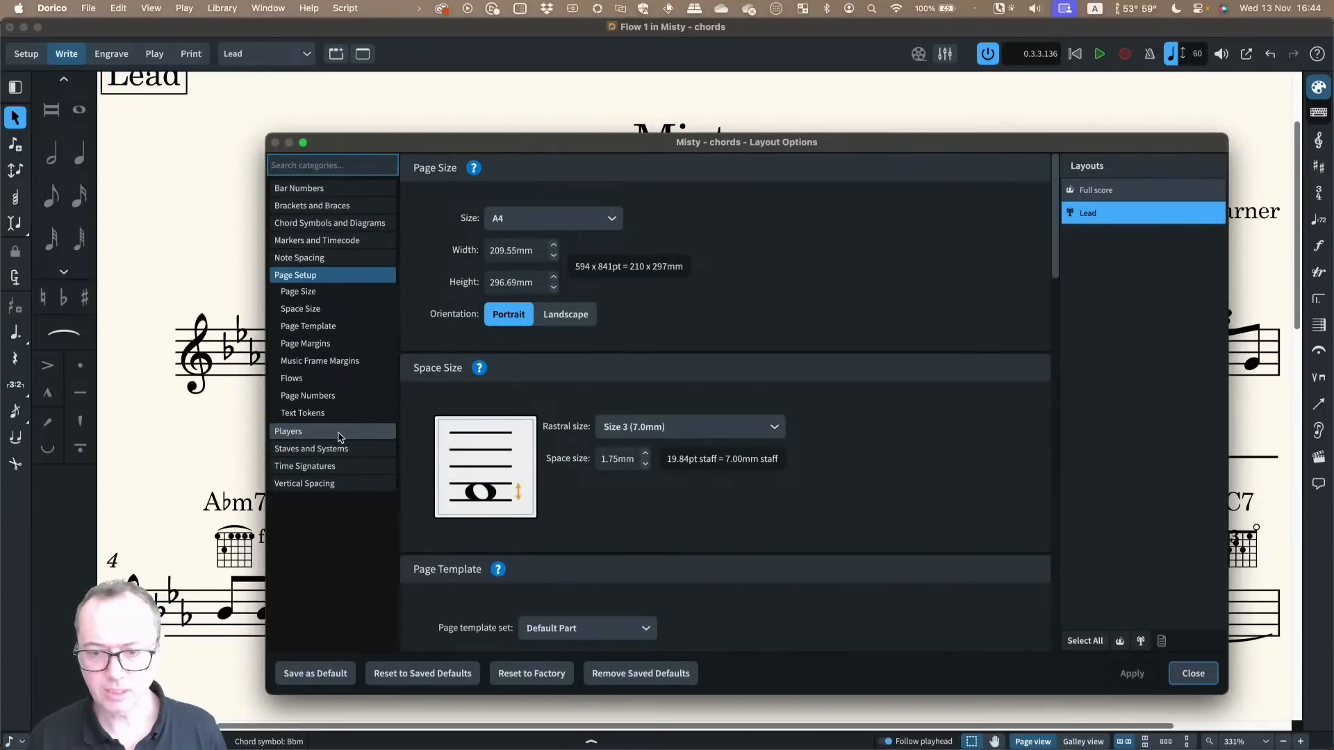
left_click(331, 226)
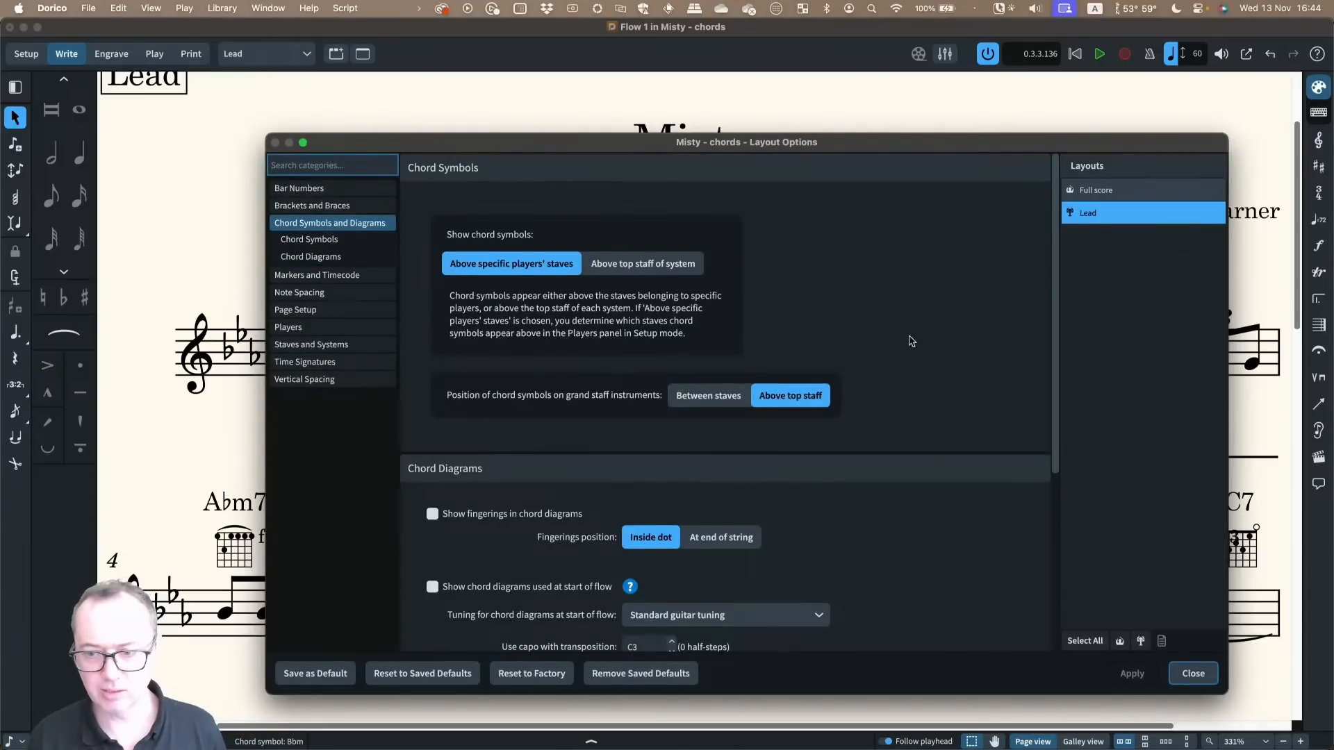
scroll(913, 361, "down", 5)
scroll(896, 416, "down", 3)
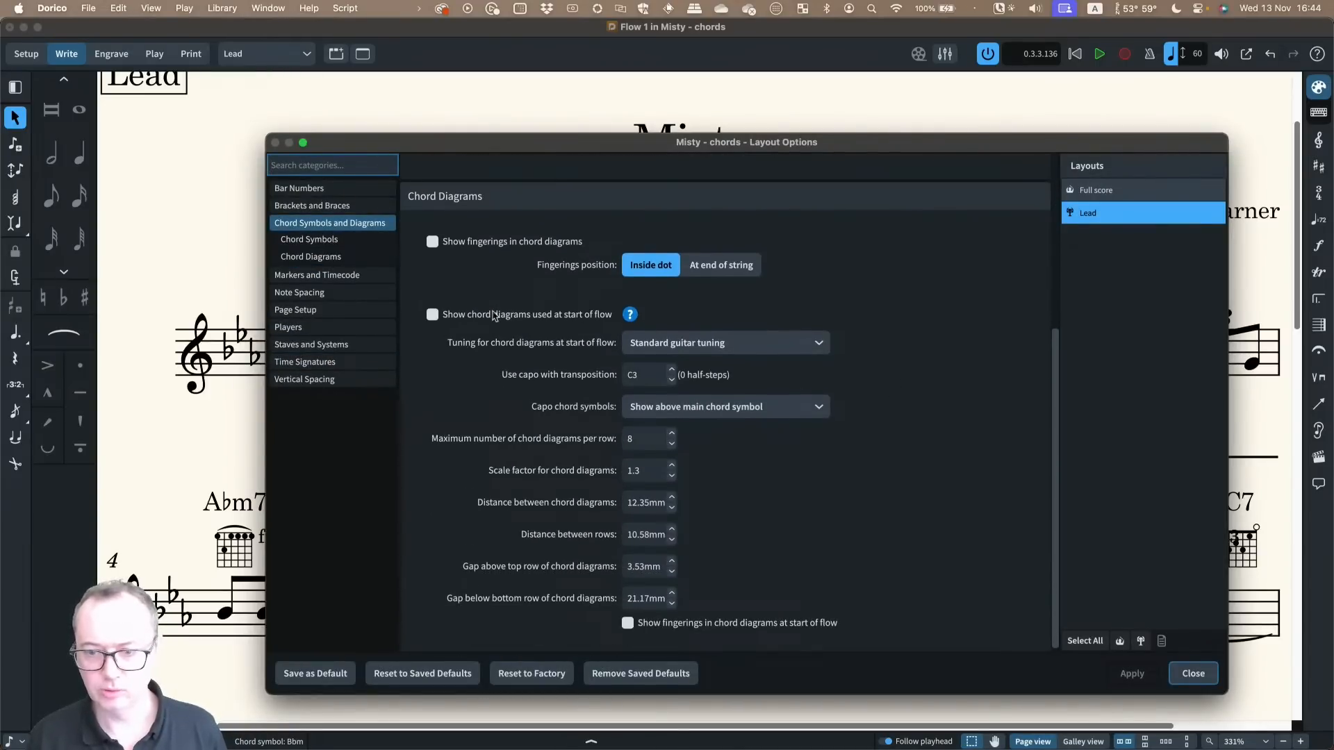
left_click(451, 243)
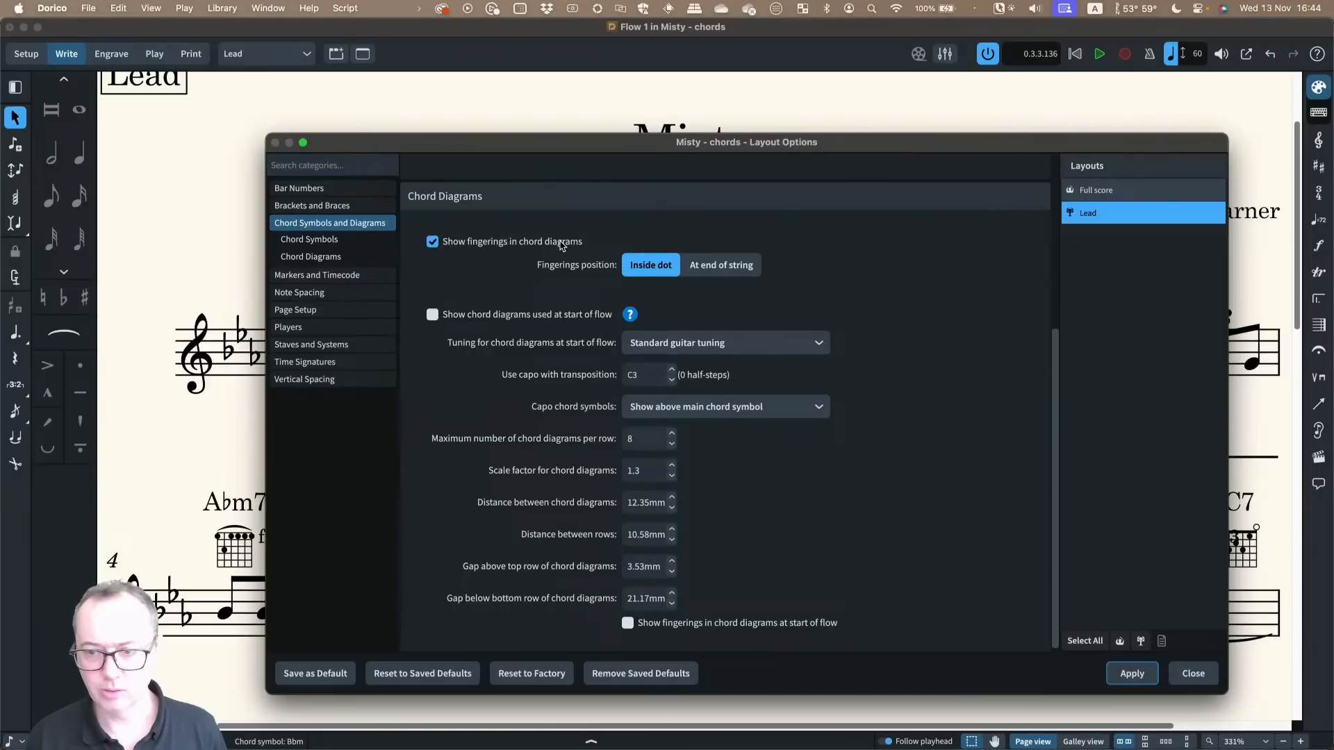
left_click_drag(596, 150, 594, 353)
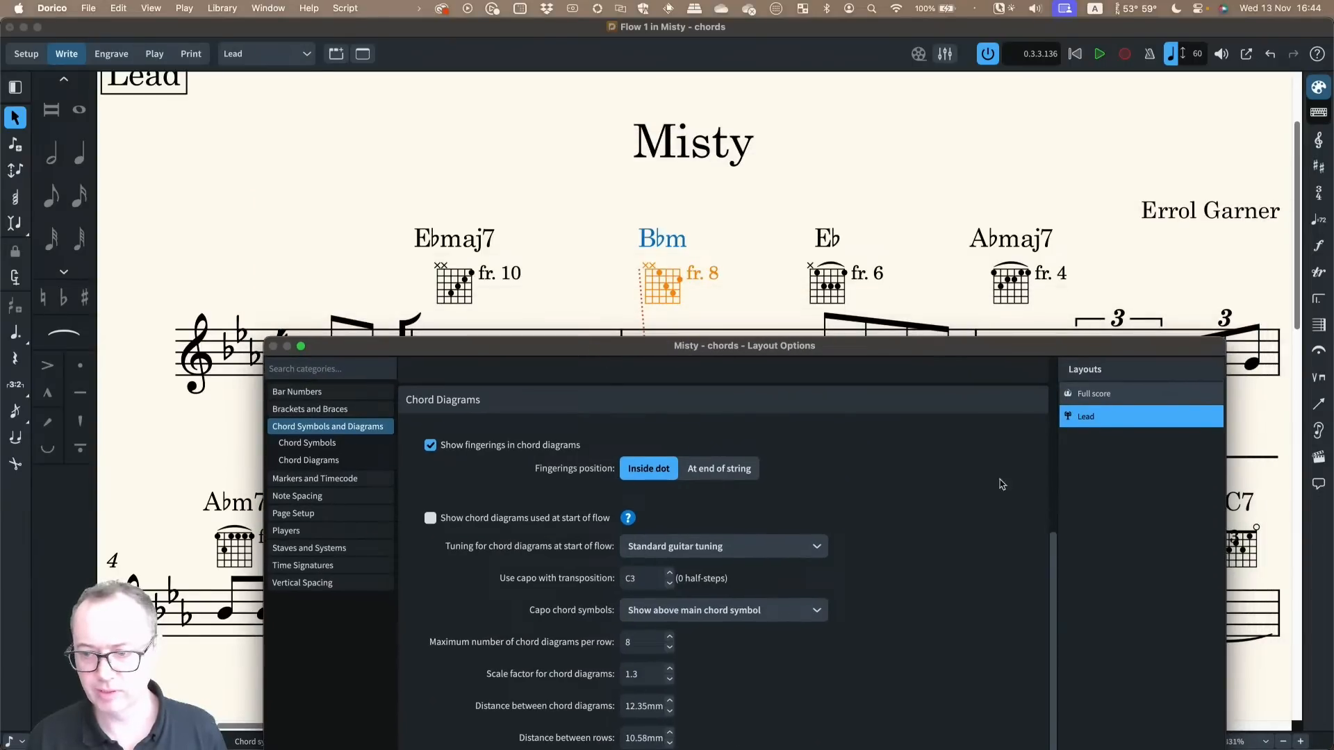
left_click_drag(960, 362, 988, 175)
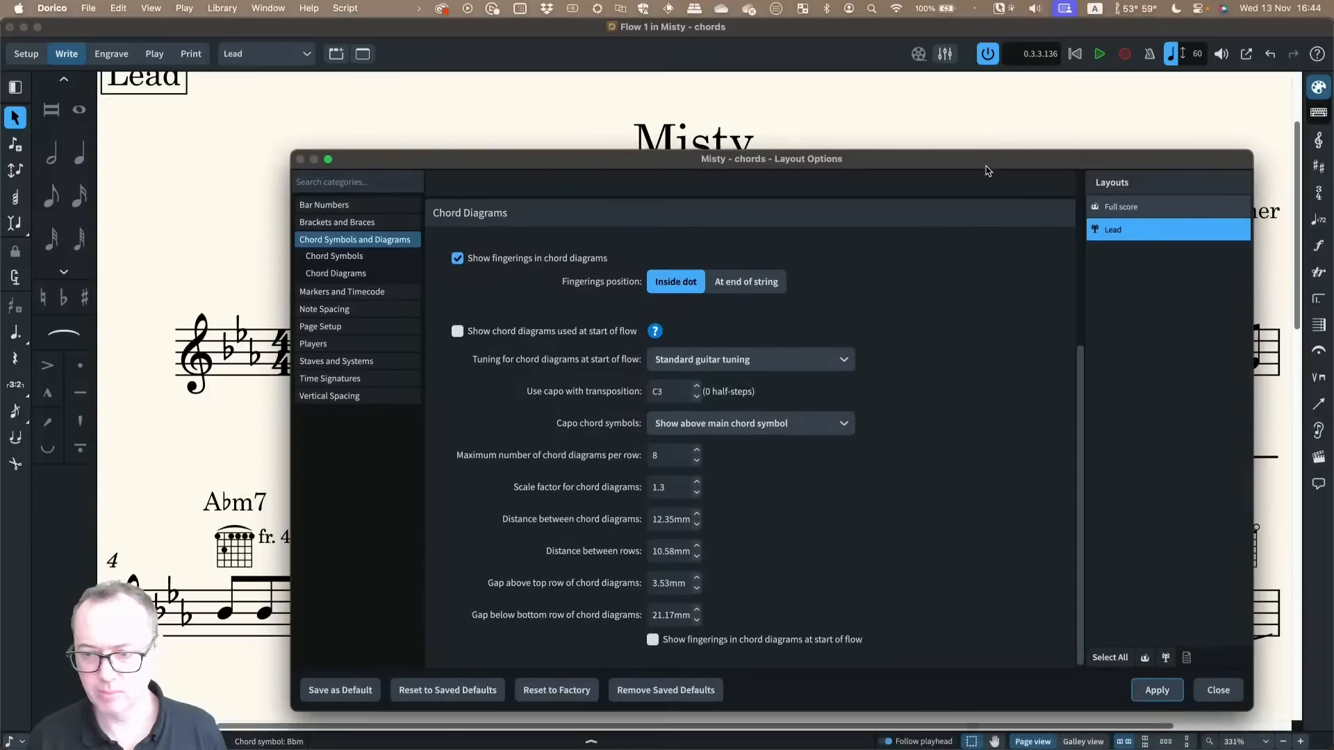
left_click(1148, 684)
left_click_drag(684, 161, 638, 359)
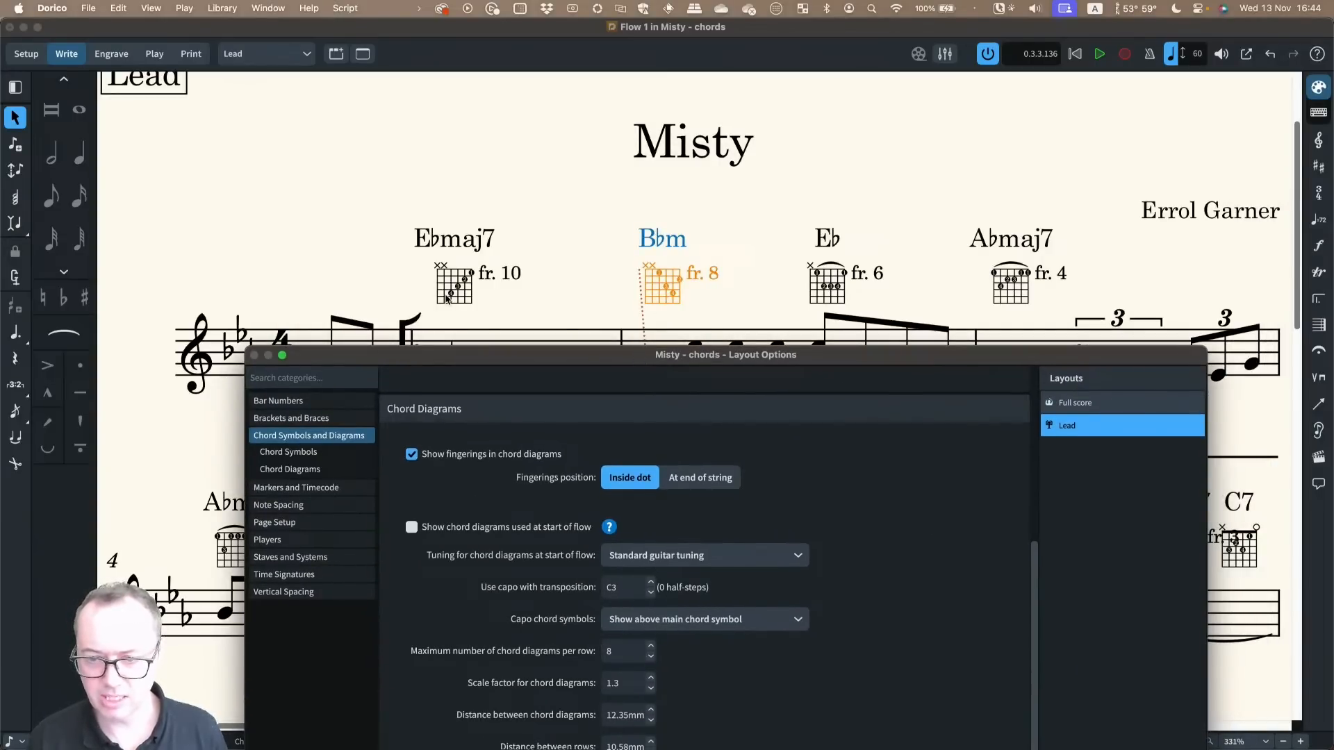
Set the chord diagram fingerings position to At end of string and apply it to the Lead layout
left_click_drag(530, 355, 503, 125)
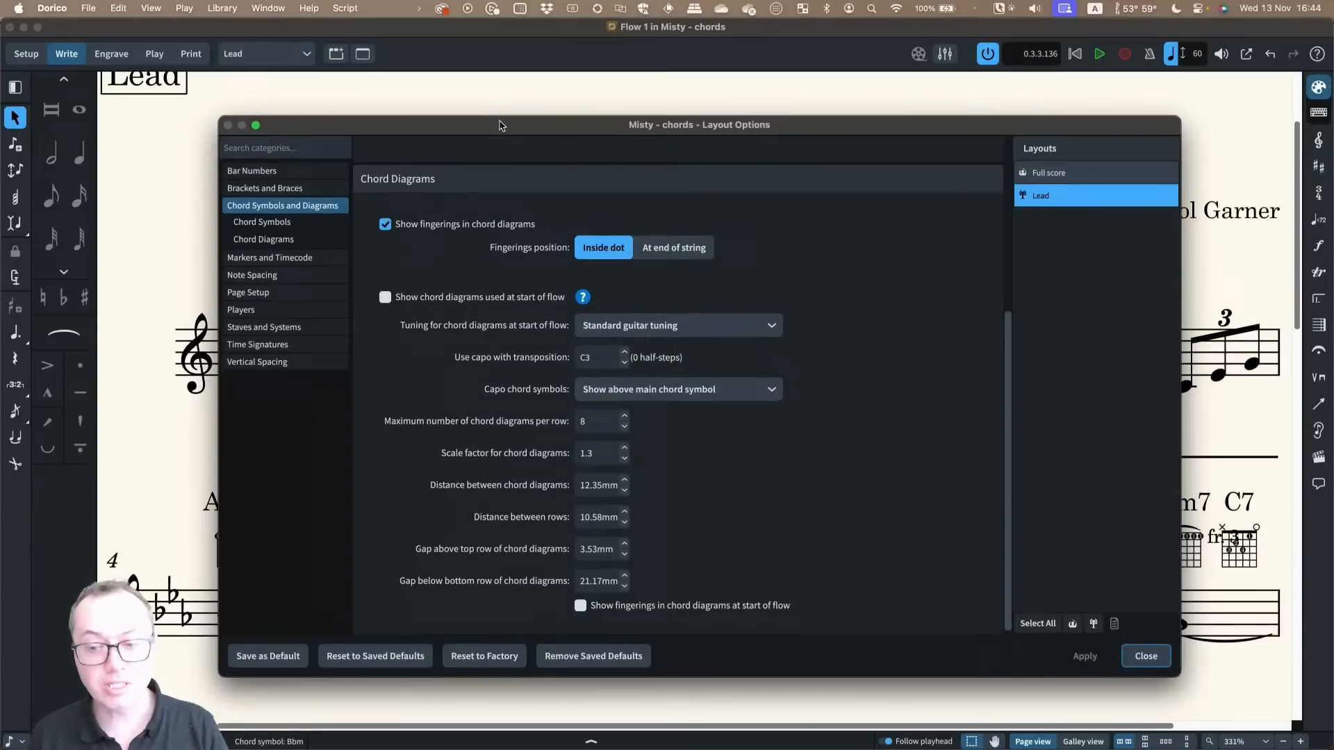
left_click(675, 249)
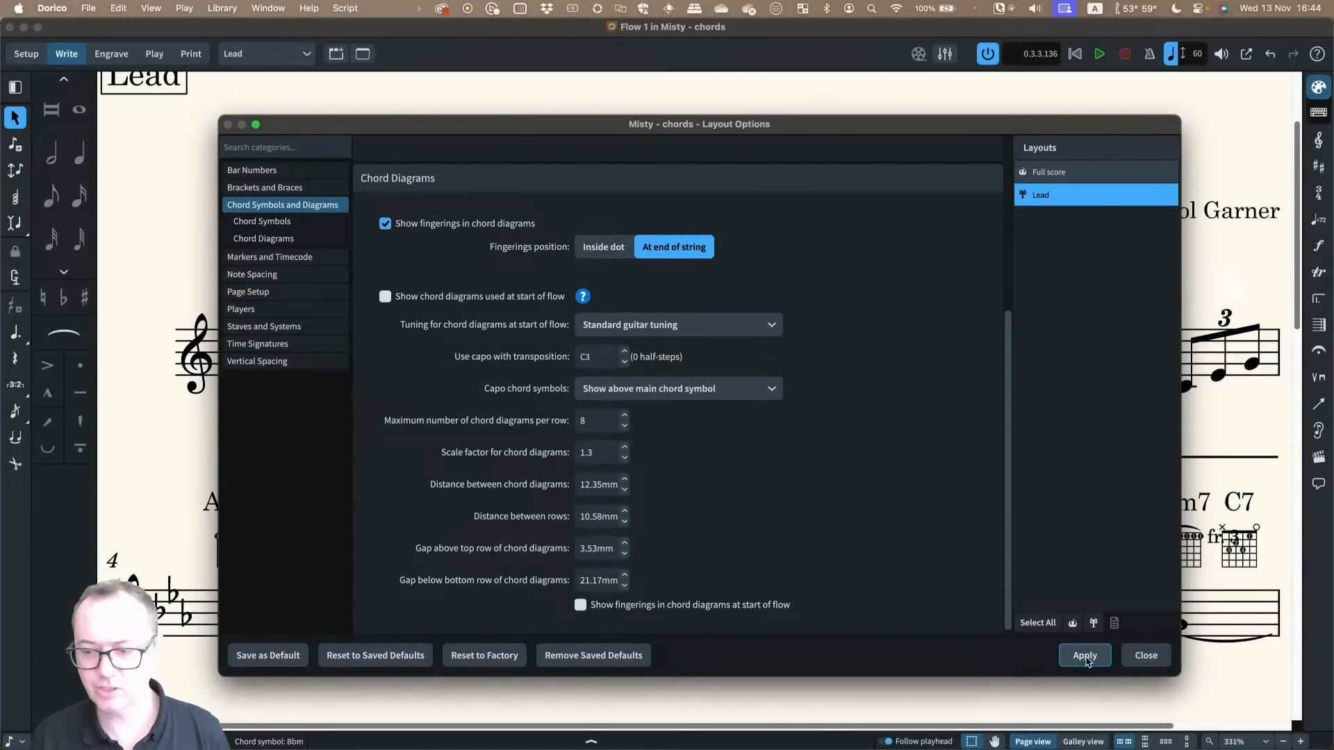
left_click_drag(681, 125, 692, 471)
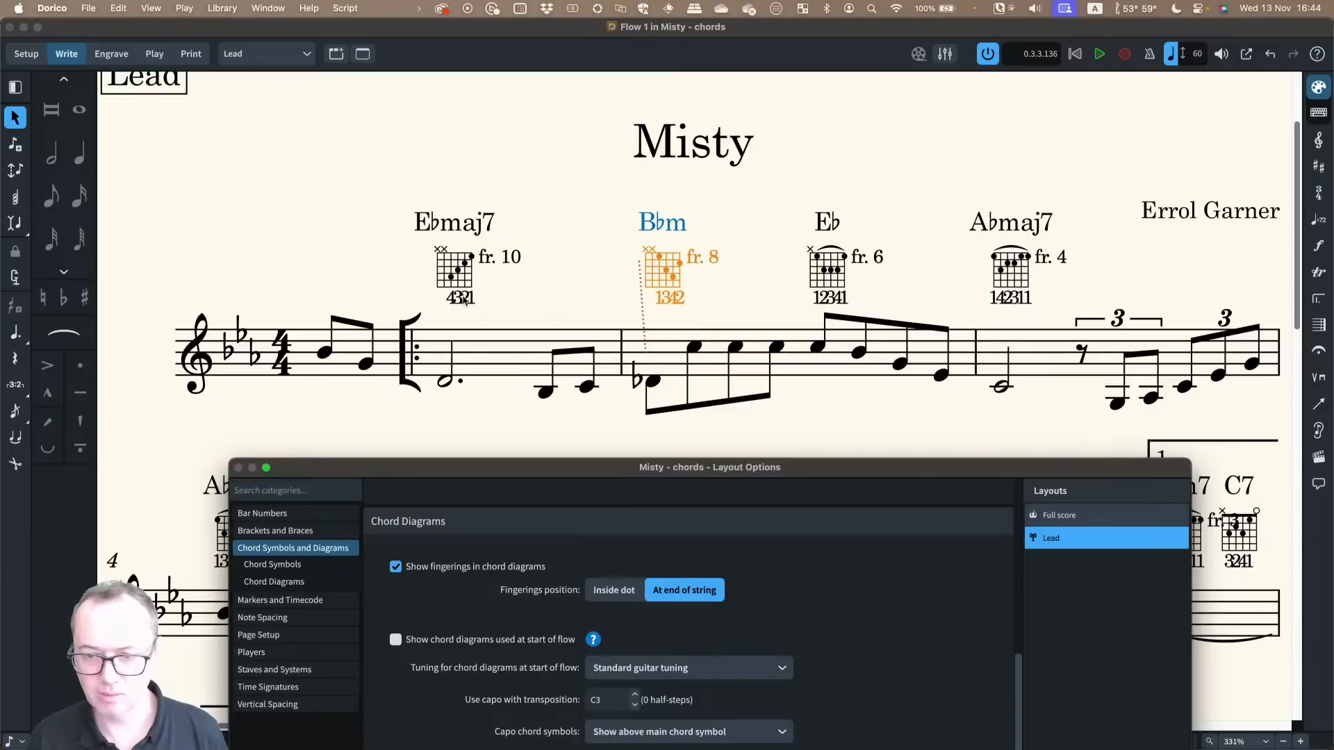
Return the fingerings position to Inside dot, turn off fingerings in chord diagrams and close Layout Options
left_click_drag(586, 457, 586, 21)
left_click(622, 425)
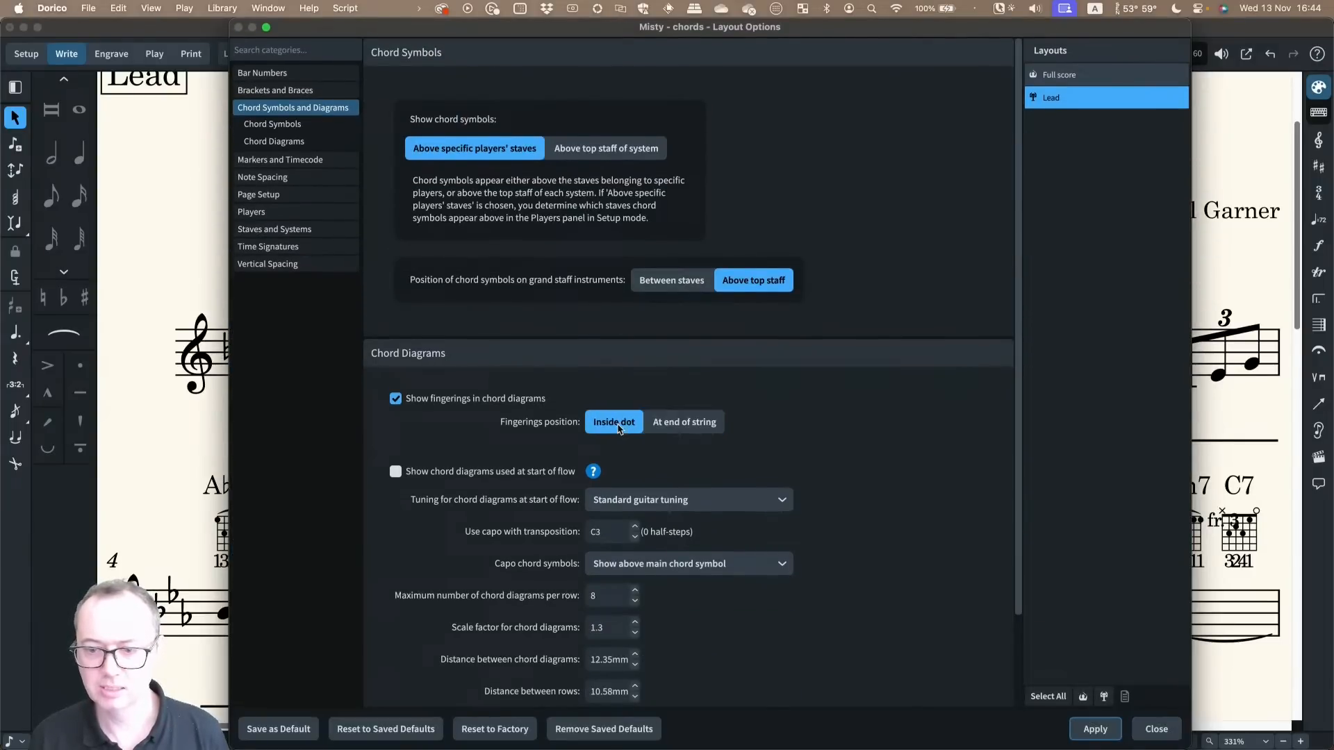
left_click(490, 397)
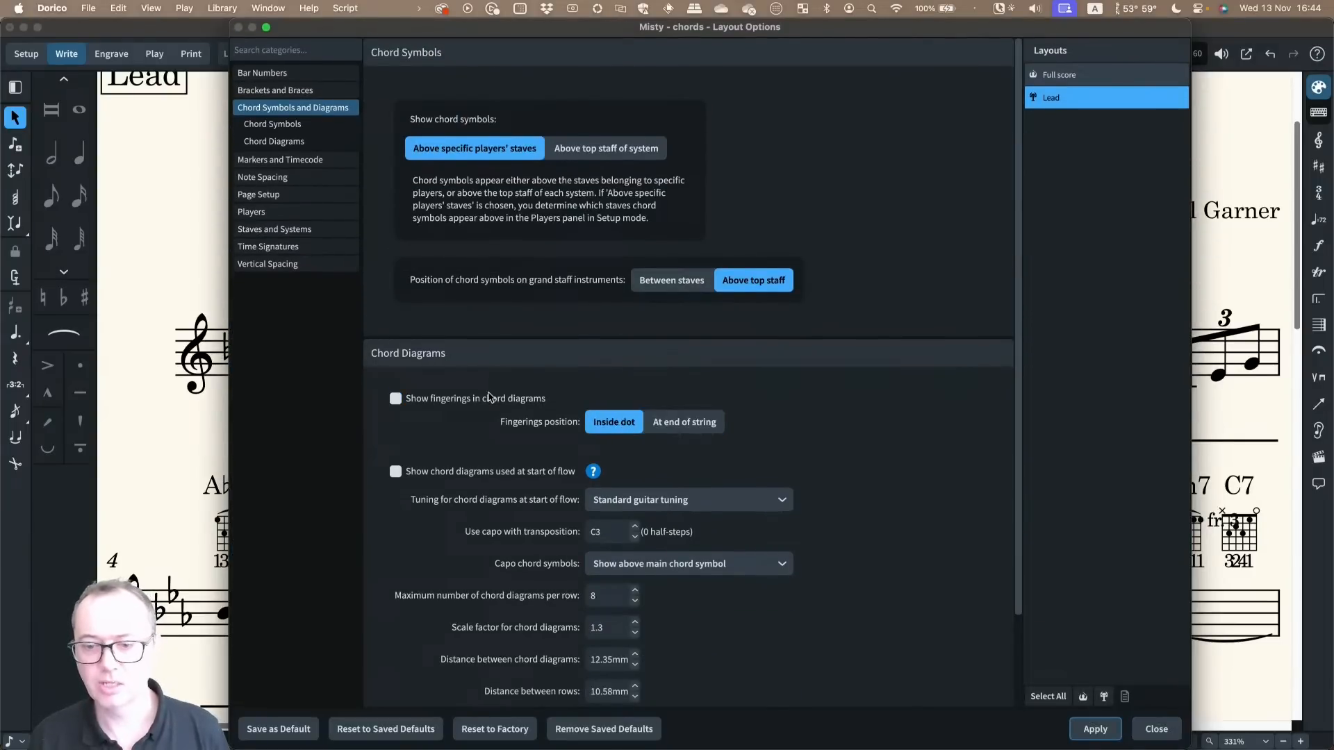
left_click(1156, 729)
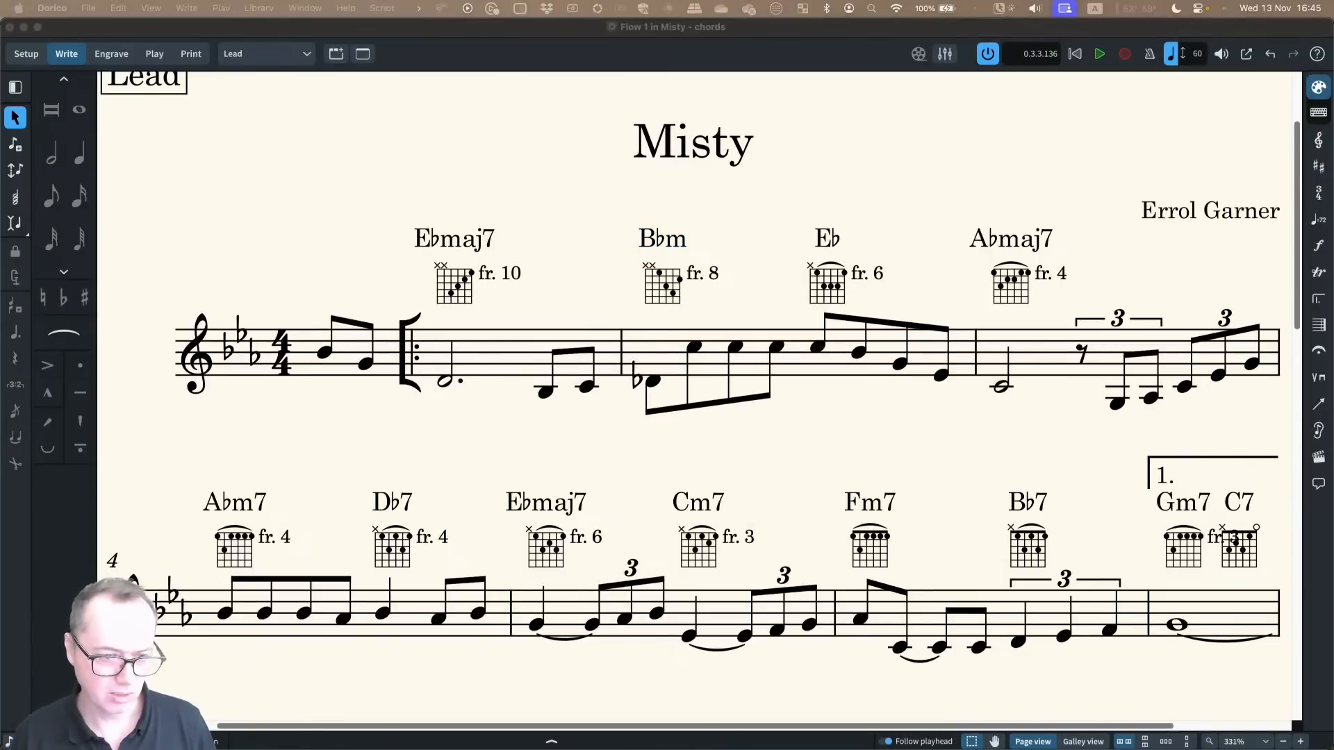
Switch to the Coldplay - Clocks project, then select and deselect the Bbm chord symbol in its second bar
left_click_drag(537, 749, 659, 452)
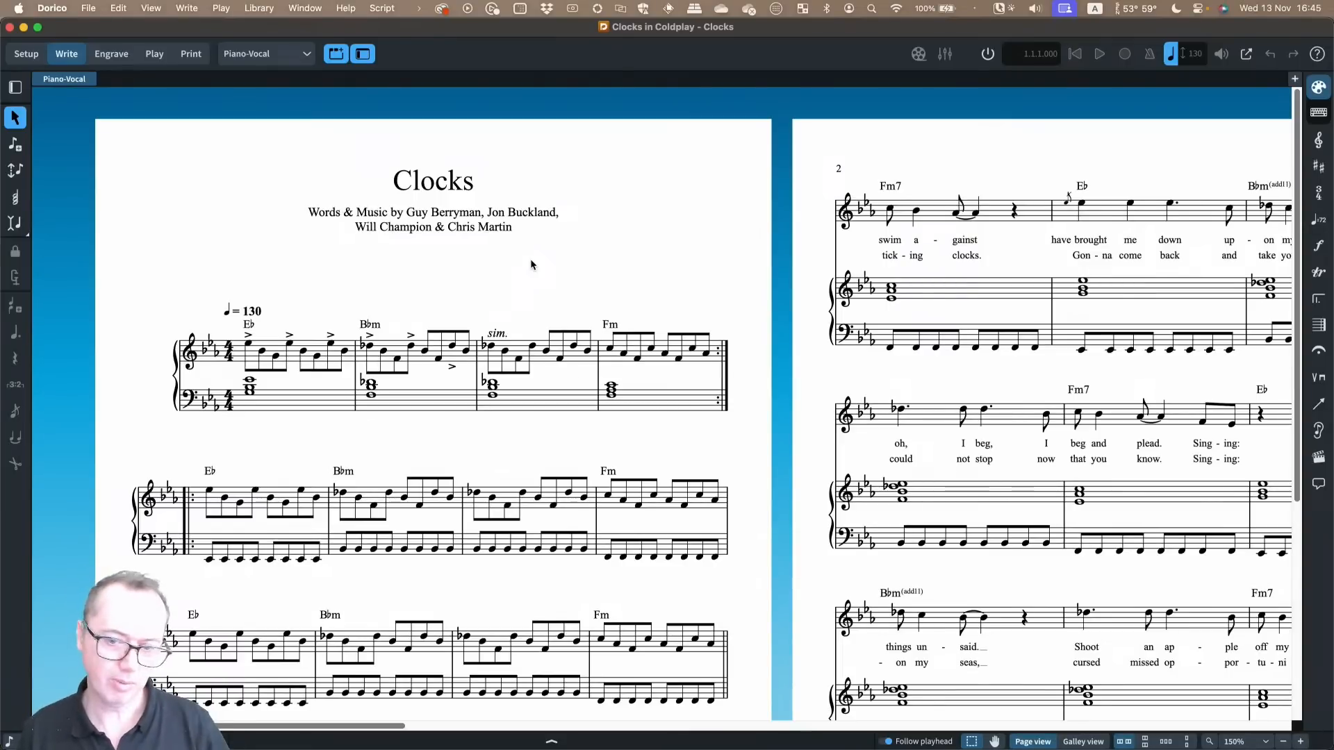
left_click(370, 324)
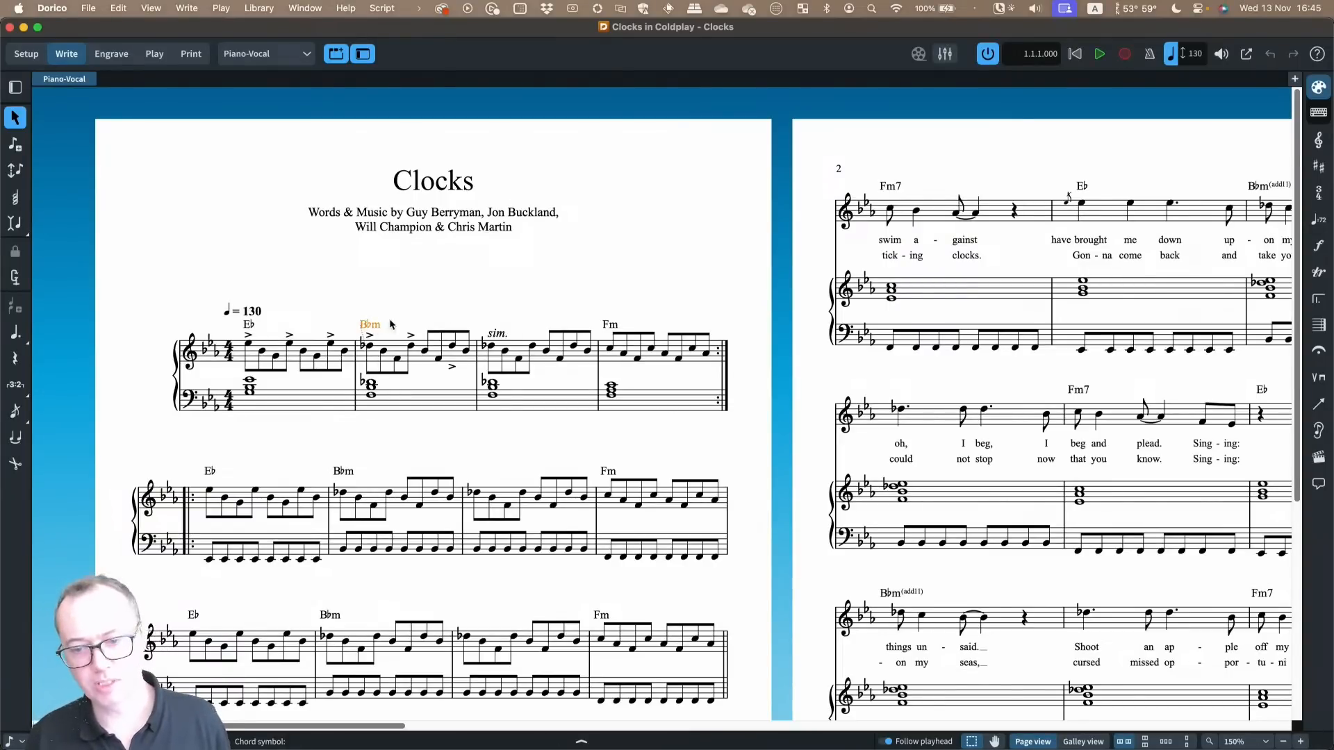
left_click(357, 284)
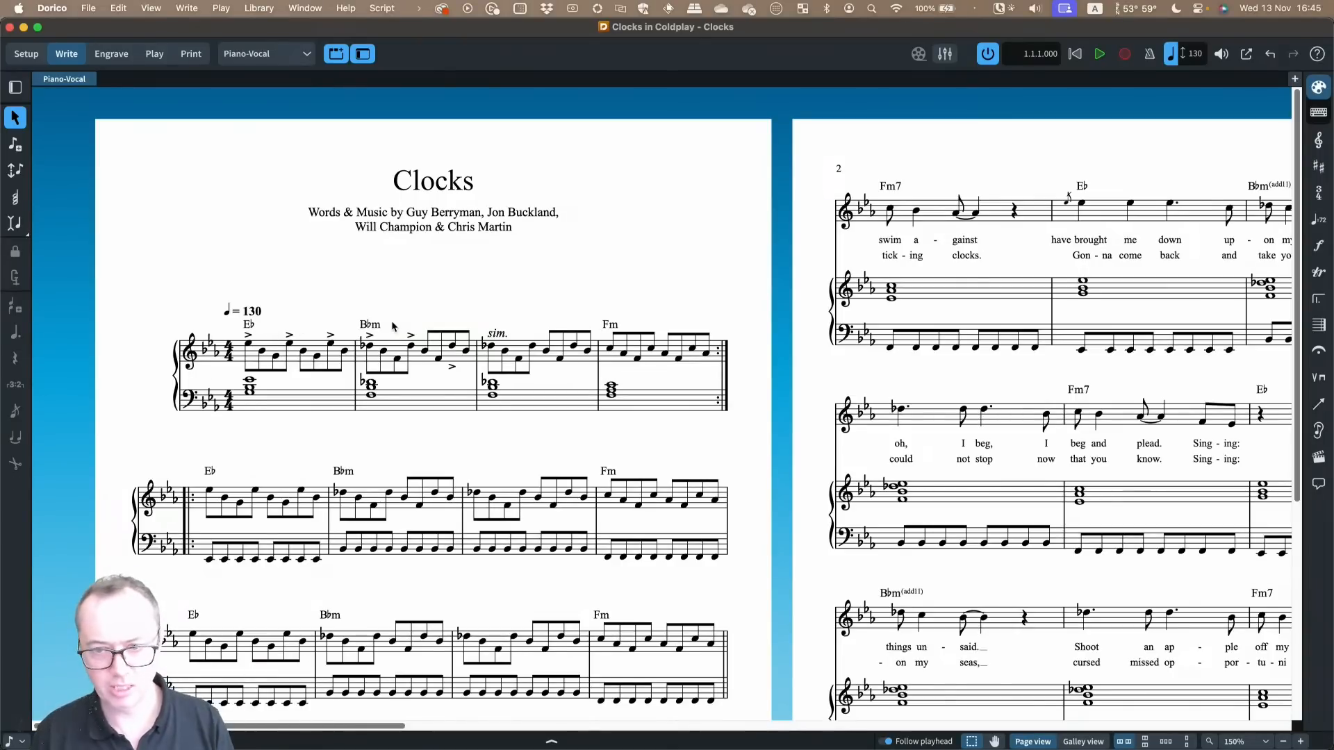
In Layout Options for the Piano-Vocal layout, show the chord diagrams used at the start of the flow, then close the options
left_click(260, 9)
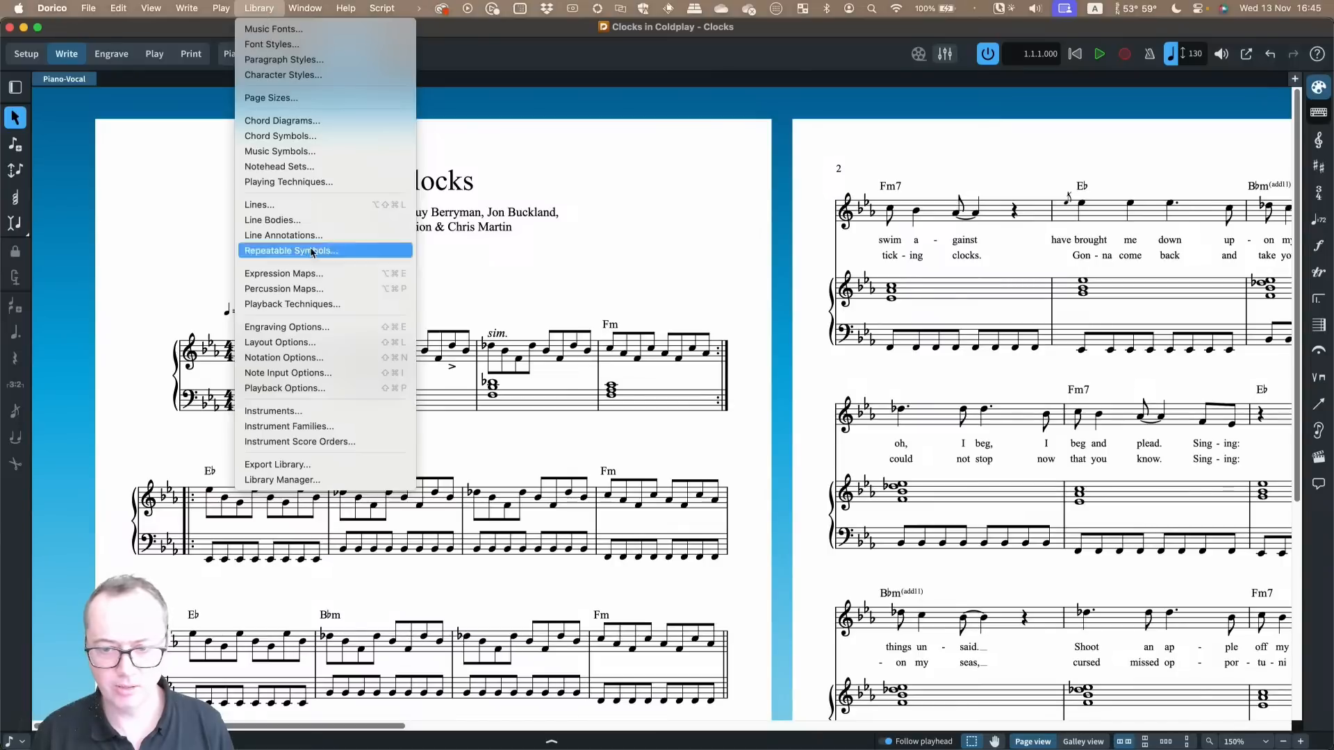
left_click(306, 343)
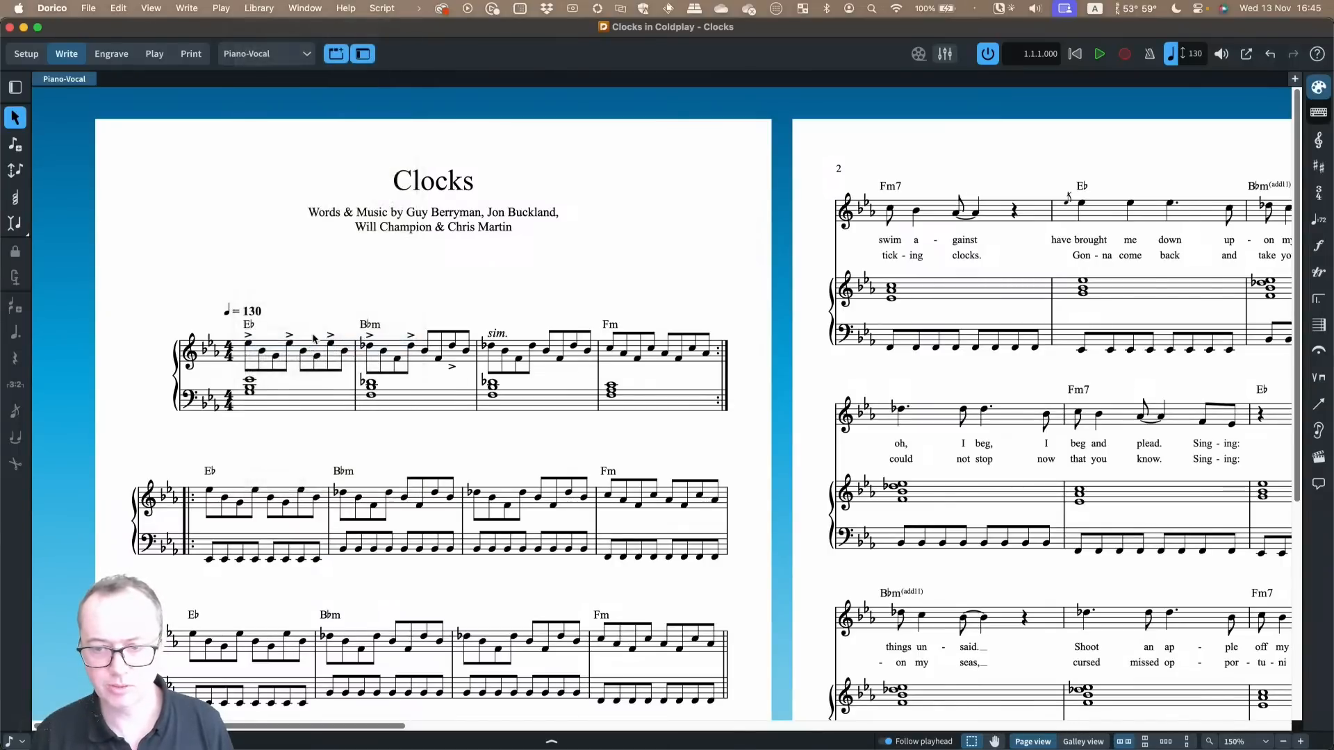
left_click(299, 107)
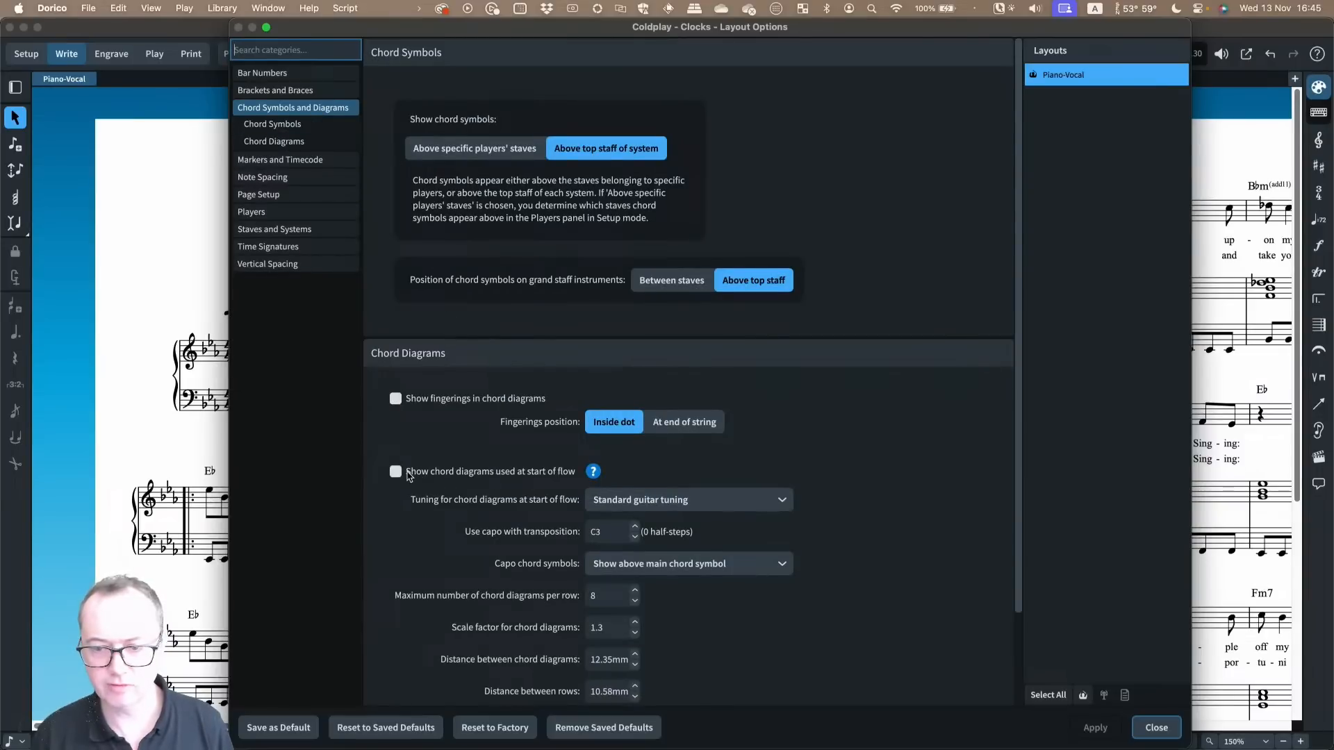
left_click(409, 475)
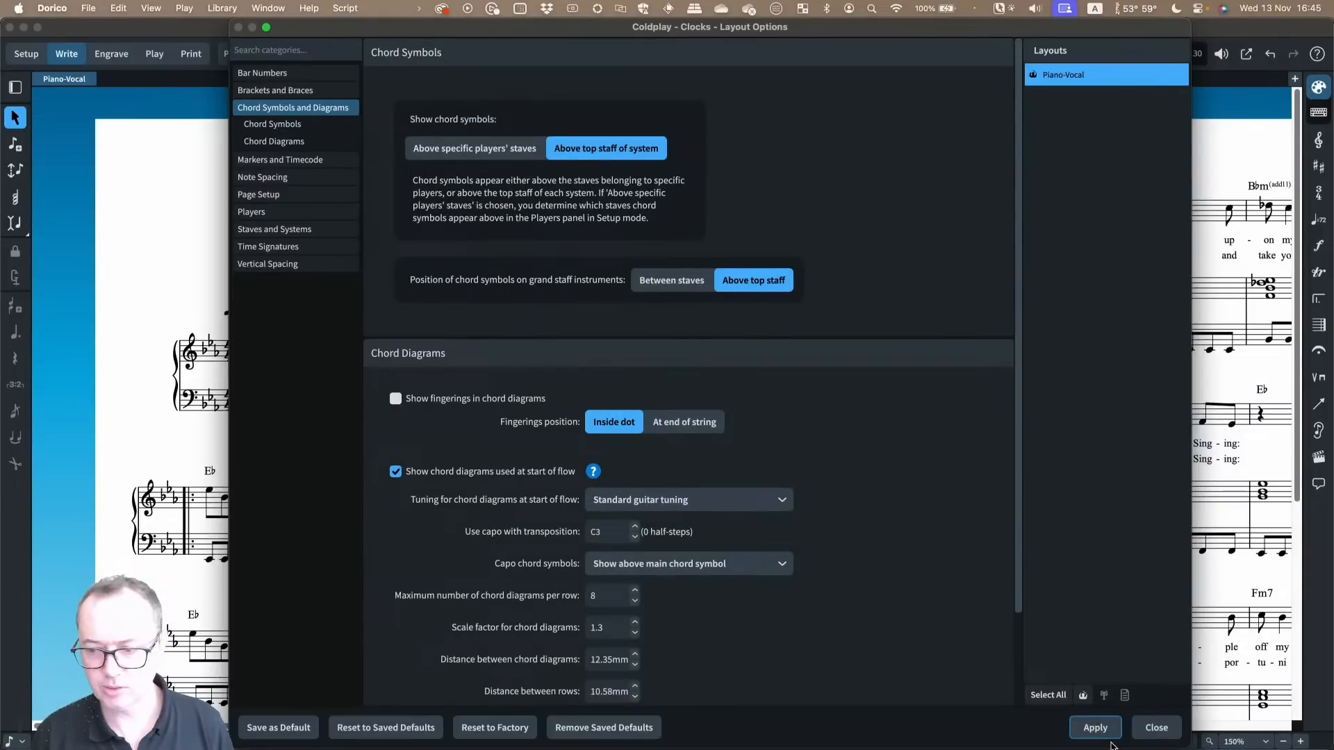
left_click(1104, 729)
scroll(869, 556, "down", 3)
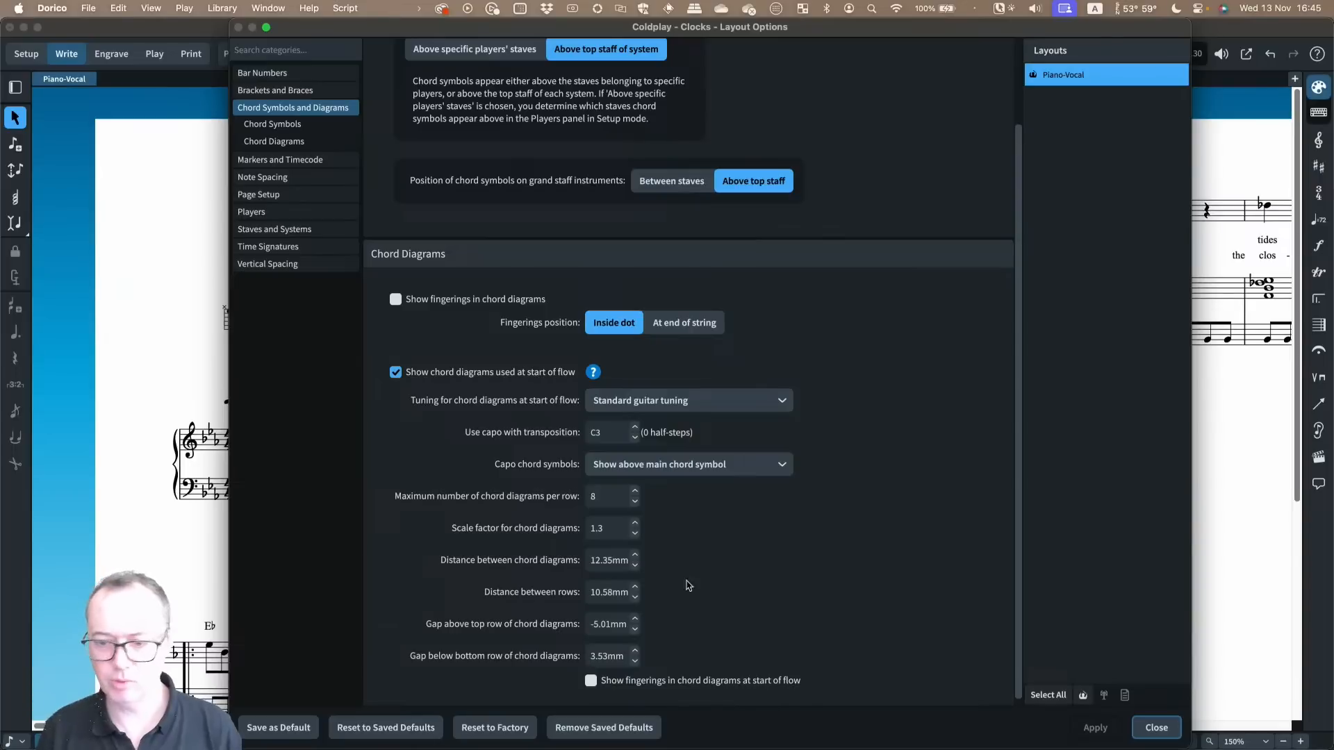
scroll(889, 568, "down", 1)
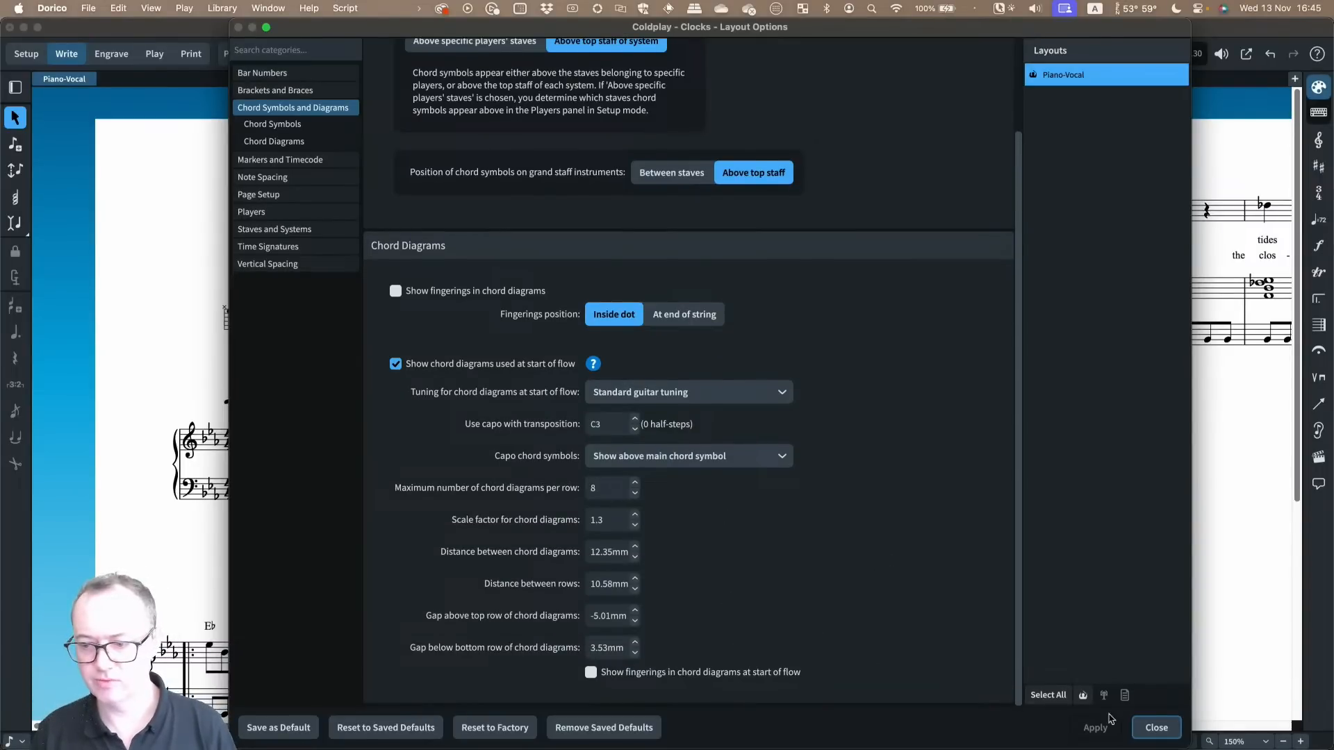
left_click(1156, 727)
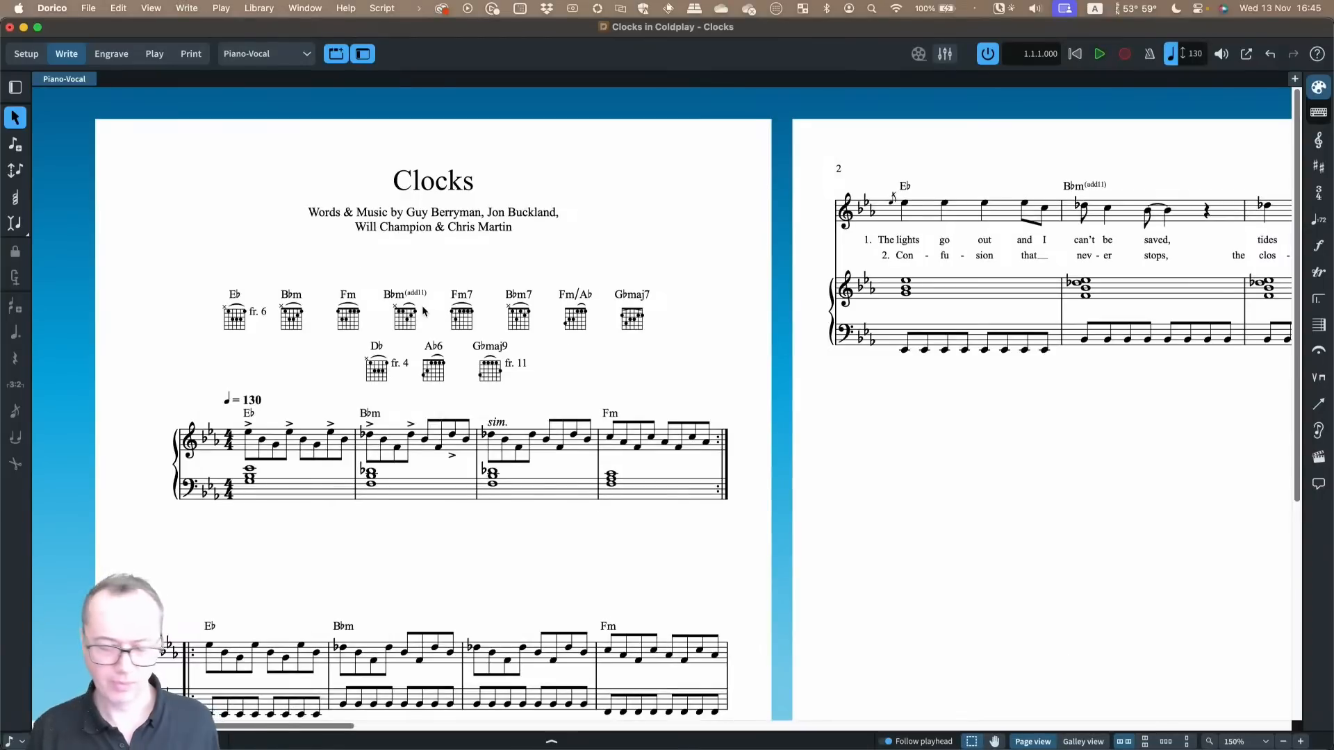
Examine the grid of chord diagrams above the first system of Clocks
key("super+equal")
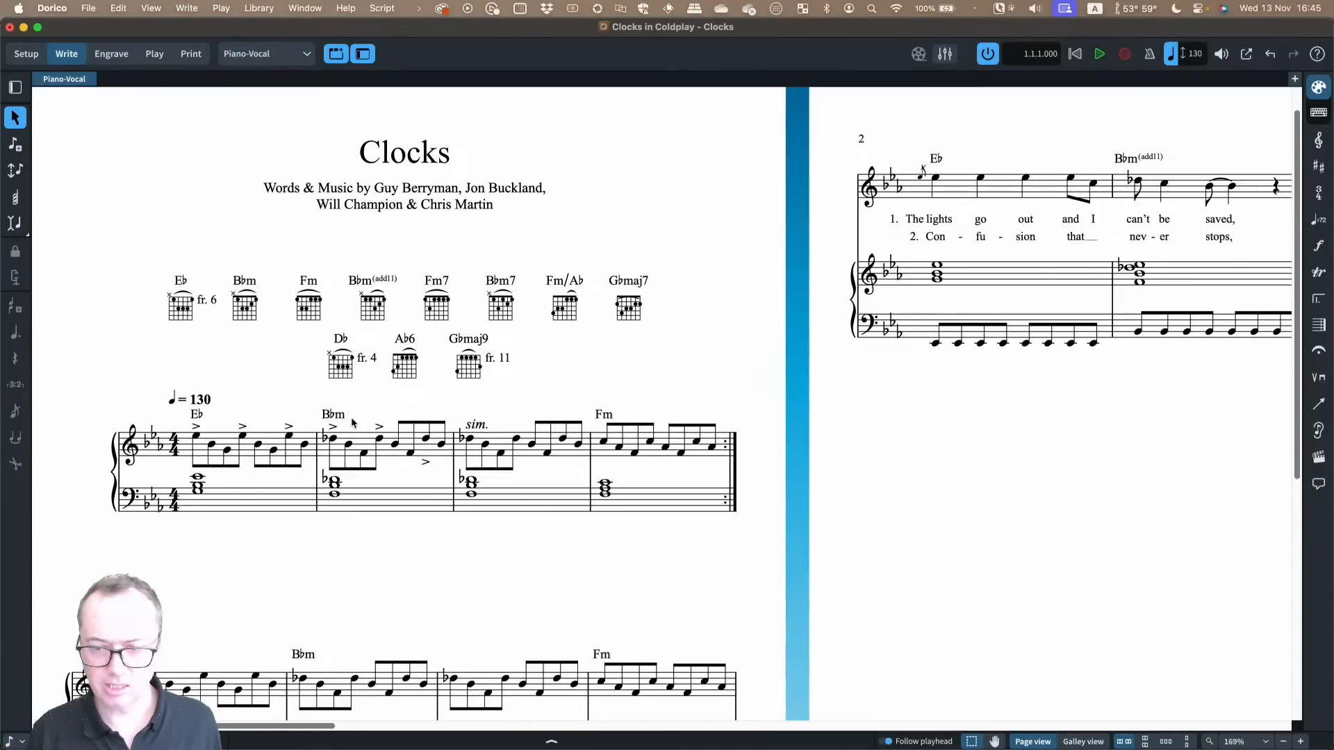
scroll(565, 433, "left", 1)
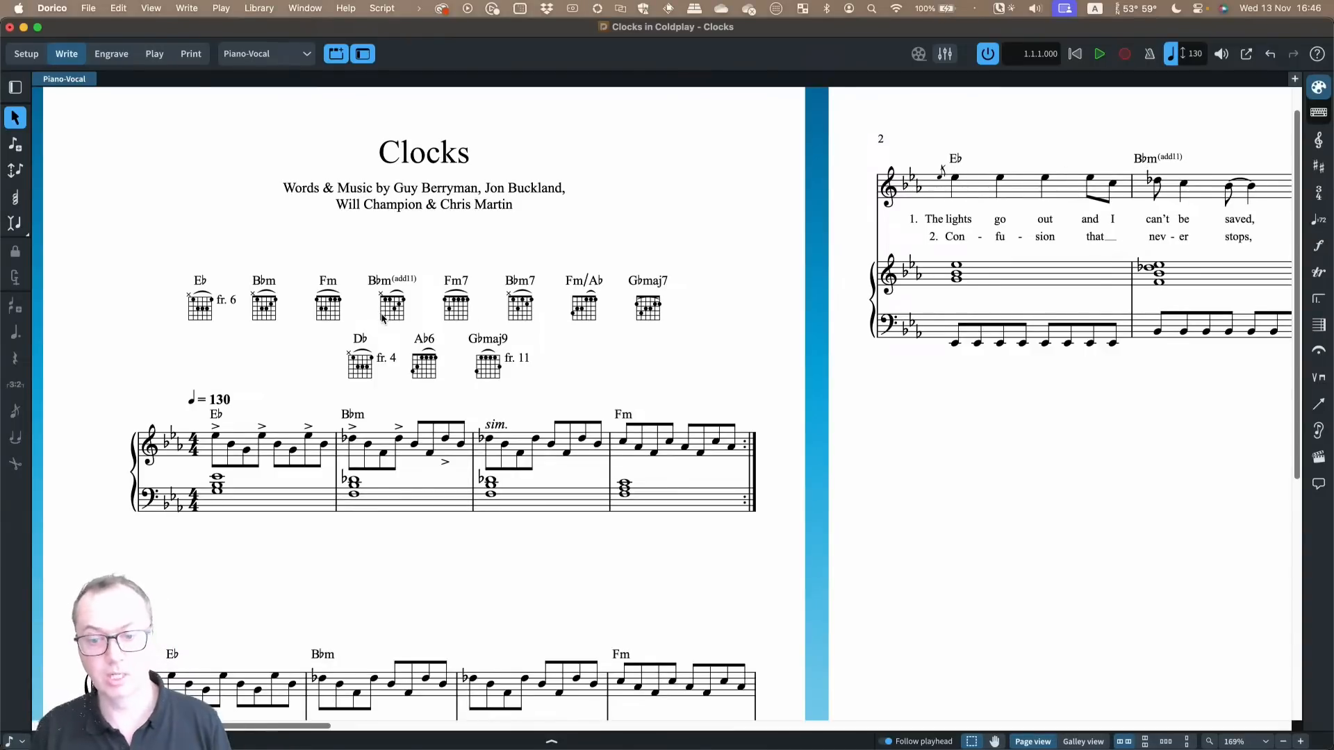
scroll(380, 318, "up", 3)
scroll(381, 318, "left", 2)
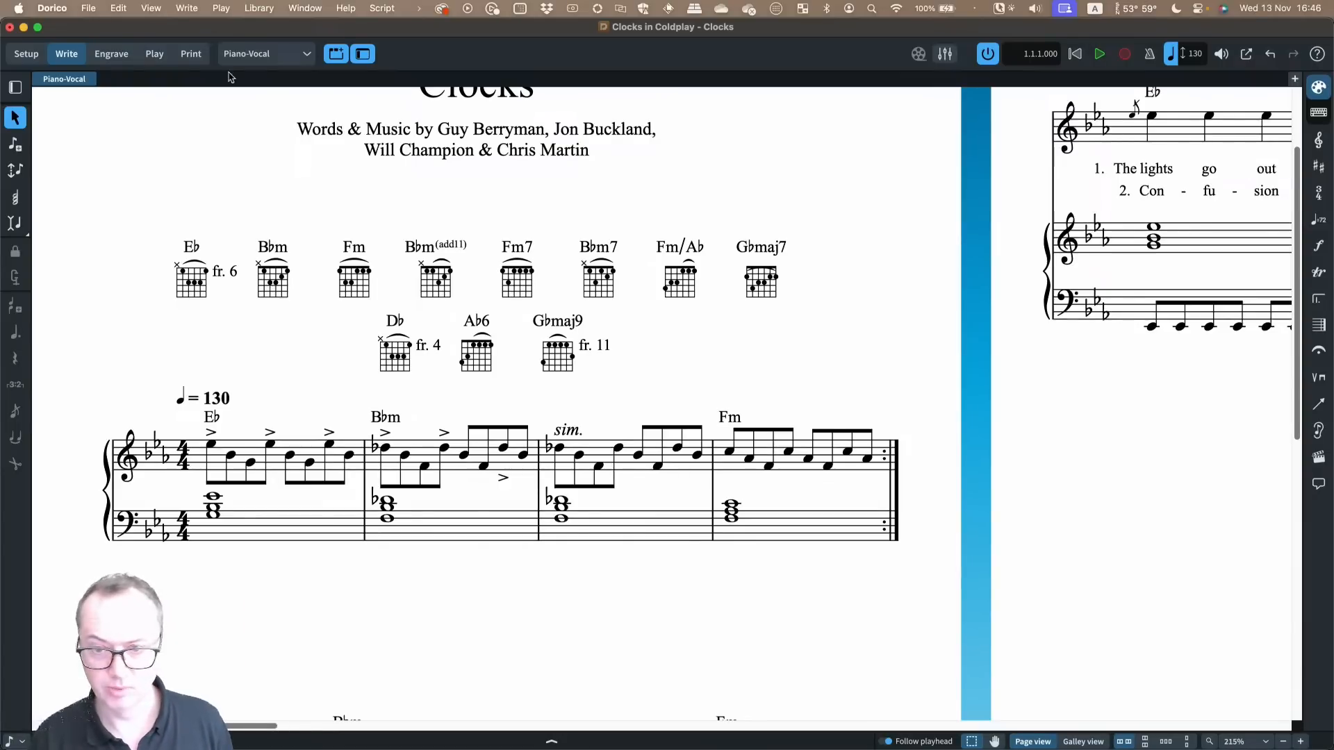
Turn off the chord diagrams shown at the start of the flow in the Piano-Vocal Layout Options, apply it and close the options
left_click(264, 8)
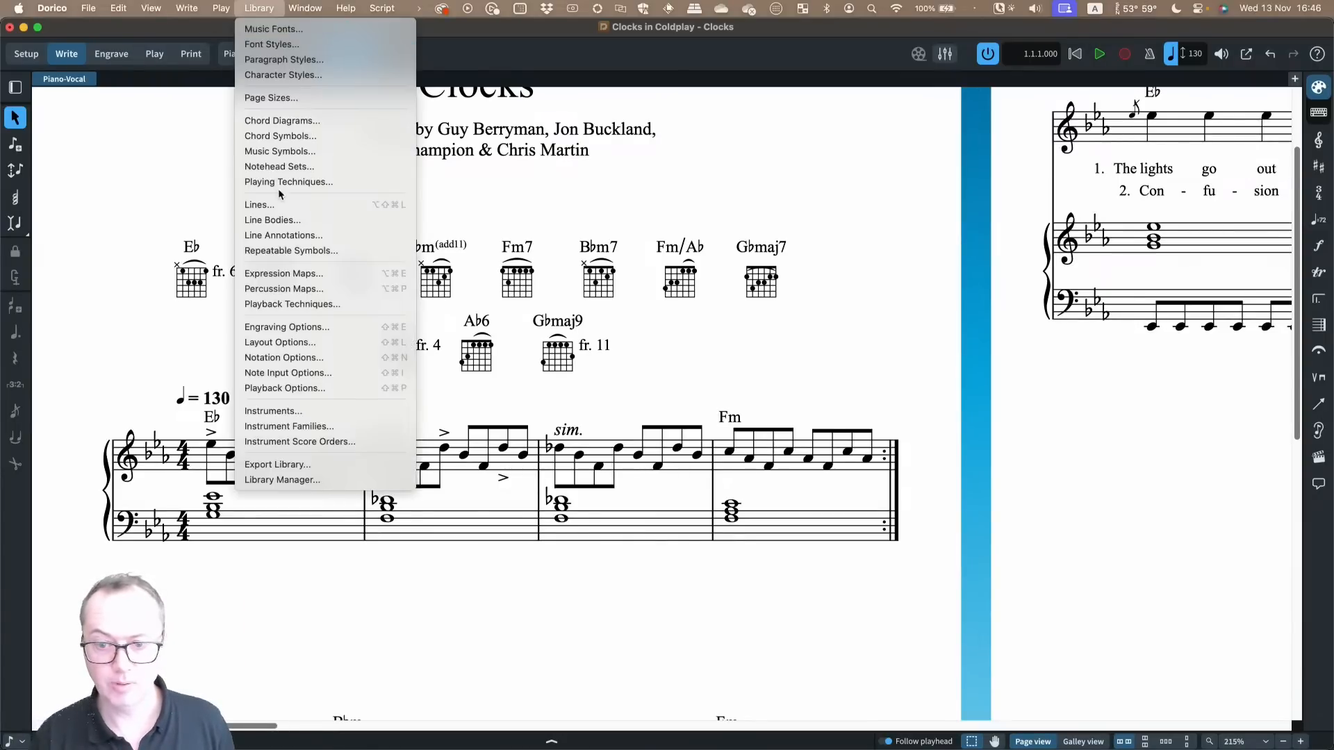
left_click(293, 343)
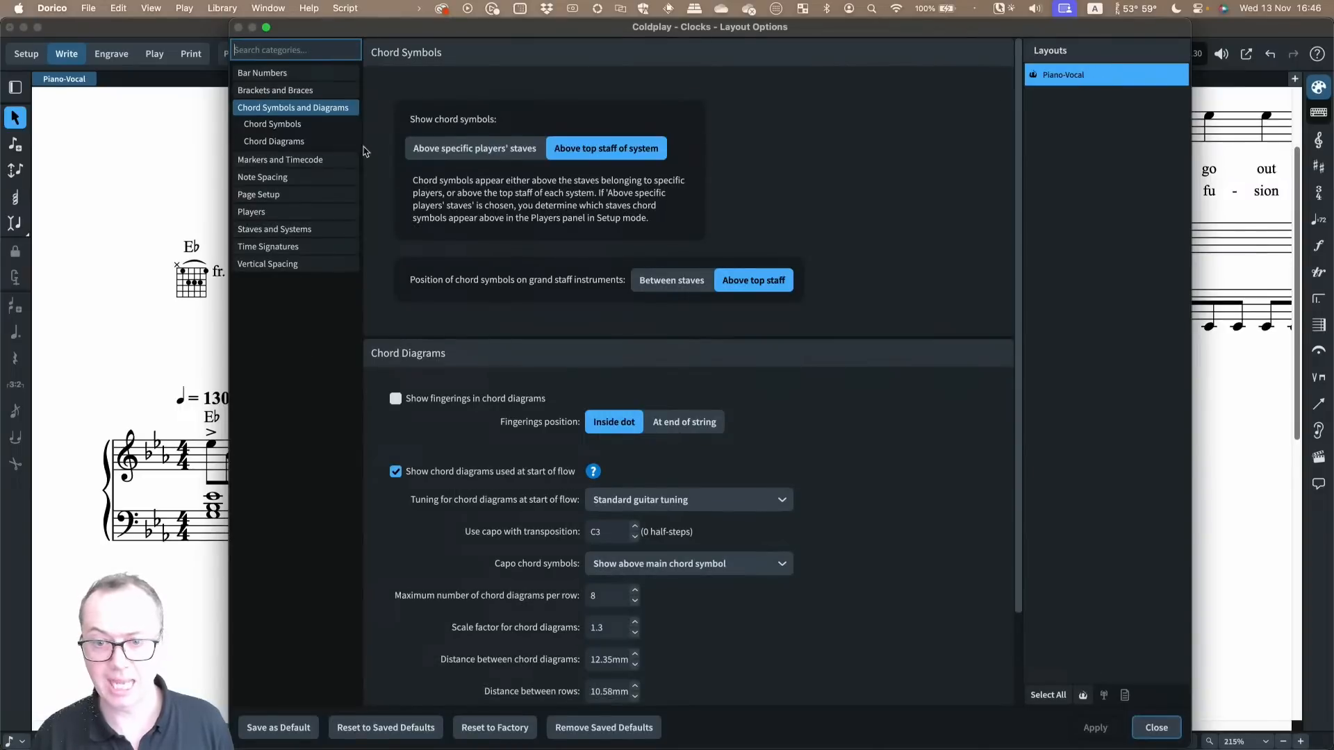
left_click(495, 470)
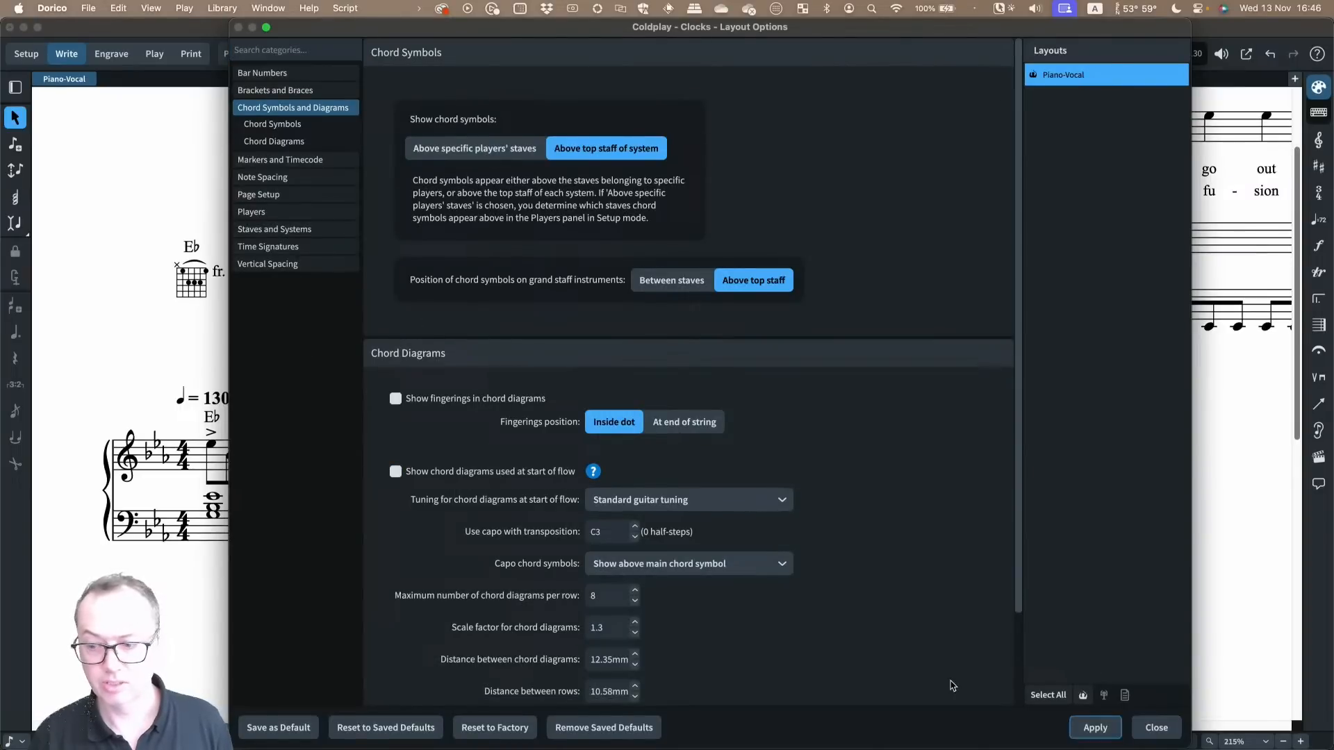
left_click(1095, 729)
left_click(1156, 727)
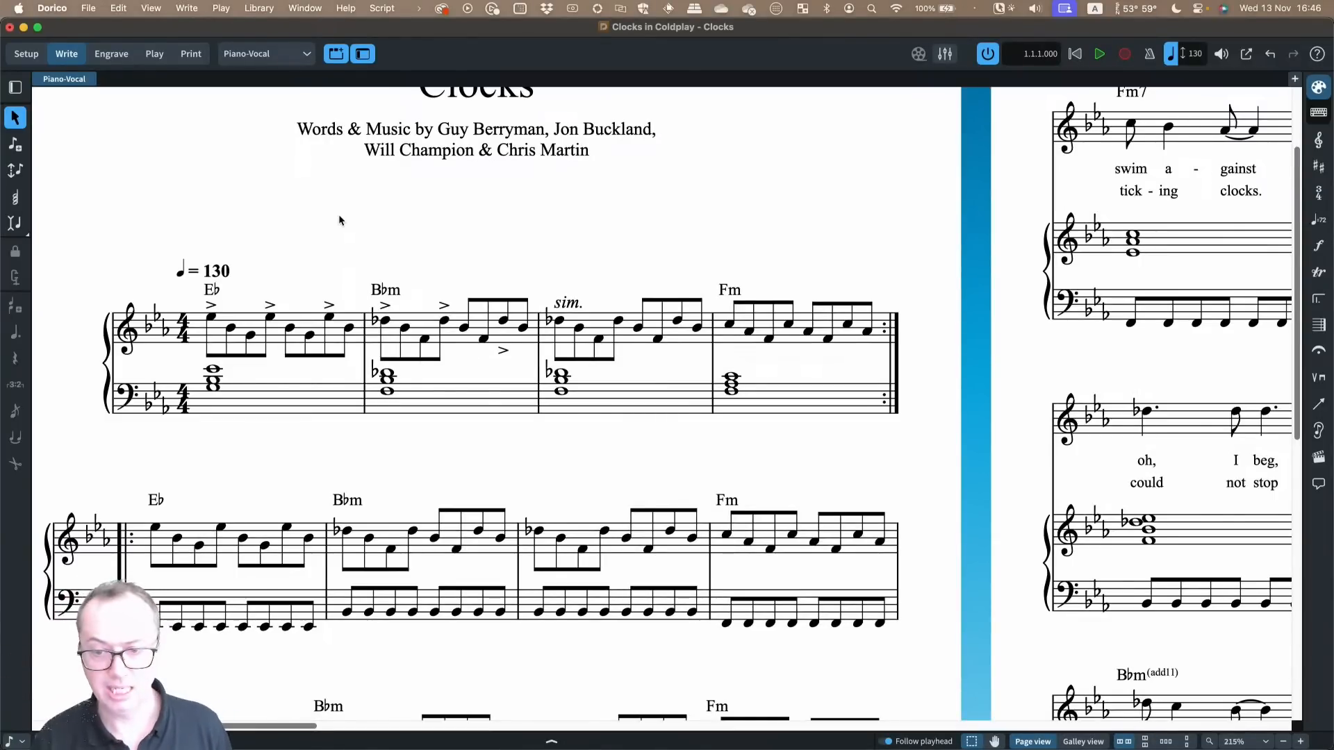
Close the Clocks project and return to the Misty lead sheet with more of its systems in view
key("shift+super+w")
left_click(637, 399)
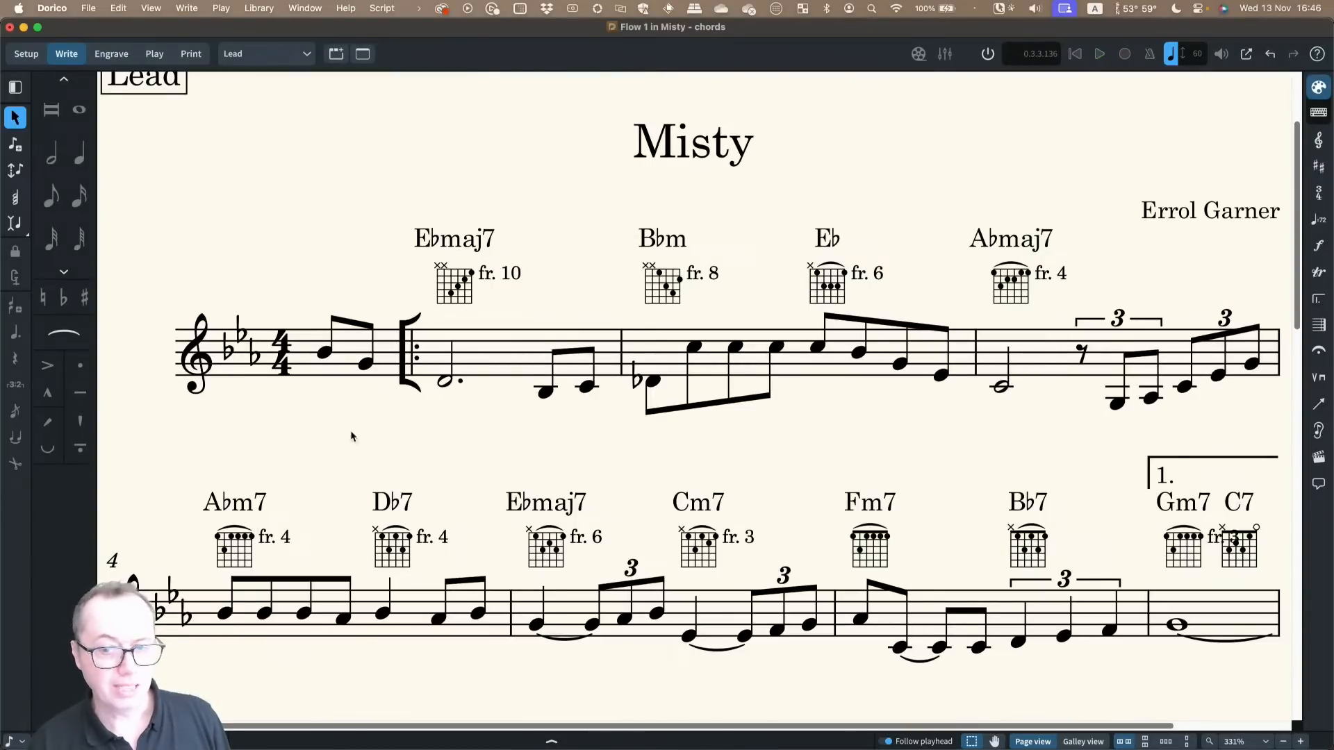
scroll(345, 244, "up", 1)
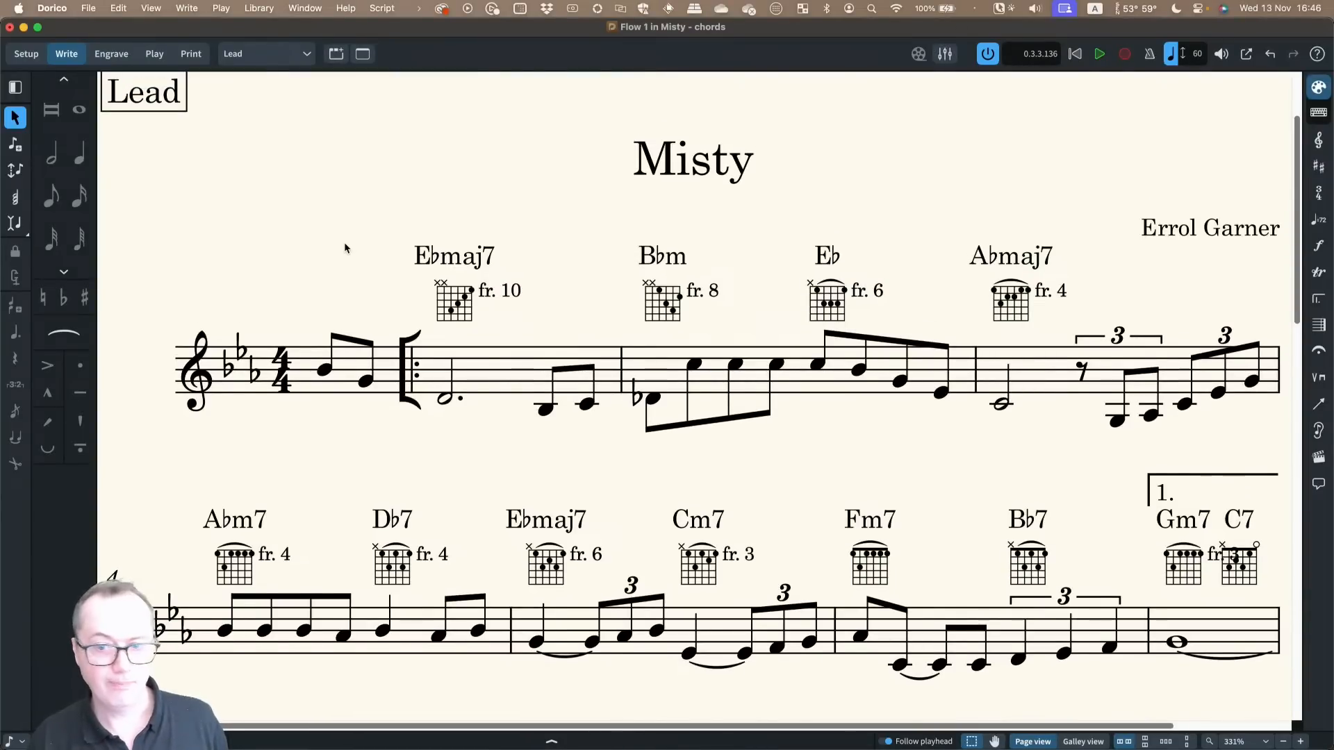
scroll(346, 244, "down", 2)
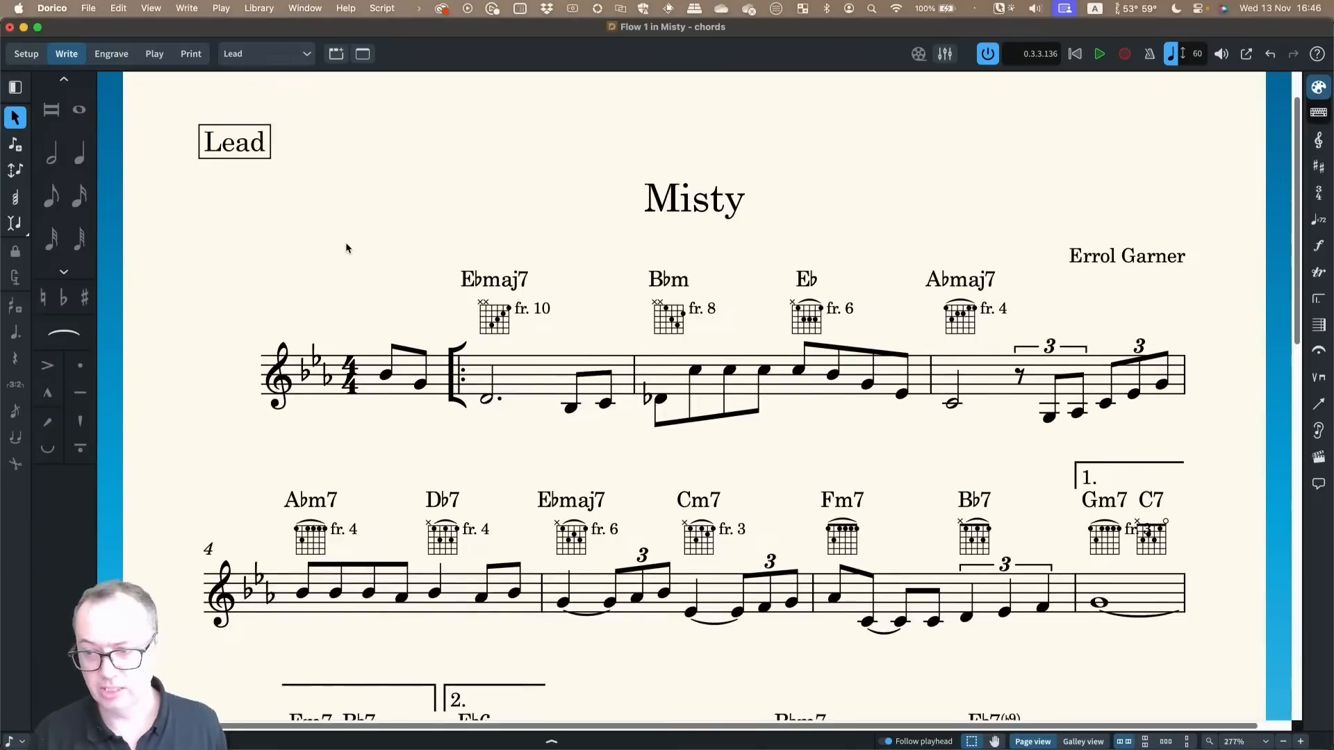
scroll(346, 247, "down", 2)
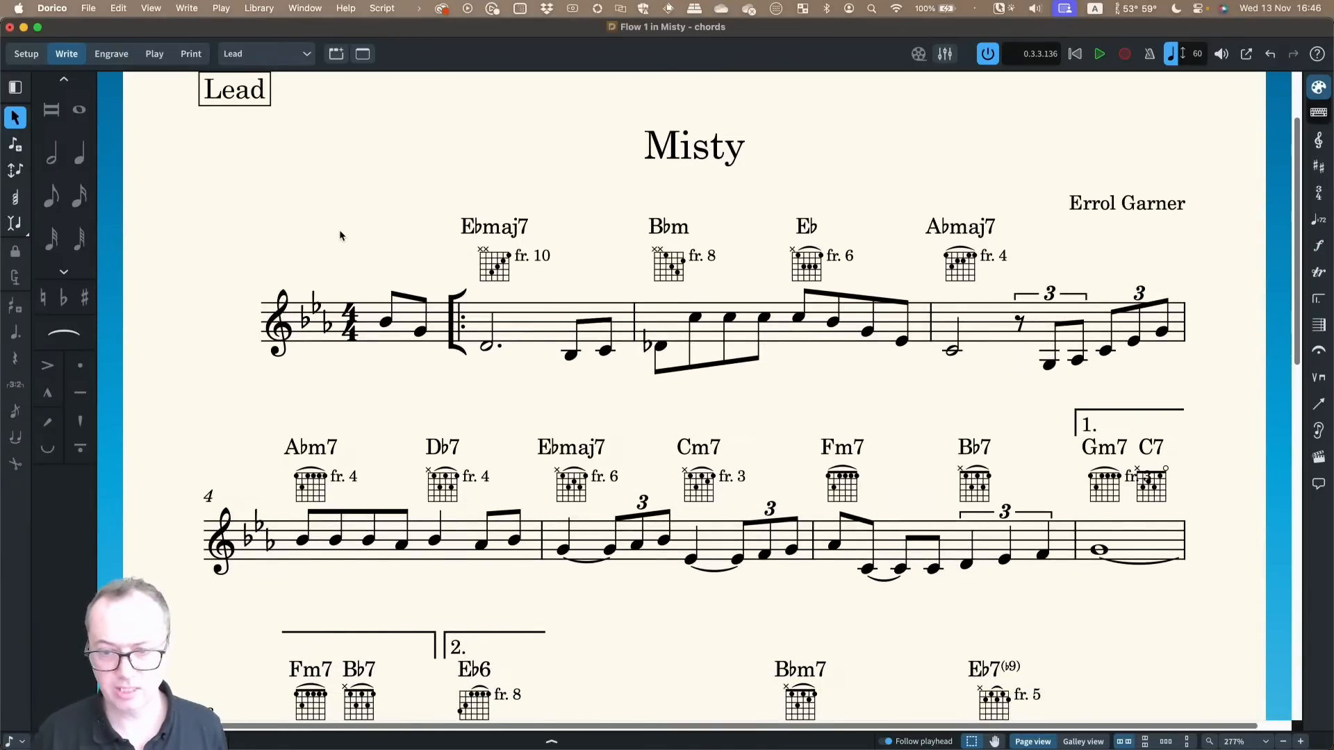
key("x")
scroll(328, 486, "down", 3)
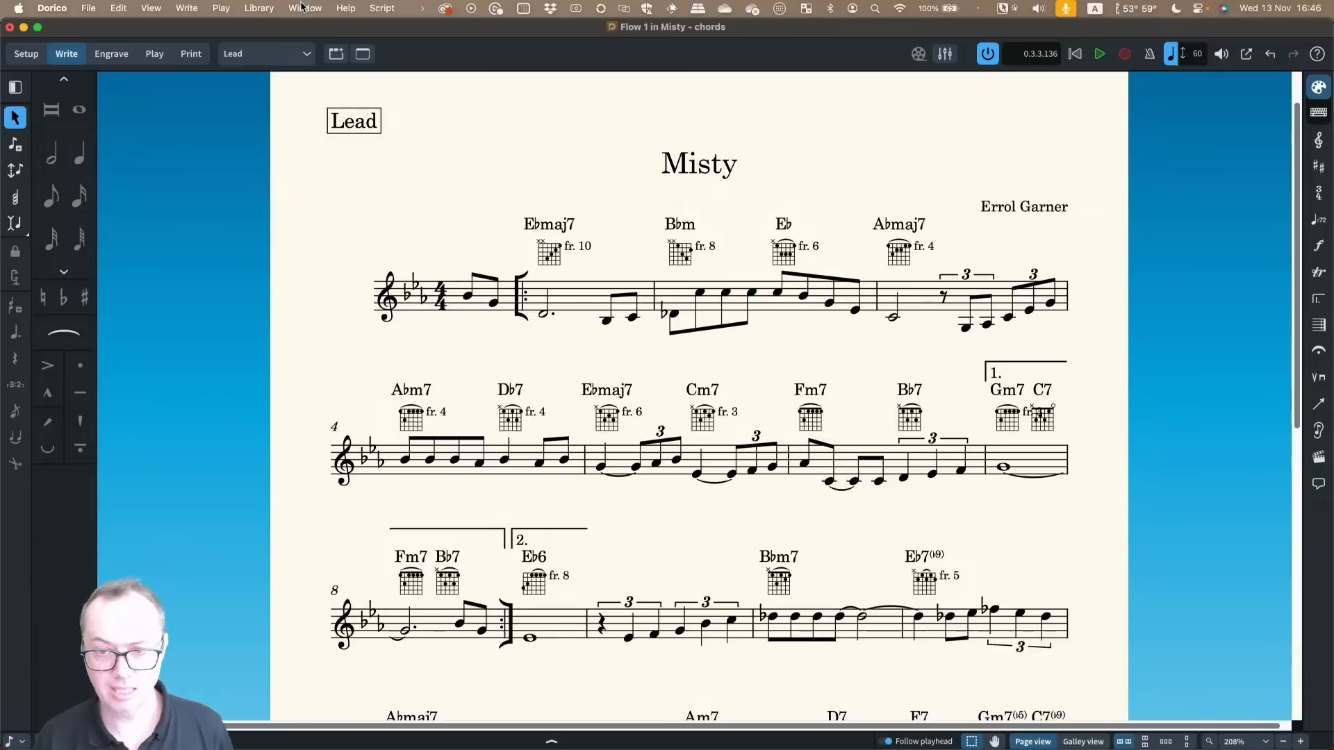
In Layout Options for the Lead layout, set bar numbers to None, apply the change and close the options
left_click(252, 8)
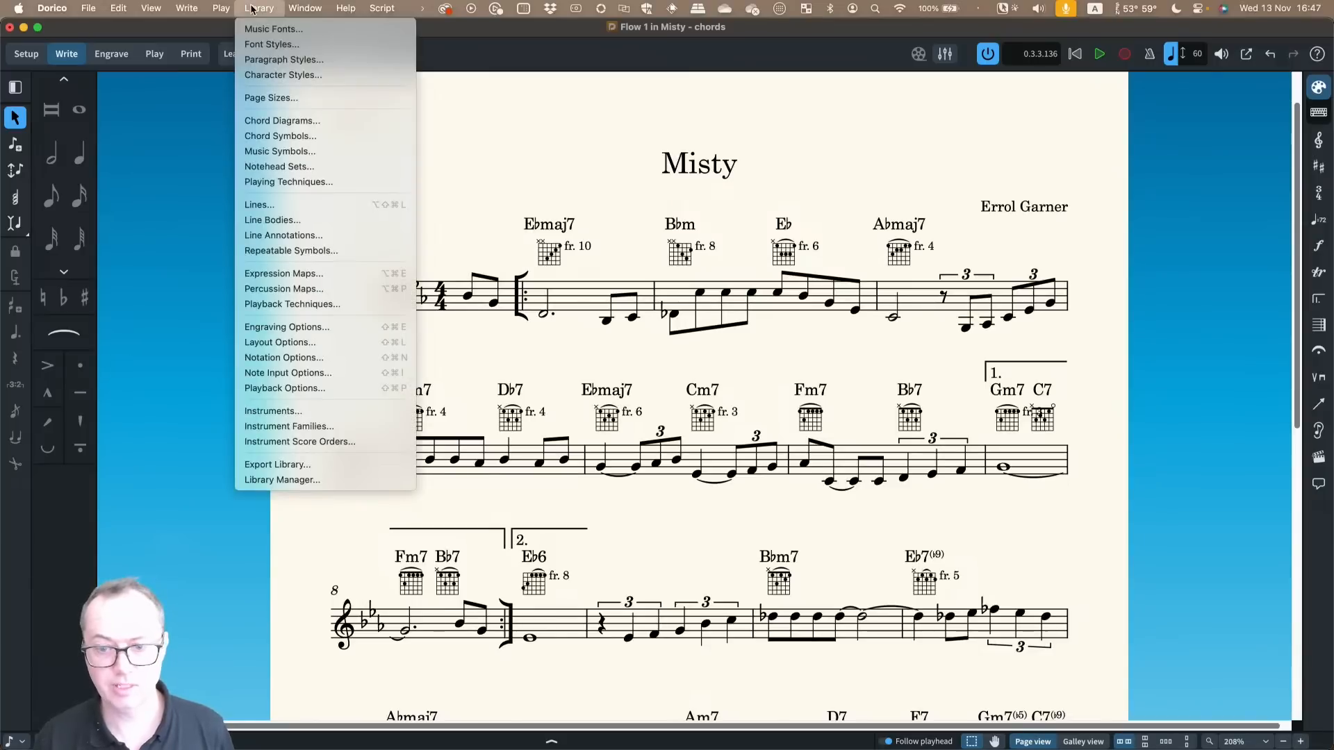
left_click(292, 342)
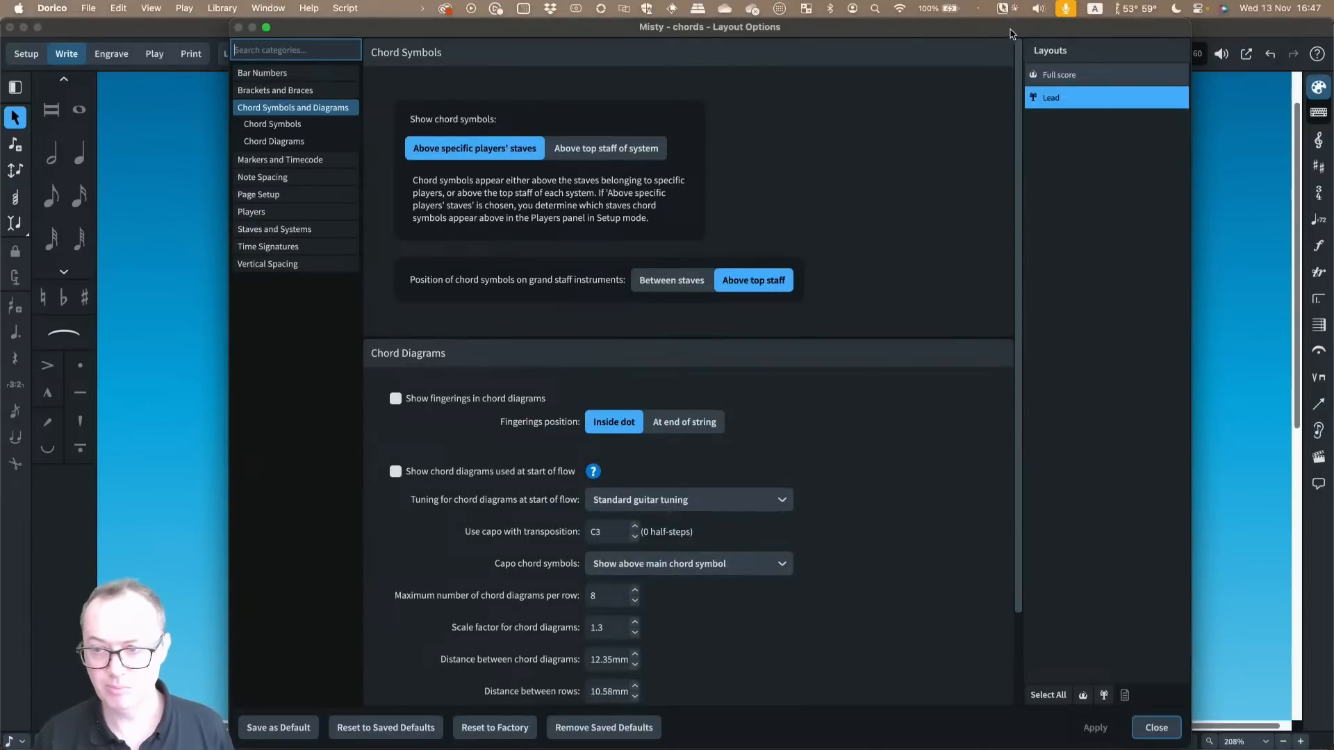
left_click_drag(1189, 22, 1128, 172)
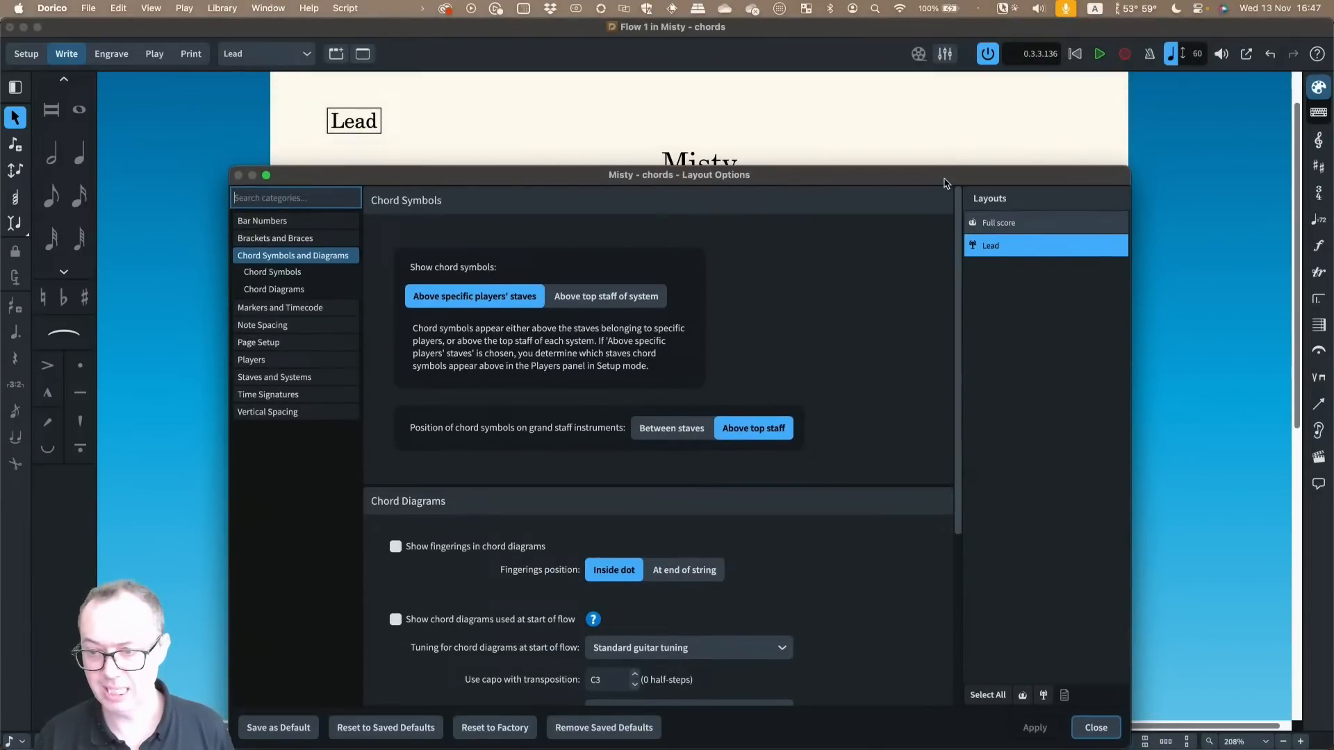
left_click_drag(944, 181, 1008, 234)
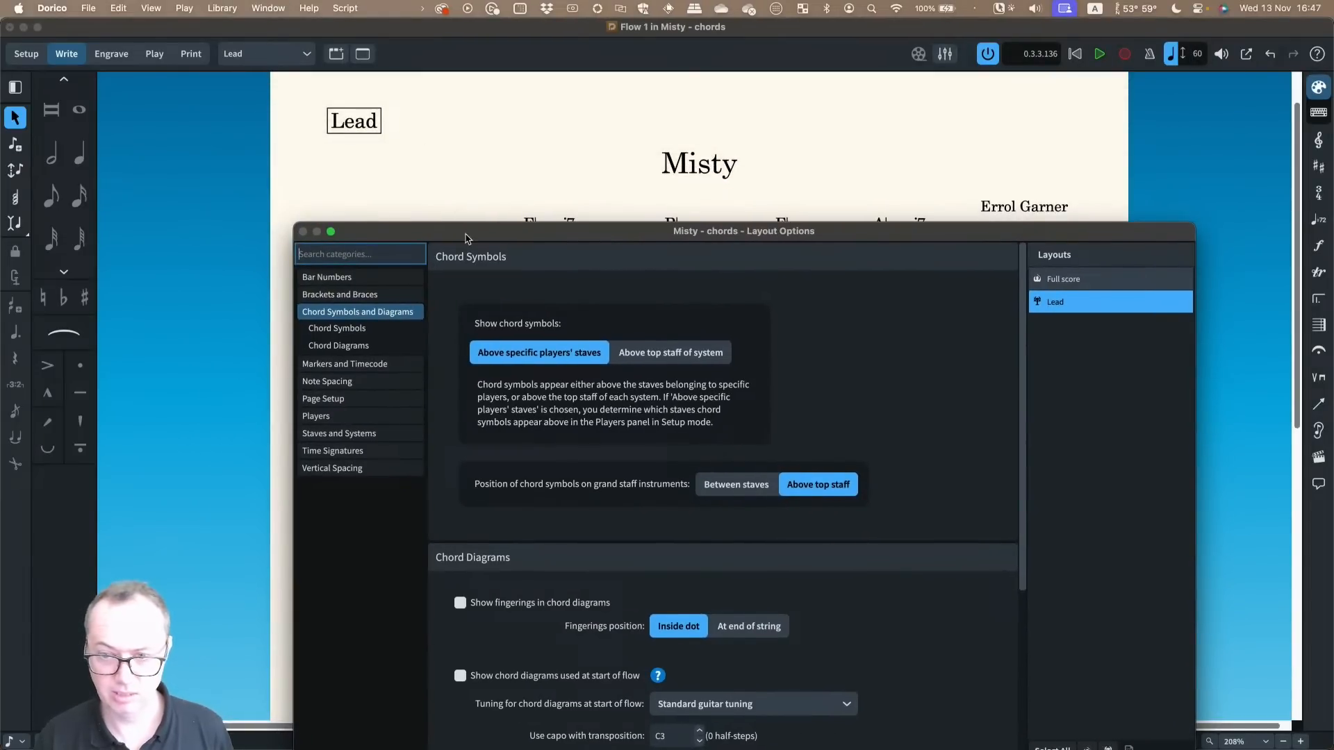
left_click_drag(465, 238, 568, 128)
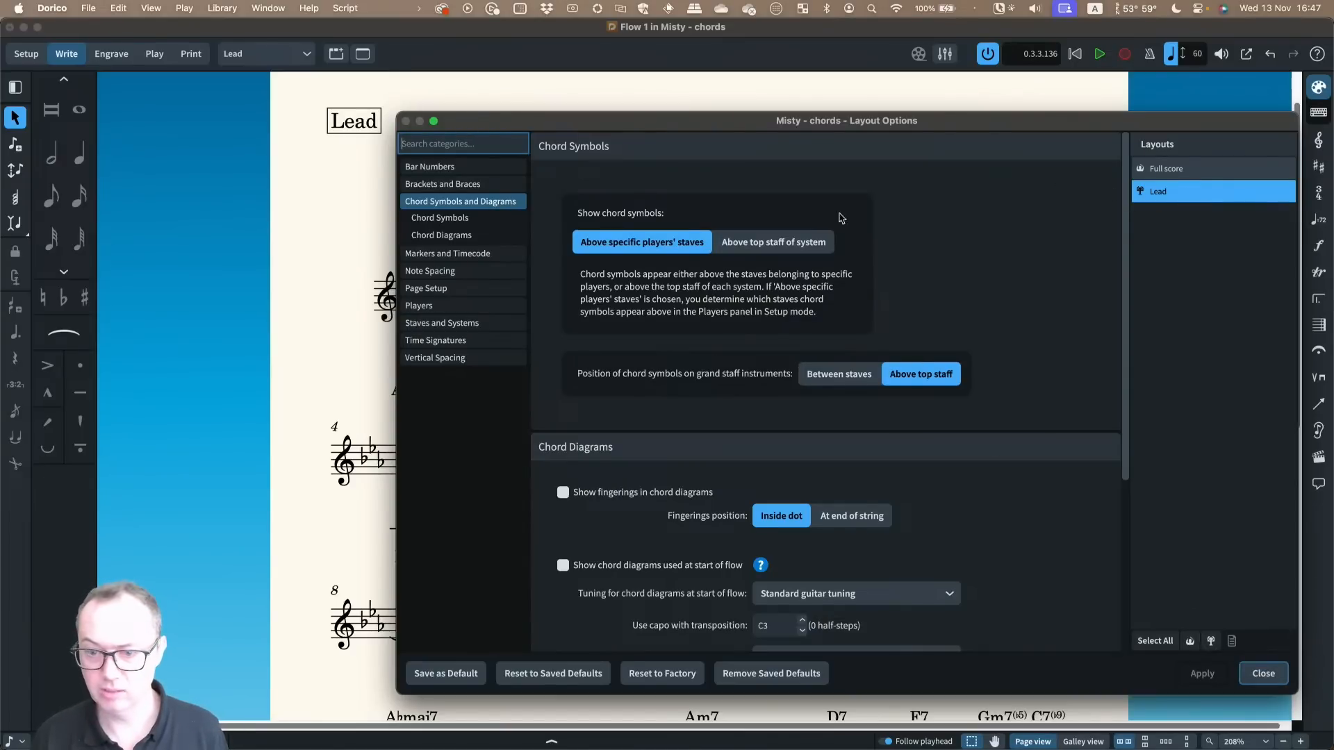
left_click(445, 168)
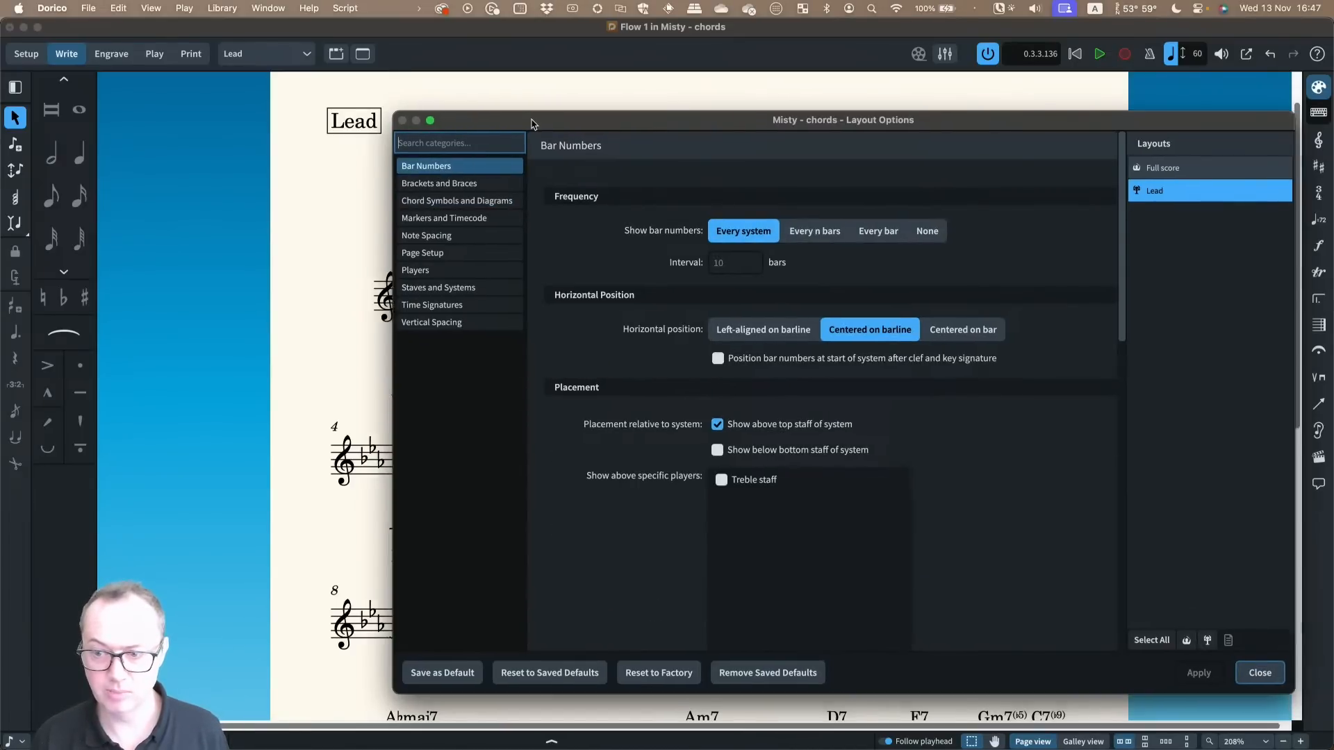
left_click_drag(531, 120, 451, 118)
left_click(849, 231)
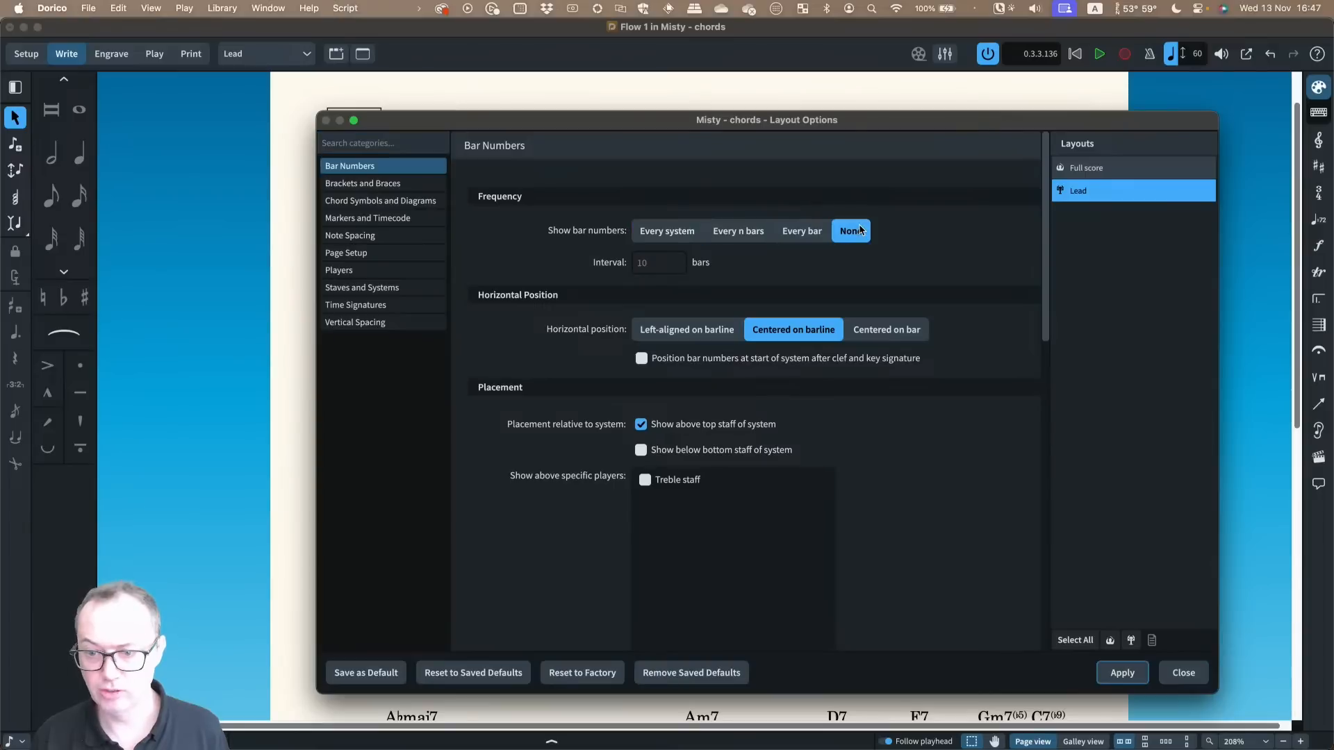
left_click(1122, 673)
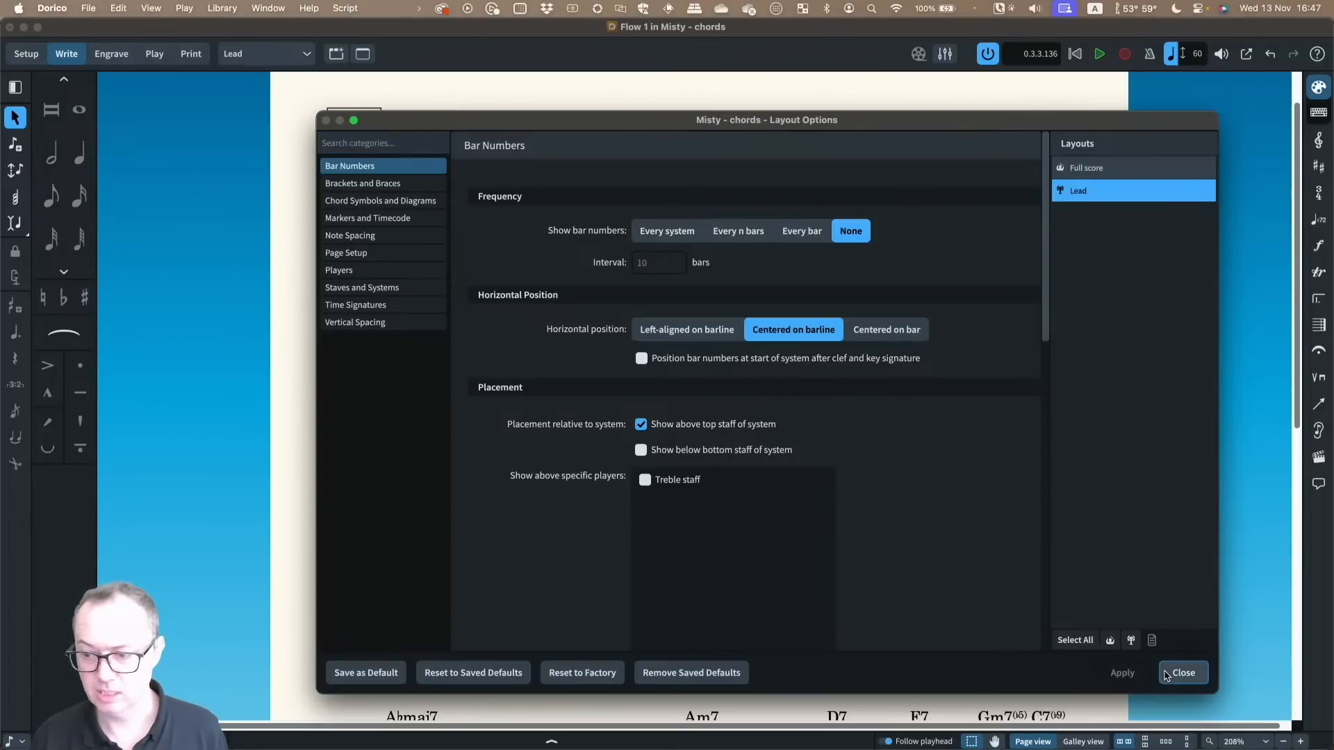
left_click(1174, 673)
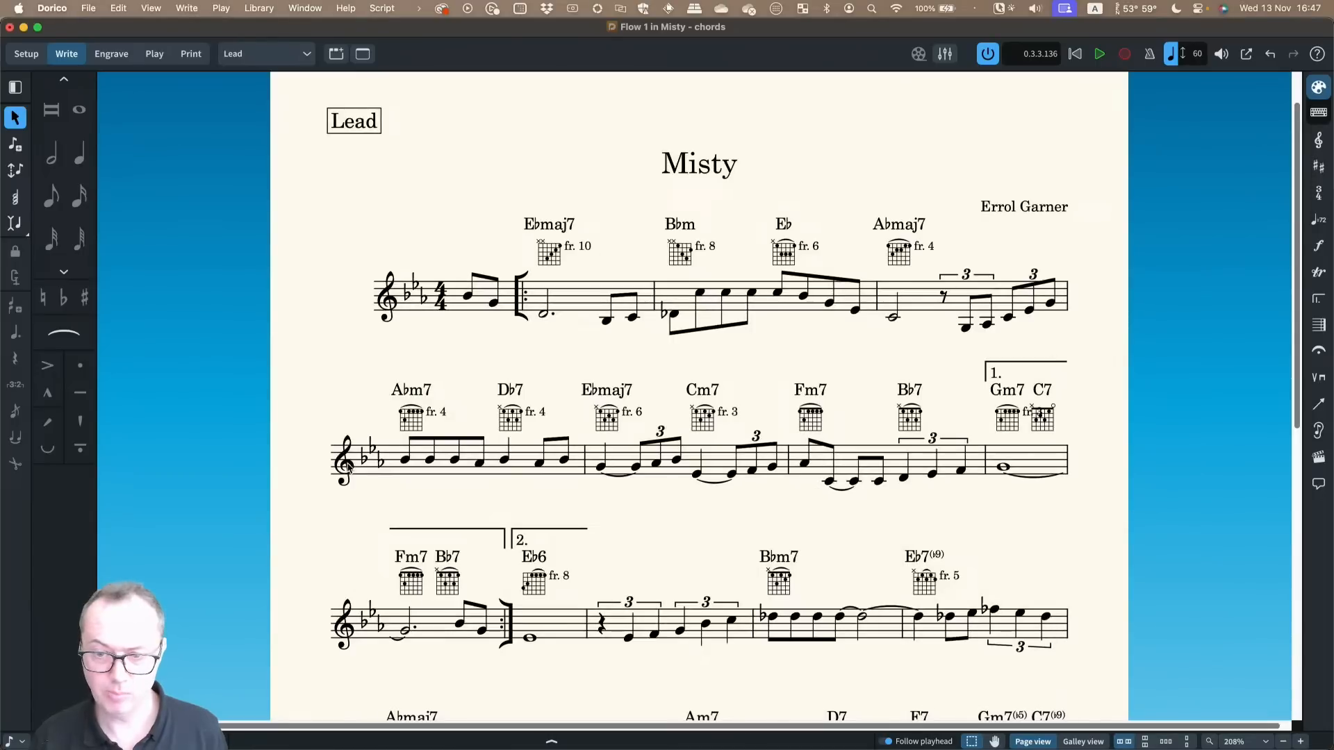
View the Full score layout for comparison, select its first E♭maj7 chord diagram, and return to the Lead layout
left_click(292, 54)
left_click(243, 72)
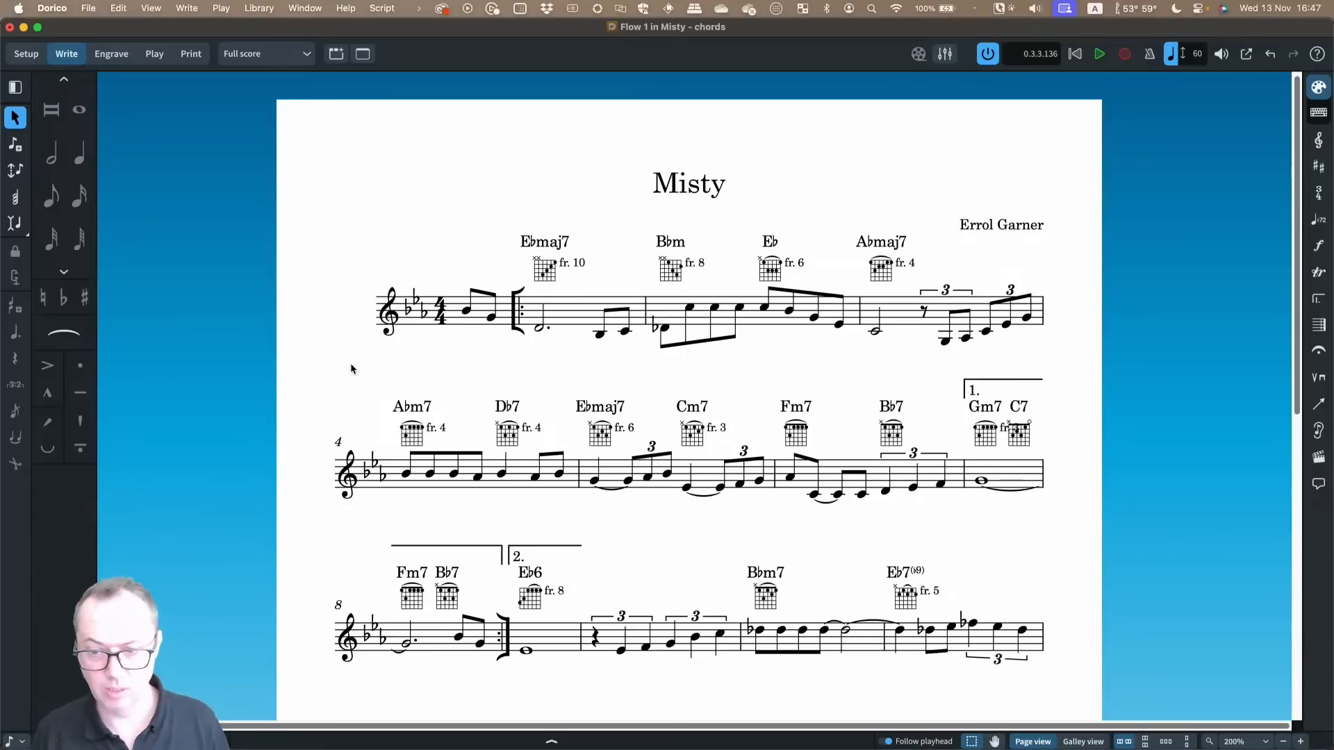
left_click(554, 279)
left_click(278, 54)
left_click(270, 97)
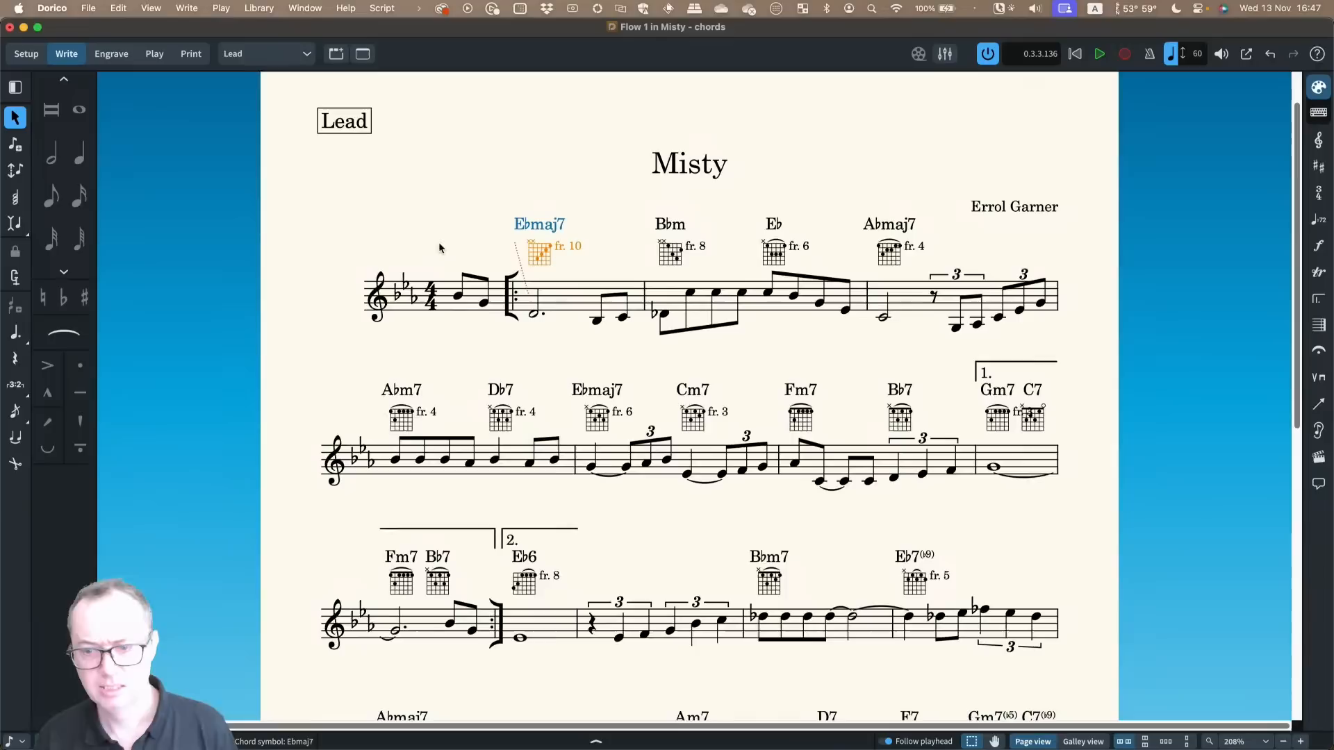
key("shift+super+l")
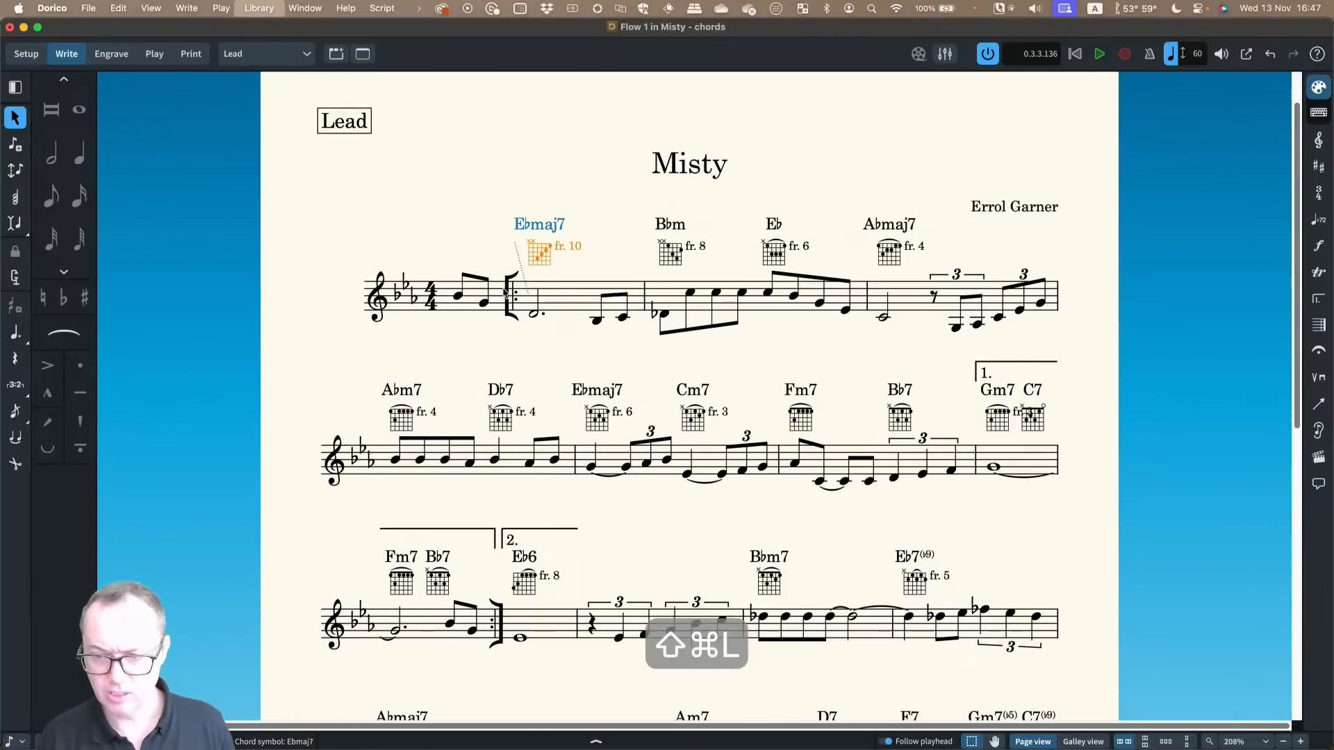
left_click(381, 201)
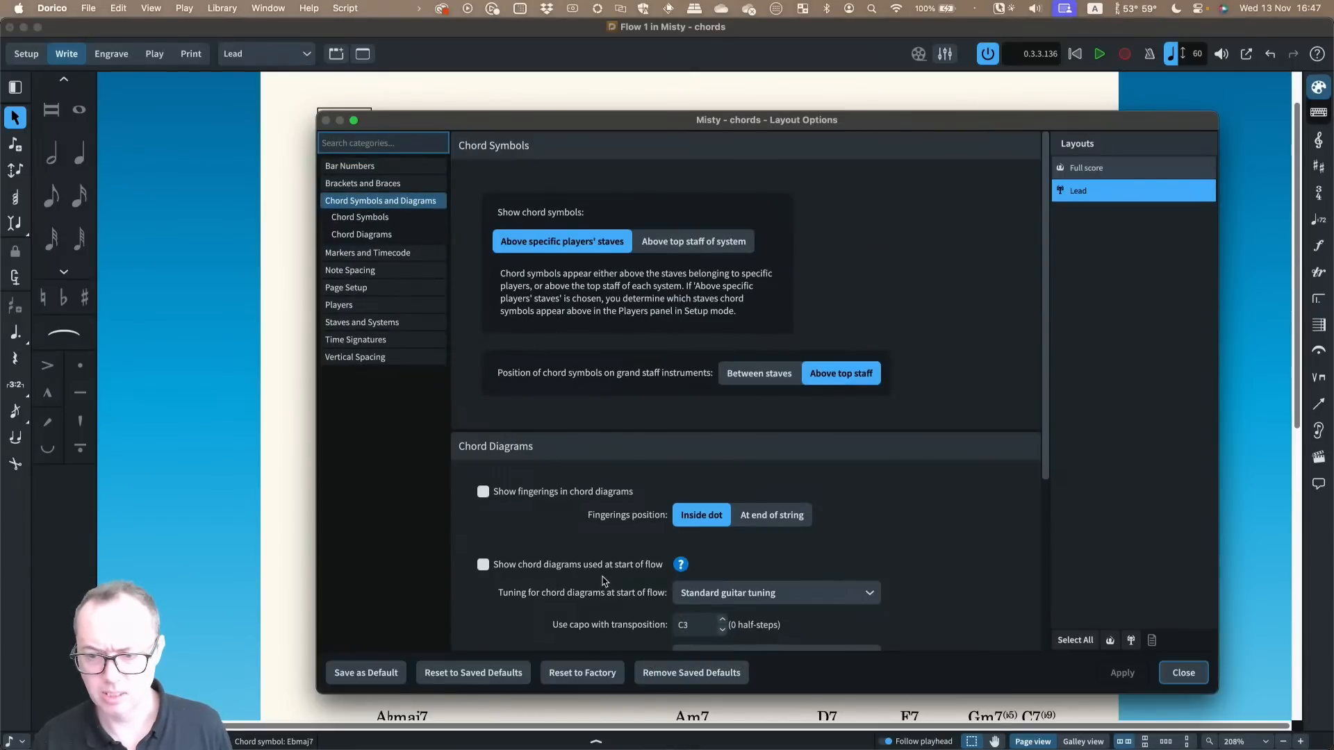
left_click(1183, 672)
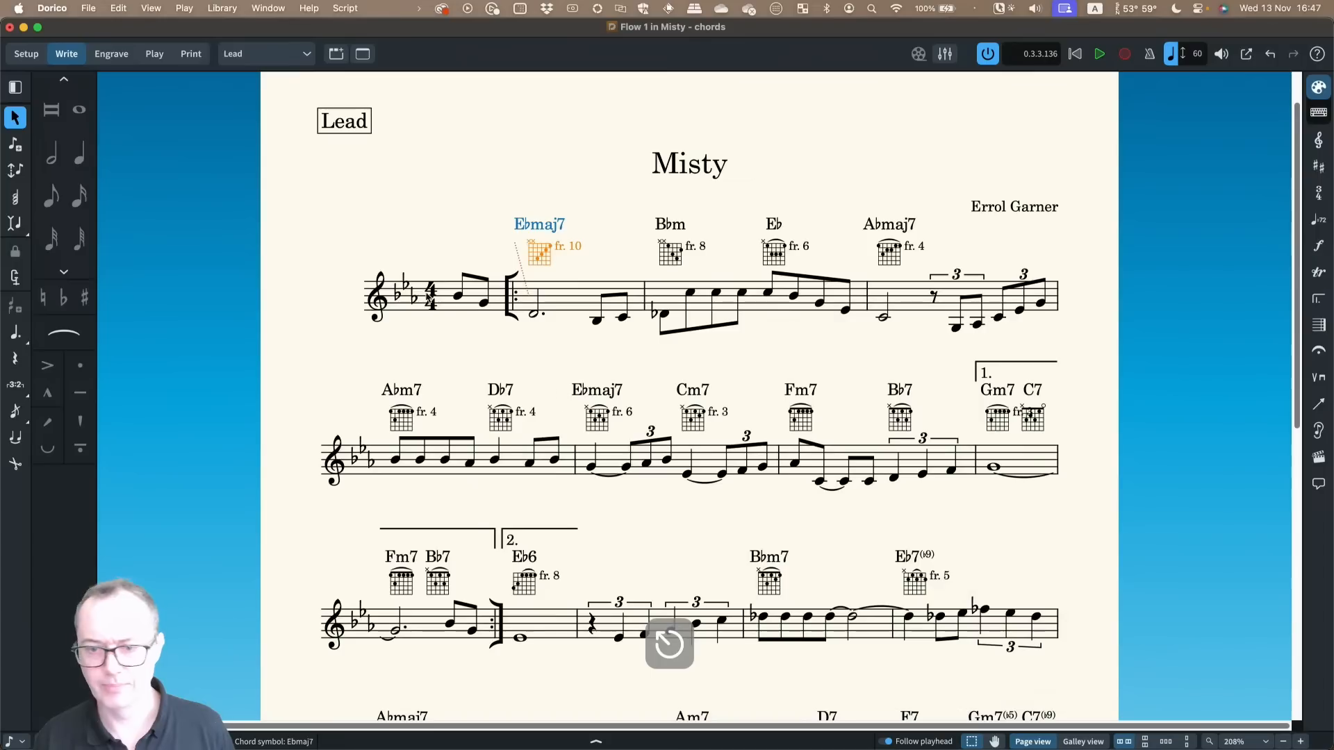
In Setup mode, set the Treble staff player to No Chord Diagrams, then return to Write mode and deselect the chord symbol
key("super+1")
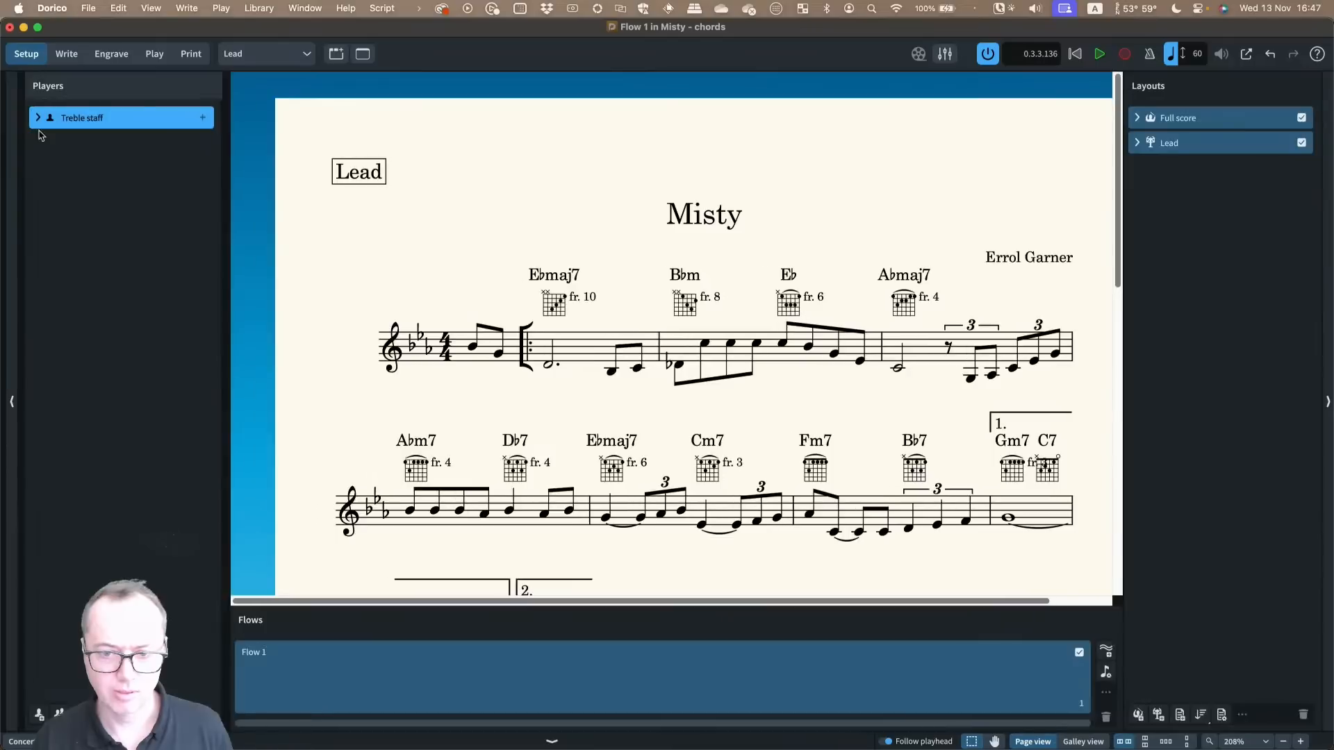
right_click(93, 124)
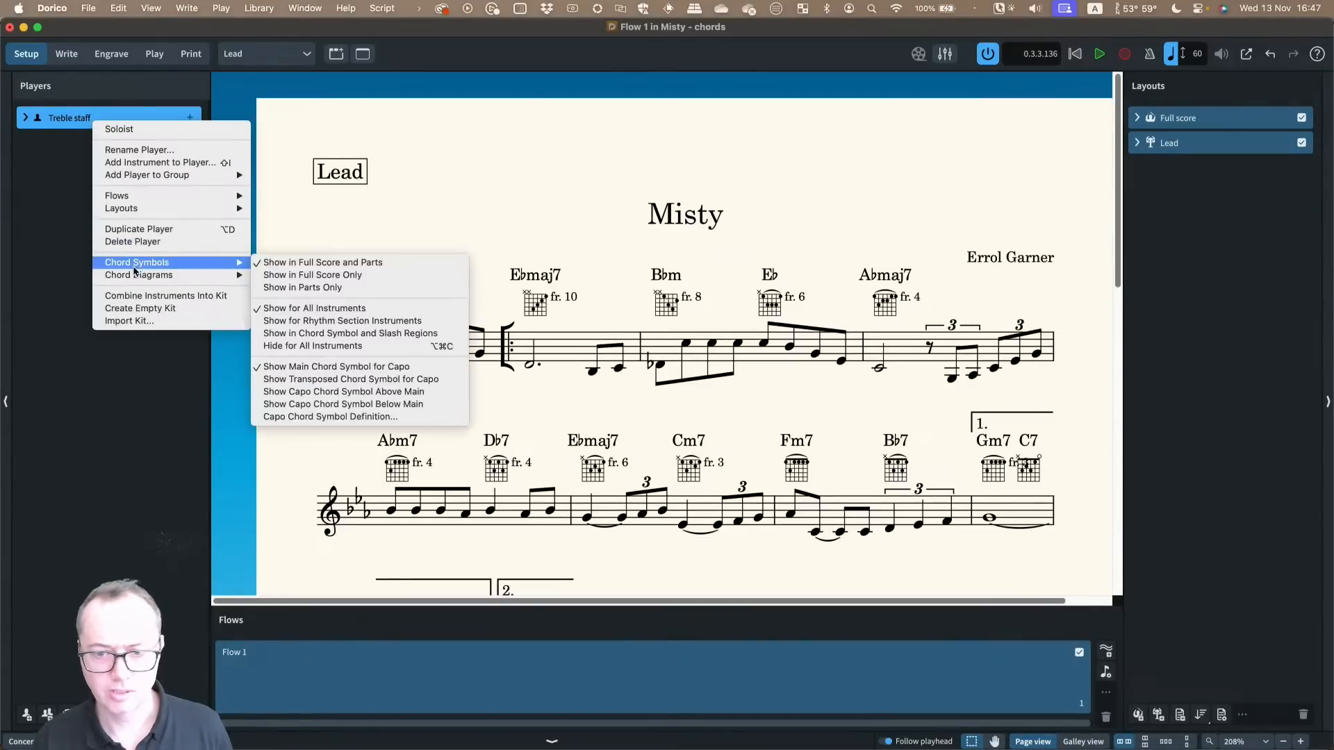
mouse_move(139, 274)
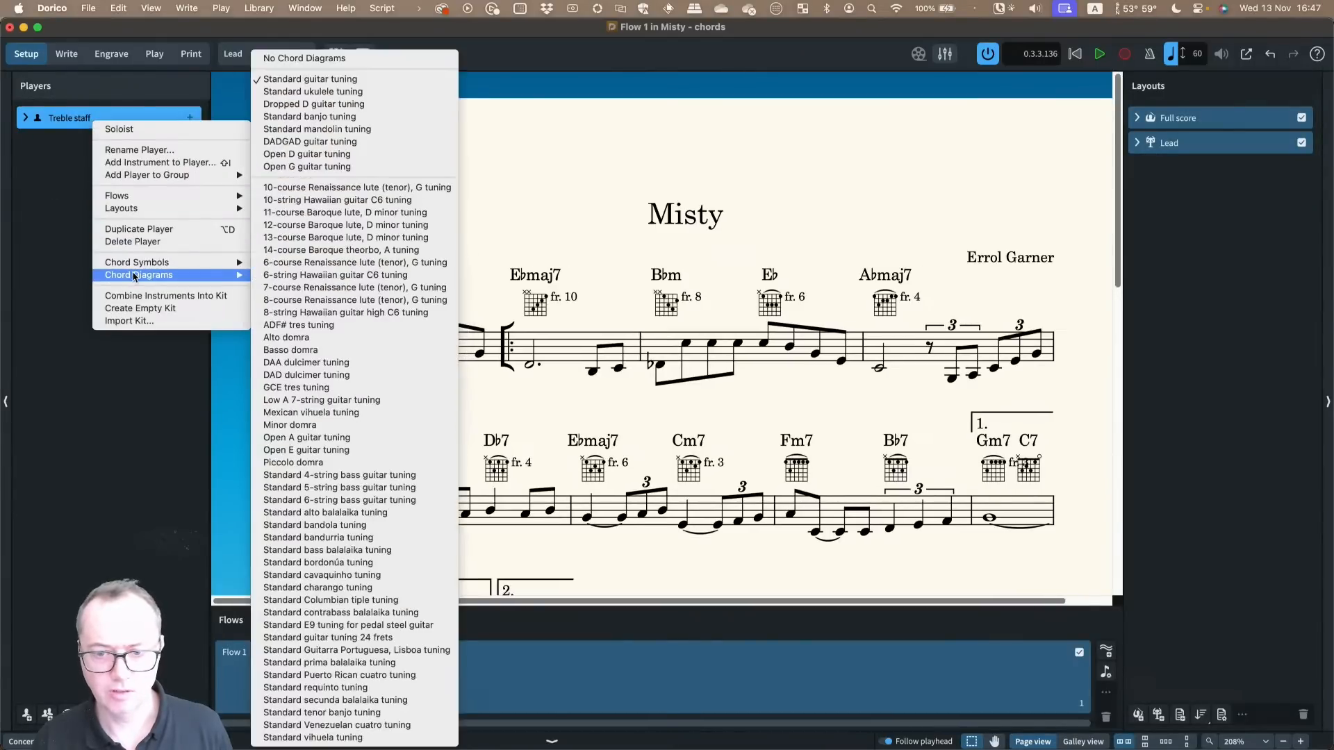
left_click(331, 59)
key("super+2")
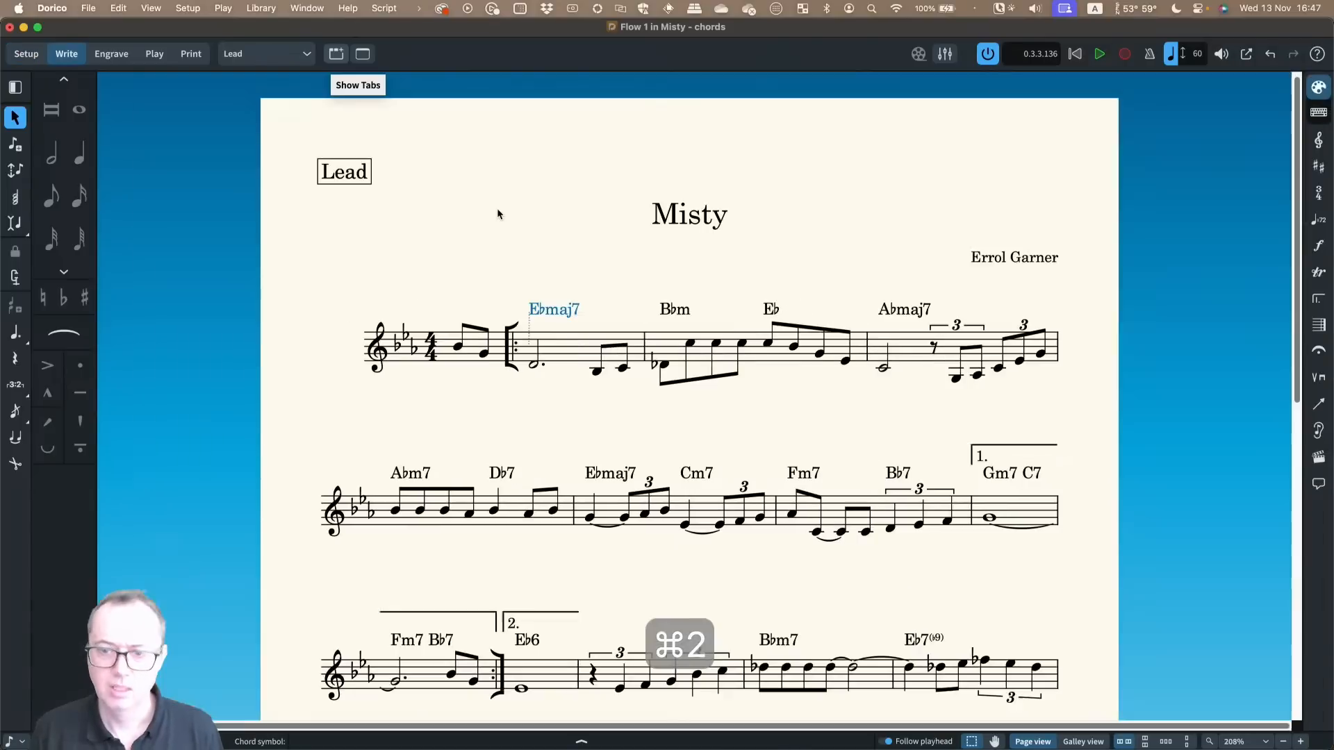
left_click(317, 429)
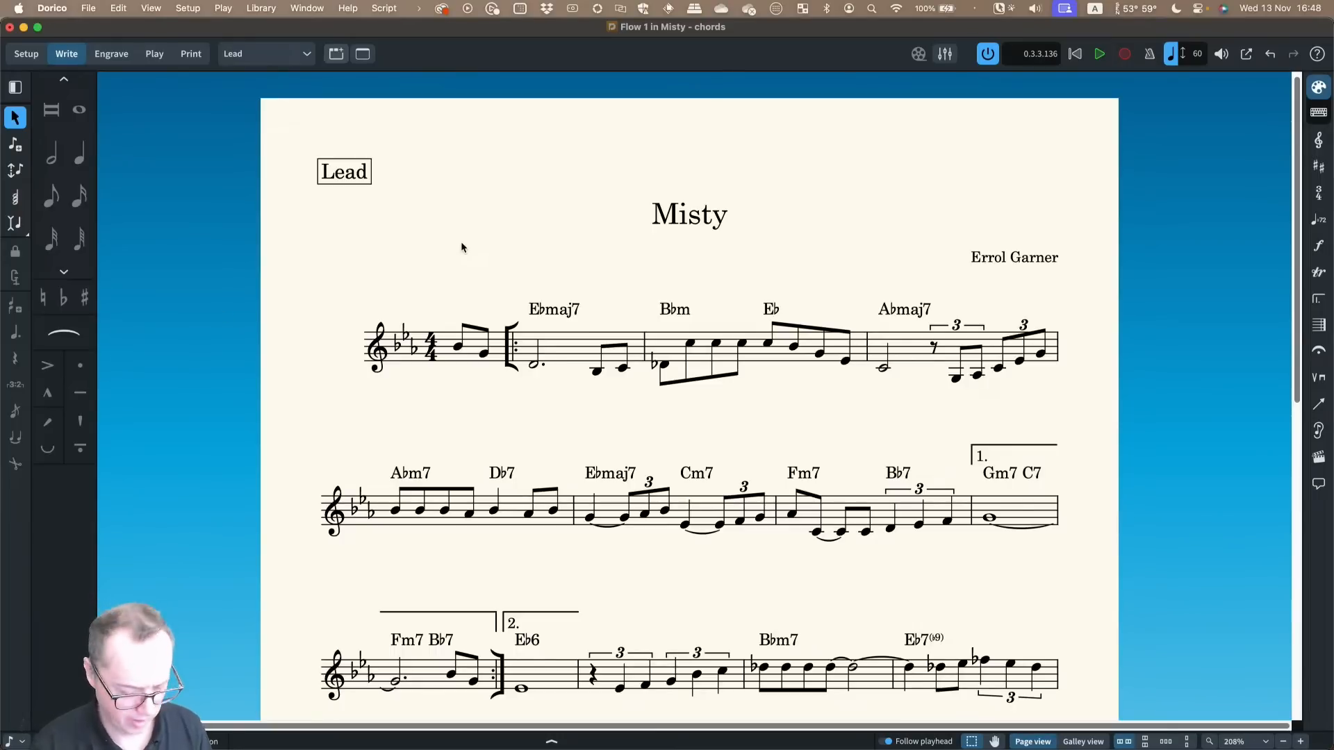
In the Lead layout's Layout Options for Staves and Systems, set the first system indent to 0 spaces and apply it
key("super+shift+l")
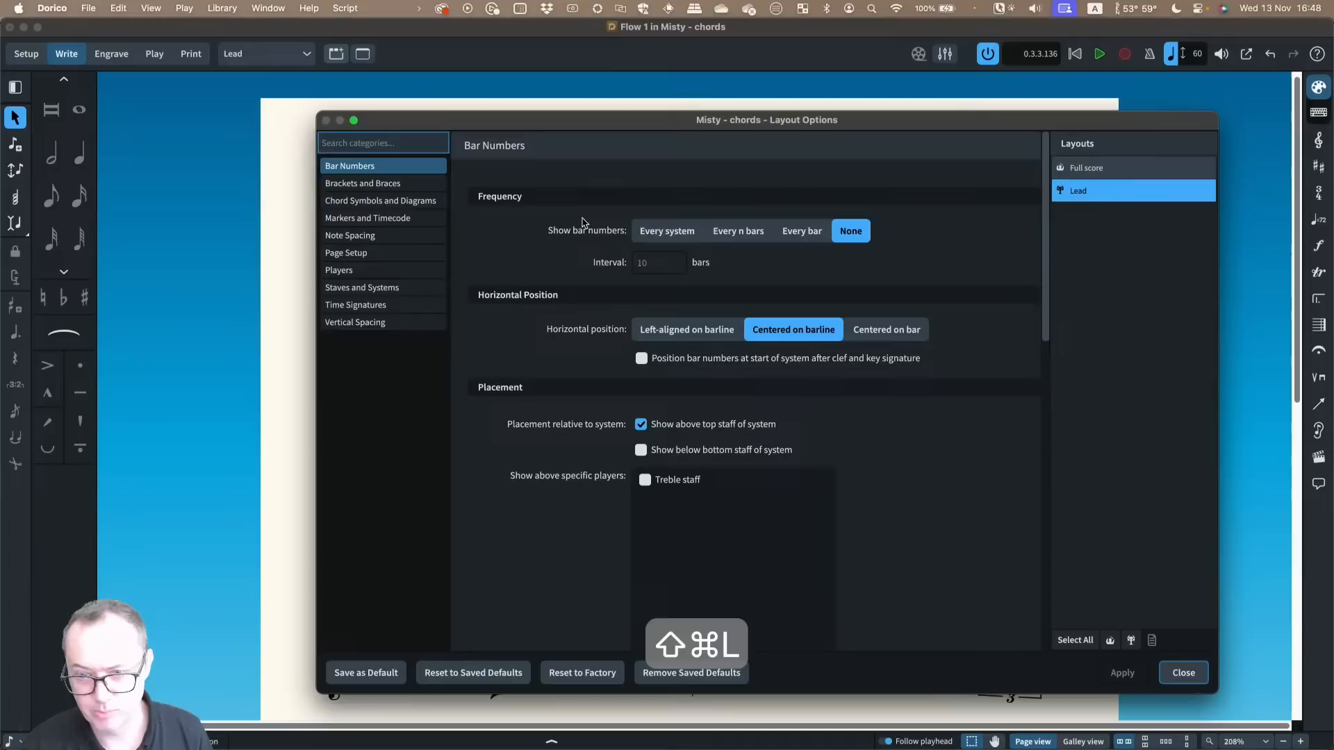
left_click(423, 288)
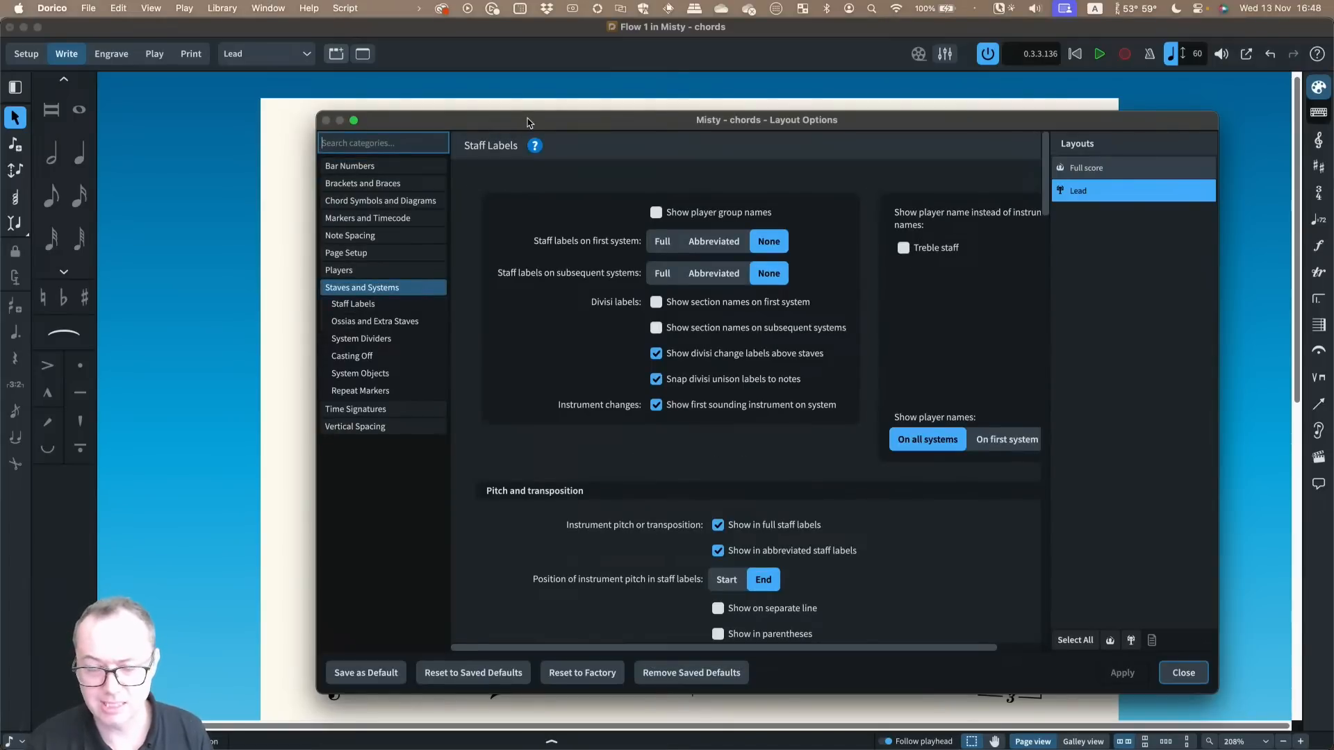
left_click(217, 7)
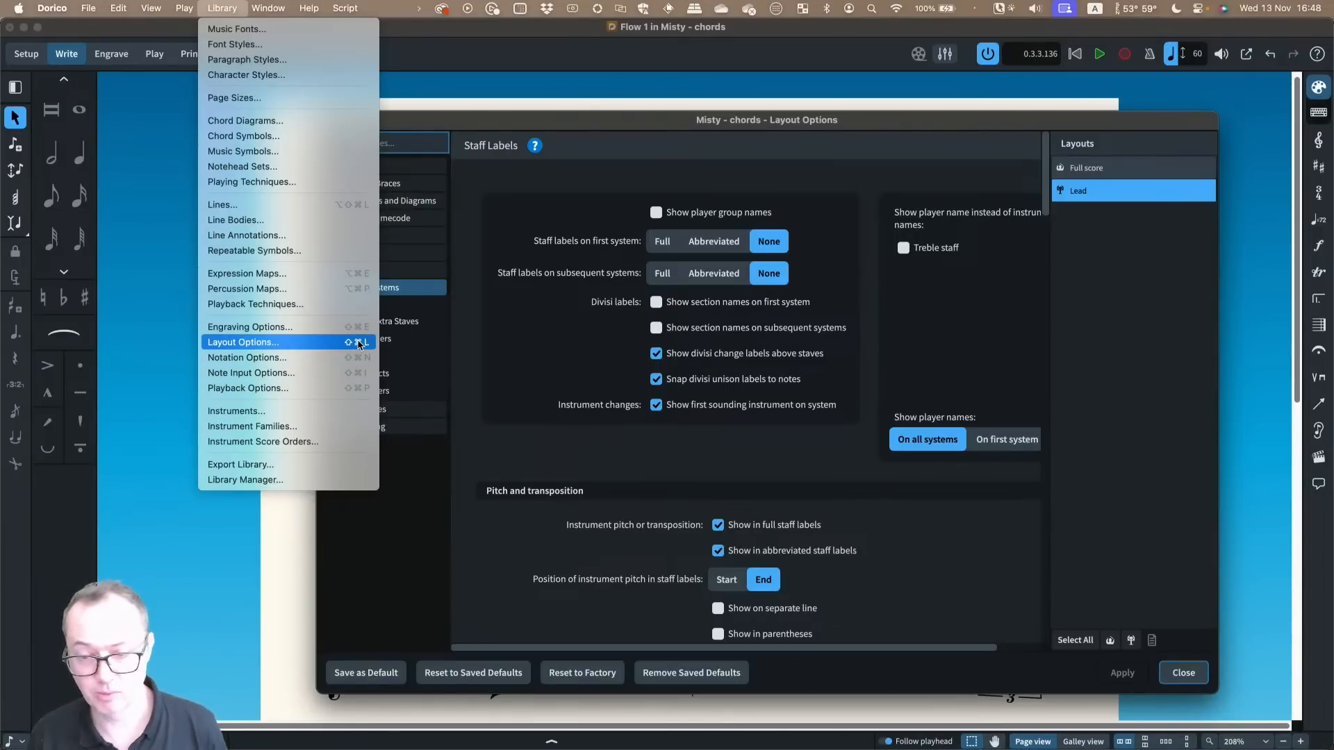
left_click(464, 471)
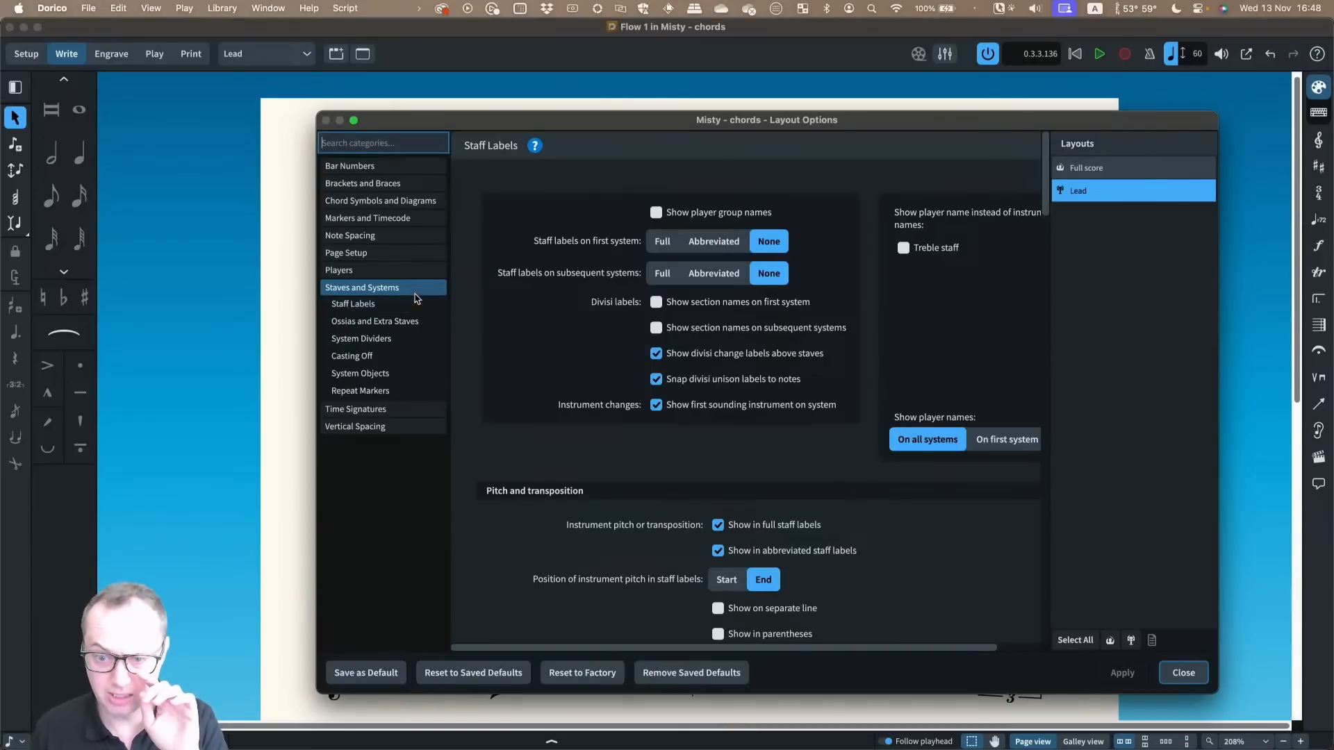
scroll(521, 389, "down", 5)
scroll(517, 444, "down", 1)
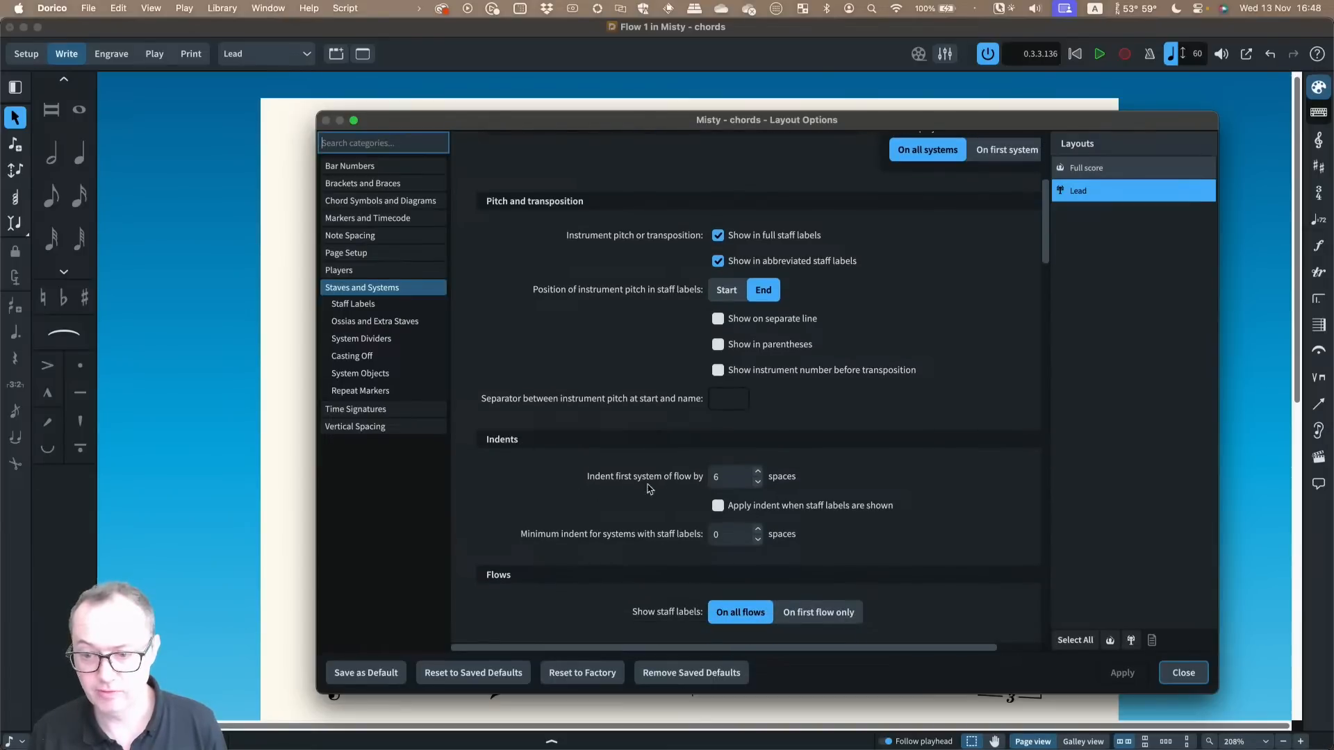
left_click(727, 477)
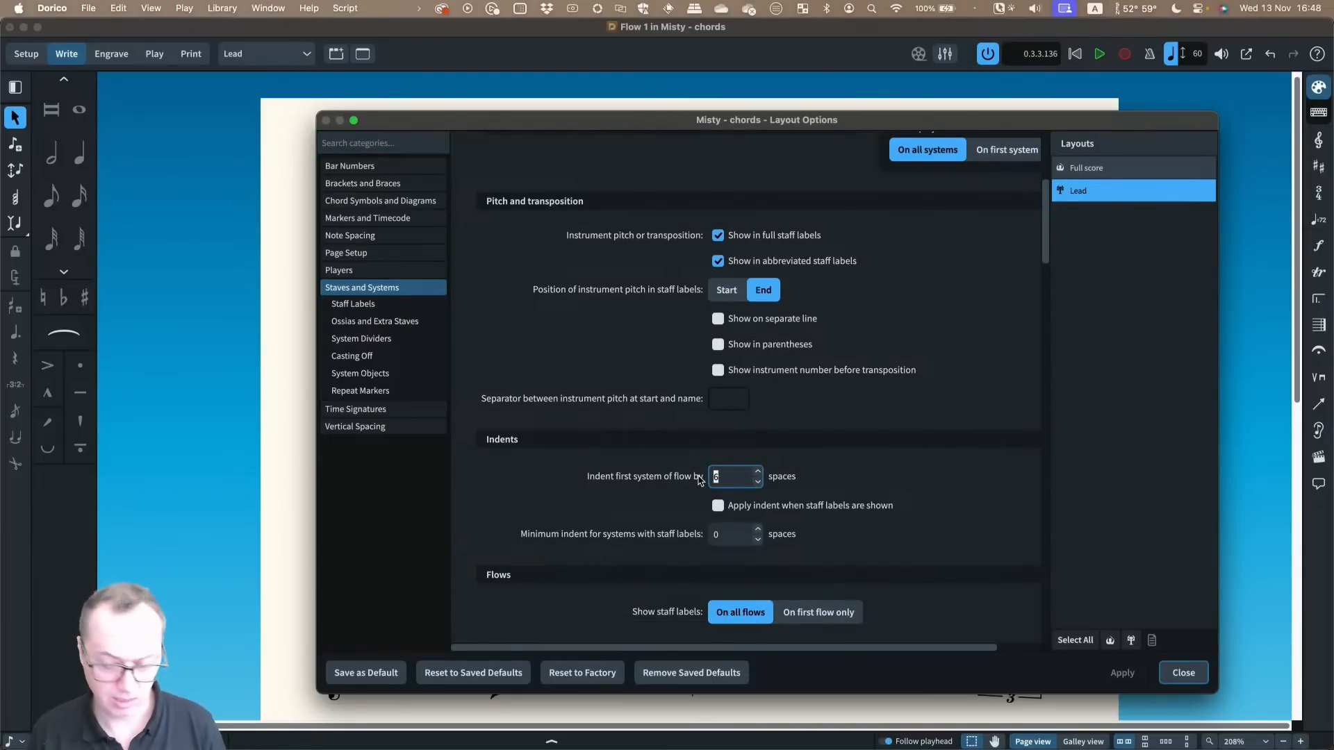
type("0")
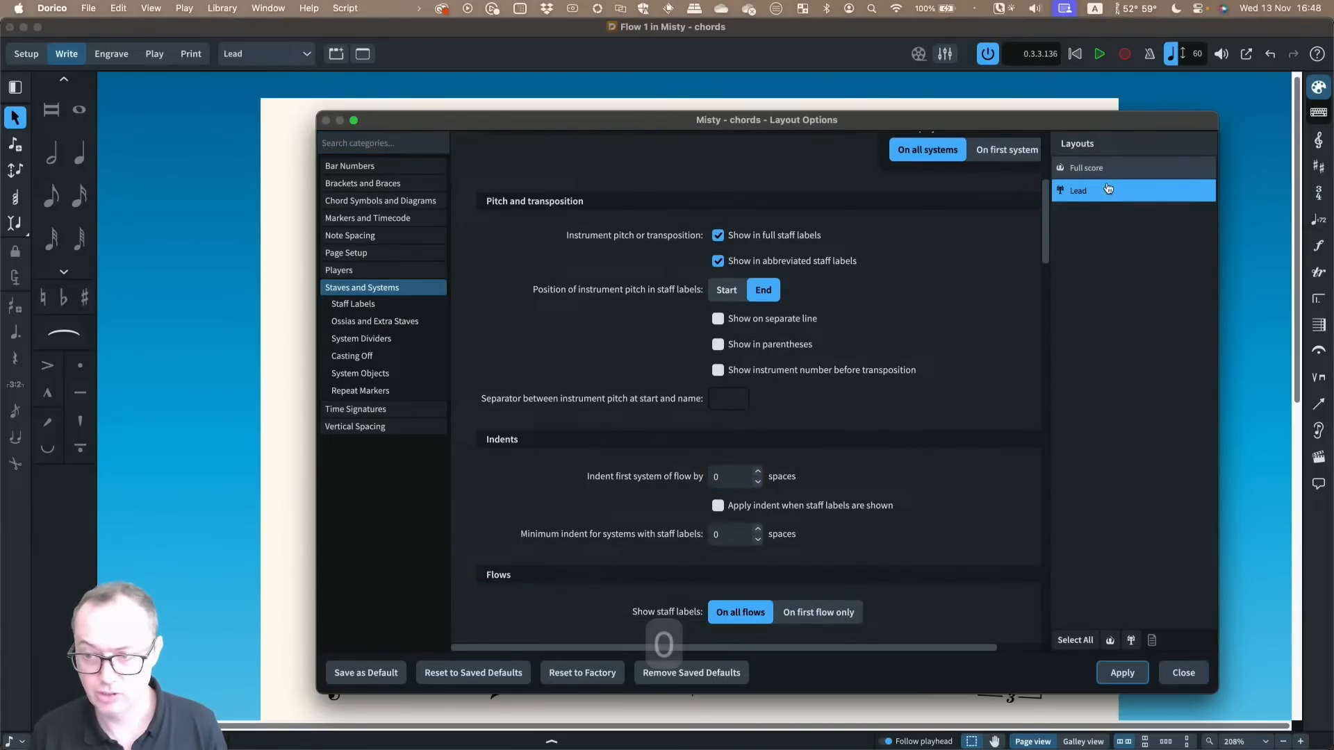
left_click(1134, 671)
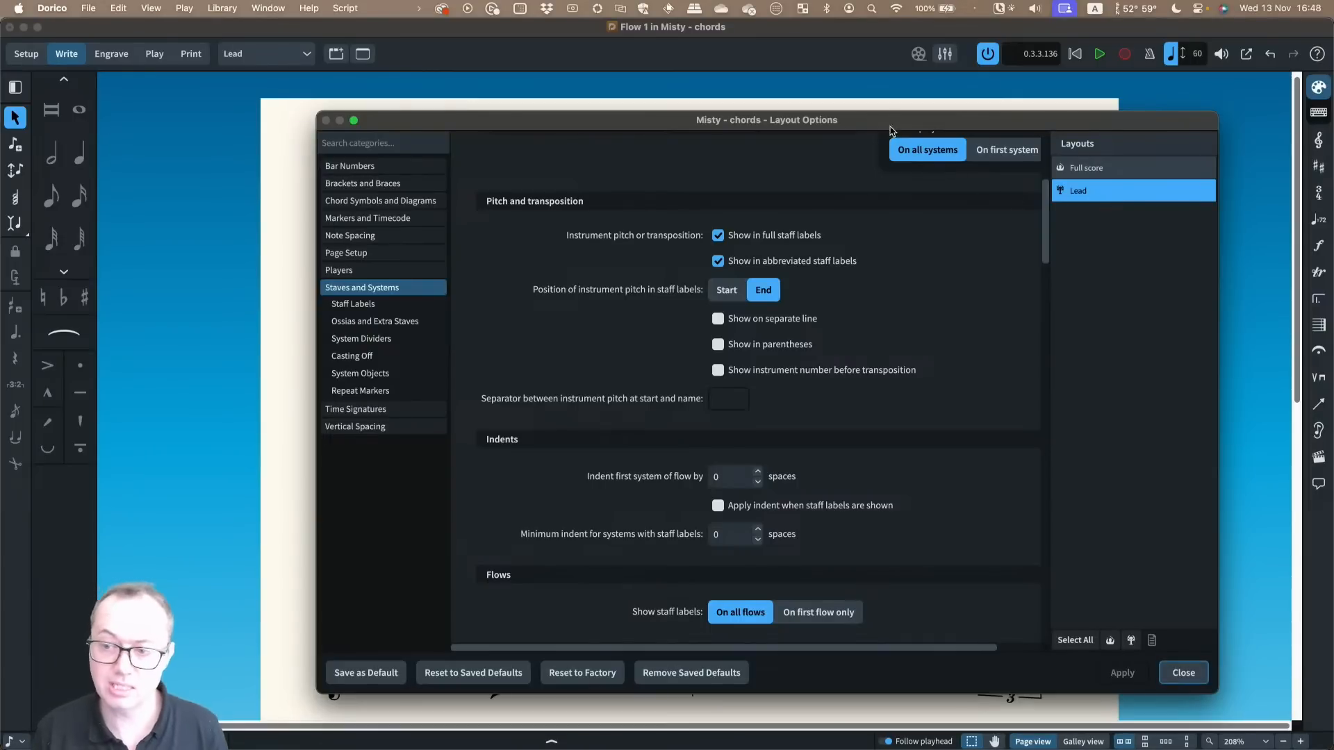
Move Layout Options aside to check the first system's left edge in the score, then close the options
left_click_drag(892, 123, 815, 122)
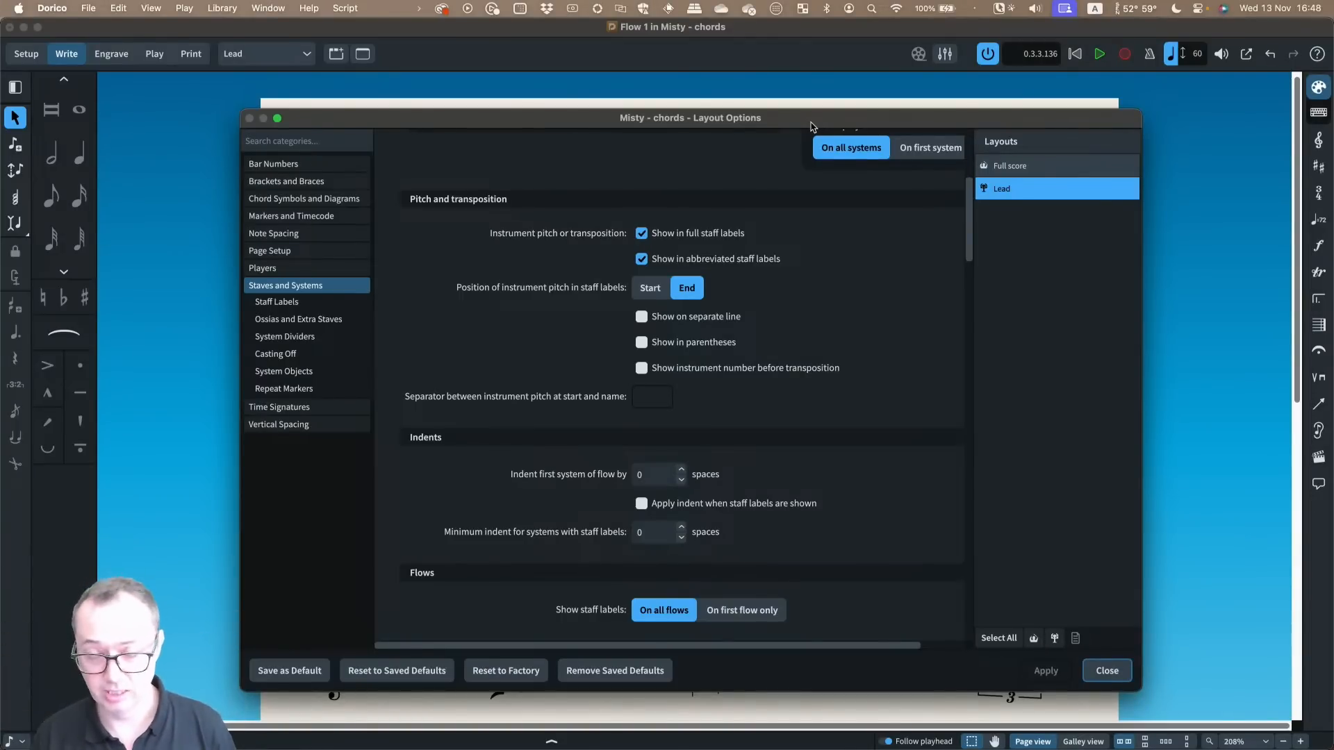
left_click_drag(241, 111, 357, 122)
left_click_drag(458, 132, 644, 148)
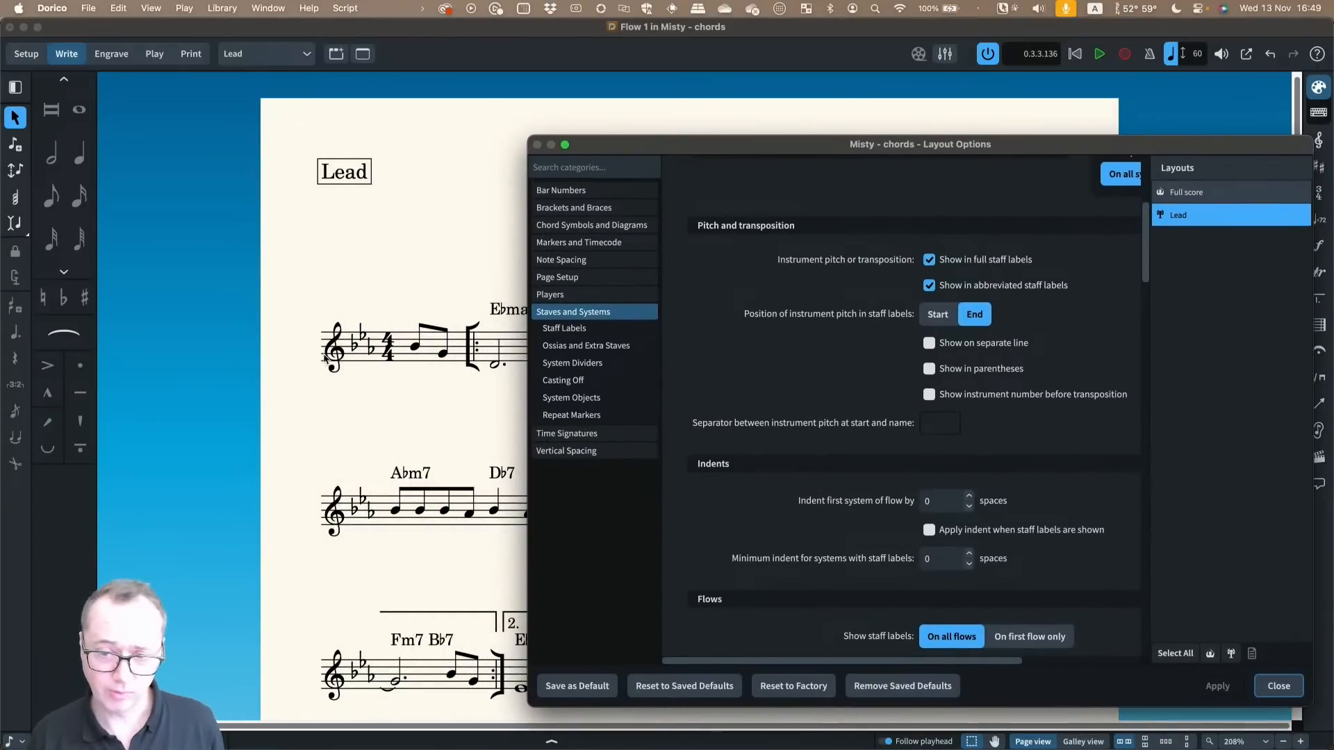
scroll(329, 353, "down", 2)
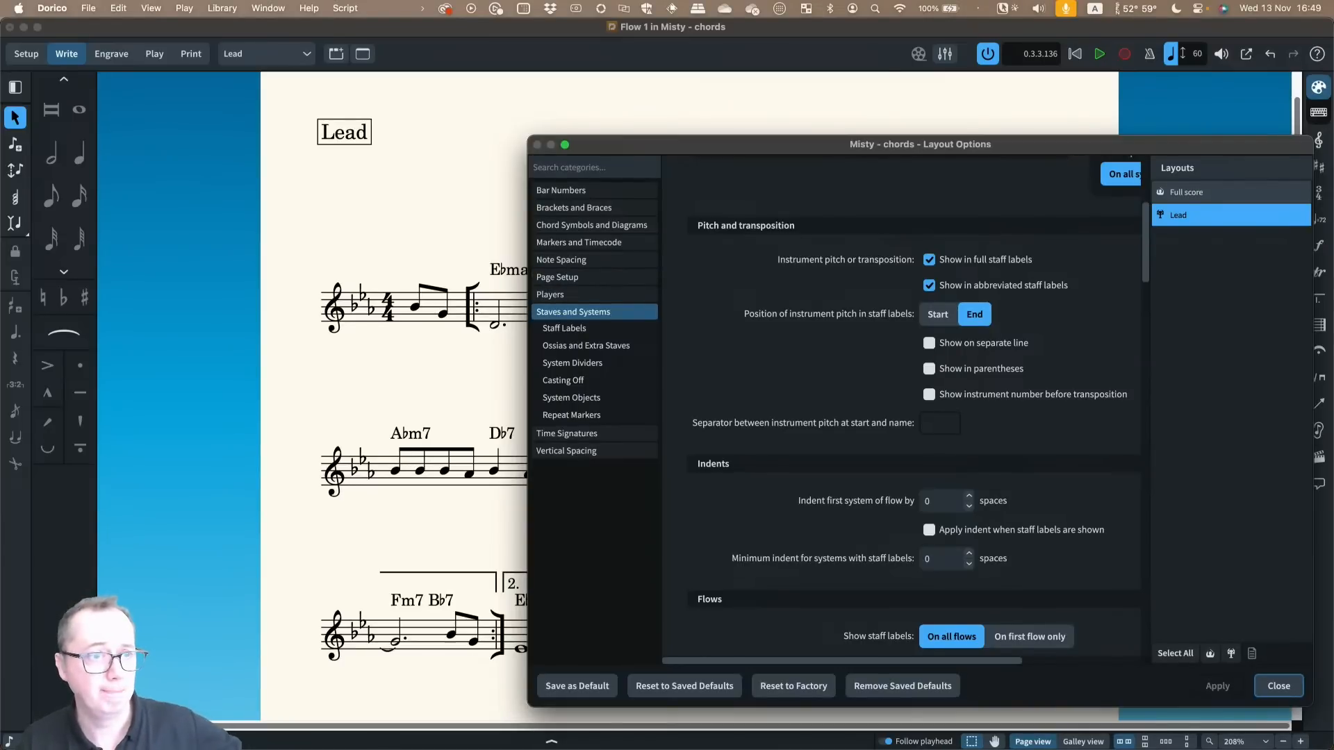
left_click(1272, 680)
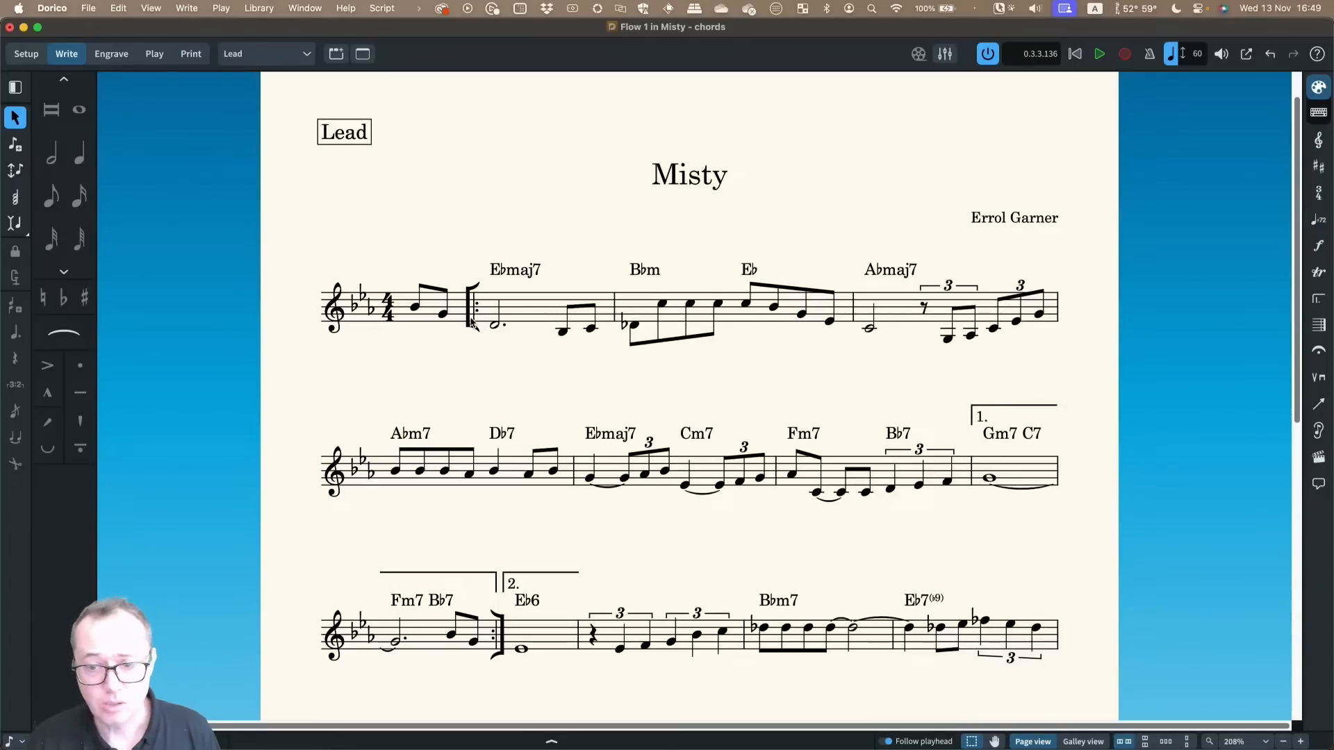
Add rehearsal marks A at the start-repeat barline and B at the B♭m7 bar in the third system
left_click(471, 321)
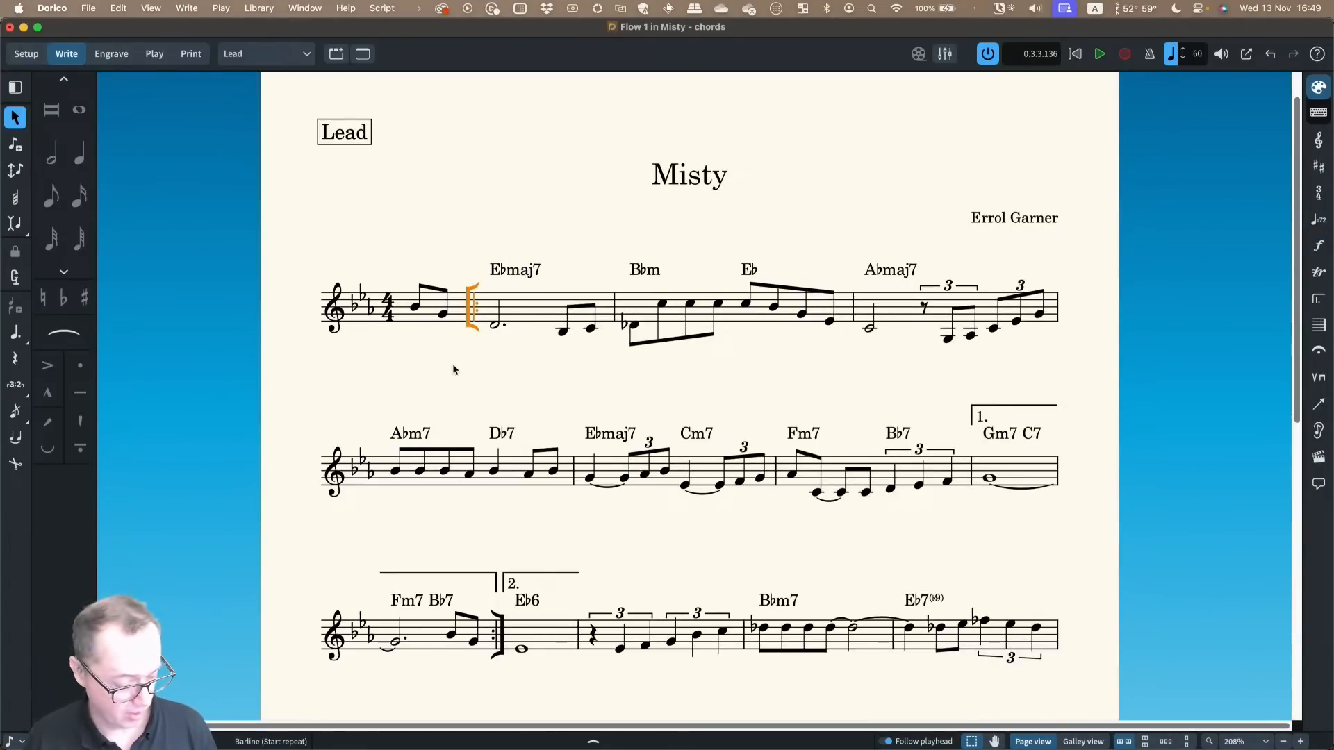
key("shift+a")
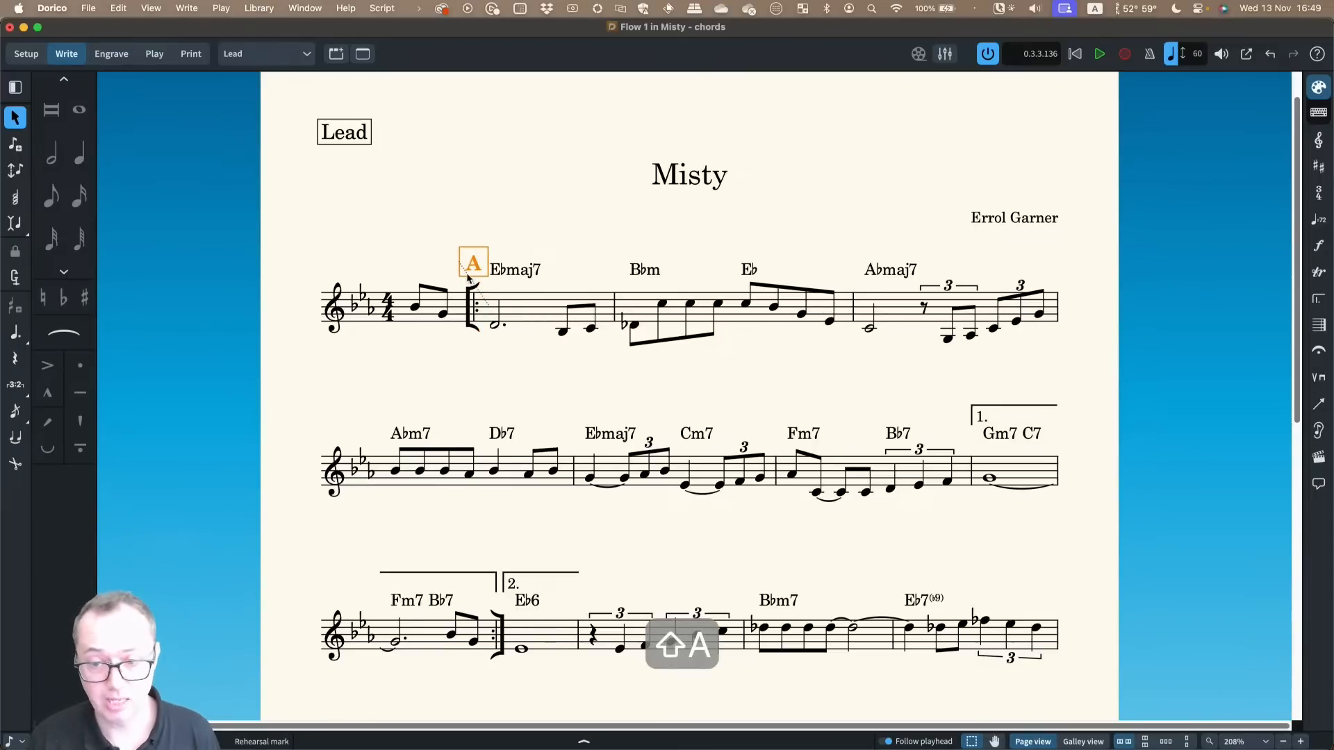
scroll(582, 361, "down", 3)
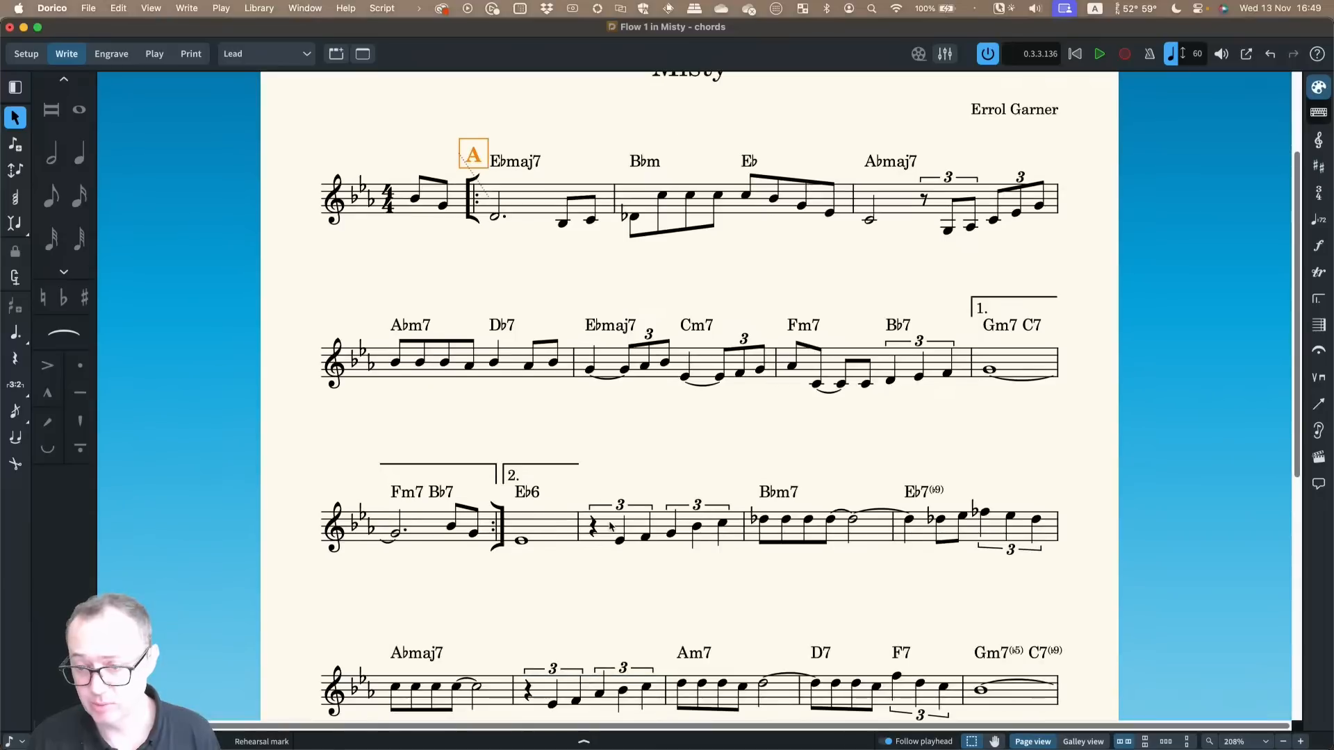
scroll(554, 529, "down", 1)
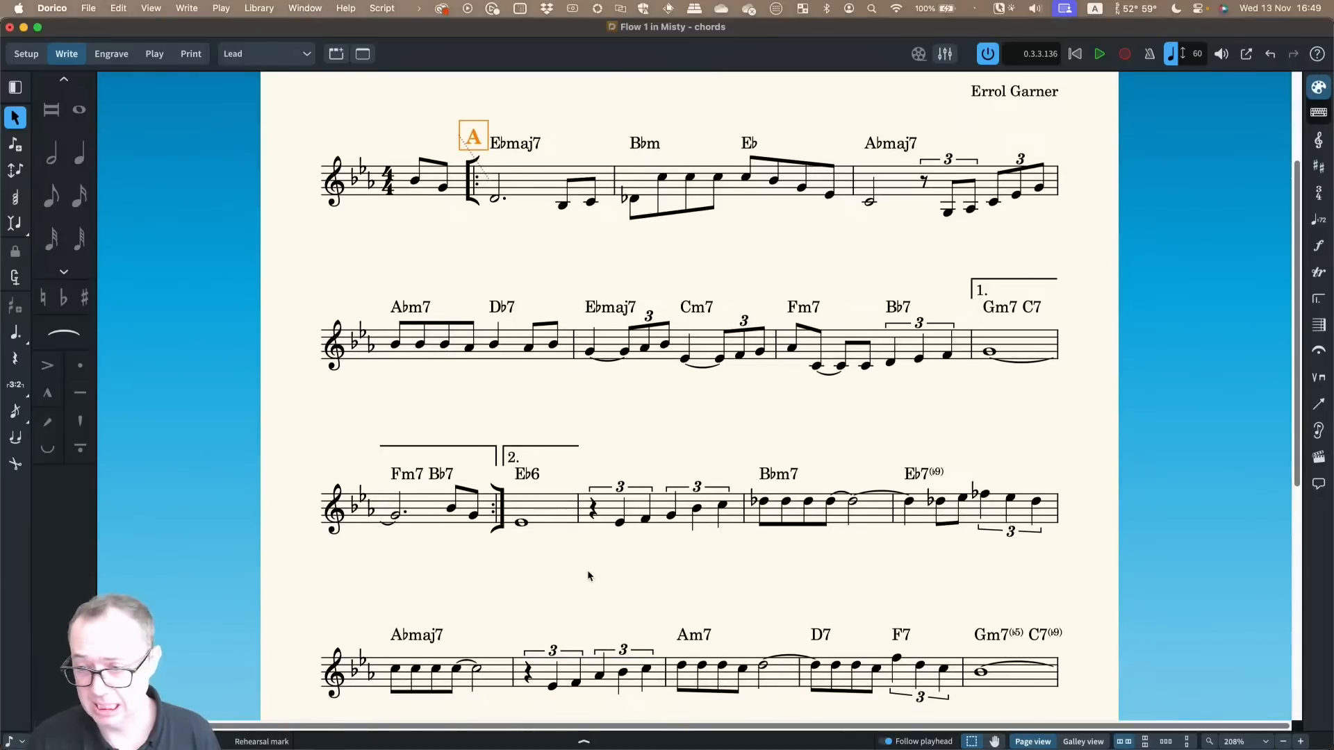
left_click(759, 505)
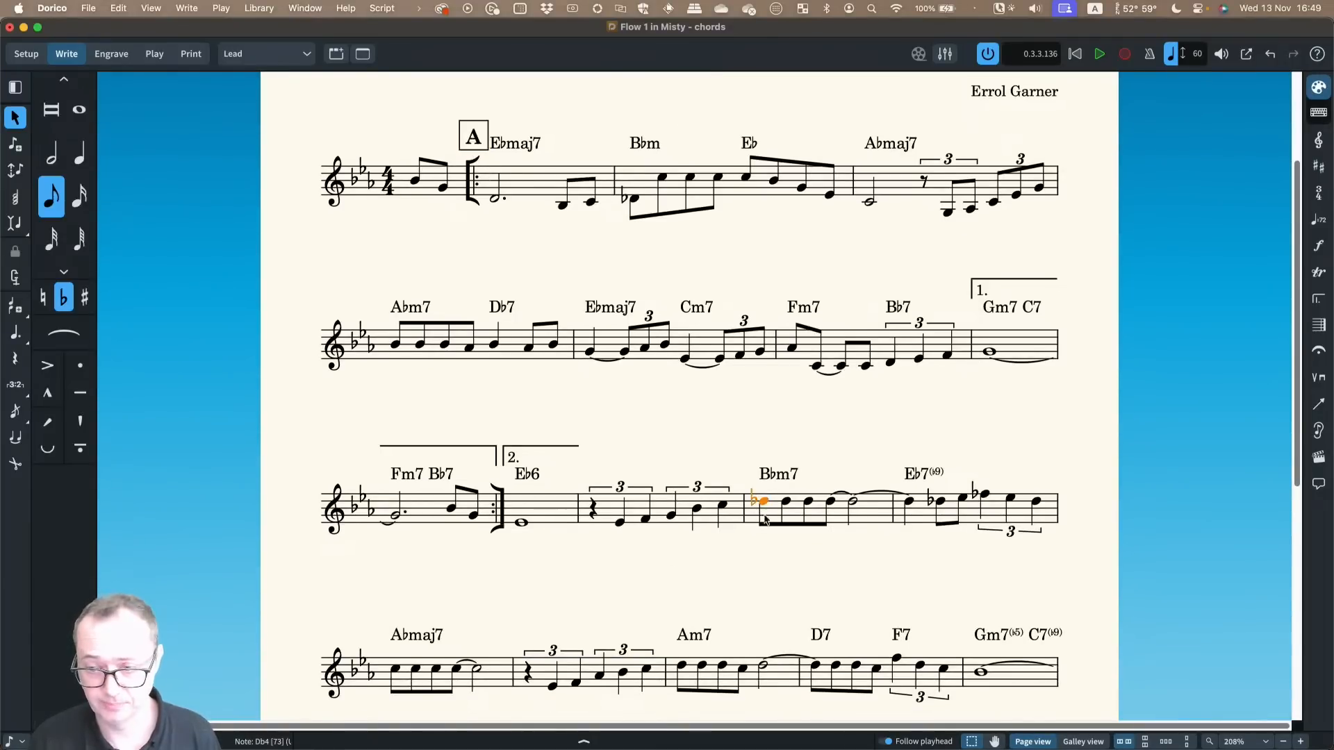
key("shift+a")
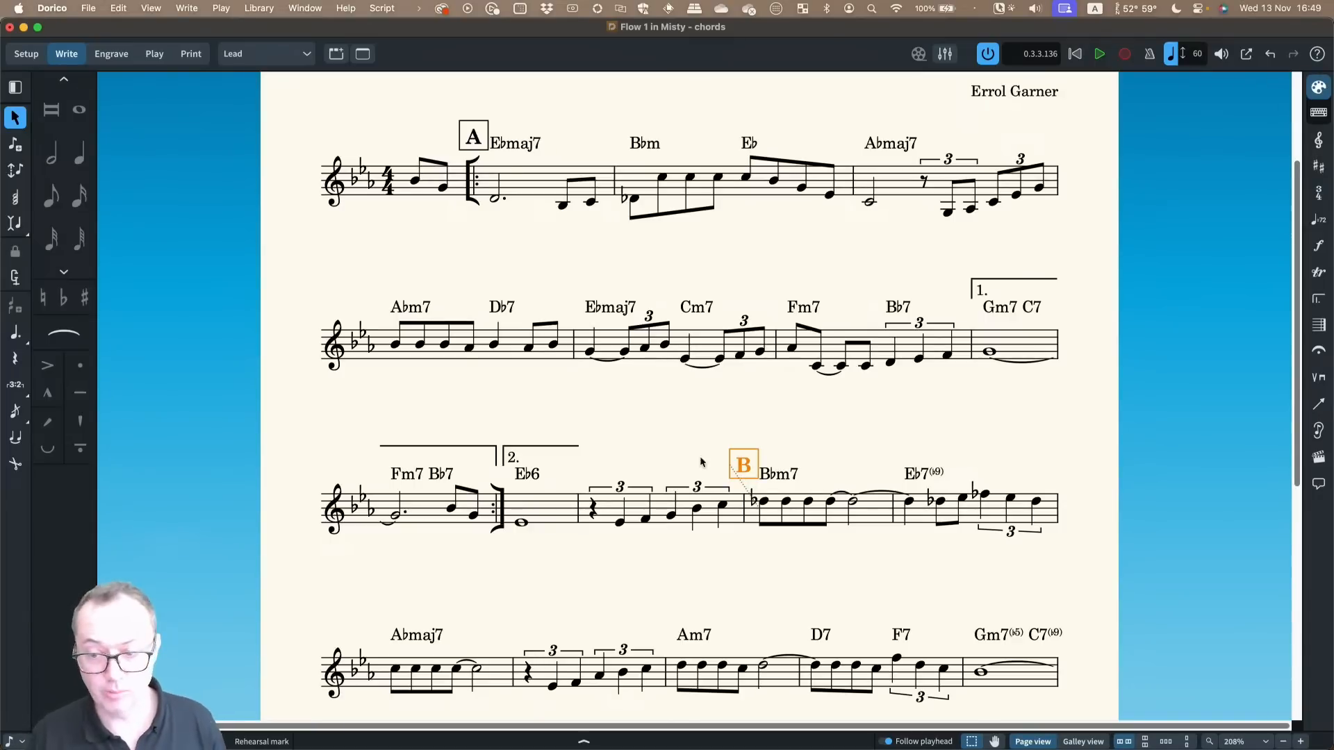
Review the sequence, horizontal and vertical position settings for Rehearsal Marks in Engraving Options, then close the options
key("super+shift+e")
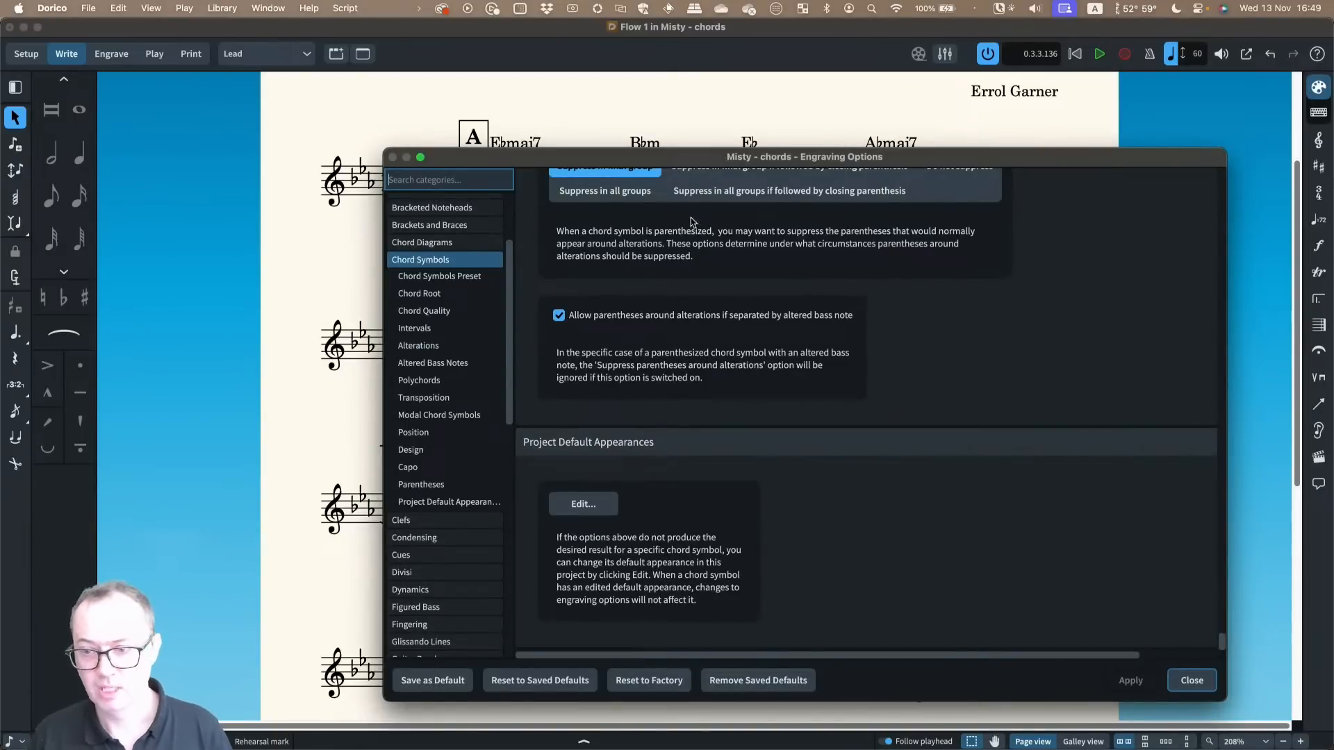
scroll(479, 497, "down", 10)
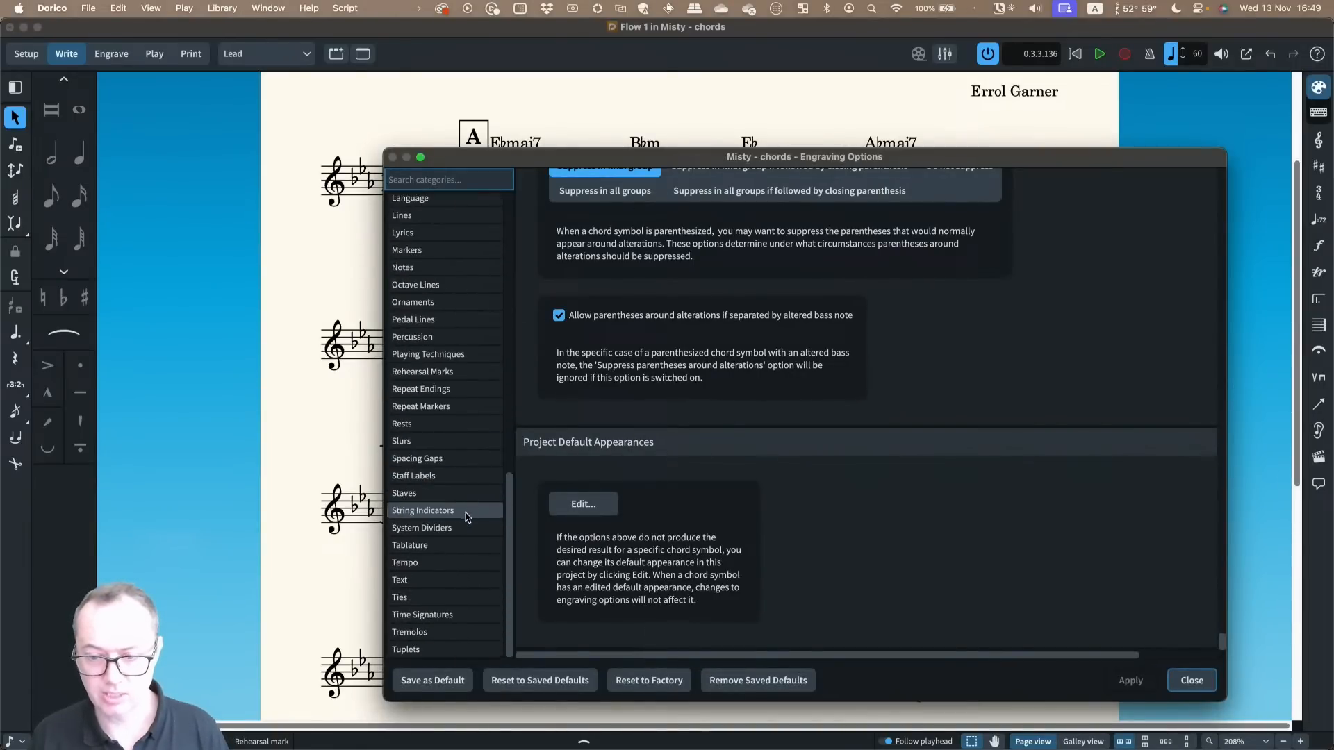
left_click(438, 373)
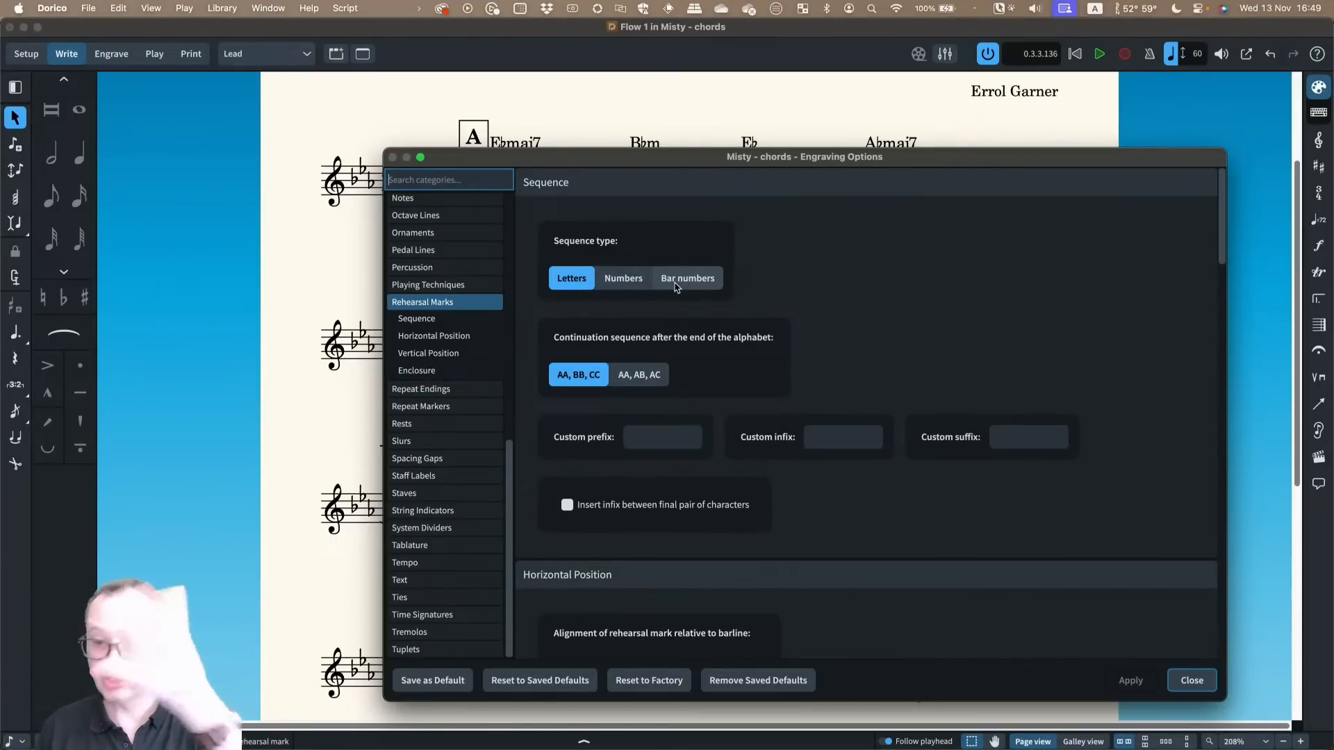
scroll(911, 319, "down", 5)
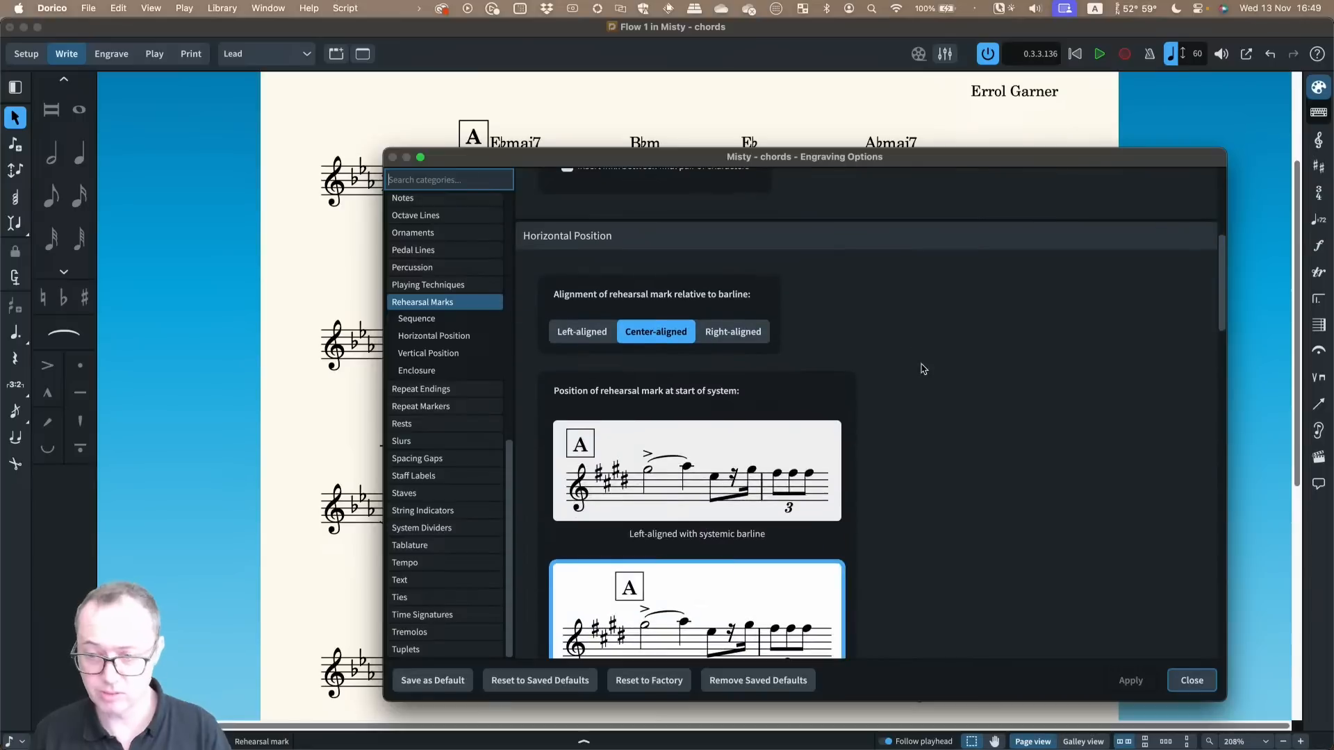
scroll(924, 370, "down", 2)
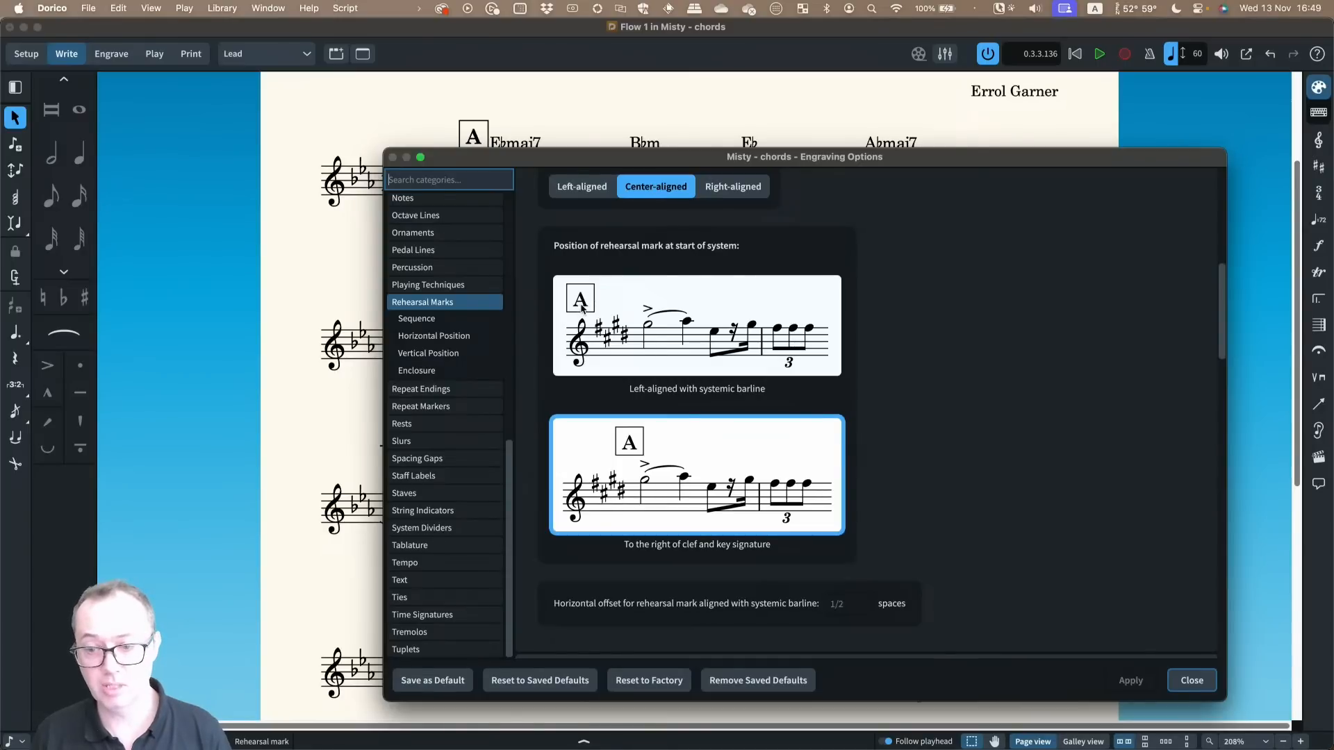
left_click_drag(539, 157, 617, 295)
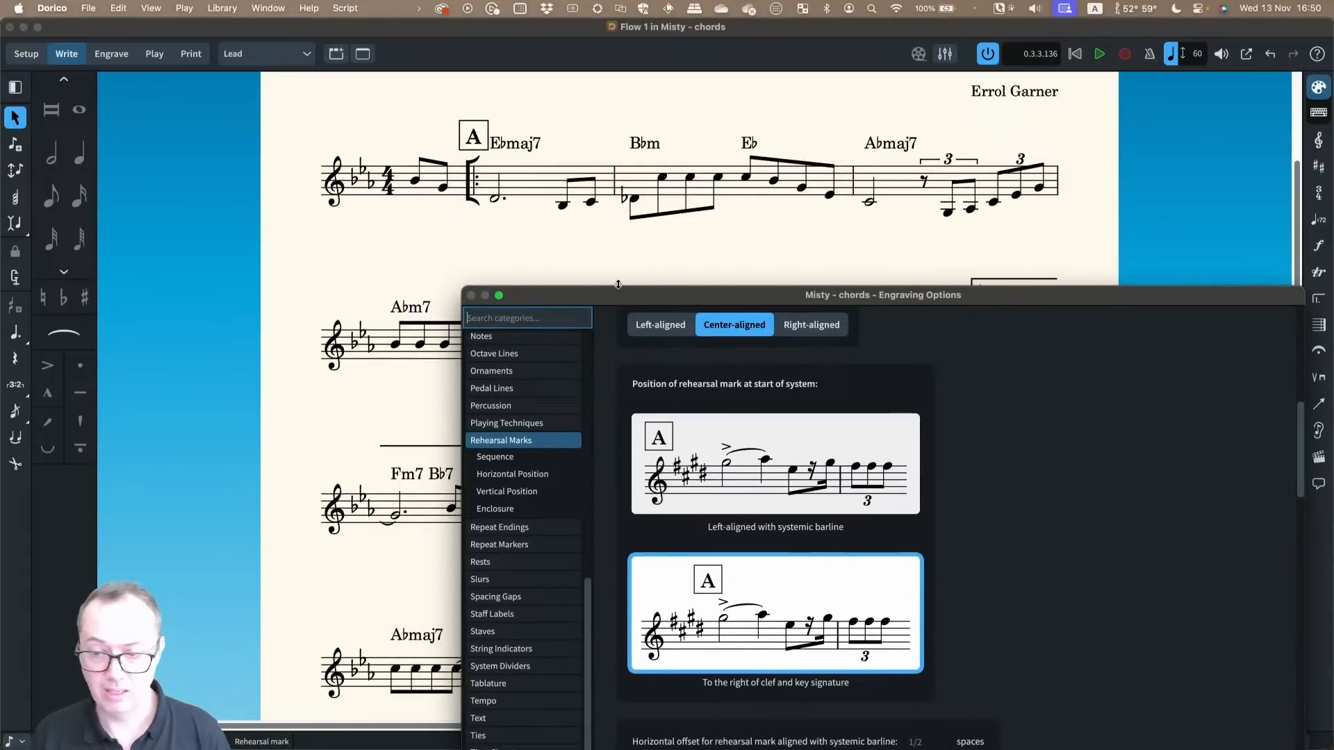
left_click_drag(627, 295, 559, 130)
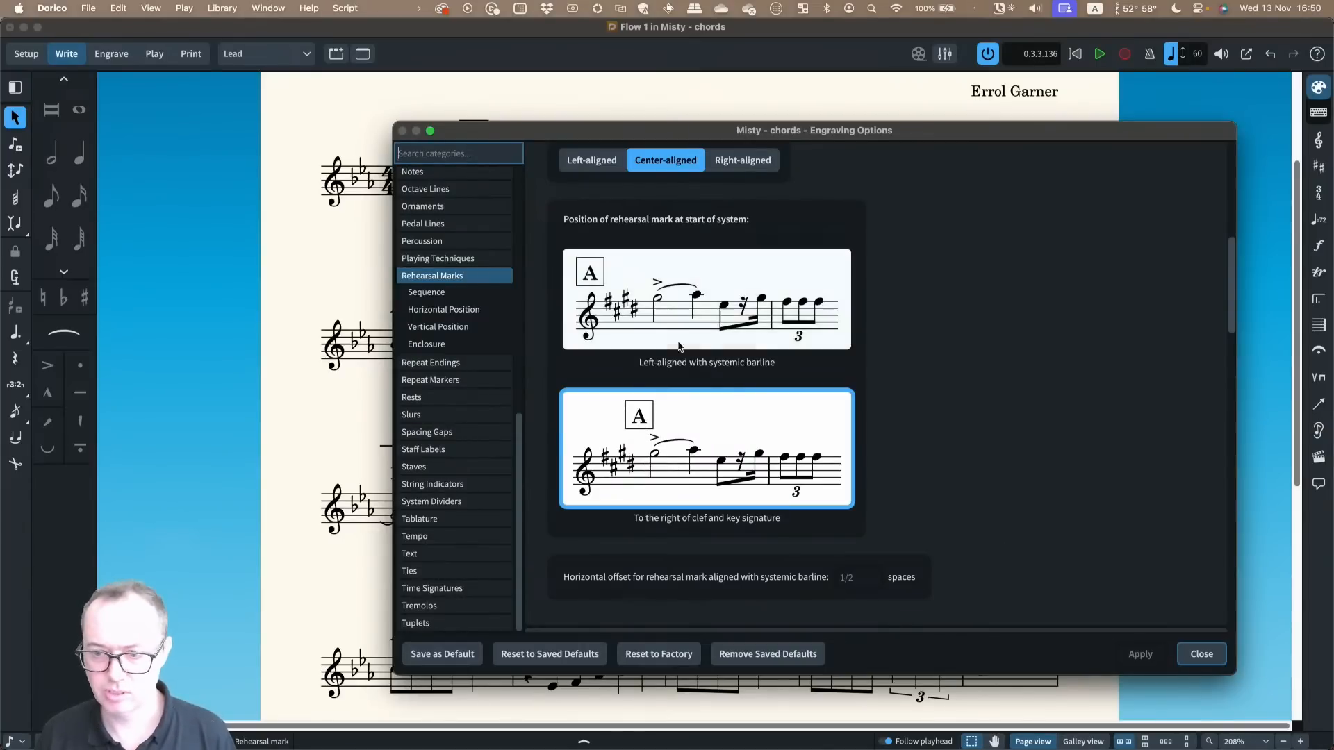
scroll(1116, 556, "down", 5)
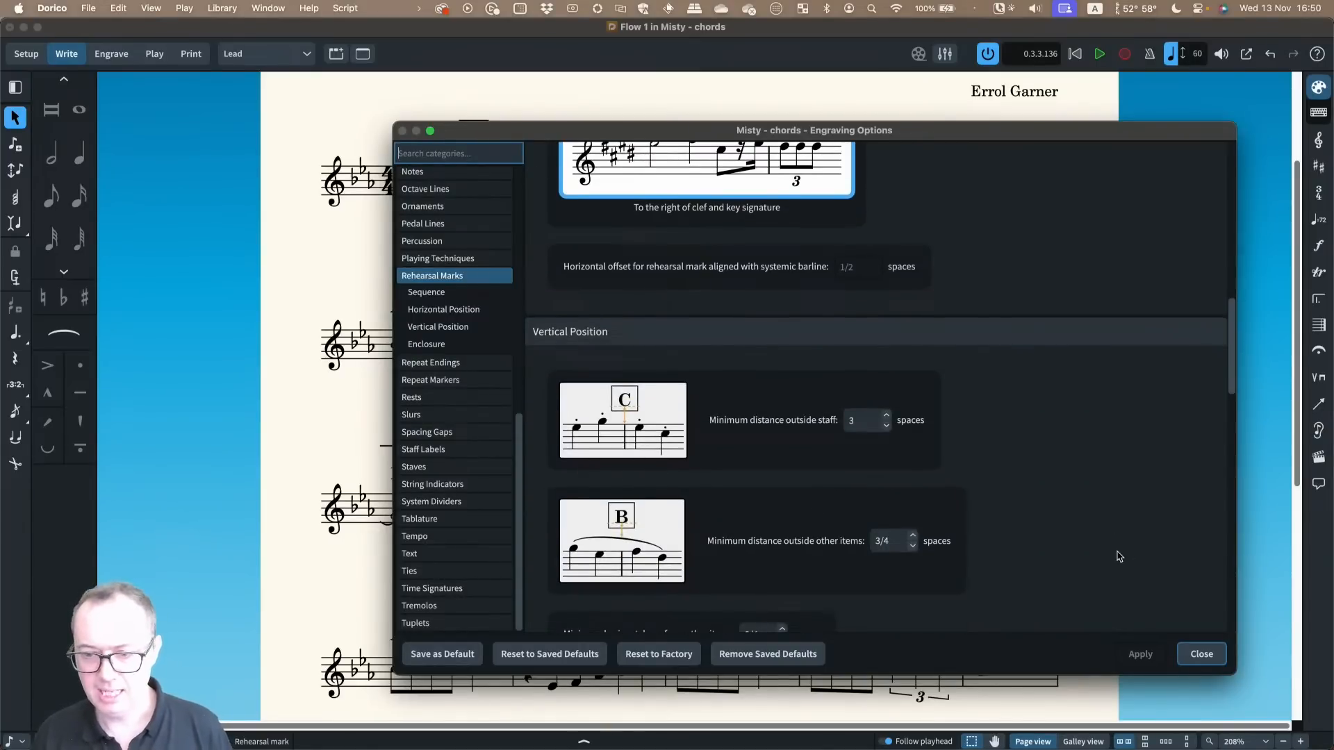
left_click(1200, 653)
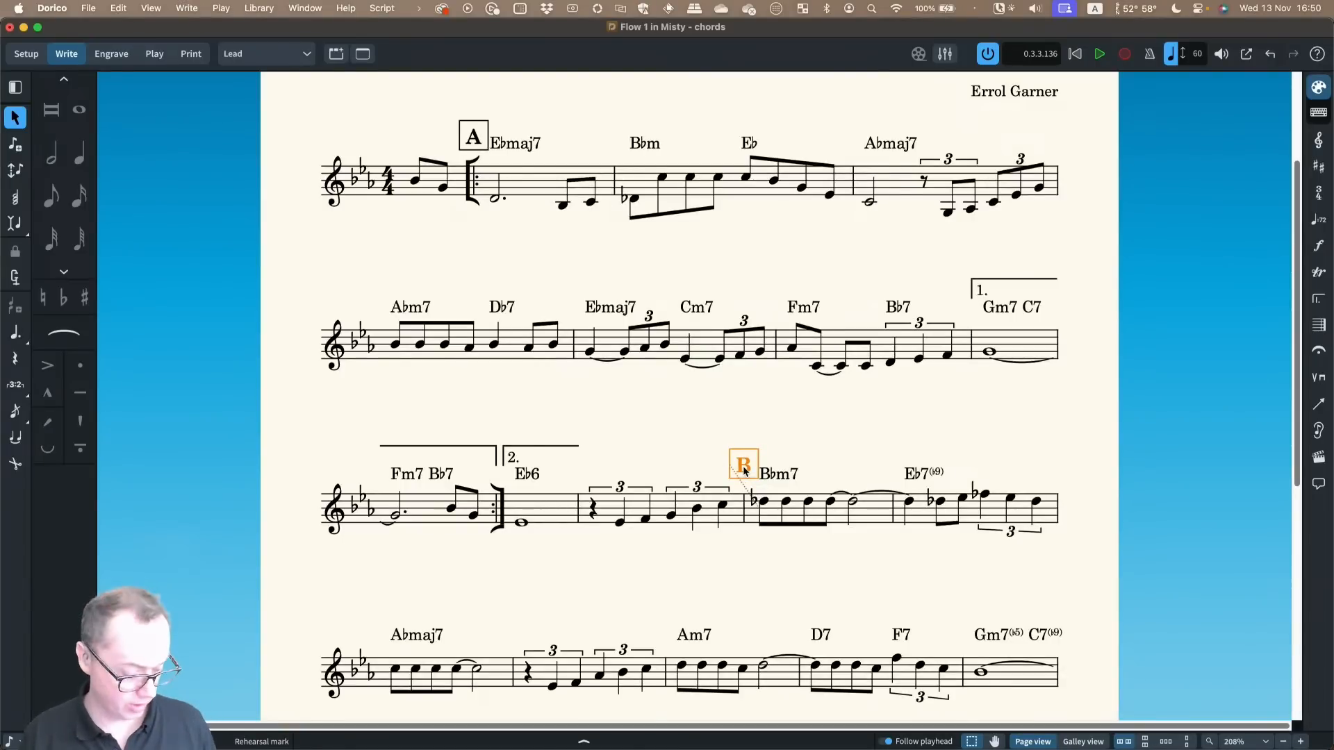
Reopen Engraving Options to examine the enclosure types and rectangle dimensions for rehearsal marks, then close the options
key("shift+super+e")
scroll(966, 410, "down", 6)
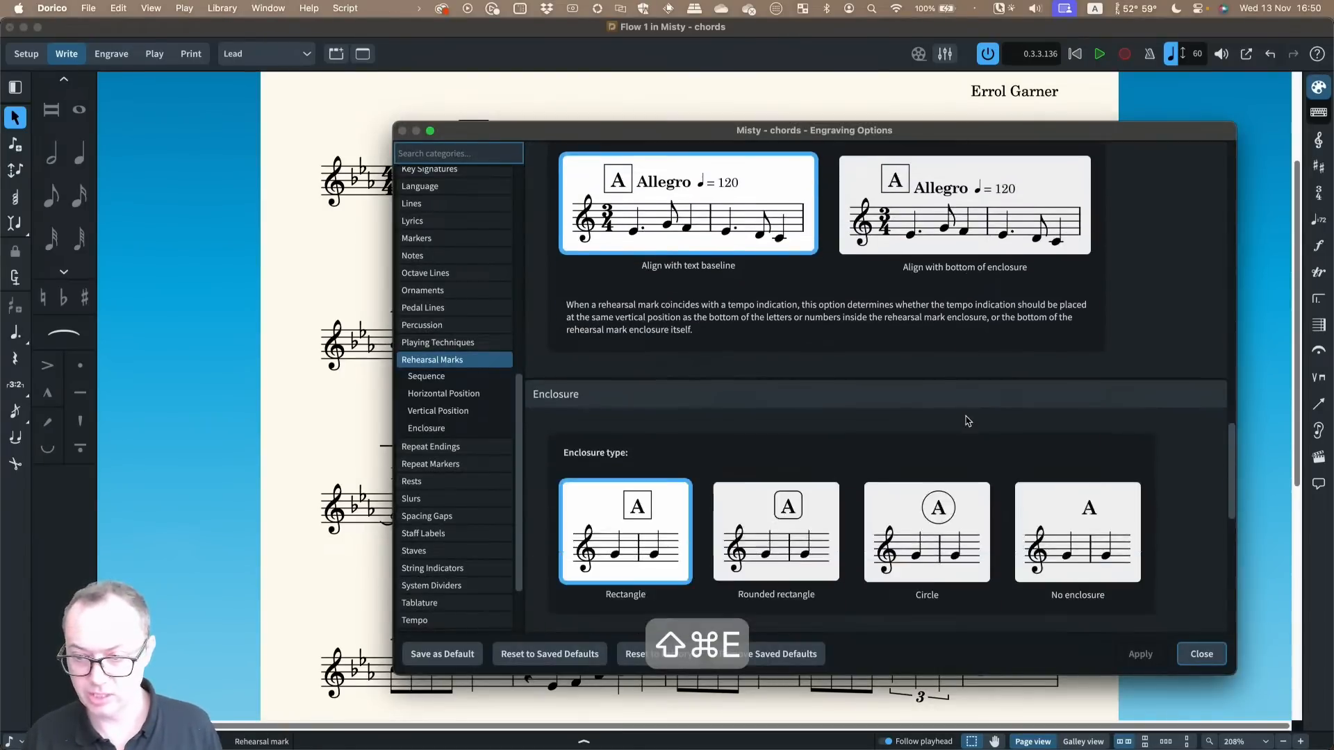
scroll(966, 423, "down", 5)
scroll(903, 396, "up", 3)
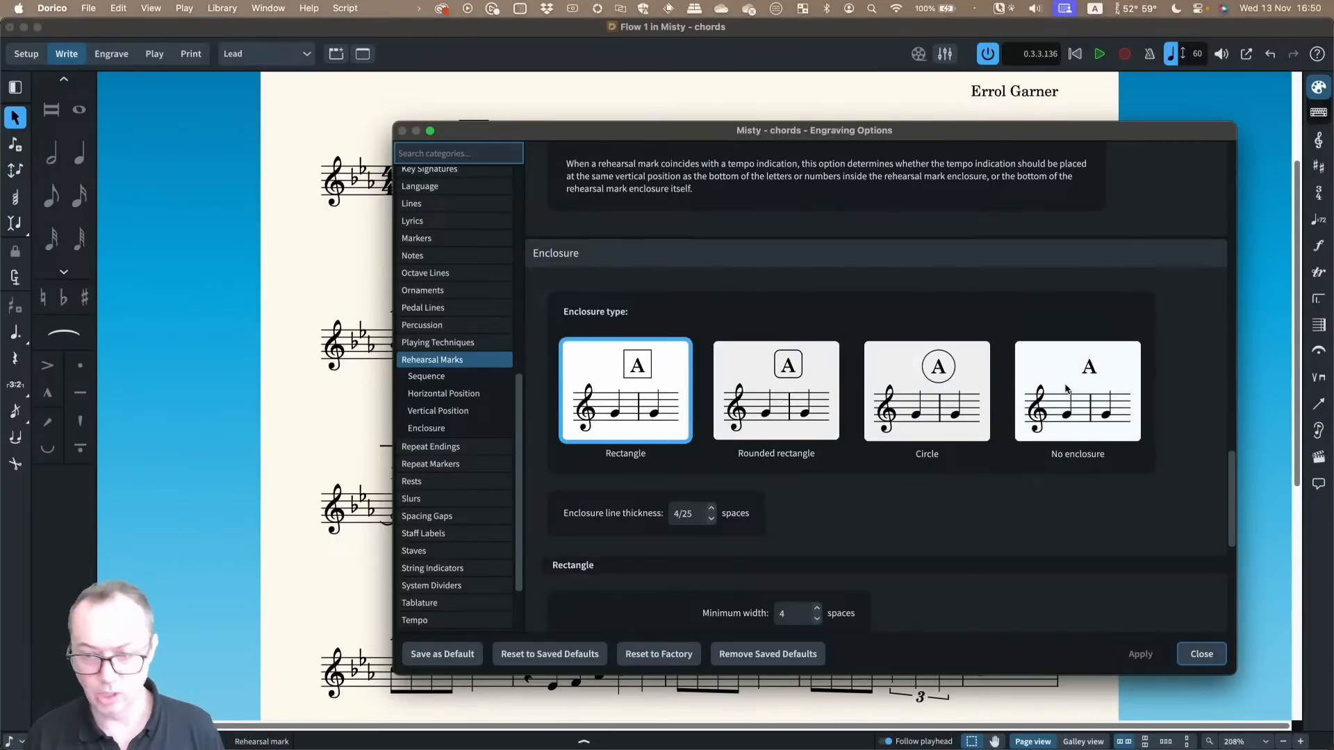
scroll(1062, 399, "down", 3)
scroll(1040, 420, "down", 2)
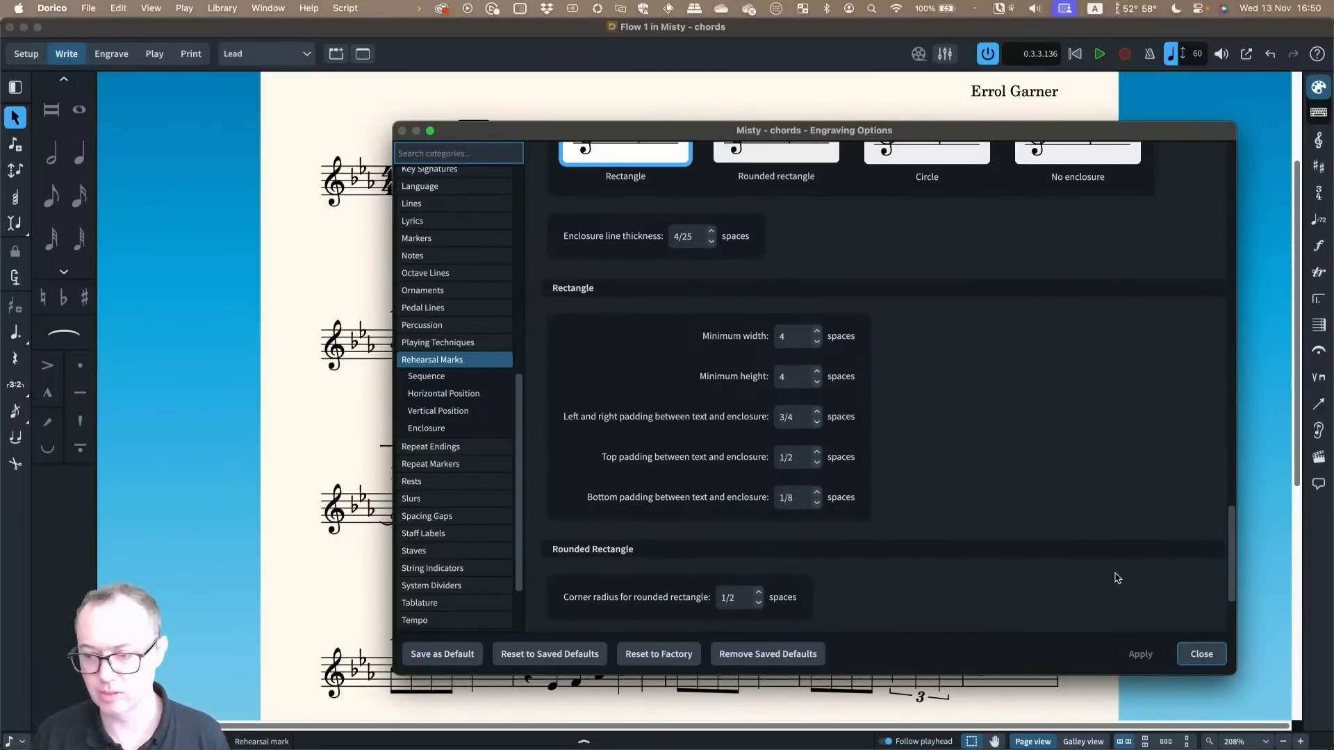
left_click(1201, 654)
Select rehearsal mark A and inspect its sequence type, index, prefix and suffix properties, then hide the properties
left_click(482, 142)
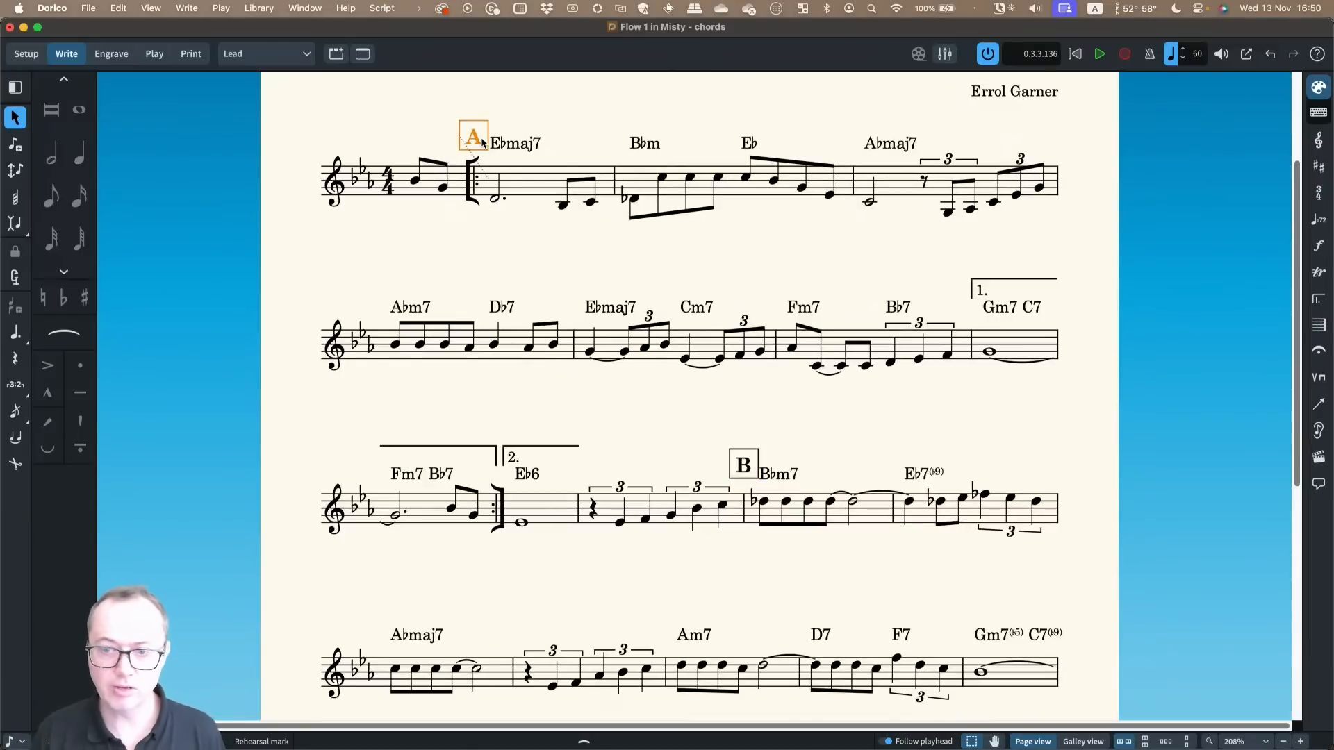
left_click(587, 741)
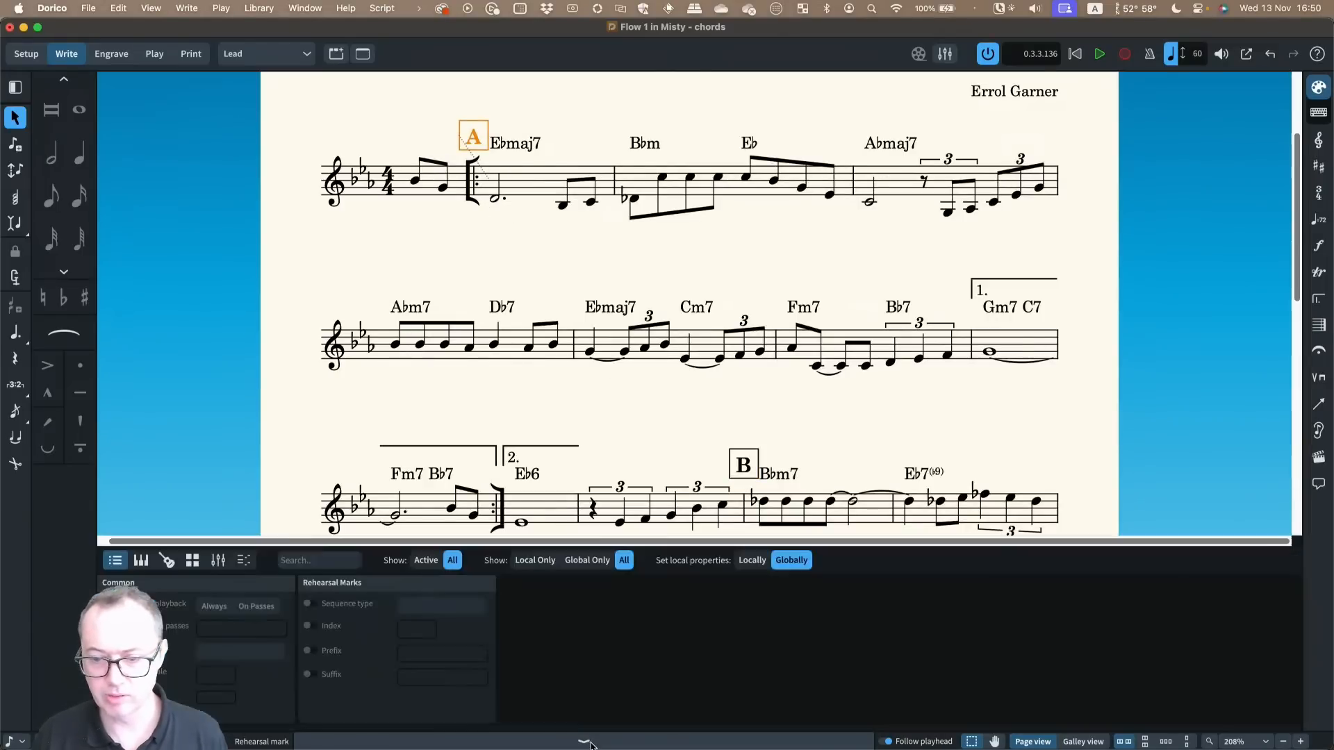
left_click(243, 563)
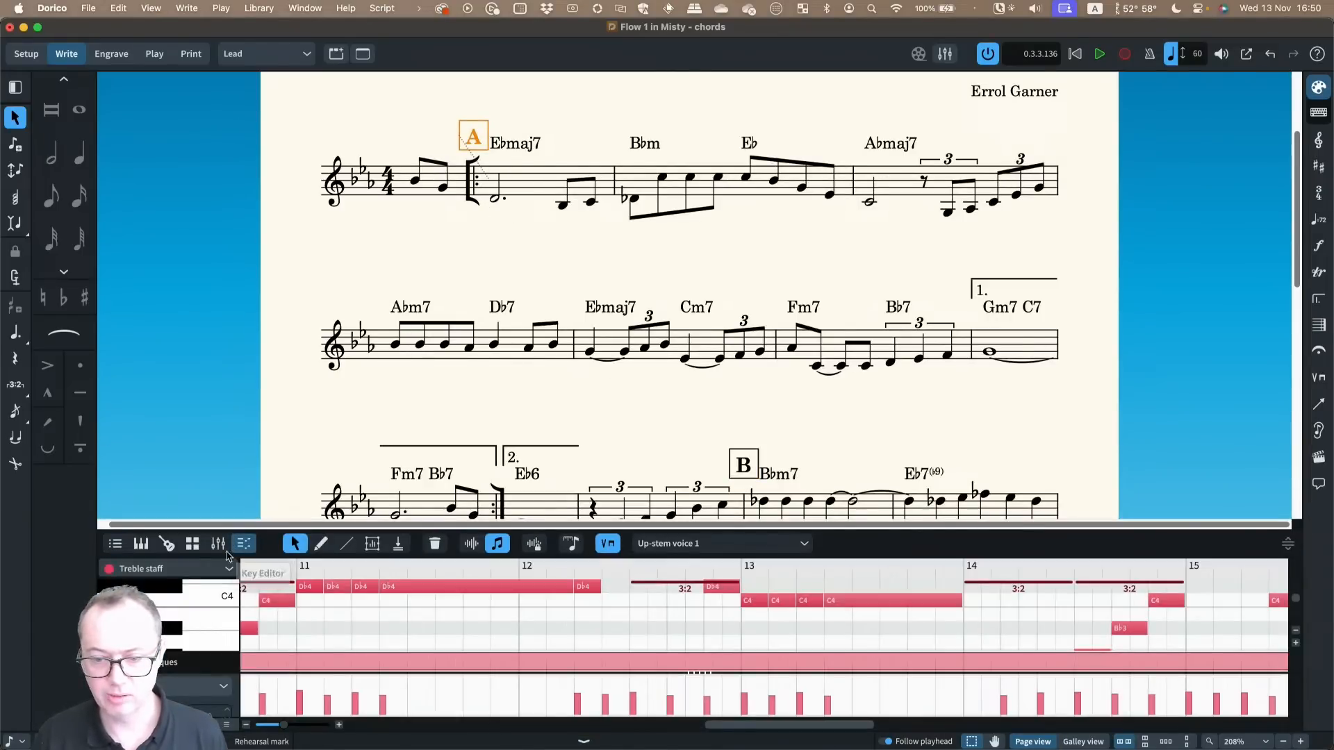
left_click(117, 561)
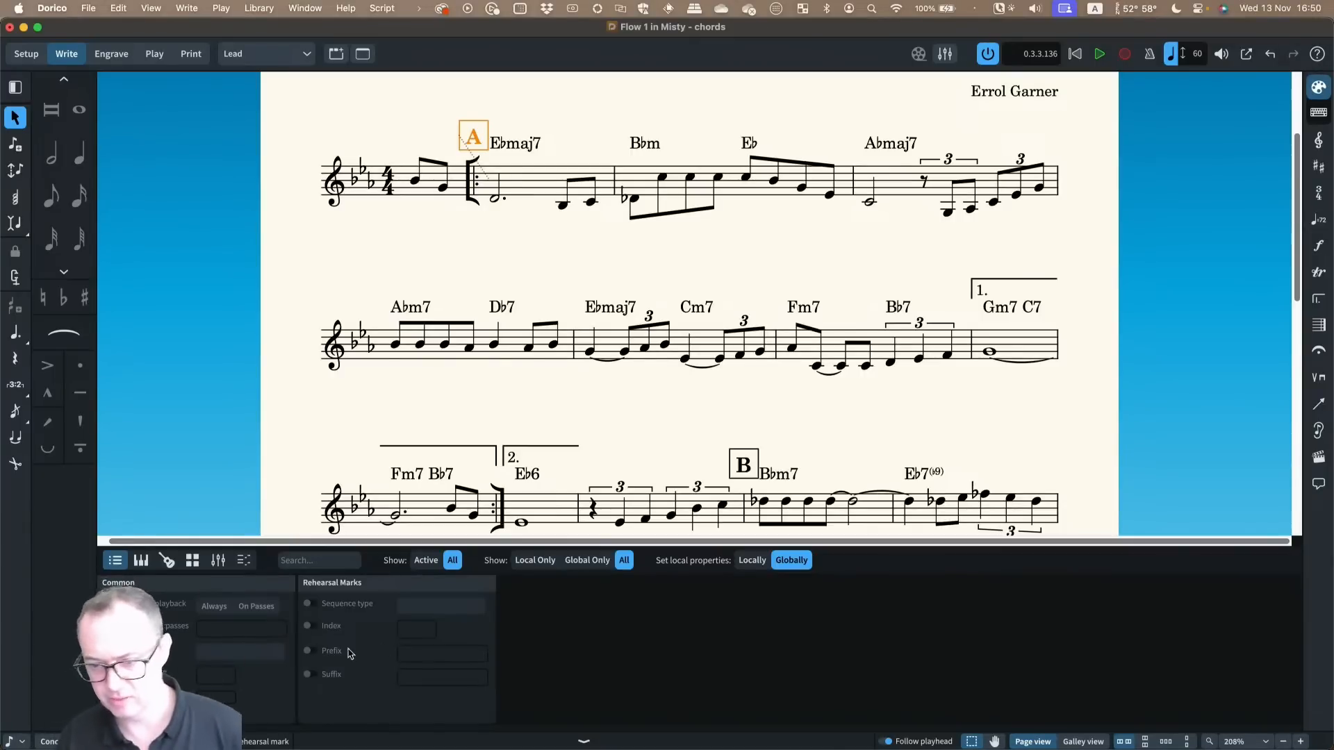
left_click(575, 742)
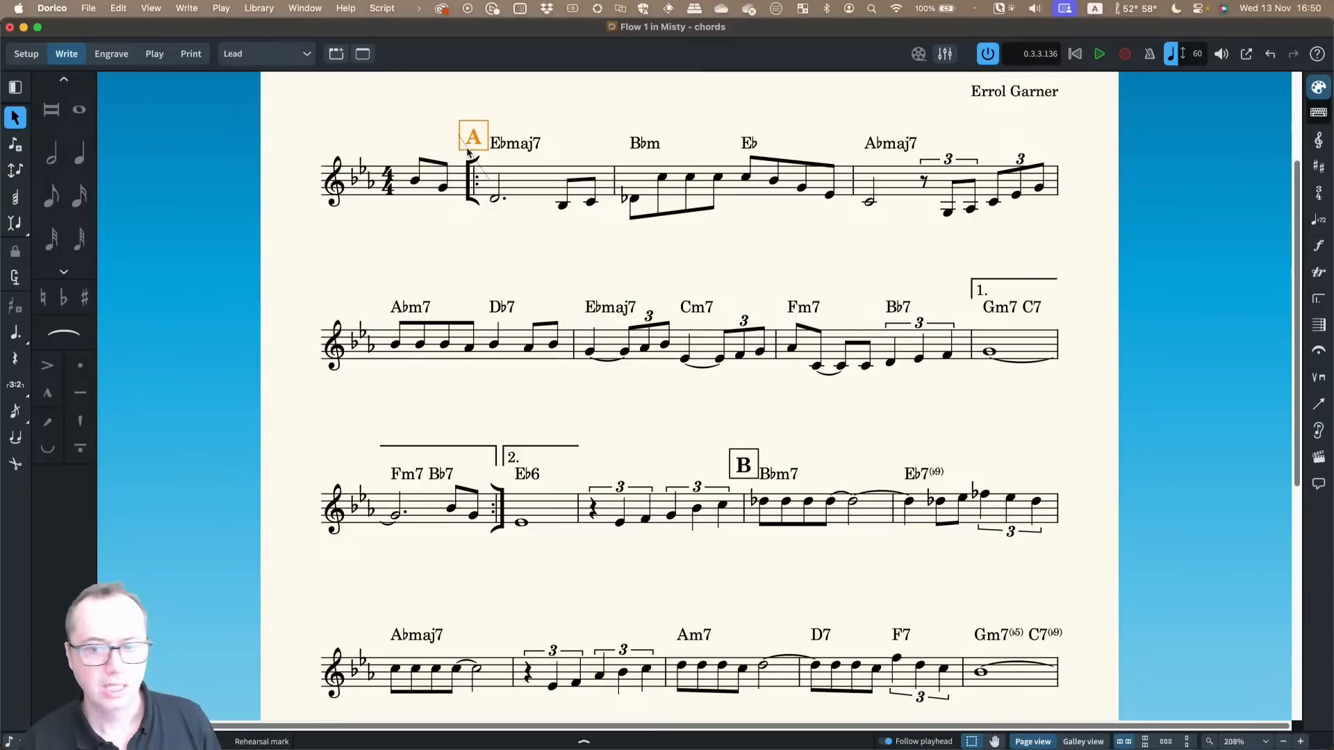
scroll(528, 251, "up", 2)
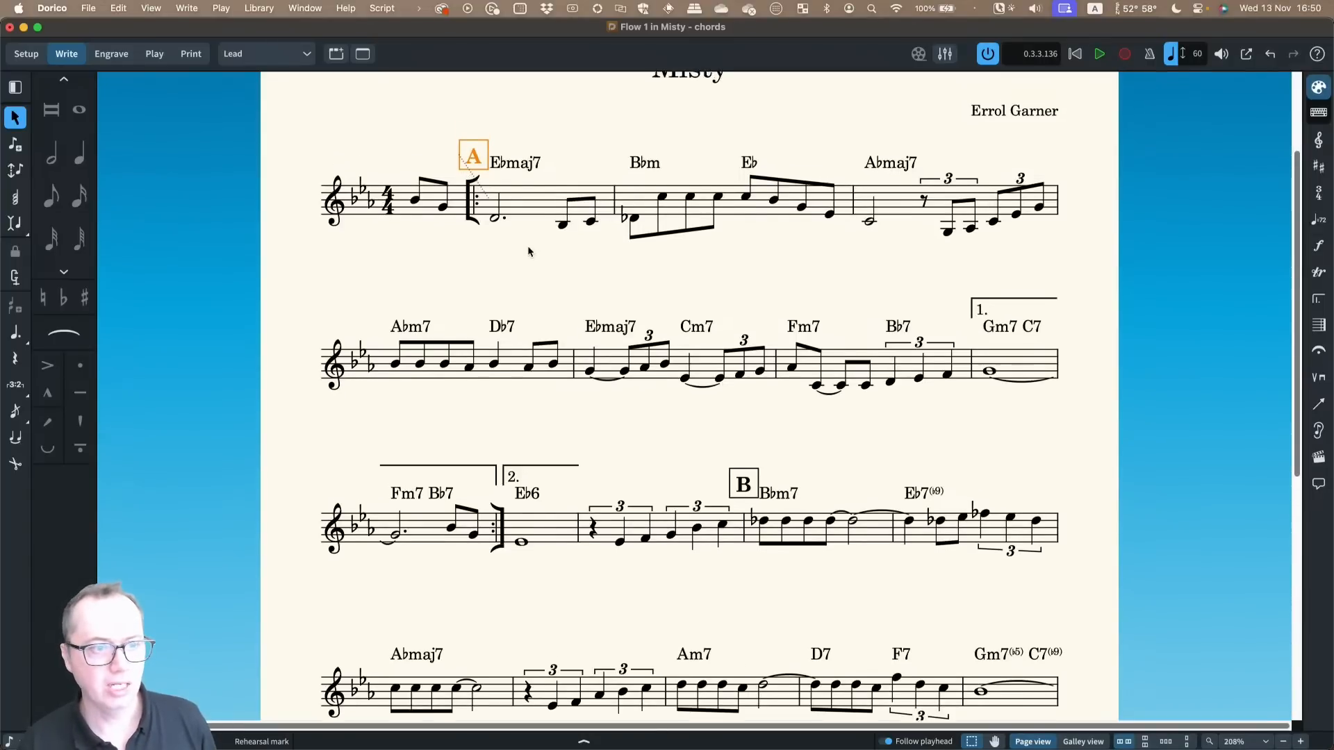
left_click(543, 311)
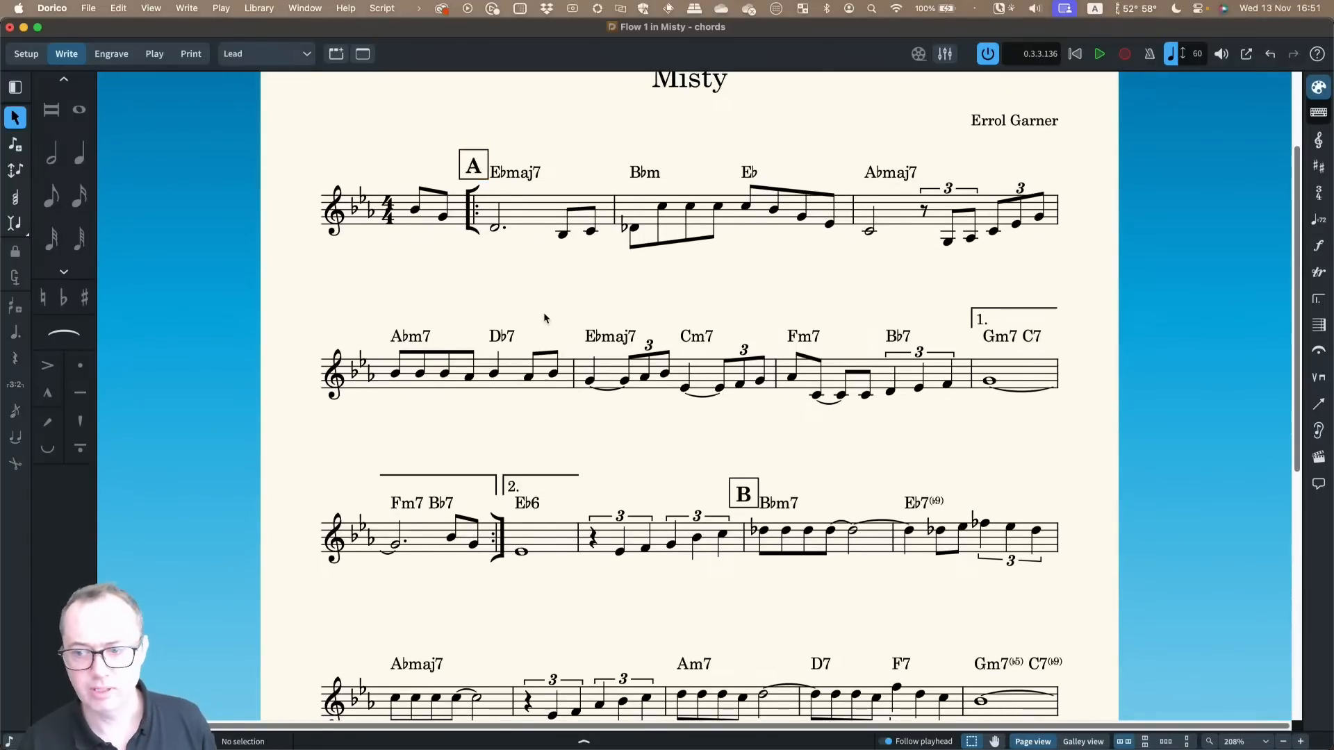
scroll(564, 282, "down", 3)
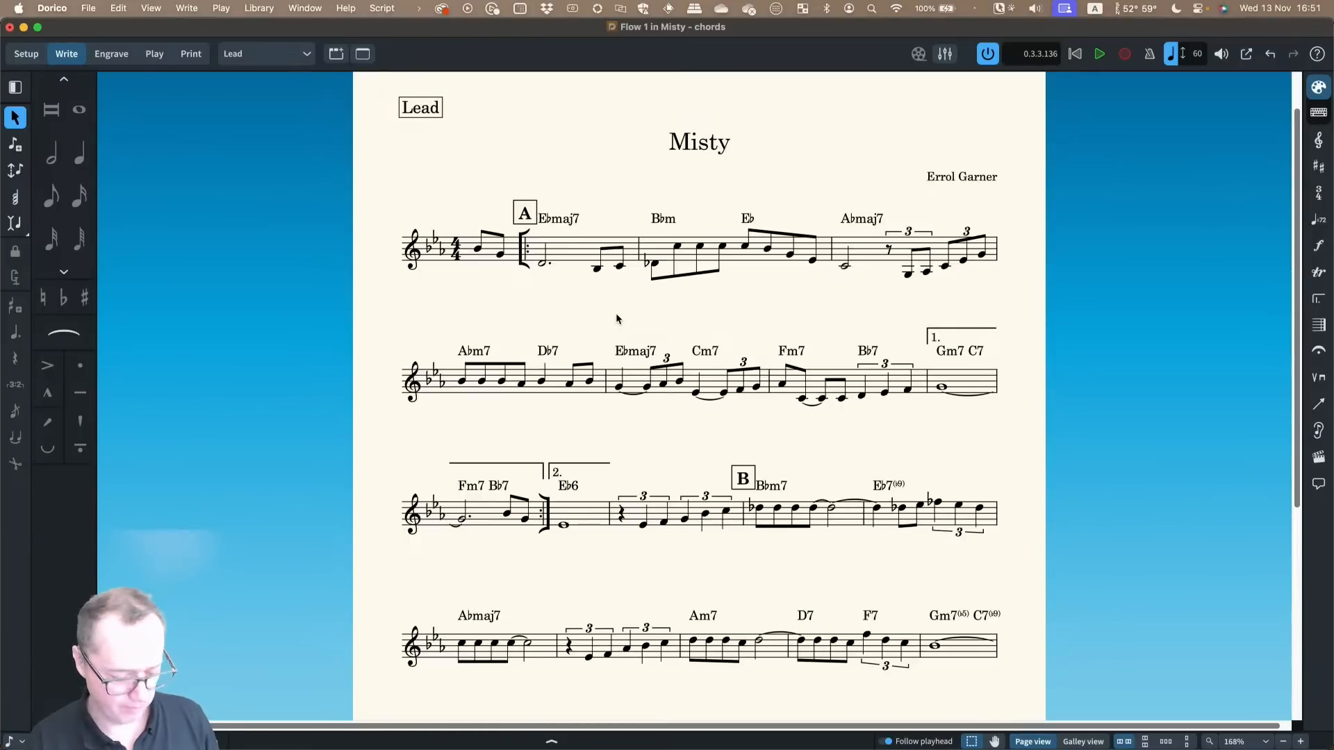
In Layout Options for the Lead layout, enable a fixed number of 4 bars per system under Casting Off, apply and close
left_click(254, 9)
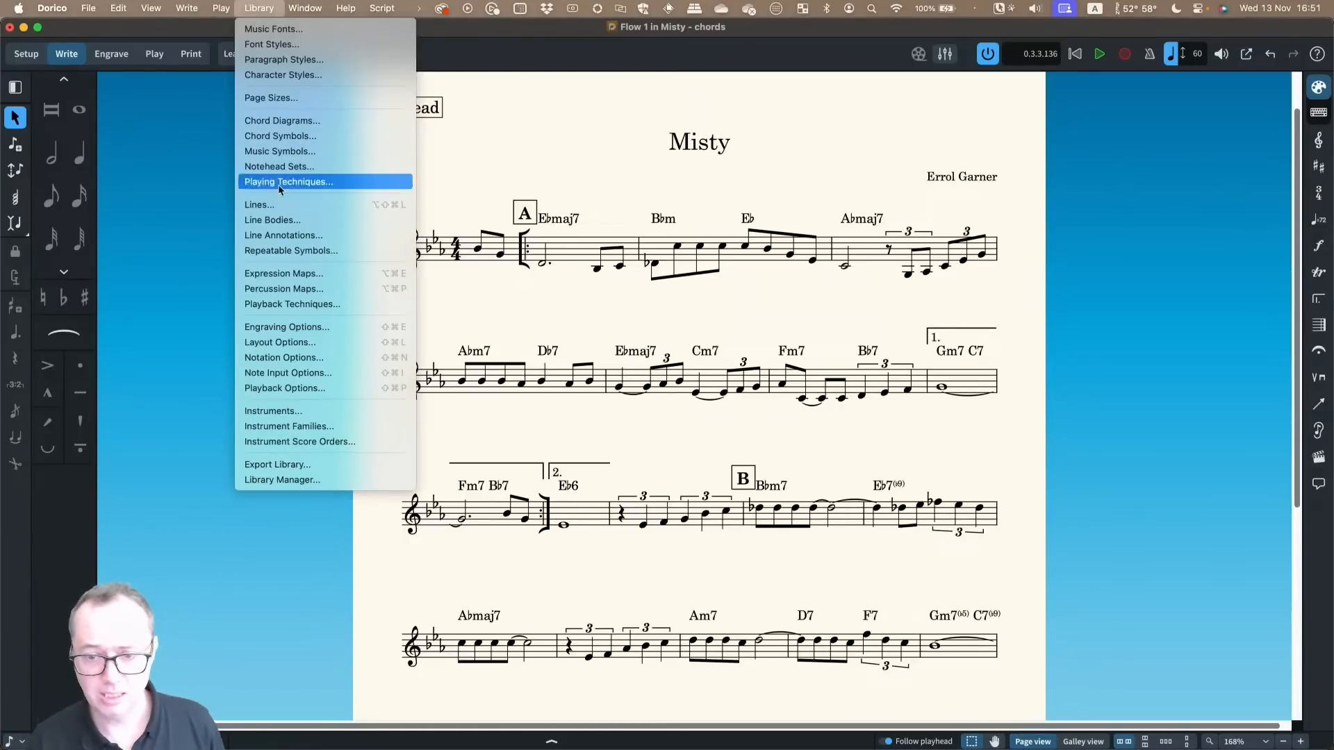
left_click(305, 342)
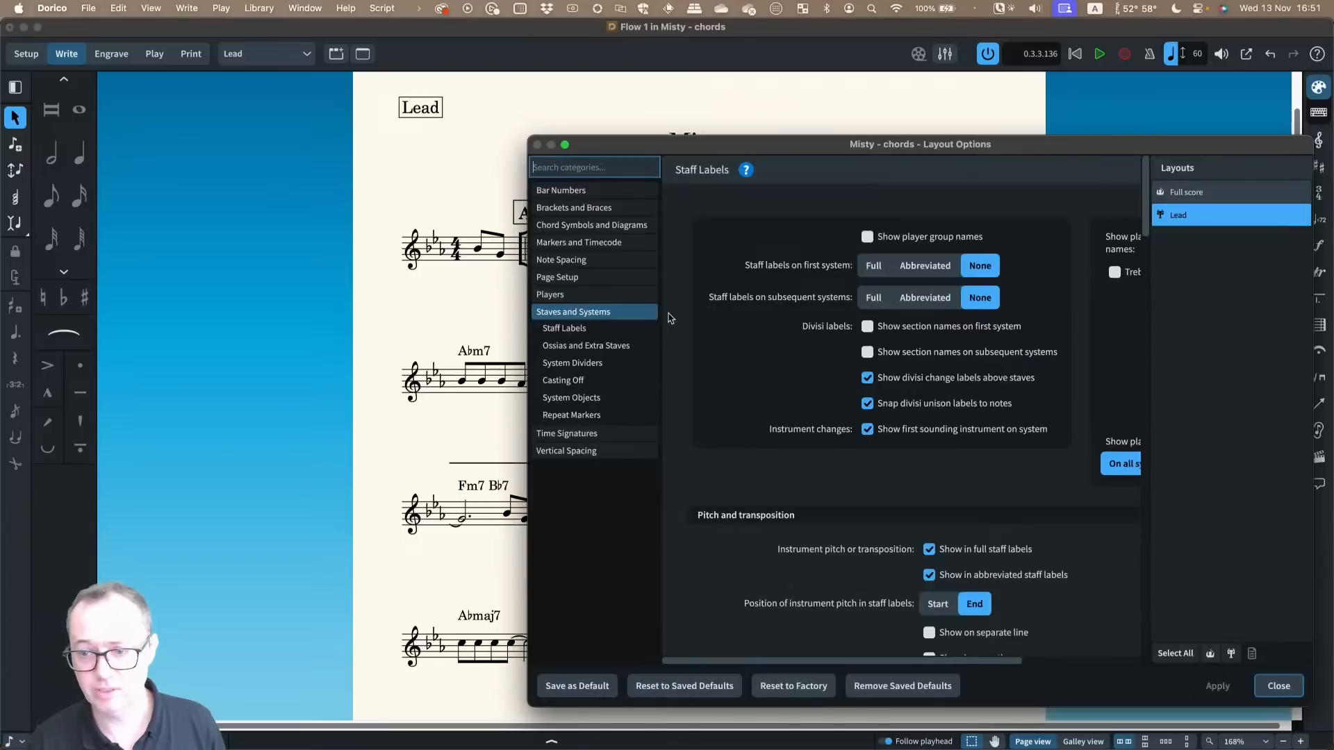
left_click_drag(817, 152, 781, 137)
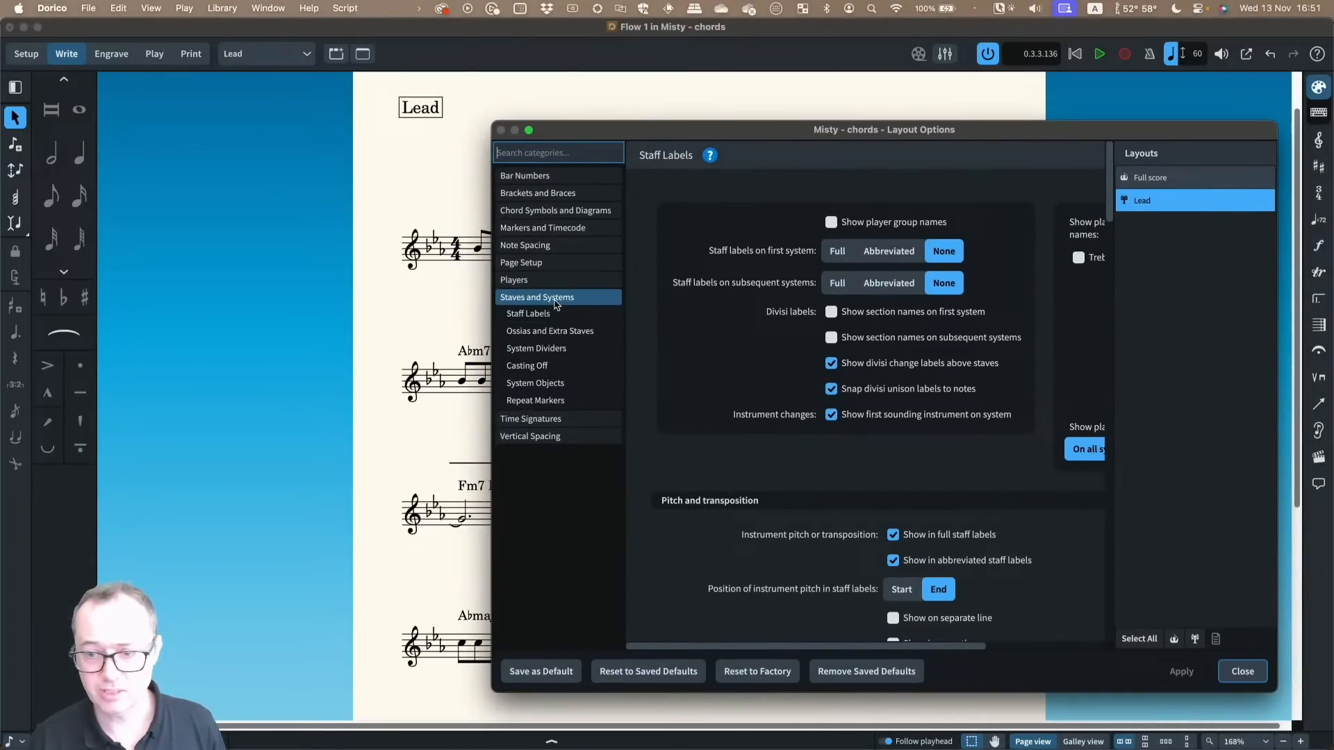
scroll(660, 340, "down", 10)
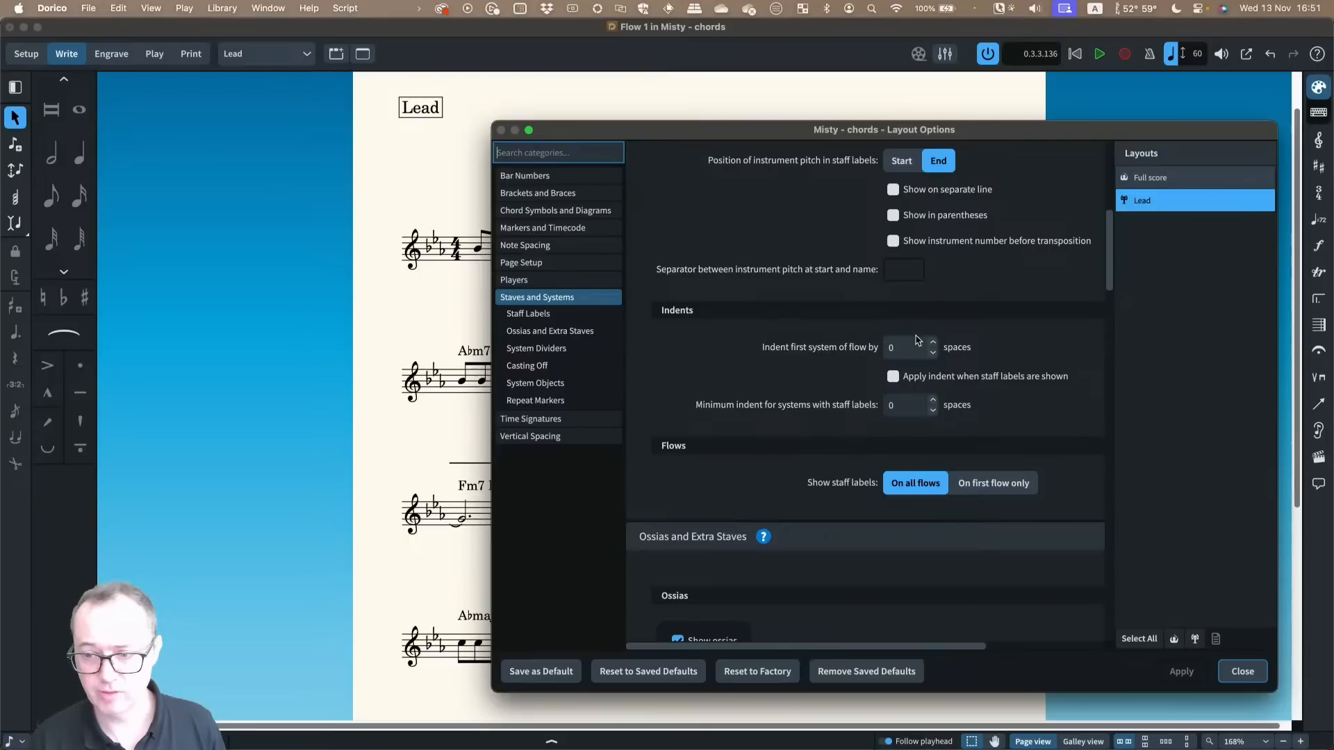
left_click(521, 369)
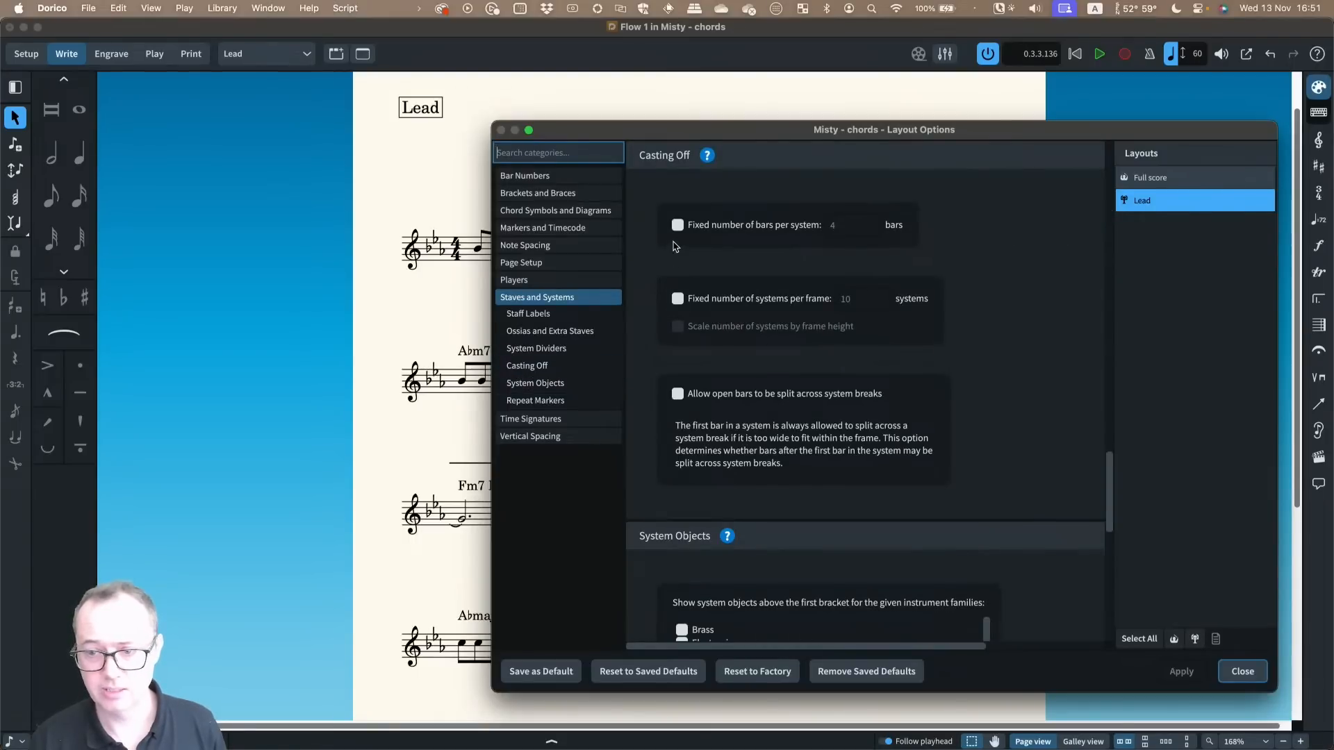
left_click(678, 226)
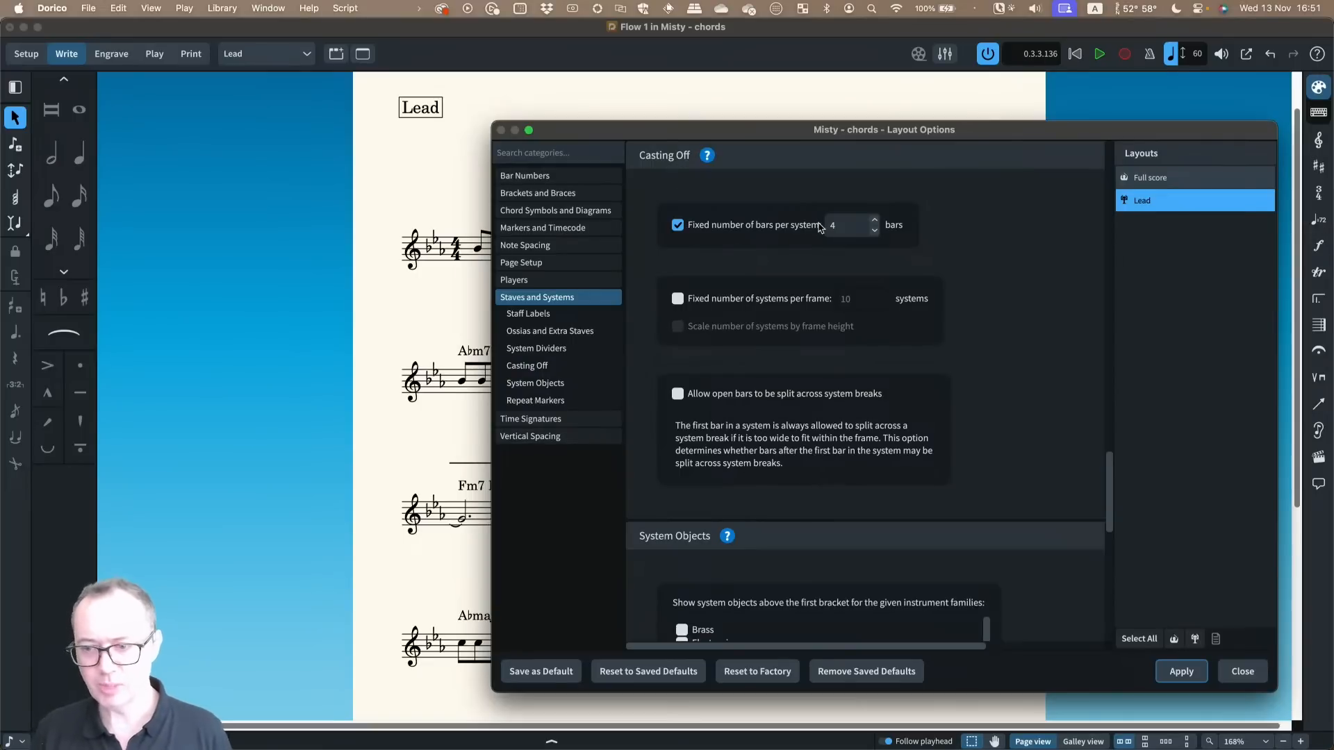
left_click(1177, 675)
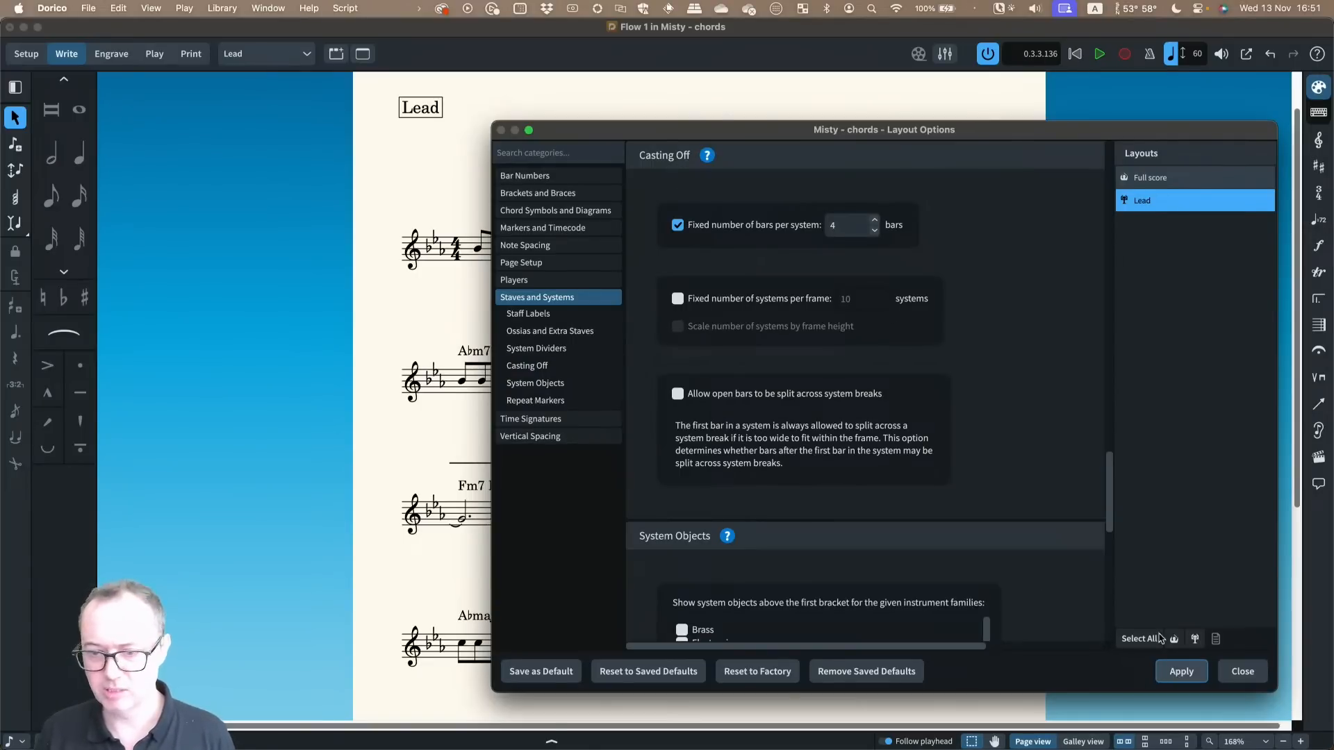
left_click_drag(616, 135, 459, 114)
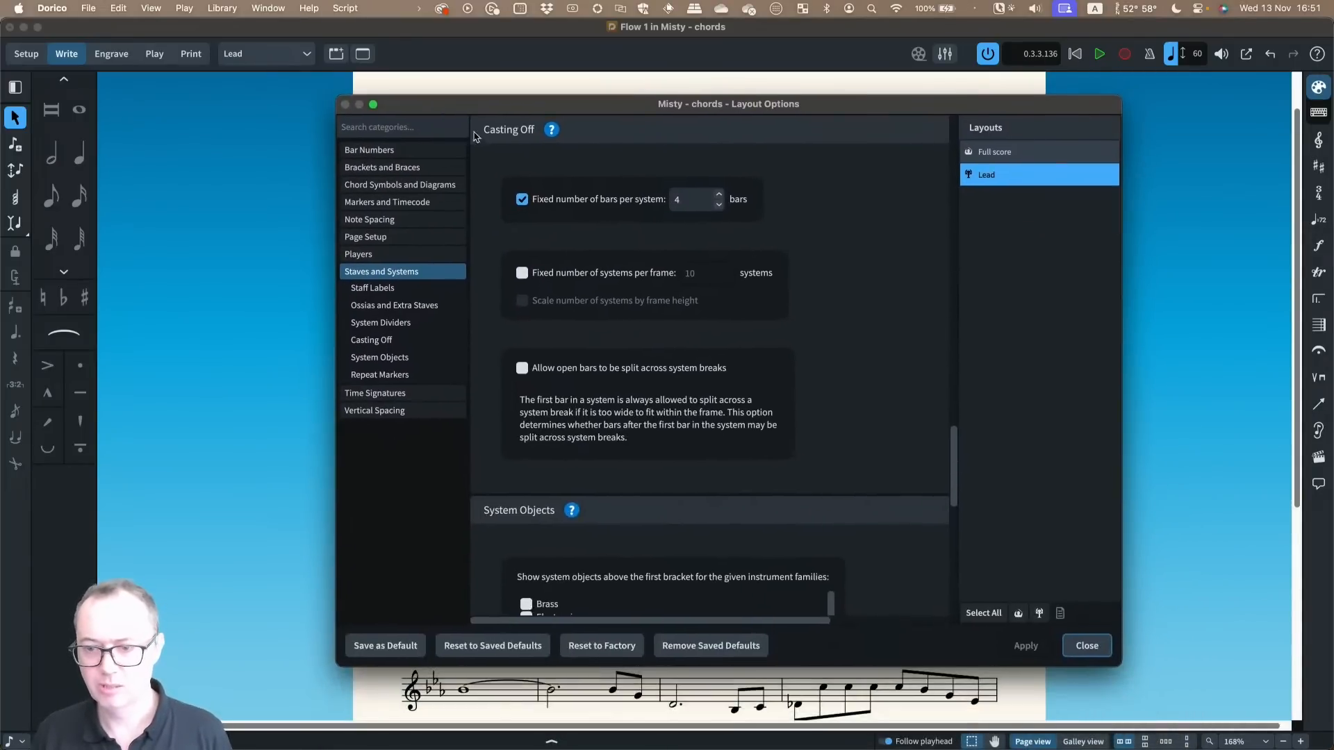
left_click(1087, 645)
right_click(957, 605)
left_click(715, 400)
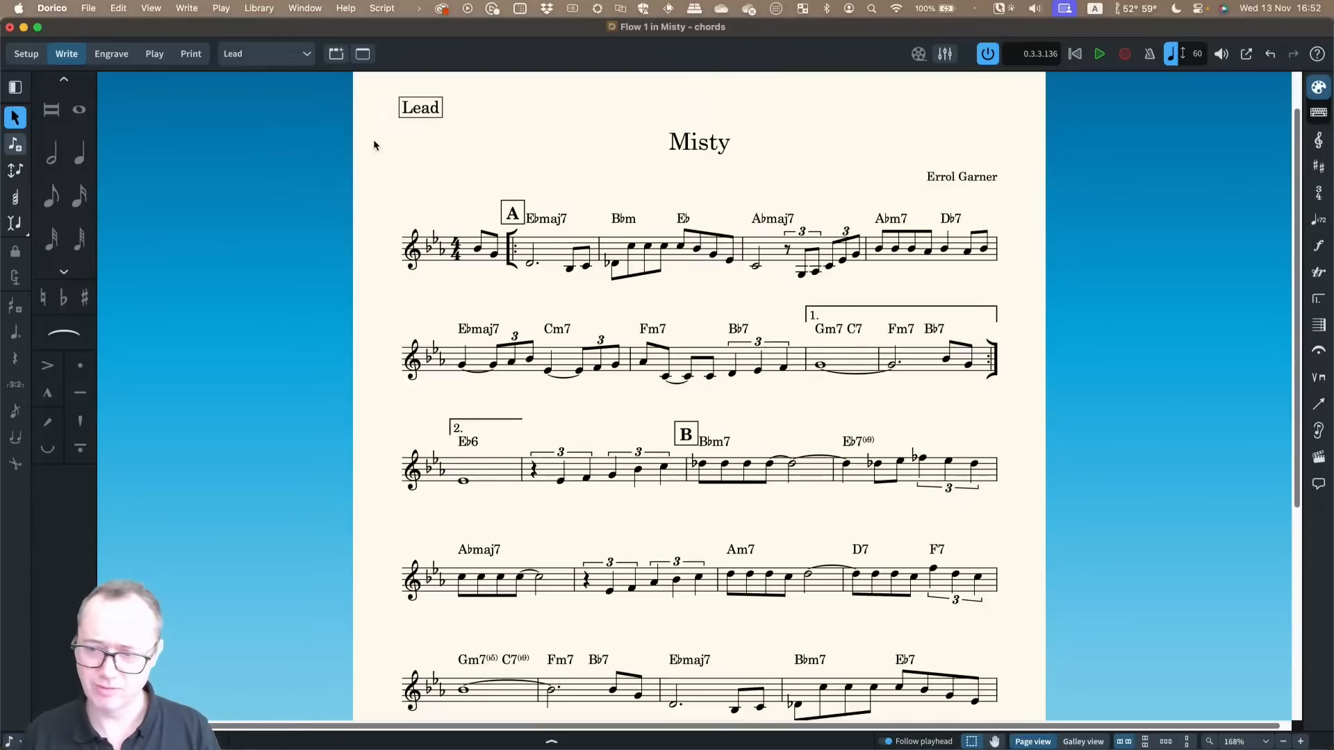
In Engrave mode, move the A♭m7 bar to the second system and the first-ending Gm7 bar to the third system
left_click(879, 249)
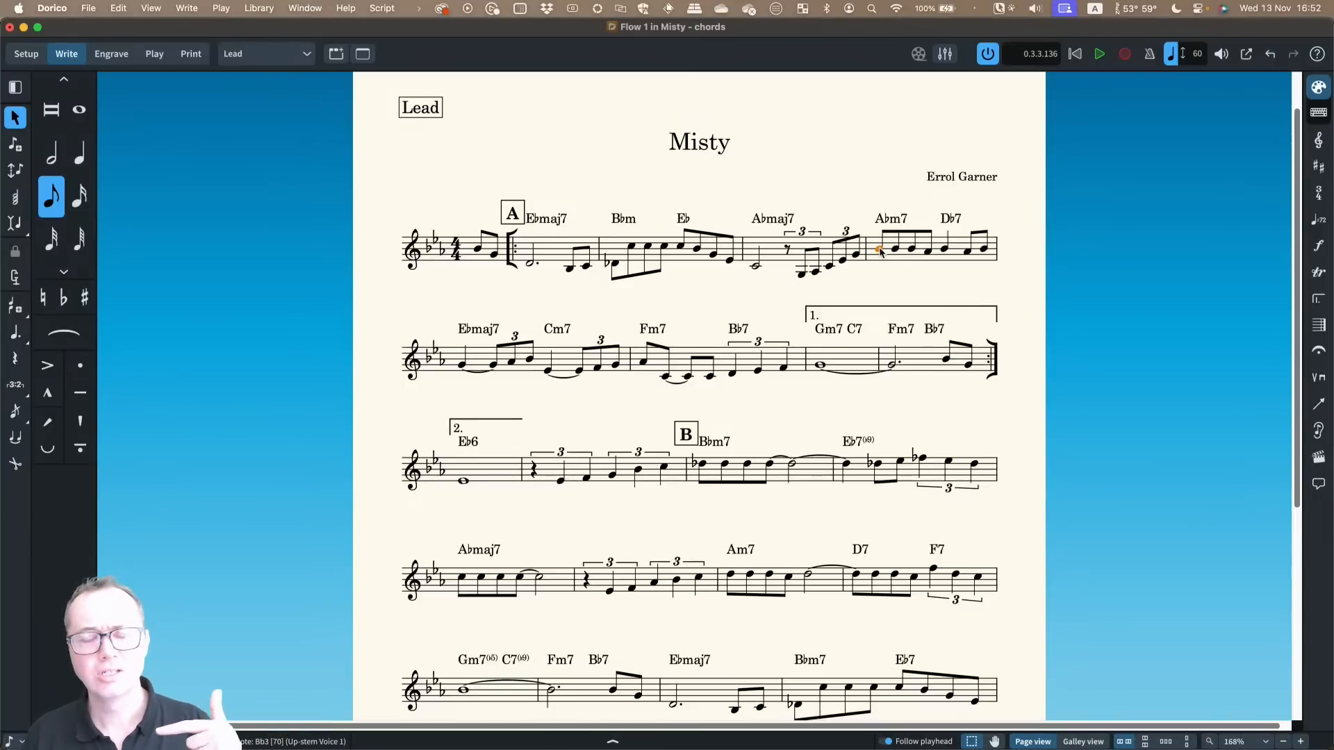
left_click(109, 59)
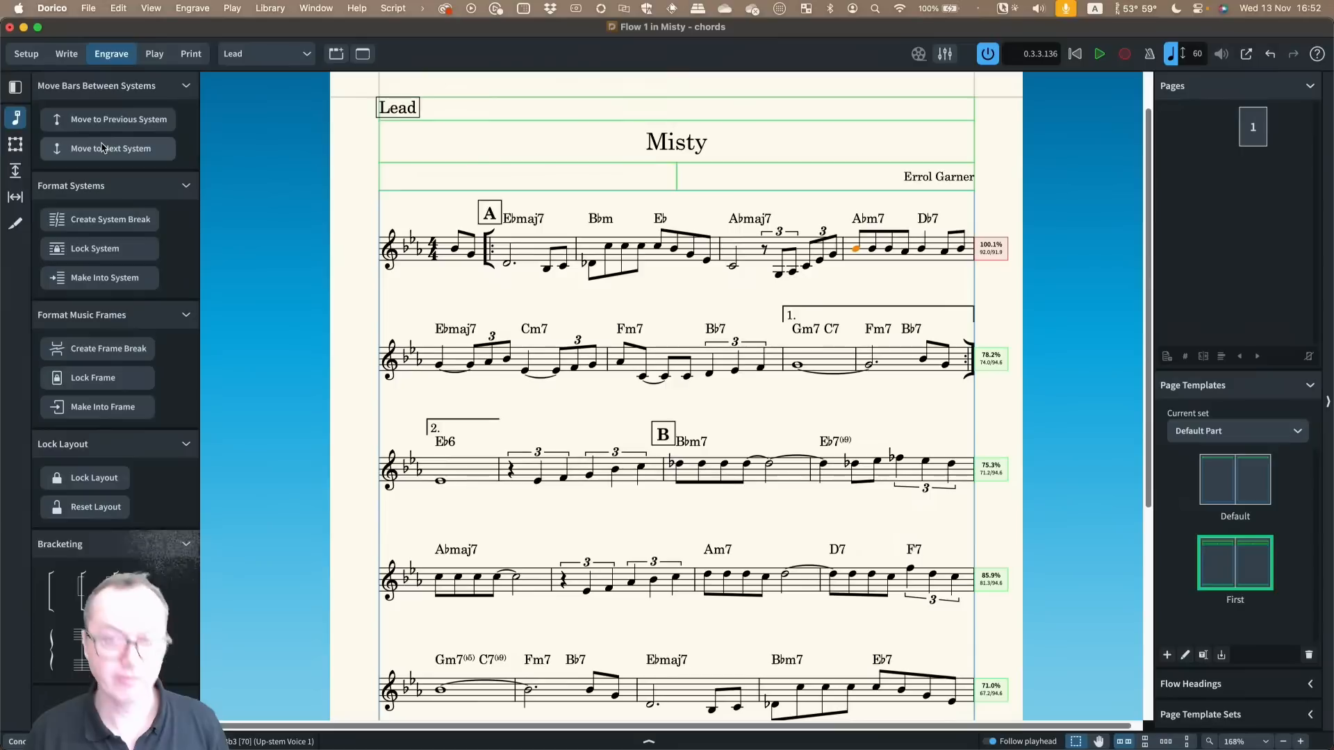
left_click(102, 148)
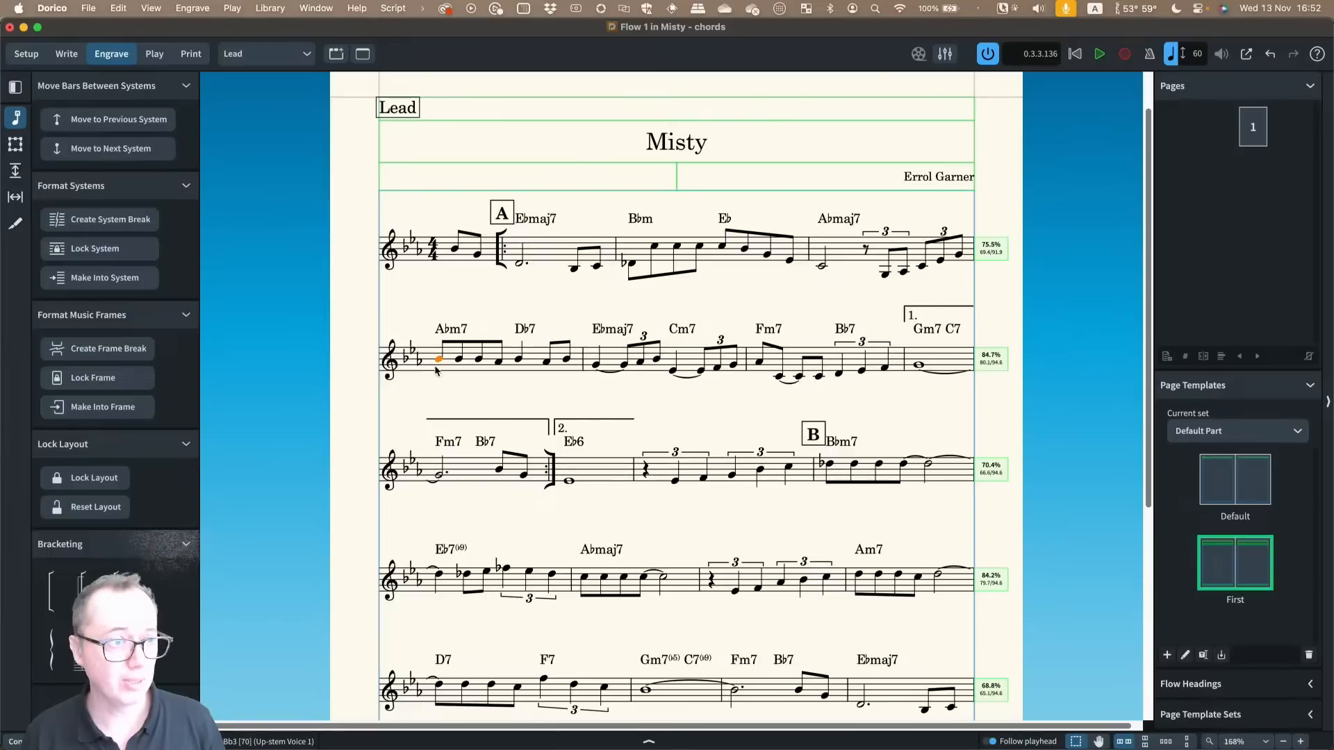
left_click(916, 366)
key("period")
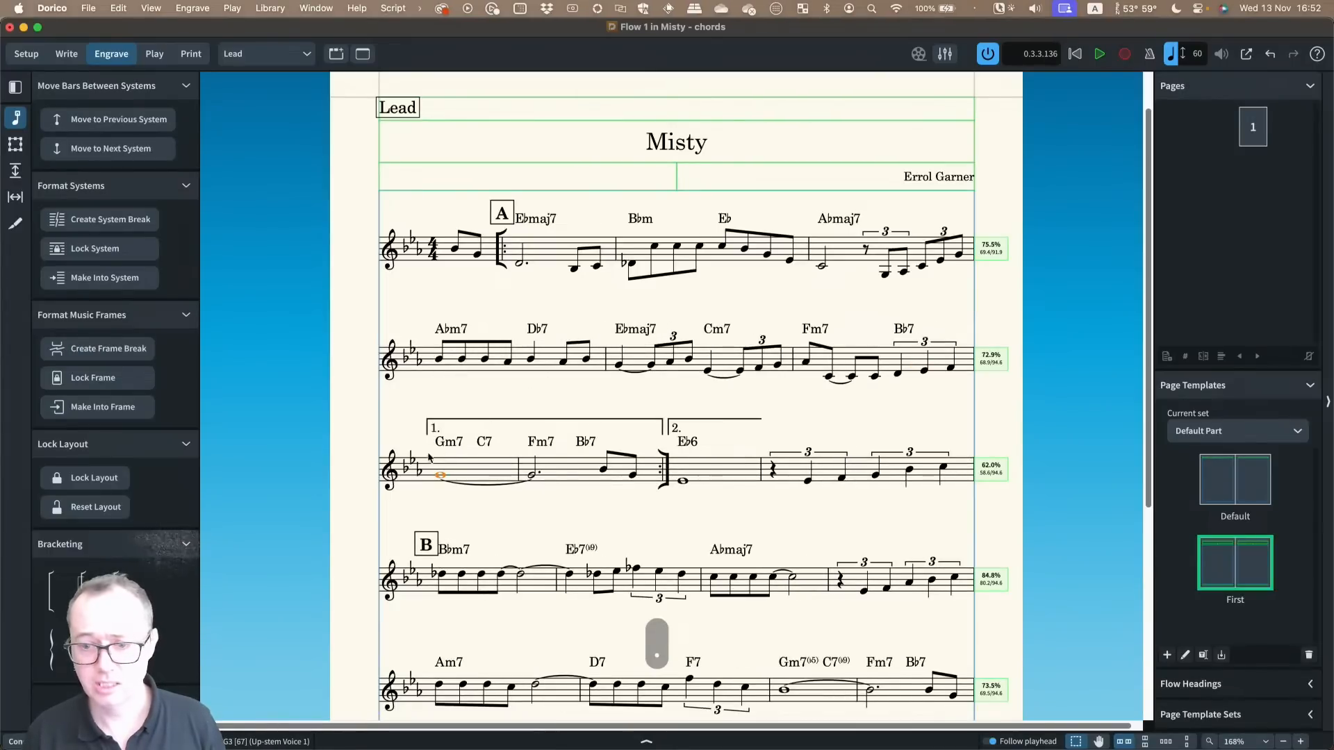
scroll(448, 382, "down", 3)
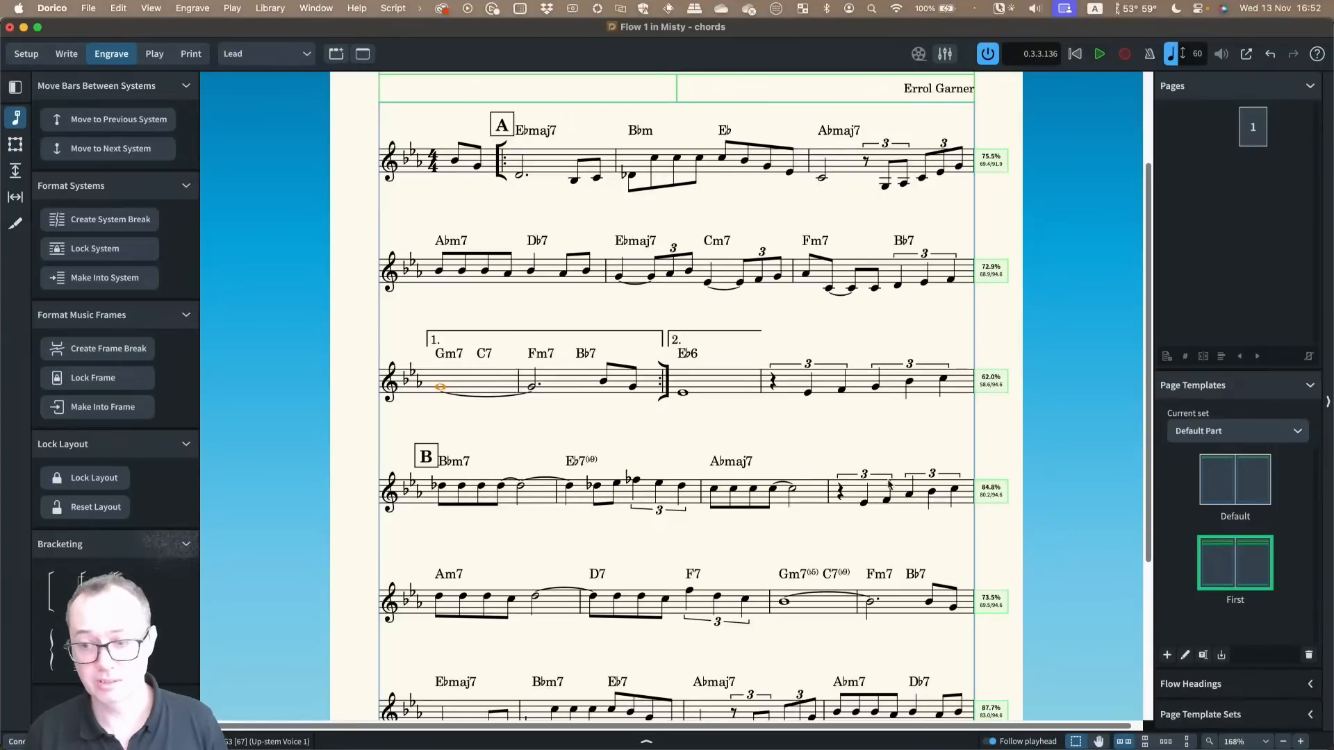
scroll(528, 452, "up", 3)
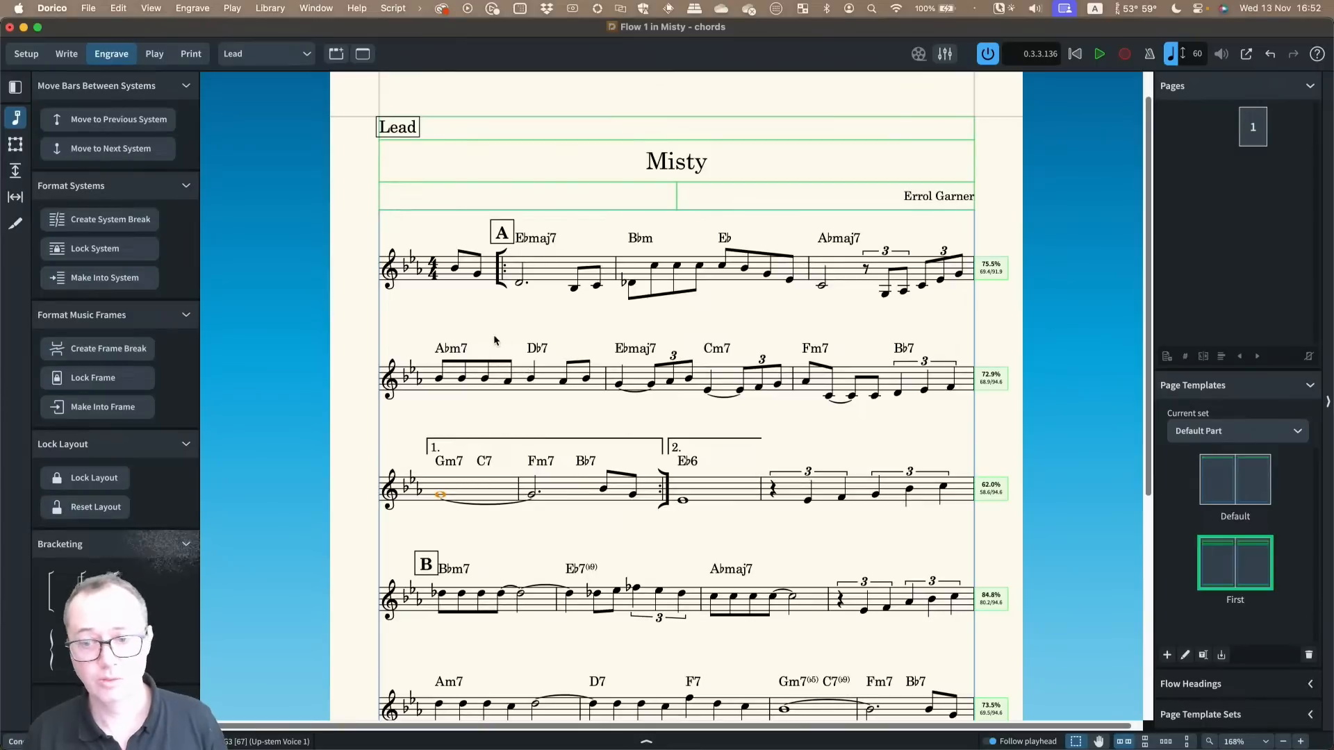
Show the signposts and check where system breaks are placed in the Lead layout
left_click(152, 8)
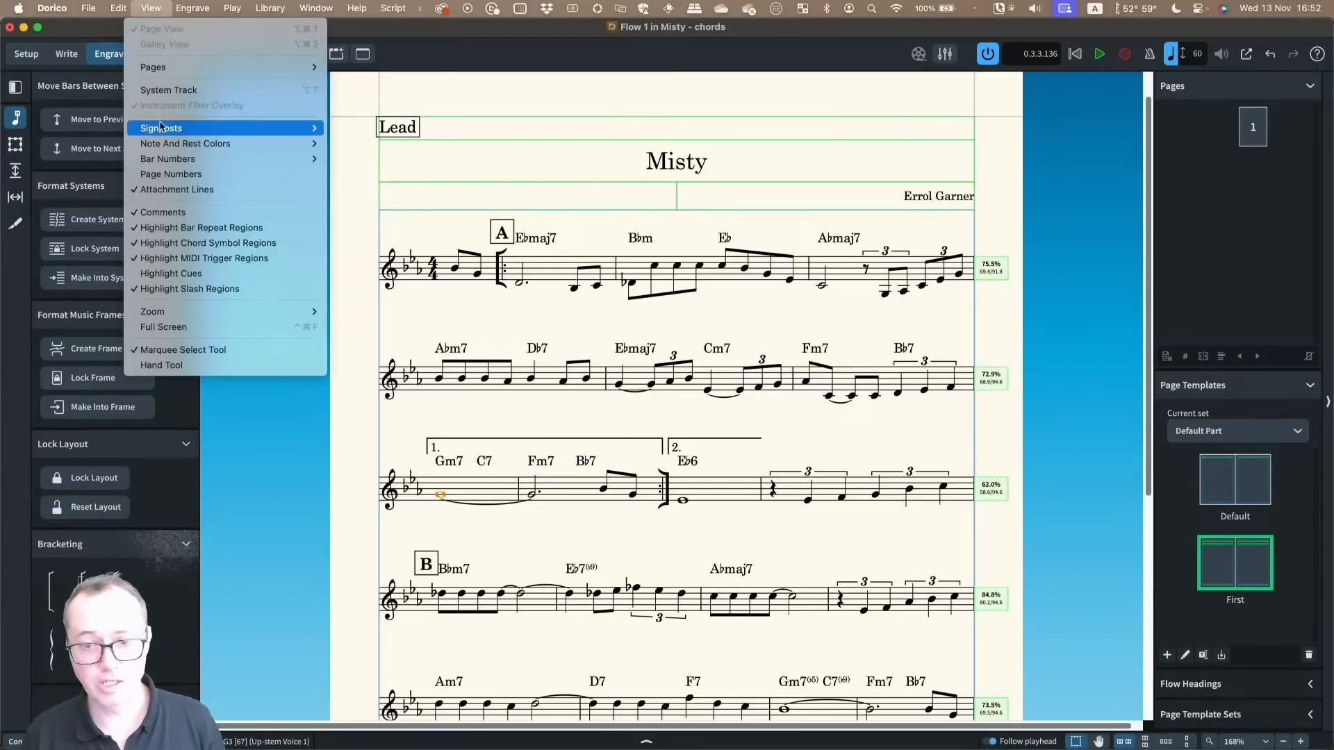
left_click(379, 132)
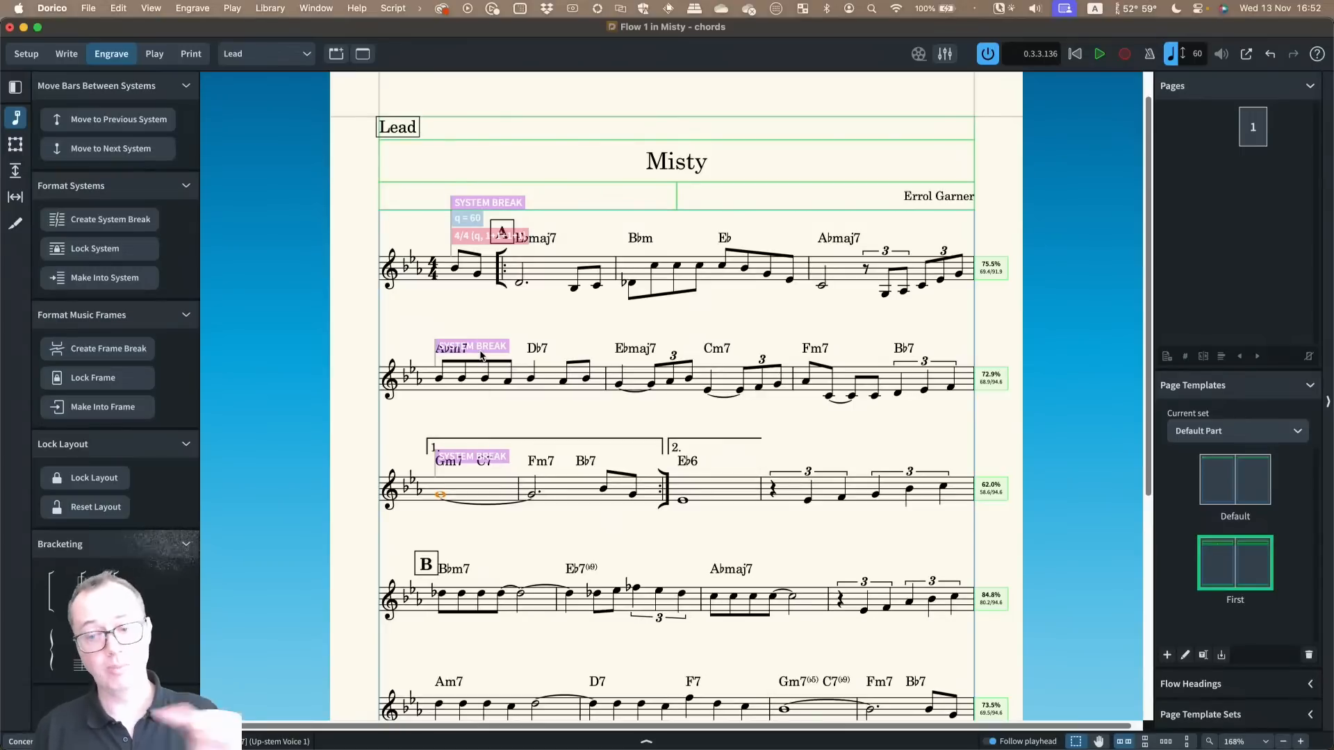
scroll(915, 327, "down", 3)
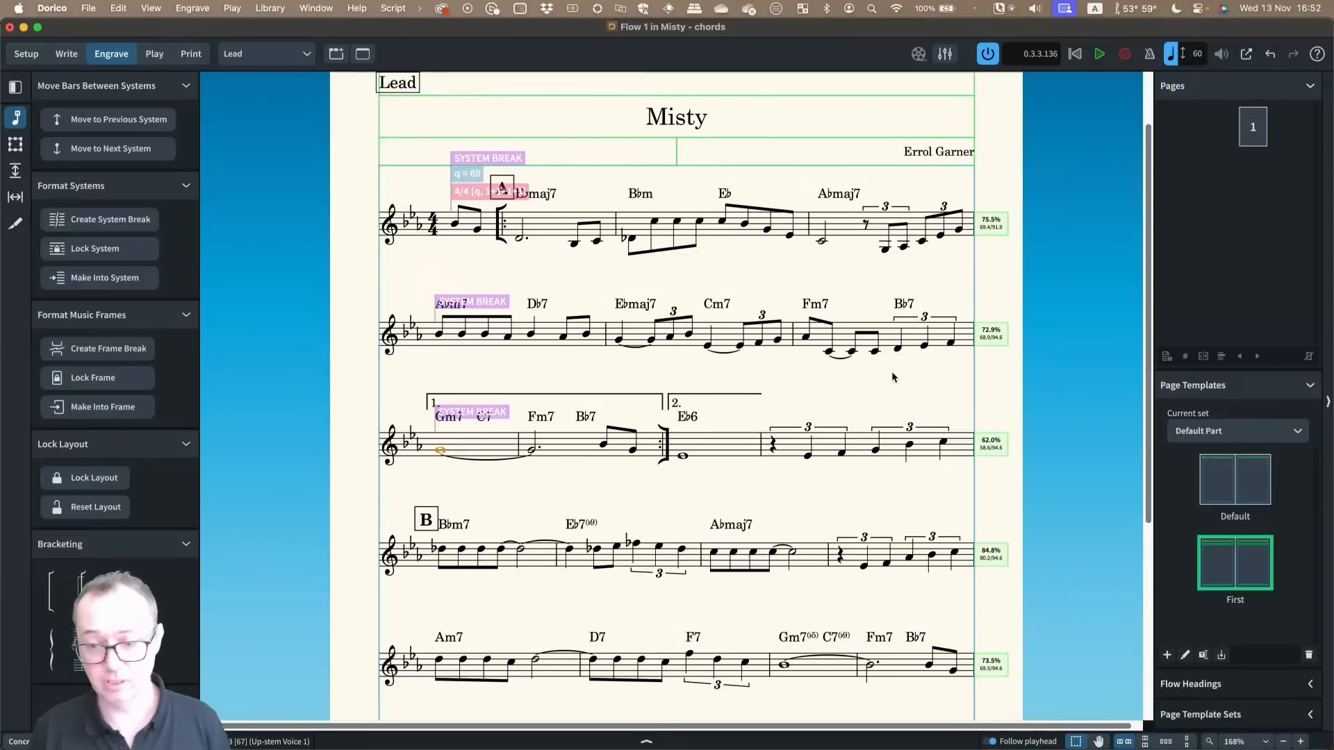
scroll(892, 377, "down", 4)
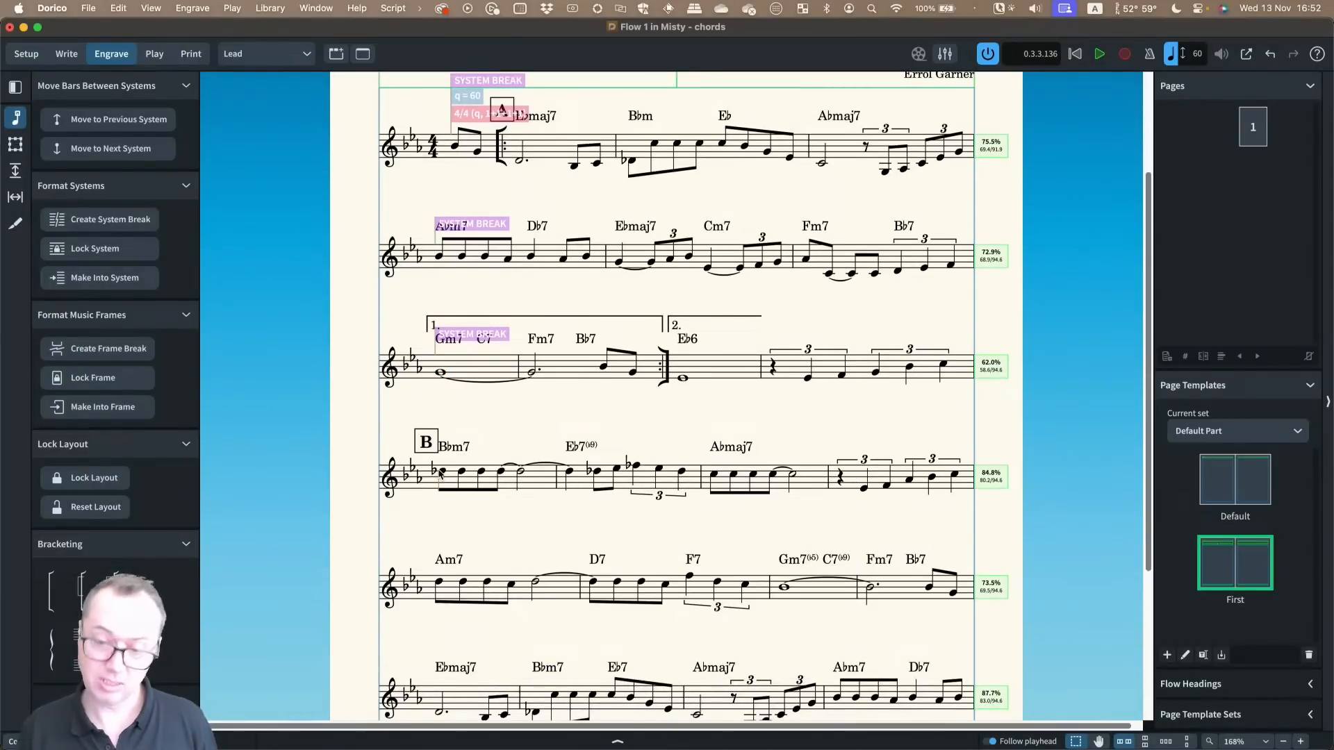
Try moving the B♭m7 bar at rehearsal mark B to the previous system, undo the move and clear the selection
key("comma")
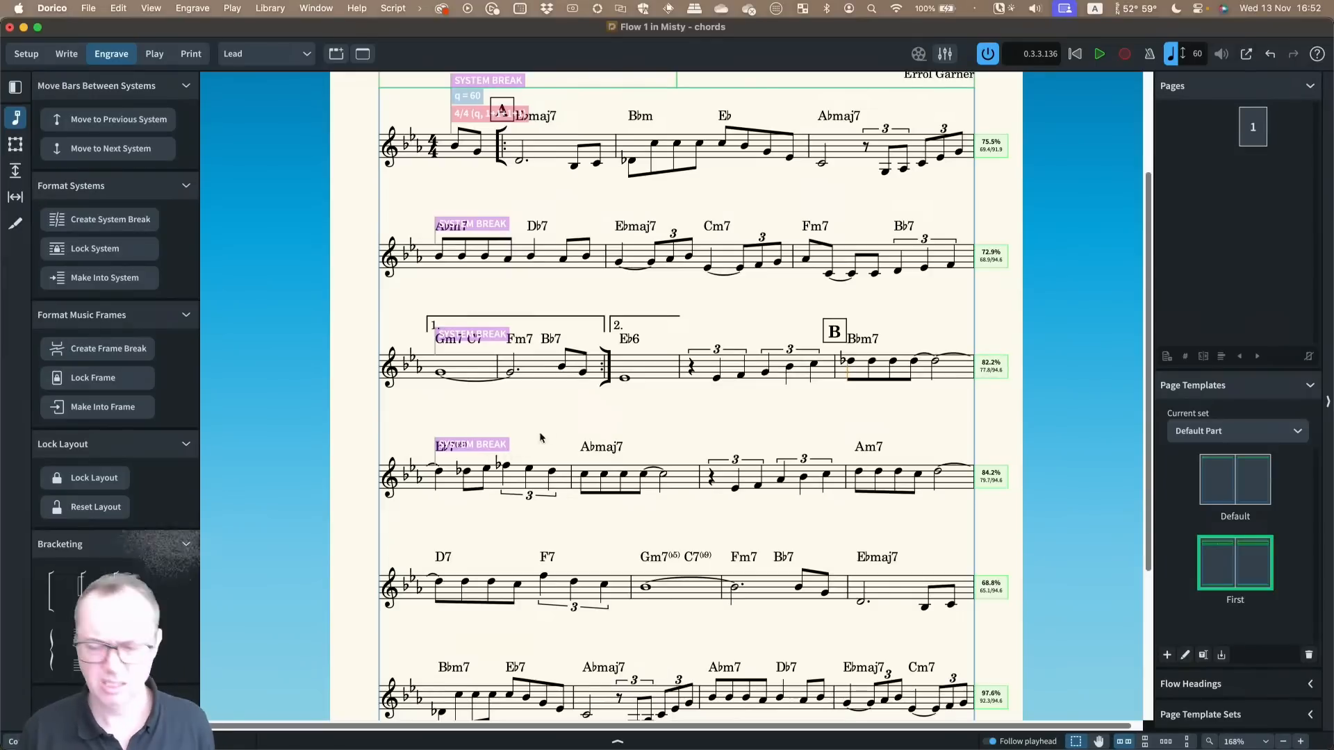
key("super+z")
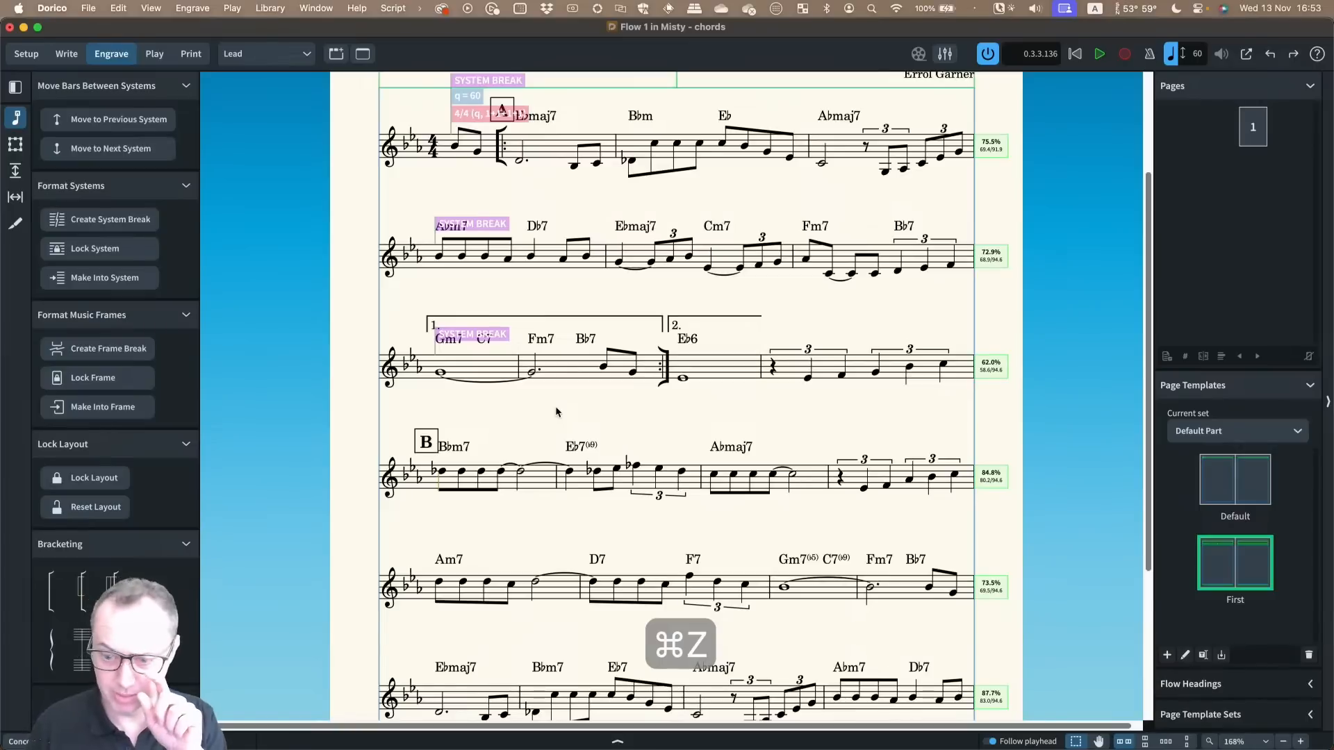
left_click(556, 408)
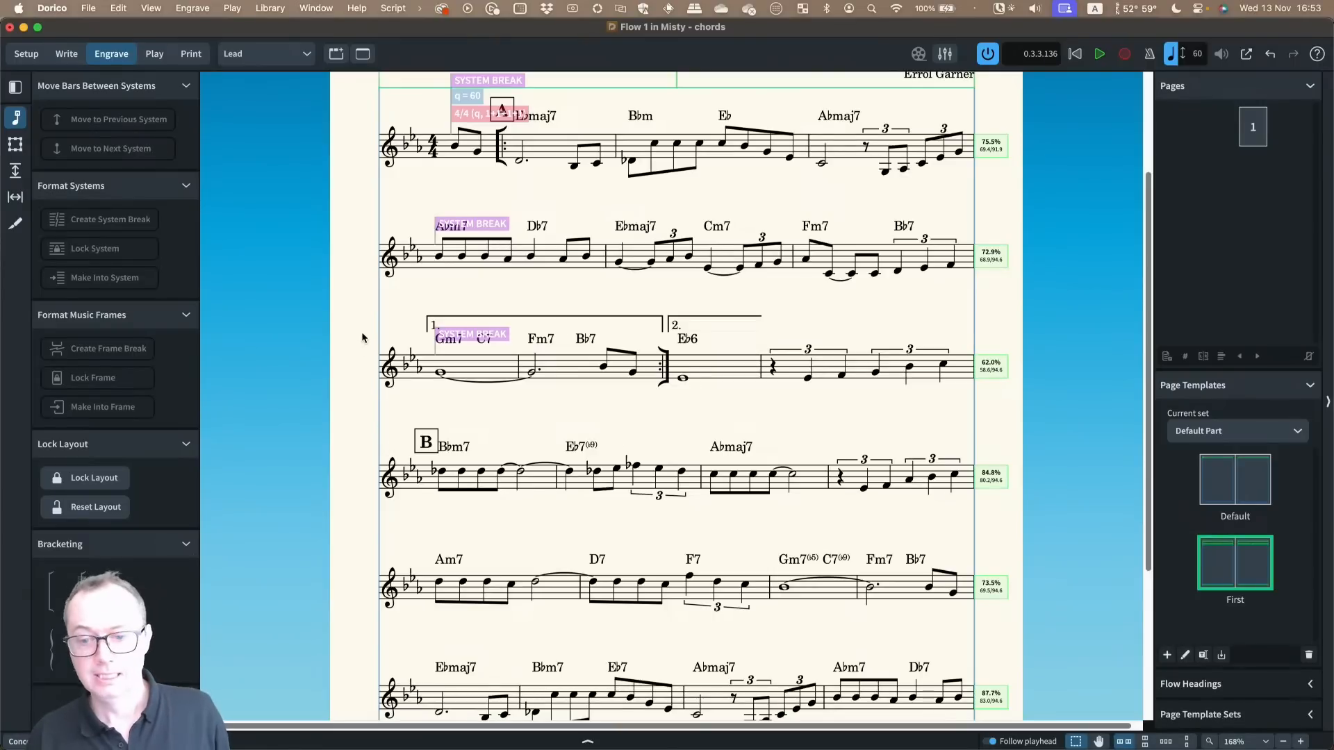
Return to Write mode and hide the signposts
key("super+2")
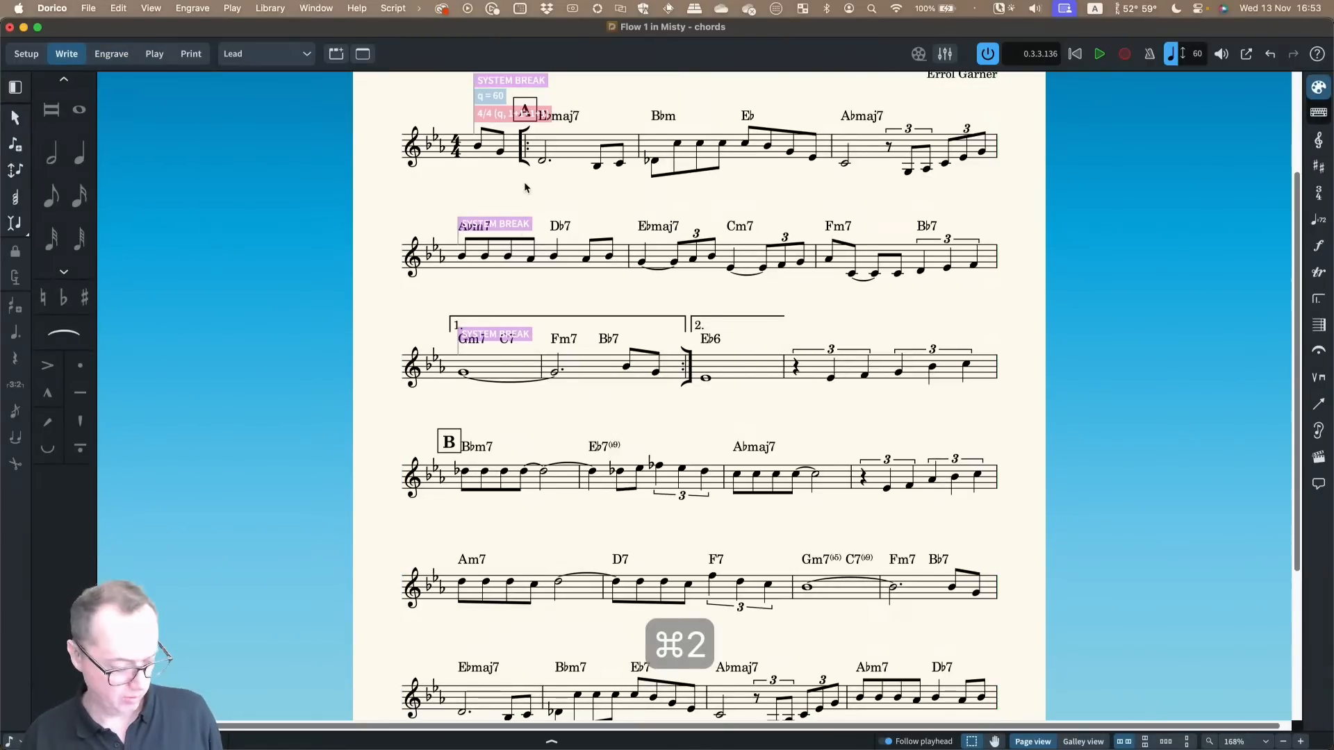
key("alt+super+s")
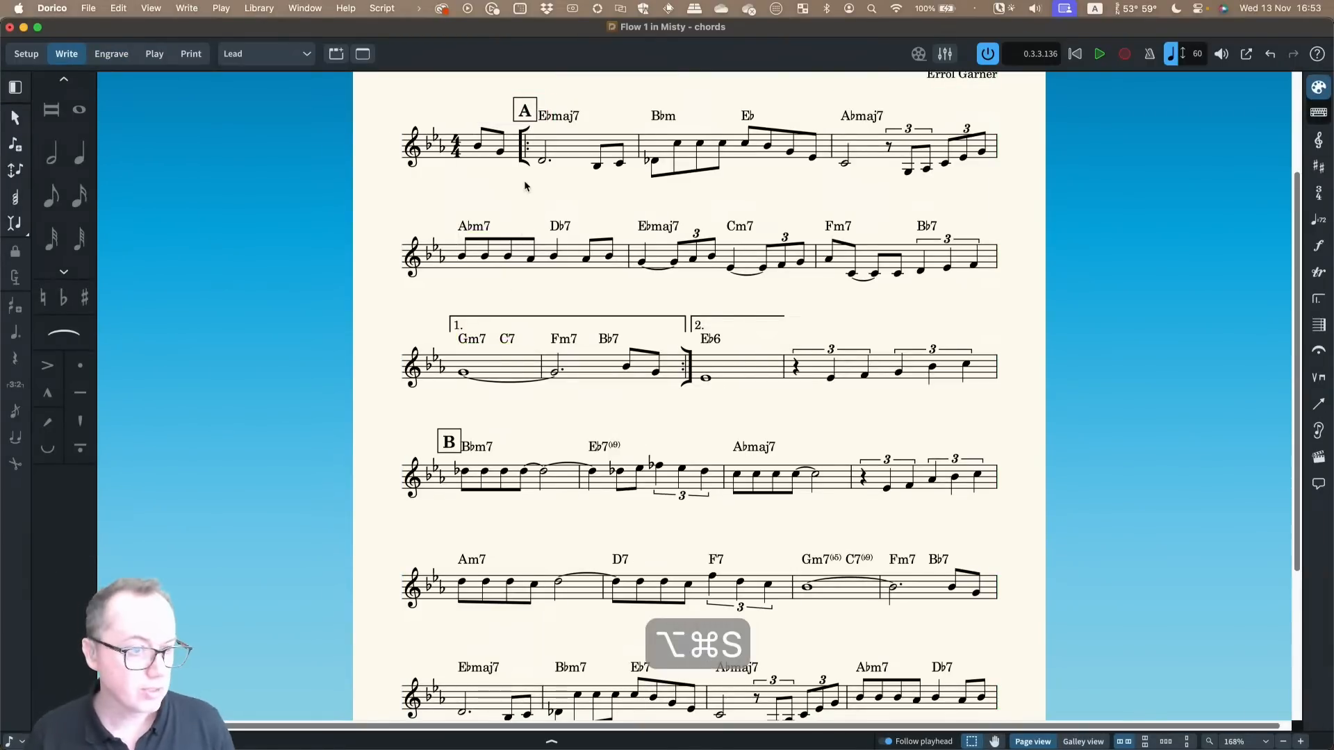
scroll(522, 191, "up", 1)
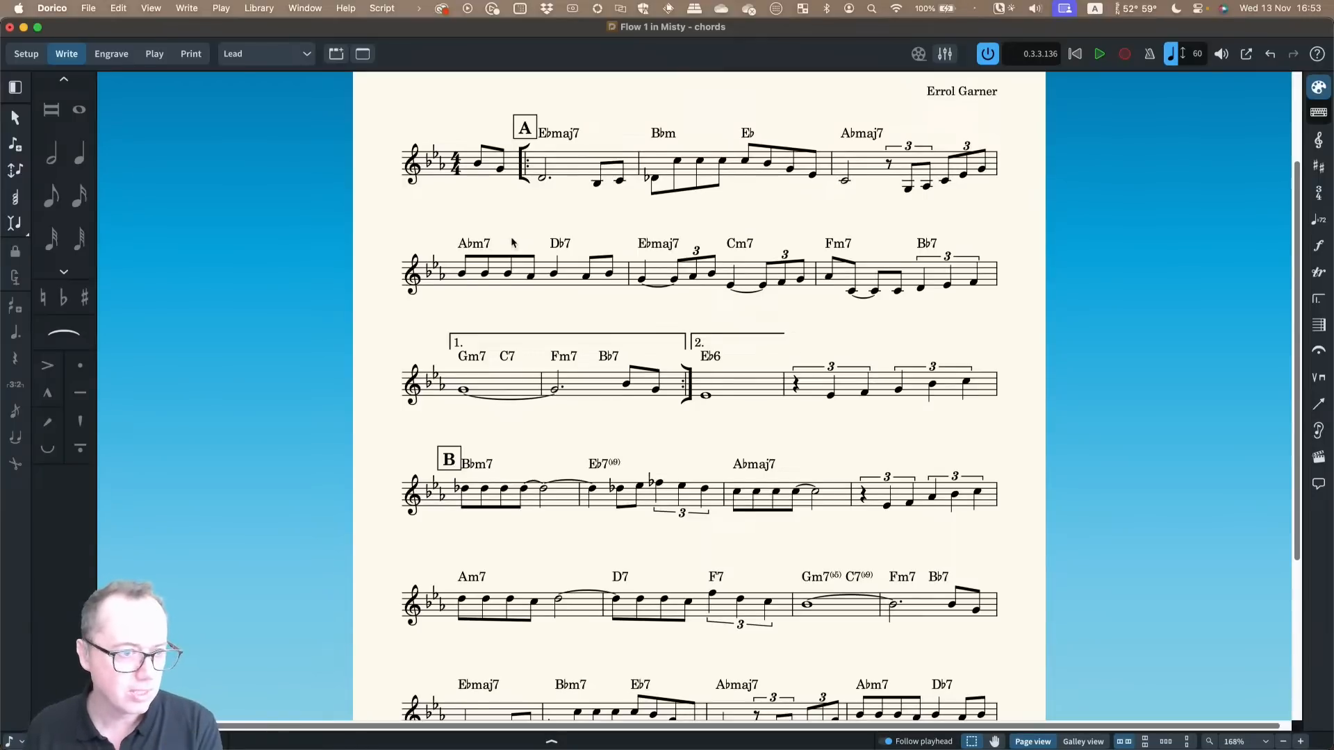
Add a coda repeat marker at the E♭6 whole note in the last system
scroll(512, 242, "down", 2)
scroll(516, 279, "down", 2)
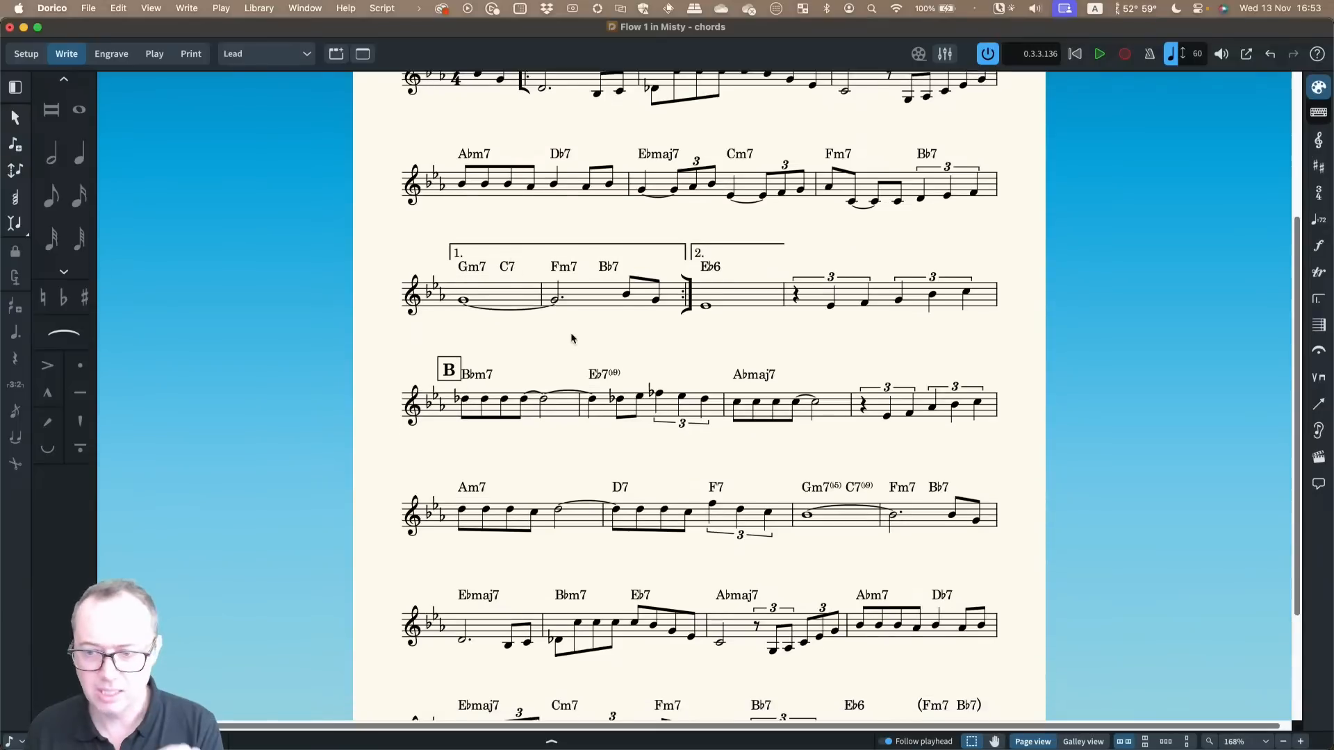
scroll(571, 338, "down", 7)
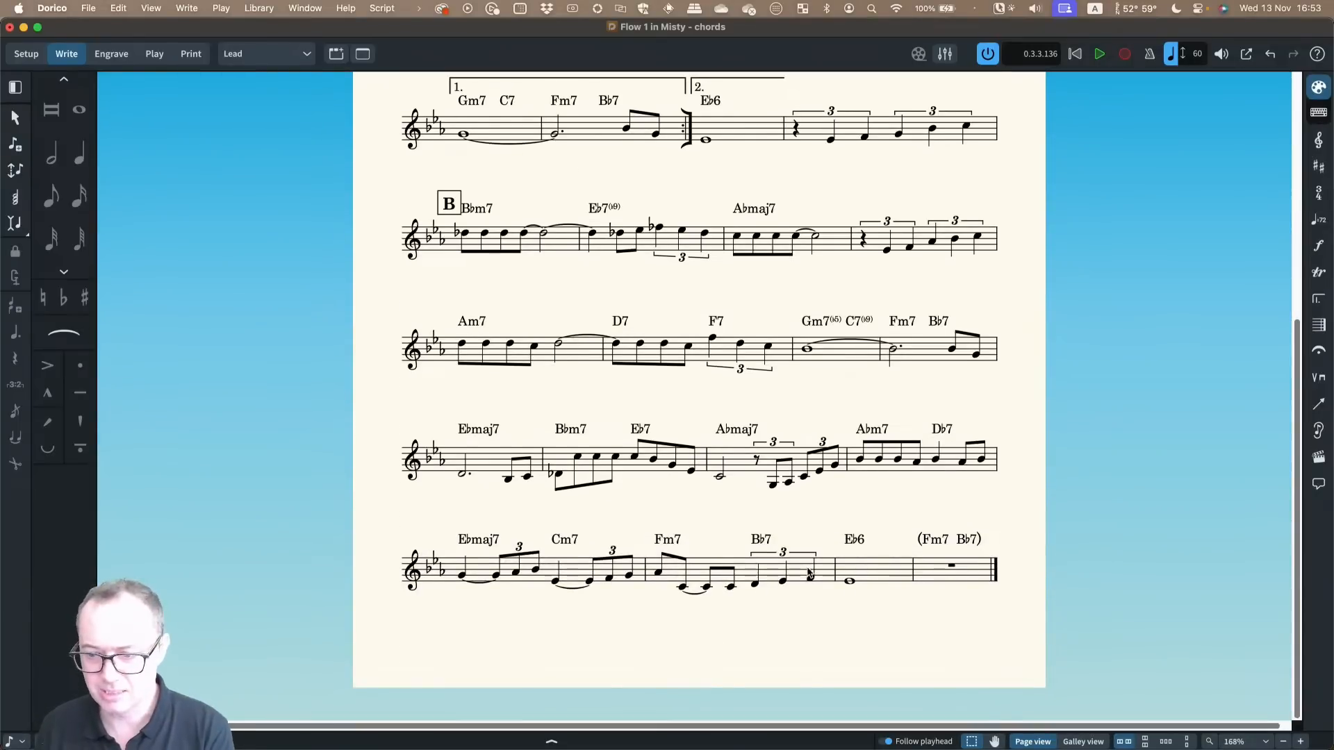
left_click(848, 583)
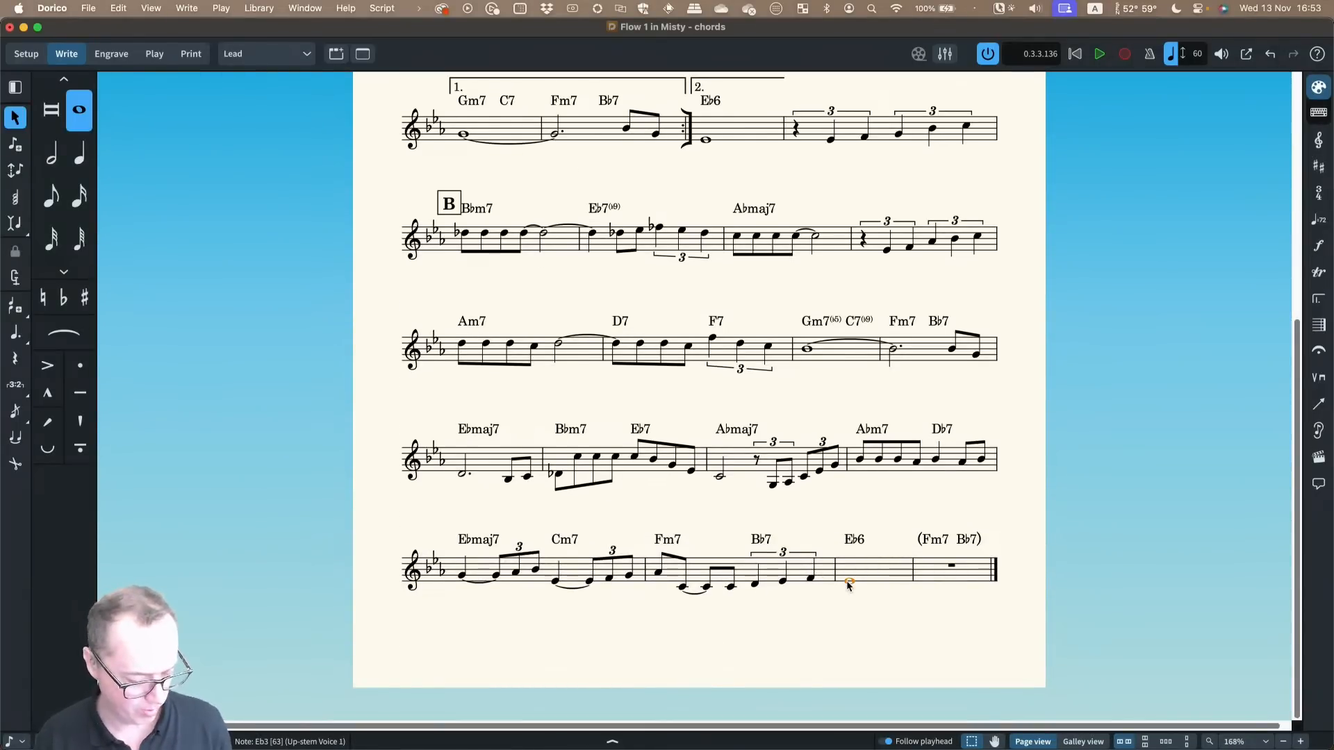
key("shift+r")
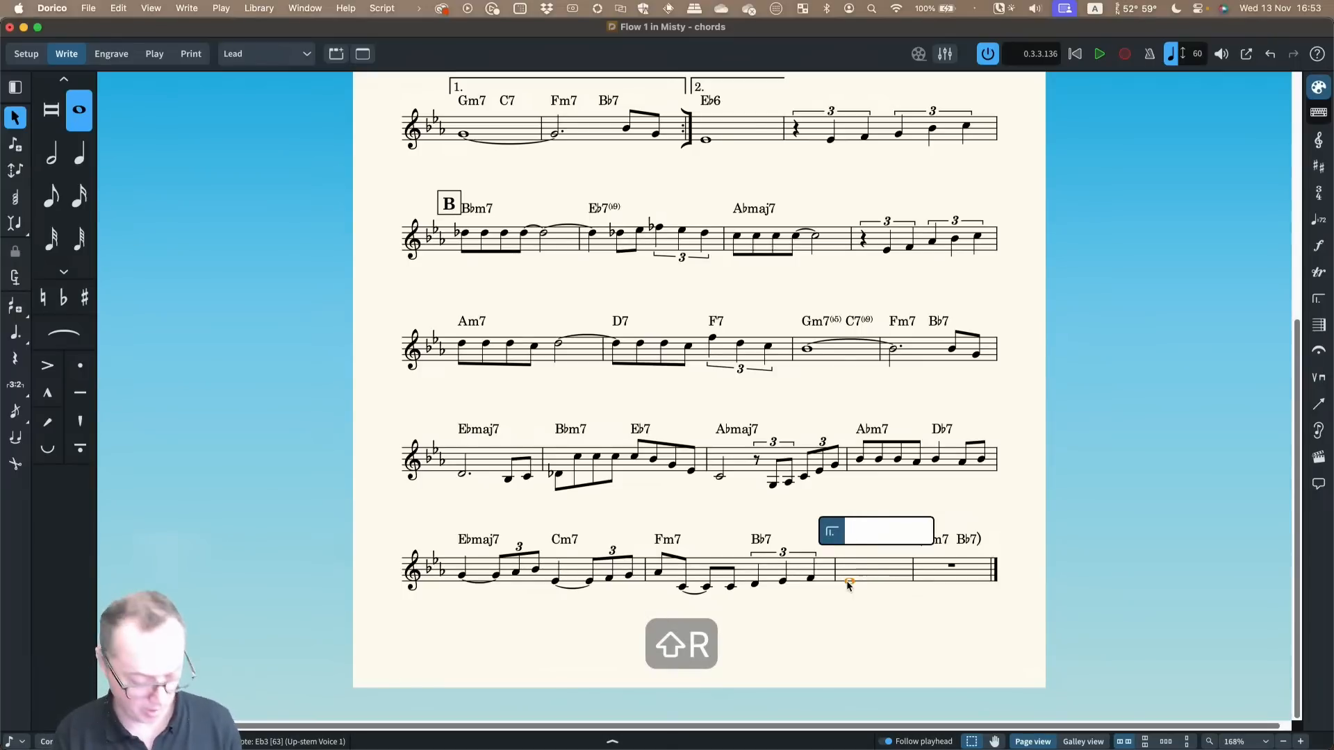
type("coda")
key("Return")
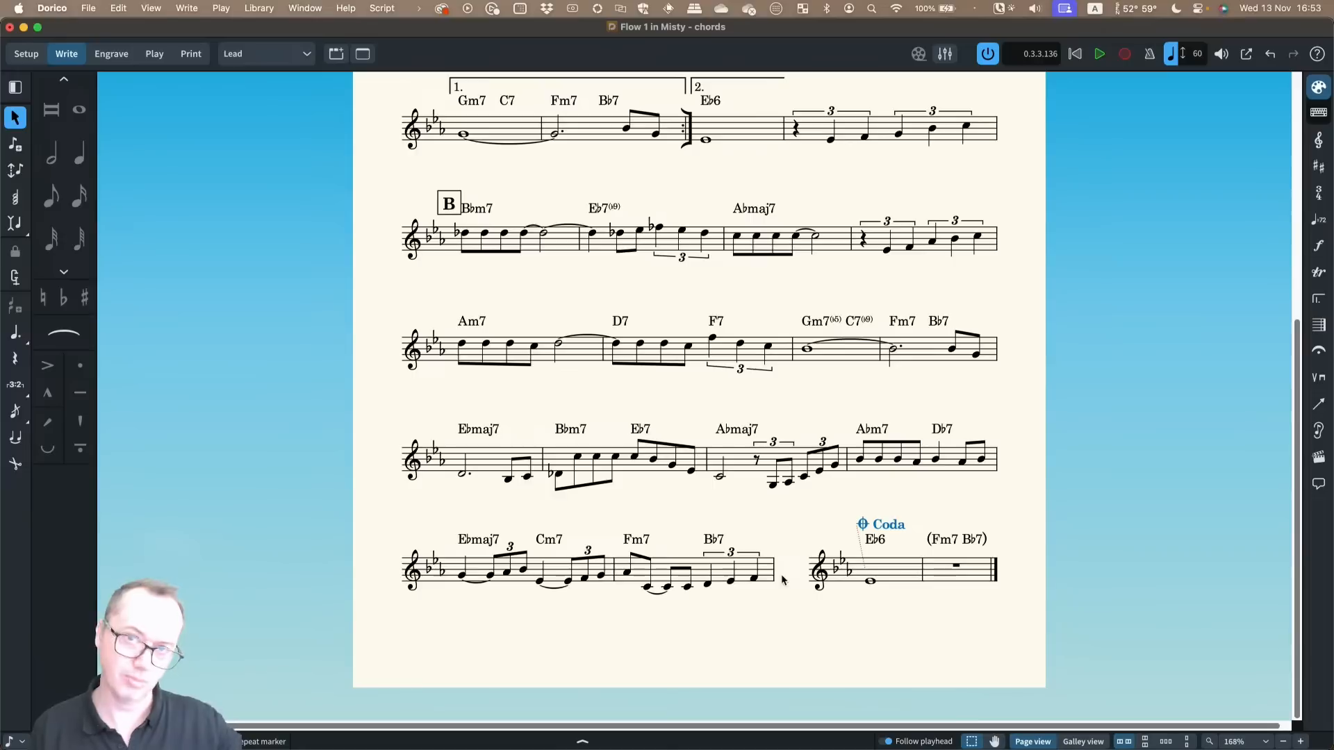
Start a repeat marker entry with the text "$" at the quarter rest in the last bar of the system beginning with rehearsal mark B
scroll(781, 579, "up", 3)
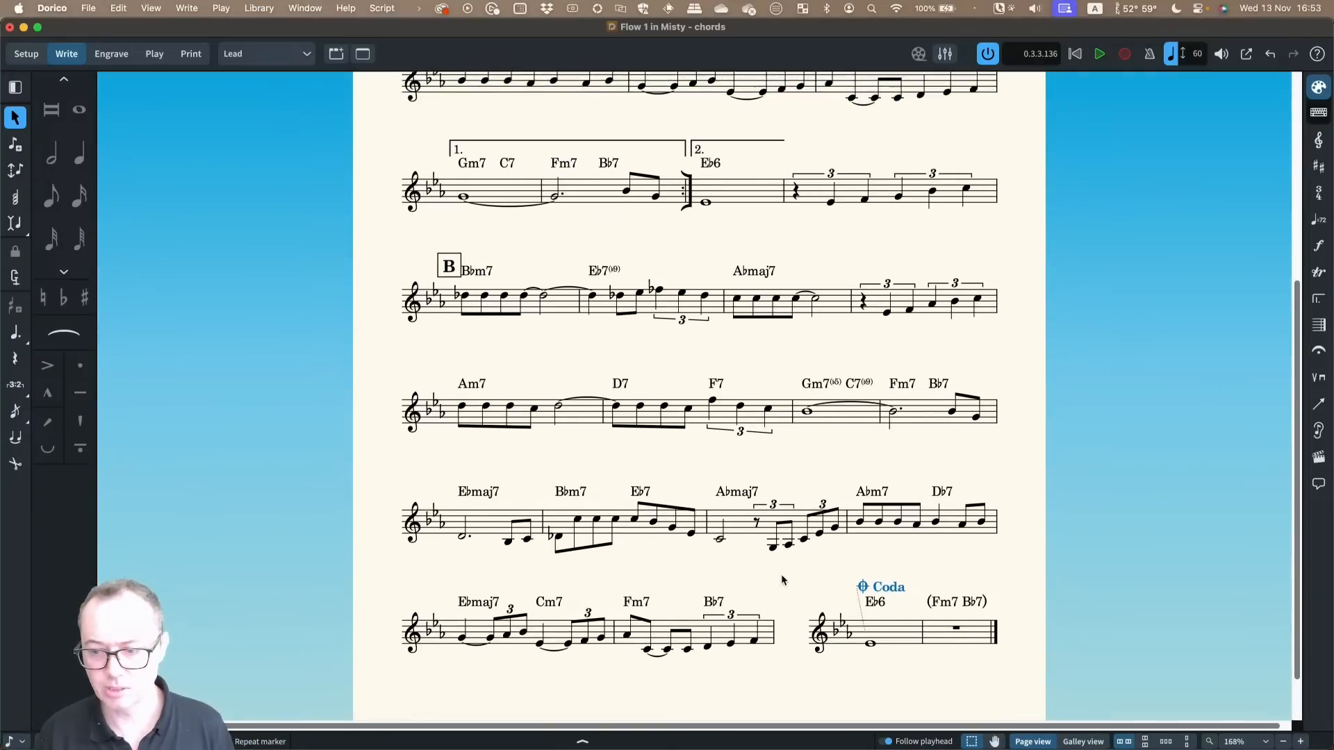
scroll(780, 581, "up", 3)
scroll(831, 469, "down", 2)
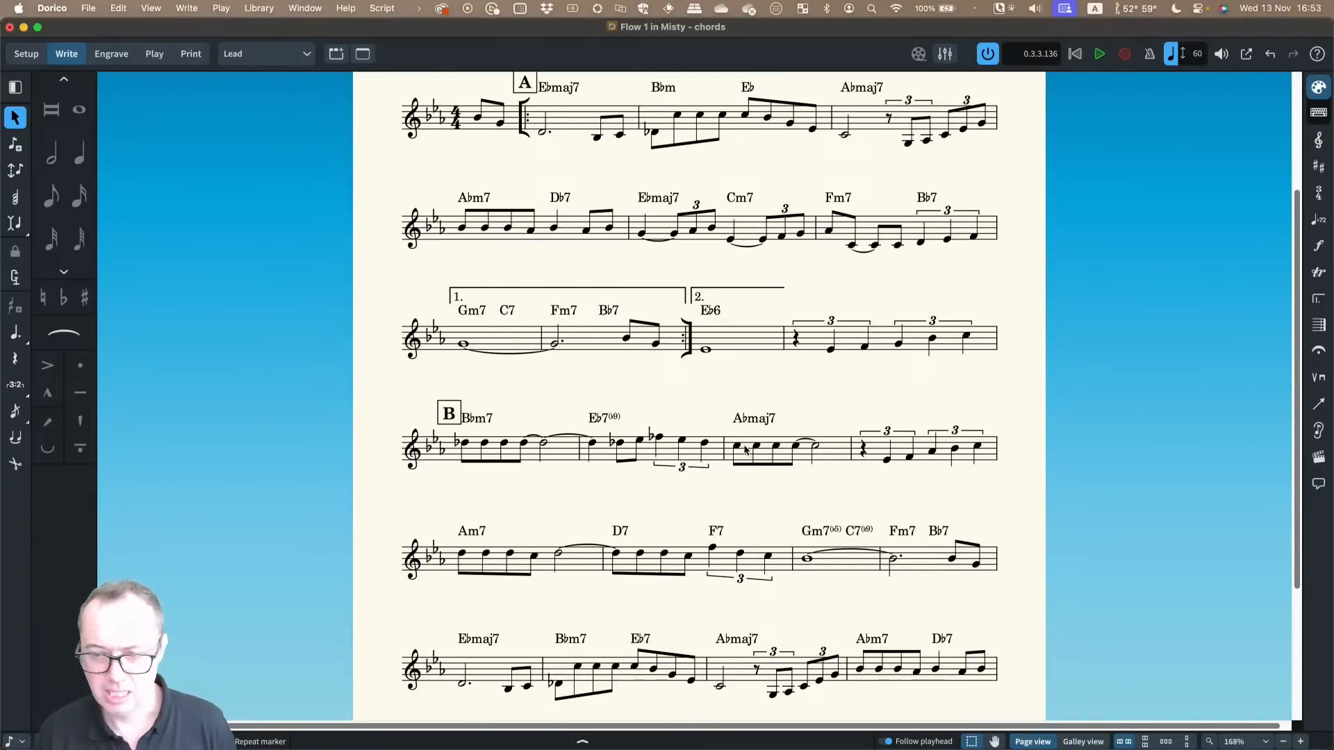
left_click(863, 450)
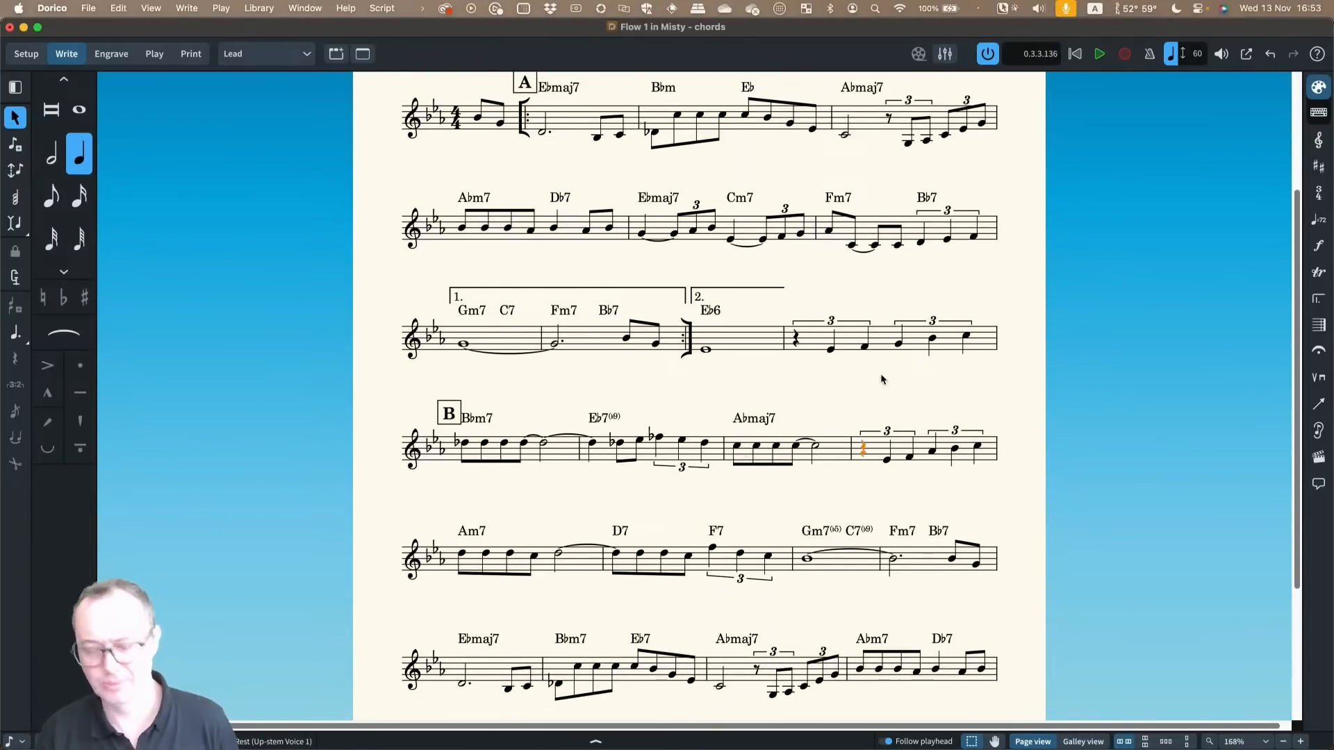
key("shift+r")
key("shift+4")
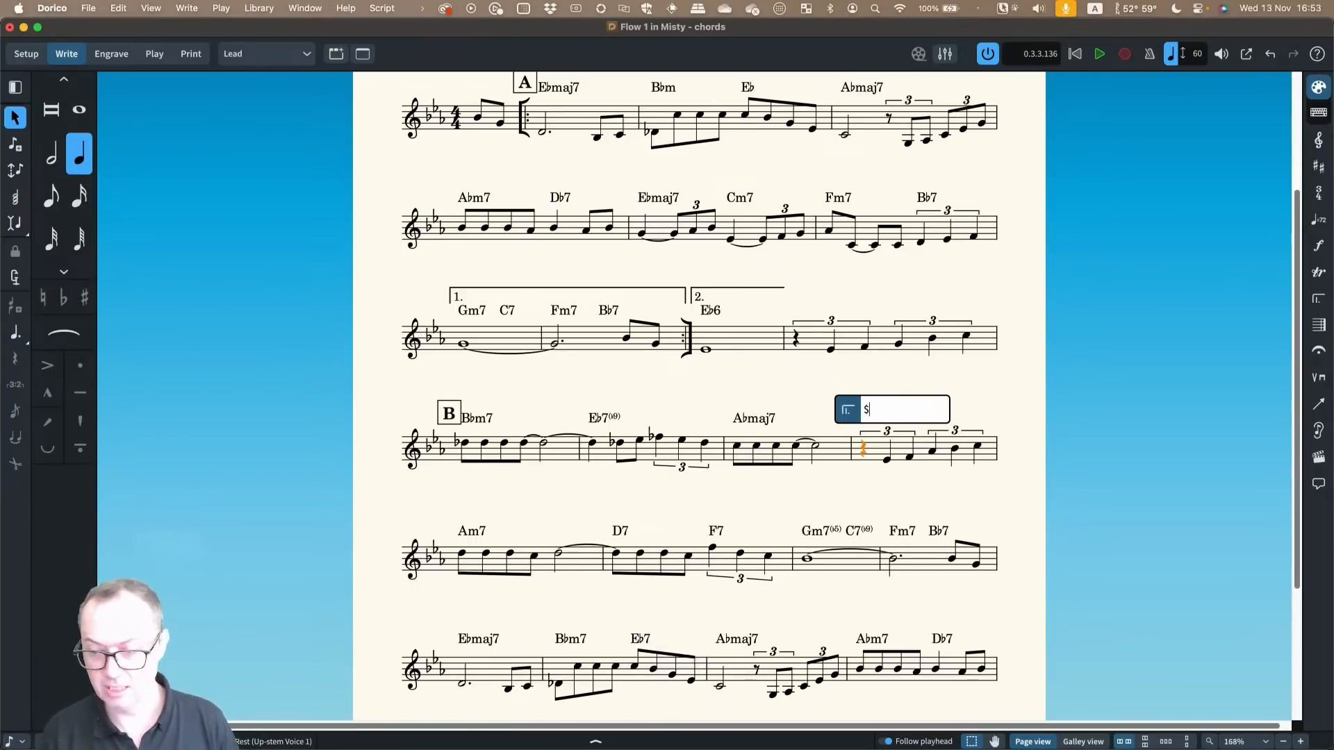
Add a segno at the start of the fourth bar of section B
key("Return")
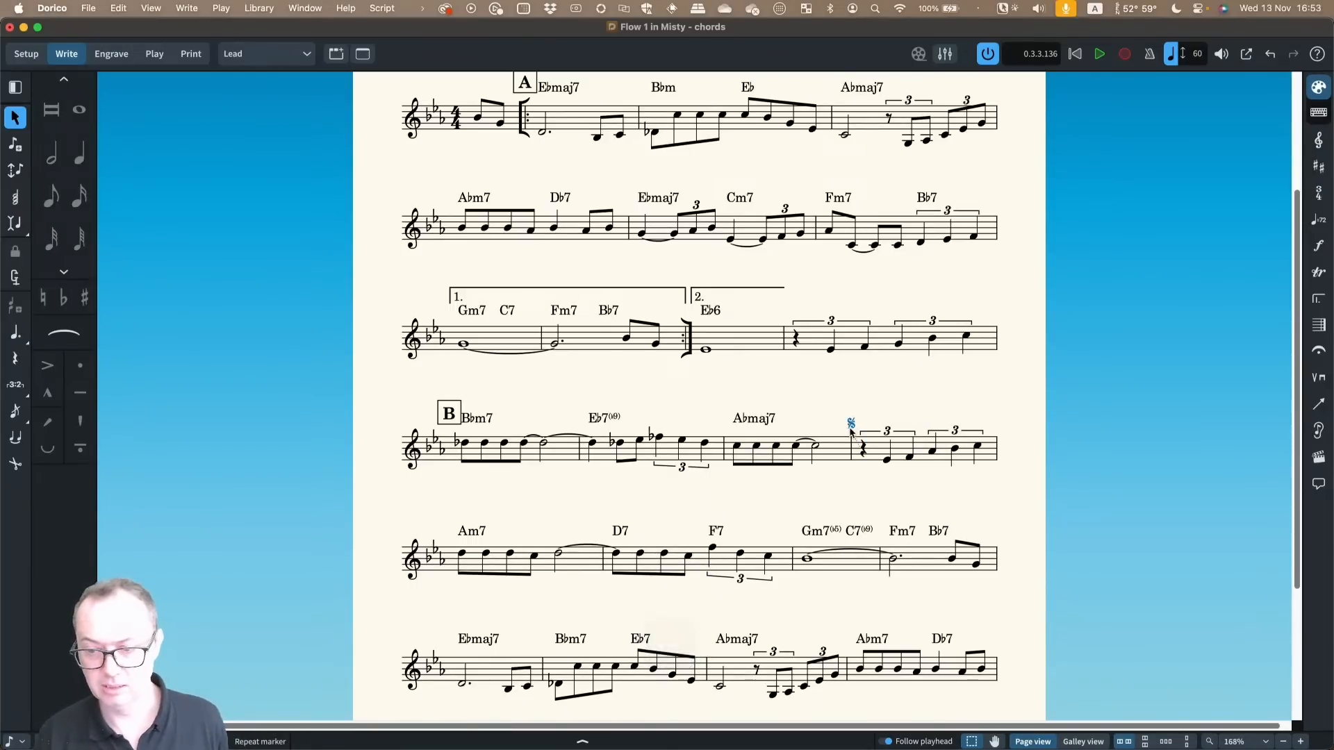
scroll(851, 431, "down", 3)
scroll(852, 432, "down", 2)
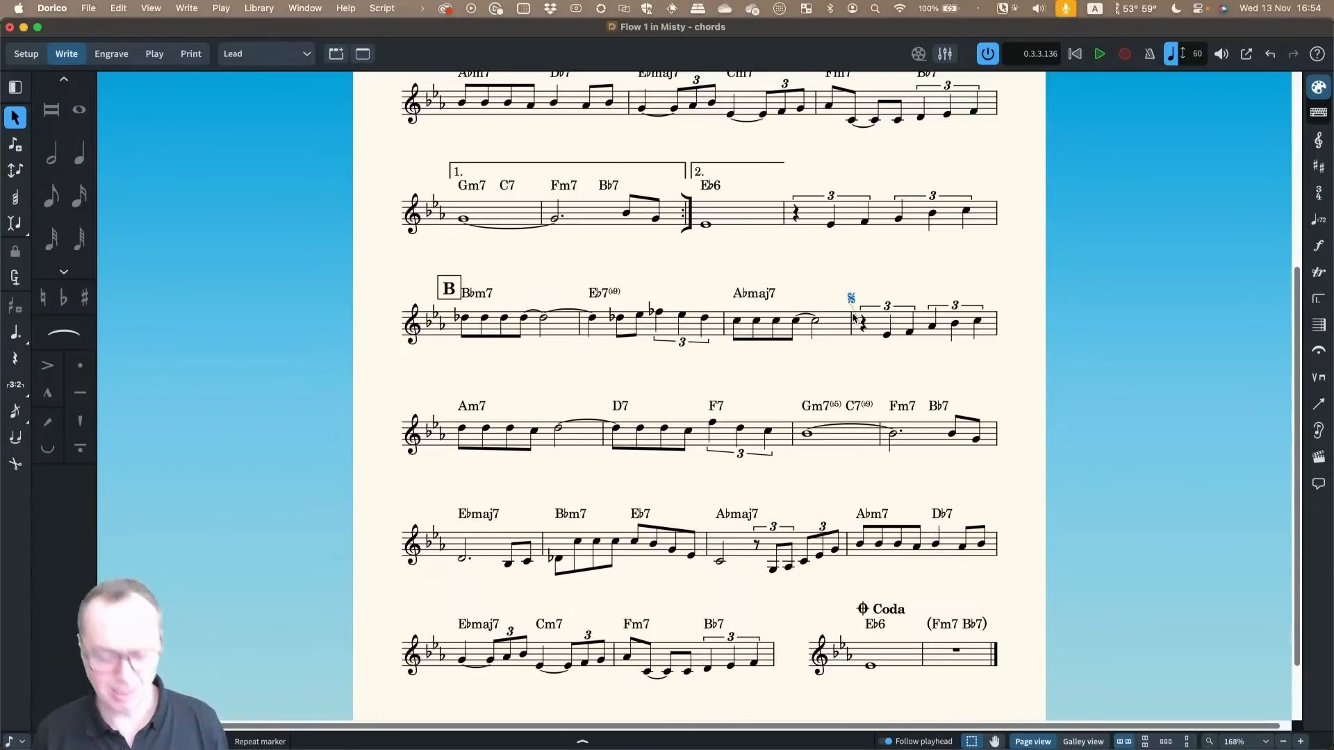
Open the Engraving Options for Repeat Markers and examine the repeat jump and repeat section appearance settings
key("super+shift+e")
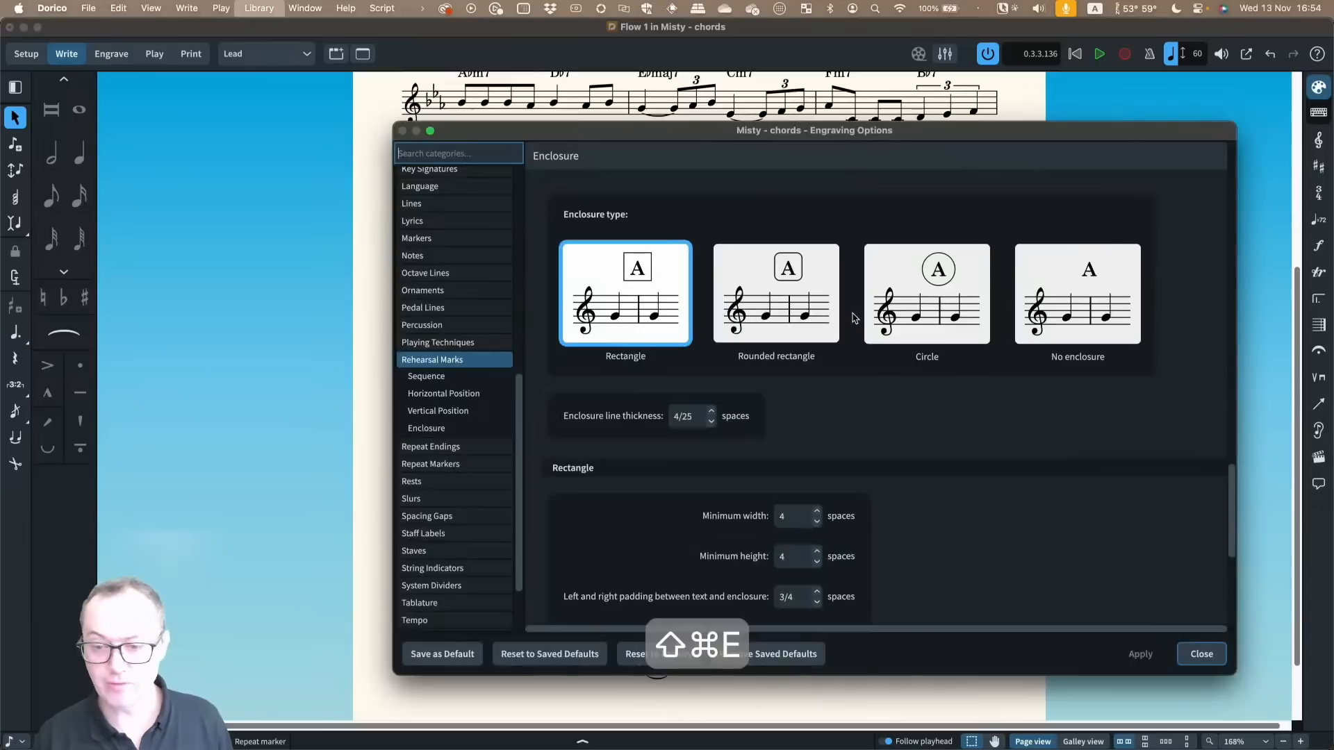
left_click(472, 464)
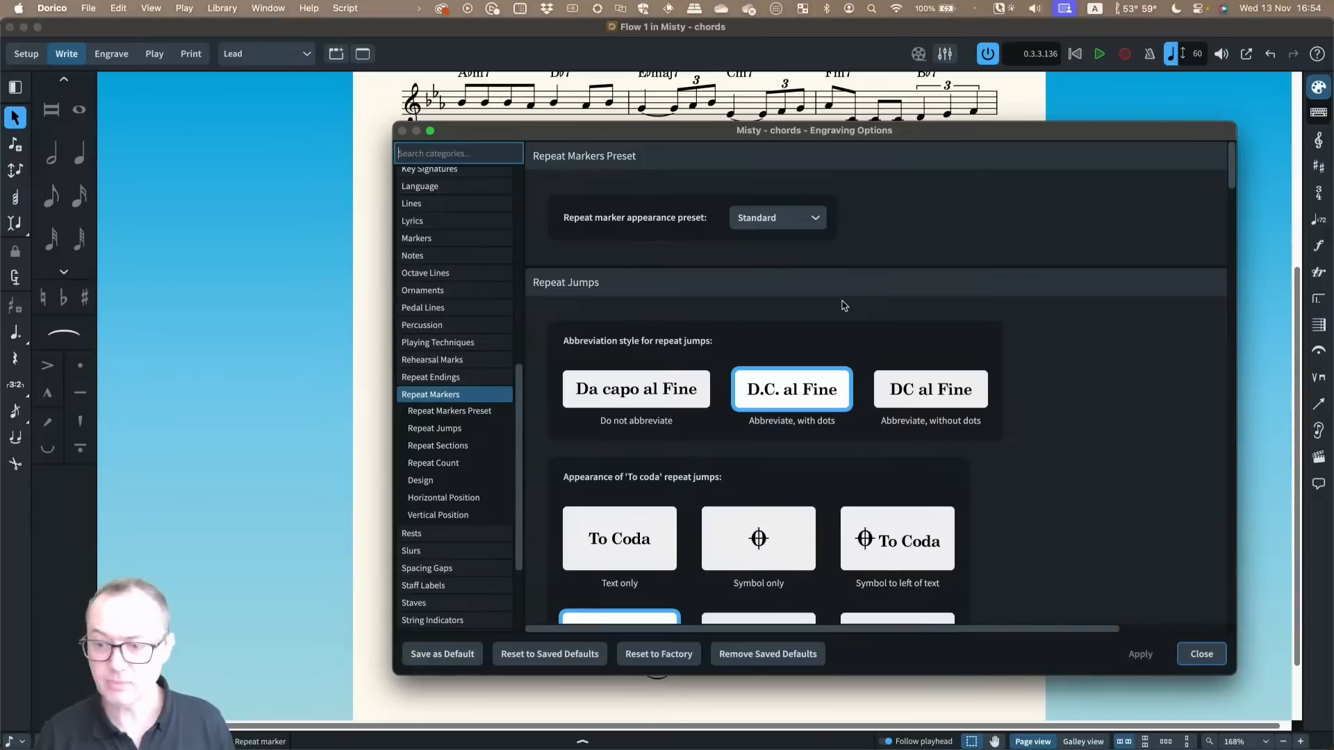
scroll(1021, 468, "down", 3)
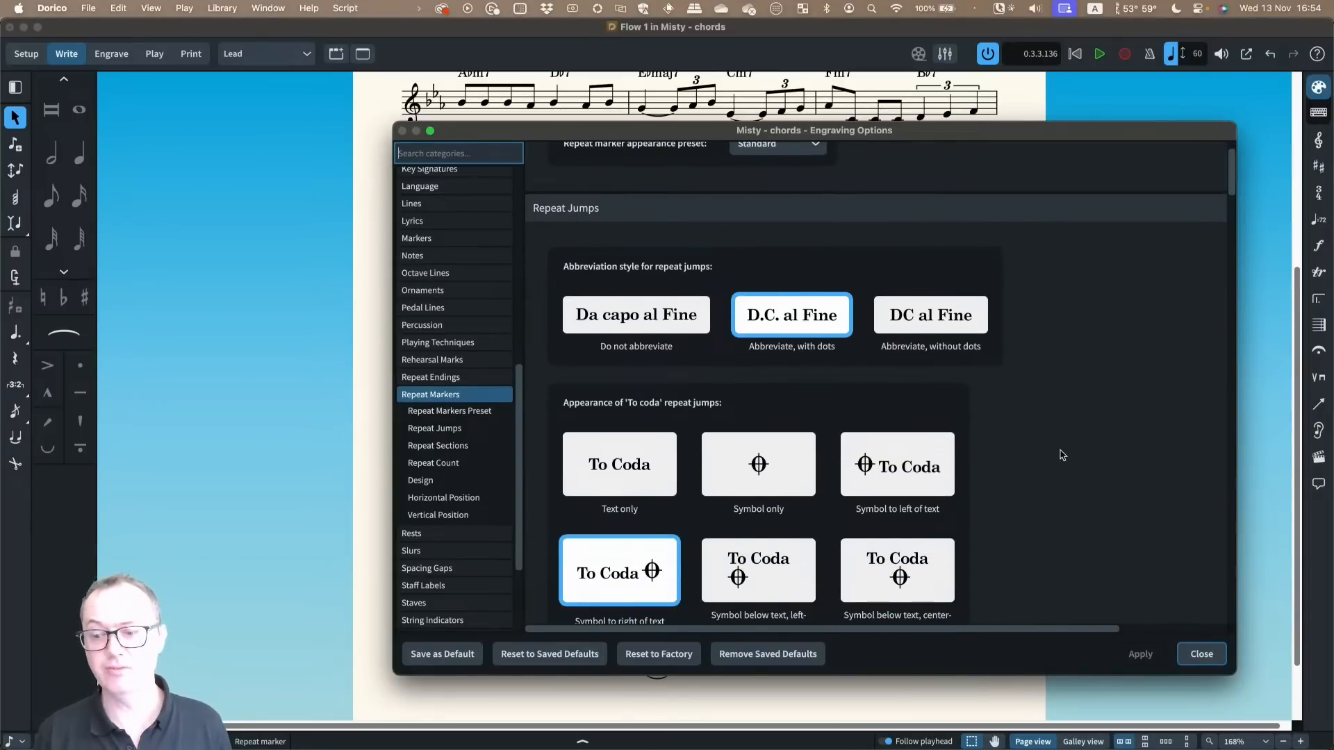
scroll(1057, 452, "down", 8)
scroll(1061, 455, "down", 10)
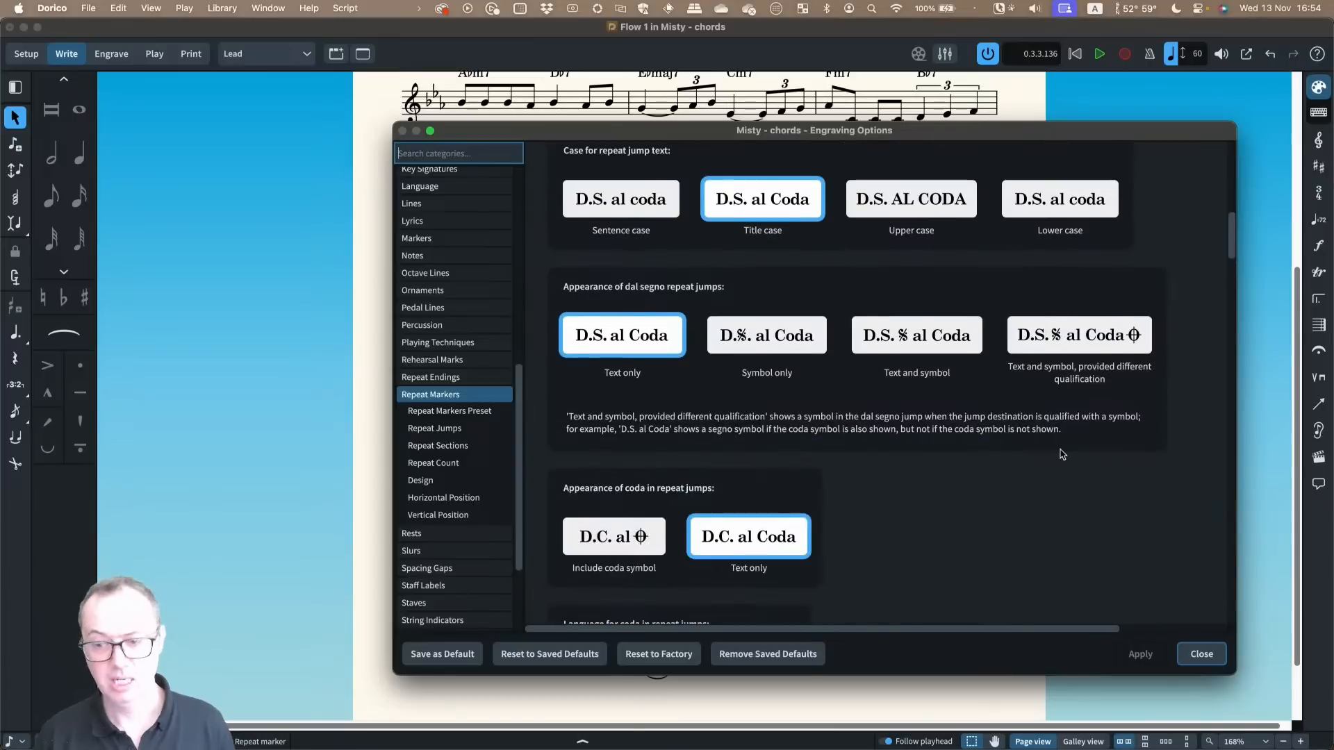
scroll(1053, 455, "down", 8)
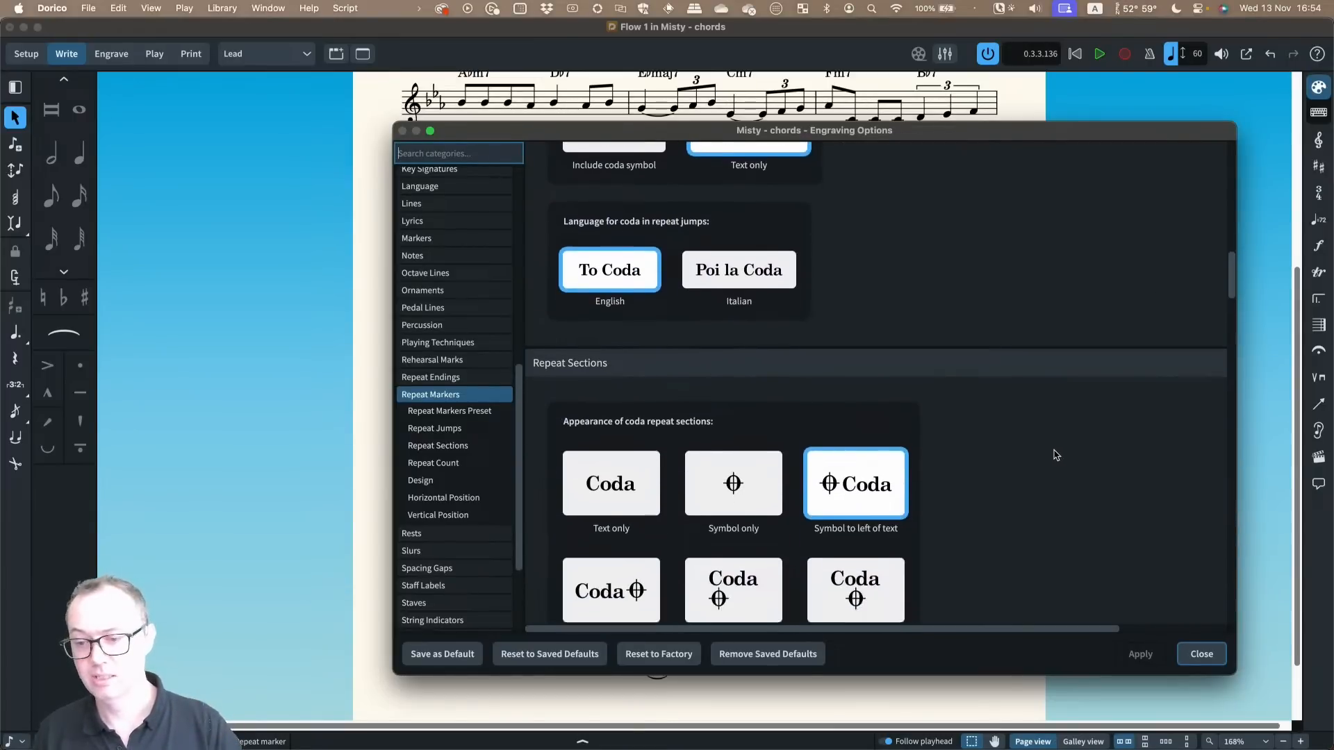
scroll(1055, 455, "down", 10)
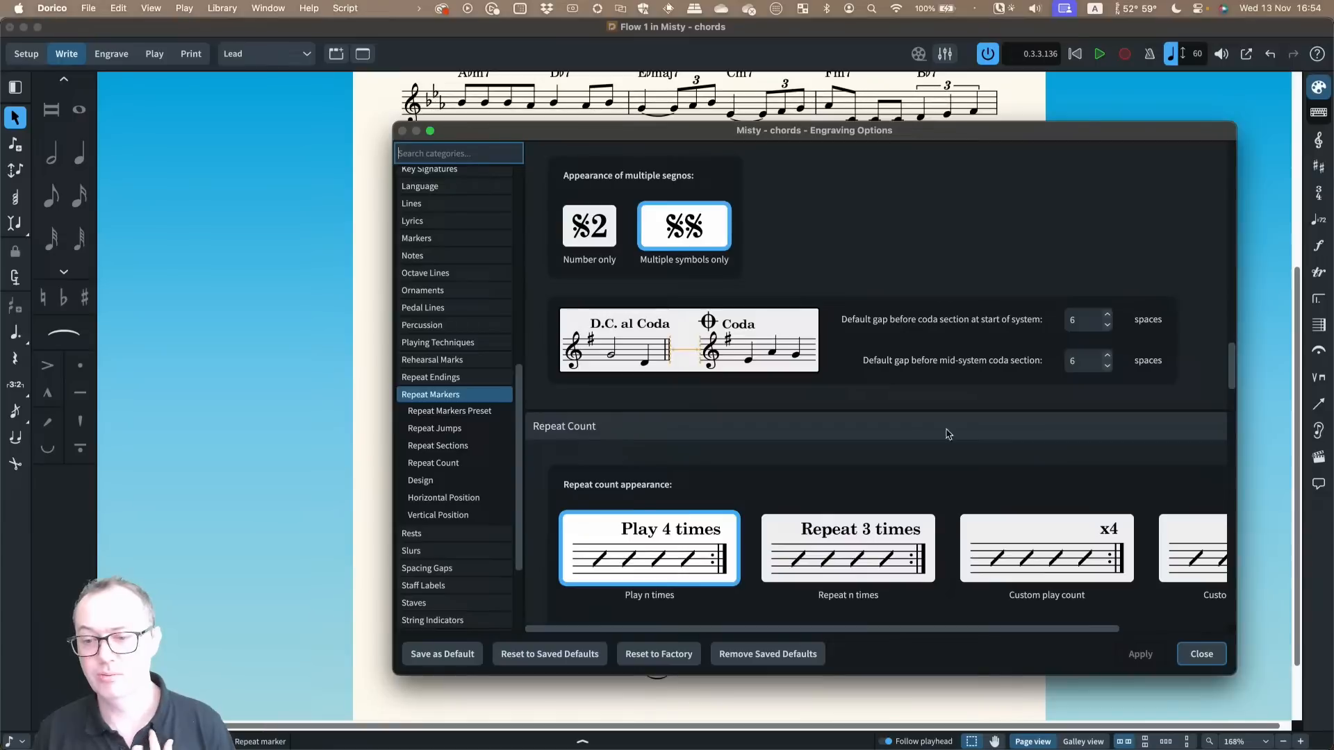
Examine the repeat count, design and horizontal position settings for repeat markers, and close the Engraving Options
scroll(856, 446, "down", 5)
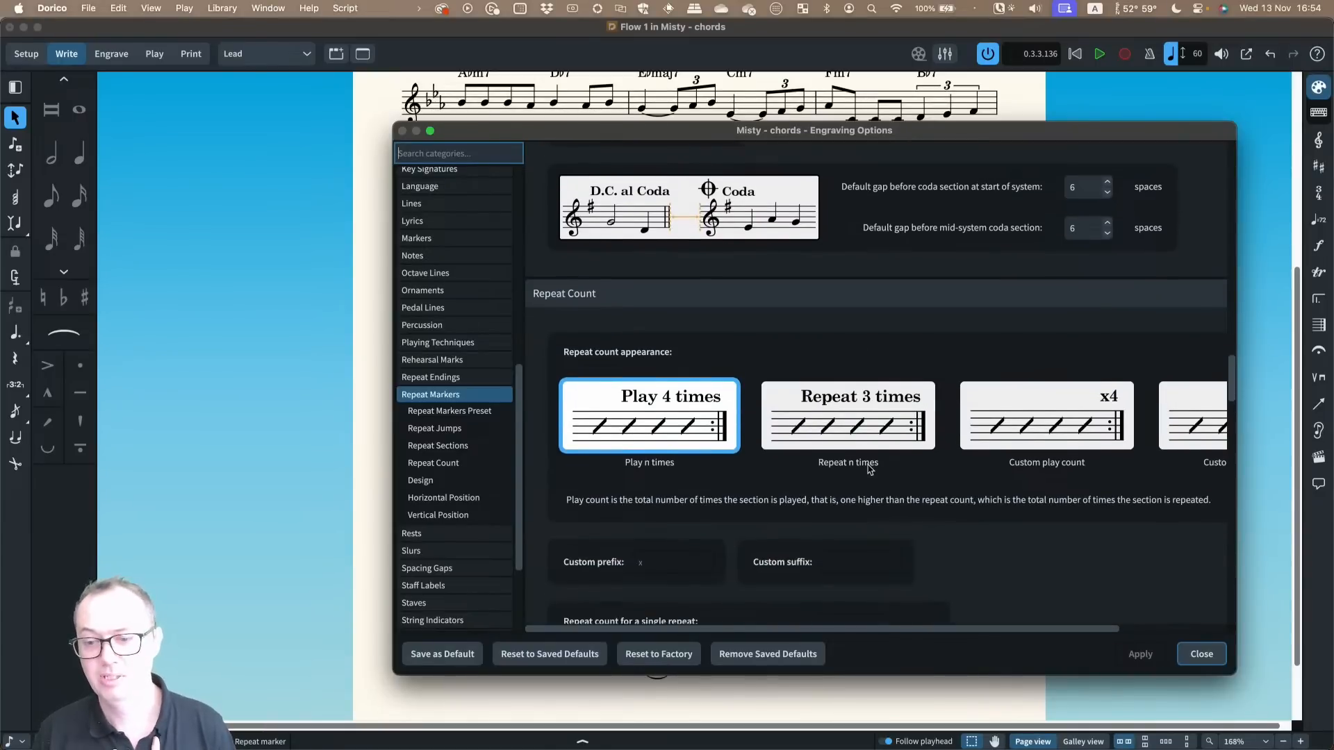
scroll(1007, 403, "down", 10)
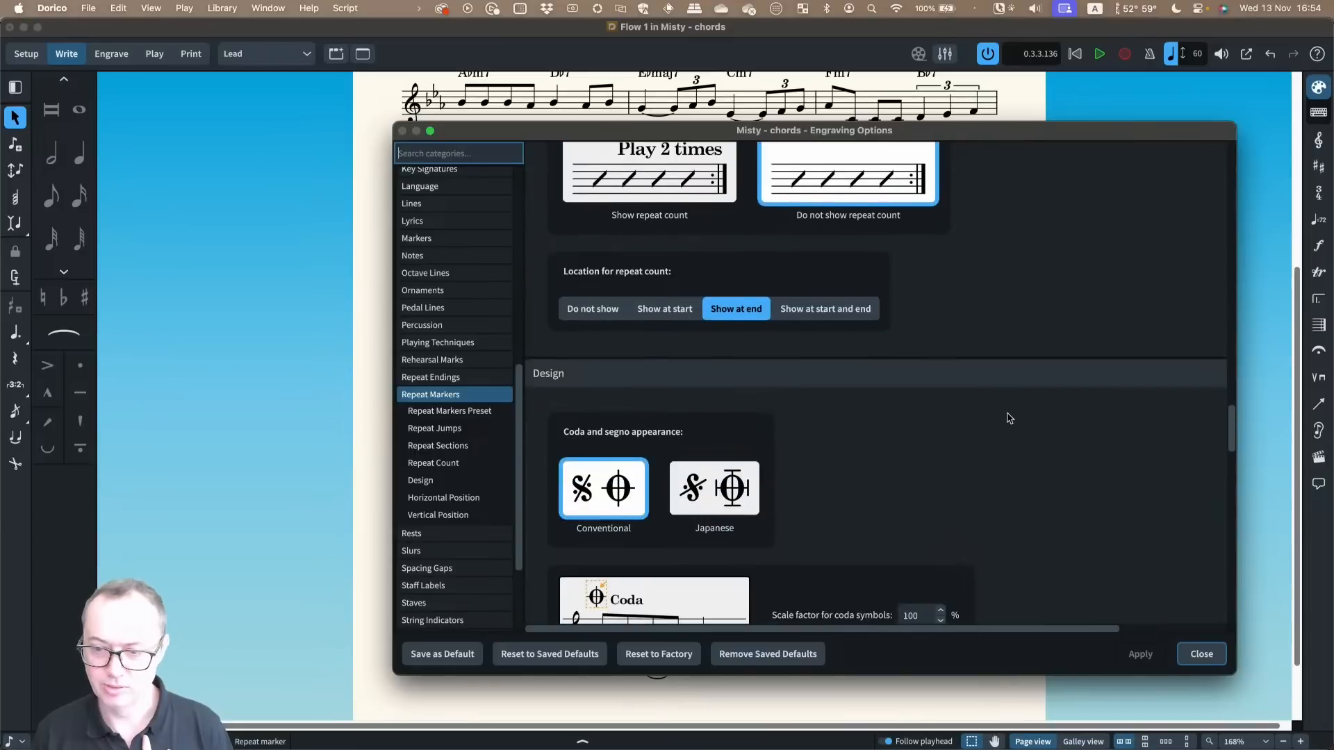
scroll(1013, 421, "down", 5)
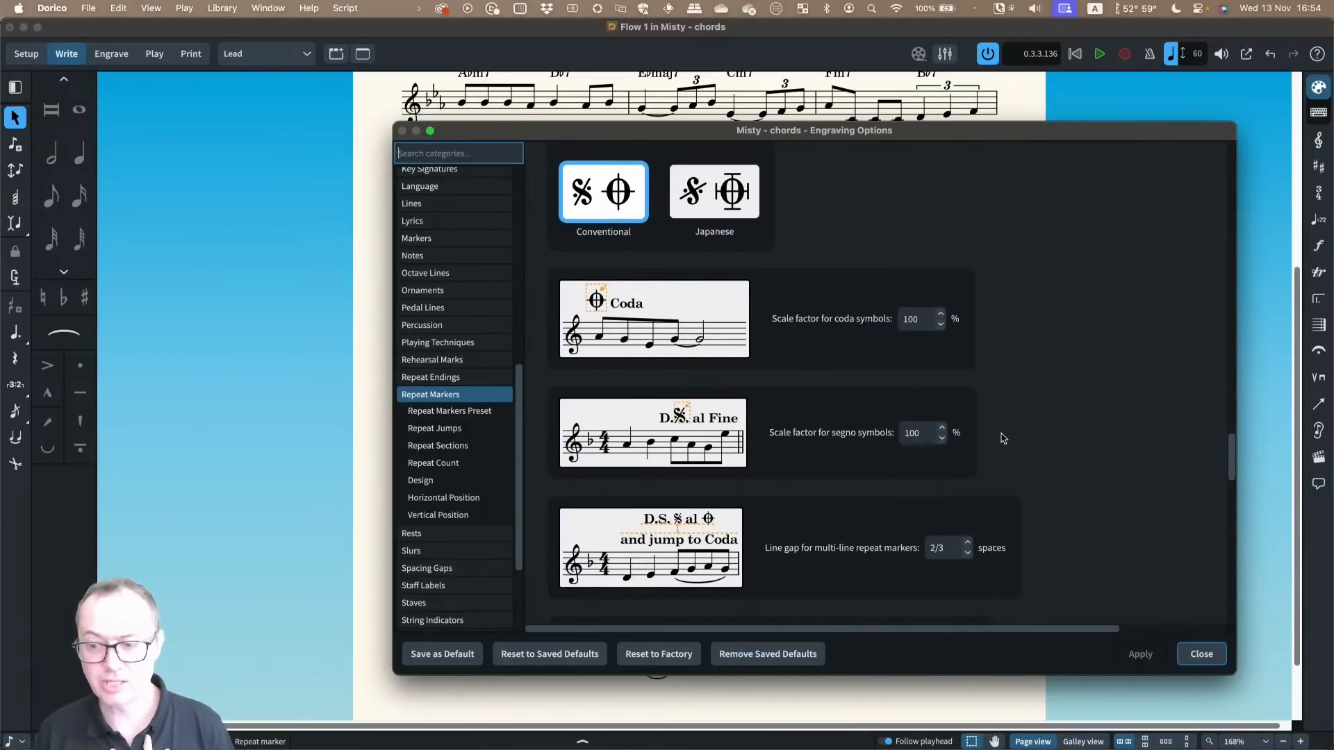
scroll(988, 461, "down", 3)
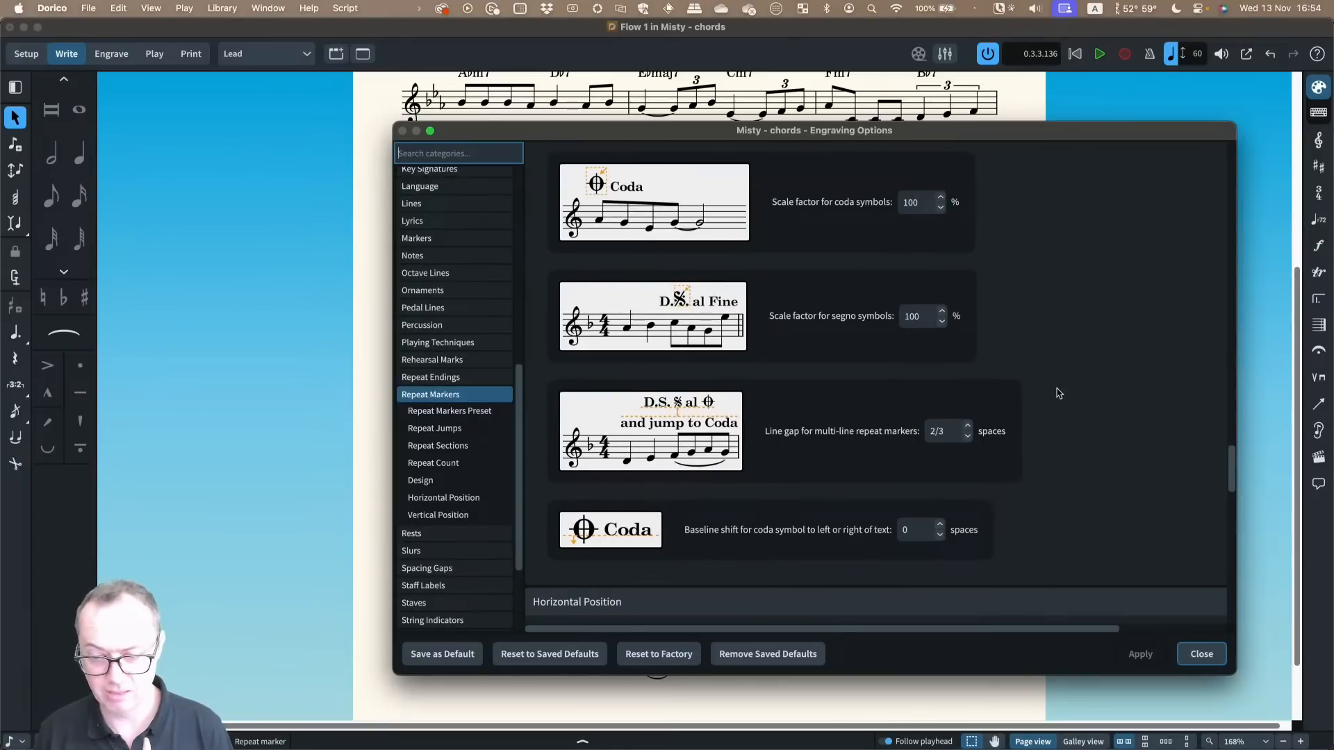
scroll(1063, 417, "down", 2)
scroll(1059, 472, "down", 5)
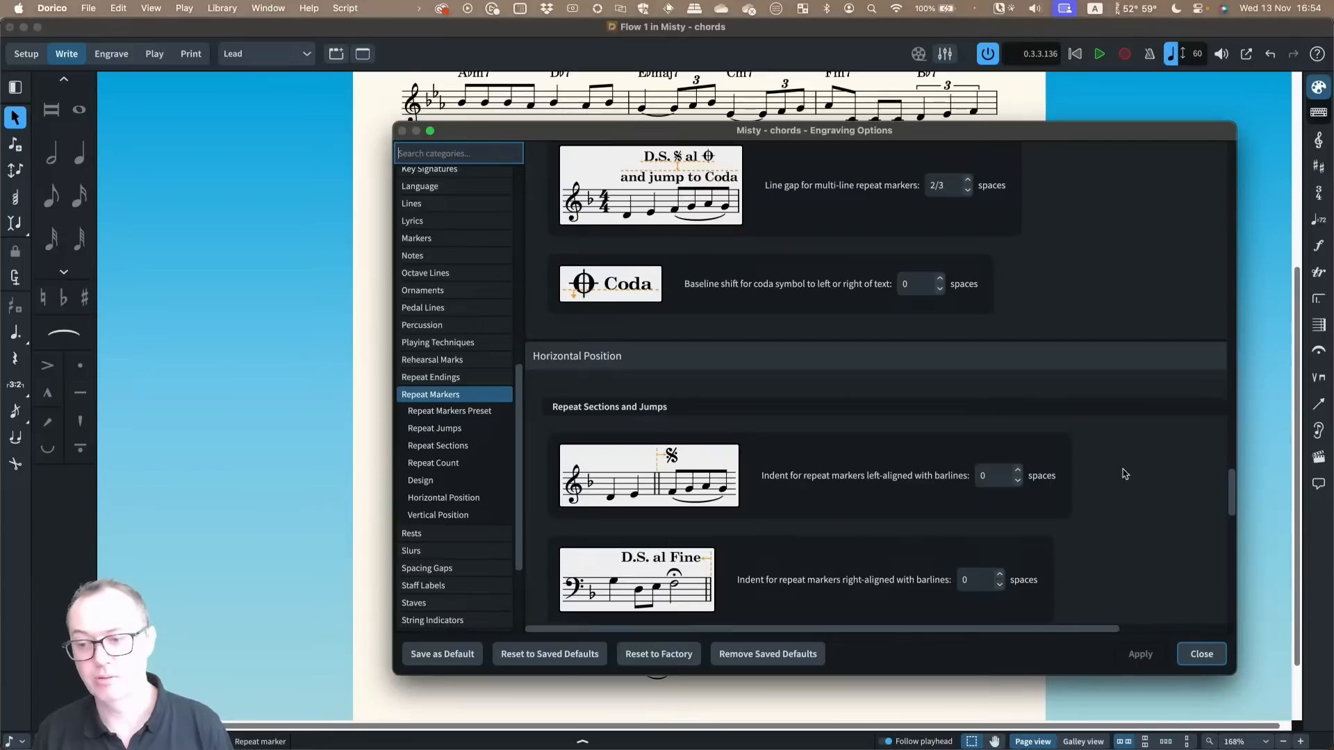
scroll(1122, 473, "down", 1)
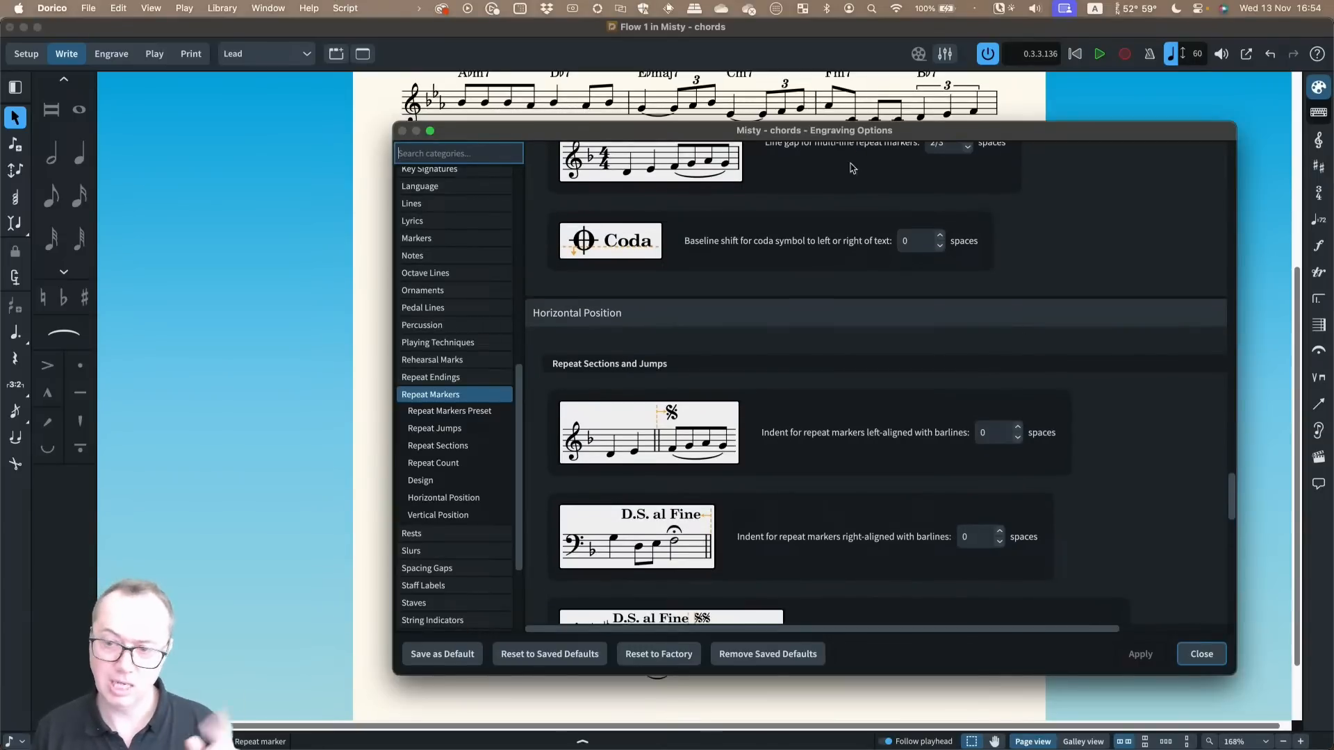
left_click(1070, 561)
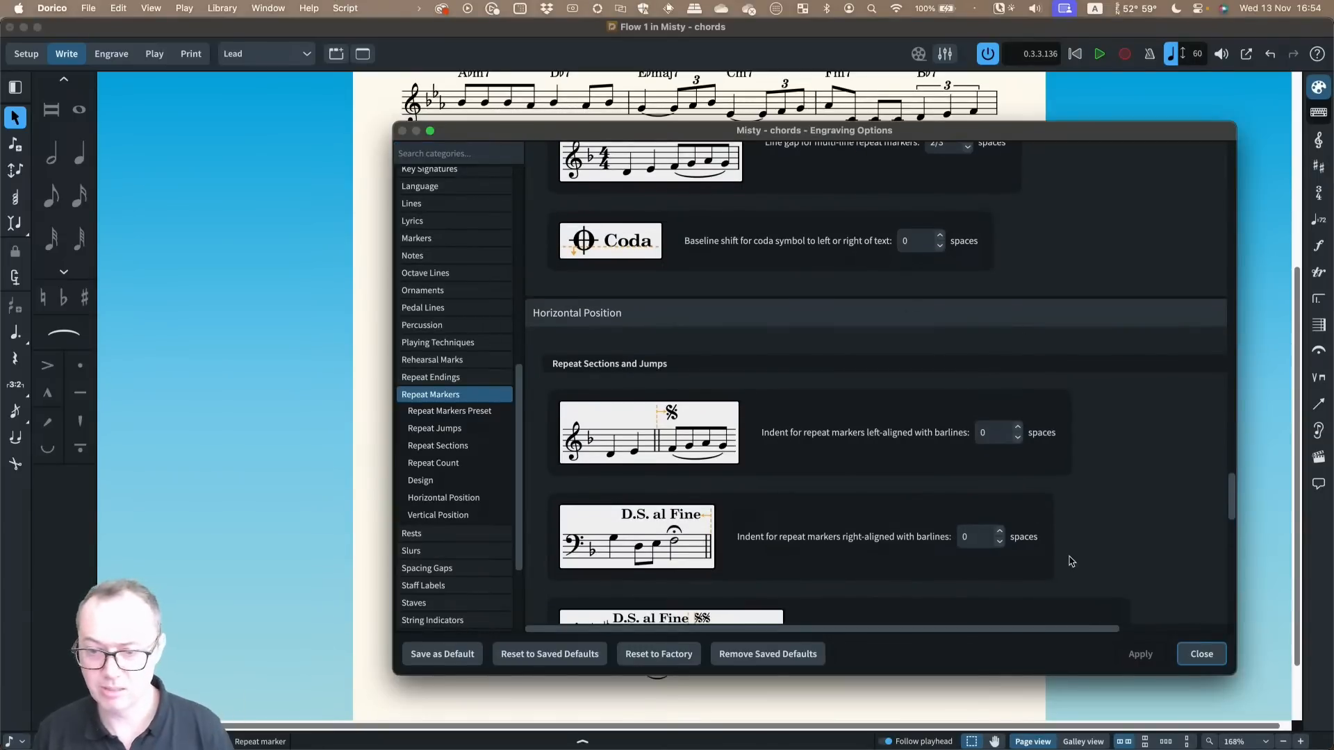
left_click(1201, 654)
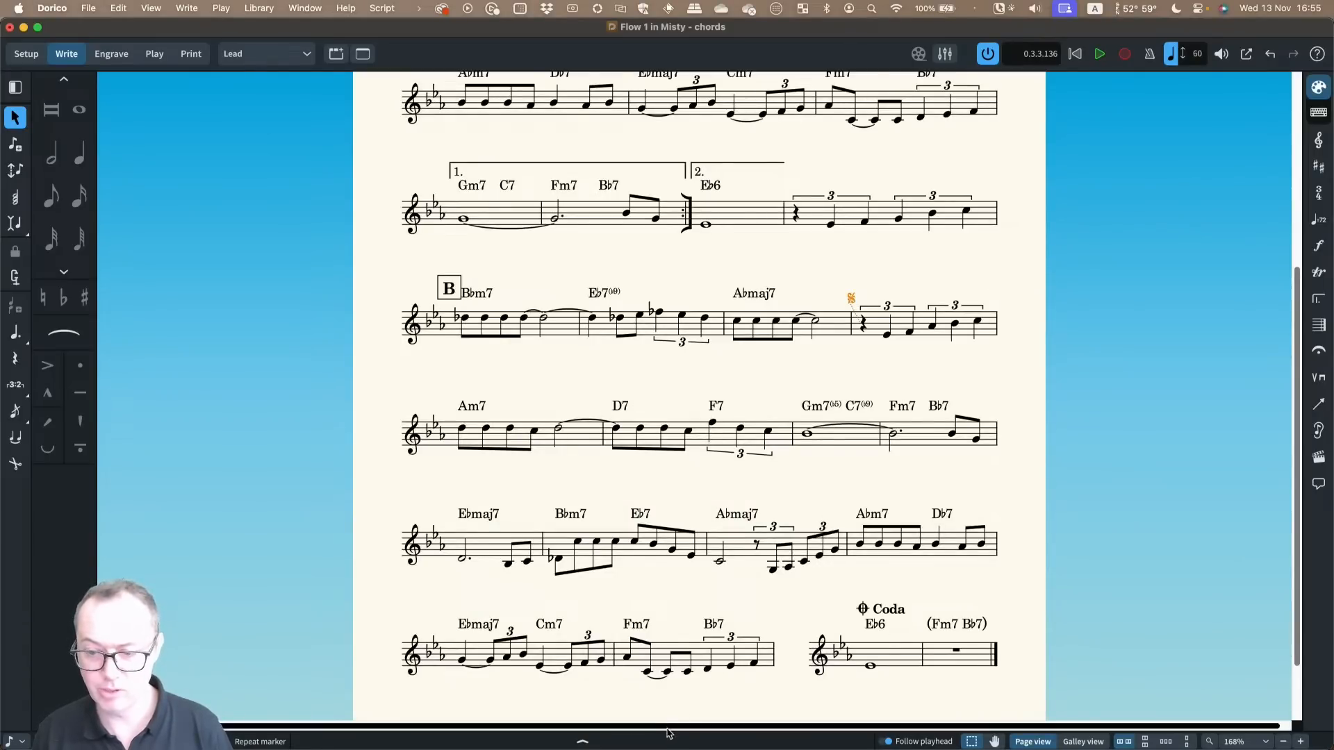
Check the Repeat Markers properties of the selected segno, and hide the properties again
left_click(582, 741)
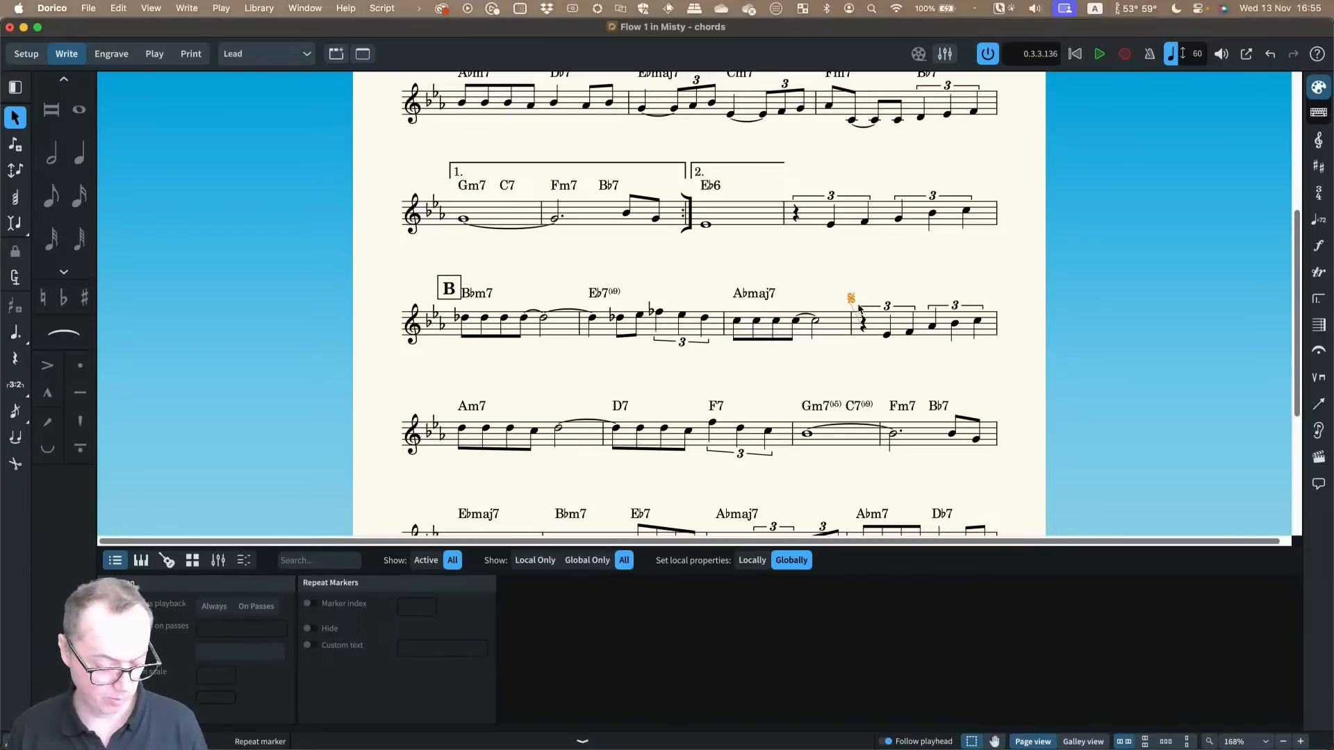
key("super+8")
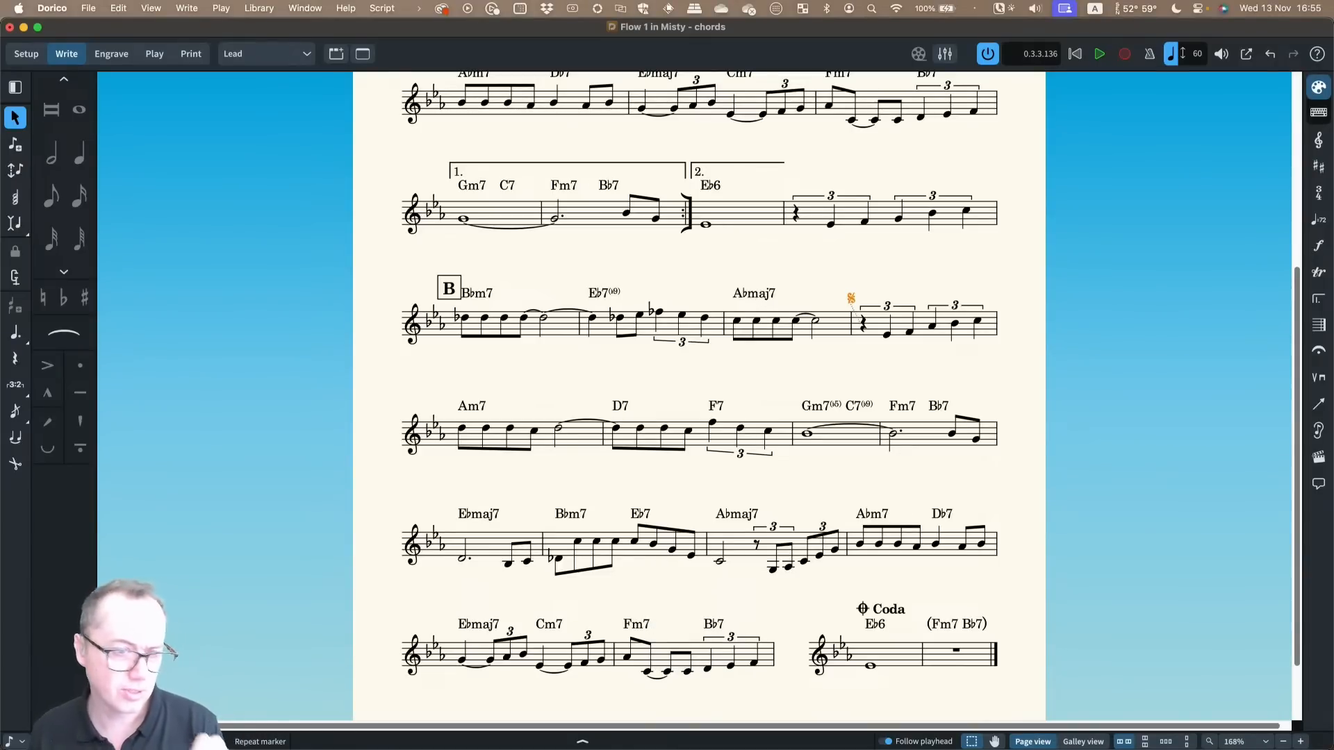
Hide key signatures at the start of systems following the first system in Flow 1's Notation Options, and check the score
scroll(639, 301, "up", 5)
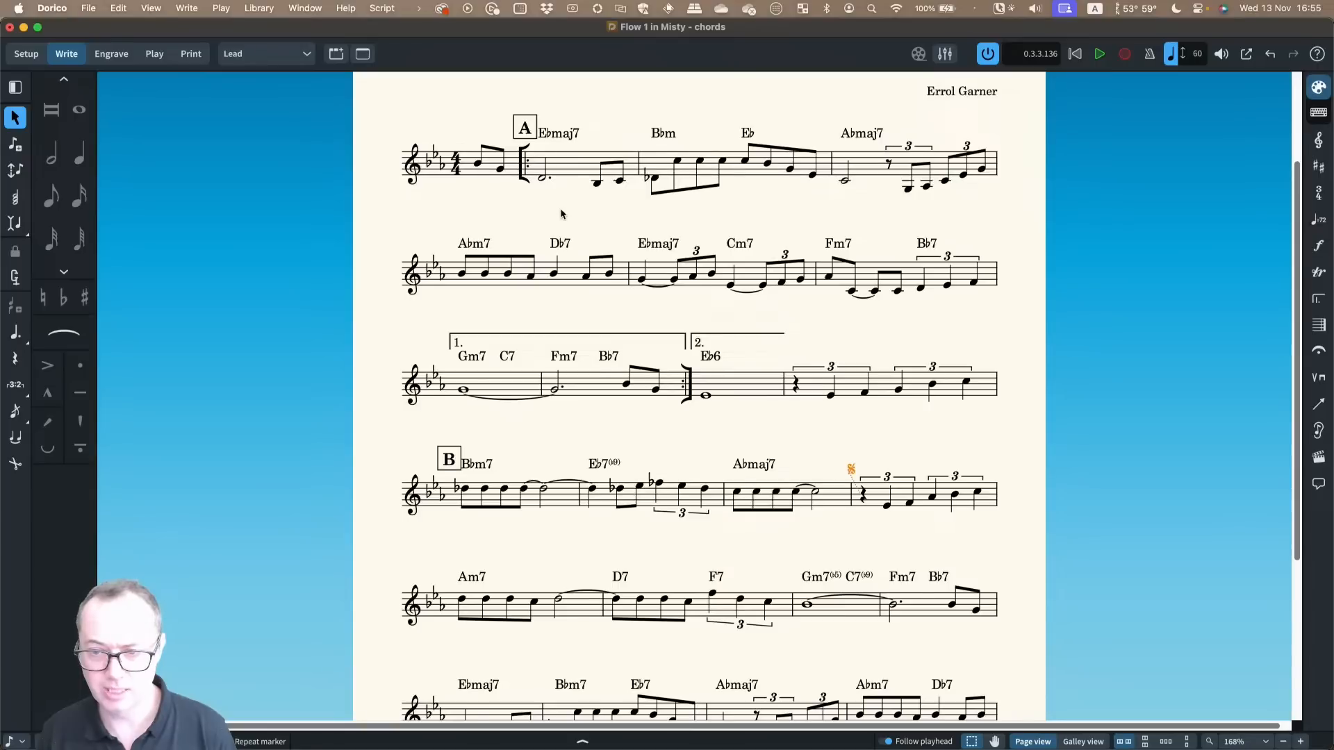
scroll(561, 214, "up", 3)
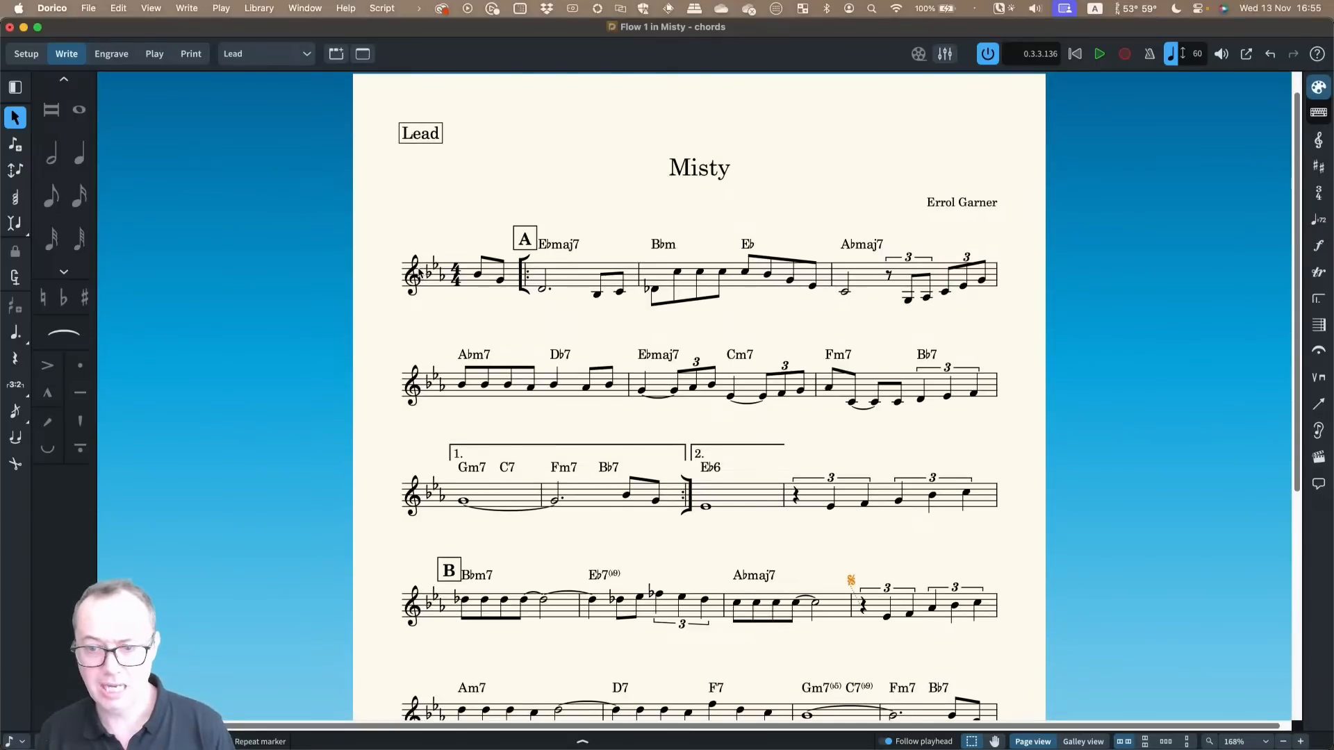
left_click(433, 272)
scroll(436, 300, "down", 2)
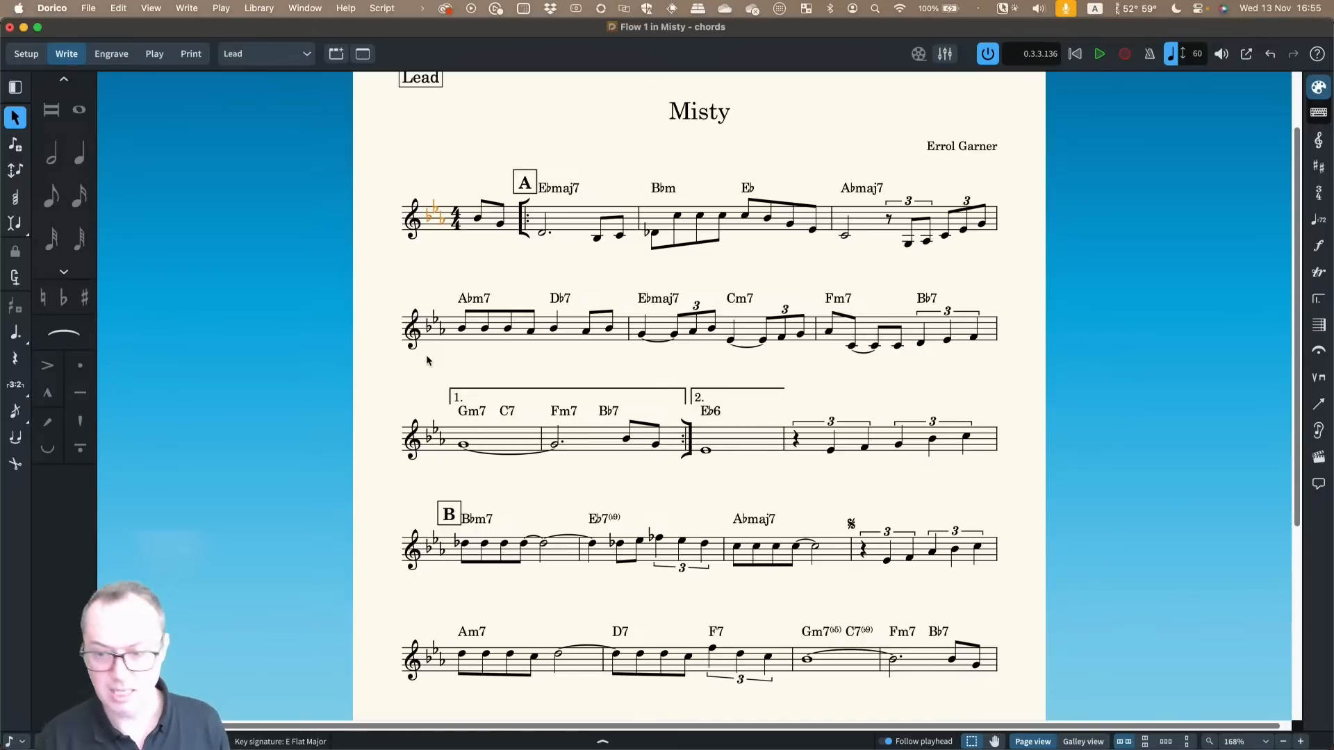
key("shift+super+n")
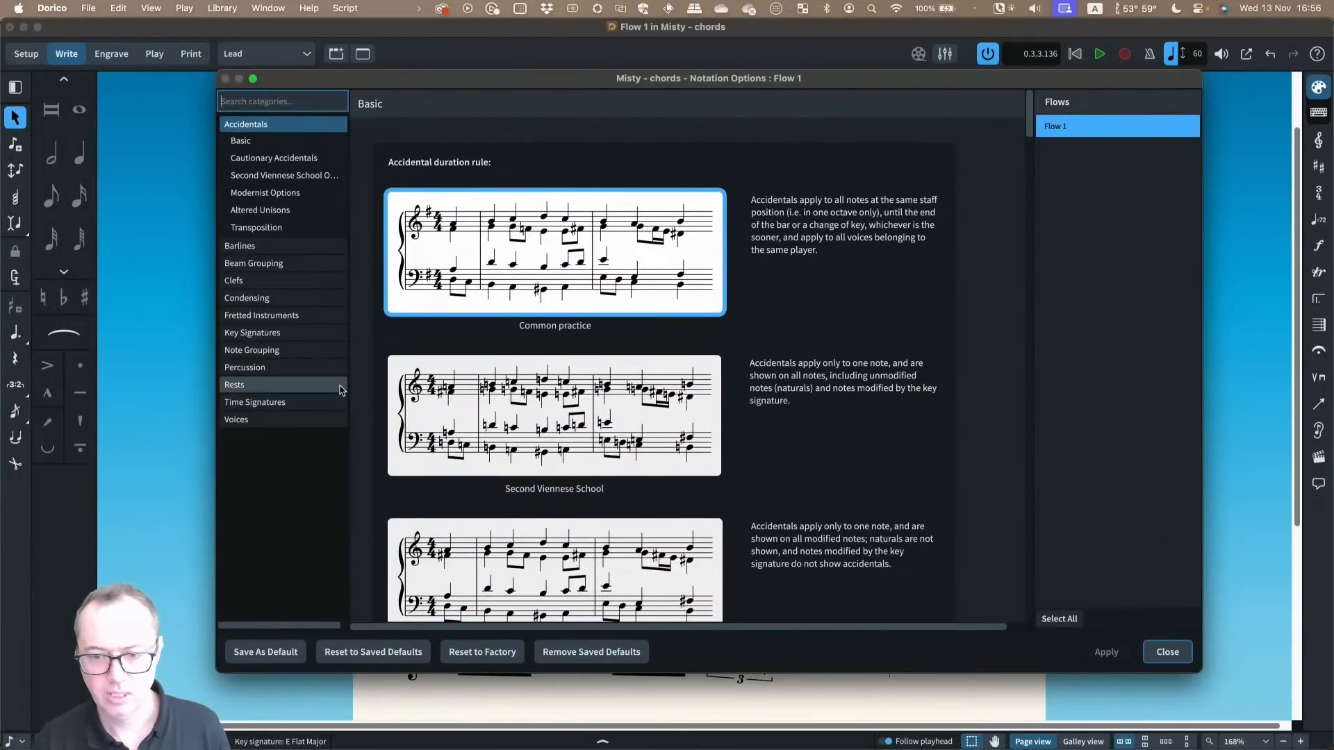
left_click(325, 334)
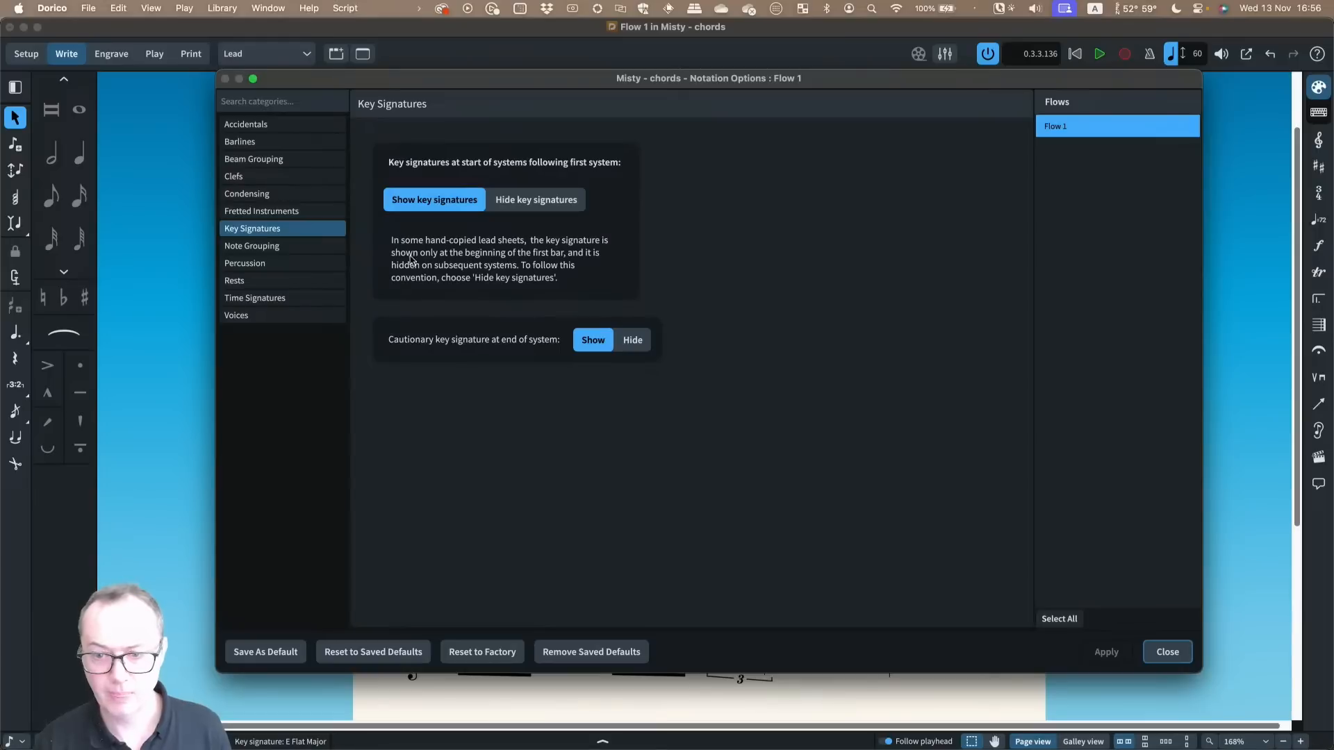
left_click(517, 202)
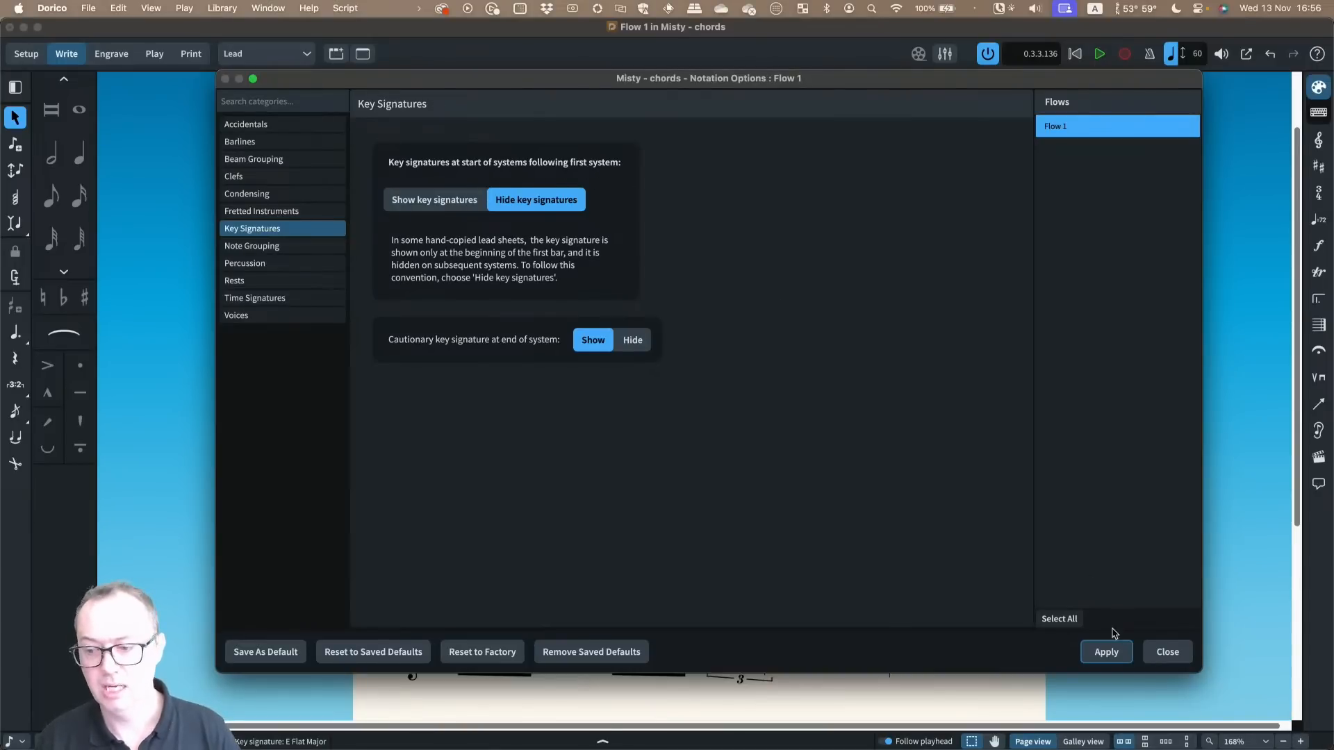
left_click(1113, 651)
left_click_drag(474, 84, 748, 89)
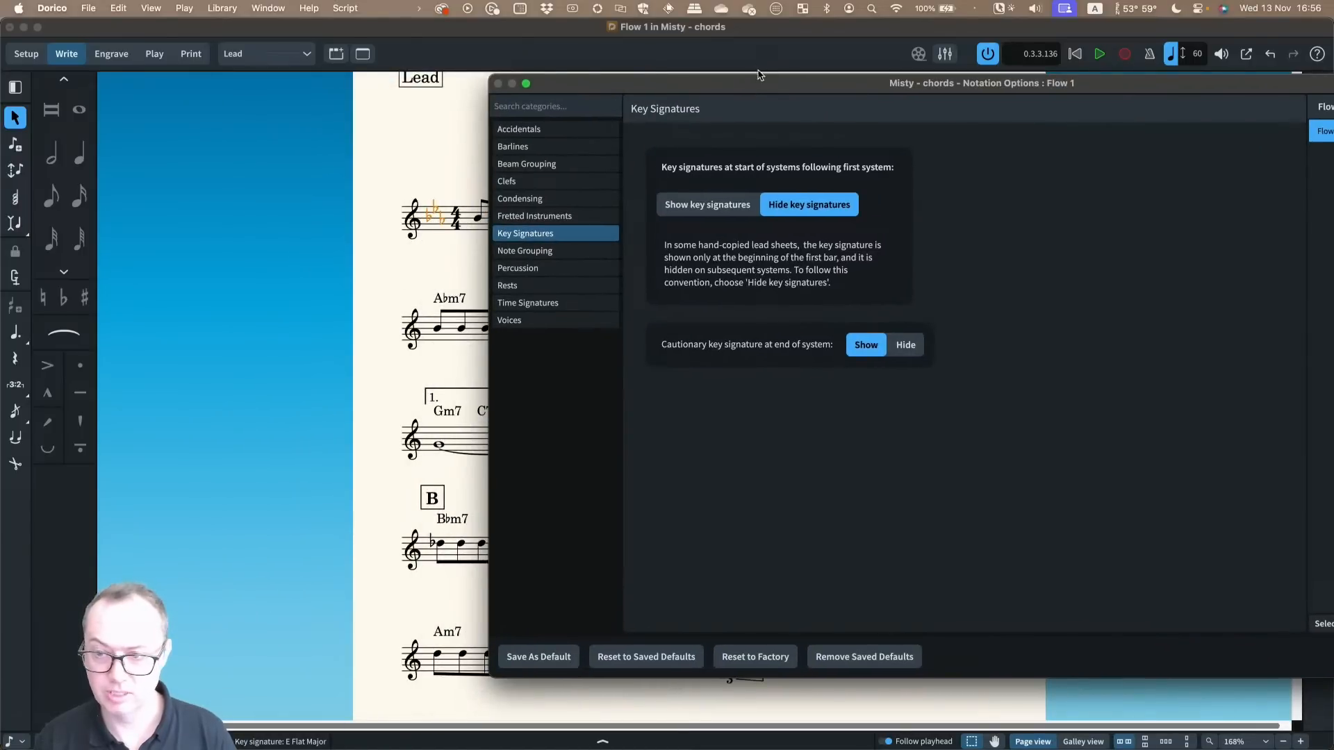
left_click_drag(766, 83, 477, 97)
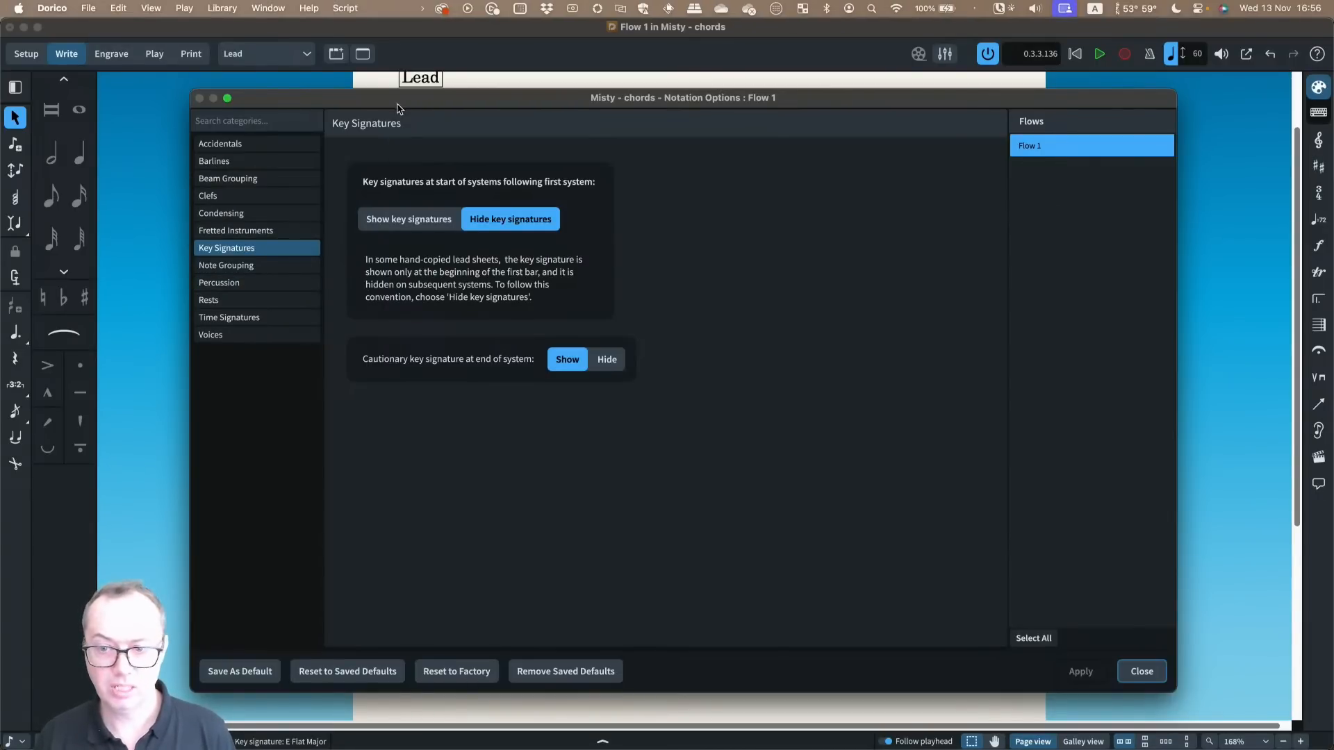
left_click_drag(400, 104, 694, 91)
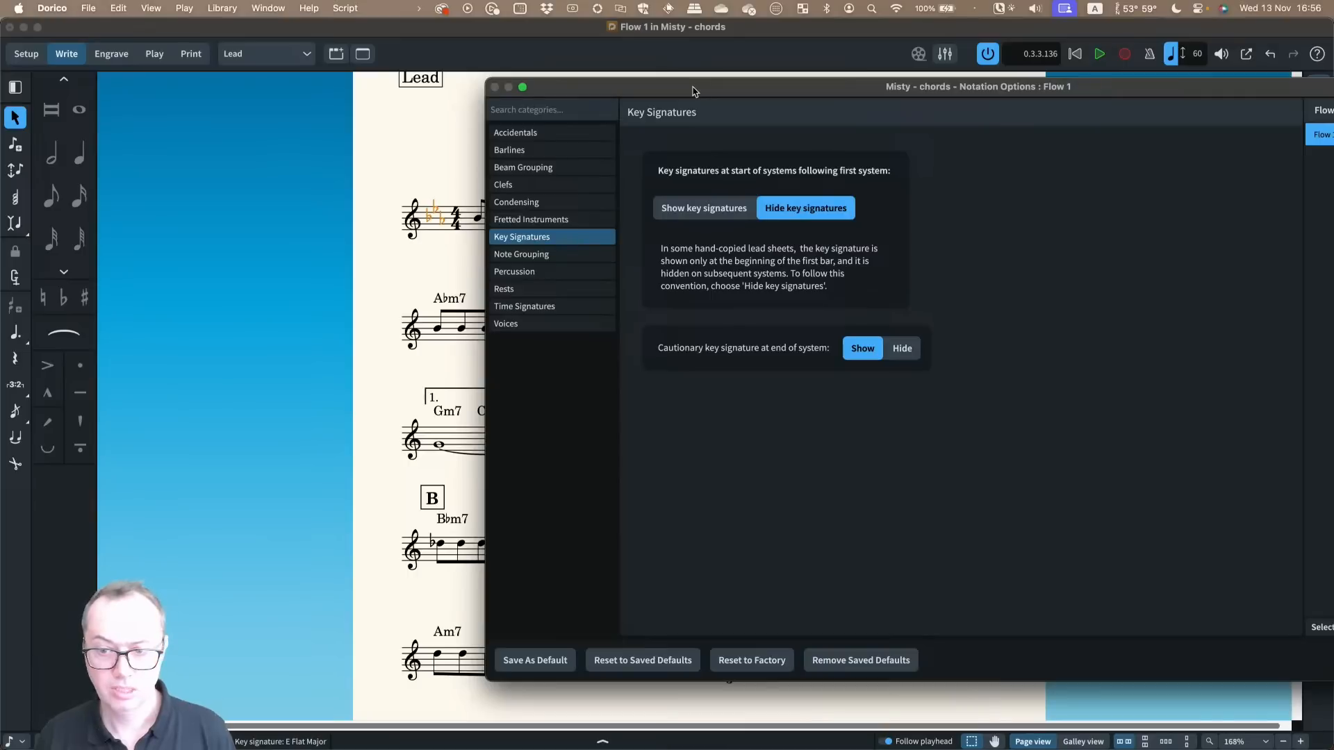
Hide clefs at the start of systems following the first system, apply the change, and check the score behind the dialog
left_click(539, 184)
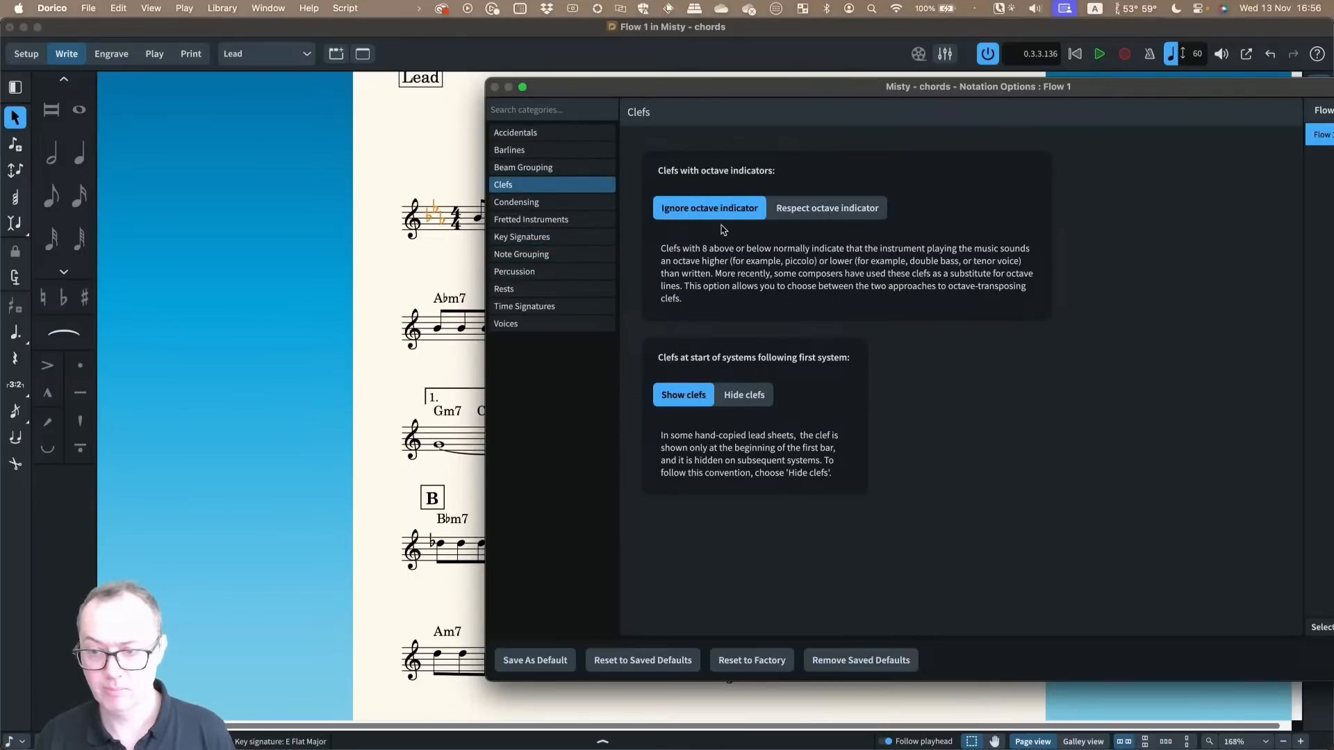
left_click_drag(718, 97, 571, 90)
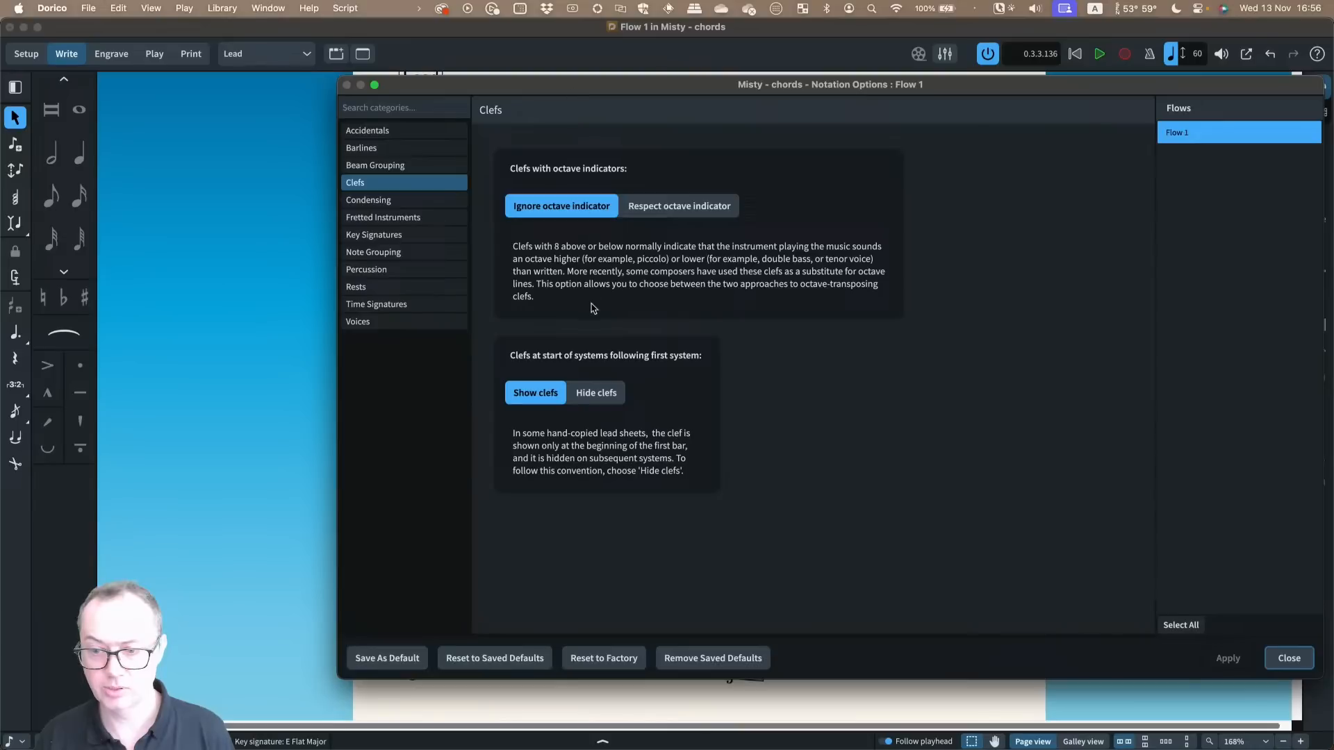
left_click(597, 397)
left_click(1219, 664)
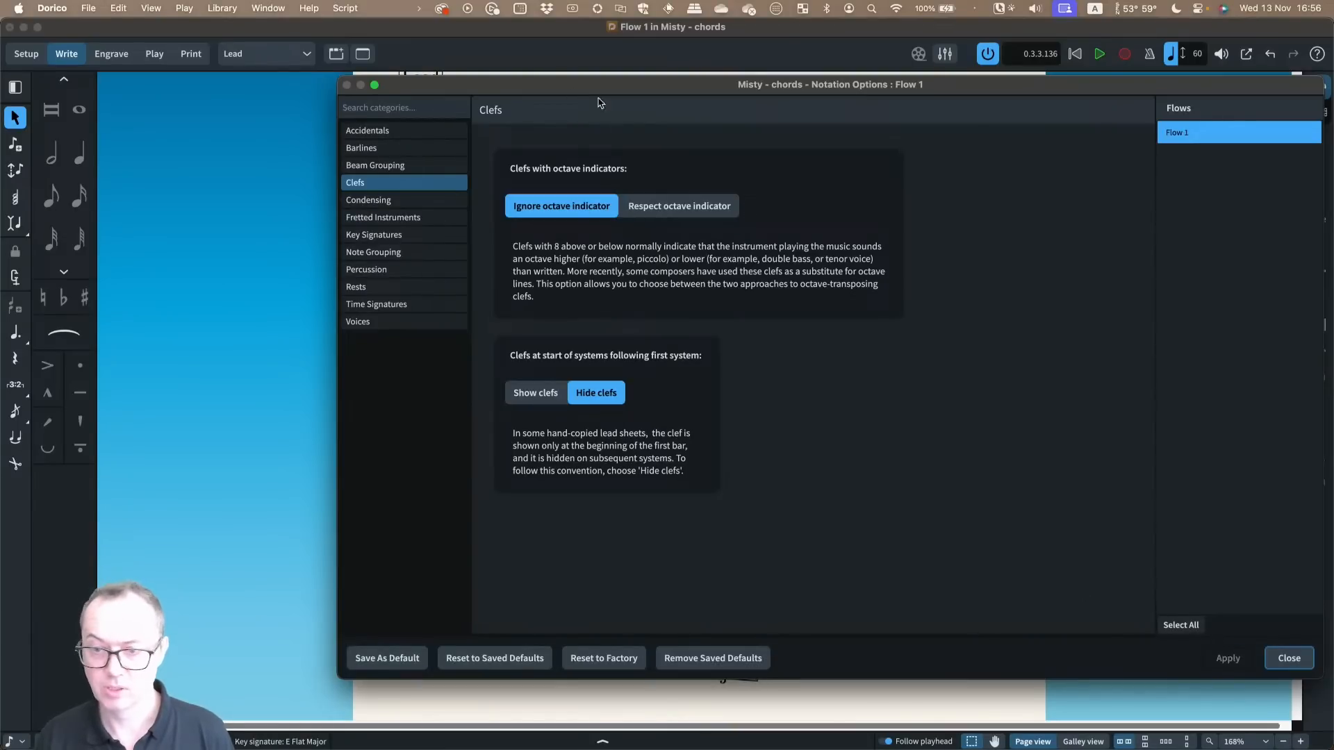
left_click_drag(560, 89, 749, 85)
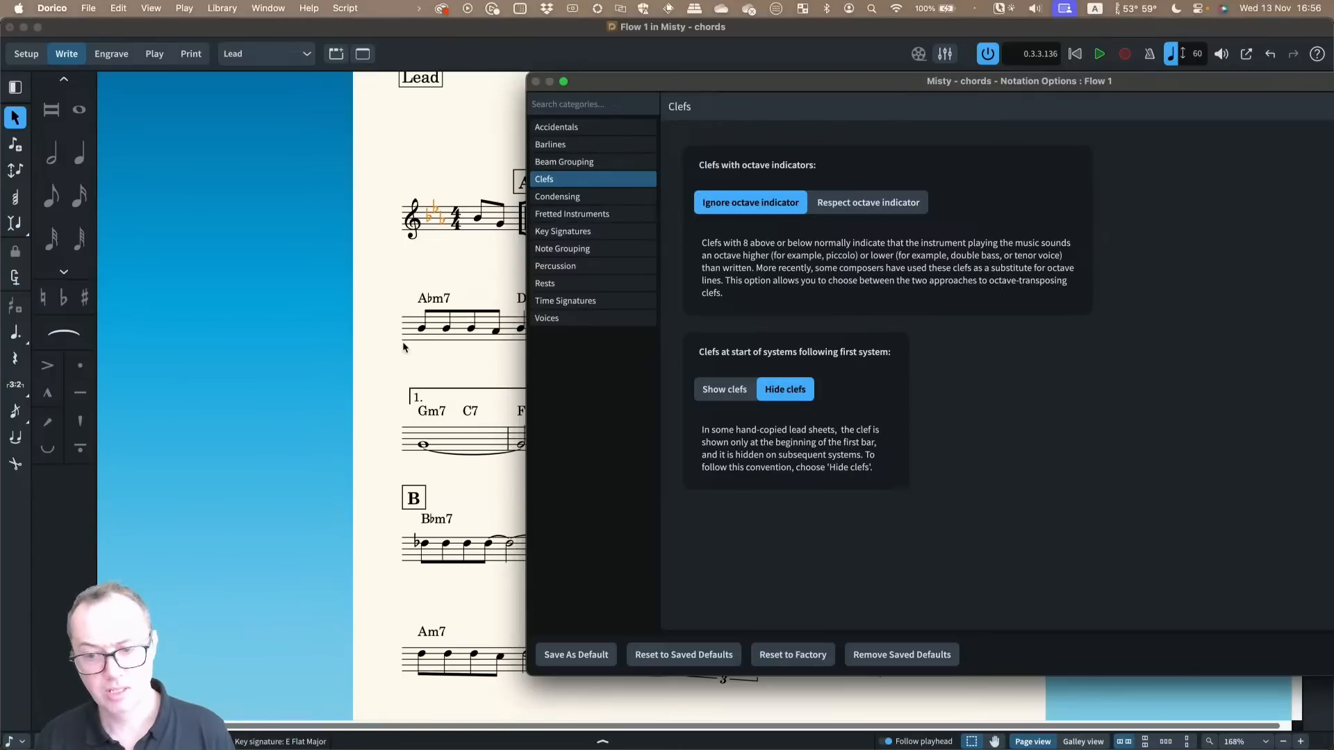
Show the barline at the start of systems following the first system for one or more staves, apply the change, and close Notation Options
left_click(591, 148)
left_click_drag(750, 84, 643, 75)
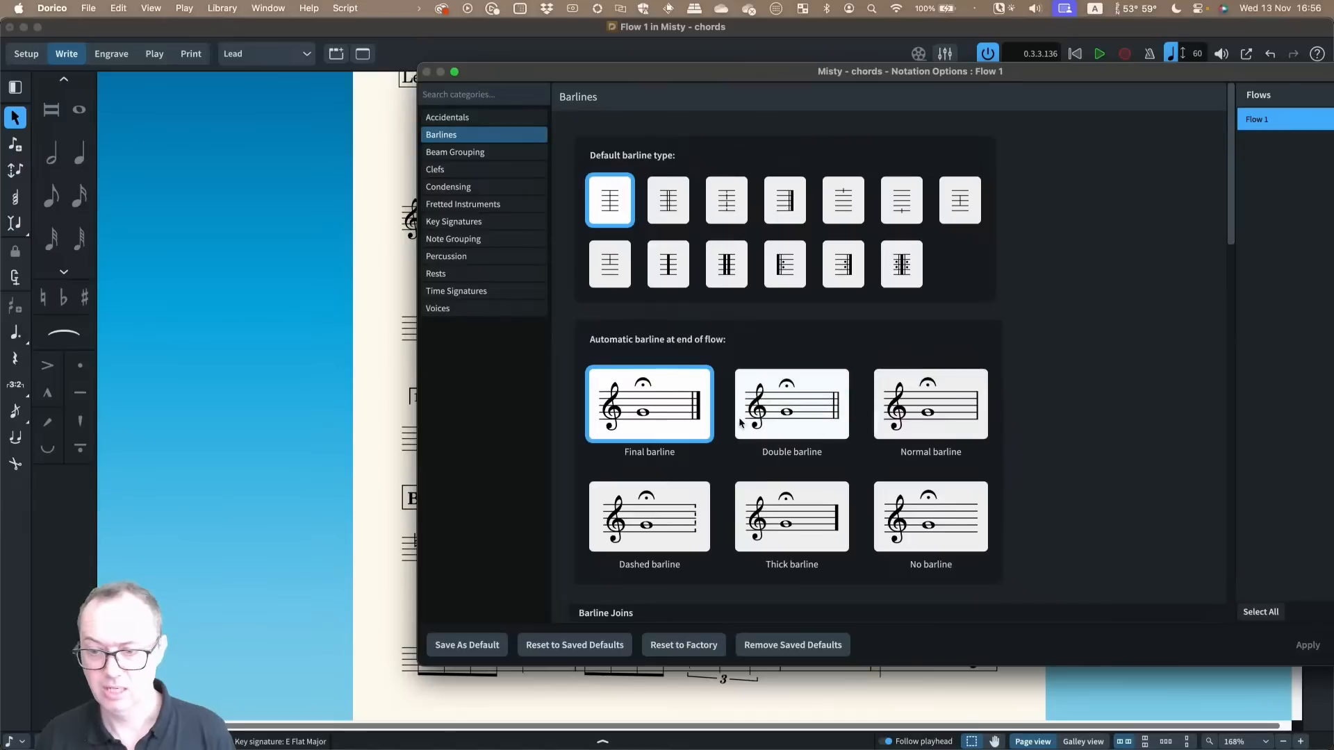
scroll(1051, 387, "down", 10)
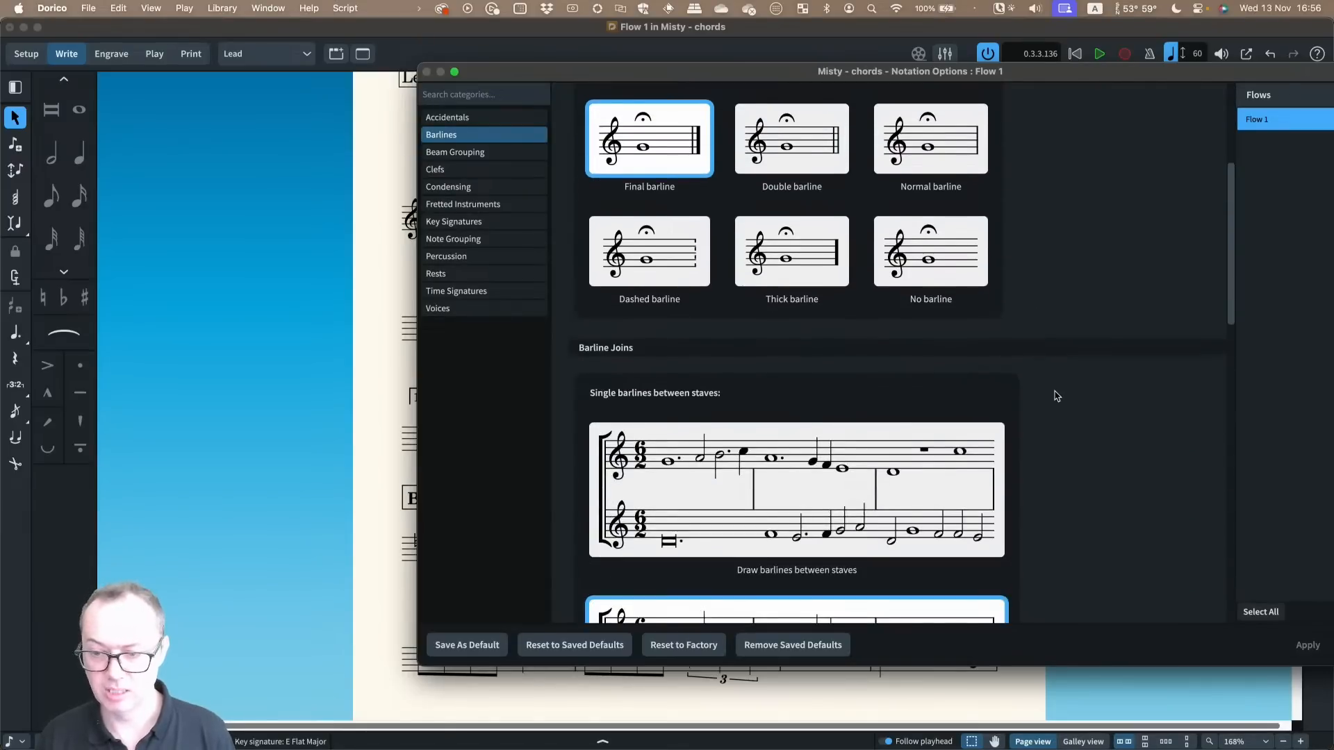
scroll(1056, 396, "down", 15)
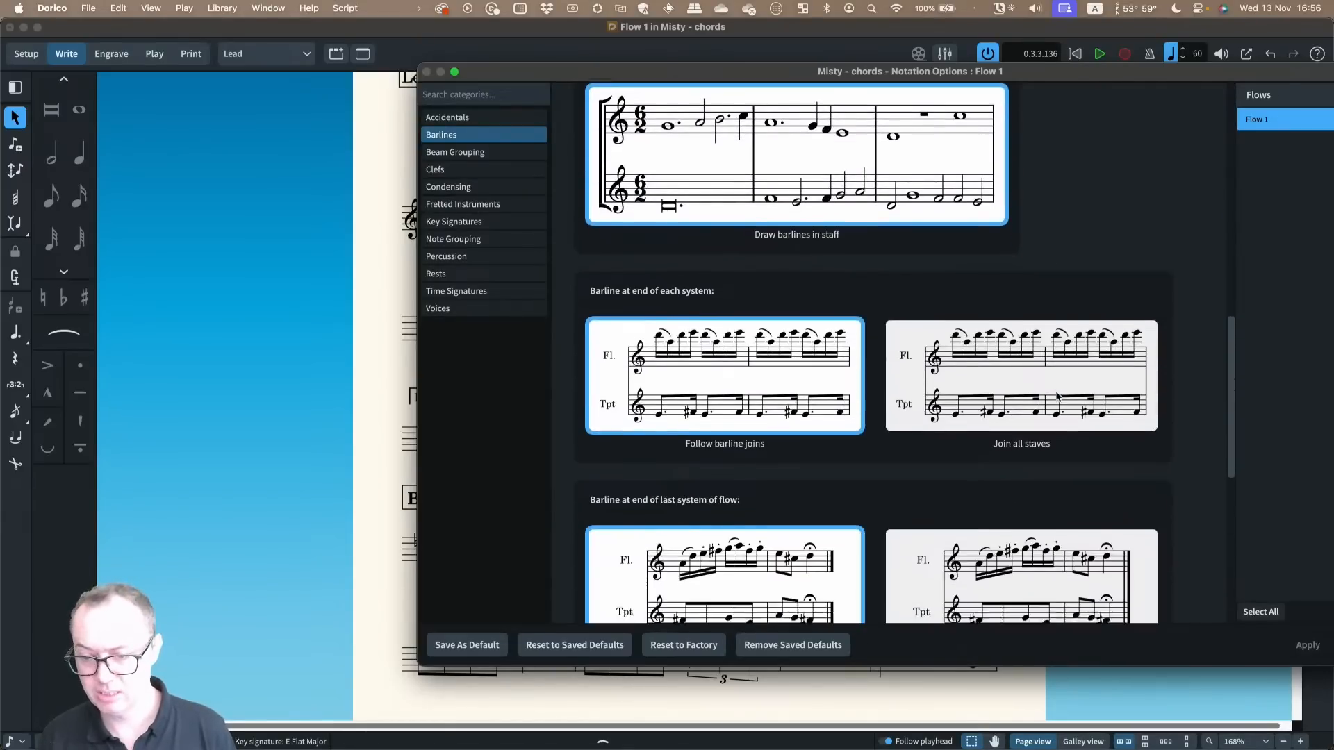
scroll(1057, 396, "down", 3)
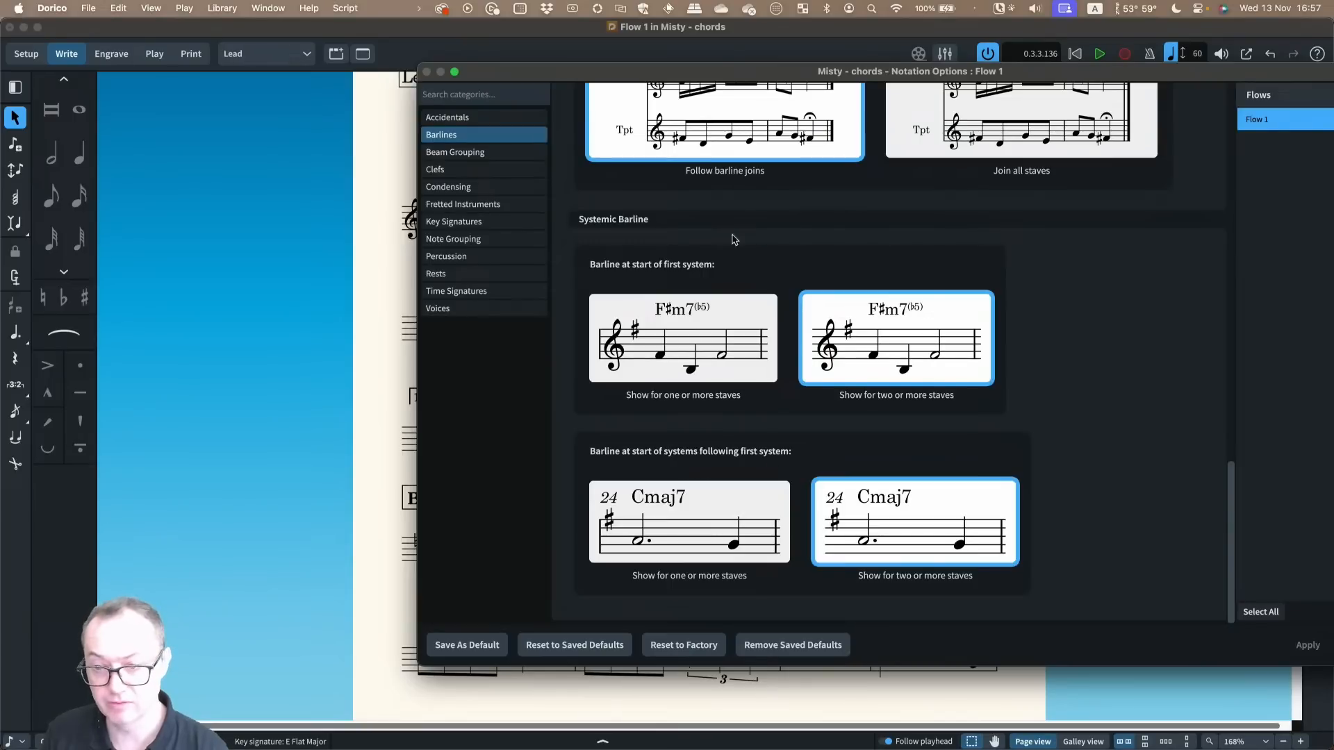
left_click_drag(677, 76, 795, 86)
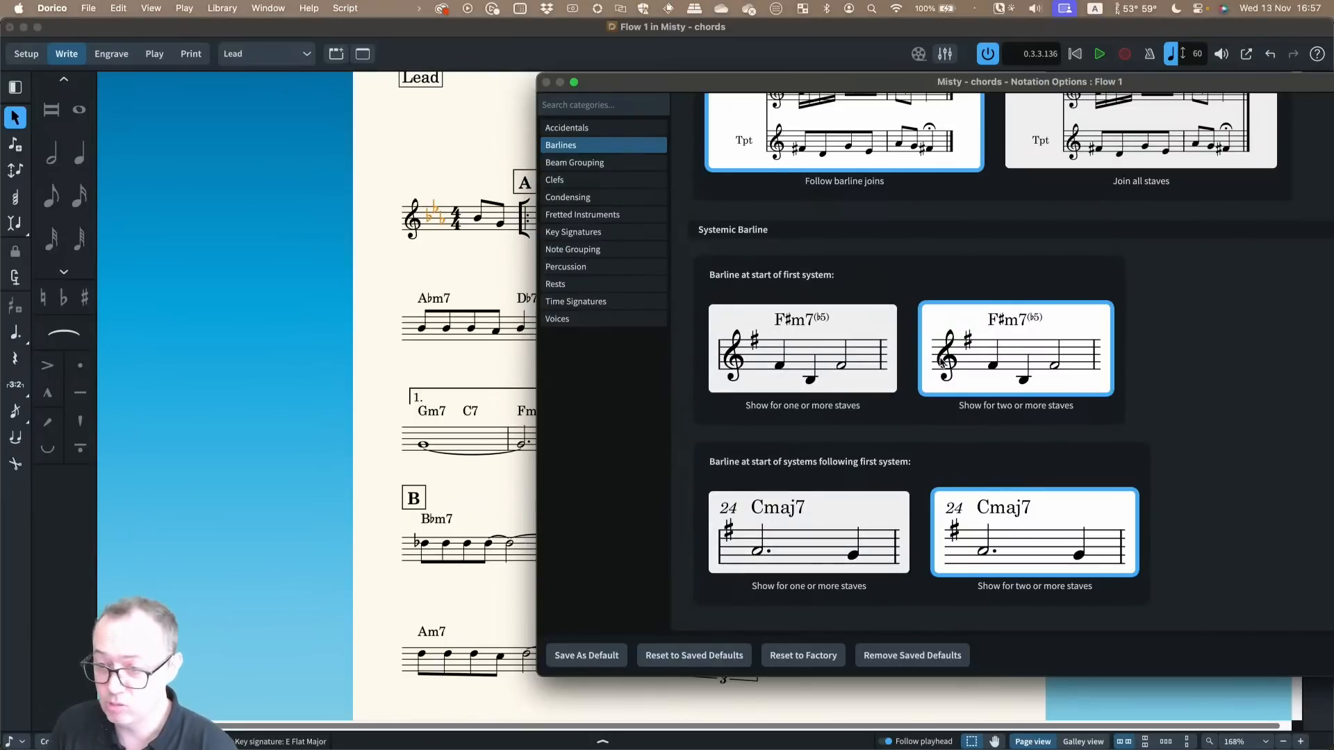
left_click(804, 518)
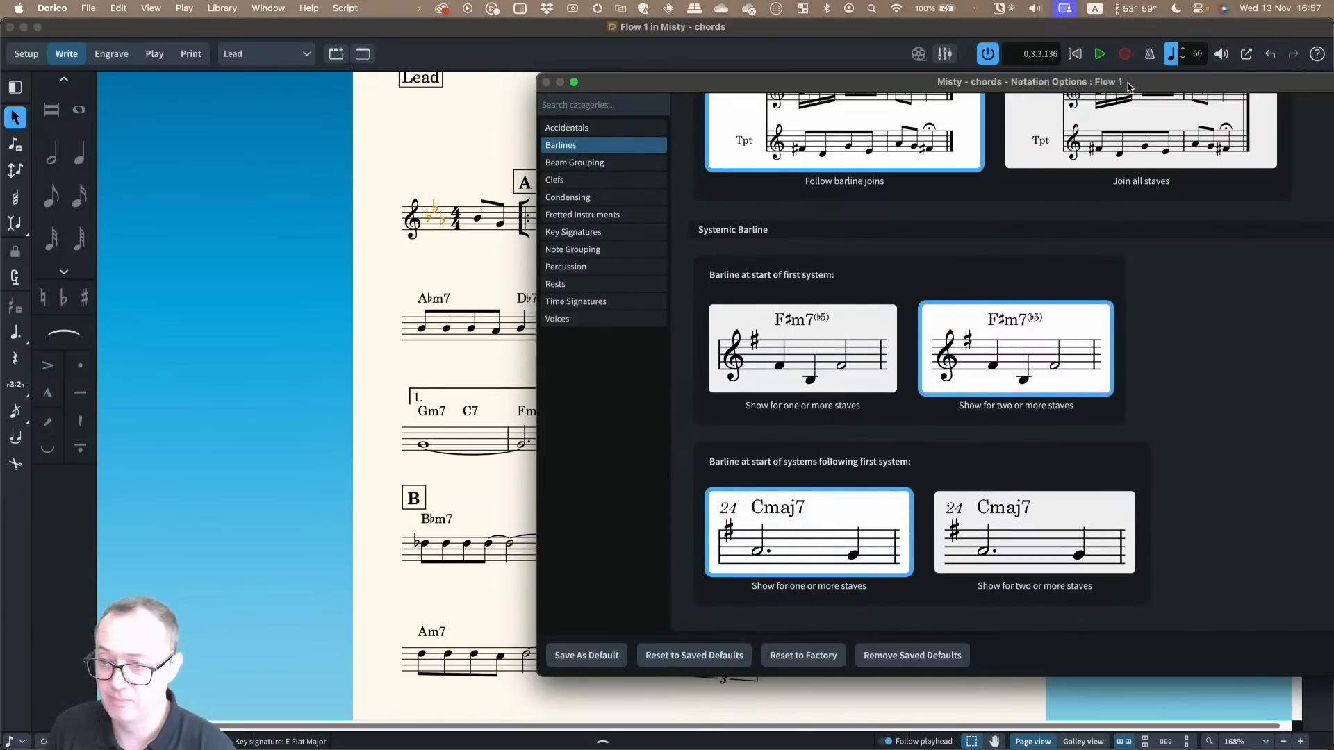
left_click_drag(1130, 86, 907, 84)
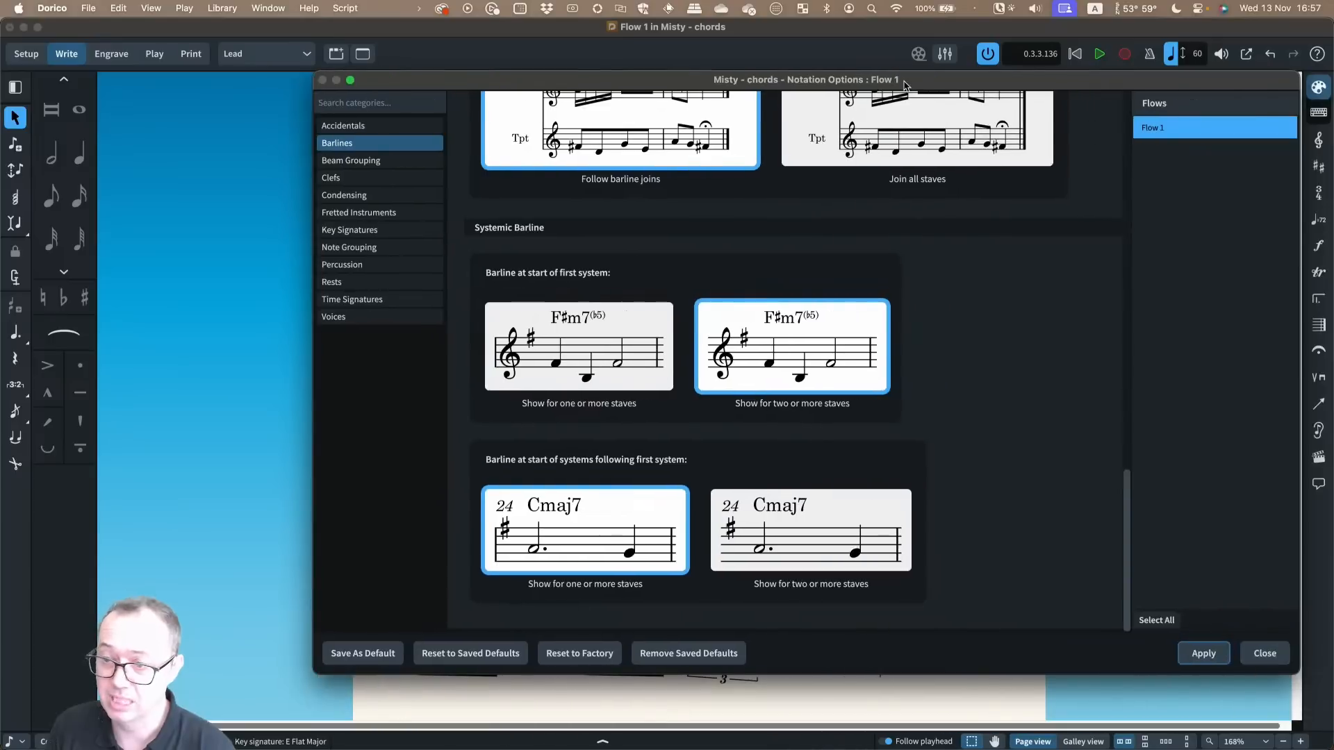
left_click(1217, 656)
left_click(1264, 653)
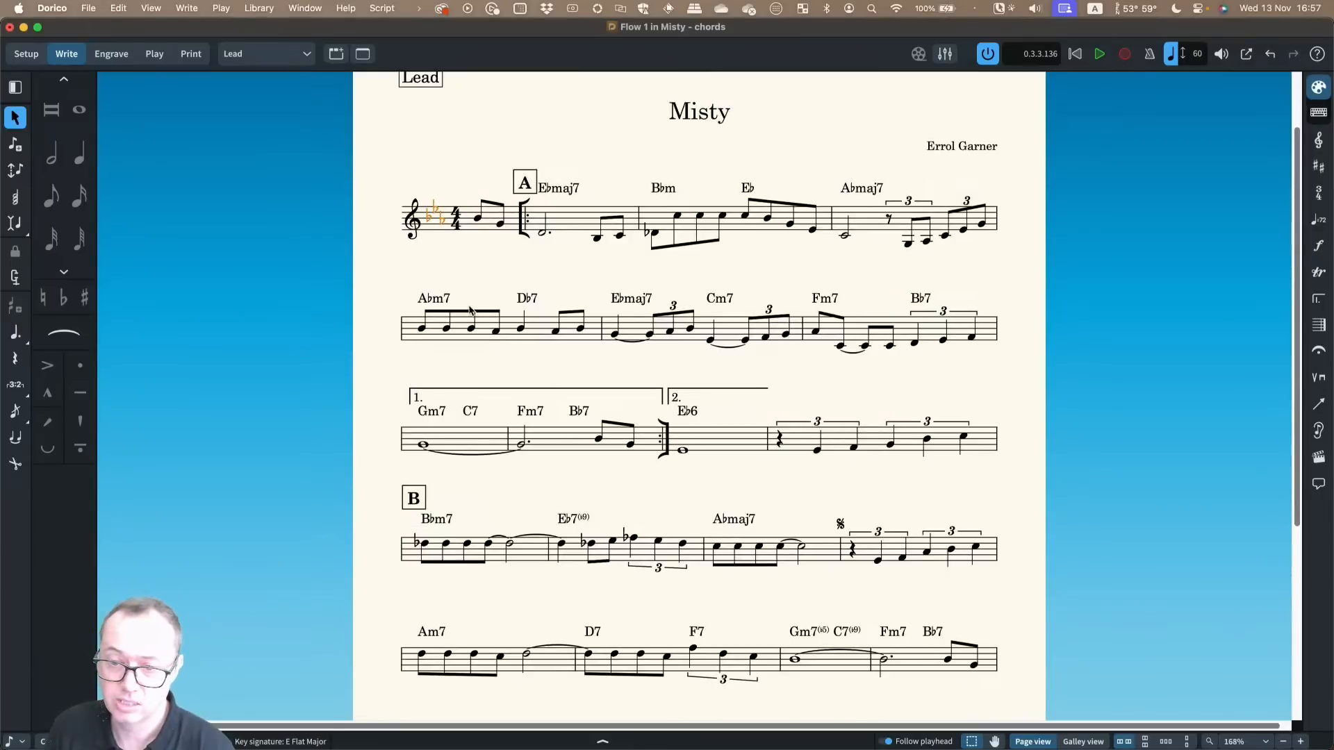
key("Escape")
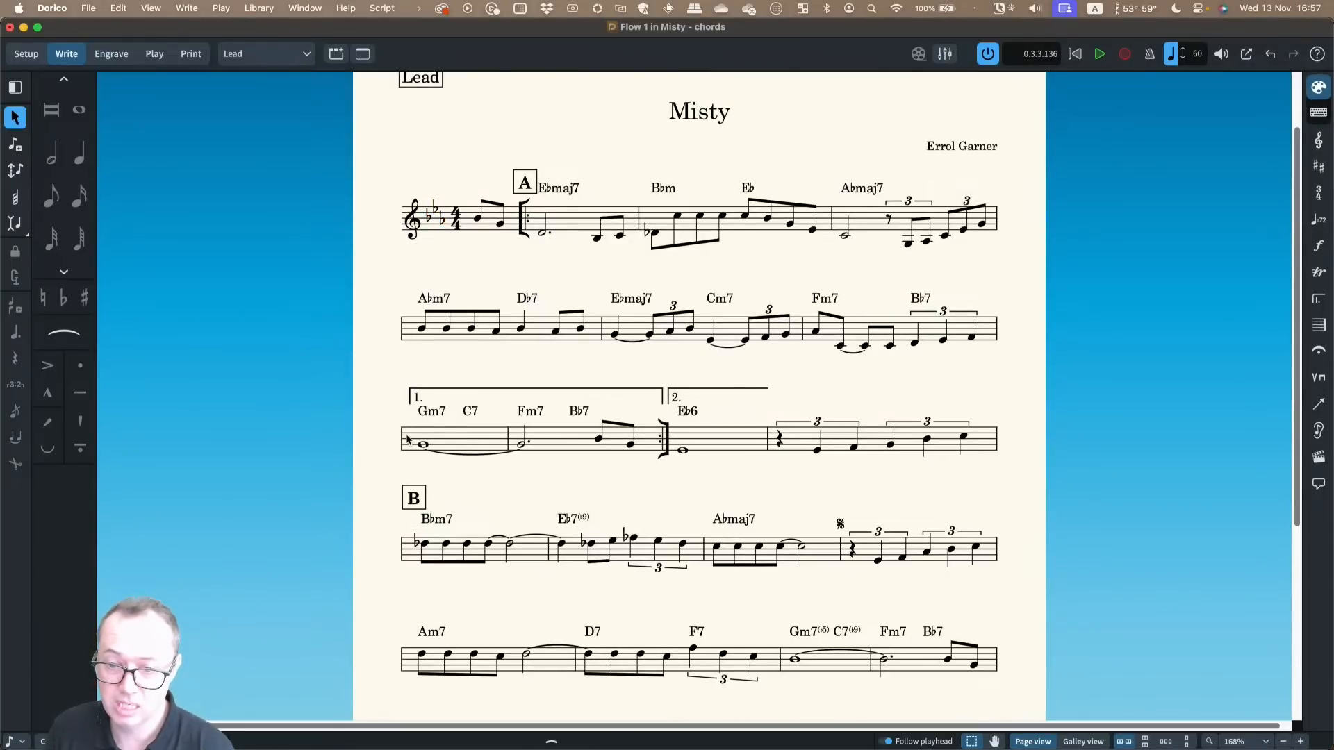
scroll(486, 435, "down", 2)
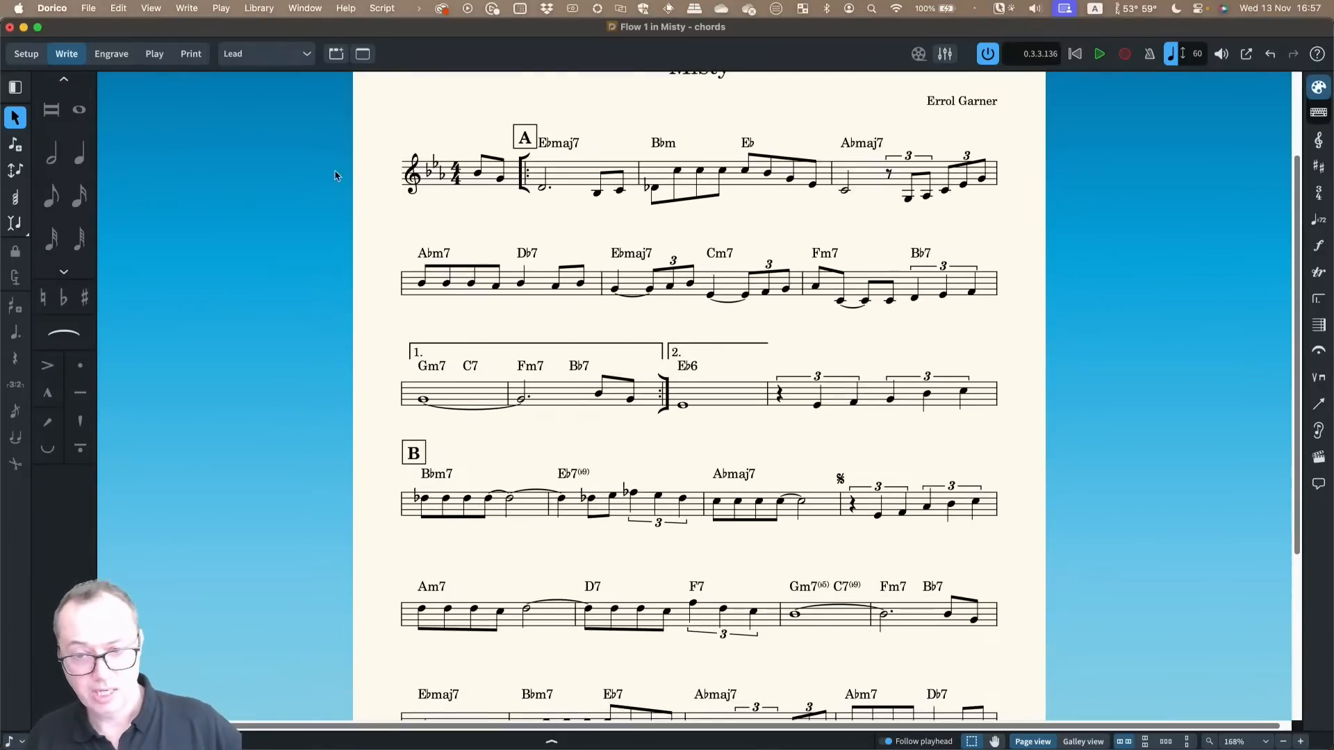
left_click(258, 9)
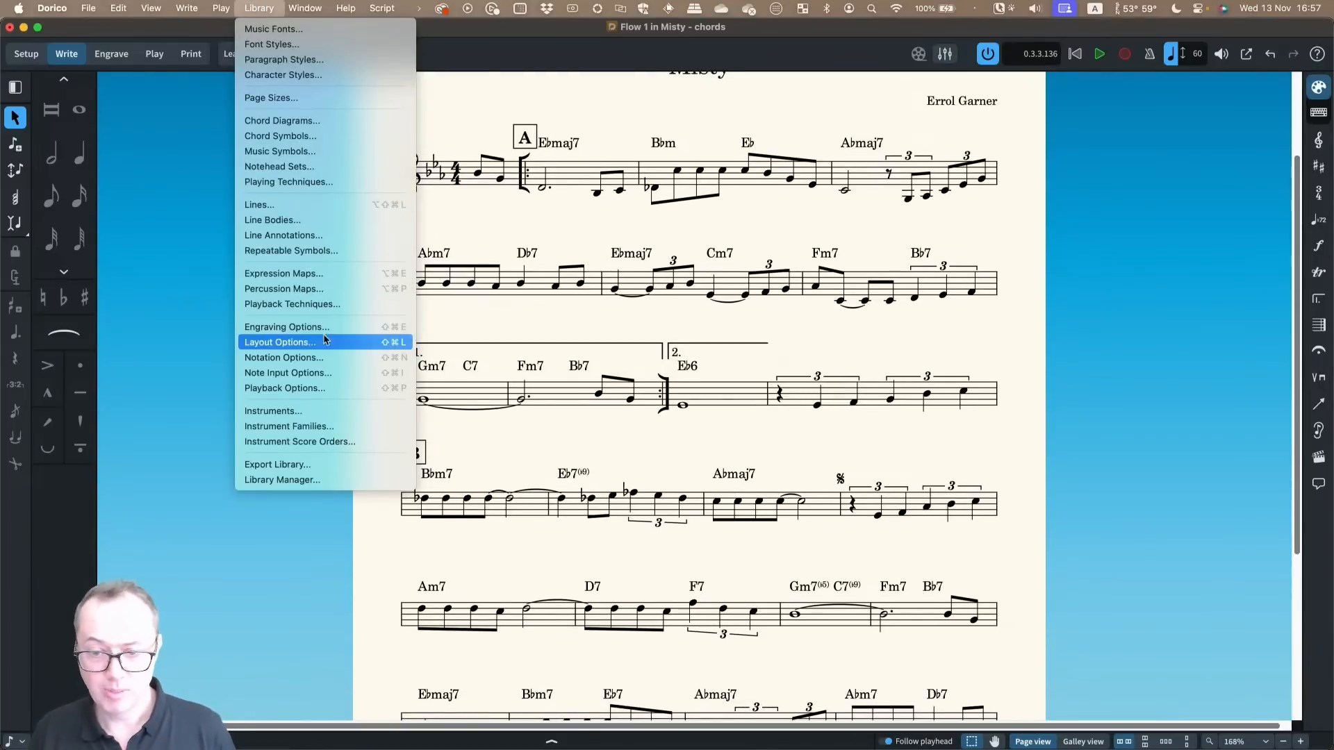
left_click(468, 320)
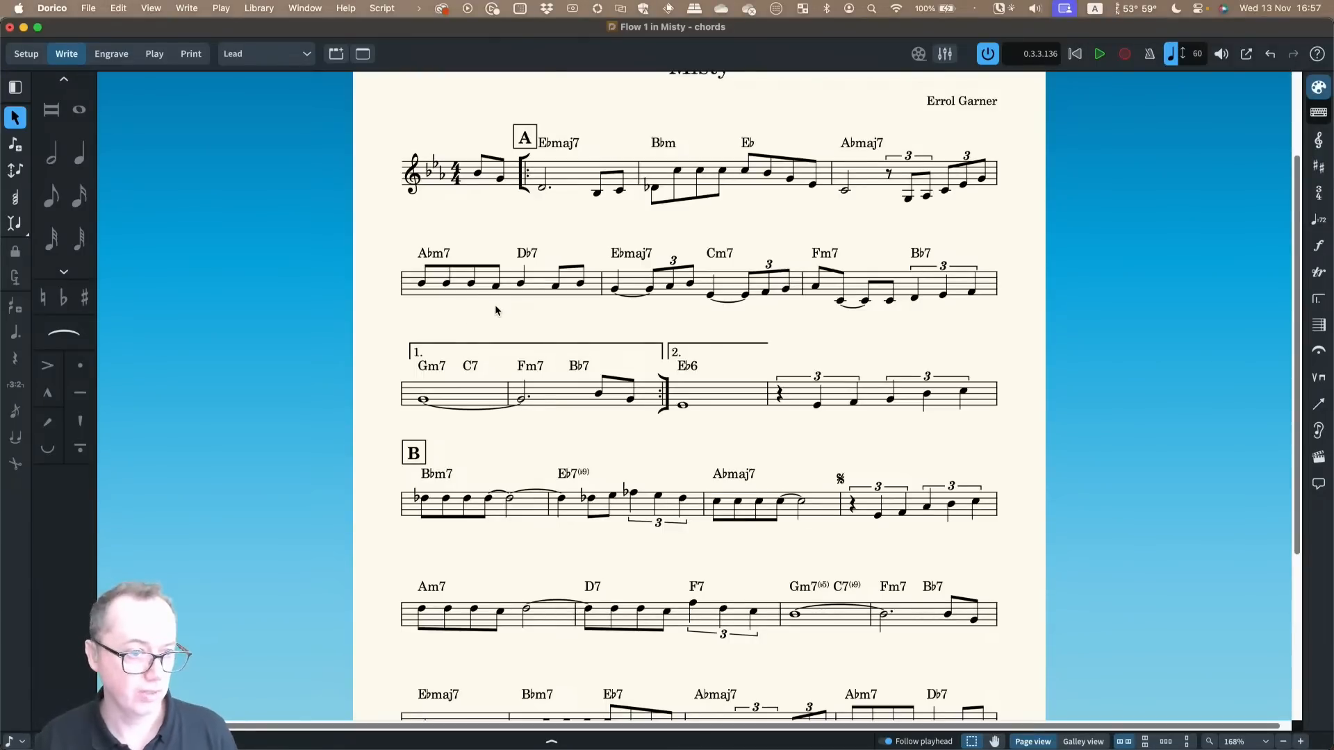
Delete the Coda marker in the last system and the segno in section B
scroll(496, 311, "down", 5)
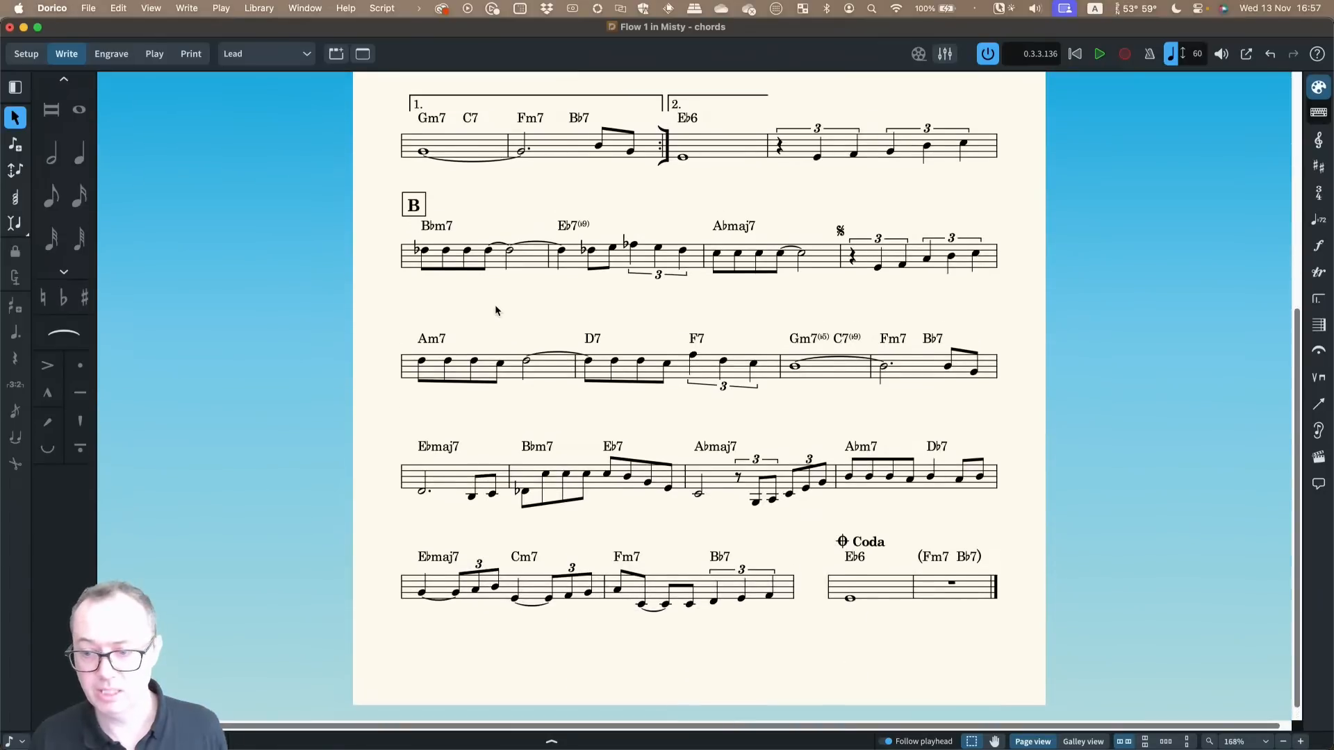
left_click(862, 546)
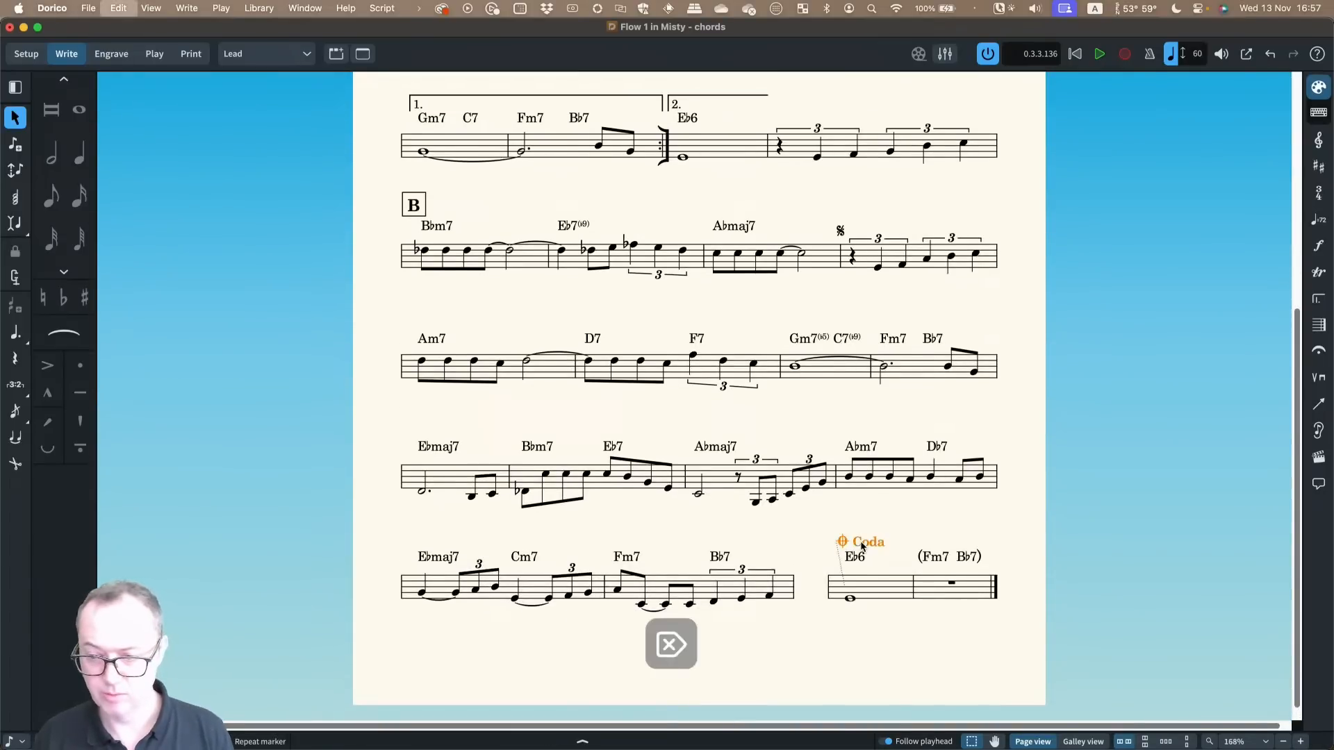
key("BackSpace")
scroll(818, 464, "up", 2)
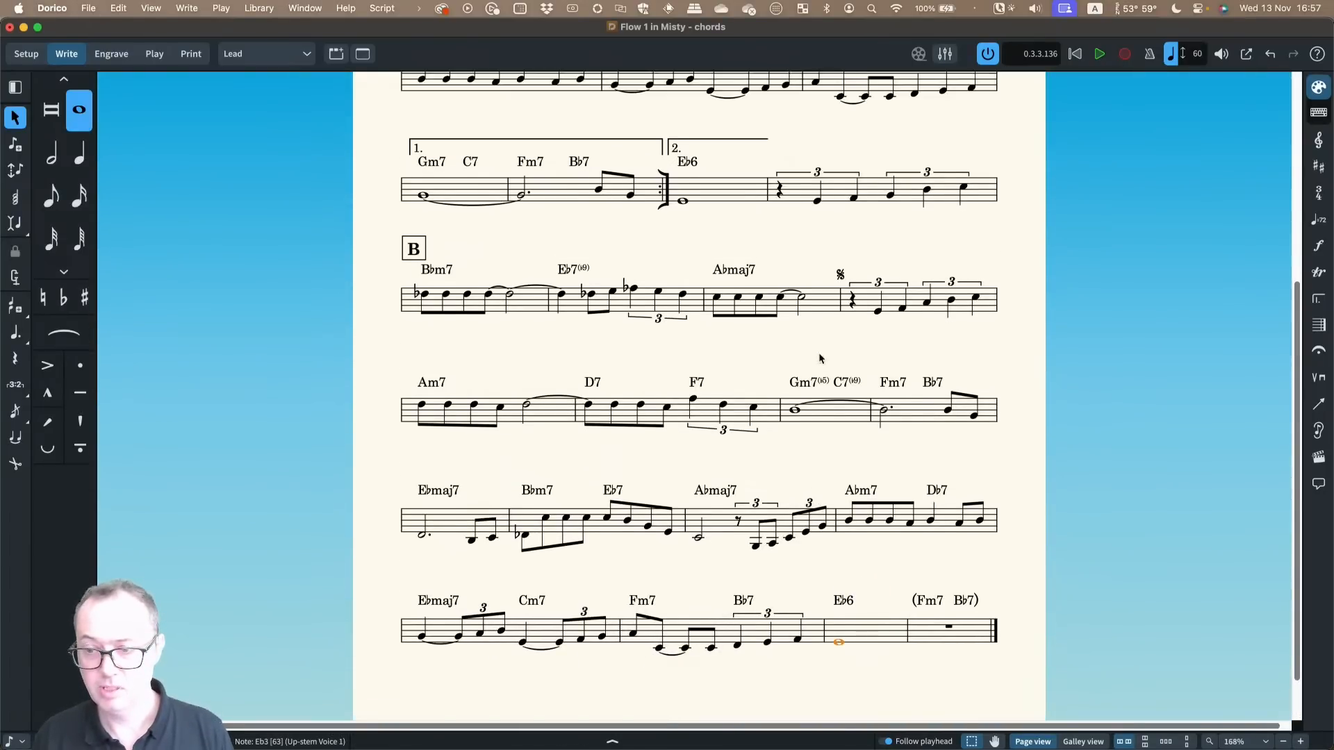
left_click(842, 274)
key("BackSpace")
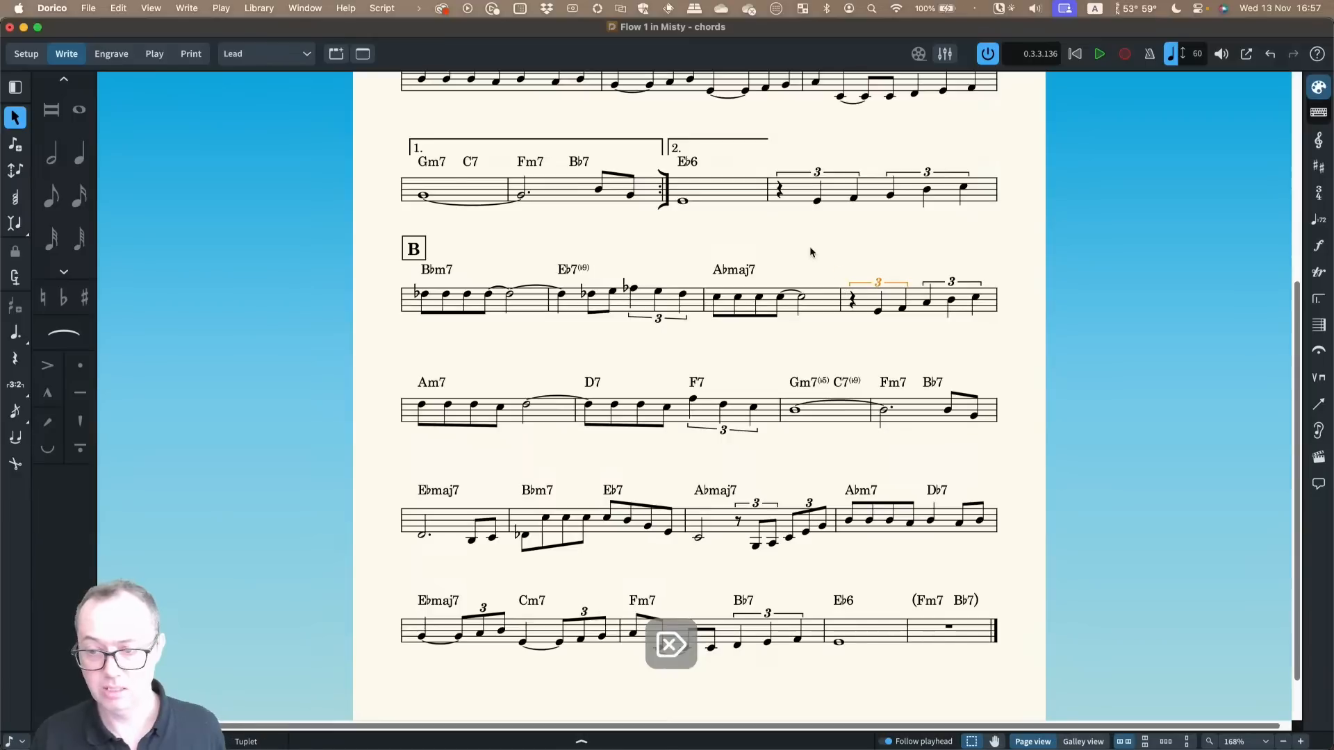
key("x")
scroll(777, 267, "up", 8)
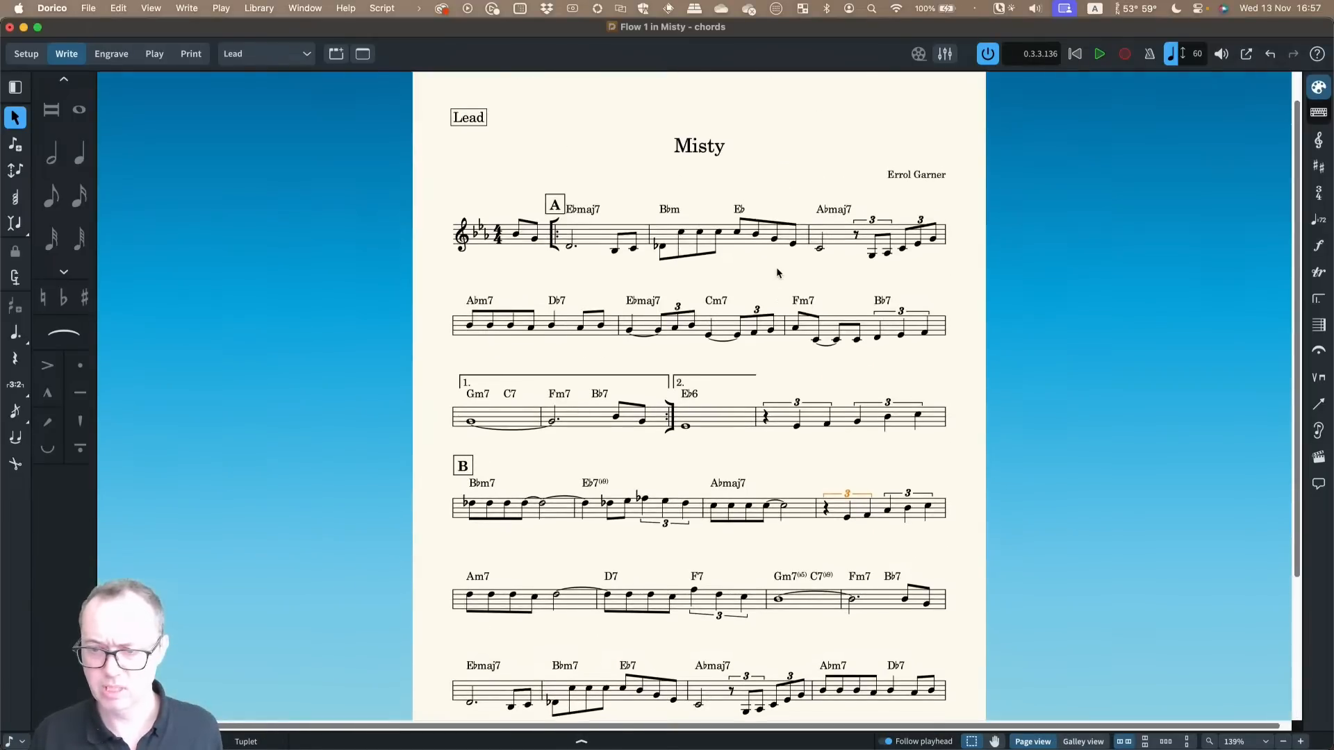
scroll(777, 268, "down", 6)
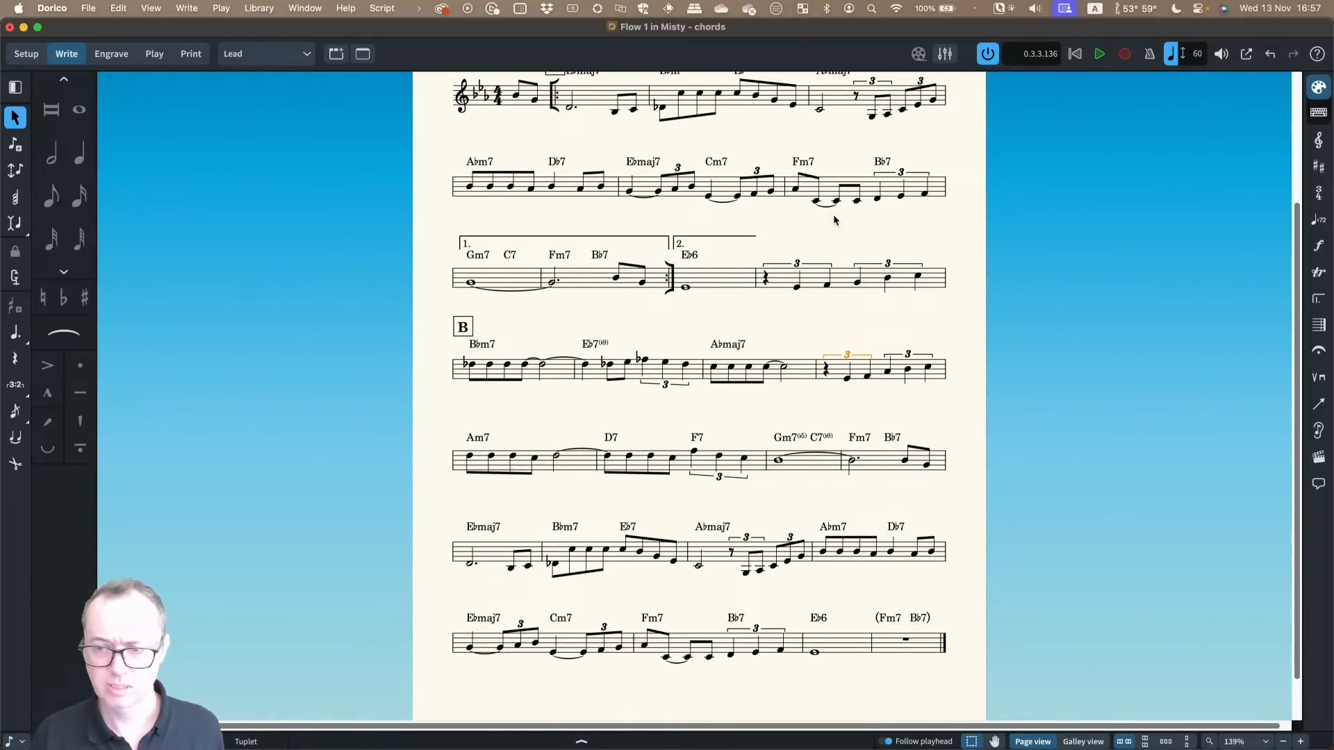
key("super+minus")
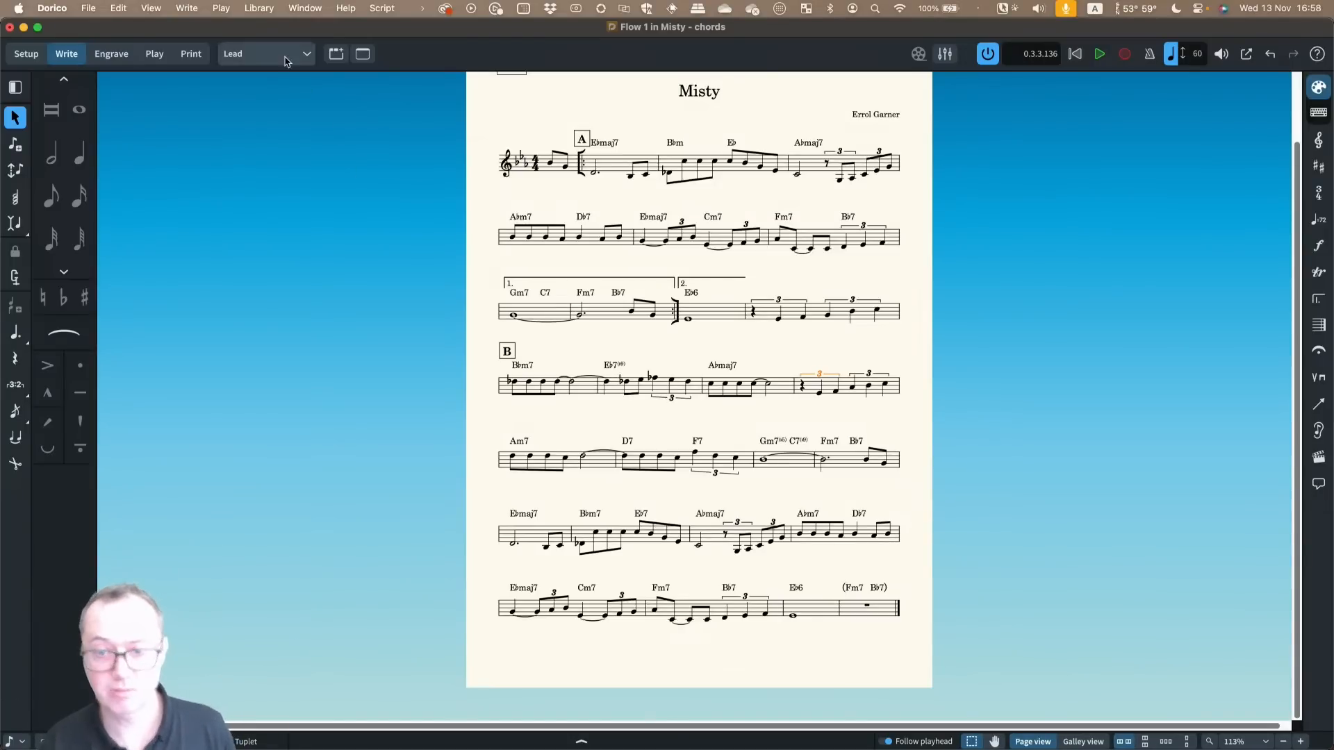
In the Lead layout's Layout Options for flows, fill frames with blank staves after every flow, apply it, and uncover the score
key("super+shift+l")
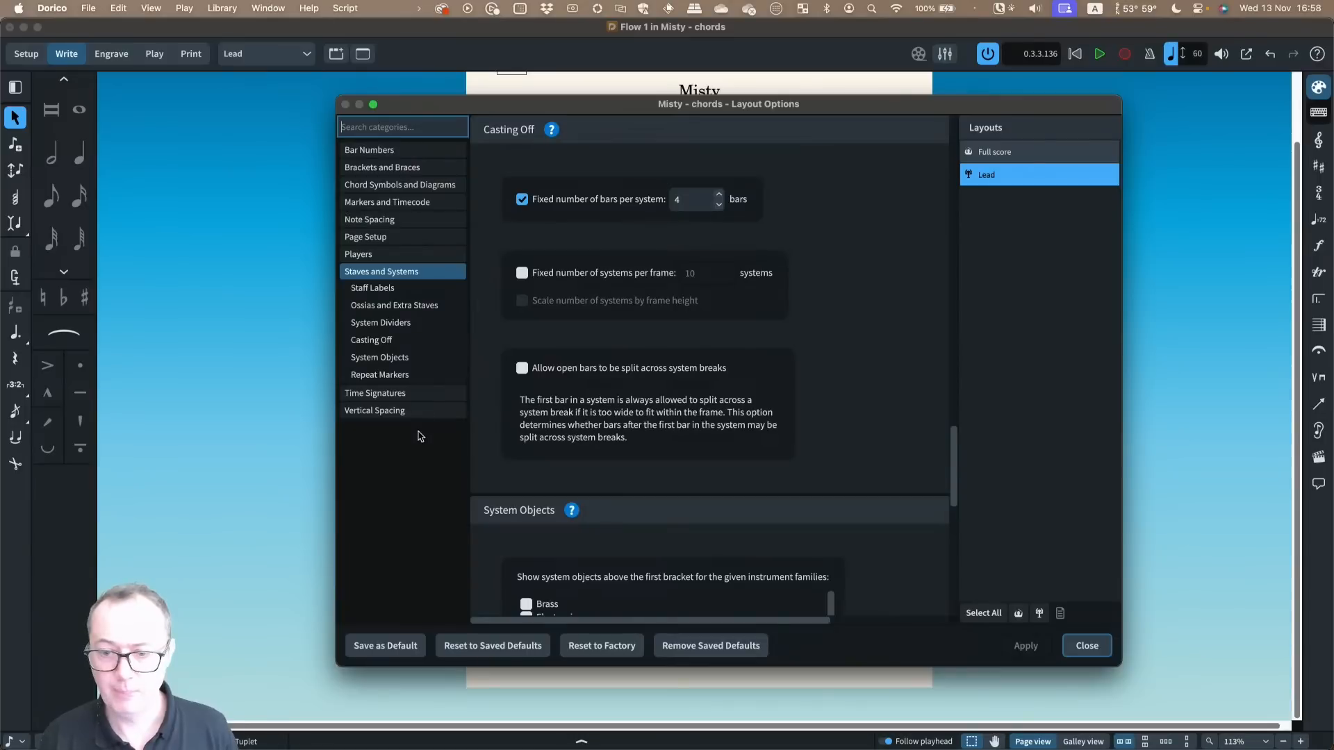
left_click(387, 238)
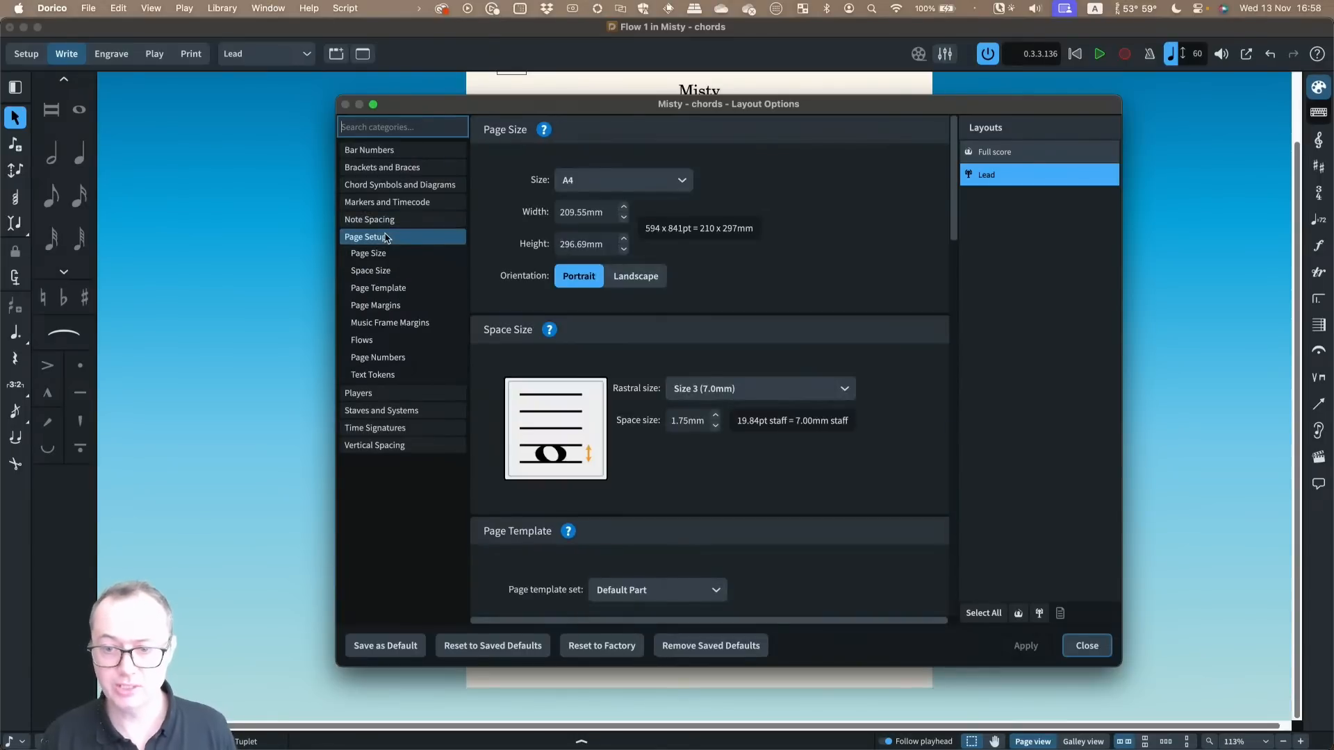
left_click(381, 341)
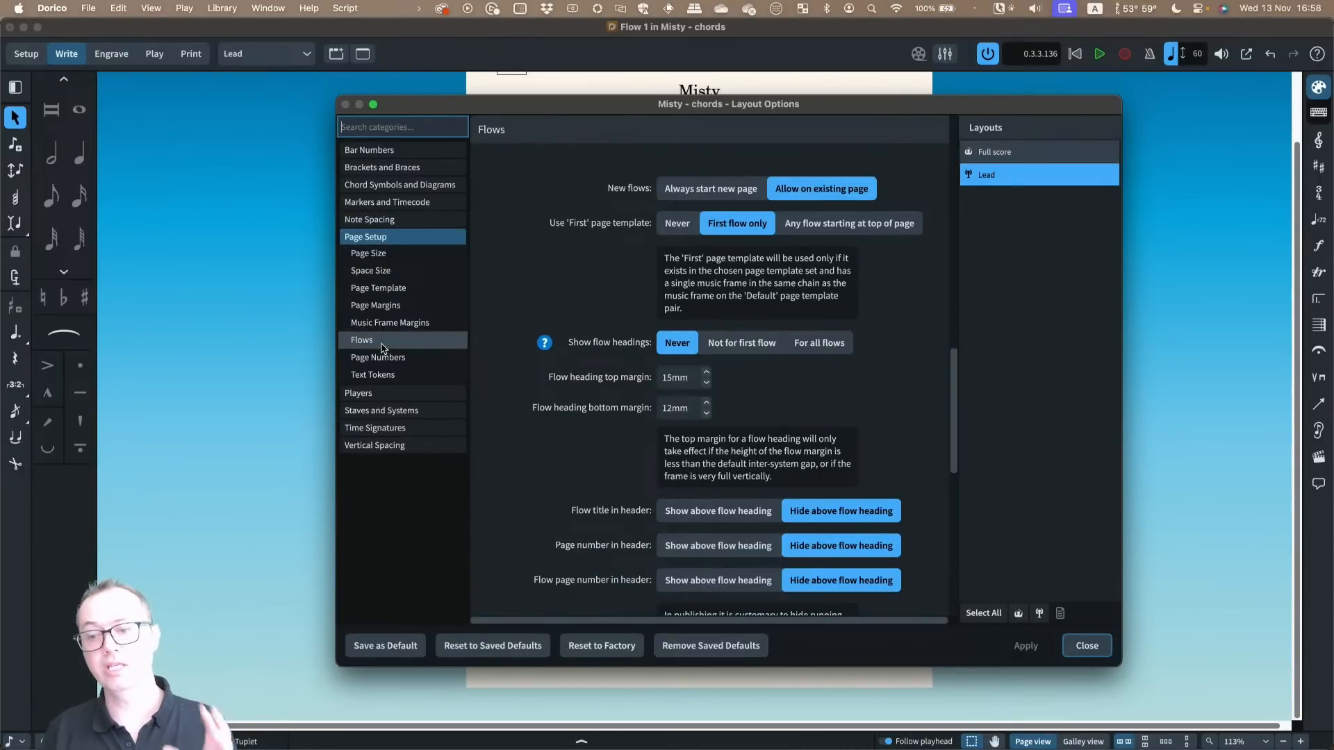
left_click_drag(525, 110, 428, 99)
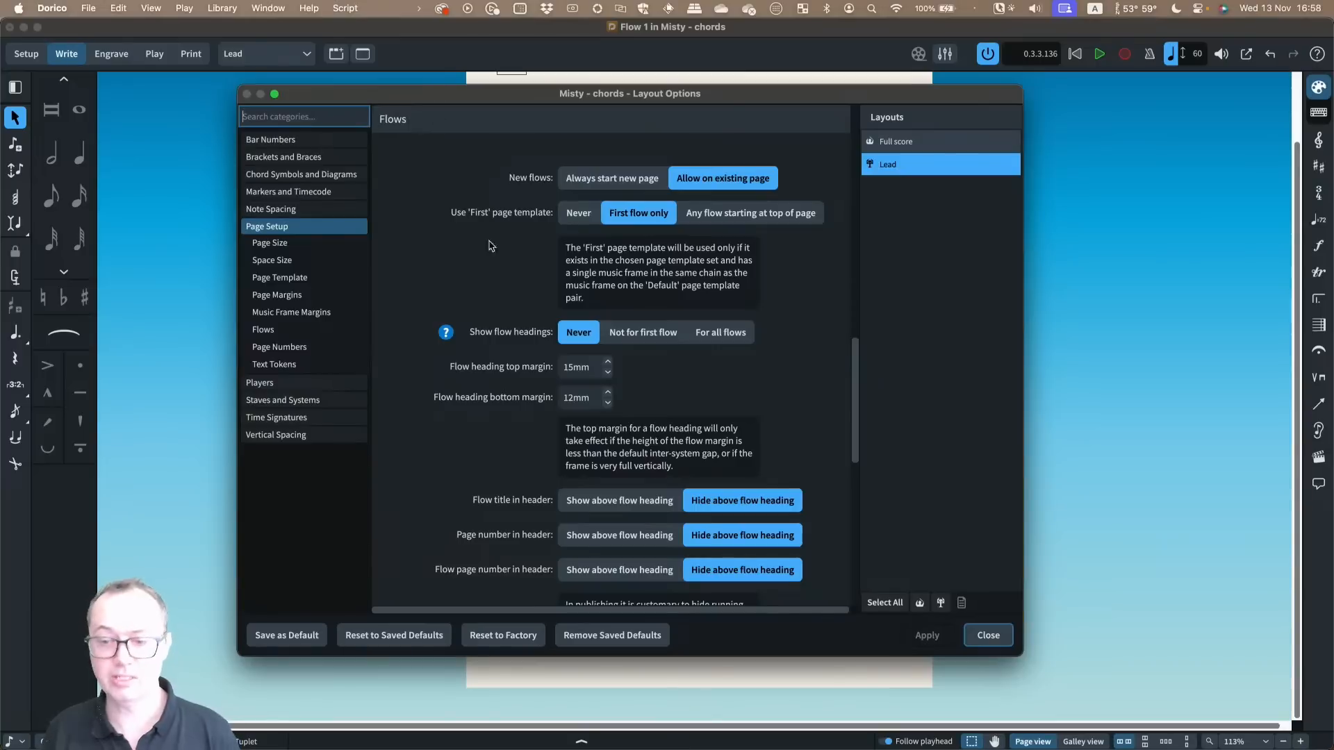
scroll(447, 448, "down", 5)
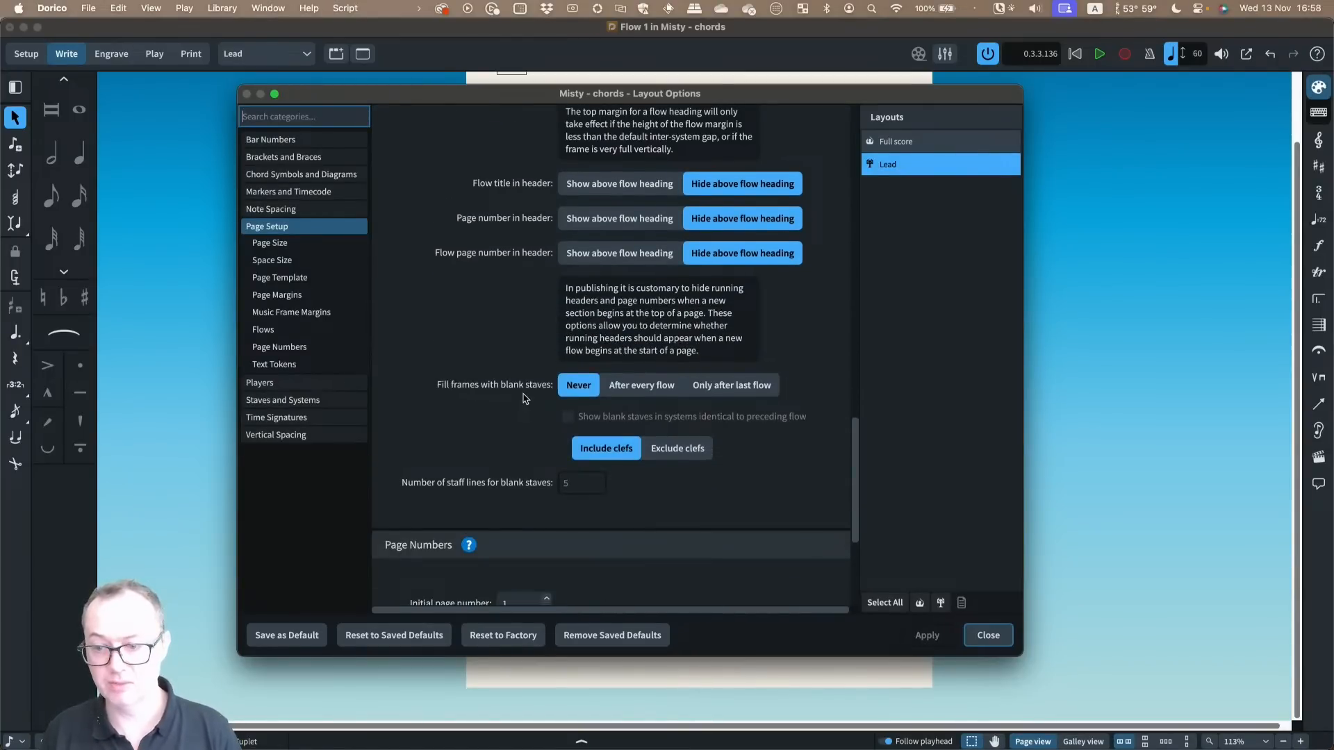
left_click(659, 389)
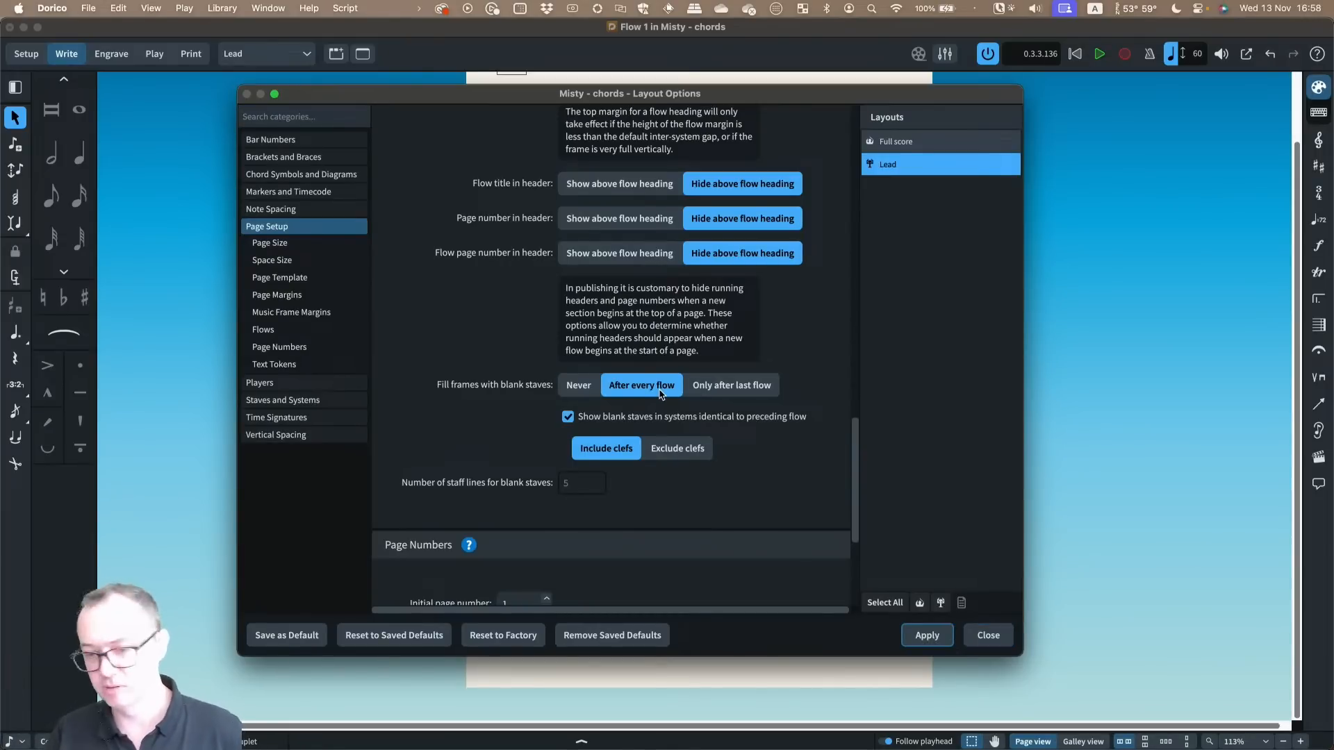
left_click(927, 634)
left_click_drag(400, 100, 917, 105)
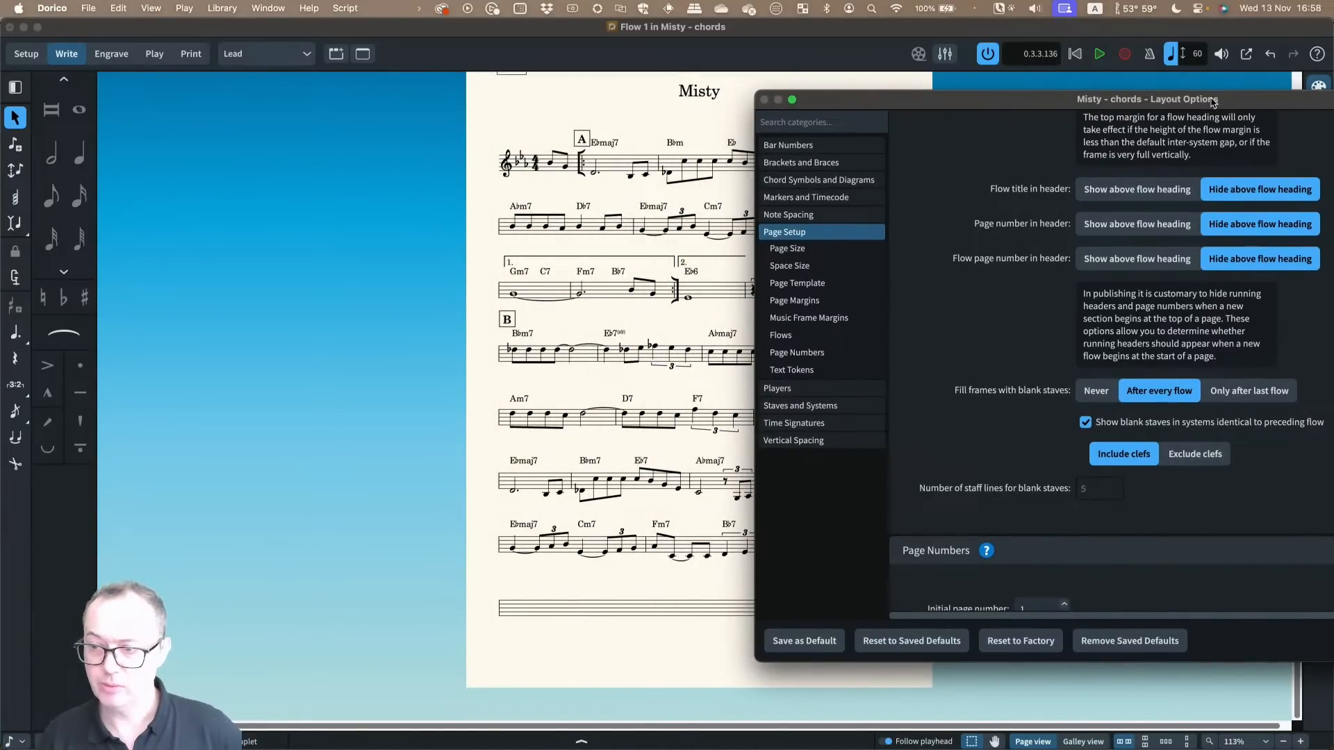
left_click_drag(1226, 105, 1086, 97)
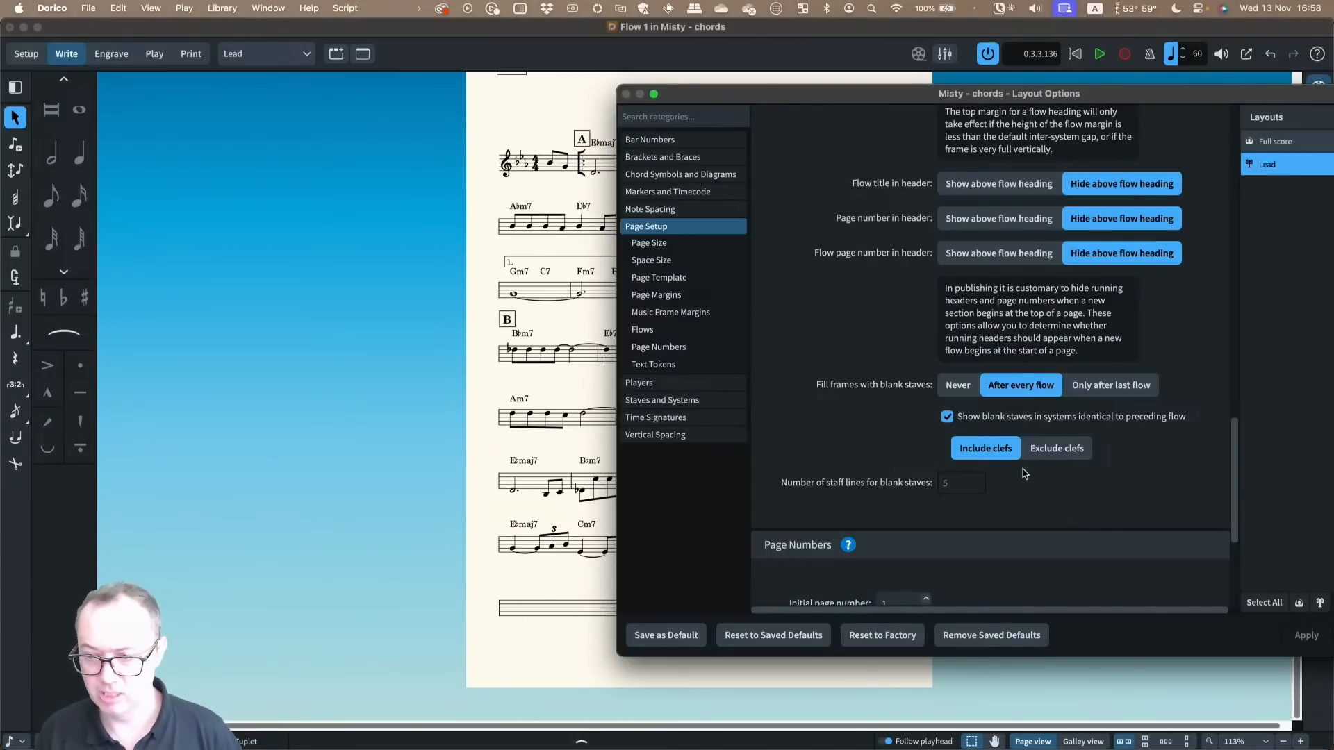
Try excluding clefs and turning off blank staves in systems identical to the preceding flow, restoring each option
left_click(1053, 452)
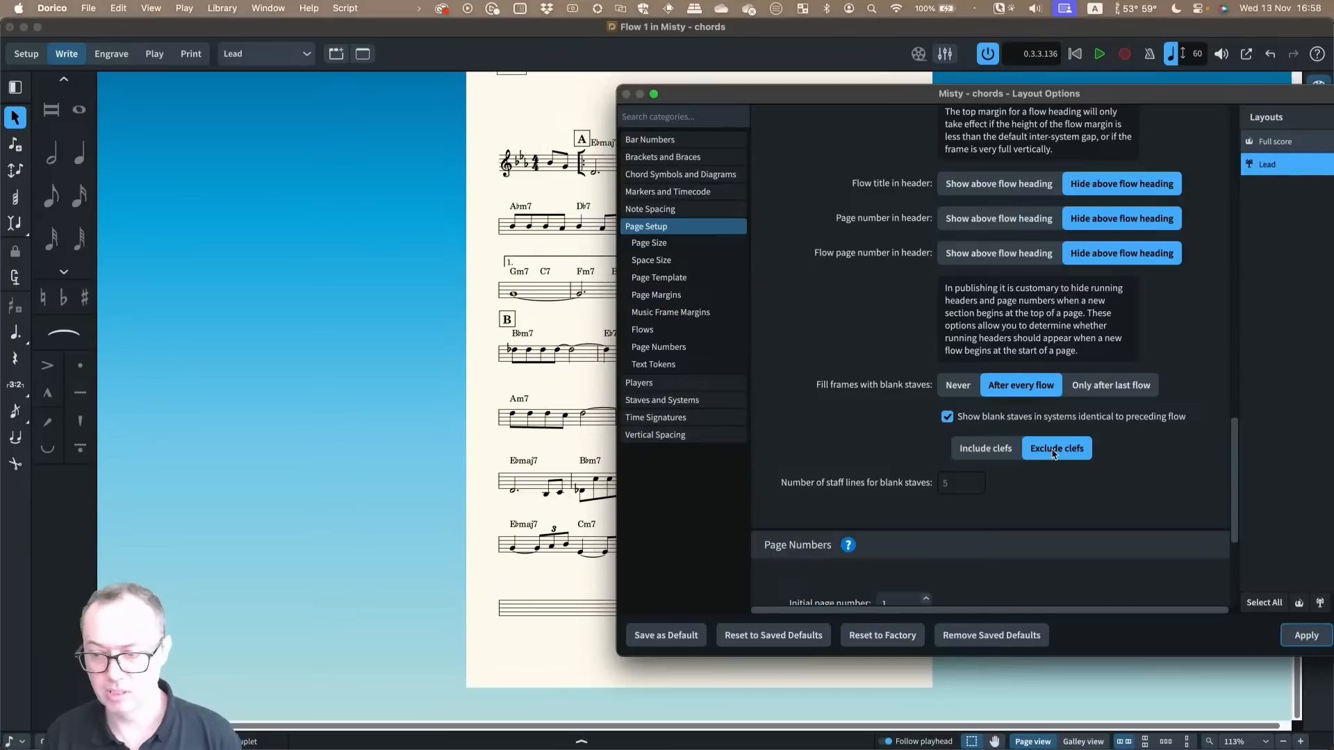
left_click(985, 452)
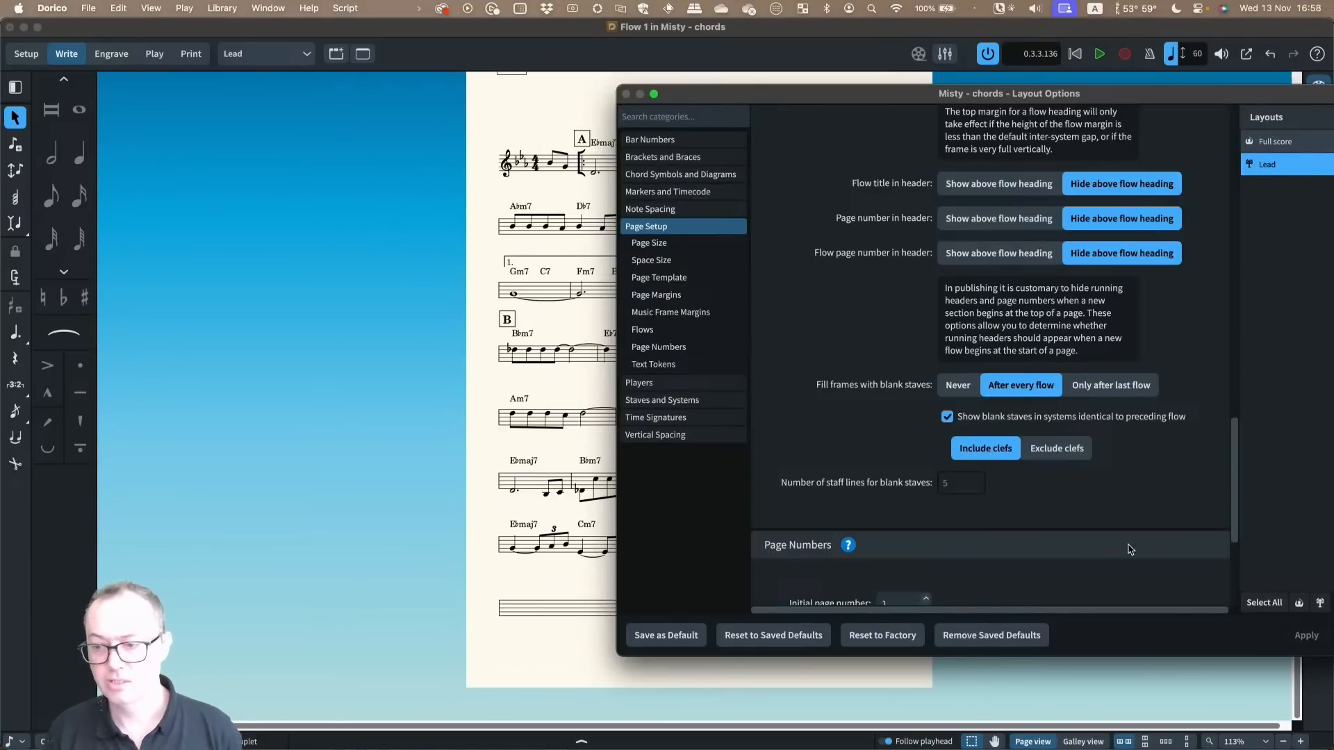
left_click_drag(1123, 104, 1040, 94)
left_click(895, 408)
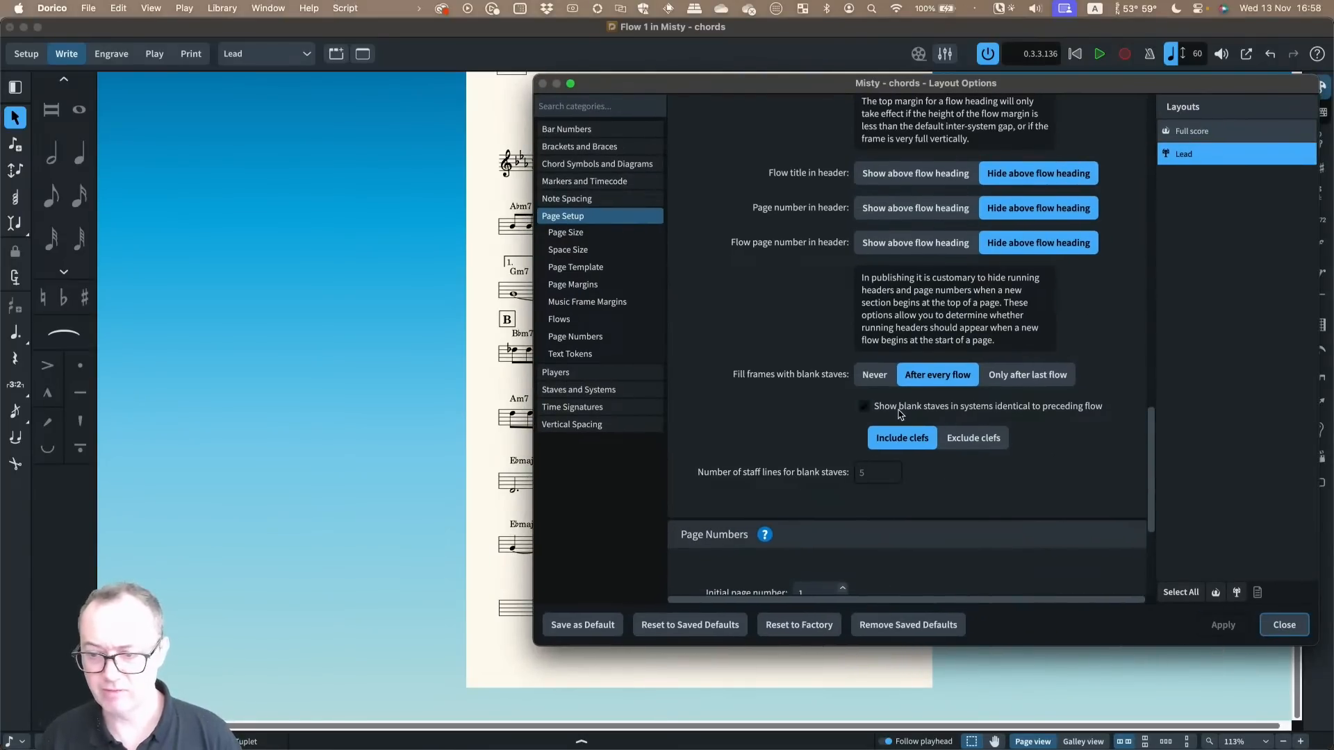
left_click(877, 408)
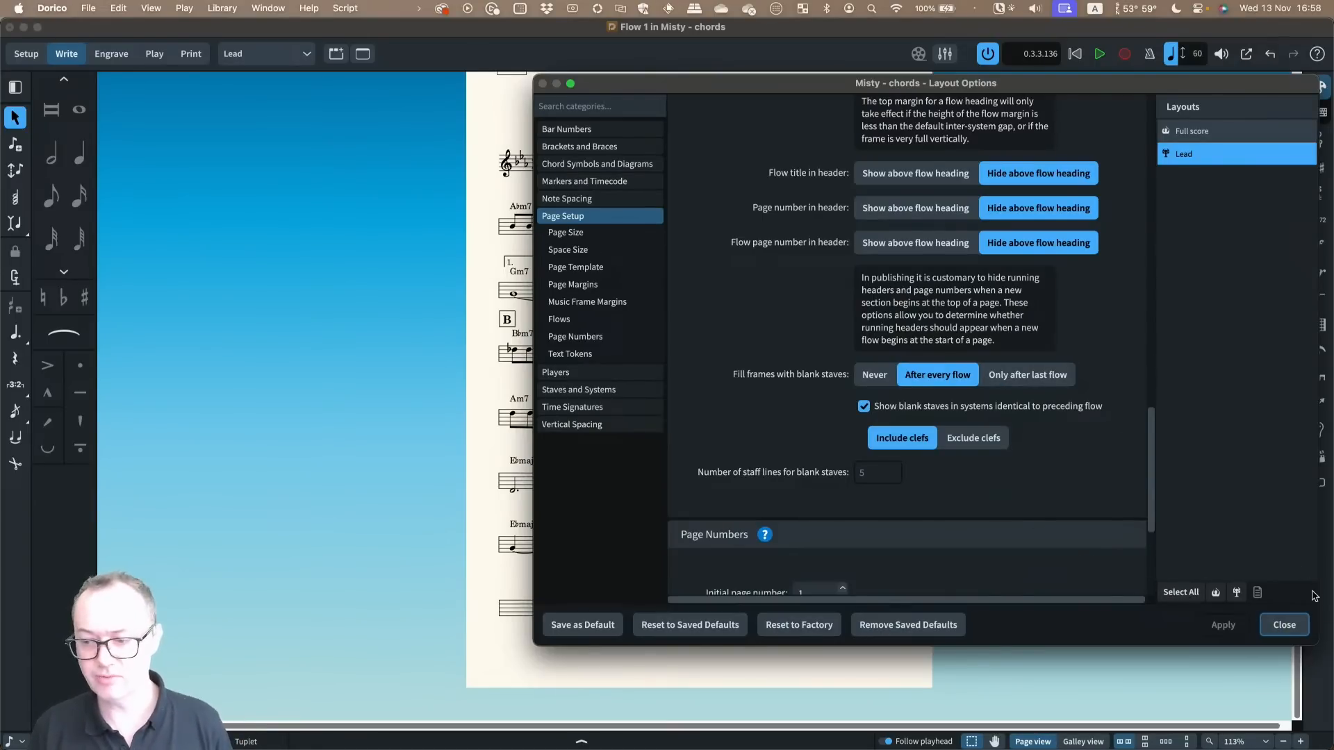
Close the Layout Options and examine the Lead page, including the blank staff below the last system
left_click(1282, 627)
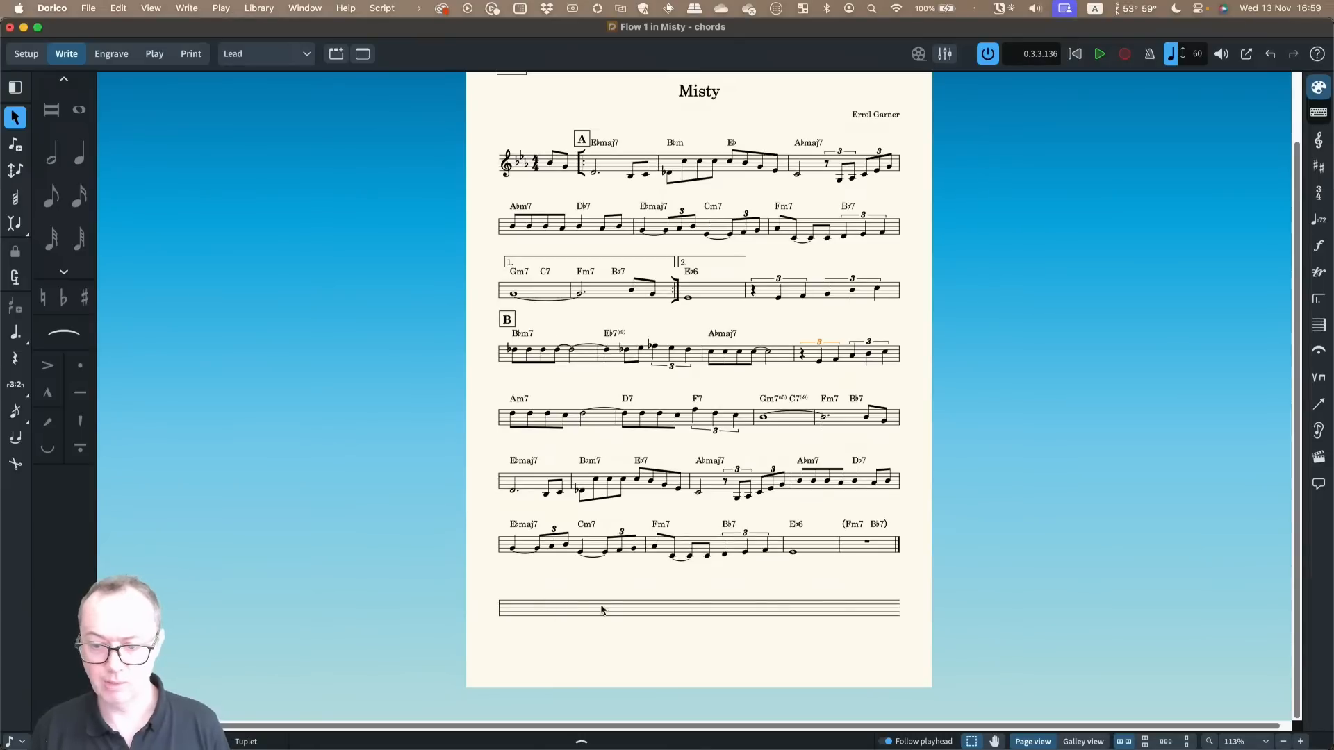
scroll(660, 573, "up", 2)
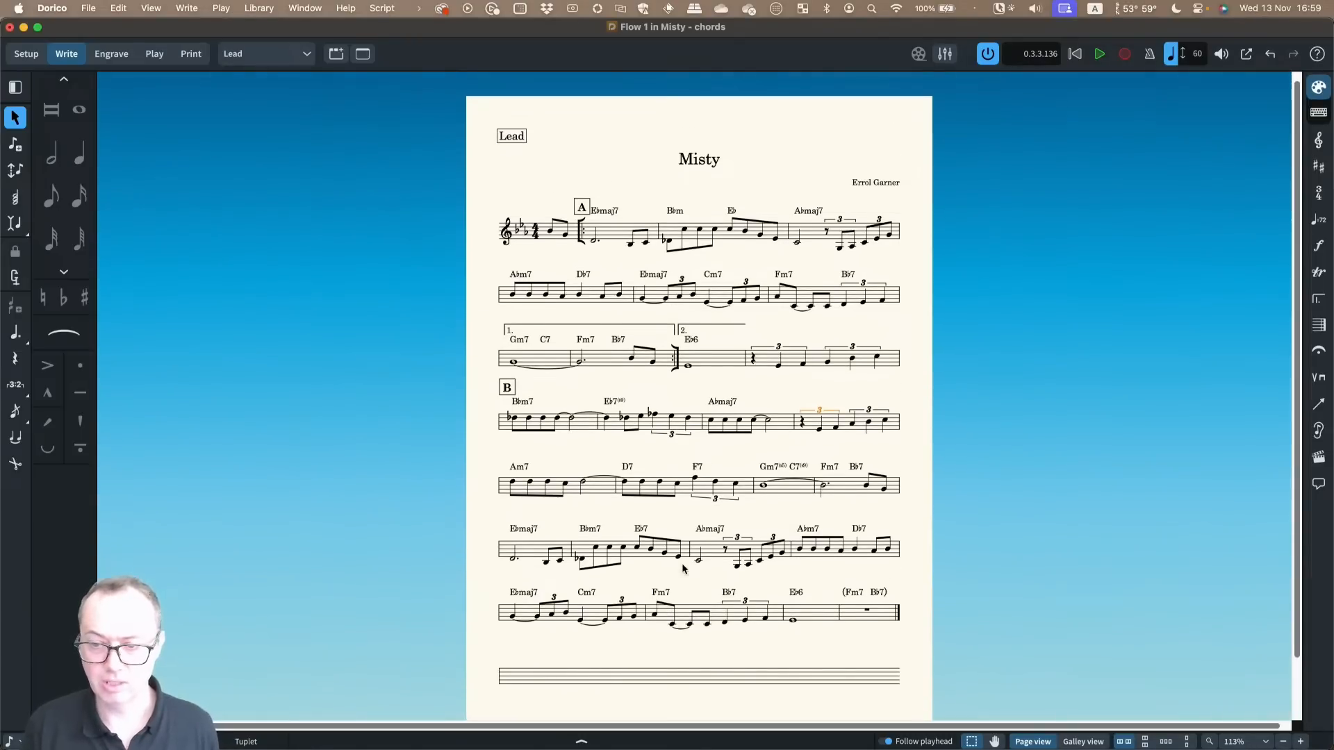
scroll(681, 551, "down", 1)
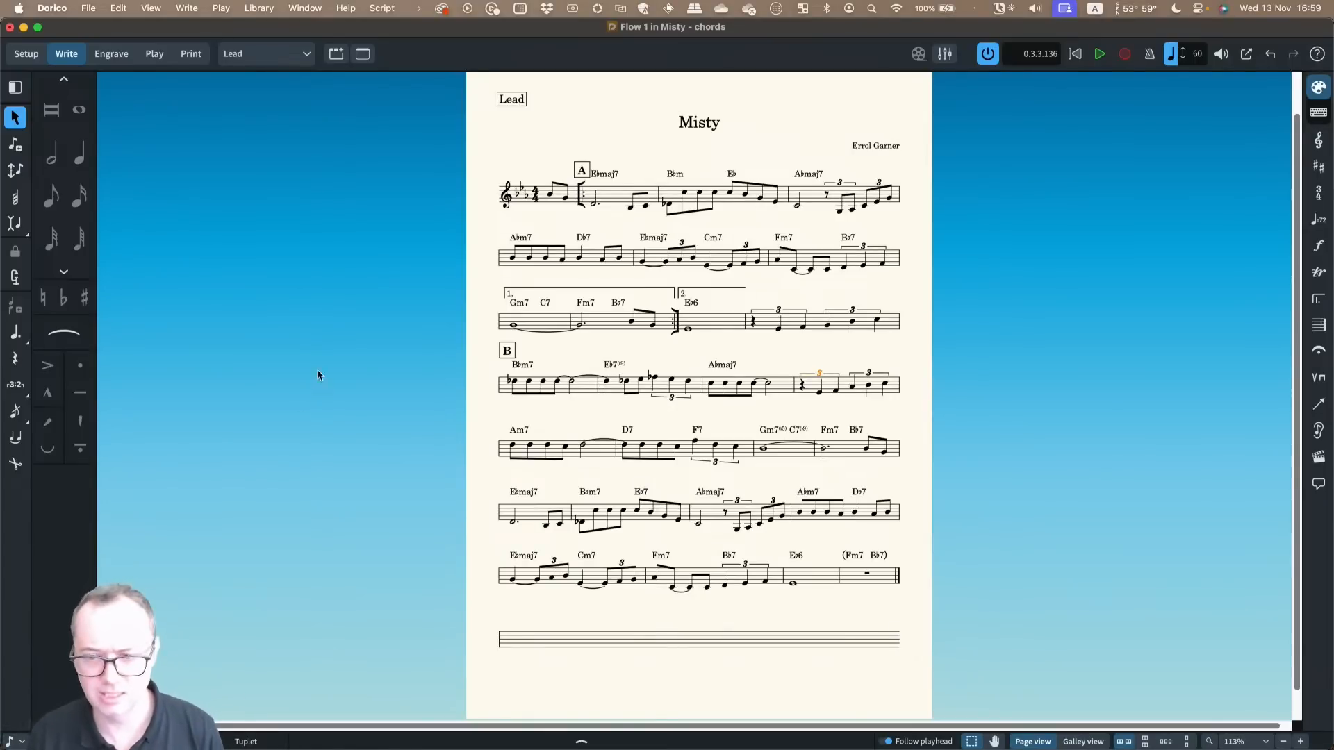
scroll(394, 292, "up", 3)
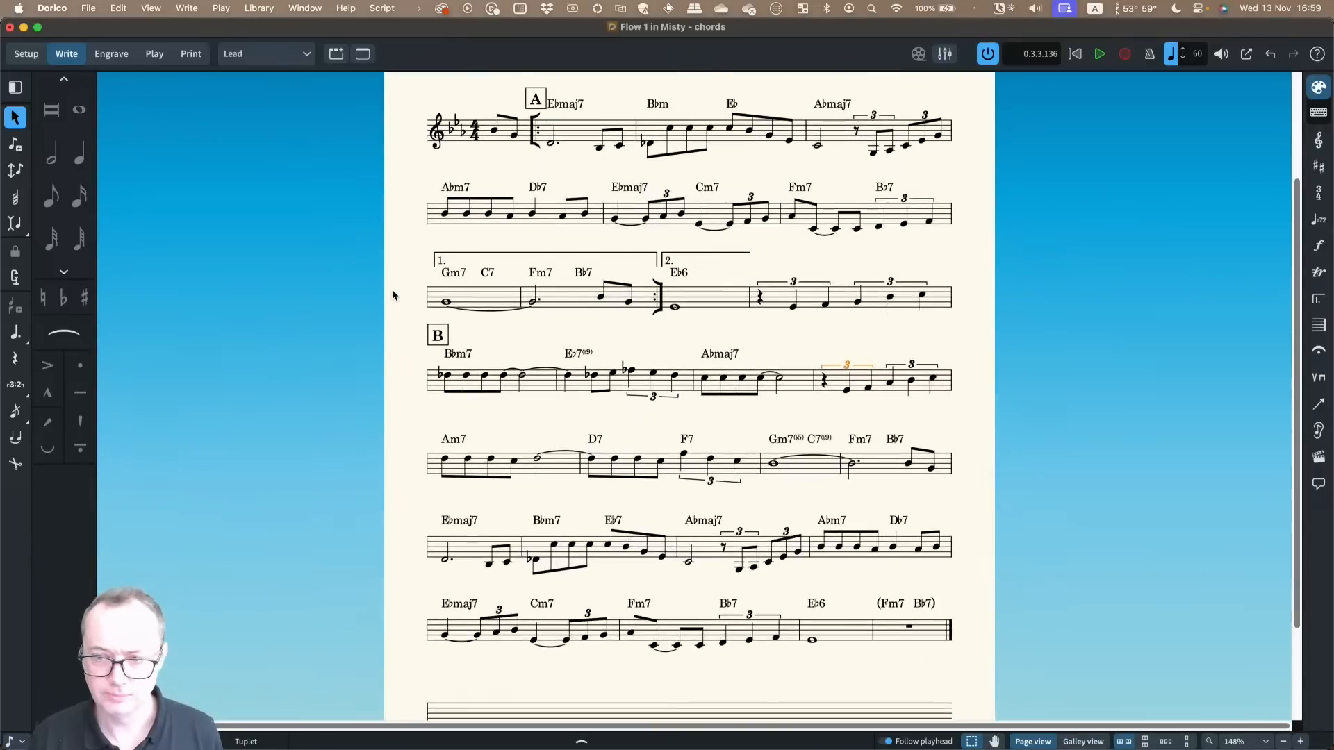
Clear the tuplet selection, open the Music Fonts dialog, and look through the available SMuFL fonts
scroll(393, 292, "up", 3)
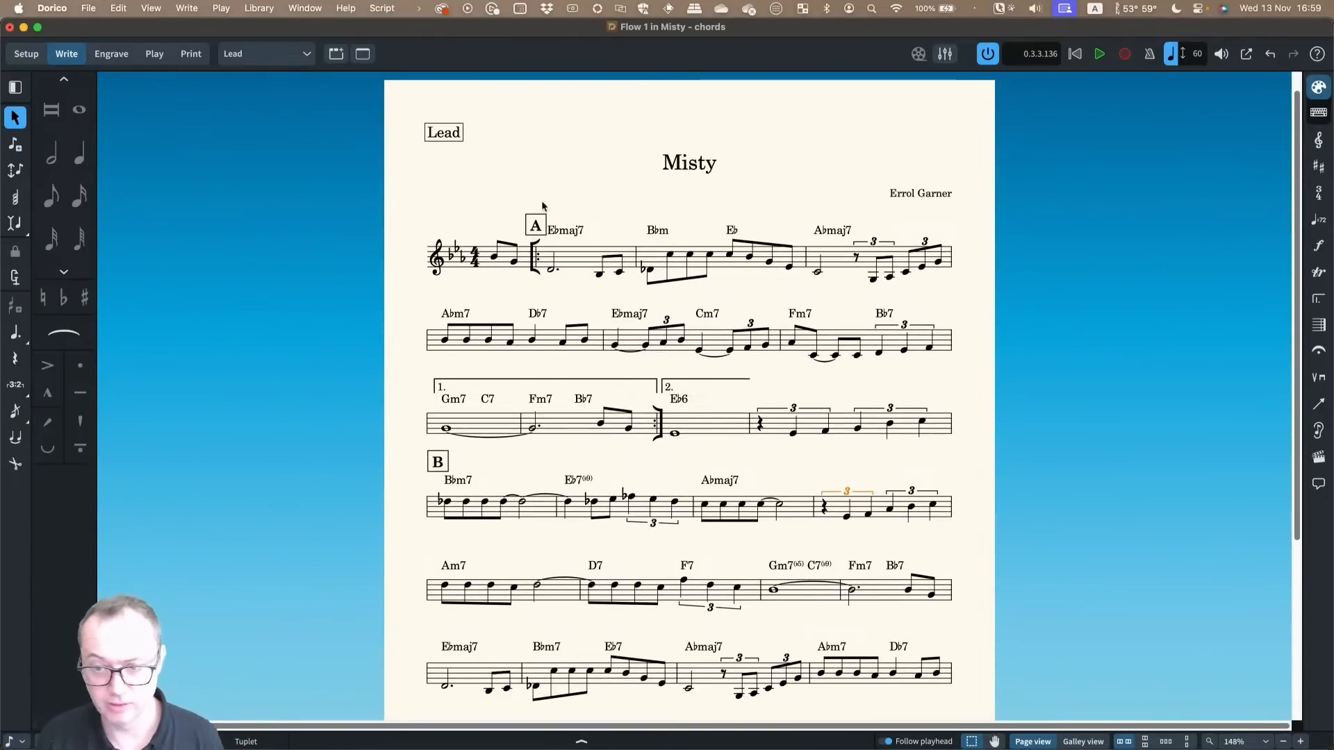
key("Escape")
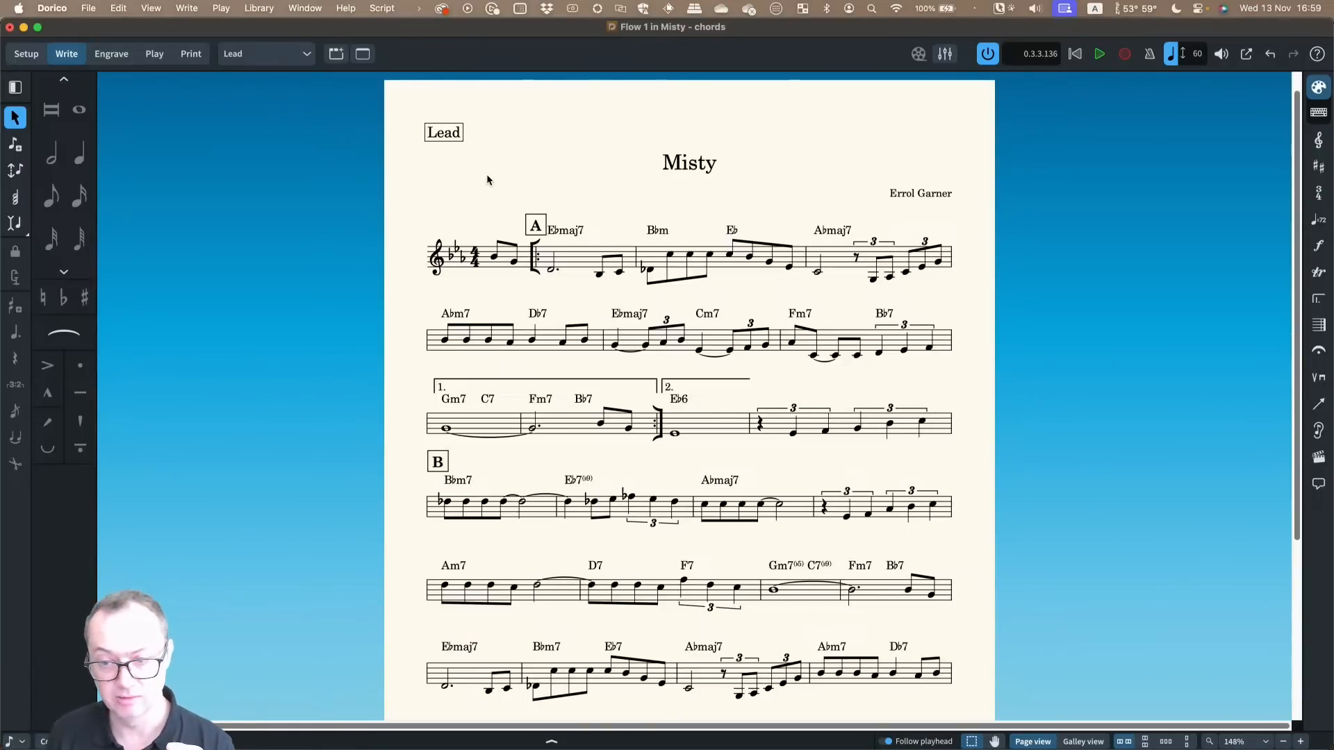
left_click(259, 8)
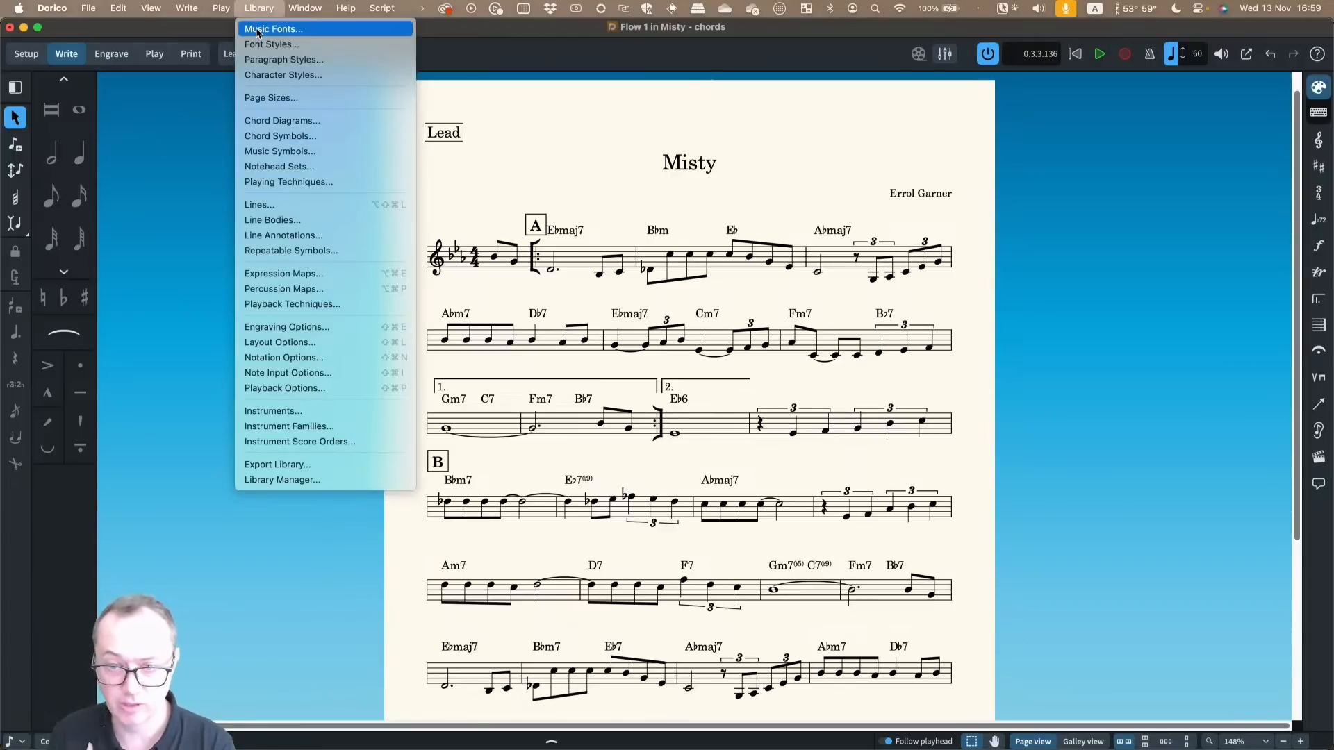
left_click(258, 30)
left_click_drag(551, 169, 542, 168)
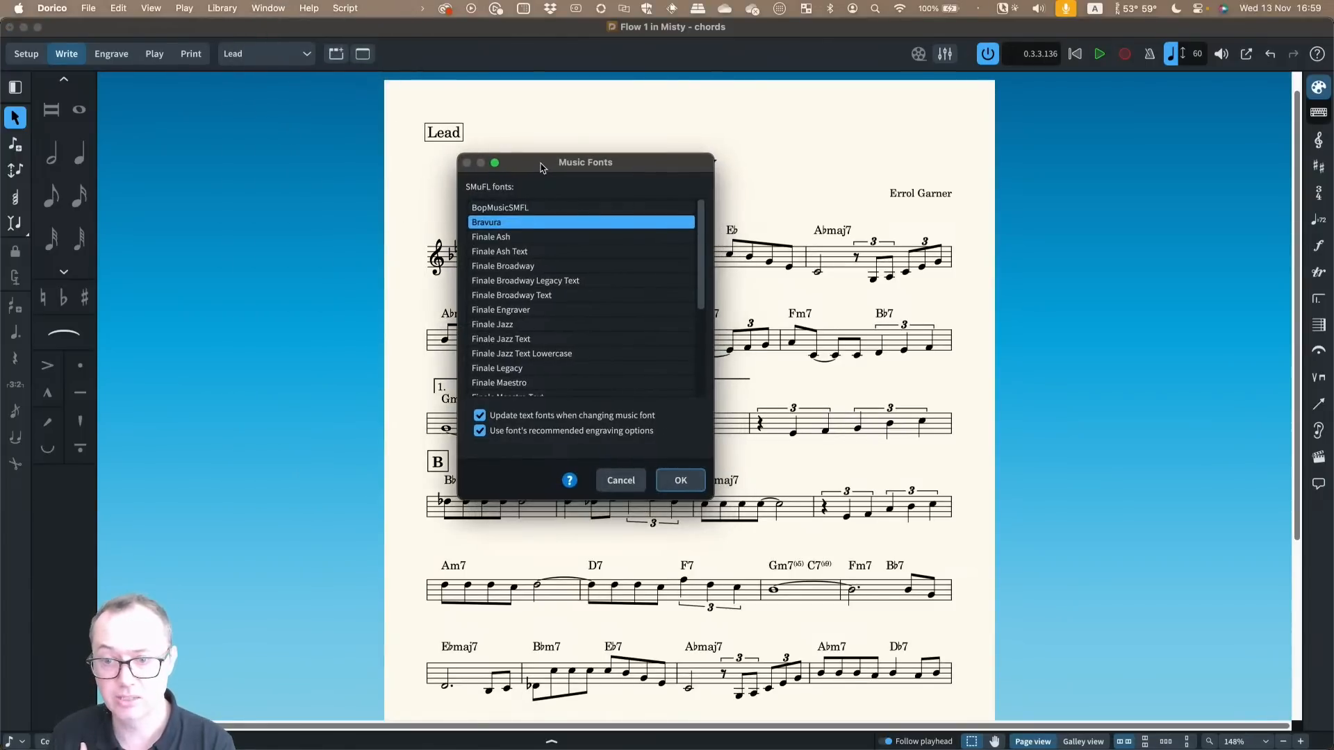
scroll(590, 309, "down", 3)
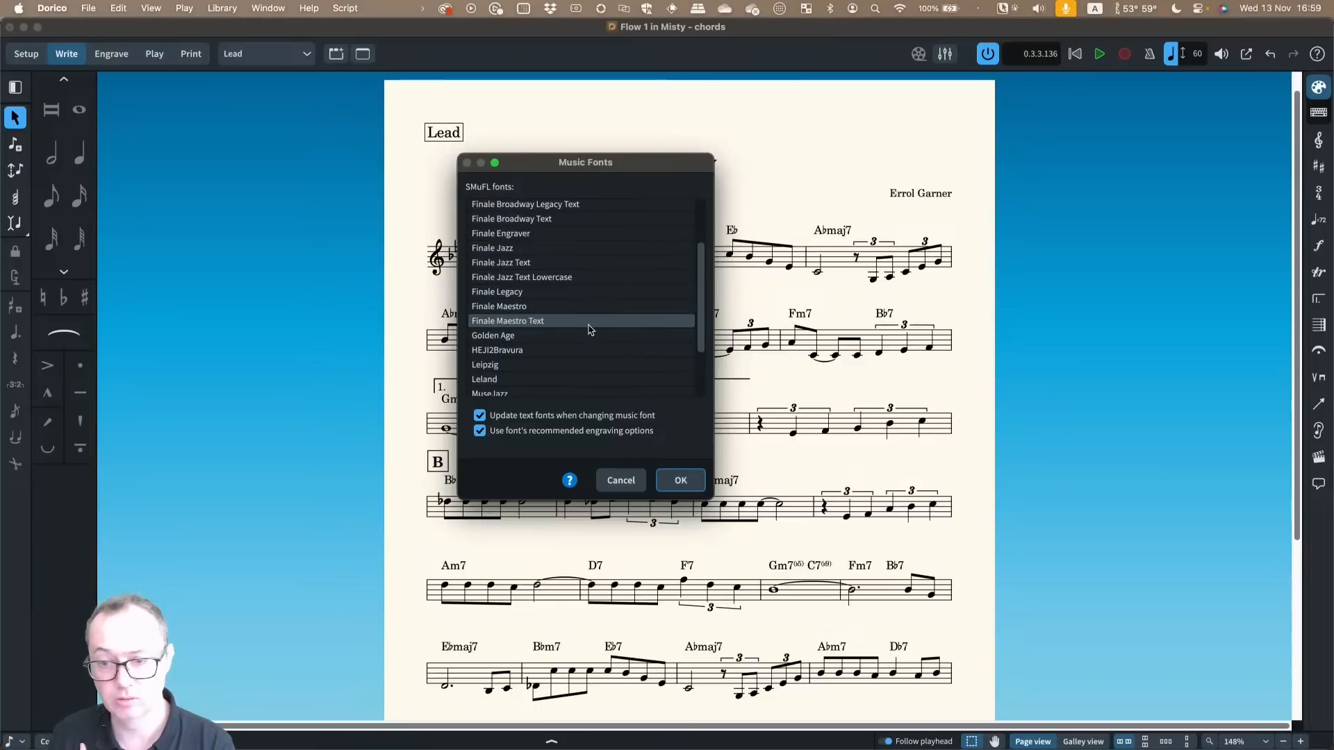
scroll(594, 326, "down", 3)
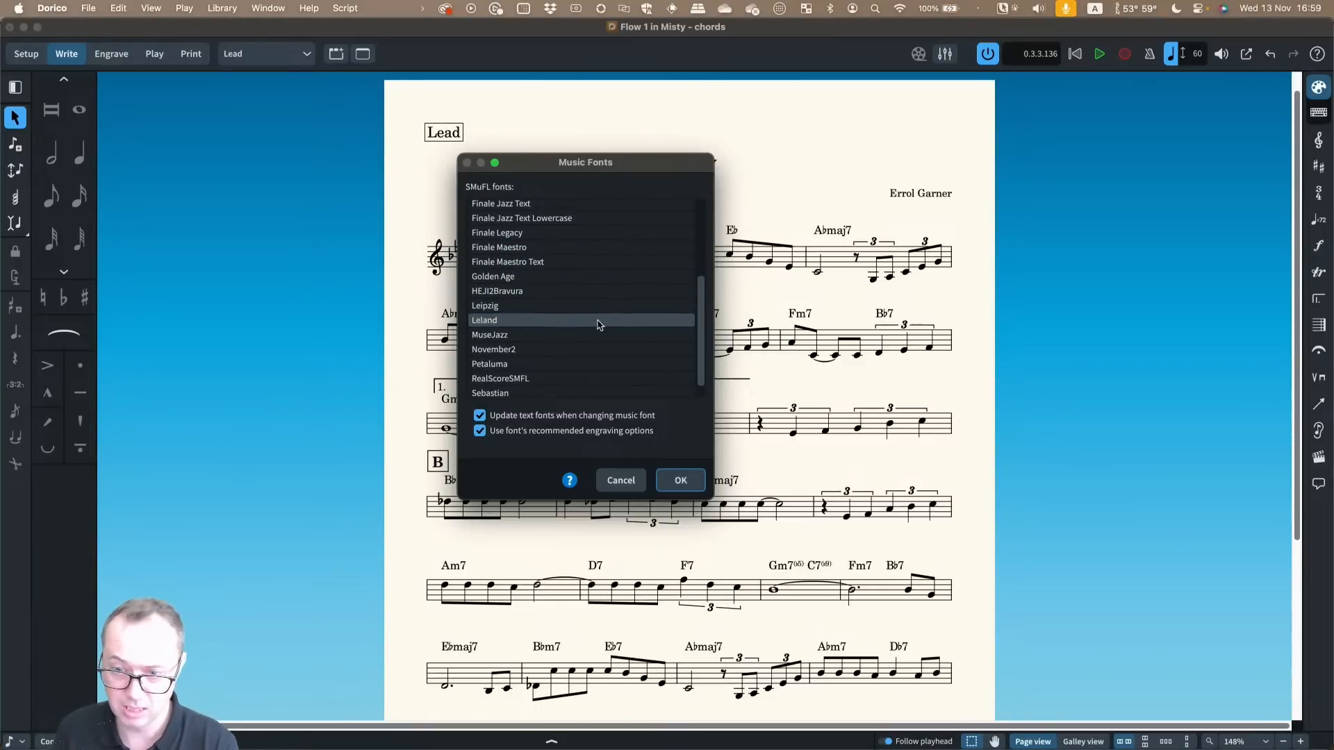
scroll(597, 323, "up", 5)
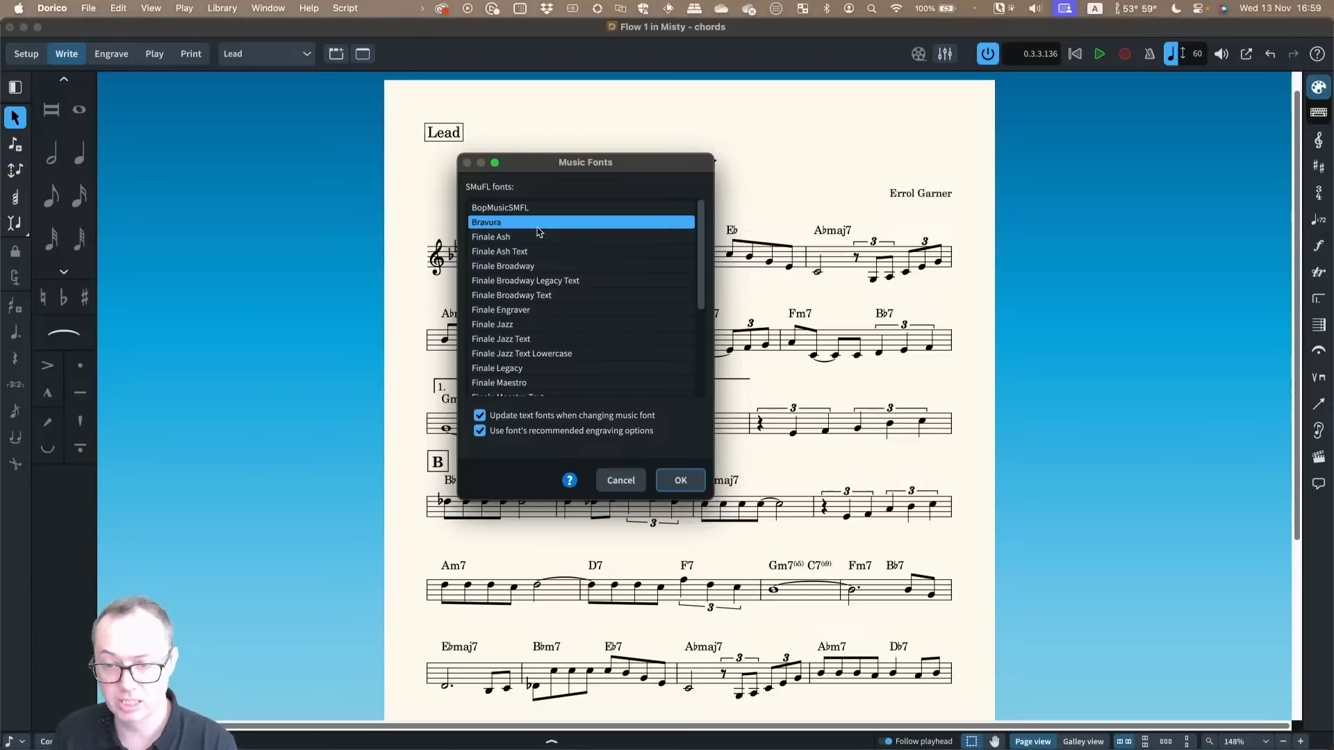
scroll(528, 292, "down", 5)
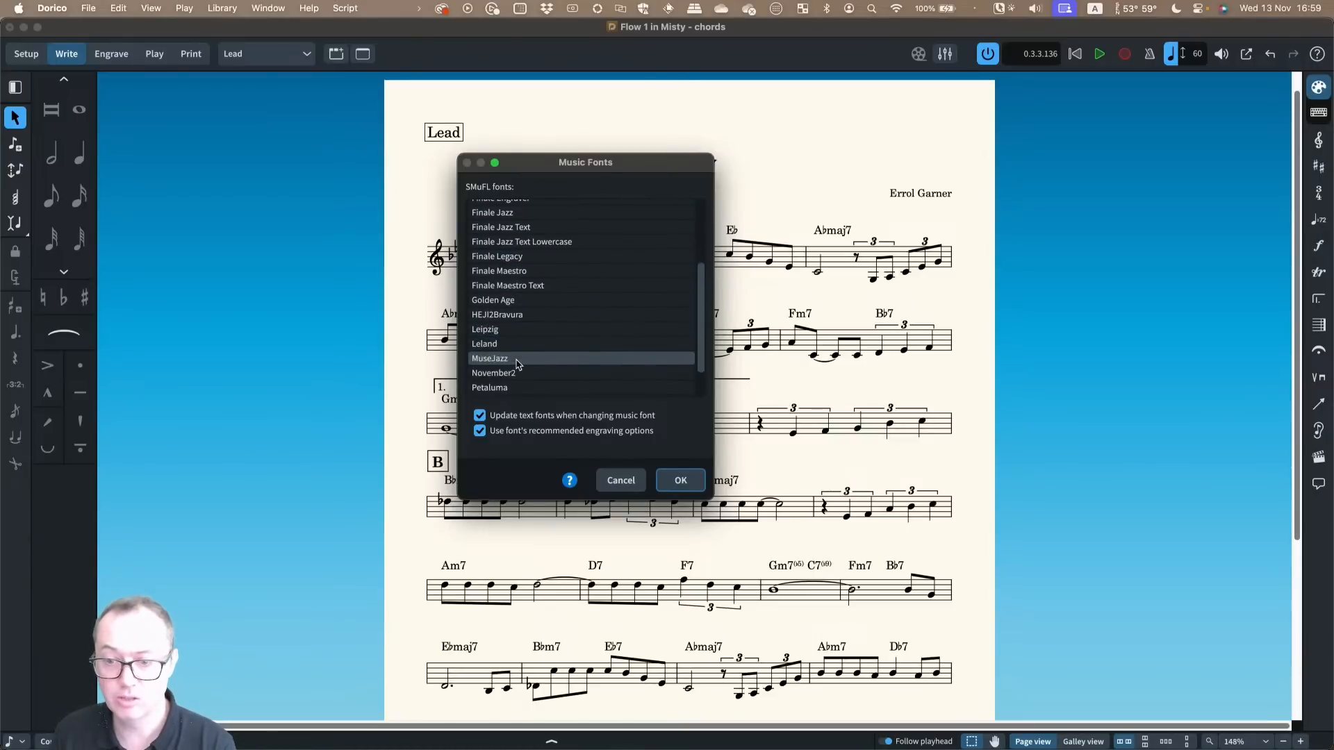
scroll(520, 372, "down", 1)
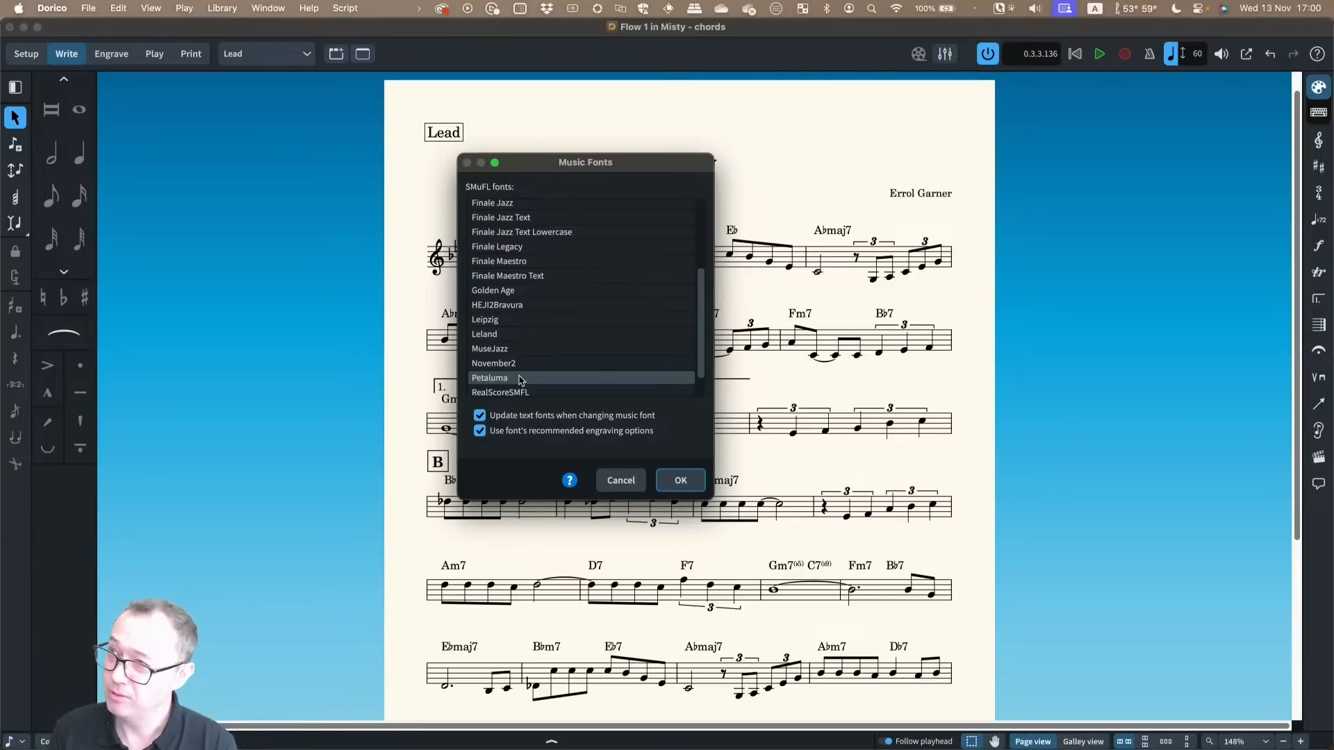
scroll(519, 378, "up", 4)
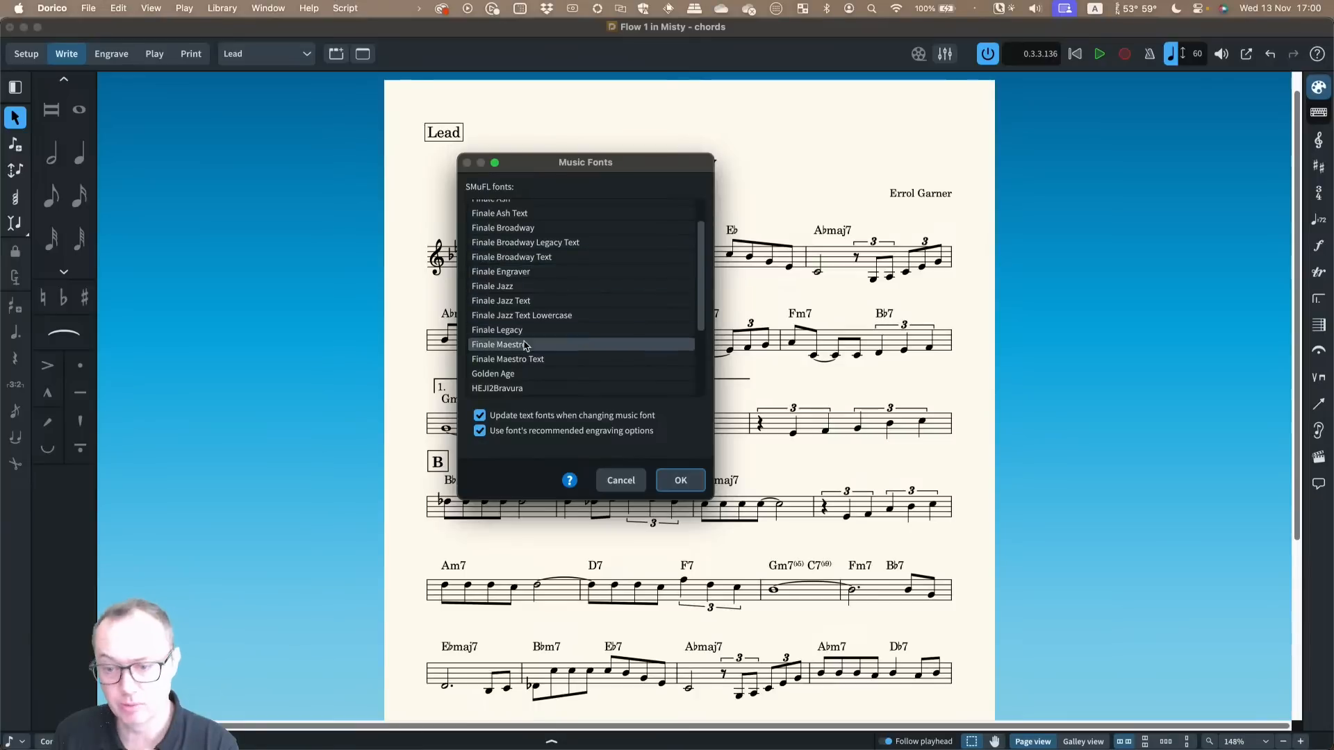
scroll(521, 339, "up", 2)
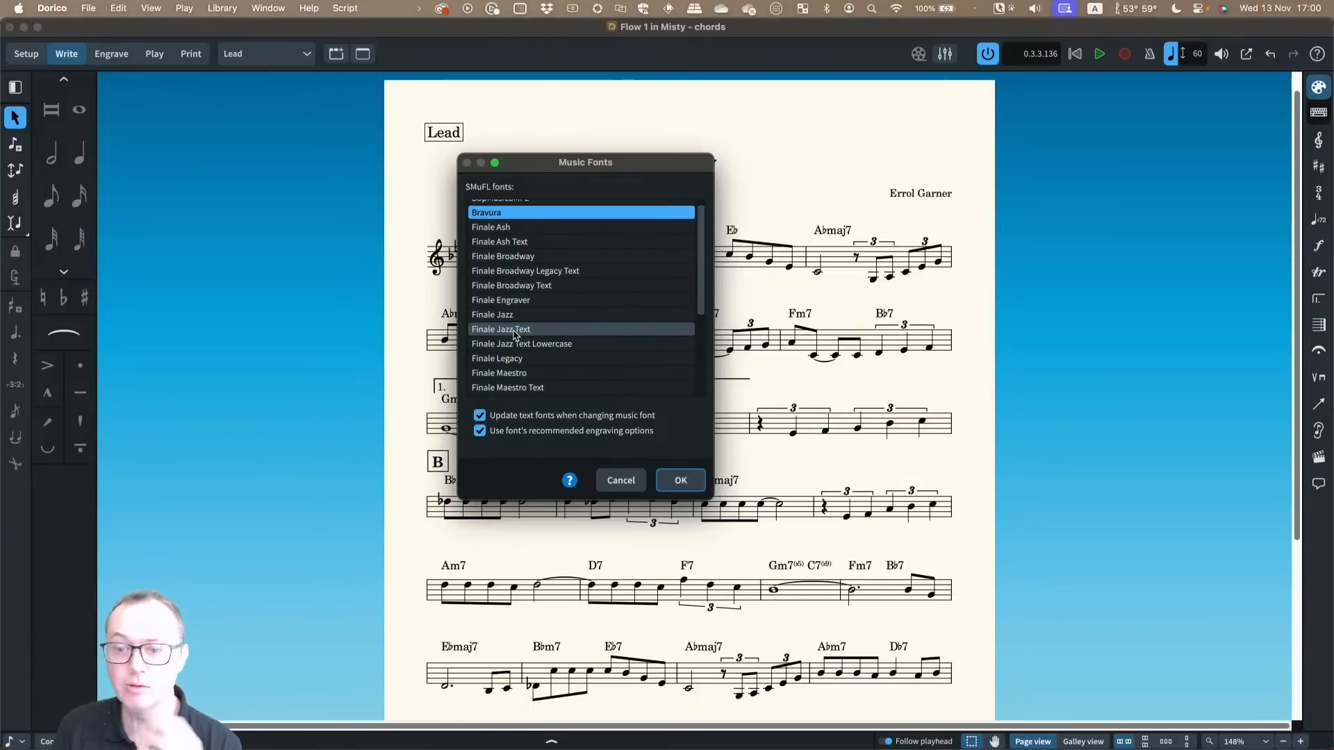
scroll(592, 312, "up", 1)
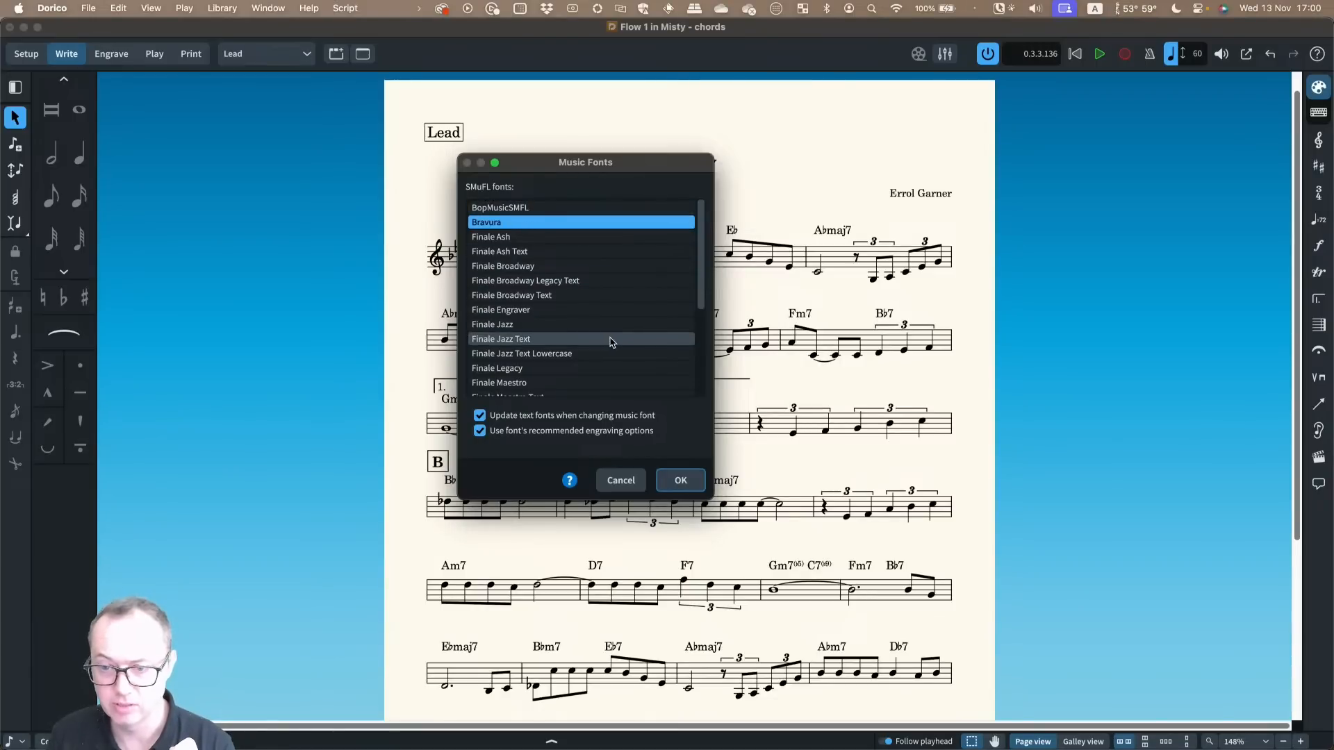
Change the project's music font to Petaluma, keeping text-font updating and the font's recommended engraving options enabled
scroll(618, 342, "down", 1)
scroll(617, 341, "down", 5)
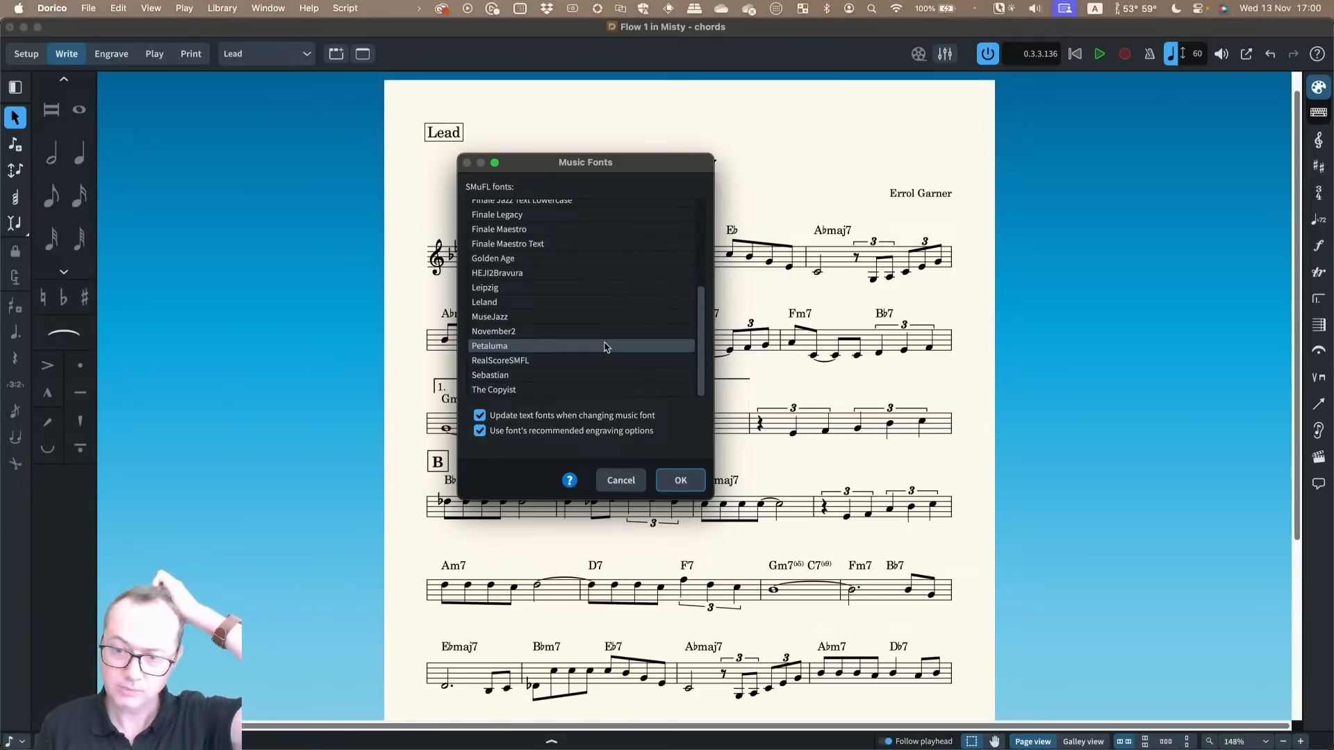
scroll(606, 344, "up", 3)
scroll(602, 348, "up", 3)
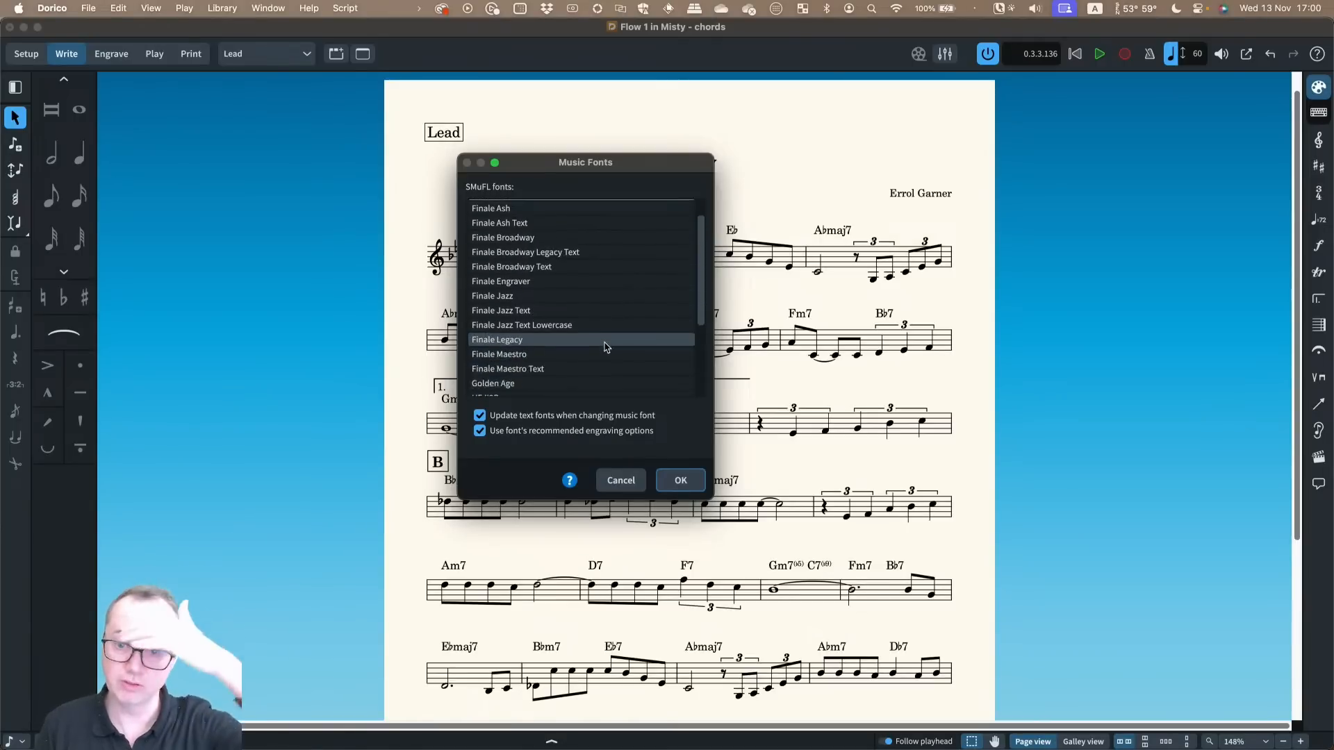
scroll(584, 355, "down", 3)
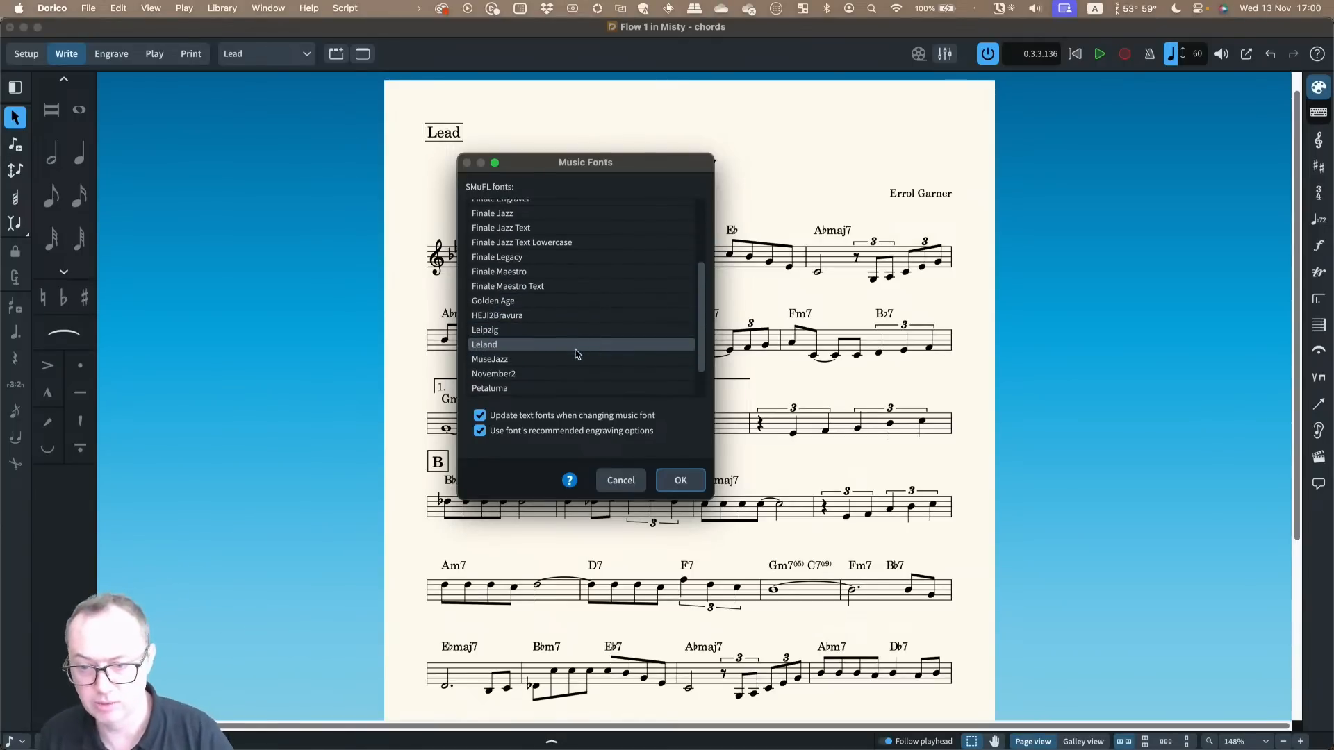
left_click(563, 360)
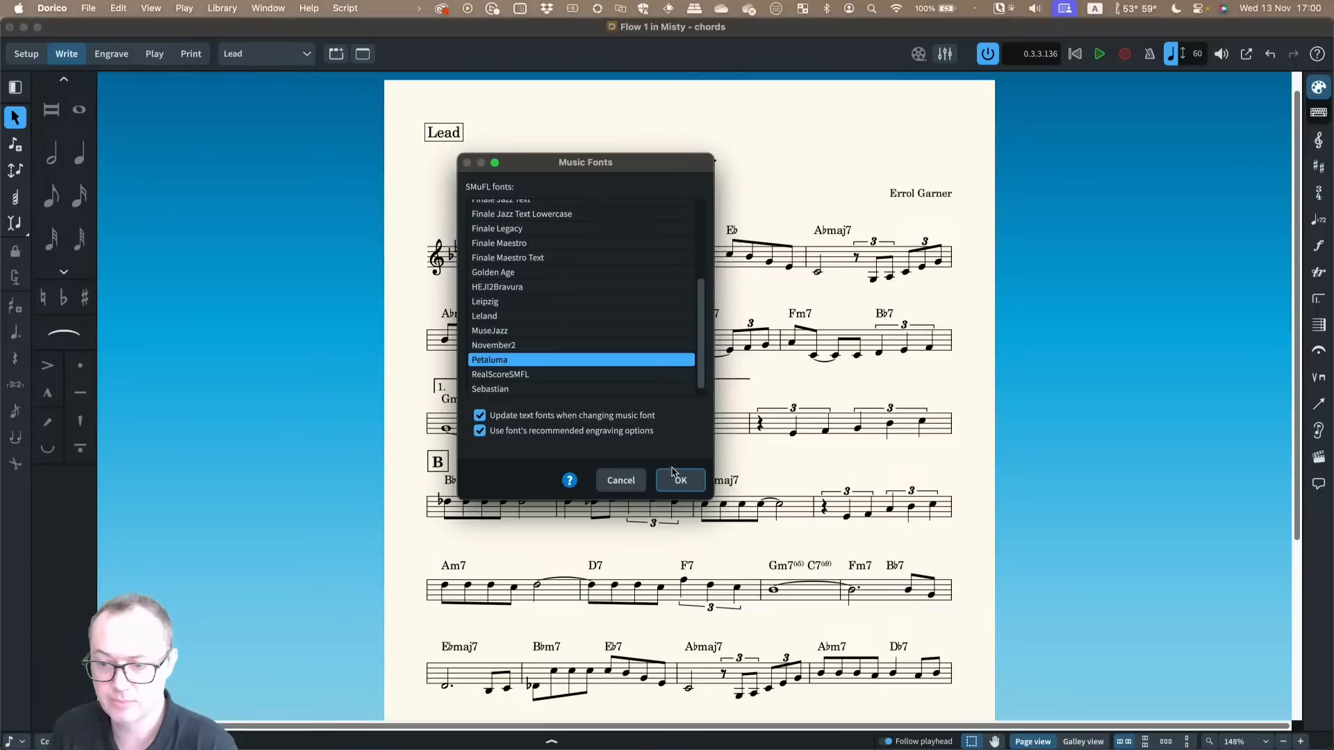
left_click(678, 479)
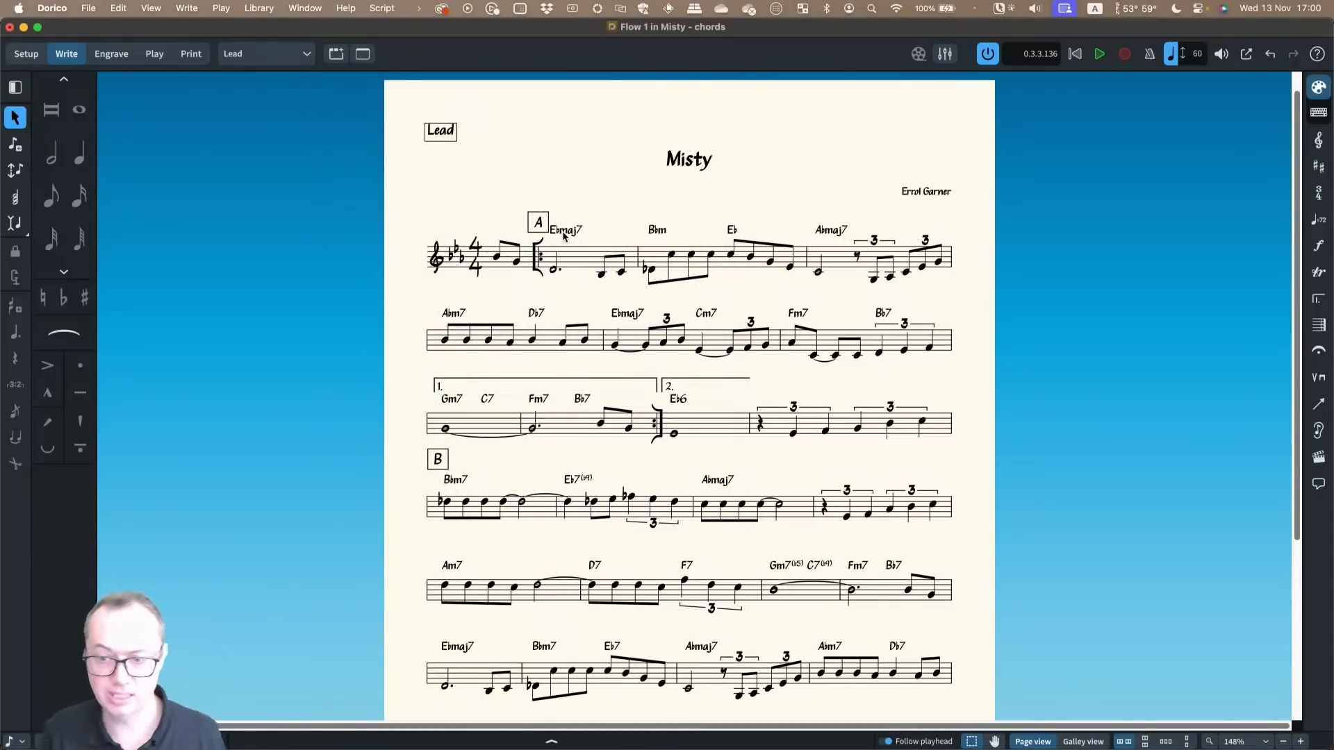
Examine the Misty lead sheet's title, chord symbols, time signature and notation in Petaluma, both close up and across the page
scroll(564, 236, "up", 5)
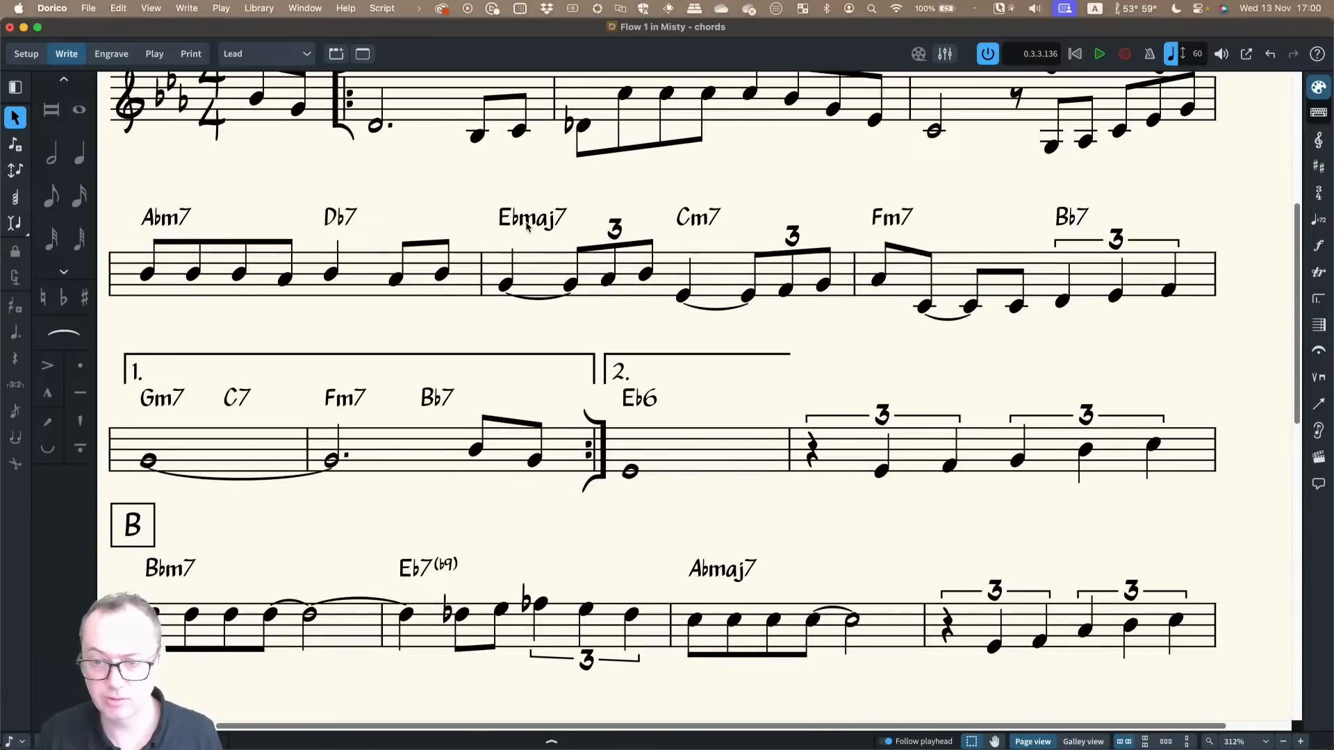
scroll(527, 226, "up", 3)
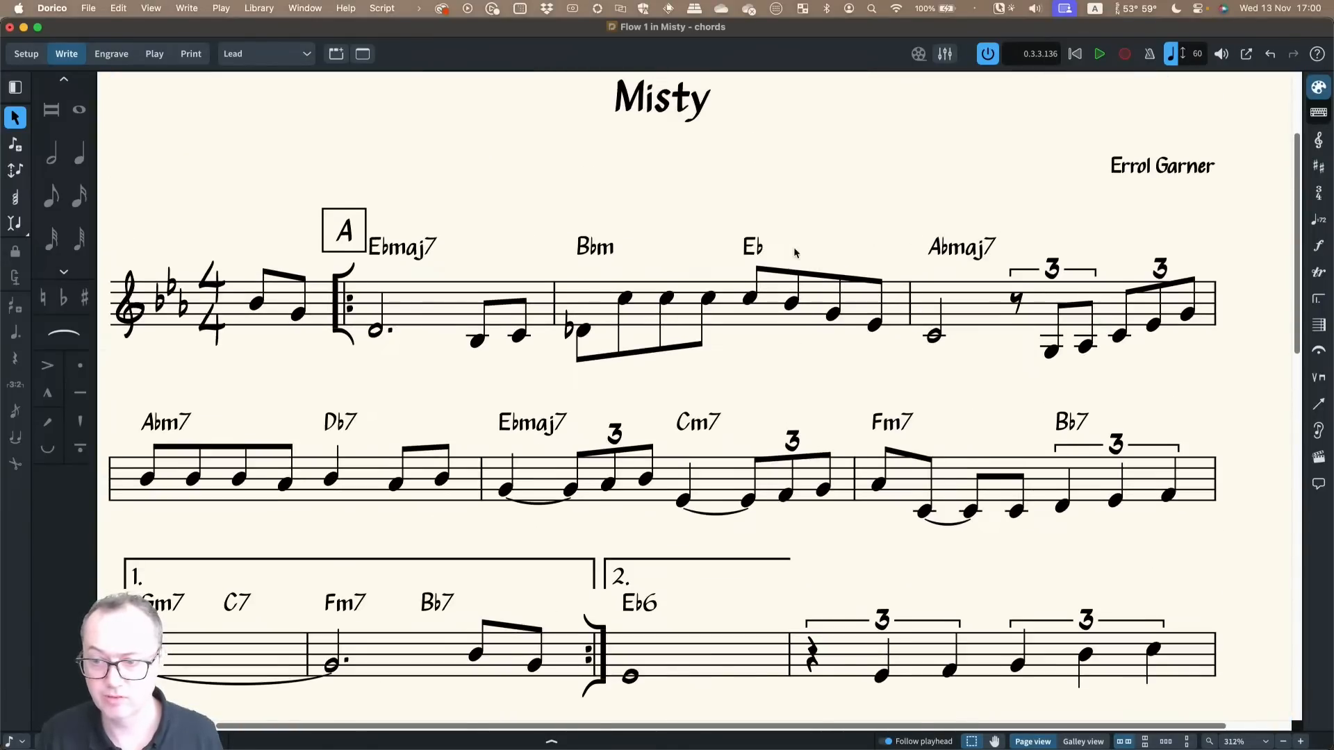
scroll(631, 187, "up", 3)
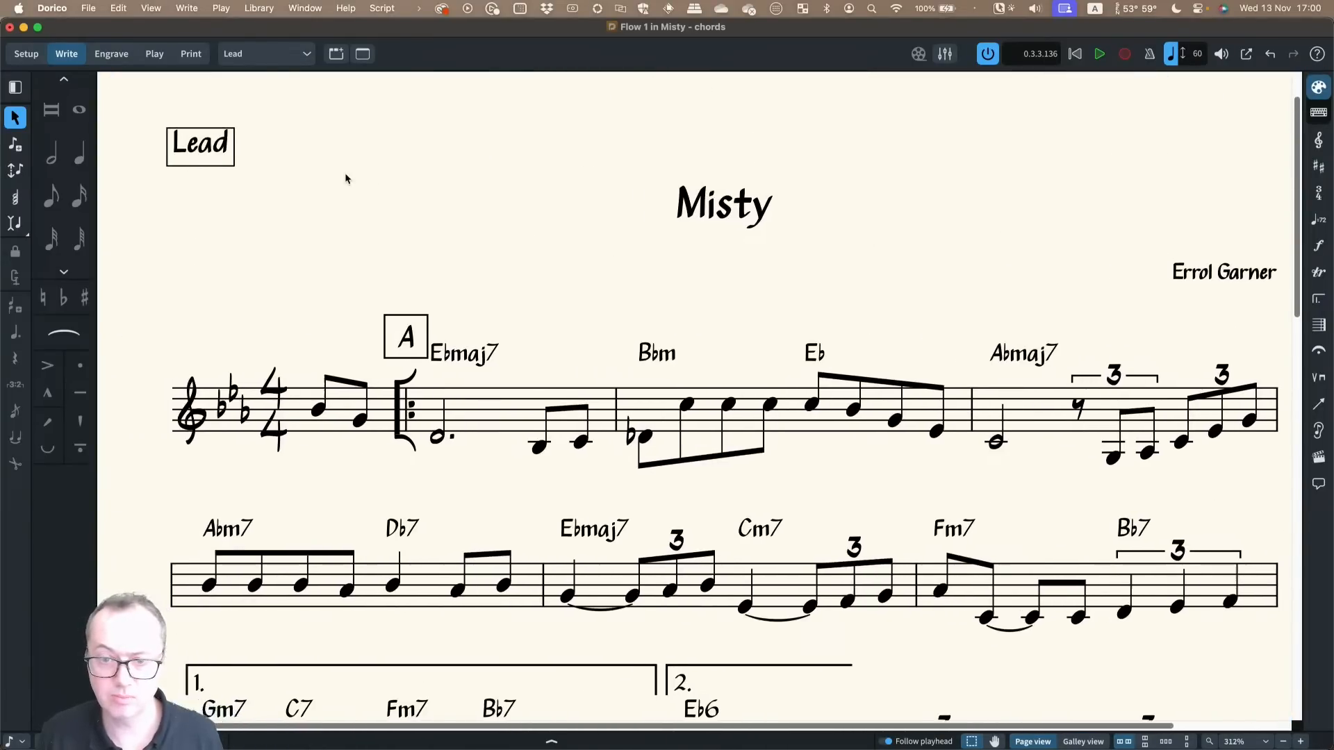
scroll(345, 179, "left", 2)
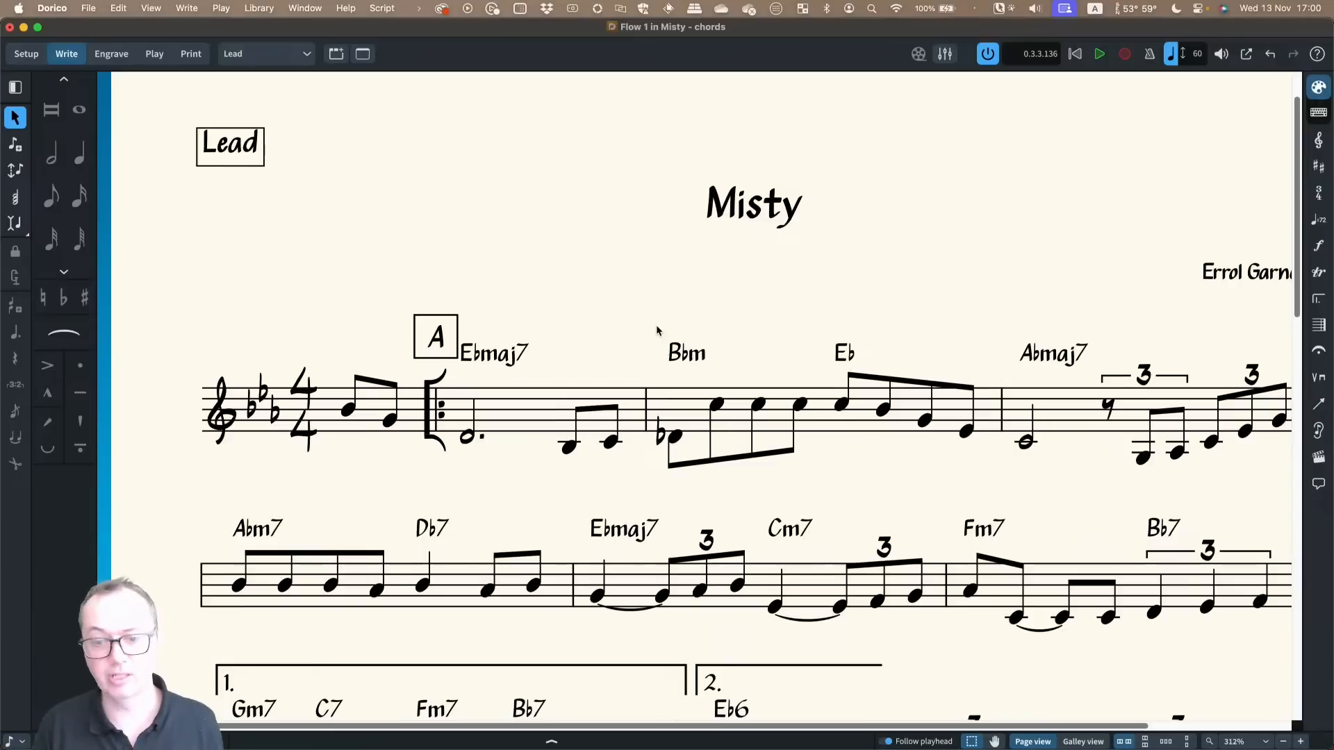
scroll(656, 324, "down", 5)
scroll(513, 398, "down", 2)
scroll(512, 399, "down", 6)
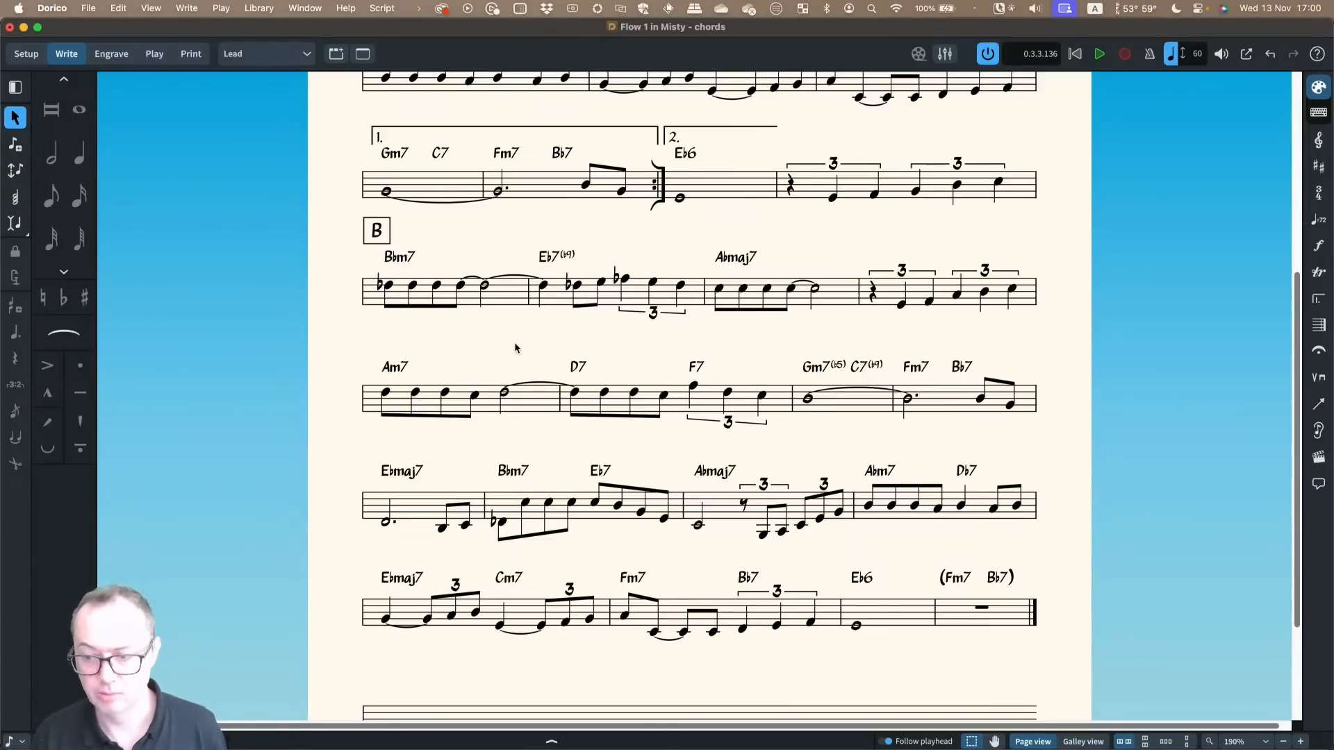
scroll(514, 342, "up", 7)
scroll(514, 347, "up", 3)
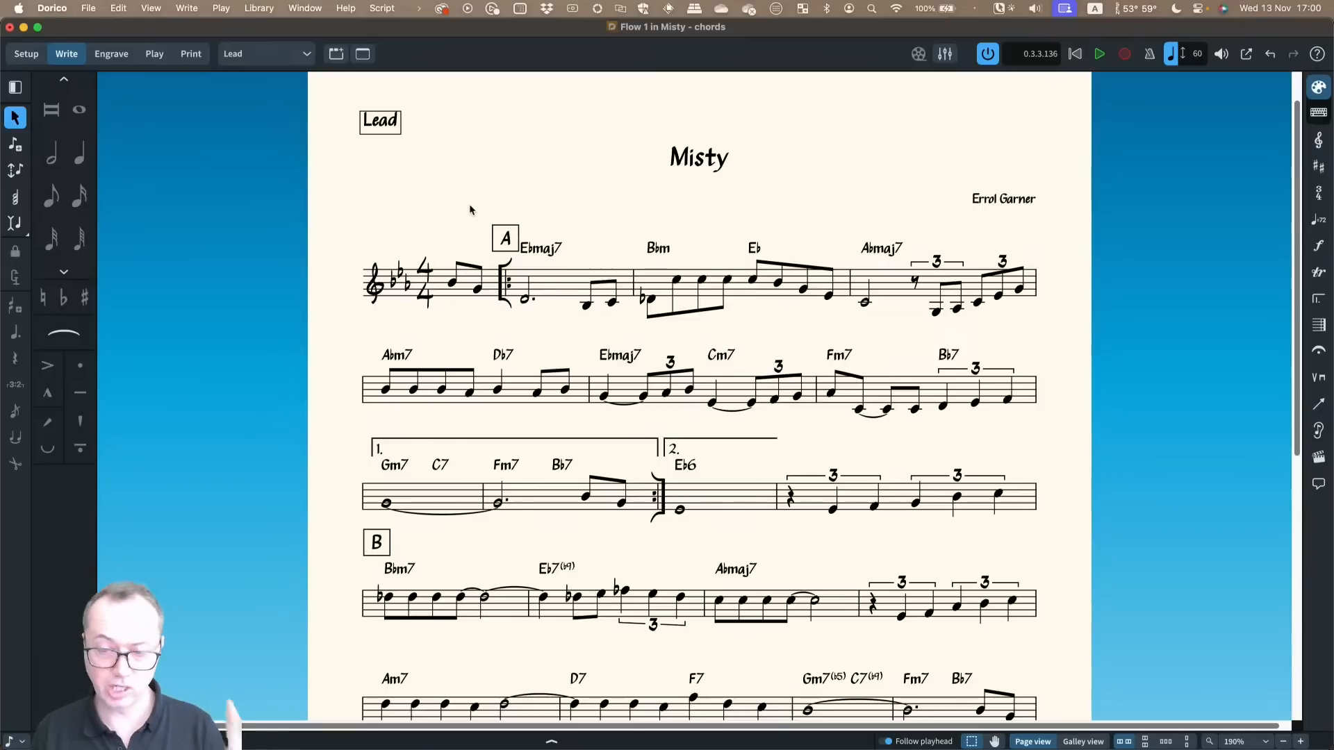
Change the project's music font to Finale Jazz, keeping text-font updating and the font's recommended engraving options enabled
left_click(270, 9)
left_click(270, 29)
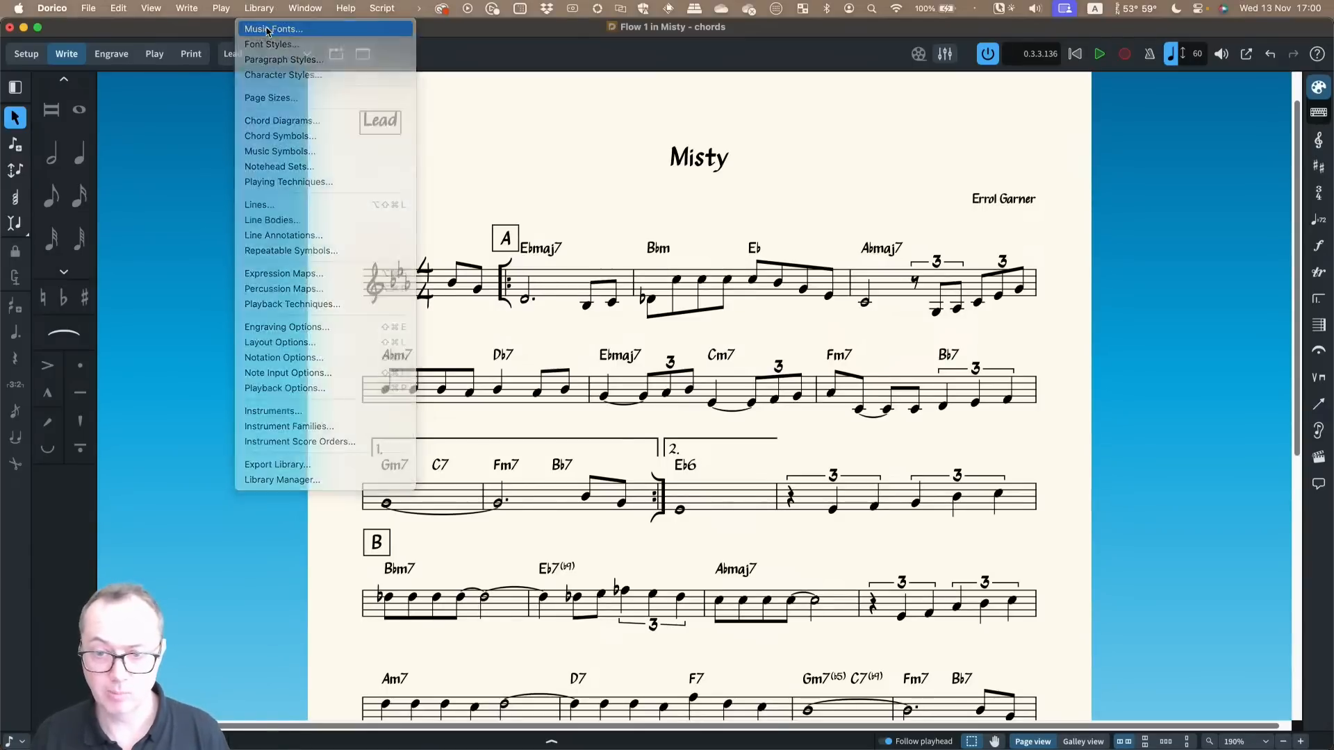
left_click(555, 324)
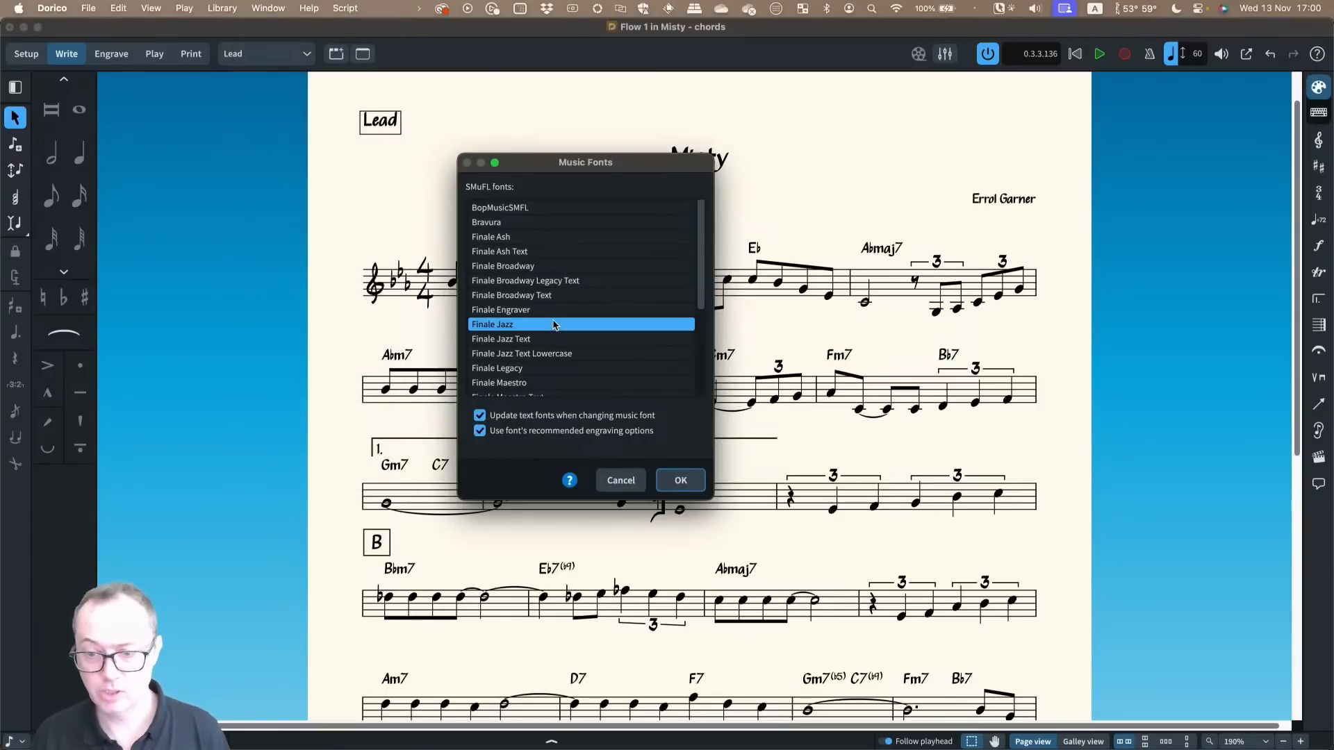
left_click(661, 472)
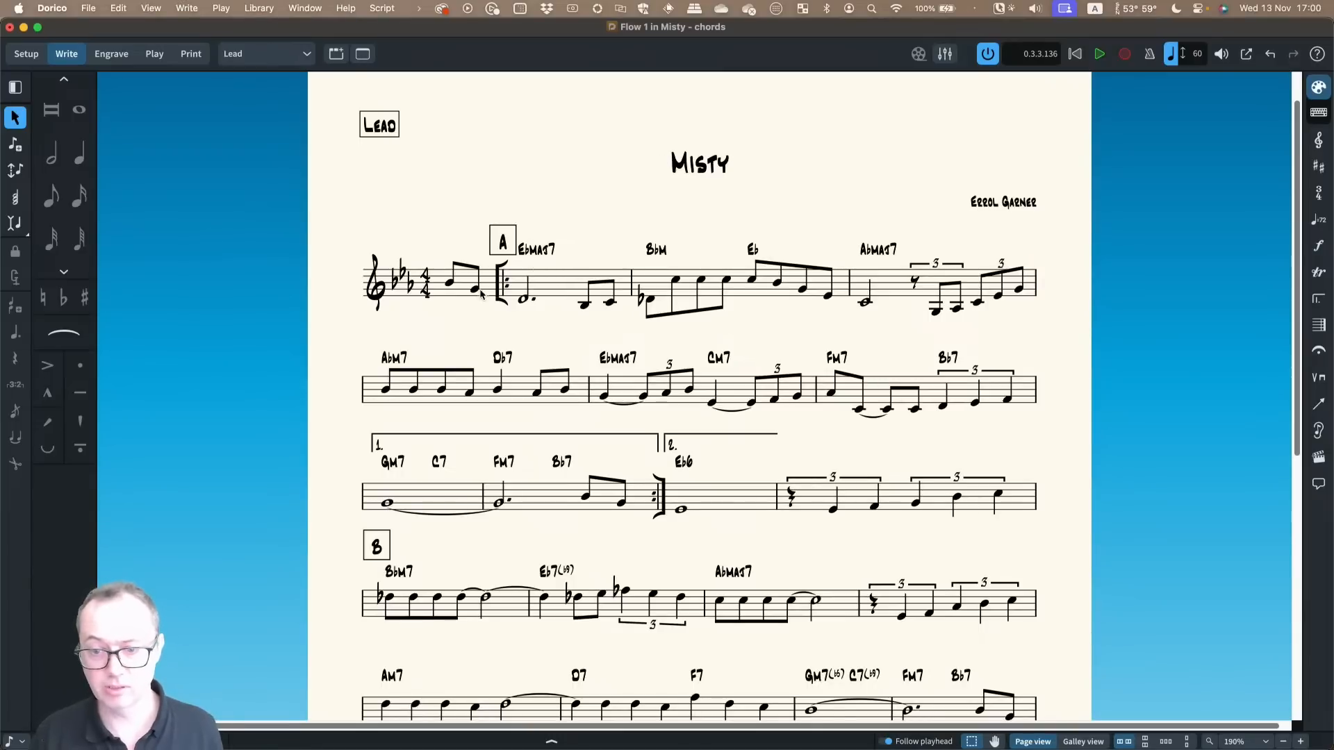
Examine the whole Misty page in Finale Jazz, from the title and first system to the final barline
key("super+equal")
scroll(533, 323, "left", 2)
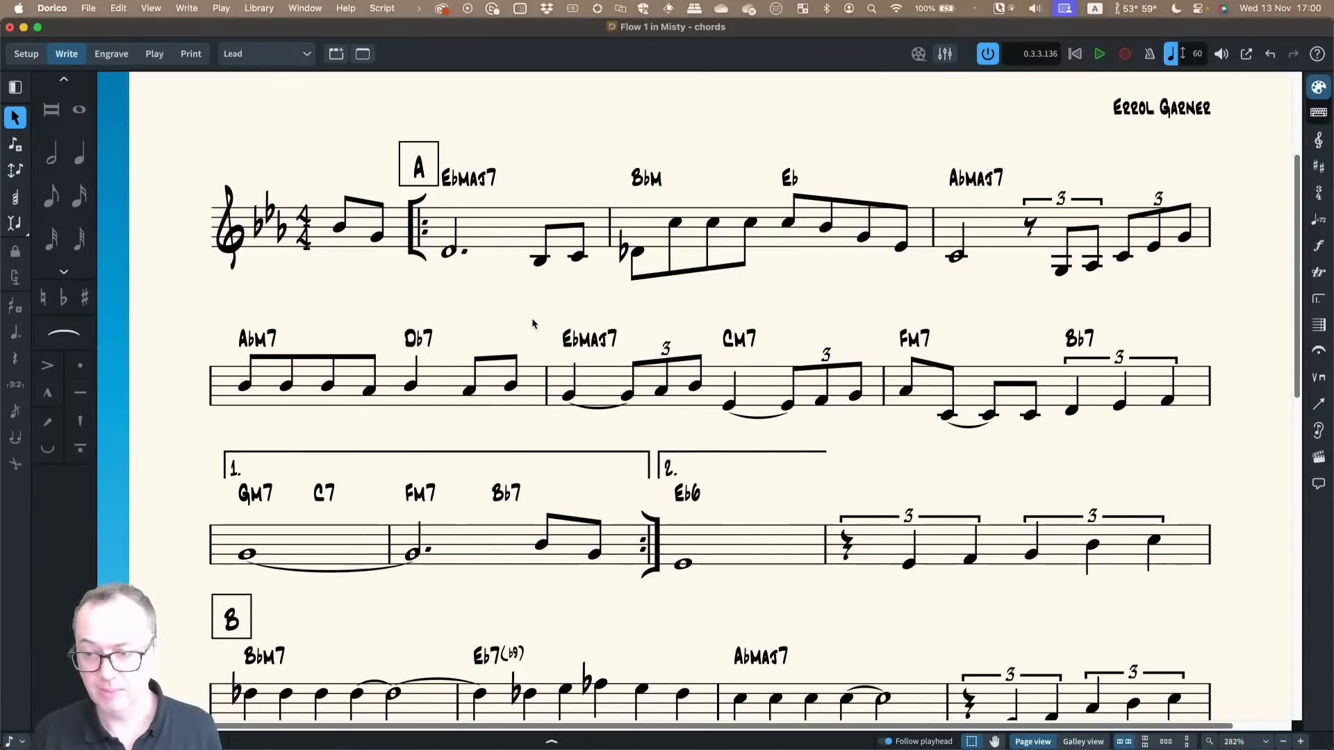
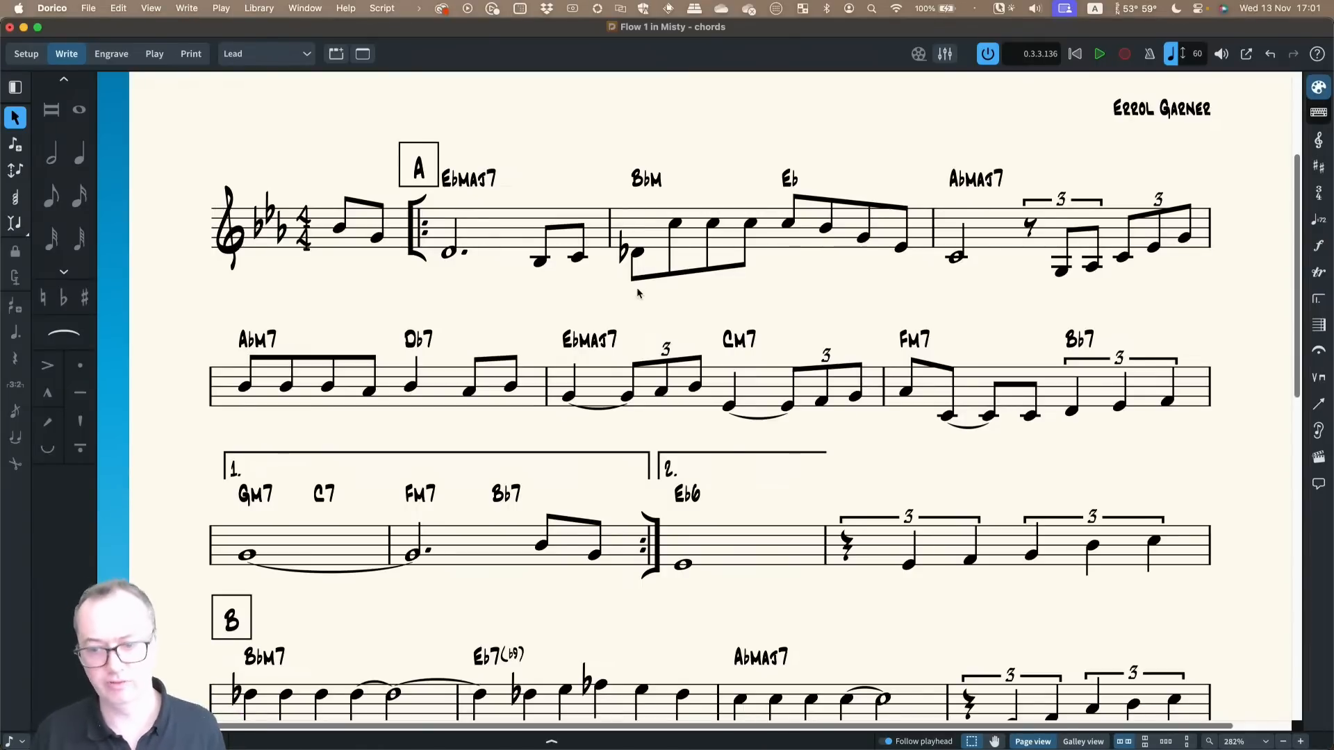
scroll(635, 299, "down", 2)
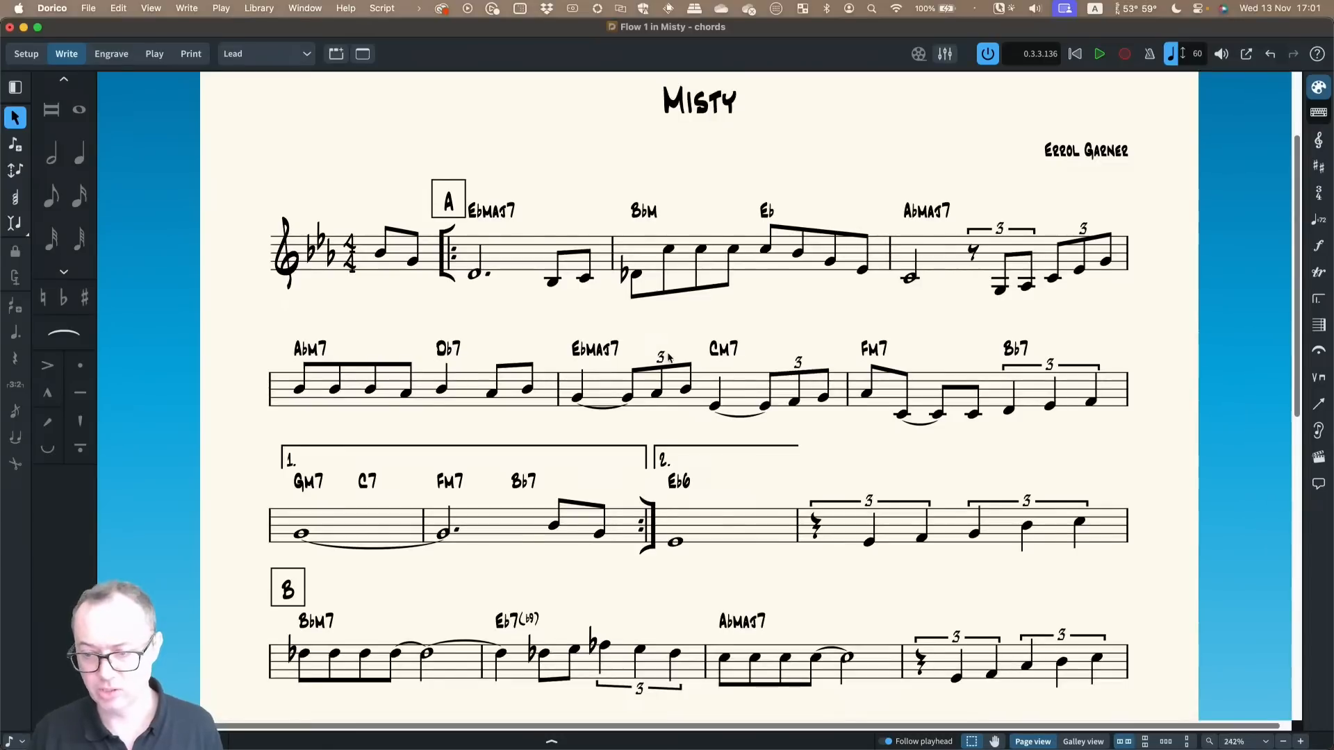
scroll(668, 356, "down", 5)
scroll(667, 356, "down", 7)
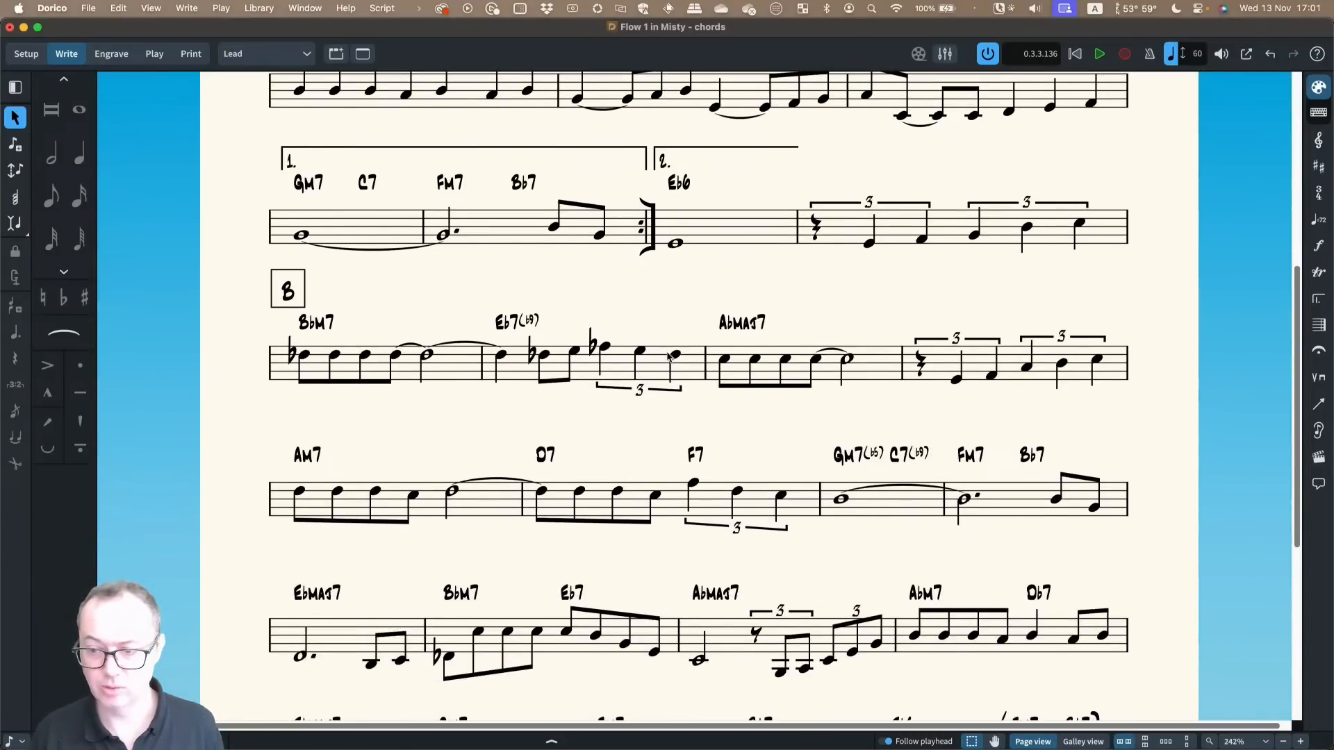
scroll(667, 358, "down", 2)
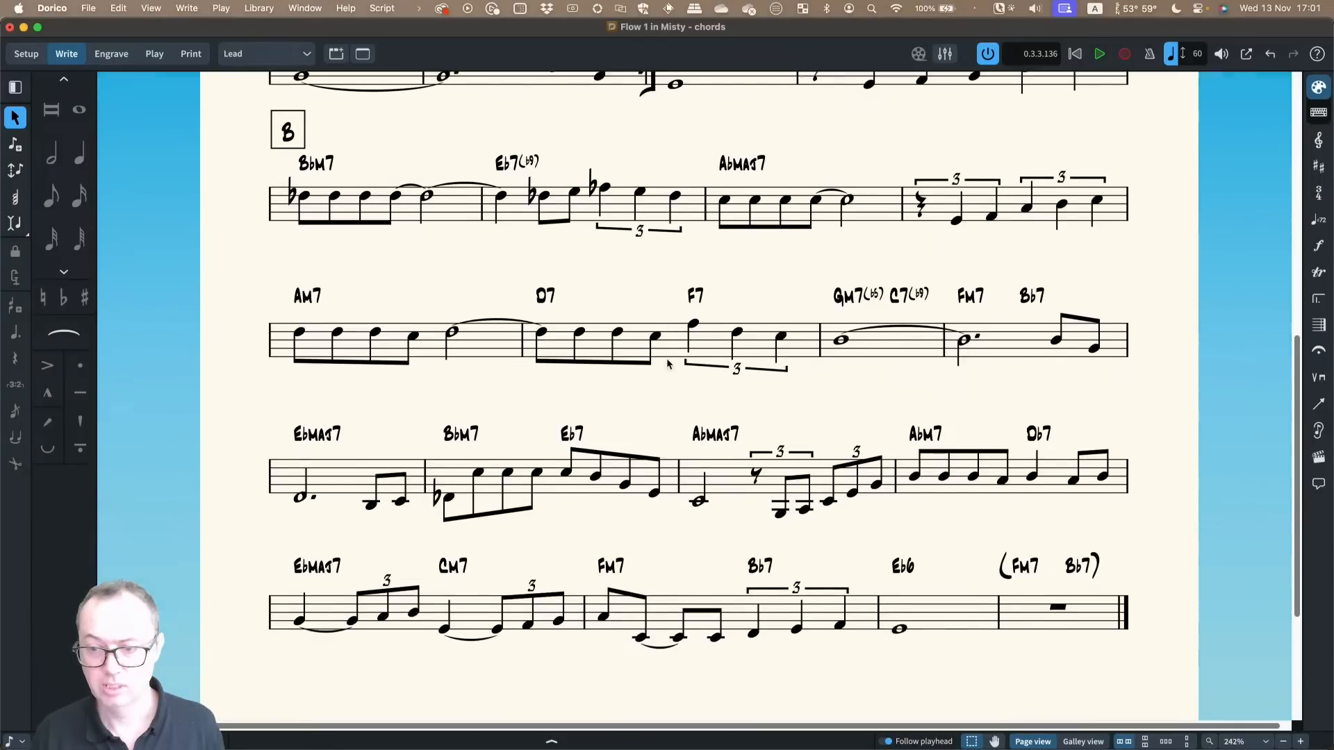
scroll(645, 390, "up", 6)
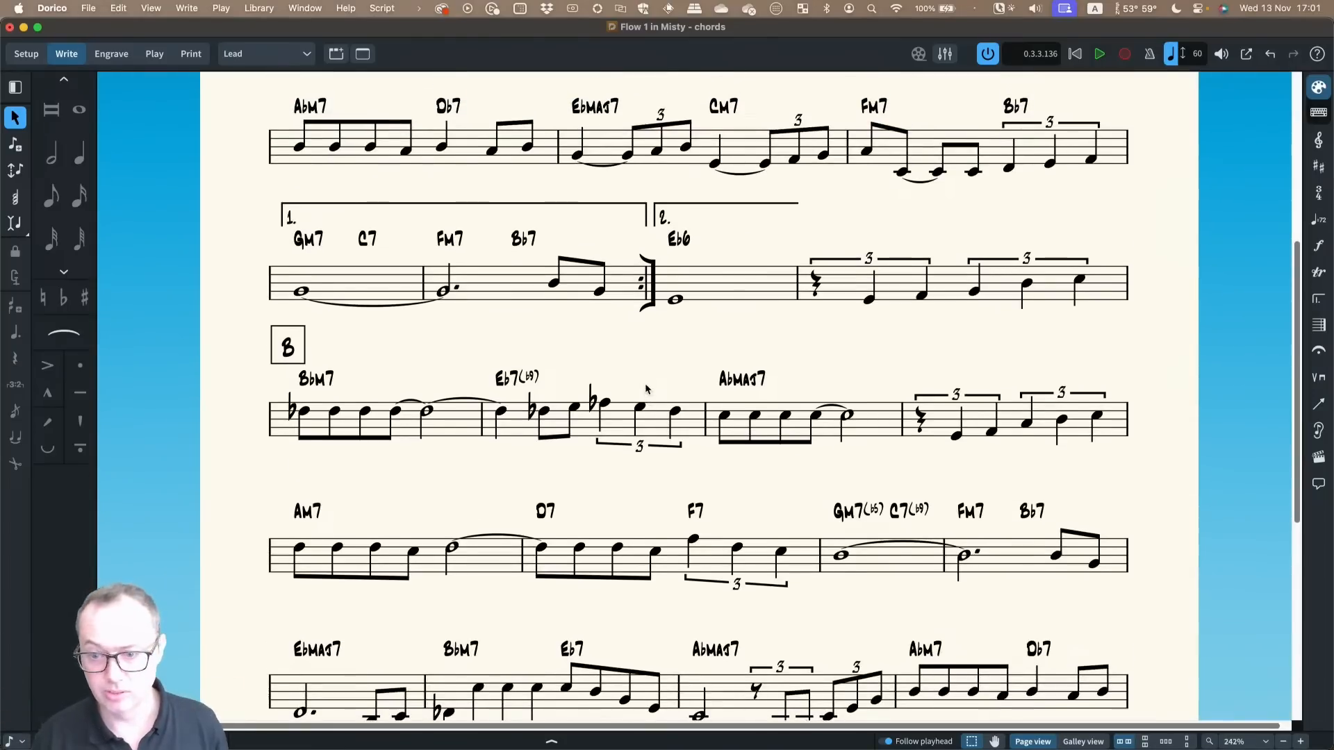
scroll(645, 390, "up", 9)
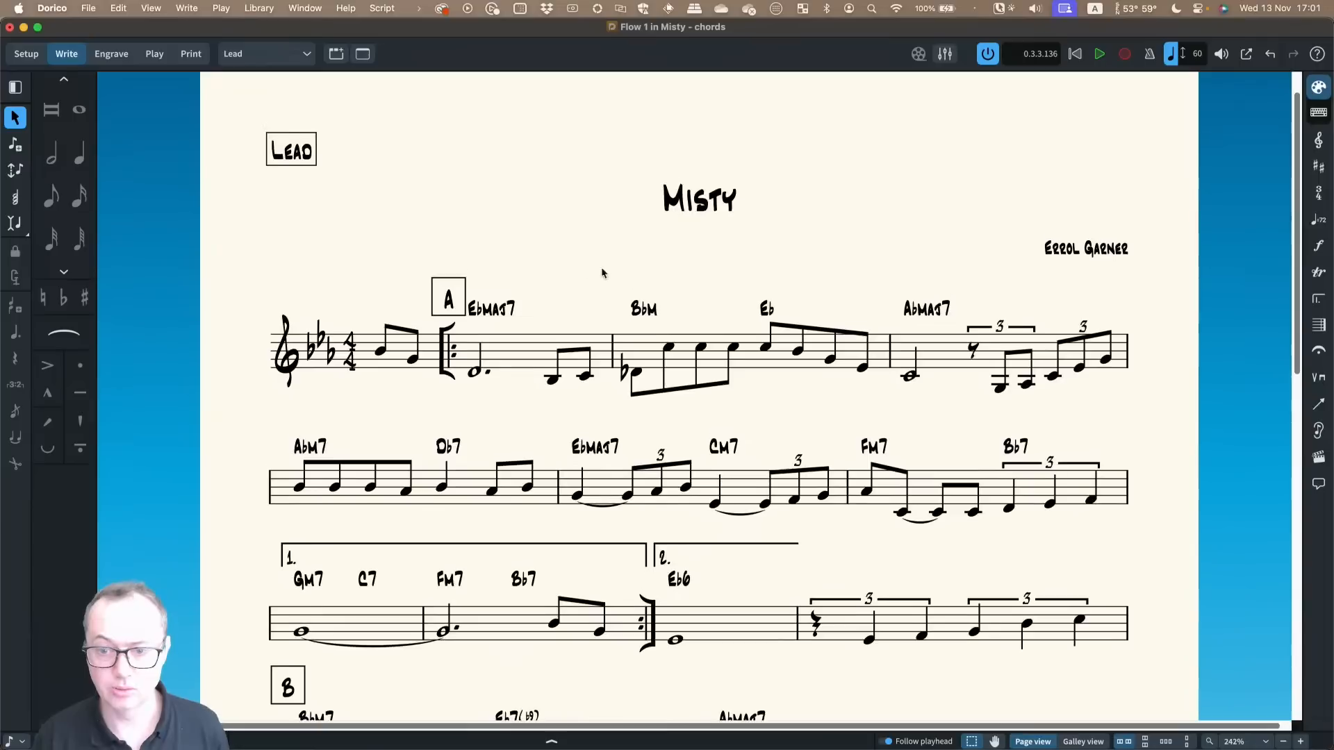
Change the project's music font to Golden Age, keeping text-font updating and the font's recommended engraving options enabled
left_click(258, 9)
left_click(260, 28)
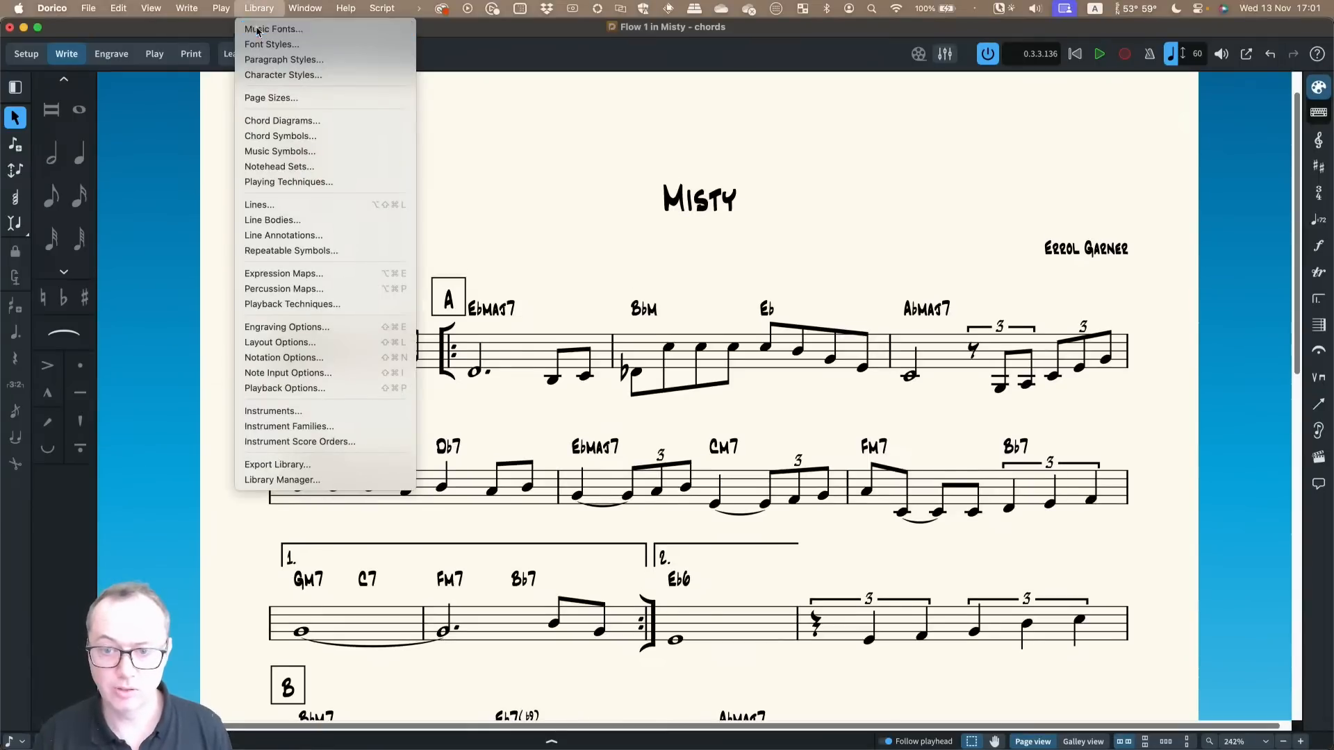
scroll(559, 345, "down", 5)
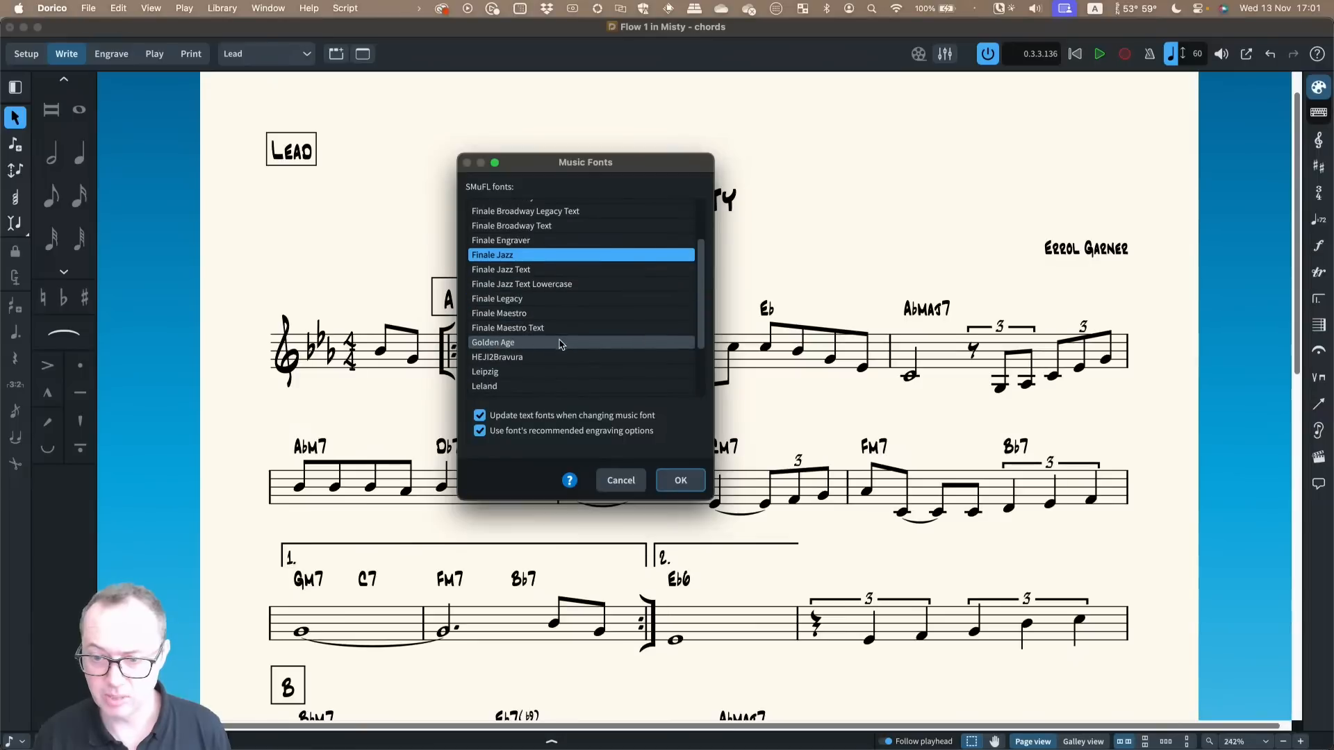
left_click(555, 342)
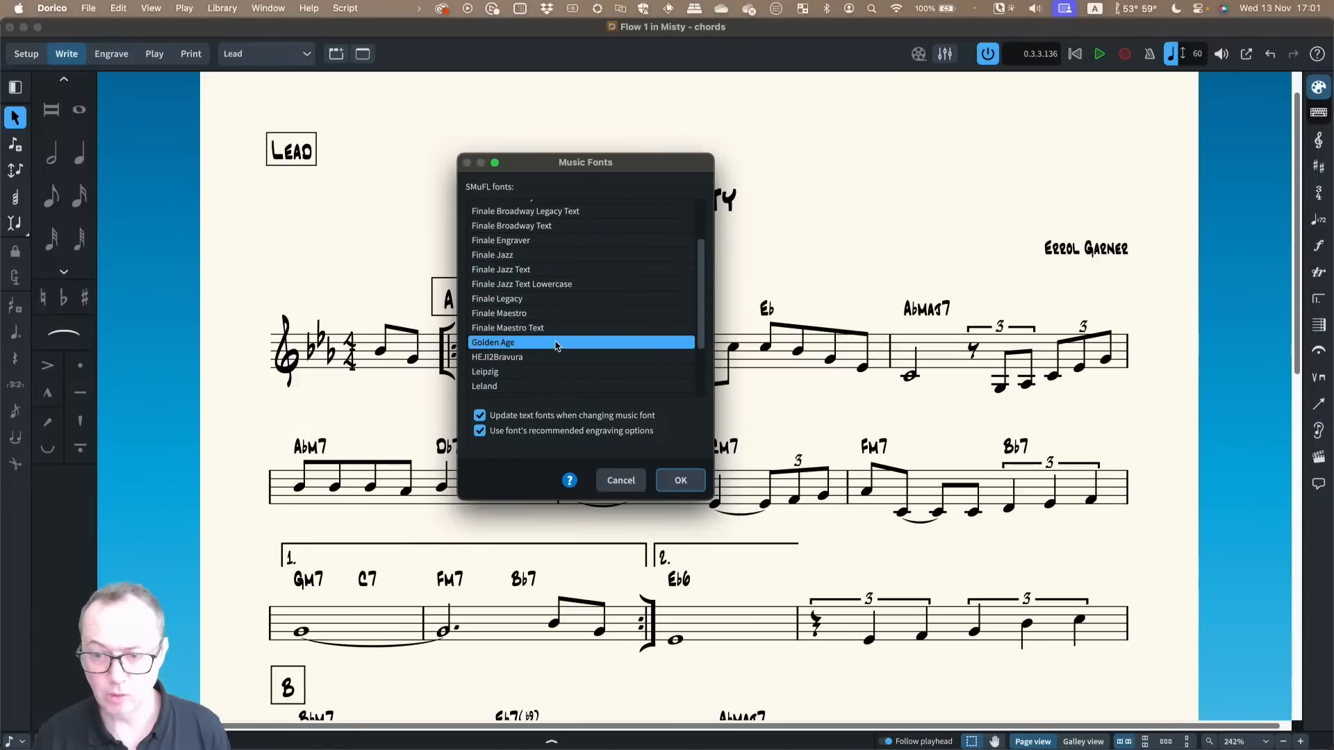
left_click(673, 480)
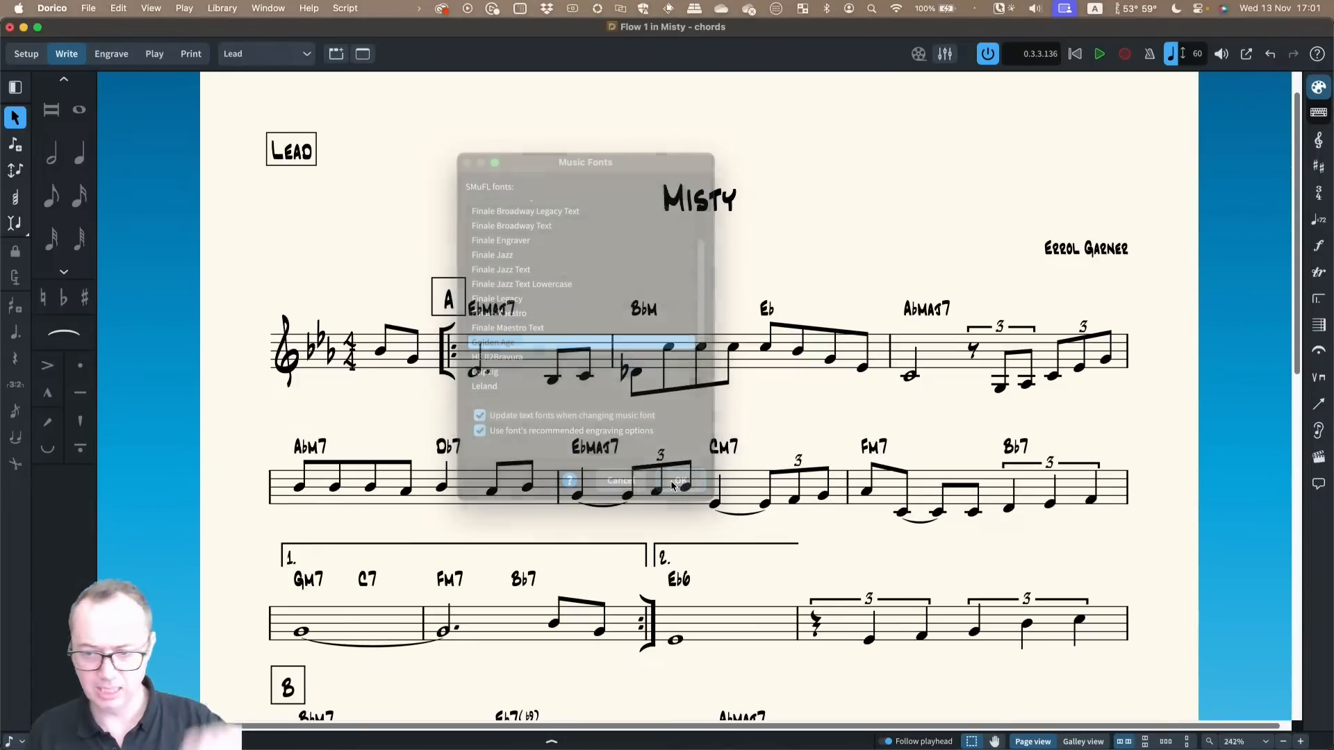
Examine the Misty lead sheet in Golden Age, from the title and first system down to the final barline
scroll(480, 228, "down", 3)
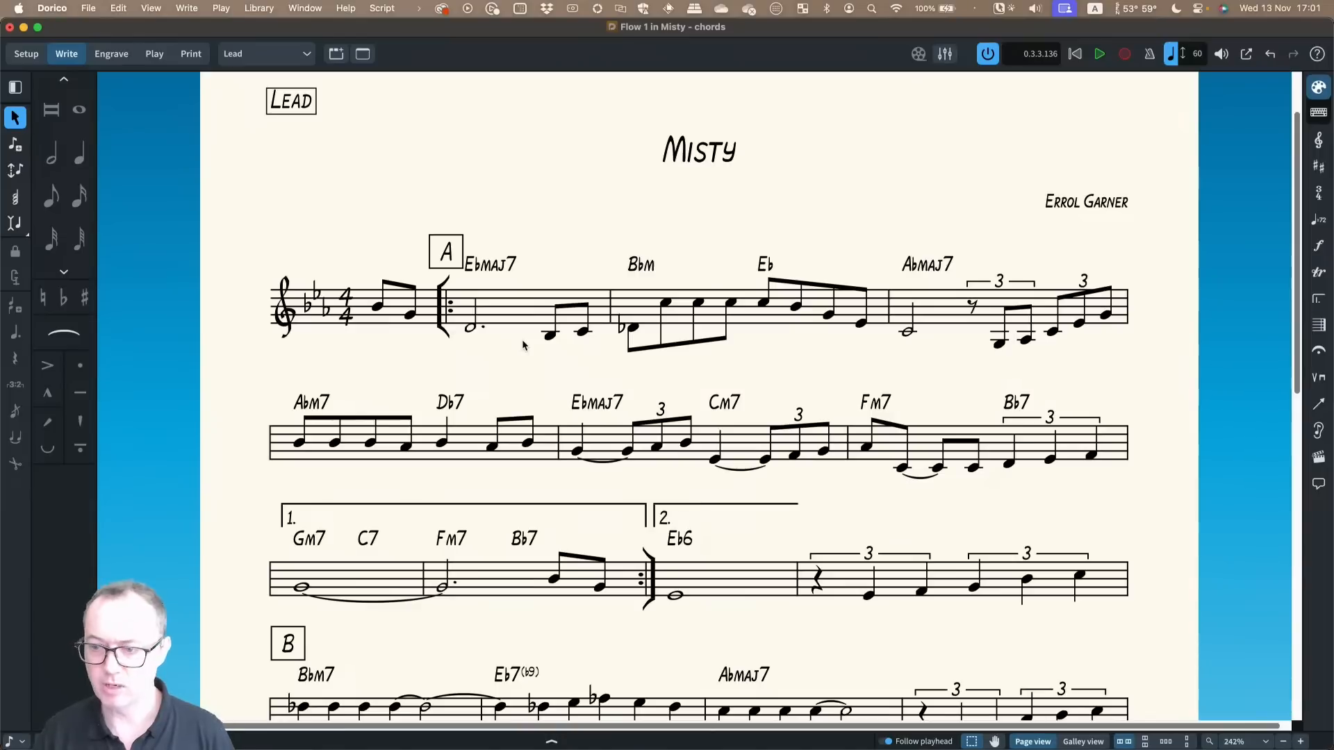
scroll(527, 339, "down", 3)
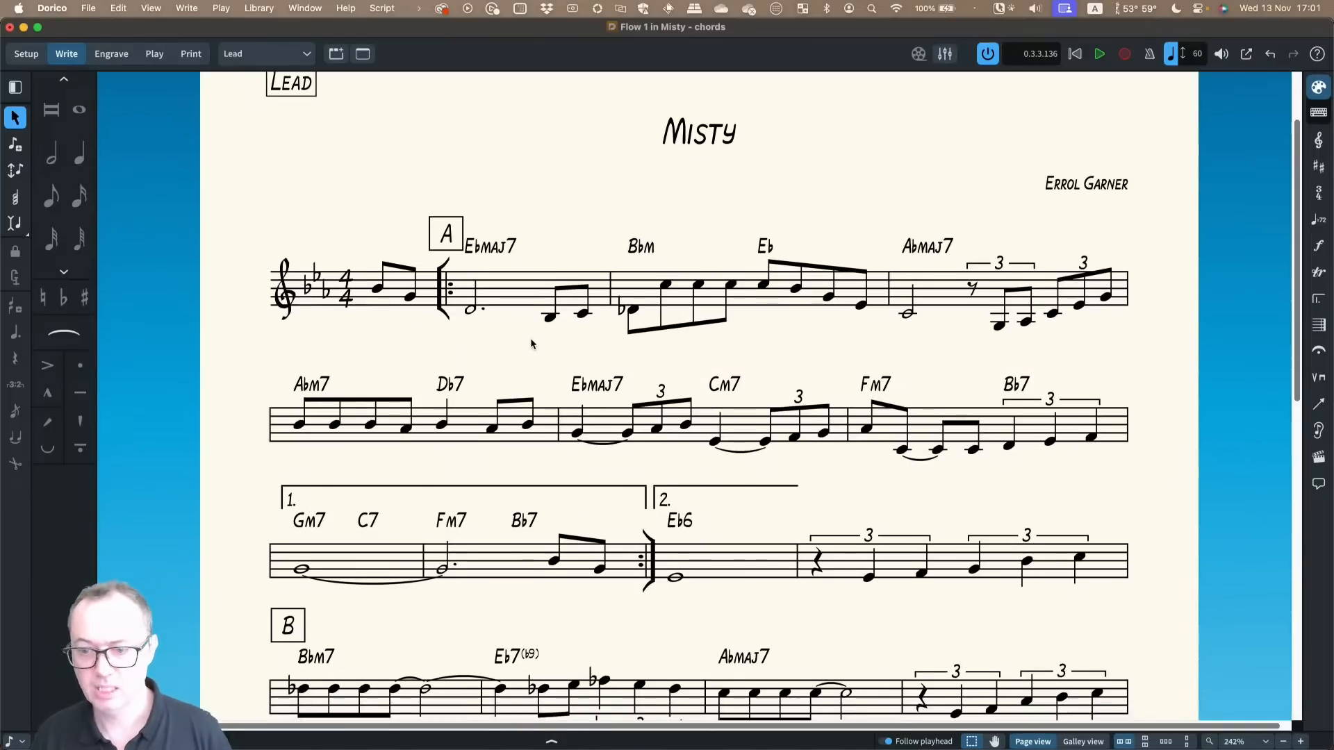
scroll(531, 338, "down", 15)
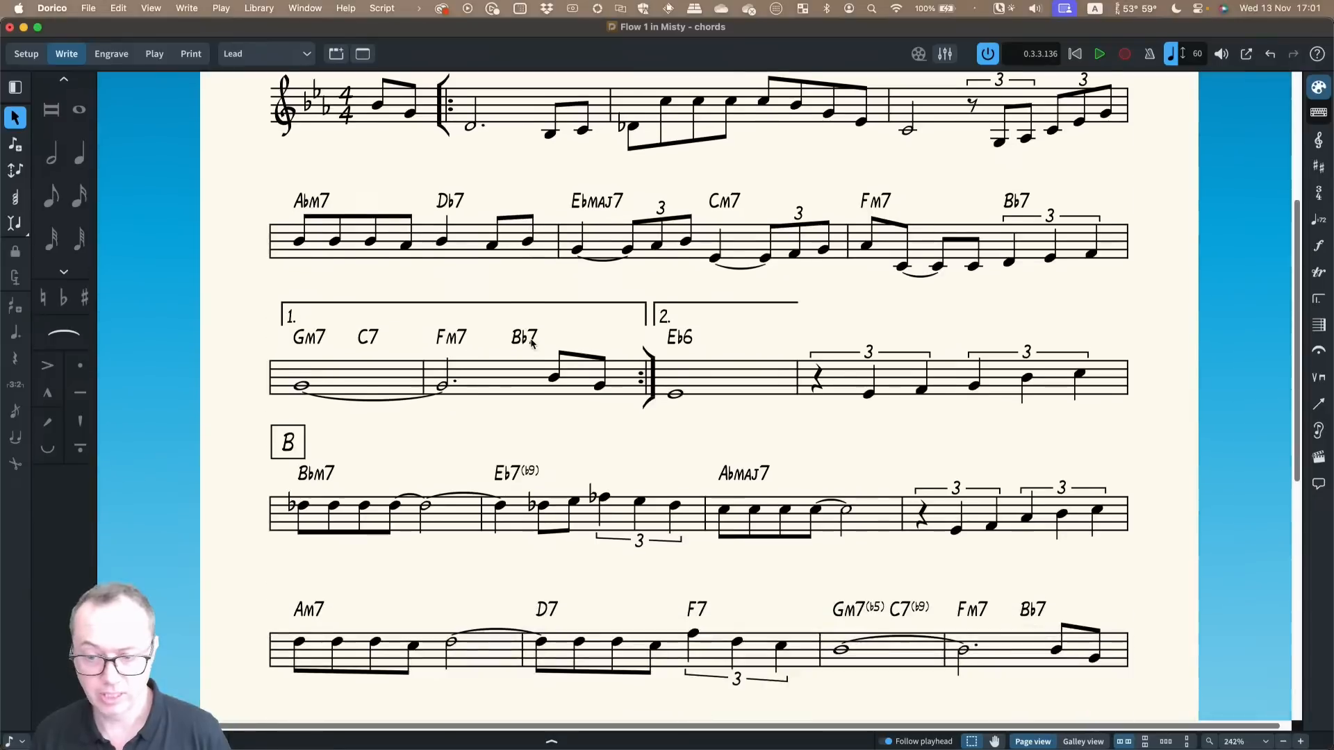
scroll(531, 339, "down", 9)
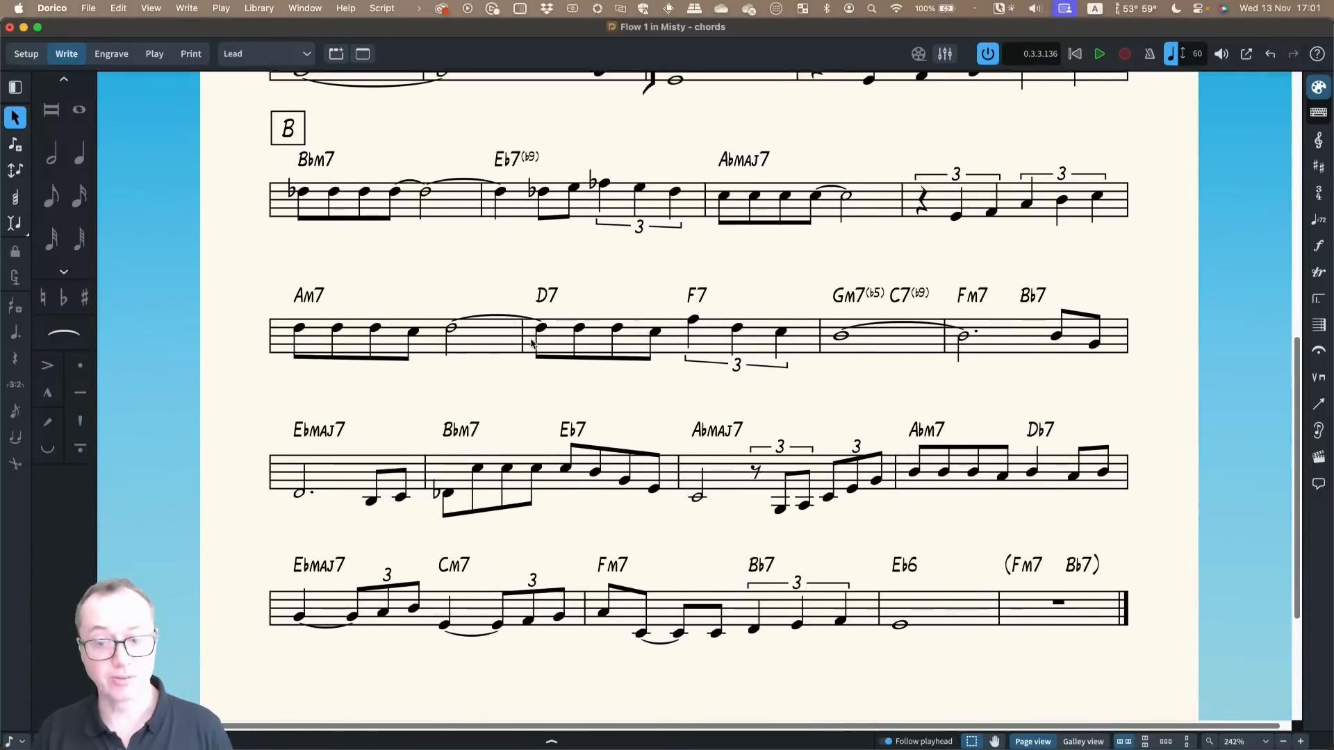
scroll(524, 338, "up", 20)
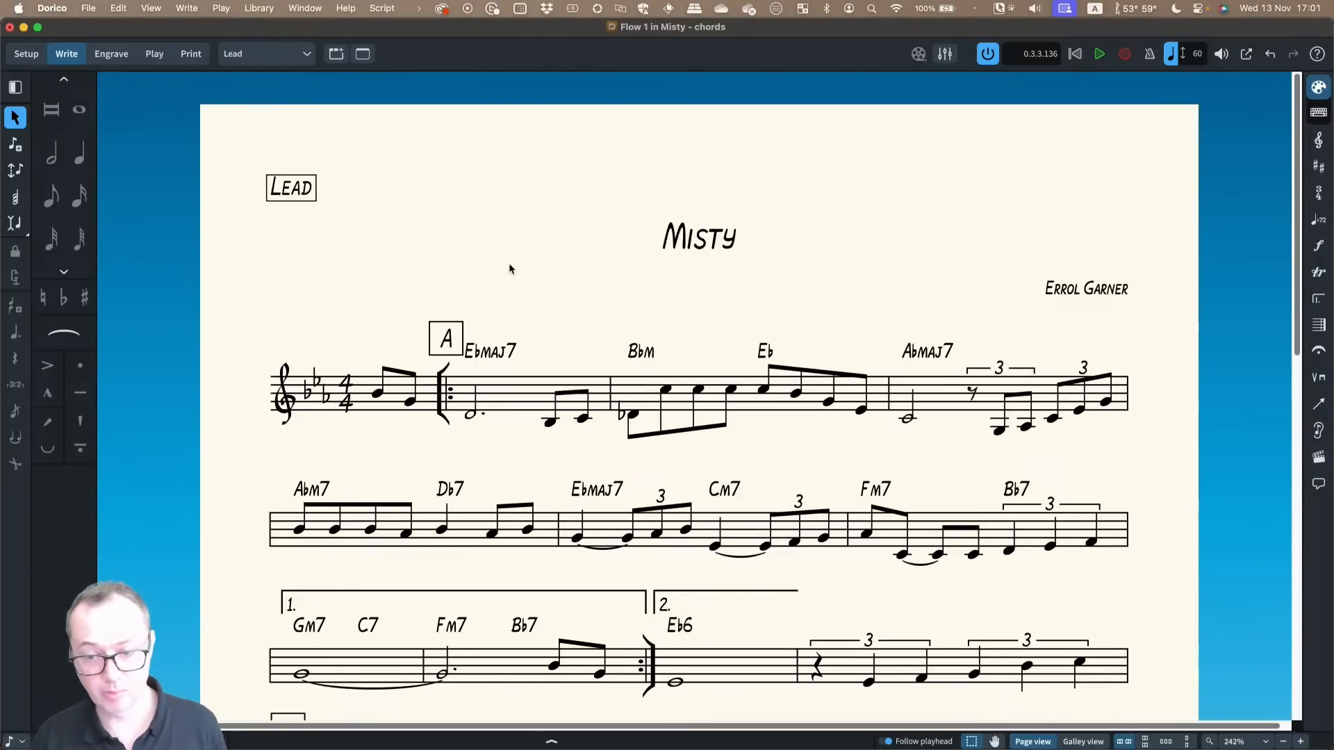
scroll(509, 269, "down", 1)
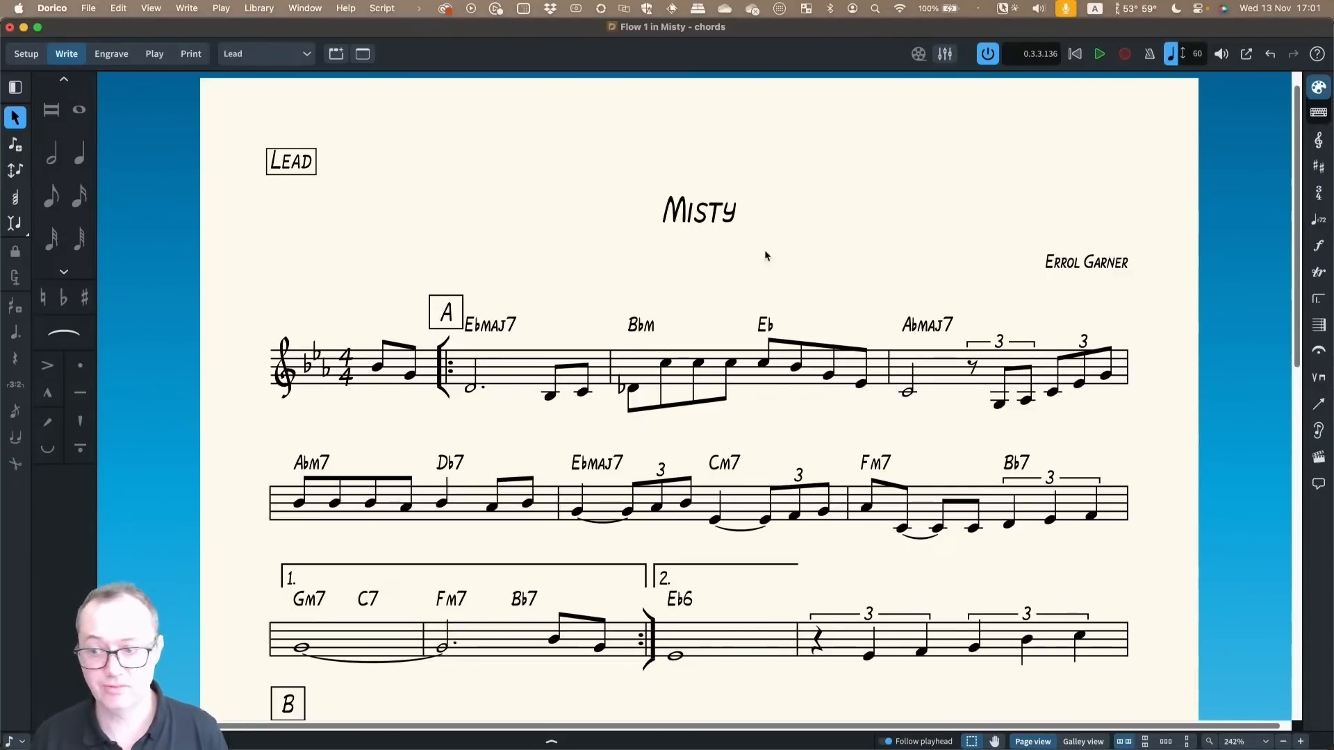
Inspect the font, size and alignment settings of the Title paragraph style, leaving the paragraph styles unchanged
left_click(257, 8)
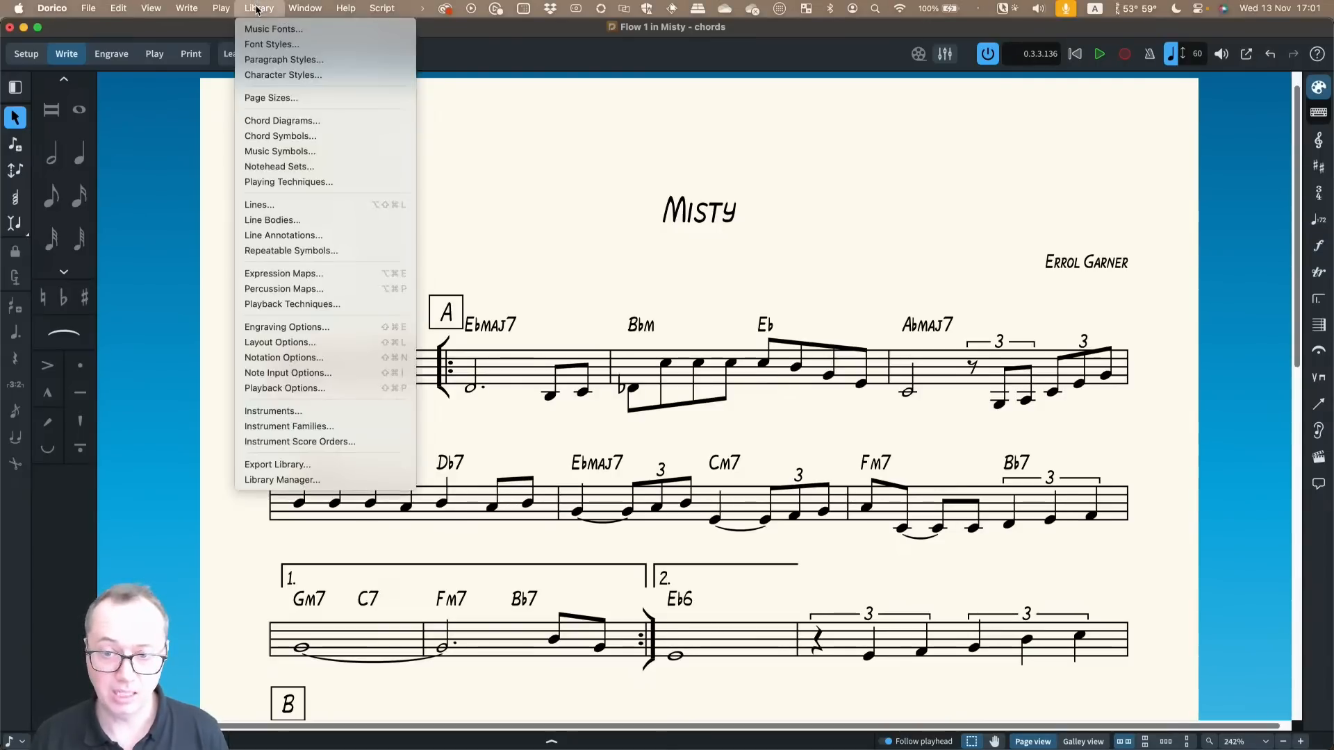
left_click(257, 62)
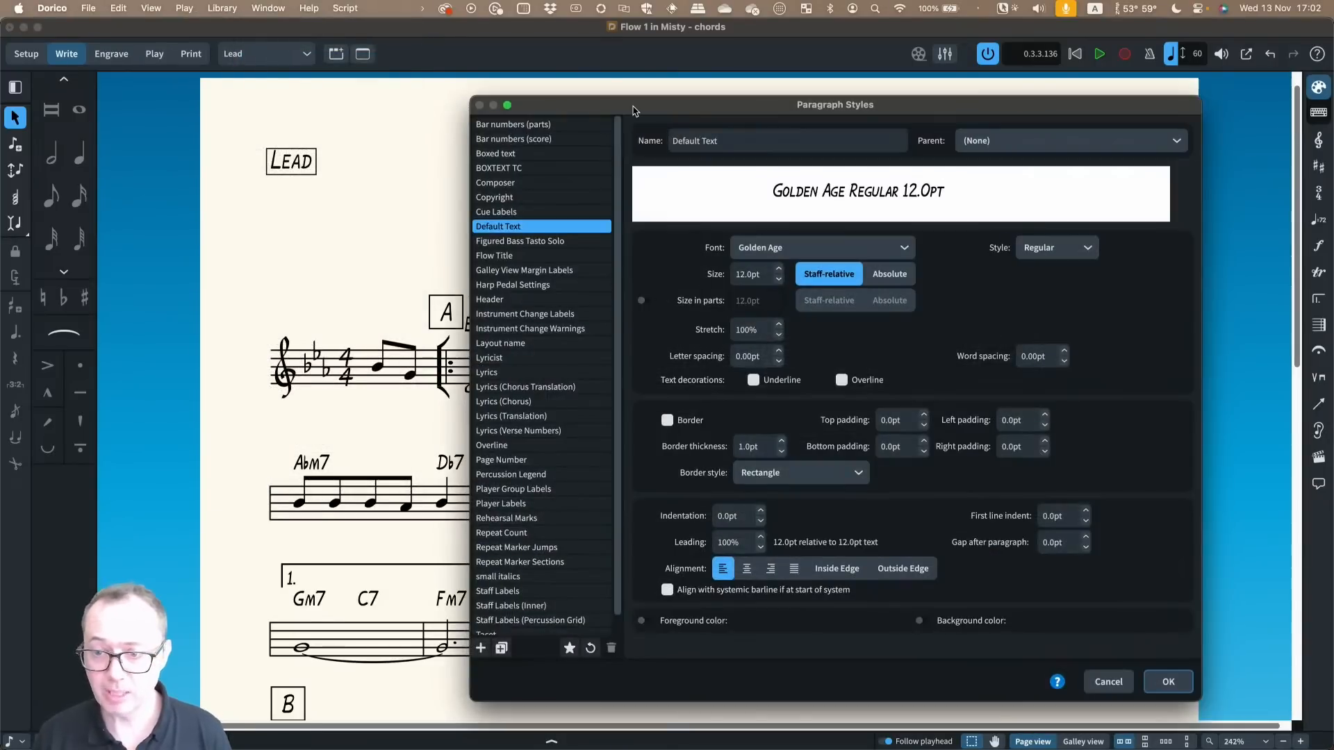
left_click_drag(635, 110, 760, 119)
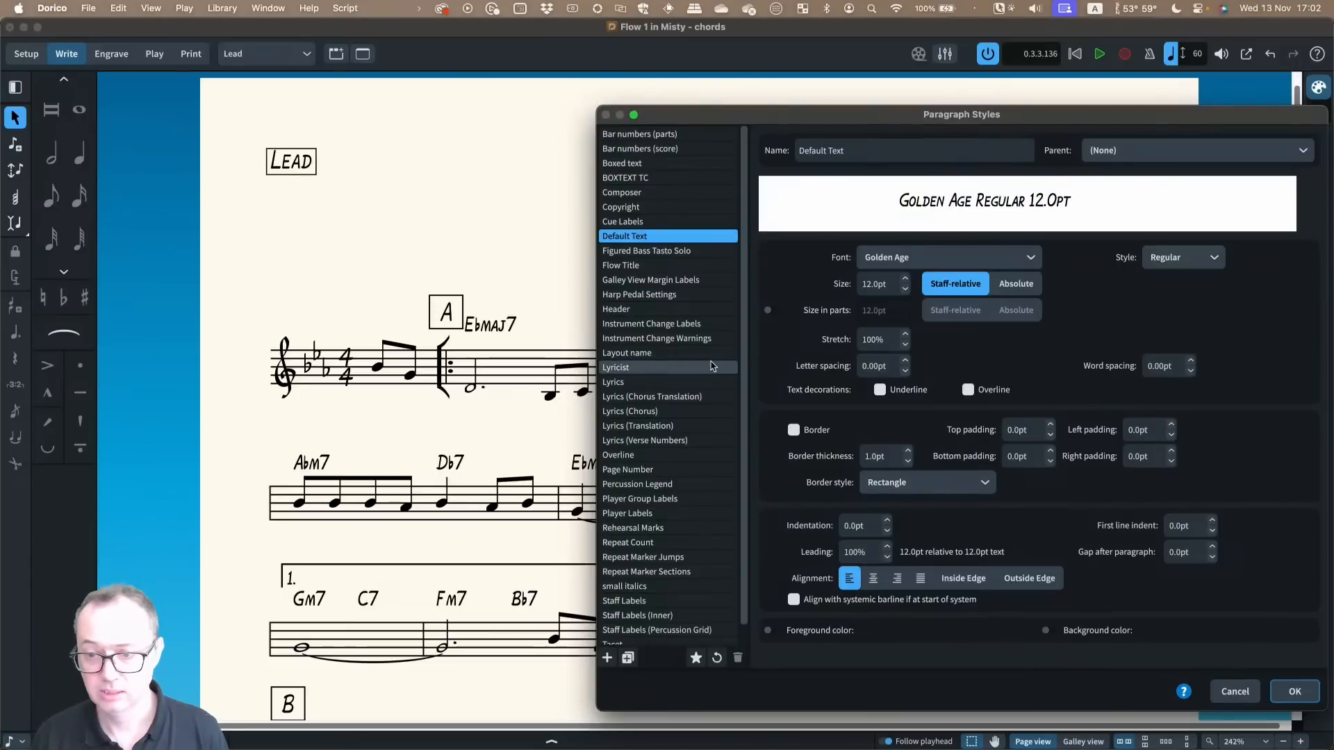
scroll(694, 479, "down", 1)
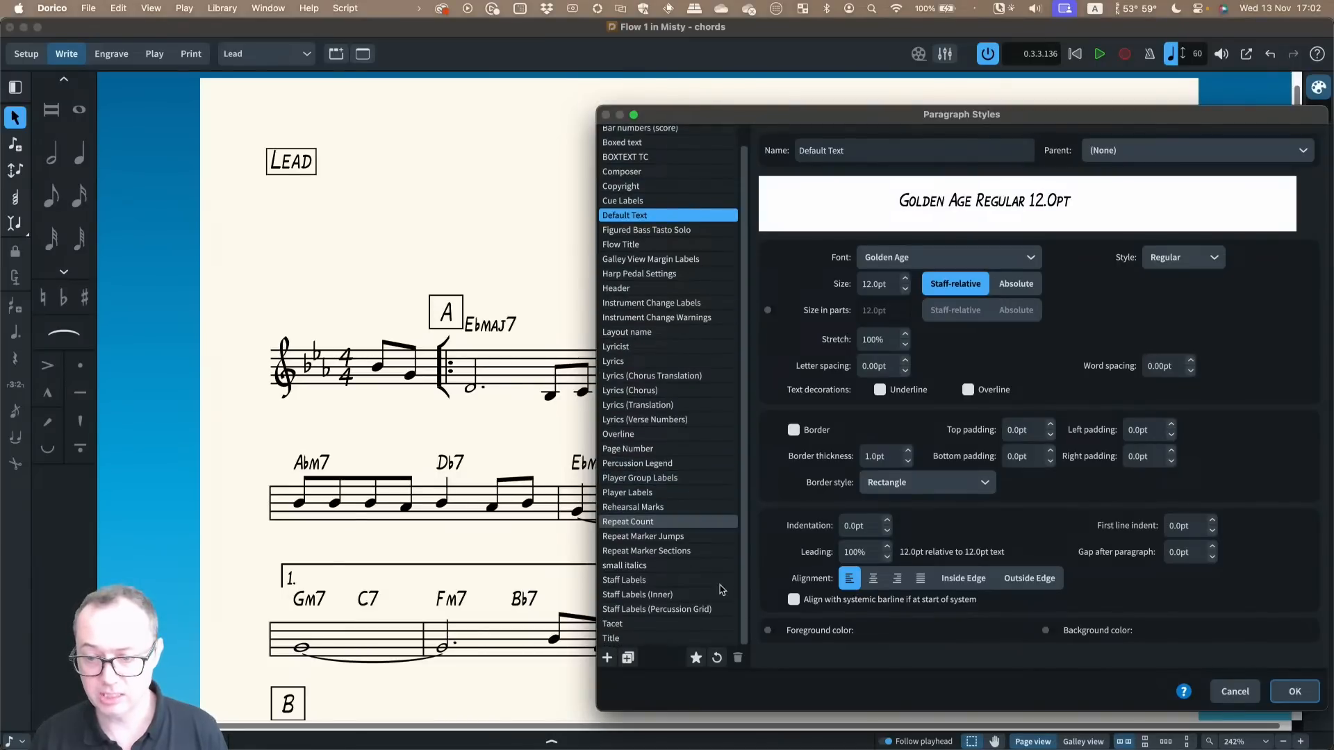
left_click(668, 639)
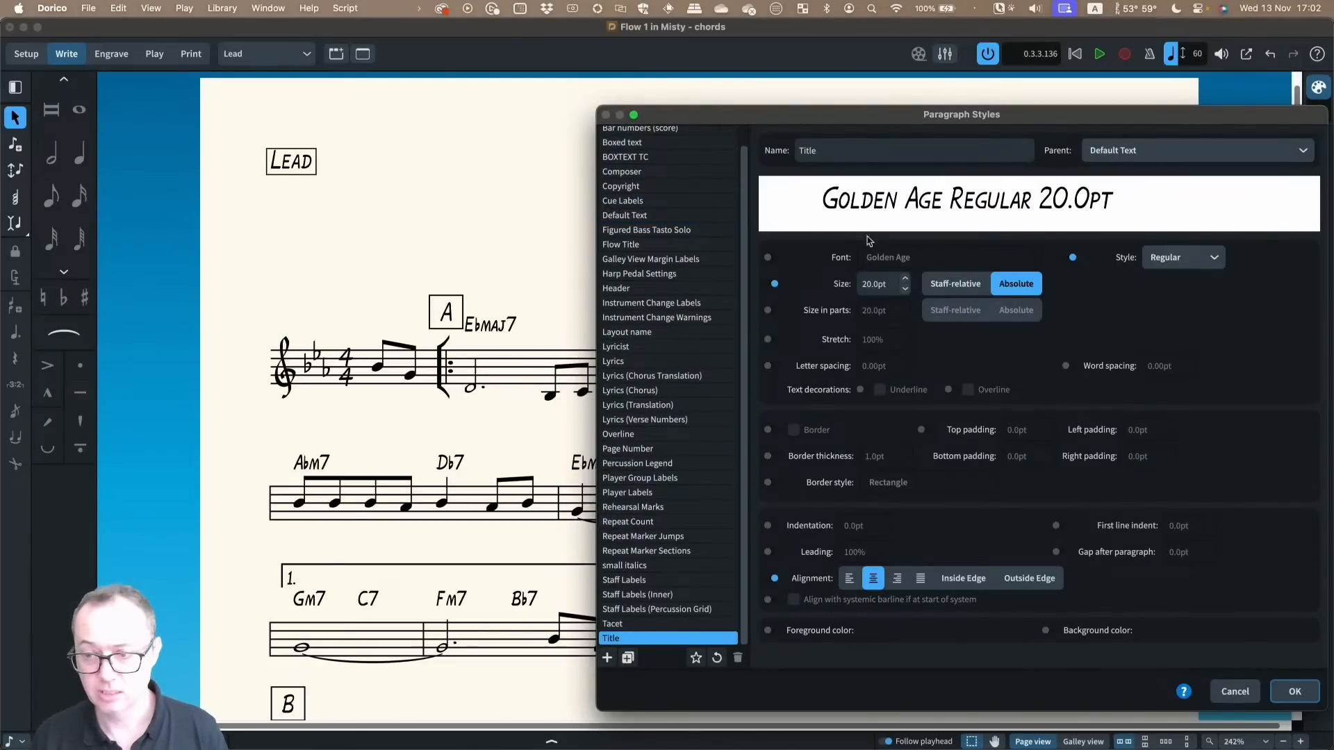
left_click_drag(799, 113, 453, 260)
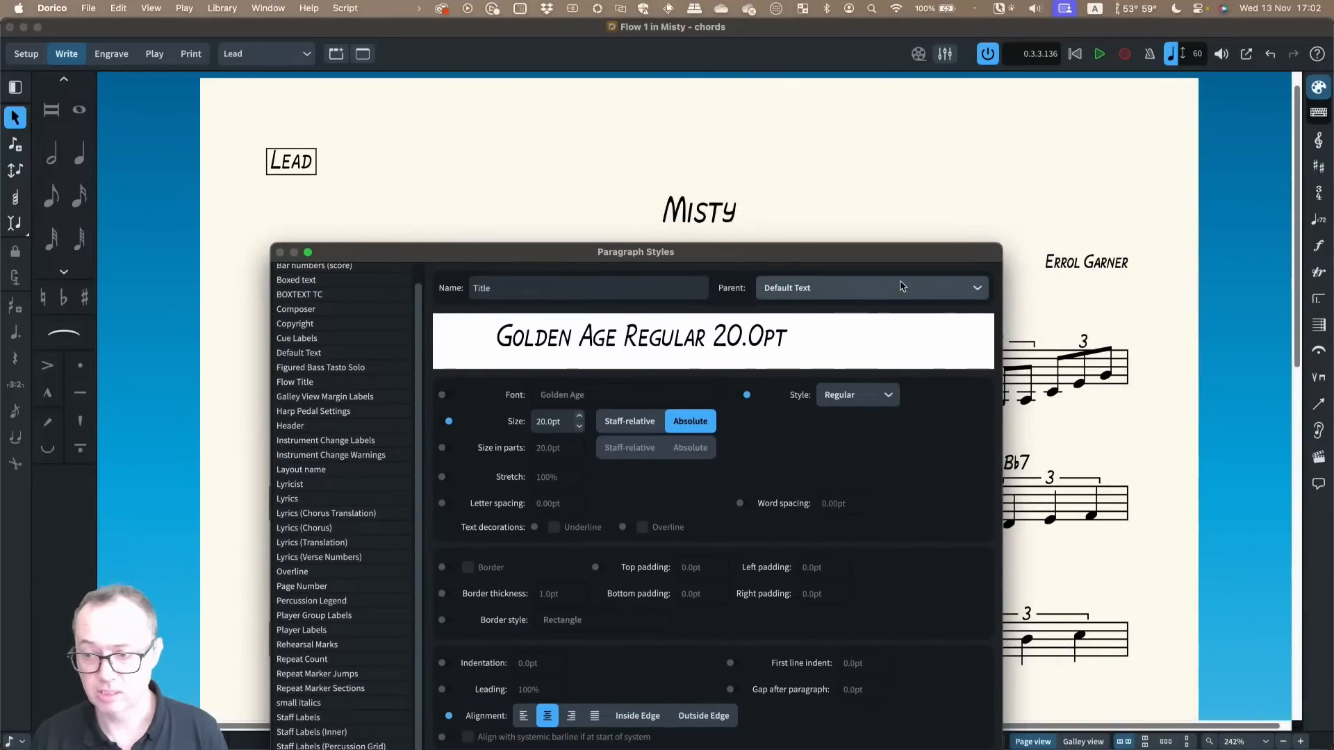
left_click_drag(954, 263, 911, 128)
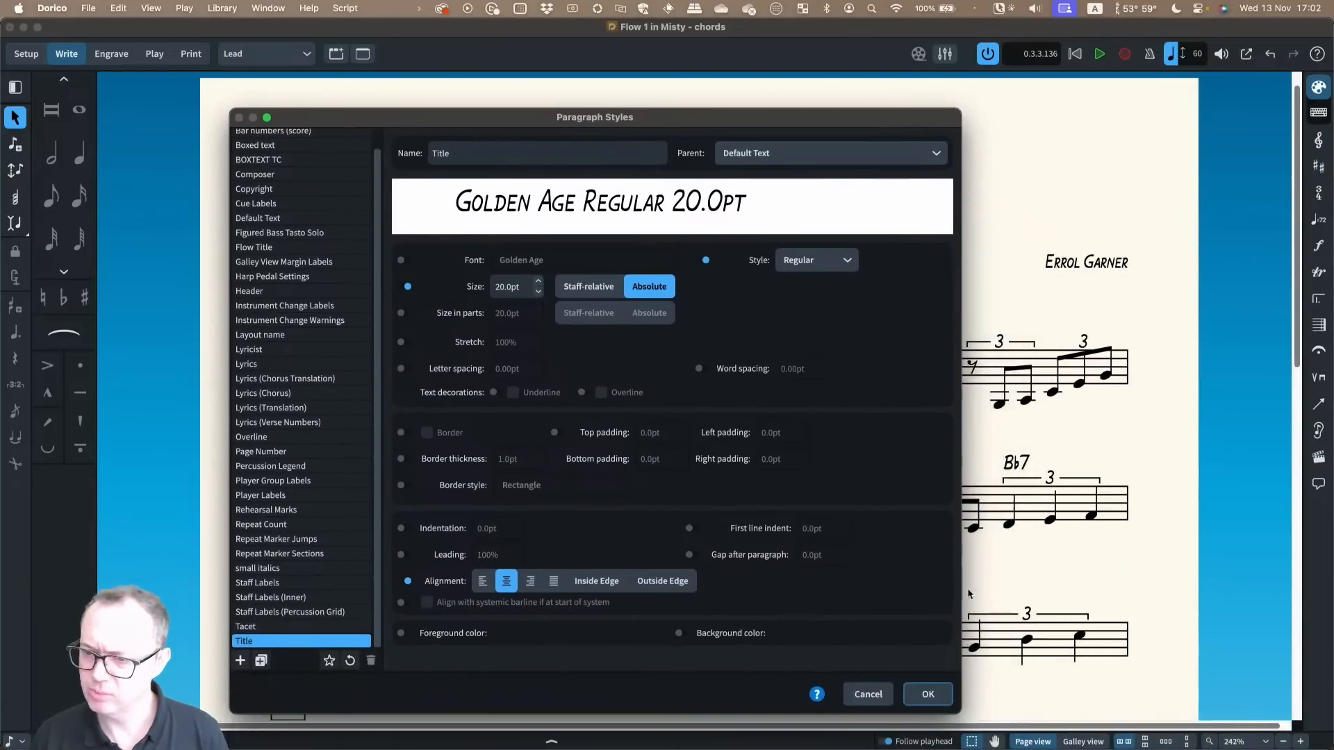
left_click(872, 694)
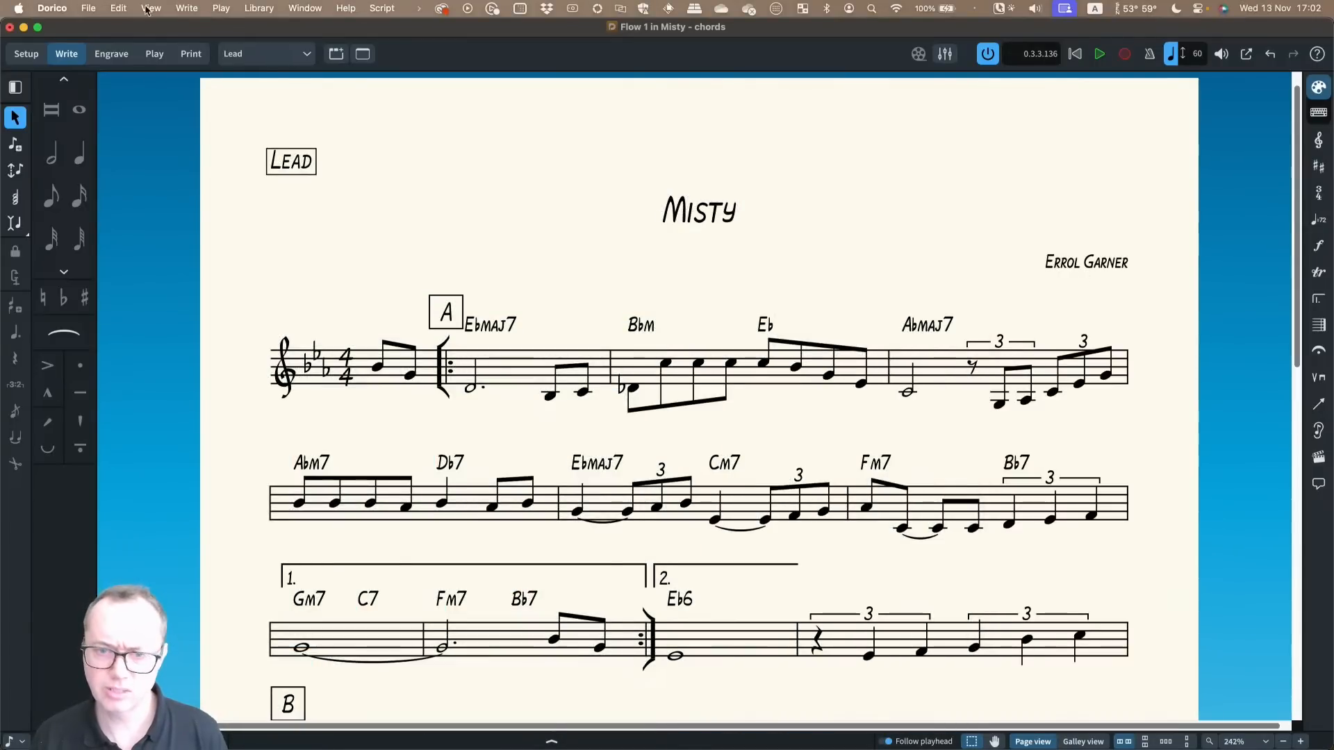
Enter Johnny Burke as the lyricist in the project information
left_click(87, 15)
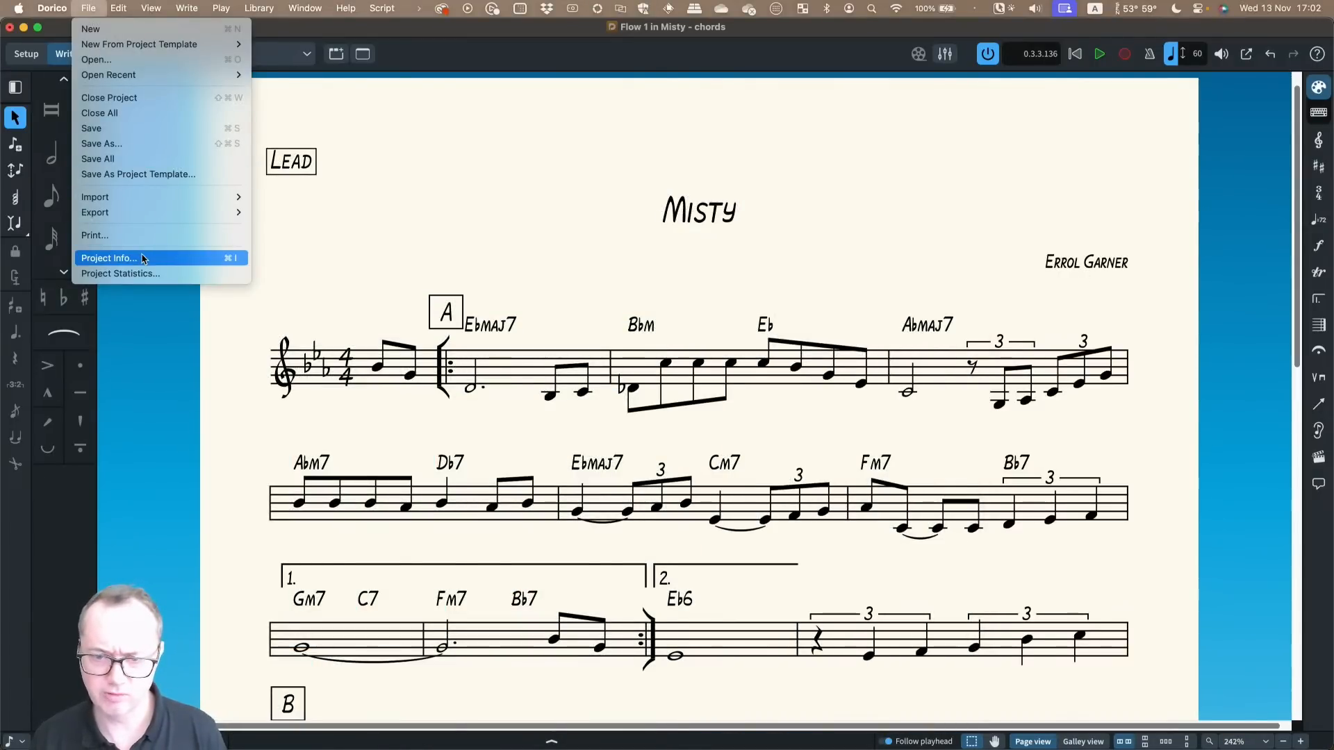
left_click(111, 258)
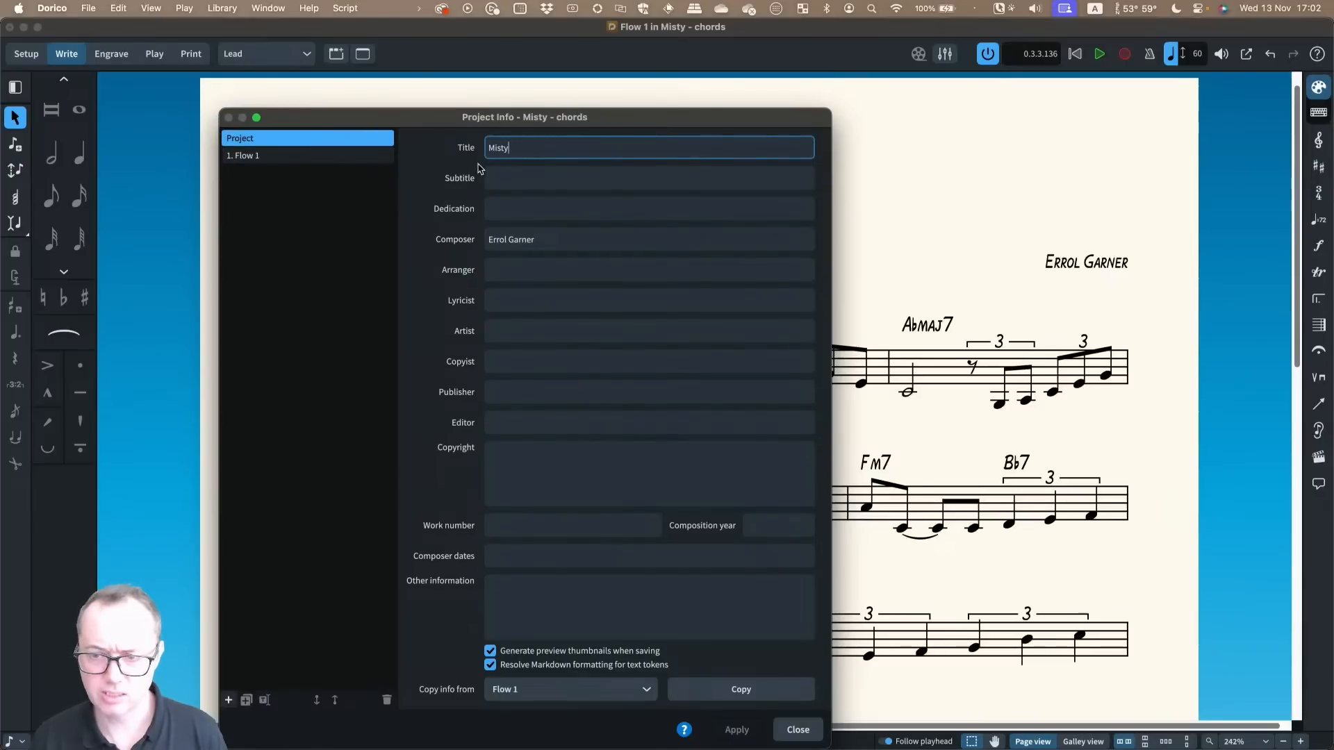
left_click(511, 299)
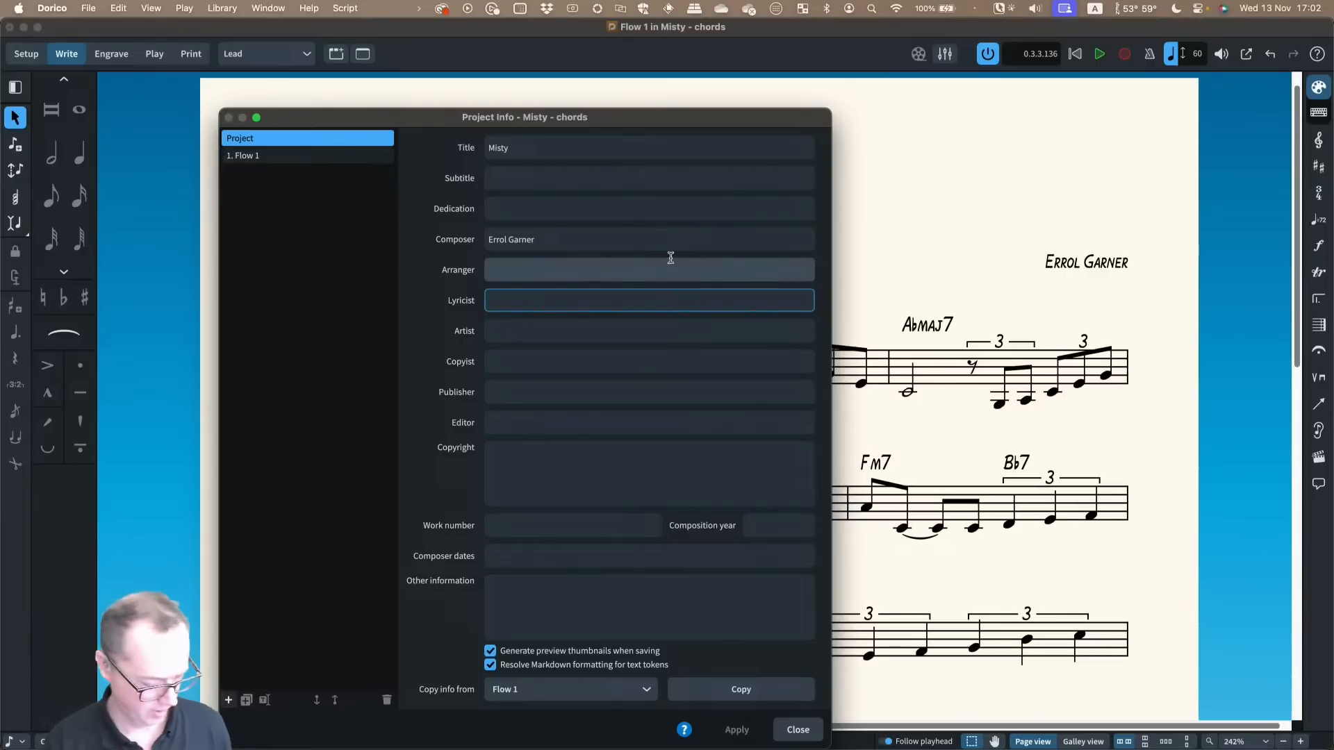
type("j")
key("BackSpace")
type("joh")
key("BackSpace")
key("BackSpace")
key("BackSpace")
key("BackSpace")
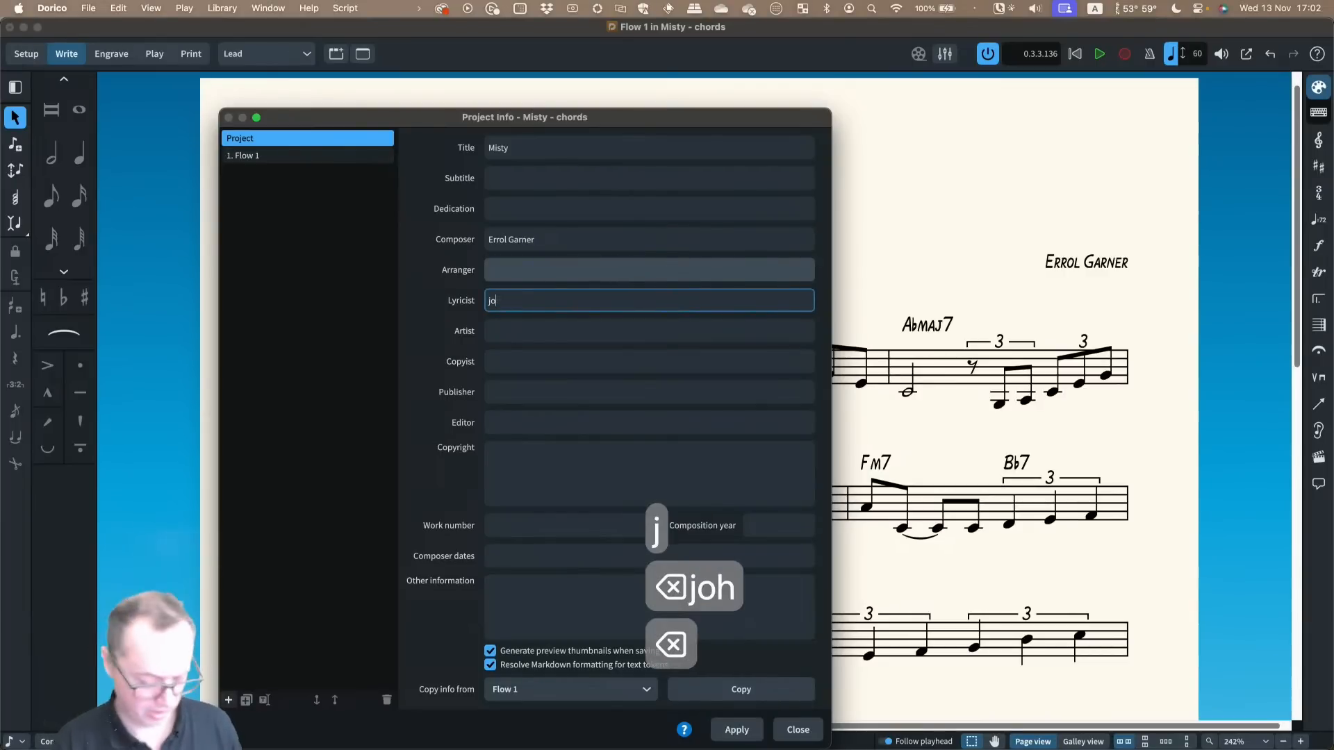
type("Johnny Burke")
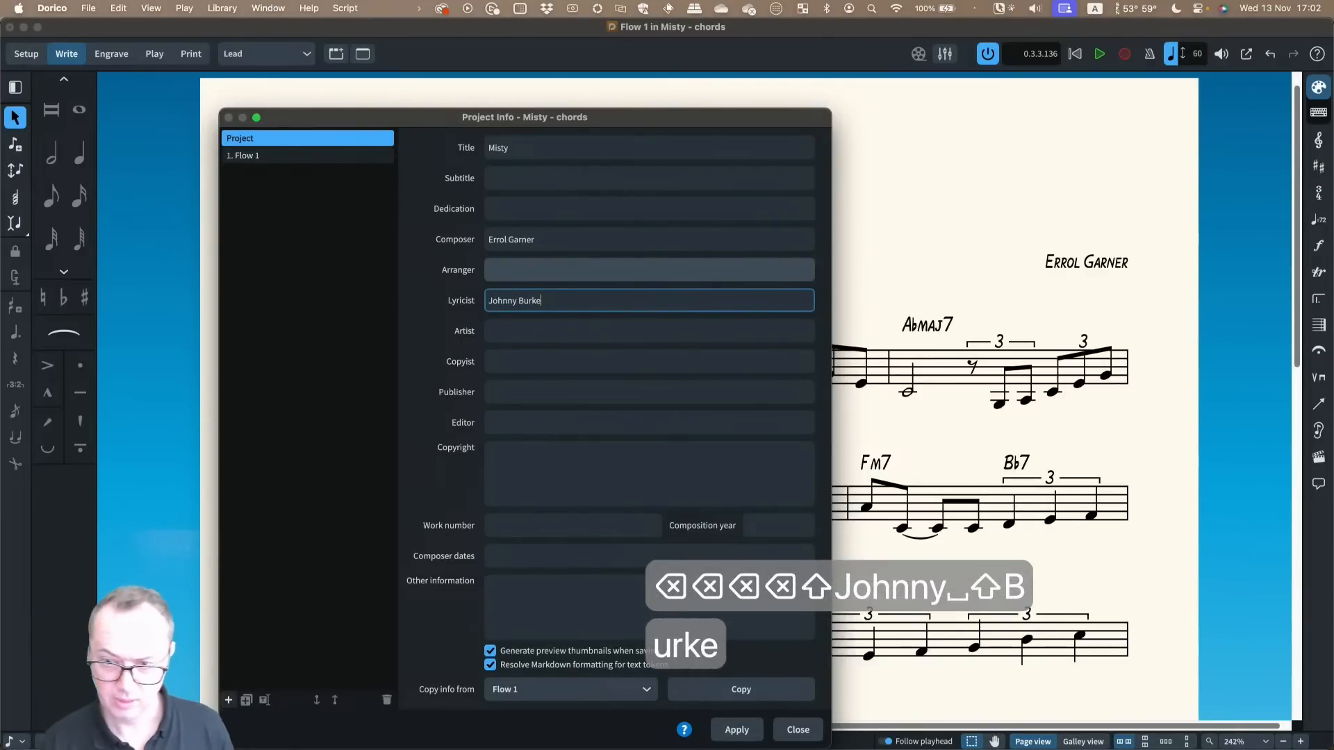
key("Tab")
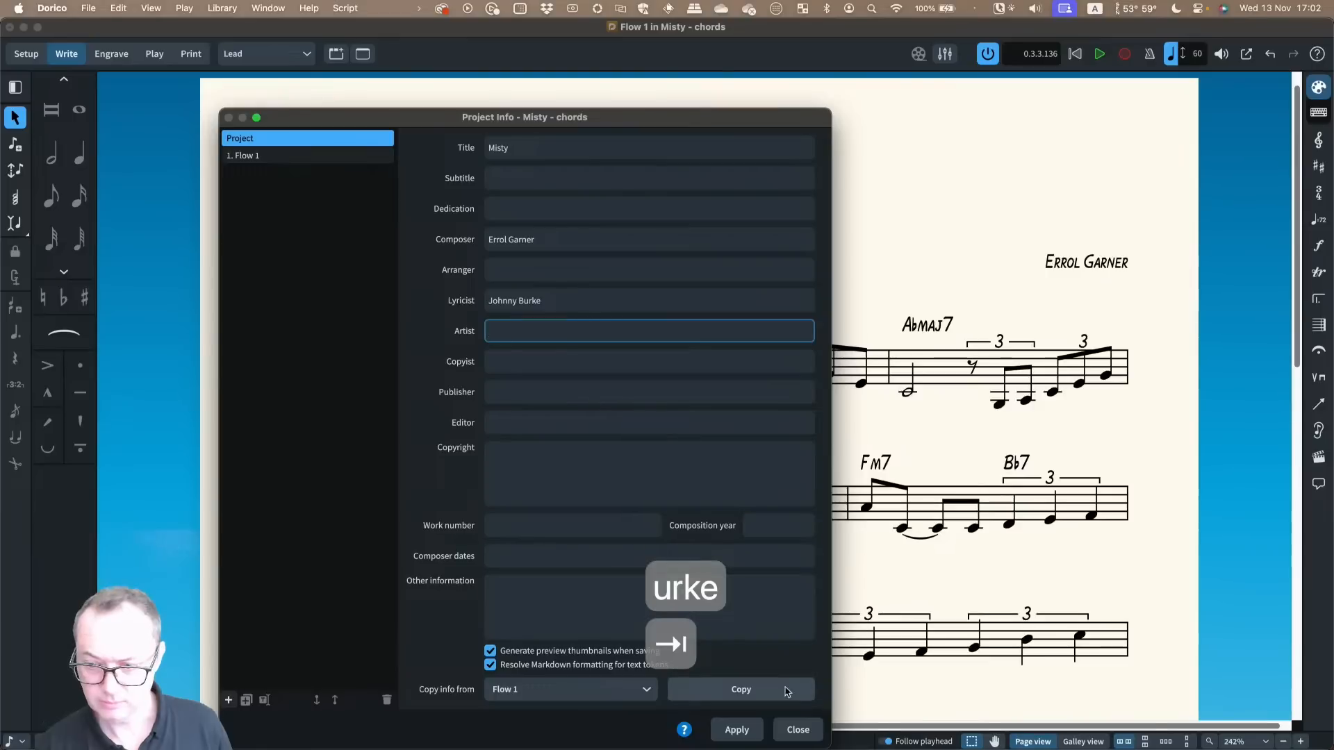
left_click(778, 730)
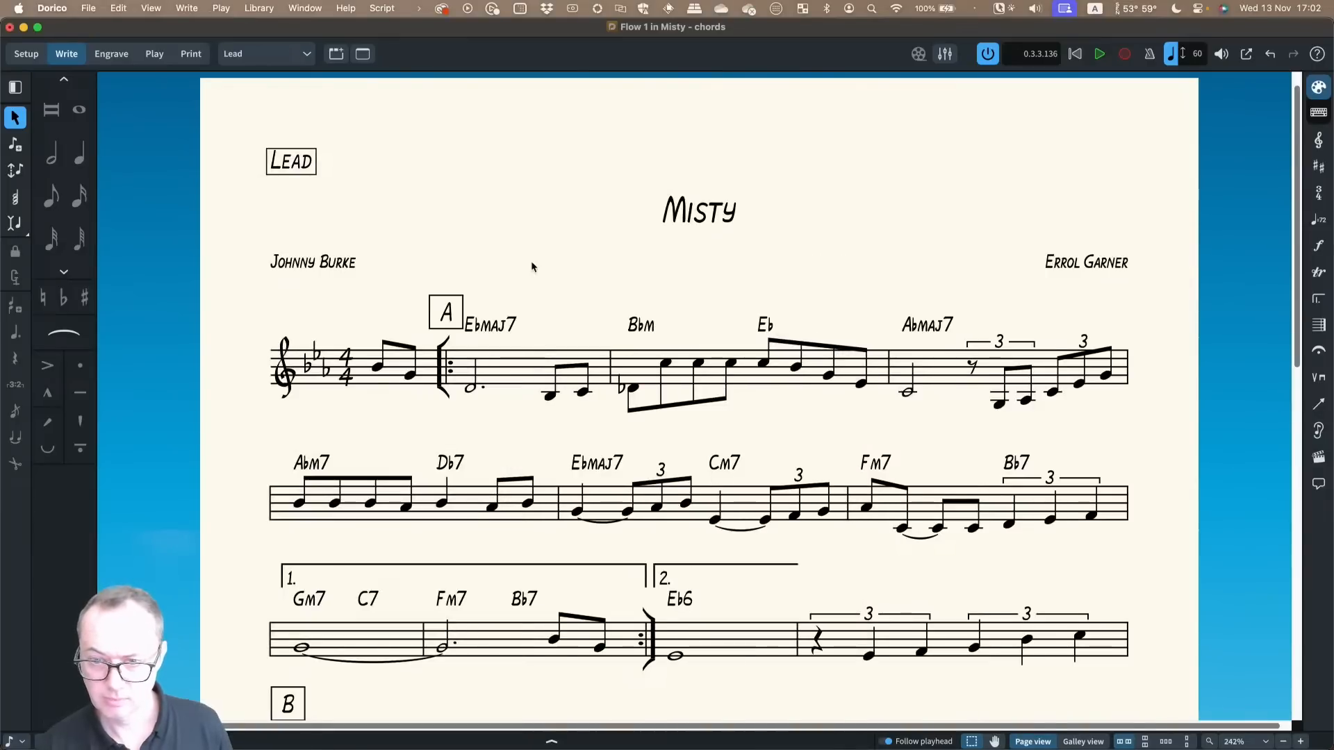
Add the lyrics "Look at me, I'm as" in line 1, one word per note, starting on the first pickup note
scroll(553, 247, "down", 1)
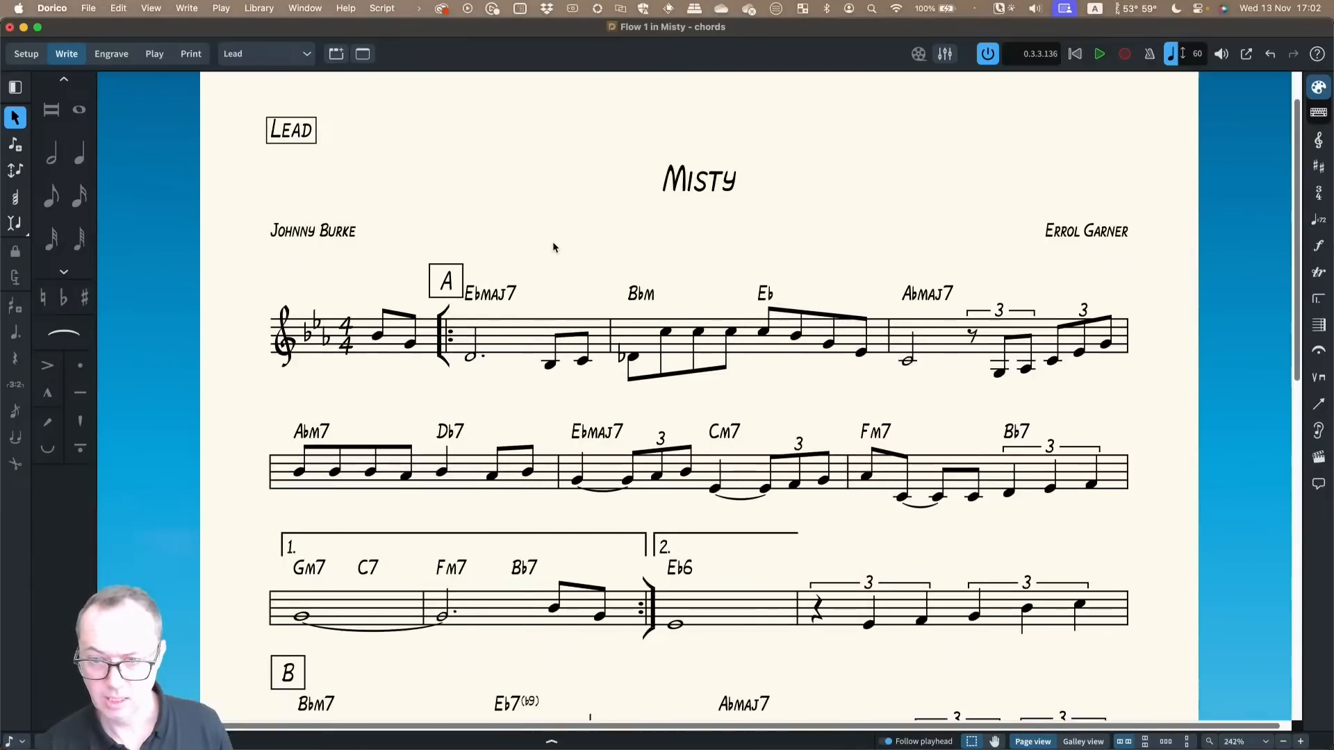
left_click(384, 341)
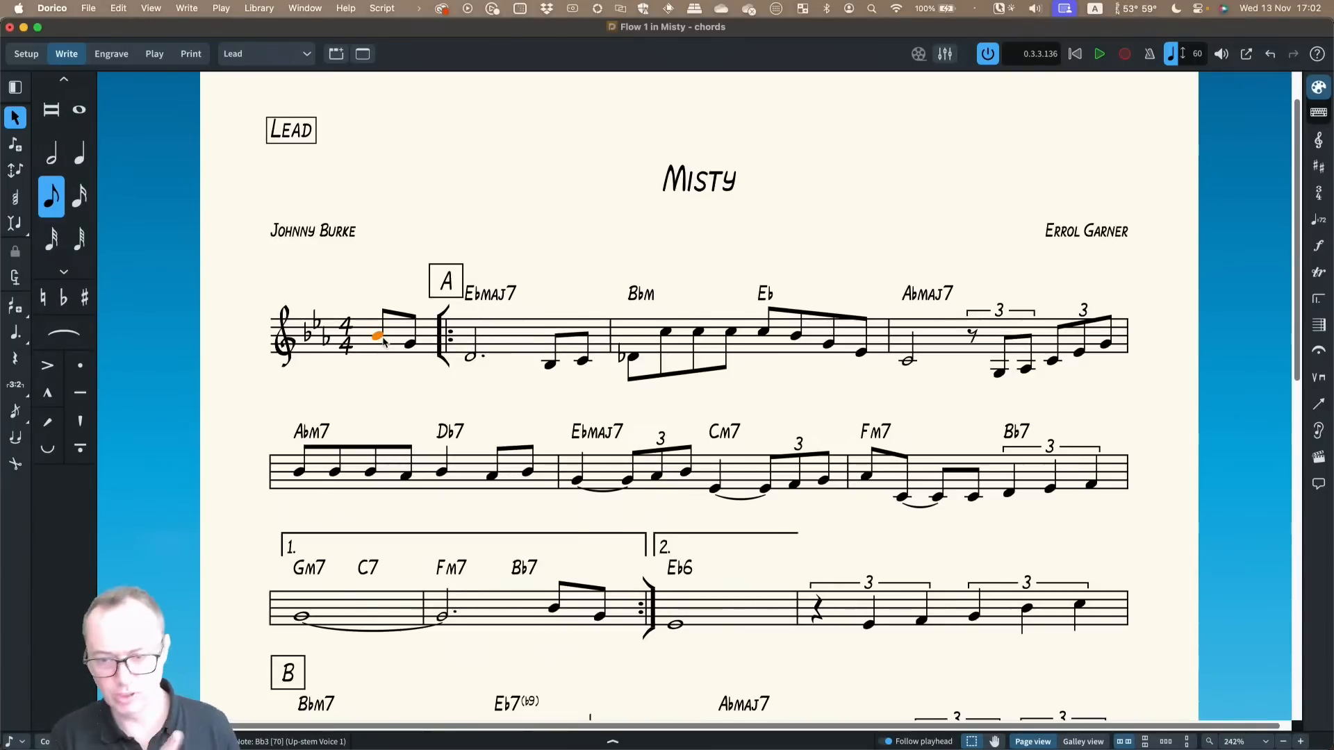
key("shift+l")
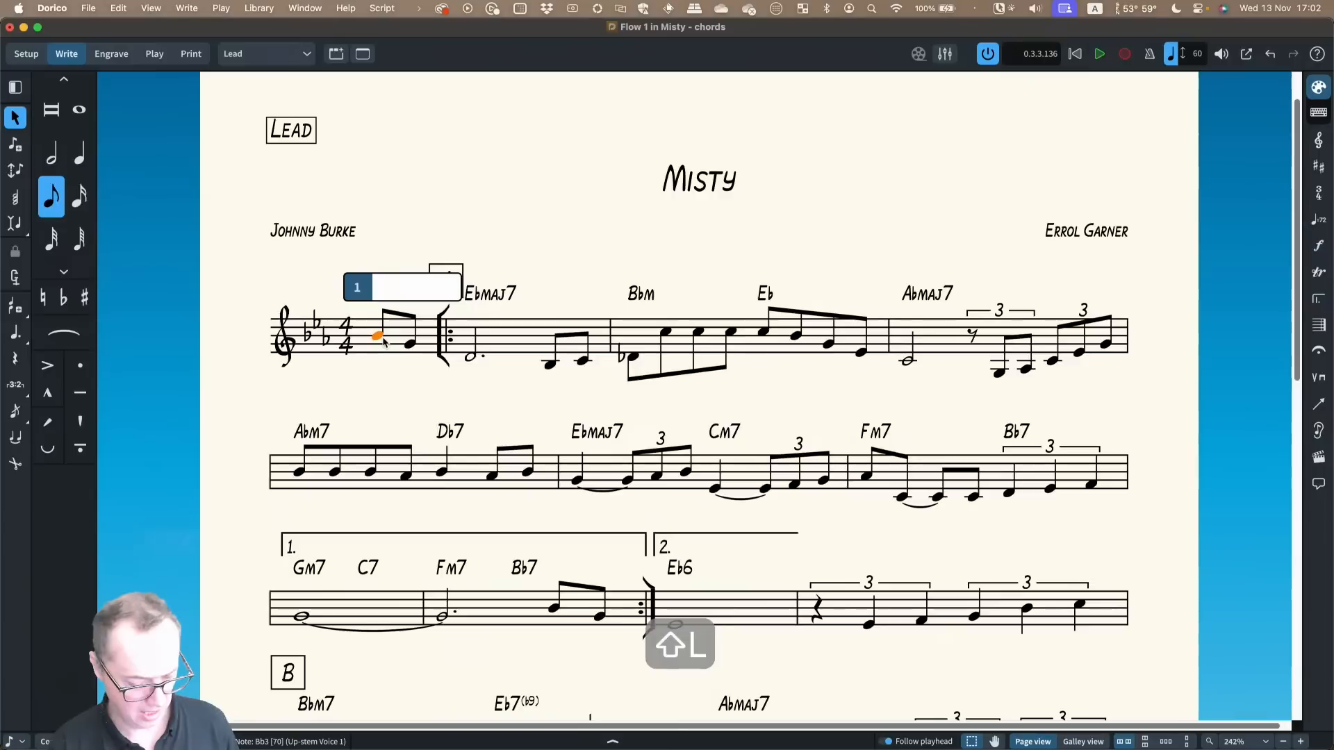
type("Look at me")
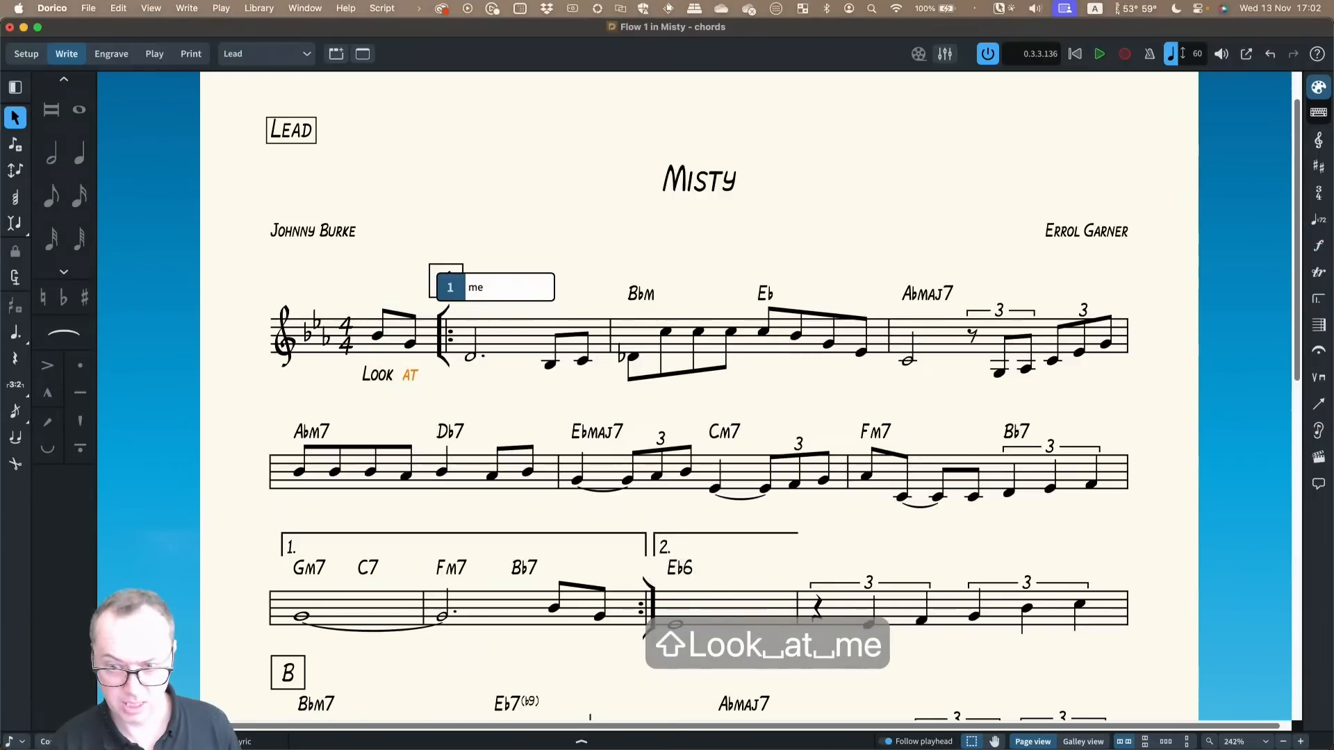
type(",")
key("space")
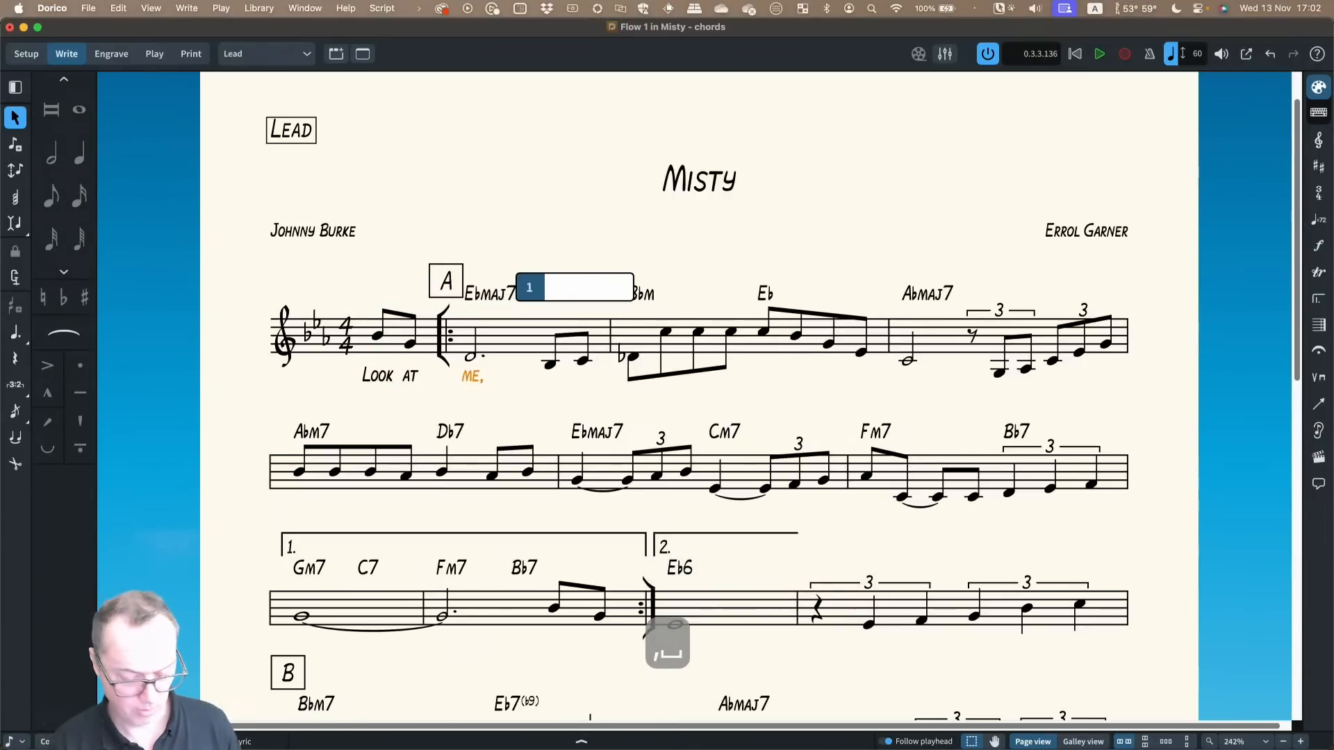
type("I'm")
key("space")
type("a")
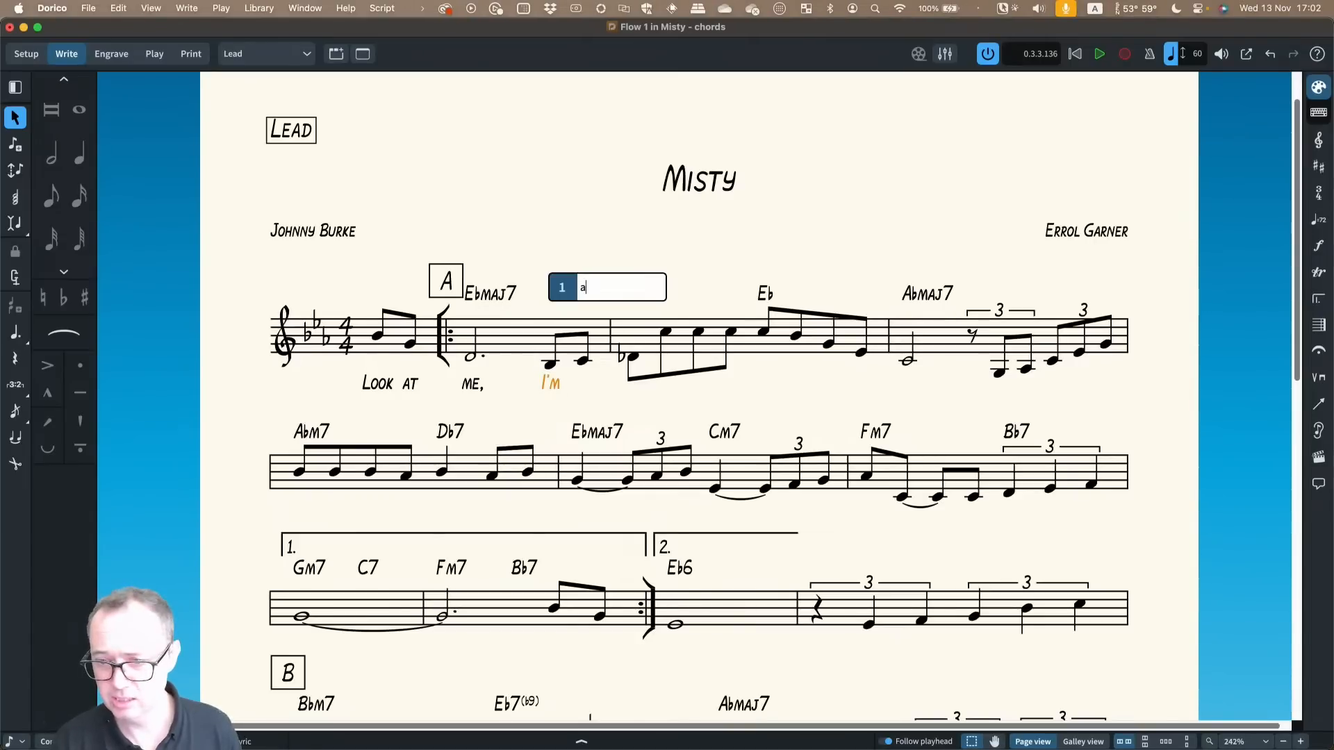
key("BackSpace")
type("as")
key("space")
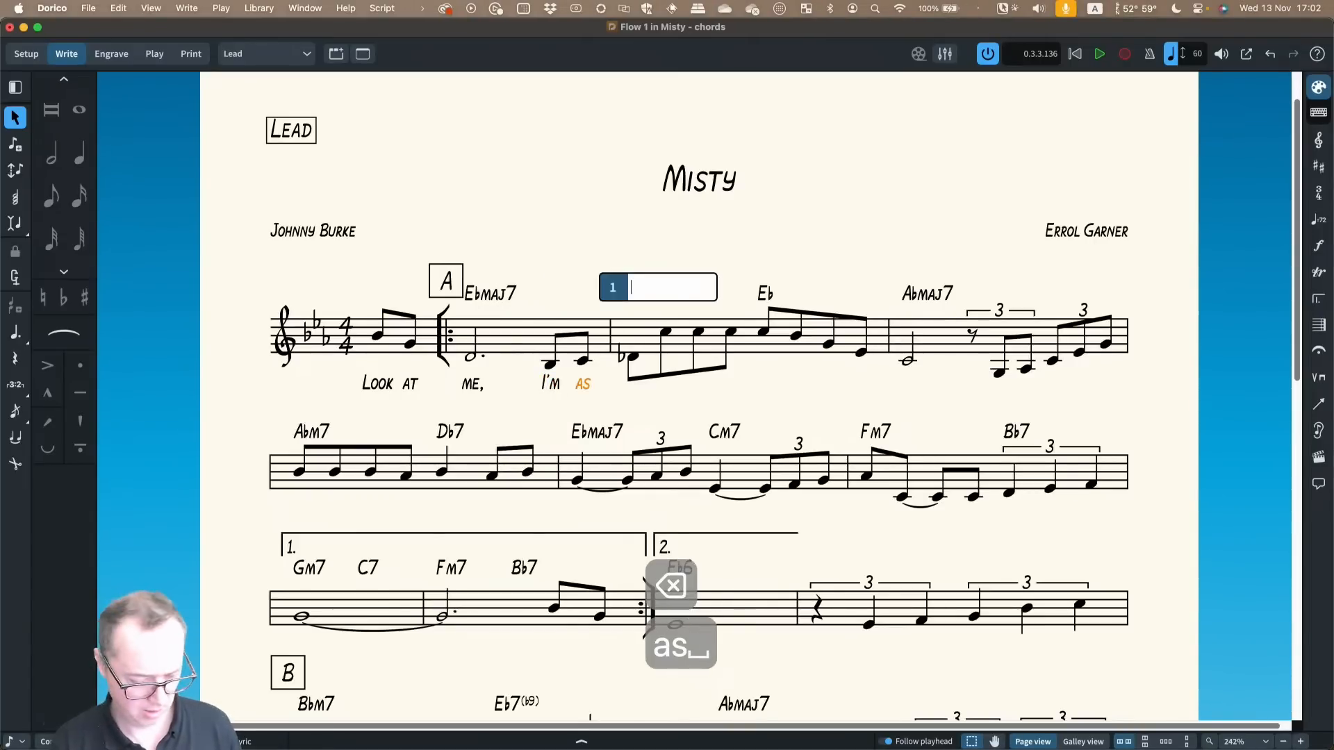
Continue the line 1 lyrics with "lost as a", one word per note, after "I'm as" in the first system
type("lo")
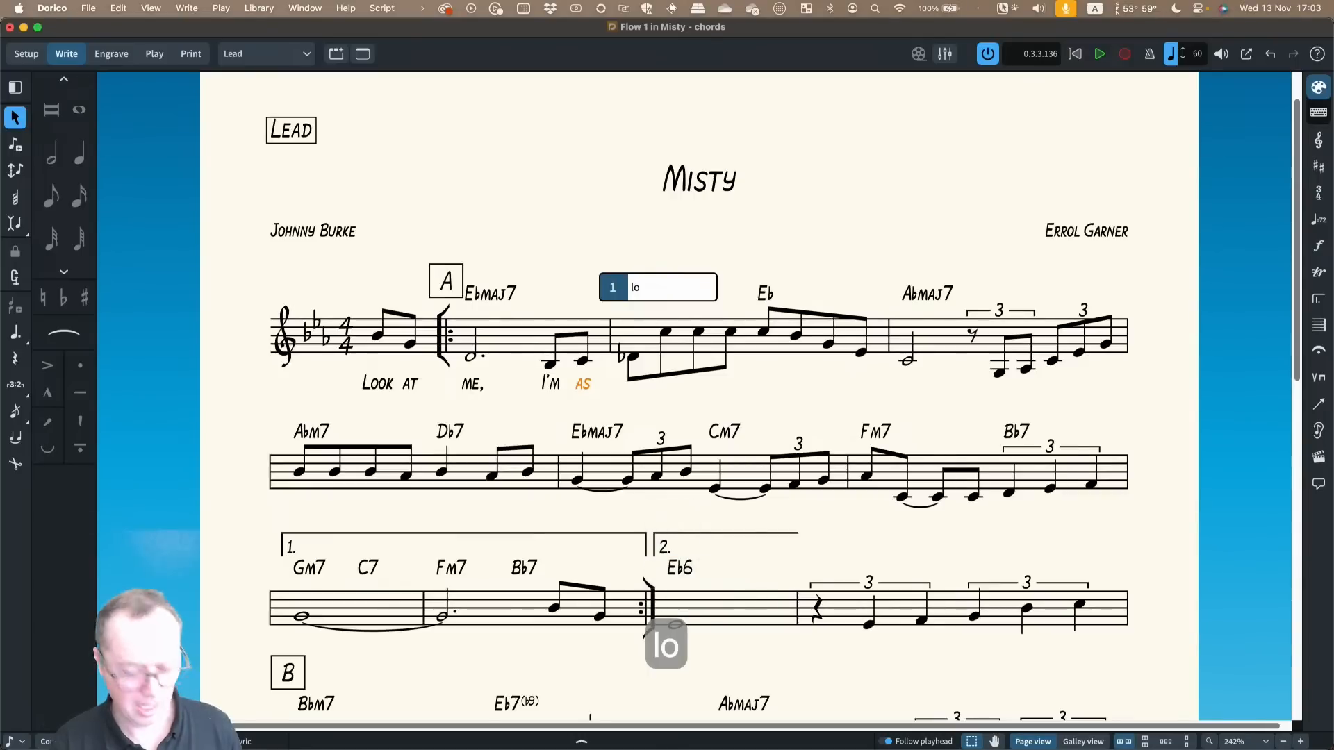
type("st")
key("space")
type("as")
key("space")
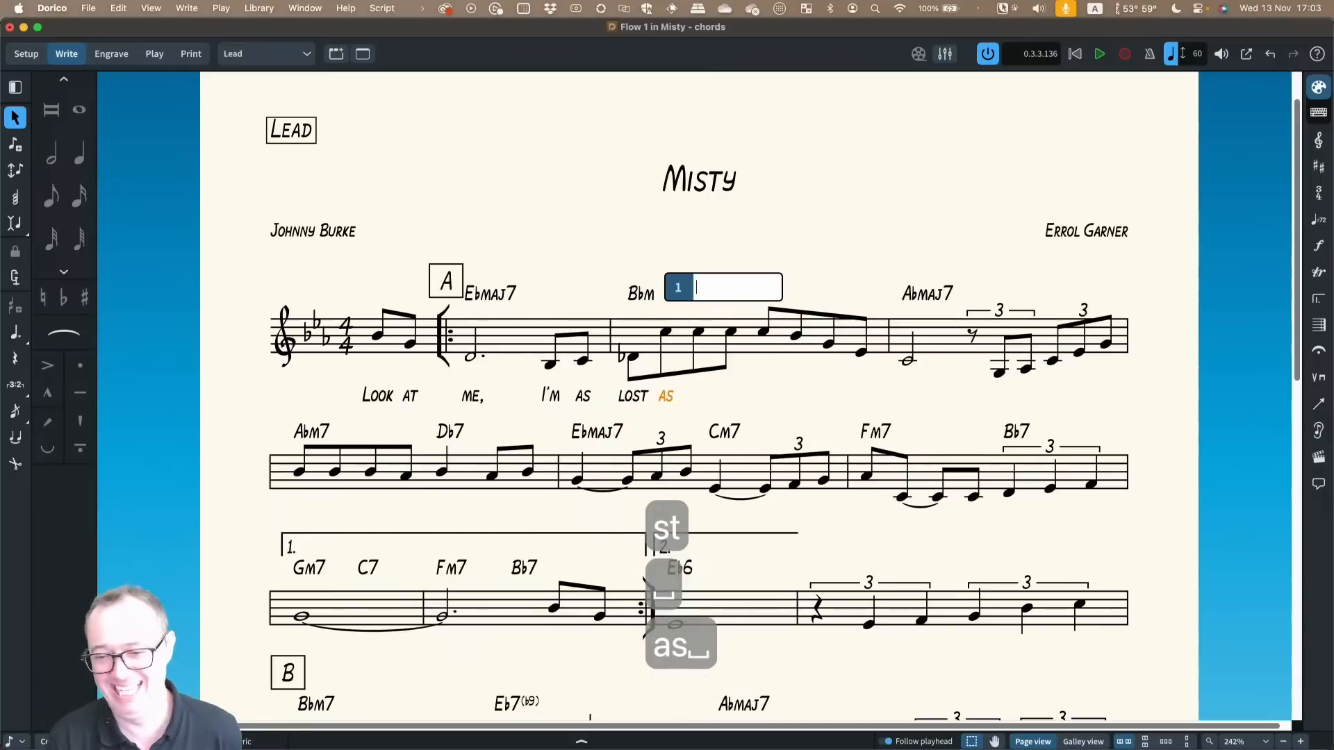
type("a")
key("space")
Enter "kitten" in the line 1 lyrics as two hyphenated syllables, "kit" and "ten", on consecutive notes
type("kit")
key("minus")
type("tne")
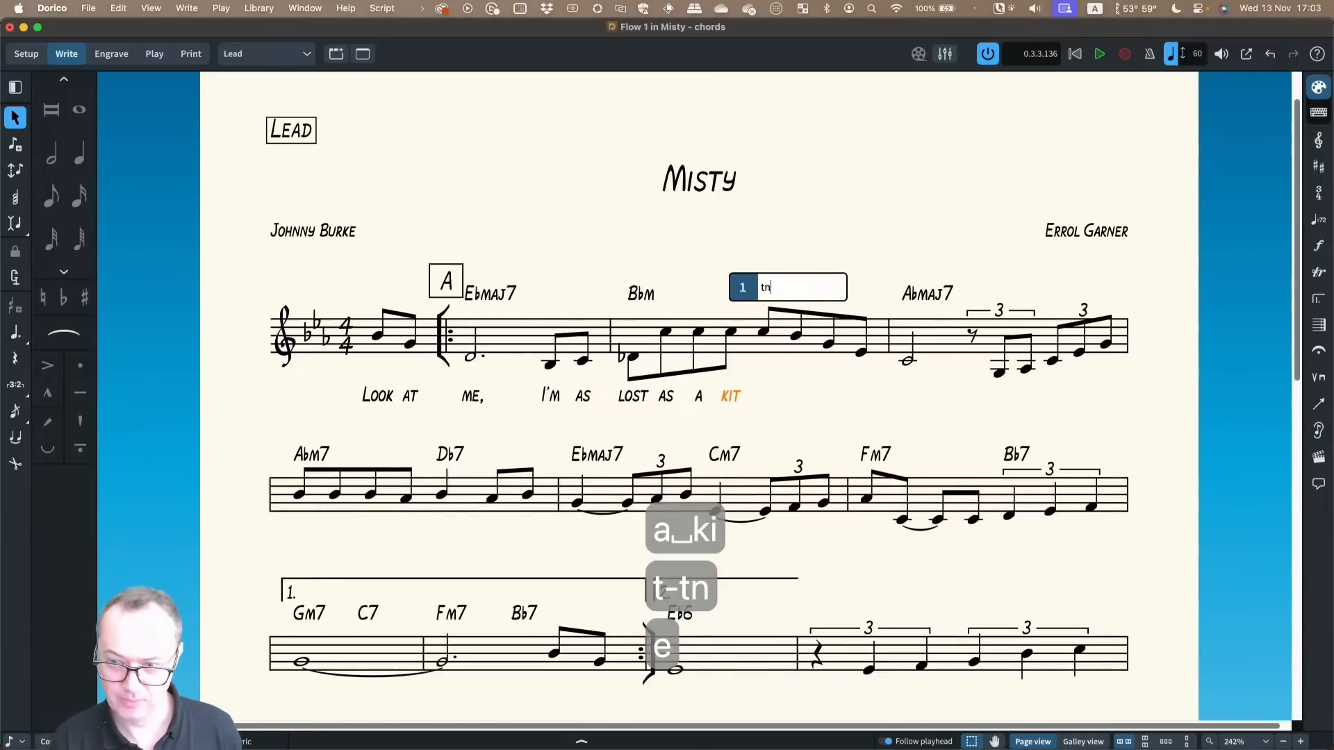
key("BackSpace")
key("BackSpace")
key("BackSpace")
type("ten")
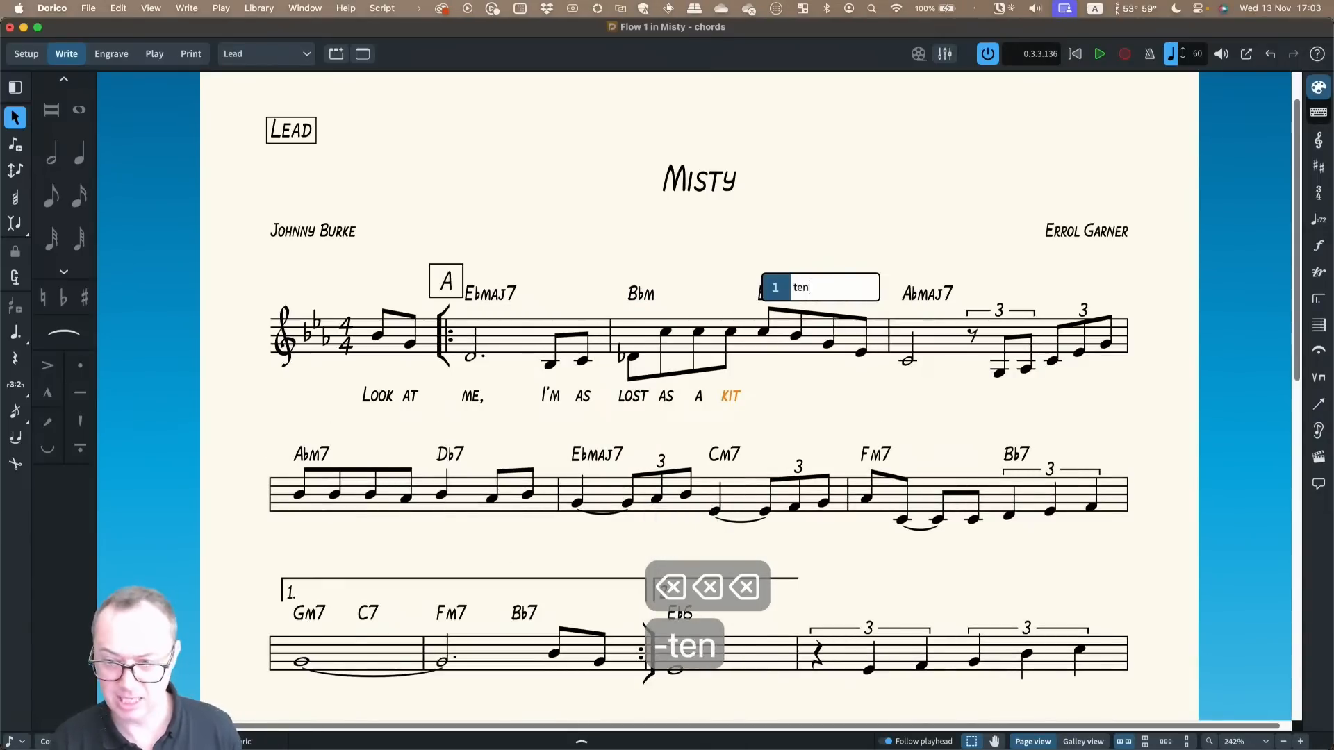
key("space")
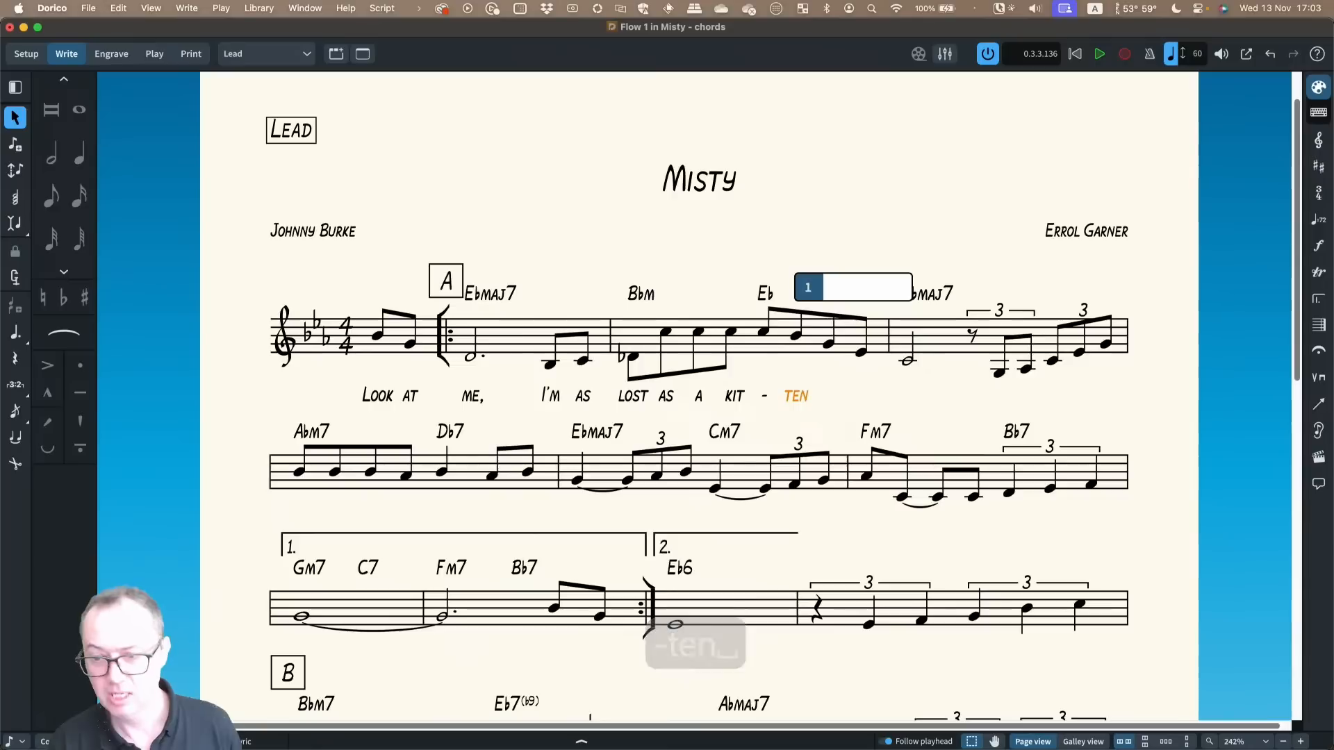
key("BackSpace")
key("BackSpace")
key("BackSpace")
key("BackSpace")
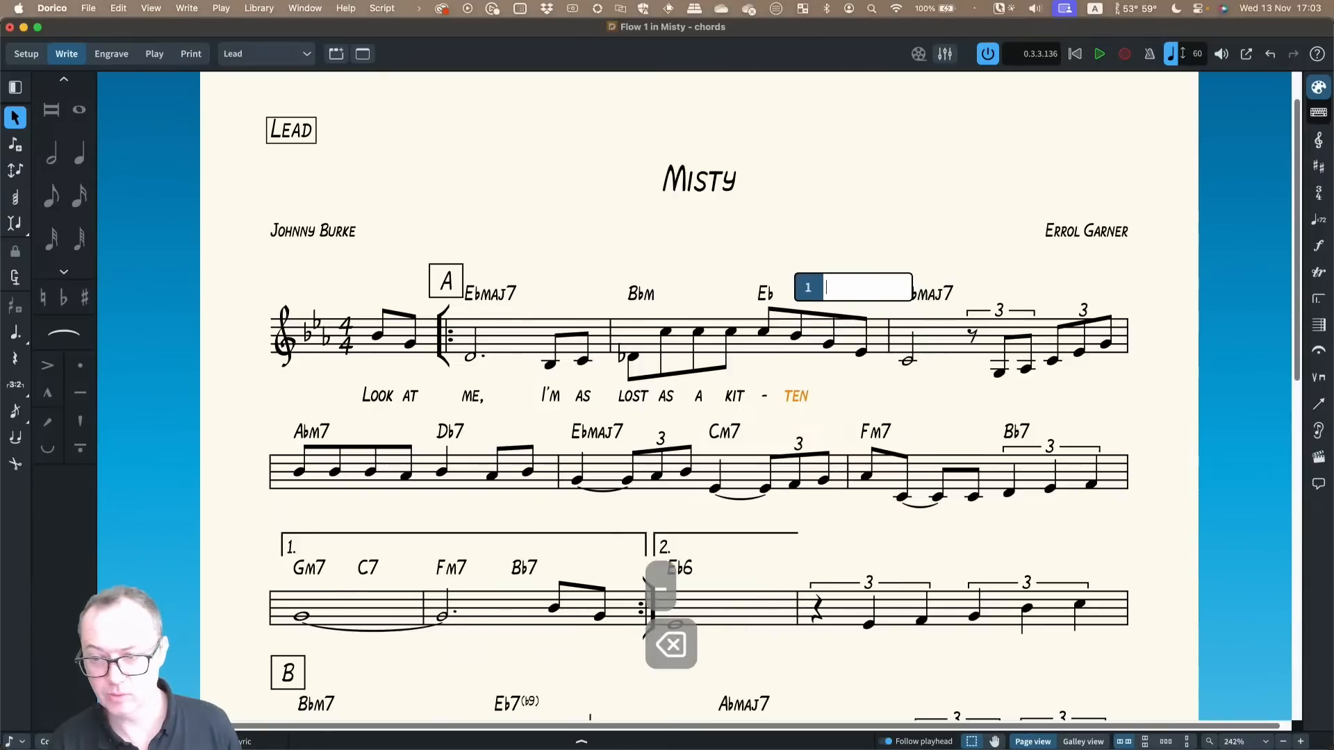
key("BackSpace")
key("BackSpace")
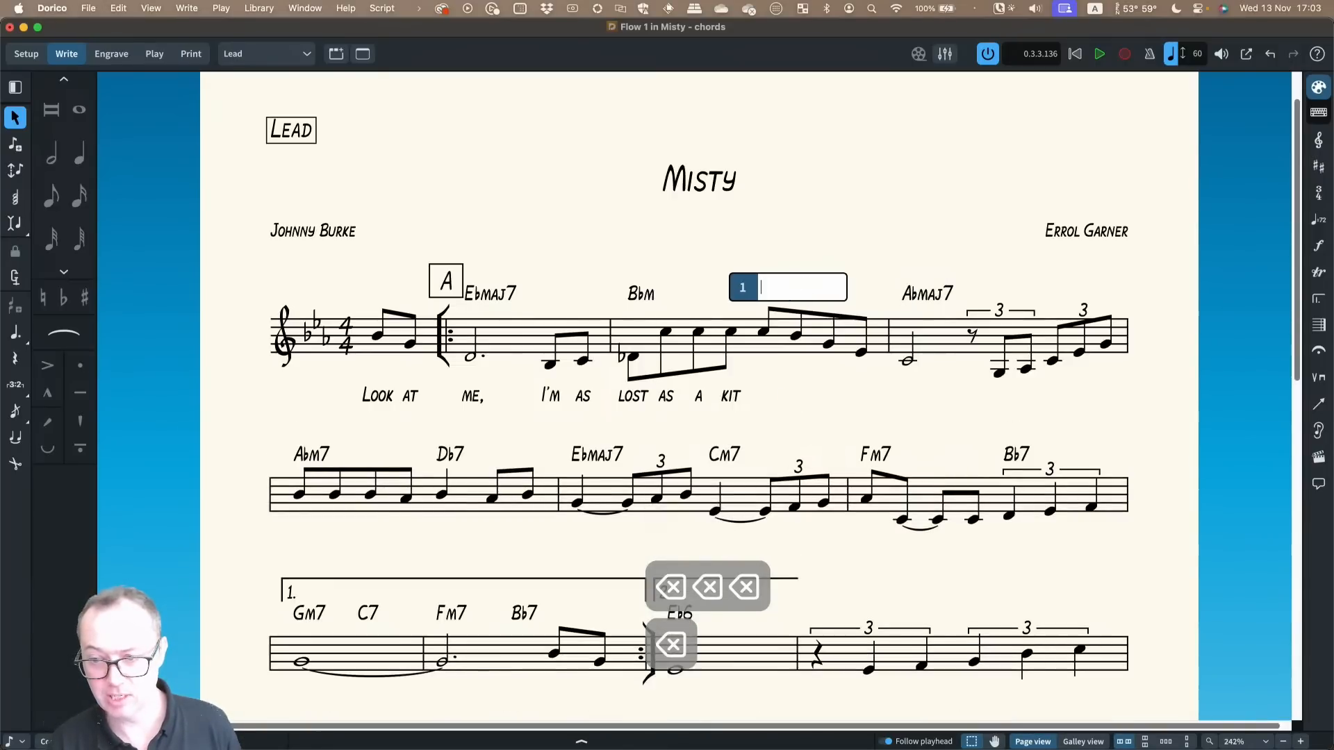
type("-ten ")
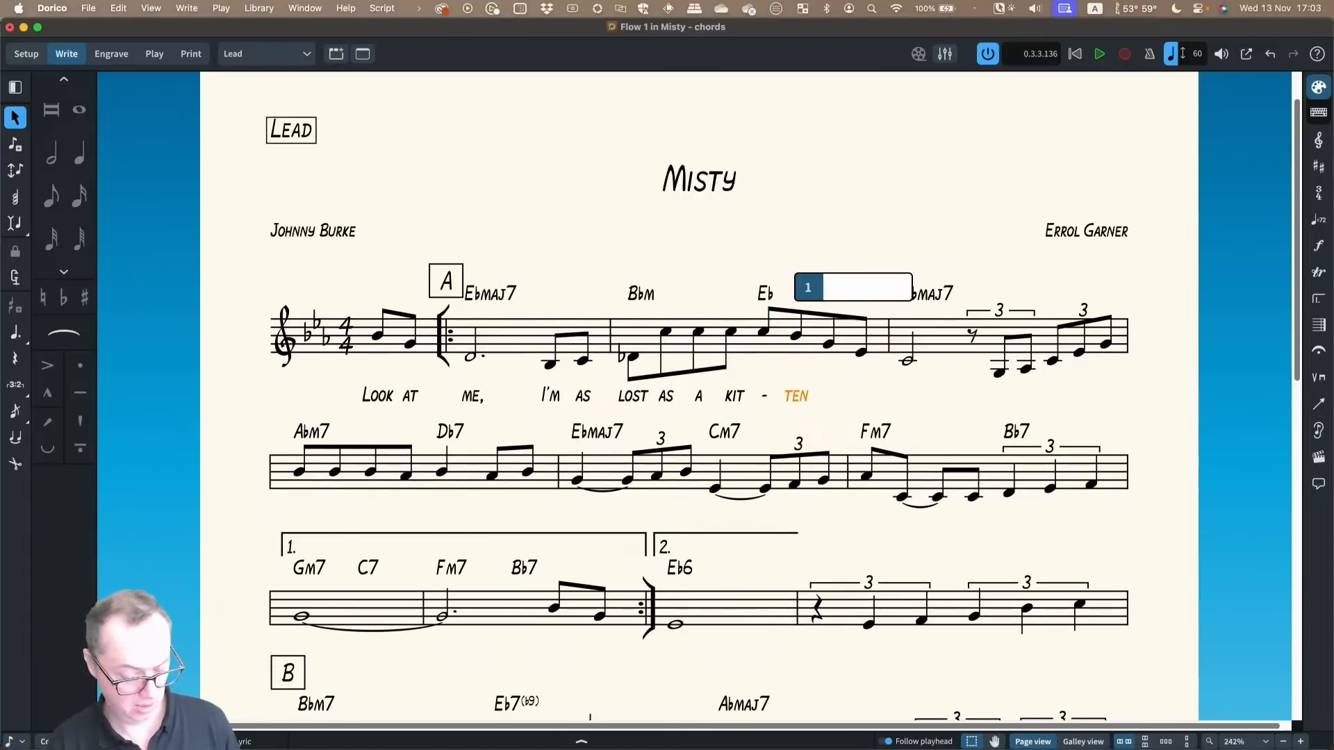
Complete the lyric phrase with "in a tree" and remove the extender line after "tree"
type("in a tree")
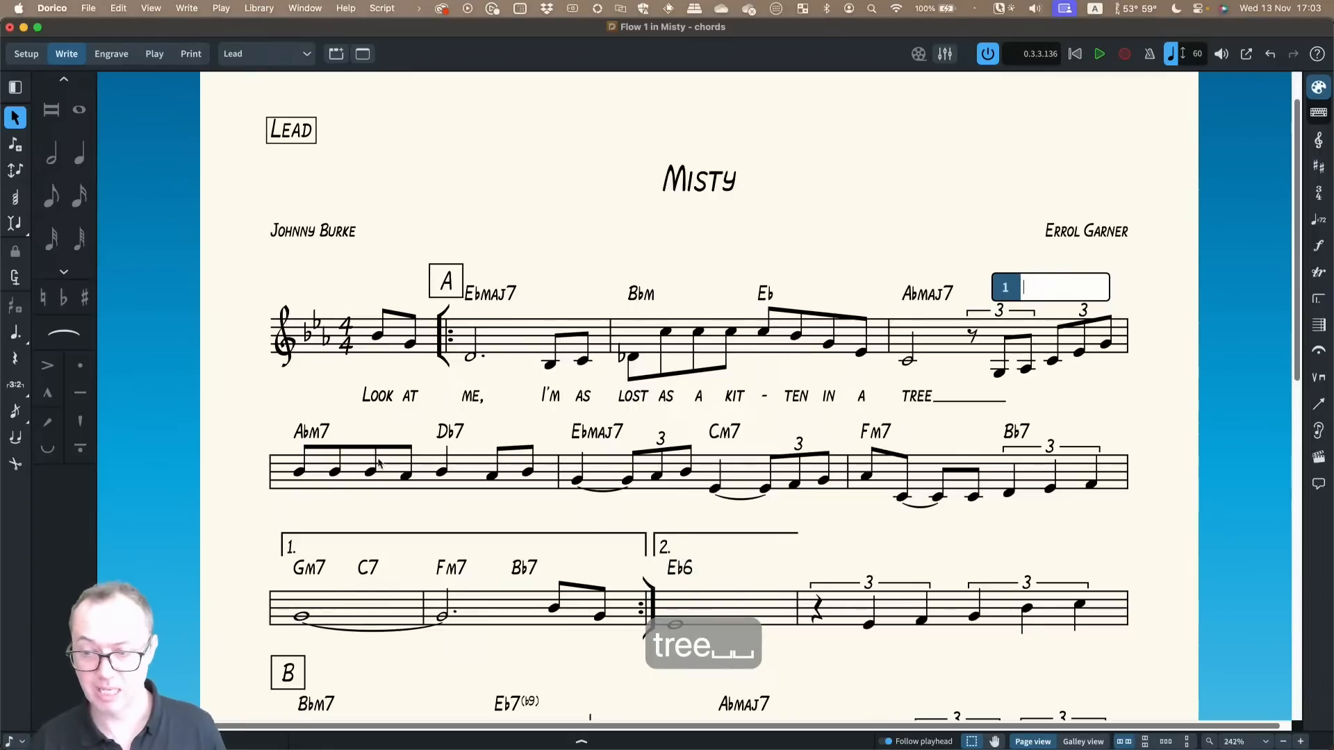
key("BackSpace")
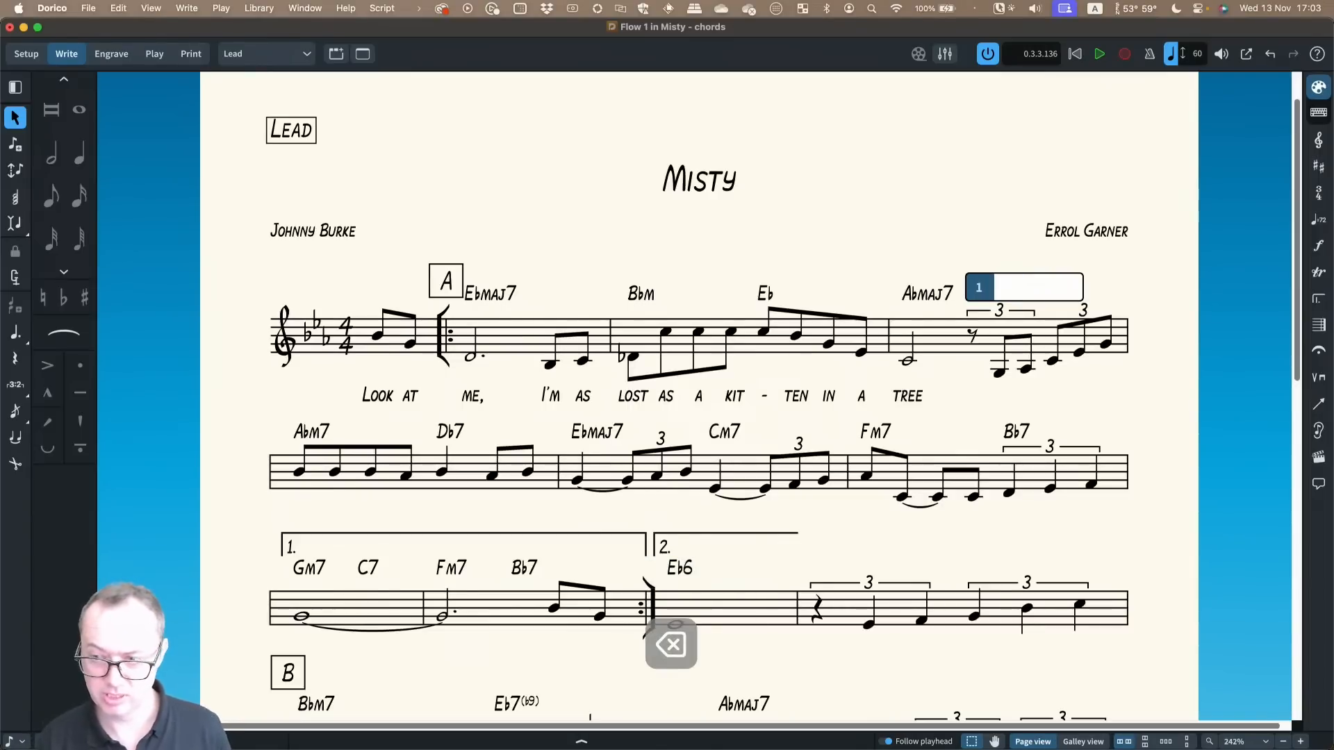
key("Escape")
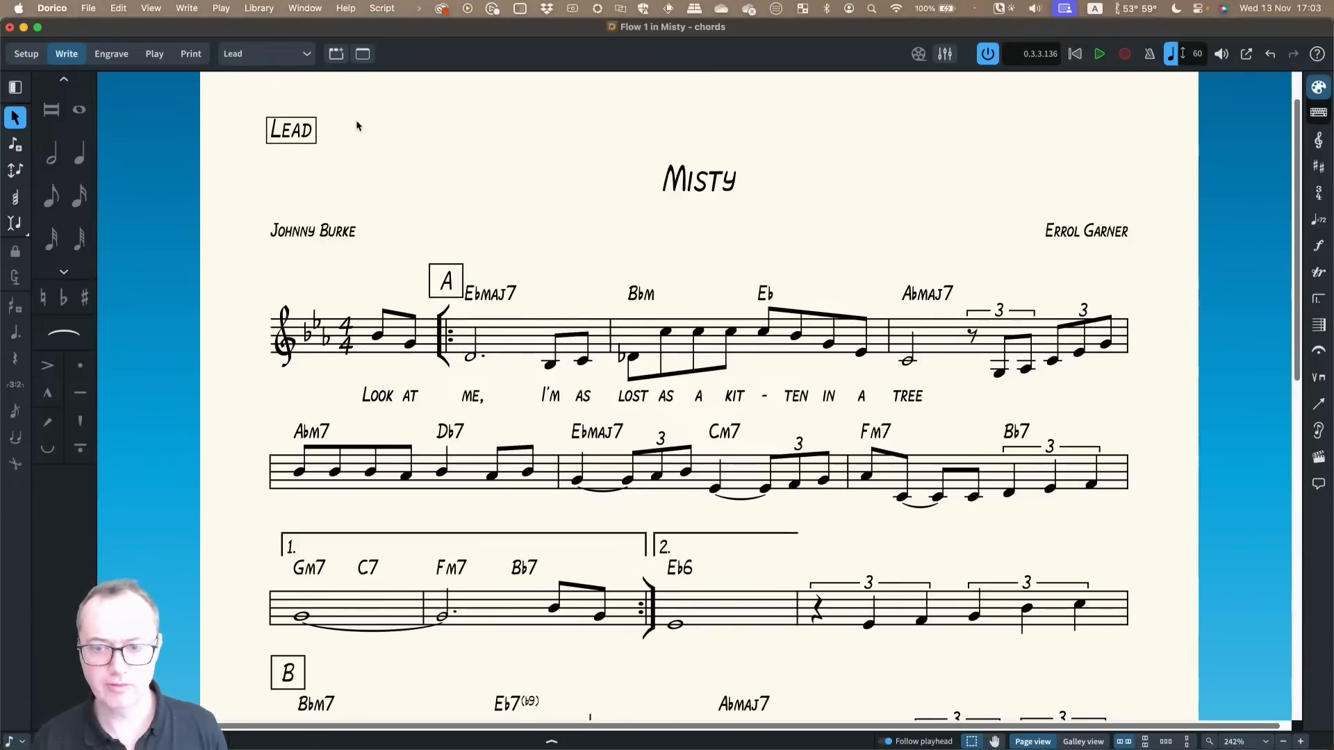
Open the Title paragraph style and check which styles the Golden Age font offers
left_click(259, 8)
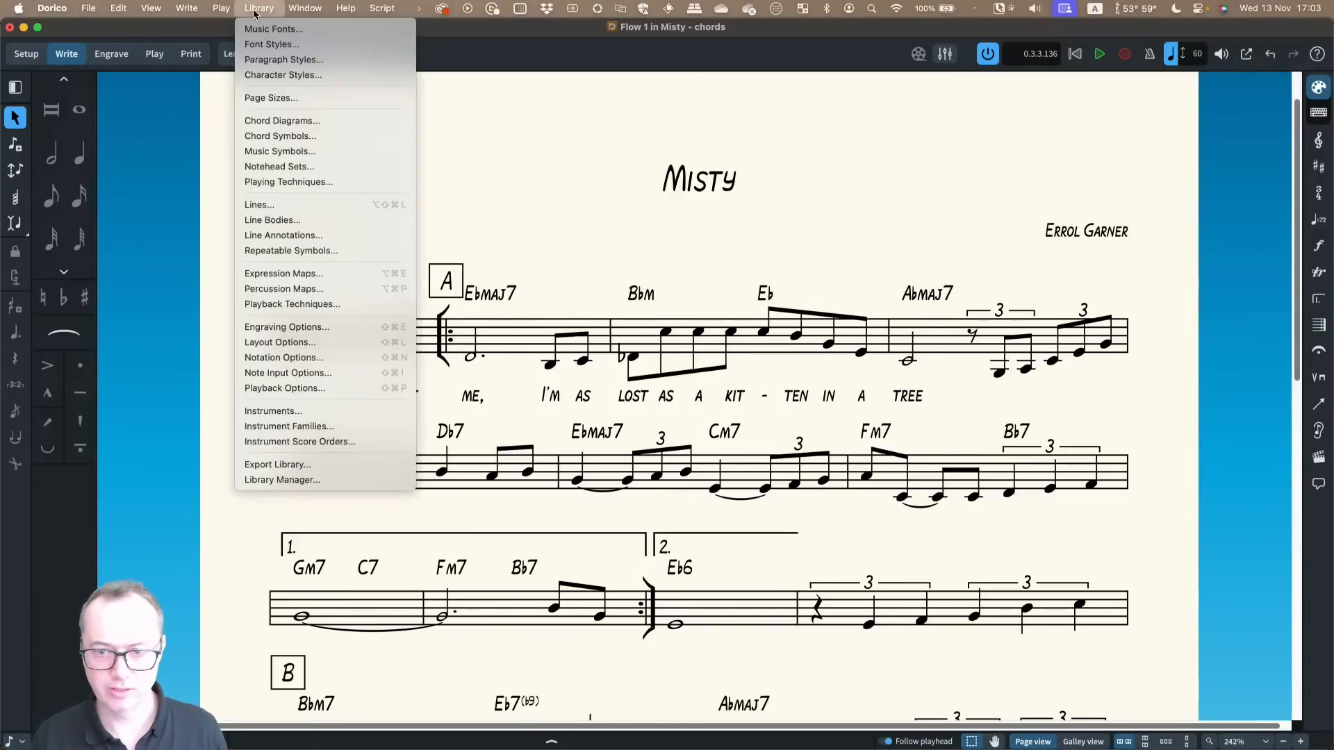
left_click(274, 60)
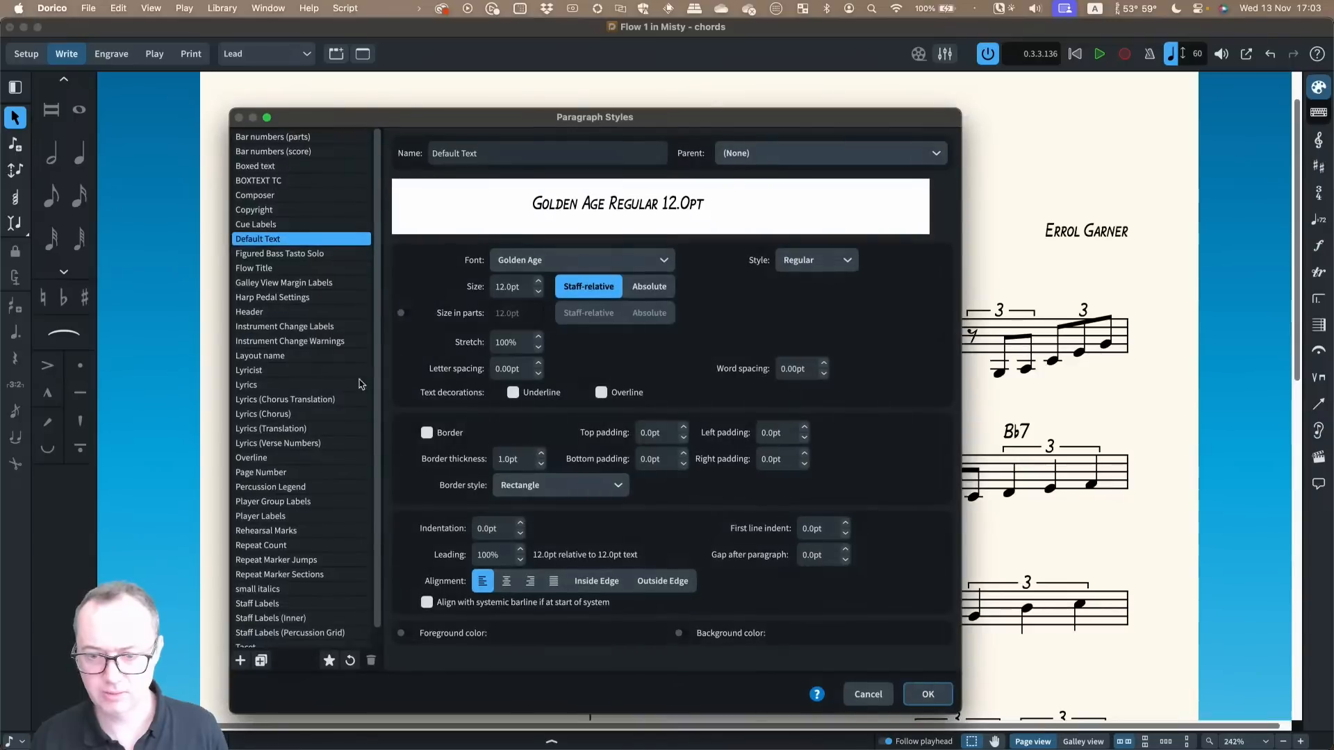
scroll(348, 389, "down", 1)
left_click(299, 640)
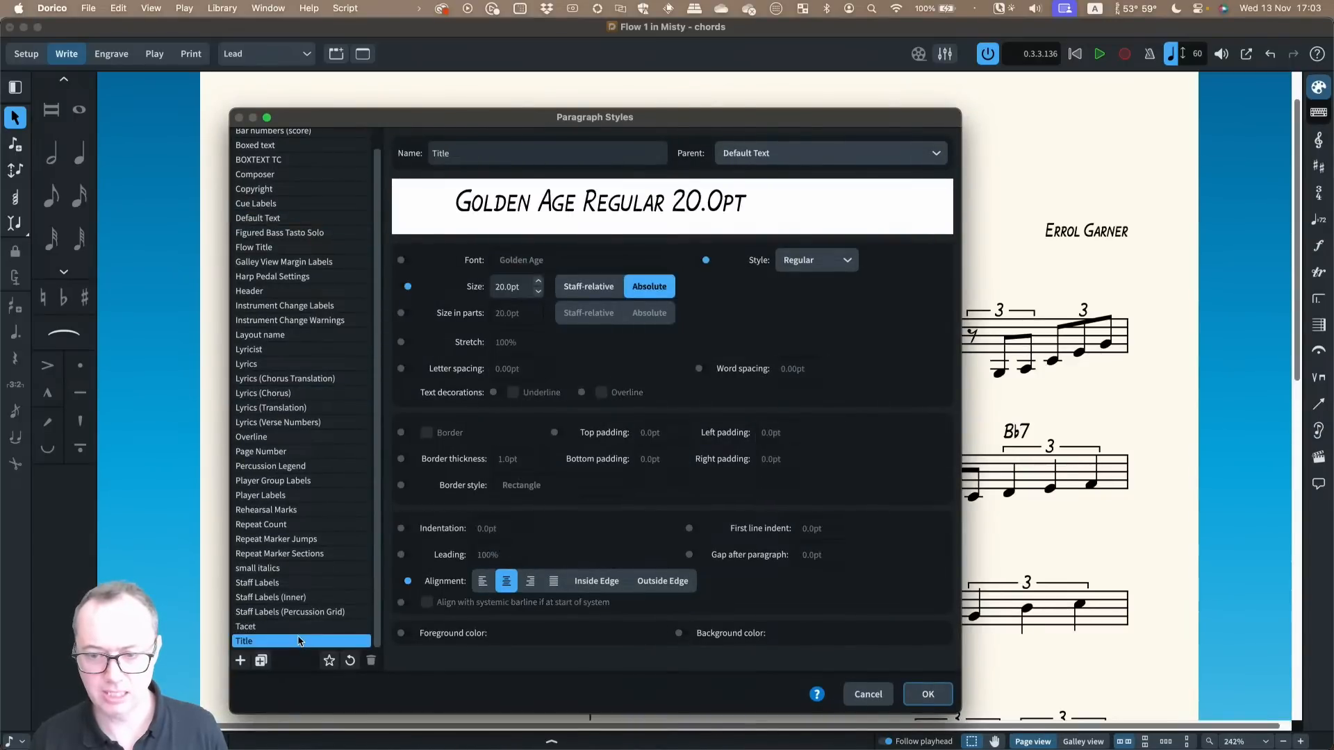
left_click_drag(548, 119, 477, 130)
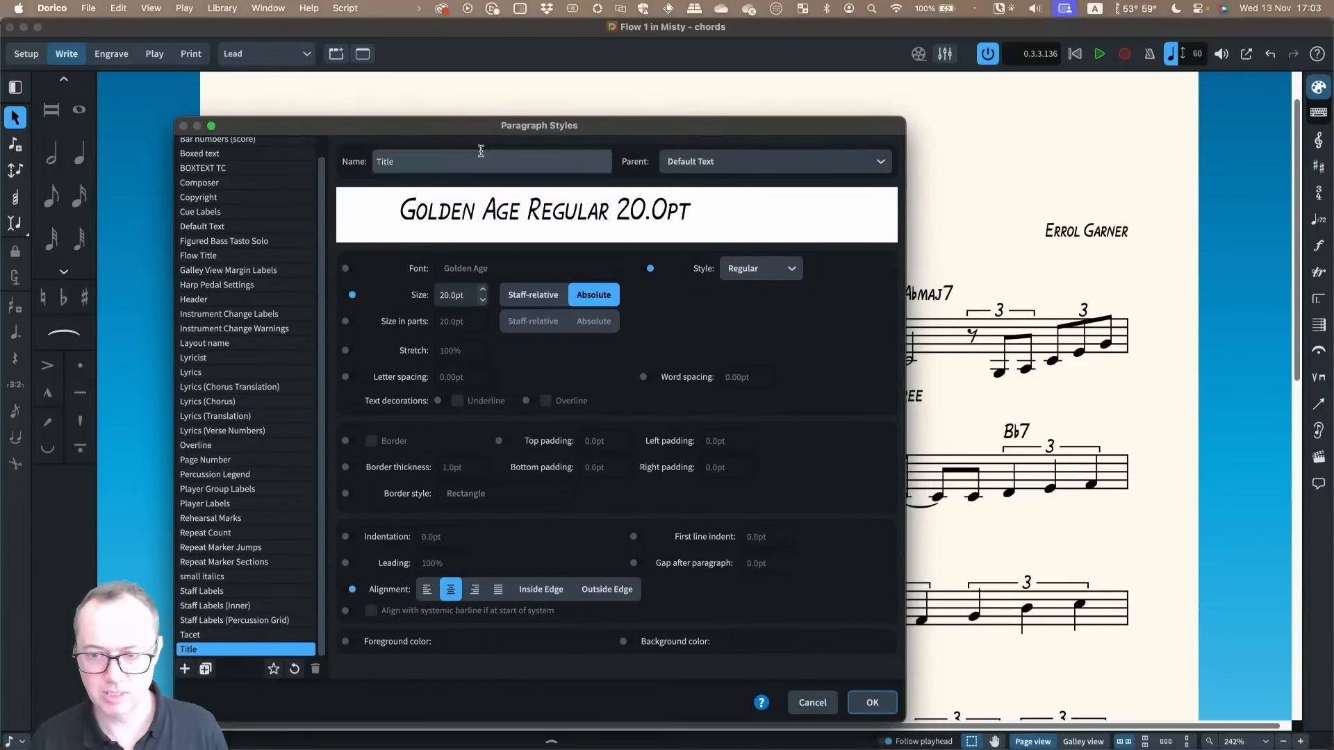
left_click(746, 273)
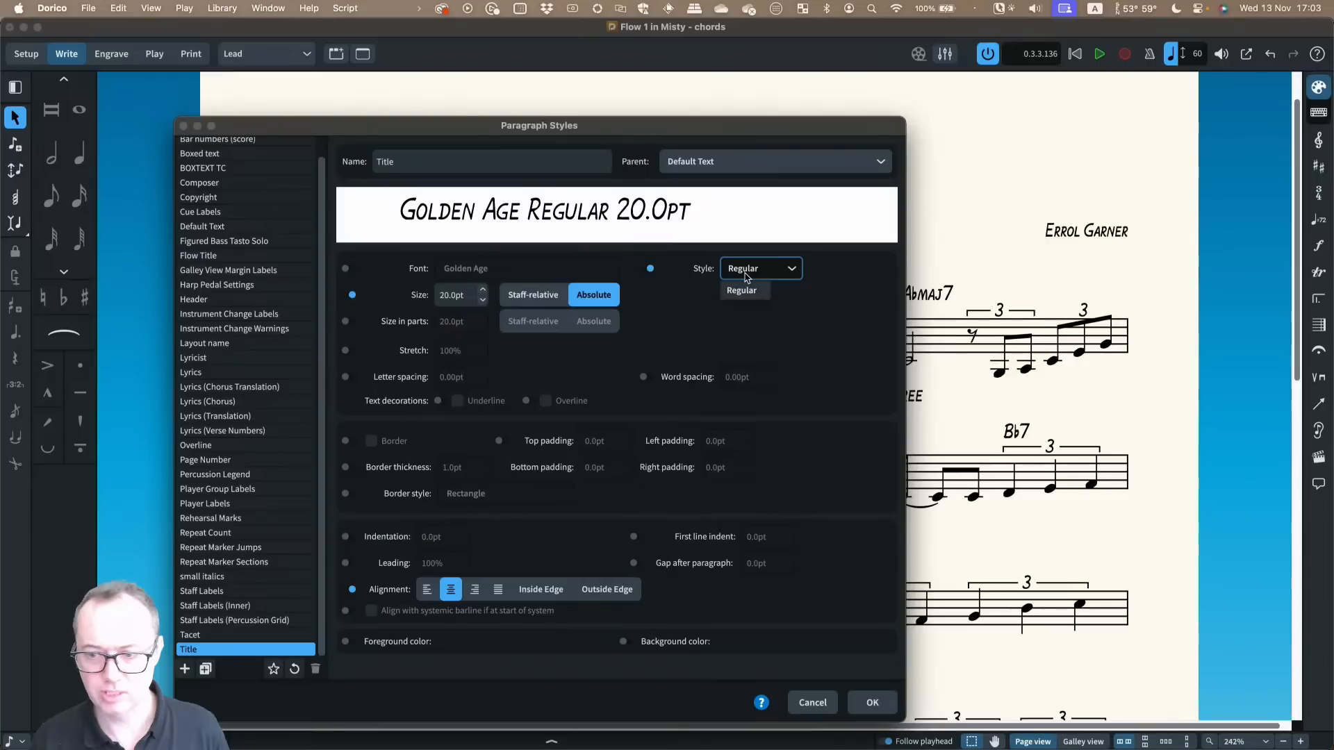
left_click(751, 271)
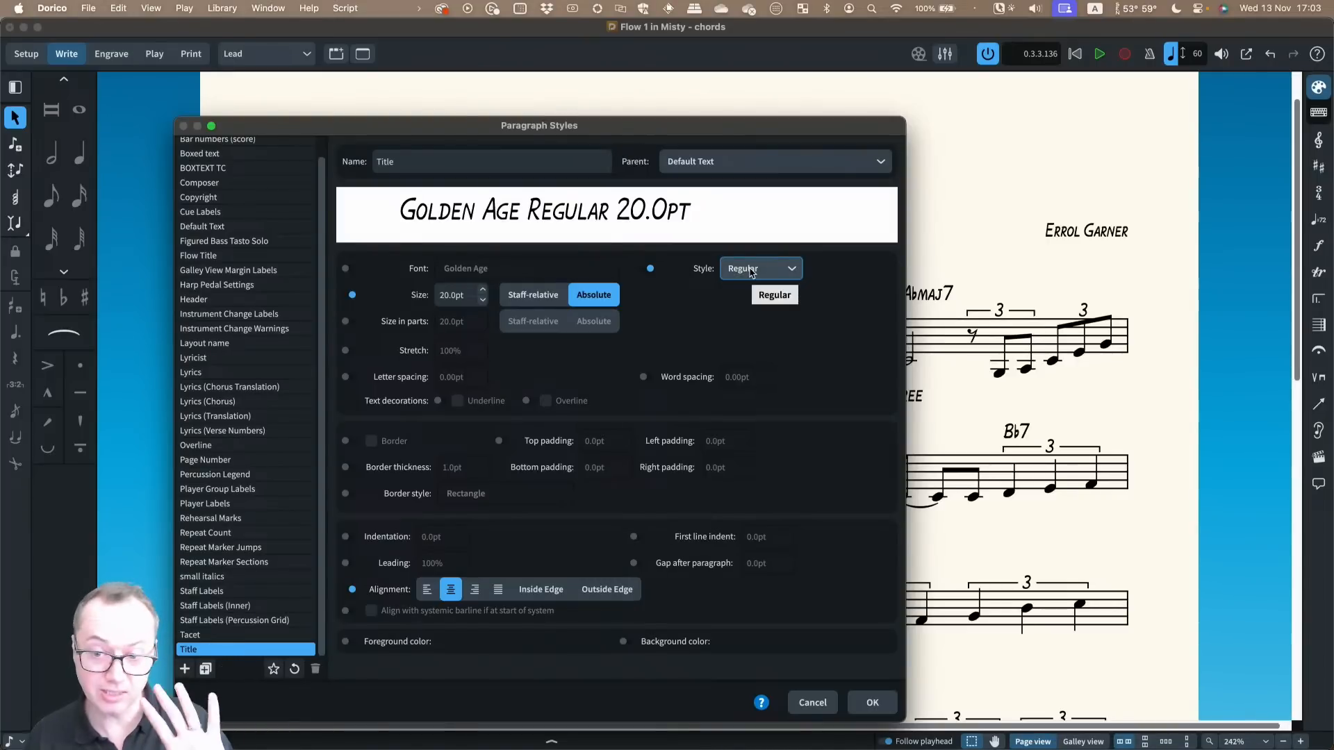
Compare the Title paragraph style's inherited font with its parent, Default Text, leaving the font override switched off
left_click(352, 268)
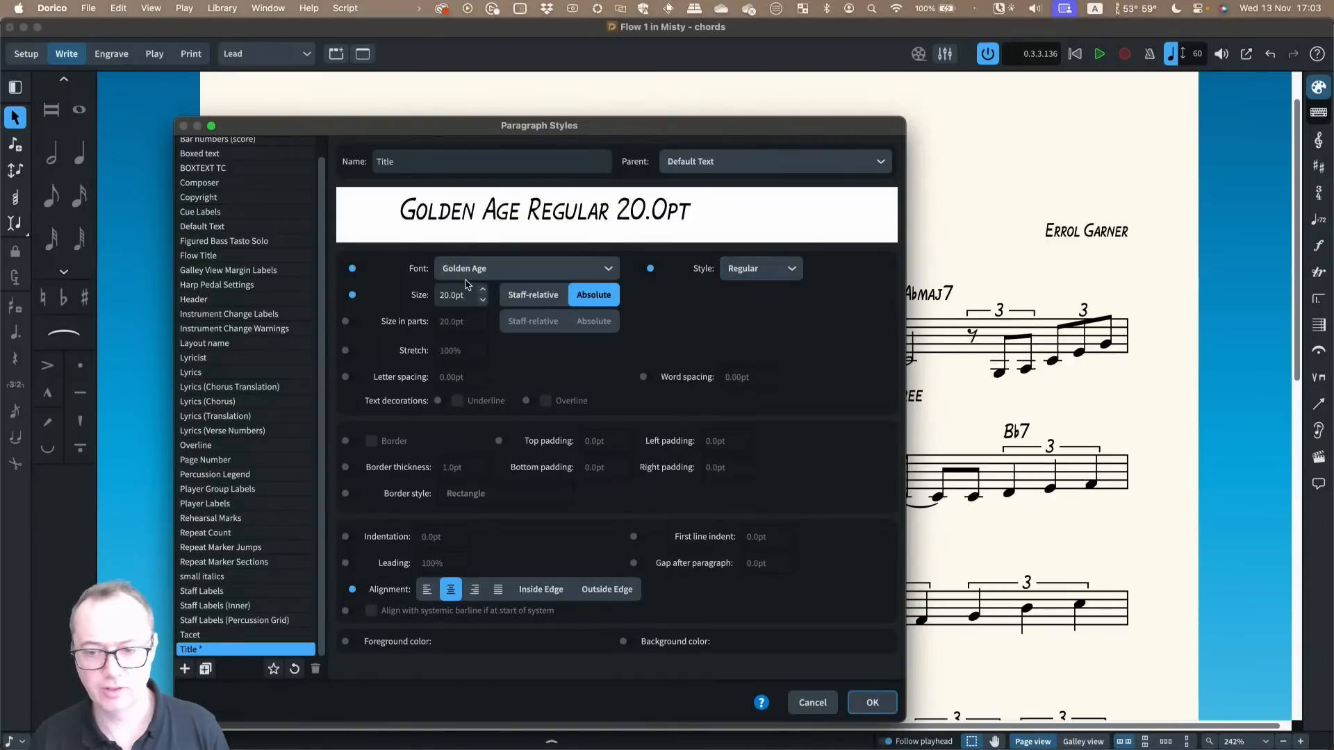
left_click(352, 269)
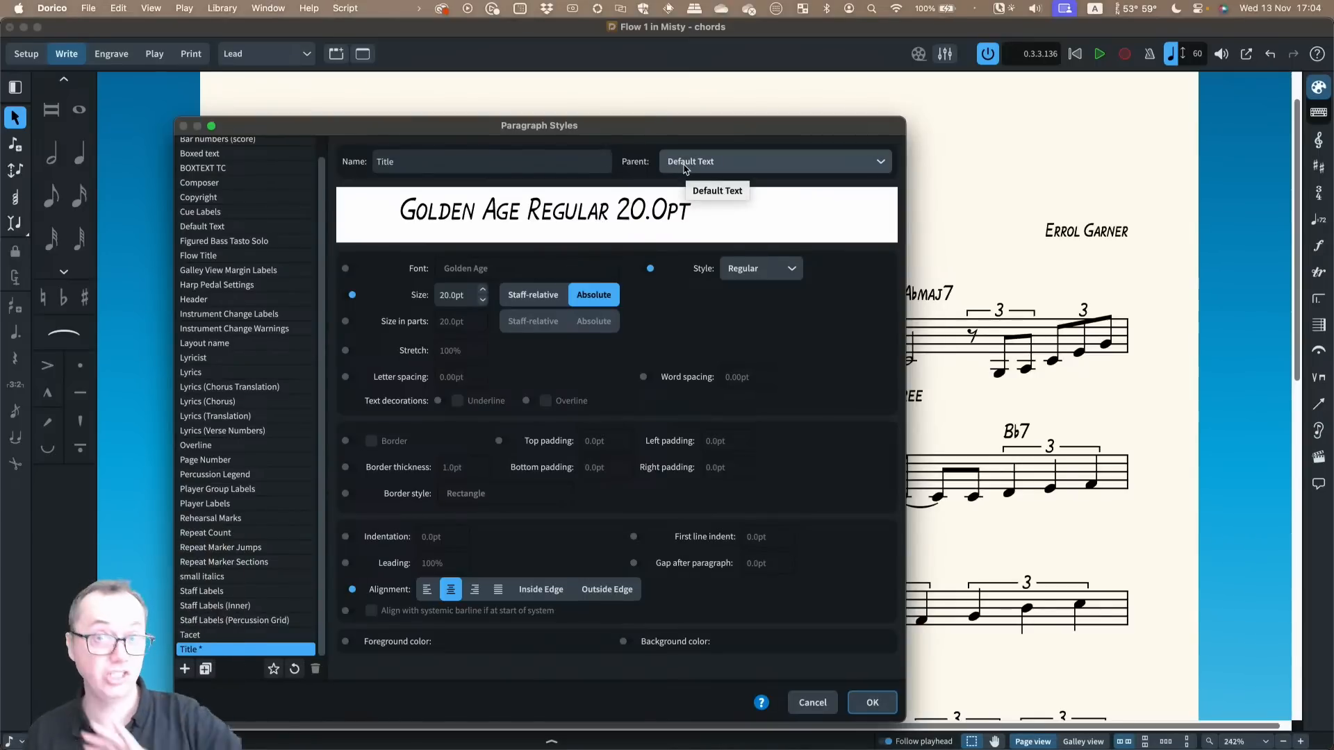
scroll(229, 254, "up", 1)
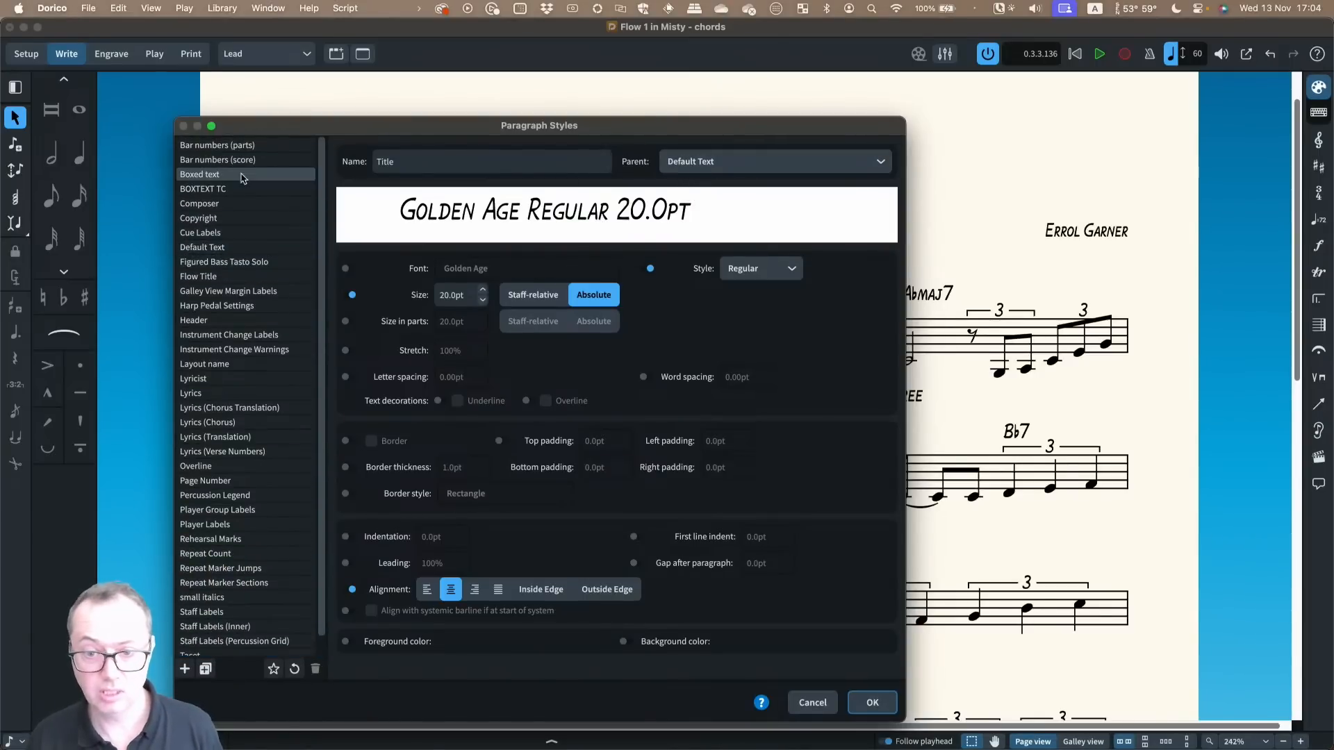
left_click(230, 247)
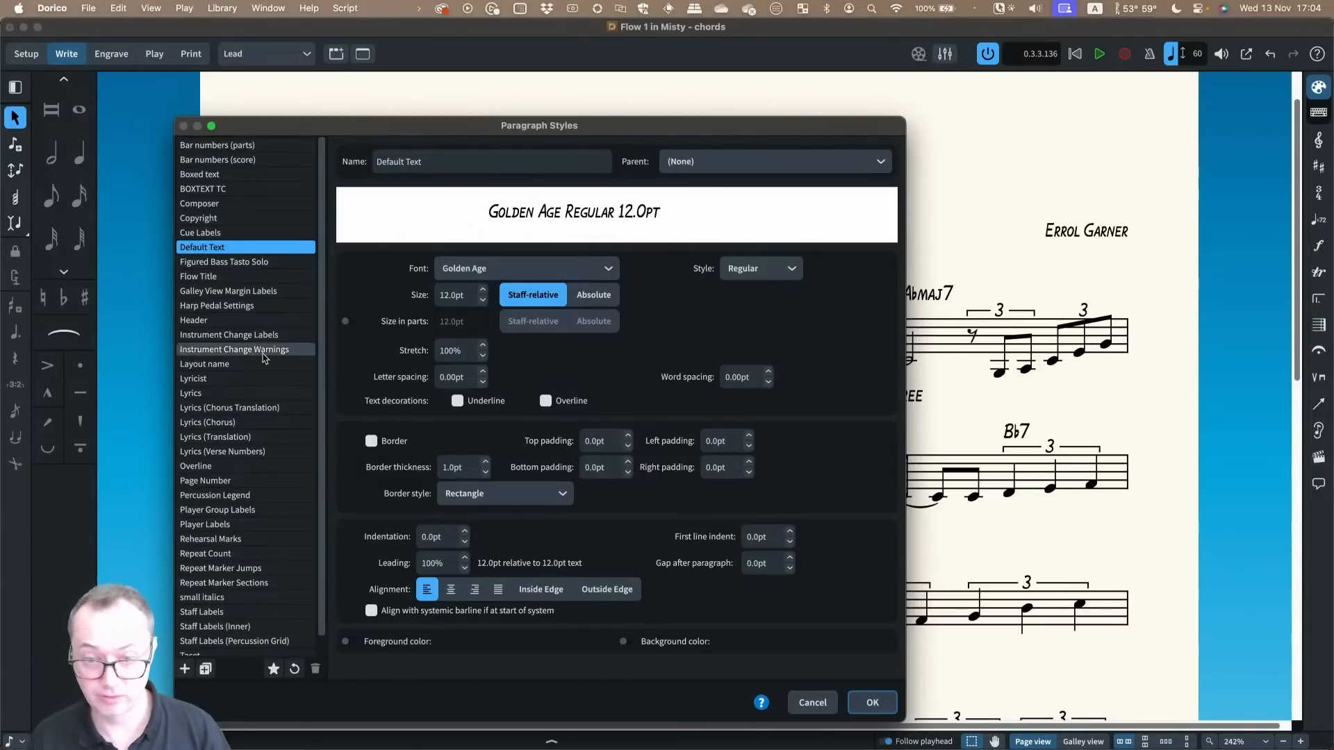
scroll(268, 431, "down", 1)
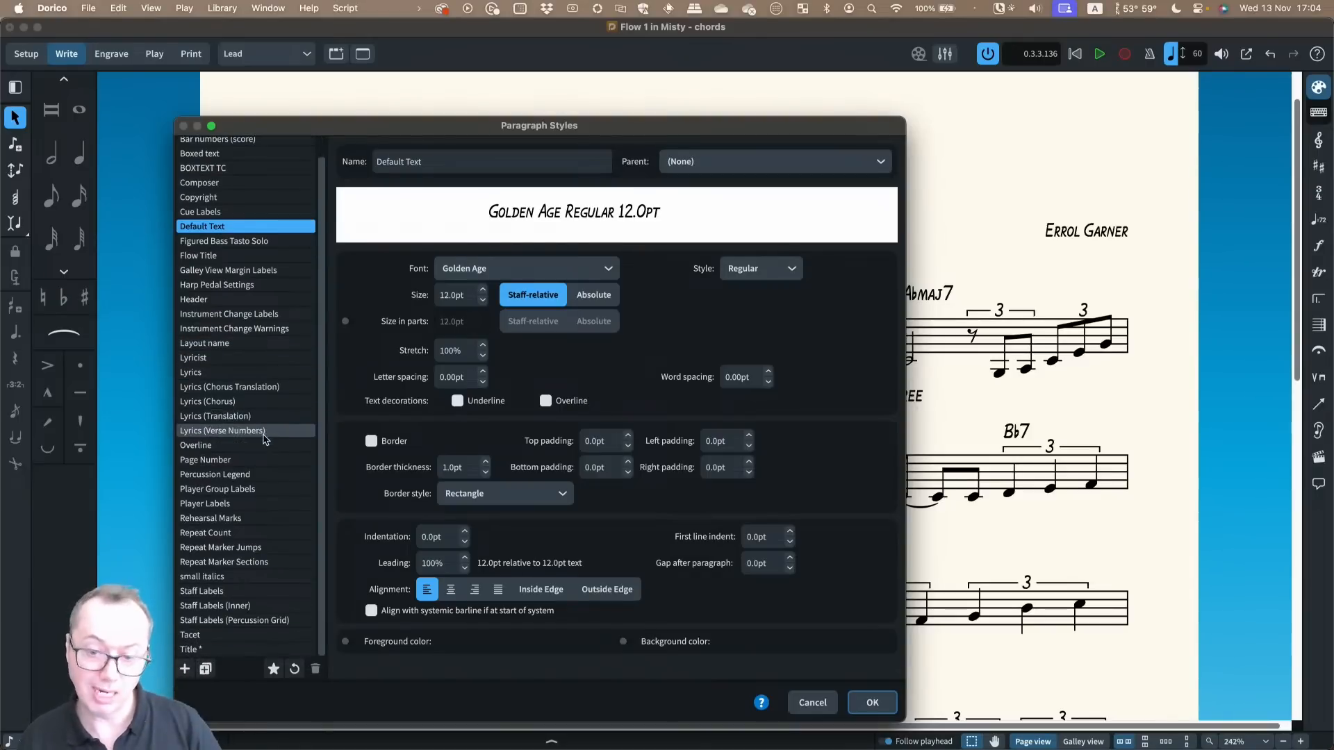
left_click(205, 649)
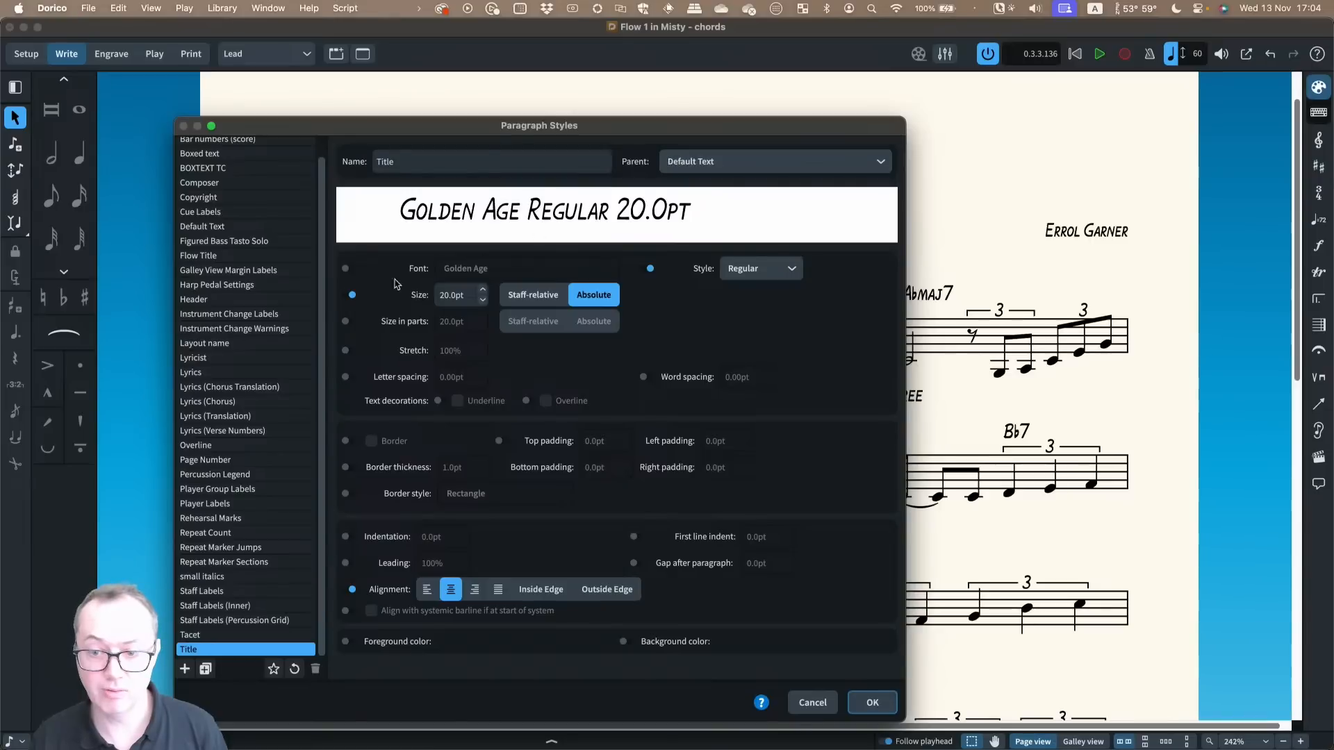
Override the Title paragraph style's font, trying Reprise Stamp before applying Reprise Title, and check the title on the lead sheet
left_click(346, 268)
left_click(497, 270)
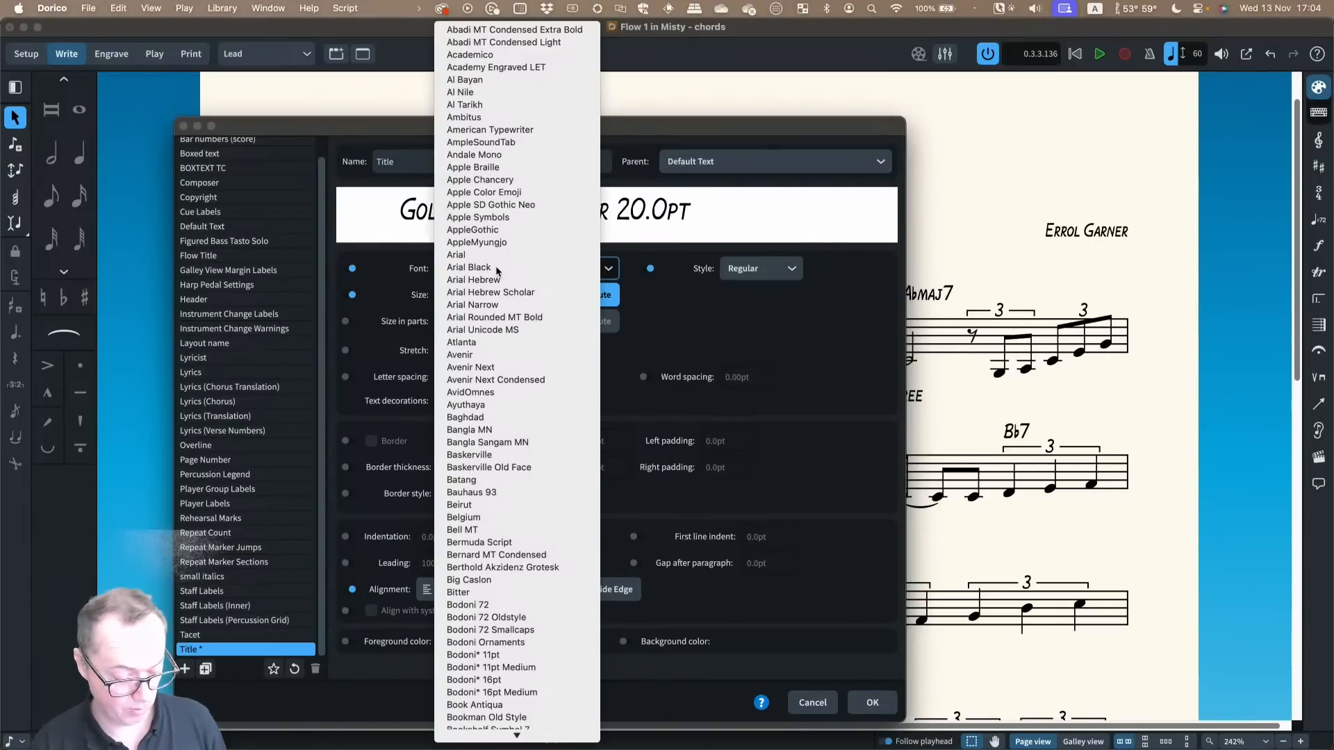
type("re")
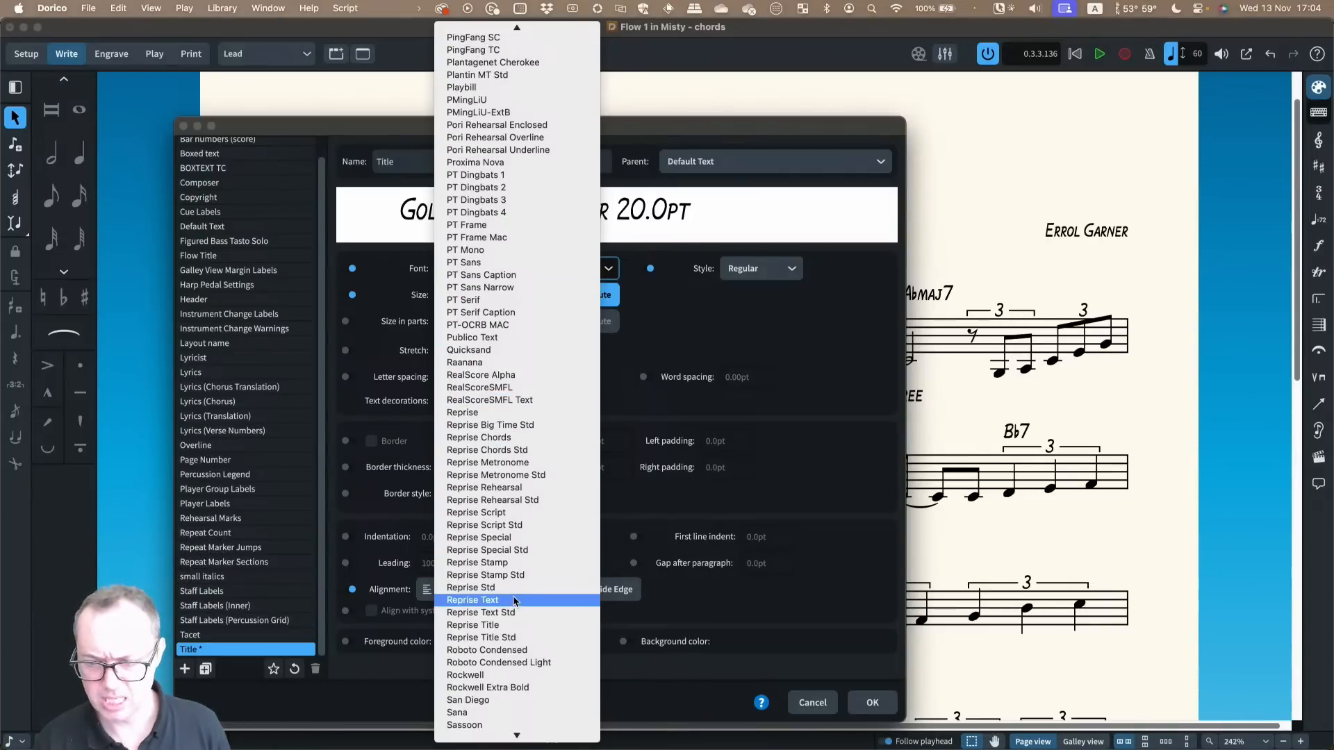
left_click(531, 563)
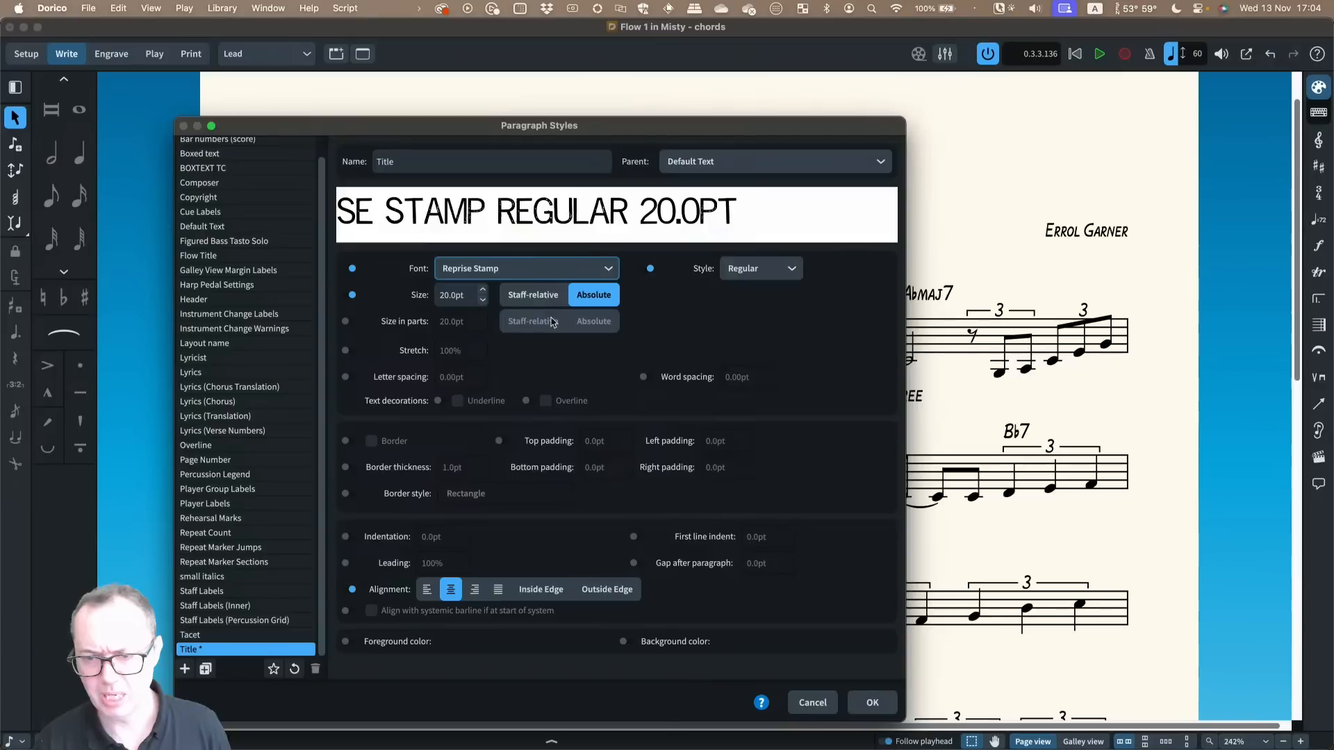
left_click(512, 267)
type("re")
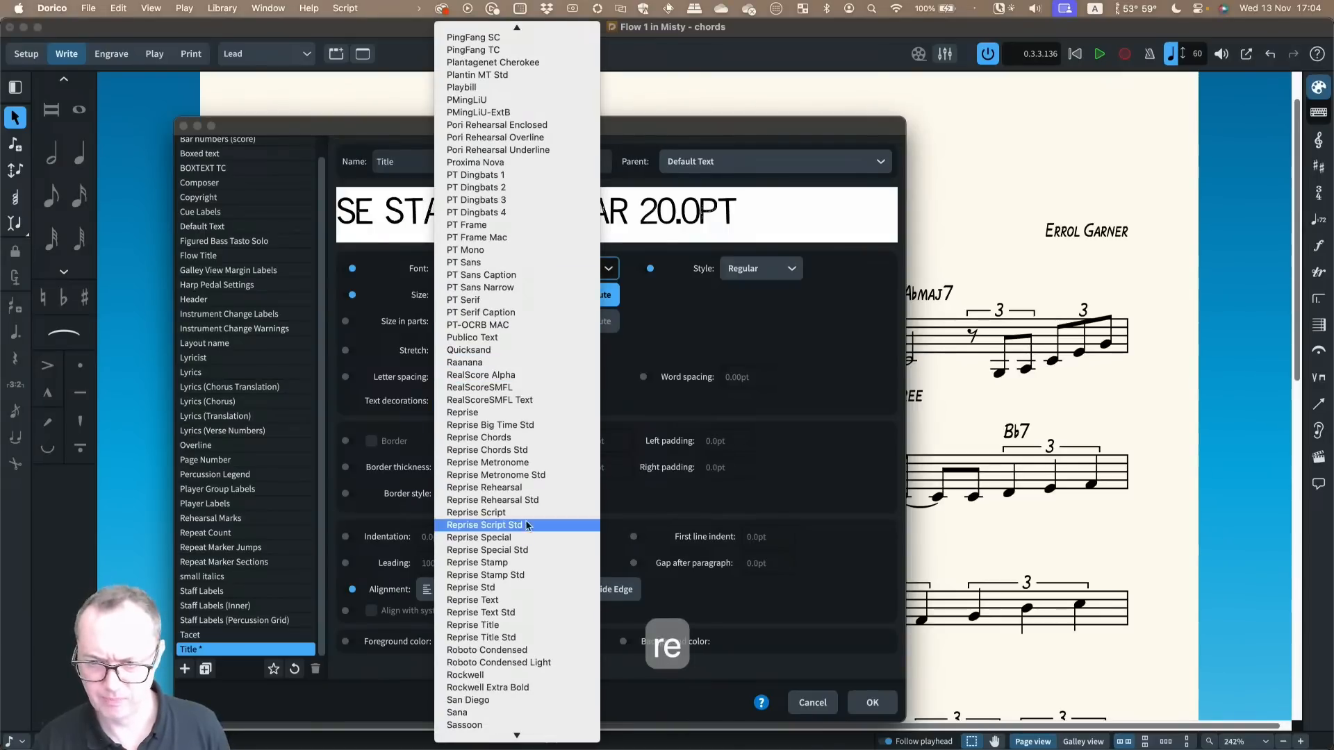
left_click(515, 622)
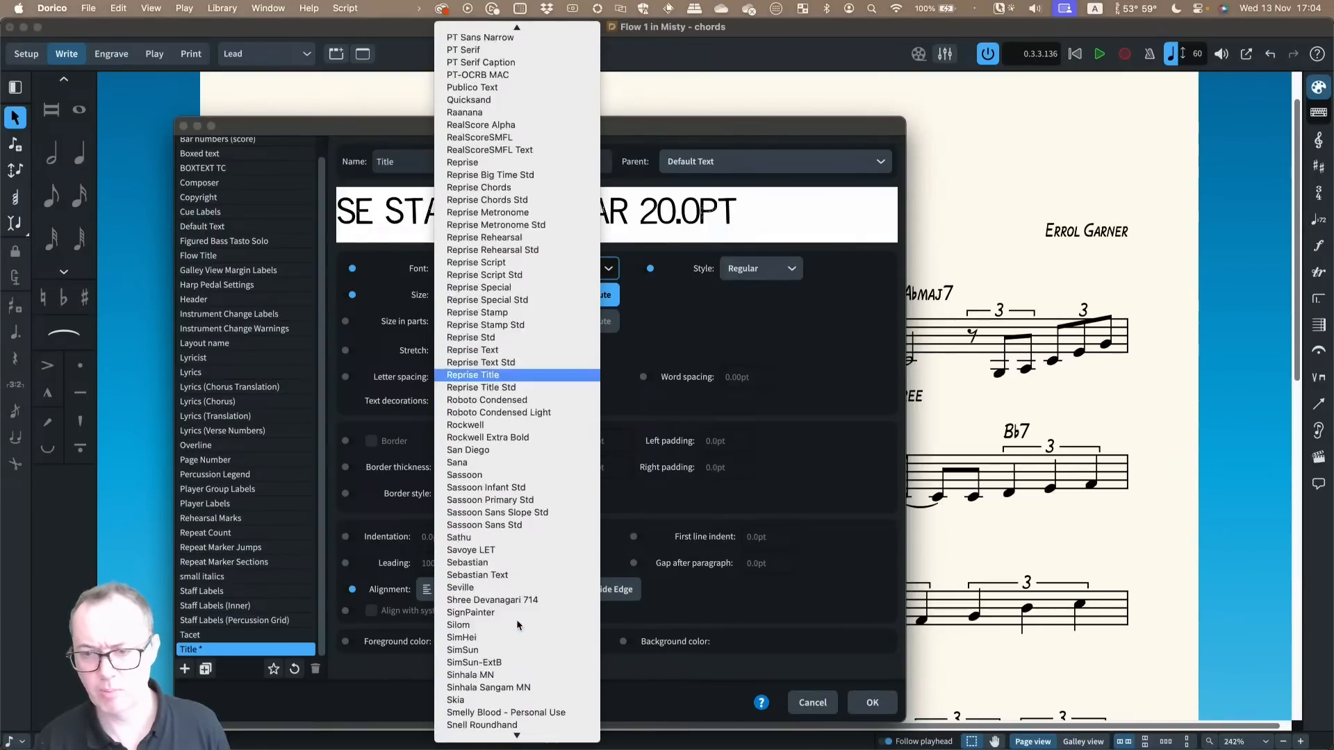
left_click(868, 703)
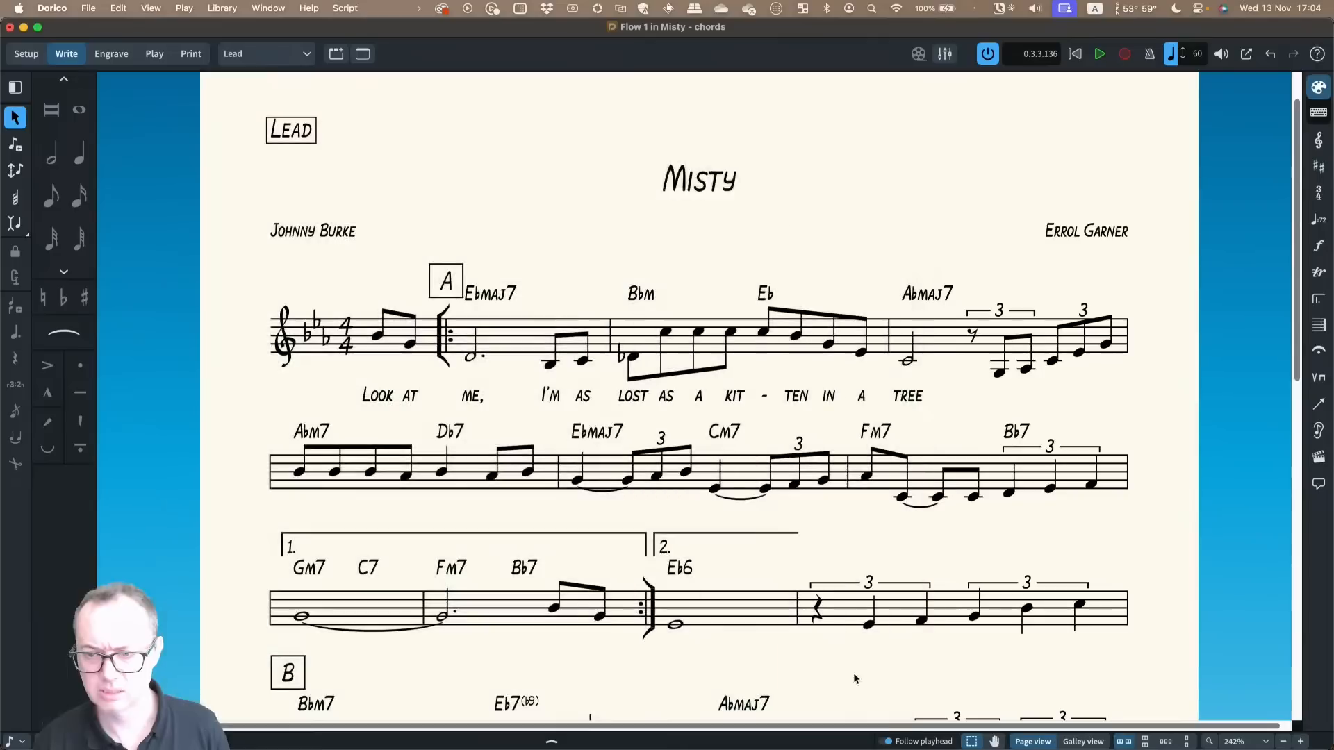
scroll(707, 188, "up", 5)
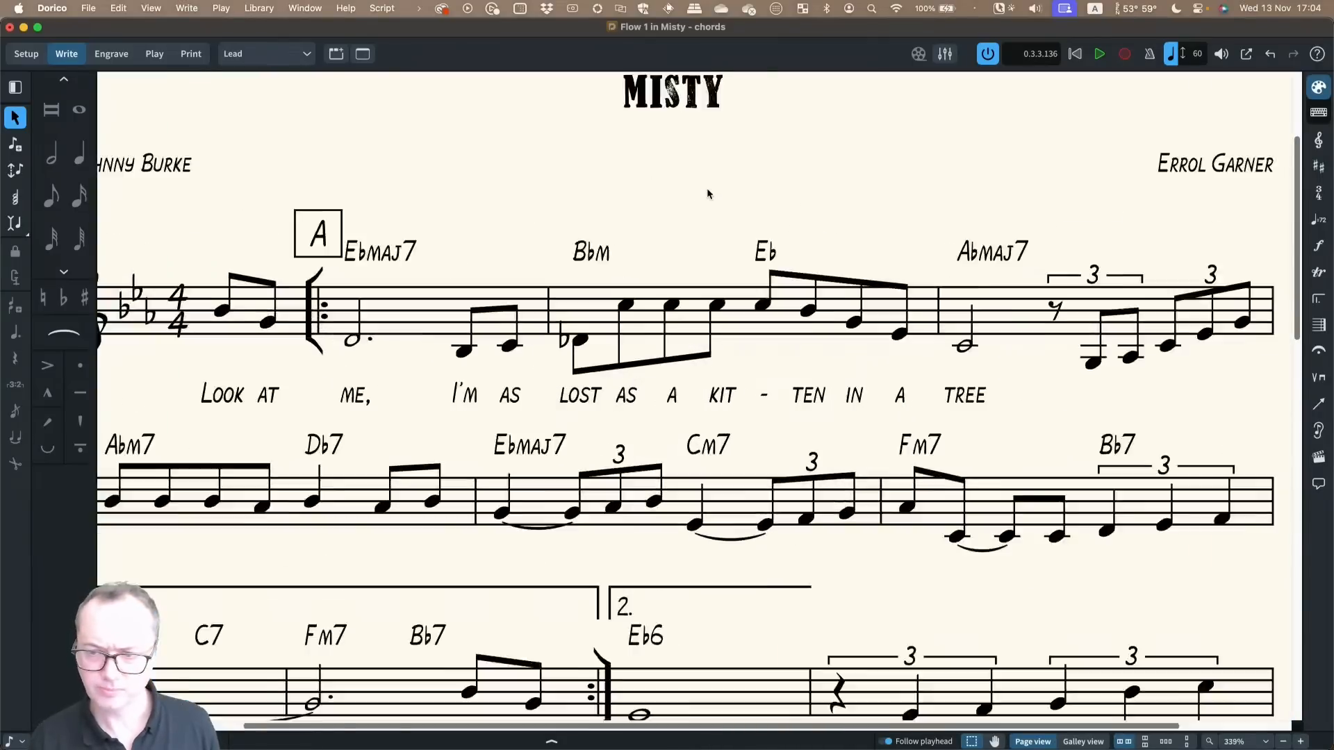
scroll(706, 187, "up", 2)
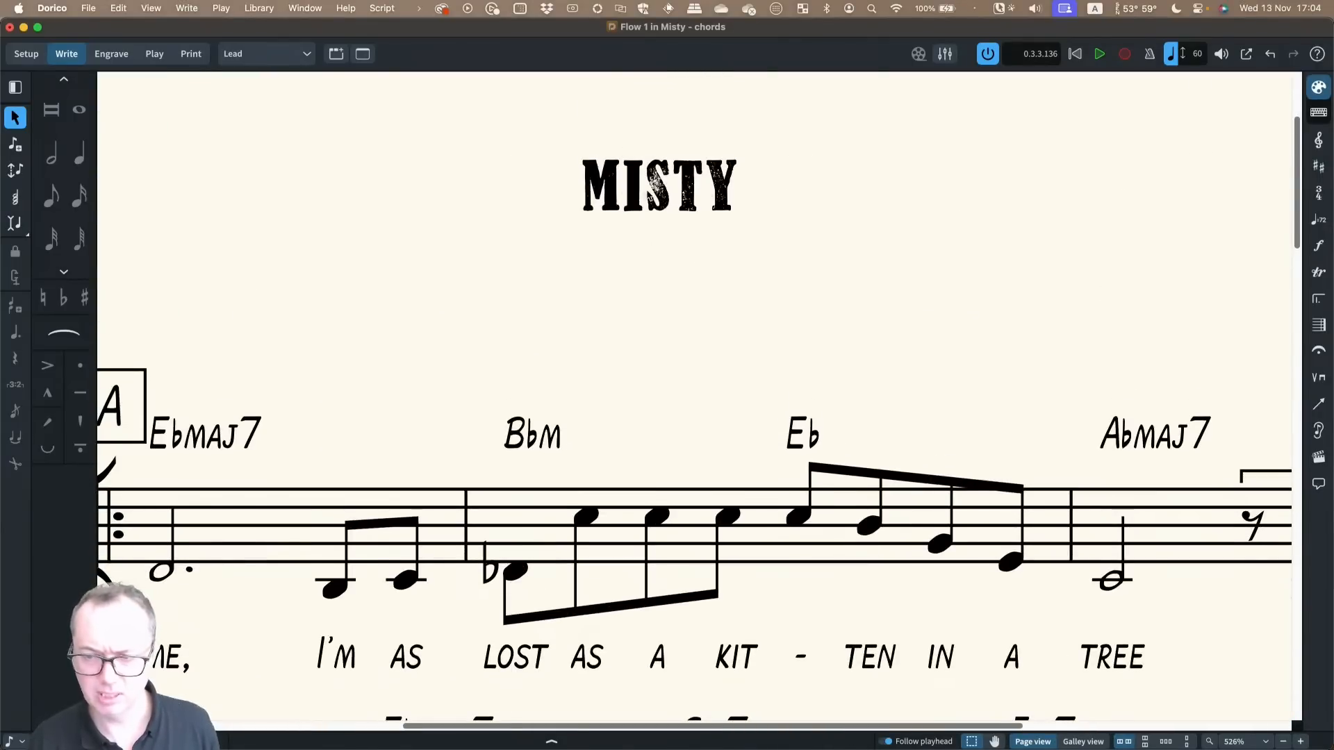
scroll(648, 196, "up", 1)
scroll(641, 185, "down", 8)
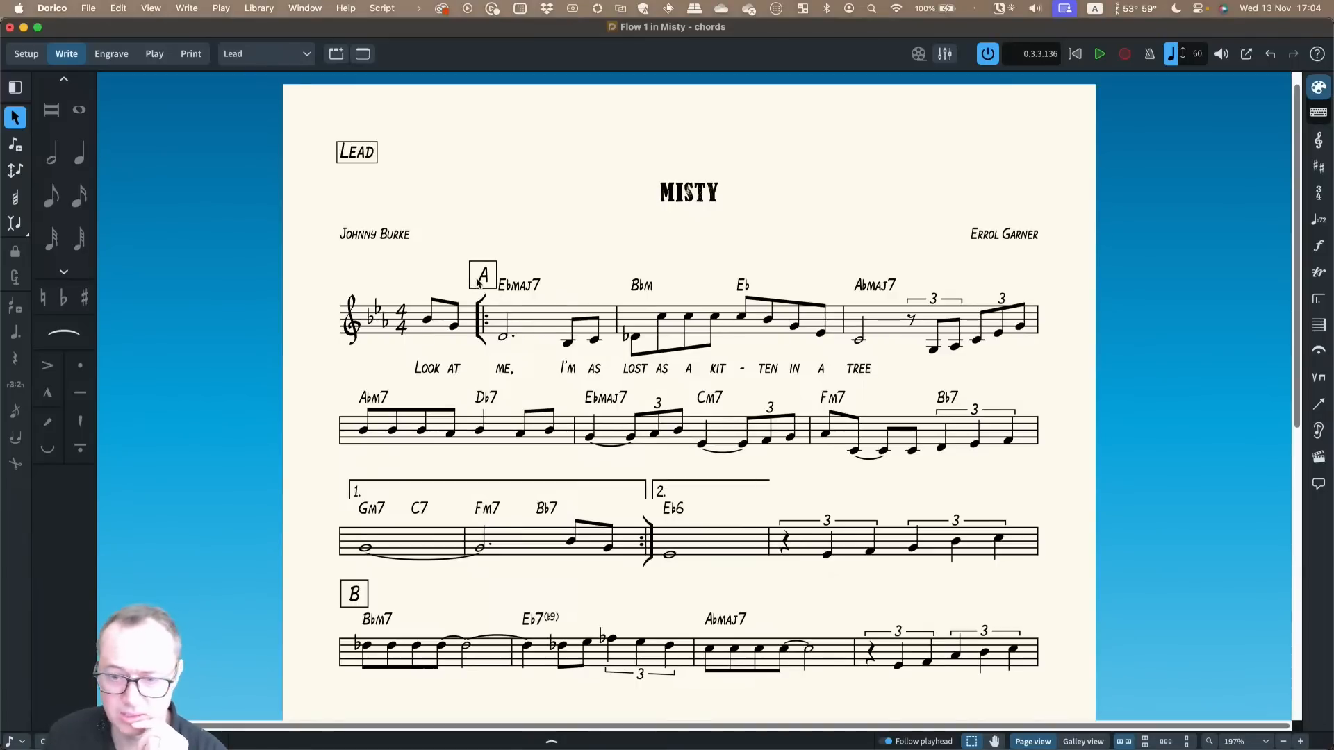
Open the font styles and compare the parent and font family of Chord Symbols Font with each Chord Symbols Music Text Font entry
left_click(521, 287)
key("super+equal")
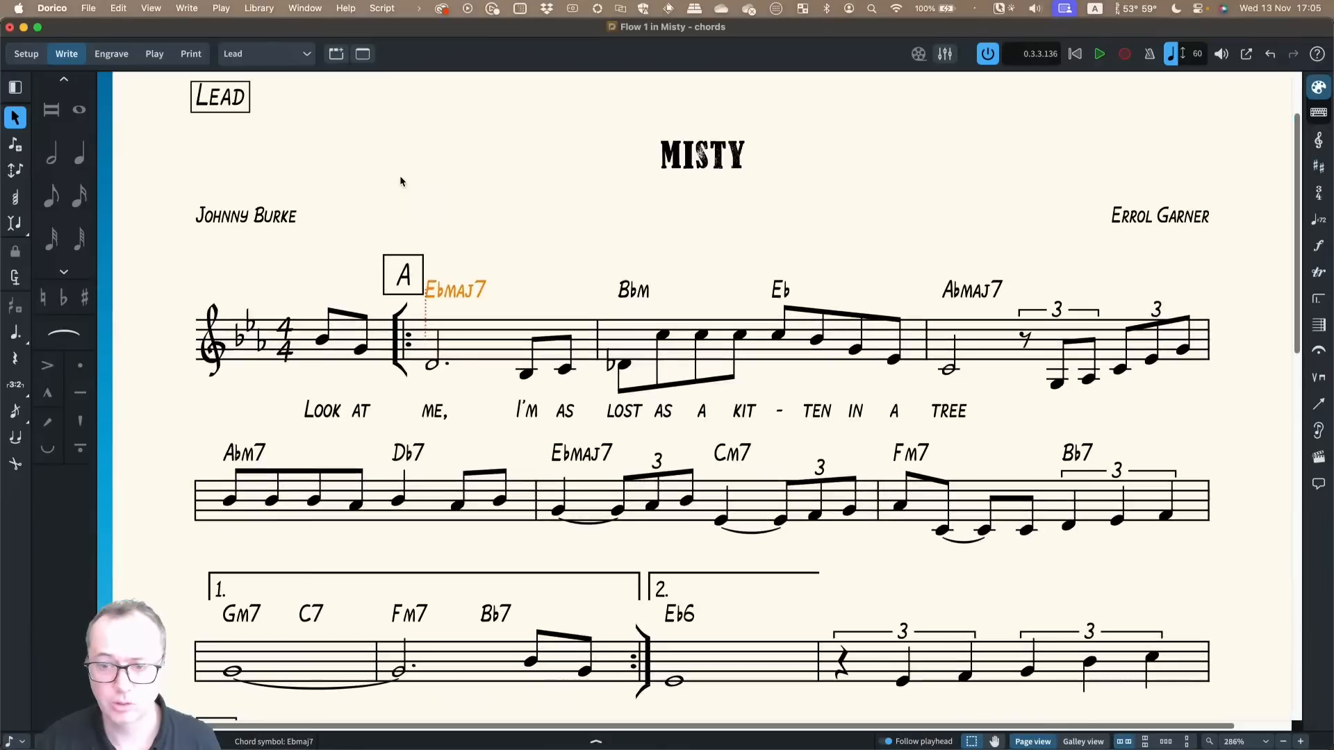
left_click(244, 8)
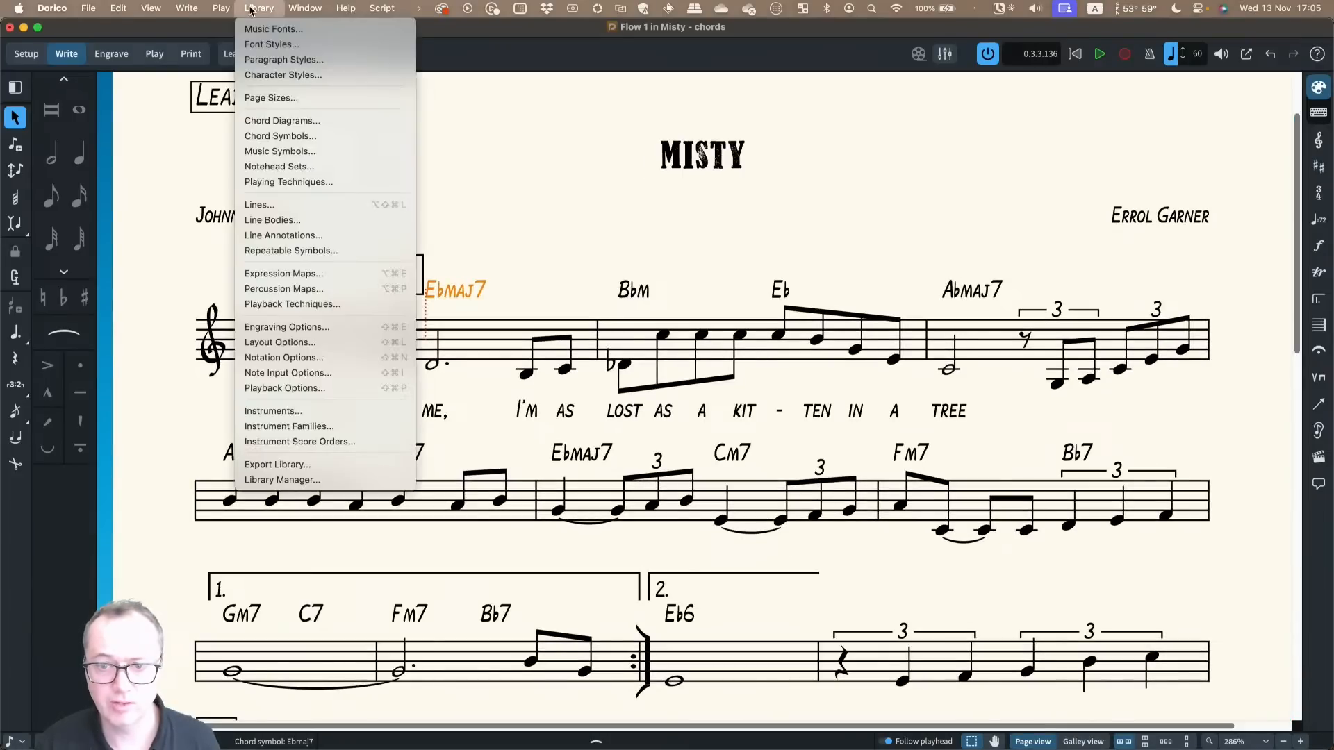
left_click(295, 48)
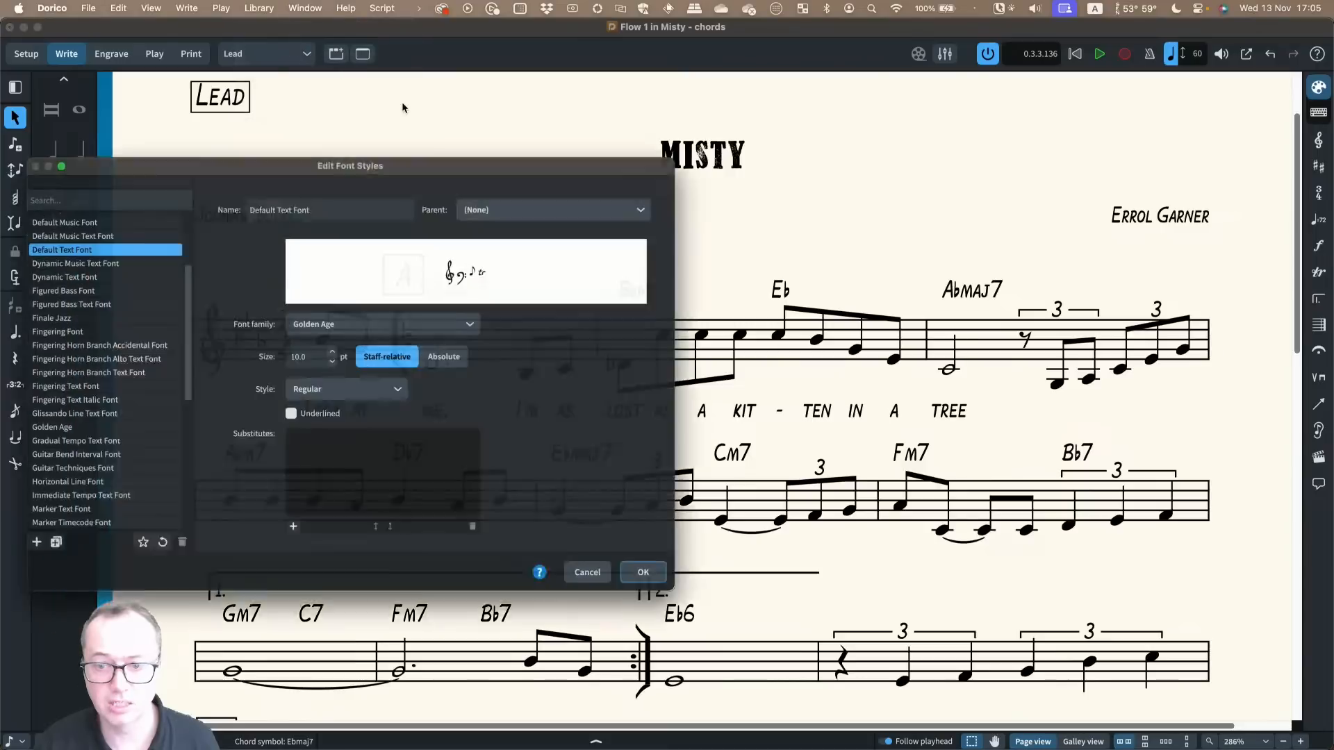
left_click_drag(201, 152, 518, 160)
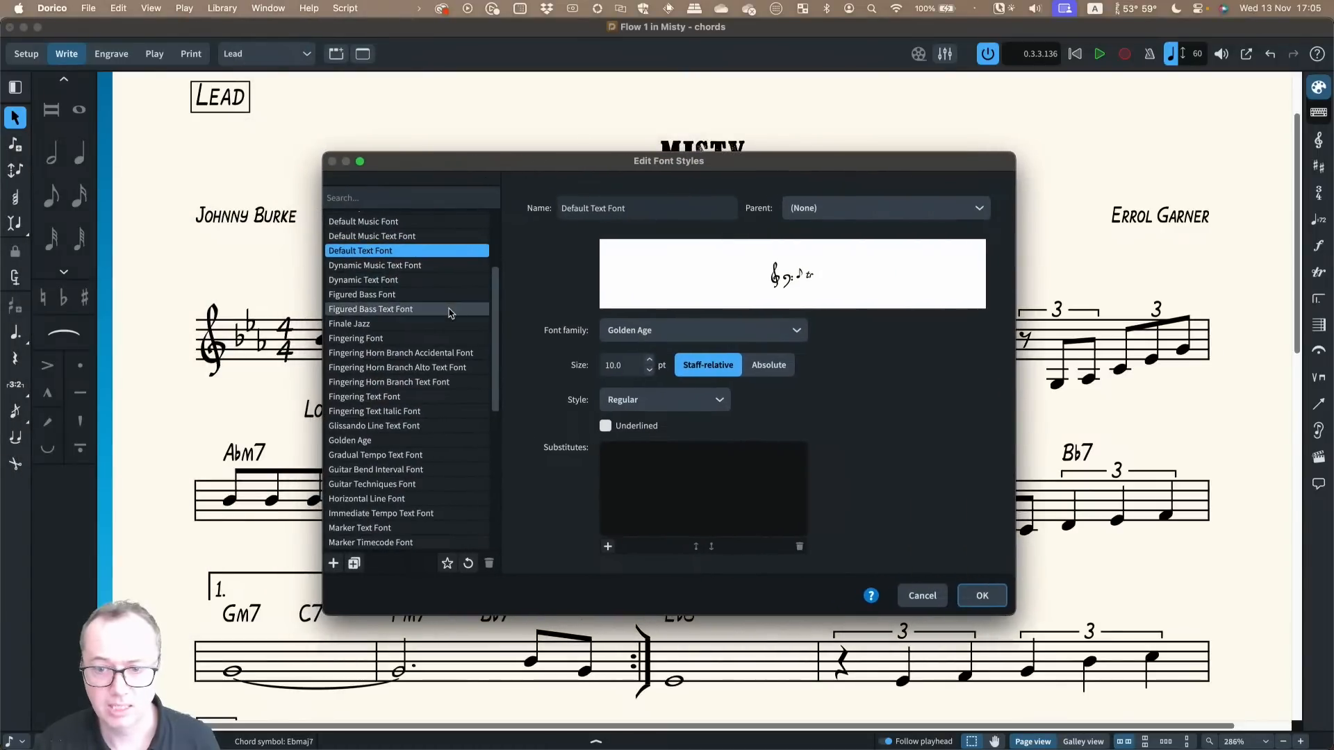
scroll(448, 309, "up", 5)
left_click(437, 294)
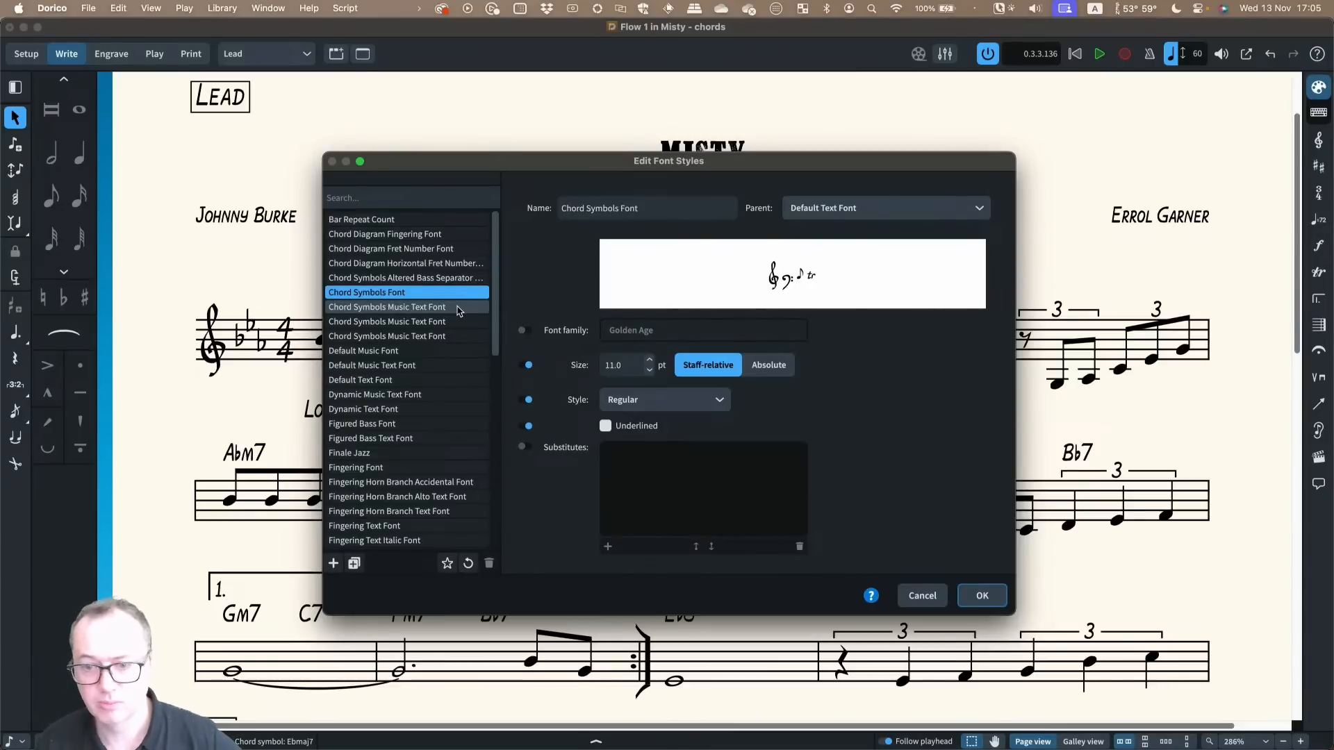
left_click(457, 308)
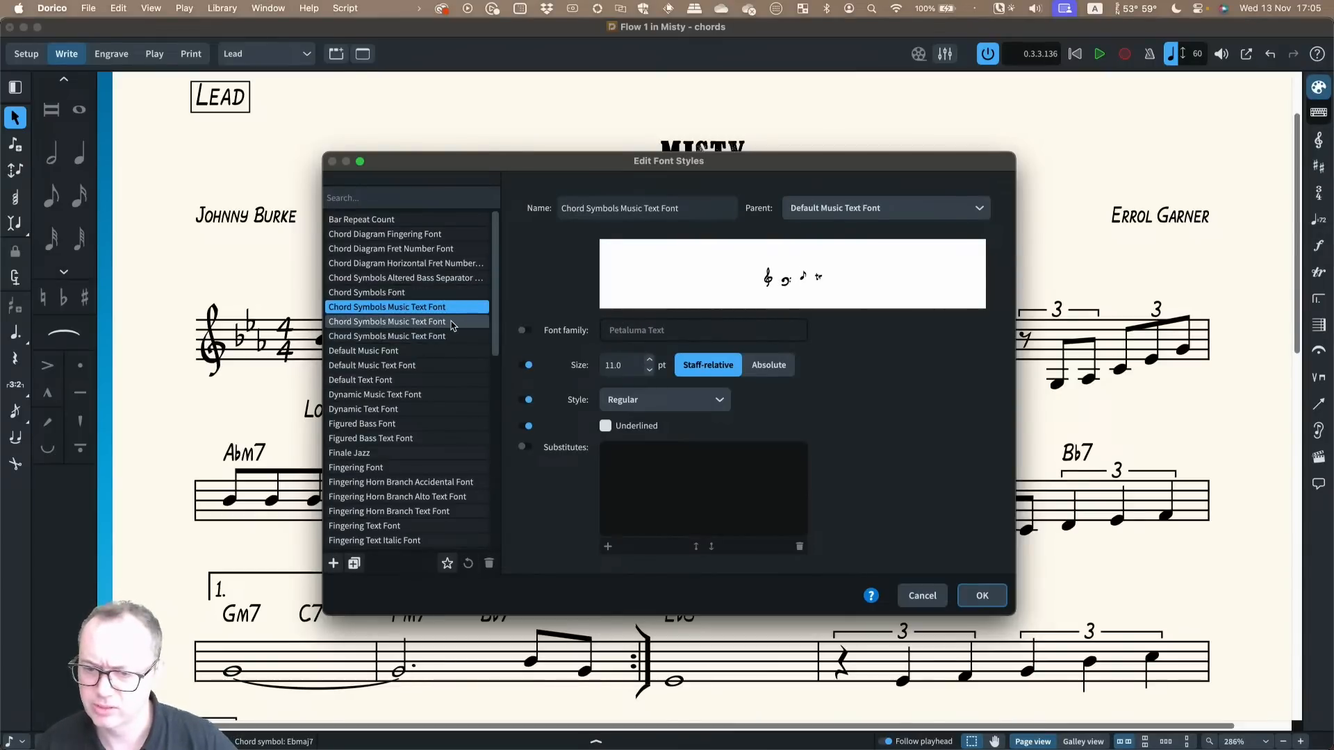
left_click(454, 337)
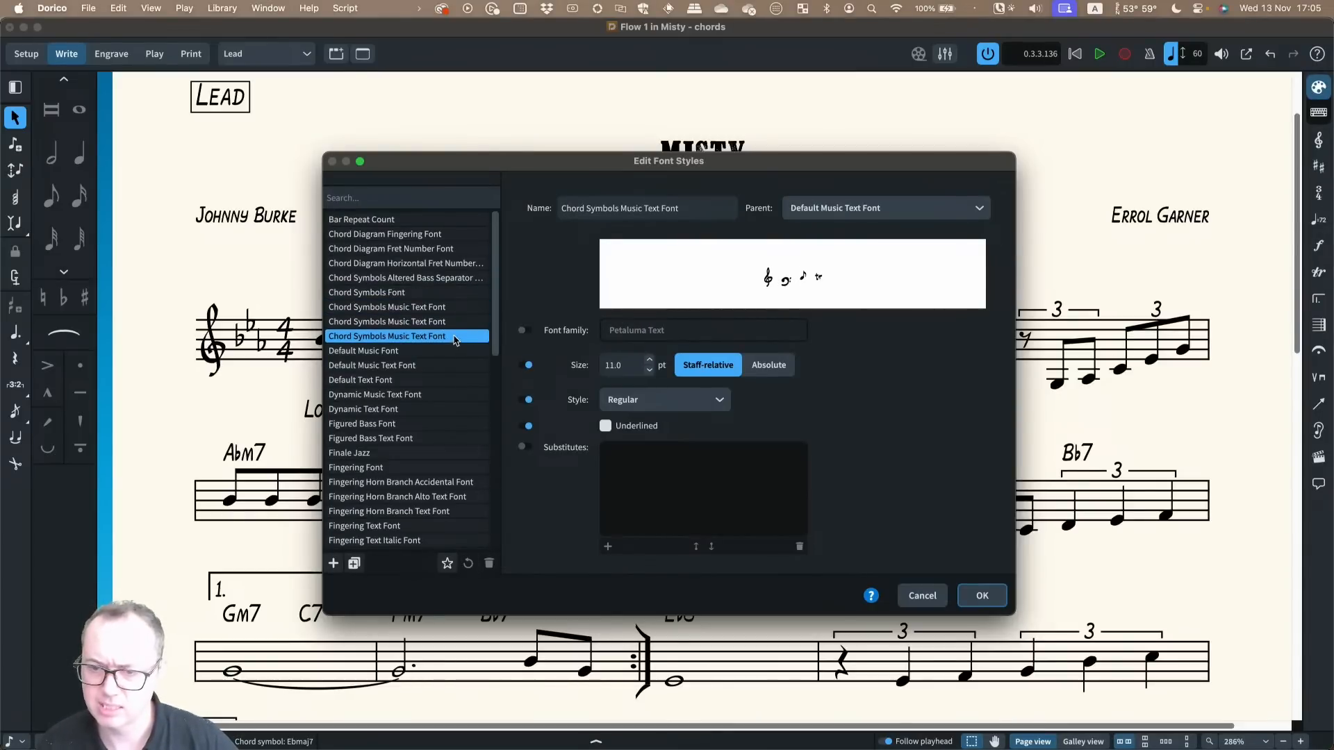
left_click(455, 322)
left_click(455, 307)
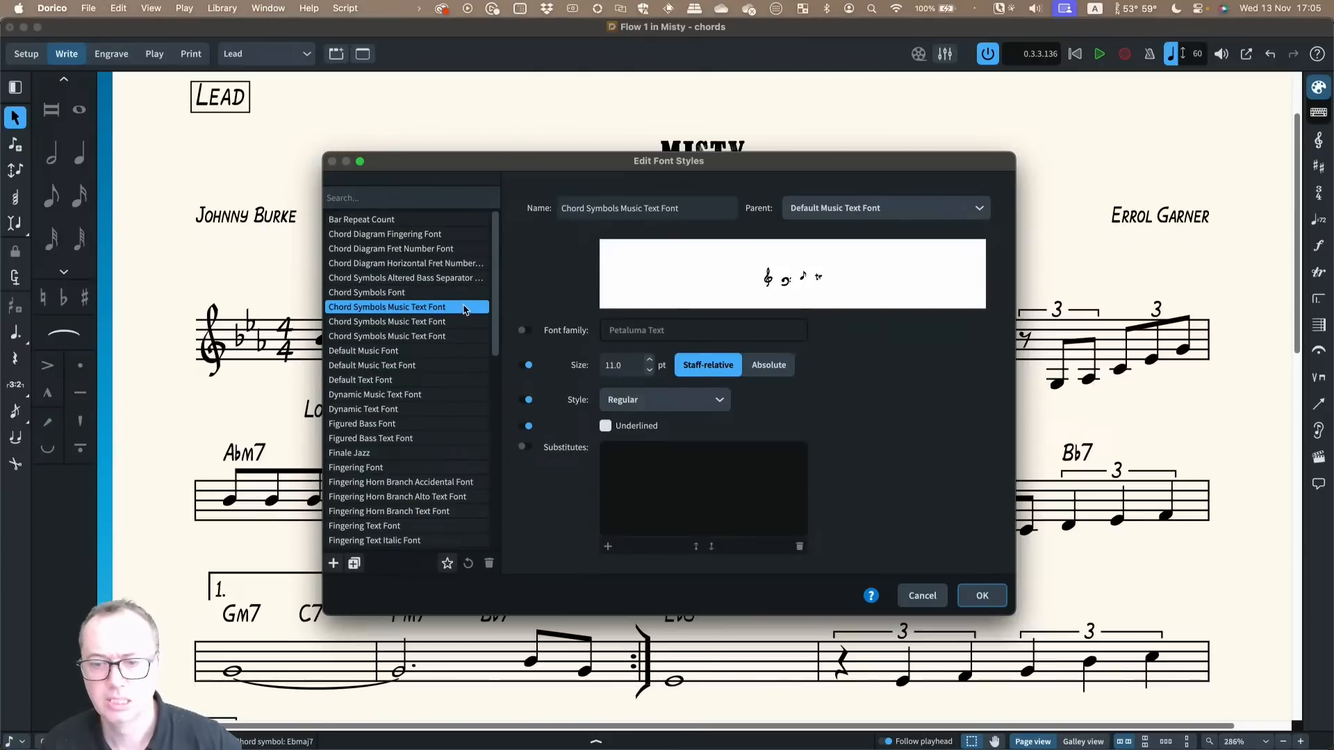
left_click(429, 294)
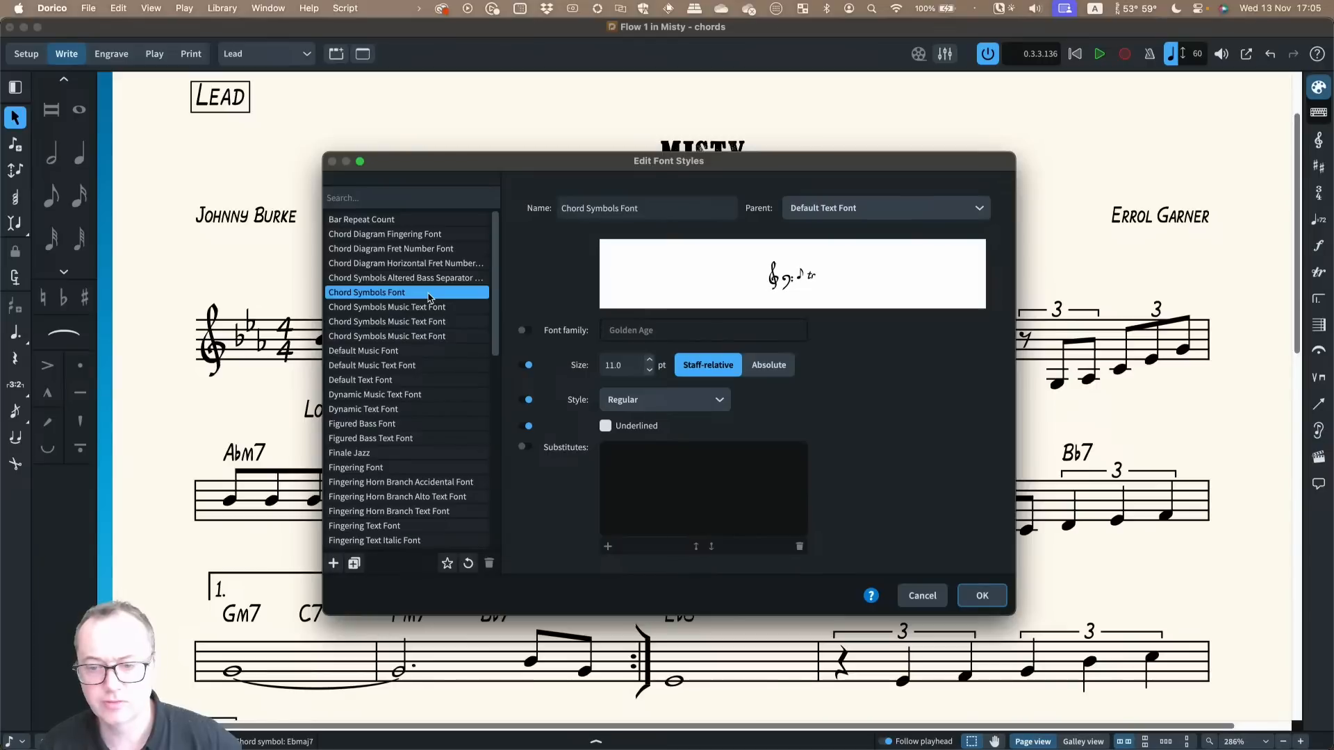
left_click(430, 309)
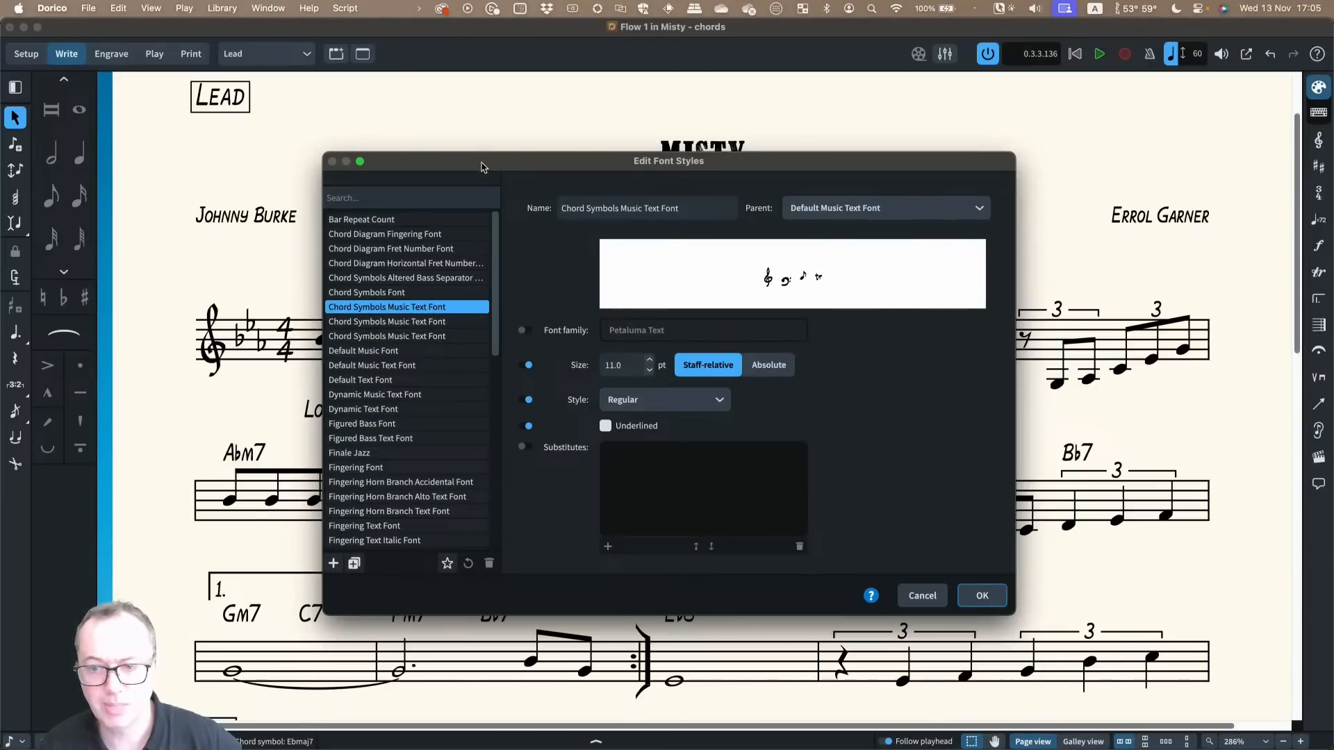
Check the chord symbol font styles against the first Ebmaj7 chord on the lead sheet, leaving the font styles without changes
left_click_drag(484, 164, 825, 239)
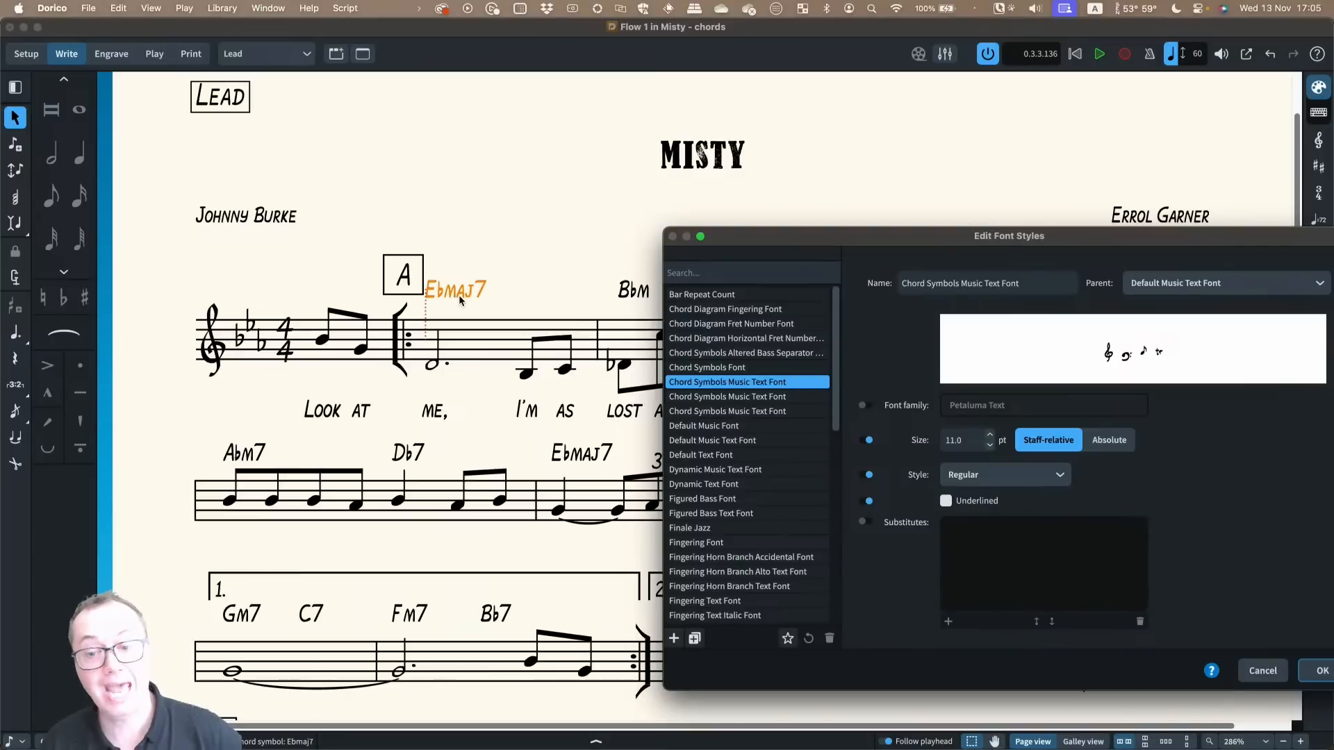
left_click_drag(993, 239, 798, 231)
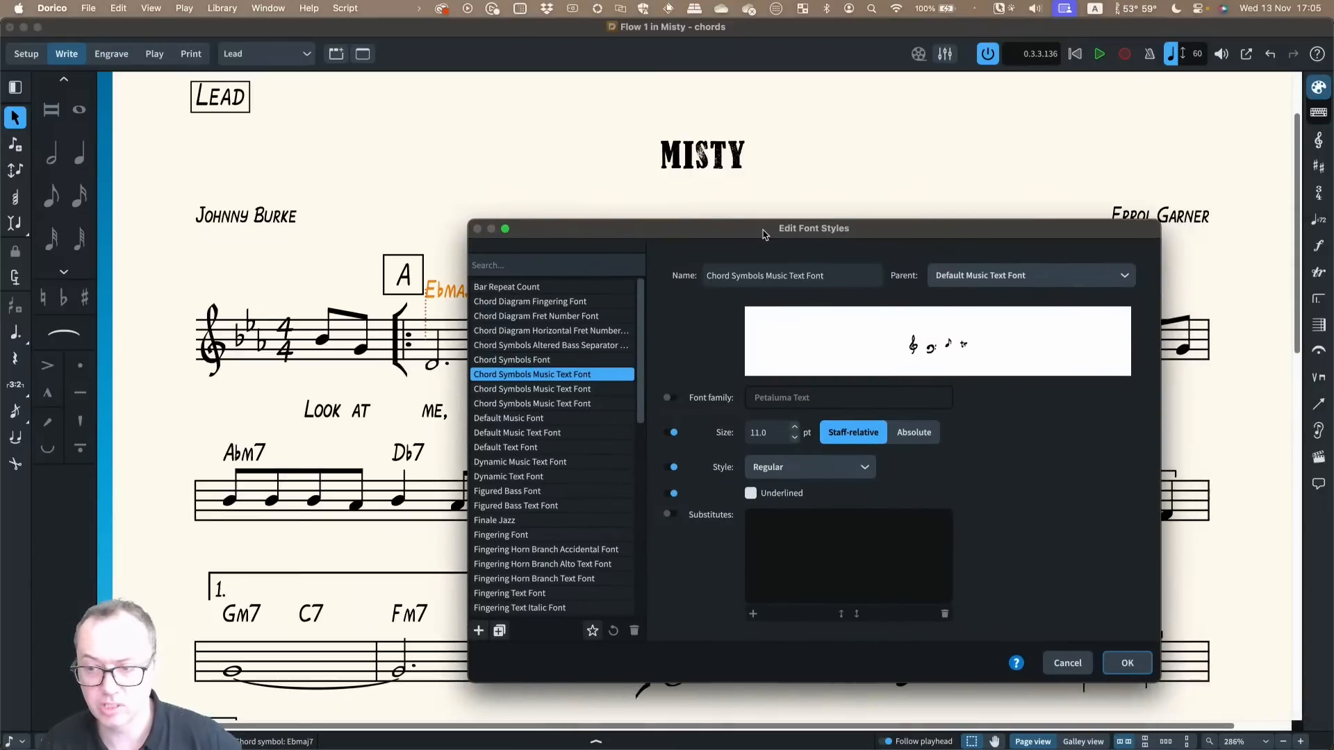
left_click(553, 362)
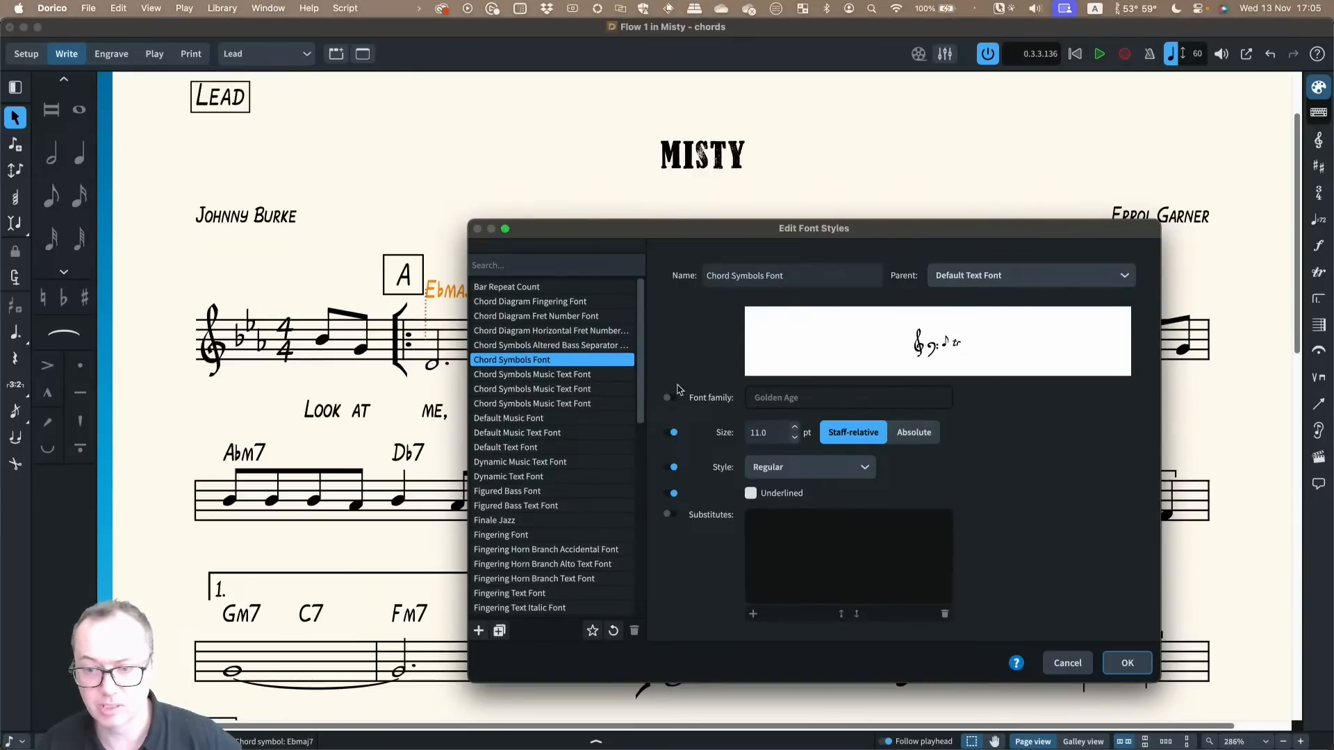
left_click(590, 374)
left_click(589, 389)
left_click(589, 404)
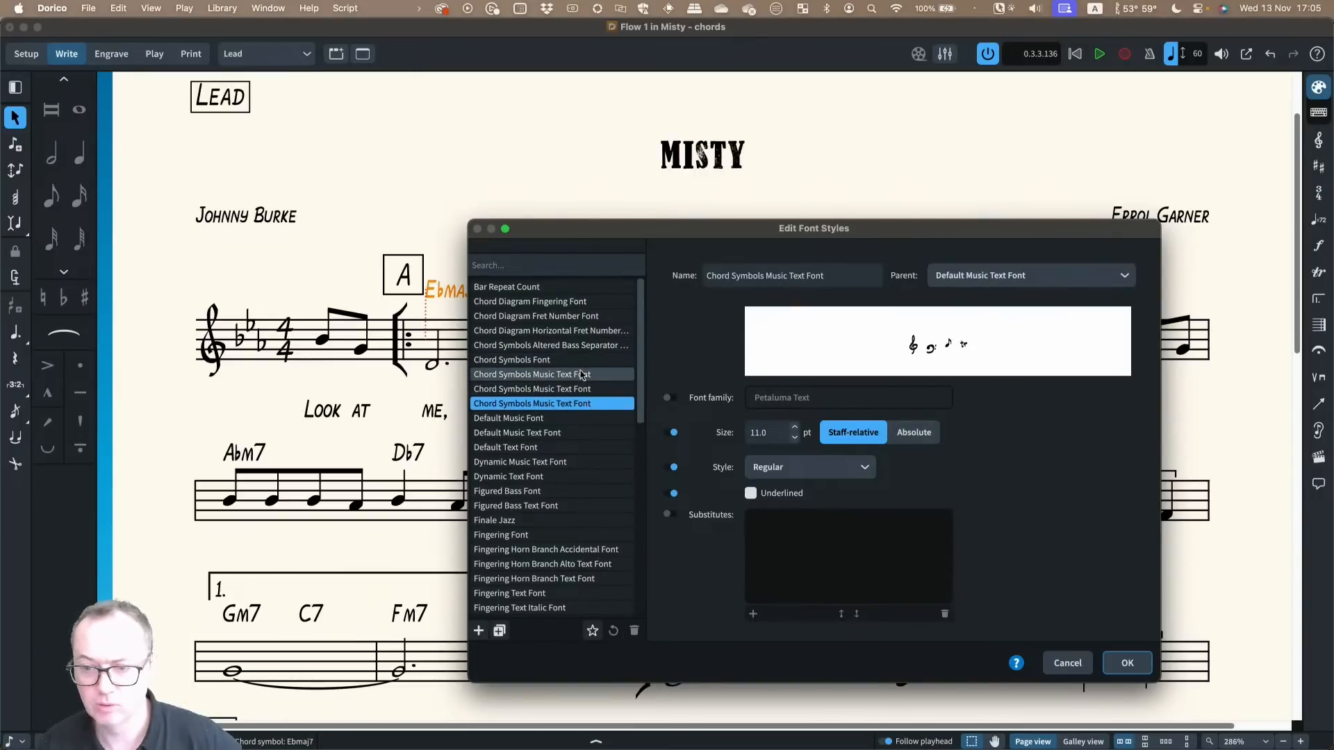
left_click(580, 375)
left_click(581, 361)
left_click(580, 375)
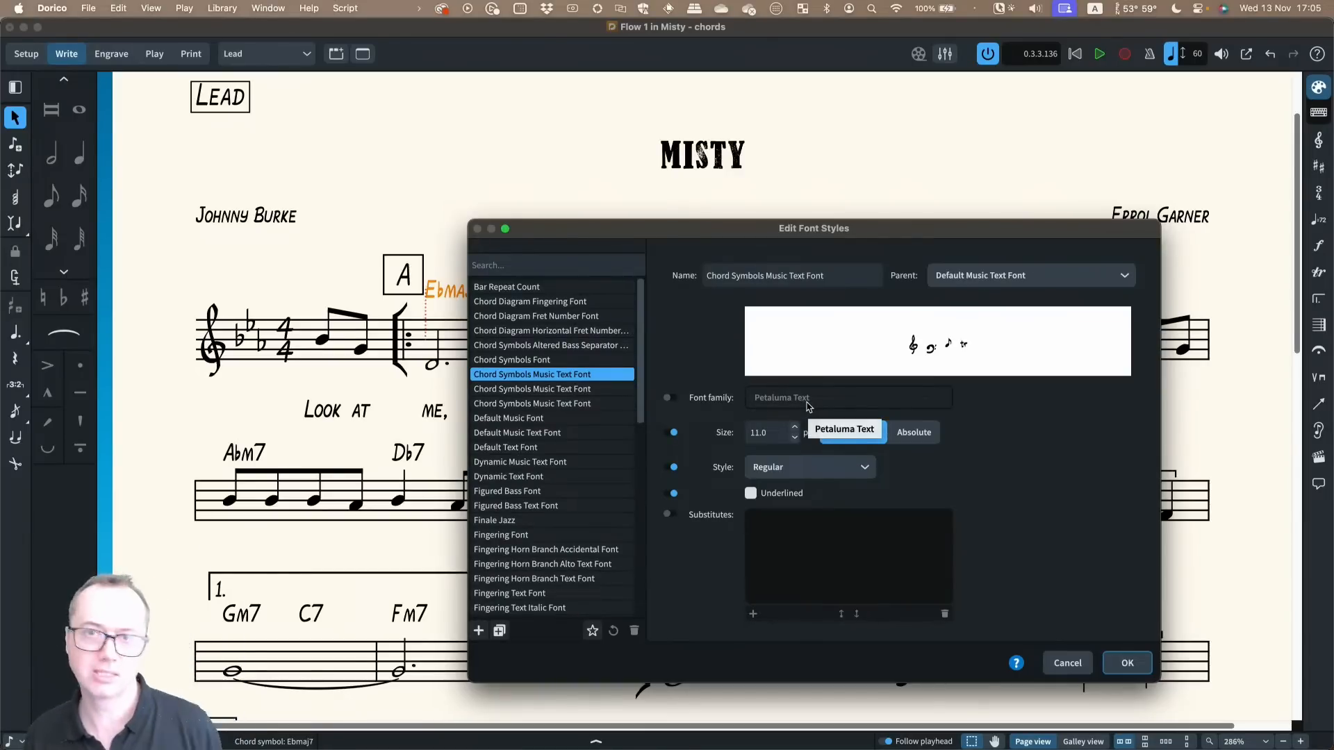
left_click(581, 362)
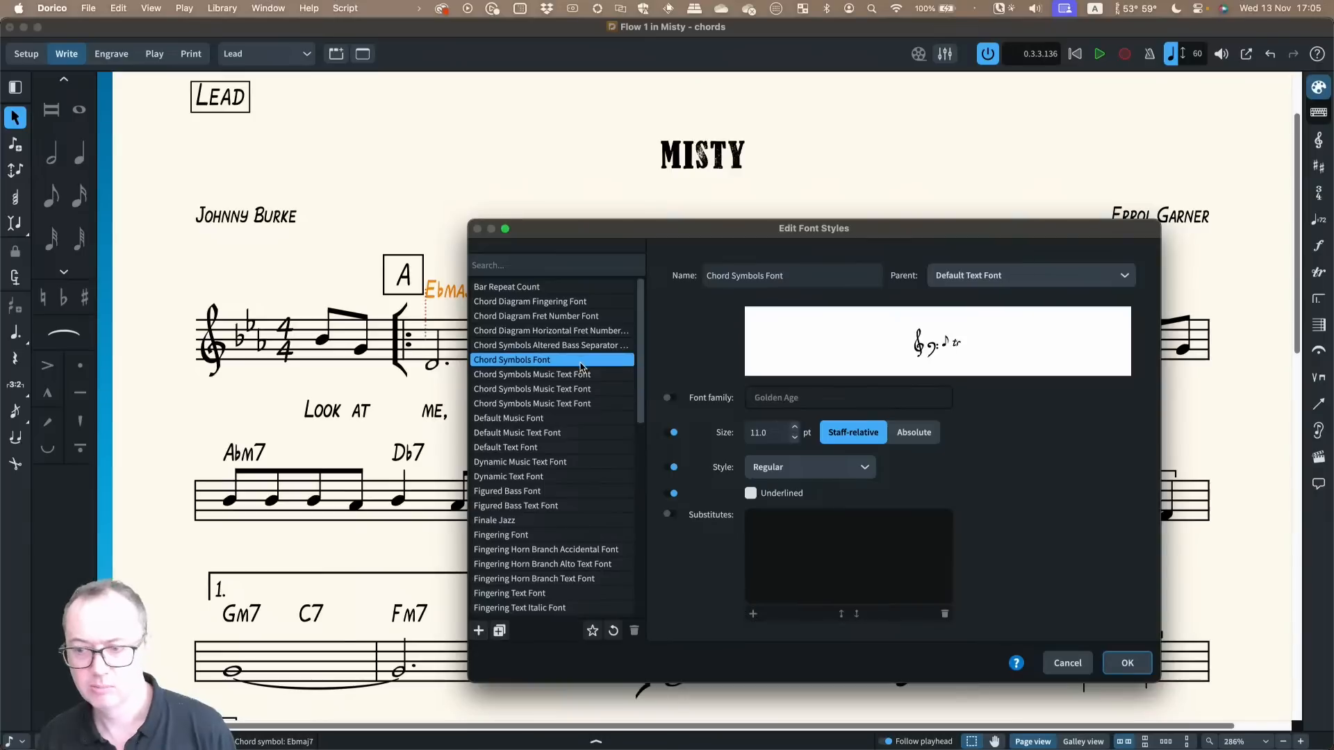
left_click(1065, 664)
Apply the Finale Jazz music font together with its text fonts and recommended engraving options
left_click(259, 8)
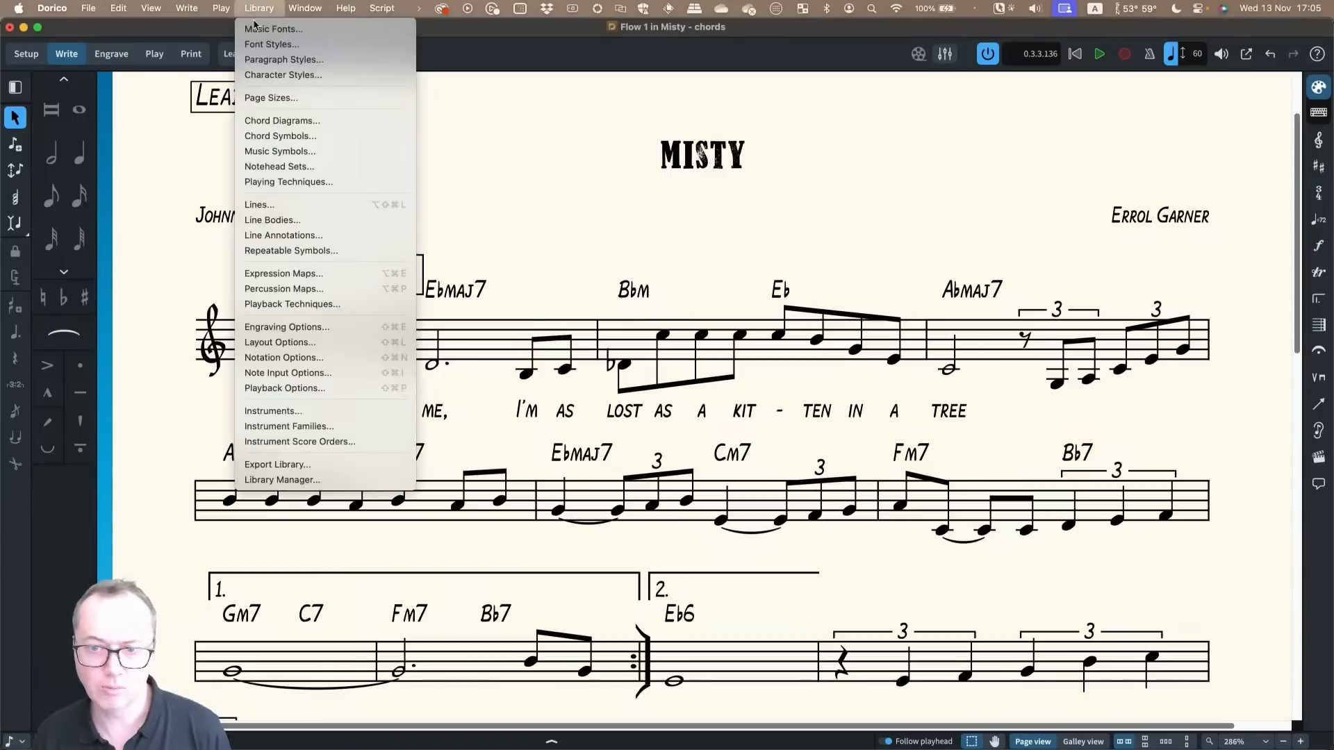
left_click(266, 30)
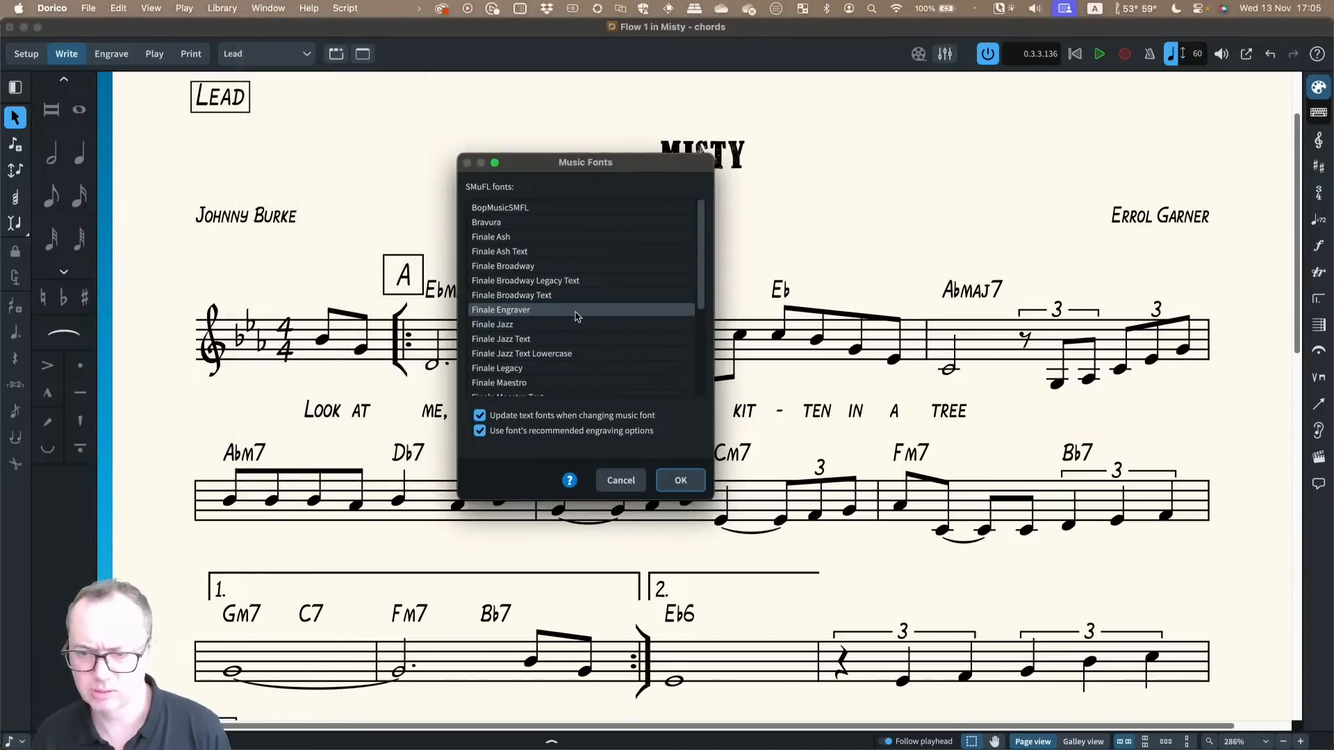
left_click(569, 324)
left_click(673, 482)
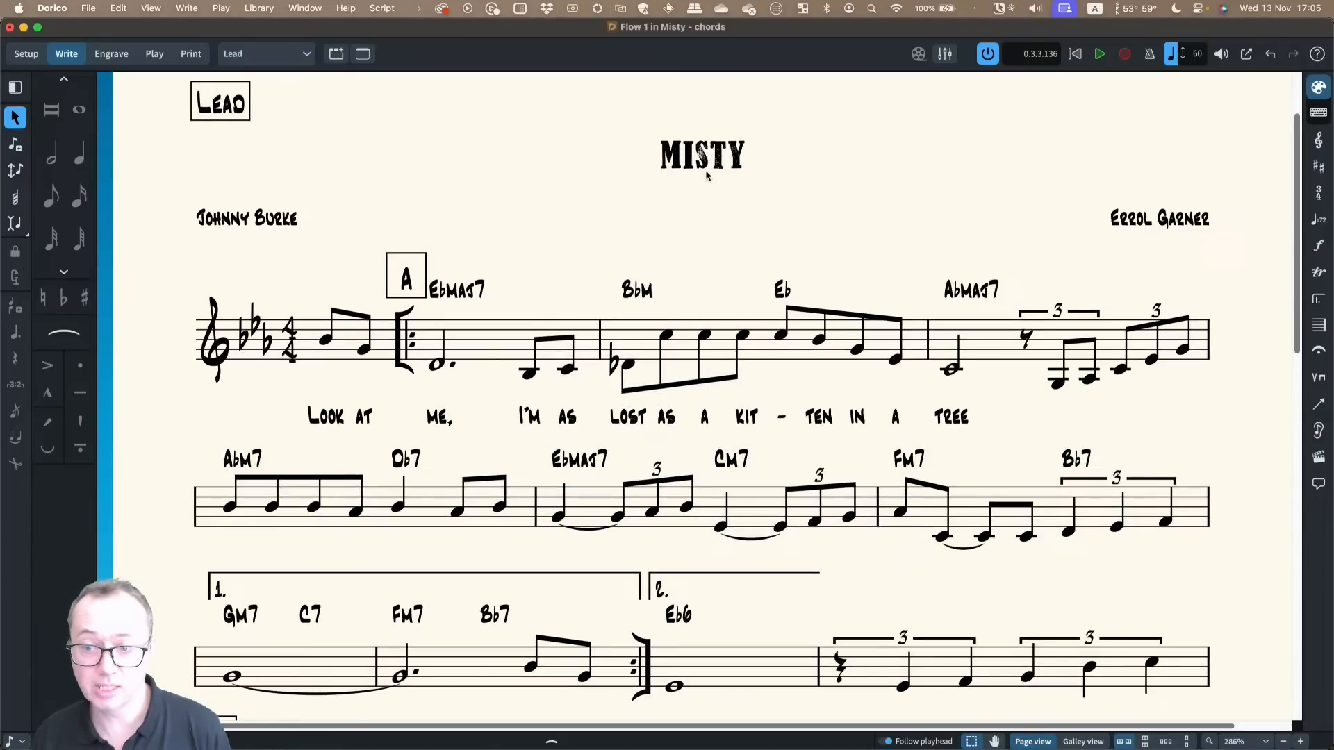
Examine which font family the chord symbol and chord diagram font styles inherit under Finale Jazz, leaving the font styles without changes
left_click(258, 7)
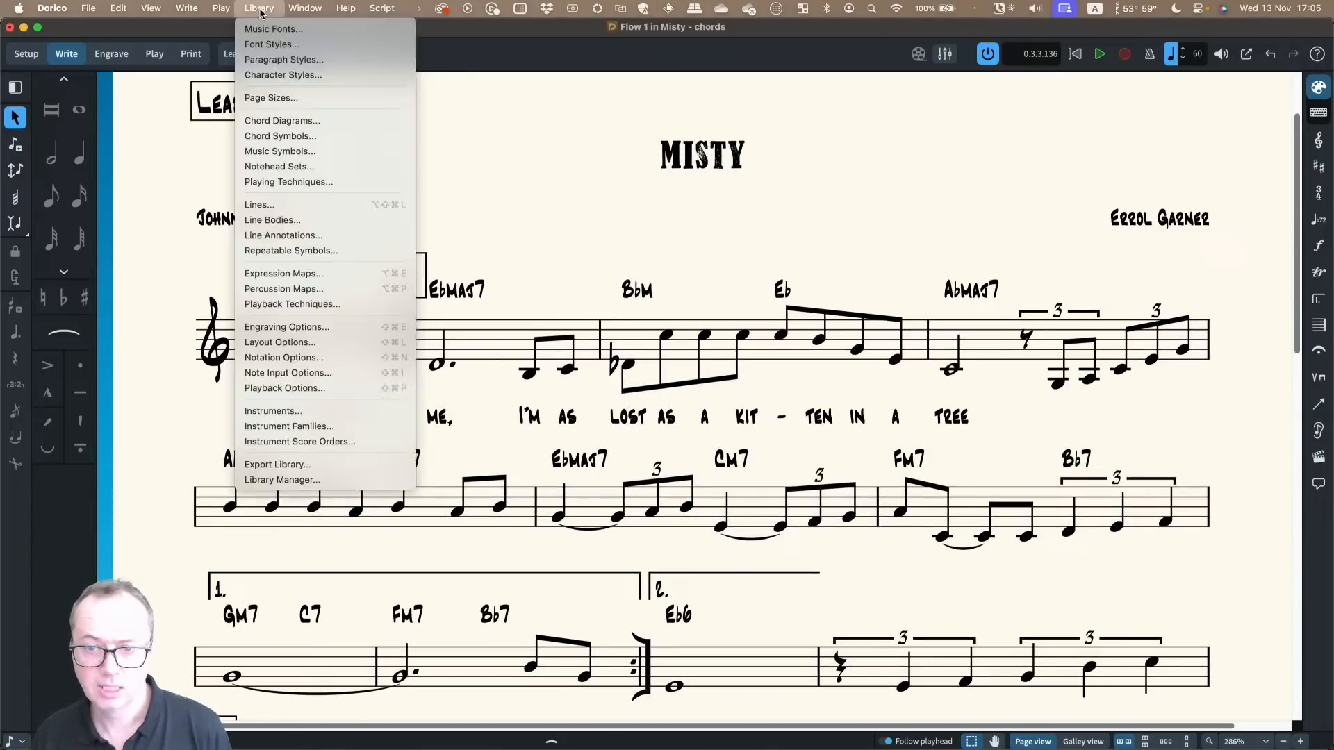
left_click(277, 45)
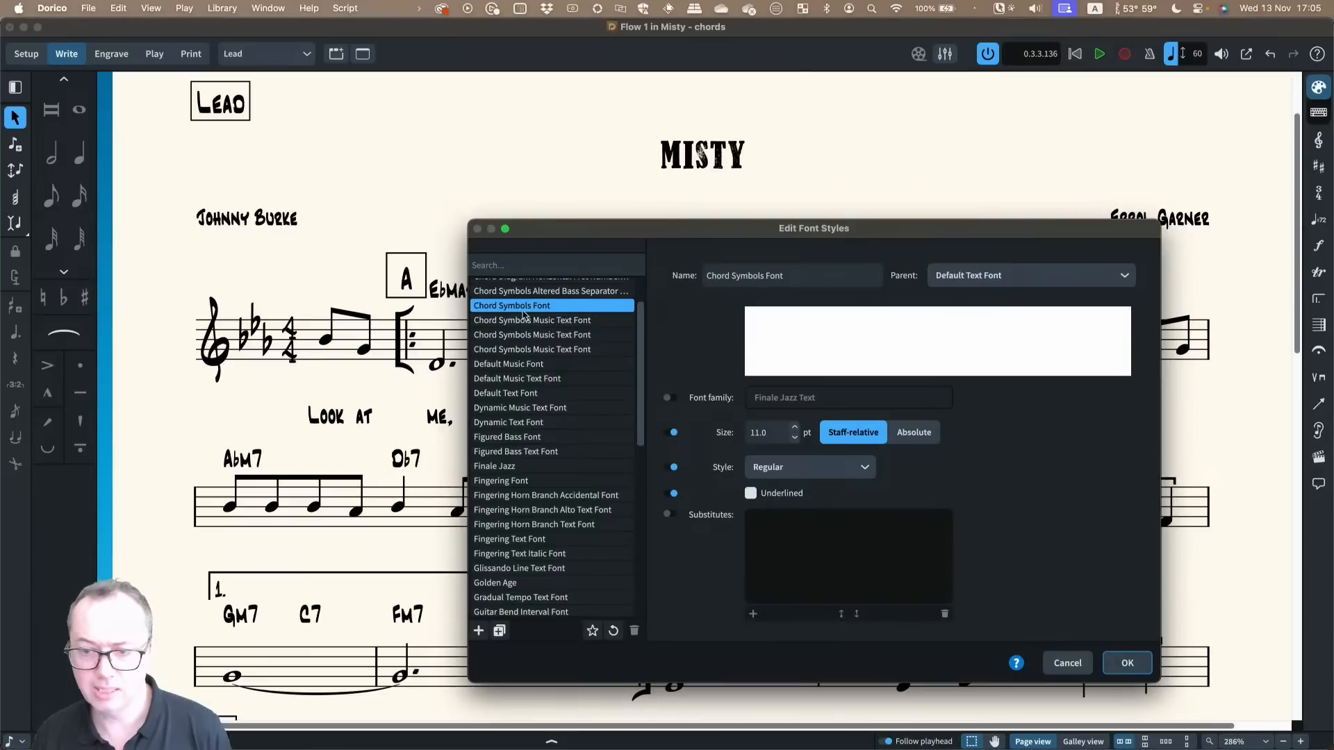
left_click(566, 325)
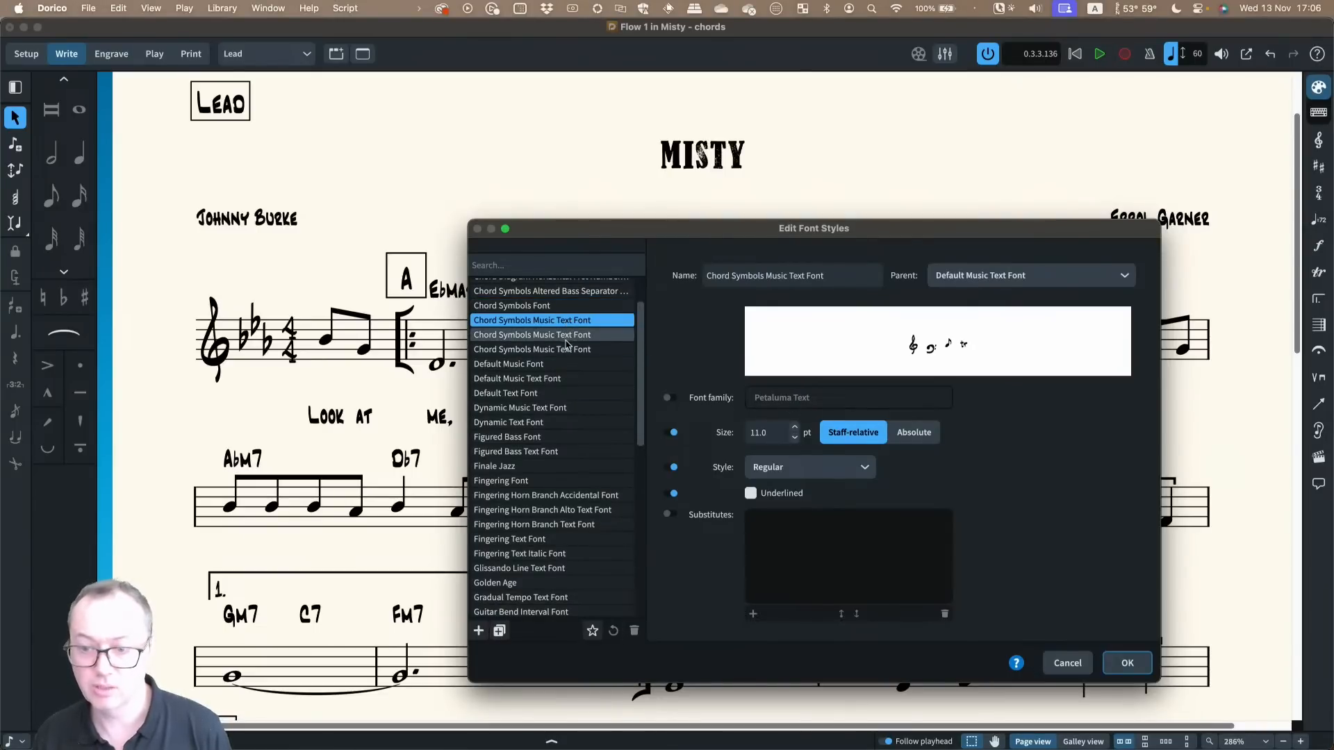
left_click(559, 306)
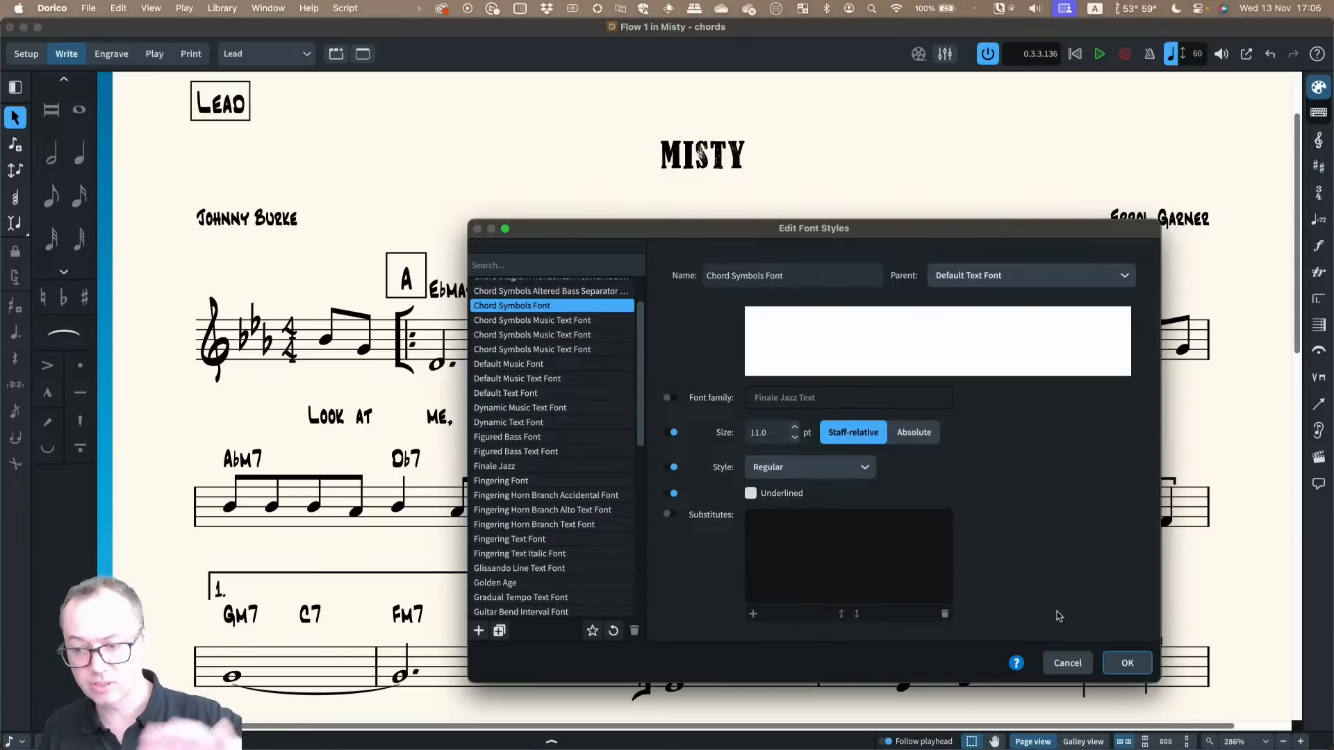
scroll(587, 465, "up", 4)
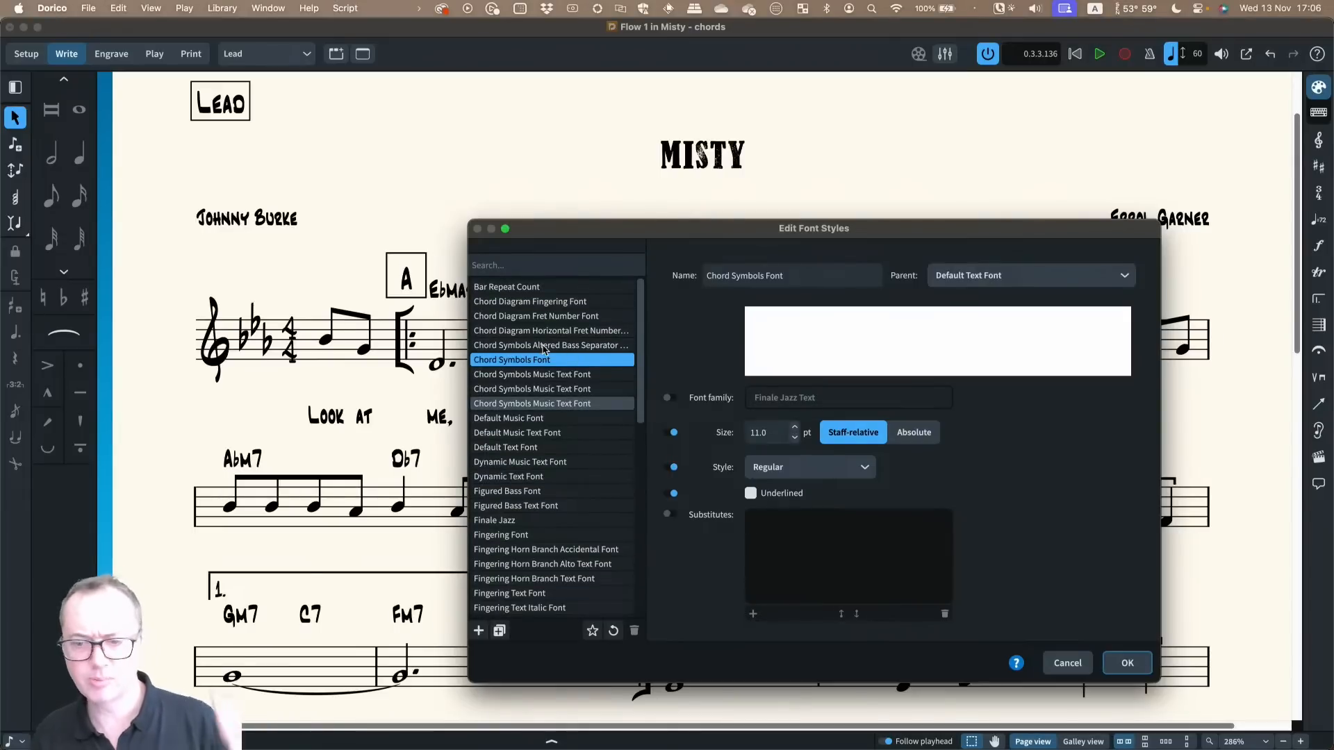
left_click(549, 303)
left_click(546, 316)
left_click(538, 331)
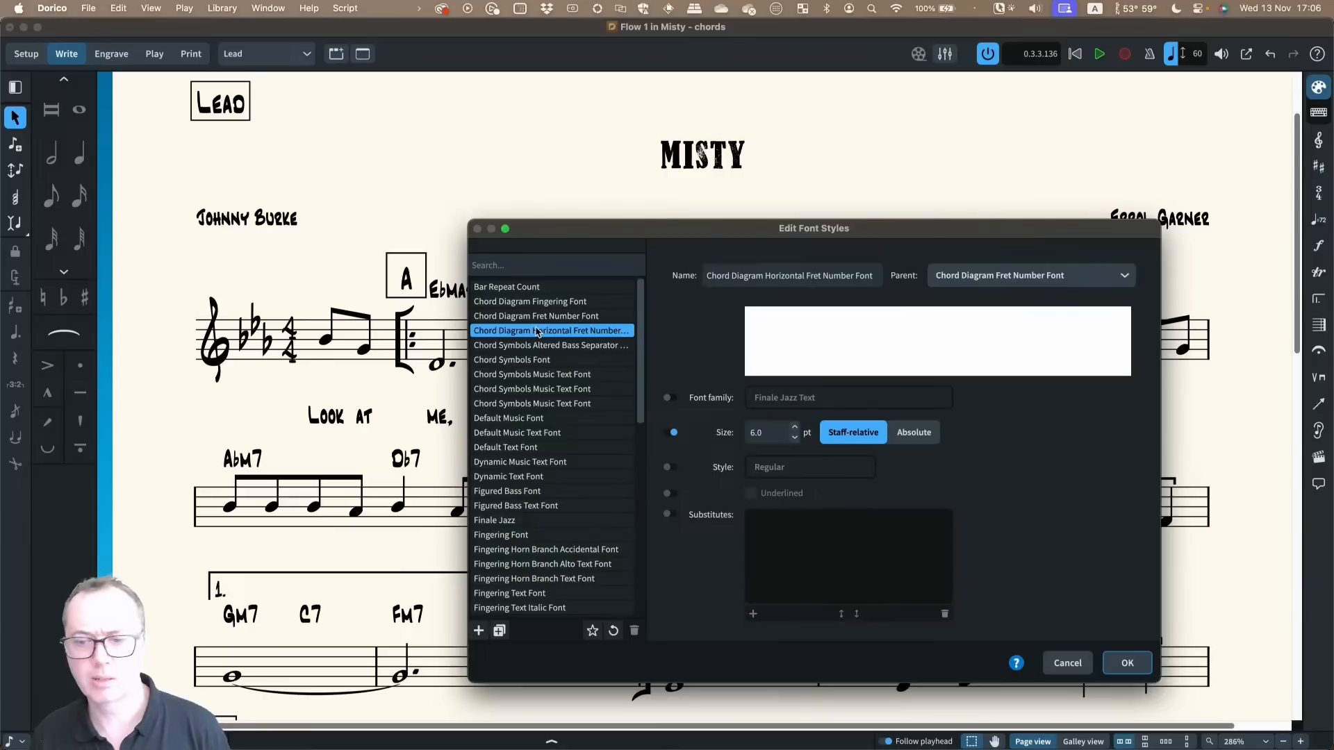
left_click(1067, 664)
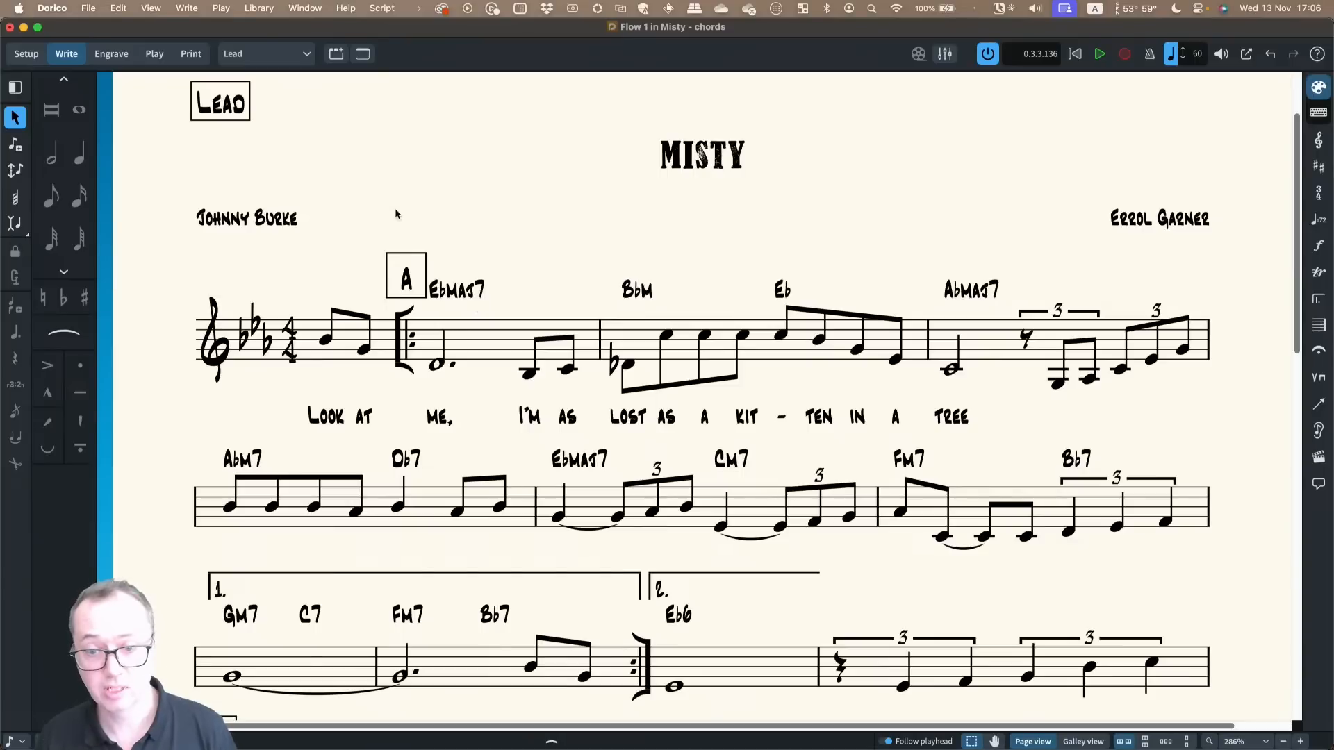
Open the music symbols editor and search all categories for "coda" and "segno", clearing the search each time
left_click(259, 9)
left_click(291, 150)
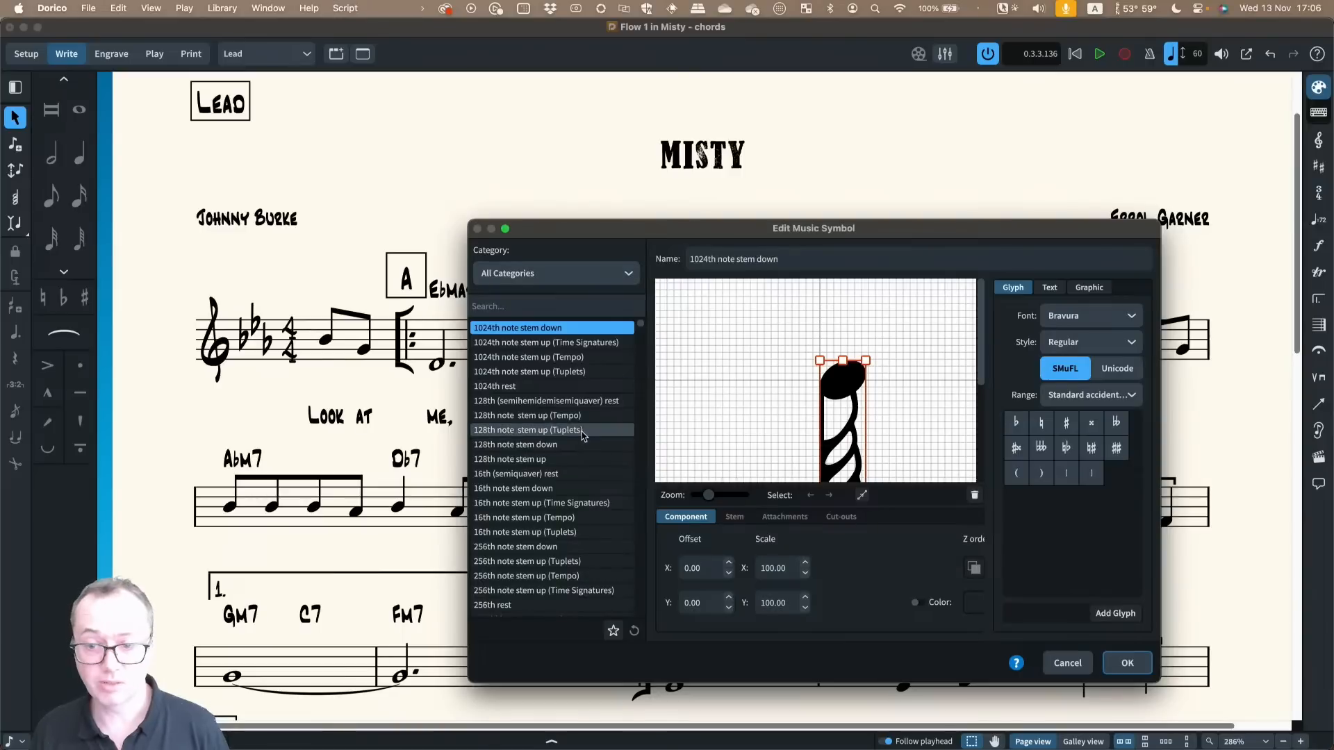
scroll(559, 509, "down", 2)
scroll(560, 508, "down", 1)
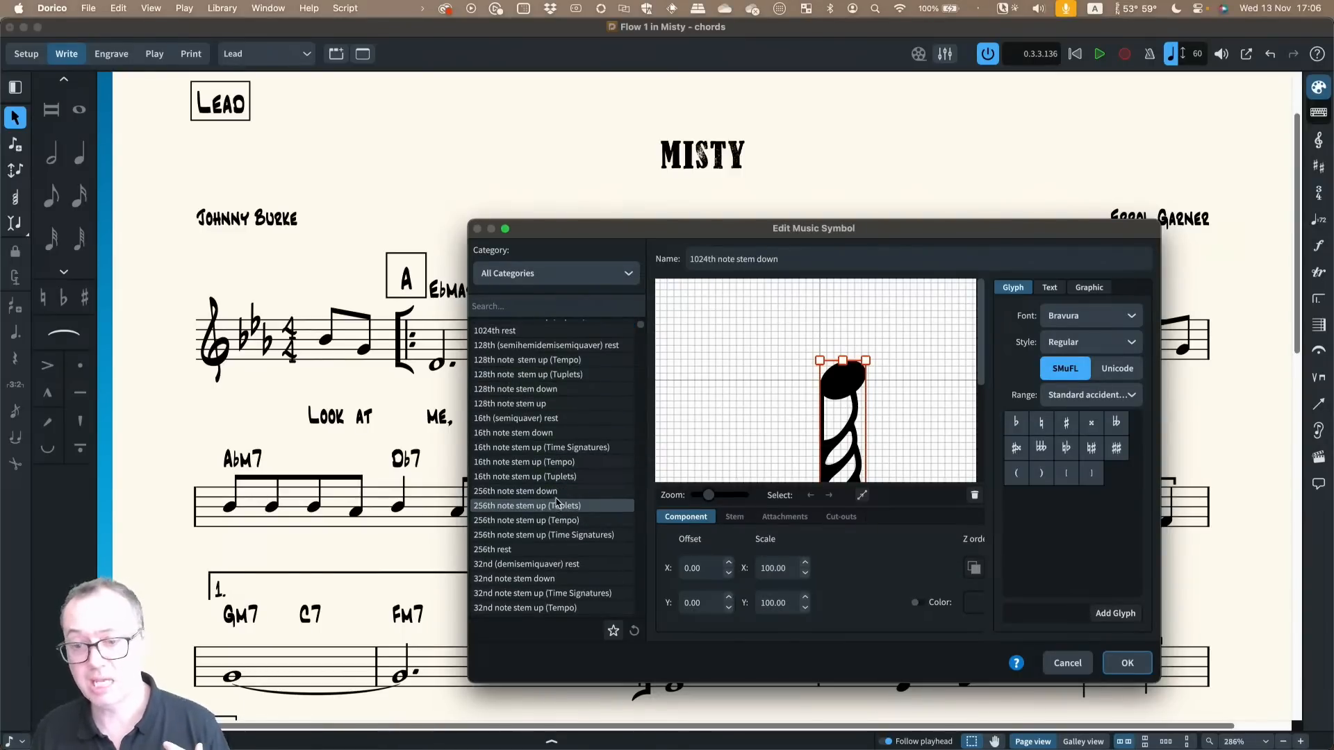
left_click(553, 306)
type("coda")
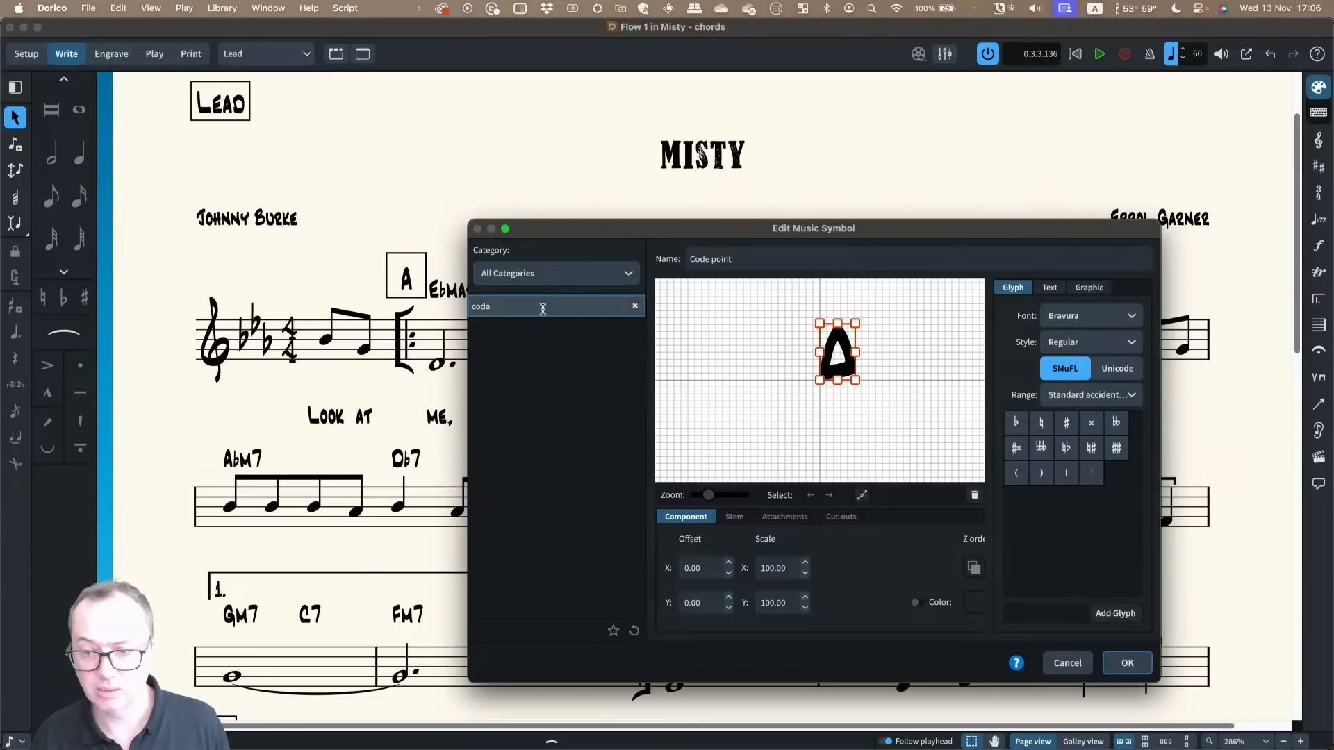
left_click(635, 309)
left_click_drag(604, 229, 675, 171)
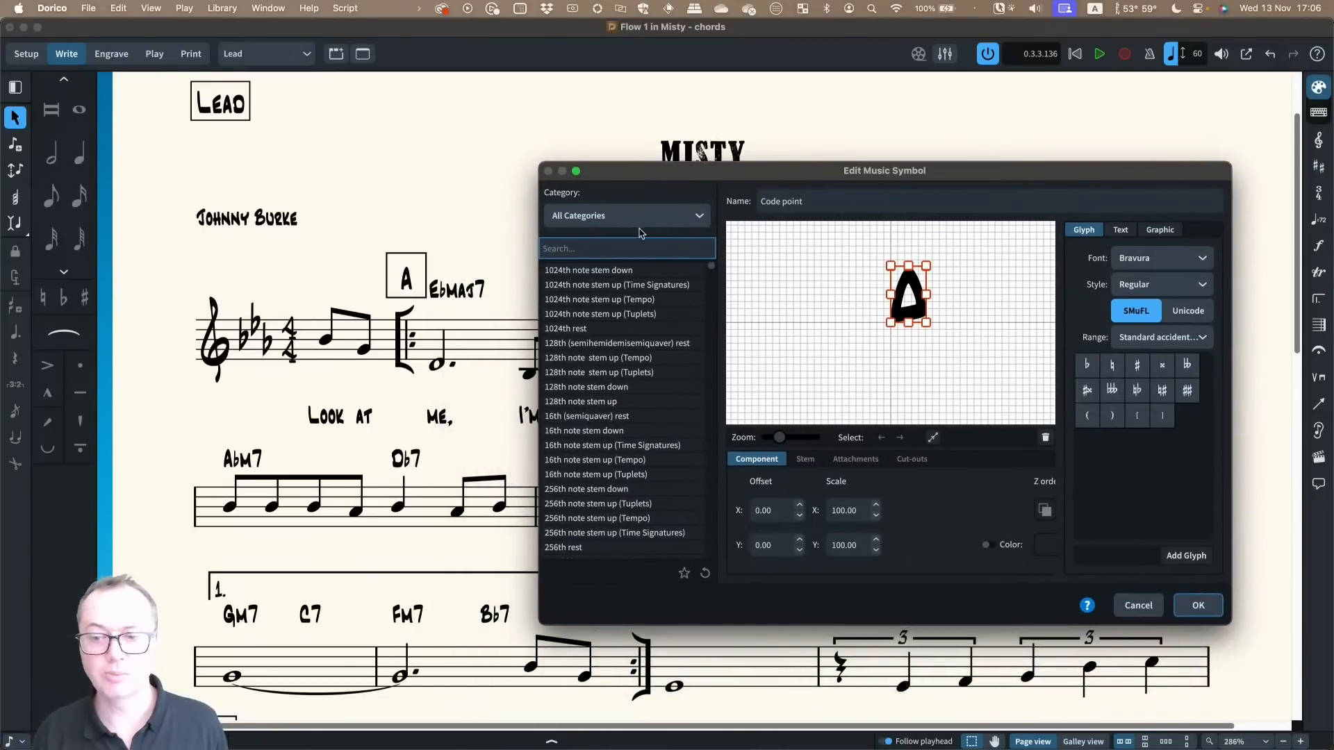
type("segno")
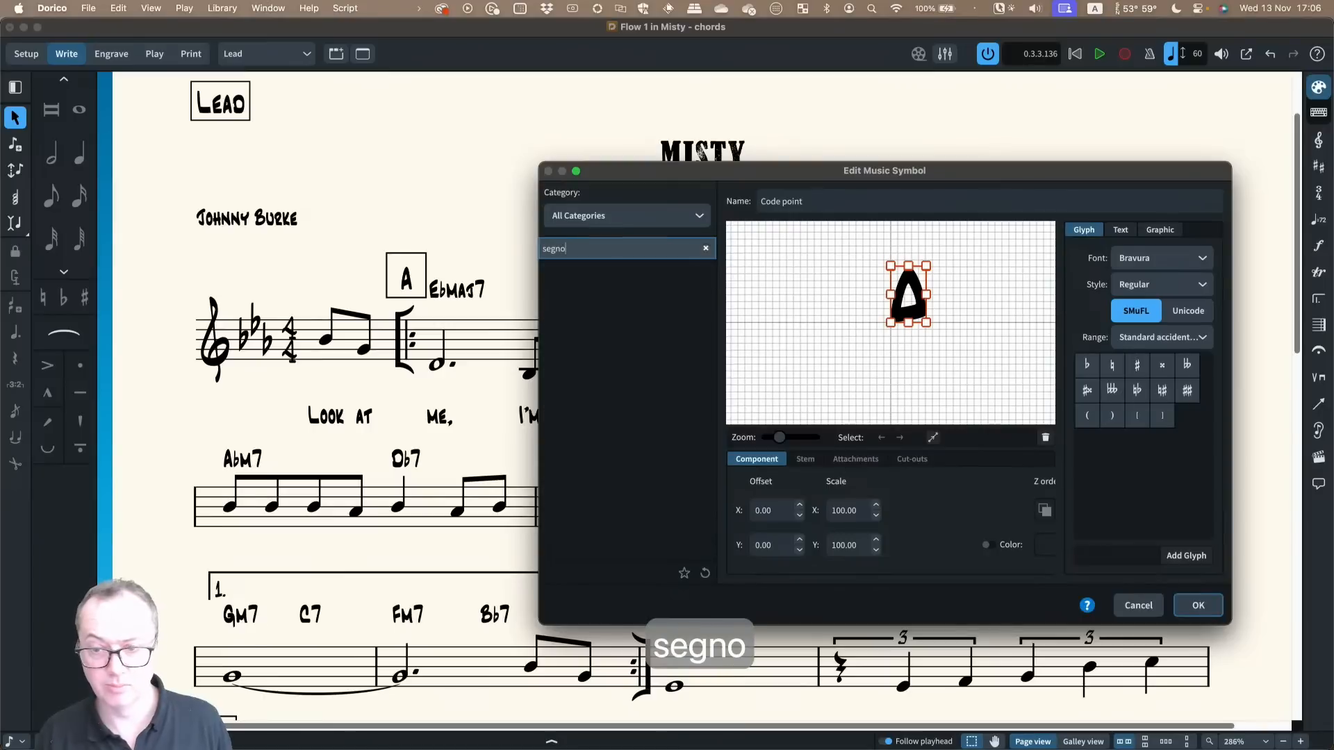
left_click(706, 248)
Filter the music symbols to the Multi-segment Lines category and look through its list of symbols
left_click(634, 402)
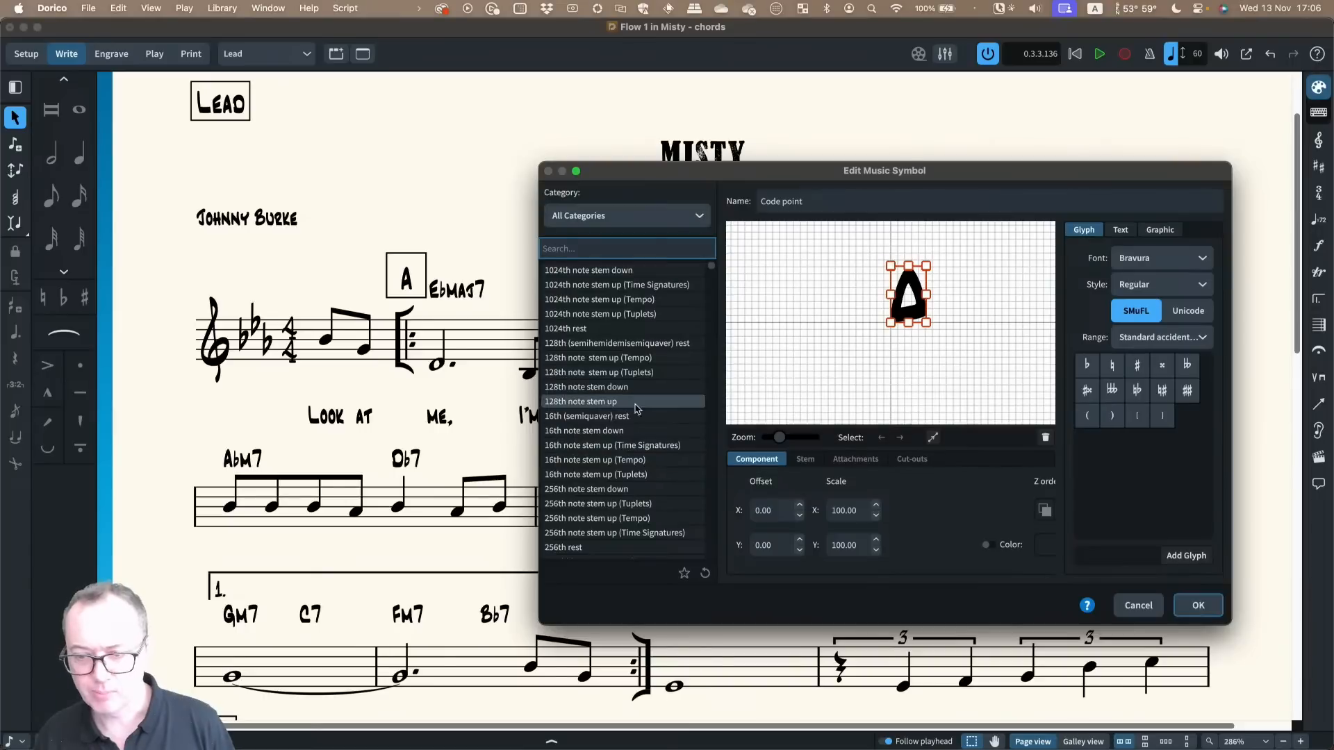
left_click(617, 223)
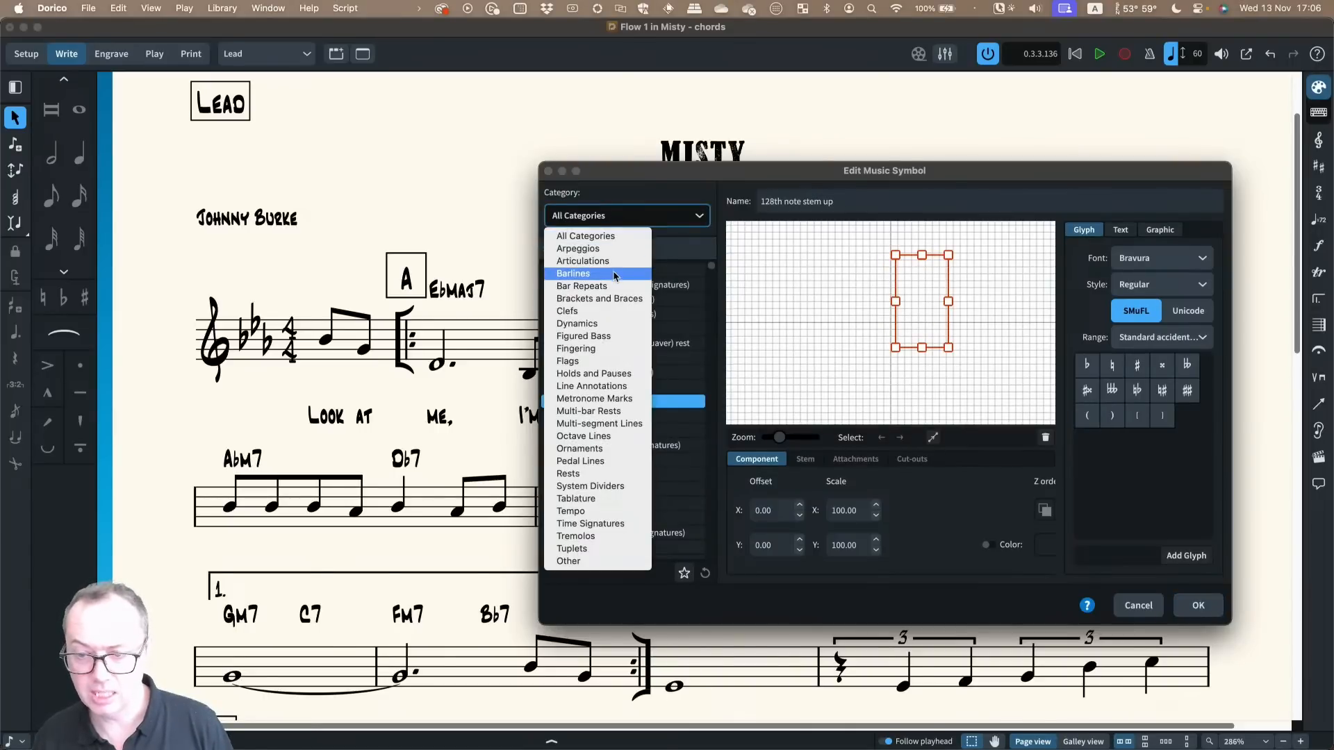
left_click(575, 425)
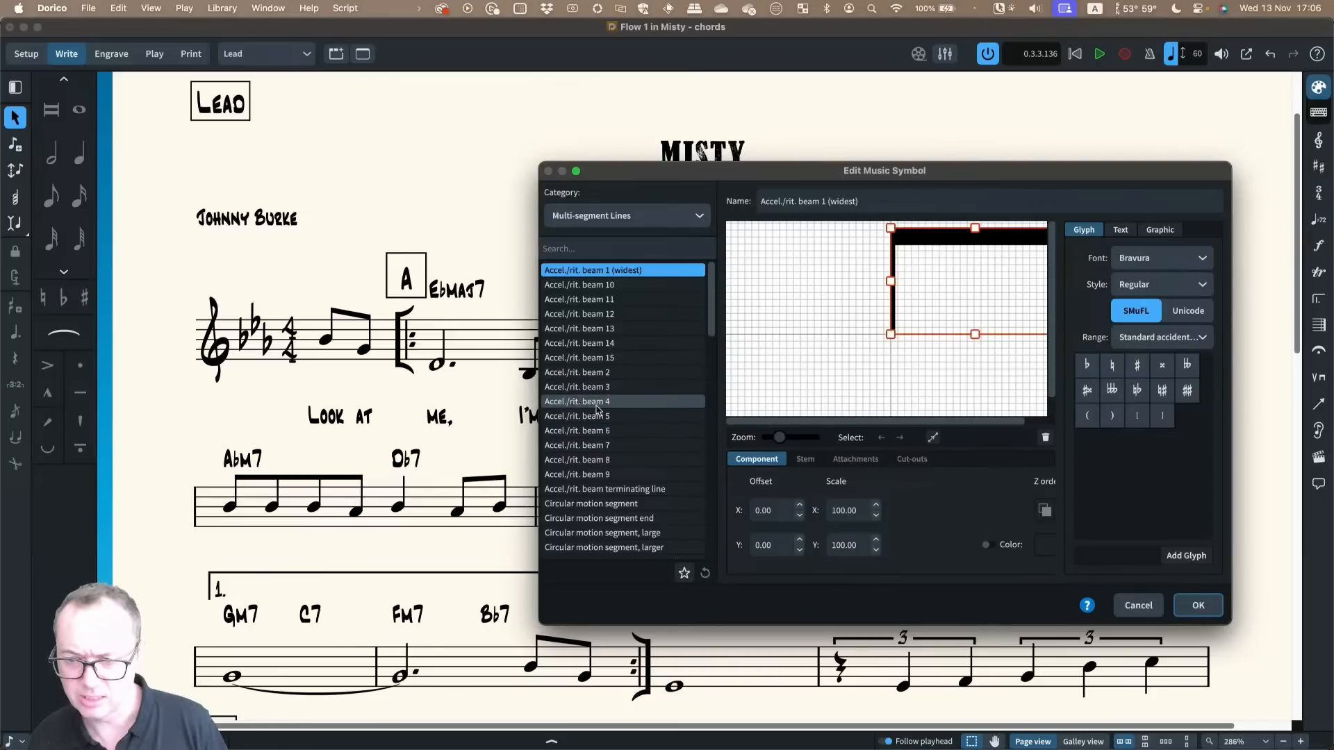
scroll(610, 430, "down", 15)
scroll(609, 431, "down", 6)
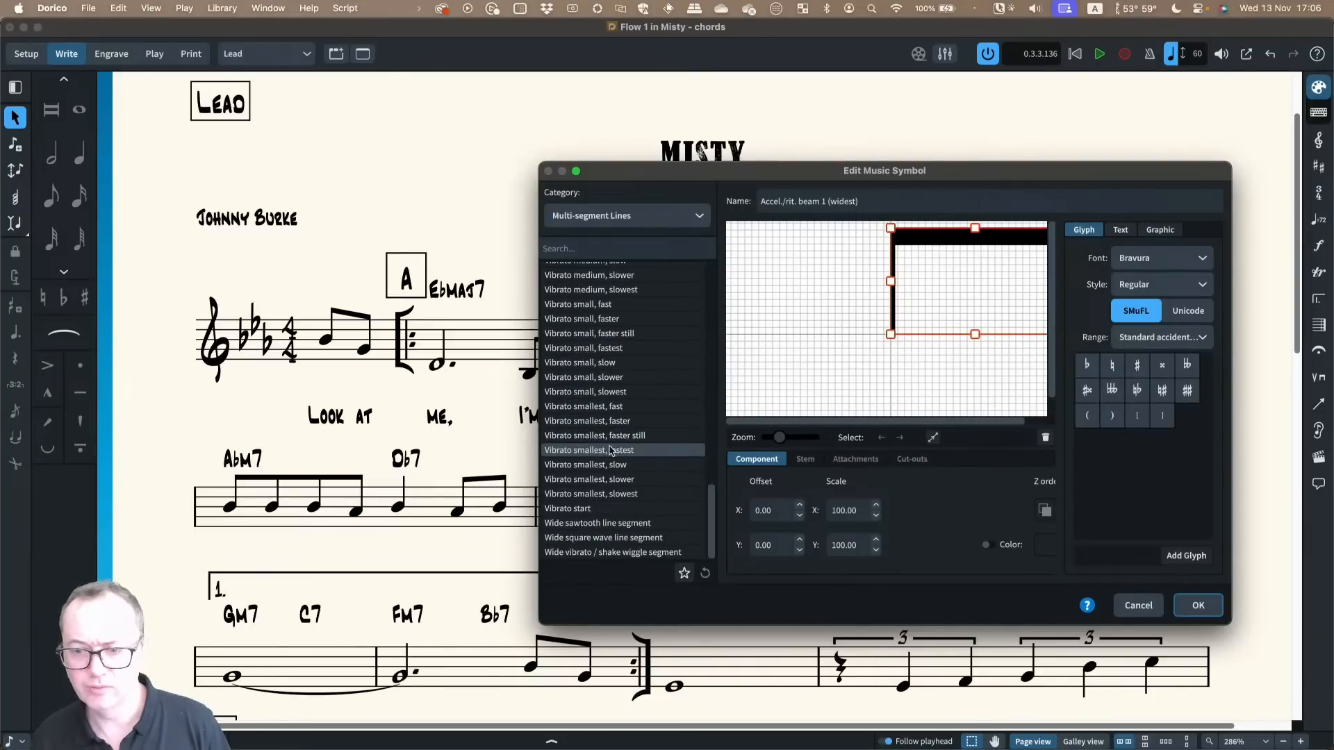
Preview the "Vibrato largest, slow" symbol, look through the remaining multi-segment line symbols, and leave the music symbols editor without changes
left_click(610, 448)
scroll(608, 431, "up", 5)
left_click(602, 389)
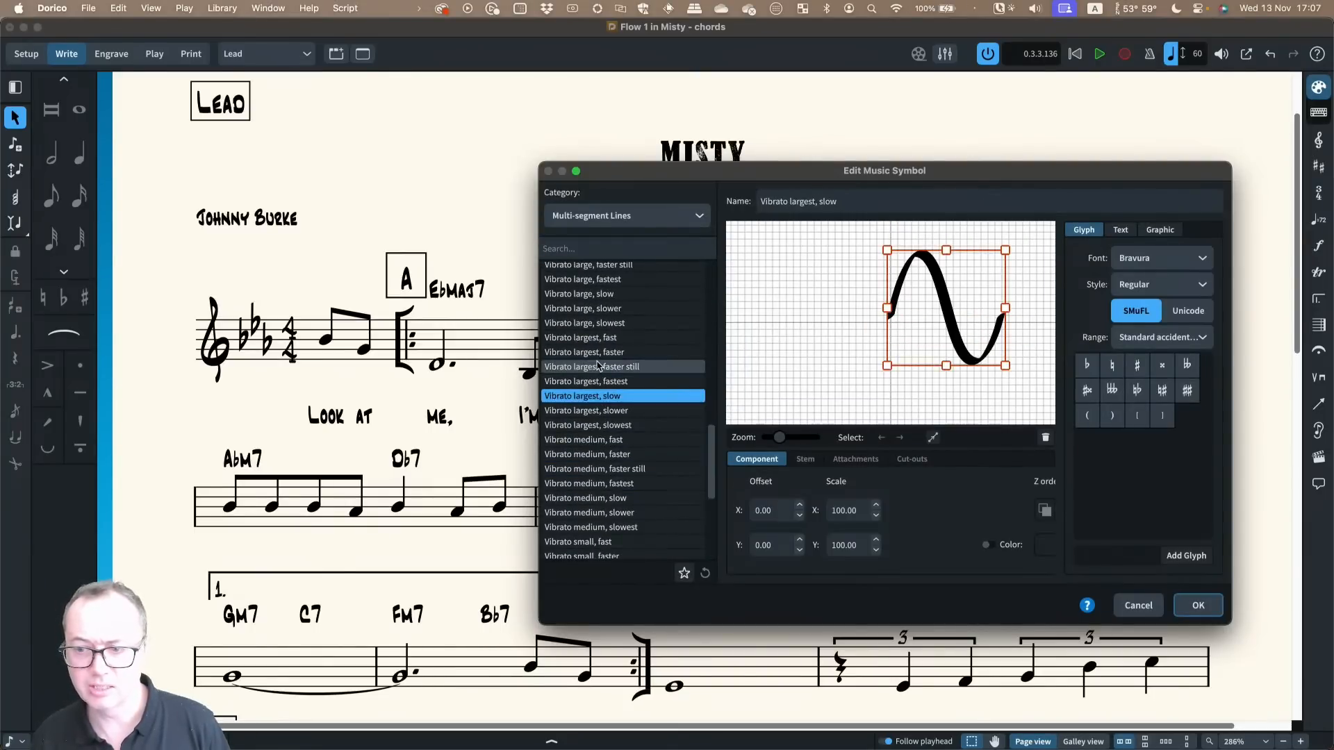
scroll(597, 375, "up", 4)
scroll(596, 368, "up", 5)
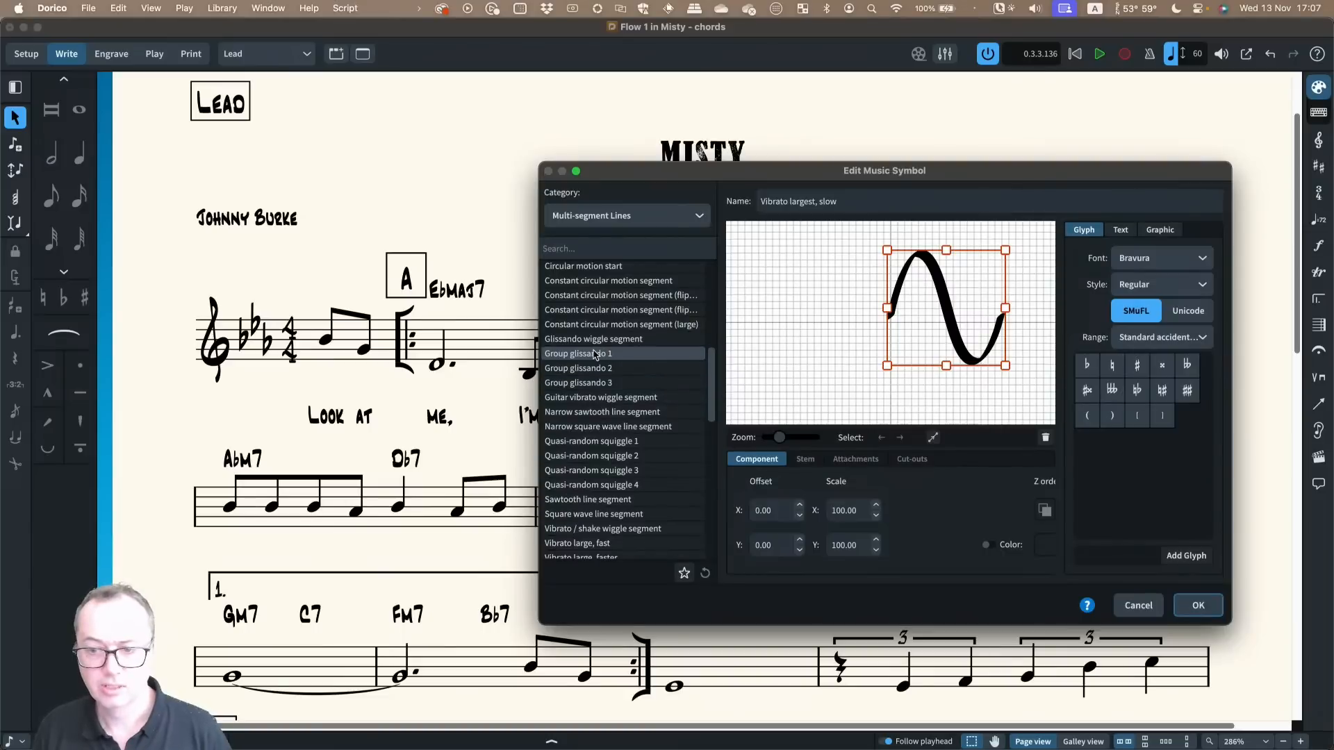
scroll(610, 472, "up", 4)
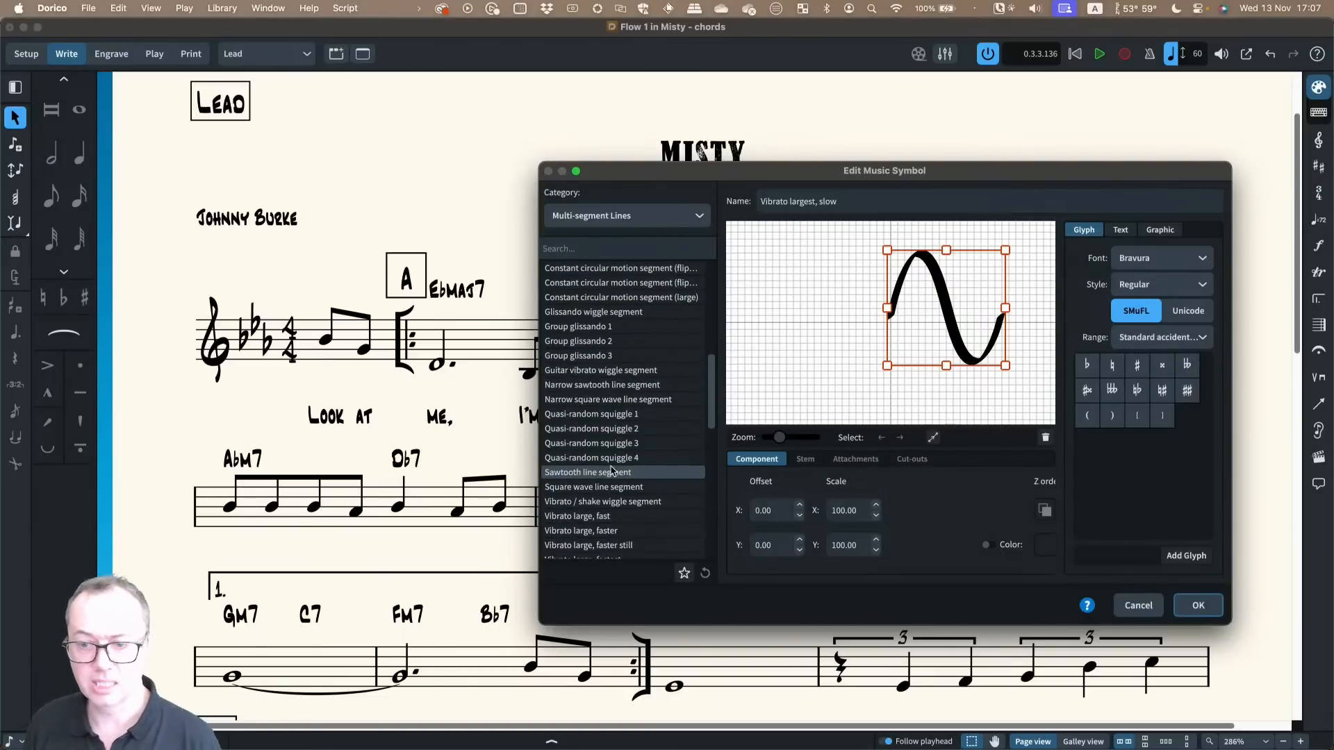
scroll(611, 470, "up", 5)
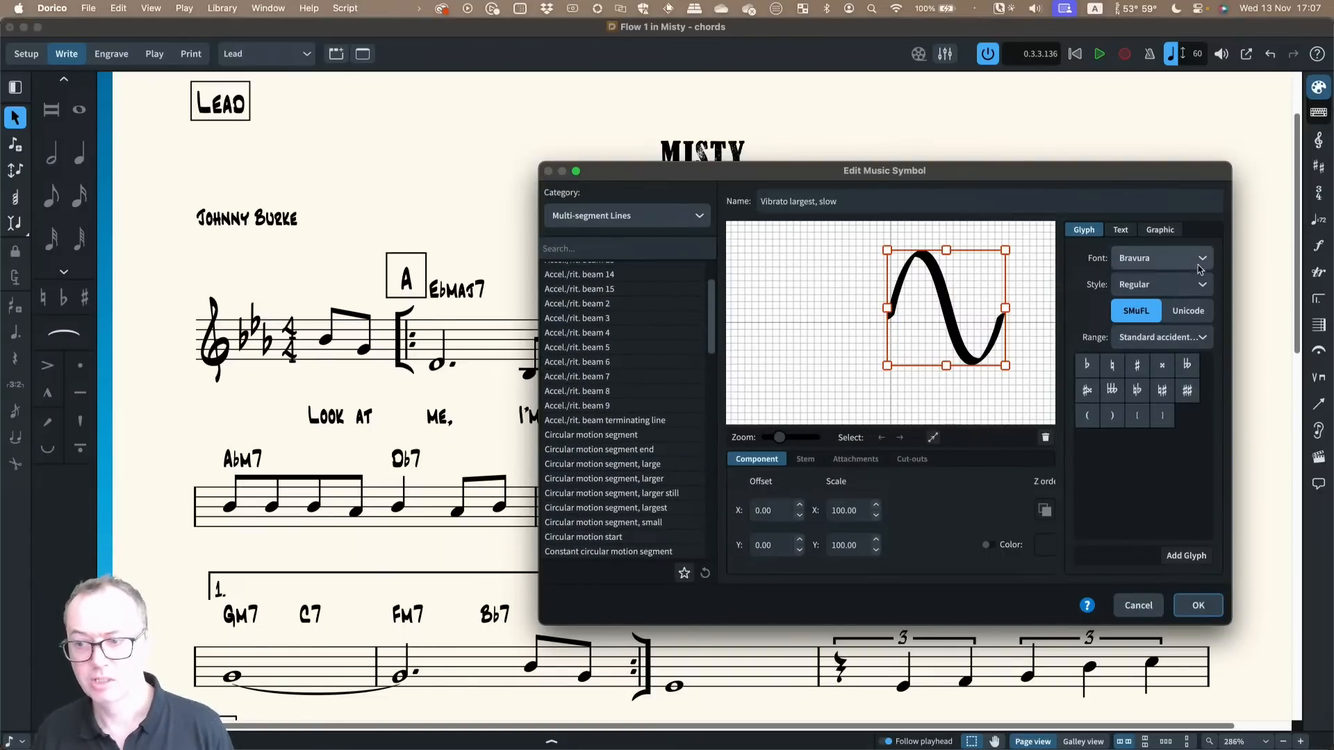
left_click(1133, 606)
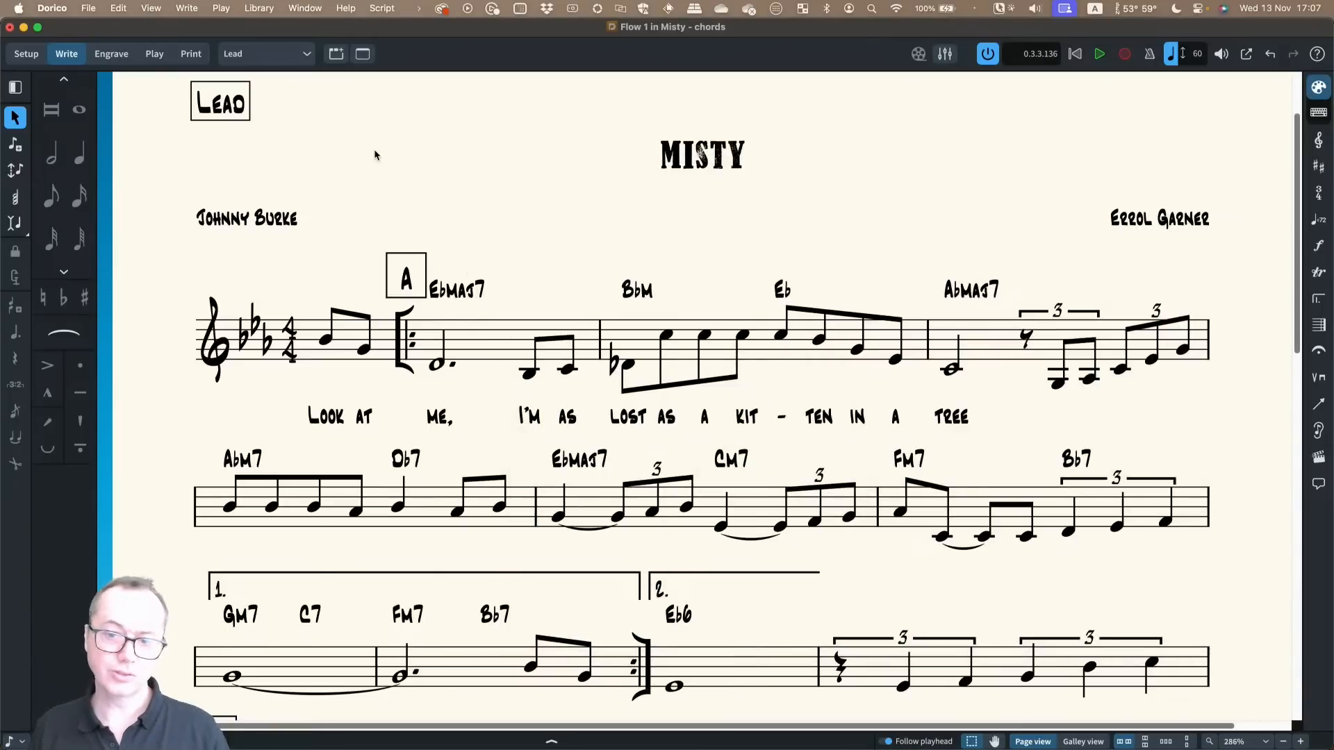
Open the paragraph styles and examine the Title style's settings and the list of styles, leaving without changes
left_click(258, 8)
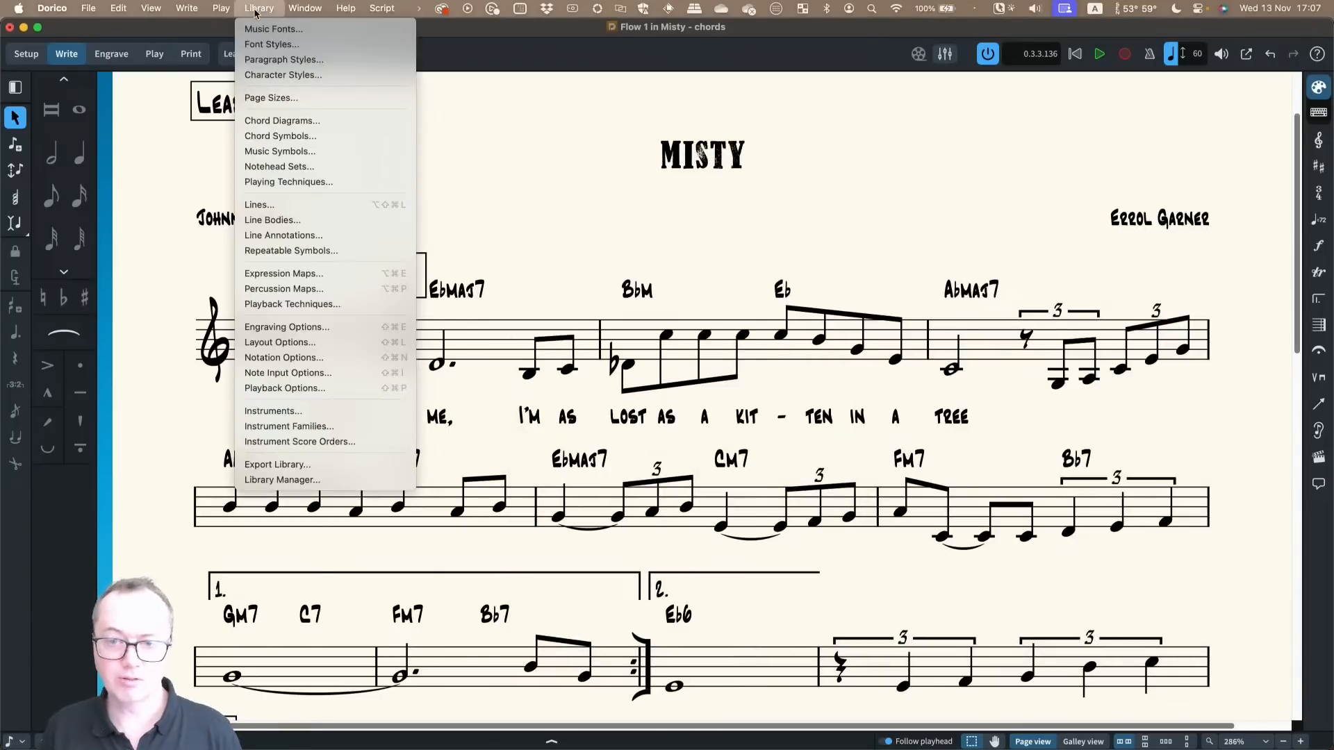
left_click(277, 62)
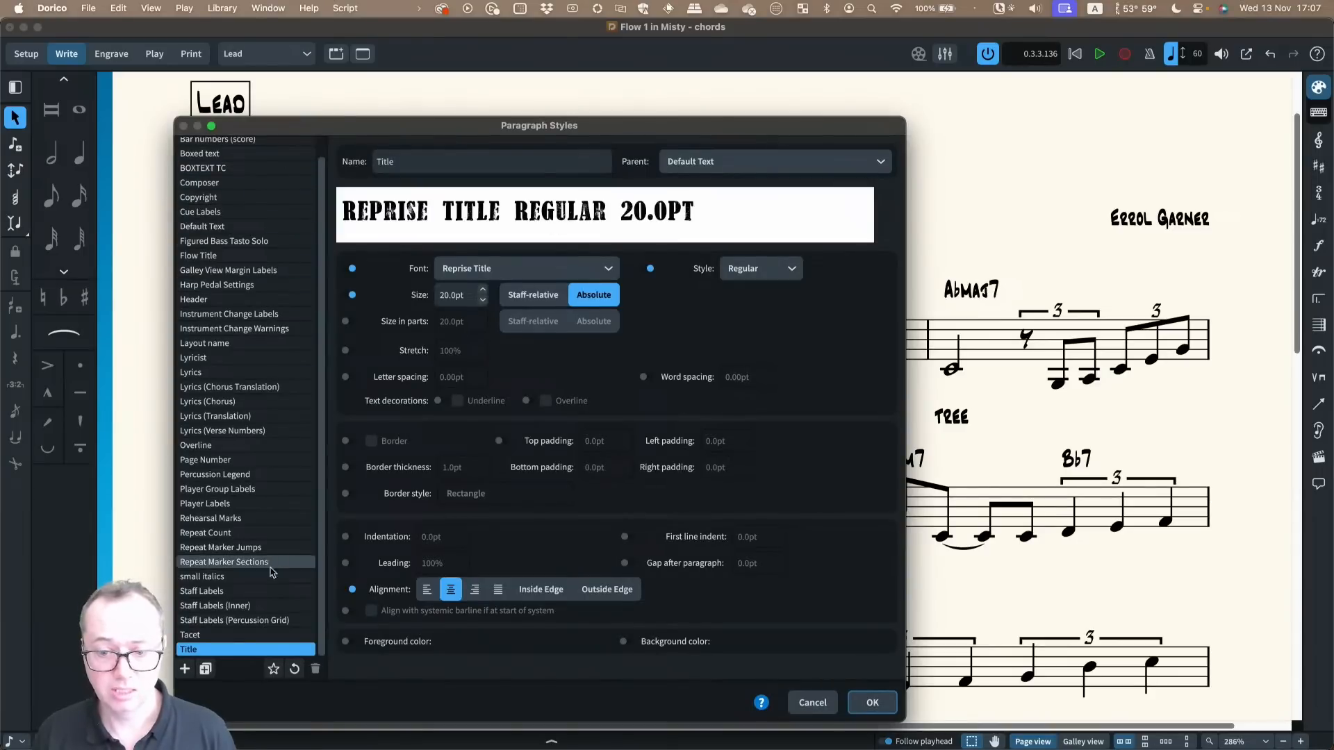
left_click_drag(341, 132, 597, 109)
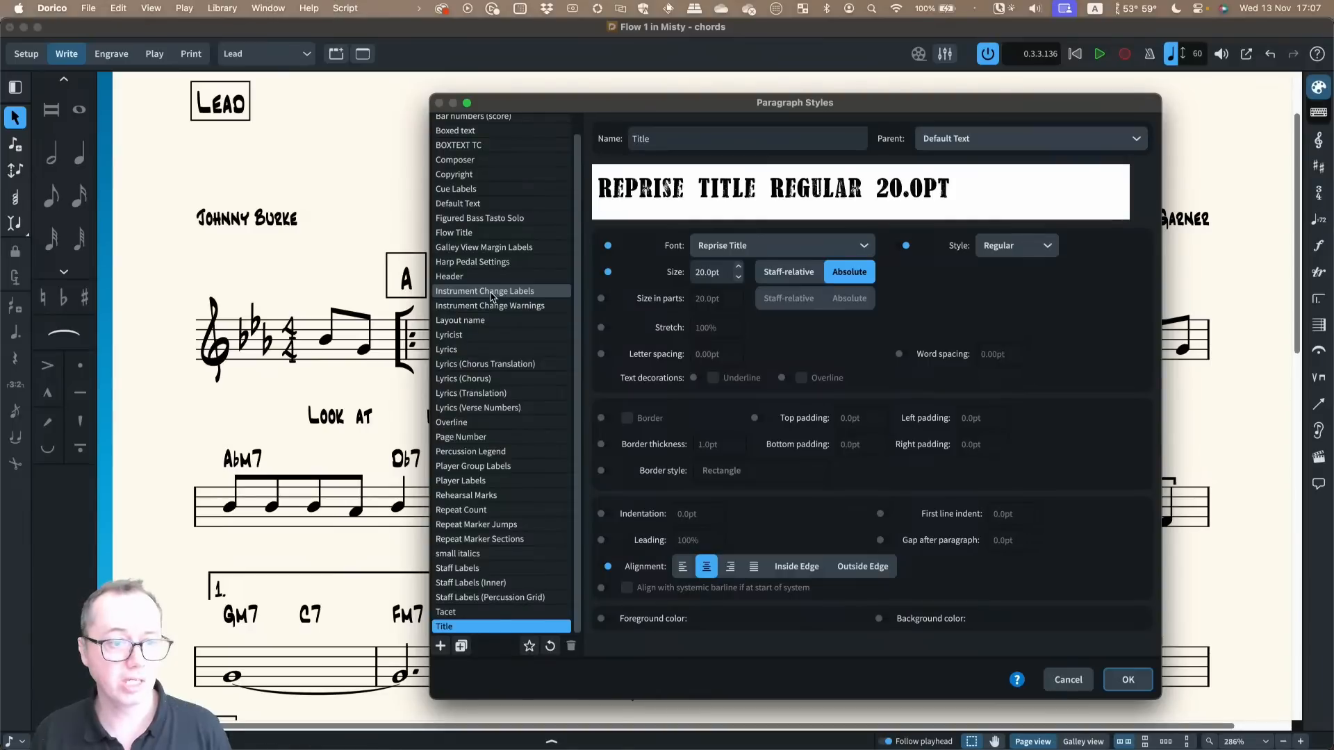
left_click(1077, 683)
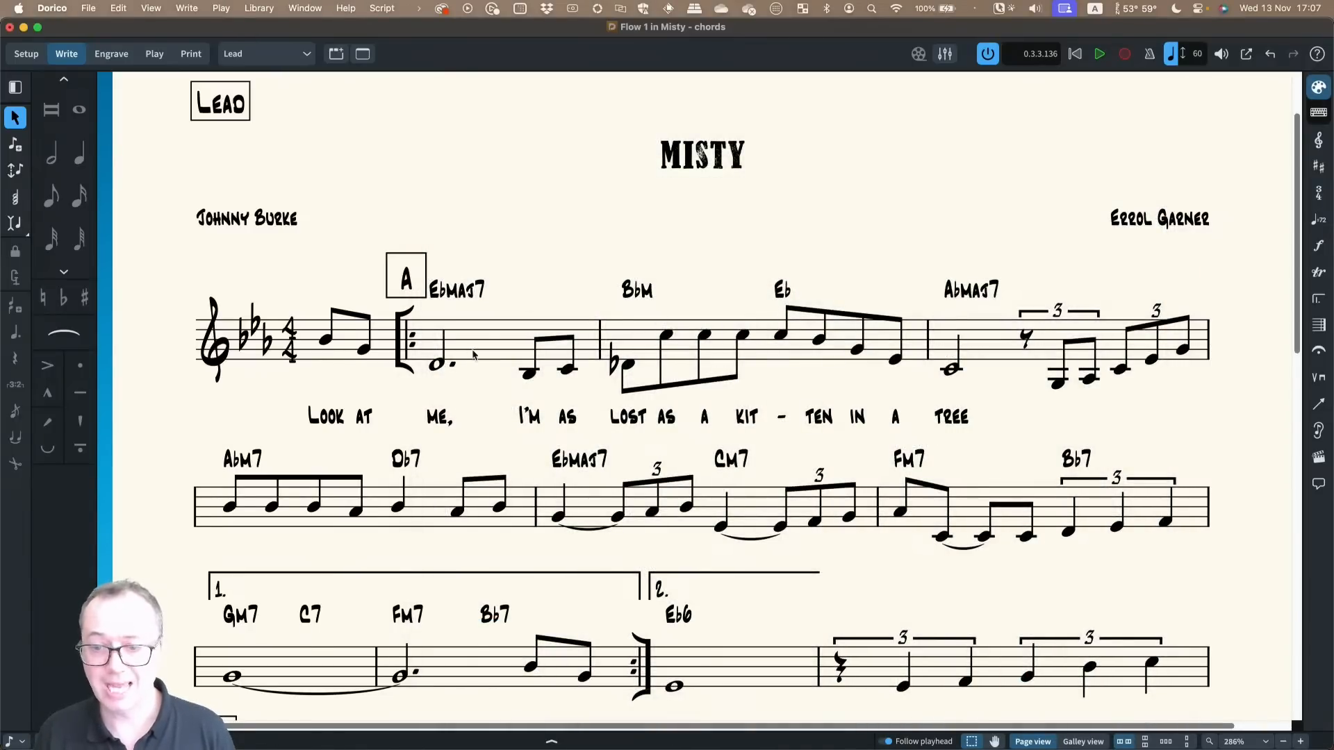
Add the staff text "Verse" above the first eighth note in the E♭maj7 bar at rehearsal mark A
left_click(528, 374)
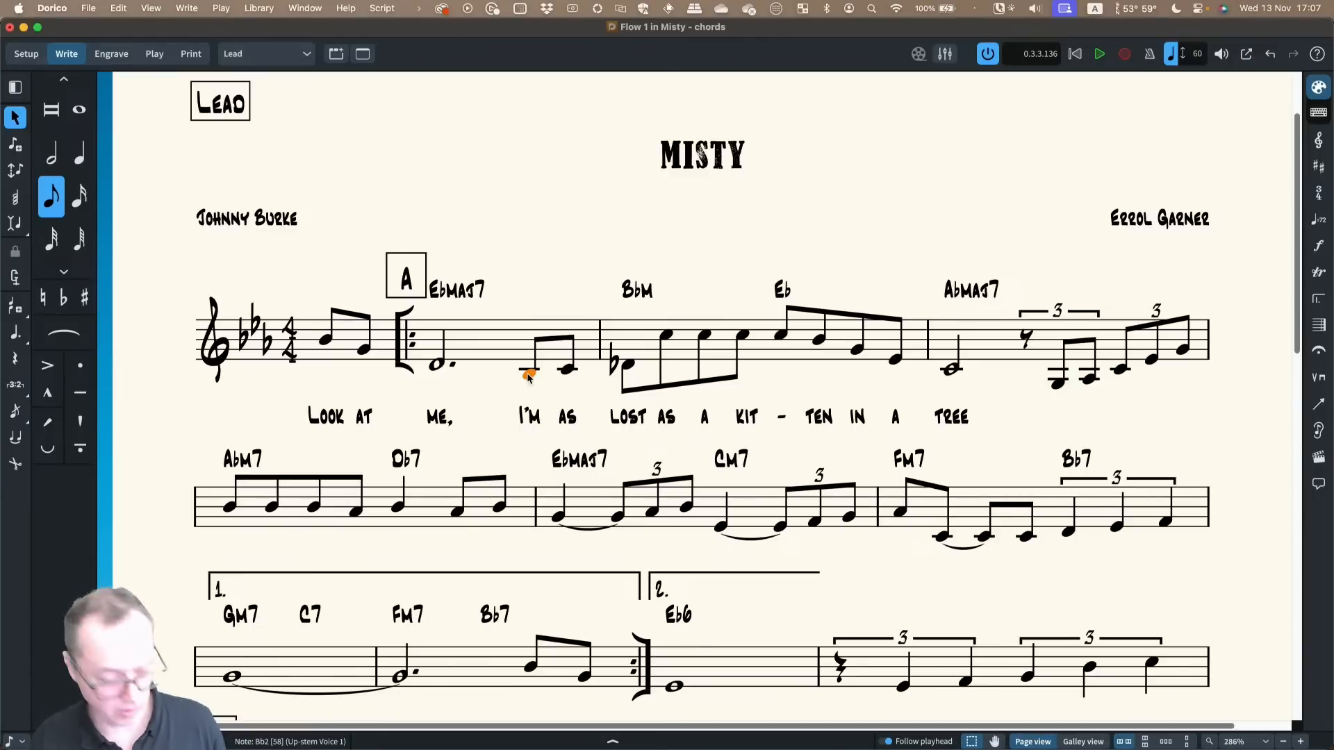
key("shift+x")
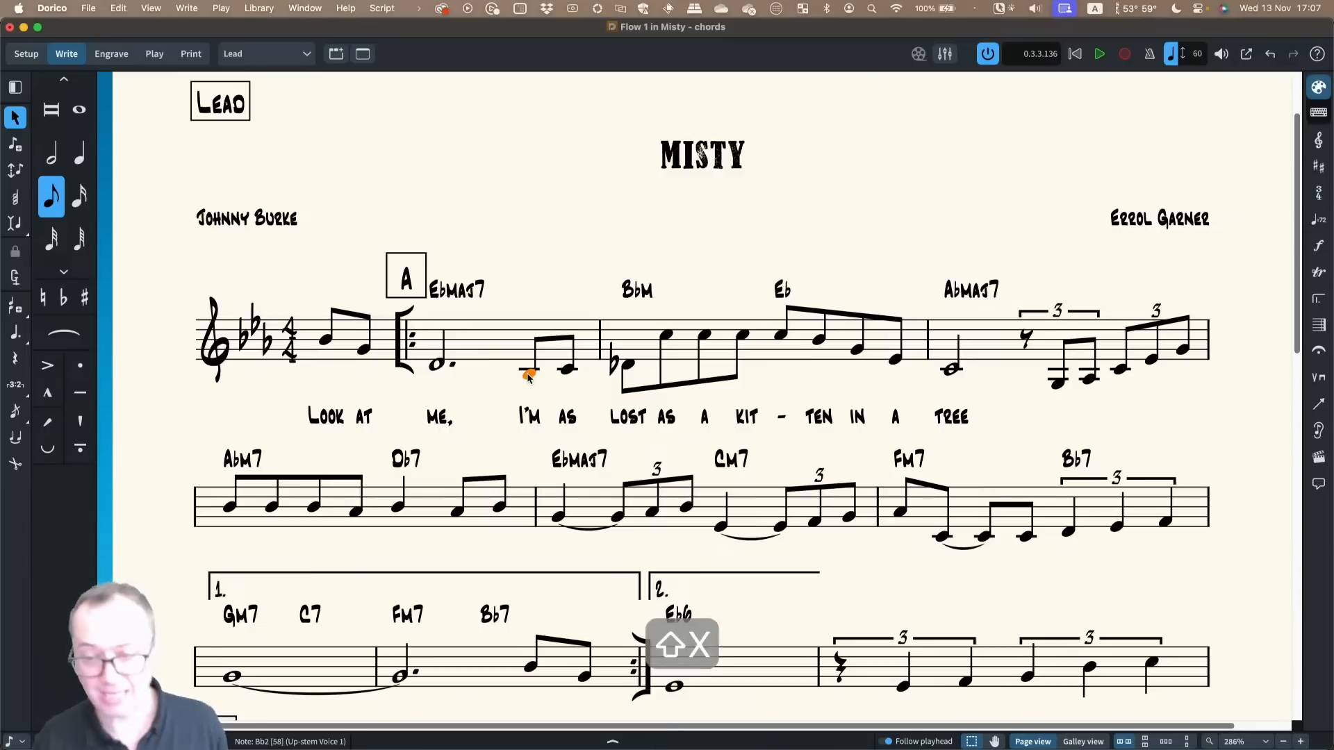
type("Verse")
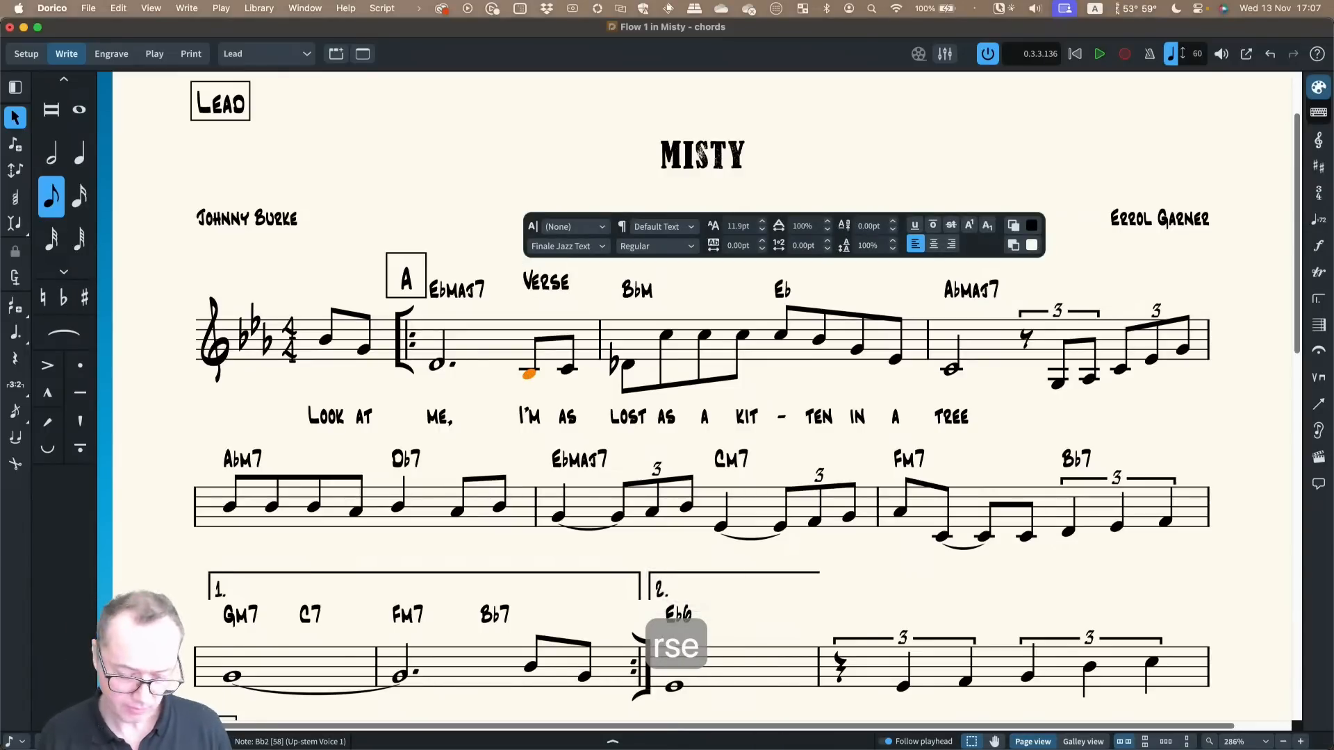
key("super+Return")
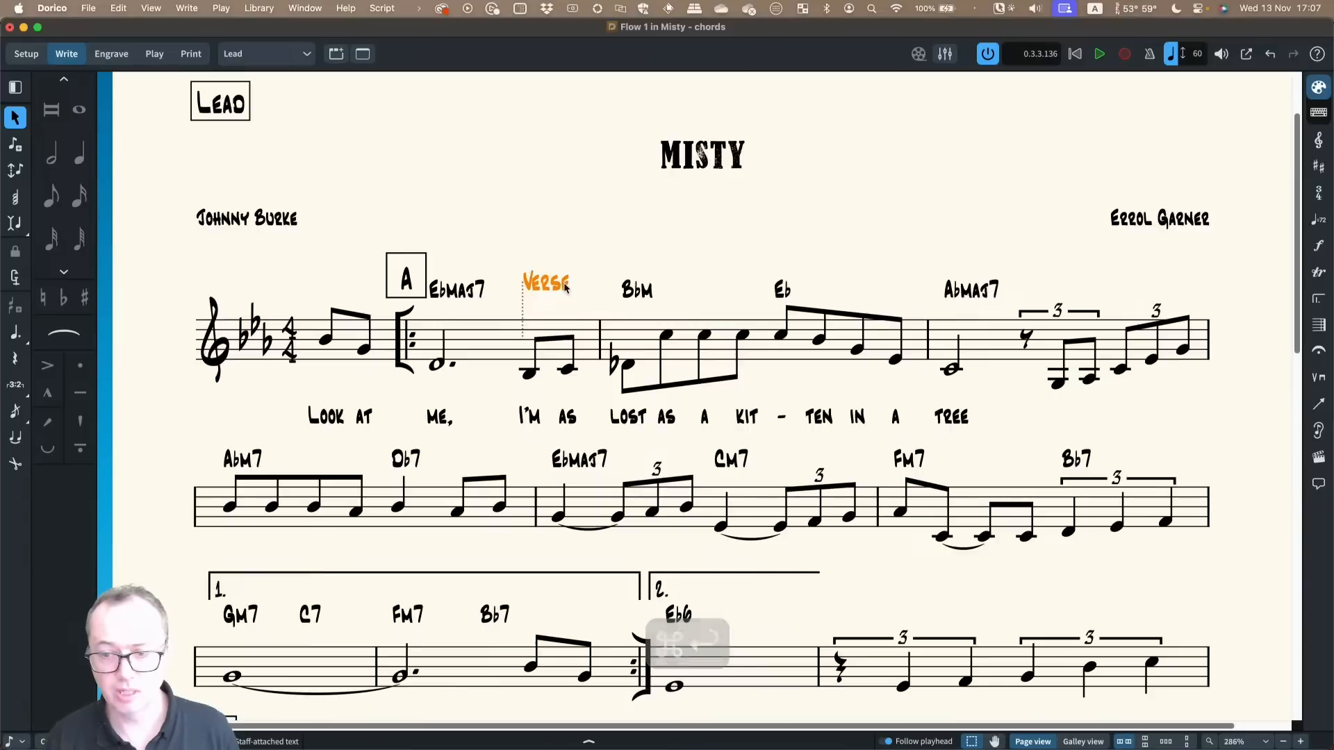
Apply the Overline paragraph style to the "Verse" staff text
double_click(566, 285)
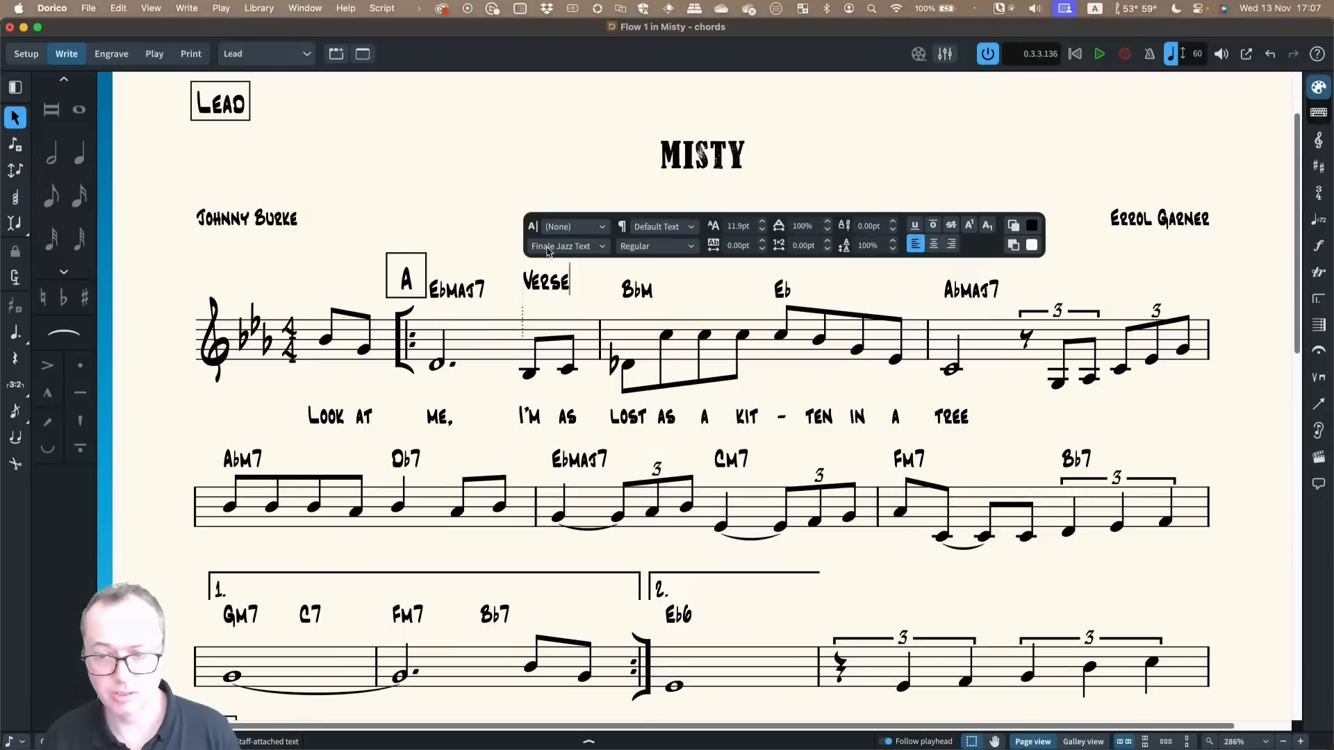
left_click(653, 230)
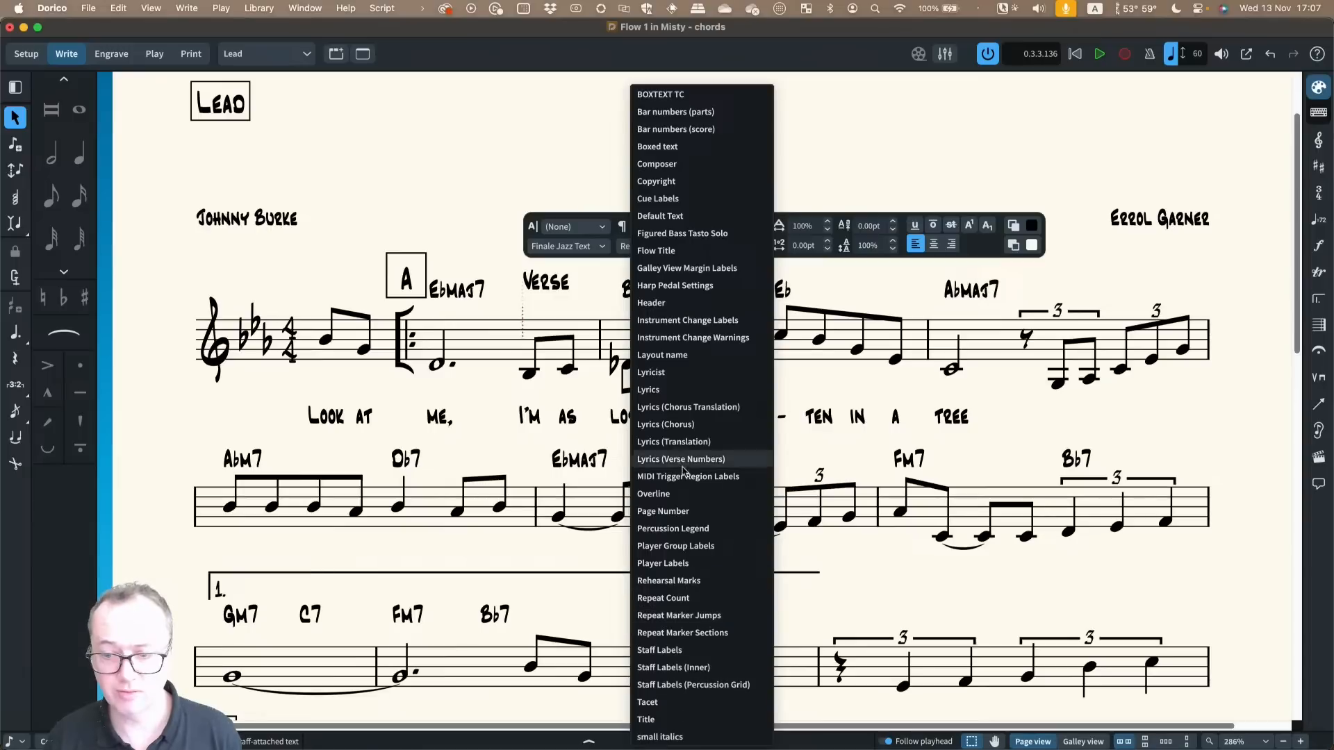
left_click(653, 493)
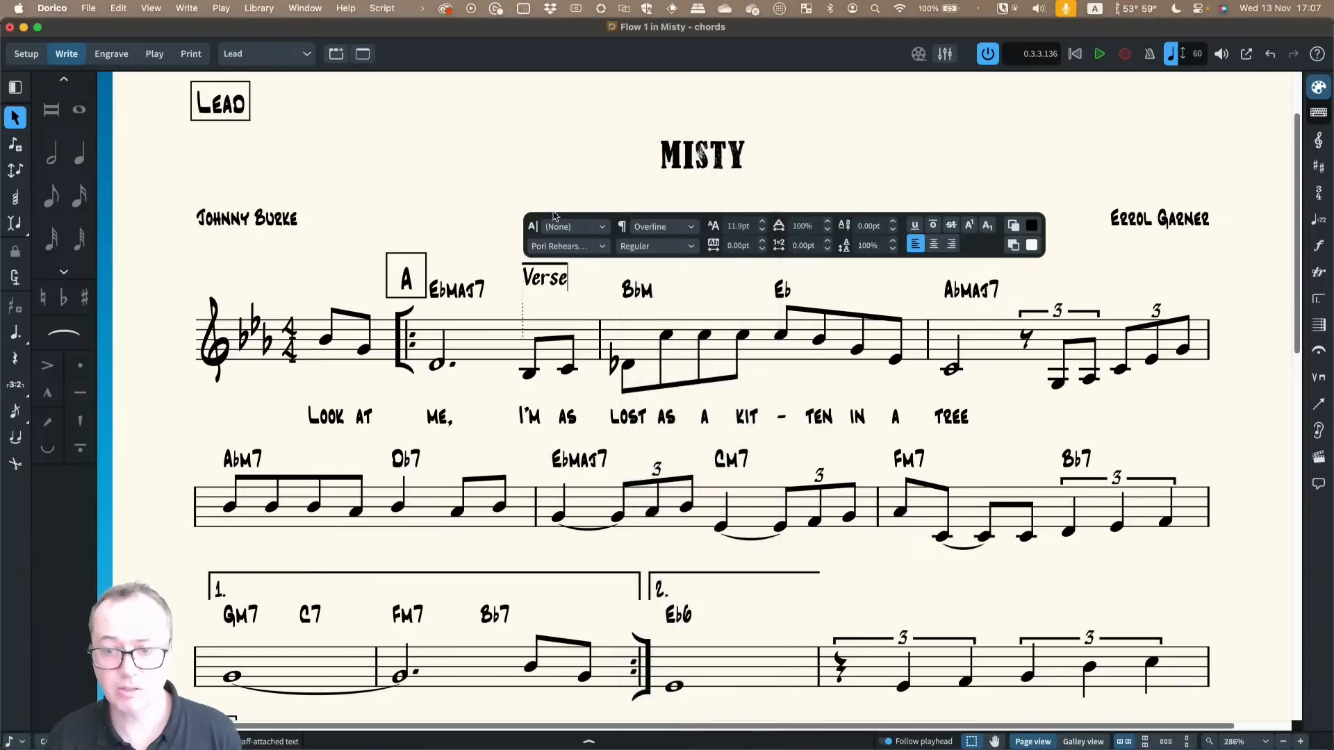
key("Escape")
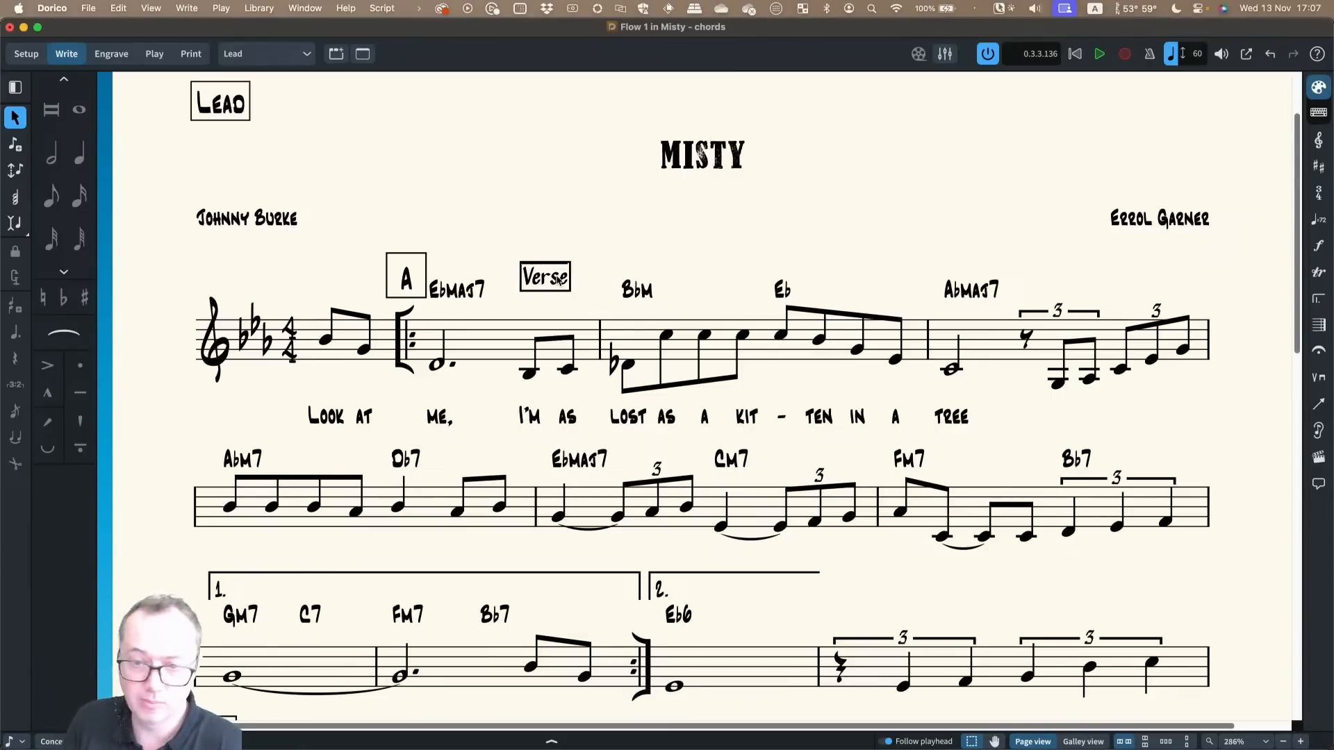
left_click(254, 8)
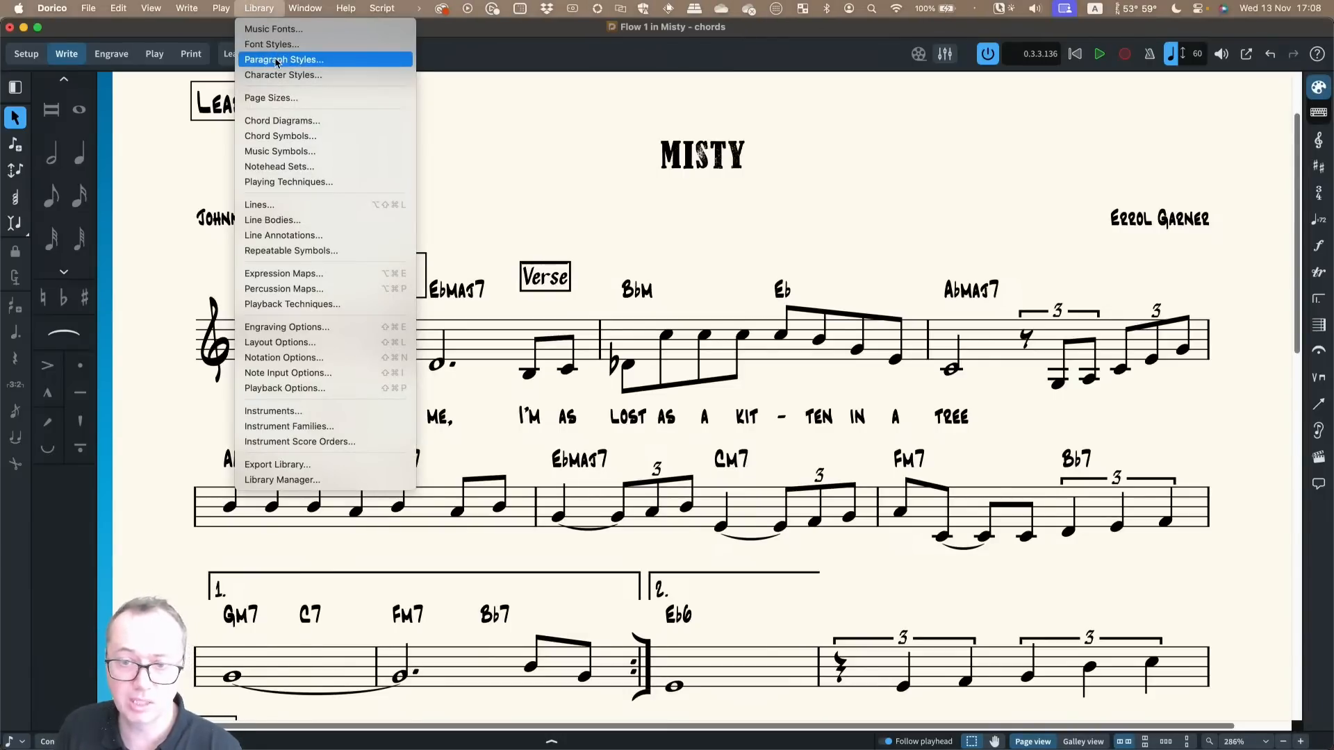
left_click(540, 139)
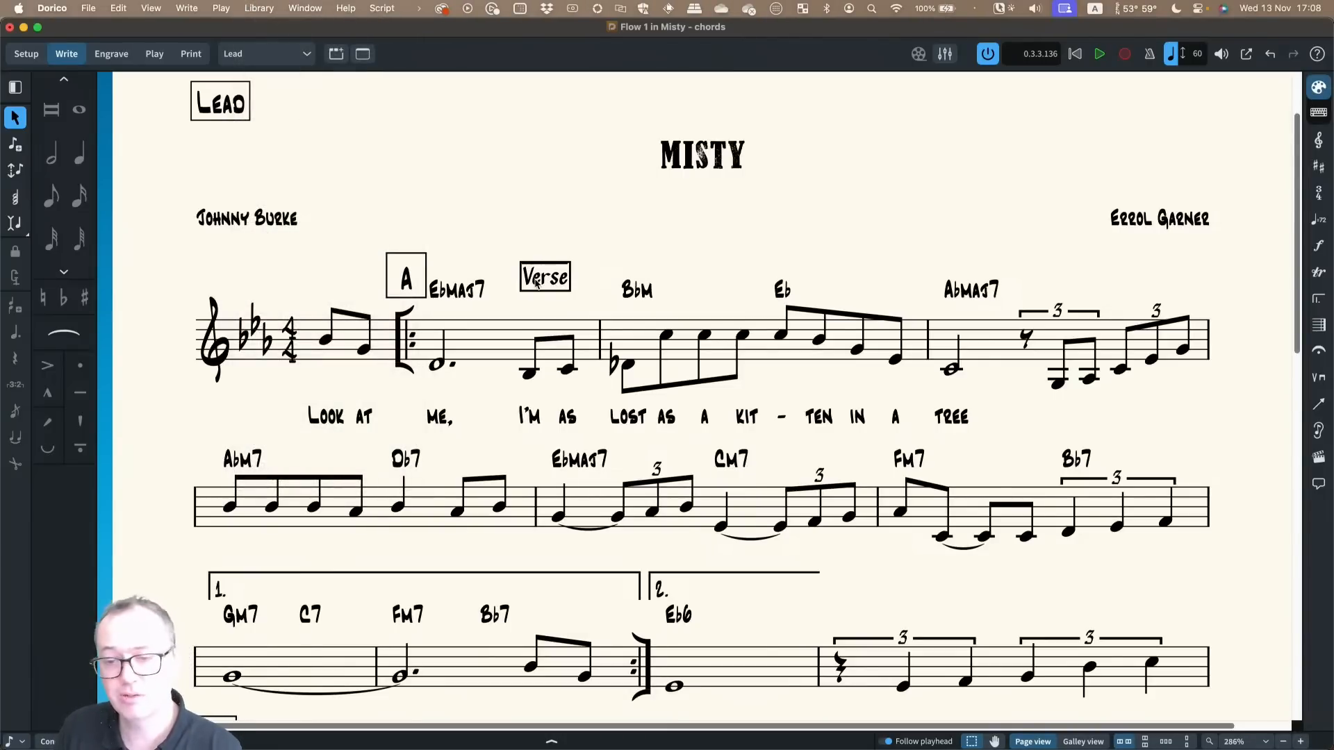
Replace the "Verse" staff text with "Chorus" in the Default Text paragraph style
double_click(538, 282)
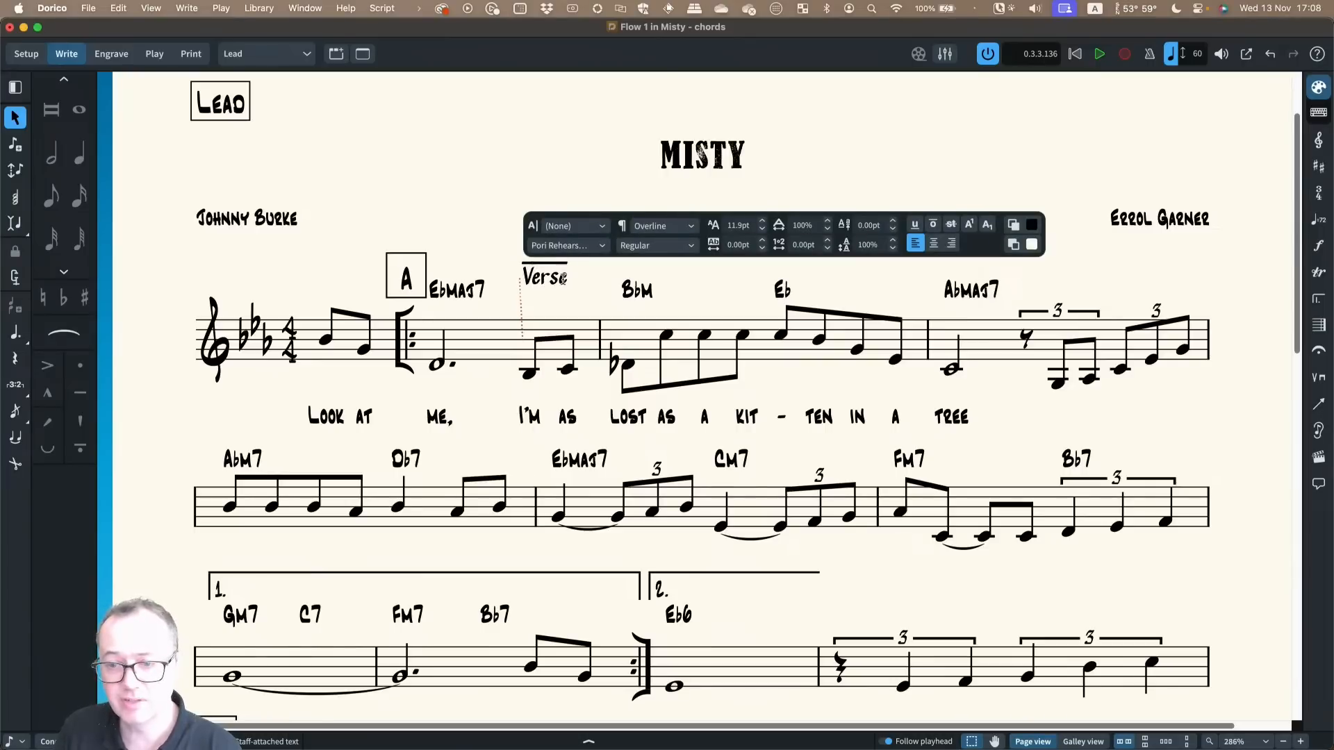
left_click_drag(569, 278, 510, 270)
key("BackSpace")
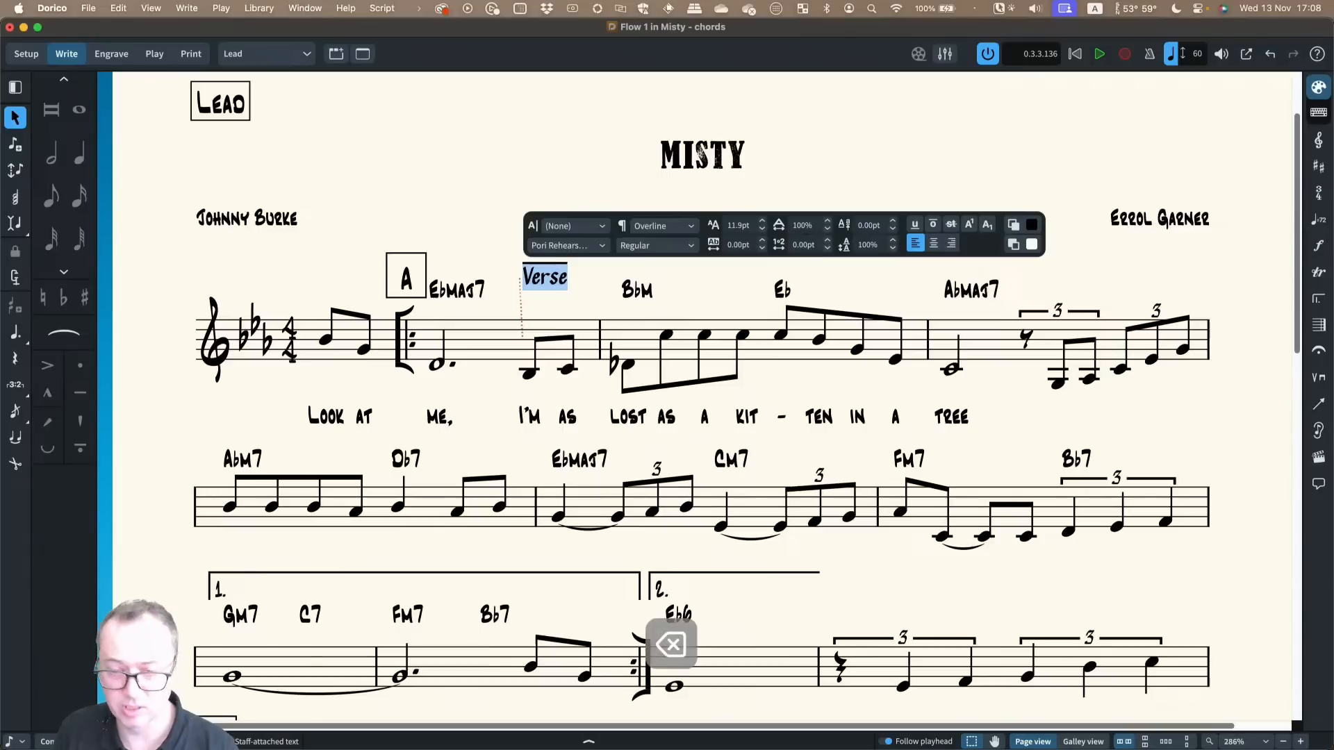
left_click(655, 227)
key("Down")
key("Down")
key("Down")
key("Down")
key("Down")
key("Down")
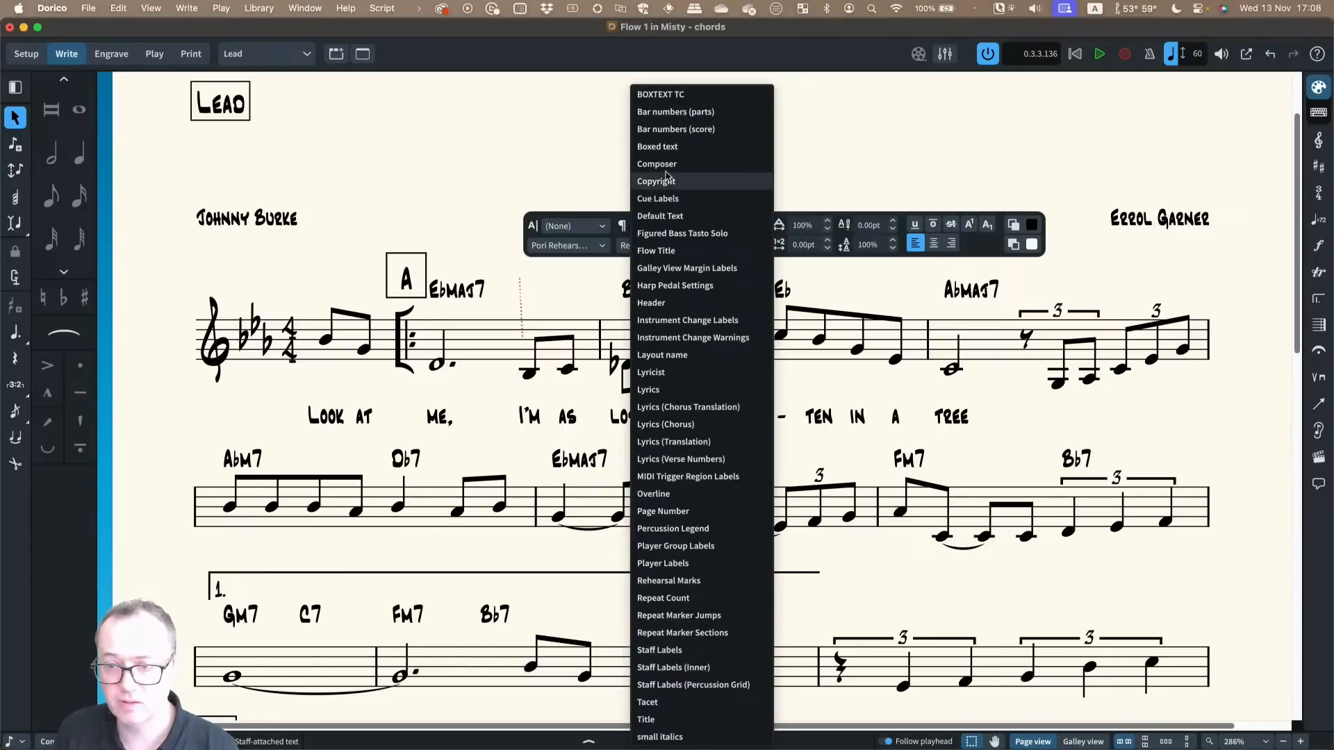
key("Return")
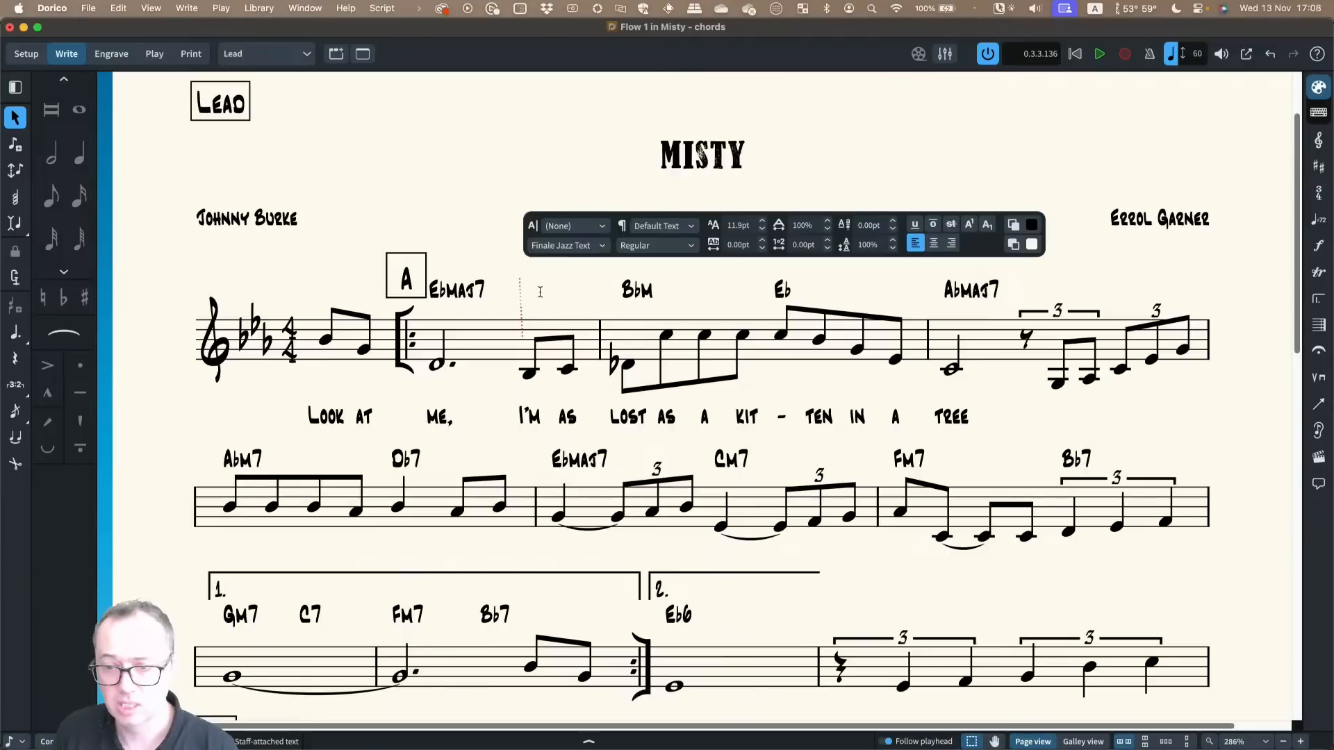
type("Chorus")
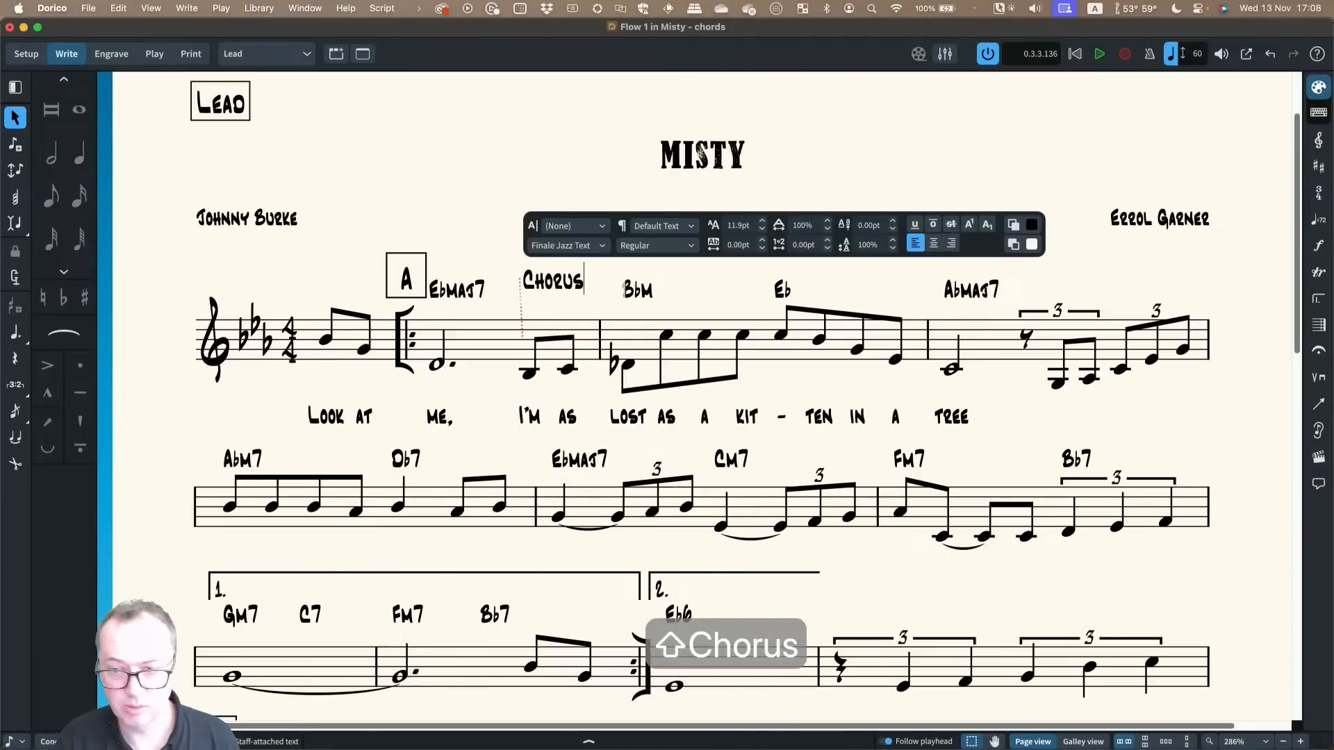
left_click(539, 295)
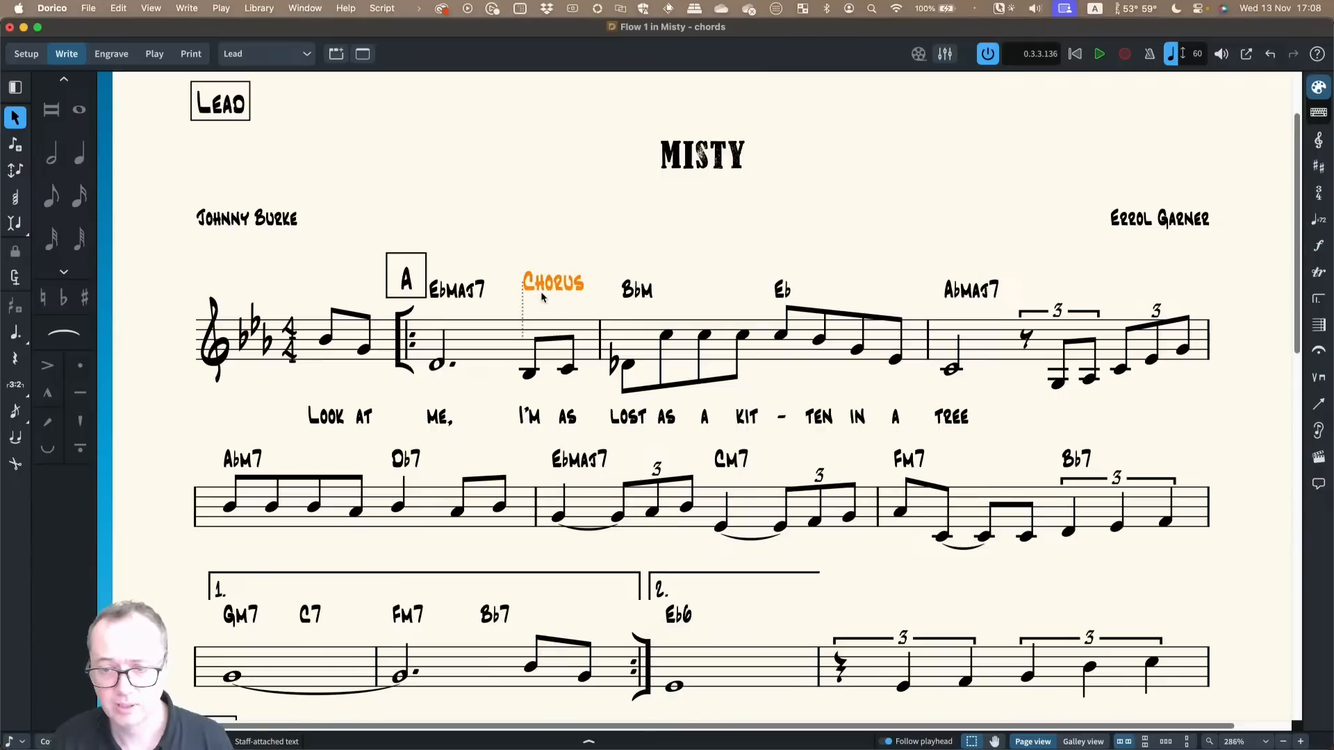
left_click(505, 218)
left_click(573, 290)
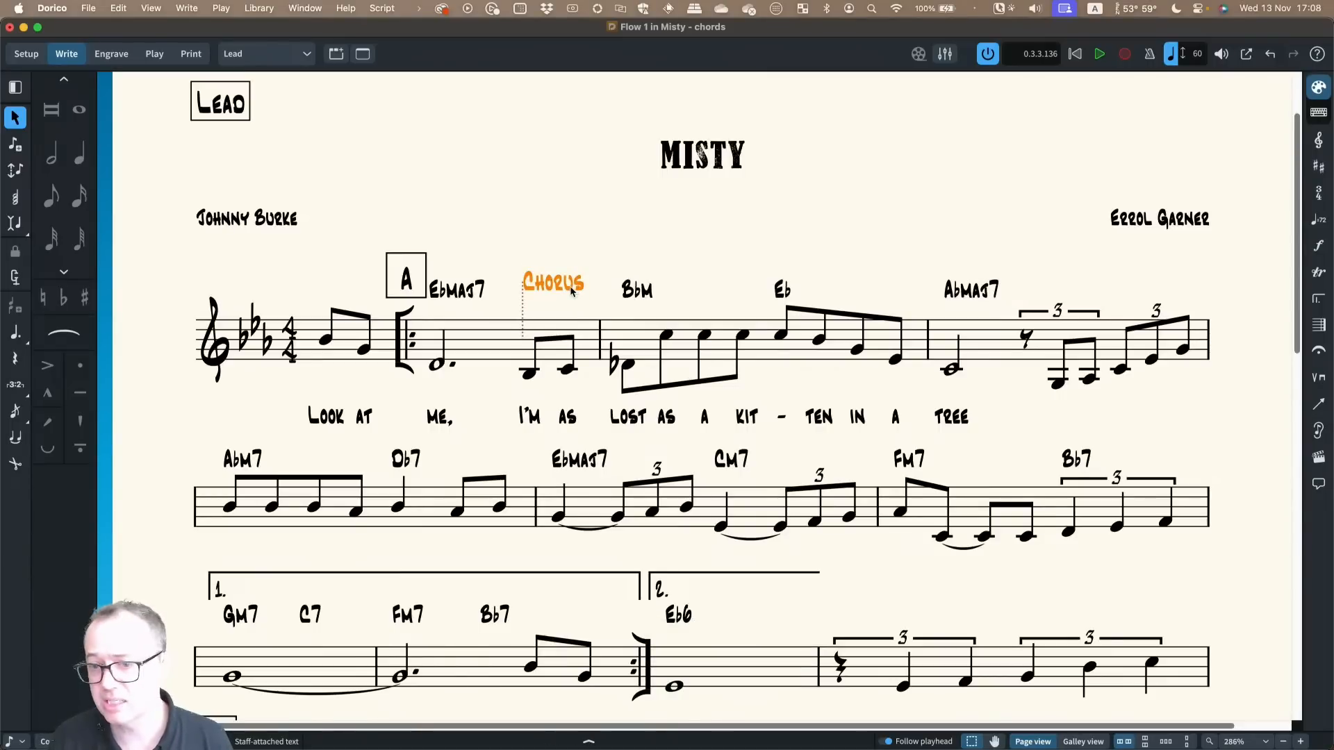
double_click(573, 286)
left_click_drag(586, 283, 497, 279)
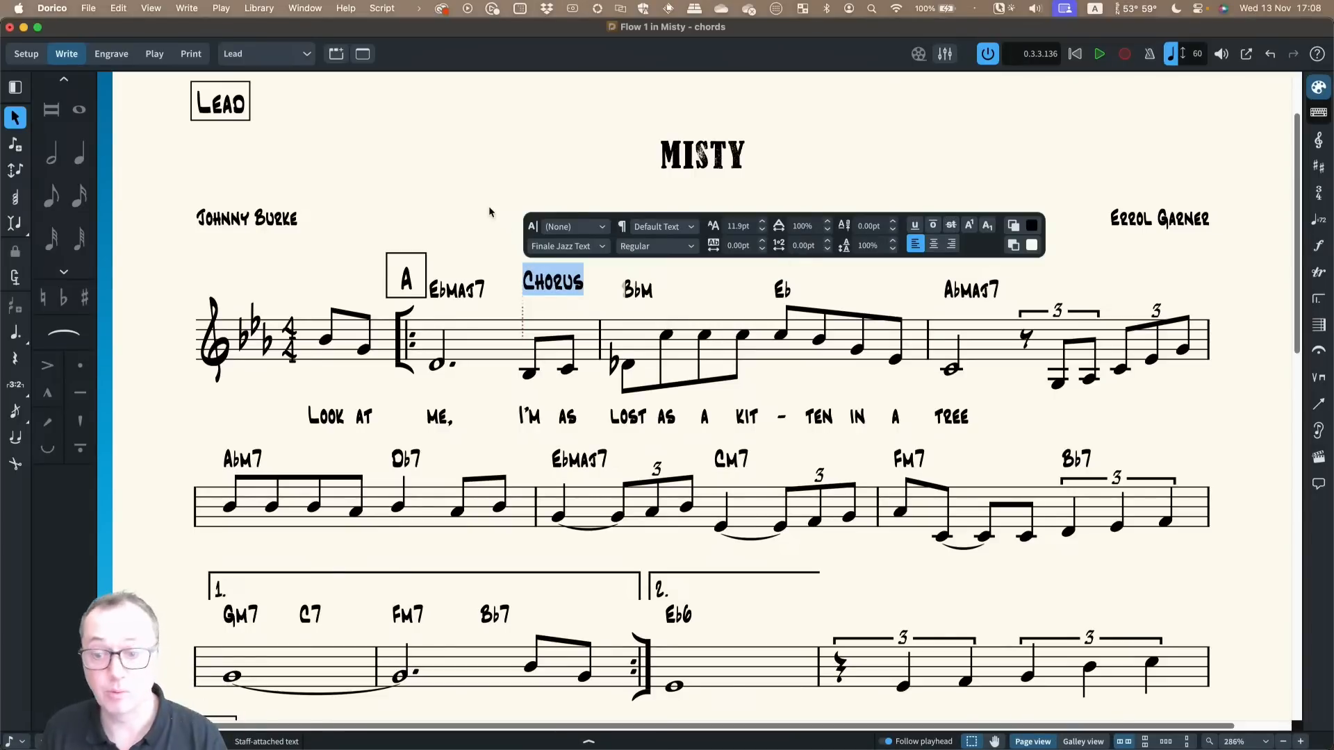
key("Escape")
key("Escape")
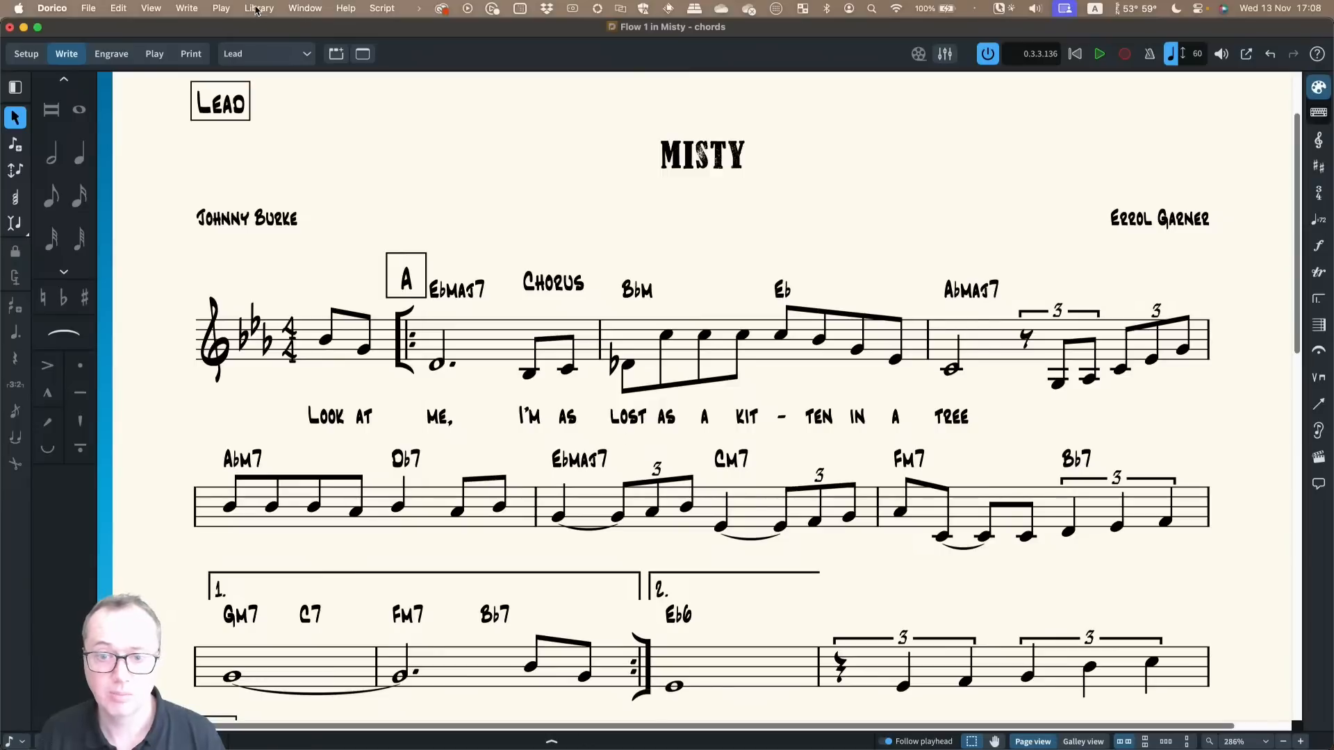
Examine the font, size and spacing settings of the small italics paragraph style, leaving the paragraph styles without changes
left_click(259, 8)
left_click(271, 59)
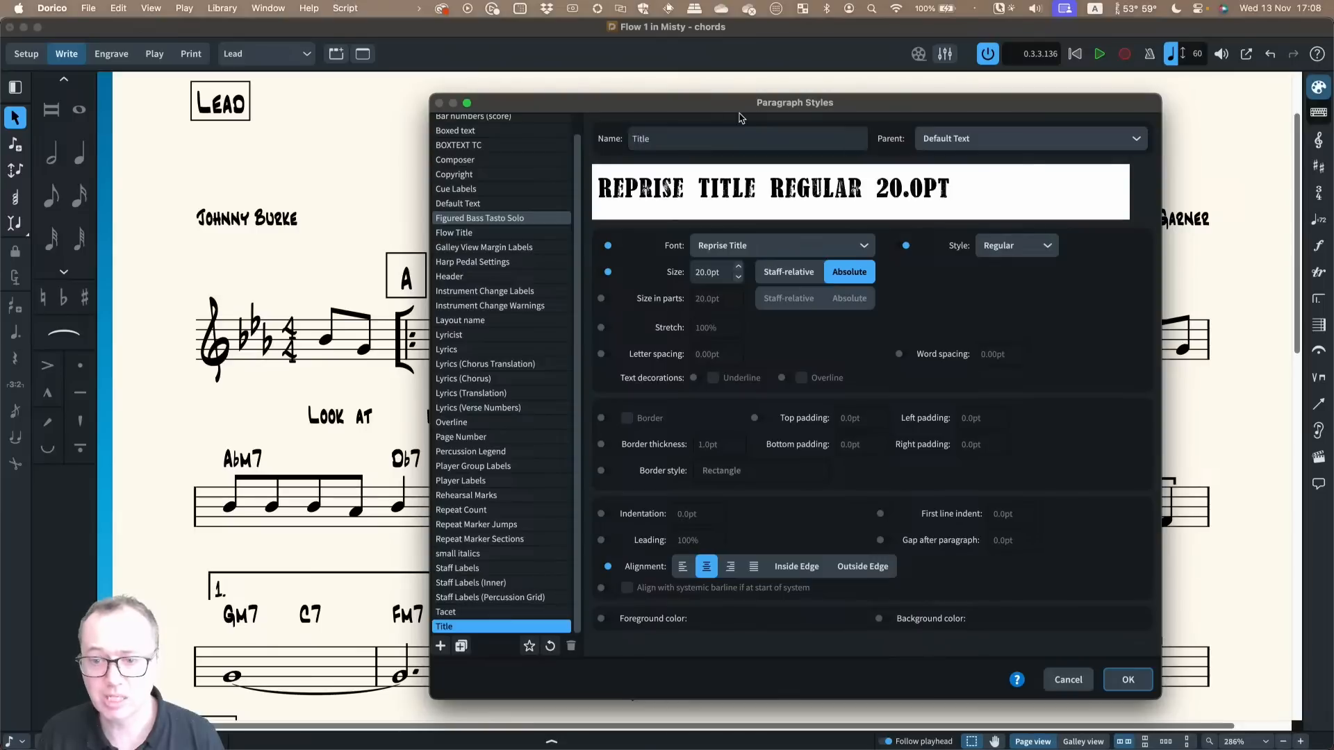
left_click(473, 556)
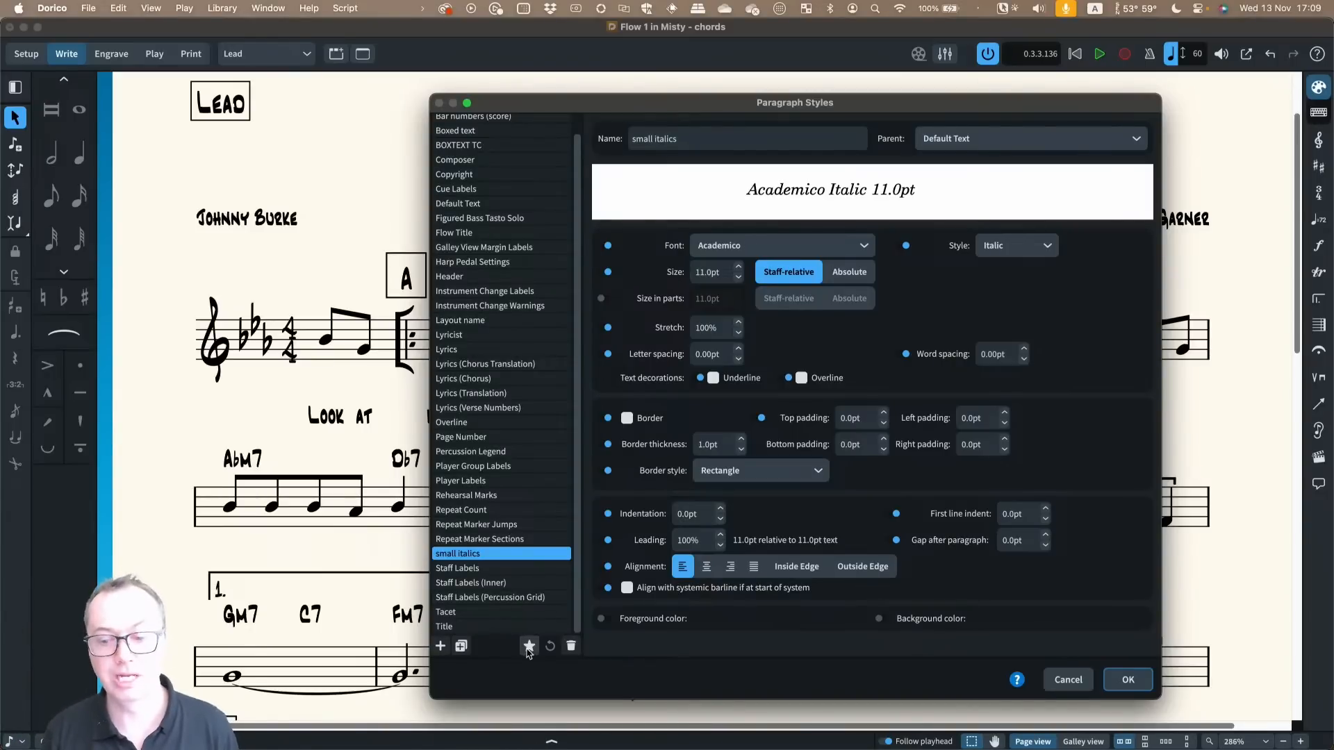
left_click(1068, 680)
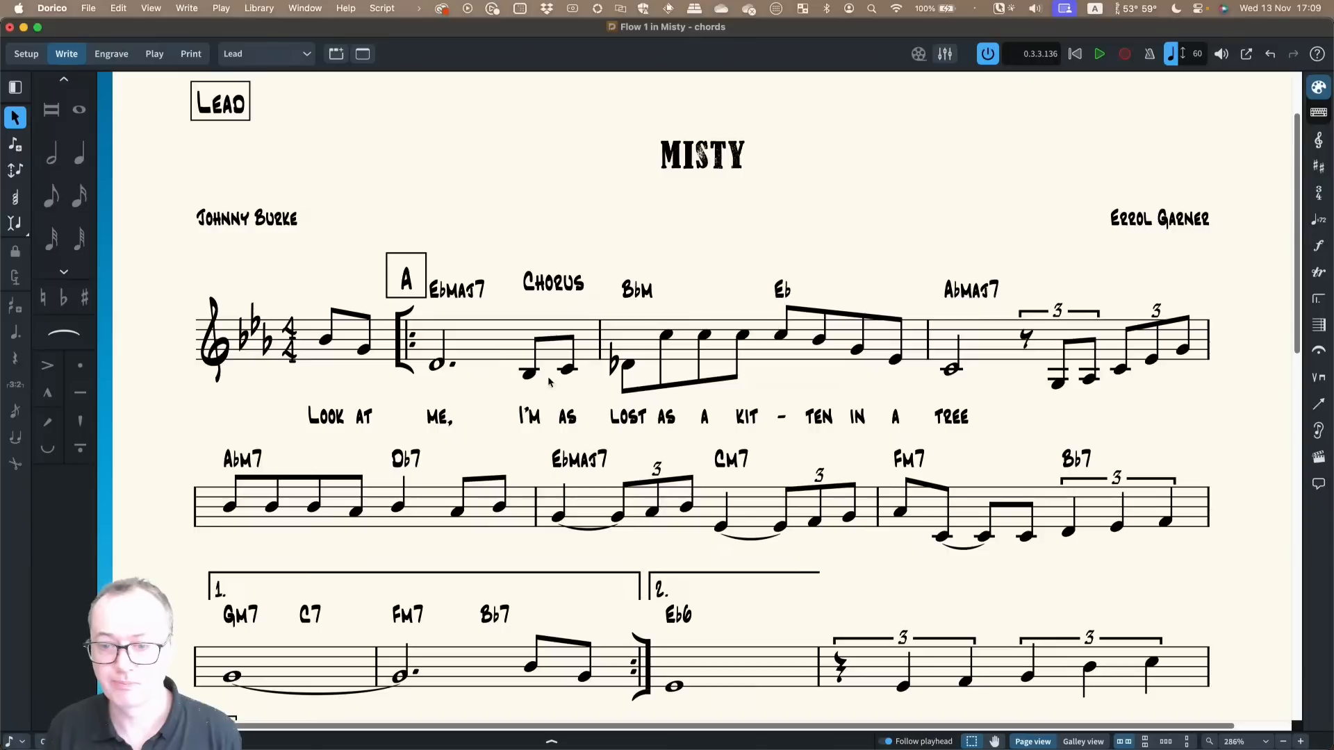
Browse the Finale fonts available for the "Chorus" staff text, leaving its font as it is
left_click(554, 283)
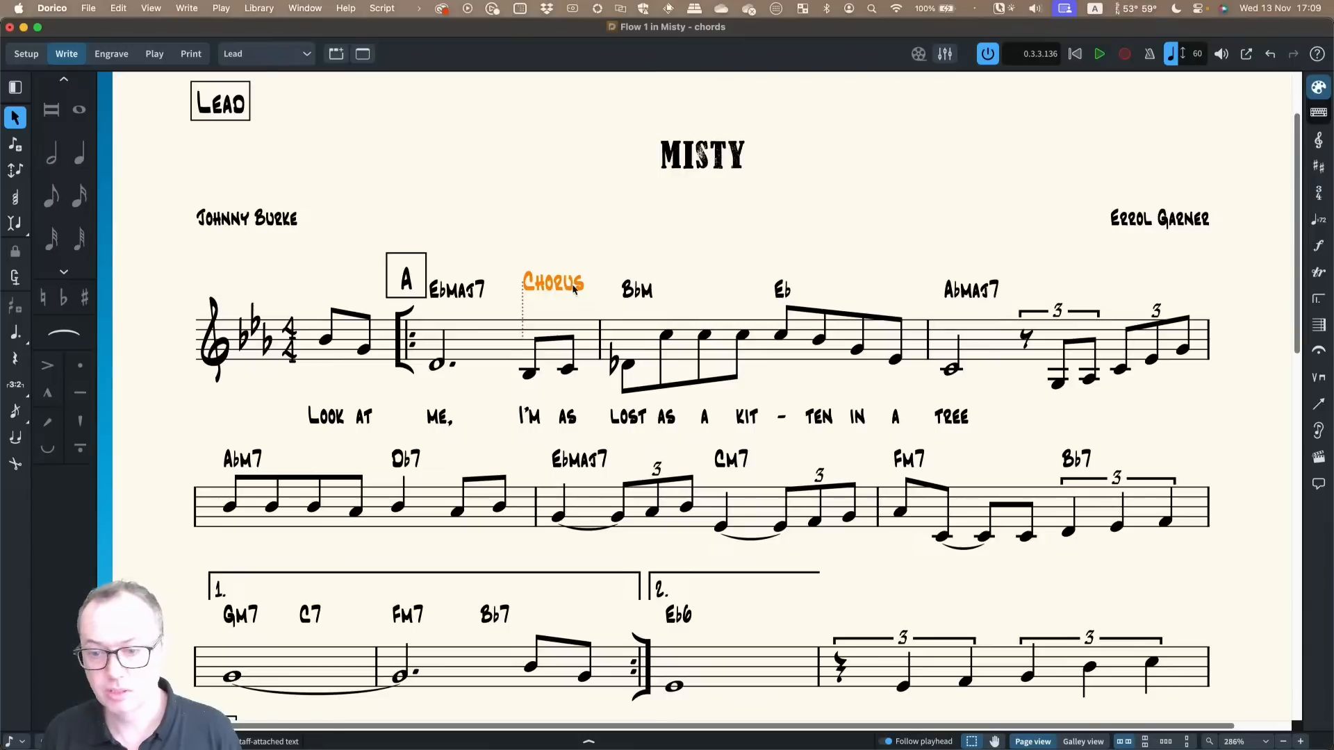
double_click(573, 289)
left_click_drag(586, 284, 511, 279)
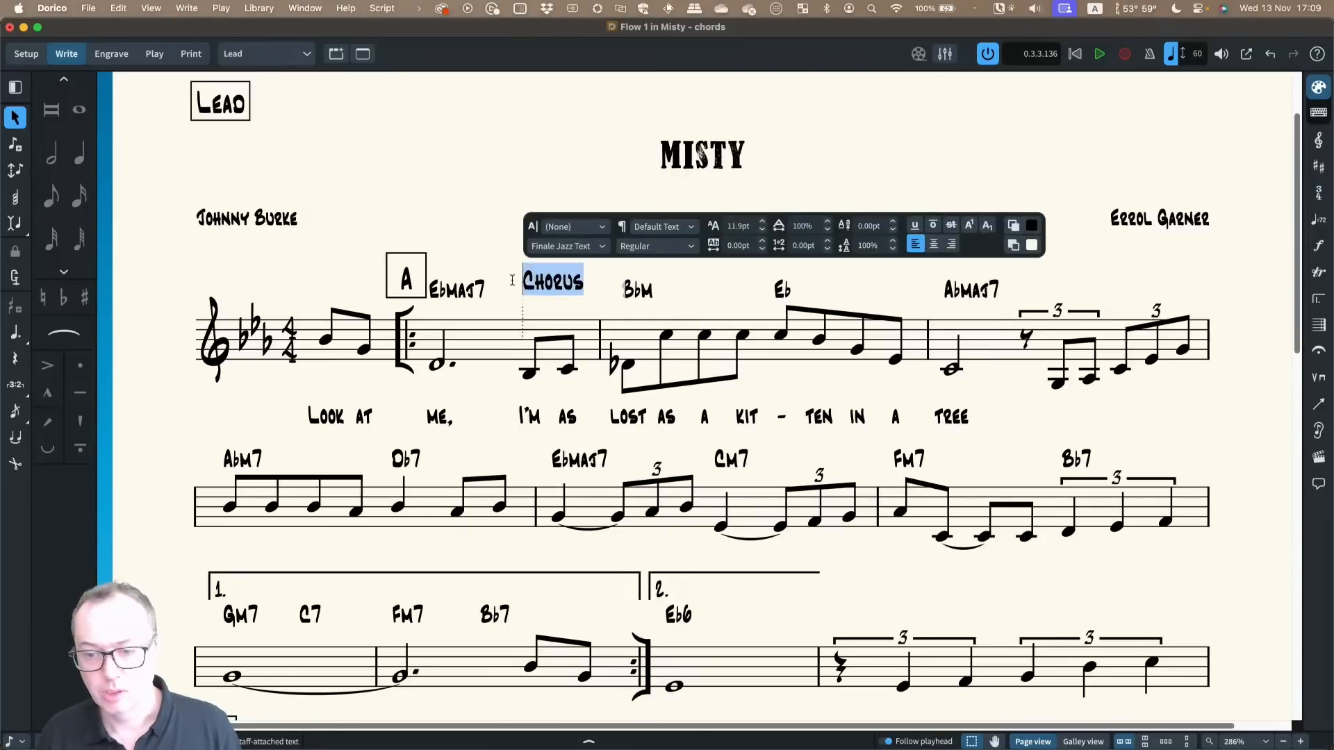
left_click(560, 247)
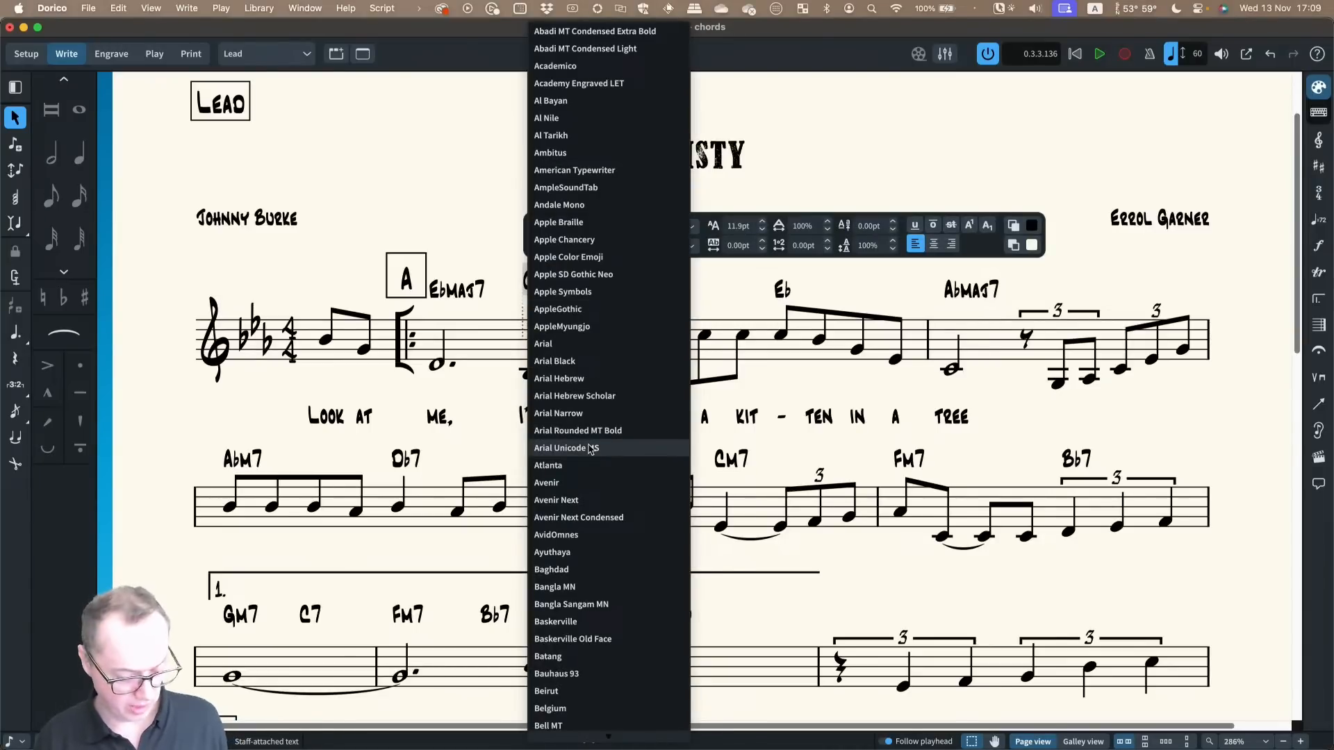
type("finale")
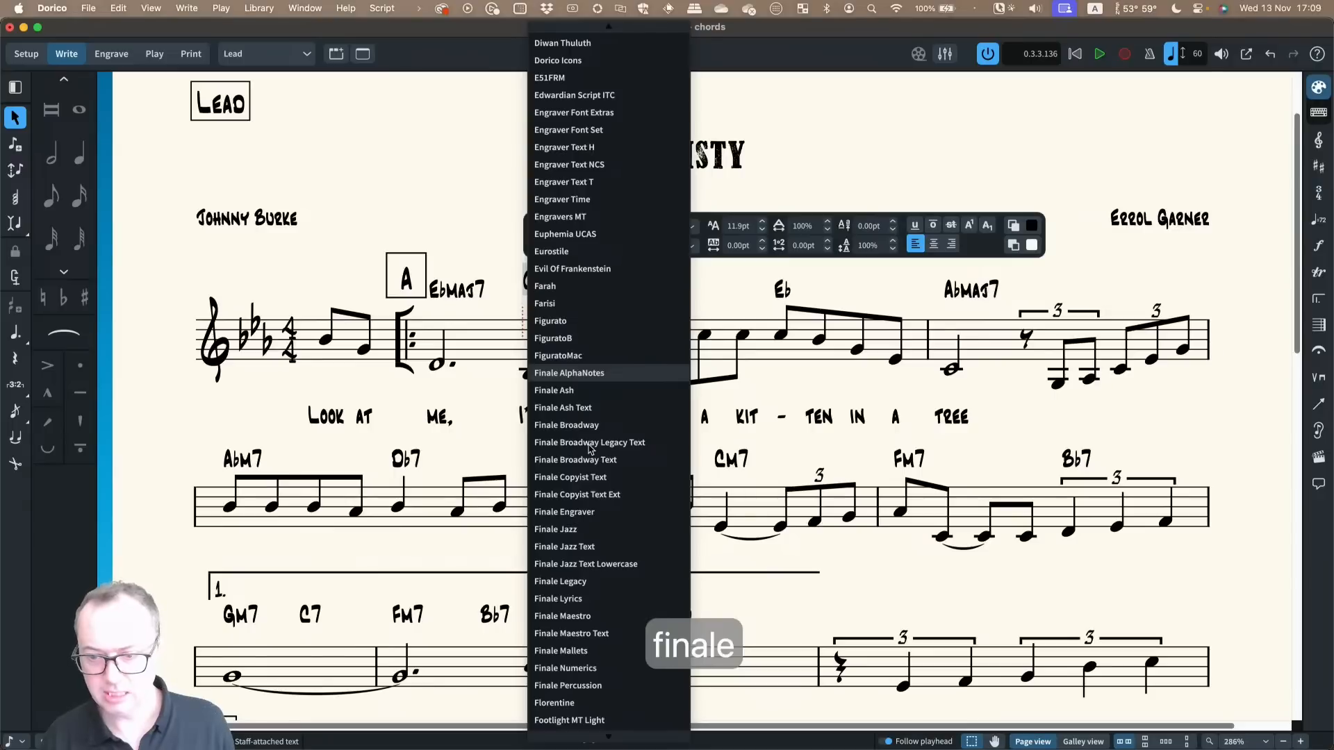
scroll(587, 479, "down", 3)
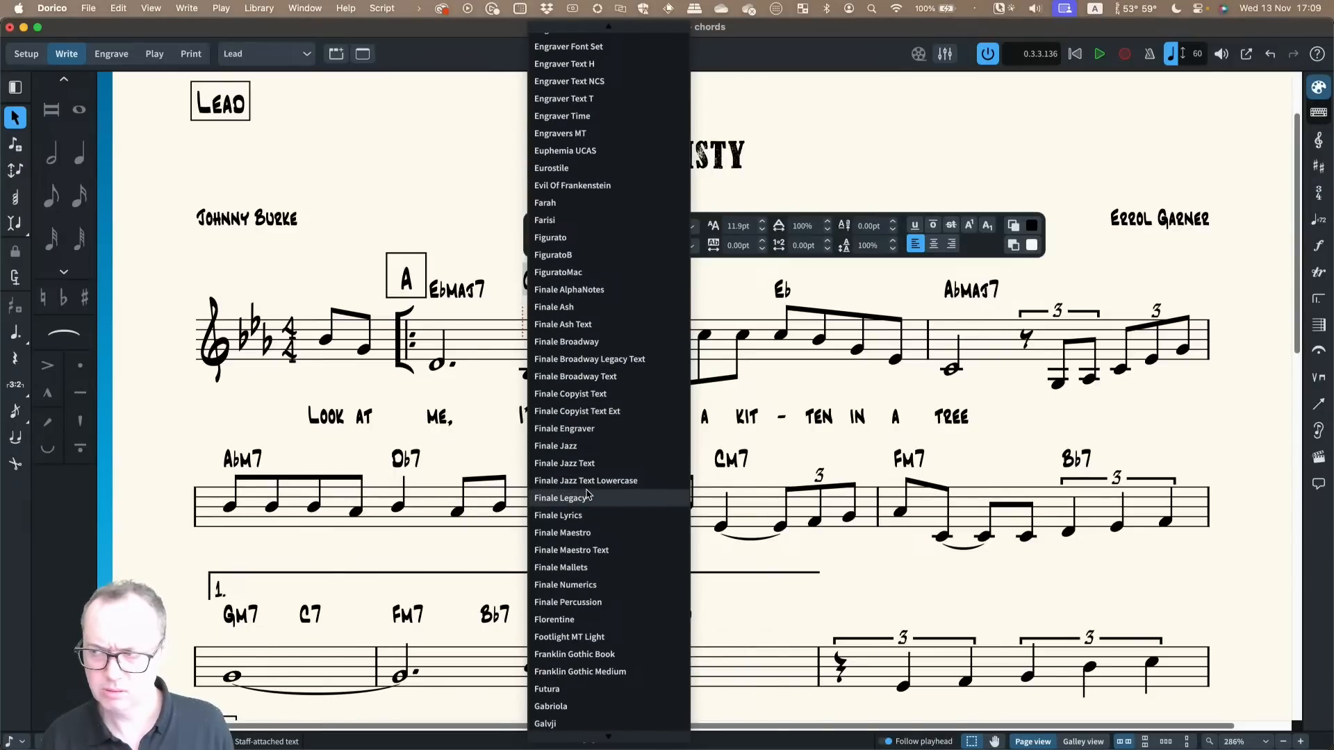
scroll(587, 496, "down", 3)
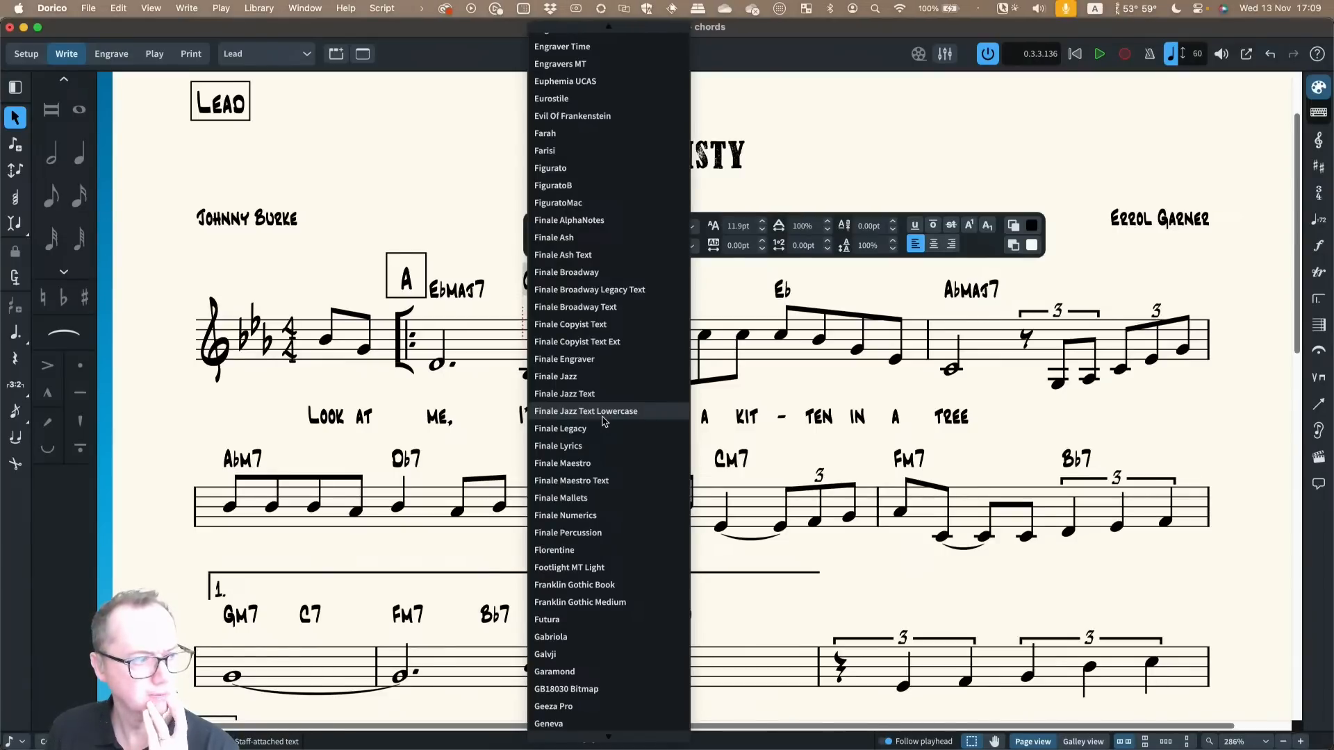
scroll(604, 421, "down", 4)
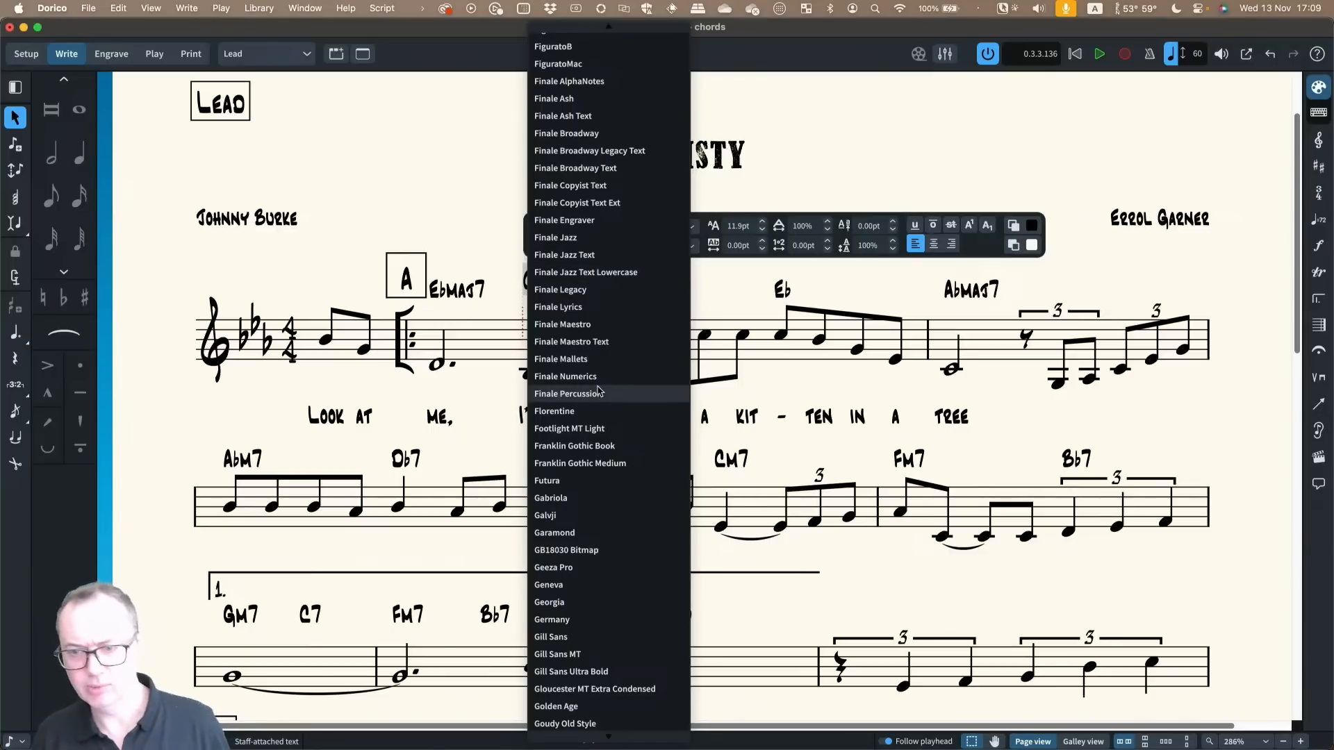
left_click(461, 190)
Set the font of the "Chorus" staff text to Pori Rehearsal Overline
double_click(551, 284)
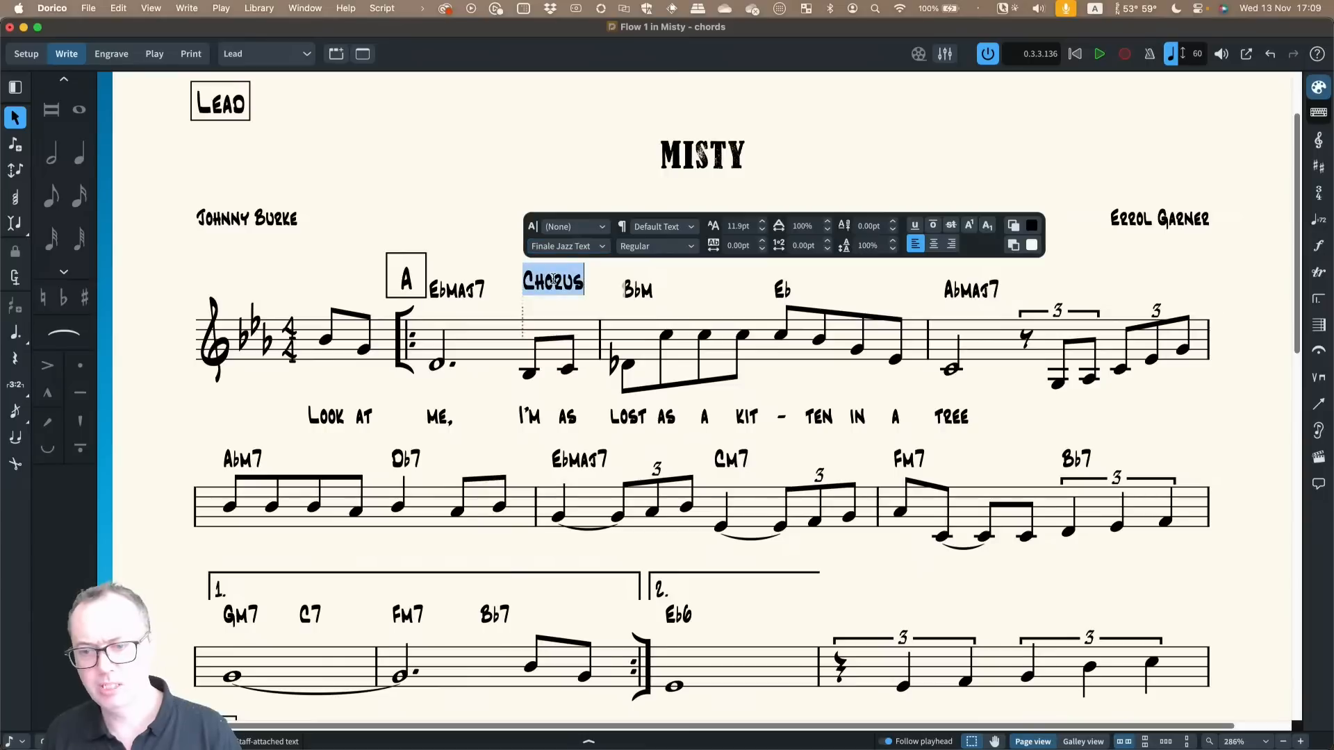
left_click(559, 247)
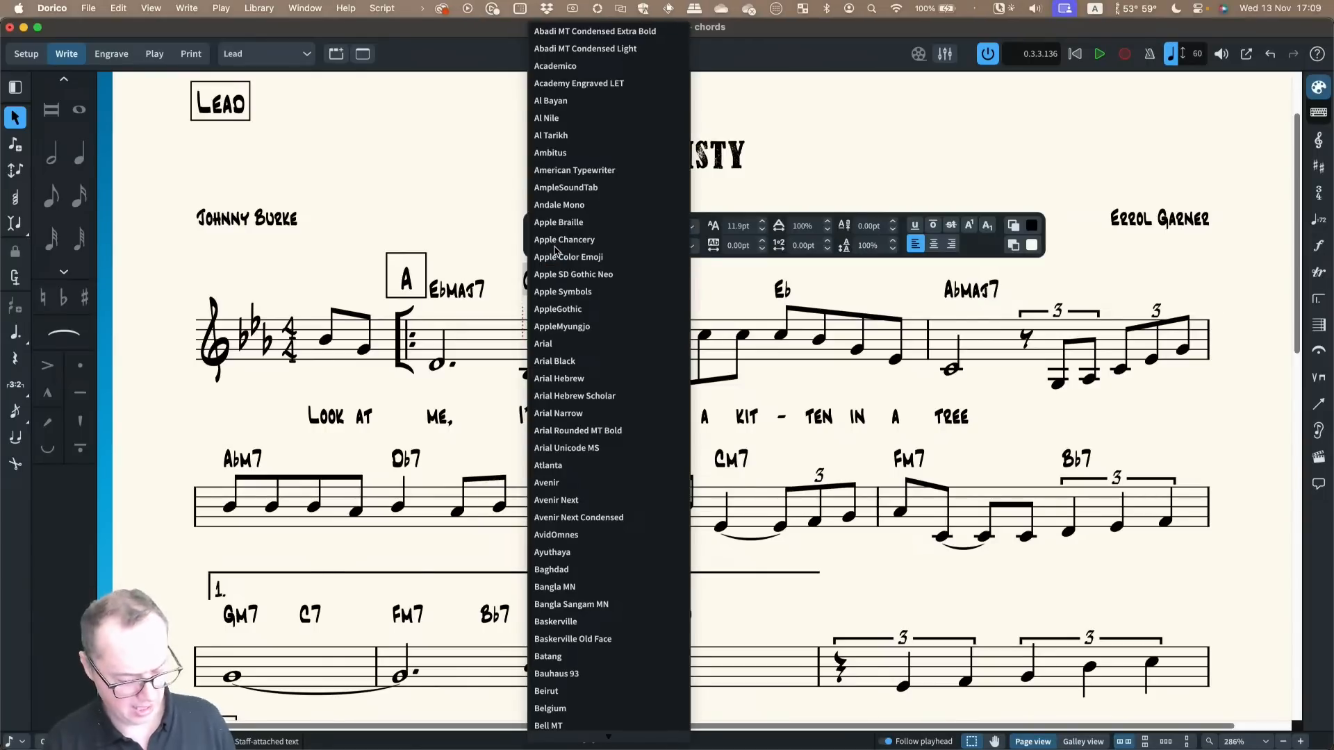
type("por")
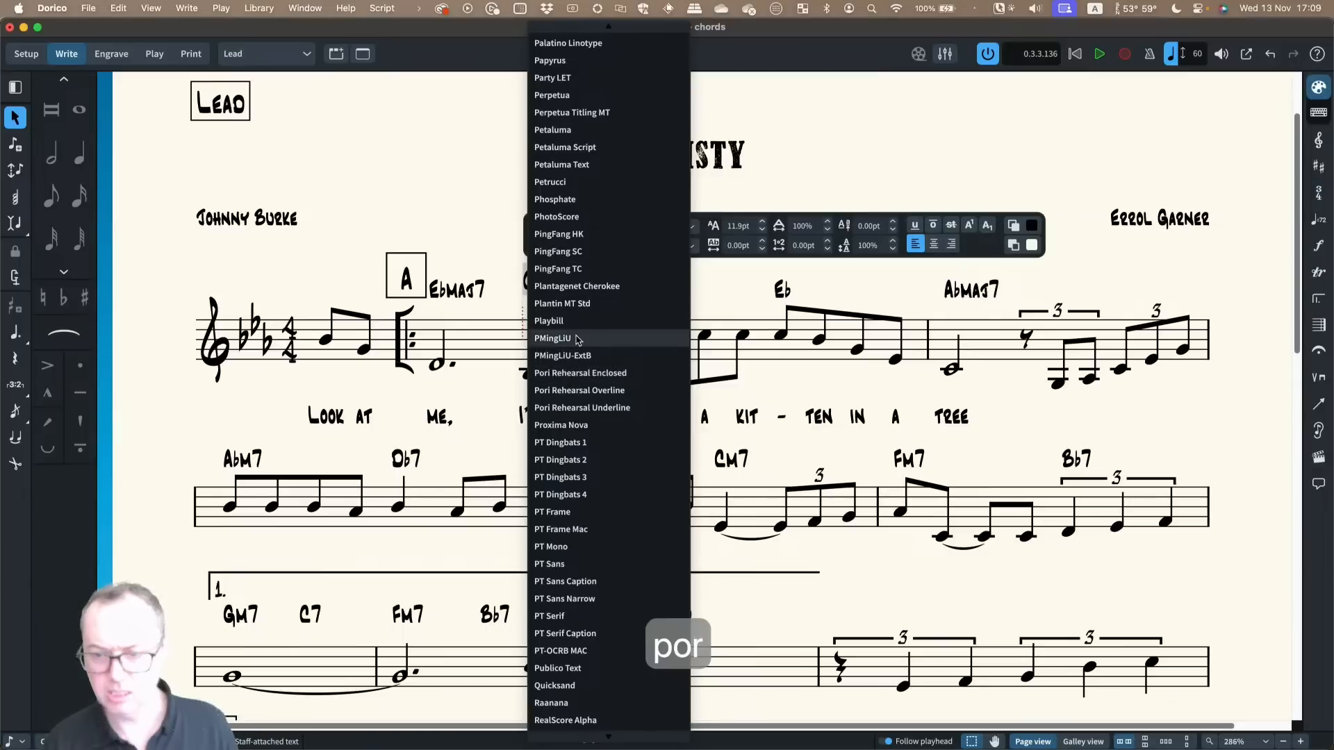
left_click(602, 395)
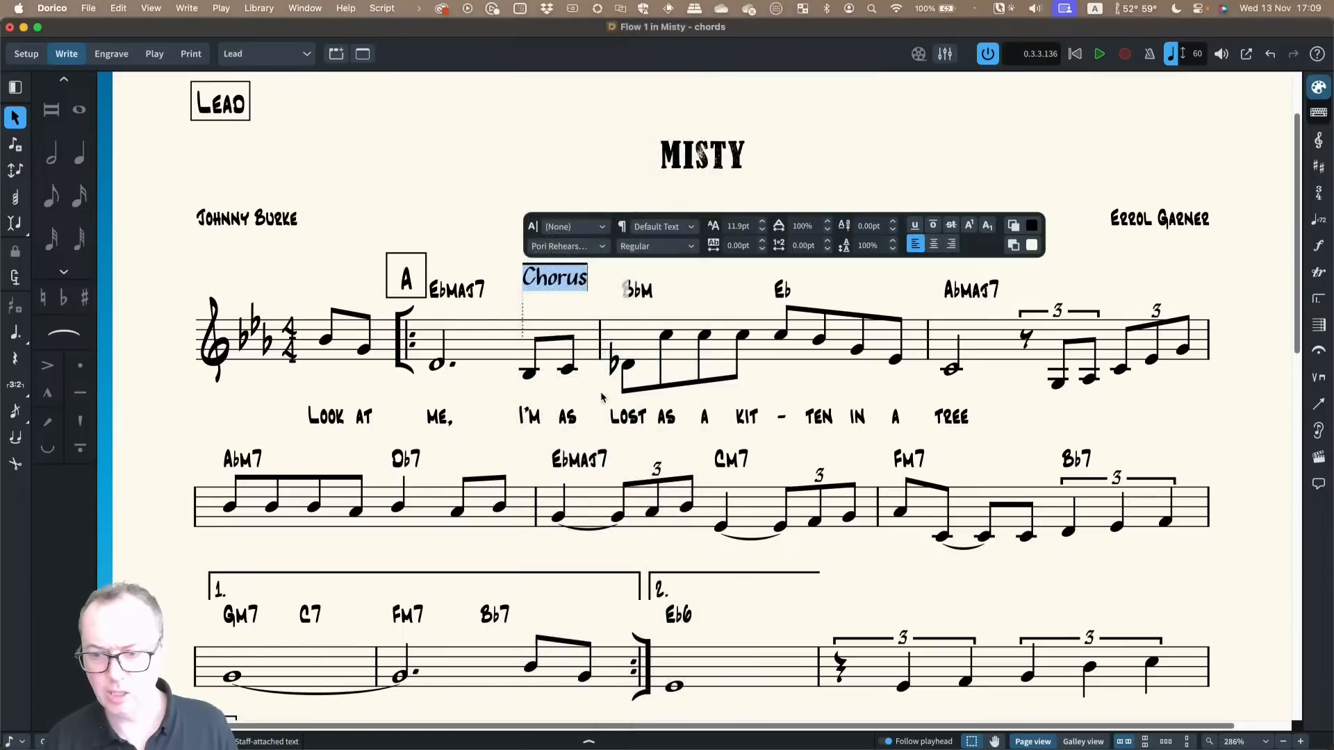
left_click(552, 283)
key("Escape")
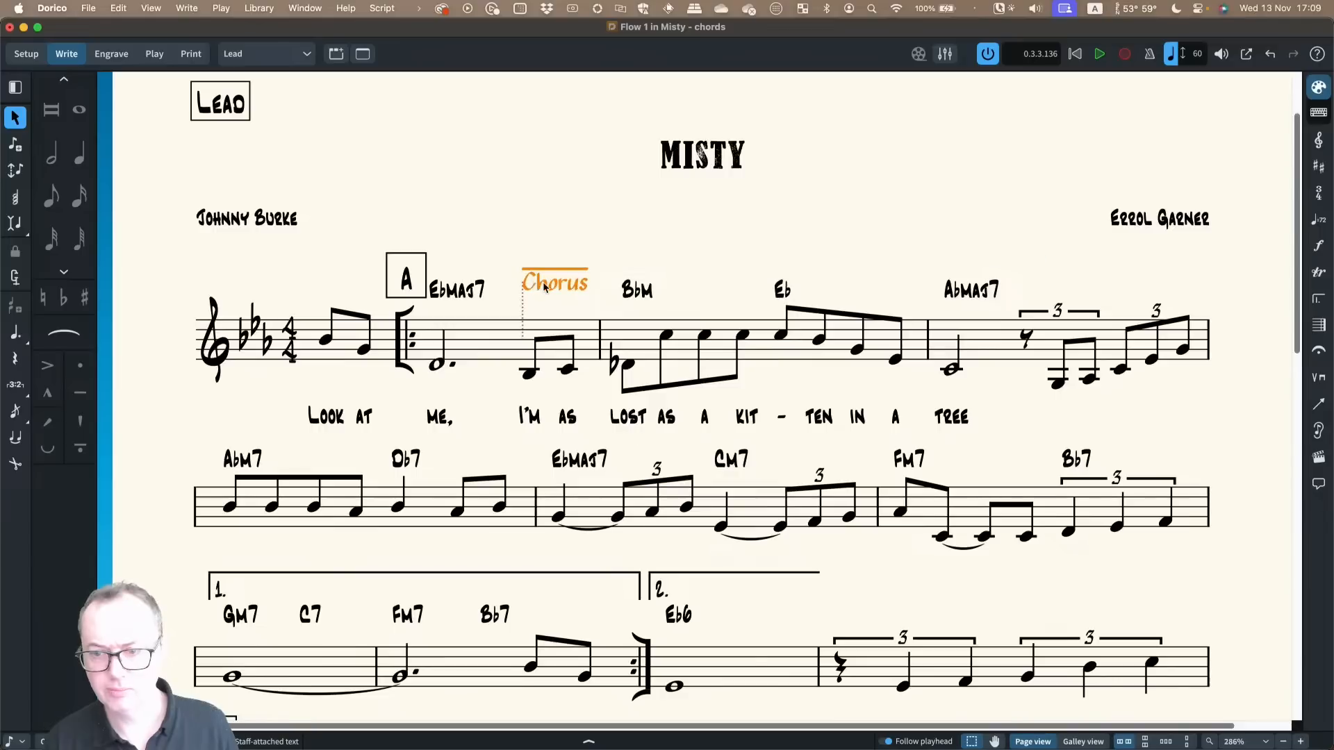
key("Escape")
left_click(556, 286)
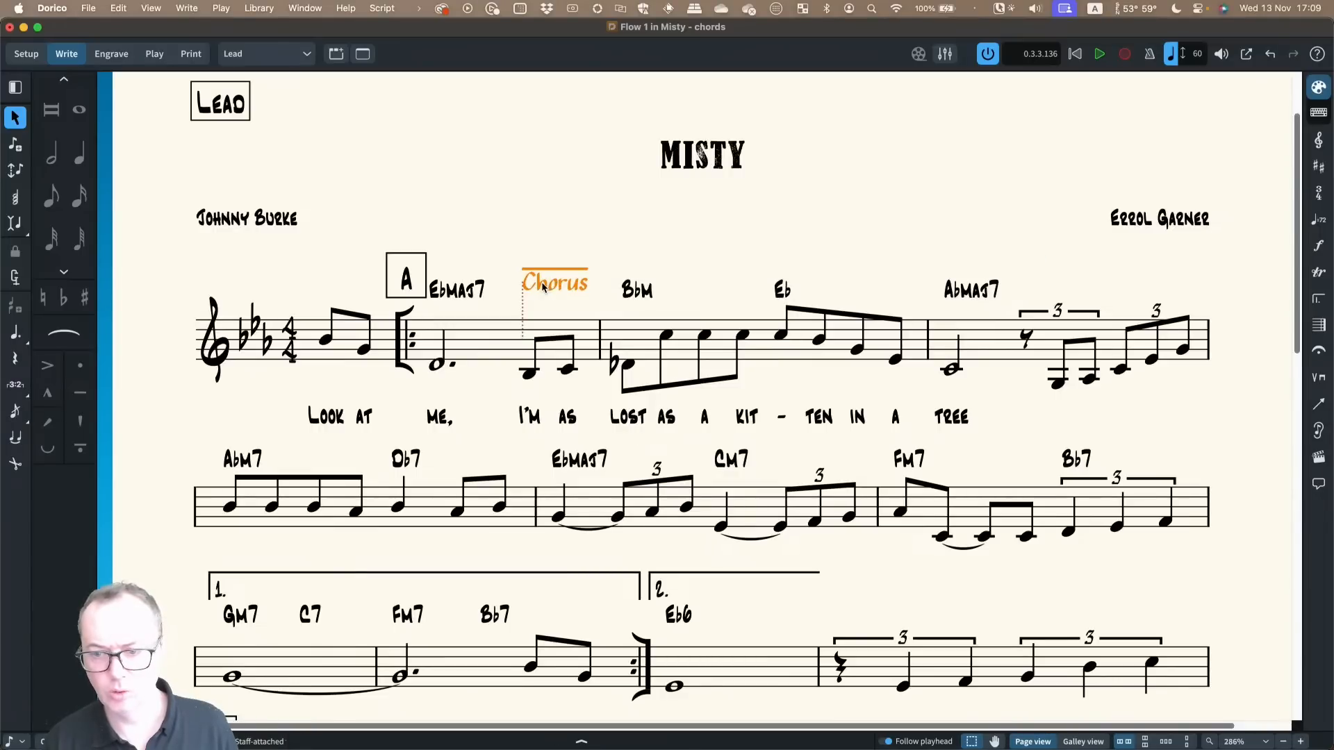
Enclose the "Chorus" staff text by adding "[" before the word and "]" after it
double_click(535, 289)
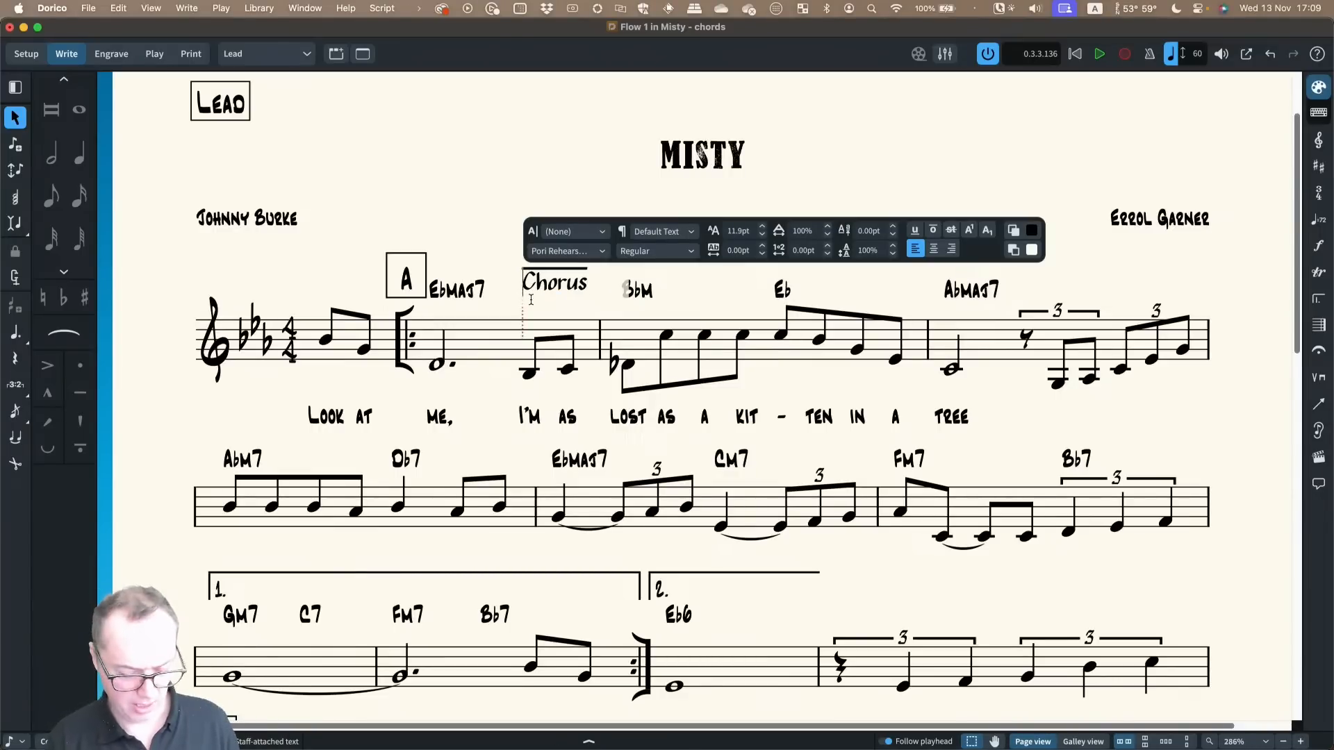
type("(")
key("Right")
key("Right")
key("Right")
key("Right")
key("Right")
key("Right")
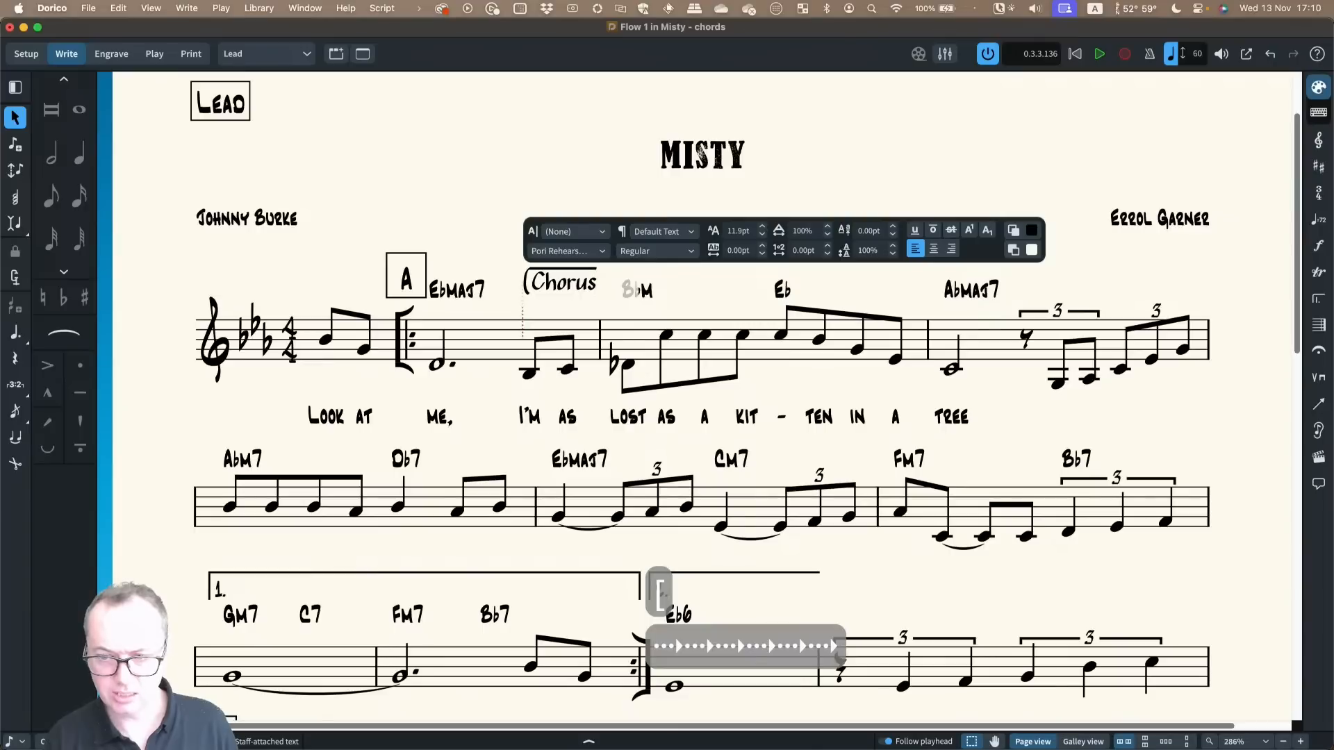
type(")")
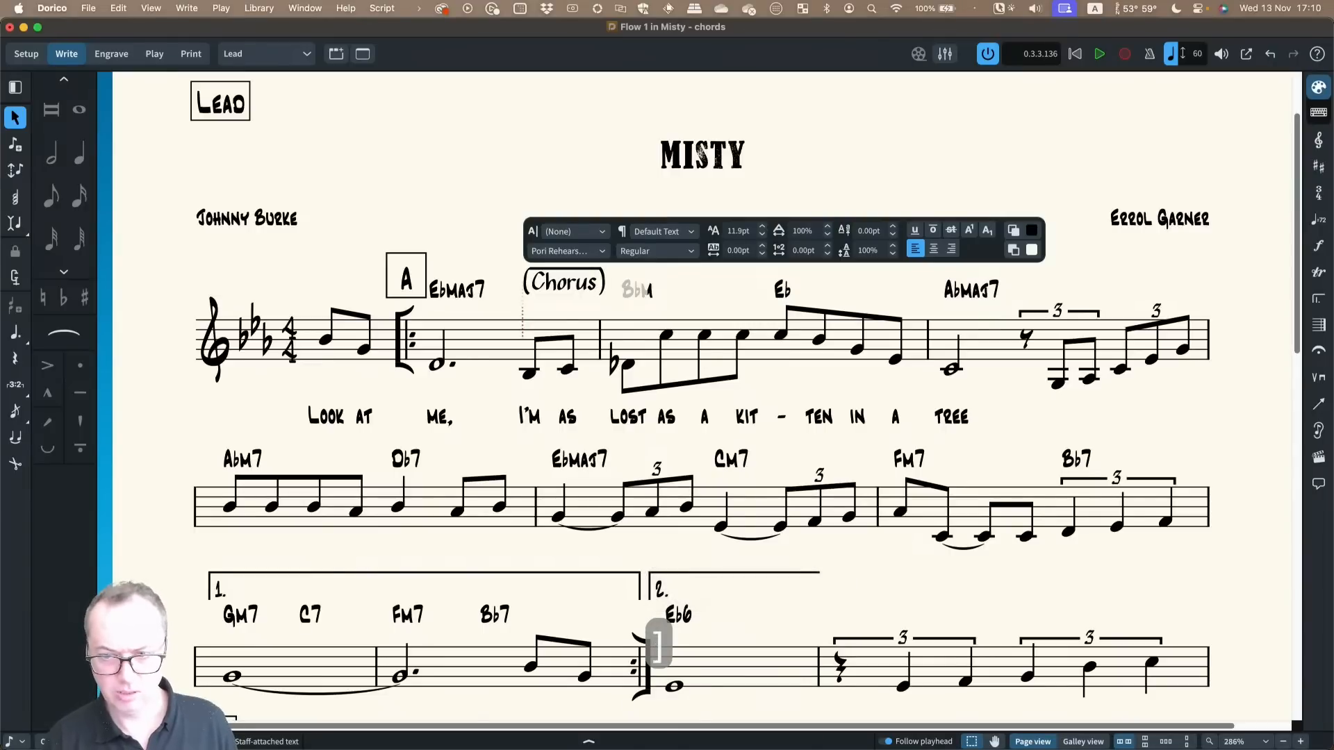
key("super+Return")
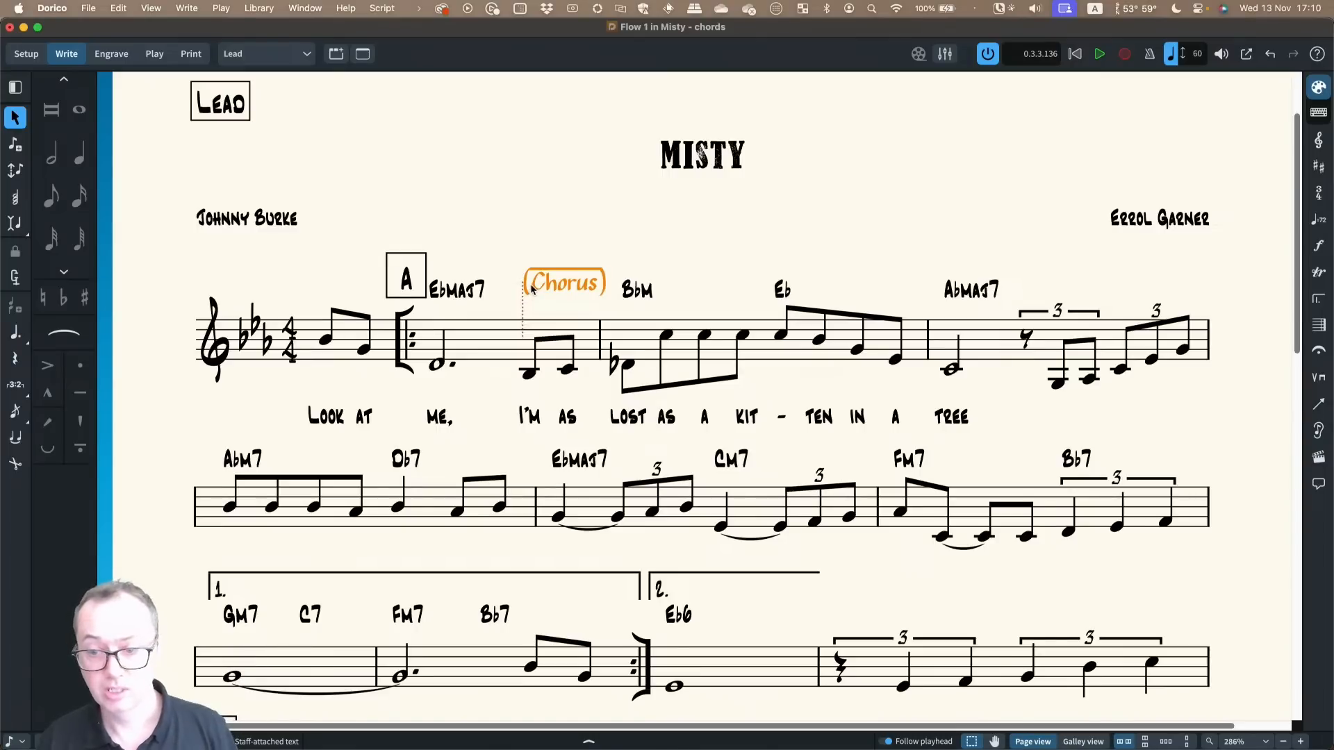
Retype the opening bracket in front of "Chorus" and finish editing the staff text
double_click(531, 284)
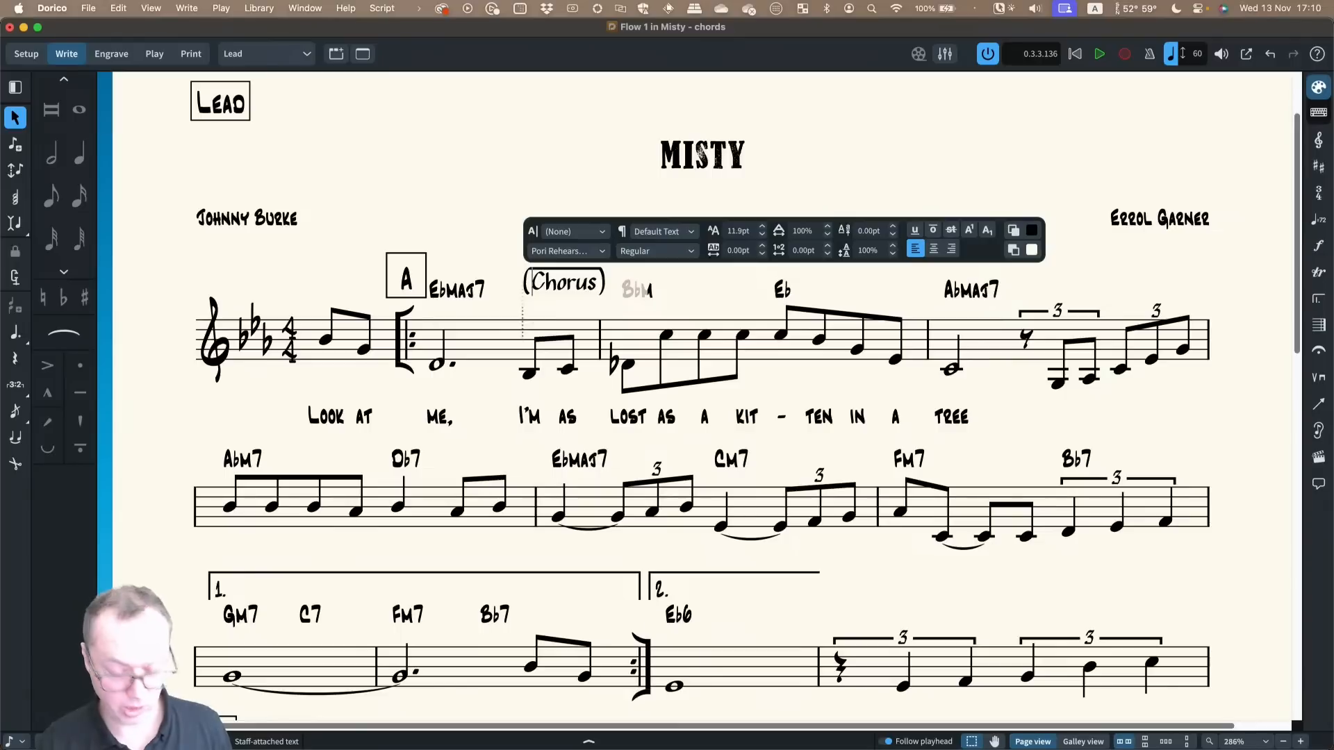
key("BackSpace")
type("(")
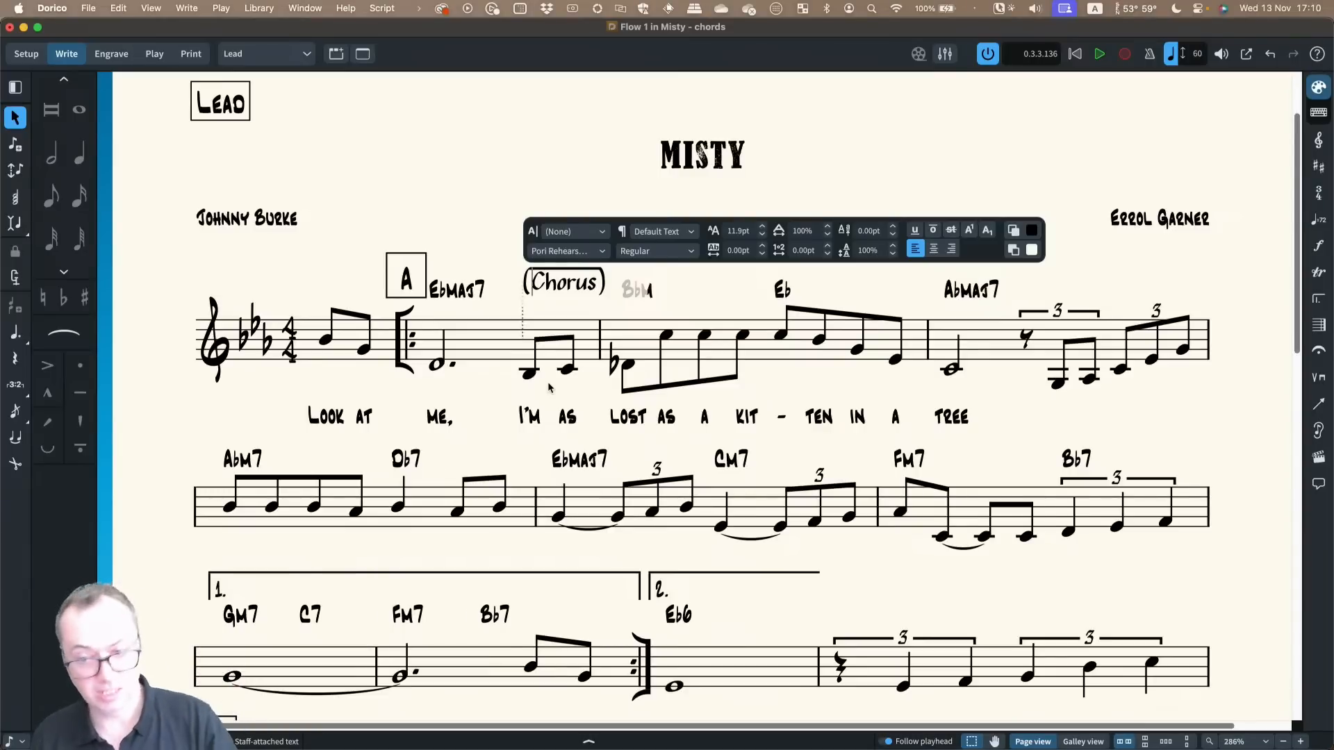
left_click(474, 194)
left_click(474, 194)
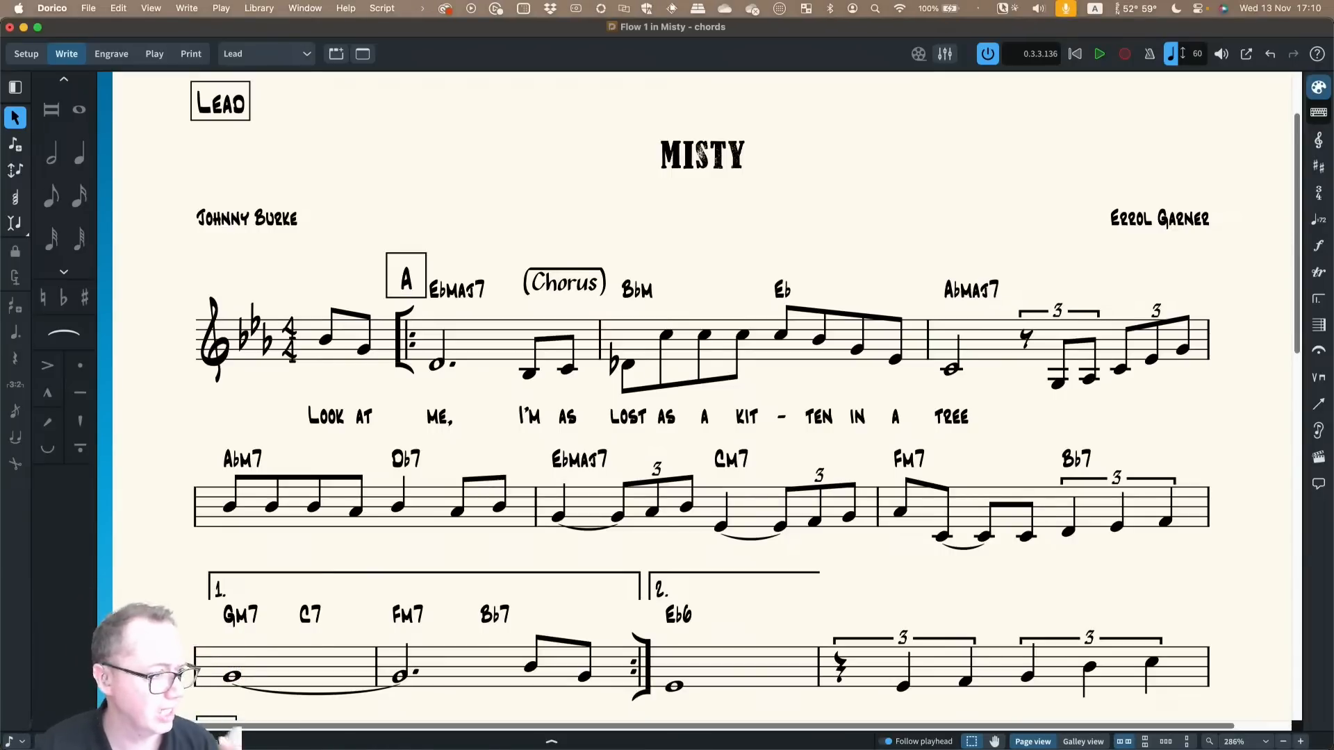
Add the staff text "Verse" at the third eighth note of the B♭m bar
left_click(707, 336)
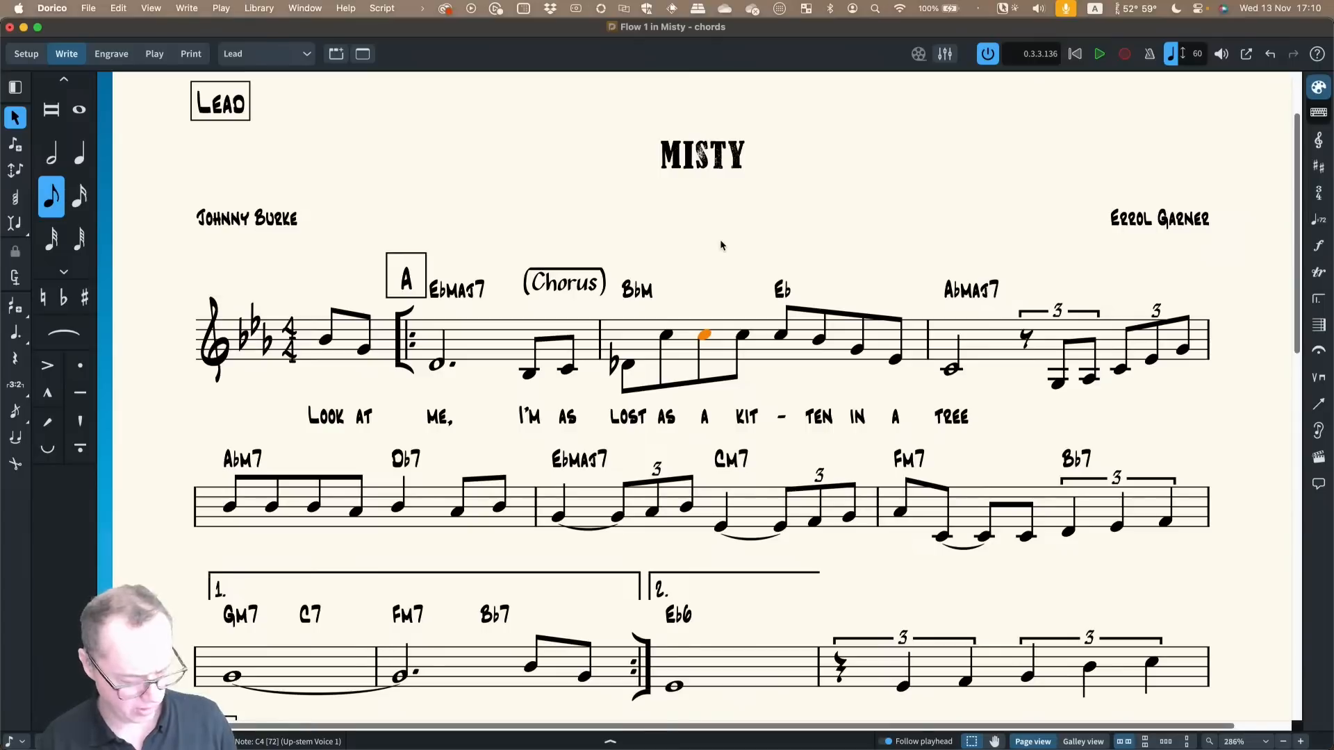
key("shift+x")
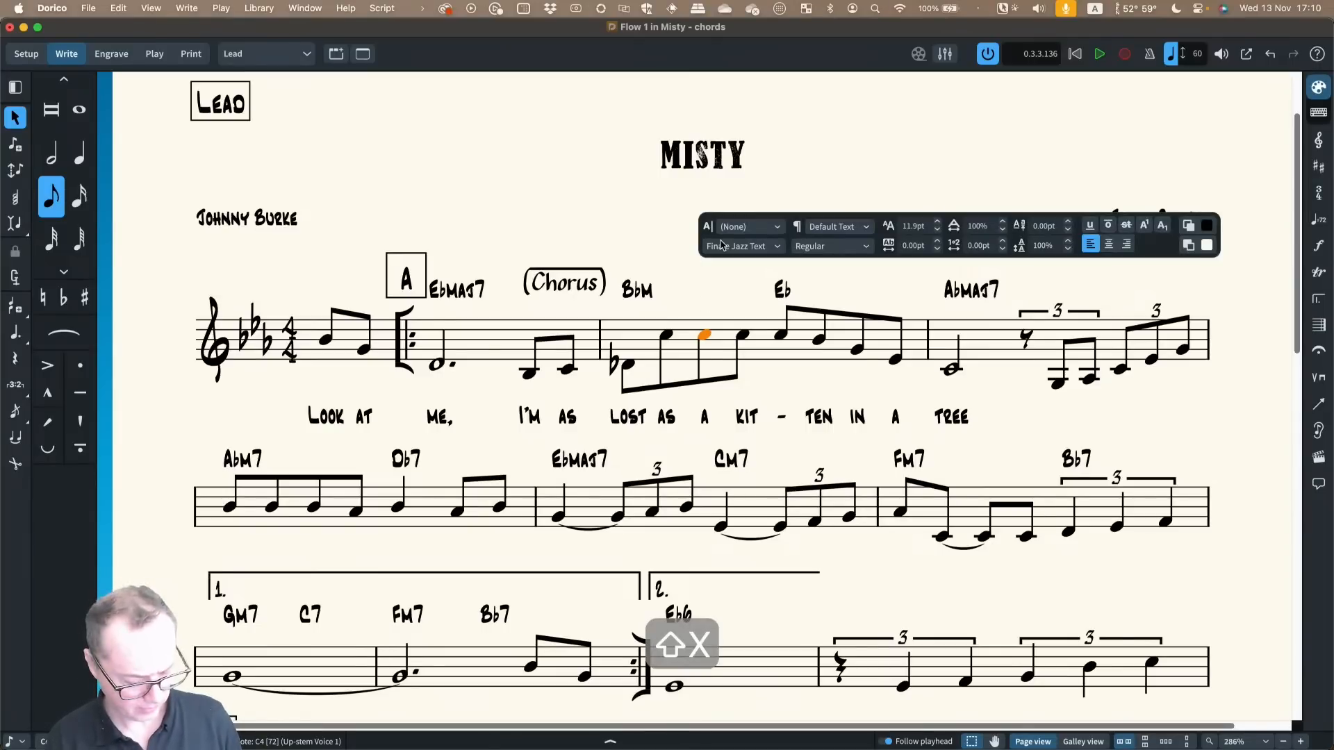
type("Verse")
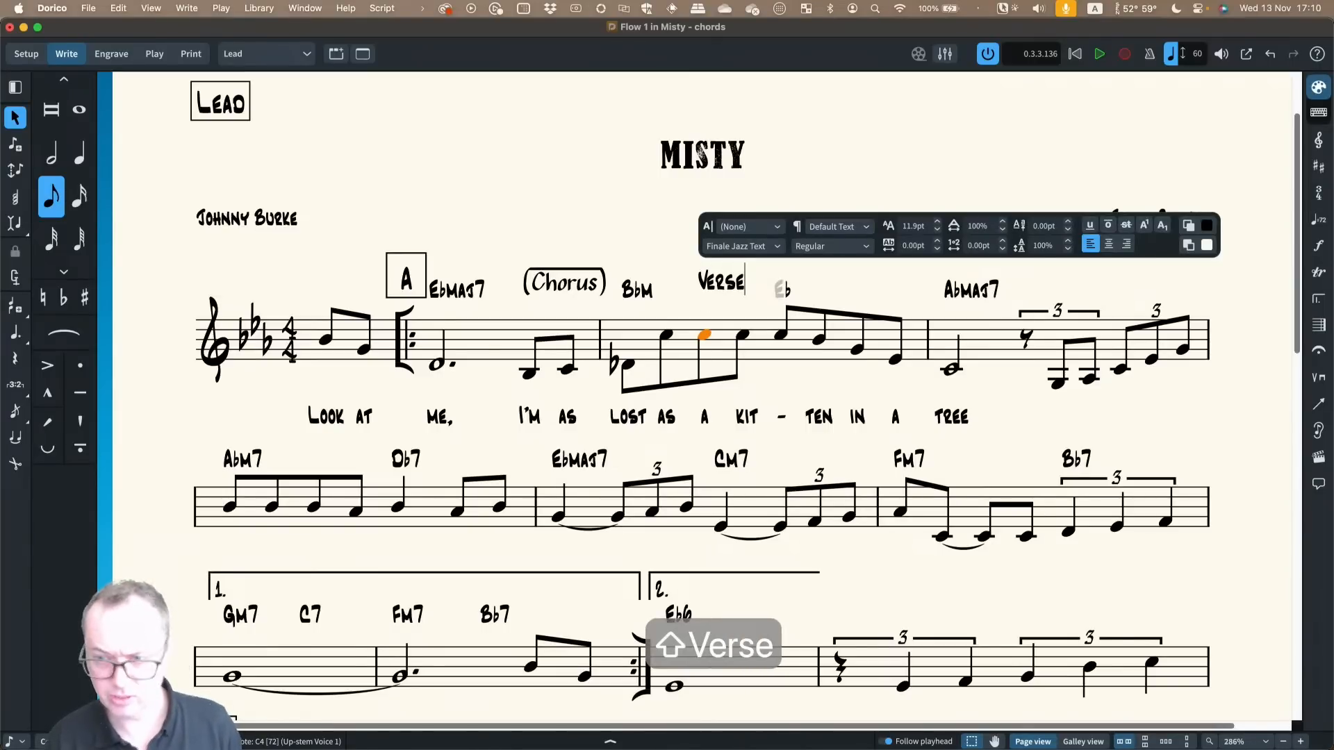
Put square brackets around the "Verse" staff text so it reads "[Verse]", and finish the entry
key("super+a")
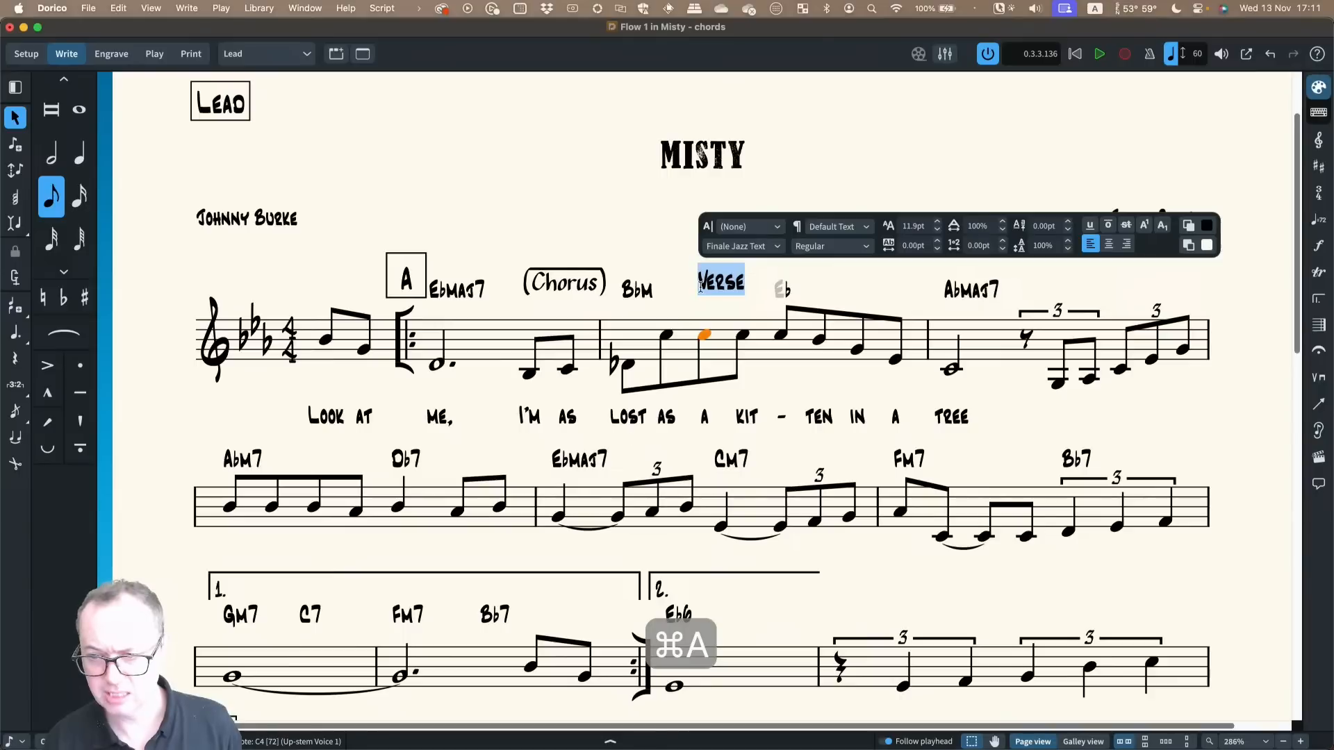
key("Left")
type("[")
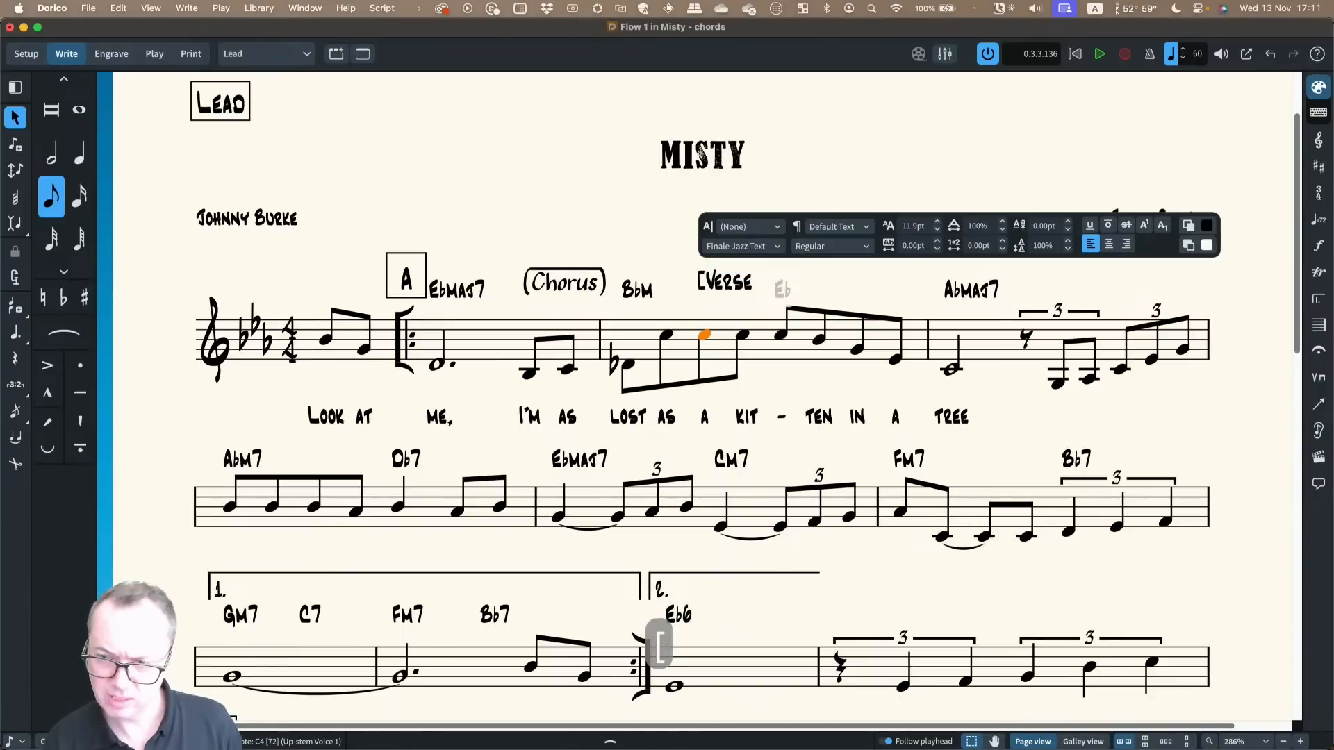
key("BackSpace")
type("[")
key("Right")
key("Right")
key("Right")
key("Right")
key("Right")
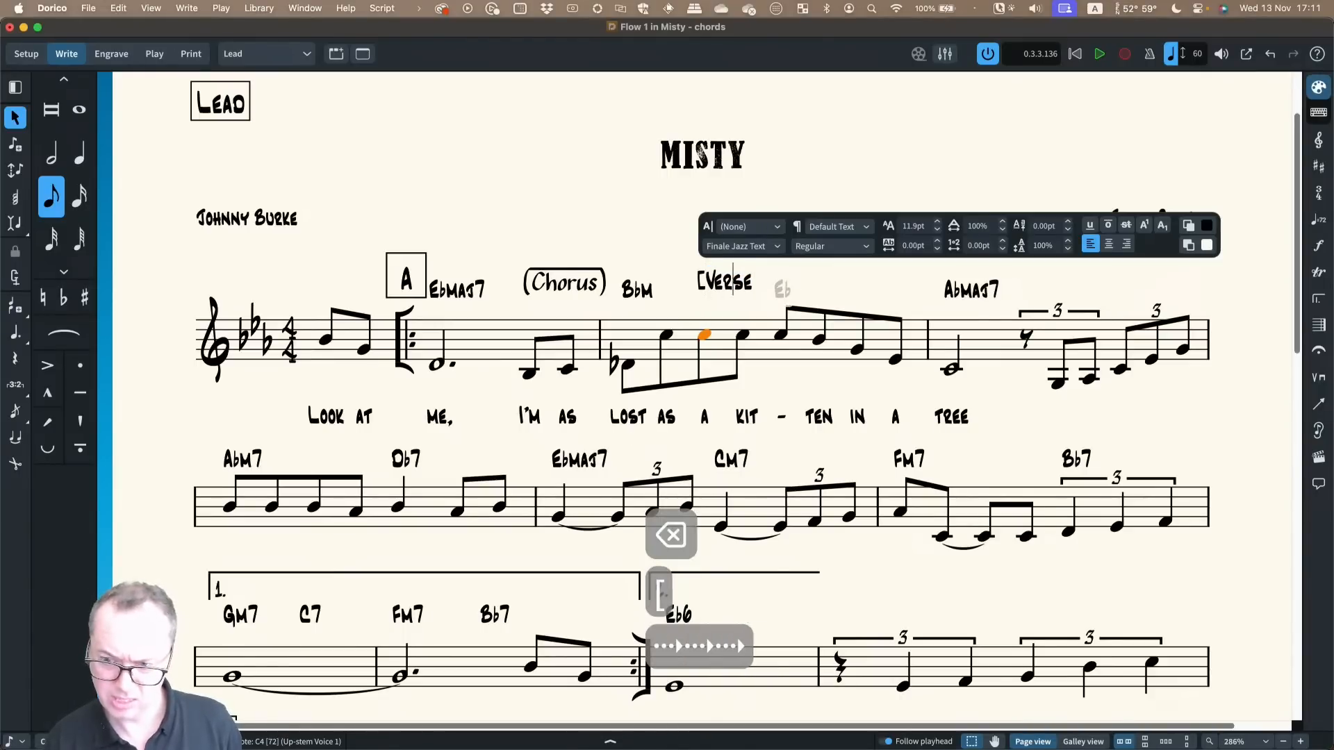
type("]")
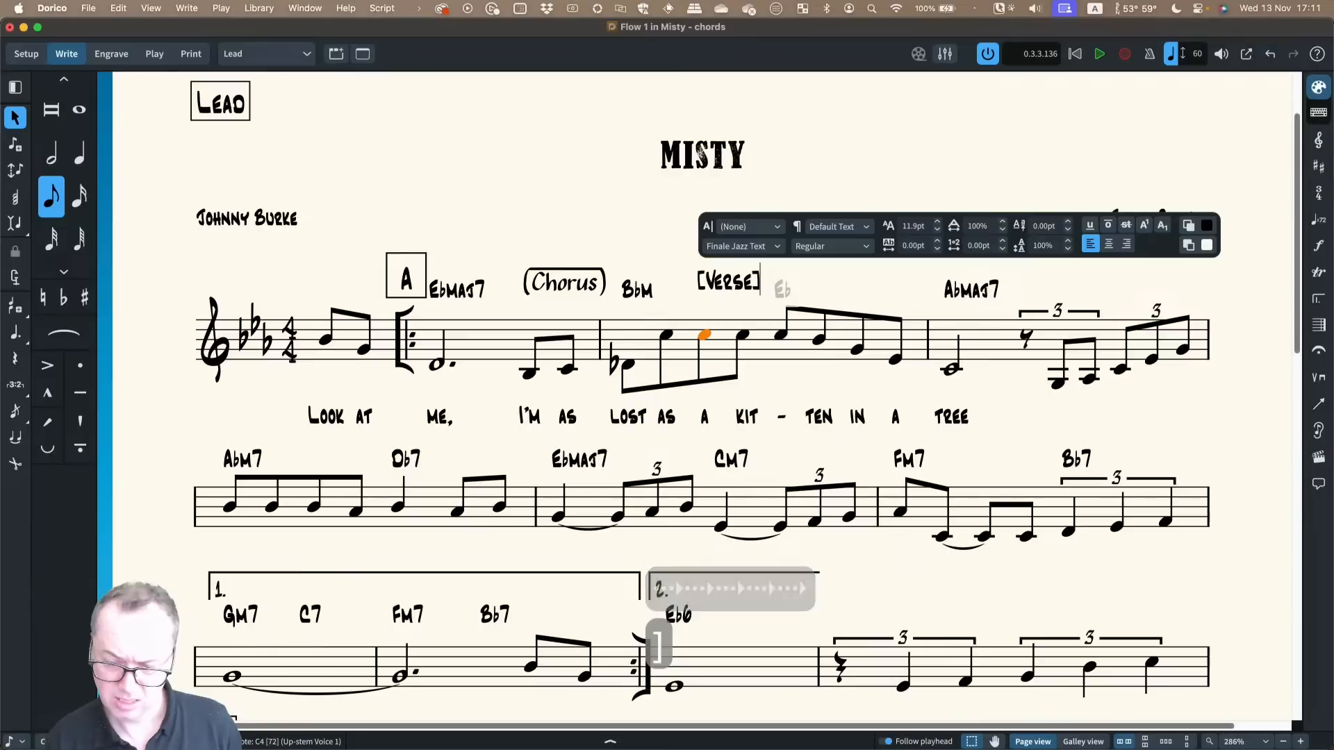
key("super+Return")
key("Return")
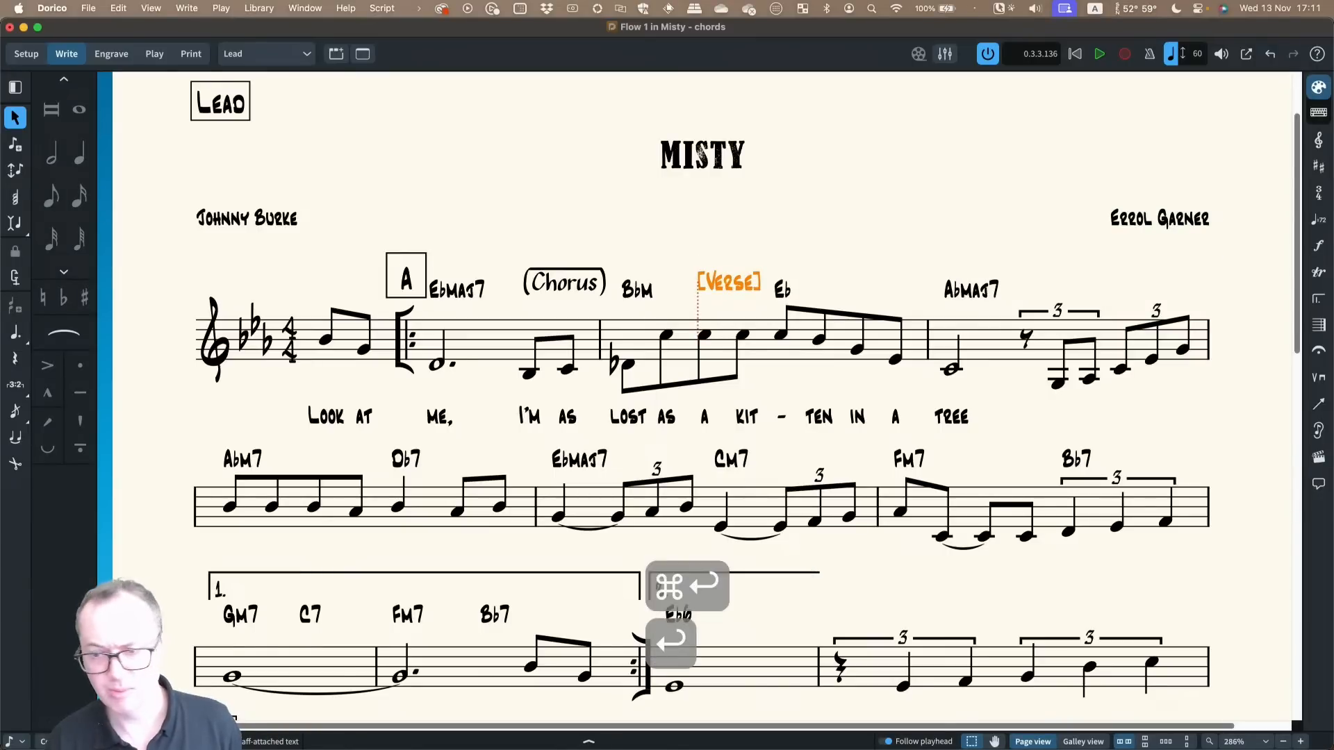
Try to set the font of the "[Verse]" staff text to Jazzfont Text, and undo the attempt
key("super+a")
left_click(736, 250)
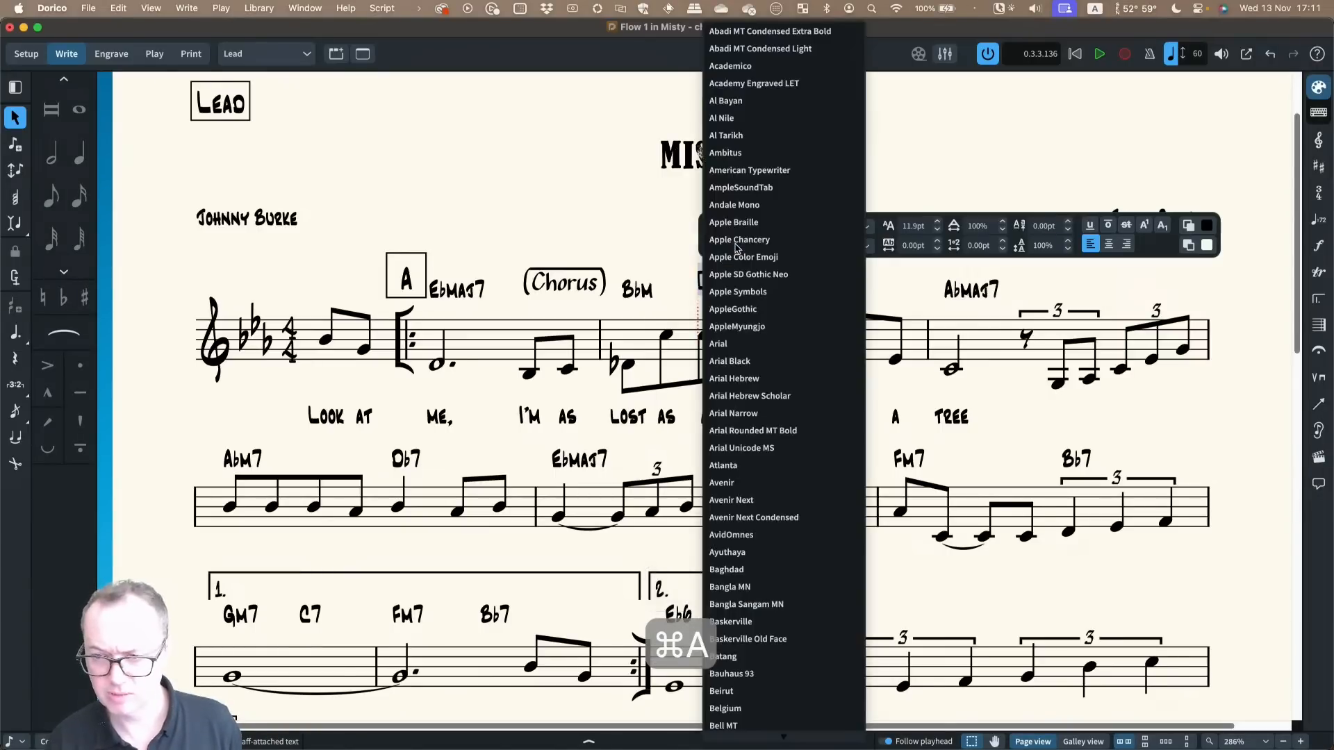
type("jazz")
key("Down")
key("Down")
key("Down")
key("Down")
key("Down")
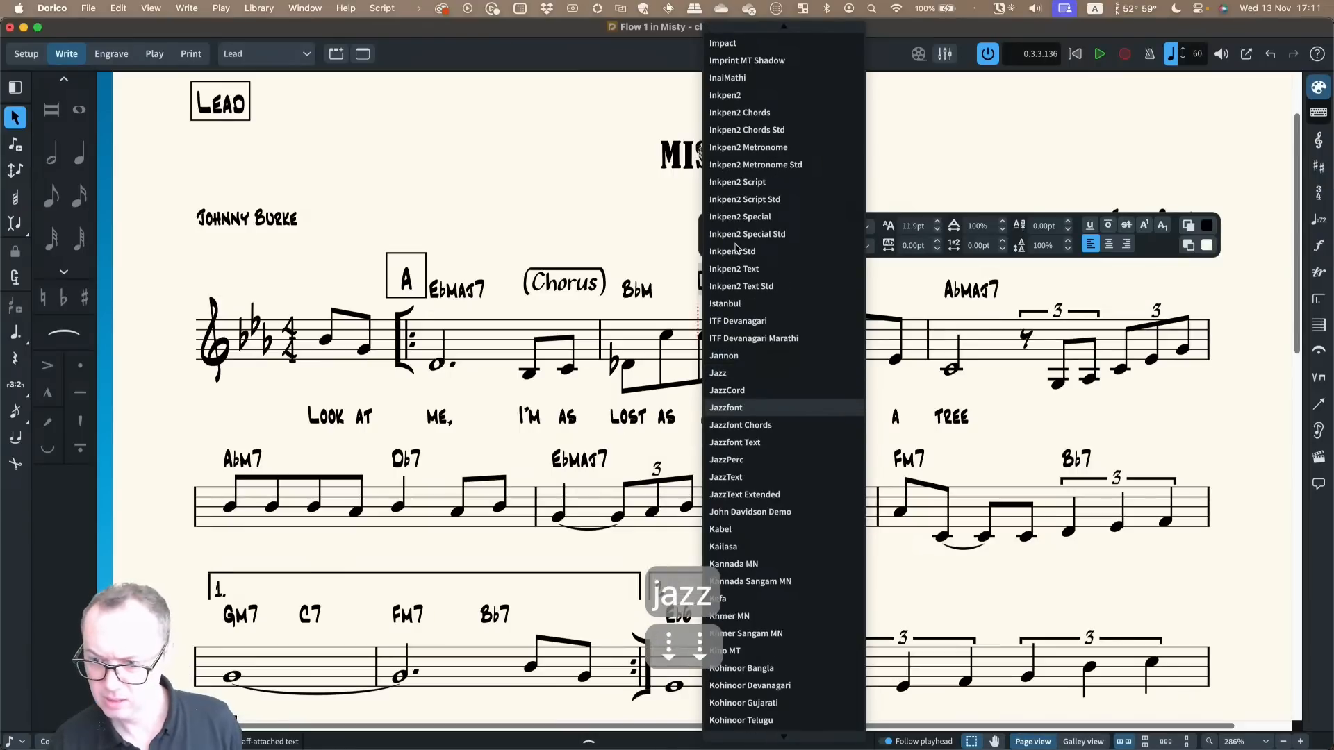
key("Down")
key("Down")
key("Up")
key("Up")
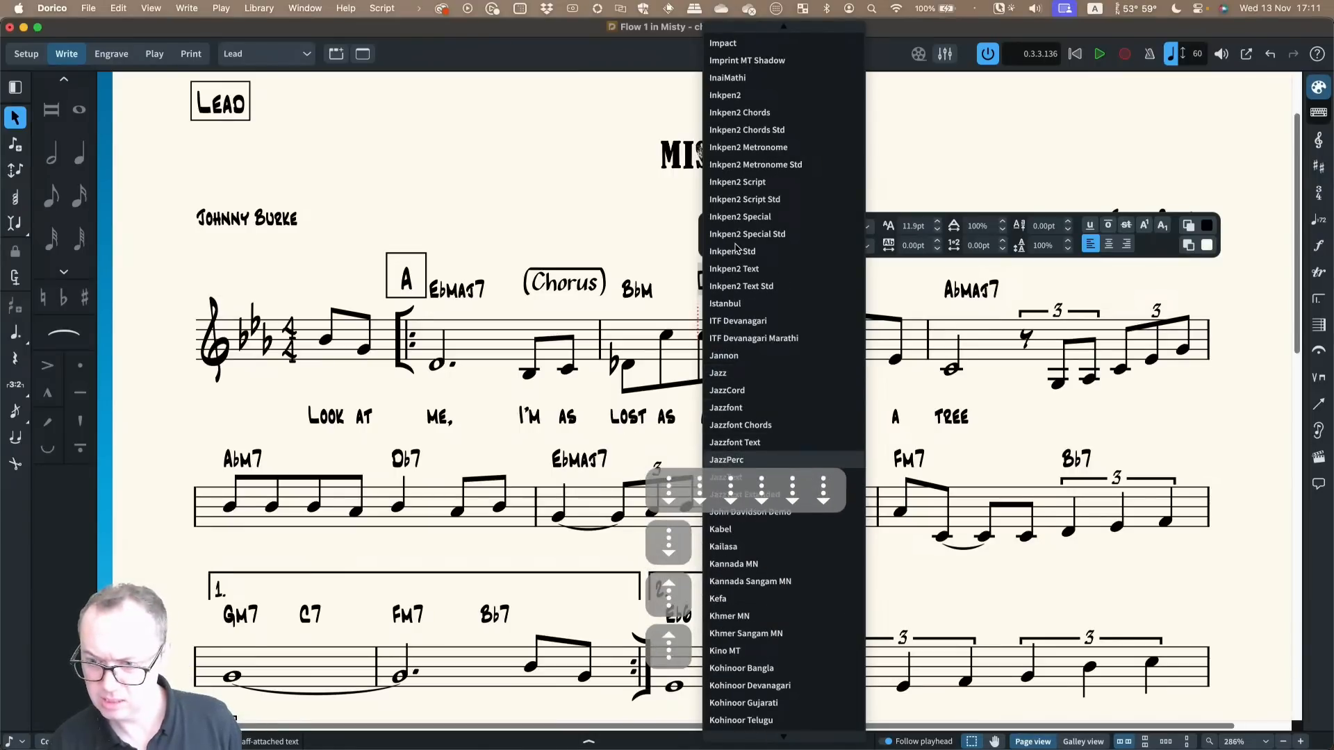
key("Up")
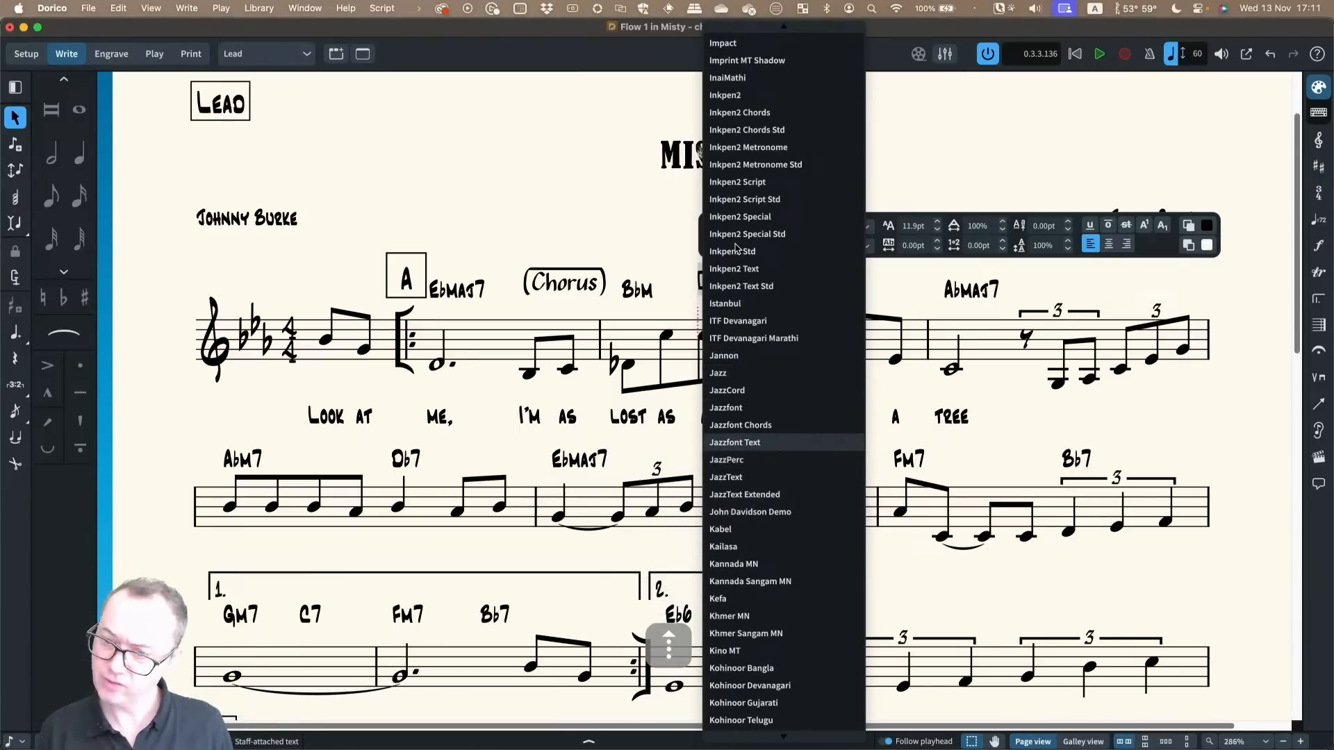
key("Return")
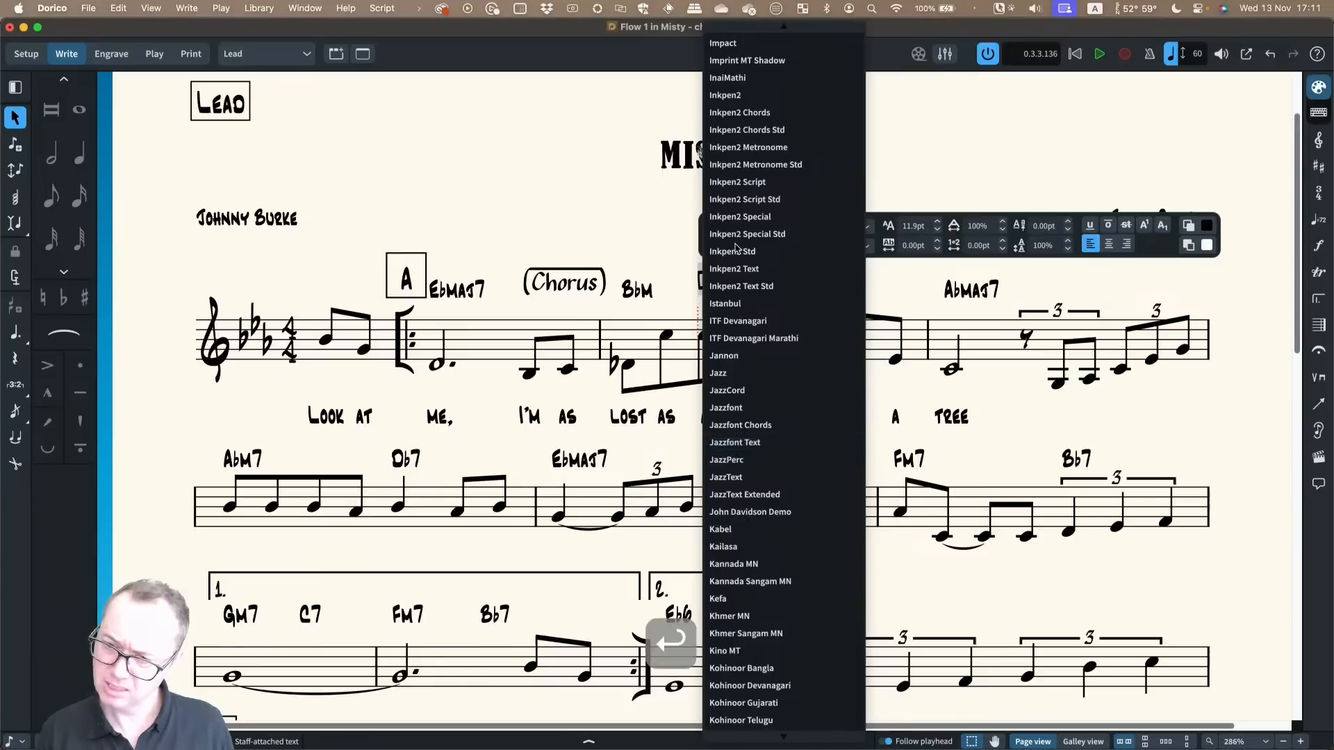
key("super+z")
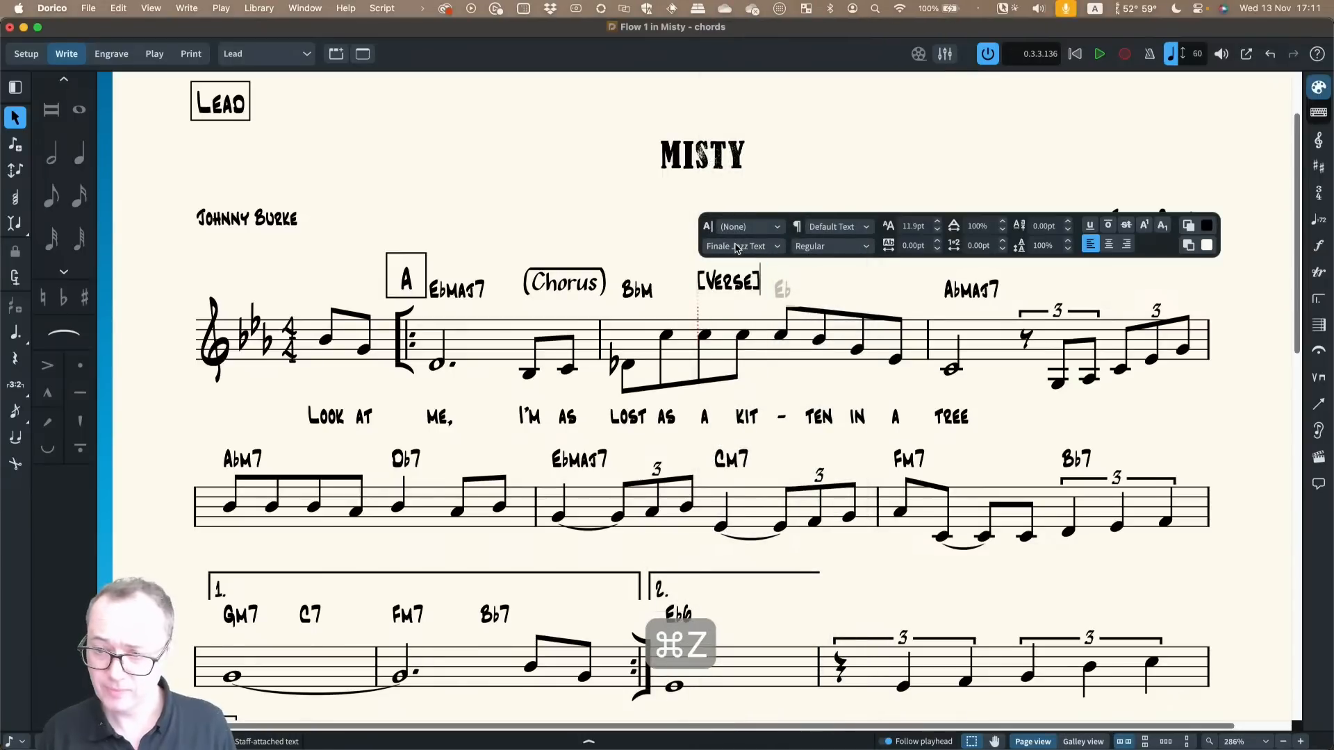
Look through the Finale fonts available for the "[Verse]" staff text without choosing one
key("super+a")
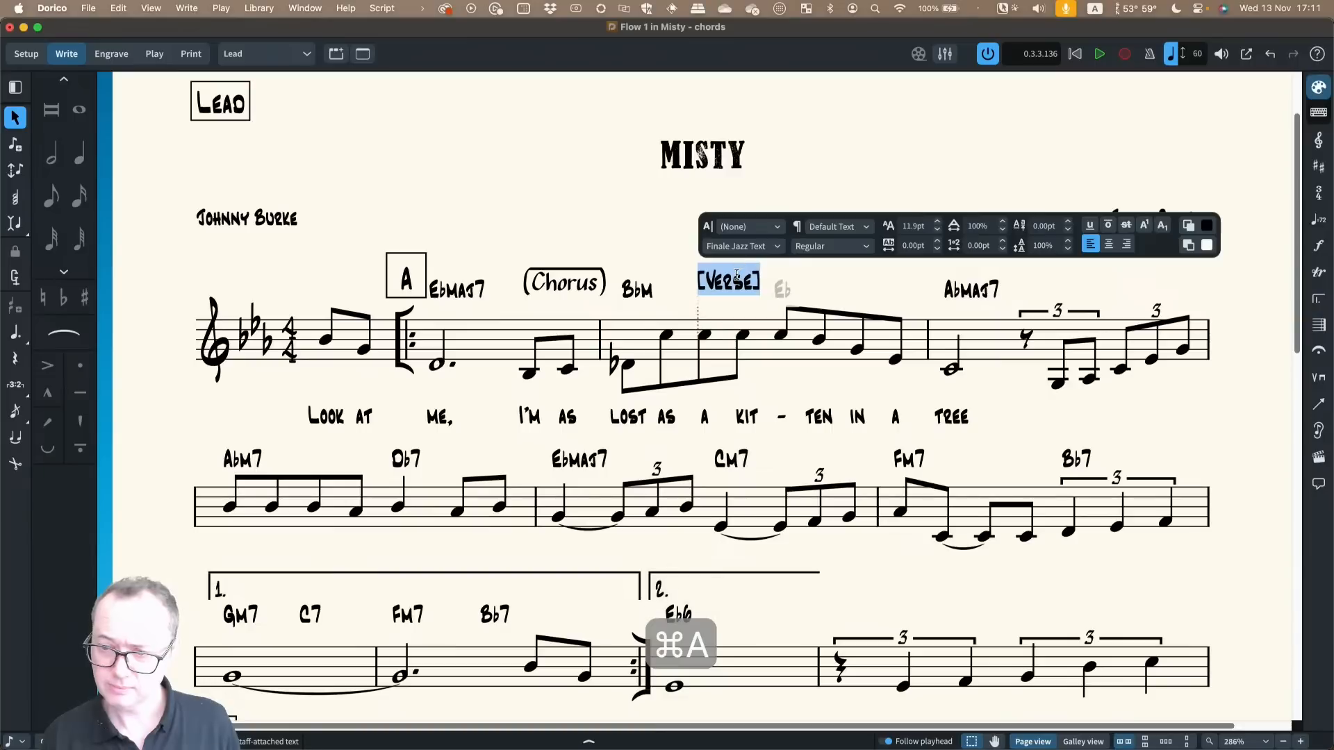
left_click(738, 248)
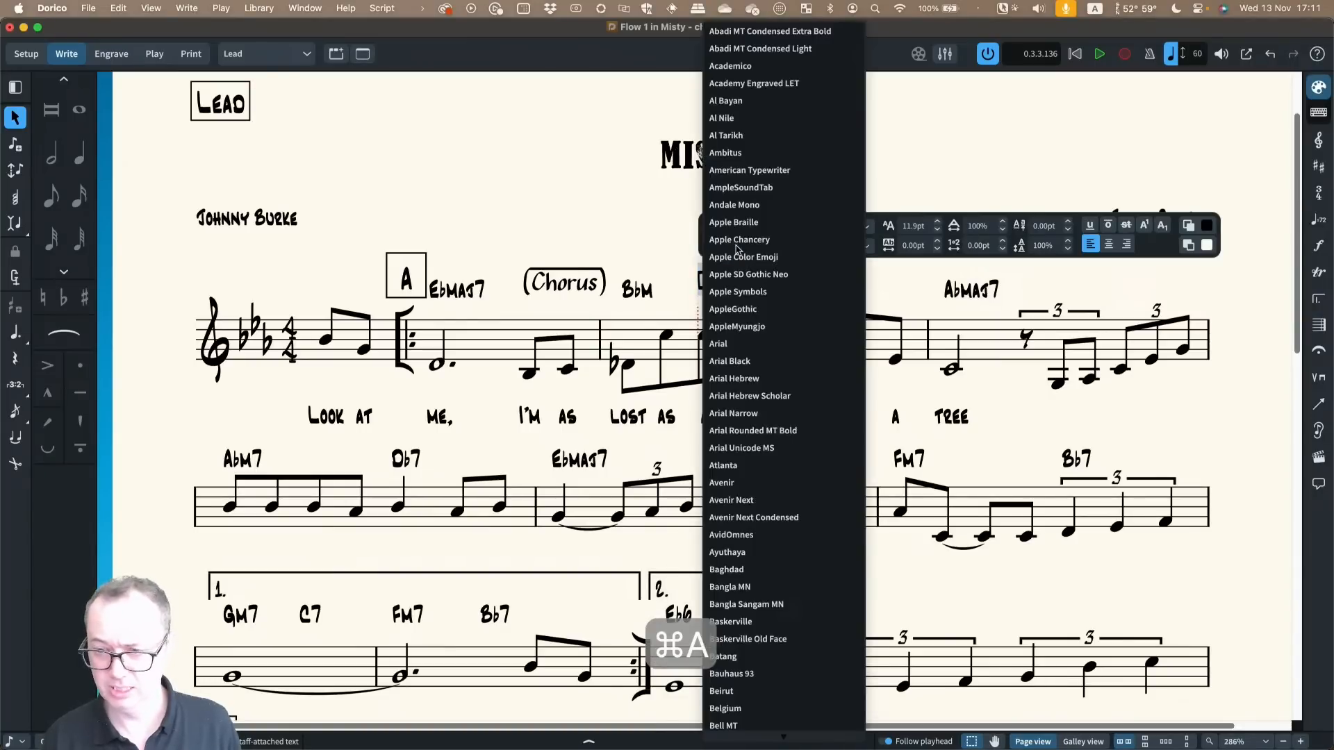
type("finale")
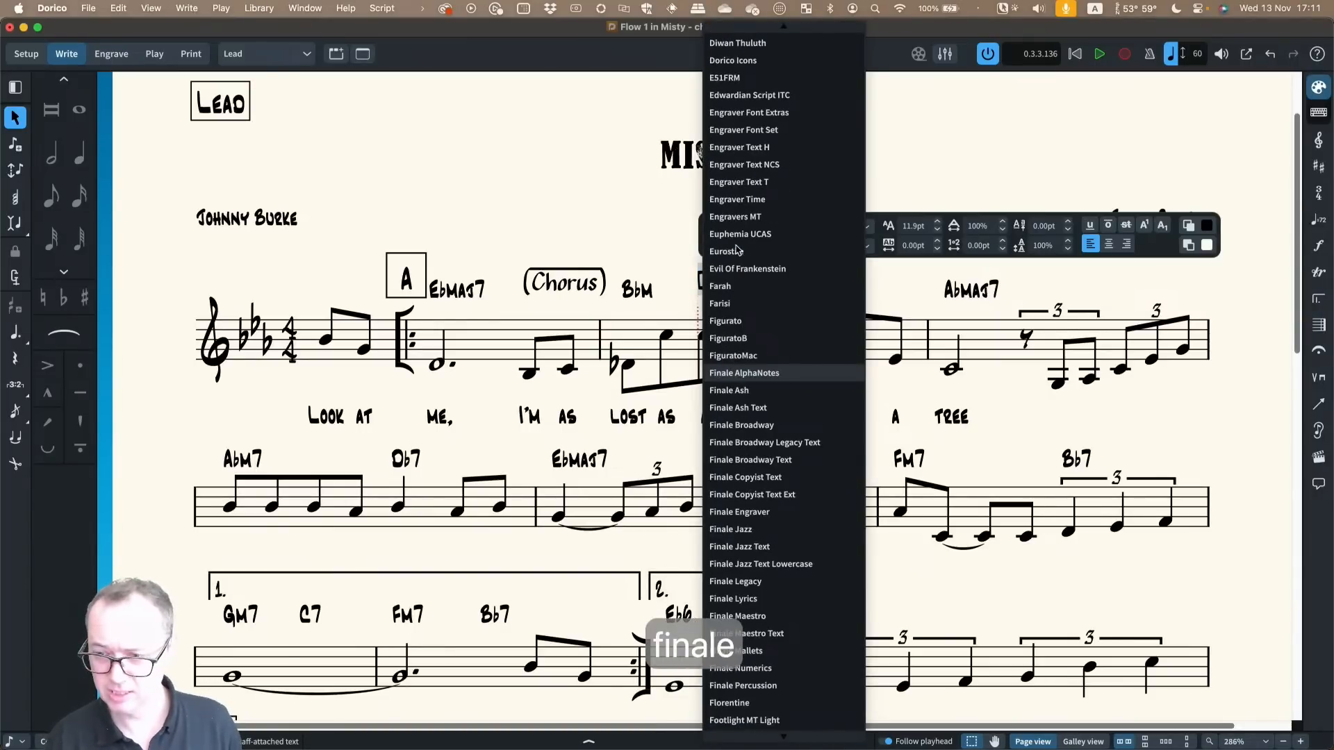
key("Down")
key("Down")
key("Down")
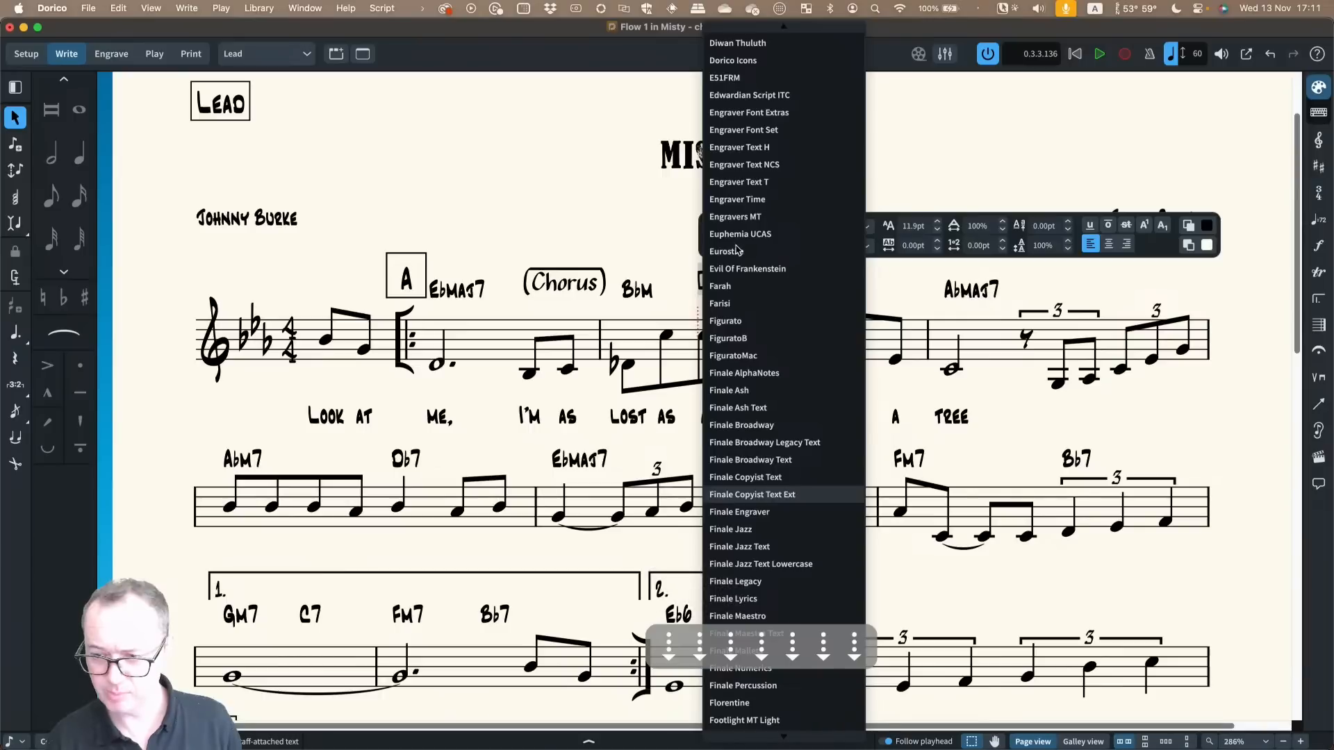
key("Down")
key("Down")
key("Down")
key("Down")
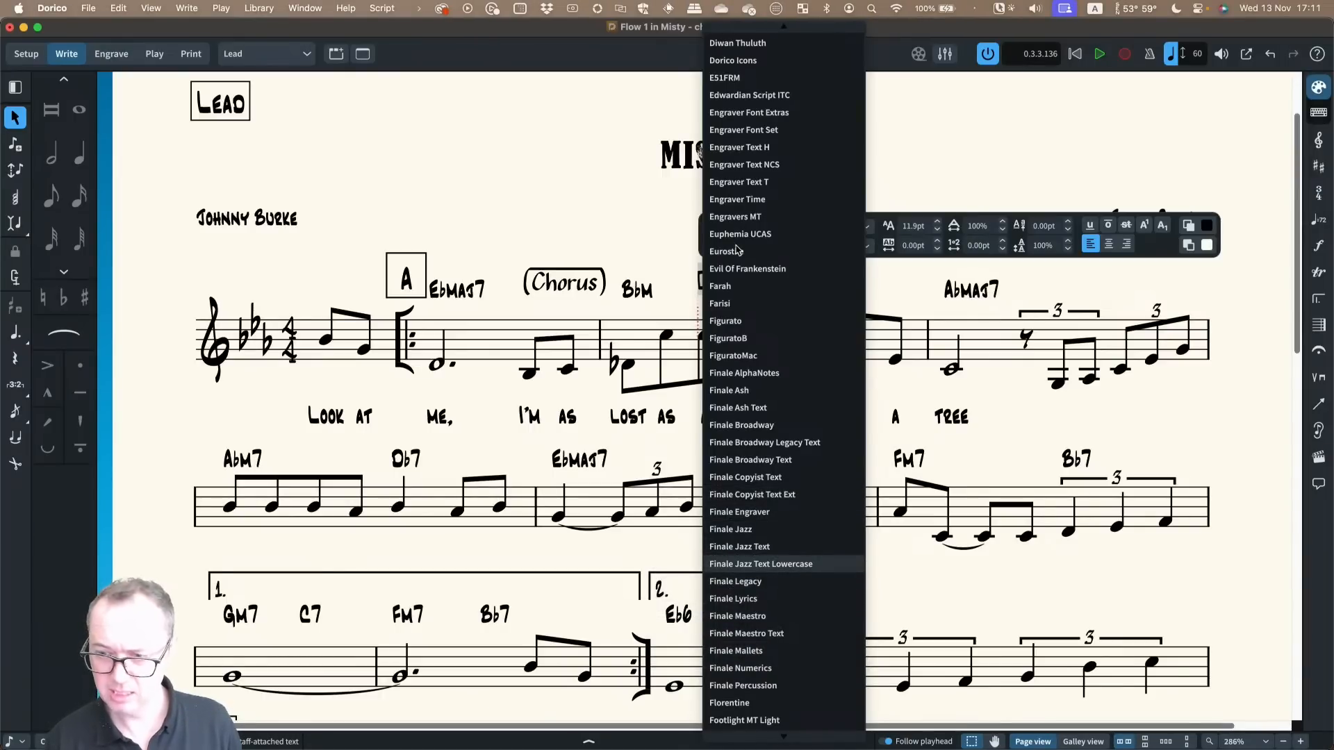
scroll(762, 456, "down", 3)
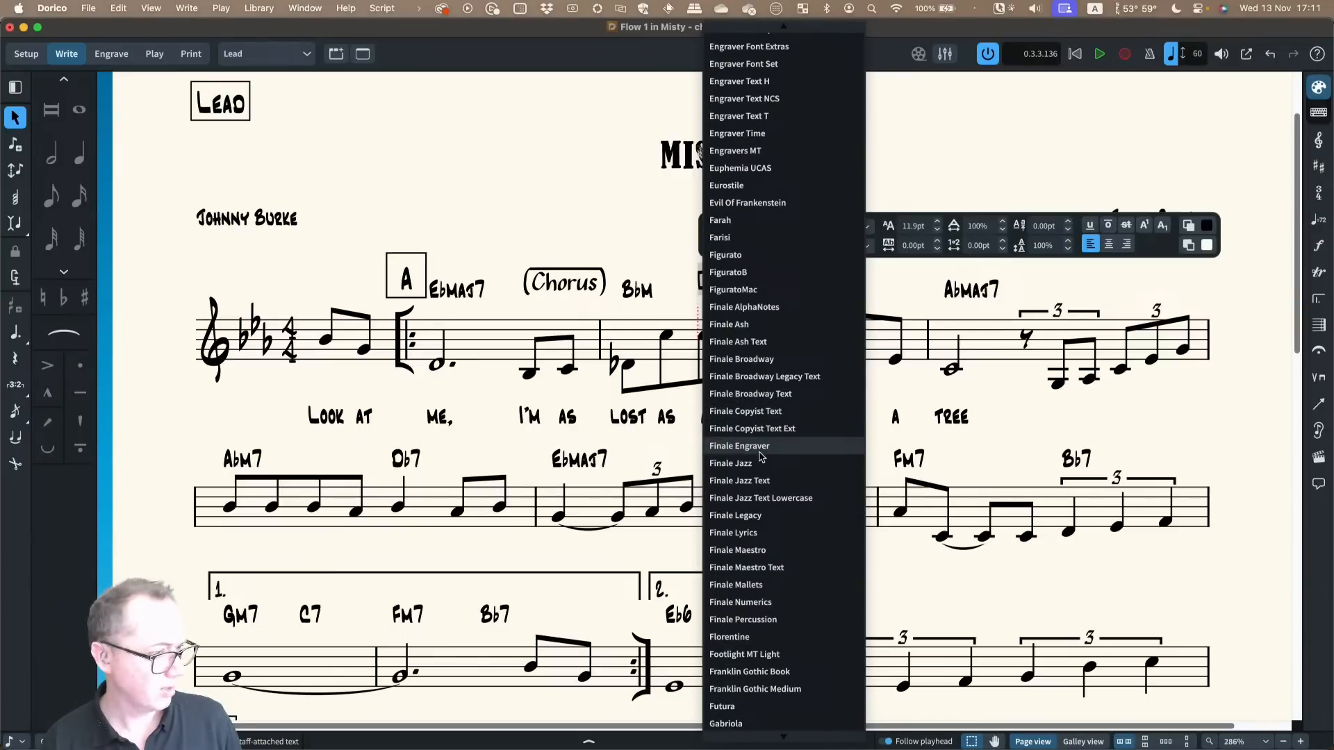
left_click(679, 212)
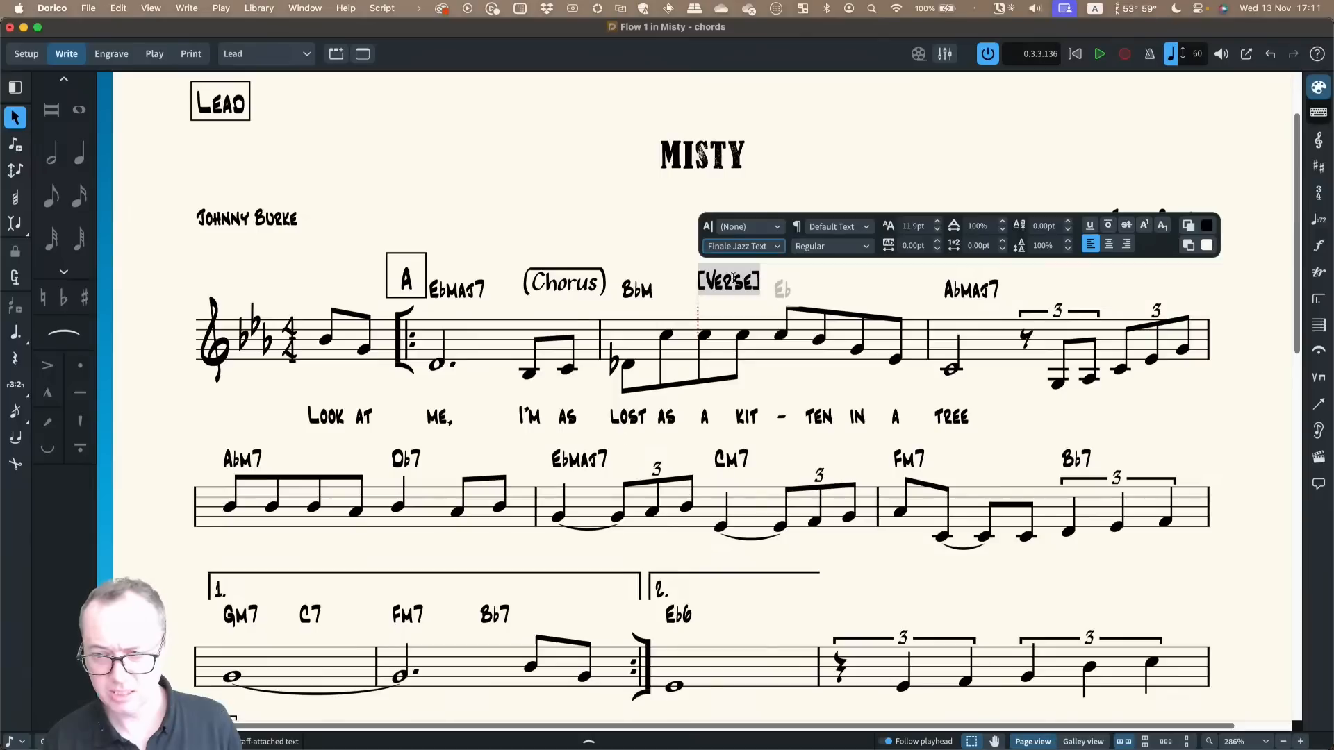
left_click(747, 247)
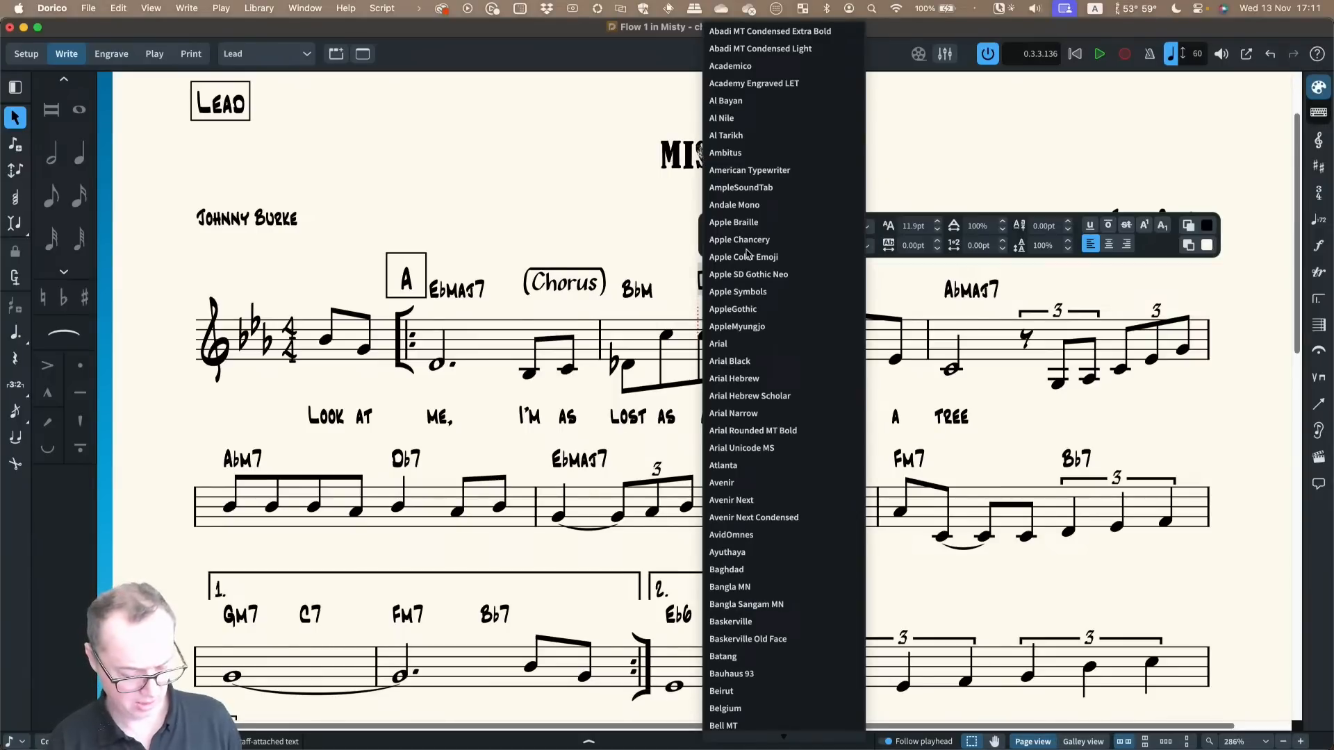
type("jas")
key("BackSpace")
type("zz")
key("BackSpace")
key("BackSpace")
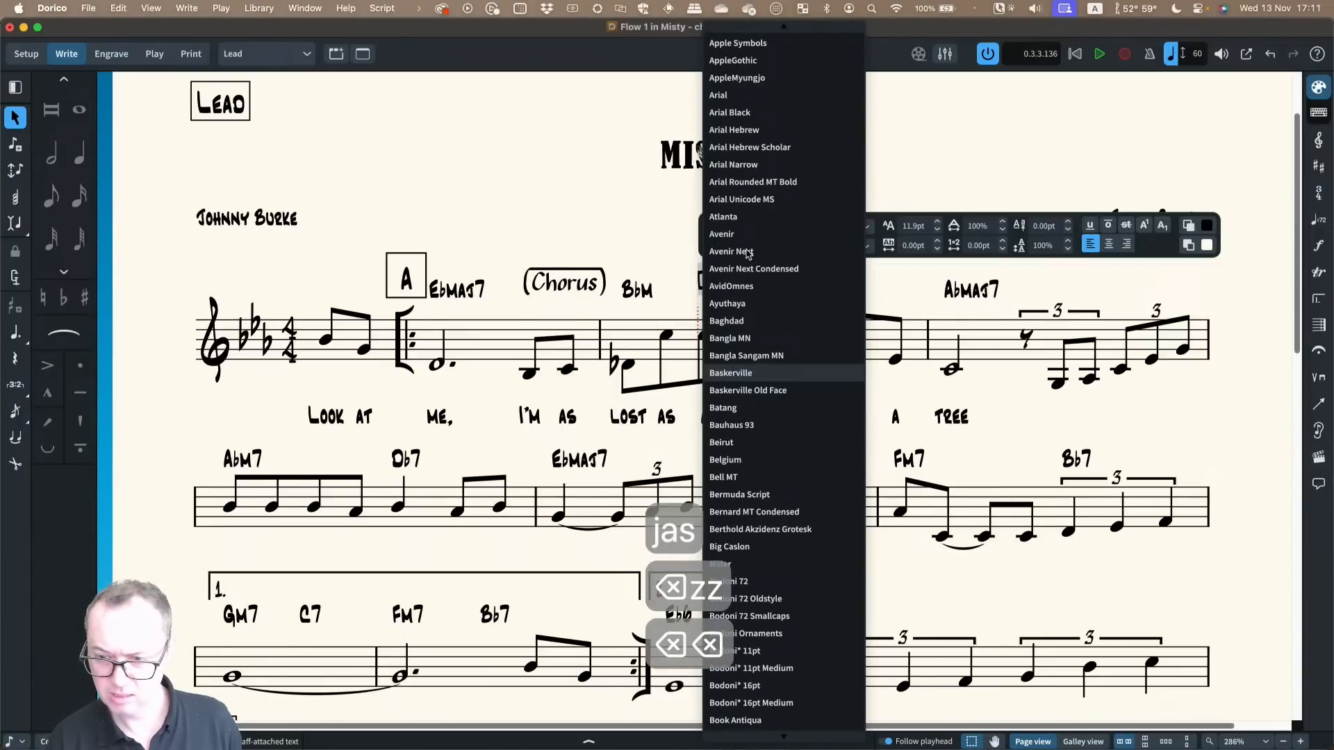
type("ja")
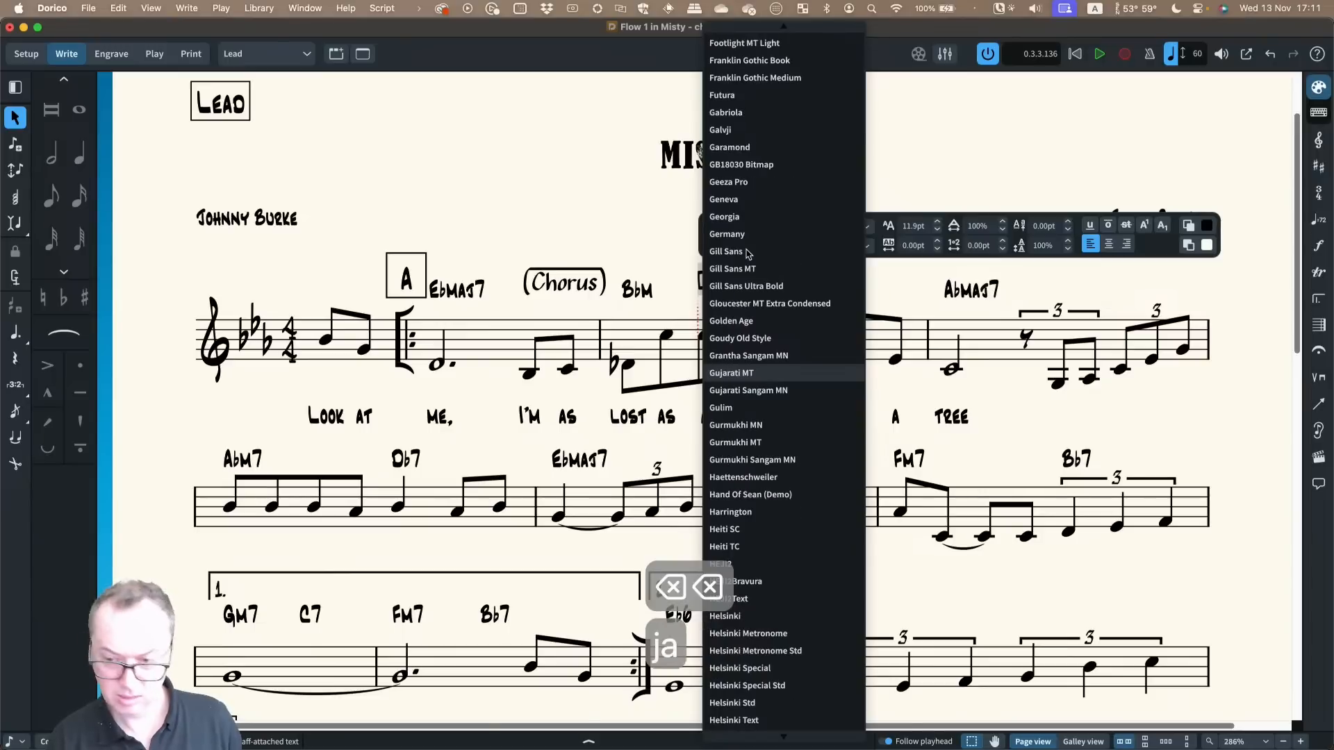
type("zz")
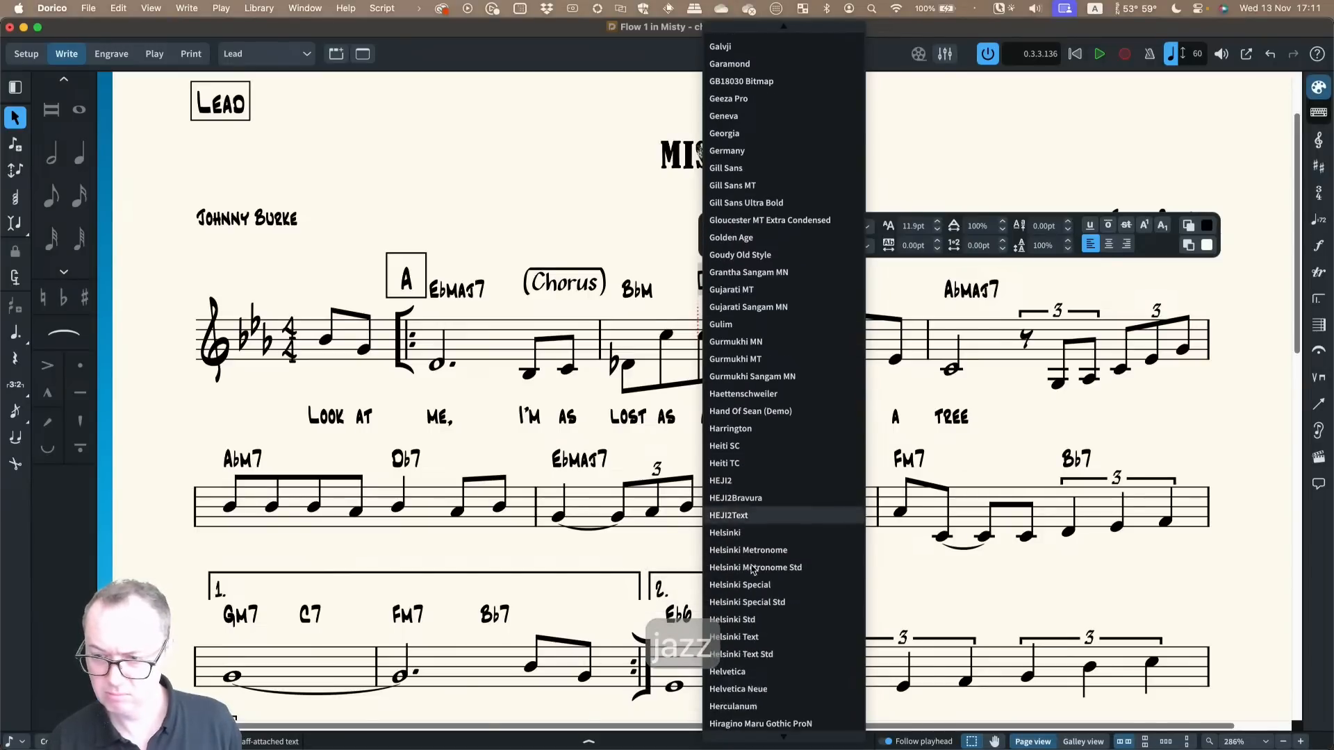
scroll(754, 570, "down", 10)
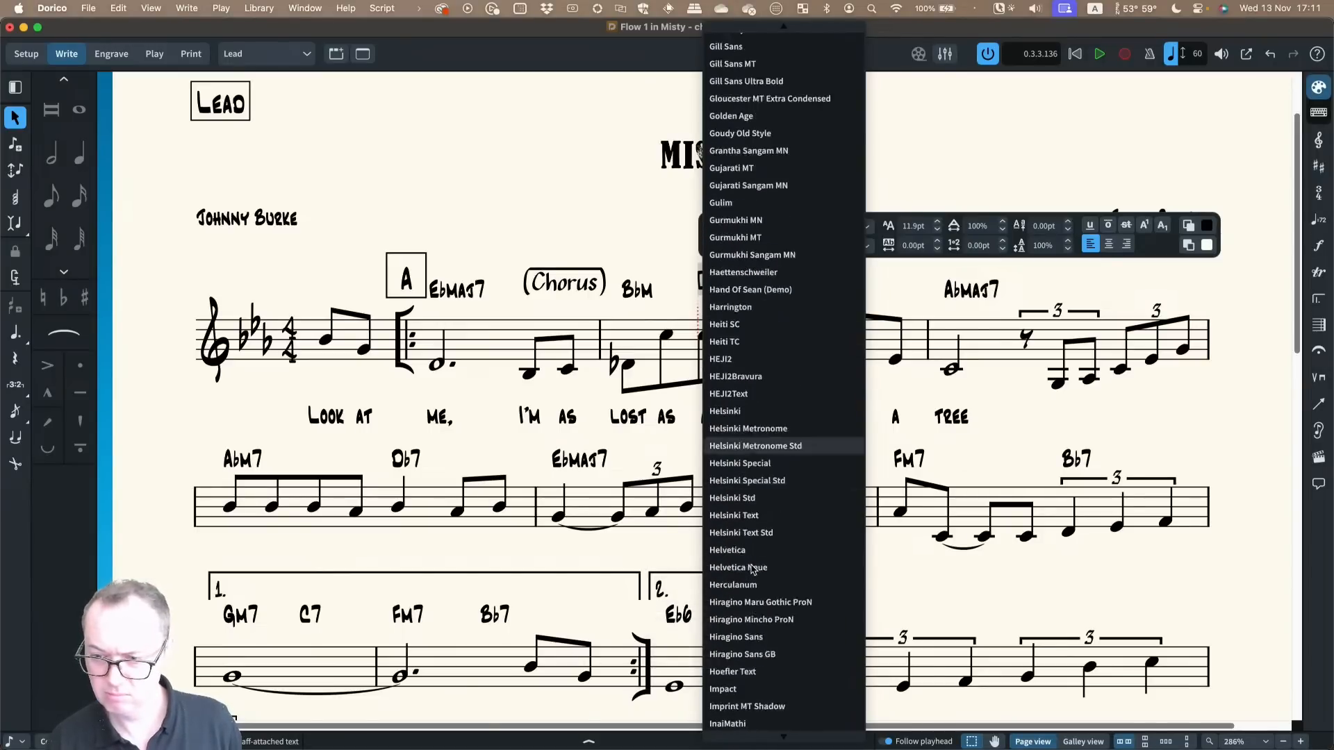
left_click(679, 289)
Try a curly brace, a parenthesis and a backslash in place of the opening bracket before "Verse", and delete them
left_click(708, 282)
key("BackSpace")
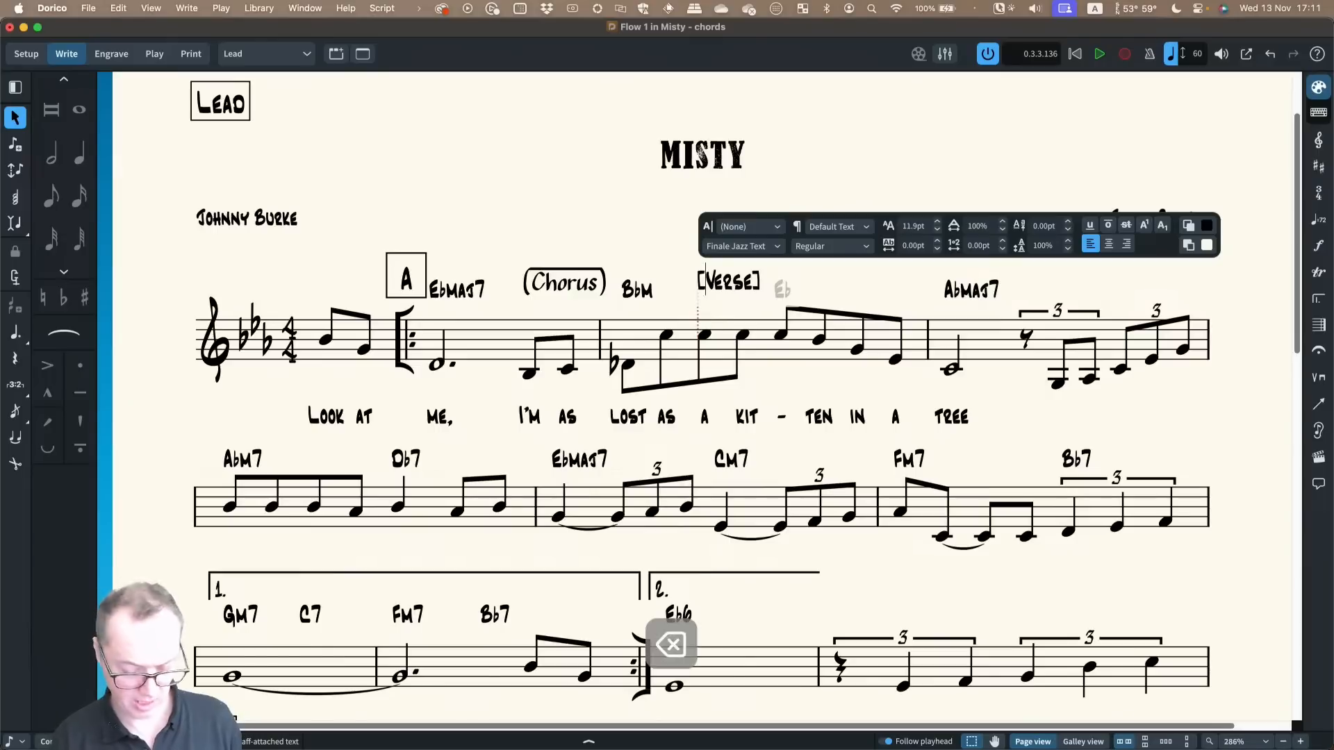
type("{")
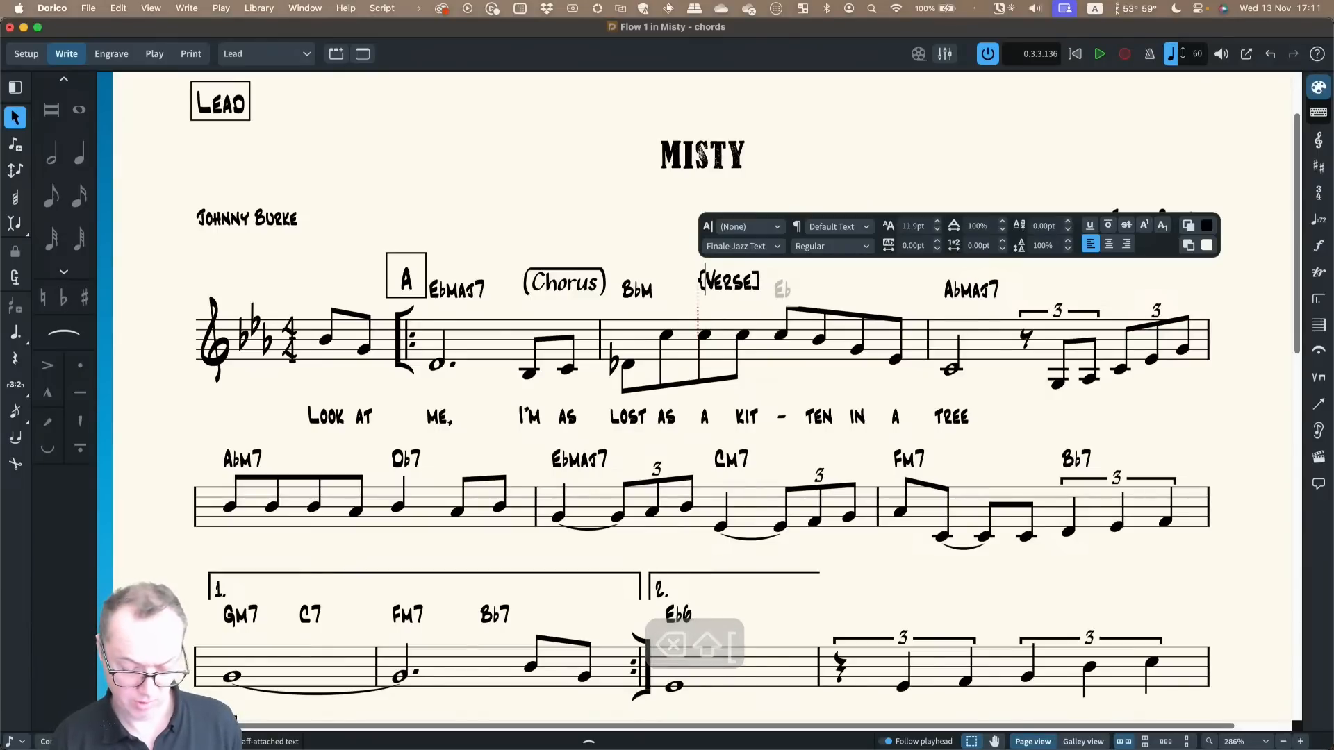
key("BackSpace")
type("(")
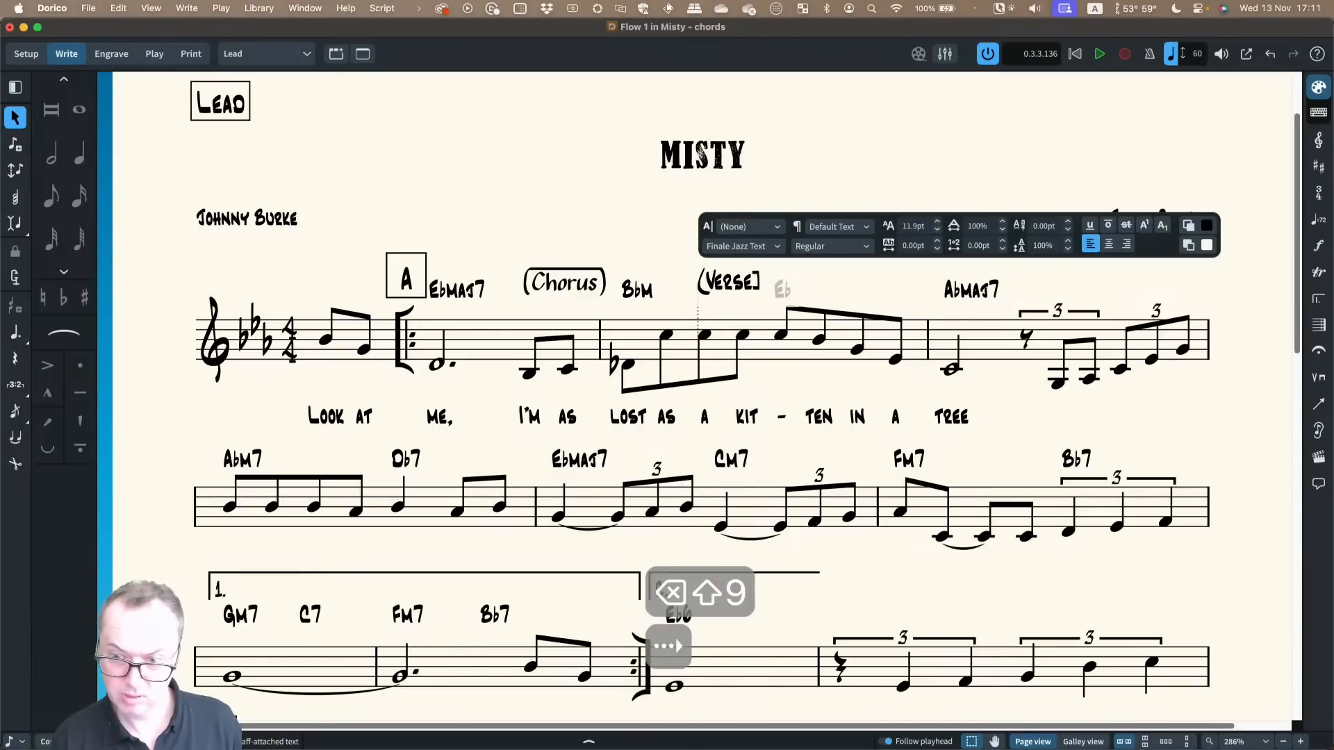
type("\\")
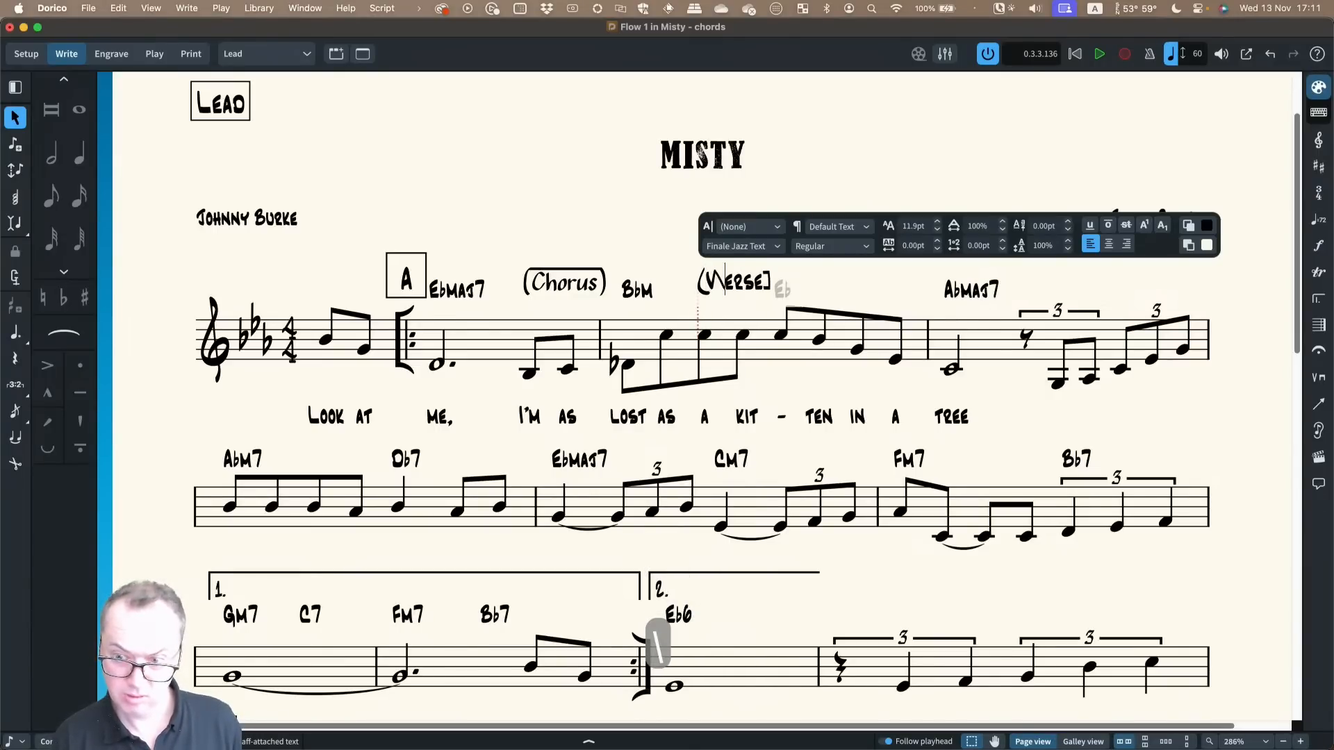
key("BackSpace")
key("BackSpace")
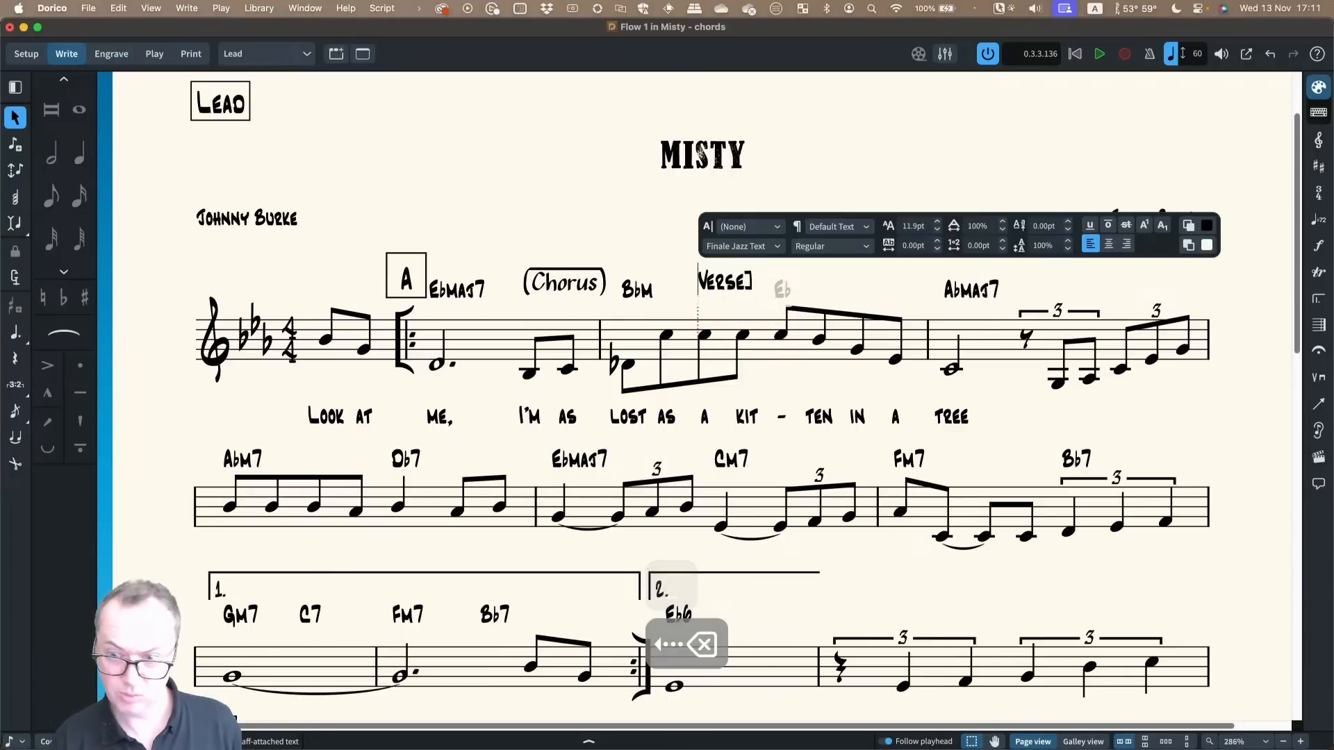
Set the font of the whole "Verse]" staff text to JazzText
key("super+a")
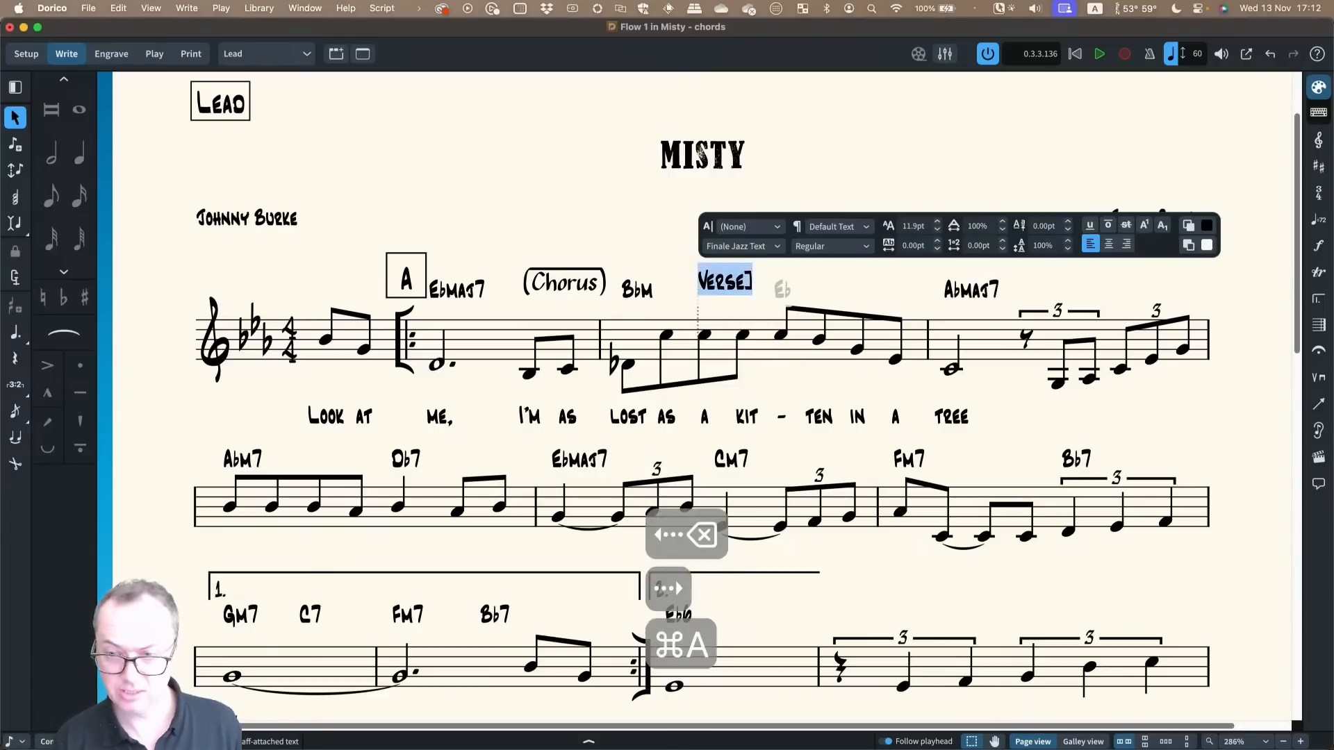
left_click(736, 248)
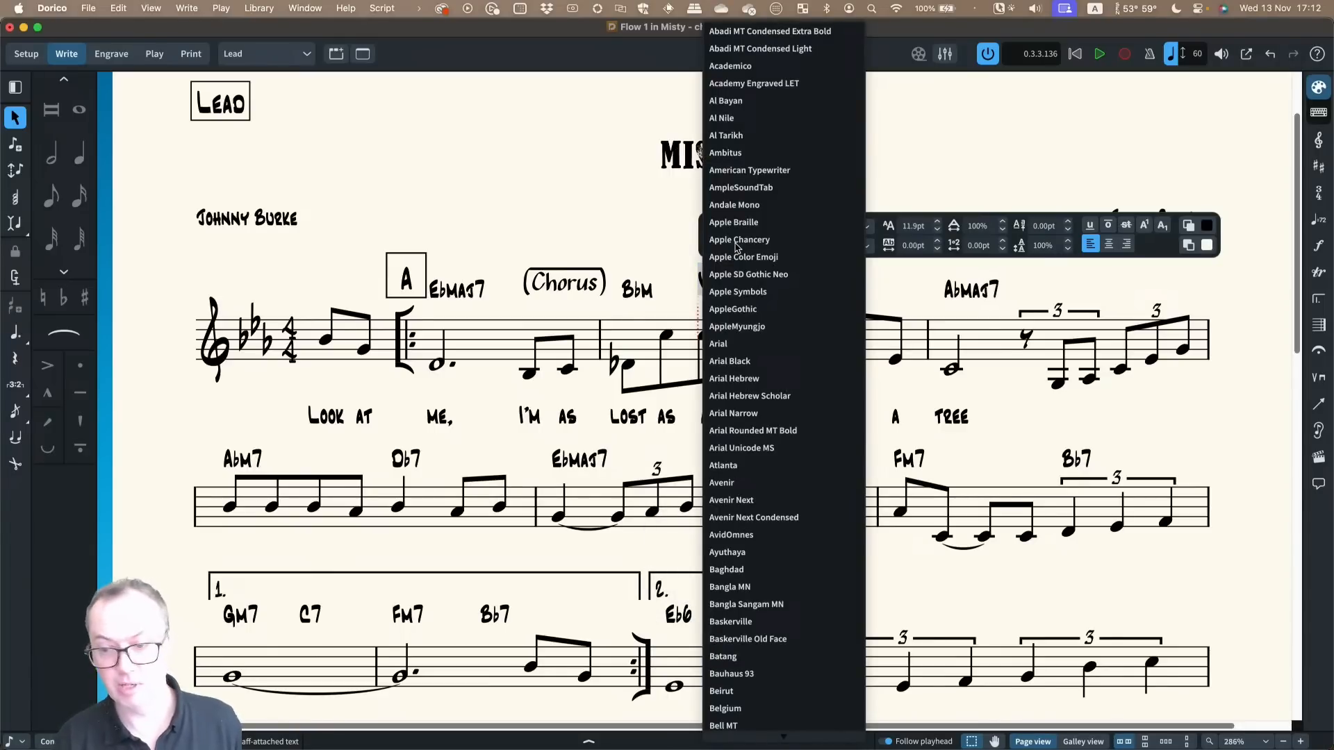
type("finale")
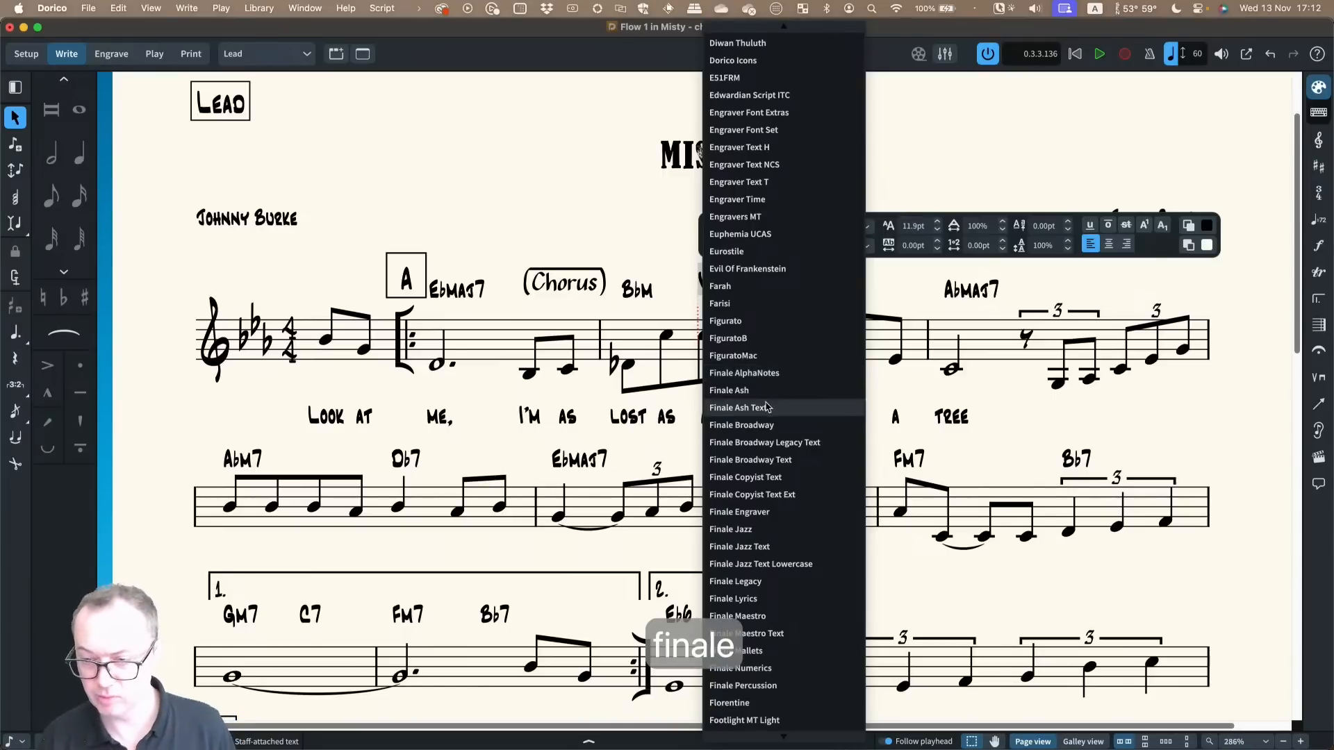
scroll(767, 403, "down", 5)
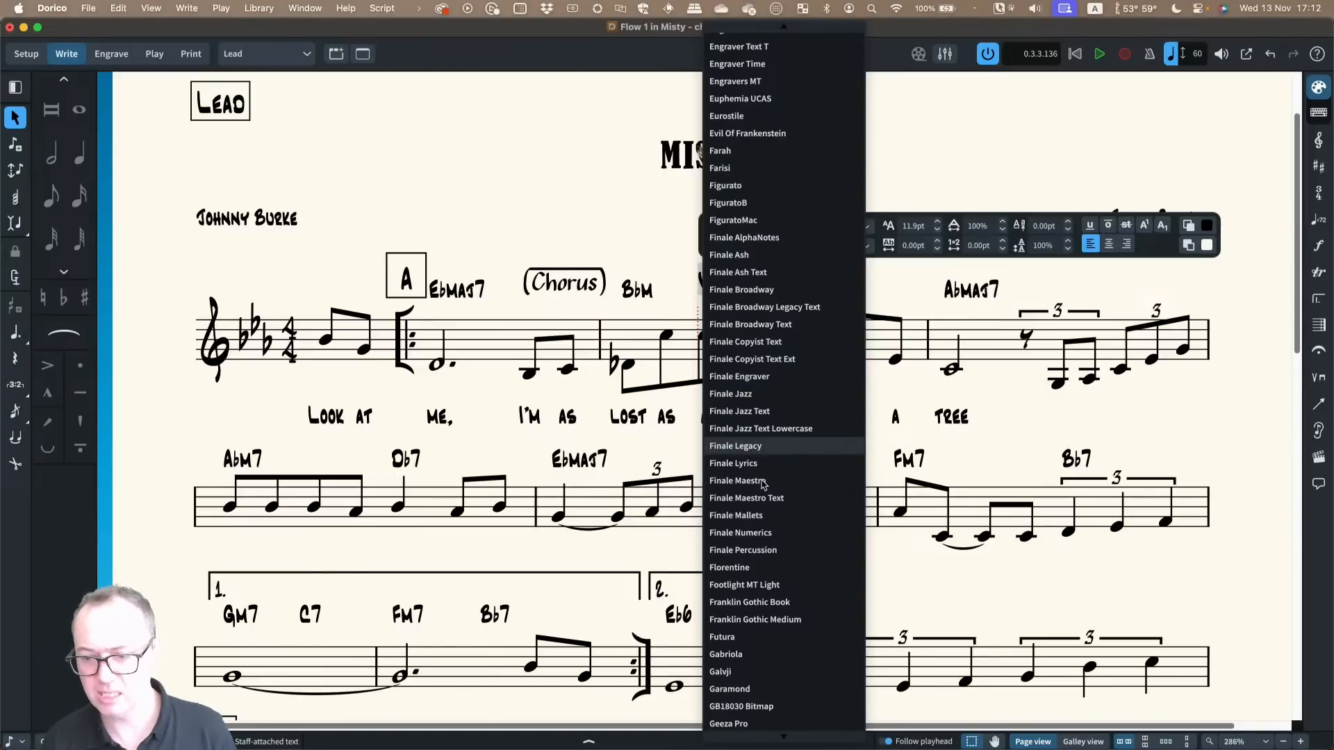
scroll(763, 483, "down", 2)
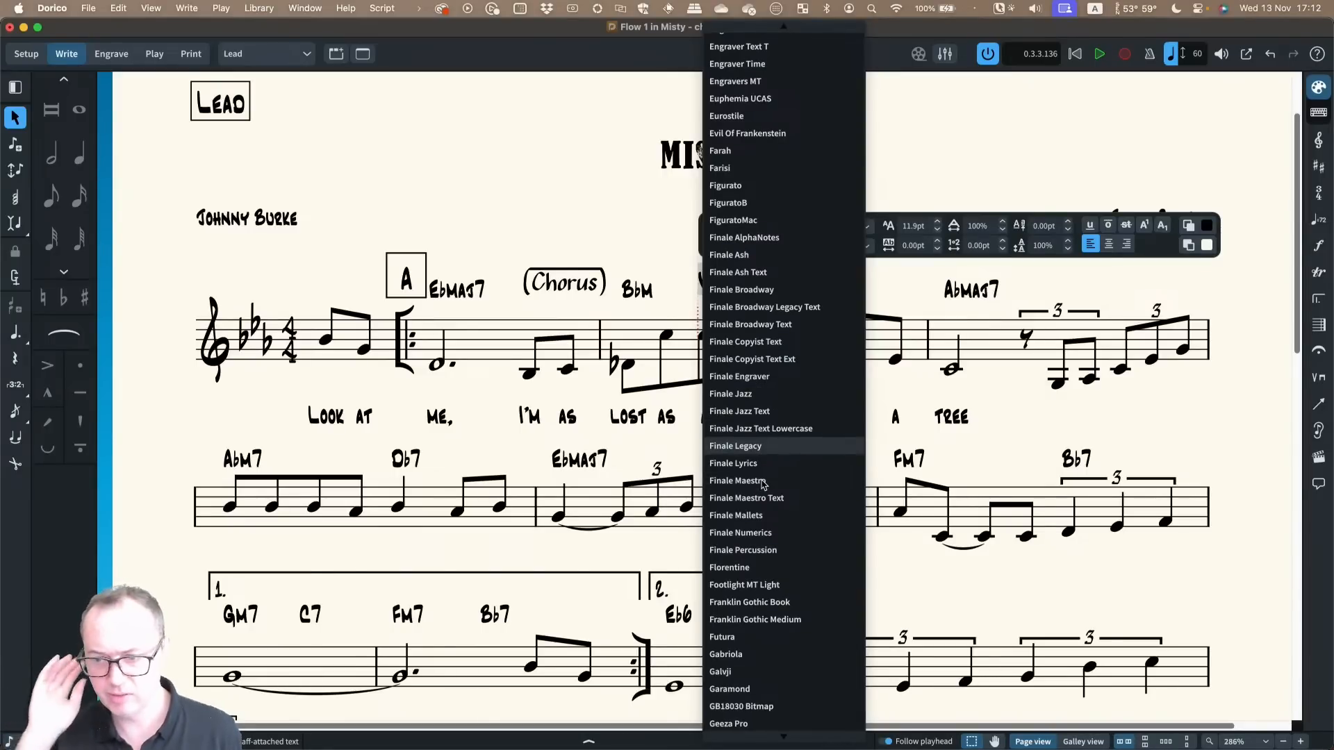
type("jazz")
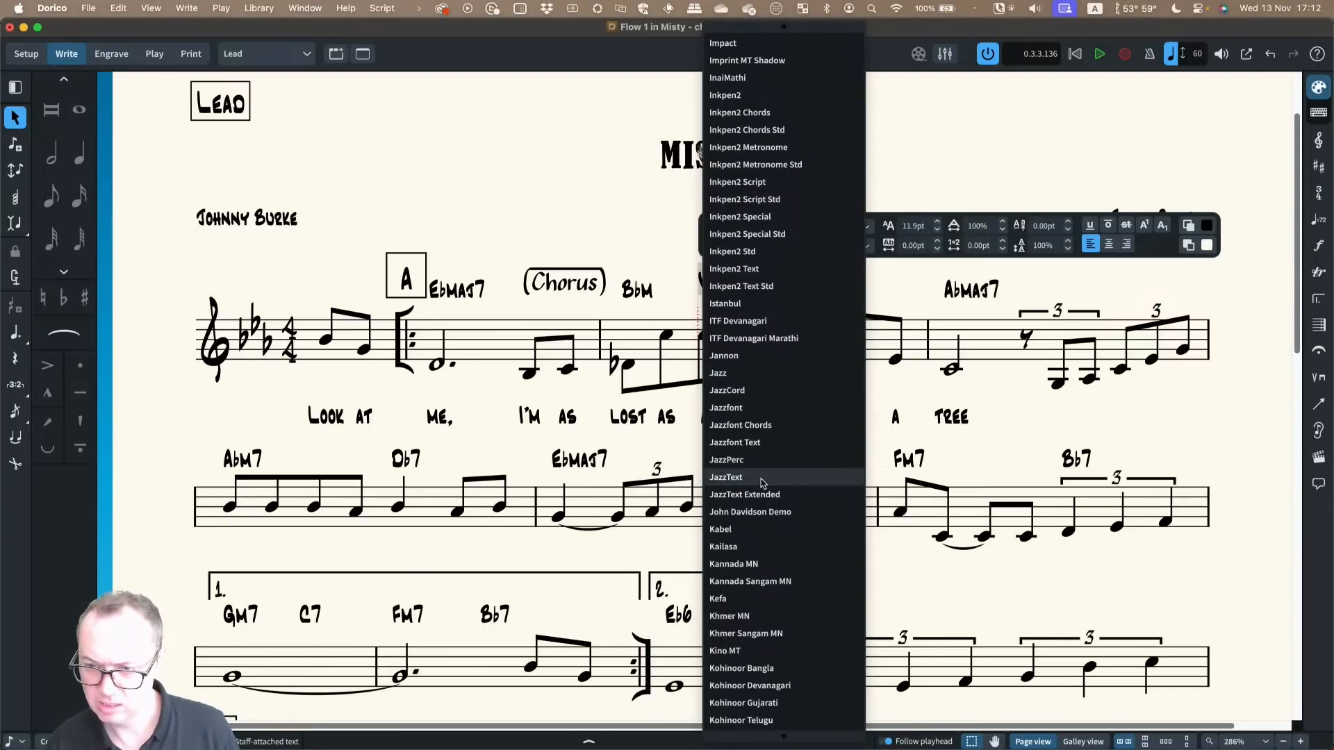
left_click(761, 478)
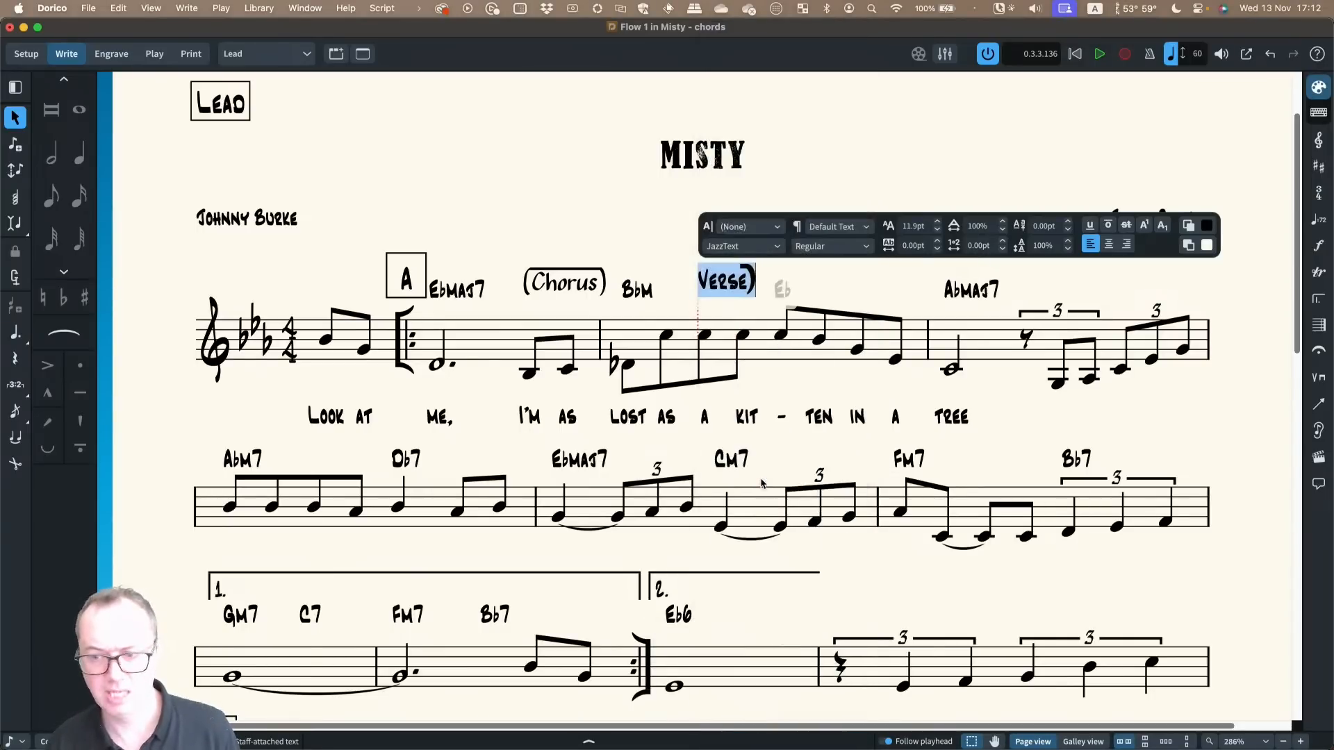
Insert an opening square bracket in front of "Verse"
left_click(704, 290)
type("(")
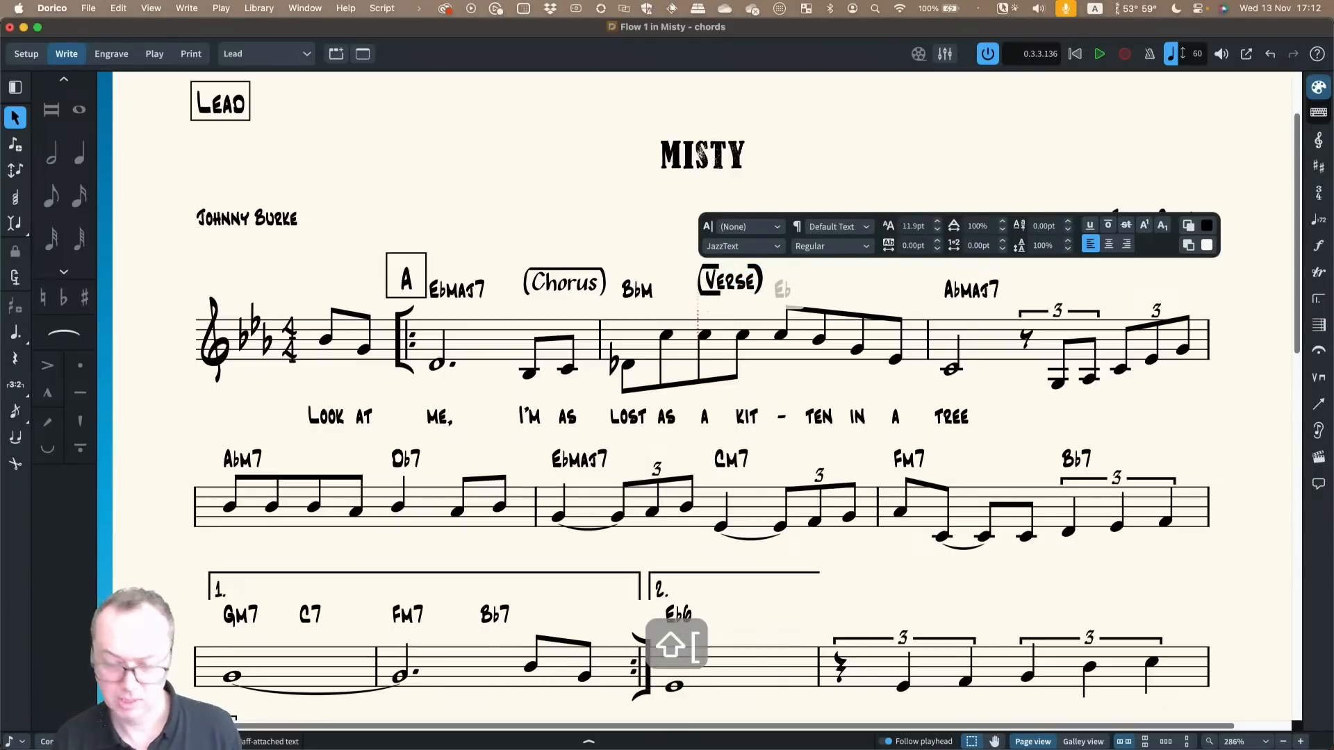
key("BackSpace")
type("[")
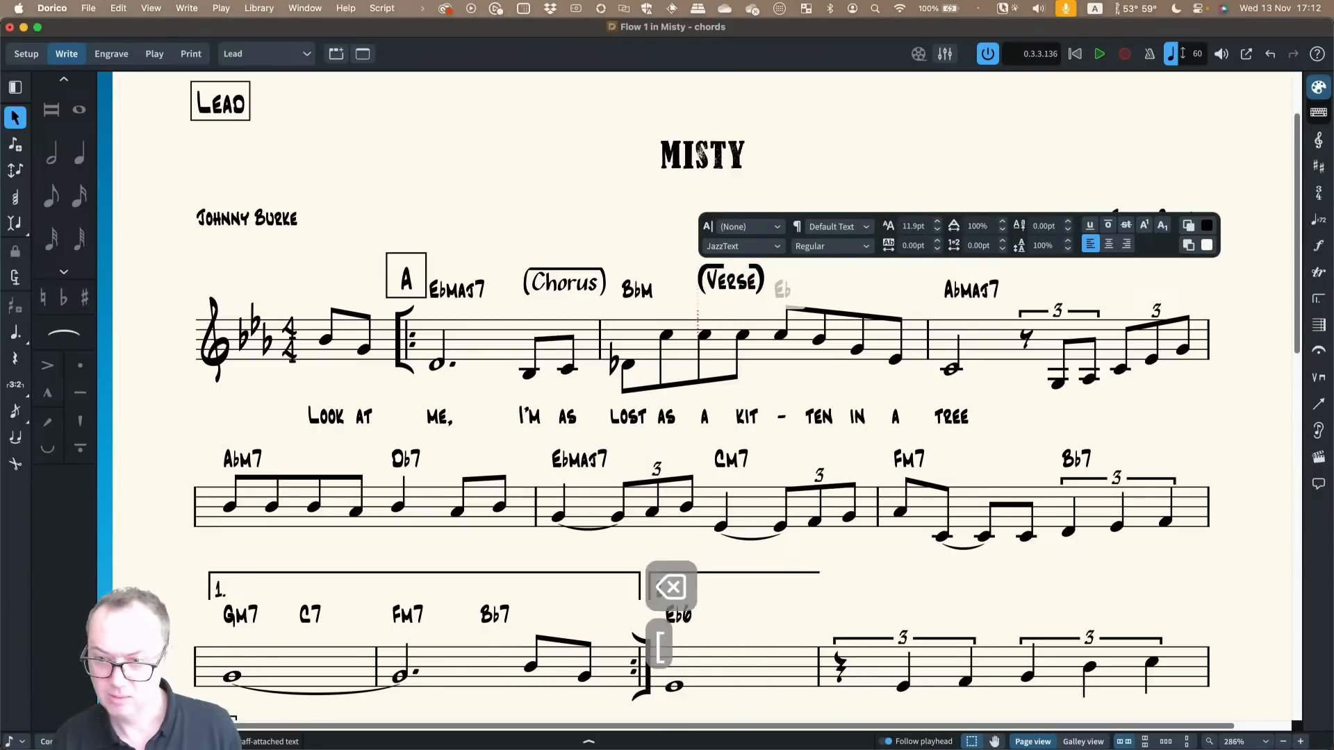
Insert backslashes between the letters of "Verse" to draw the line above the word, and finish editing the text
key("Right")
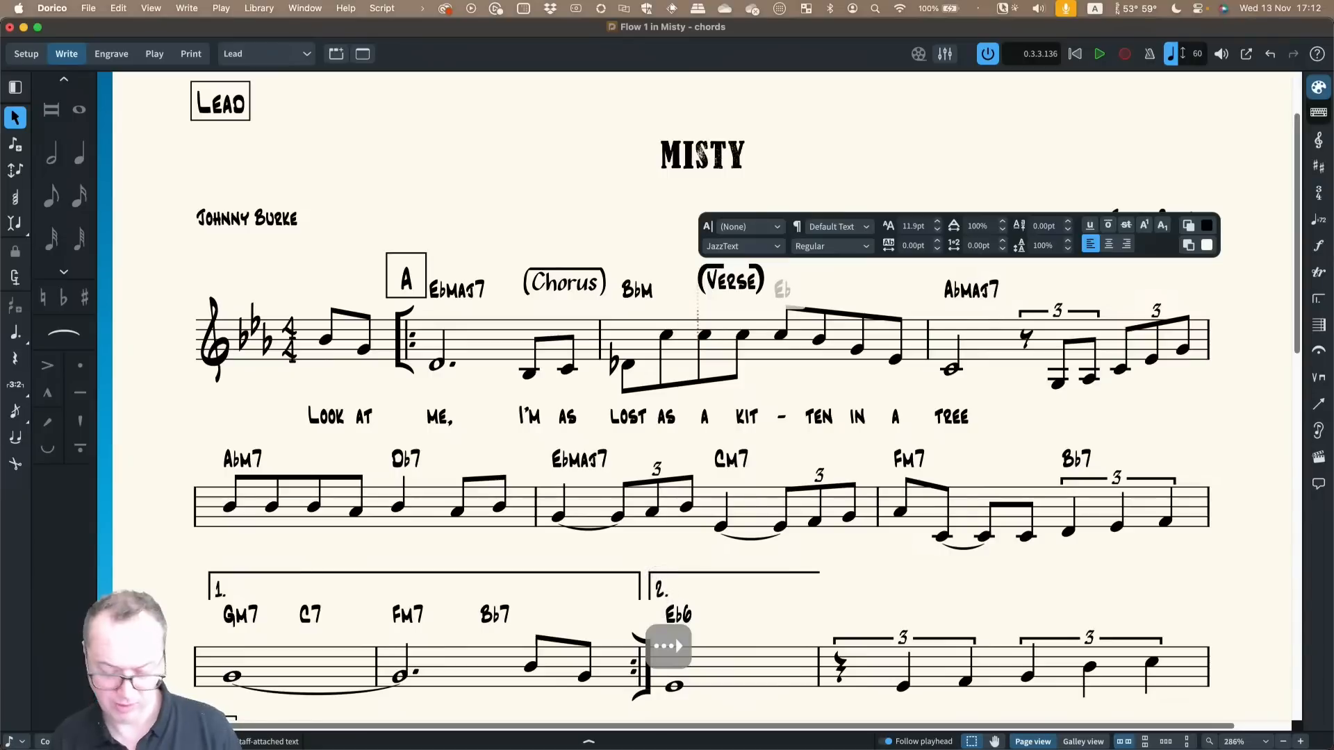
type("\\")
key("Right")
type("\\")
key("Right")
type("\\")
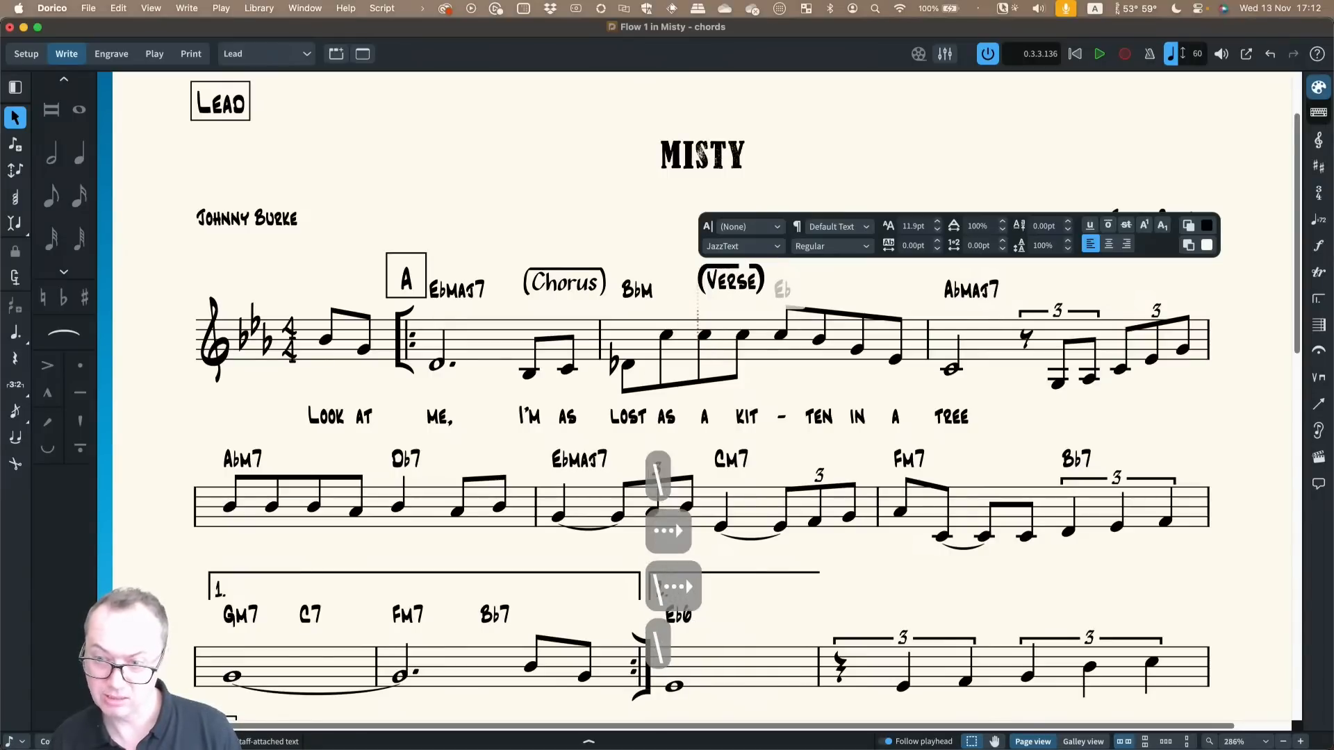
left_click(620, 233)
left_click(623, 235)
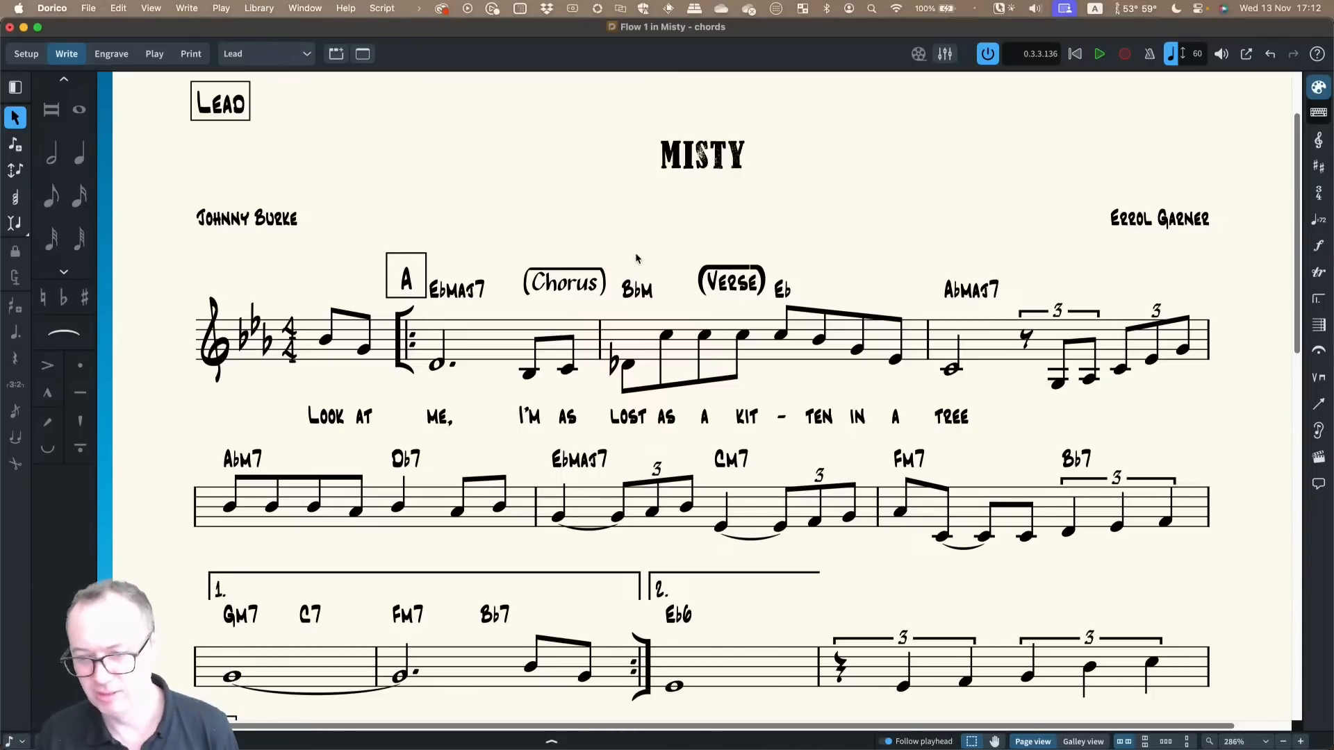
Reopen the "Verse" staff text, try backslashes in place of the closing bracket, remove them and retype the closing square bracket
left_click(746, 272)
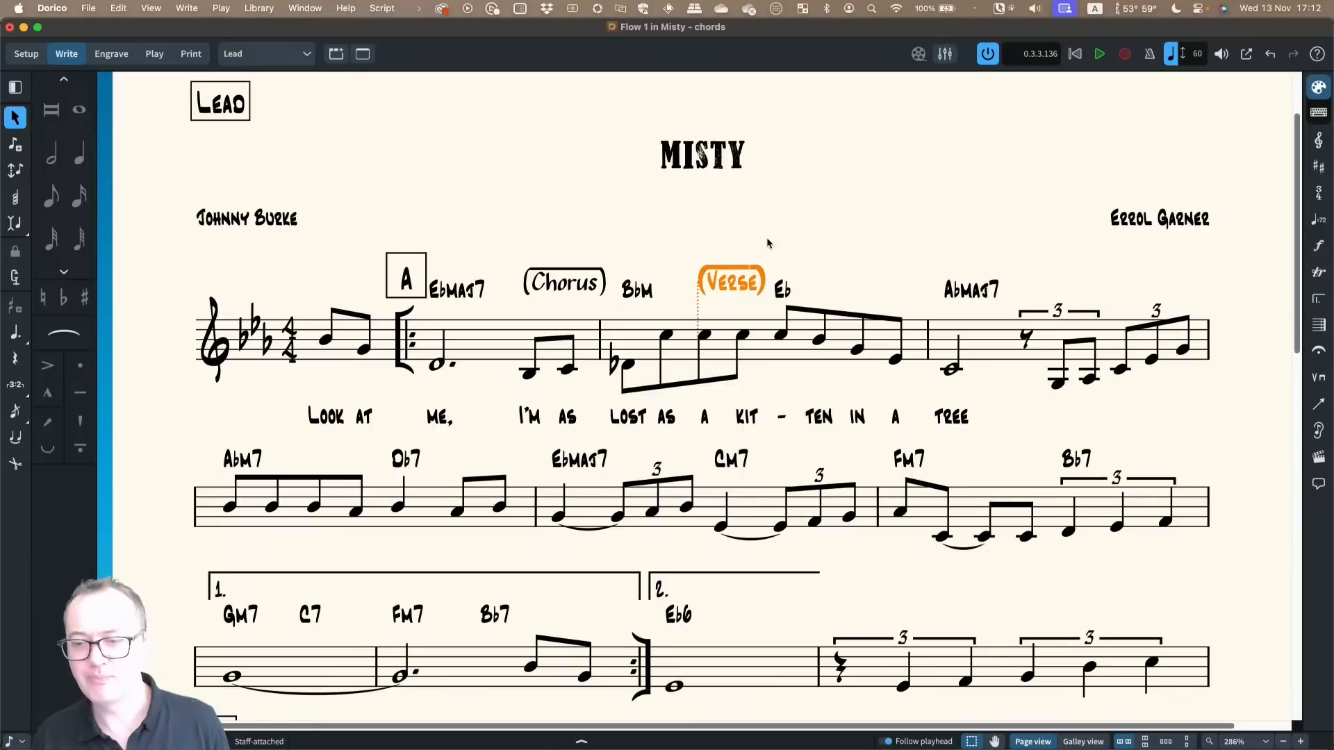
double_click(757, 284)
key("BackSpace")
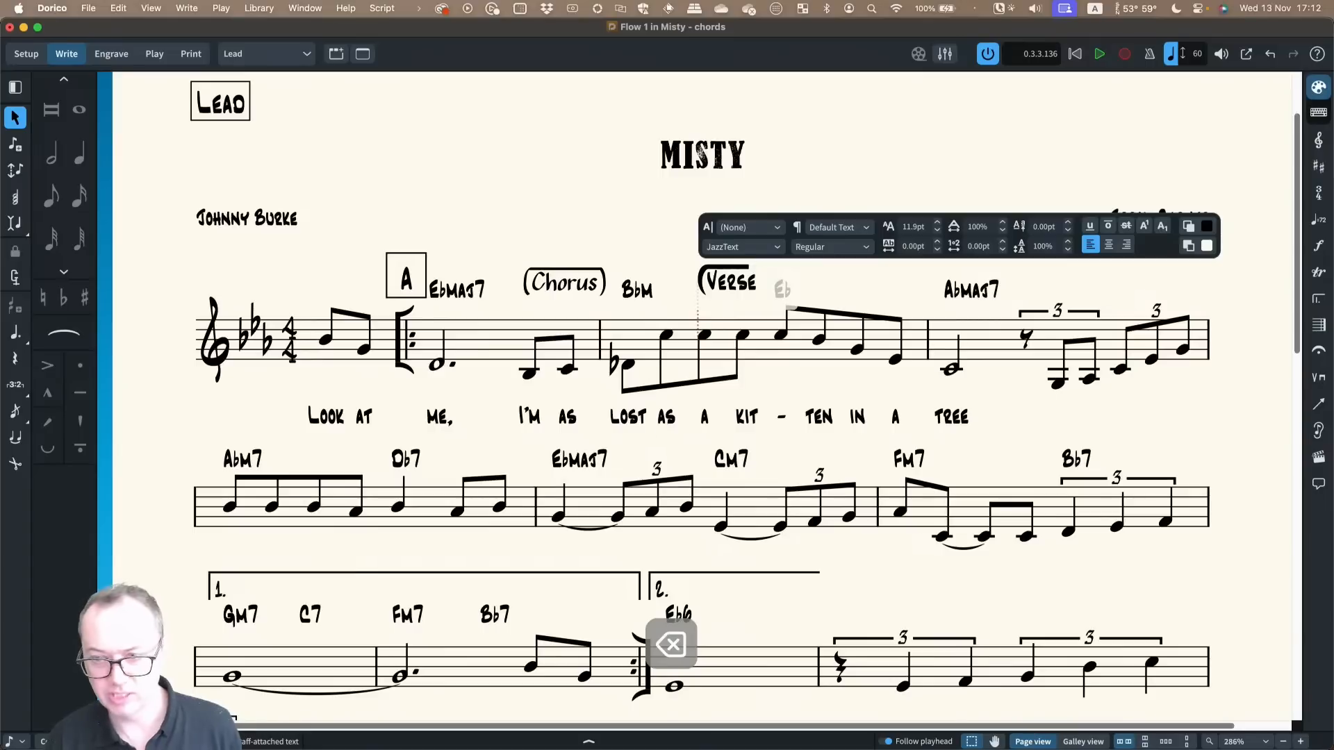
type("\\")
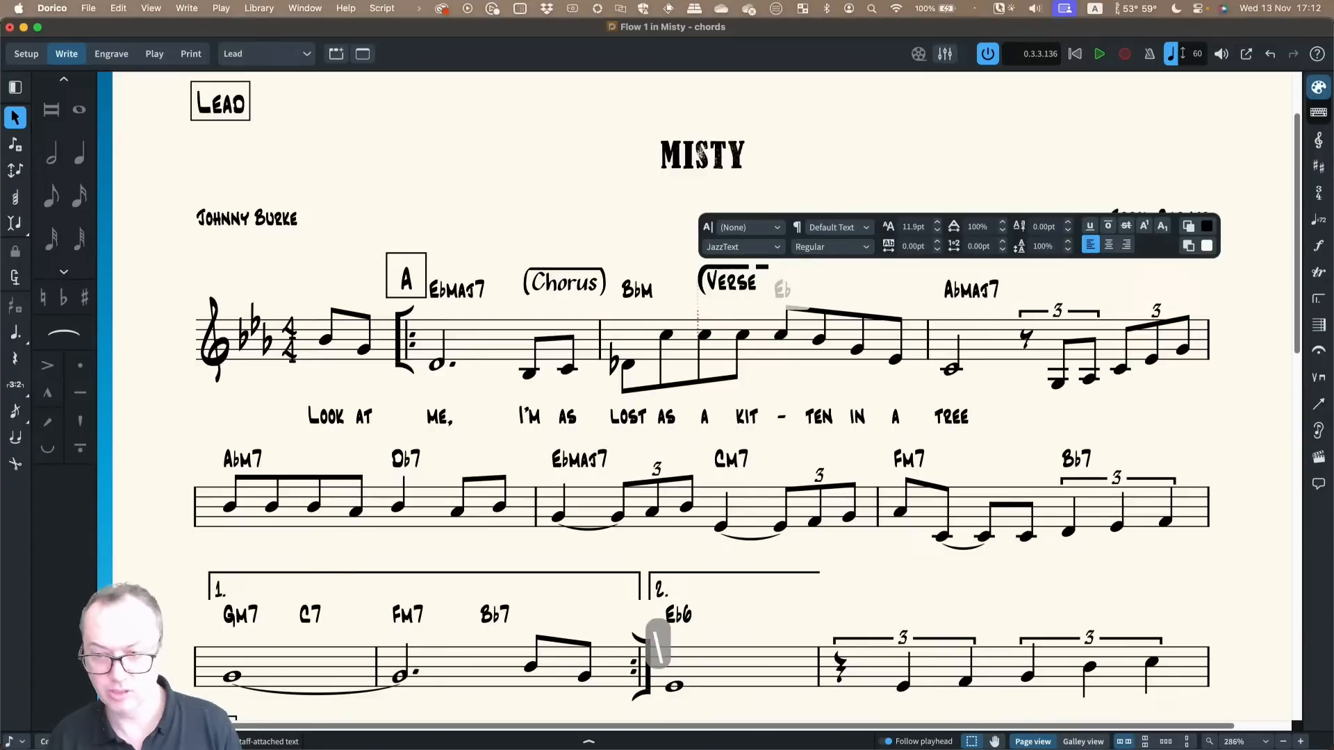
key("Left")
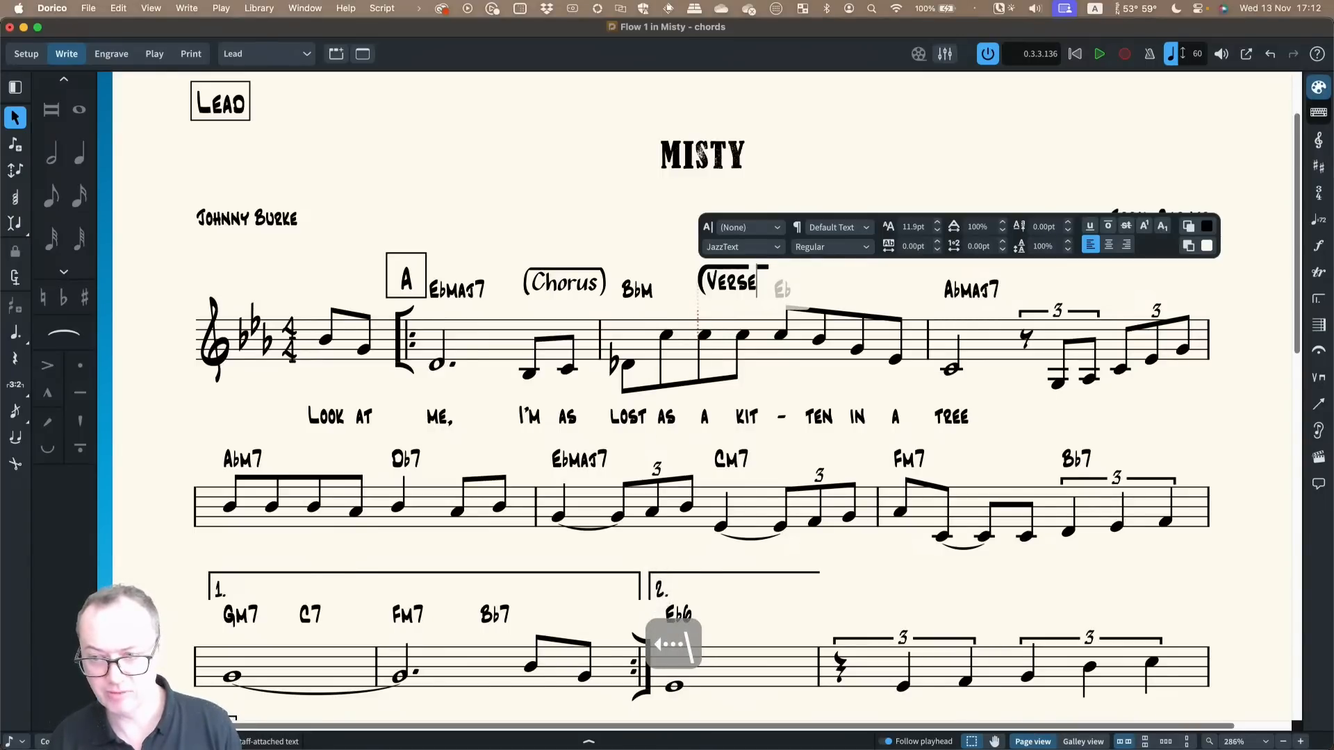
key("Right")
key("Right")
key("Right")
key("BackSpace")
key("BackSpace")
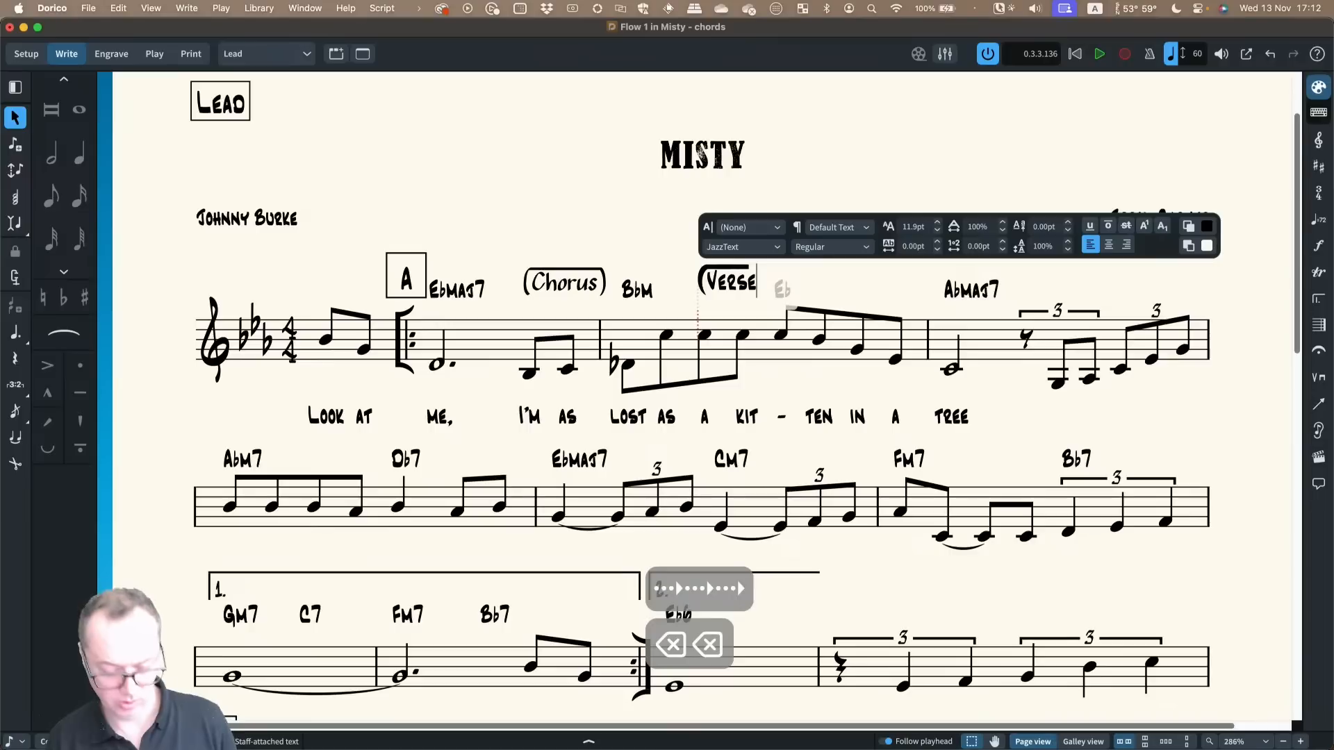
type(")")
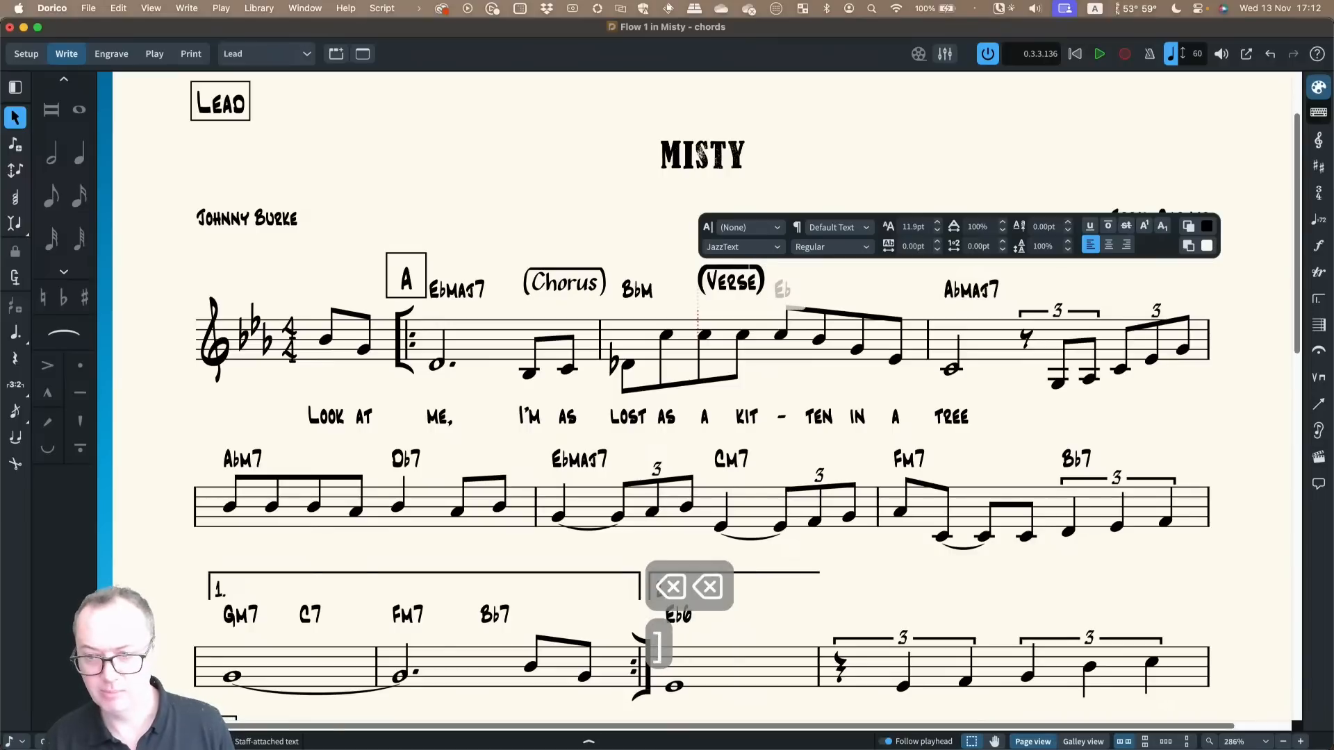
Finish editing the "Verse" staff text and deselect it
key("Escape")
left_click(592, 194)
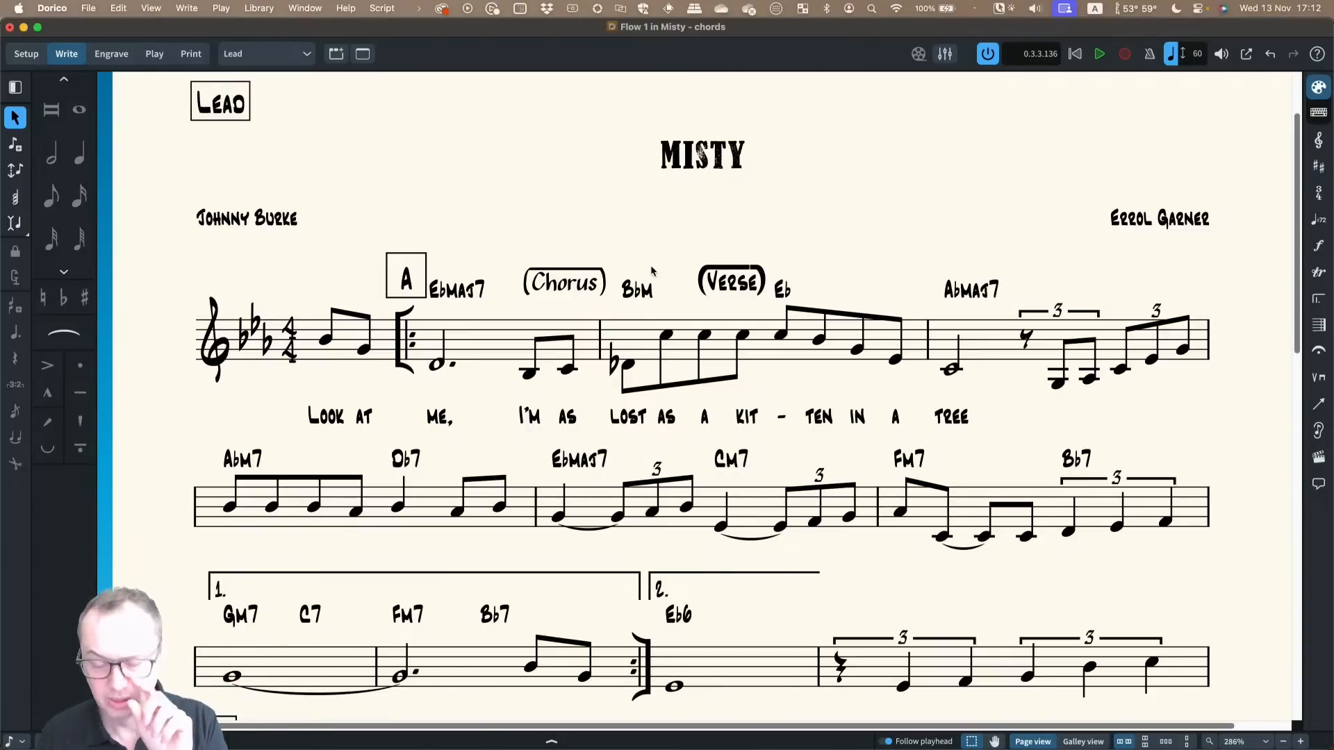
Compare the enclosures drawn around the "Chorus" and "Verse" staff texts within the surrounding music
left_click(723, 290)
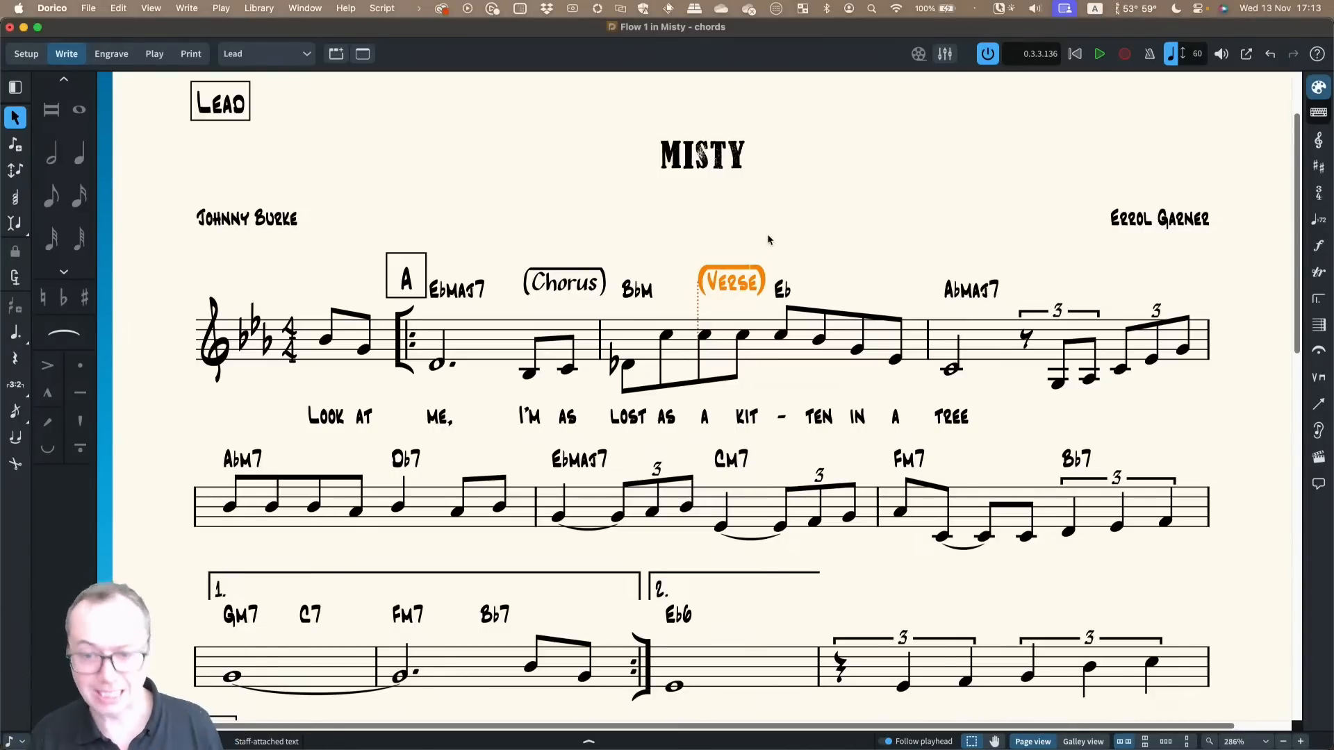
key("super+minus")
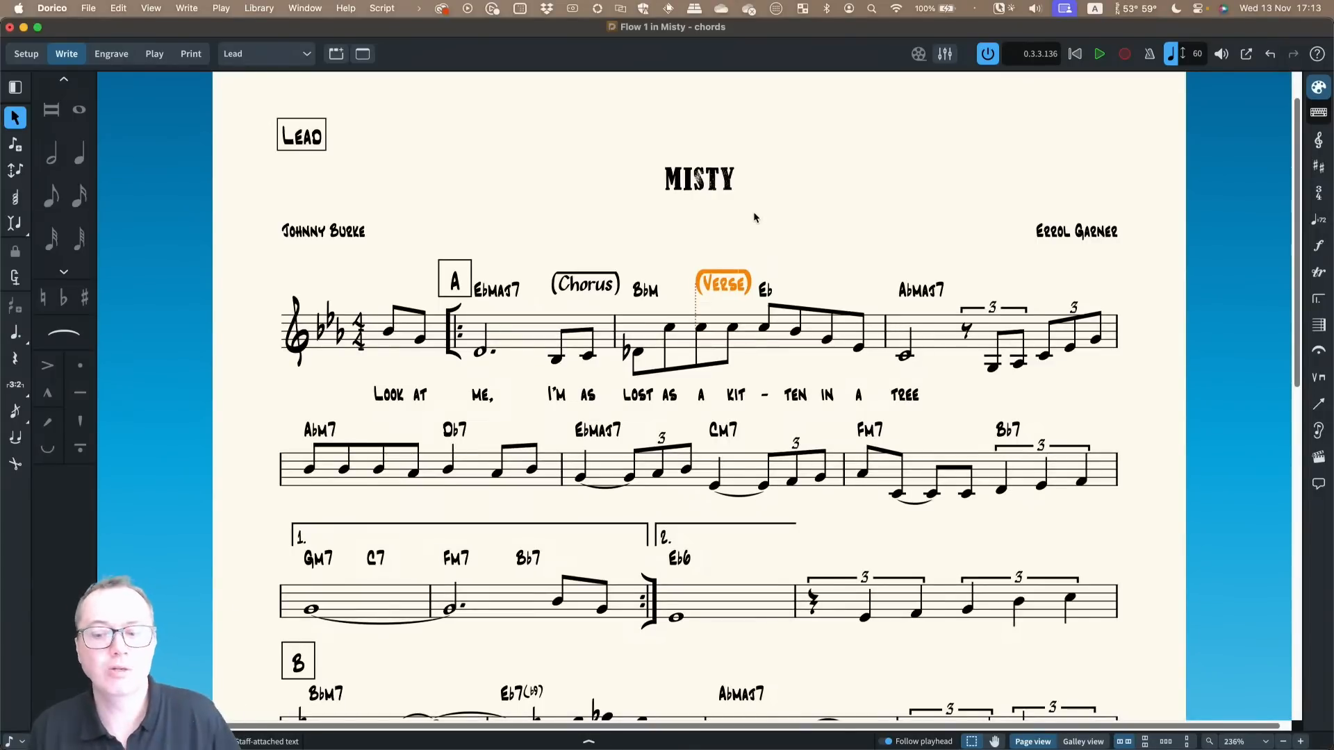
key("super+minus")
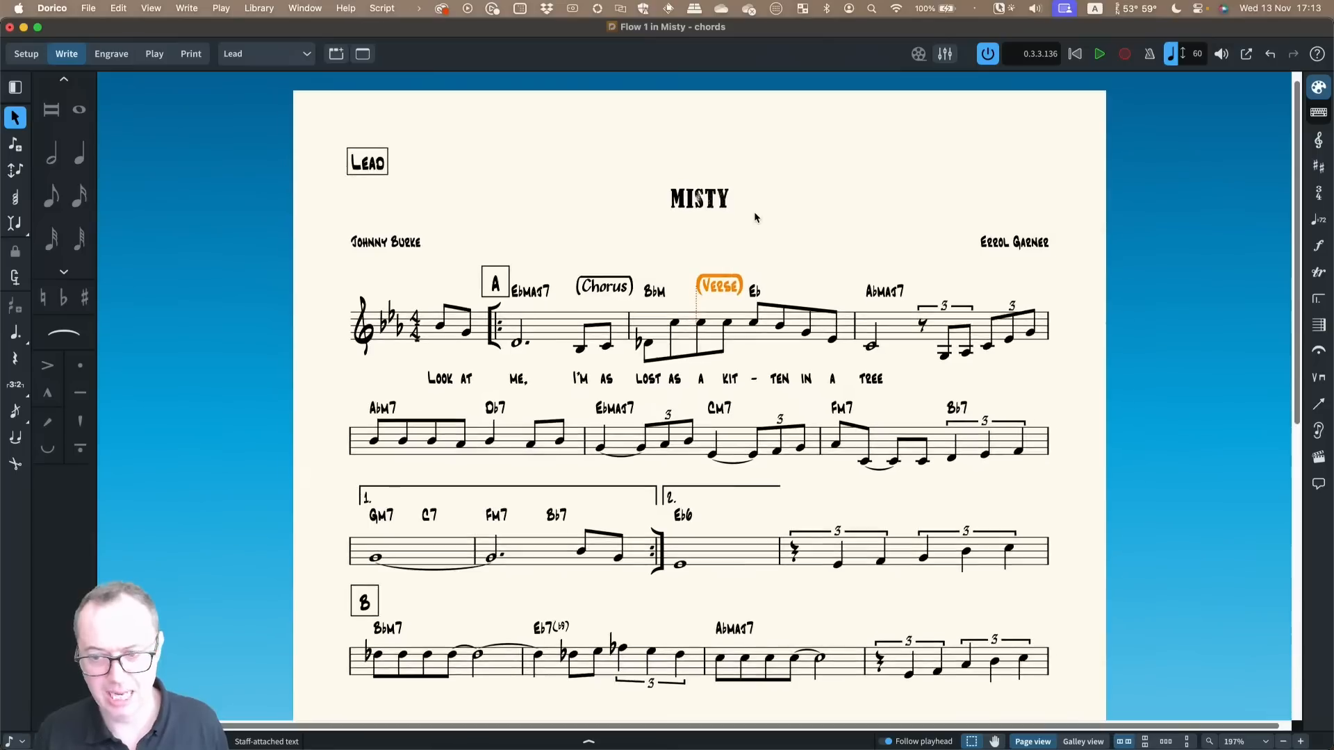
left_click(610, 285)
left_click(711, 288)
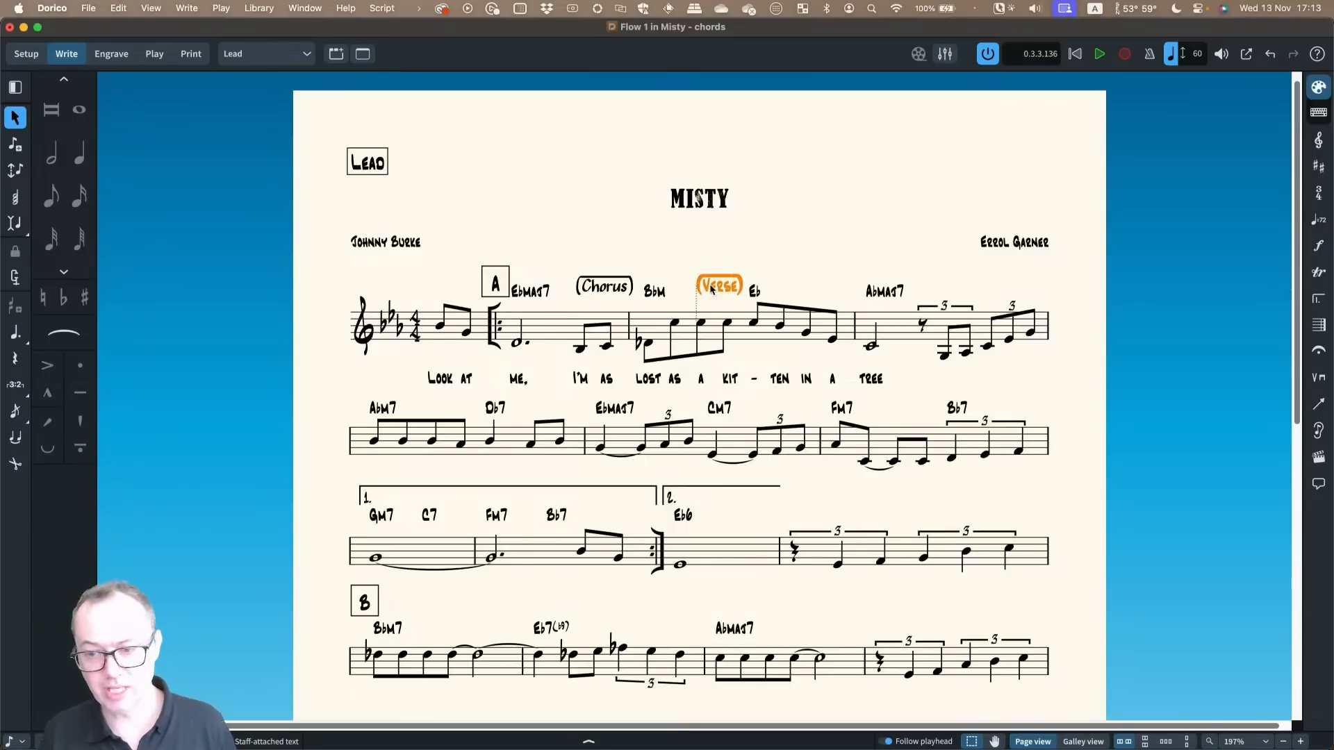
scroll(586, 242, "down", 2)
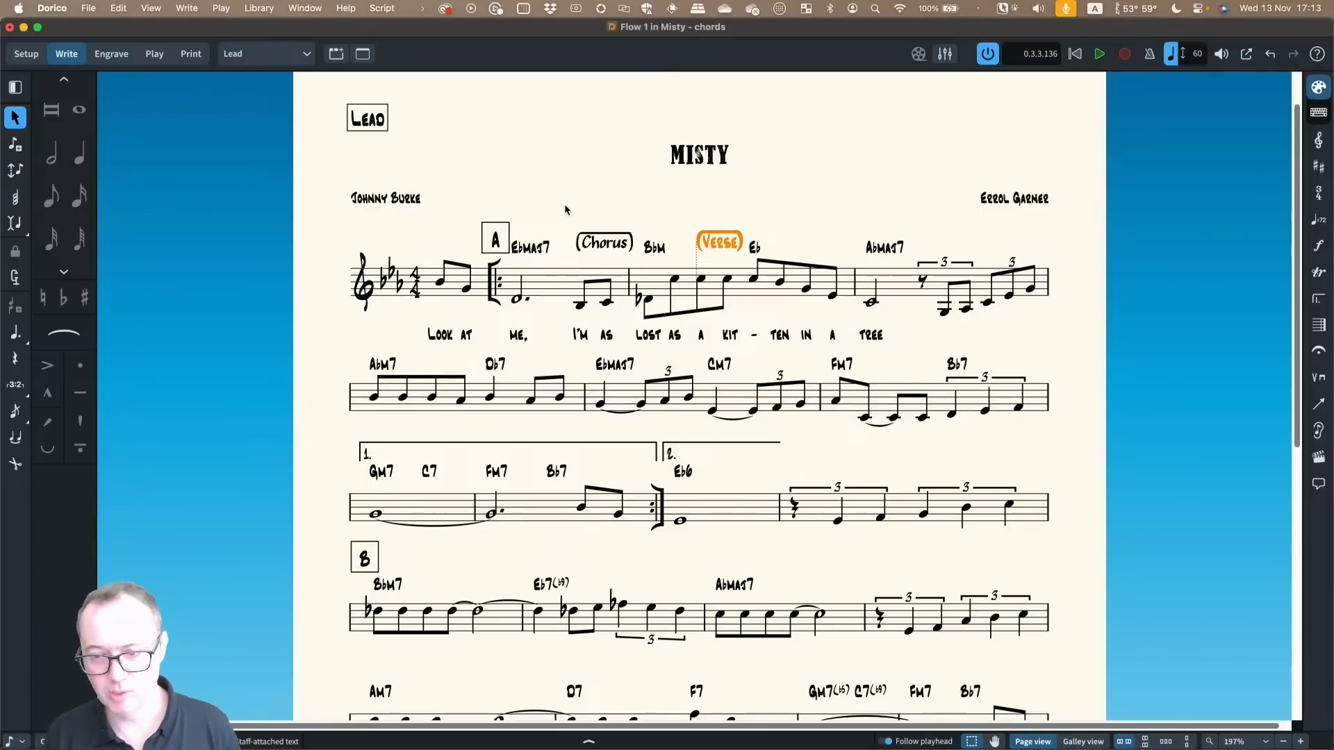
left_click(578, 244)
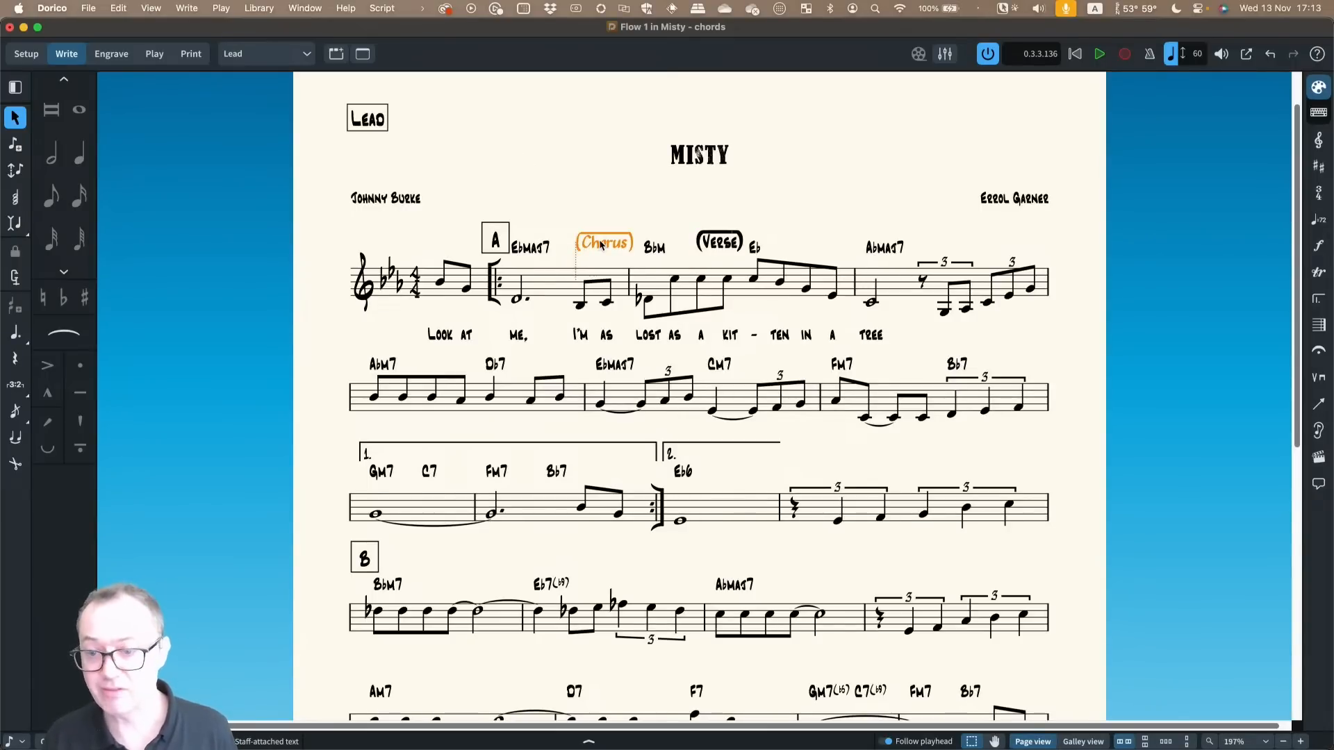
double_click(602, 246)
key("Escape")
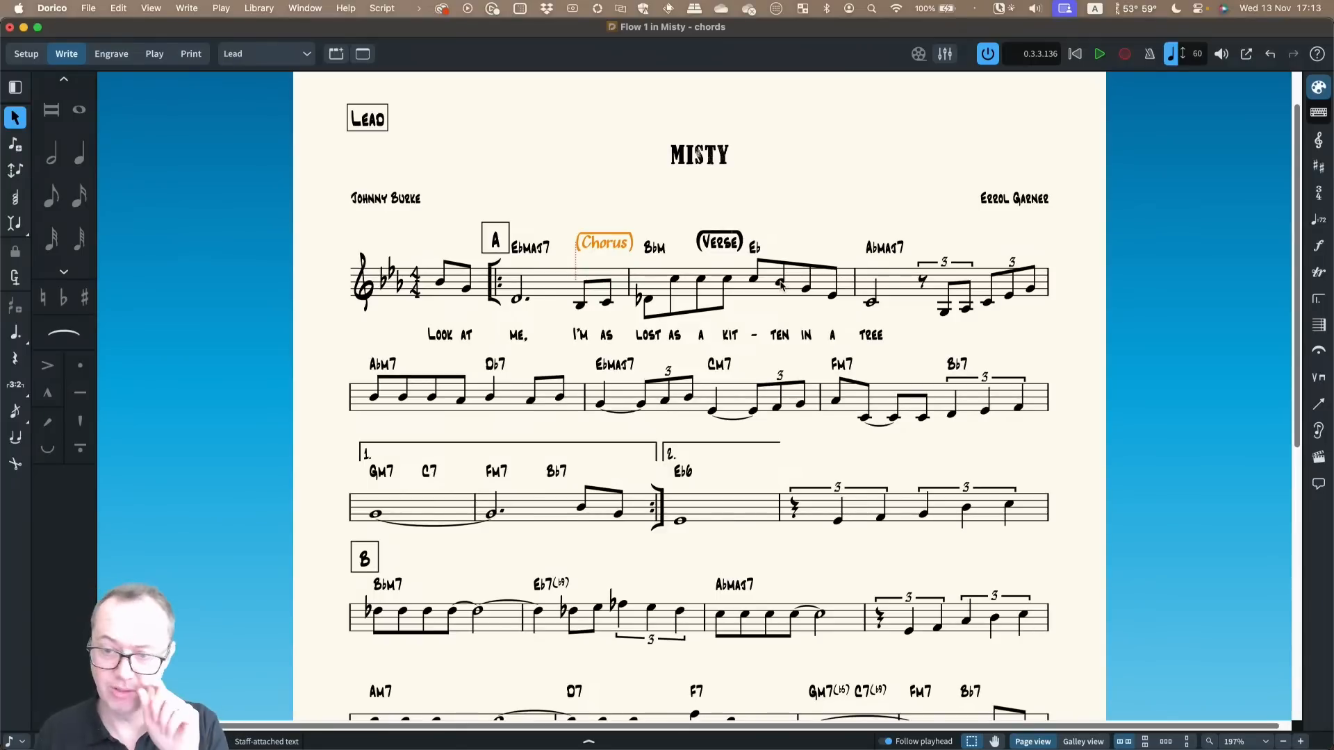
left_click(648, 186)
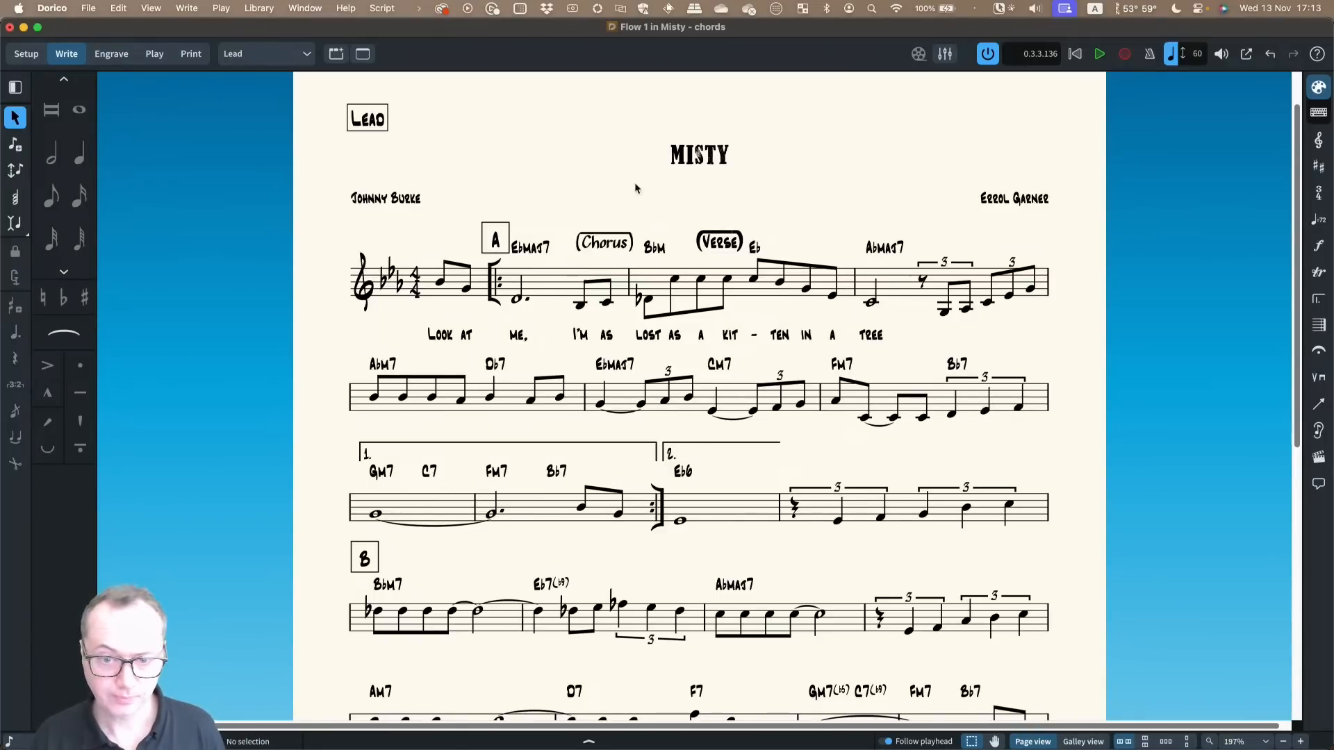
View the Full score layout of the piece and return to the Lead layout
left_click(262, 60)
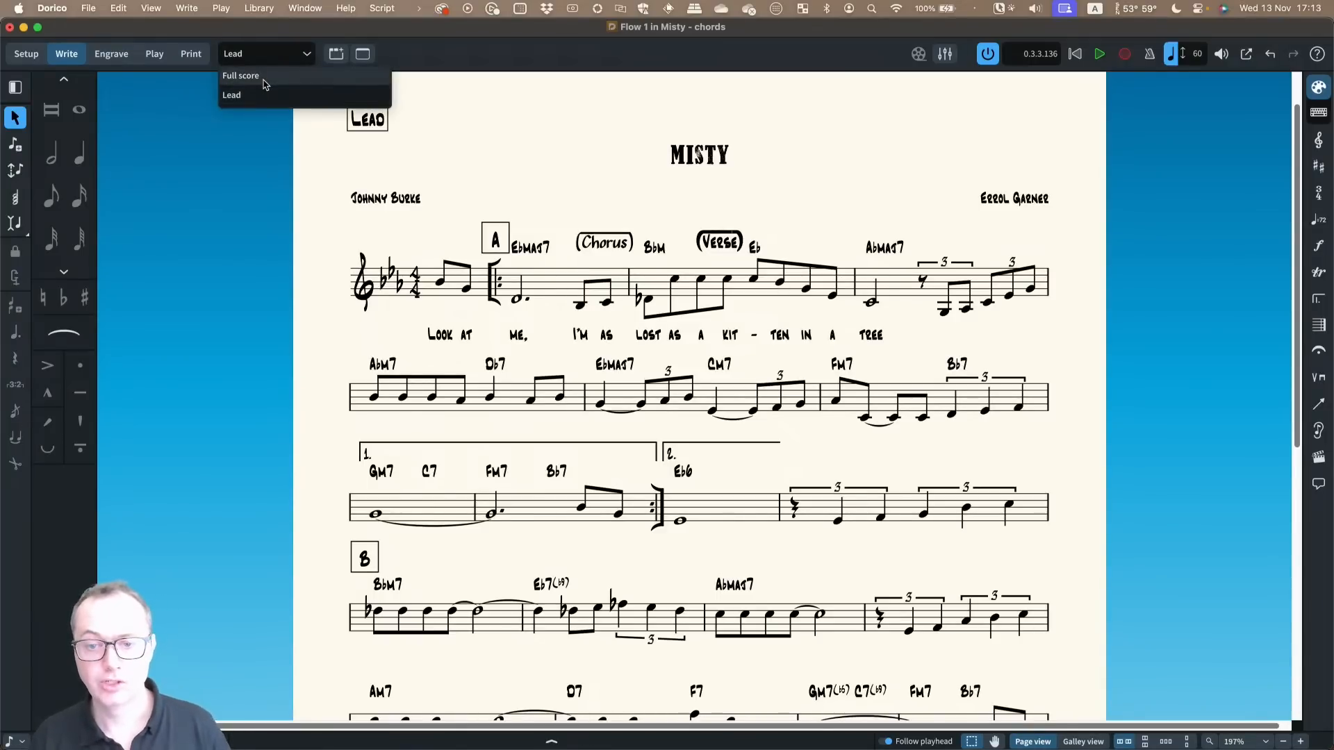
left_click(263, 80)
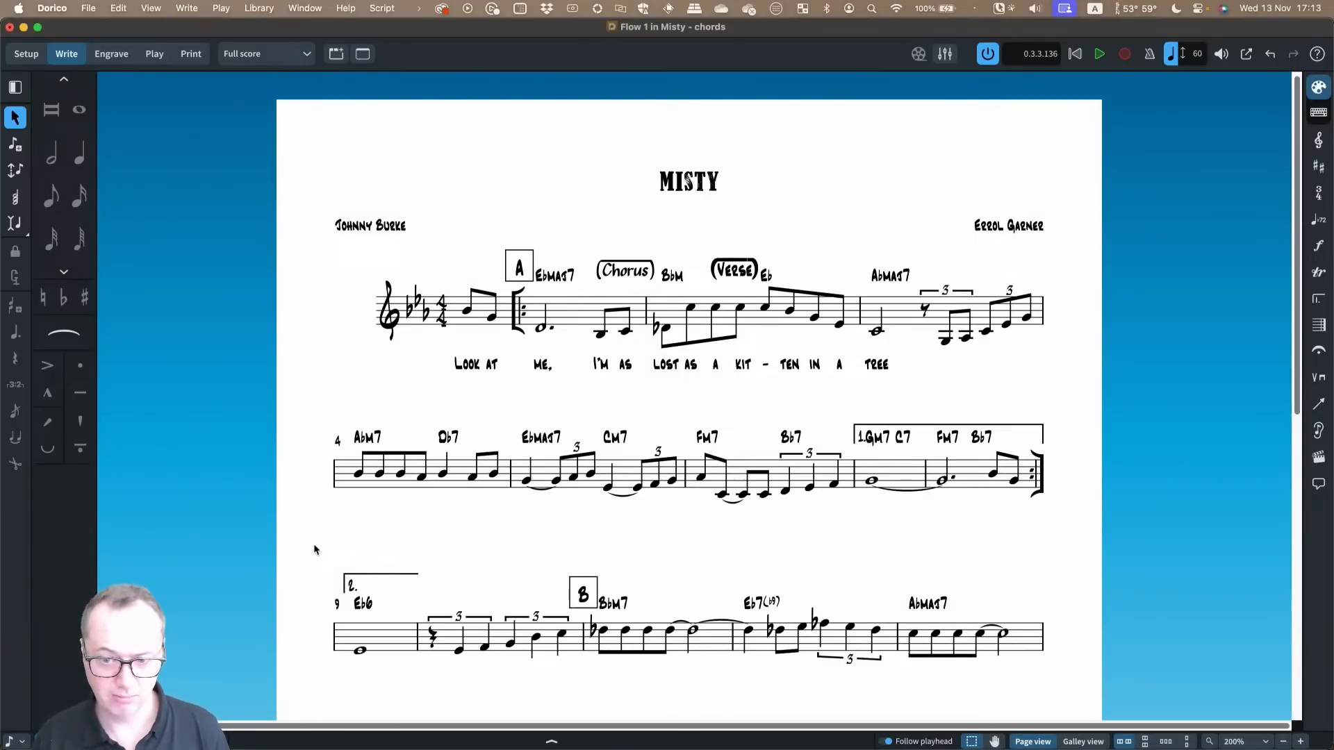
left_click(240, 54)
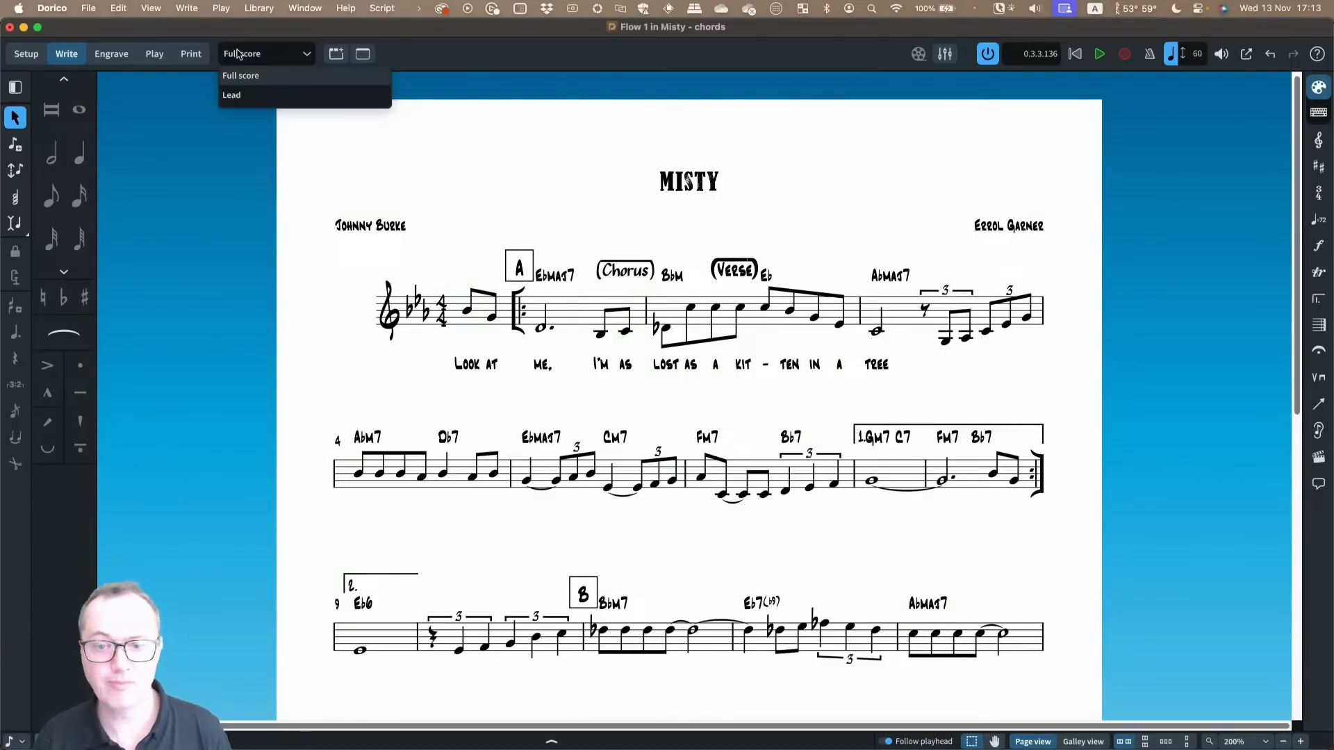
left_click(236, 96)
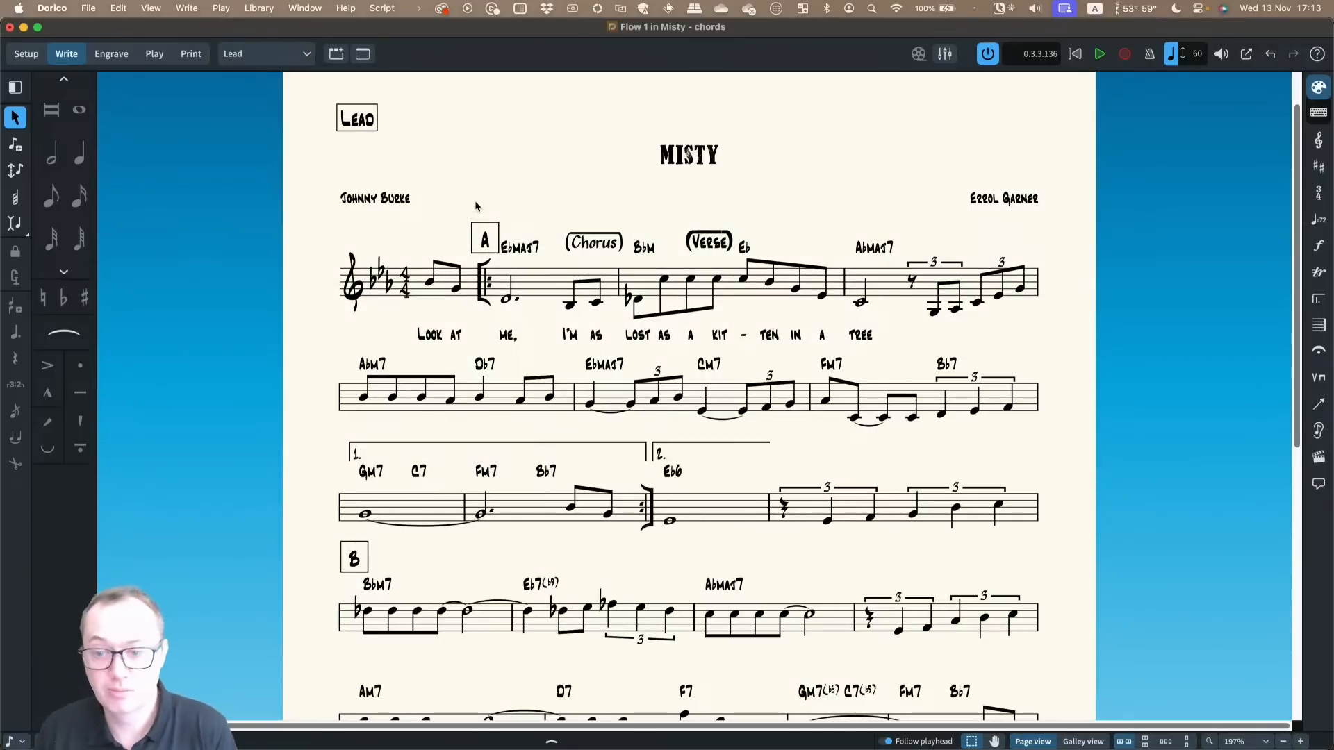
scroll(512, 175, "up", 2)
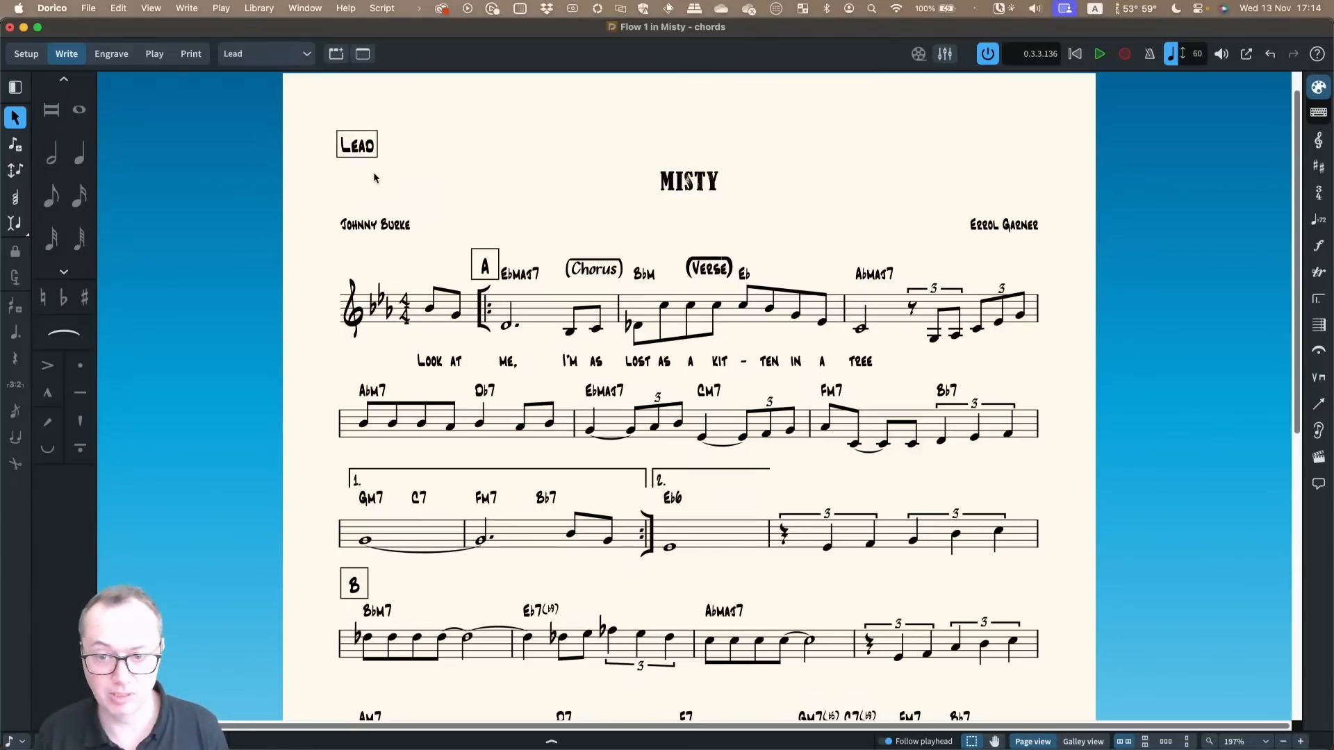
Inspect the First page template of the Default Part set in Engrave mode, close it and return to Write mode
key("super+3")
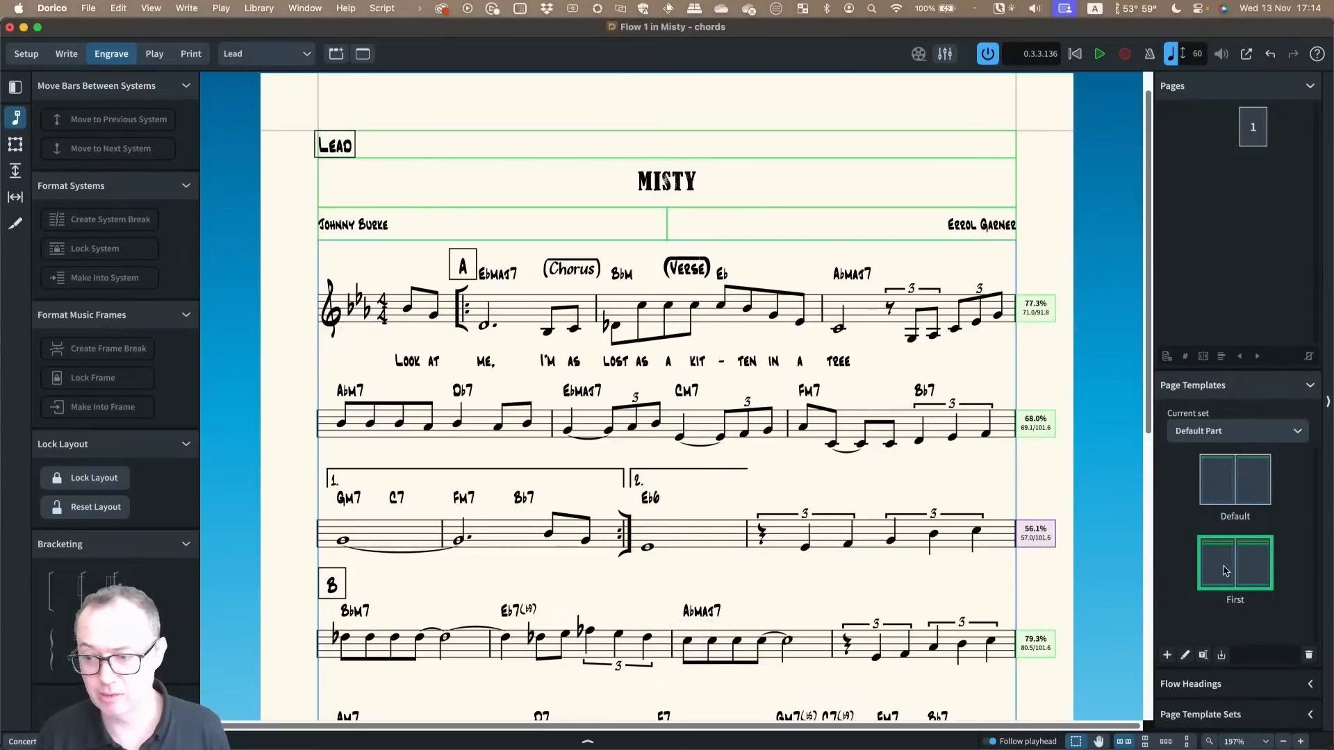
double_click(1225, 566)
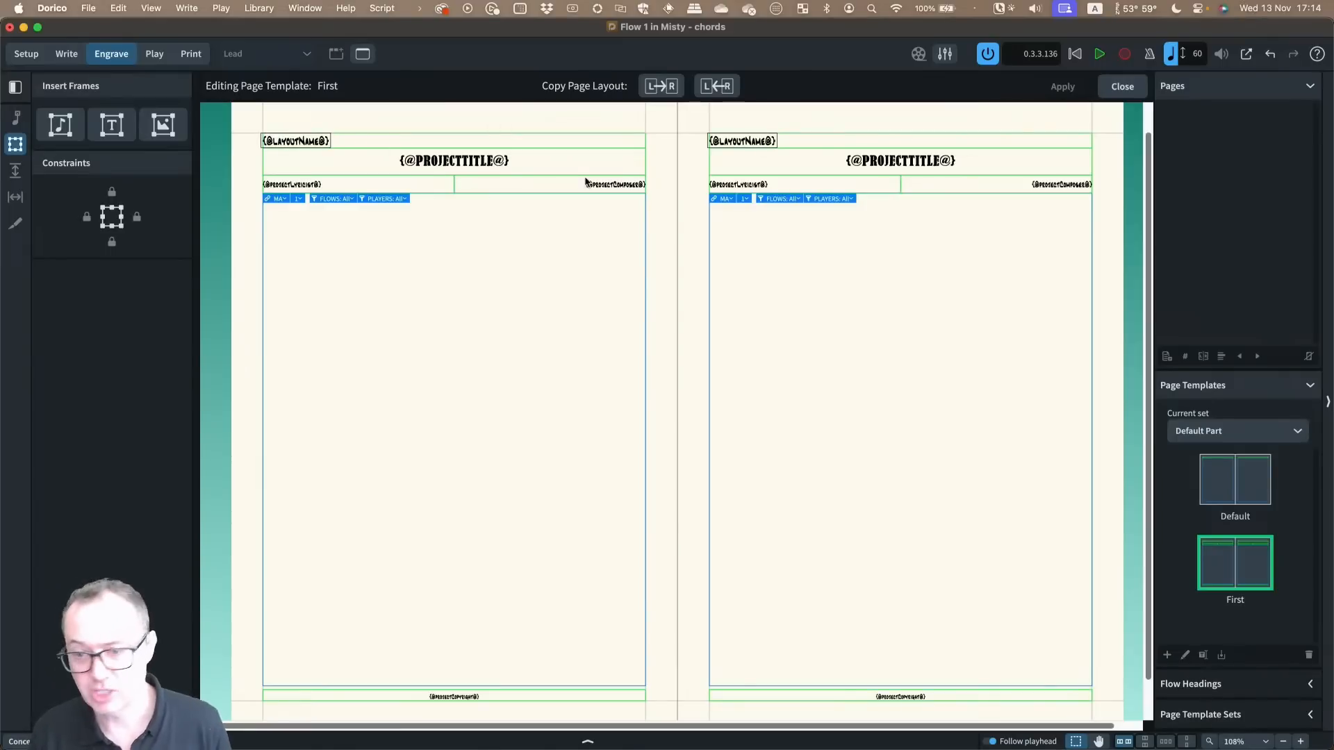
left_click(1122, 86)
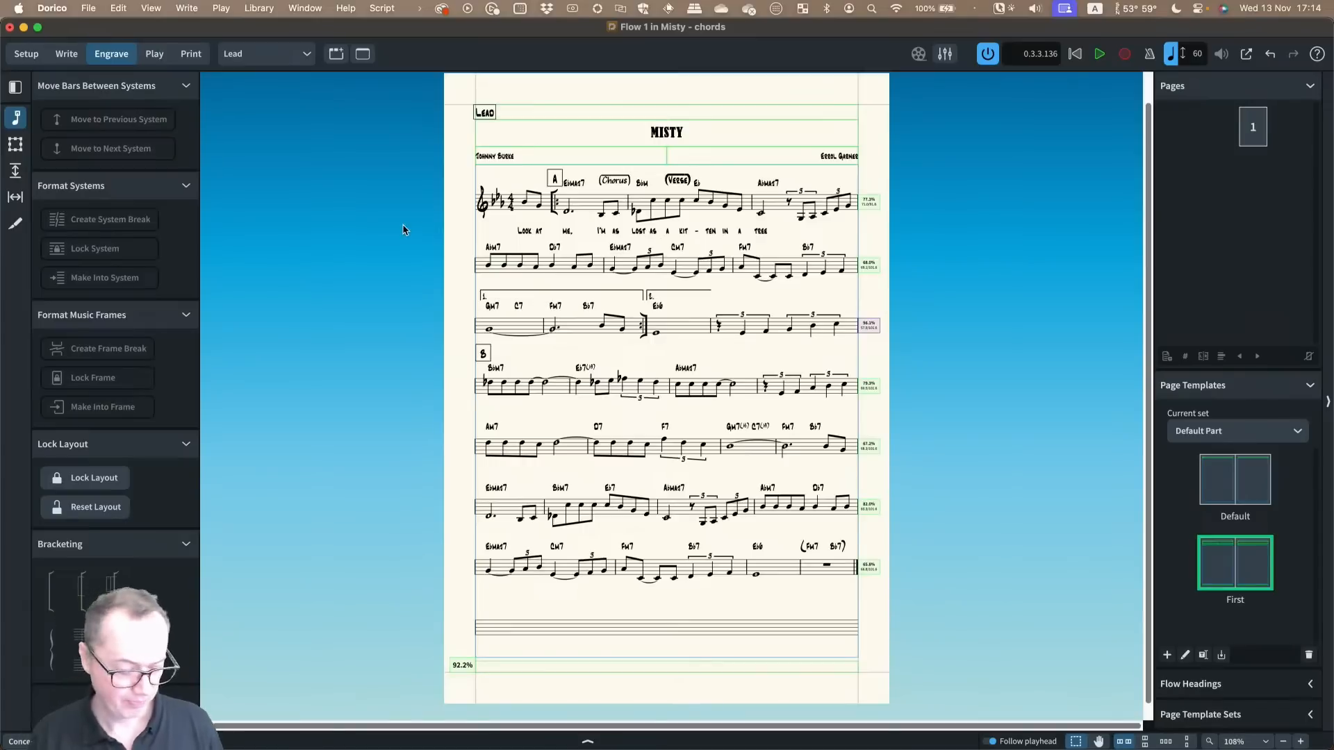
key("super+2")
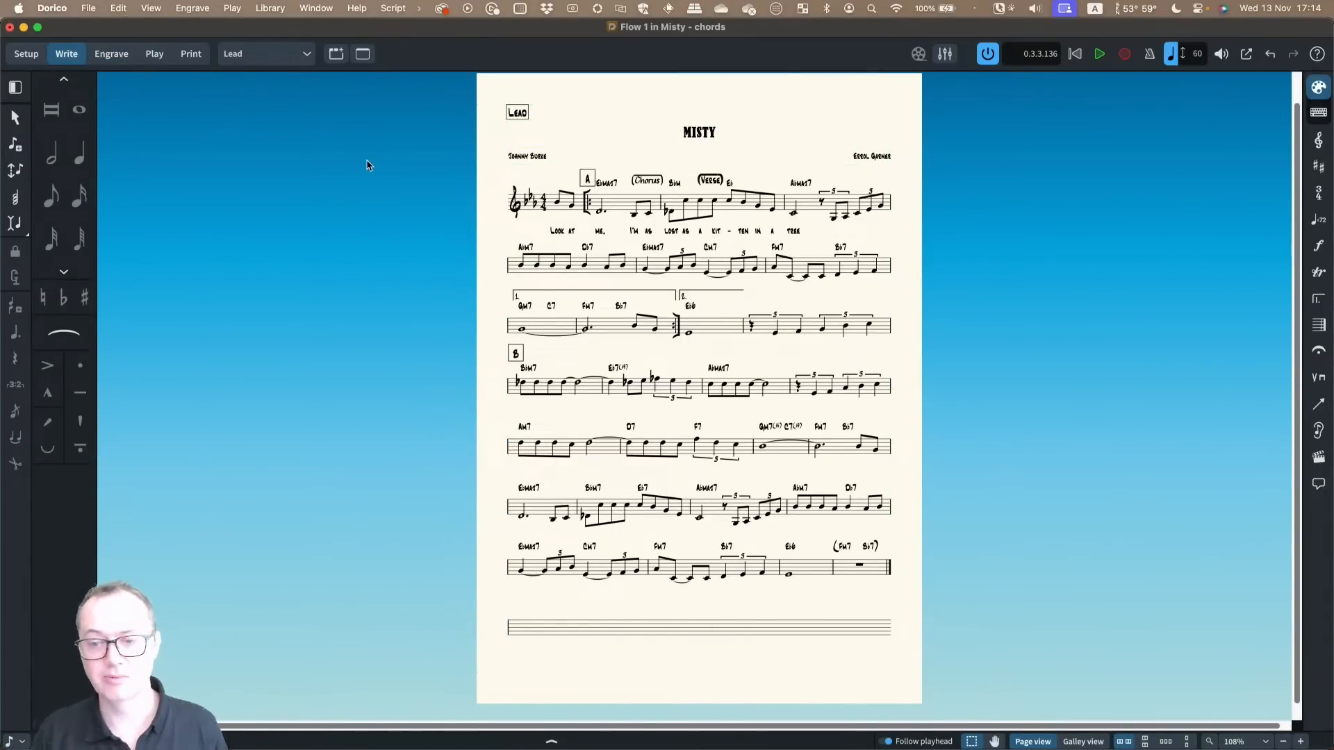
In Setup mode, add a new part layout to the project and assign the Treble staff player to it
left_click(24, 54)
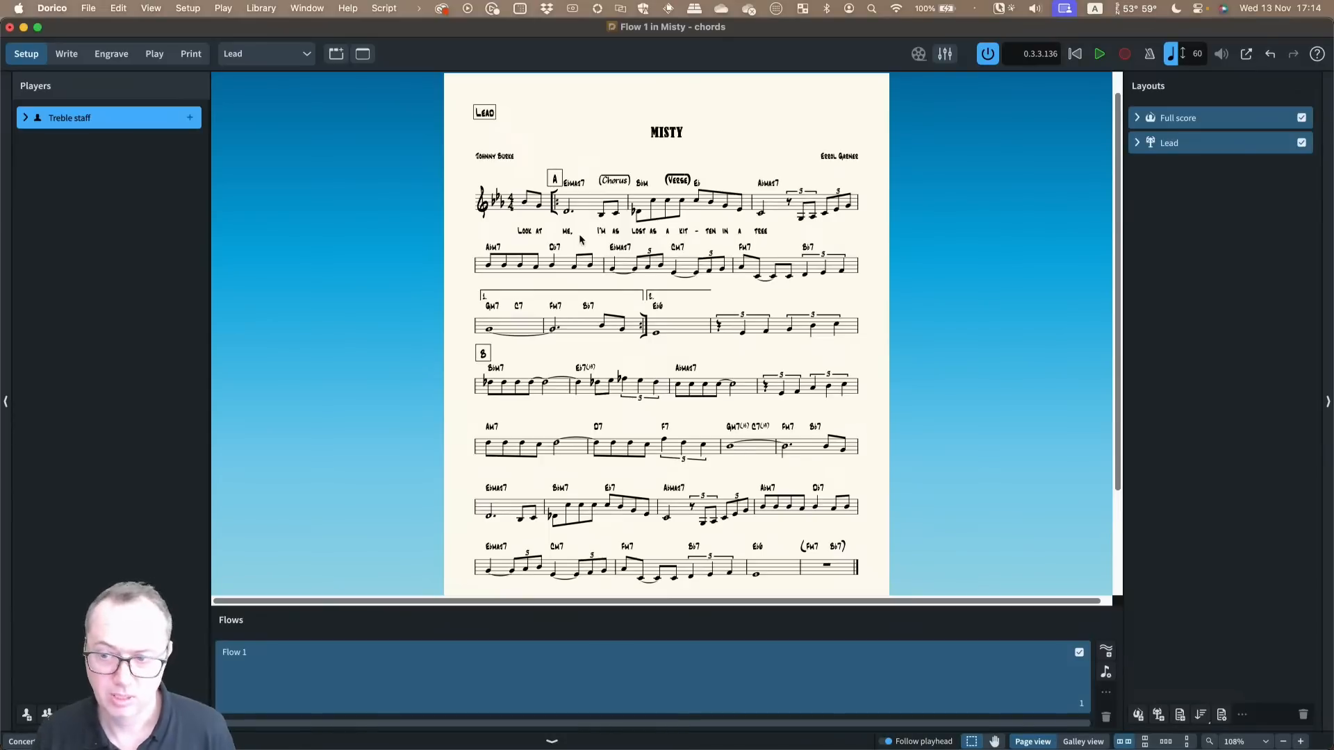
scroll(555, 222, "up", 5)
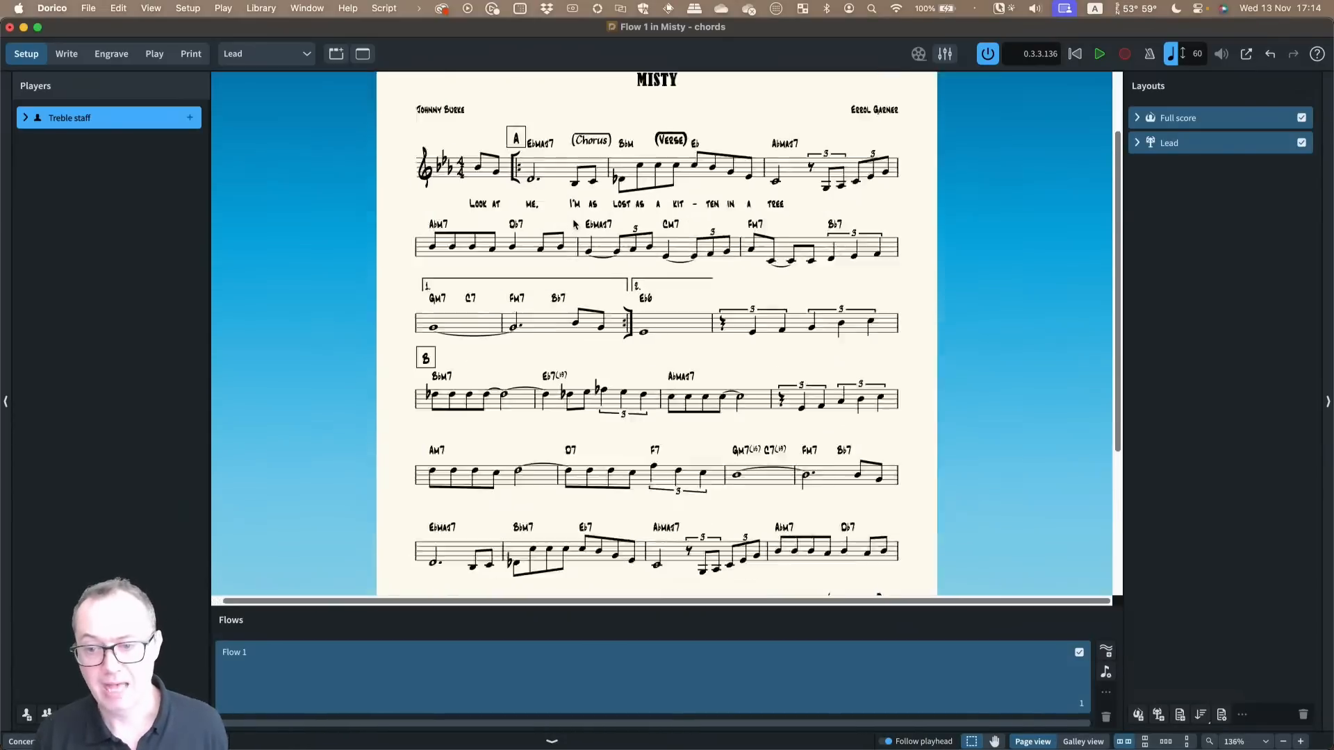
scroll(573, 191, "up", 1)
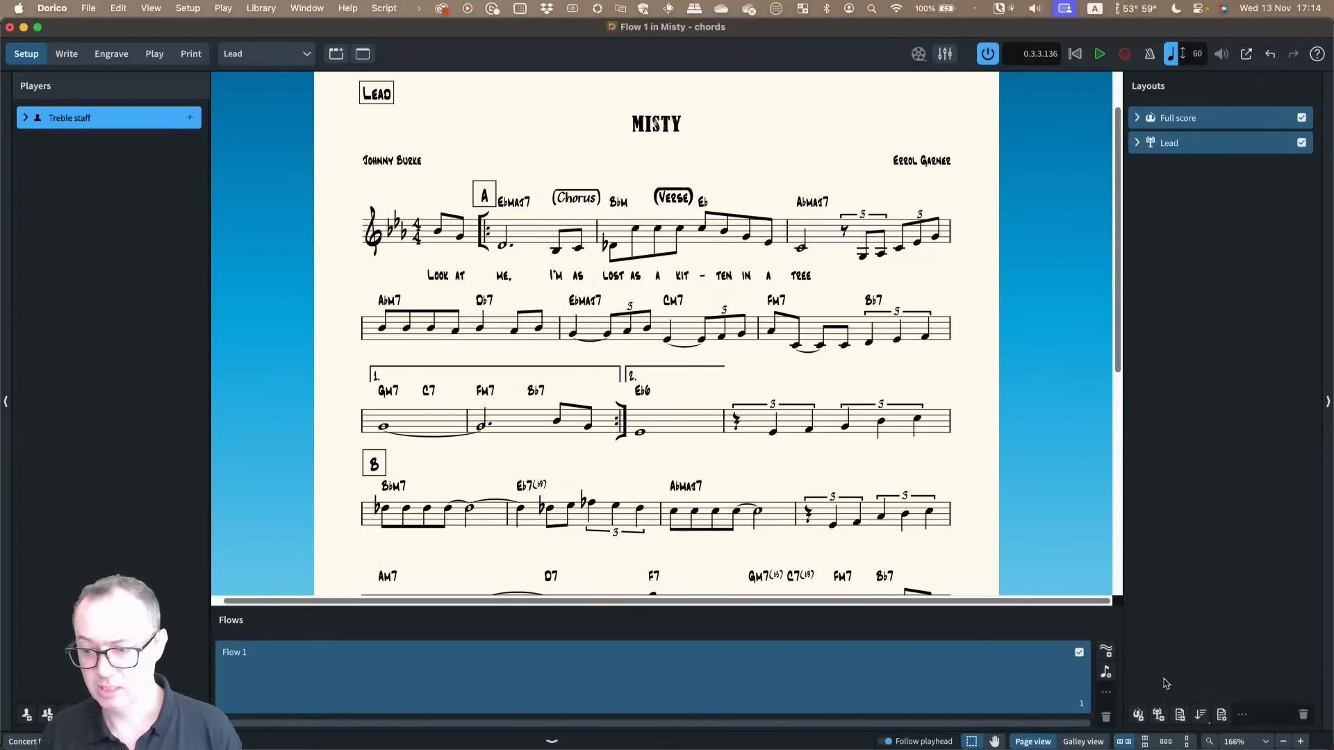
left_click(1158, 716)
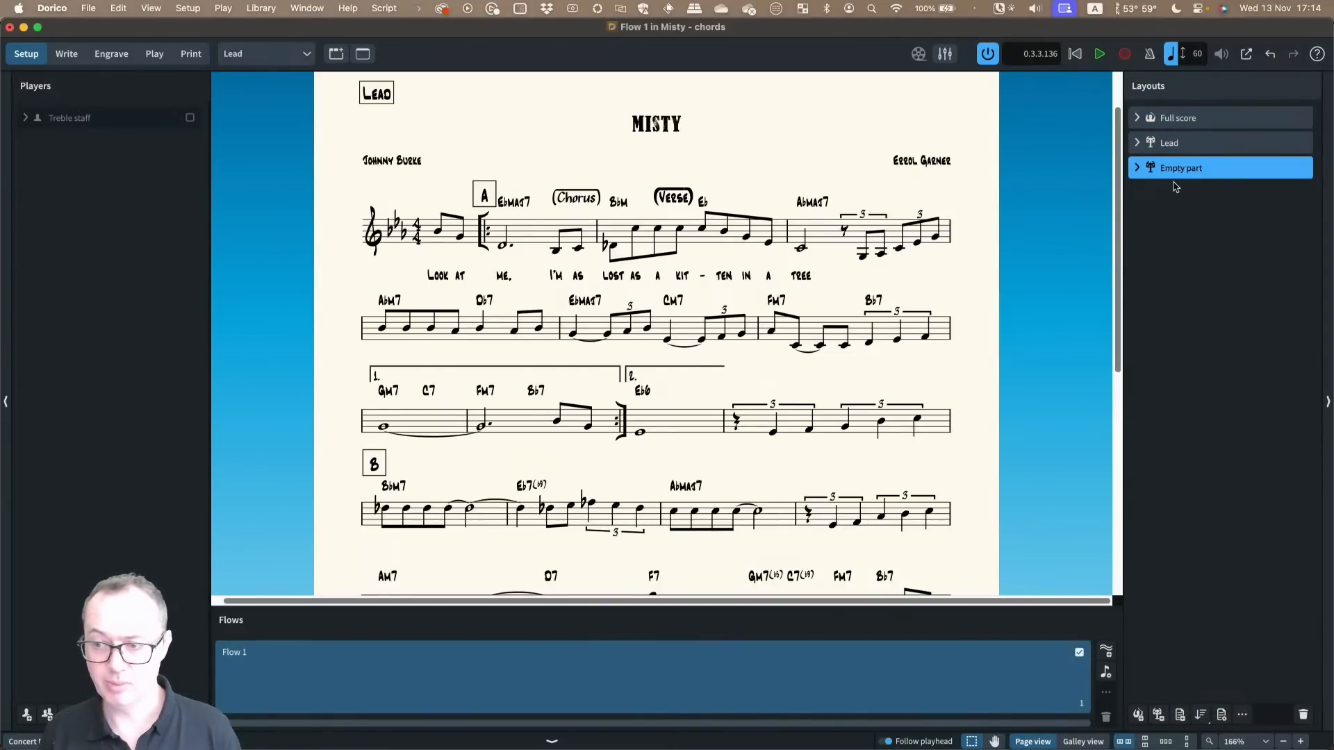
left_click(190, 120)
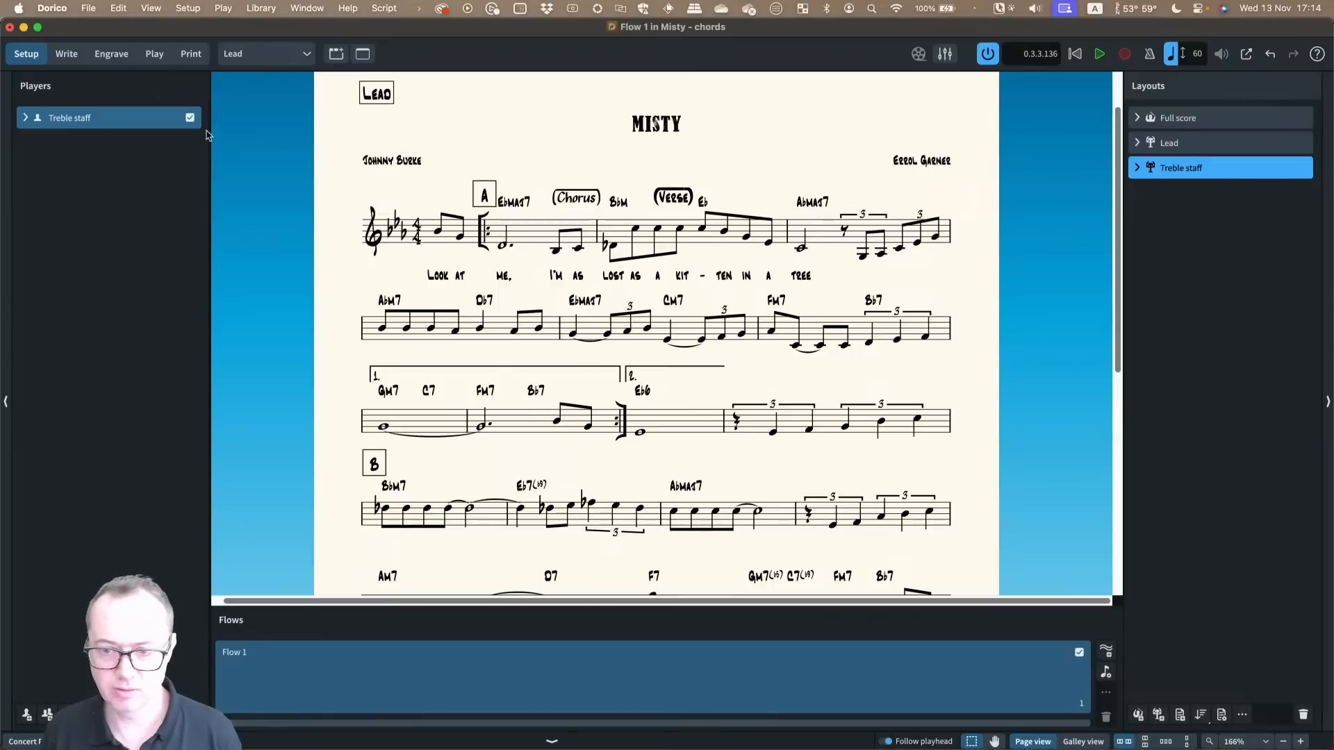
Rename the new part layout as Alto Sax
double_click(1177, 172)
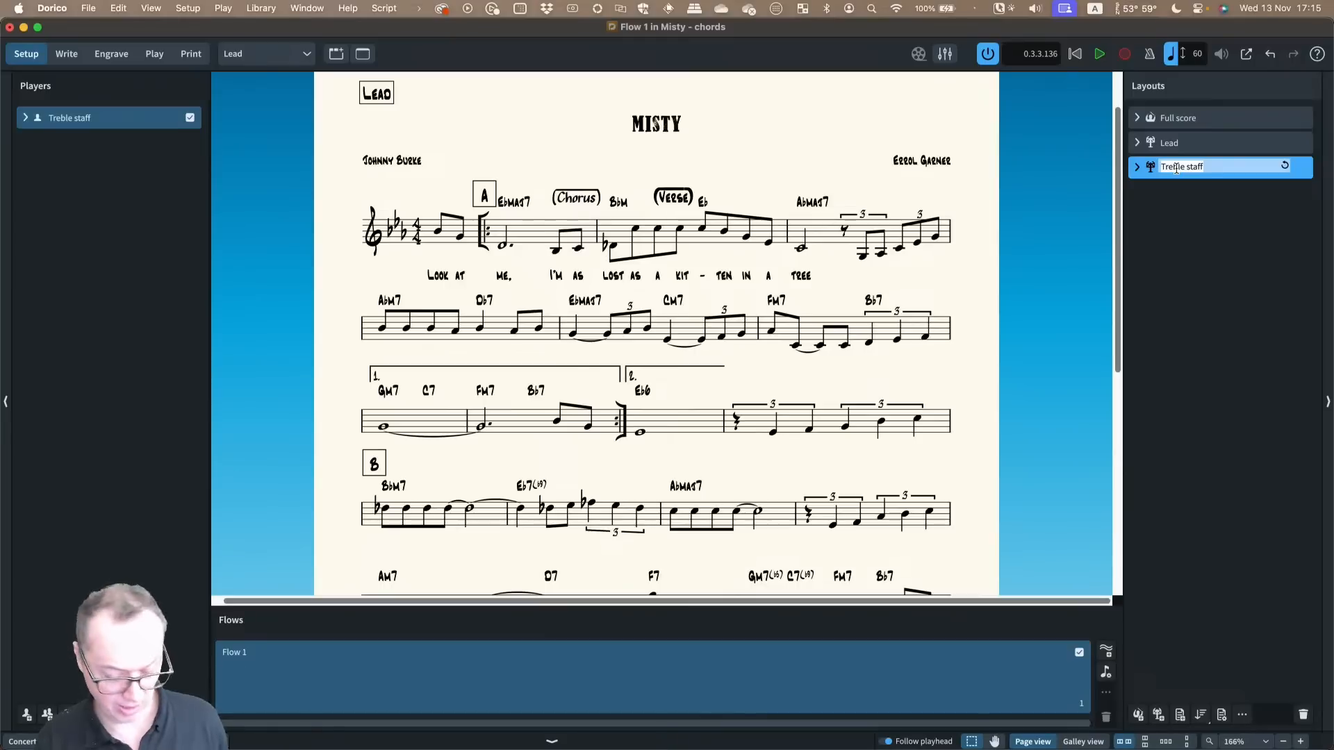
type("Alto Sax")
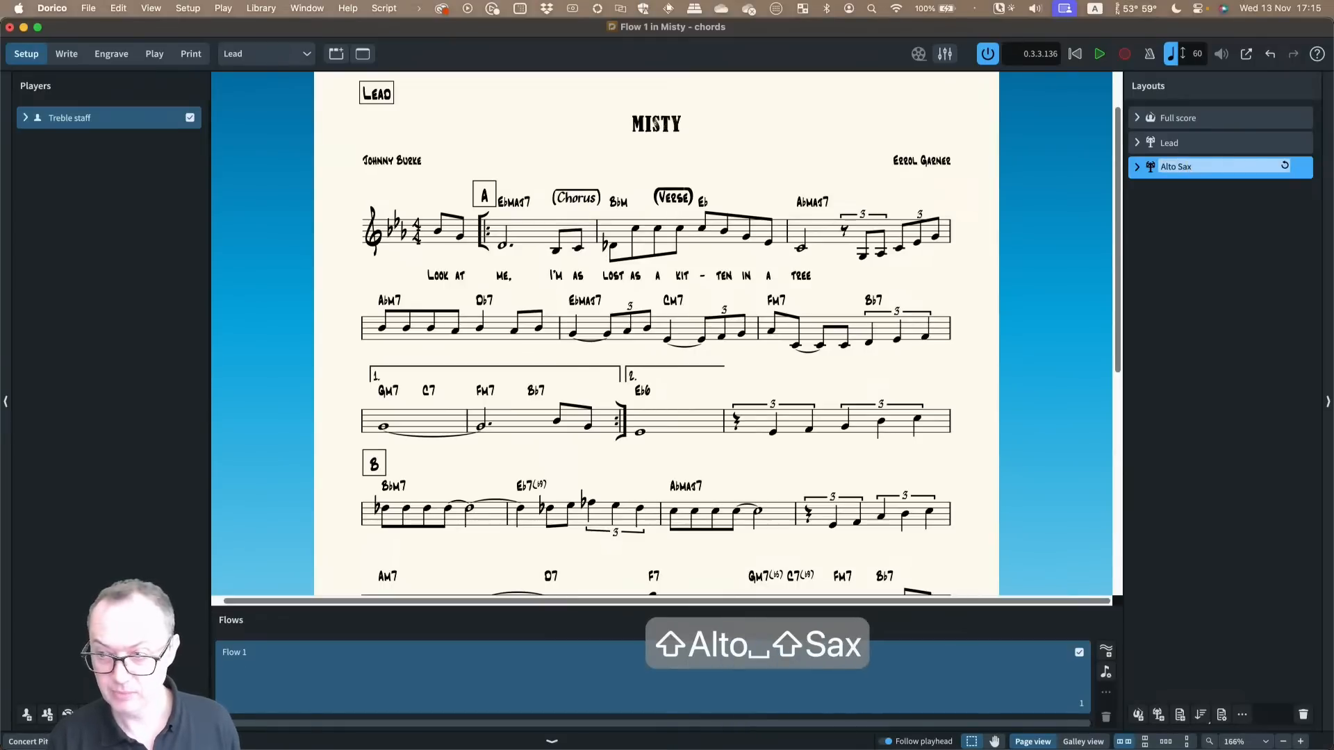
left_click(1214, 208)
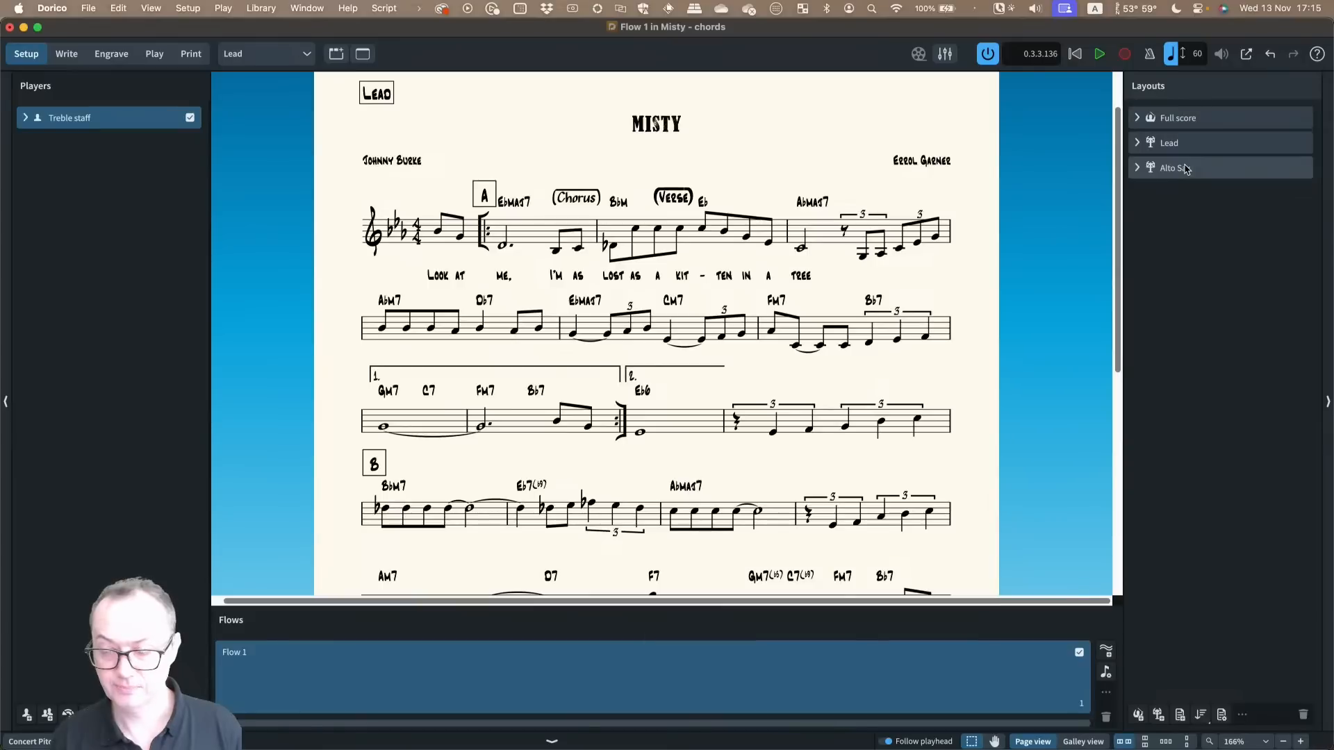
In the Alto Sax layout's clef and transposition overrides, make the Treble staff's written middle C sound as Eb2 at transposed pitch
left_click(1224, 171)
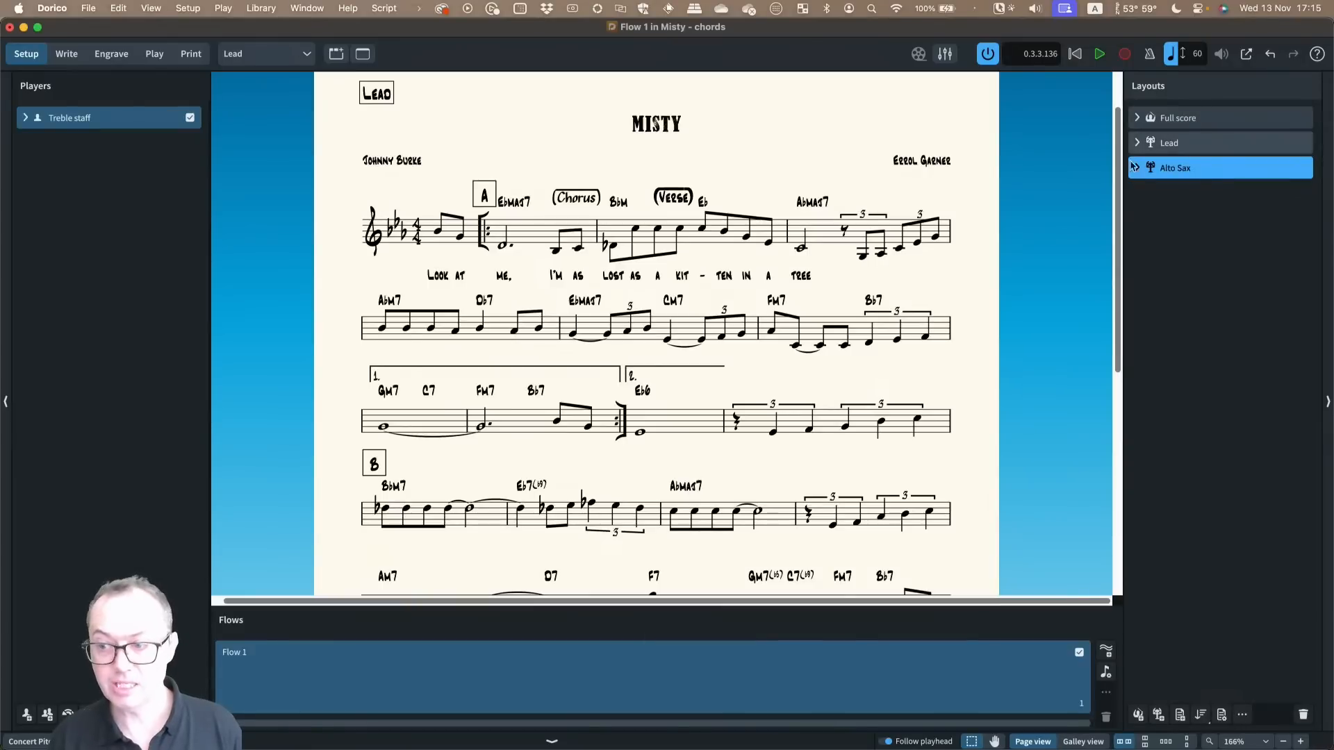
right_click(1207, 170)
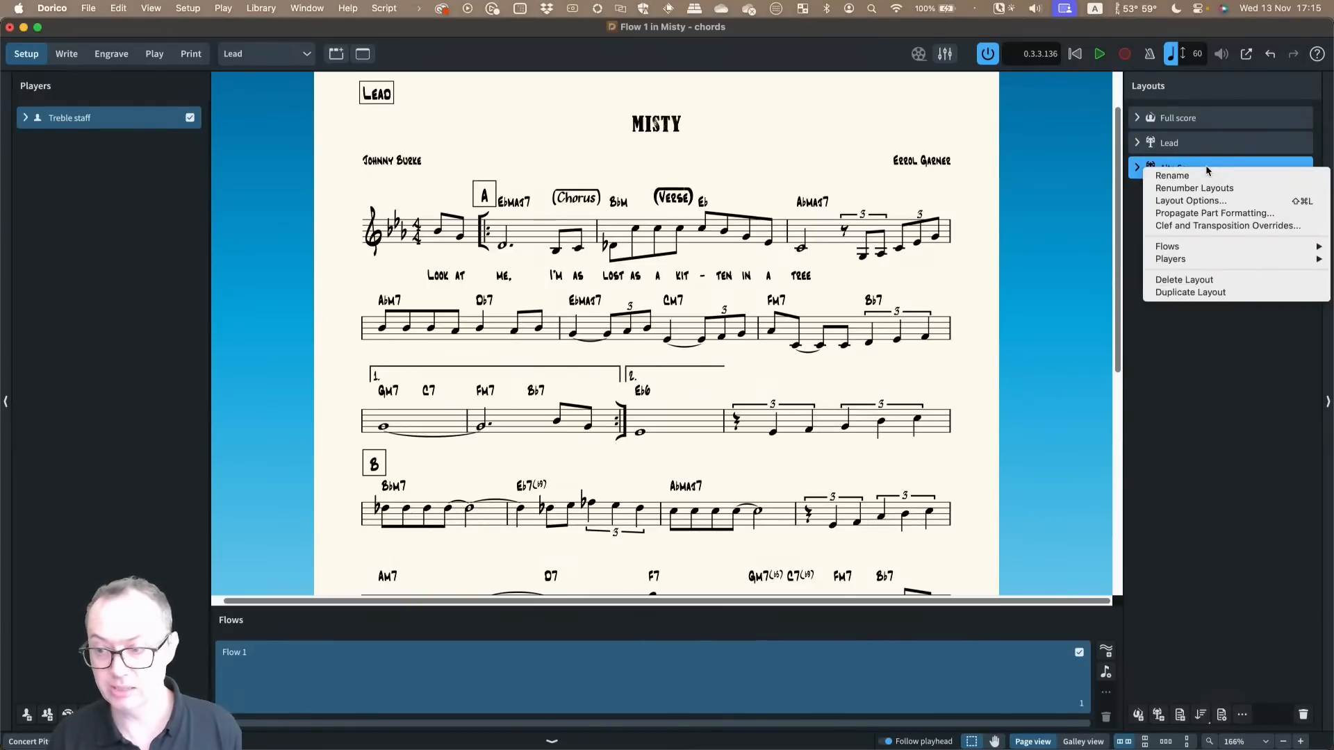
left_click(1192, 226)
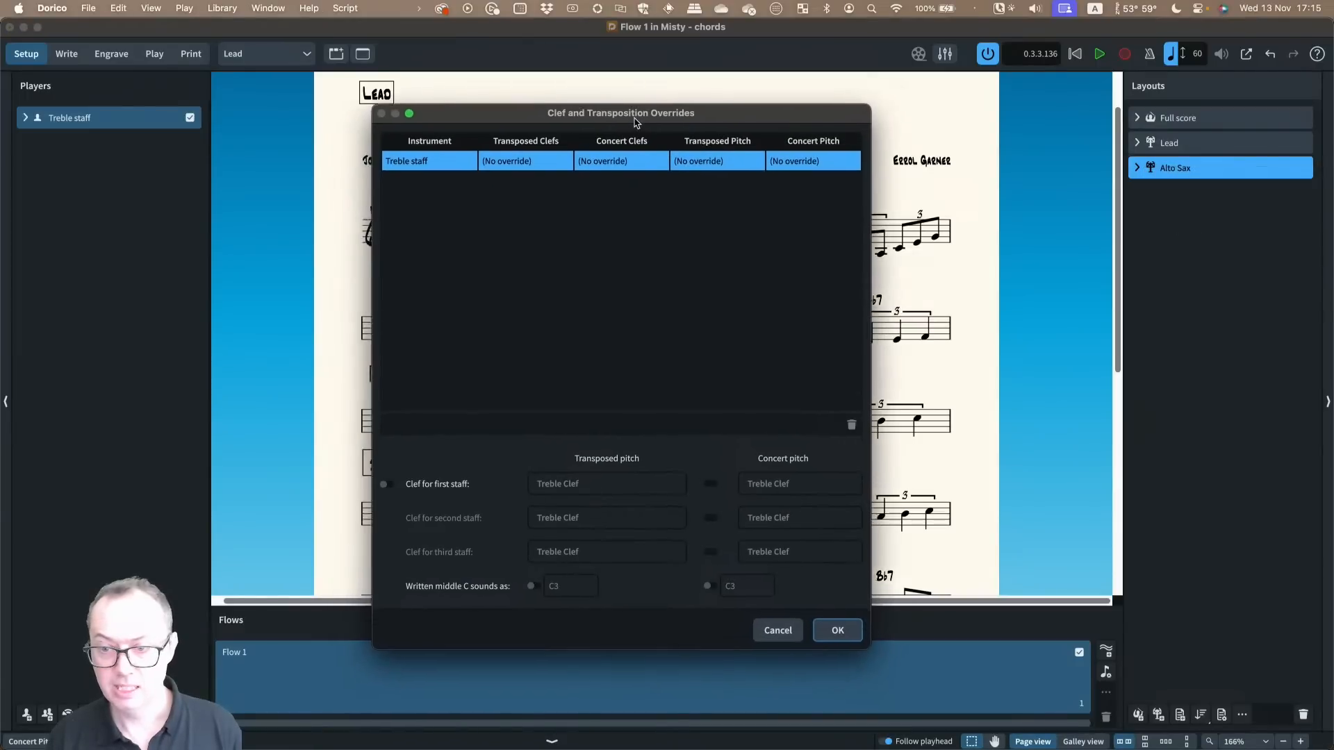
left_click_drag(635, 123, 666, 88)
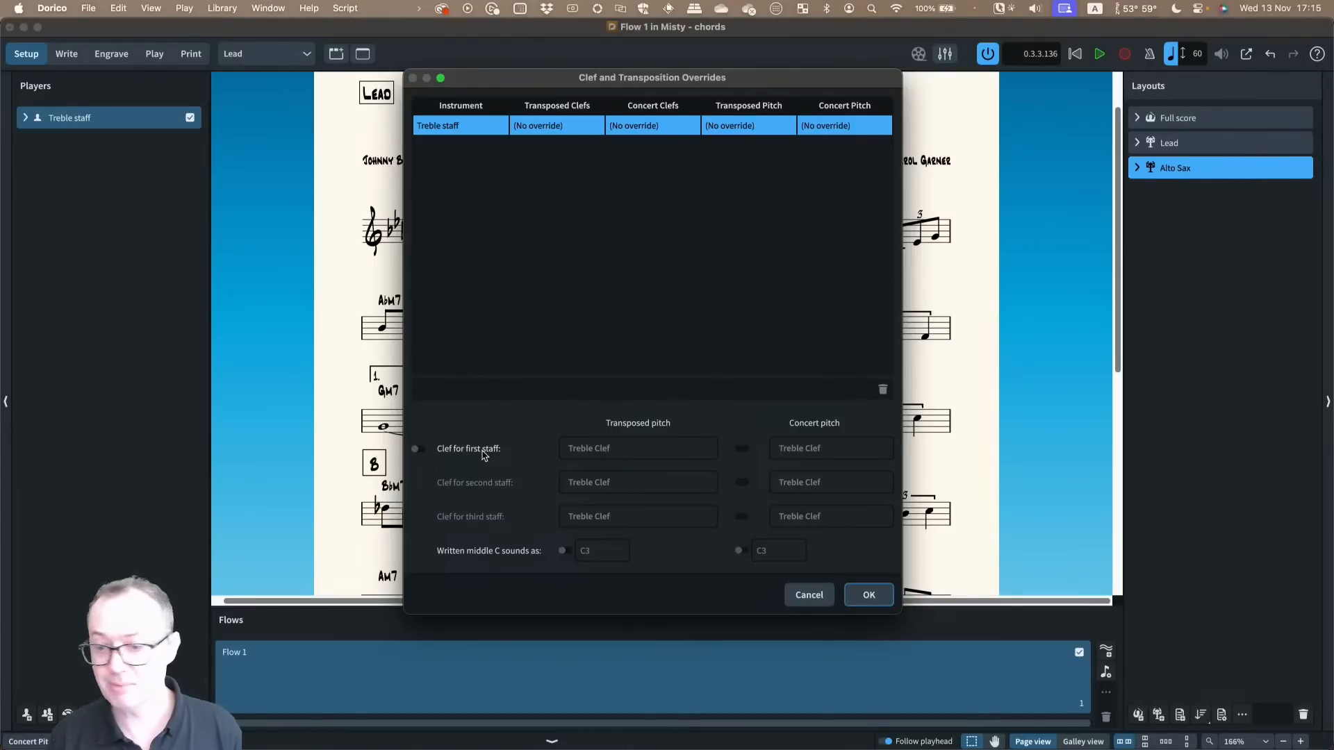
left_click(564, 552)
double_click(591, 551)
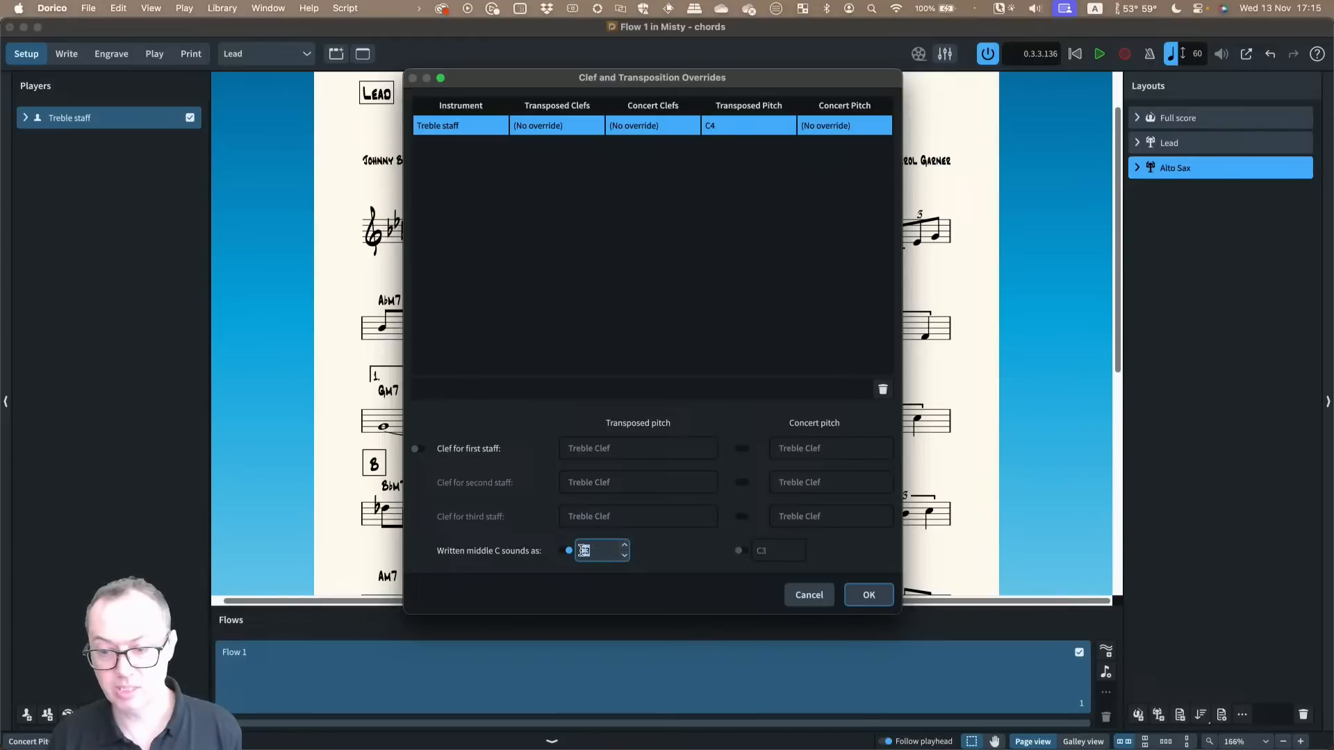
type("eb2")
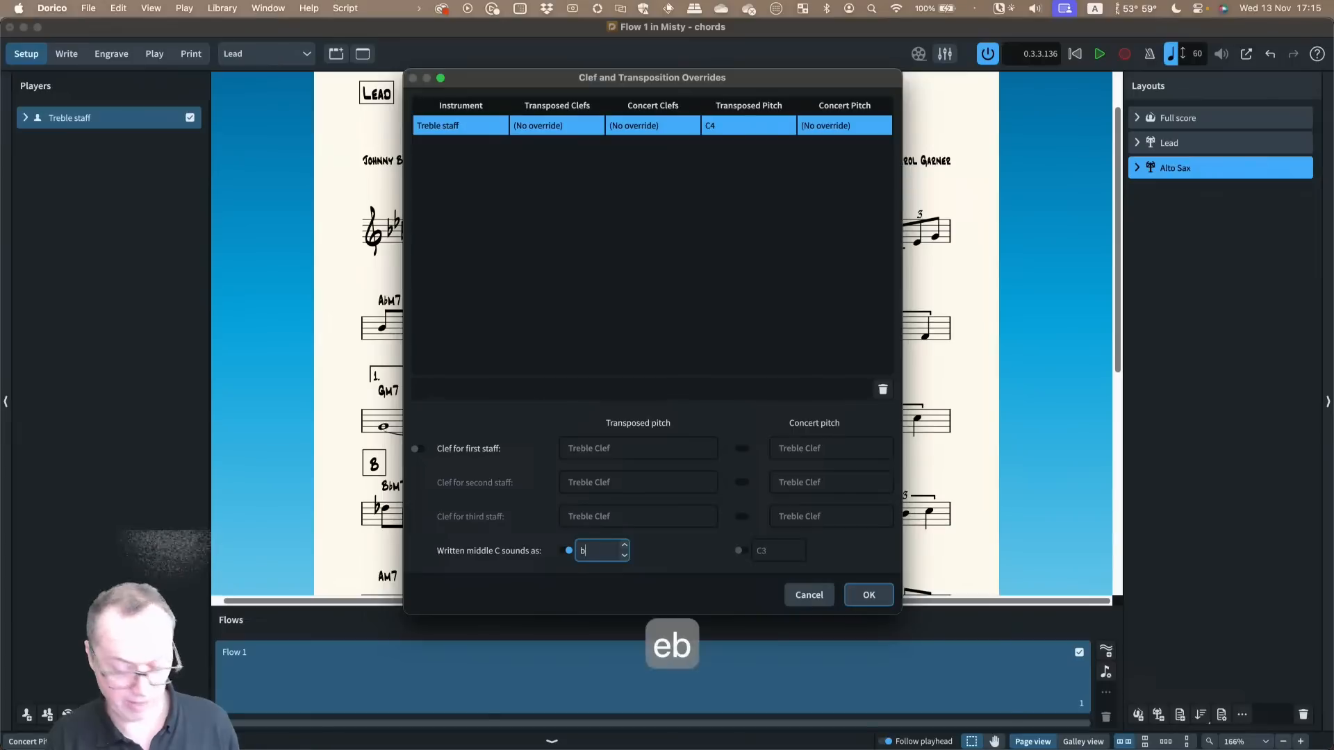
key("Tab")
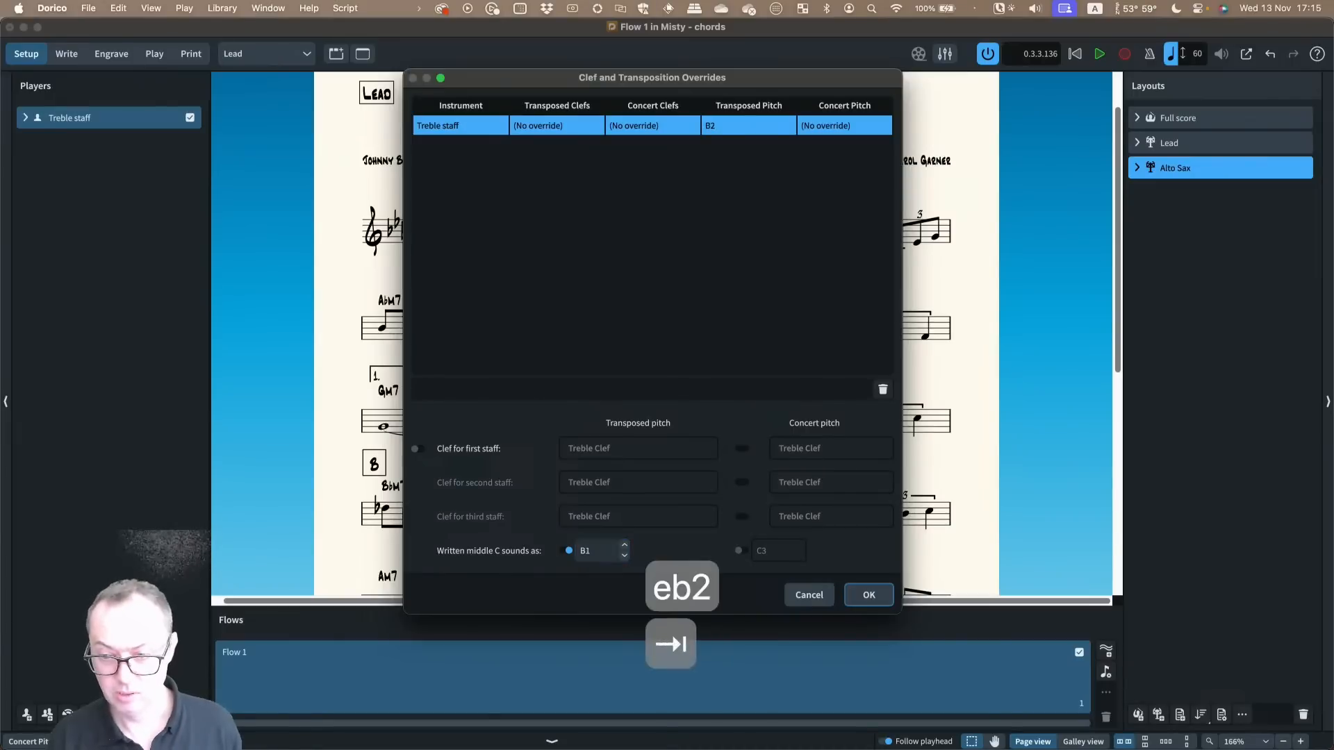
double_click(587, 551)
type("E")
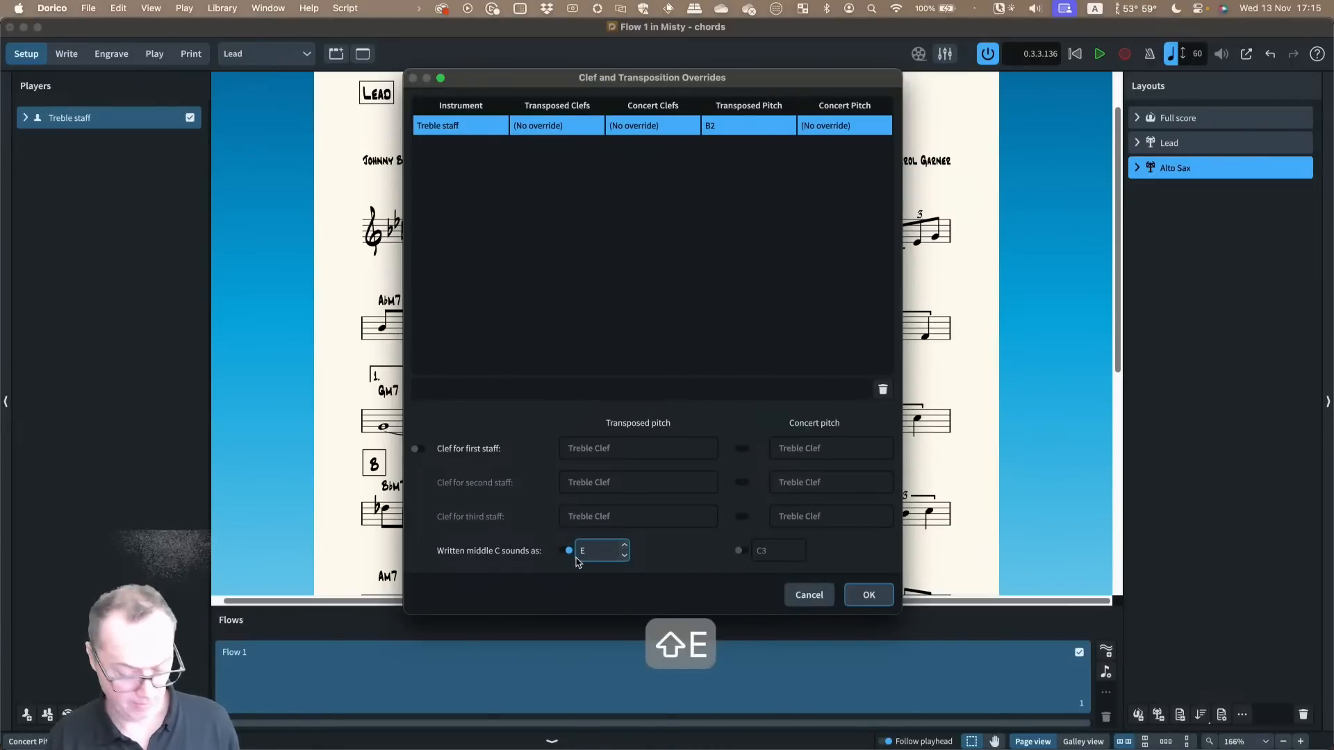
type("b2")
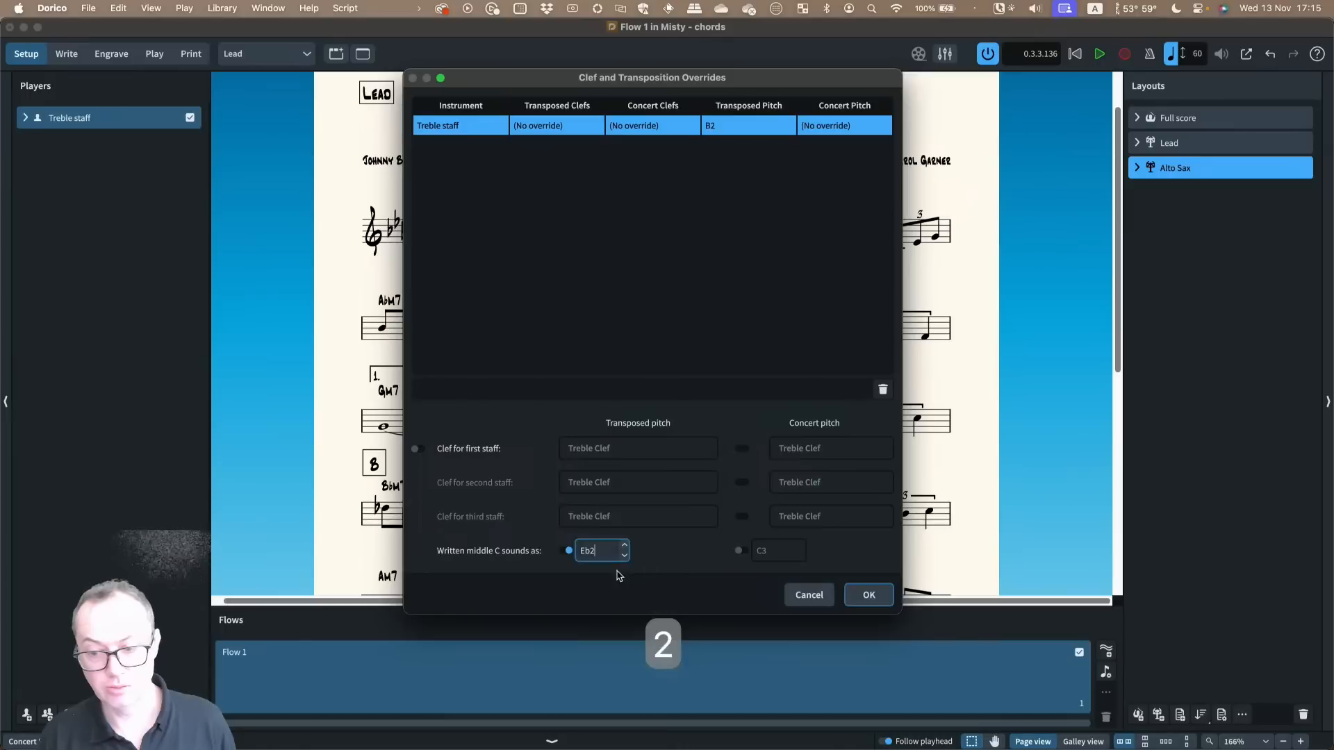
Set the Alto Sax layout's written middle C to sound as Eb2 in transposed pitch, and view that layout
key("Tab")
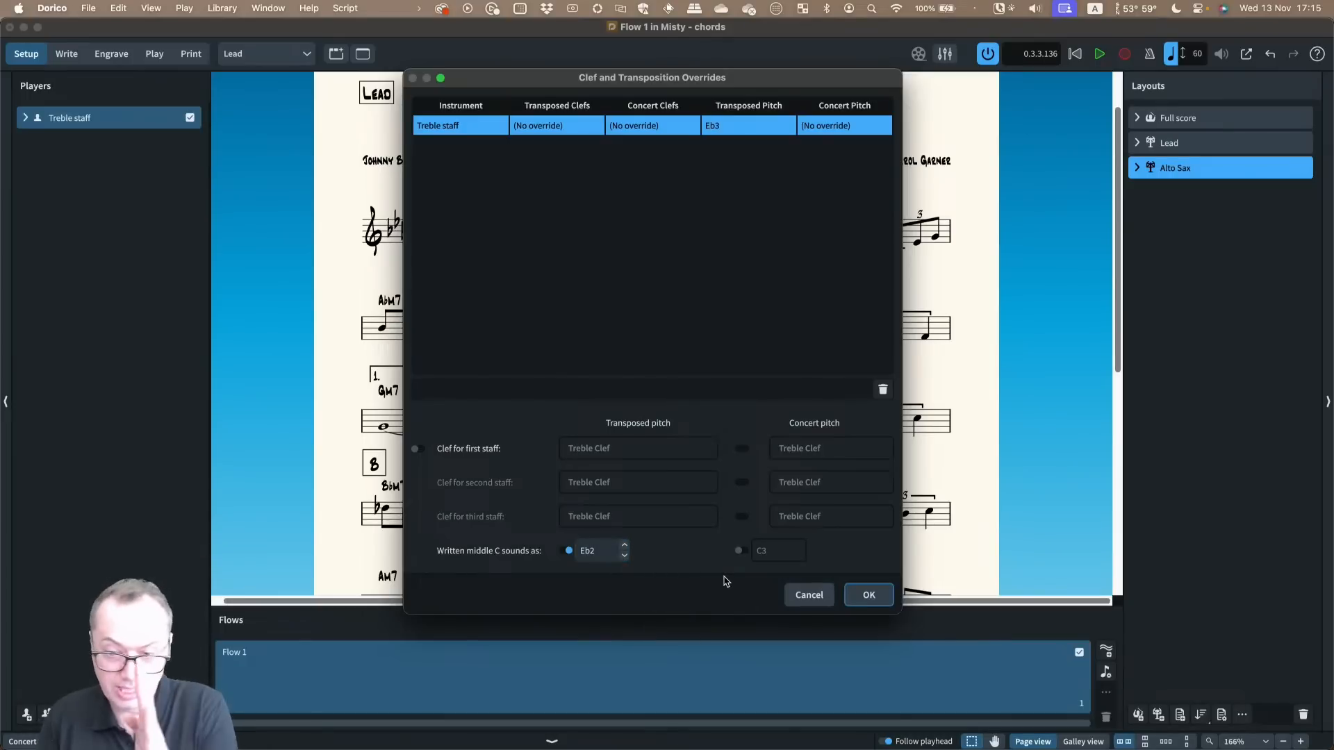
left_click(868, 596)
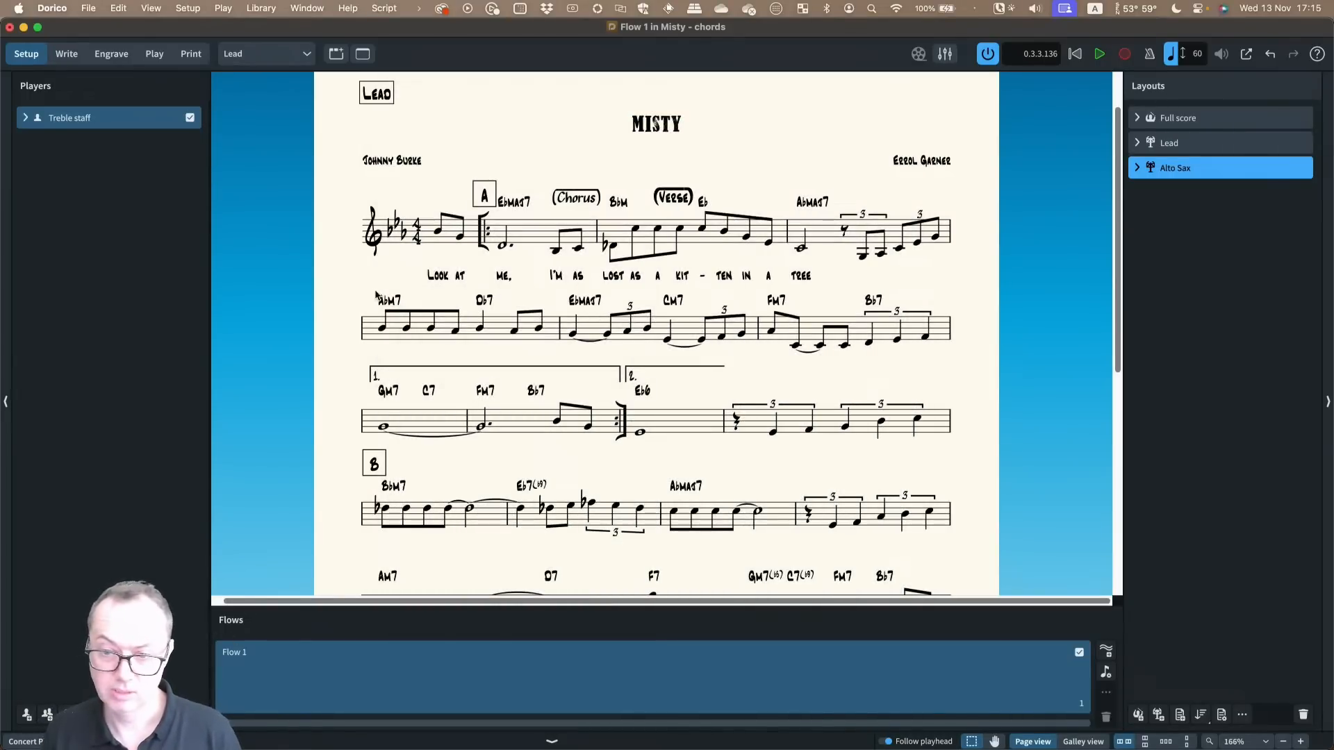
left_click(259, 54)
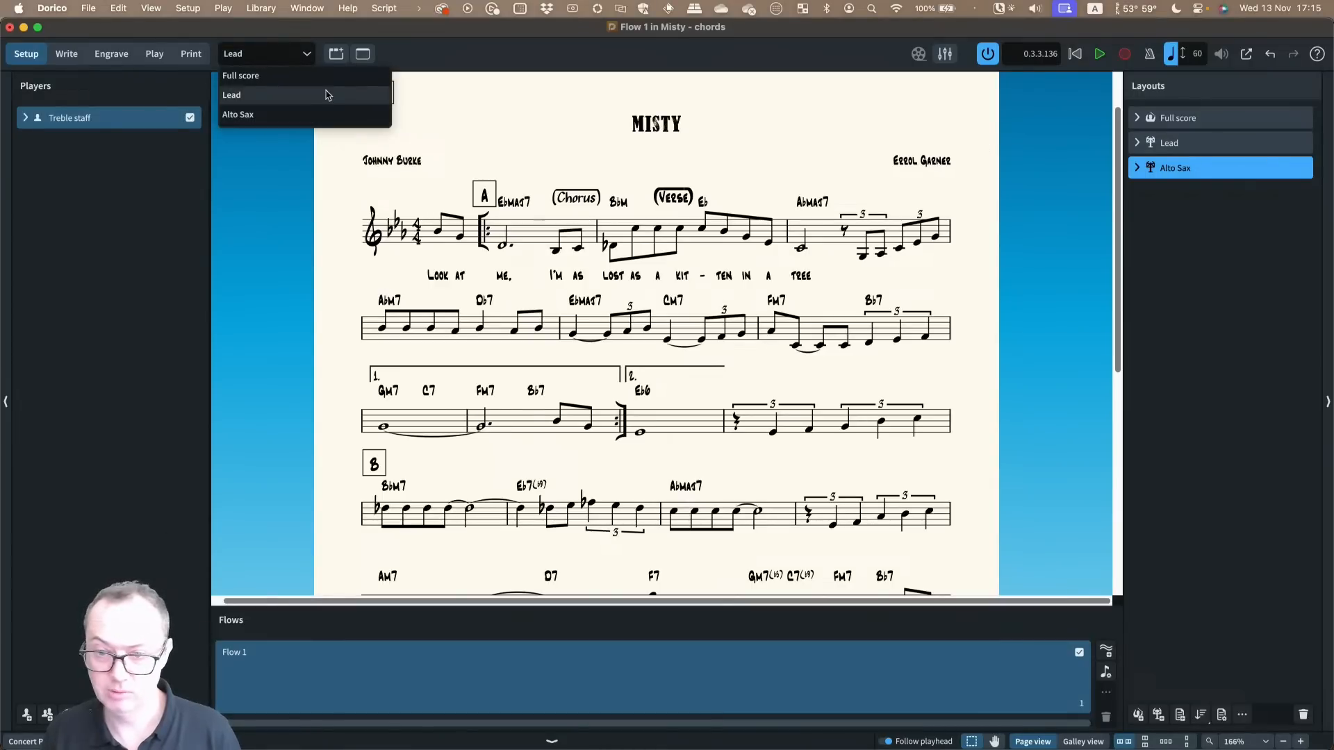
left_click(291, 122)
scroll(452, 278, "down", 3)
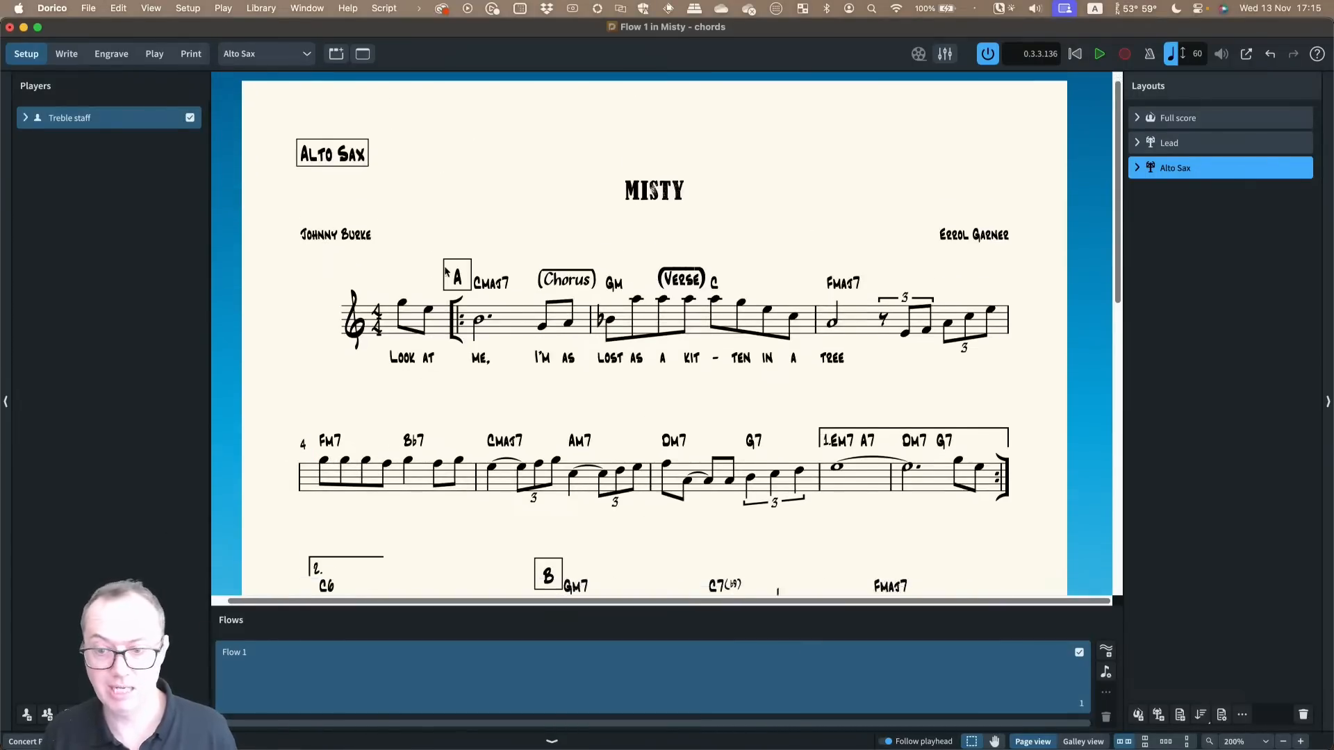
scroll(456, 299, "down", 2)
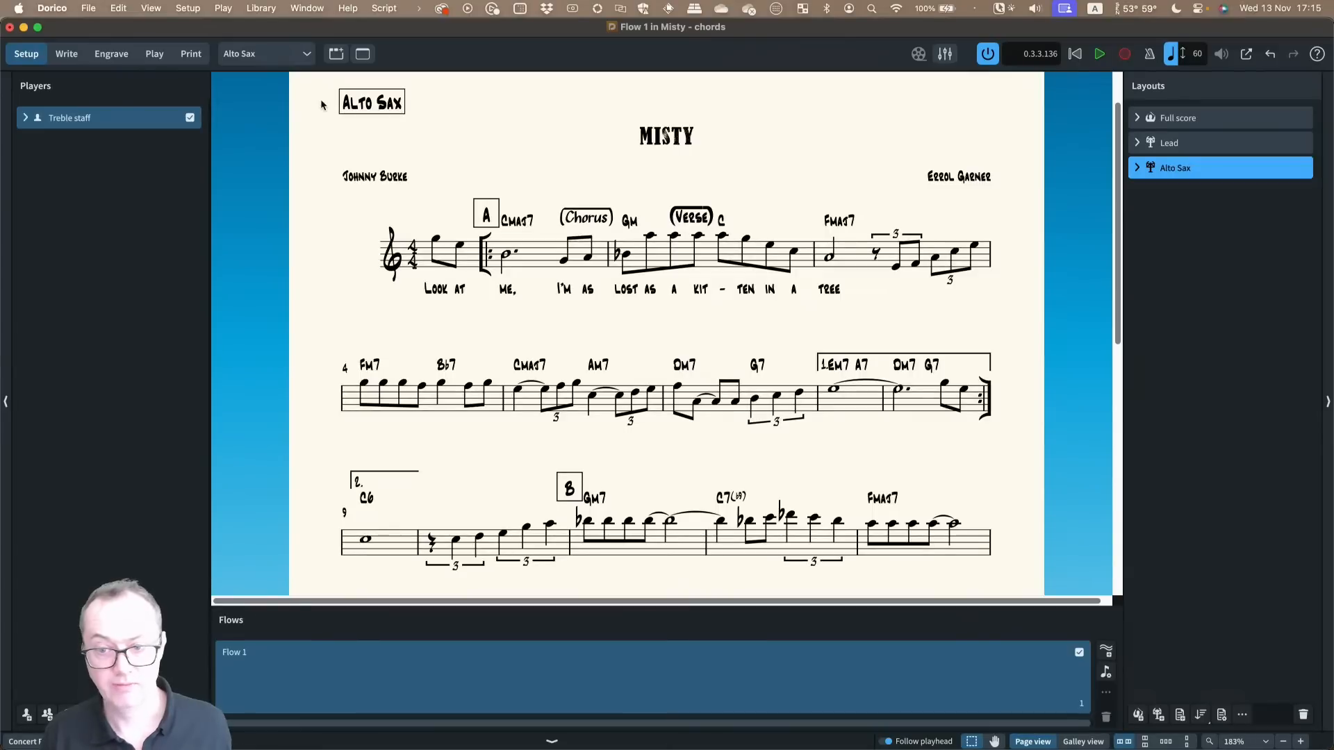
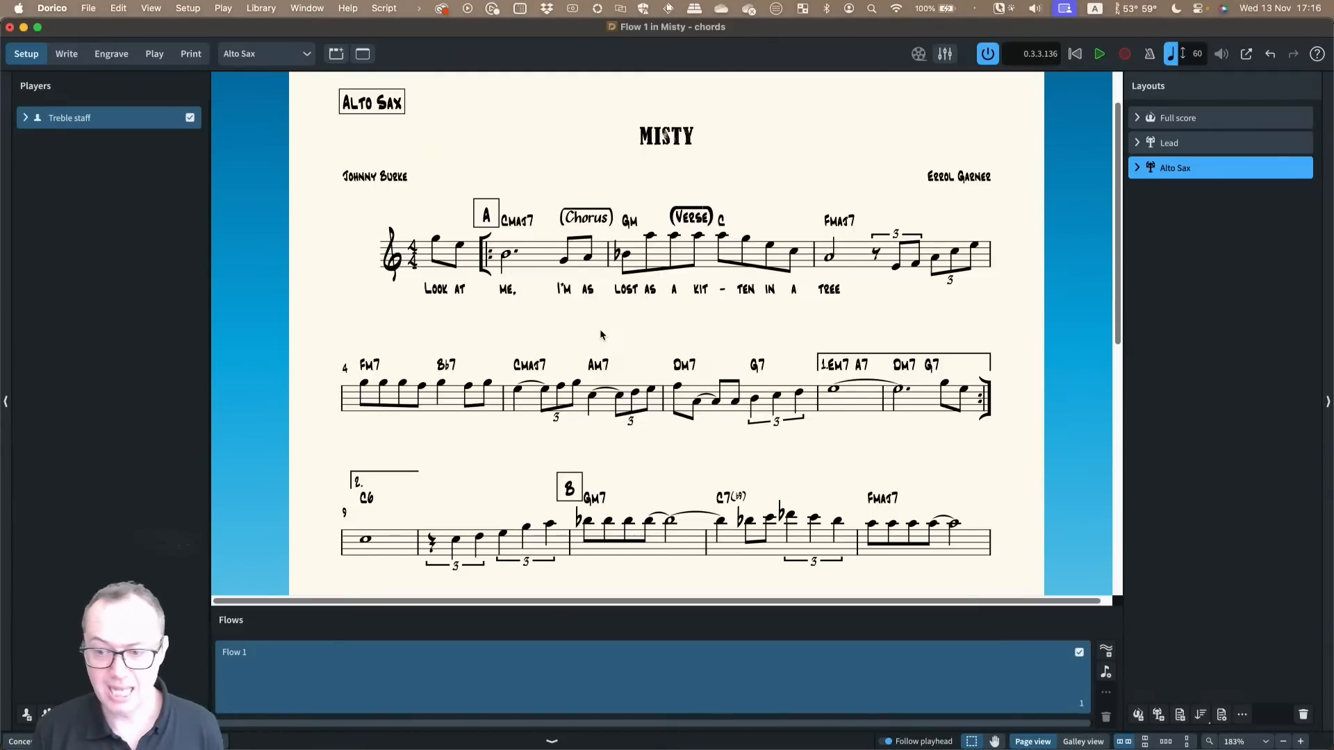
In Write mode, lower the first pickup note by an octave in the Alto Sax layout and compare it in the Lead layout
key("super+2")
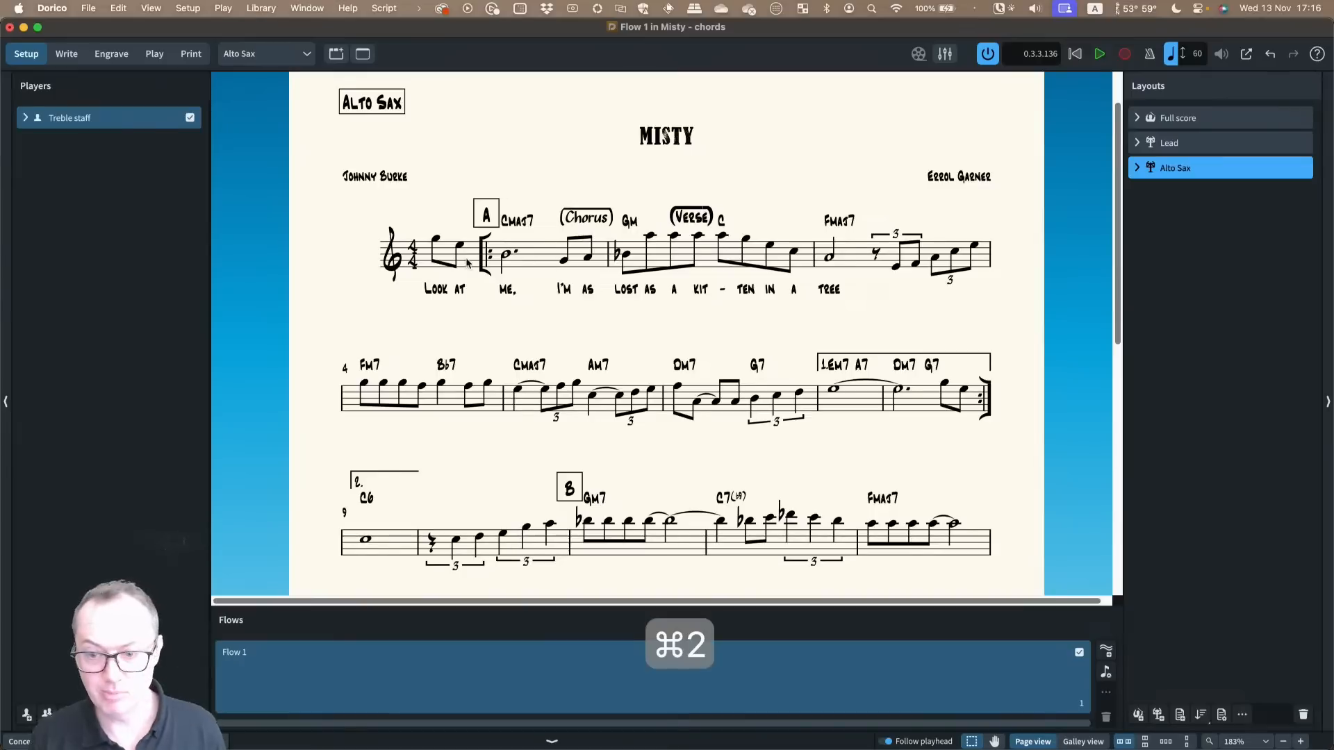
left_click(471, 241)
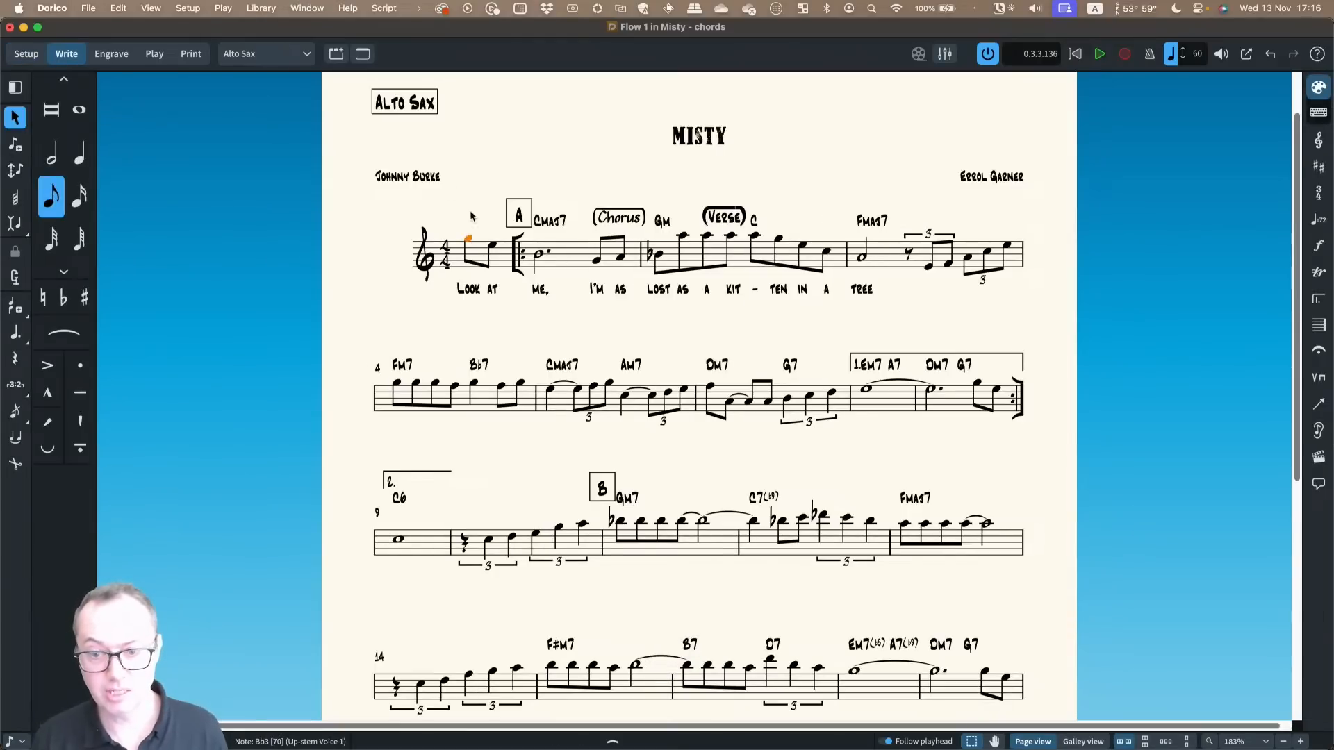
key("alt+super+Down")
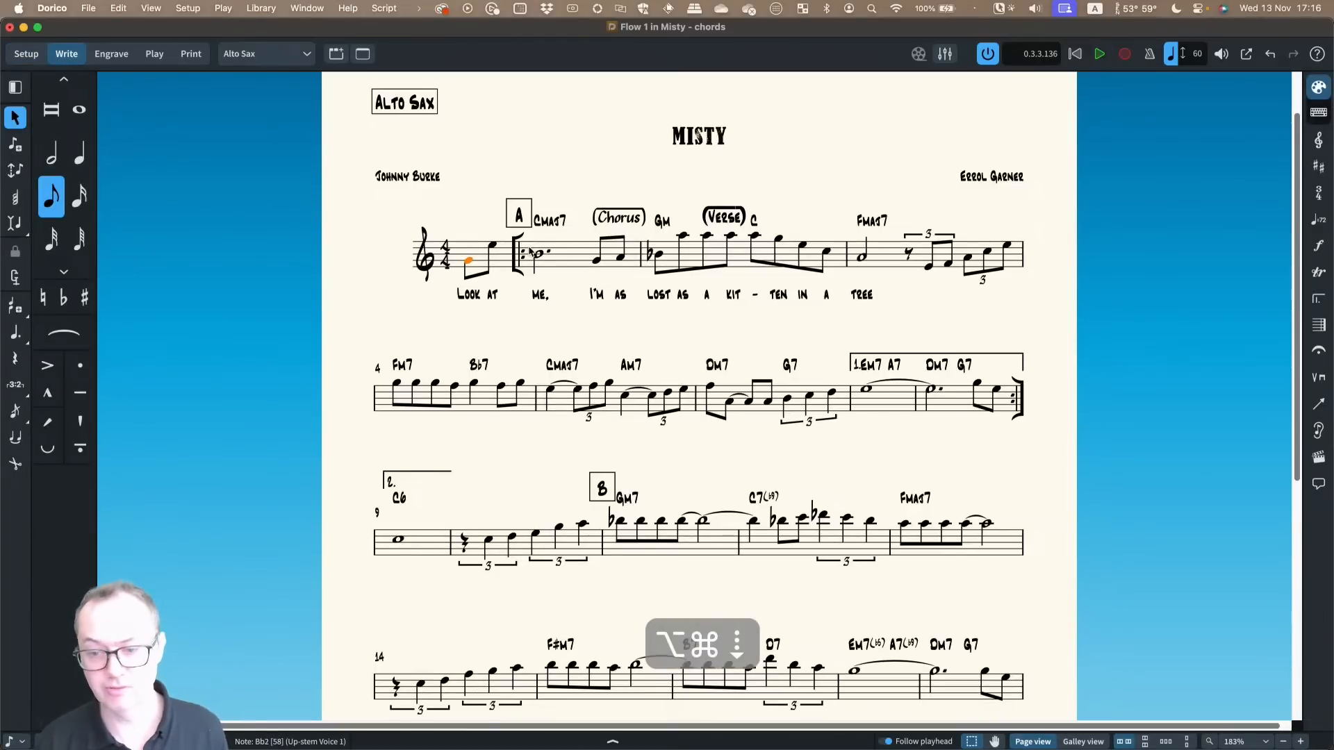
left_click(270, 63)
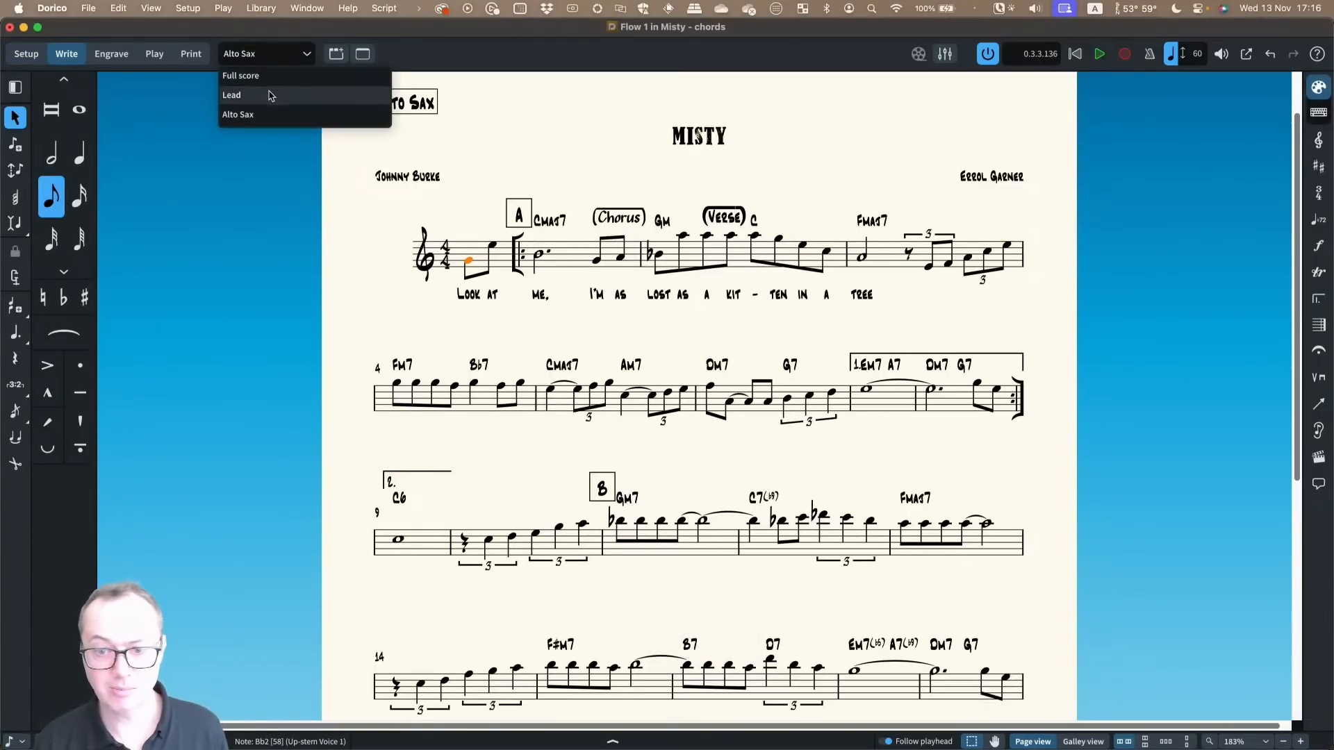
left_click(270, 96)
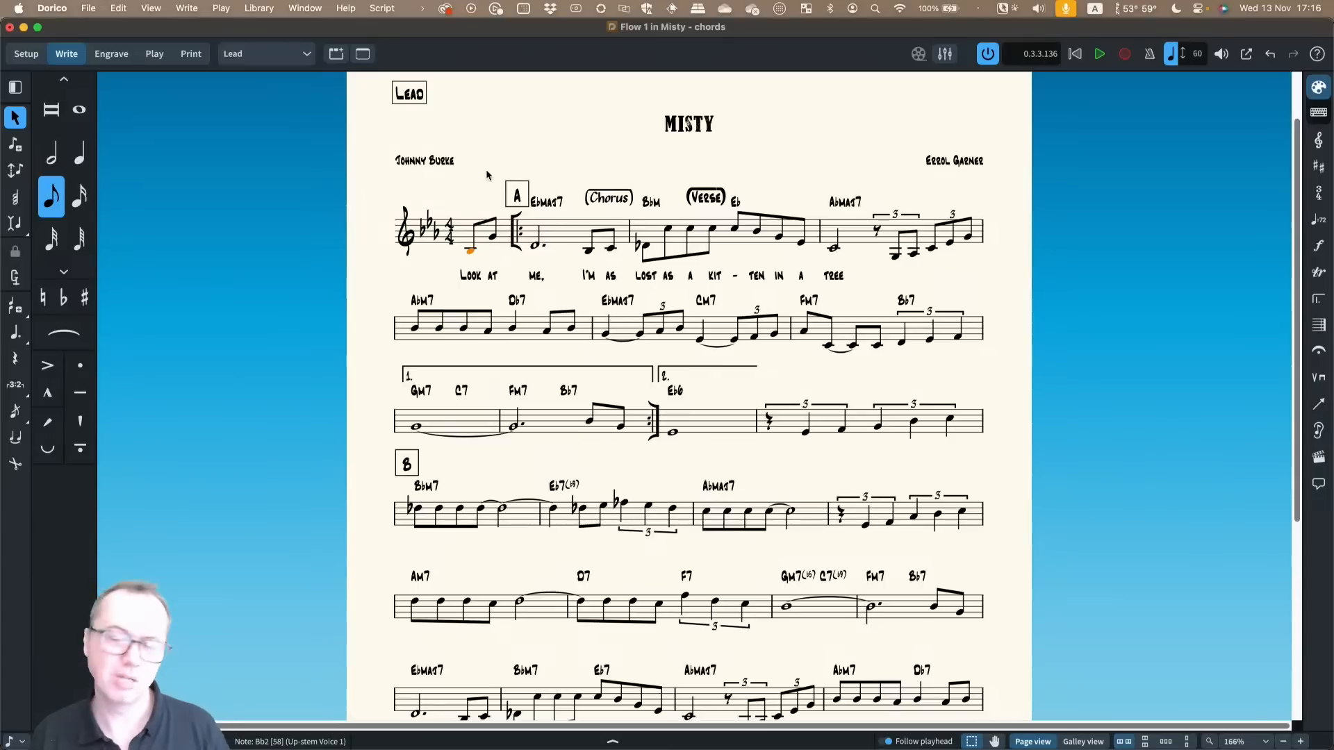
Add a single player holding a B Flat Trumpet in Setup mode
left_click(16, 55)
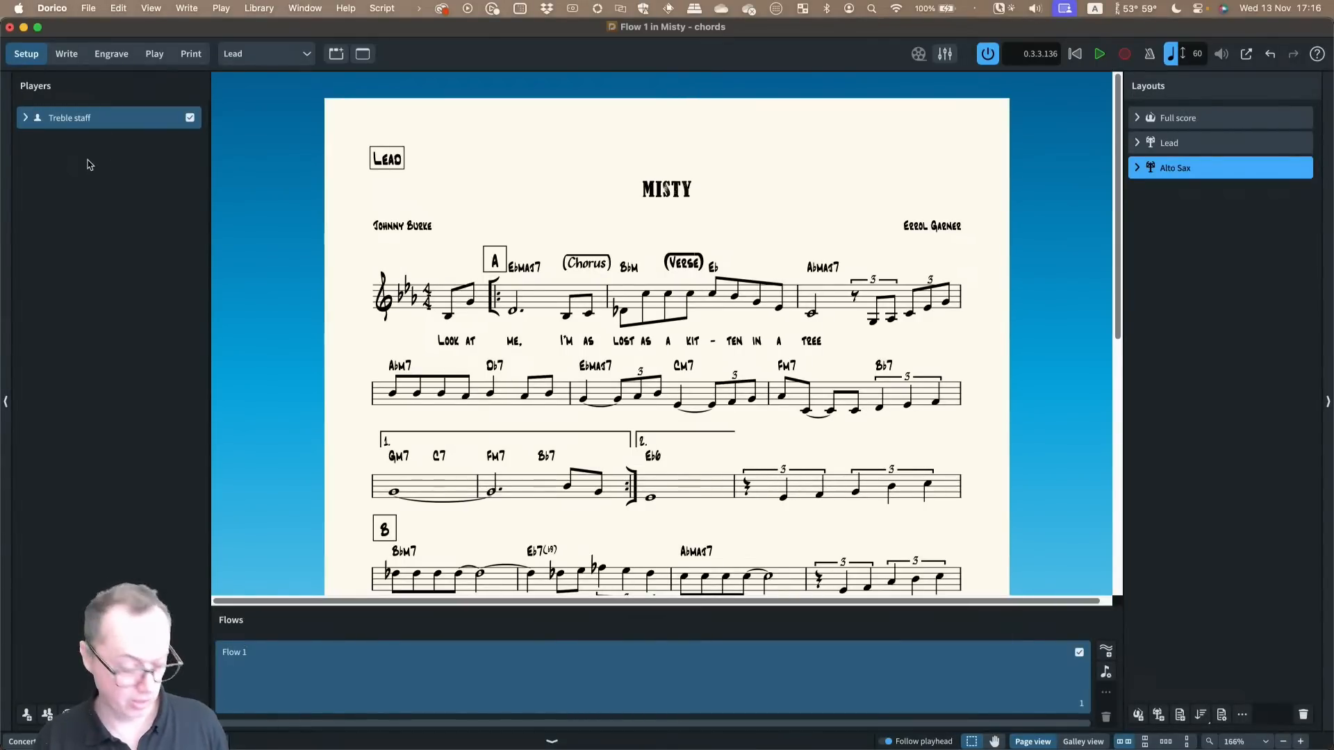
key("shift+p")
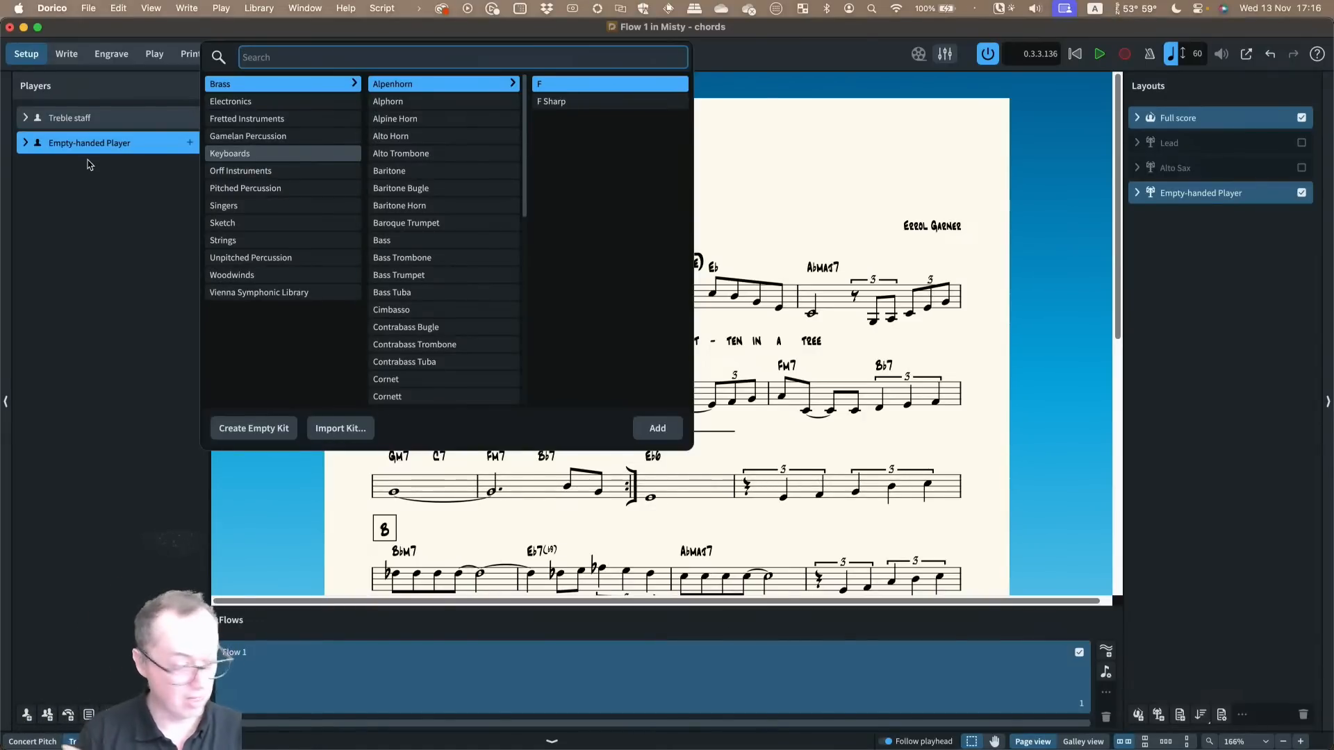
type("trumpet")
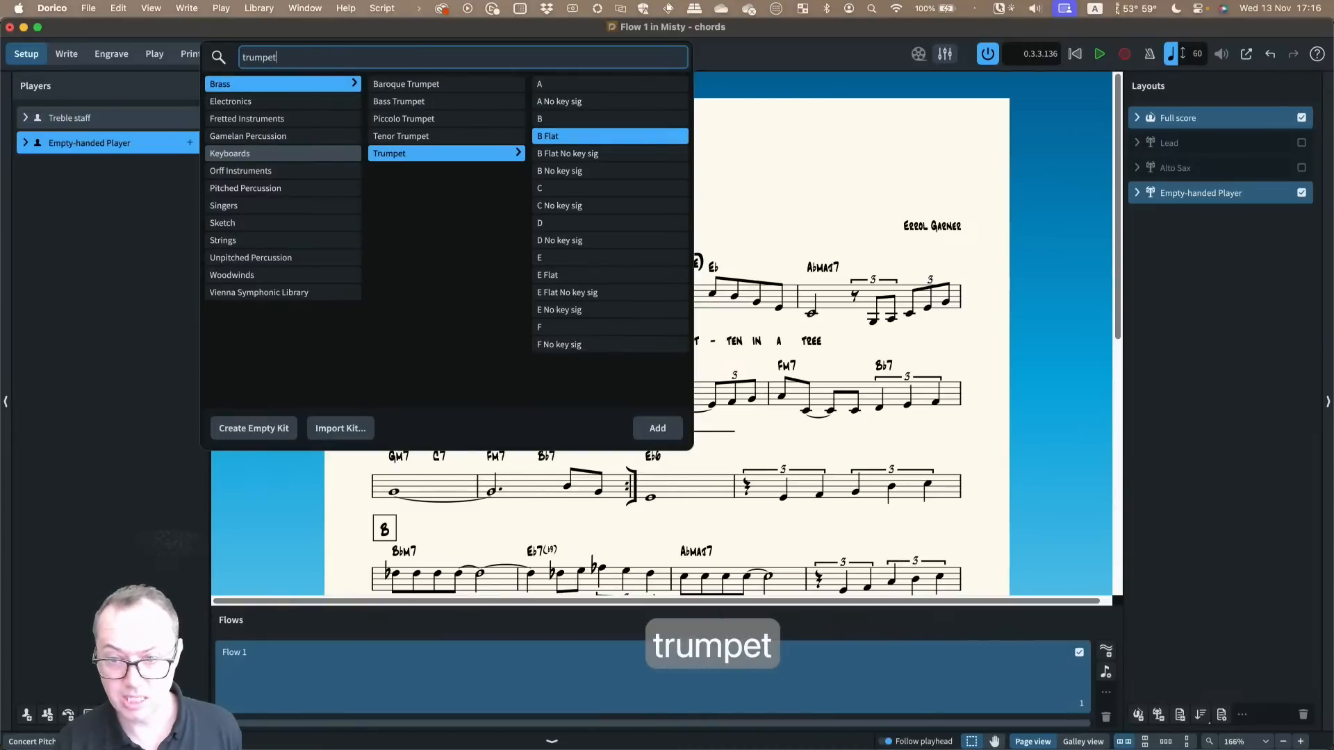
key("Return")
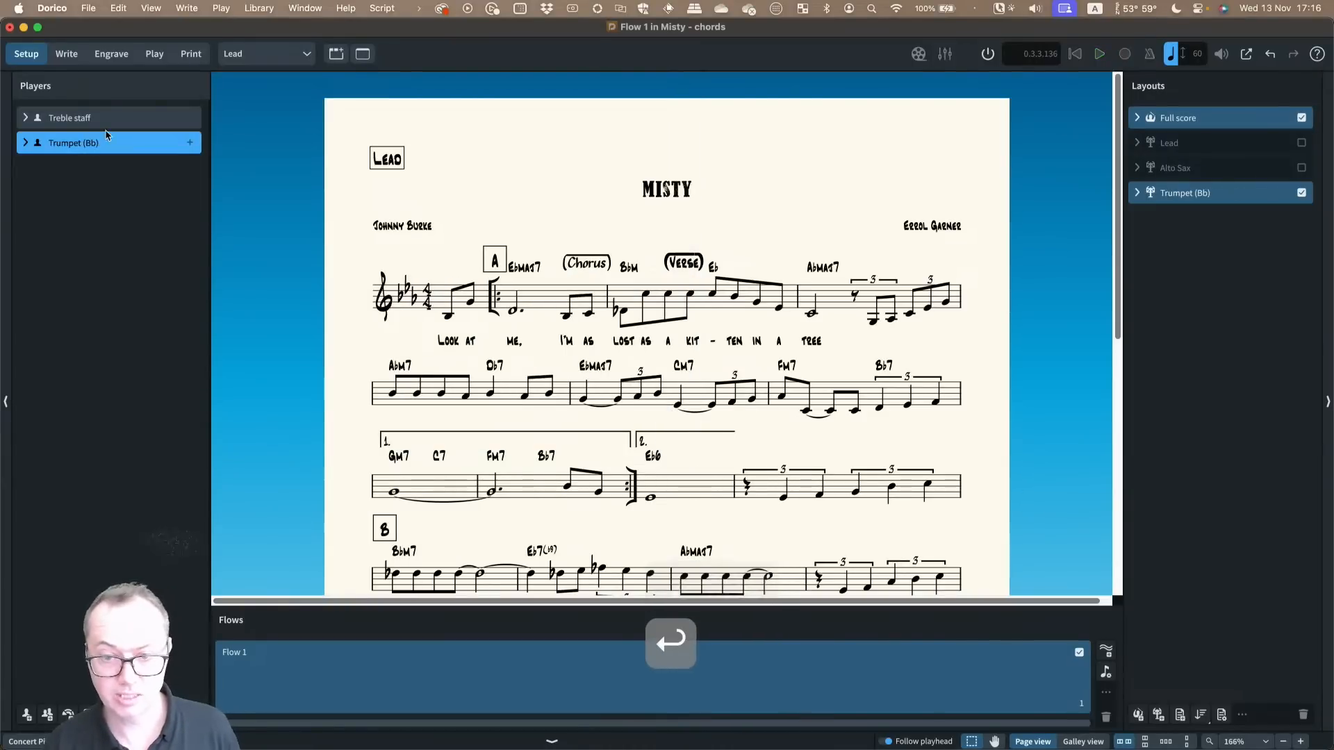
Show the Full score layout in Write mode
key("super+2")
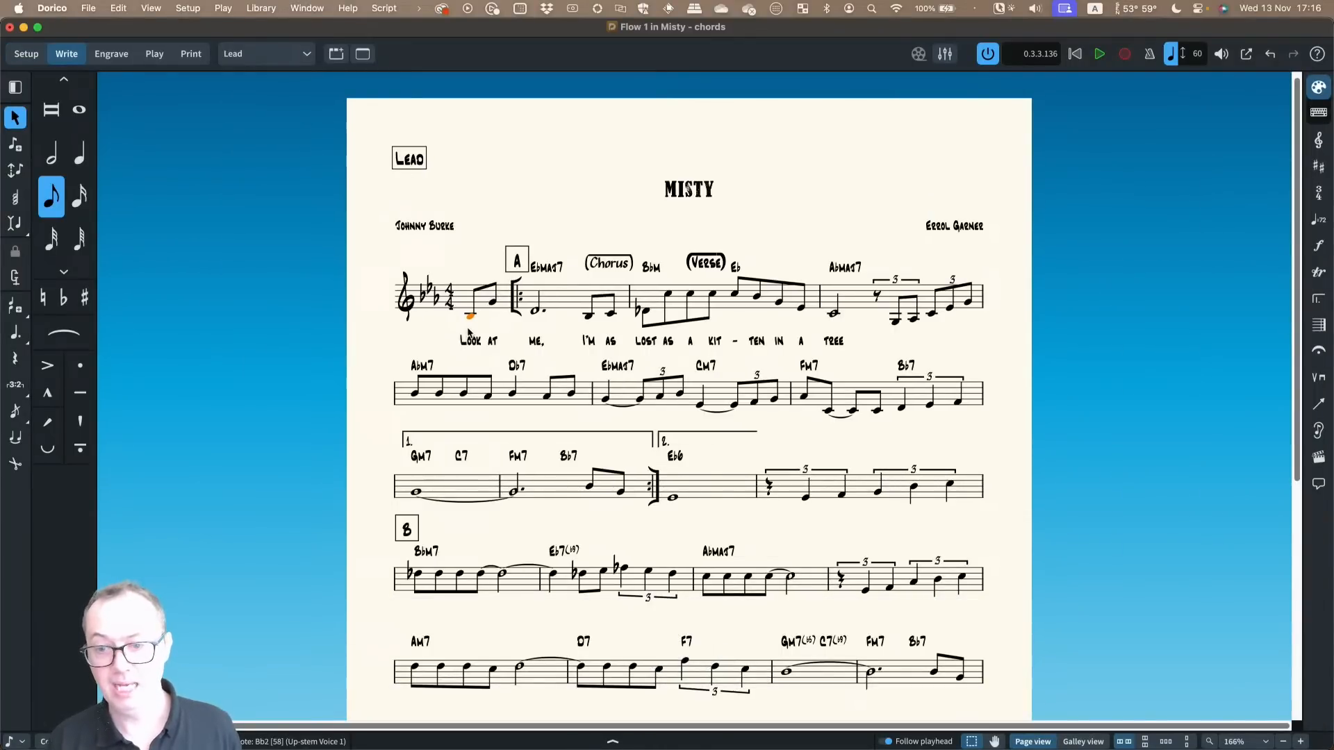
left_click(243, 55)
left_click(251, 77)
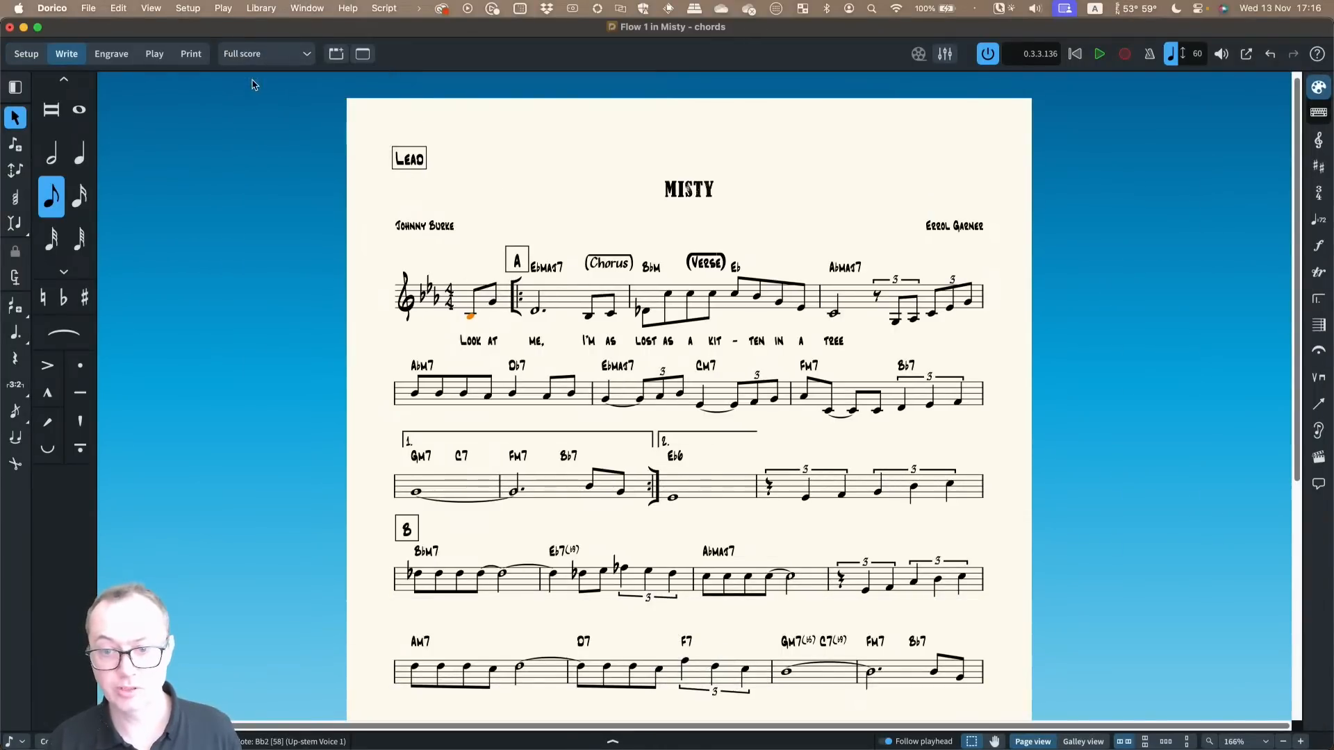
left_click_drag(317, 389, 396, 393)
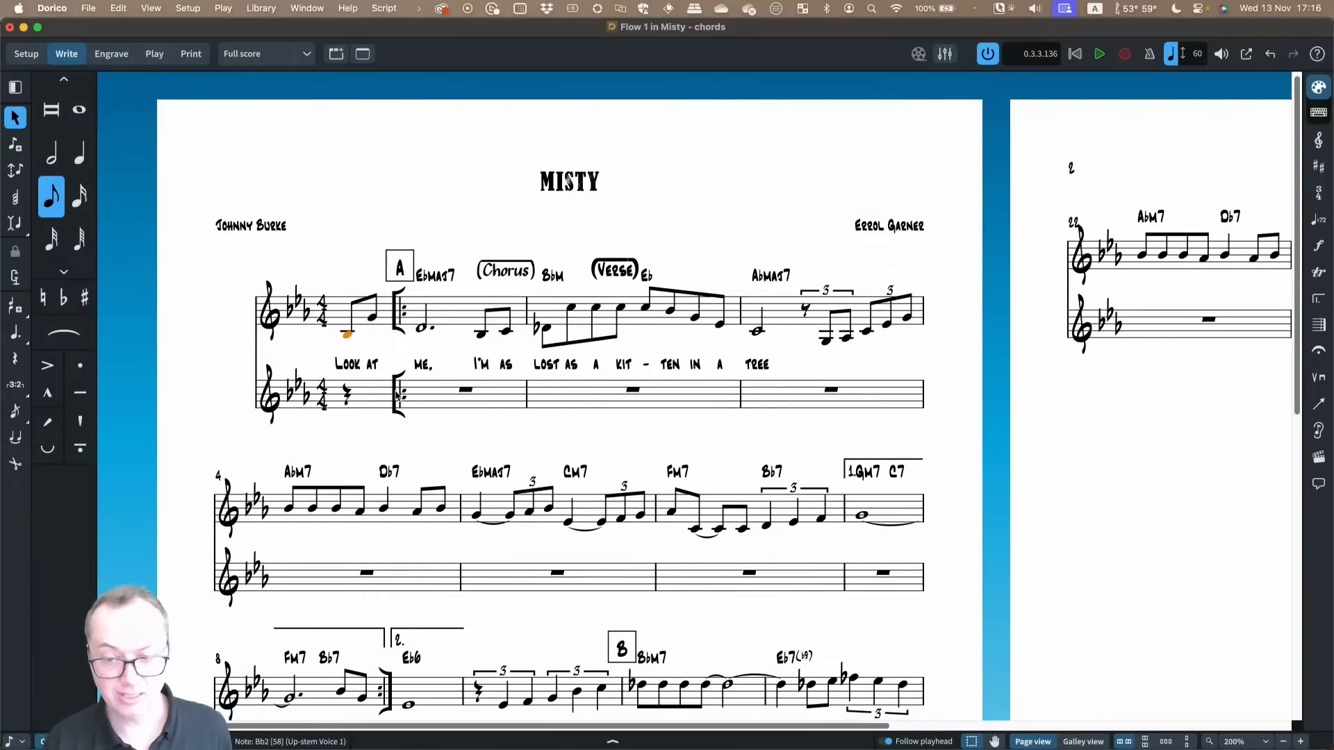
key("x")
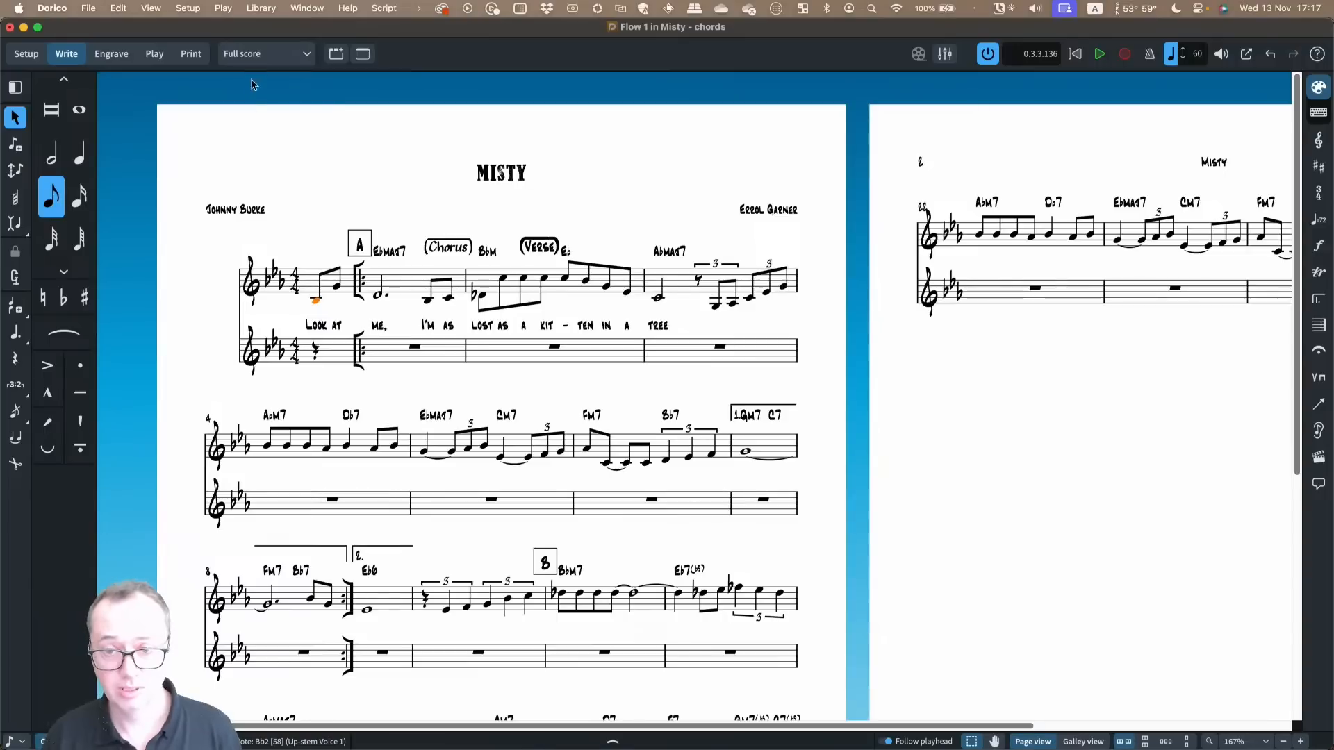
Set the full score's staff labels to Full on the first system and Abbreviated on subsequent systems
left_click(261, 8)
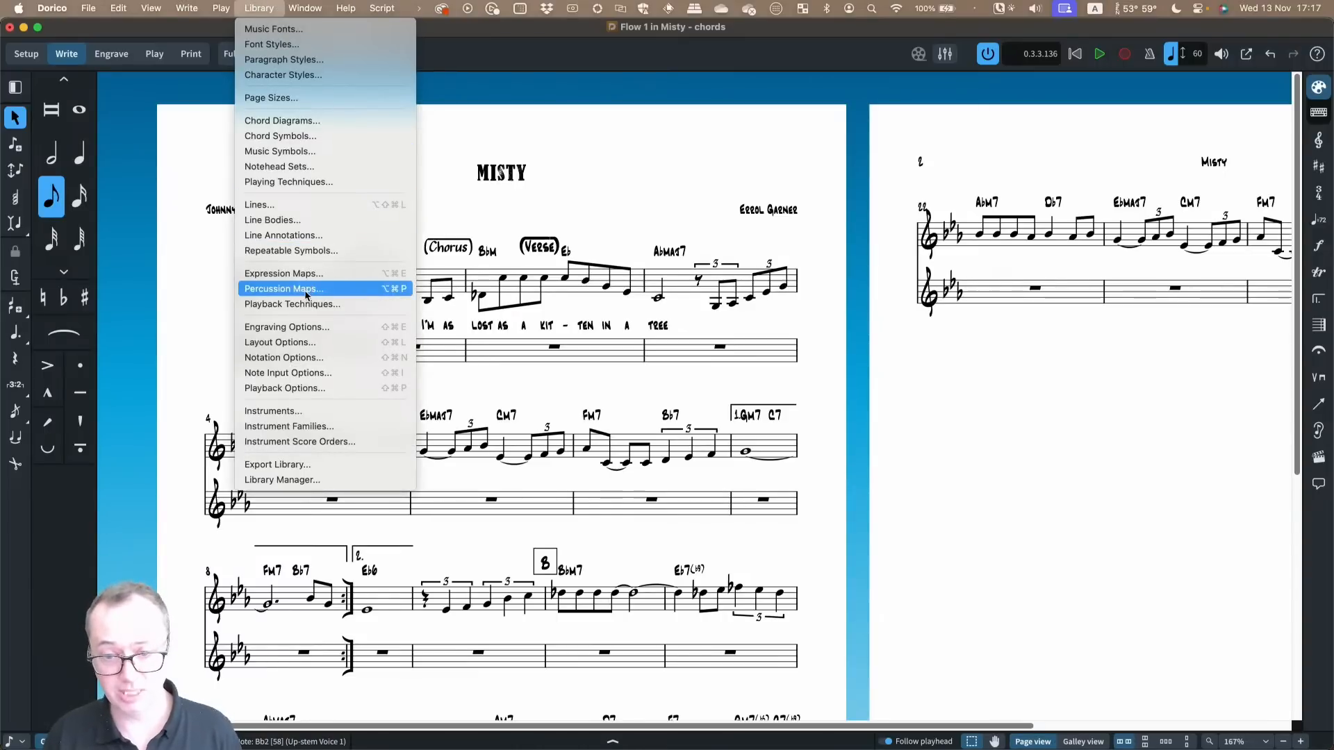
left_click(303, 343)
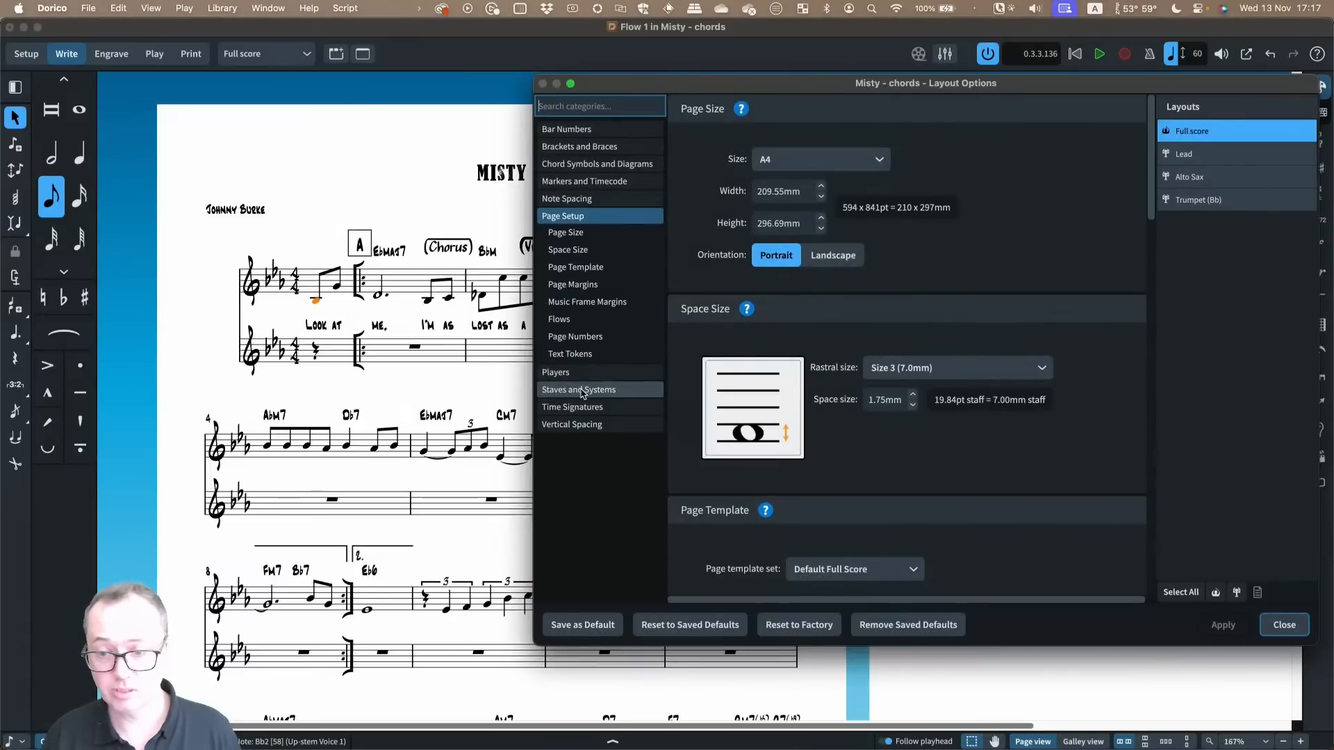
left_click(582, 393)
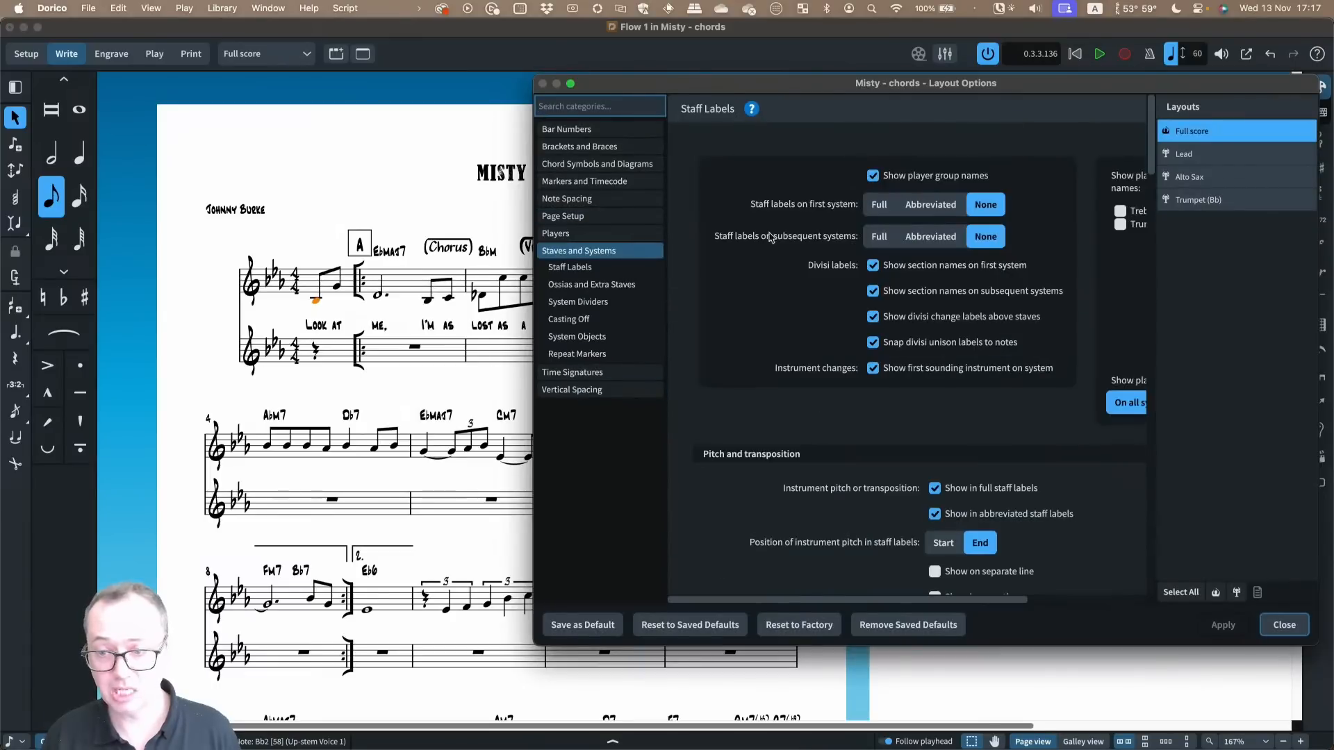
left_click(878, 204)
left_click(923, 237)
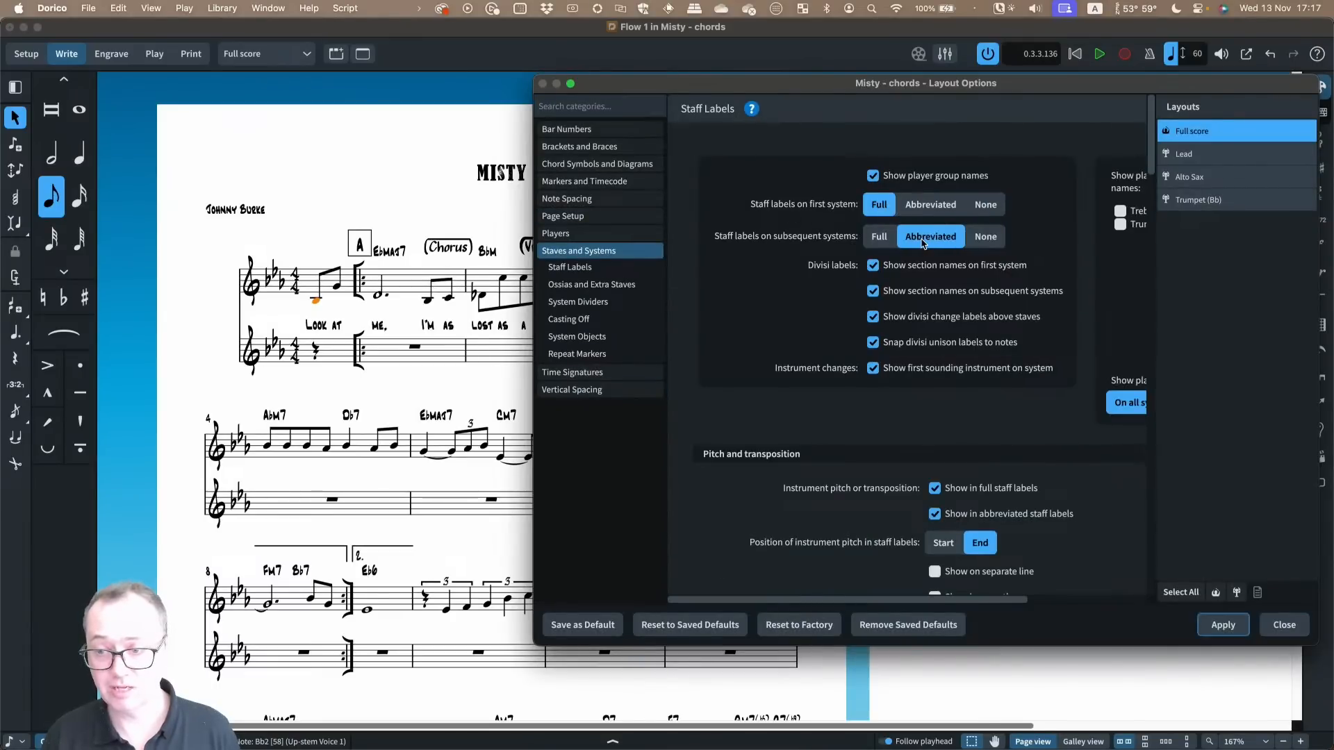
left_click(1224, 625)
left_click(1282, 625)
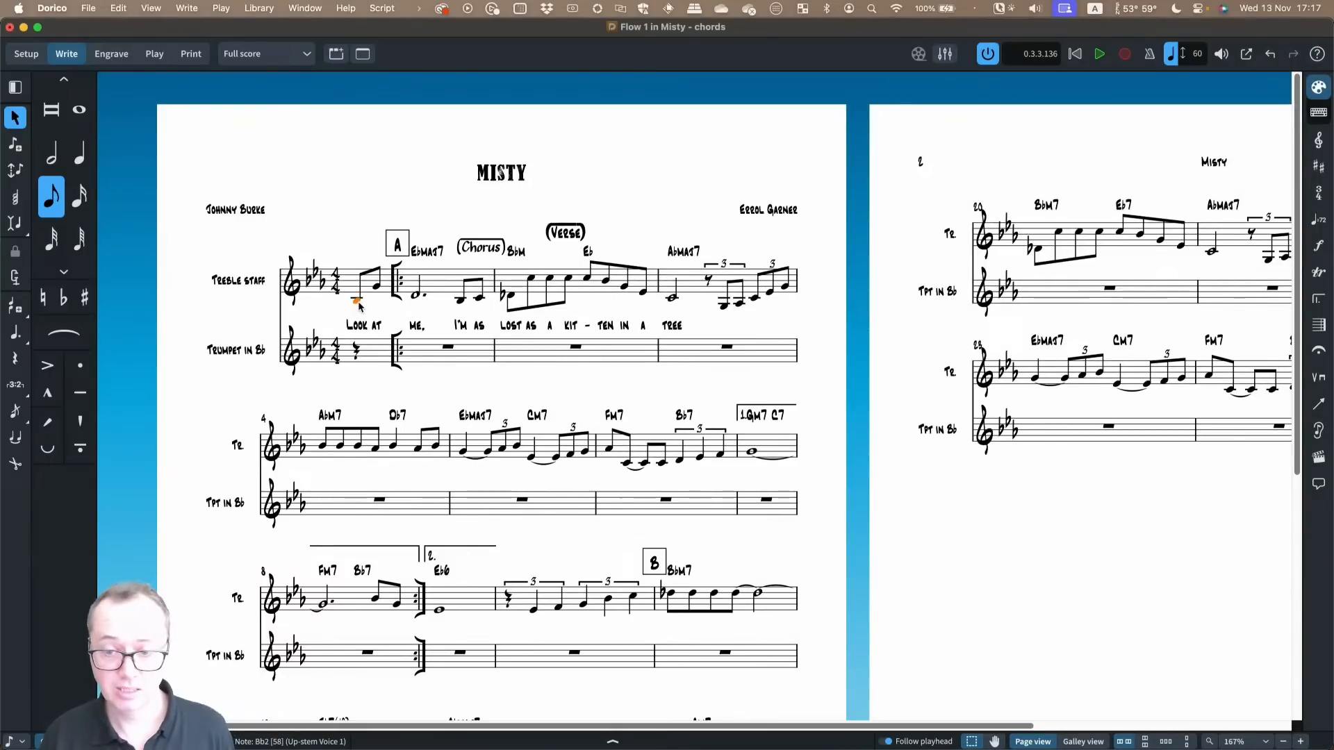
Raise the treble staff's first pickup note by an octave
key("alt+super+Up")
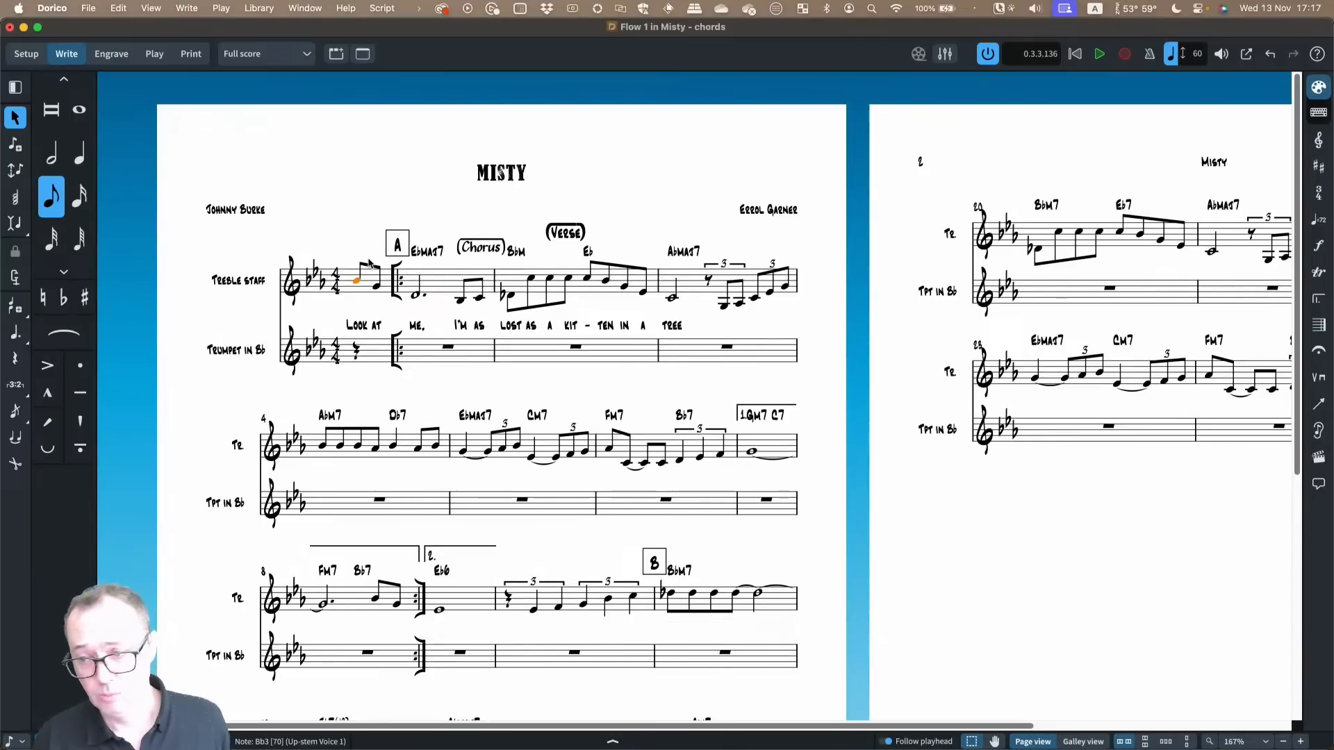
scroll(351, 286, "right", 2)
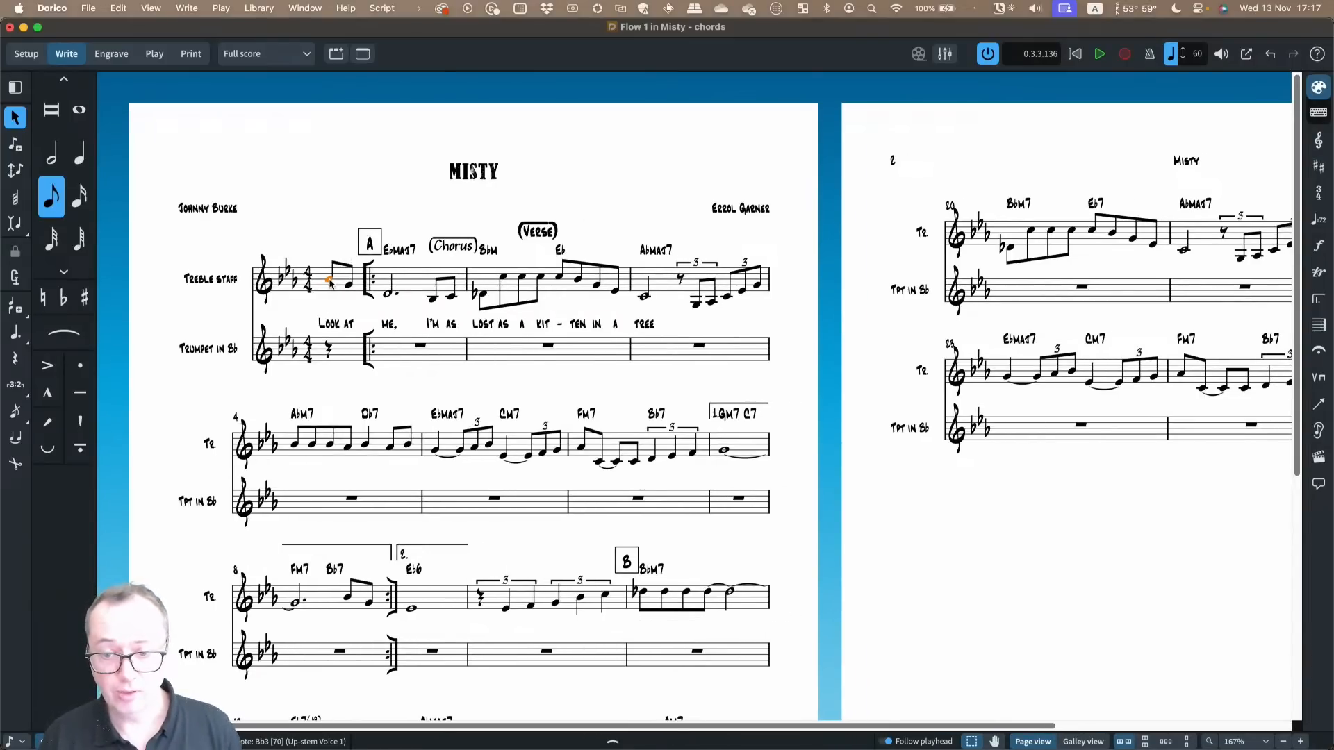
Copy the treble staff's music and lyrics through the end of the flow to the trumpet staff, excluding the Chorus and Verse markings
left_click(117, 8)
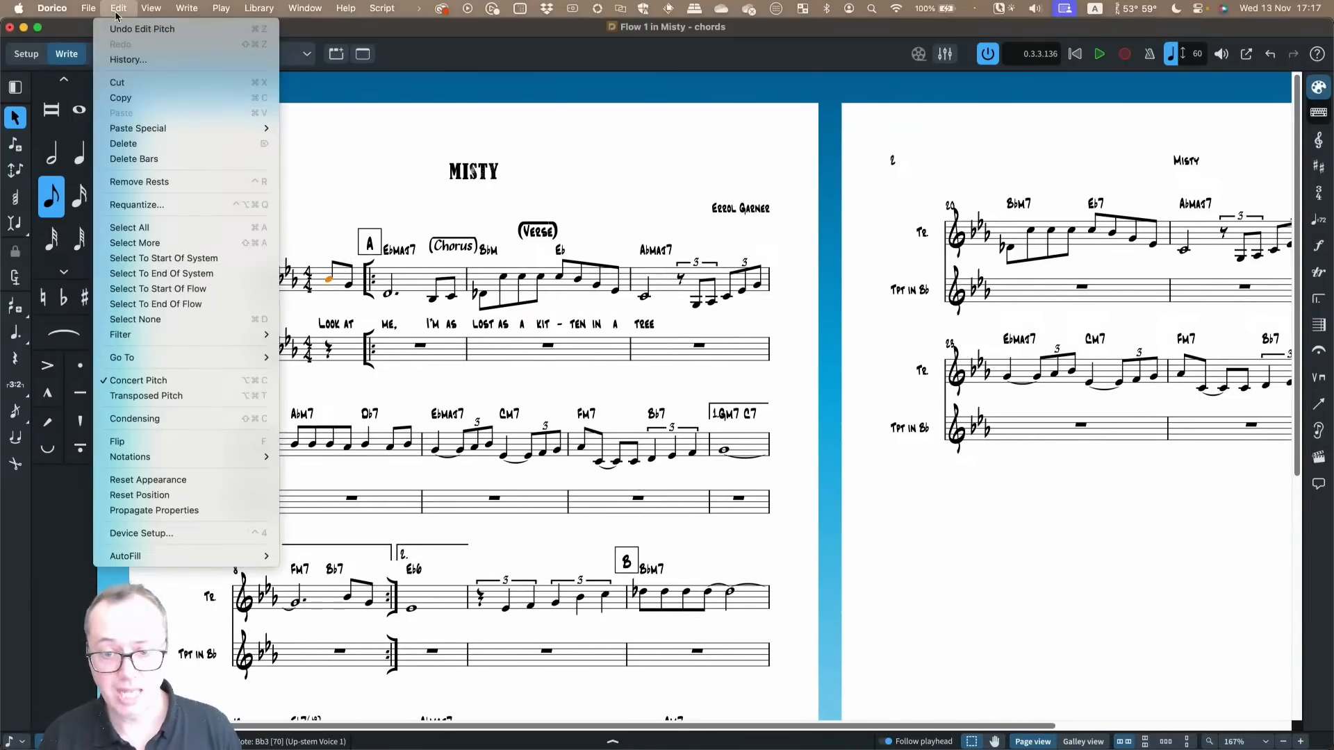
left_click(146, 304)
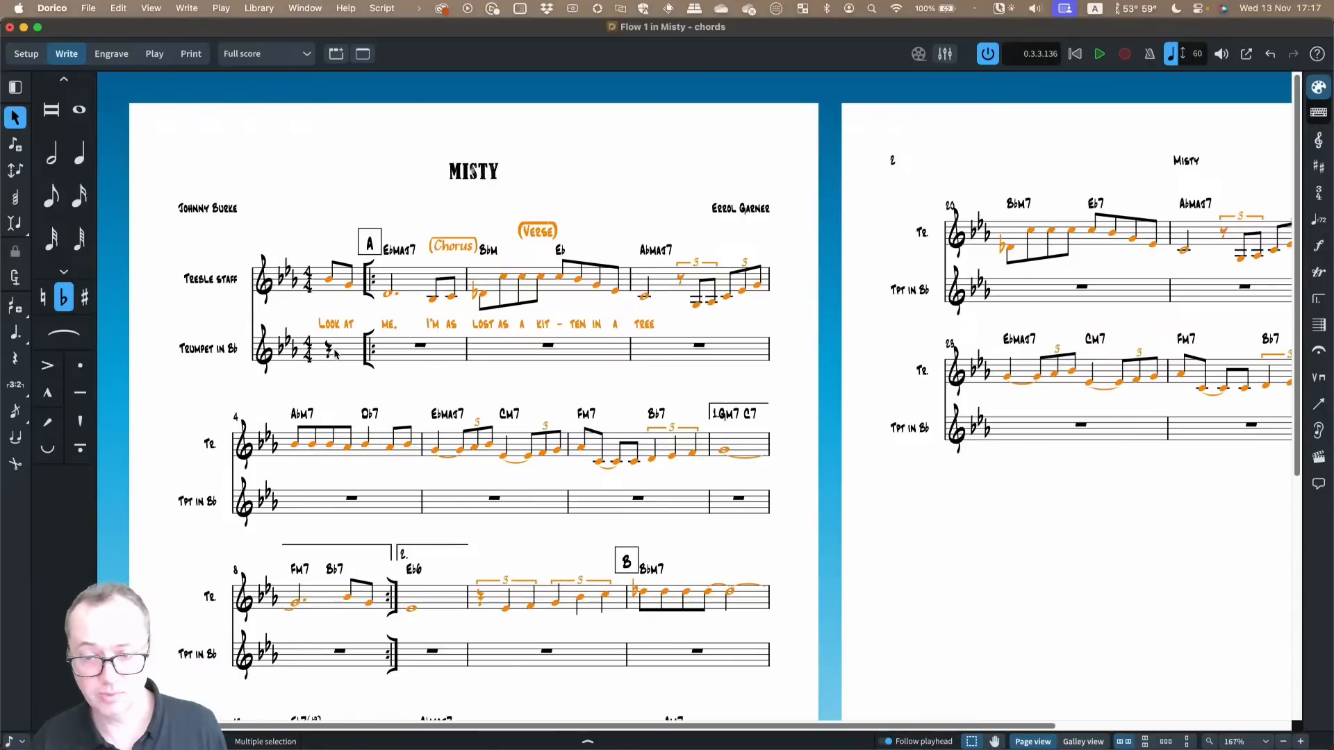
left_click(457, 246, "super")
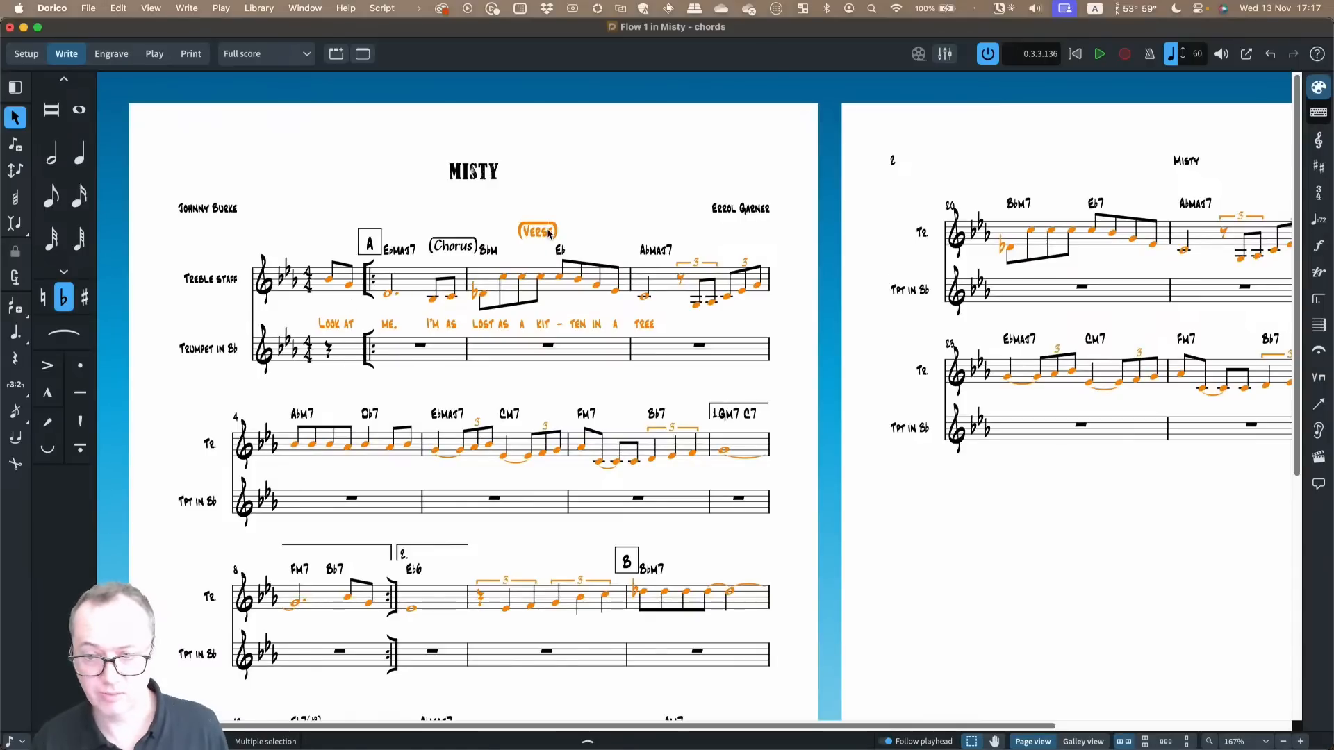
left_click(546, 230, "super")
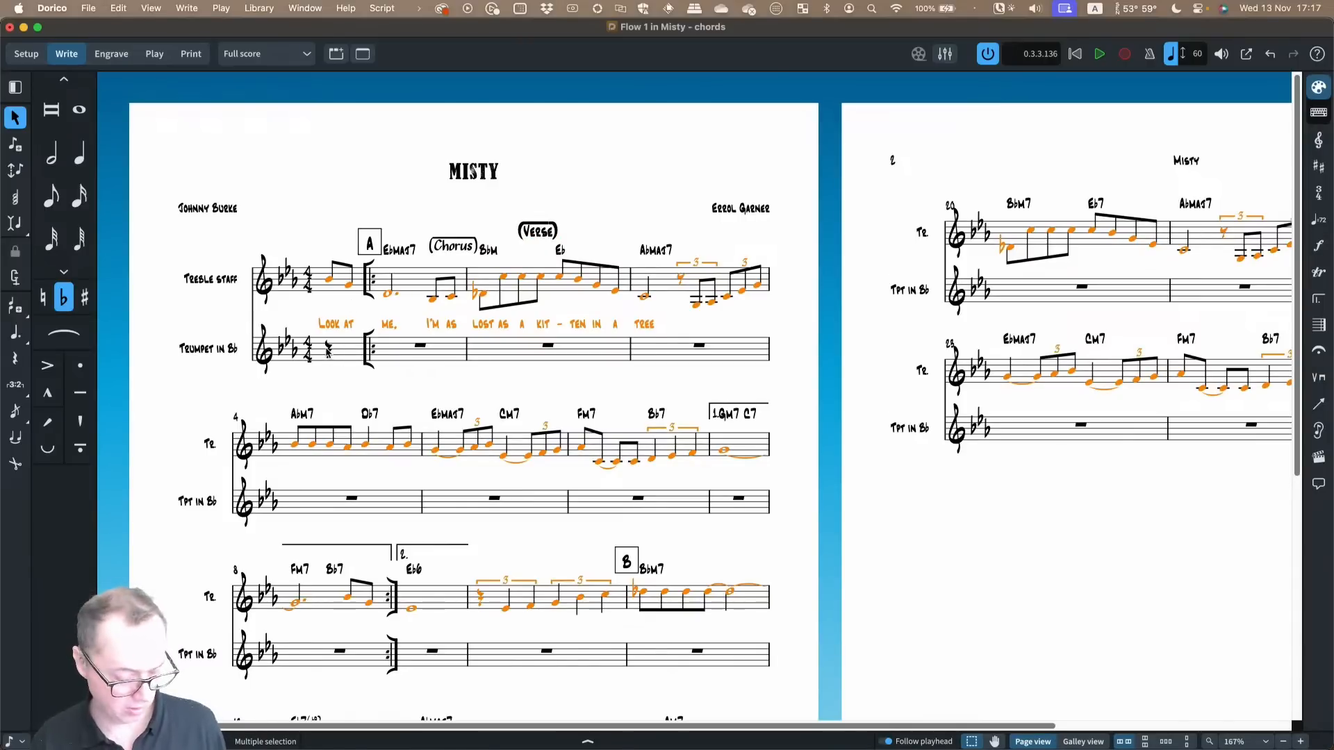
left_click(328, 351, "alt")
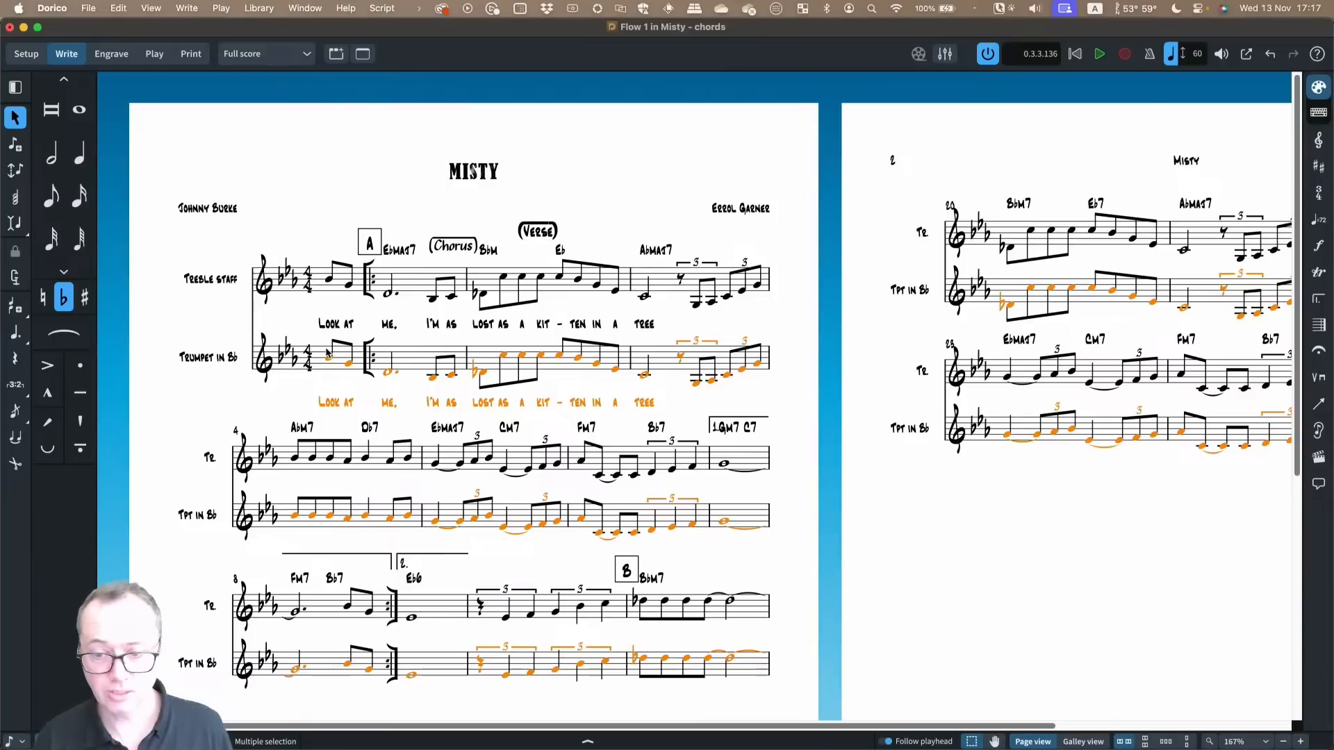
Select the first lyric under the treble staff and extend the selection to all of that staff's lyrics
left_click(327, 282)
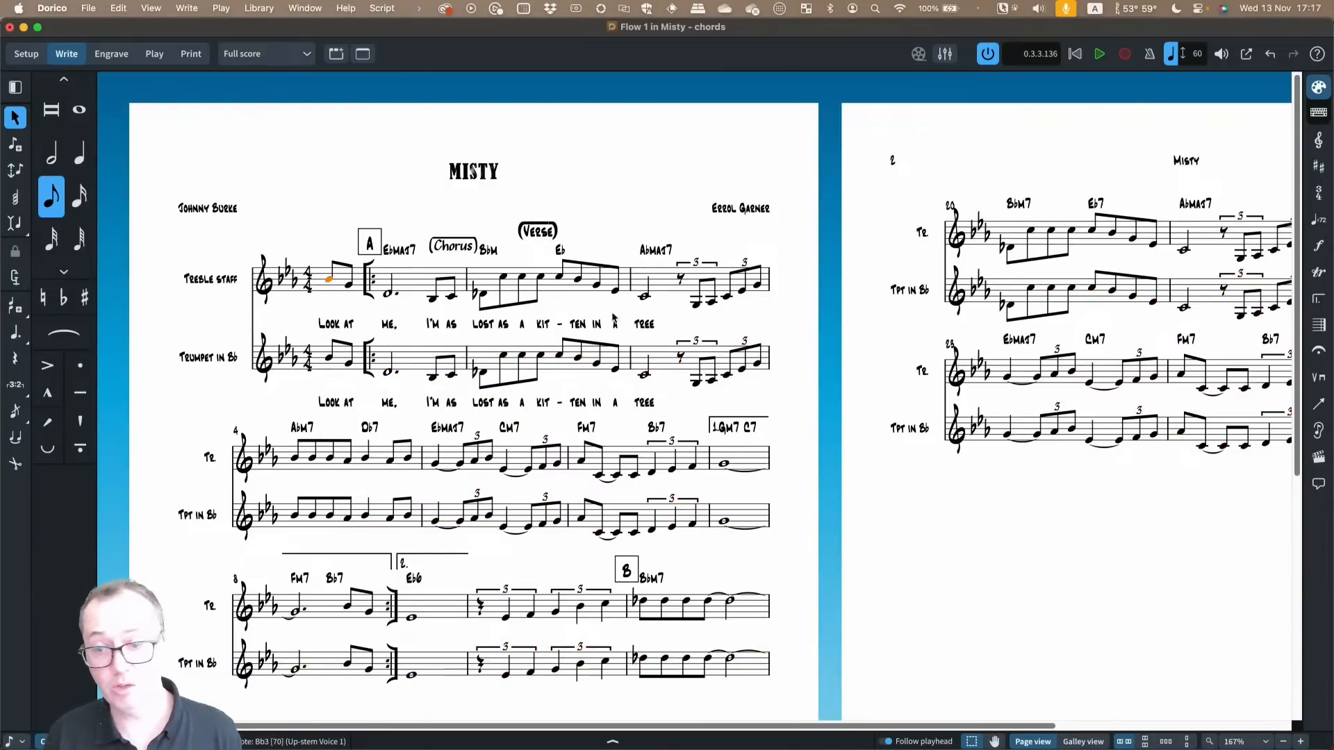
left_click(330, 324)
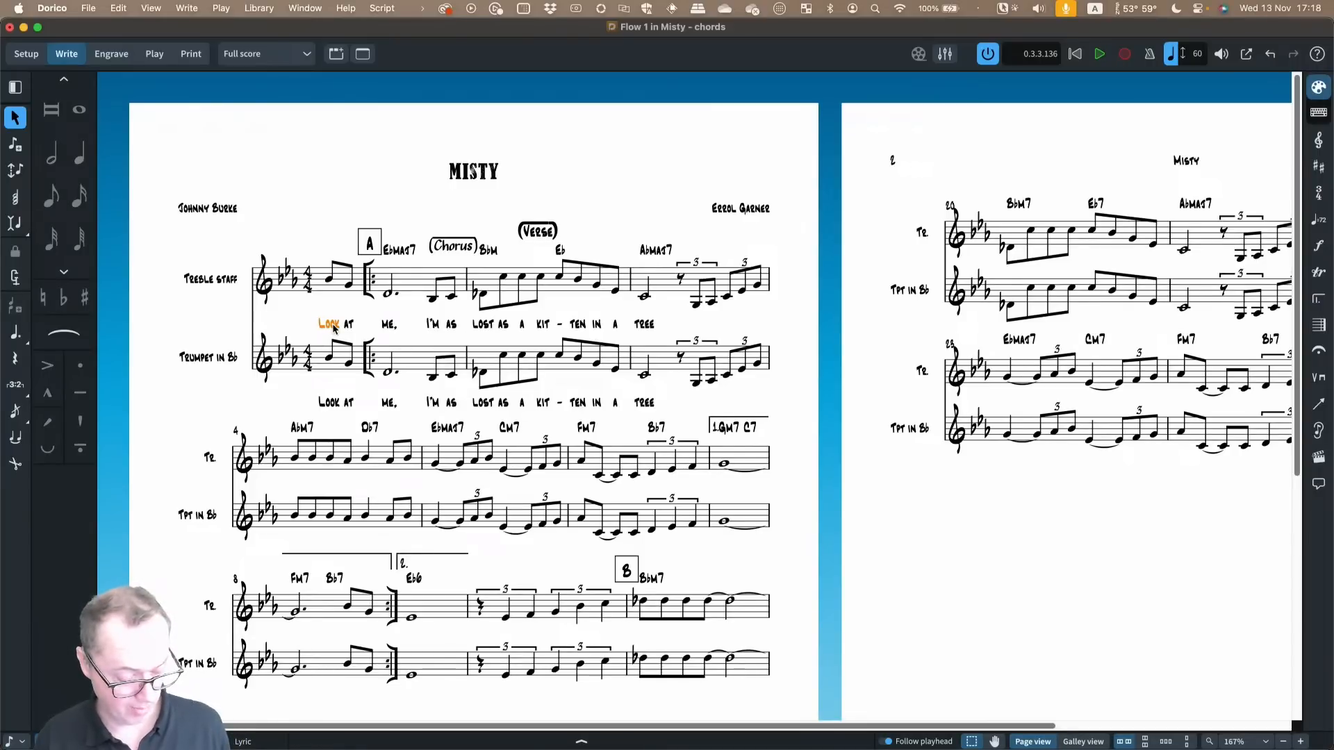
key("shift+super+a")
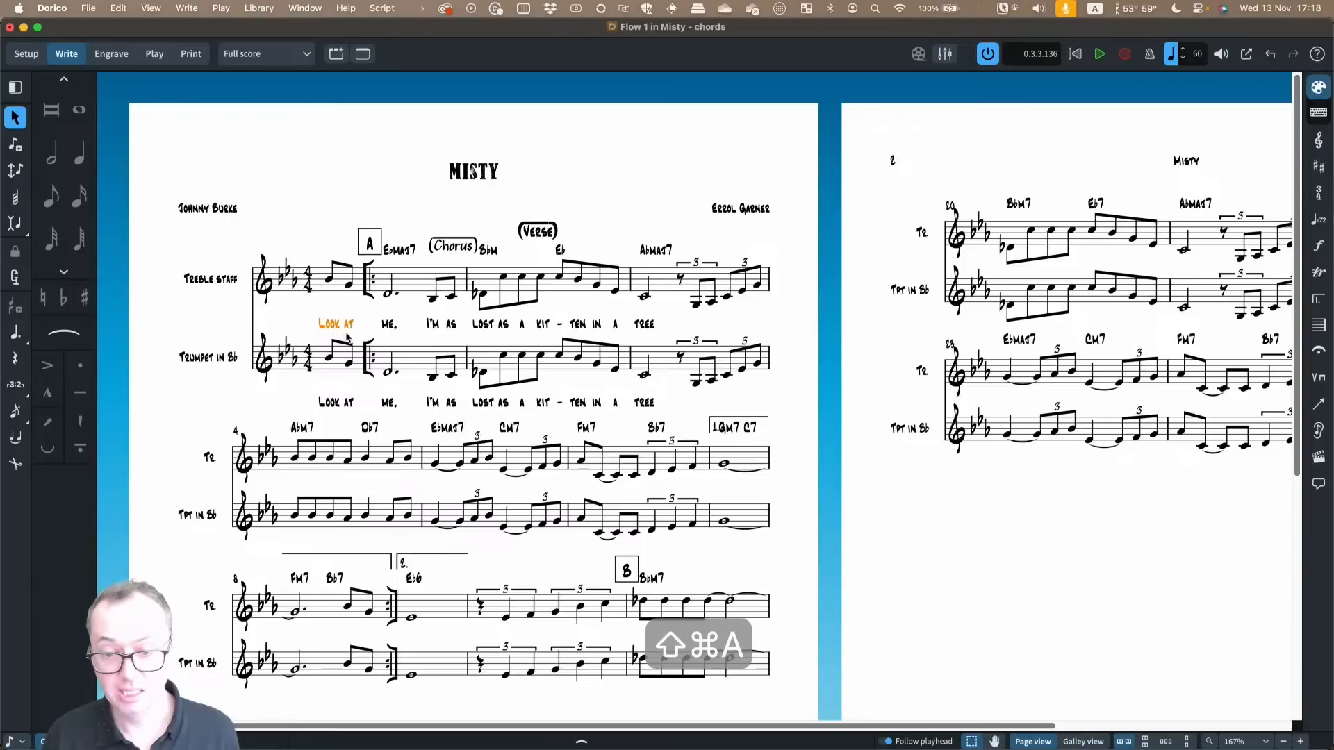
key("shift+super+a")
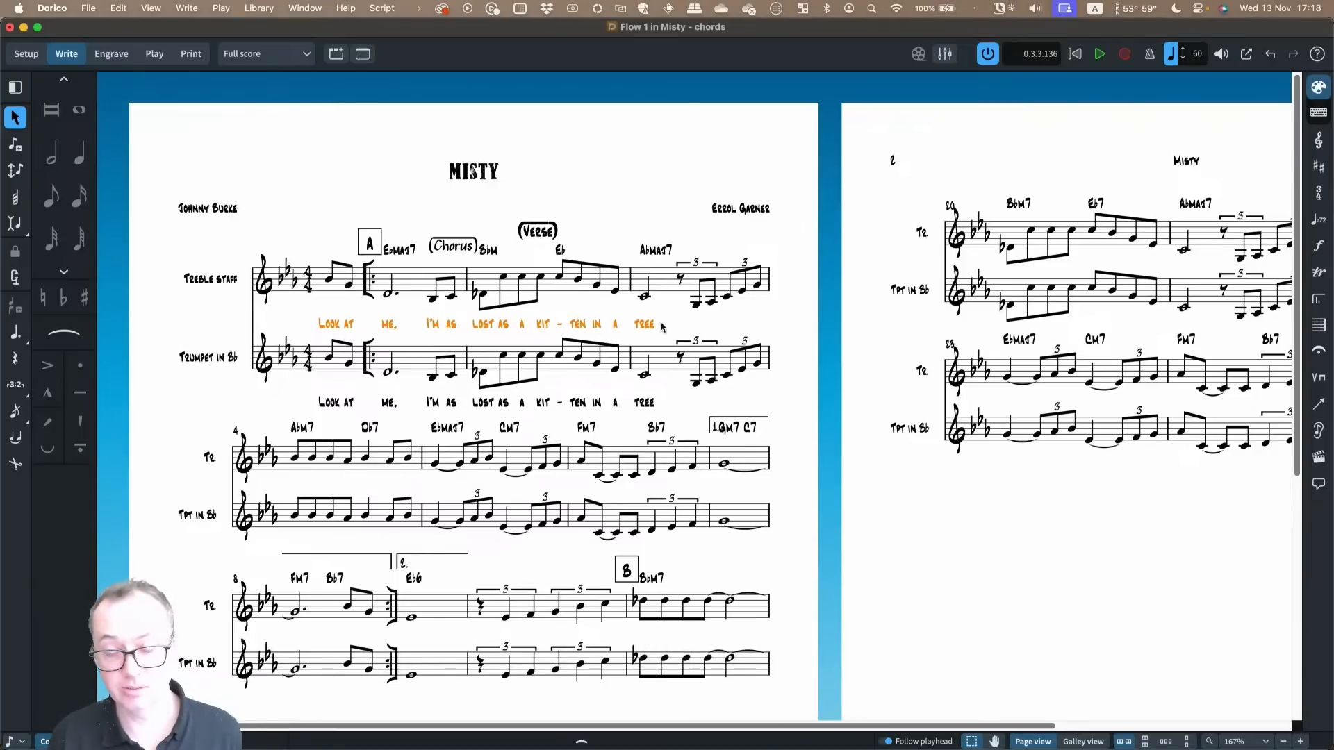
Select the treble staff's first note, extend the selection to its notes throughout the flow, and clear the selection
left_click(329, 280)
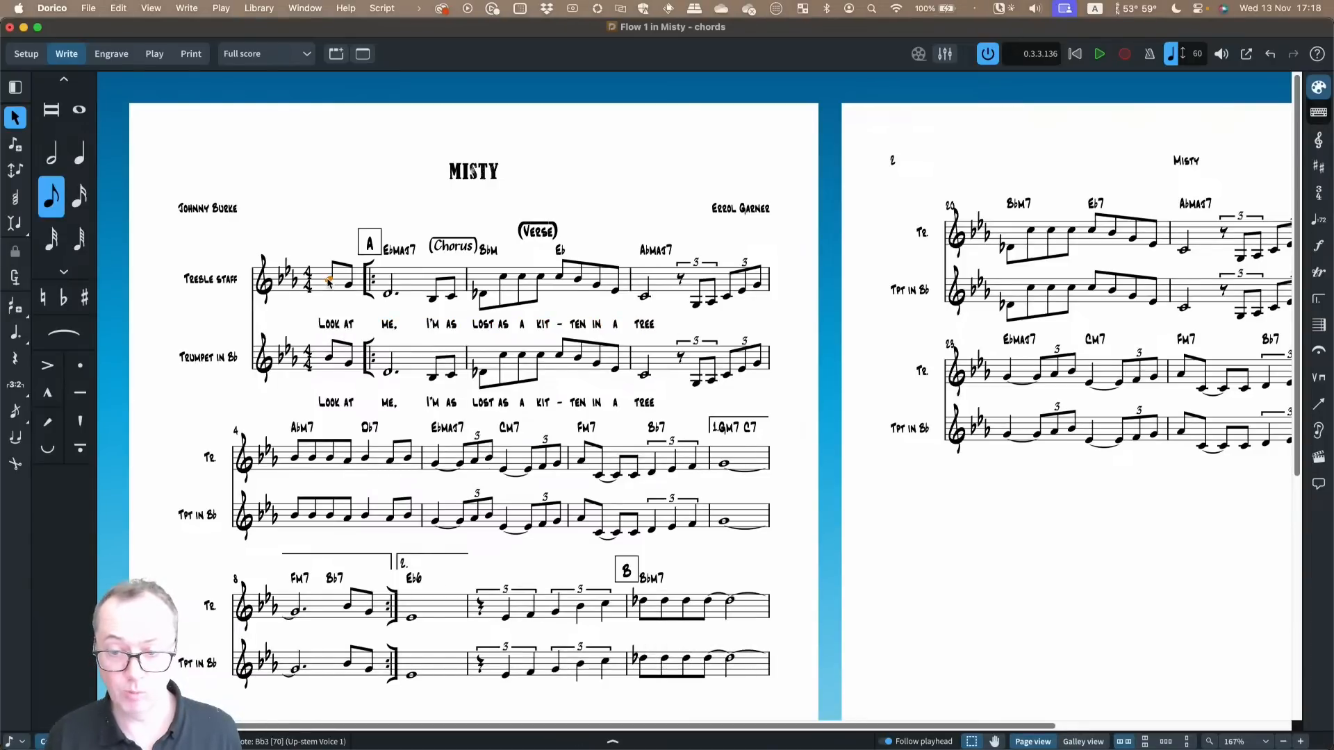
key("super+shift+a")
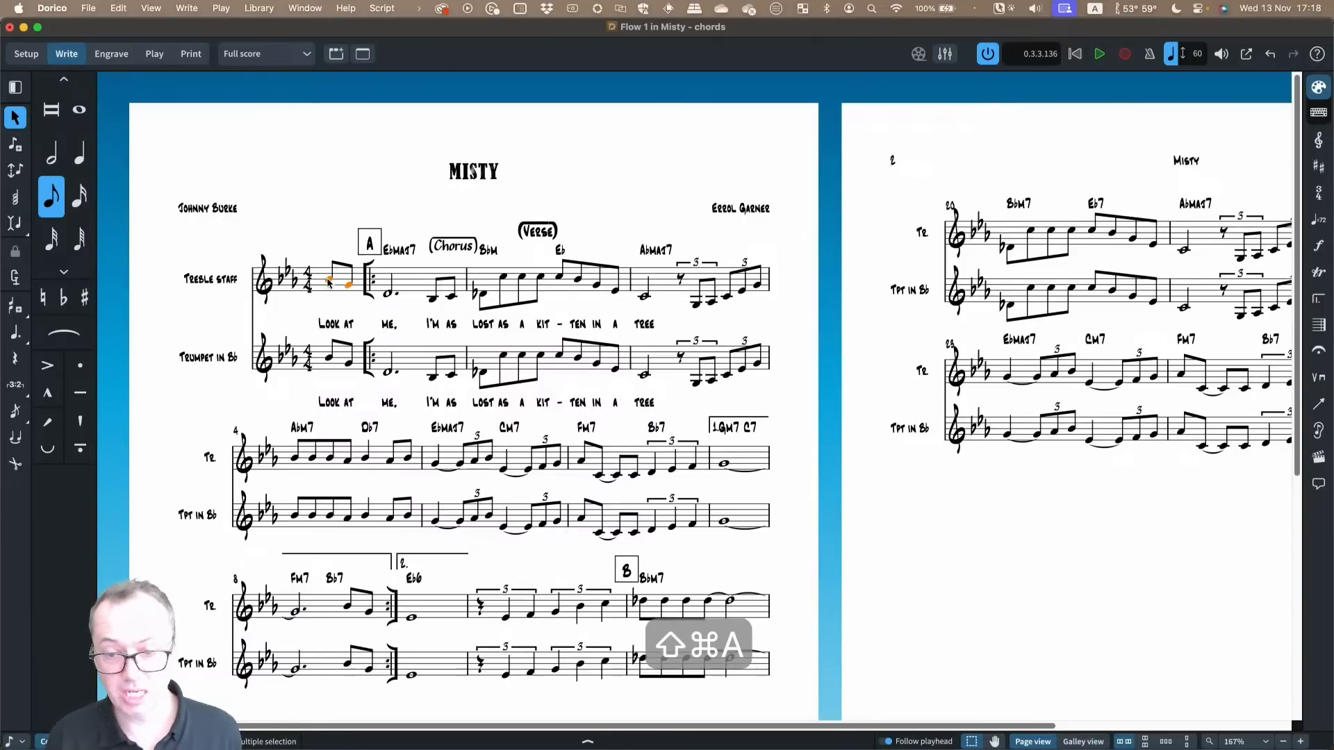
key("super+shift+a")
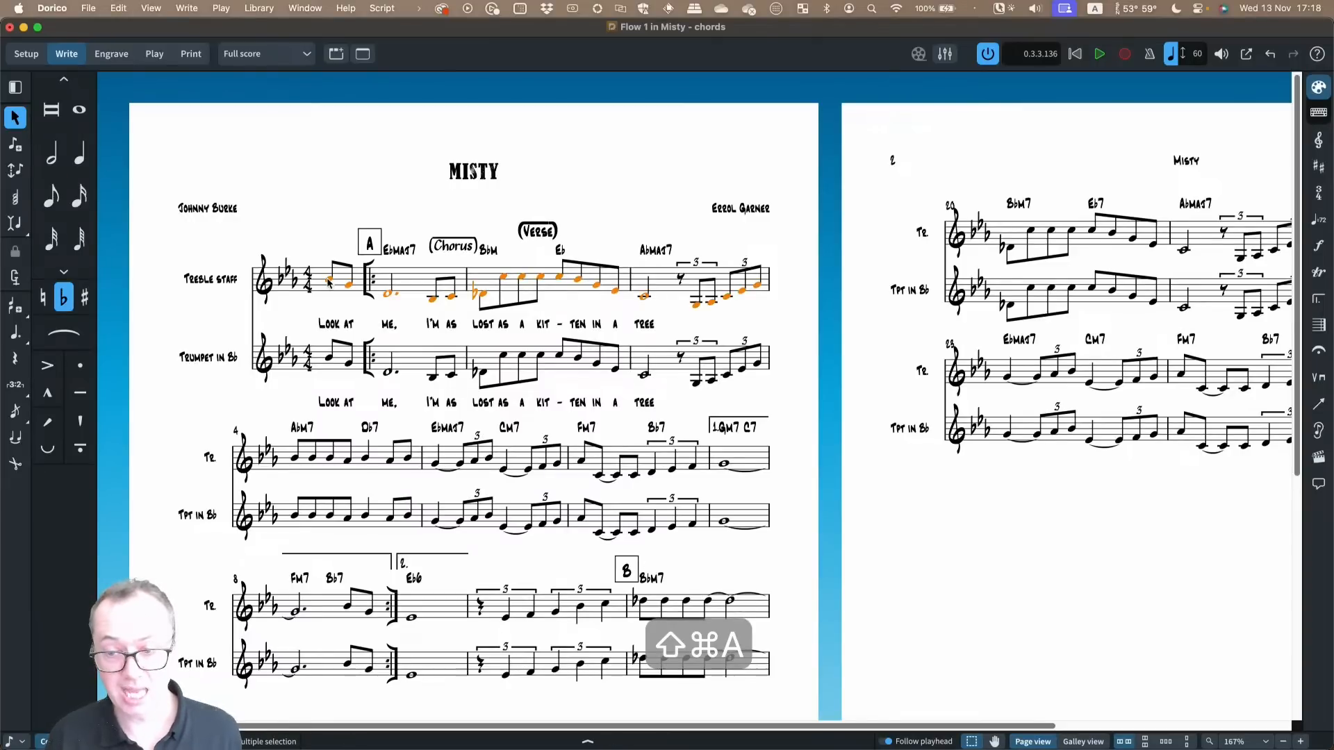
key("super+shift+a")
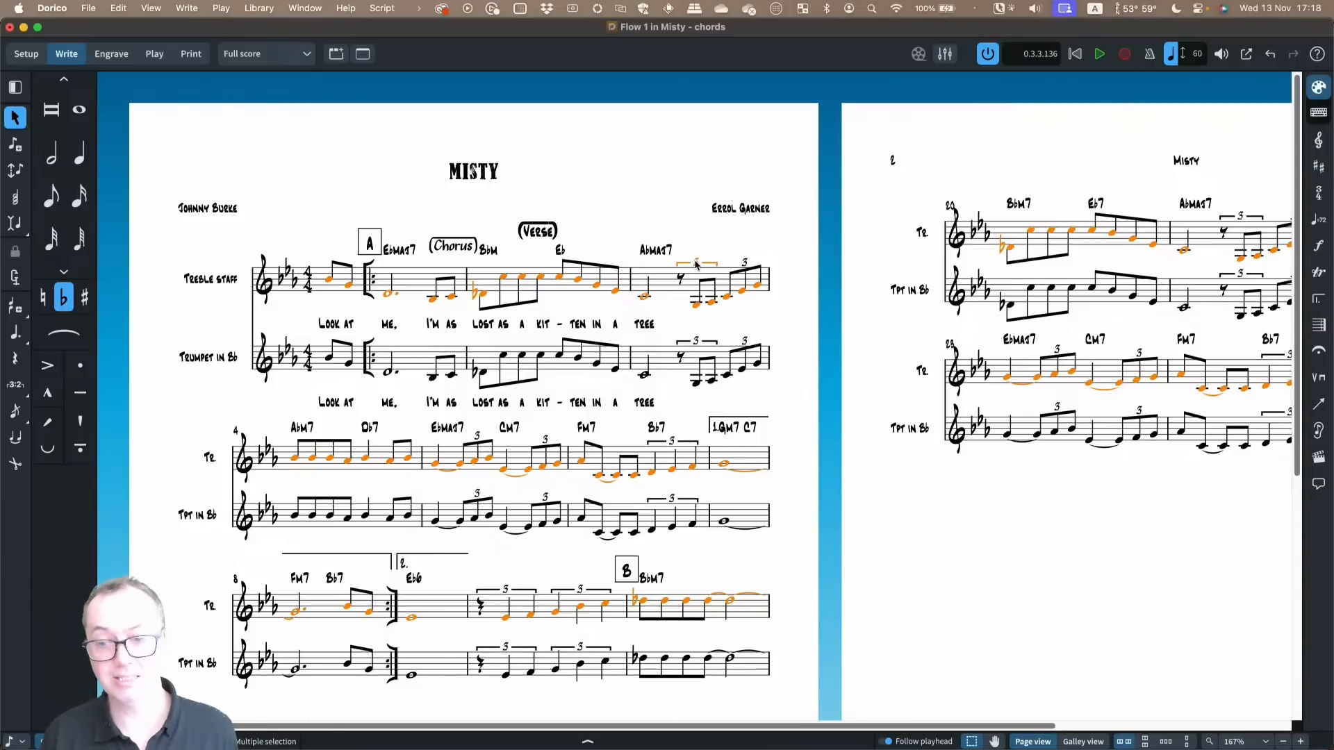
key("shift+super+a")
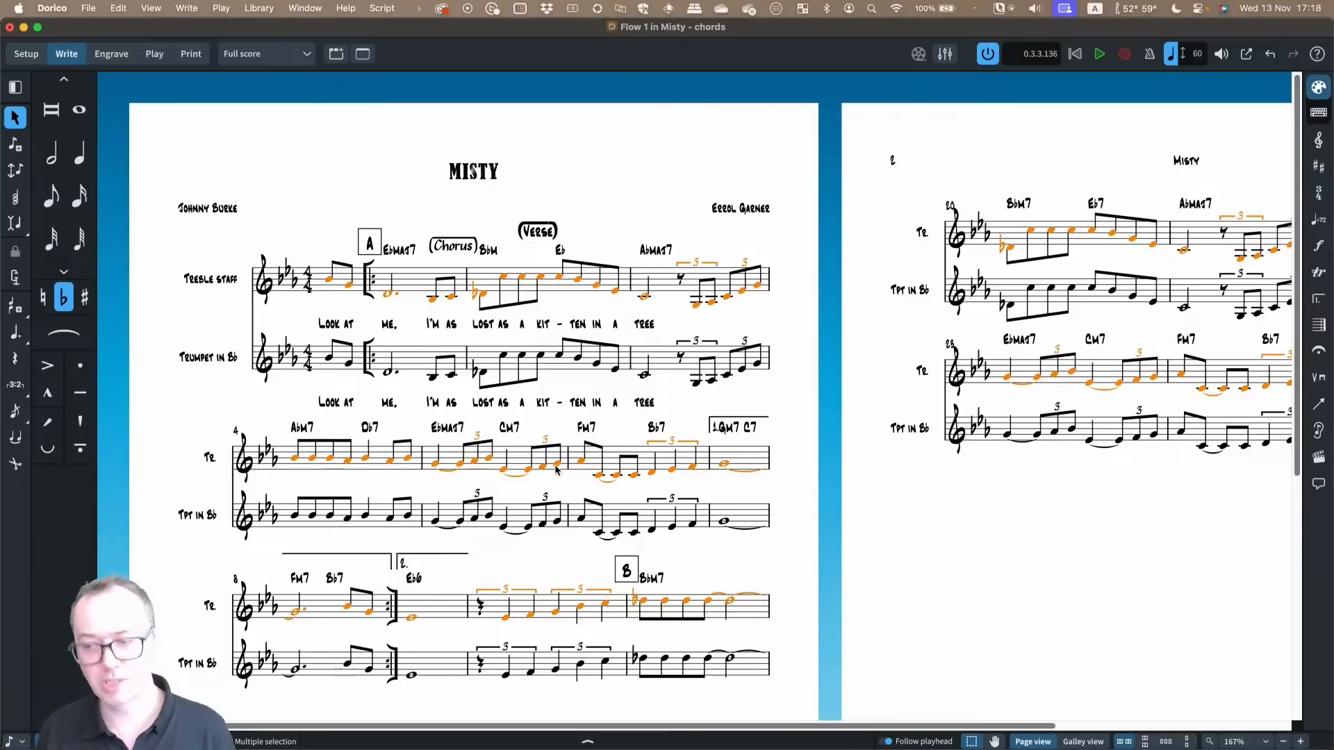
left_click(797, 418)
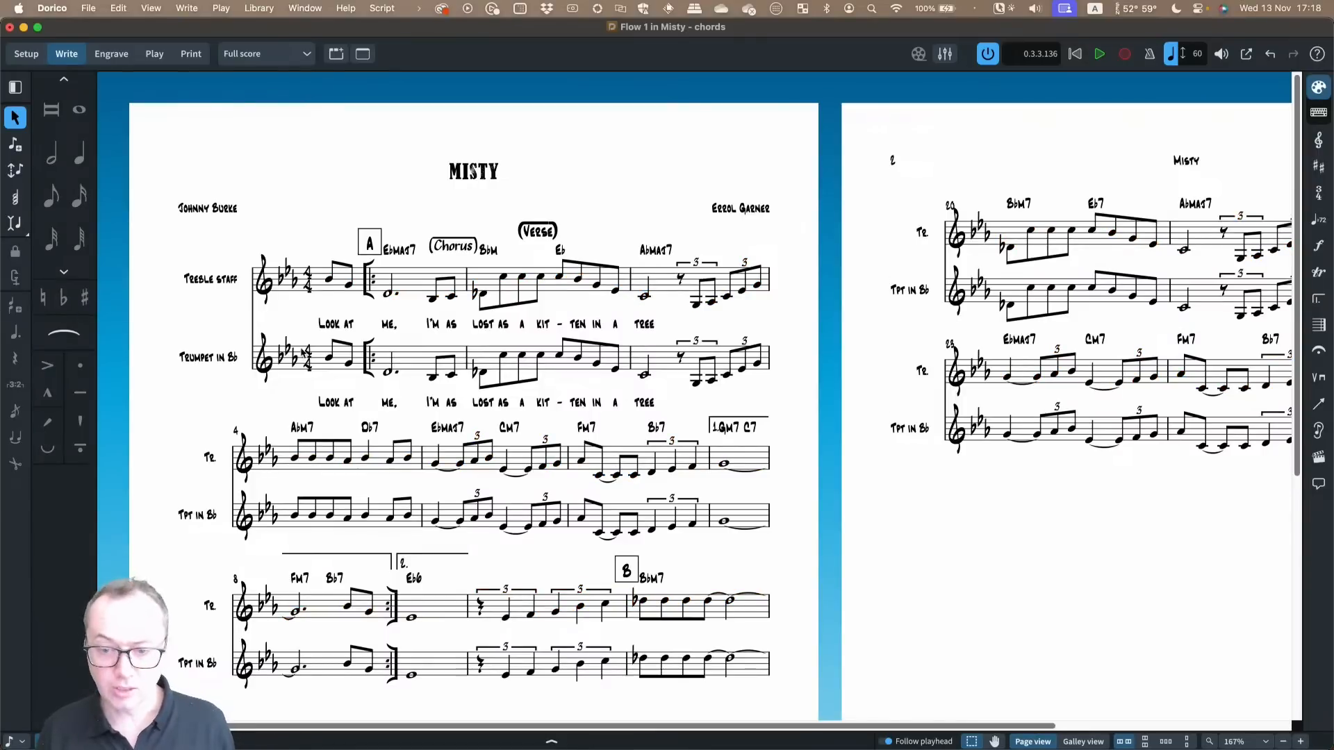
Select the trumpet staff's first note and try to extend the selection to the end of the flow
left_click(327, 358)
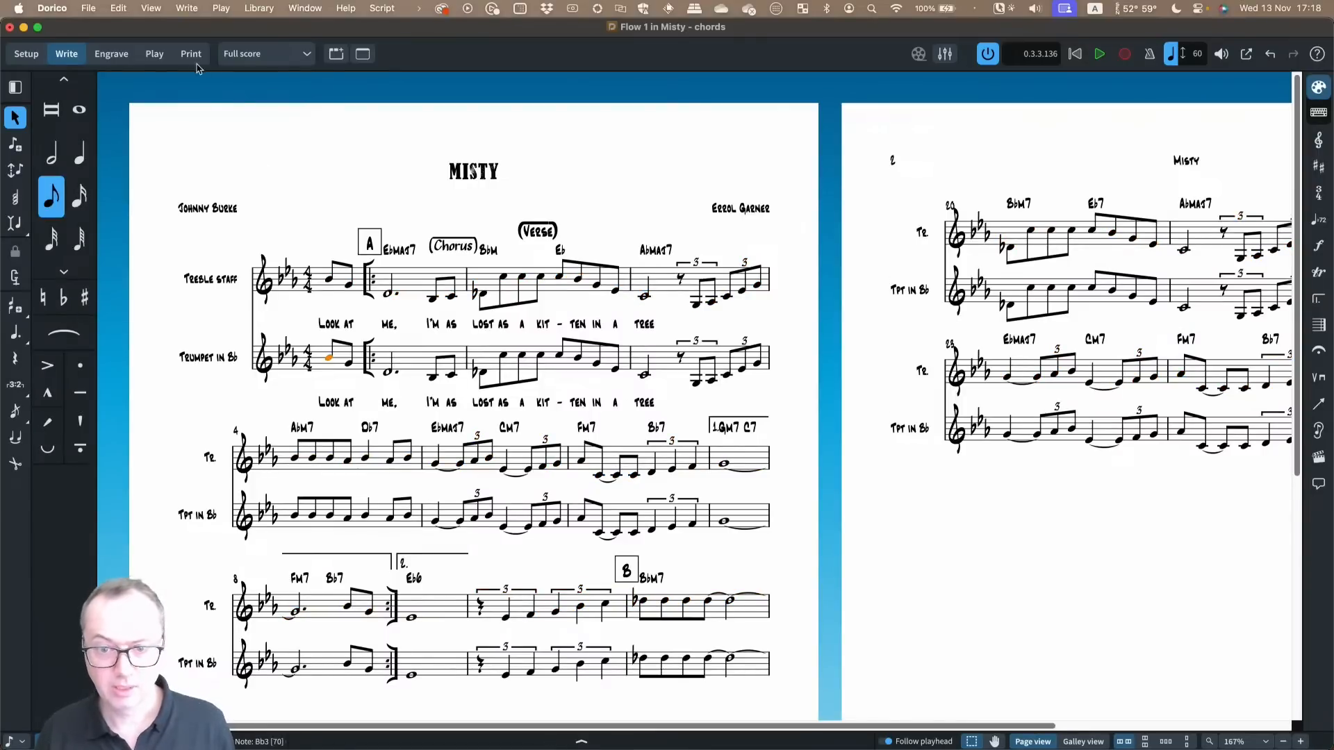
left_click(118, 8)
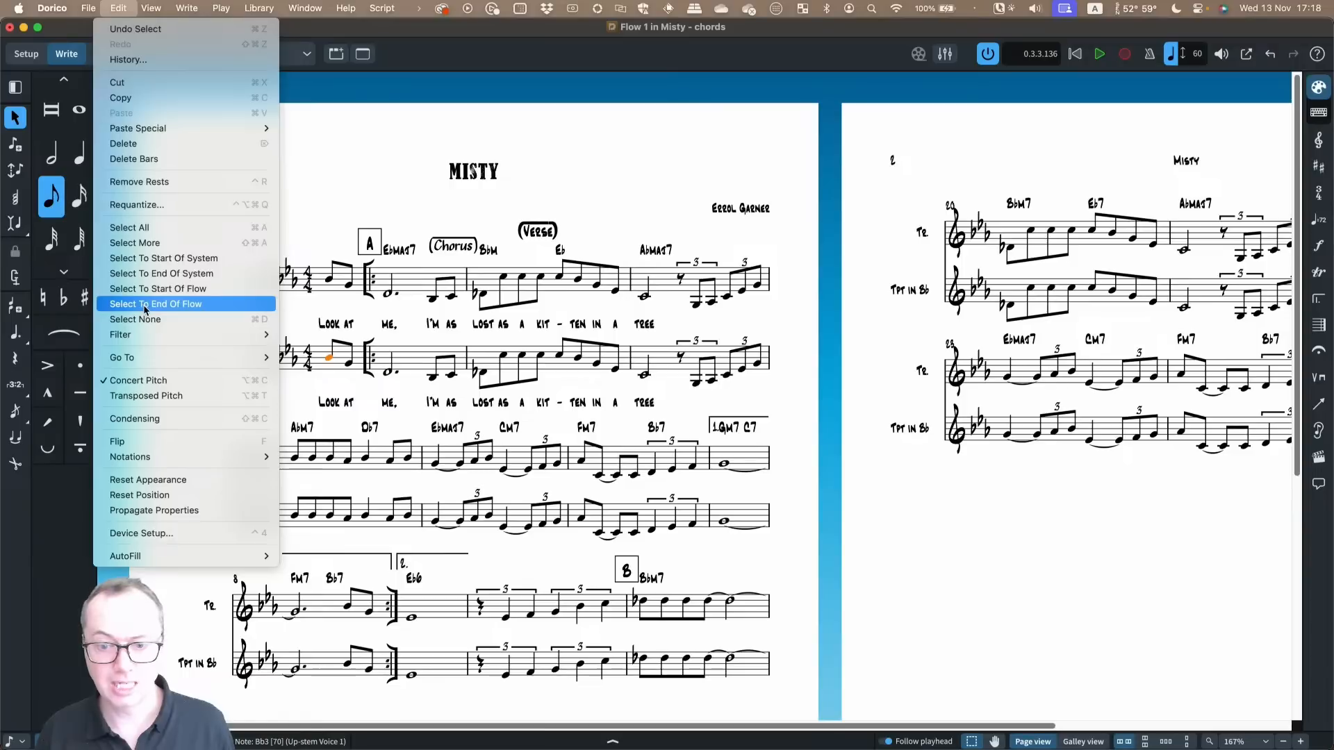
left_click(196, 306)
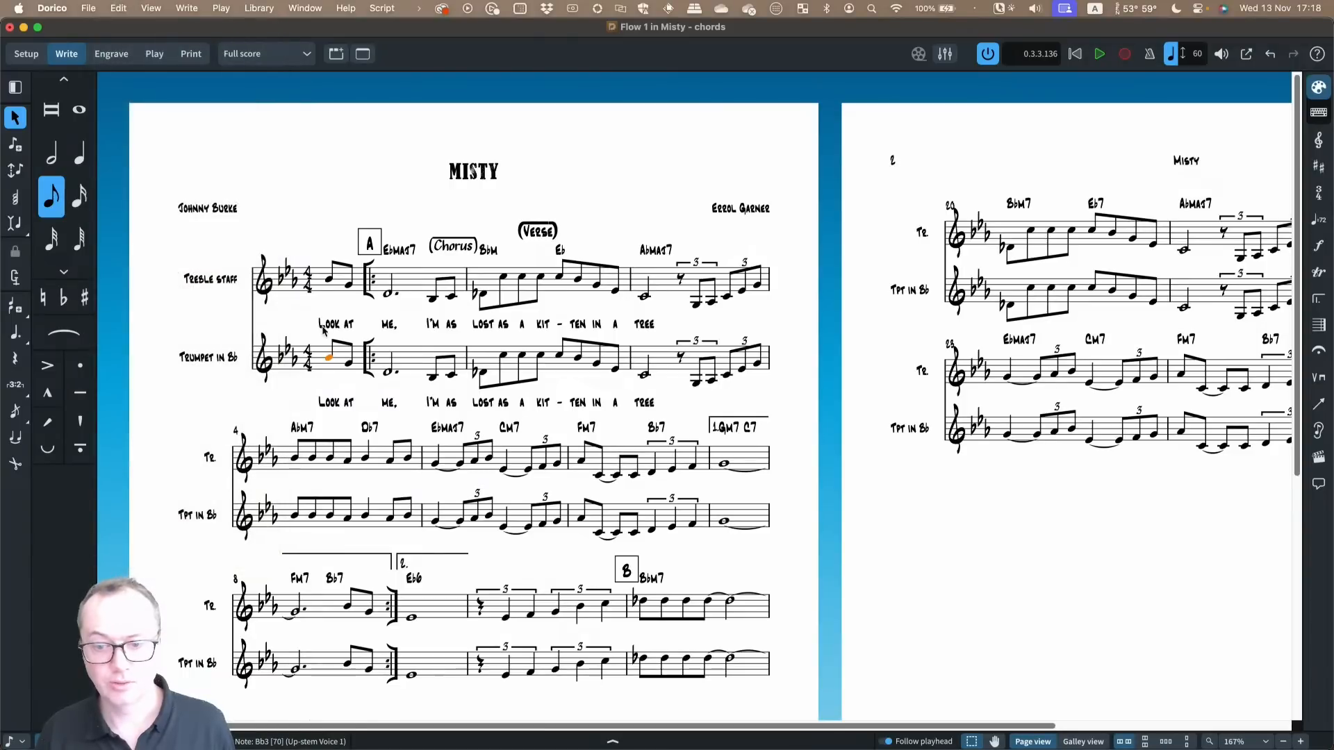
Show the Trumpet (Bb) layout and review its transposed melody and lyrics
left_click(264, 53)
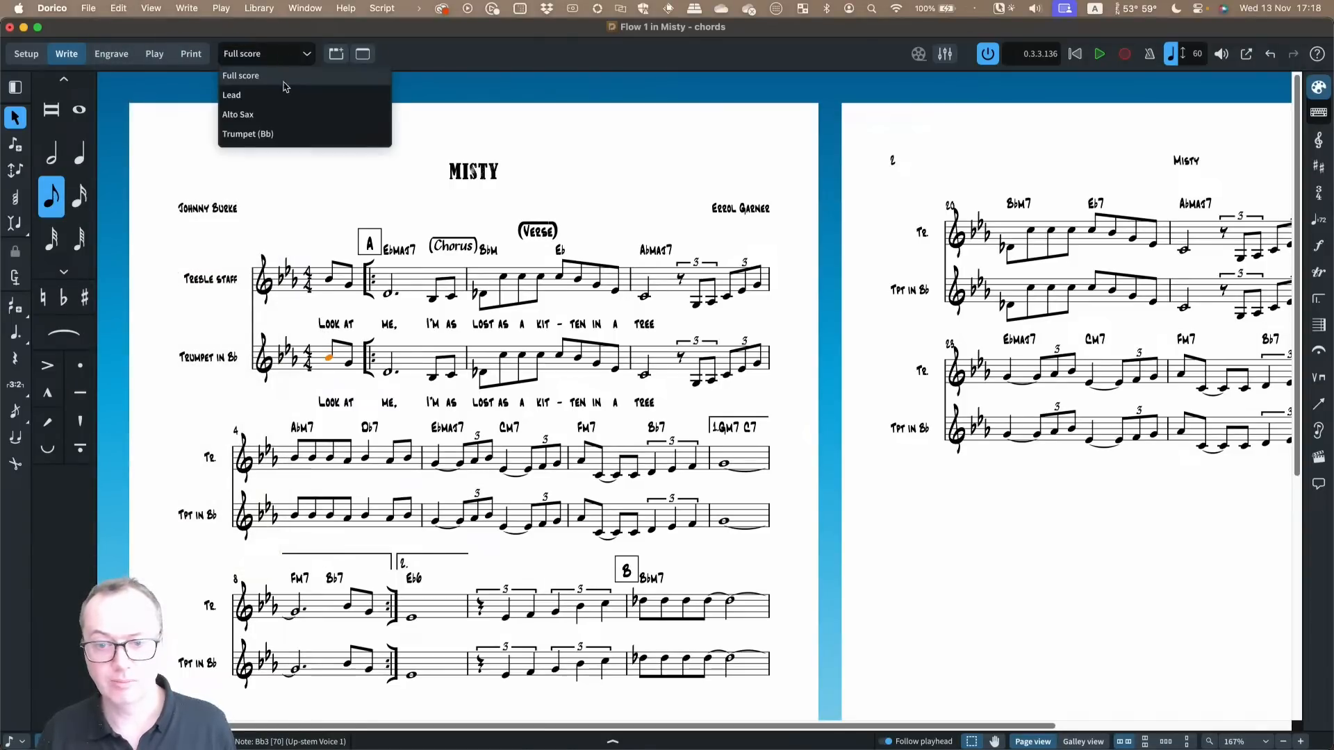
left_click(276, 132)
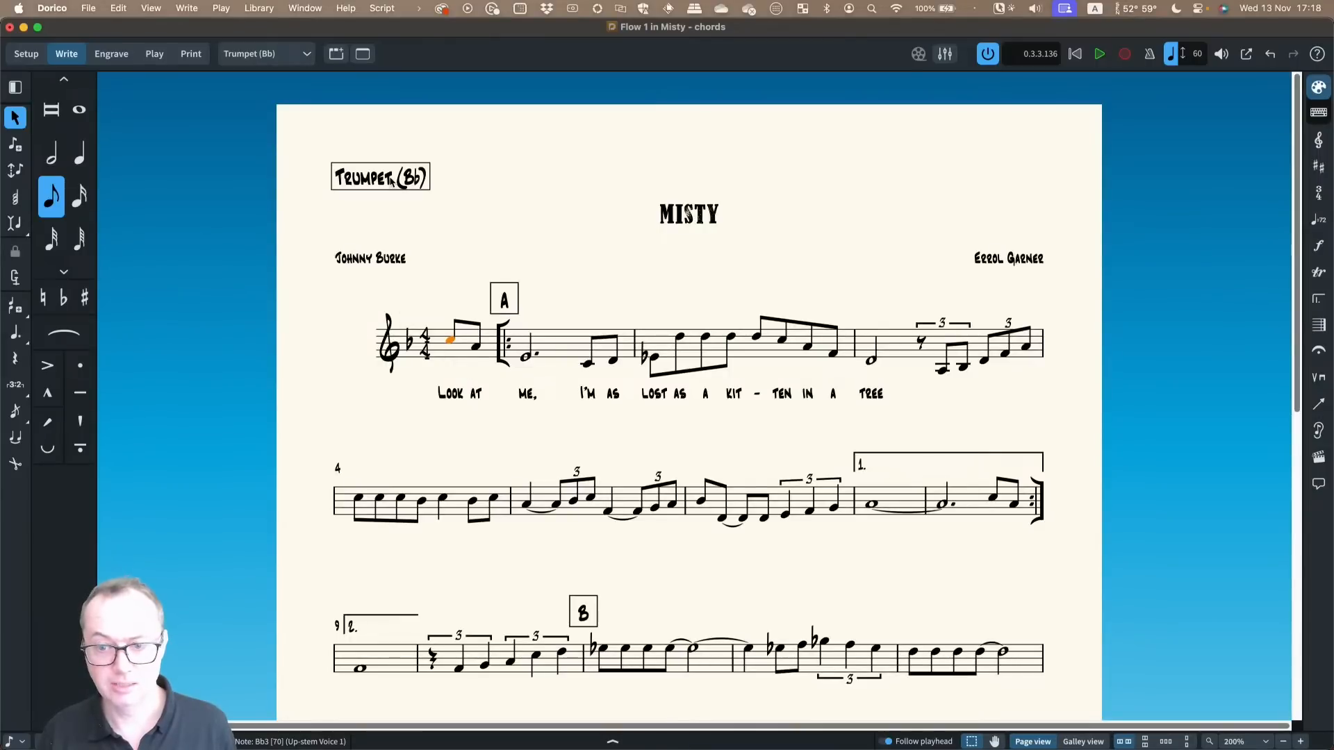
scroll(466, 292, "down", 3)
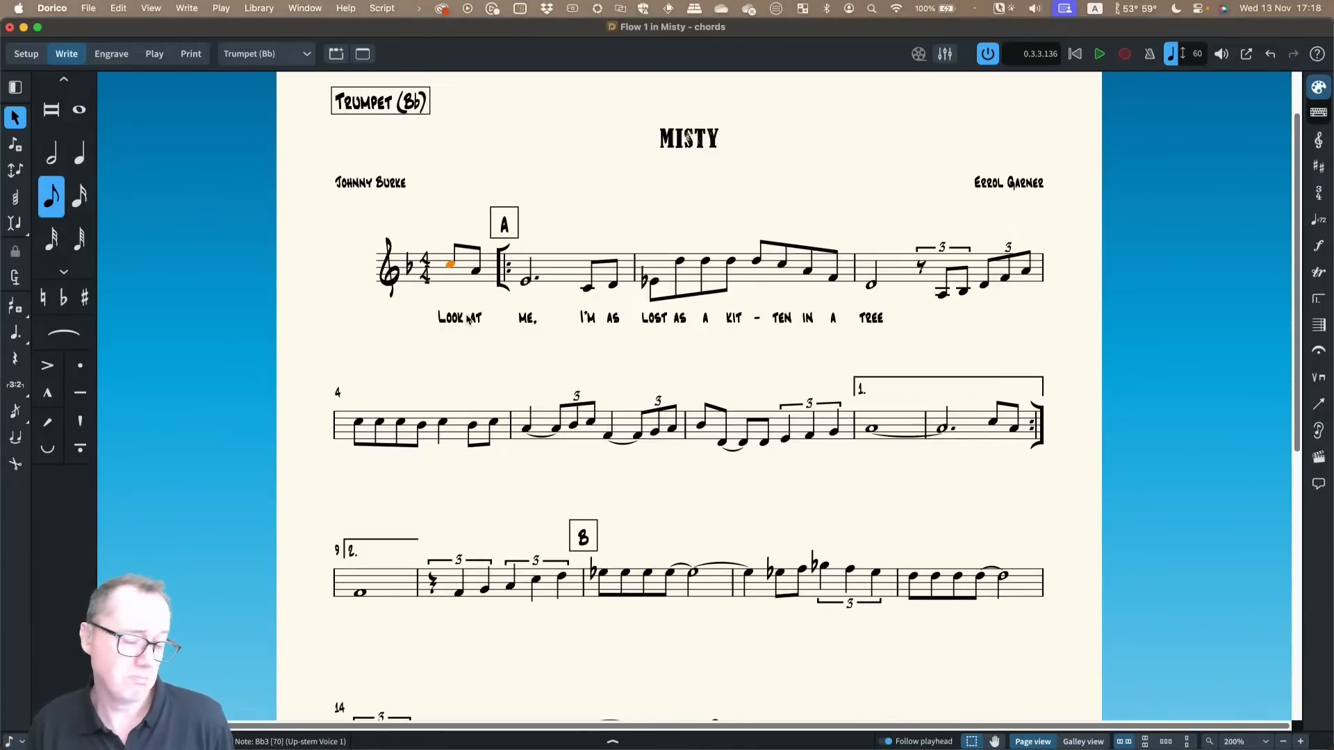
scroll(464, 315, "down", 6)
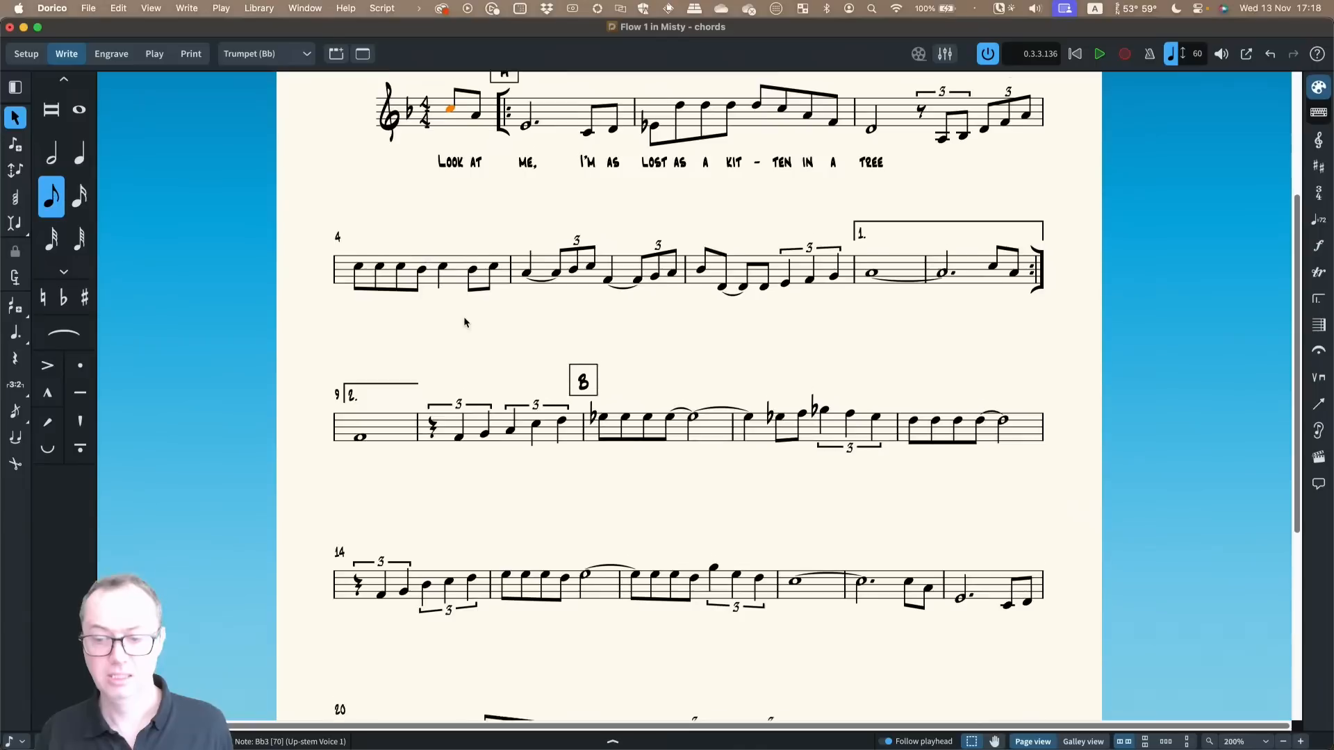
scroll(464, 315, "up", 5)
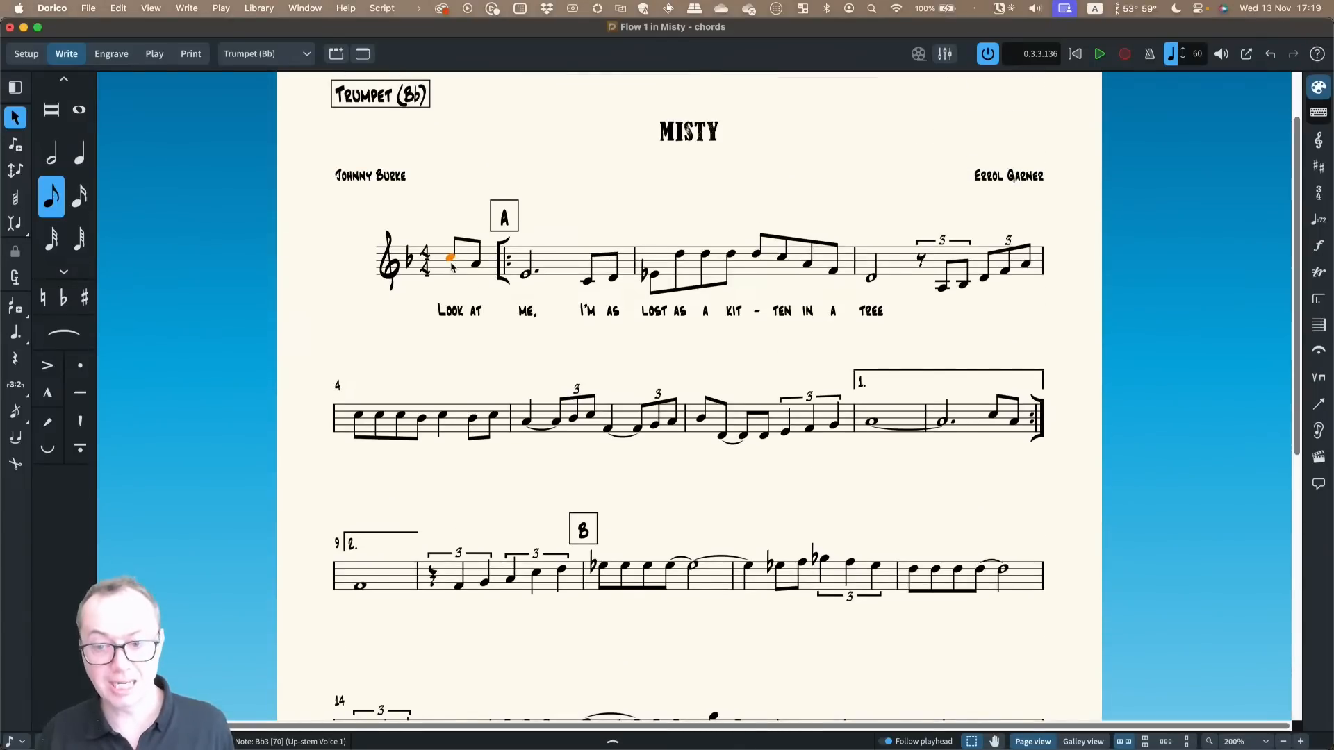
Return to the Full score layout and check in Setup mode which players the Alto Sax and Trumpet (Bb) layouts use
left_click(306, 54)
left_click(240, 75)
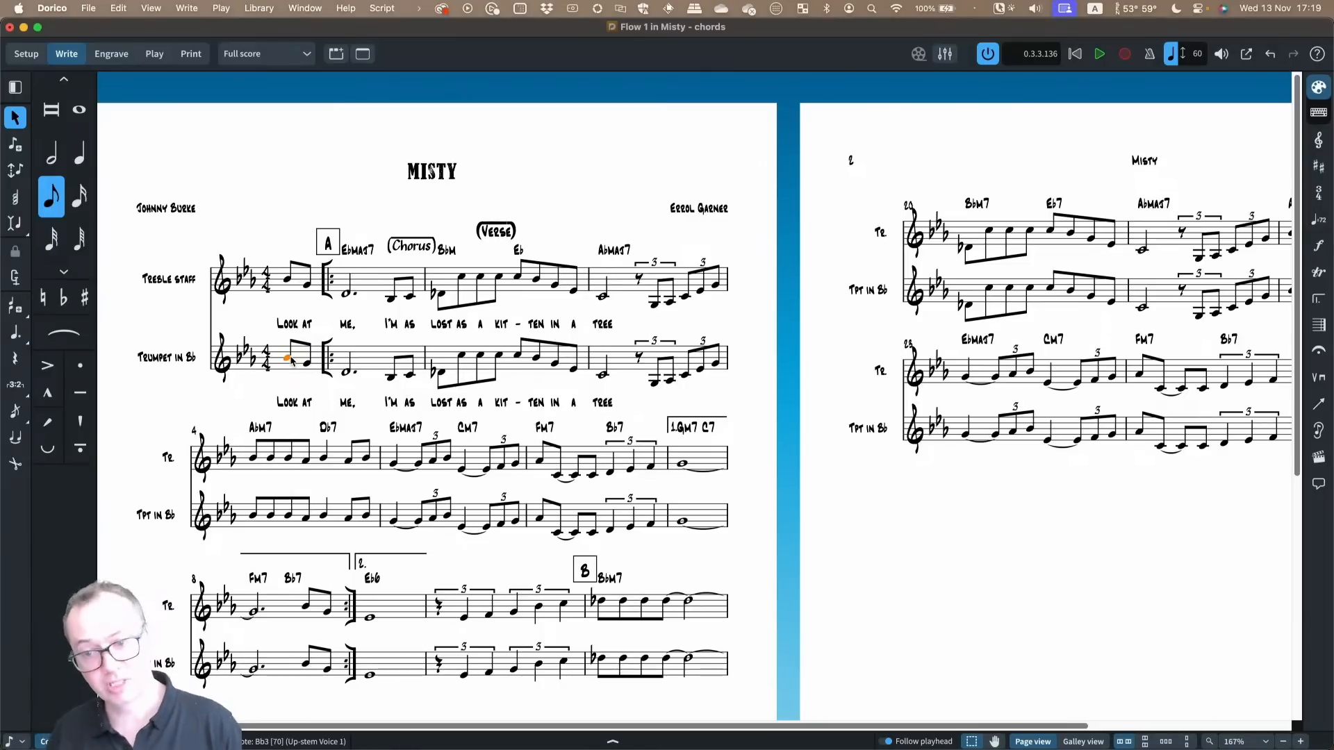
key("super+1")
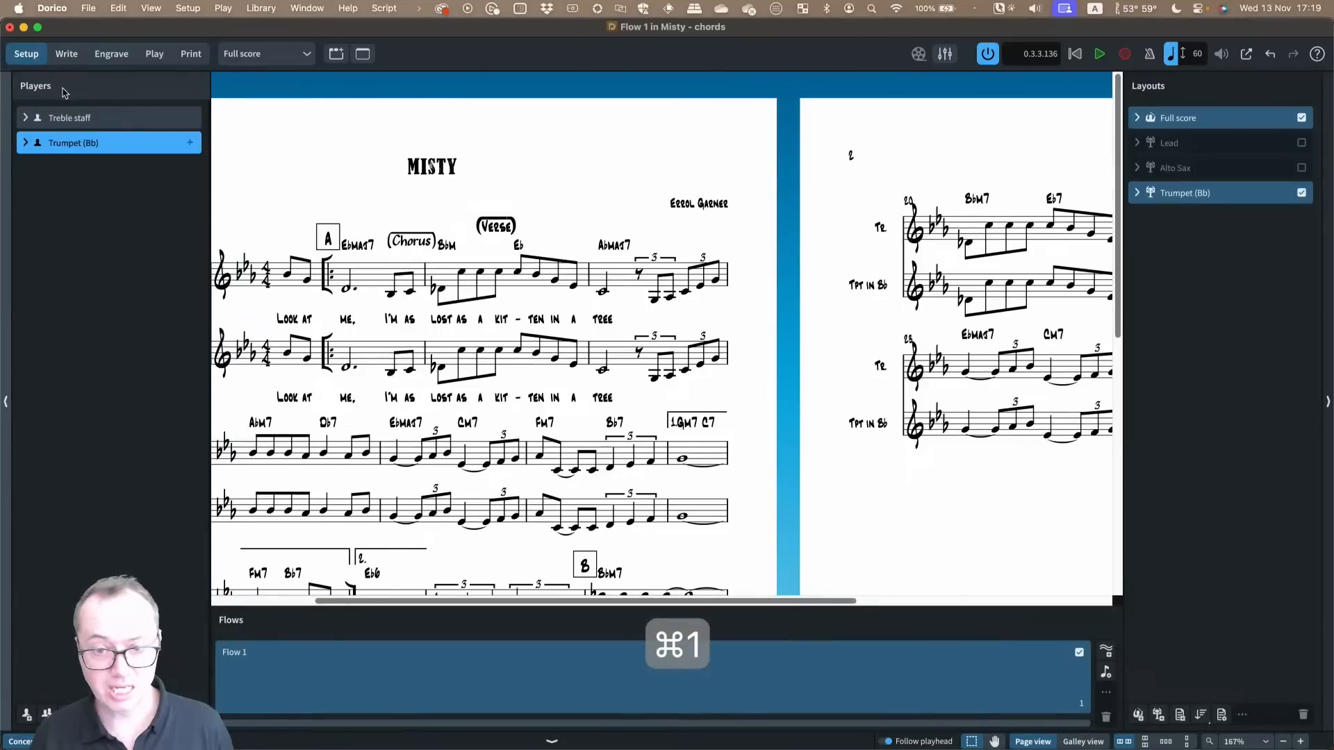
left_click(1197, 169)
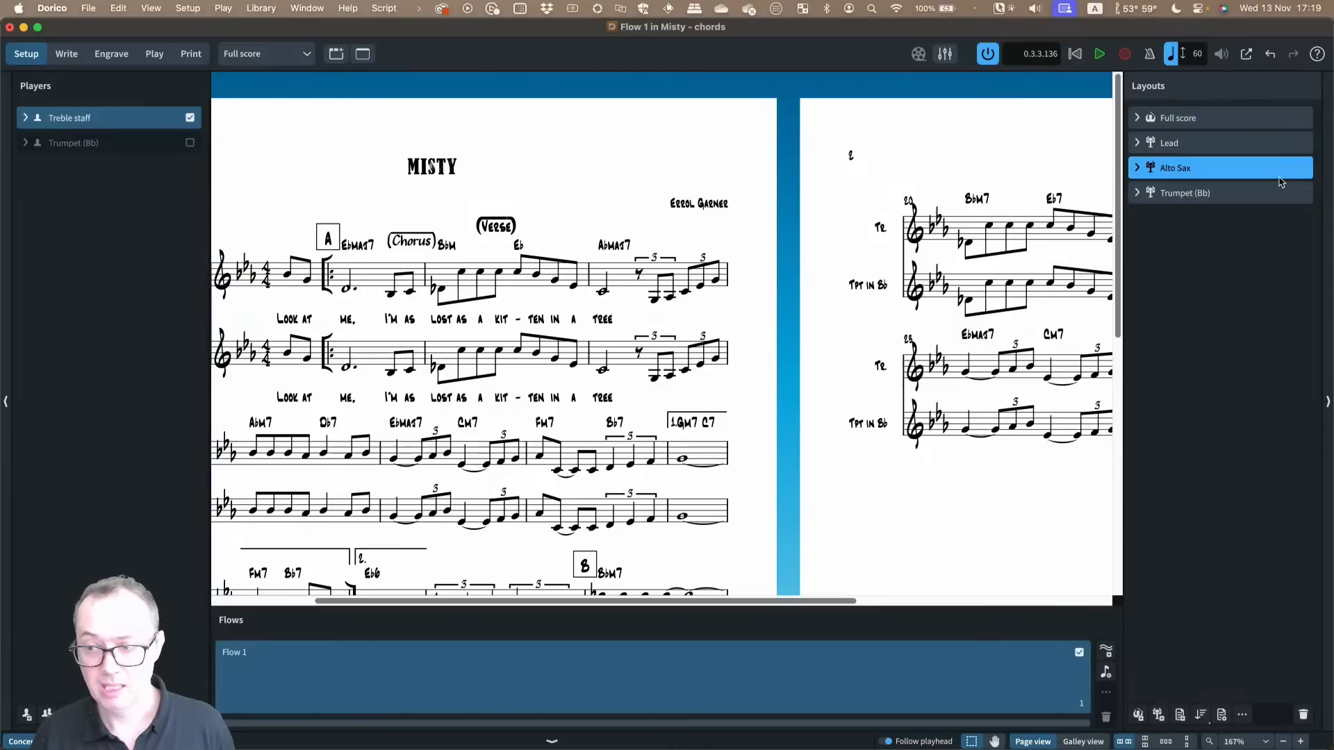
left_click(1240, 193)
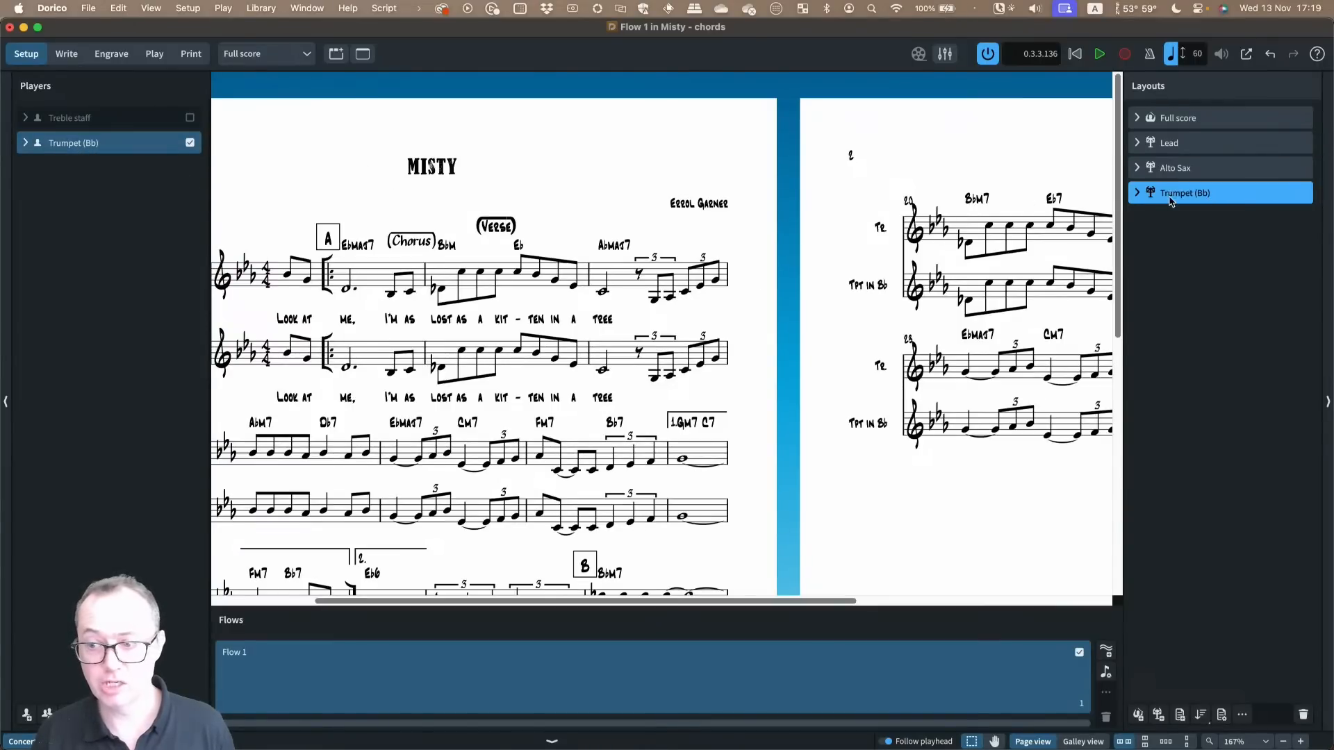
Examine the Propagate Part Formatting options for the Trumpet (Bb) layout and close them without applying anything
key("super+2")
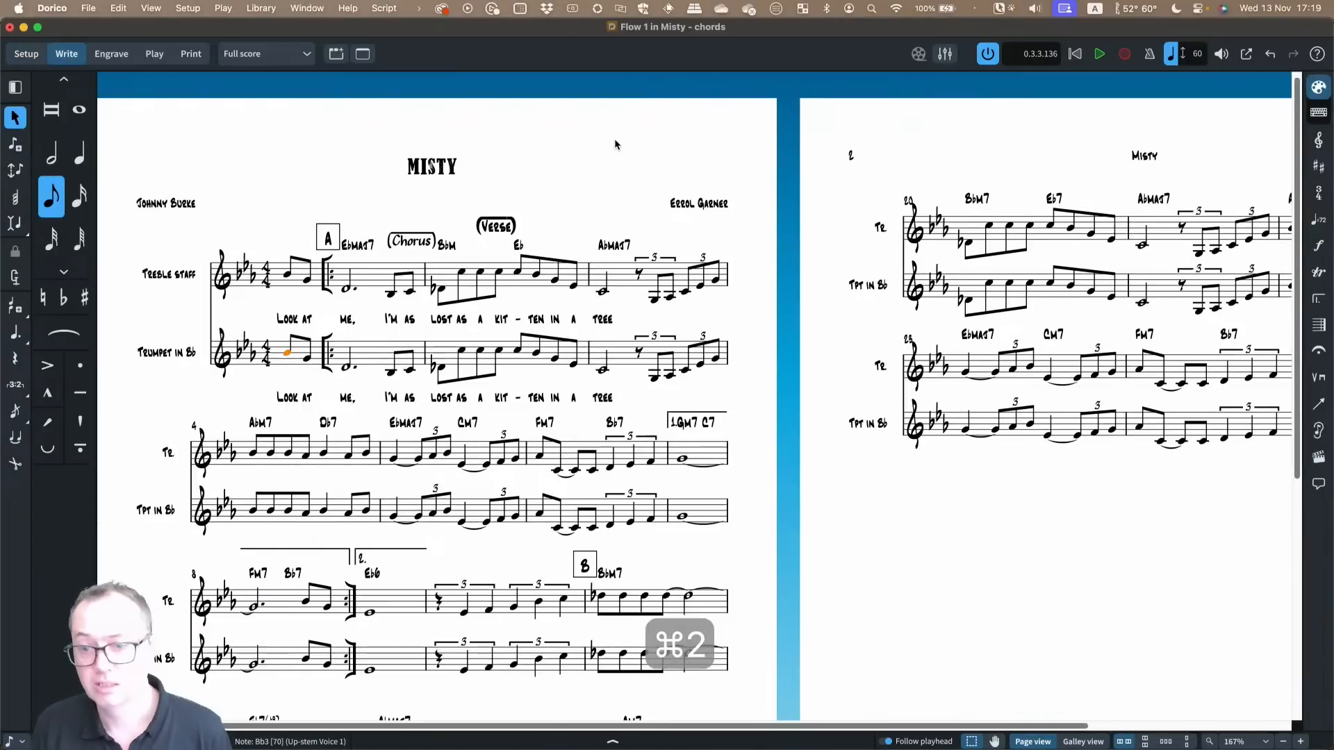
key("super+1")
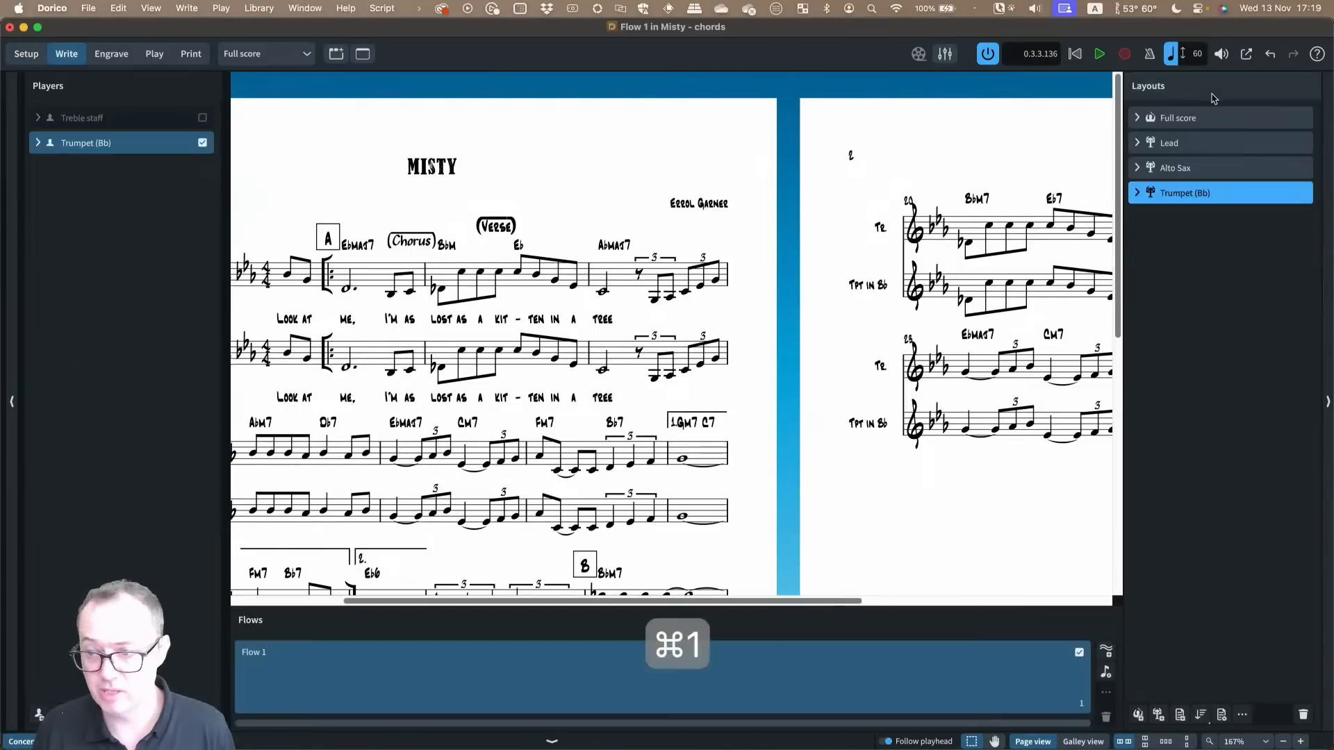
right_click(1242, 196)
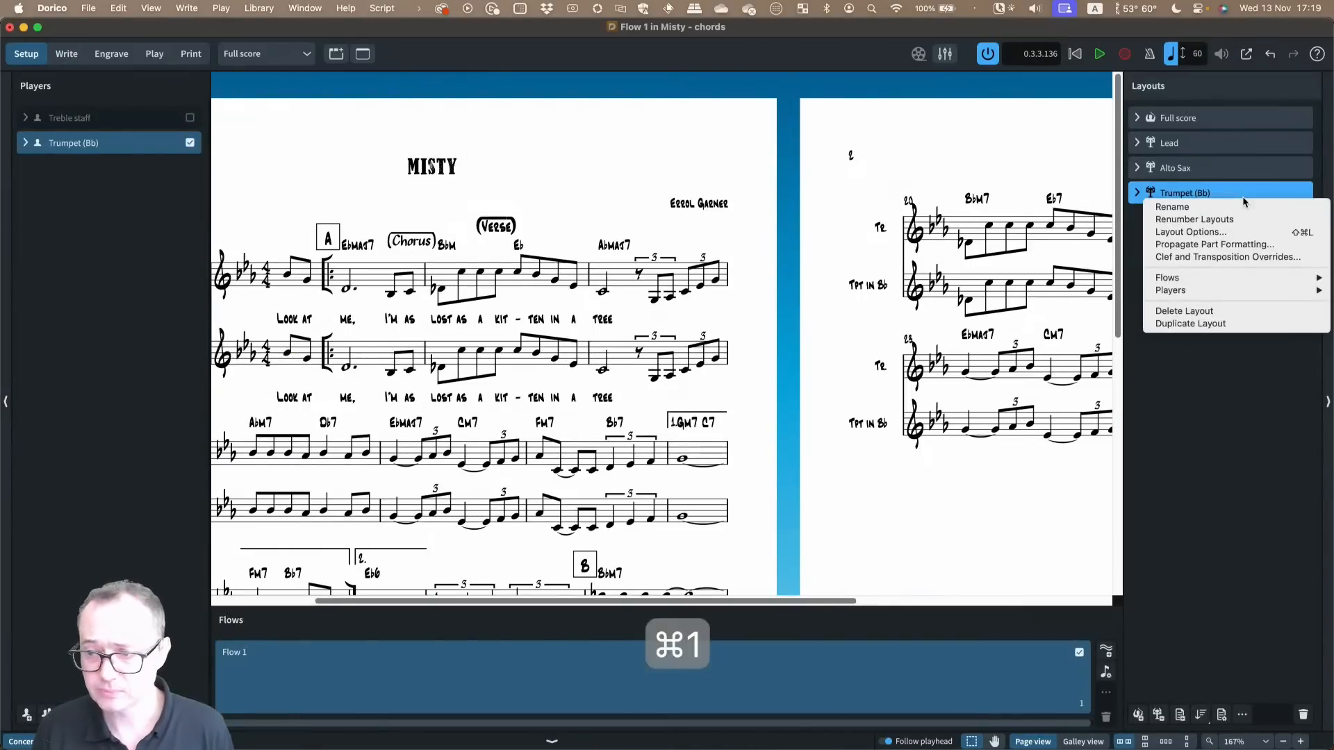
left_click(1220, 250)
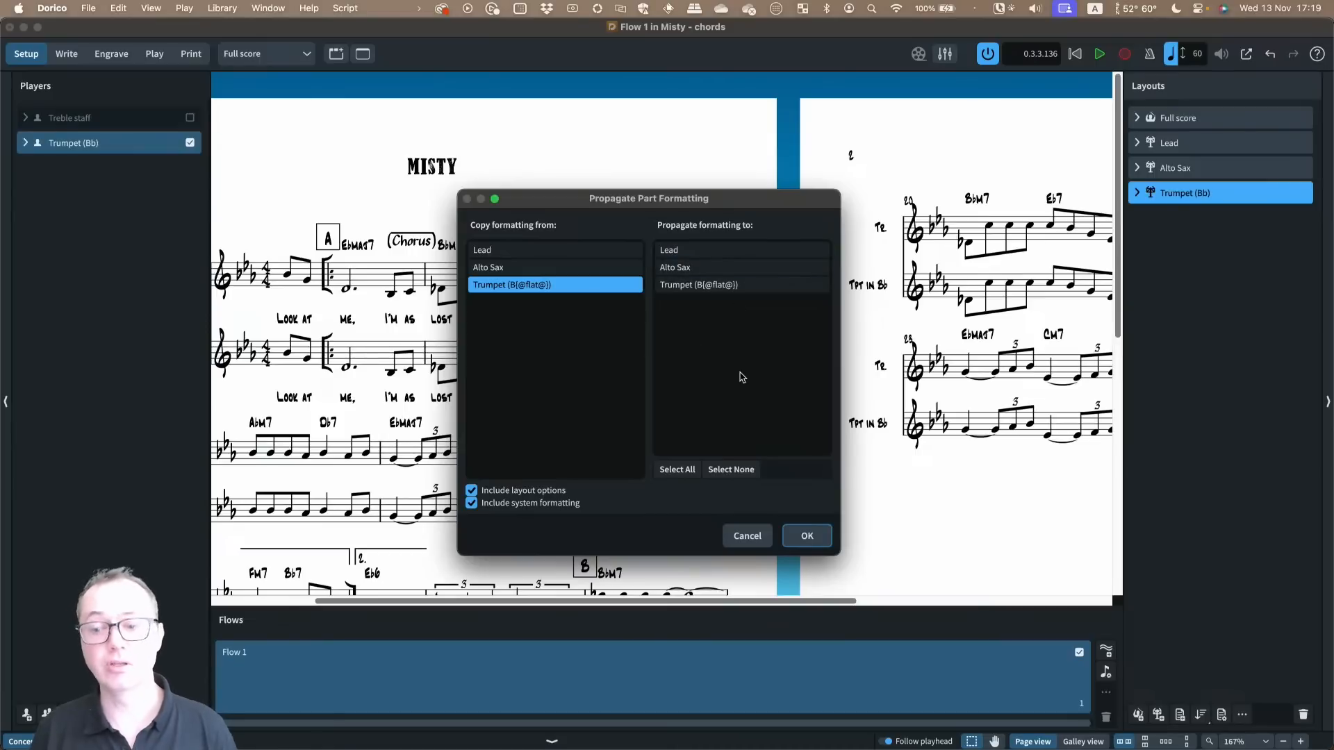
left_click(753, 540)
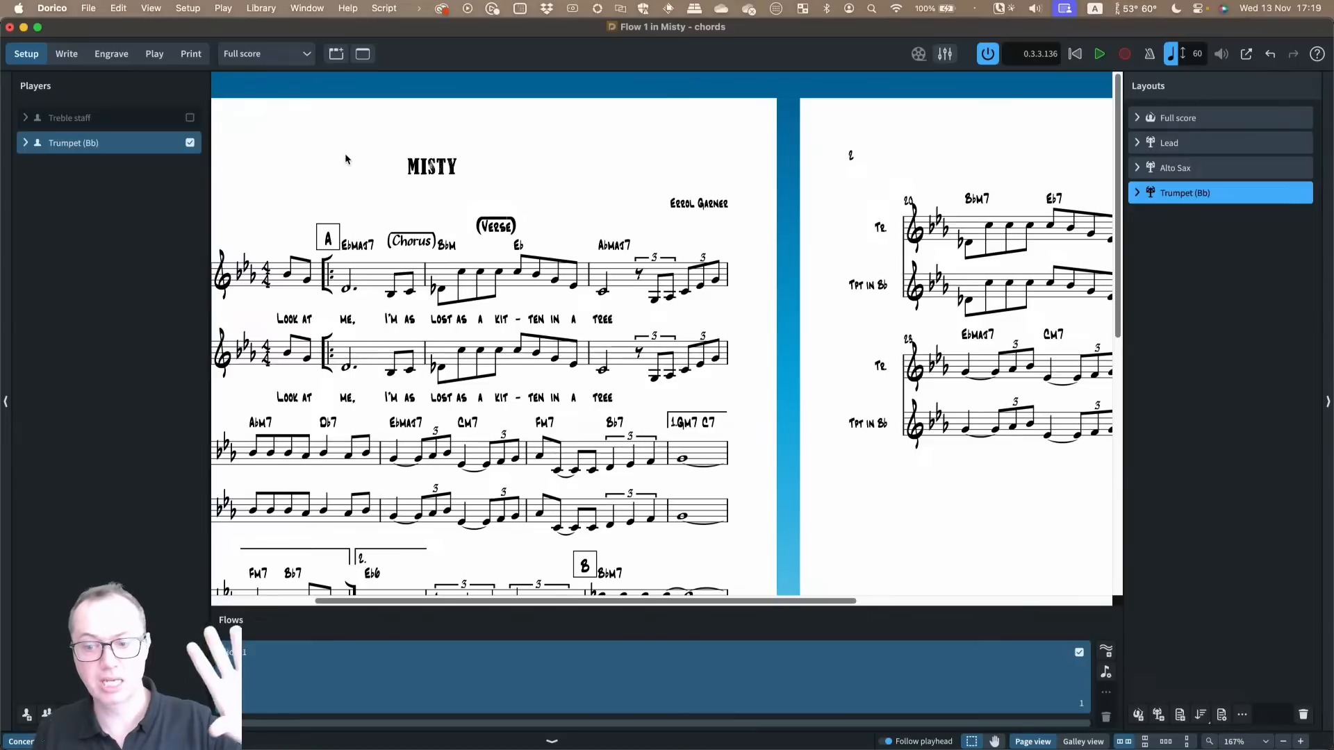
Show the Lead layout in Write mode and review the lead sheet through its last system
left_click(67, 55)
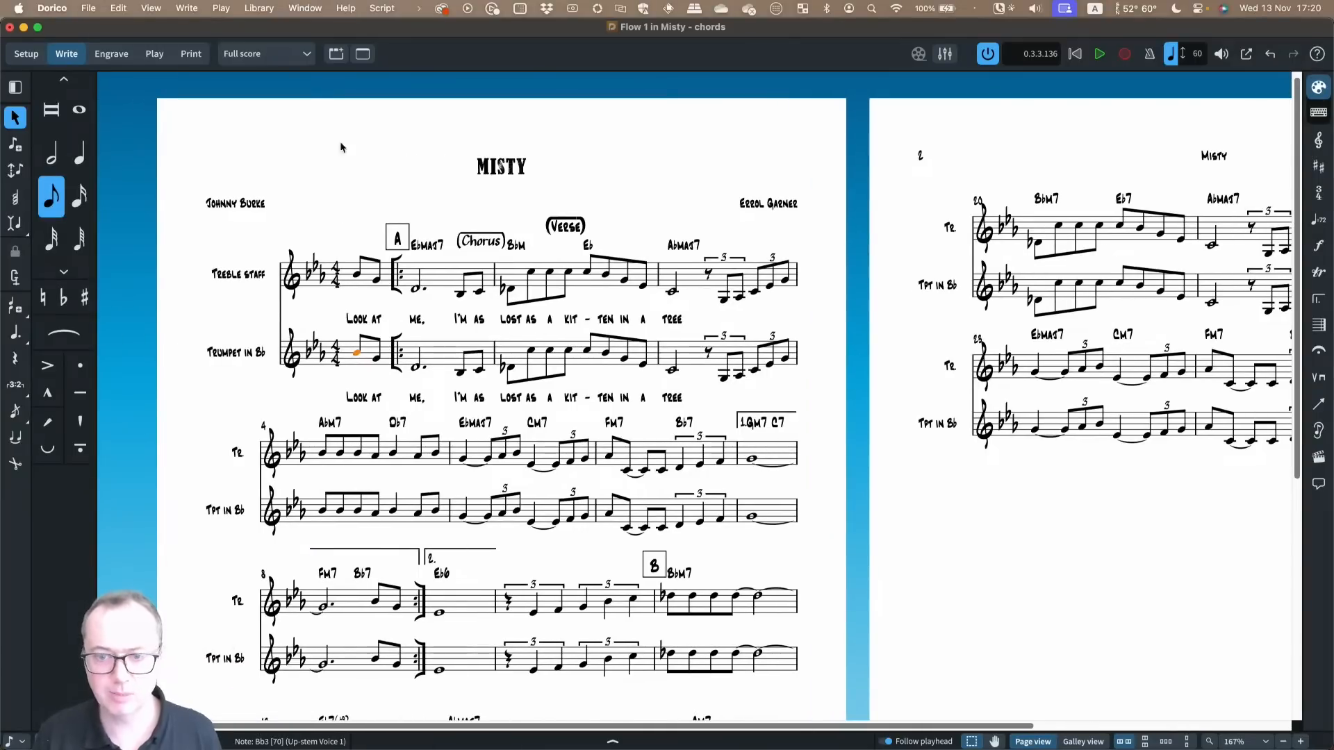
left_click(254, 54)
left_click(251, 94)
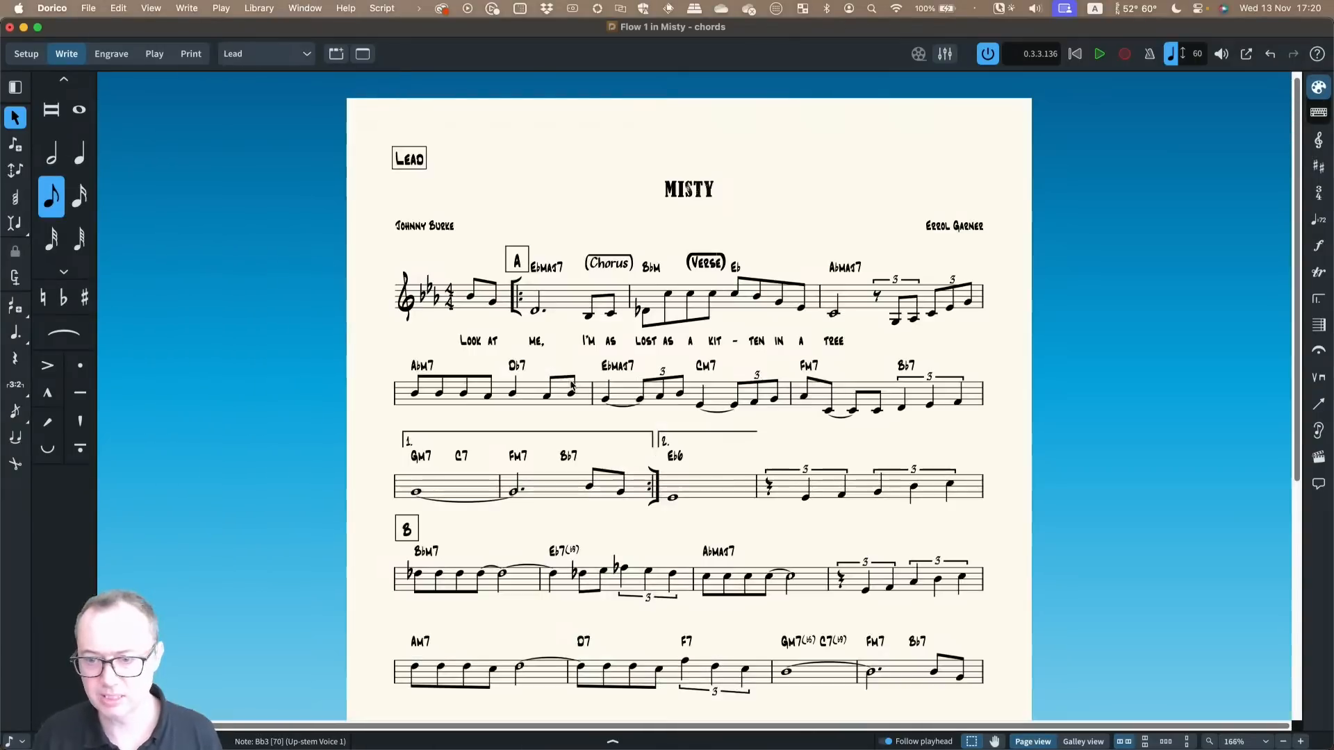
scroll(582, 430, "down", 5)
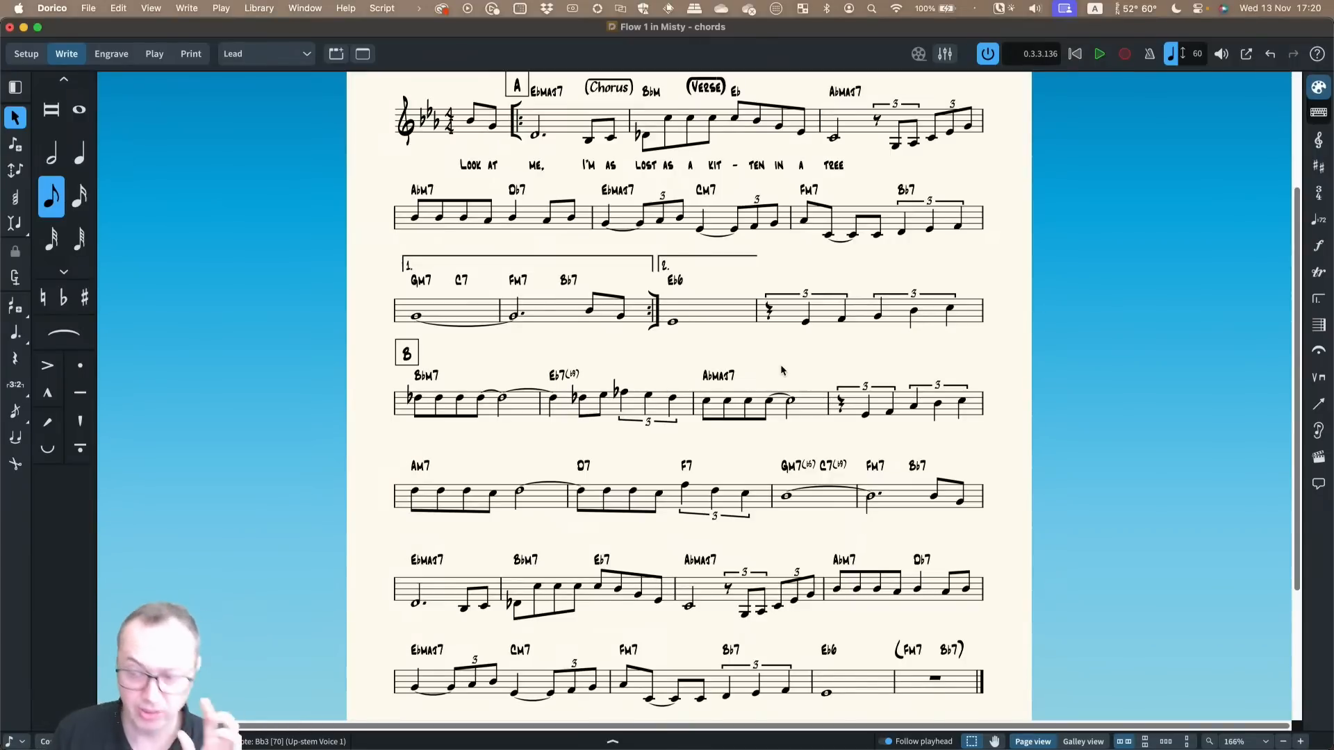
scroll(777, 368, "down", 2)
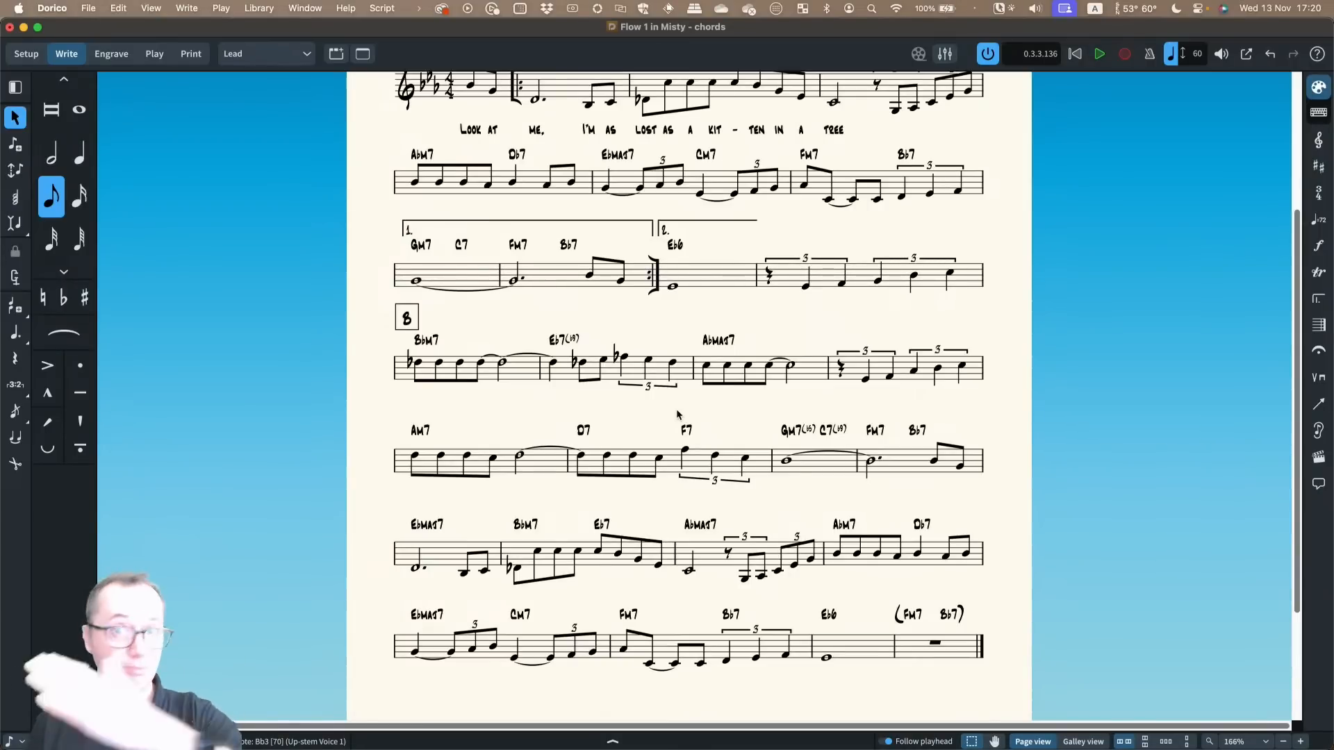
Cut the melody notes from the first two bars of section B, keeping the chord symbols
left_click(518, 374)
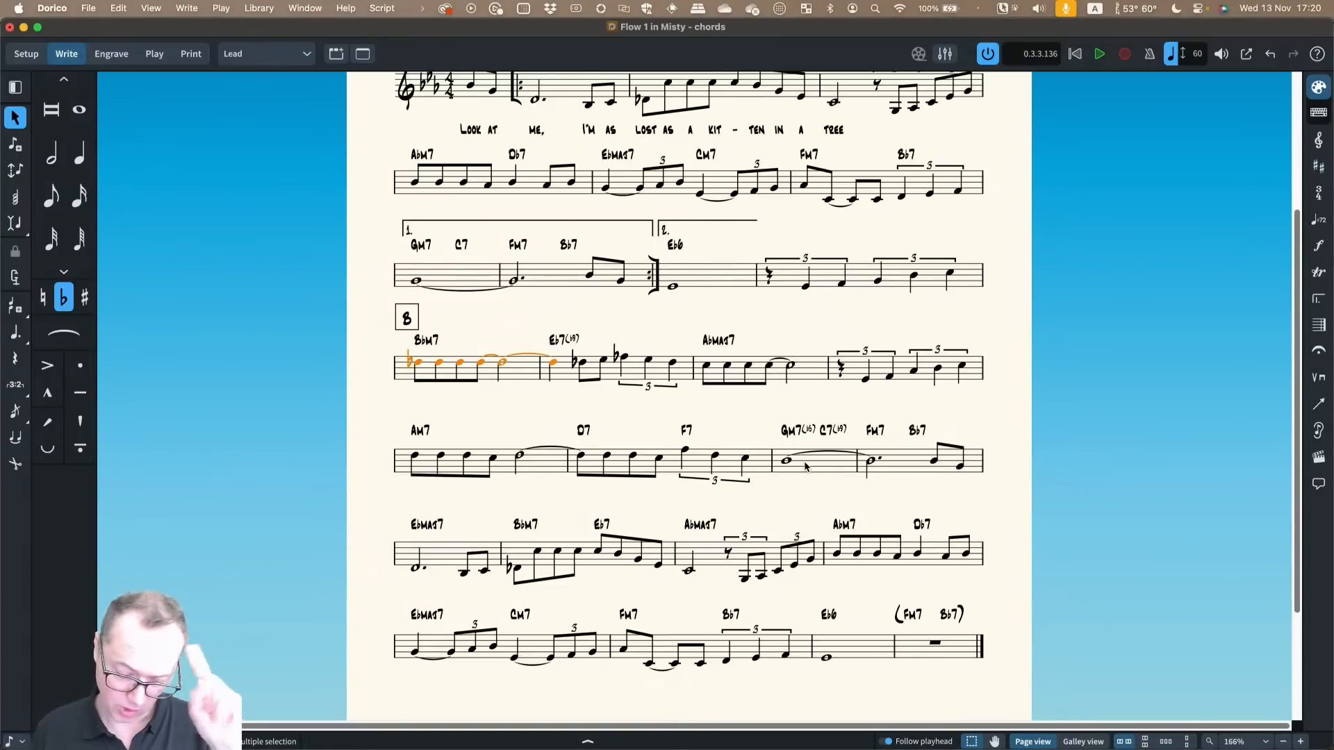
left_click(640, 375, "shift")
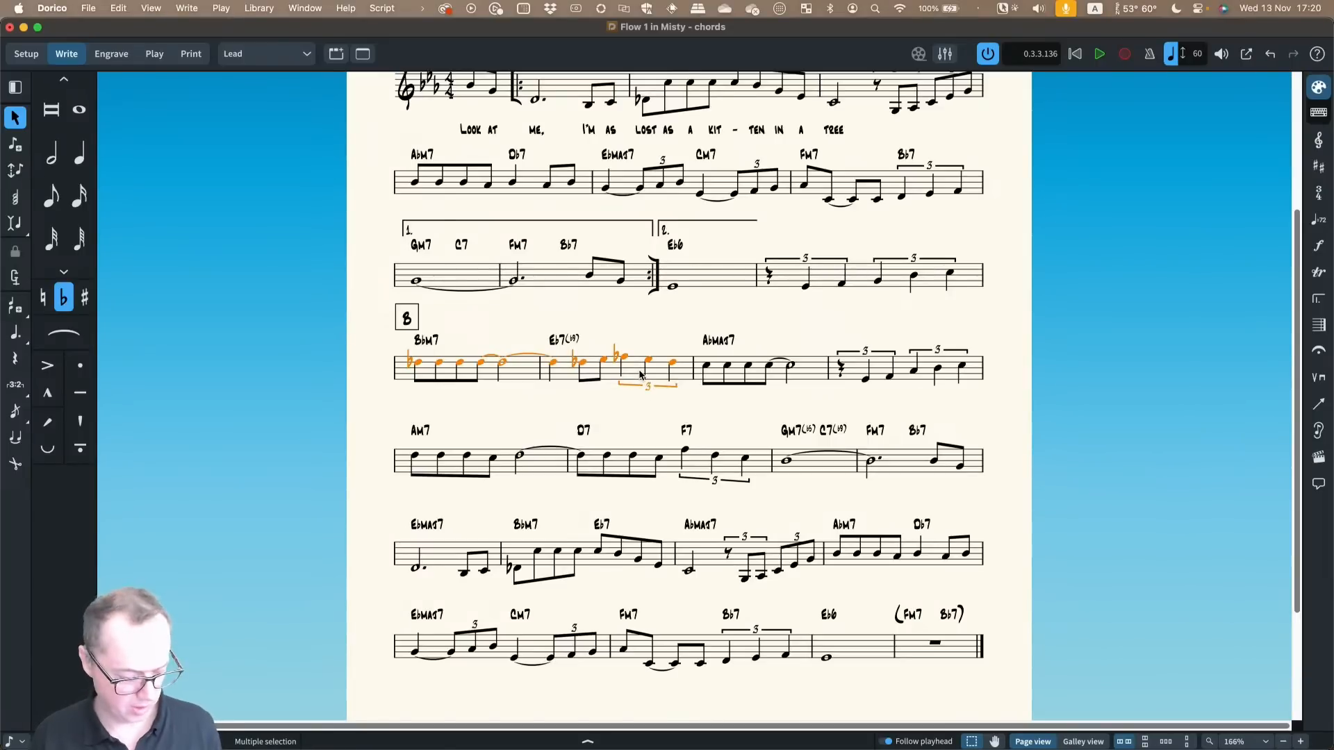
key("super+c")
key("super+x")
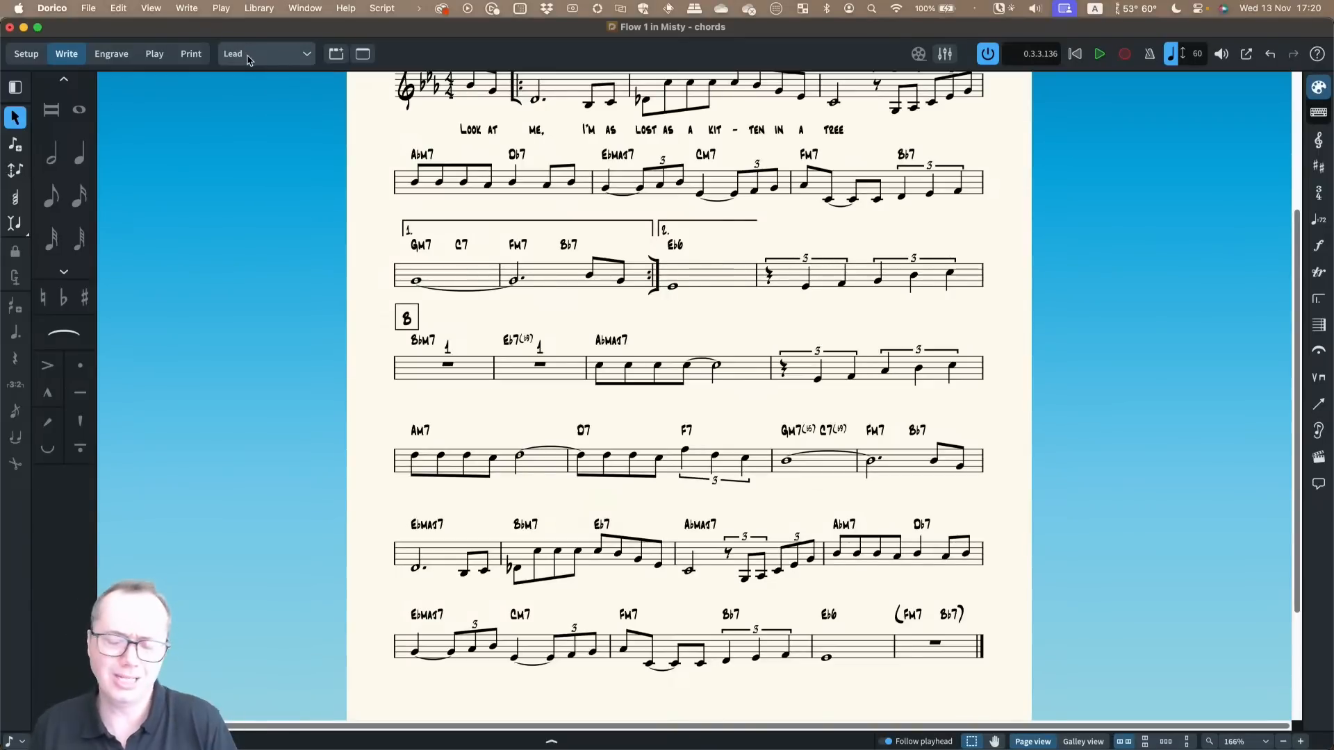
In Layout Options, set the consolidation of bar rests to None for the Lead layout
left_click(259, 8)
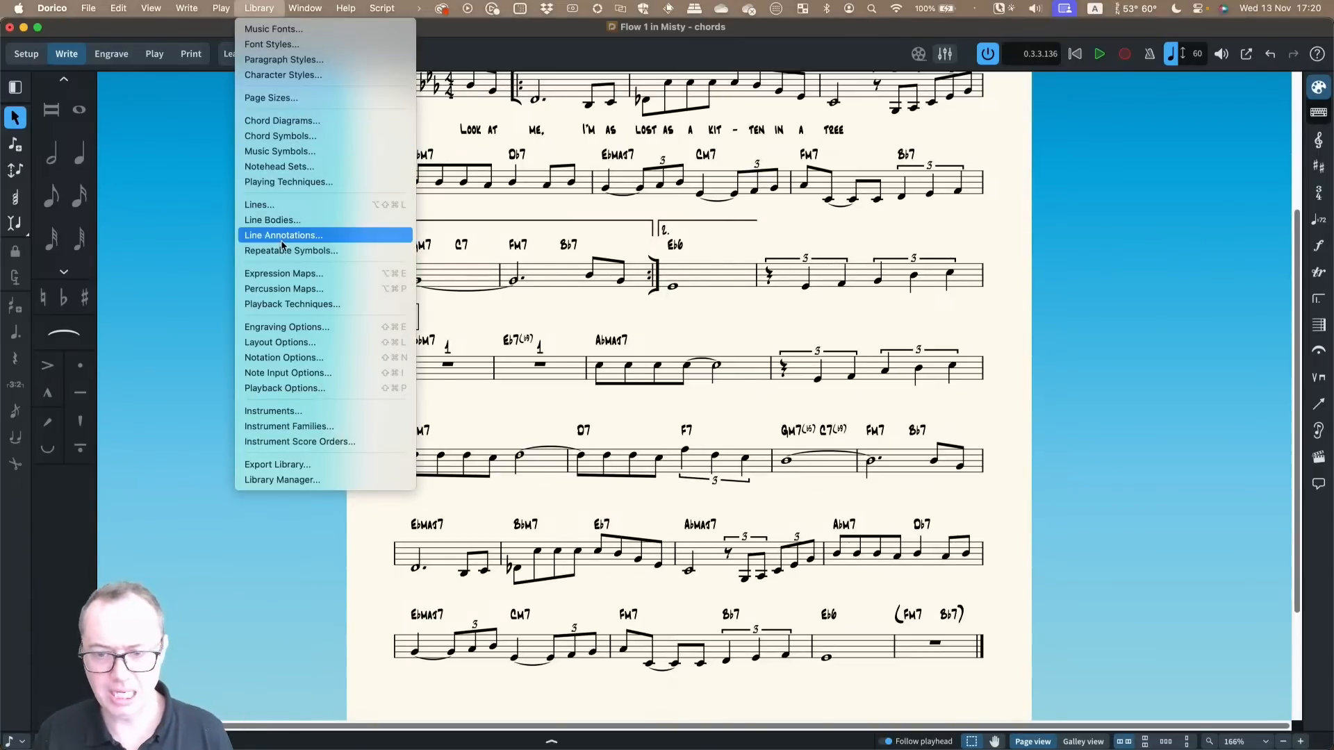
left_click(284, 343)
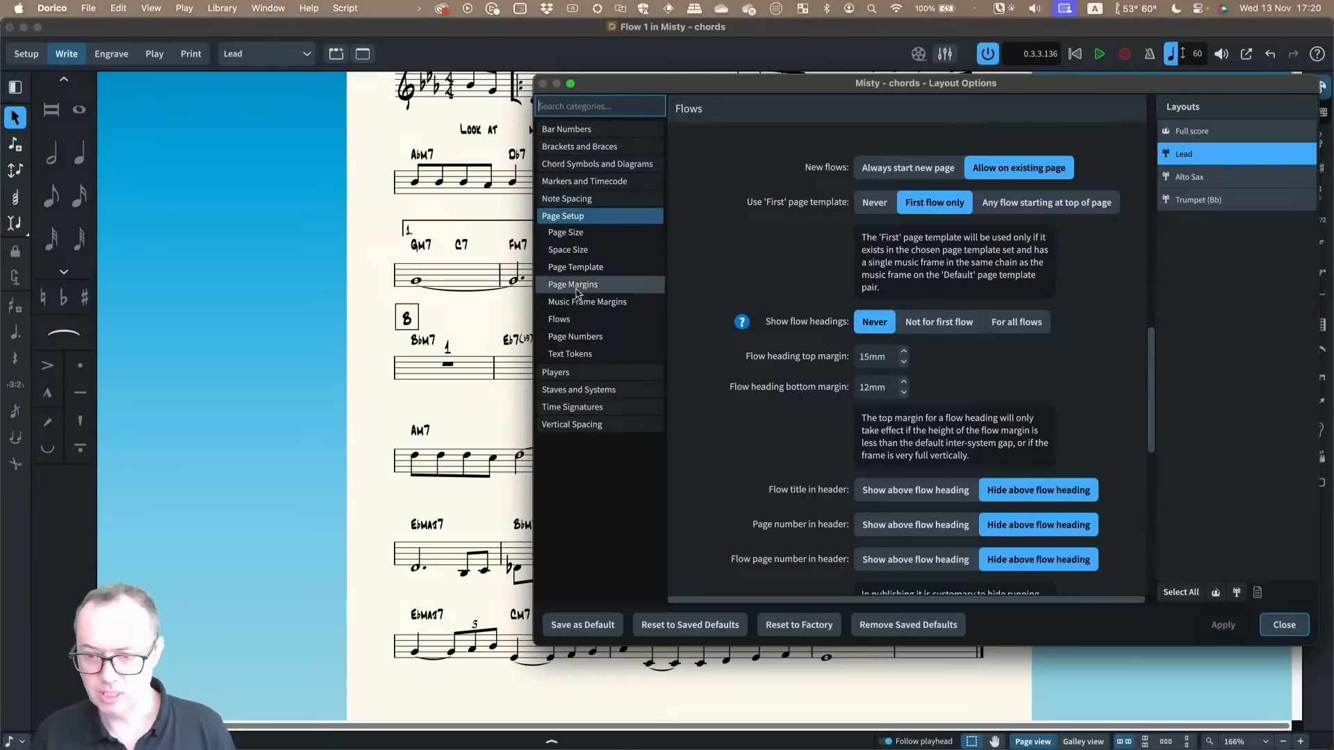
left_click(559, 373)
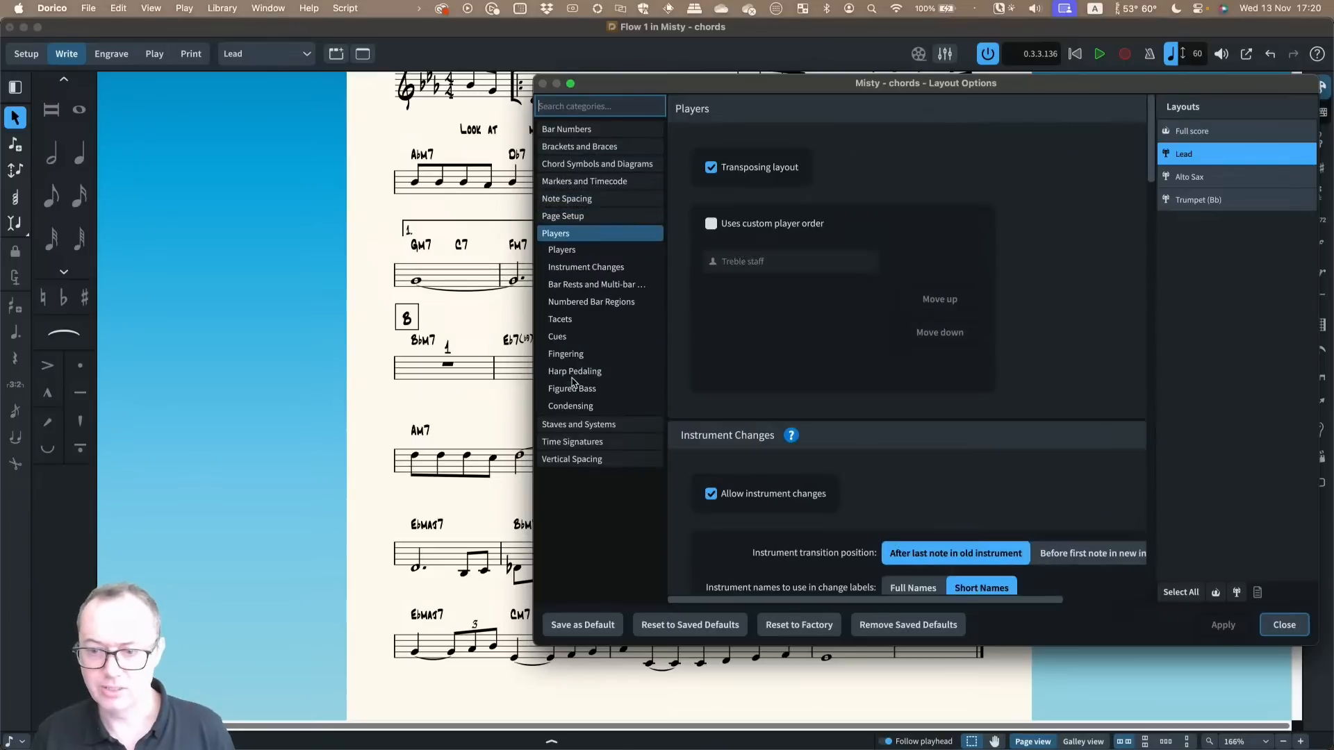
left_click(583, 285)
left_click_drag(733, 94, 572, 89)
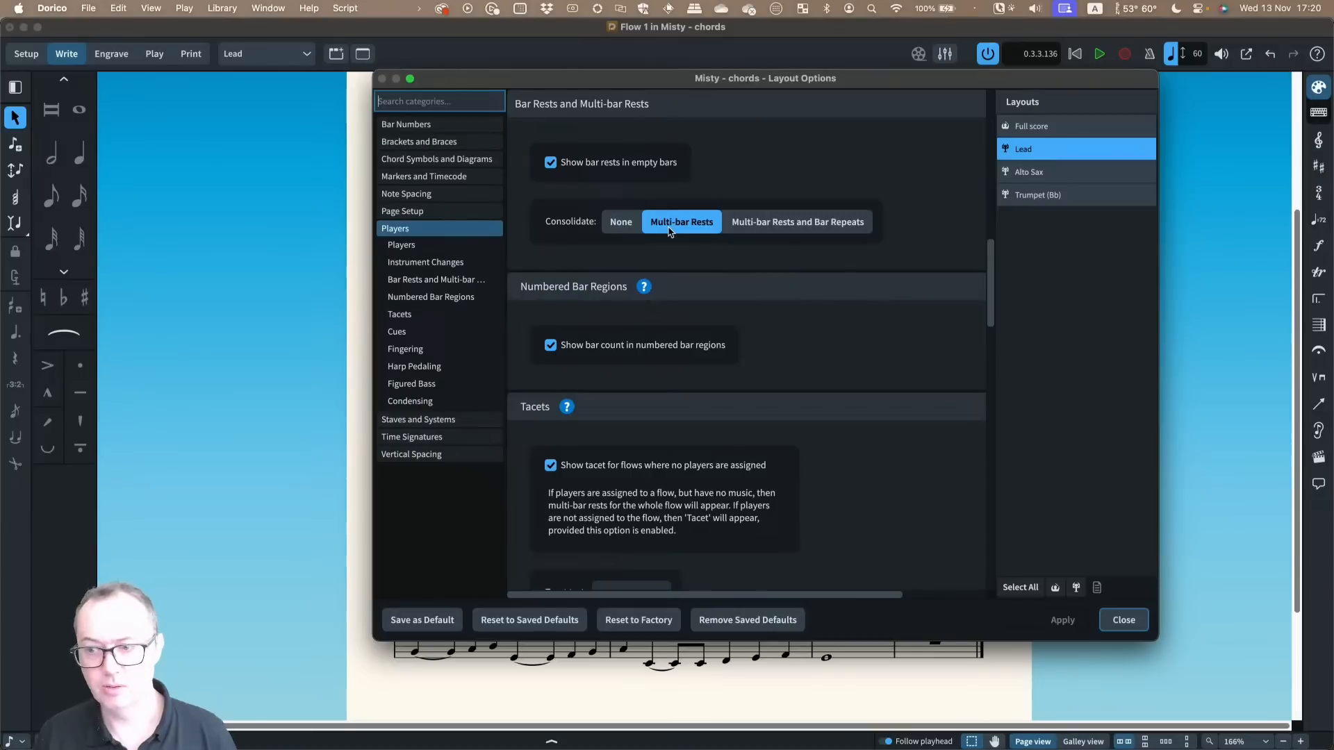
left_click(622, 233)
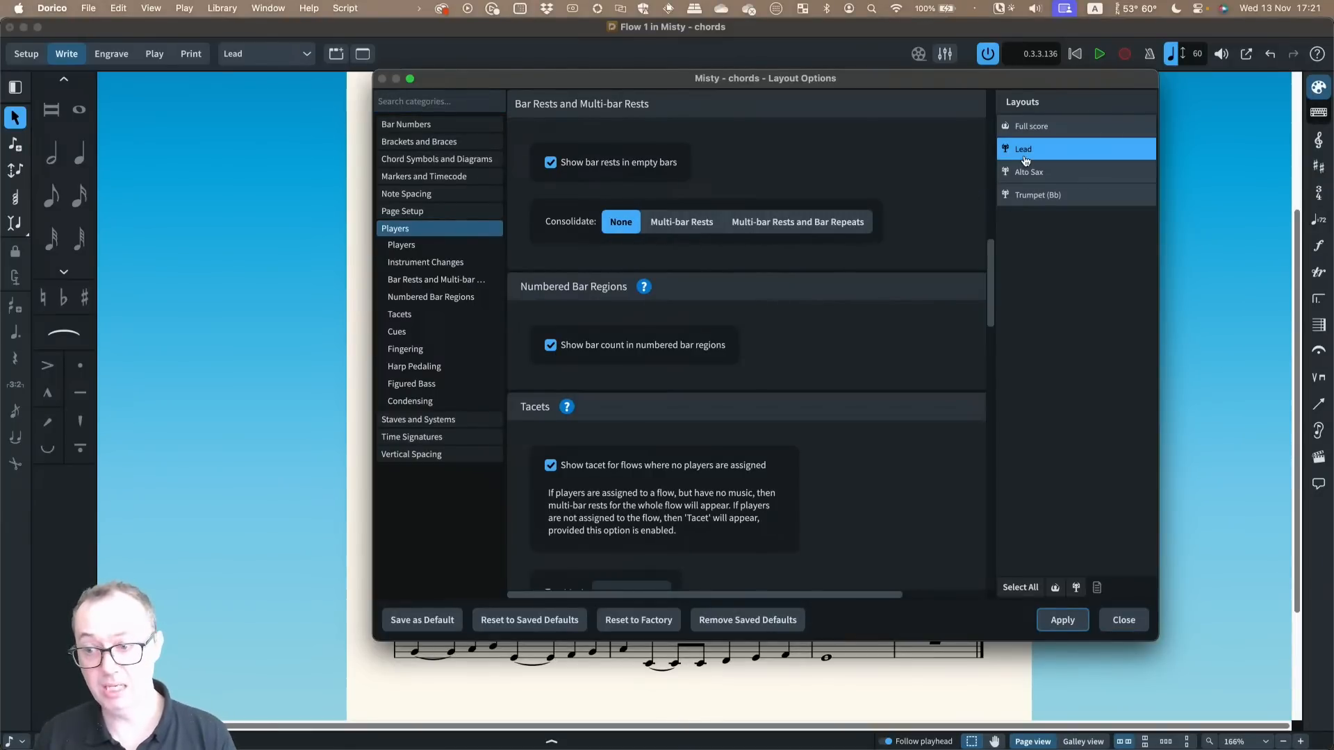
Extend the None consolidation setting to all part layouts, apply it and close Layout Options
left_click(1075, 588)
left_click(872, 377)
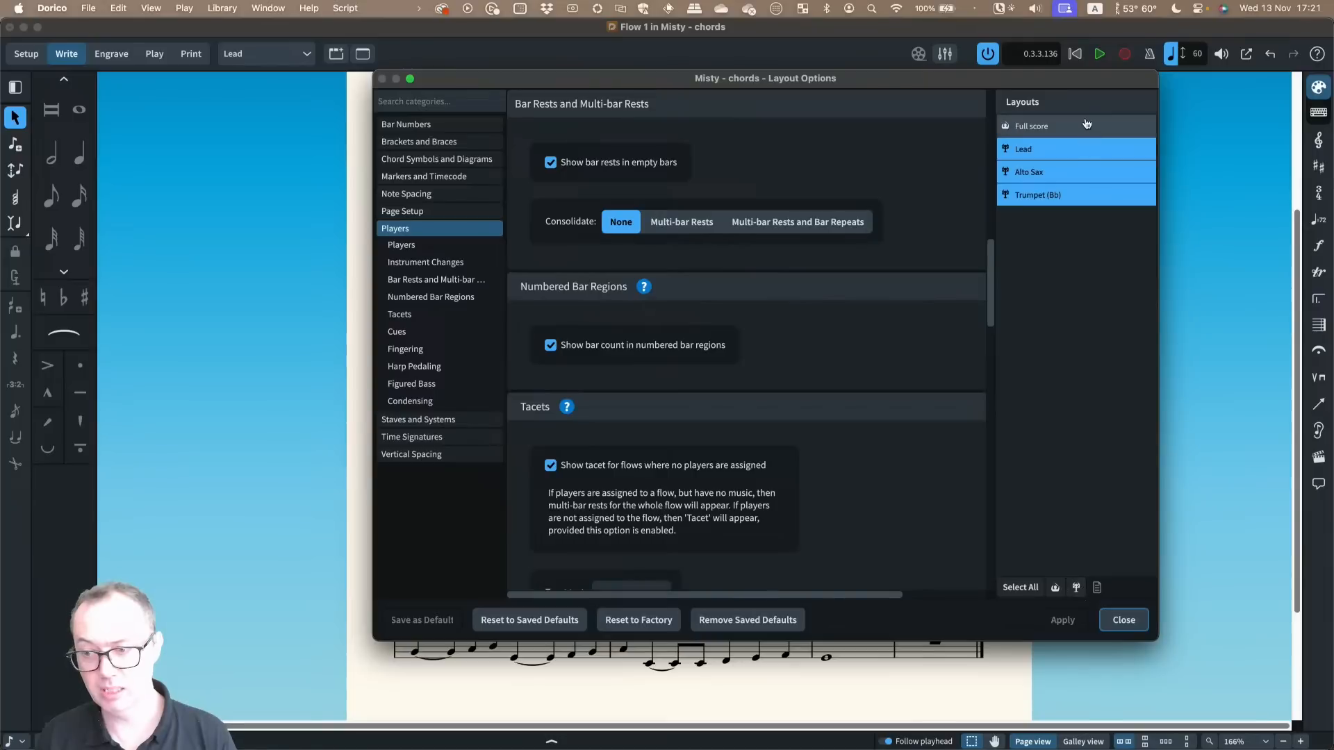
left_click(627, 224)
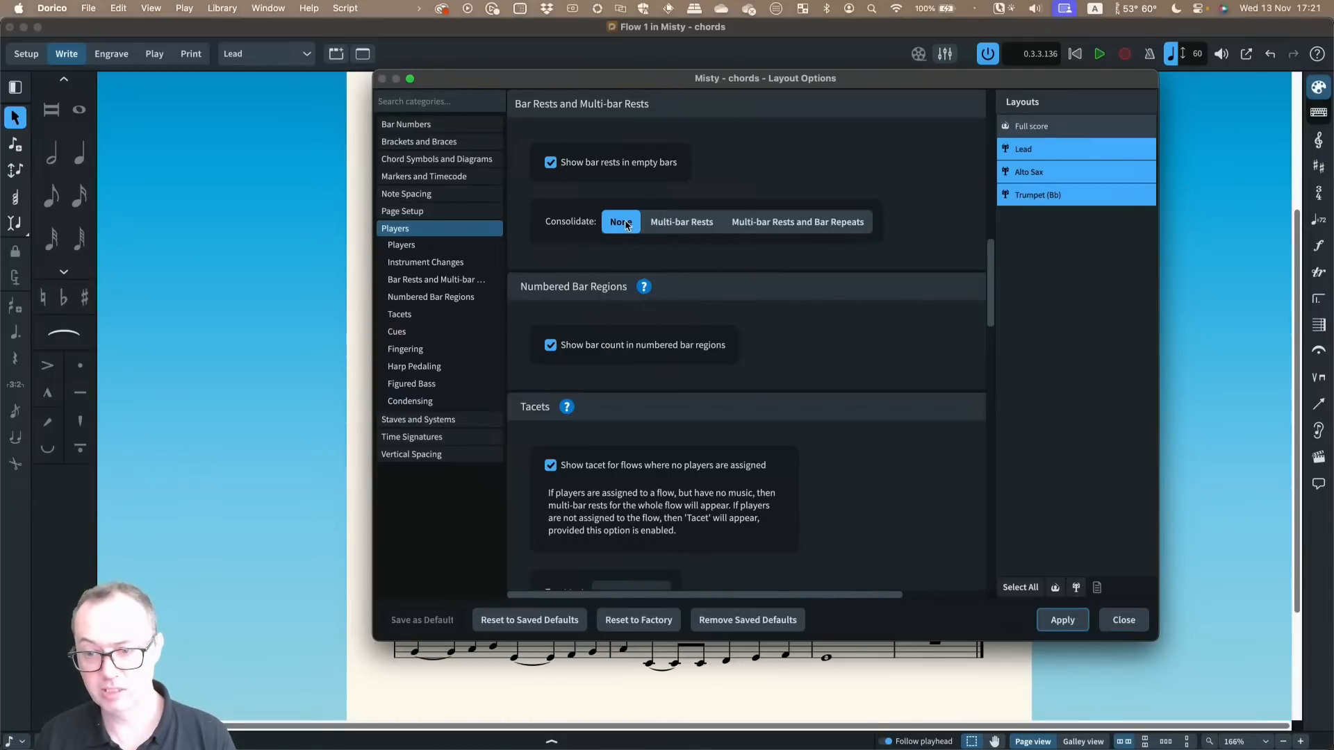
left_click(1061, 628)
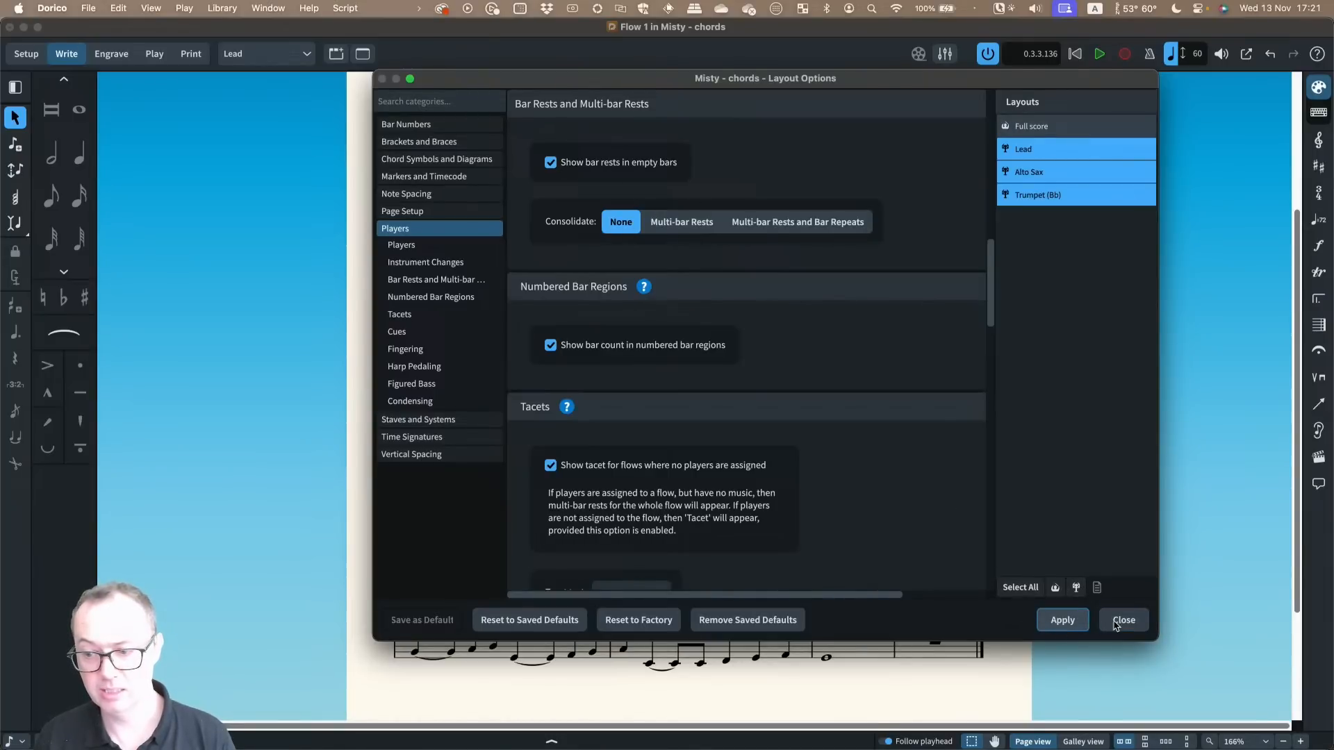
left_click(1123, 620)
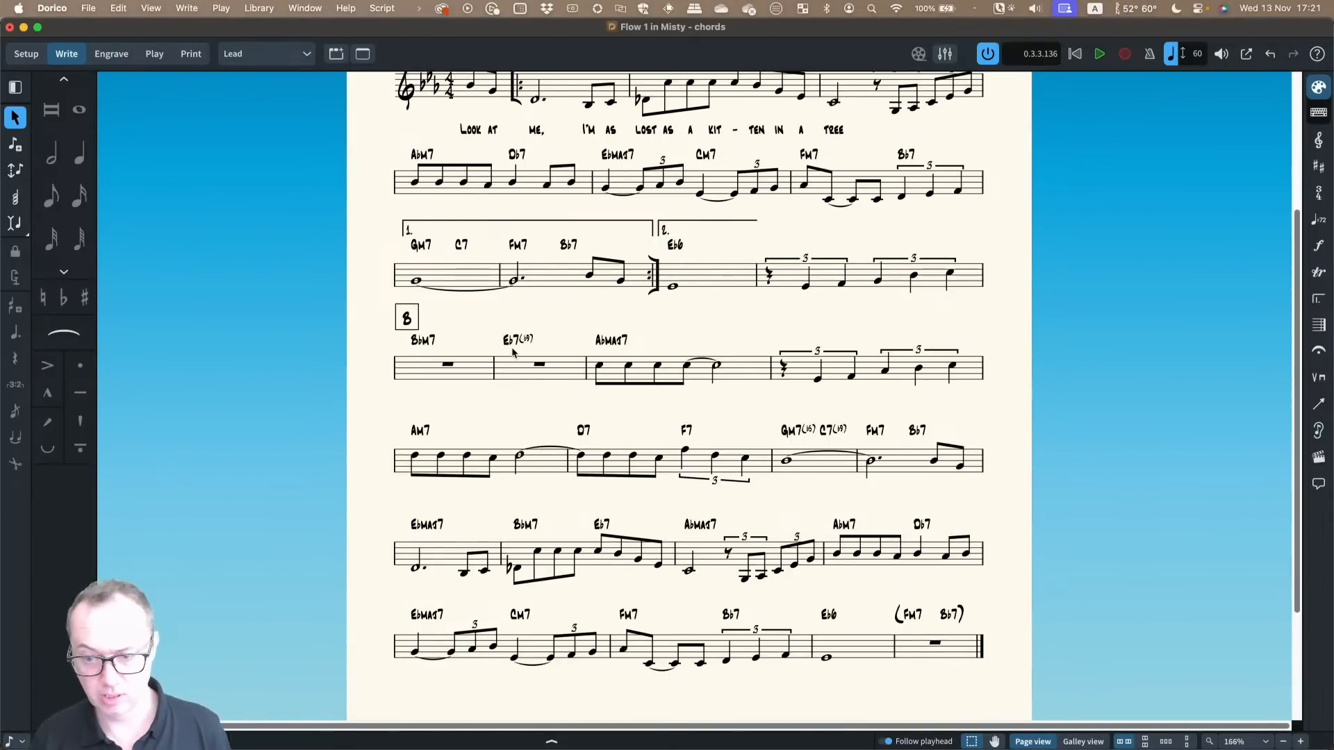
Paste the cut melody notes back into the first two bars of section B and clear the selection
left_click(448, 364)
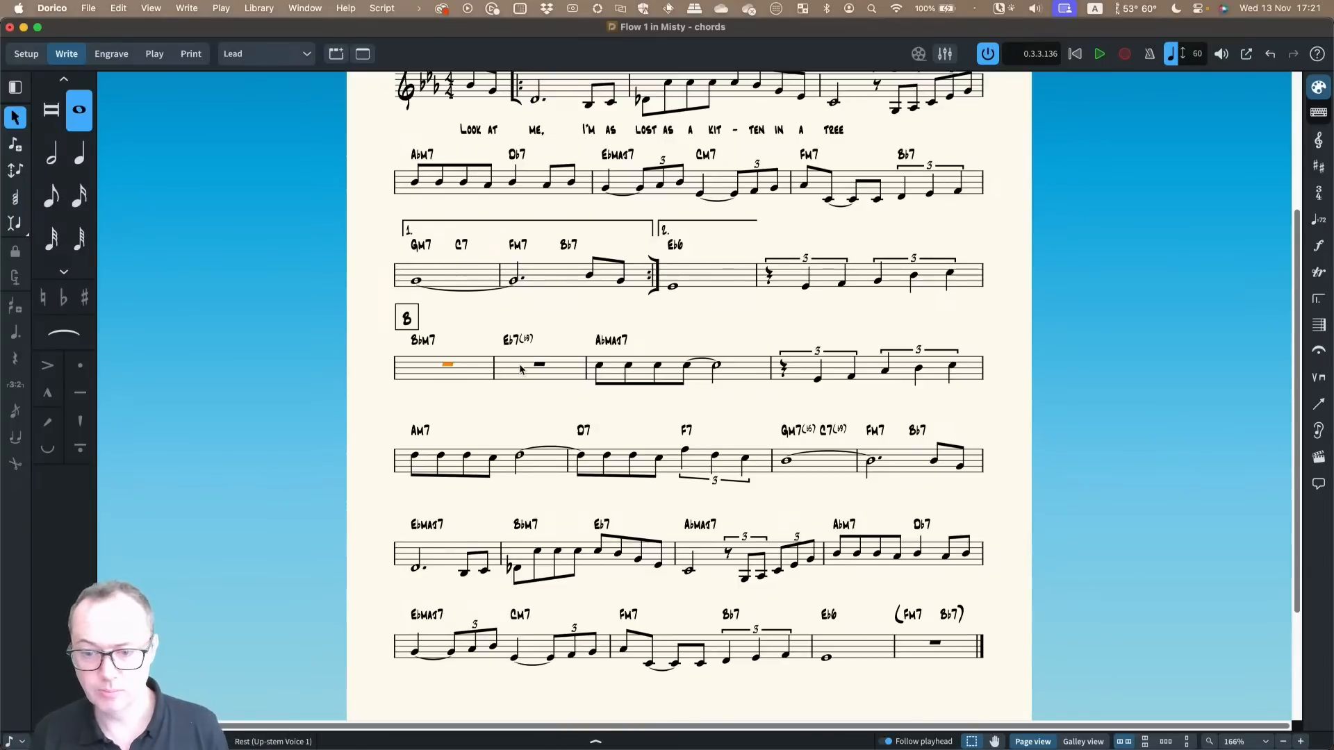
key("super+v")
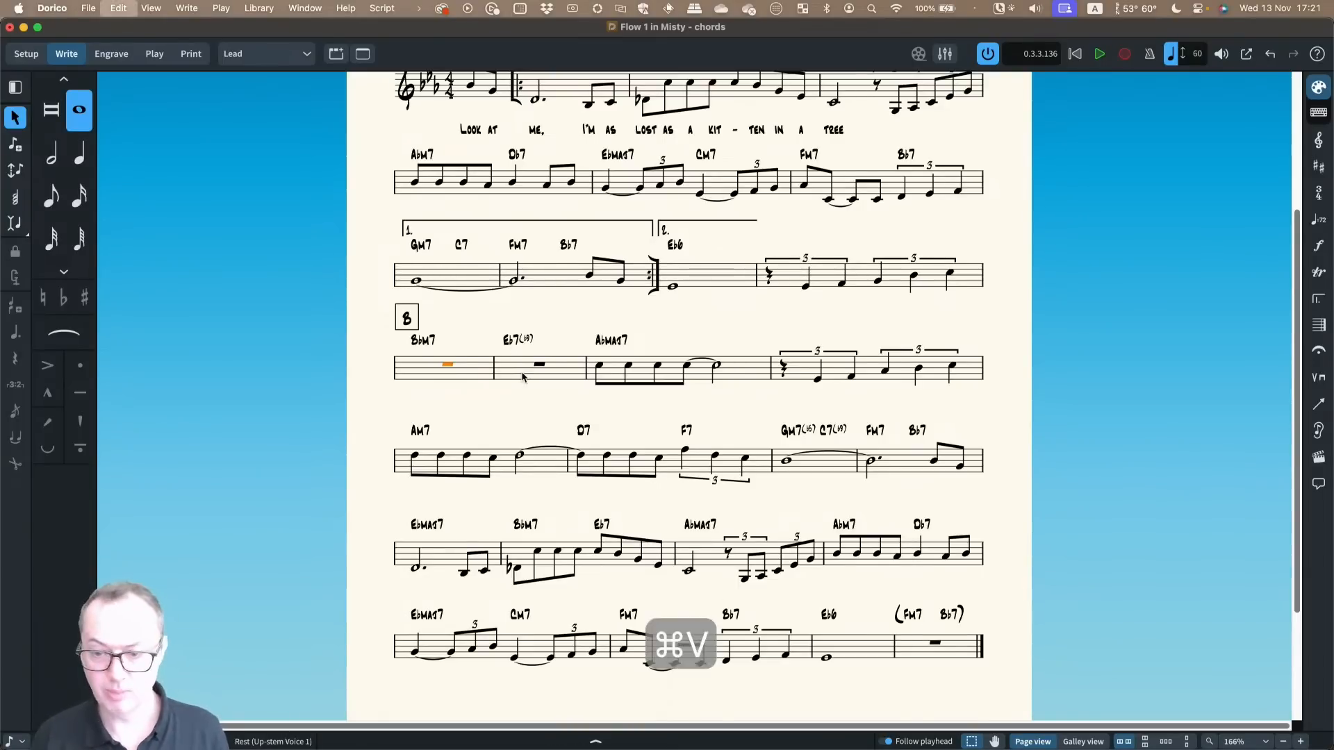
key("Escape")
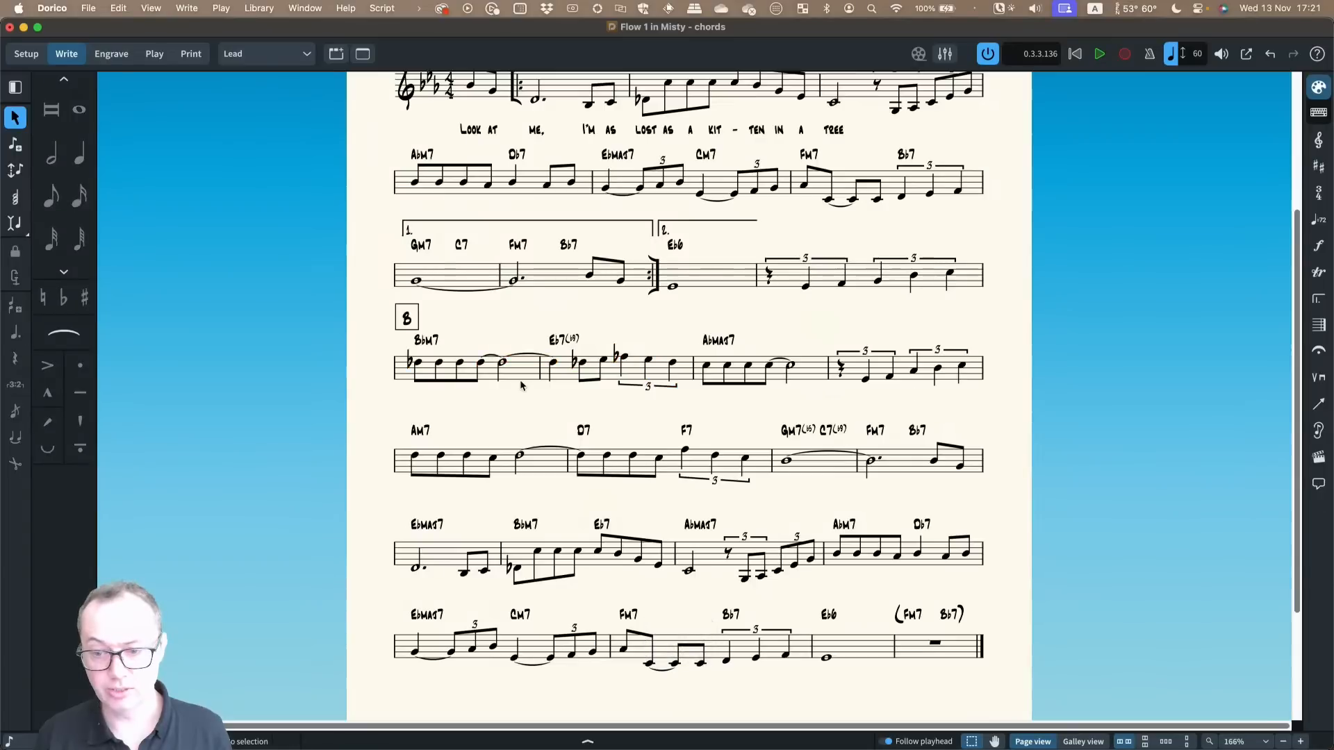
Try a slash region over the eight bars of section B in the Lead layout and delete it again
left_click(521, 376)
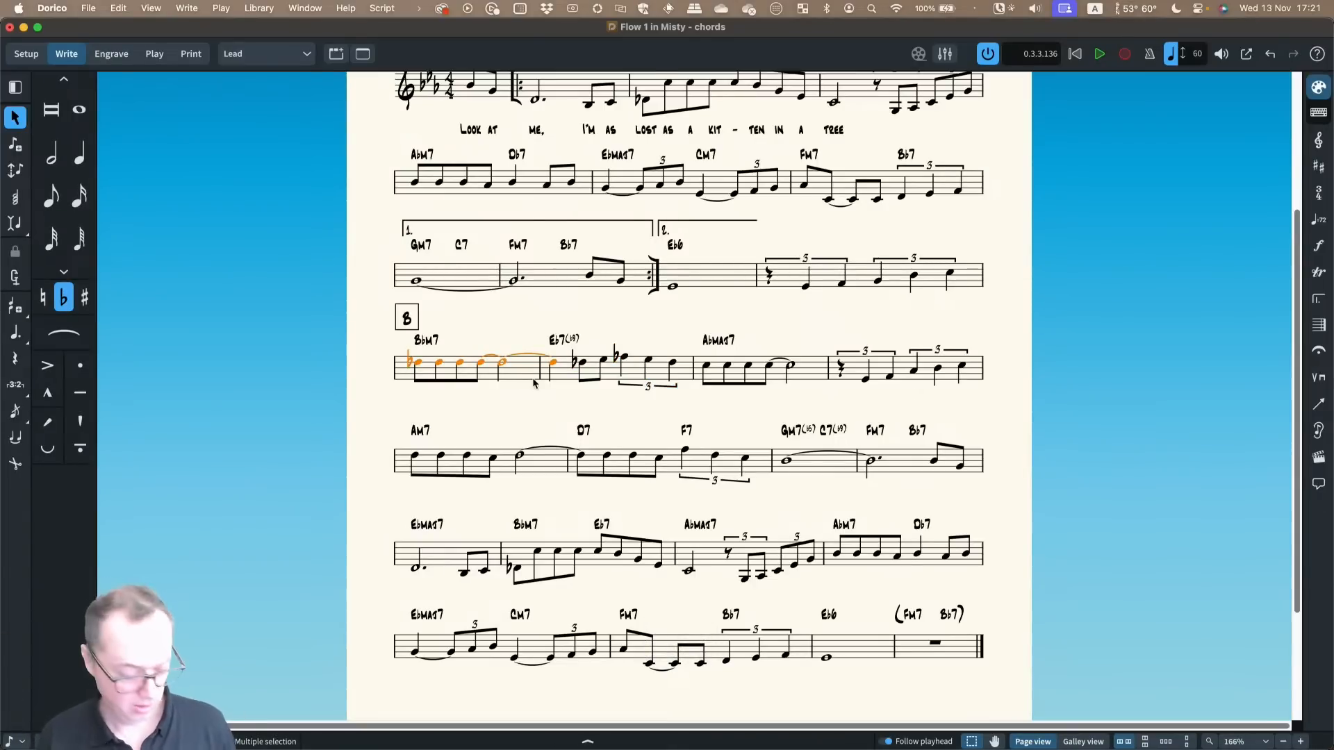
left_click(901, 465, "shift")
key("shift+r")
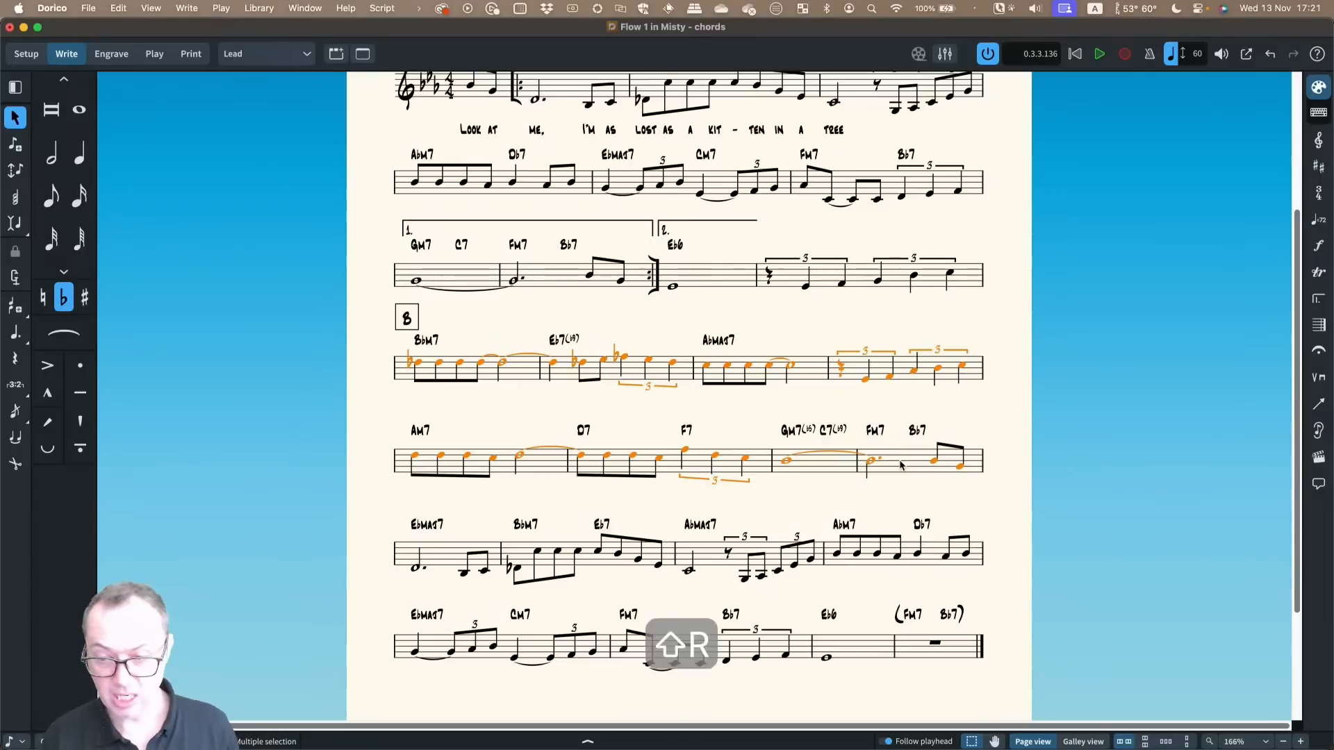
type("slash")
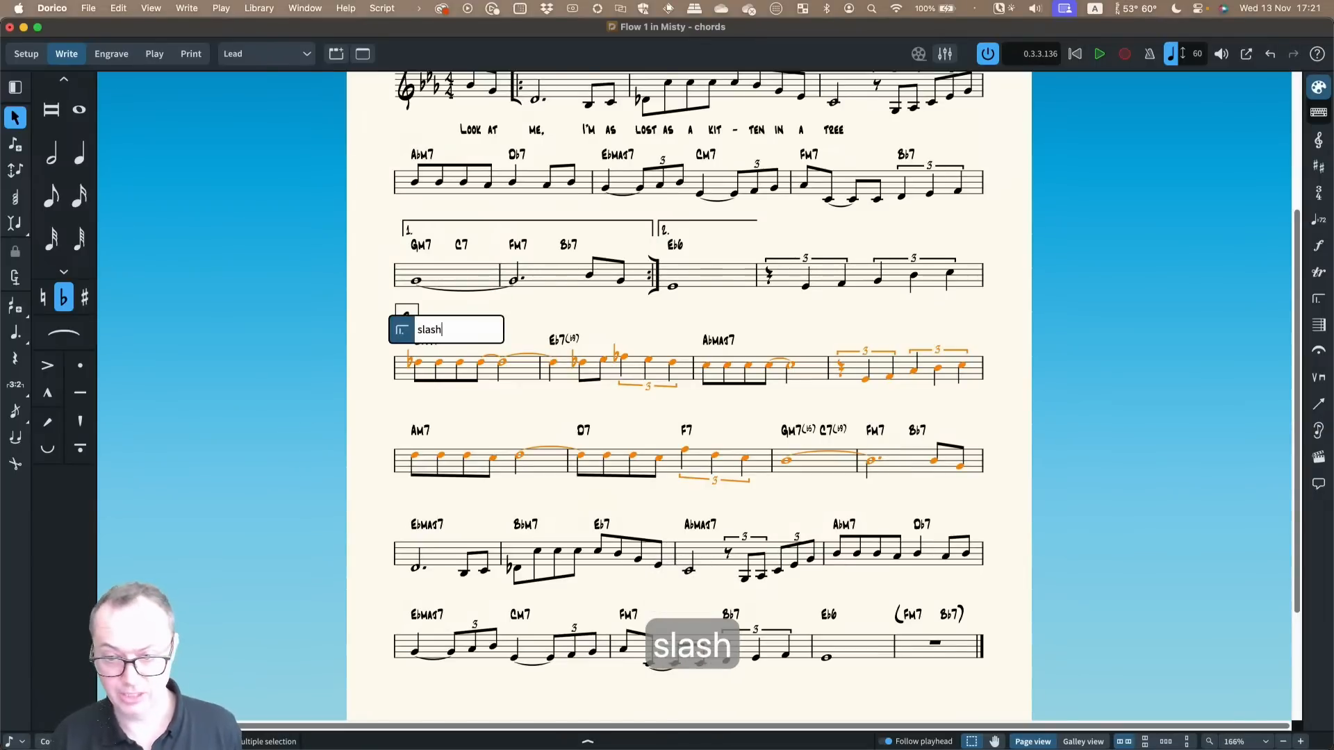
key("Return")
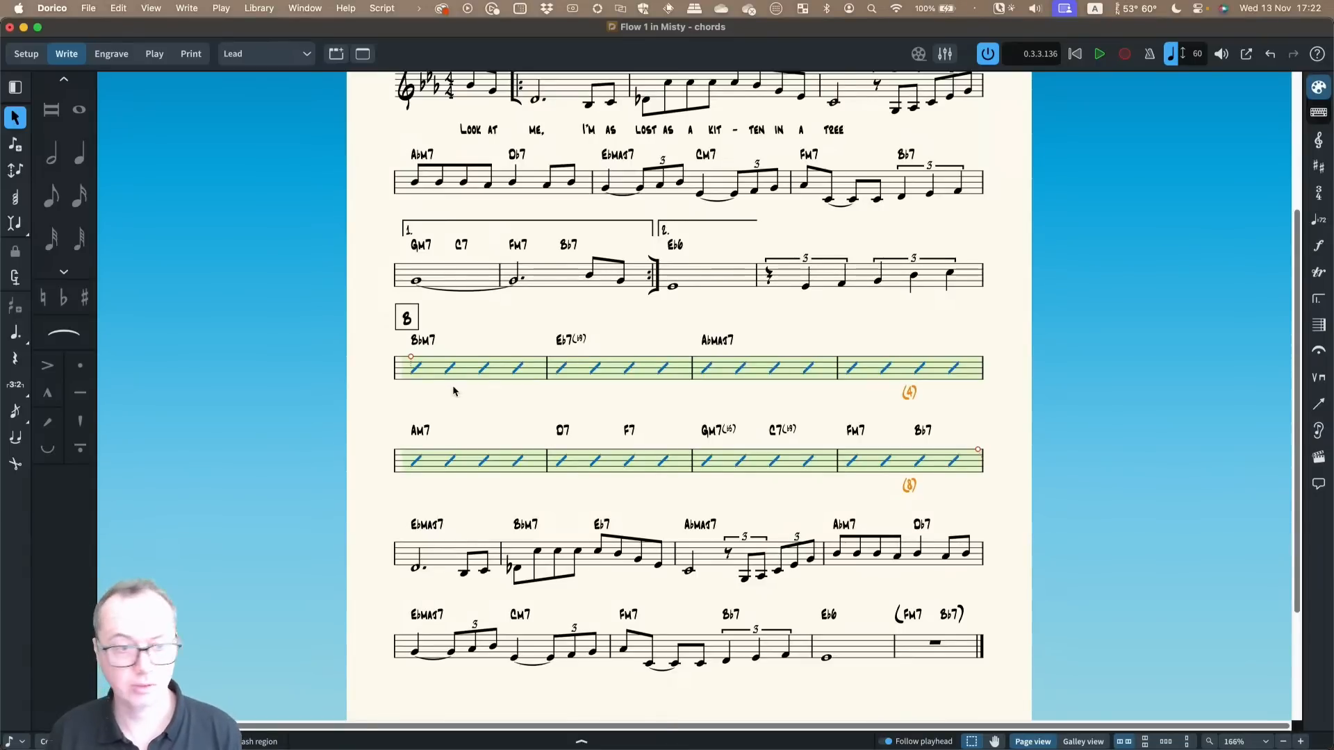
key("Delete")
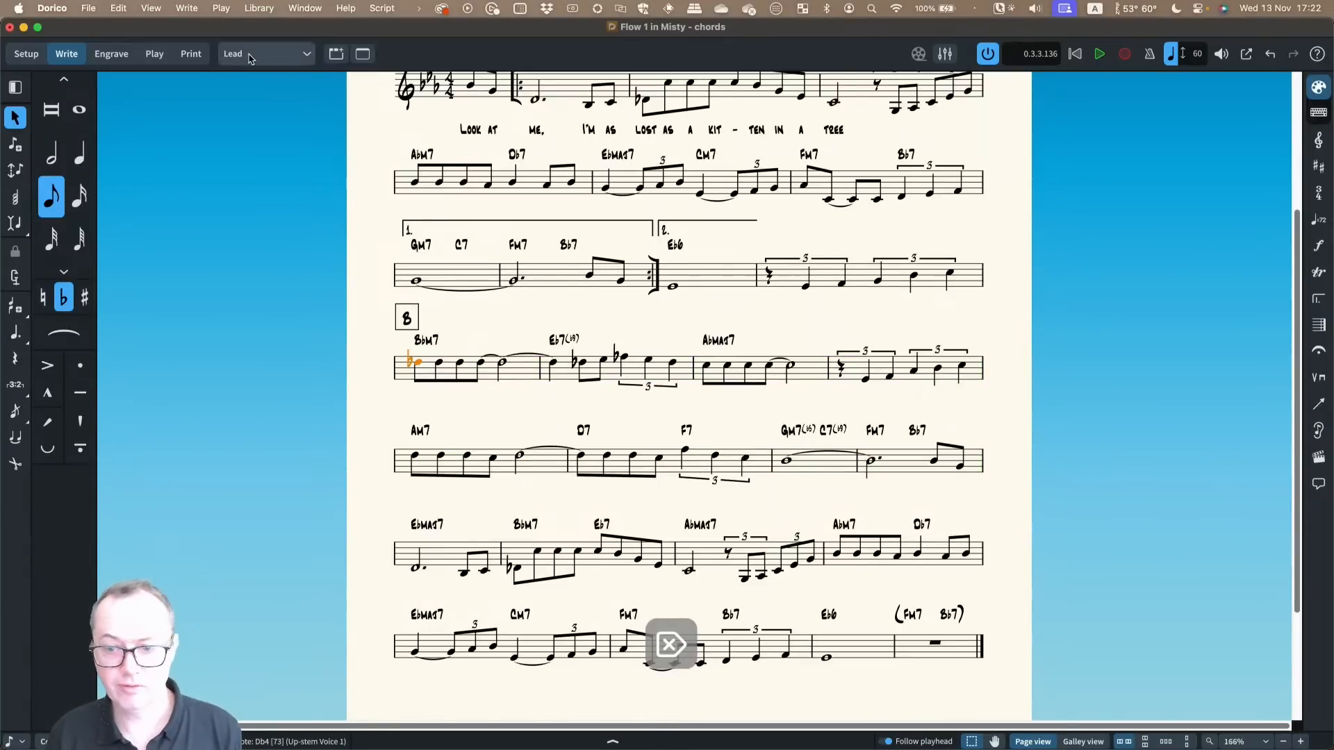
Show the Trumpet (Bb) layout with section B in view
left_click(250, 58)
left_click(267, 135)
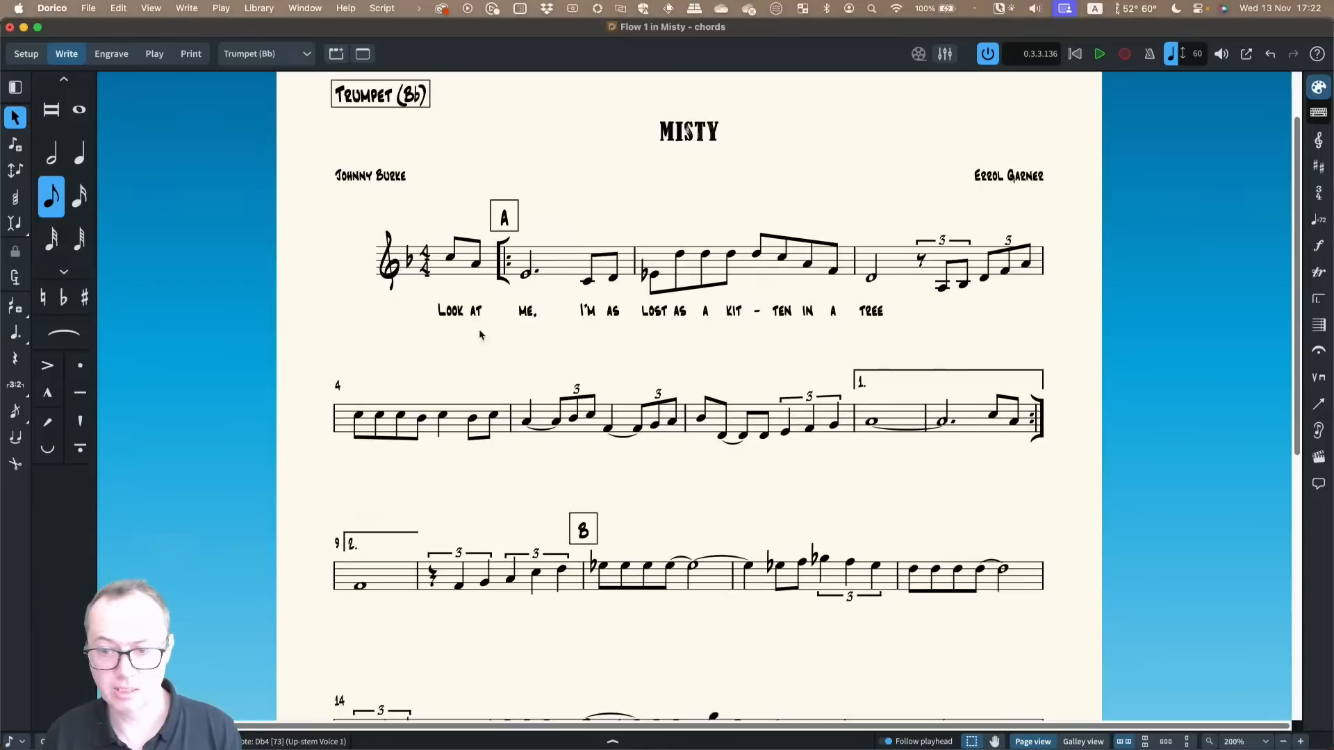
scroll(614, 264, "down", 2)
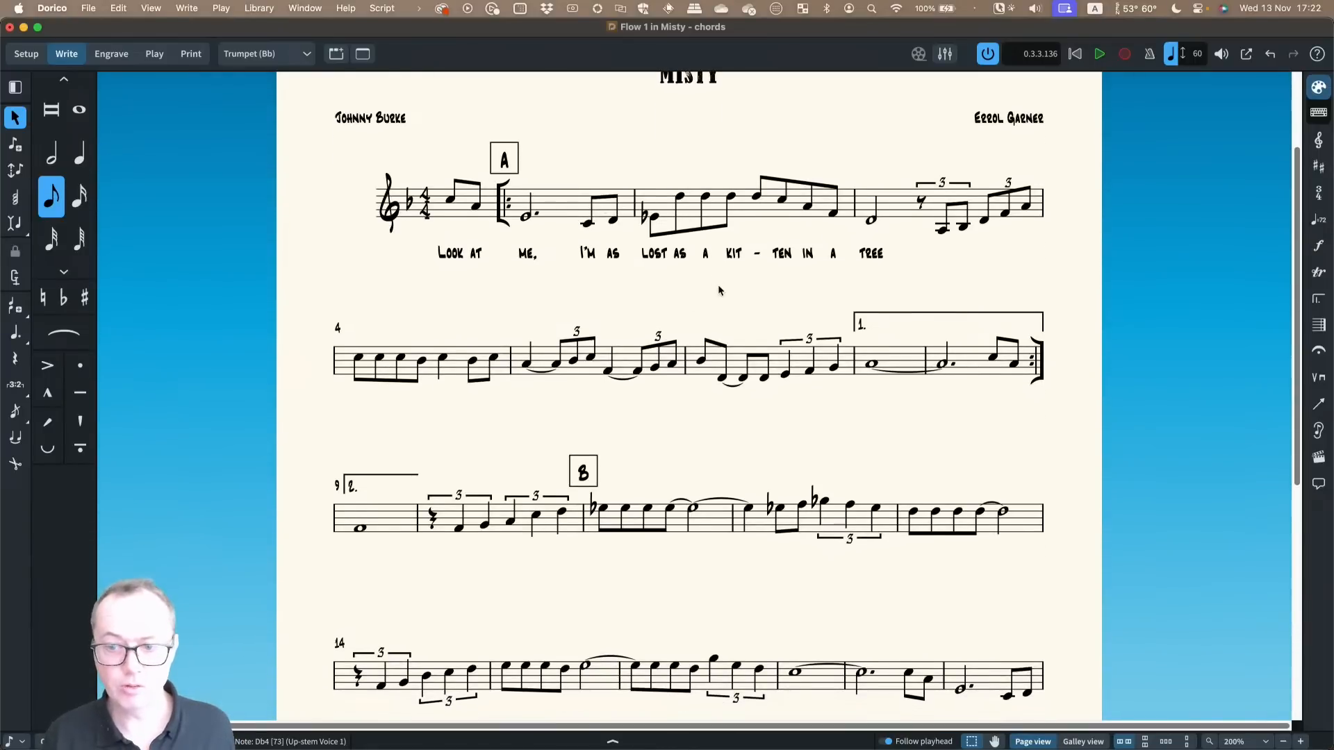
scroll(717, 285, "down", 1)
scroll(716, 285, "down", 1)
scroll(715, 279, "down", 4)
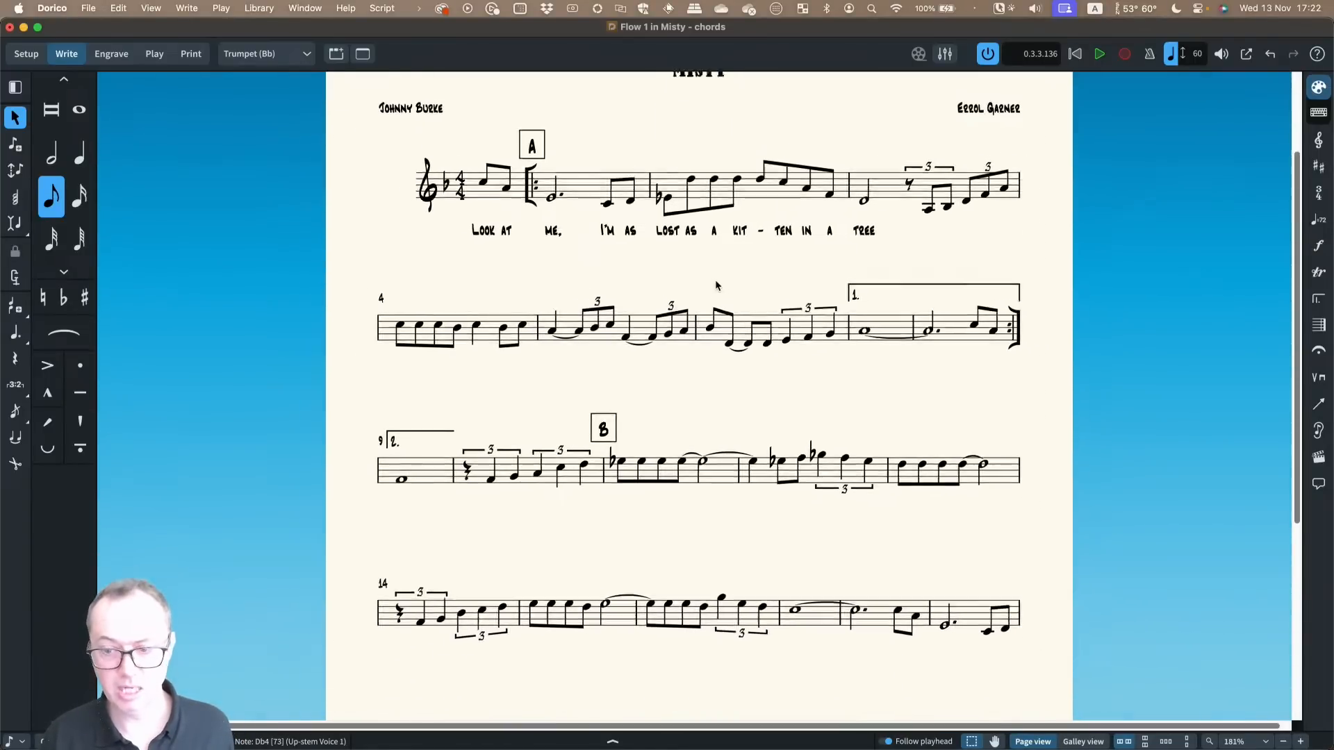
Create a slash region over the first four bars of section B in the Trumpet (Bb) part
left_click(716, 458)
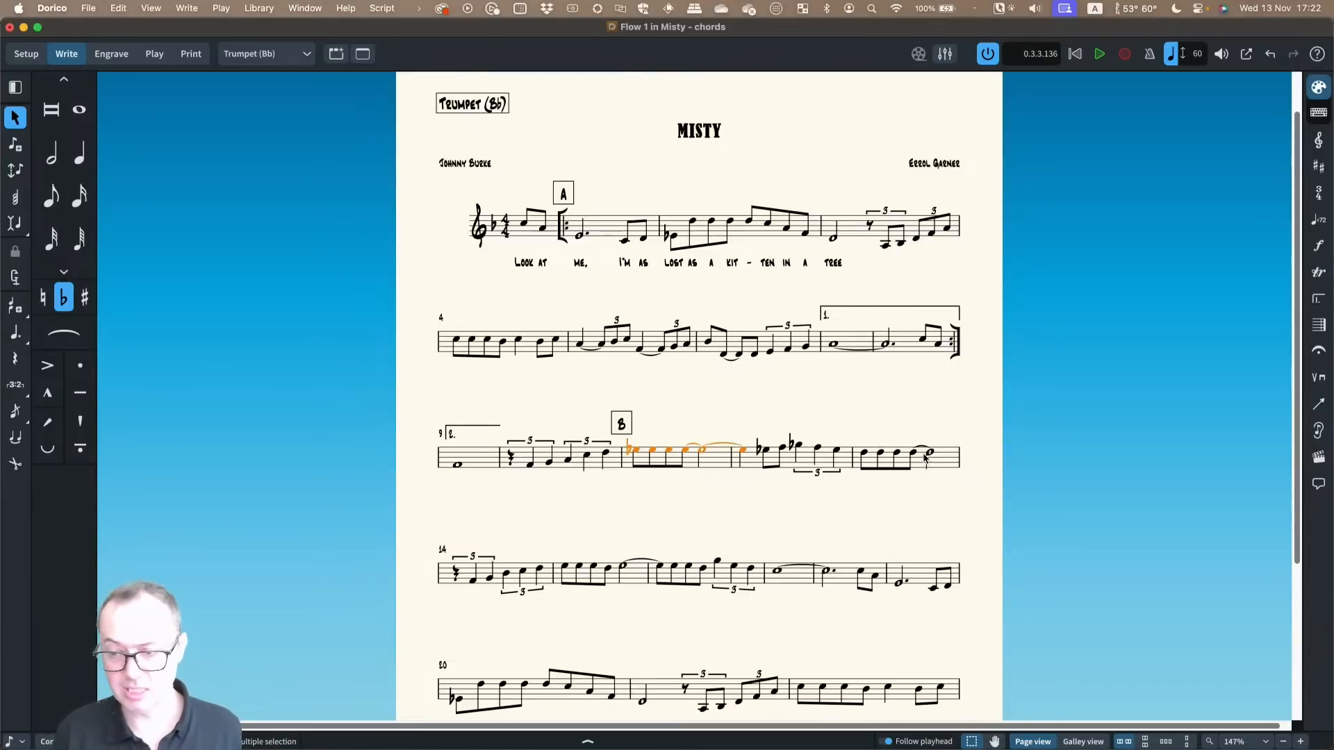
left_click(503, 568, "shift")
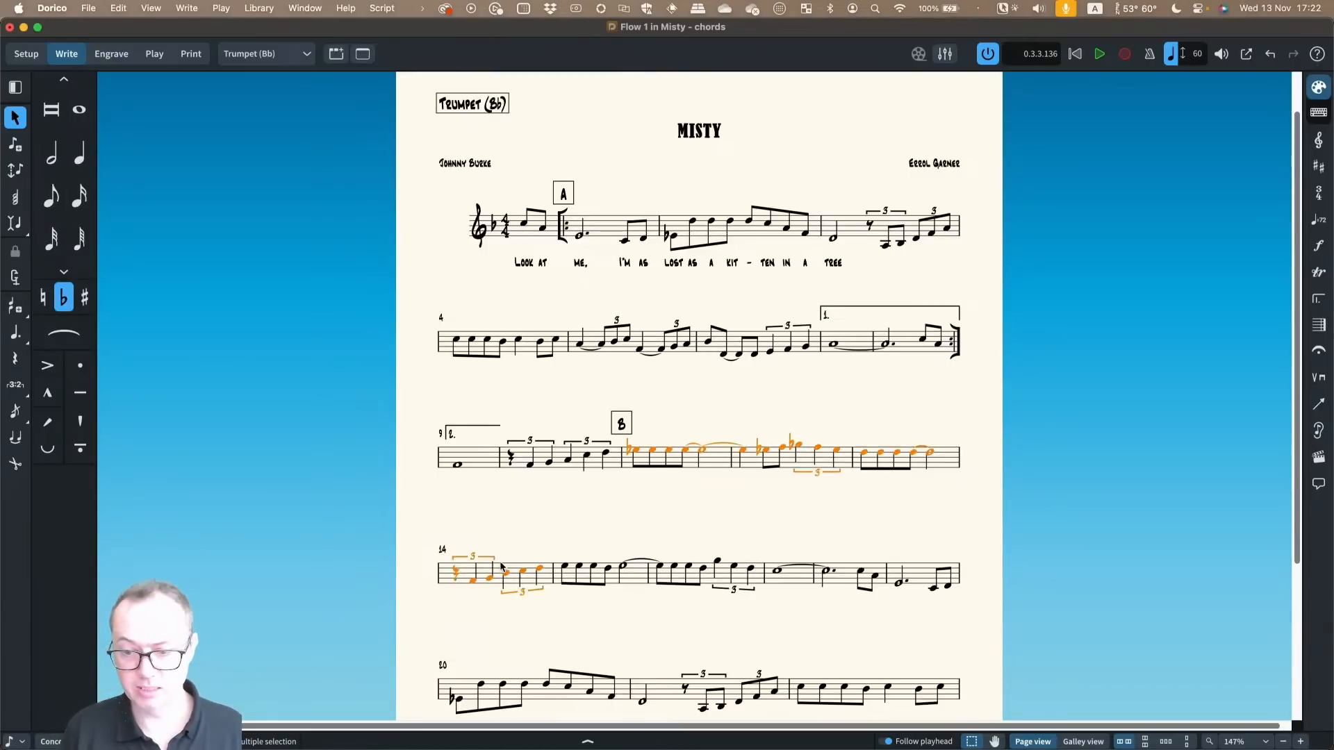
key("shift+r")
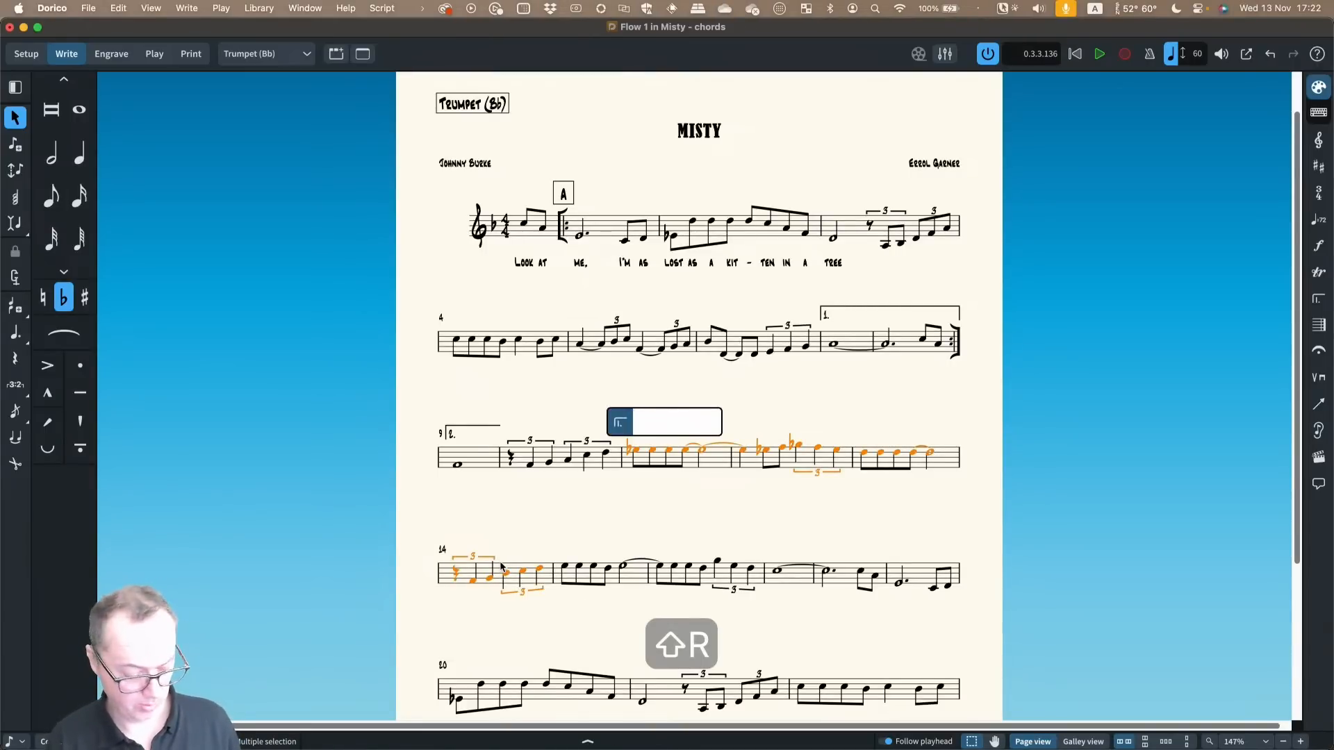
type("slash")
key("Return")
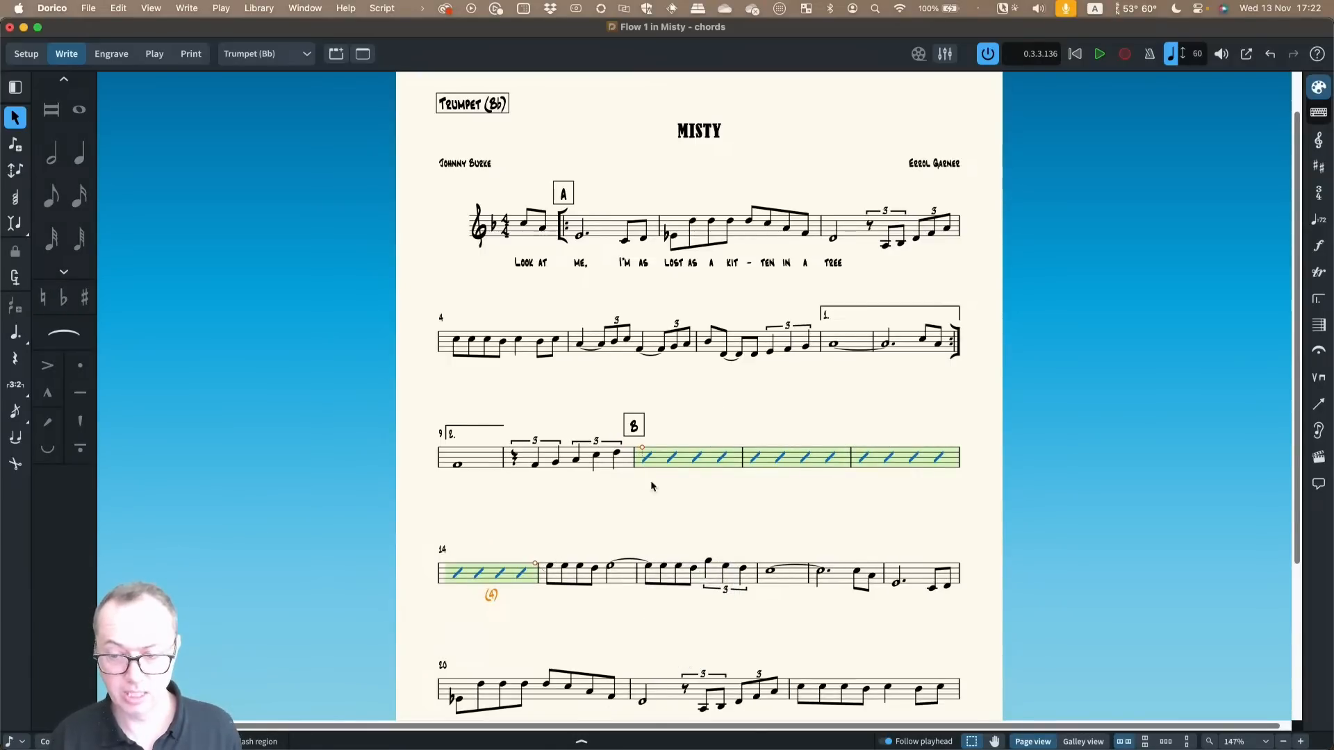
In Setup mode, set the Trumpet (Bb) player's chord symbols to show in chord symbol and slash regions
scroll(689, 431, "up", 4)
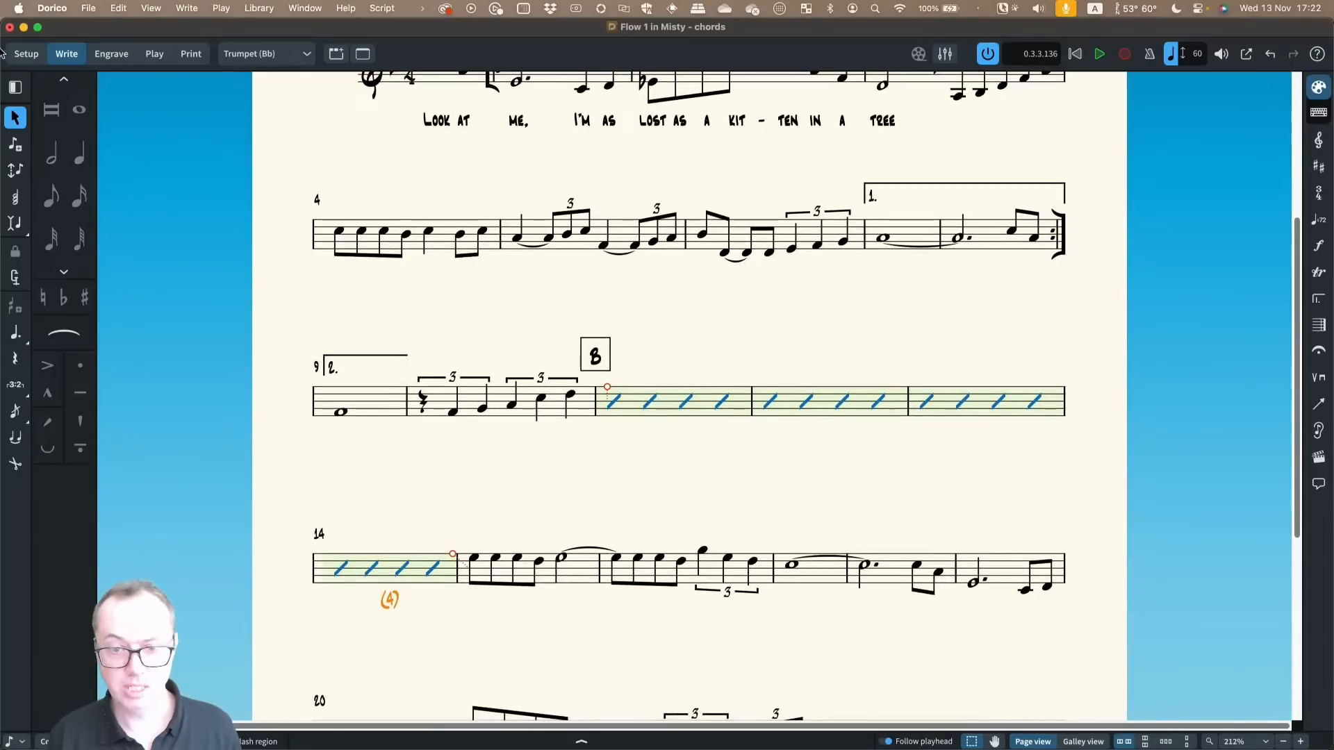
left_click(26, 55)
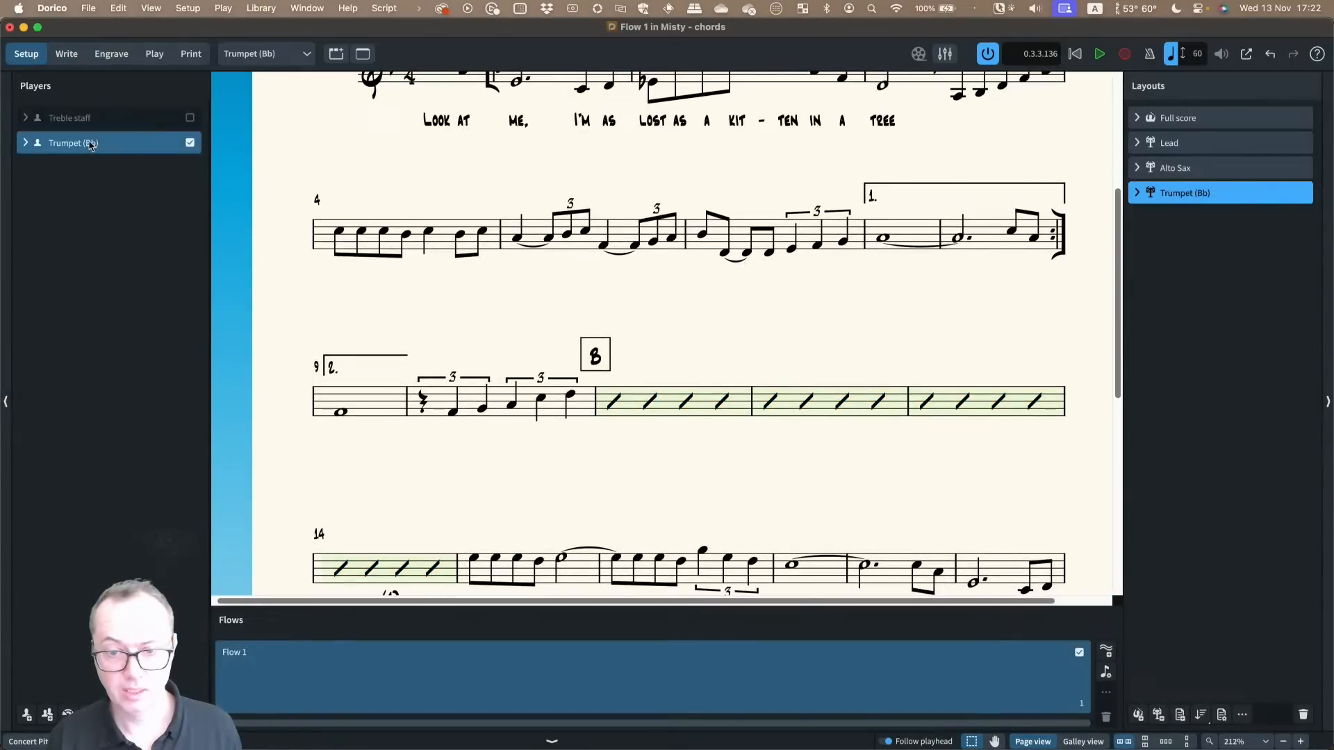
left_click(99, 146)
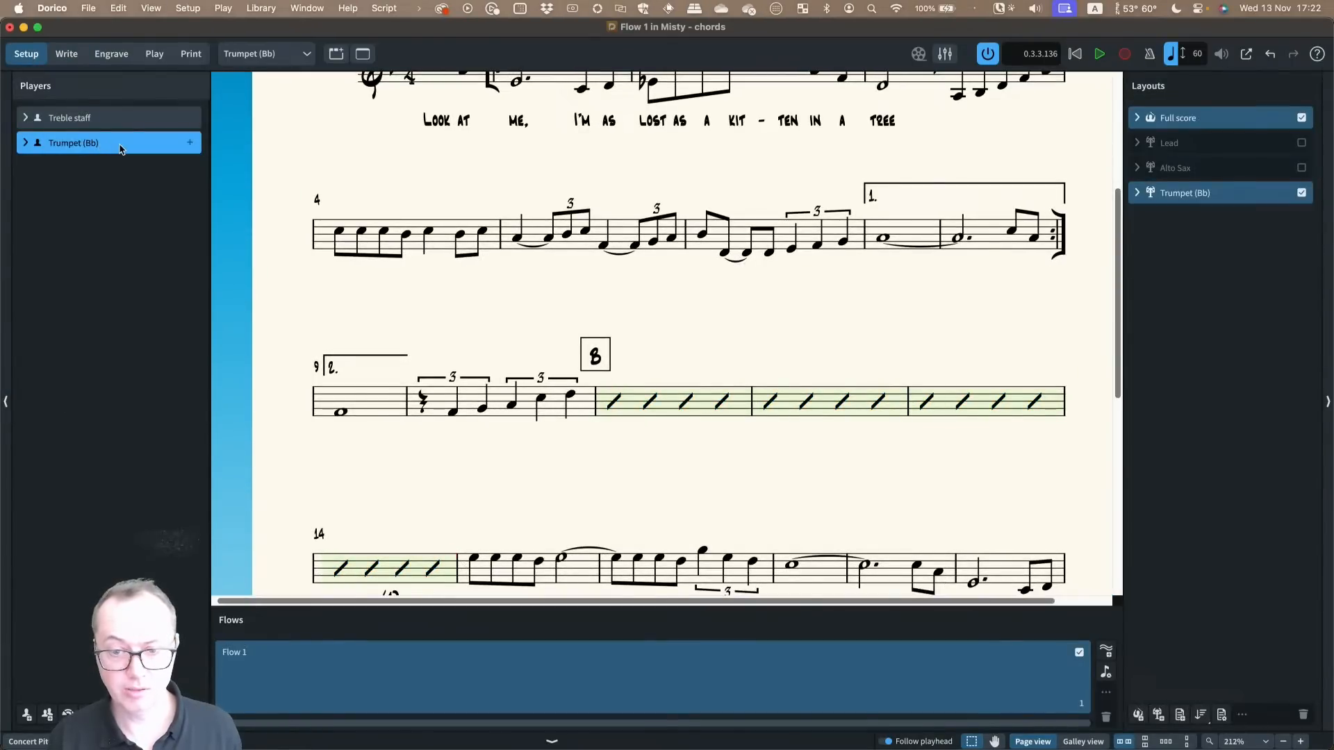
right_click(120, 148)
mouse_move(185, 288)
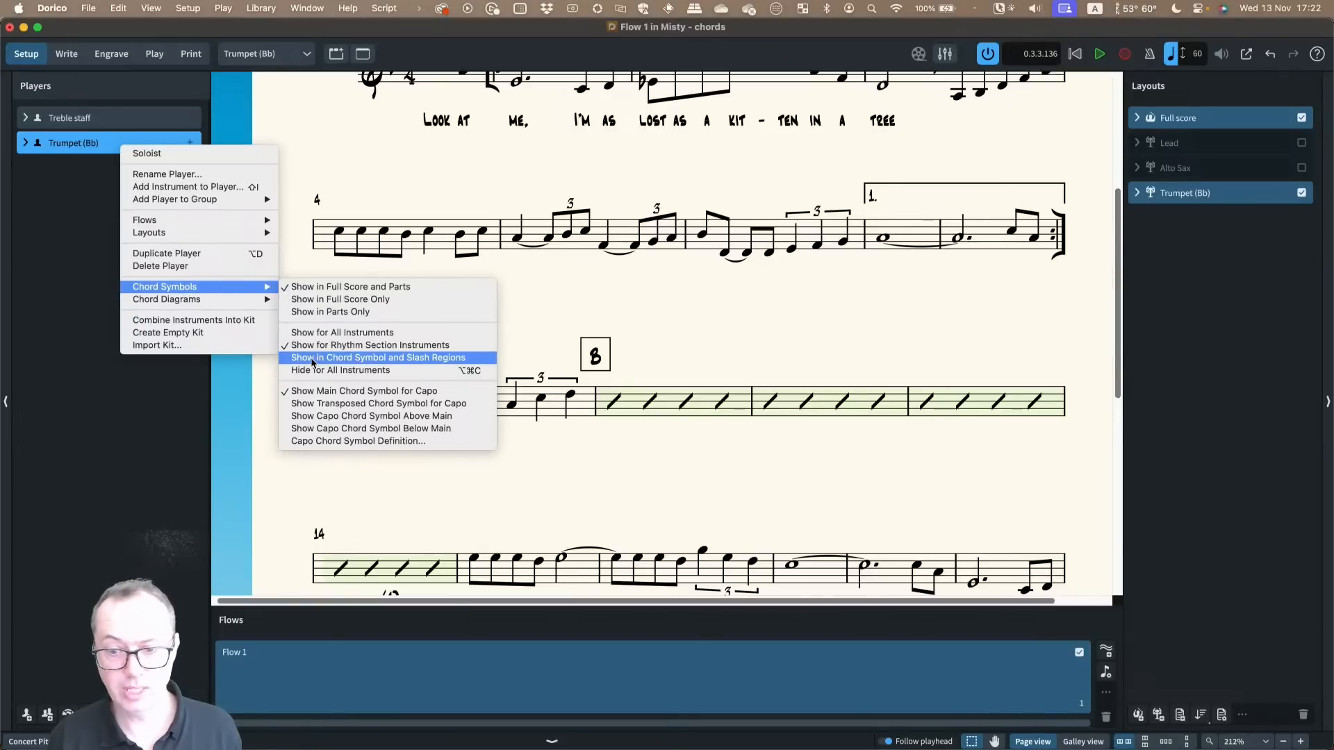
left_click(426, 359)
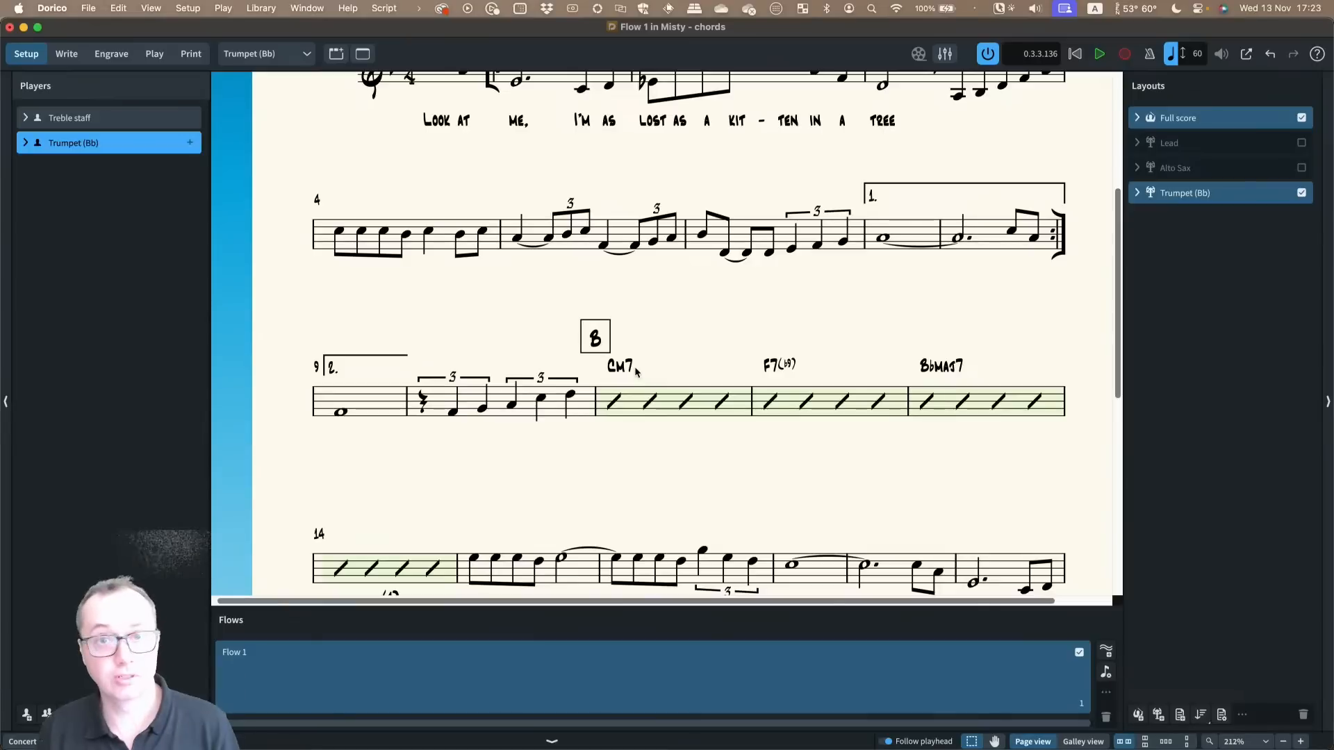
Return to Write mode and delete the slash region from section B of the Trumpet (Bb) part
scroll(629, 347, "down", 2)
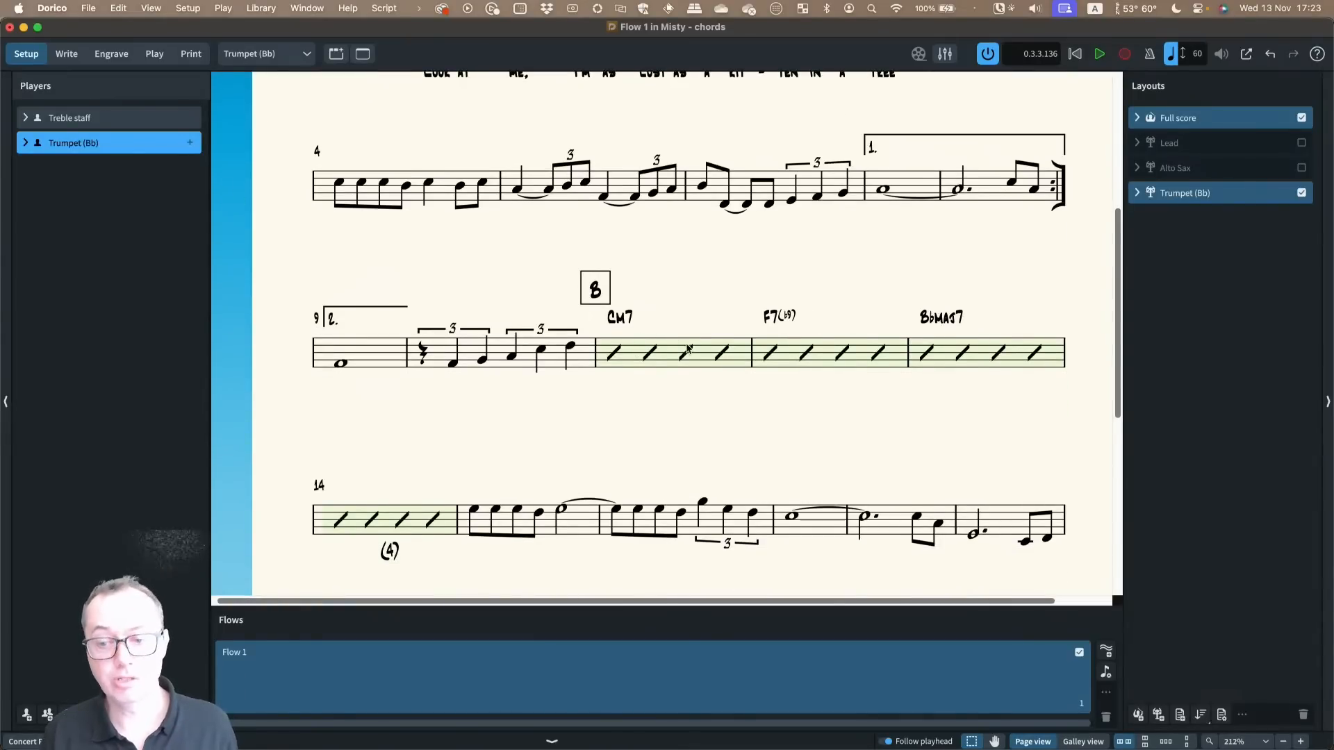
key("super+2")
left_click(613, 357)
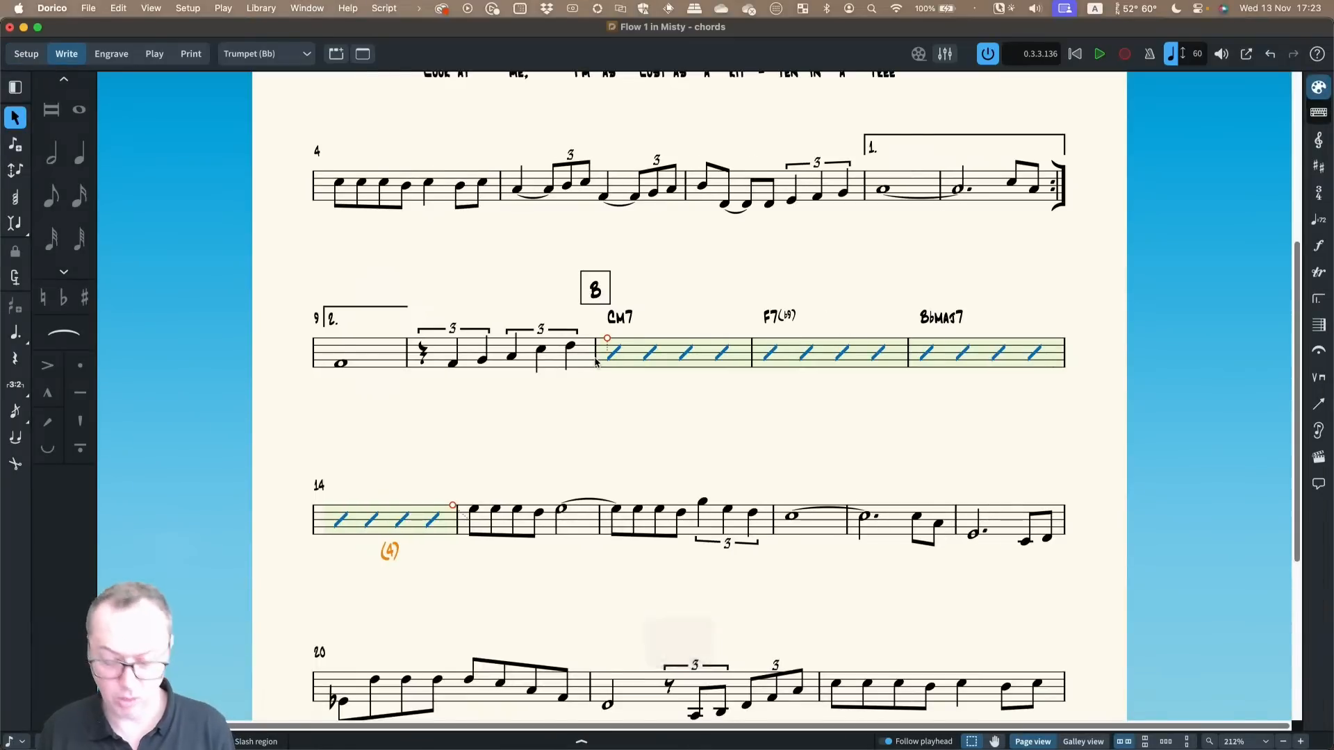
key("BackSpace")
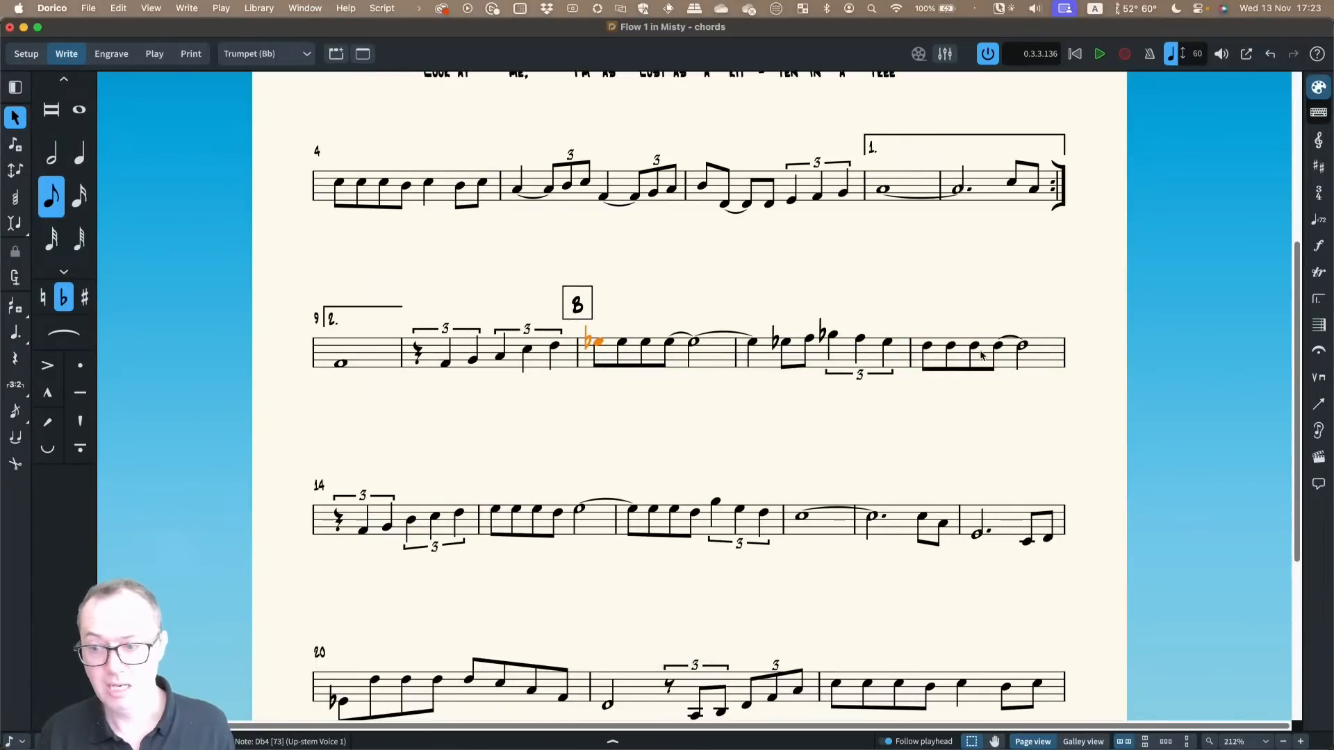
Create a chord symbol region over the first three bars of section B in the Trumpet (Bb) part
left_click(1031, 356, "shift")
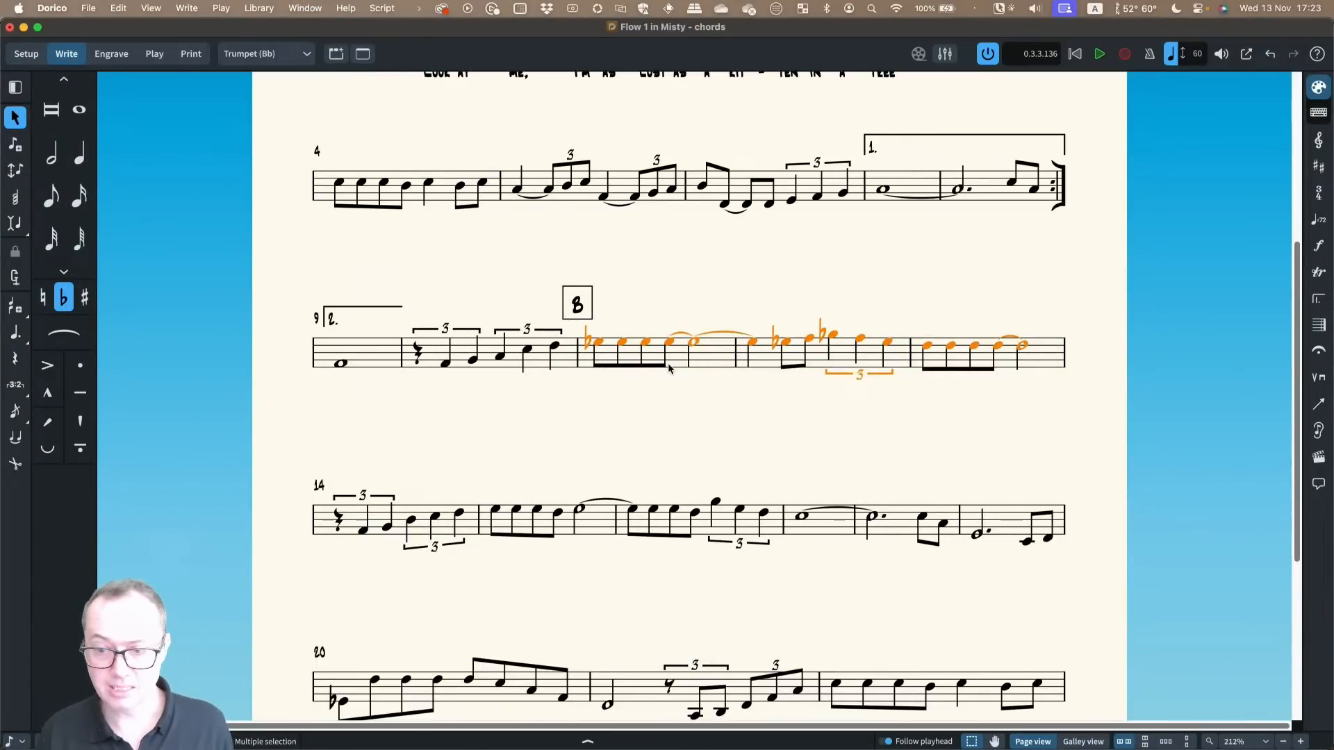
left_click(187, 9)
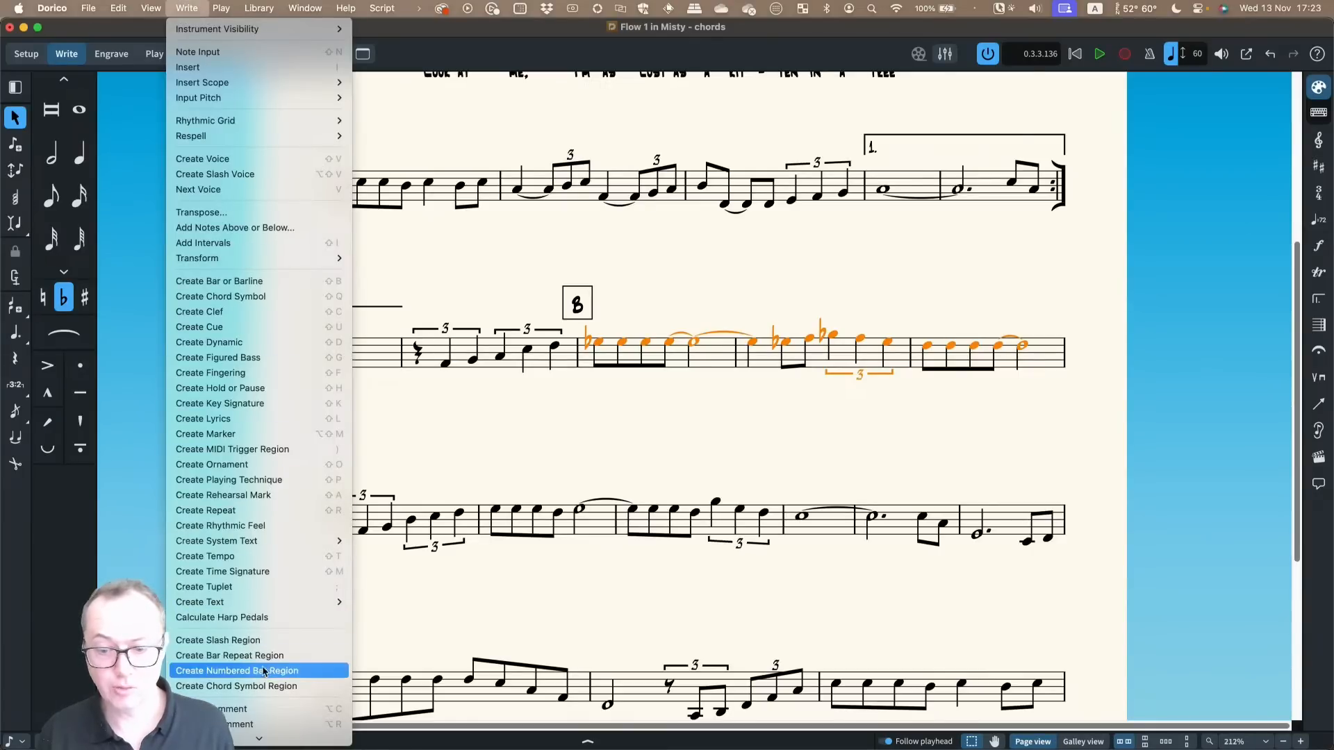
left_click(225, 686)
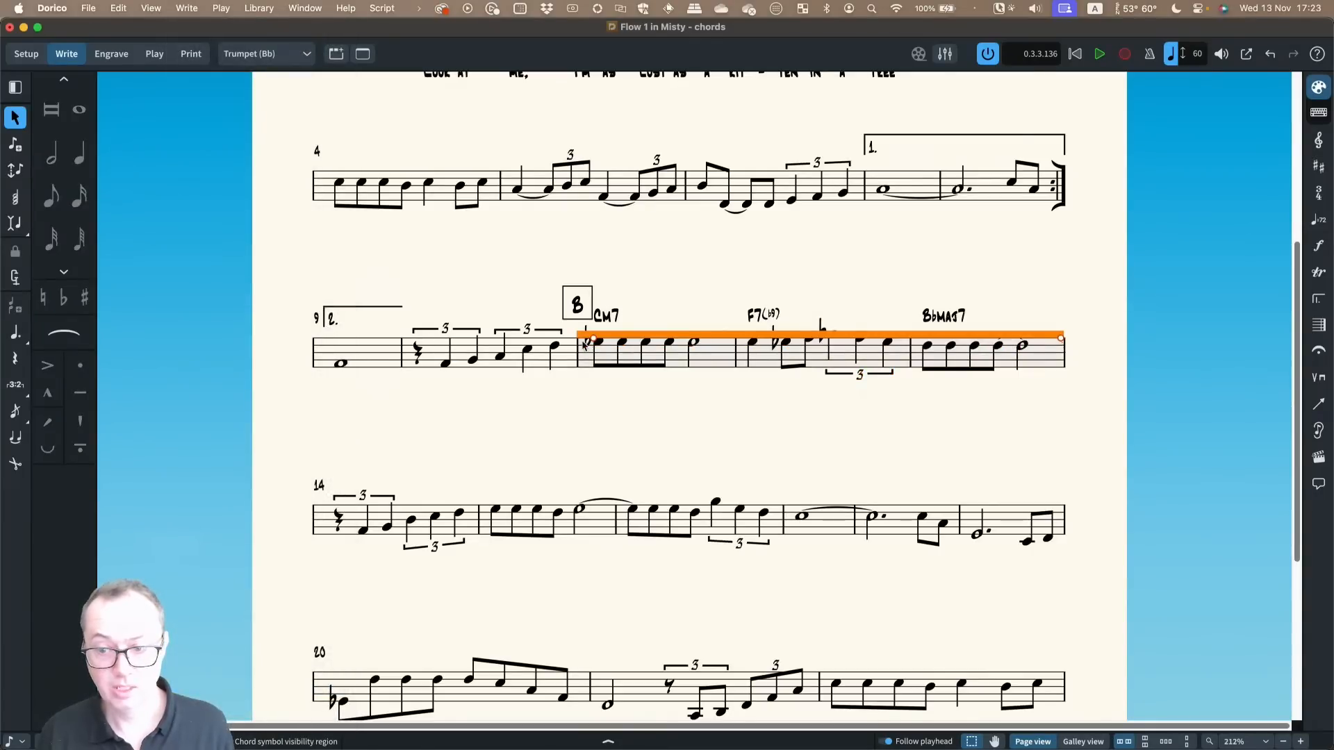
Extend the chord symbol region in the Trumpet (Bb) part to the end of bar 16 and delete the region
key("Escape")
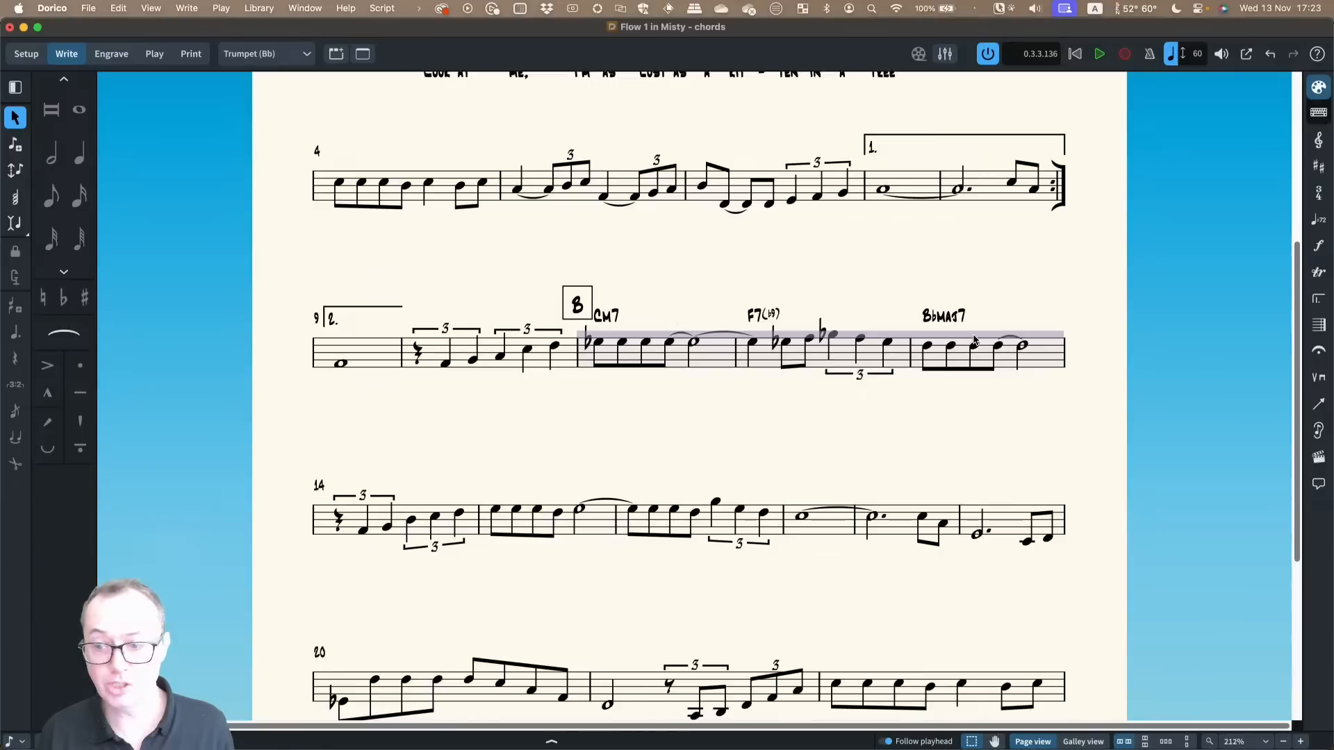
left_click(981, 338)
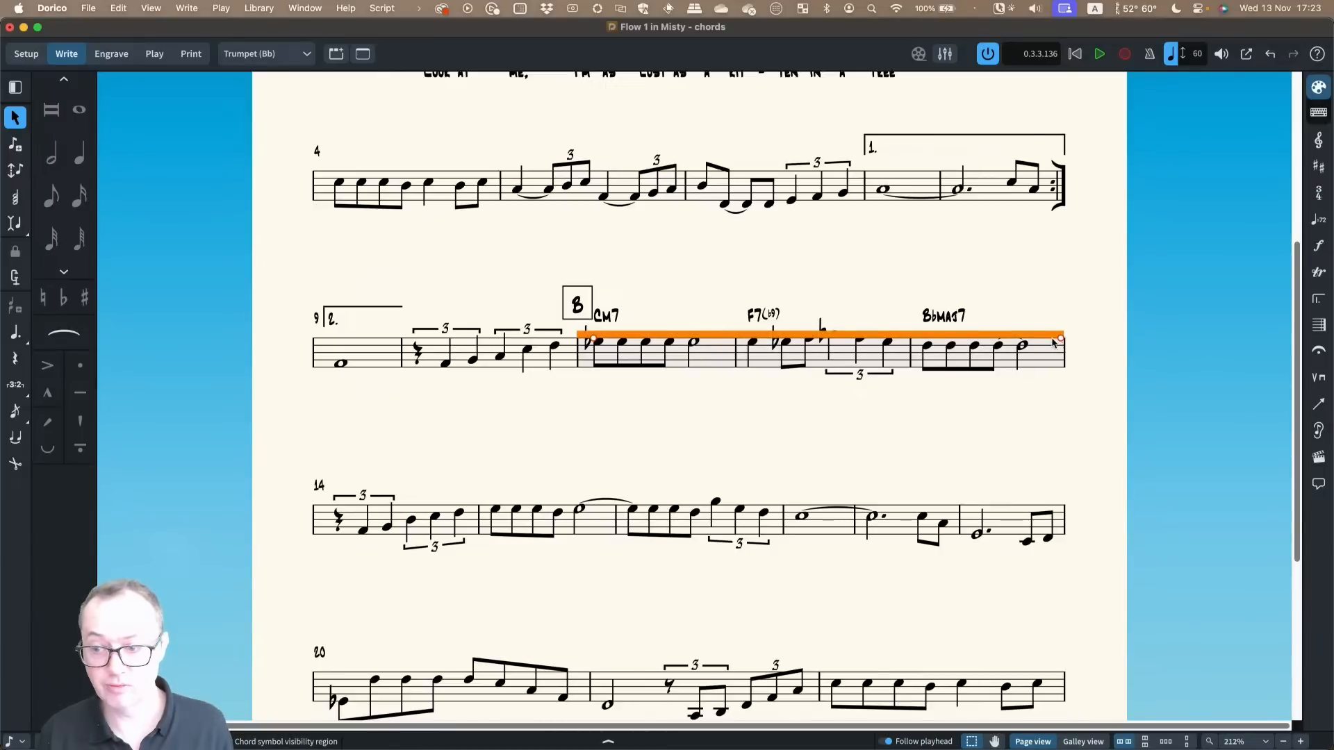
left_click_drag(1062, 342, 782, 511)
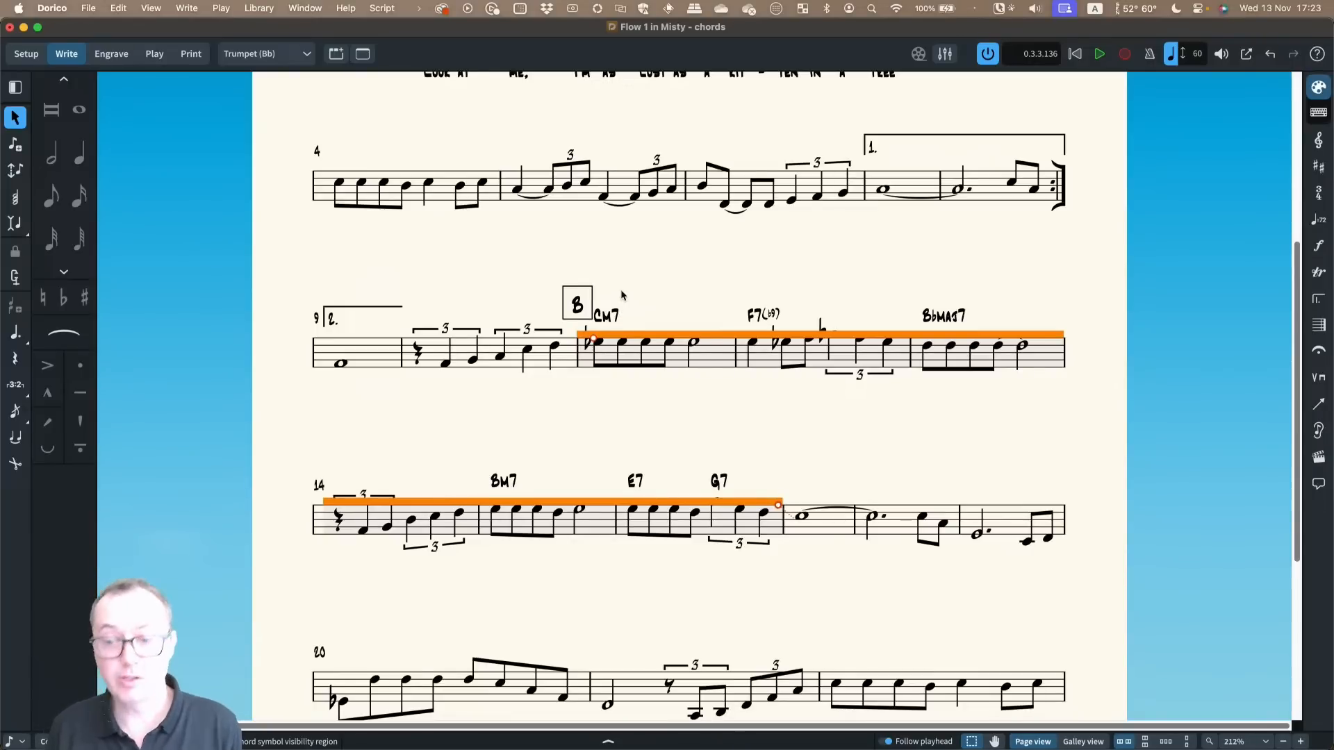
key("BackSpace")
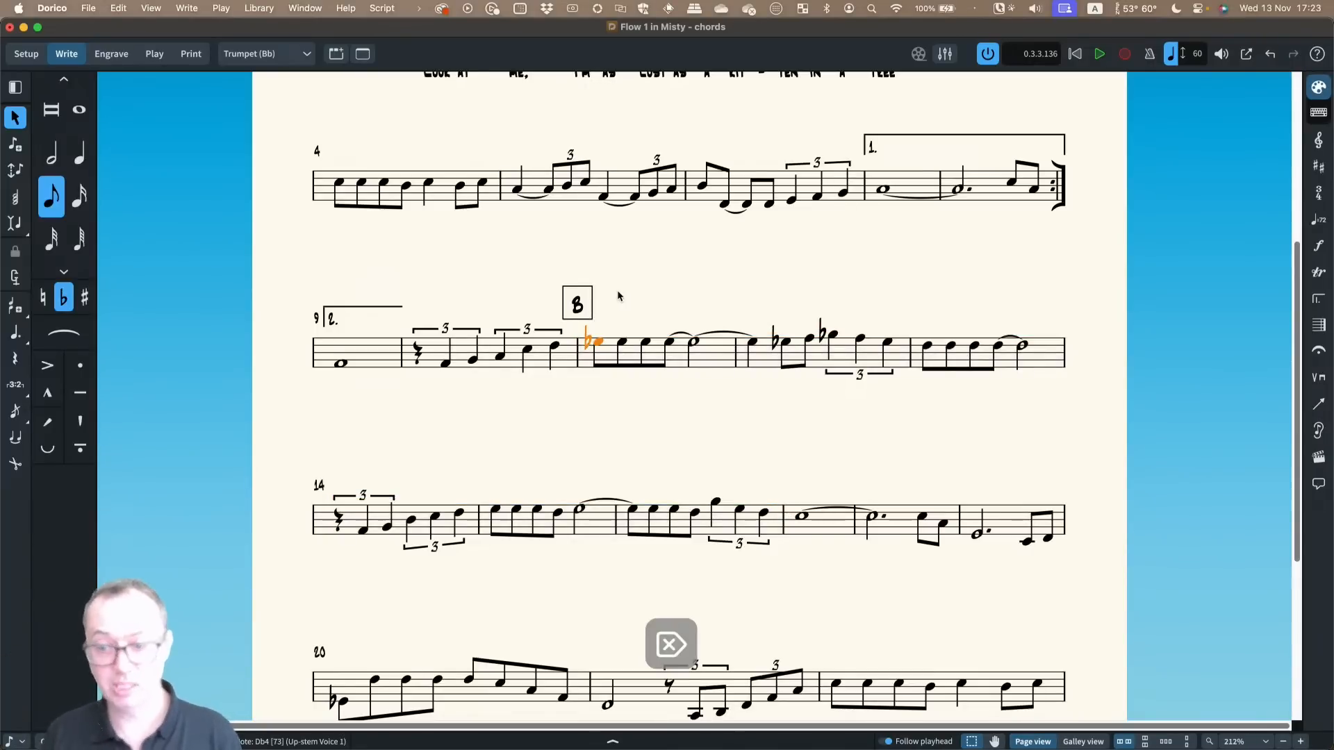
In Setup mode, set the Trumpet (Bb) player's chord symbols to show for all instruments
left_click(29, 53)
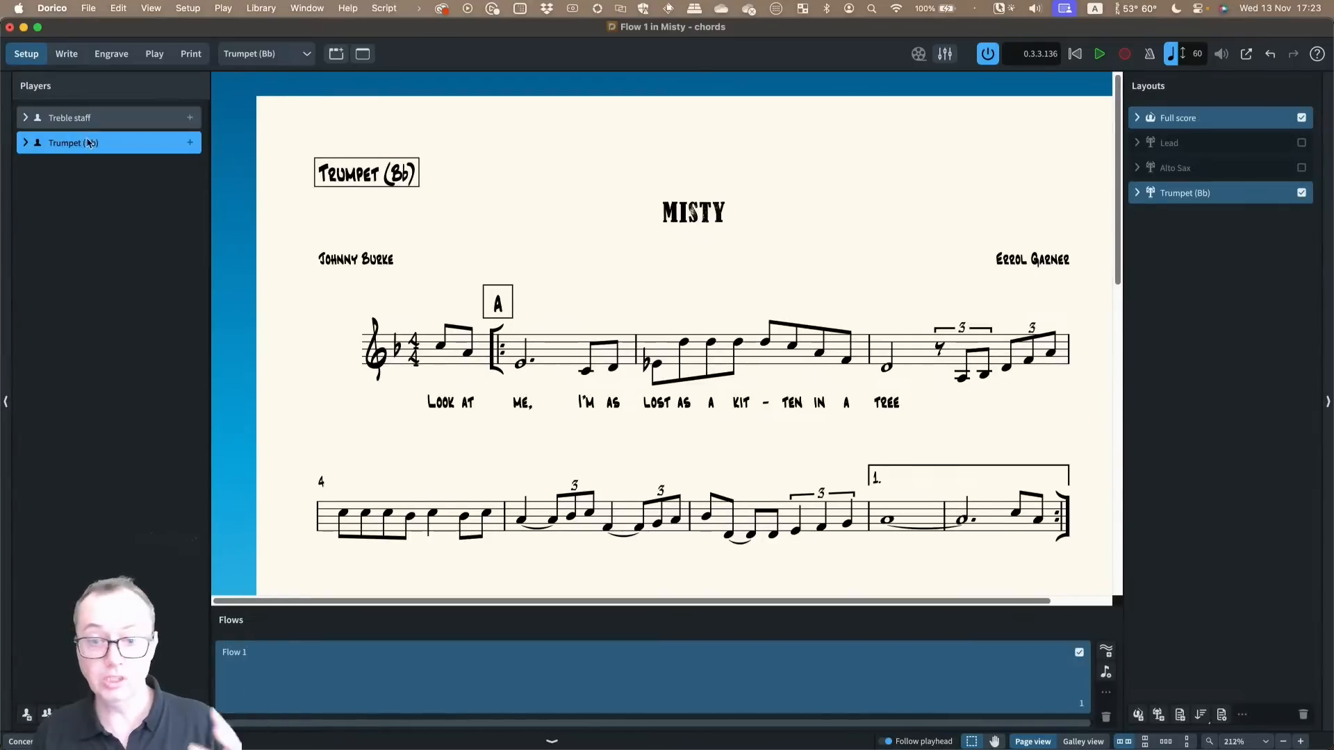
right_click(107, 148)
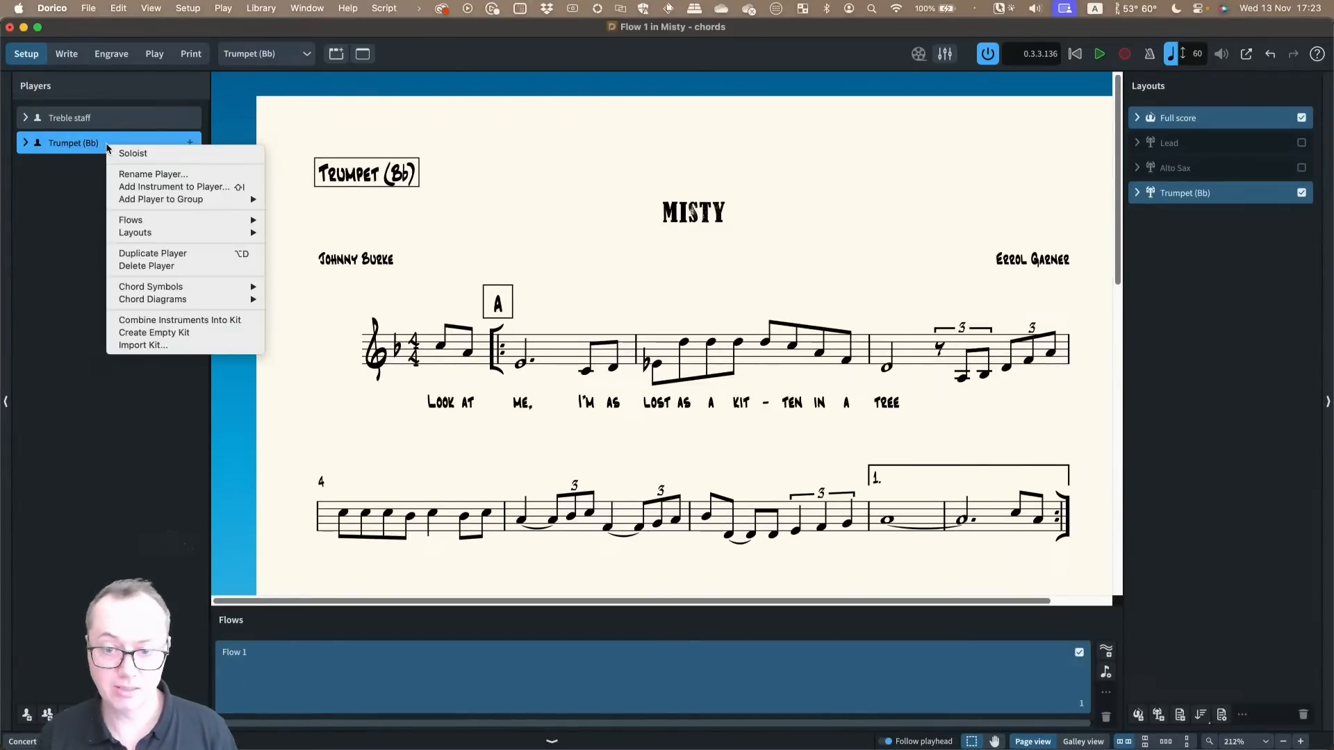
mouse_move(167, 295)
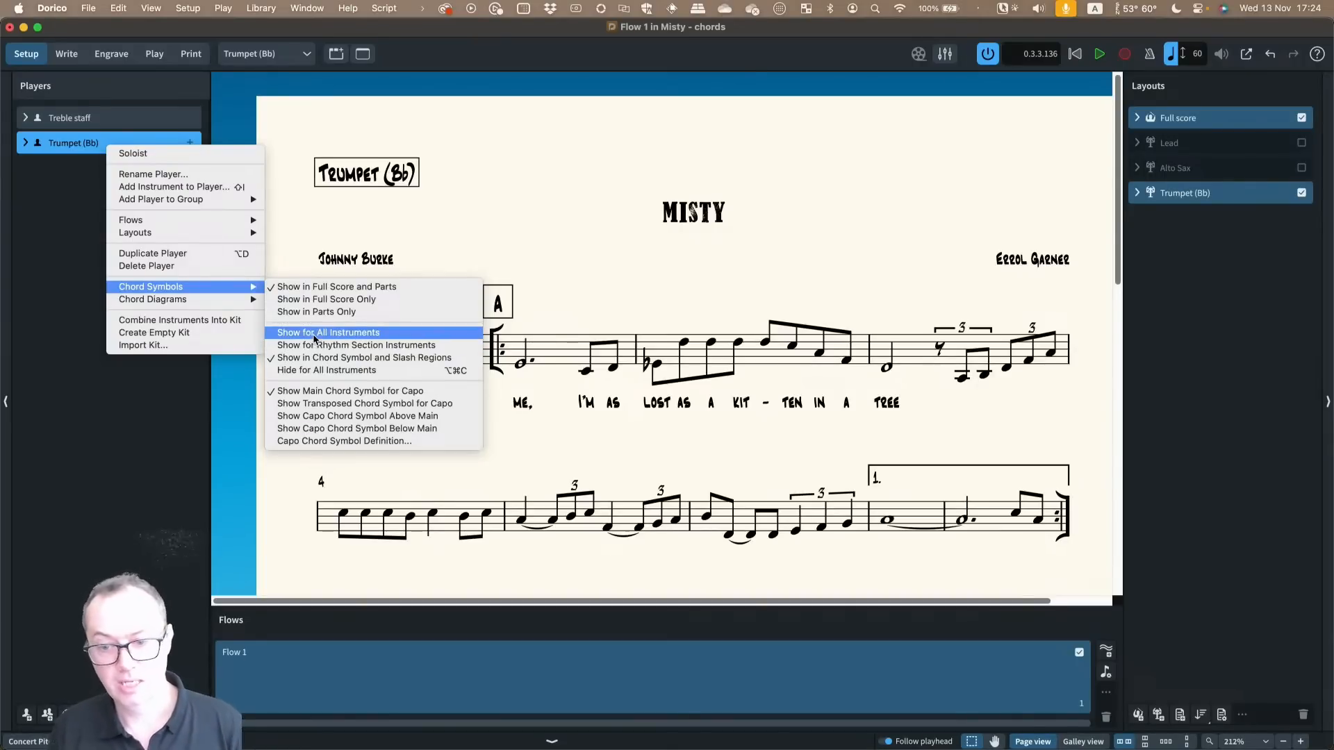
left_click(314, 334)
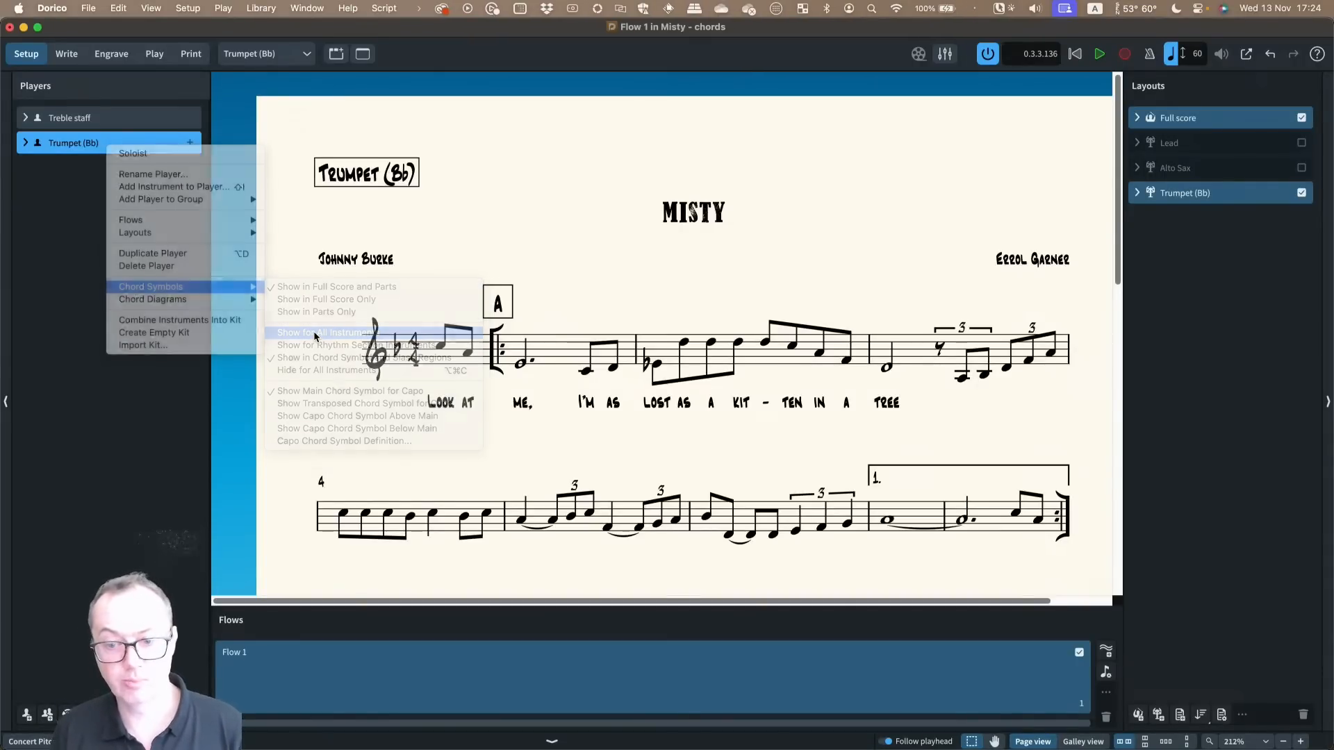
scroll(586, 256, "down", 1)
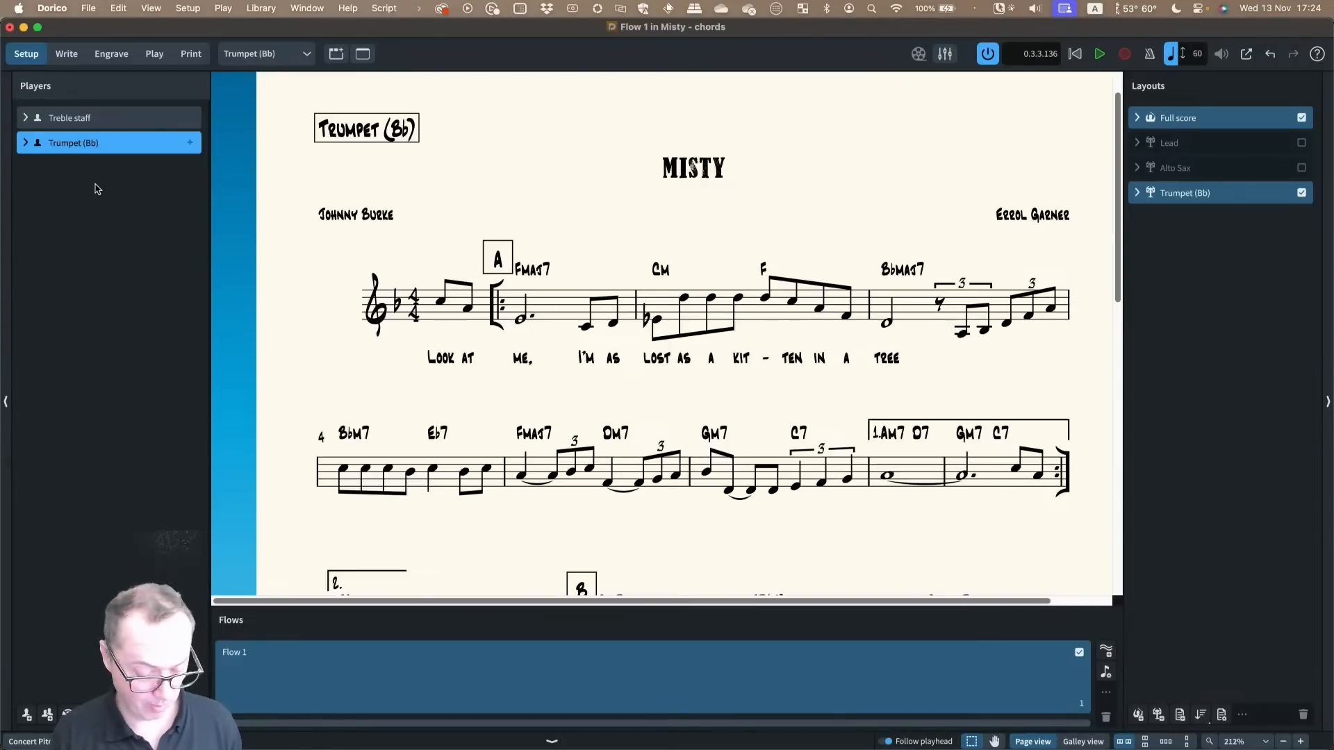
Add a solo player holding a piano and open the Piano layout to check its chord symbols
key("shift+p")
type("piano")
key("Return")
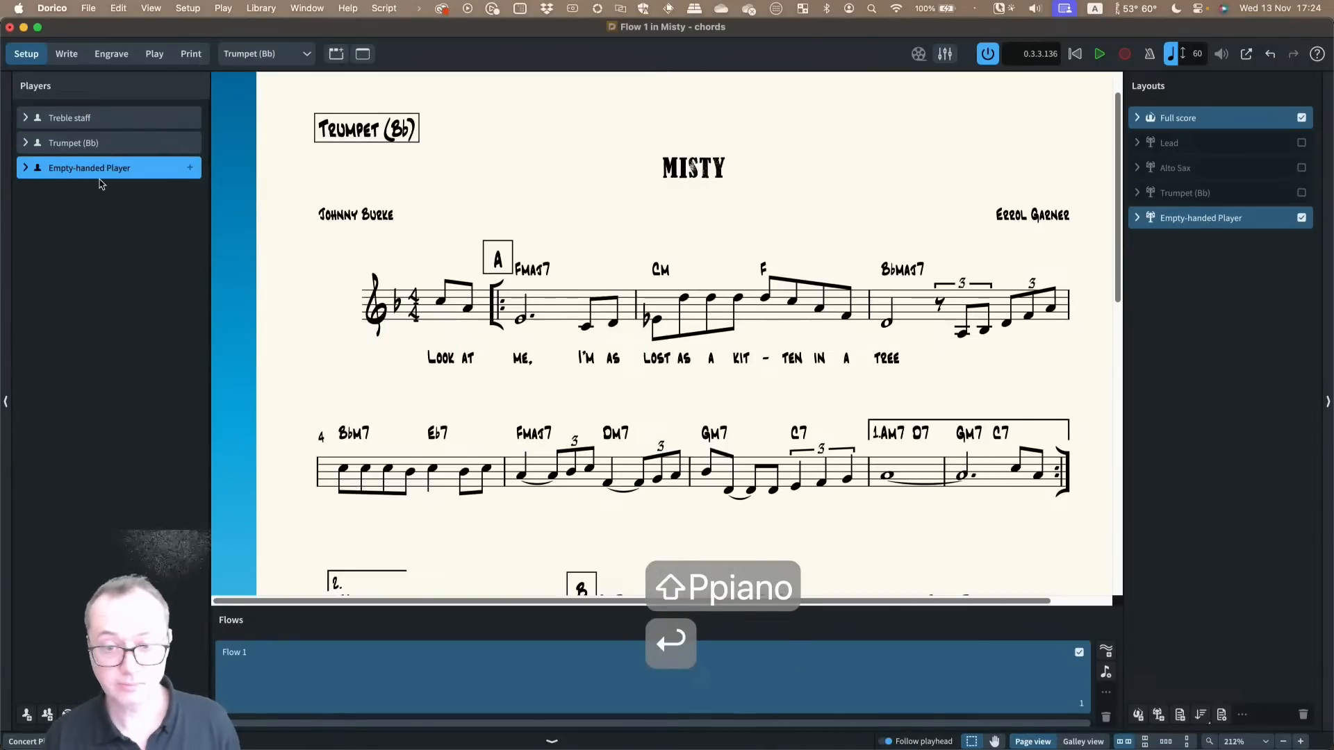
left_click(266, 54)
left_click(262, 153)
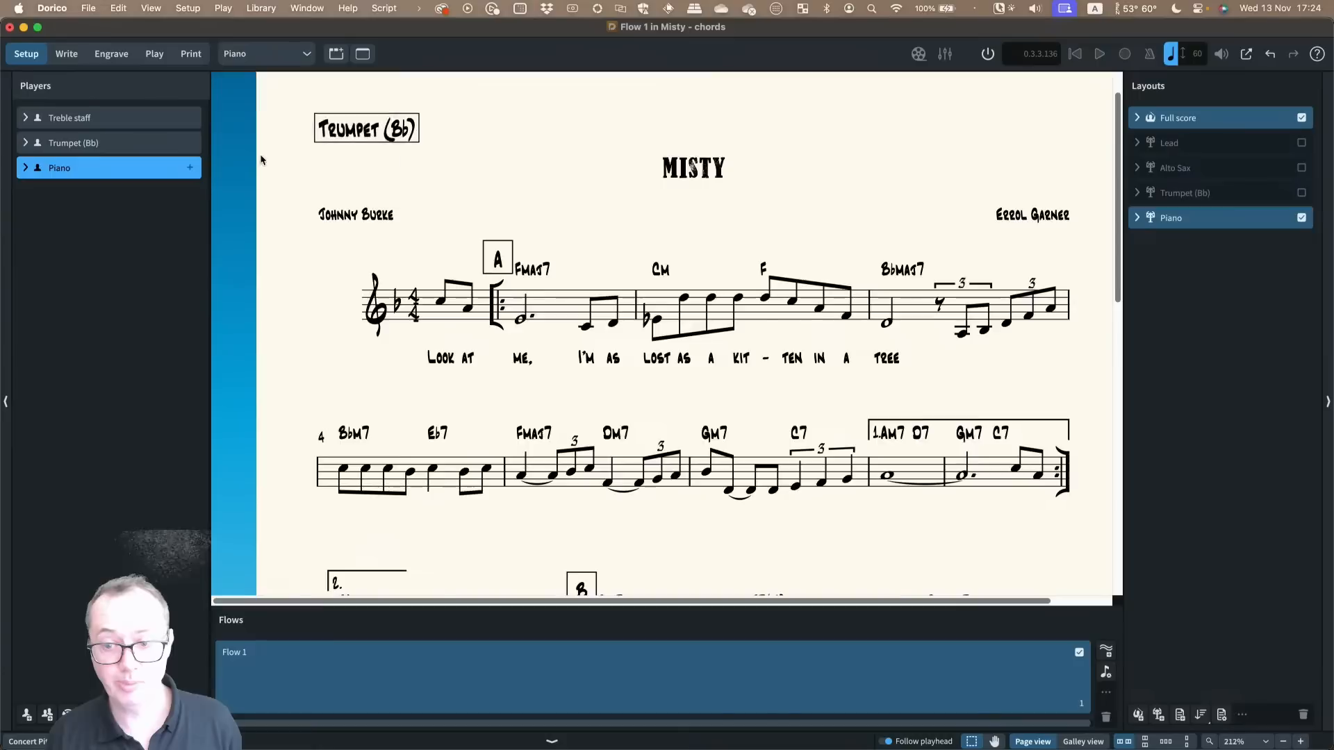
scroll(577, 264, "down", 5)
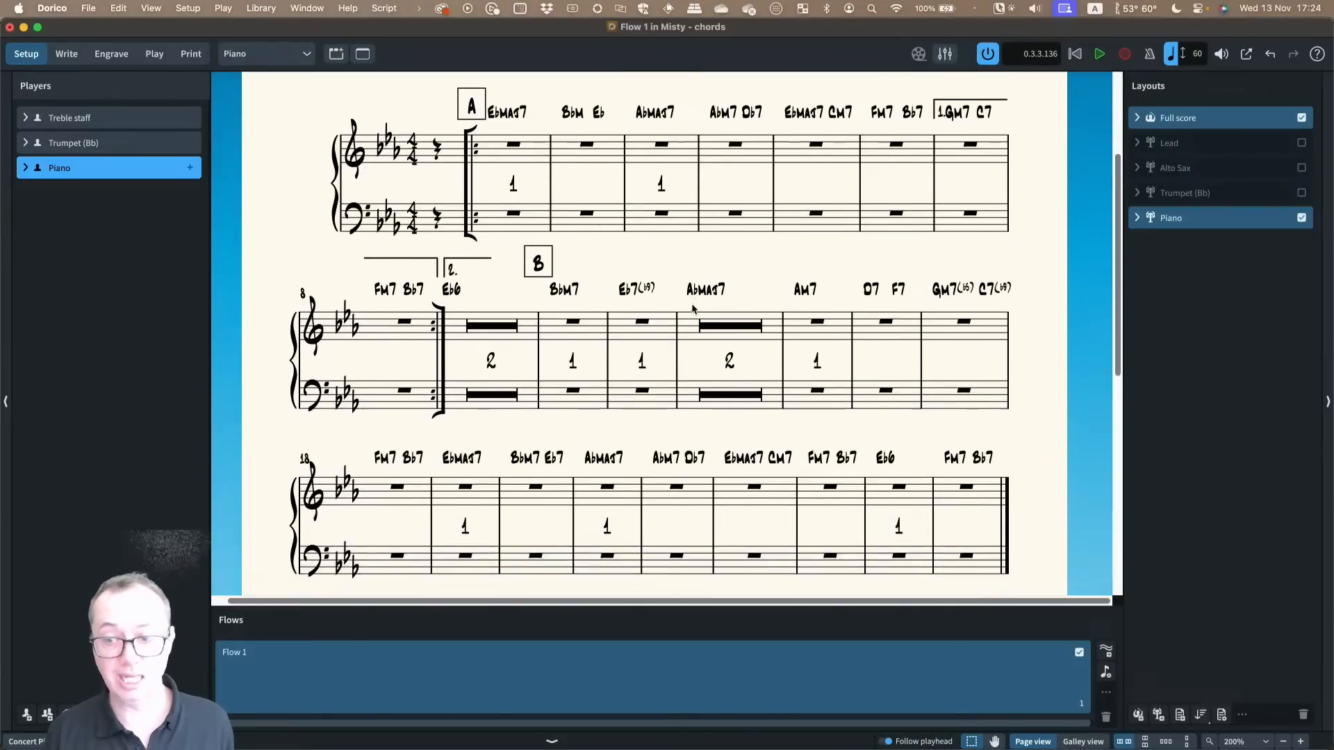
scroll(692, 308, "down", 2)
Open the full score layout and switch to Write mode
left_click(266, 53)
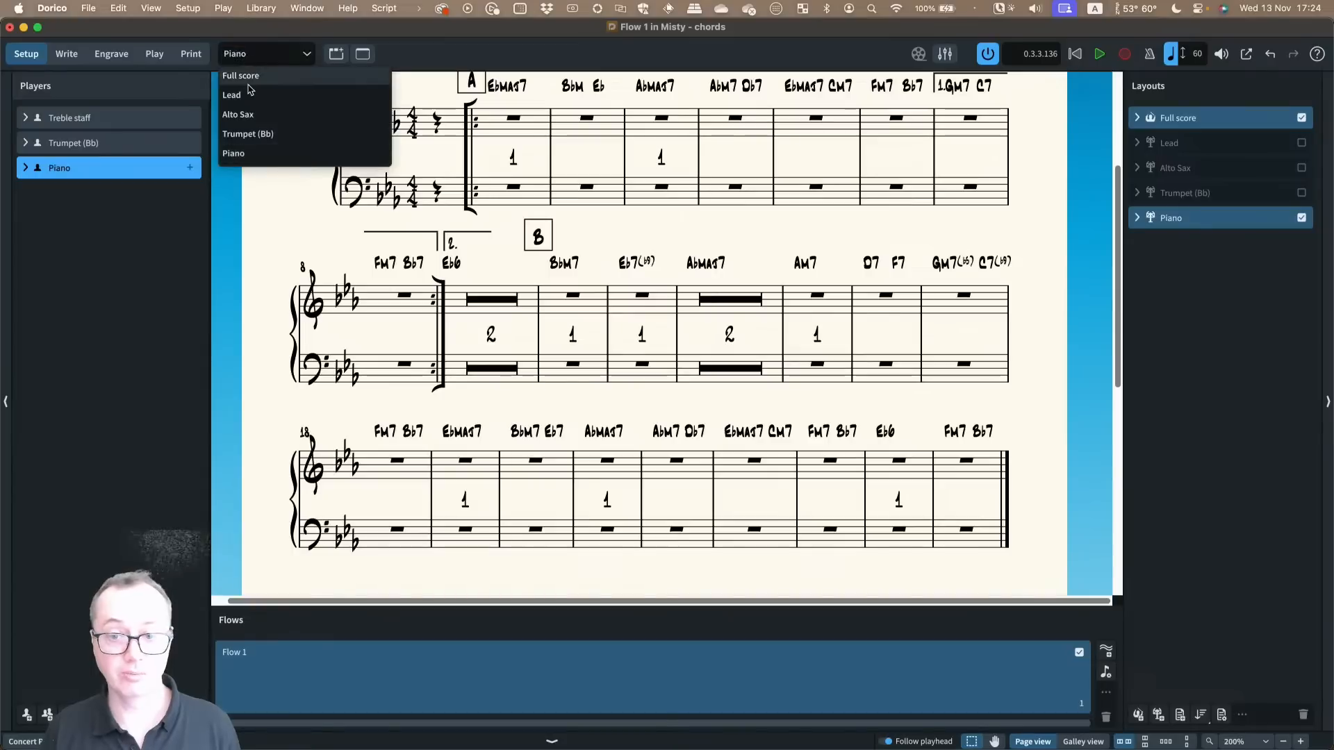
left_click(248, 76)
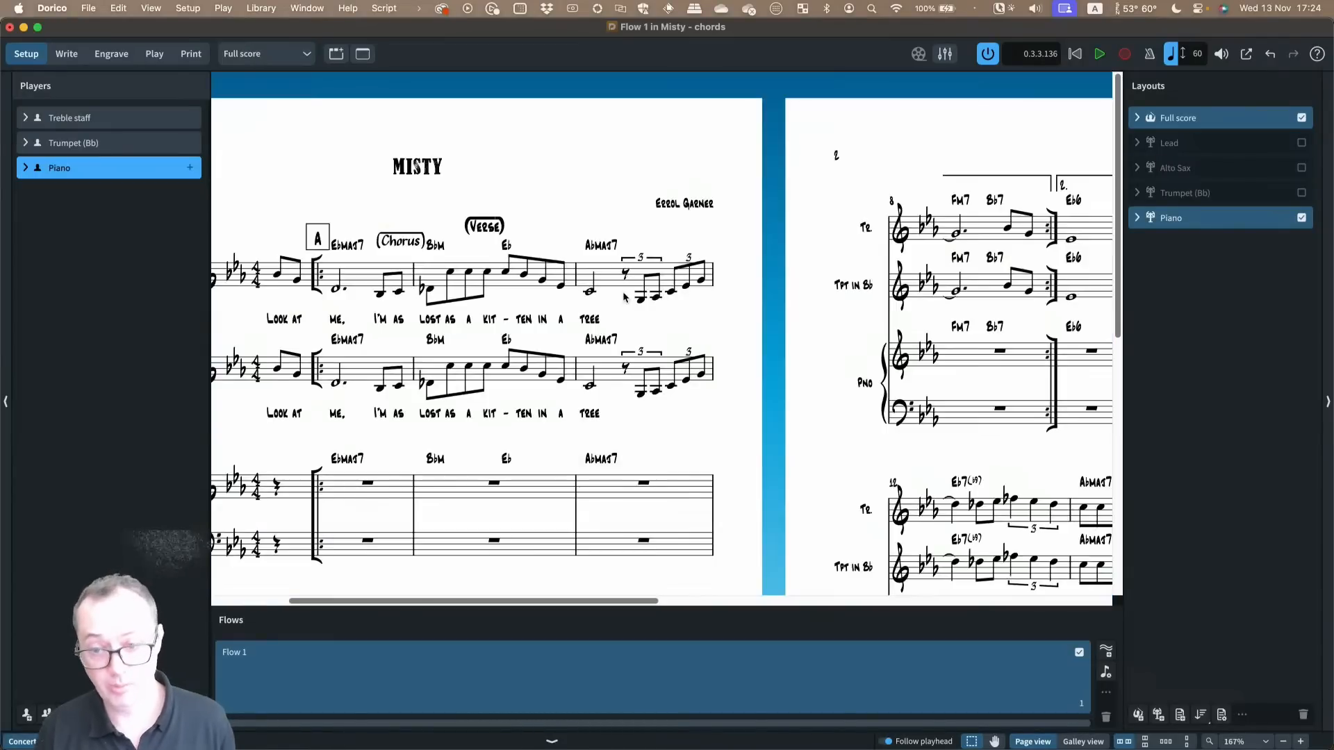
scroll(556, 287, "left", 3)
key("super+2")
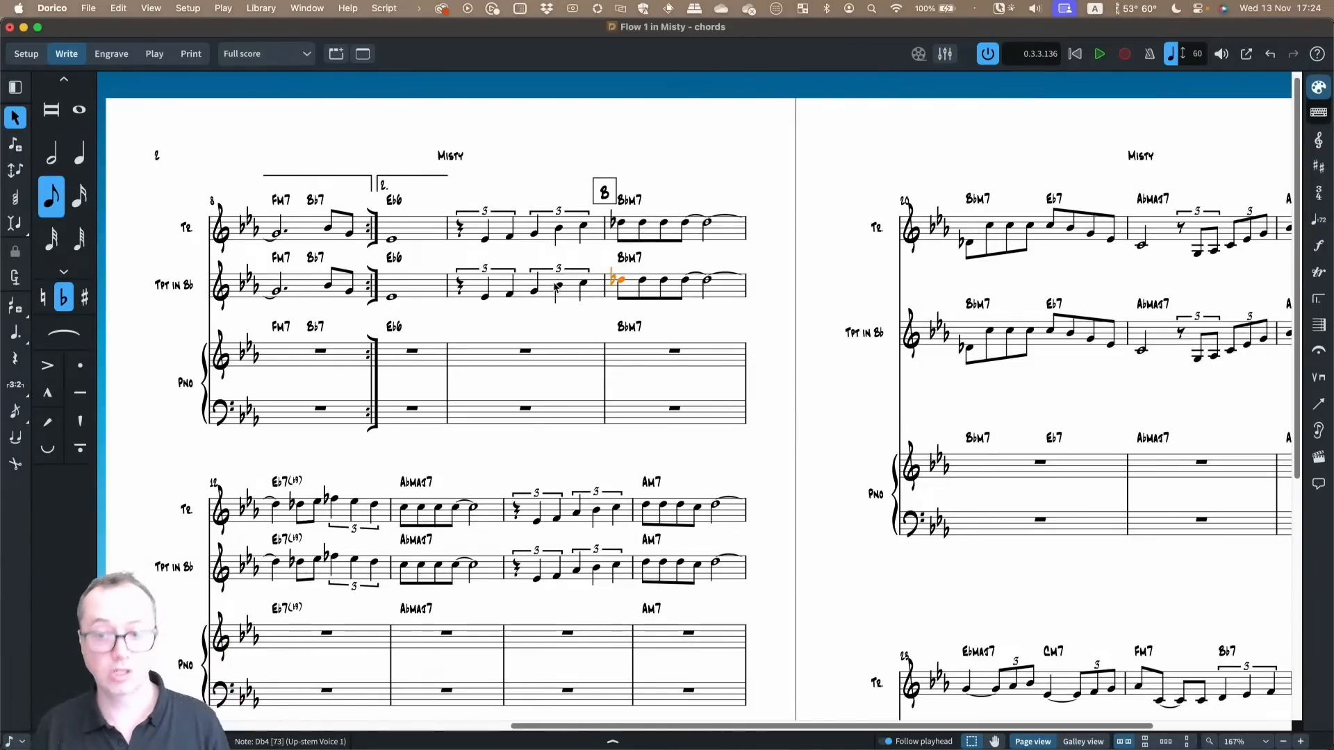
Try copying the treble staff's melody from section B through bar 20 onto the piano's upper staff, and undo the copy
scroll(653, 250, "right", 3)
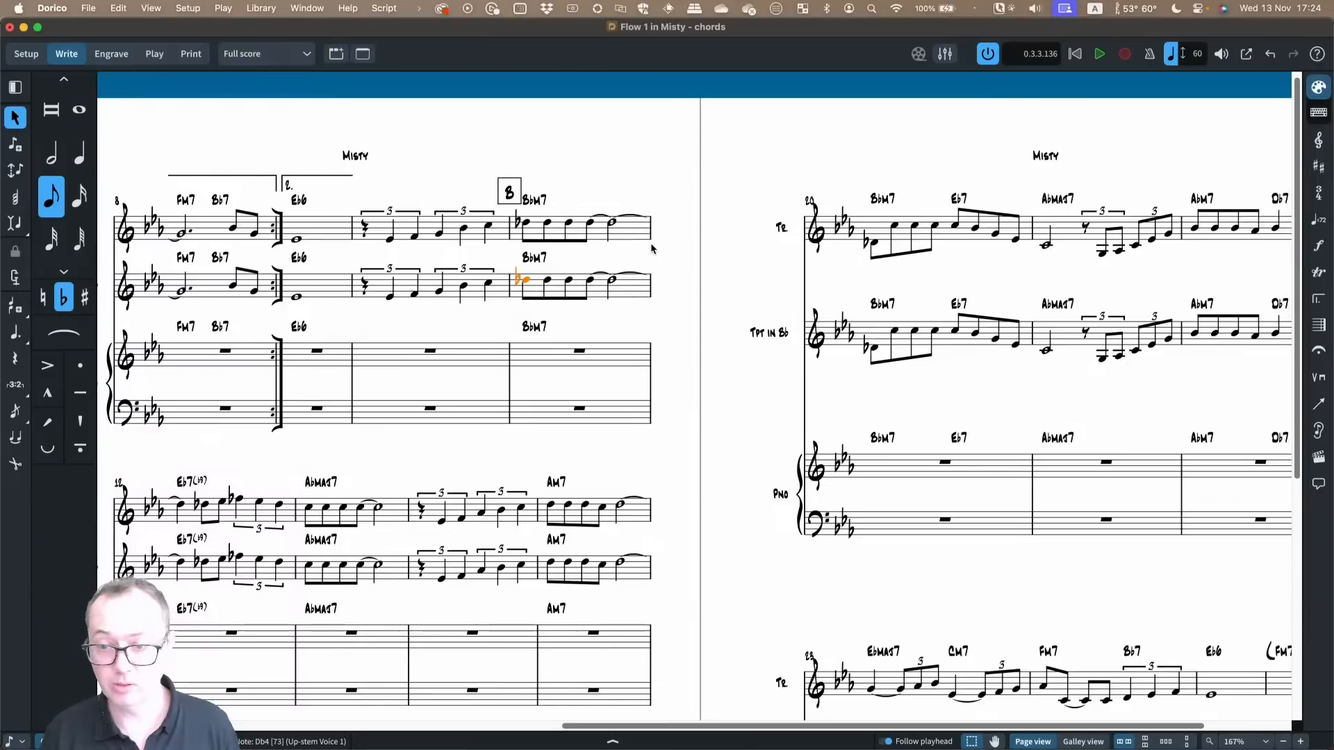
left_click(626, 238)
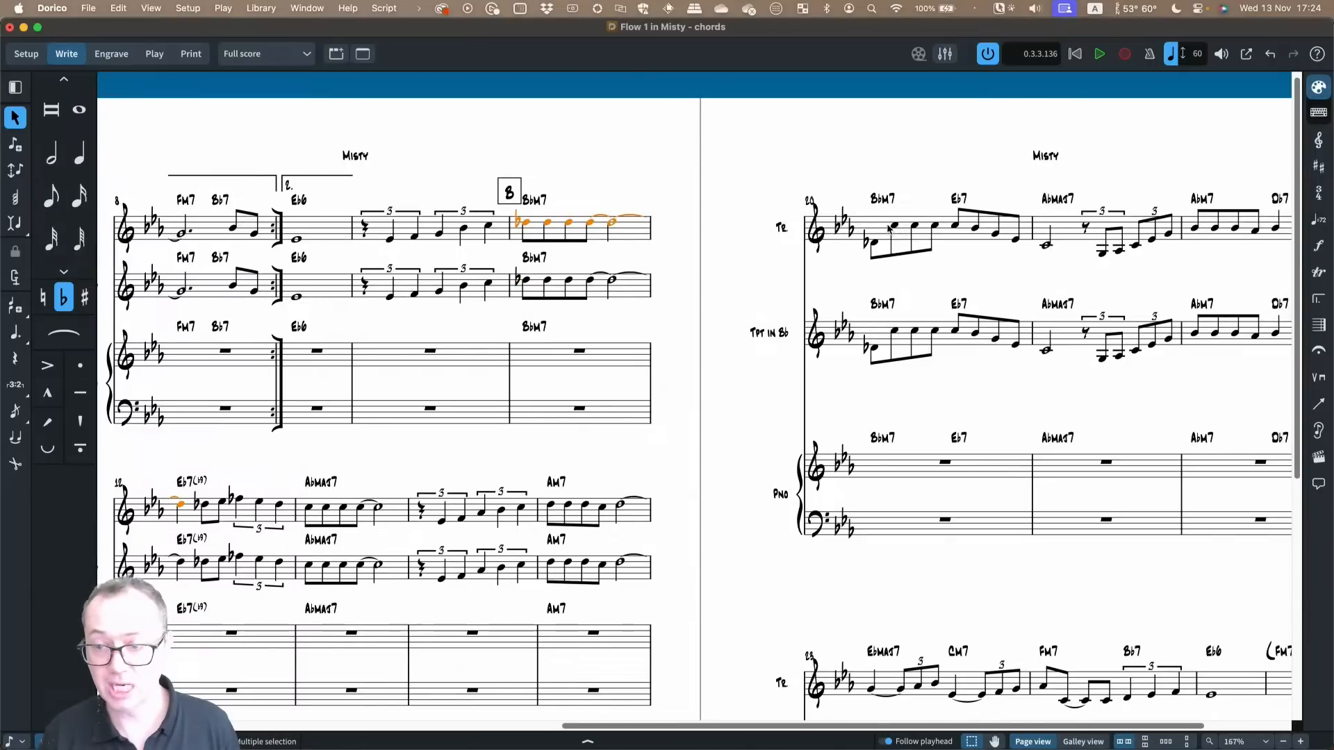
left_click(863, 224, "shift")
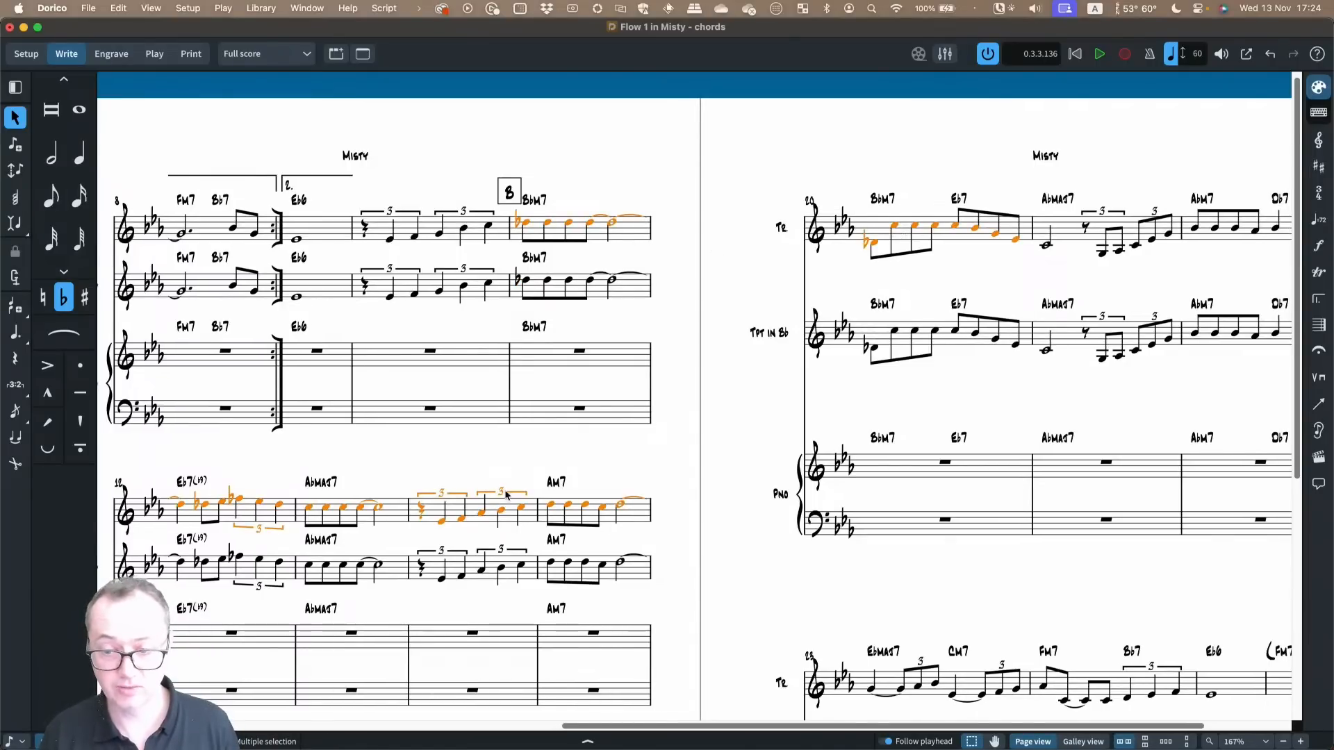
scroll(505, 457, "down", 5)
scroll(505, 456, "up", 5)
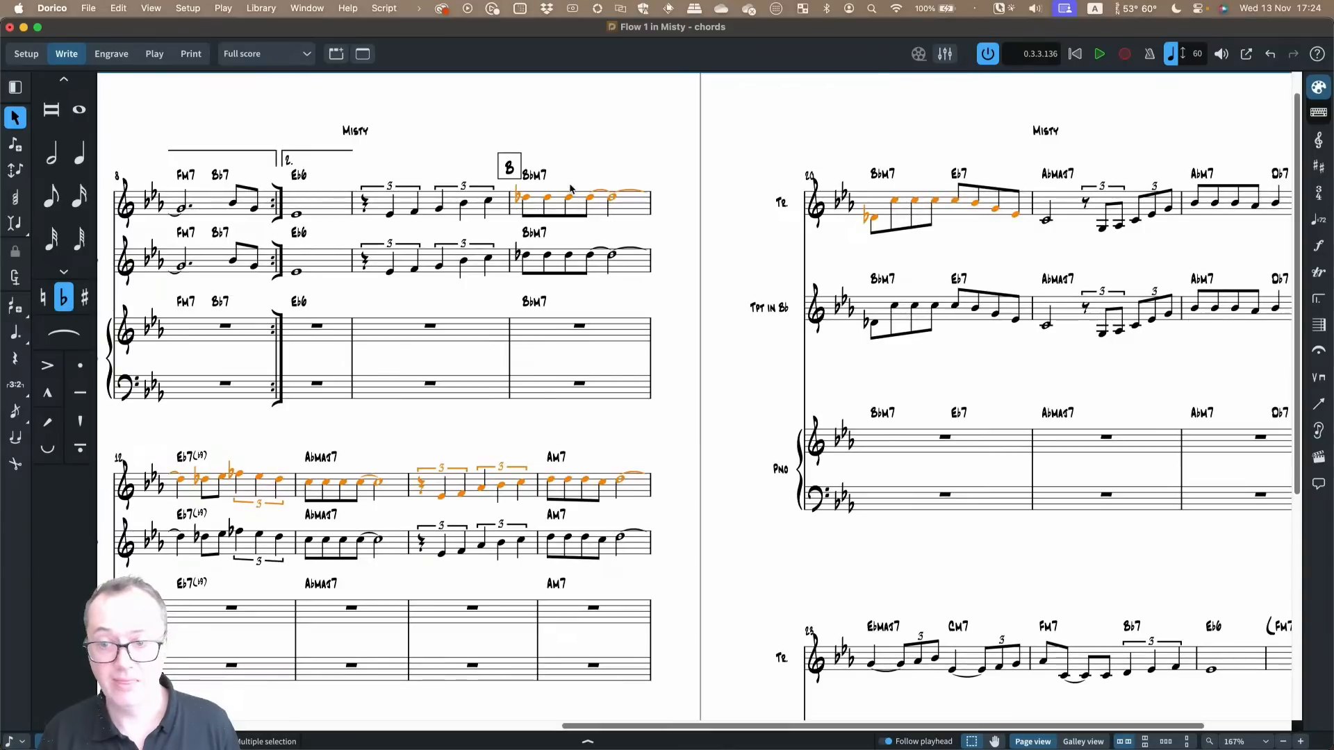
left_click(517, 336, "alt")
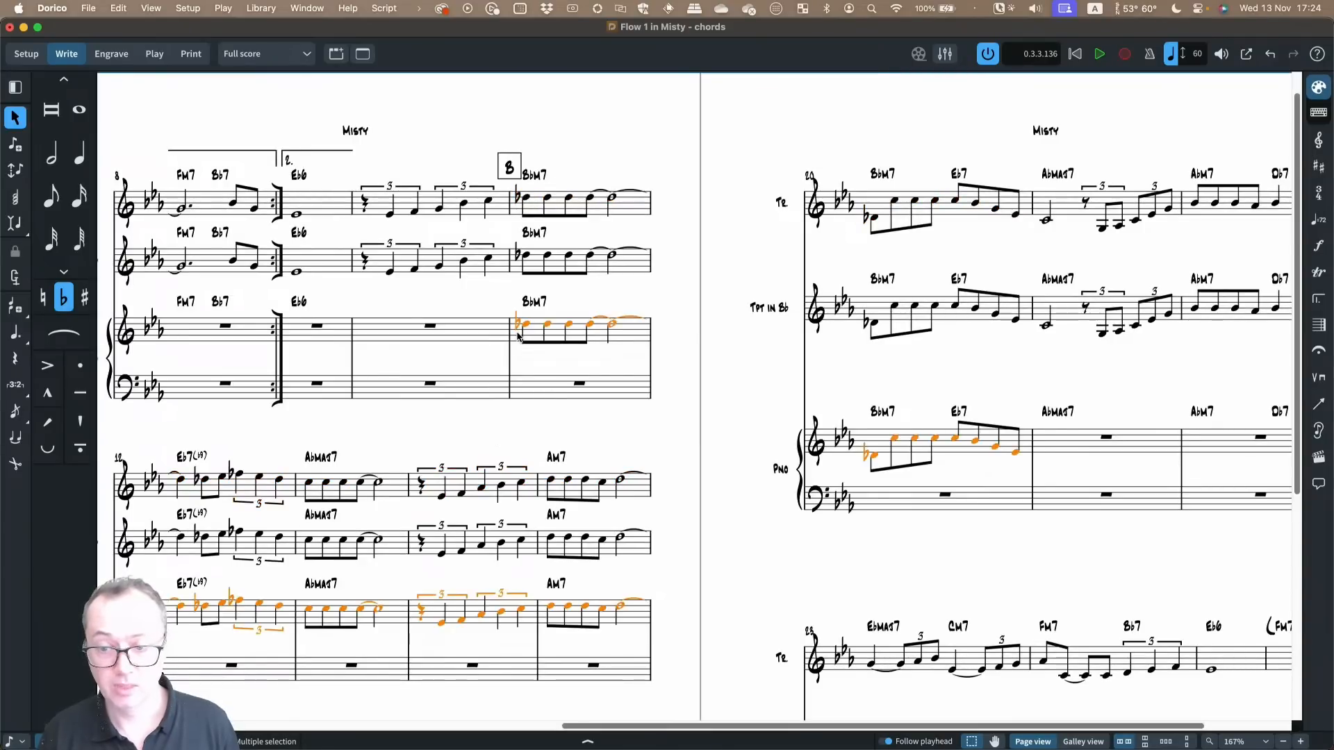
key("super+z")
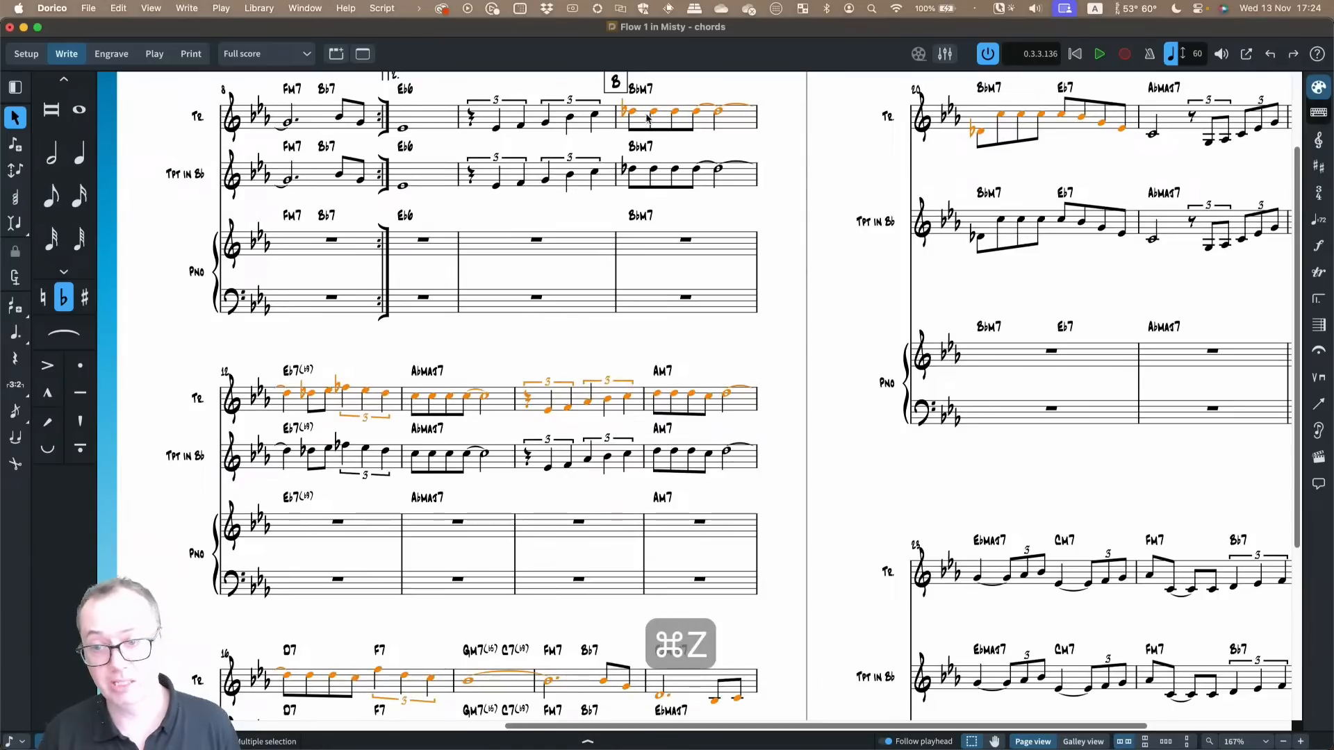
Add 23 empty bars after the final barline of the full score
scroll(642, 193, "up", 1)
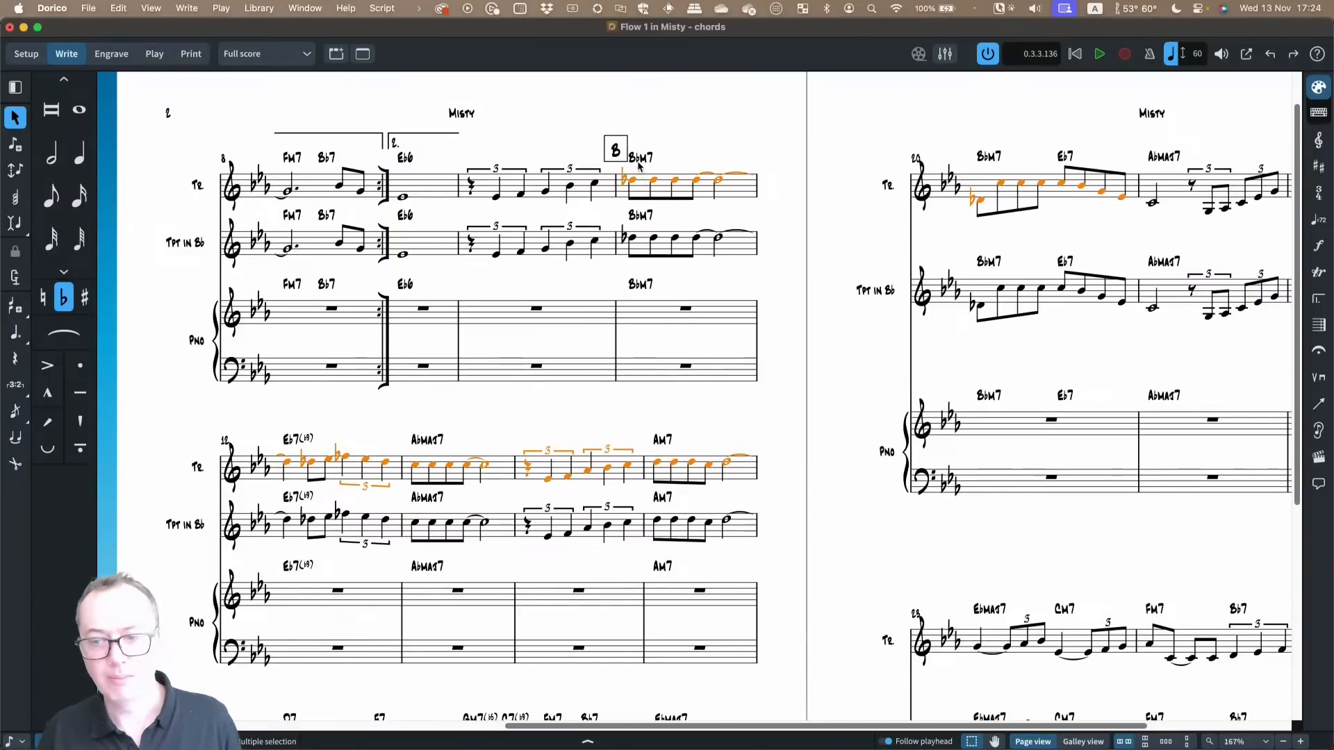
left_click(640, 159)
scroll(639, 161, "right", 5)
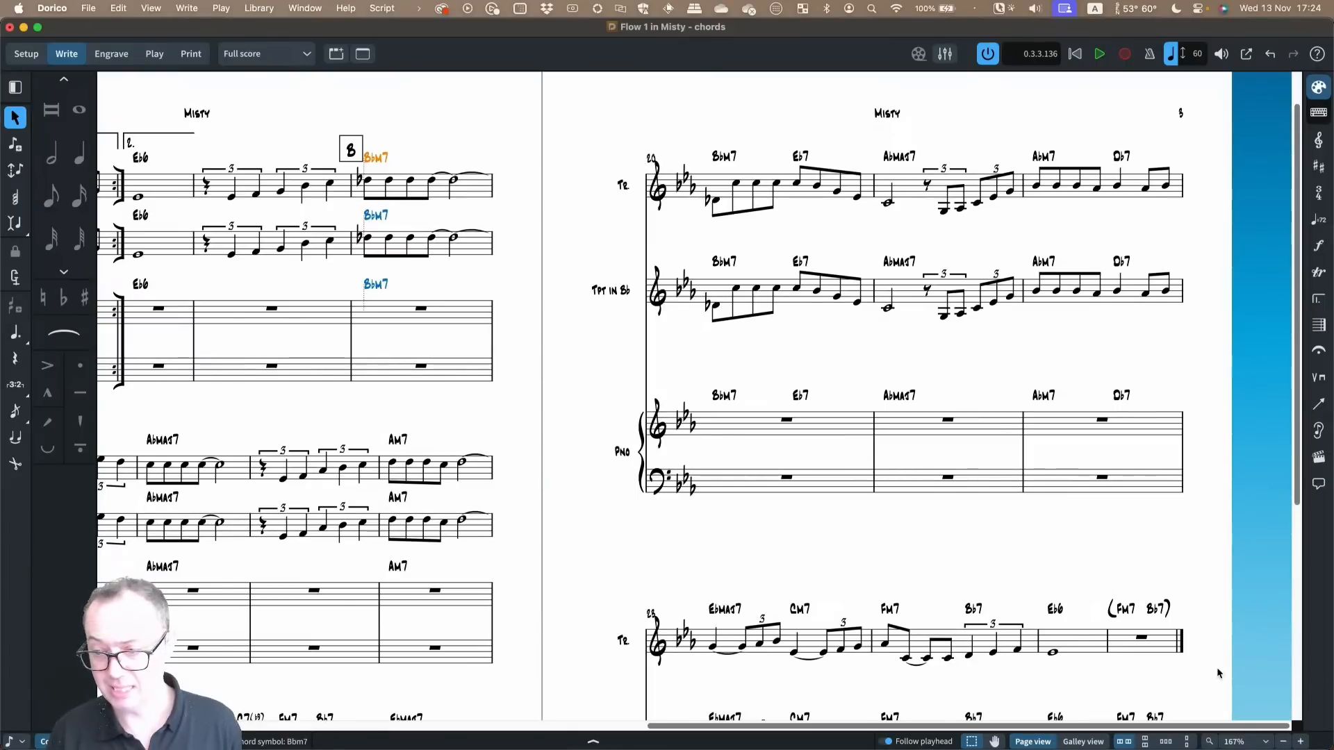
left_click(1181, 646)
scroll(1180, 650, "down", 3)
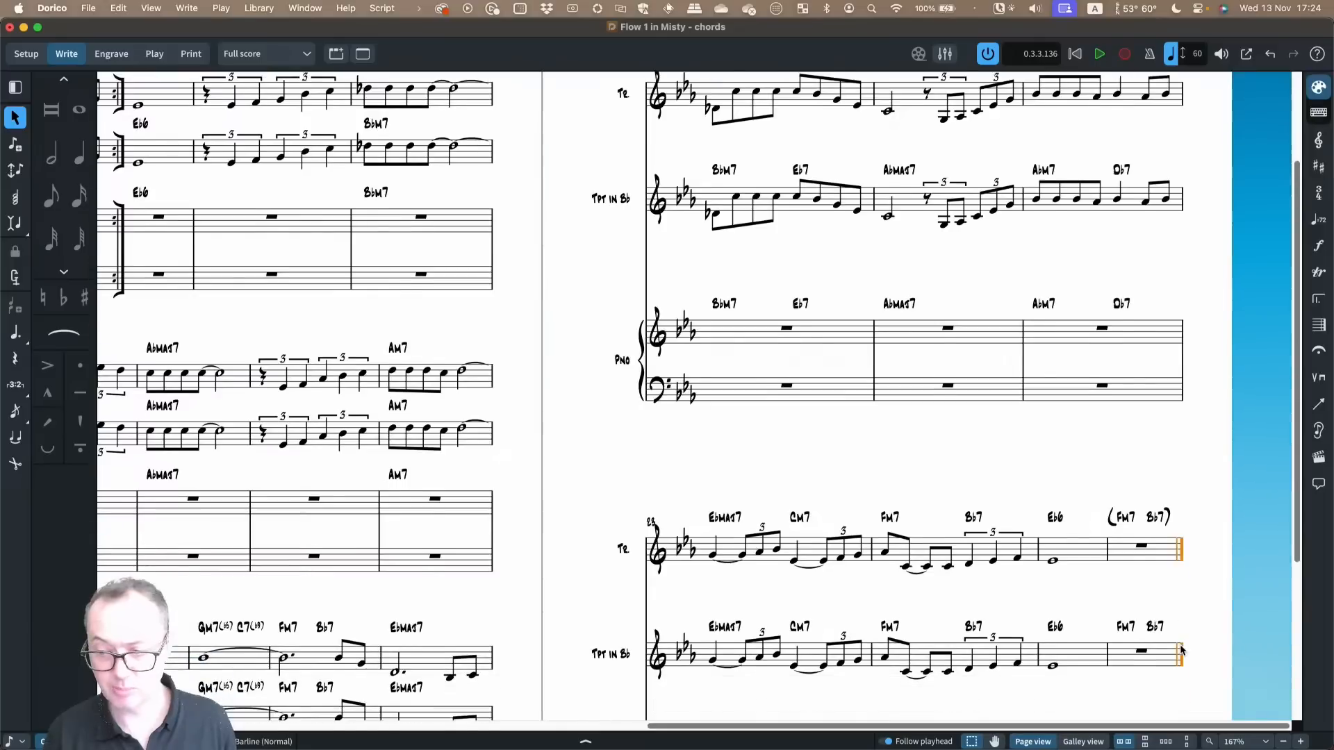
key("shift+b")
type("23")
key("Return")
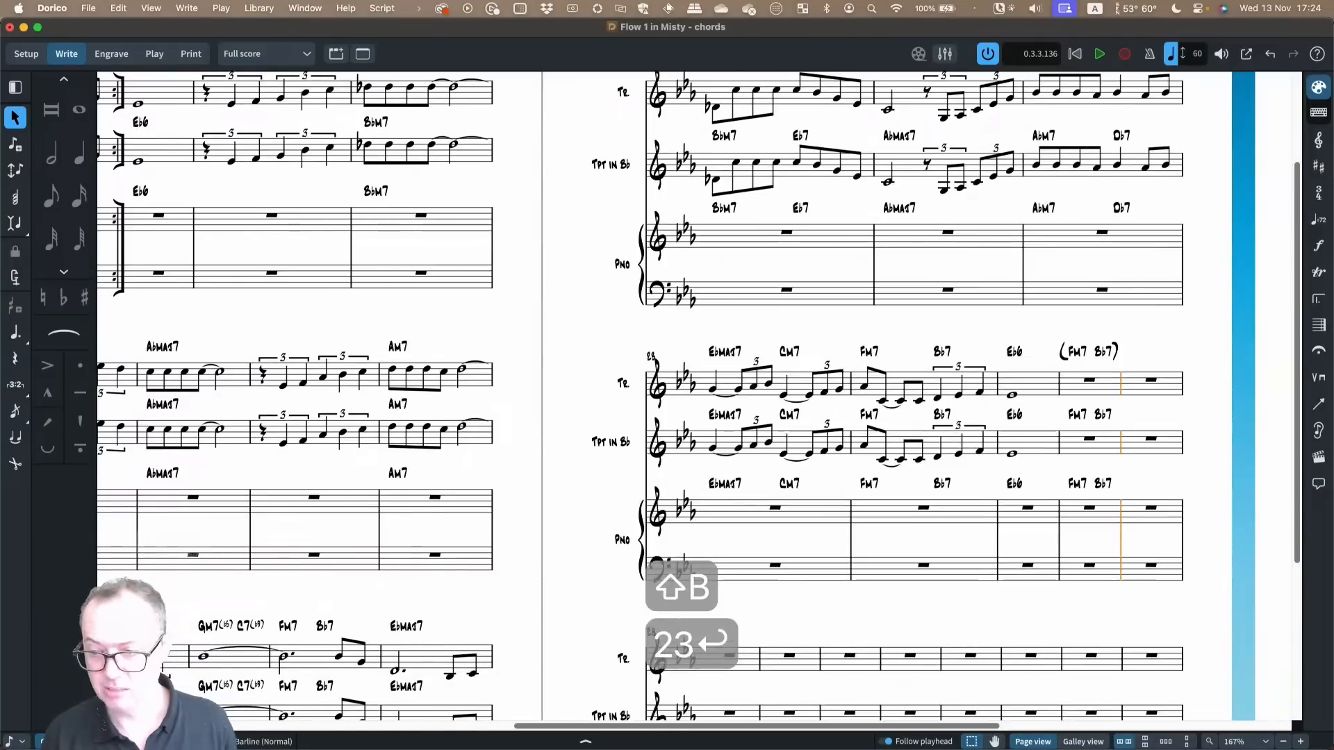
Try copying the chord symbols from bar 23 to the end of the tune into the empty bars starting at bar 28, and undo it
scroll(1192, 609, "right", 10)
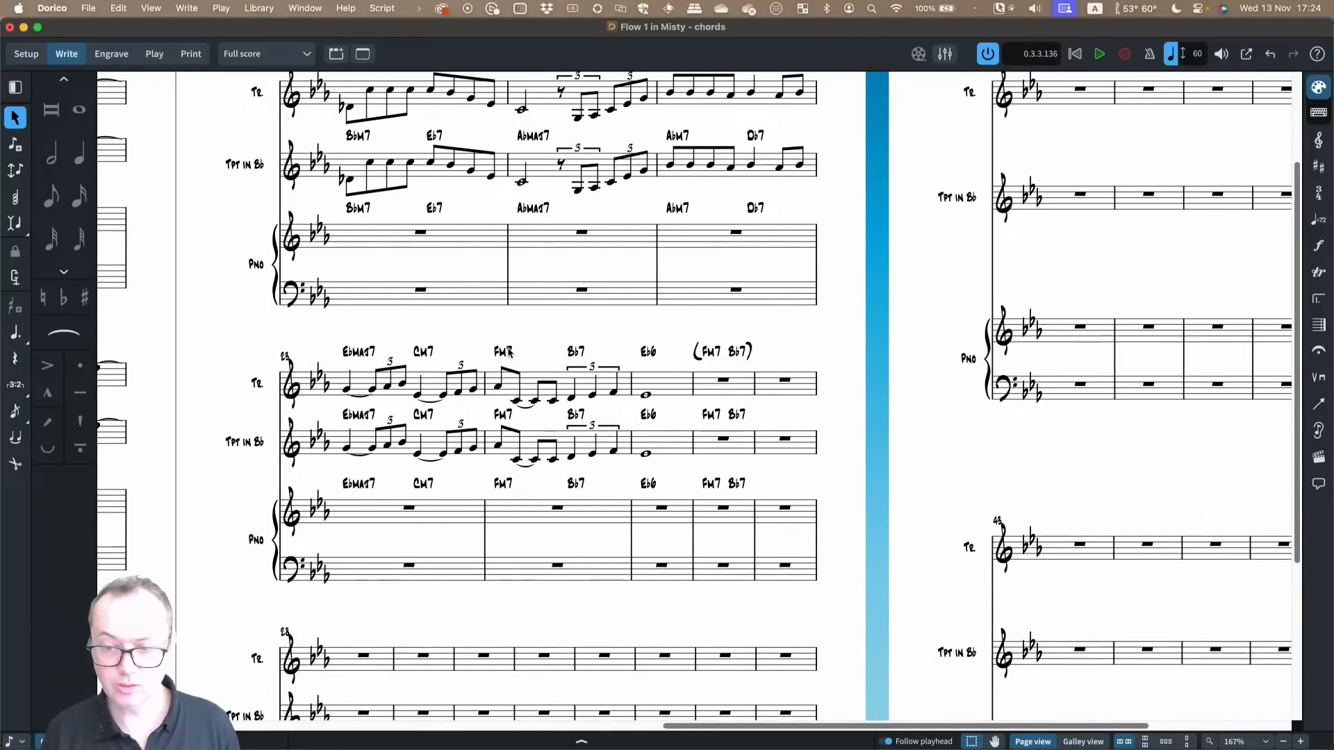
left_click(364, 352)
key("shift+super+a")
key("shift+super+a")
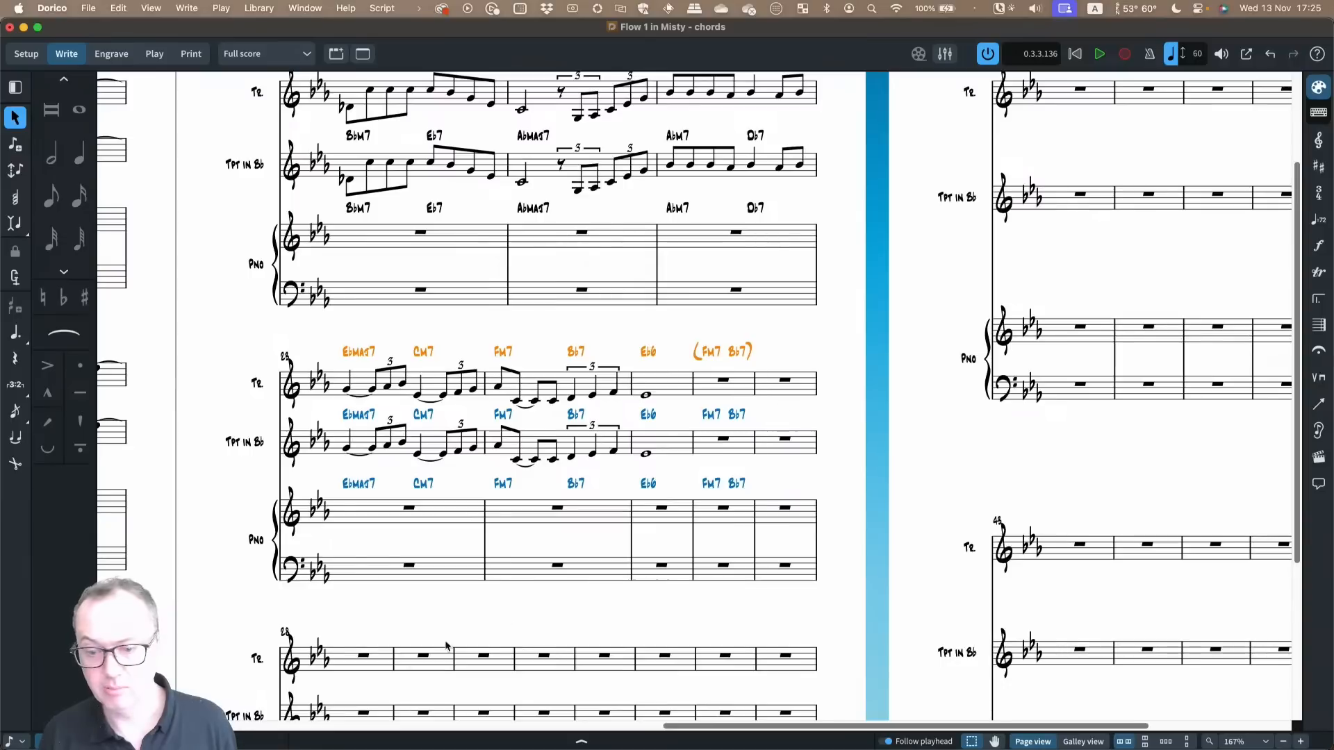
left_click(346, 658, "alt")
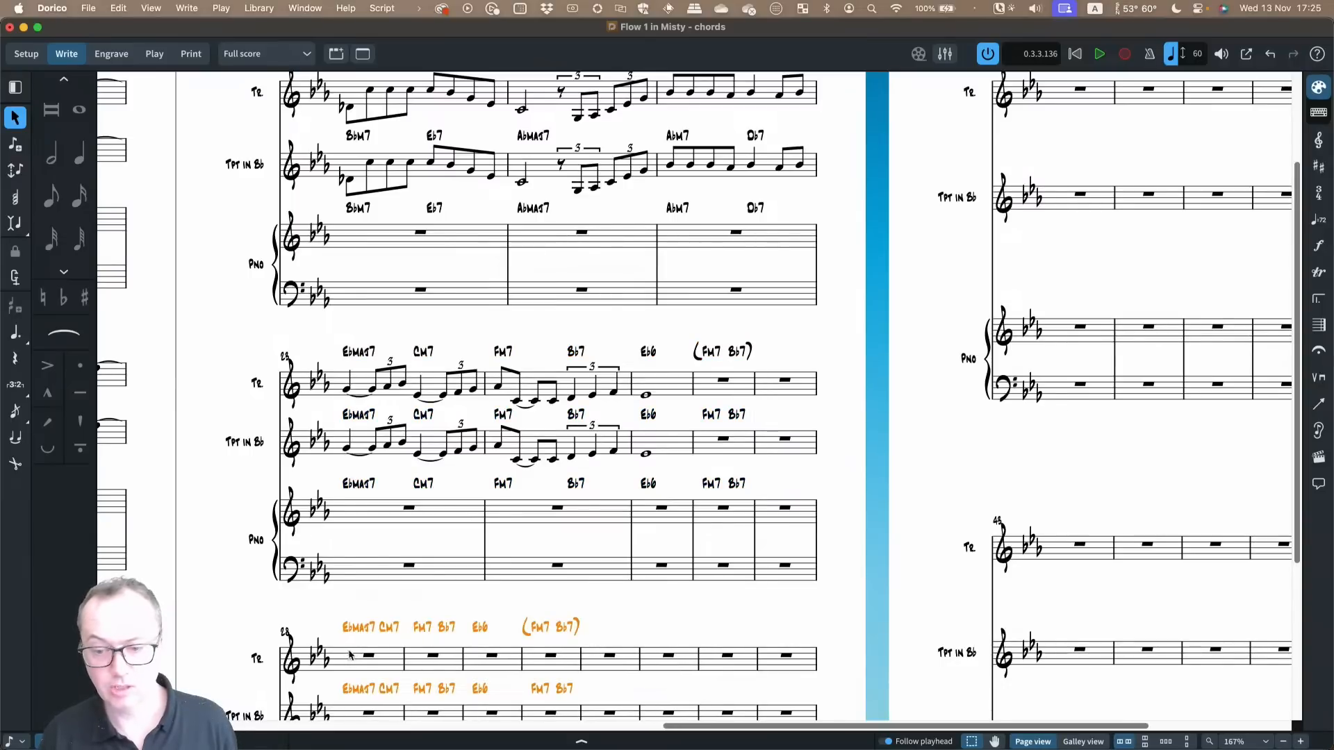
scroll(376, 639, "down", 2)
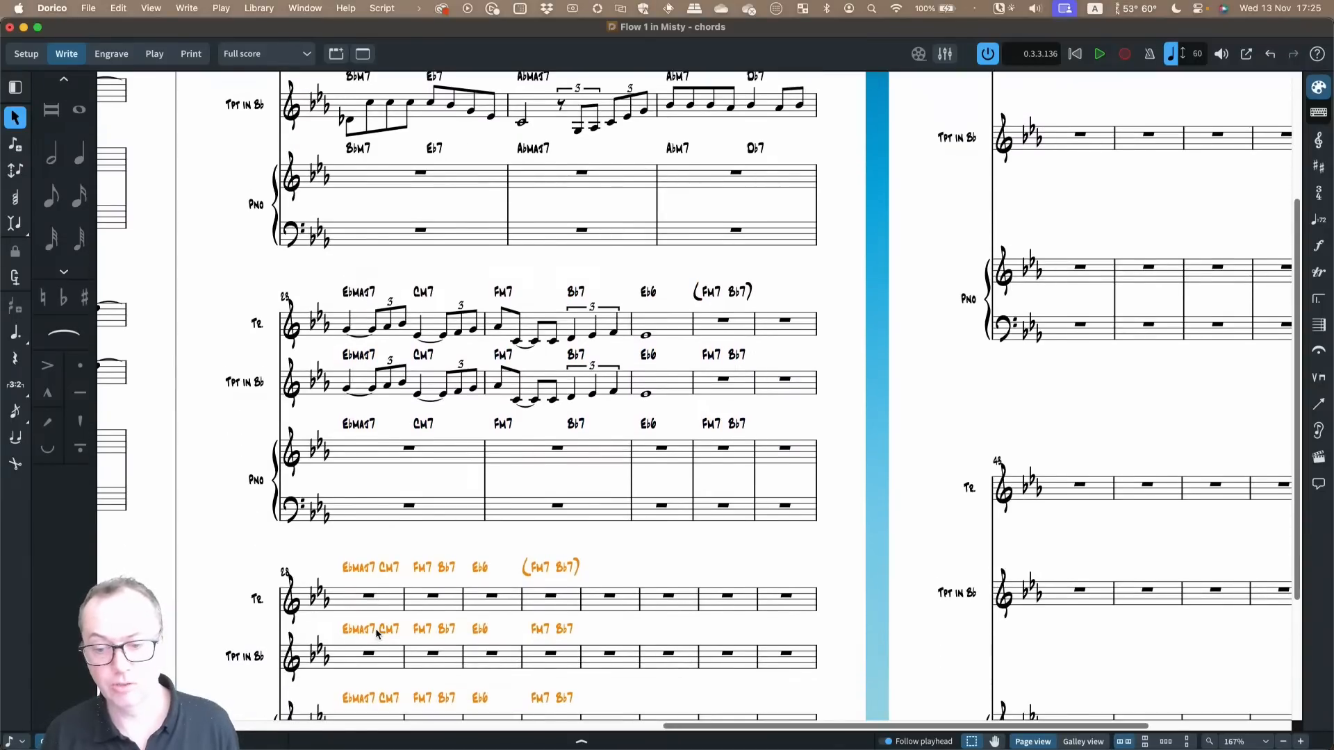
scroll(375, 630, "down", 1)
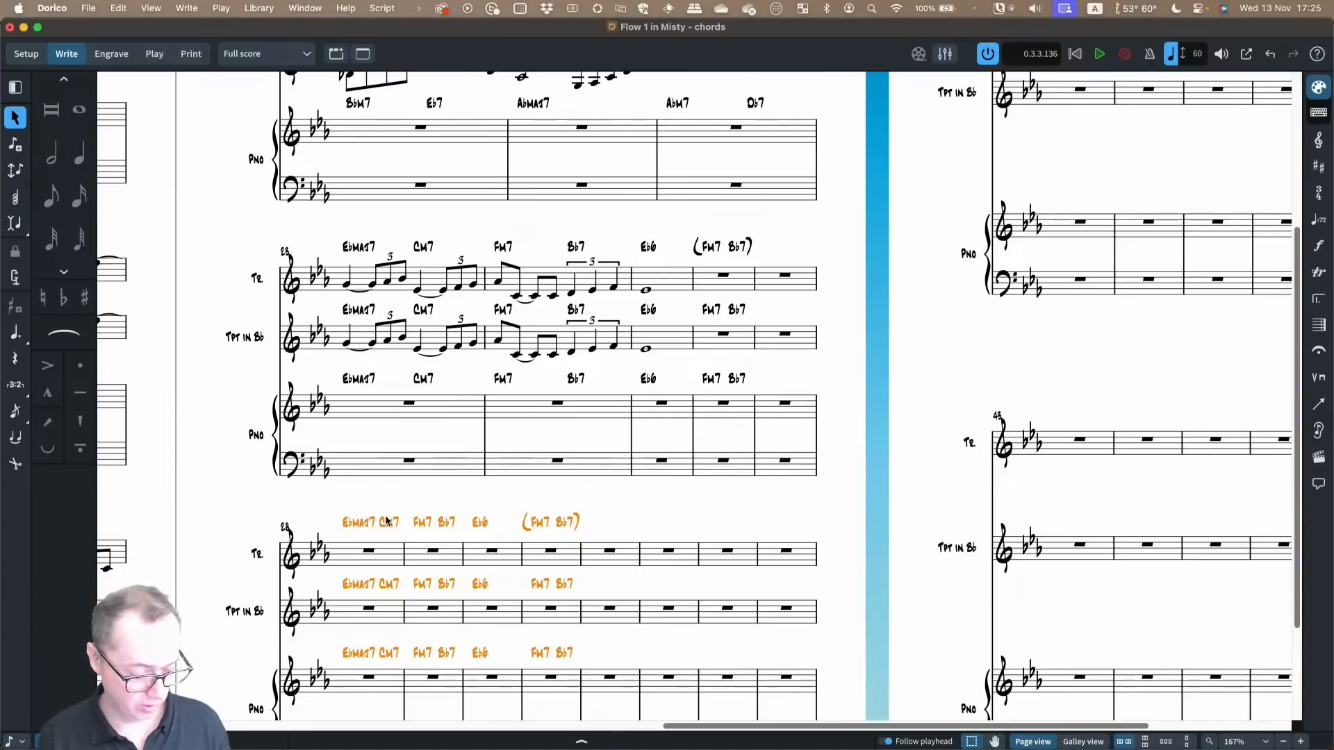
key("super+z")
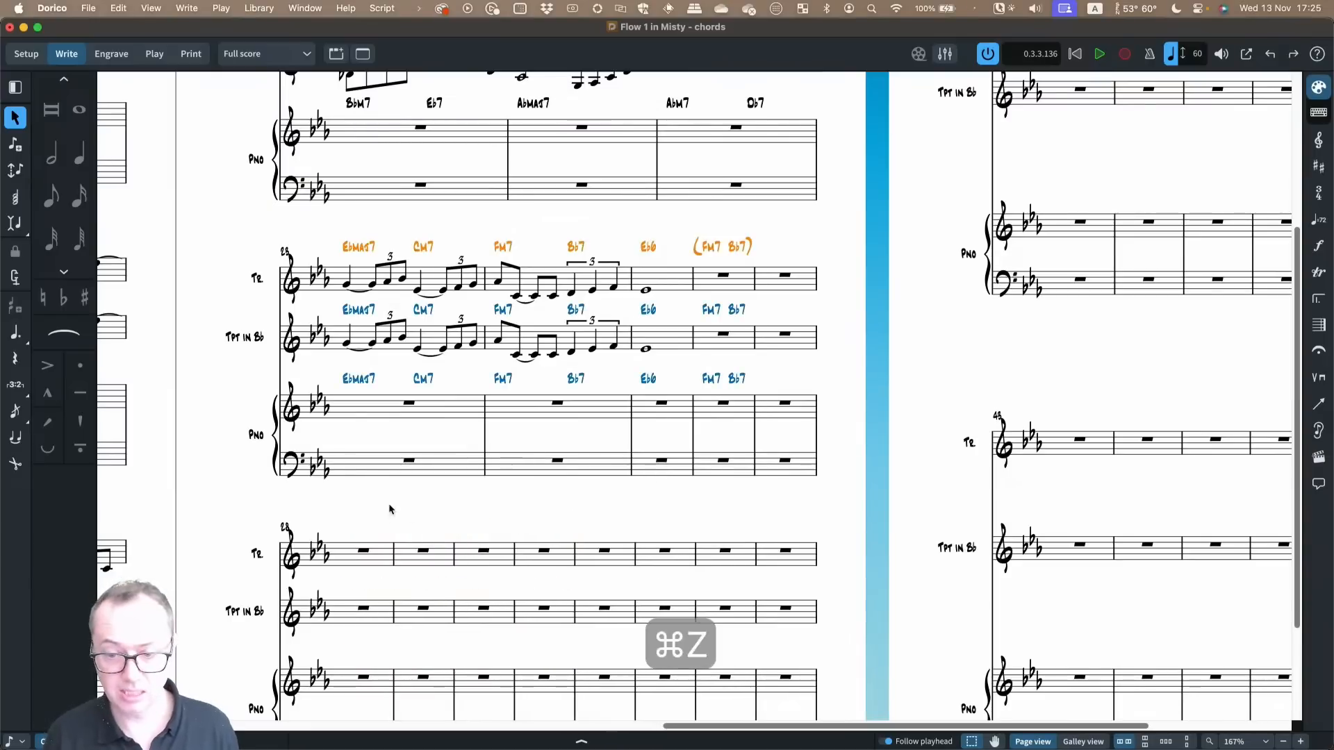
Select the treble staff's melody from bar 23 through bar 25 as one range
left_click(379, 272)
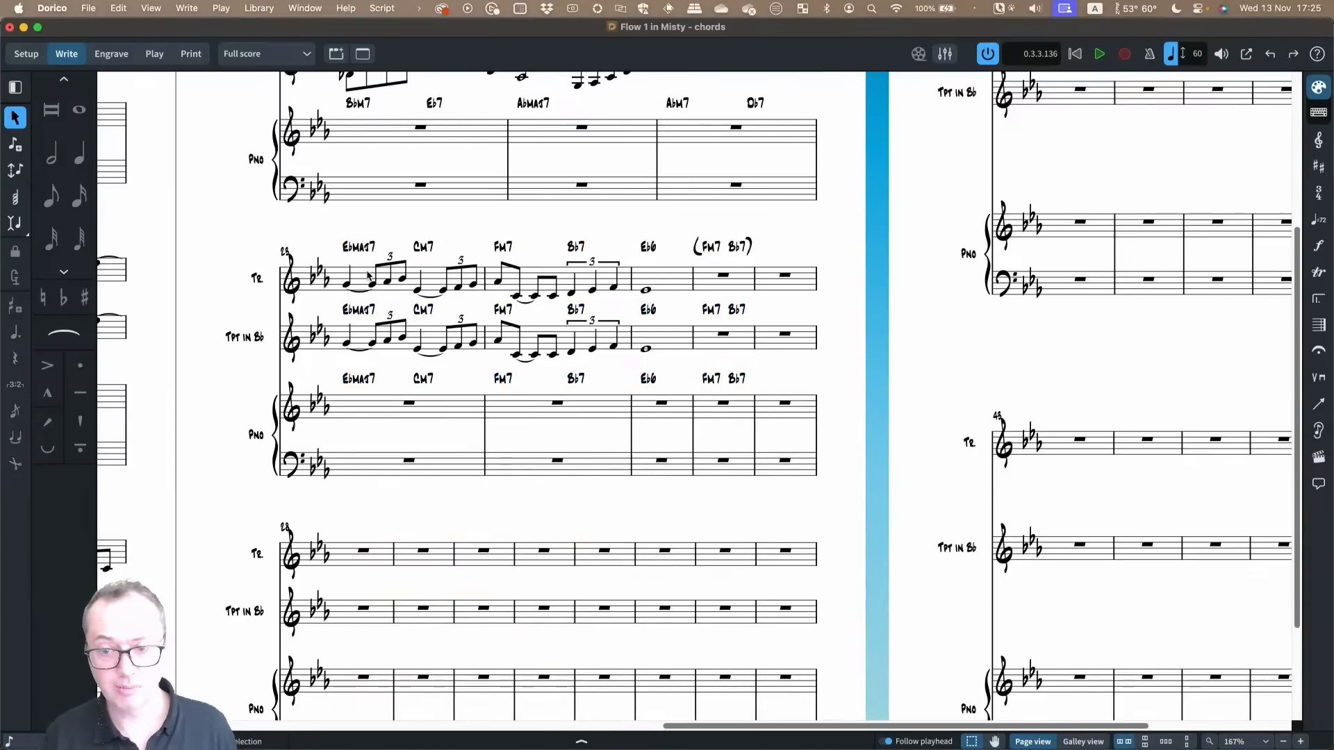
left_click(674, 280, "shift")
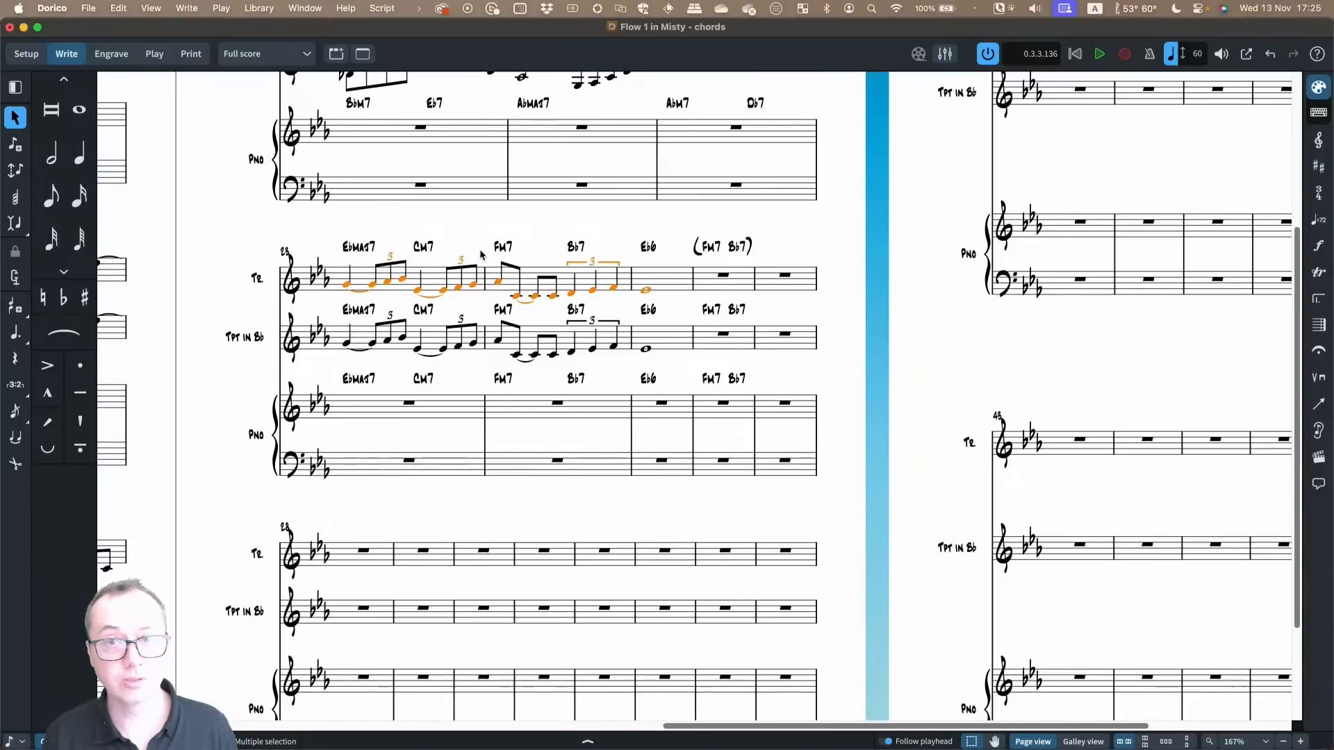
left_click(359, 279)
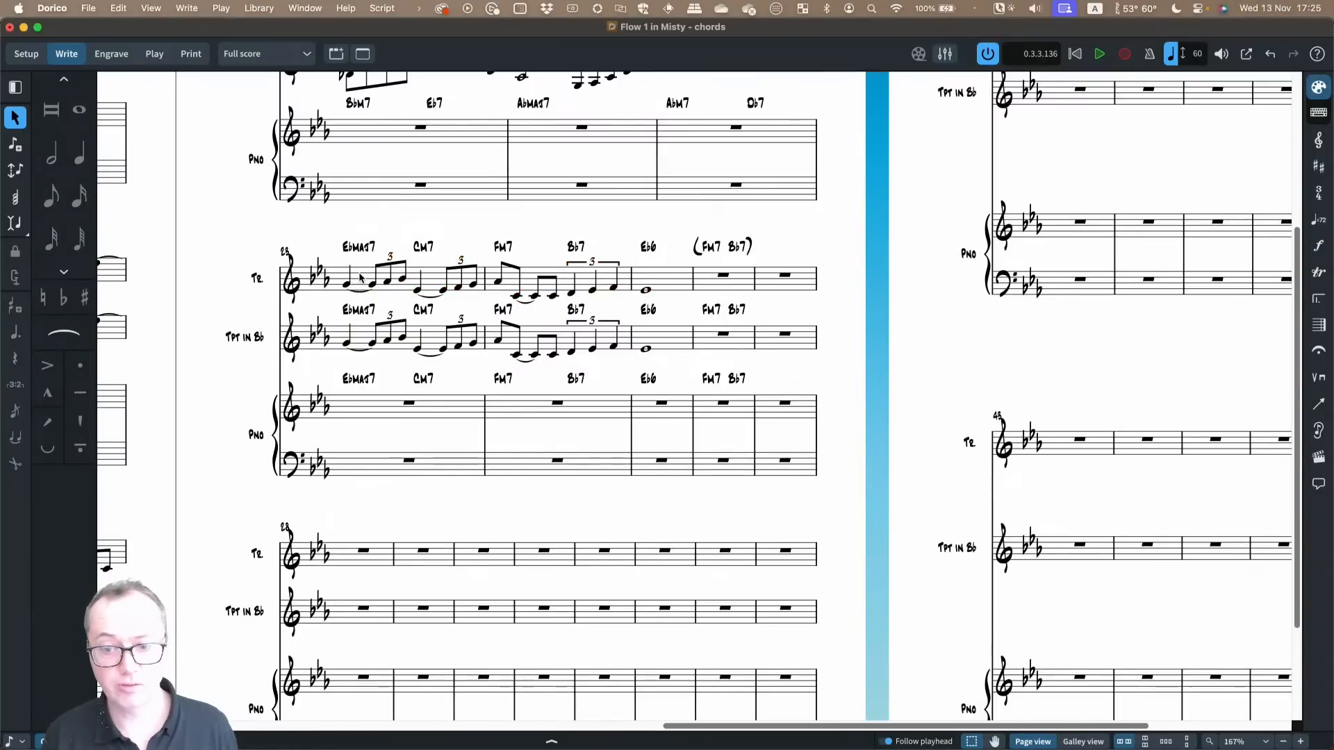
Select bar 23 of the treble staff and extend the selection along the staff with Select More
left_click(360, 278)
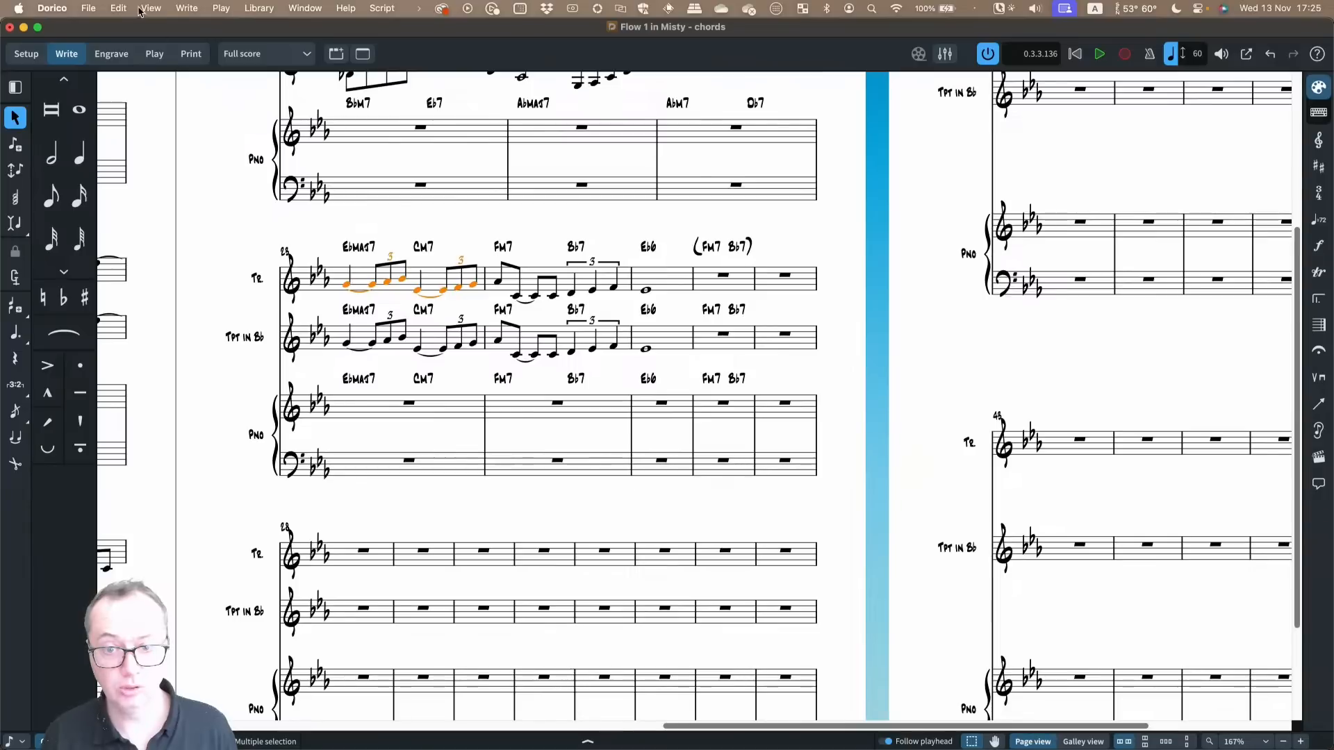
left_click(118, 8)
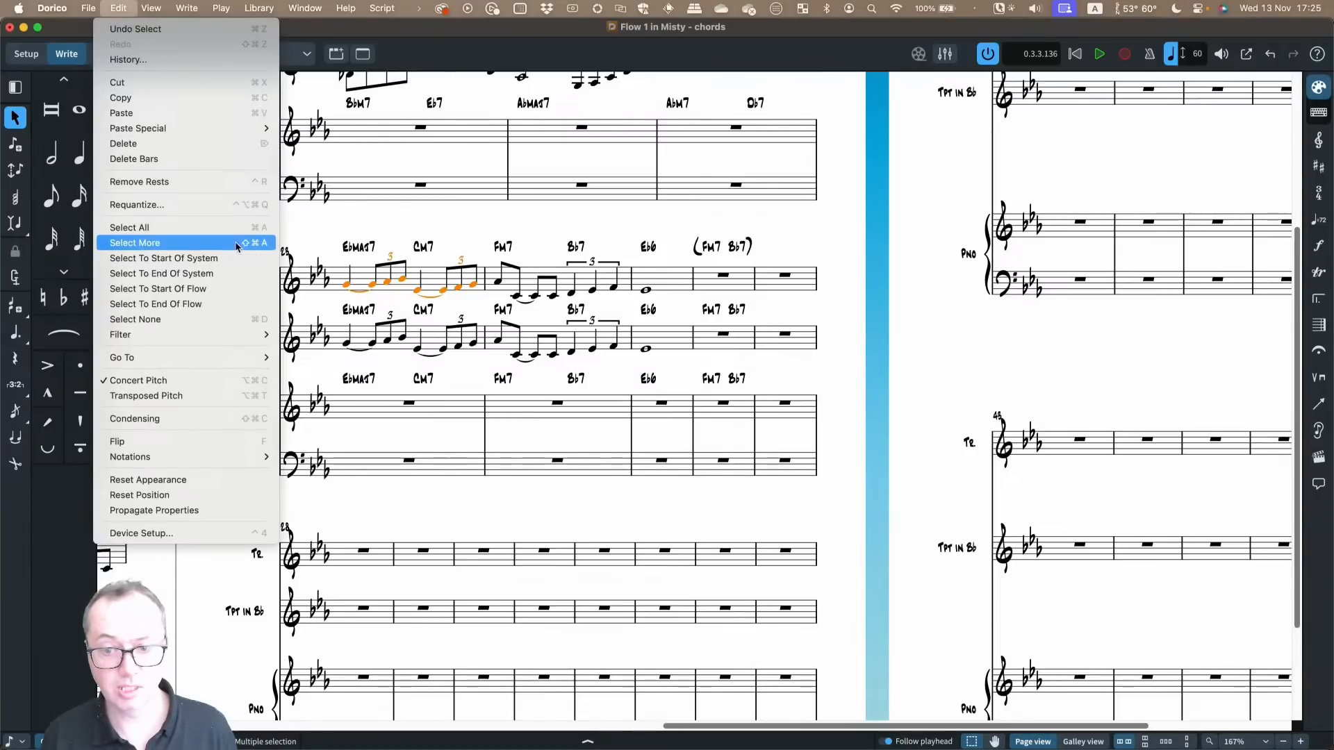
left_click(266, 246)
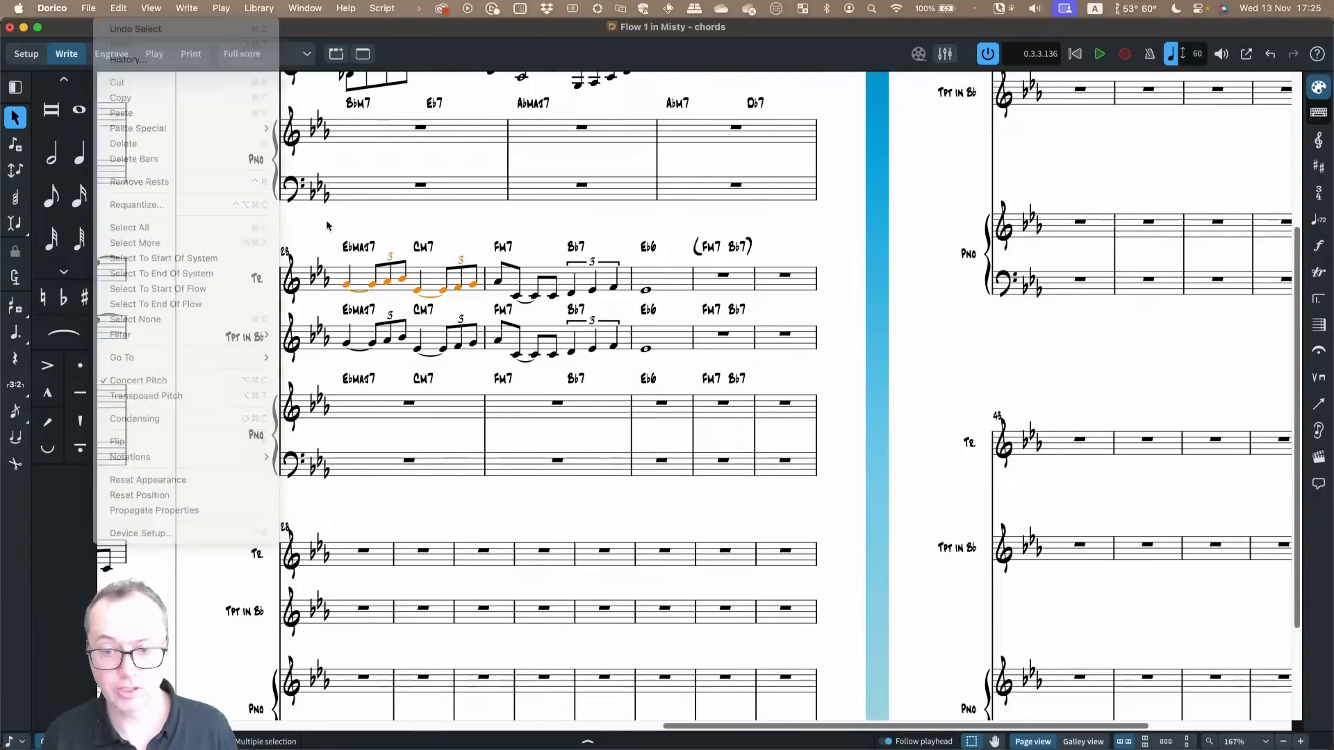
key("shift+super+a")
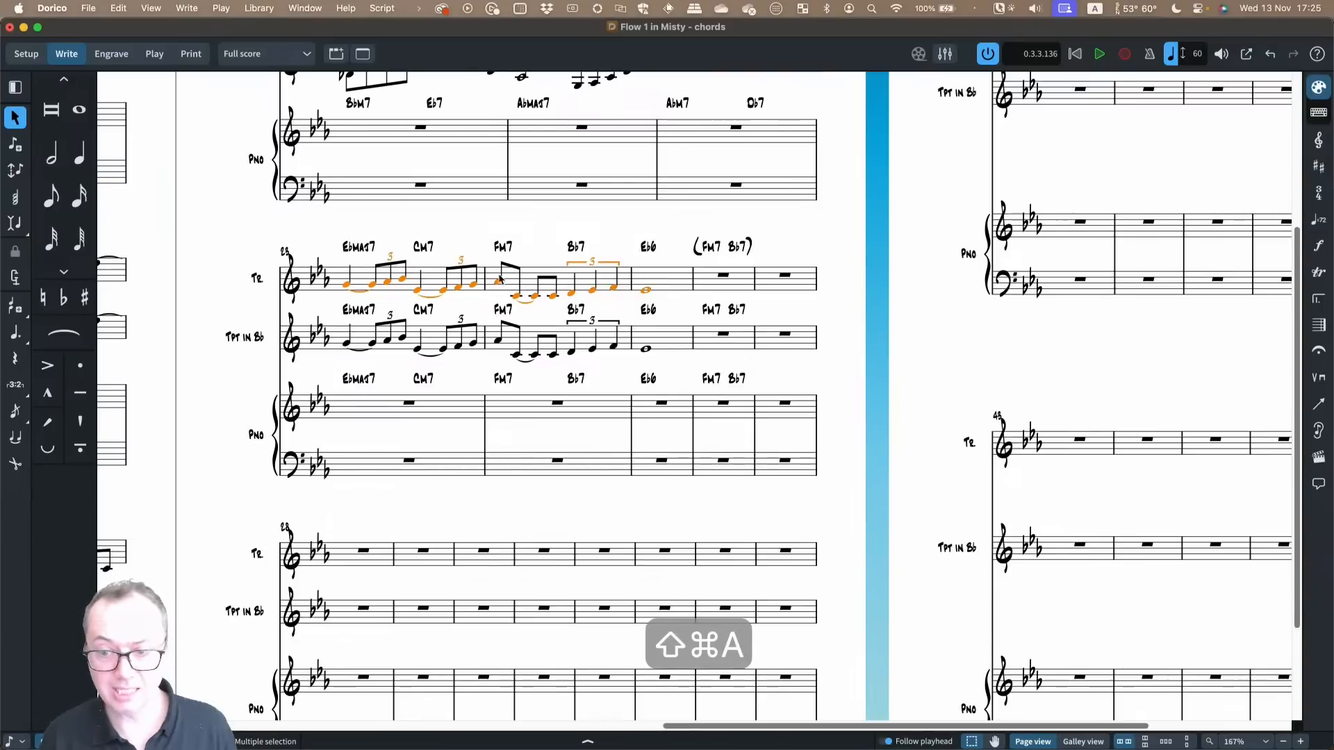
left_click(325, 217)
Try extending a combined selection of the treble staff's bar 23 and its E♭maj7 chord symbol with Select More
left_click(367, 275)
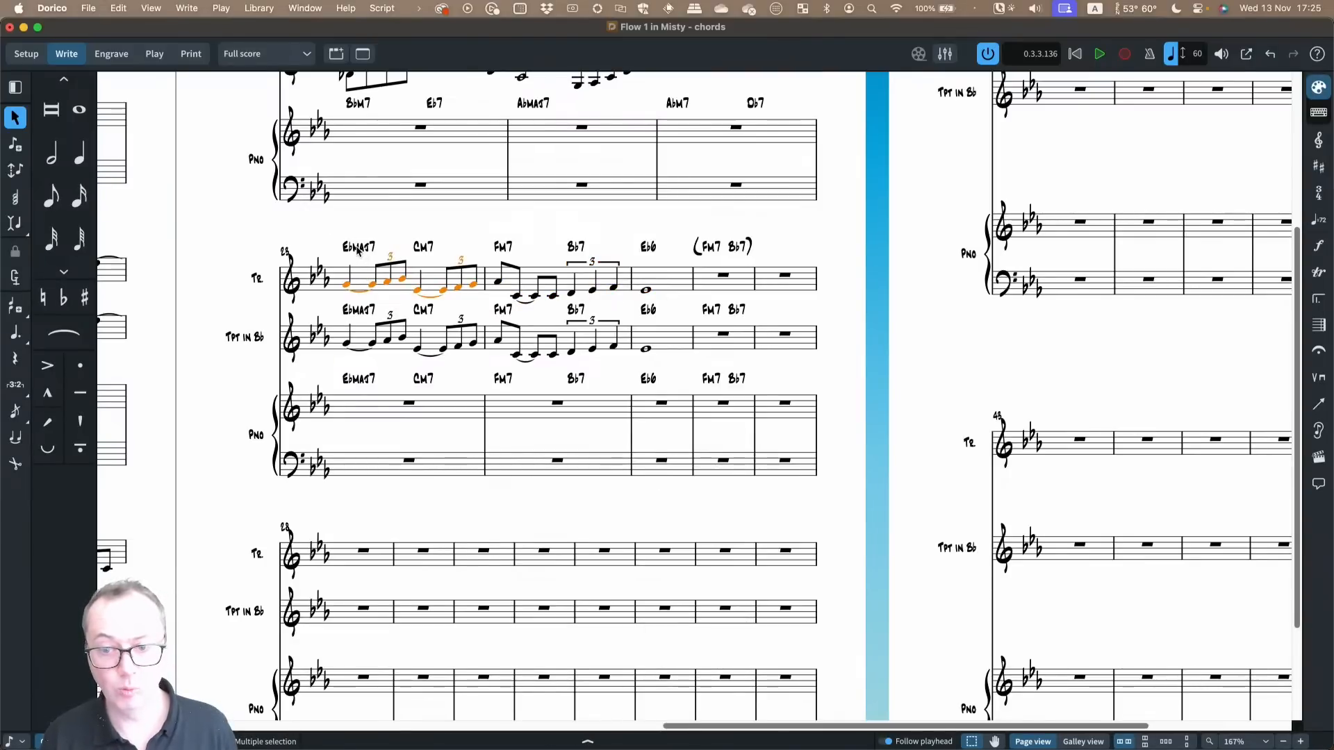
left_click(358, 249, "super")
key("shift+super+a")
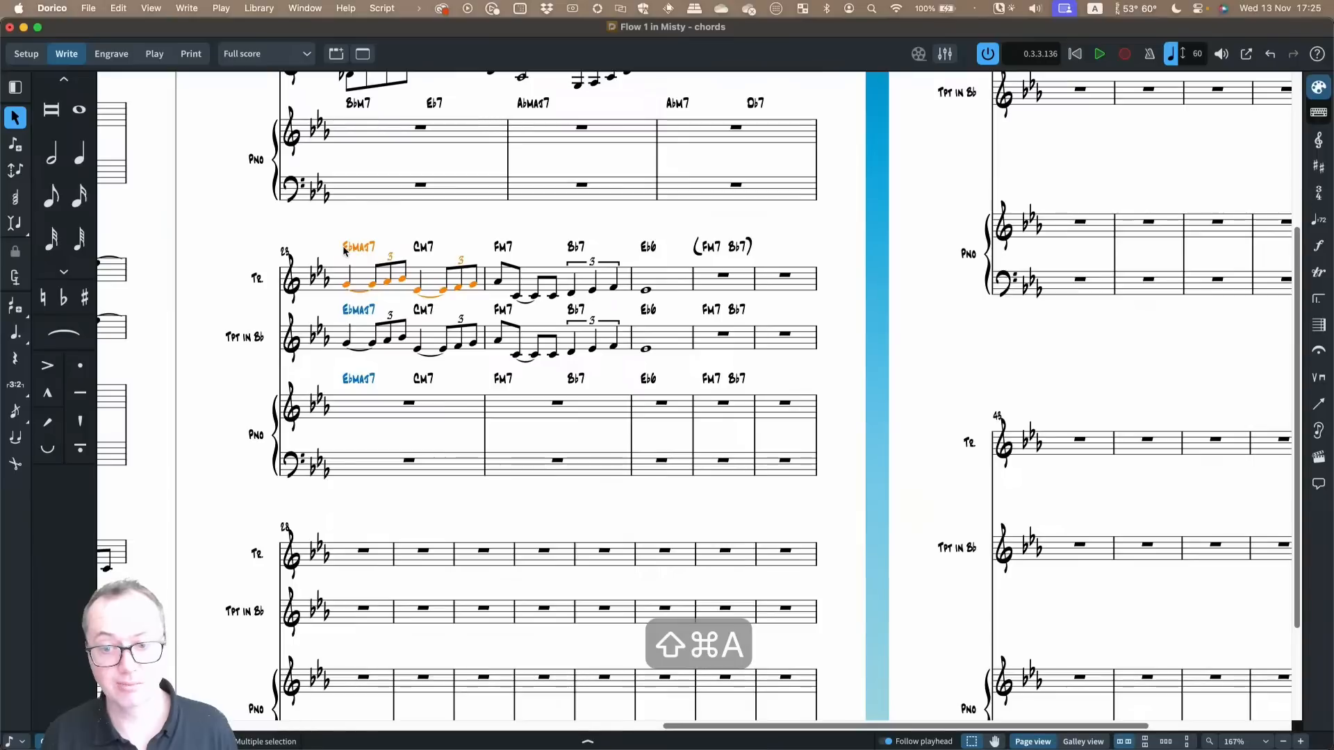
key("shift+super+a")
key("shift+super+a")
key("shift+super+a")
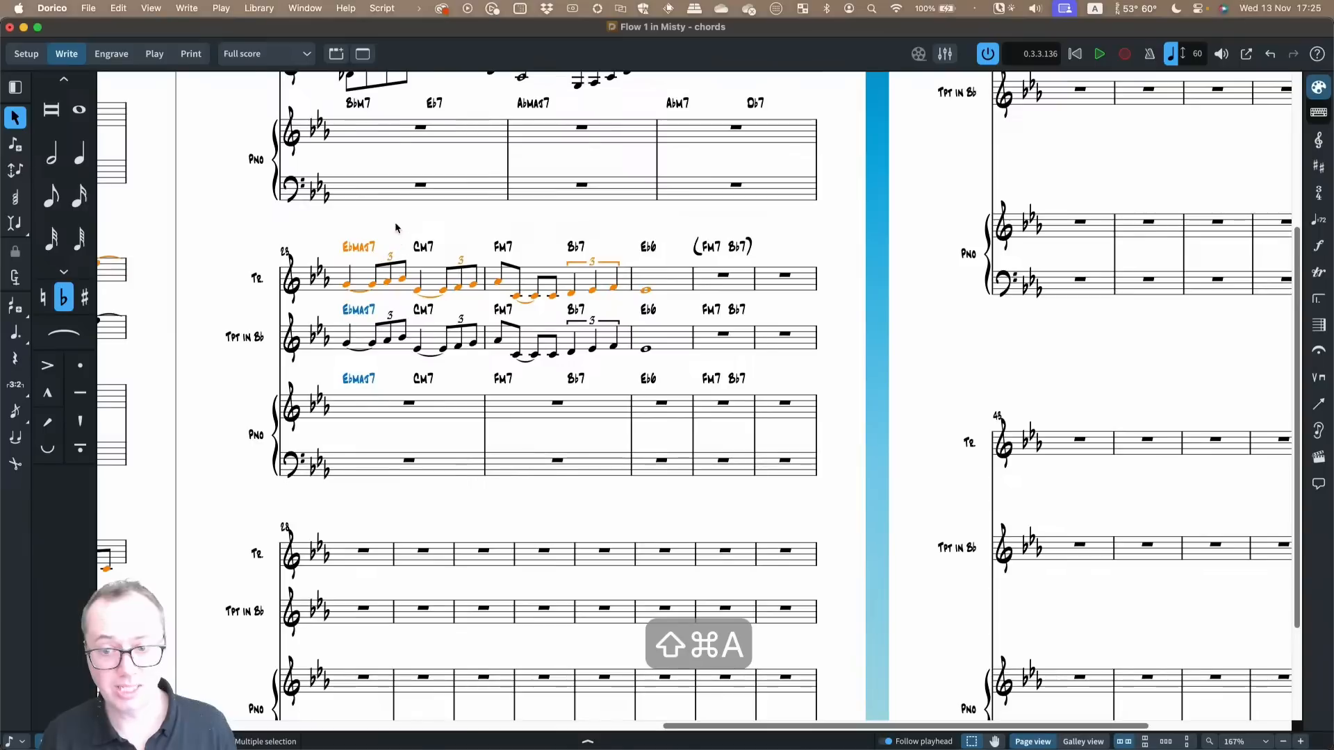
Select bar 23's E♭maj7 chord symbol and extend the selection to the following chord symbols with Select More
left_click(344, 243)
key("shift+super+a")
key("shift+super+a")
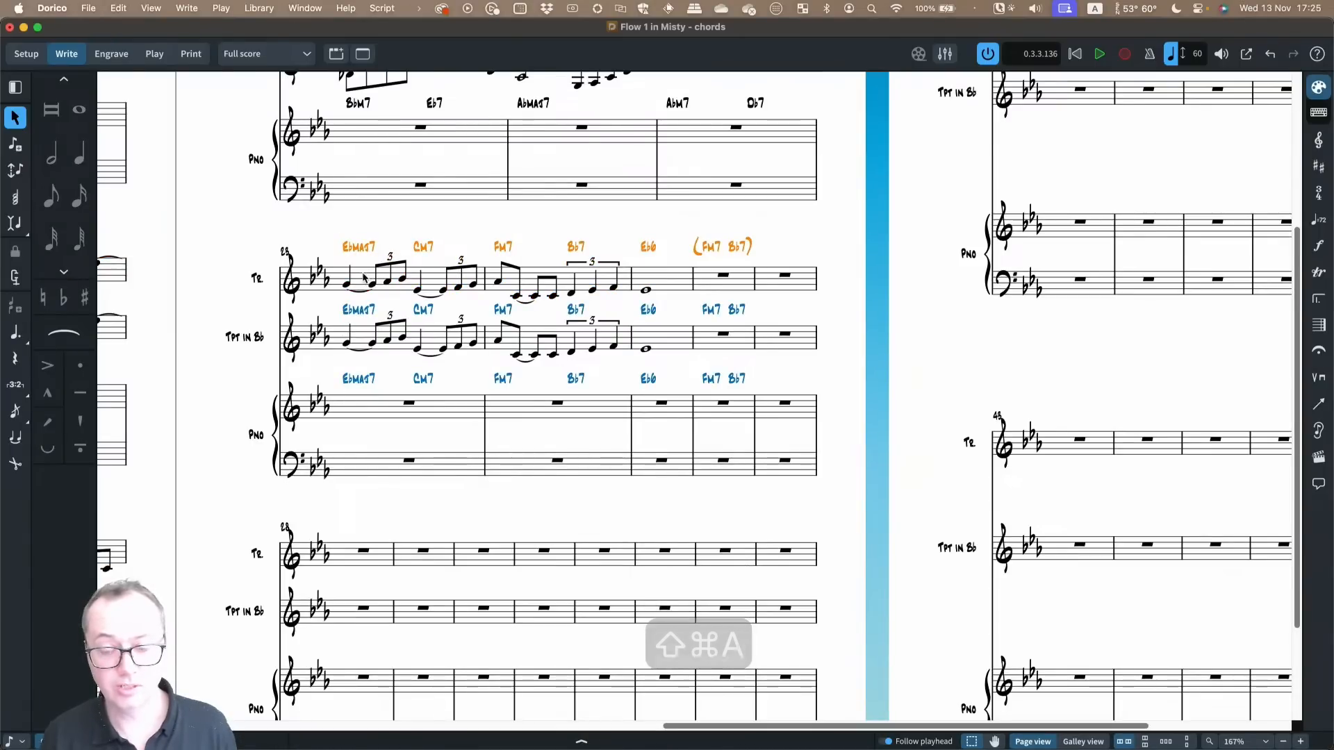
Try Select More on the treble staff's bar 23 together with its E♭maj7 and Cm7 chord symbols
left_click(367, 278)
left_click(360, 248, "super")
left_click(427, 250, "super")
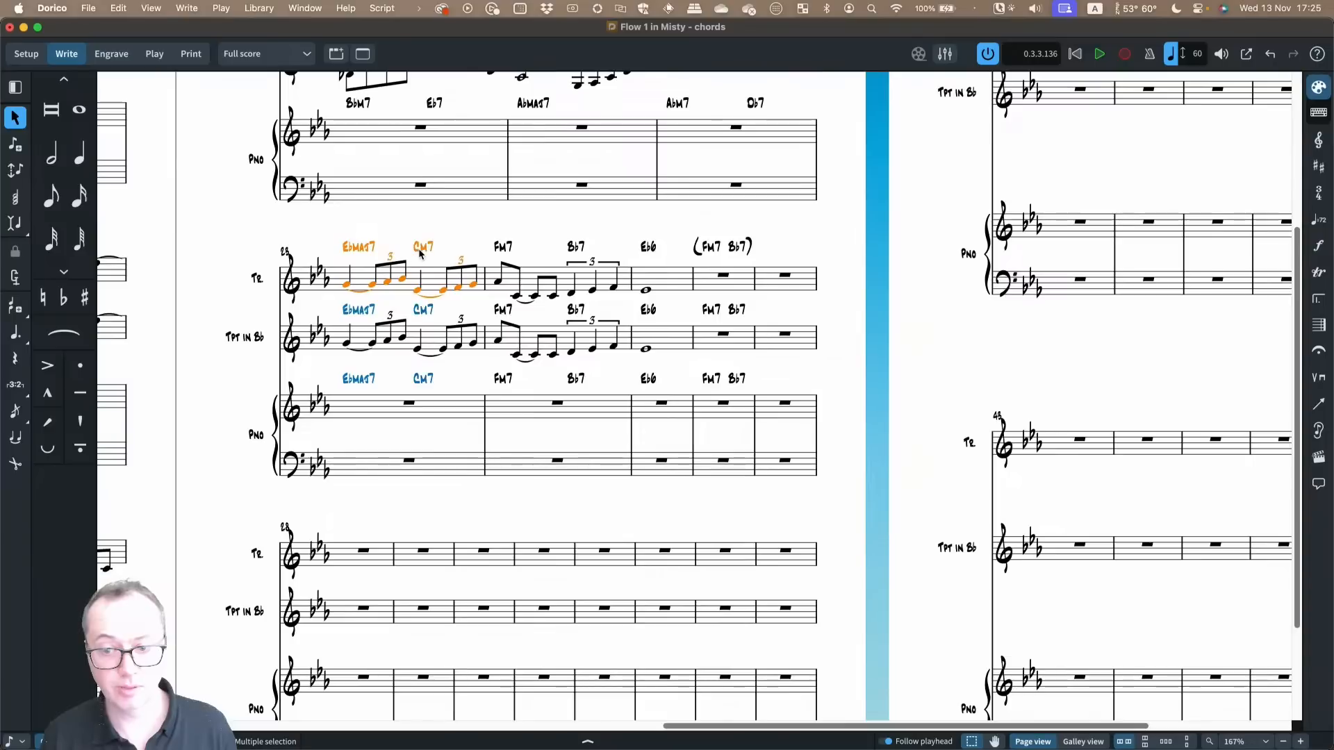
key("shift+super+a")
key("shift+super+a")
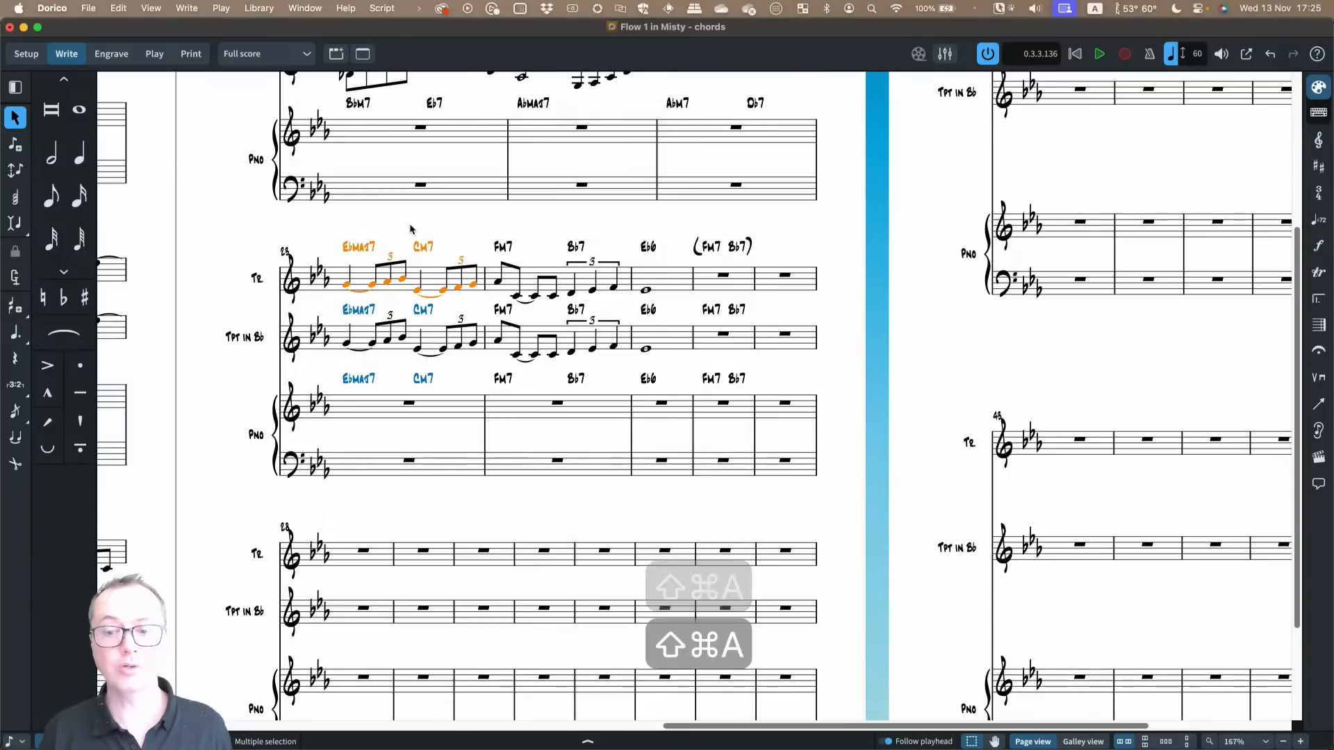
left_click(410, 228)
Select the treble melody and chord symbols of bars 23 to 25 and reduce the selection with Filter Chord Symbols
left_click(366, 276)
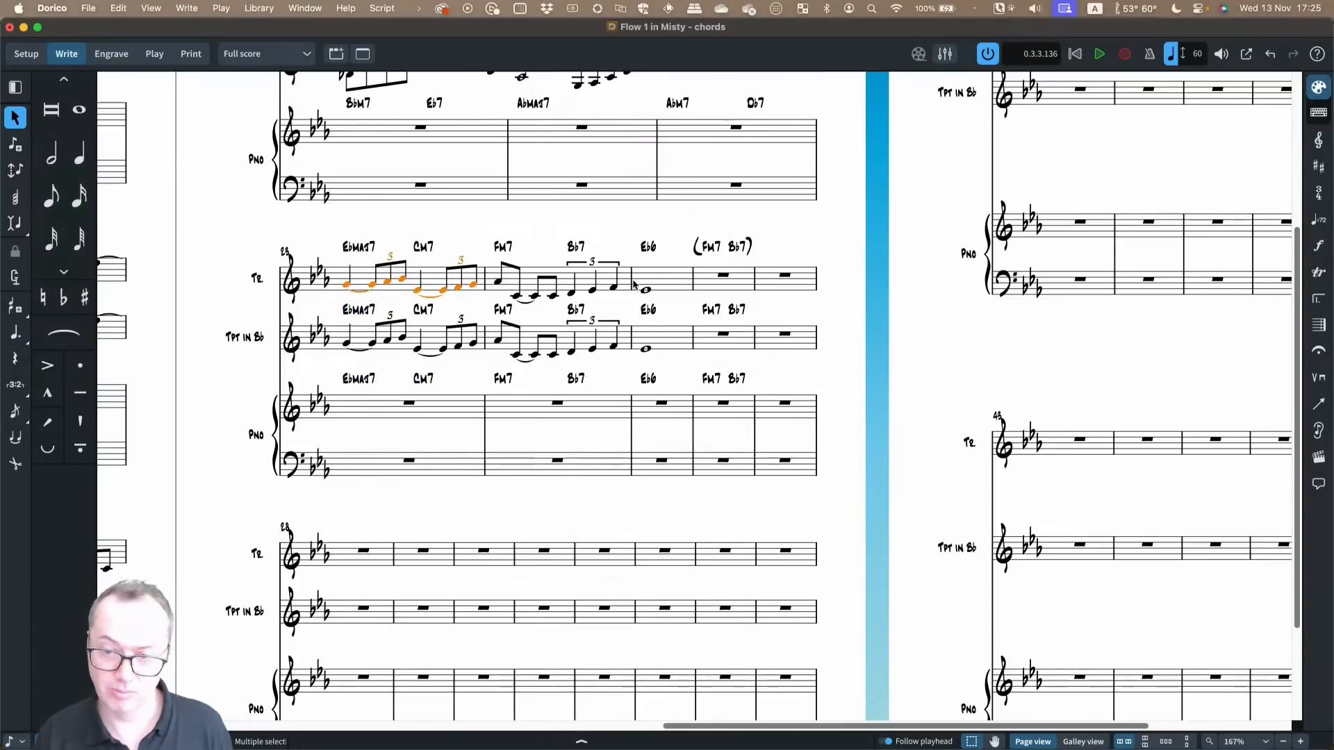
left_click(359, 209)
left_click_drag(324, 216, 677, 320)
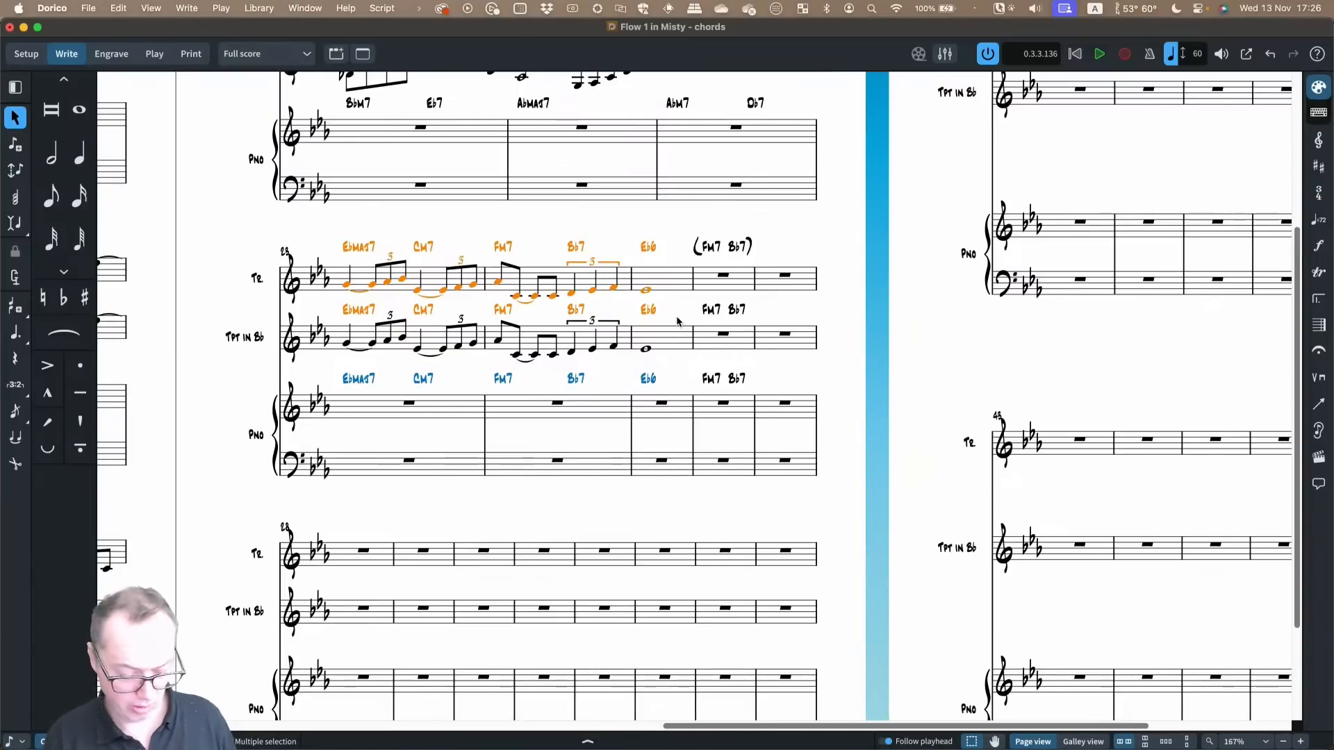
type("j")
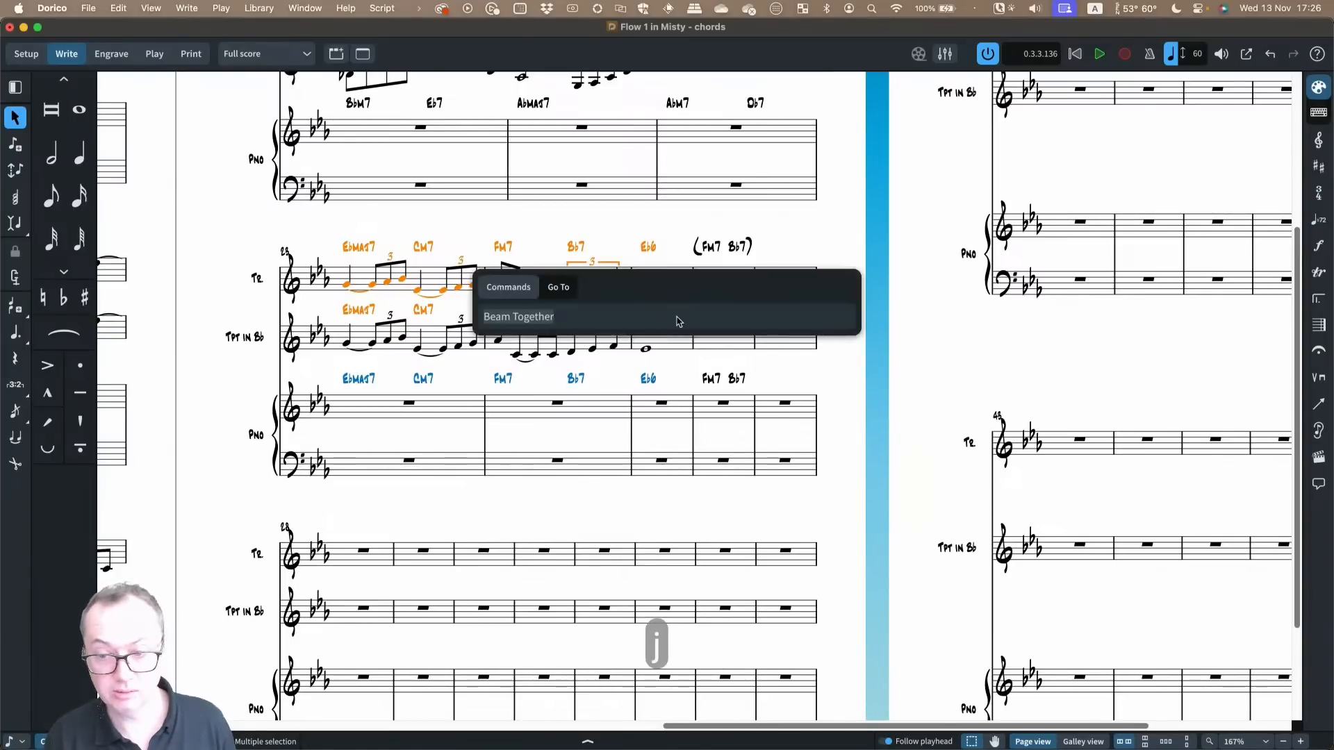
type("filter chord")
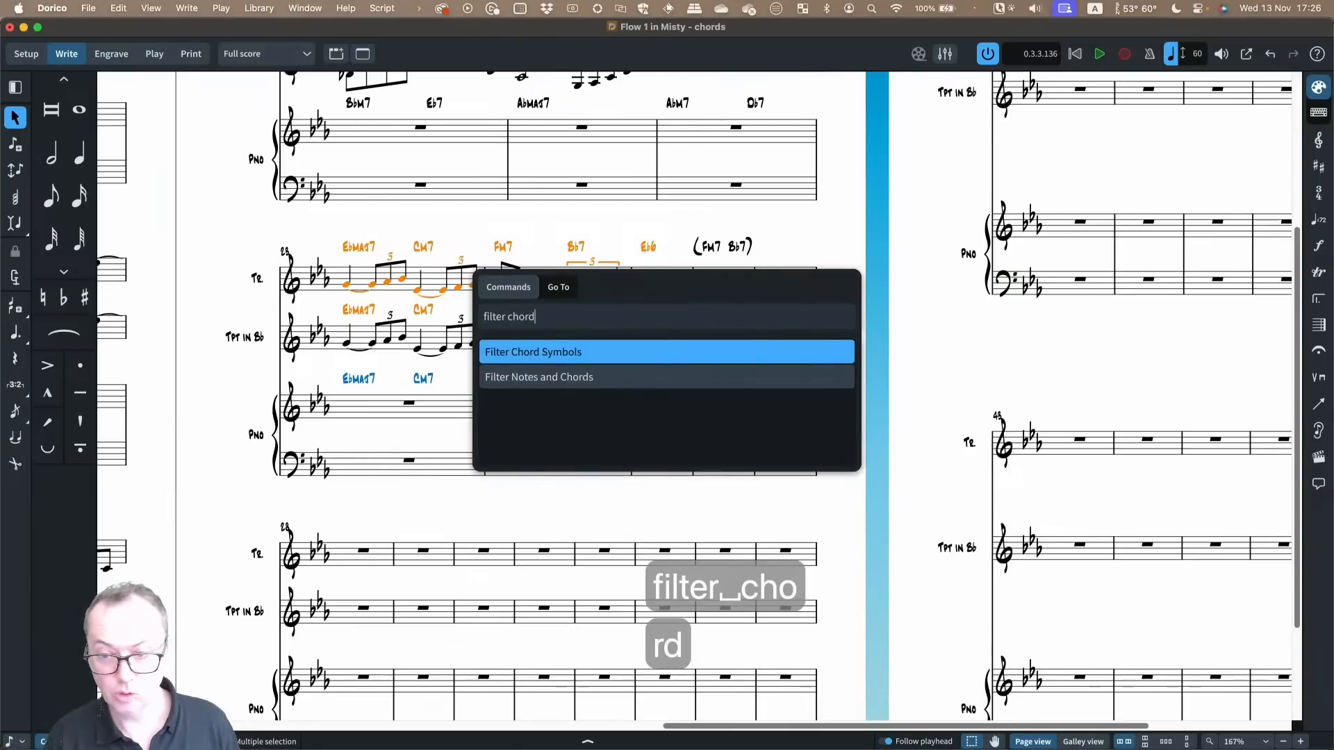
key("Down")
key("Up")
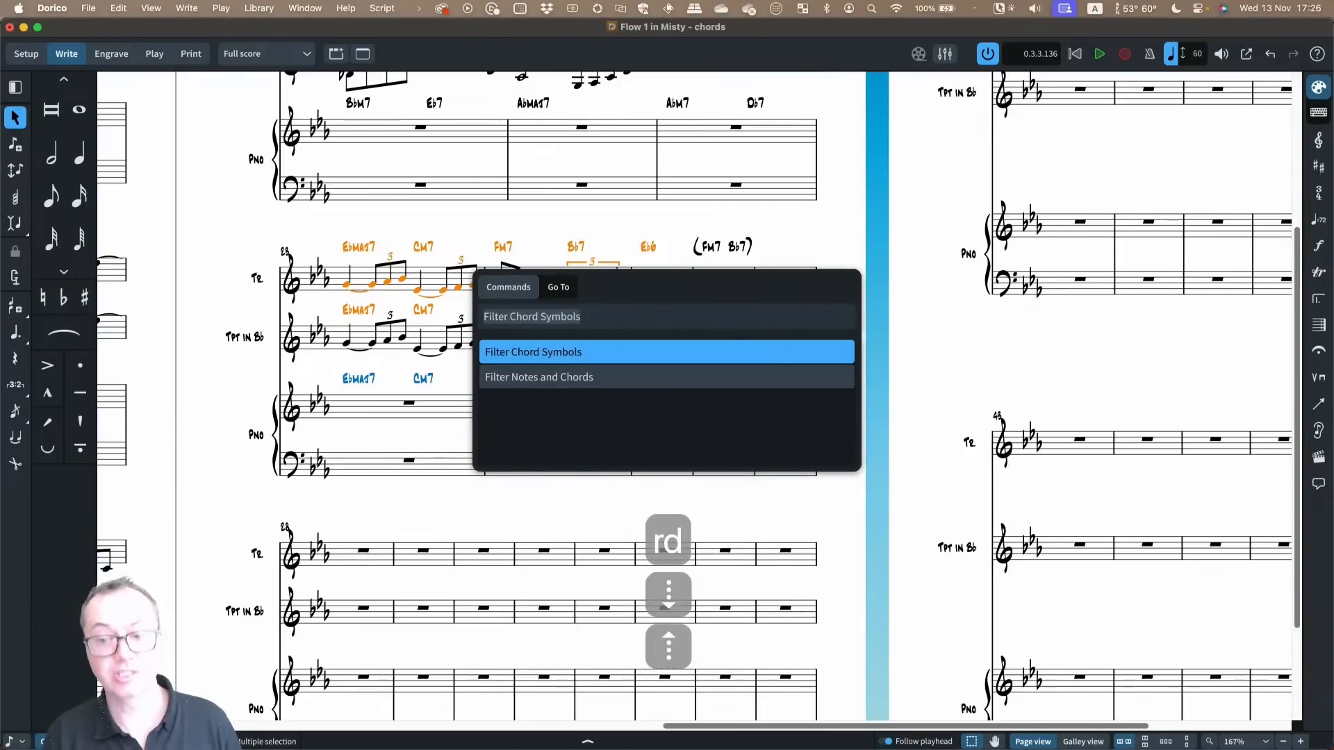
key("Return")
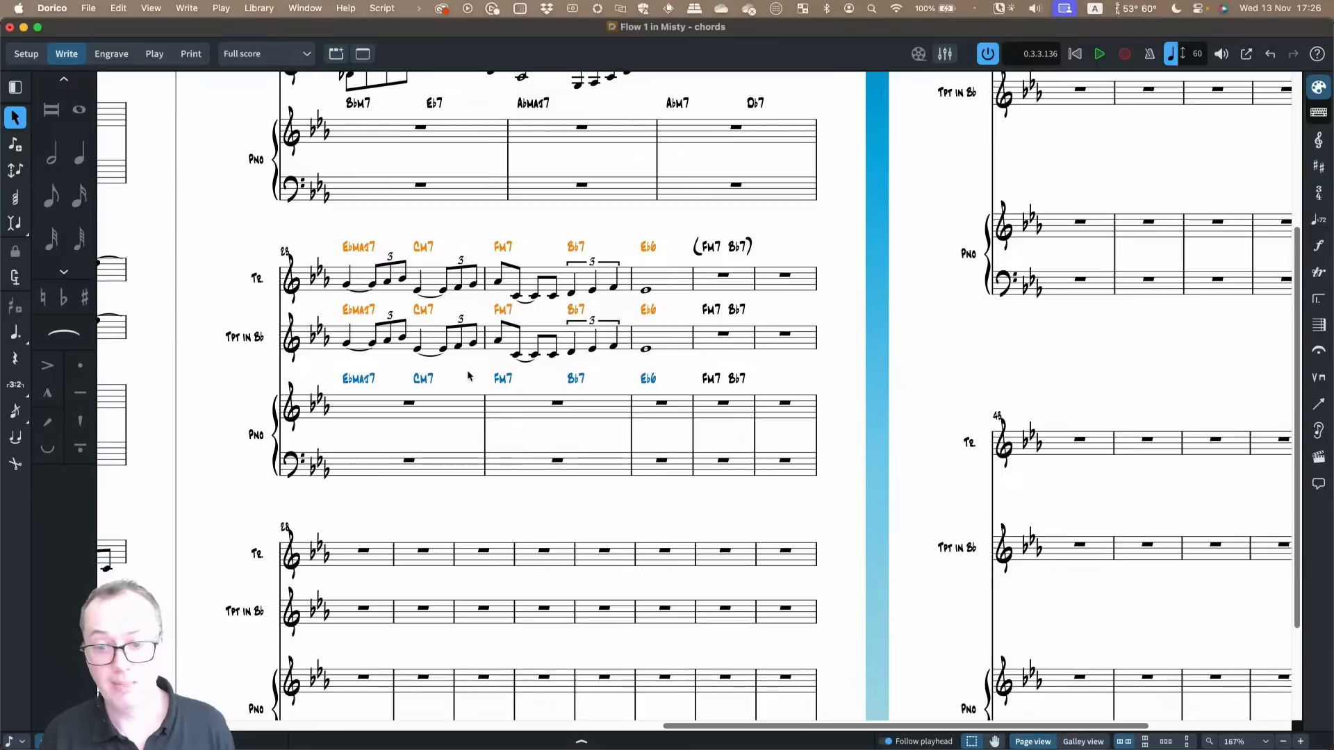
key("Escape")
Show the system track above each system and look up its display option
left_click(358, 278)
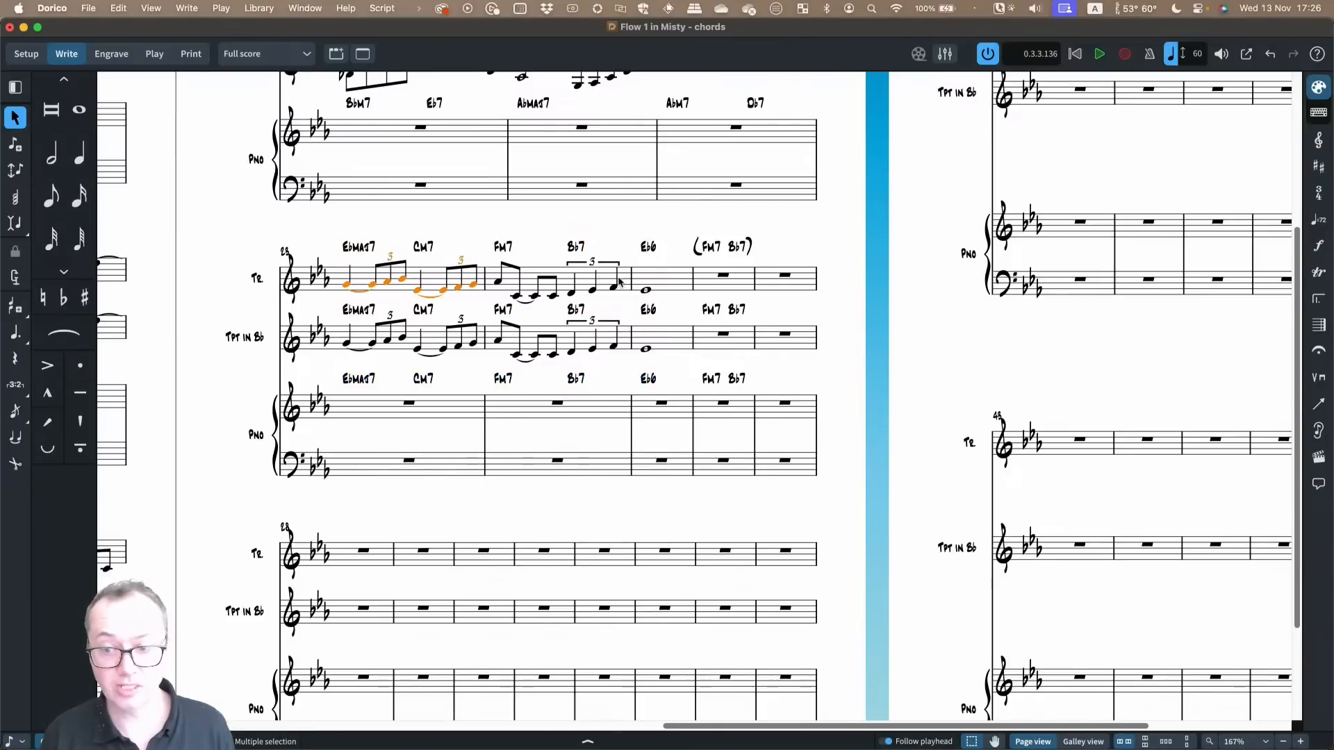
scroll(354, 277, "up", 1)
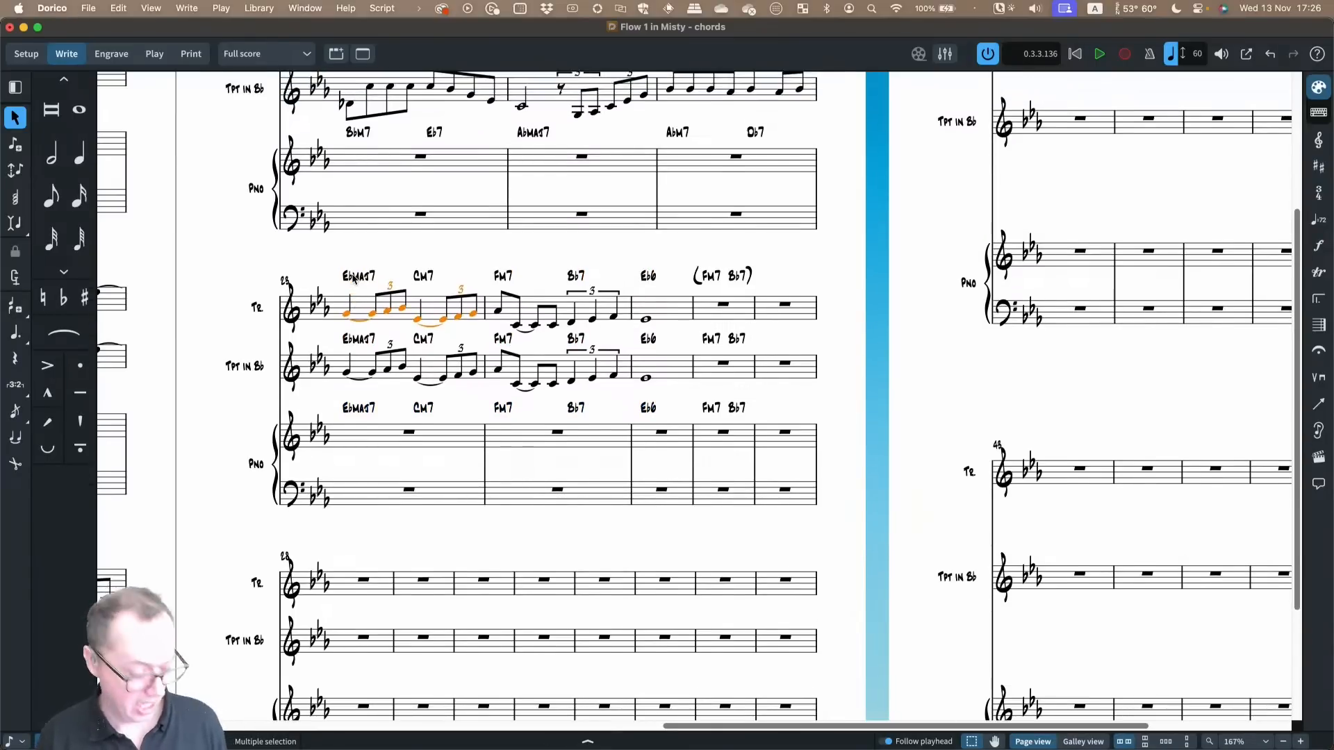
key("alt+t")
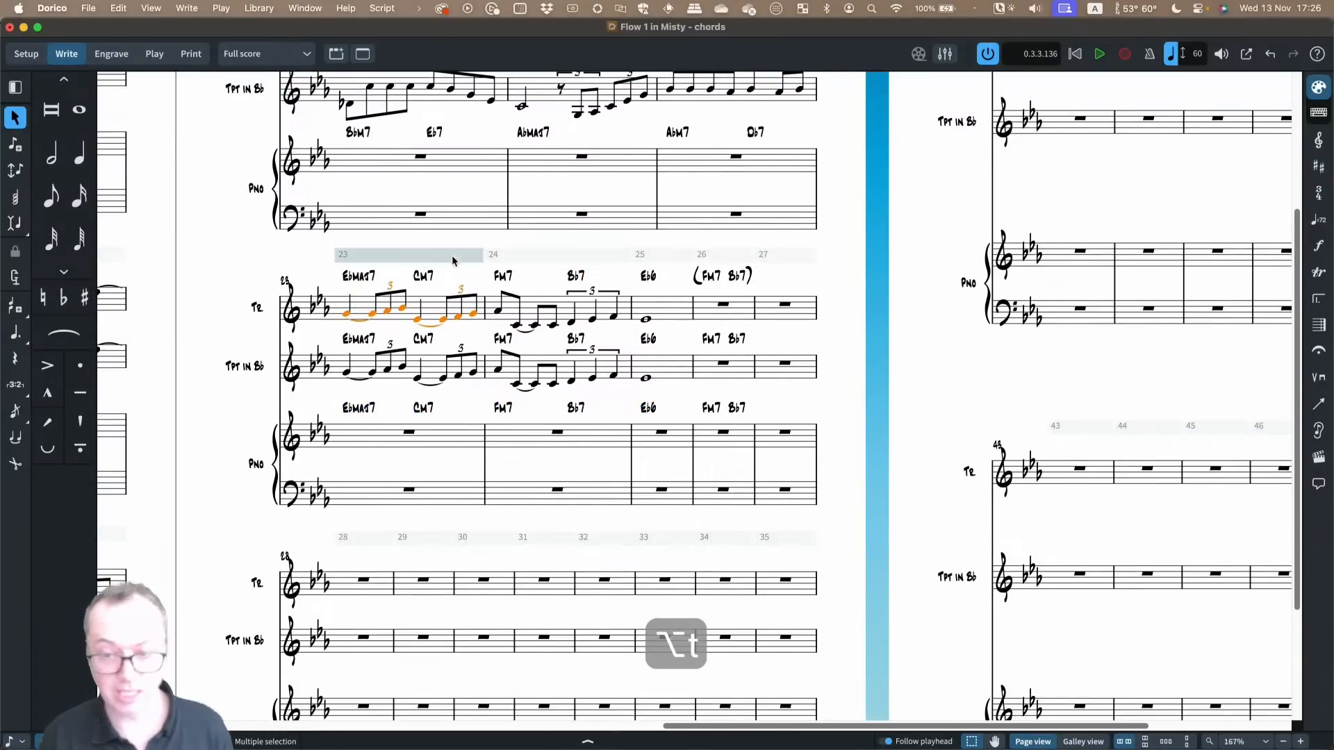
key("Escape")
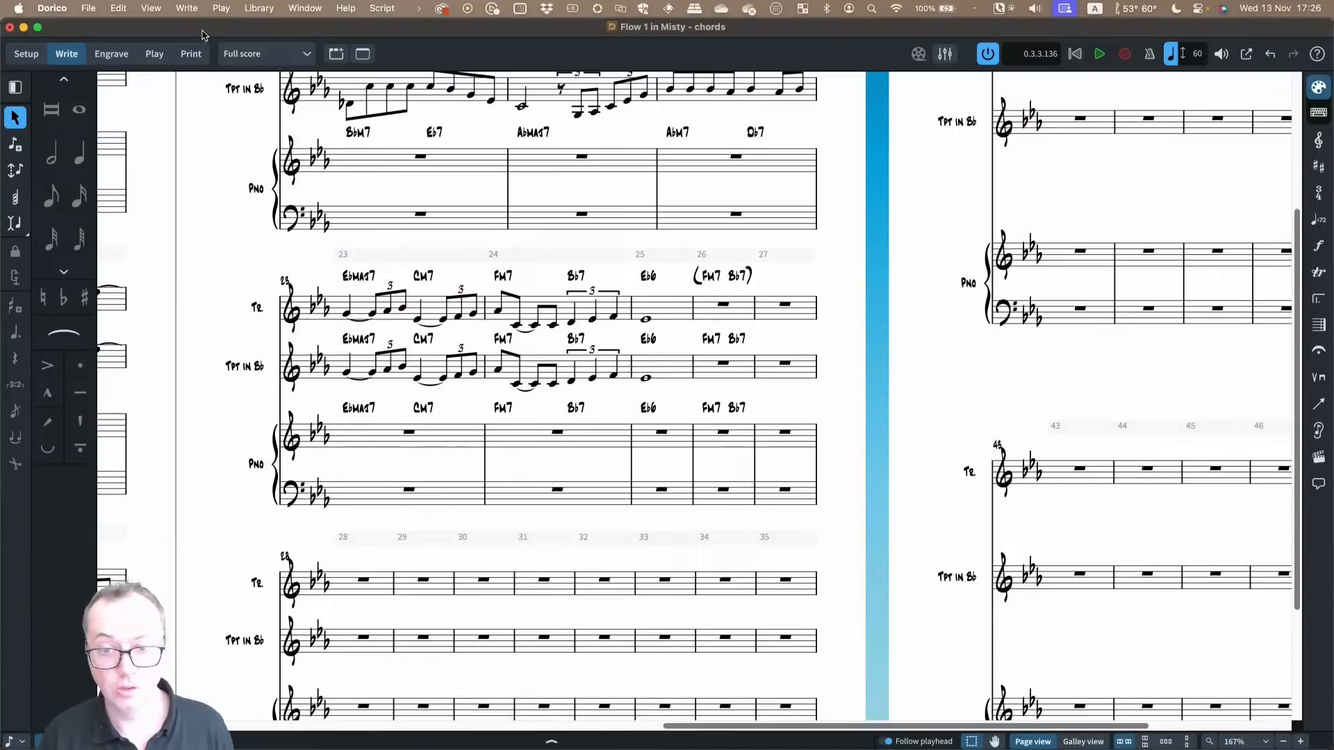
left_click(151, 10)
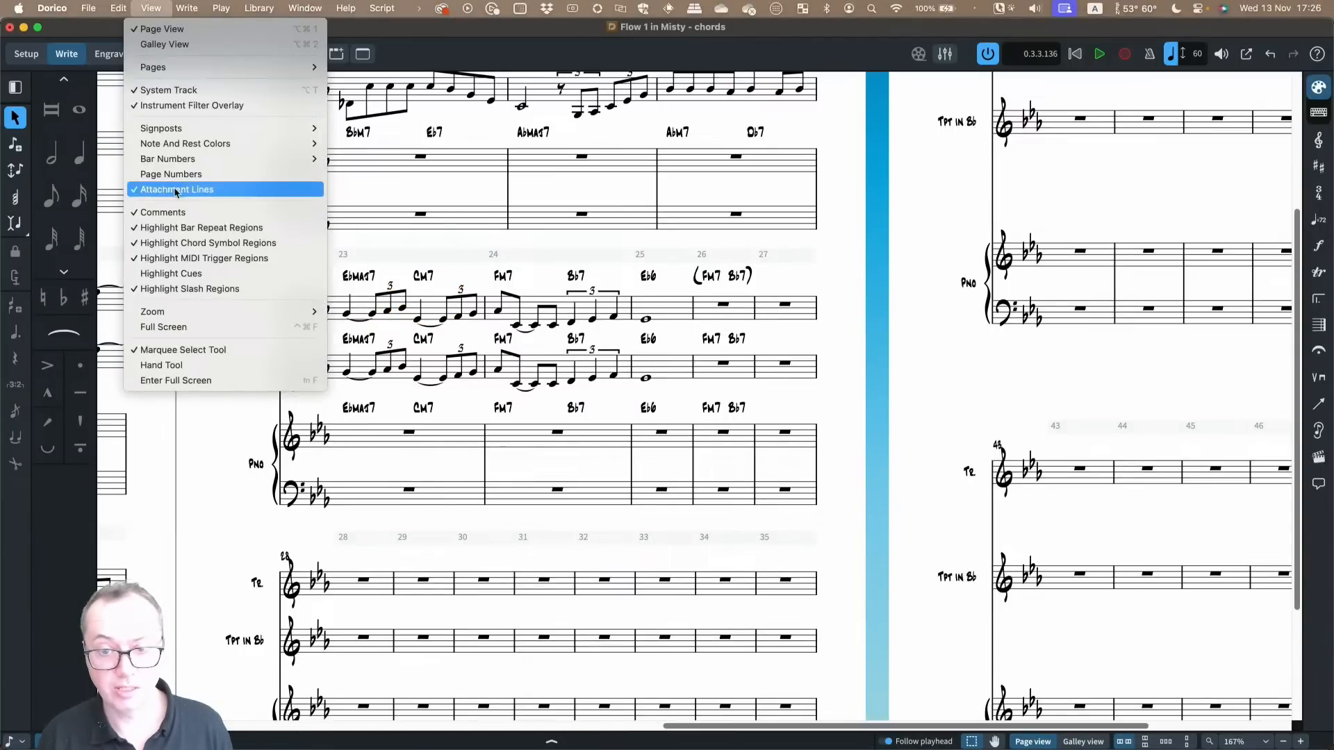
mouse_move(179, 127)
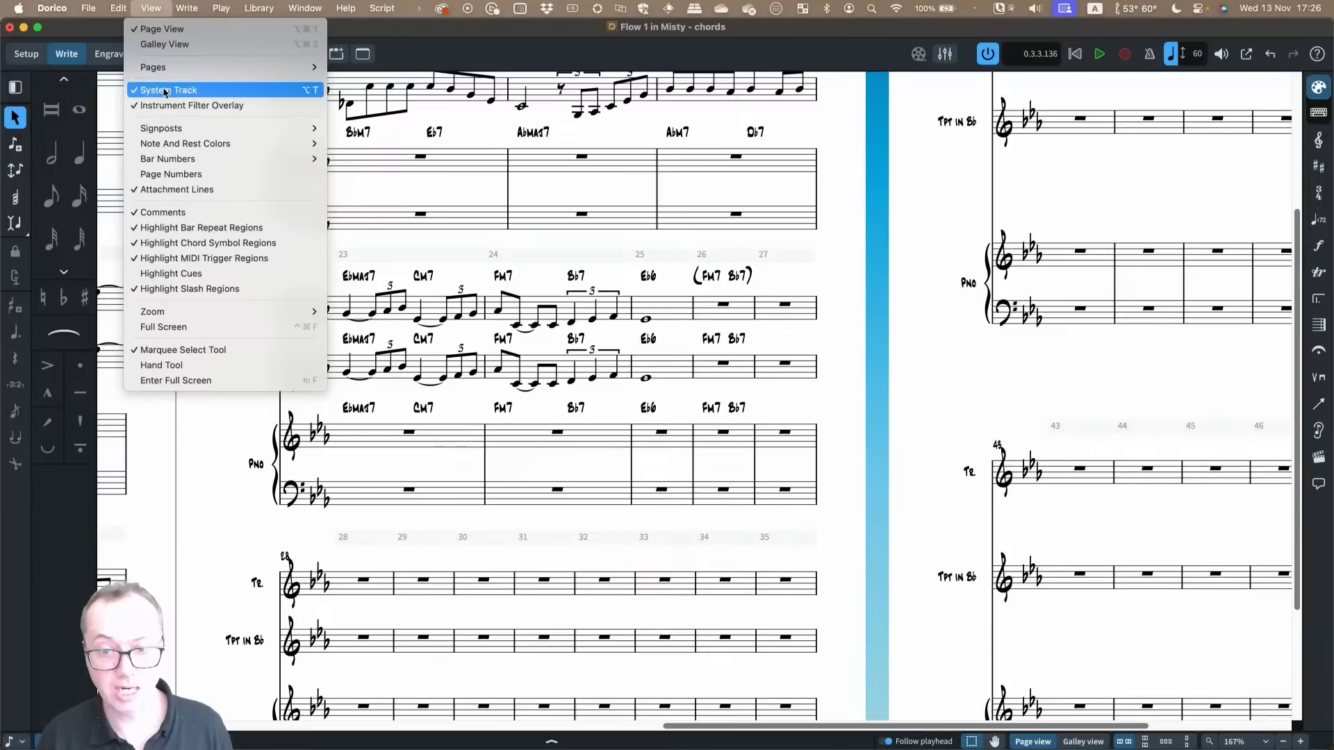
left_click(208, 191)
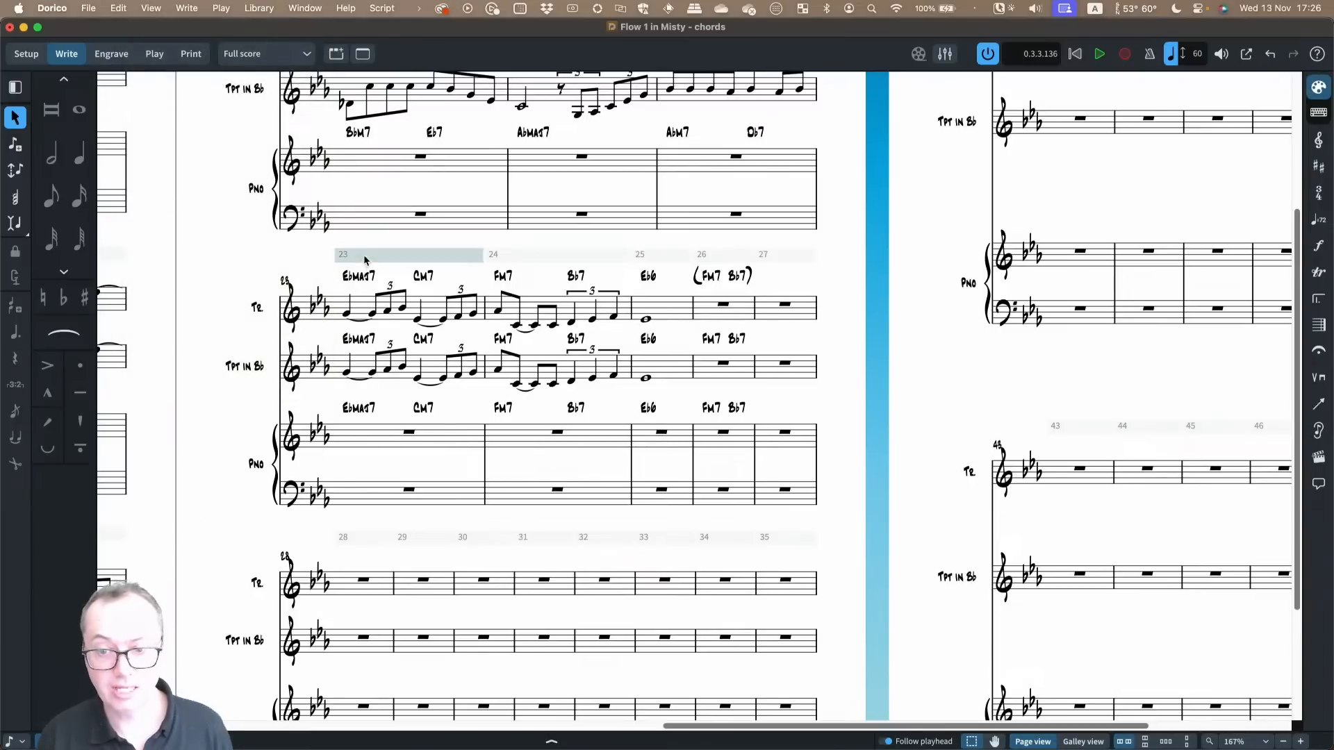
Select everything on all staves in bars 23 to 26 through the system track, and hide the track again
left_click(712, 256, "shift")
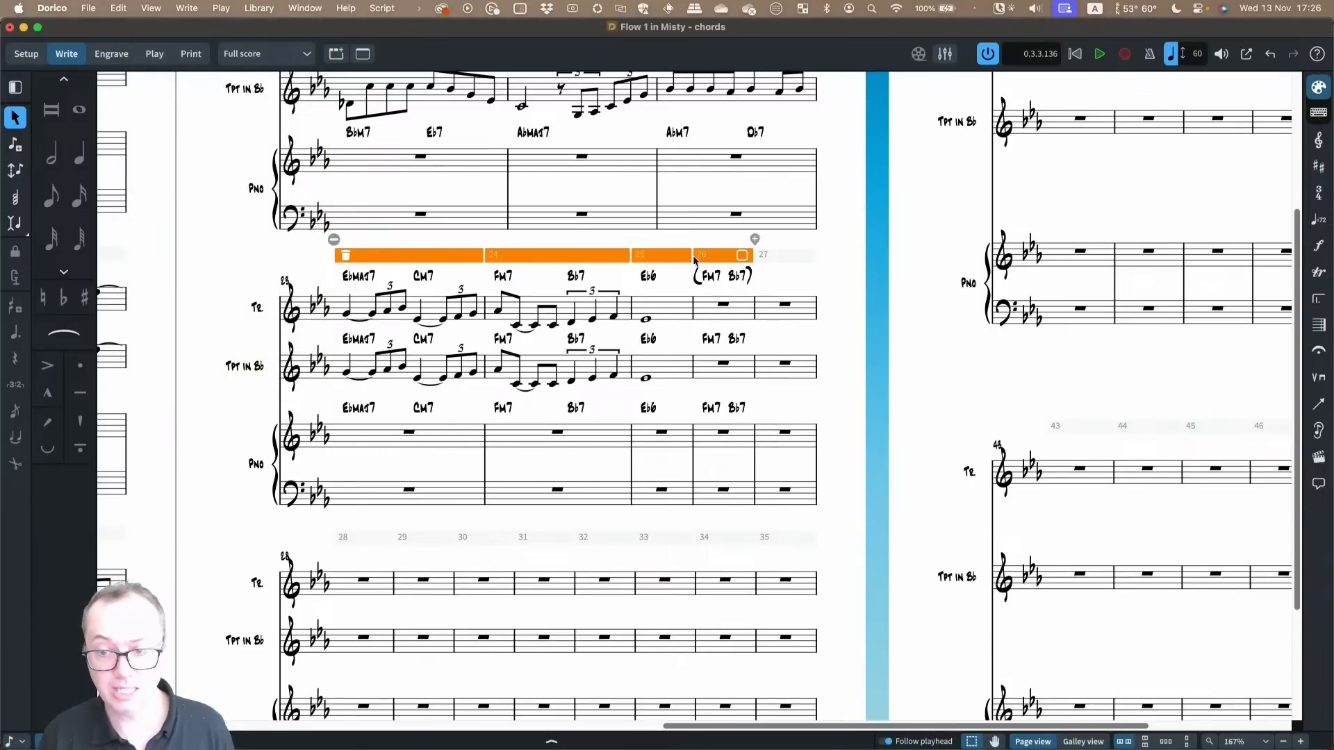
left_click(742, 256)
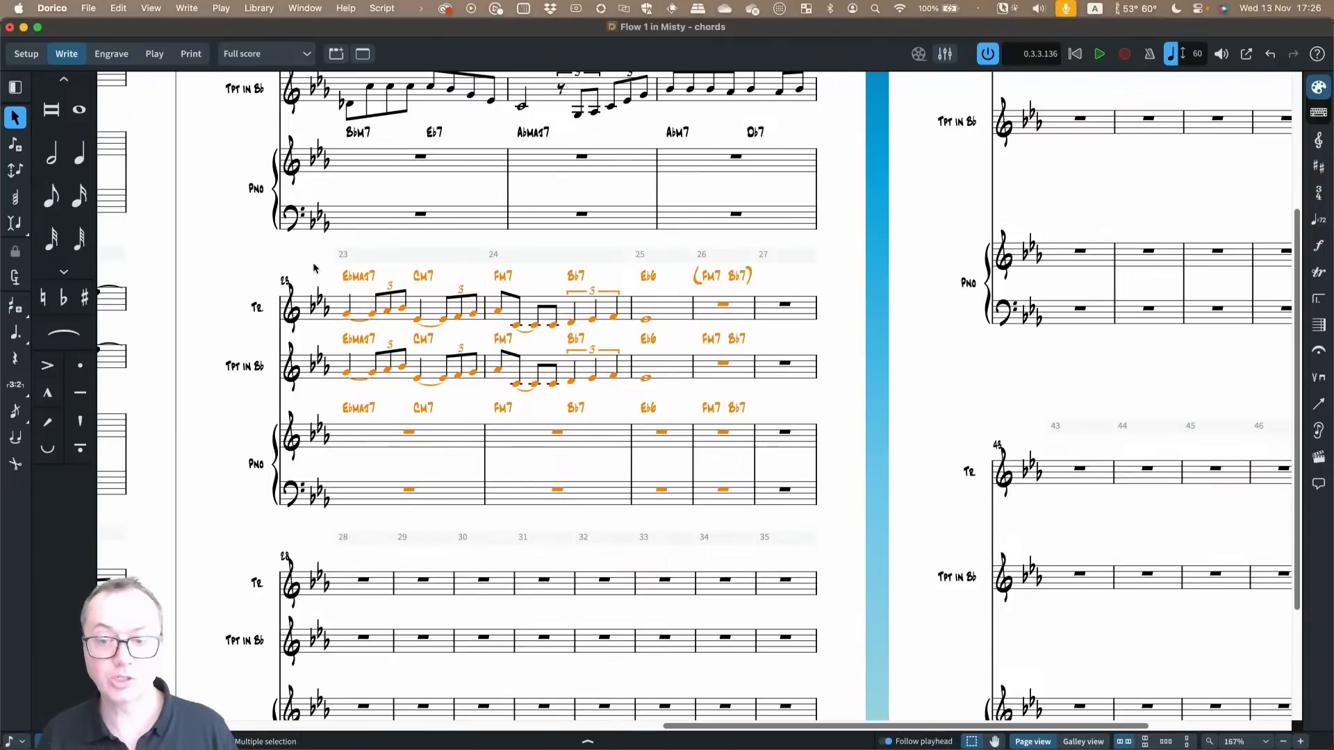
key("Escape")
left_click(366, 305)
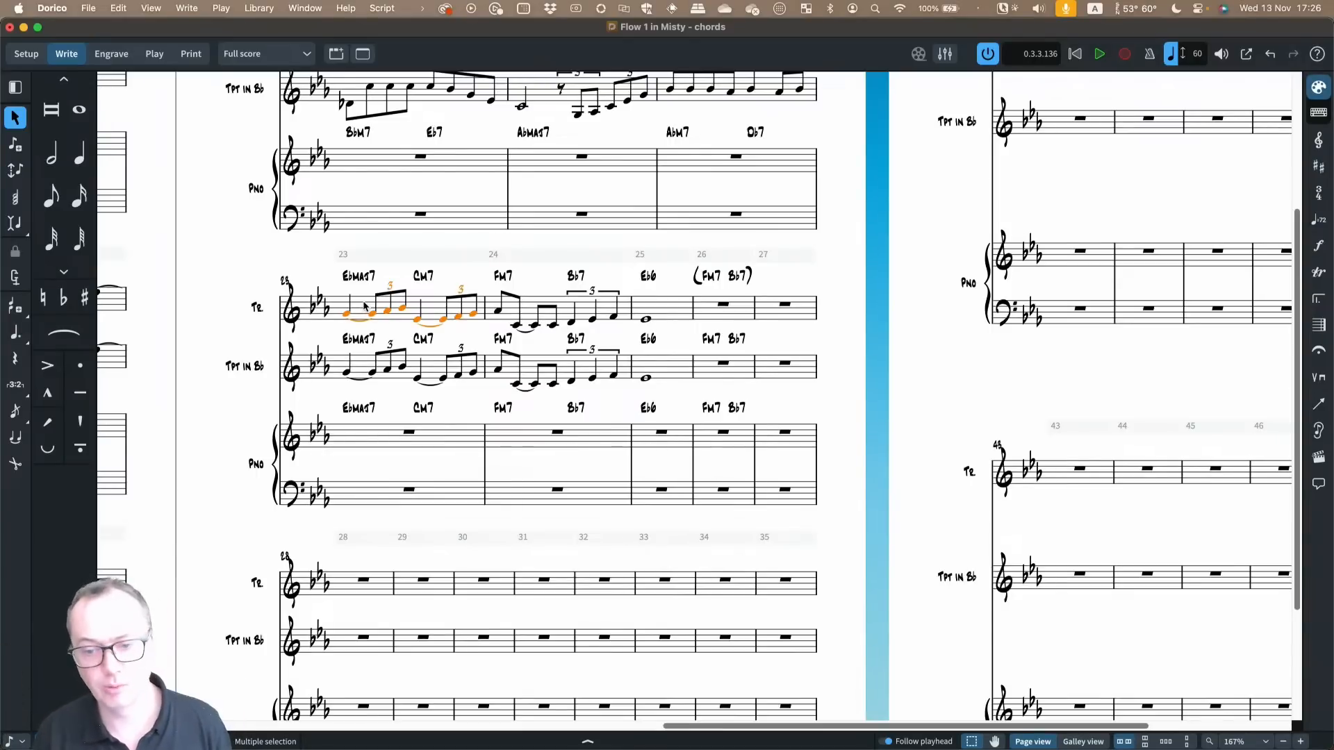
key("alt+t")
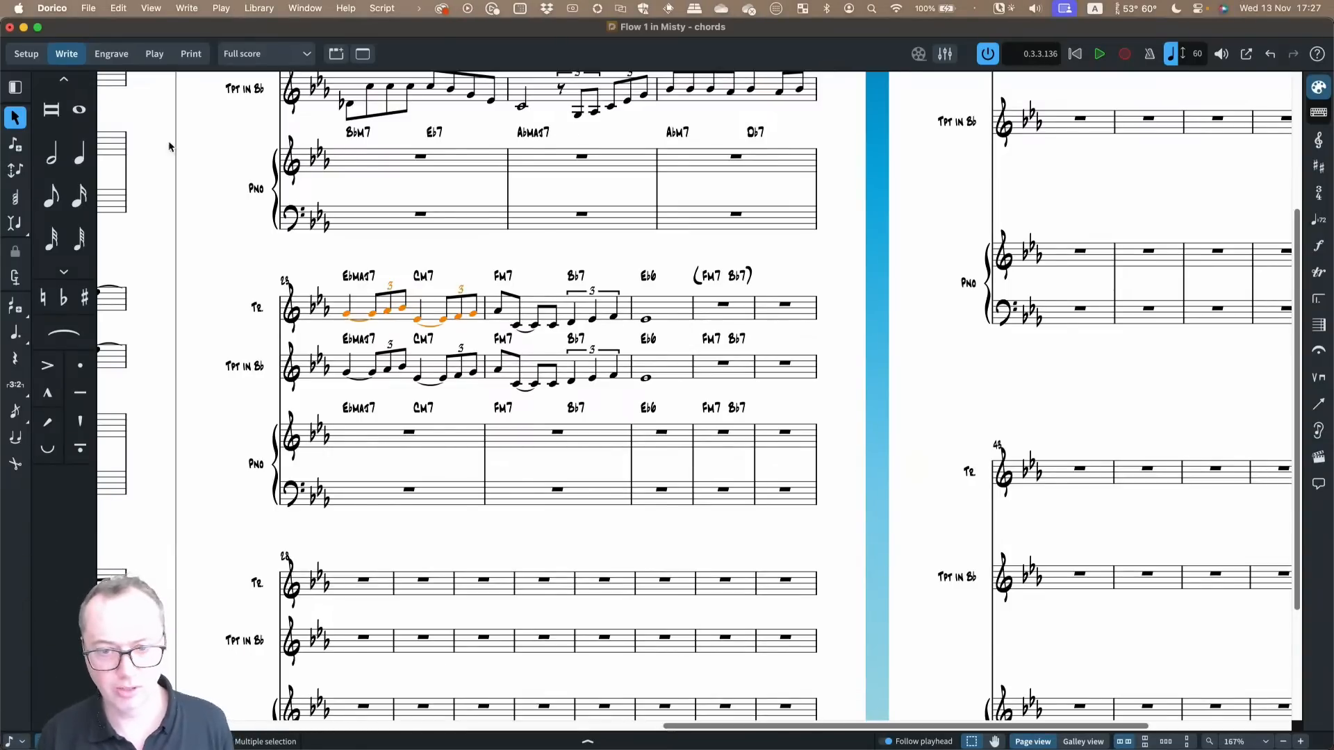
Examine the Trumpet (Bb) player's chord symbol display options in Setup mode and return to Write mode
left_click(26, 56)
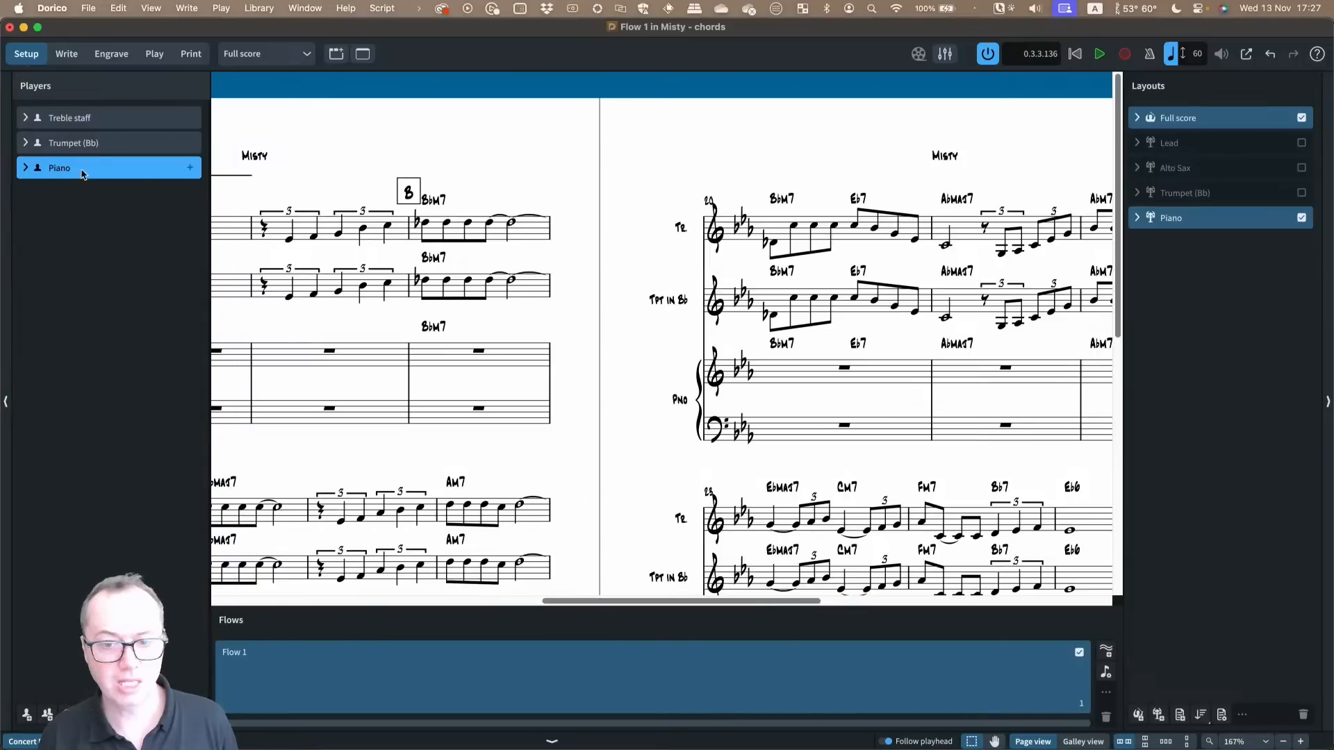
left_click(101, 145)
right_click(110, 146)
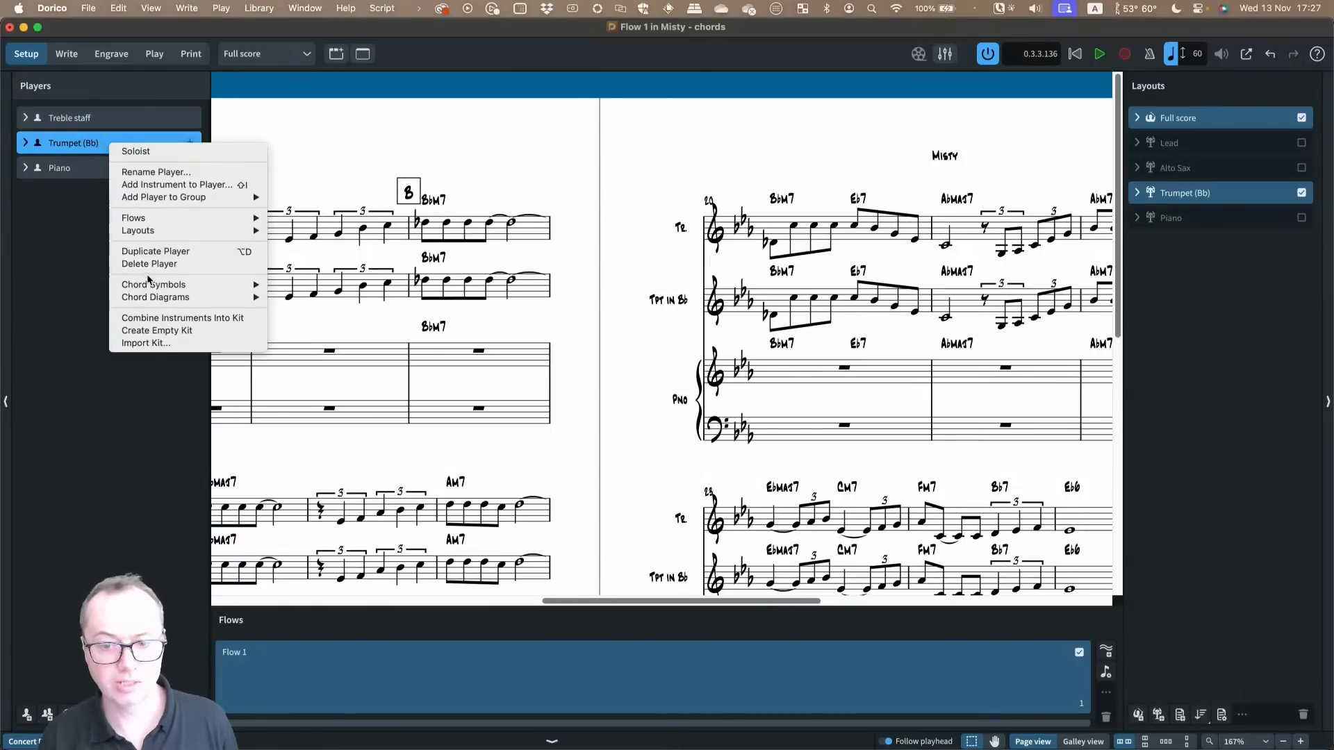
mouse_move(180, 287)
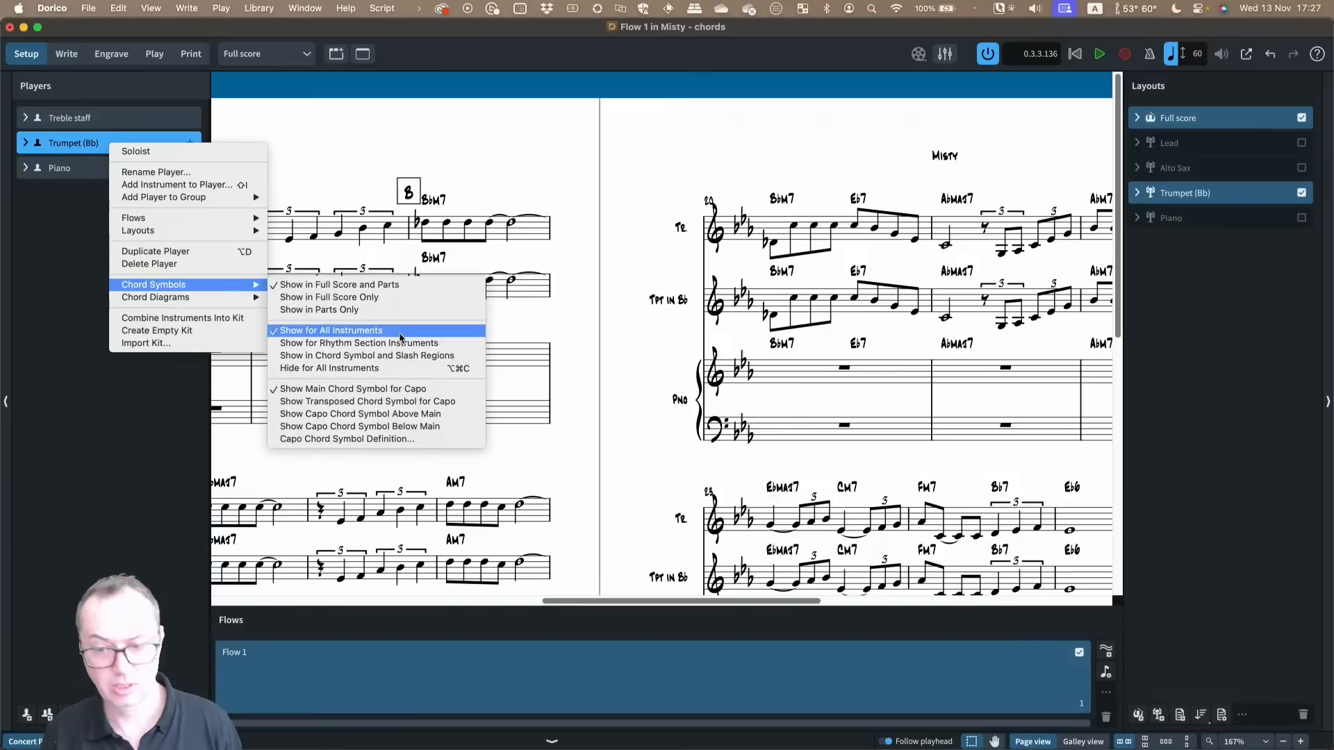
left_click(595, 298)
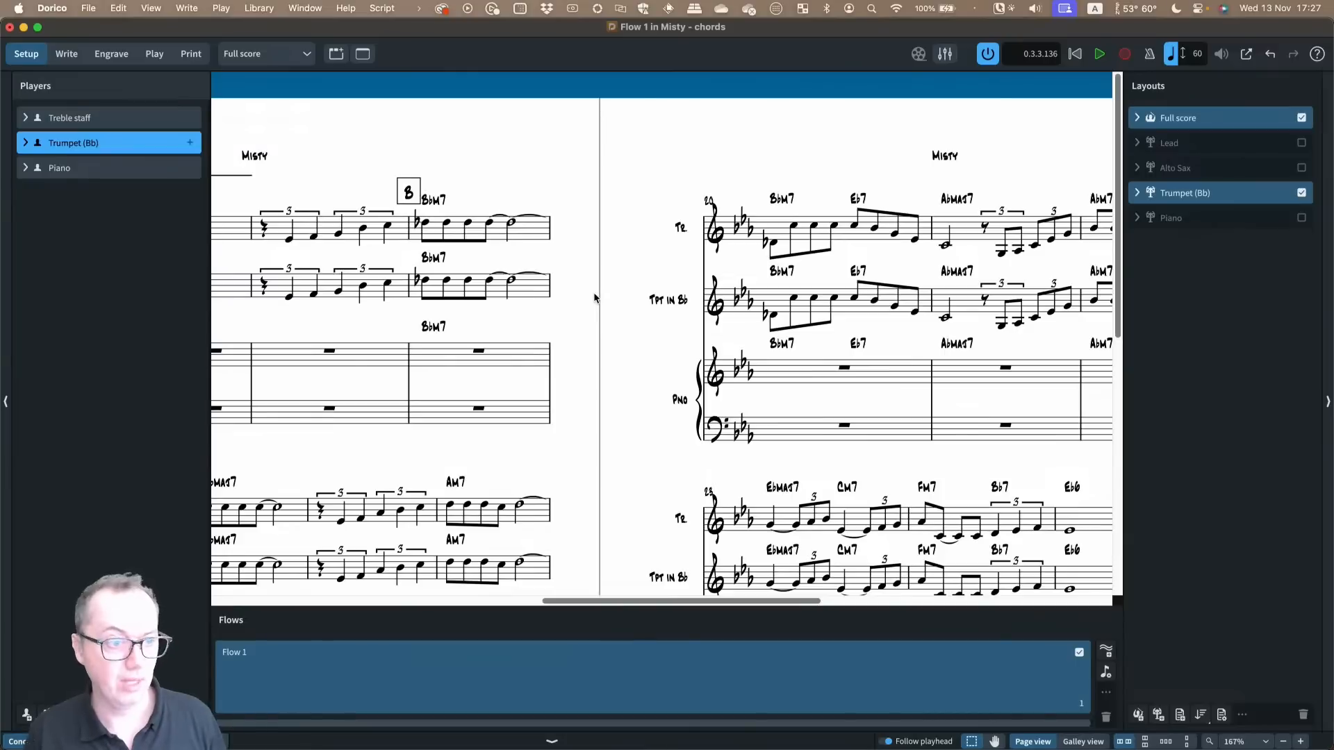
key("super+2")
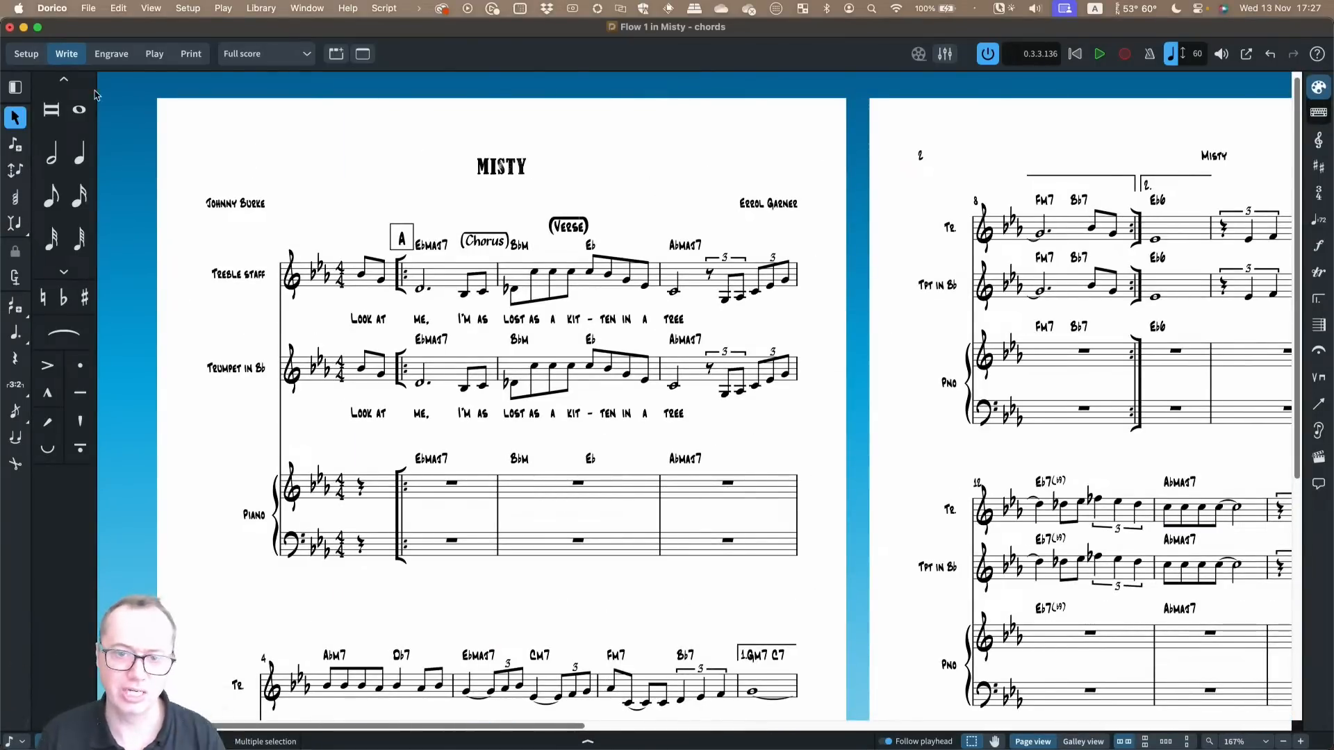
left_click(34, 54)
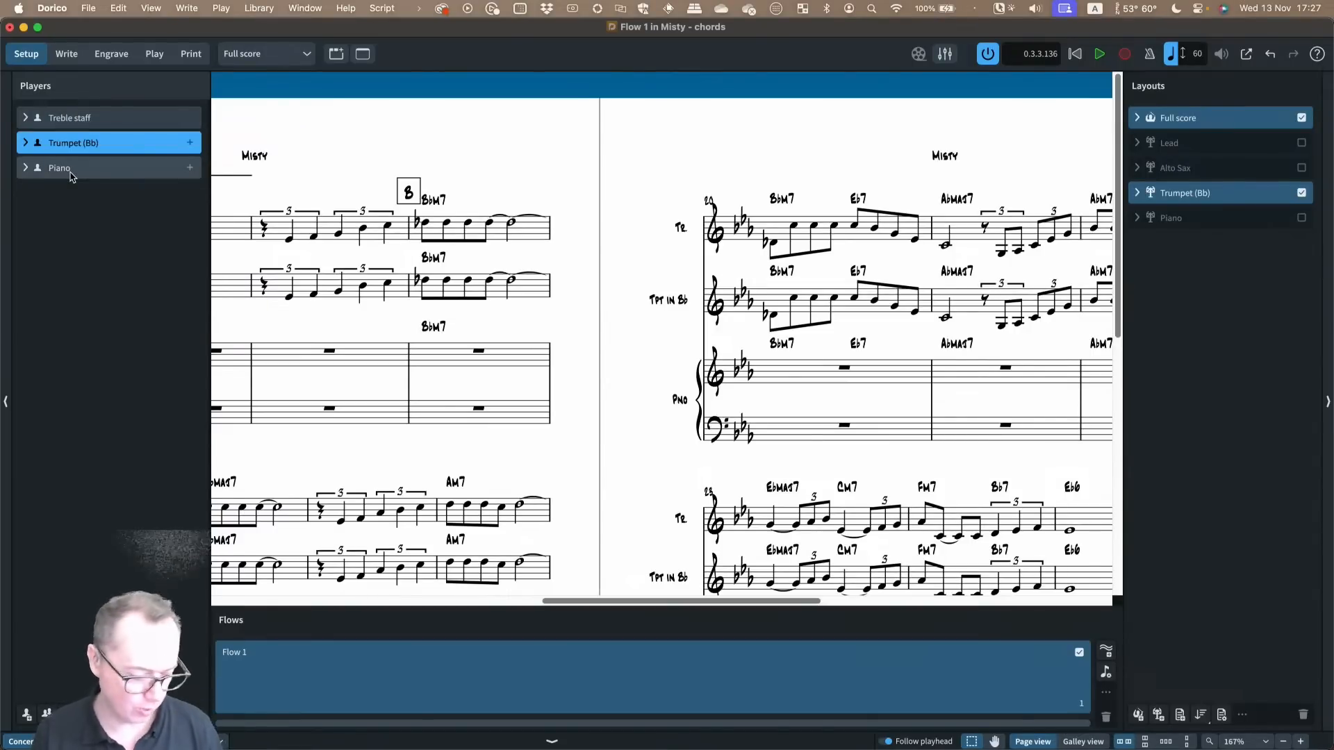
scroll(481, 245, "left", 15)
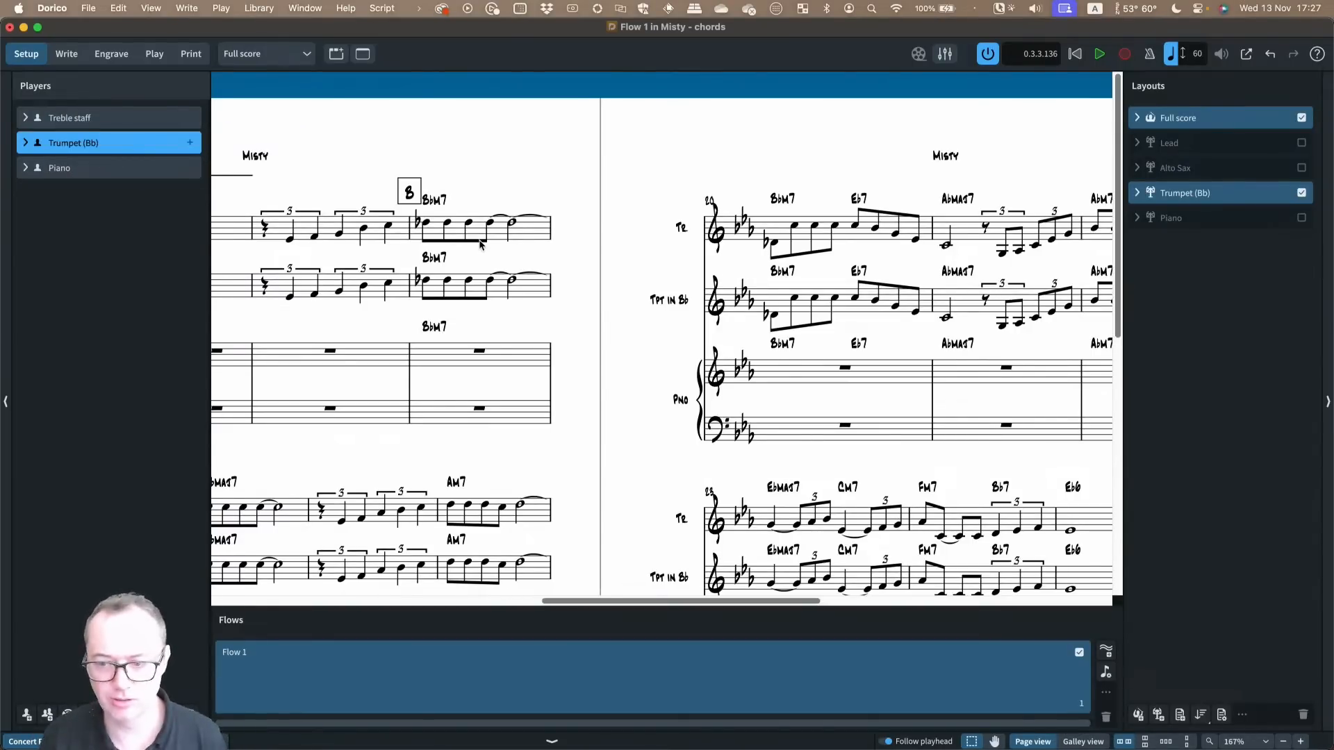
scroll(548, 380, "down", 4)
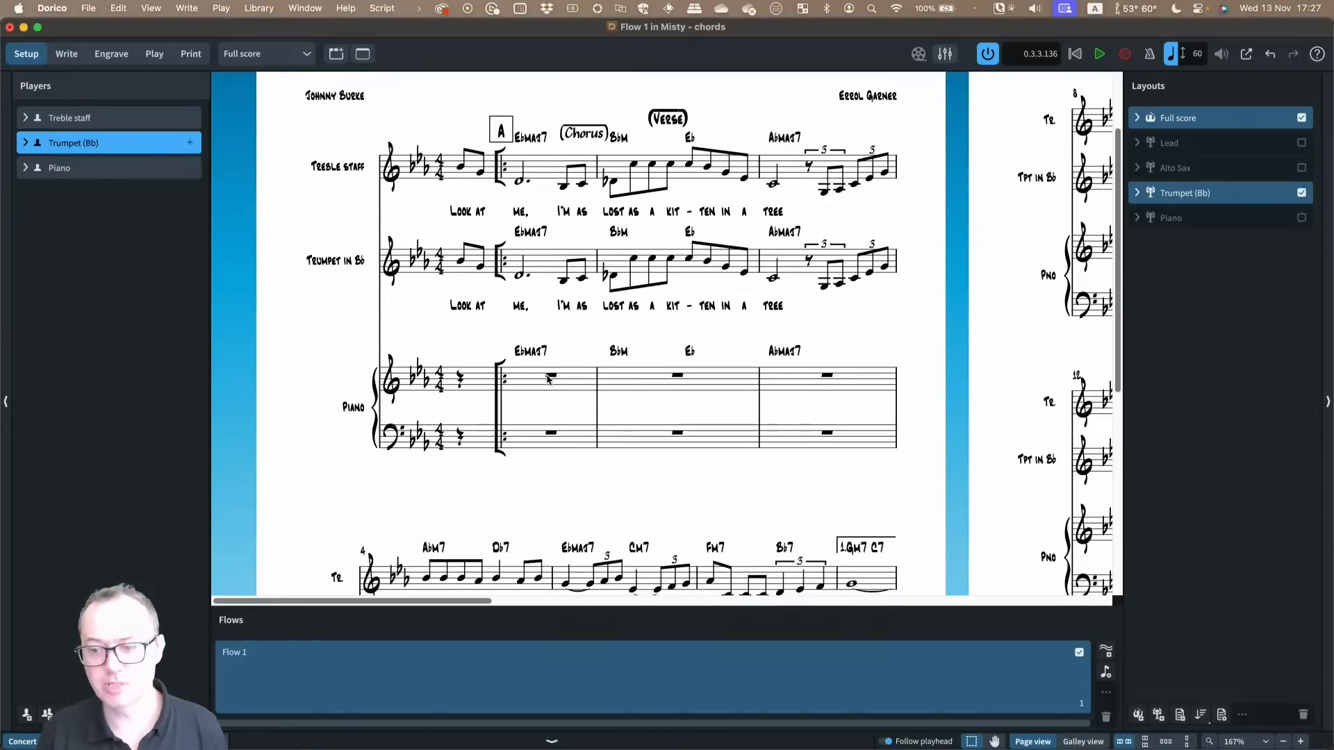
scroll(548, 379, "down", 14)
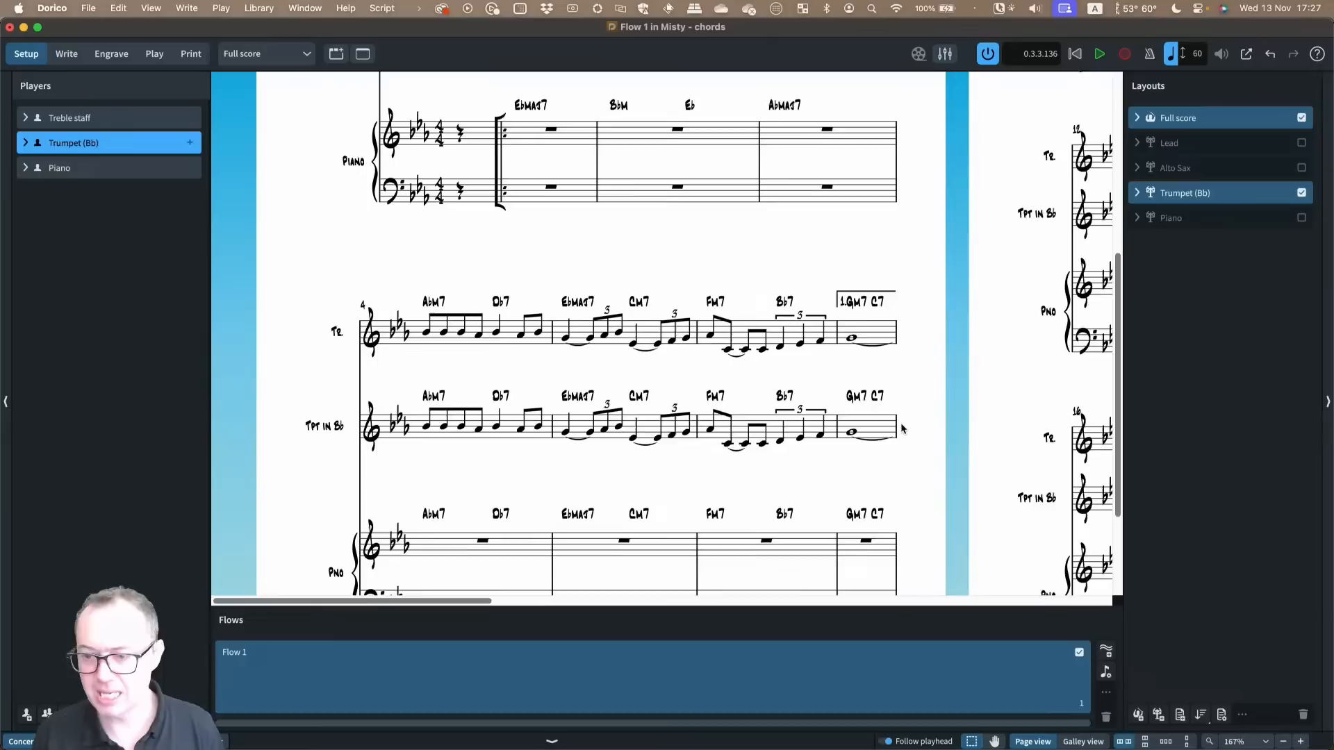
scroll(871, 205, "right", 3)
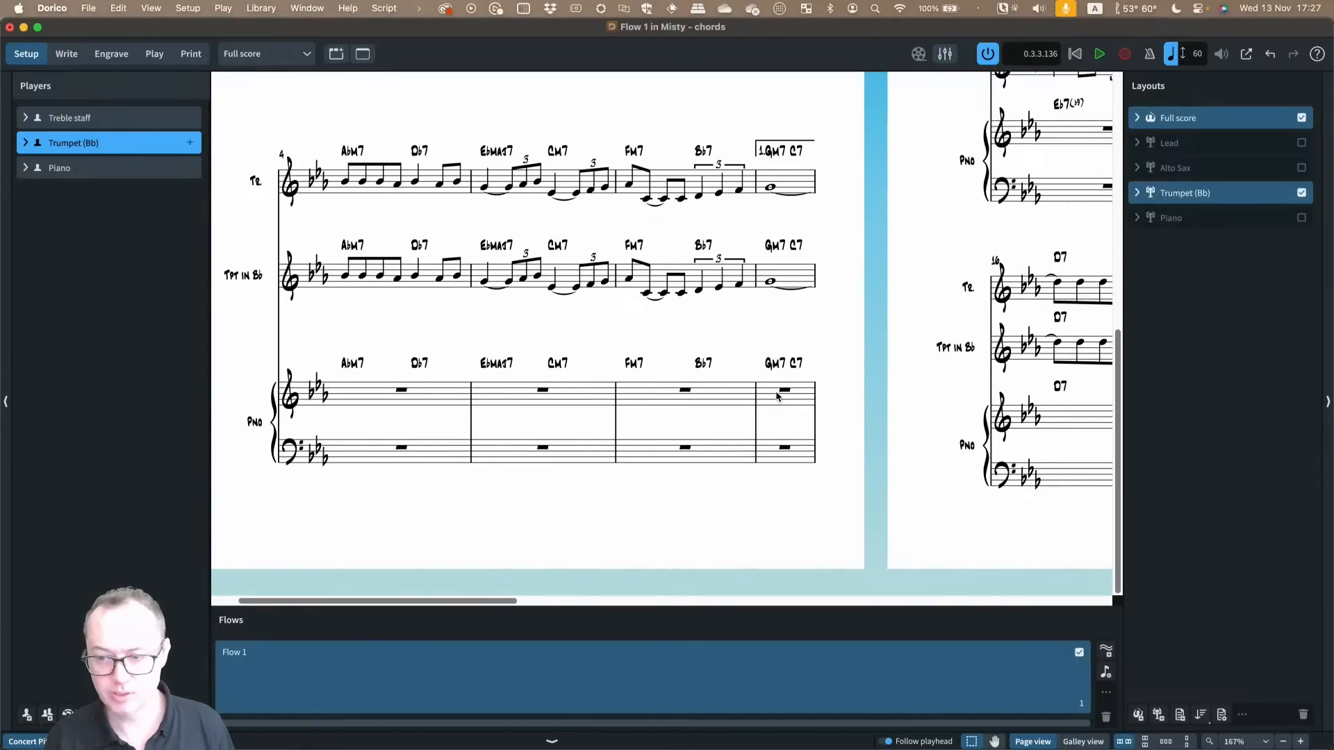
key("super+2")
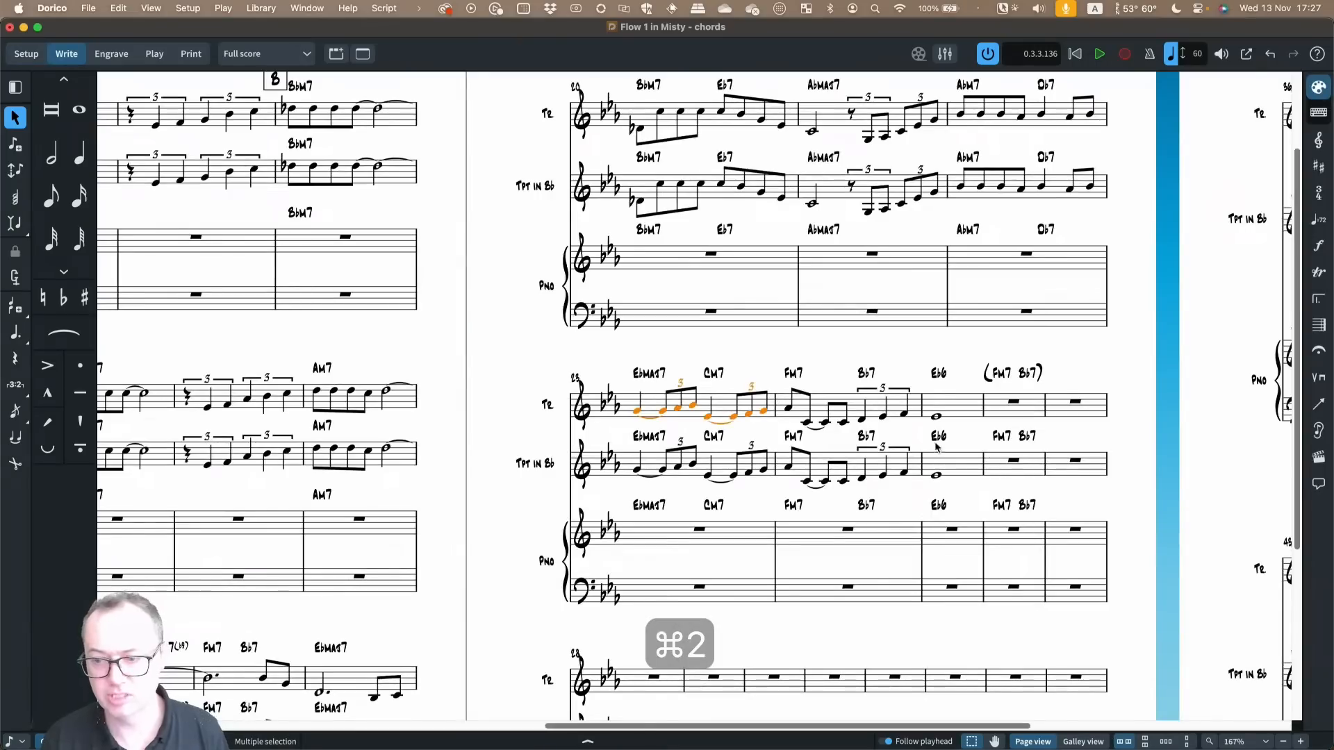
Enter dotted quarter notes D, E♭ and G on the piano's upper staff, starting at the beginning of bar 7
scroll(669, 450, "left", 15)
scroll(670, 450, "down", 6)
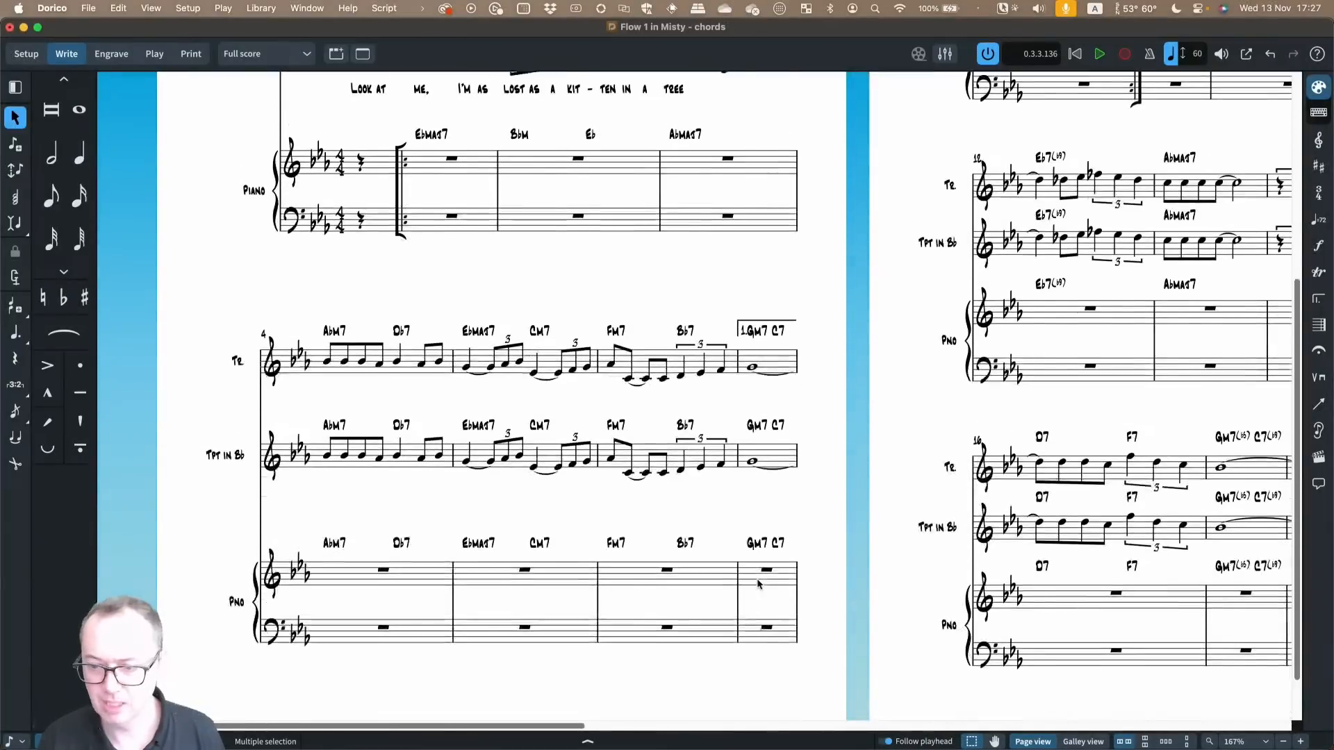
left_click(764, 523)
key("Return")
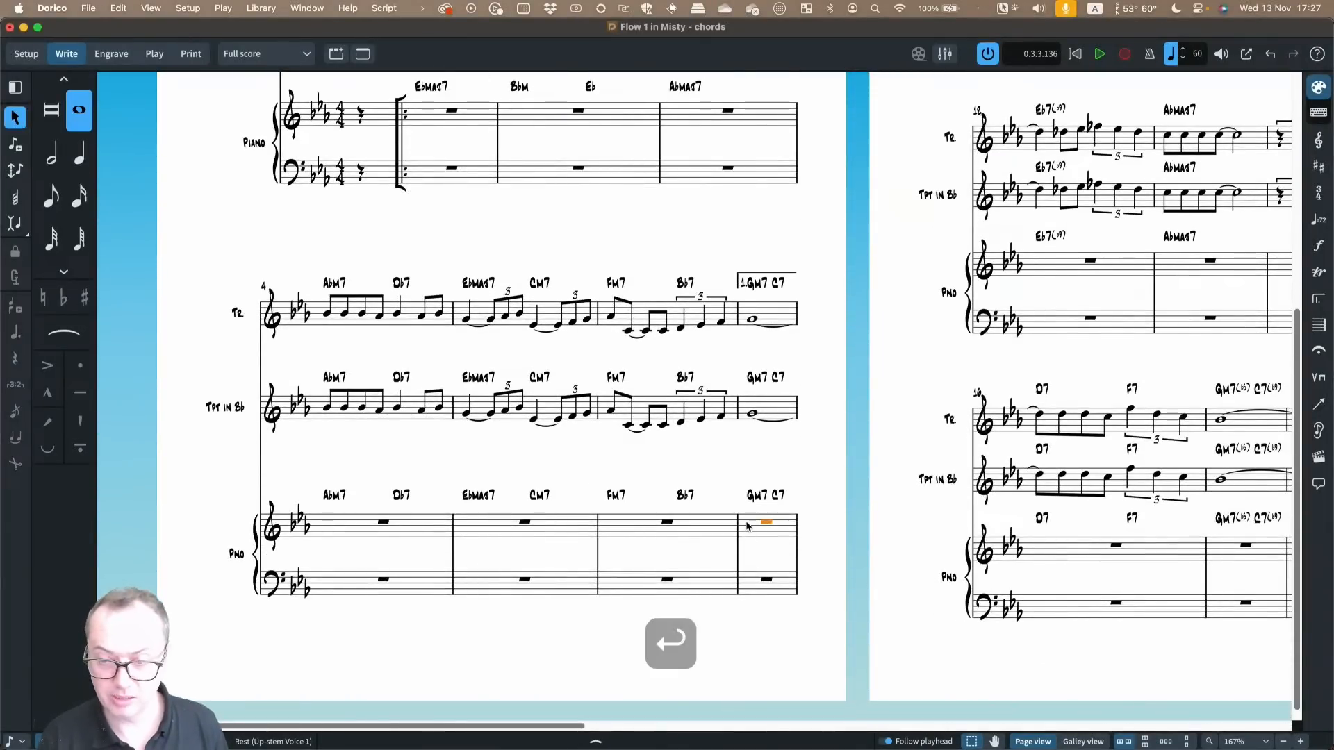
key("6")
key("6")
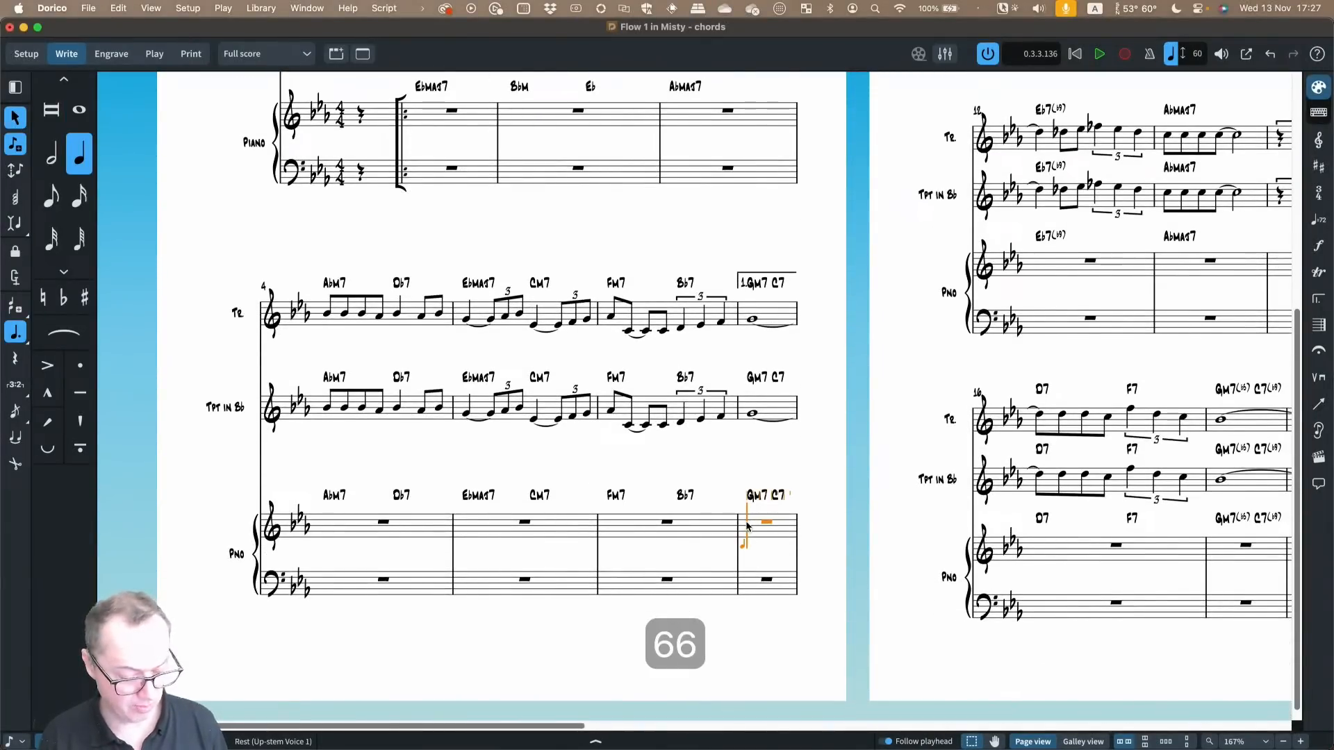
key("d")
key("e")
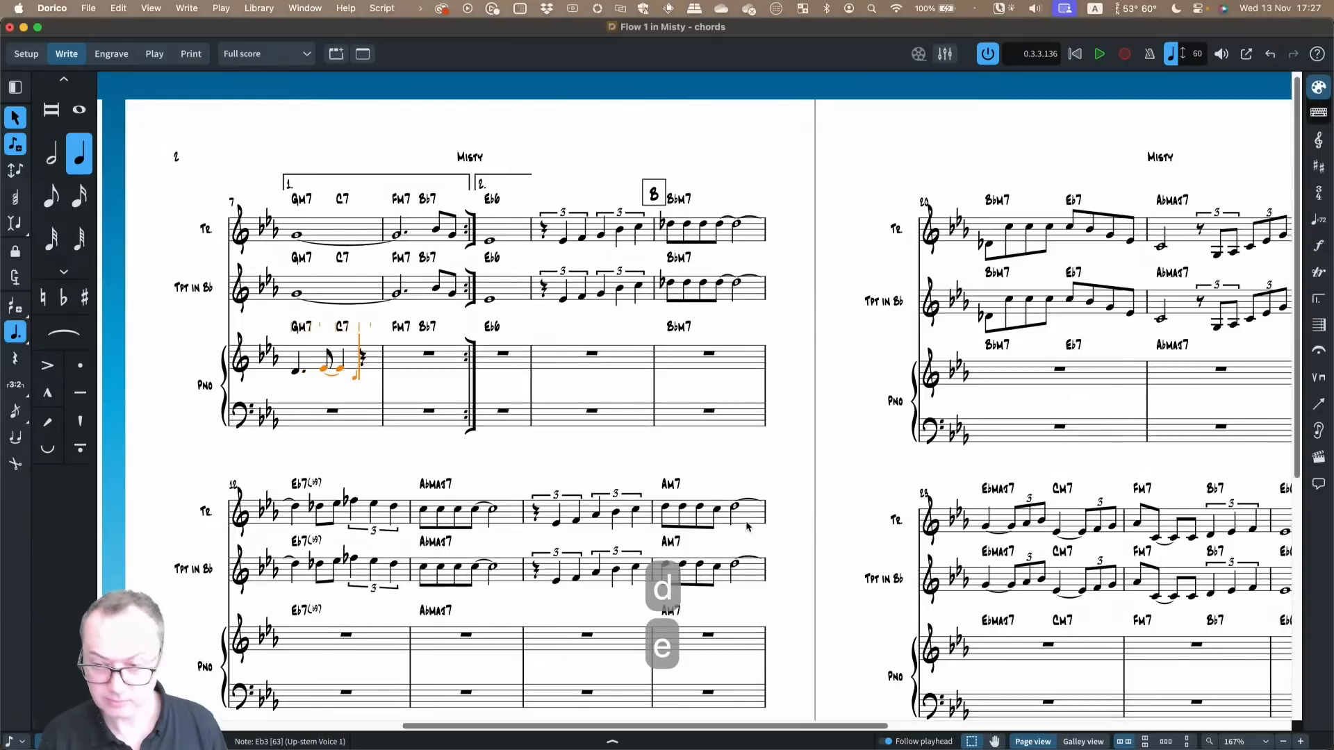
key("g")
key("Escape")
Repeat the final dotted quarter note G on the piano's upper staff in bar 8
scroll(471, 441, "left", 5)
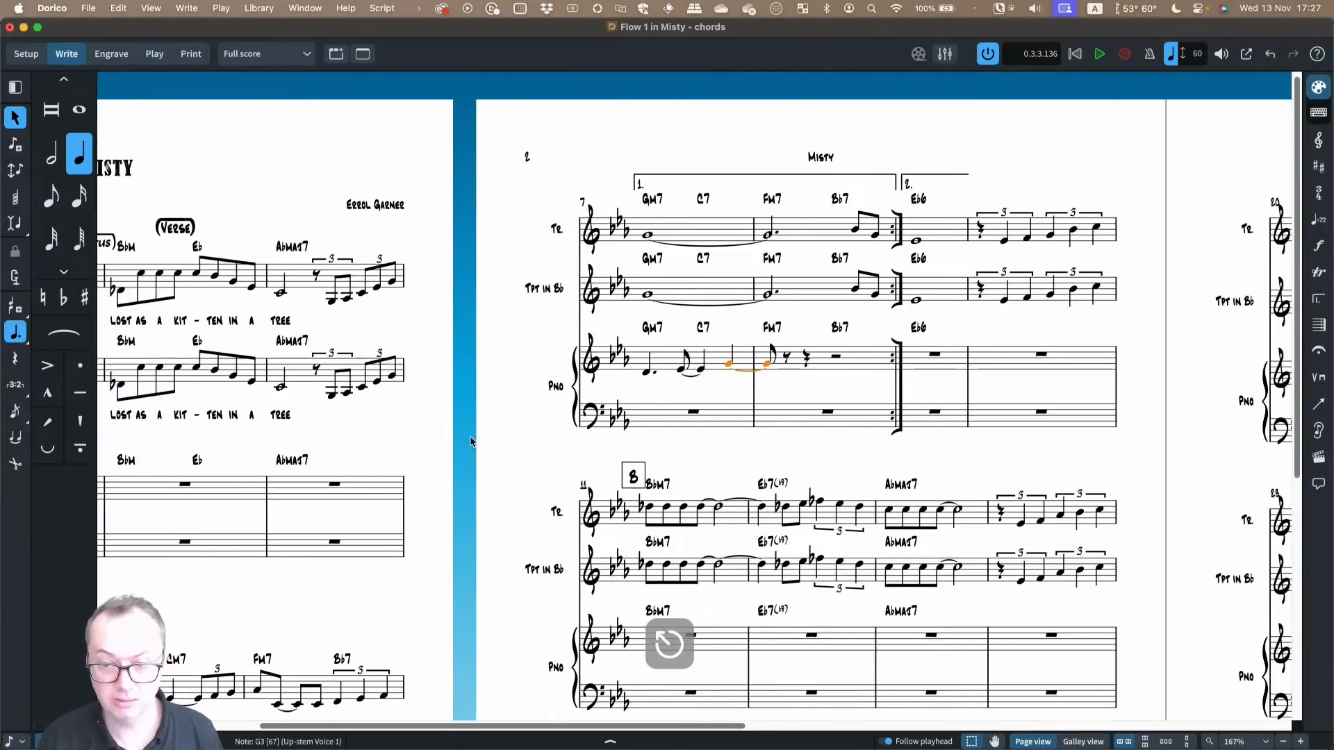
scroll(656, 431, "down", 3)
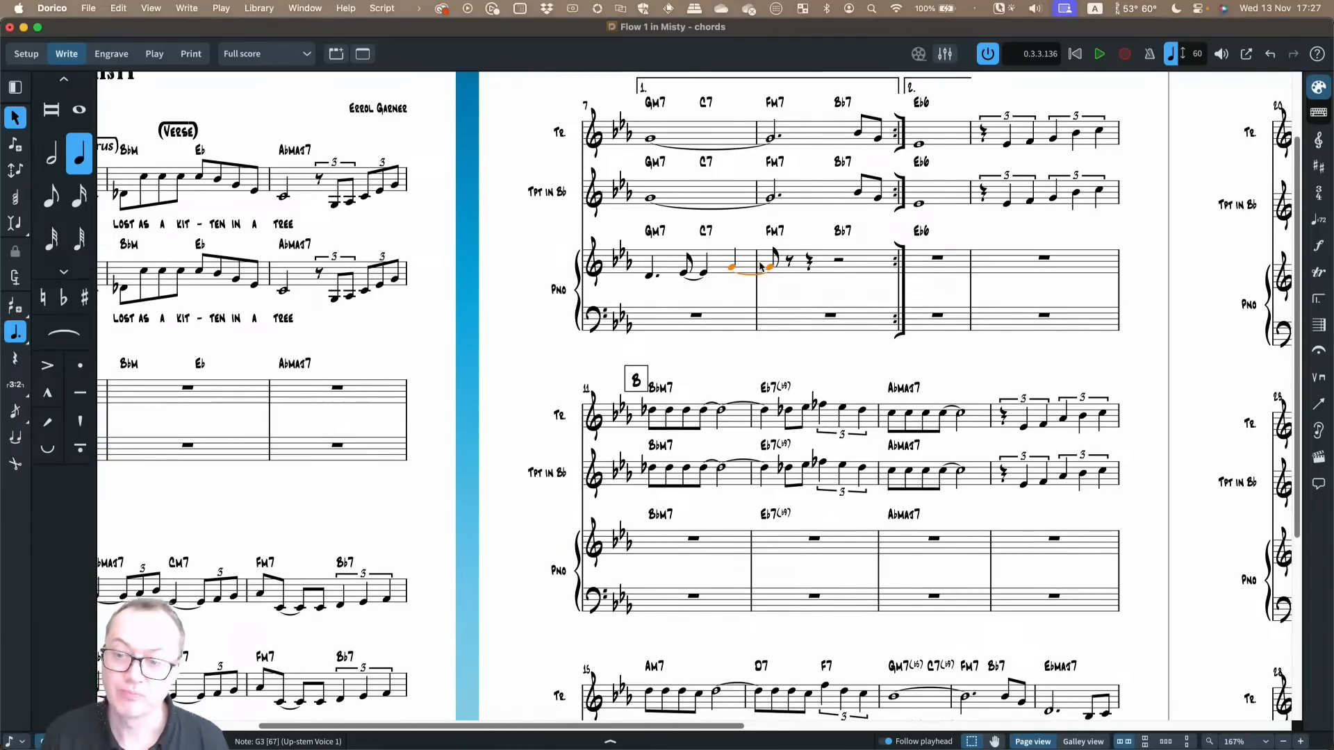
key("r")
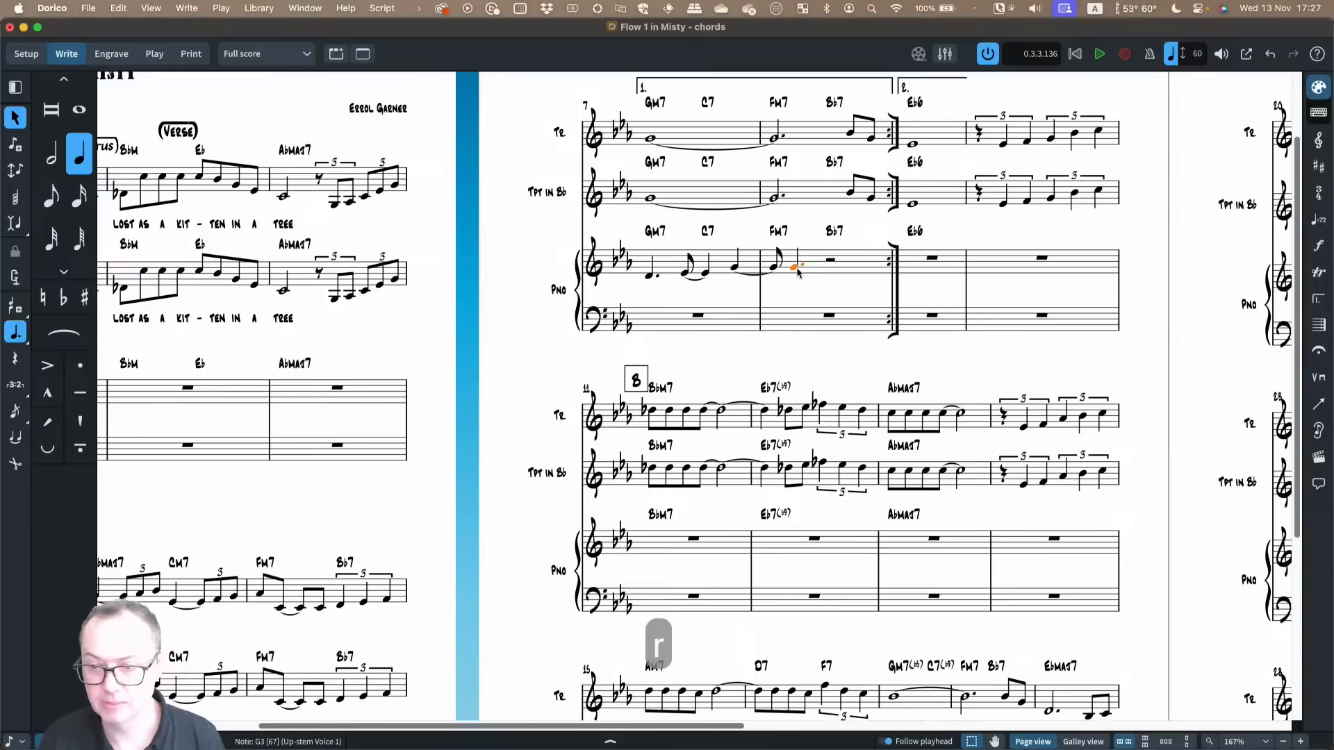
Add a Piano (a) cue to the treble staff at the tied G in the first ending
scroll(711, 206, "up", 2)
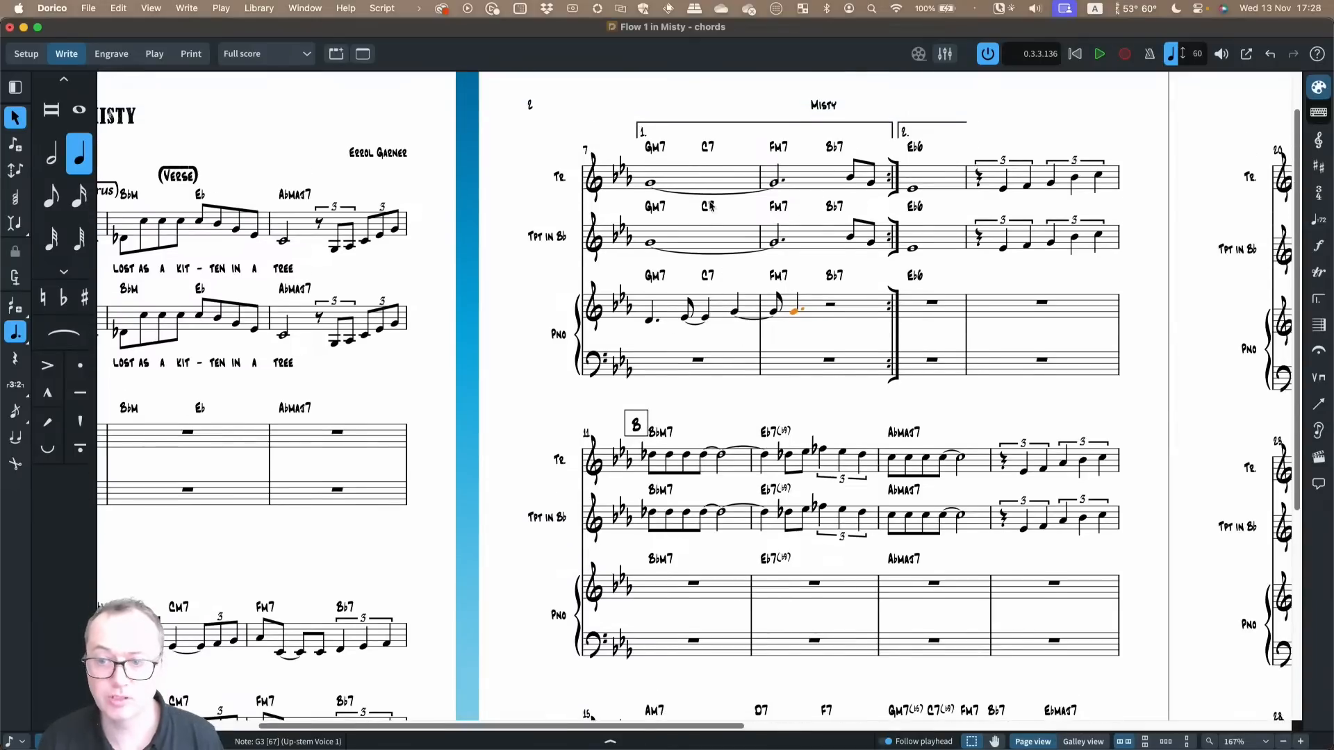
left_click(690, 175)
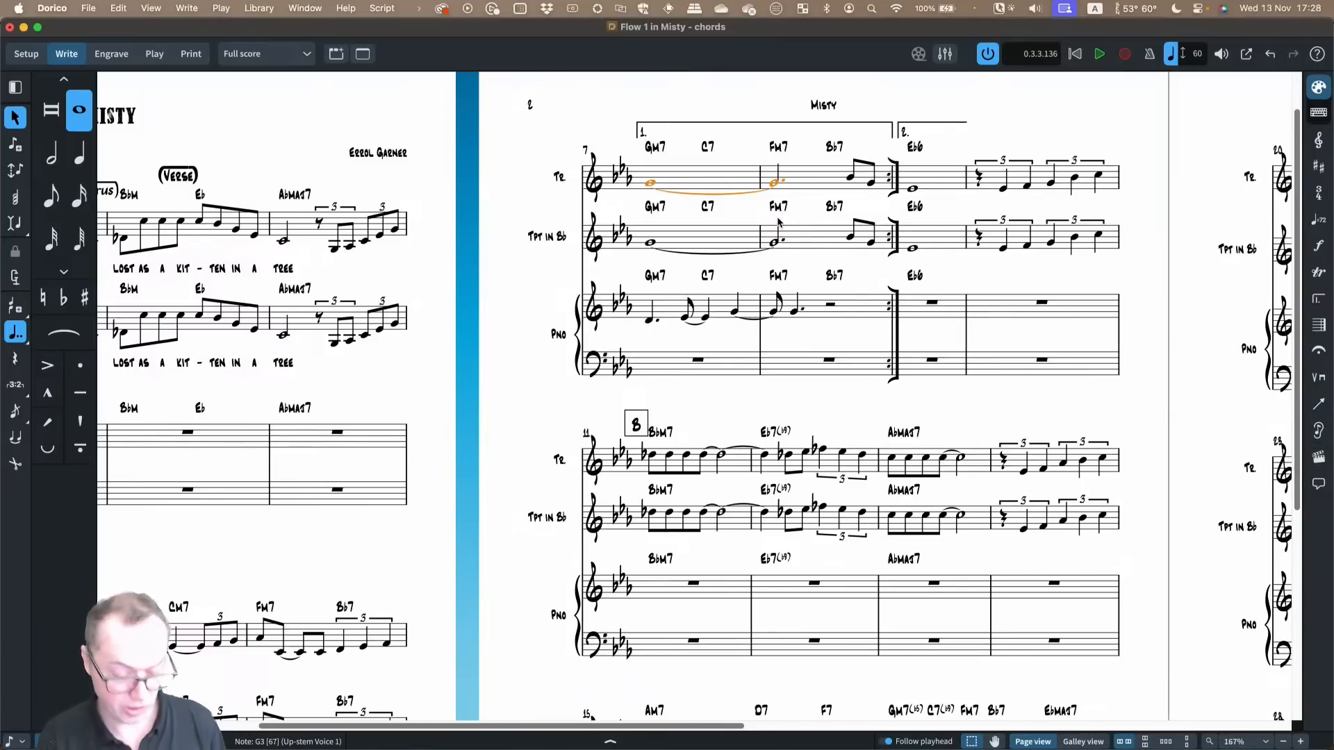
key("shift+u")
type("piano")
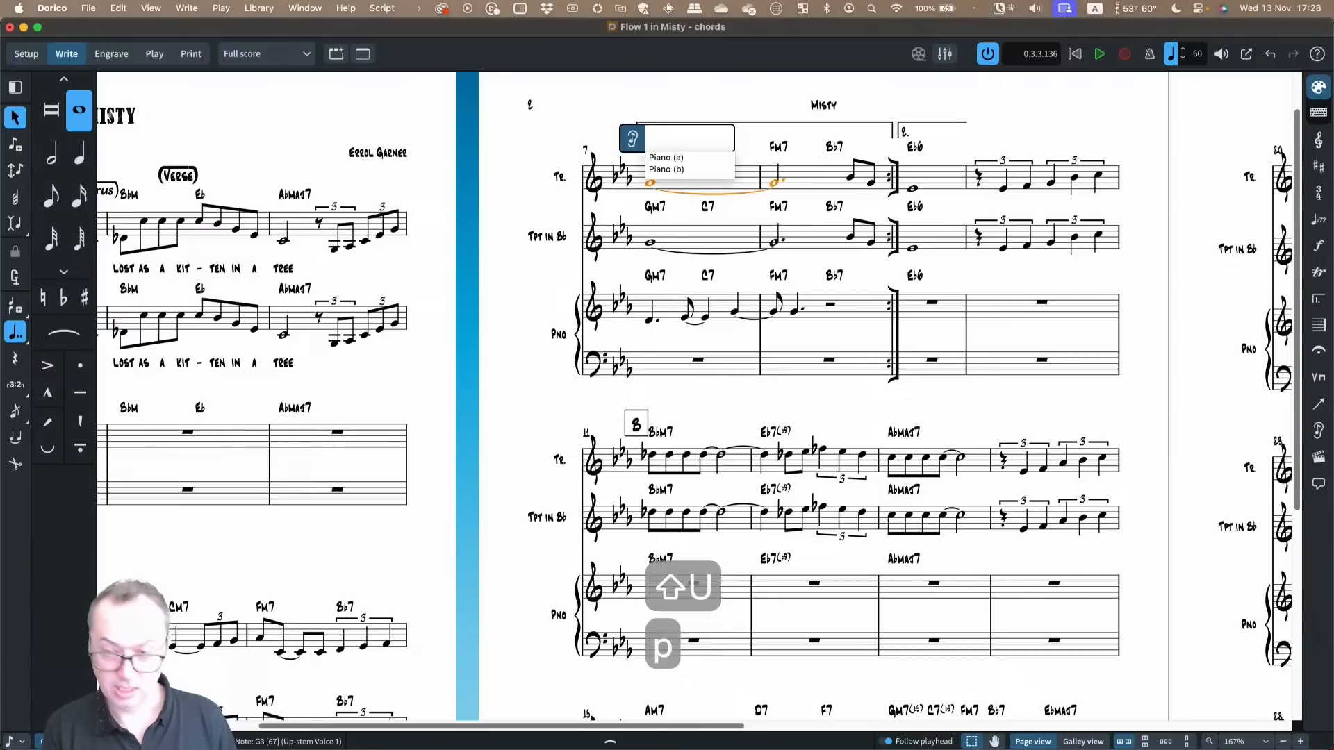
key("Down")
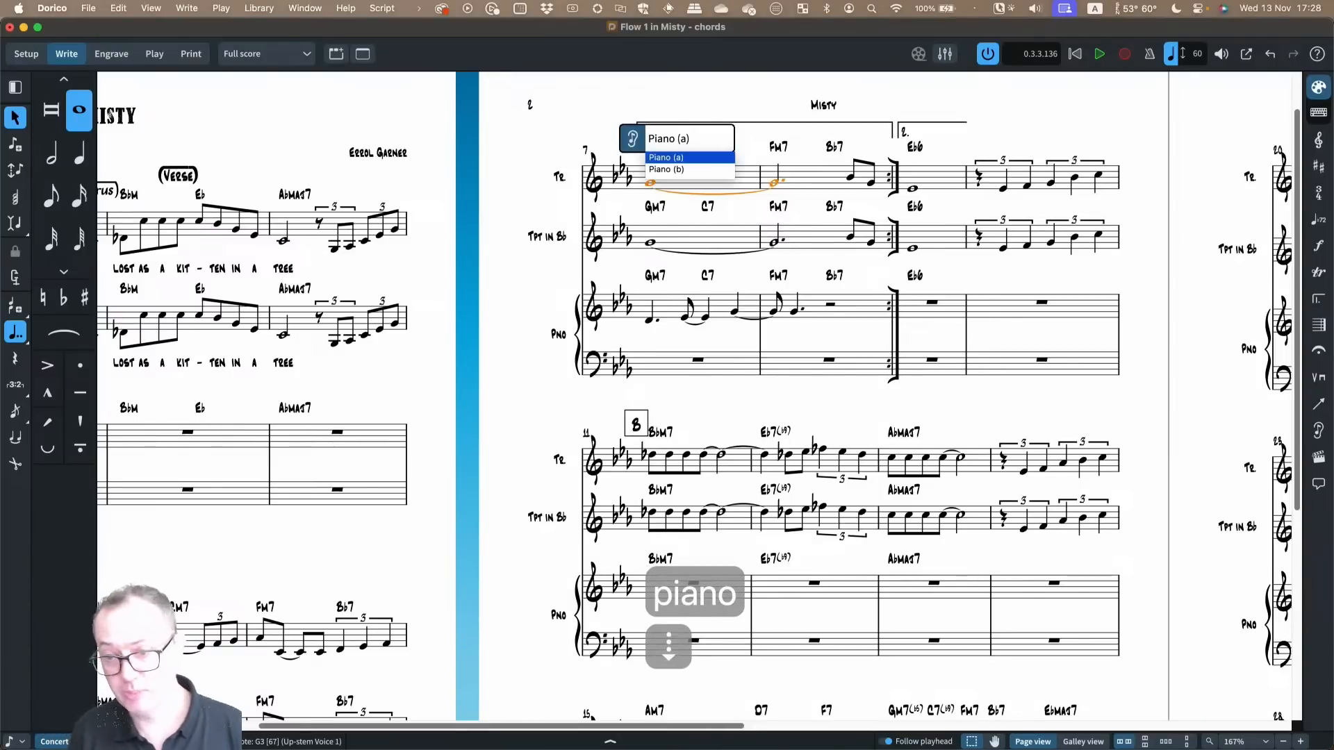
key("Return")
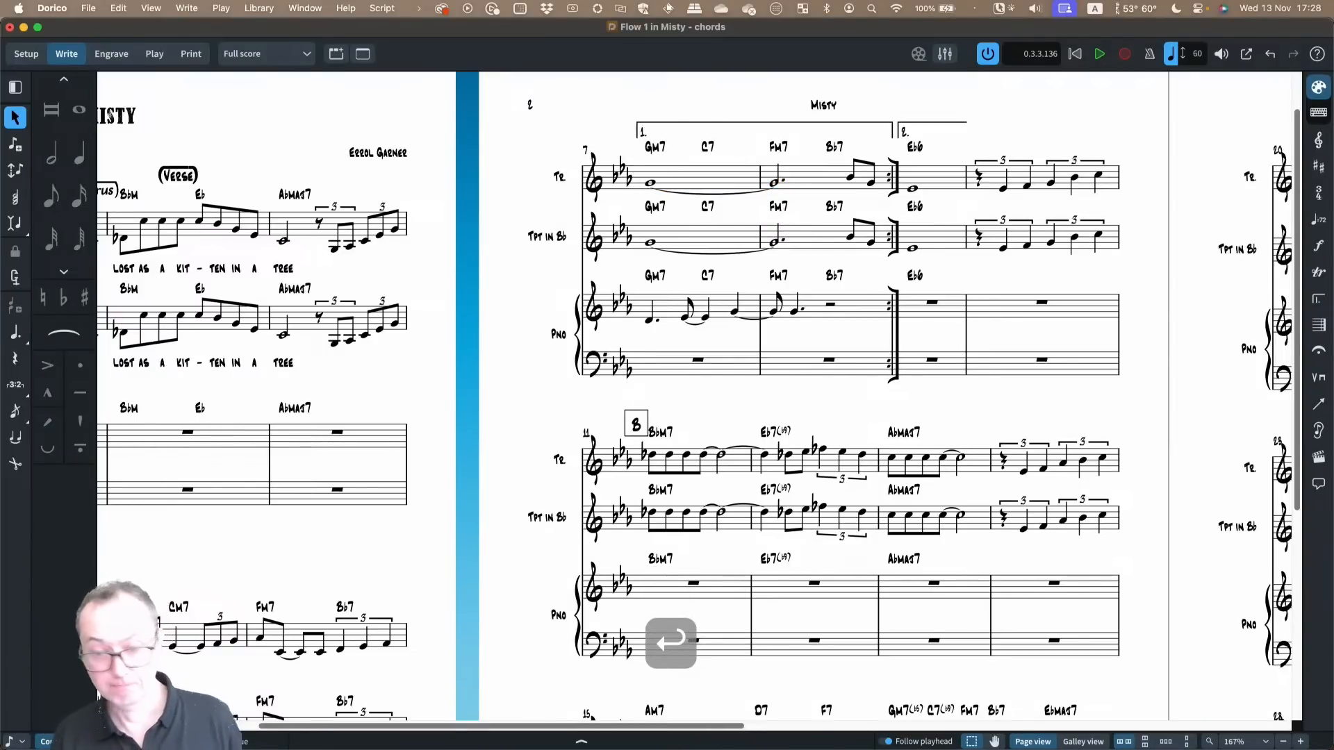
Show signposts and switch to the Lead layout at the piano cue in the first ending
key("alt+super+s")
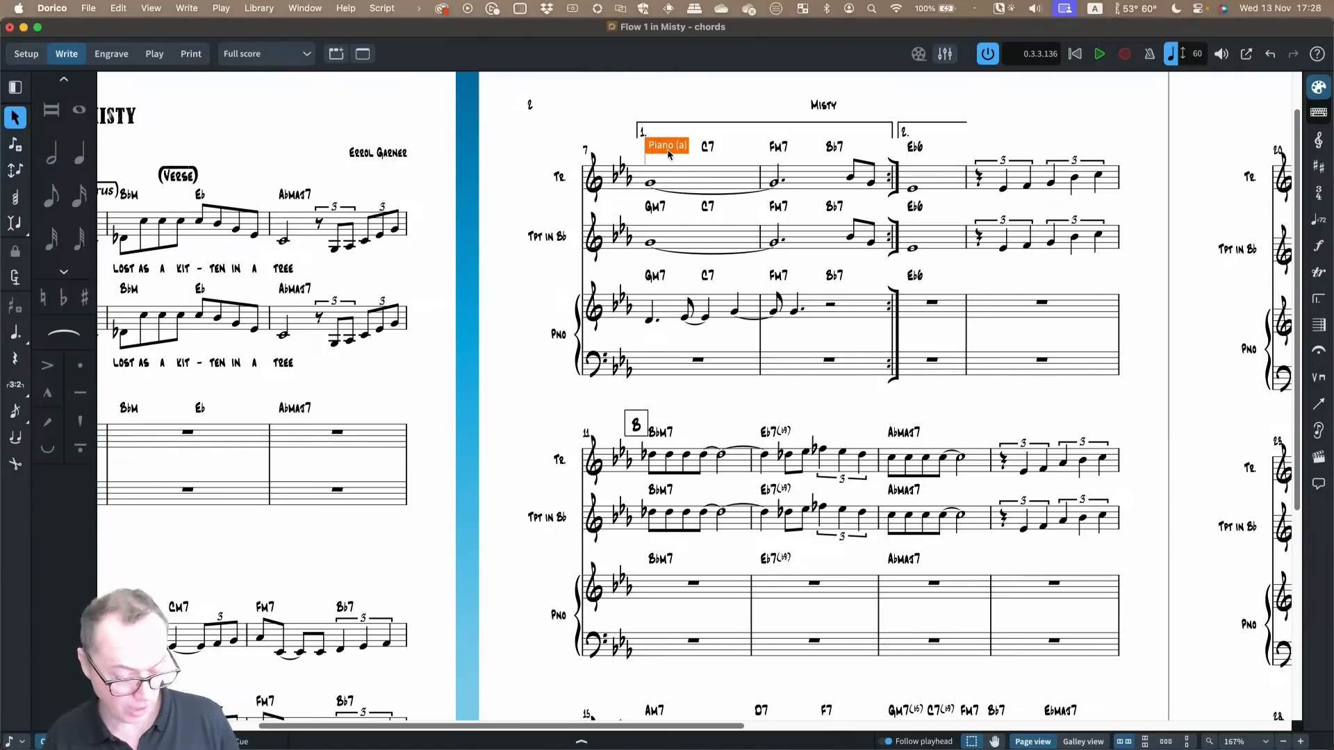
key("w")
scroll(529, 278, "up", 1)
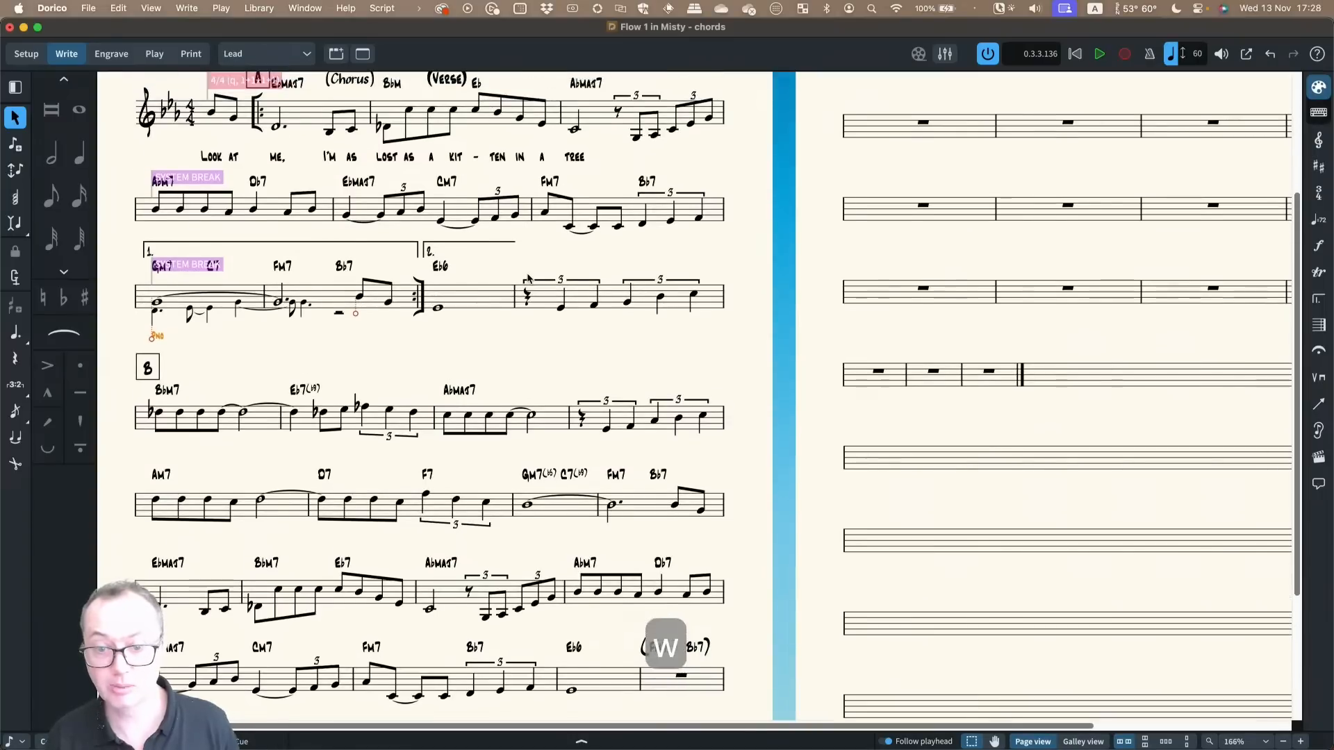
scroll(448, 288, "left", 2)
scroll(420, 286, "up", 1)
scroll(420, 287, "up", 2)
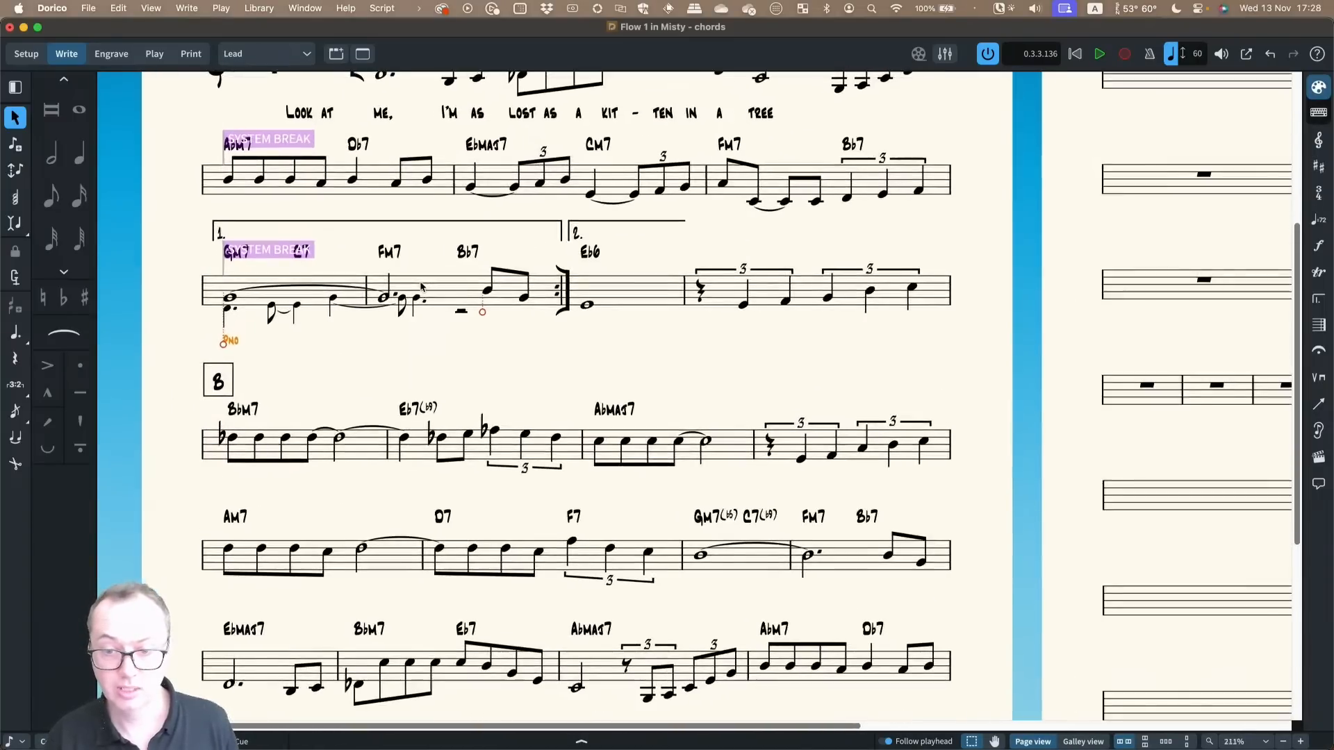
scroll(420, 287, "left", 1)
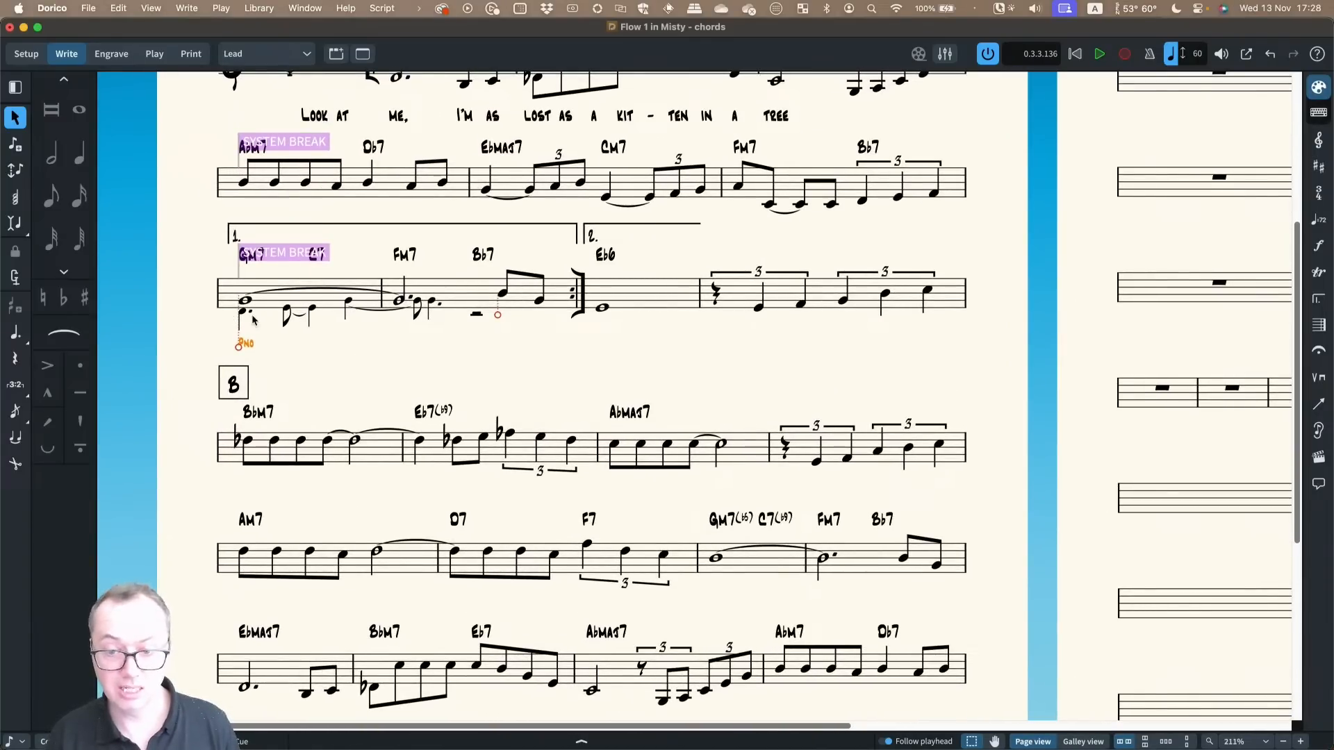
scroll(250, 312, "up", 3)
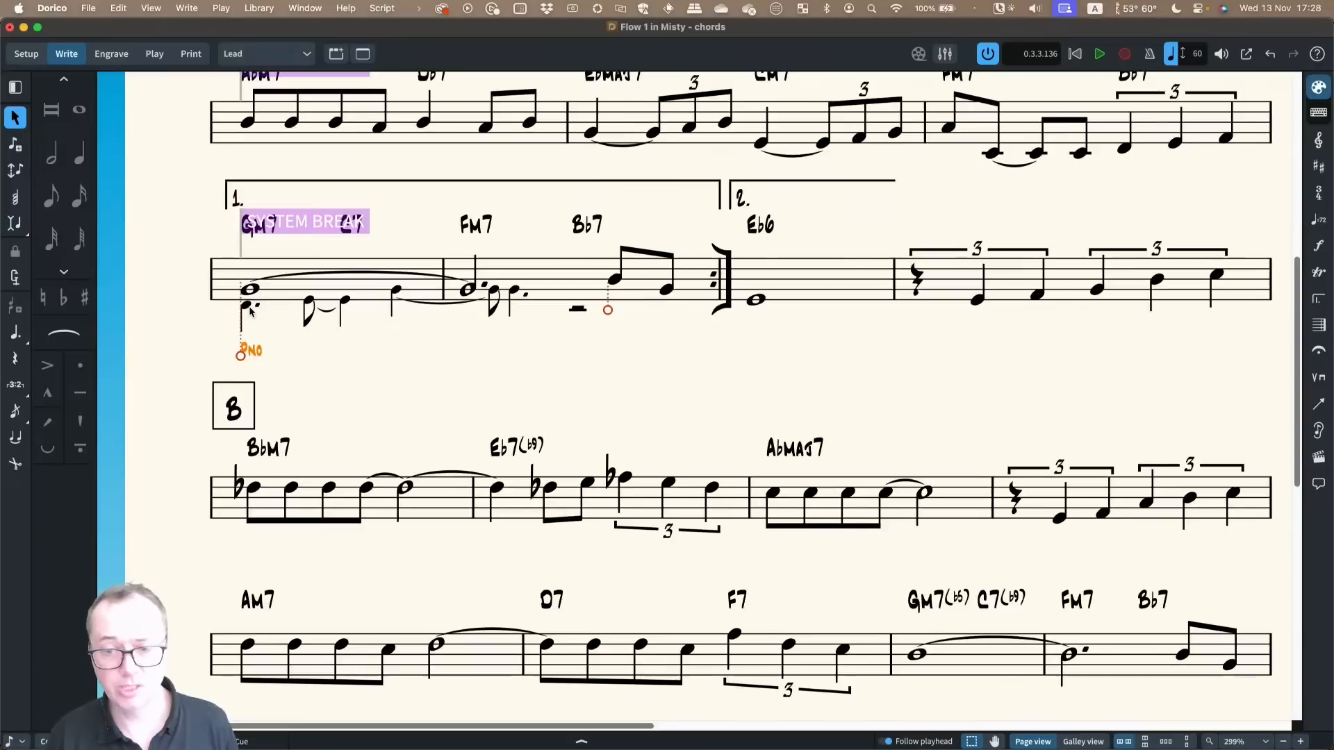
scroll(250, 312, "left", 1)
Make the piano cue a rhythmic cue with rhythmic slashes and empty start text, and hide the signposts
key("super+8")
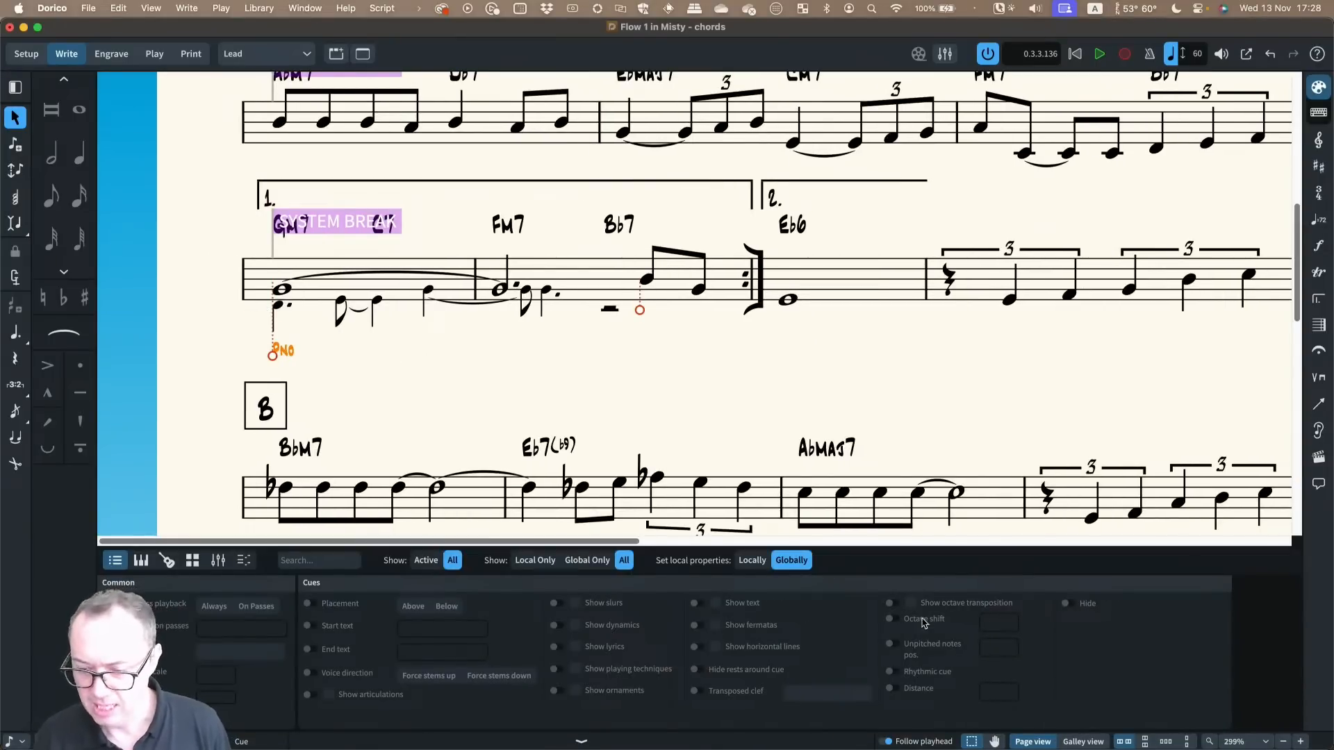
left_click(890, 672)
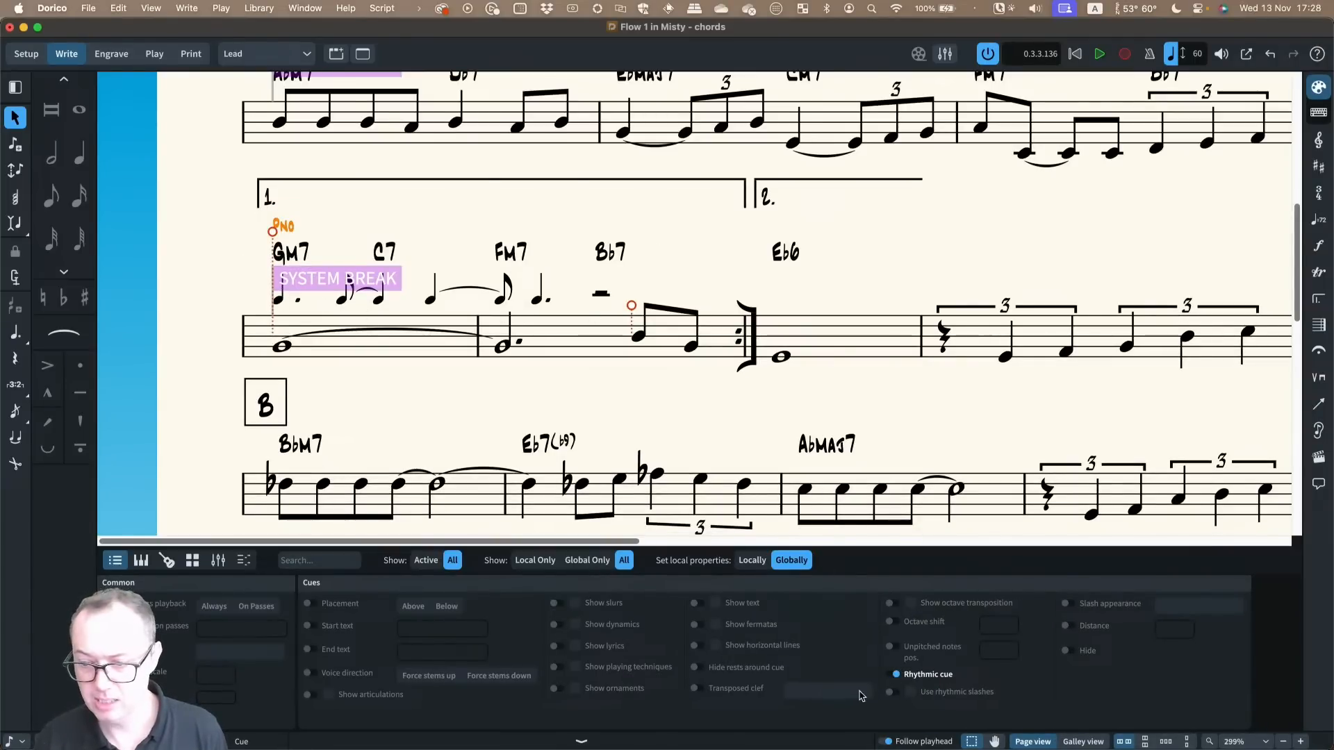
left_click(890, 692)
left_click(911, 692)
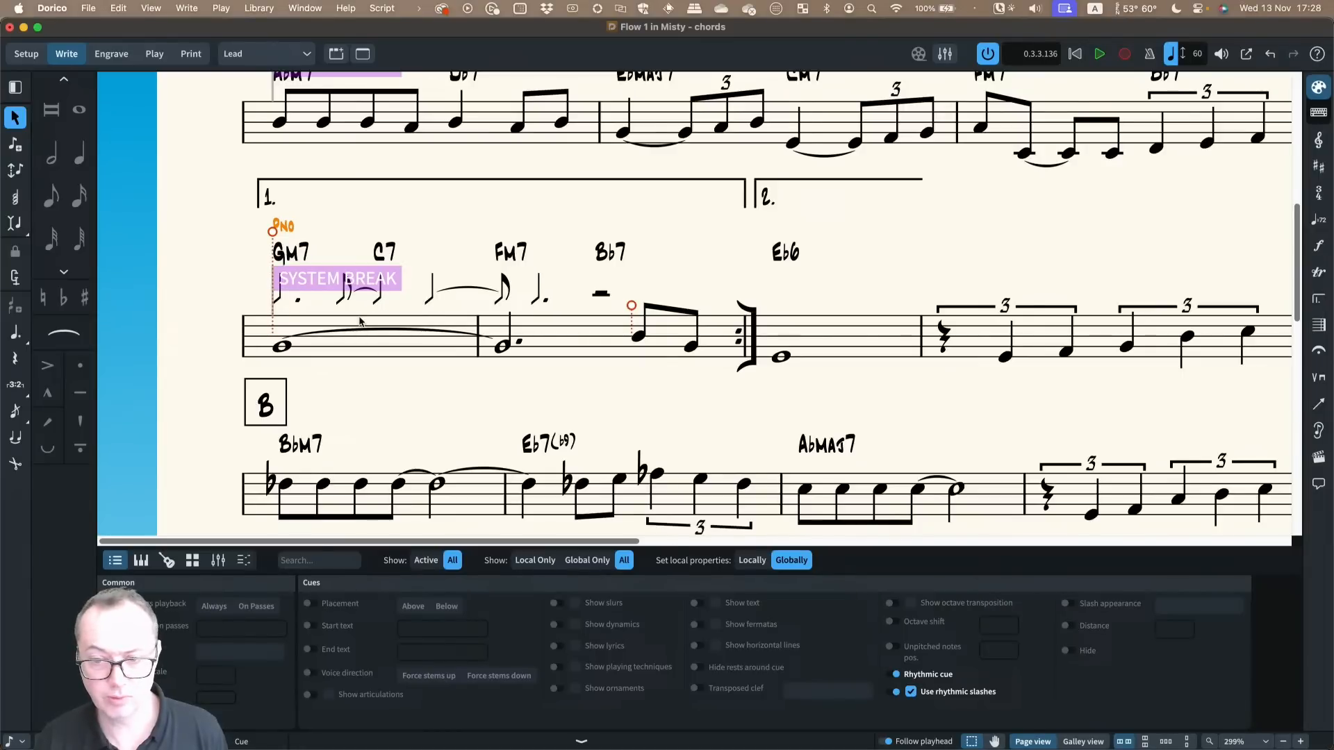
key("alt+super+s")
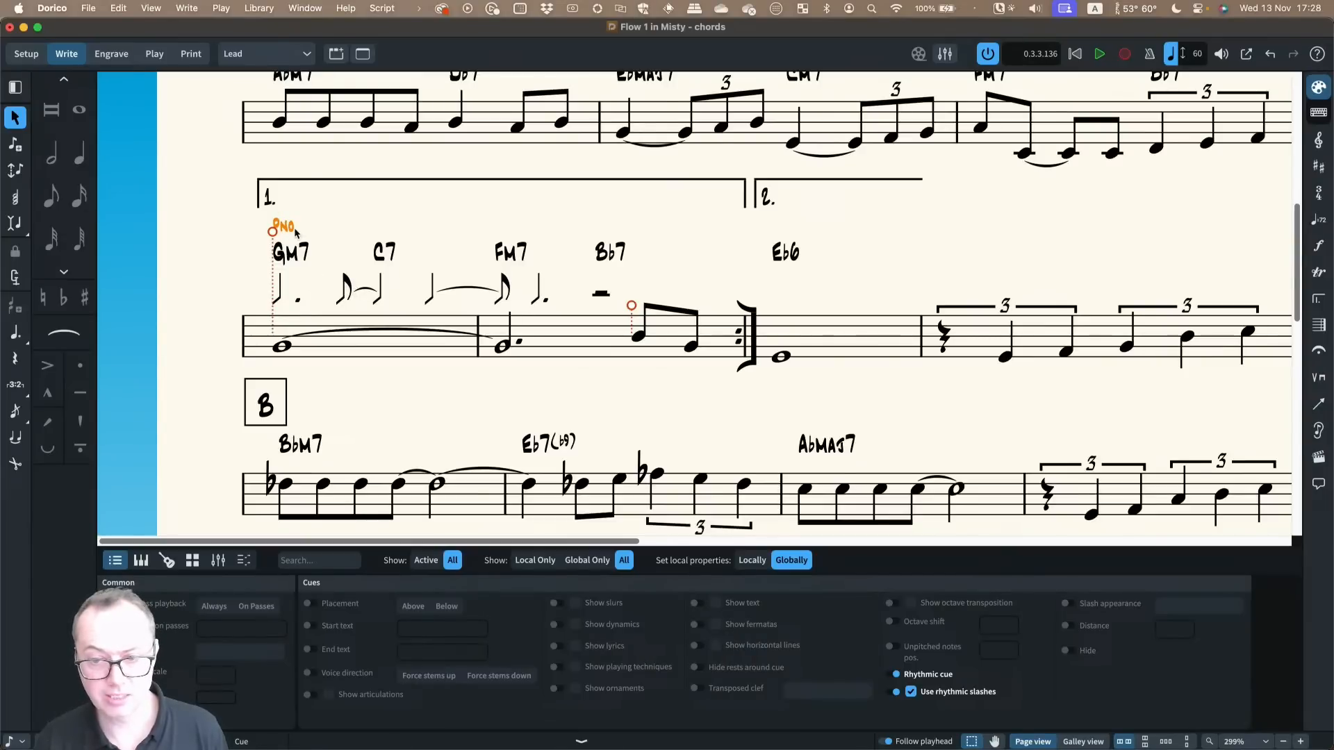
left_click(310, 626)
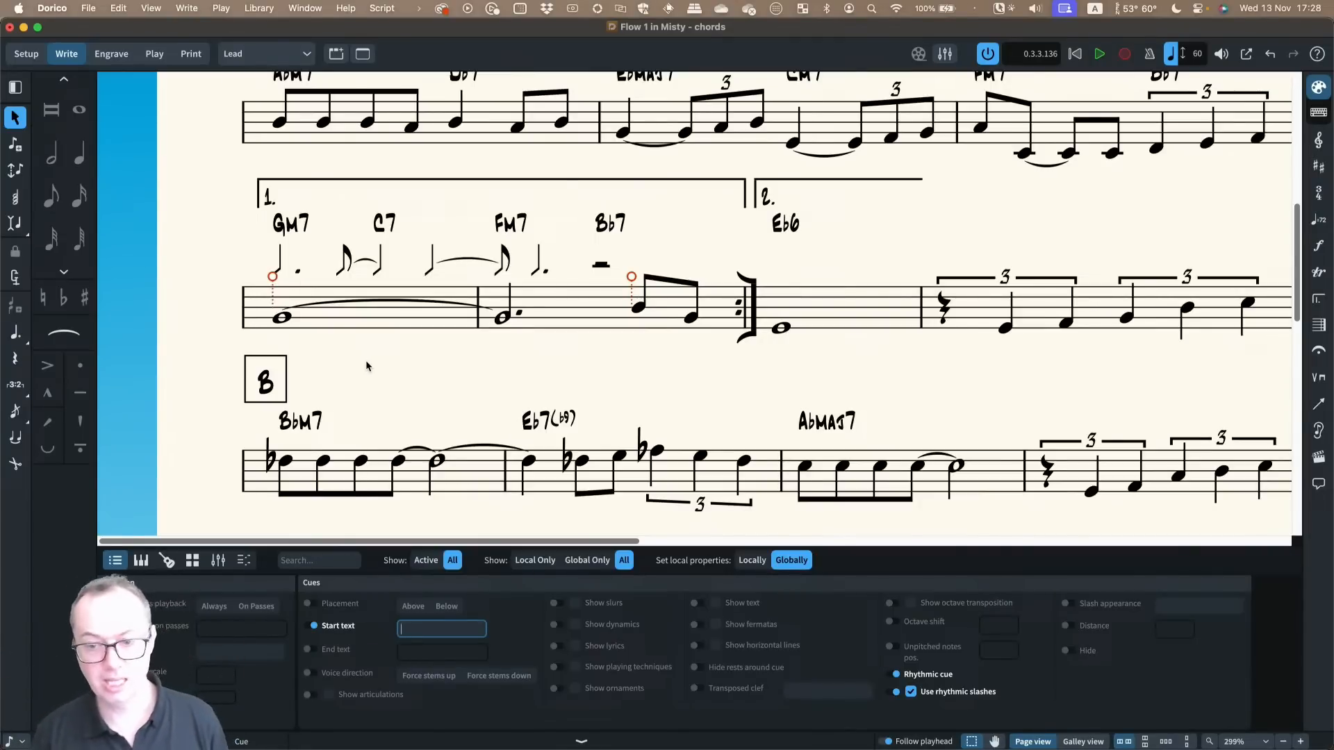
Move the C7 chord symbol in bar 7 earlier onto the cue's first eighth note and check its position in the full score
left_click(389, 228)
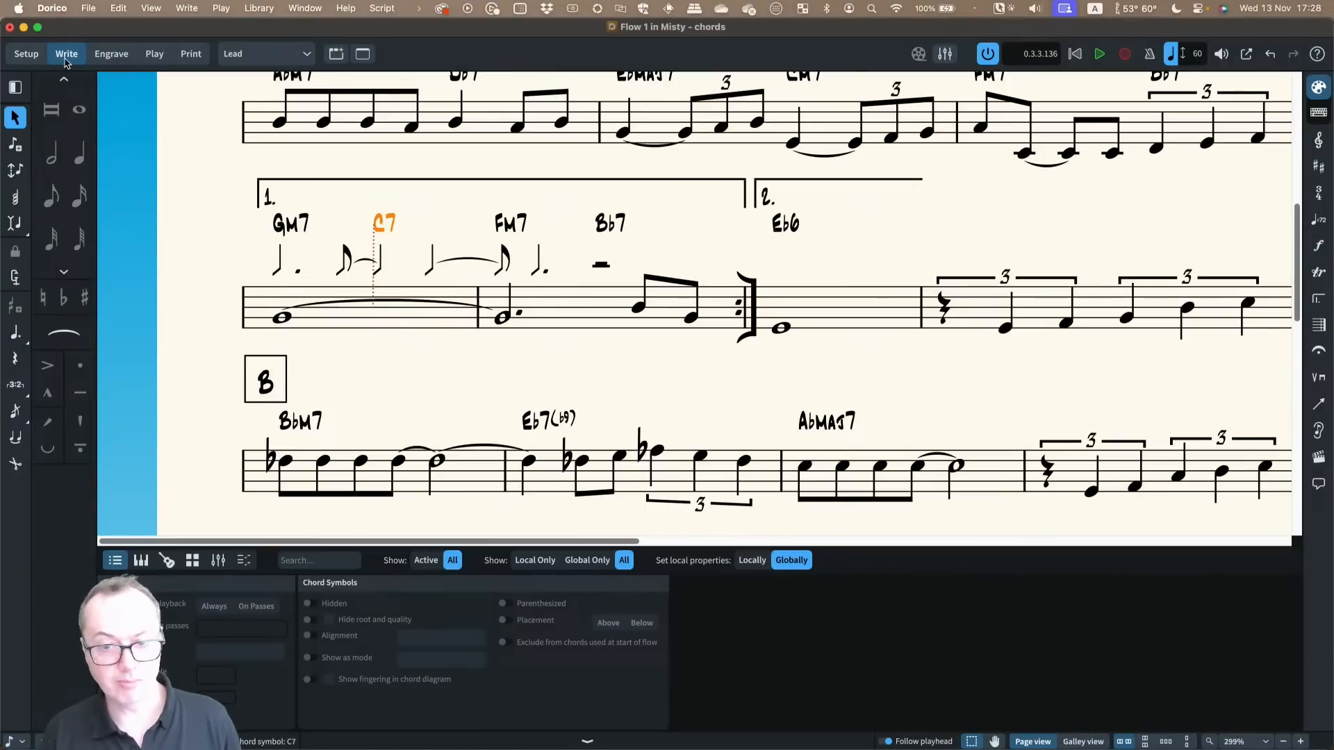
left_click_drag(377, 227, 331, 223)
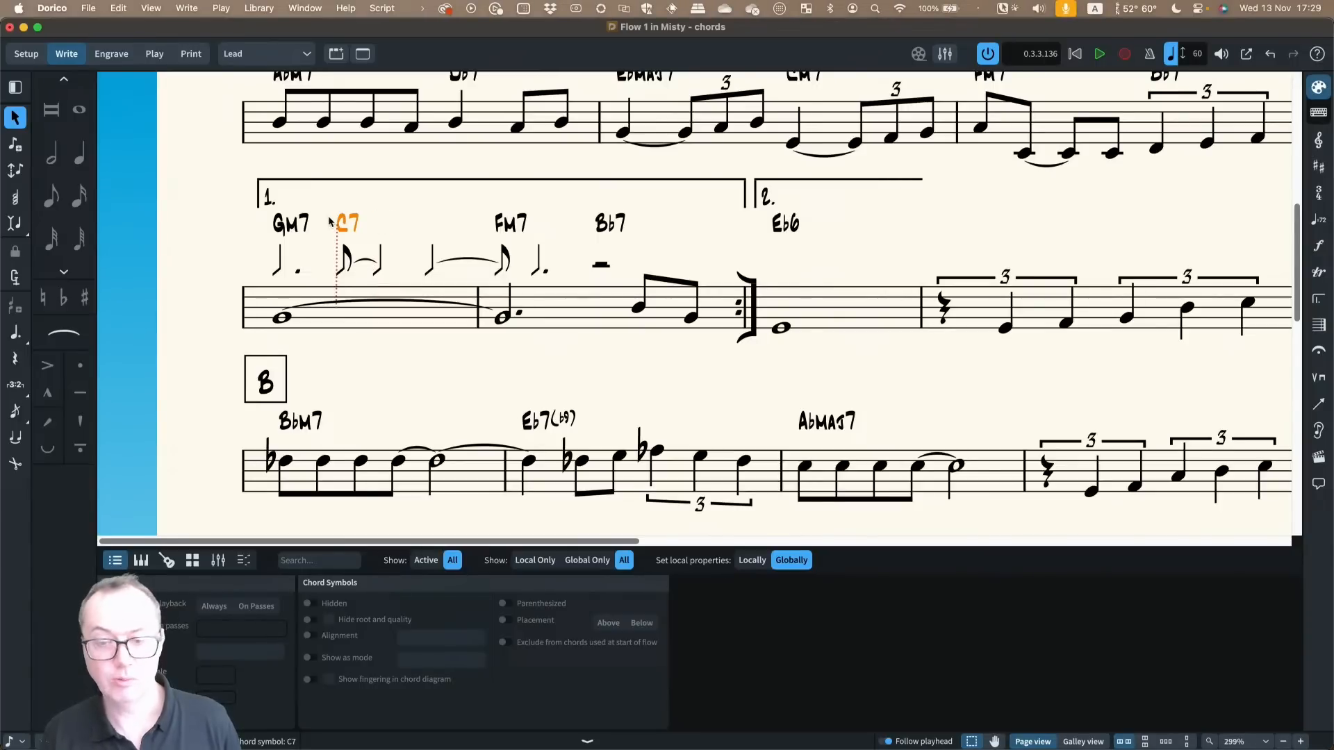
left_click(237, 54)
left_click(246, 81)
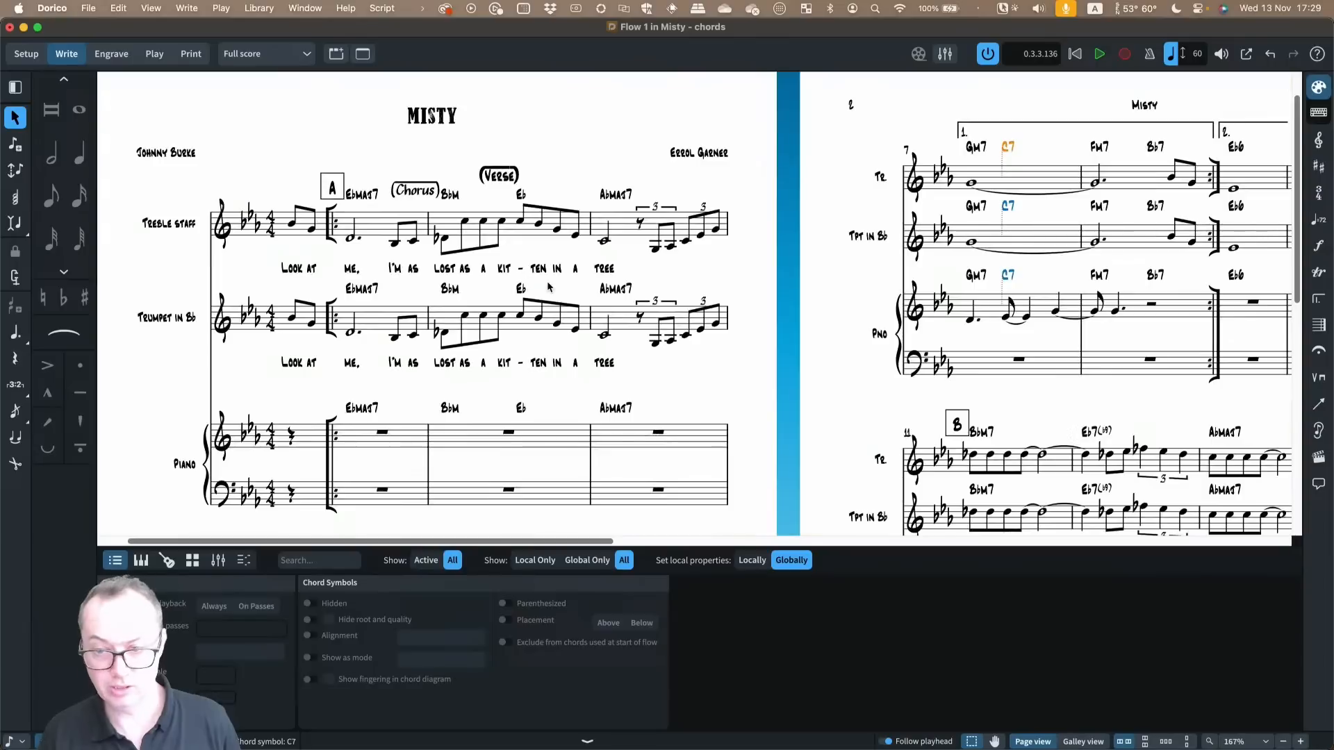
scroll(841, 332, "down", 3)
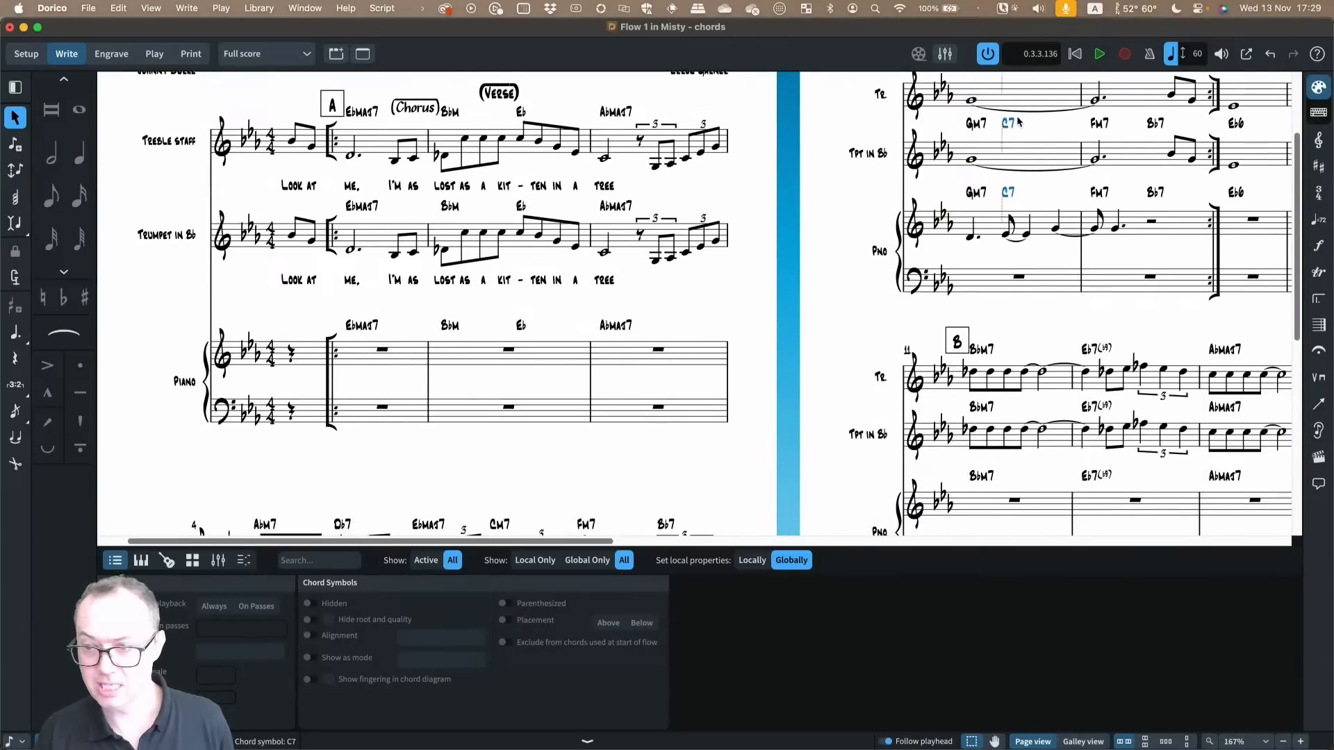
scroll(924, 243, "up", 2)
scroll(1012, 145, "up", 1)
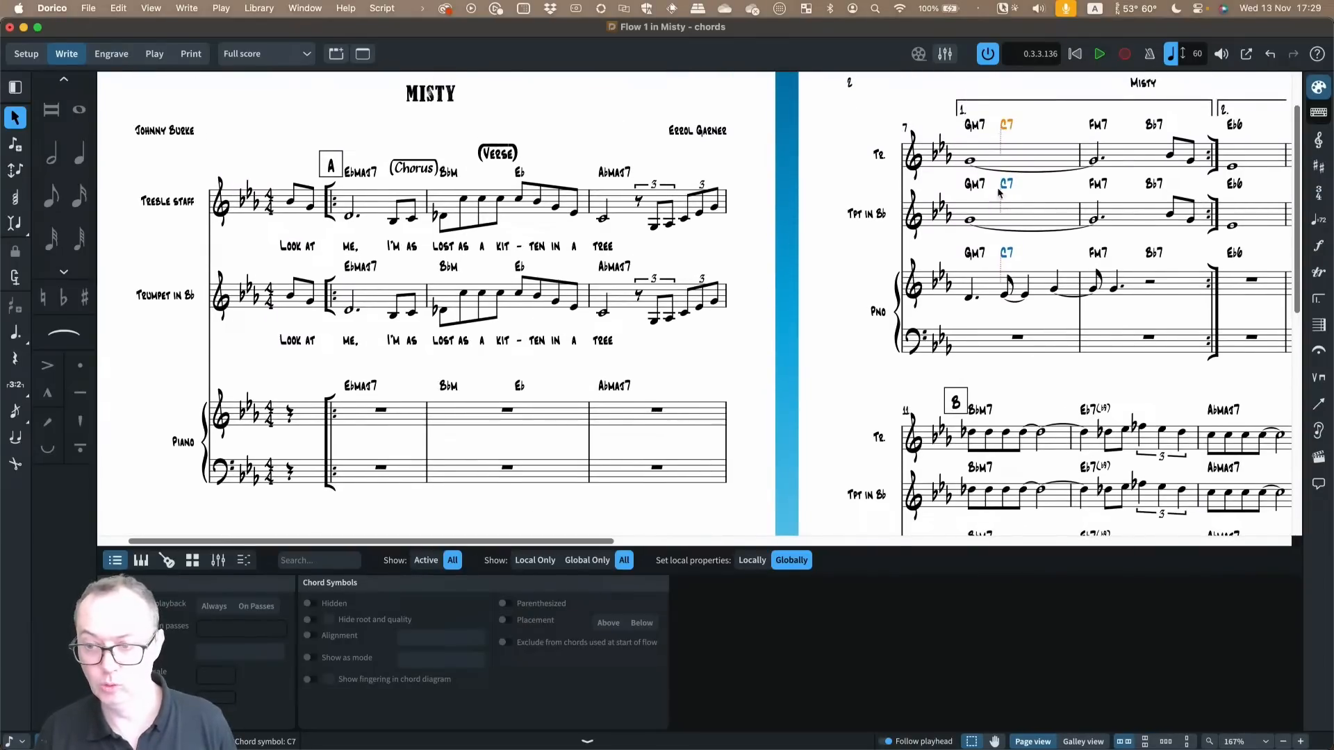
Undo the C7 chord symbol's move and return to the Lead layout
key("super+z")
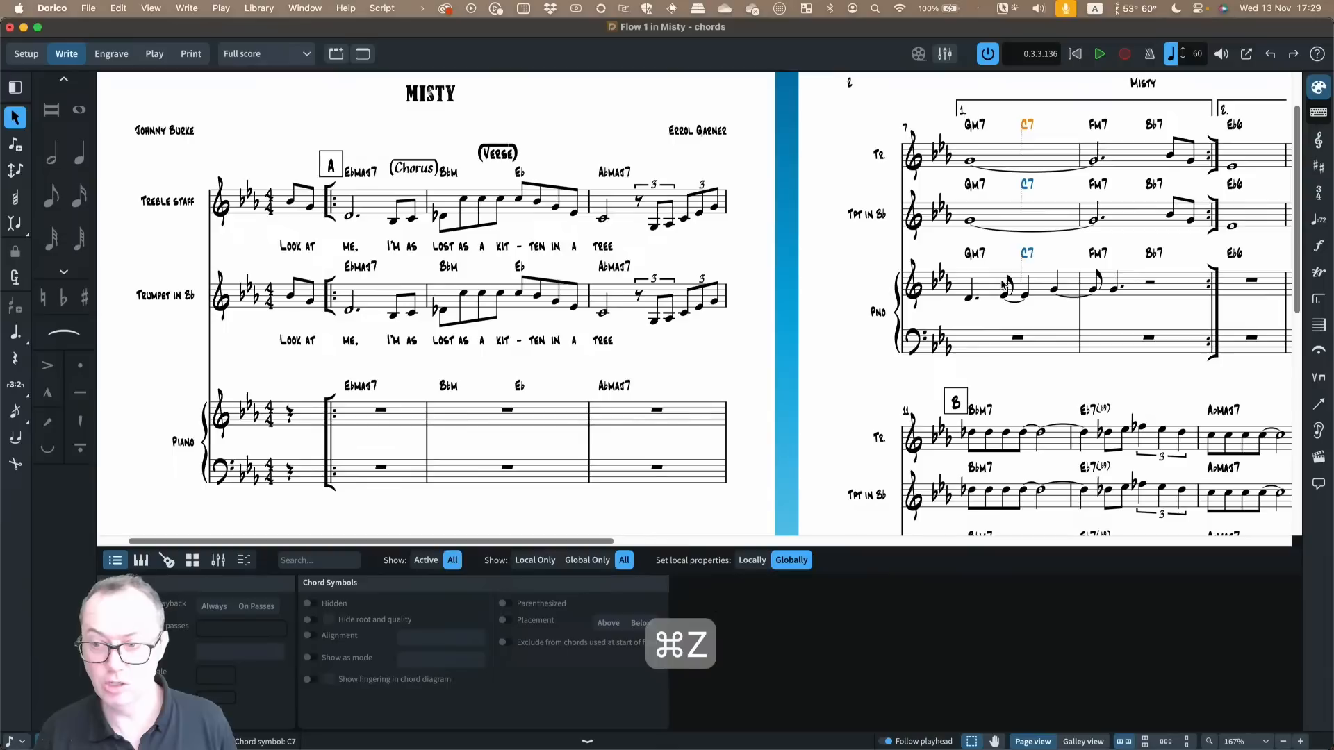
left_click(233, 62)
left_click(236, 73)
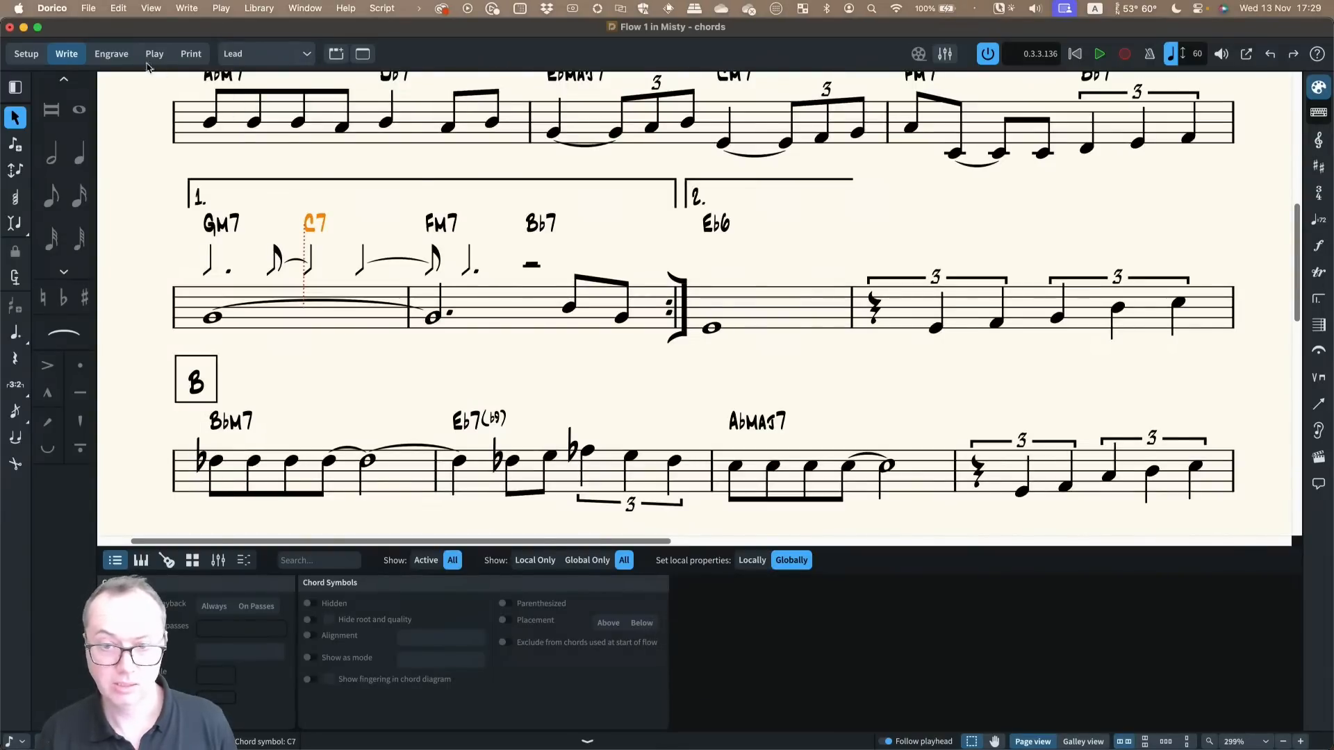
In Engrave mode, move the C7 chord symbol in bar 7 graphically over the cue's first eighth note
left_click(111, 53)
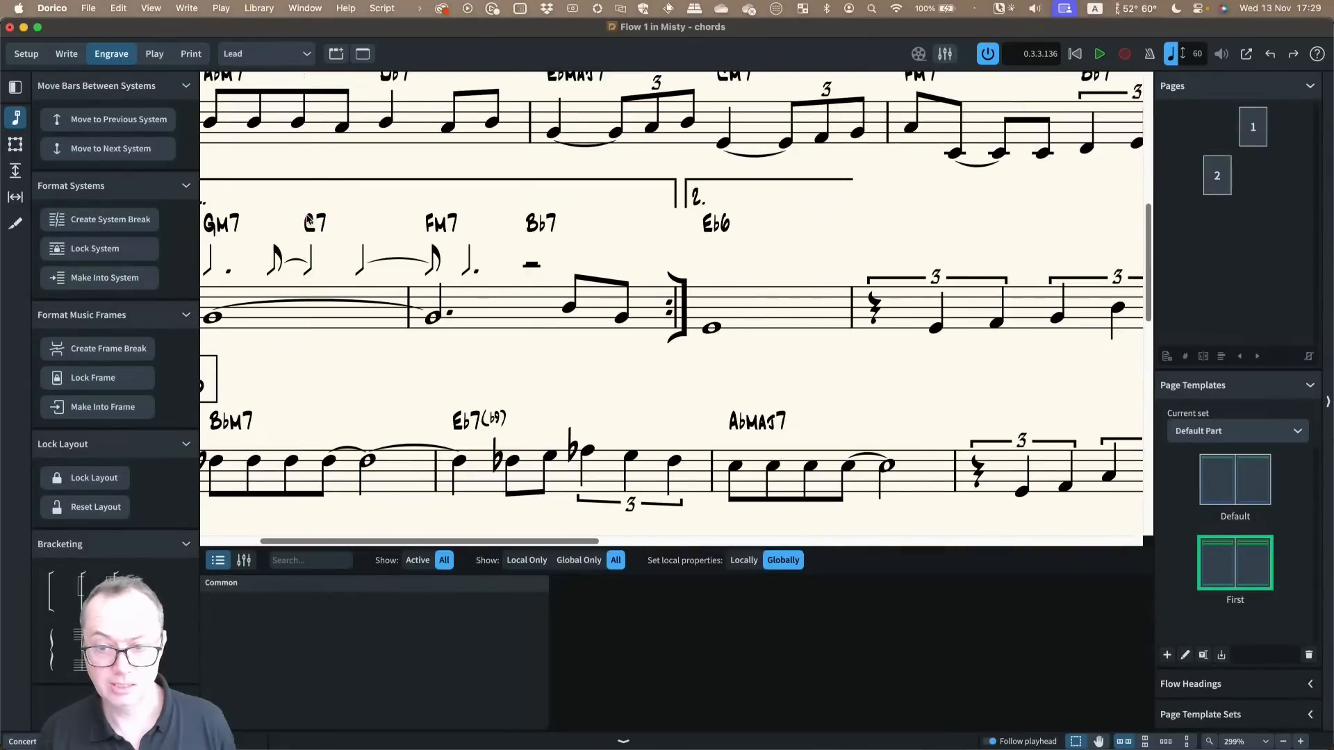
left_click(337, 222)
scroll(347, 222, "left", 2)
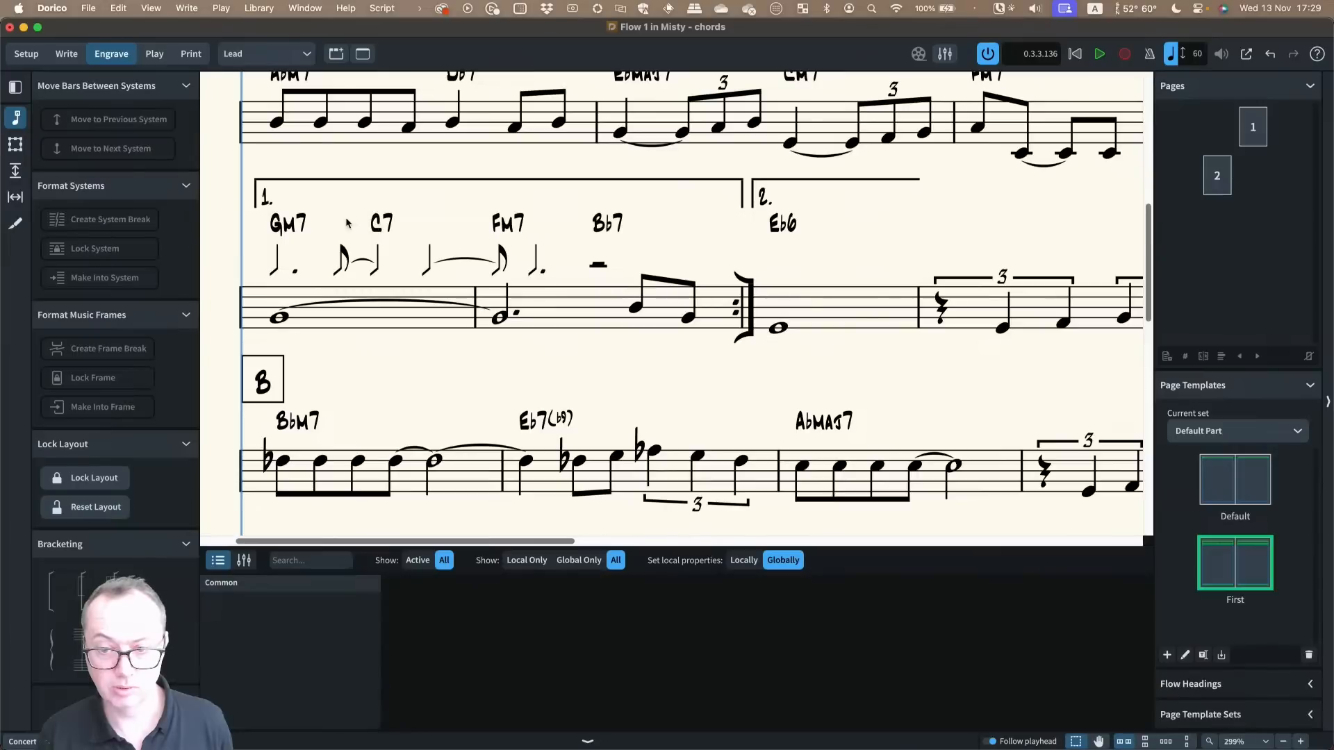
left_click_drag(381, 223, 334, 224)
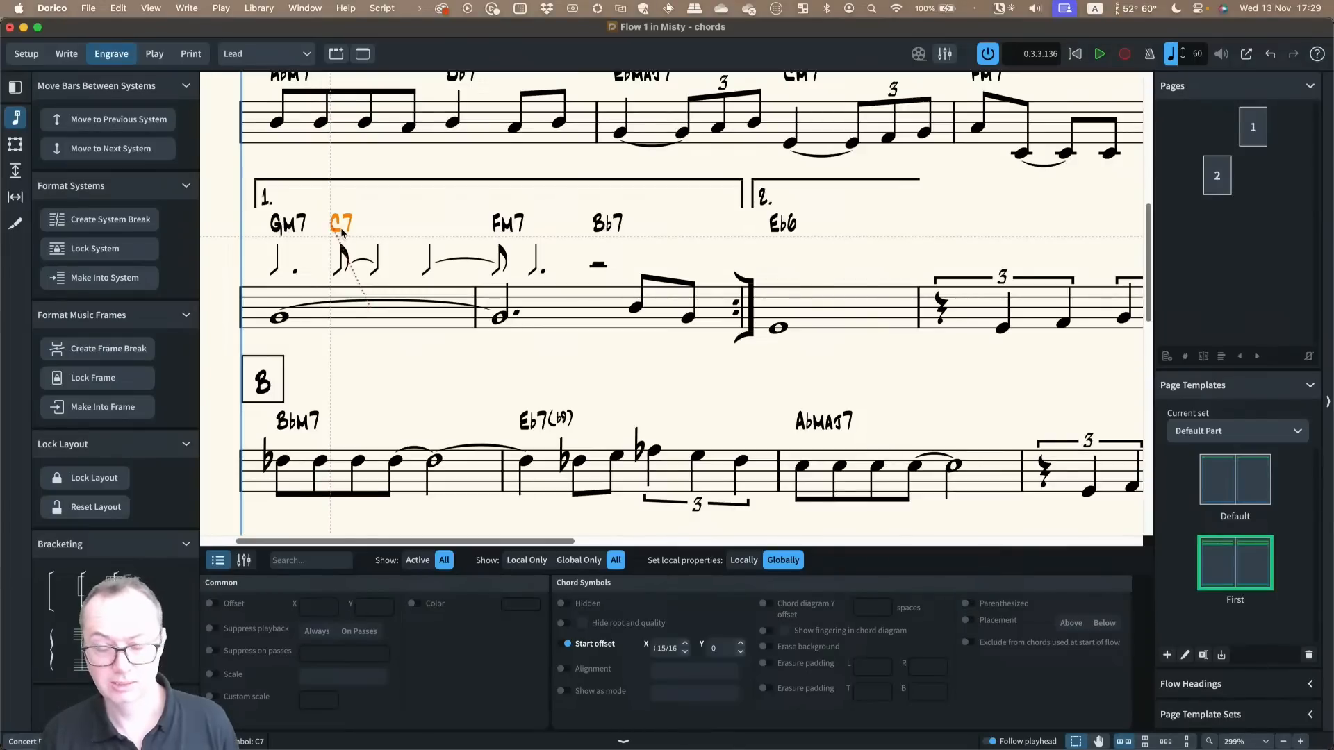
Check the moved C7 chord symbol on each staff at bar 7 in the full score
left_click(268, 54)
left_click(268, 76)
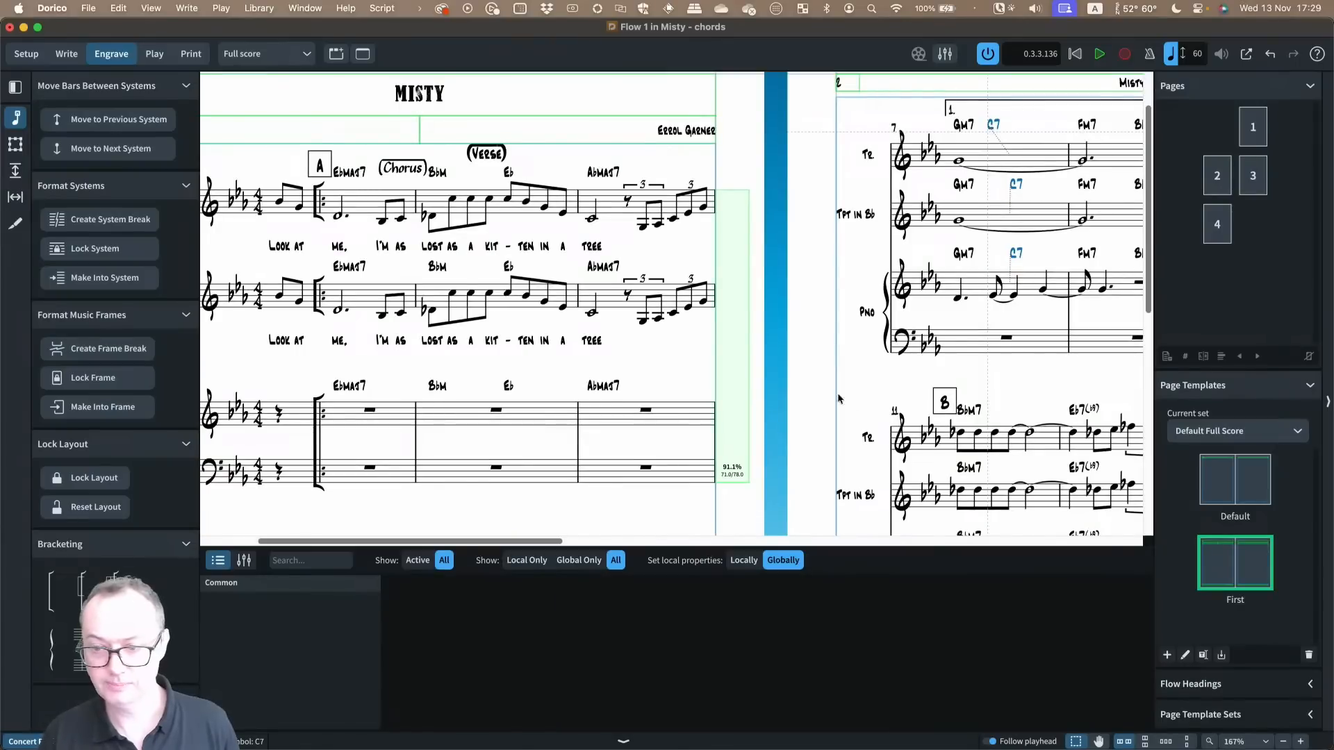
left_click_drag(1007, 143, 866, 146)
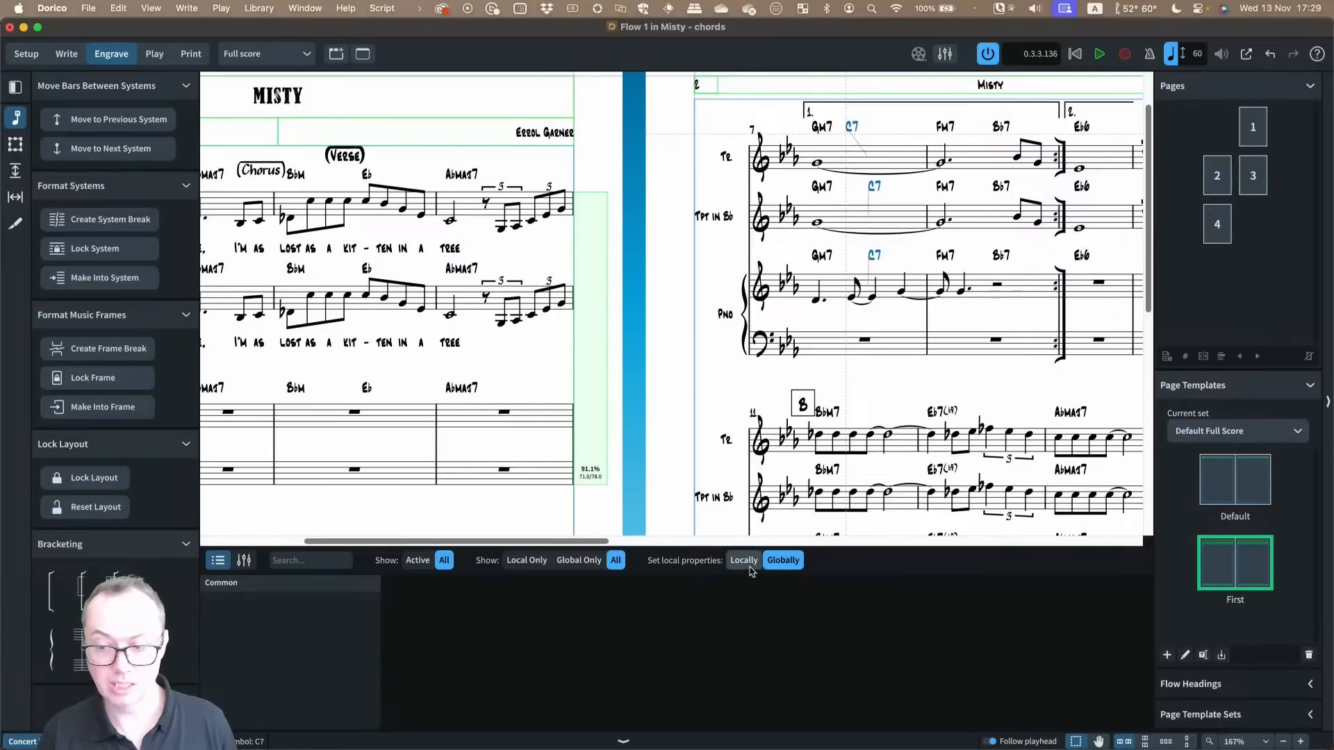
Return to the Lead layout and move the Fm7 chord symbol in bar 8 over the cue's dotted quarter note
left_click(290, 59)
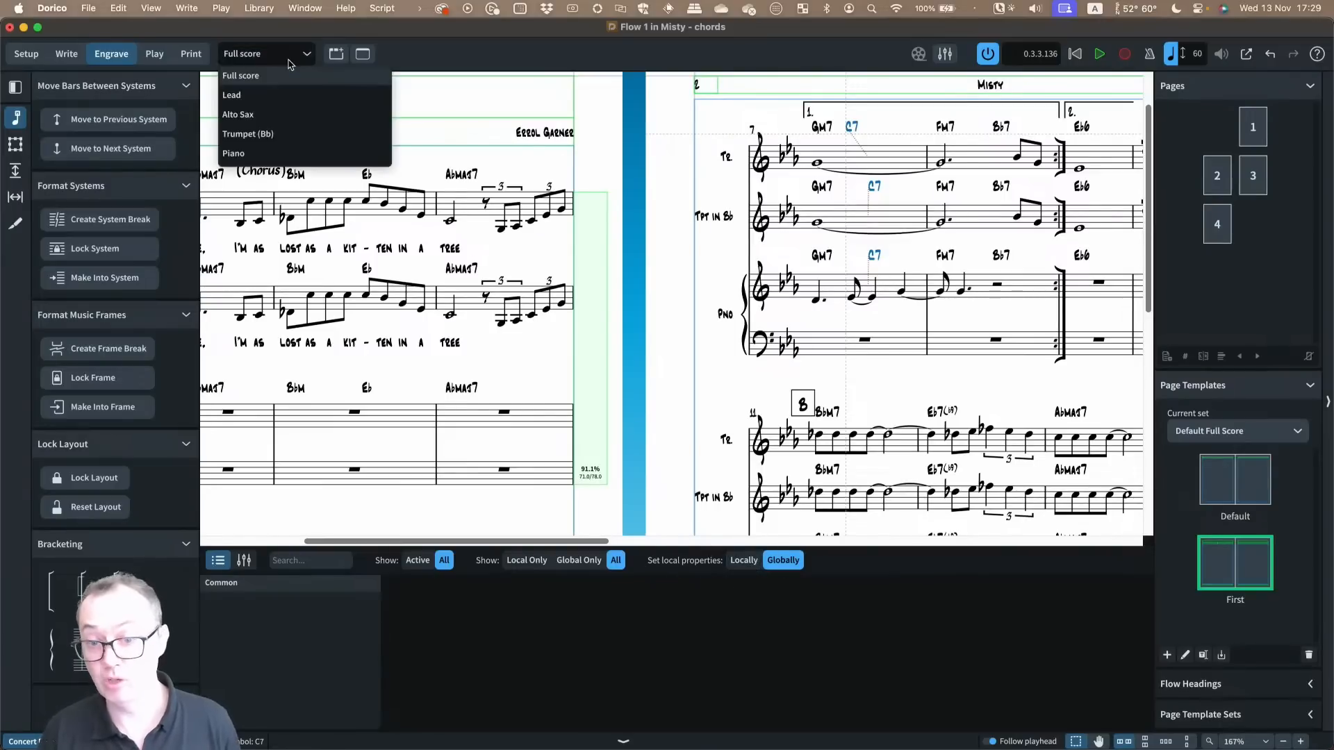
left_click(269, 94)
scroll(397, 220, "left", 5)
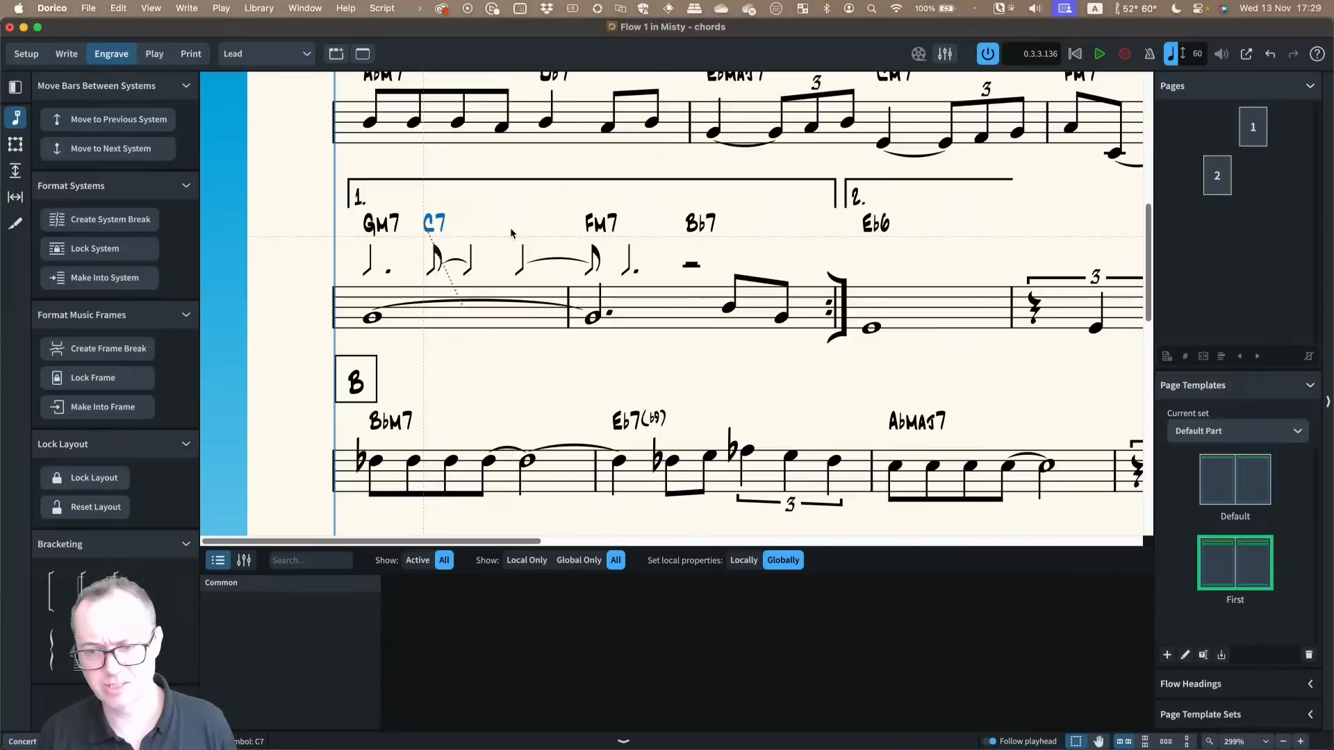
left_click_drag(603, 224, 631, 221)
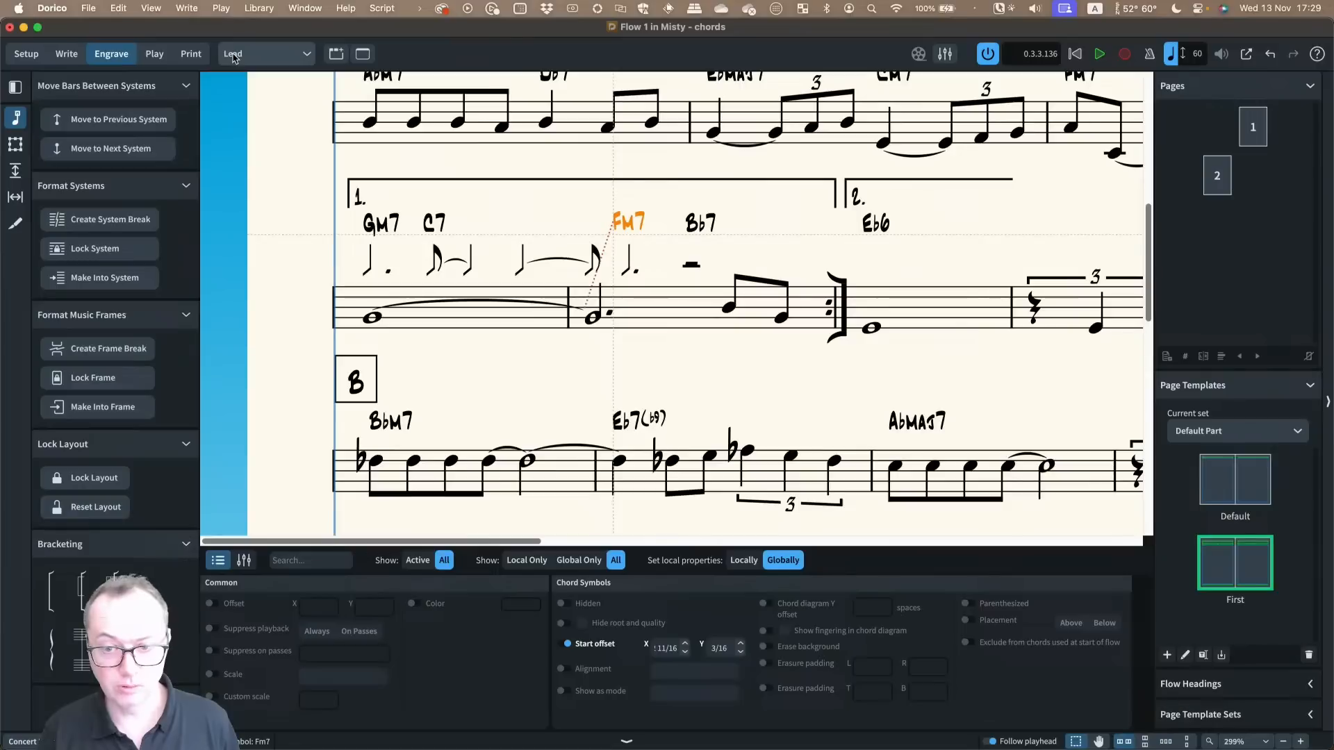
Compare the Fm7 chord symbol's position in bar 8 across the staves of the full score
left_click(262, 59)
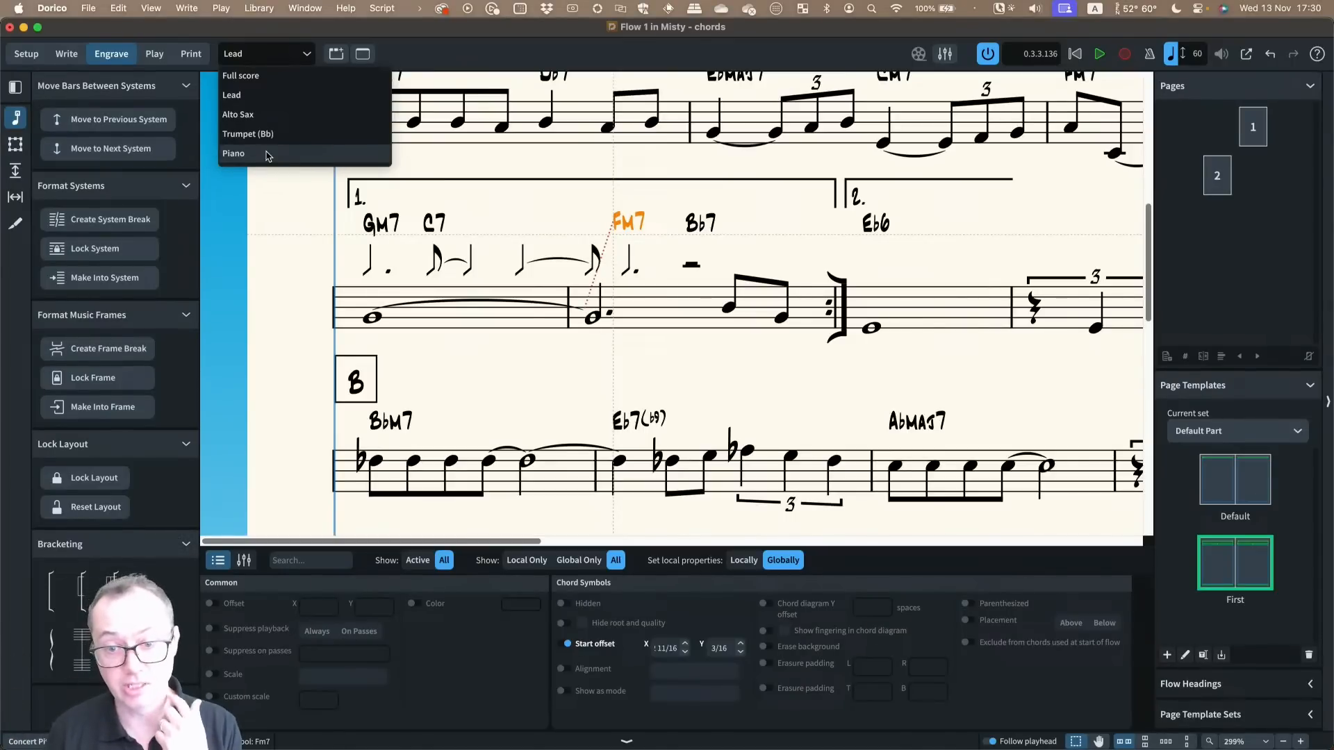
left_click(304, 237)
left_click(253, 55)
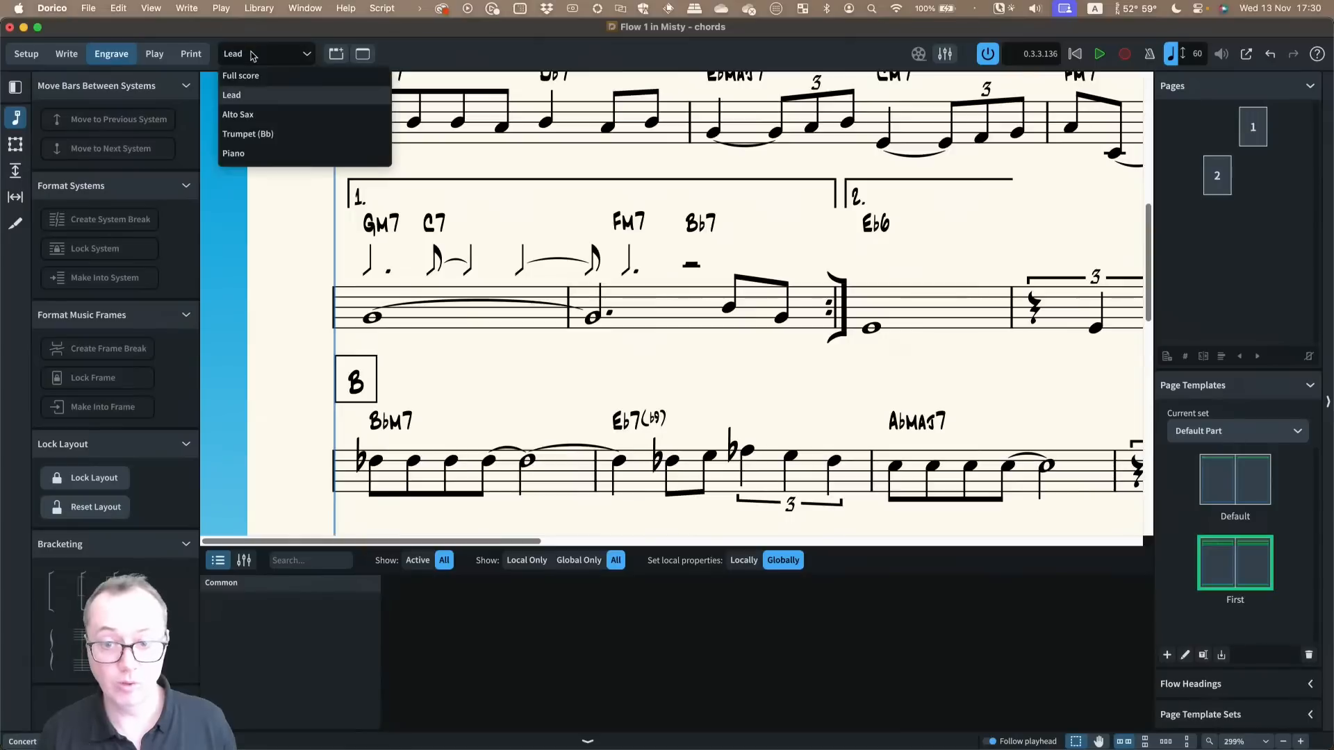
left_click(240, 75)
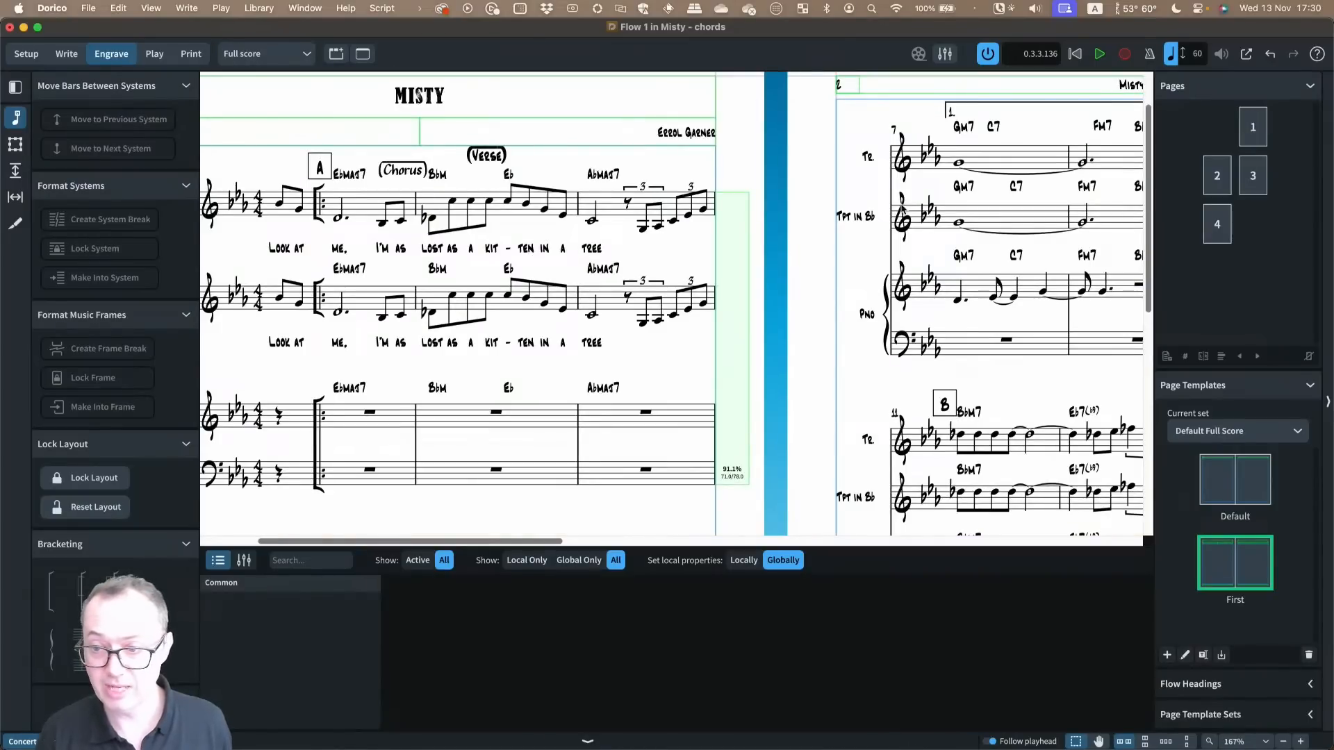
scroll(802, 159, "right", 5)
Show signposts and, in Write mode, copy the piano cue from the top staff to the trumpet staff in bar 7
key("alt+super+s")
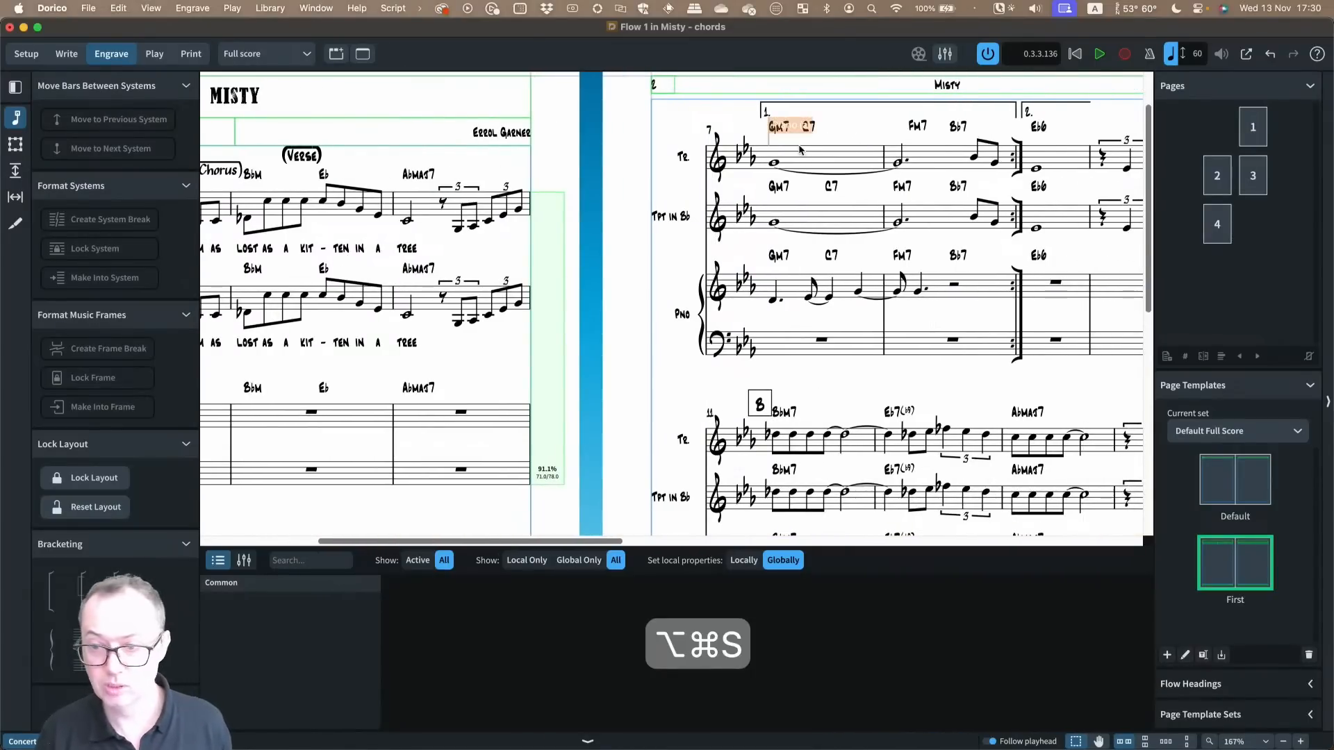
scroll(795, 136, "right", 2)
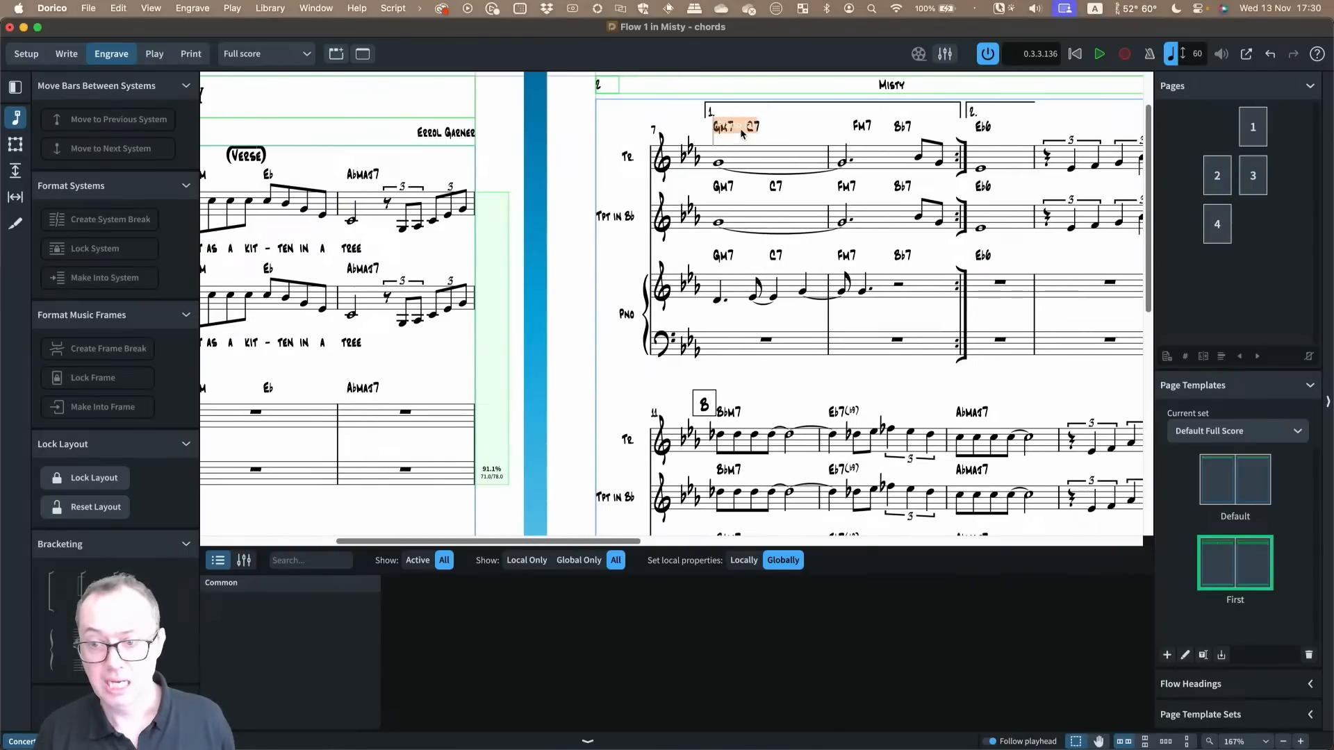
left_click(740, 129)
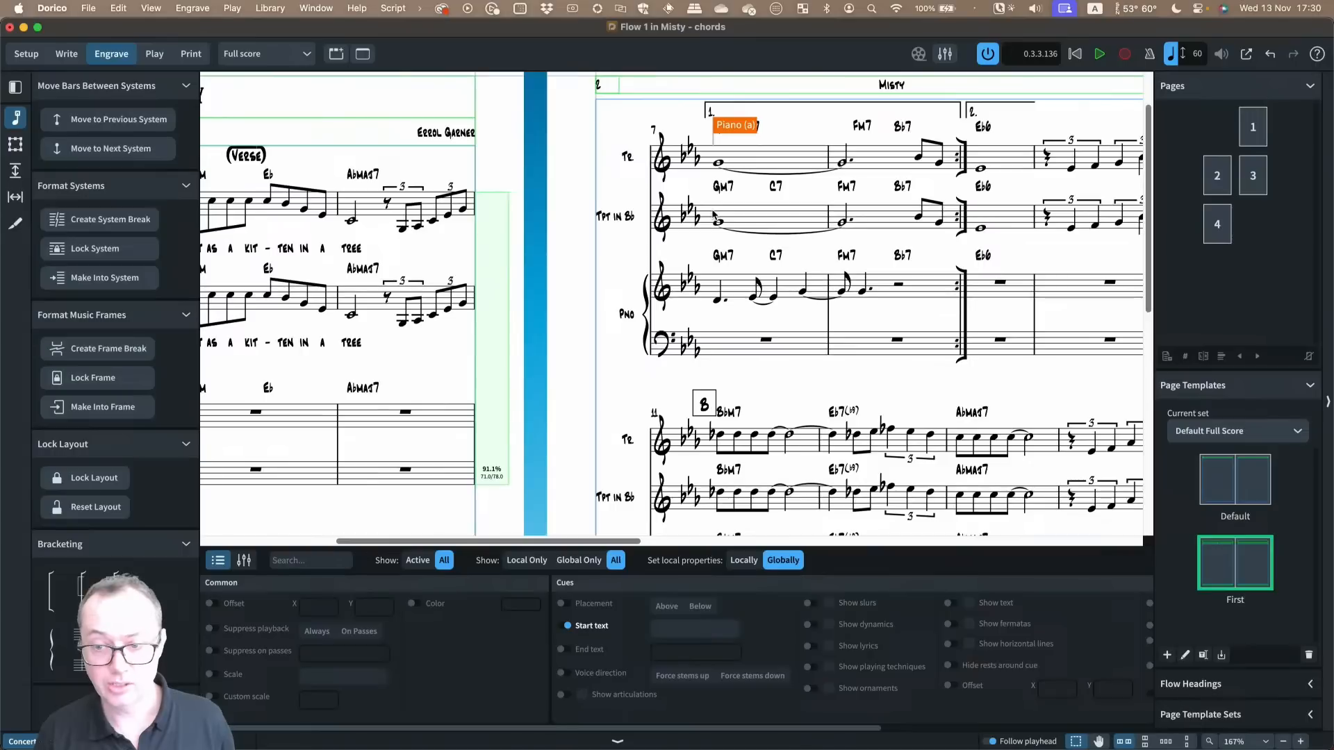
key("Delete")
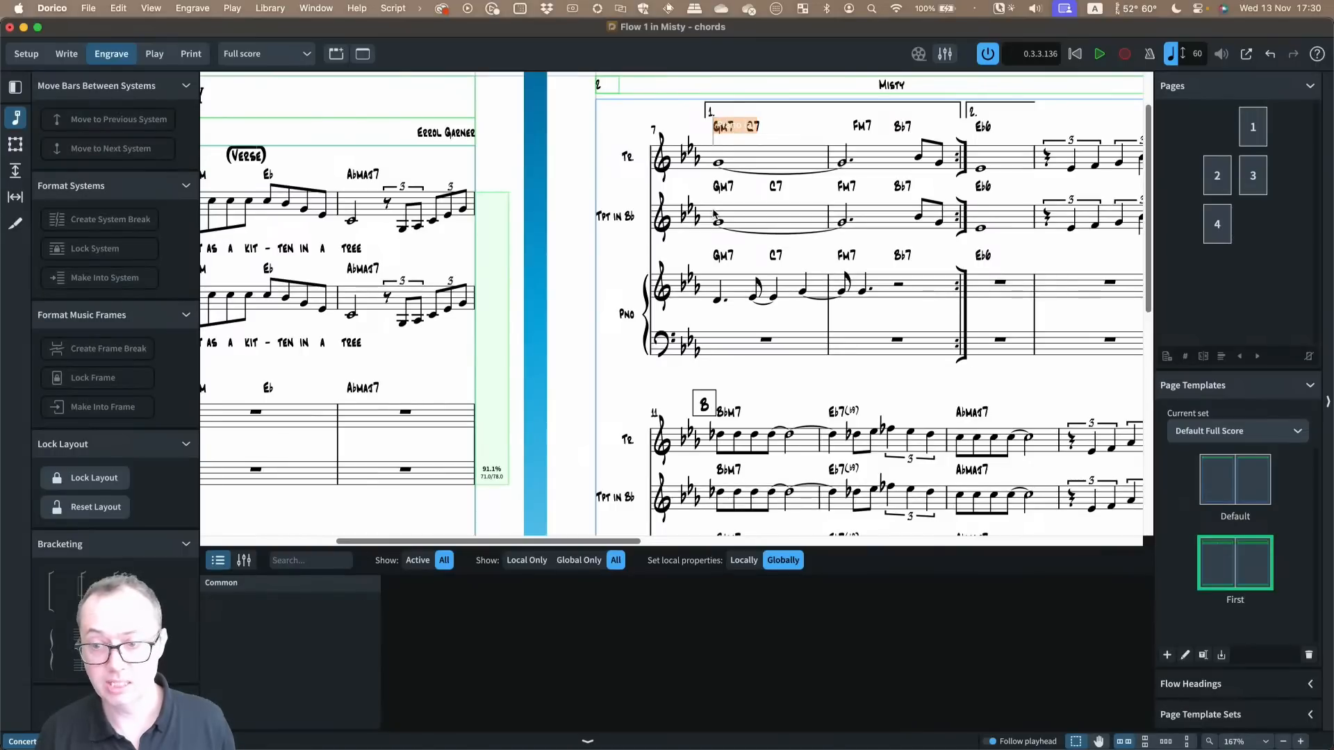
key("super+2")
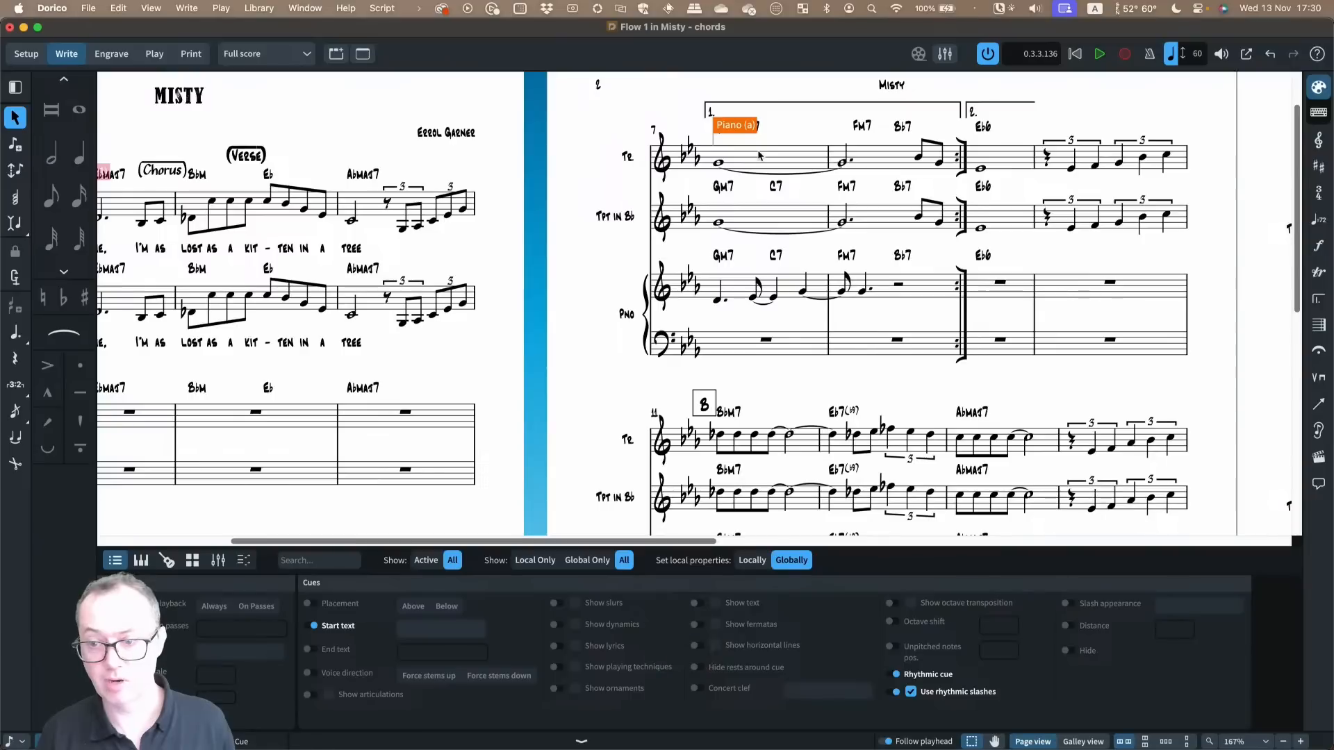
left_click(717, 214, "alt")
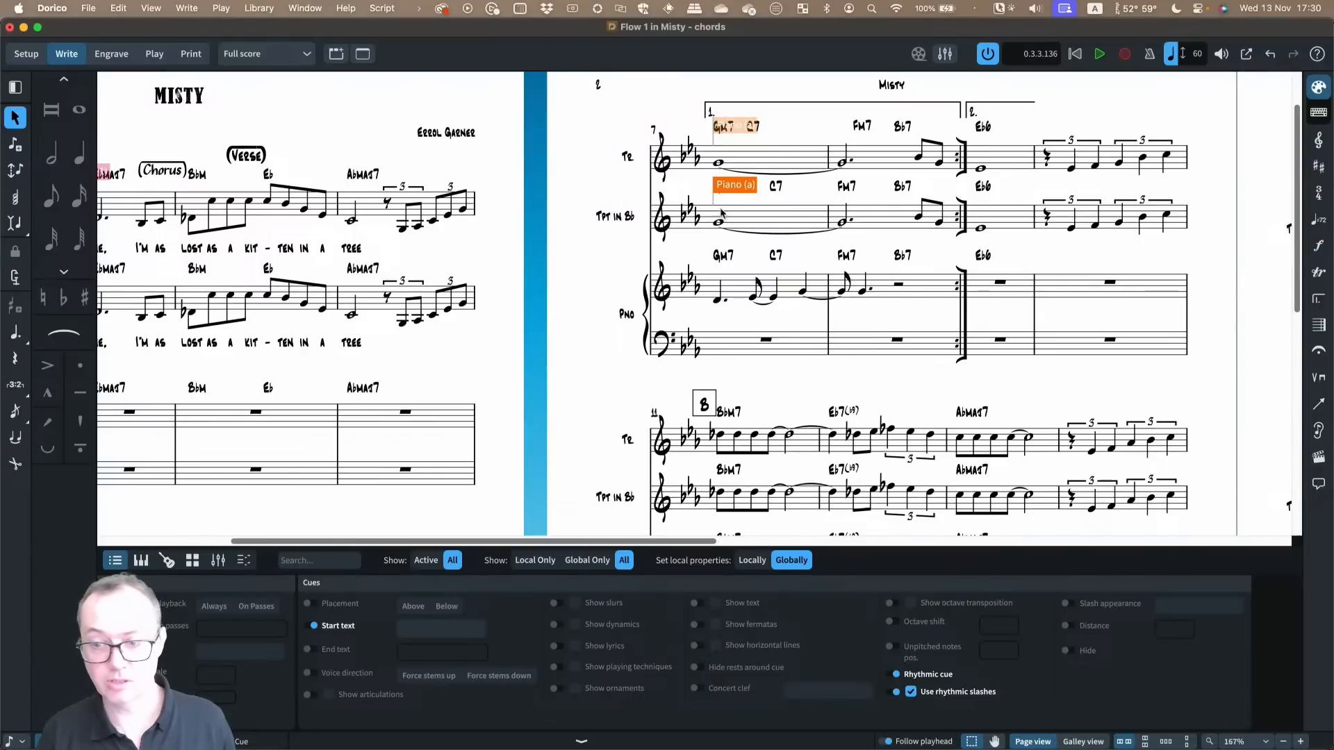
Open the Trumpet (Bb) layout, examine the copied cue in the first ending, and hide the lower zone
left_click(723, 216, "super")
key("w")
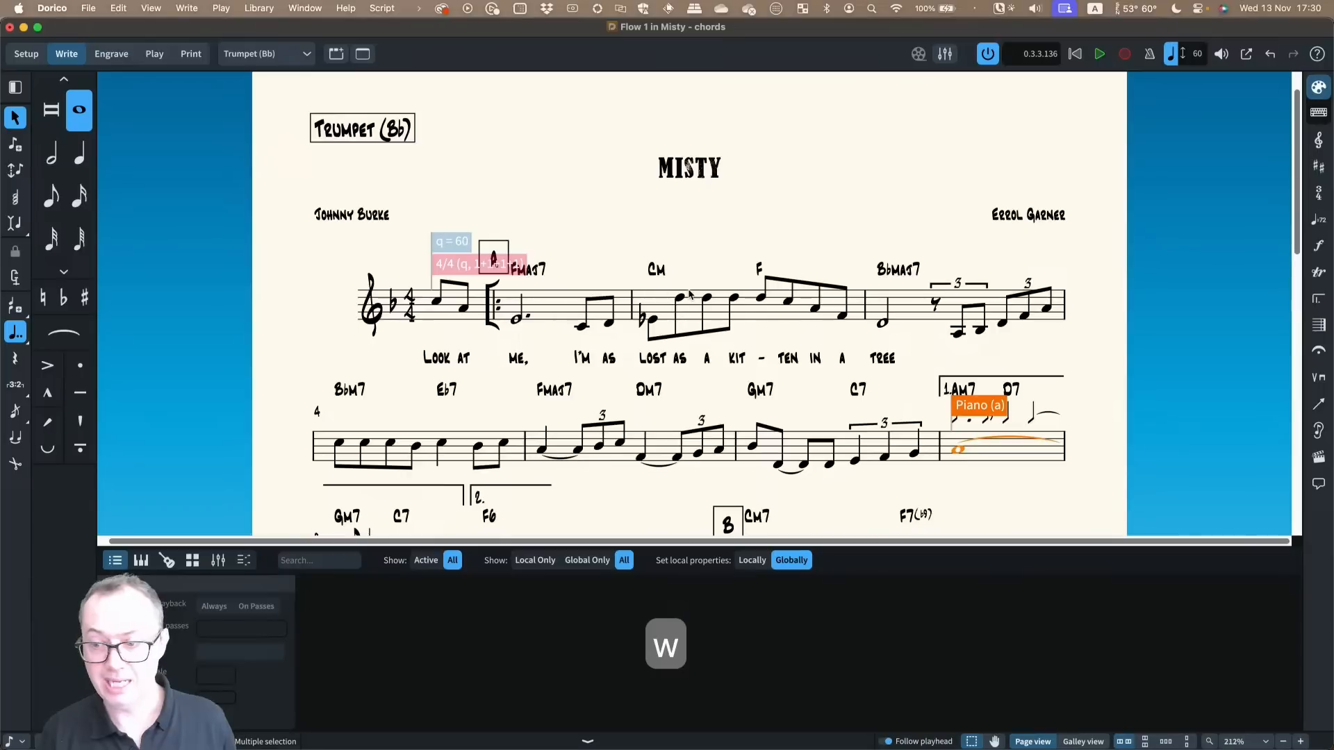
scroll(968, 323, "down", 5)
key("Escape")
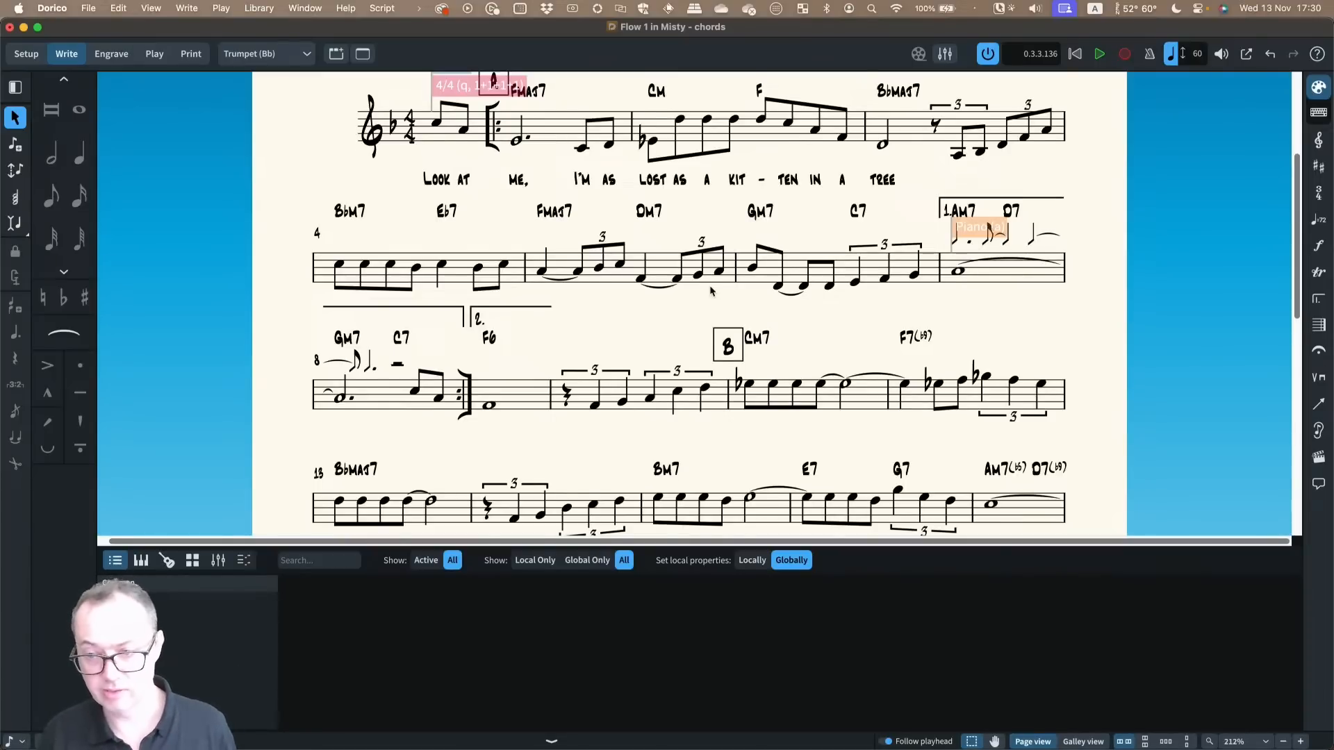
scroll(667, 285, "up", 1)
key("super+minus")
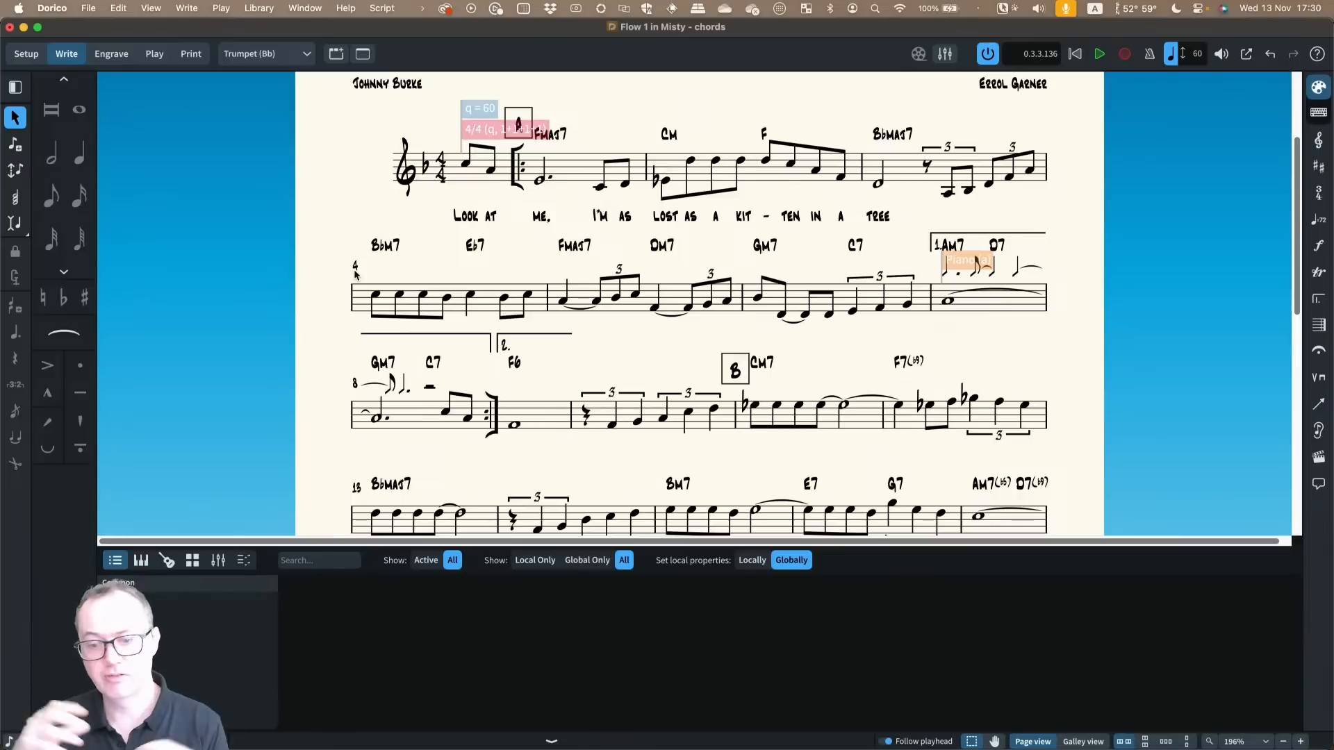
key("super+8")
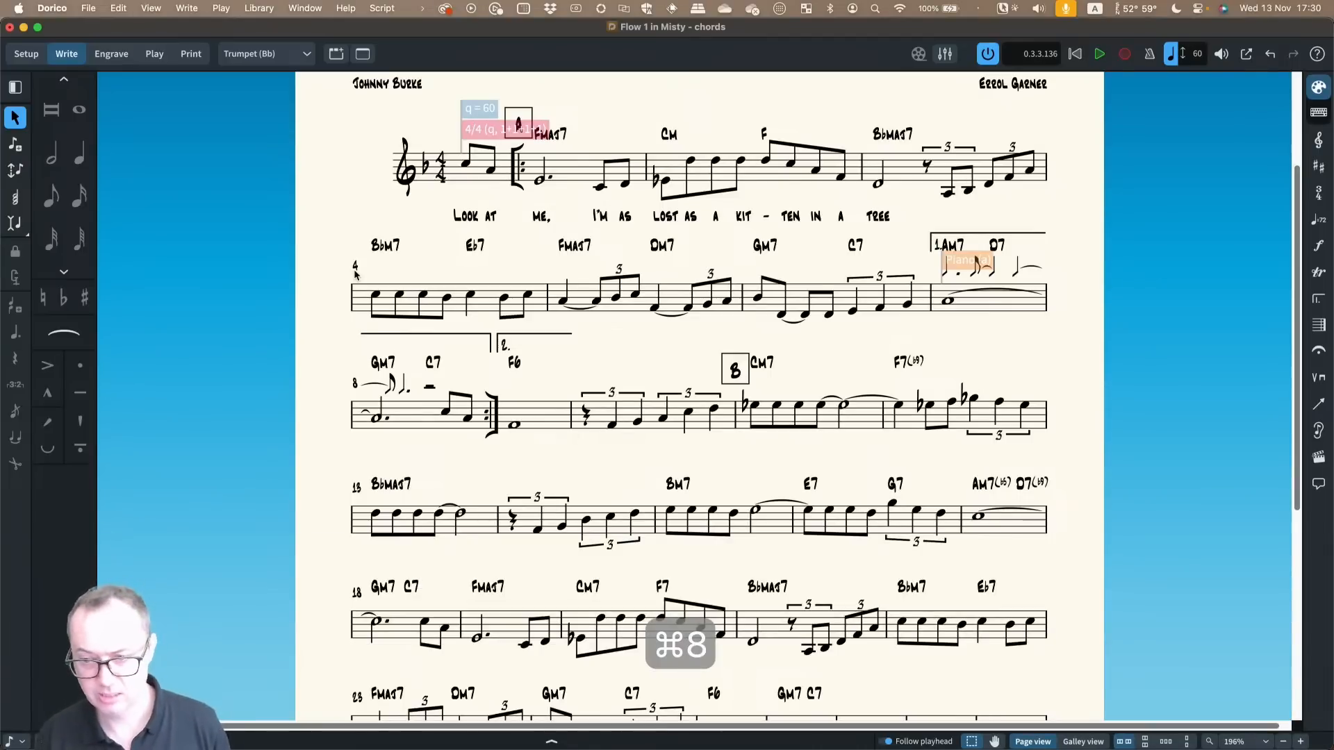
scroll(294, 146, "up", 4)
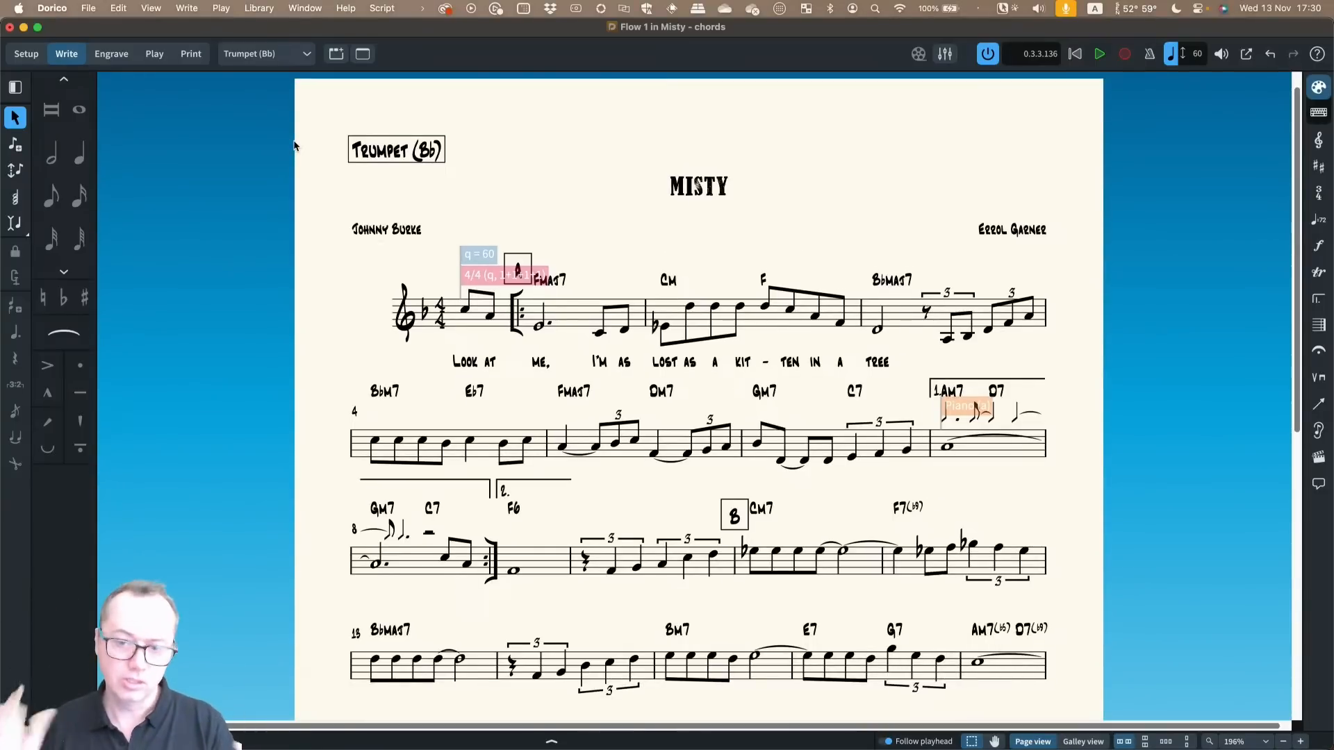
Switch to Engrave mode and browse the Personal and Solo project templates in the Hub without creating a project
left_click(111, 53)
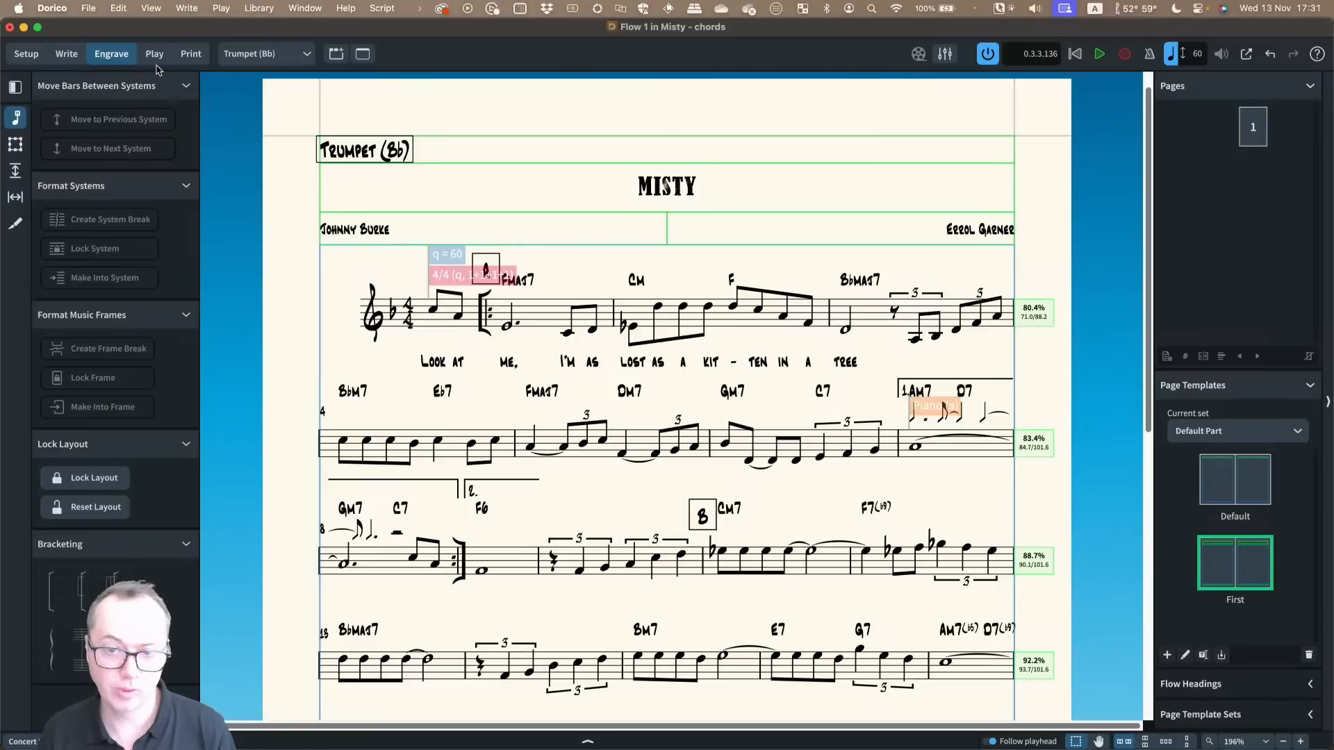
left_click(88, 8)
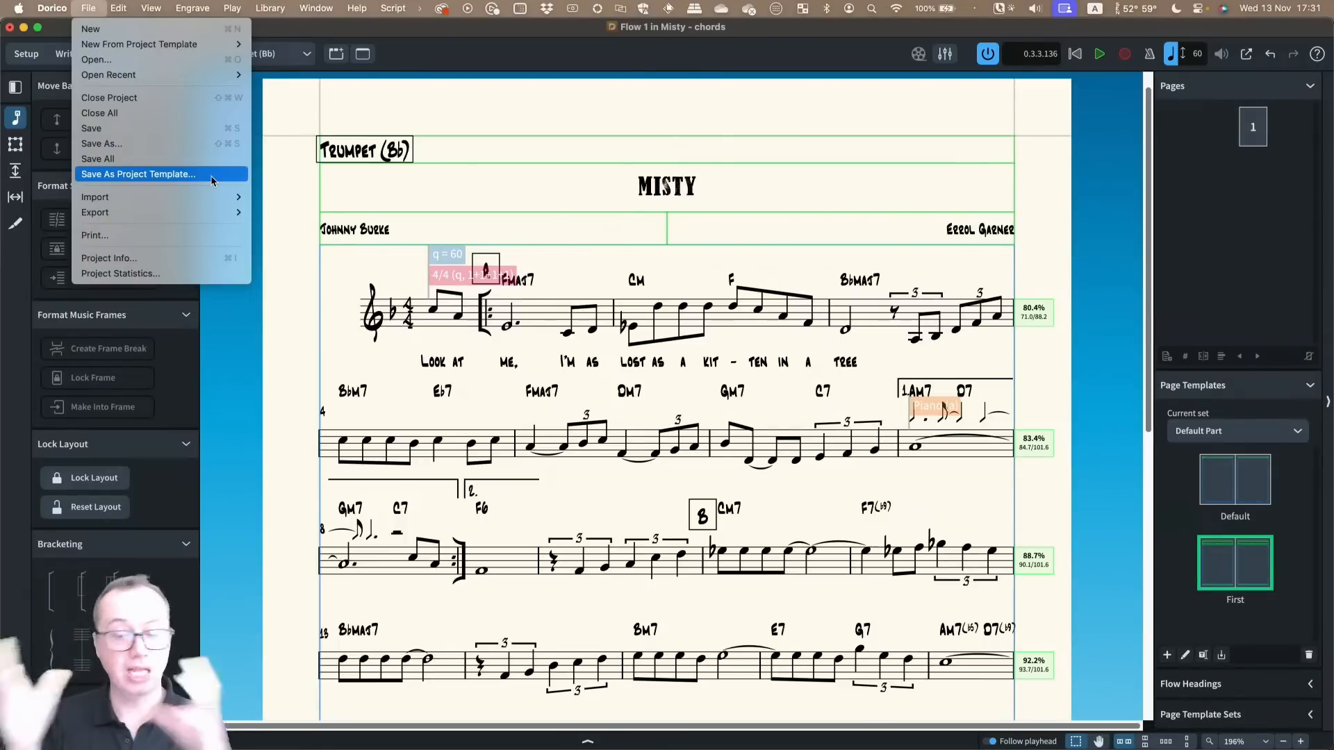
left_click(354, 189)
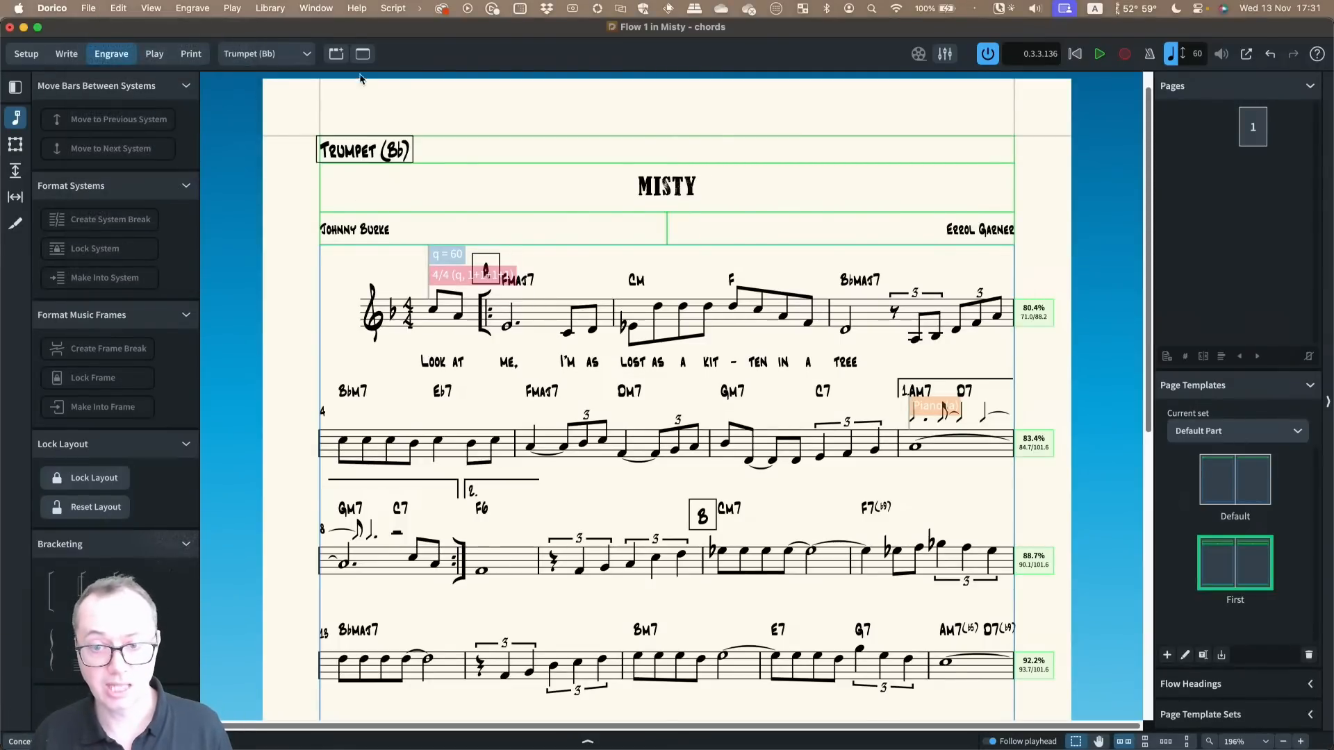
left_click(312, 10)
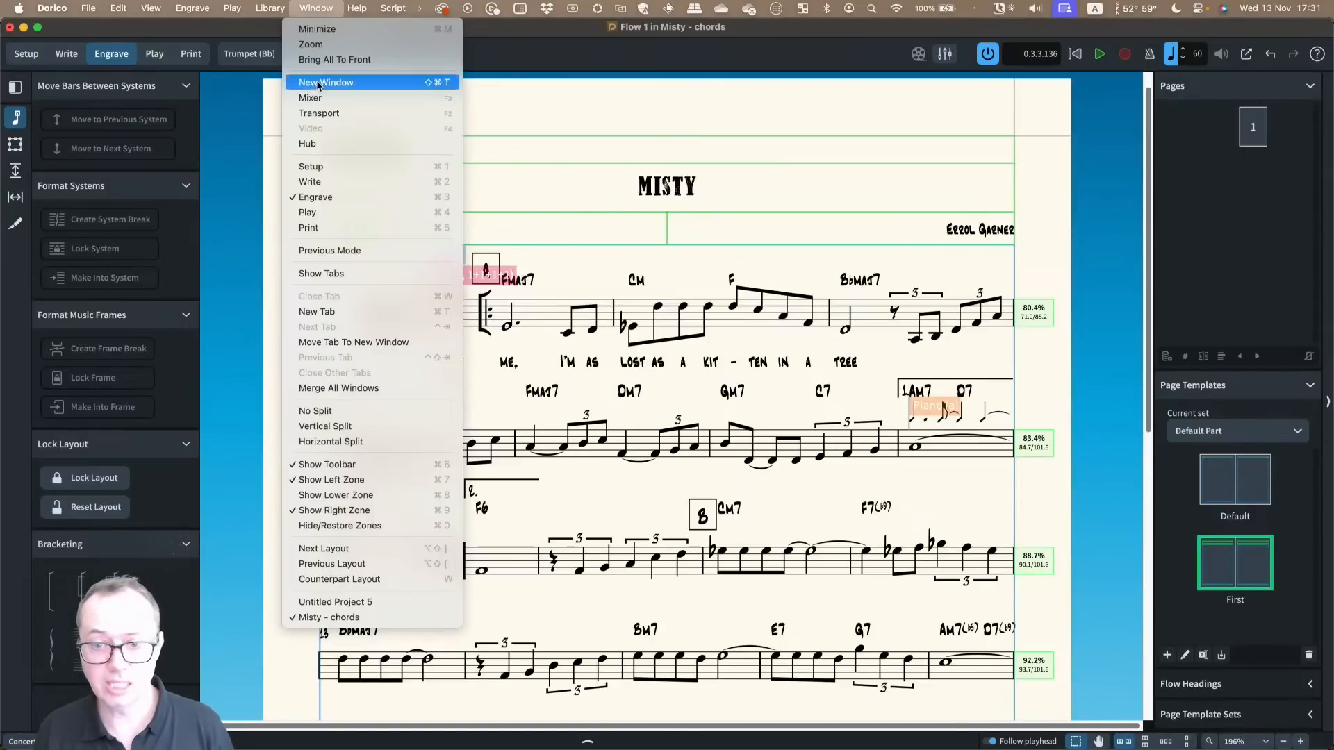
left_click(314, 145)
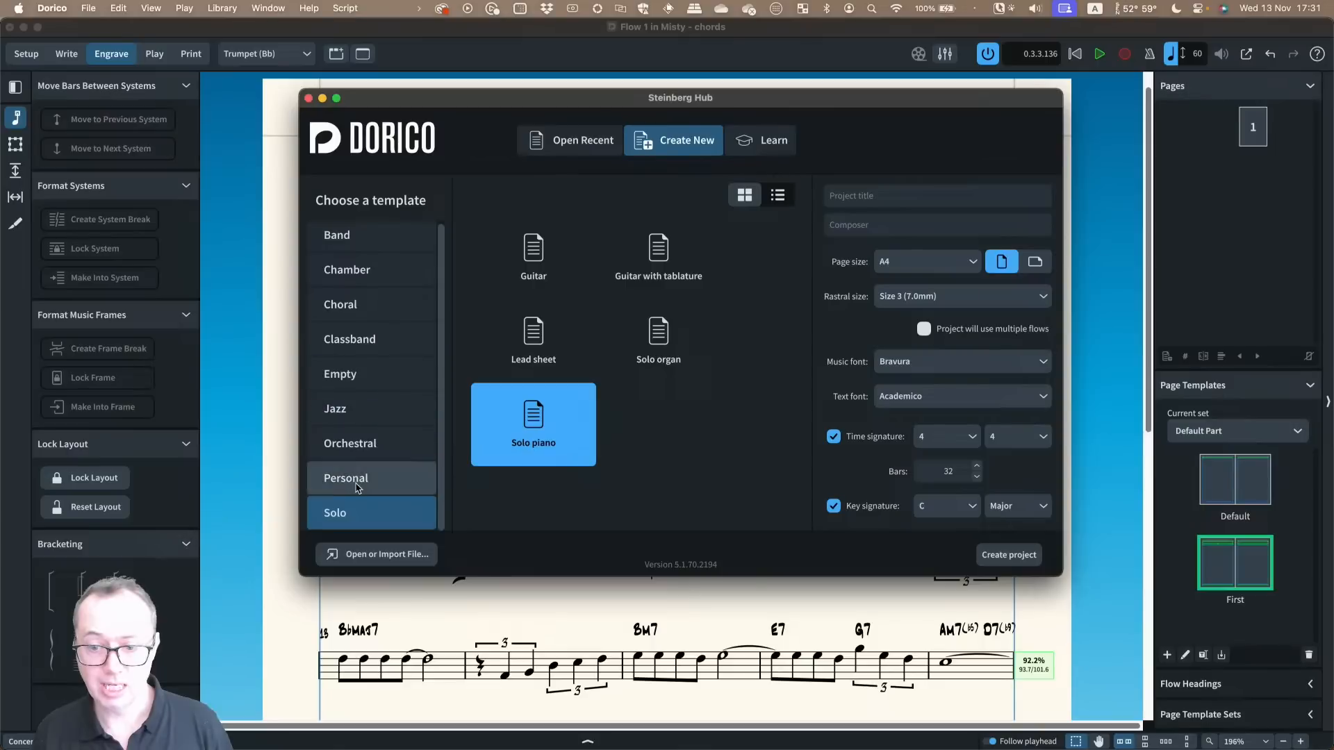
left_click(357, 486)
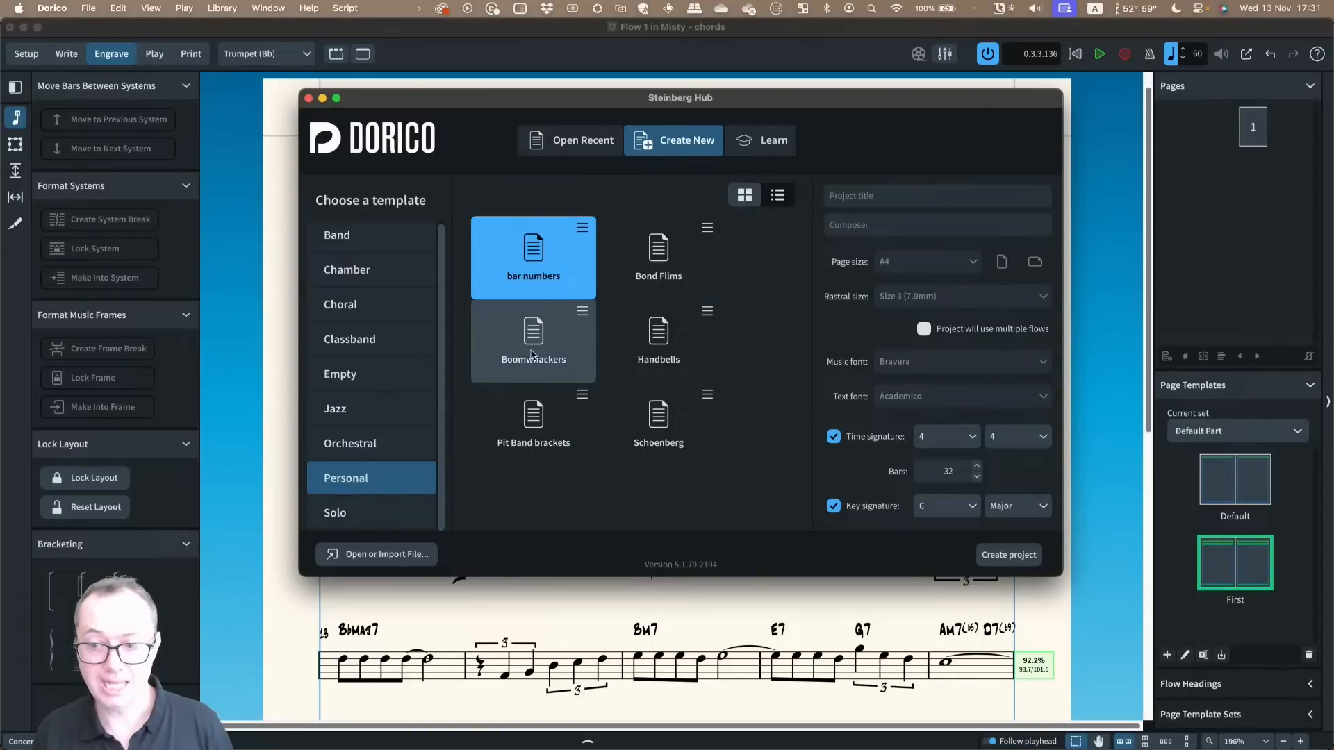
left_click(382, 511)
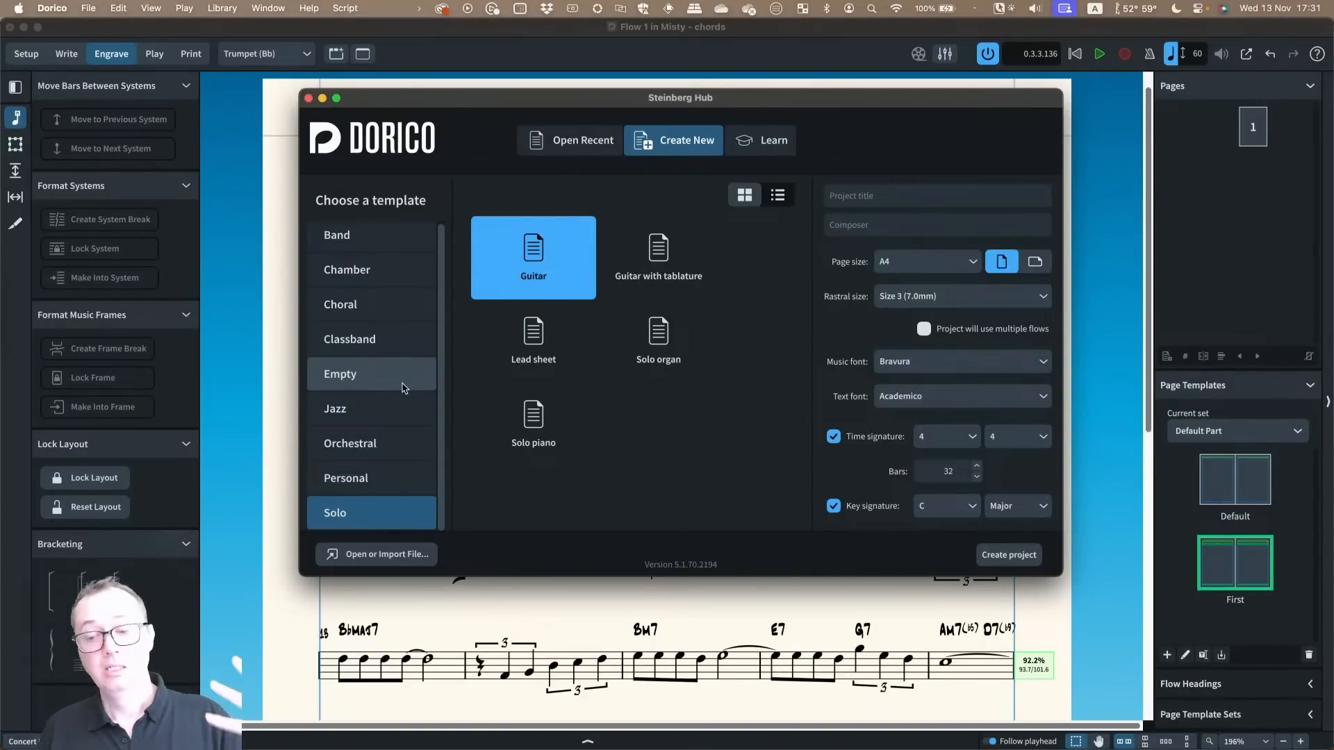
left_click(309, 98)
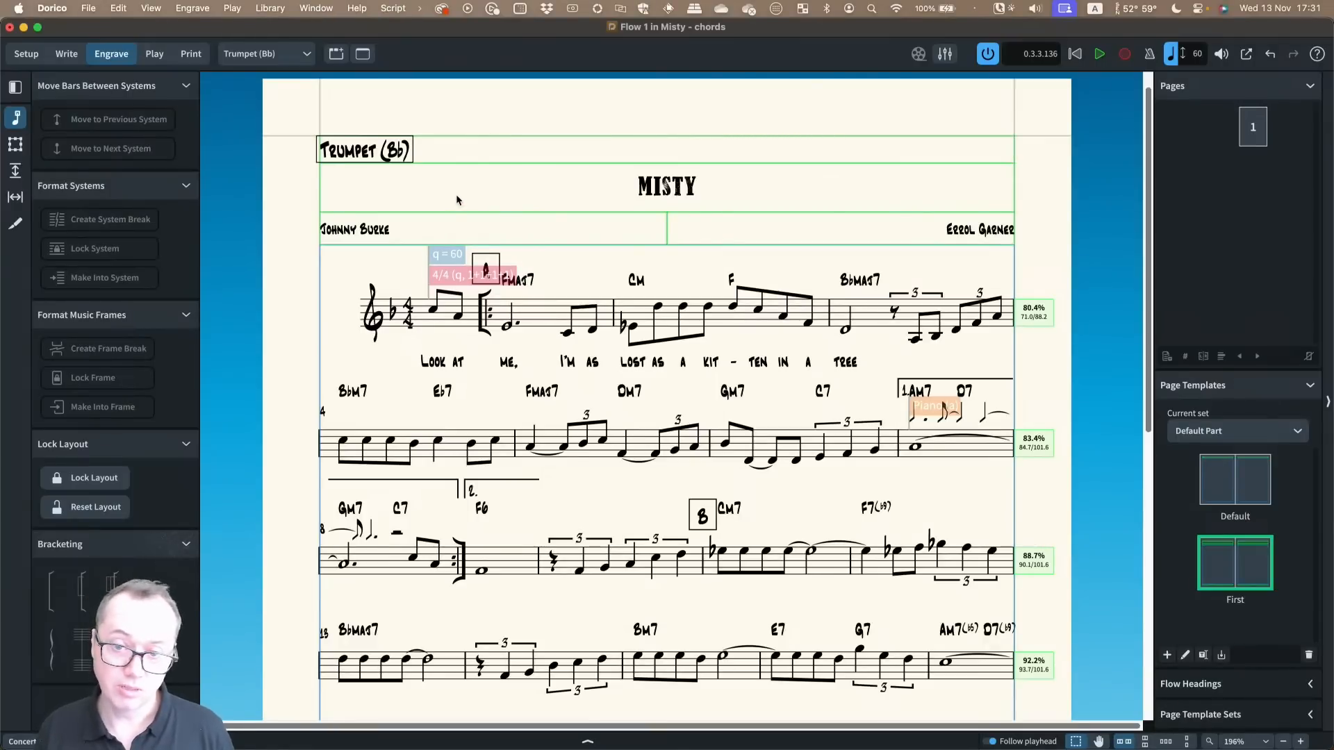
Open the Library Manager and expand the Clefs comparison in the Notation Options
left_click(264, 8)
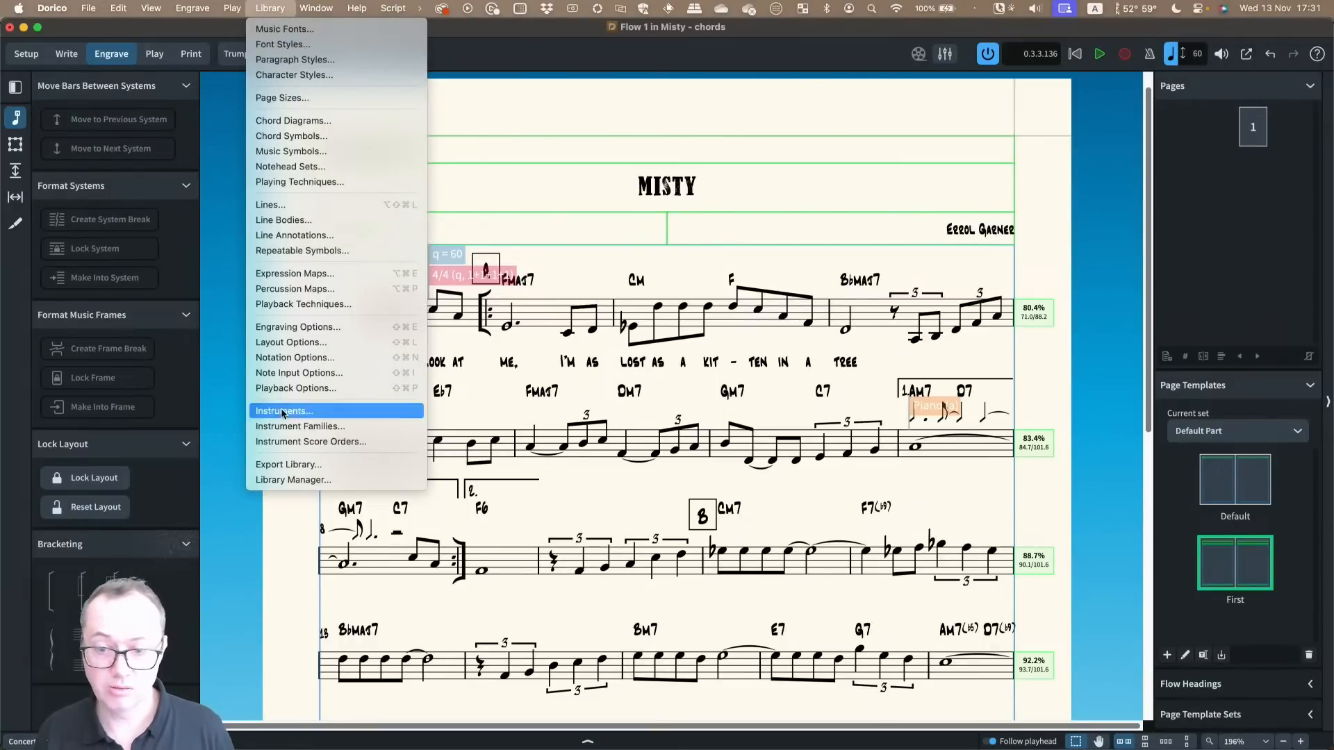
left_click(292, 479)
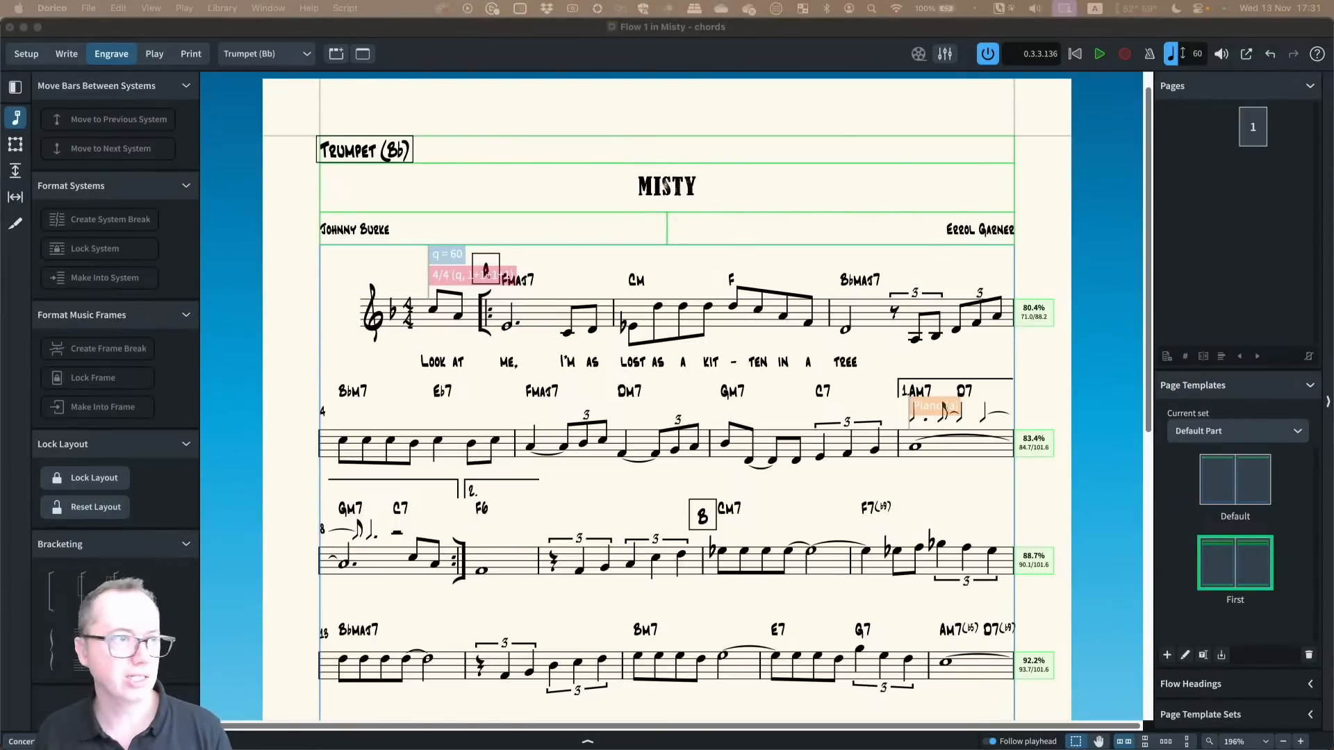
left_click_drag(513, 154, 593, 103)
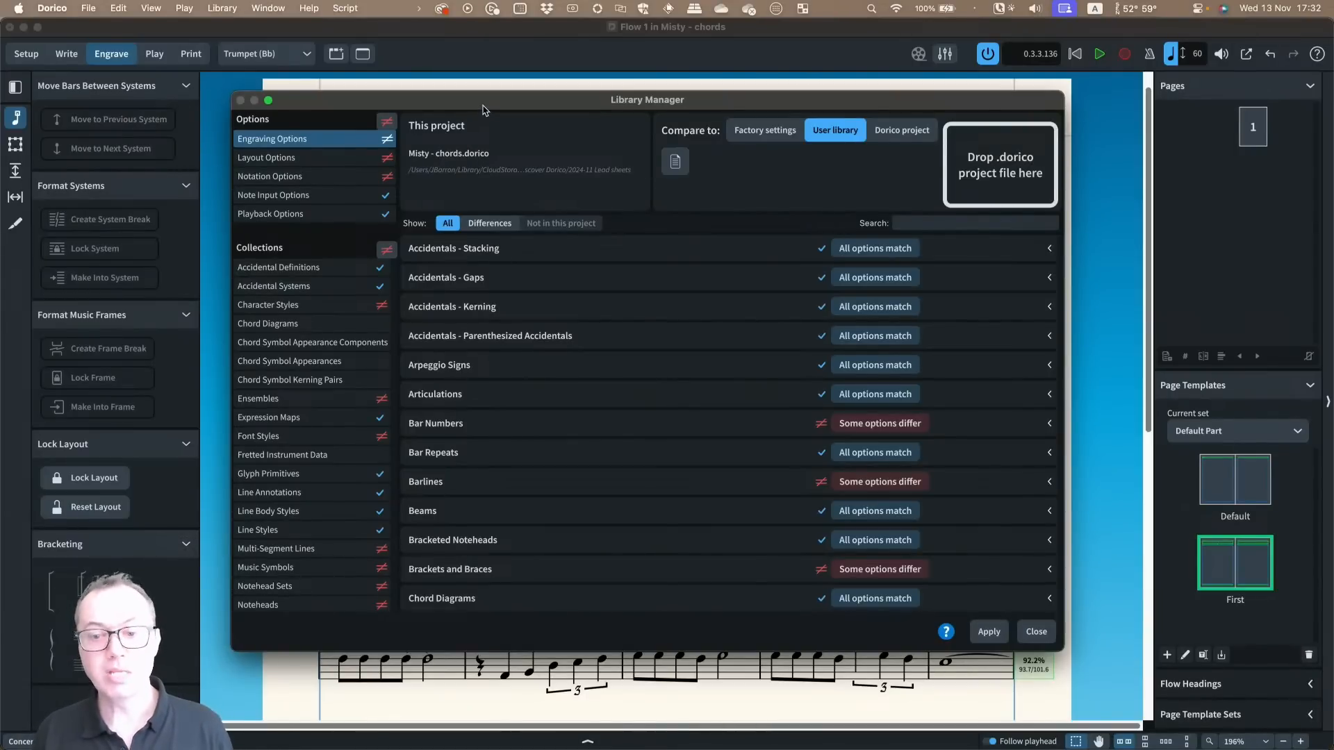
left_click_drag(484, 108, 462, 133)
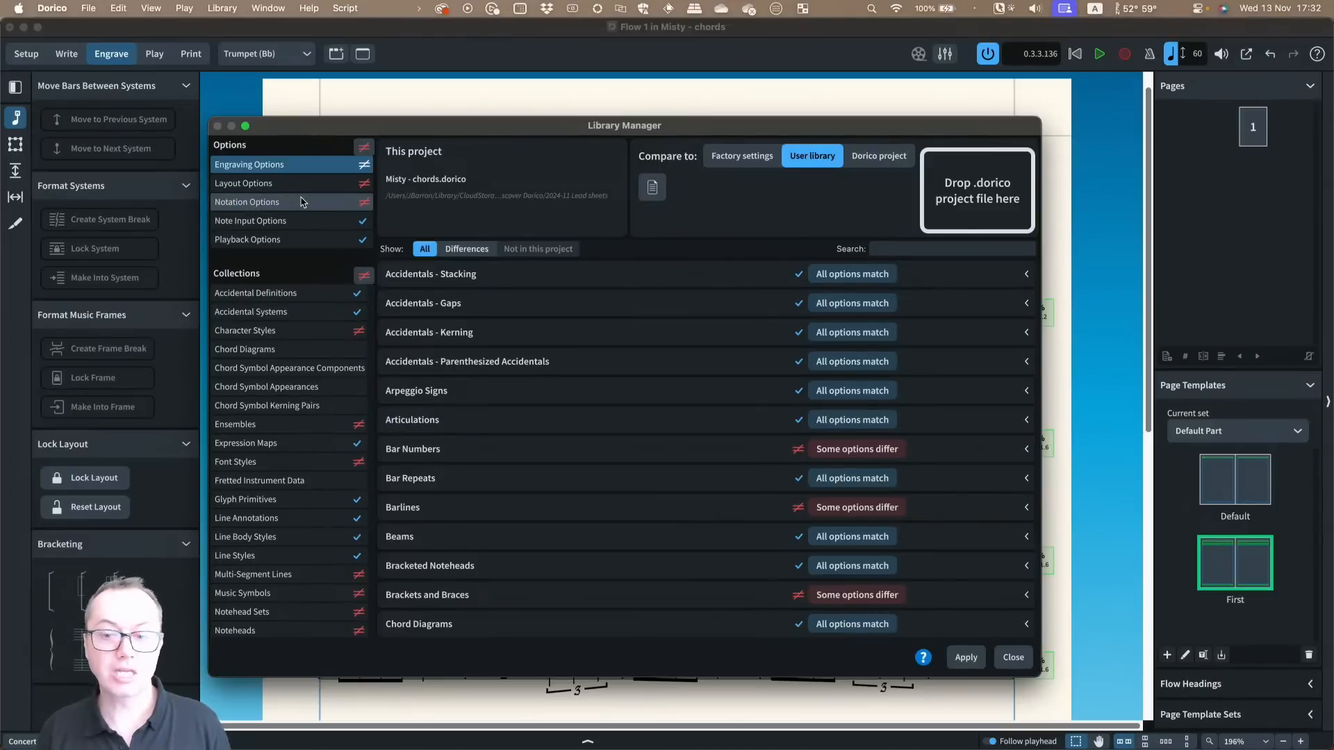
left_click(321, 208)
left_click(565, 367)
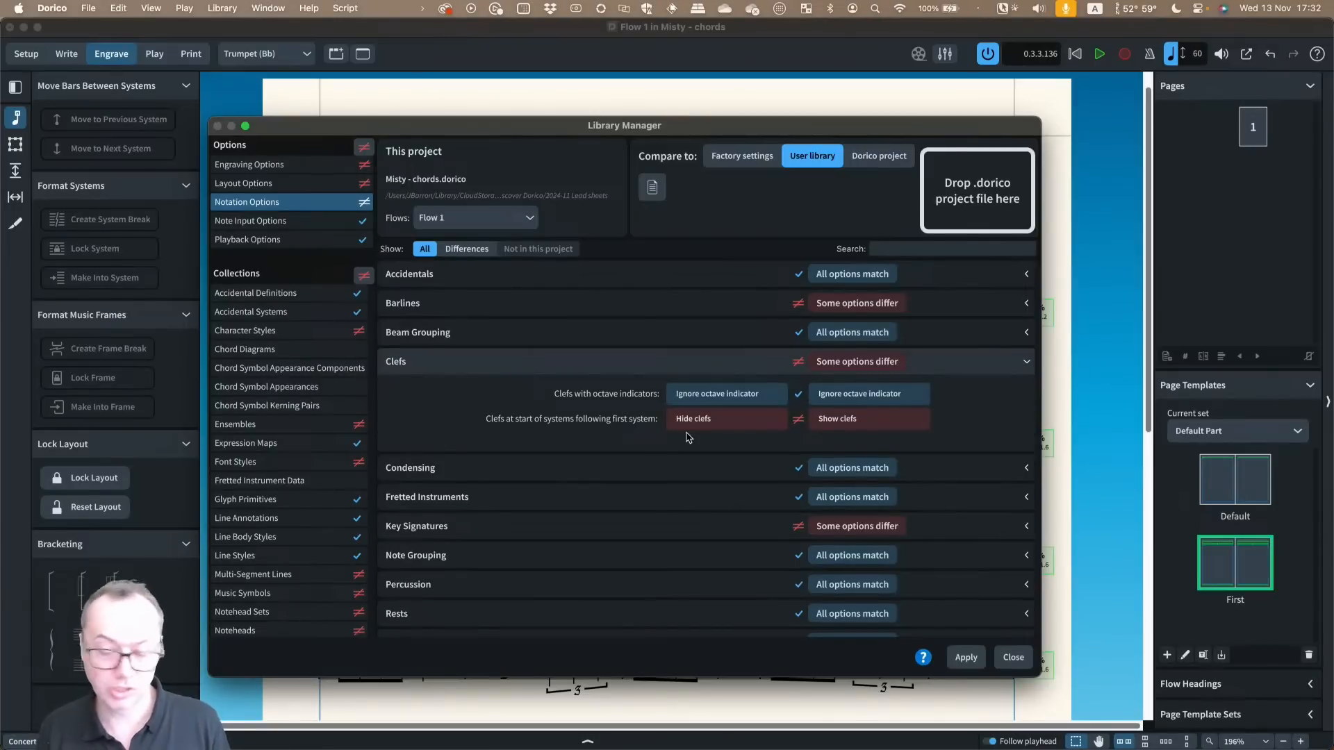
Filter the Notation Options comparison to show only differences from the user library, and close the Library Manager
left_click(573, 372)
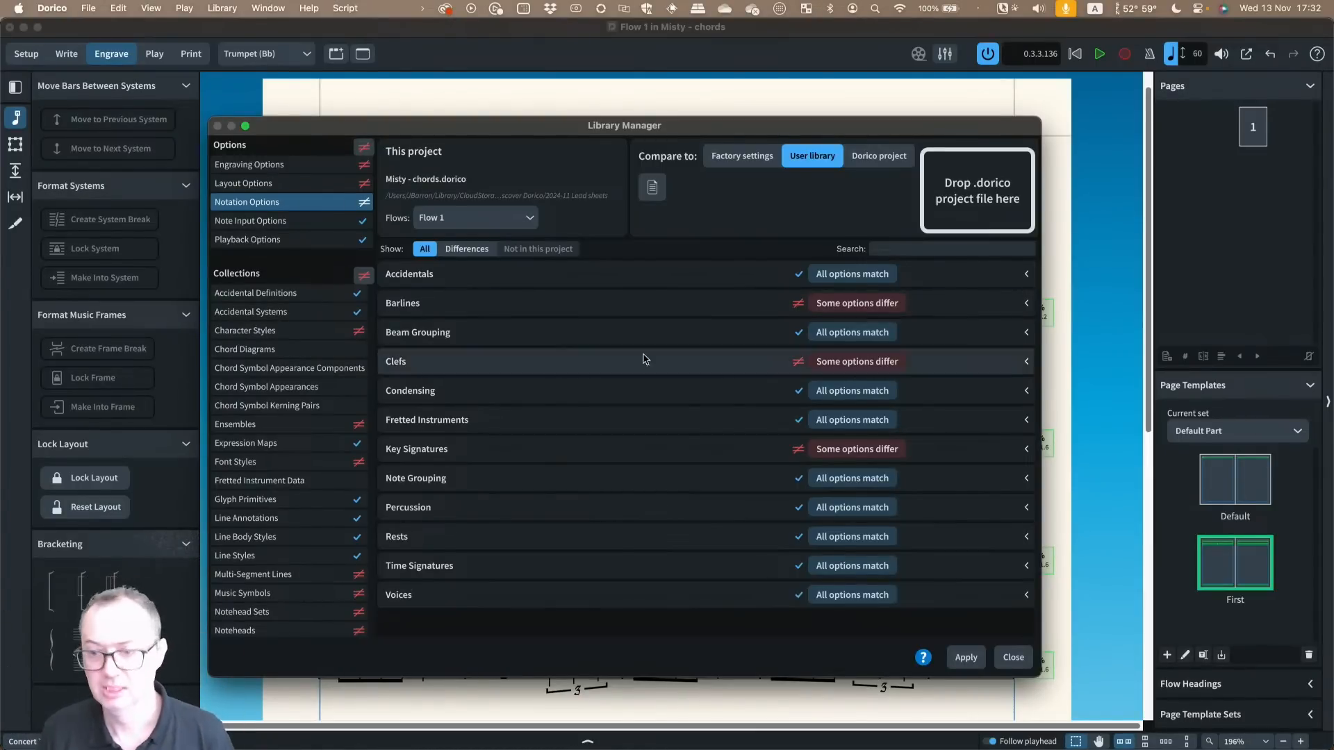
left_click(462, 252)
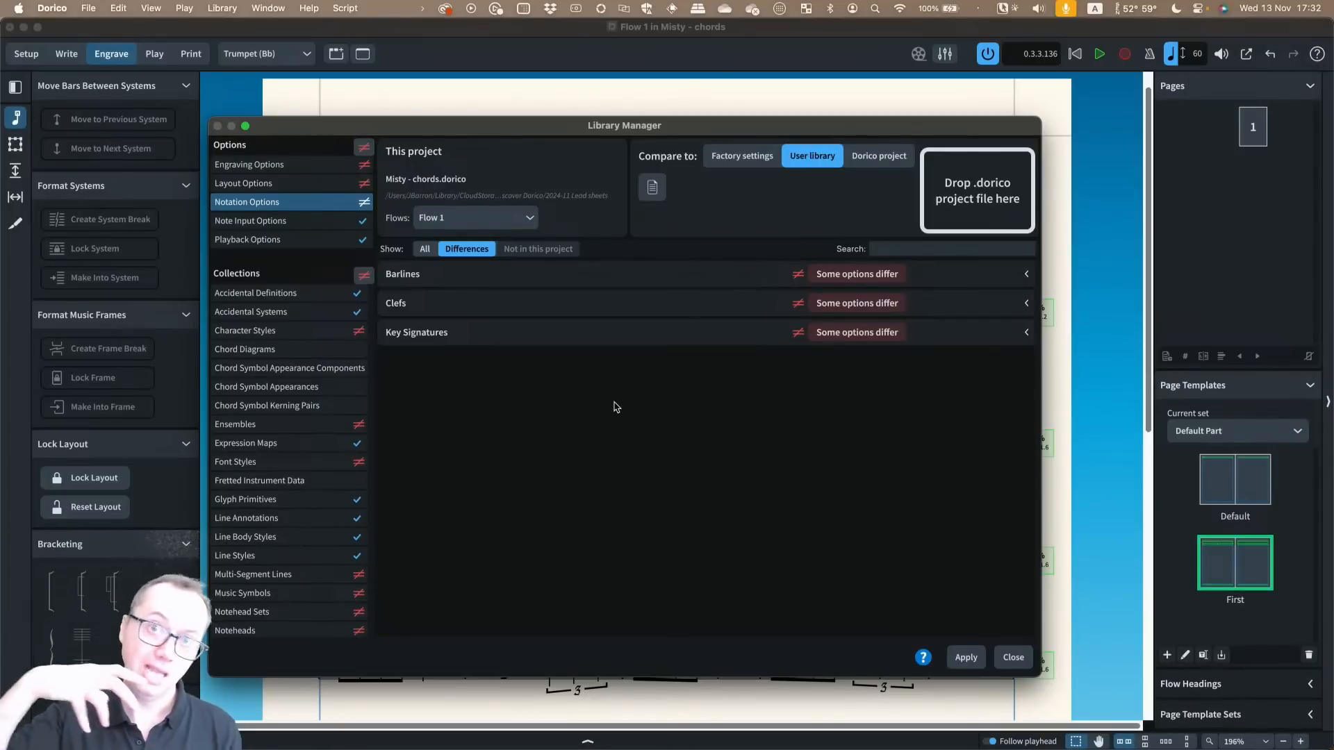
left_click(1009, 659)
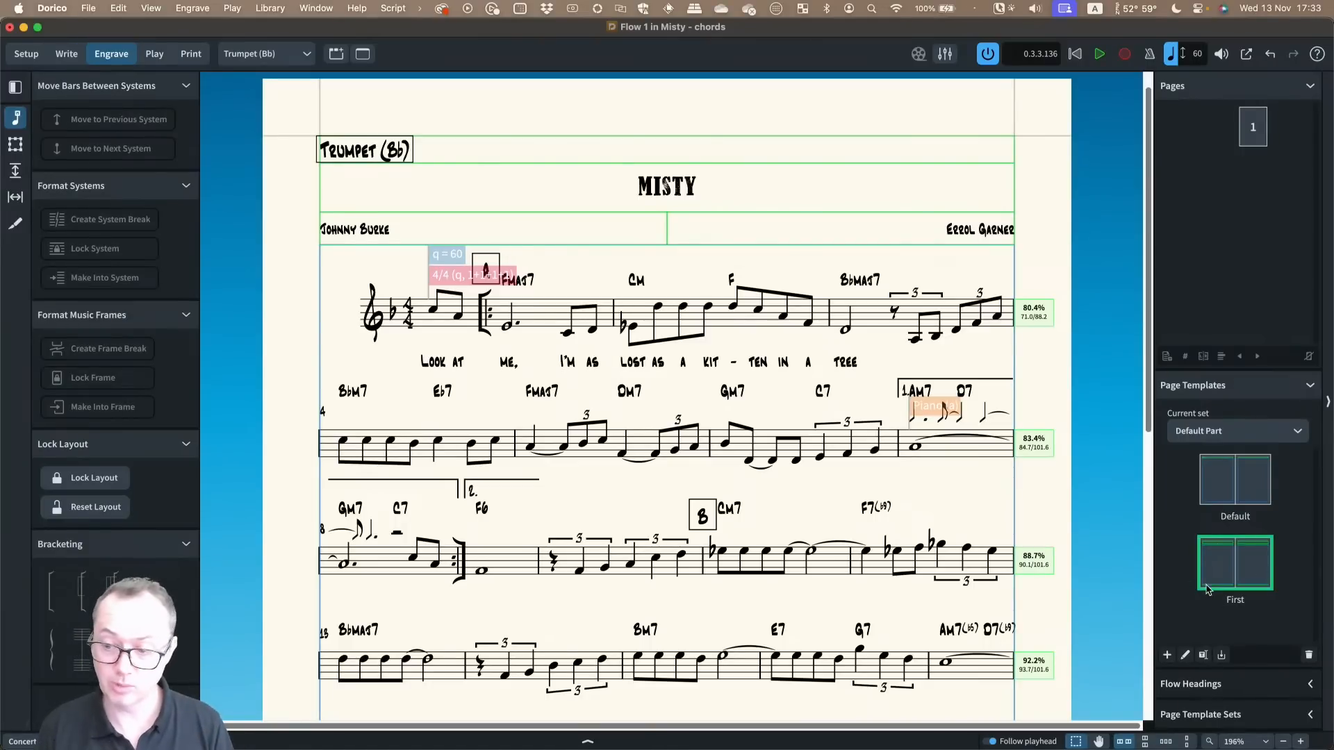
Expand the Page Template Sets, look at the Default Full Score and Default Part sets, and switch to Setup mode
left_click(1195, 715)
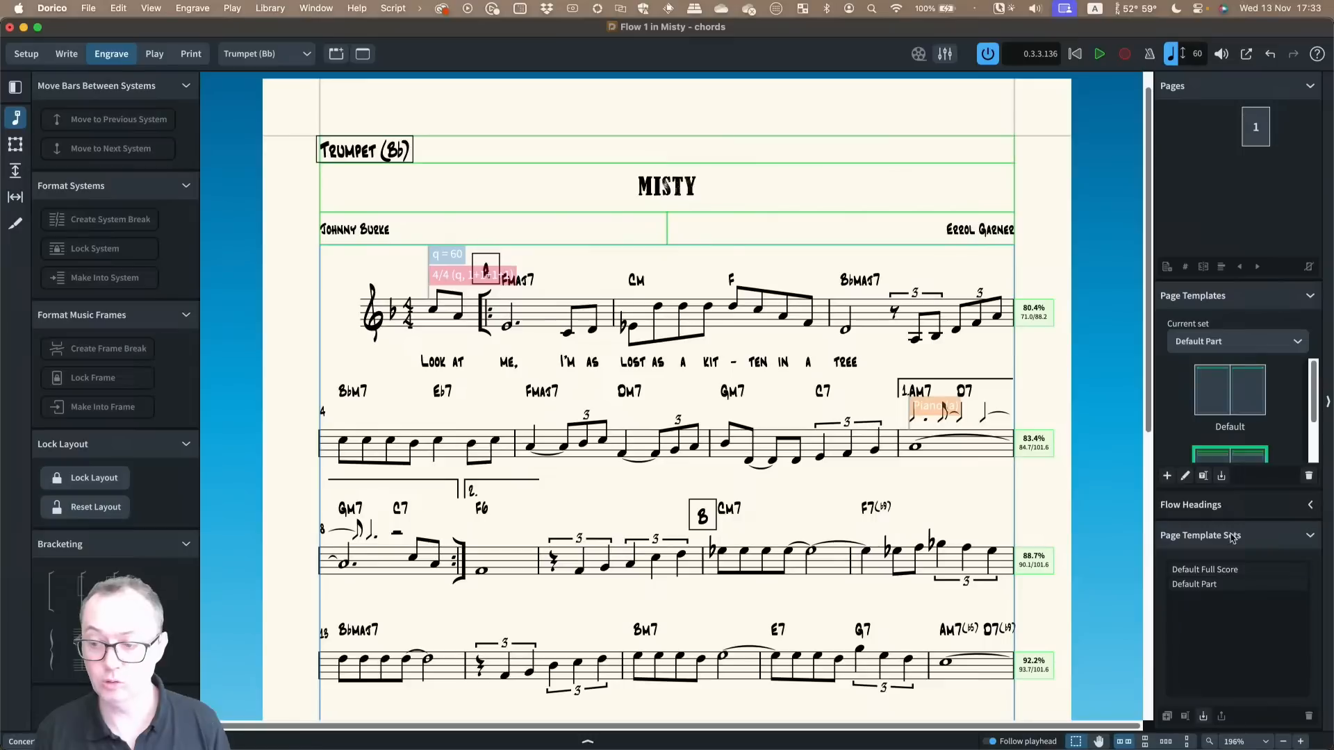
left_click(1210, 587)
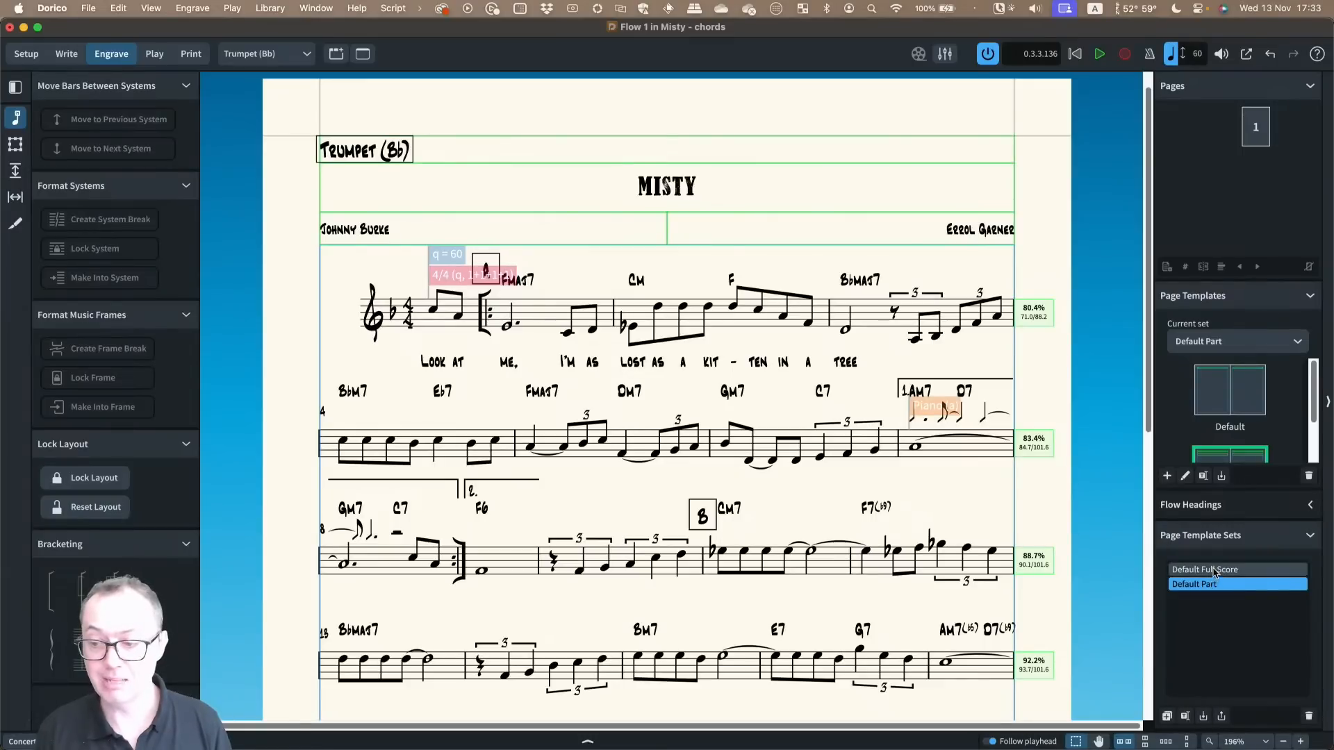
left_click(1212, 570)
left_click(1212, 583)
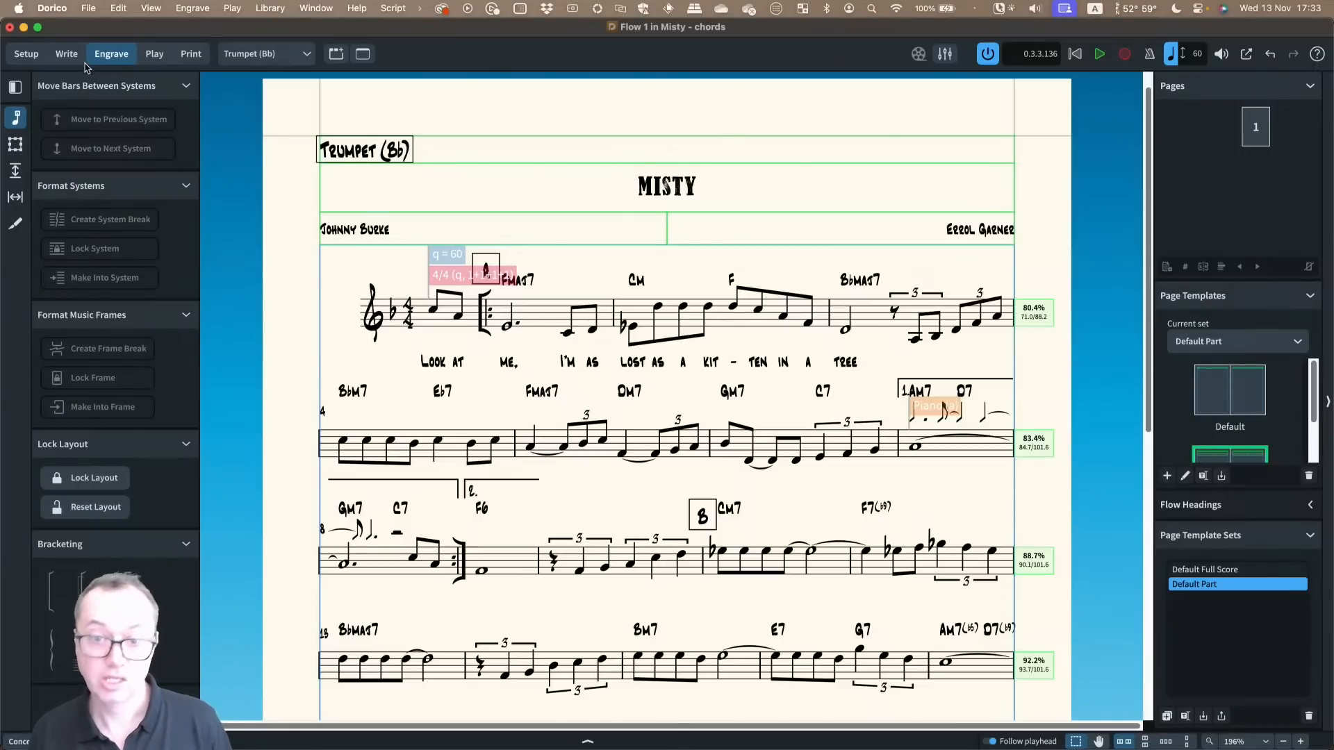
left_click(33, 54)
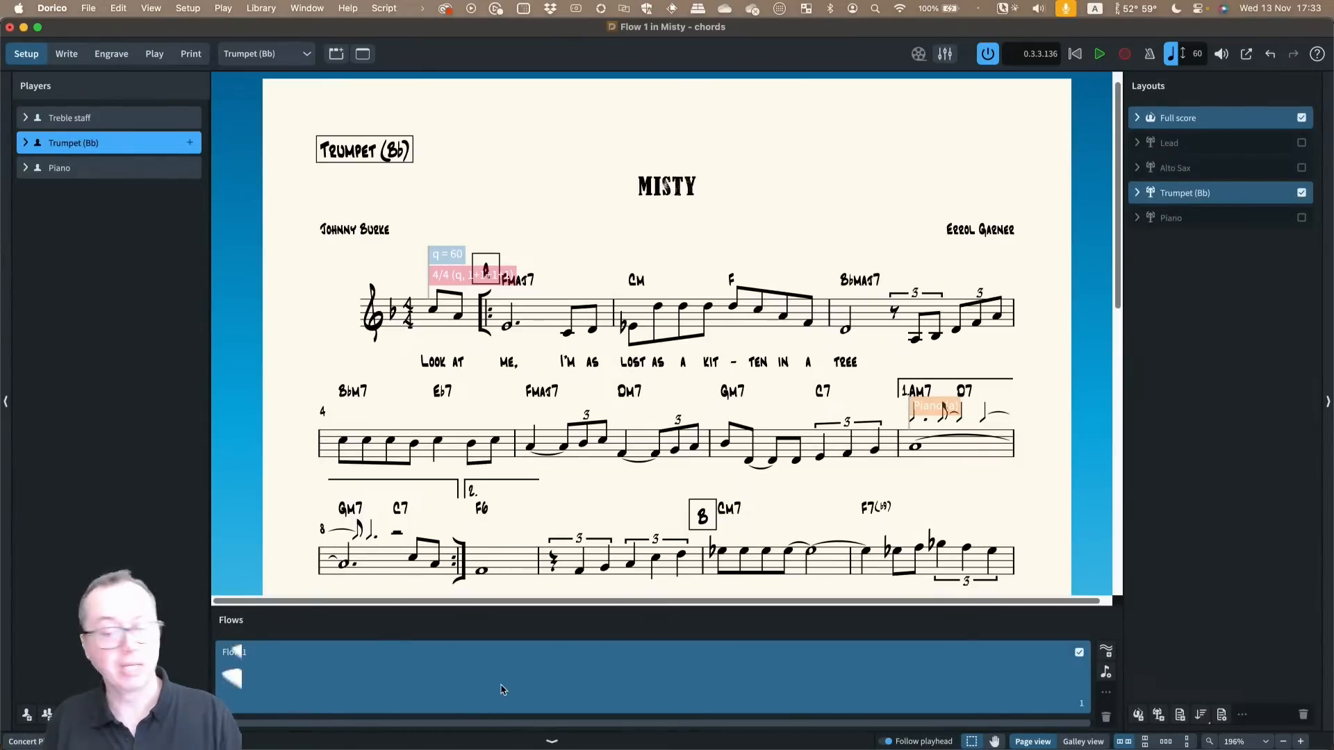
Return to Write mode and trim the empty bars at the end of the flow from the trumpet part
left_click(67, 56)
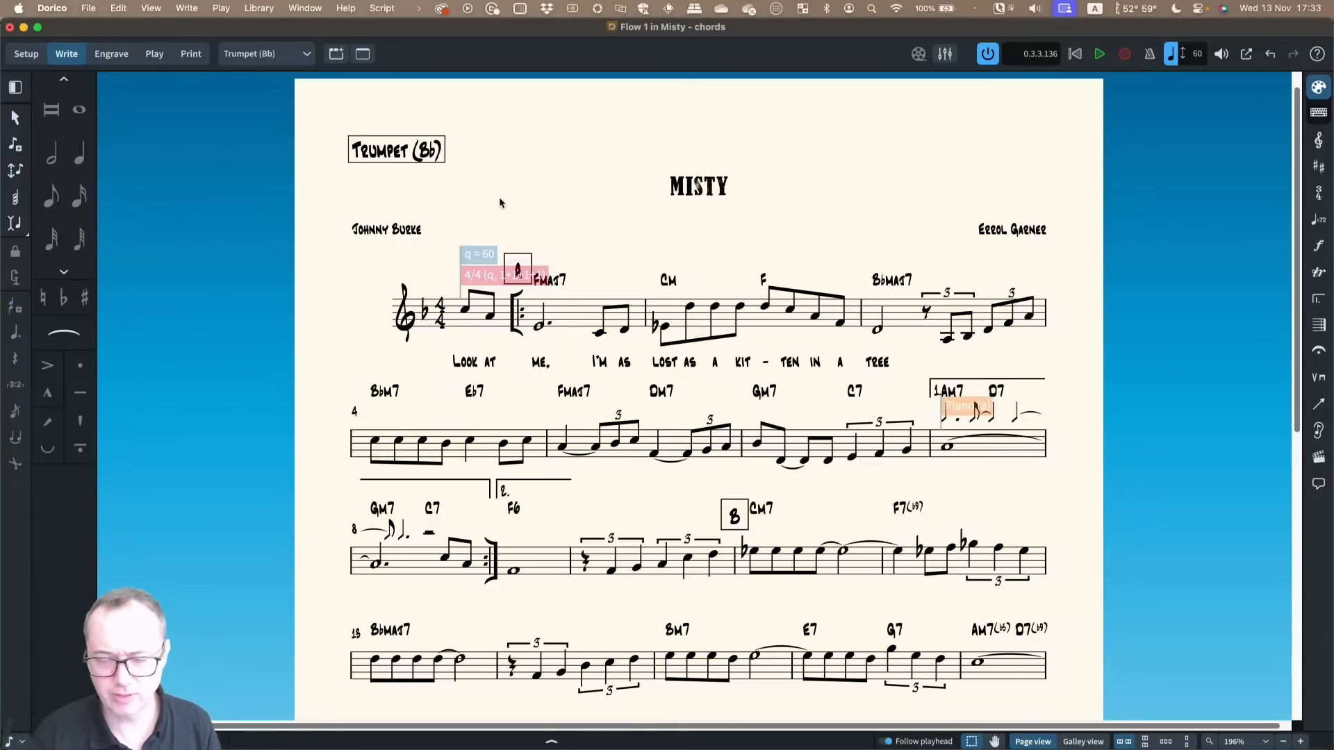
scroll(599, 419, "down", 2)
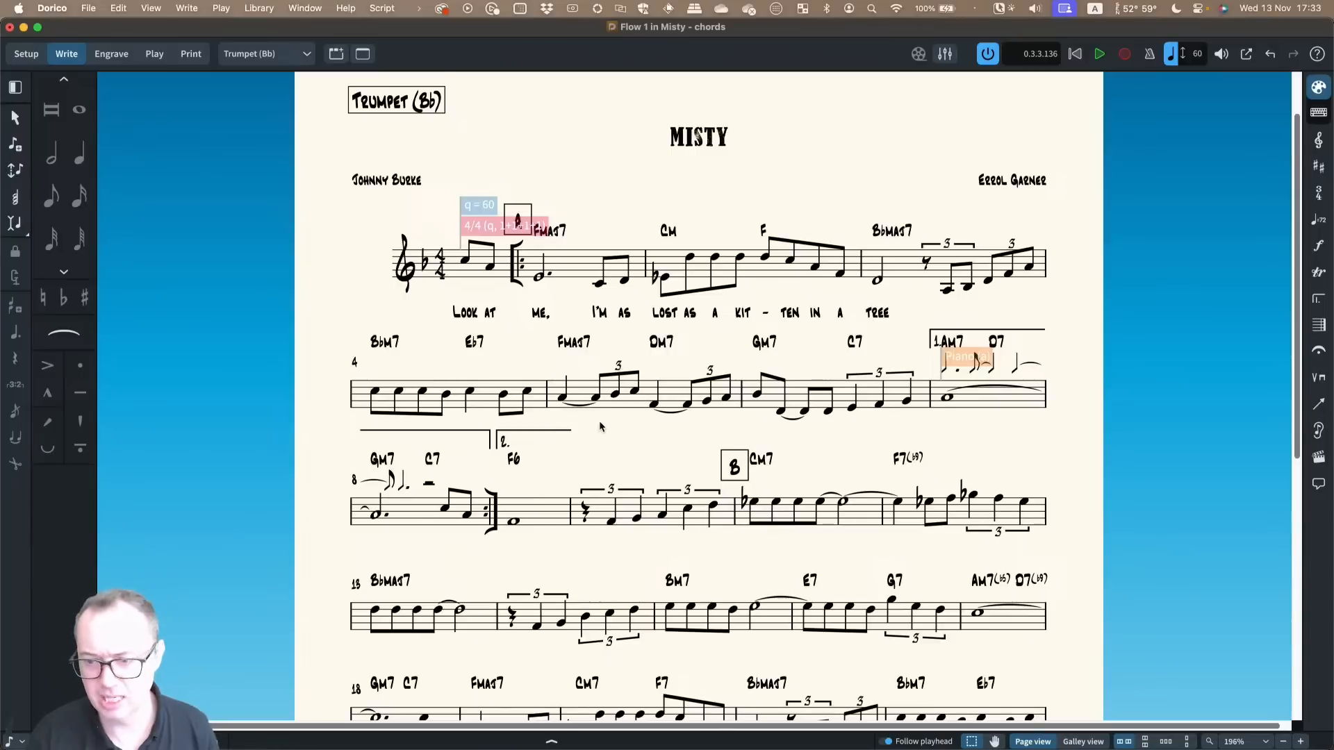
scroll(599, 419, "down", 3)
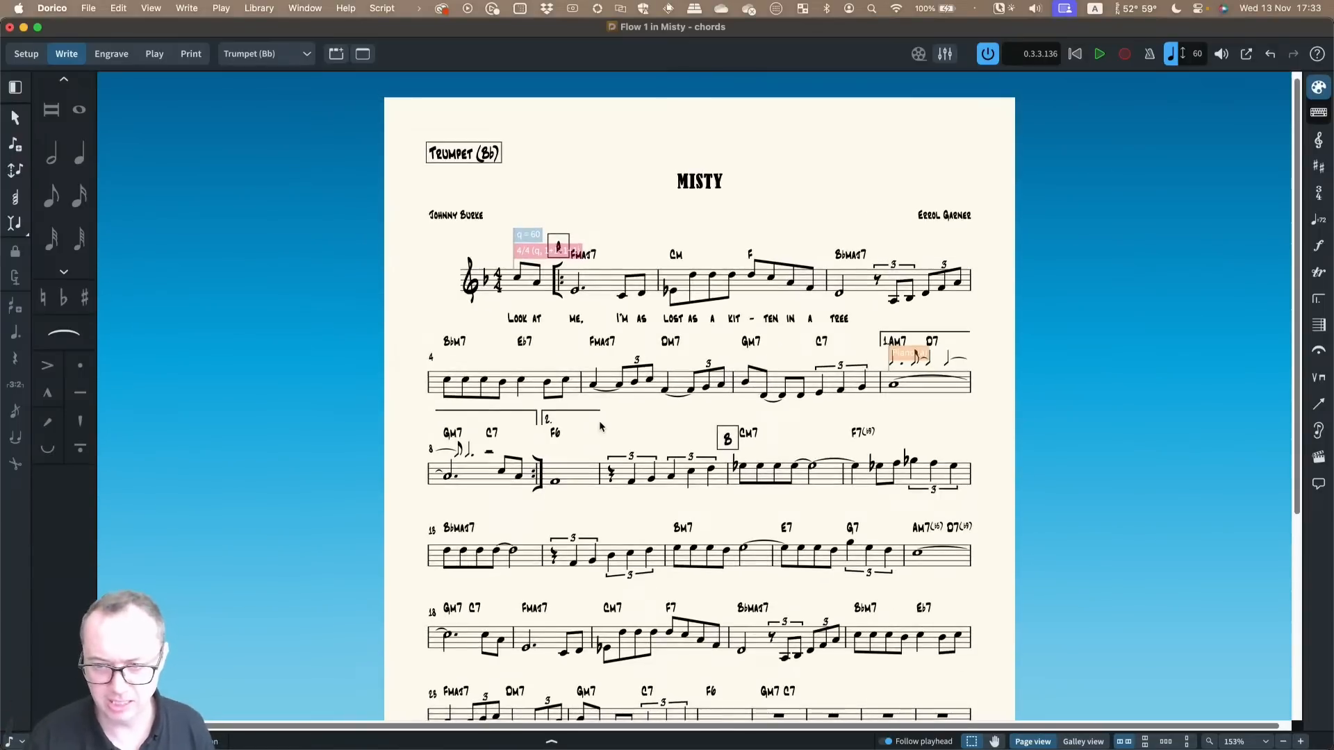
scroll(619, 435, "down", 3)
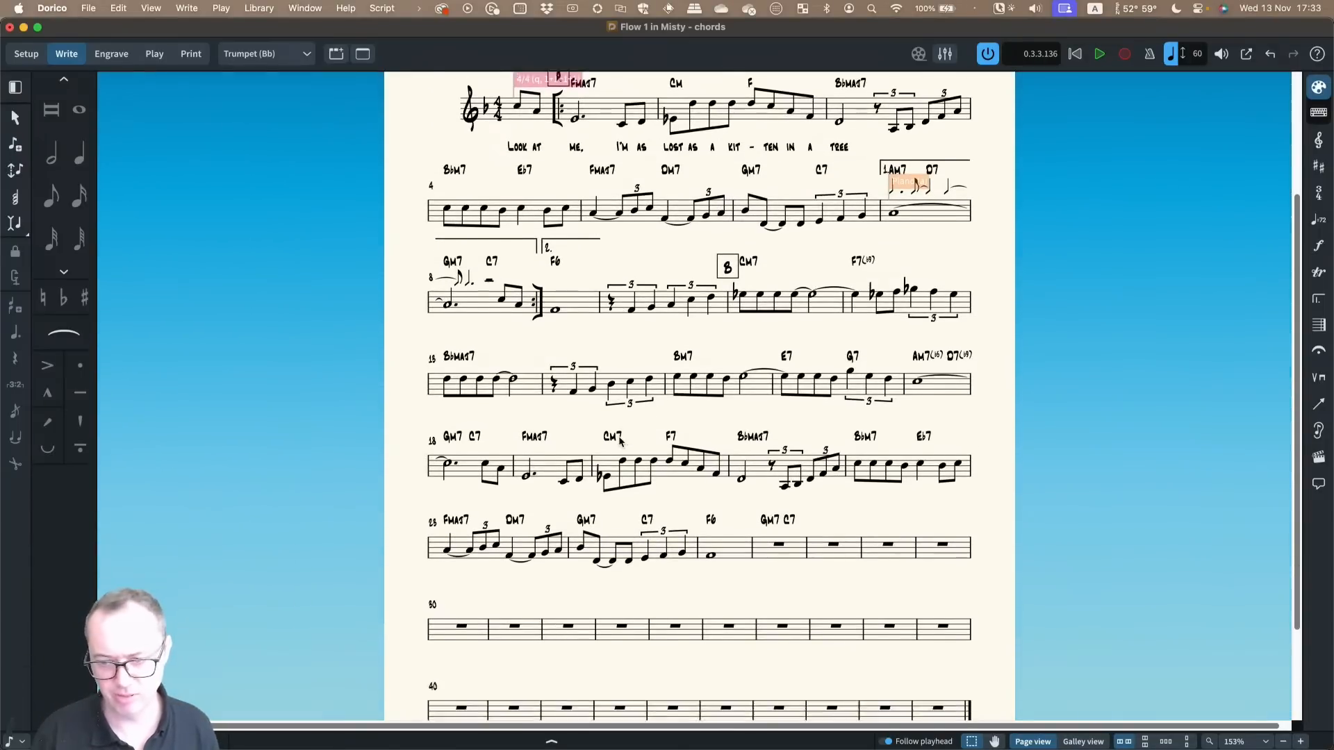
scroll(620, 441, "down", 3)
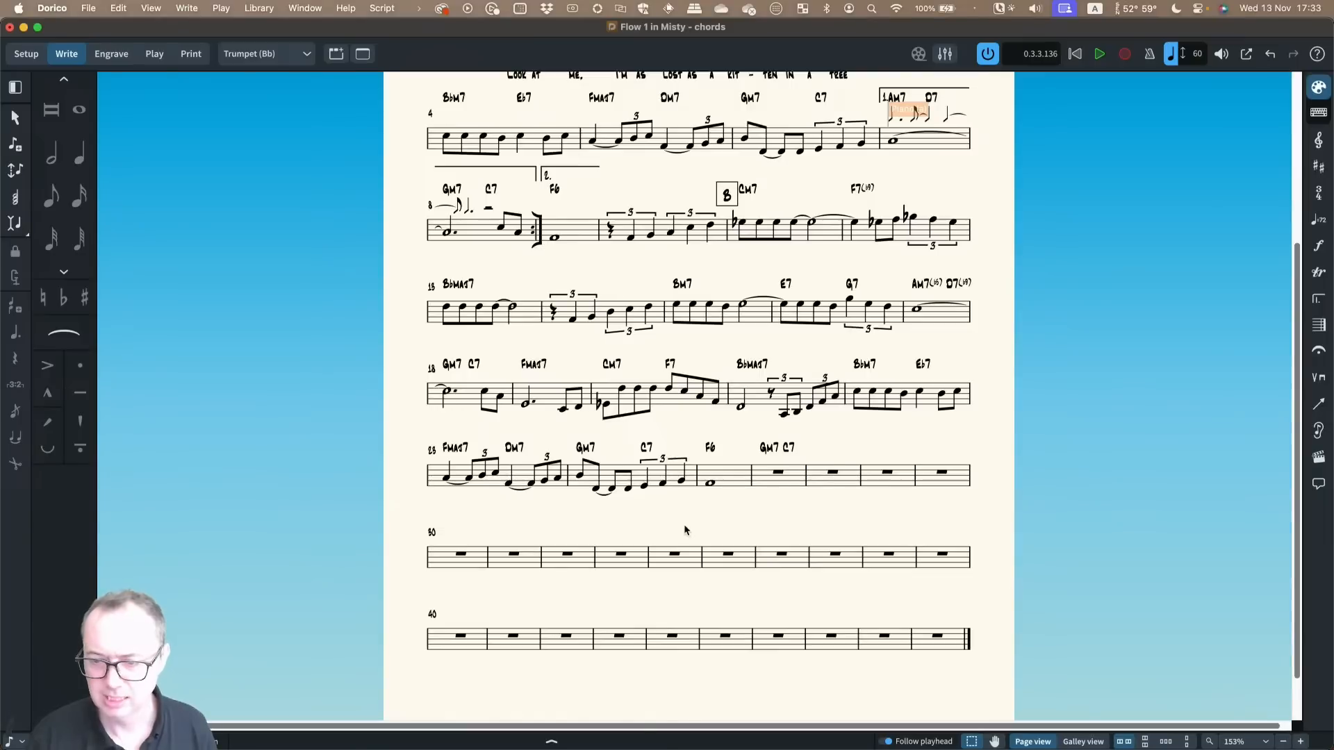
scroll(764, 511, "down", 2)
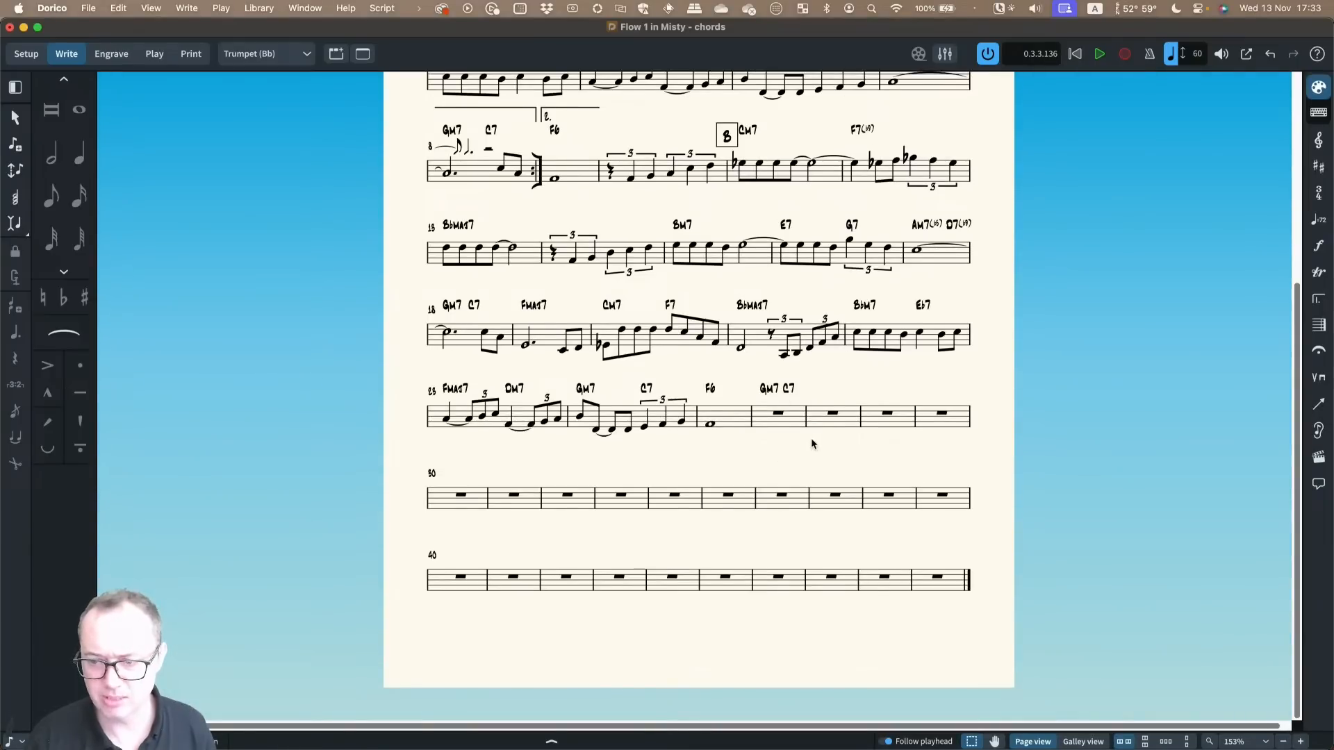
left_click(828, 418)
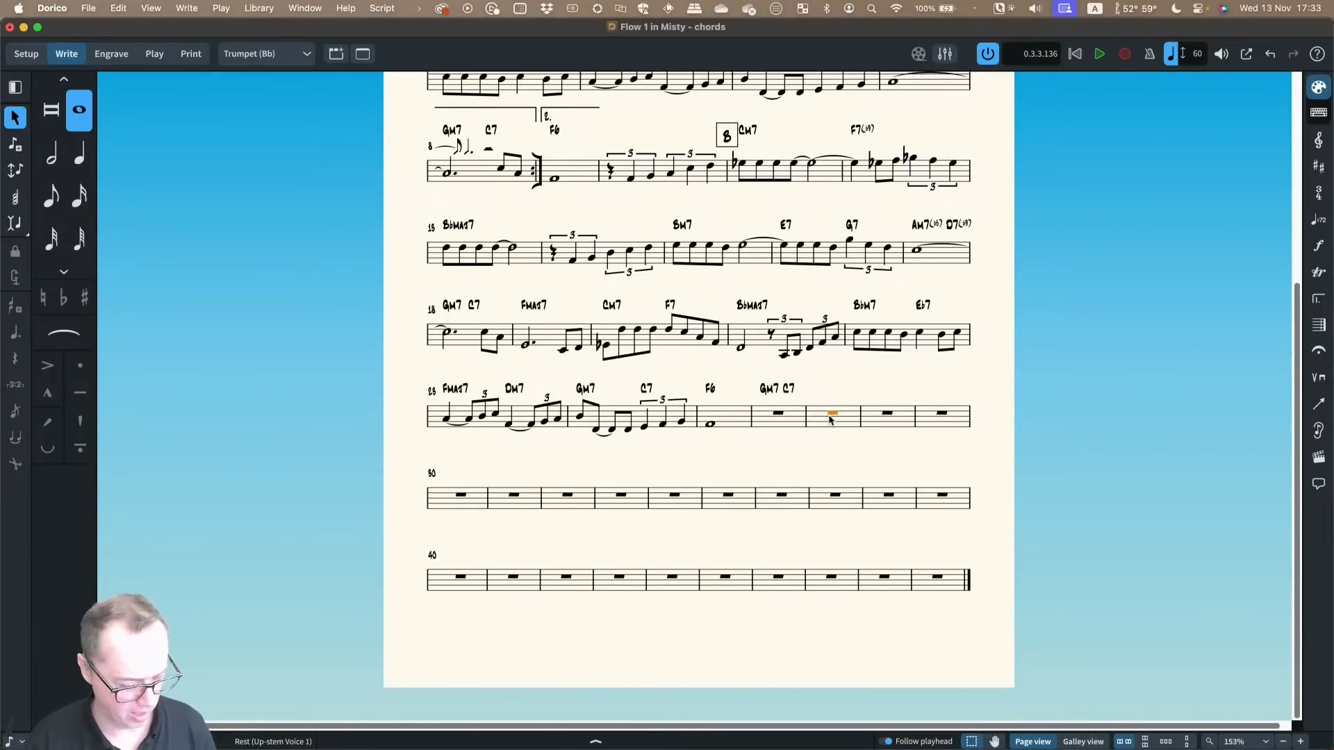
key("shift+b")
type("trim")
key("Return")
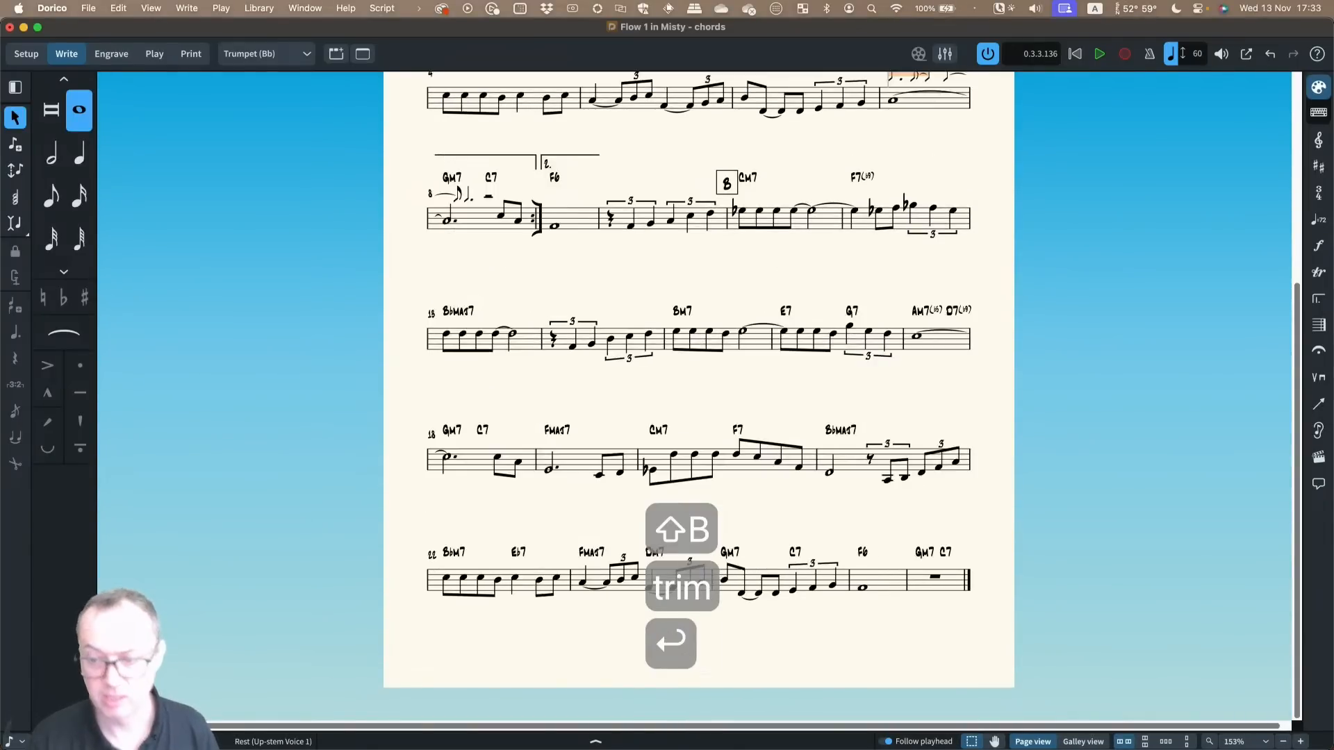
Examine the vertical distribution of the systems in the trumpet layout
scroll(846, 448, "up", 3)
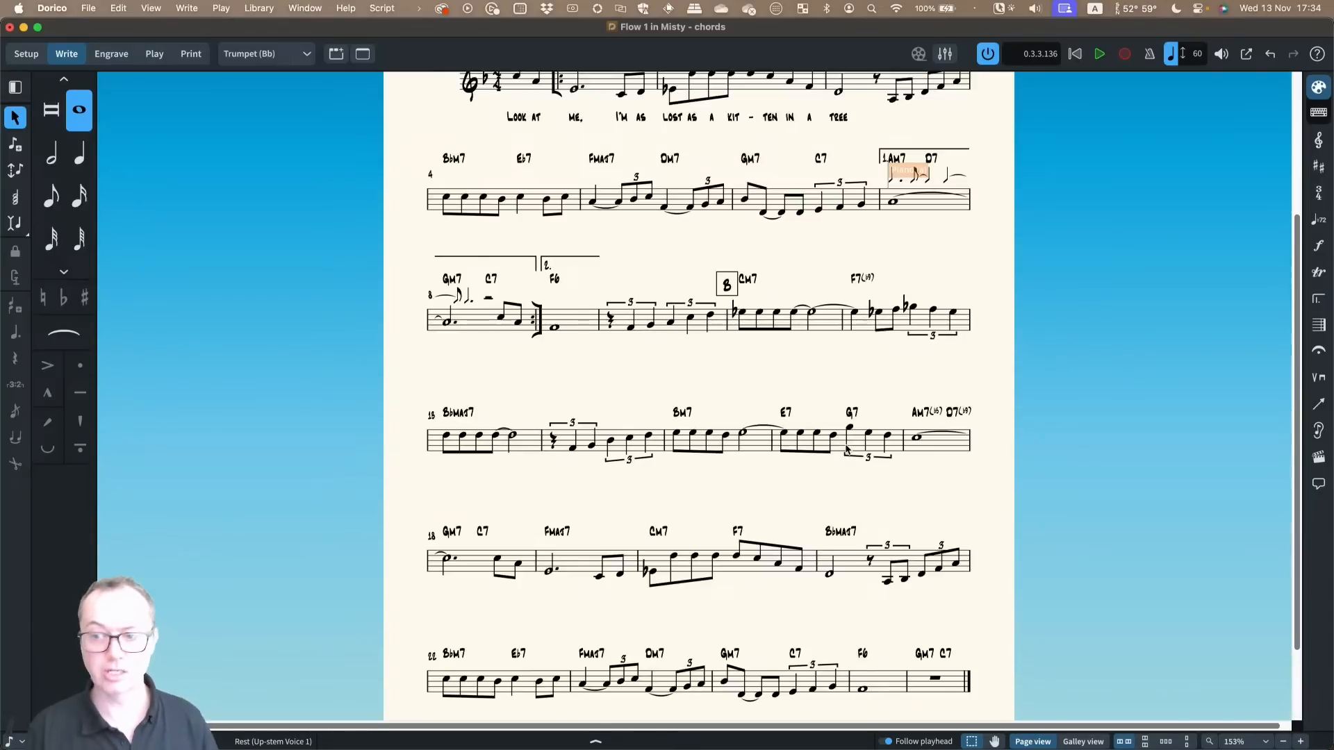
scroll(846, 448, "down", 2)
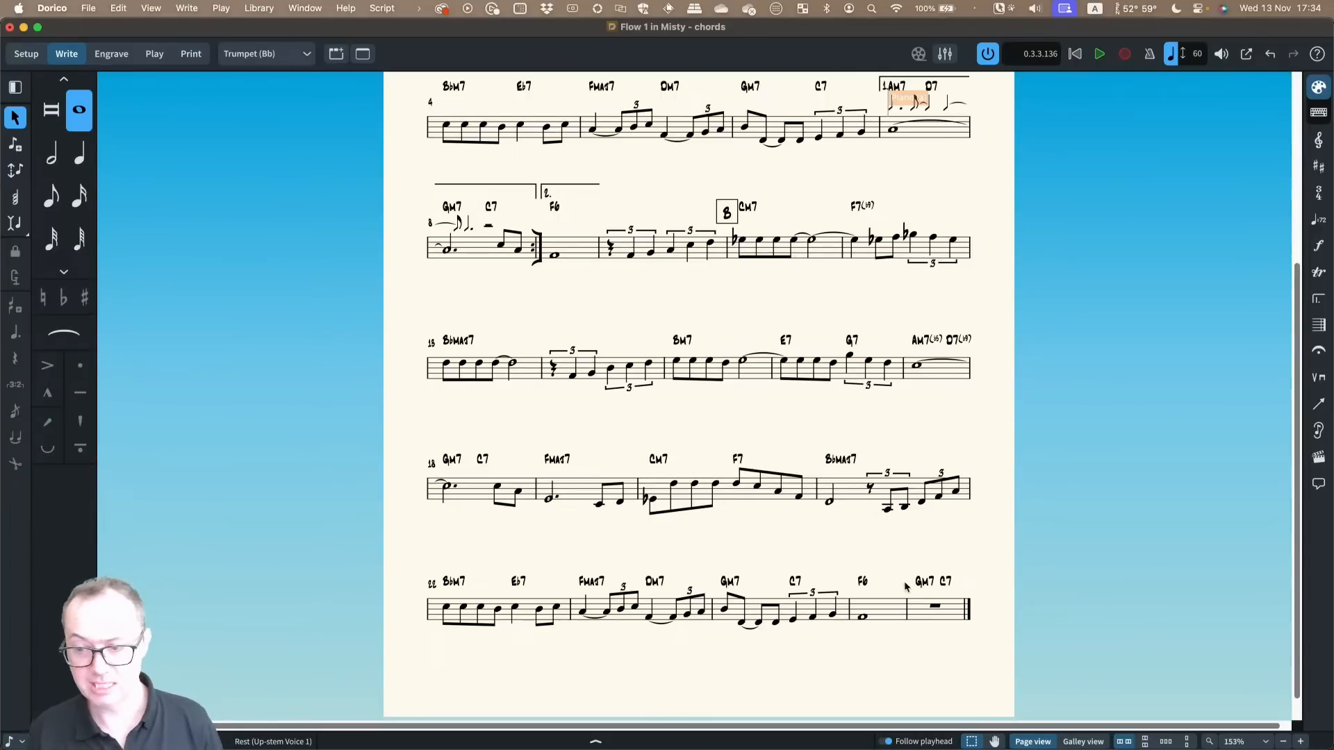
scroll(882, 554, "up", 3)
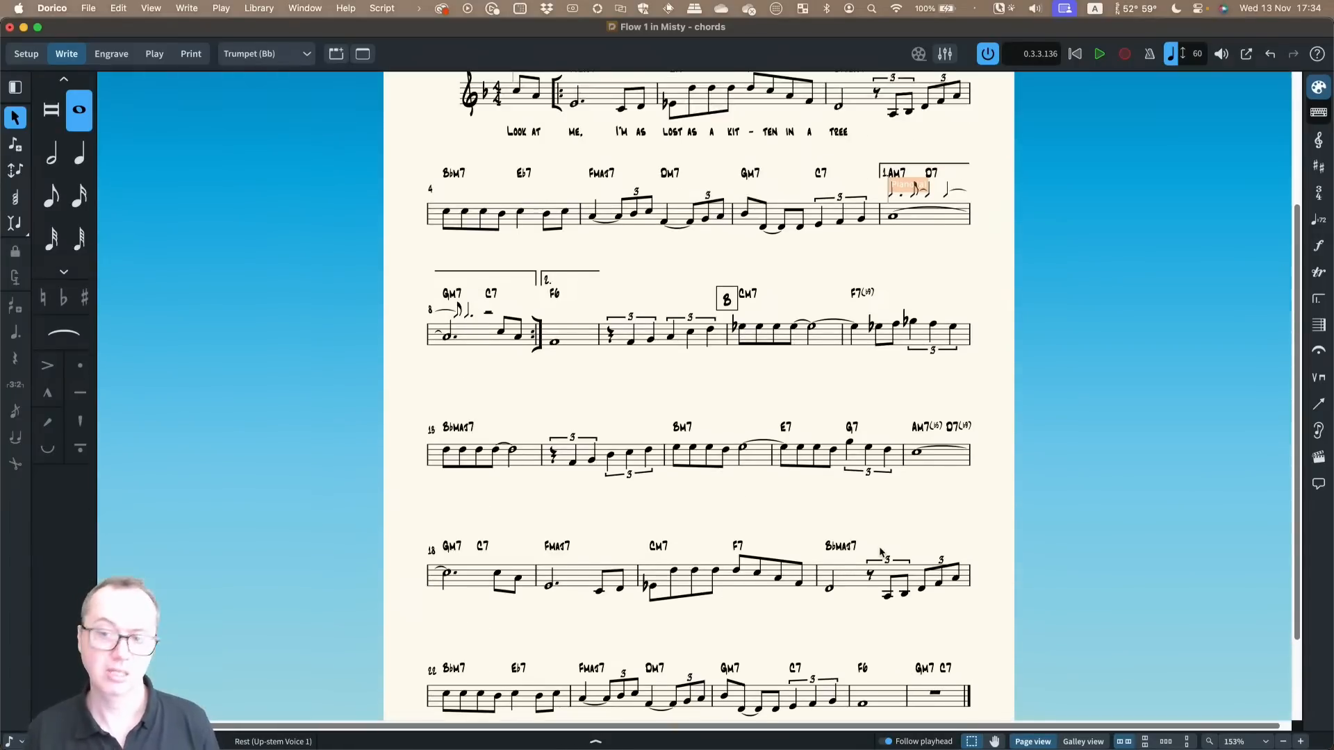
scroll(837, 549, "down", 2)
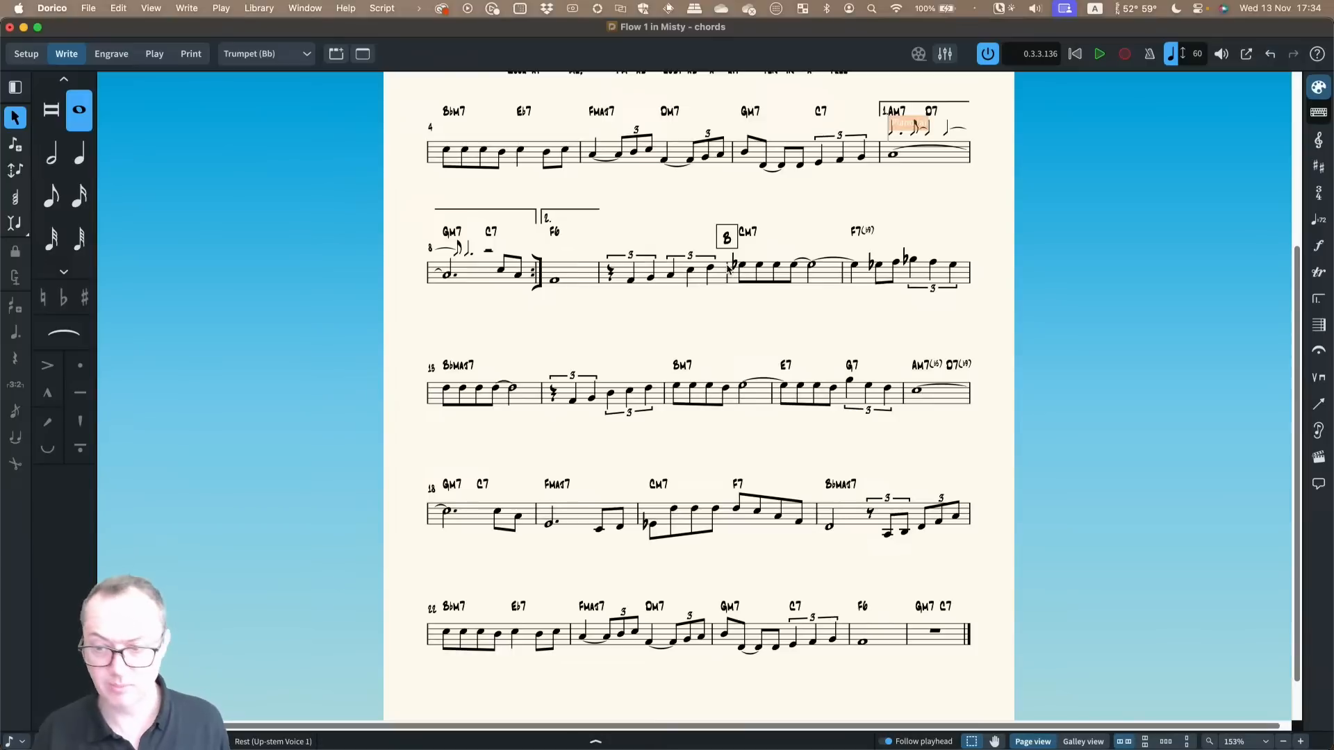
scroll(731, 313, "up", 4)
Open the Lead layout, select the Verse text above bar 2, and show its properties
left_click(256, 54)
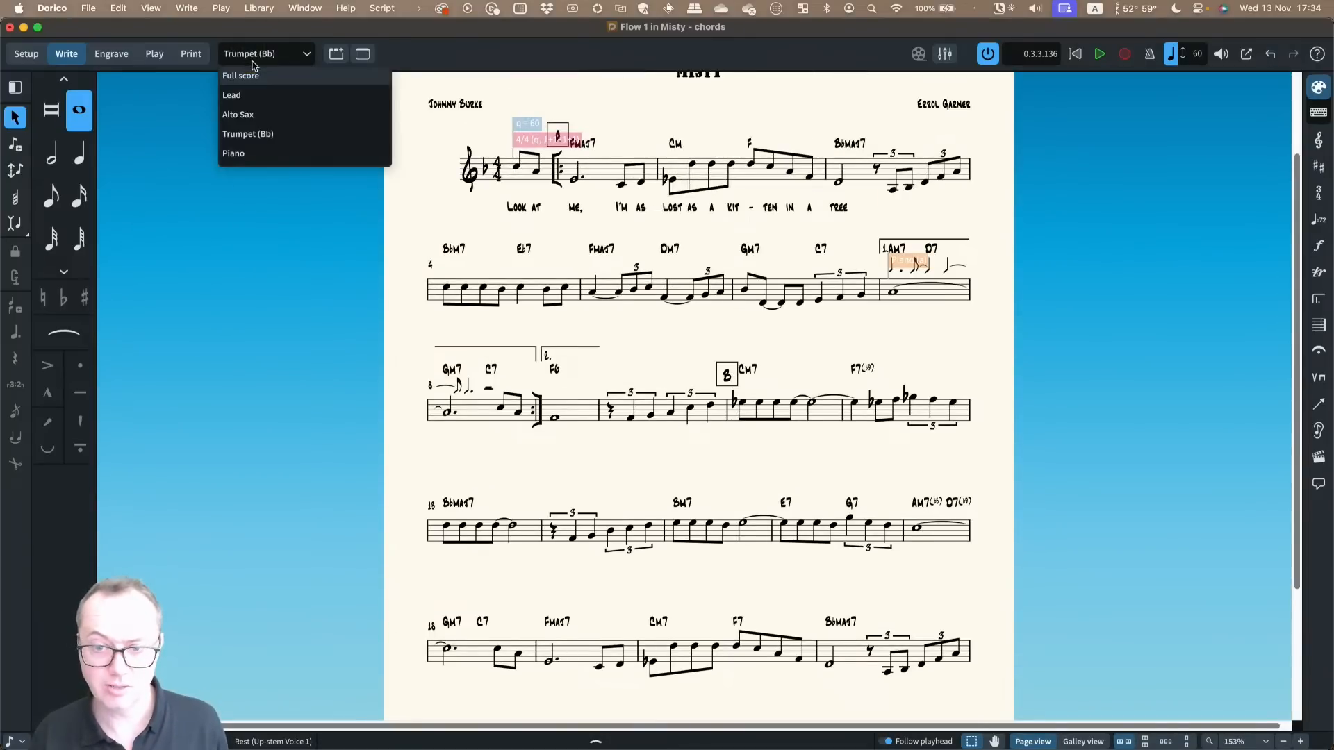
left_click(253, 95)
scroll(703, 302, "up", 5)
scroll(703, 303, "up", 8)
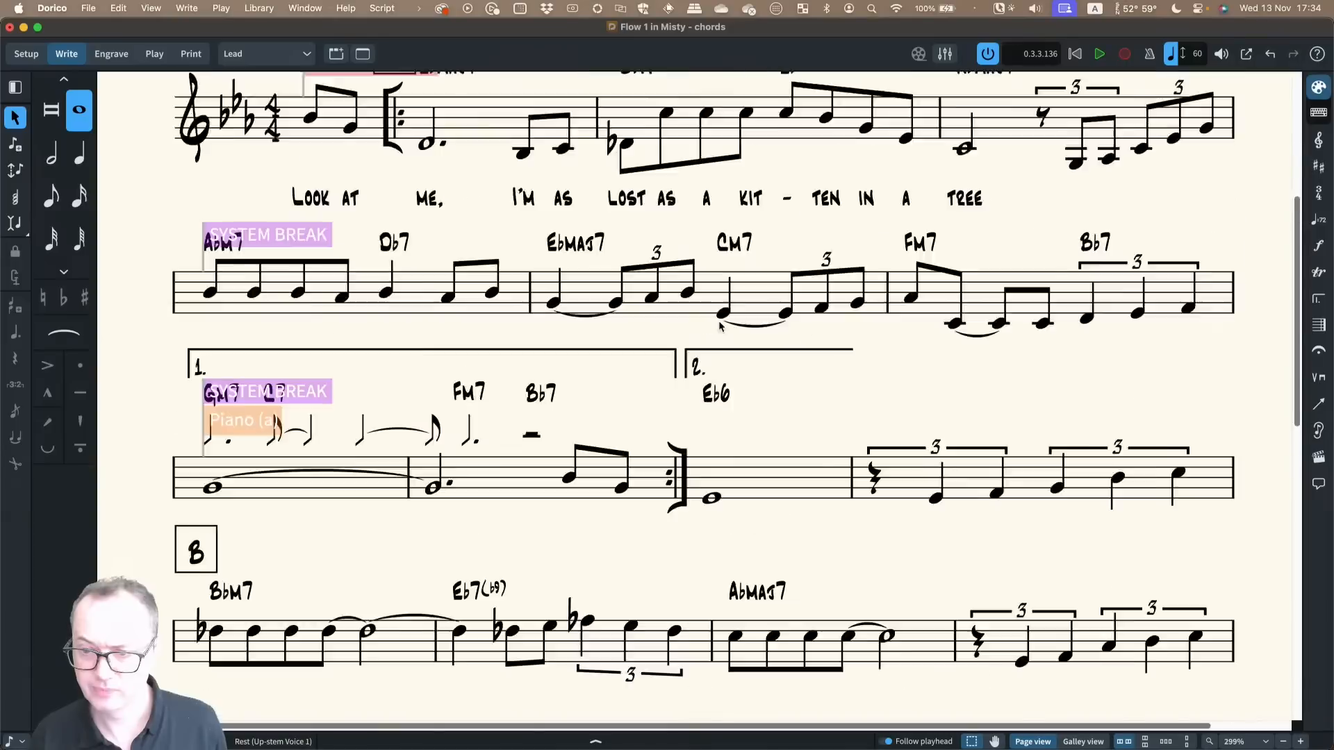
left_click(713, 363)
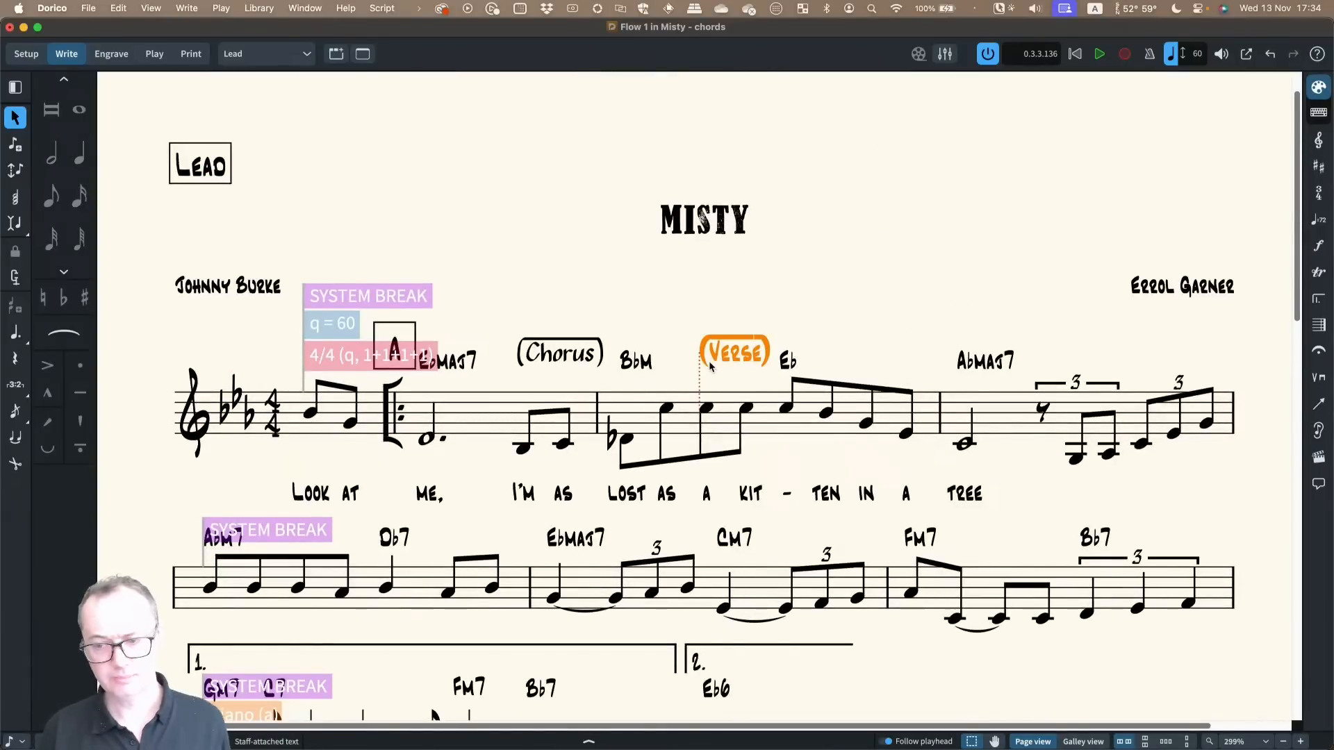
left_click(671, 741)
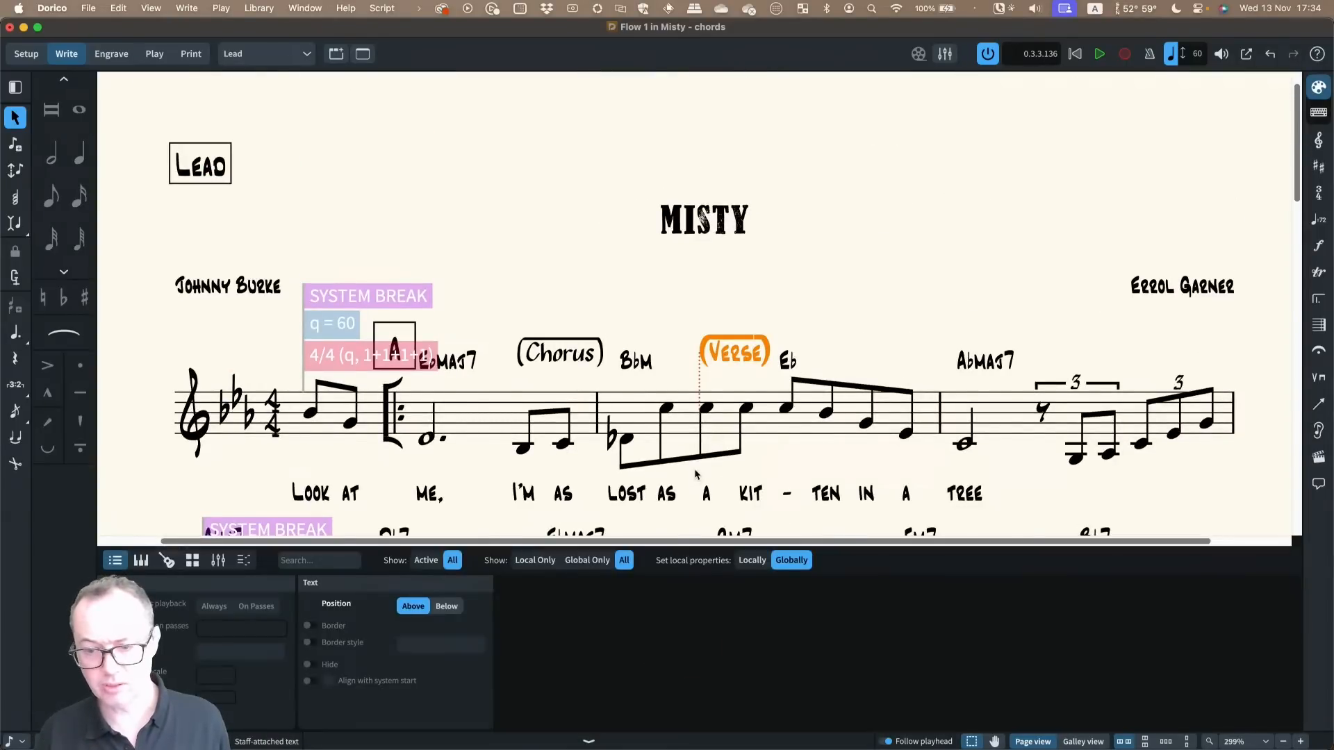
Try overriding Avoid collisions for the Verse text in Engrave mode, and return to Write mode with the lower zone hidden
key("super+3")
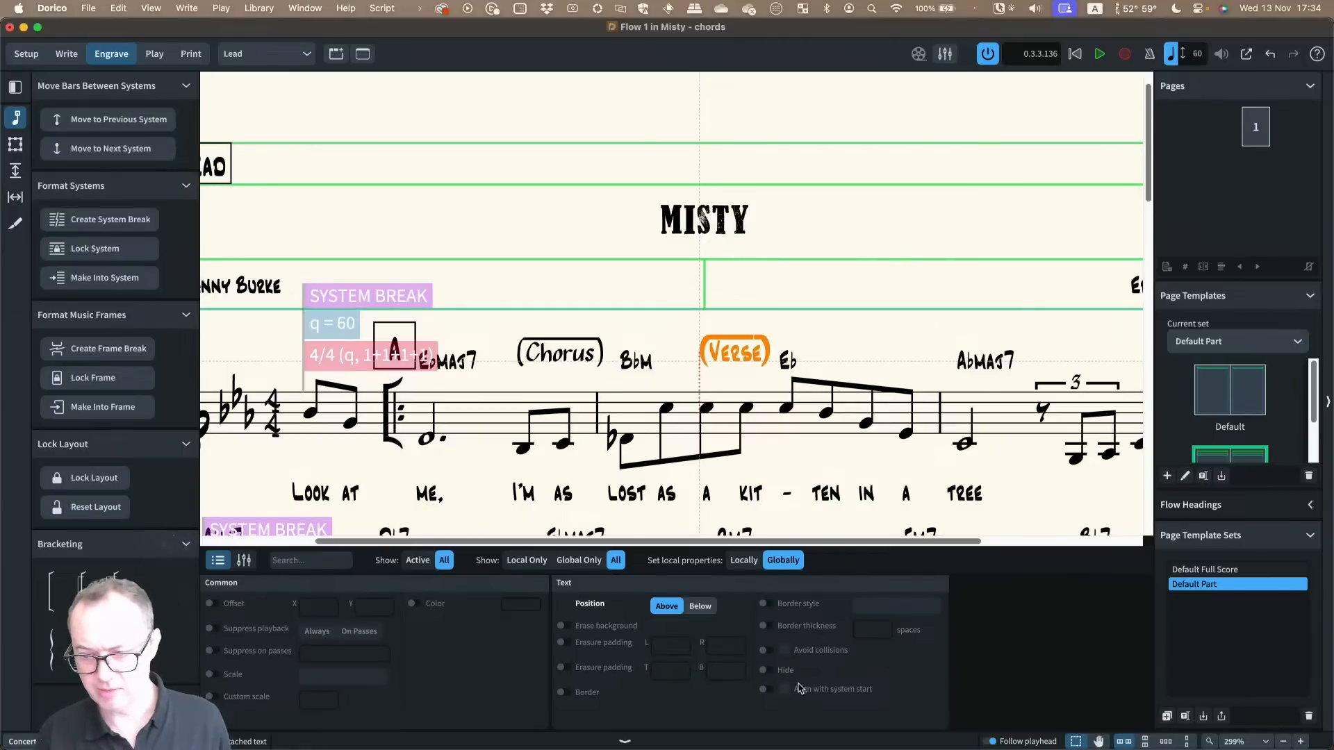
left_click(764, 651)
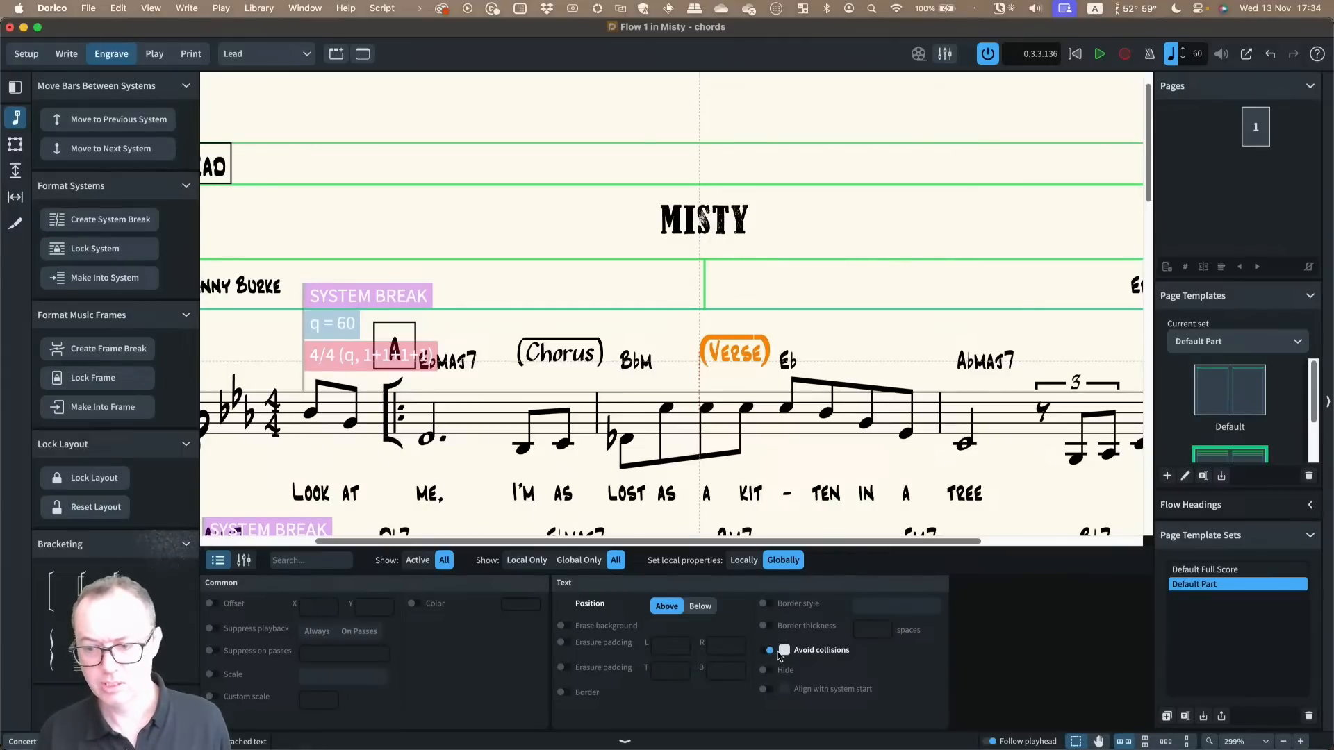
left_click(784, 651)
left_click(784, 651)
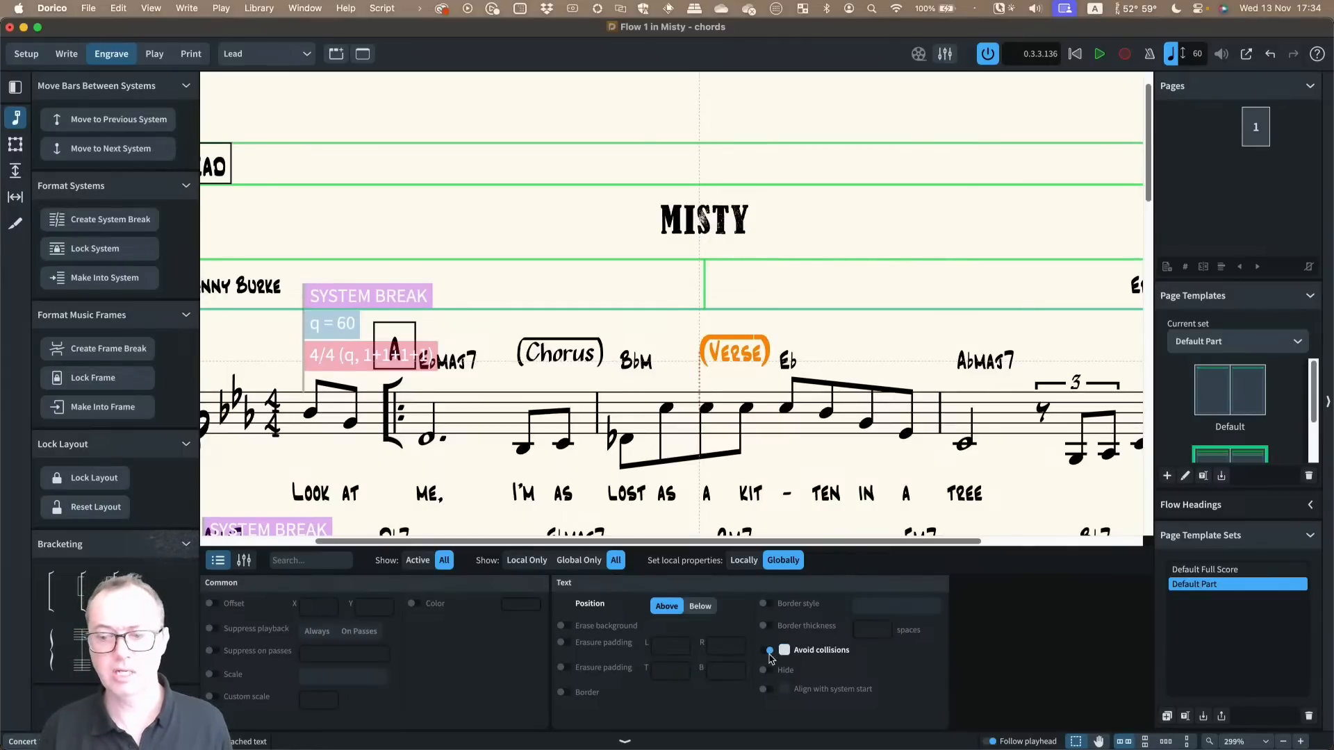
left_click(768, 651)
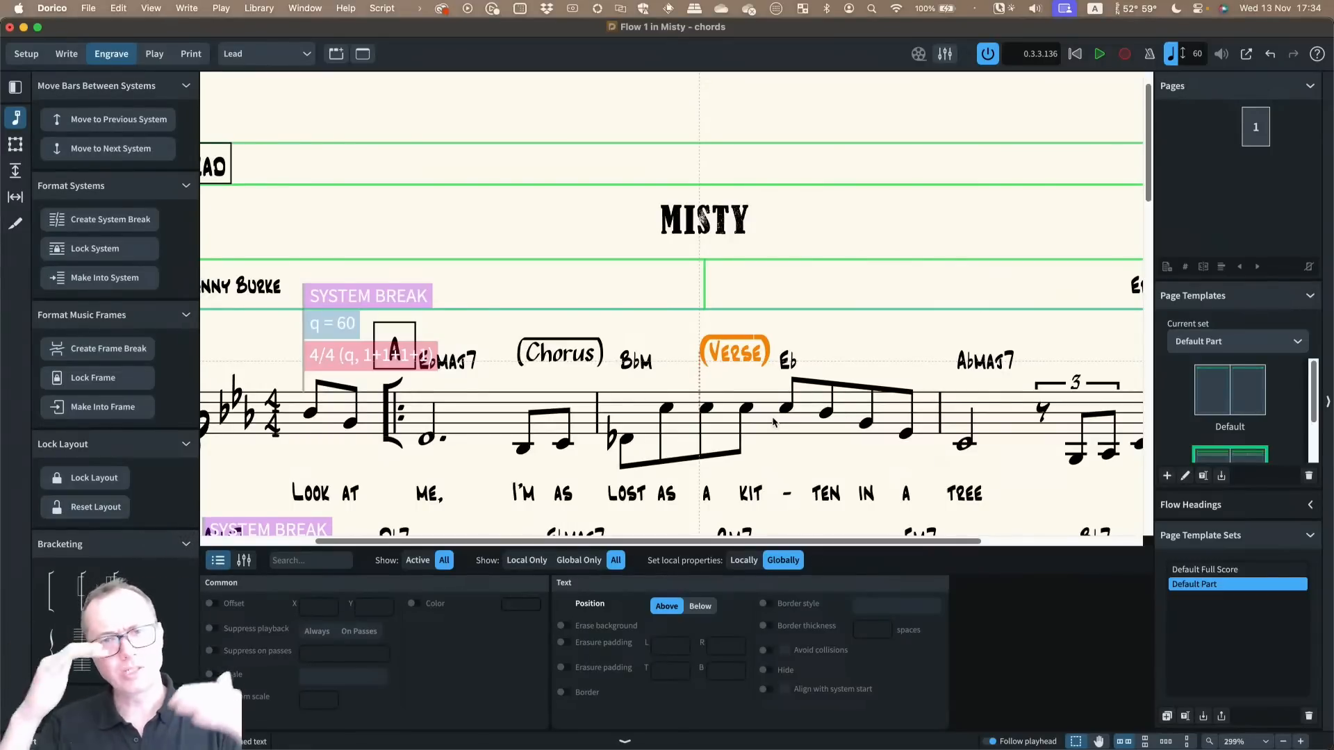
key("super+2")
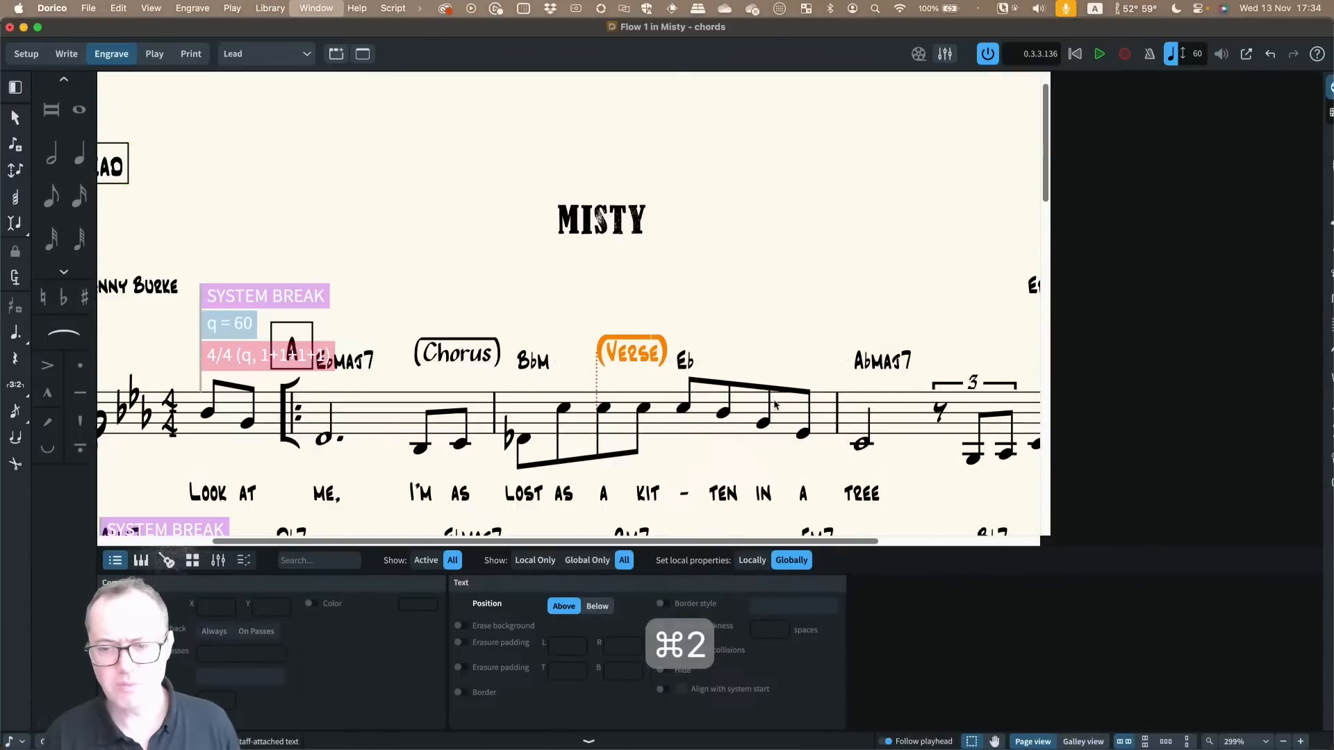
key("super+8")
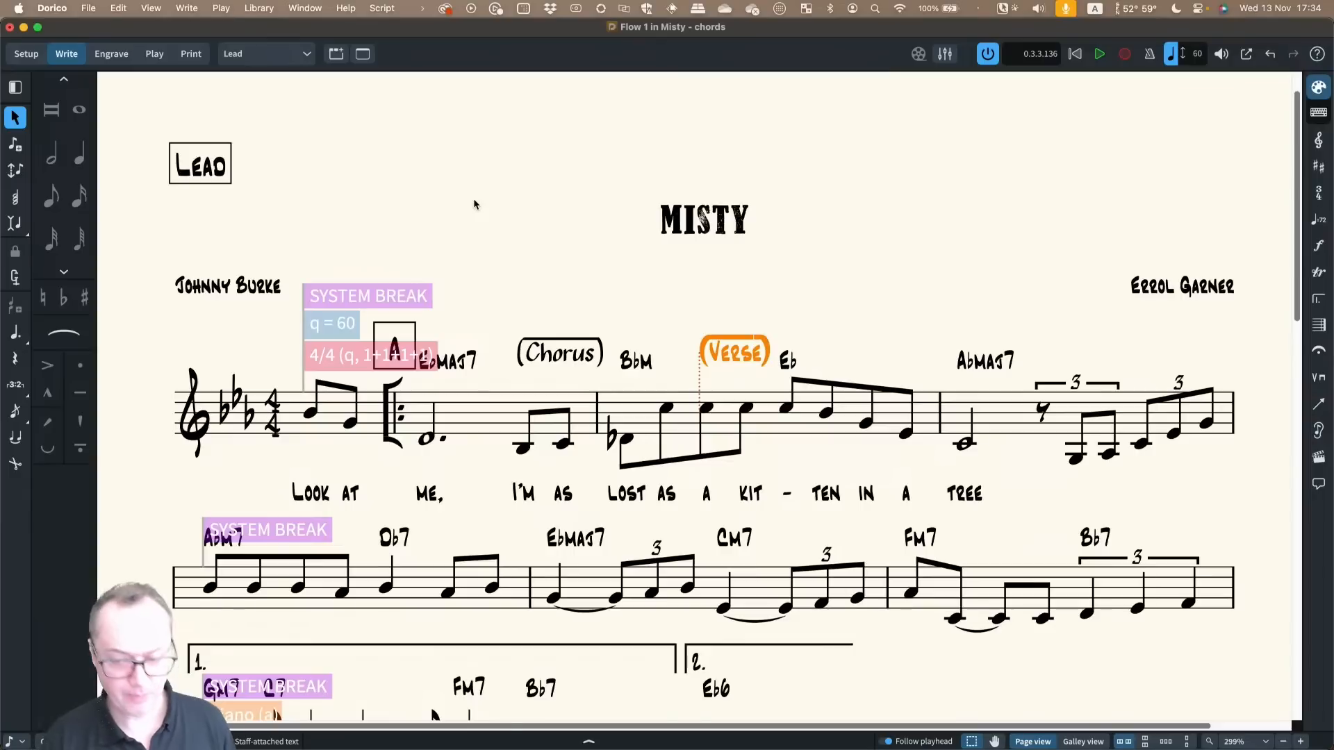
In the Lead layout's Vertical Spacing options, turn off automatic resolving of collisions between adjacent staves and systems, and apply it
left_click(277, 13)
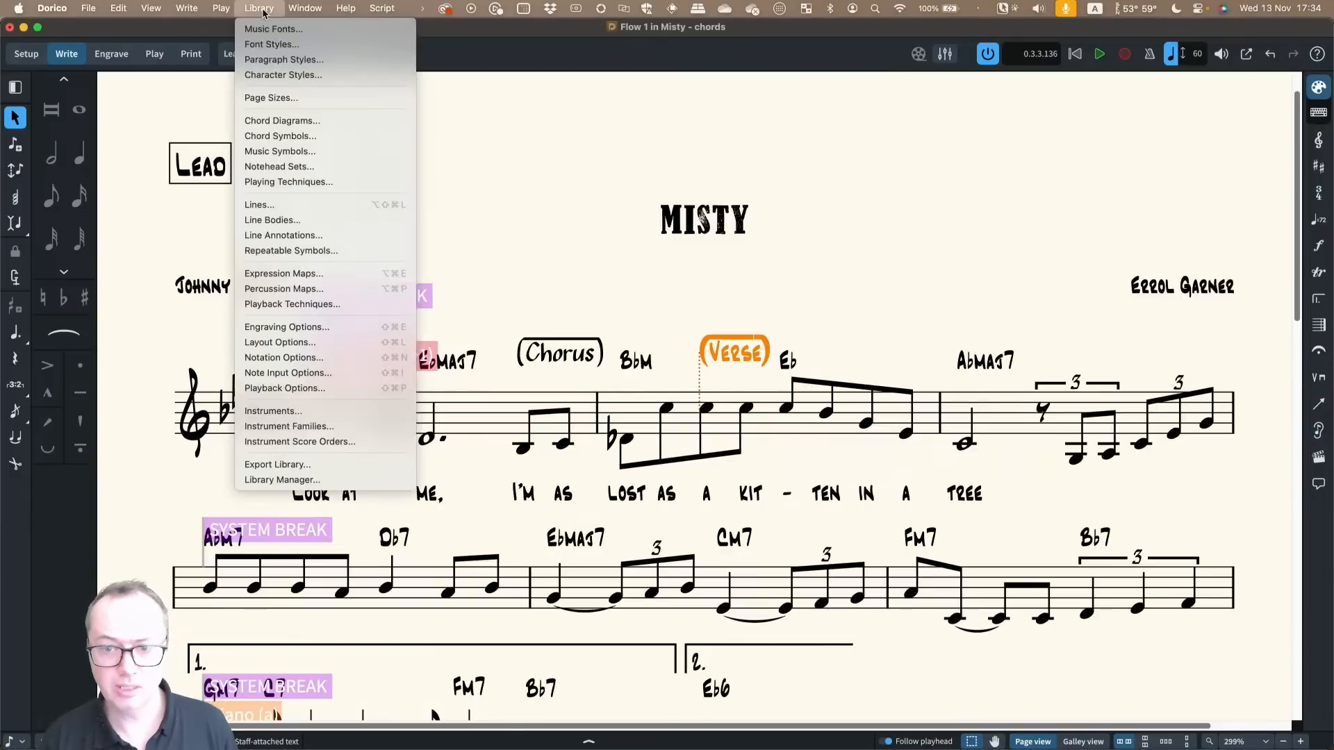
left_click(262, 350)
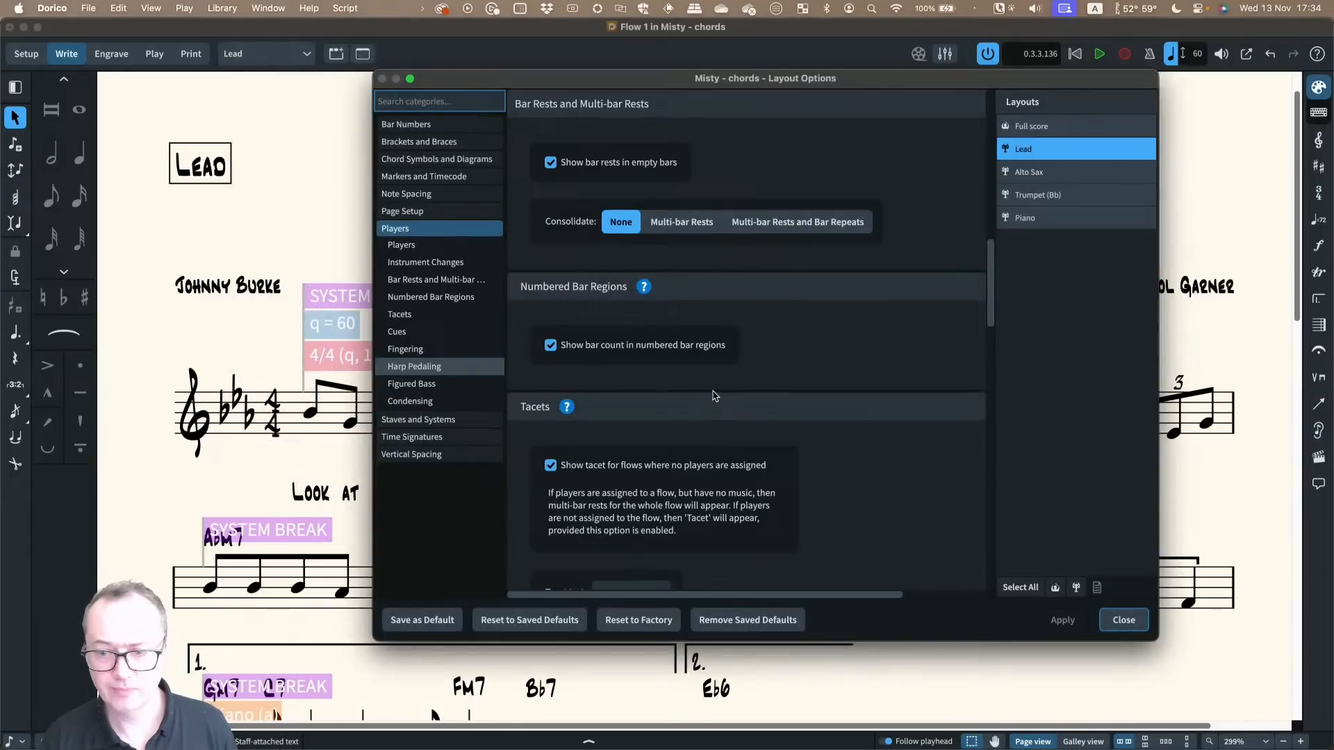
left_click(431, 456)
scroll(625, 448, "down", 10)
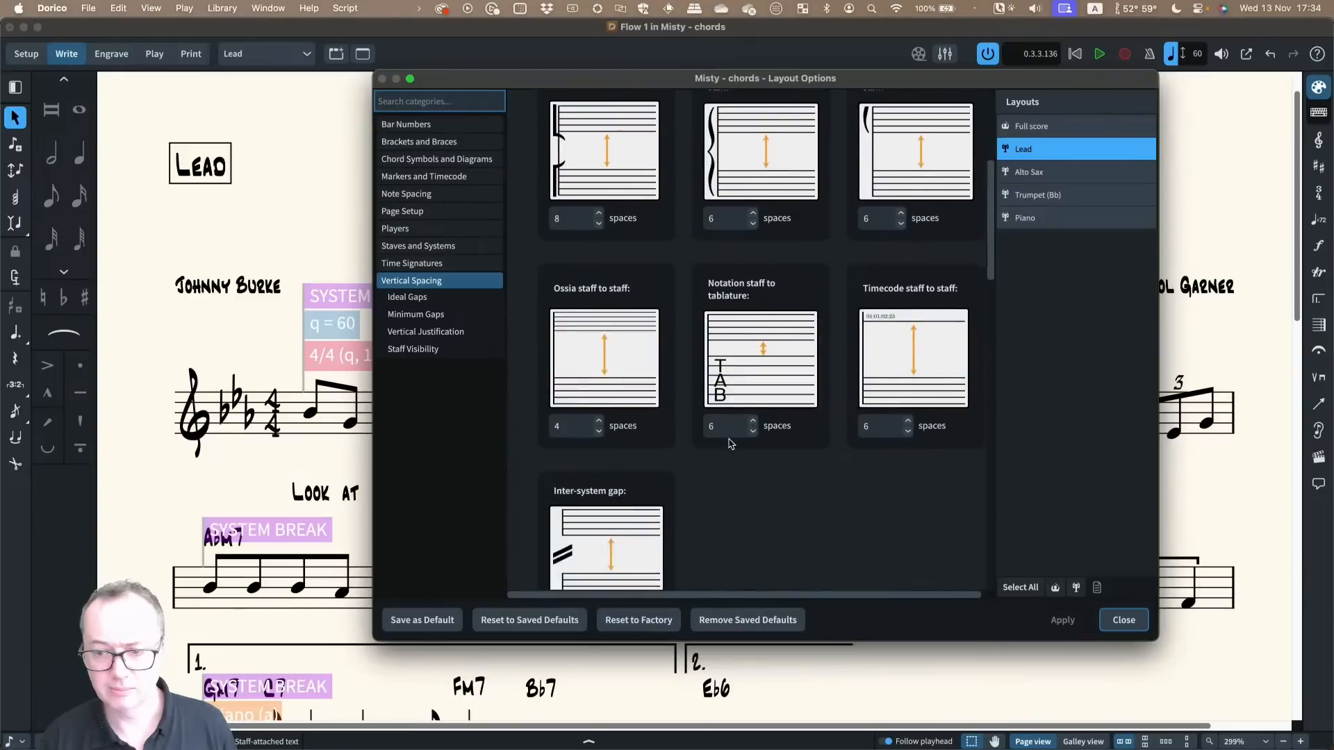
scroll(764, 440, "down", 6)
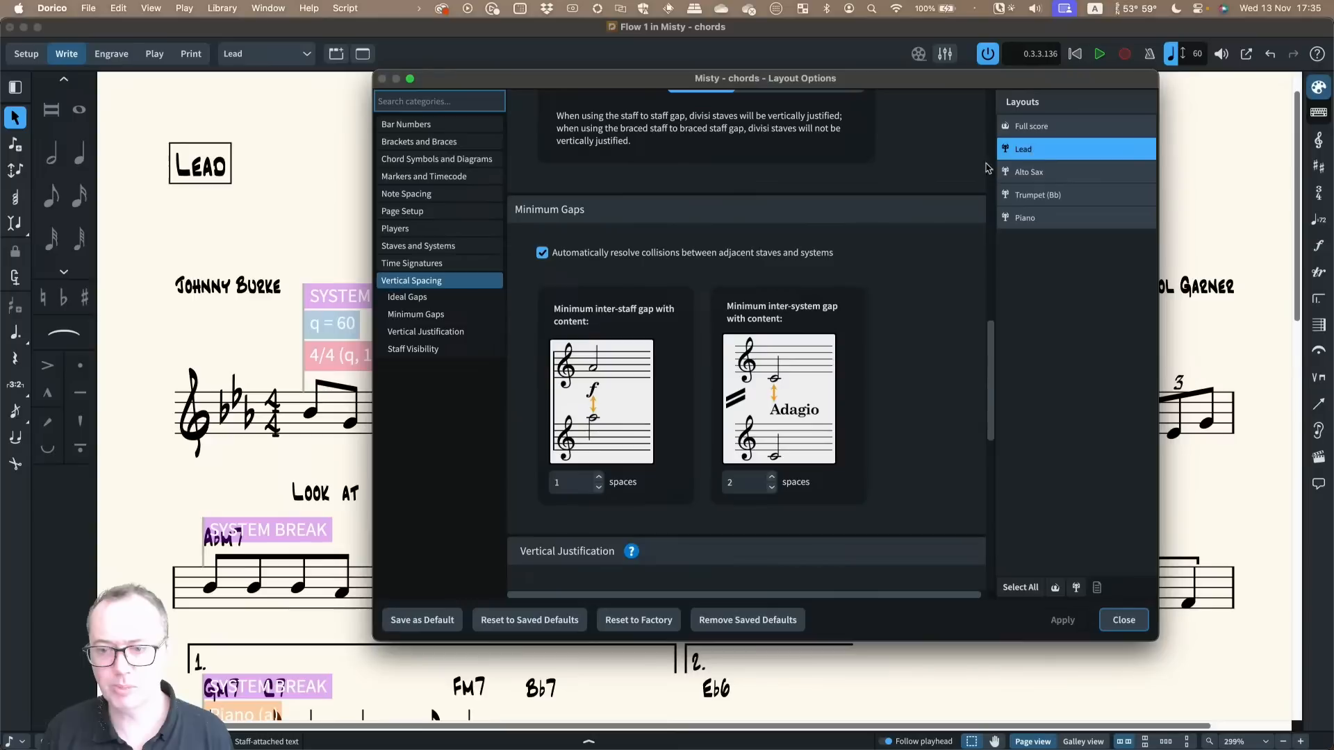
left_click(591, 257)
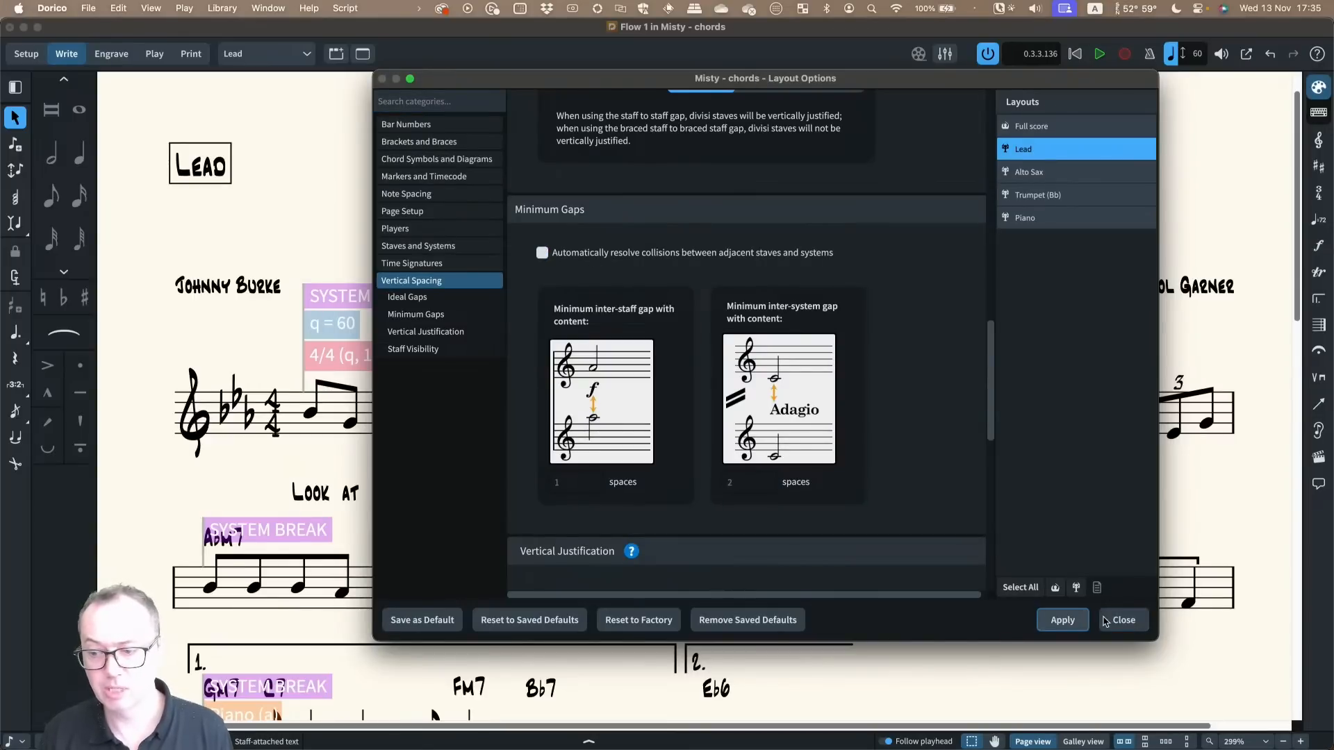
left_click(1061, 620)
left_click(1123, 620)
key("x")
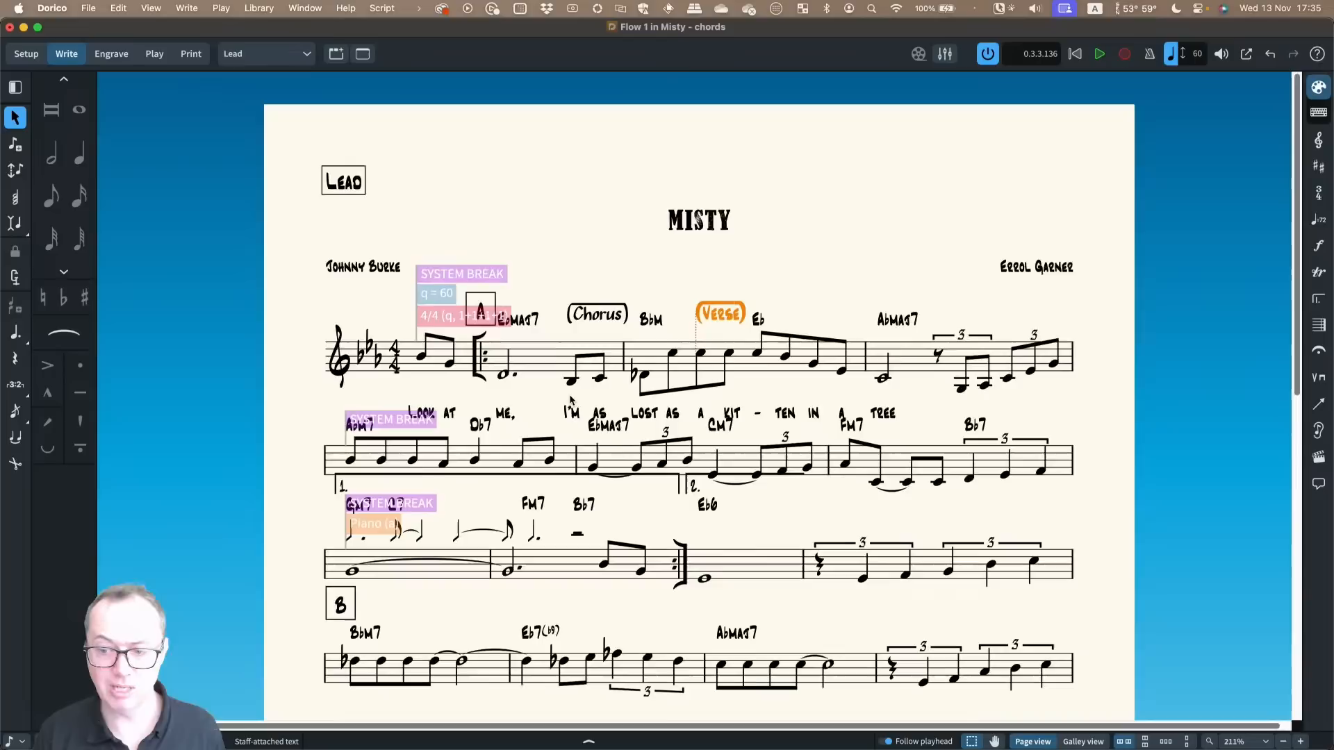
Hide the signposts and delete the whole line of lyrics beneath the first system
scroll(591, 417, "down", 2)
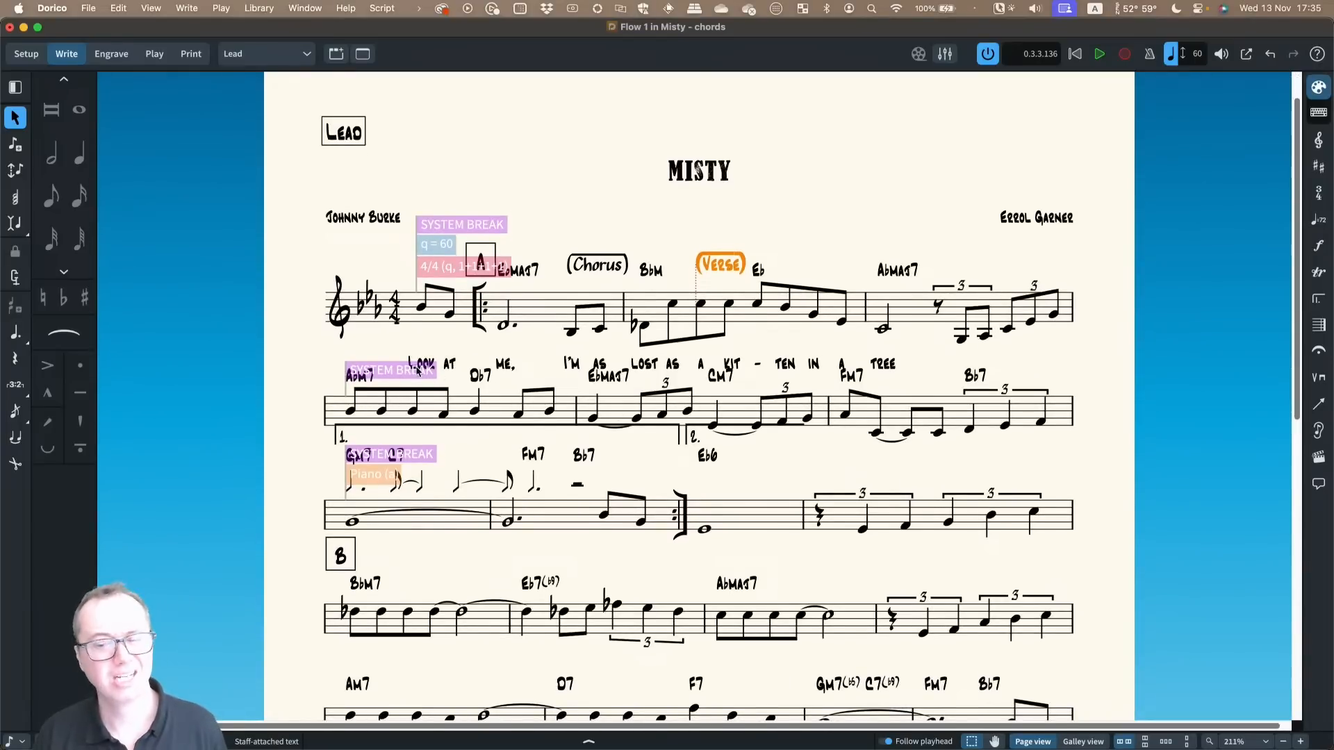
key("alt+super+s")
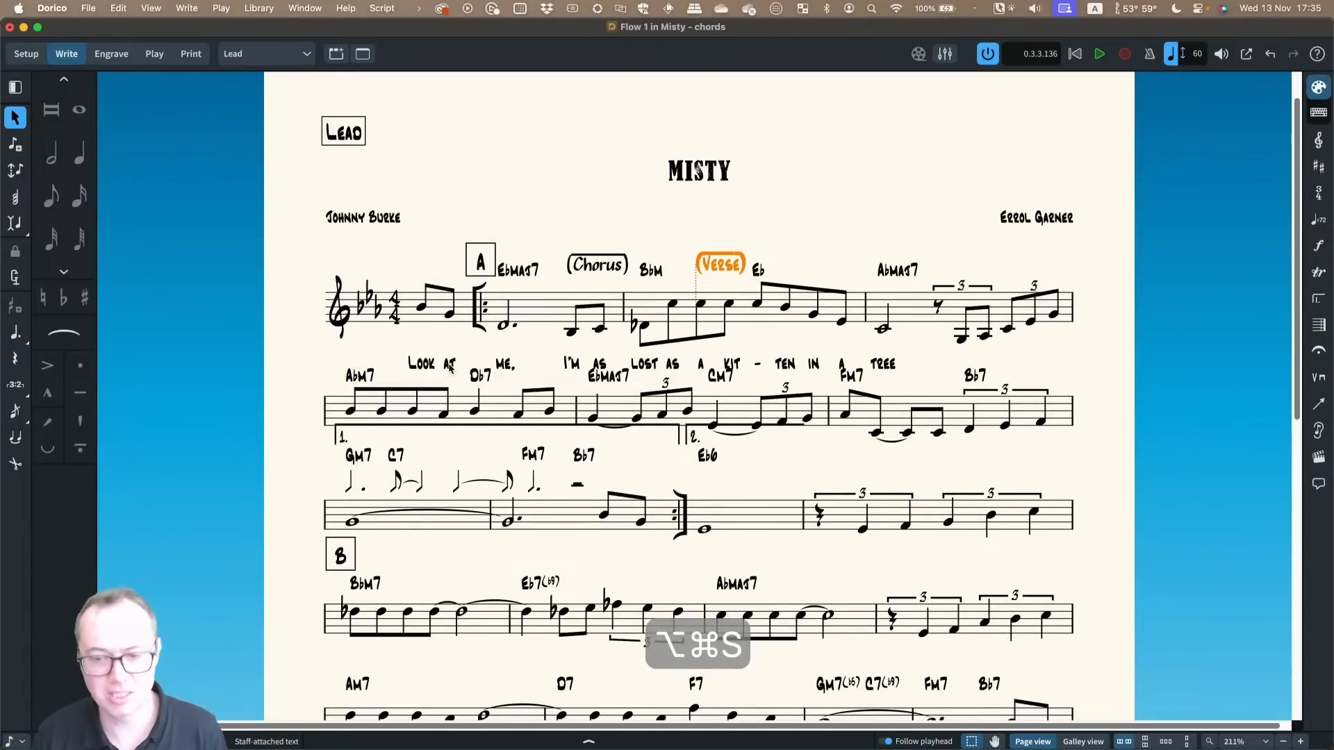
left_click(425, 365)
key("shift+super+a")
key("shift+super+a")
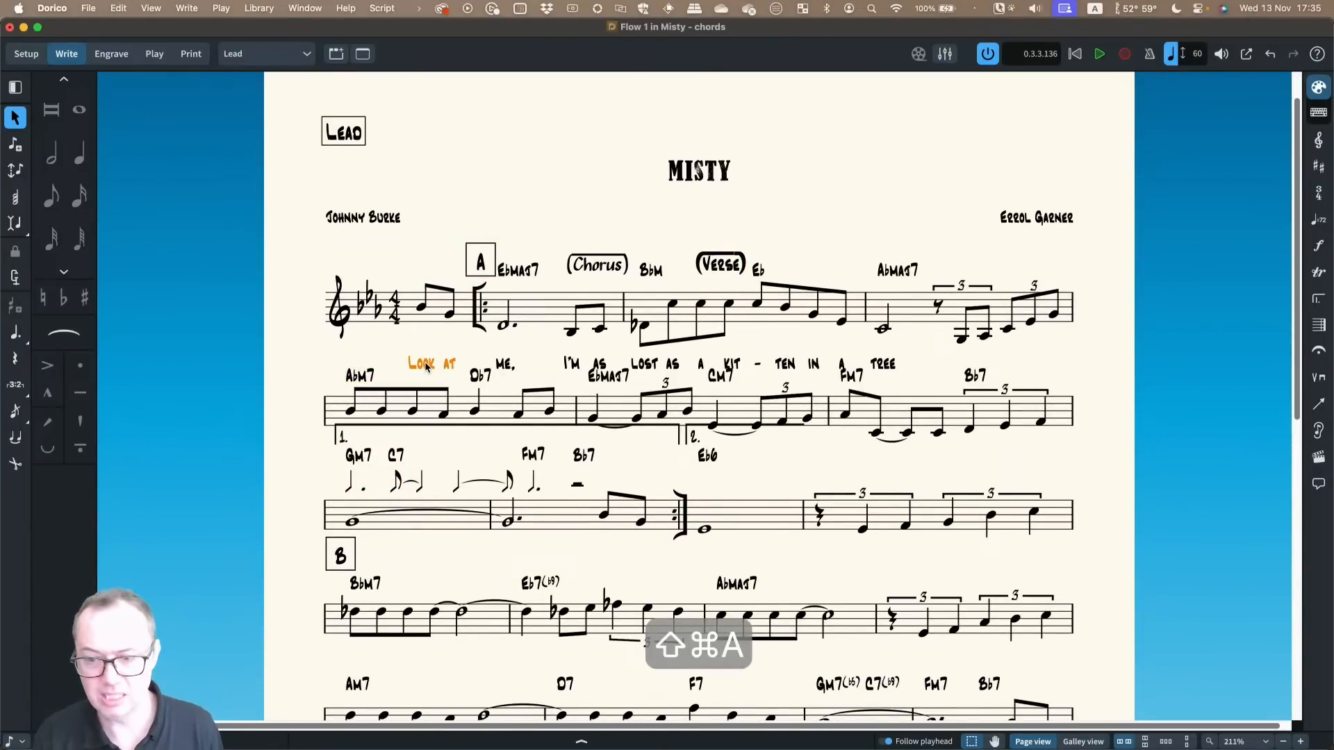
key("BackSpace")
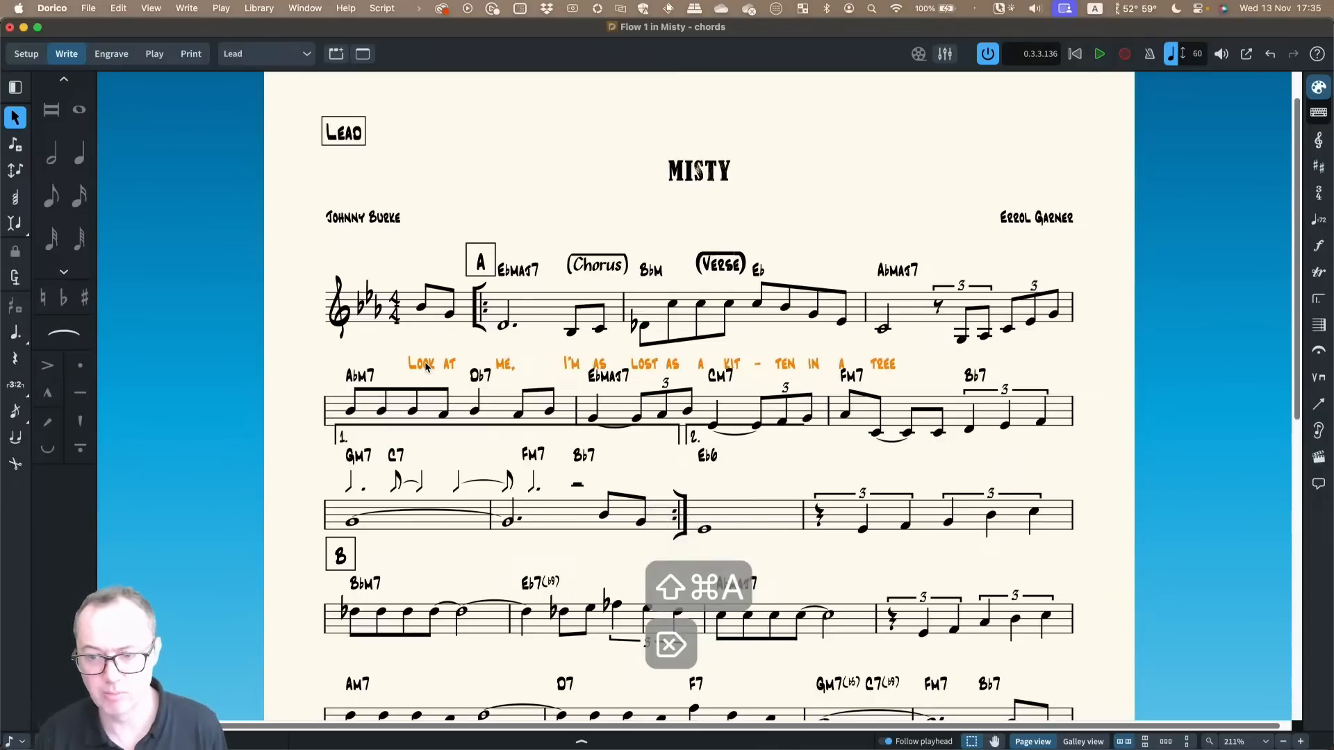
Delete the rhythmic cue above the first-ending bars in the third system
scroll(462, 358, "down", 2)
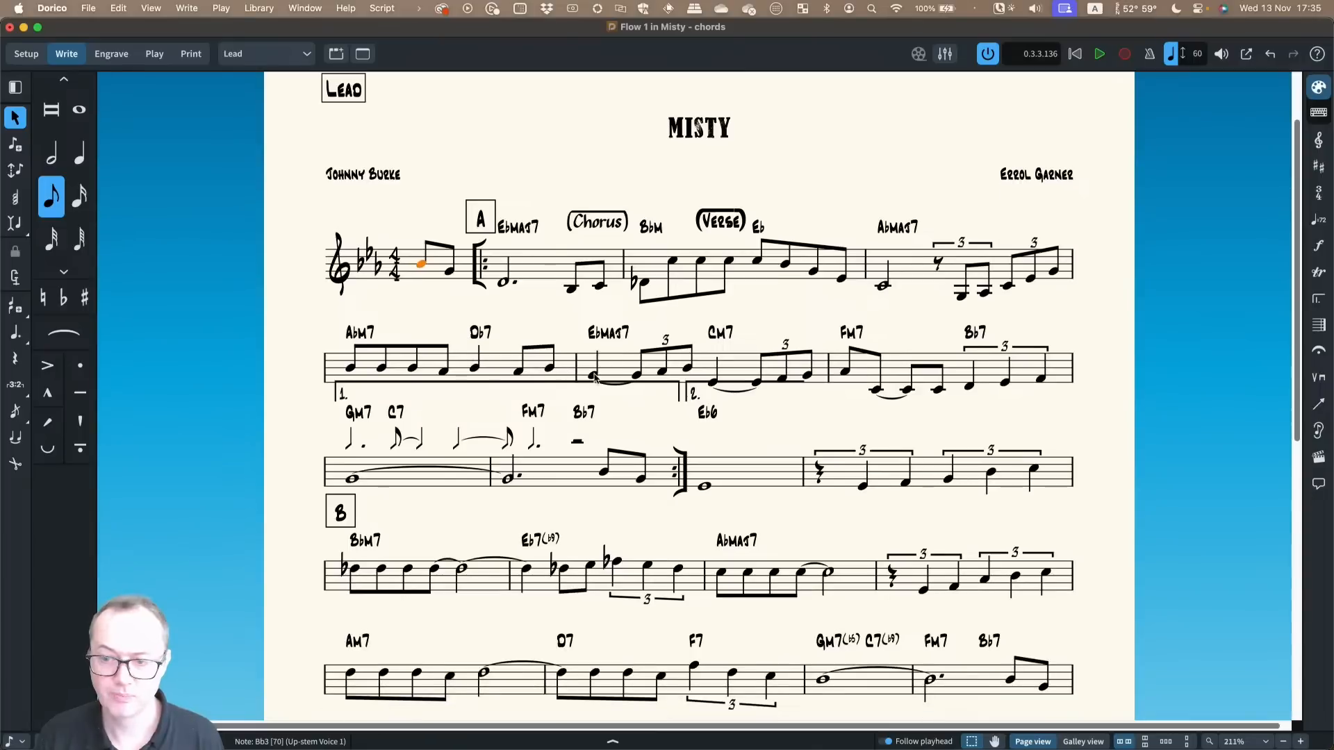
left_click(438, 381)
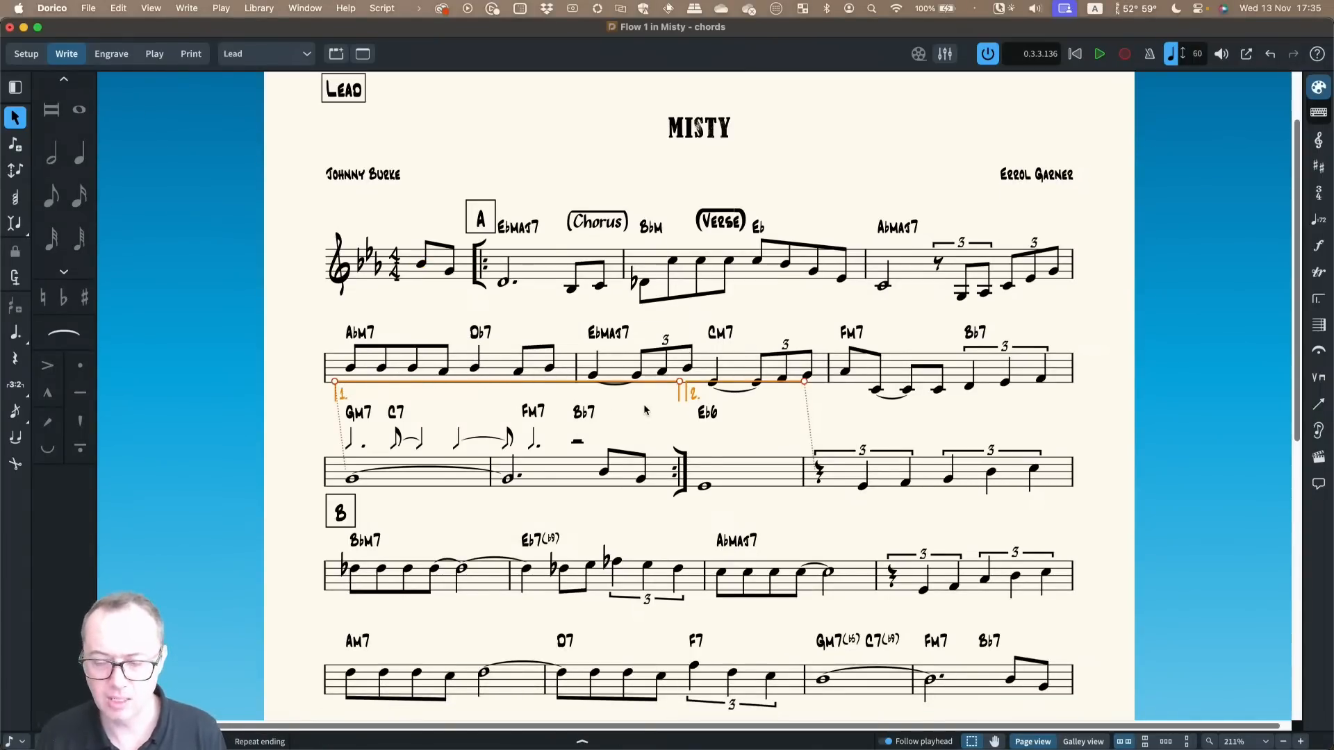
scroll(727, 414, "down", 2)
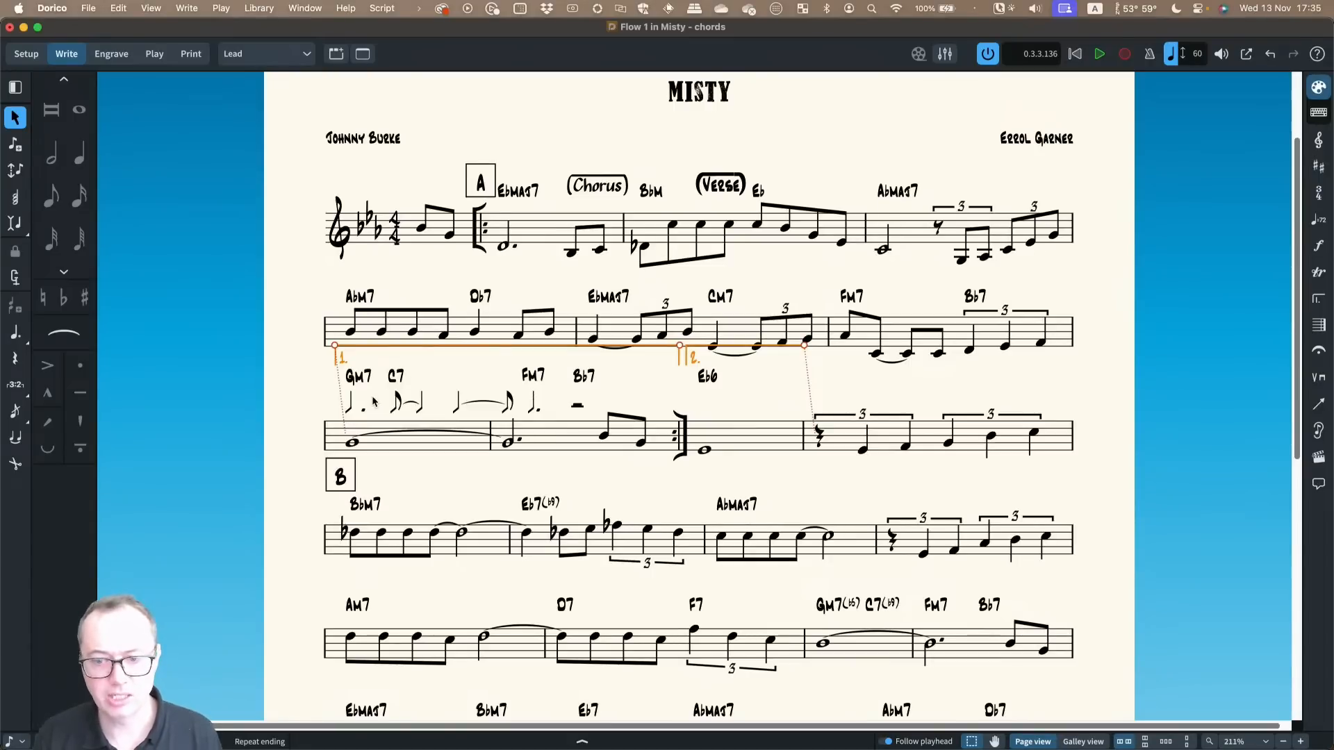
key("Escape")
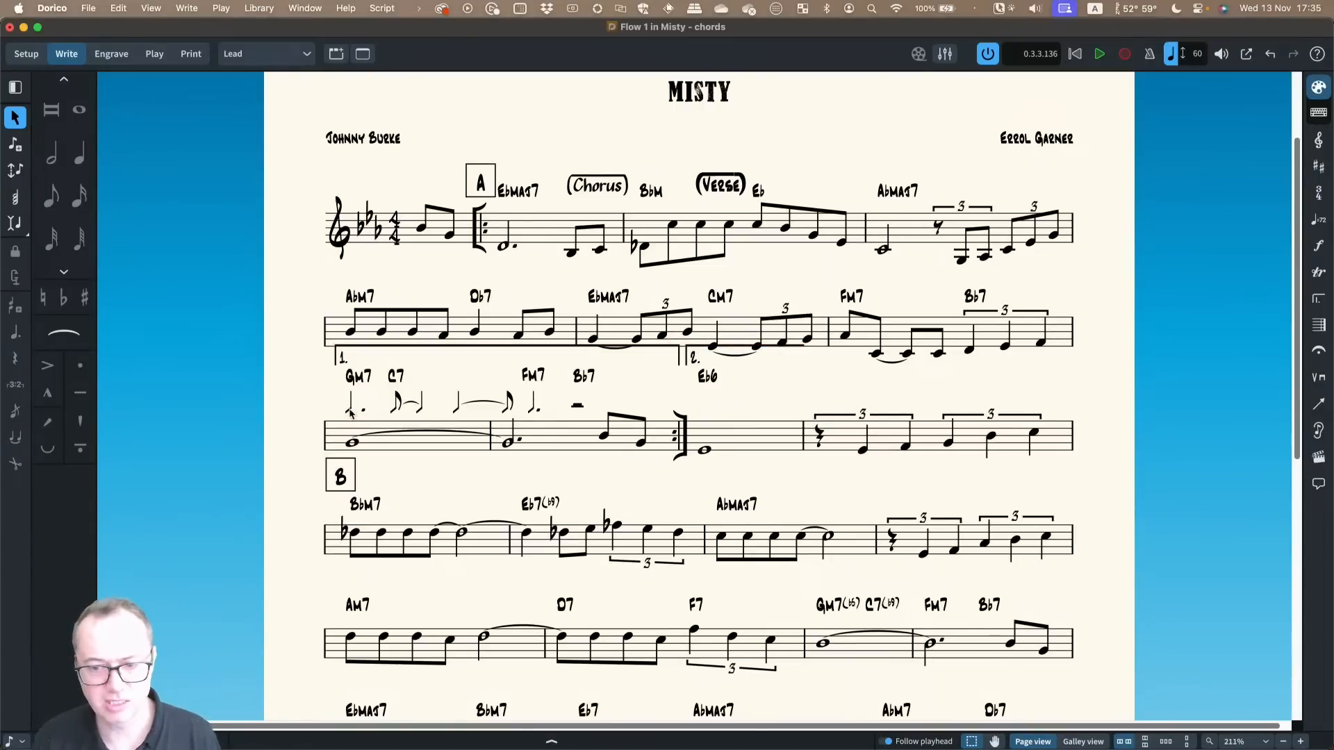
left_click(351, 412)
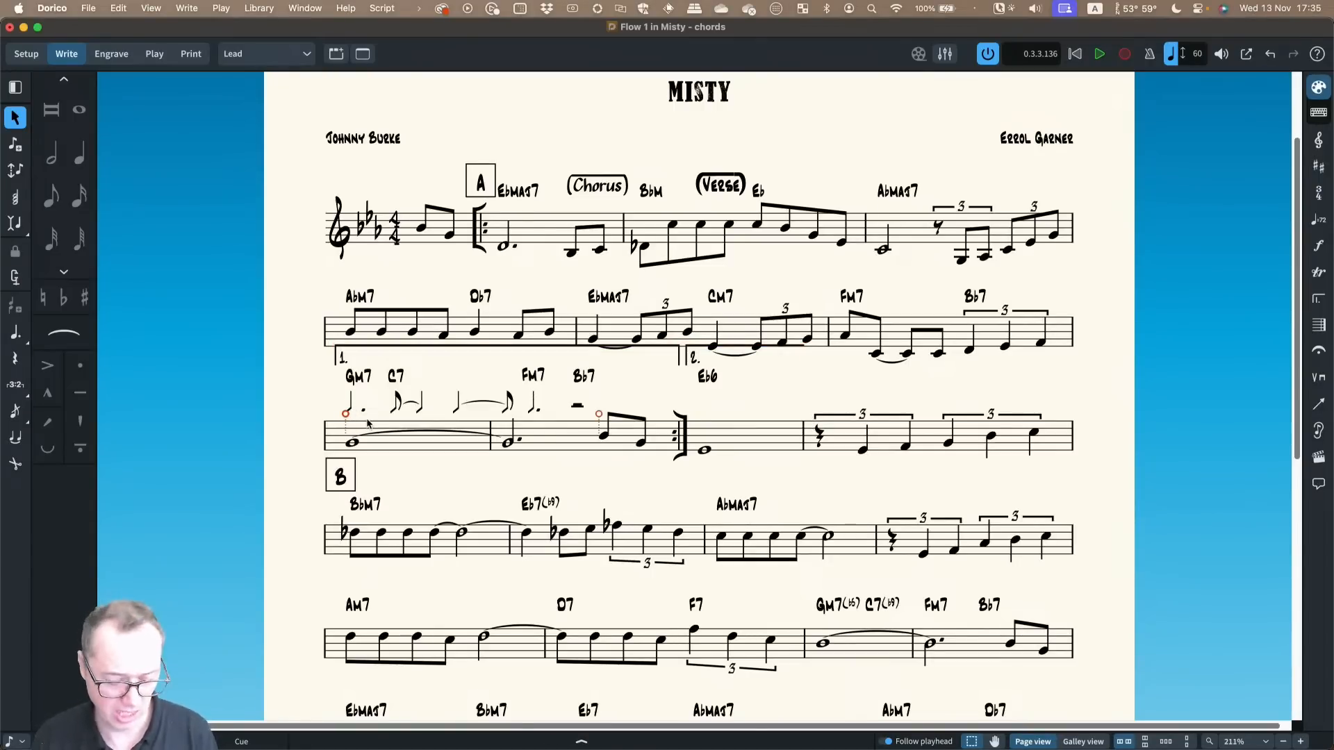
key("Delete")
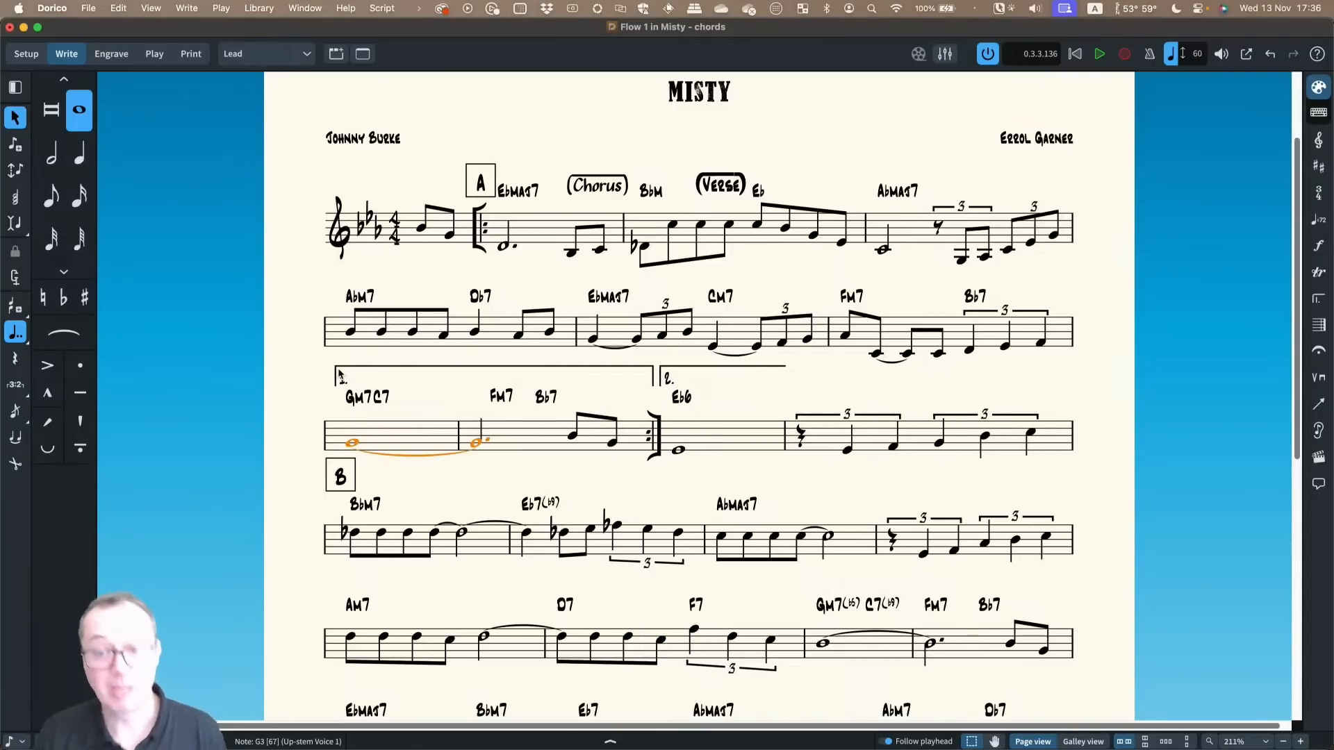
In Engrave mode, lower the first and second ending brackets closer to the third system's chord symbols and align them
left_click(113, 54)
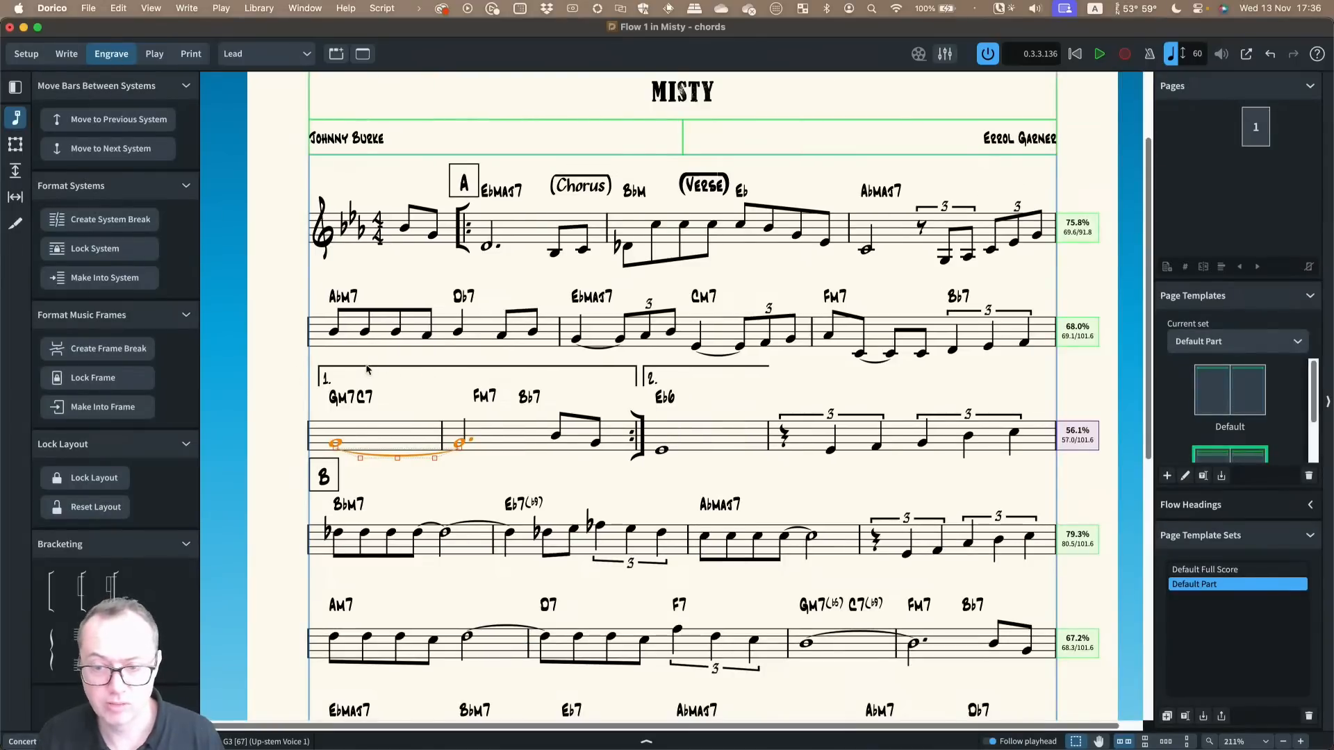
left_click(322, 380)
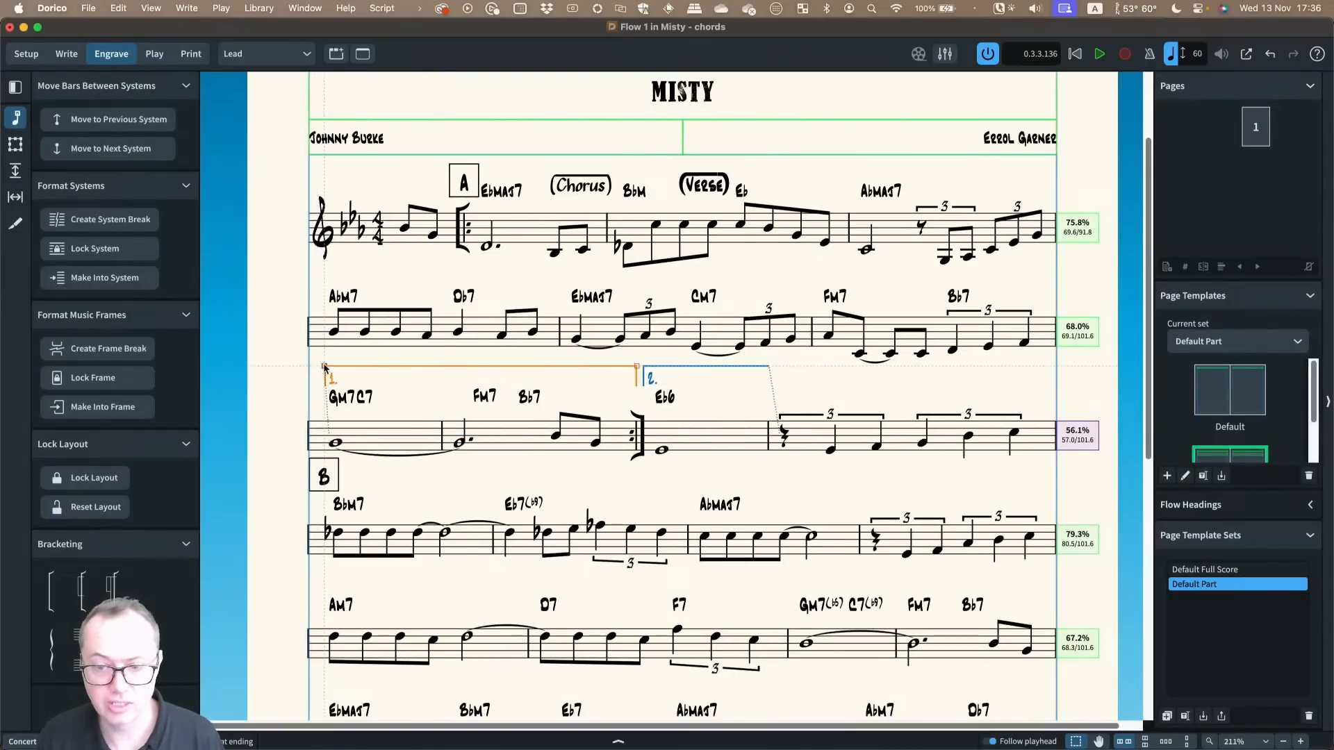
left_click_drag(317, 366, 313, 380)
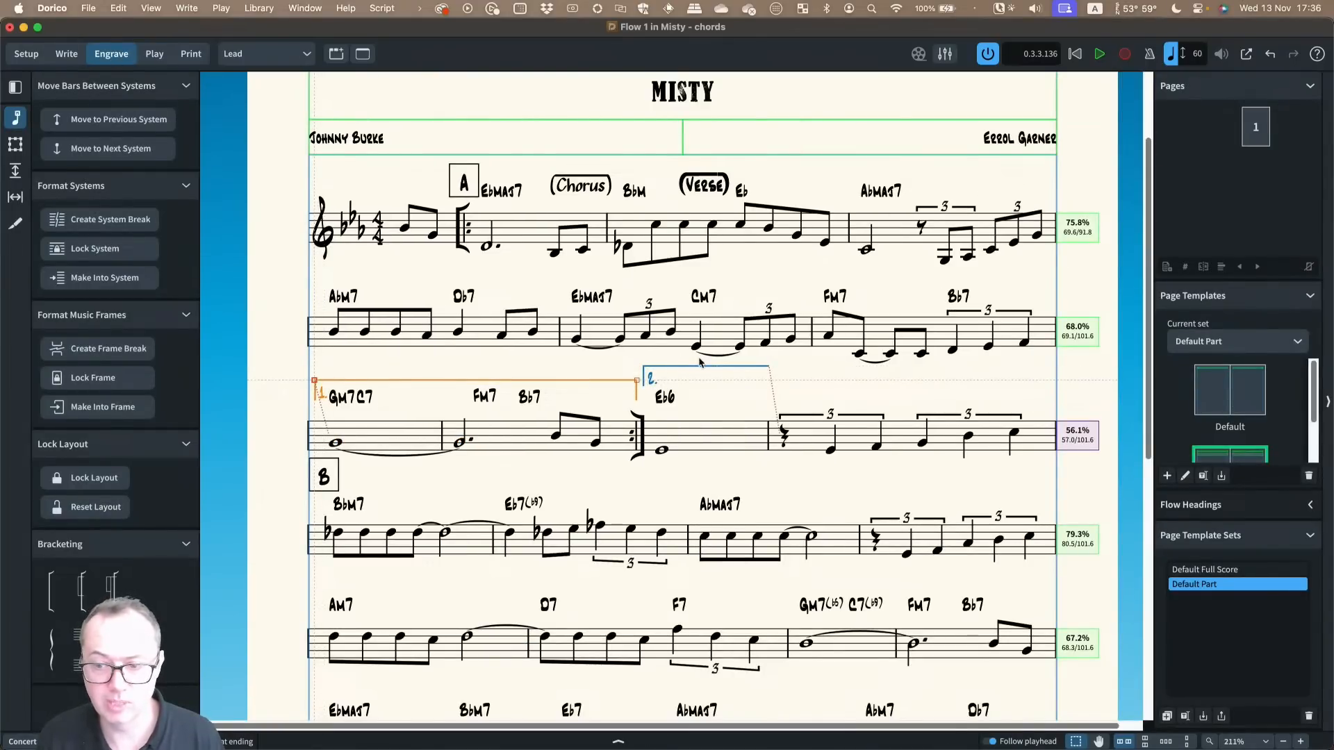
left_click_drag(661, 369, 659, 380)
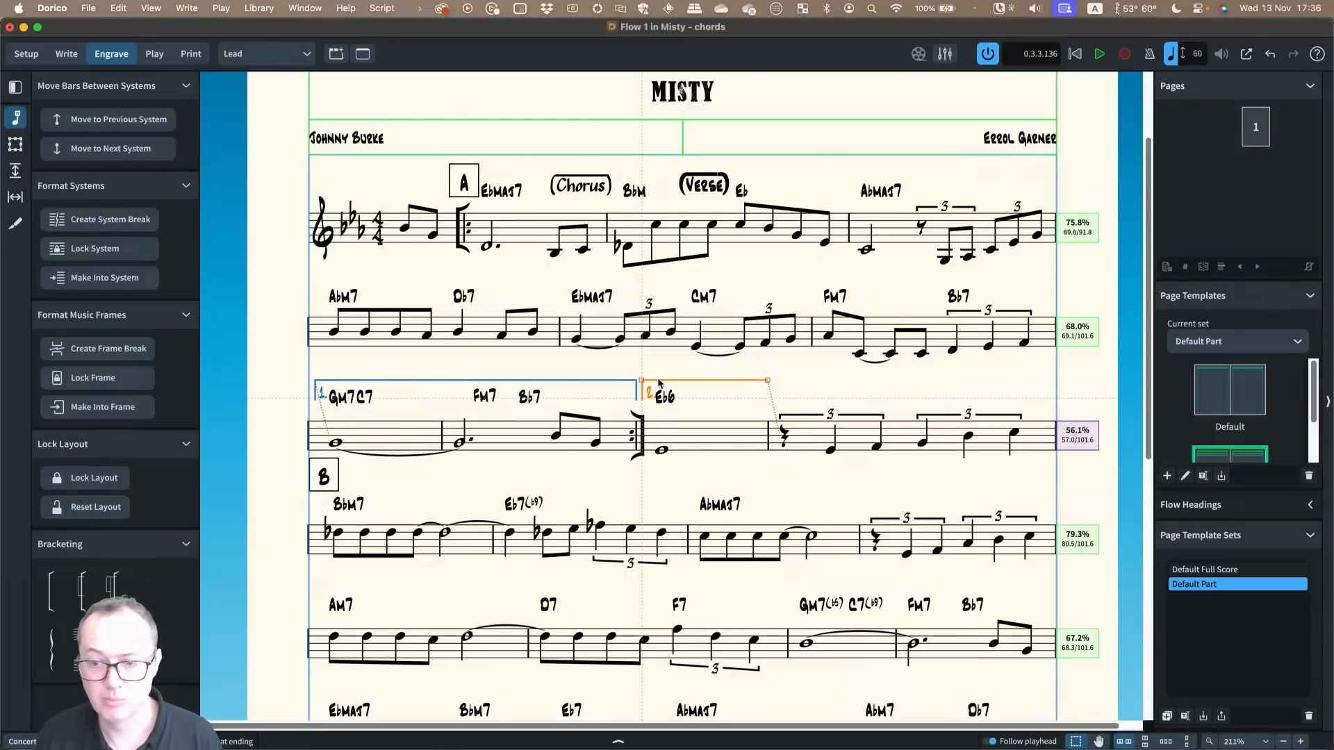
Move rehearsal mark B slightly lower and to the left, and nudge rehearsal mark A left, away from the first chord symbol
scroll(659, 381, "down", 3)
scroll(608, 420, "down", 5)
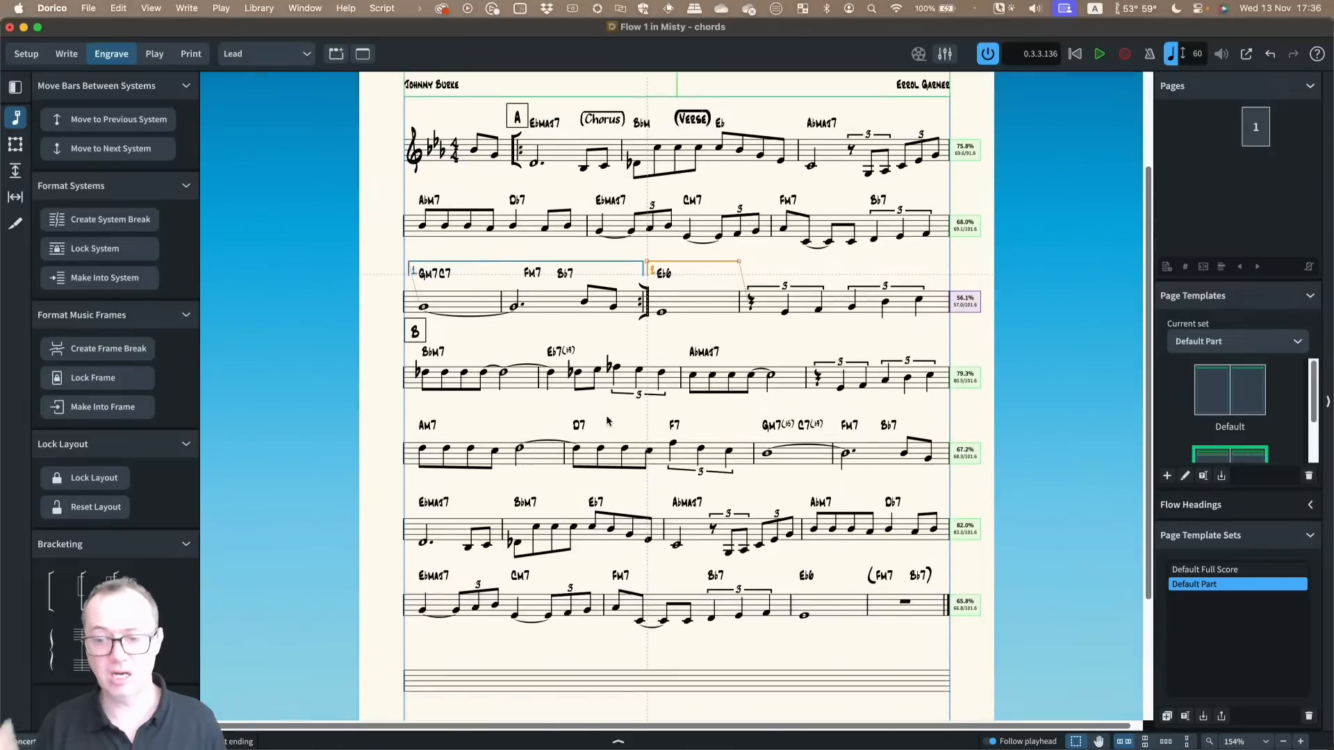
scroll(607, 421, "up", 5)
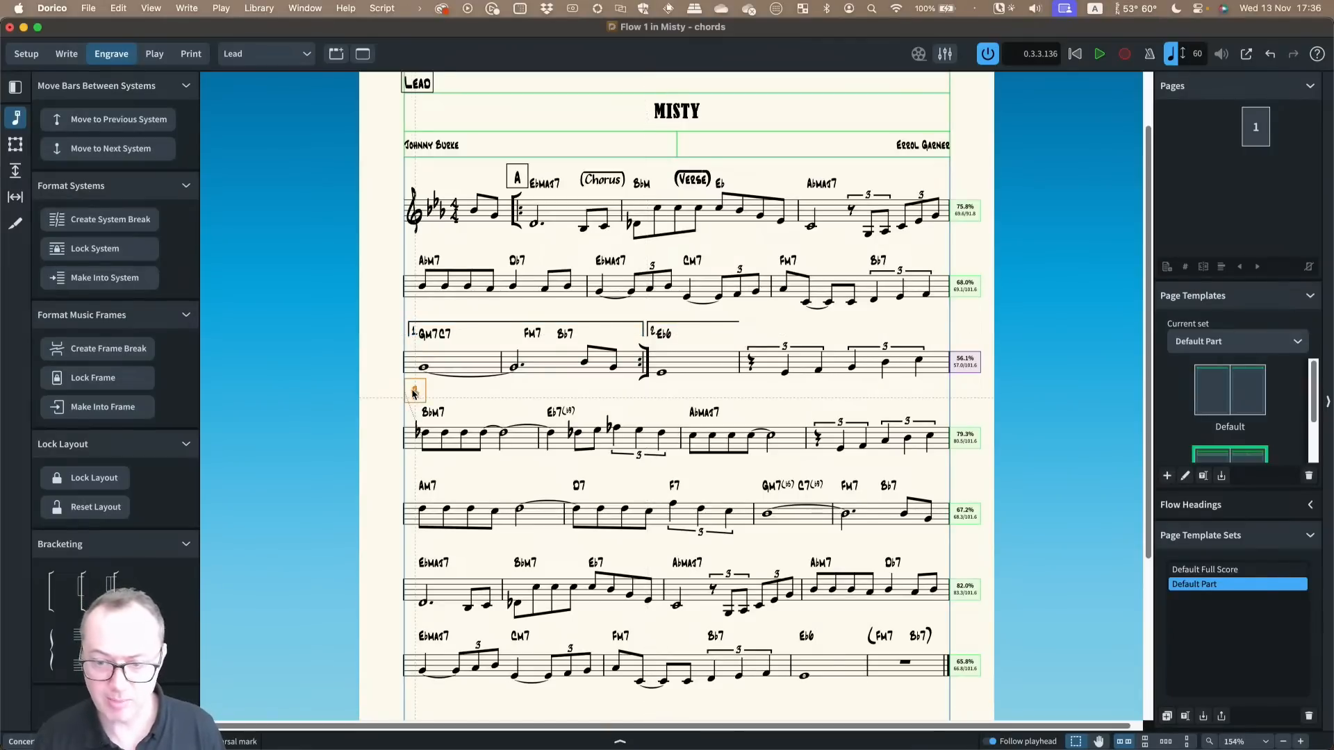
left_click_drag(414, 394, 410, 402)
left_click(459, 395)
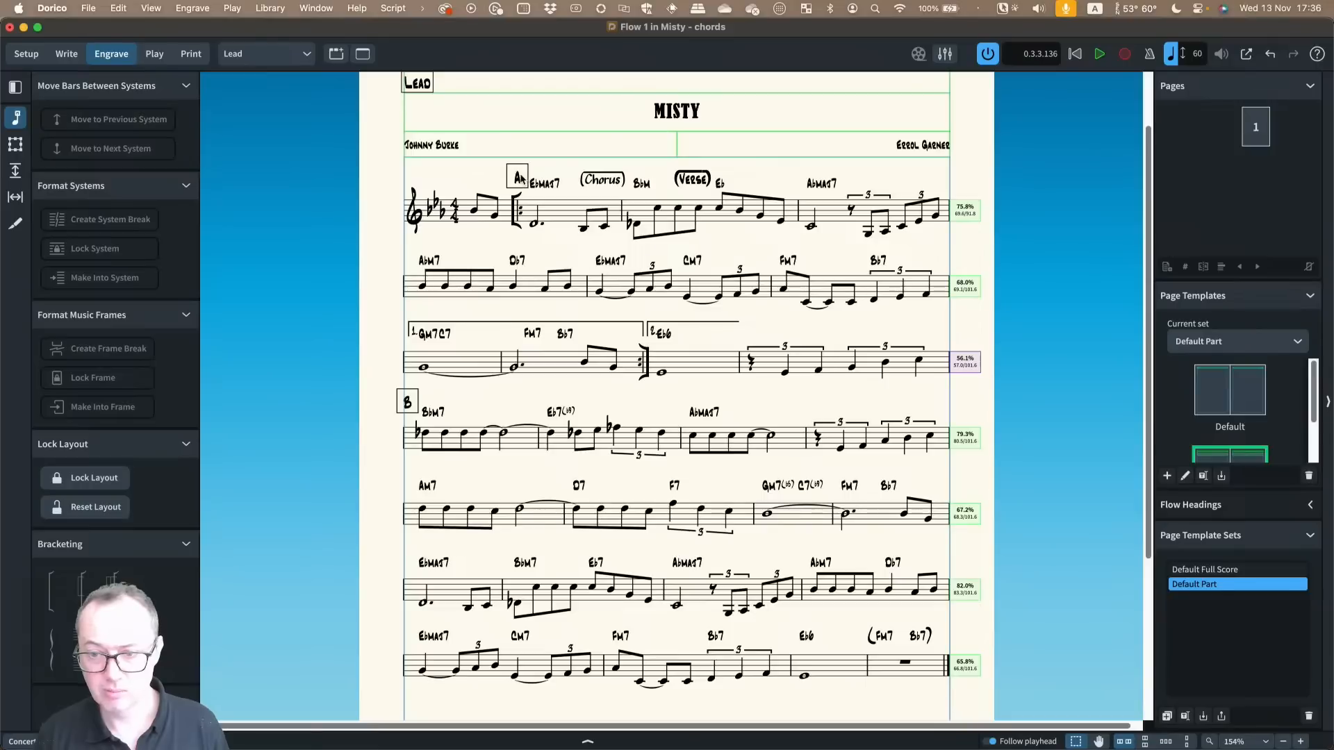
left_click_drag(522, 179, 517, 178)
left_click(539, 141)
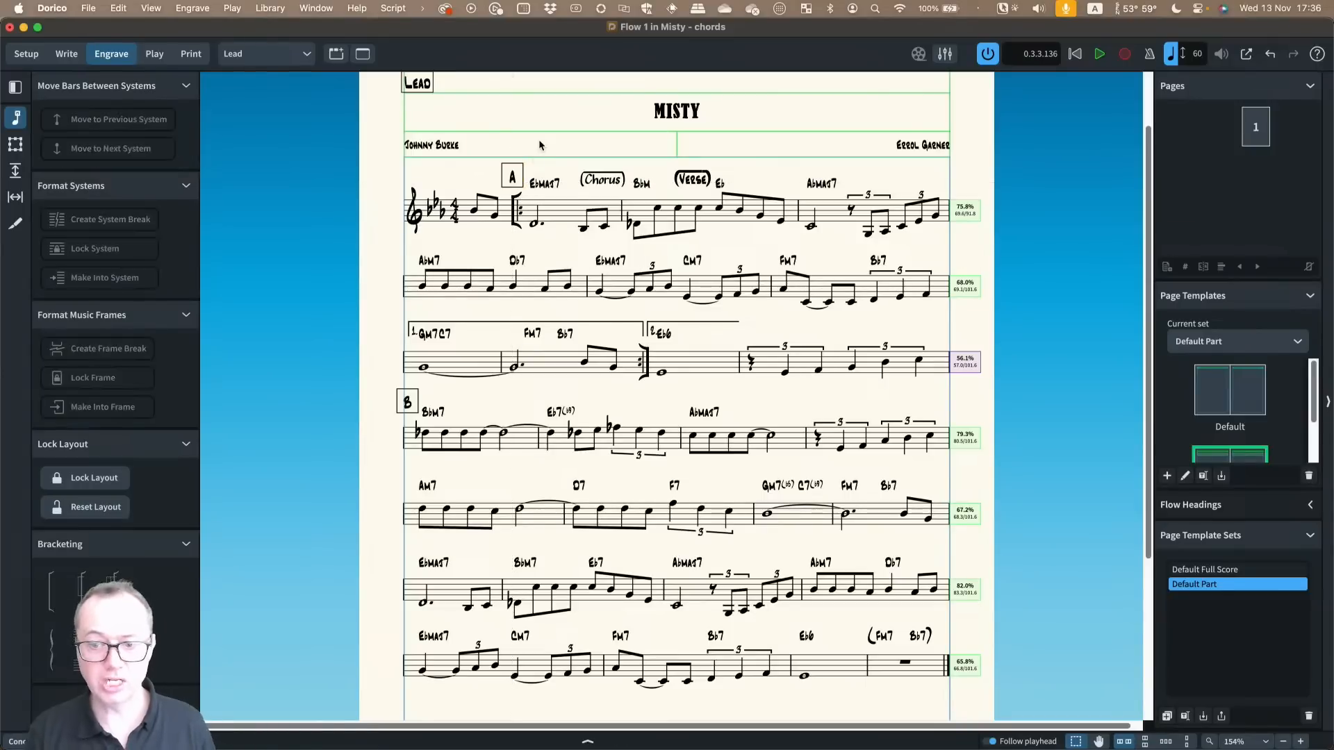
Review the Minimum Gaps settings under Vertical Spacing in the Lead layout's Layout Options
scroll(539, 141, "down", 3)
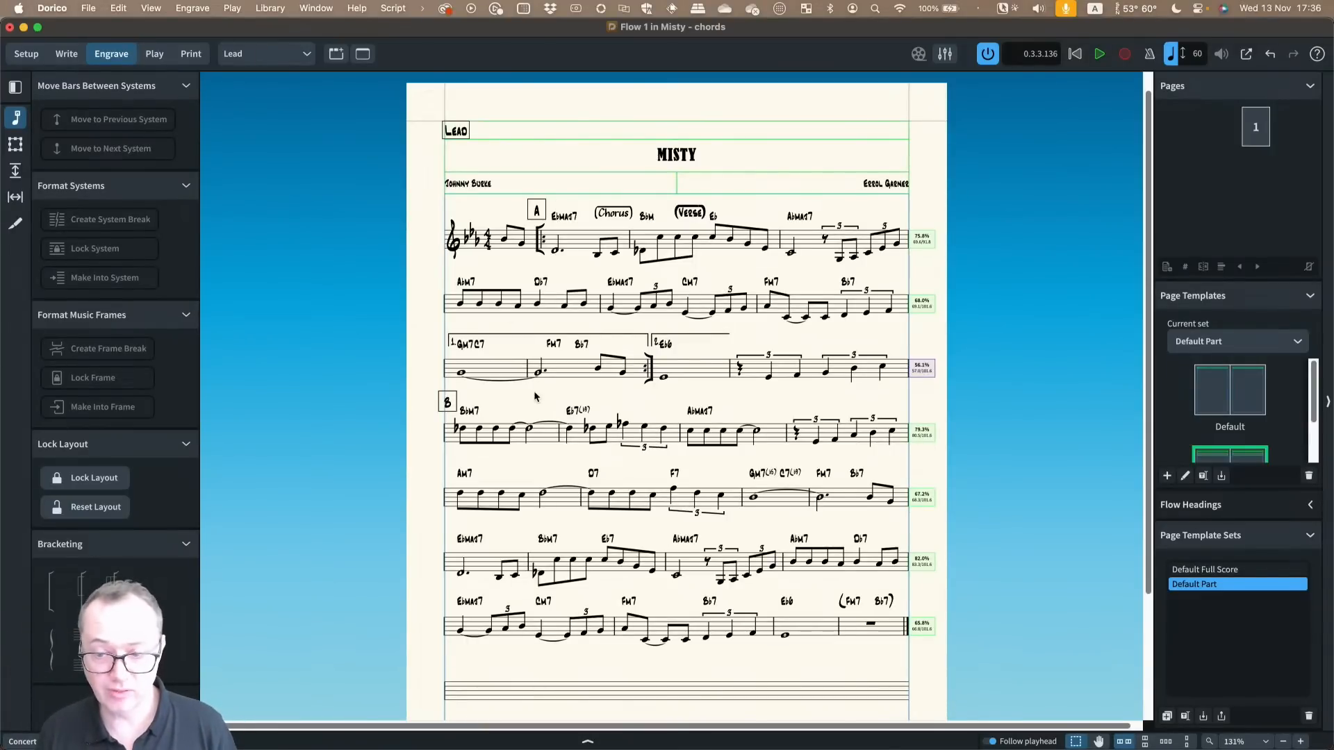
left_click(268, 8)
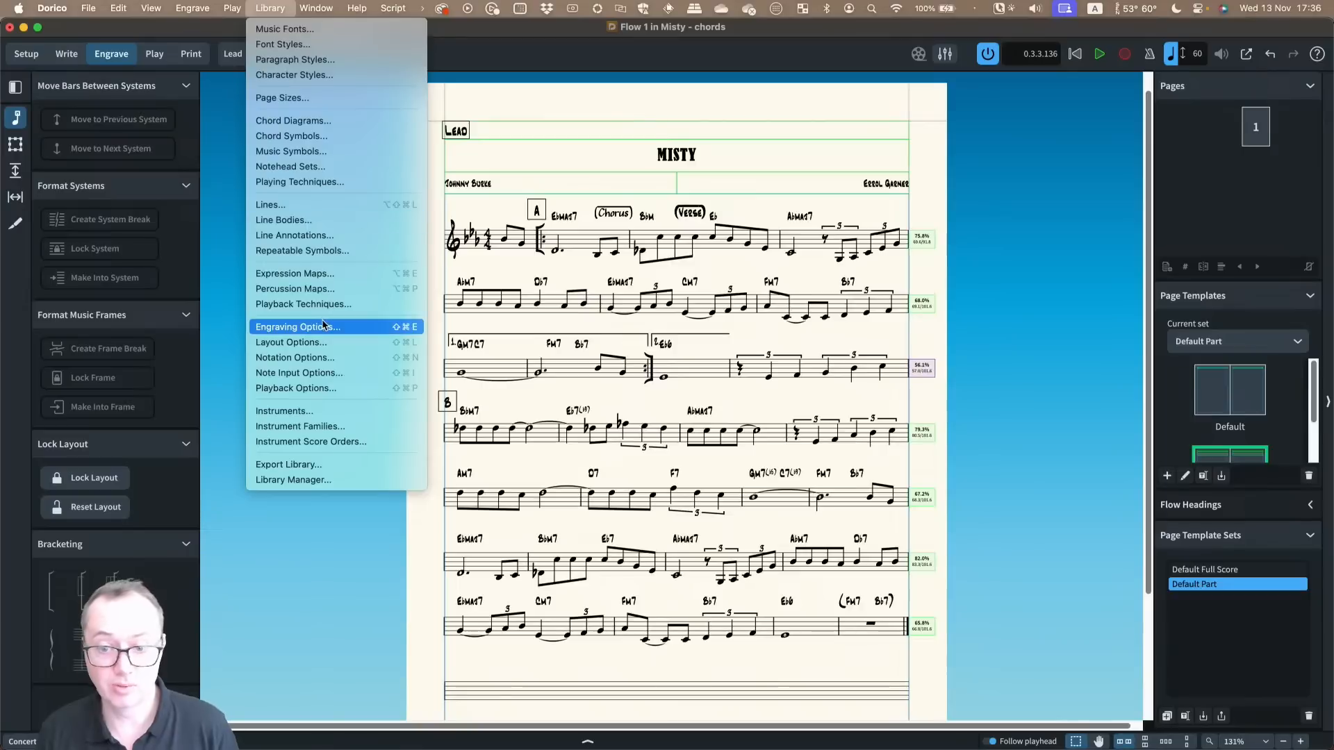
left_click(322, 346)
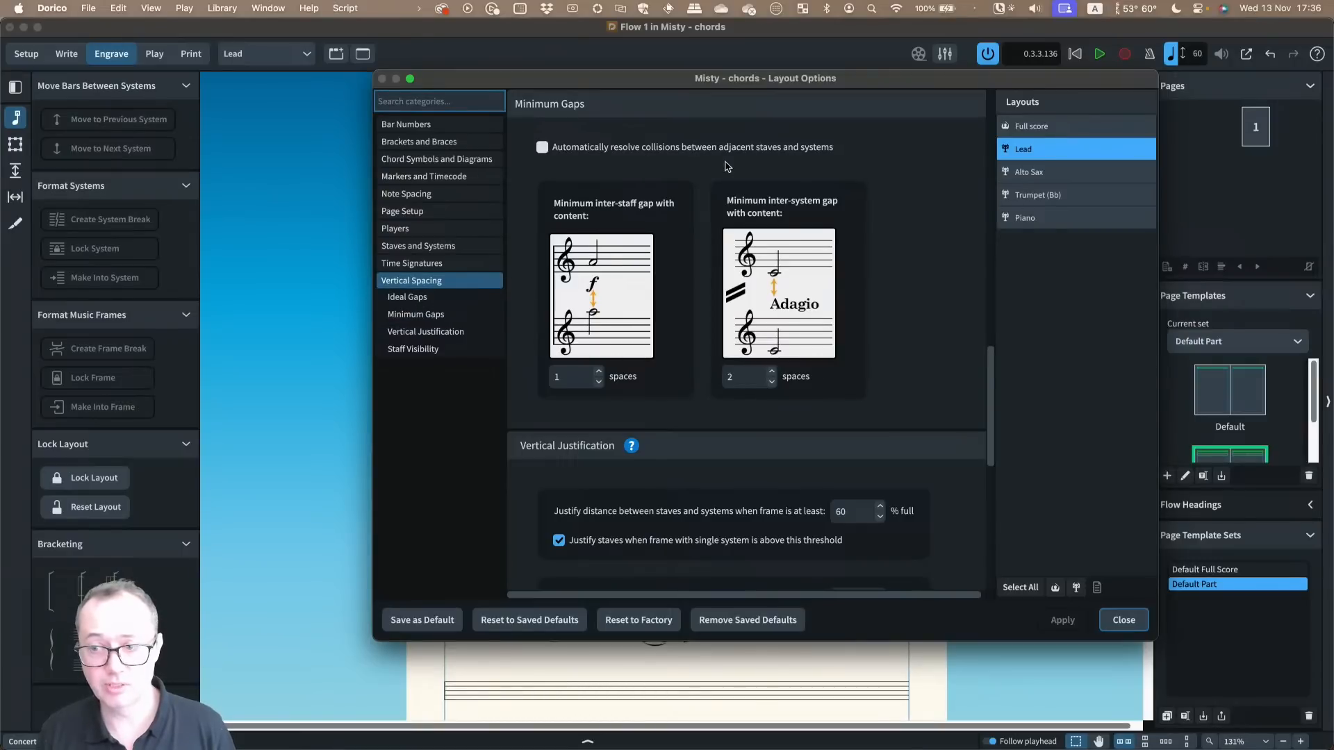
left_click(1123, 620)
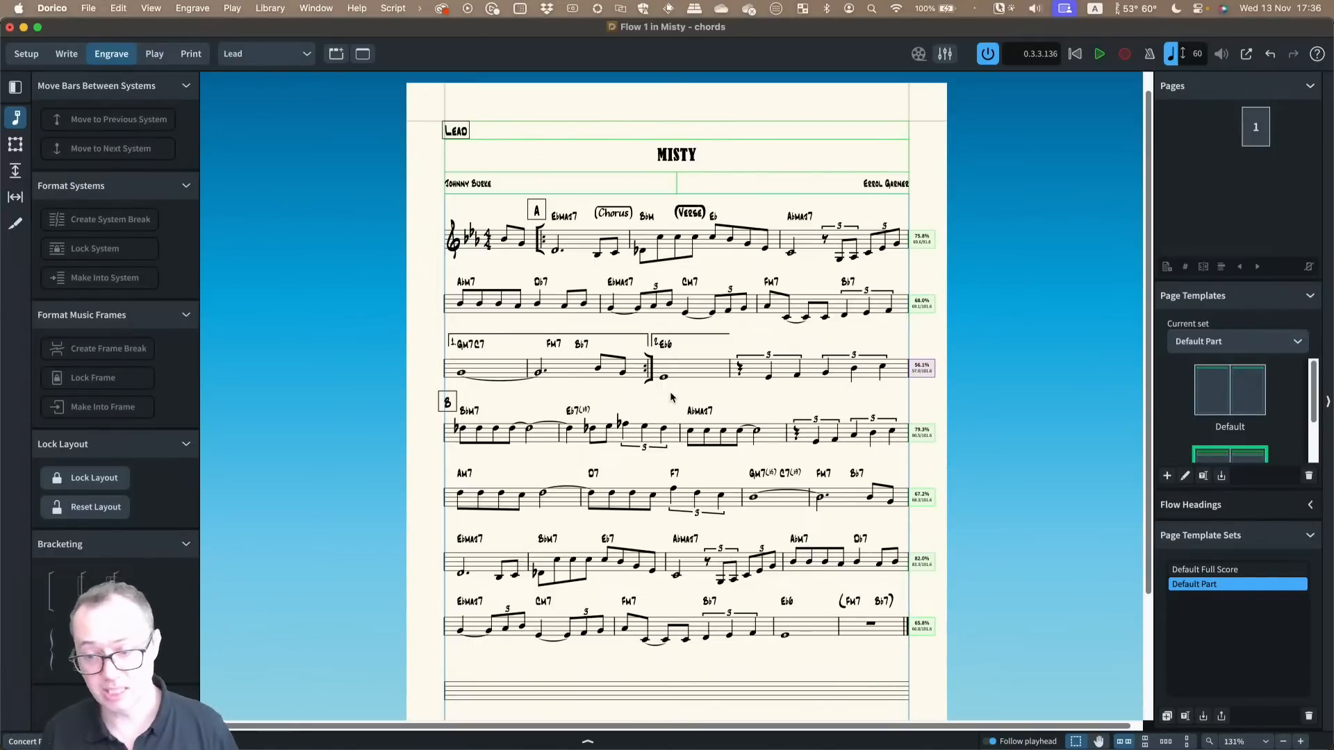
left_click(614, 213)
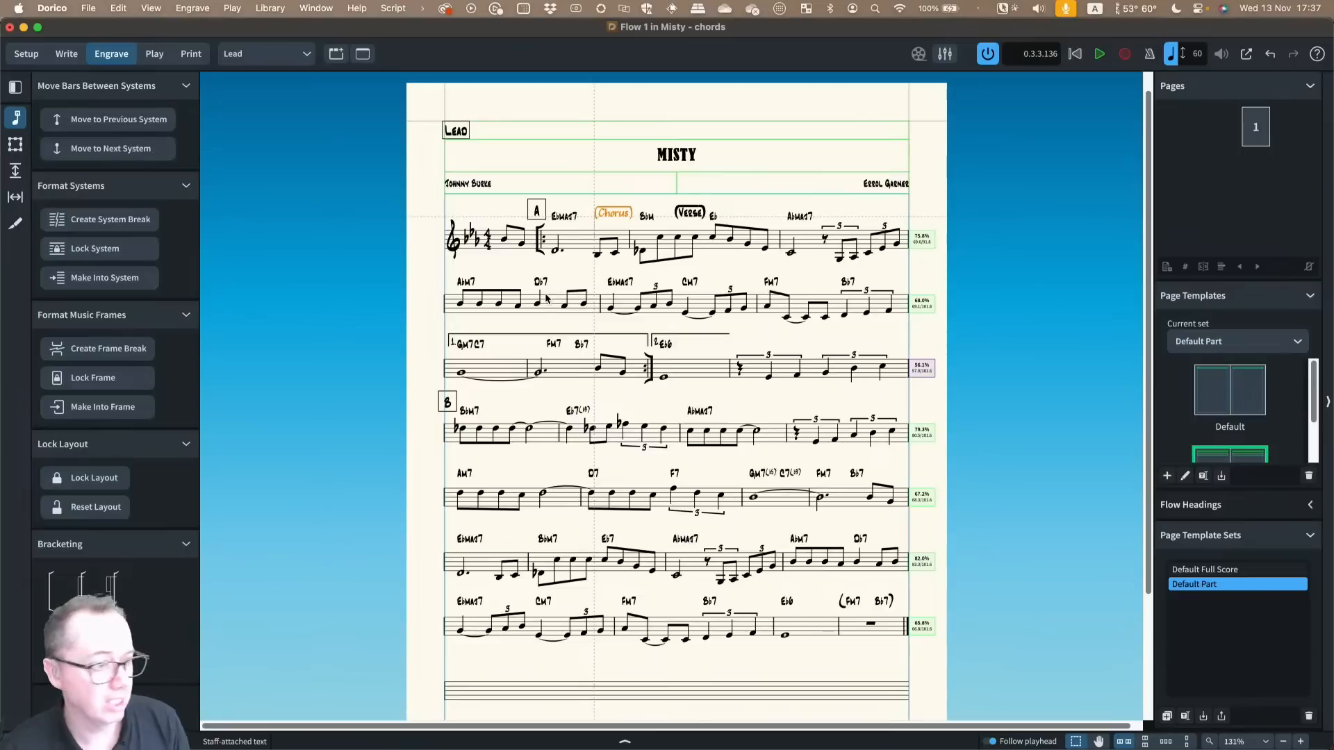
key("super+shift+e")
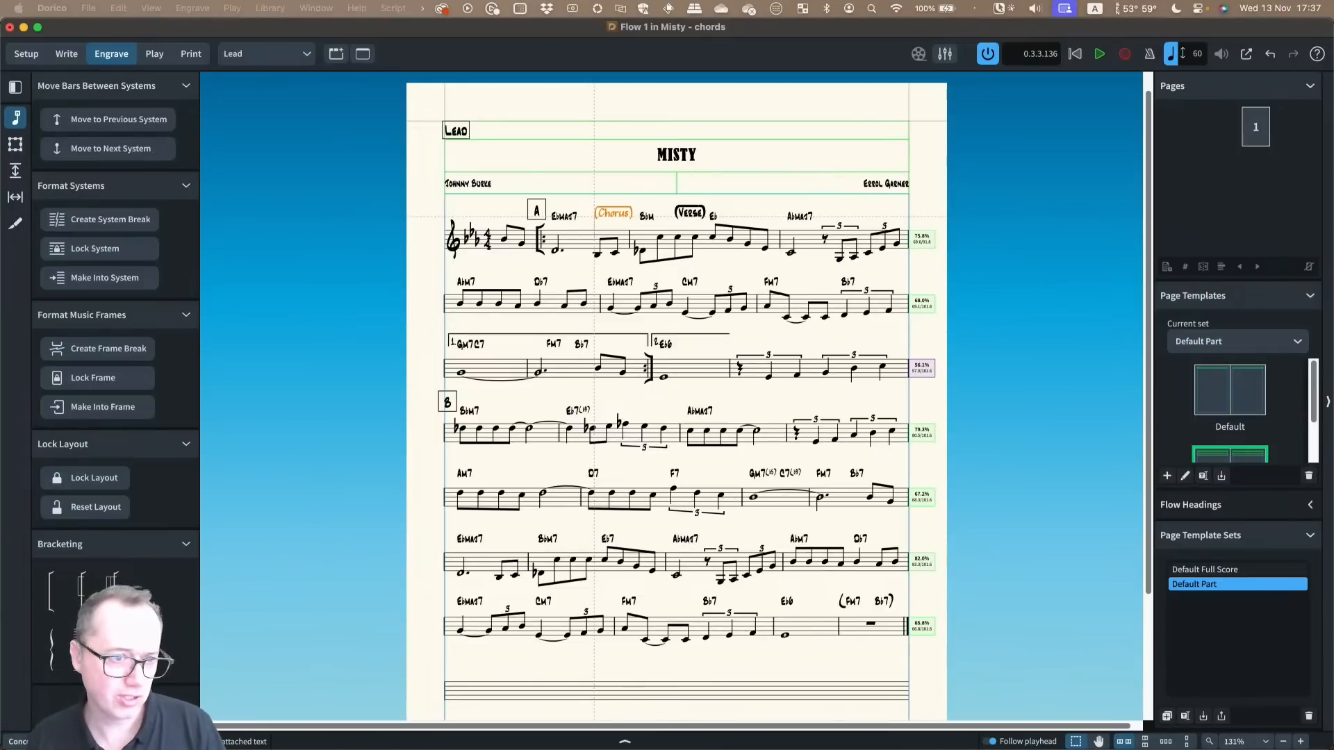
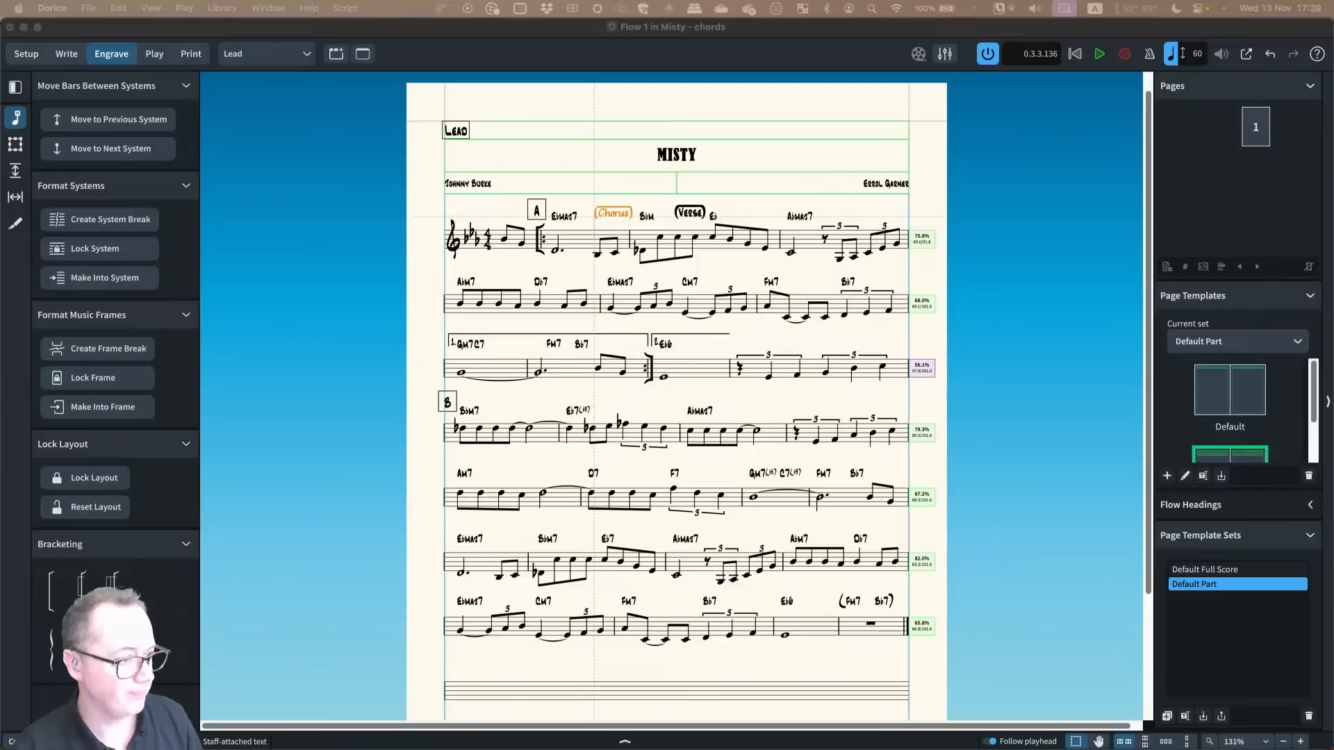
left_click(660, 473)
In Write mode, delete all notes in the four bars of section B's first system, keeping the chord symbols
scroll(660, 473, "up", 5)
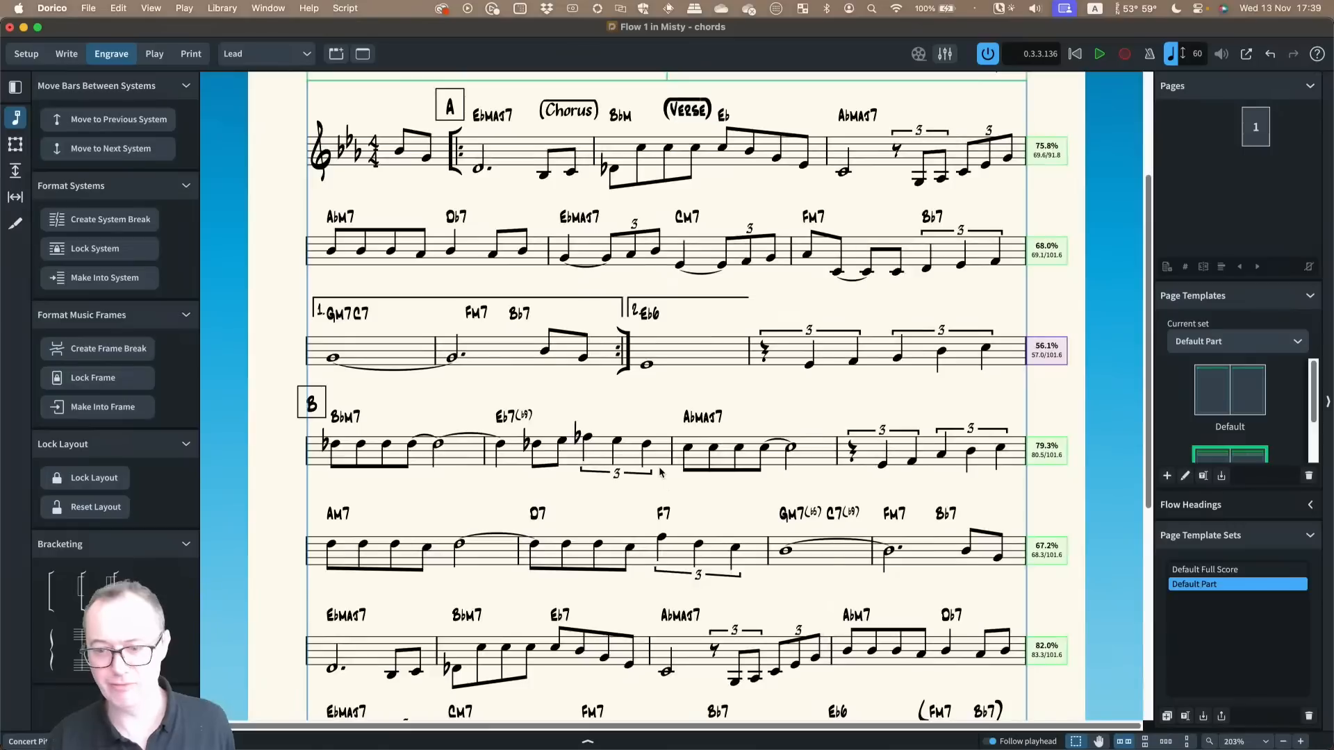
scroll(660, 473, "left", 1)
scroll(660, 473, "down", 1)
scroll(660, 473, "down", 2)
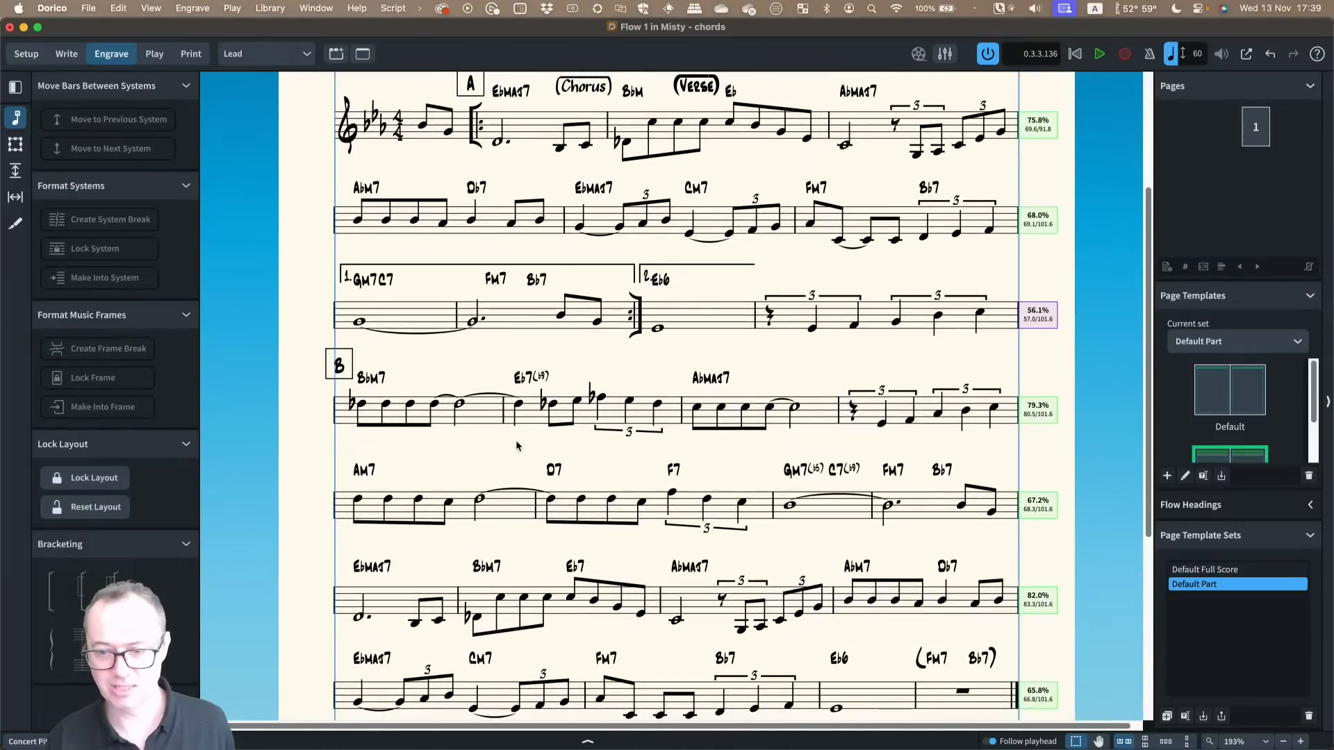
key("super+2")
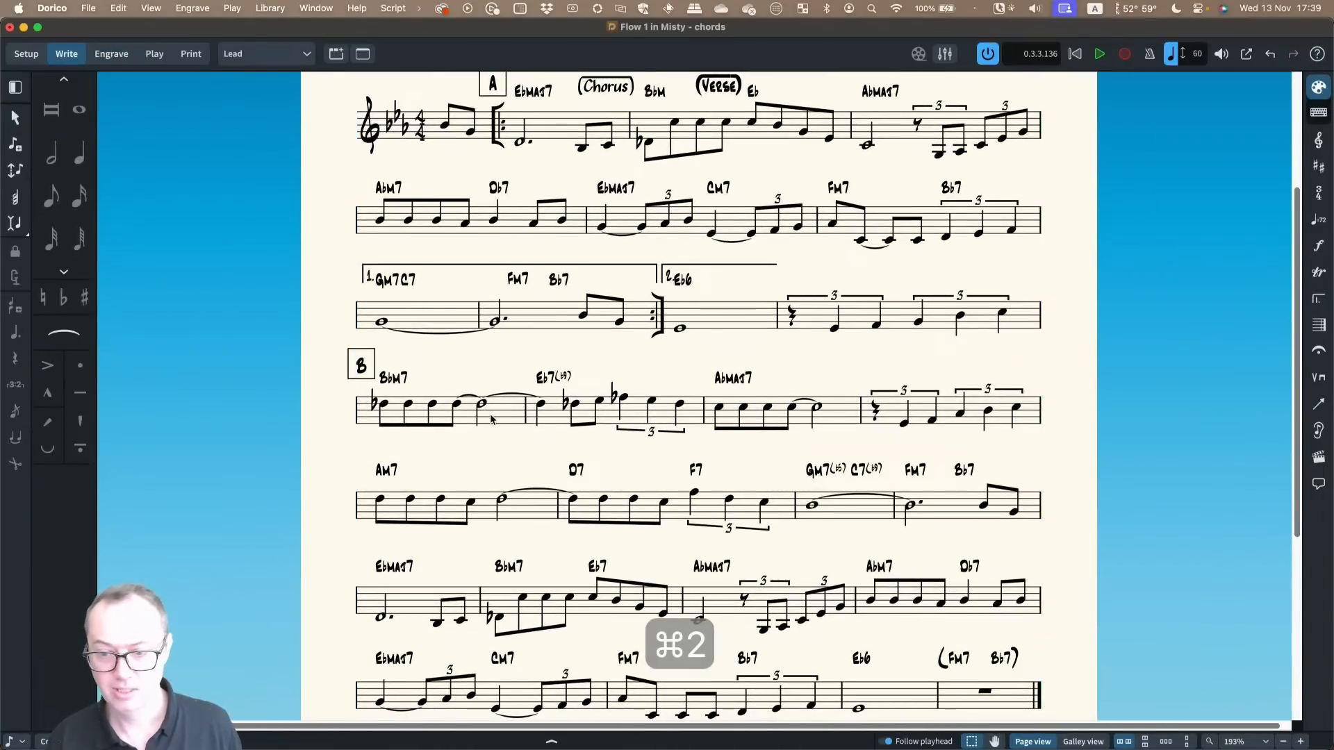
left_click(886, 413, "shift")
key("BackSpace")
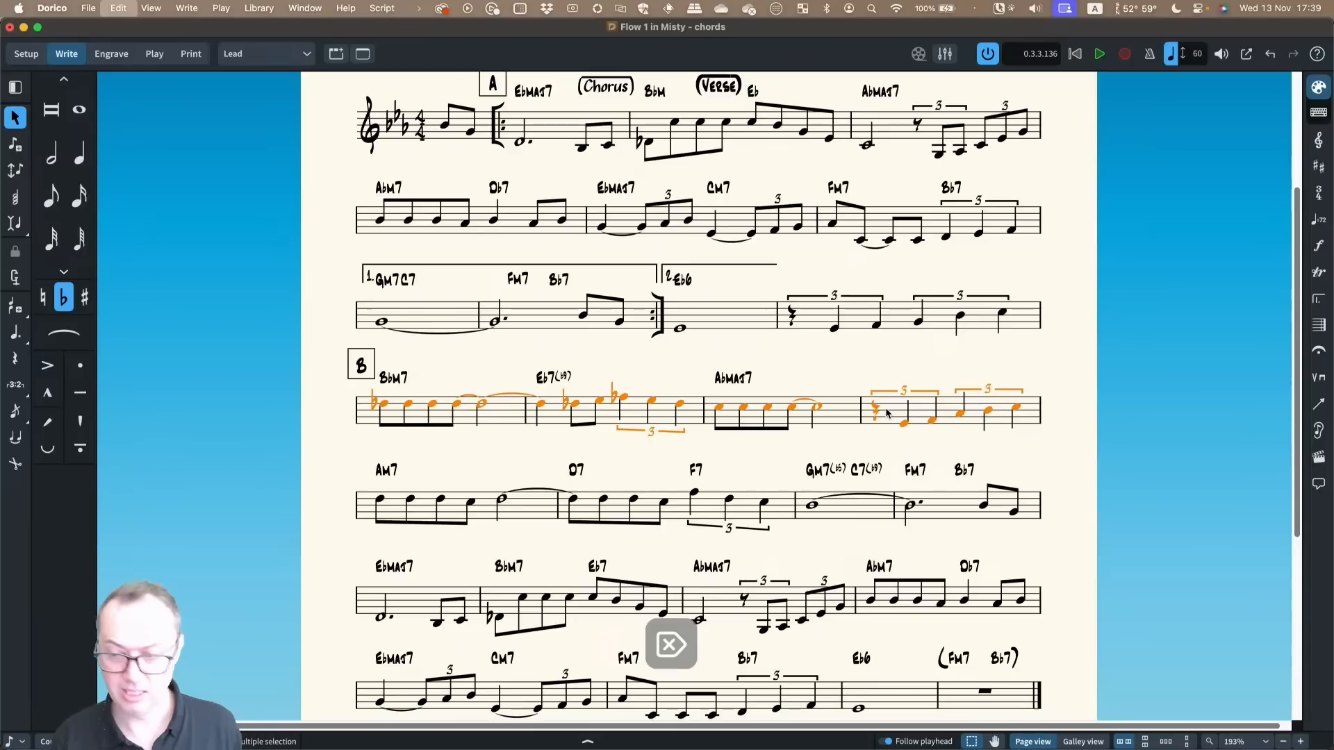
Try removing the bar rests from the four empty bars at section B, and undo the removal
left_click(449, 406)
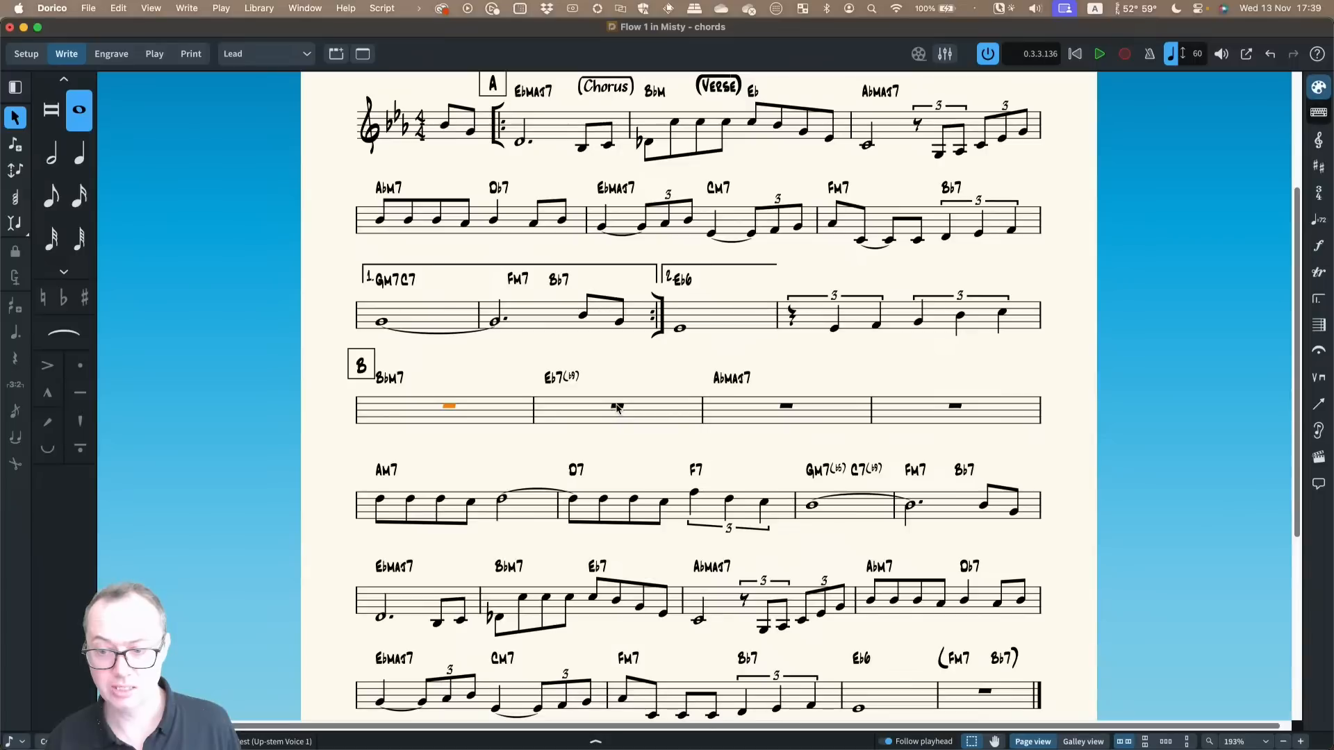
left_click(952, 418, "shift")
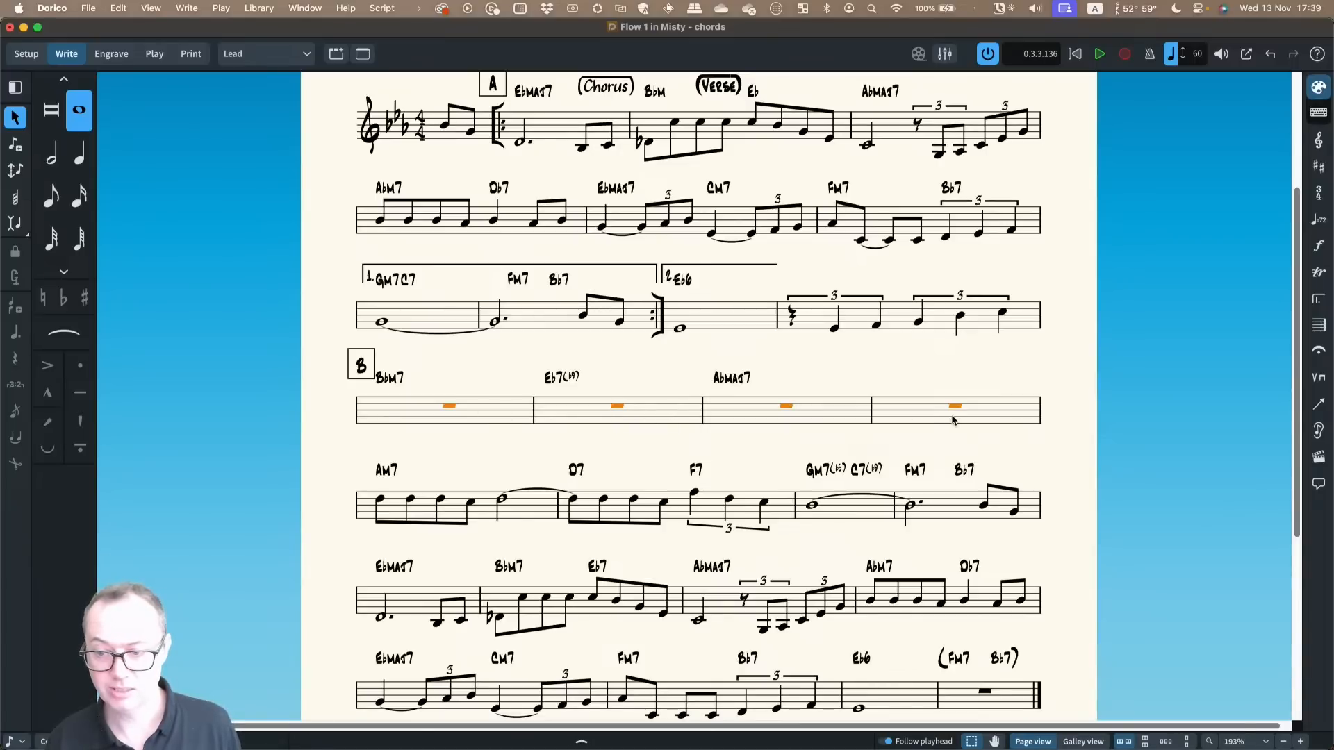
left_click(116, 9)
left_click(131, 182)
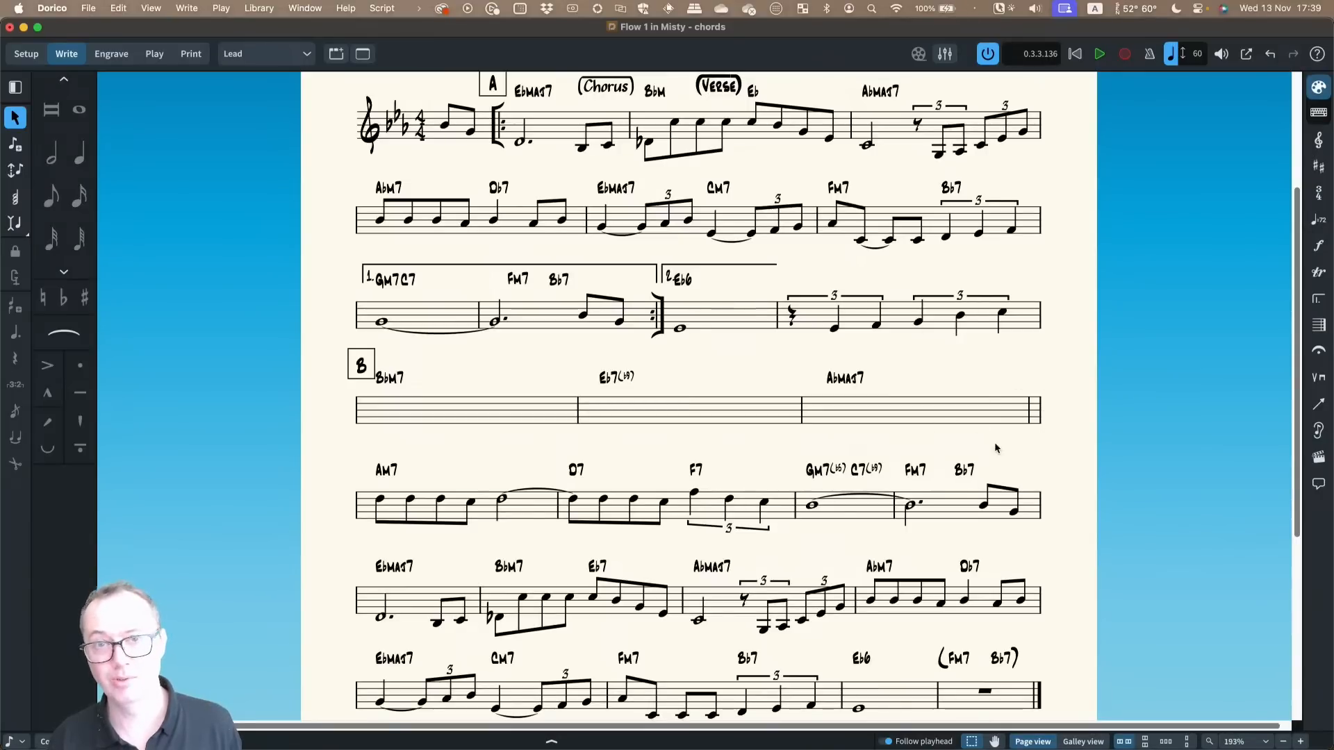
key("super+z")
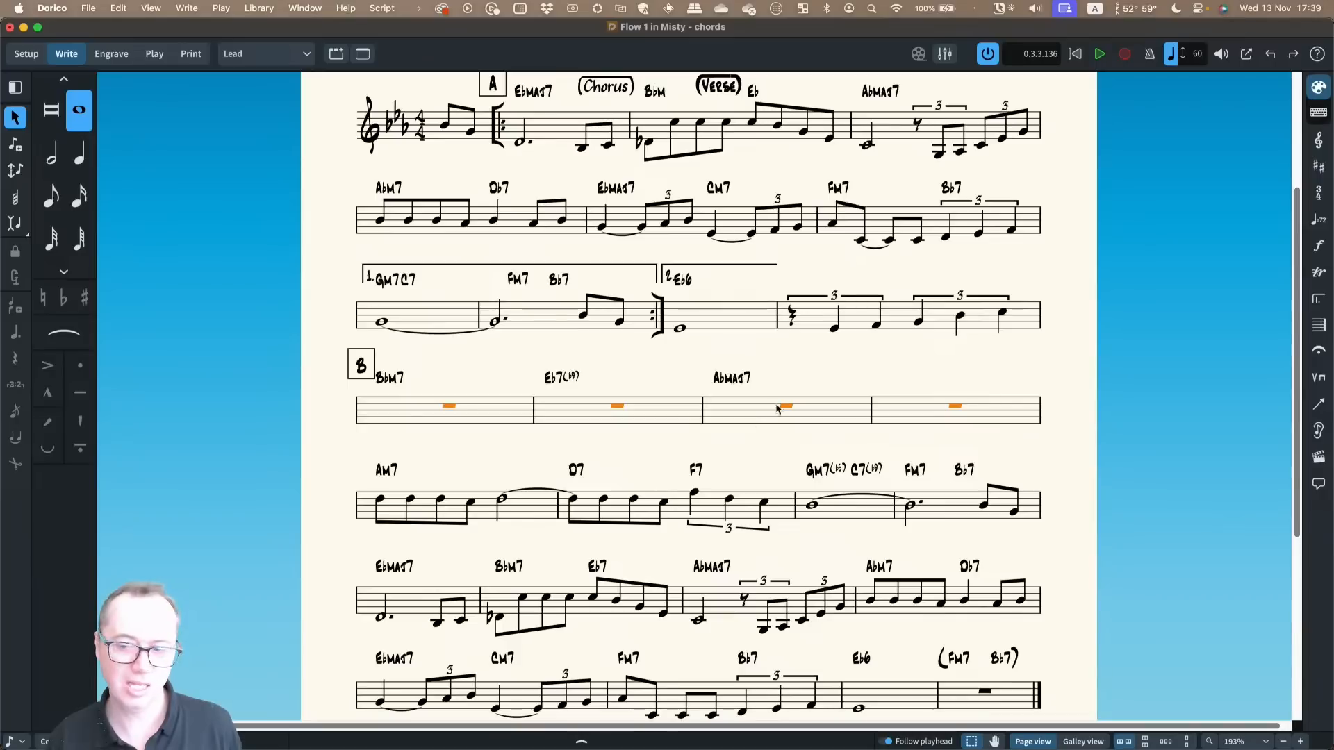
Copy the Am7 chord symbol from the fifth system to the start of section B's fourth bar
left_click(741, 381)
left_click(386, 472)
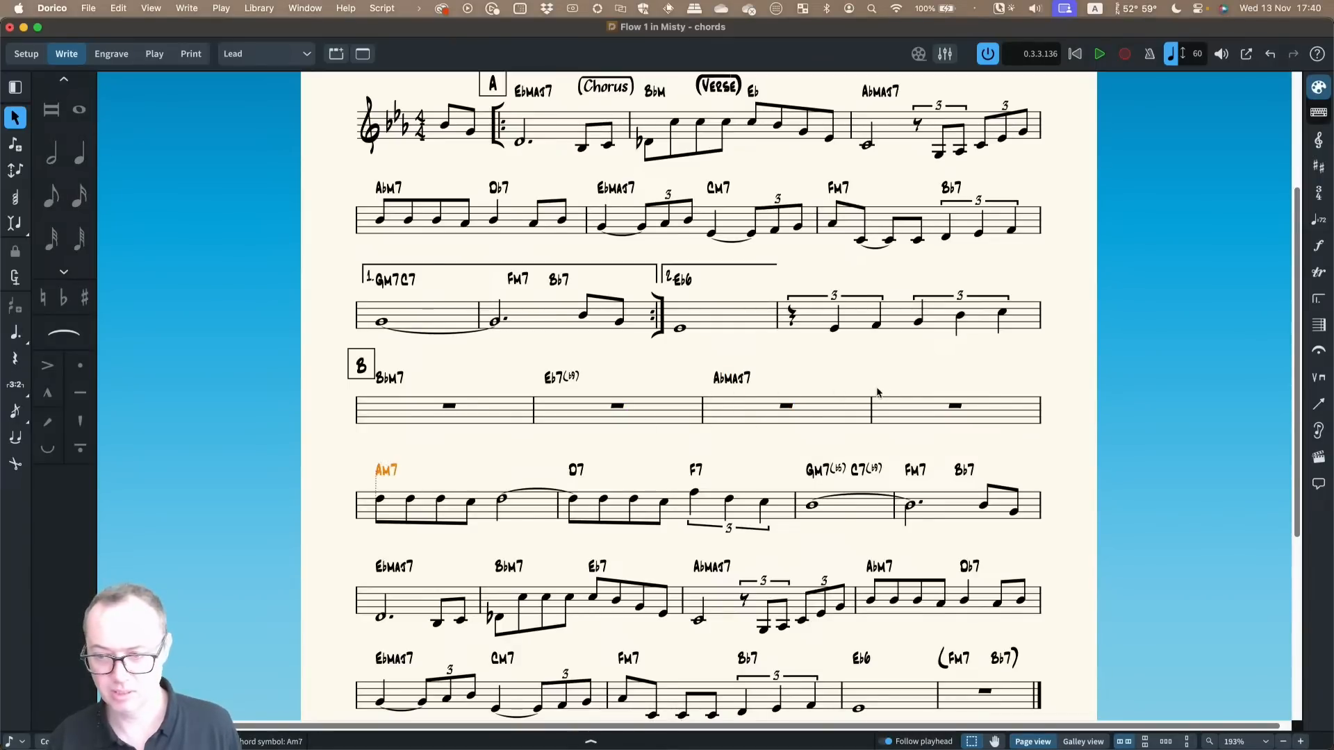
left_click(882, 398, "alt")
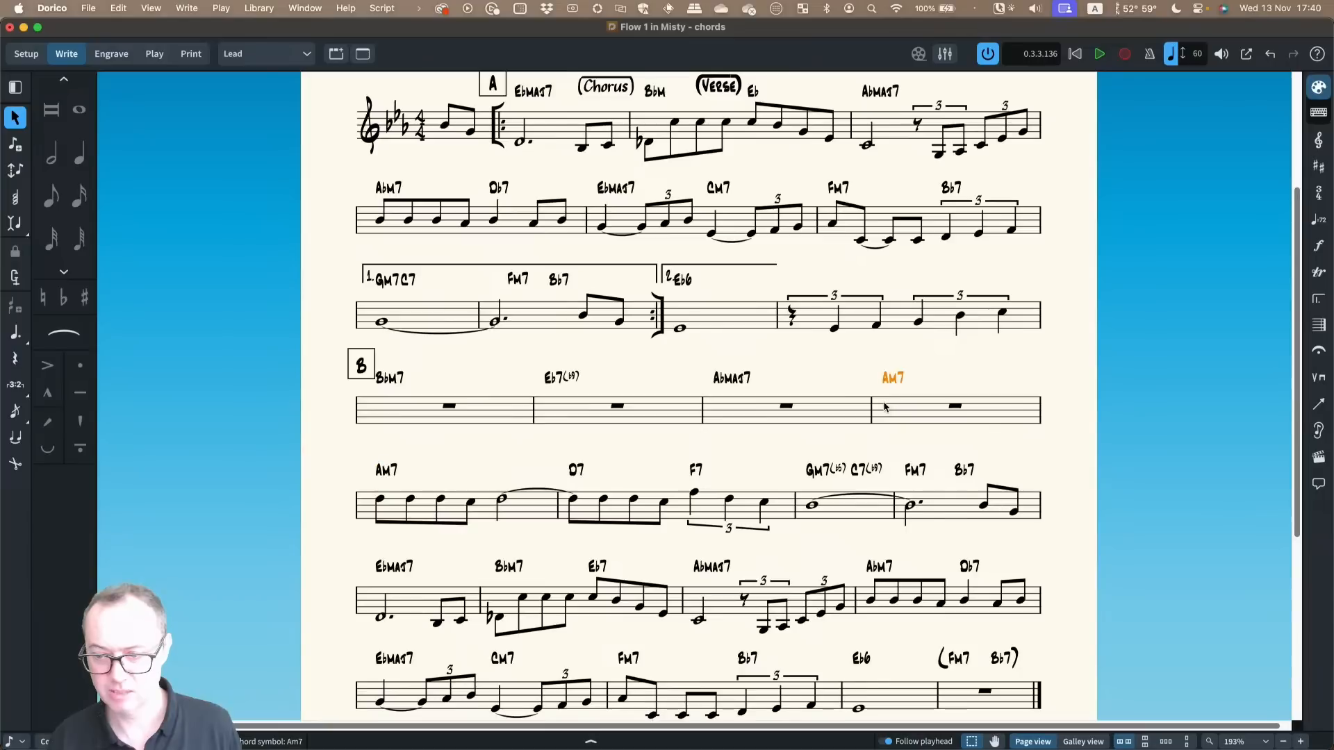
Remove the bar rests from the four empty bars at the start of section B
left_click(449, 406)
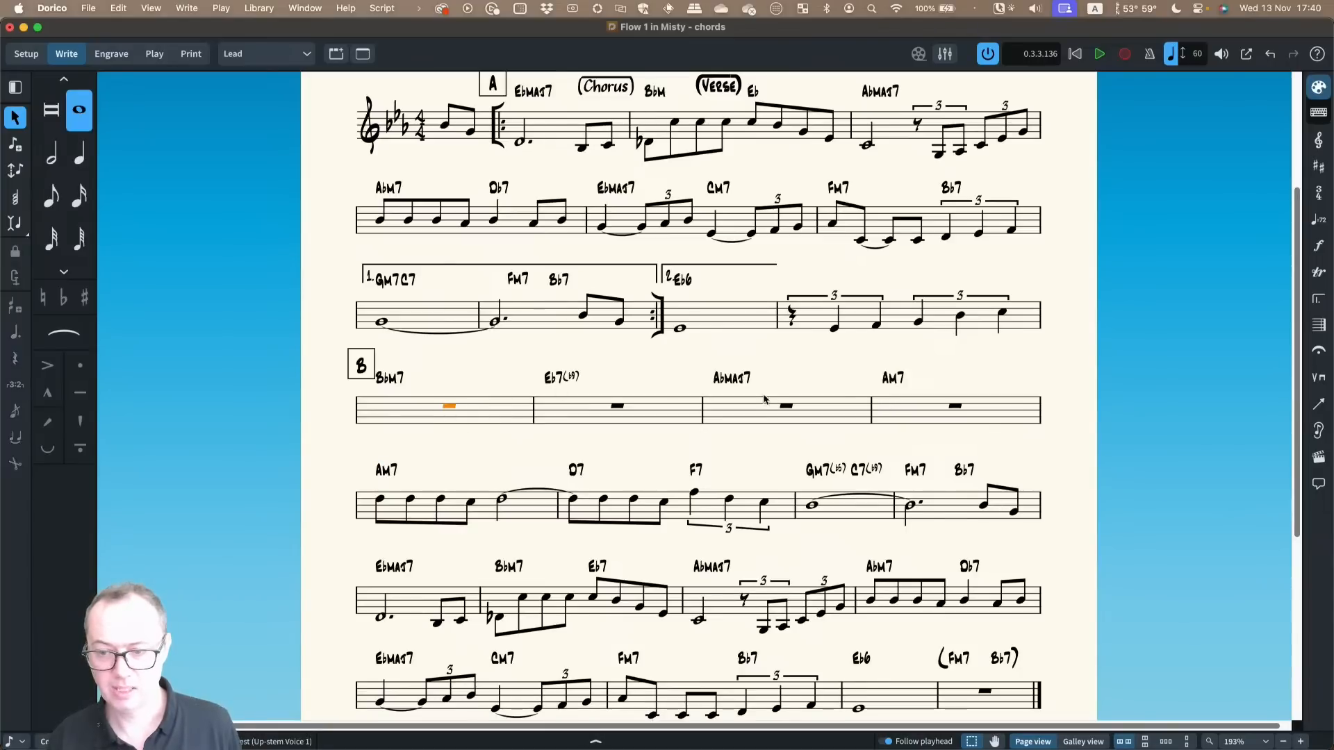
left_click(939, 413, "shift")
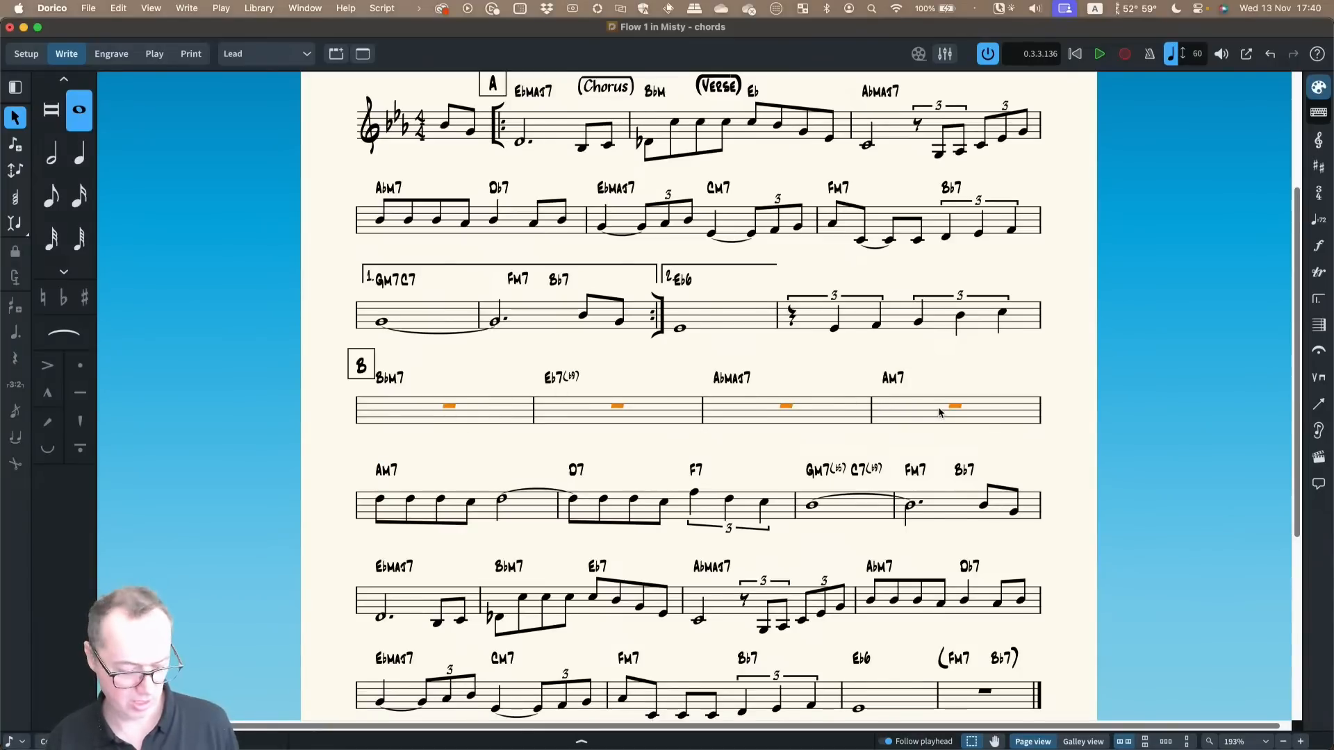
key("ctrl+r")
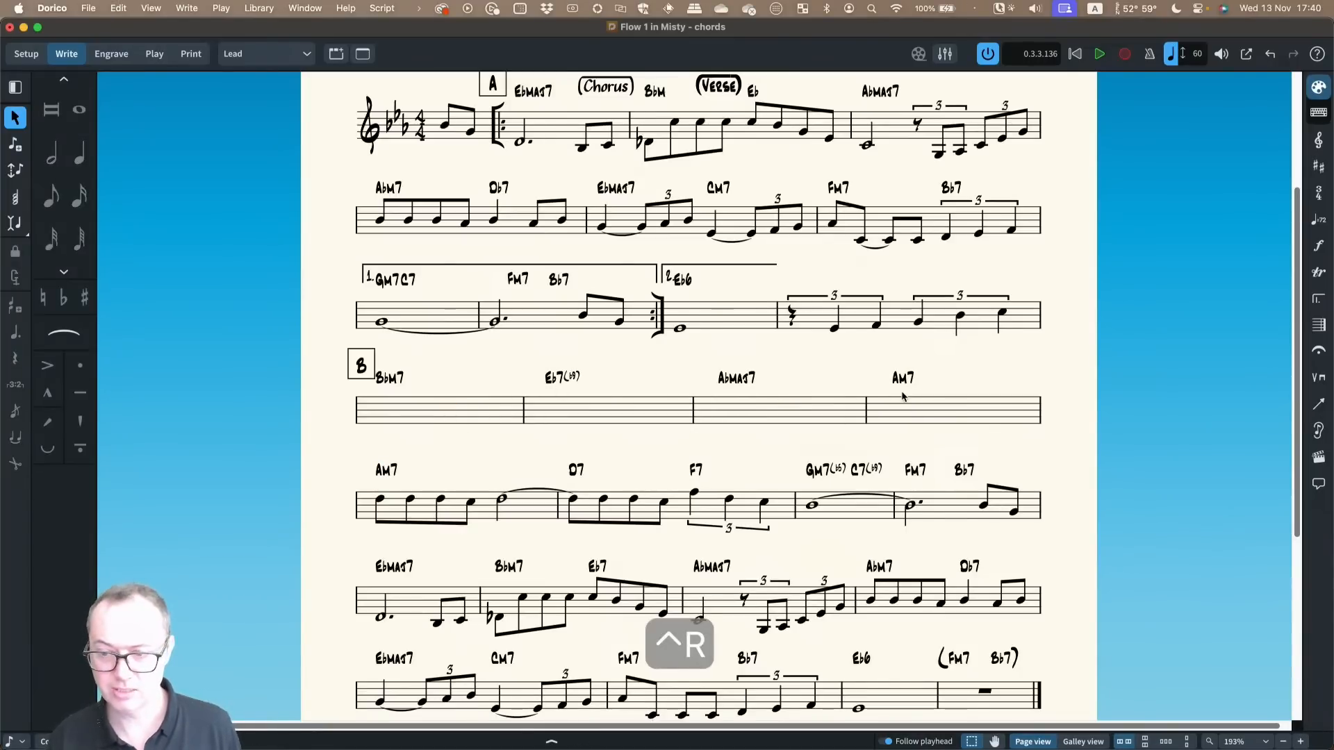
In Engrave mode, move all four chord symbols of section B's first system down into the empty staff
left_click(386, 379)
key("super+shift+a")
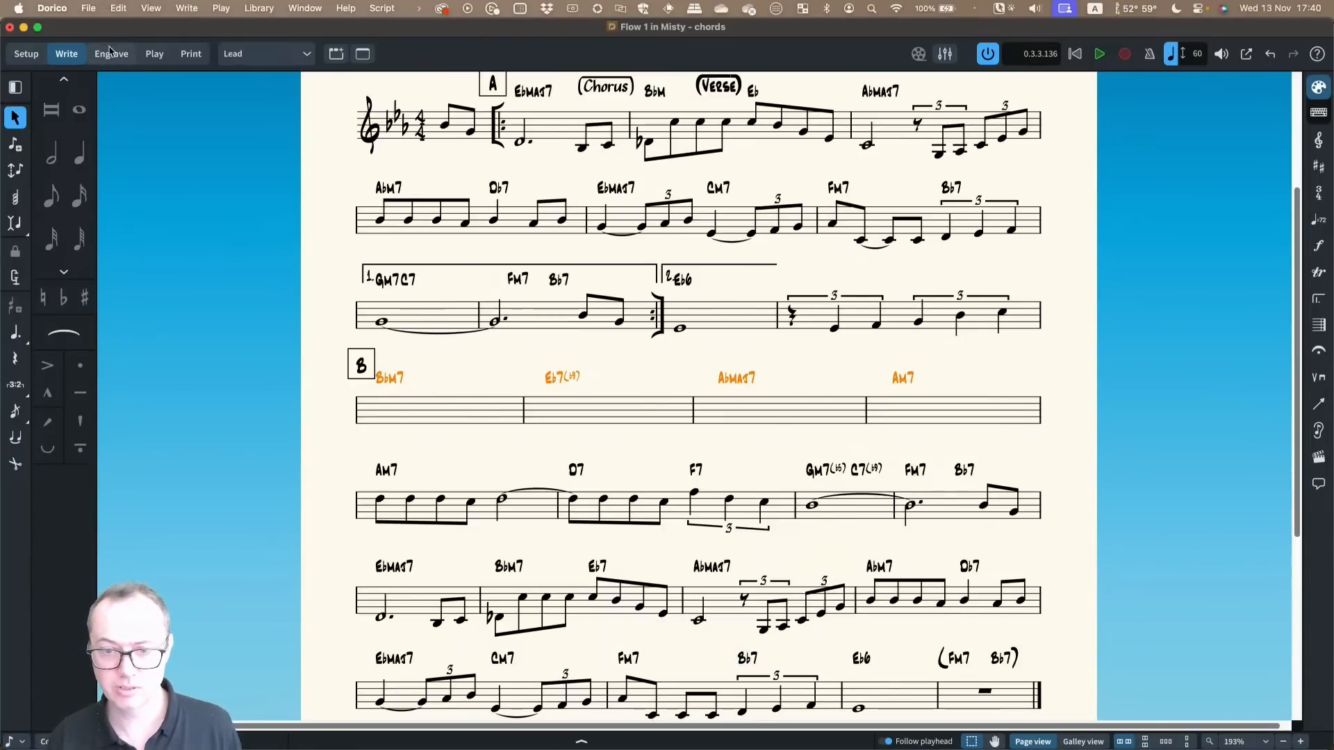
key("super+3")
scroll(435, 379, "right", 3)
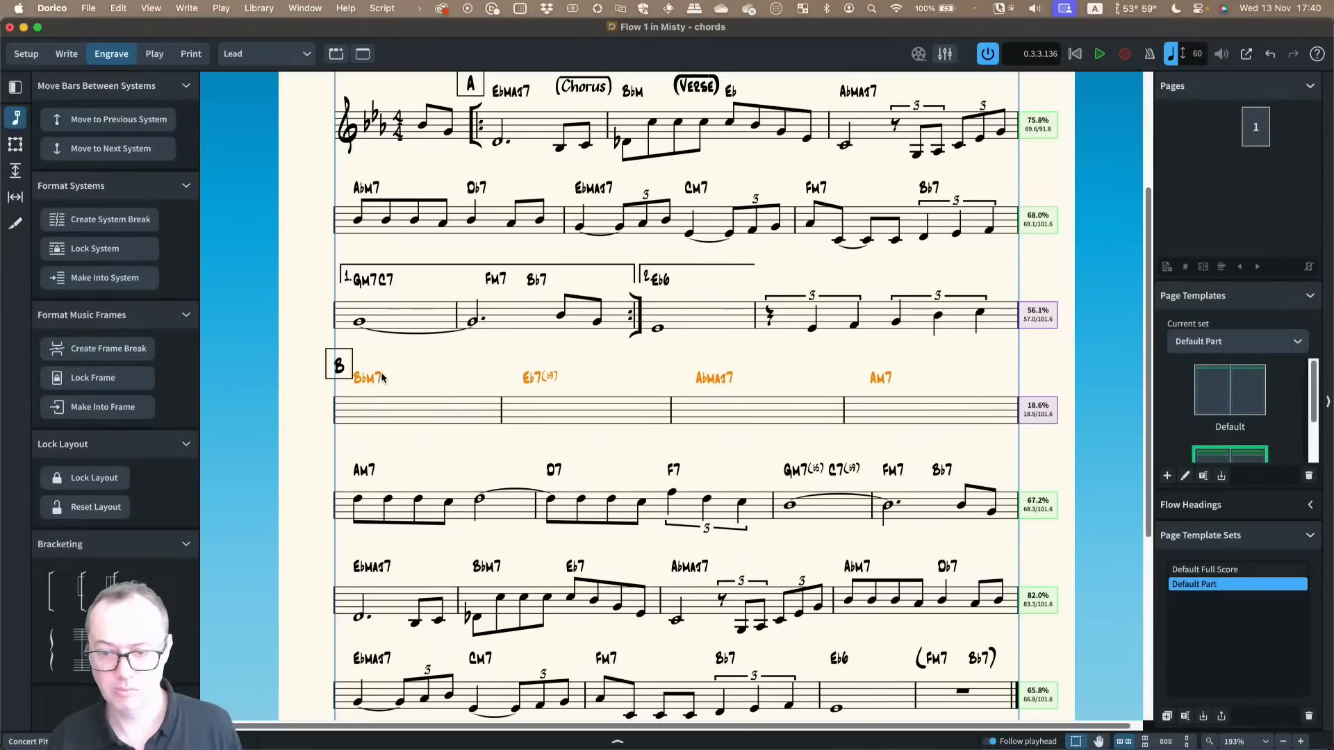
left_click_drag(383, 377, 376, 410)
left_click(403, 365)
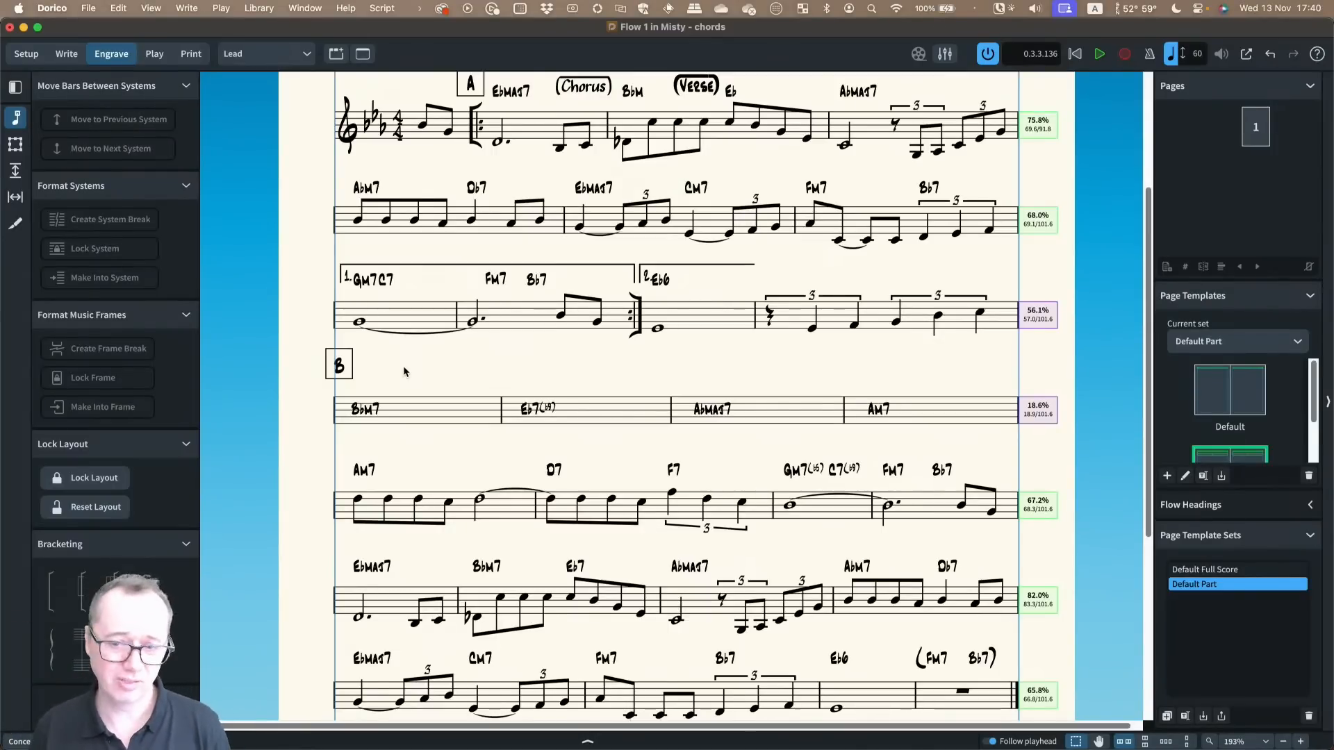
Undo the chord symbols' move into the staff and return to Write mode
key("super+z")
key("super+z")
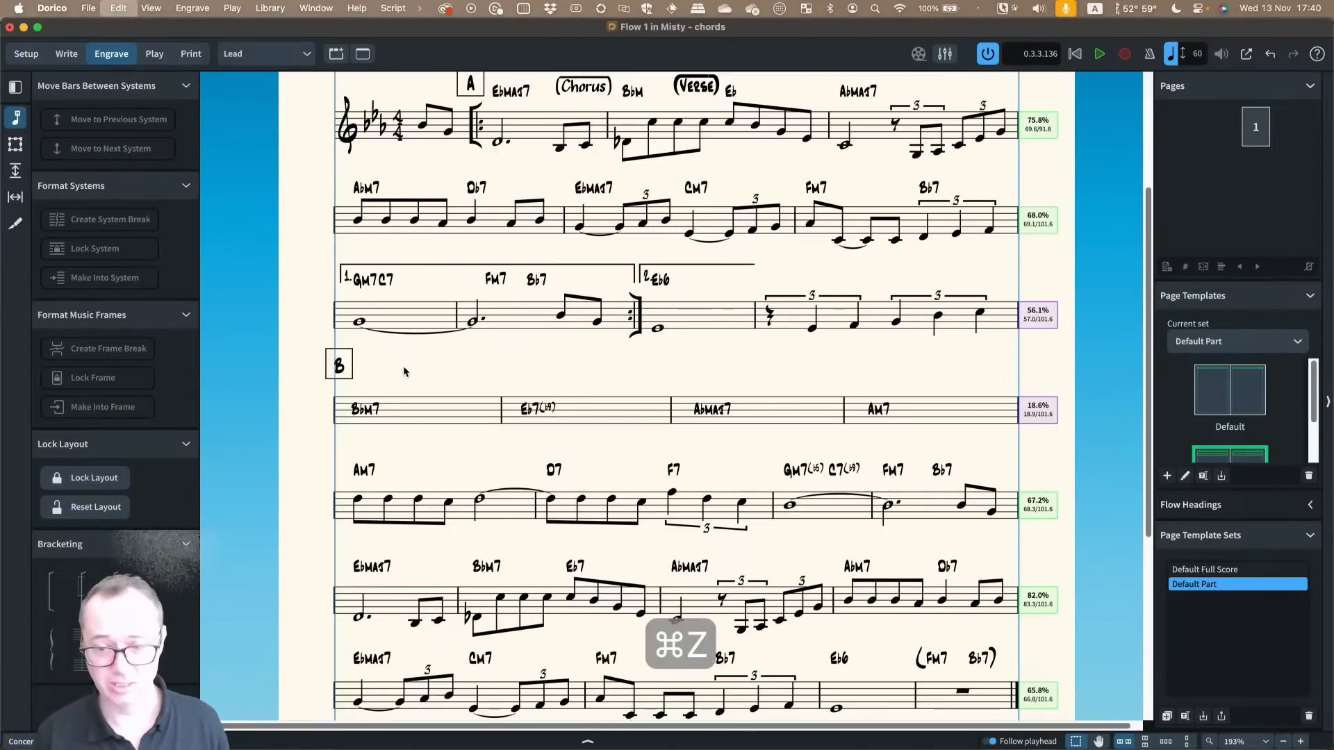
key("super+z")
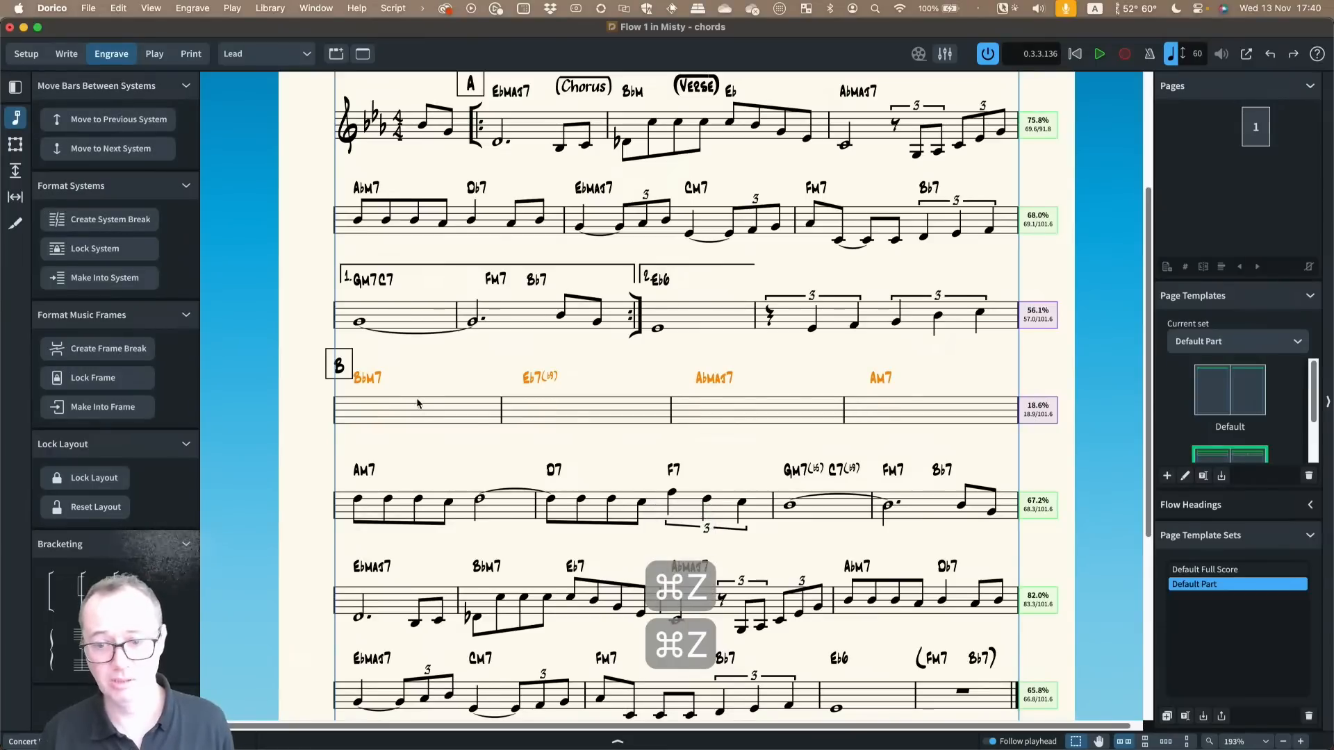
key("Escape")
key("super+2")
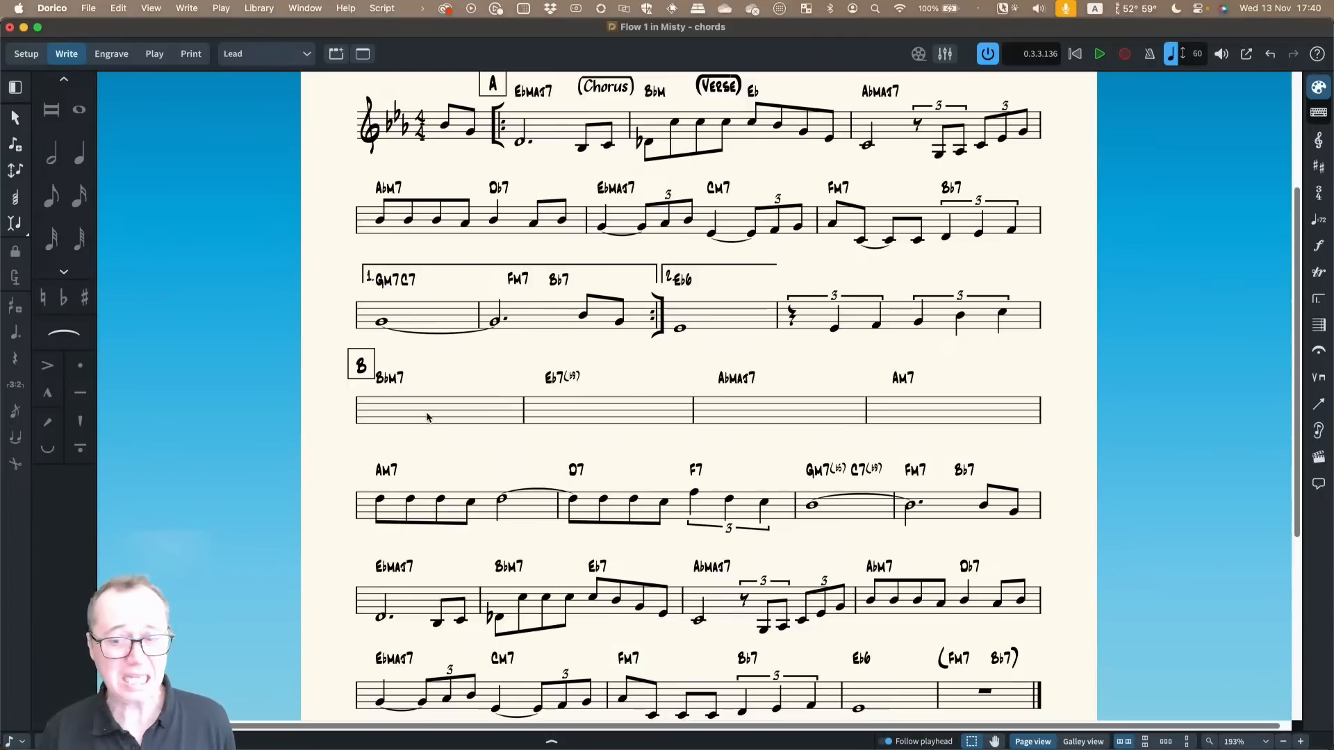
Undo the removal of section B's bar rests and the copying of Am7 into its fourth bar
key("super+z")
key("super+z")
key("super+z")
key("super+z")
key("super+z")
key("super+z")
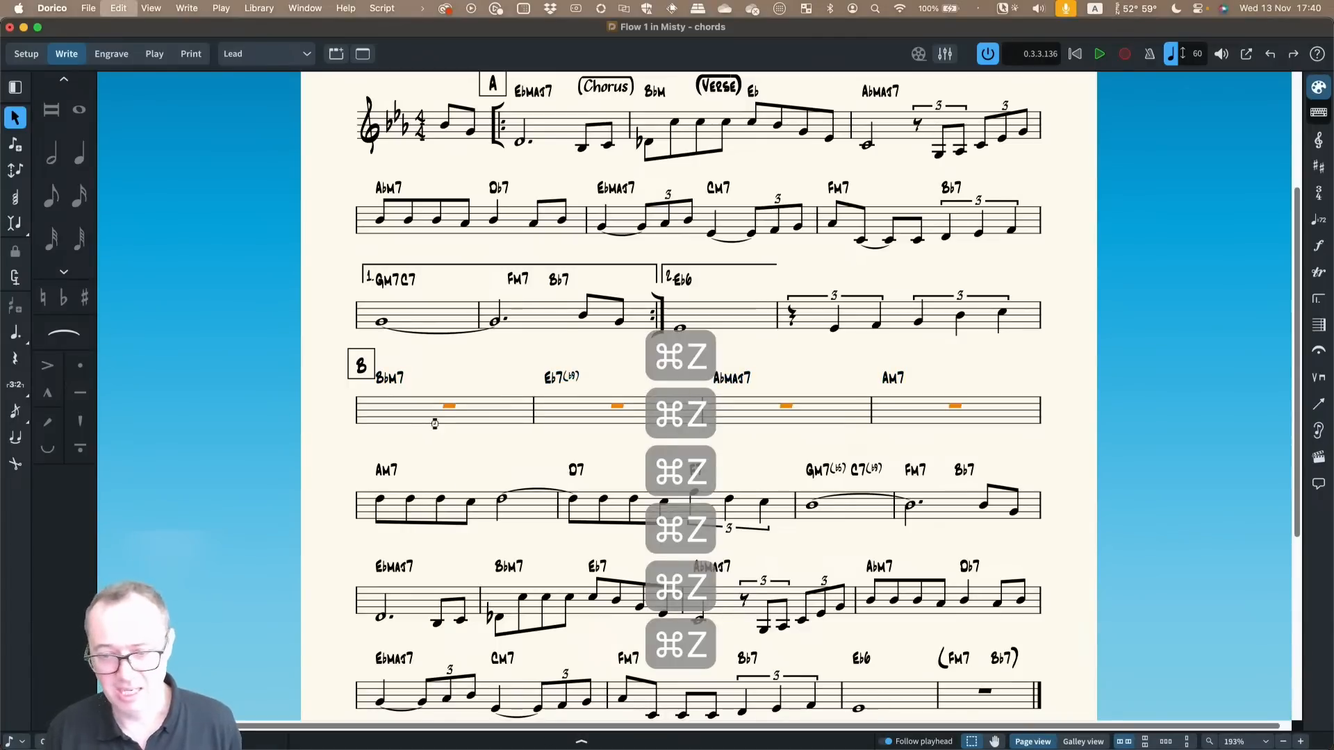
Create a slash region across the four empty bars of section B, and delete the region
left_click(432, 423)
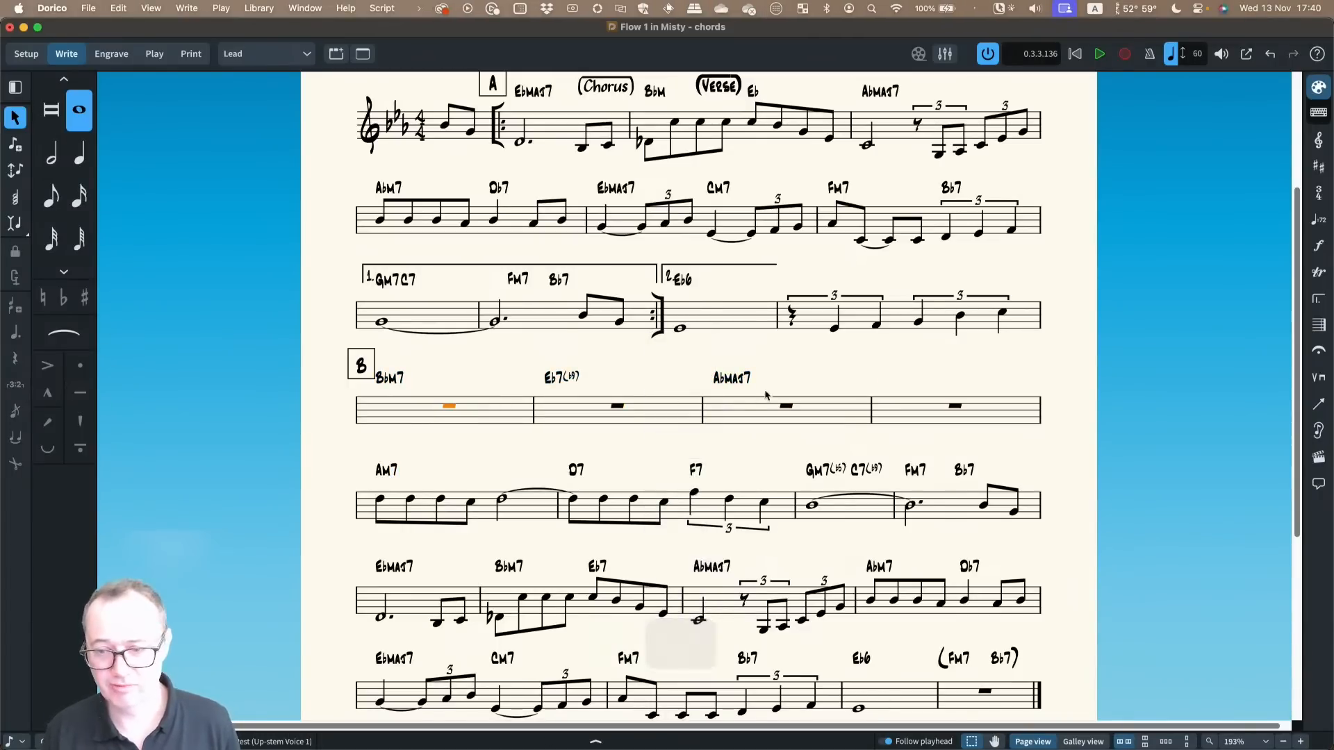
left_click(896, 406, "shift")
key("shift+r")
type("slash")
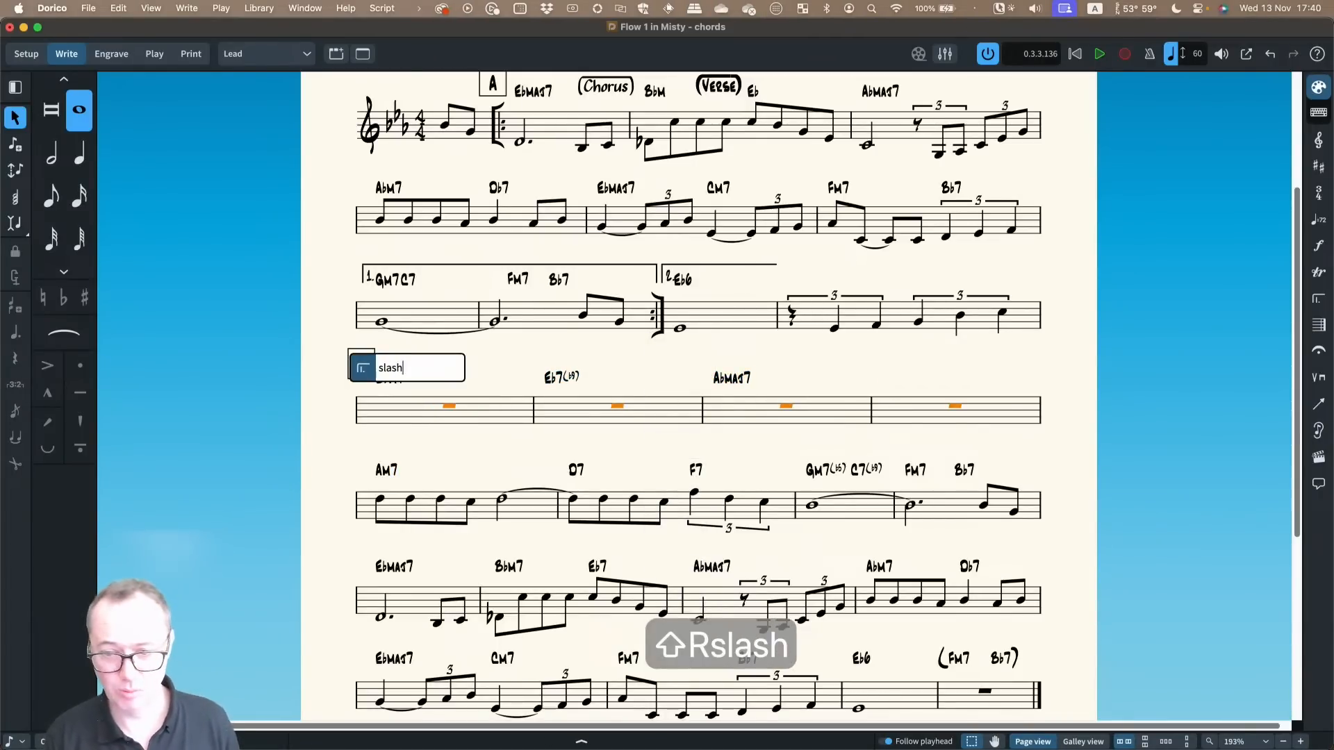
key("Return")
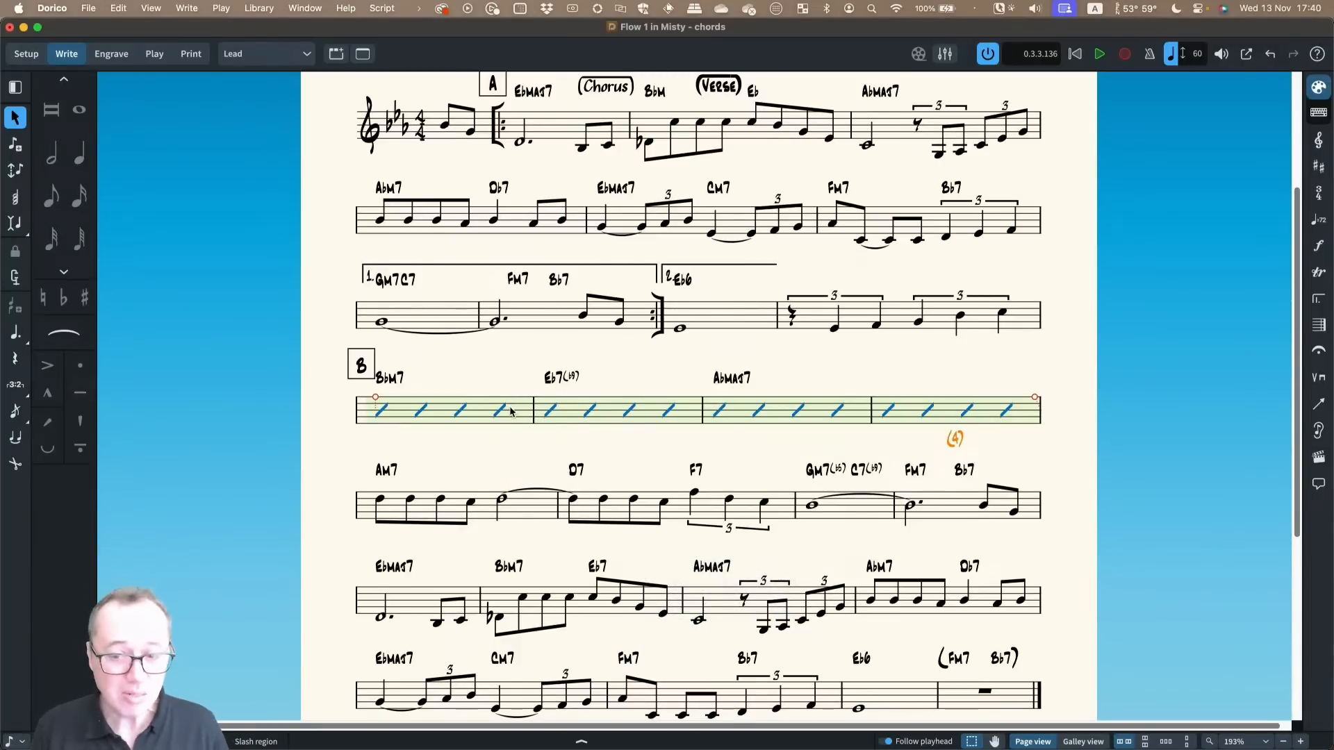
key("BackSpace")
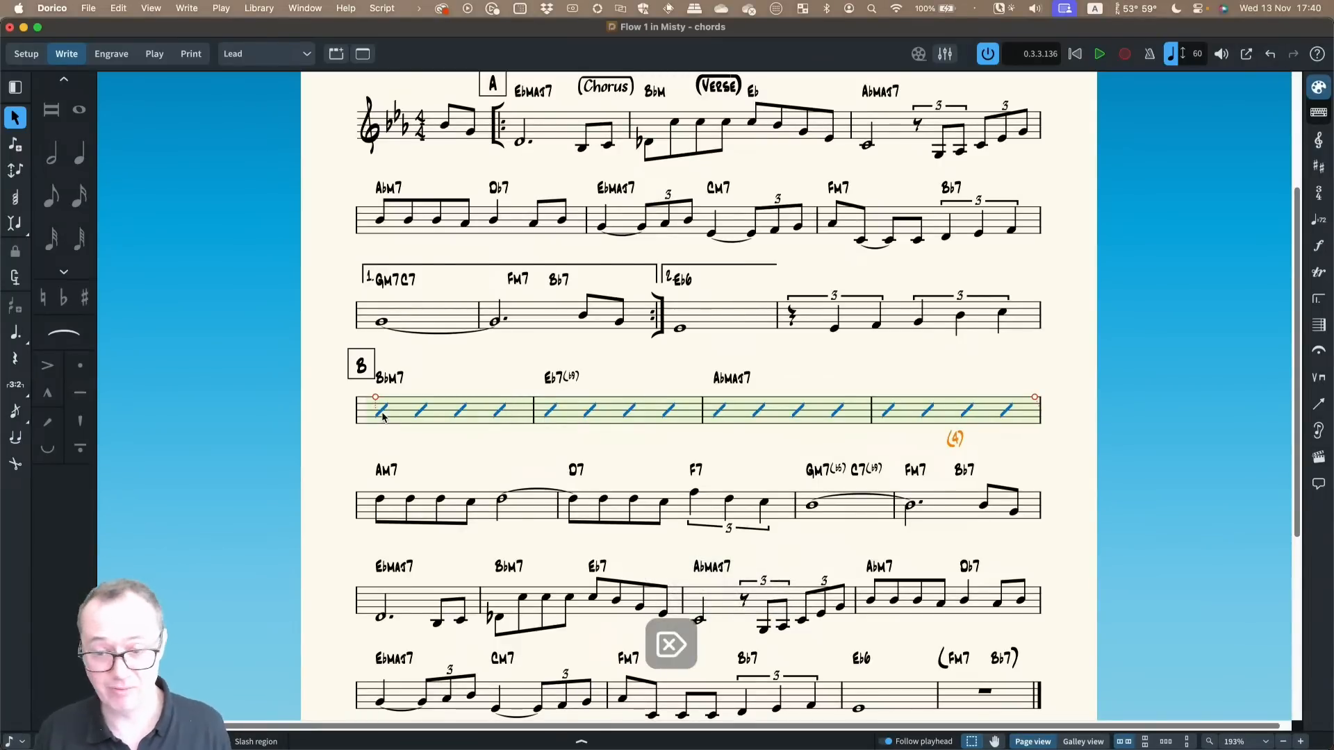
key("Right")
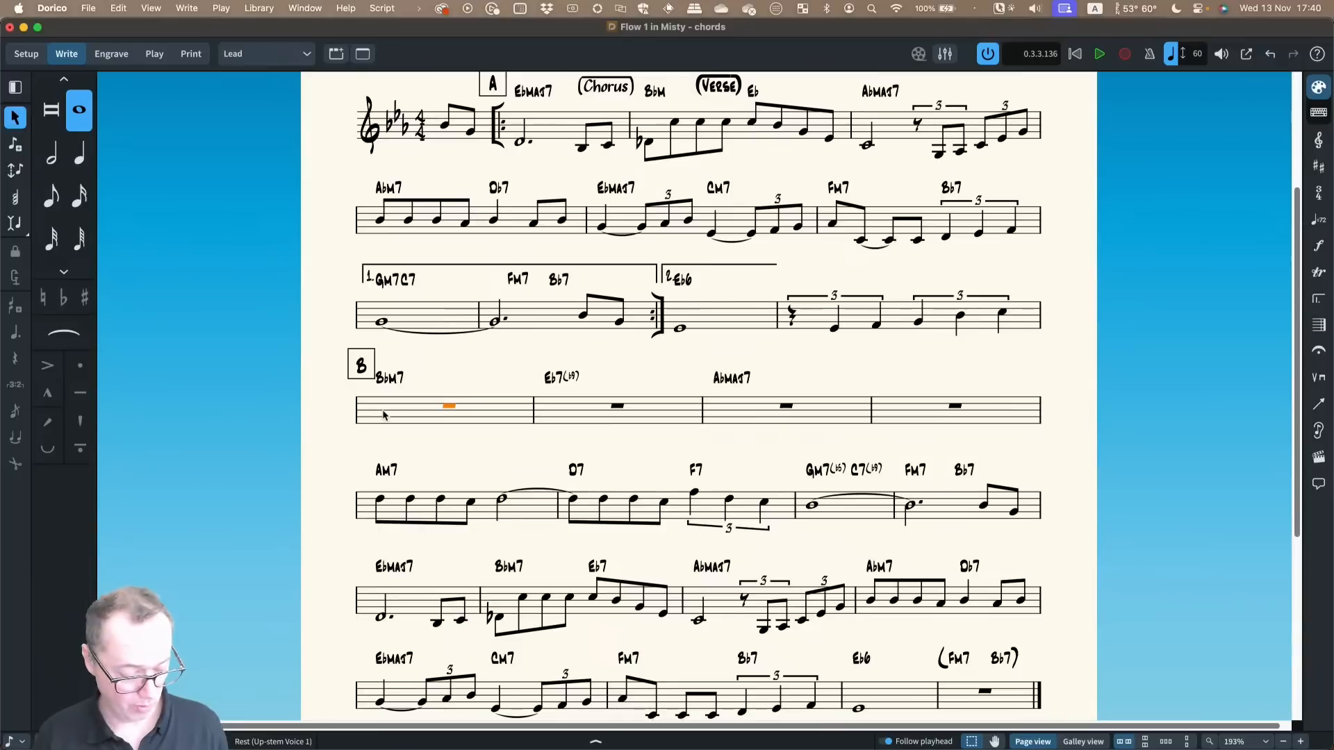
key("shift+n")
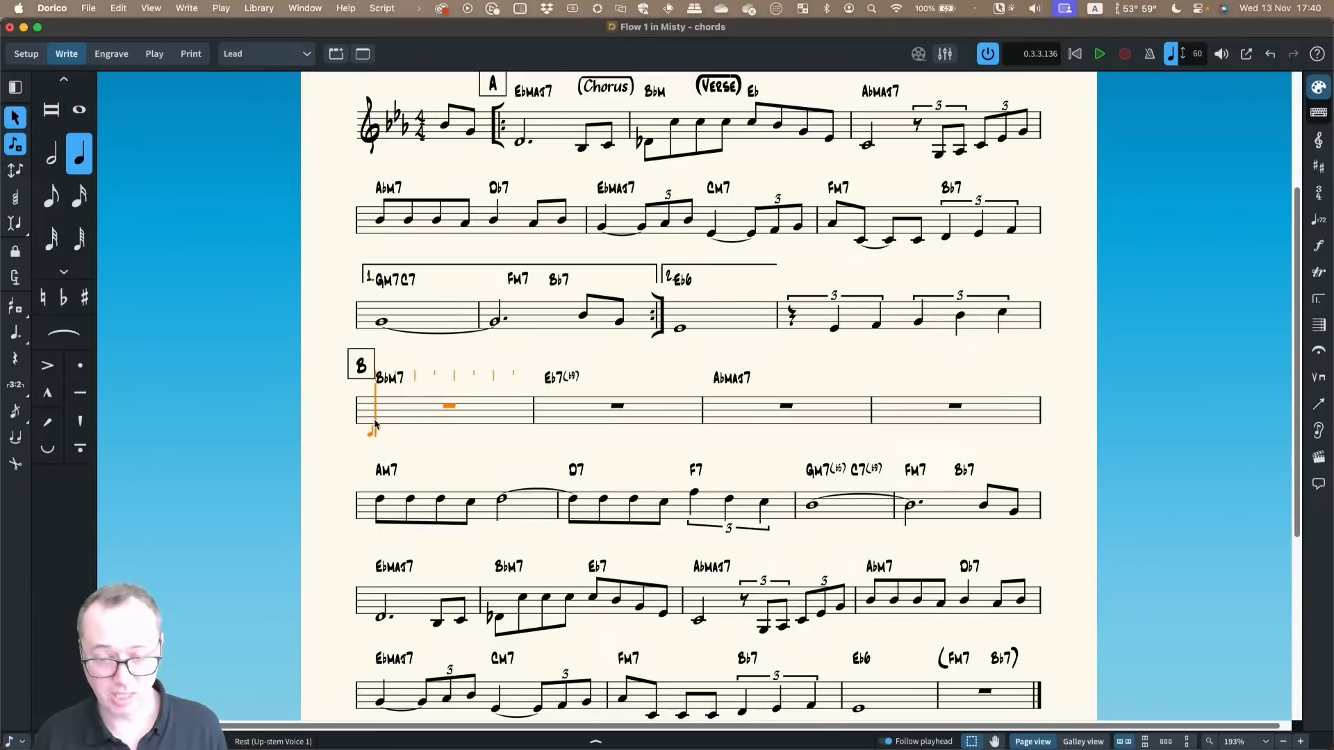
key("shift+v")
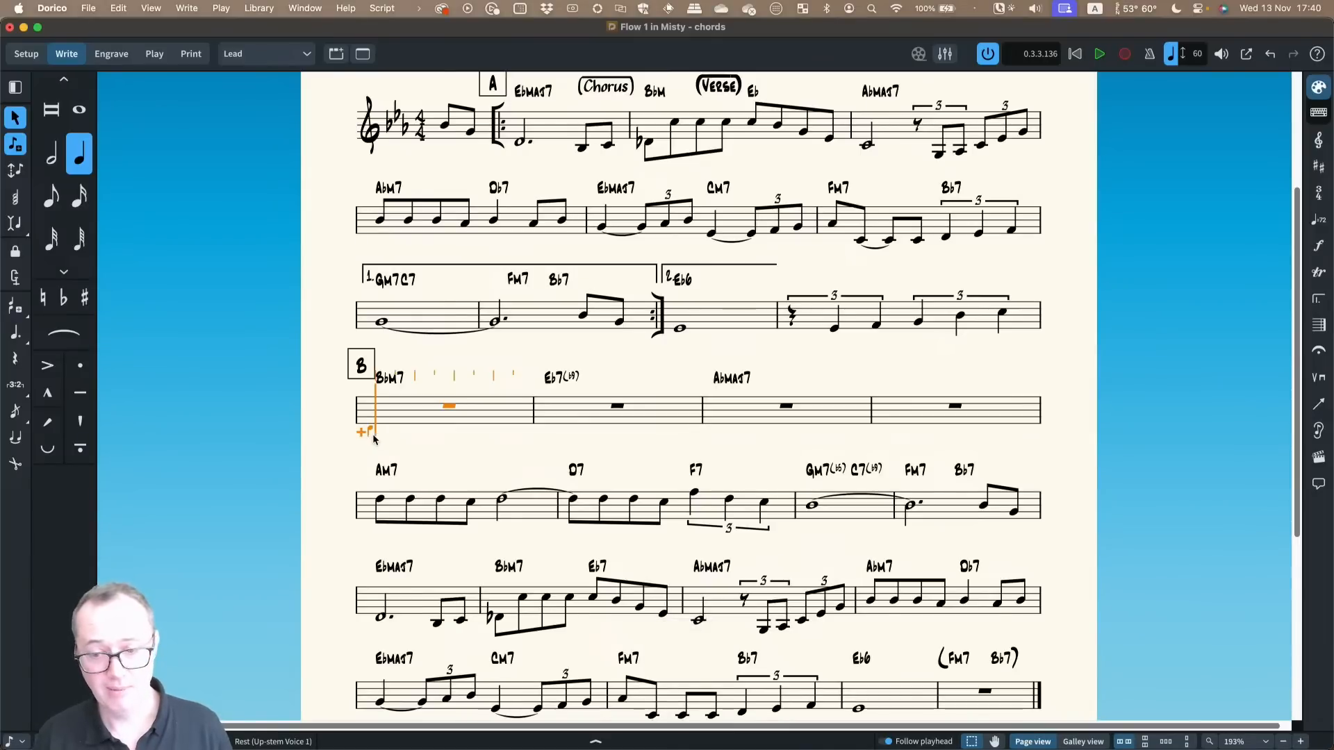
key("Escape")
Create a slash voice at section B's first bar and enter five consecutive dotted-quarter slashes across the first two bars
left_click(186, 8)
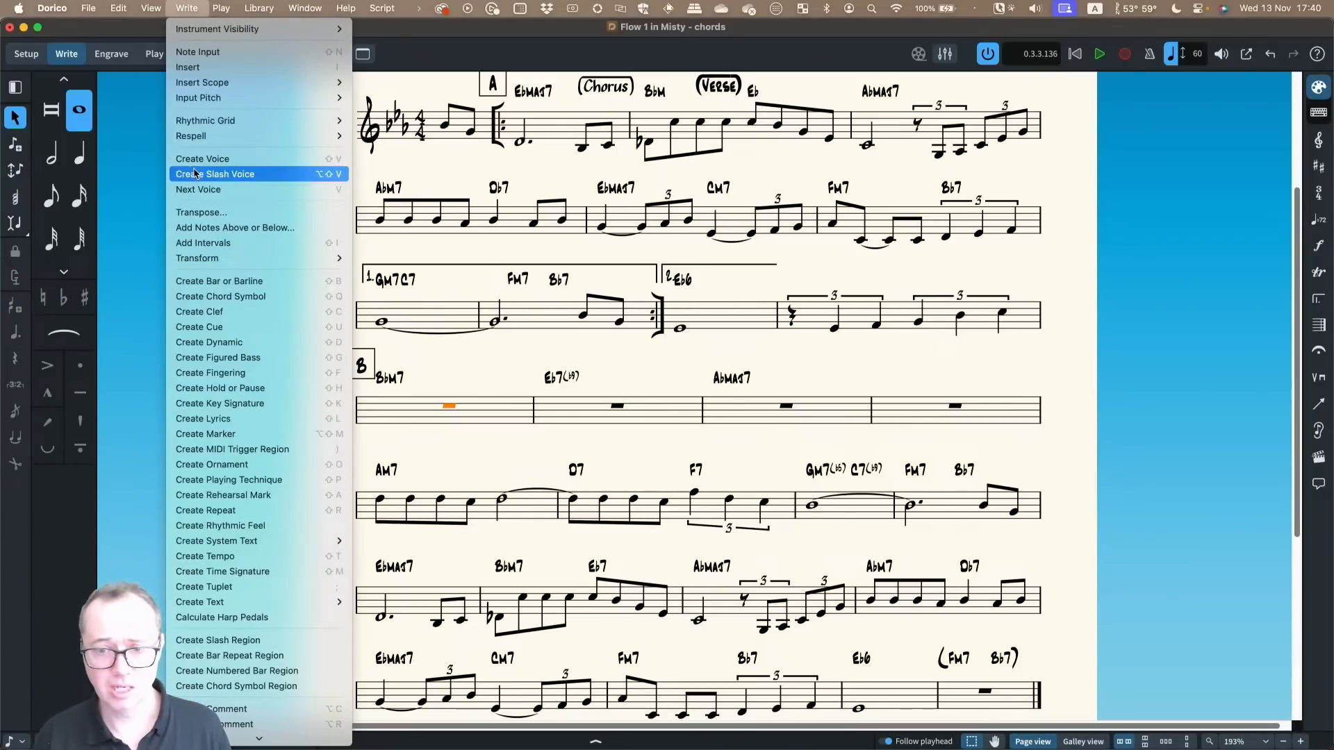
left_click(308, 175)
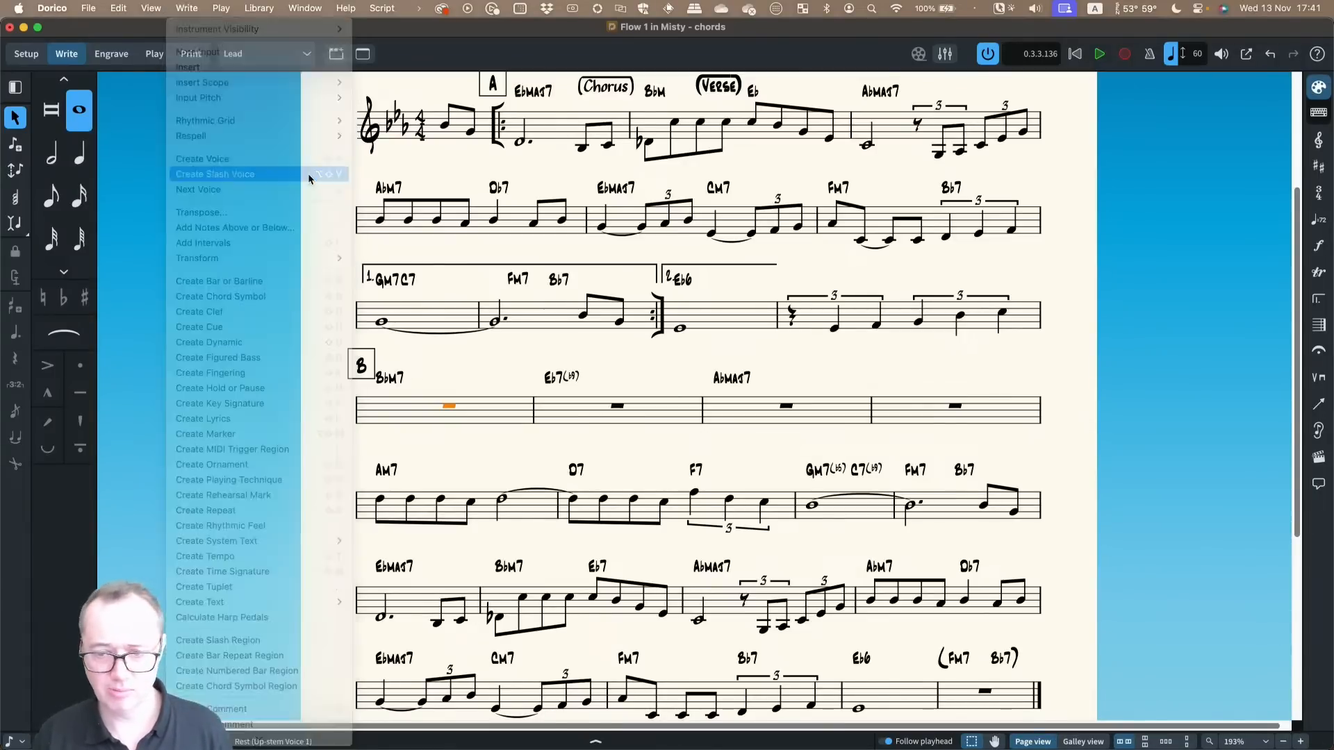
double_click(376, 411)
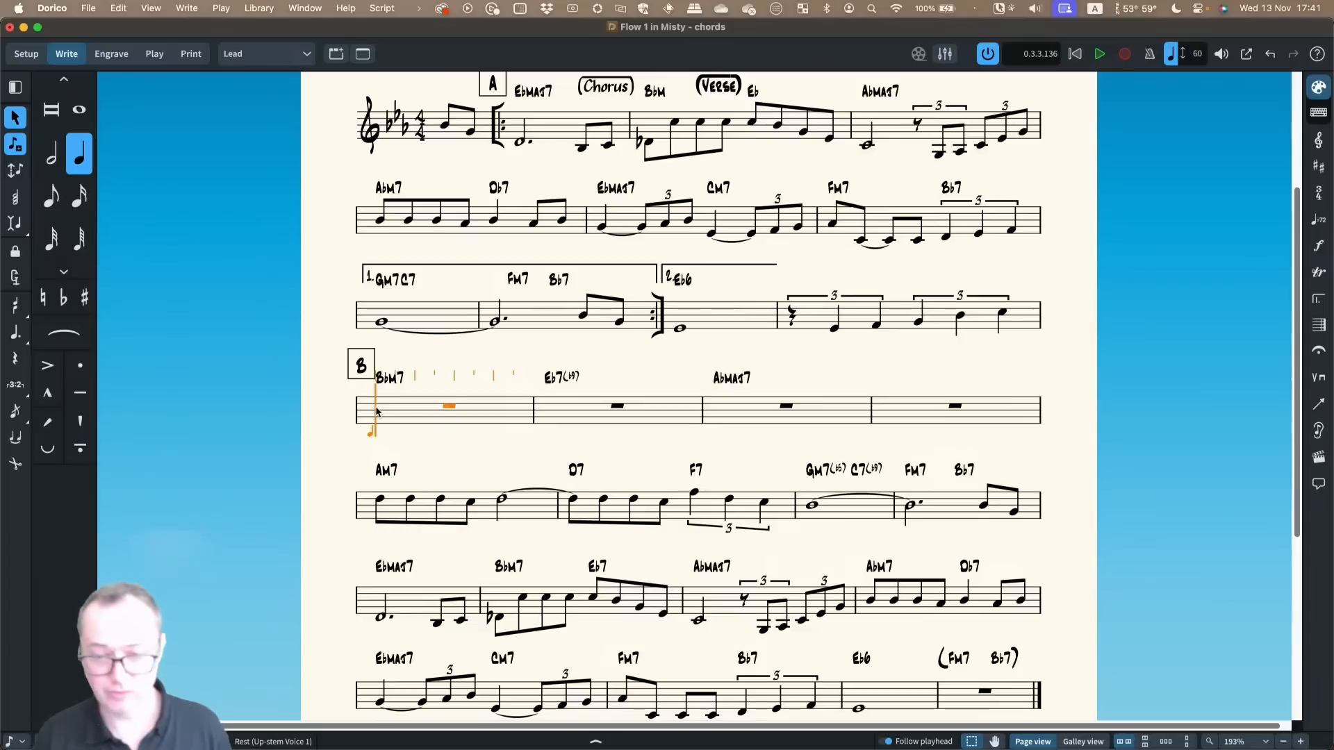
key("alt+shift+v")
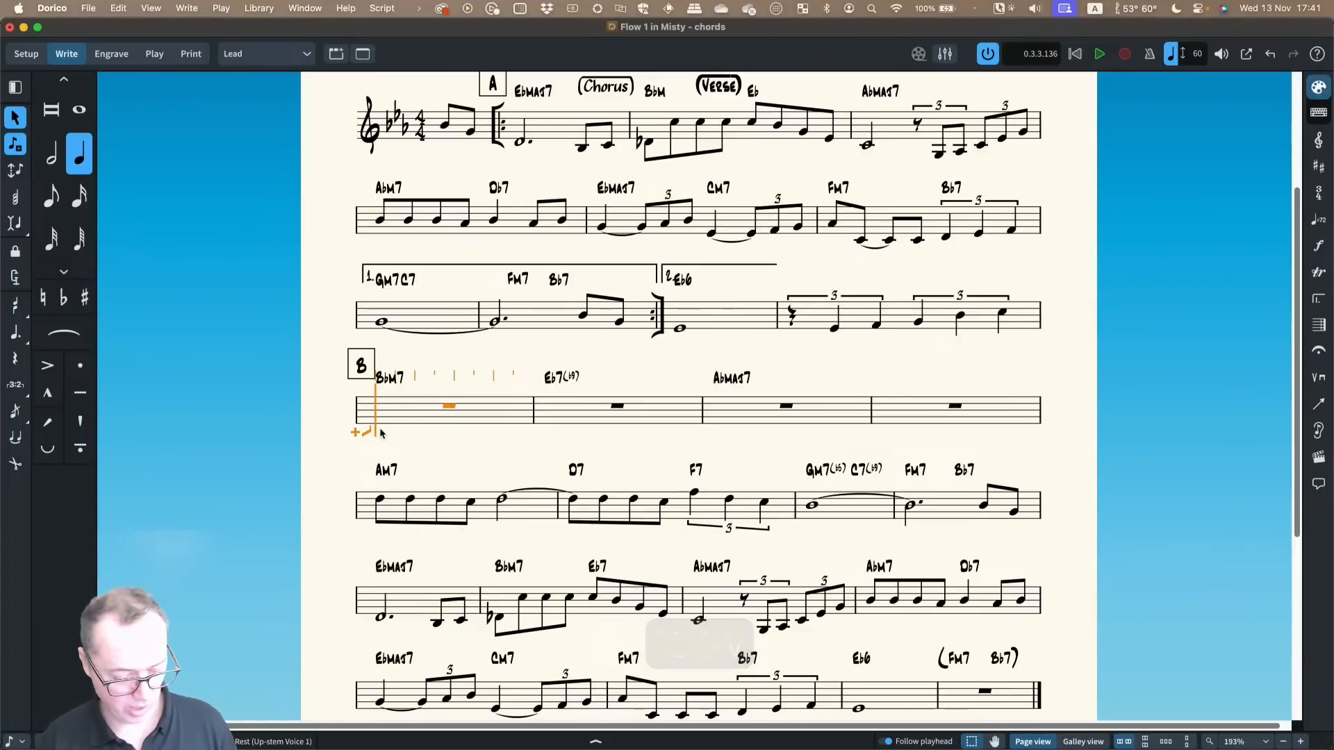
key("6")
key("6")
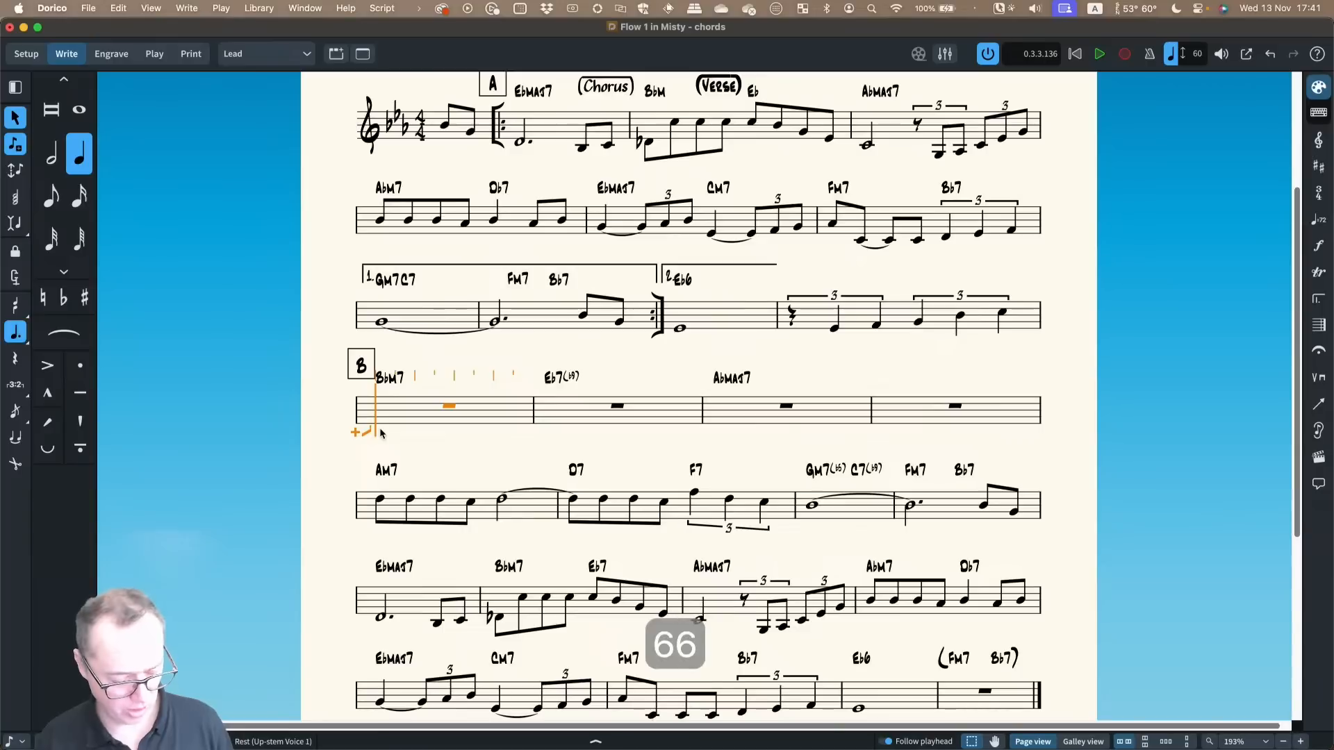
key("f")
key("d")
key("g")
key("e")
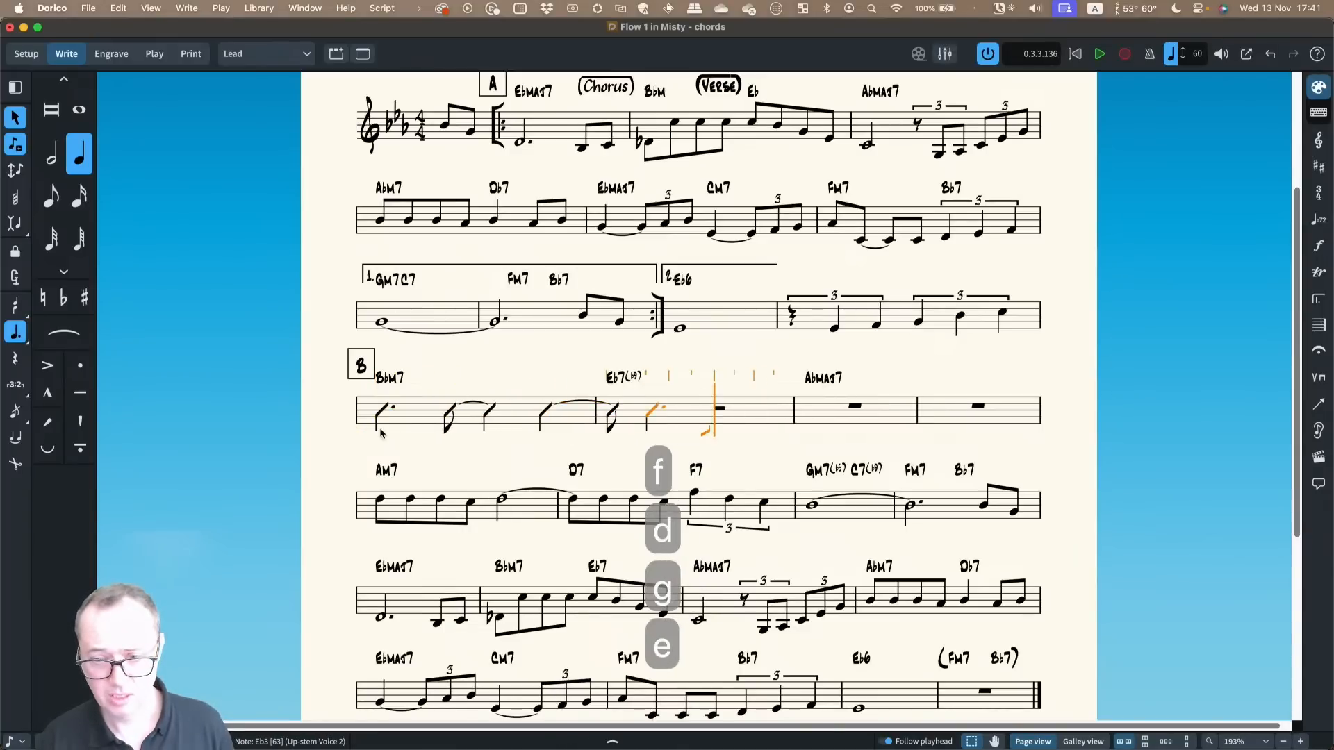
key("f")
key("Escape")
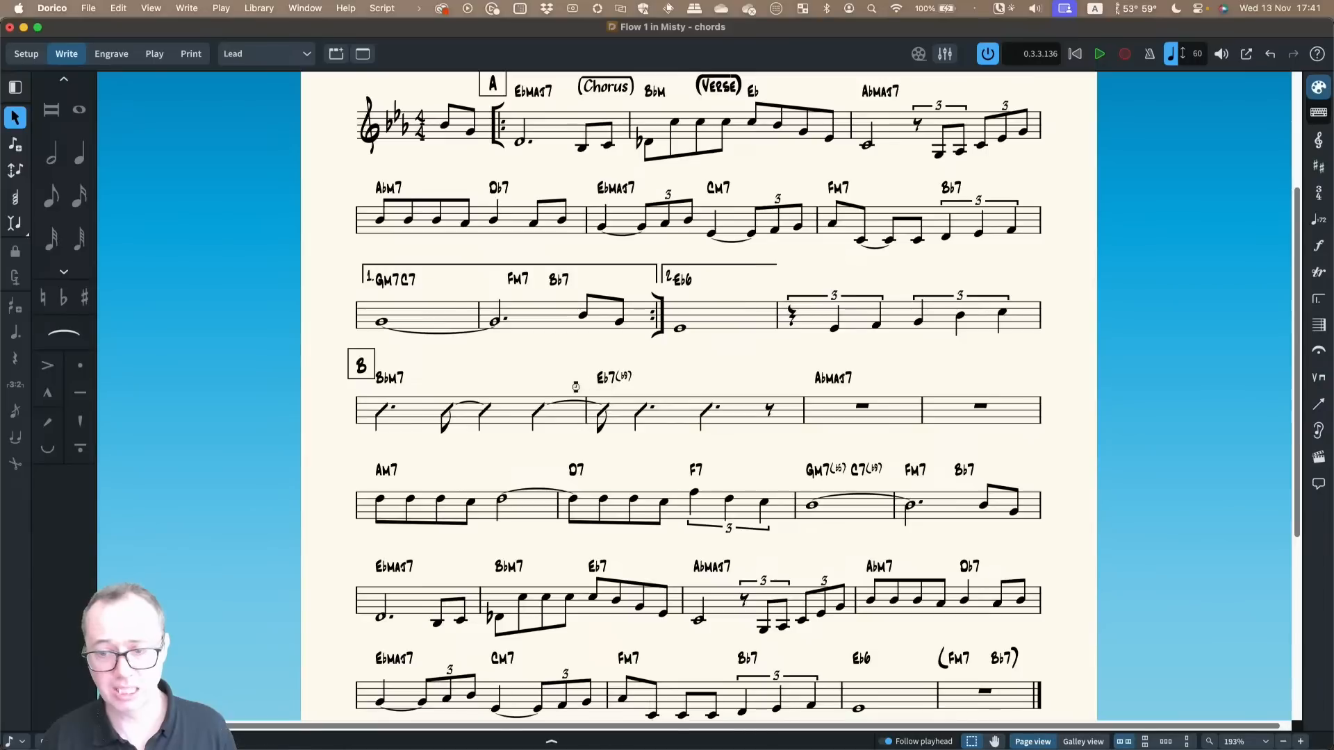
Move the Eb7(b9) chord symbol back to align with the third slash, on beat four of section B's first bar
left_click(599, 379)
left_click_drag(599, 379, 532, 383)
left_click(607, 361)
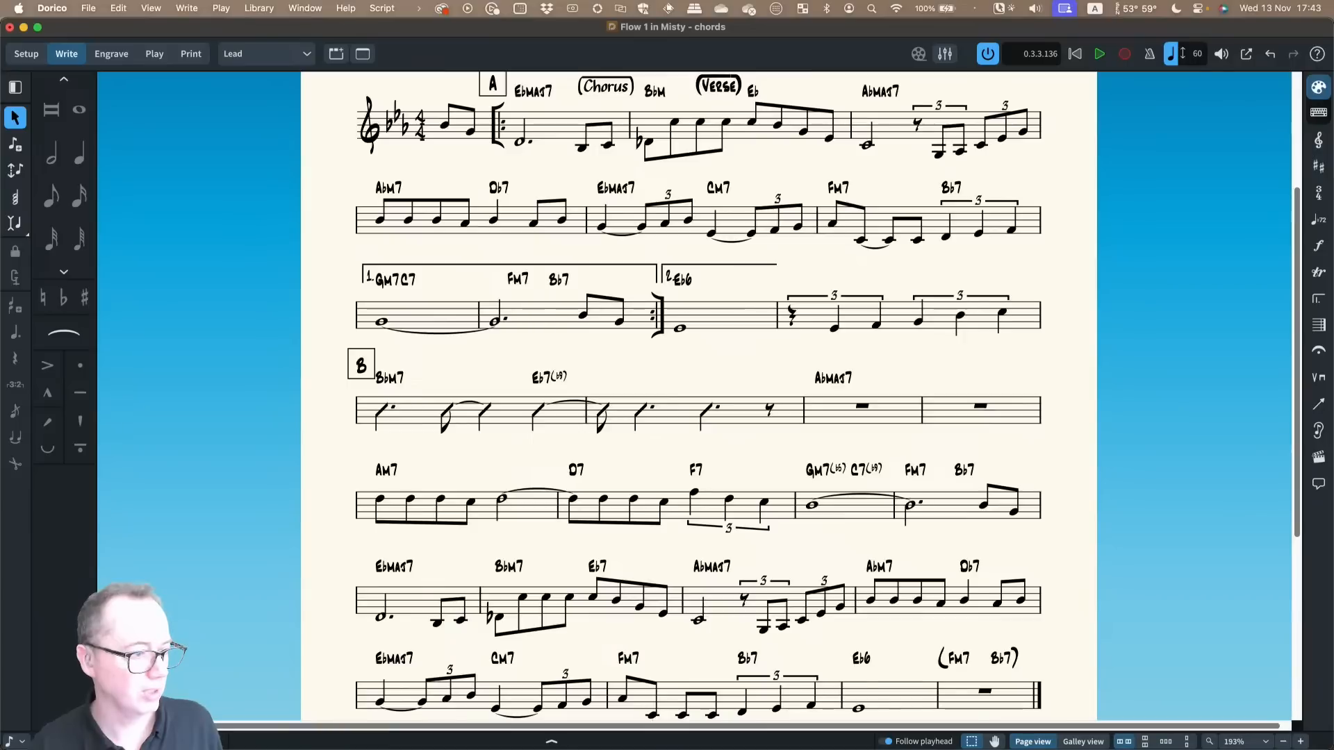
key("super+shift+e")
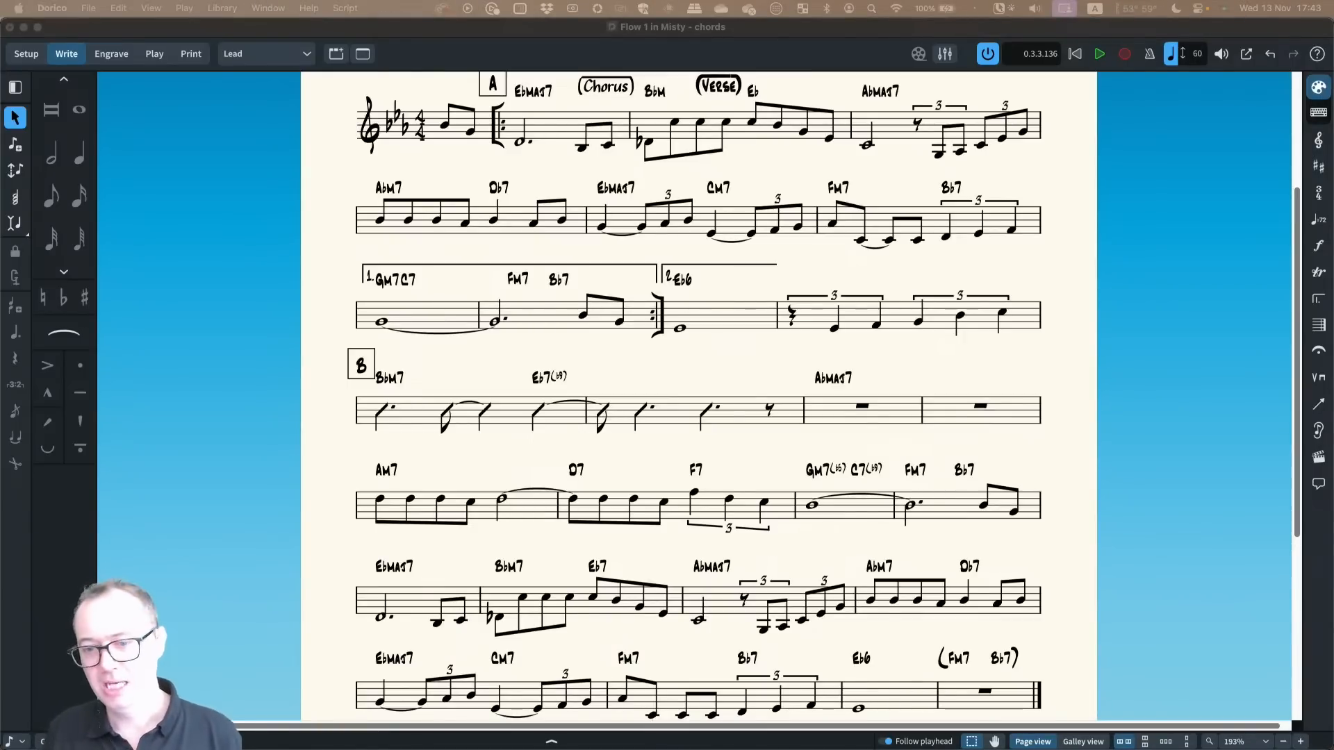
scroll(494, 273, "up", 3)
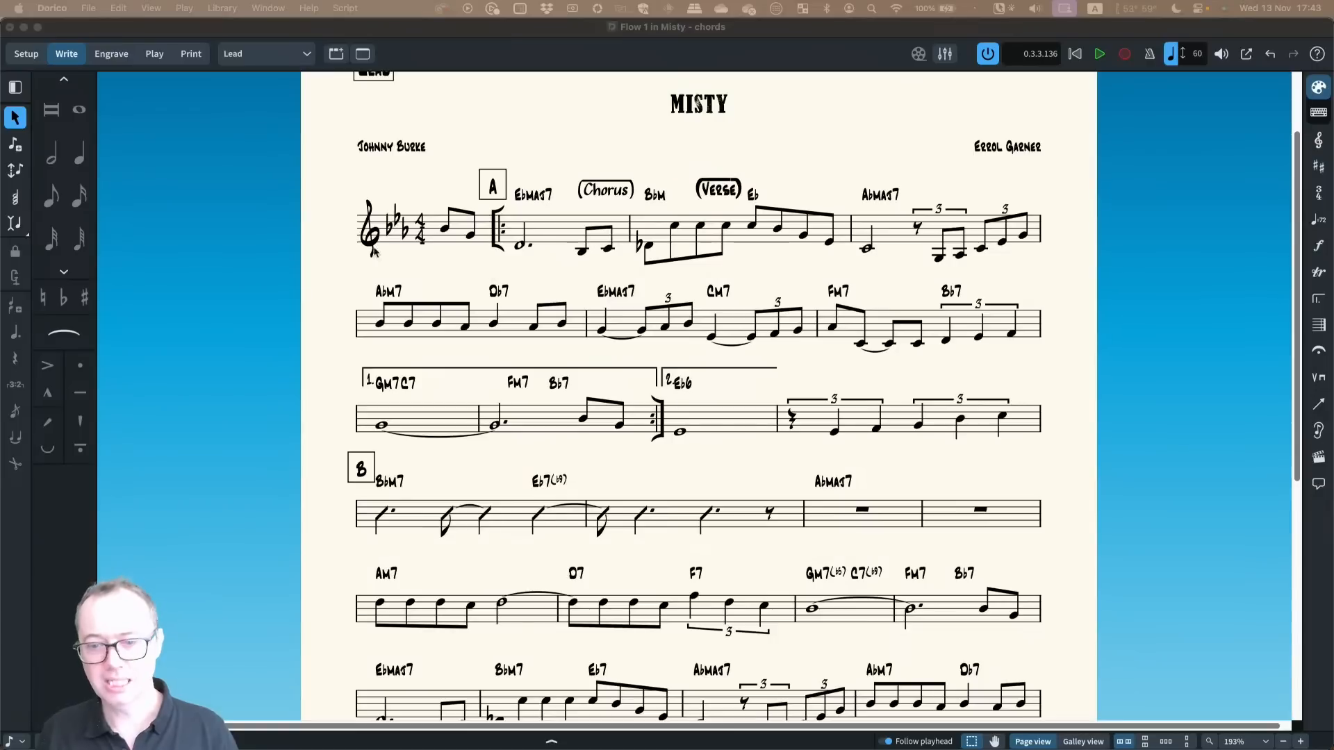